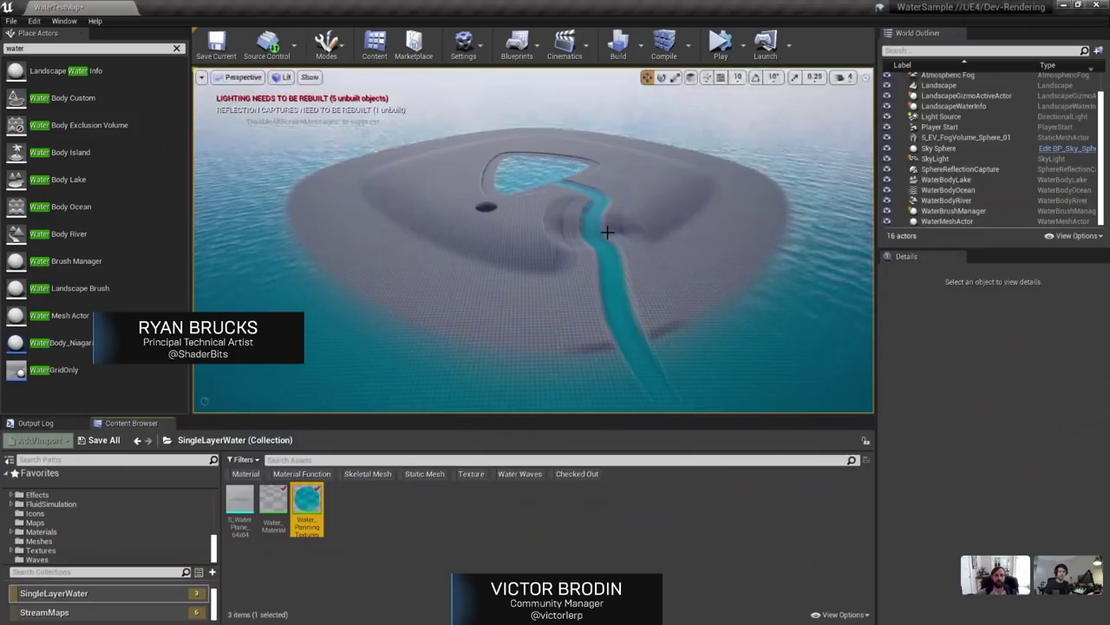
# Select the lake water body and move it around the island's top, both sideways and vertically.
pyautogui.keyDown('alt'); pyautogui.moveTo(601, 256); pyautogui.dragTo(603, 251); pyautogui.keyUp('alt')
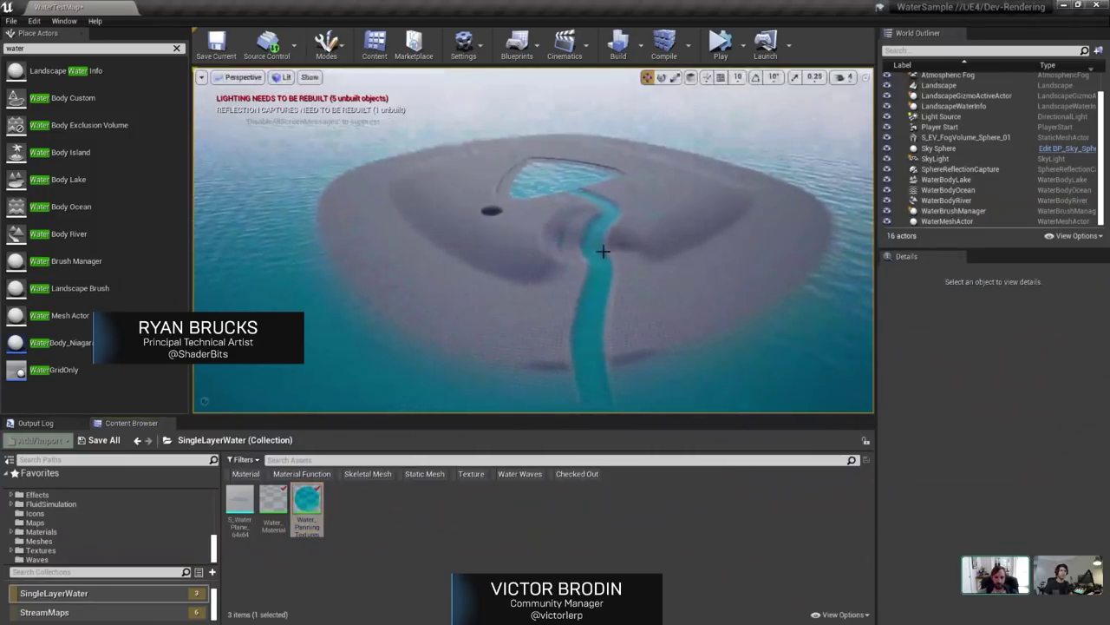
pyautogui.click(537, 170)
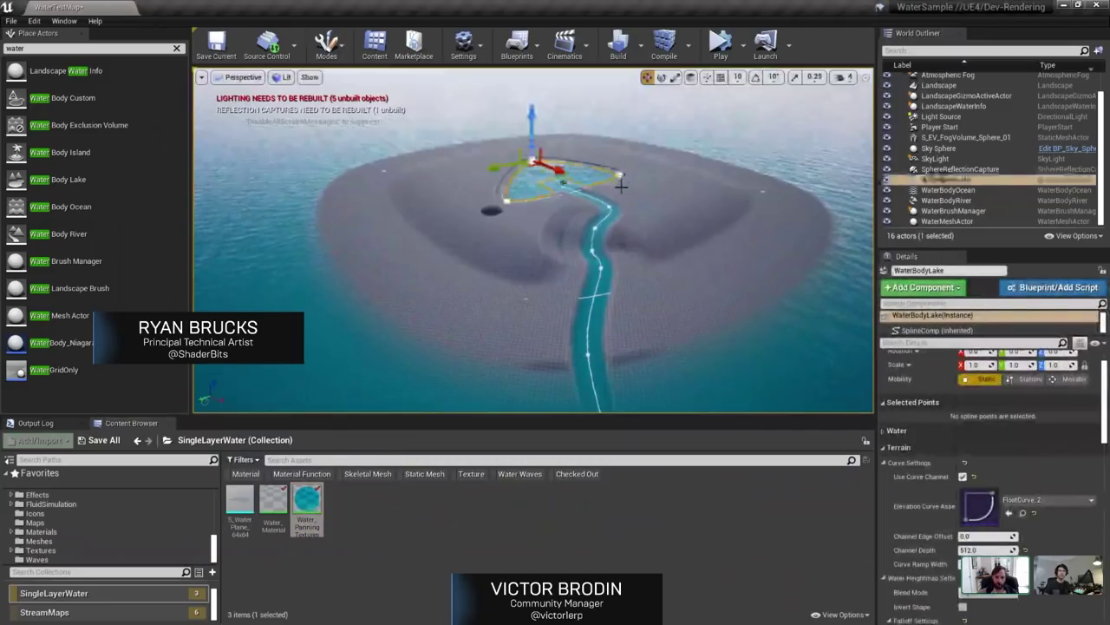
pyautogui.moveTo(628, 191)
pyautogui.keyDown('alt'); pyautogui.mouseDown()
pyautogui.moveTo(638, 269)
pyautogui.moveTo(637, 199)
pyautogui.mouseUp(); pyautogui.keyUp('alt')
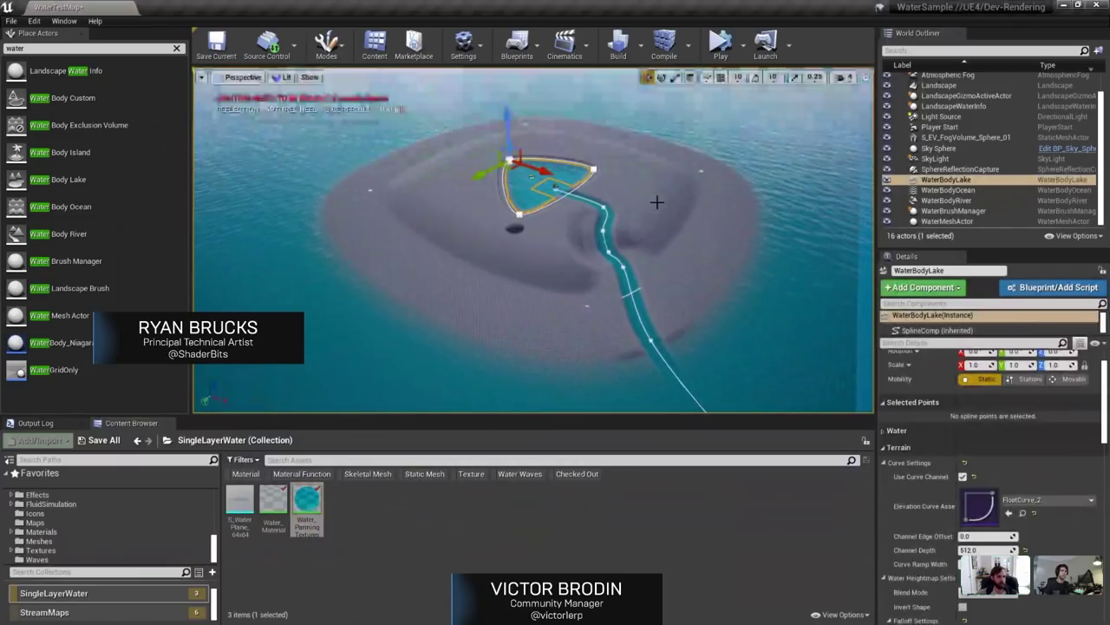
pyautogui.moveTo(657, 202); pyautogui.dragTo(652, 200, button='right')
pyautogui.moveTo(489, 147); pyautogui.dragTo(512, 156)
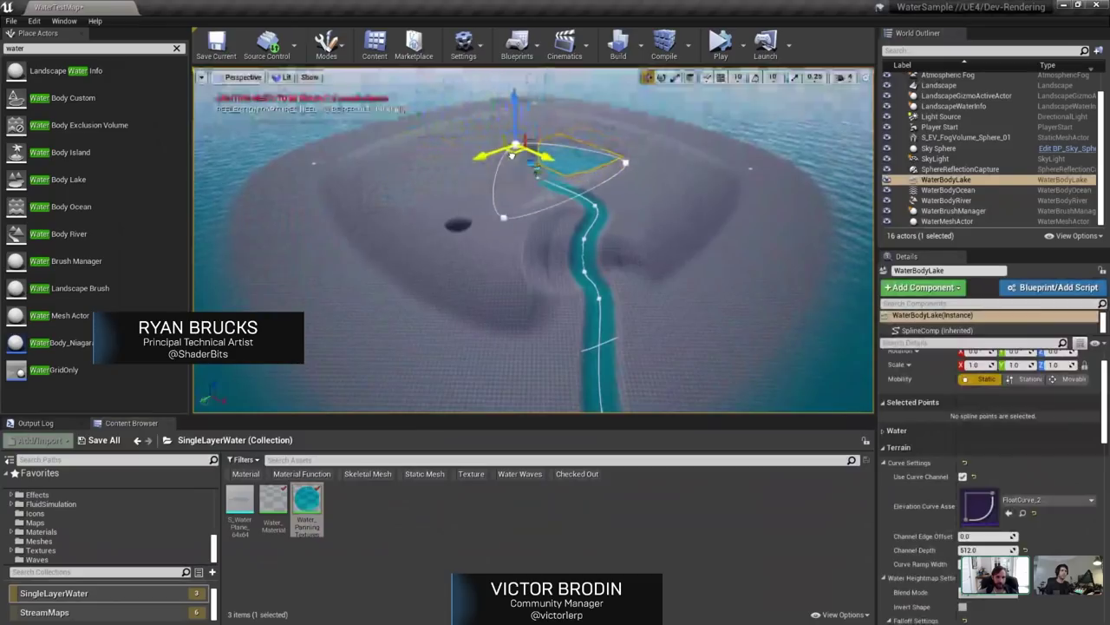
pyautogui.moveTo(482, 109); pyautogui.dragTo(486, 120)
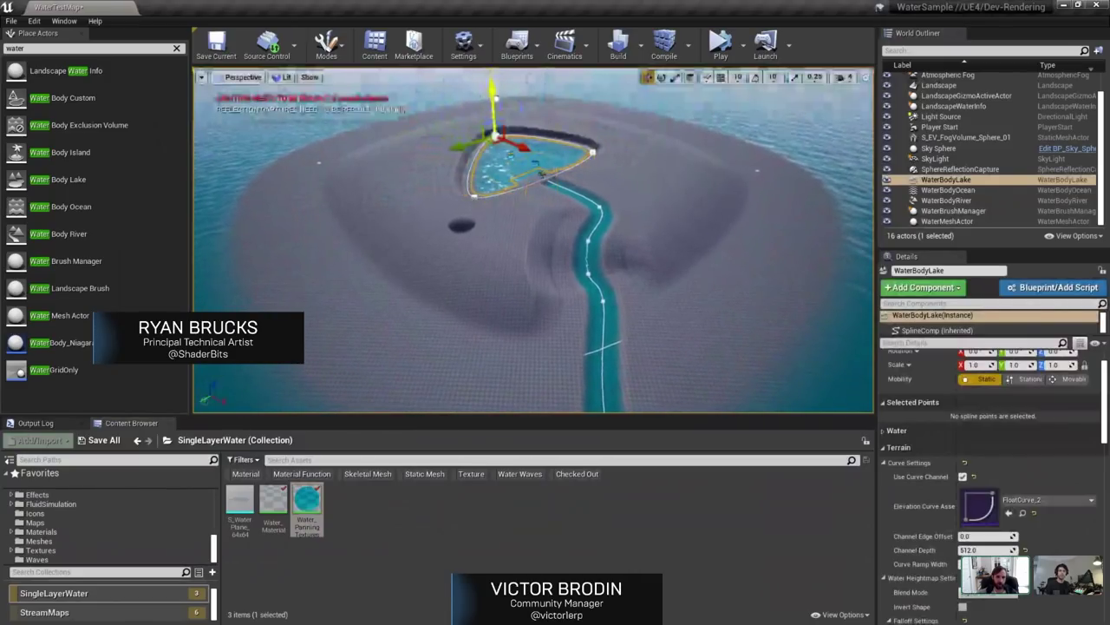
pyautogui.moveTo(501, 126); pyautogui.dragTo(521, 130)
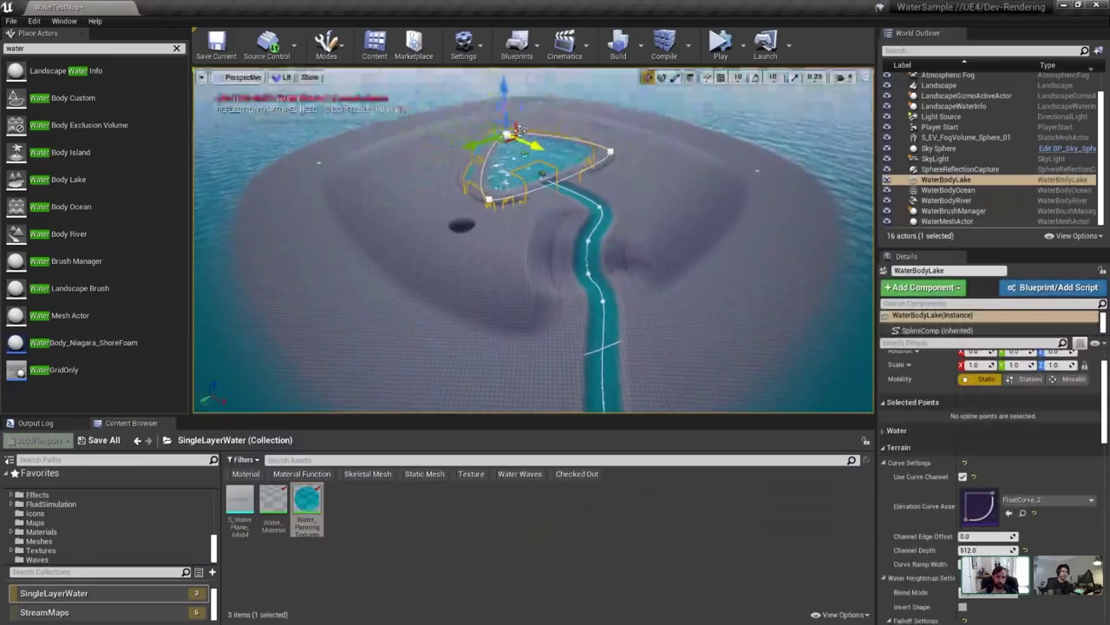
pyautogui.press('w')
pyautogui.moveTo(543, 152)
pyautogui.mouseDown(button='right')
pyautogui.moveTo(526, 139)
pyautogui.moveTo(524, 152)
pyautogui.mouseUp(button='right')
pyautogui.moveTo(572, 191); pyautogui.dragTo(558, 191)
# Delete the lake, ocean and river water bodies from the level.
pyautogui.moveTo(538, 134); pyautogui.dragTo(547, 136, button='right')
pyautogui.moveTo(609, 254); pyautogui.dragTo(646, 240, button='right')
pyautogui.press('f')
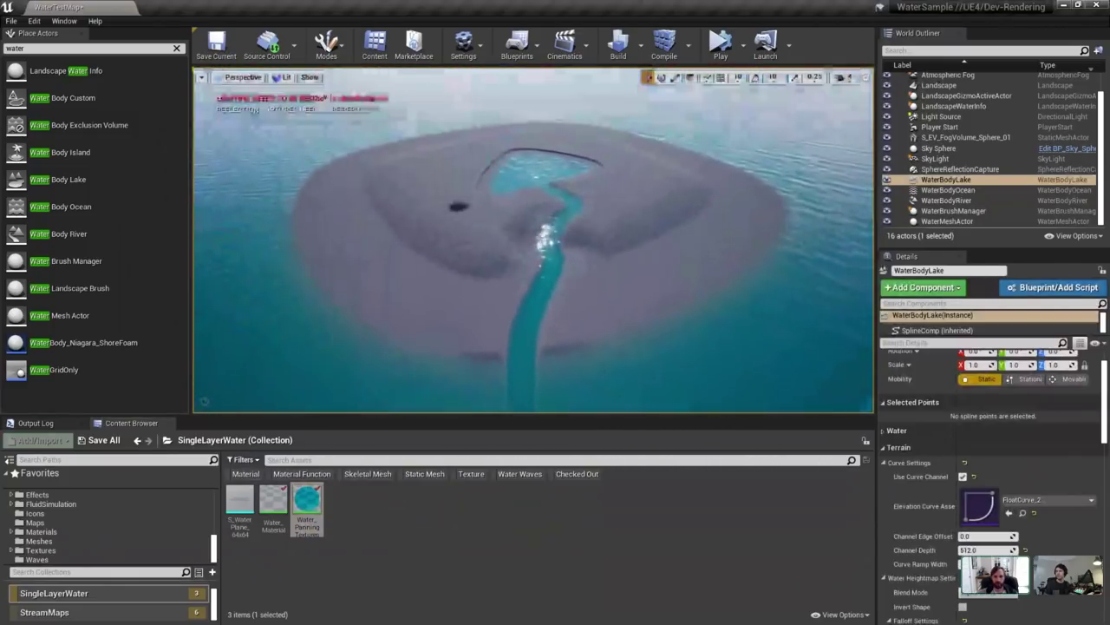
pyautogui.keyDown('shift'); pyautogui.click(945, 200); pyautogui.keyUp('shift')
pyautogui.press('Delete')
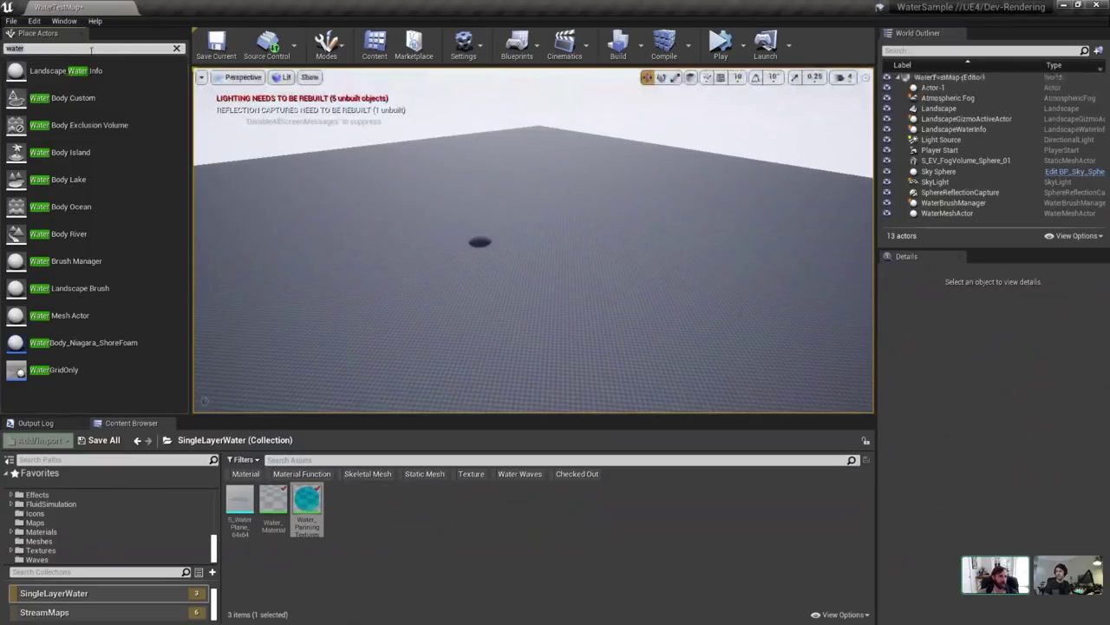
# Find the Water Body Ocean actor with the filter "water", place it on the landscape and adjust its height.
pyautogui.doubleClick(29, 48)
pyautogui.press('BackSpace')
pyautogui.write('water')
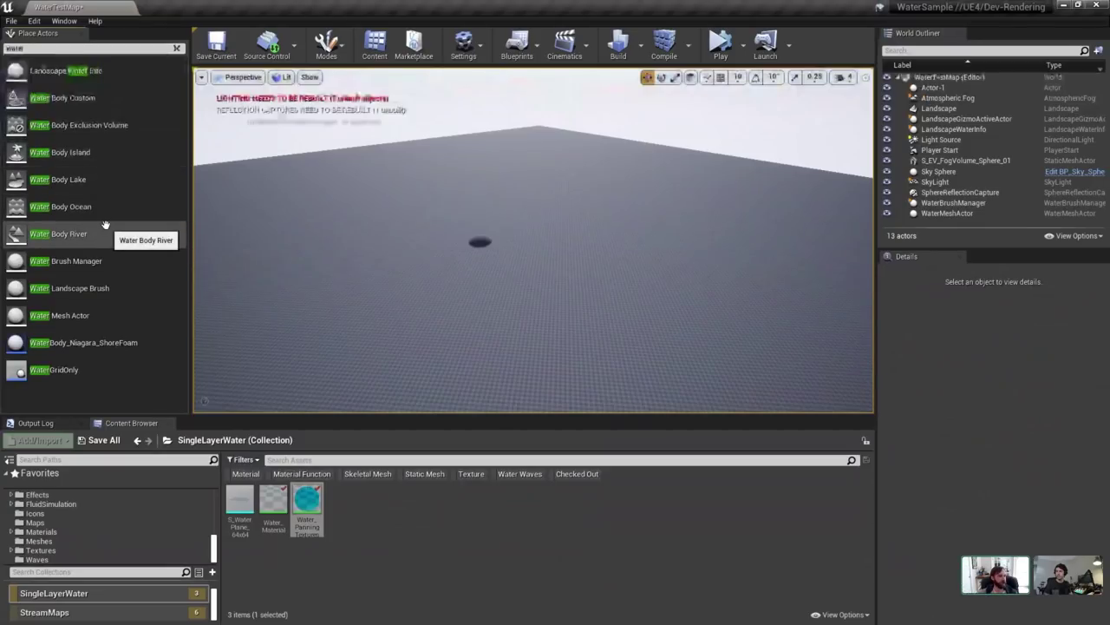
pyautogui.moveTo(90, 207); pyautogui.dragTo(512, 241)
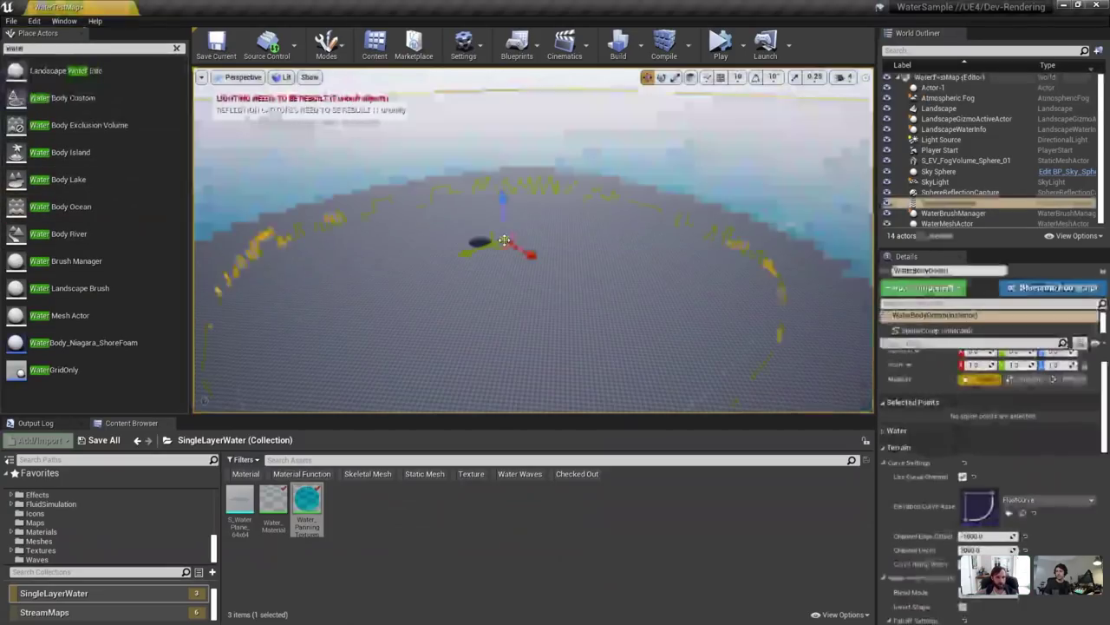
pyautogui.moveTo(629, 226)
pyautogui.mouseDown(button='right')
pyautogui.moveTo(520, 252)
pyautogui.moveTo(573, 225)
pyautogui.moveTo(629, 225)
pyautogui.mouseUp(button='right')
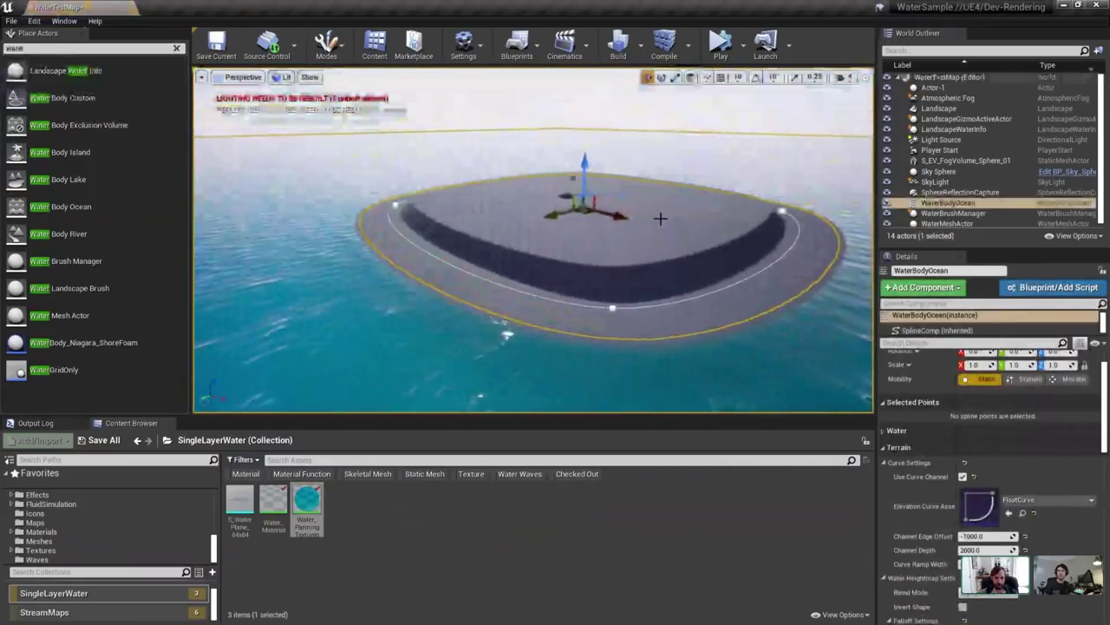
pyautogui.moveTo(541, 143)
pyautogui.mouseDown(button='right')
pyautogui.moveTo(520, 160)
pyautogui.moveTo(546, 152)
pyautogui.moveTo(541, 143)
pyautogui.mouseUp(button='right')
pyautogui.moveTo(546, 160)
pyautogui.mouseDown()
pyautogui.moveTo(547, 177)
pyautogui.moveTo(547, 162)
pyautogui.mouseUp()
pyautogui.moveTo(547, 161)
pyautogui.mouseDown(button='right')
pyautogui.moveTo(507, 200)
pyautogui.moveTo(515, 176)
pyautogui.moveTo(540, 184)
pyautogui.moveTo(543, 156)
pyautogui.mouseUp(button='right')
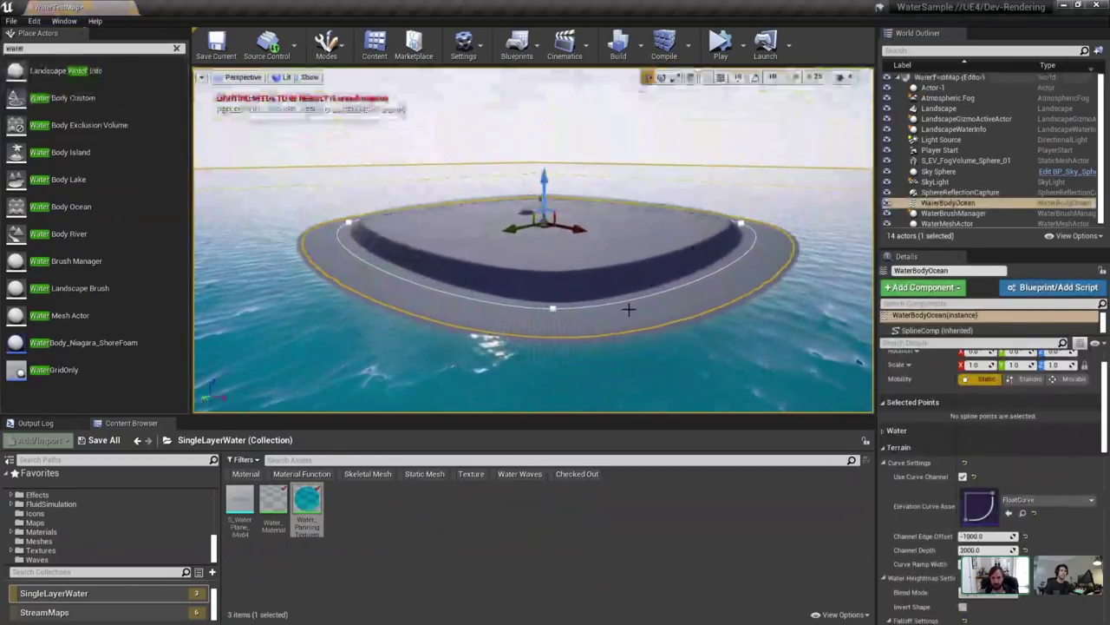
# Scale the ocean water body uniformly to 0.5 on all three axes.
pyautogui.moveTo(630, 310); pyautogui.dragTo(616, 337, button='right')
pyautogui.click(1014, 364)
pyautogui.write('0')
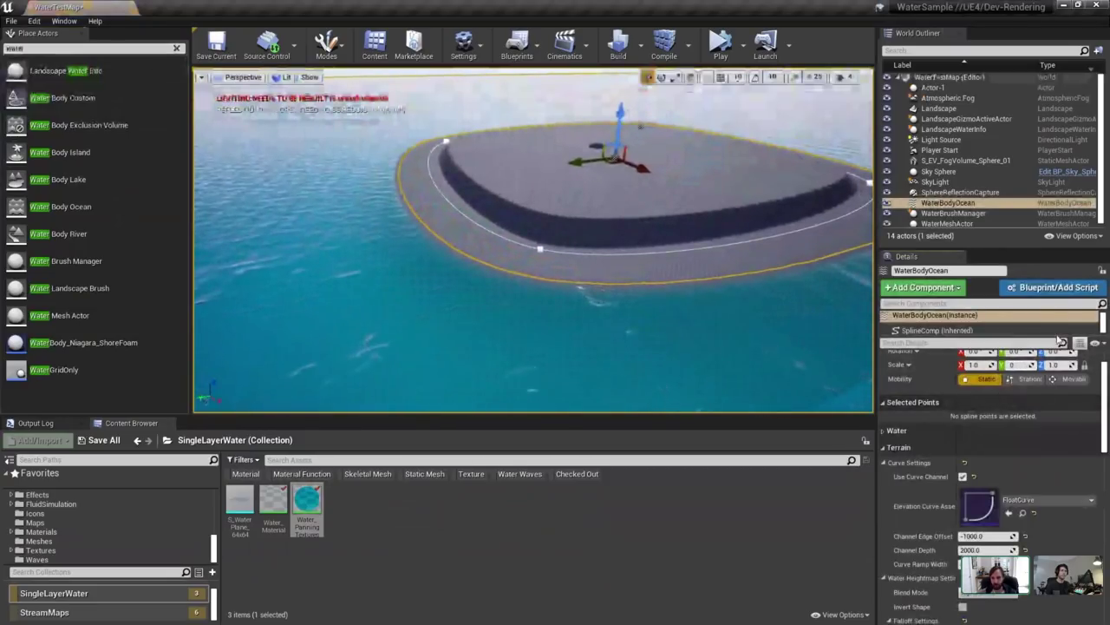
pyautogui.write('.5')
pyautogui.press('Return')
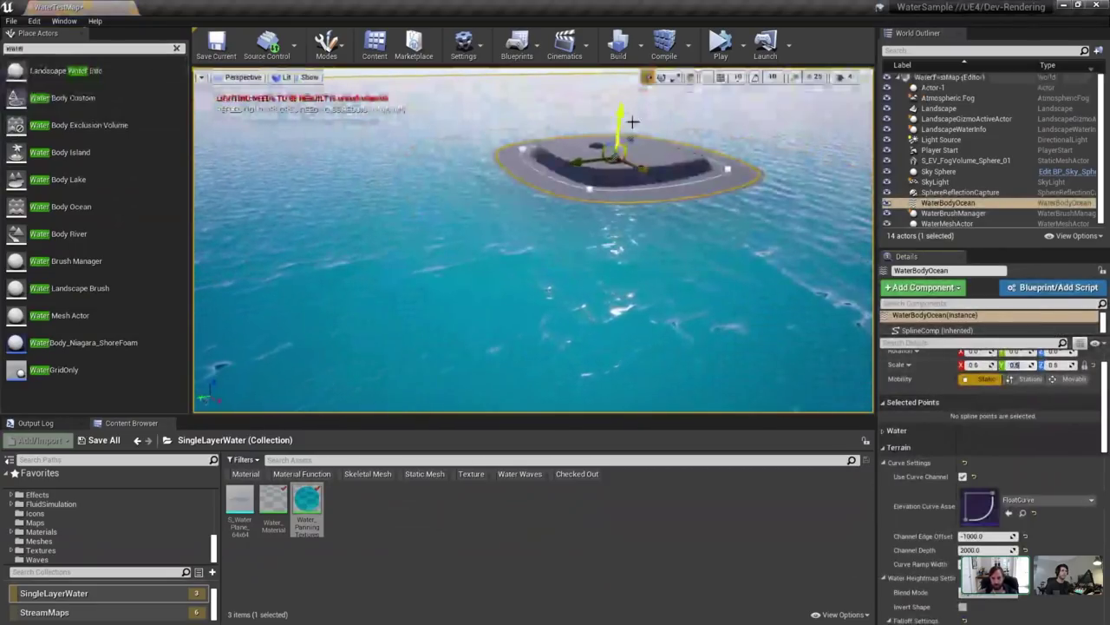
# Move the scaled ocean water body slightly along its vertical axis.
pyautogui.moveTo(617, 125); pyautogui.dragTo(619, 120)
pyautogui.press('w')
pyautogui.moveTo(619, 119)
pyautogui.mouseDown(button='right')
pyautogui.moveTo(620, 93)
pyautogui.moveTo(620, 117)
pyautogui.mouseUp(button='right')
pyautogui.press('s')
pyautogui.press('q')
pyautogui.press('e')
# Expand the ocean's terrain curve settings and examine the two keys of its elevation curve, FloatCurve, in the curve editor.
pyautogui.click(907, 450)
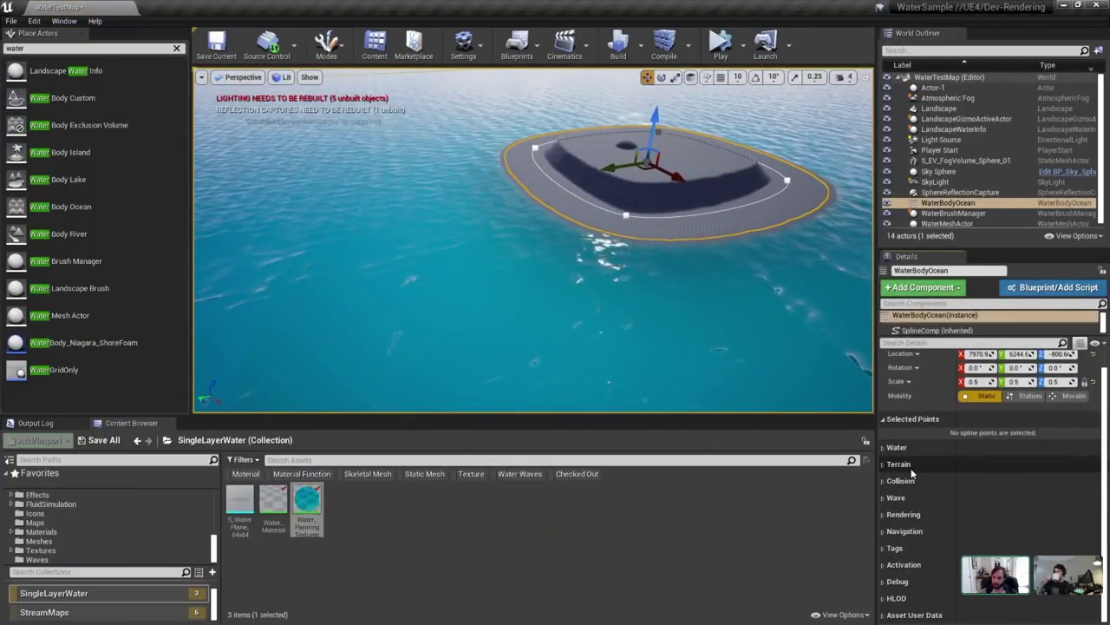
pyautogui.click(916, 468)
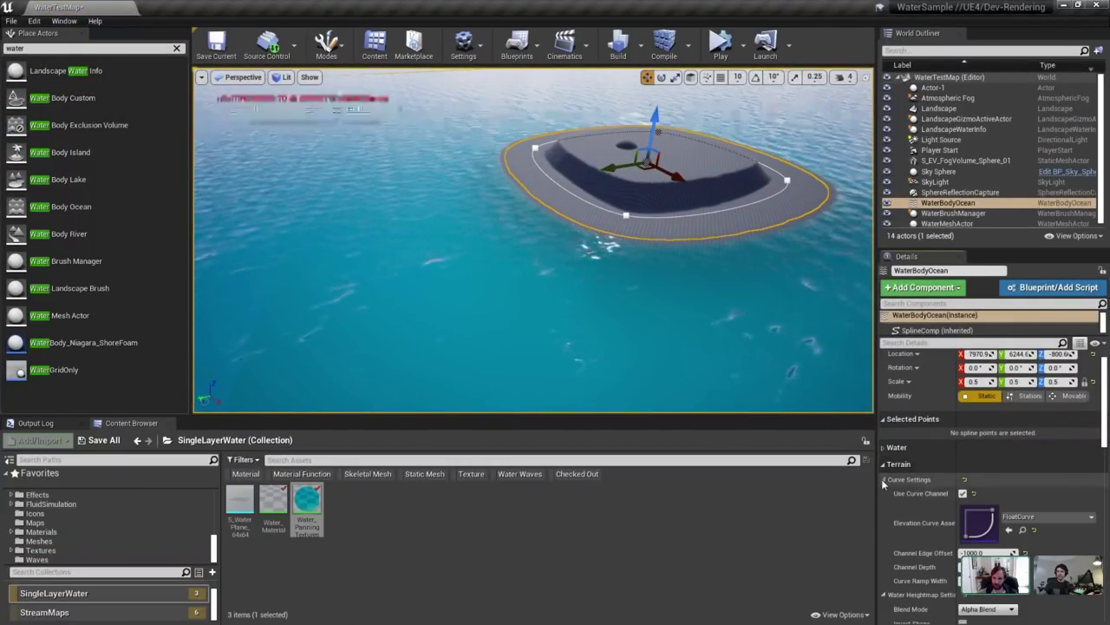
pyautogui.click(884, 480)
pyautogui.scroll(-3, 977, 460)
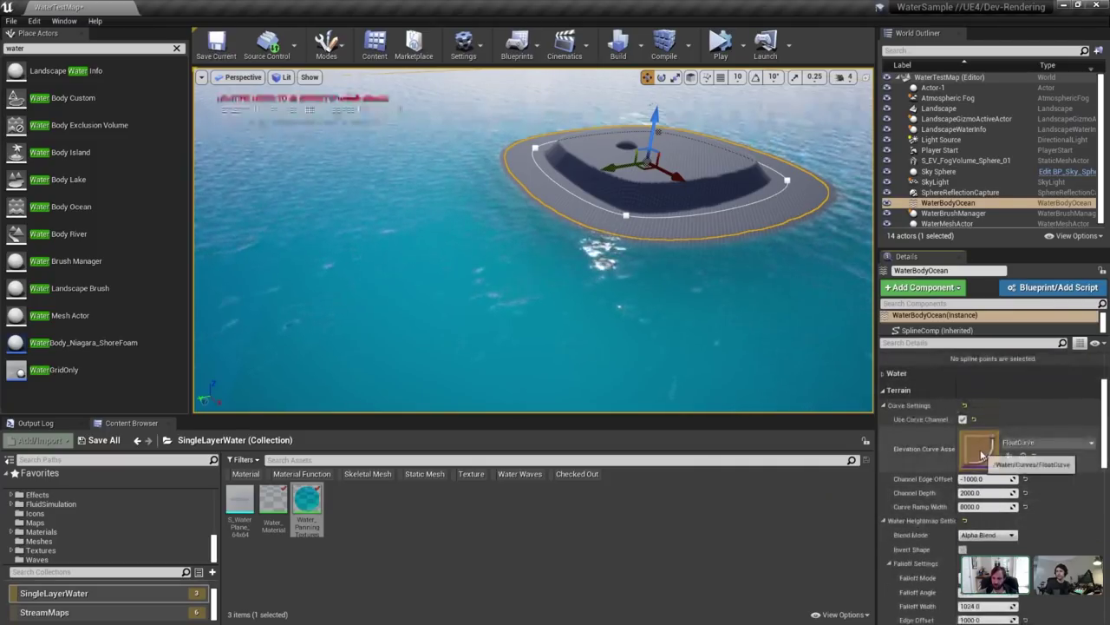
pyautogui.doubleClick(976, 452)
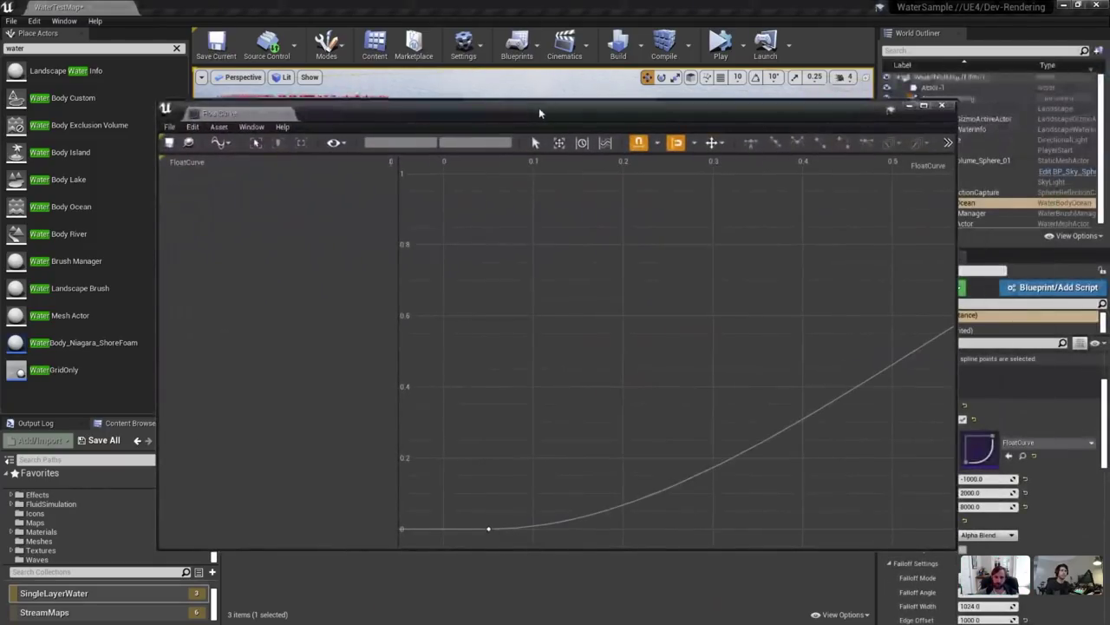
pyautogui.doubleClick(538, 107)
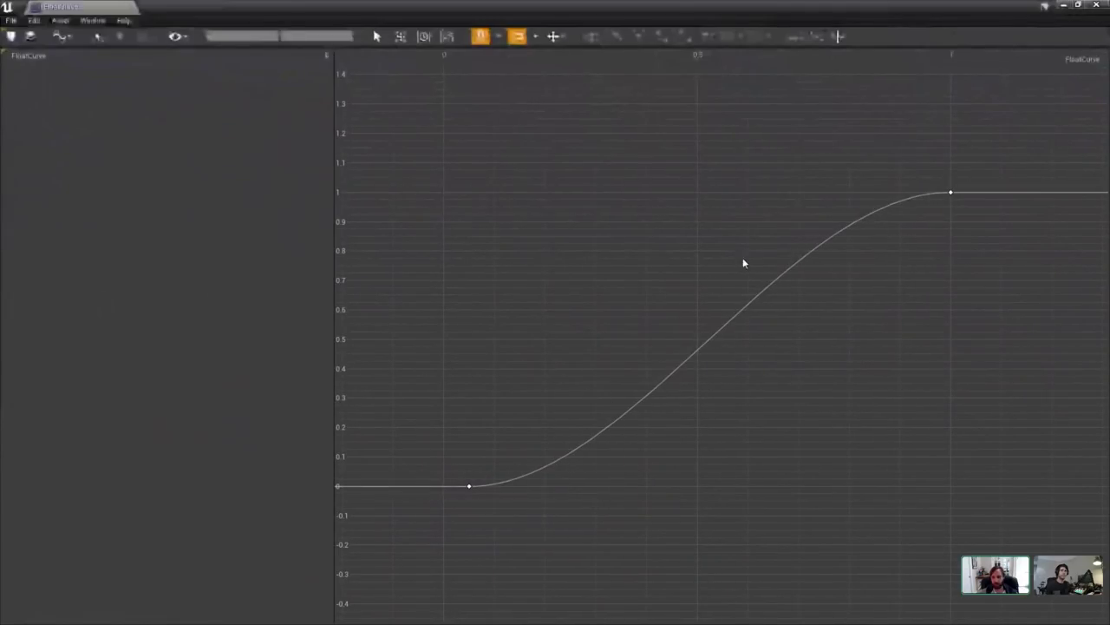
pyautogui.moveTo(952, 193)
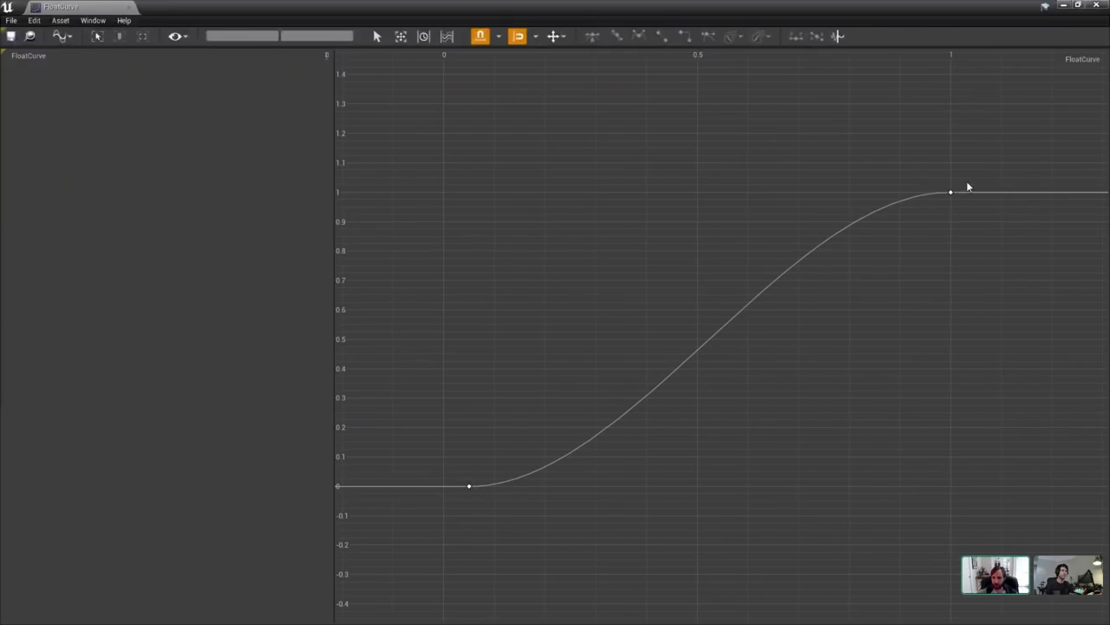
pyautogui.moveTo(966, 182); pyautogui.dragTo(465, 492)
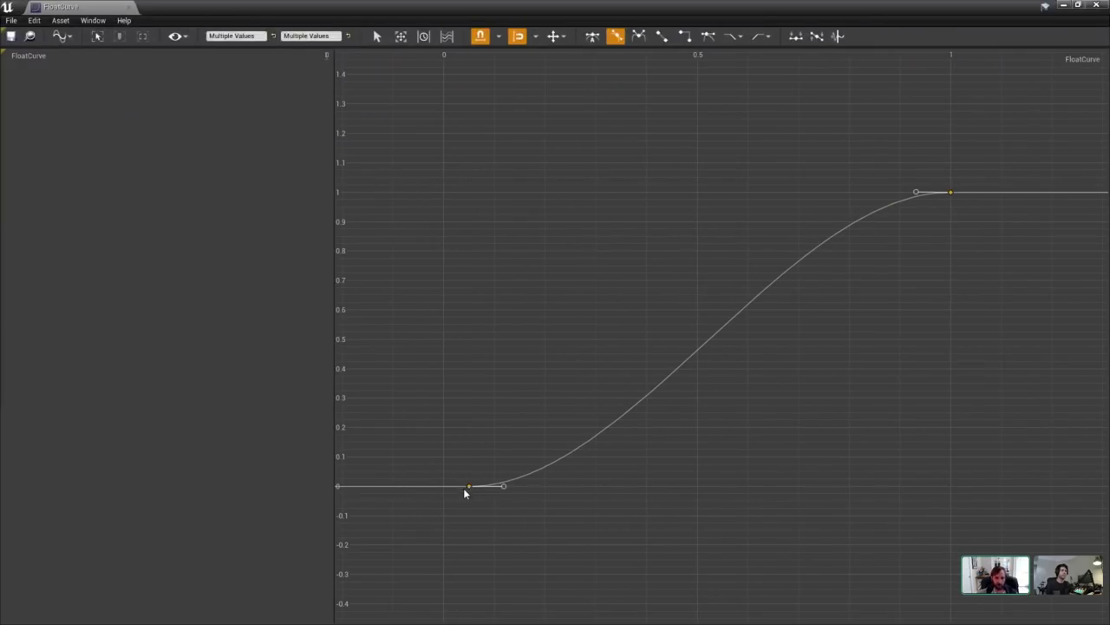
pyautogui.click(1104, 4)
# Set the ocean's terrain Channel Depth to 256.
pyautogui.press('w')
pyautogui.moveTo(674, 333); pyautogui.dragTo(674, 332, button='right')
pyautogui.press('s')
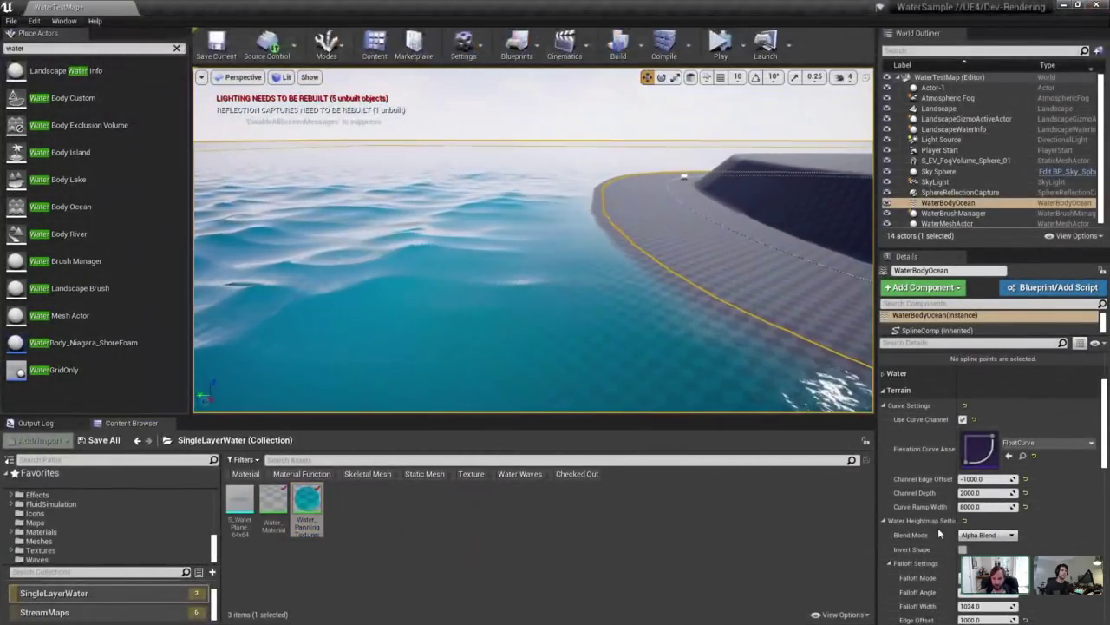
pyautogui.click(988, 492)
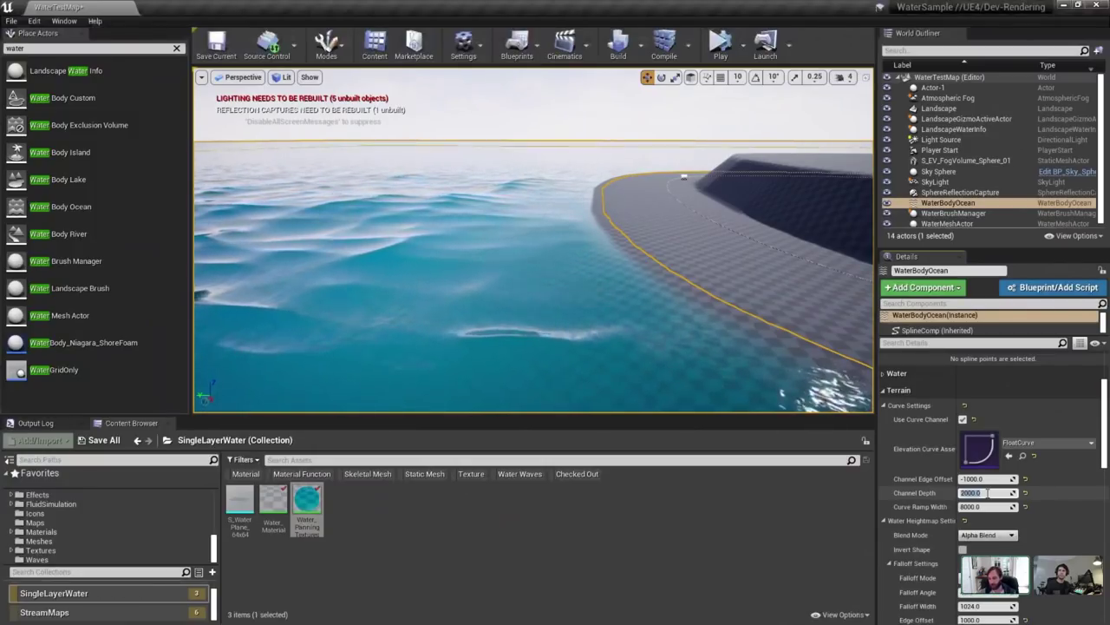
pyautogui.write('256')
pyautogui.press('Return')
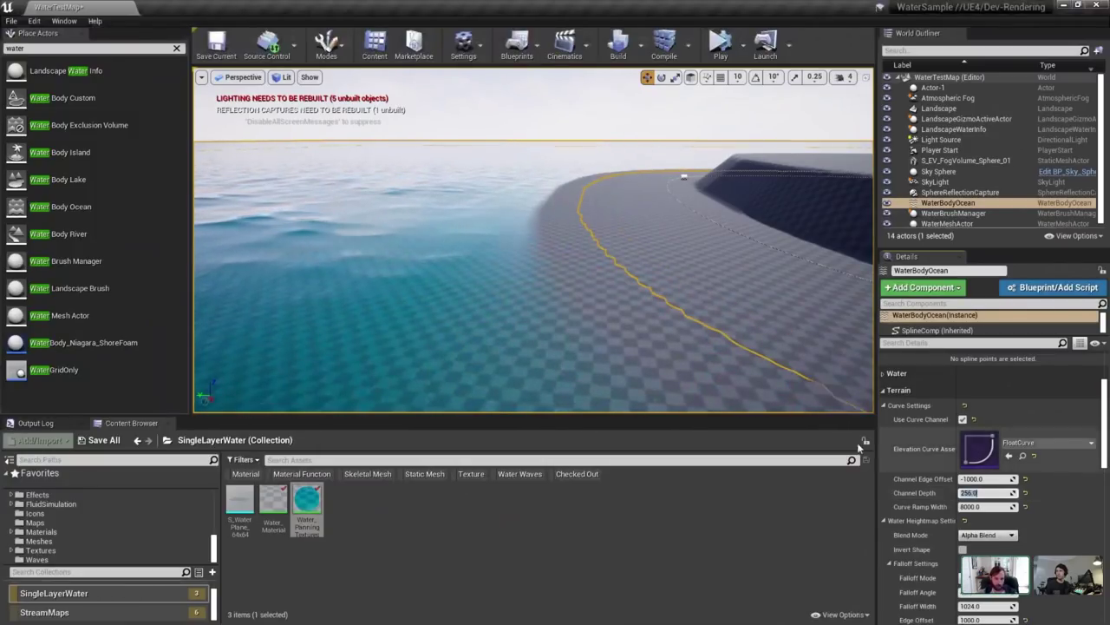
# Try a Curve Ramp Width of 2048 on the ocean's terrain curve.
pyautogui.moveTo(753, 334); pyautogui.dragTo(713, 351, button='right')
pyautogui.click(989, 507)
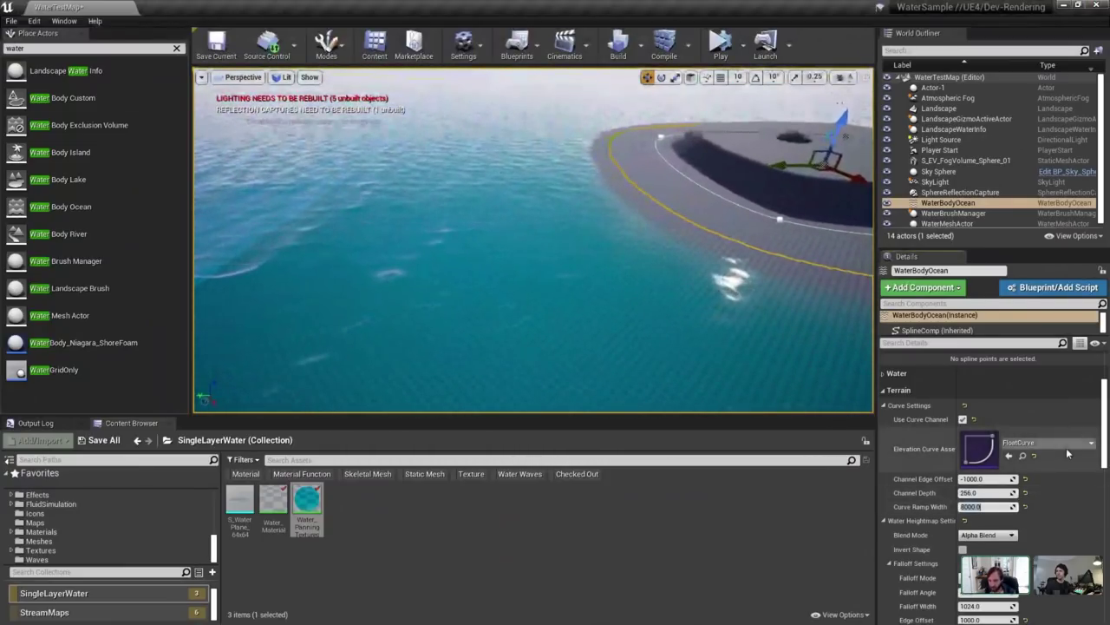
pyautogui.write('255')
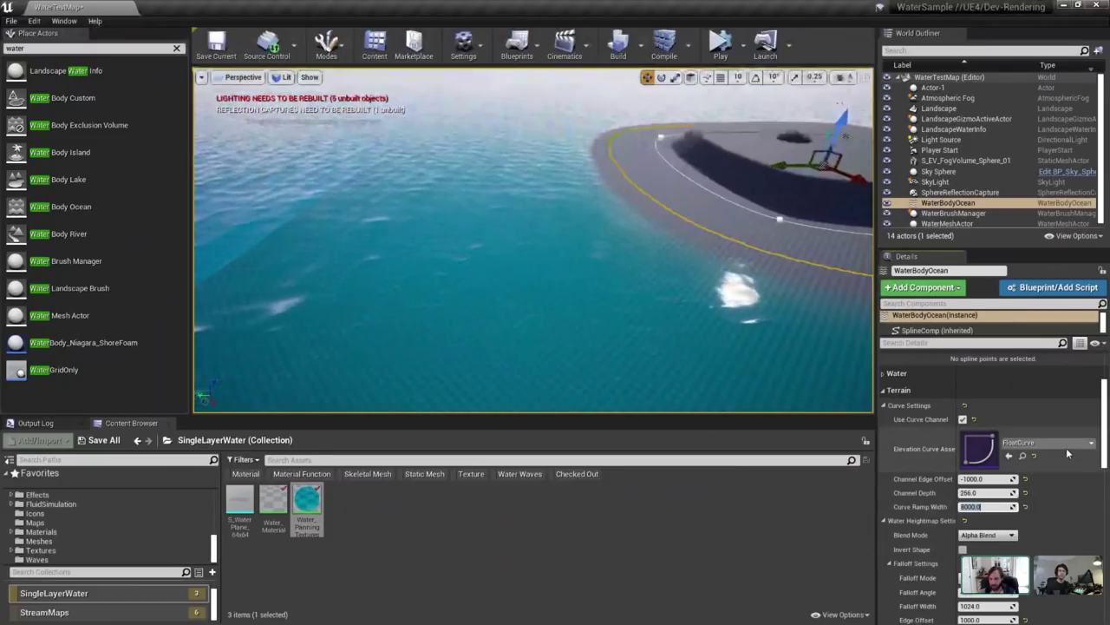
pyautogui.press('Return')
pyautogui.moveTo(840, 363); pyautogui.dragTo(894, 369, button='right')
pyautogui.press('w')
pyautogui.click(985, 506)
pyautogui.write('2048')
pyautogui.press('Return')
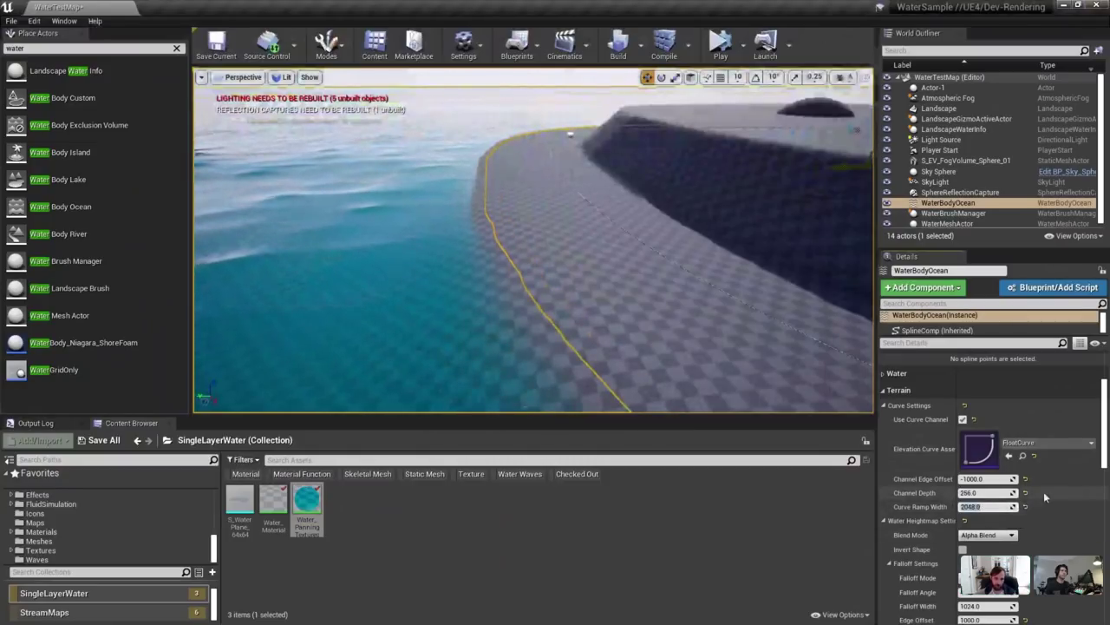
# Try Curve Ramp Width values of 80000, 800 and 400 for the shoreline, and settle on 4500.
pyautogui.write('80000')
pyautogui.press('Return')
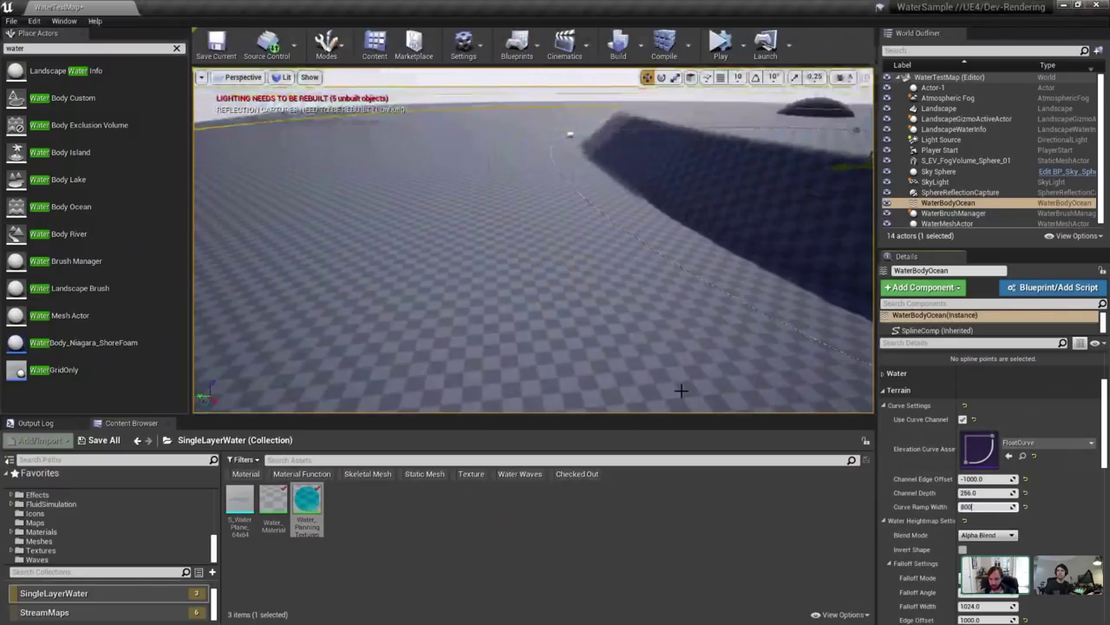
pyautogui.press('Return')
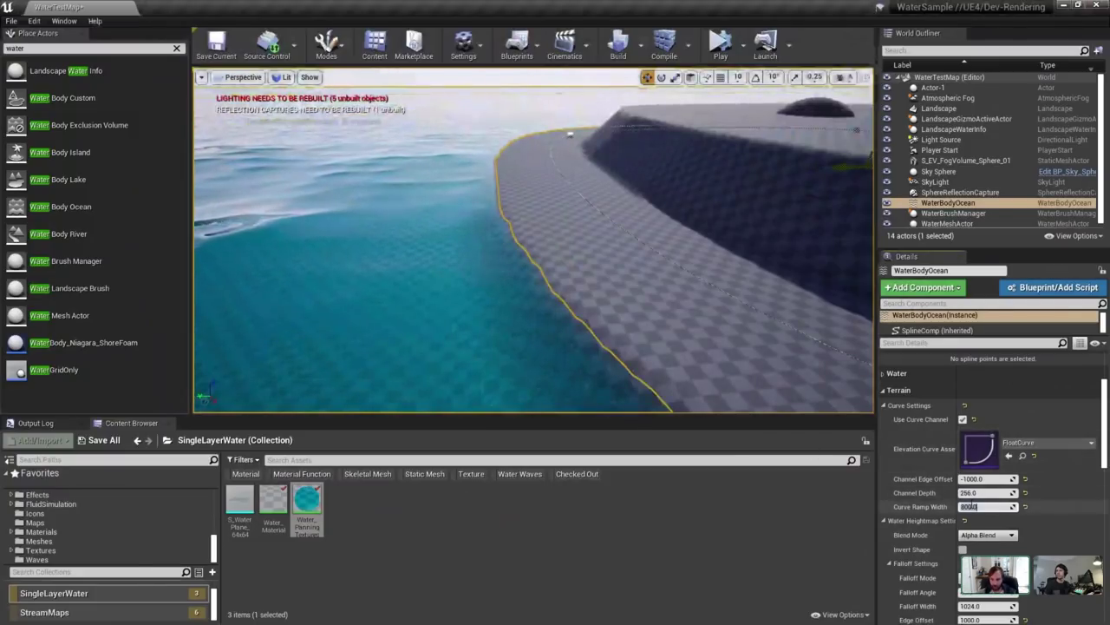
pyautogui.moveTo(989, 509); pyautogui.dragTo(952, 513)
pyautogui.write('4')
pyautogui.press('Return')
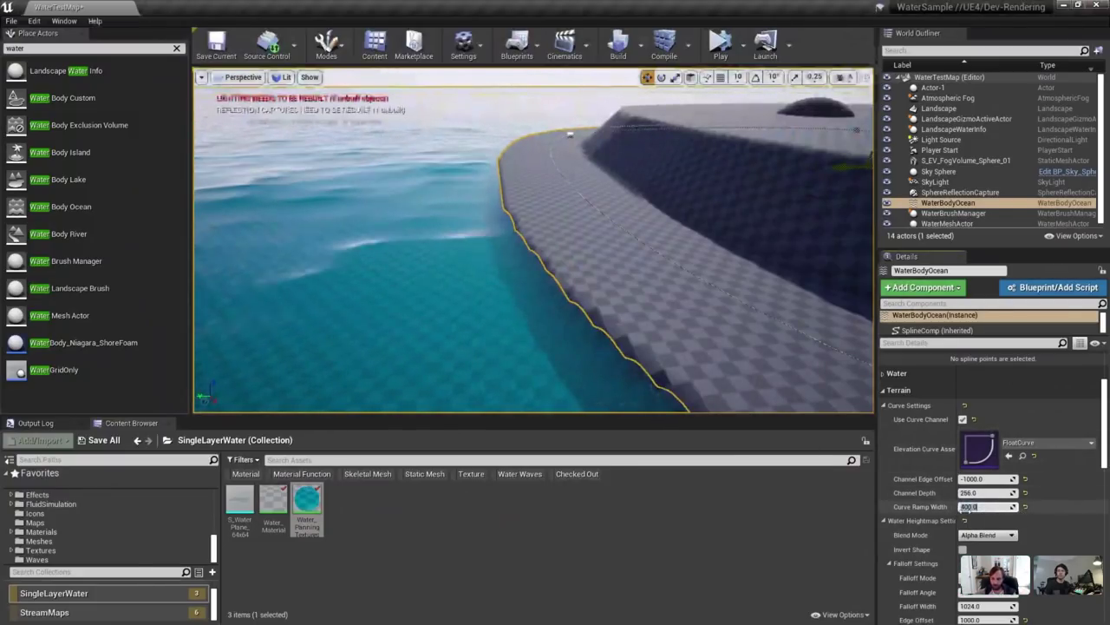
pyautogui.write('5')
pyautogui.press('Return')
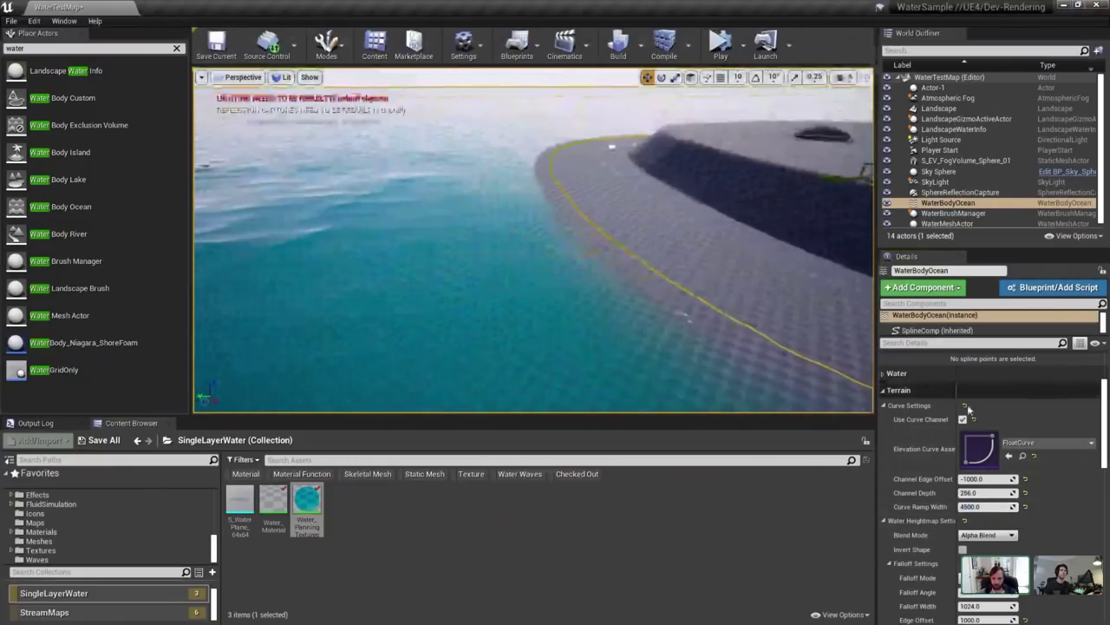
# Reopen the FloatCurve elevation curve in a smaller window beside the shoreline view and add a key at about time 0.6, value 0.7.
pyautogui.doubleClick(996, 449)
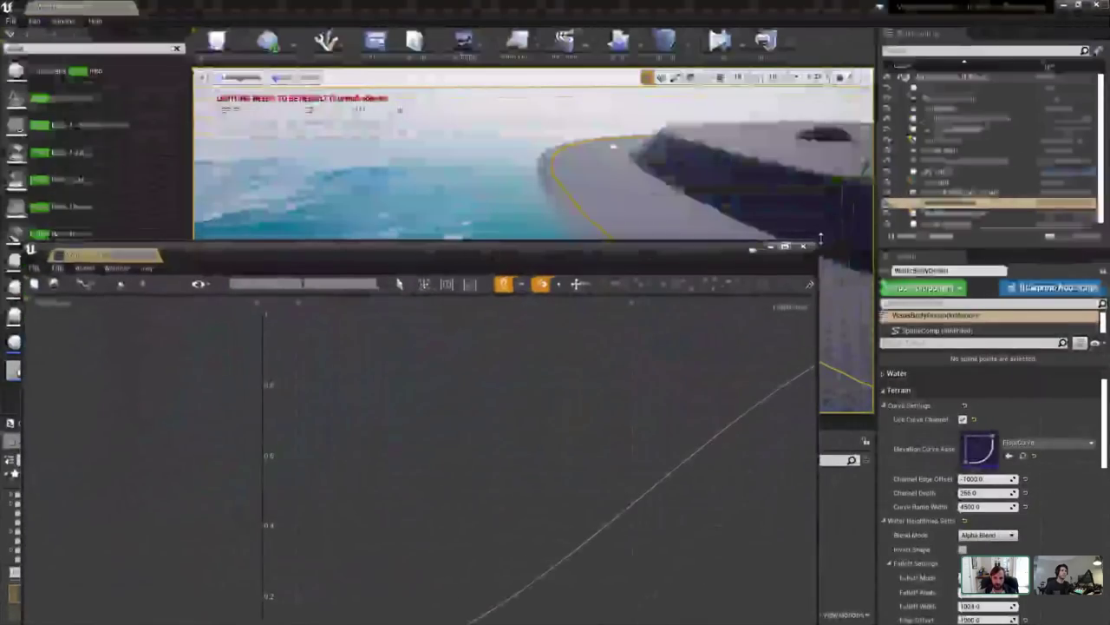
pyautogui.moveTo(820, 238); pyautogui.dragTo(432, 405)
pyautogui.moveTo(349, 426); pyautogui.dragTo(354, 120)
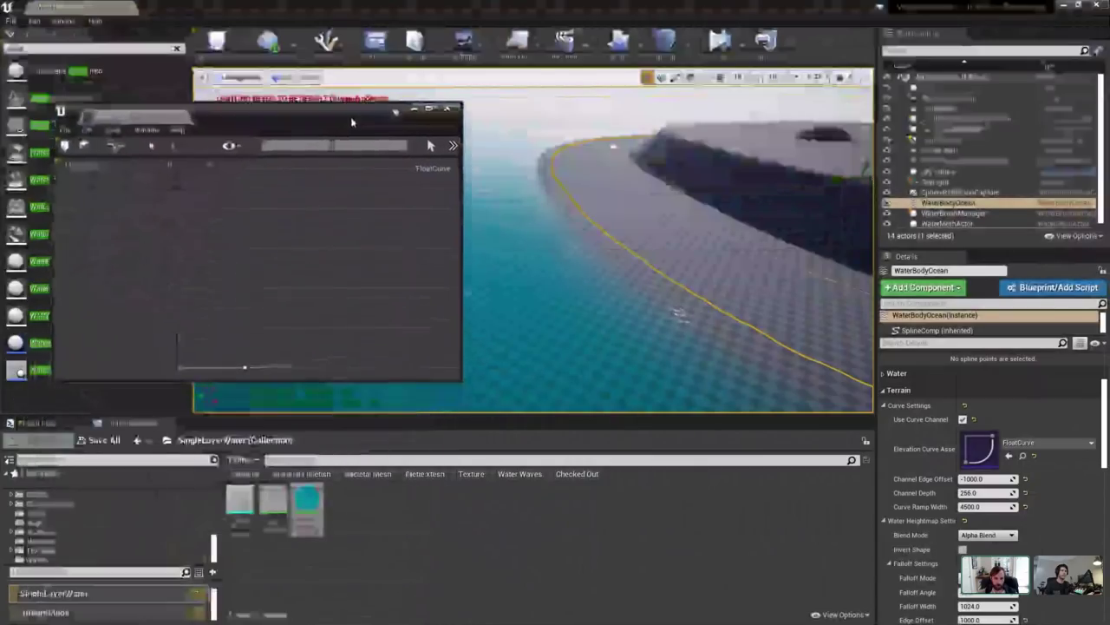
pyautogui.moveTo(461, 377); pyautogui.dragTo(593, 429)
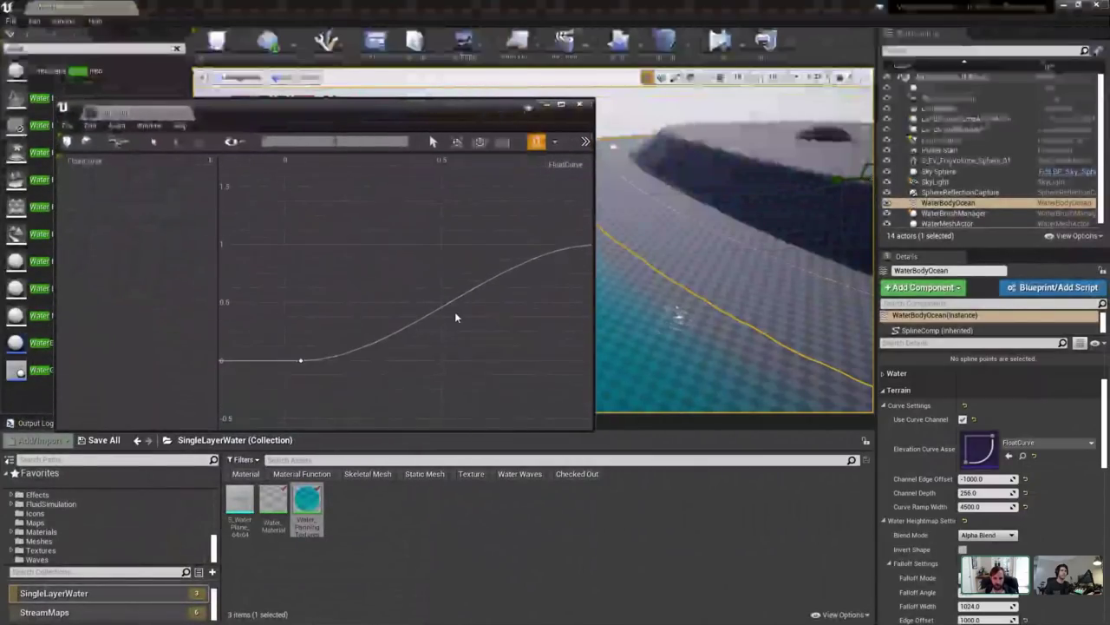
pyautogui.click(153, 143)
pyautogui.middleClick(444, 248)
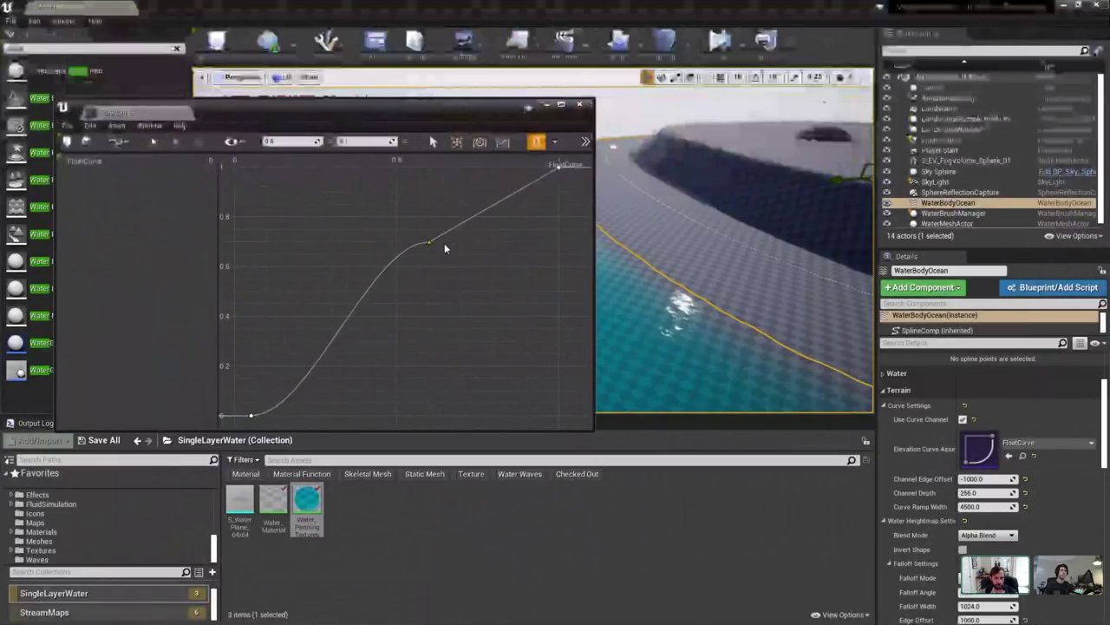
# Try moving the added elevation-curve key to about time 0.7, value 0.65, and narrow the curve window to reveal more shoreline.
pyautogui.moveTo(431, 244); pyautogui.dragTo(477, 264)
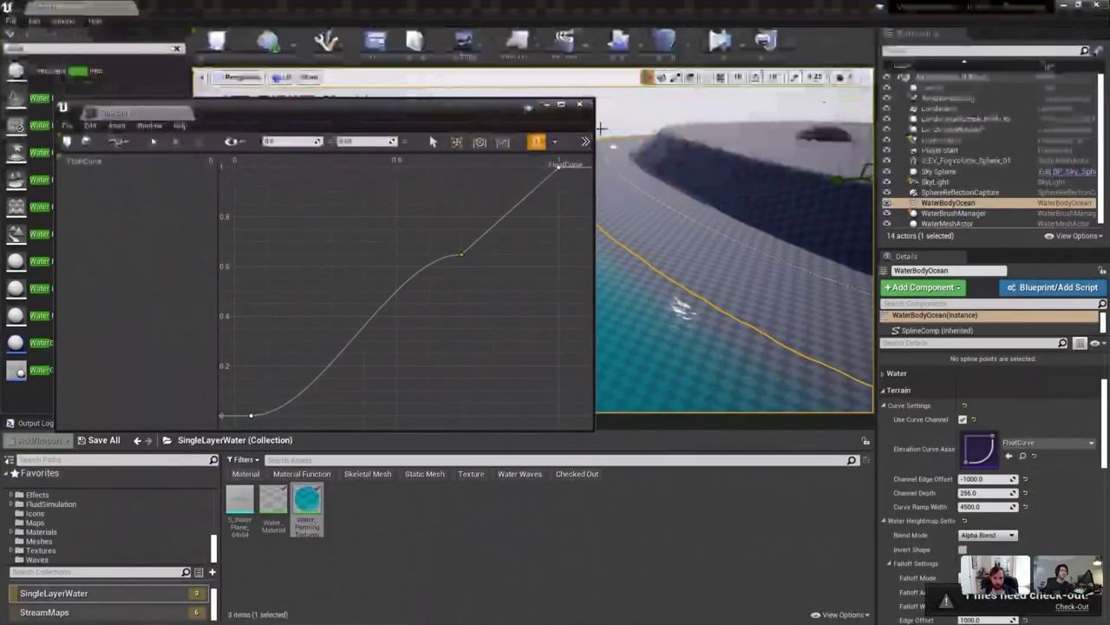
pyautogui.moveTo(600, 128); pyautogui.dragTo(416, 139)
pyautogui.moveTo(573, 251)
pyautogui.mouseDown(button='right')
pyautogui.moveTo(676, 269)
pyautogui.moveTo(563, 247)
pyautogui.mouseUp(button='right')
pyautogui.scroll(-4, 273, 282)
pyautogui.moveTo(272, 282); pyautogui.dragTo(257, 300, button='right')
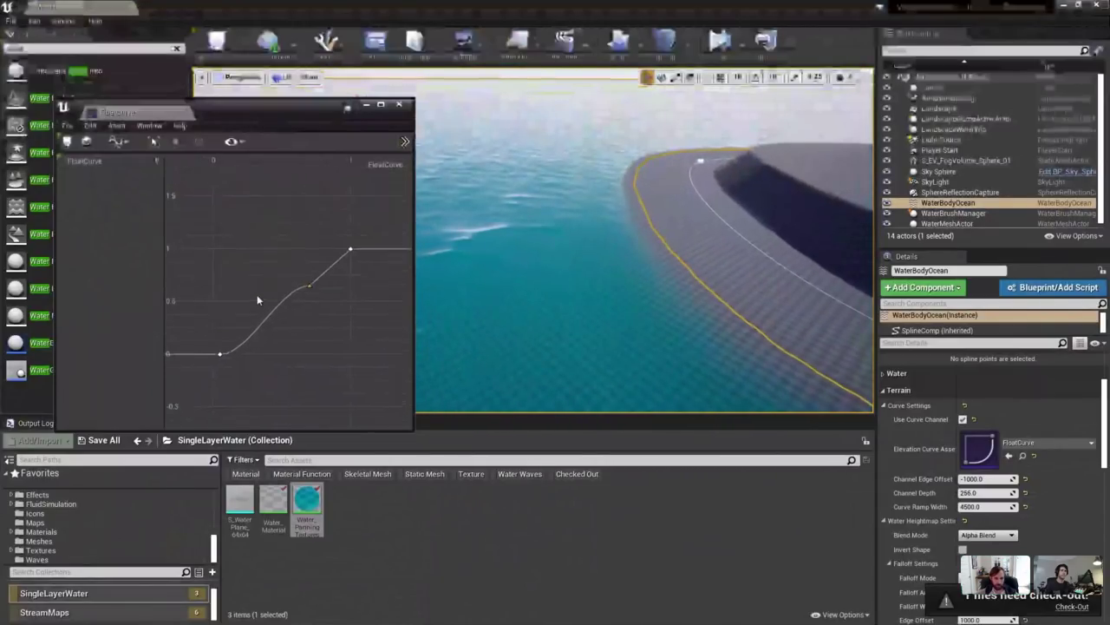
# Try a stepped underwater profile with elevation-curve keys at about (0.3, 0.5), (0.5, 0.25) and (0.8, 0.875), and raise the first to about 1.
pyautogui.moveTo(298, 287); pyautogui.dragTo(283, 330)
pyautogui.middleClick(312, 287)
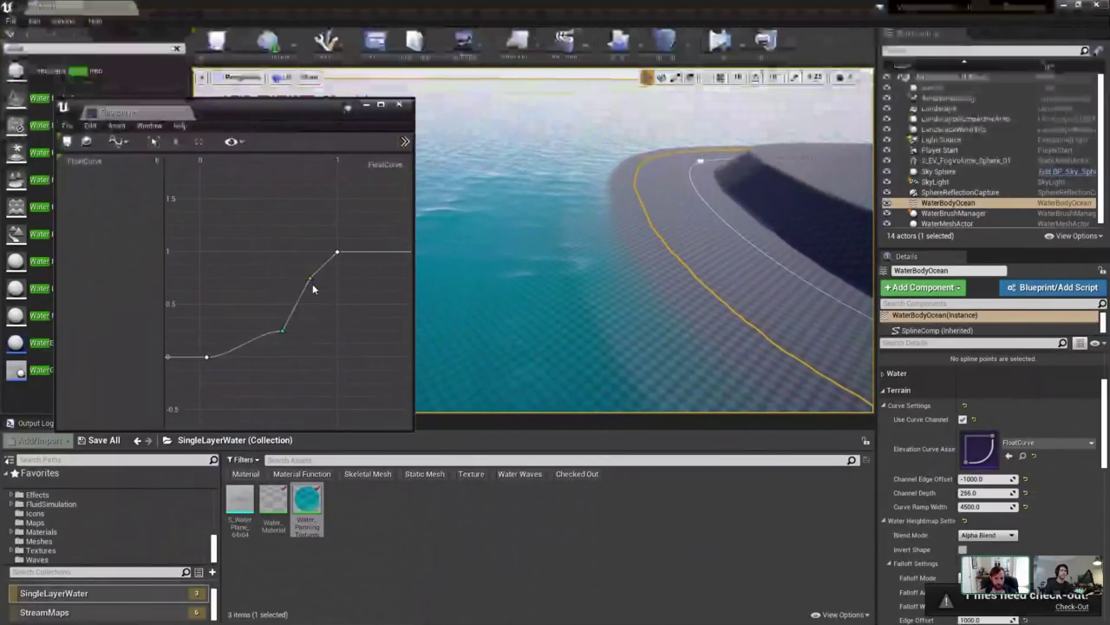
pyautogui.moveTo(311, 278); pyautogui.dragTo(295, 262)
pyautogui.moveTo(282, 331)
pyautogui.mouseDown()
pyautogui.moveTo(291, 343)
pyautogui.moveTo(240, 323)
pyautogui.moveTo(241, 302)
pyautogui.moveTo(270, 328)
pyautogui.mouseUp()
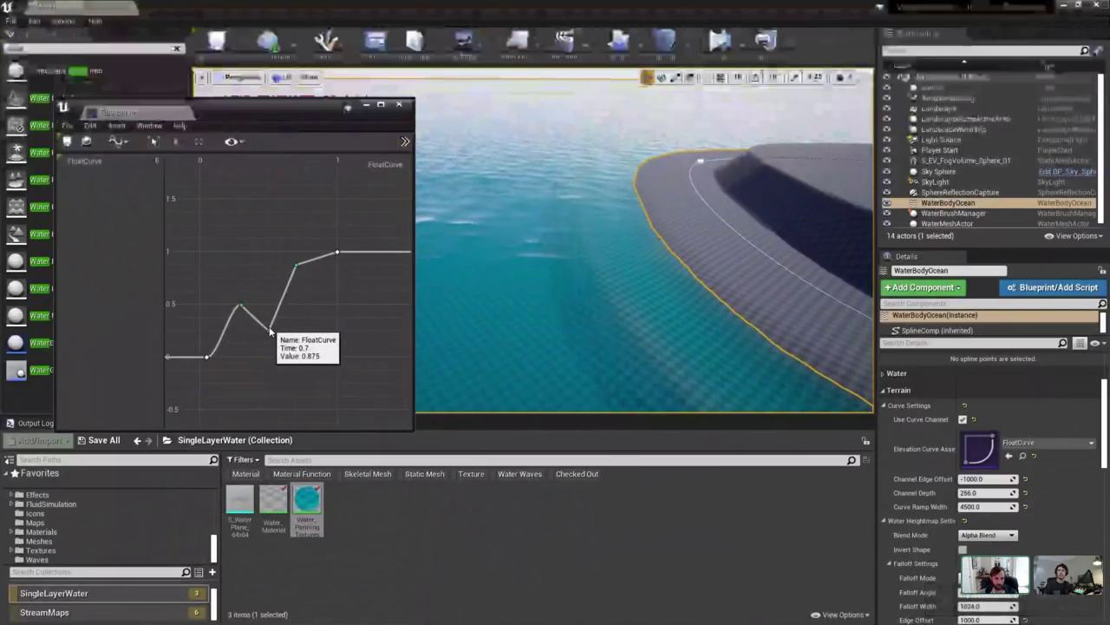
pyautogui.moveTo(292, 265); pyautogui.dragTo(313, 270)
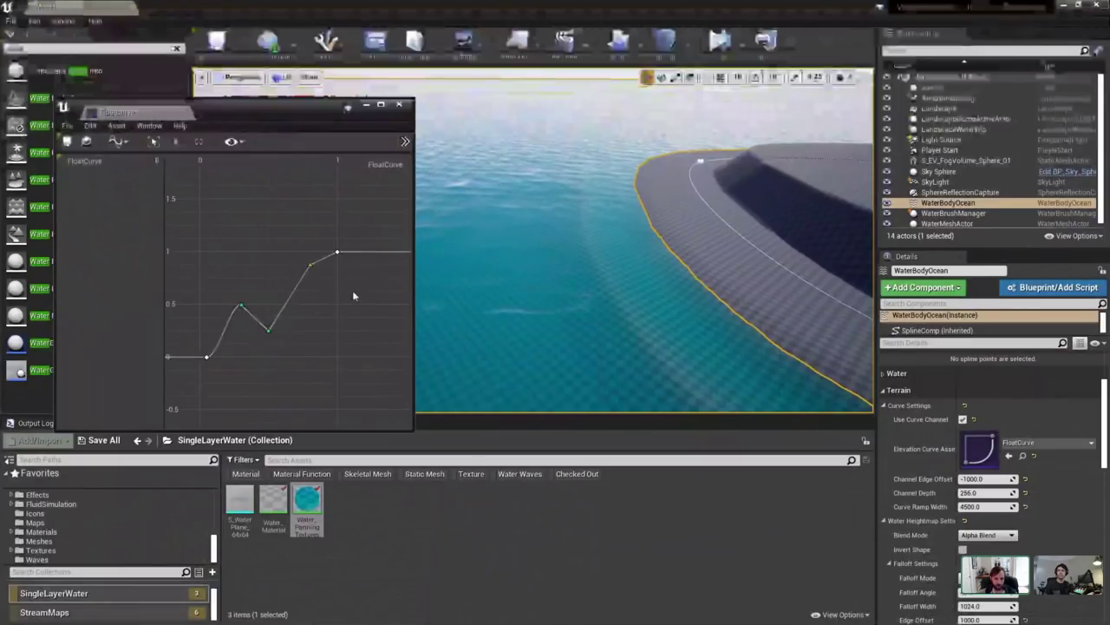
pyautogui.moveTo(537, 261); pyautogui.dragTo(511, 264, button='right')
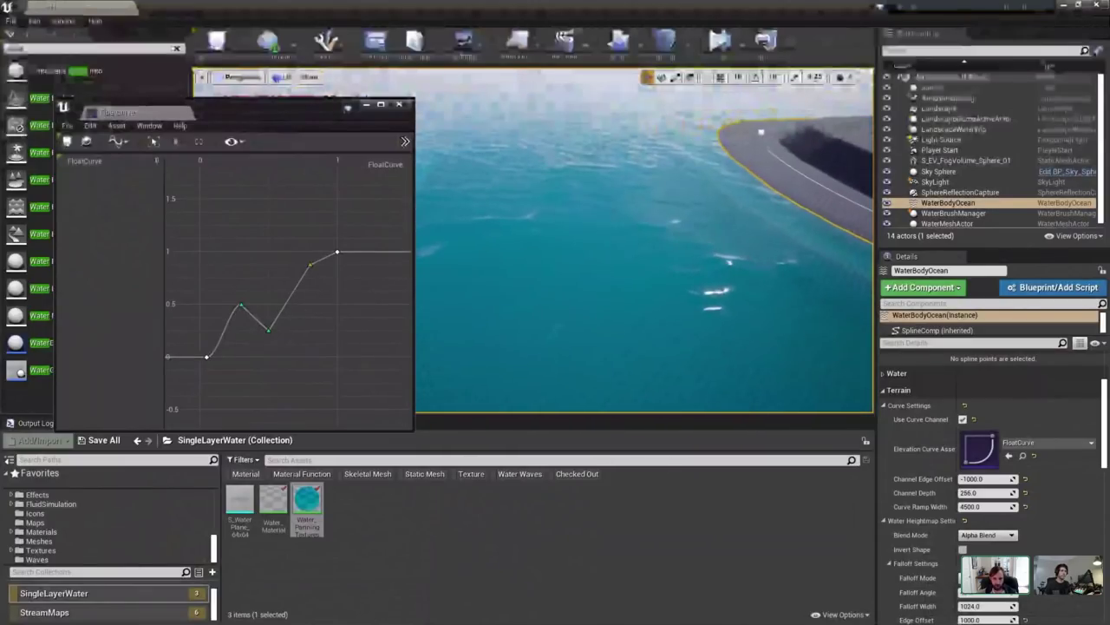
pyautogui.moveTo(240, 305); pyautogui.dragTo(239, 254)
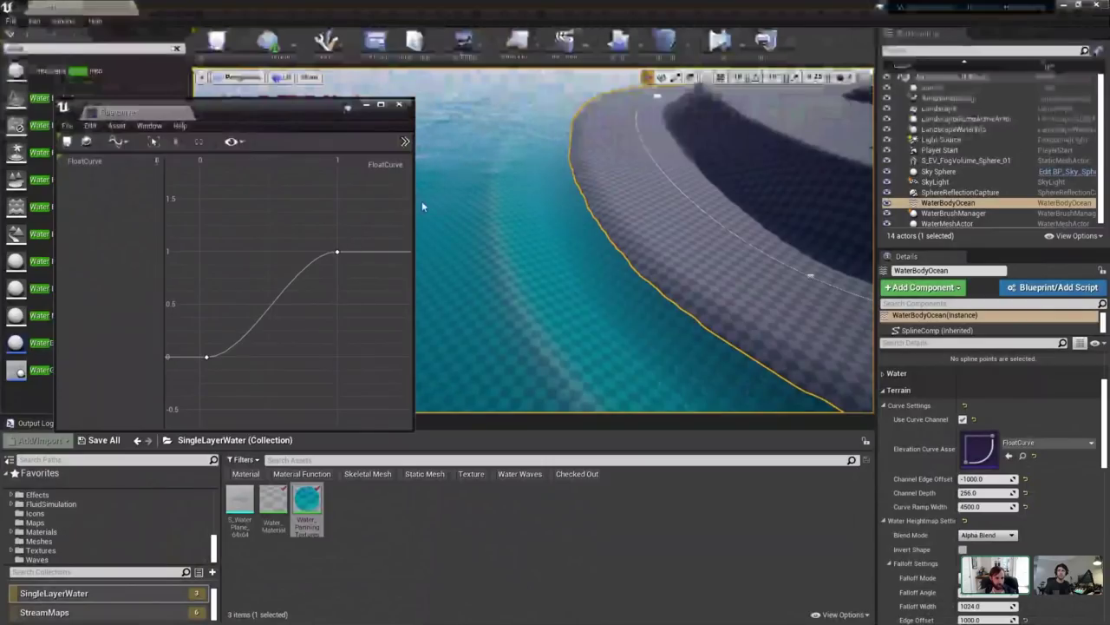
# Restore the elevation curve to only its start and end keys, close the curve editor and view the island in game view.
pyautogui.click(338, 251)
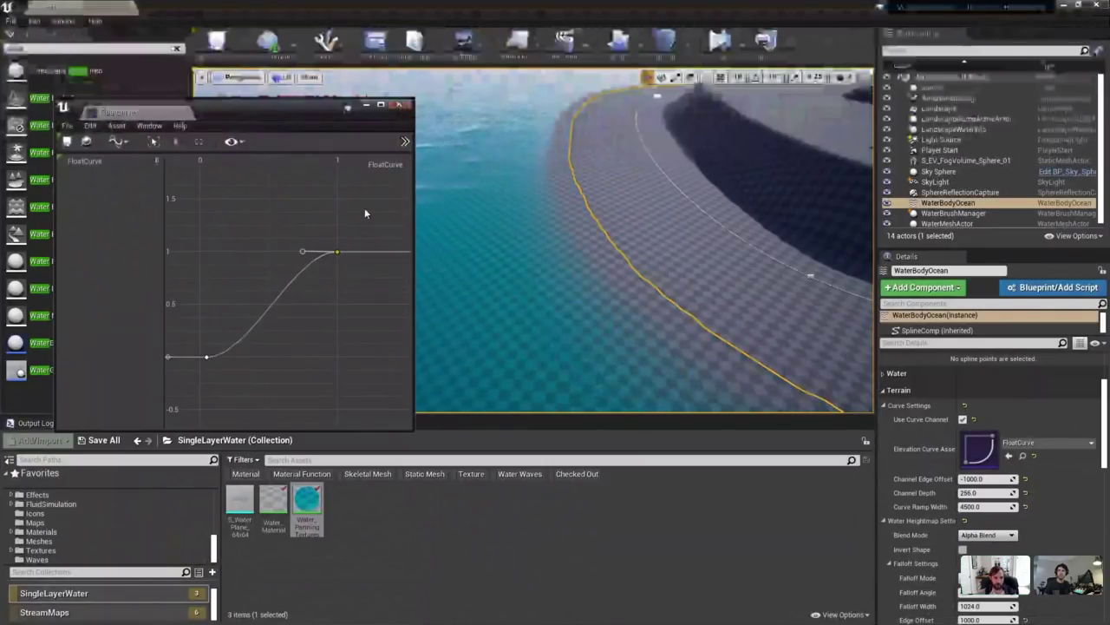
pyautogui.click(404, 105)
pyautogui.moveTo(620, 245); pyautogui.dragTo(650, 247, button='right')
pyautogui.press('g')
# Switch to Landscape mode, select the Water edit layer and toggle its visibility off and back on.
pyautogui.click(328, 42)
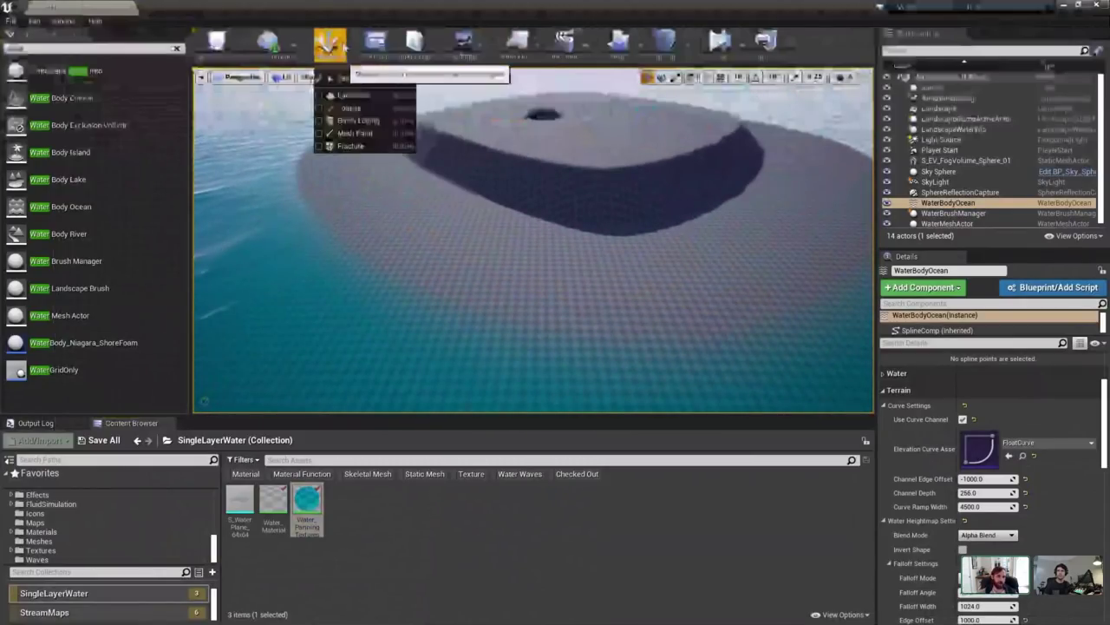
pyautogui.click(354, 95)
pyautogui.click(46, 247)
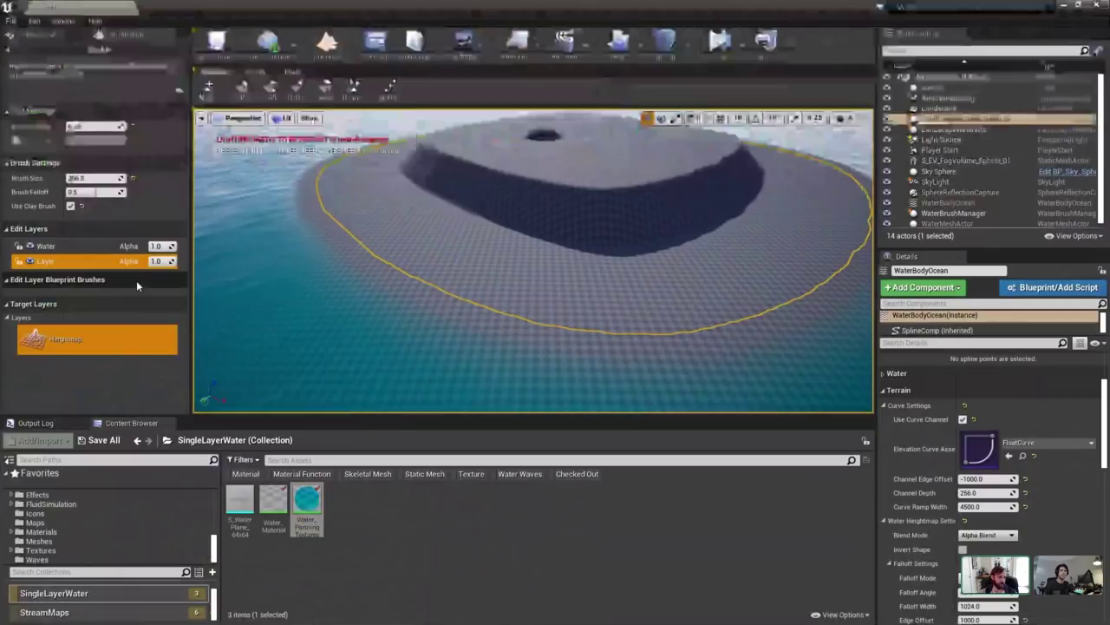
pyautogui.click(29, 249)
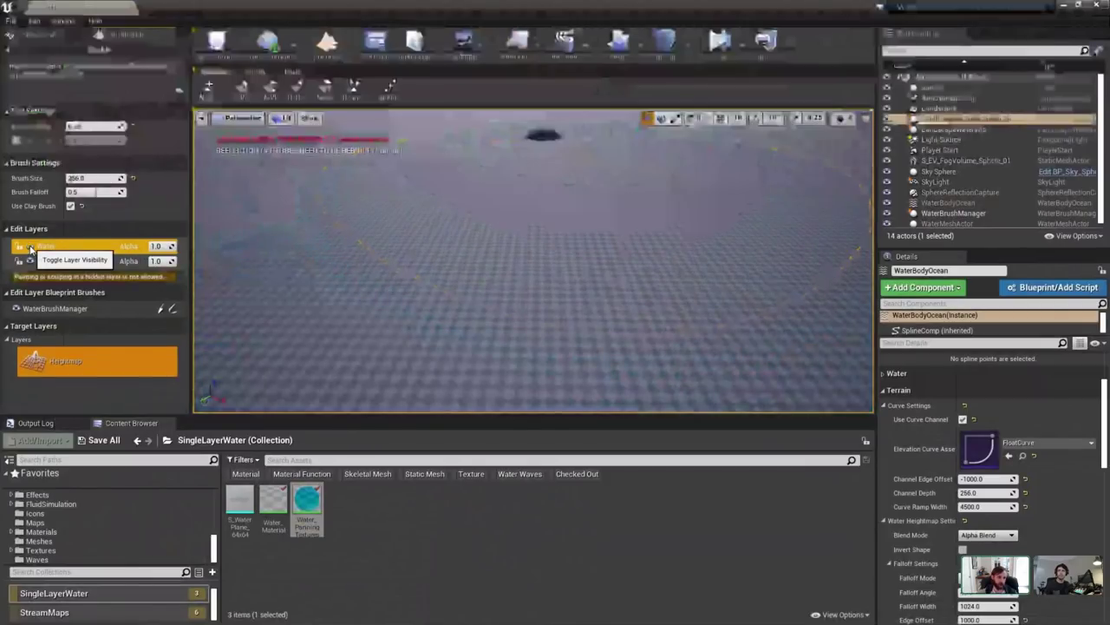
pyautogui.click(30, 249)
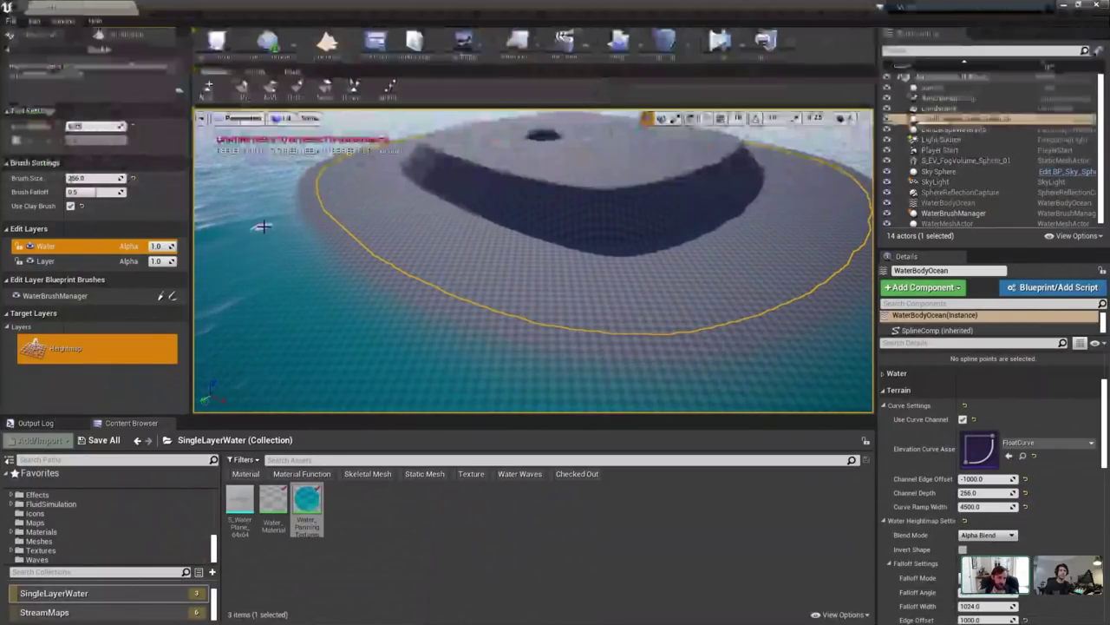
# Set the landscape sculpt brush size to 750.
pyautogui.moveTo(364, 216)
pyautogui.mouseDown(button='right')
pyautogui.moveTo(367, 276)
pyautogui.moveTo(365, 208)
pyautogui.moveTo(364, 221)
pyautogui.mouseUp(button='right')
pyautogui.press('s')
pyautogui.press('w')
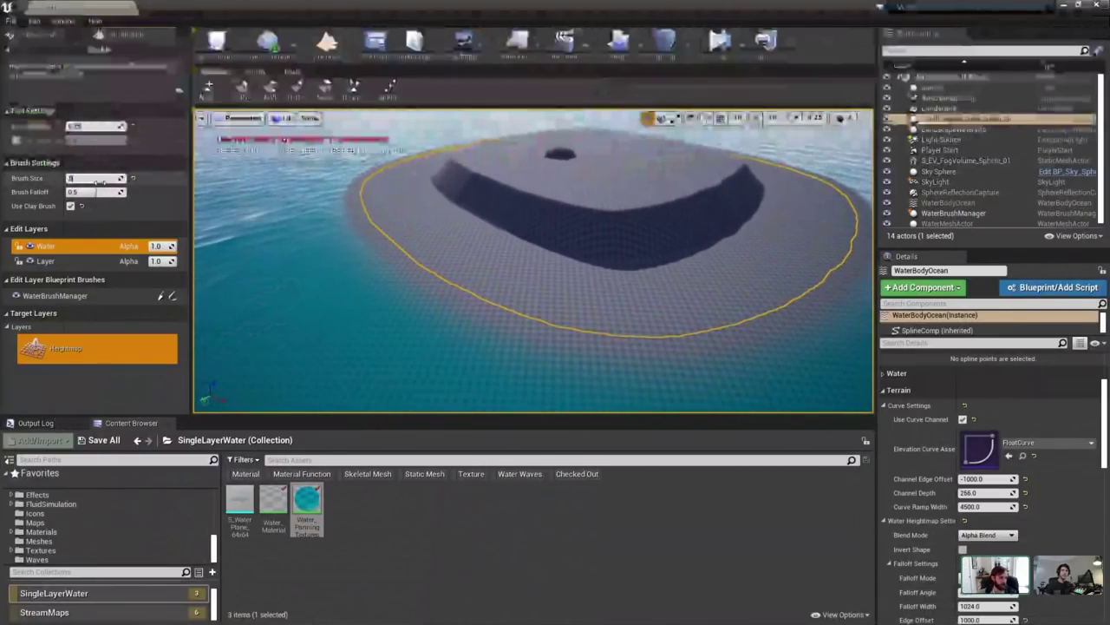
pyautogui.write('00')
pyautogui.press('Return')
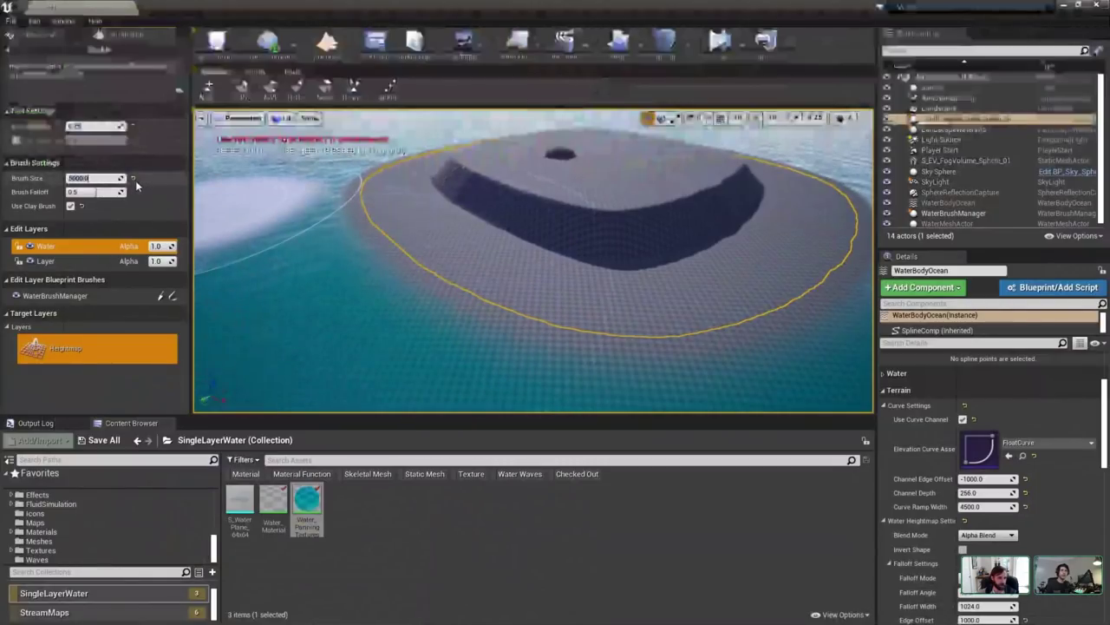
pyautogui.write('750')
pyautogui.press('Return')
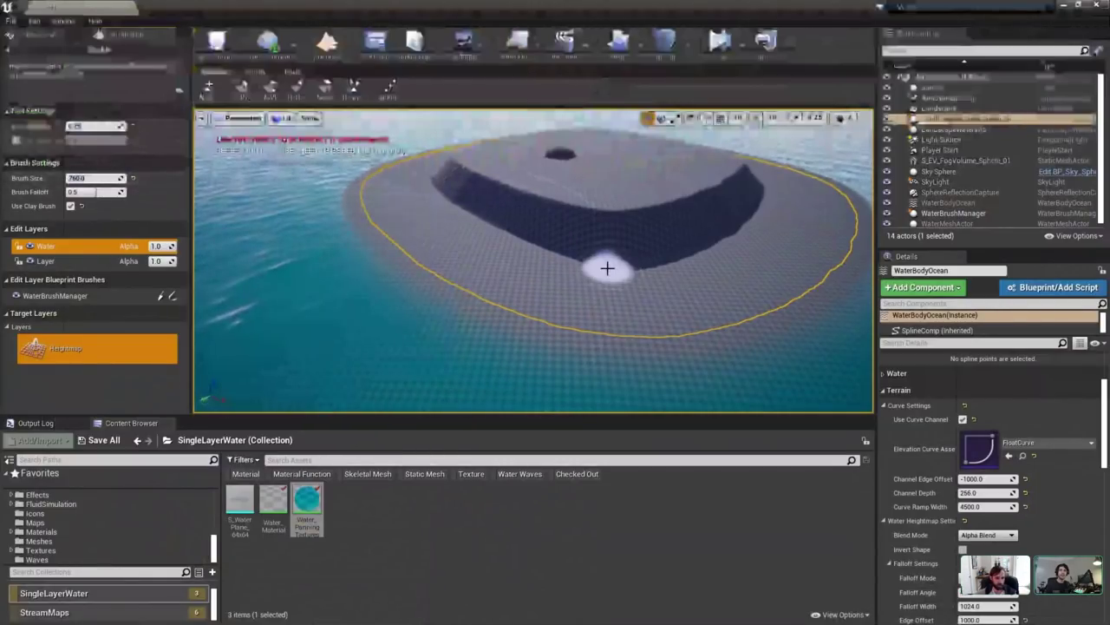
pyautogui.hotkey('alt', 'Tab')
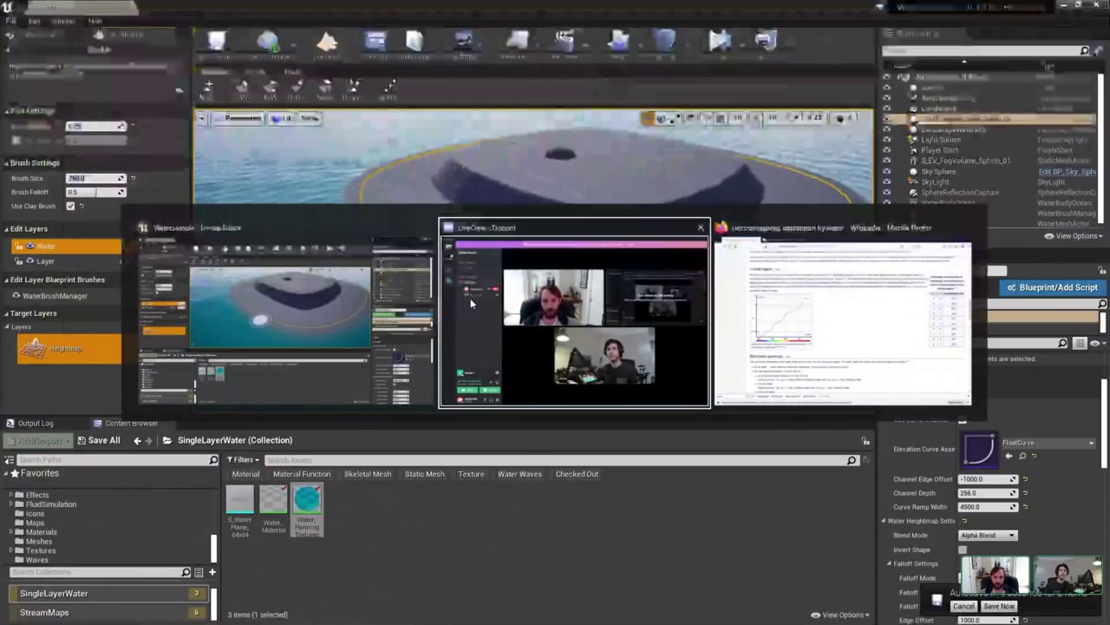
pyautogui.click(470, 298)
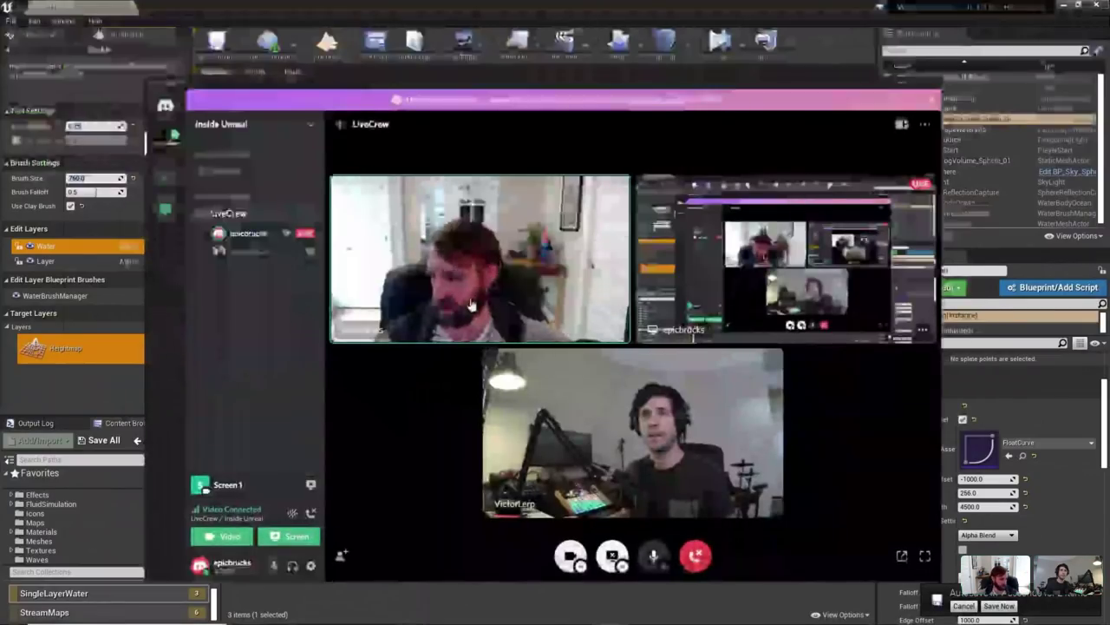
pyautogui.hotkey('alt', 'Tab')
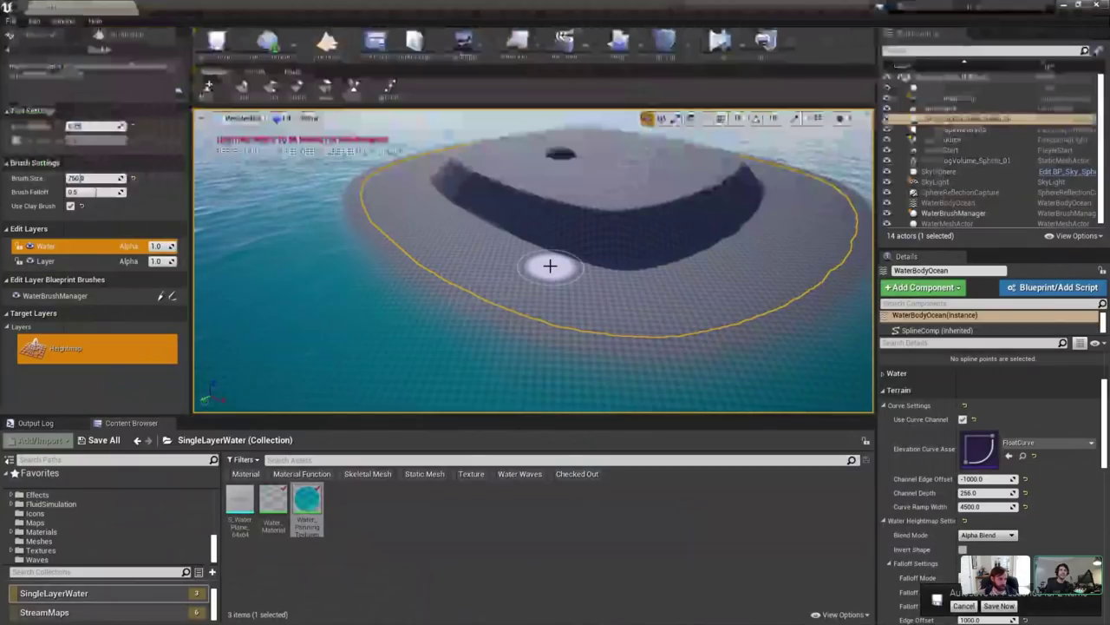
# Create a new landscape edit layer above the Water layer.
pyautogui.press('w')
pyautogui.moveTo(518, 225)
pyautogui.mouseDown(button='right')
pyautogui.moveTo(507, 236)
pyautogui.moveTo(512, 209)
pyautogui.moveTo(518, 225)
pyautogui.mouseUp(button='right')
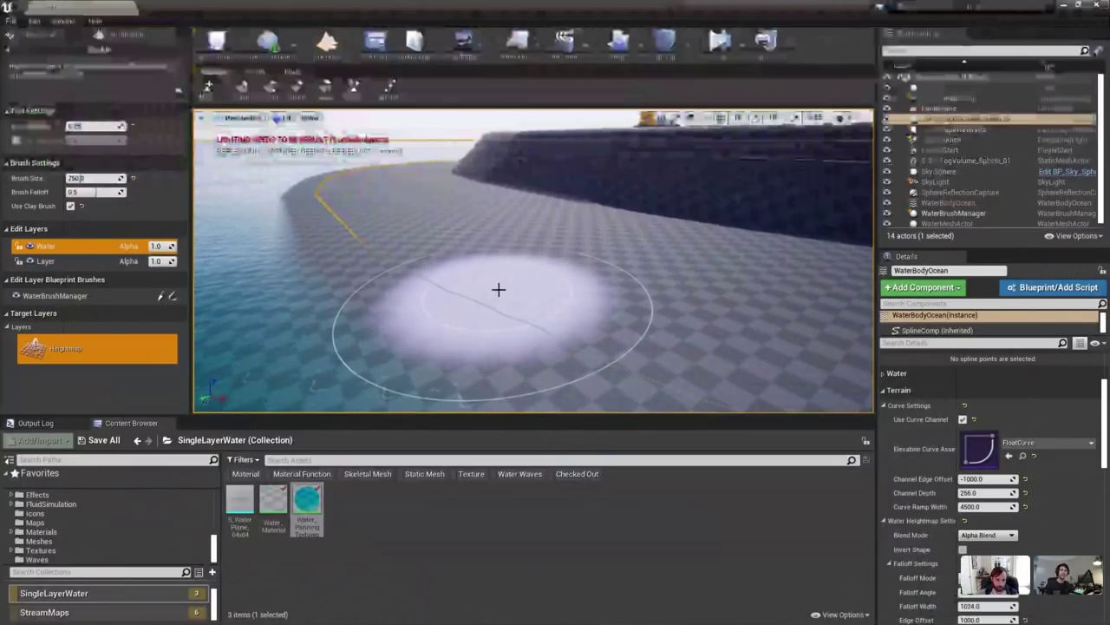
pyautogui.press('s')
pyautogui.moveTo(498, 290); pyautogui.dragTo(498, 300, button='right')
pyautogui.rightClick(63, 251)
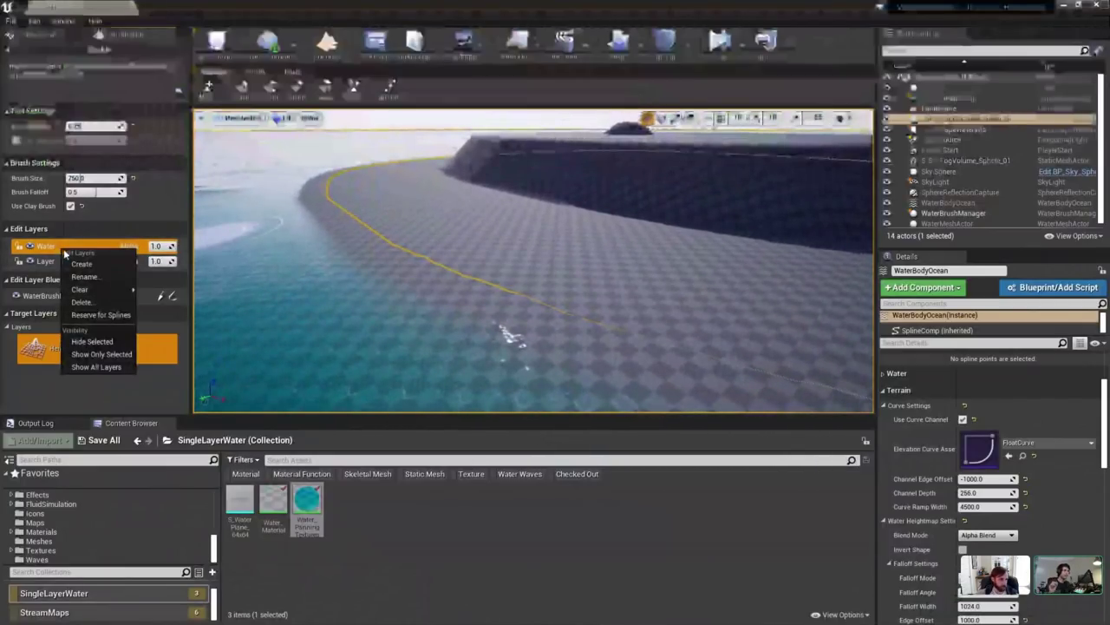
pyautogui.click(82, 264)
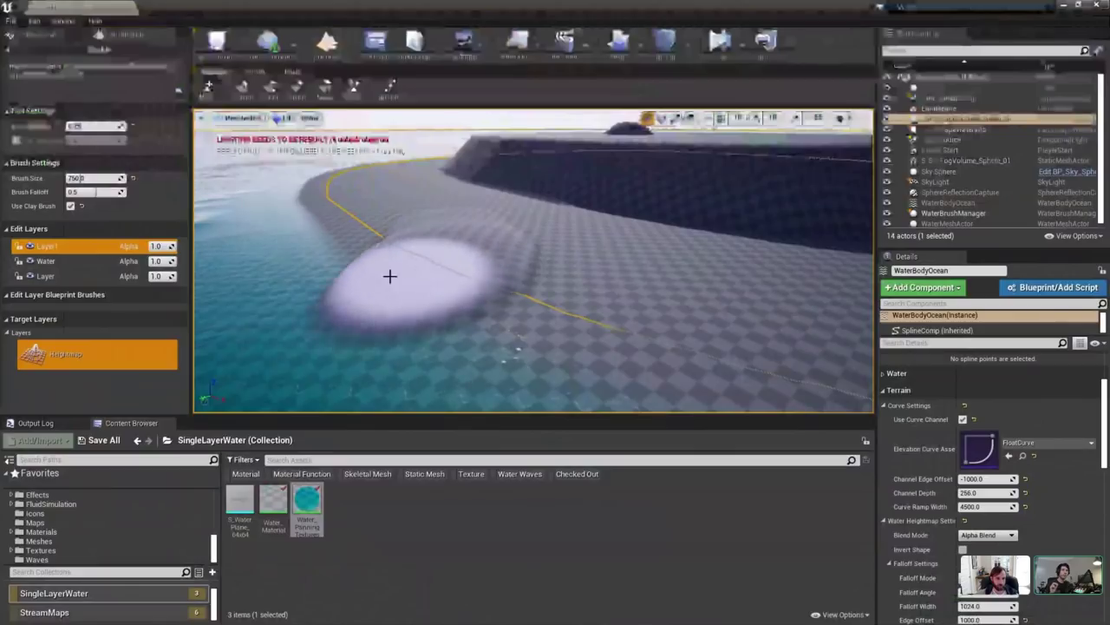
# Sculpt raised and lowered terrain from the island's shore out into the ocean on the new layer.
pyautogui.moveTo(390, 276); pyautogui.dragTo(251, 321)
pyautogui.moveTo(251, 321); pyautogui.dragTo(264, 365, button='right')
pyautogui.press('s')
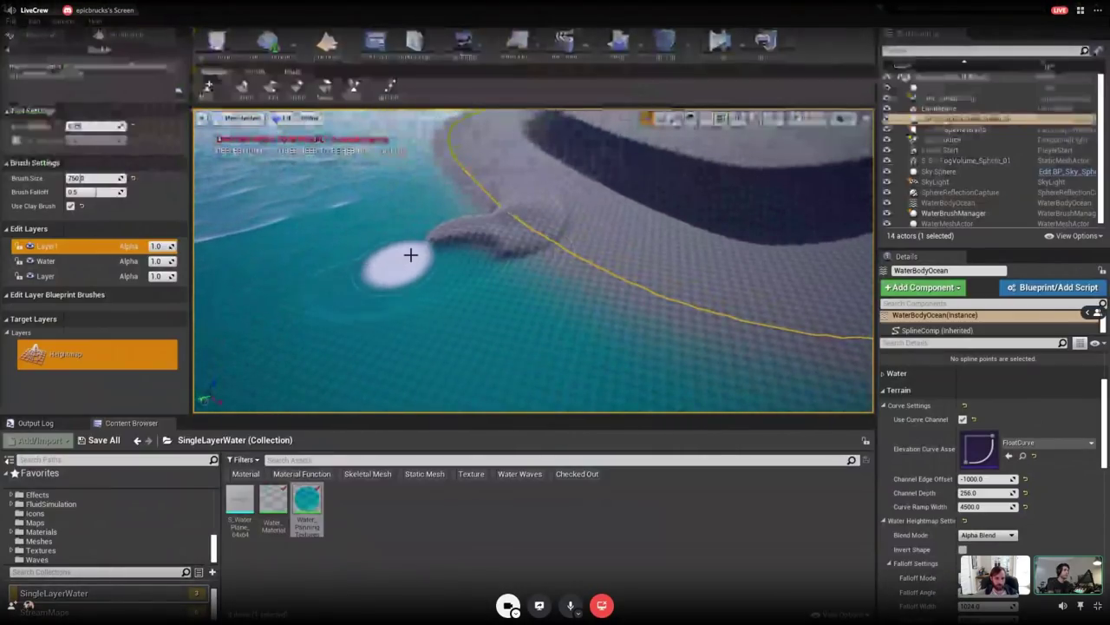
pyautogui.keyDown('shift'); pyautogui.moveTo(410, 255); pyautogui.dragTo(413, 208); pyautogui.keyUp('shift')
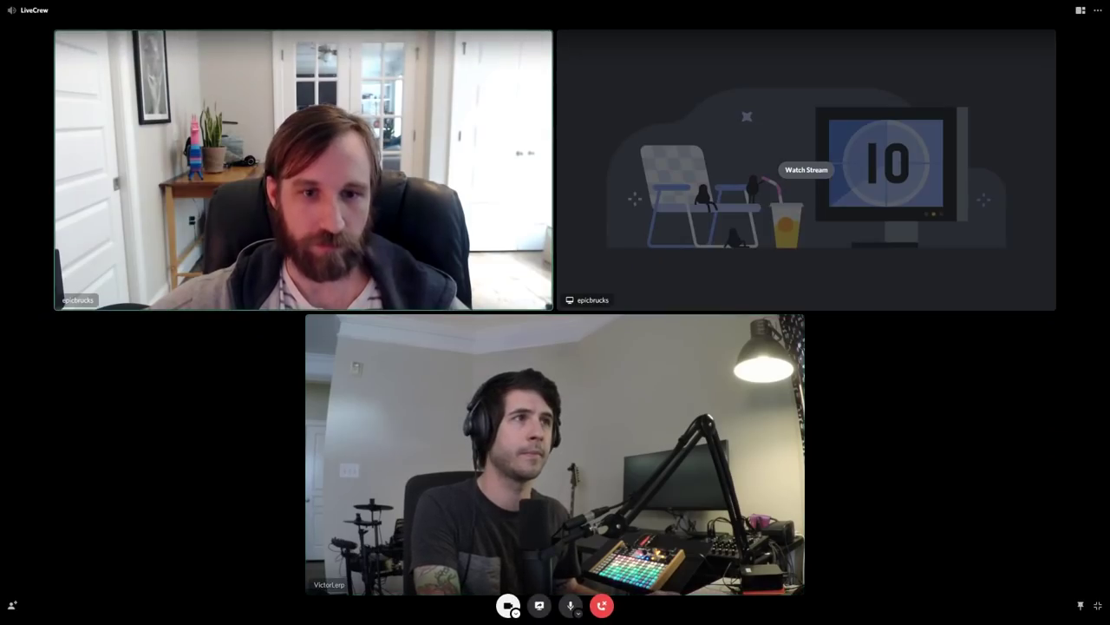
pyautogui.click(806, 169)
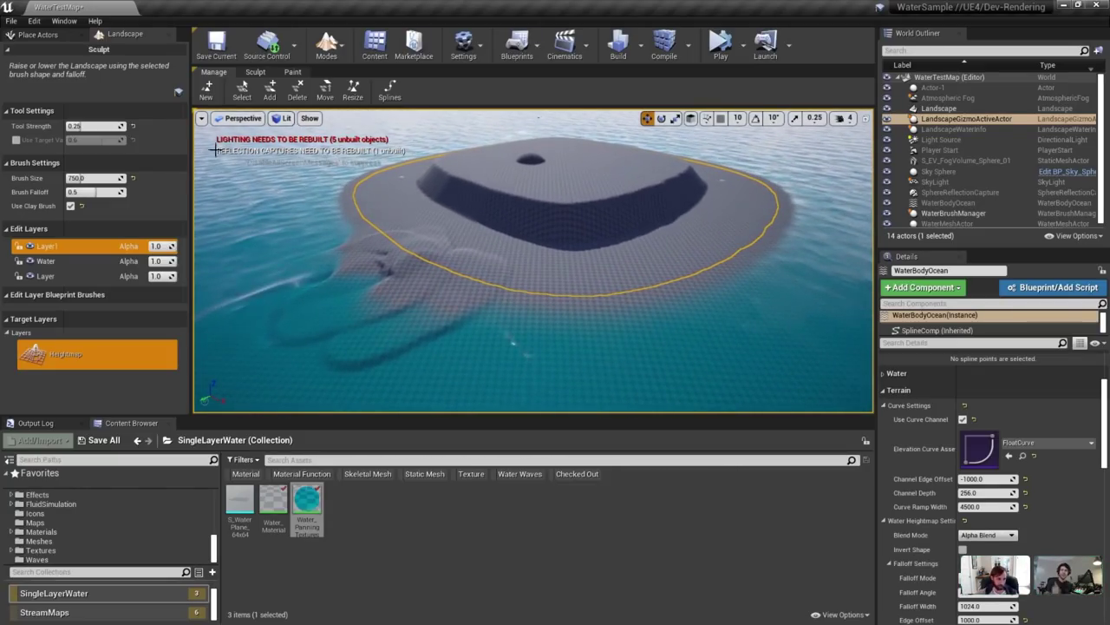
# Select the Smooth sculpting tool and toggle Layer1's visibility off and back on to examine its effect on the shore.
pyautogui.click(256, 73)
pyautogui.click(263, 92)
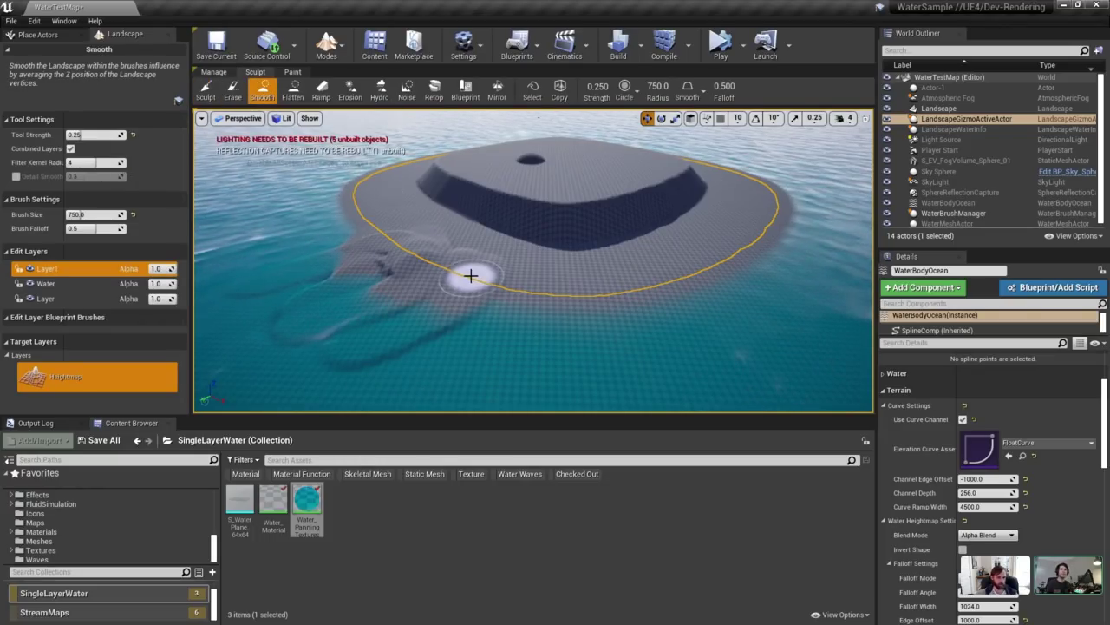
pyautogui.moveTo(471, 275); pyautogui.dragTo(429, 282, button='right')
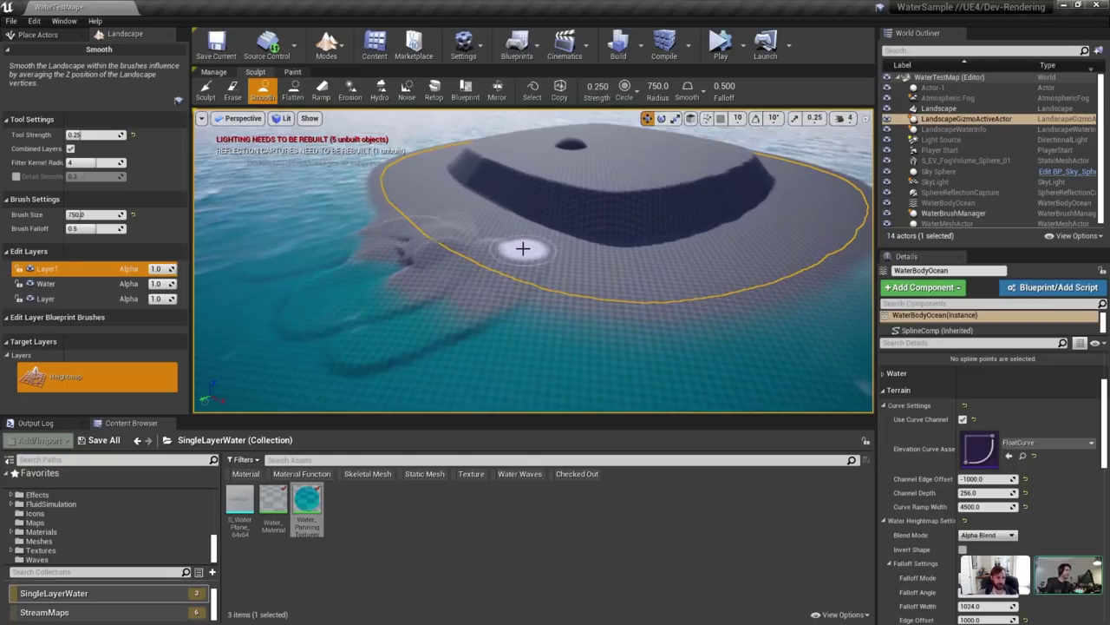
pyautogui.moveTo(524, 249)
pyautogui.mouseDown(button='right')
pyautogui.moveTo(585, 249)
pyautogui.moveTo(512, 247)
pyautogui.moveTo(523, 244)
pyautogui.moveTo(527, 282)
pyautogui.moveTo(532, 248)
pyautogui.mouseUp(button='right')
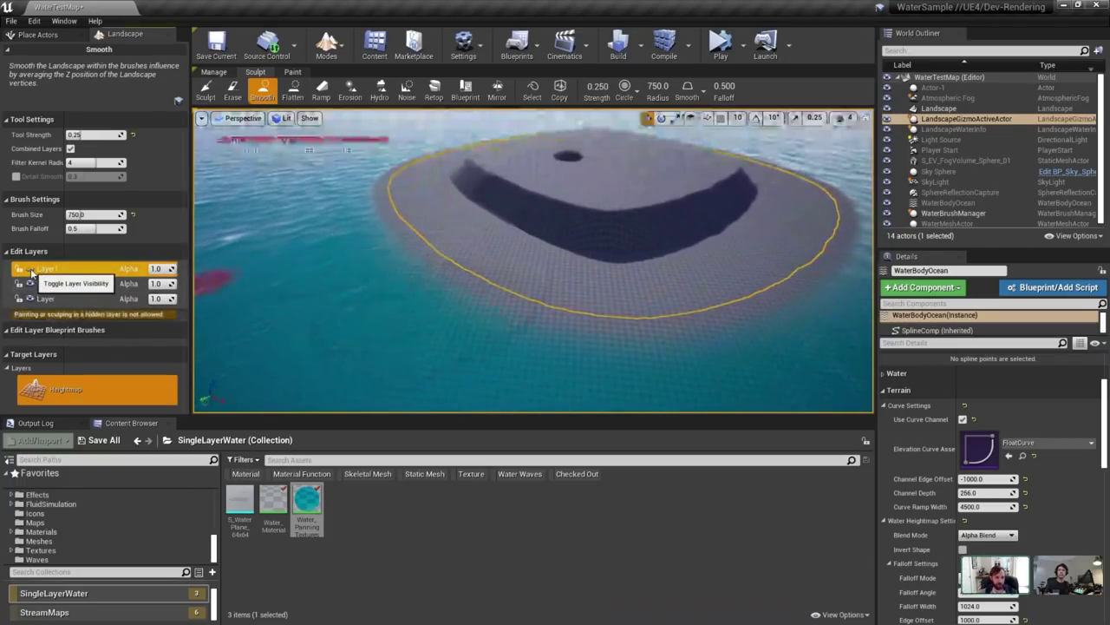
pyautogui.moveTo(602, 231); pyautogui.dragTo(607, 234, button='right')
pyautogui.moveTo(518, 196); pyautogui.dragTo(518, 209, button='right')
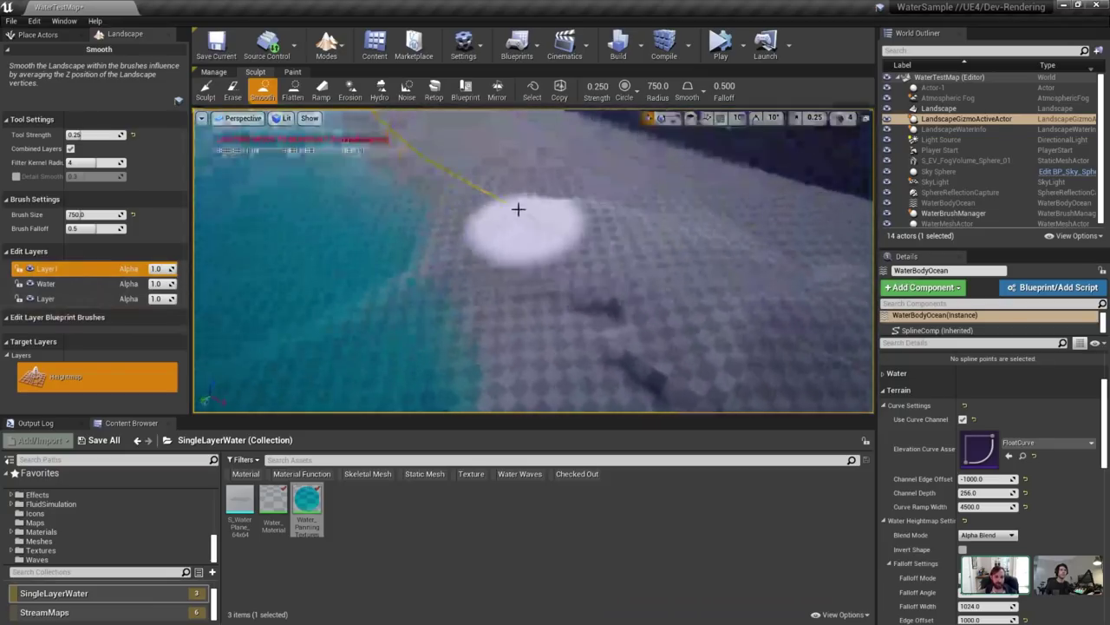
# Smooth the sculpted bumps and grooves along the shoreline on Layer1 with a higher tool strength.
pyautogui.moveTo(528, 252); pyautogui.dragTo(504, 287, button='right')
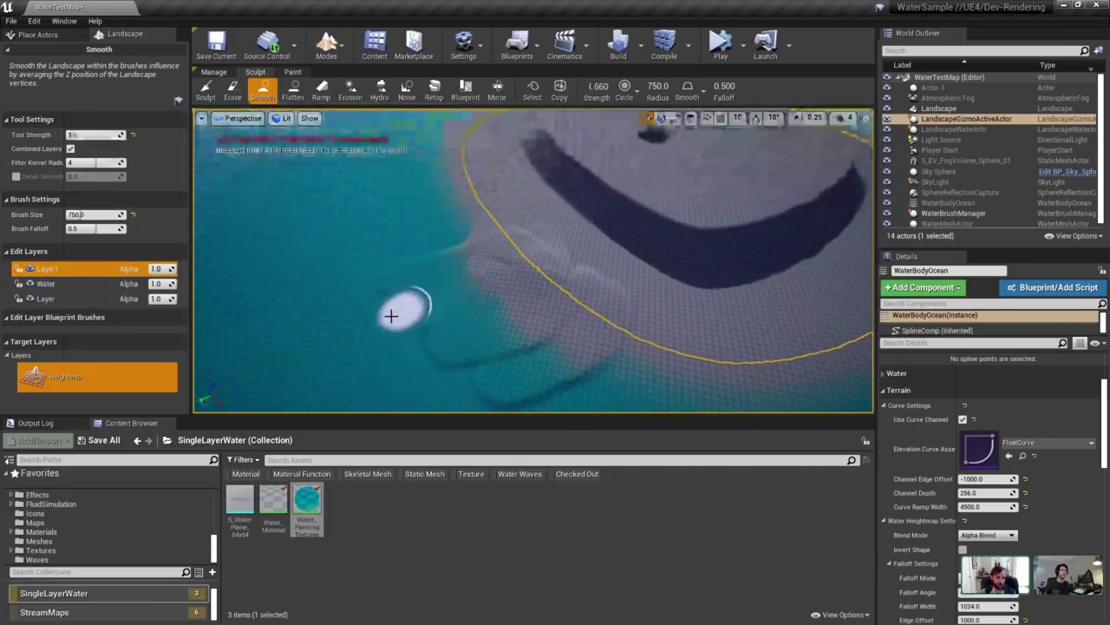
pyautogui.moveTo(586, 268)
pyautogui.mouseDown()
pyautogui.moveTo(501, 373)
pyautogui.moveTo(555, 323)
pyautogui.moveTo(489, 224)
pyautogui.mouseUp()
pyautogui.moveTo(539, 258)
pyautogui.mouseDown(button='right')
pyautogui.moveTo(528, 271)
pyautogui.moveTo(567, 249)
pyautogui.moveTo(564, 233)
pyautogui.moveTo(572, 266)
pyautogui.mouseUp(button='right')
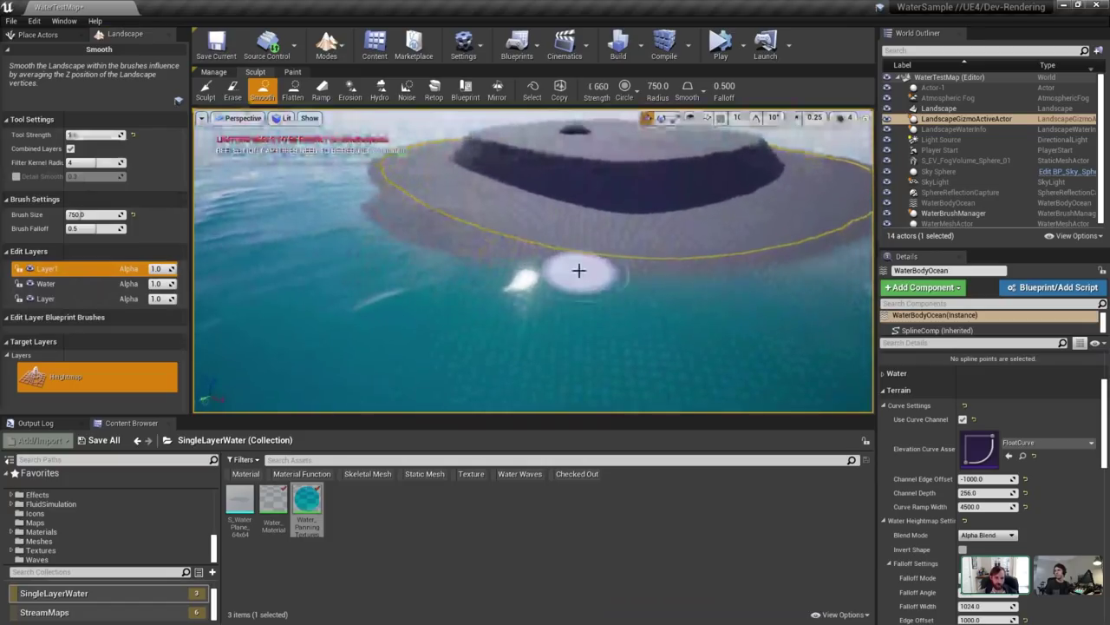
# Deselect the ocean and toggle Layer1's visibility off and back on to compare the smoothed shoreline.
pyautogui.press('Escape')
pyautogui.click(32, 270)
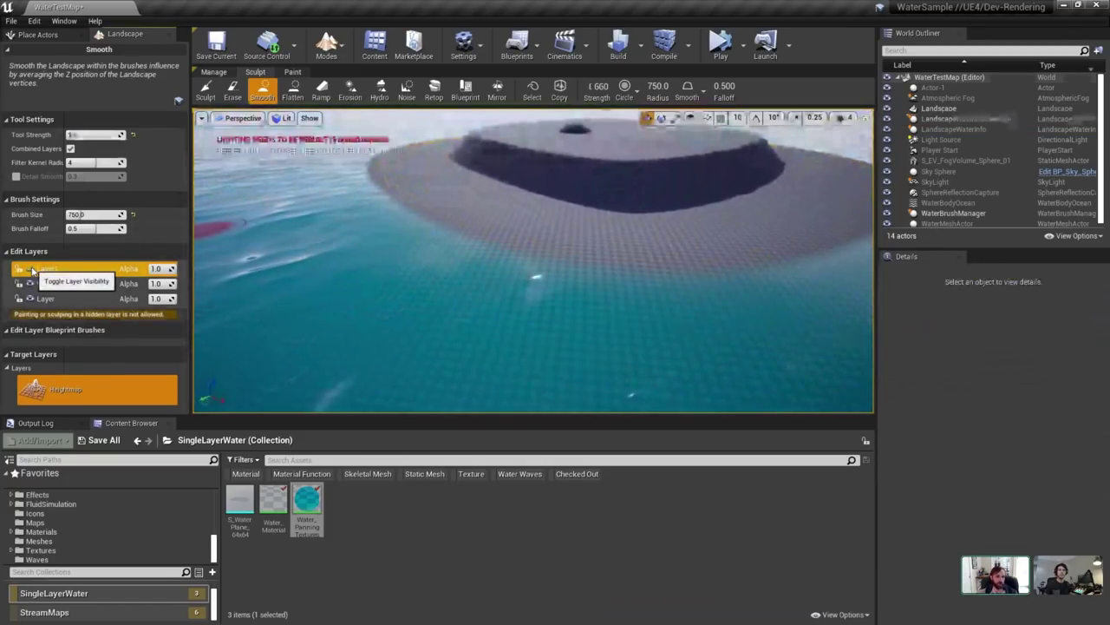
pyautogui.click(31, 270)
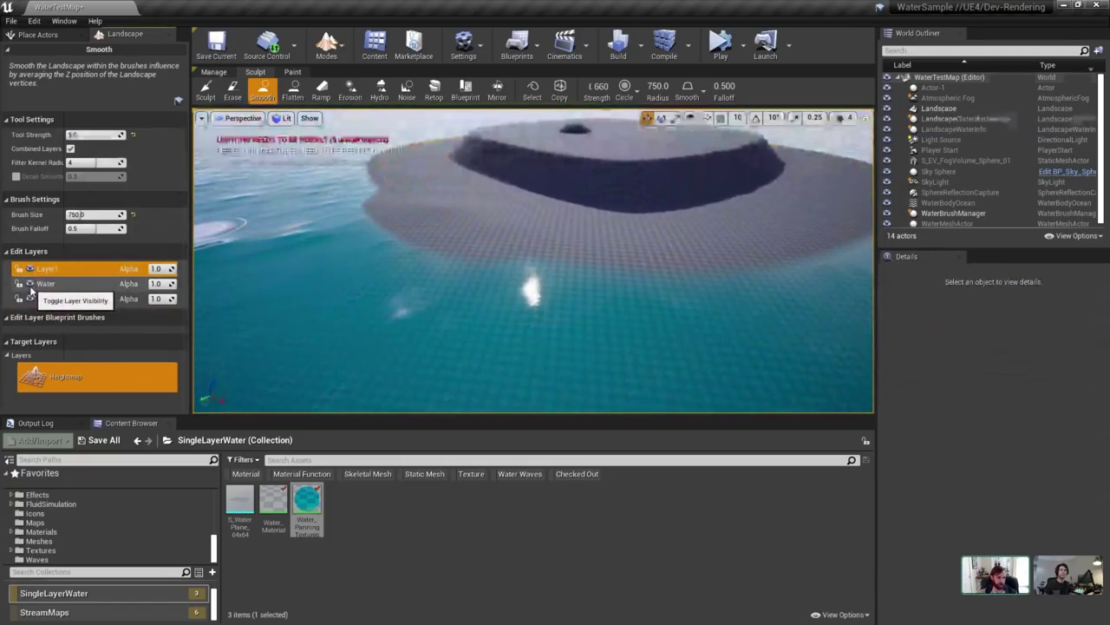
# Hide the Water layer to inspect Layer1's sculpting on the landscape by itself.
pyautogui.click(31, 283)
pyautogui.press('w')
pyautogui.moveTo(534, 260); pyautogui.dragTo(555, 308, button='right')
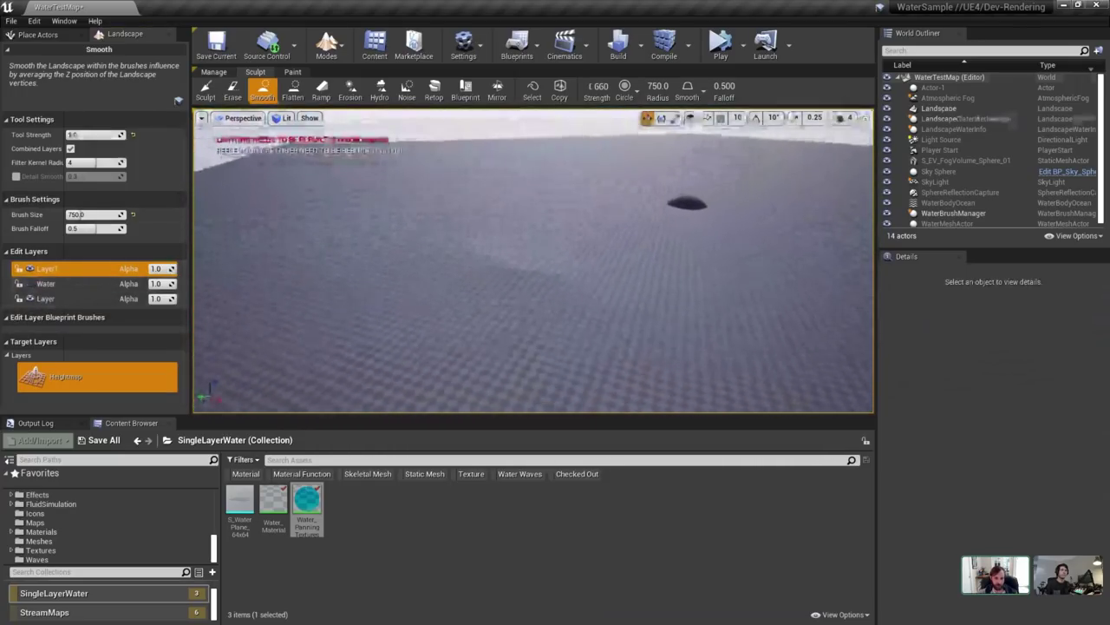
# Clear the sculpt data from Layer1 and show the Water layer again.
pyautogui.rightClick(51, 272)
pyautogui.moveTo(83, 313)
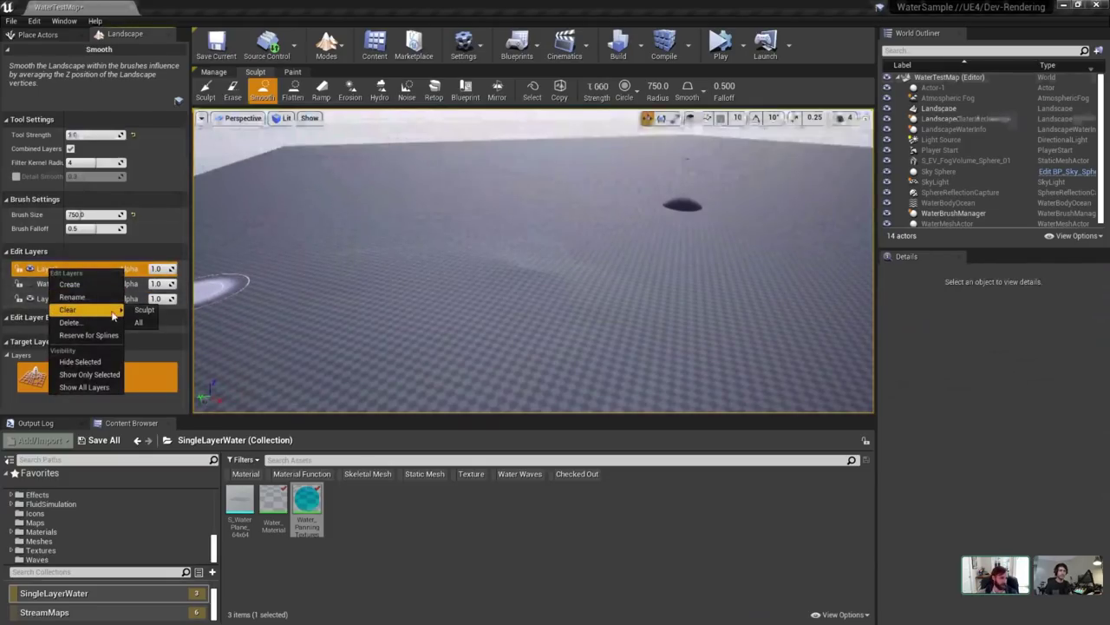
pyautogui.click(148, 309)
pyautogui.click(618, 344)
pyautogui.click(32, 284)
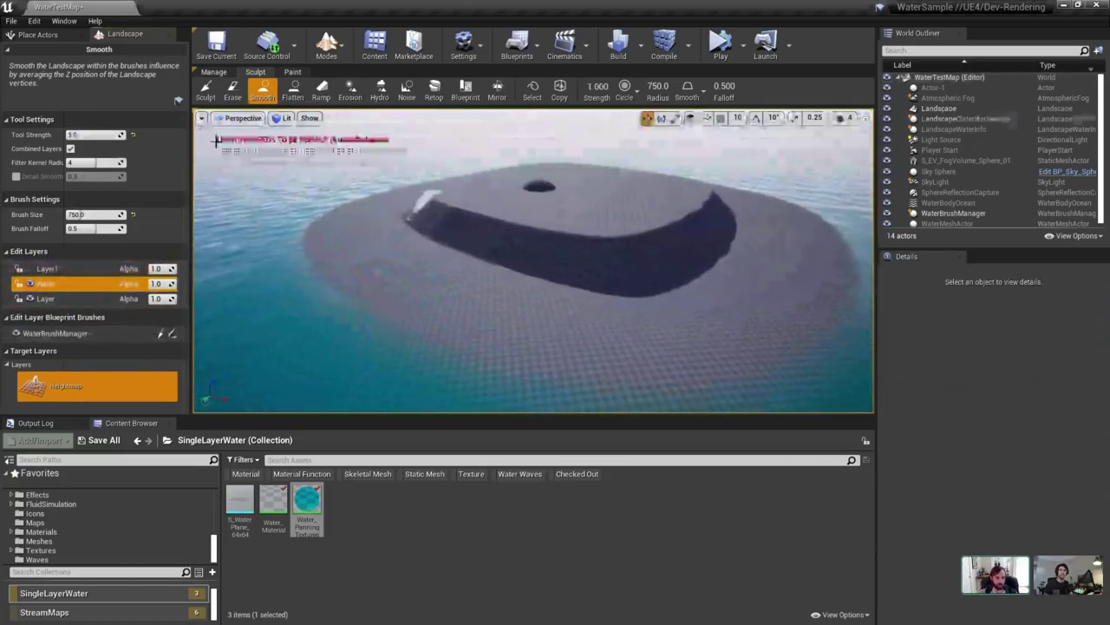
# Leave the Landscape tools and select the ocean water body around the island.
pyautogui.click(171, 35)
pyautogui.click(469, 278)
pyautogui.moveTo(471, 277); pyautogui.dragTo(321, 346, button='right')
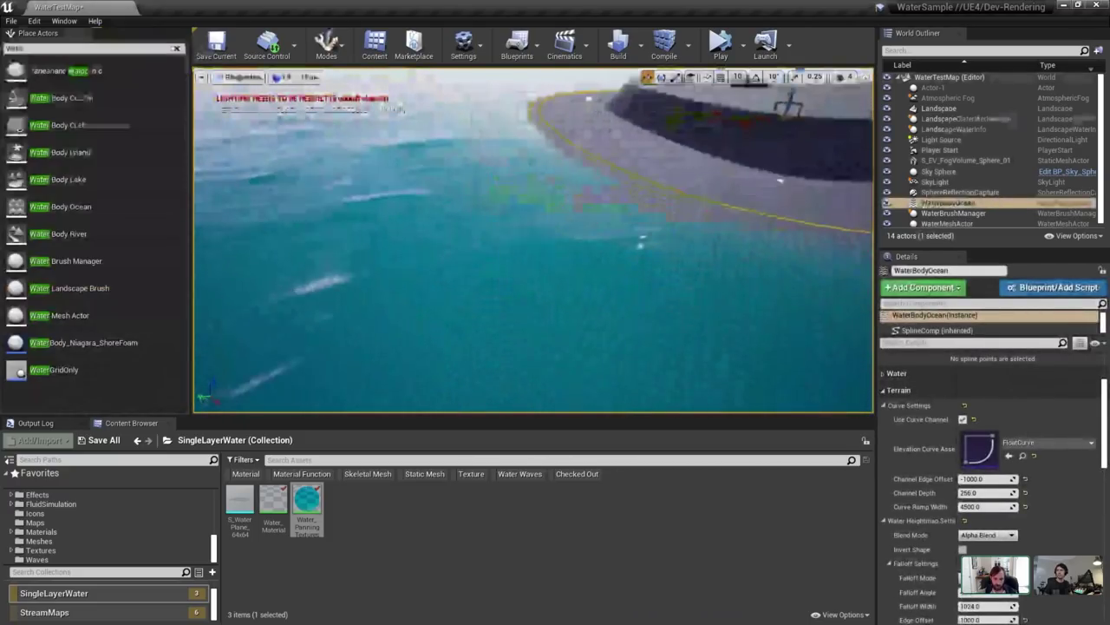
pyautogui.click(994, 492)
pyautogui.moveTo(803, 347); pyautogui.dragTo(803, 354, button='right')
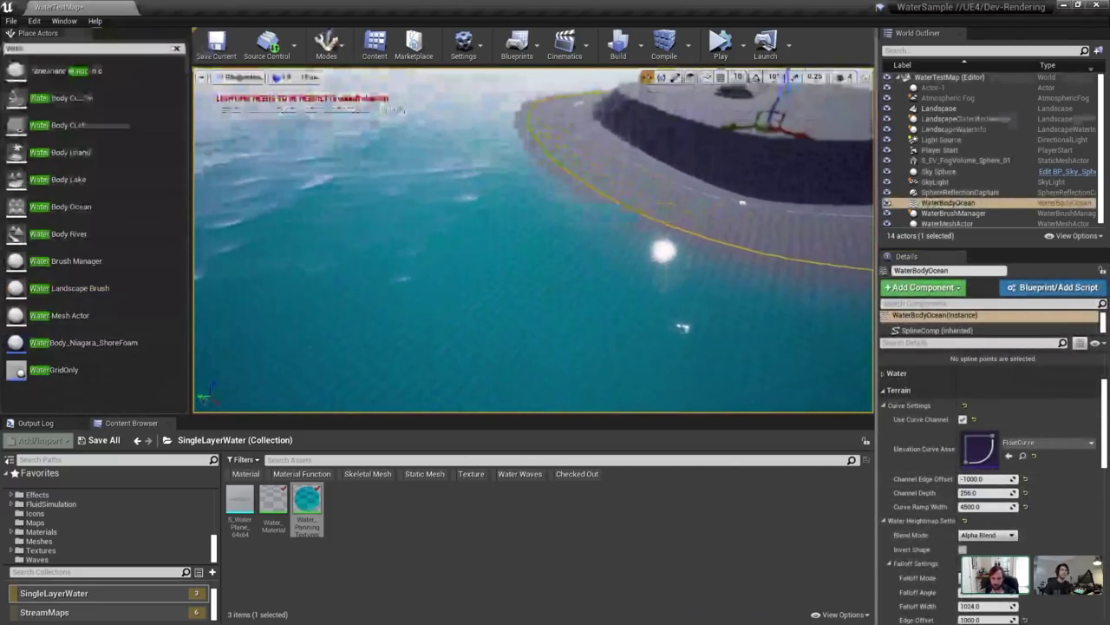
# Try a Channel Edge Offset of 512 on the ocean and settle on -5000.
pyautogui.click(985, 478)
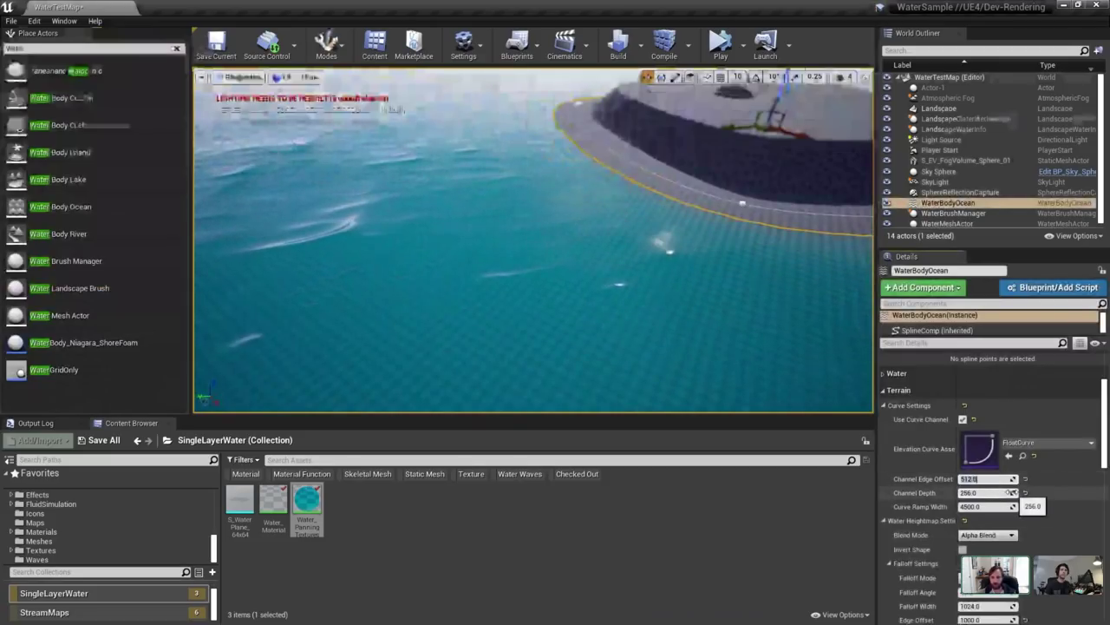
pyautogui.write('-5000')
pyautogui.press('Return')
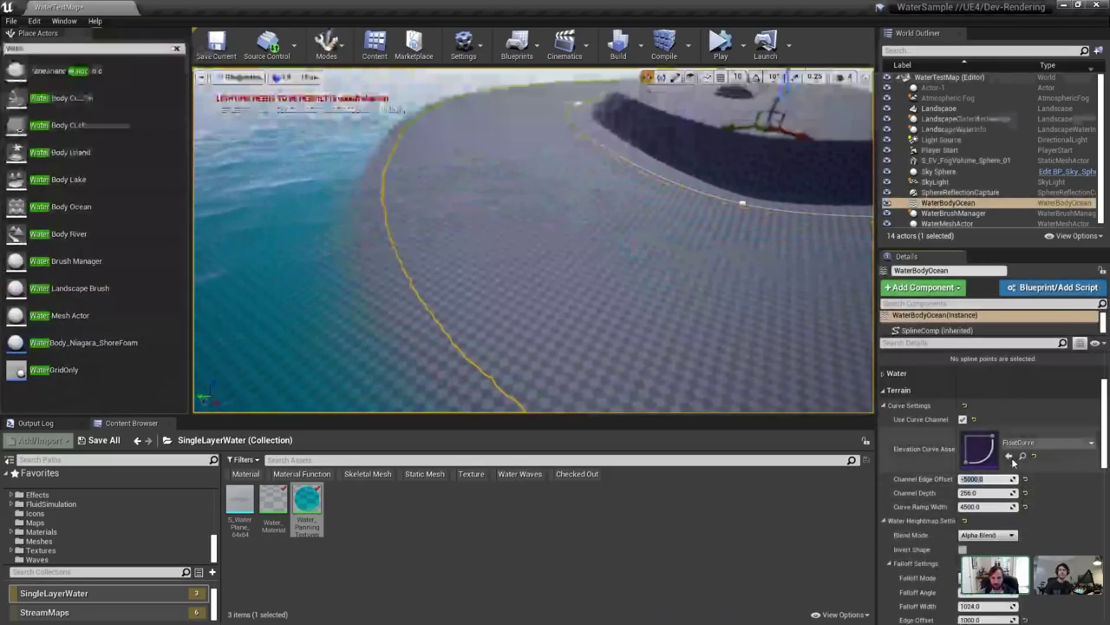
pyautogui.moveTo(572, 263)
pyautogui.mouseDown(button='right')
pyautogui.moveTo(611, 250)
pyautogui.moveTo(572, 263)
pyautogui.mouseUp(button='right')
pyautogui.press('s')
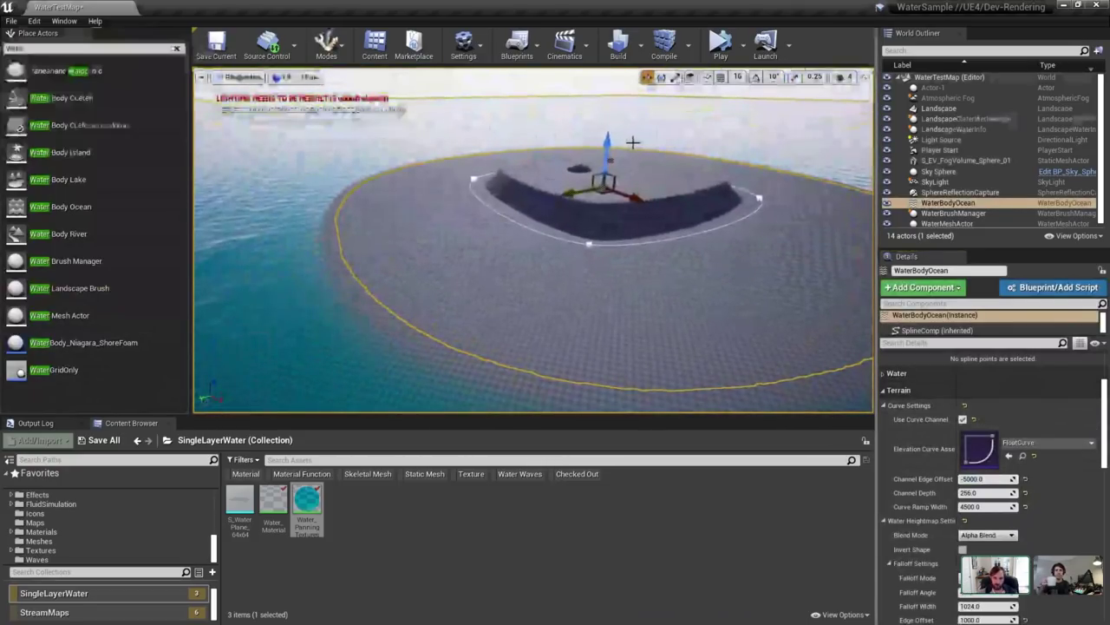
# Adjust the height of WaterBodyOcean slightly along its vertical axis and check the island's slope up close.
pyautogui.click(963, 202)
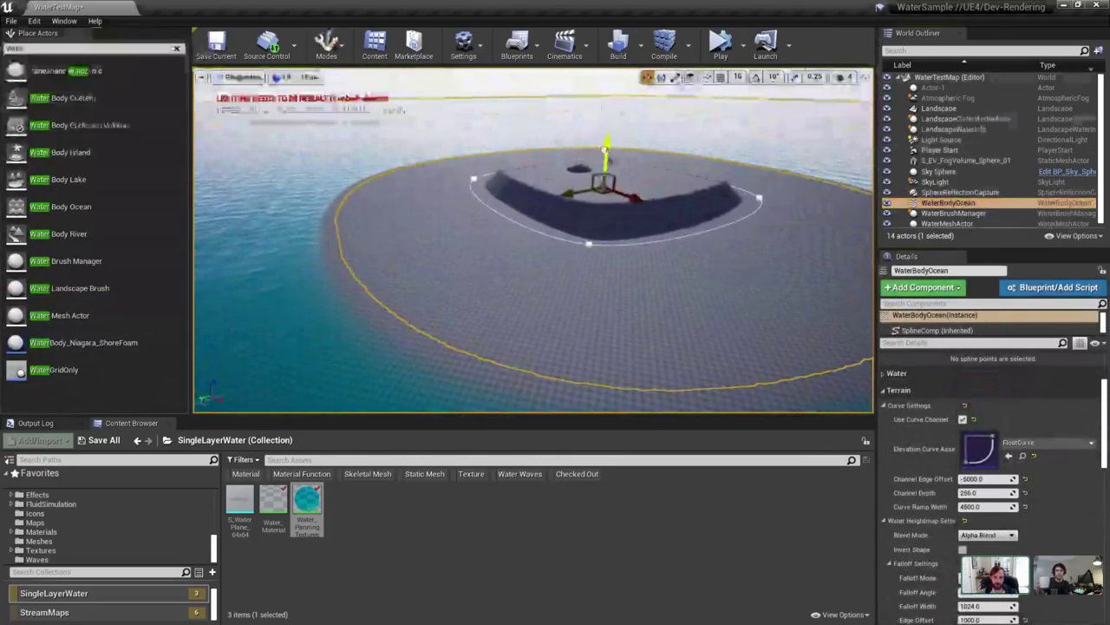
pyautogui.moveTo(607, 149)
pyautogui.mouseDown()
pyautogui.moveTo(605, 165)
pyautogui.moveTo(606, 153)
pyautogui.mouseUp()
pyautogui.press('w')
pyautogui.moveTo(565, 190); pyautogui.dragTo(542, 211, button='right')
pyautogui.press('s')
pyautogui.press('g')
pyautogui.press('w')
pyautogui.press('g')
# In the ocean's Water Heightmap Settings, collapse the Effects group and keep Falloff Settings expanded.
pyautogui.scroll(-3, 895, 450)
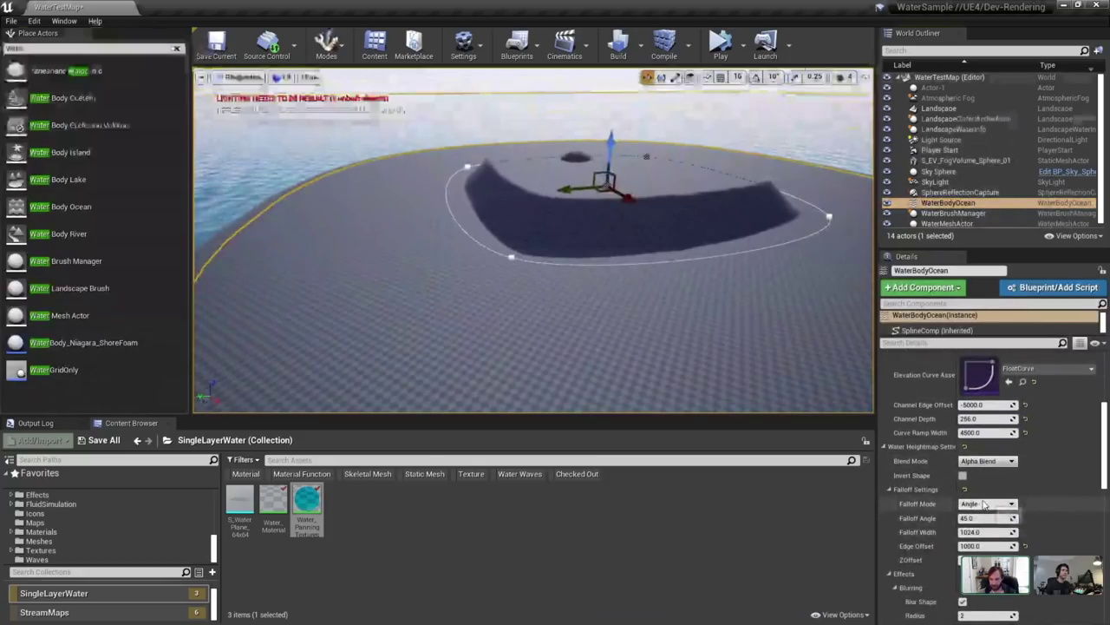
pyautogui.click(884, 447)
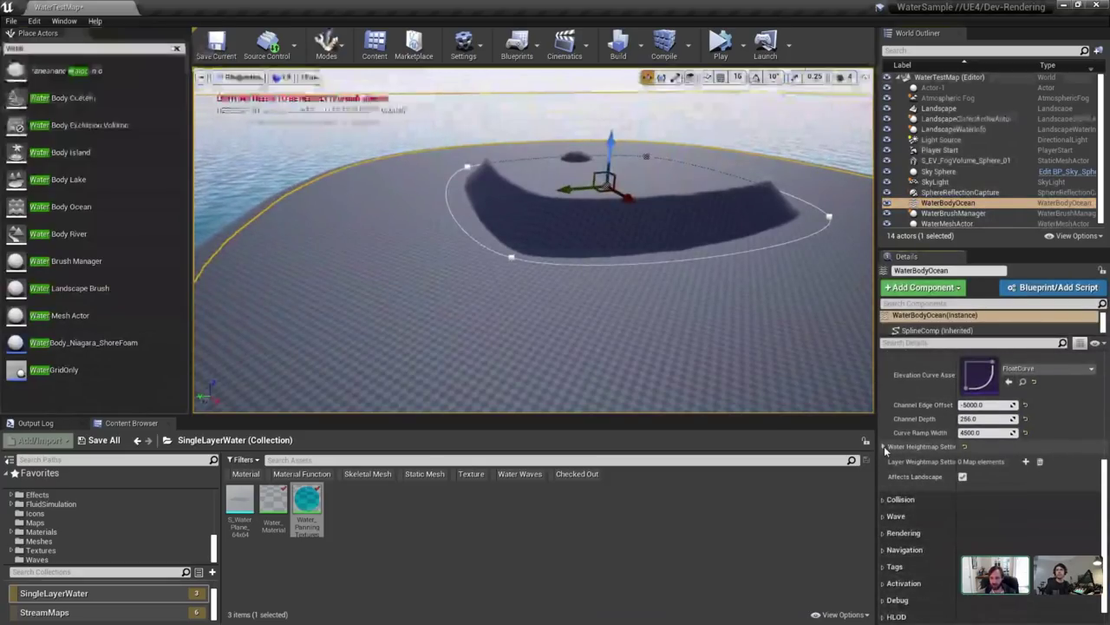
pyautogui.click(884, 446)
pyautogui.scroll(-2, 889, 447)
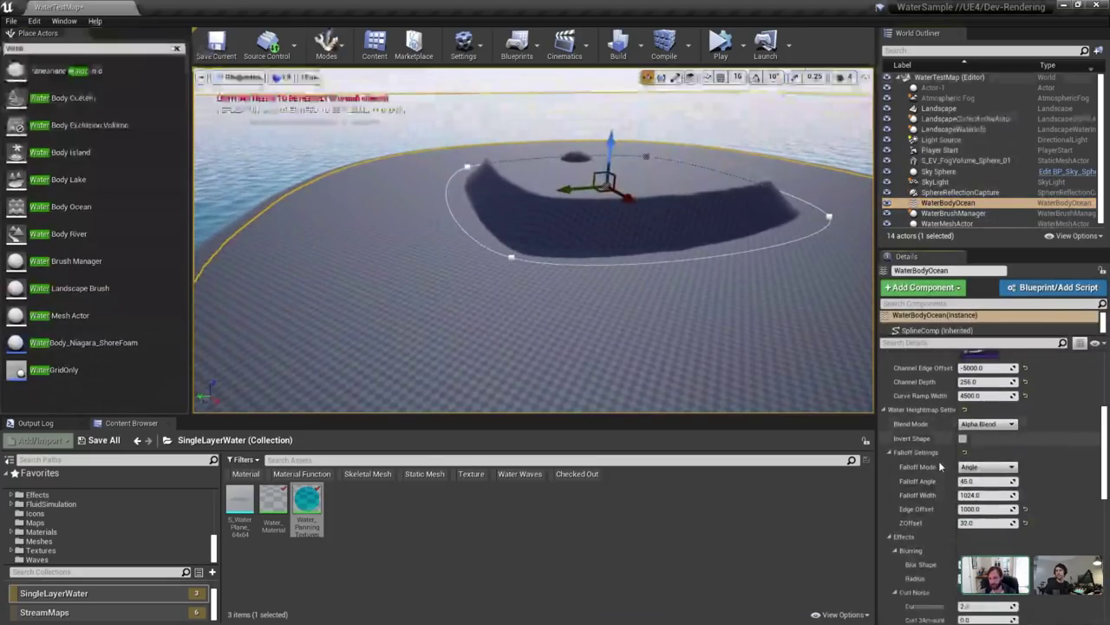
pyautogui.click(890, 447)
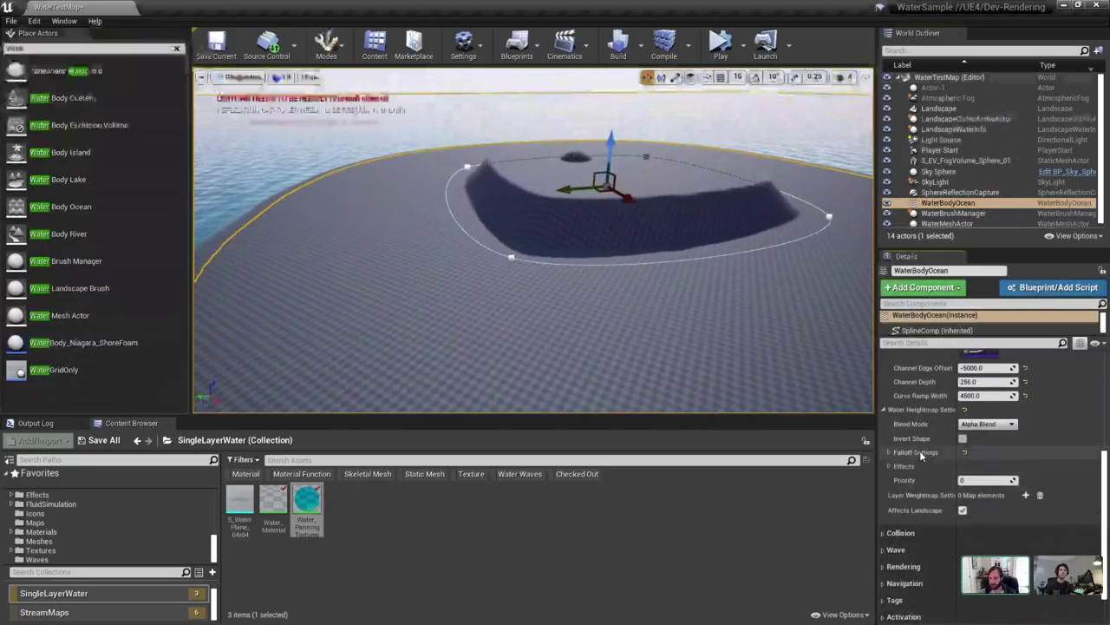
pyautogui.click(890, 451)
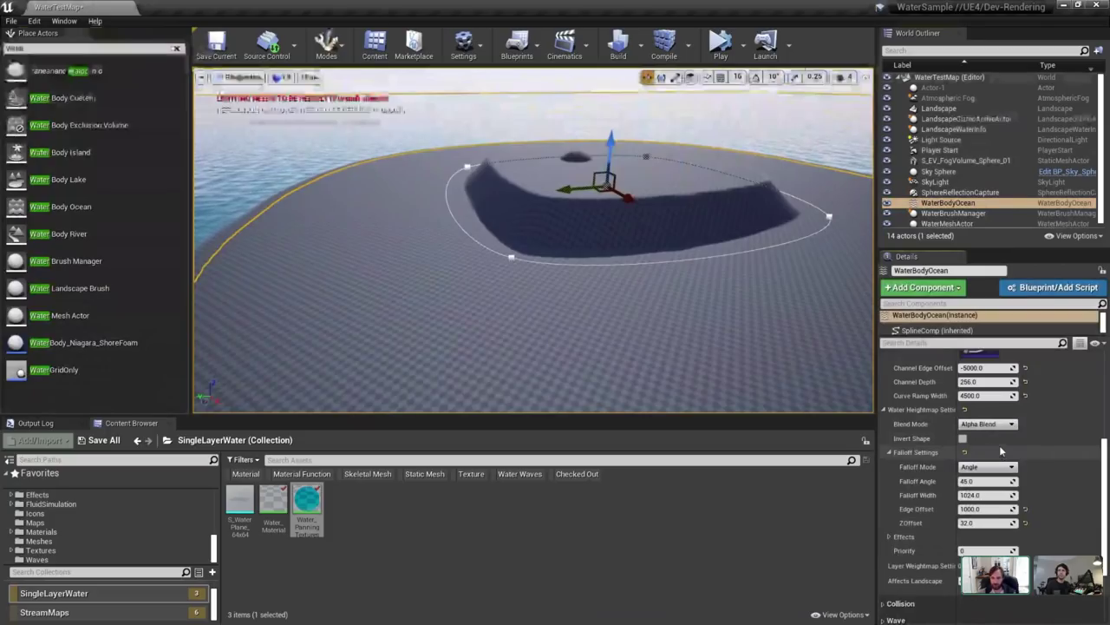
# Lower the ocean body slightly and try Falloff Angles of 22 and 80 before returning to 45.
pyautogui.moveTo(611, 138)
pyautogui.mouseDown()
pyautogui.moveTo(604, 256)
pyautogui.moveTo(619, 188)
pyautogui.moveTo(618, 173)
pyautogui.moveTo(598, 252)
pyautogui.moveTo(612, 139)
pyautogui.mouseUp()
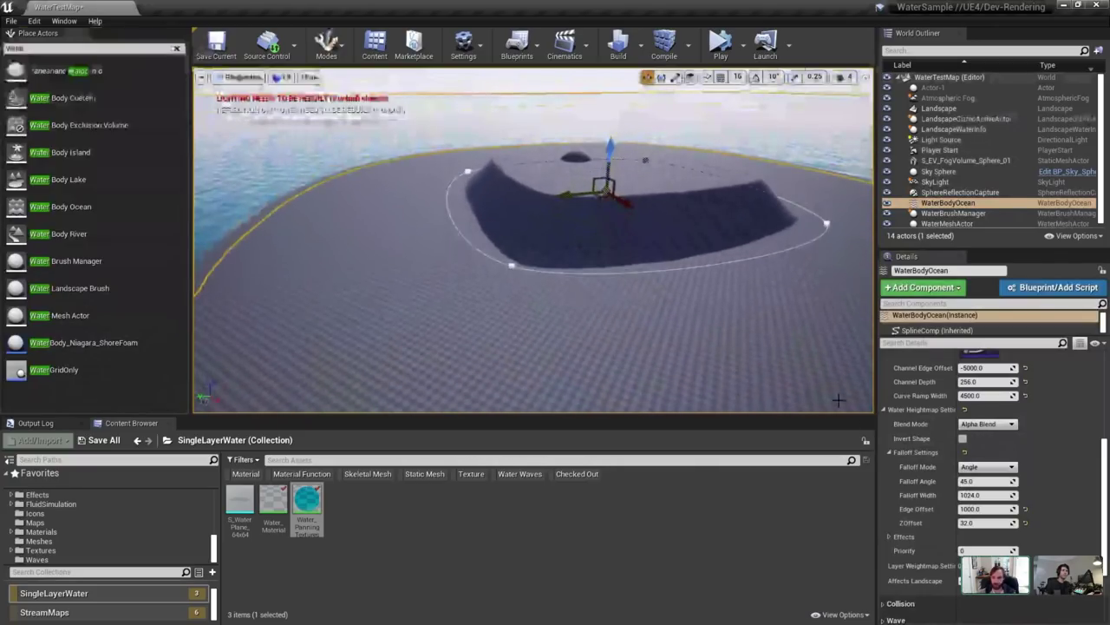
pyautogui.click(987, 481)
pyautogui.write('22')
pyautogui.press('Return')
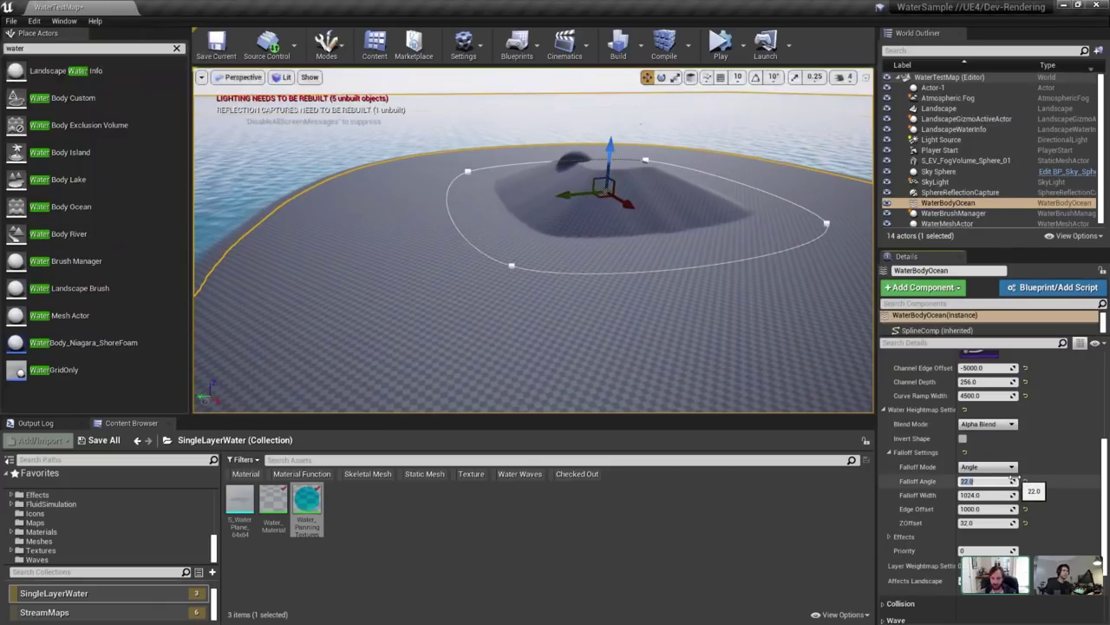
pyautogui.write('80')
pyautogui.press('Return')
pyautogui.write('45')
pyautogui.press('Return')
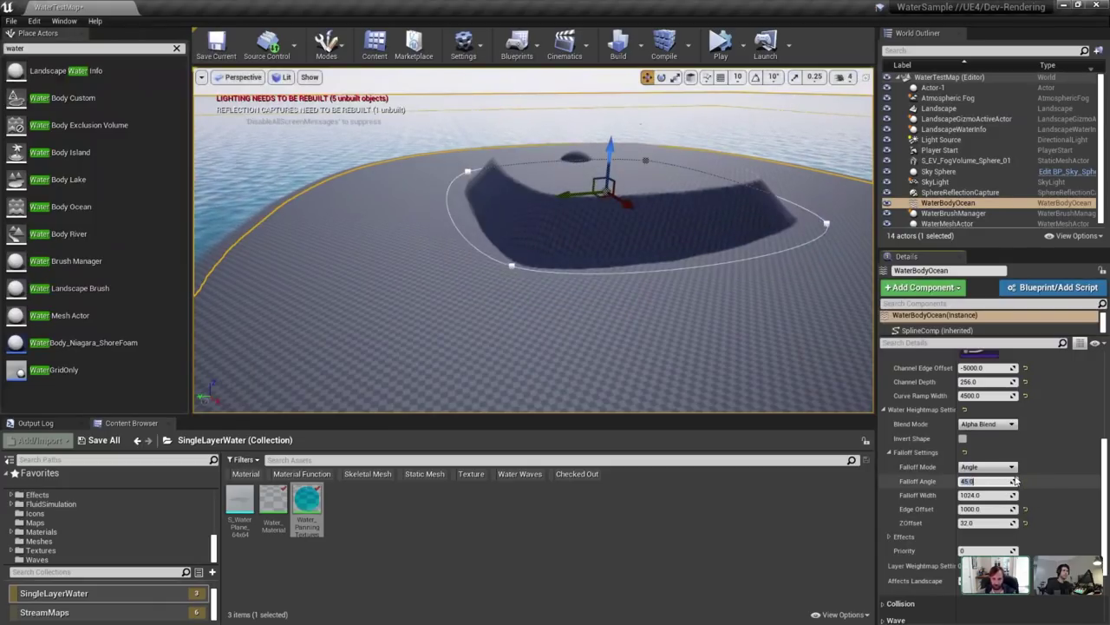
# Switch the ocean's Falloff Mode to Width and raise the ocean body slightly.
pyautogui.click(987, 467)
pyautogui.click(1006, 494)
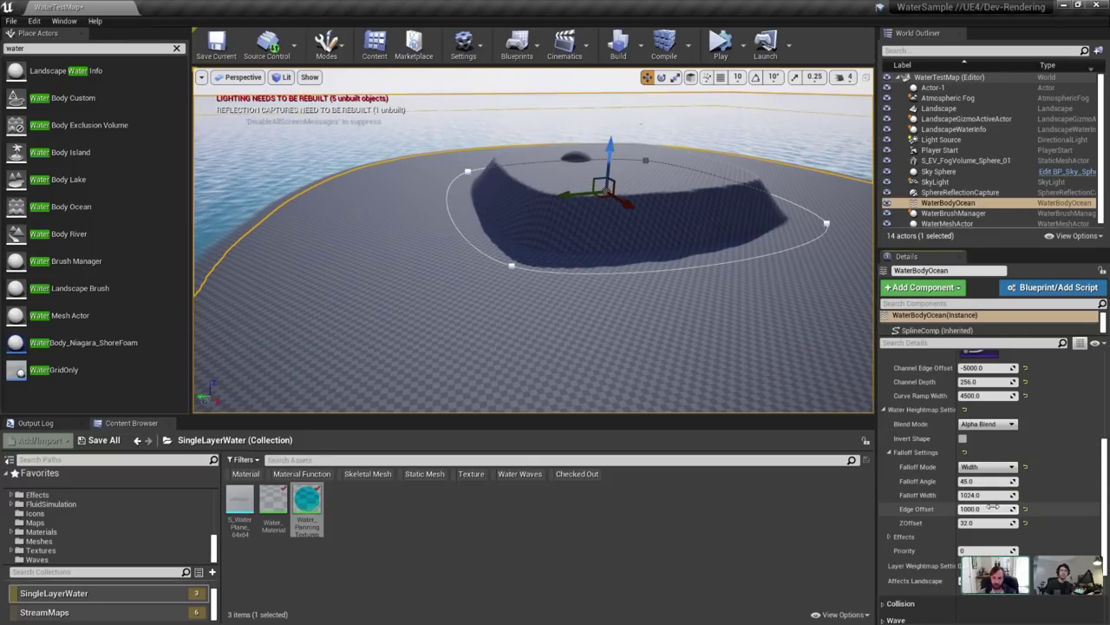
pyautogui.moveTo(611, 156)
pyautogui.mouseDown()
pyautogui.moveTo(614, 220)
pyautogui.moveTo(595, 130)
pyautogui.moveTo(602, 144)
pyautogui.moveTo(609, 121)
pyautogui.moveTo(608, 151)
pyautogui.moveTo(606, 140)
pyautogui.mouseUp()
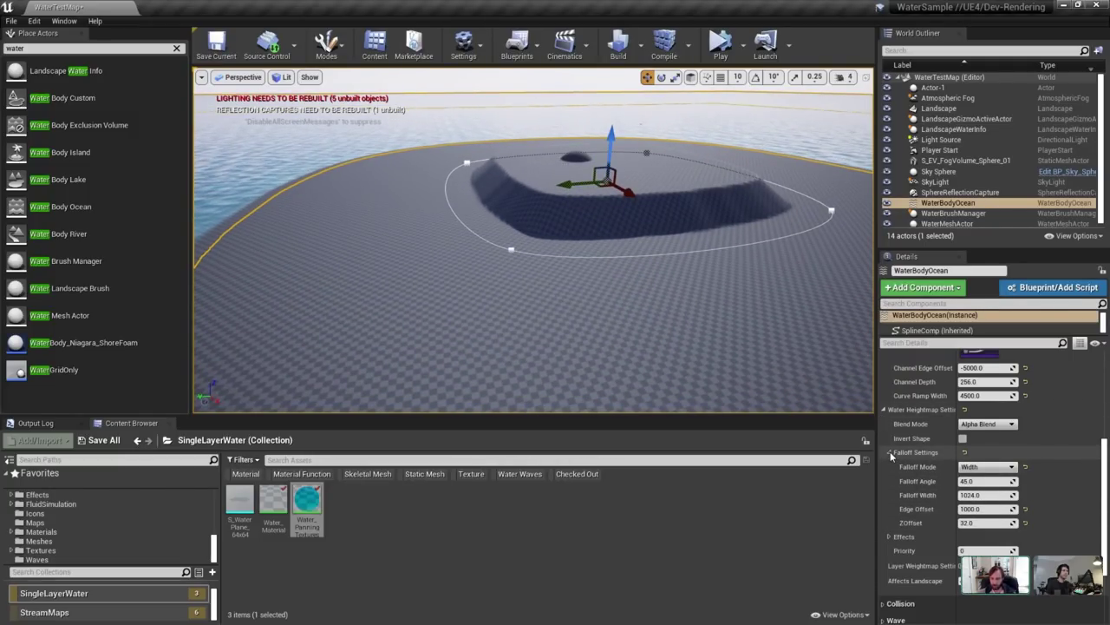
# Set the falloff Edge Offset to 0, comparing it with 512 and 1024.
pyautogui.click(984, 508)
pyautogui.write('0')
pyautogui.press('Return')
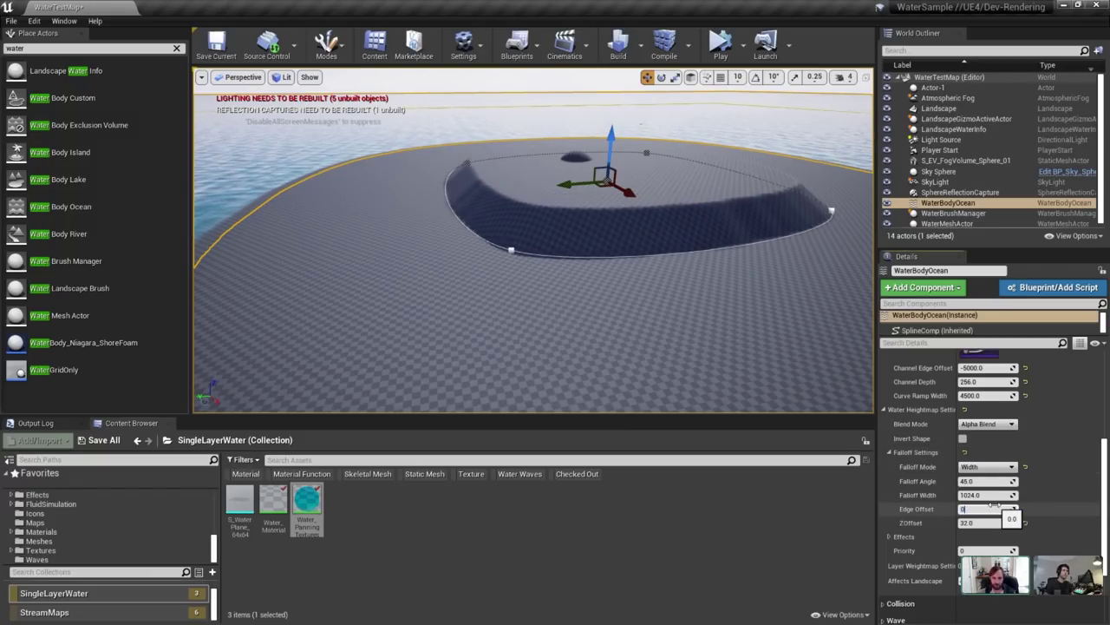
pyautogui.write('512')
pyautogui.press('Return')
pyautogui.write('1024')
pyautogui.press('Return')
pyautogui.write('0')
pyautogui.press('Return')
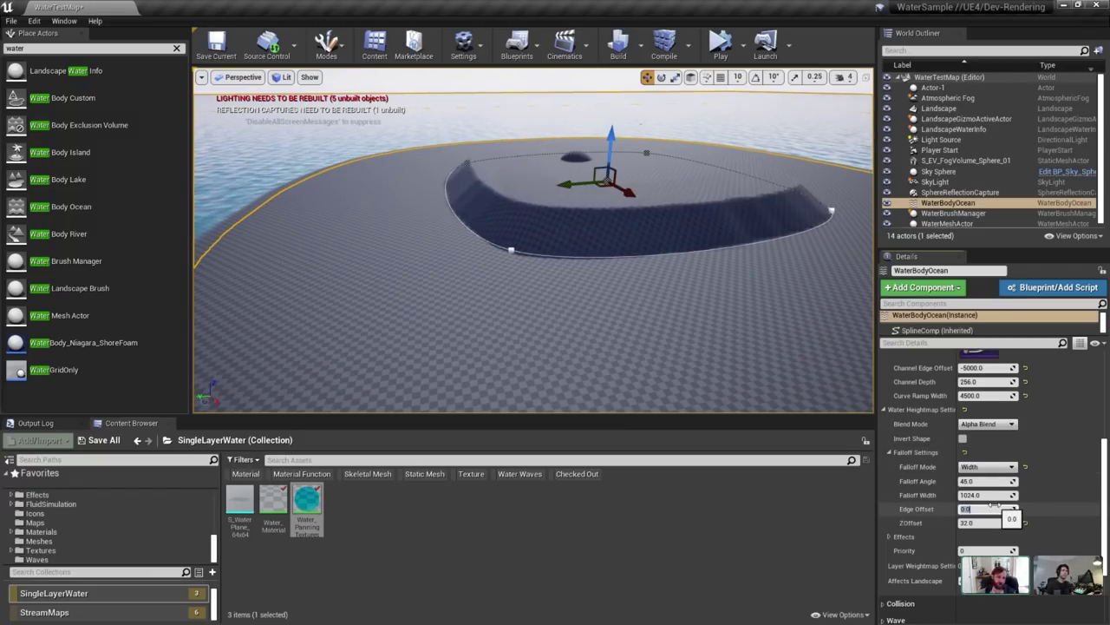
# Try falloff Edge Offsets of 256 and 512, and return the value to 0.
pyautogui.write('256')
pyautogui.press('Return')
pyautogui.write('51')
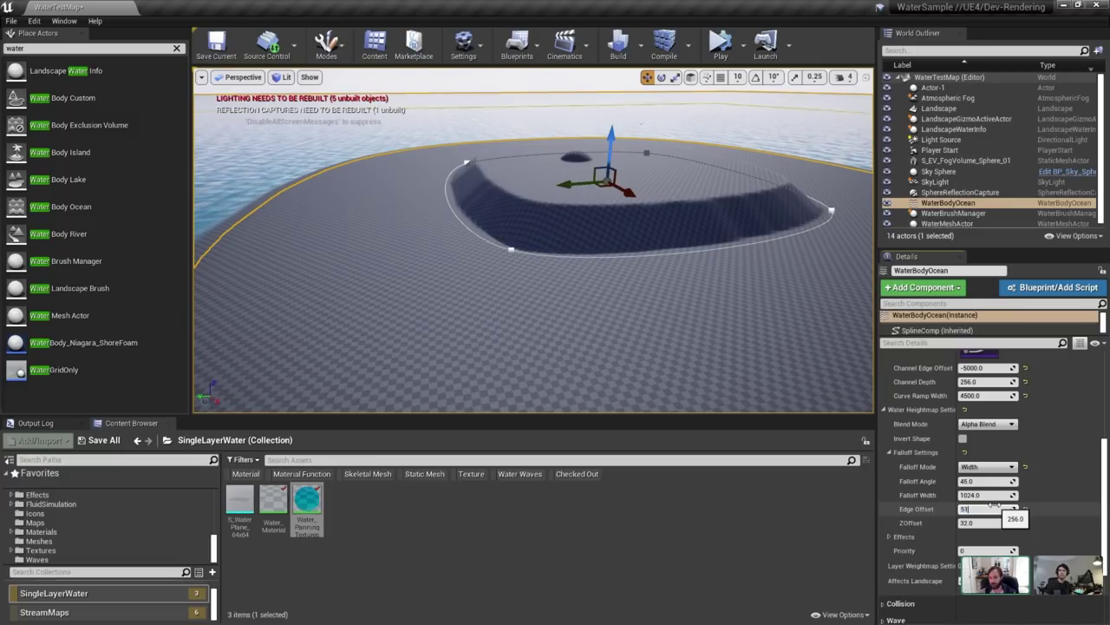
pyautogui.write('2')
pyautogui.press('Return')
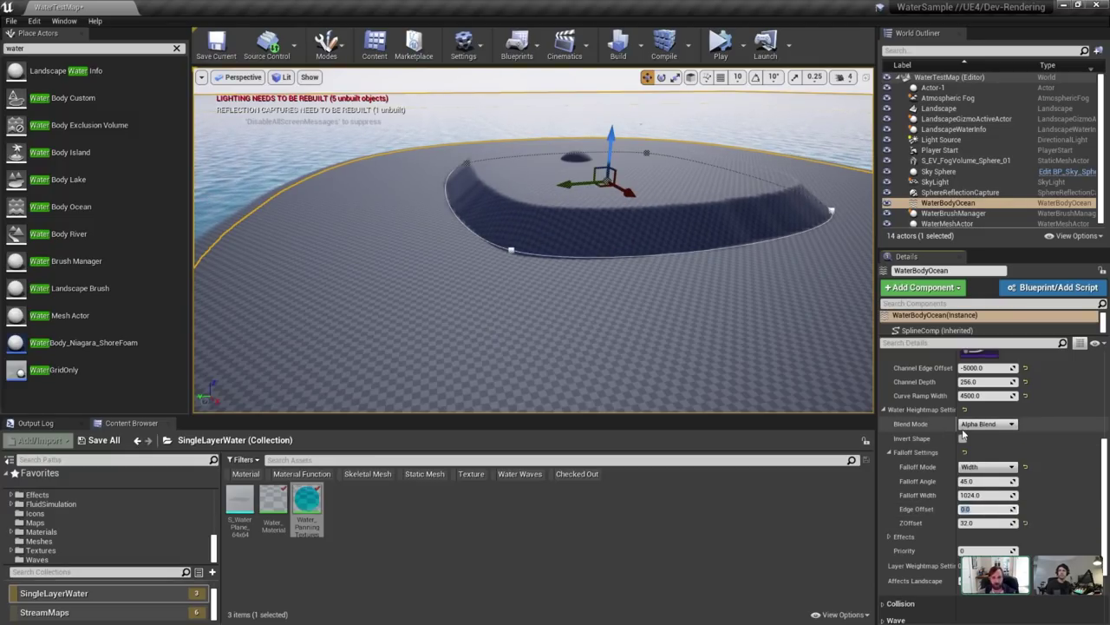
# Collapse Falloff Settings, expand the Effects group, and set the Blurring radius to 3.
pyautogui.click(889, 452)
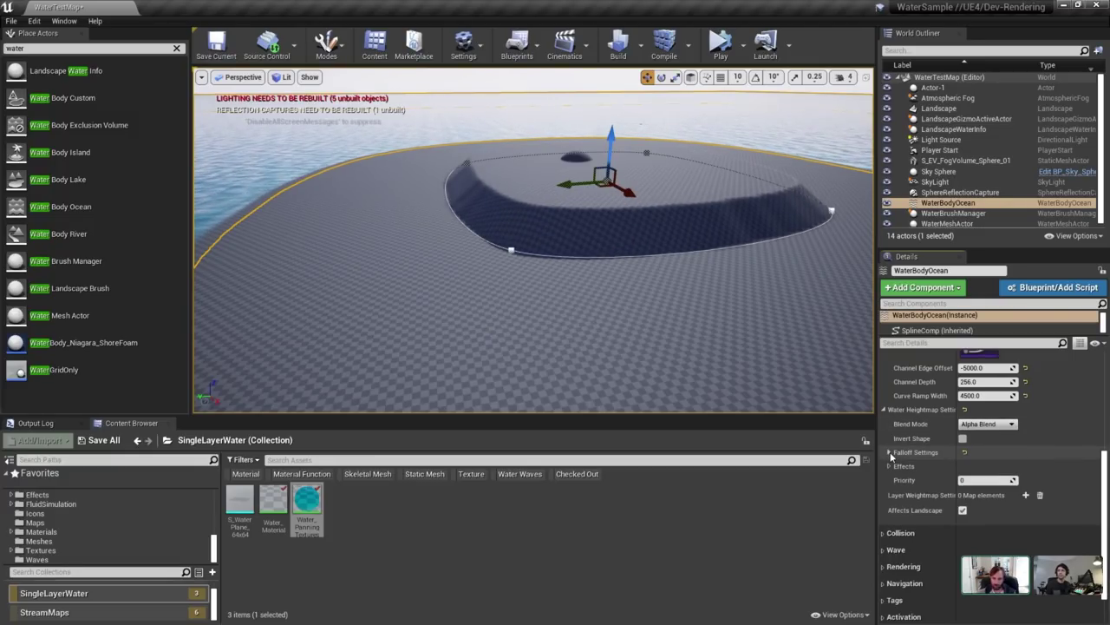
pyautogui.click(890, 453)
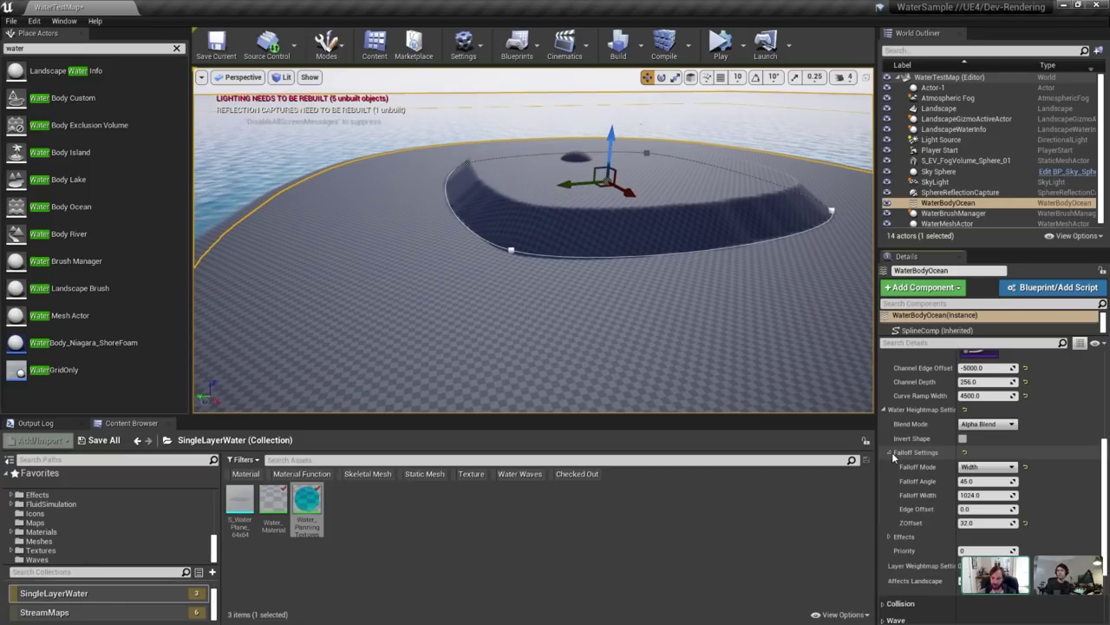
pyautogui.click(890, 452)
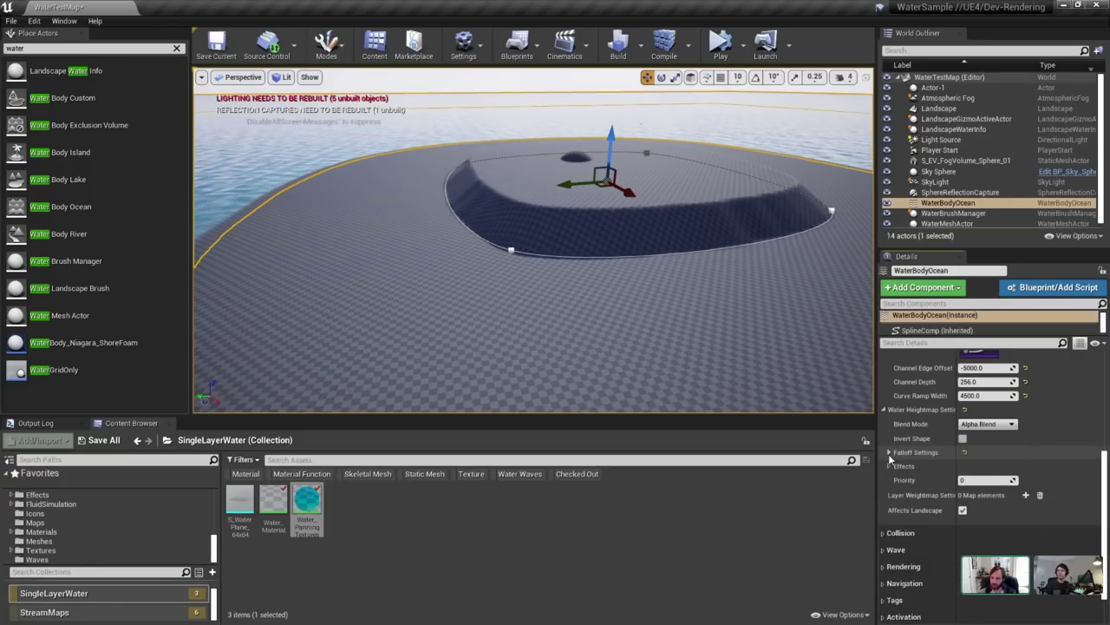
pyautogui.click(889, 465)
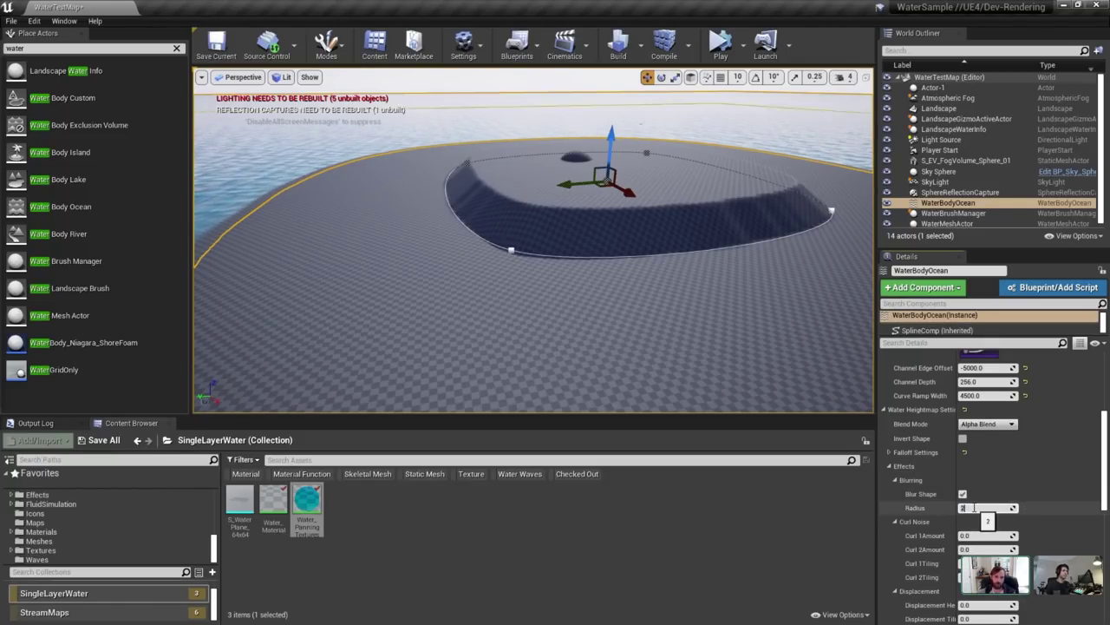
pyautogui.write('3')
pyautogui.press('Return')
# Inspect the island's slope edges with and without the editor overlays, and set the Blurring radius to 8.
pyautogui.moveTo(619, 274); pyautogui.dragTo(633, 251, button='right')
pyautogui.press('g')
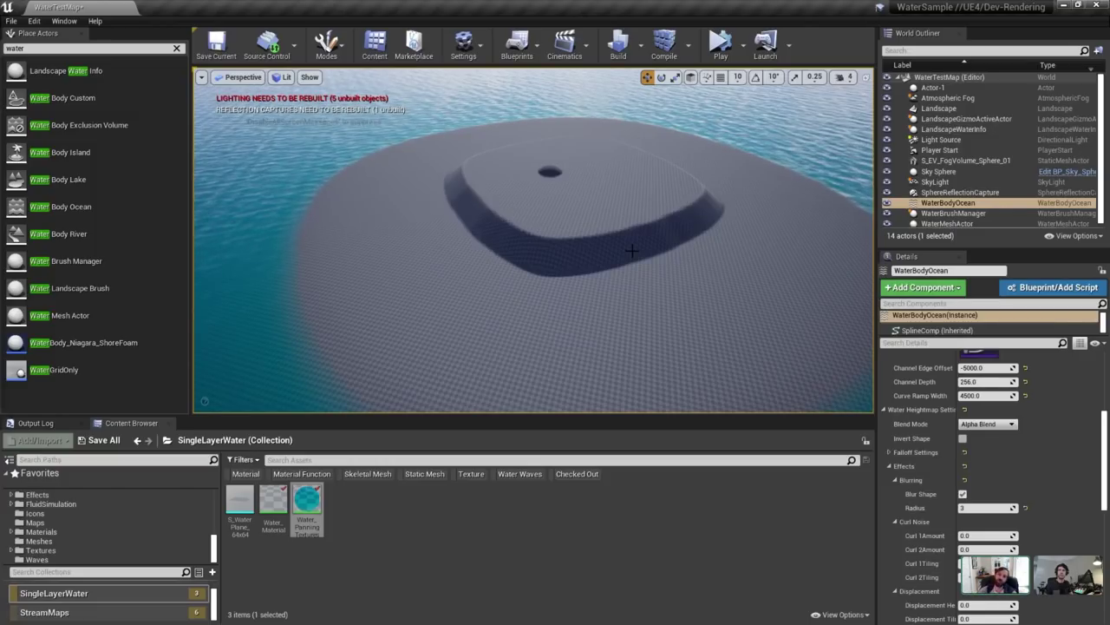
pyautogui.moveTo(678, 210)
pyautogui.mouseDown(button='right')
pyautogui.moveTo(705, 222)
pyautogui.moveTo(675, 203)
pyautogui.moveTo(690, 193)
pyautogui.mouseUp(button='right')
pyautogui.press('g')
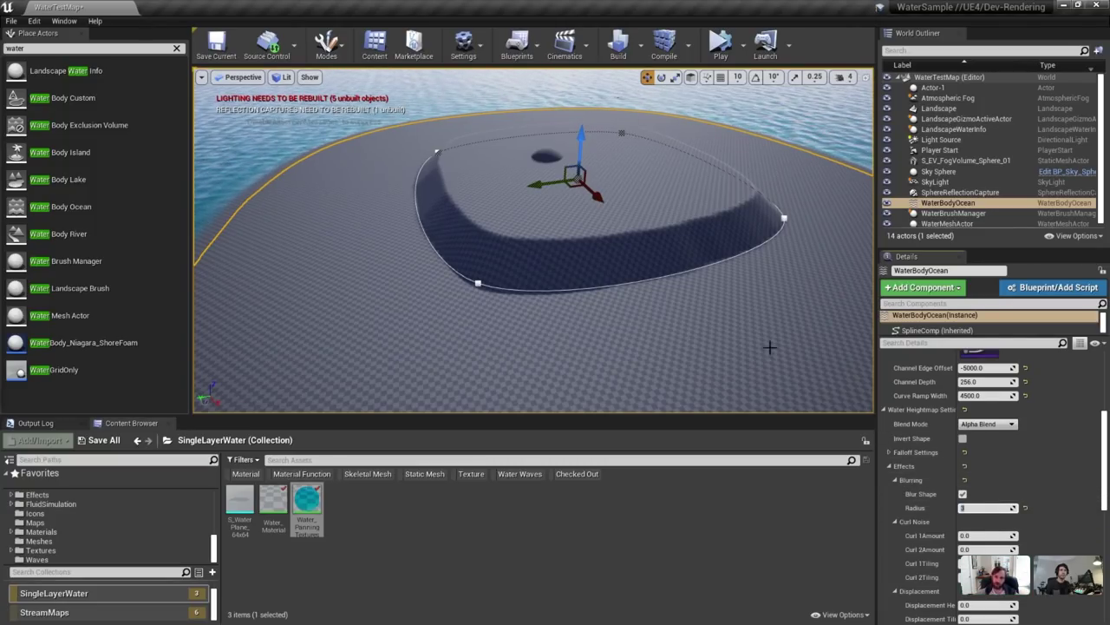
pyautogui.press('w')
pyautogui.moveTo(798, 340); pyautogui.dragTo(789, 335, button='right')
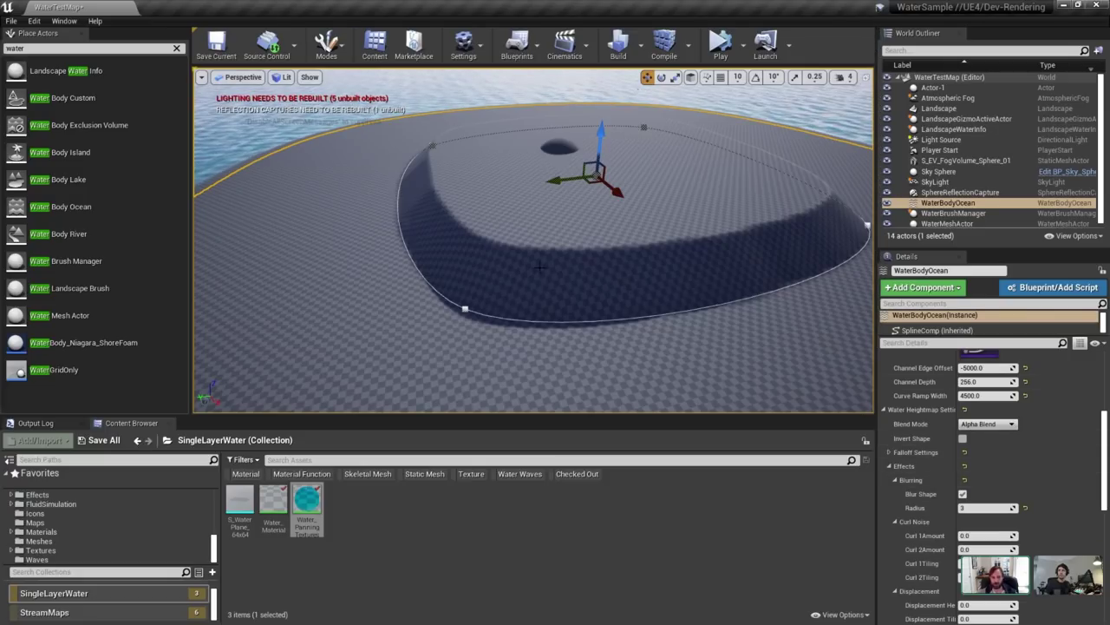
pyautogui.click(980, 508)
pyautogui.write('8')
pyautogui.press('Return')
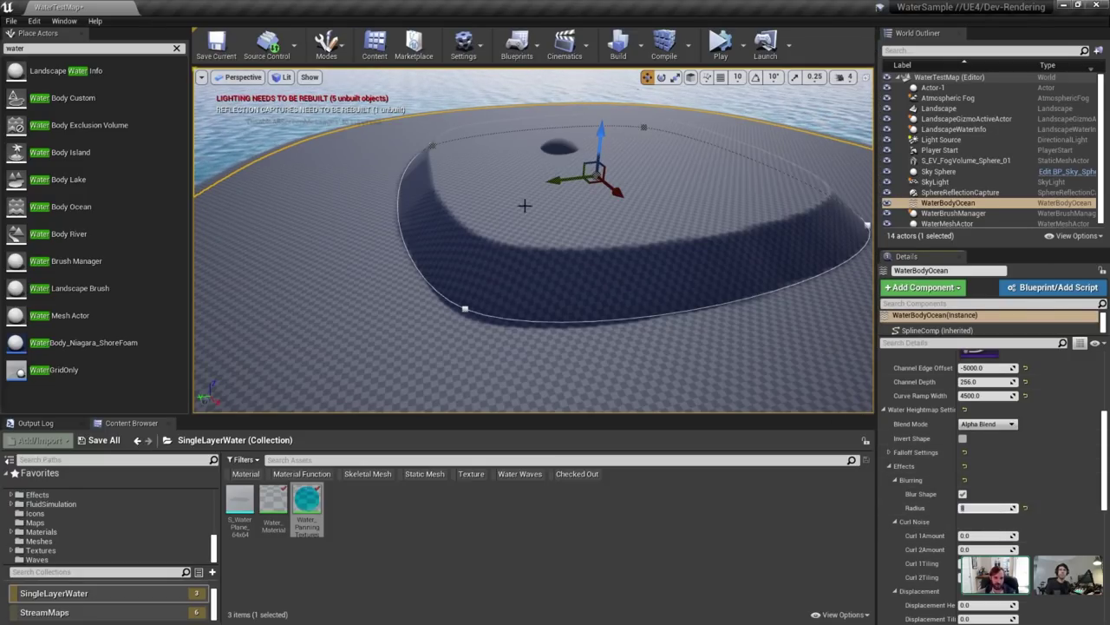
# Collapse the Blurring, Curl Noise and Displacement groups and widen the property name column to read the Smooth Blending settings.
pyautogui.click(895, 481)
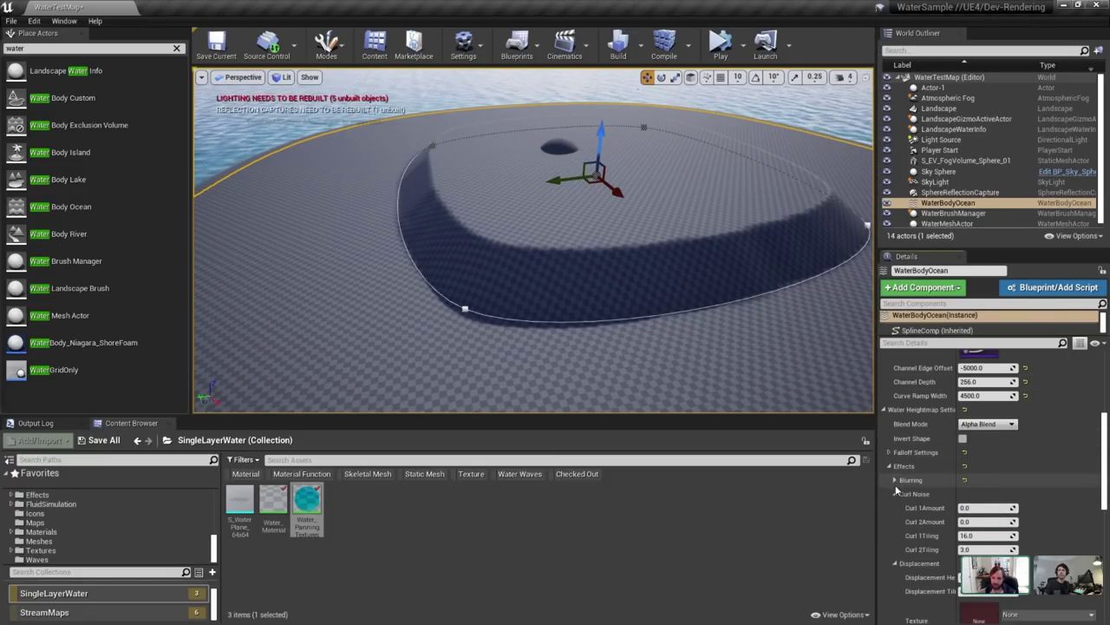
pyautogui.click(896, 494)
pyautogui.click(893, 508)
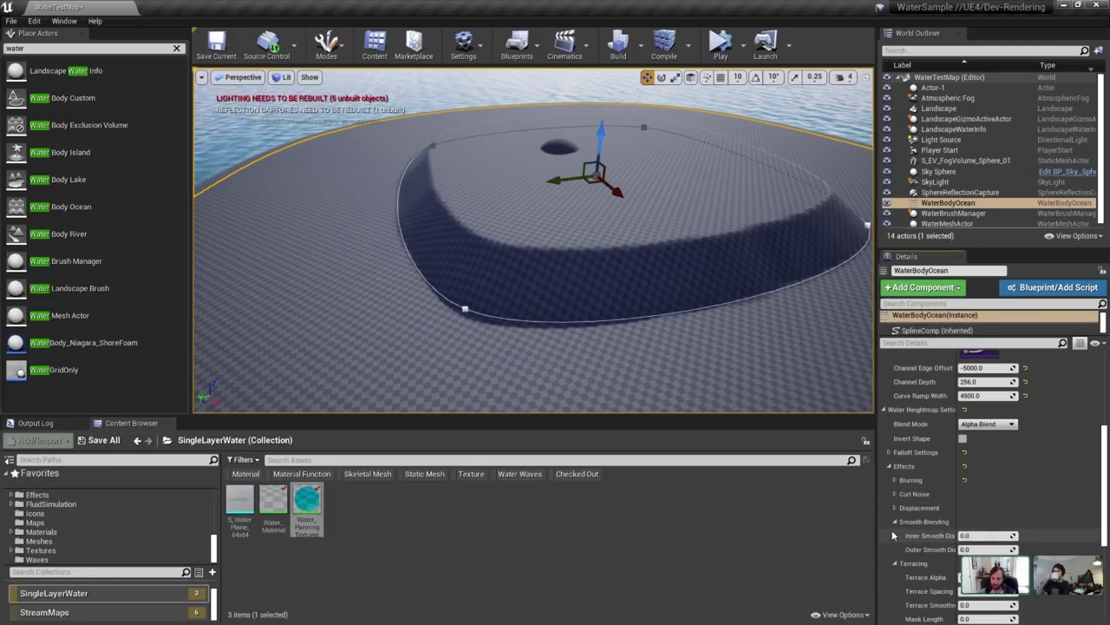
pyautogui.moveTo(957, 530); pyautogui.dragTo(984, 531)
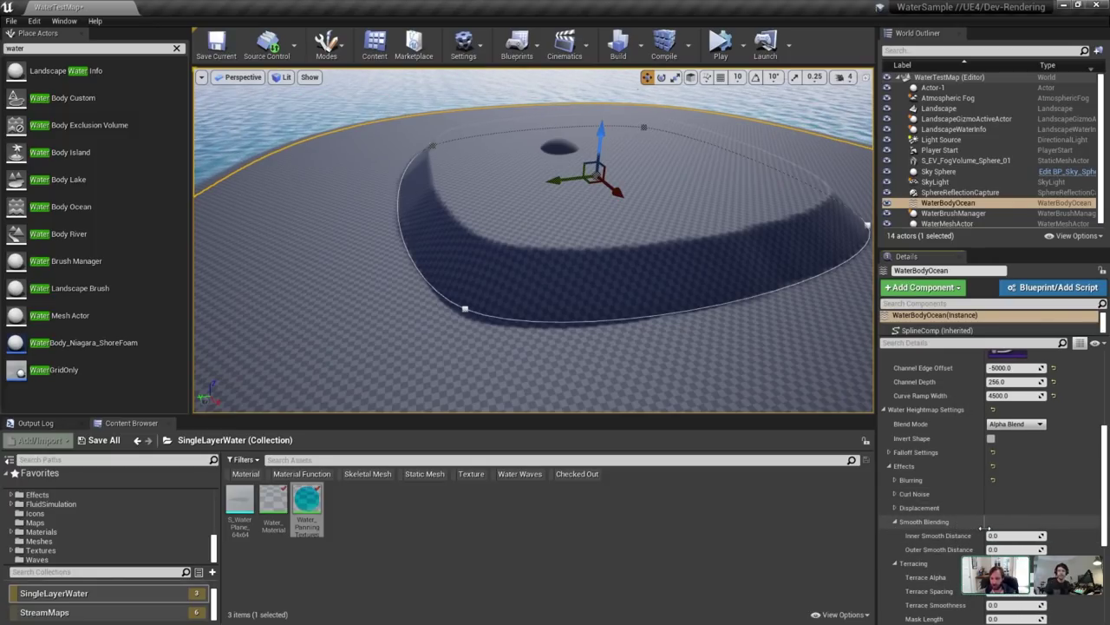
# Try a Smooth Blending Inner Smooth Distance of 500 and settle on 256.
pyautogui.click(1002, 535)
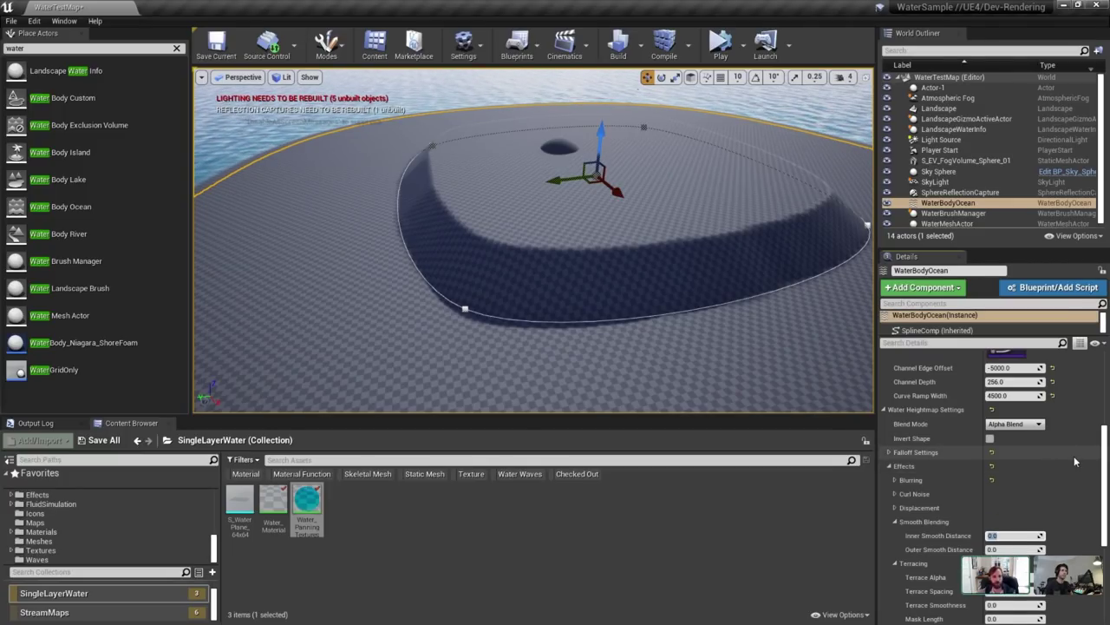
pyautogui.write('500')
pyautogui.press('Return')
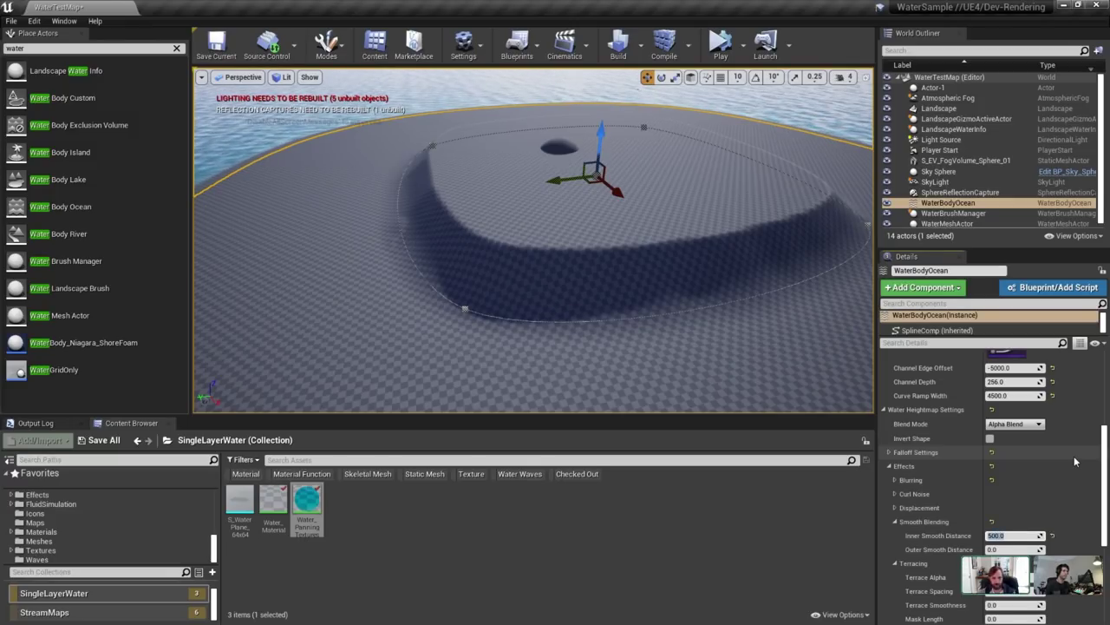
pyautogui.write('256')
pyautogui.press('Return')
# Try a Smooth Blending Outer Smooth Distance of 512 and reduce it to 54.
pyautogui.click(1026, 549)
pyautogui.write('512')
pyautogui.press('Return')
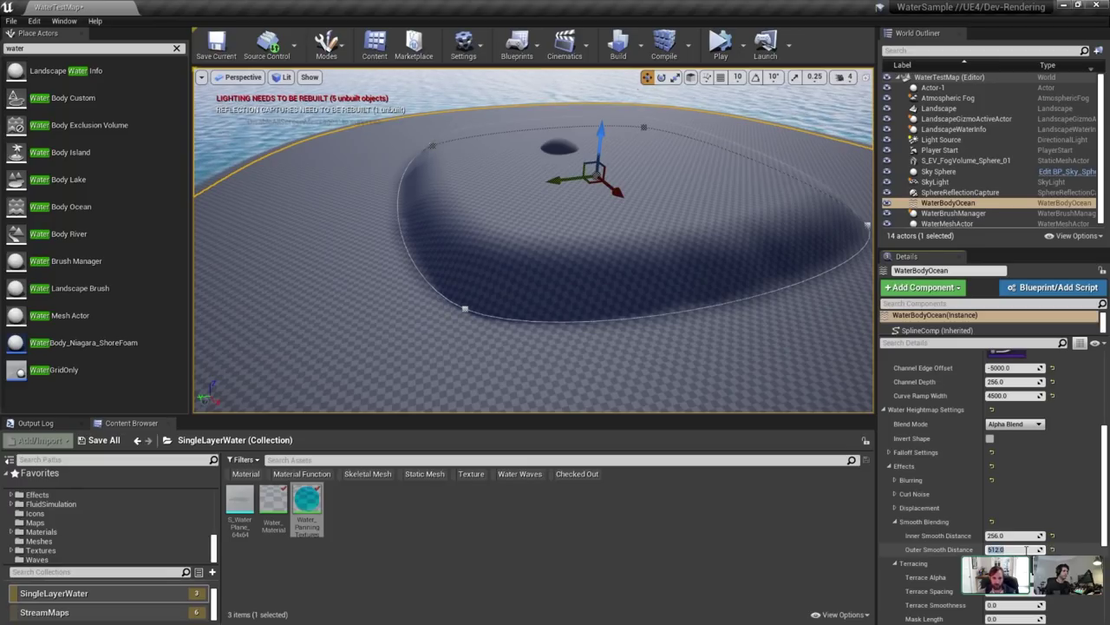
pyautogui.write('2')
pyautogui.press('Return')
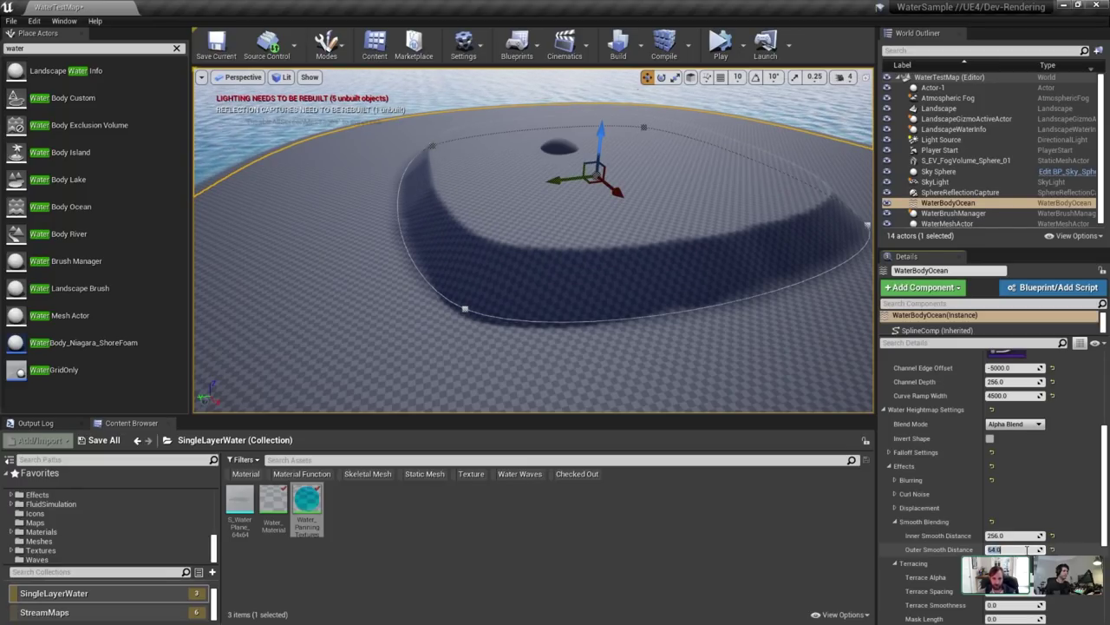
# Set the Smooth Blending Outer Smooth Distance to 256.
pyautogui.press('Return')
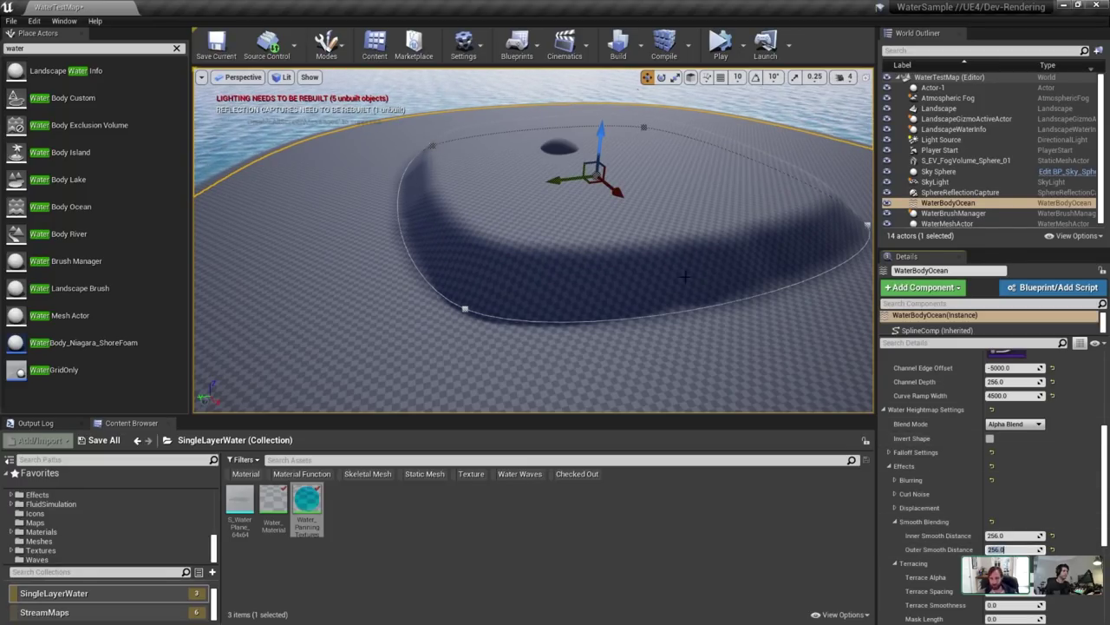
pyautogui.moveTo(685, 276); pyautogui.dragTo(640, 305, button='right')
# Pull an extra spline point out of the island outline's left corner to reshape that edge.
pyautogui.click(577, 300)
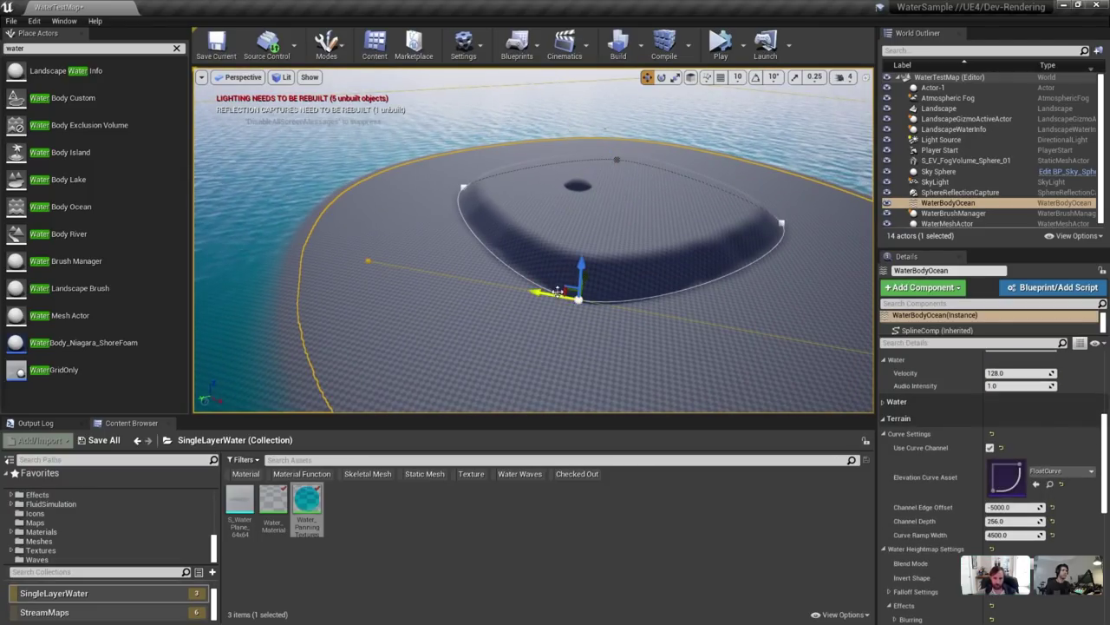
pyautogui.scroll(-3, 677, 287)
pyautogui.press('f')
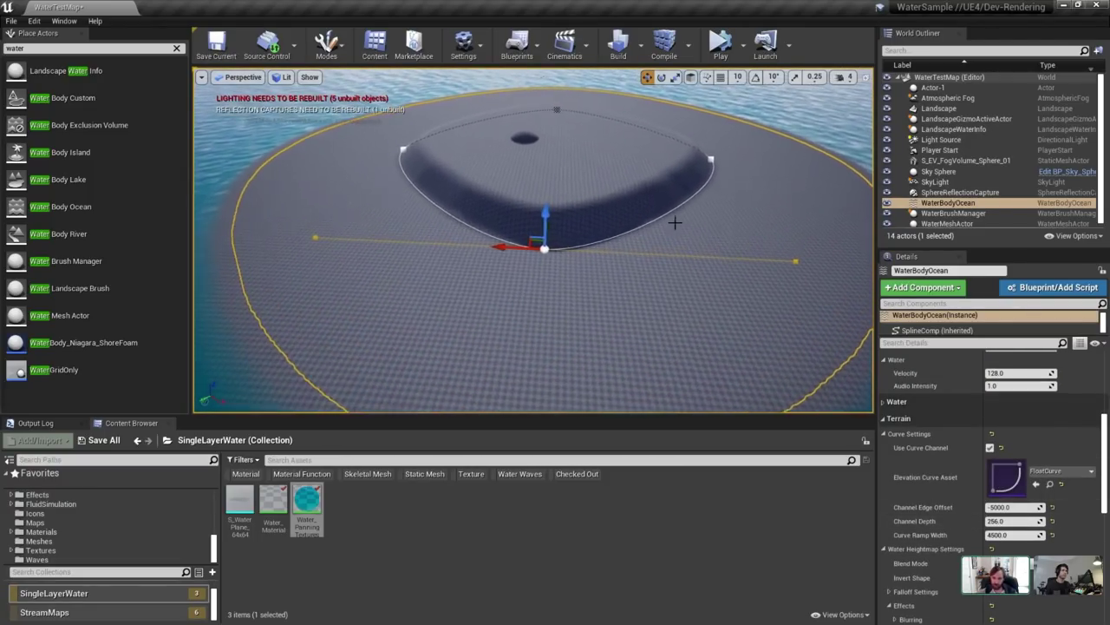
pyautogui.click(397, 148)
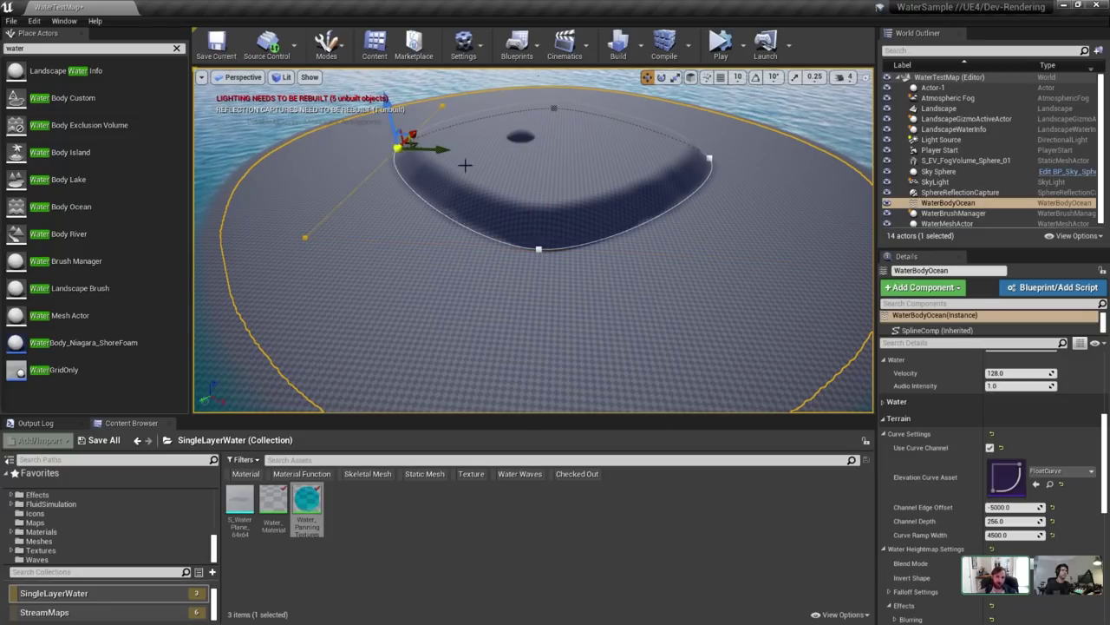
pyautogui.press('f')
pyautogui.moveTo(499, 226); pyautogui.dragTo(514, 209)
# Duplicate spline points along the island's right side to carve an inward cove, and check the shape without editor overlays.
pyautogui.click(753, 303)
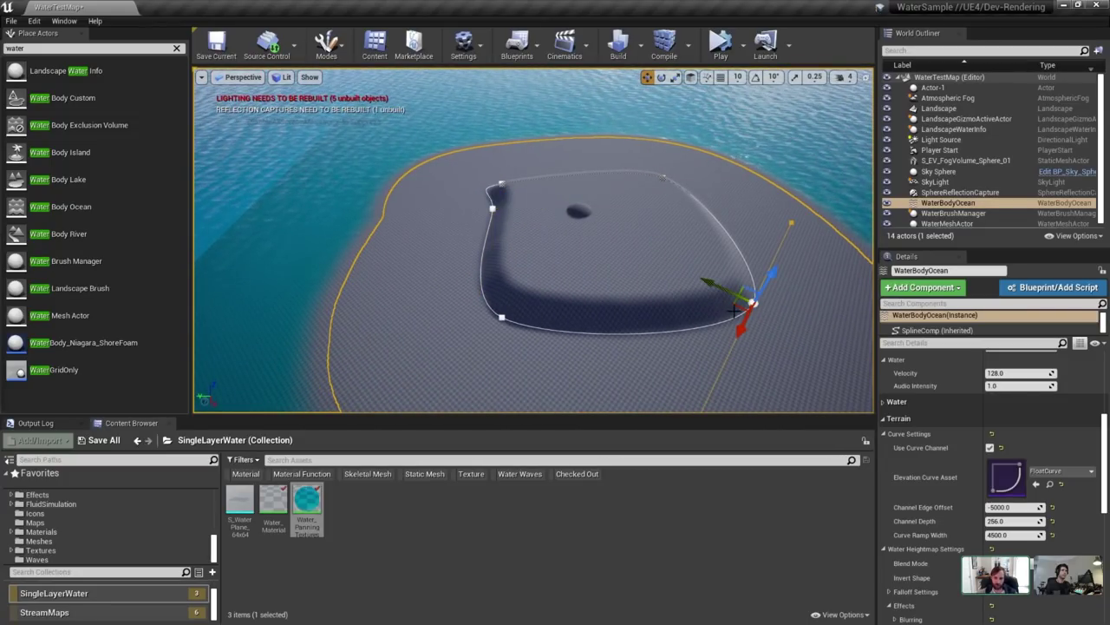
pyautogui.keyDown('alt'); pyautogui.moveTo(737, 309); pyautogui.dragTo(613, 275); pyautogui.keyUp('alt')
pyautogui.click(614, 329)
pyautogui.moveTo(558, 255); pyautogui.dragTo(665, 228, button='right')
pyautogui.press('g')
pyautogui.press('g')
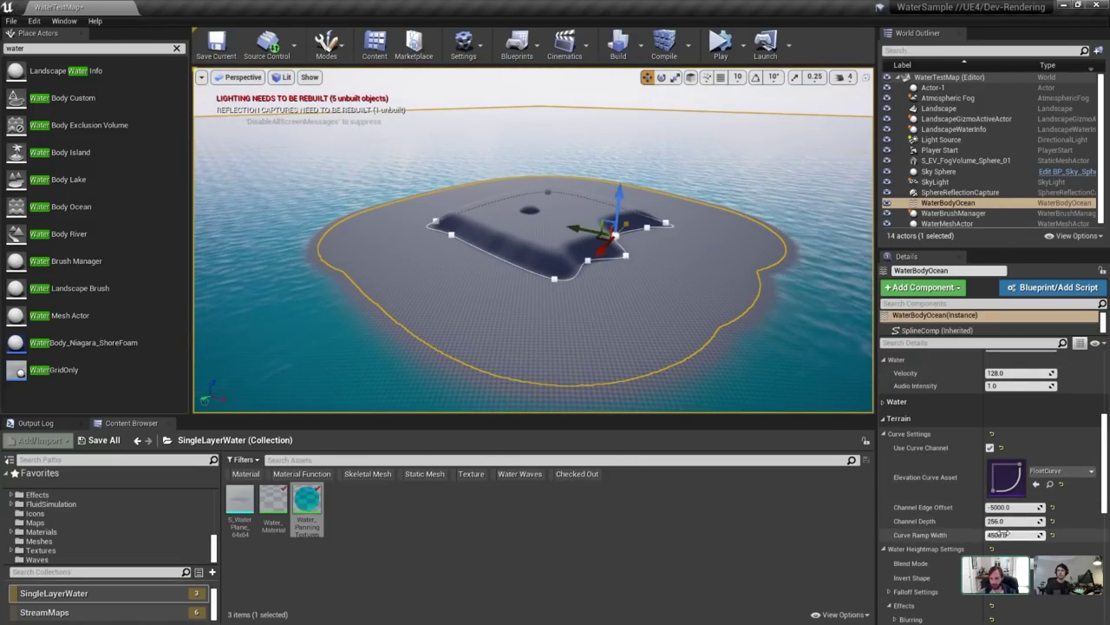
# Set the ocean's Channel Edge Offset to 0 and inspect the reshaped island without the editor overlays.
pyautogui.scroll(-1, 902, 438)
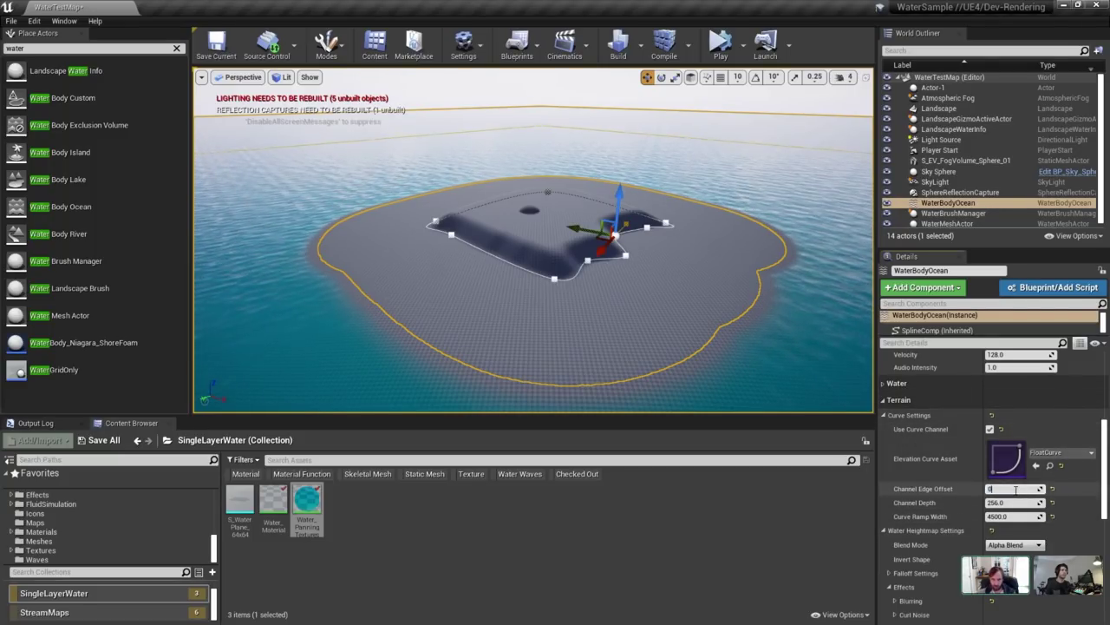
pyautogui.press('Return')
pyautogui.press('w')
pyautogui.moveTo(508, 384); pyautogui.dragTo(499, 382, button='right')
pyautogui.press('s')
pyautogui.press('g')
pyautogui.click(499, 235)
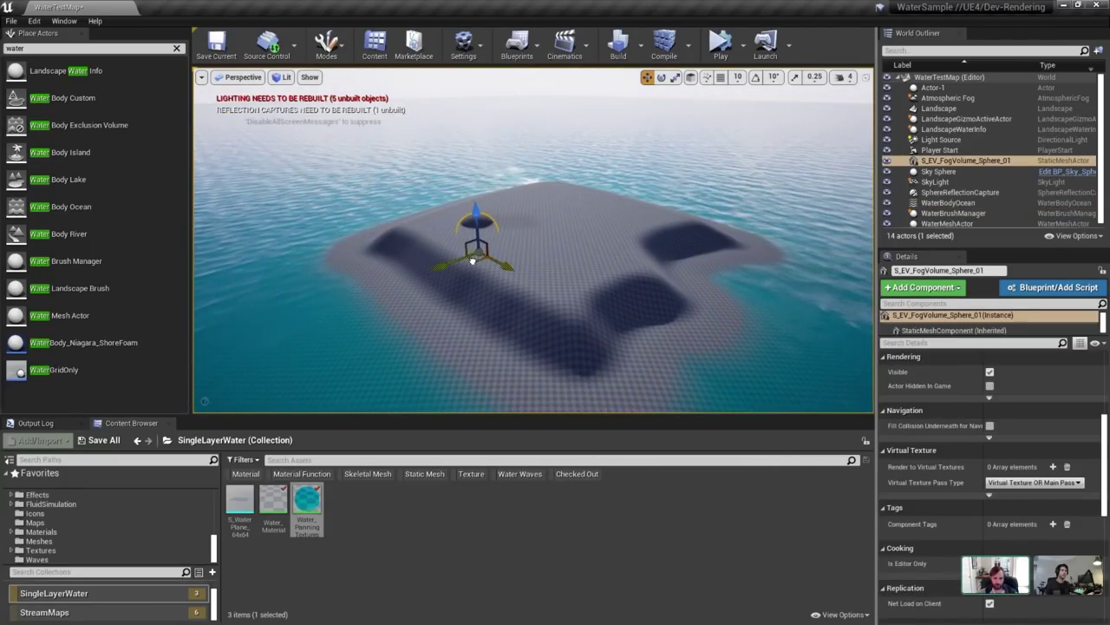
pyautogui.moveTo(472, 260); pyautogui.dragTo(484, 253, button='right')
pyautogui.press('s')
pyautogui.click(684, 177)
pyautogui.moveTo(627, 189); pyautogui.dragTo(631, 186, button='right')
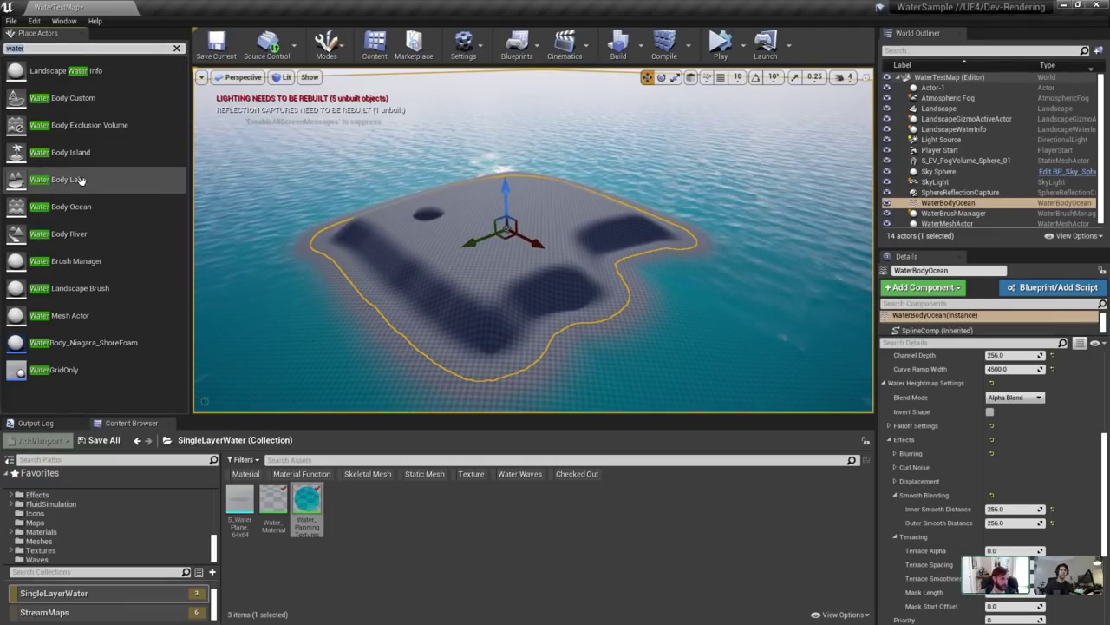
# Place a Water Body Lake on top of the island.
pyautogui.moveTo(60, 178); pyautogui.dragTo(497, 187)
pyautogui.moveTo(581, 206)
pyautogui.mouseDown(button='right')
pyautogui.moveTo(594, 219)
pyautogui.moveTo(572, 201)
pyautogui.moveTo(580, 205)
pyautogui.mouseUp(button='right')
pyautogui.moveTo(474, 145); pyautogui.dragTo(473, 153)
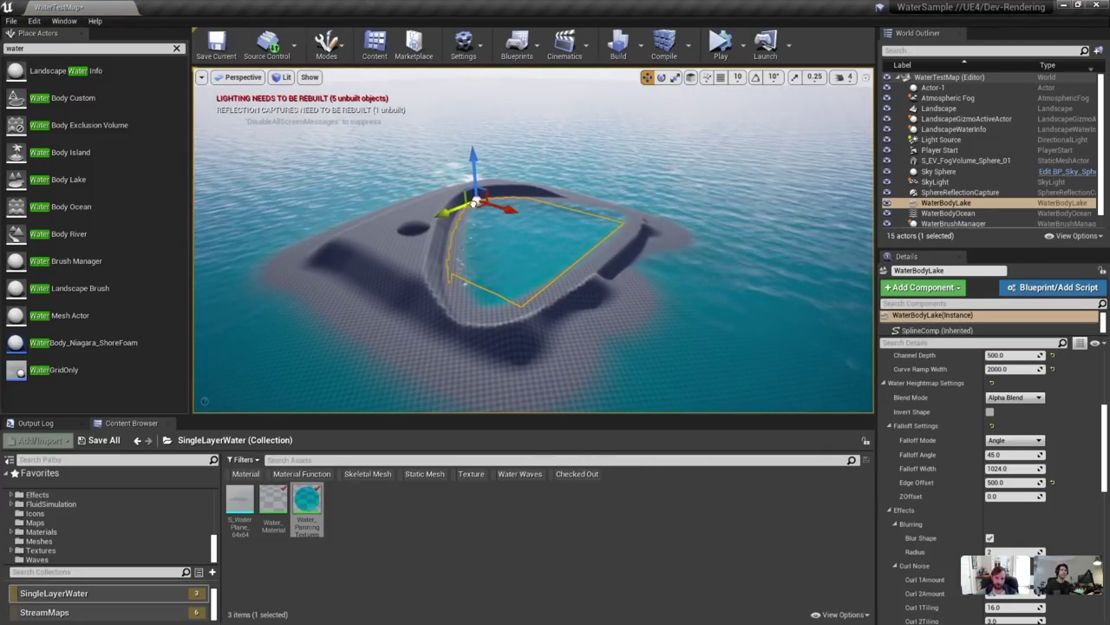
# Try moving the lake from the island's interior toward the cove along its edge.
pyautogui.moveTo(478, 207); pyautogui.dragTo(544, 228)
pyautogui.moveTo(711, 203); pyautogui.dragTo(693, 233, button='right')
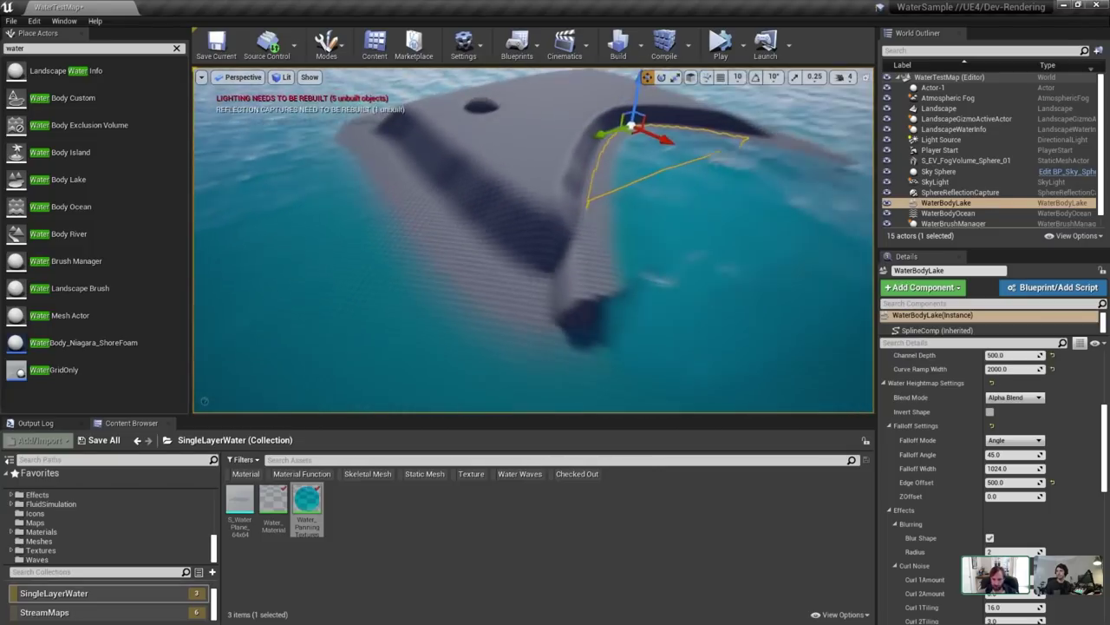
pyautogui.moveTo(516, 264); pyautogui.dragTo(746, 158, button='right')
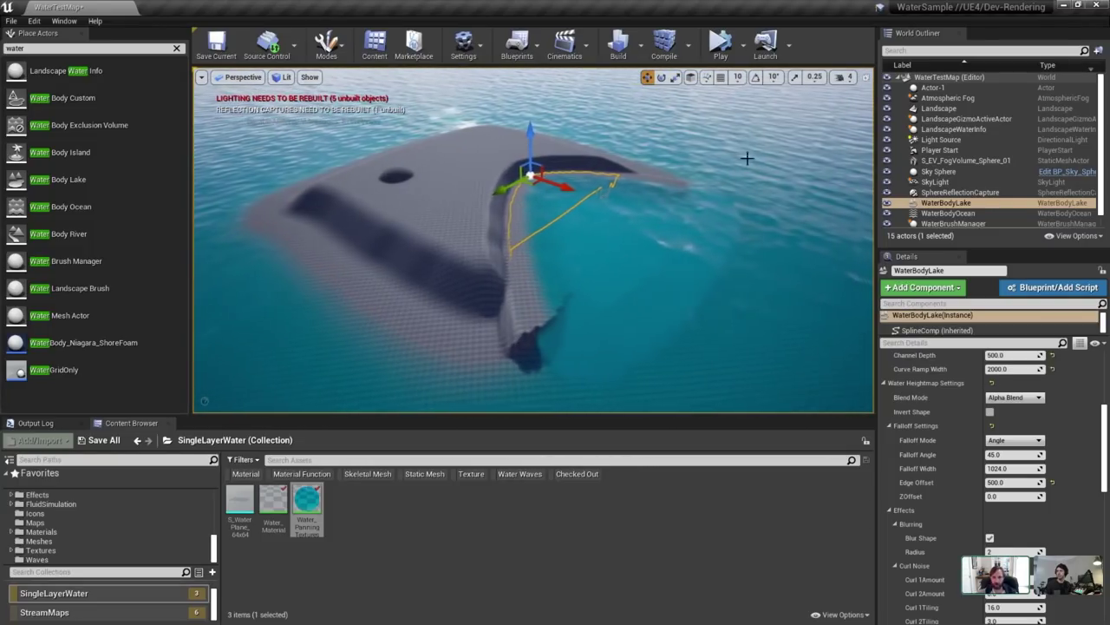
# Try lowering the lake to a Location Z of -738 and inspect how its surface meets the ocean.
pyautogui.click(736, 140)
pyautogui.scroll(5, 933, 345)
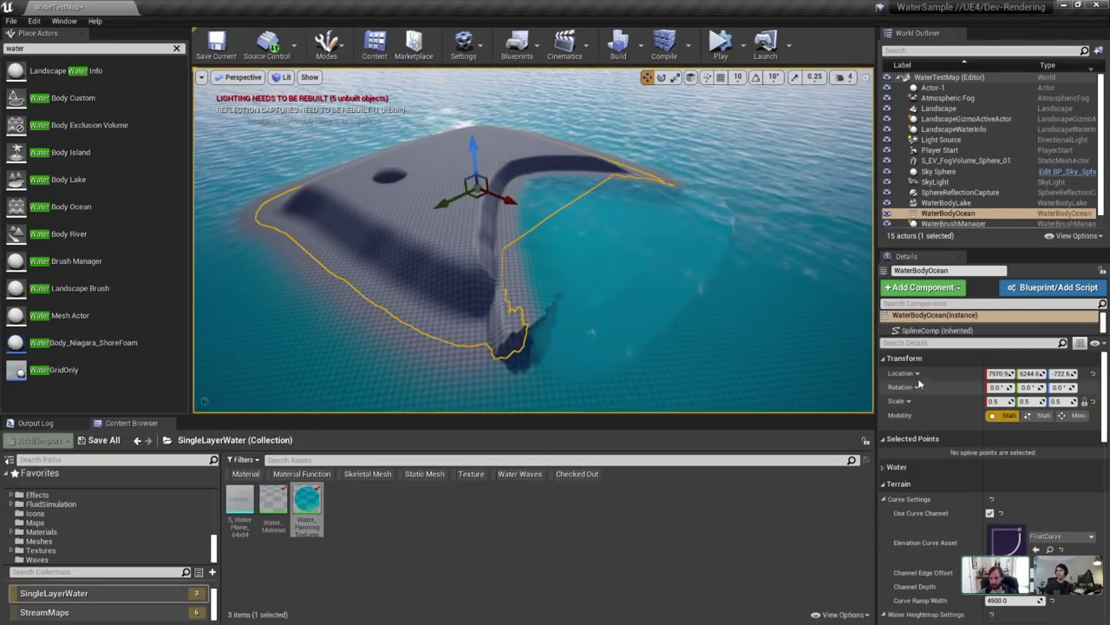
pyautogui.click(555, 201)
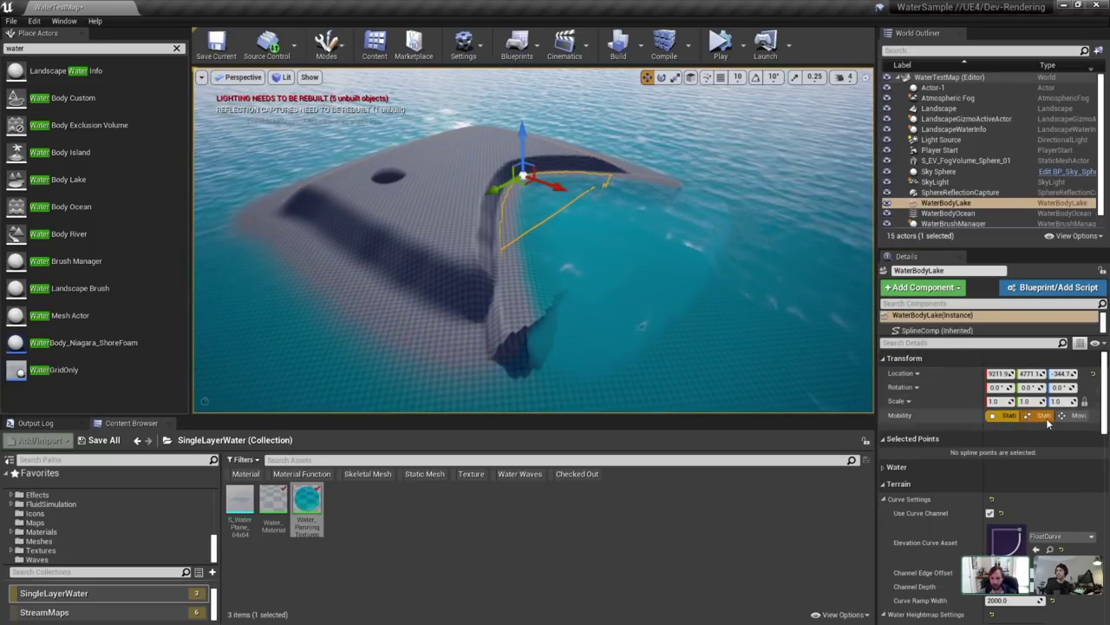
pyautogui.press('Return')
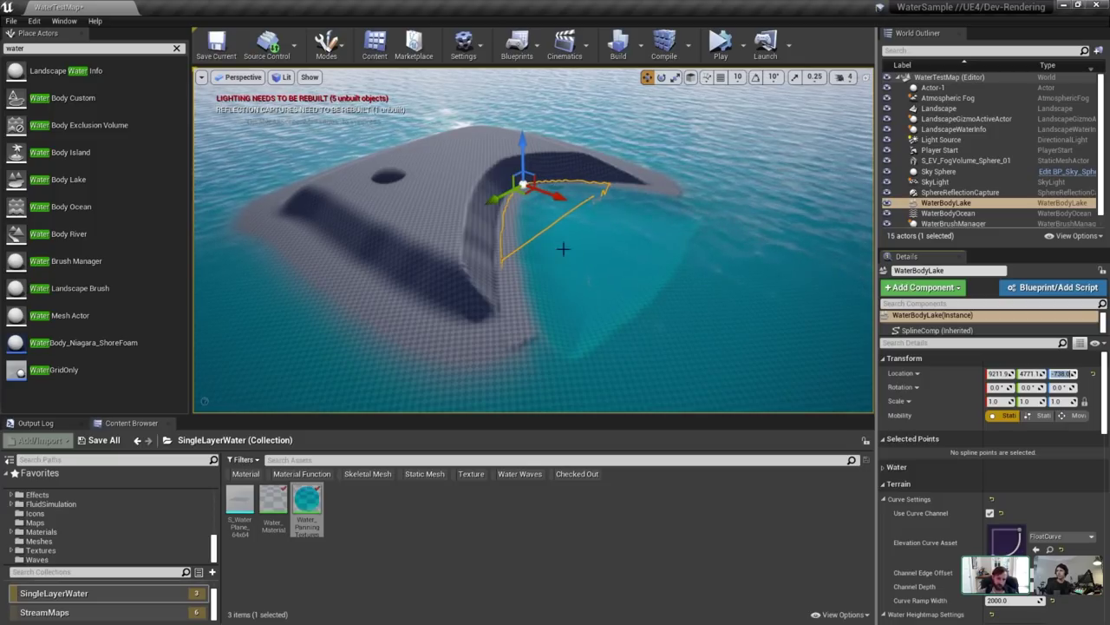
pyautogui.moveTo(564, 249)
pyautogui.mouseDown(button='right')
pyautogui.moveTo(569, 260)
pyautogui.moveTo(559, 165)
pyautogui.moveTo(560, 247)
pyautogui.mouseUp(button='right')
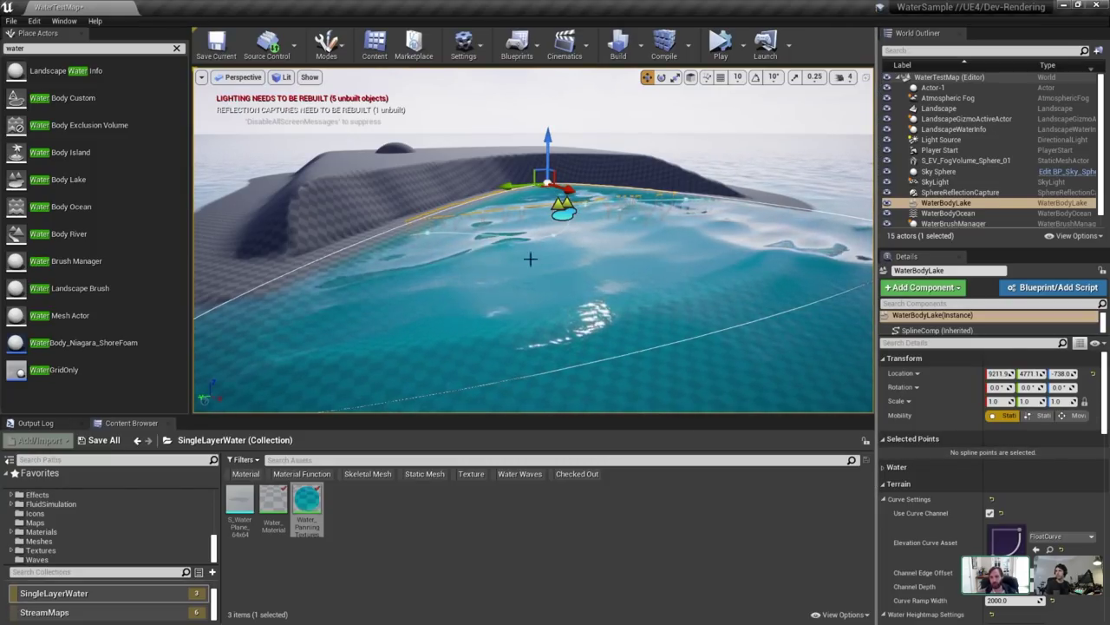
pyautogui.moveTo(617, 235); pyautogui.dragTo(597, 303, button='right')
pyautogui.press('g')
# Move the lake back inland to the middle of the island and scale it uniformly to 0.75.
pyautogui.click(621, 239)
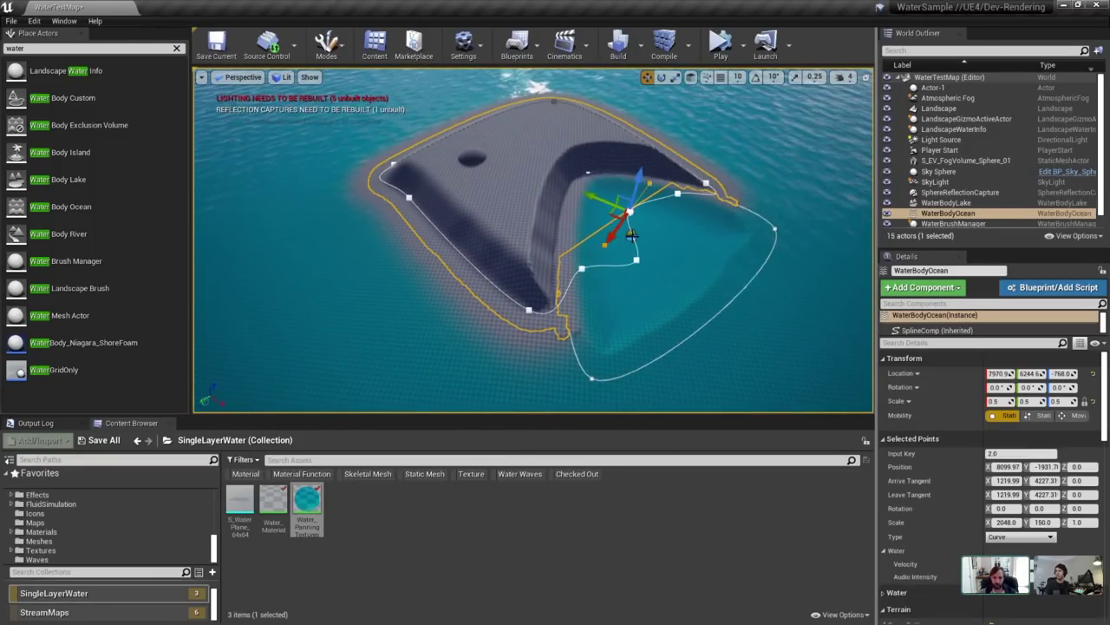
pyautogui.press('Escape')
pyautogui.click(604, 221)
pyautogui.moveTo(588, 178); pyautogui.dragTo(518, 139)
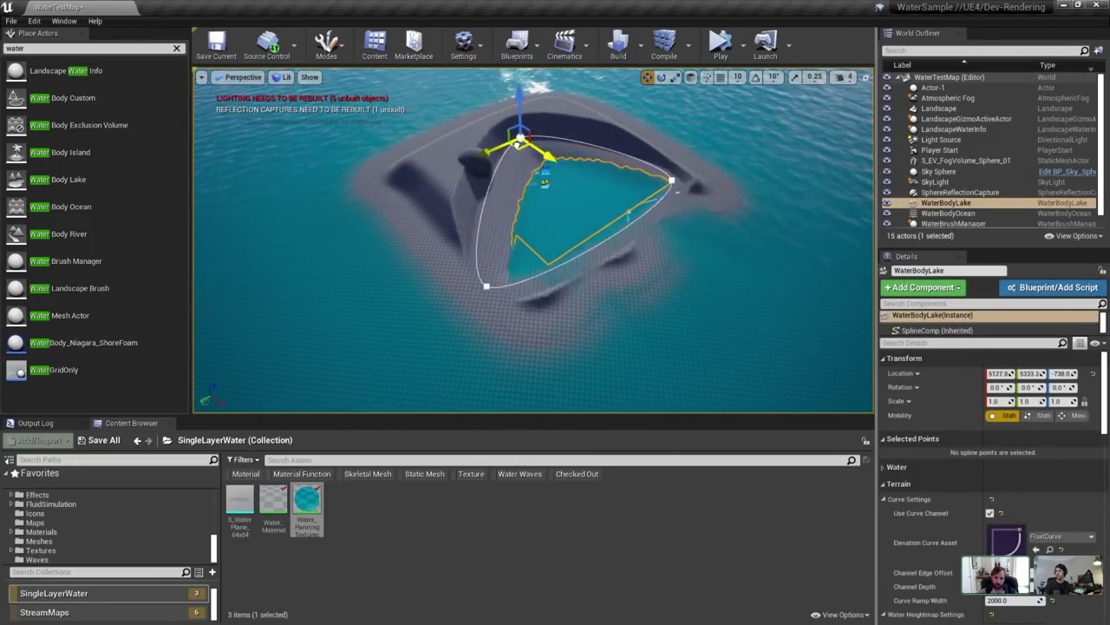
pyautogui.write('0.5')
pyautogui.press('Return')
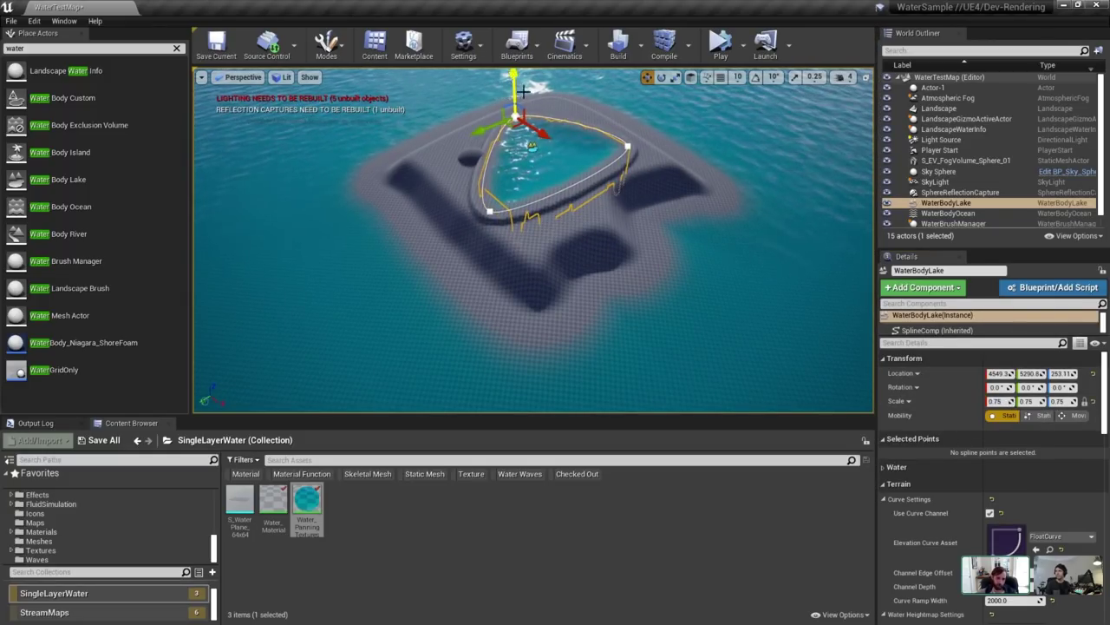
# Lower the lake into the island's surface and set its Location Z to 0.
pyautogui.press('w')
pyautogui.moveTo(523, 92); pyautogui.dragTo(523, 71, button='right')
pyautogui.moveTo(487, 169); pyautogui.dragTo(488, 179)
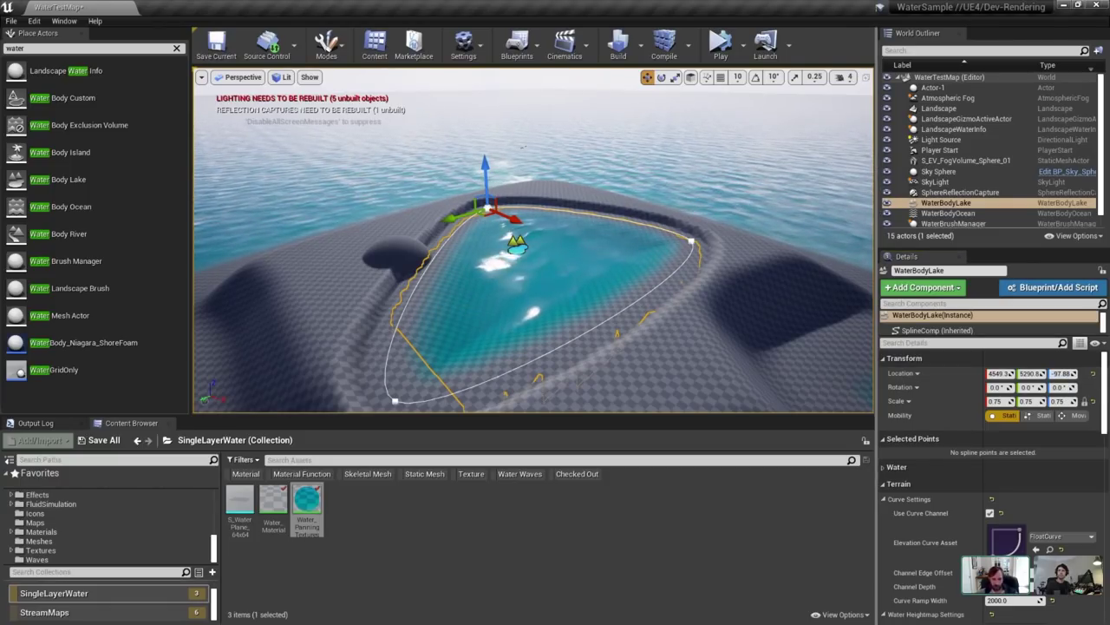
pyautogui.press('s')
pyautogui.press('d')
pyautogui.click(1055, 359)
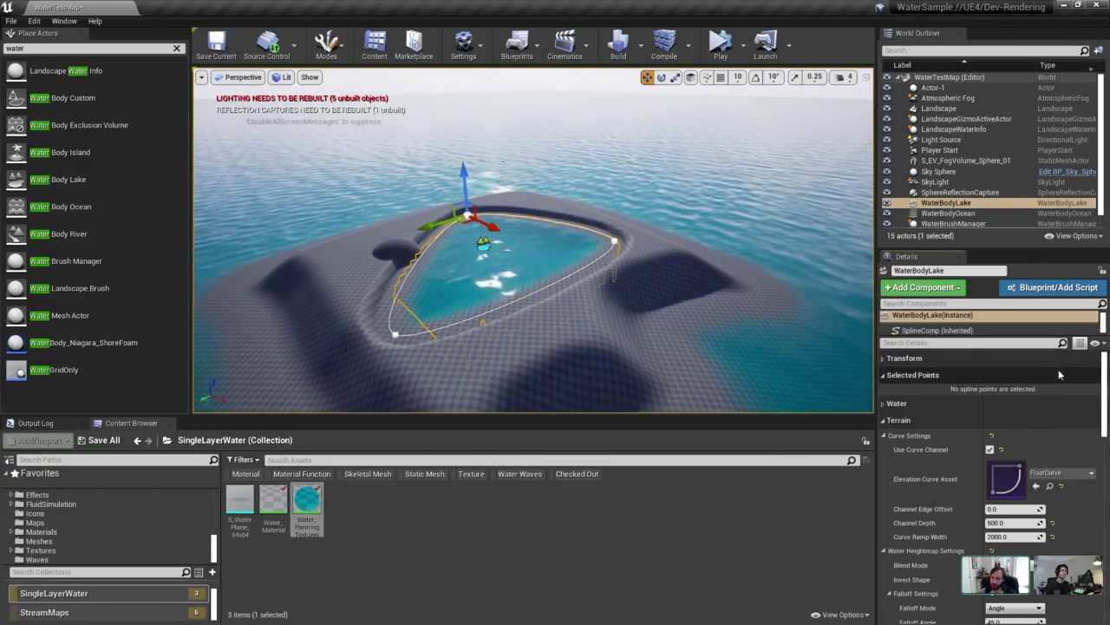
pyautogui.click(1059, 358)
pyautogui.write('0')
pyautogui.press('Return')
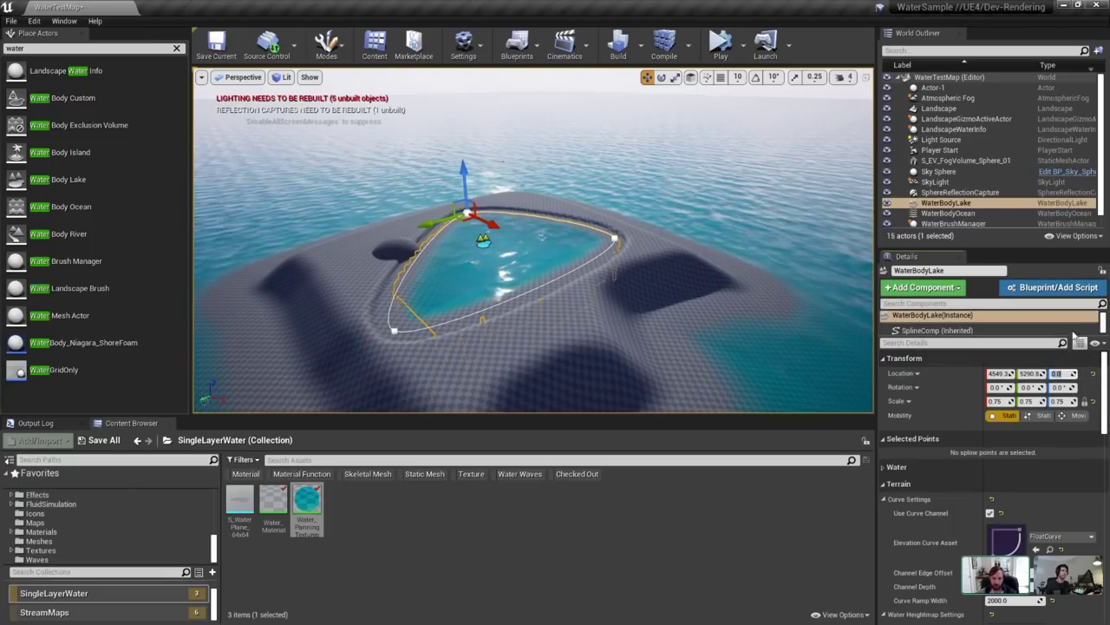
# Place a Water Body River starting inside the lake.
pyautogui.click(679, 184)
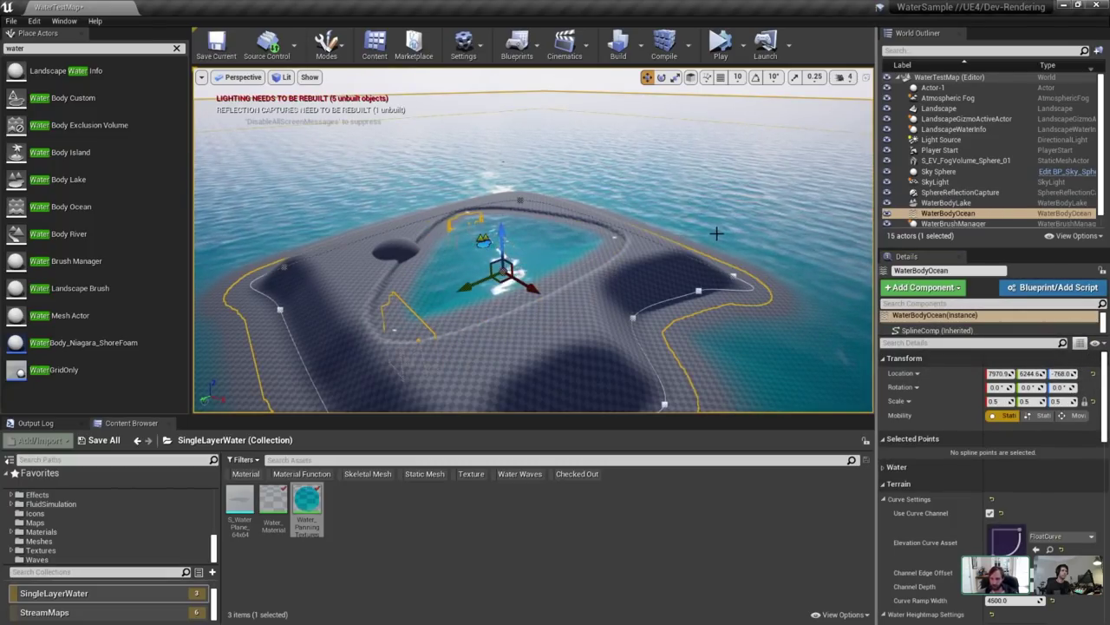
pyautogui.scroll(3, 717, 234)
pyautogui.moveTo(110, 244); pyautogui.dragTo(501, 269)
pyautogui.scroll(3, 501, 269)
pyautogui.moveTo(502, 269); pyautogui.dragTo(507, 312, button='right')
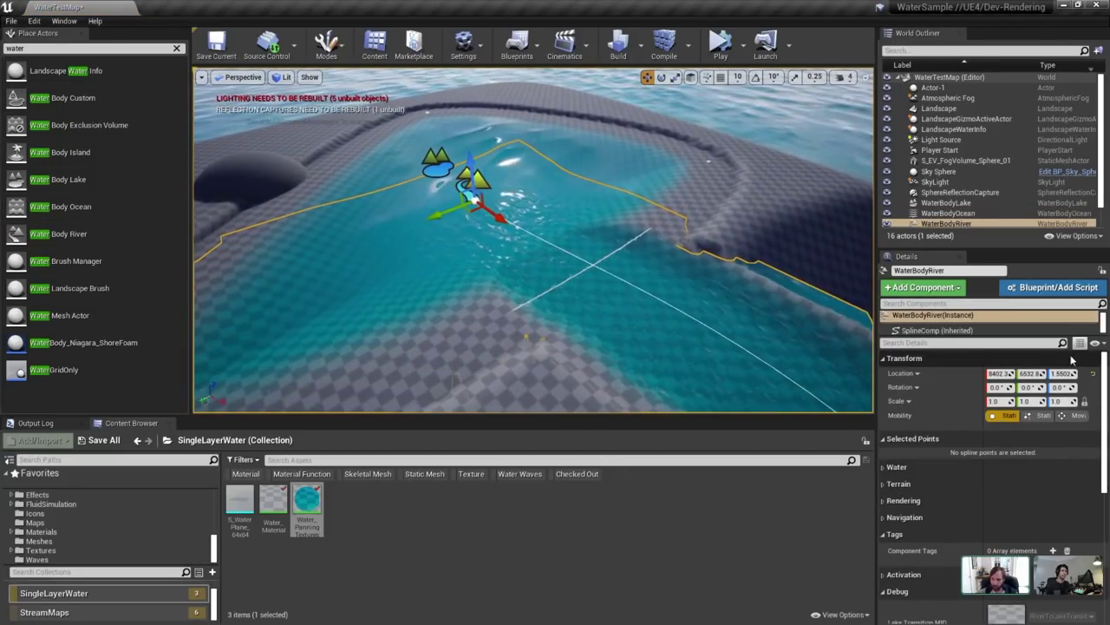
# Set the river's Location Z to 0, inspect its junction with the lake, and select its middle spline point.
pyautogui.moveTo(726, 267); pyautogui.dragTo(731, 222, button='right')
pyautogui.moveTo(594, 231)
pyautogui.mouseDown(button='right')
pyautogui.moveTo(589, 266)
pyautogui.moveTo(585, 252)
pyautogui.mouseUp(button='right')
pyautogui.press('g')
pyautogui.press('g')
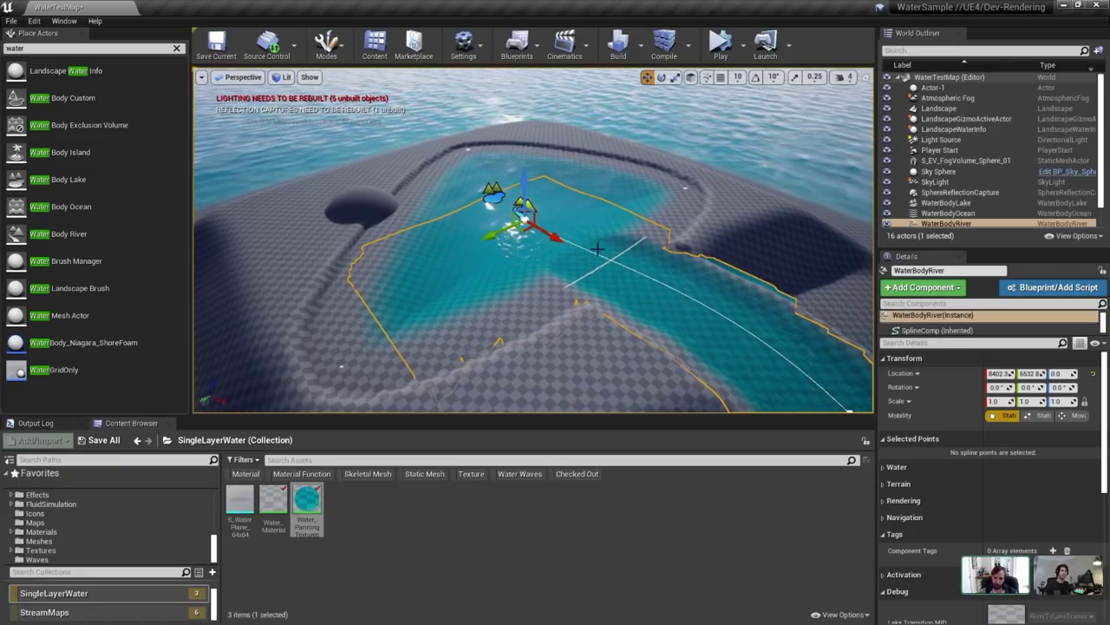
pyautogui.press('s')
pyautogui.moveTo(598, 242); pyautogui.dragTo(556, 297, button='right')
pyautogui.click(530, 251)
pyautogui.press('s')
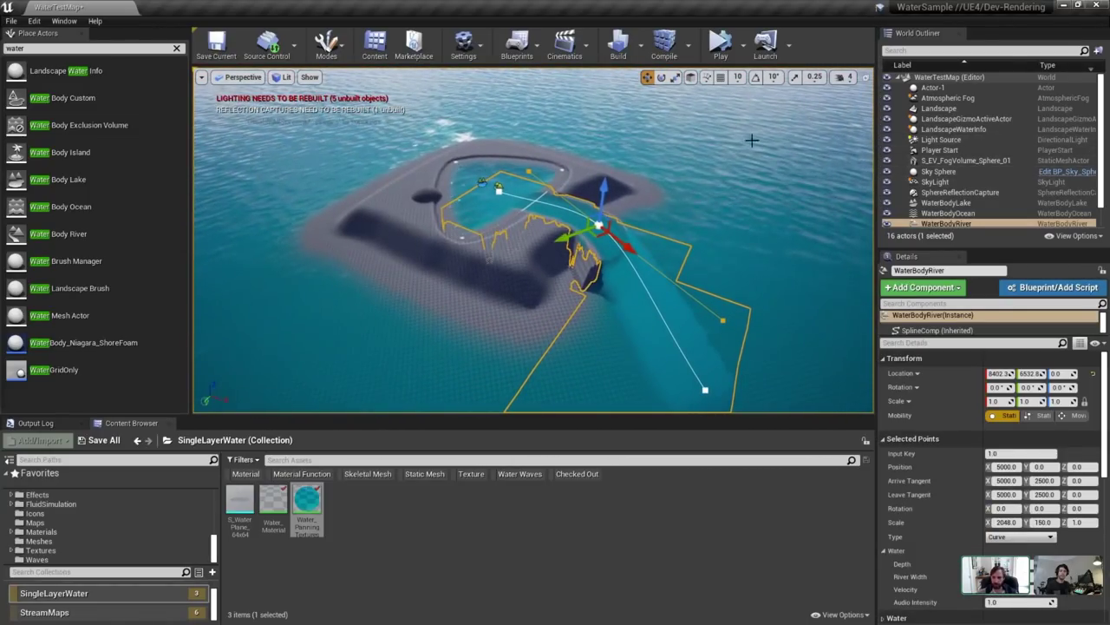
# Try a uniform scale of 0.75 on the ocean body and settle on 1.
pyautogui.click(949, 213)
pyautogui.click(996, 401)
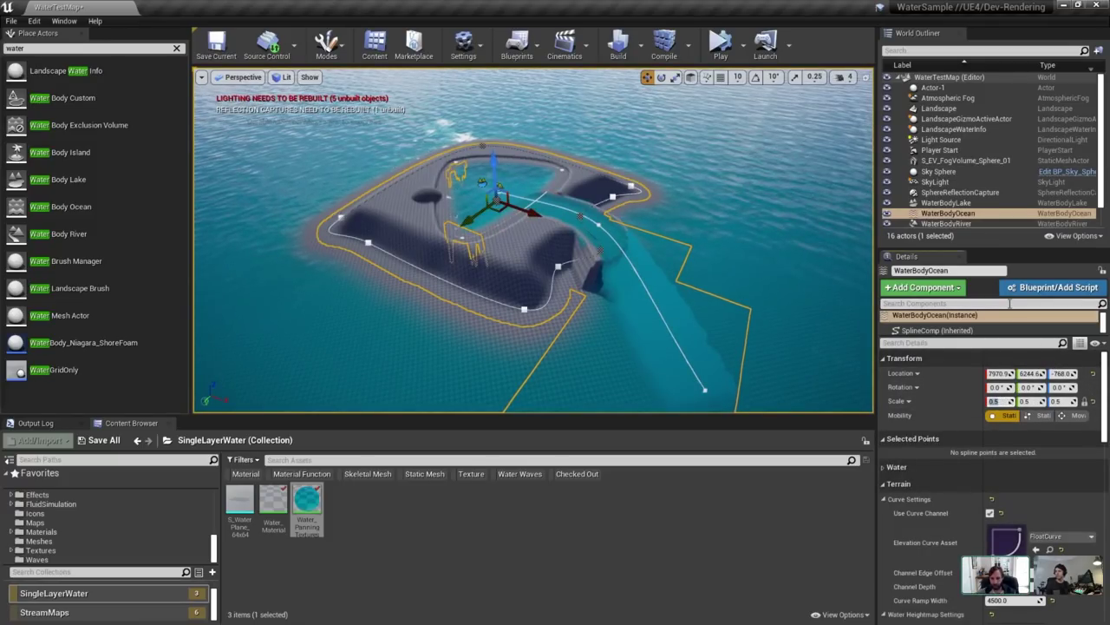
pyautogui.write('0.75')
pyautogui.press('Return')
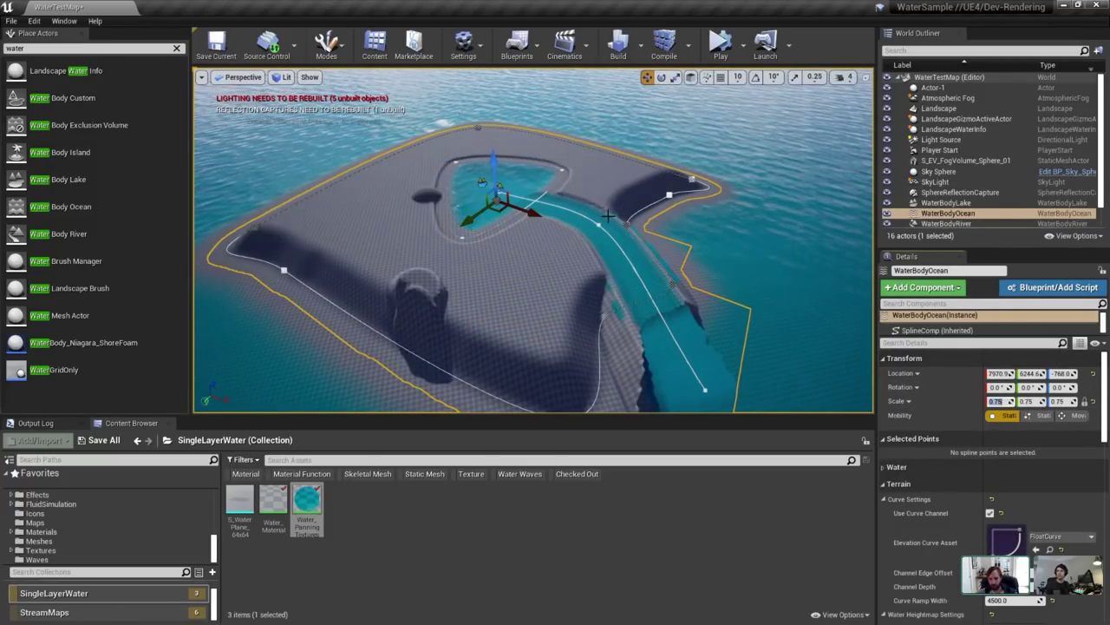
pyautogui.write('1')
pyautogui.press('Return')
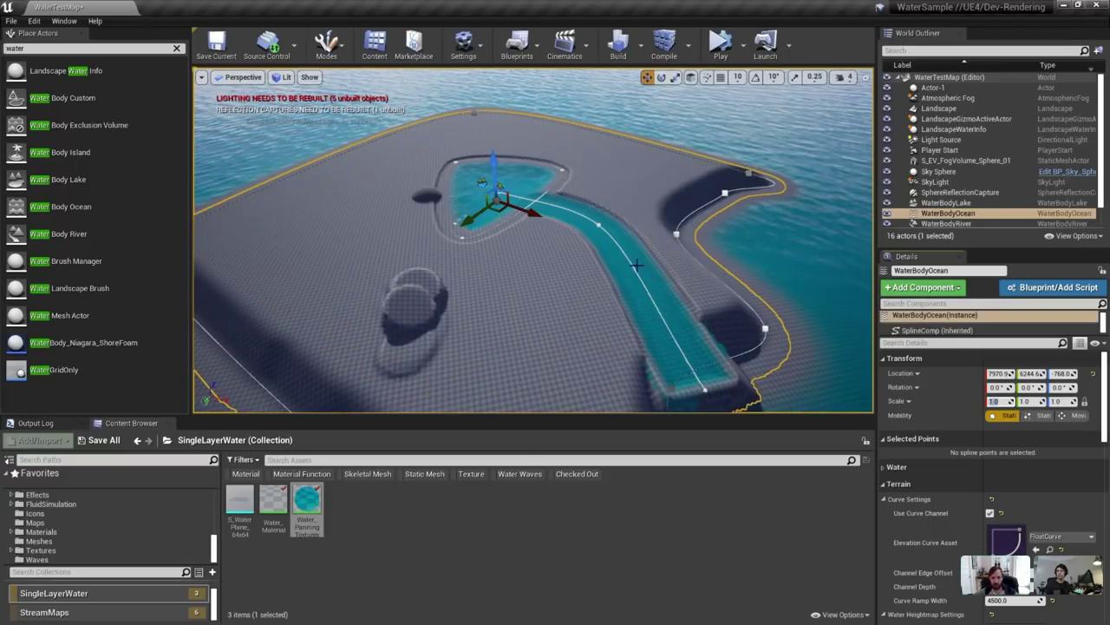
# Select the river's last spline point and frame the river's end at the shore.
pyautogui.click(636, 265)
pyautogui.press('f')
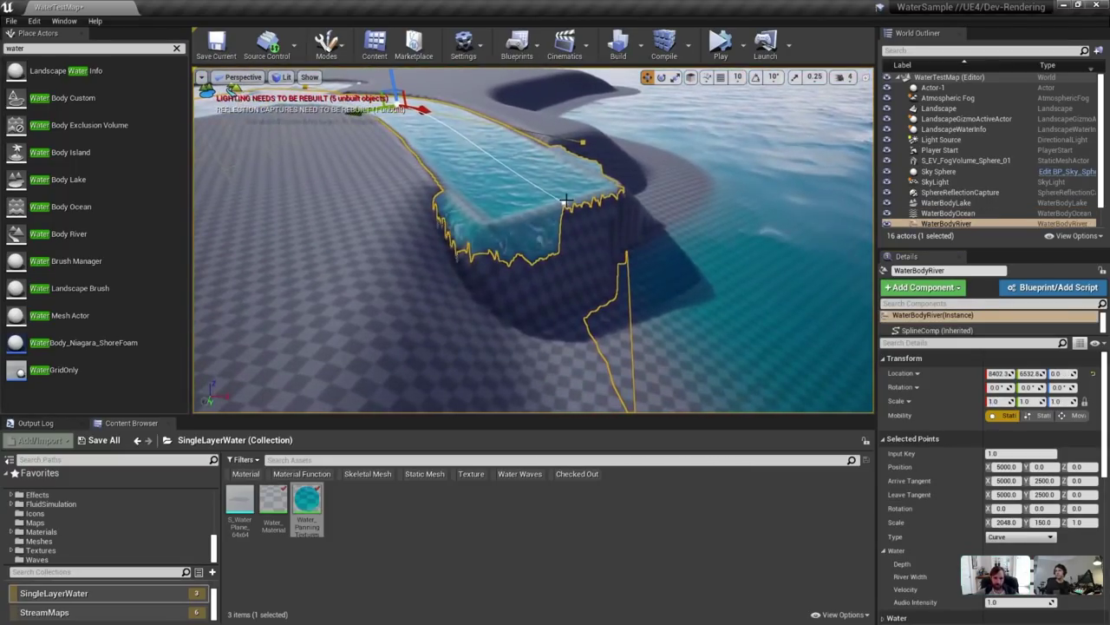
pyautogui.click(565, 203)
pyautogui.press('s')
pyautogui.moveTo(565, 203); pyautogui.dragTo(555, 177, button='right')
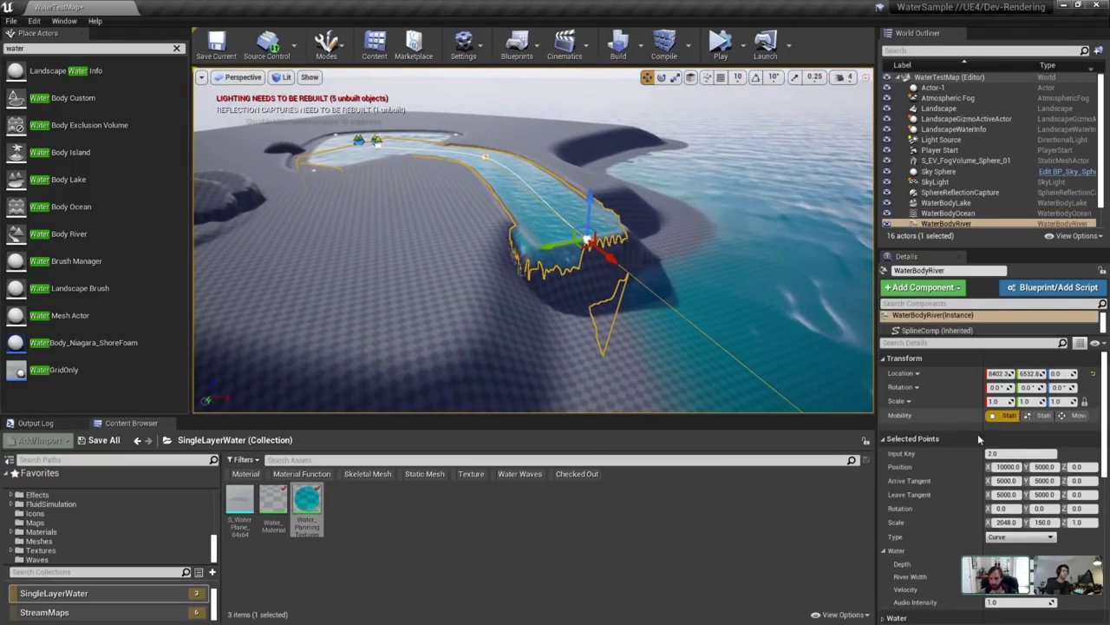
# Set the river's Falloff Edge Offset to 512, expand its Curve Settings, and check the terrain around the river's end.
pyautogui.click(909, 439)
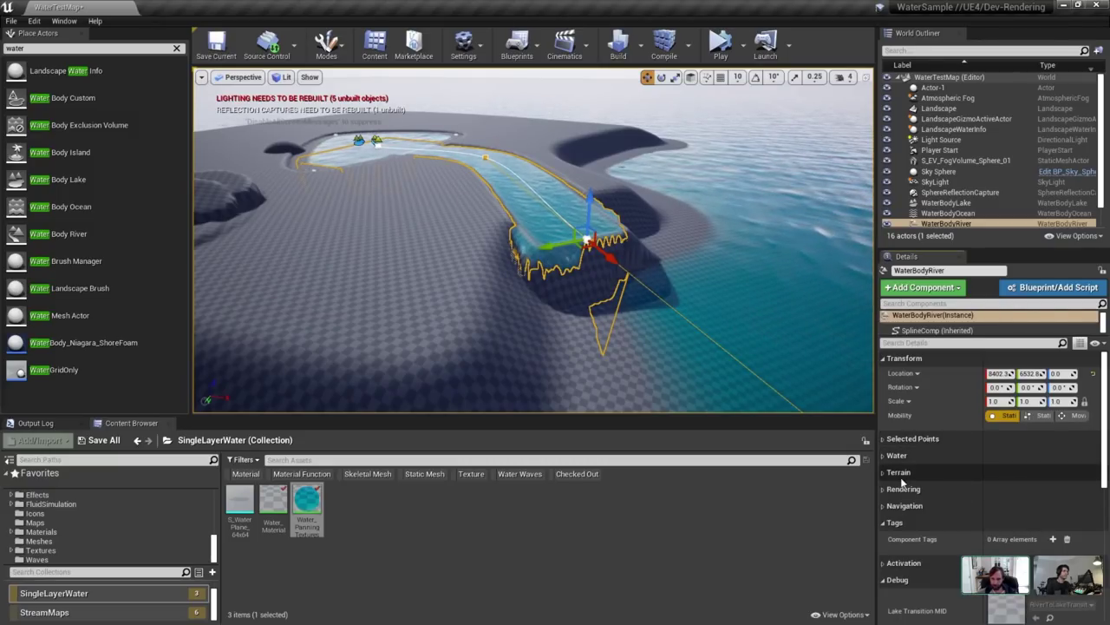
pyautogui.click(885, 501)
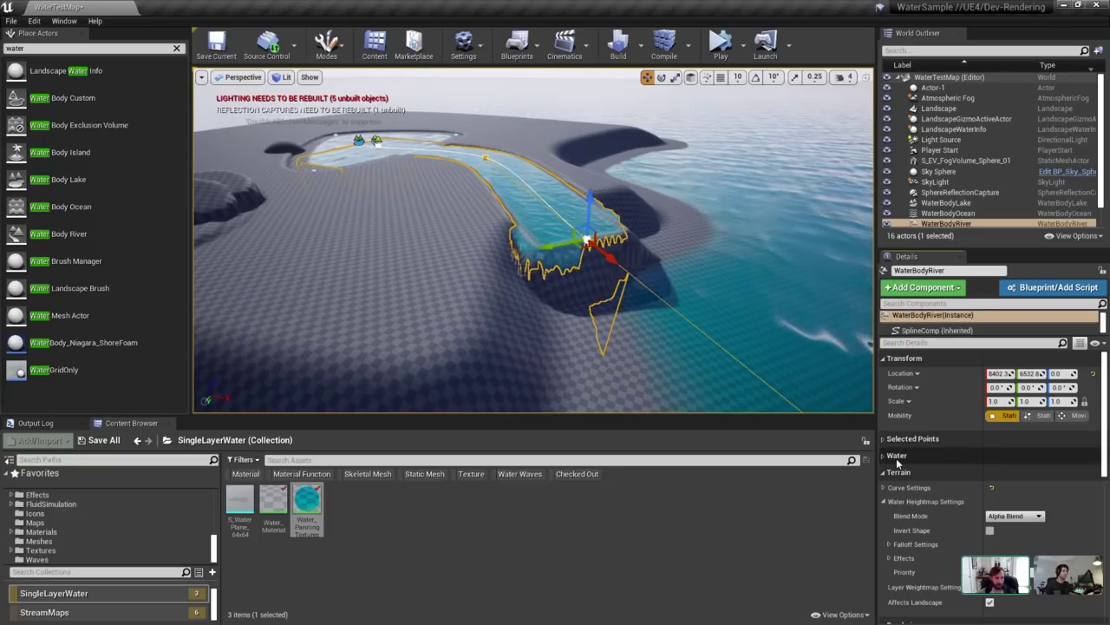
pyautogui.click(890, 543)
pyautogui.scroll(-1, 889, 543)
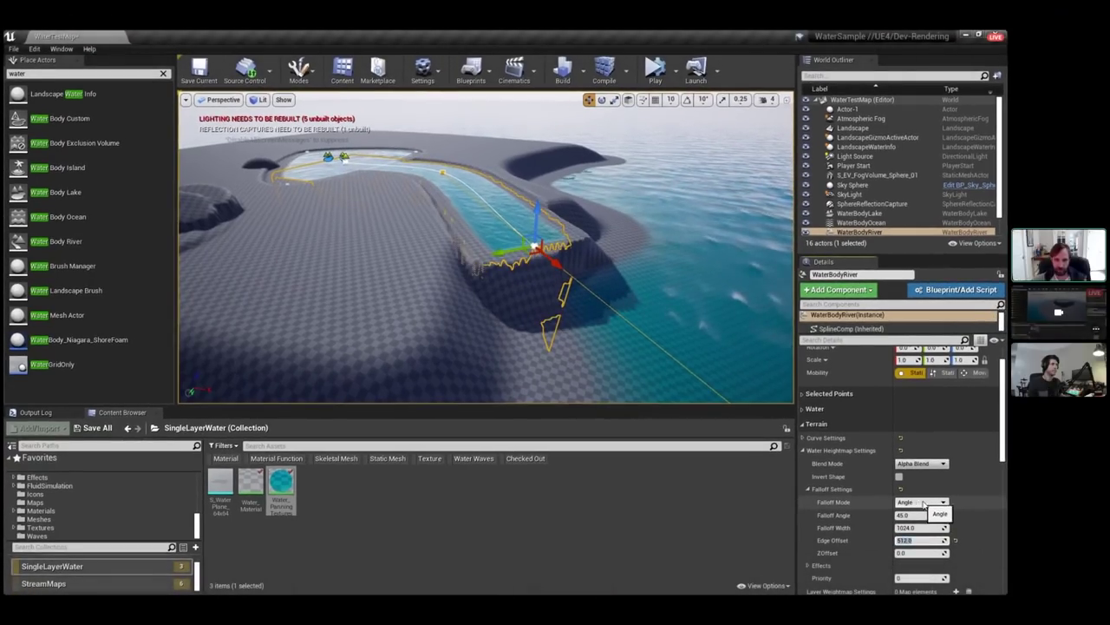
pyautogui.click(612, 342)
pyautogui.click(533, 201)
pyautogui.moveTo(533, 201); pyautogui.dragTo(581, 209, button='right')
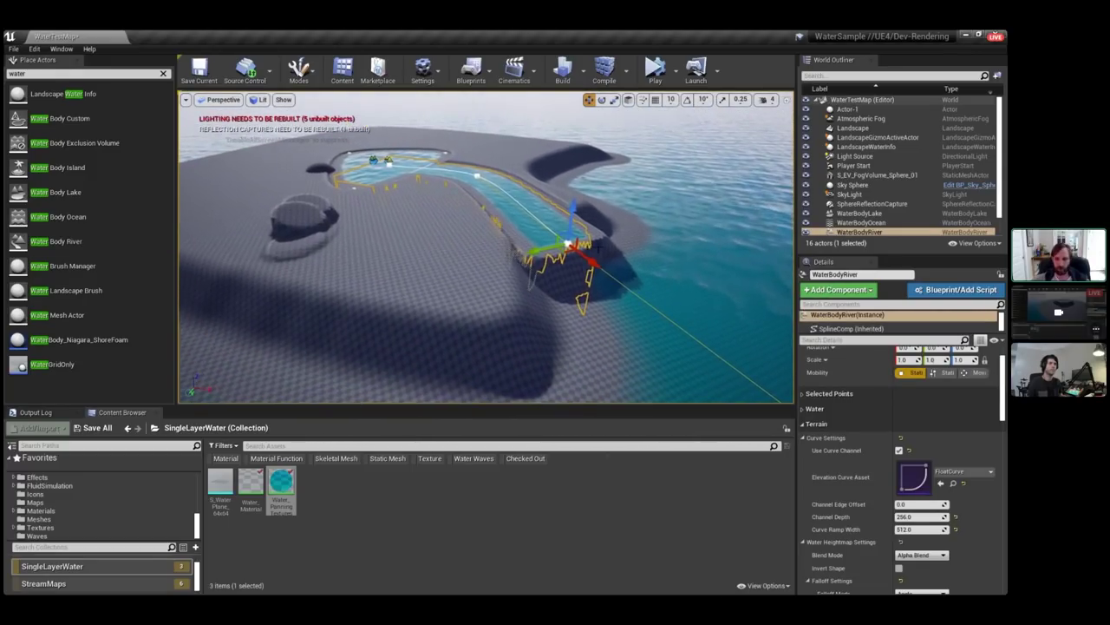
# Try a Location Z of -768 on the whole river and return it to 0.
pyautogui.click(854, 424)
pyautogui.scroll(1, 889, 403)
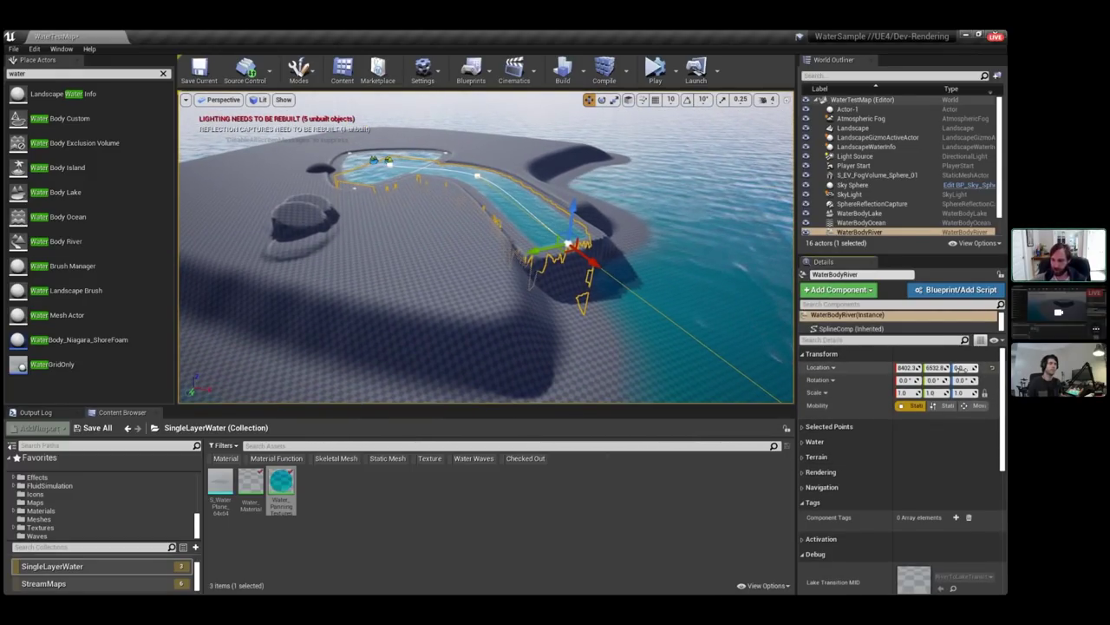
pyautogui.press('Return')
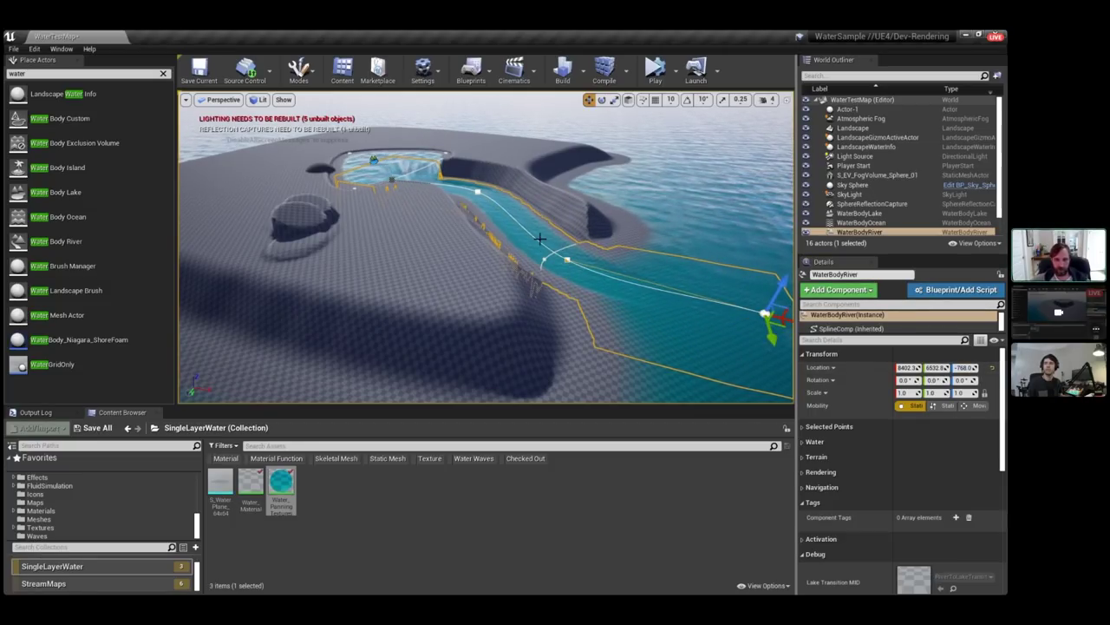
pyautogui.moveTo(539, 239); pyautogui.dragTo(598, 231, button='right')
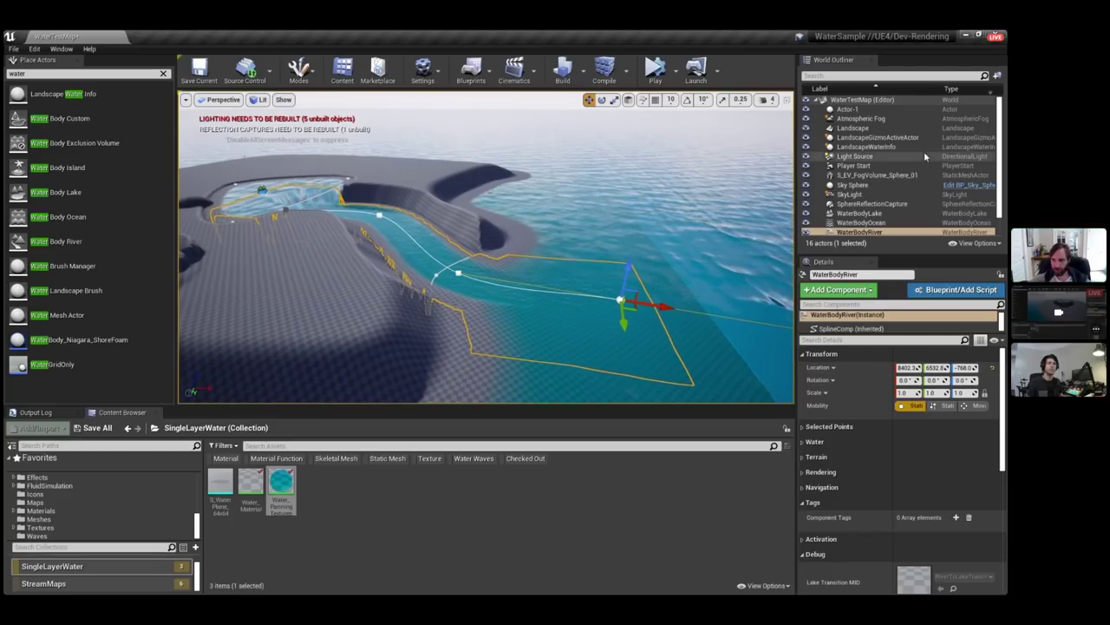
pyautogui.click(933, 231)
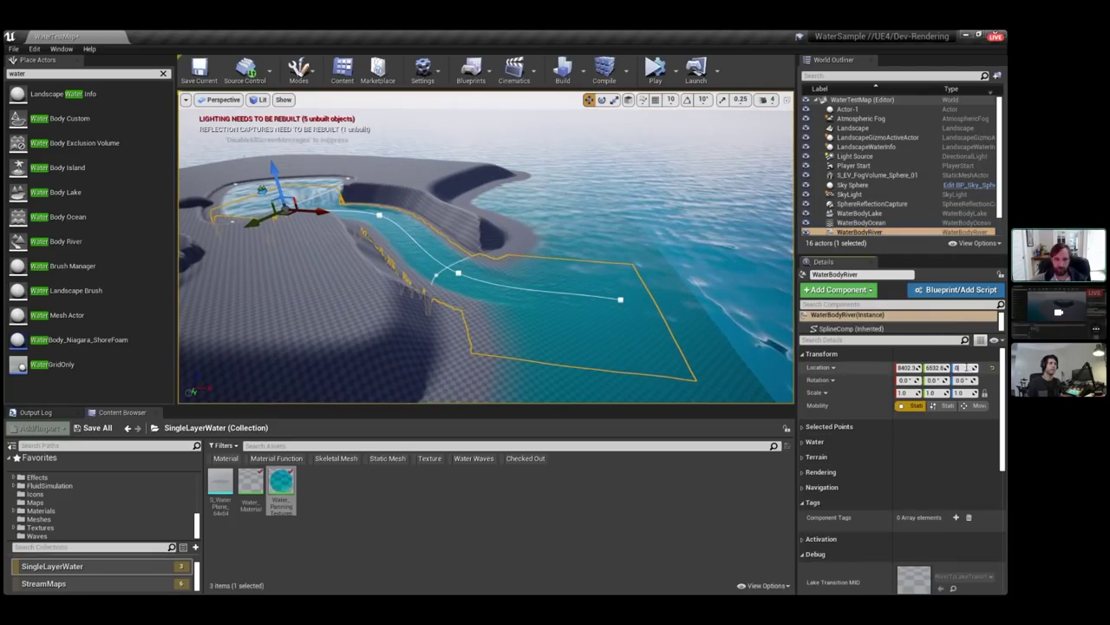
pyautogui.press('Return')
# Set Position Z to -768 on the river's last spline point and on the point just before it.
pyautogui.moveTo(629, 279); pyautogui.dragTo(611, 281, button='right')
pyautogui.click(817, 426)
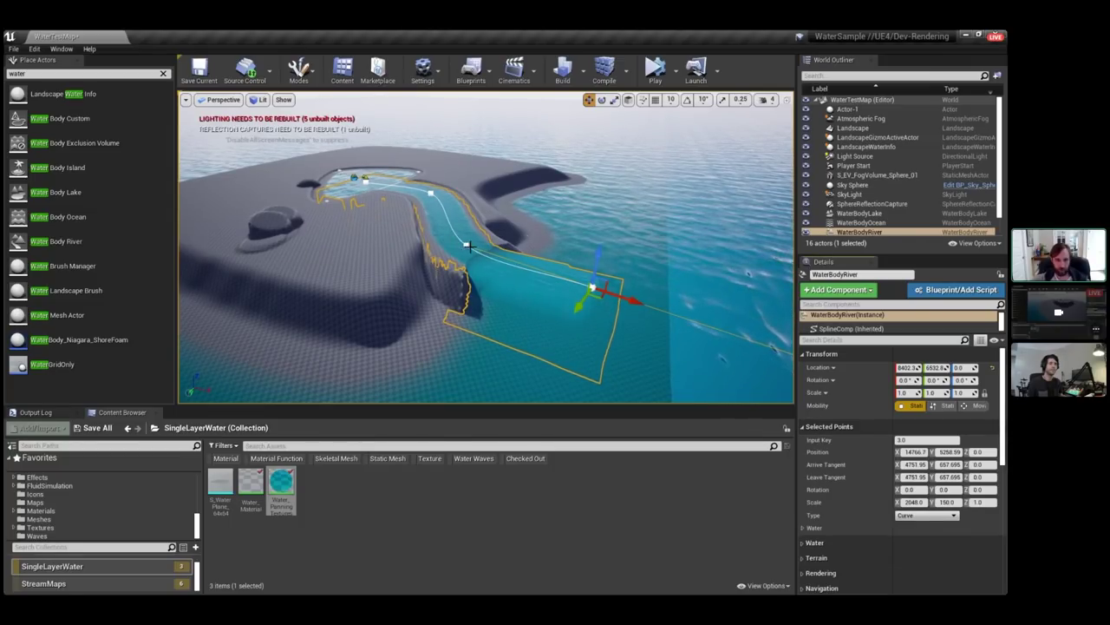
pyautogui.click(804, 528)
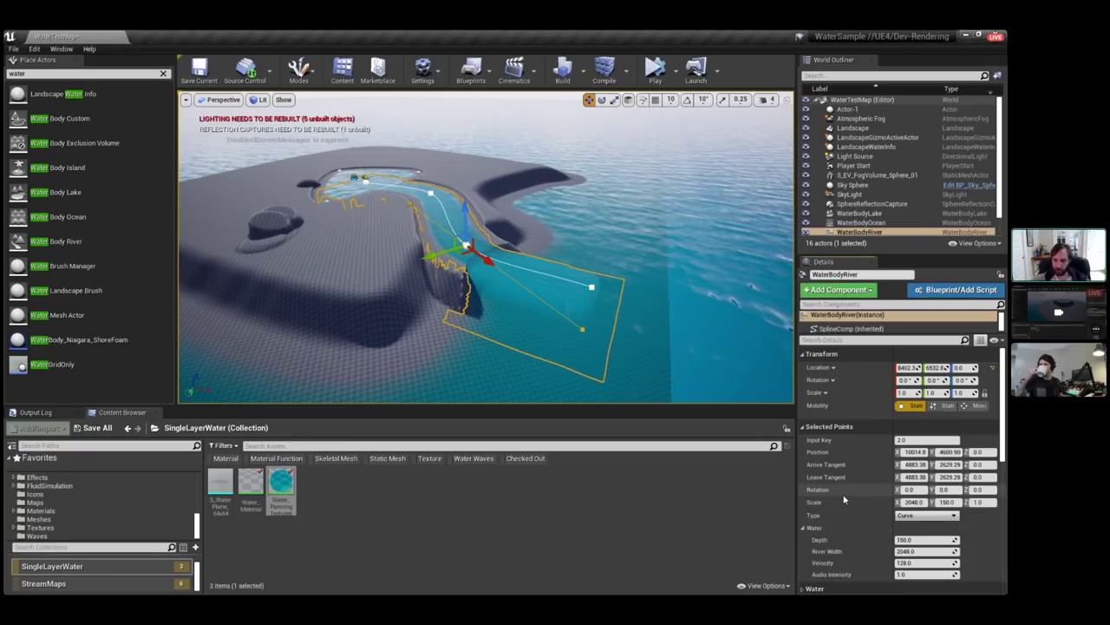
pyautogui.scroll(-2, 867, 466)
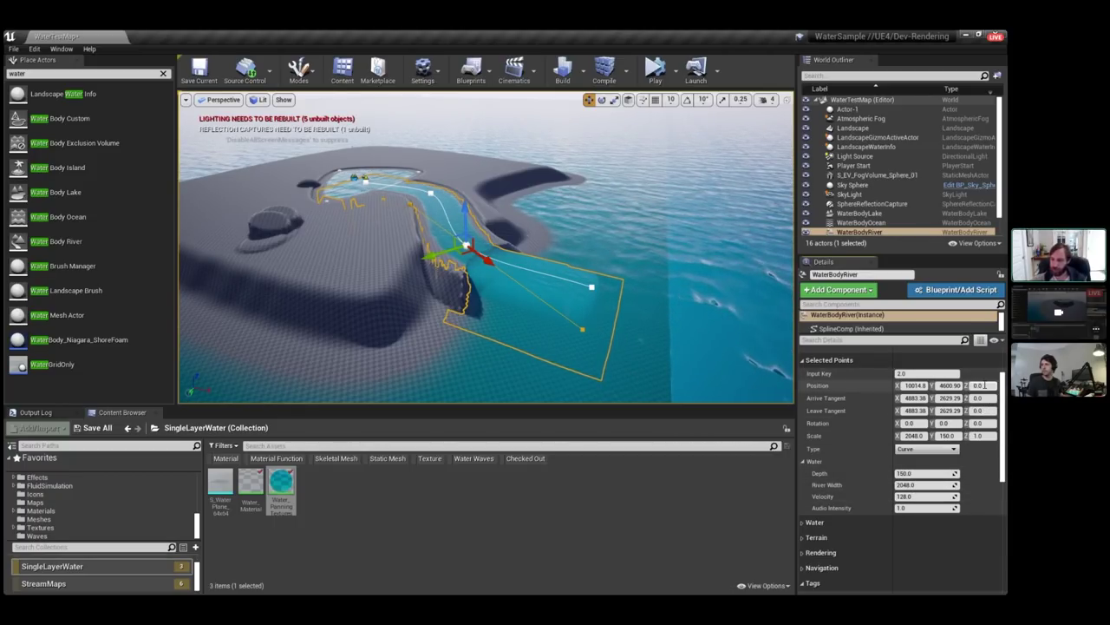
pyautogui.press('Return')
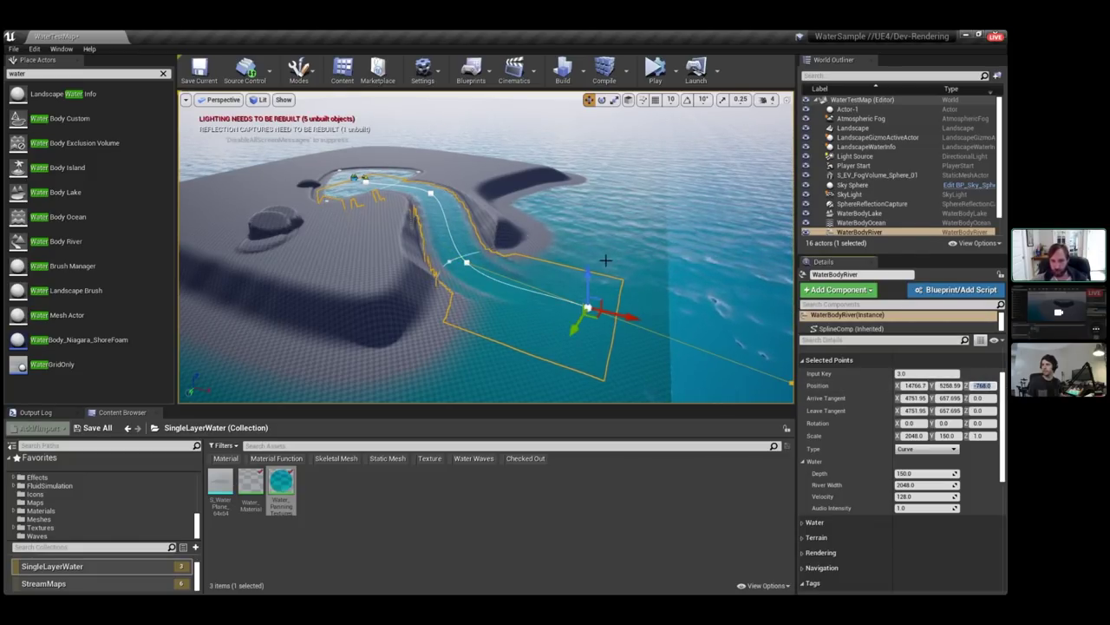
# Set the Velocity of the river's last spline point to 0 and that of the preceding point to 64.
pyautogui.moveTo(465, 242); pyautogui.dragTo(520, 251, button='right')
pyautogui.press('w')
pyautogui.press('s')
pyautogui.press('s')
pyautogui.press('g')
pyautogui.press('g')
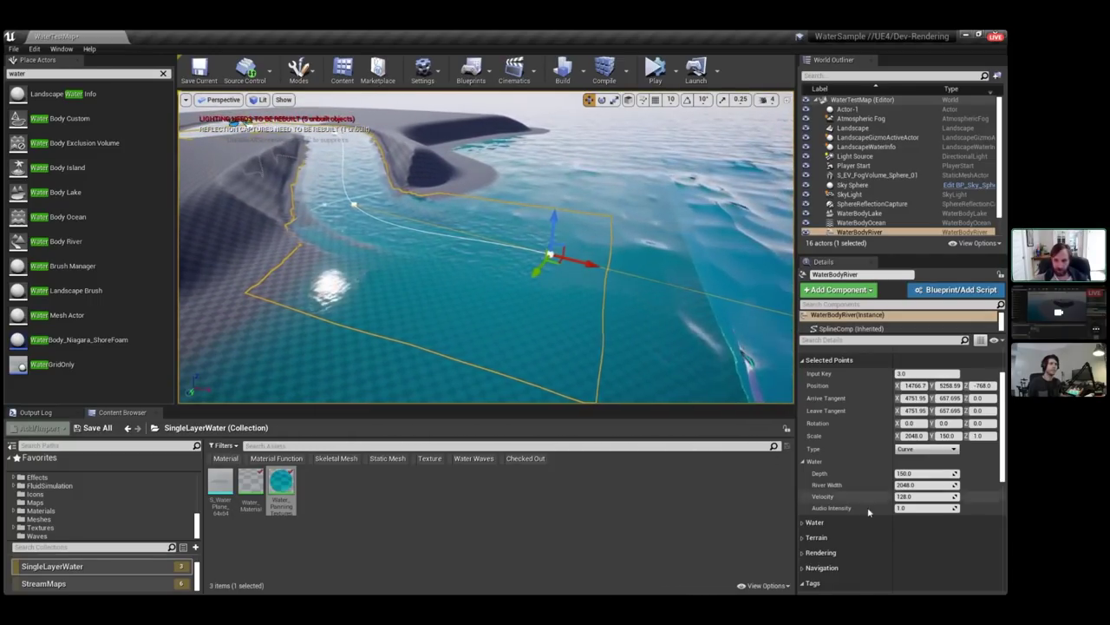
pyautogui.click(925, 496)
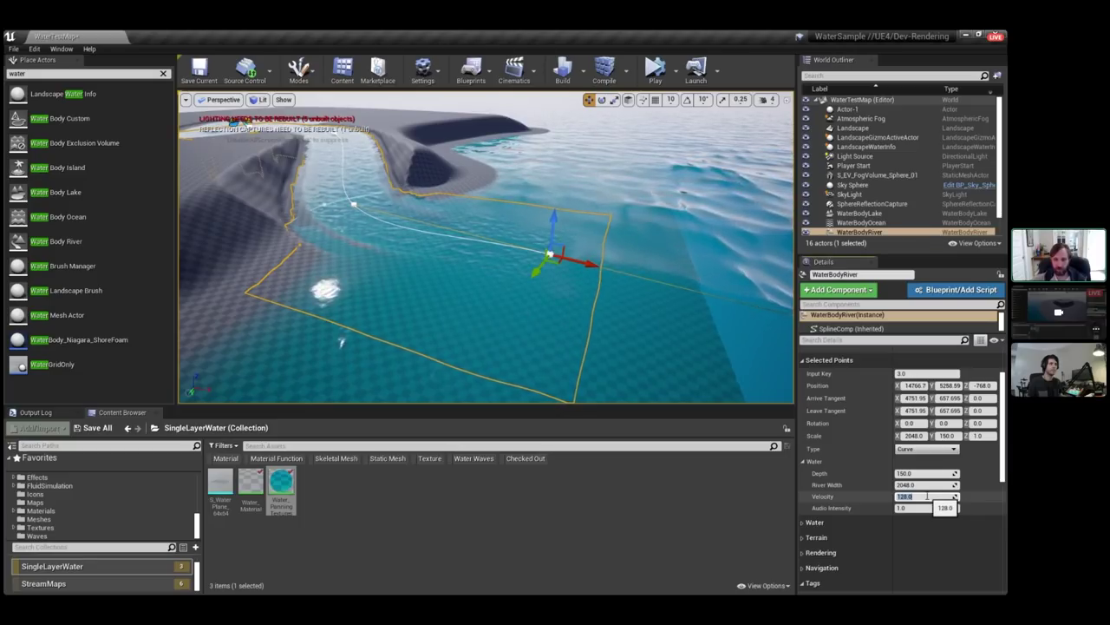
pyautogui.click(353, 205)
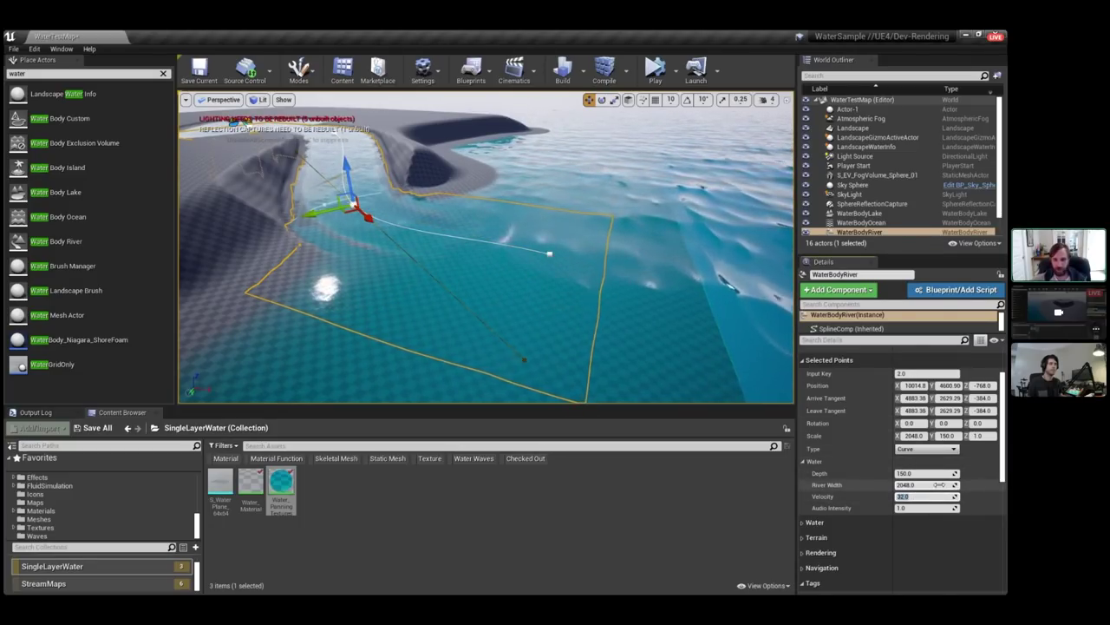
pyautogui.write('25')
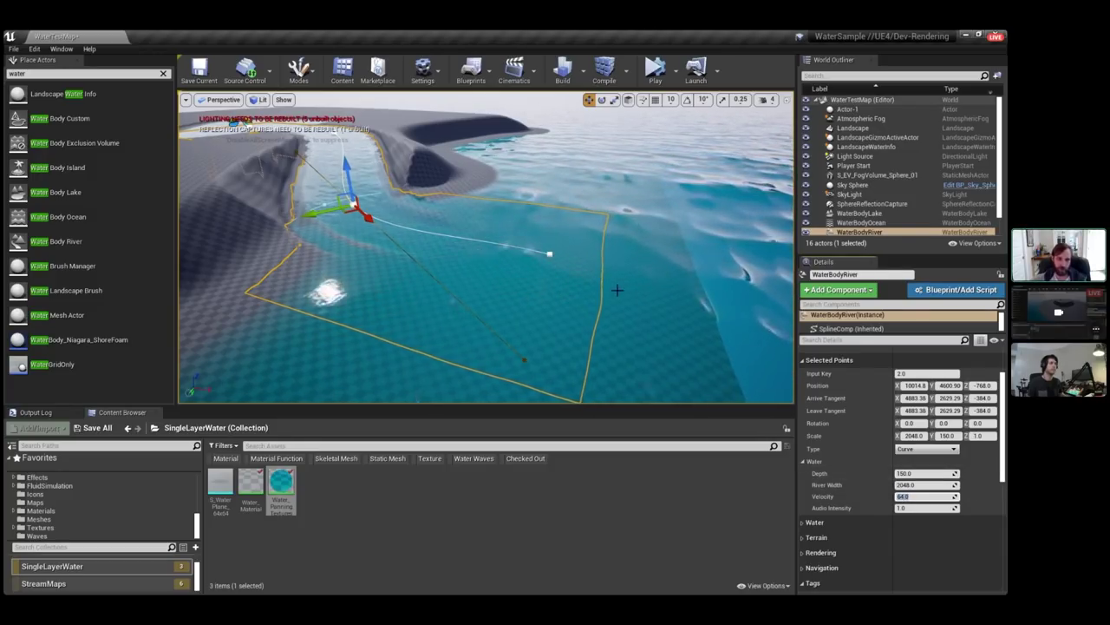
pyautogui.moveTo(618, 290); pyautogui.dragTo(561, 279, button='right')
# Set the ZOffset in the river's terrain Falloff Settings to 64 and check the banks at the river mouth.
pyautogui.click(902, 185)
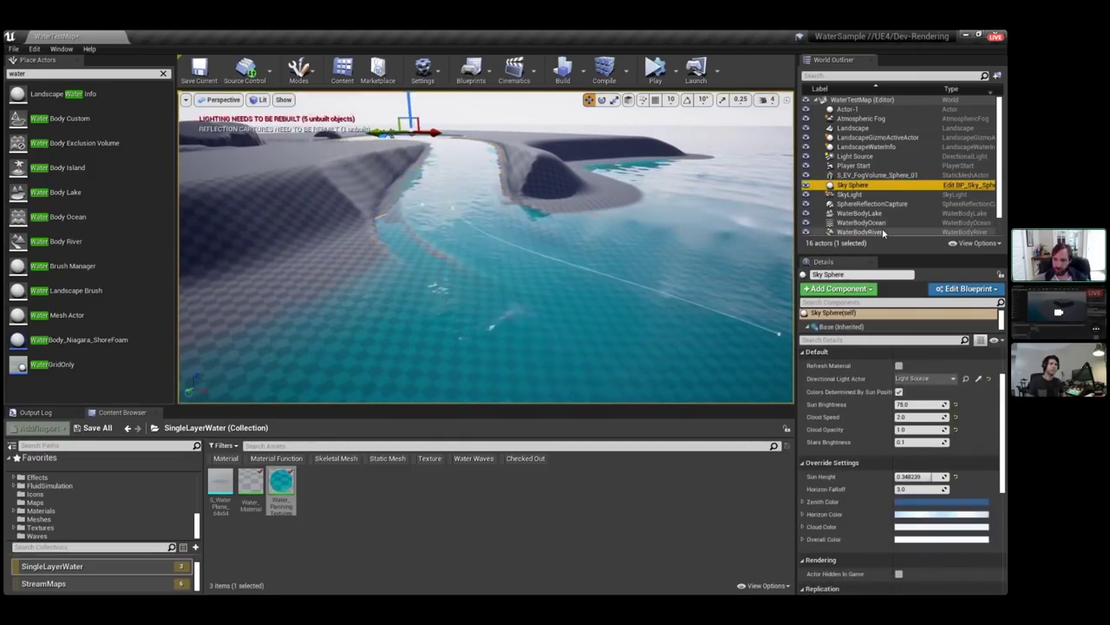
pyautogui.click(880, 232)
pyautogui.click(813, 401)
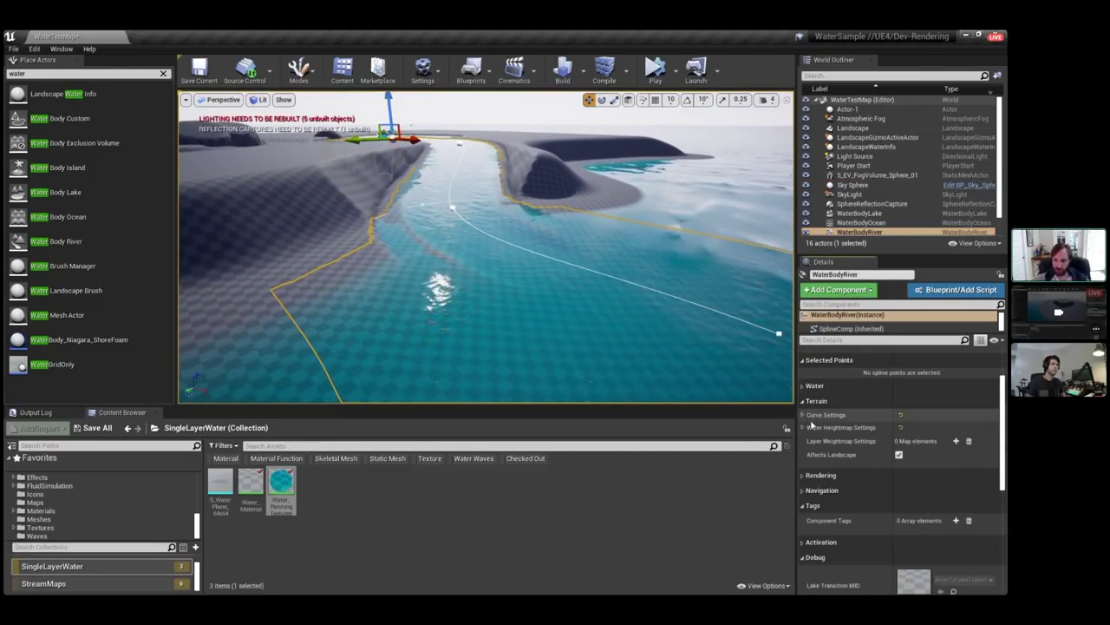
pyautogui.click(803, 427)
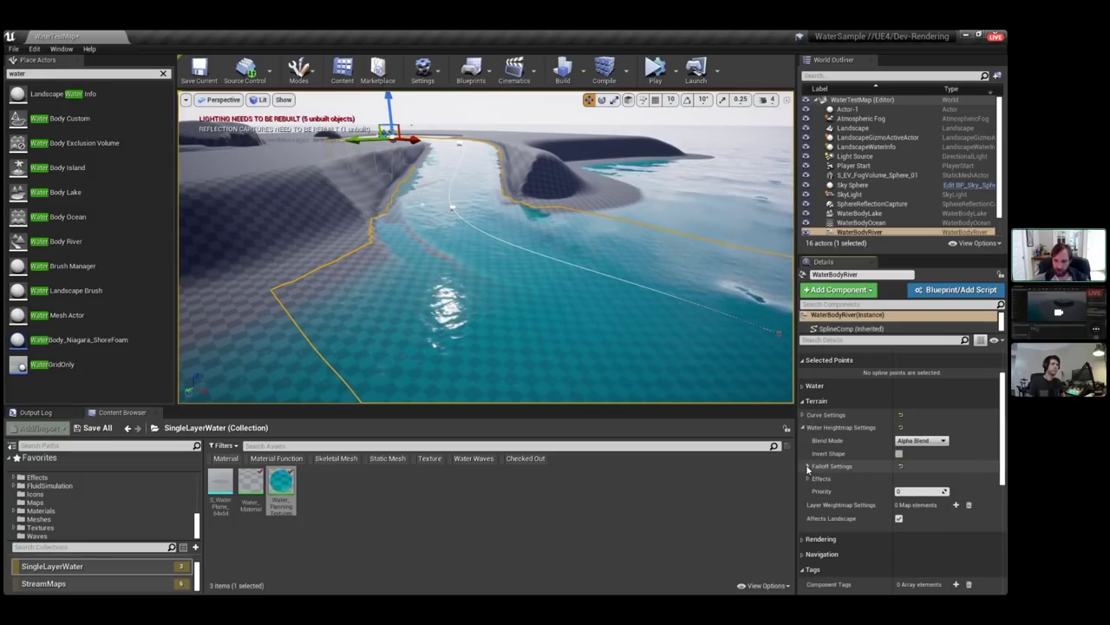
pyautogui.click(808, 467)
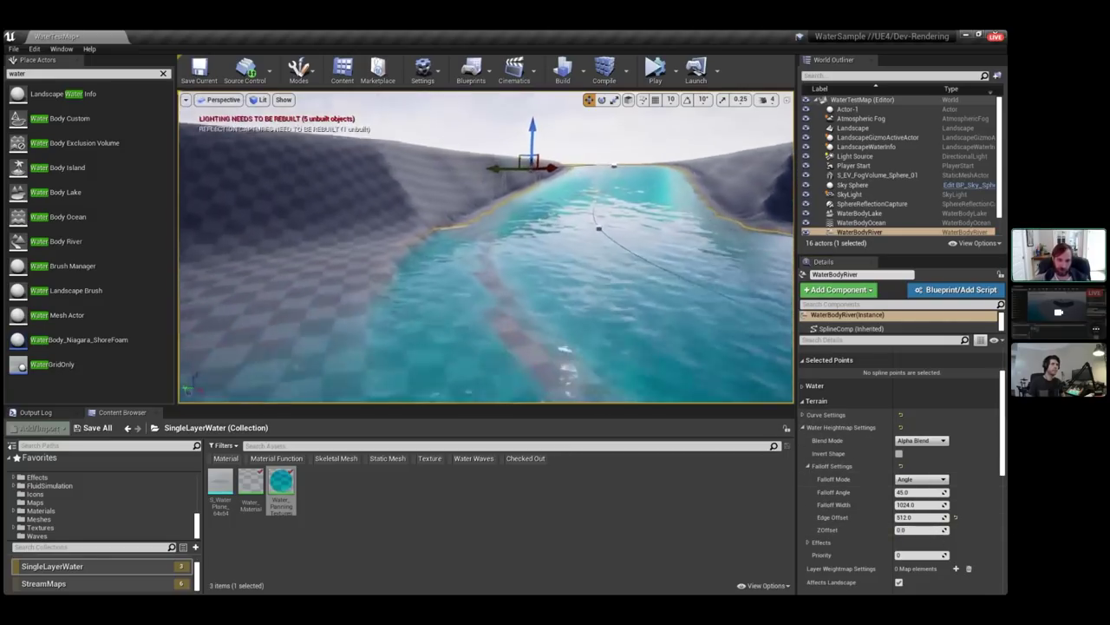
pyautogui.moveTo(486, 247); pyautogui.dragTo(512, 260, button='right')
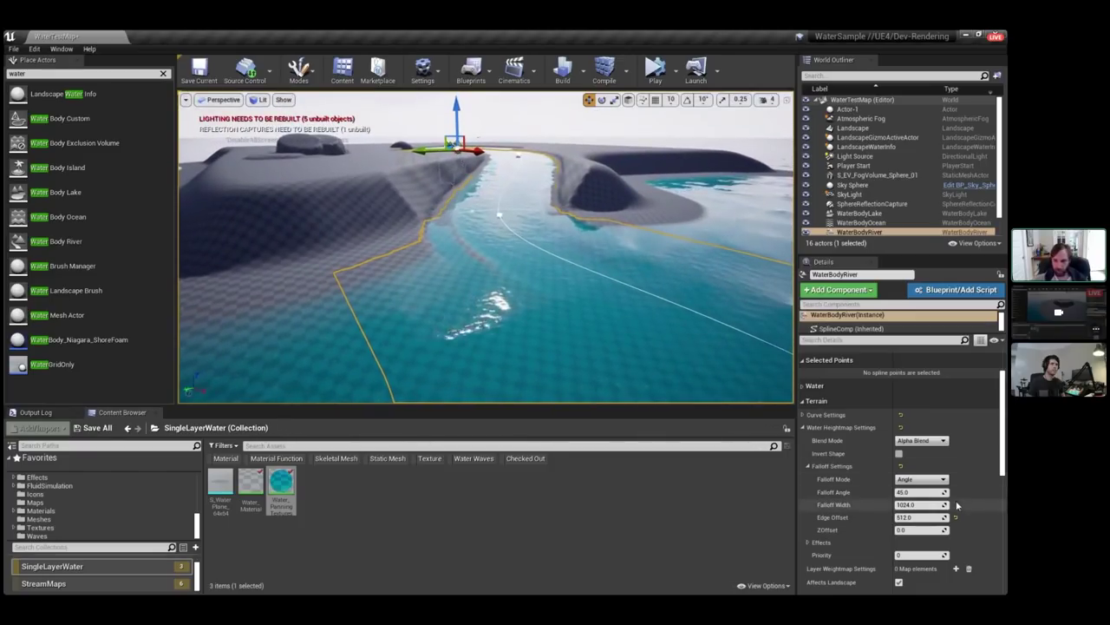
pyautogui.write('64')
pyautogui.press('Return')
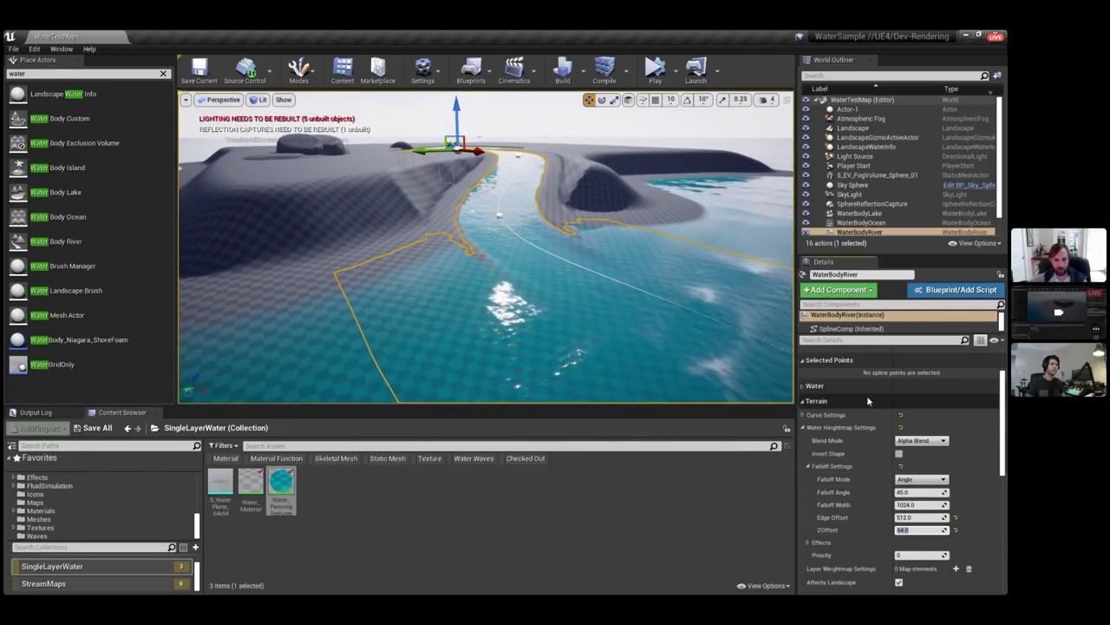
pyautogui.moveTo(596, 229); pyautogui.dragTo(540, 171, button='right')
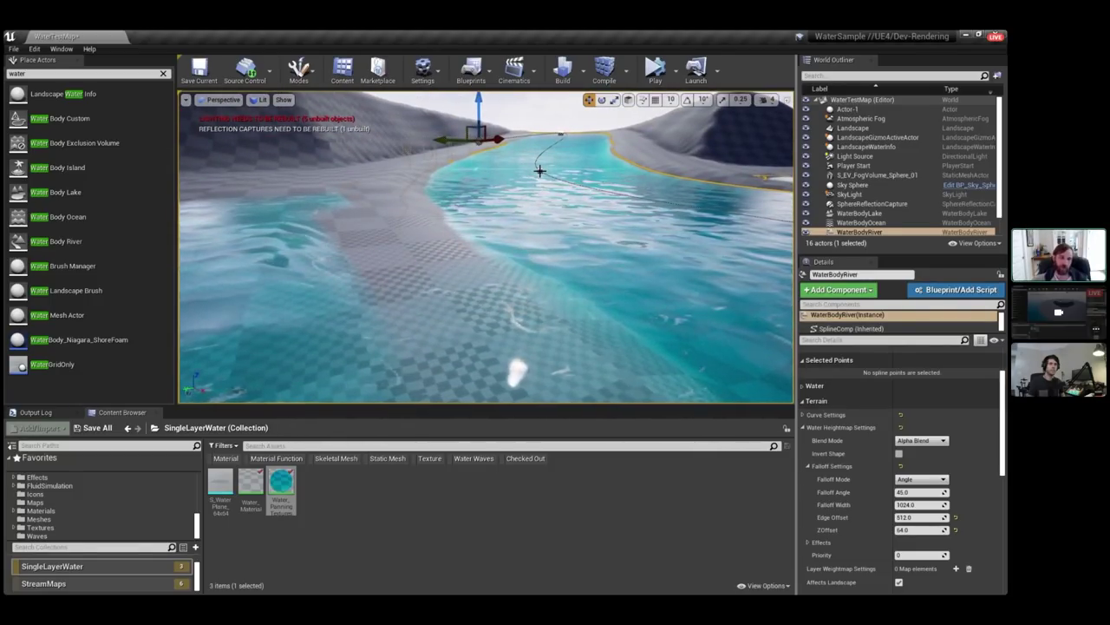
# Set the Z of both the Arrive and Leave Tangents to 0 on the river's second-to-last spline point.
pyautogui.click(539, 171)
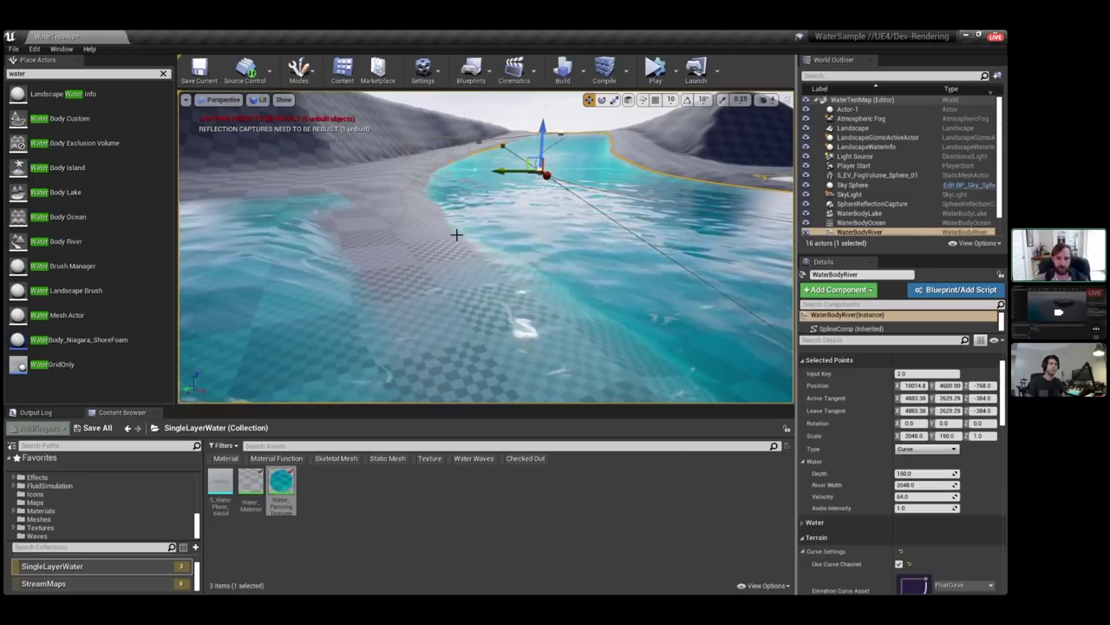
pyautogui.moveTo(456, 235); pyautogui.dragTo(489, 241, button='right')
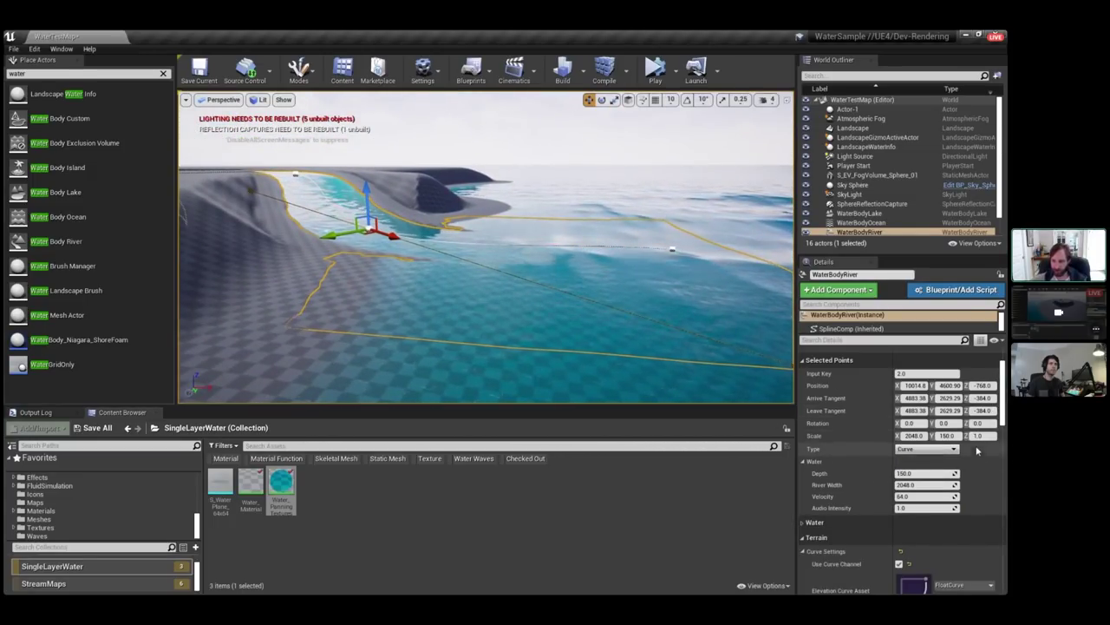
pyautogui.write('0')
pyautogui.click(981, 410)
pyautogui.write('0')
pyautogui.press('Return')
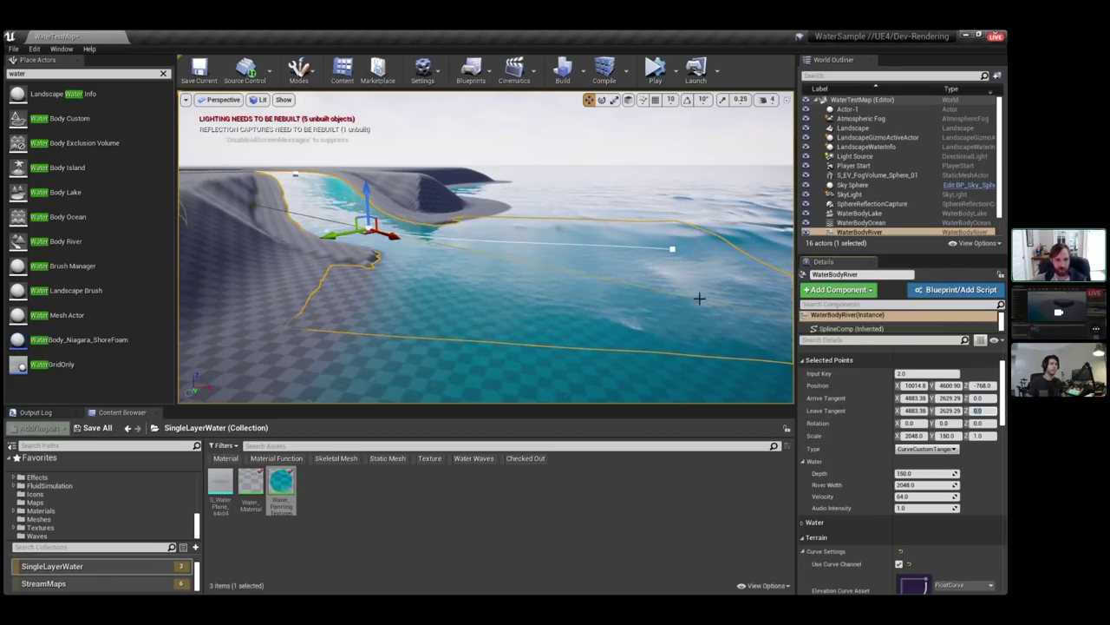
pyautogui.click(672, 250)
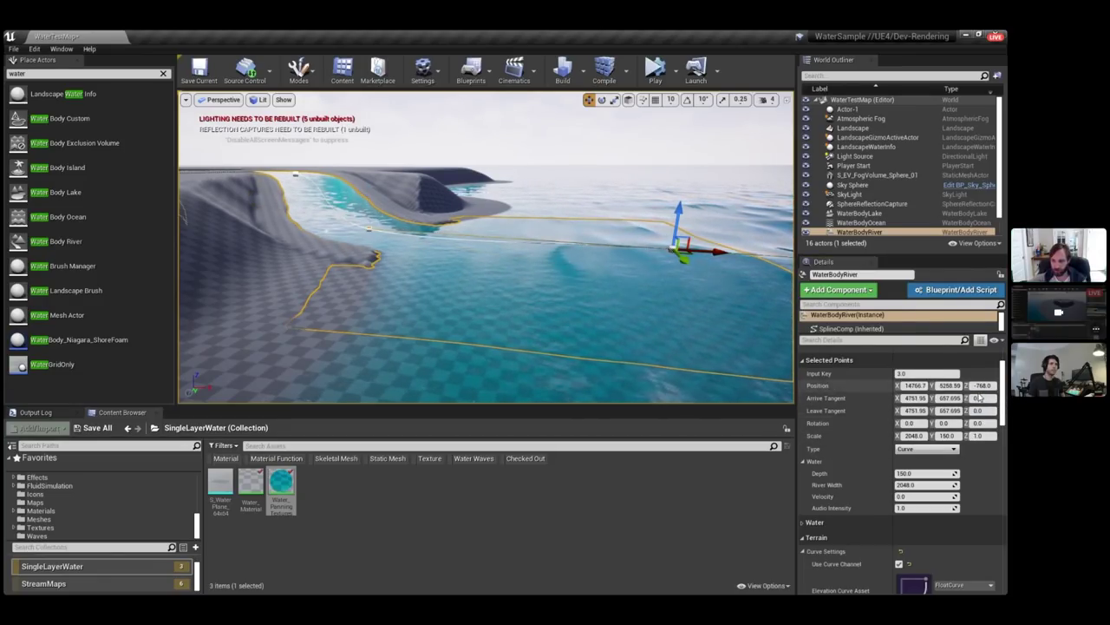
# Set the ZOffset in the river's Falloff Settings to 16.
pyautogui.click(363, 209)
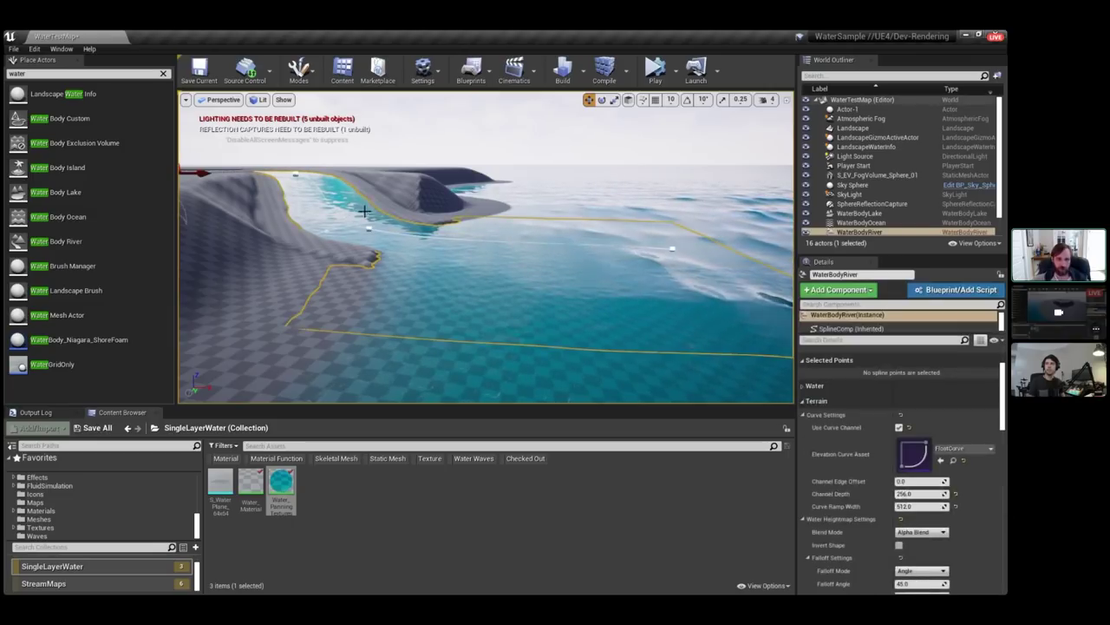
pyautogui.scroll(-1, 916, 561)
pyautogui.scroll(-2, 911, 557)
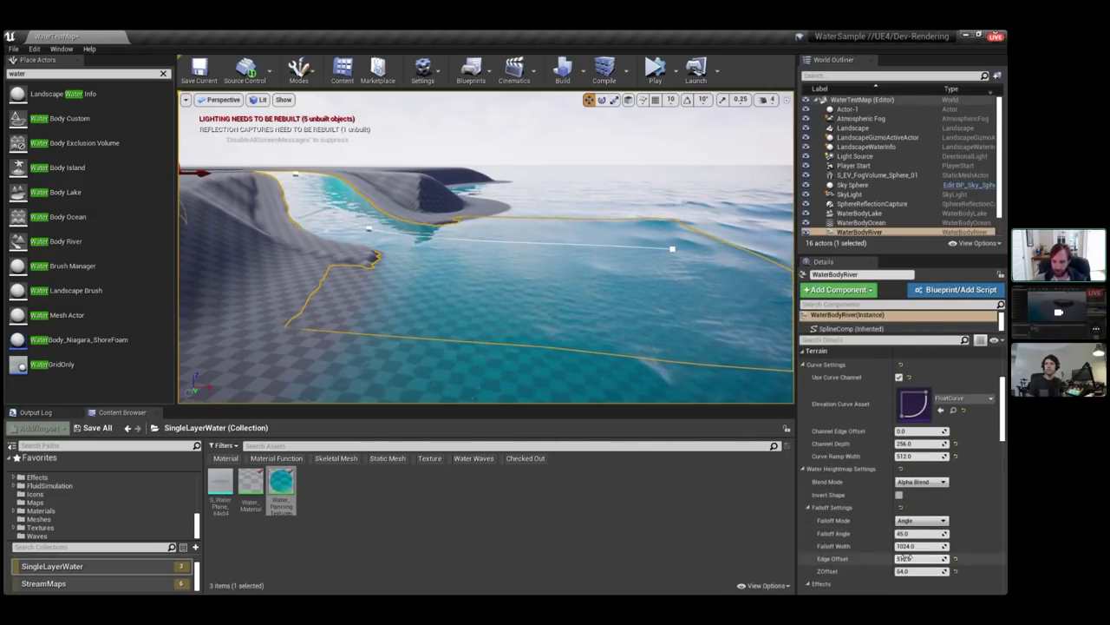
pyautogui.press('Return')
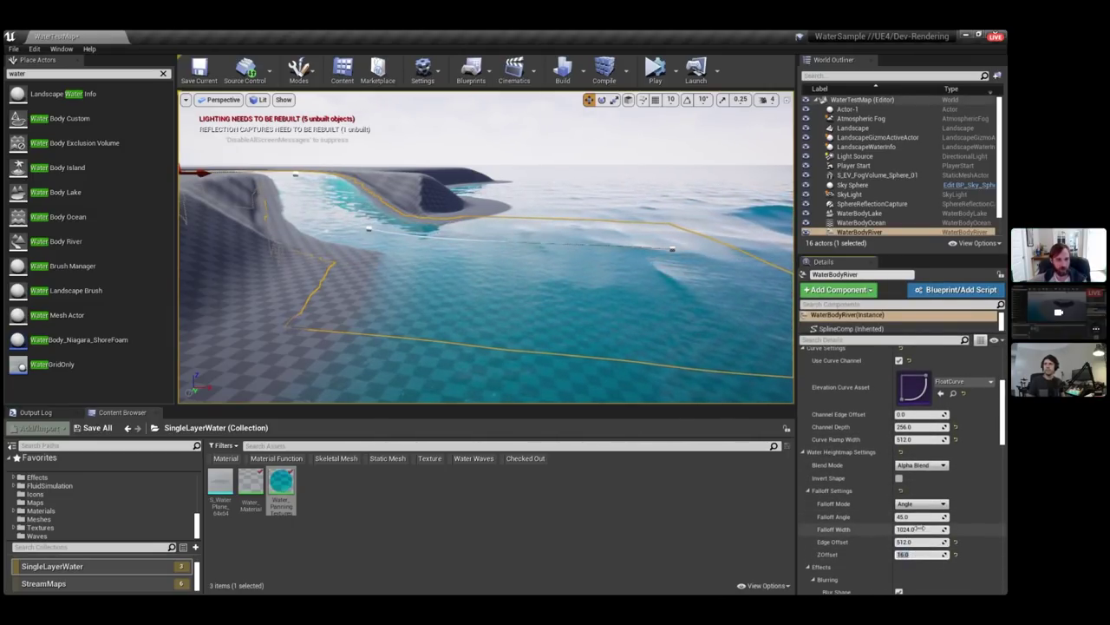
# Set the Velocity of the river's first spline point, inside the lake, to 0.
pyautogui.moveTo(538, 263); pyautogui.dragTo(503, 262, button='right')
pyautogui.press('g')
pyautogui.press('w')
pyautogui.press('g')
pyautogui.press('w')
pyautogui.click(510, 219)
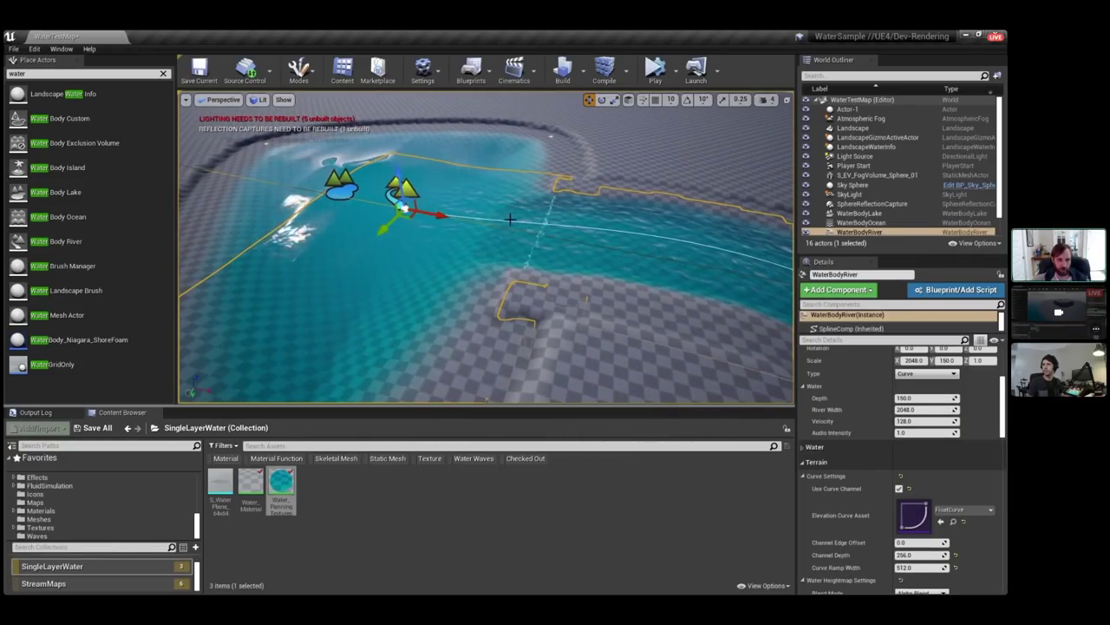
pyautogui.moveTo(703, 226); pyautogui.dragTo(704, 226, button='right')
pyautogui.click(656, 188)
pyautogui.moveTo(657, 188); pyautogui.dragTo(656, 188, button='right')
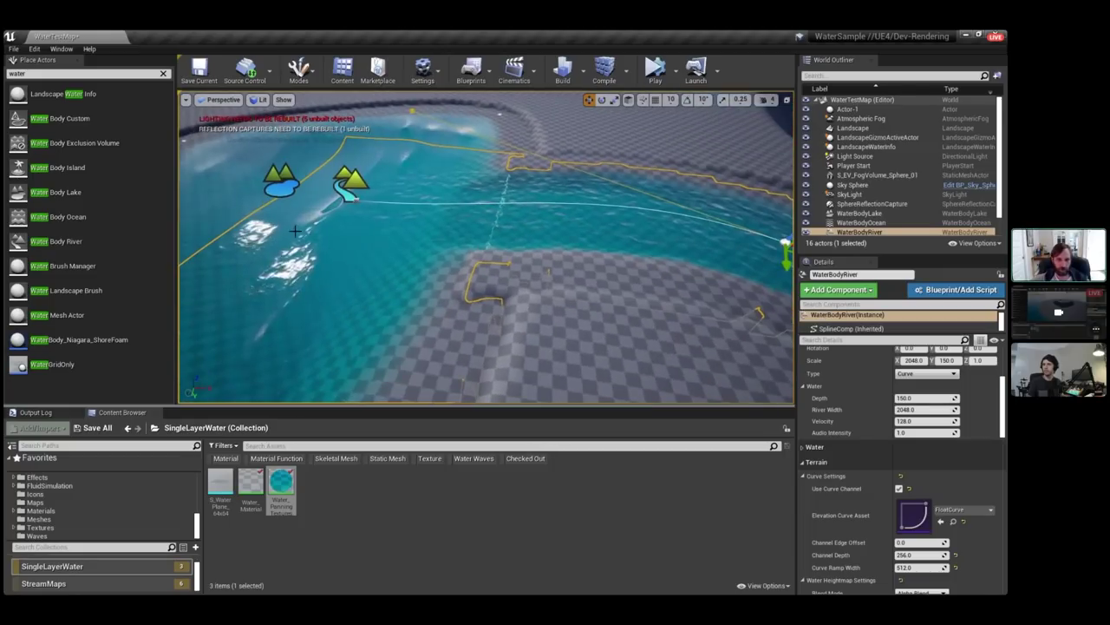
pyautogui.click(365, 203)
pyautogui.scroll(-1, 889, 396)
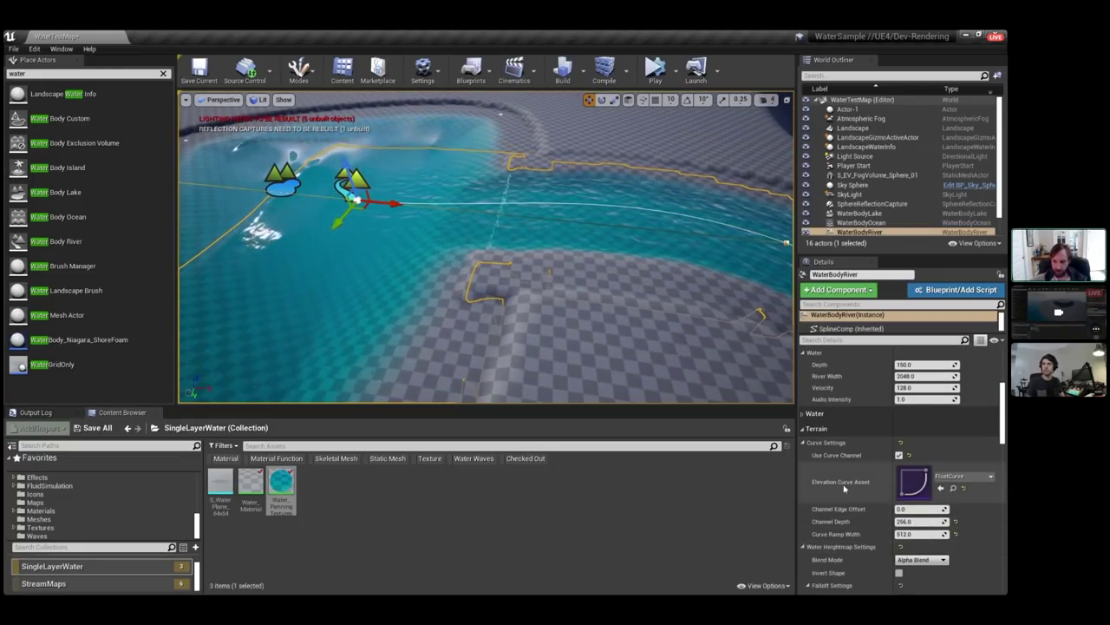
pyautogui.click(918, 388)
pyautogui.write('0')
pyautogui.press('Return')
pyautogui.moveTo(562, 237); pyautogui.dragTo(562, 237, button='right')
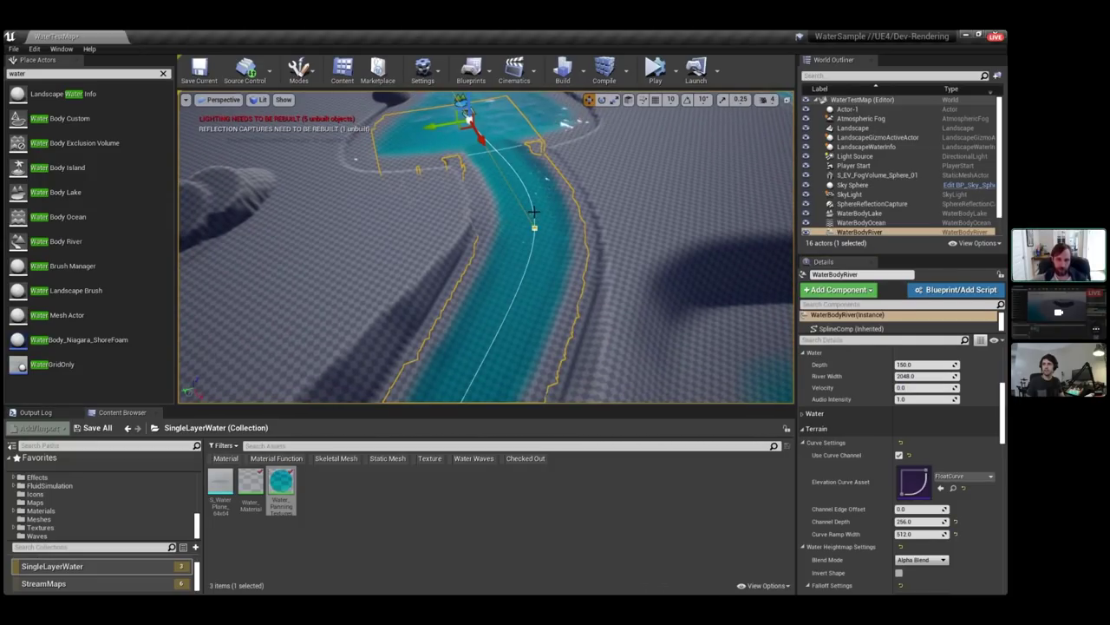
# Show the river's width and depth handles and narrow the river at its second spline point to a width of about 1141.
pyautogui.rightClick(534, 227)
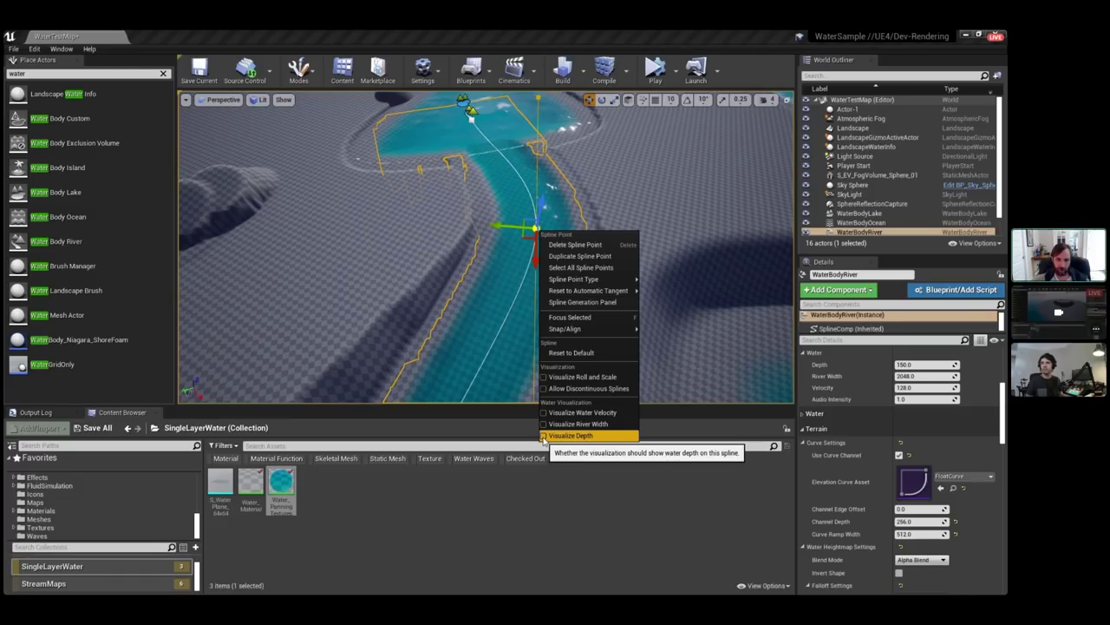
pyautogui.click(544, 435)
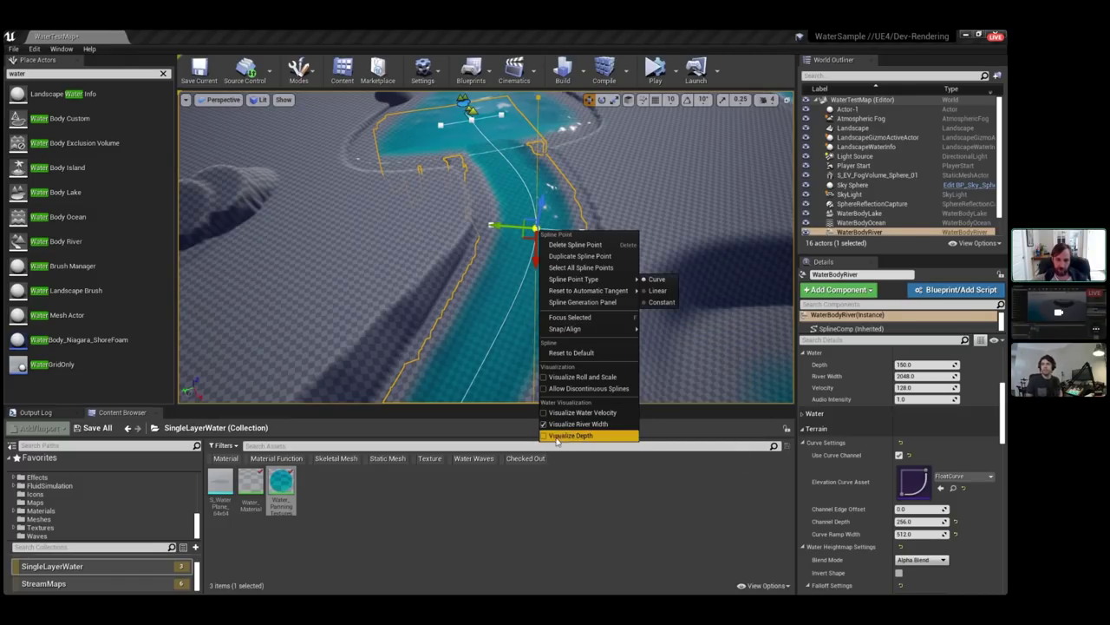
pyautogui.moveTo(510, 322)
pyautogui.mouseDown(button='right')
pyautogui.moveTo(473, 323)
pyautogui.moveTo(494, 325)
pyautogui.mouseUp(button='right')
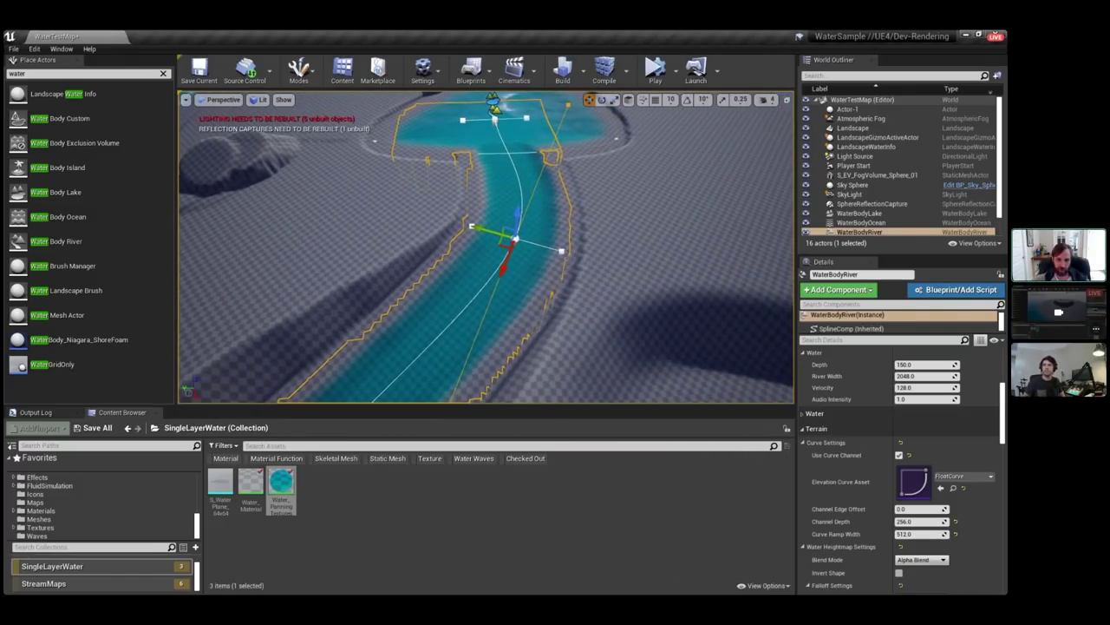
pyautogui.moveTo(598, 262); pyautogui.dragTo(565, 250)
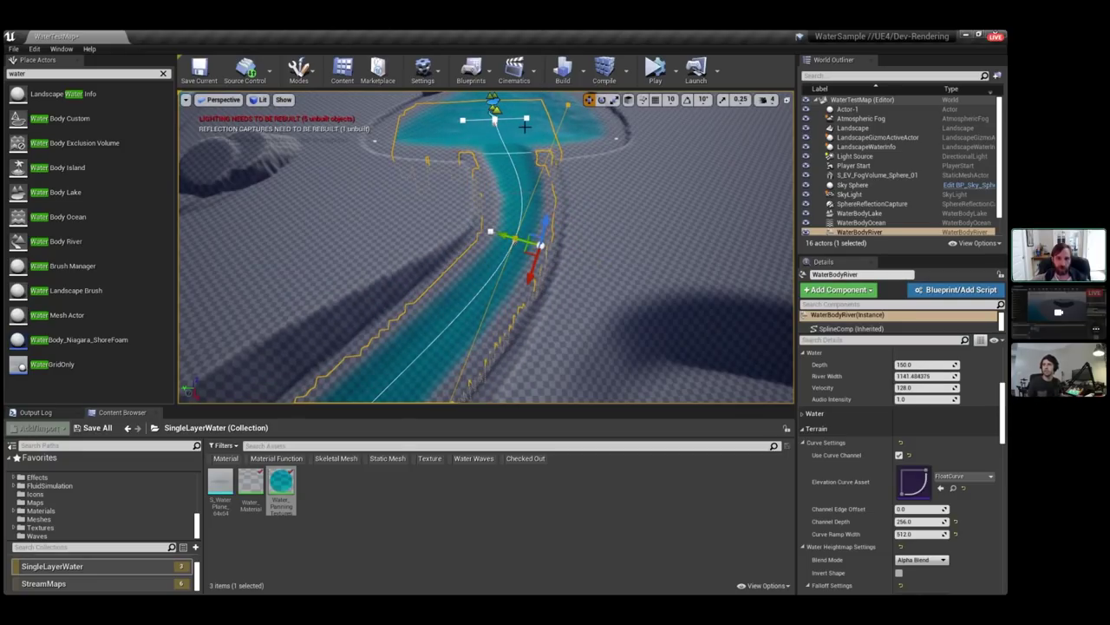
pyautogui.moveTo(545, 121); pyautogui.dragTo(533, 121)
# Reduce the river's depth at its second spline point to about 76 using the depth handle.
pyautogui.press('w')
pyautogui.moveTo(542, 165); pyautogui.dragTo(651, 186, button='right')
pyautogui.click(555, 179)
pyautogui.press('a')
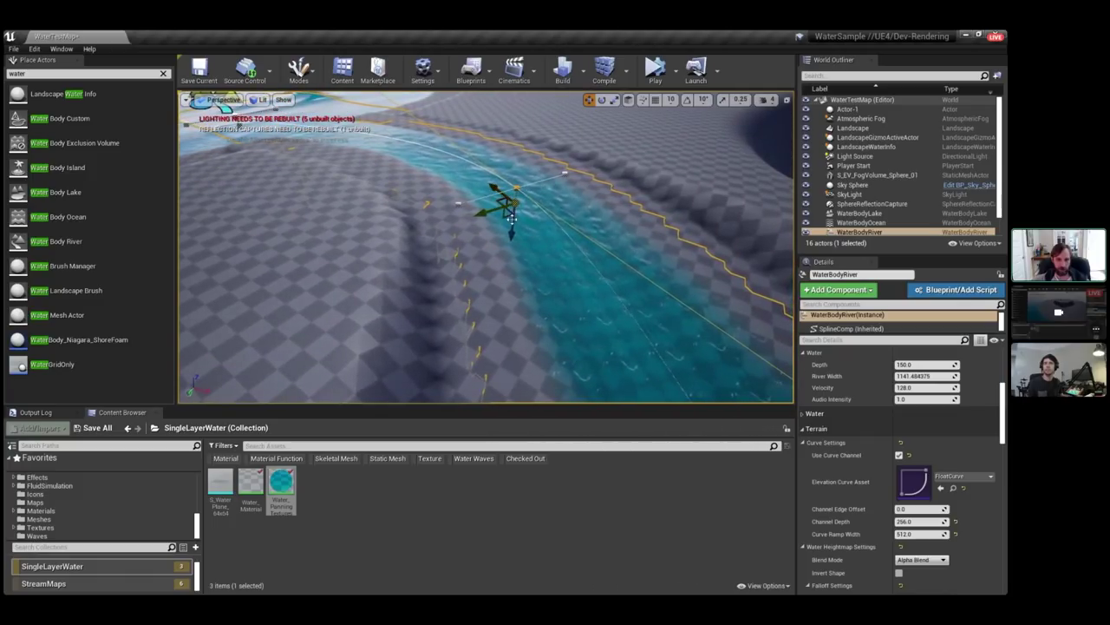
pyautogui.moveTo(514, 232)
pyautogui.mouseDown()
pyautogui.moveTo(512, 220)
pyautogui.moveTo(509, 243)
pyautogui.moveTo(511, 225)
pyautogui.mouseUp()
# Narrow the river at its third spline point, near the ocean, to a width of about 1101.
pyautogui.press('s')
pyautogui.moveTo(512, 225); pyautogui.dragTo(589, 250, button='right')
pyautogui.click(594, 232)
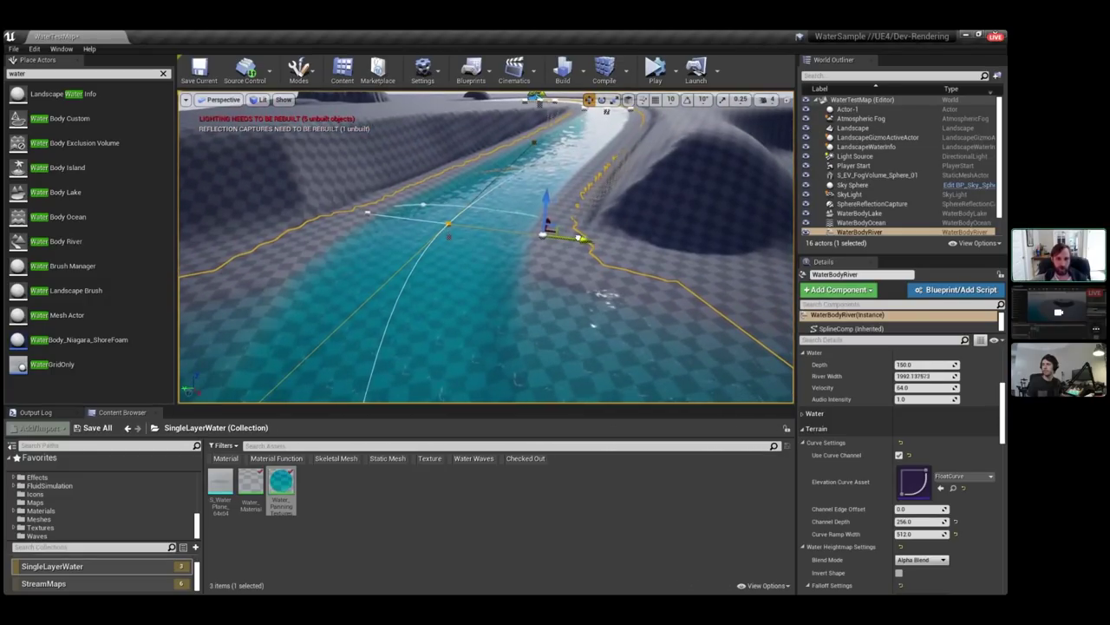
pyautogui.moveTo(578, 238); pyautogui.dragTo(452, 237)
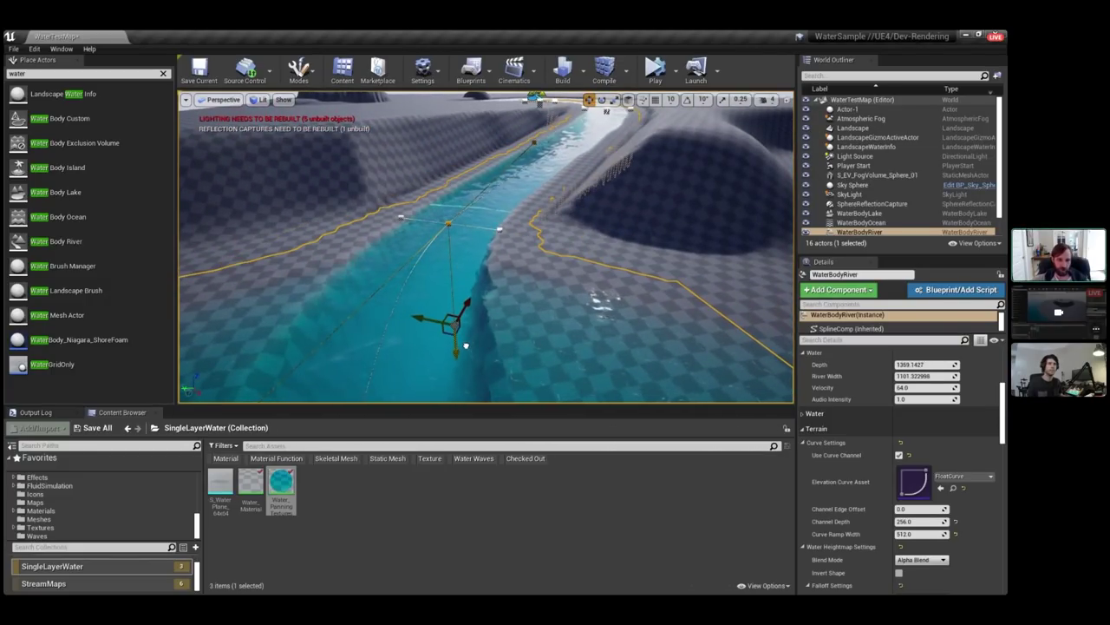
# Adjust the river's depth handle at its third spline point to a depth of about 81.
pyautogui.moveTo(466, 345); pyautogui.dragTo(571, 365, button='right')
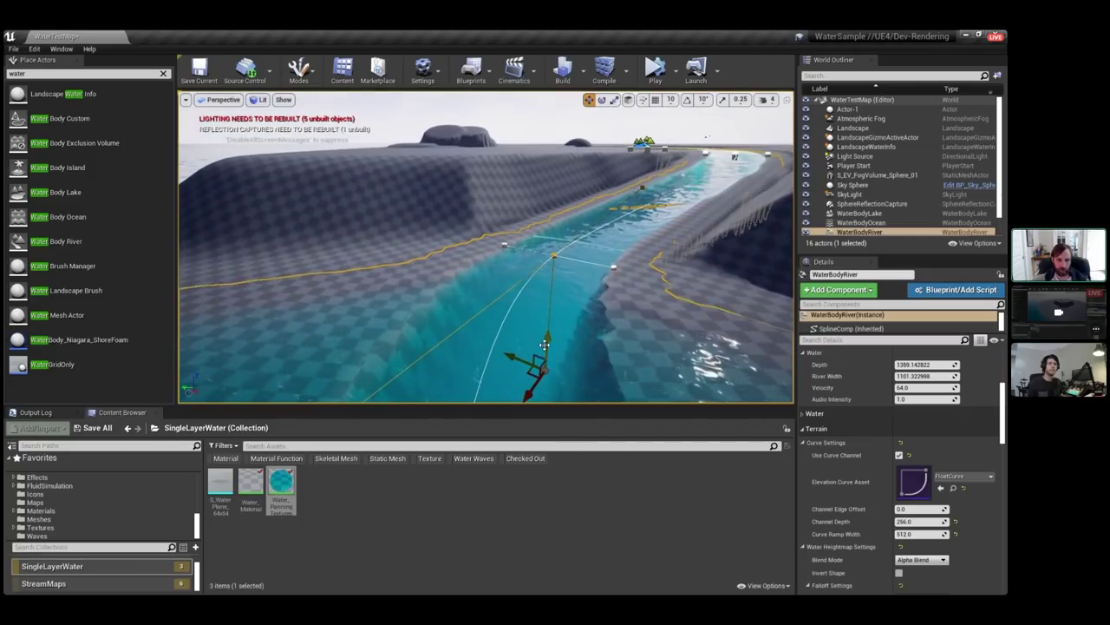
pyautogui.moveTo(553, 222); pyautogui.dragTo(552, 220)
pyautogui.moveTo(553, 220)
pyautogui.mouseDown(button='right')
pyautogui.moveTo(607, 233)
pyautogui.moveTo(568, 236)
pyautogui.mouseUp(button='right')
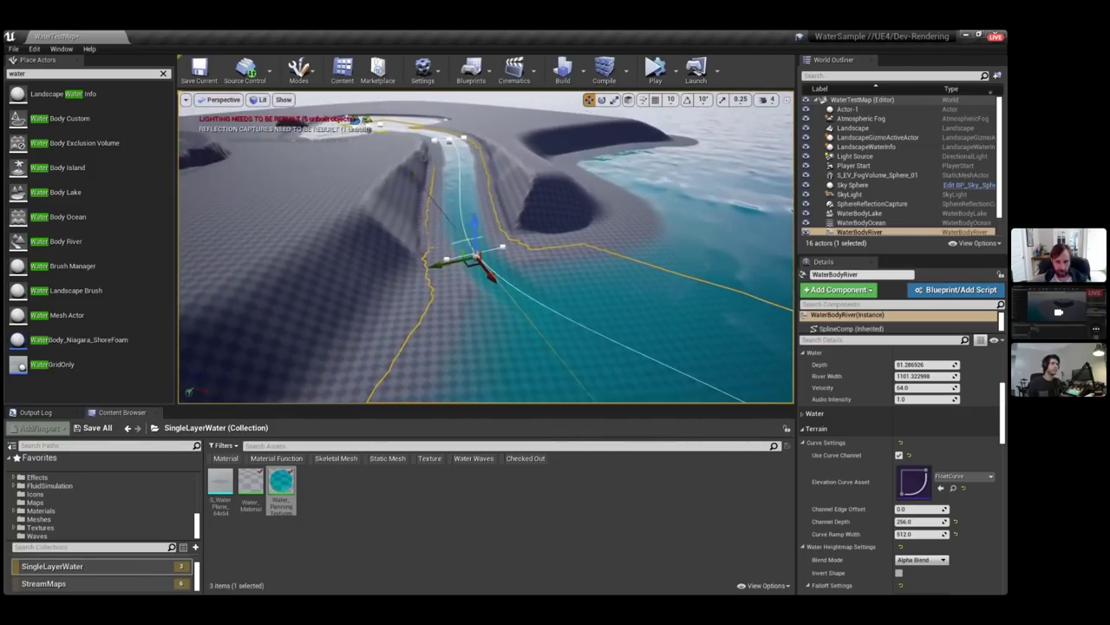
pyautogui.moveTo(613, 199); pyautogui.dragTo(542, 203, button='right')
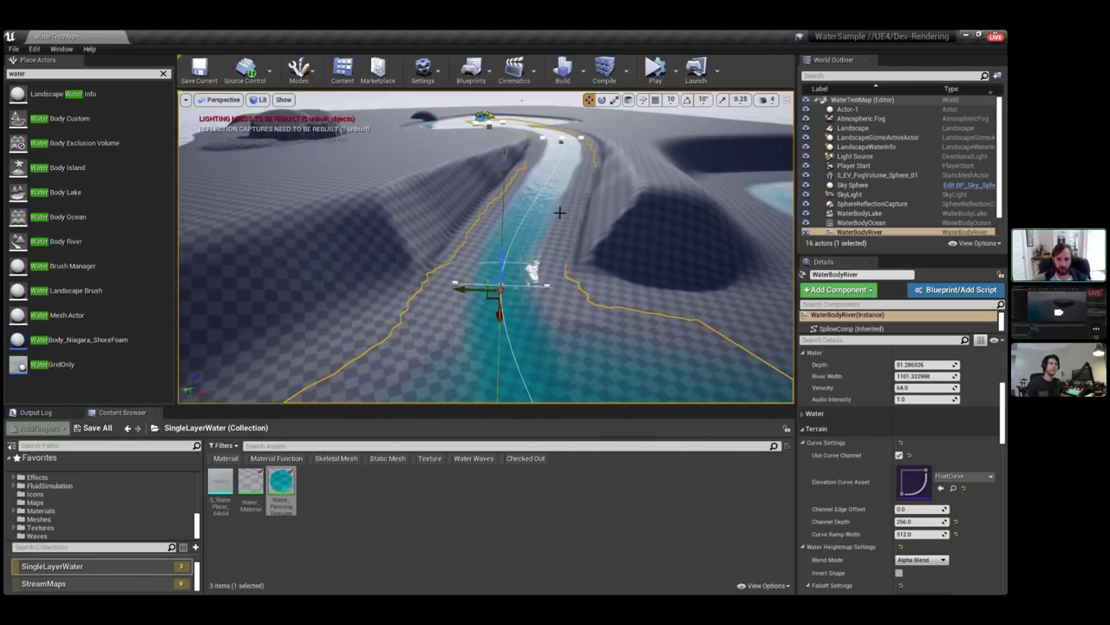
# Show the river's water velocity handles and raise the velocity at its second spline point to about 200.
pyautogui.rightClick(519, 272)
pyautogui.rightClick(499, 287)
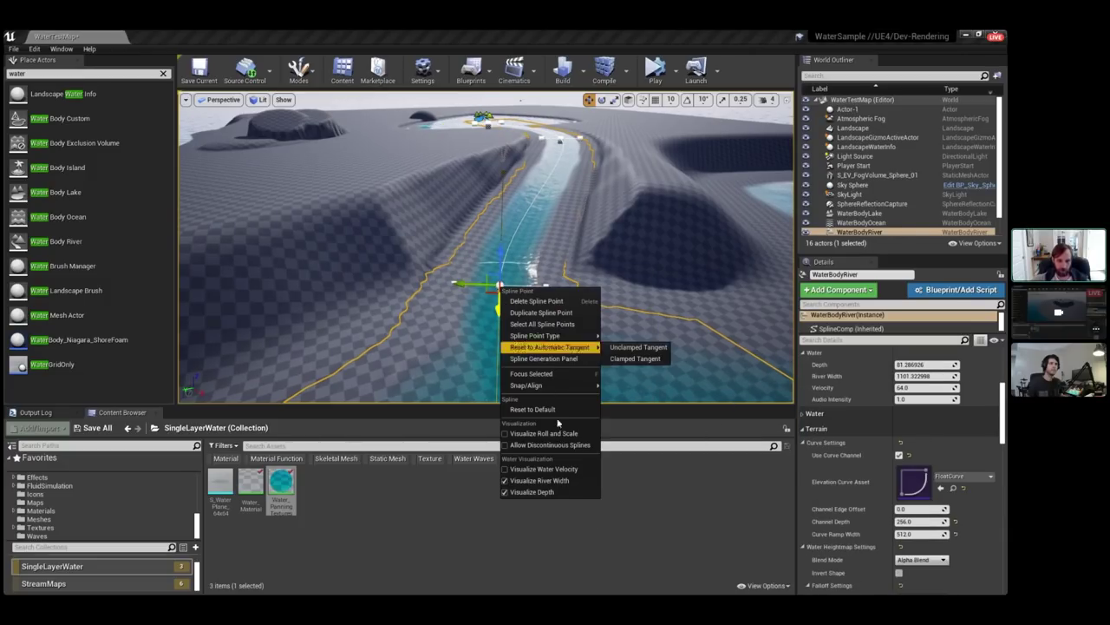
pyautogui.click(561, 480)
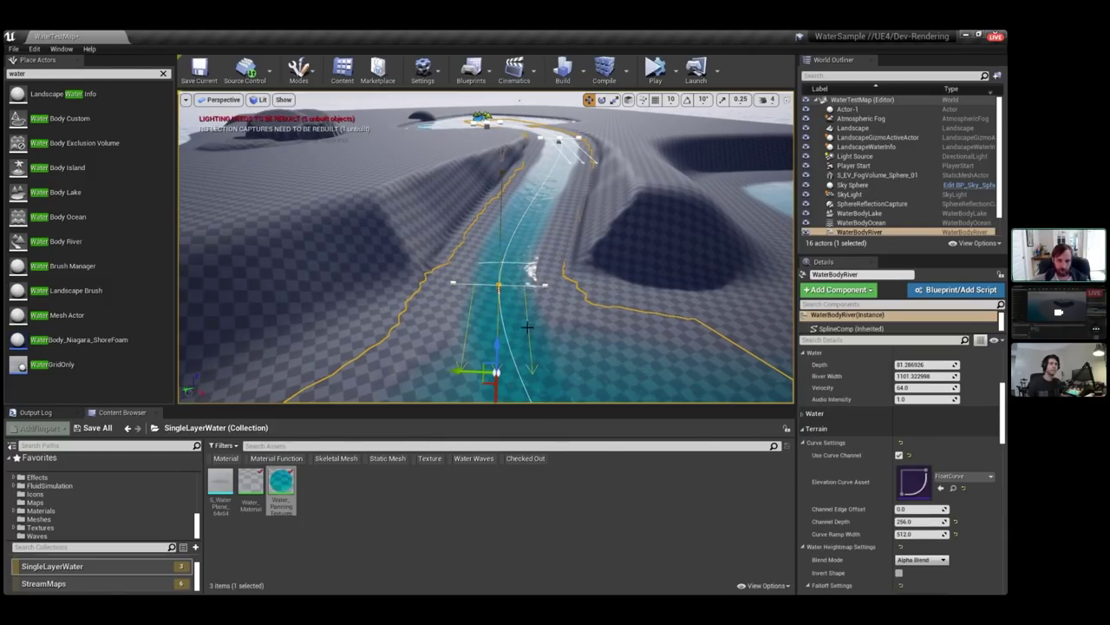
pyautogui.keyDown('alt'); pyautogui.moveTo(528, 327); pyautogui.dragTo(394, 312); pyautogui.keyUp('alt')
pyautogui.moveTo(440, 283); pyautogui.dragTo(486, 252, button='right')
pyautogui.moveTo(364, 299); pyautogui.dragTo(556, 249, button='right')
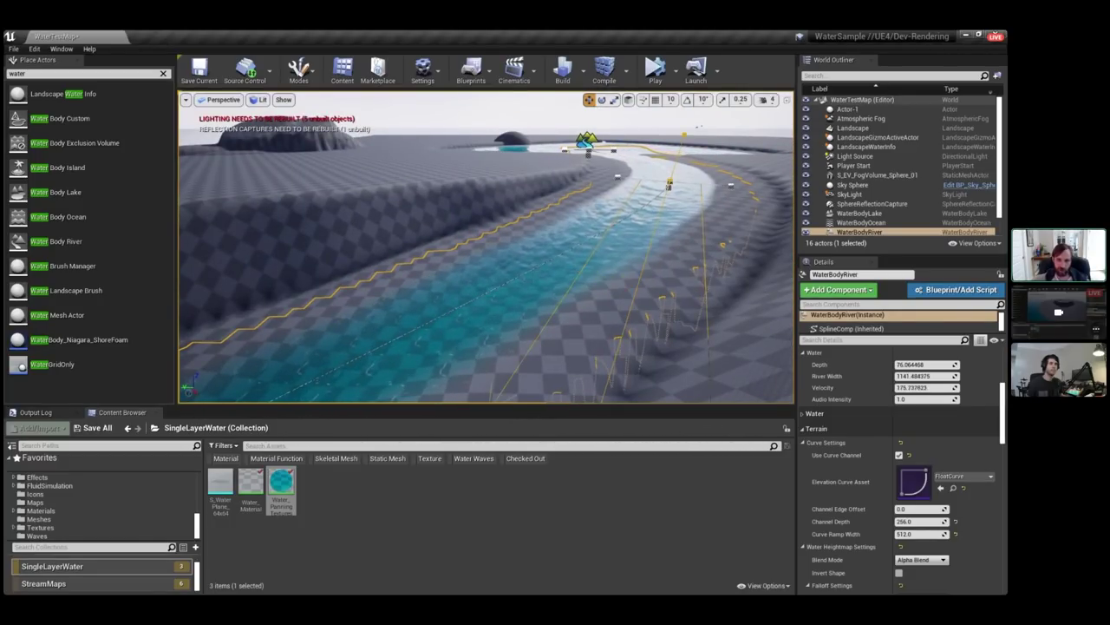
pyautogui.moveTo(529, 189); pyautogui.dragTo(508, 198, button='right')
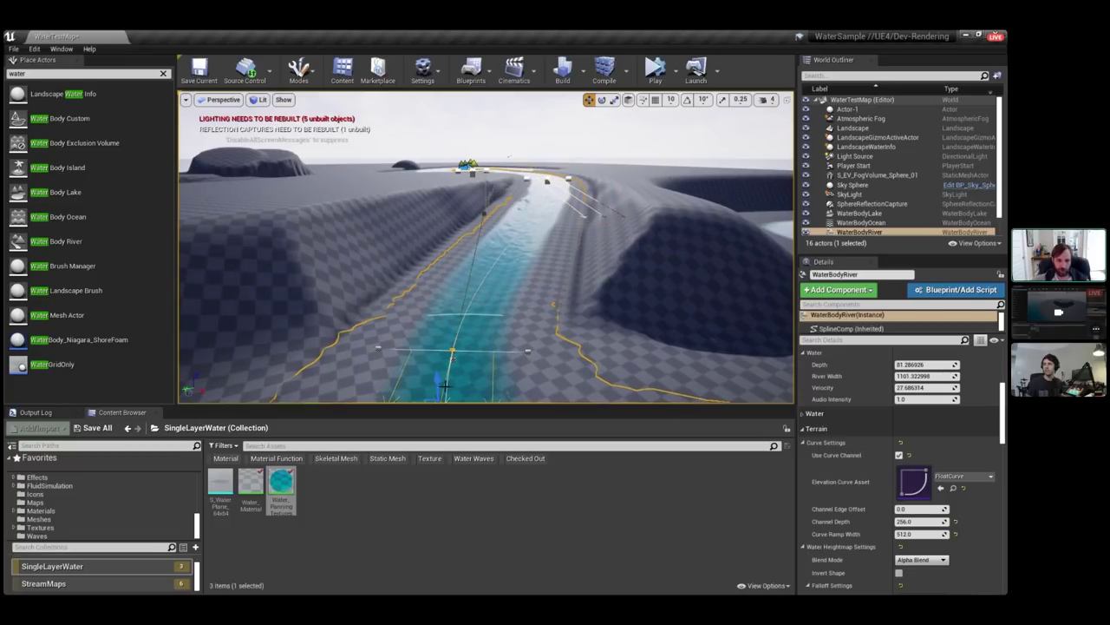
# Adjust the water velocity at the river's third spline point to about 100 using its velocity handle.
pyautogui.moveTo(483, 327); pyautogui.dragTo(583, 330, button='right')
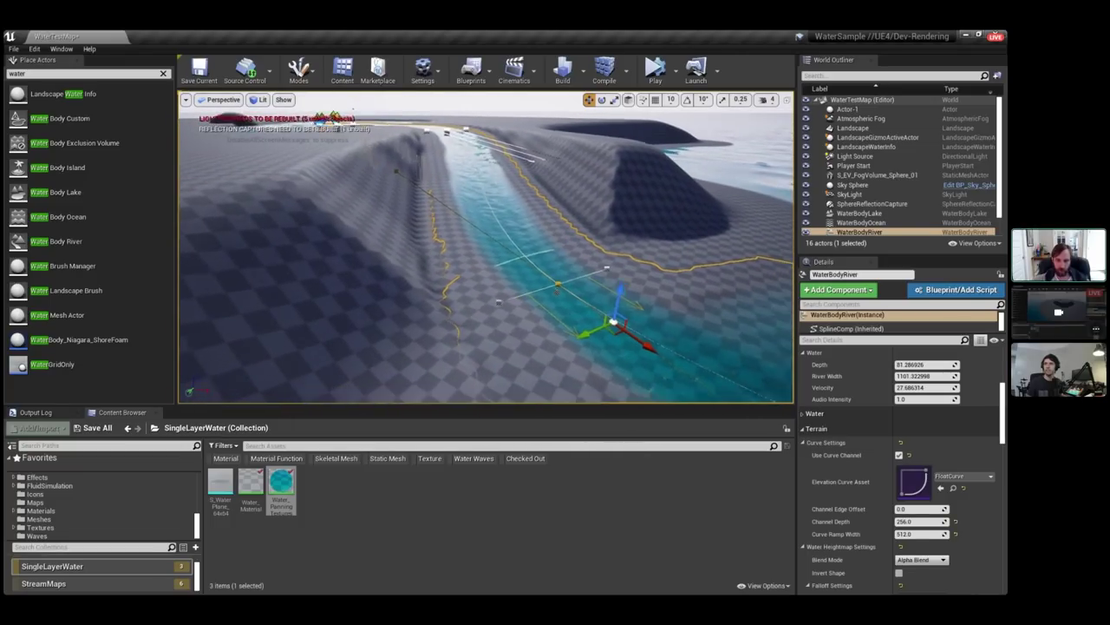
pyautogui.moveTo(492, 266); pyautogui.dragTo(538, 291, button='right')
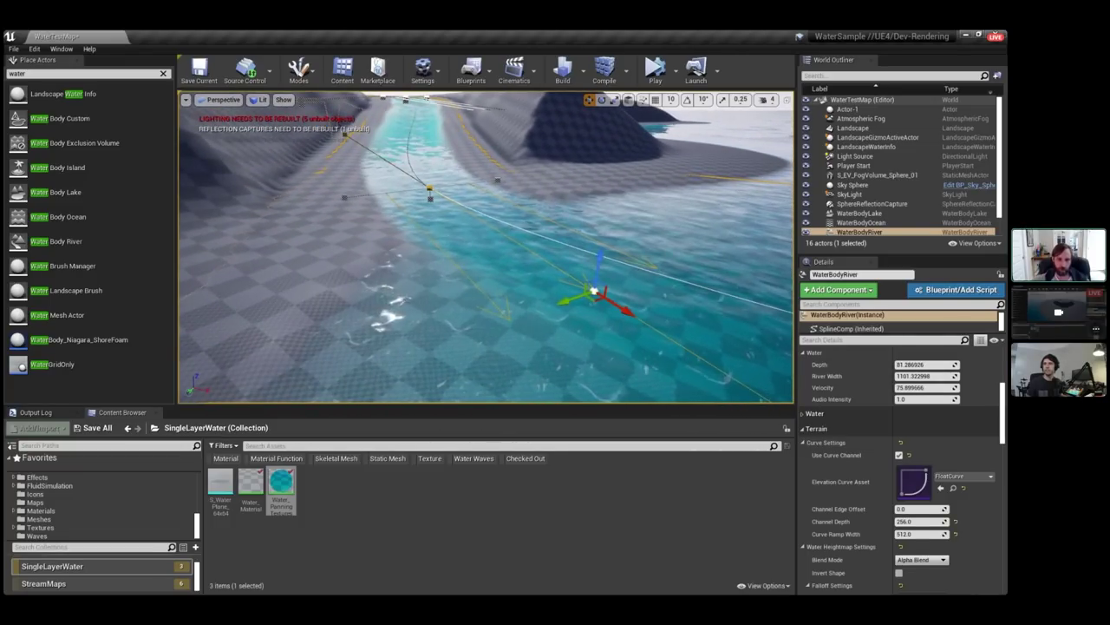
pyautogui.moveTo(382, 264); pyautogui.dragTo(382, 265, button='right')
pyautogui.moveTo(370, 283); pyautogui.dragTo(410, 388)
pyautogui.moveTo(410, 388); pyautogui.dragTo(463, 328, button='right')
pyautogui.moveTo(502, 268); pyautogui.dragTo(501, 267, button='right')
pyautogui.moveTo(523, 215); pyautogui.dragTo(555, 167, button='right')
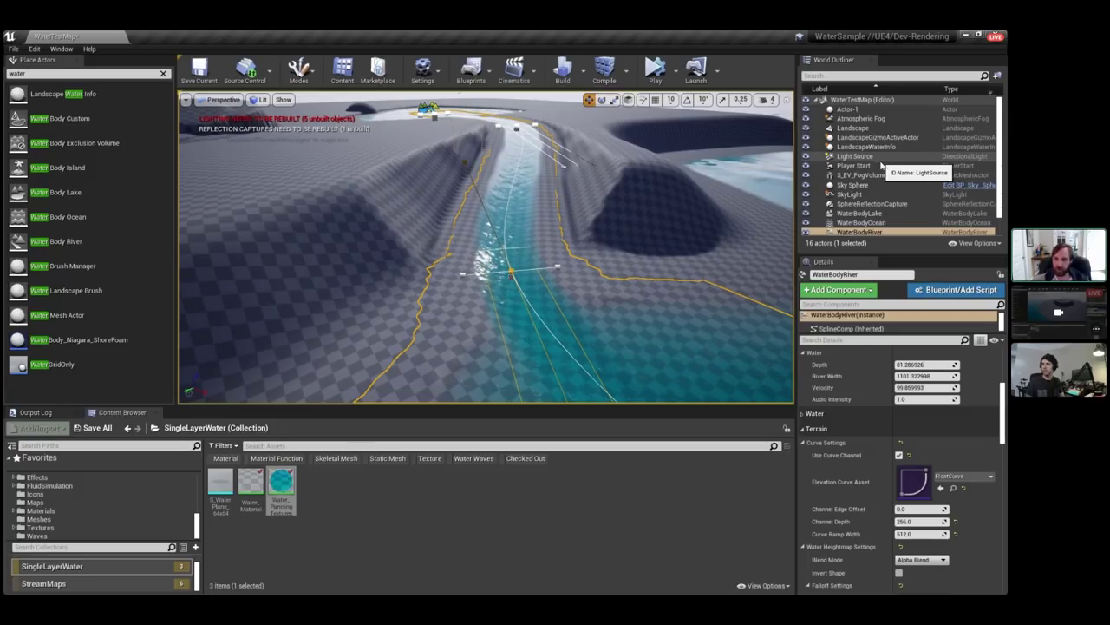
# Try moving the lake upward over the island and undo the move.
pyautogui.scroll(-2, 902, 216)
pyautogui.moveTo(659, 225); pyautogui.dragTo(677, 245, button='right')
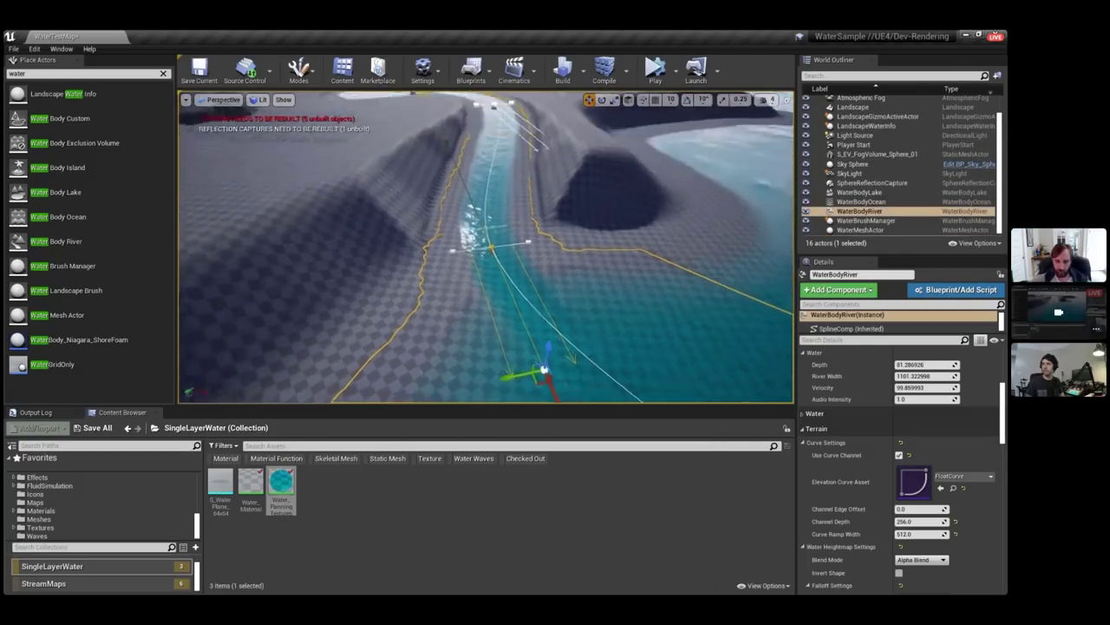
pyautogui.moveTo(639, 205)
pyautogui.mouseDown(button='right')
pyautogui.moveTo(663, 207)
pyautogui.moveTo(621, 205)
pyautogui.mouseUp(button='right')
pyautogui.press('g')
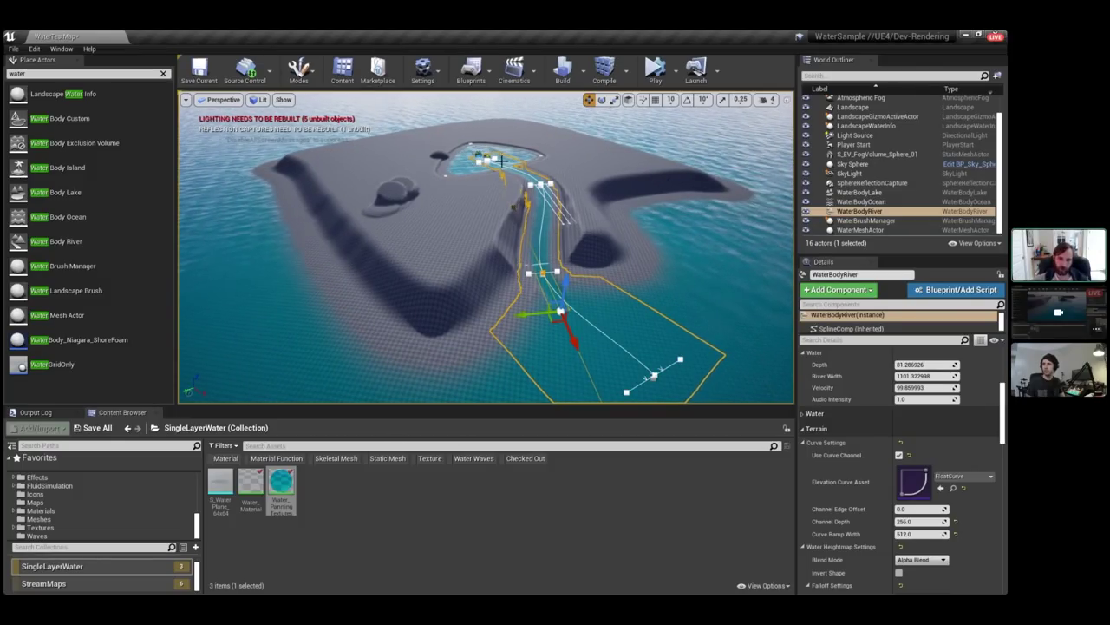
pyautogui.click(478, 156)
pyautogui.moveTo(447, 150); pyautogui.dragTo(458, 100)
pyautogui.hotkey('ctrl', 'z')
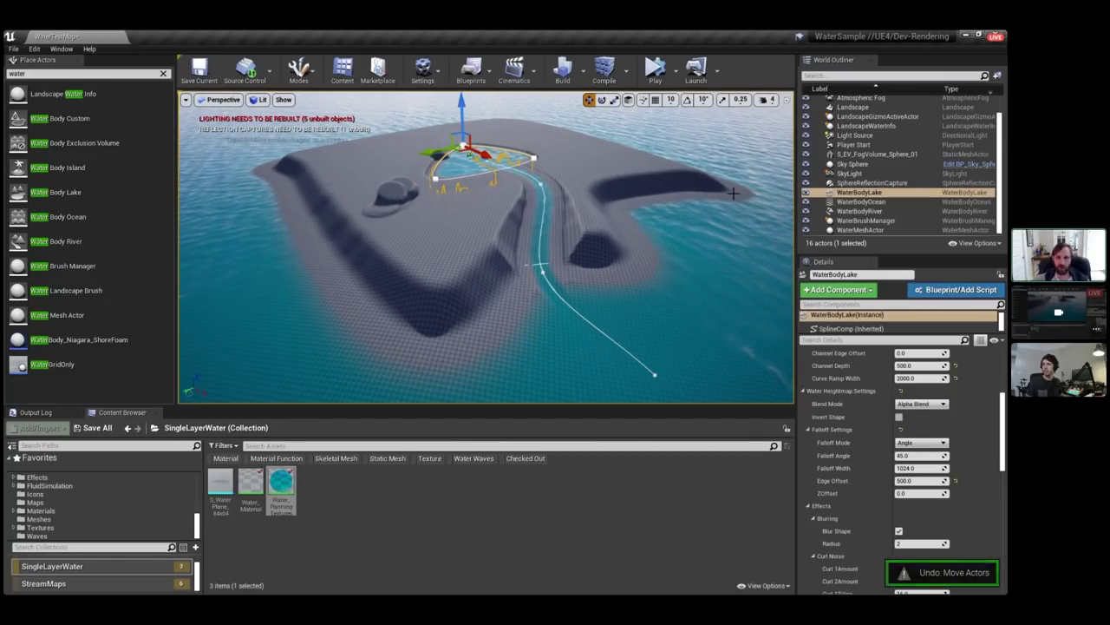
# Hide the WaterMeshActor in the level and clear the actor selection.
pyautogui.click(806, 231)
pyautogui.moveTo(789, 217); pyautogui.dragTo(814, 218, button='right')
pyautogui.press('Escape')
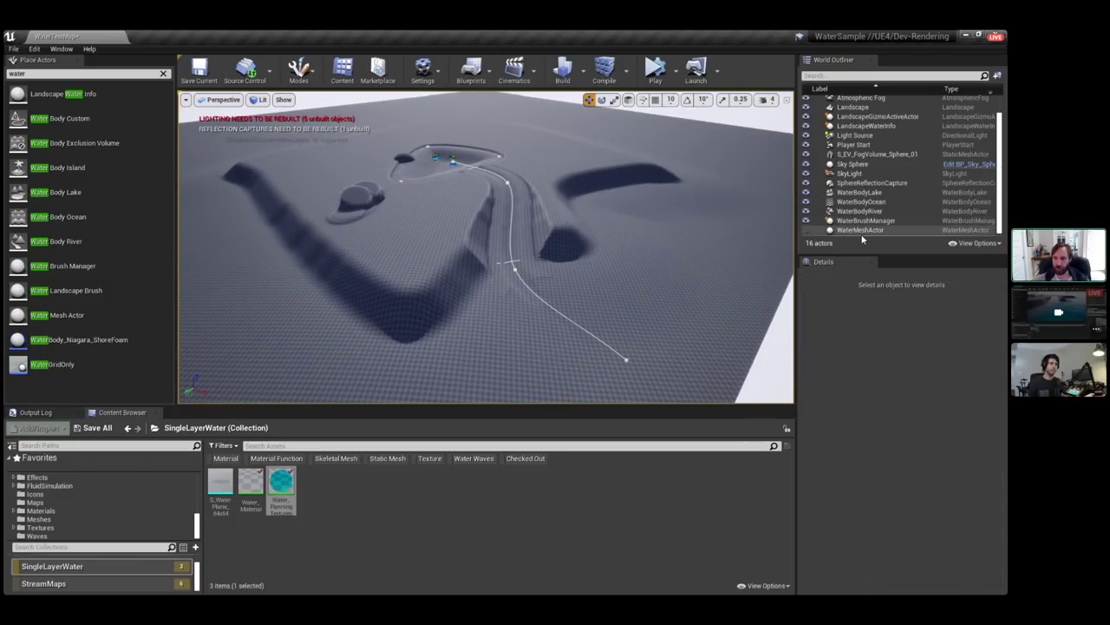
pyautogui.scroll(2, 893, 209)
pyautogui.scroll(-2, 890, 193)
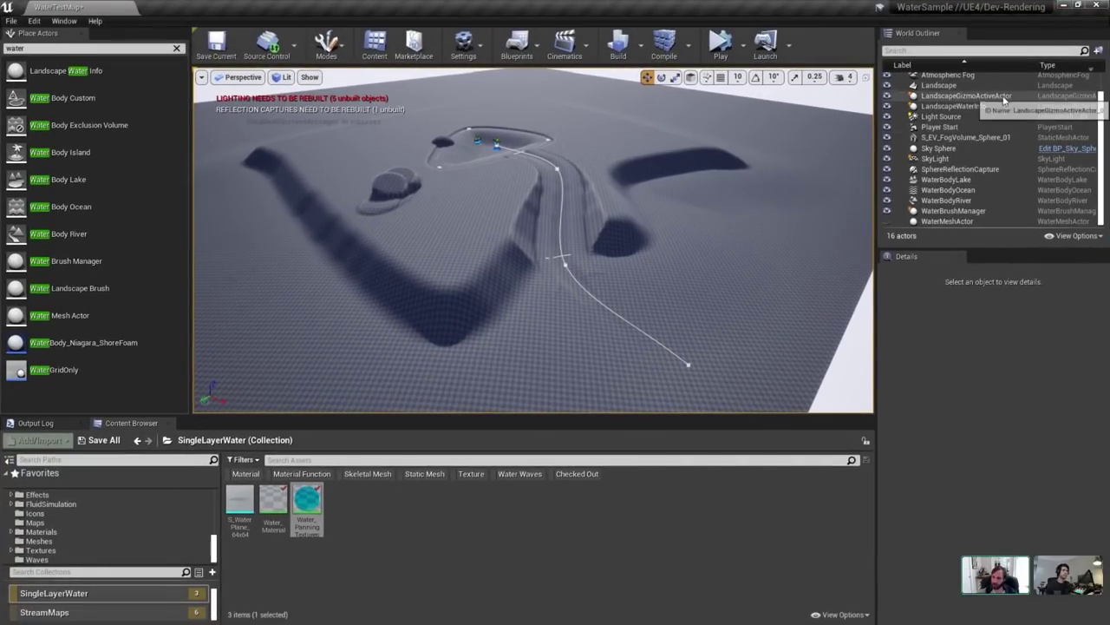
# Hide the WaterBrushManager and turn the WaterMeshActor's visibility back on.
pyautogui.click(946, 179)
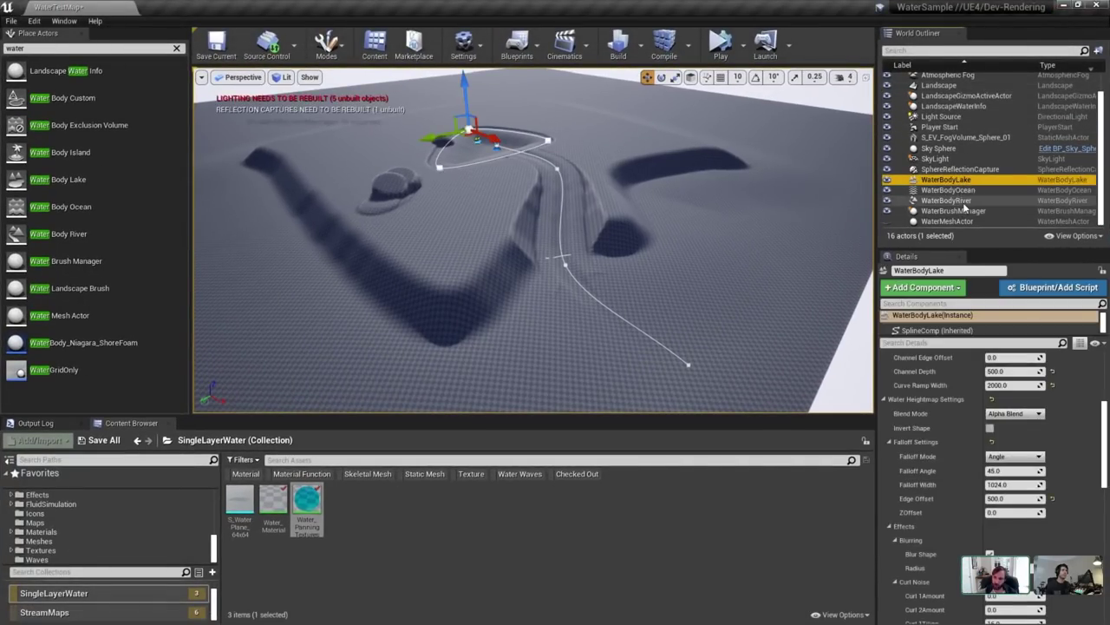
pyautogui.click(947, 201)
pyautogui.click(947, 222)
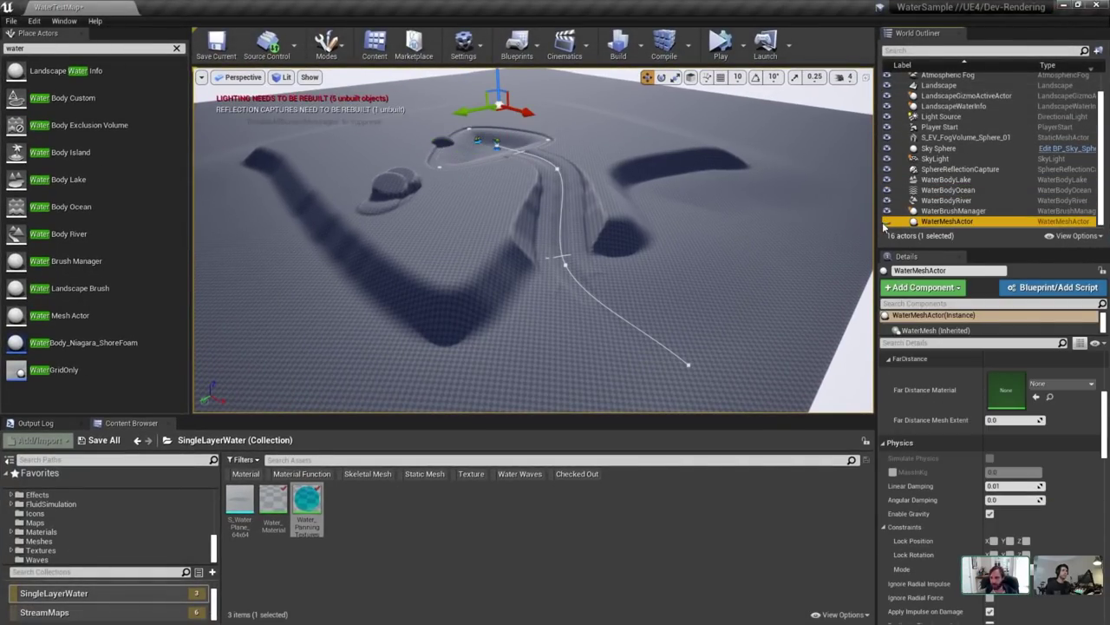
pyautogui.click(958, 211)
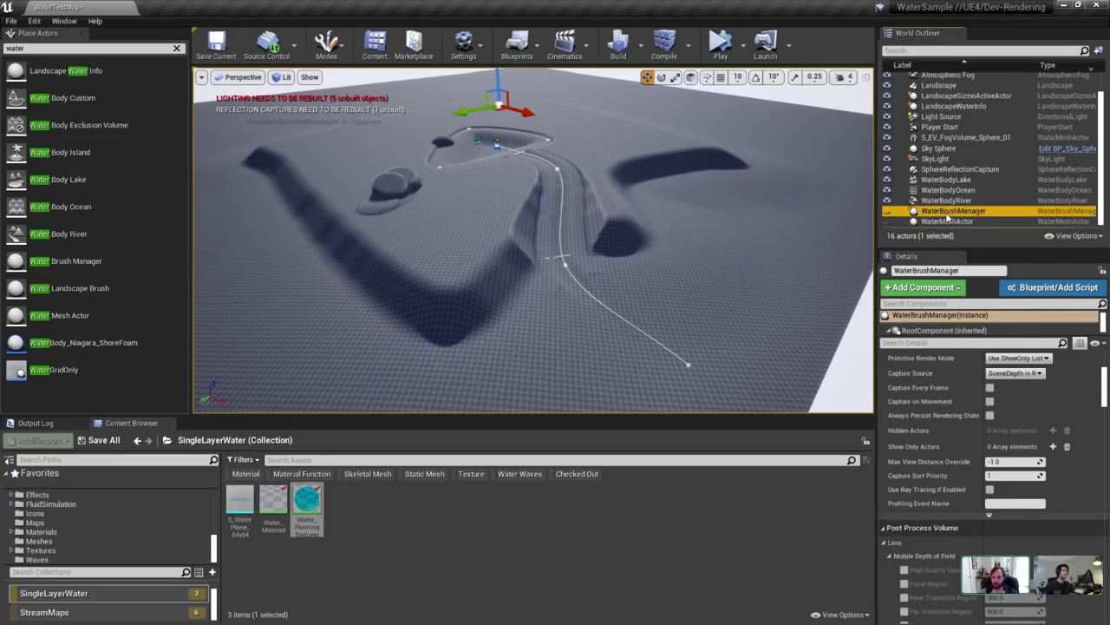
pyautogui.click(887, 222)
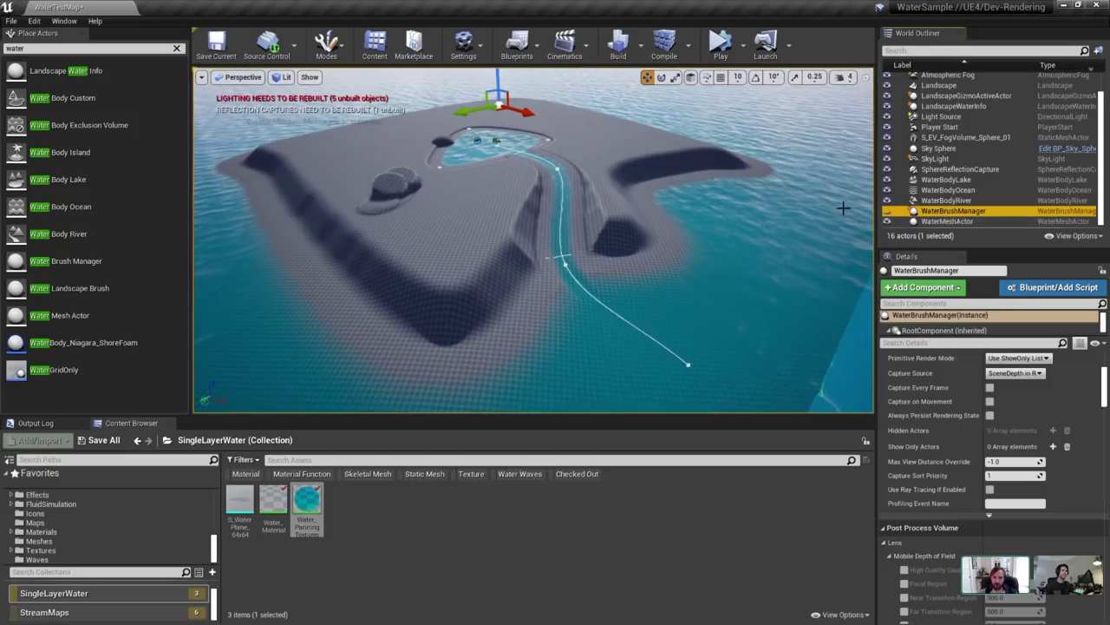
# Hide the landscape in the viewport and switch the view mode to Brush Wireframe.
pyautogui.click(608, 193)
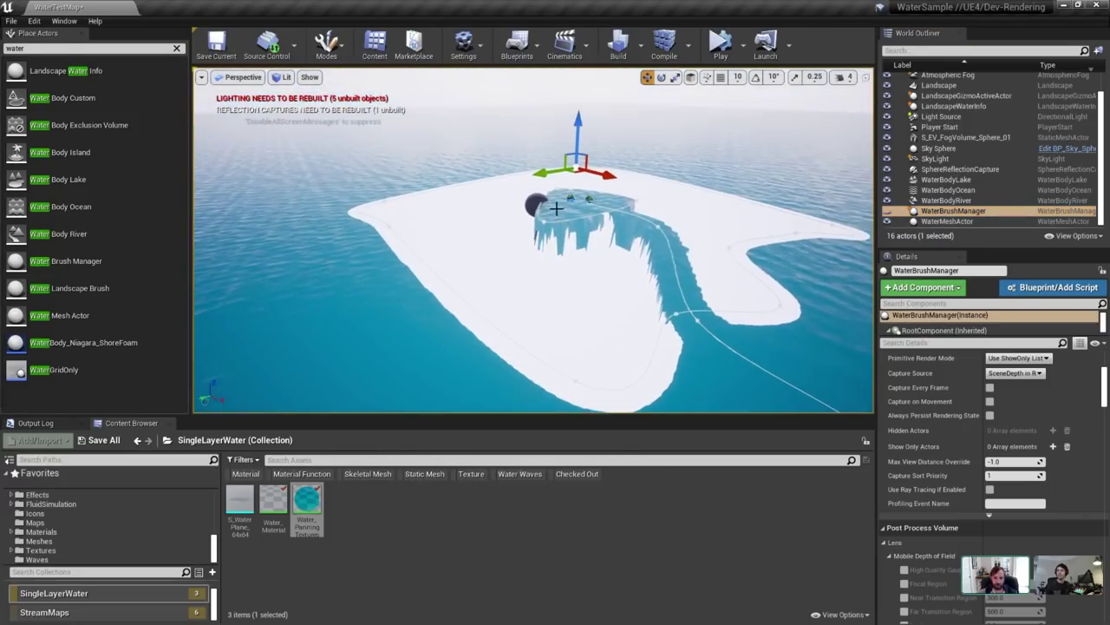
pyautogui.click(472, 90)
pyautogui.click(282, 77)
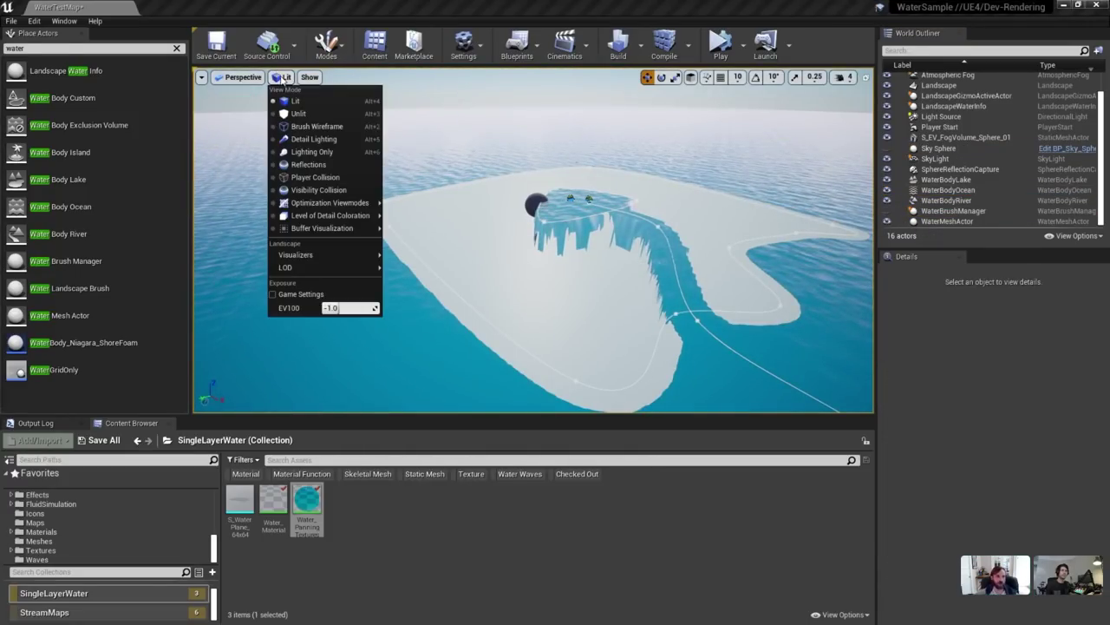
pyautogui.click(321, 128)
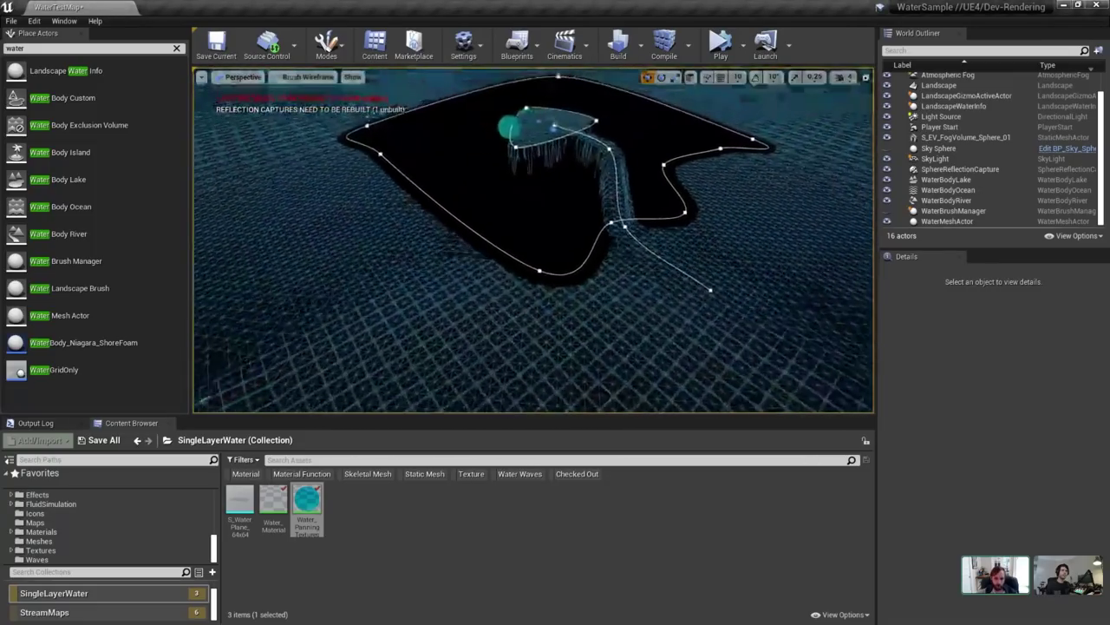
# Examine the water mesh grid of the ocean, lake and river in wireframe, near and far.
pyautogui.press('s')
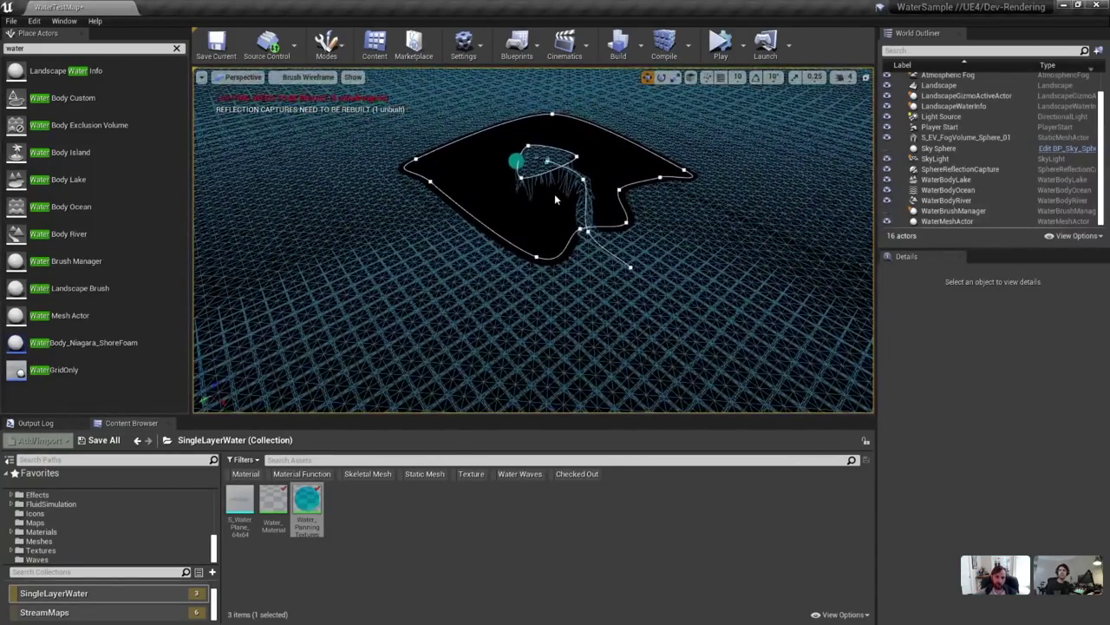
pyautogui.press('w')
pyautogui.moveTo(545, 201)
pyautogui.mouseDown(button='right')
pyautogui.moveTo(528, 224)
pyautogui.moveTo(487, 222)
pyautogui.moveTo(496, 189)
pyautogui.moveTo(531, 185)
pyautogui.moveTo(521, 174)
pyautogui.moveTo(579, 185)
pyautogui.moveTo(564, 208)
pyautogui.moveTo(554, 197)
pyautogui.mouseUp(button='right')
pyautogui.press('s')
pyautogui.click(543, 209)
pyautogui.press('w')
pyautogui.click(576, 196)
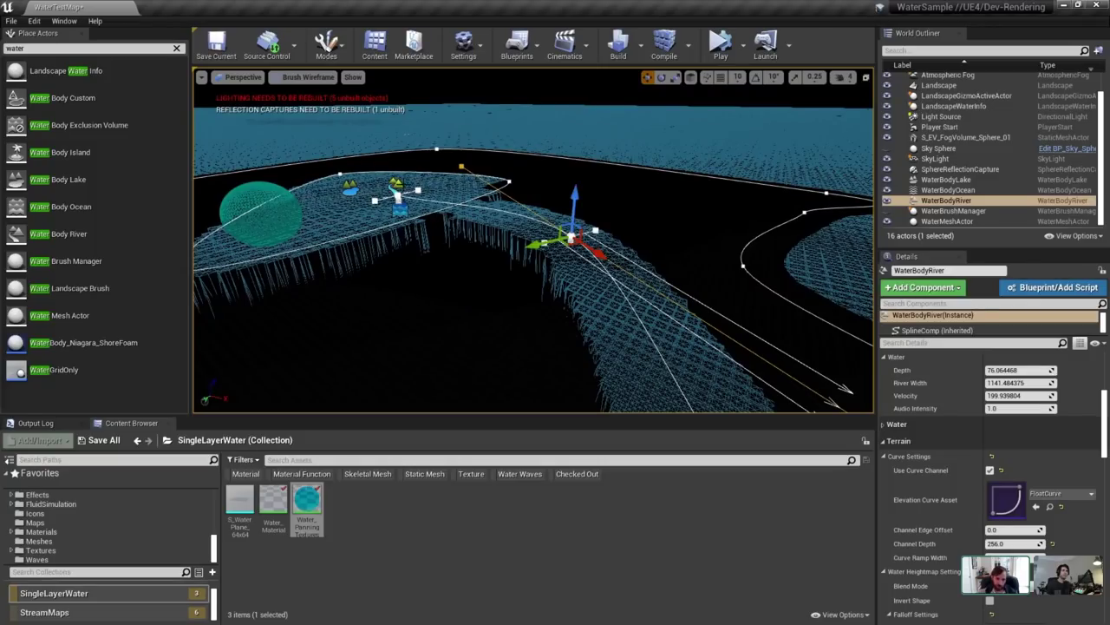
pyautogui.moveTo(451, 186); pyautogui.dragTo(442, 208, button='right')
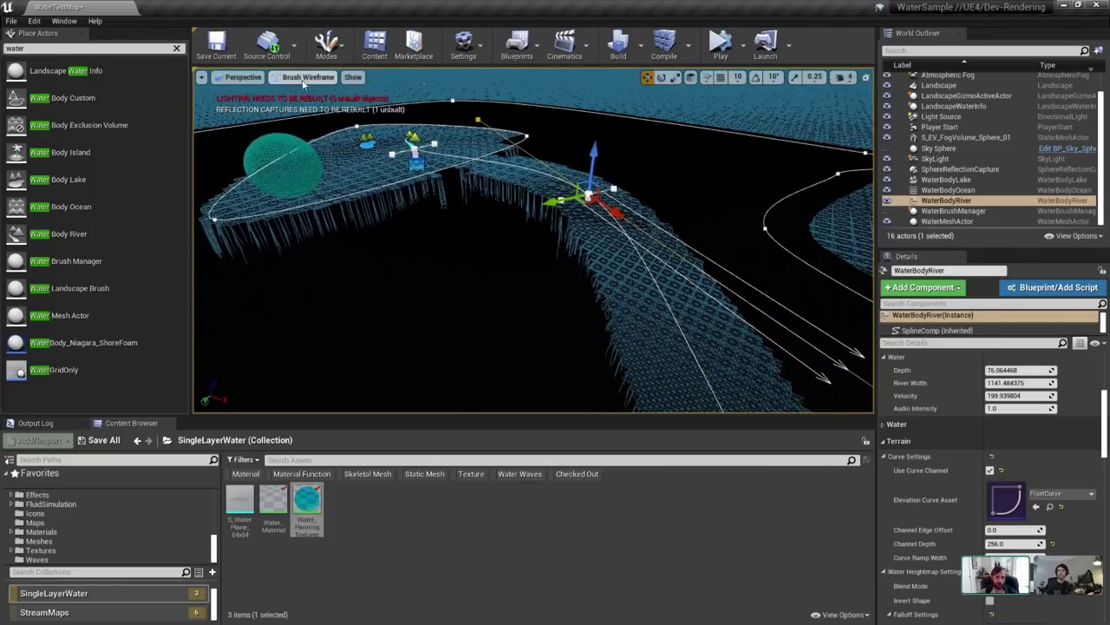
# Return the viewport to Lit mode with the landscape shown, and deselect the river.
pyautogui.click(304, 78)
pyautogui.click(305, 99)
pyautogui.moveTo(436, 168)
pyautogui.mouseDown(button='right')
pyautogui.moveTo(425, 171)
pyautogui.moveTo(453, 180)
pyautogui.mouseUp(button='right')
pyautogui.hotkey('alt', 'l')
pyautogui.press('s')
pyautogui.scroll(-8, 456, 174)
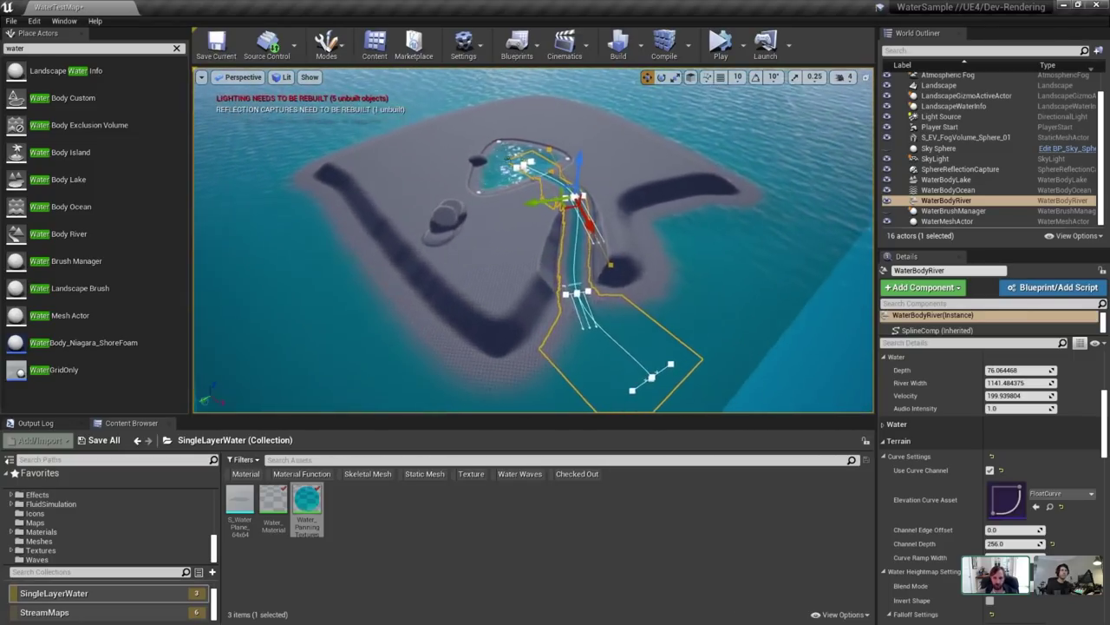
pyautogui.press('Escape')
# Search the console commands for "r.water.debug" and clear the entry.
pyautogui.press('`')
pyautogui.write('r.water')
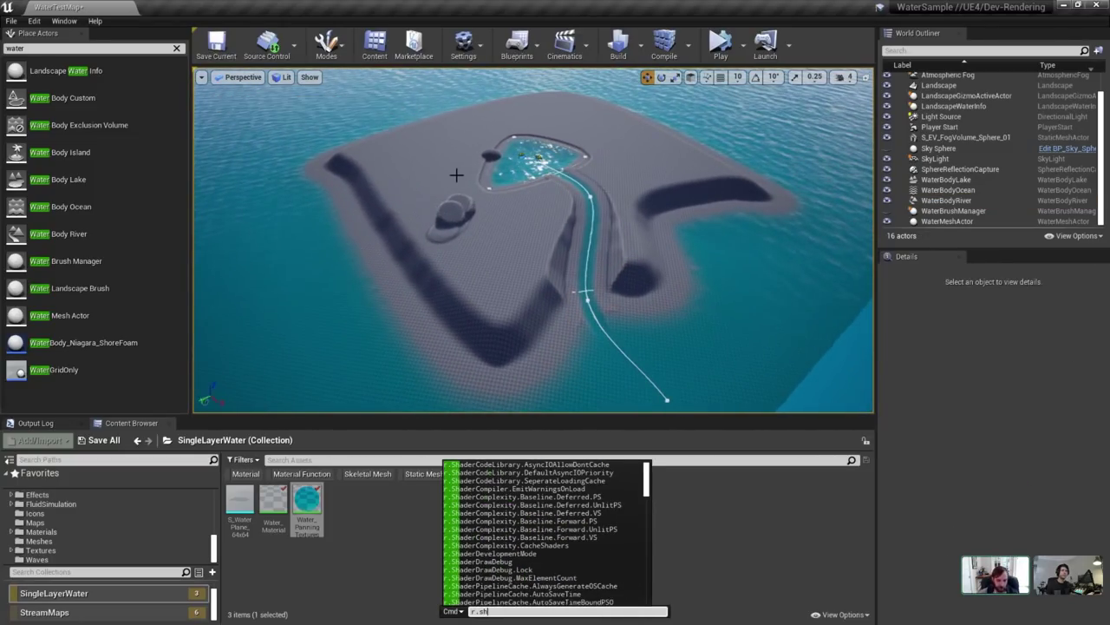
pyautogui.write('.de')
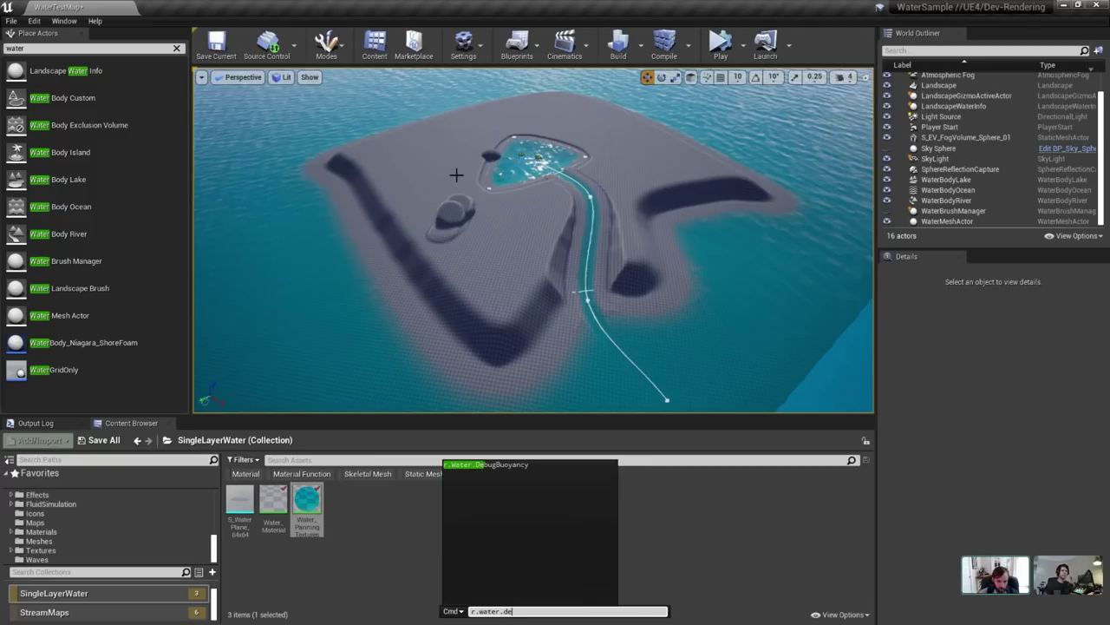
pyautogui.write('bug')
pyautogui.press('BackSpace')
pyautogui.press('BackSpace')
pyautogui.press('BackSpace')
pyautogui.press('BackSpace')
pyautogui.press('BackSpace')
pyautogui.press('BackSpace')
pyautogui.press('BackSpace')
pyautogui.press('BackSpace')
pyautogui.press('BackSpace')
pyautogui.press('BackSpace')
pyautogui.press('BackSpace')
pyautogui.press('BackSpace')
pyautogui.press('BackSpace')
# Search the console commands for "water.debu" and "water.show".
pyautogui.write('water.debu')
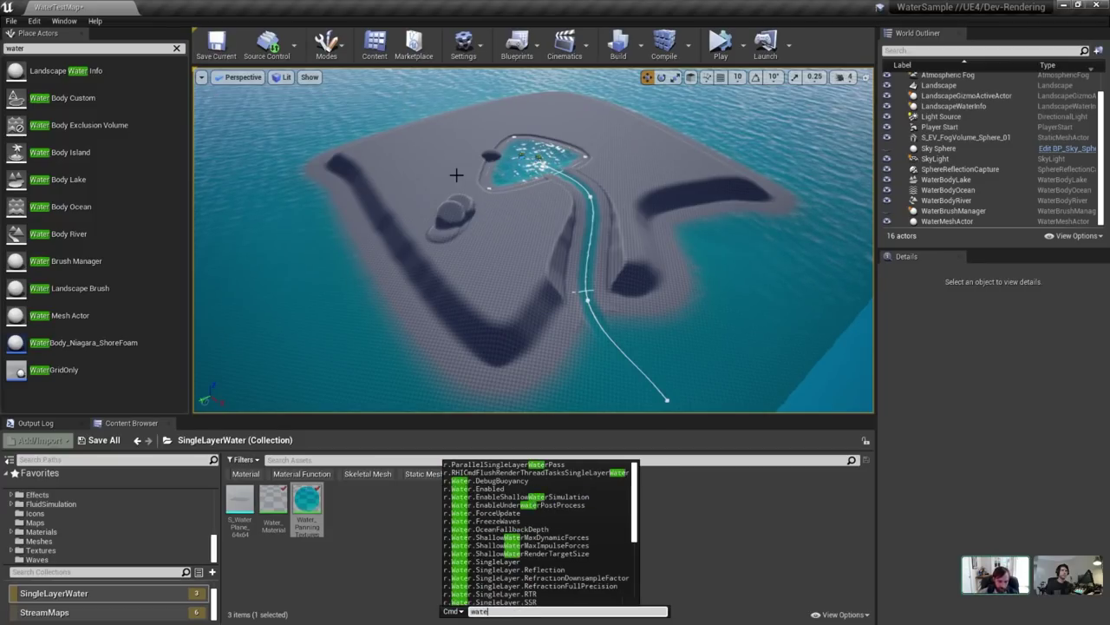
pyautogui.press('BackSpace')
pyautogui.press('BackSpace')
pyautogui.press('BackSpace')
pyautogui.write('s')
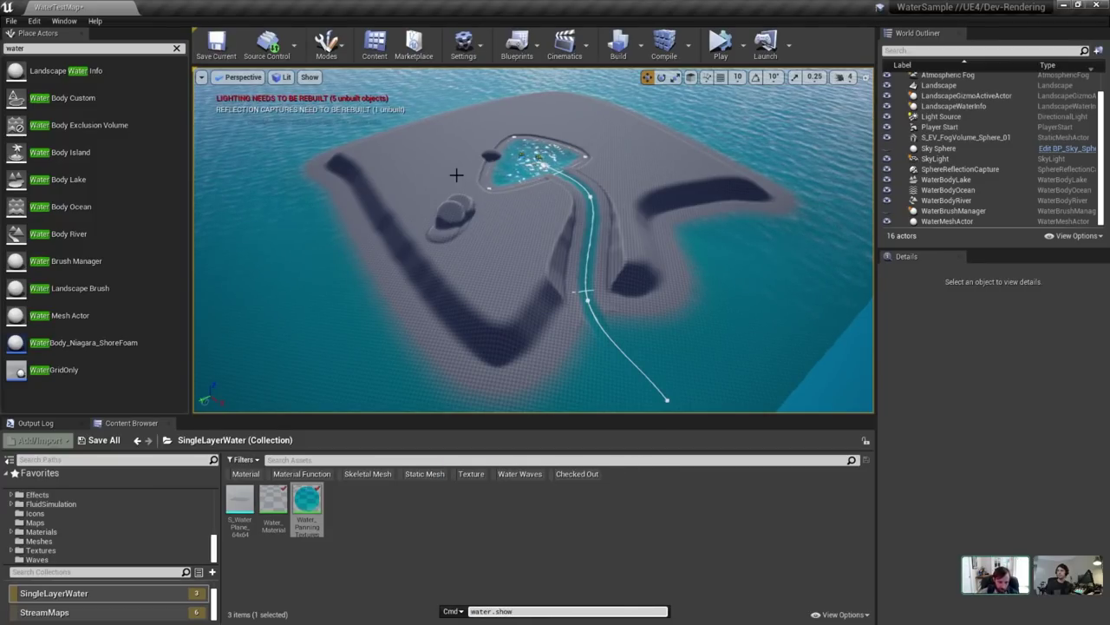
pyautogui.press('BackSpace')
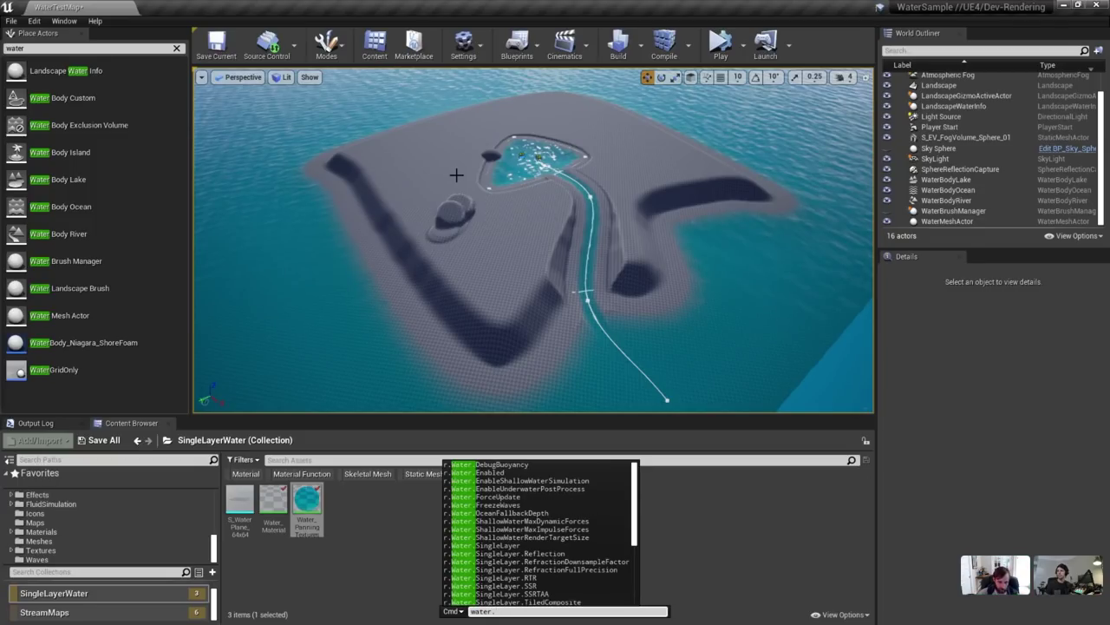
# Replace the console search text with "show tiles".
pyautogui.press('BackSpace')
pyautogui.press('BackSpace')
pyautogui.press('BackSpace')
pyautogui.press('BackSpace')
pyautogui.press('BackSpace')
pyautogui.press('BackSpace')
pyautogui.write('show tiles')
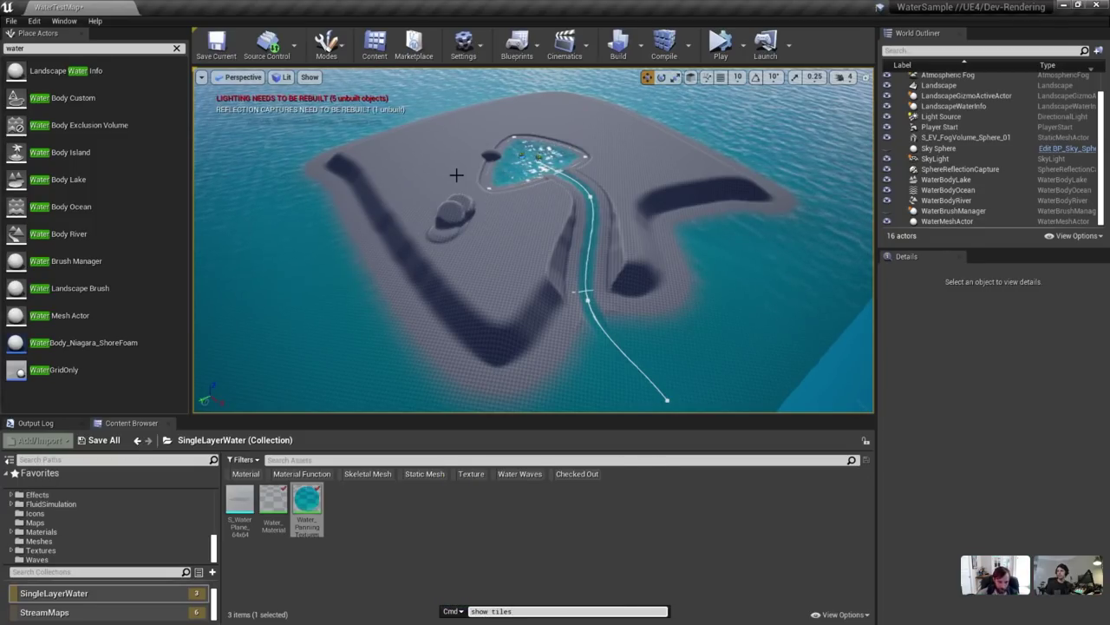
# Find the tile command in the console and run r.Water.WaterMeshShowTileBounds to display the water tile bounds.
pyautogui.press('BackSpace')
pyautogui.press('BackSpace')
pyautogui.press('BackSpace')
pyautogui.press('BackSpace')
pyautogui.press('BackSpace')
pyautogui.press('BackSpace')
pyautogui.write('tile')
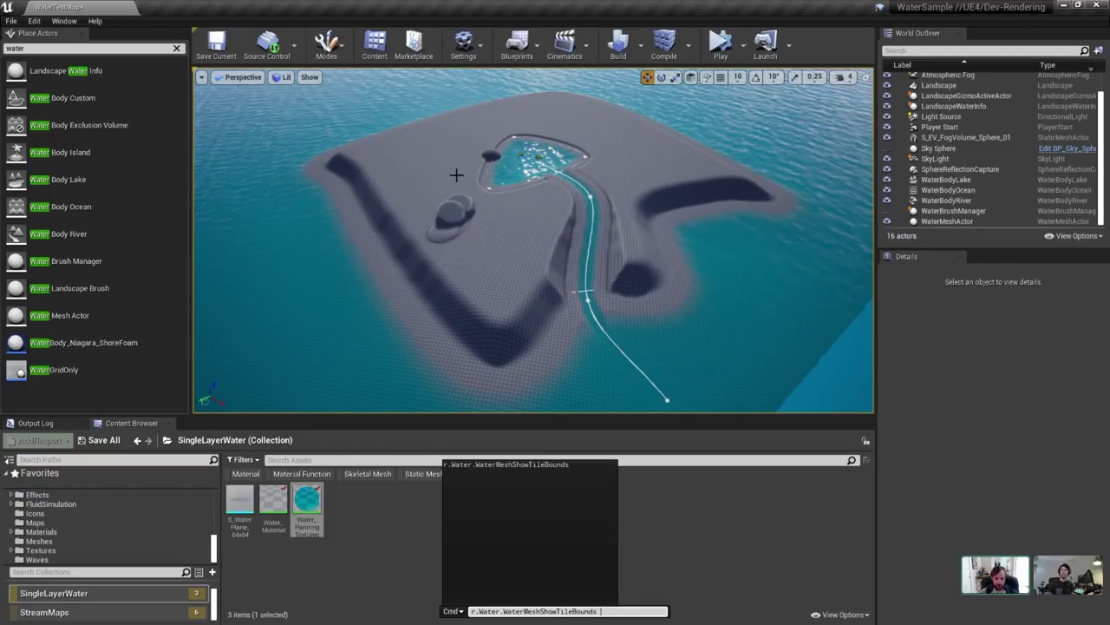
pyautogui.press('Return')
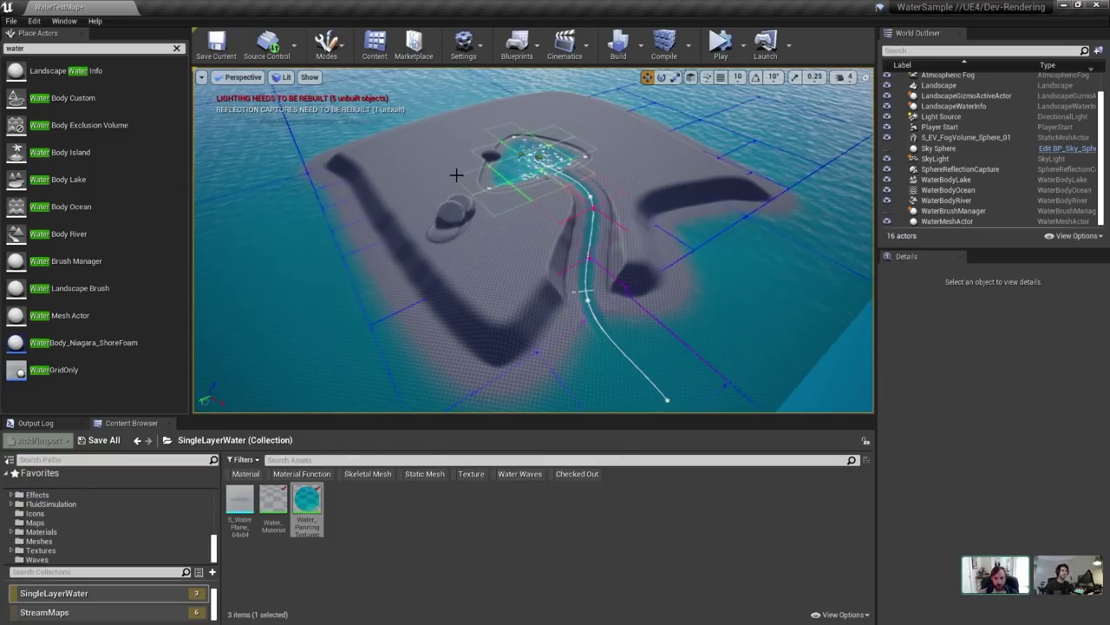
# Examine the water mesh tile bounds around the lake, along the river and out to the ocean.
pyautogui.press('s')
pyautogui.moveTo(584, 275); pyautogui.dragTo(587, 301, button='right')
pyautogui.press('d')
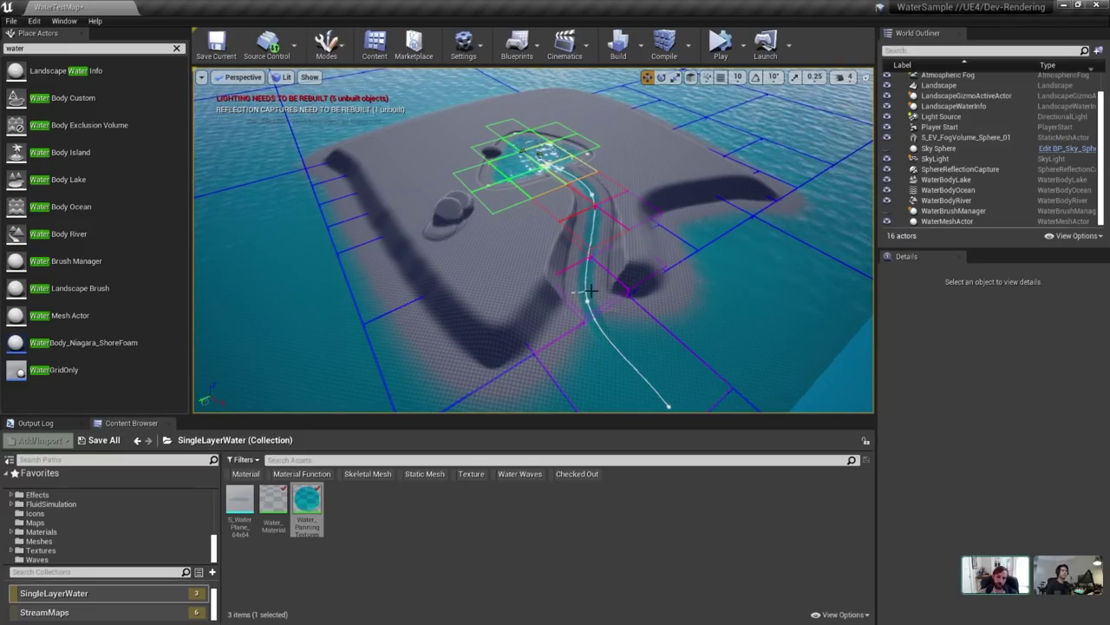
pyautogui.press('w')
pyautogui.moveTo(591, 291)
pyautogui.mouseDown(button='right')
pyautogui.moveTo(594, 305)
pyautogui.moveTo(587, 273)
pyautogui.mouseUp(button='right')
pyautogui.press('s')
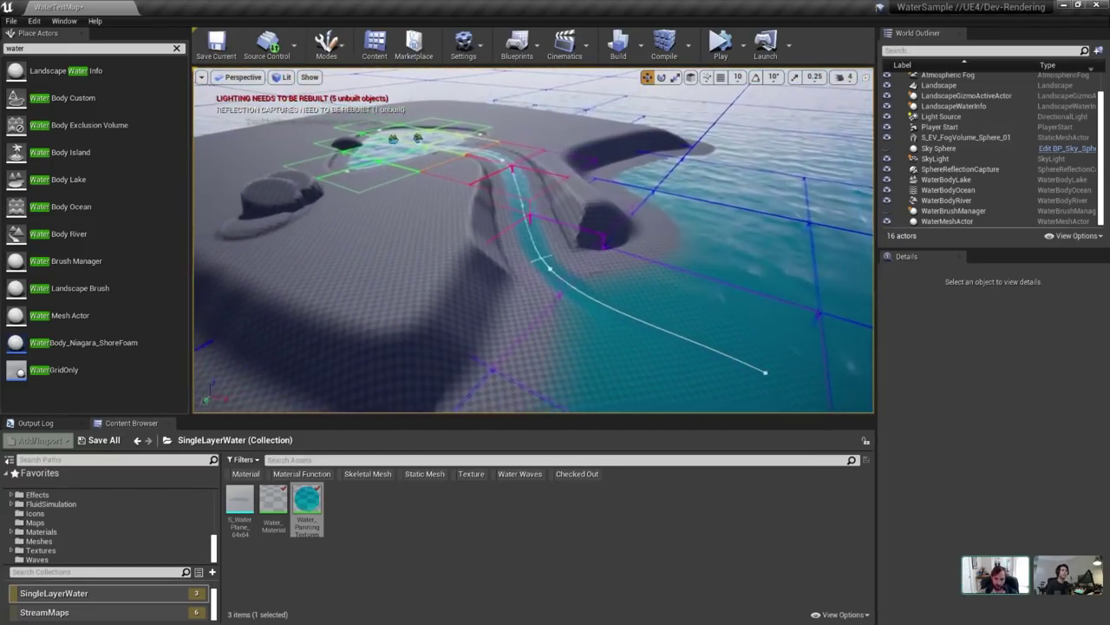
pyautogui.moveTo(607, 298); pyautogui.dragTo(564, 271)
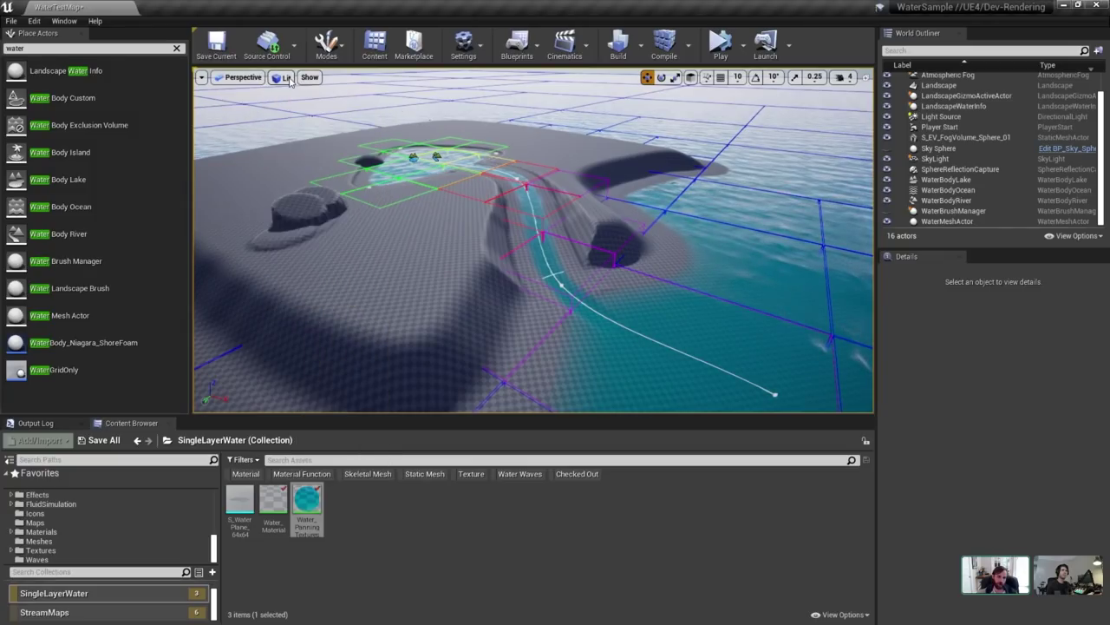
pyautogui.click(285, 78)
pyautogui.click(293, 103)
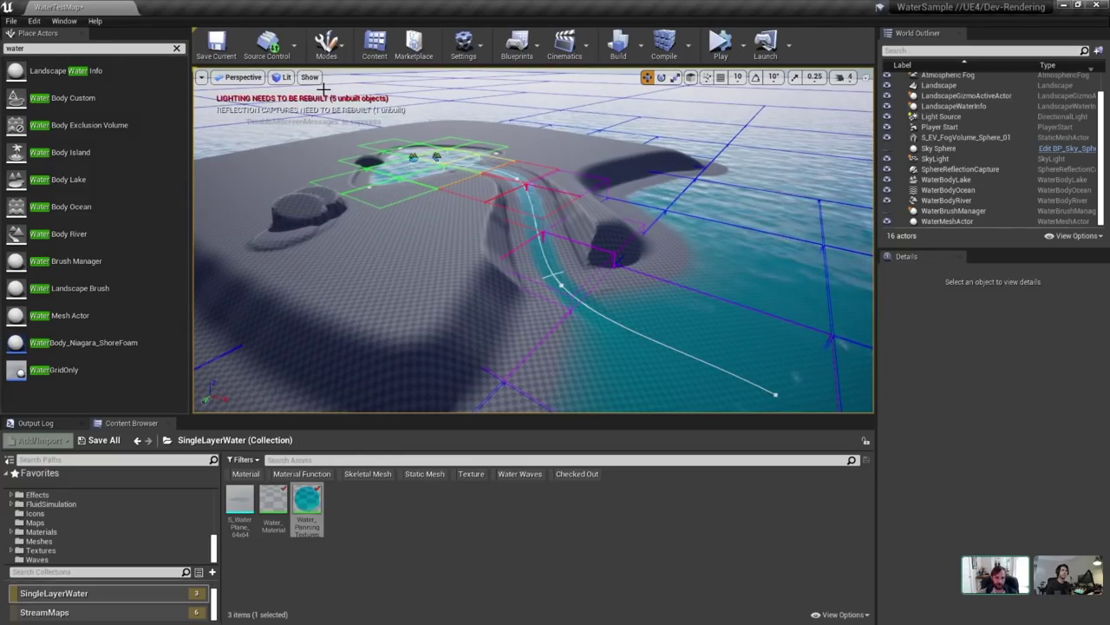
pyautogui.click(310, 78)
pyautogui.moveTo(592, 265)
pyautogui.mouseDown(button='right')
pyautogui.moveTo(586, 273)
pyautogui.moveTo(592, 265)
pyautogui.mouseUp(button='right')
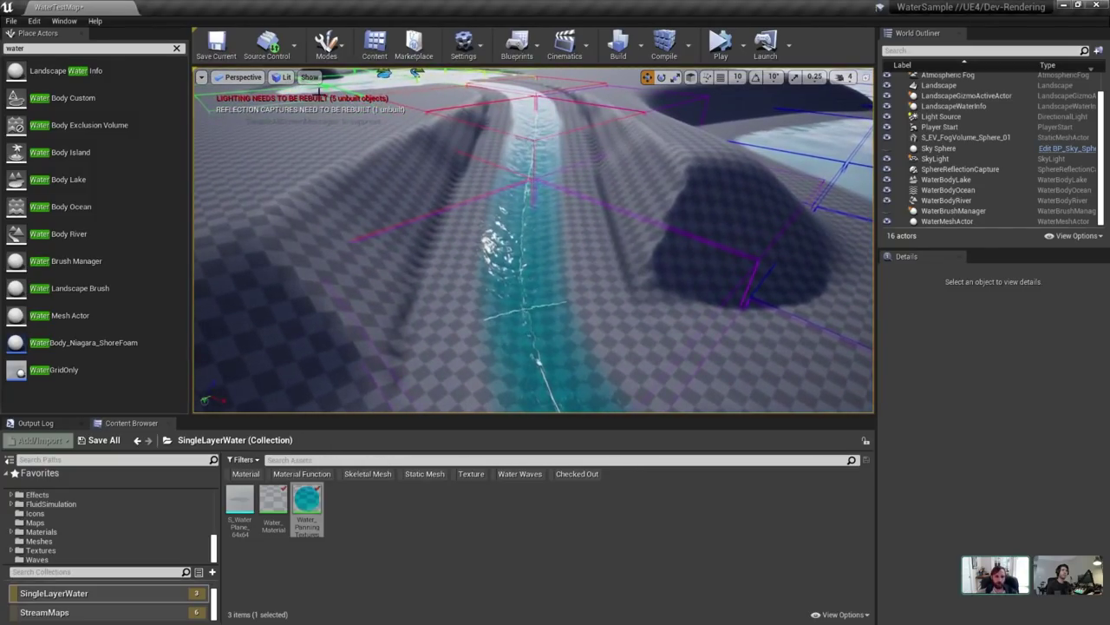
pyautogui.click(284, 78)
pyautogui.moveTo(649, 208); pyautogui.dragTo(593, 205, button='right')
# Turn the water tile bounds display off by rerunning the last console command with value 0.
pyautogui.press('`')
pyautogui.press('Up')
pyautogui.press('BackSpace')
pyautogui.write('0')
pyautogui.press('Return')
# Select the river and its spline points, including the end point in the ocean.
pyautogui.click(513, 218)
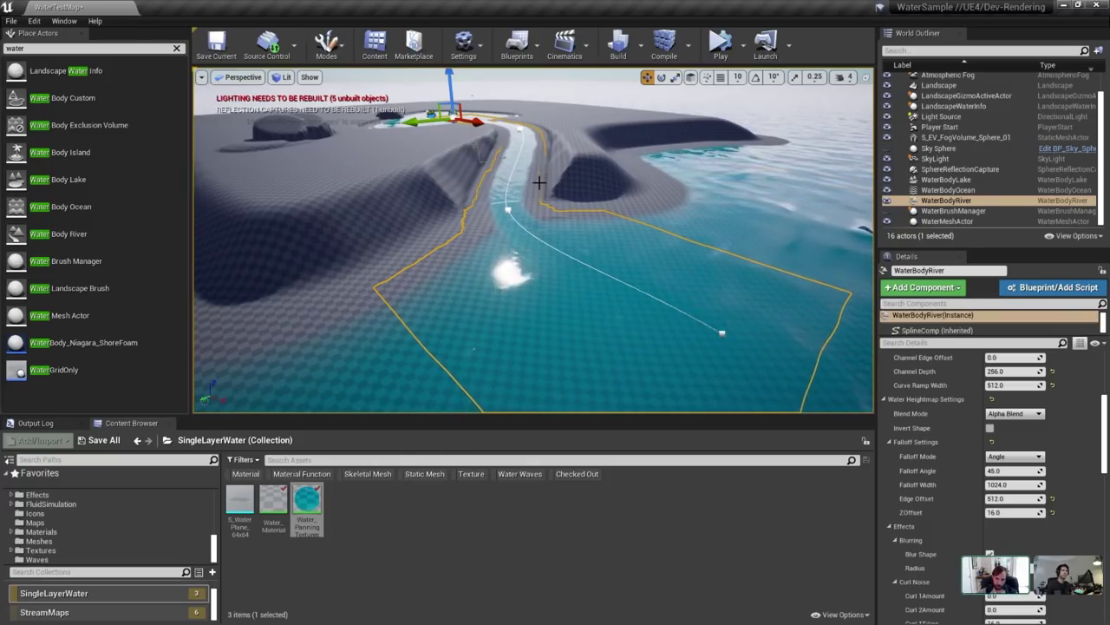
pyautogui.moveTo(603, 232); pyautogui.dragTo(602, 234, button='right')
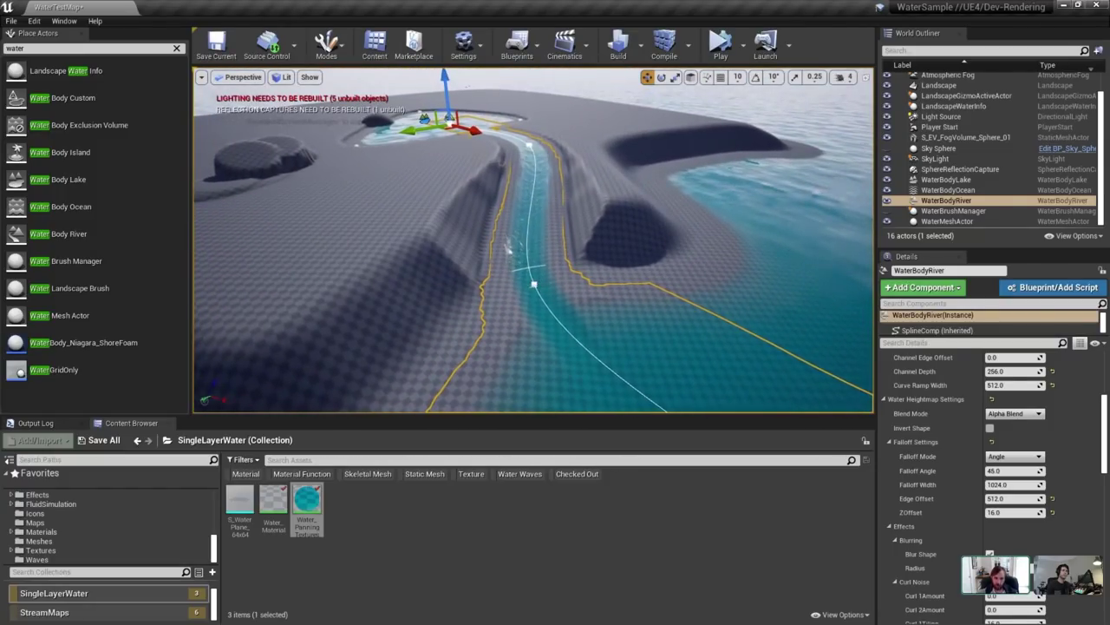
pyautogui.click(534, 284)
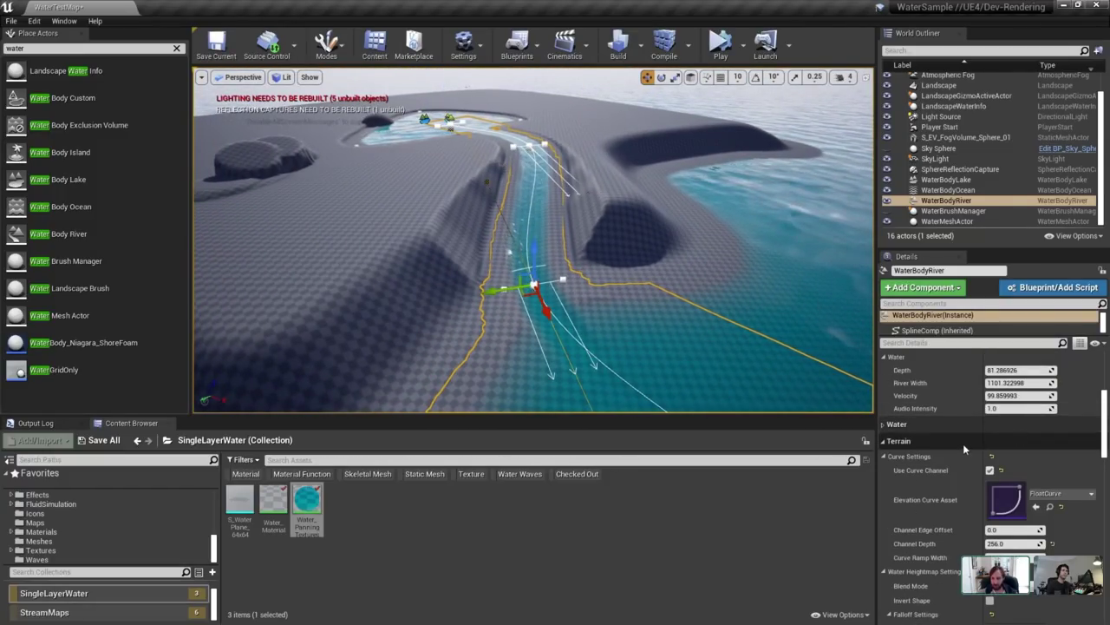
pyautogui.scroll(-3, 963, 444)
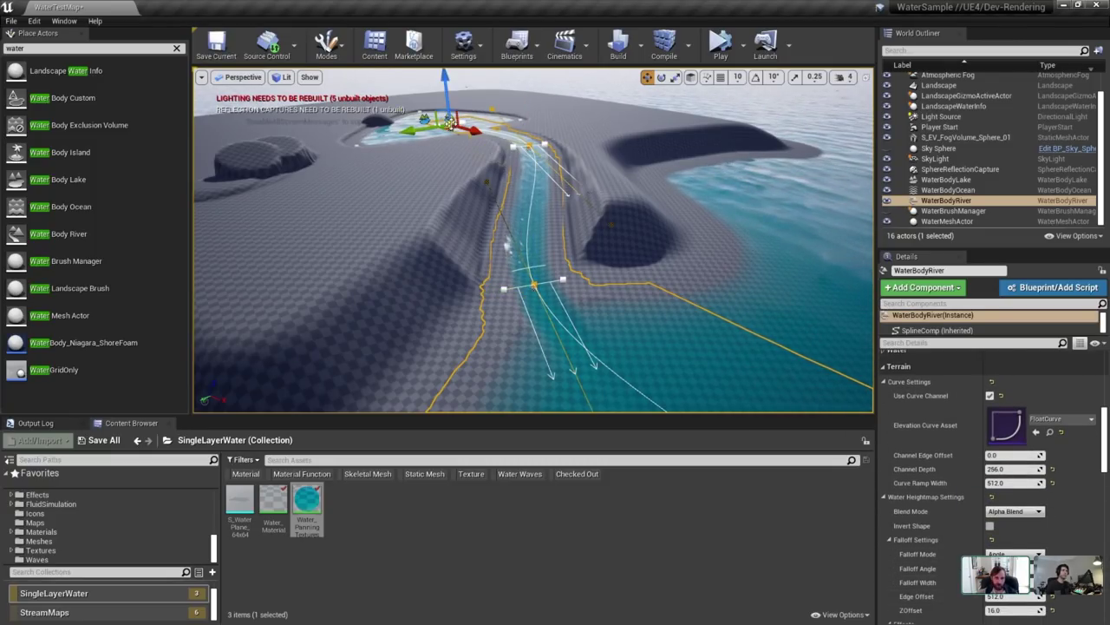
pyautogui.moveTo(449, 125); pyautogui.dragTo(458, 165, button='right')
pyautogui.click(793, 396)
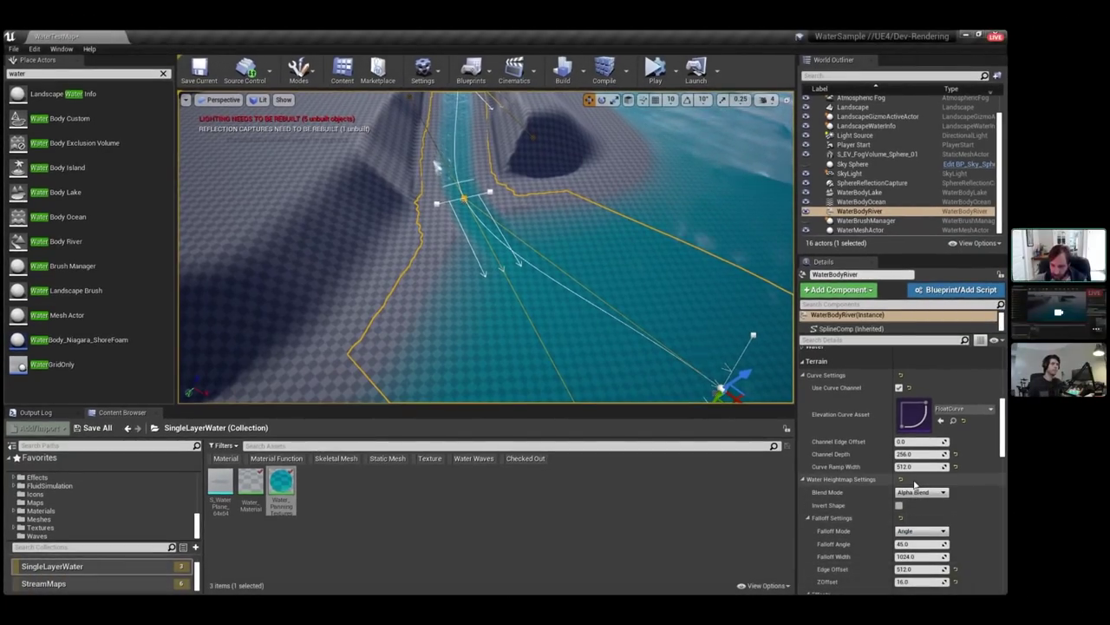
# Collapse the Terrain settings and set the velocity of the selected river points to 0.
pyautogui.click(816, 361)
pyautogui.scroll(2, 828, 385)
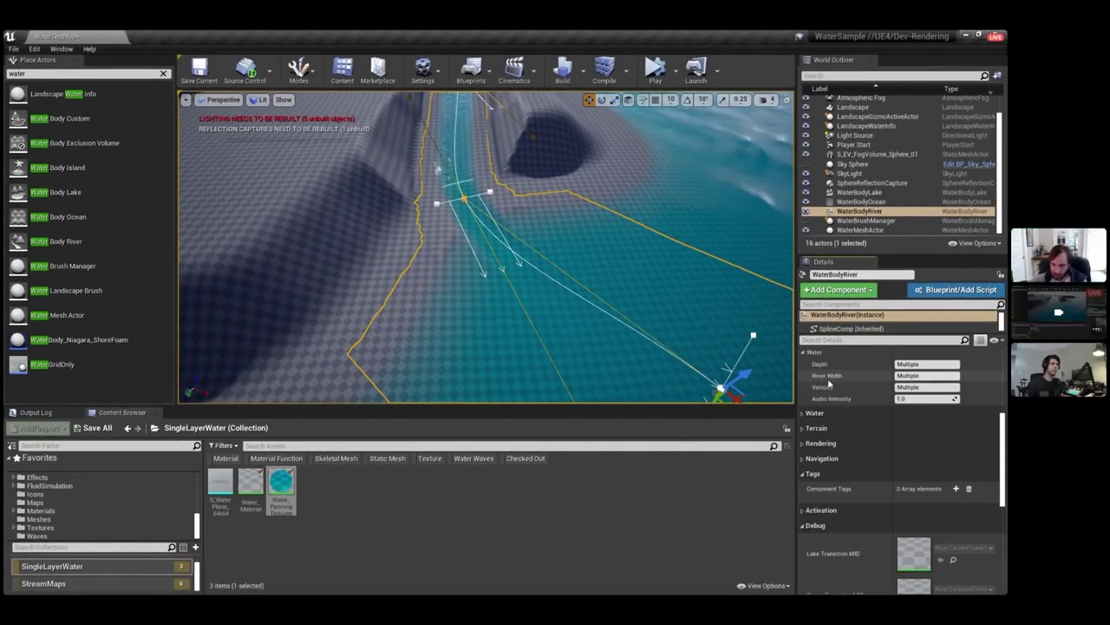
pyautogui.click(815, 413)
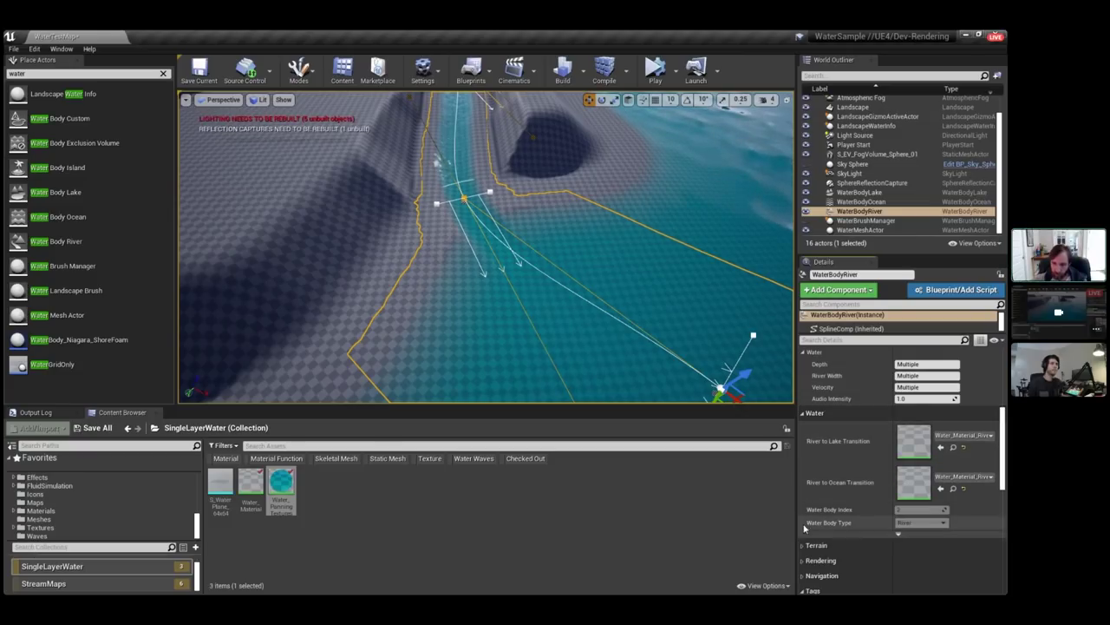
pyautogui.click(817, 411)
pyautogui.scroll(2, 843, 418)
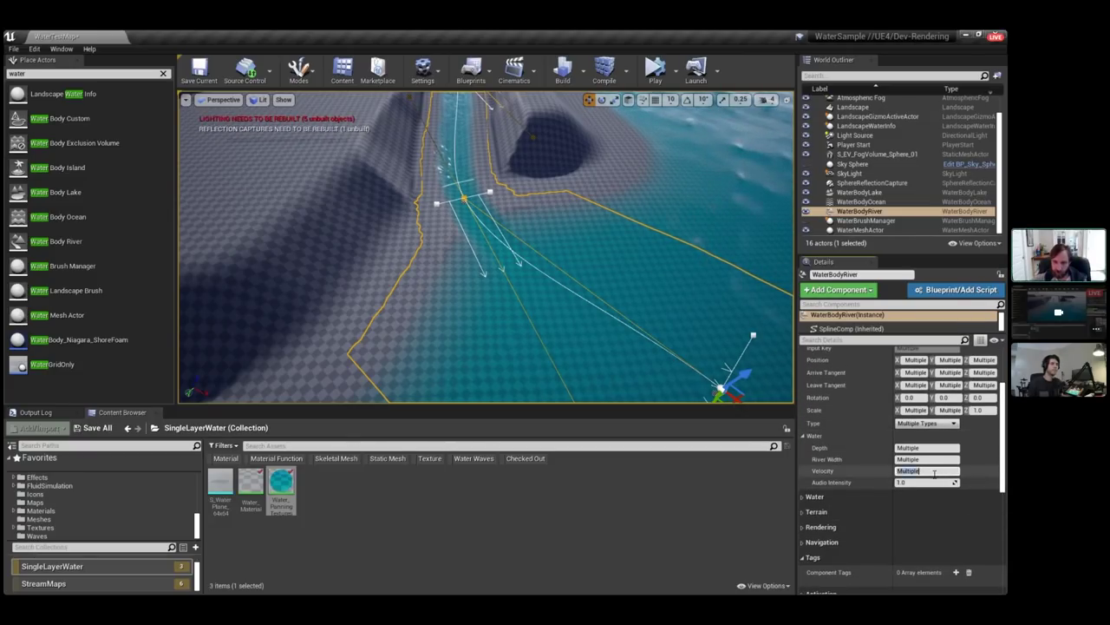
pyautogui.write('0')
pyautogui.press('Return')
# Set the velocity of the selected river points to 250 and inspect the flow between river and lake.
pyautogui.moveTo(615, 304); pyautogui.dragTo(607, 221, button='right')
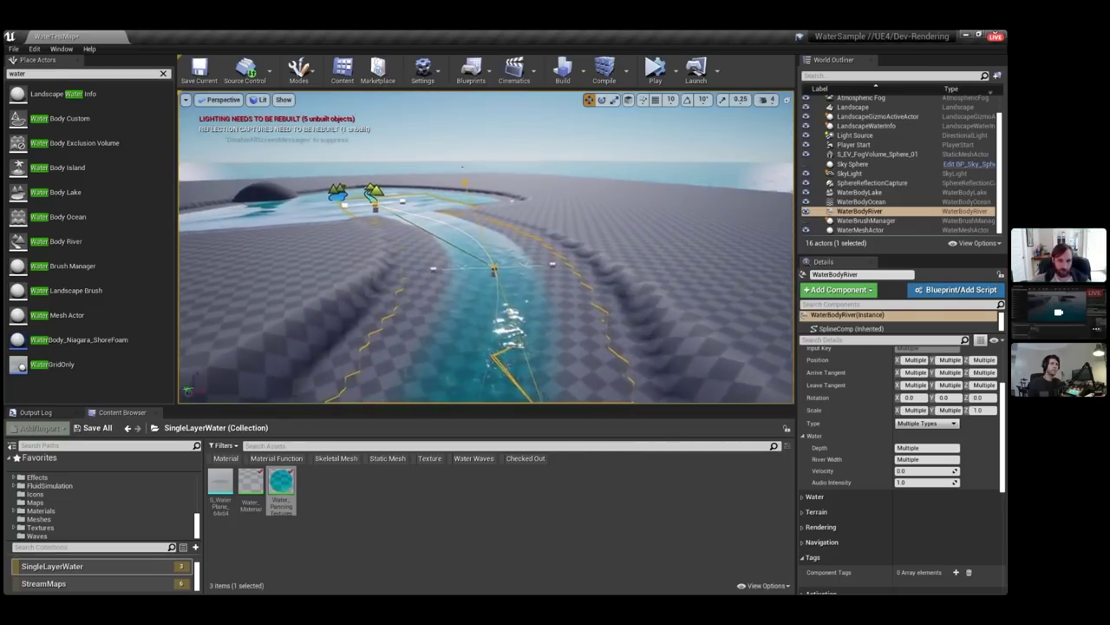
pyautogui.moveTo(554, 290); pyautogui.dragTo(538, 260, button='right')
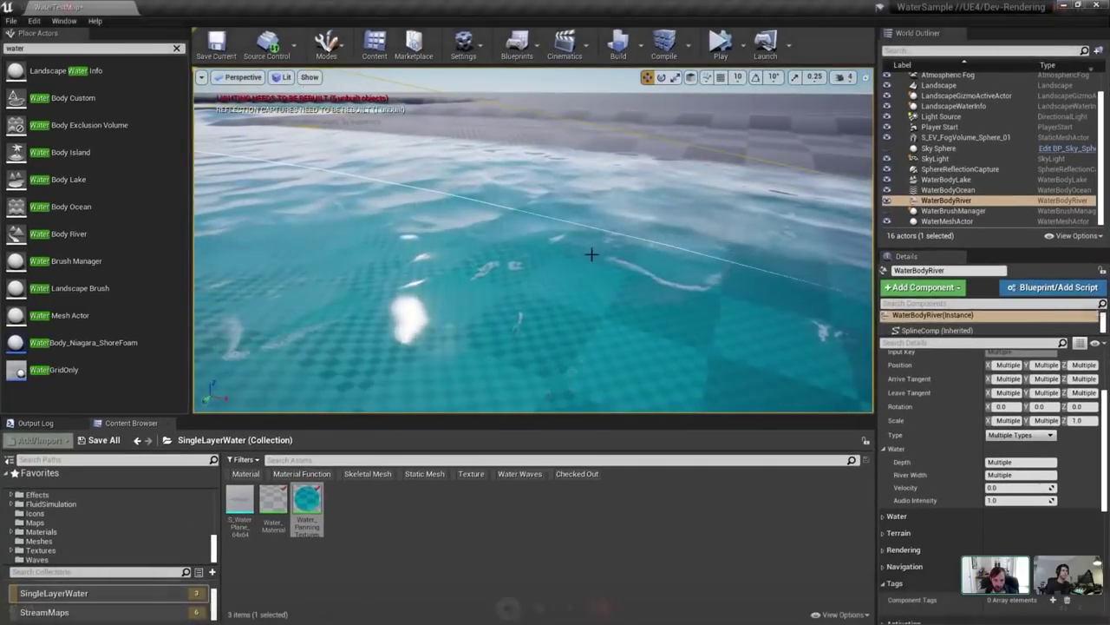
pyautogui.moveTo(682, 263)
pyautogui.mouseDown(button='right')
pyautogui.moveTo(608, 241)
pyautogui.moveTo(689, 269)
pyautogui.mouseUp(button='right')
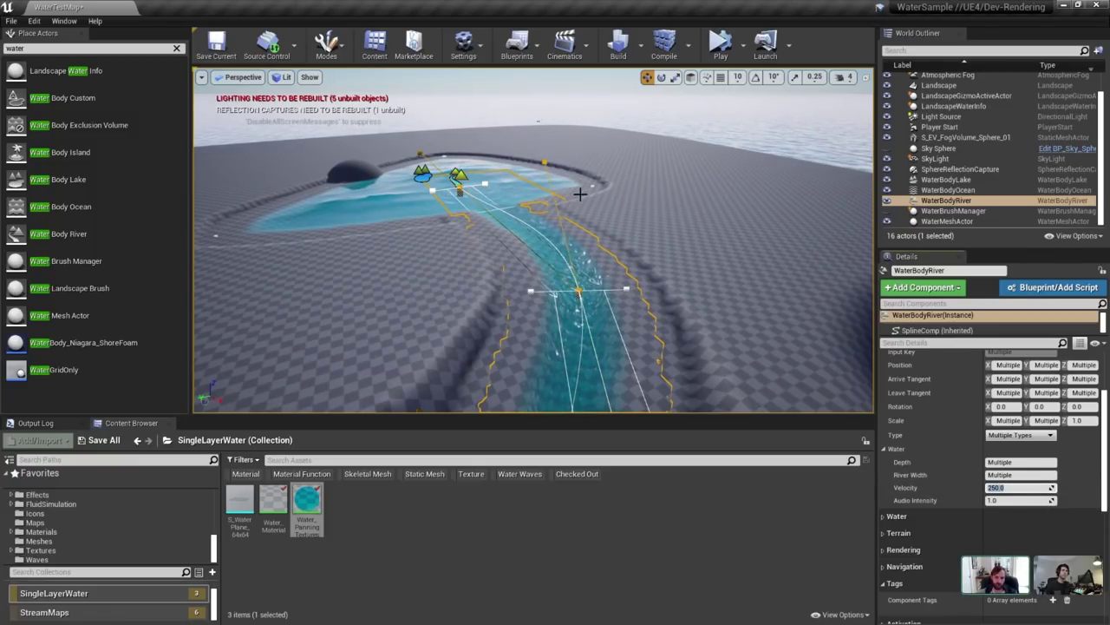
# Switch the viewport to game view with the whole island in sight and deselect the river.
pyautogui.moveTo(615, 202); pyautogui.dragTo(617, 178, button='right')
pyautogui.press('g')
pyautogui.click(601, 163)
pyautogui.press('Escape')
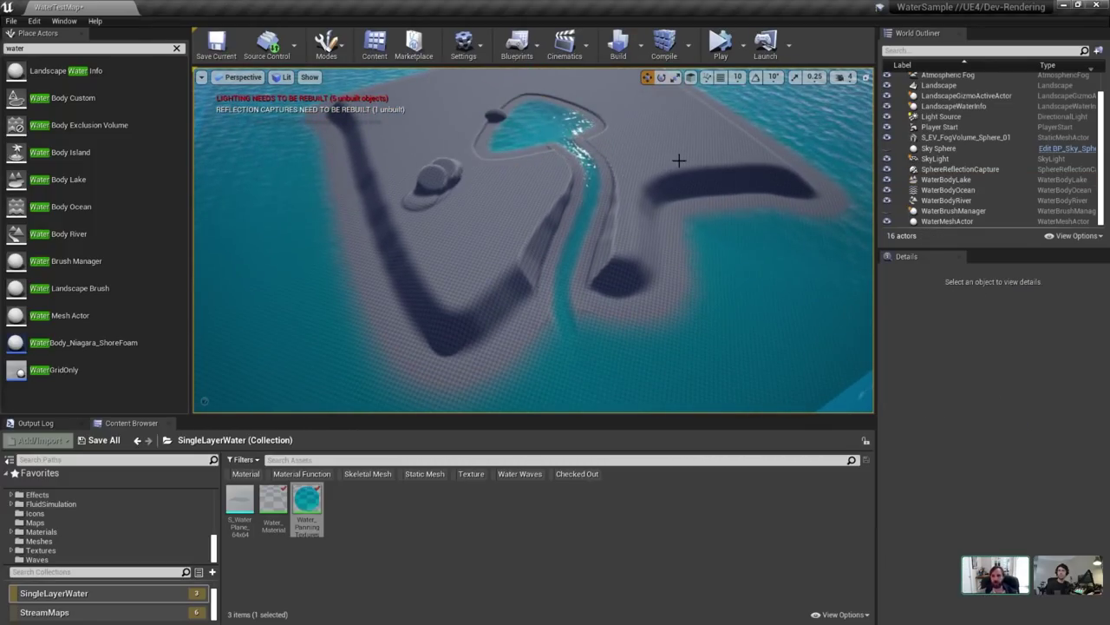
# Hide WaterMeshActor, then place the S_WaterPlane_64x64 mesh in the lake basin and raise it above the lake bed.
pyautogui.doubleClick(947, 222)
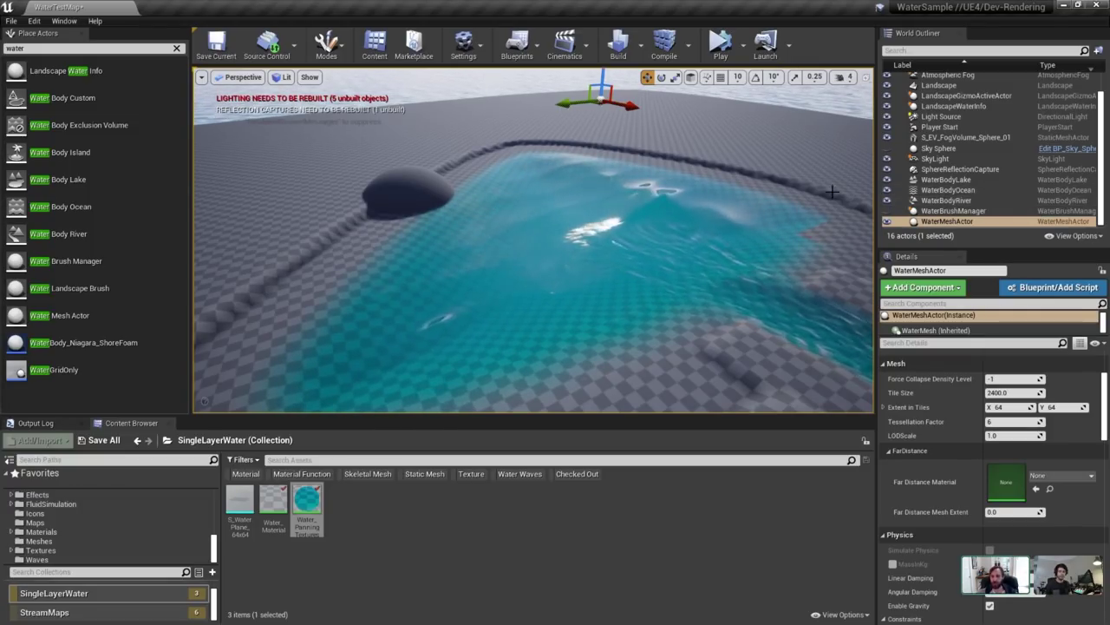
pyautogui.click(887, 222)
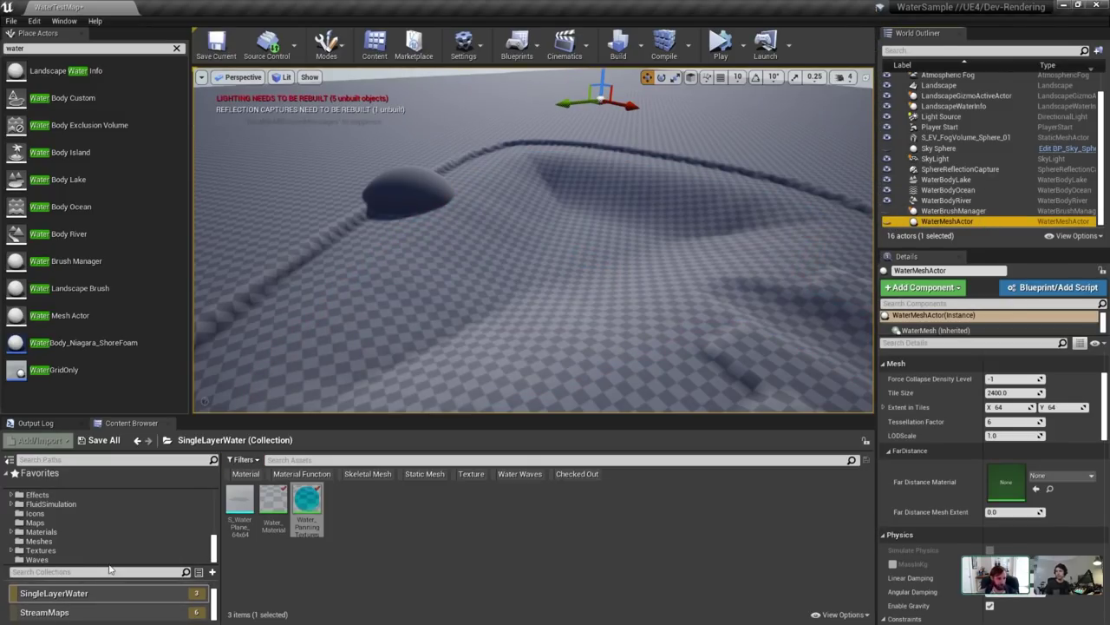
pyautogui.moveTo(241, 504); pyautogui.dragTo(543, 260)
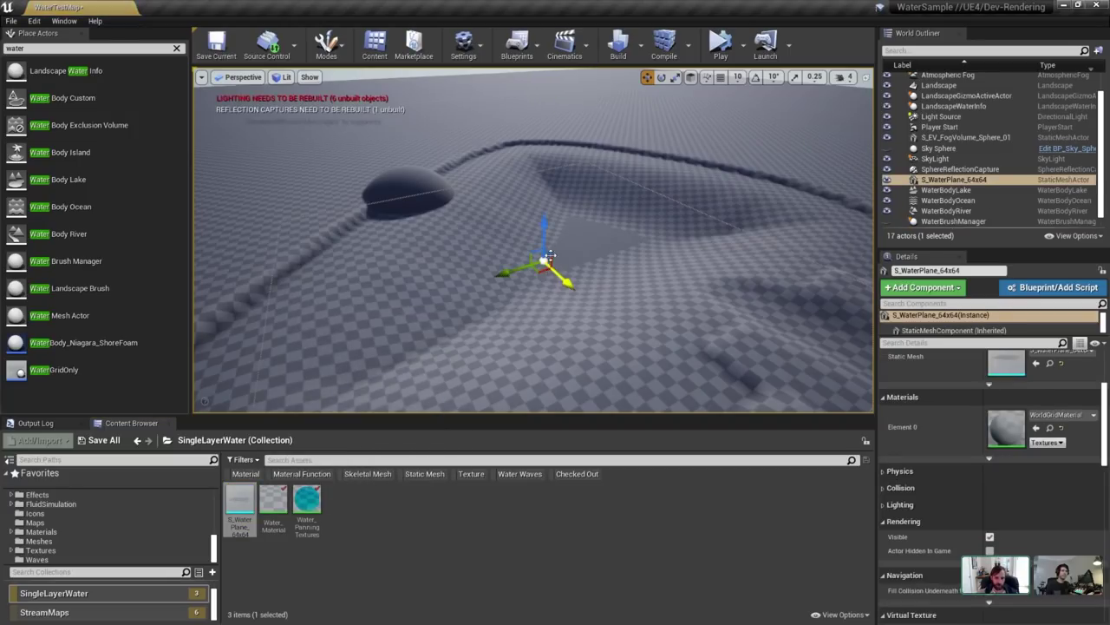
pyautogui.moveTo(548, 213); pyautogui.dragTo(549, 179)
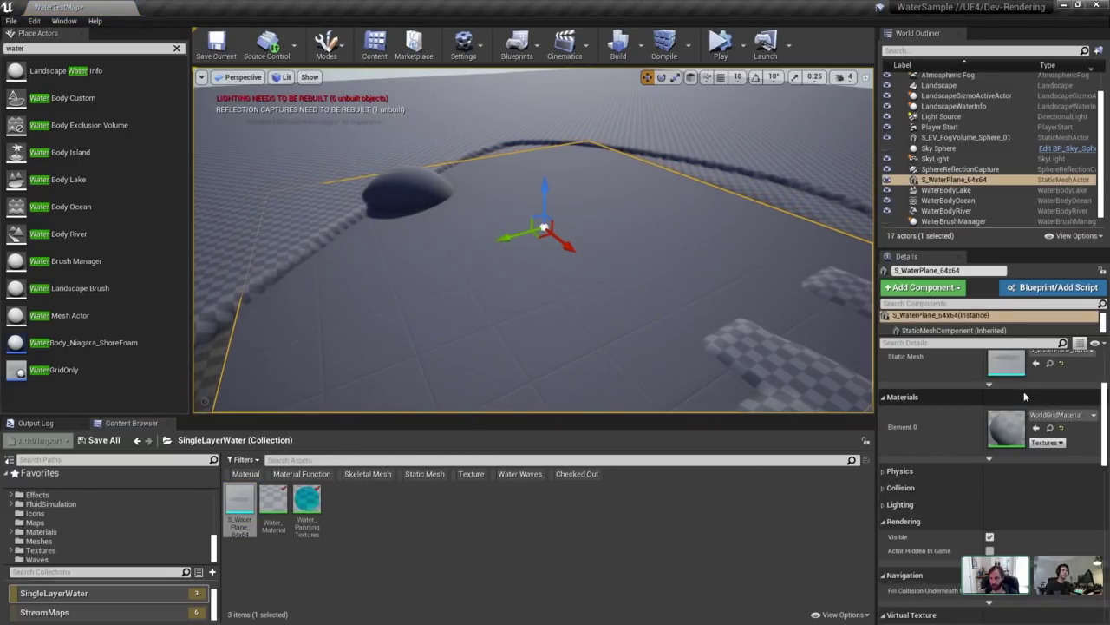
# Set the water plane's scale to 2 and reposition it so that it covers the lake basin.
pyautogui.scroll(3, 1027, 396)
pyautogui.click(998, 402)
pyautogui.write('2')
pyautogui.press('Return')
pyautogui.moveTo(763, 312); pyautogui.dragTo(794, 326, button='right')
pyautogui.moveTo(619, 216)
pyautogui.mouseDown(button='right')
pyautogui.moveTo(668, 261)
pyautogui.moveTo(619, 216)
pyautogui.mouseUp(button='right')
pyautogui.press('s')
pyautogui.moveTo(513, 220); pyautogui.dragTo(532, 184)
# Try a scale of 3 on the water plane and set it back to 2.
pyautogui.click(998, 402)
pyautogui.write('3')
pyautogui.press('Return')
pyautogui.click(997, 402)
pyautogui.write('2')
pyautogui.press('Return')
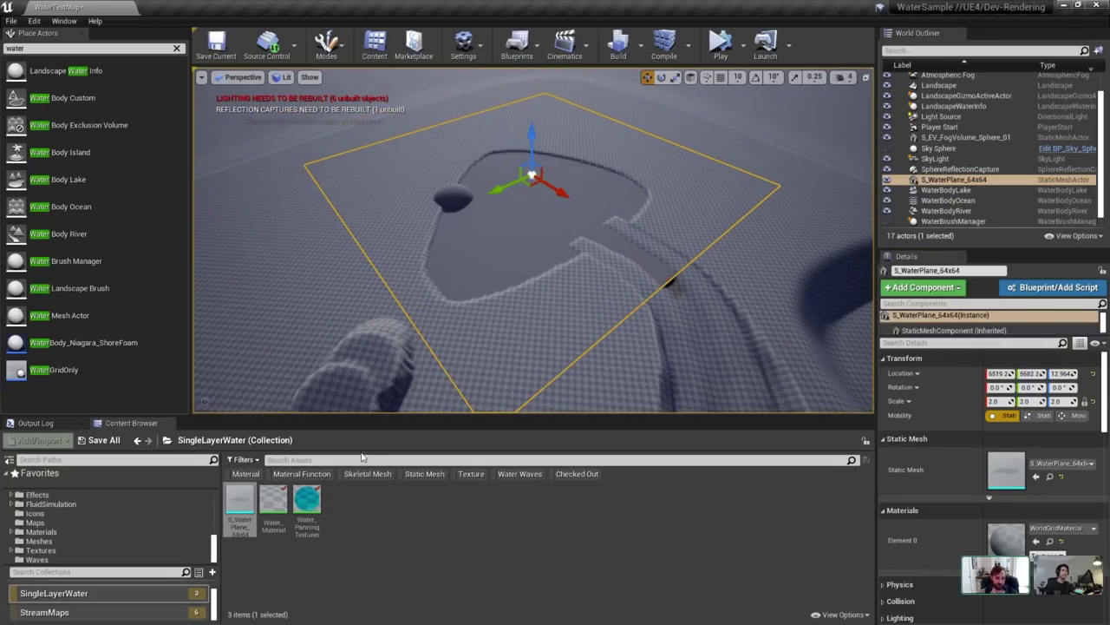
# Assign the Water_PanningTextures material to the water plane and look at the lake surface up close.
pyautogui.click(306, 508)
pyautogui.click(1035, 542)
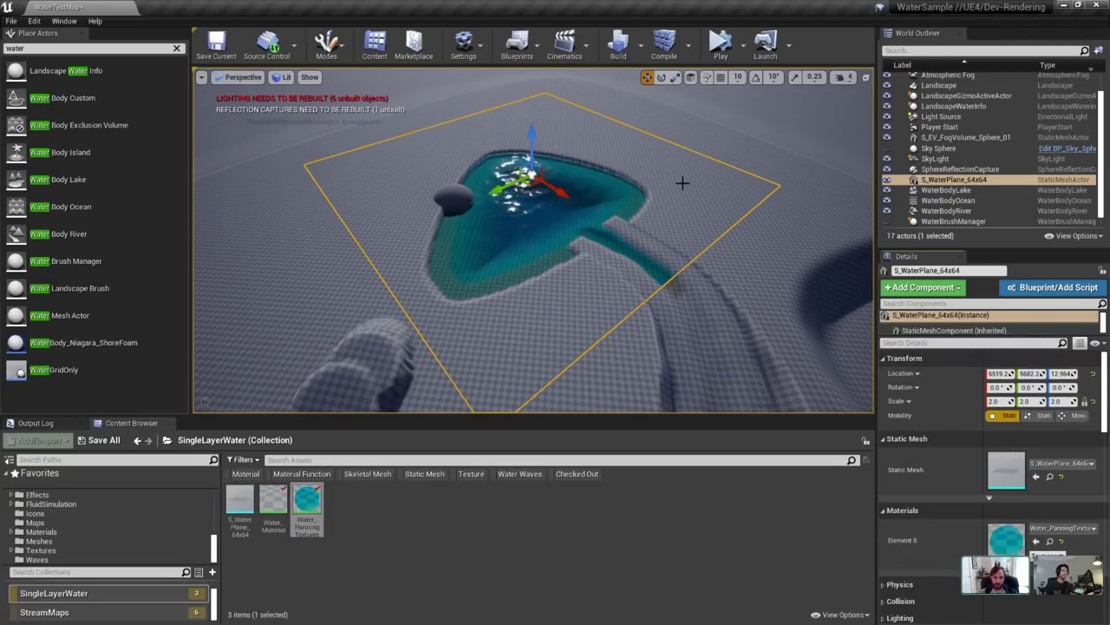
pyautogui.press('w')
pyautogui.moveTo(686, 194); pyautogui.dragTo(681, 165, button='right')
pyautogui.scroll(-3, 659, 176)
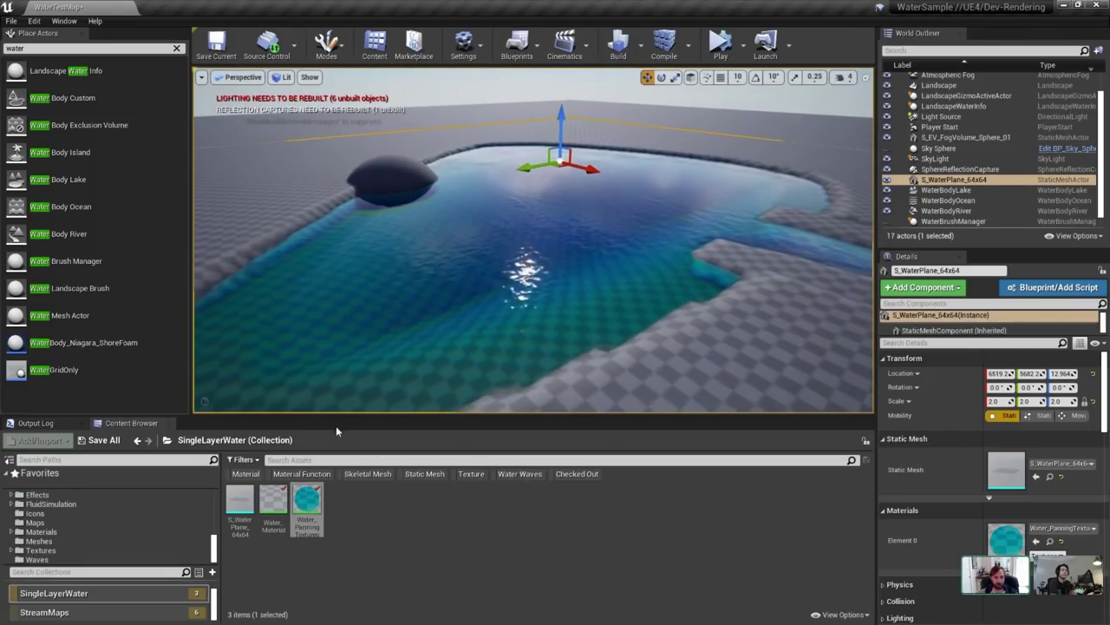
# Open the Water_PanningTextures material in a maximized editor window with its node graph in view.
pyautogui.click(306, 501)
pyautogui.hotkey('ctrl', 'b')
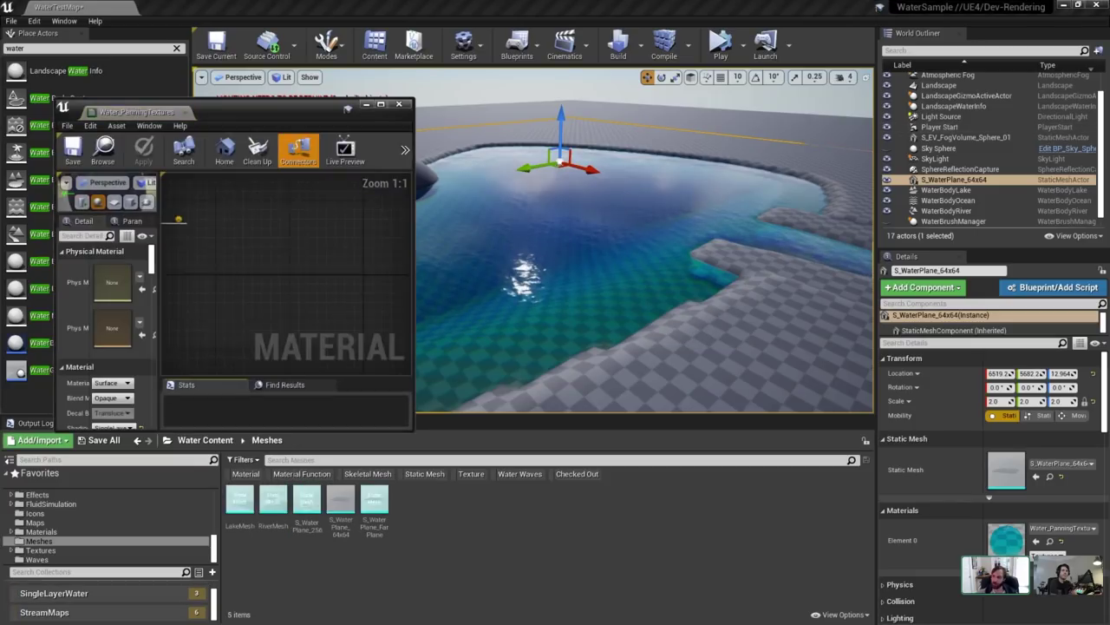
pyautogui.doubleClick(298, 113)
pyautogui.scroll(-2, 765, 258)
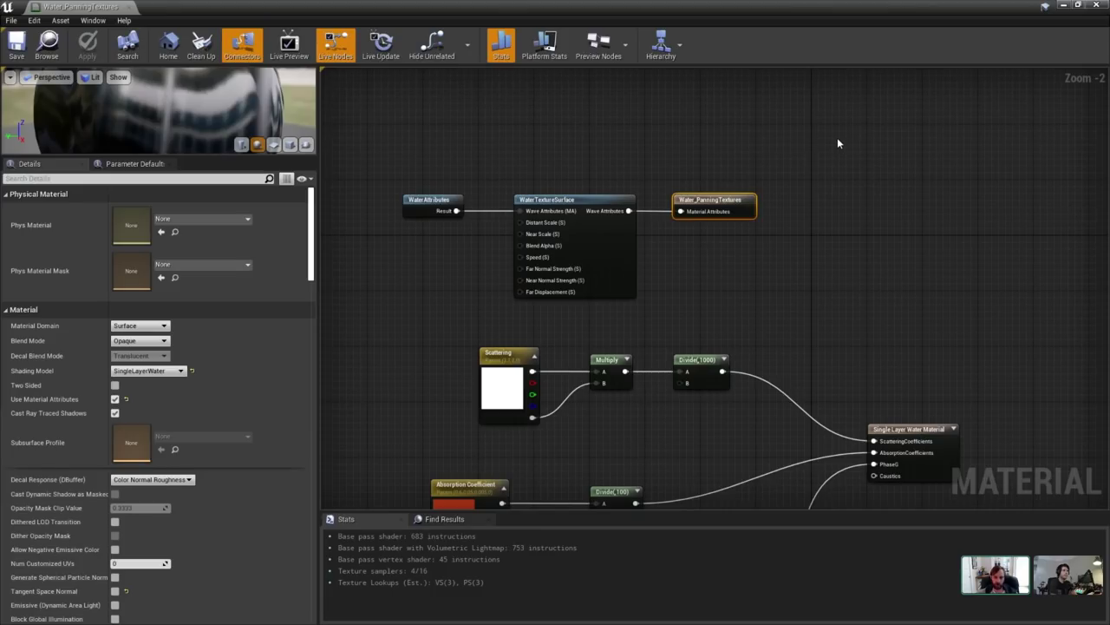
# Move the WaterAttributes, WaterTextureSurface and Water_PanningTextures nodes together to an empty area of the graph.
pyautogui.moveTo(884, 268); pyautogui.dragTo(334, 463)
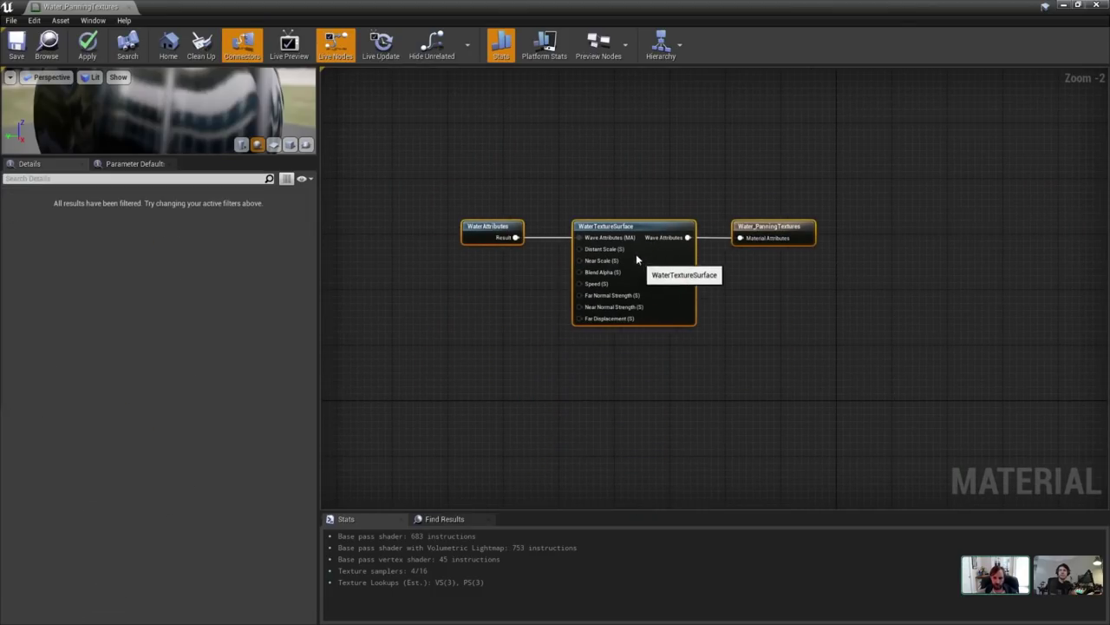
pyautogui.click(780, 219)
pyautogui.click(876, 223)
pyautogui.moveTo(856, 263); pyautogui.dragTo(713, 353, button='right')
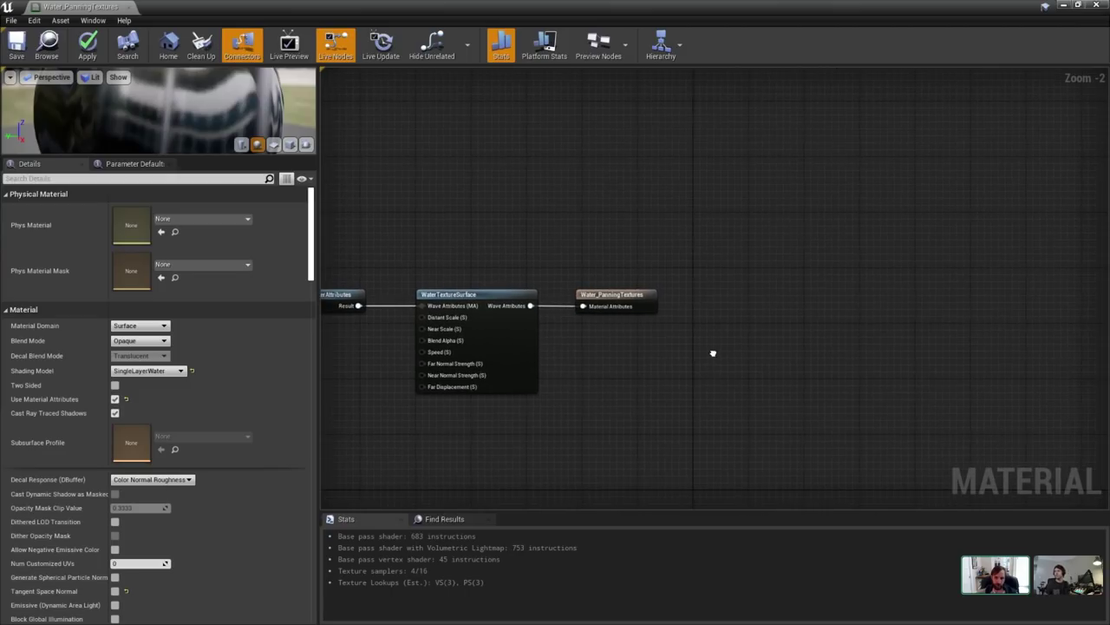
pyautogui.scroll(2, 558, 316)
pyautogui.moveTo(550, 337); pyautogui.dragTo(787, 321, button='right')
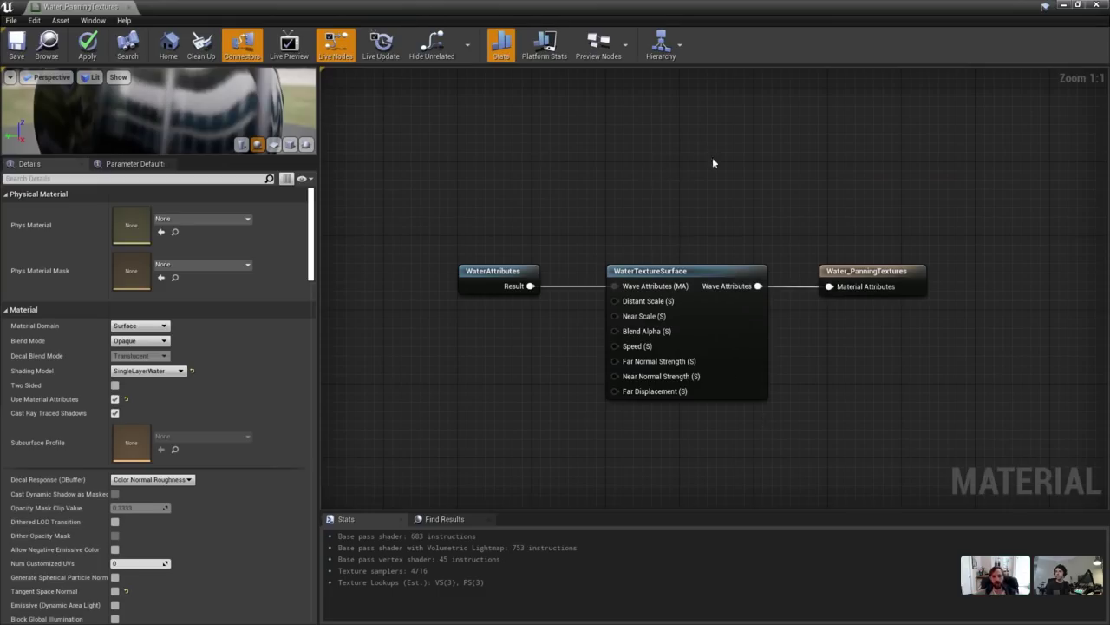
# Open the WaterAttributes material function and examine the nodes feeding SetMaterialAttributes.
pyautogui.scroll(-2, 703, 173)
pyautogui.click(831, 254)
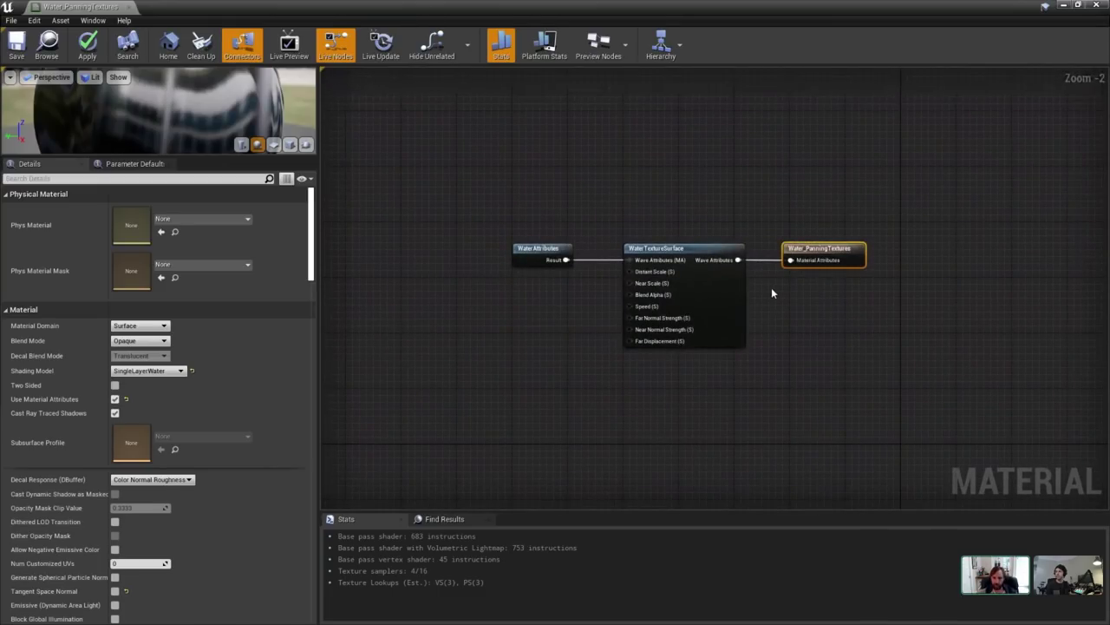
pyautogui.moveTo(773, 300); pyautogui.dragTo(659, 328, button='right')
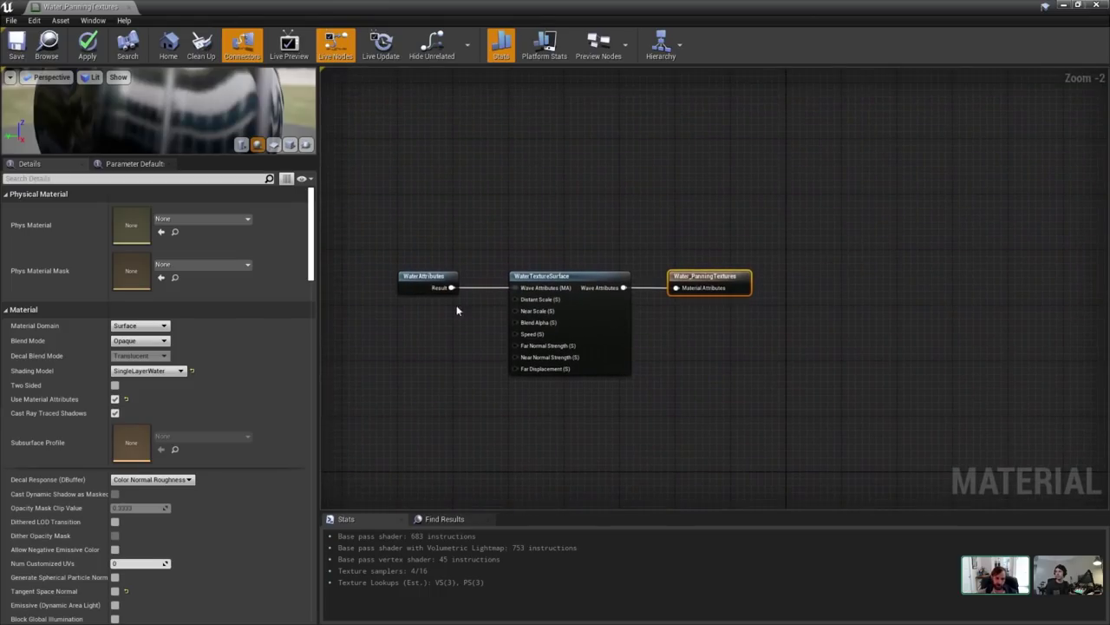
pyautogui.click(408, 275)
pyautogui.doubleClick(408, 275)
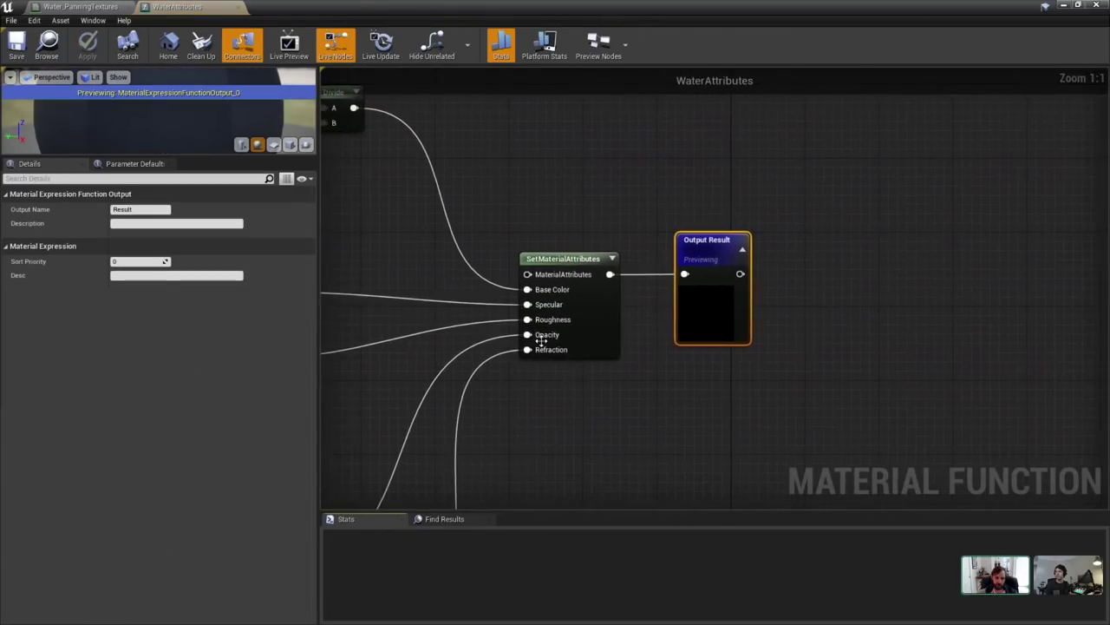
pyautogui.moveTo(648, 333); pyautogui.dragTo(761, 211, button='right')
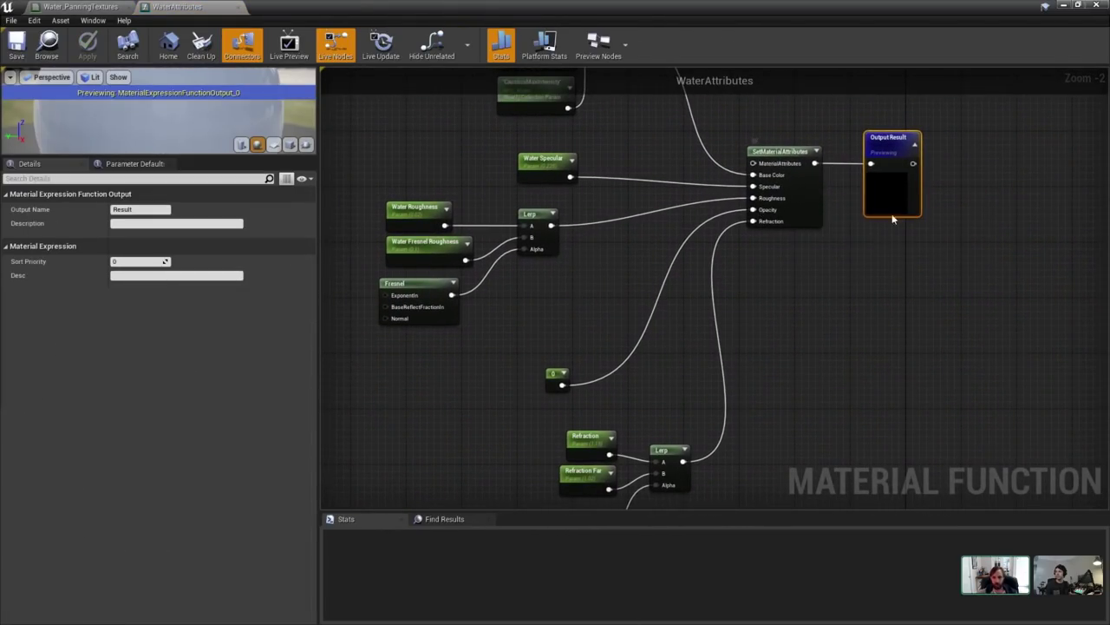
# Inspect the Water Specular and Water Roughness parameters in the WaterAttributes function.
pyautogui.moveTo(939, 178); pyautogui.dragTo(923, 281, button='right')
pyautogui.click(530, 276)
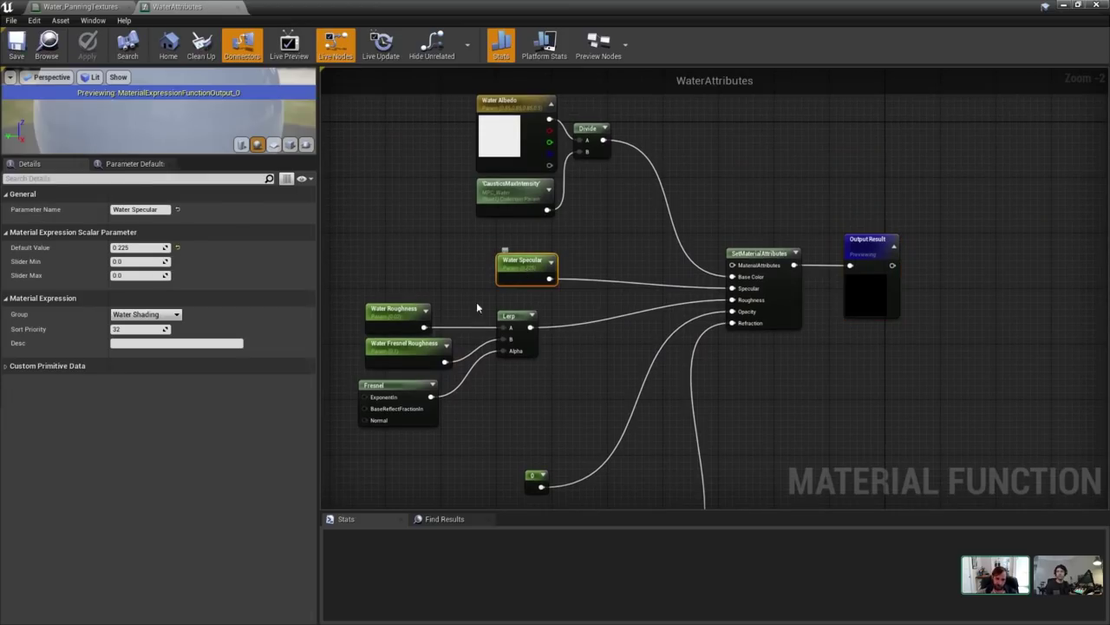
pyautogui.click(390, 312)
# Inspect the Refraction and Refraction Far parameters and highlight the pixel-depth blend network driving the Refraction input.
pyautogui.moveTo(604, 407); pyautogui.dragTo(607, 151, button='right')
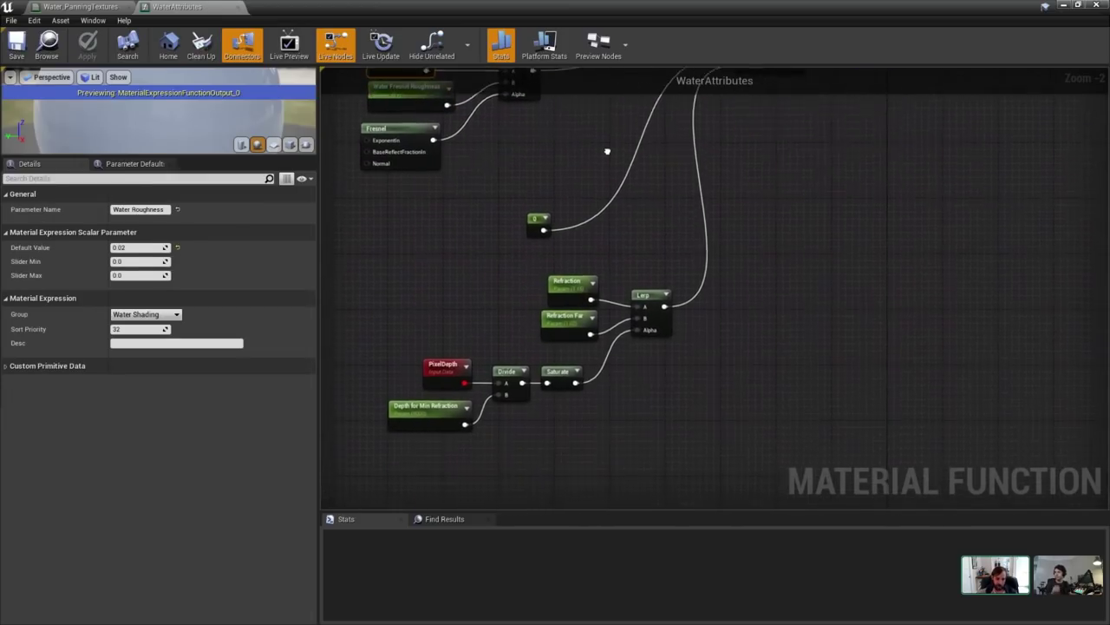
pyautogui.click(568, 272)
pyautogui.scroll(2, 564, 328)
pyautogui.click(569, 304)
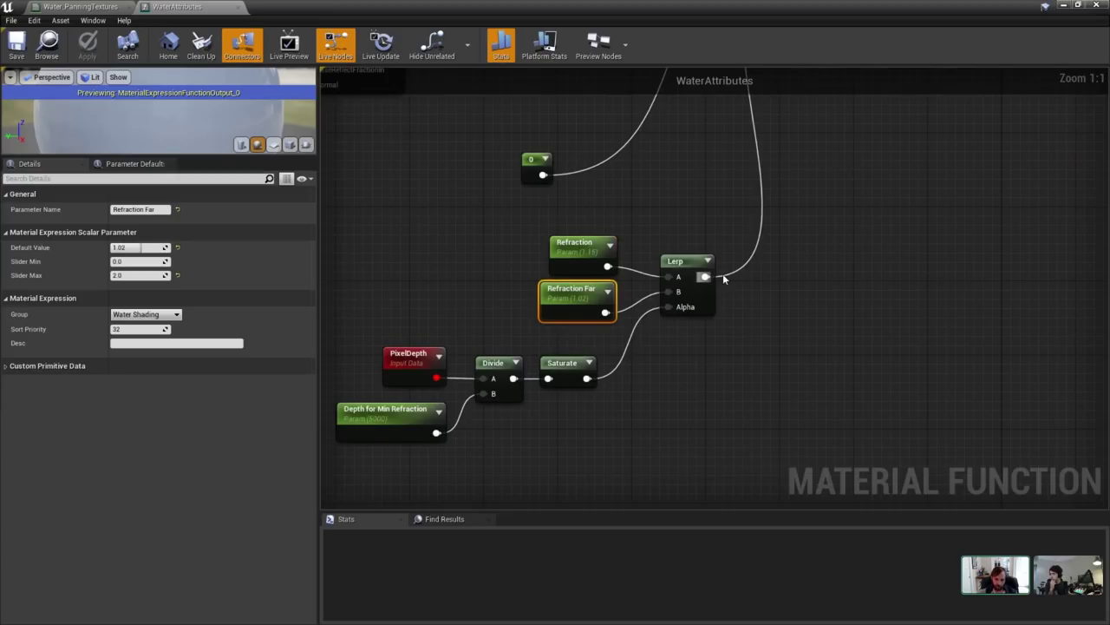
pyautogui.moveTo(746, 253); pyautogui.dragTo(362, 447)
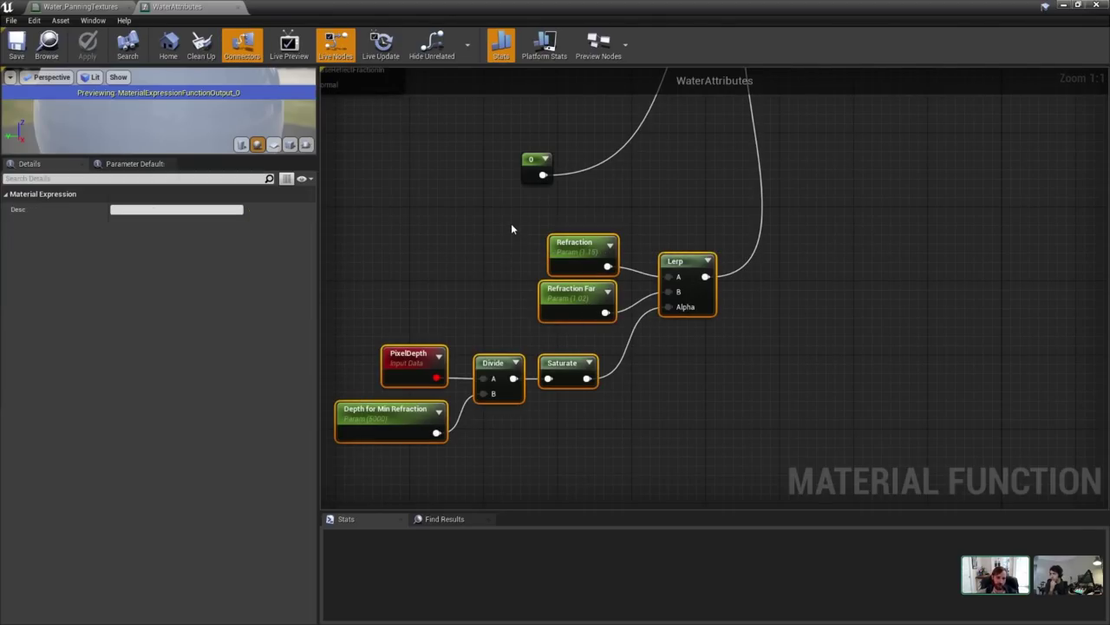
pyautogui.moveTo(511, 222); pyautogui.dragTo(495, 330, button='right')
pyautogui.scroll(-1, 521, 315)
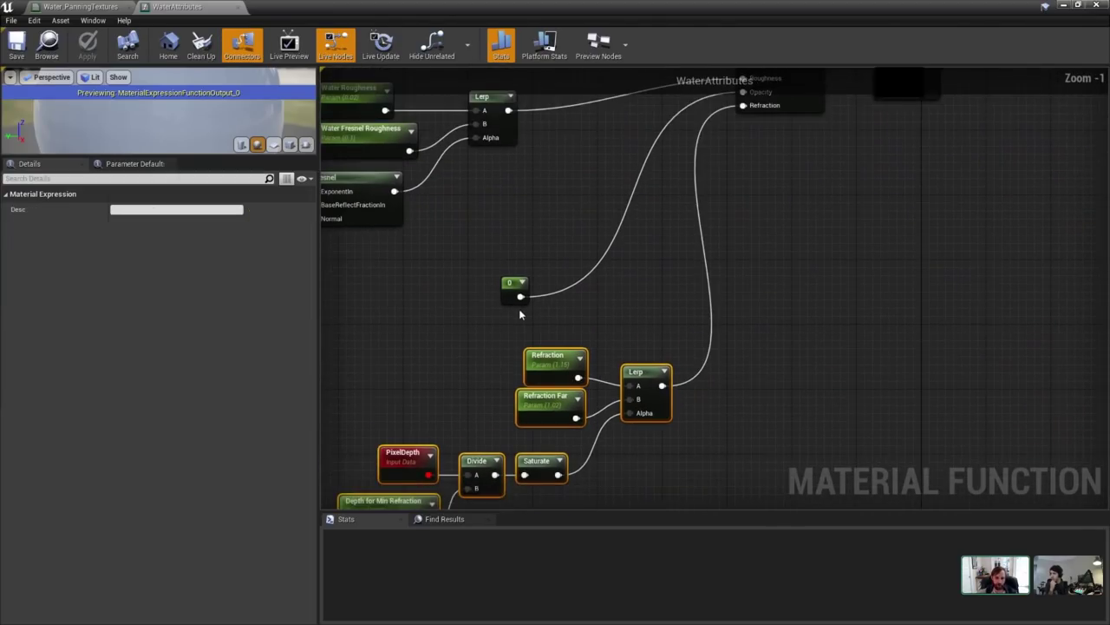
# Close the WaterAttributes function and select the WaterTextureSurface node in the Water_PanningTextures graph.
pyautogui.click(236, 7)
pyautogui.scroll(2, 420, 287)
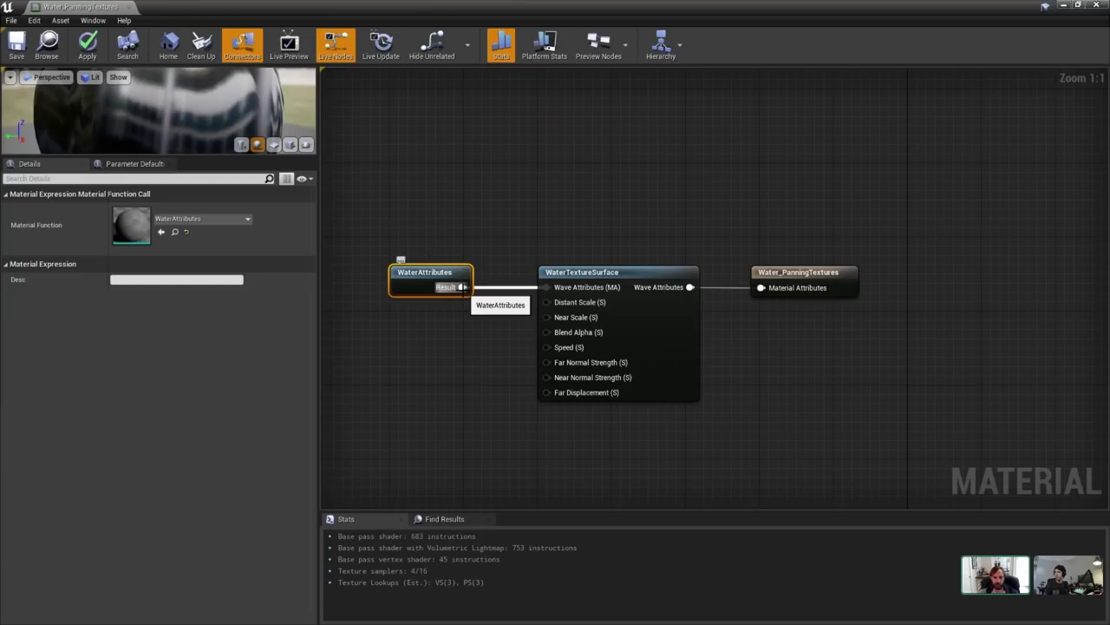
pyautogui.scroll(-4, 531, 217)
pyautogui.scroll(4, 531, 217)
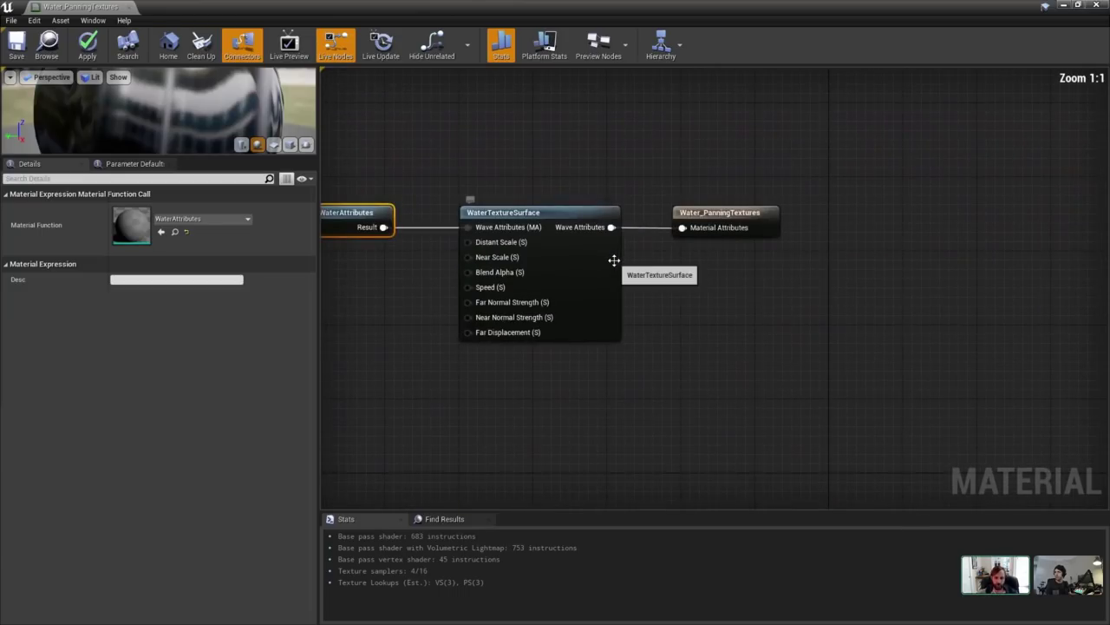
pyautogui.click(583, 243)
# Rearrange the scattering, absorption and anisotropy nodes that feed the Single Layer Water Material node.
pyautogui.scroll(-3, 605, 309)
pyautogui.moveTo(605, 309); pyautogui.dragTo(640, 71, button='right')
pyautogui.moveTo(719, 463); pyautogui.dragTo(682, 394)
pyautogui.moveTo(627, 258); pyautogui.dragTo(477, 332)
pyautogui.moveTo(475, 331); pyautogui.dragTo(518, 281)
pyautogui.click(665, 336)
pyautogui.moveTo(707, 393); pyautogui.dragTo(663, 309)
pyautogui.click(627, 380)
pyautogui.moveTo(906, 270); pyautogui.dragTo(901, 251)
# Turn off Use Material Attributes on the Water_PanningTextures result node to view its individual inputs, and turn it back on.
pyautogui.moveTo(915, 100); pyautogui.dragTo(794, 434, button='right')
pyautogui.click(611, 228)
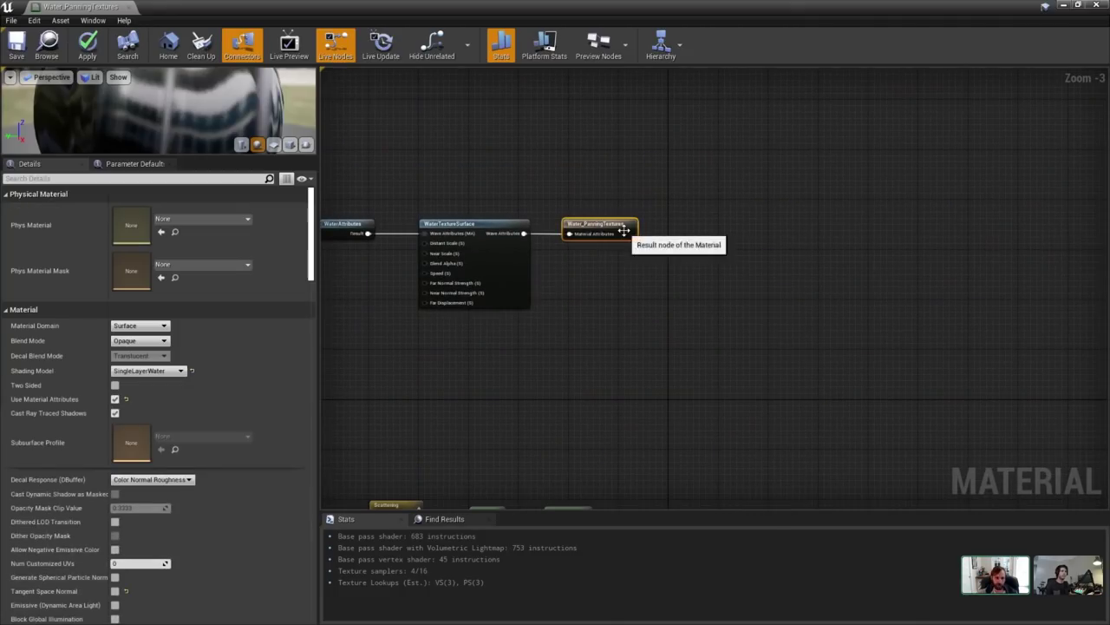
pyautogui.click(115, 399)
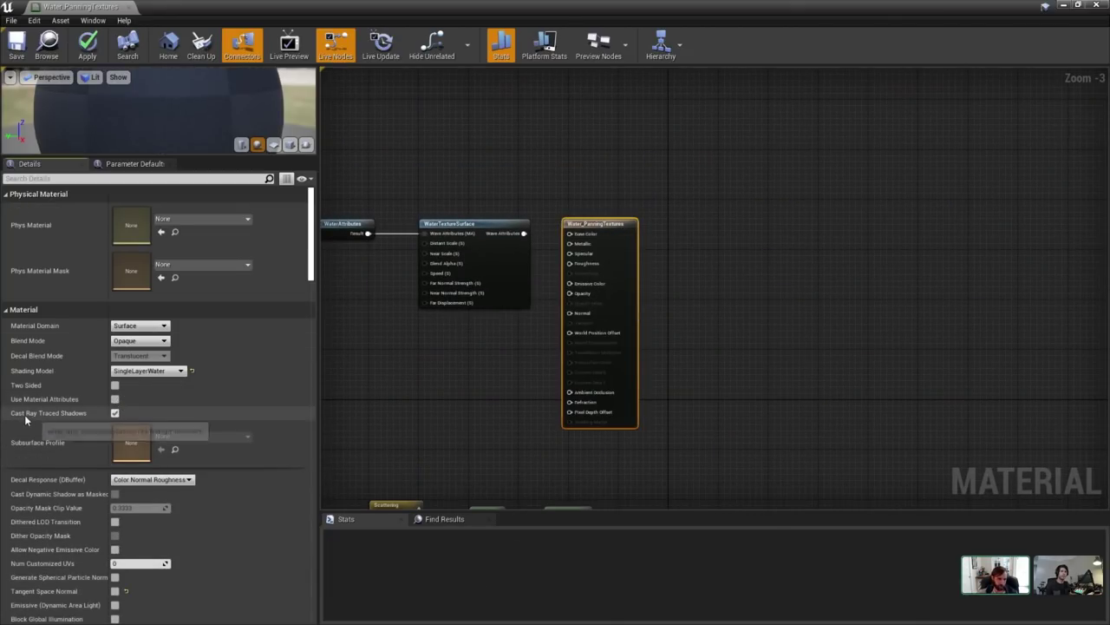
pyautogui.scroll(3, 563, 322)
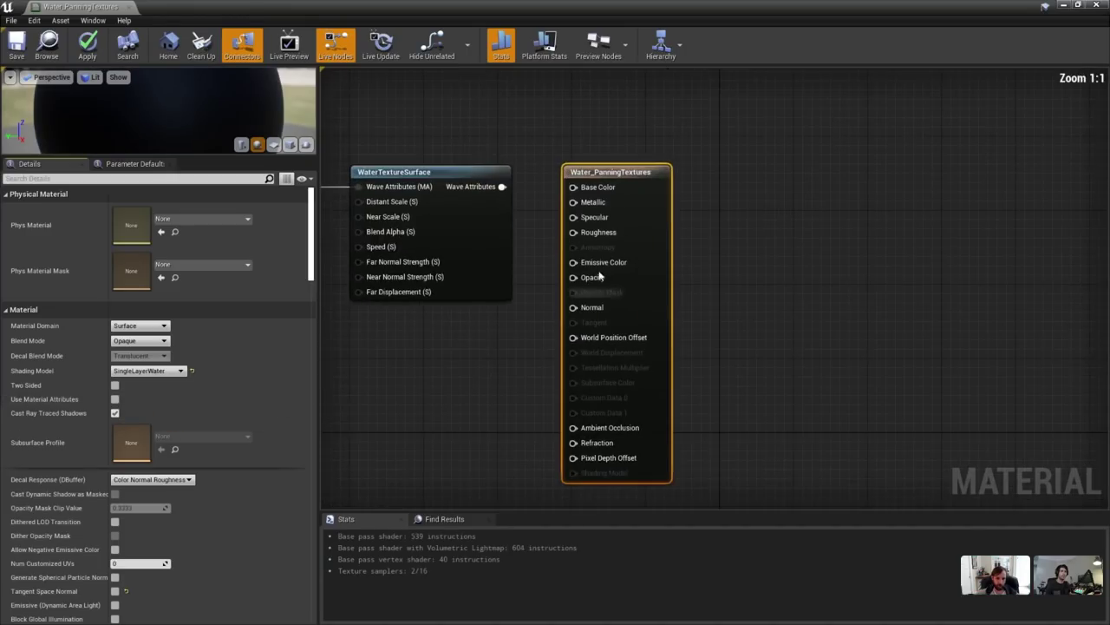
pyautogui.click(115, 399)
# Examine the Single Layer Water Material node's inputs and the Scattering and Absorption Coefficient parameters feeding it.
pyautogui.moveTo(463, 313); pyautogui.dragTo(719, 124, button='right')
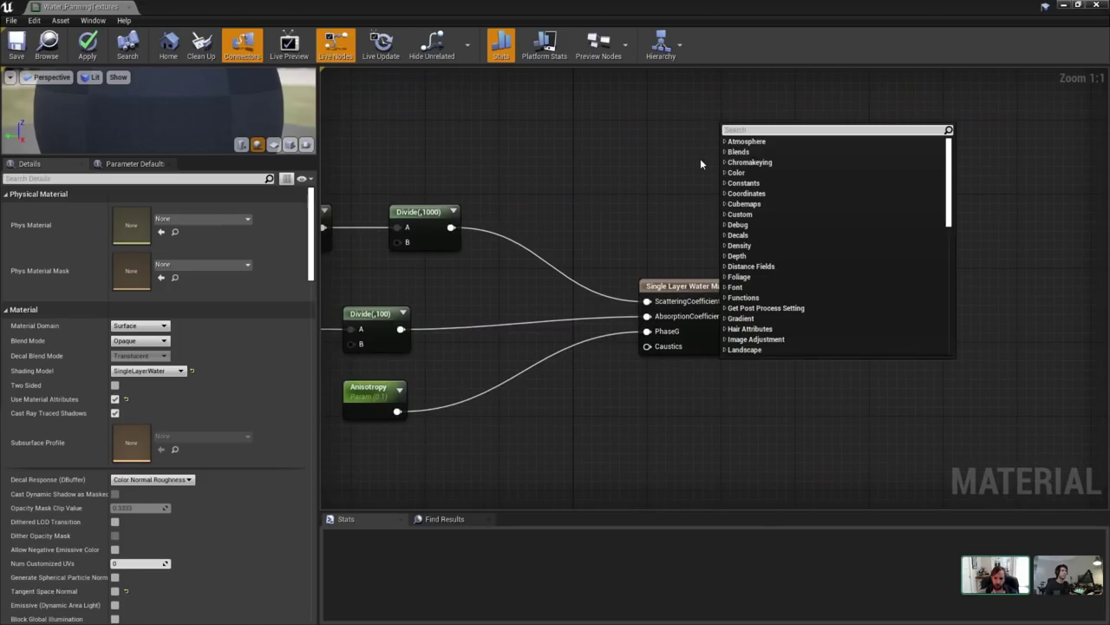
pyautogui.click(700, 158)
pyautogui.click(682, 291)
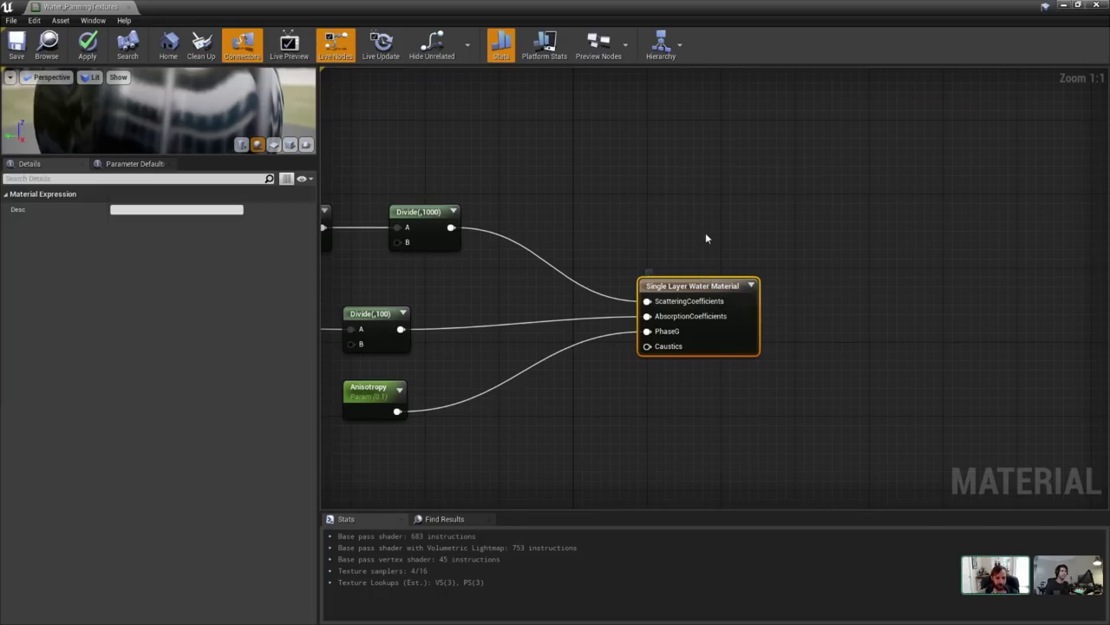
pyautogui.moveTo(662, 221); pyautogui.dragTo(955, 209, button='right')
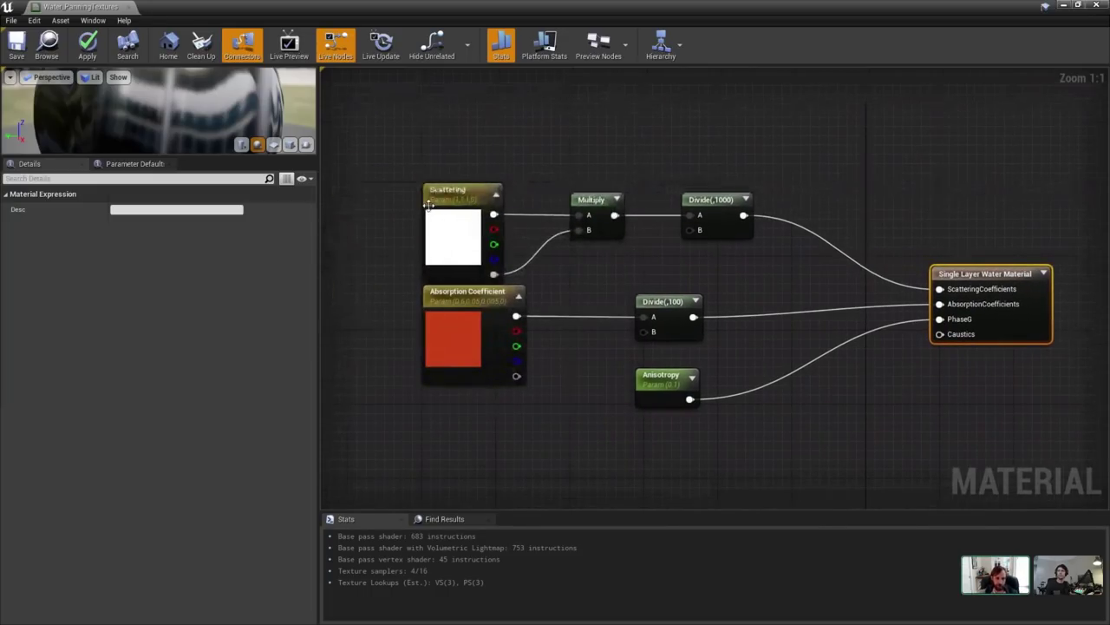
pyautogui.click(458, 246)
pyautogui.click(469, 346)
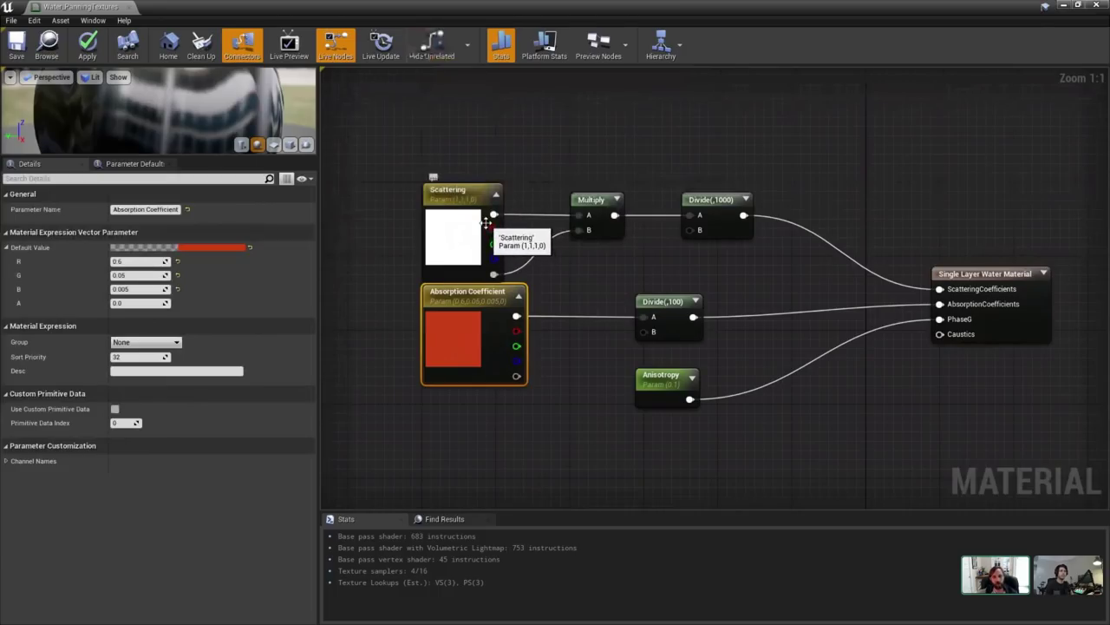
# Move the Single Layer Water Material node closer to the Divide and Anisotropy nodes connected to it.
pyautogui.scroll(-2, 916, 172)
pyautogui.moveTo(916, 172); pyautogui.dragTo(766, 295, button='right')
pyautogui.click(855, 404)
pyautogui.moveTo(733, 191); pyautogui.dragTo(801, 270, button='right')
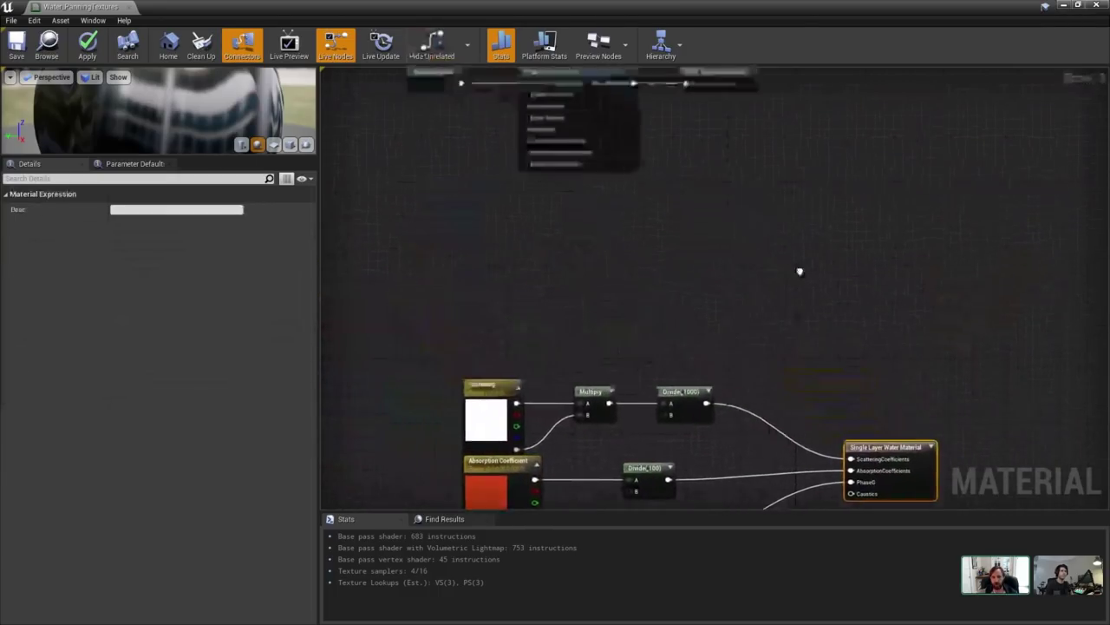
pyautogui.moveTo(736, 243); pyautogui.dragTo(658, 267, button='right')
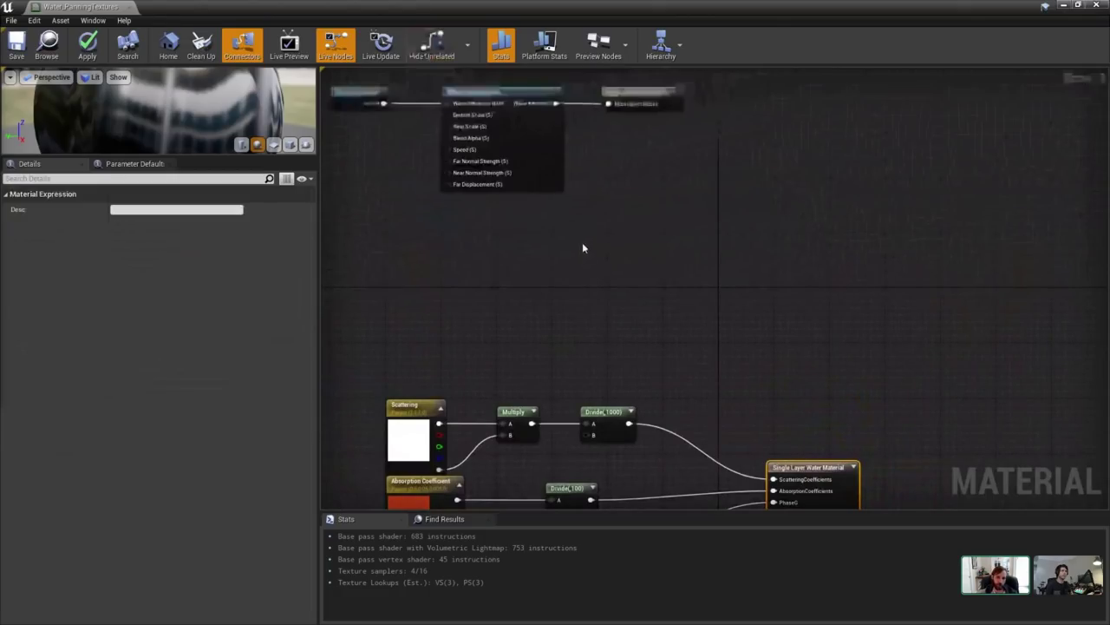
pyautogui.moveTo(583, 243); pyautogui.dragTo(655, 106, button='right')
pyautogui.press('Home')
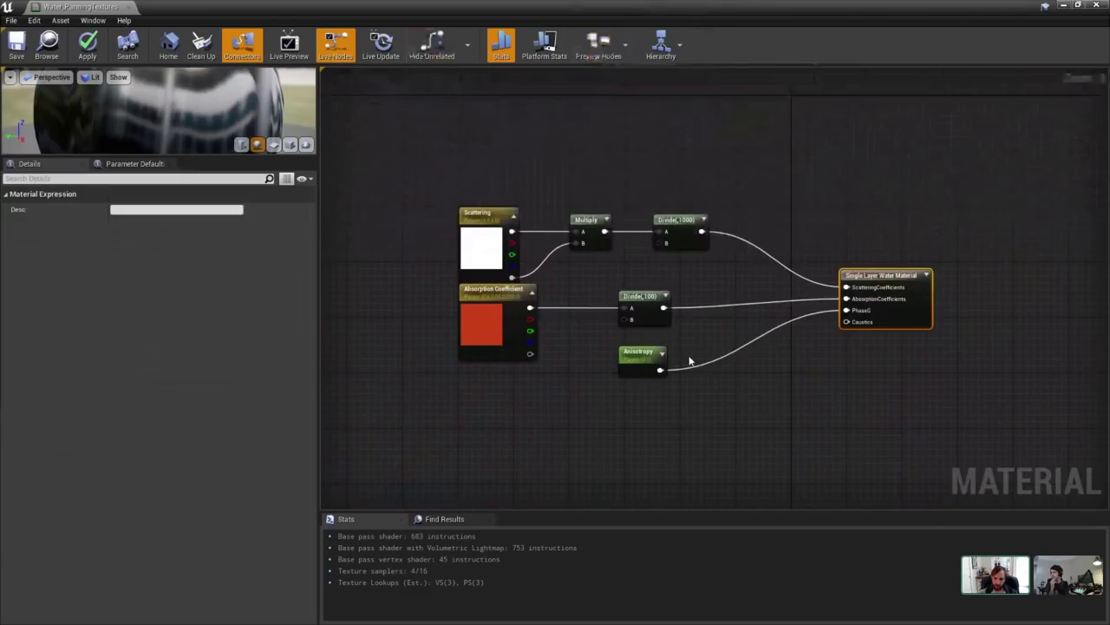
pyautogui.moveTo(917, 317); pyautogui.dragTo(872, 330)
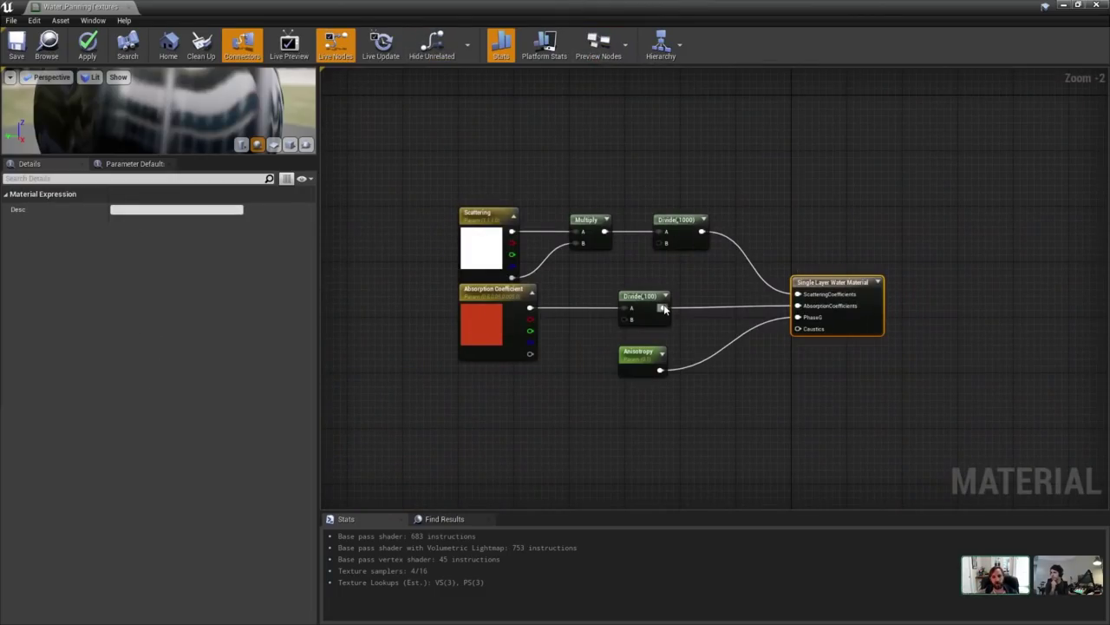
# Check the Scattering and Absorption Coefficient default values and switch to Firefox's Wikipedia article on electromagnetic absorption by water.
pyautogui.click(477, 238)
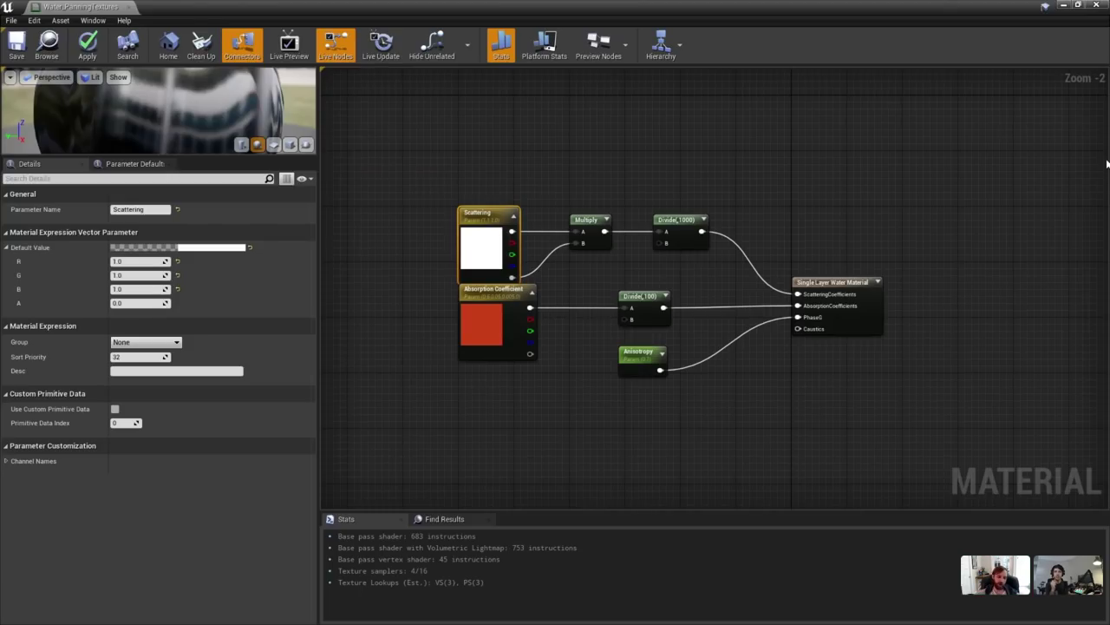
pyautogui.click(519, 341)
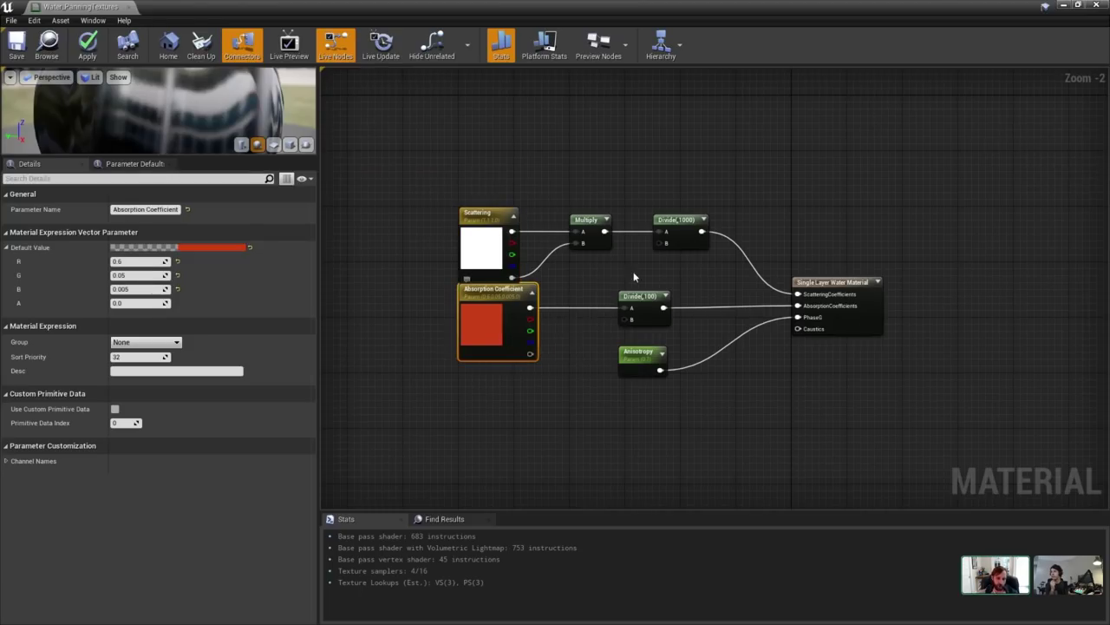
pyautogui.hotkey('alt', 'Tab')
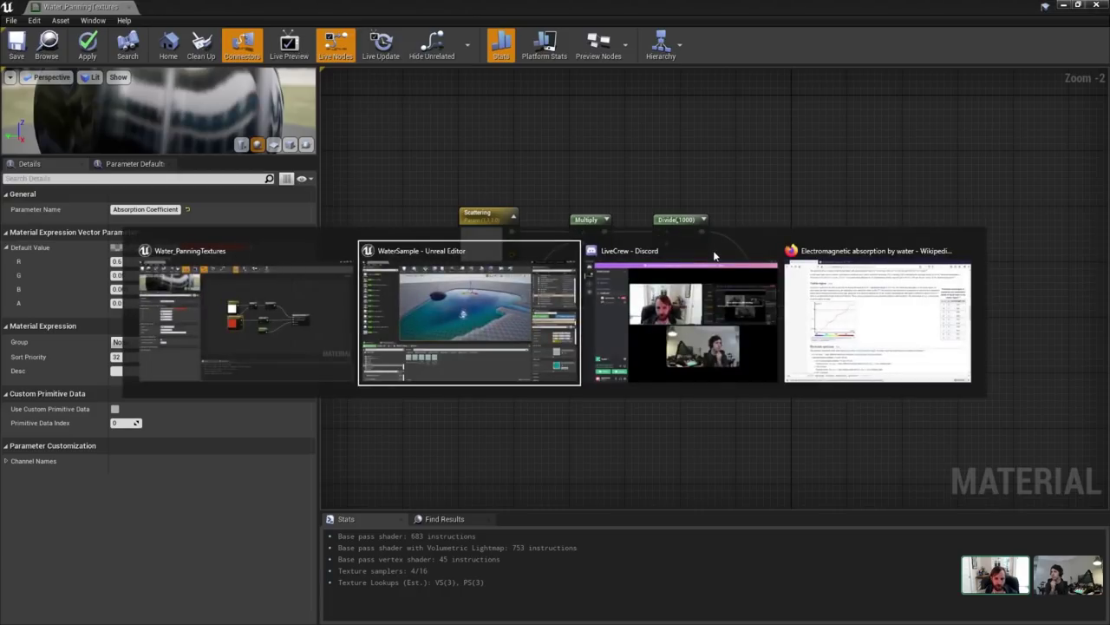
pyautogui.hotkey('alt', 'Tab')
pyautogui.hotkey('alt', 'Tab')
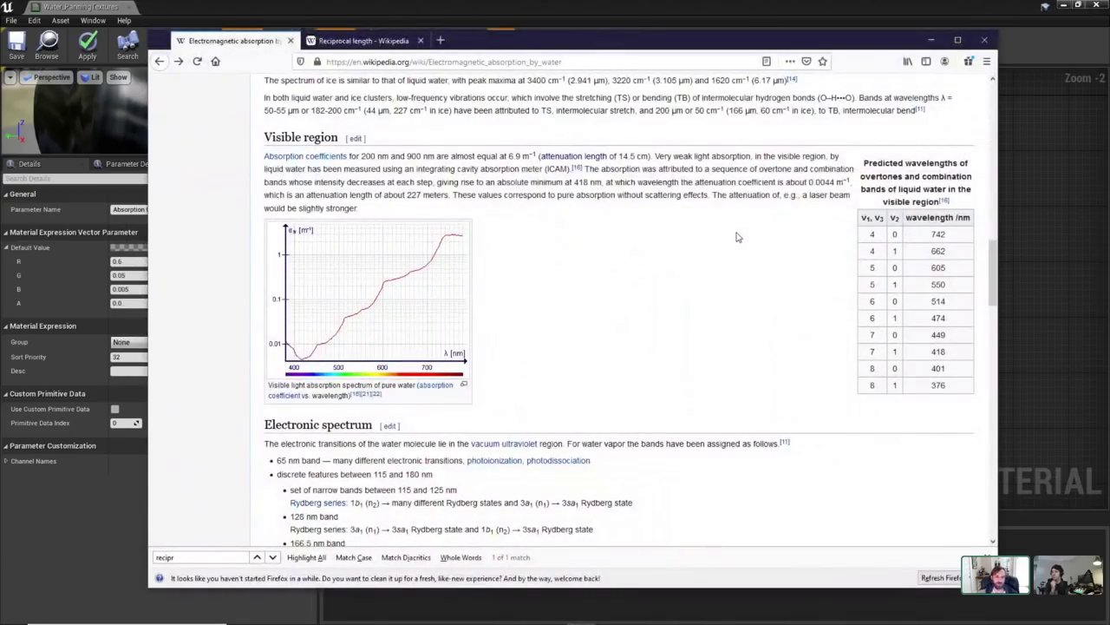
pyautogui.moveTo(615, 37); pyautogui.dragTo(618, 36)
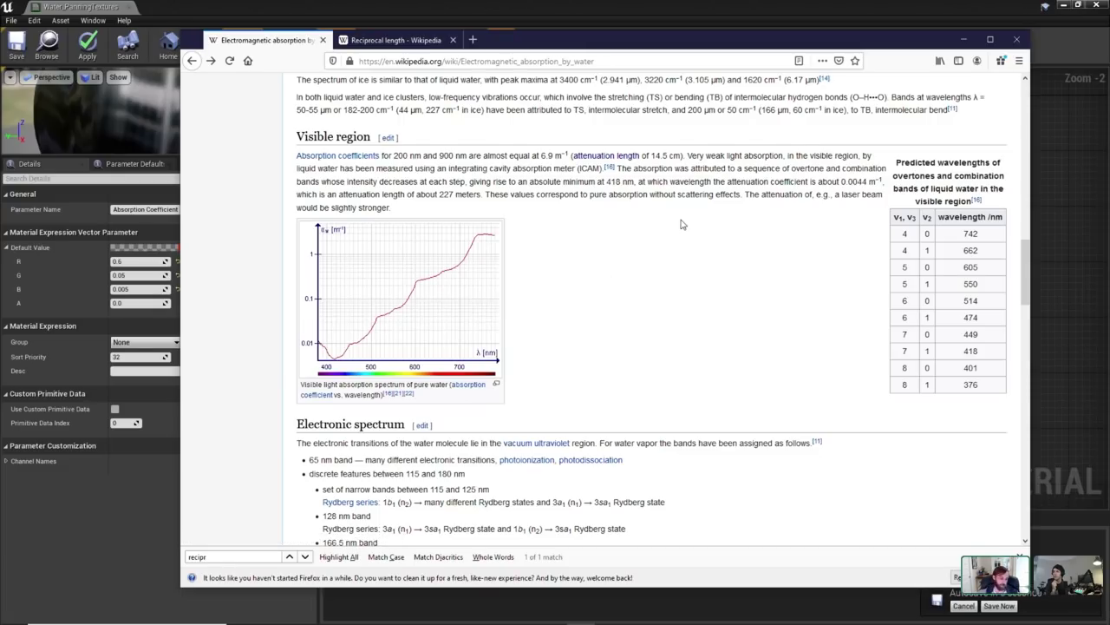
# View the water absorption spectrum chart at full size, return to the article and preview the attenuation length definition.
pyautogui.click(414, 299)
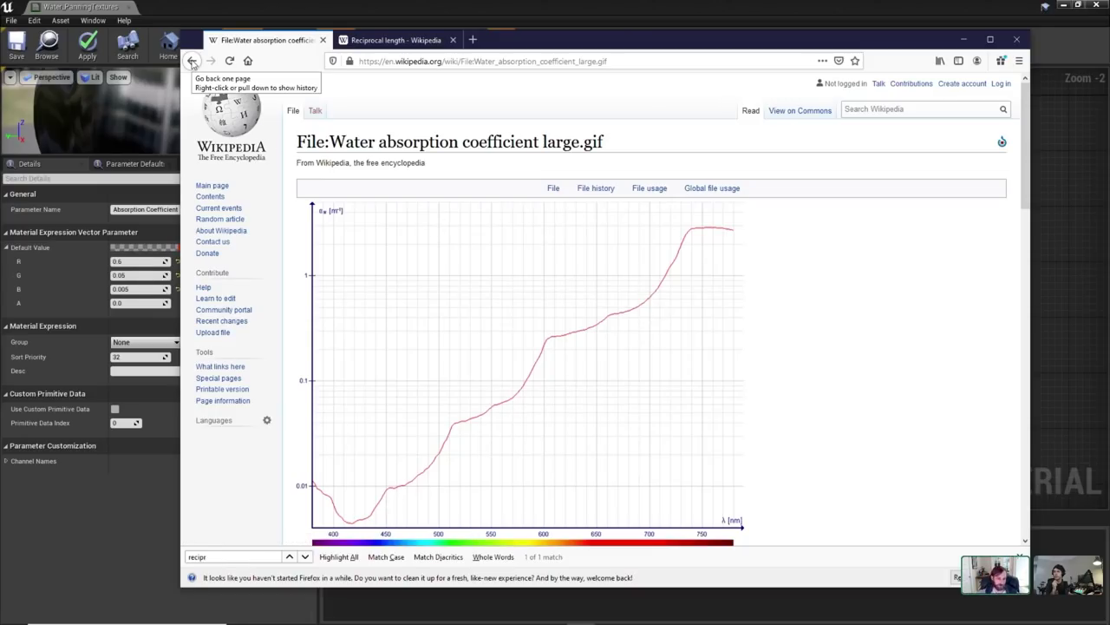
pyautogui.click(192, 61)
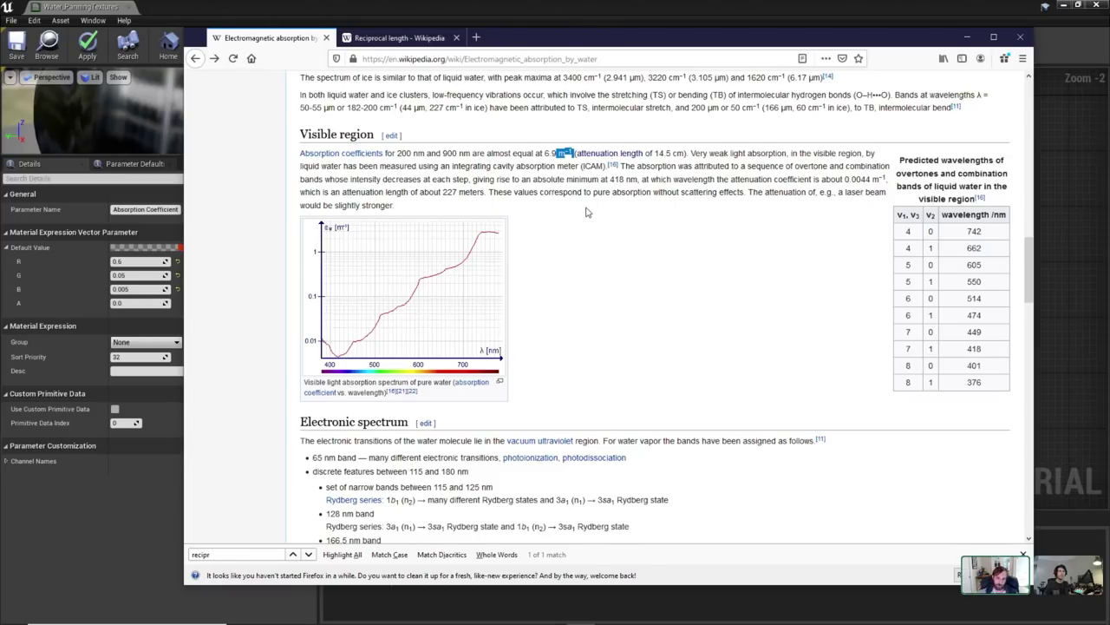
pyautogui.click(593, 202)
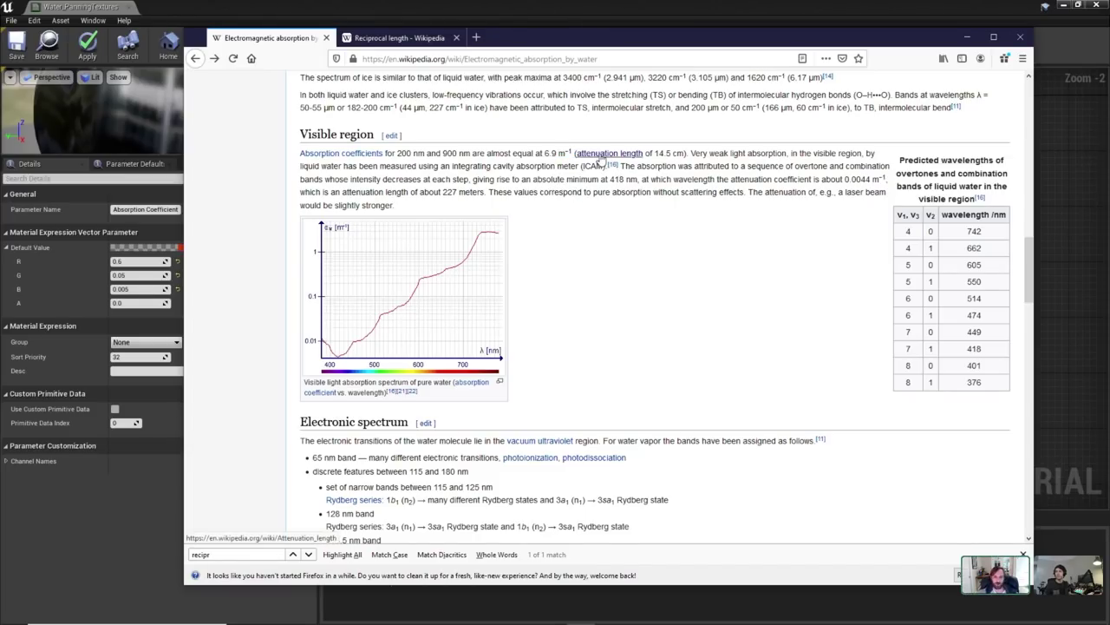
pyautogui.moveTo(602, 159)
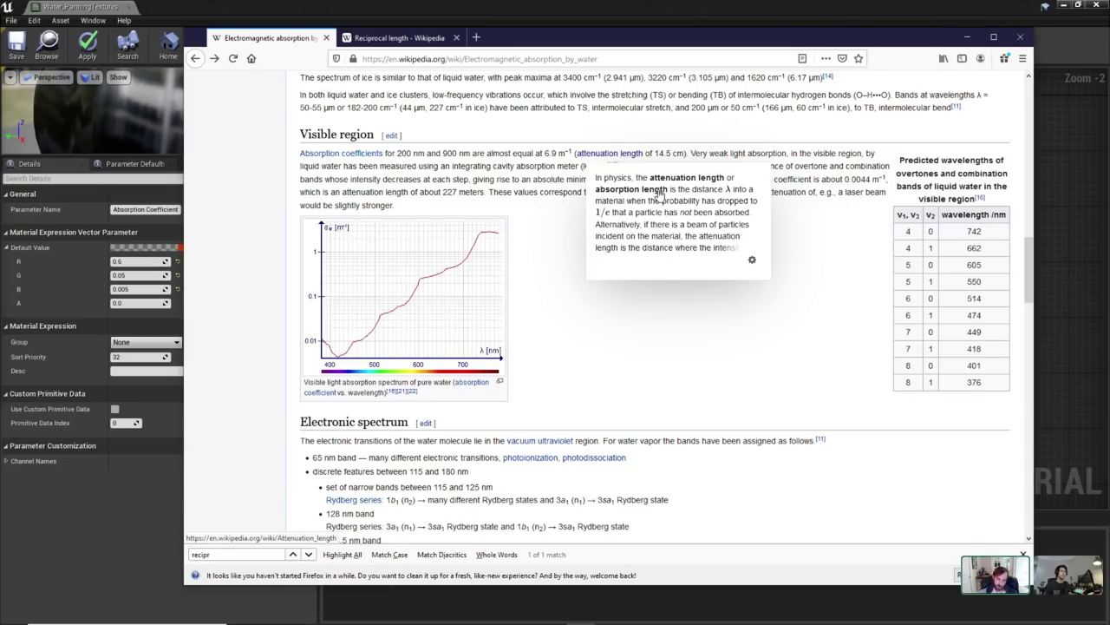
# Compare the Absorption Coefficient's R value in the material editor with the red end of Wikipedia's enlarged absorption chart.
pyautogui.click(683, 5)
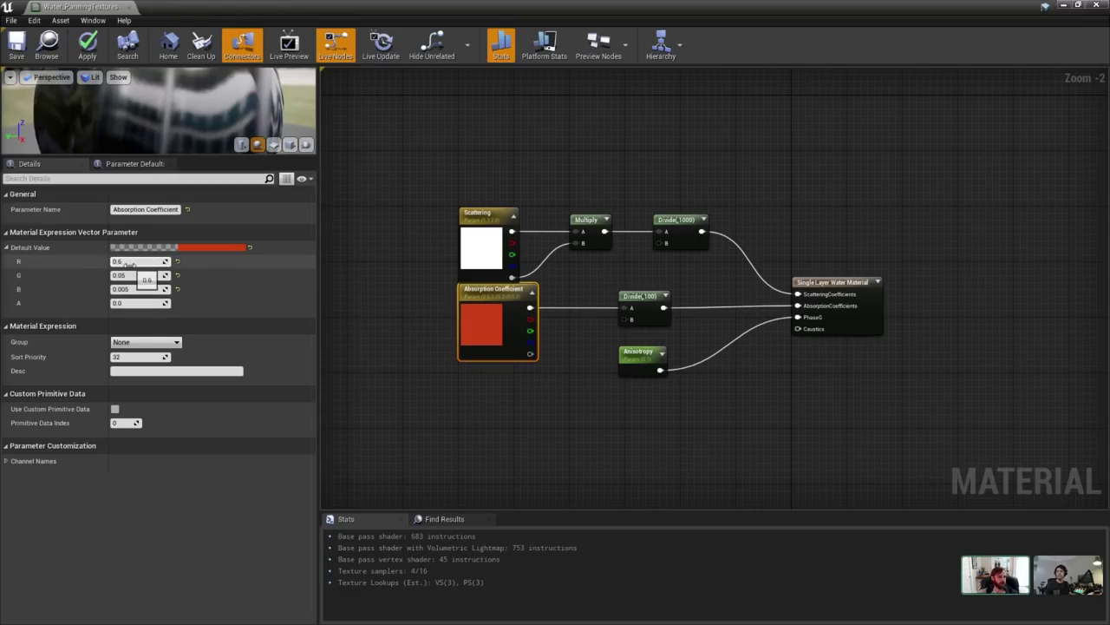
pyautogui.click(131, 262)
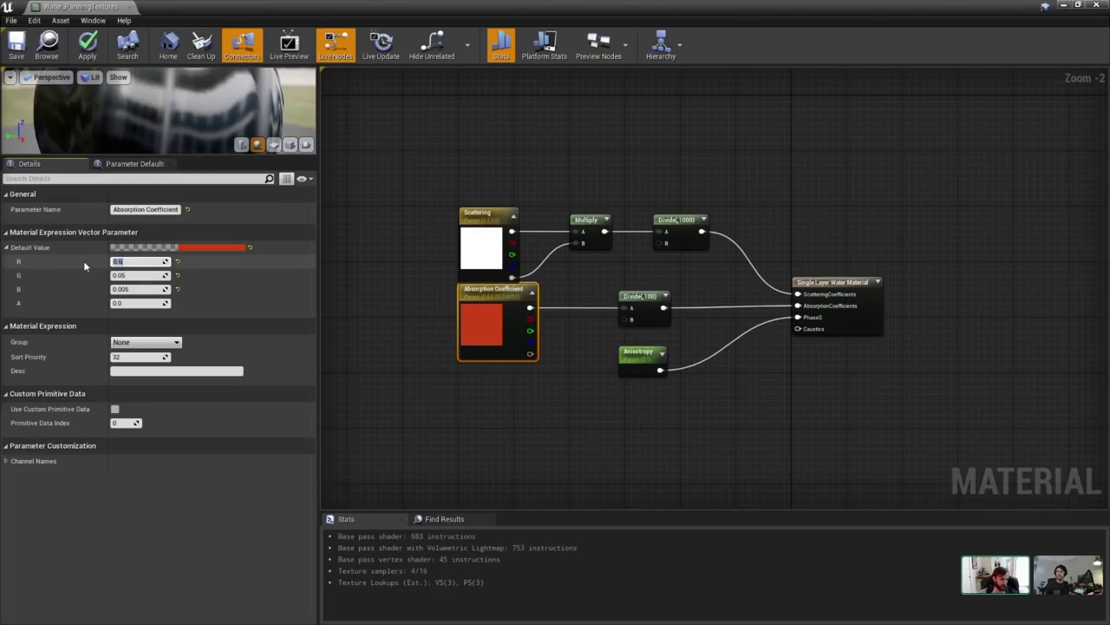
pyautogui.hotkey('alt', 'Tab')
pyautogui.hotkey('alt', 'Tab')
pyautogui.click(438, 294)
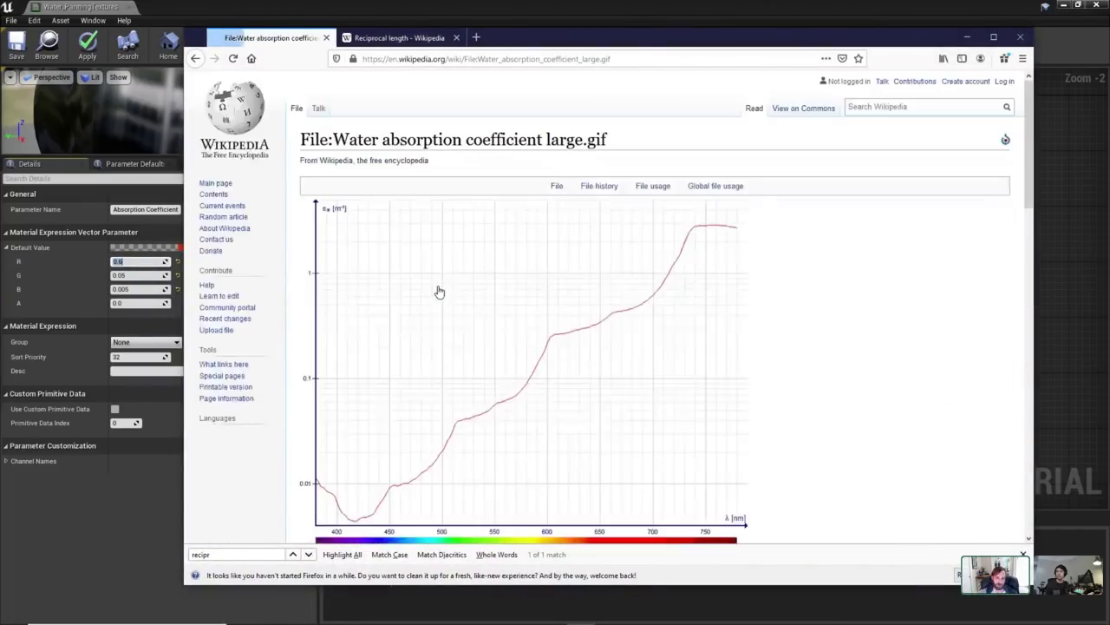
pyautogui.scroll(-1, 761, 459)
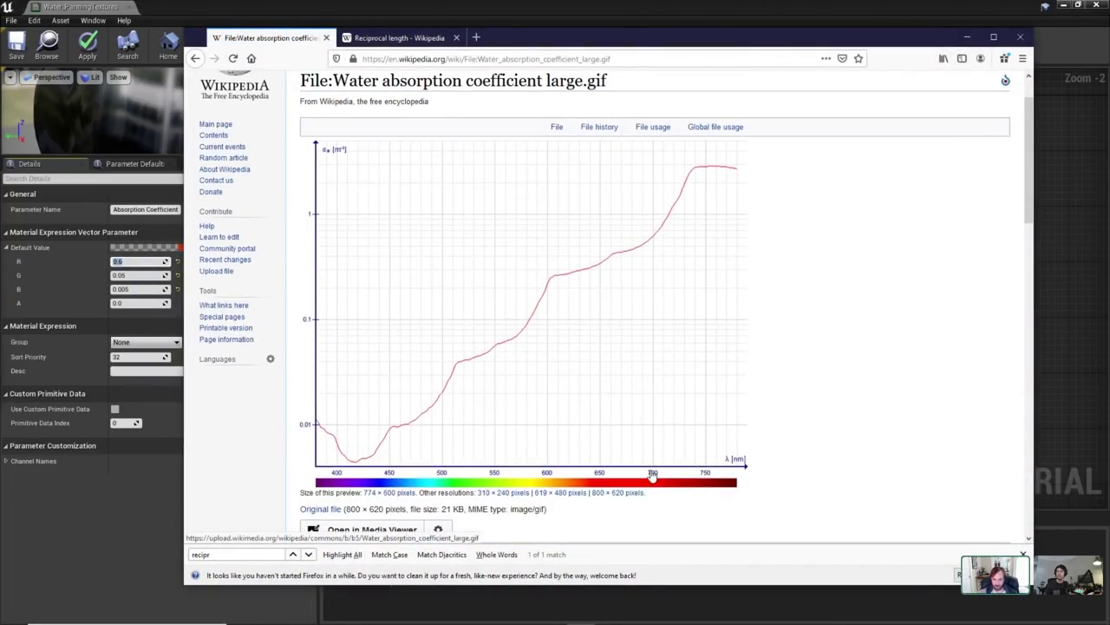
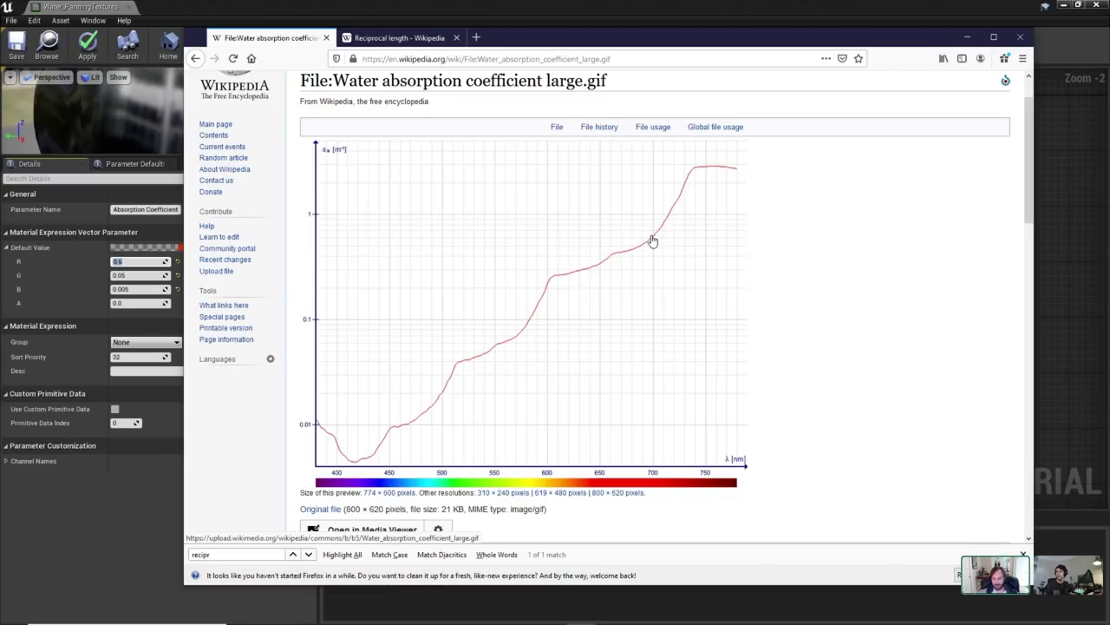
pyautogui.scroll(1, 652, 242)
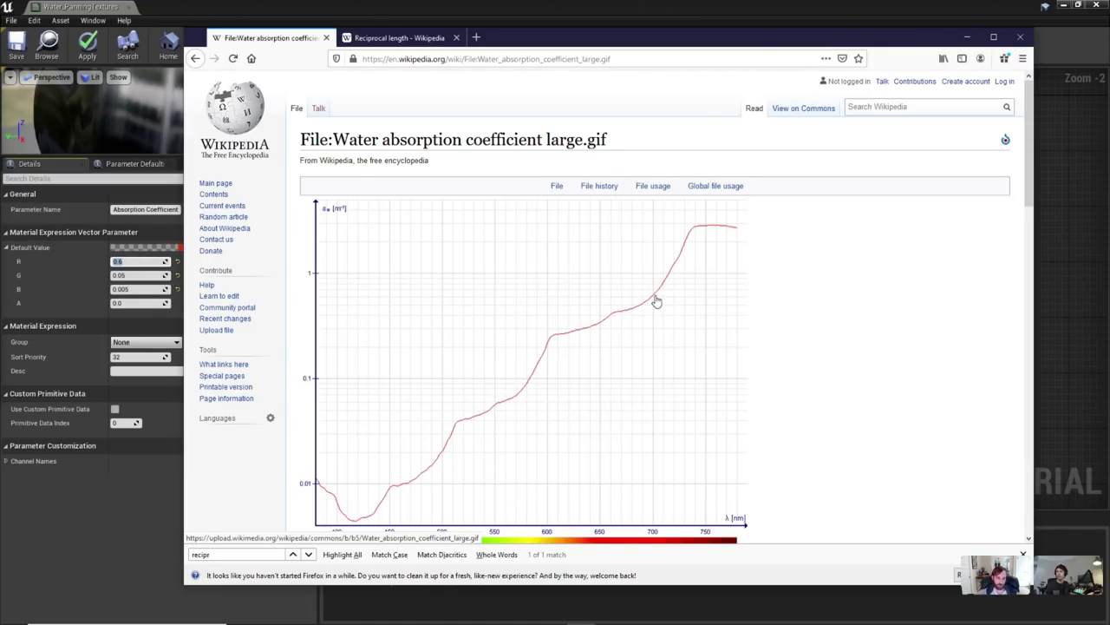
# Read the Attenuation length article linked from the visible region section and return to the water absorption article.
pyautogui.click(196, 59)
pyautogui.click(599, 154)
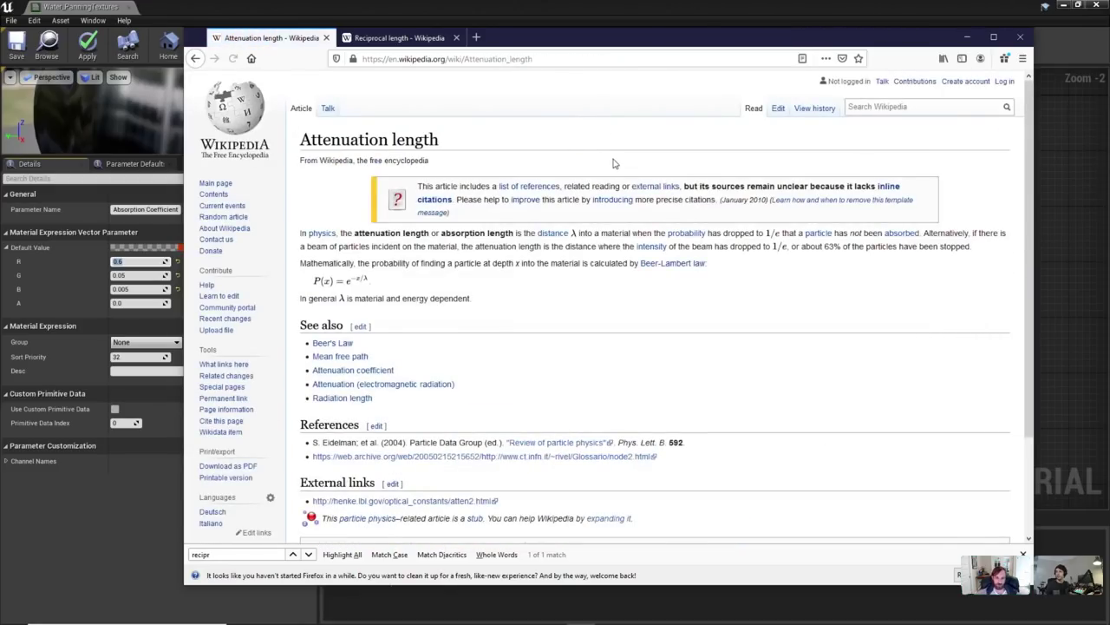
pyautogui.click(196, 59)
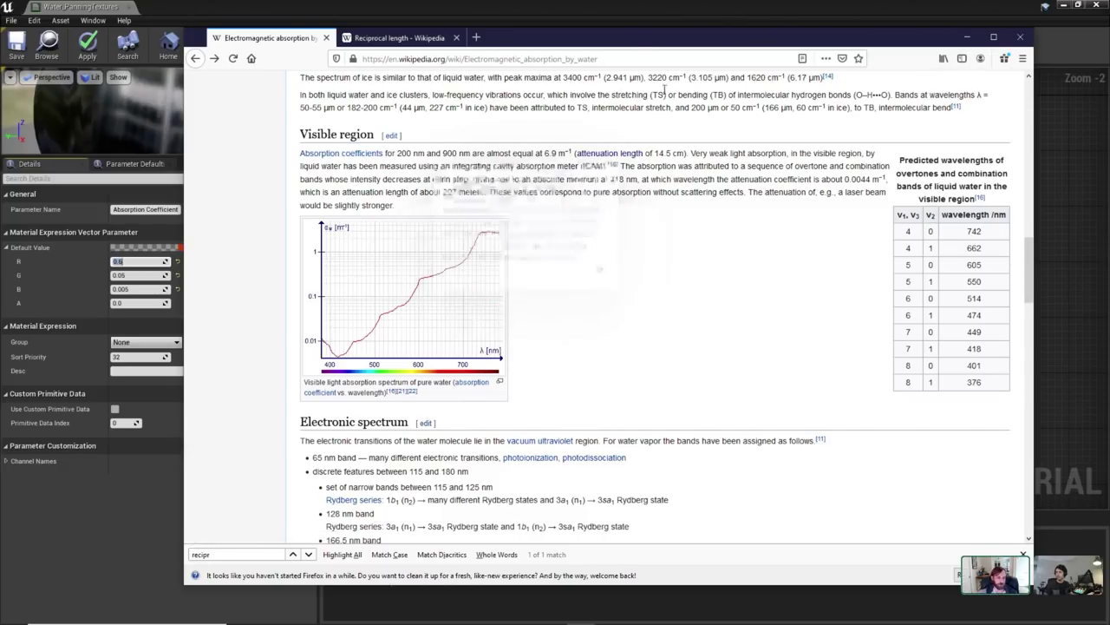
# Compare Wikipedia's enlarged water absorption chart with the Absorption Coefficient's default values and inspect the Divide node behind it in the material editor.
pyautogui.moveTo(619, 38); pyautogui.dragTo(659, 39)
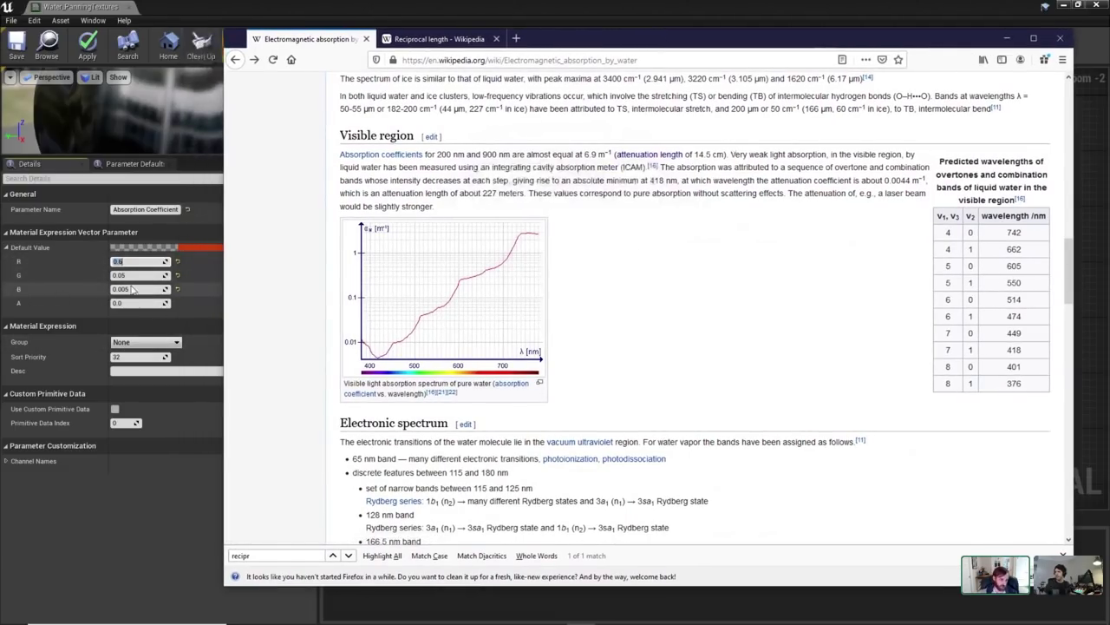
pyautogui.click(487, 301)
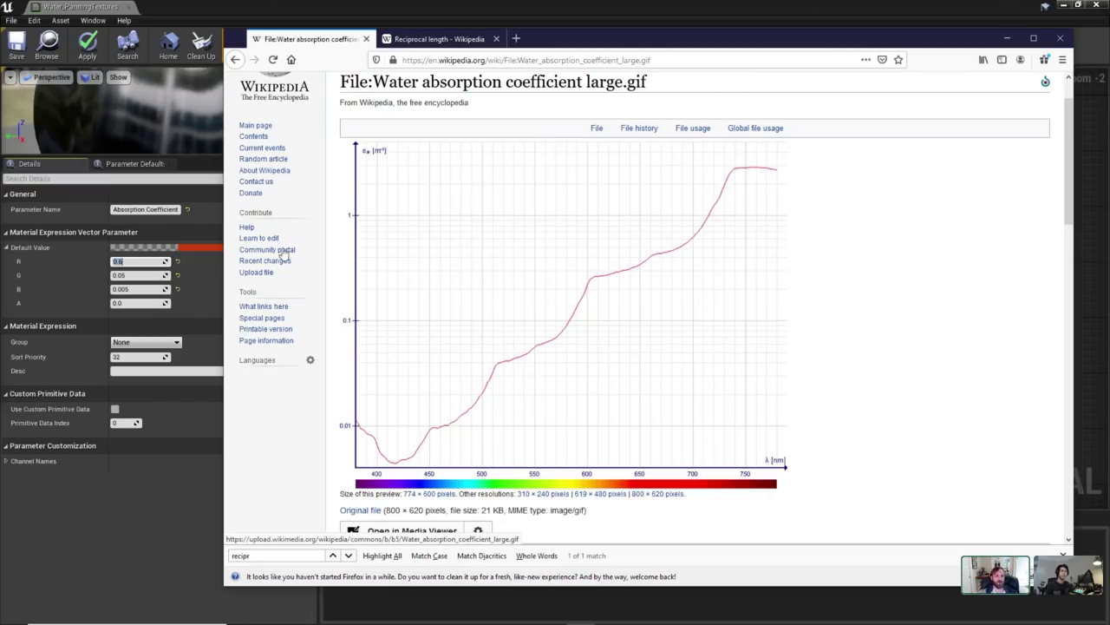
pyautogui.click(48, 296)
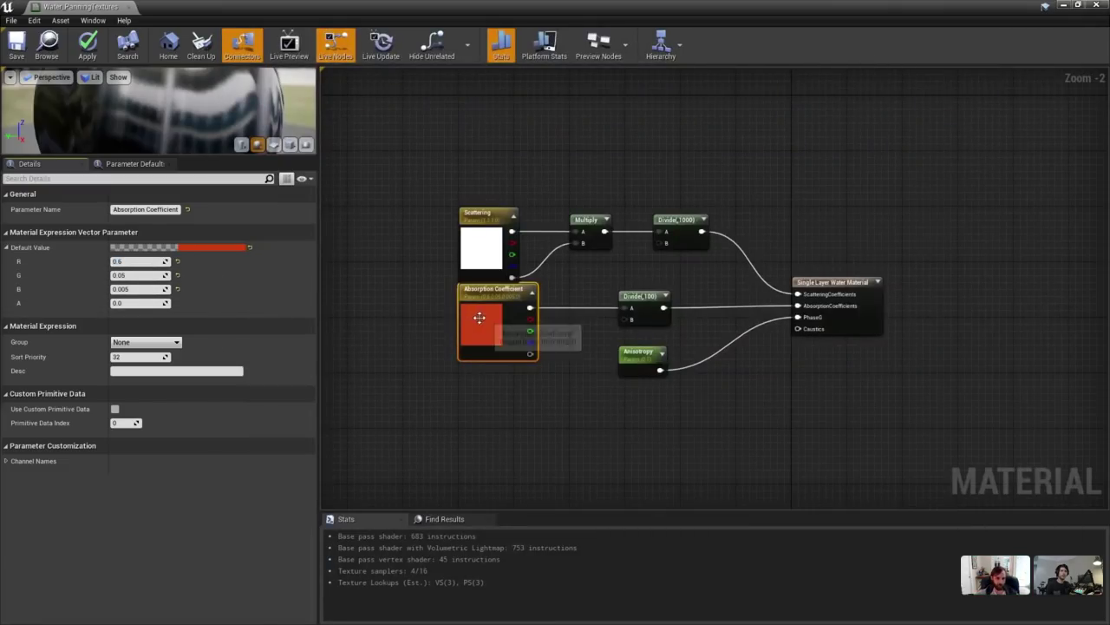
pyautogui.click(643, 301)
pyautogui.click(467, 330)
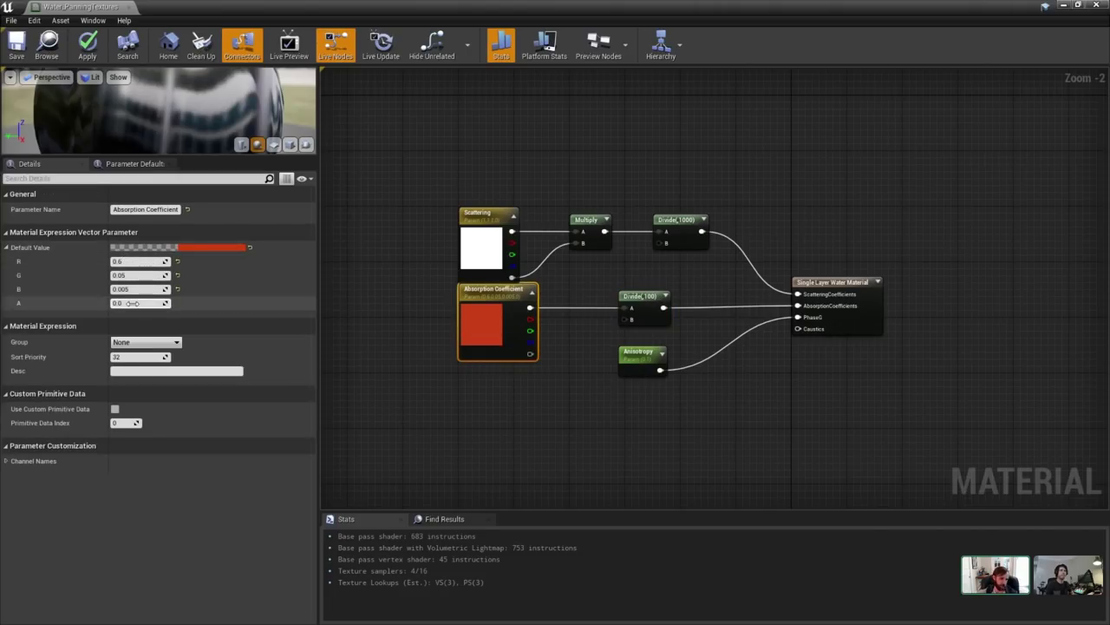
pyautogui.click(643, 300)
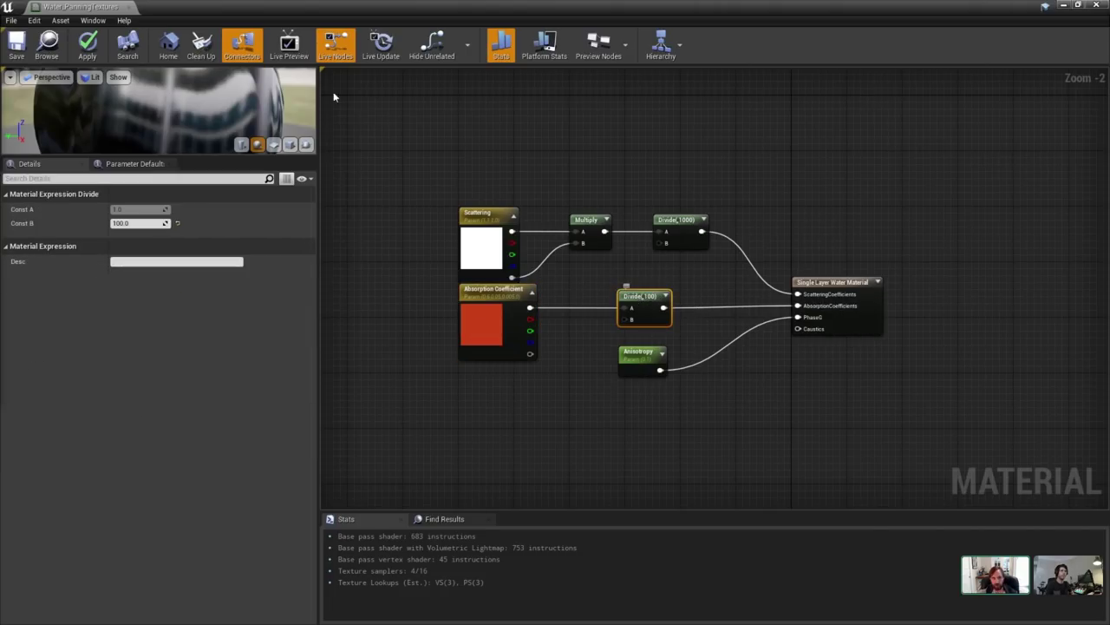
# Move the material editor off the level and test the water plane's height, raising it to about 90 and lowering it to about -104.5 on Z.
pyautogui.moveTo(573, 7); pyautogui.dragTo(1109, 150)
pyautogui.moveTo(555, 260); pyautogui.dragTo(521, 314, button='right')
pyautogui.press('f')
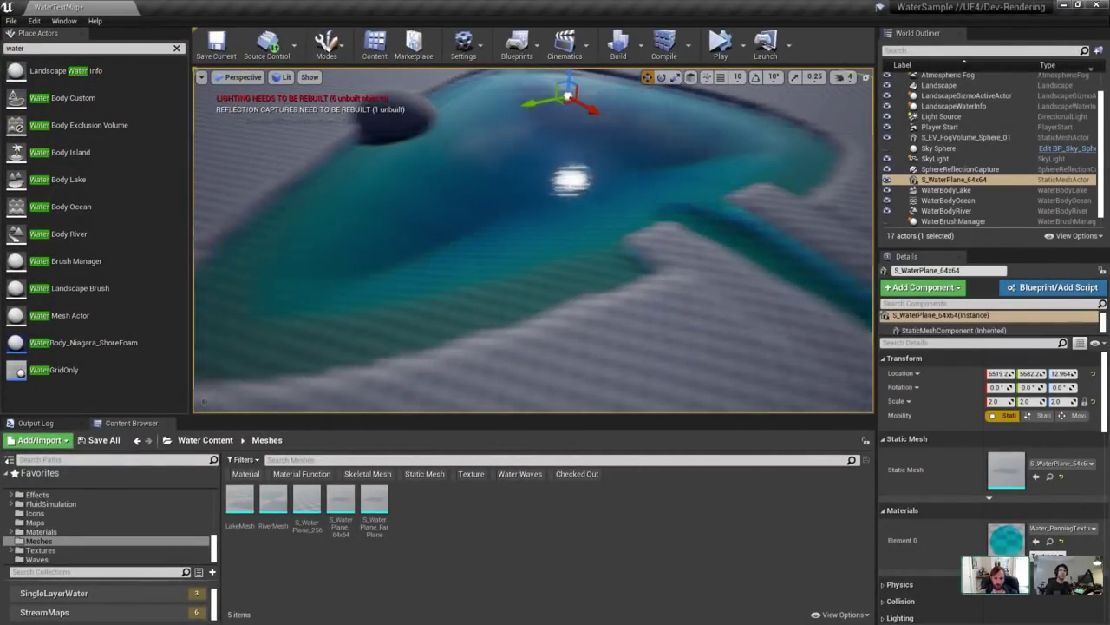
pyautogui.moveTo(682, 136); pyautogui.dragTo(737, 104, button='right')
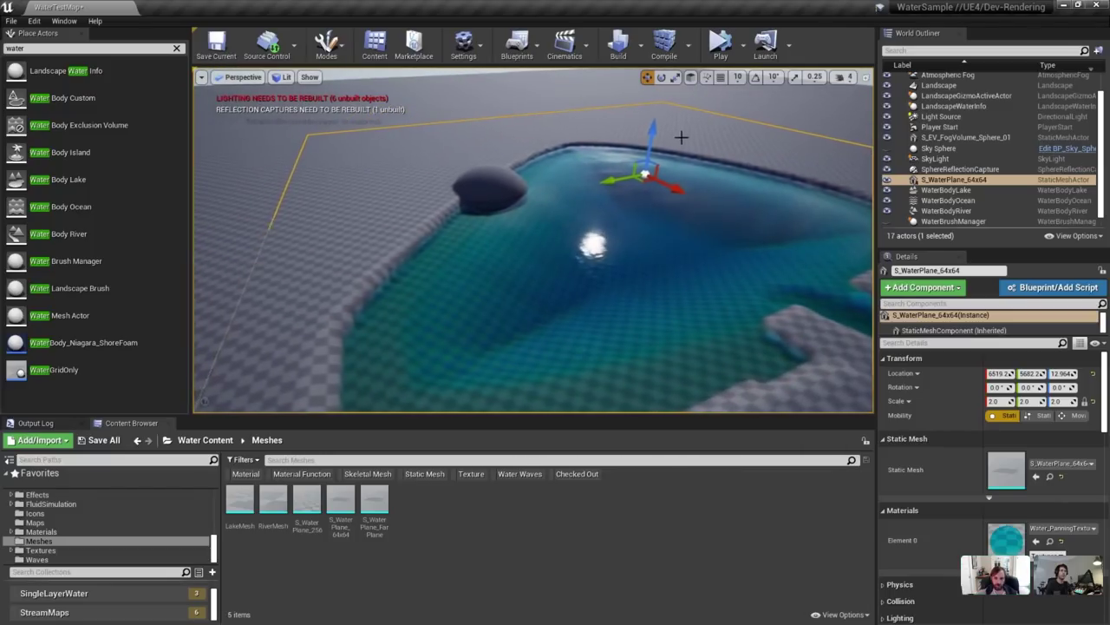
pyautogui.moveTo(652, 133); pyautogui.dragTo(654, 132)
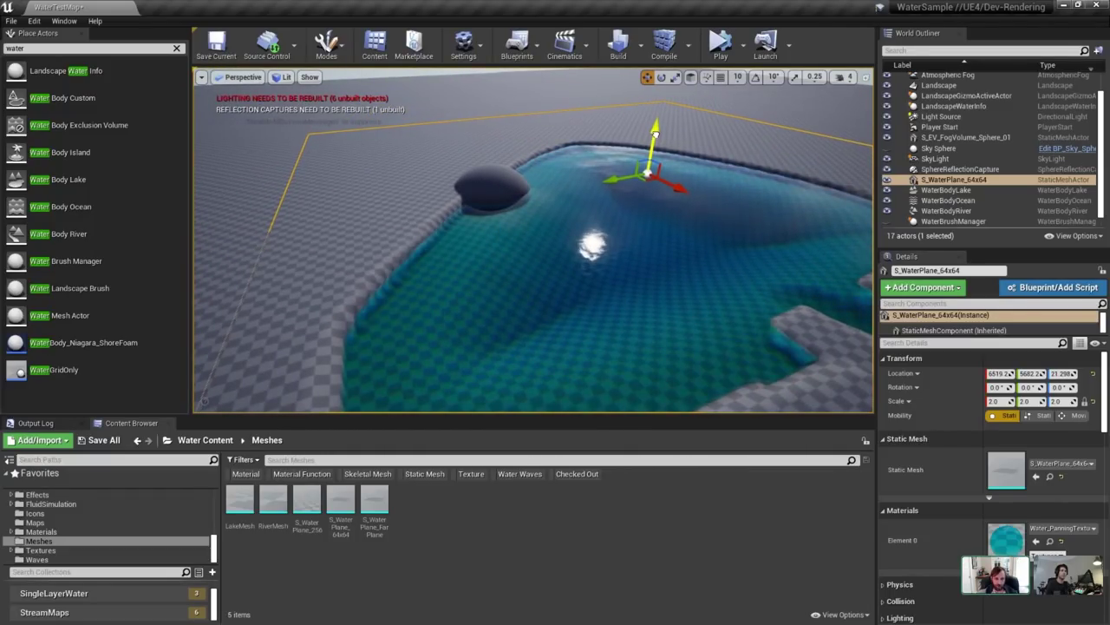
pyautogui.moveTo(572, 242)
pyautogui.mouseDown(button='right')
pyautogui.moveTo(641, 252)
pyautogui.moveTo(577, 243)
pyautogui.moveTo(587, 245)
pyautogui.mouseUp(button='right')
pyautogui.keyDown('ctrl'); pyautogui.moveTo(588, 245); pyautogui.dragTo(587, 221); pyautogui.keyUp('ctrl')
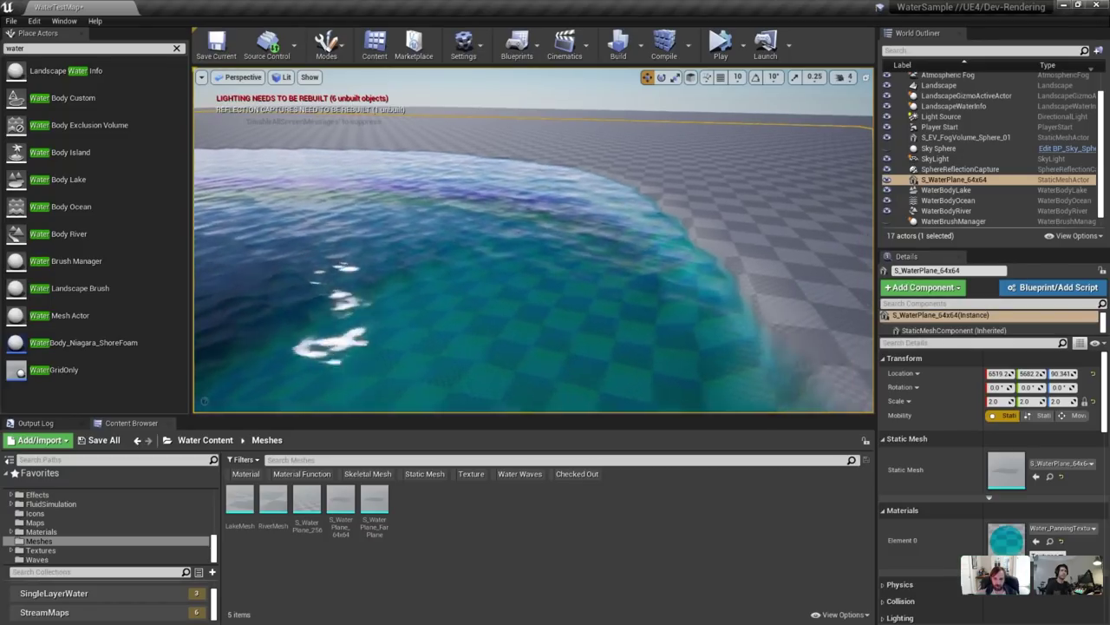
pyautogui.moveTo(587, 221); pyautogui.dragTo(538, 243, button='right')
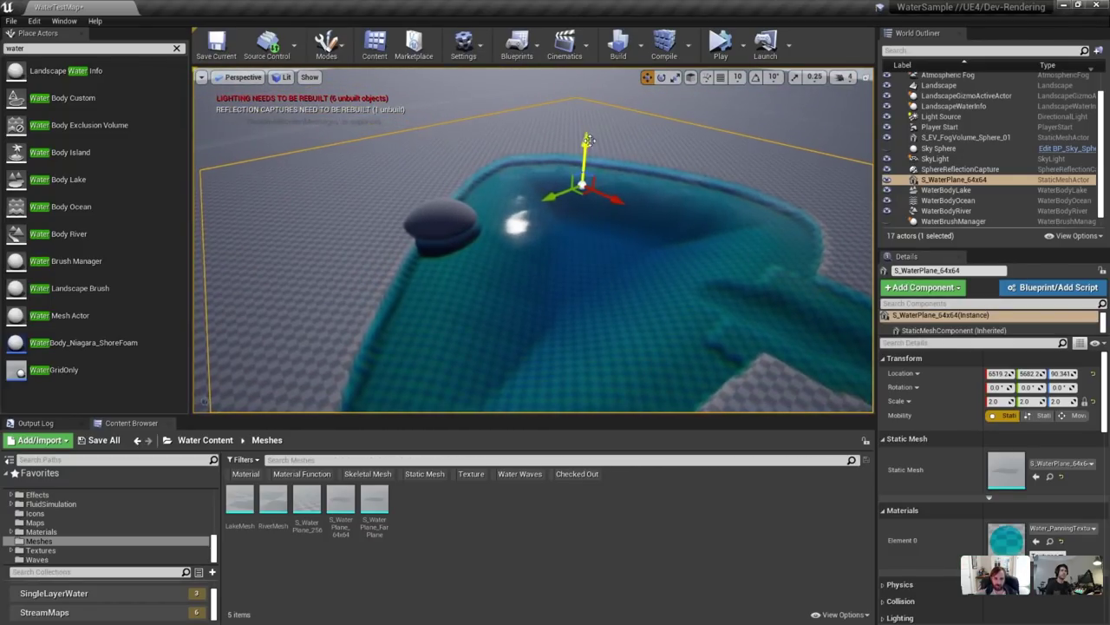
pyautogui.moveTo(584, 146); pyautogui.dragTo(585, 156)
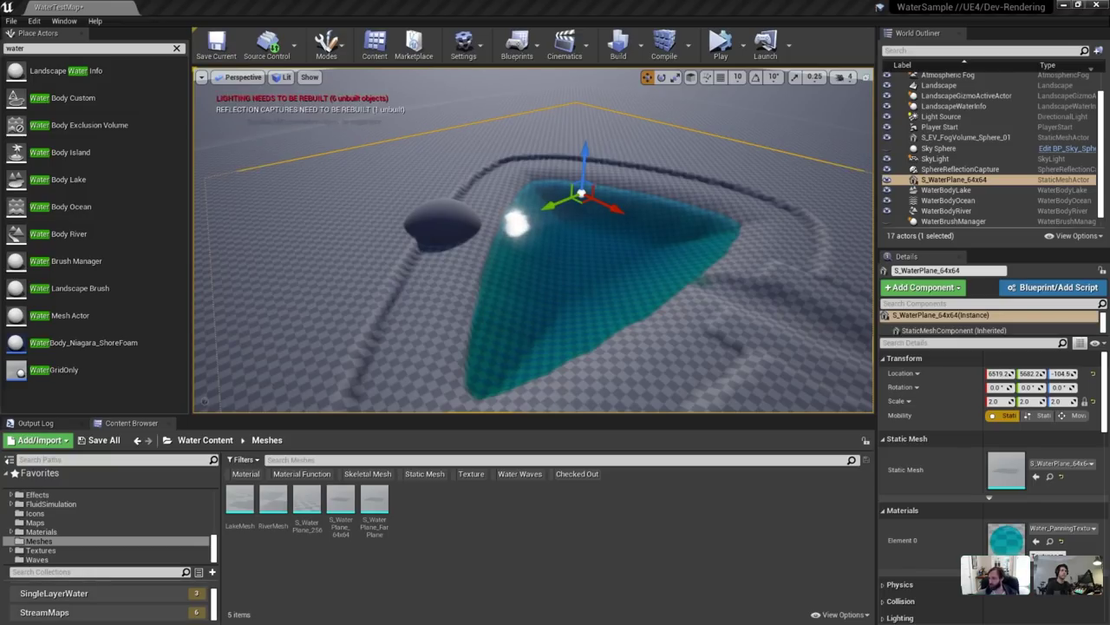
# Bring back the material graph and insert a Multiply node before Divide that multiplies the Absorption Coefficient by its own alpha output.
pyautogui.moveTo(1109, 160); pyautogui.dragTo(637, 171)
pyautogui.doubleClick(637, 170)
pyautogui.moveTo(512, 369); pyautogui.dragTo(631, 328, button='right')
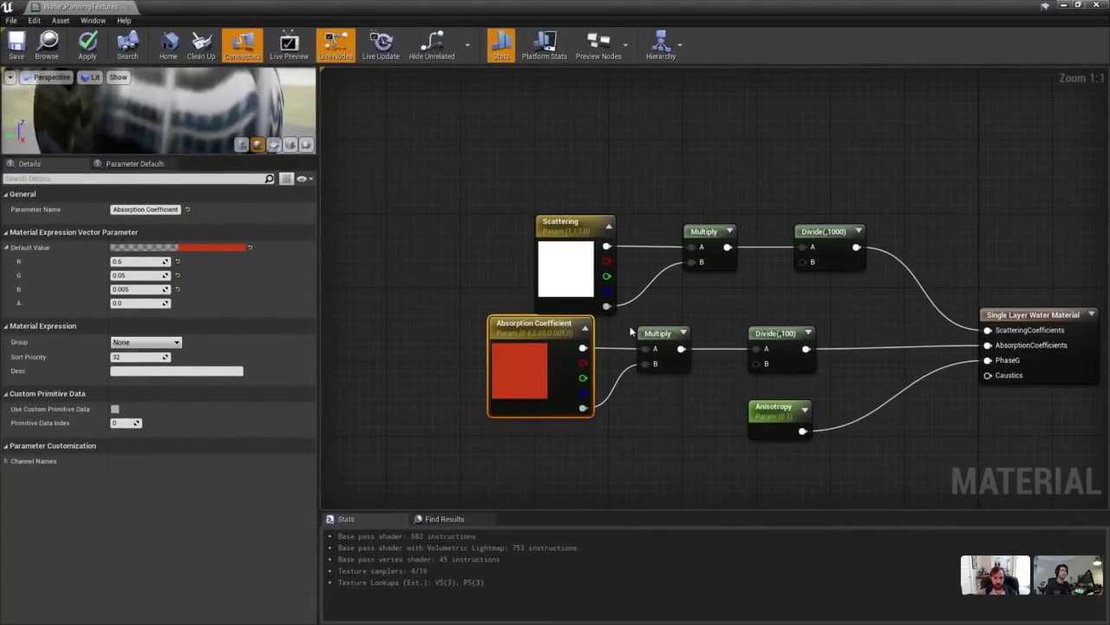
pyautogui.moveTo(708, 363); pyautogui.dragTo(576, 362, button='right')
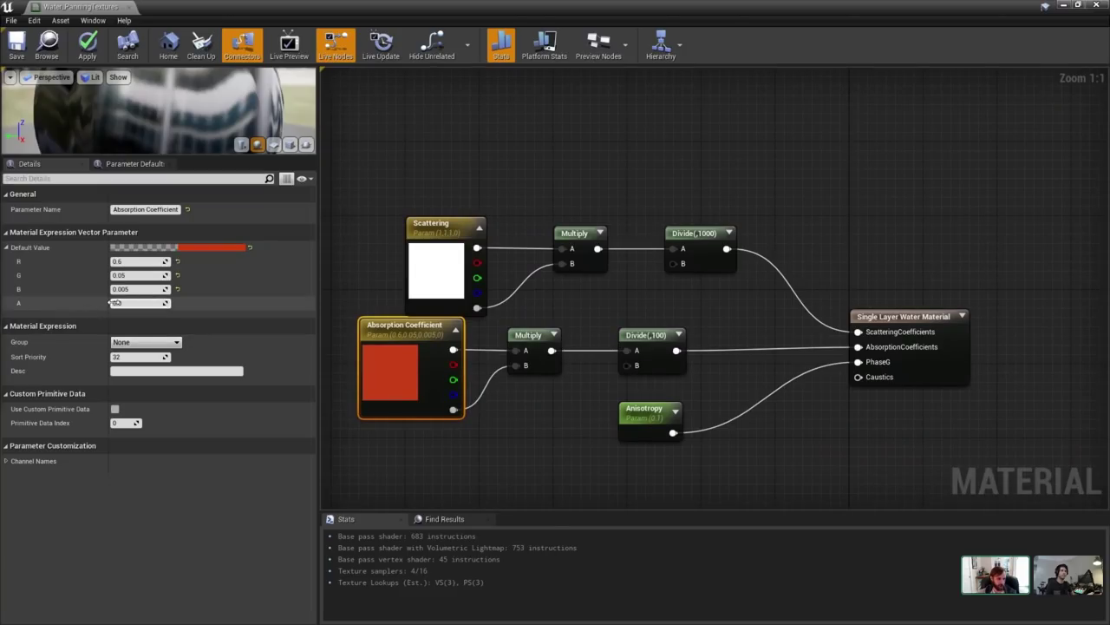
# Set the Absorption Coefficient's A value to 1 and apply the material changes.
pyautogui.write('1')
pyautogui.press('Return')
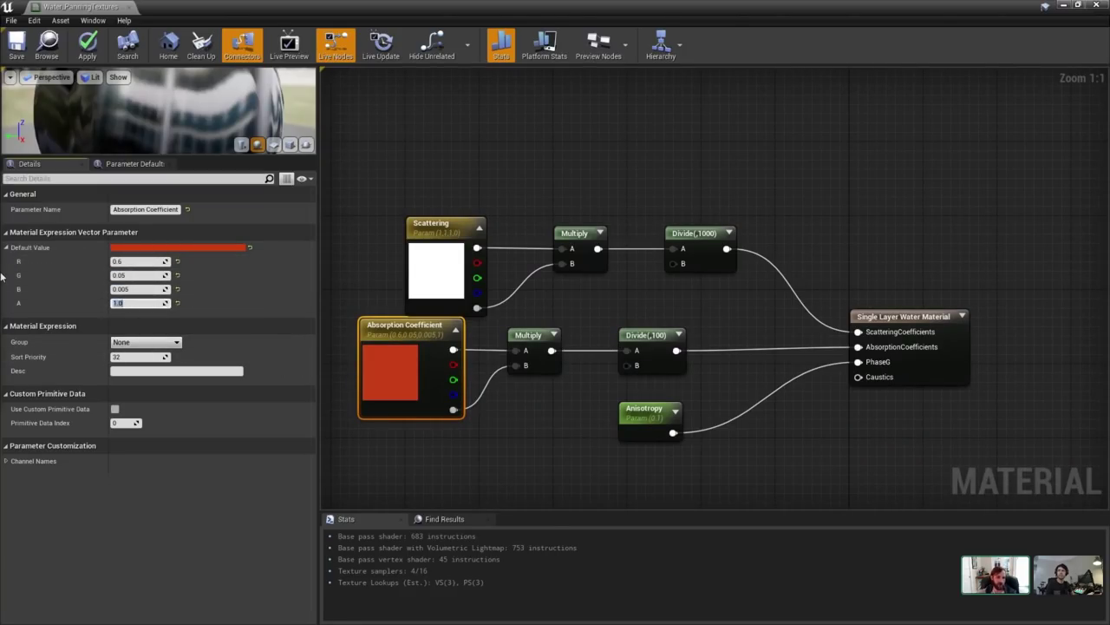
pyautogui.click(85, 44)
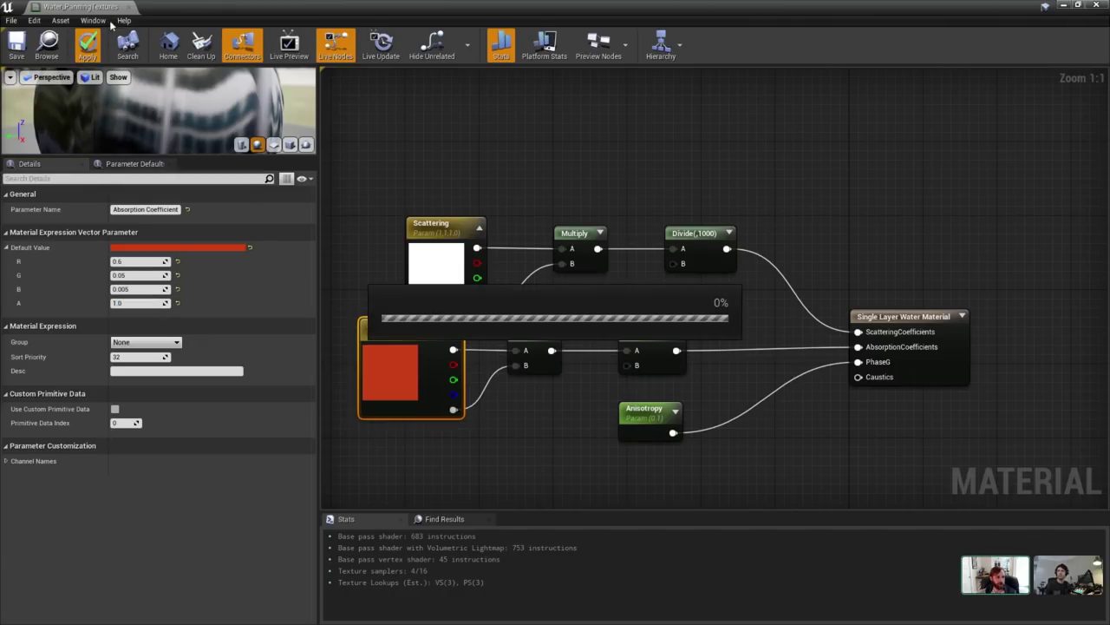
# Shrink the material editor window and place it beside the water plane in the level viewport, with the parameter nodes in view.
pyautogui.moveTo(297, 17); pyautogui.dragTo(974, 71)
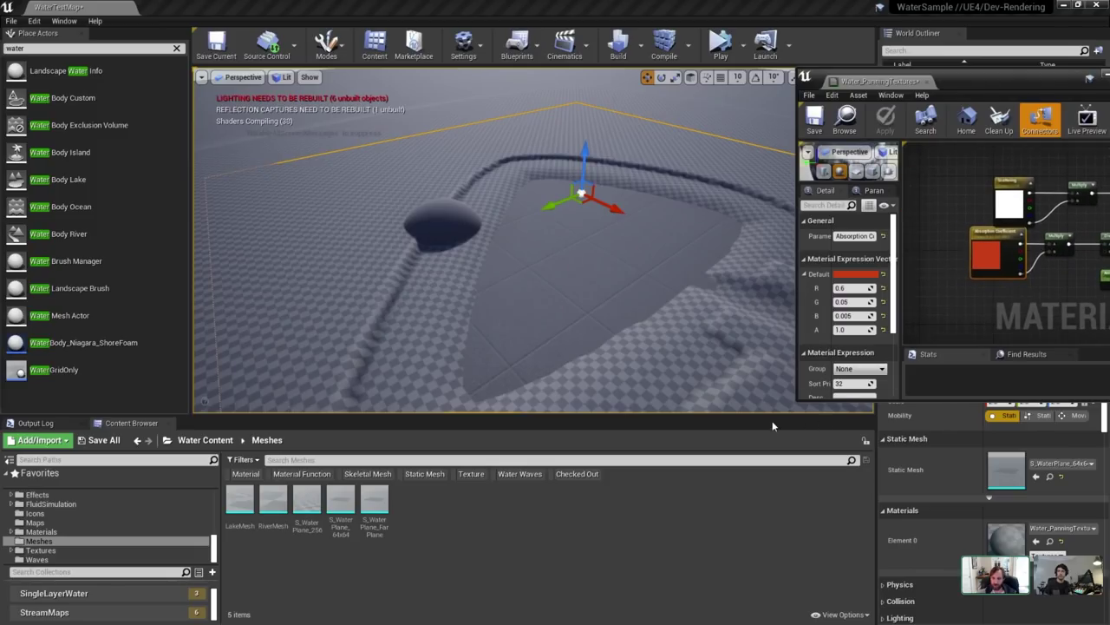
pyautogui.moveTo(799, 398); pyautogui.dragTo(721, 556)
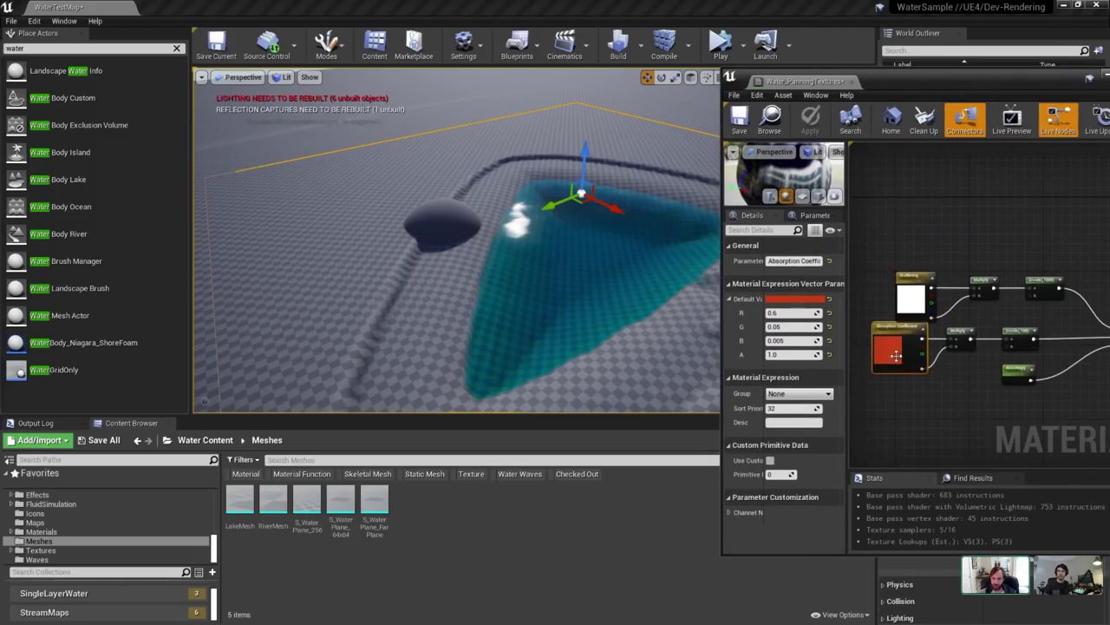
pyautogui.scroll(3, 896, 355)
# Try Absorption Coefficient A values of 0.5, 0.1, 2 and 64 on the water plane and return it to 1.
pyautogui.click(793, 353)
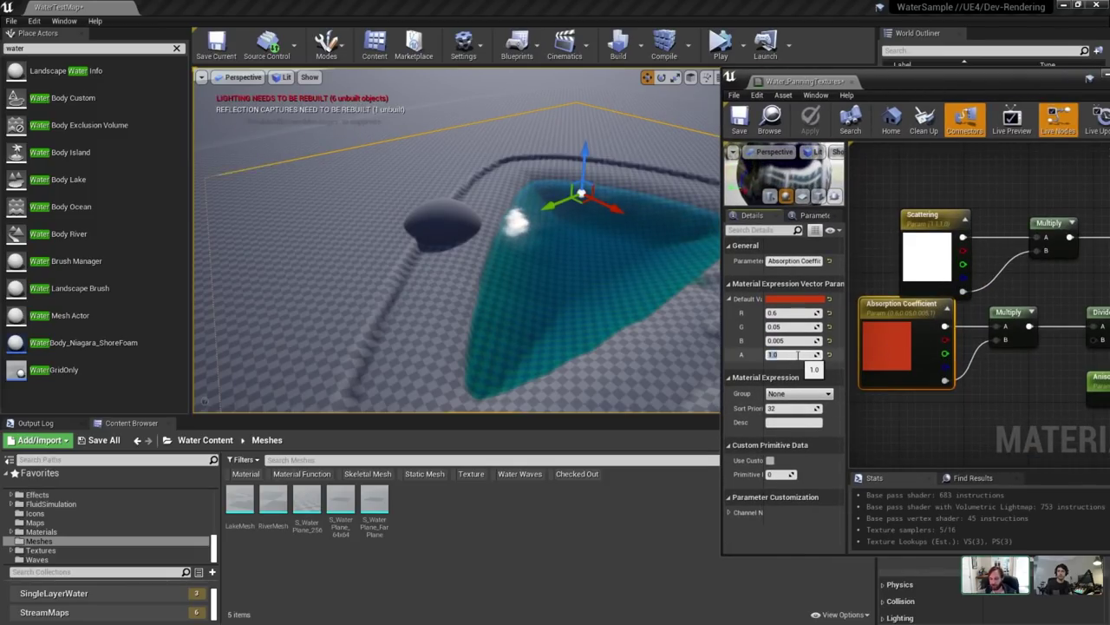
pyautogui.write('0.5')
pyautogui.press('Return')
pyautogui.write('0.1')
pyautogui.press('Return')
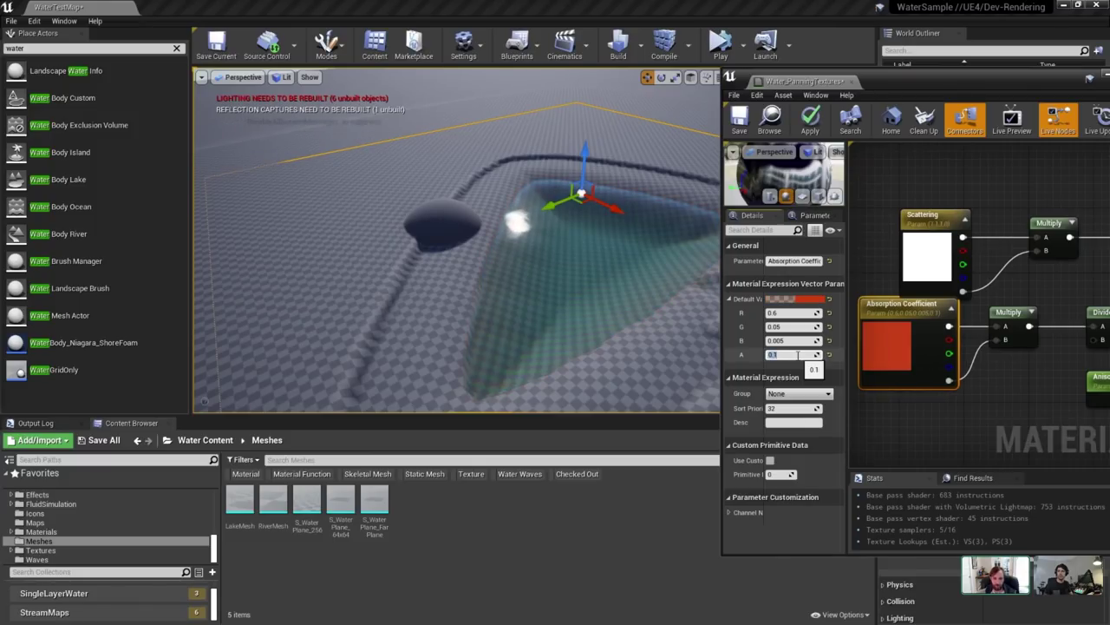
pyautogui.write('2')
pyautogui.press('Return')
pyautogui.write('64')
pyautogui.press('Return')
pyautogui.write('1')
pyautogui.press('Return')
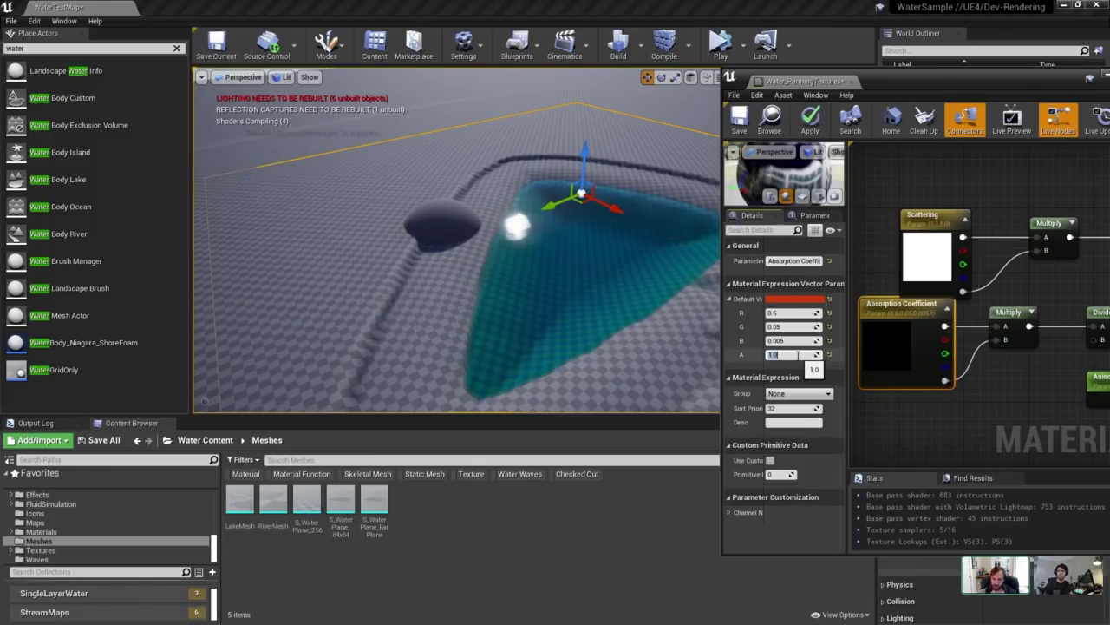
# Compare the water once more with the Absorption Coefficient's A value at 0.1 and back at 1.
pyautogui.write('0.1')
pyautogui.press('Return')
pyautogui.write('0.')
pyautogui.press('BackSpace')
pyautogui.write('1')
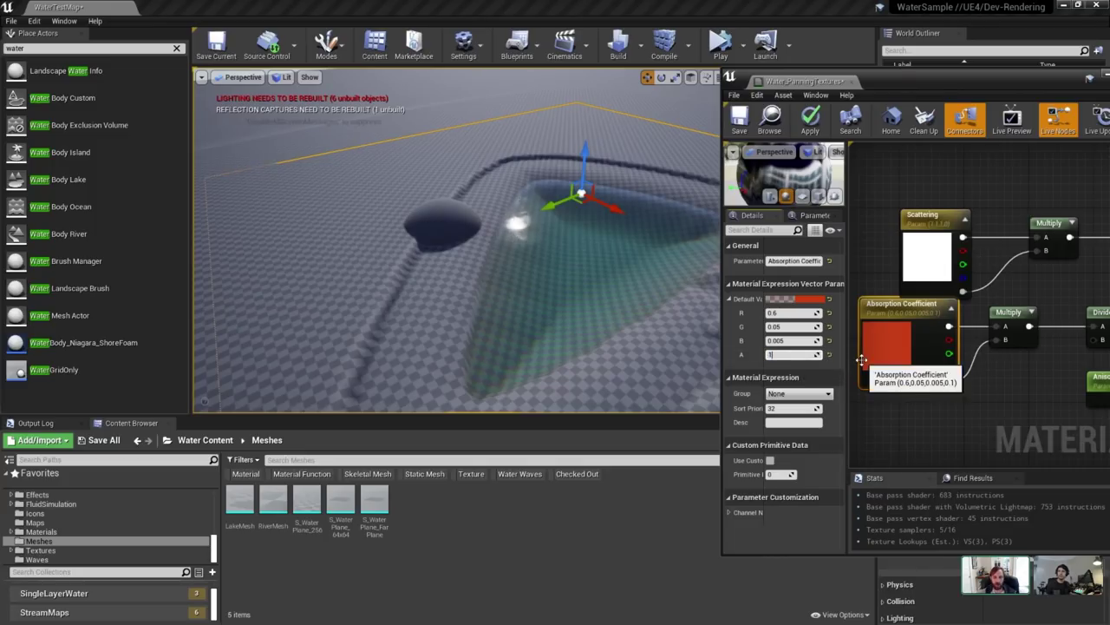
pyautogui.press('Return')
# Try Scattering A values of 5, 0.1 and 0.5 on the water plane and reset the value to 0.
pyautogui.click(928, 256)
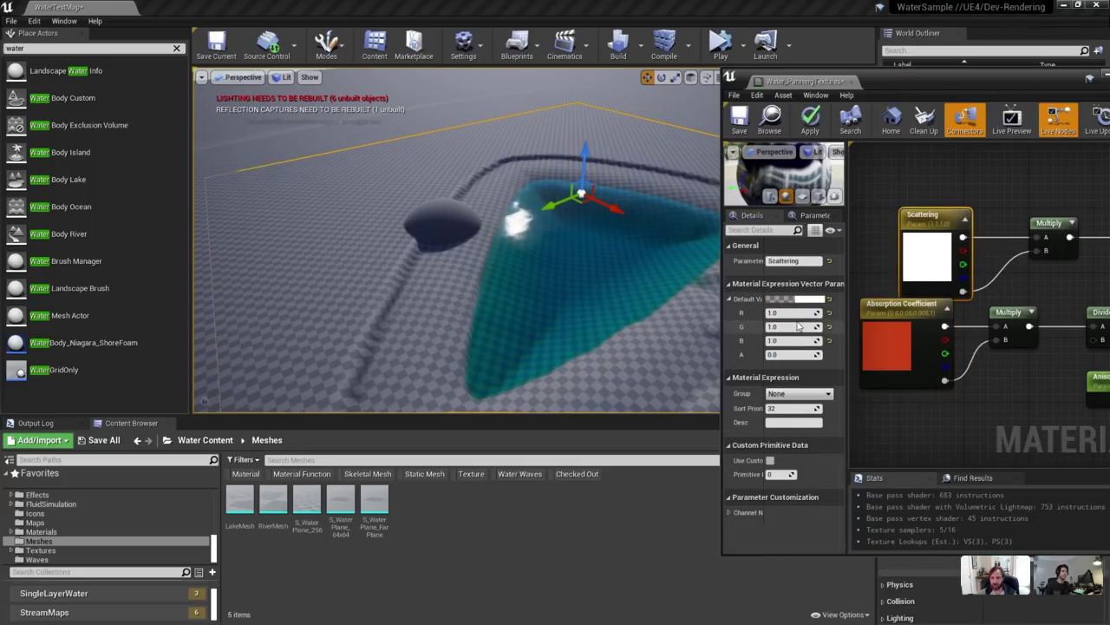
pyautogui.click(784, 354)
pyautogui.write('5')
pyautogui.press('Return')
pyautogui.write('0.1')
pyautogui.press('Return')
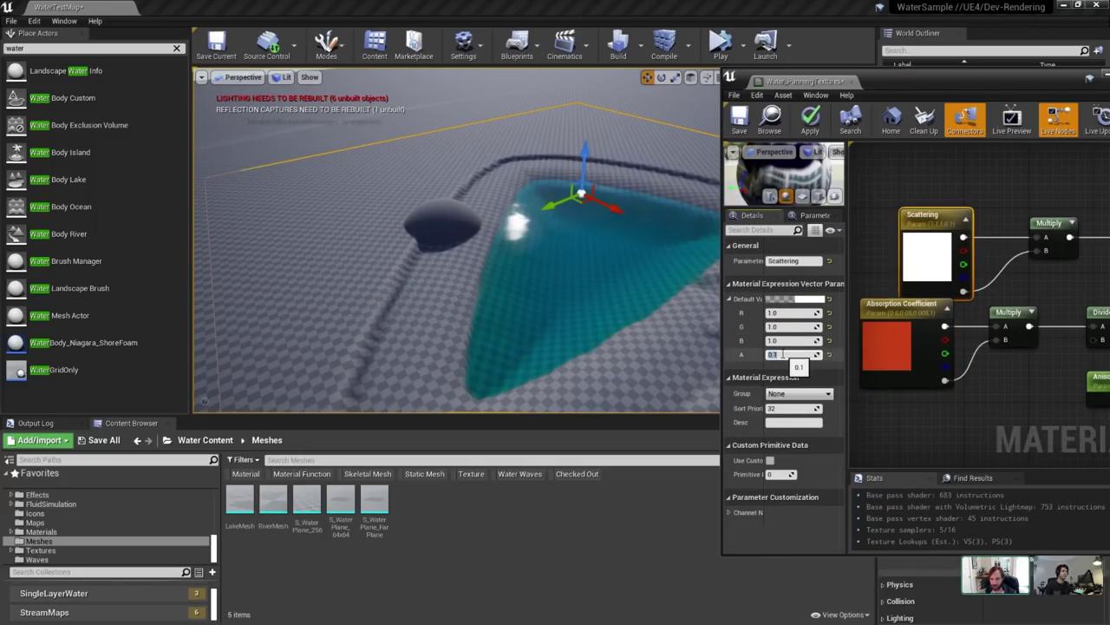
pyautogui.write('0.5')
pyautogui.press('Return')
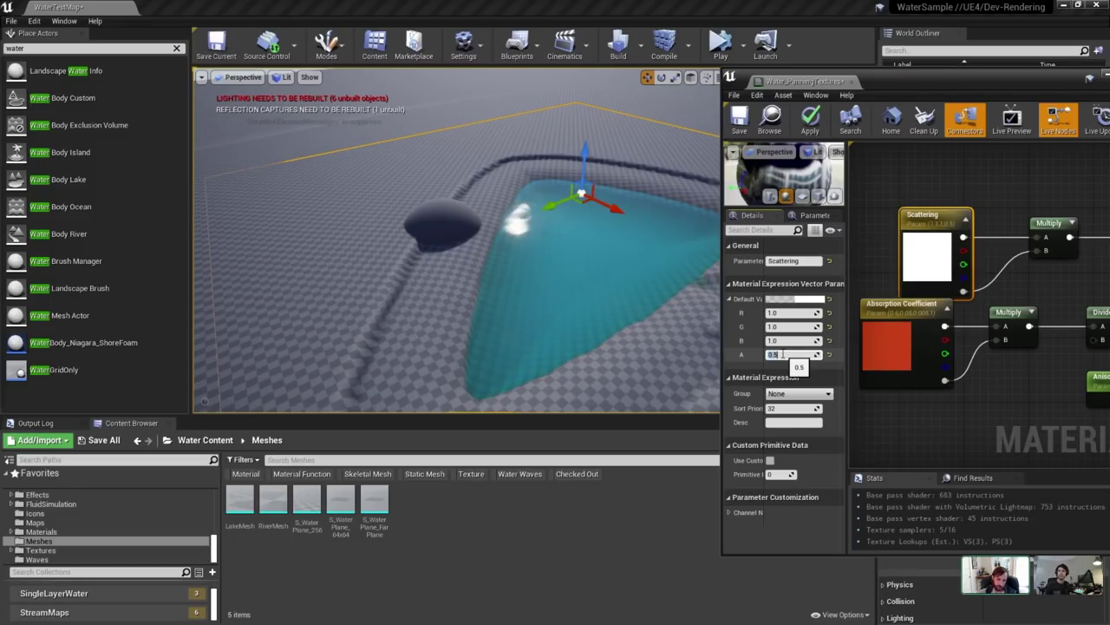
pyautogui.write('0')
pyautogui.press('Return')
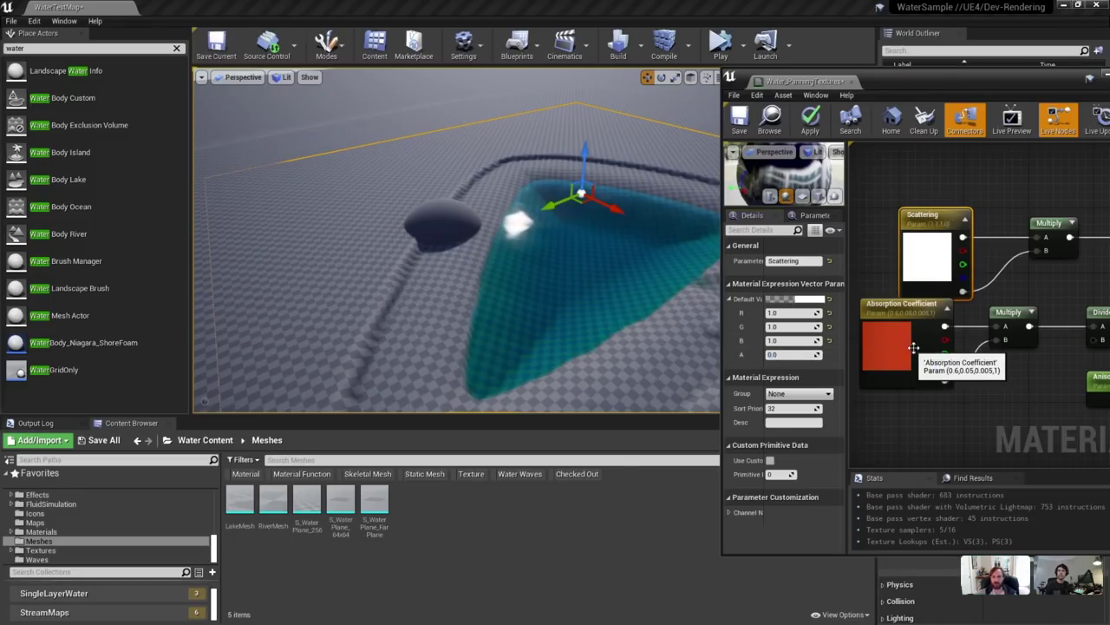
# Select the Absorption Coefficient node and widen the material editor window to fit the whole Single Layer Water graph.
pyautogui.click(913, 347)
pyautogui.moveTo(949, 71); pyautogui.dragTo(736, 81)
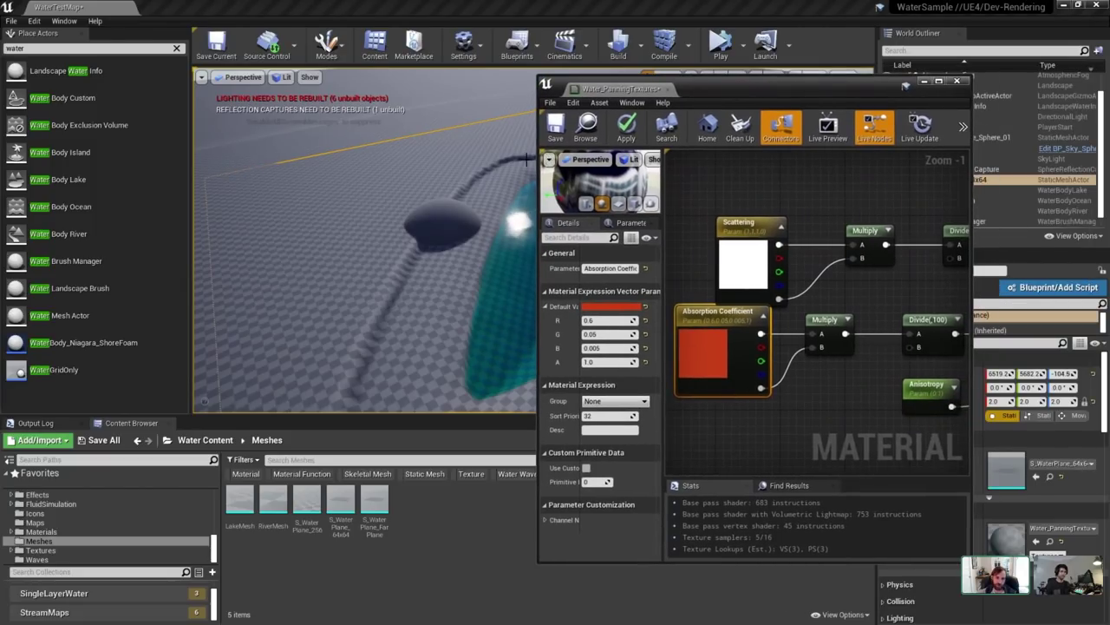
pyautogui.moveTo(535, 160); pyautogui.dragTo(205, 163)
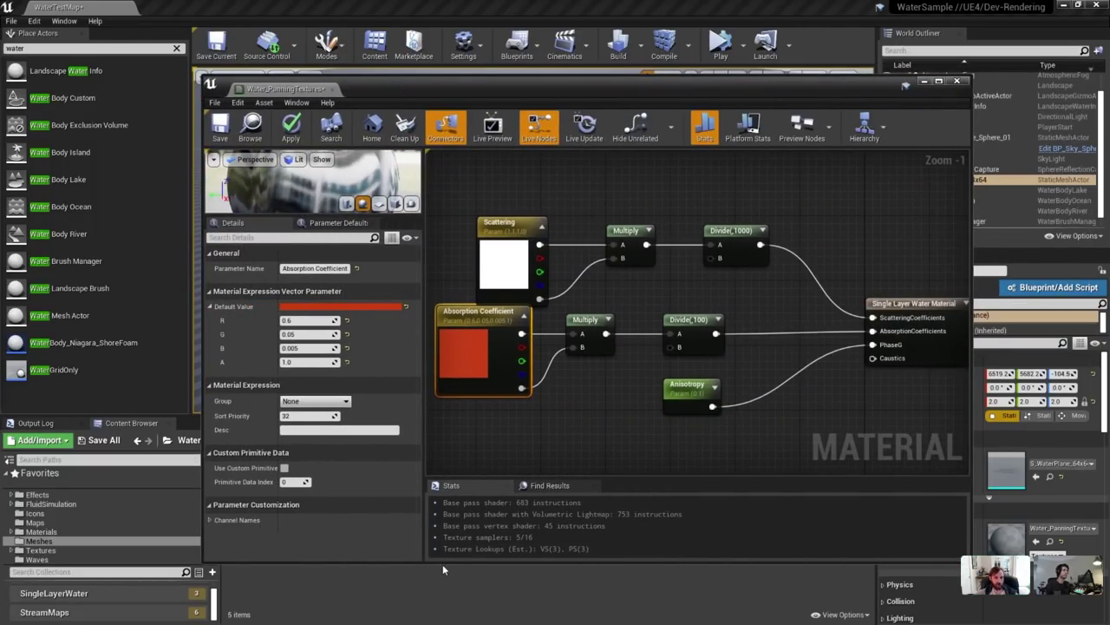
# Revisit the attenuation length passage in Firefox's water absorption article and switch back to the material editor.
pyautogui.hotkey('alt', 'Tab')
pyautogui.hotkey('alt', 'Tab')
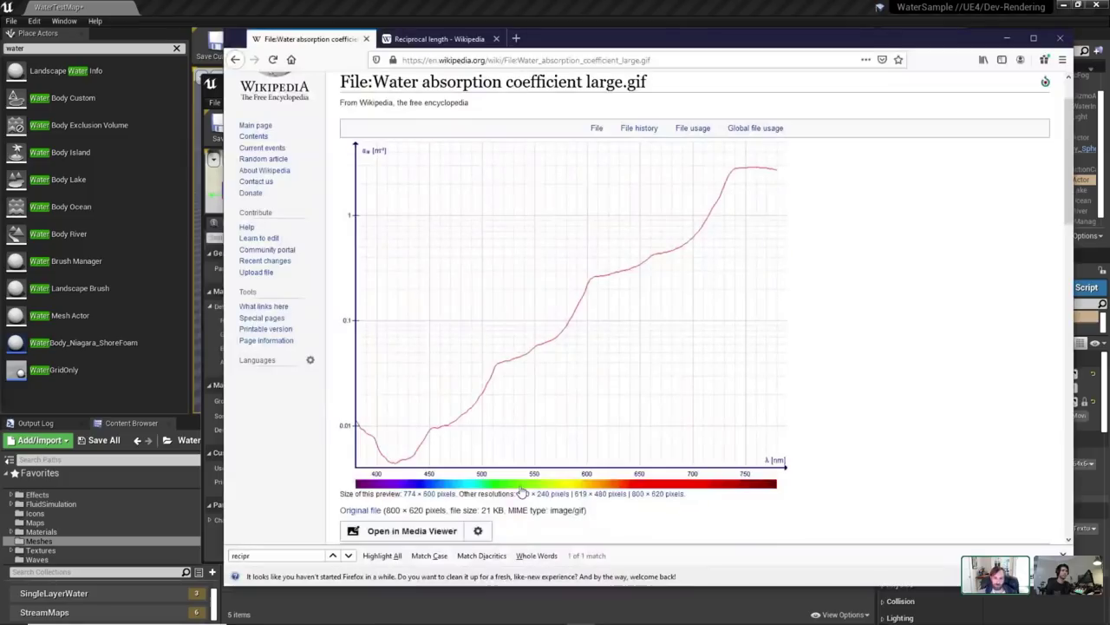
pyautogui.click(236, 61)
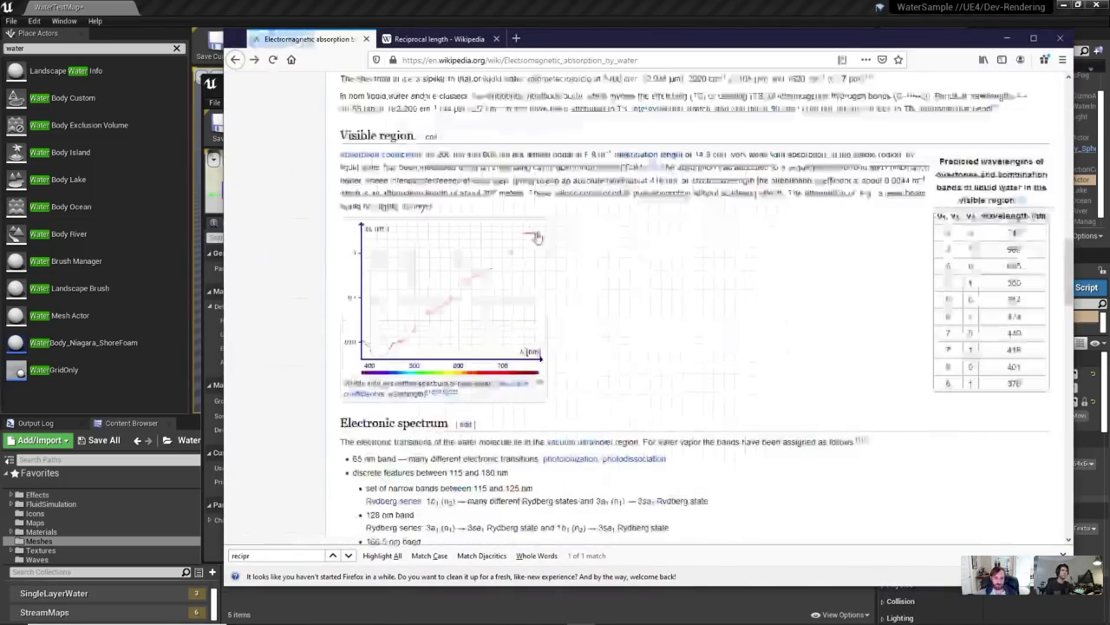
pyautogui.moveTo(652, 158)
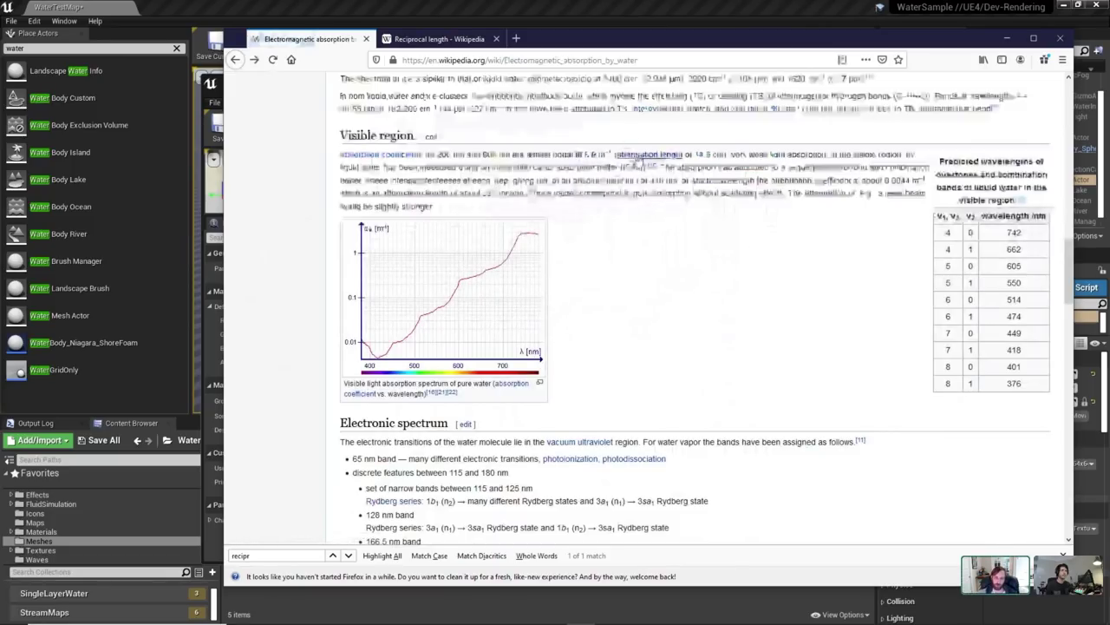
pyautogui.hotkey('alt', 'Tab')
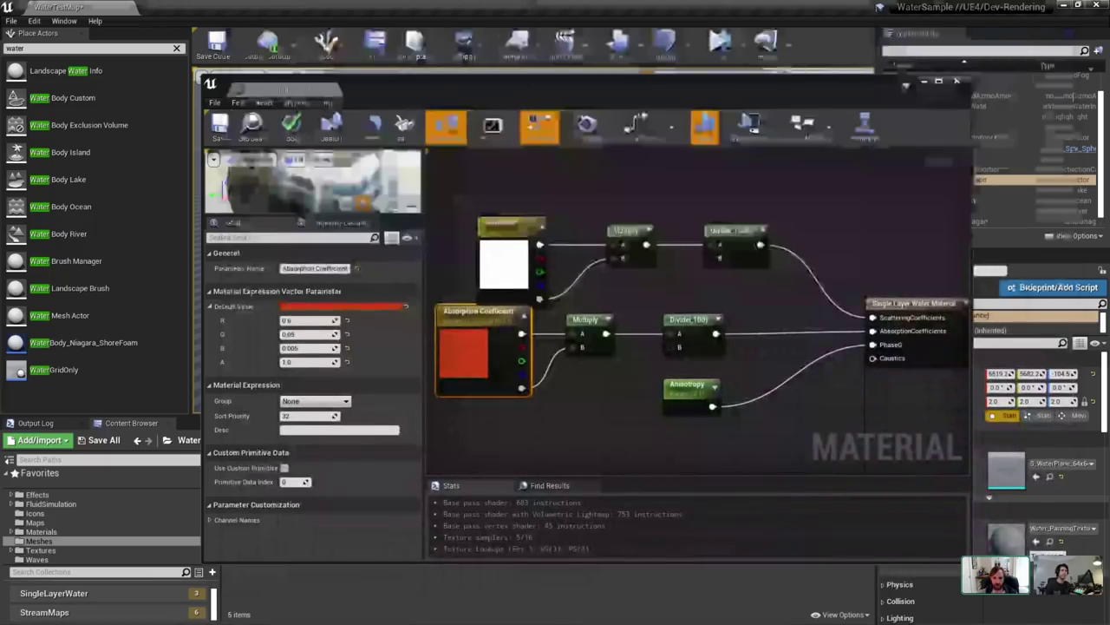
# Move the Scattering node chain farther from the absorption nodes and select the Absorption Coefficient node.
pyautogui.moveTo(644, 223); pyautogui.dragTo(671, 211, button='right')
pyautogui.moveTo(800, 199); pyautogui.dragTo(505, 230)
pyautogui.click(508, 347)
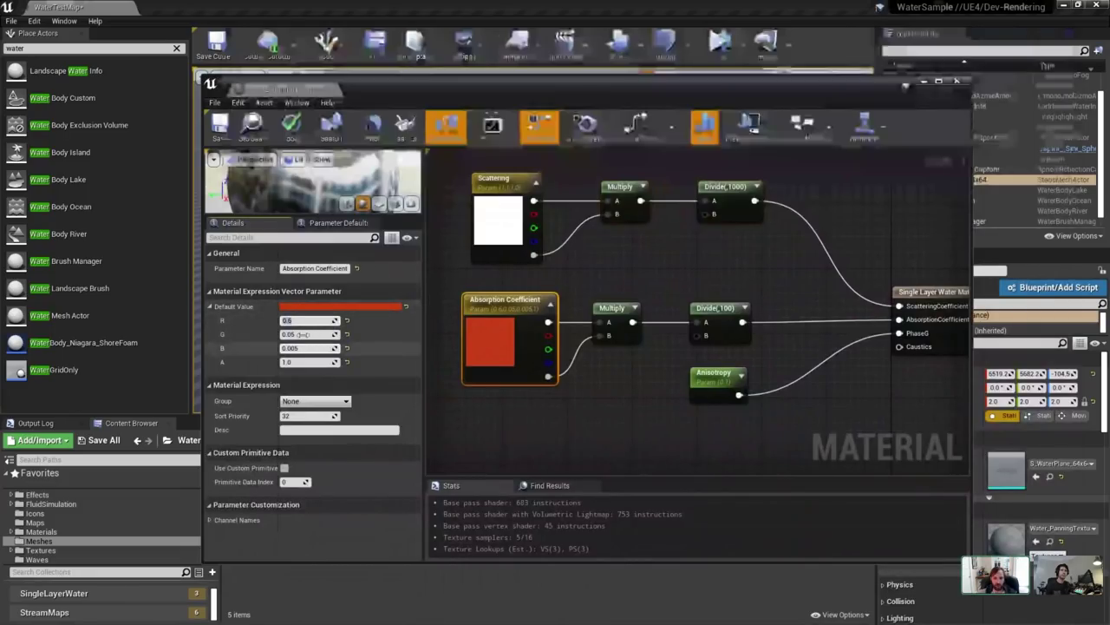
# Move the Absorption Coefficient node away from Multiply and insert a Divide node between them, feeding the coefficient into Divide's B input.
pyautogui.moveTo(528, 333); pyautogui.dragTo(590, 347, button='right')
pyautogui.moveTo(590, 347); pyautogui.dragTo(510, 350)
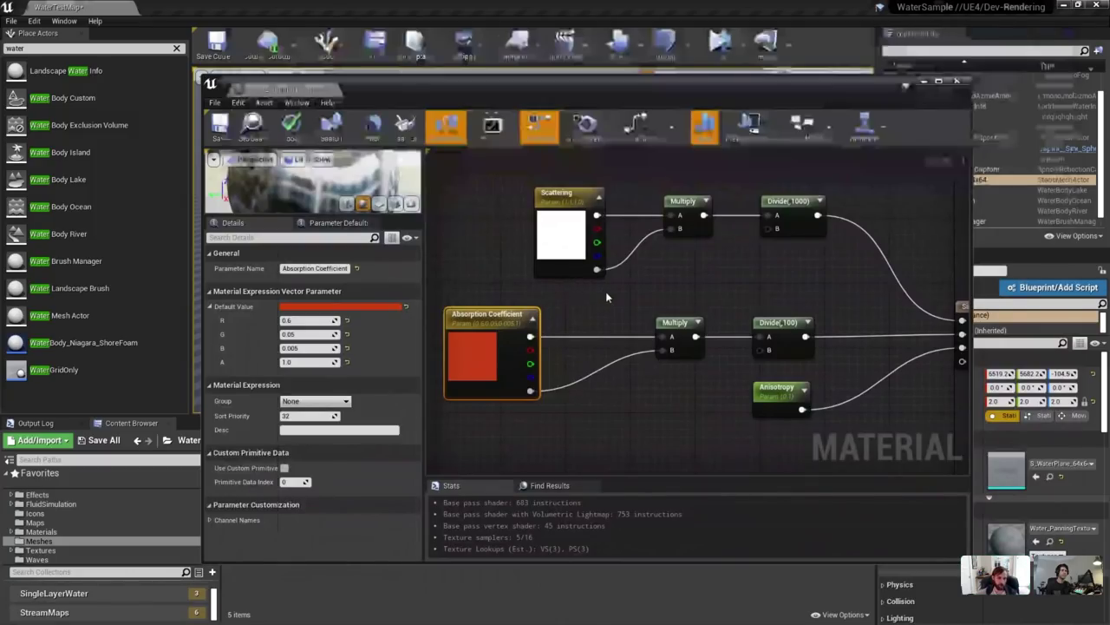
pyautogui.click(582, 302)
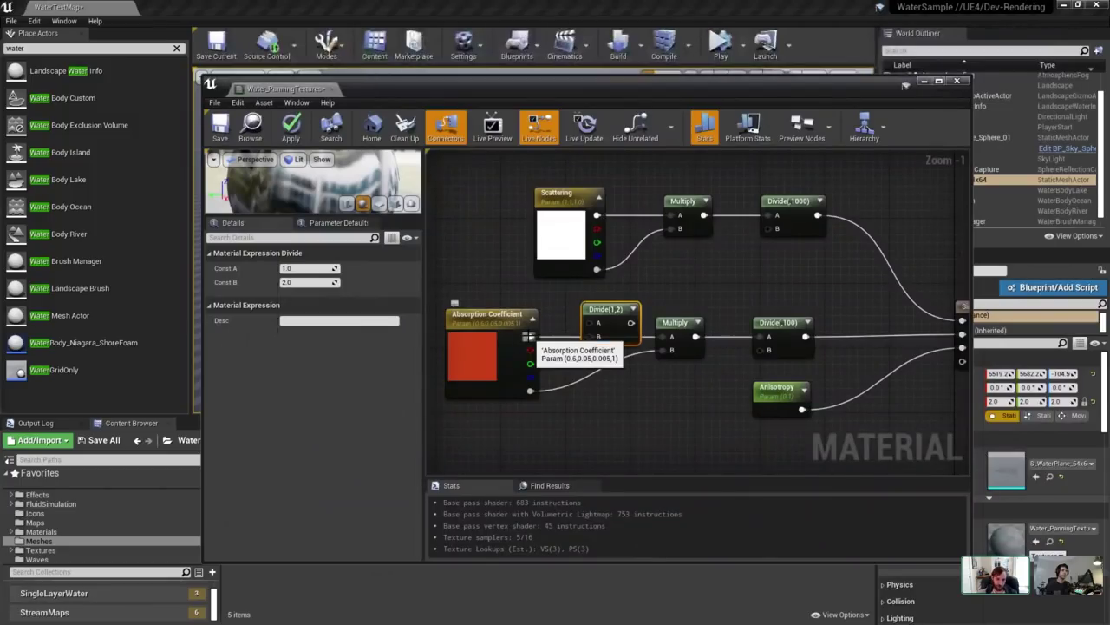
pyautogui.moveTo(530, 337); pyautogui.dragTo(671, 336)
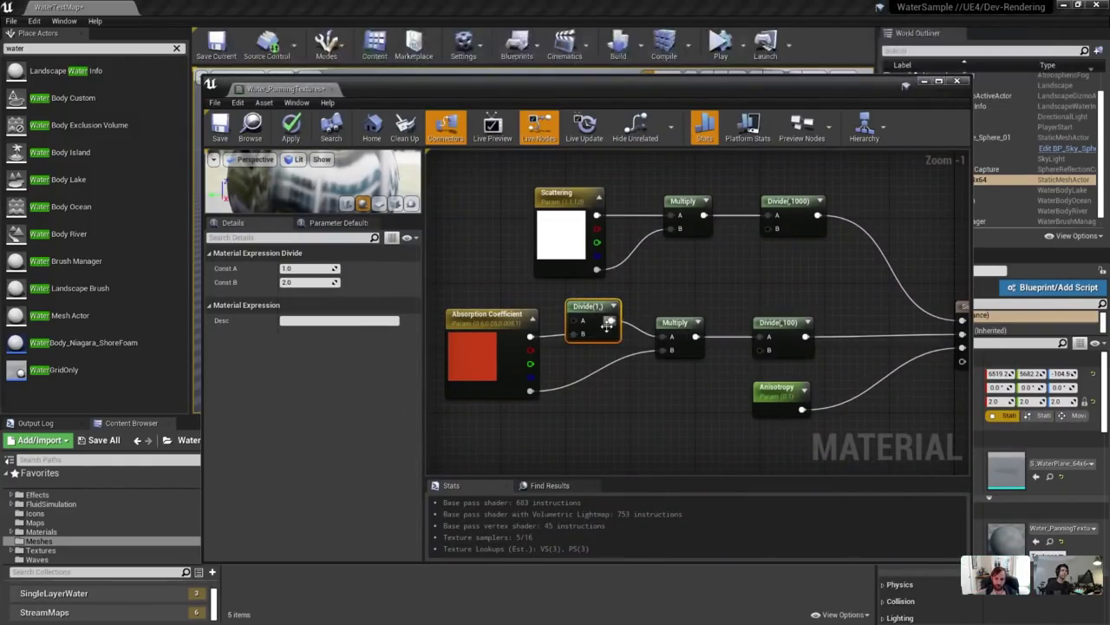
# Replace the Absorption Coefficient's default values with reciprocals: R 1/0.6, G 1/0.05 and B 1/0.005.
pyautogui.click(488, 315)
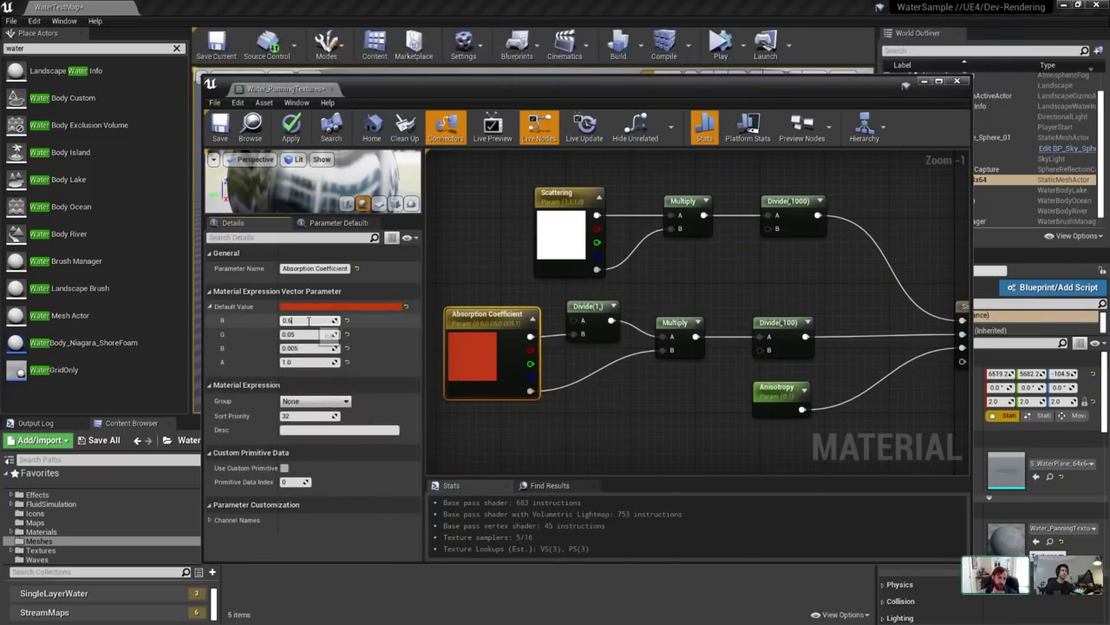
pyautogui.click(411, 326)
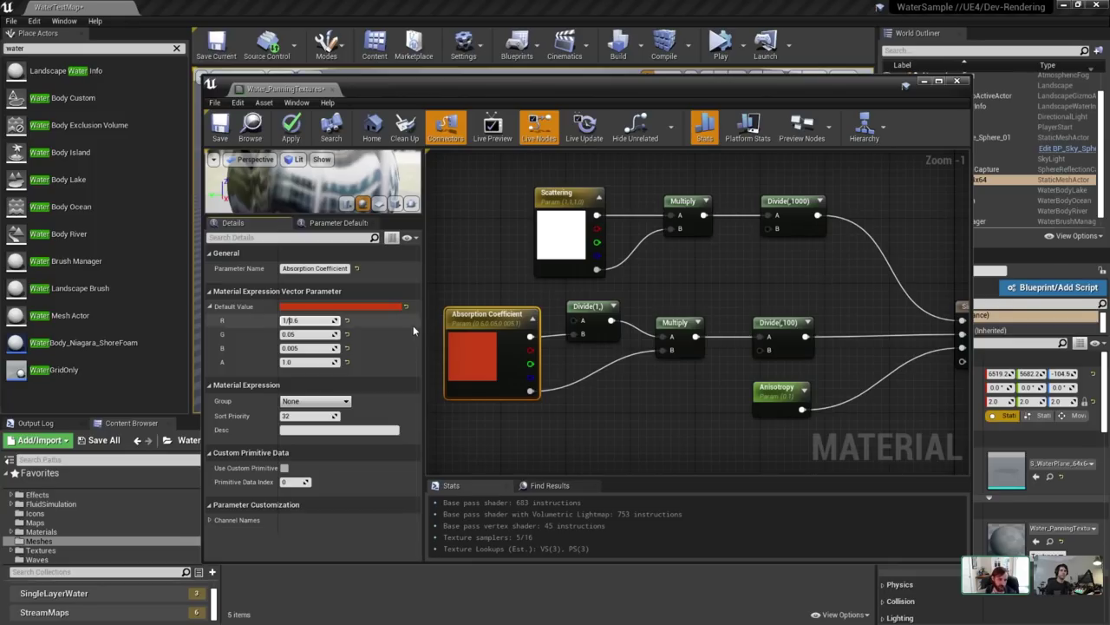
pyautogui.click(313, 334)
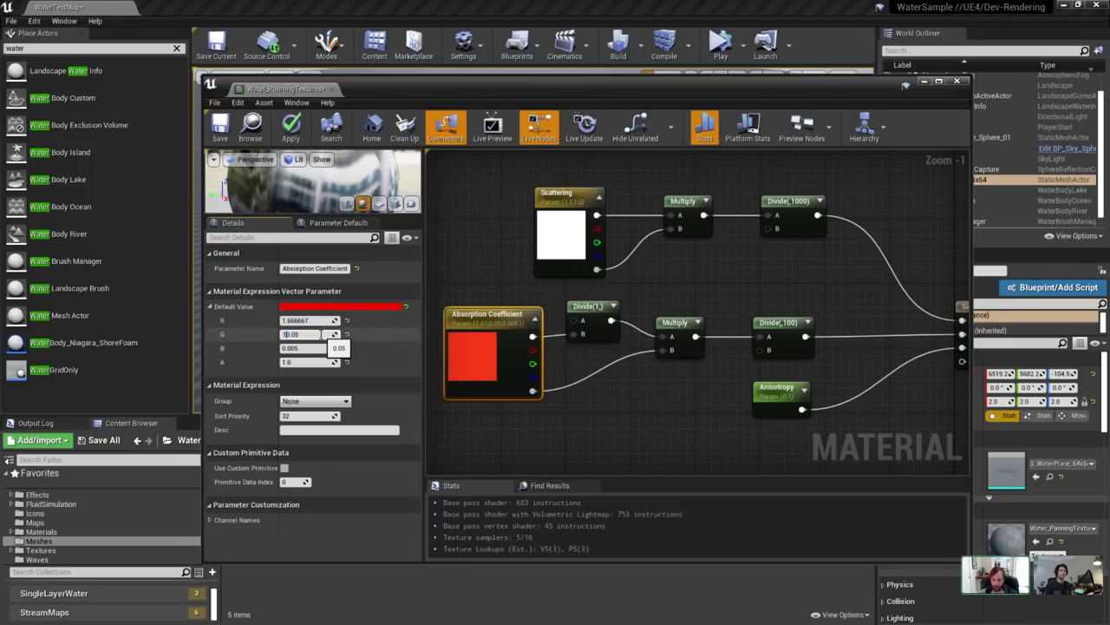
pyautogui.press('Return')
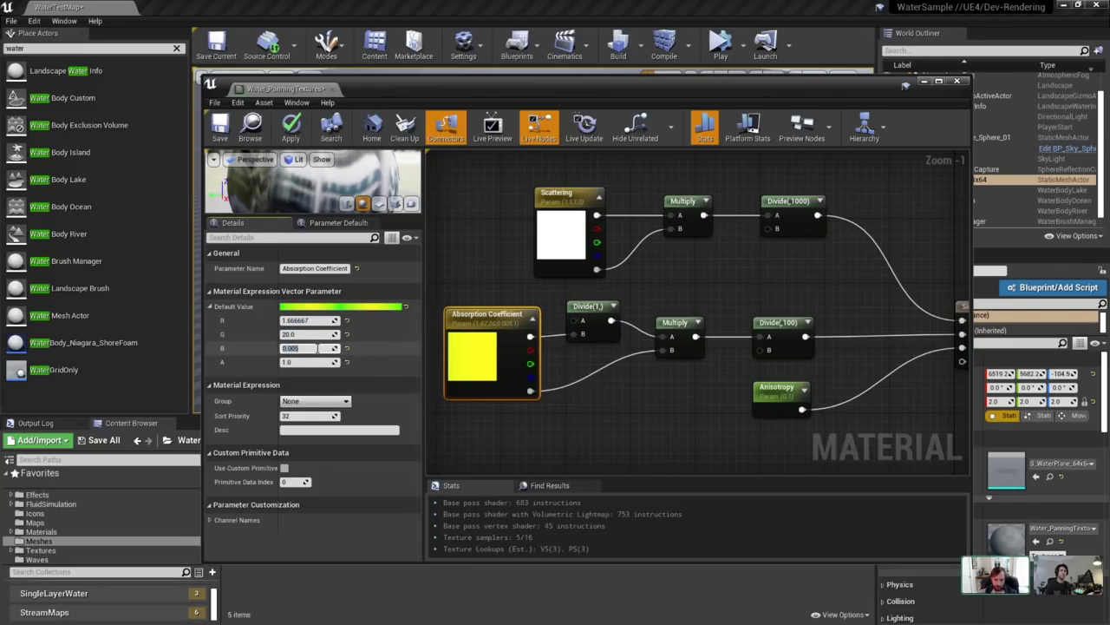
pyautogui.press('Home')
pyautogui.write('1/')
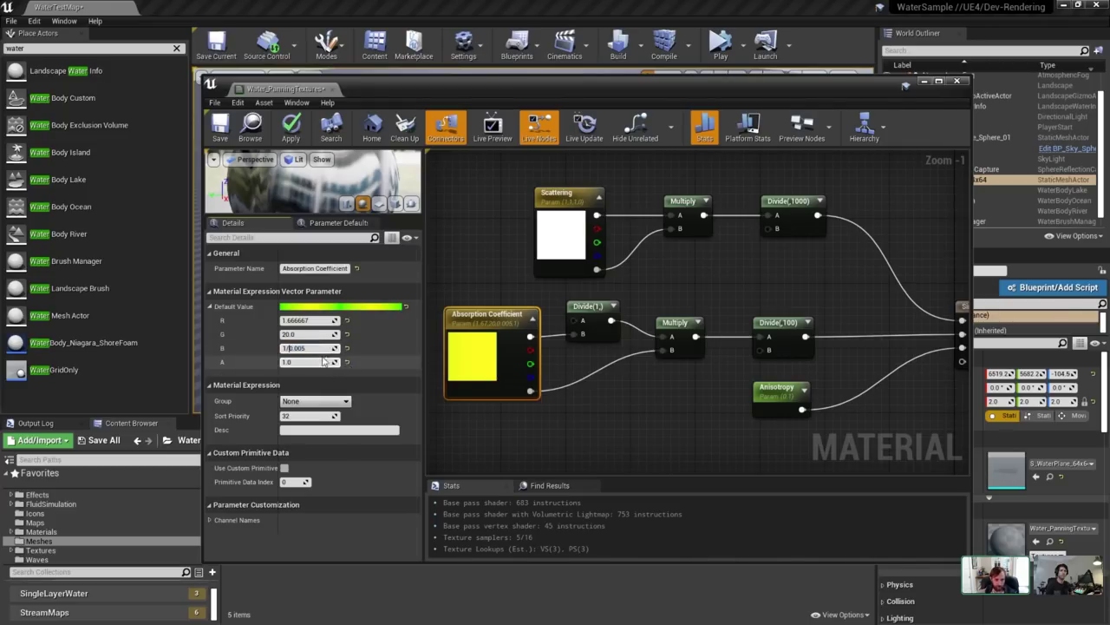
pyautogui.press('Return')
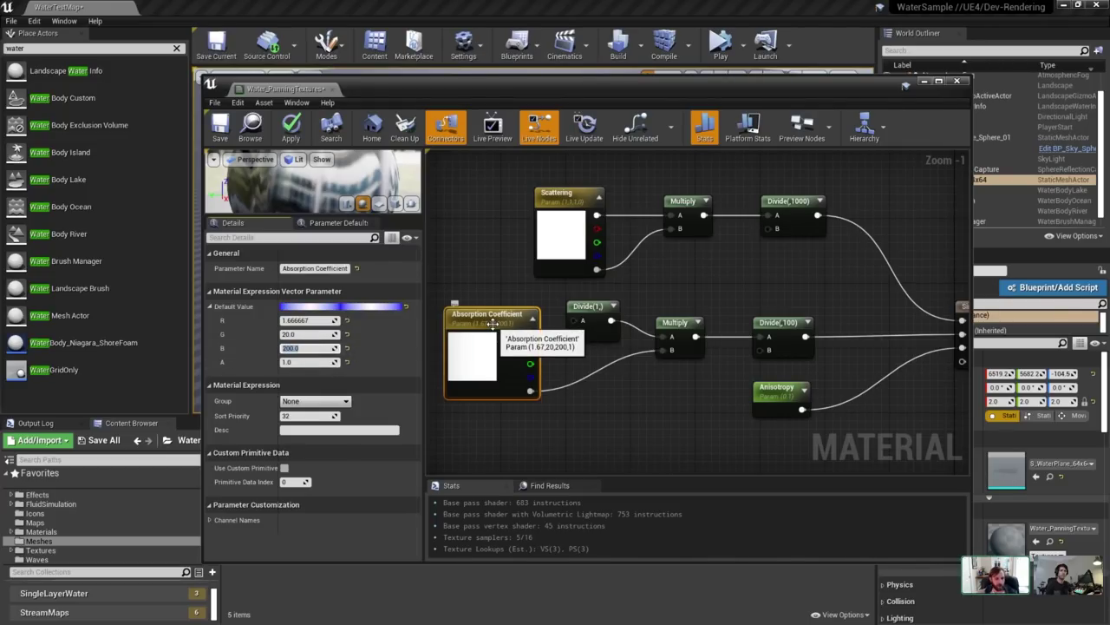
# Move the material editor aside to uncover the lake, apply the changed material and inspect the water's color.
pyautogui.click(311, 320)
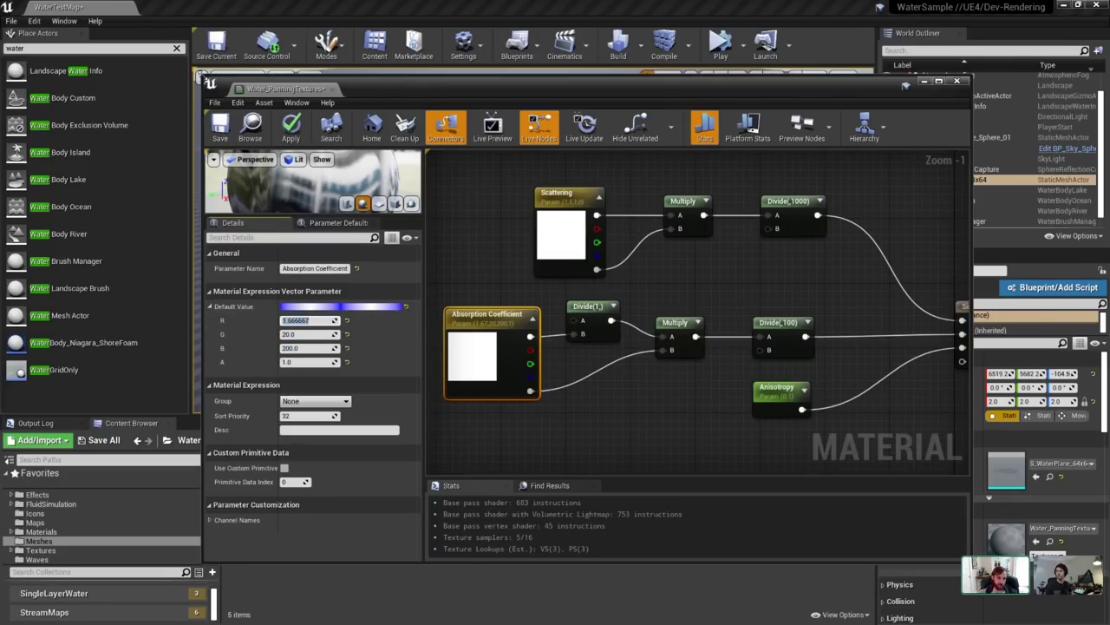
pyautogui.moveTo(390, 87); pyautogui.dragTo(902, 69)
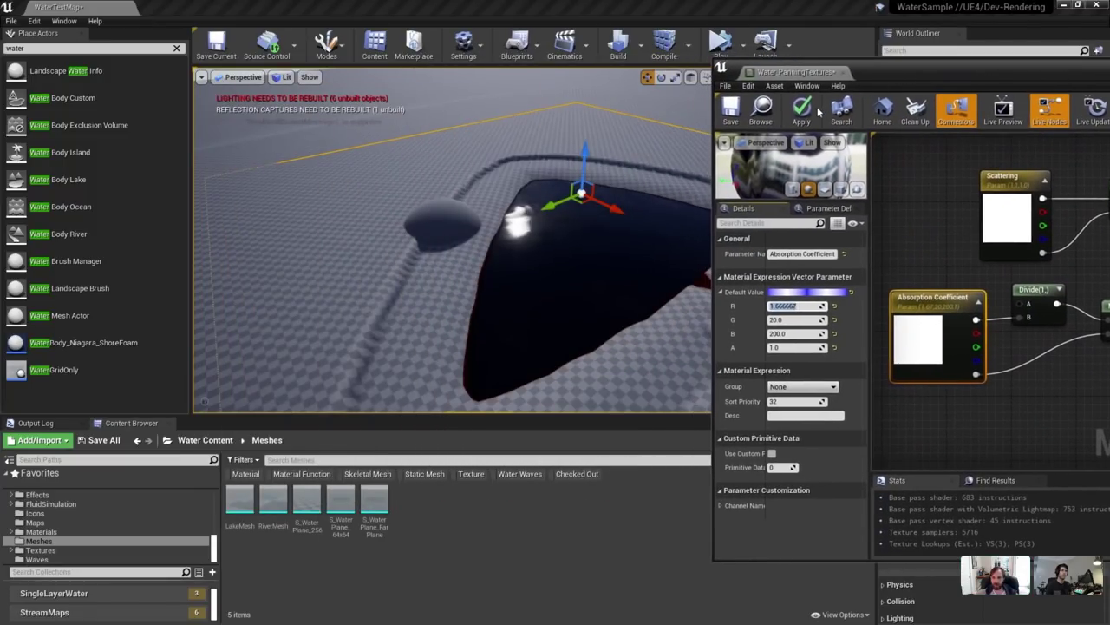
pyautogui.click(799, 111)
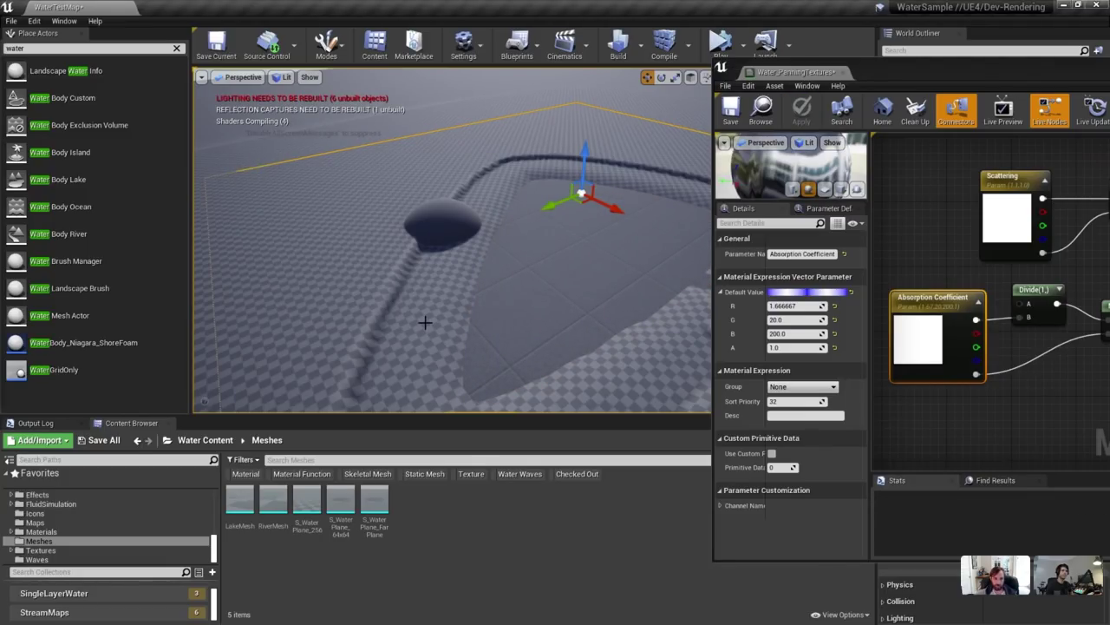
pyautogui.moveTo(426, 323); pyautogui.dragTo(460, 310, button='right')
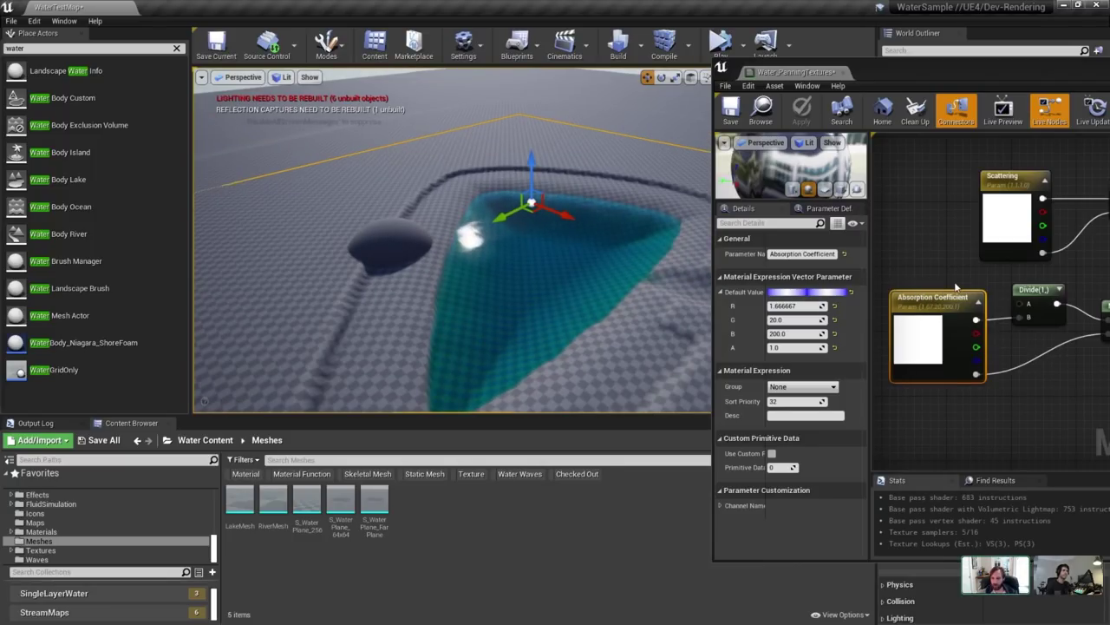
pyautogui.moveTo(1039, 61); pyautogui.dragTo(968, 66)
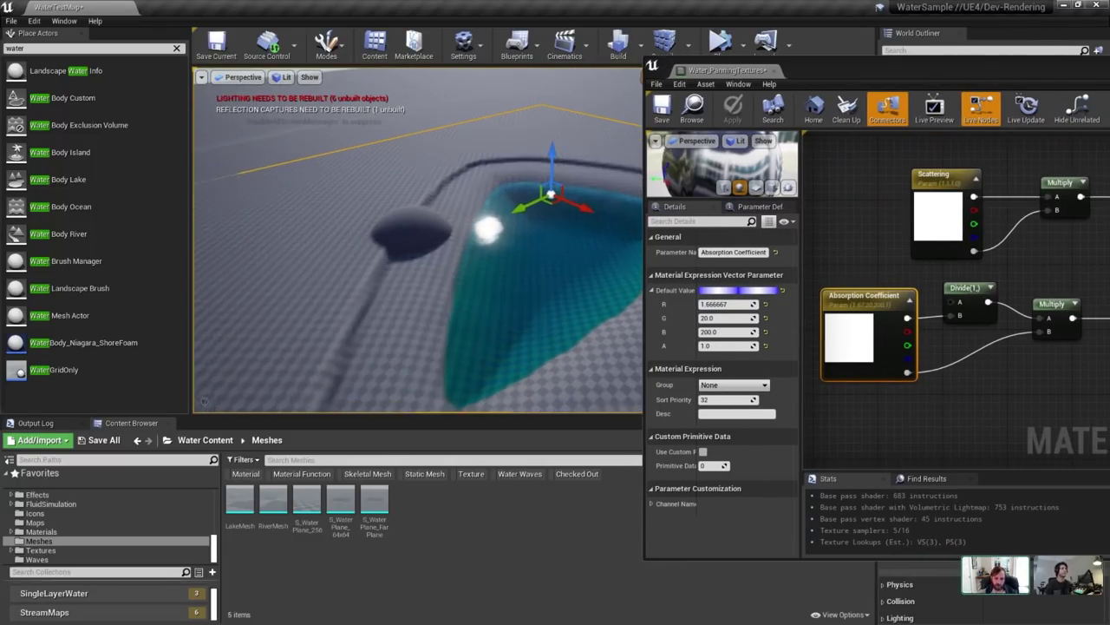
pyautogui.moveTo(485, 286); pyautogui.dragTo(510, 292, button='right')
pyautogui.moveTo(979, 322)
pyautogui.mouseDown(button='right')
pyautogui.moveTo(922, 366)
pyautogui.moveTo(966, 331)
pyautogui.mouseUp(button='right')
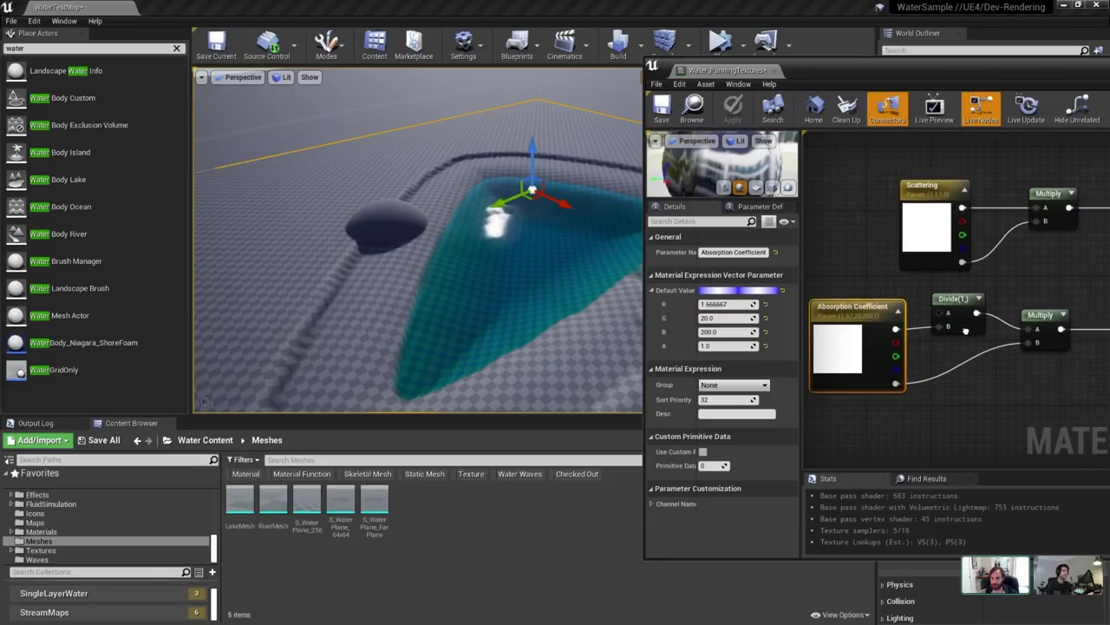
# Try red values of 20 and then 0 for the Absorption Coefficient and examine the water up close.
pyautogui.click(723, 332)
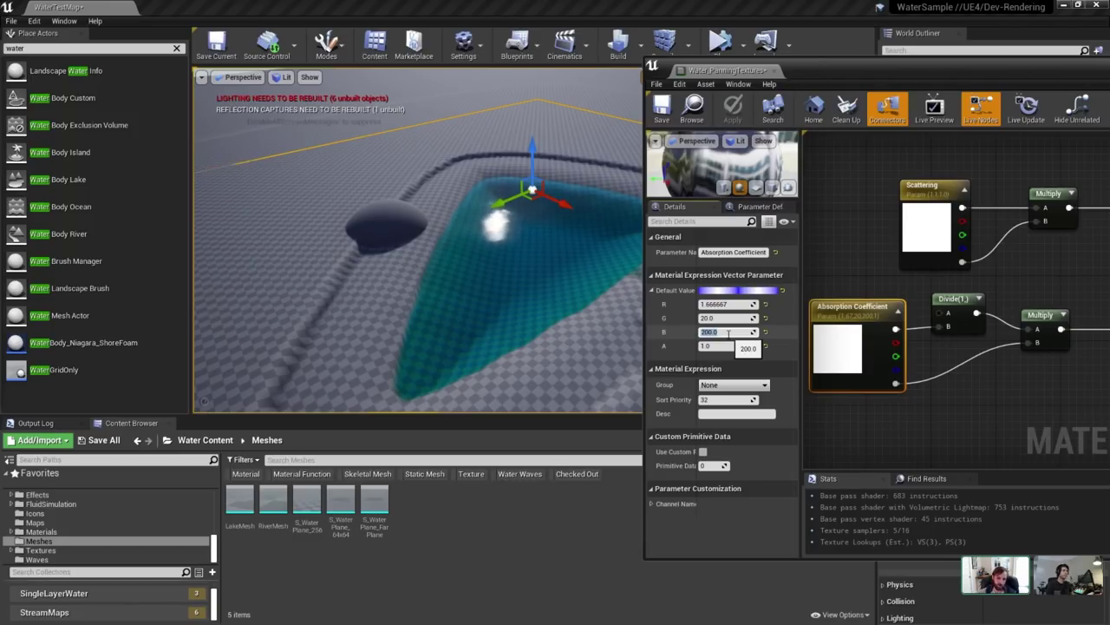
pyautogui.click(741, 304)
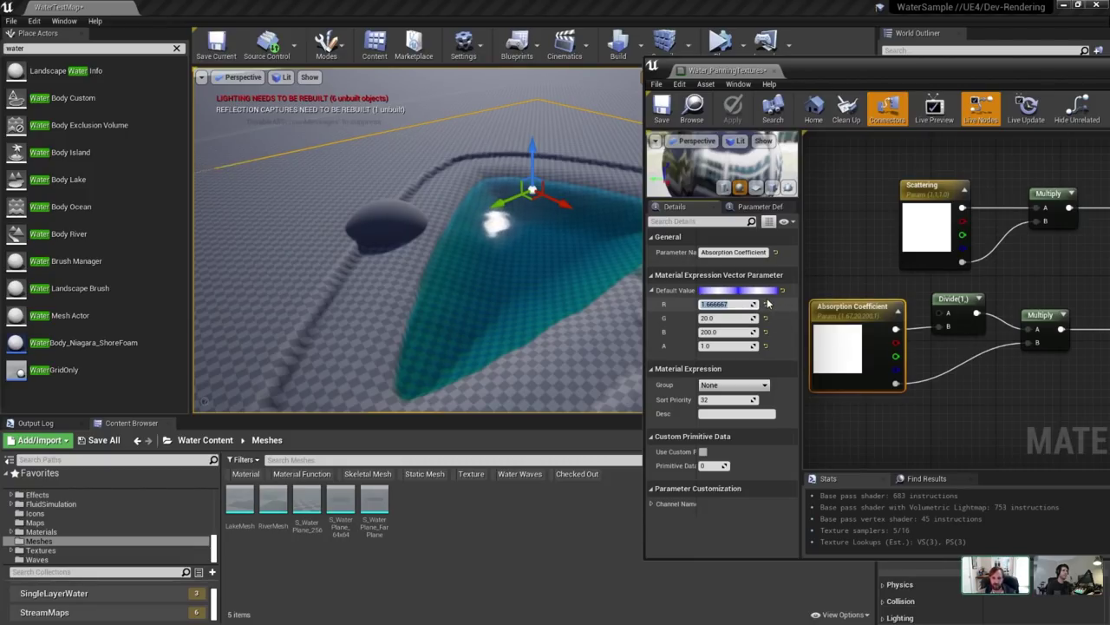
pyautogui.press('Return')
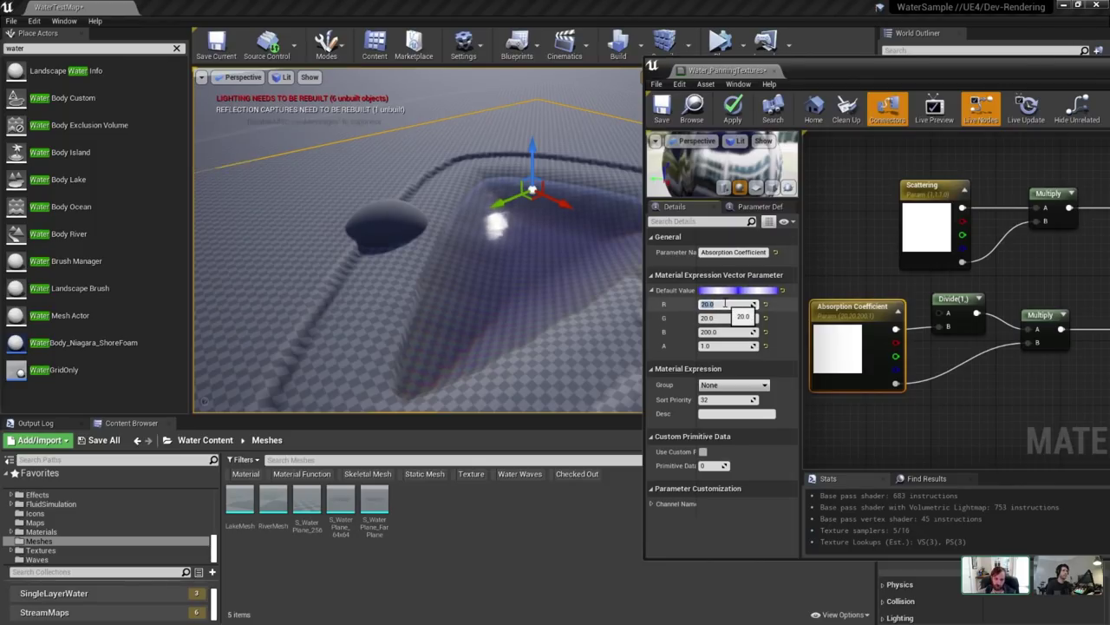
pyautogui.write('0')
pyautogui.press('Return')
pyautogui.moveTo(529, 314); pyautogui.dragTo(425, 287, button='right')
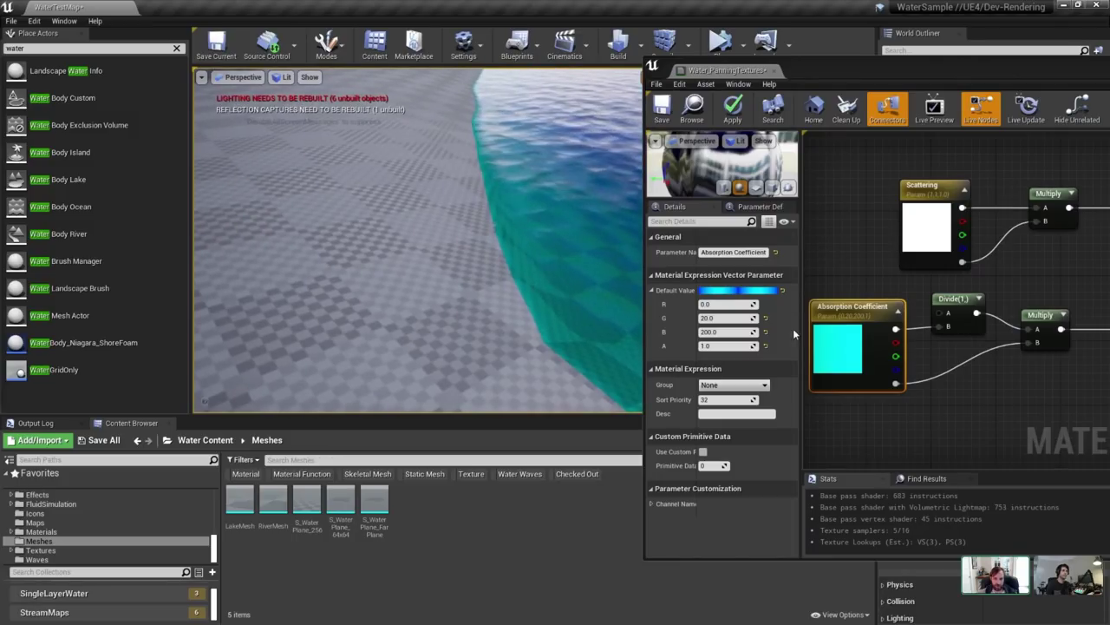
# Set the Absorption Coefficient's red value to 2 and move the material editor off the level viewport.
pyautogui.click(726, 303)
pyautogui.write('2')
pyautogui.press('Return')
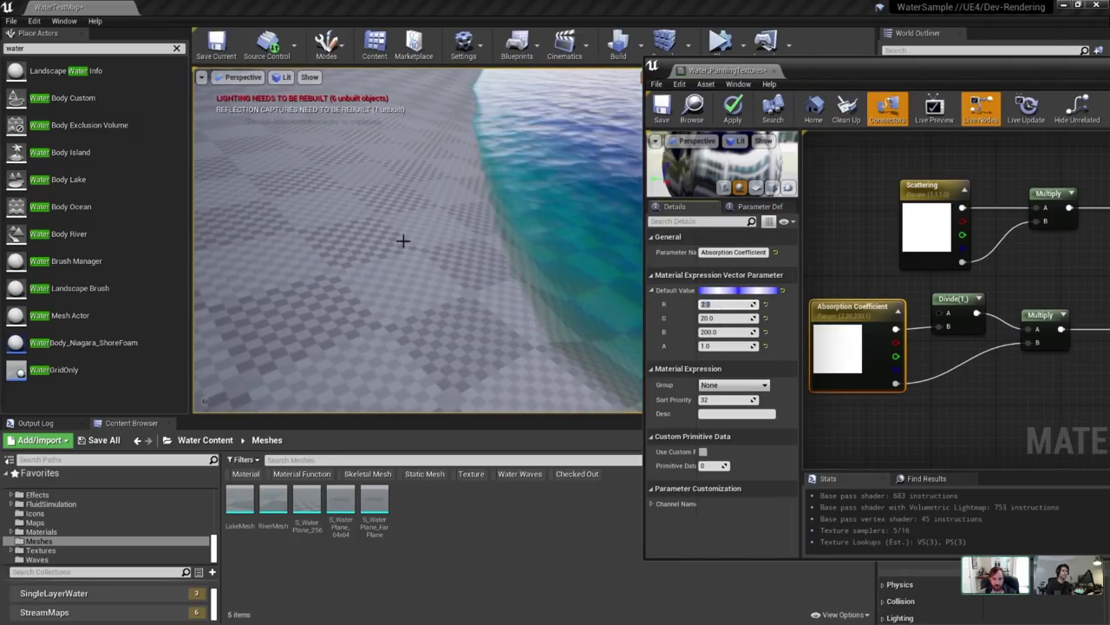
pyautogui.moveTo(404, 241); pyautogui.dragTo(511, 234, button='right')
pyautogui.moveTo(803, 69); pyautogui.dragTo(1109, 113)
pyautogui.moveTo(674, 217); pyautogui.dragTo(675, 199, button='right')
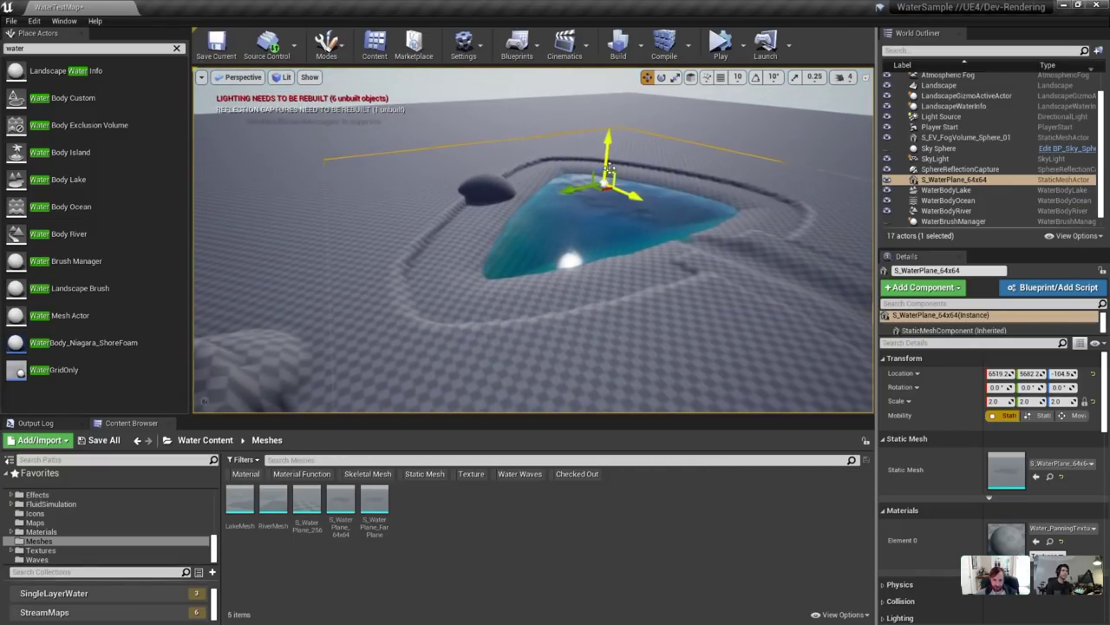
# Raise the S_WaterPlane_64x64 plane to a Z location of about 5.4 and inspect the shallow and deep water.
pyautogui.moveTo(610, 166); pyautogui.dragTo(598, 137)
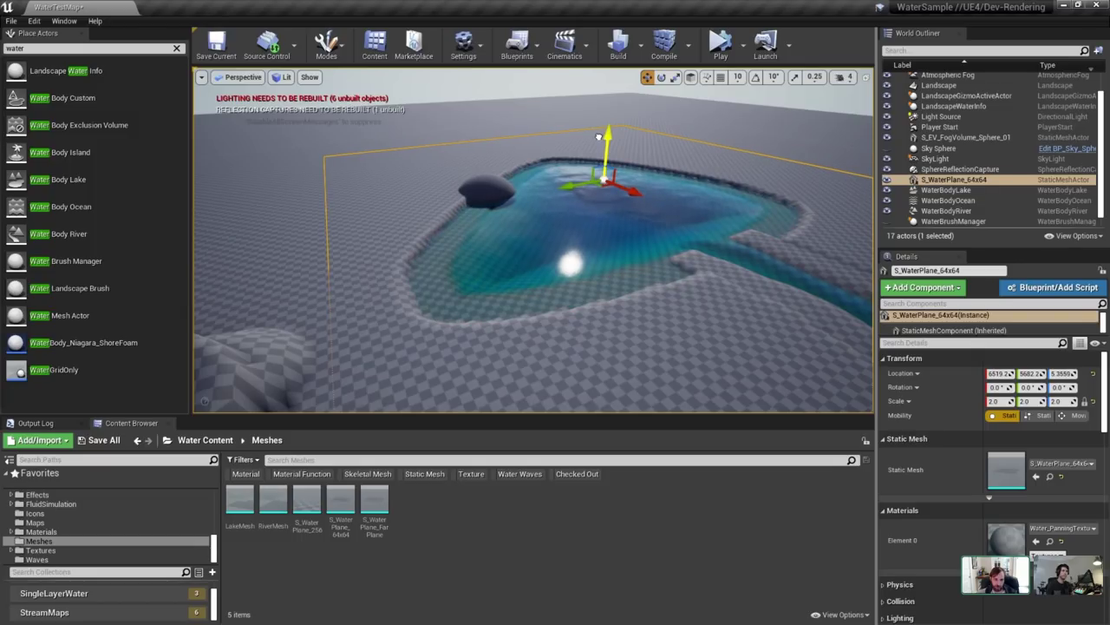
pyautogui.press('w')
pyautogui.moveTo(518, 229); pyautogui.dragTo(510, 249, button='right')
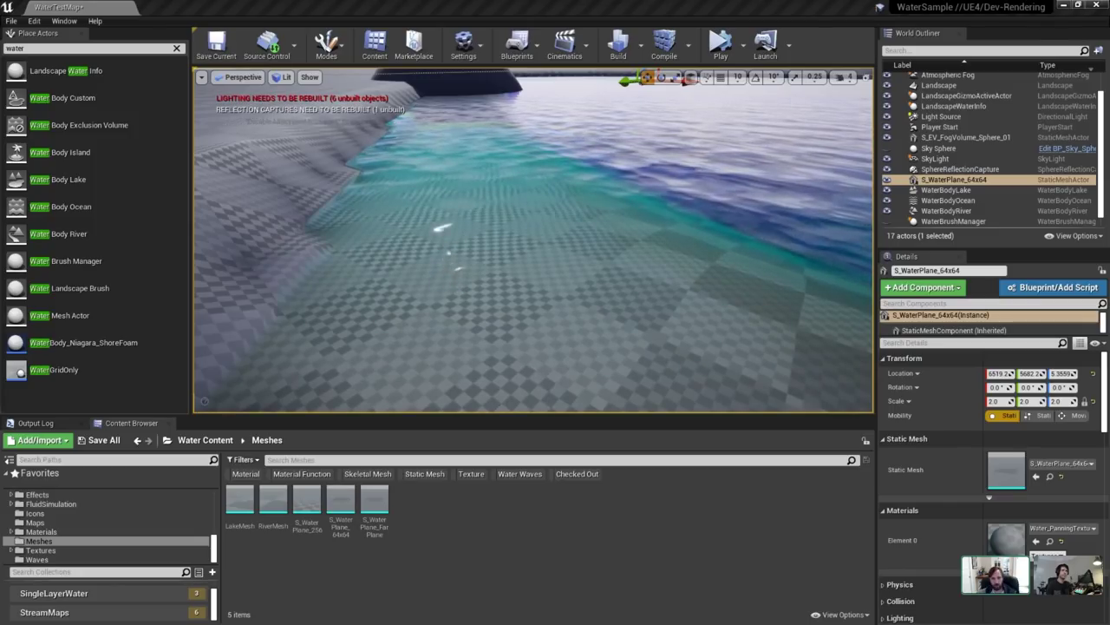
pyautogui.press('s')
pyautogui.moveTo(534, 240)
pyautogui.mouseDown(button='right')
pyautogui.moveTo(527, 248)
pyautogui.moveTo(549, 240)
pyautogui.mouseUp(button='right')
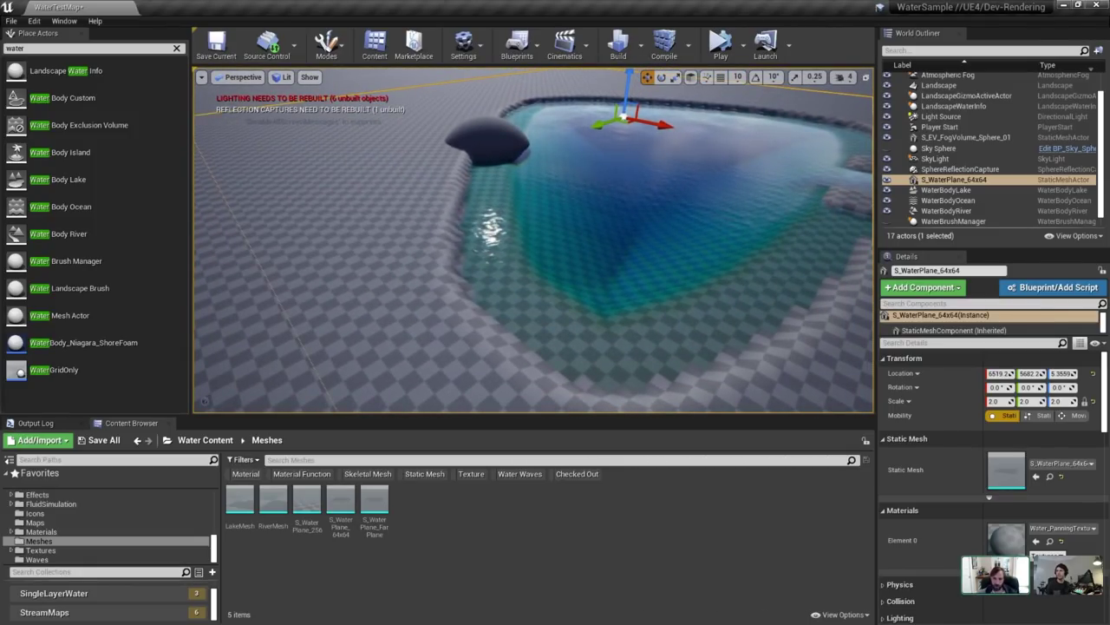
pyautogui.moveTo(642, 243)
pyautogui.mouseDown(button='right')
pyautogui.moveTo(620, 234)
pyautogui.moveTo(642, 242)
pyautogui.mouseUp(button='right')
pyautogui.press('s')
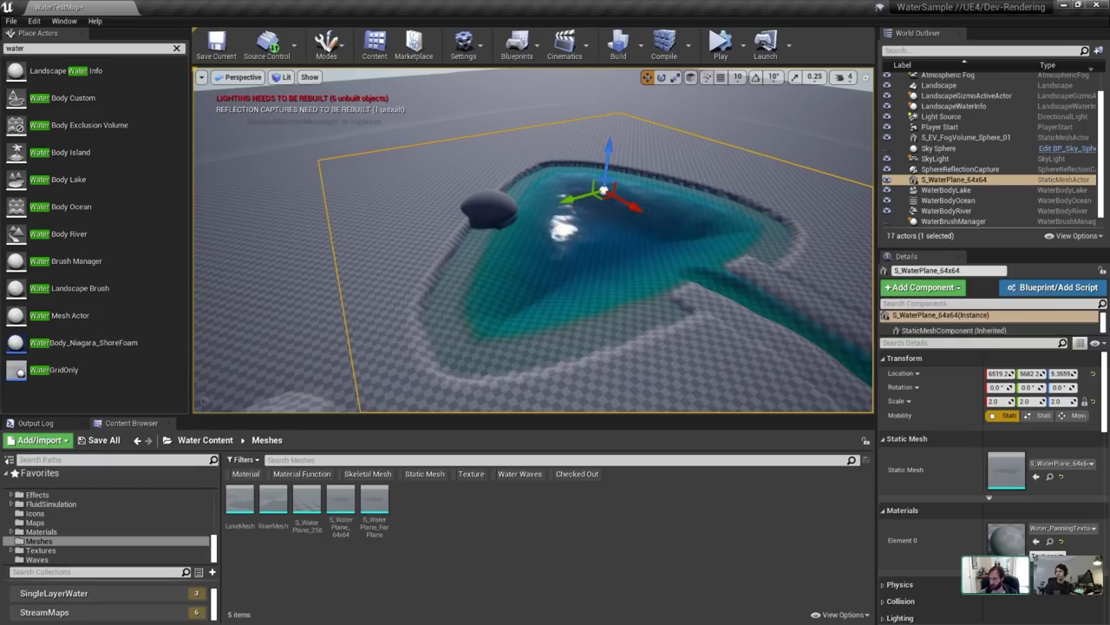
# Check the Visible region section of Firefox's water absorption article and return to the Unreal level editor.
pyautogui.hotkey('alt', 'Tab')
pyautogui.press('Tab')
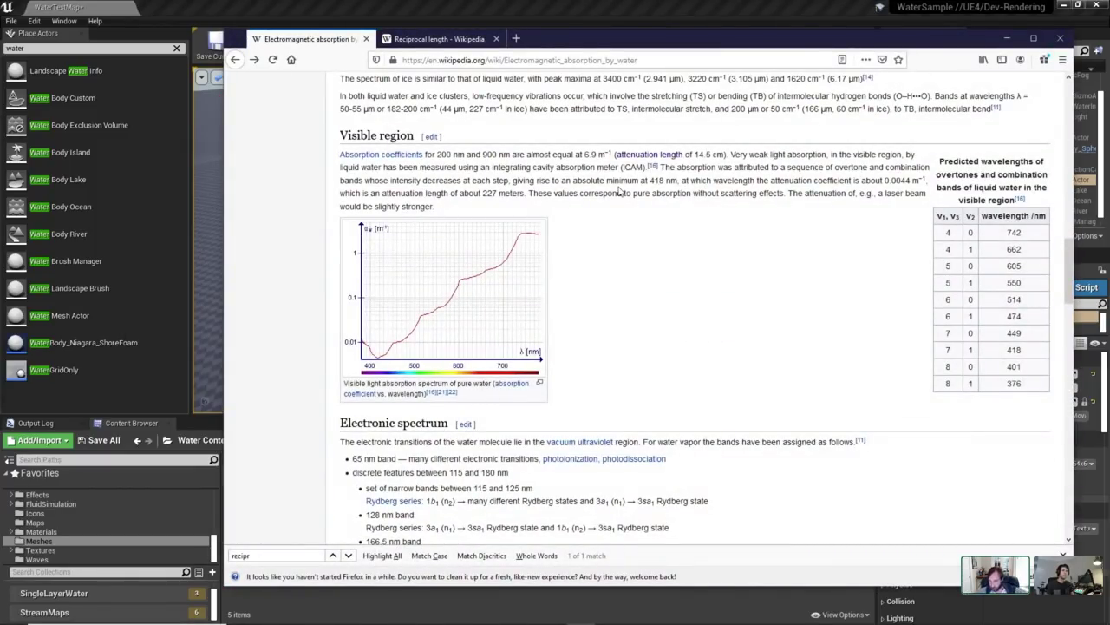
pyautogui.click(593, 6)
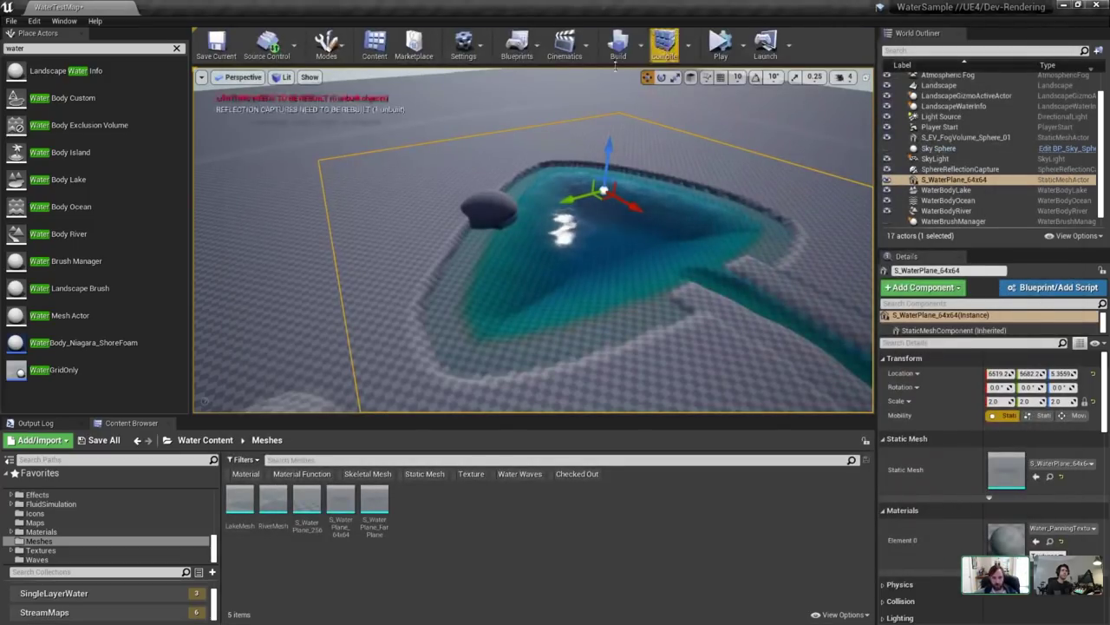
# Select the static water plane in the lake and delete it from the level.
pyautogui.click(458, 208)
pyautogui.click(490, 211)
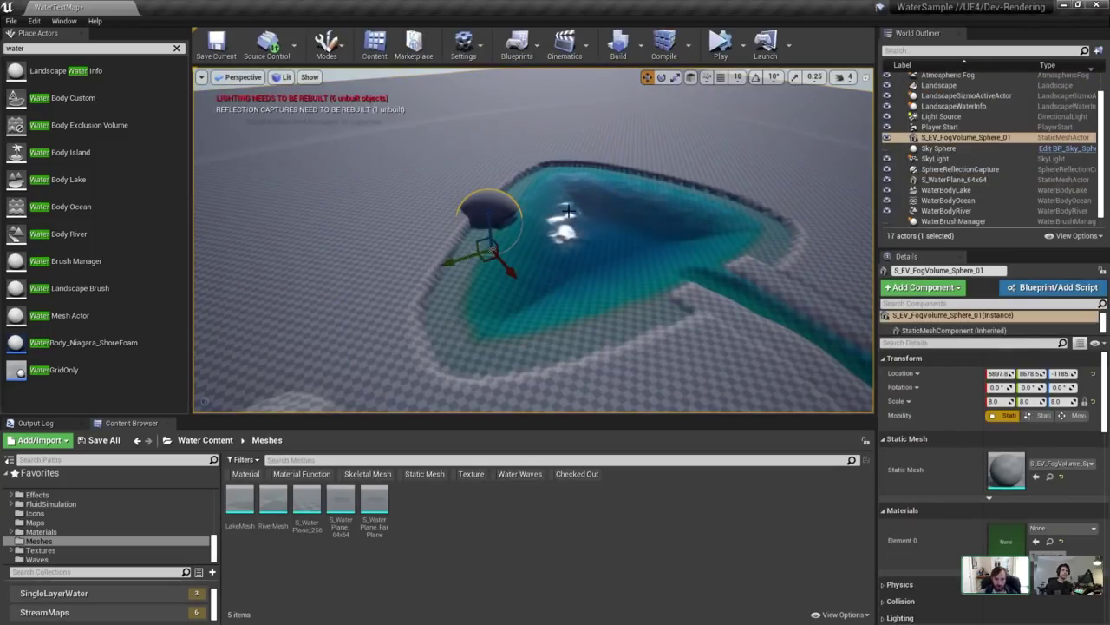
pyautogui.click(548, 249)
pyautogui.press('s')
pyautogui.moveTo(548, 249); pyautogui.dragTo(556, 258, button='right')
pyautogui.press('q')
pyautogui.moveTo(662, 266); pyautogui.dragTo(633, 263, button='right')
pyautogui.press('d')
pyautogui.press('Delete')
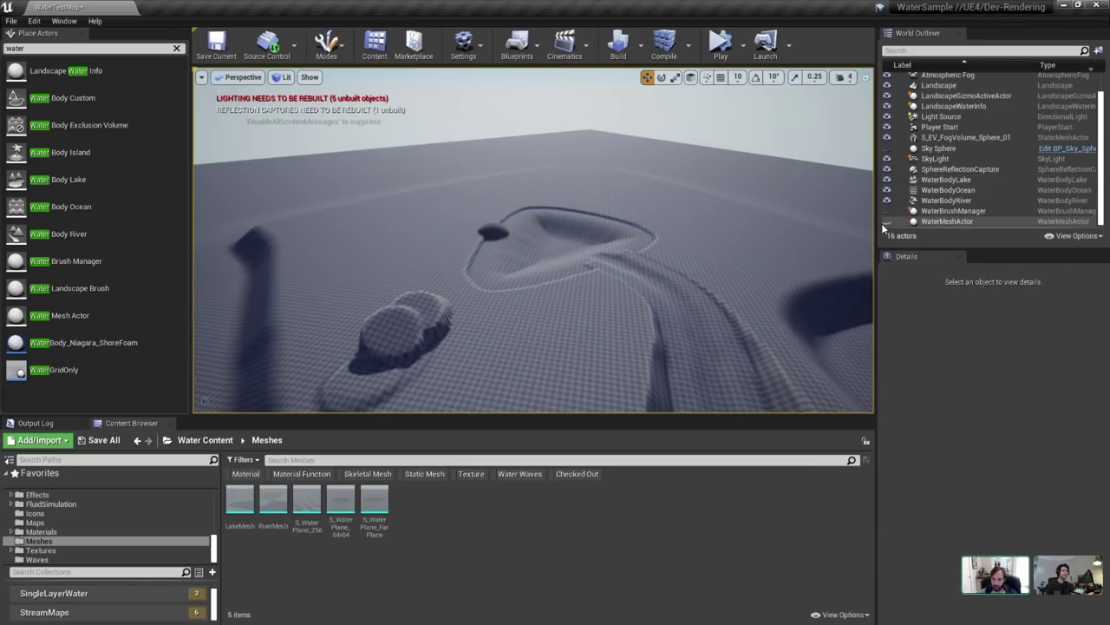
# Unhide the WaterMeshActor and select the WaterBodyOcean in the level.
pyautogui.doubleClick(945, 221)
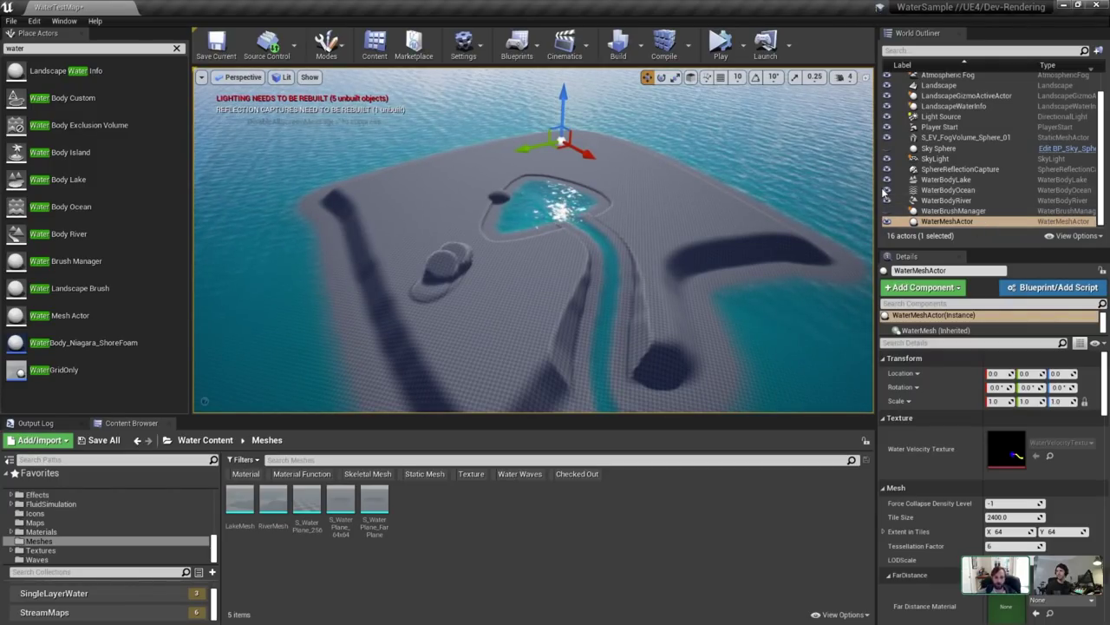
pyautogui.moveTo(813, 201); pyautogui.dragTo(555, 222, button='right')
pyautogui.click(555, 223)
# Enlarge the WaterBodyOcean's details area and expand its Wave settings down to the Waves Source asset.
pyautogui.click(900, 485)
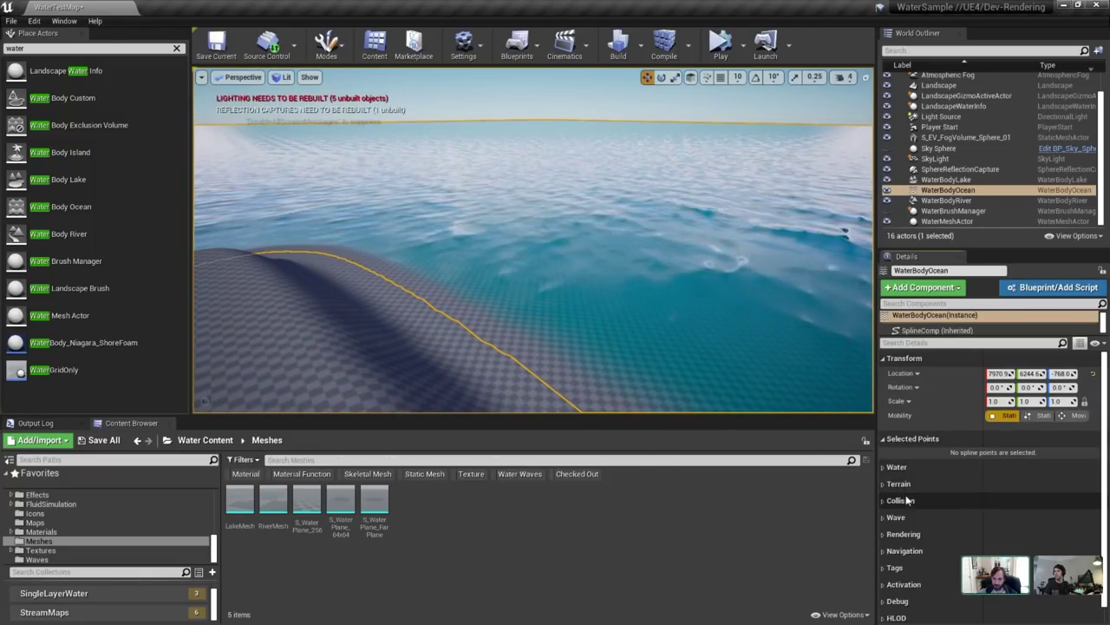
pyautogui.click(898, 517)
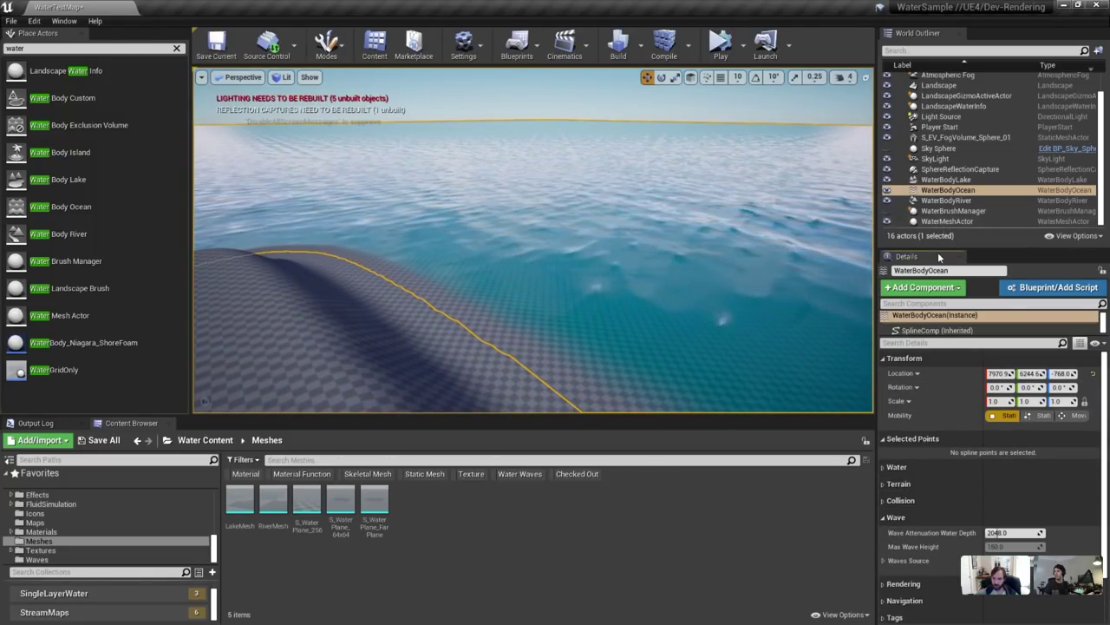
pyautogui.moveTo(937, 249); pyautogui.dragTo(950, 96)
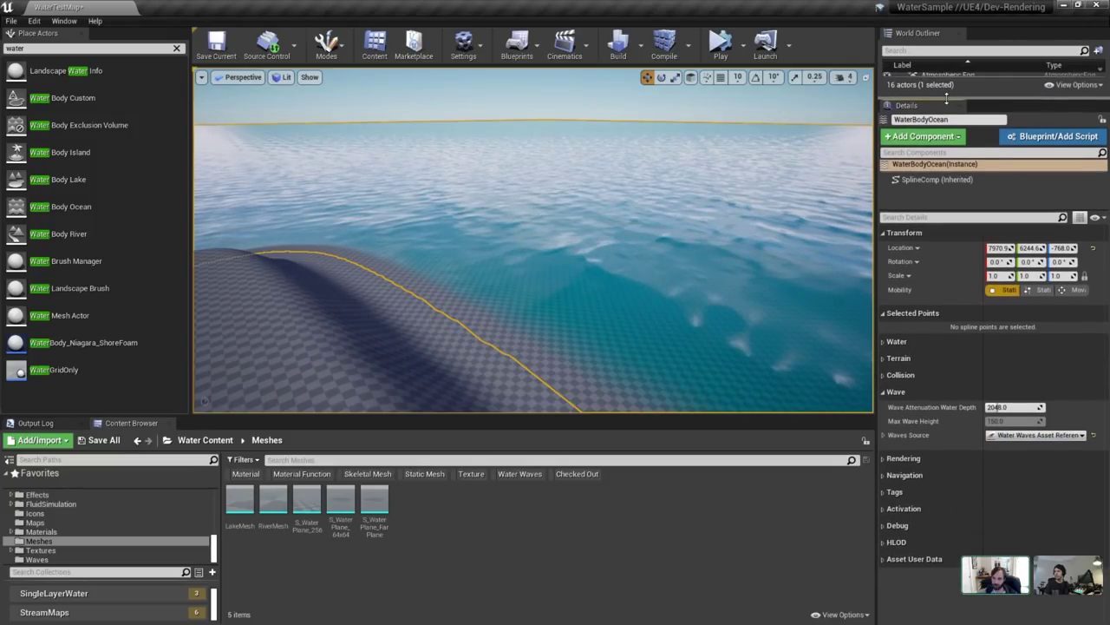
pyautogui.click(909, 233)
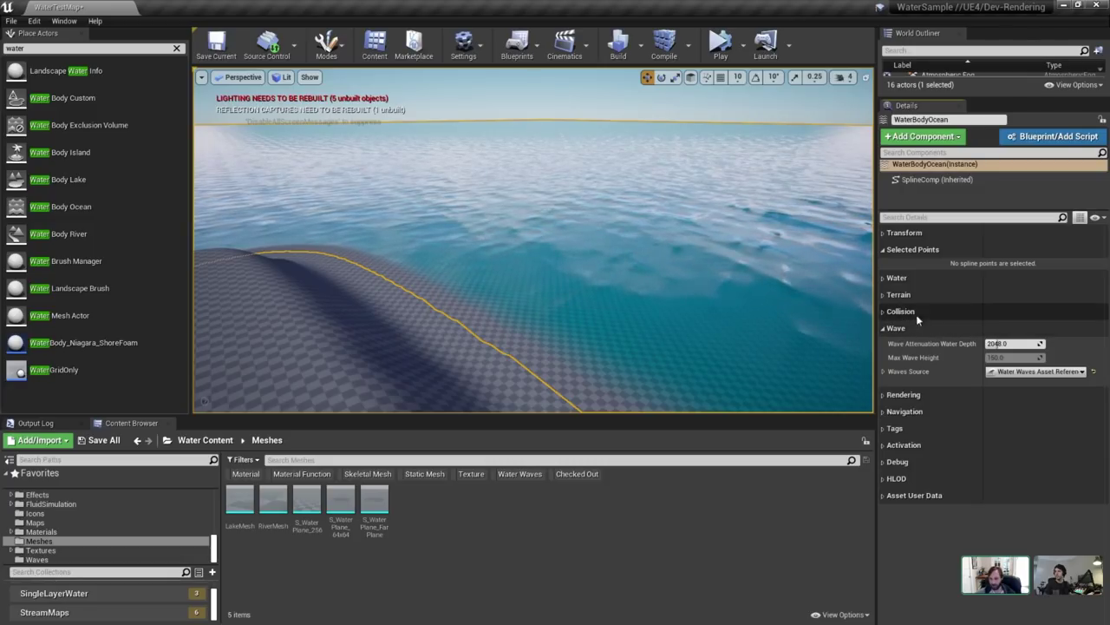
pyautogui.click(883, 371)
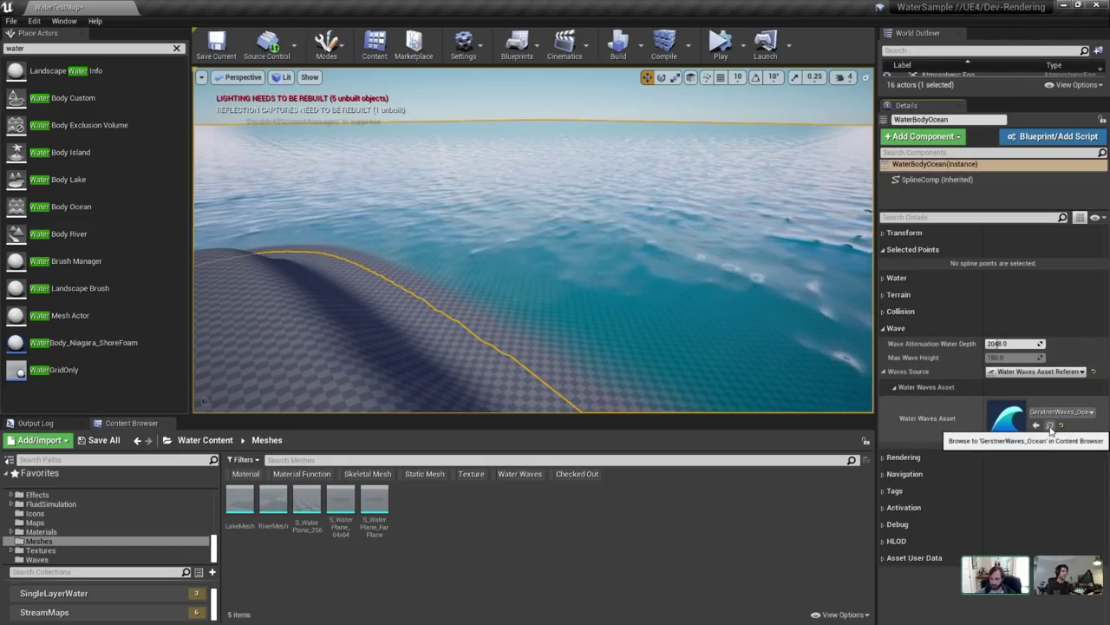
# Locate the ocean's GerstnerWaves_Ocean asset in the Content Browser and open it for editing.
pyautogui.click(1050, 425)
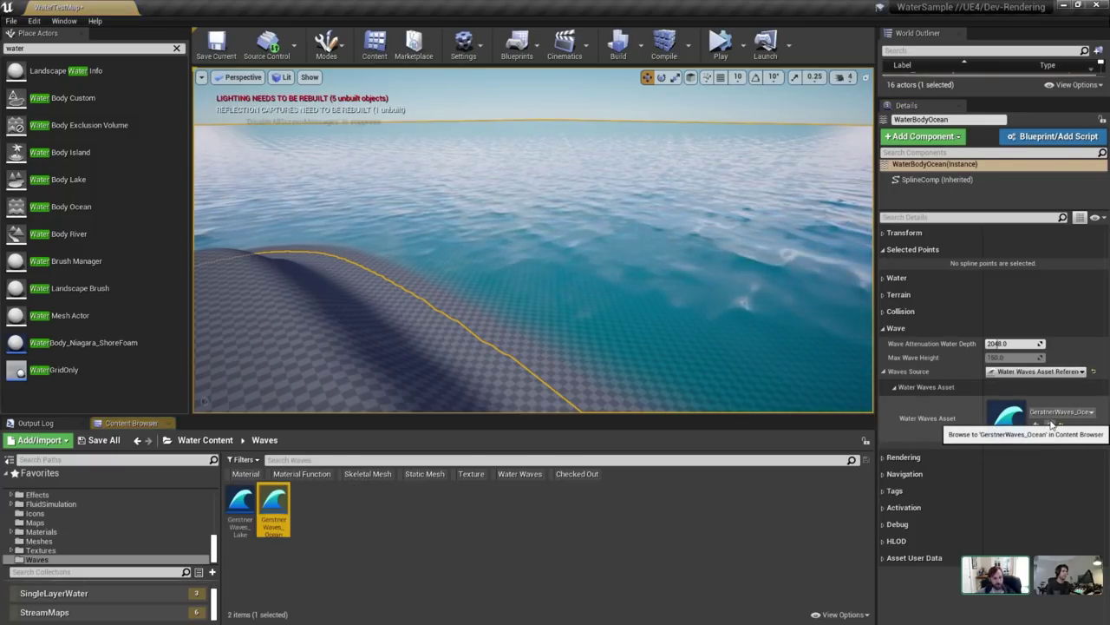
pyautogui.doubleClick(275, 503)
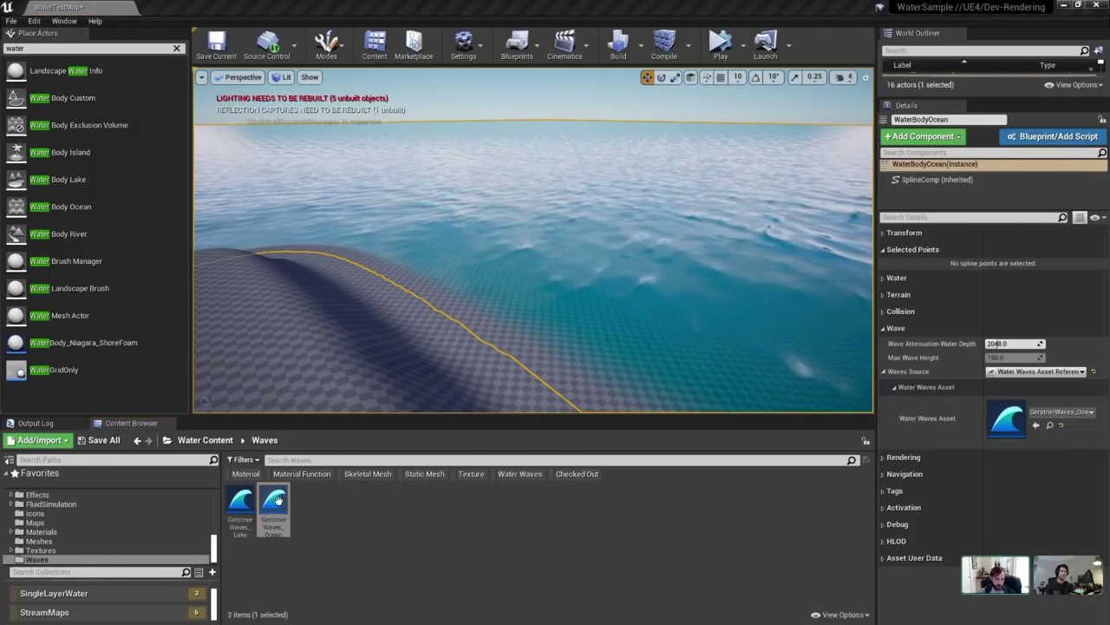
pyautogui.moveTo(447, 133); pyautogui.dragTo(433, 117)
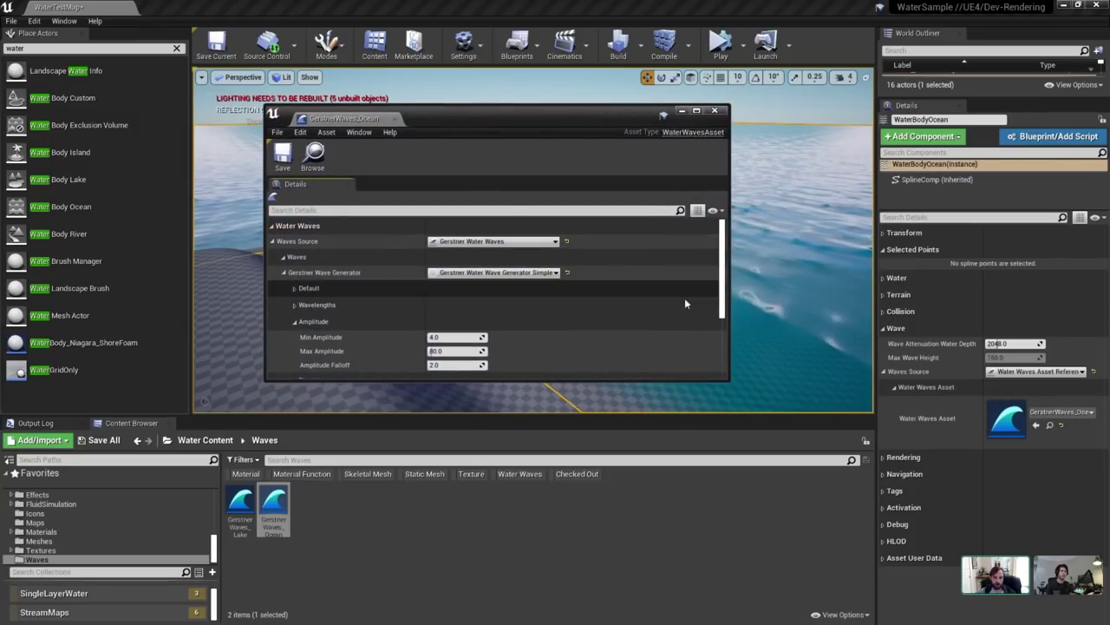
# Enlarge the GerstnerWaves_Ocean editor window and look at the available Gerstner Wave Generator types.
pyautogui.moveTo(728, 381); pyautogui.dragTo(937, 522)
pyautogui.moveTo(580, 113); pyautogui.dragTo(592, 112)
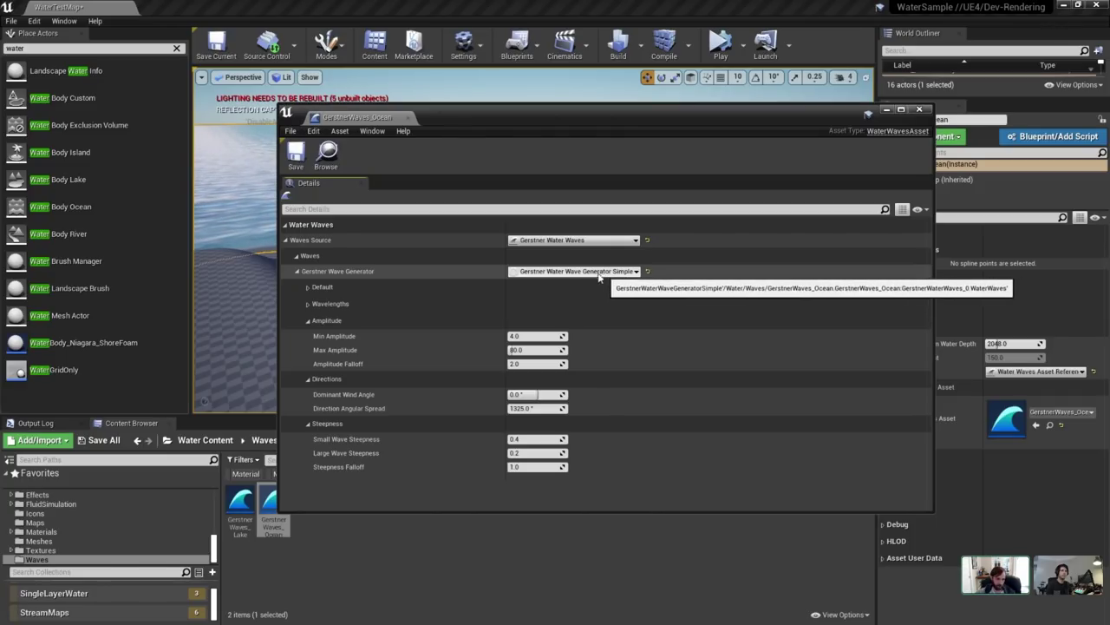
pyautogui.click(565, 271)
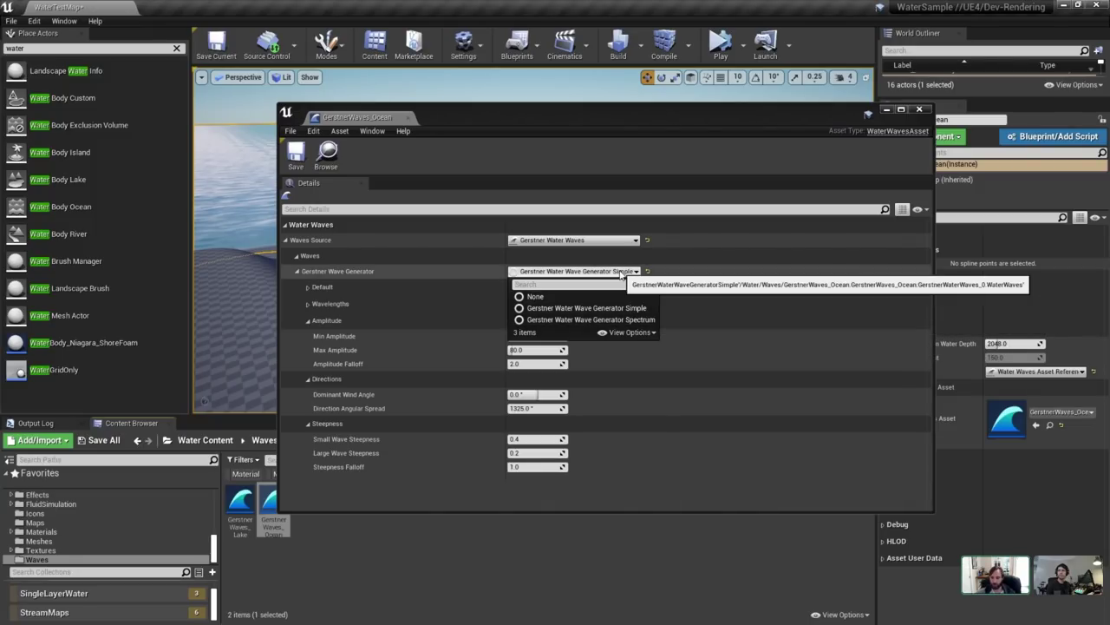
pyautogui.click(466, 271)
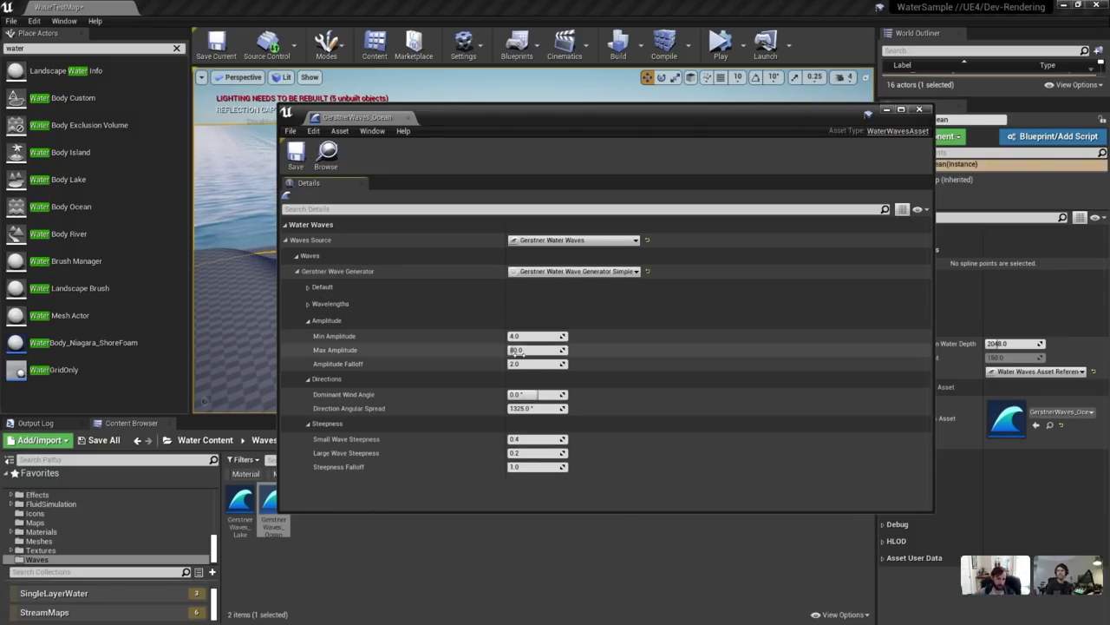
# Examine the asset's wave count, wavelength, amplitude, direction and steepness settings, expanding the Default and Wavelengths groups, and close its editor.
pyautogui.click(331, 303)
pyautogui.click(469, 287)
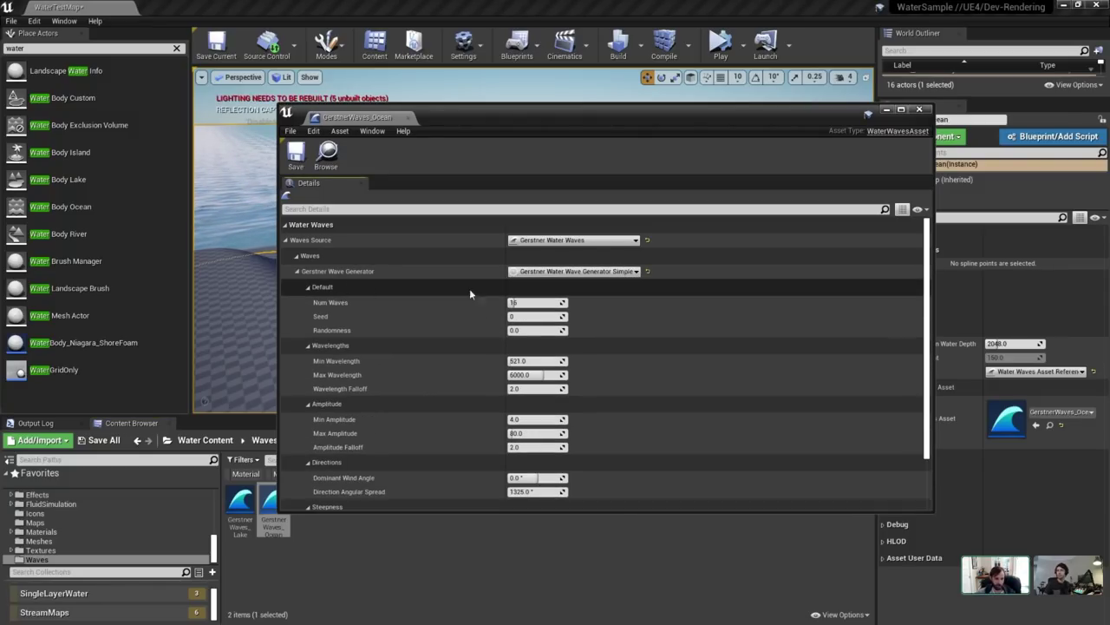
pyautogui.click(531, 302)
pyautogui.scroll(-1, 531, 301)
pyautogui.scroll(-2, 531, 303)
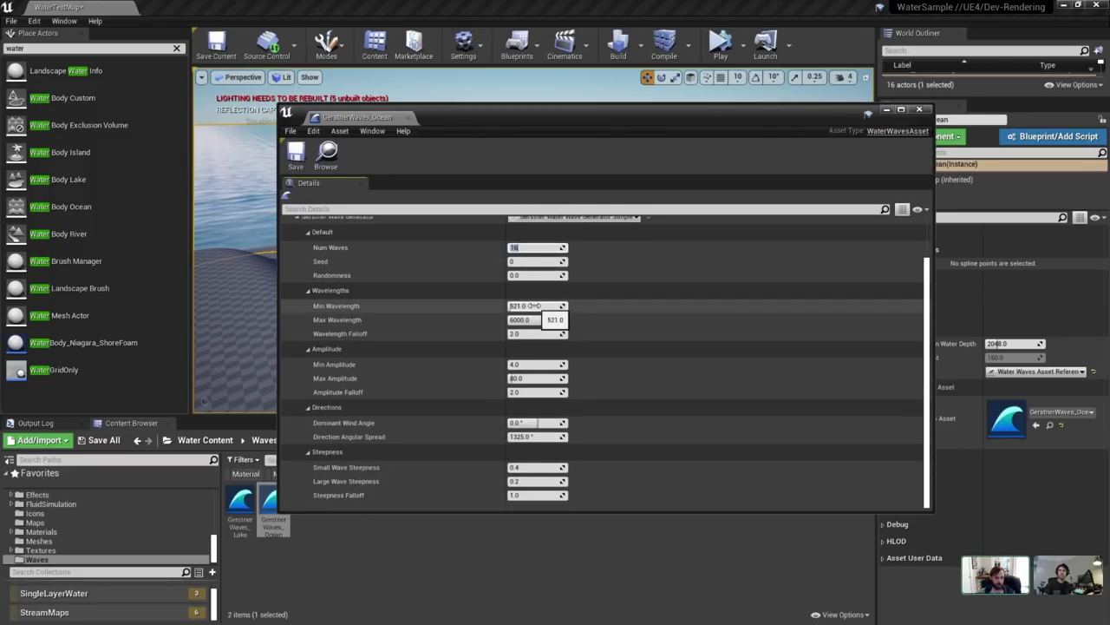
pyautogui.click(531, 305)
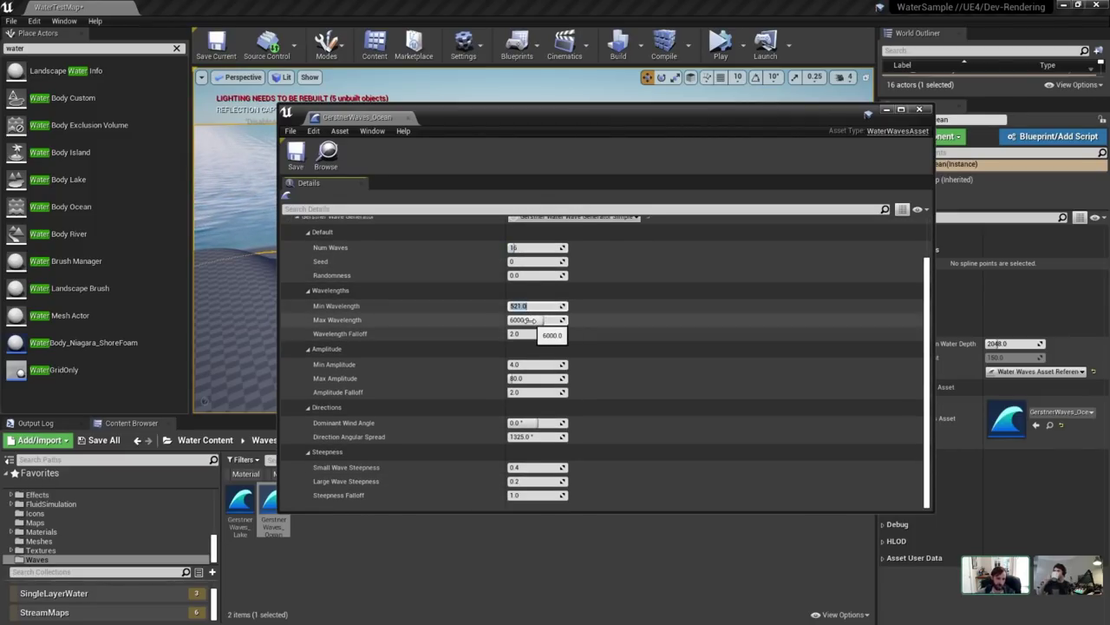
pyautogui.click(538, 365)
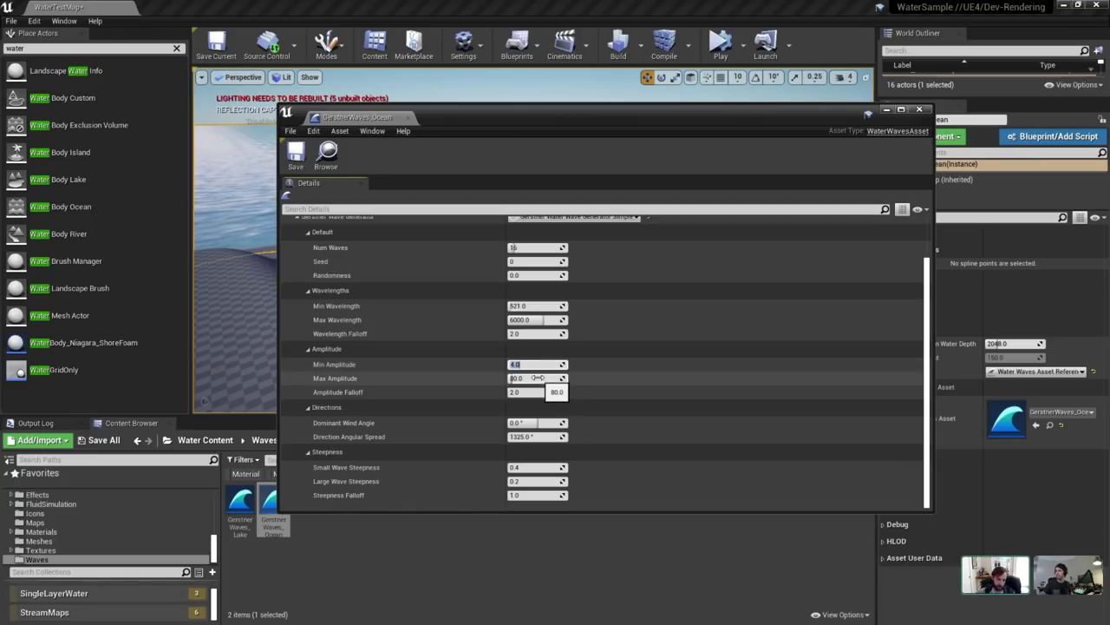
pyautogui.click(538, 378)
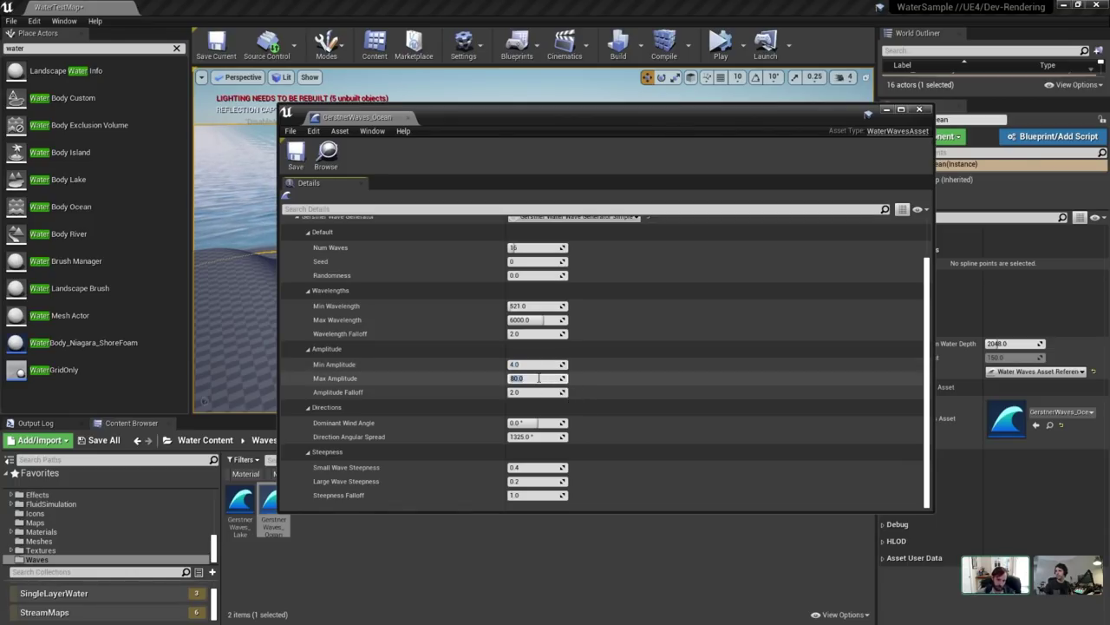
pyautogui.click(536, 436)
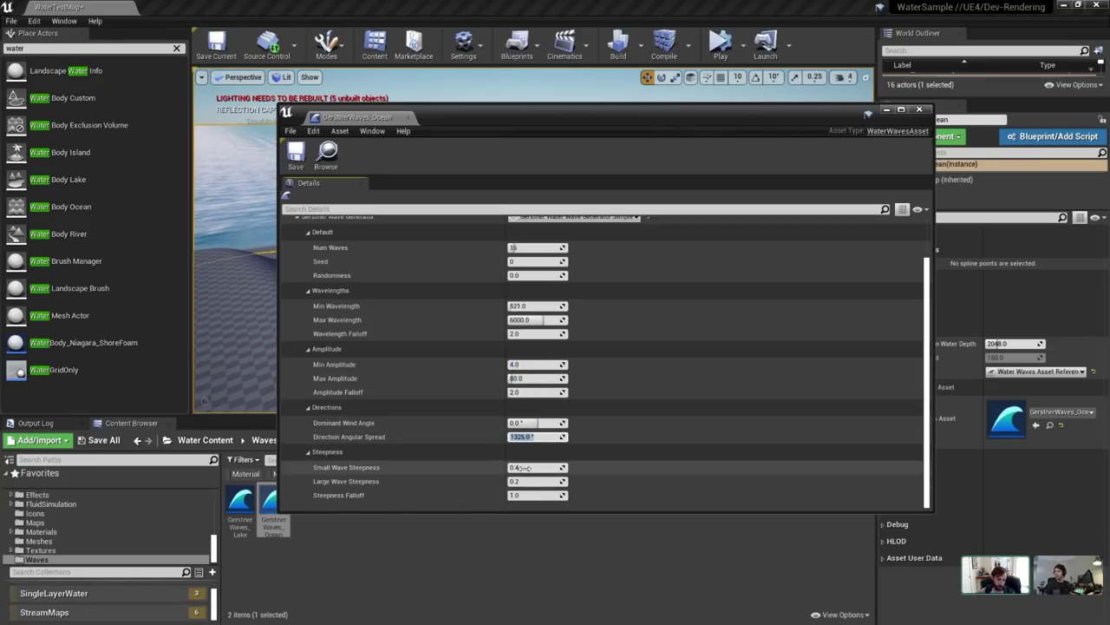
pyautogui.scroll(2, 531, 324)
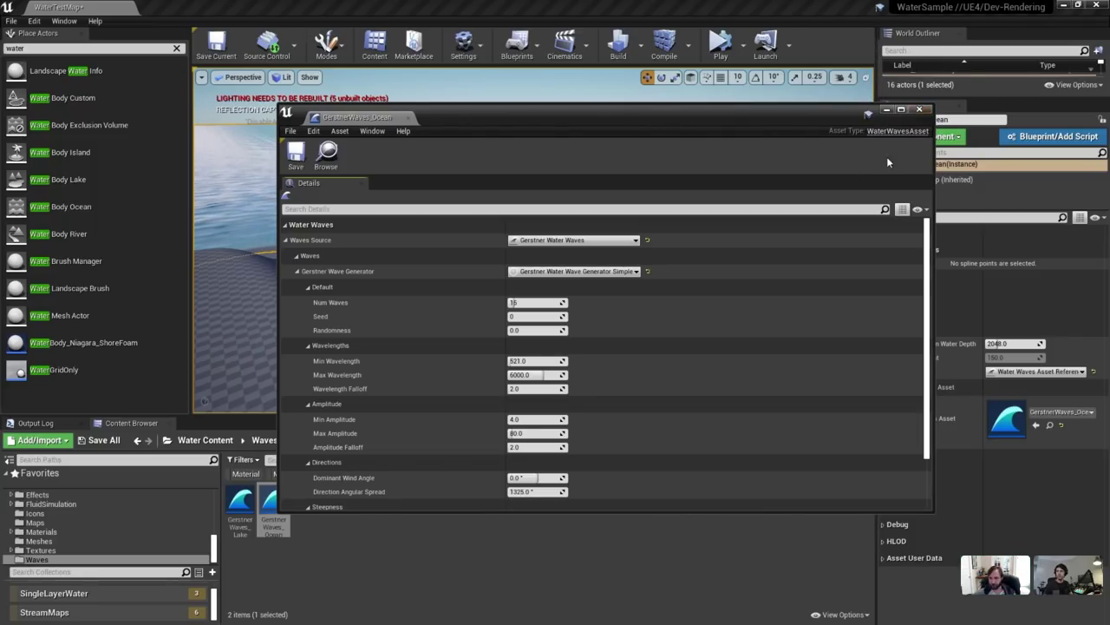
pyautogui.click(919, 109)
# Switch the ocean's Waves Source to Gerstner Water Waves and expand its generator's Wavelengths, Amplitude and Directions settings.
pyautogui.click(1032, 372)
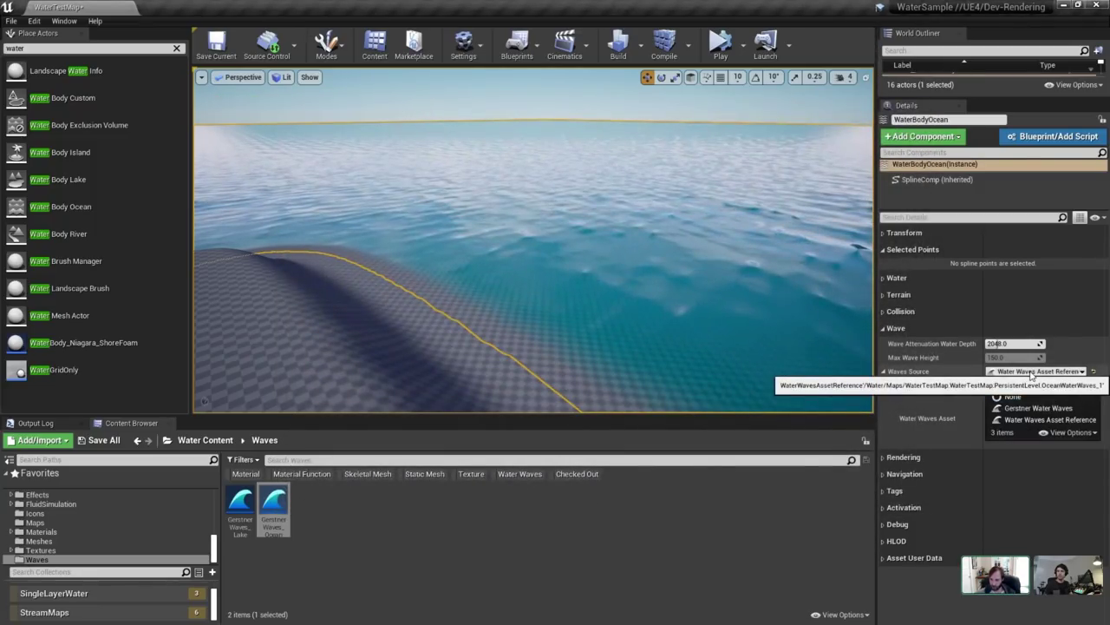
pyautogui.click(1046, 408)
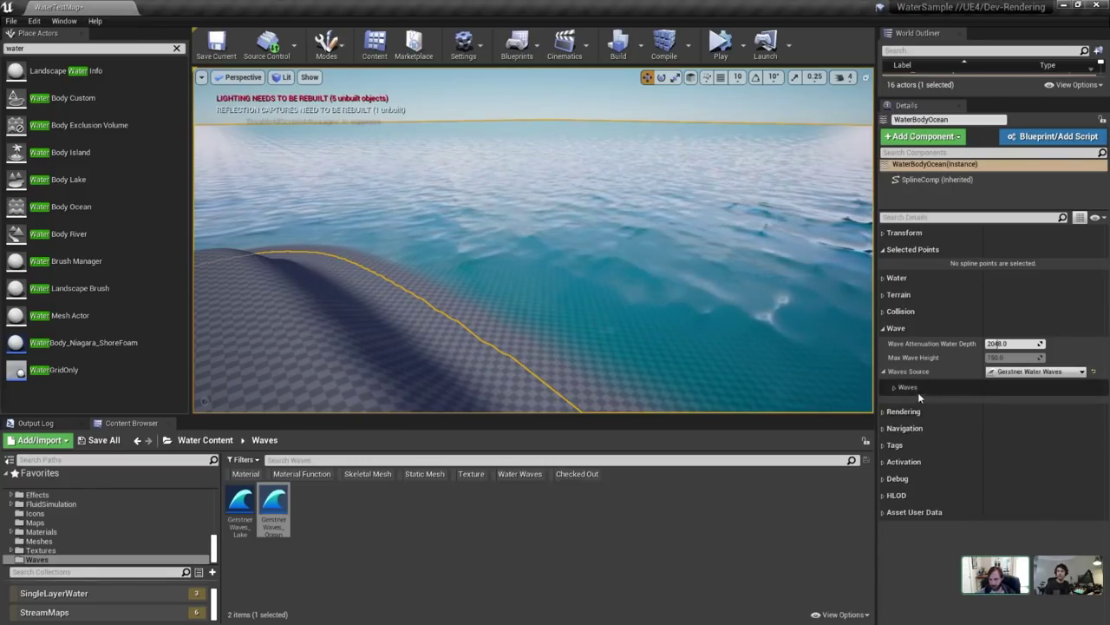
pyautogui.click(895, 387)
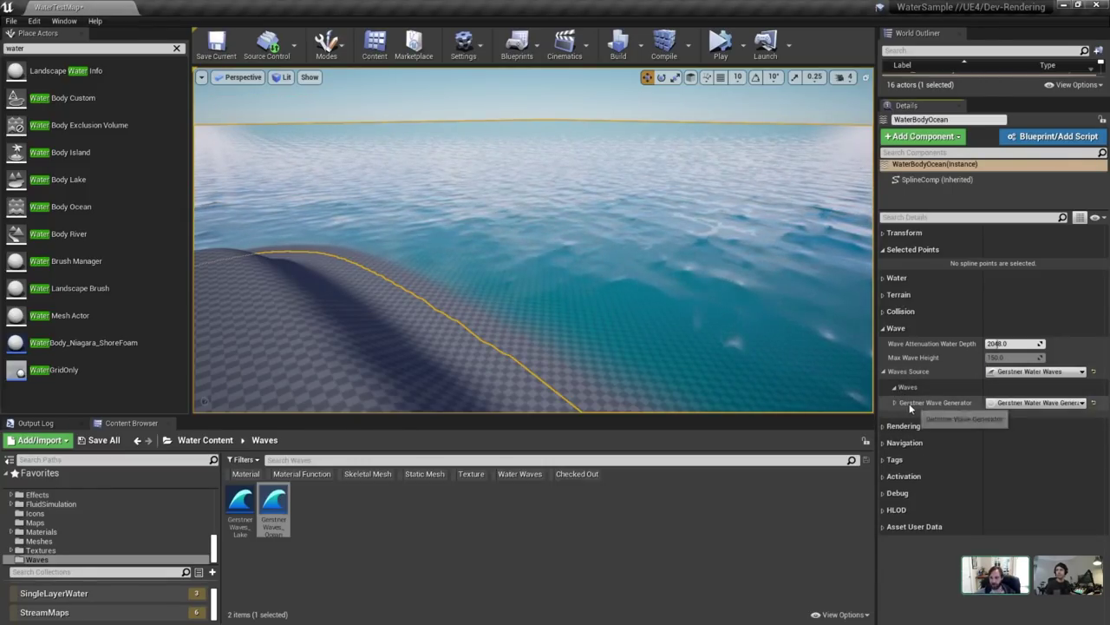
pyautogui.click(895, 402)
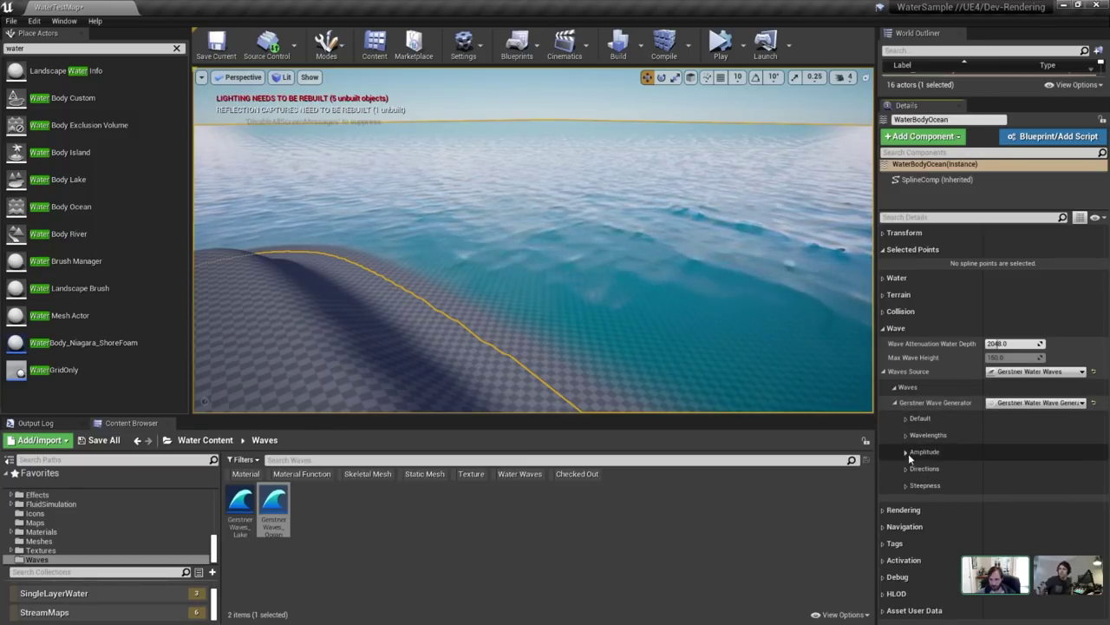
pyautogui.click(907, 452)
pyautogui.click(906, 434)
pyautogui.click(907, 552)
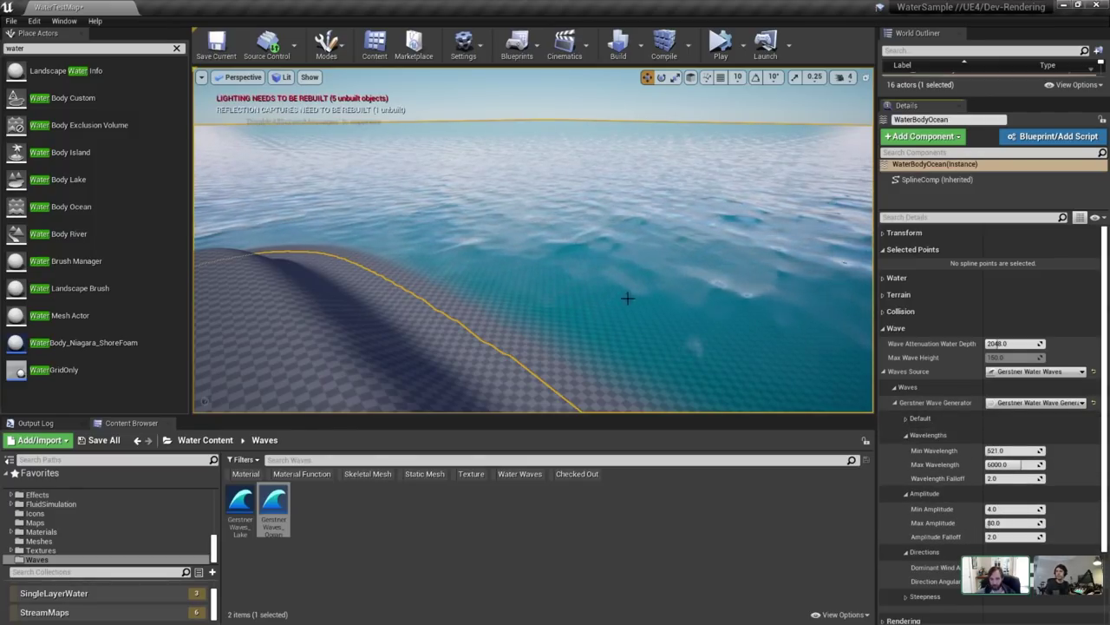
# Expand the generator's Default settings and set Num Waves to 32 after trying 4.
pyautogui.moveTo(627, 298); pyautogui.dragTo(674, 176, button='right')
pyautogui.moveTo(642, 260); pyautogui.dragTo(707, 313, button='right')
pyautogui.moveTo(624, 179); pyautogui.dragTo(638, 143, button='right')
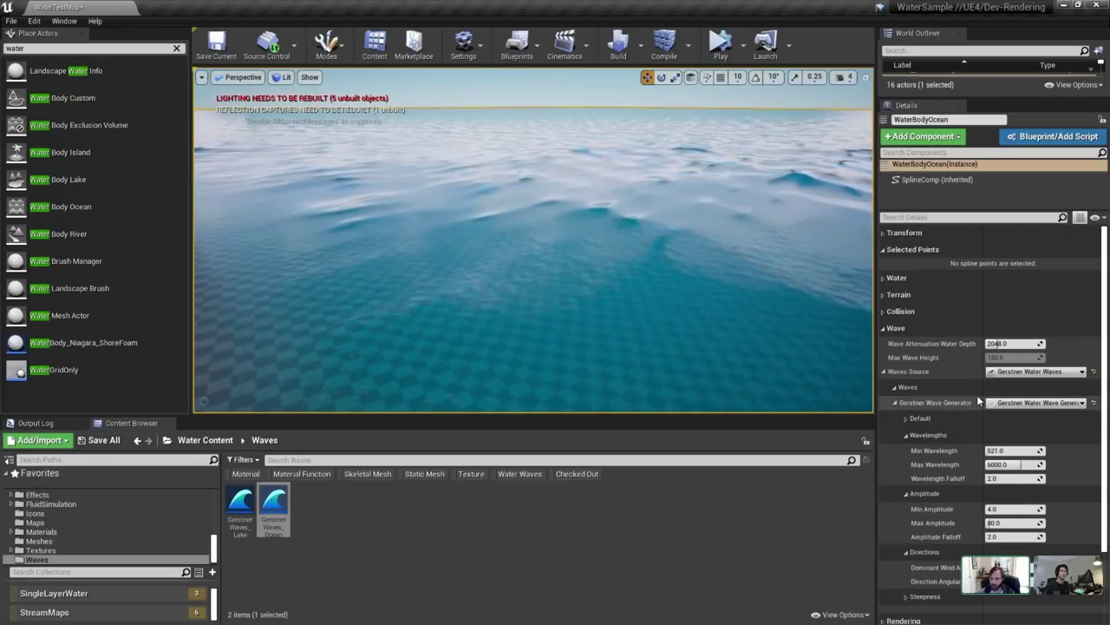
pyautogui.click(1011, 523)
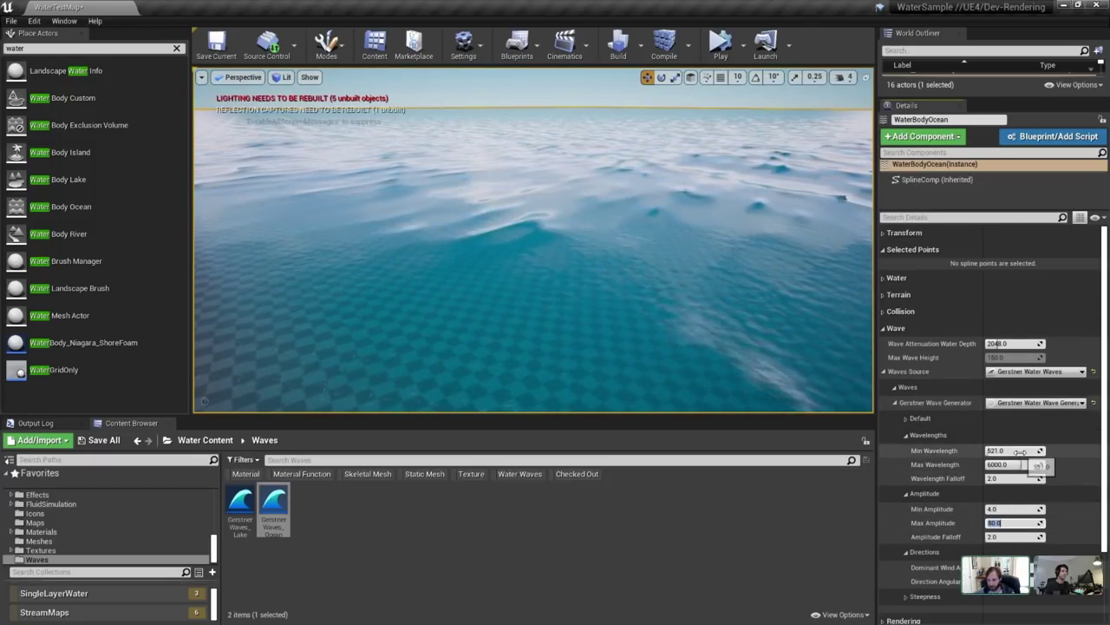
pyautogui.click(944, 420)
pyautogui.scroll(-3, 1010, 463)
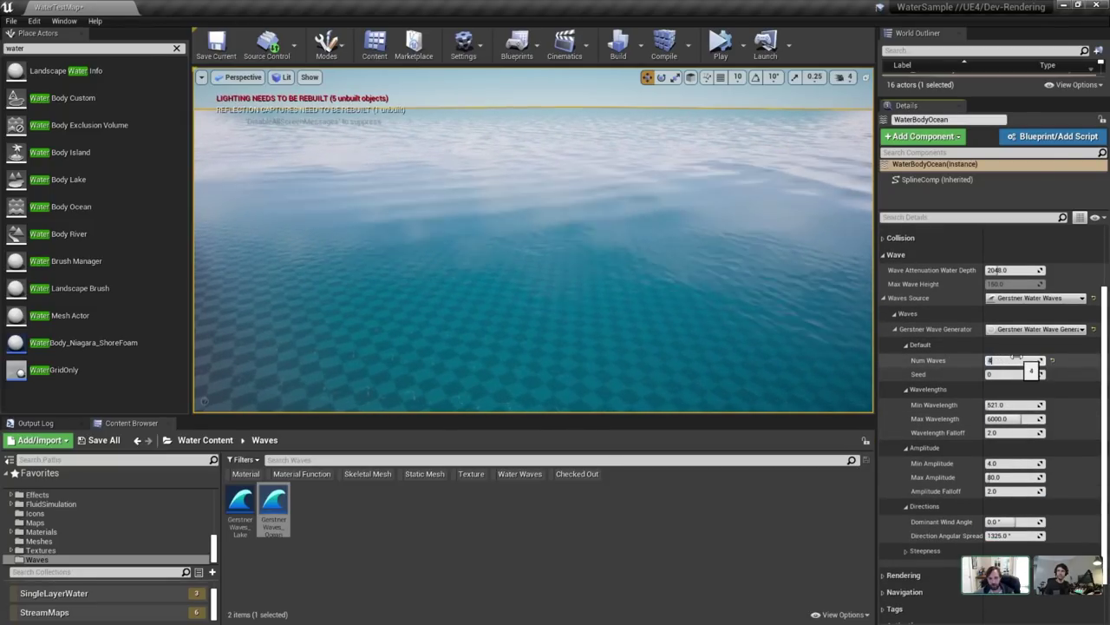
pyautogui.write('32')
pyautogui.press('Return')
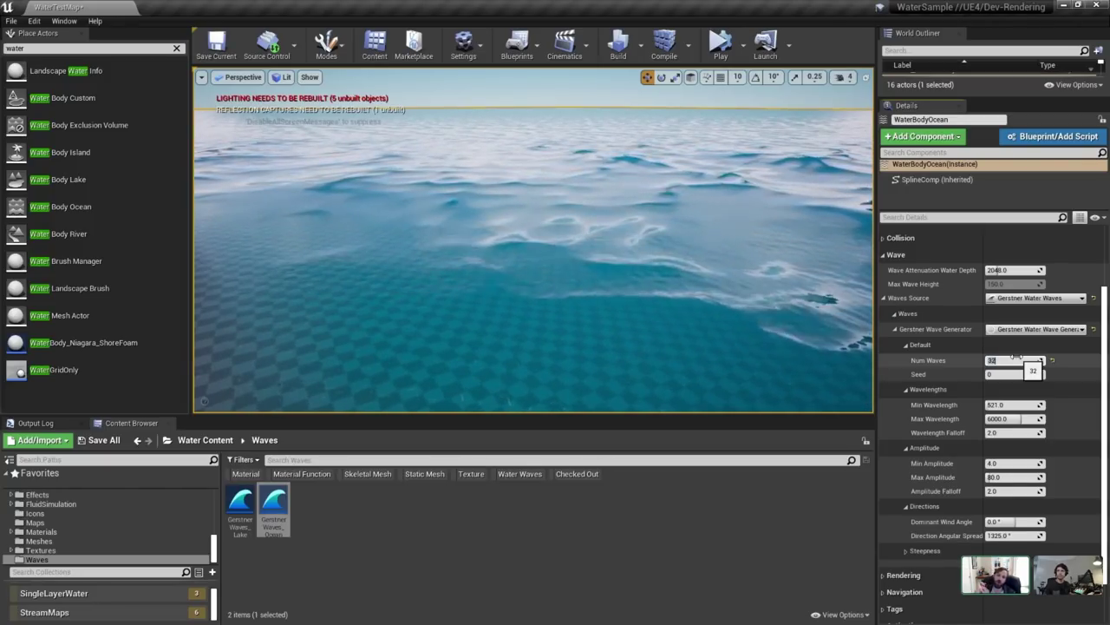
pyautogui.click(1017, 360)
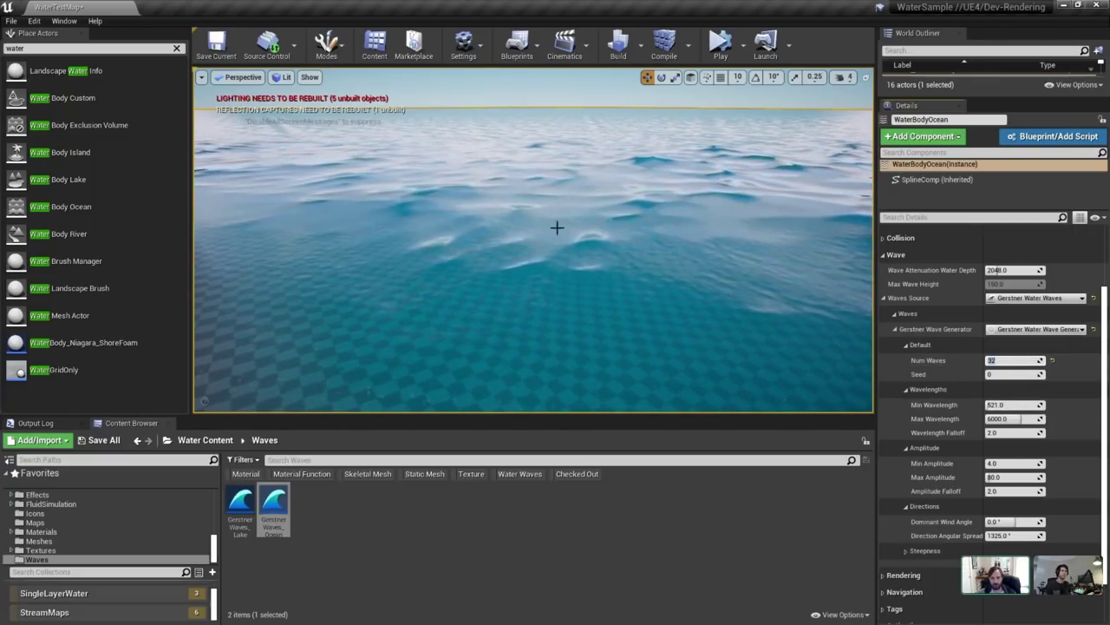
# Set the ocean's Min Wavelength to 128 and its Wavelength Falloff to 3, trying 64 and 5 for the falloff first.
pyautogui.moveTo(576, 231); pyautogui.dragTo(648, 248, button='right')
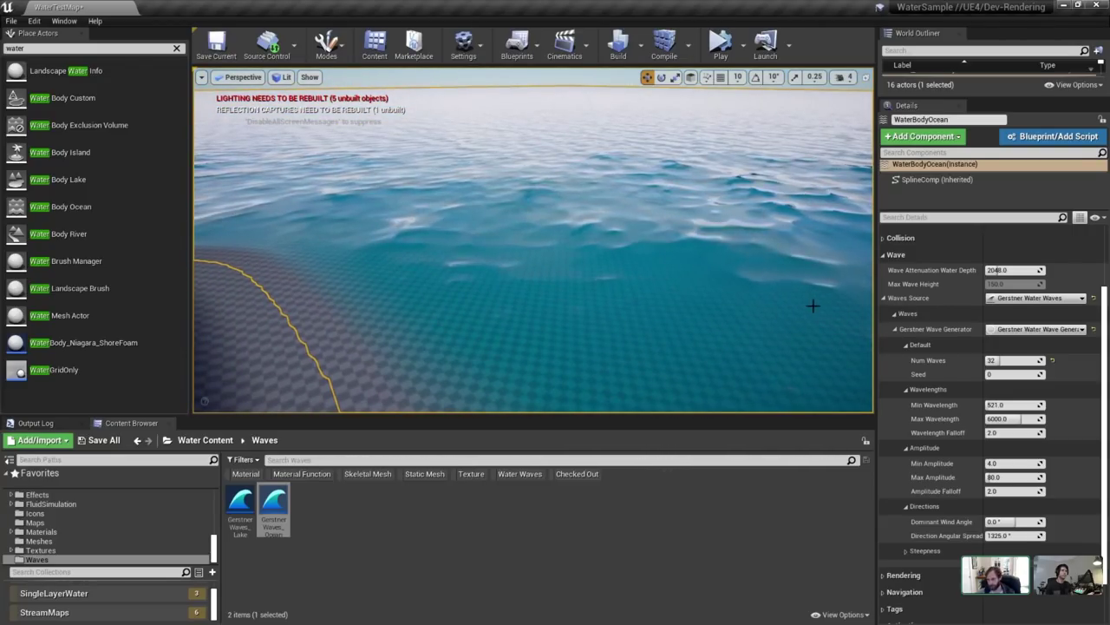
pyautogui.moveTo(824, 301); pyautogui.dragTo(834, 302, button='right')
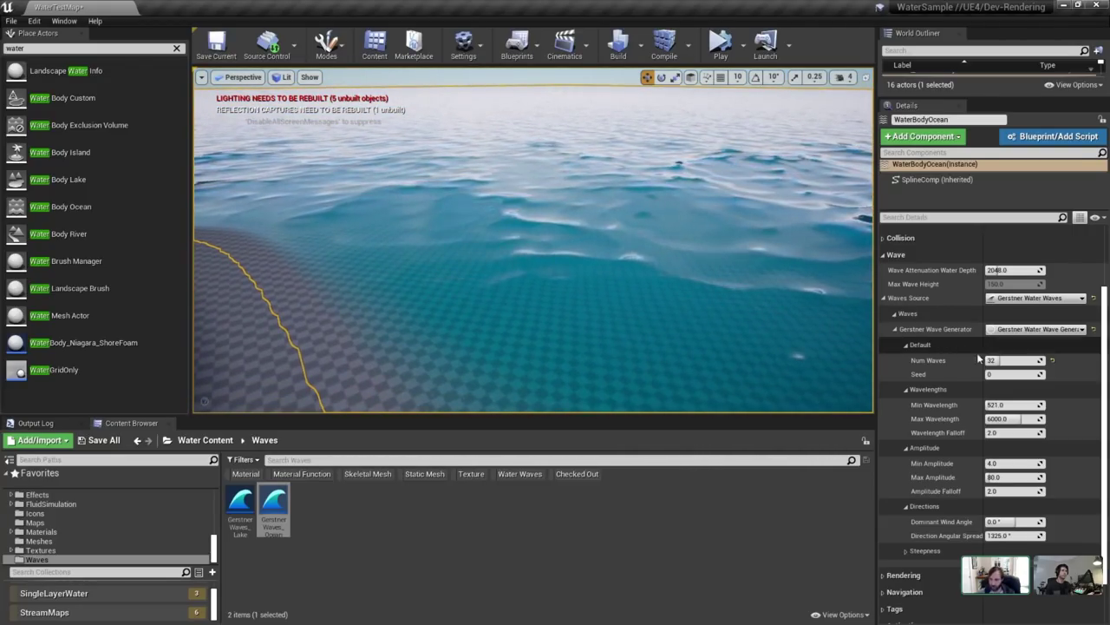
pyautogui.click(1015, 405)
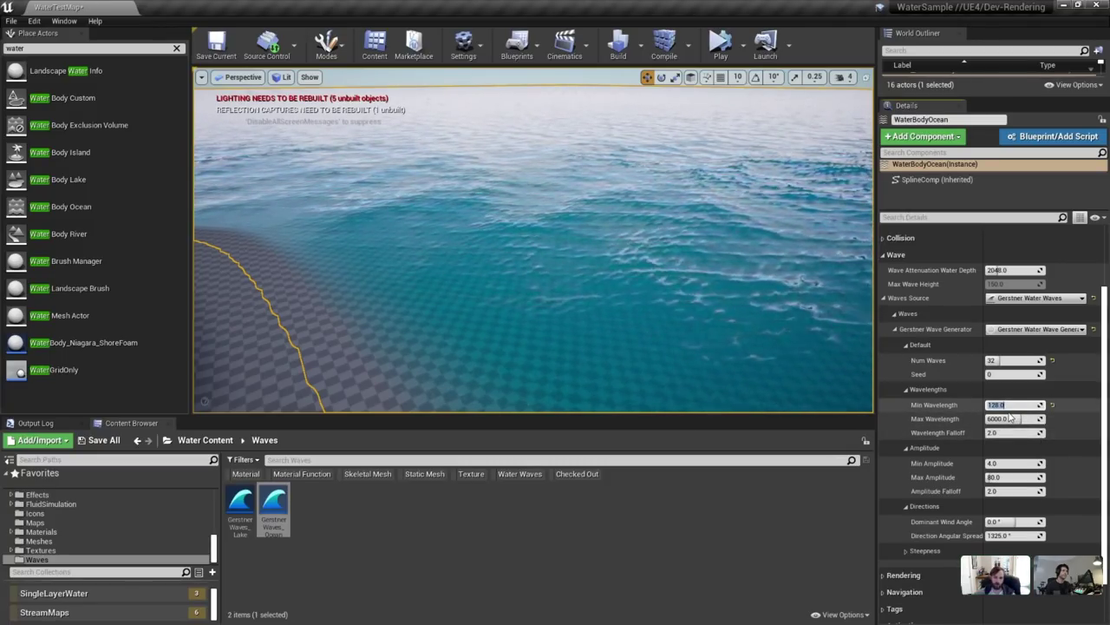
pyautogui.click(1019, 434)
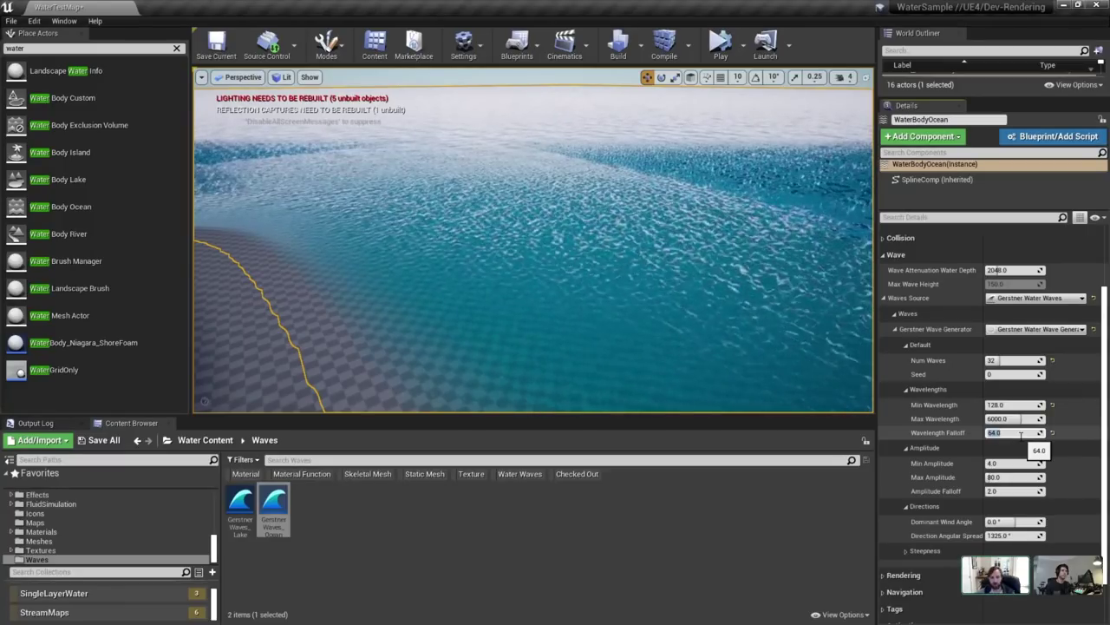
pyautogui.write('5')
pyautogui.press('Return')
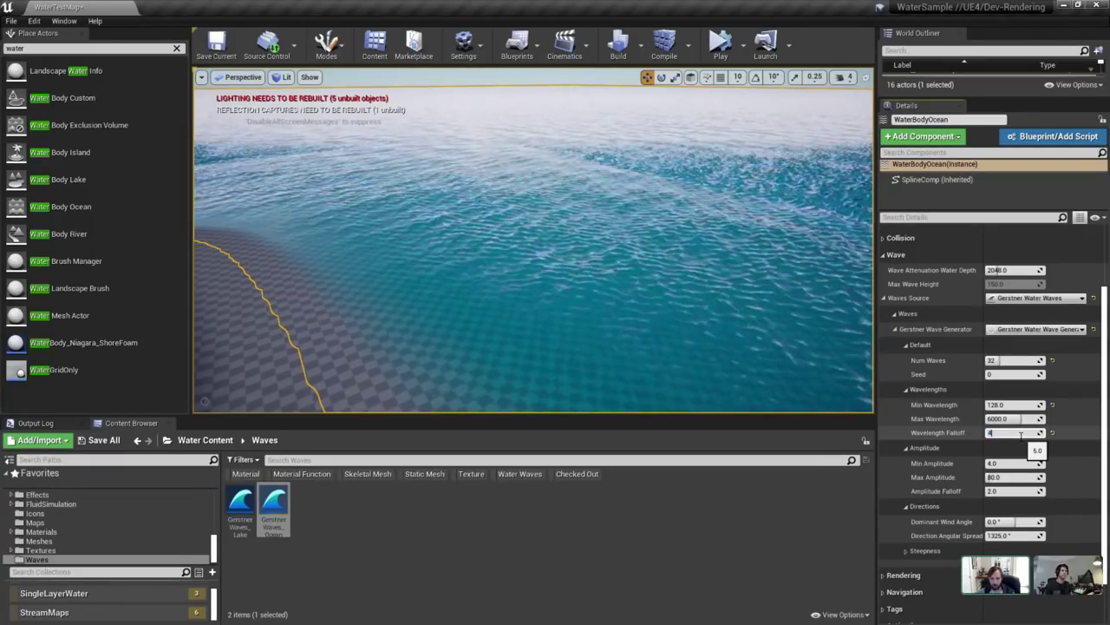
pyautogui.write('3')
pyautogui.press('Return')
pyautogui.press('w')
pyautogui.moveTo(722, 296); pyautogui.dragTo(722, 260, button='right')
pyautogui.press('f')
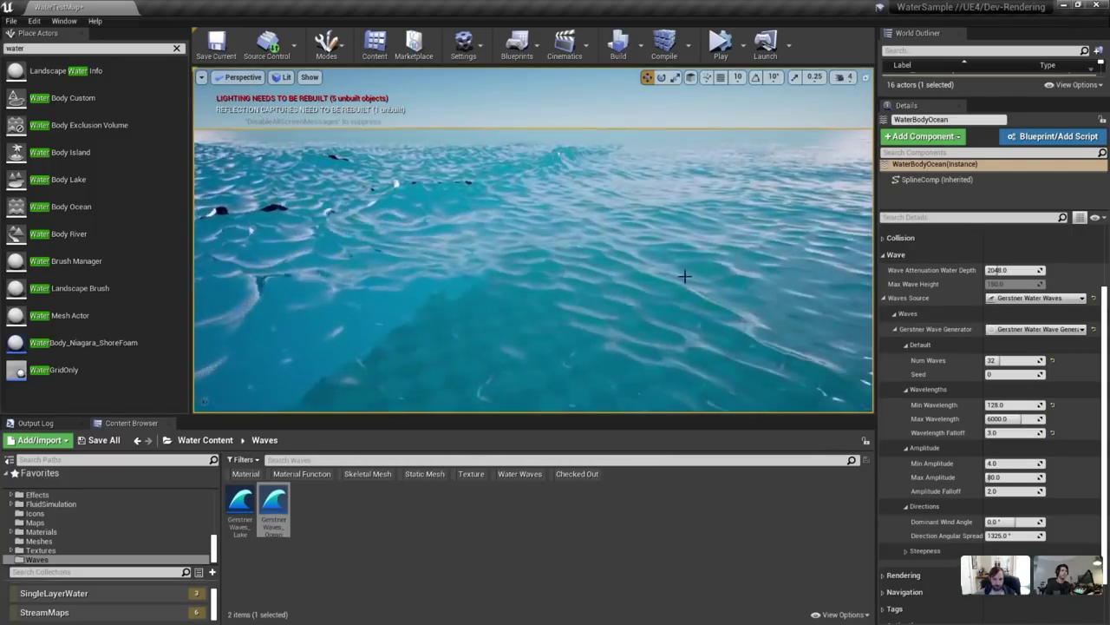
pyautogui.moveTo(493, 219)
pyautogui.mouseDown(button='right')
pyautogui.moveTo(547, 247)
pyautogui.moveTo(485, 227)
pyautogui.moveTo(543, 225)
pyautogui.moveTo(506, 226)
pyautogui.mouseUp(button='right')
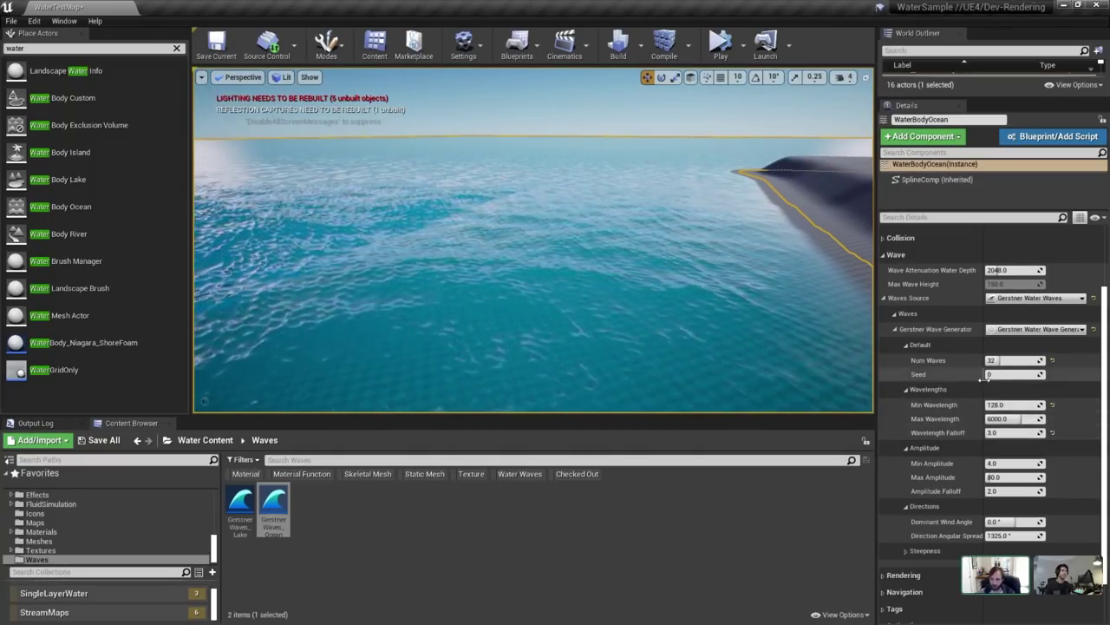
# Collapse the ocean's Wave settings and expand the Curve Settings in its Terrain category.
pyautogui.click(1006, 270)
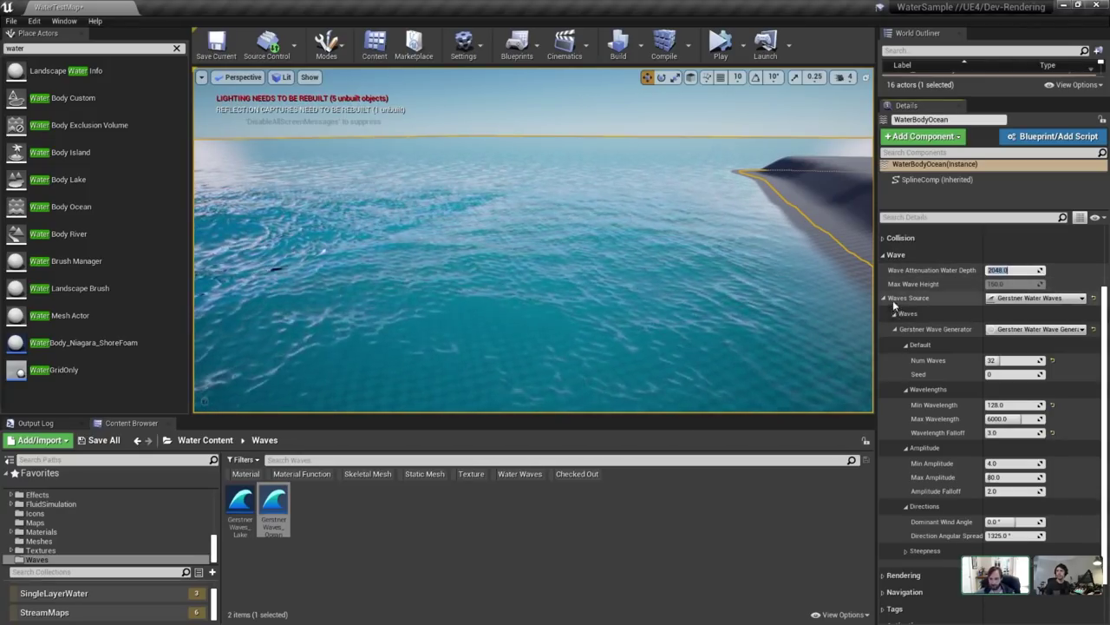
pyautogui.click(902, 254)
pyautogui.click(911, 279)
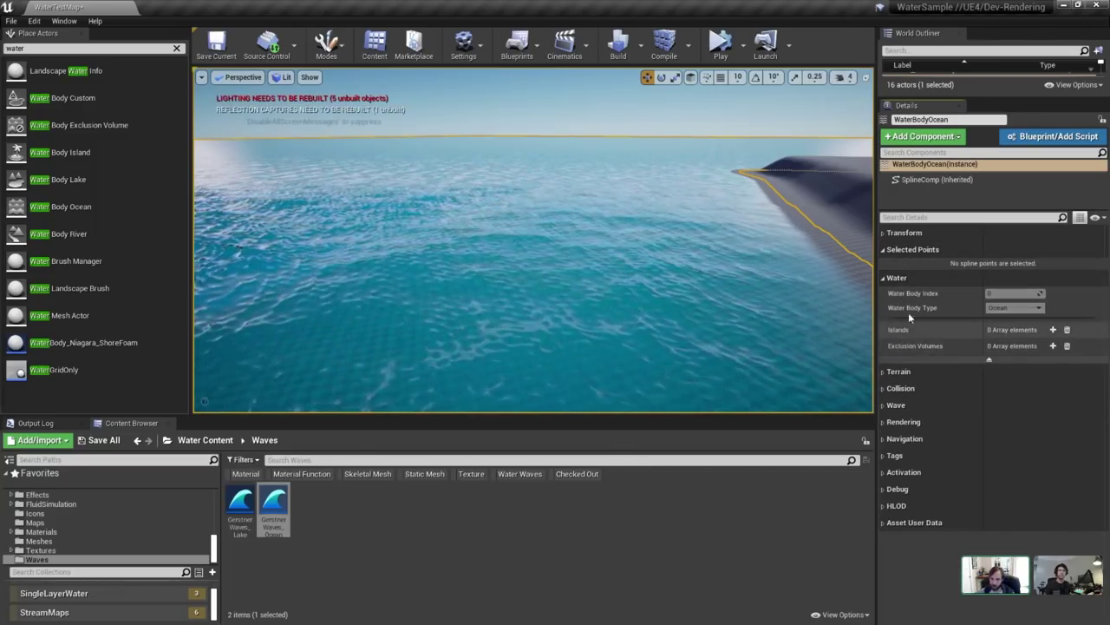
pyautogui.click(906, 277)
pyautogui.click(898, 294)
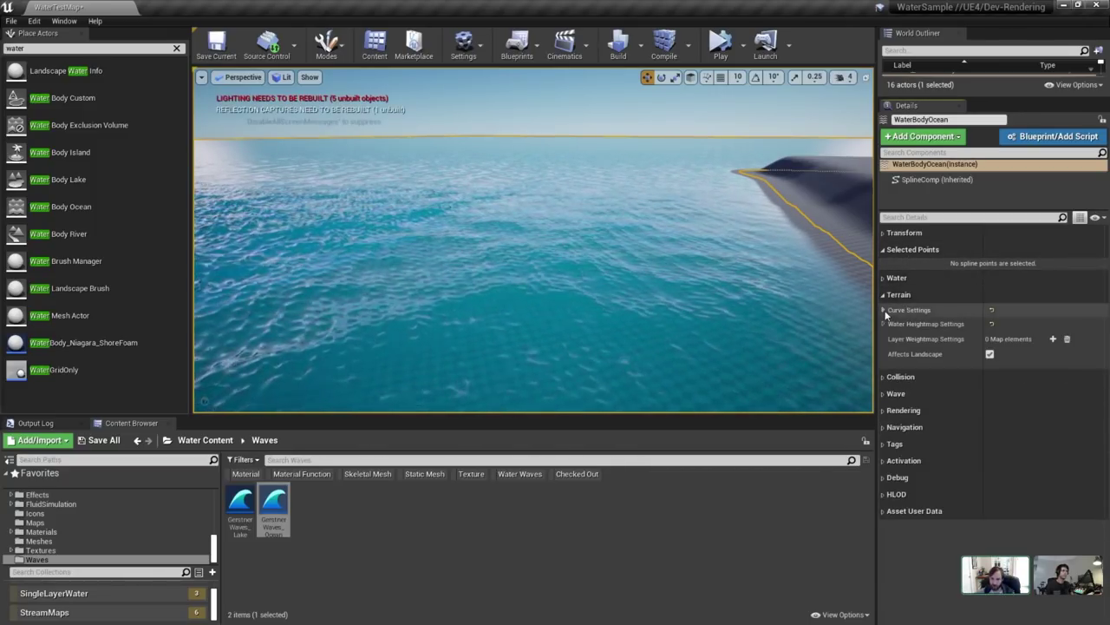
pyautogui.click(884, 310)
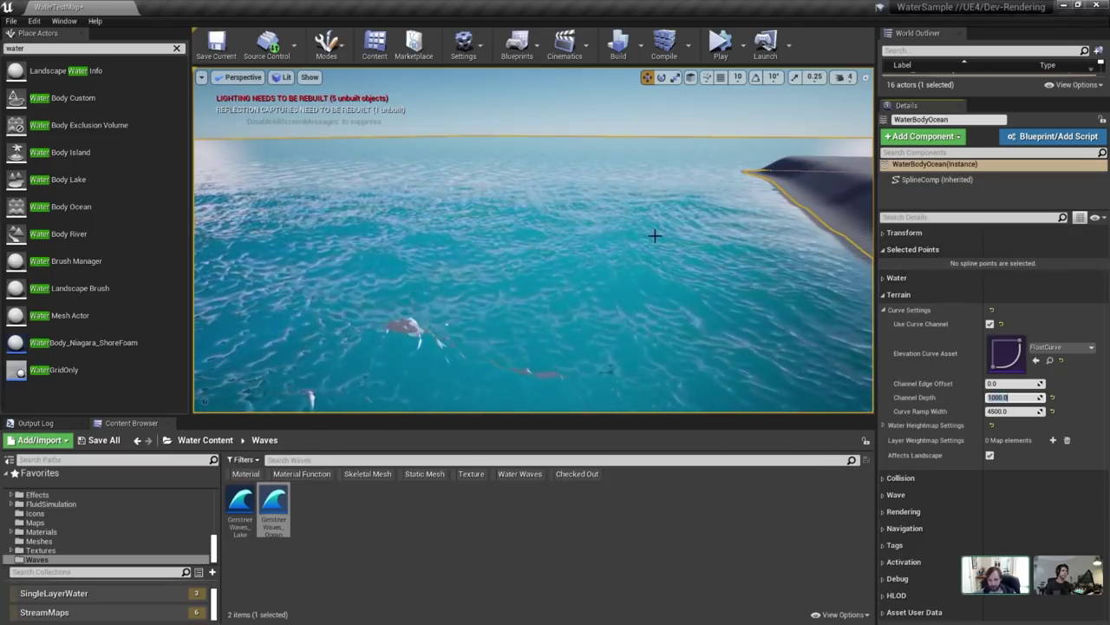
# Try a Channel Depth of 8000 for the ocean's terrain curve and set it to 2000.
pyautogui.moveTo(654, 236); pyautogui.dragTo(729, 286, button='right')
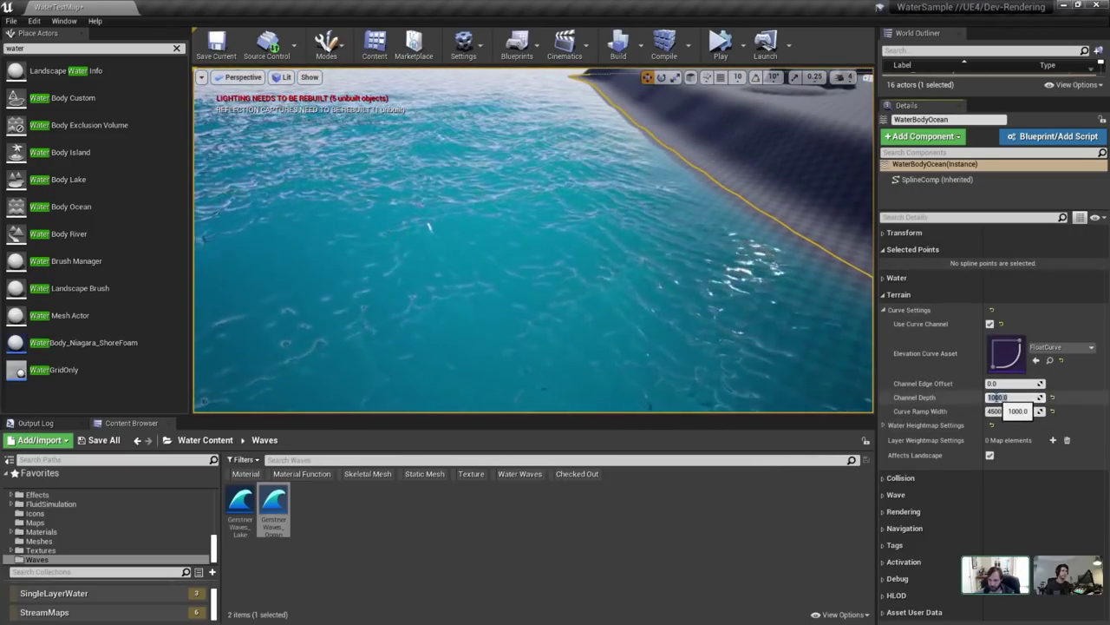
pyautogui.write('8')
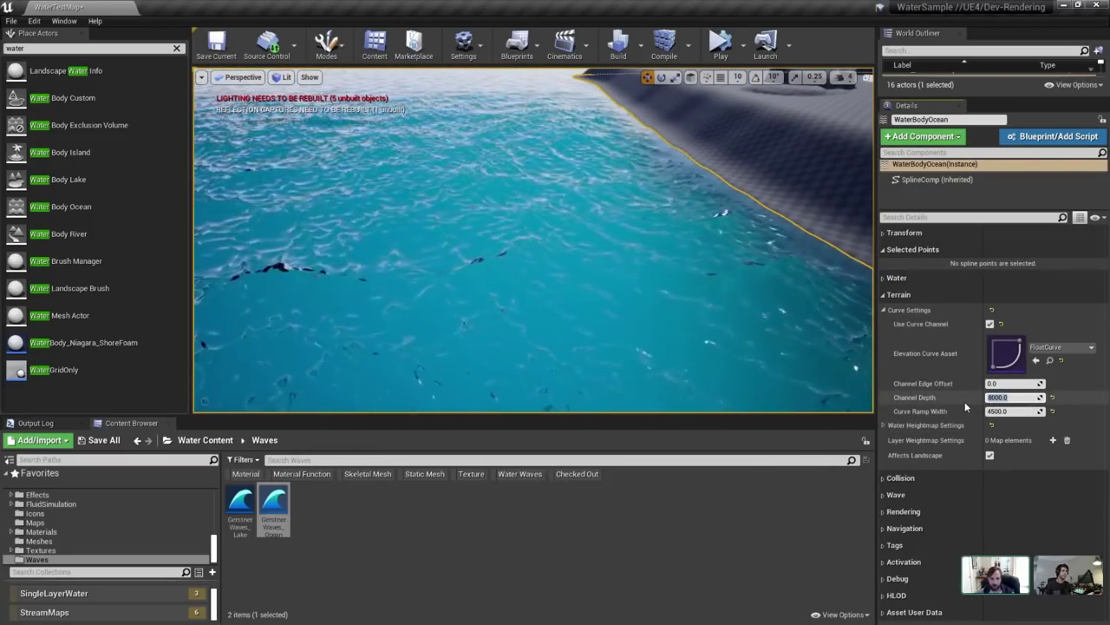
pyautogui.press('Return')
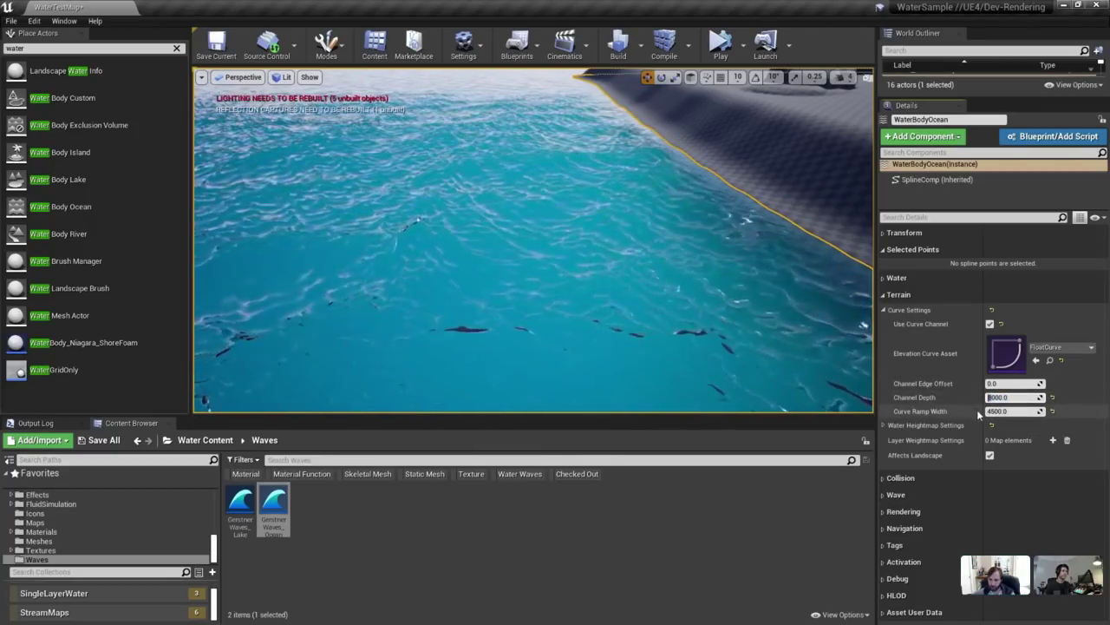
pyautogui.write('2000')
pyautogui.press('Return')
# Set the Curve Ramp Width to 10500 after trying 8500, and inspect the waves near the shoreline.
pyautogui.click(1003, 411)
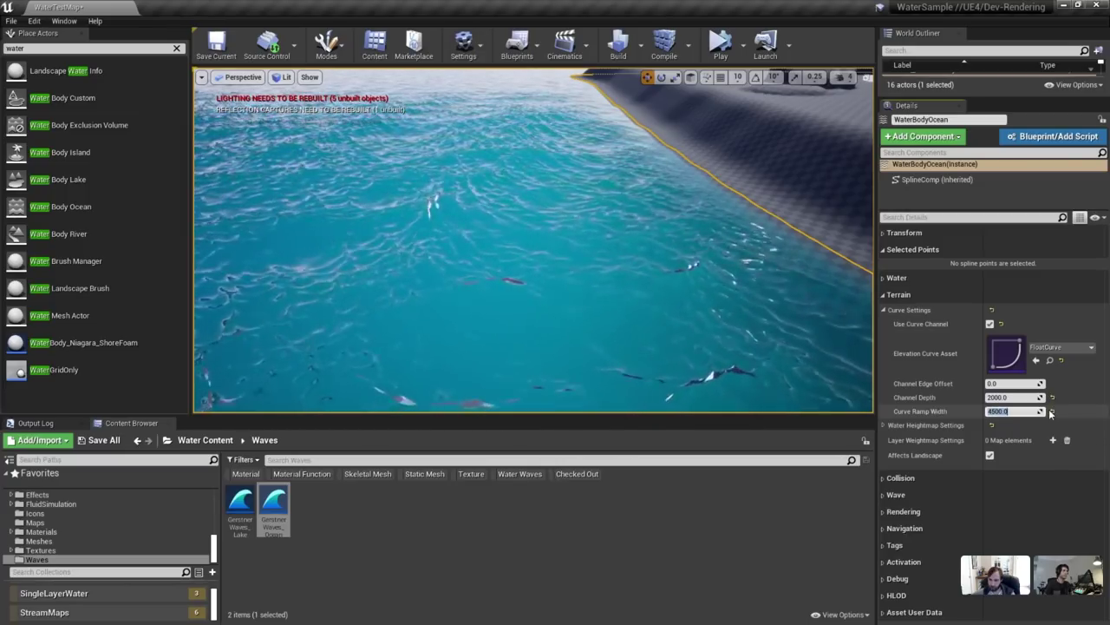
pyautogui.write('8')
pyautogui.press('Return')
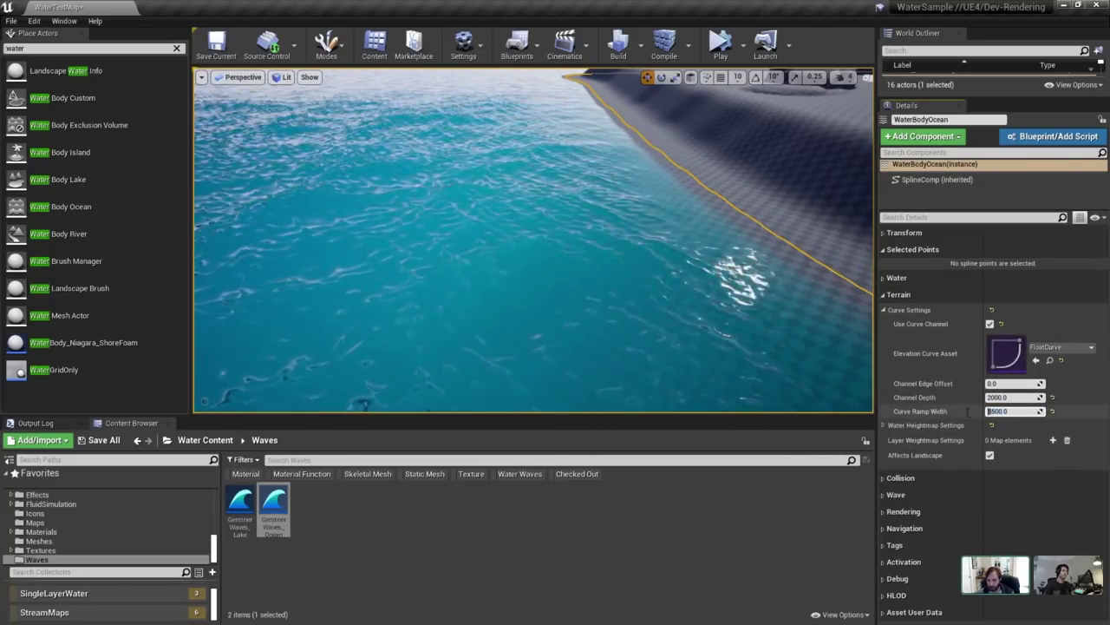
pyautogui.write('10')
pyautogui.press('Return')
pyautogui.moveTo(645, 268); pyautogui.dragTo(593, 211, button='right')
pyautogui.press('w')
pyautogui.press('s')
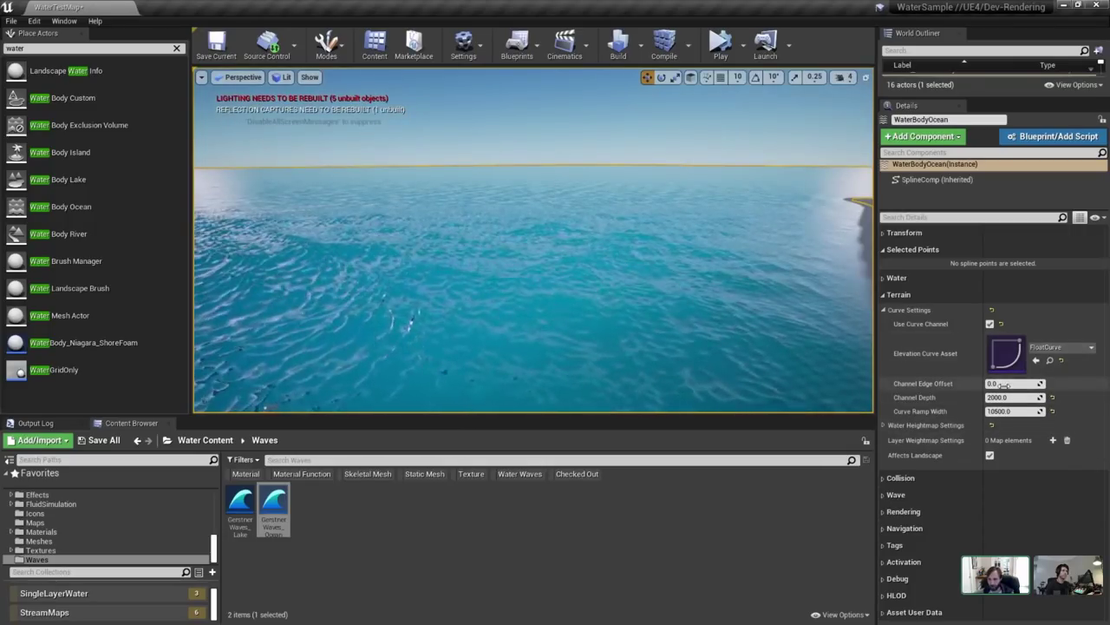
pyautogui.moveTo(728, 292)
pyautogui.mouseDown(button='right')
pyautogui.moveTo(746, 294)
pyautogui.moveTo(713, 300)
pyautogui.moveTo(721, 304)
pyautogui.mouseUp(button='right')
pyautogui.press('s')
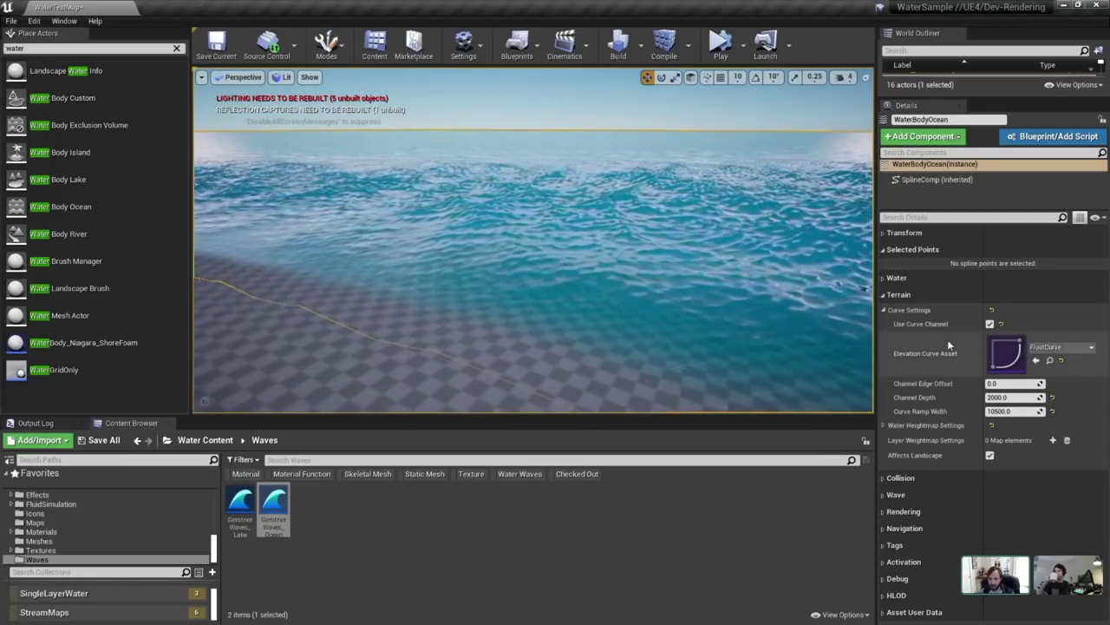
# Set the ocean water body's Wave Attenuation Water Depth to 1 and inspect the waves along the shoreline.
pyautogui.click(910, 295)
pyautogui.click(901, 328)
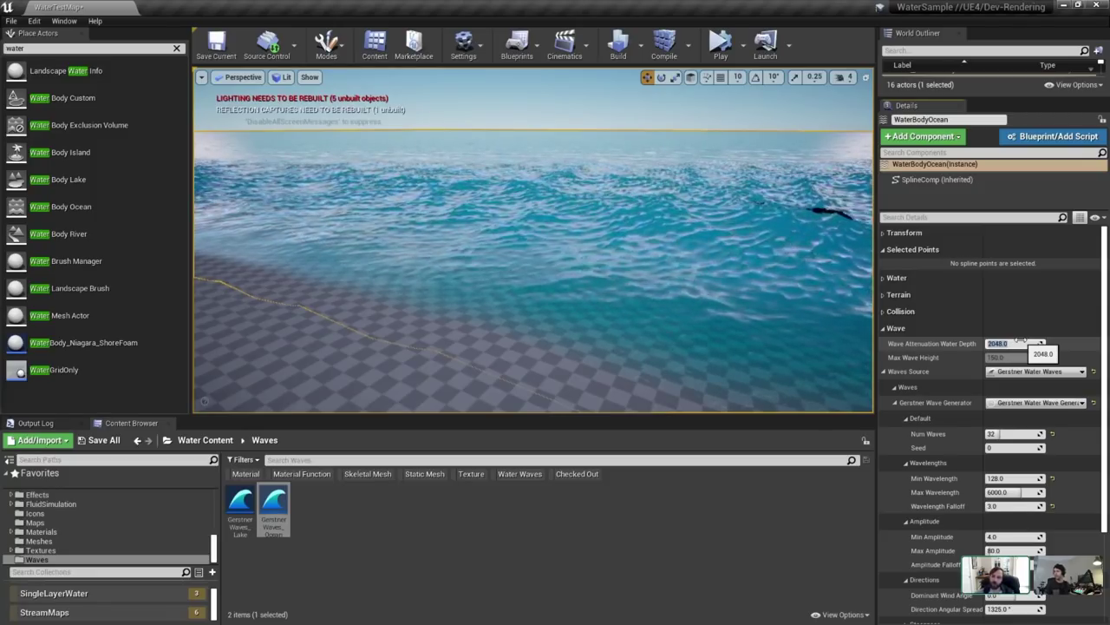
pyautogui.write('1')
pyautogui.press('Return')
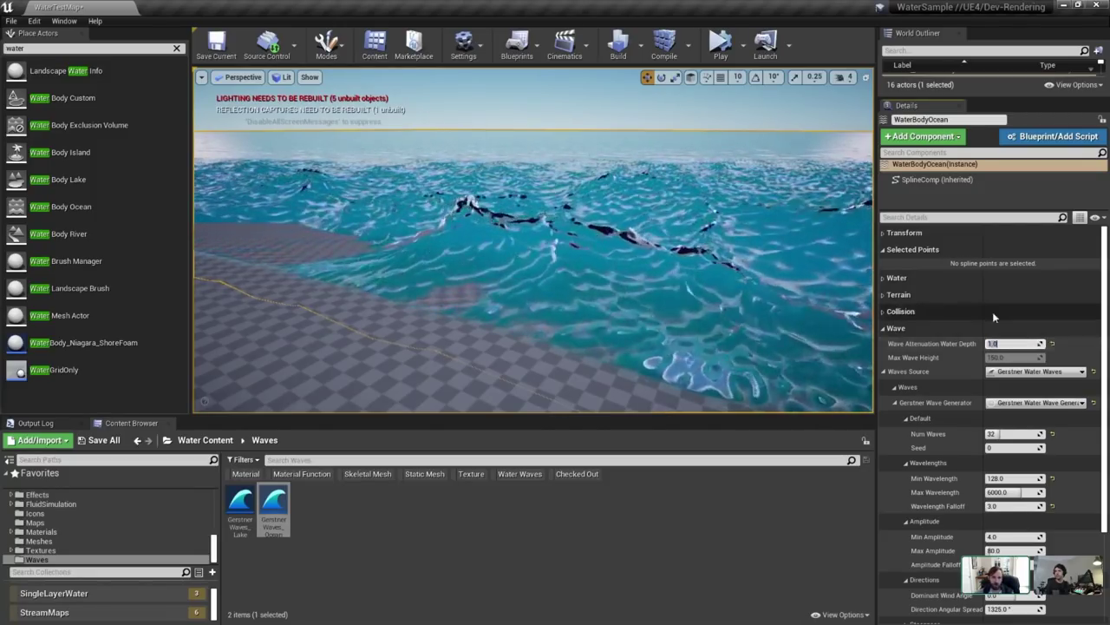
pyautogui.moveTo(655, 201); pyautogui.dragTo(520, 197, button='right')
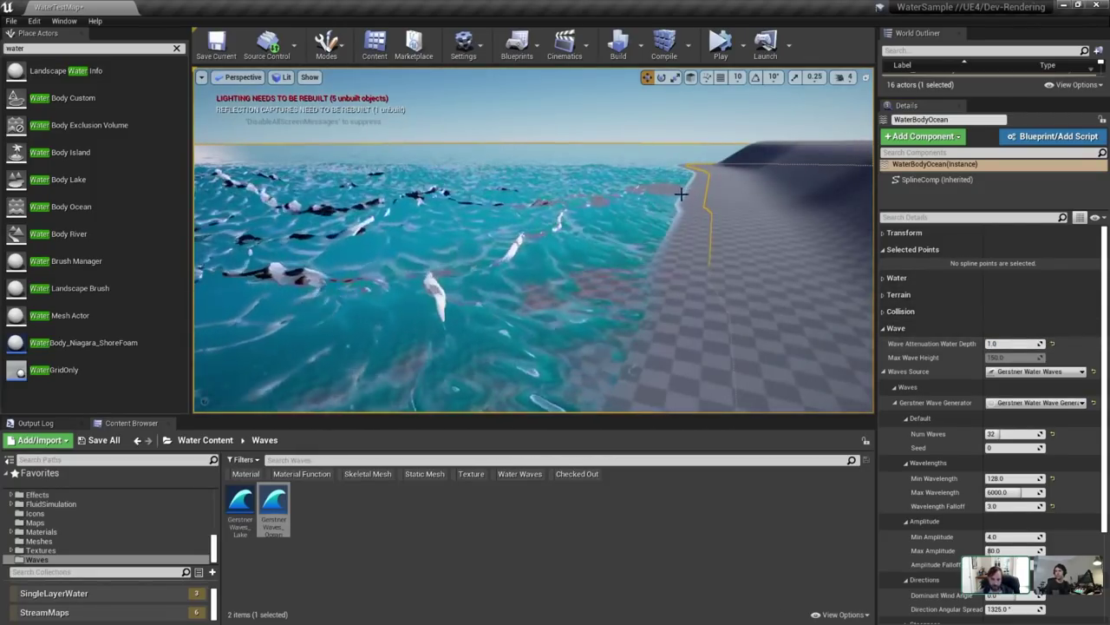
pyautogui.moveTo(630, 187); pyautogui.dragTo(677, 191, button='right')
pyautogui.press('w')
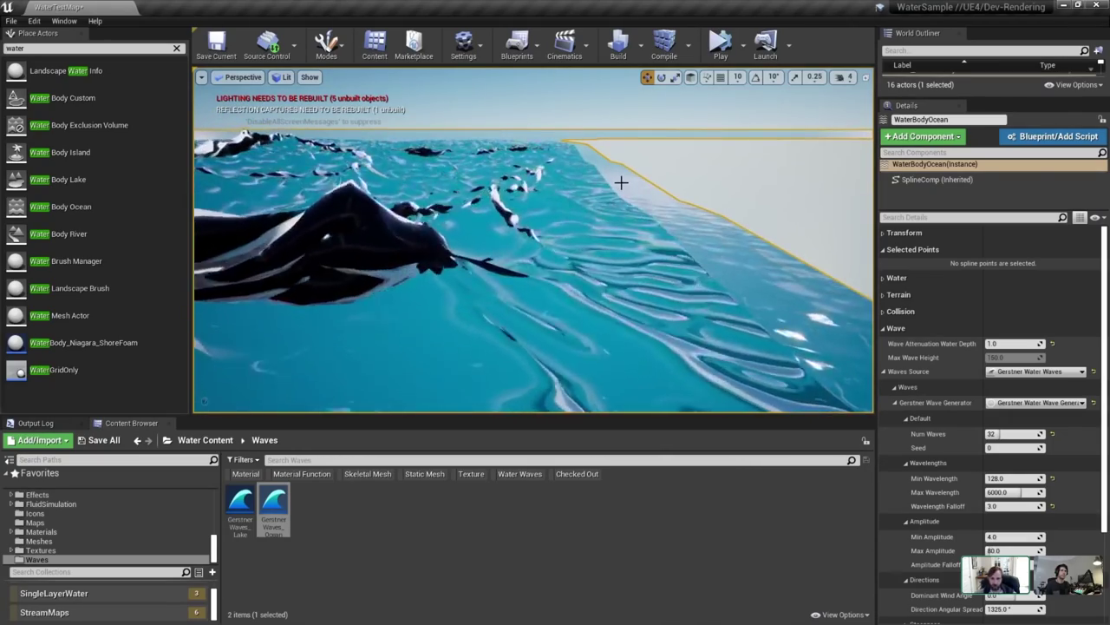
pyautogui.press('w')
pyautogui.moveTo(621, 182); pyautogui.dragTo(599, 269, button='right')
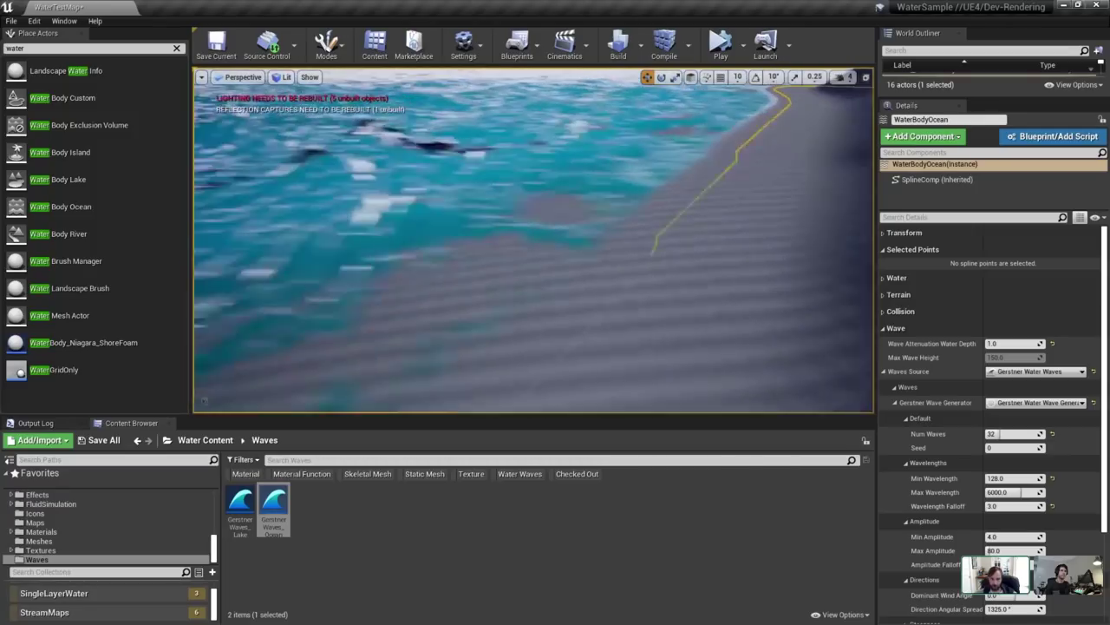
pyautogui.moveTo(644, 149); pyautogui.dragTo(648, 146)
# Set the ocean's Wave Attenuation Water Depth to 500 and check the waves near the shore.
pyautogui.click(1005, 329)
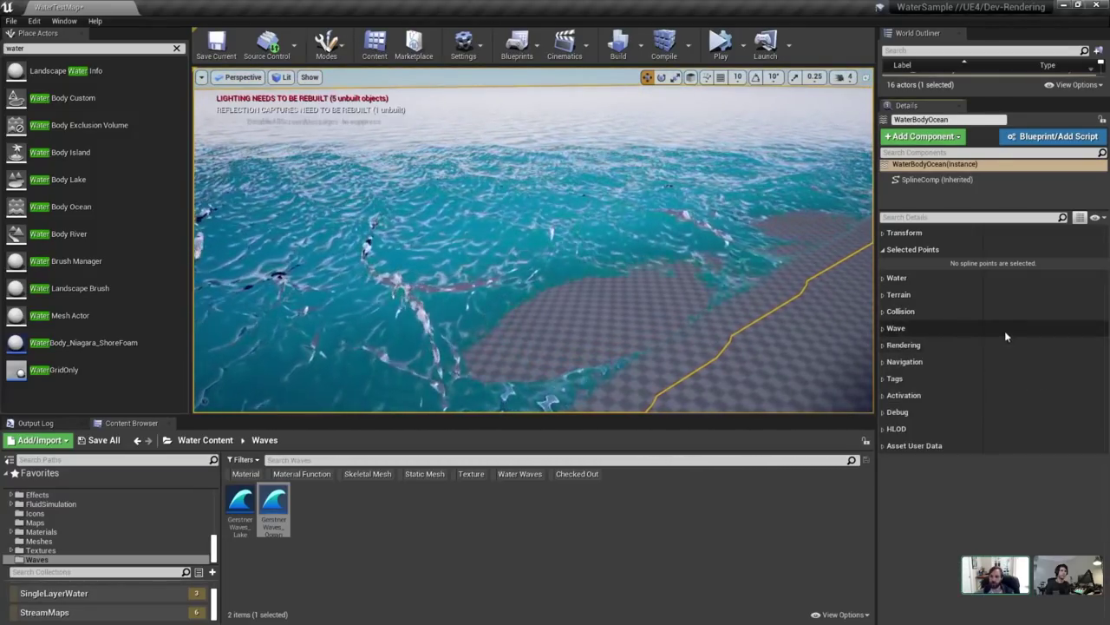
pyautogui.click(1004, 330)
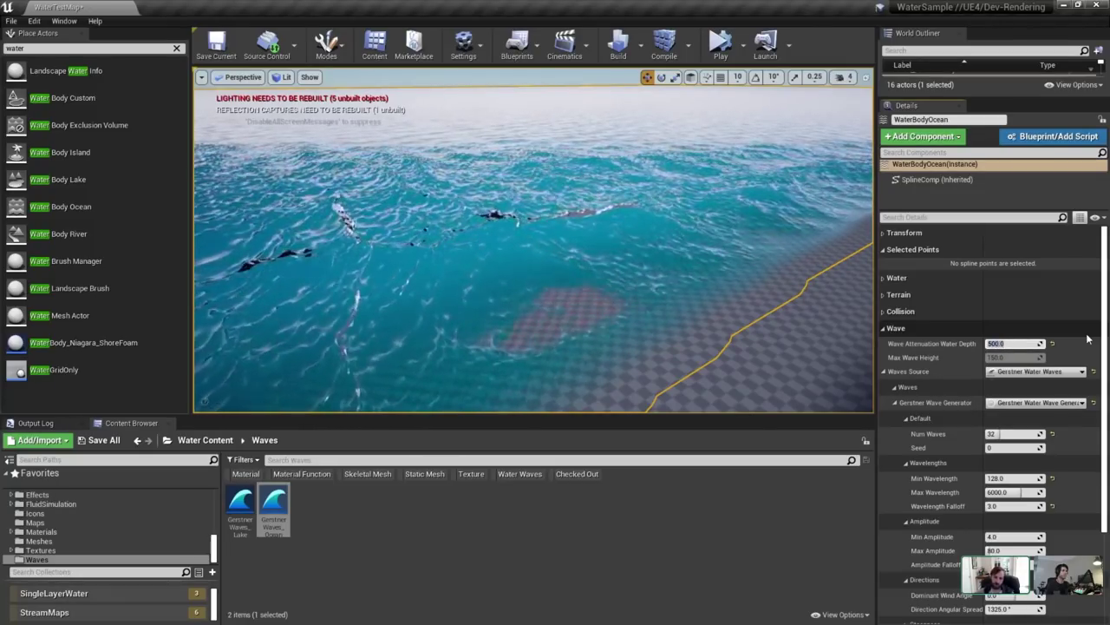
pyautogui.moveTo(607, 252); pyautogui.dragTo(594, 217, button='right')
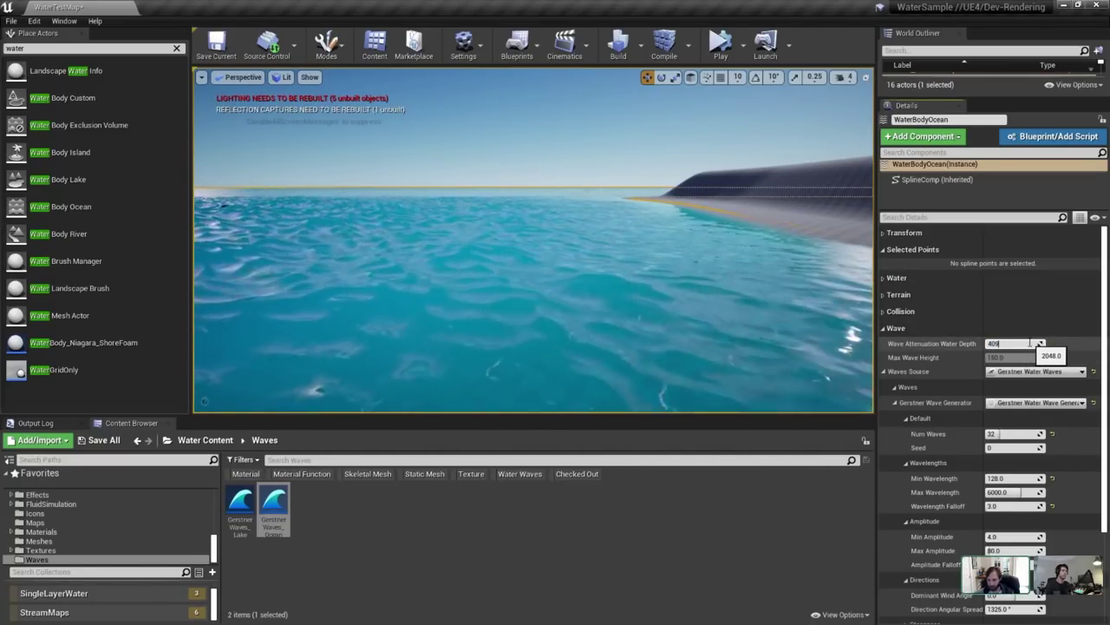
# Set the ocean's Wave Attenuation Water Depth to 4096 and its Max Amplitude to 256, and inspect the waves.
pyautogui.write('6')
pyautogui.press('Return')
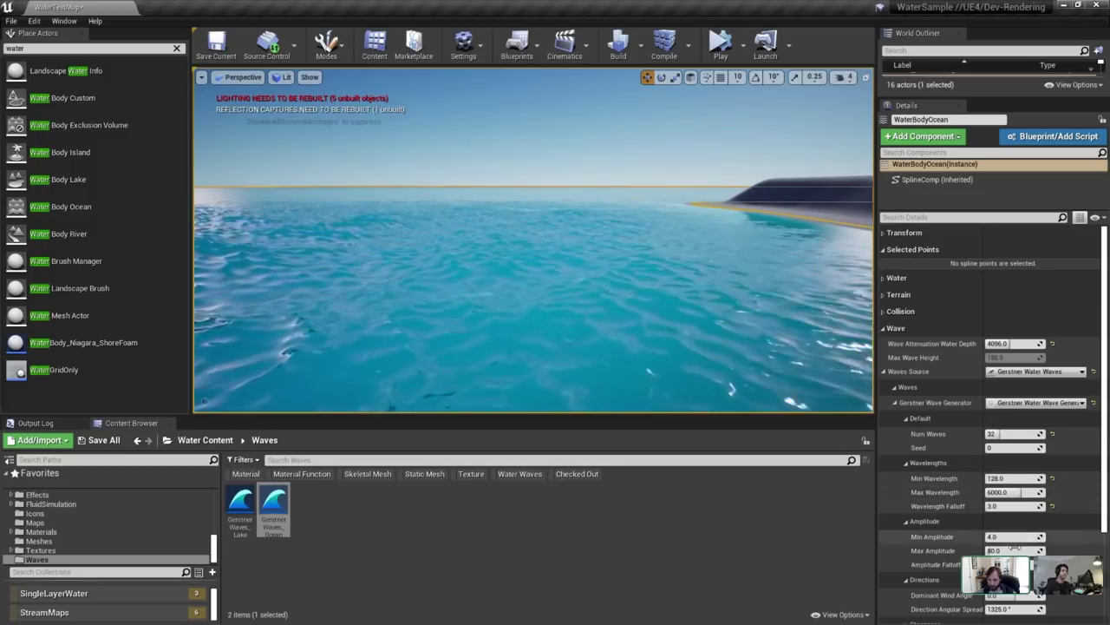
pyautogui.click(1008, 550)
pyautogui.write('256')
pyautogui.press('Return')
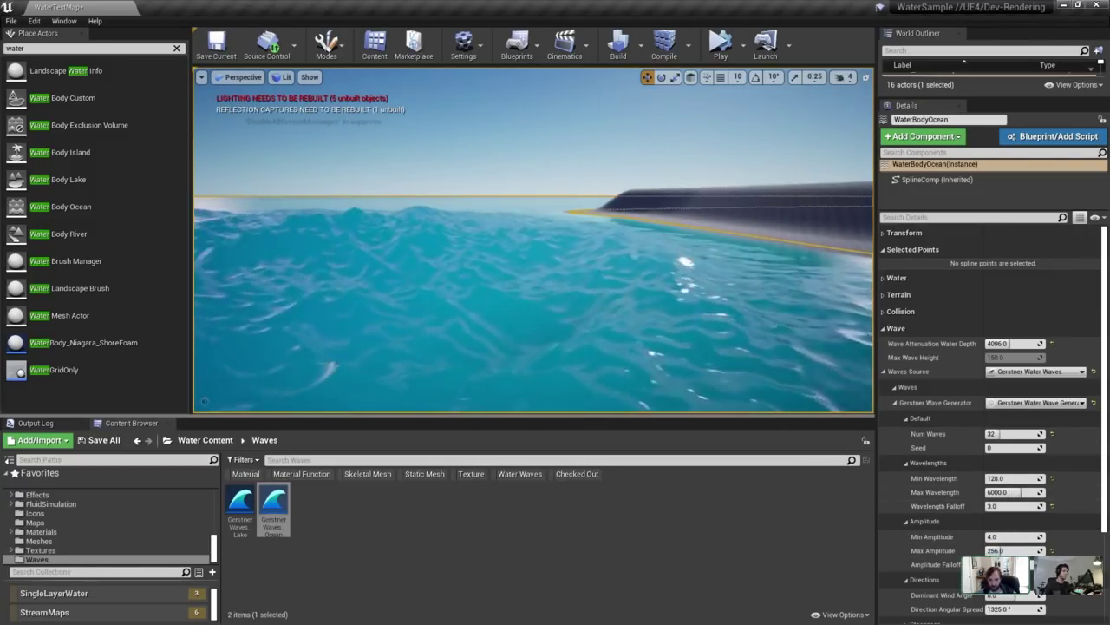
pyautogui.moveTo(533, 251); pyautogui.dragTo(399, 226, button='right')
pyautogui.moveTo(534, 251); pyautogui.dragTo(651, 280, button='right')
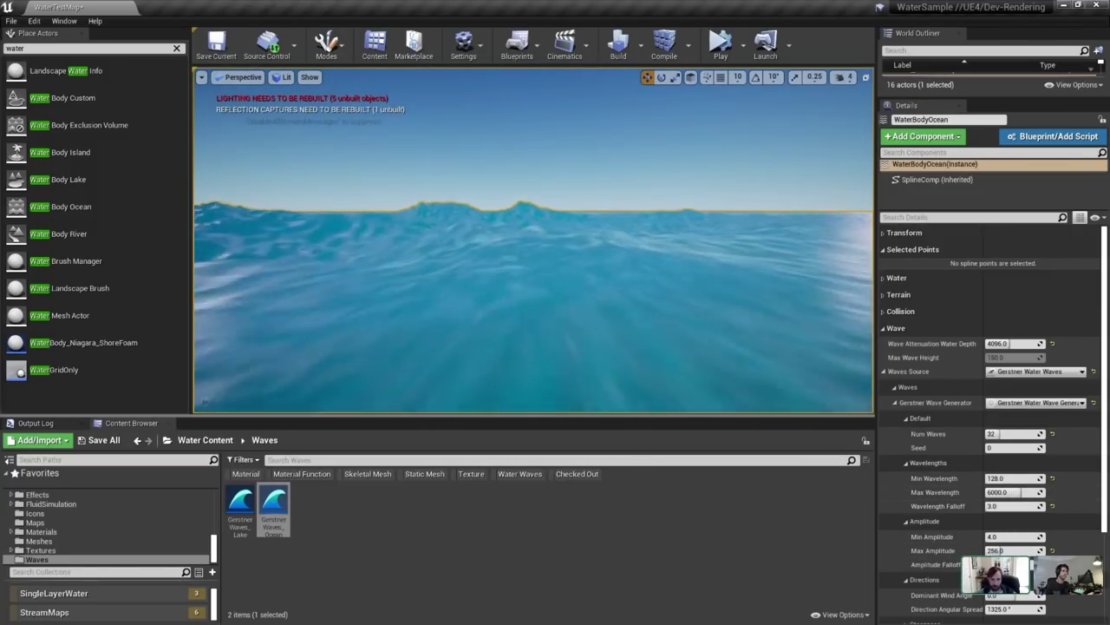
pyautogui.moveTo(781, 354); pyautogui.dragTo(755, 285, button='right')
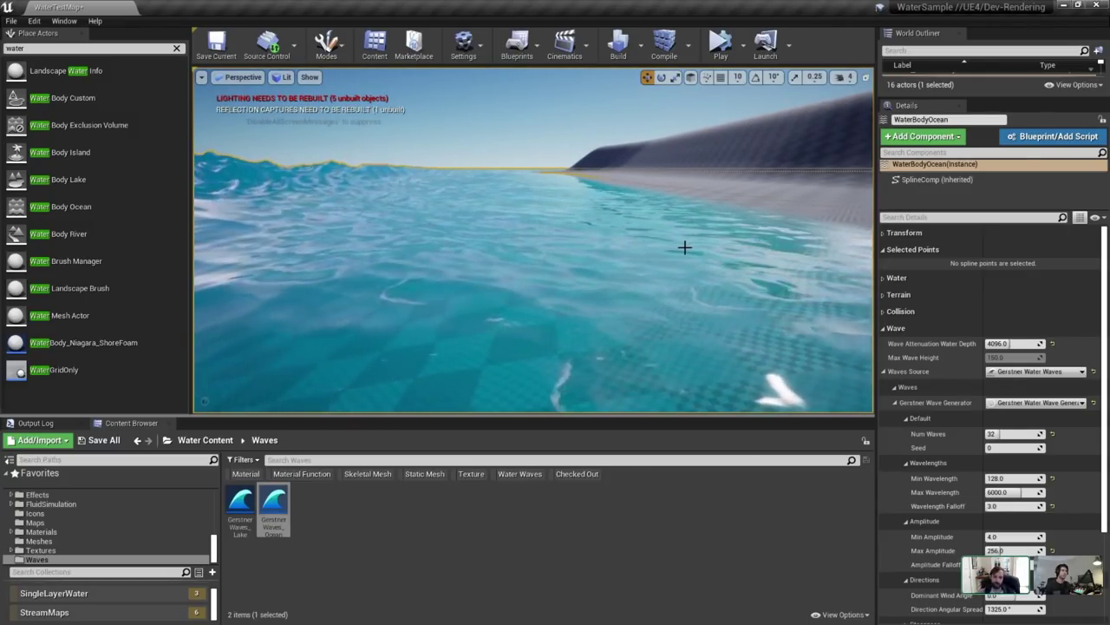
pyautogui.moveTo(581, 228); pyautogui.dragTo(620, 284, button='right')
# Lower the Gerstner waves' Max Amplitude to 64 and look out over the open water.
pyautogui.click(1006, 550)
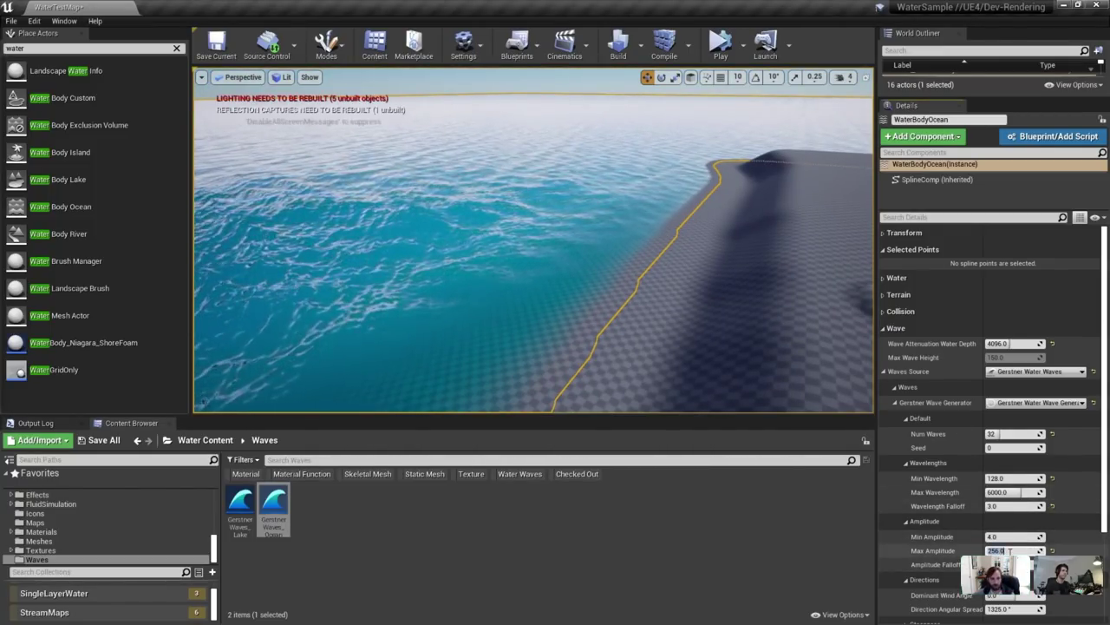
pyautogui.write('64')
pyautogui.press('Return')
pyautogui.moveTo(816, 320); pyautogui.dragTo(742, 318, button='right')
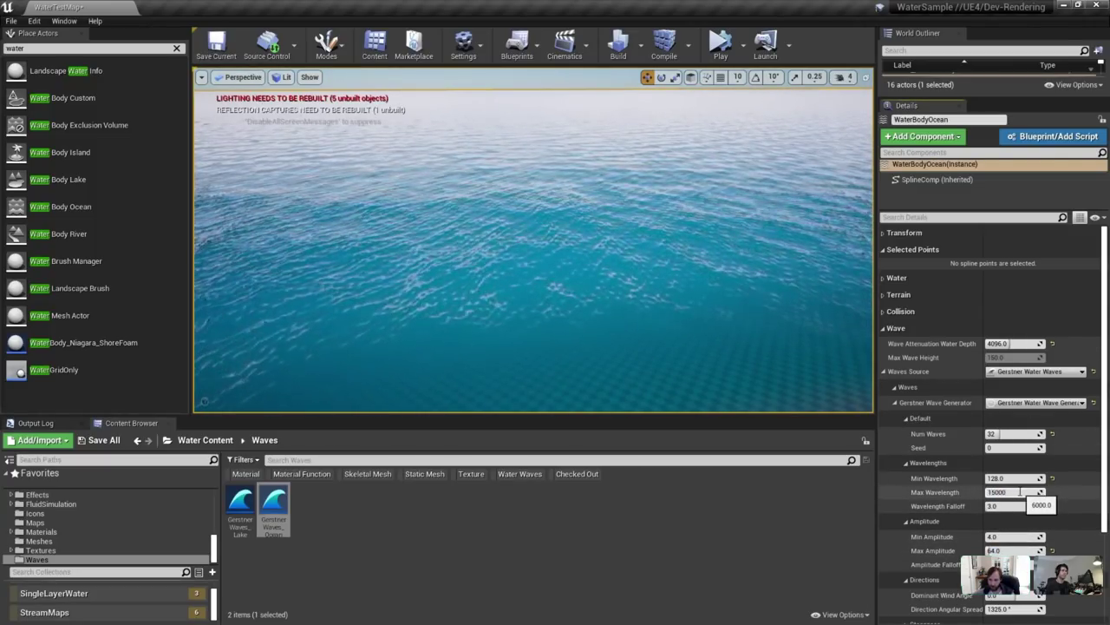
# Set the Gerstner waves' Max Wavelength to 15000 and Max Amplitude to 256, and view the ocean swell.
pyautogui.click(1022, 608)
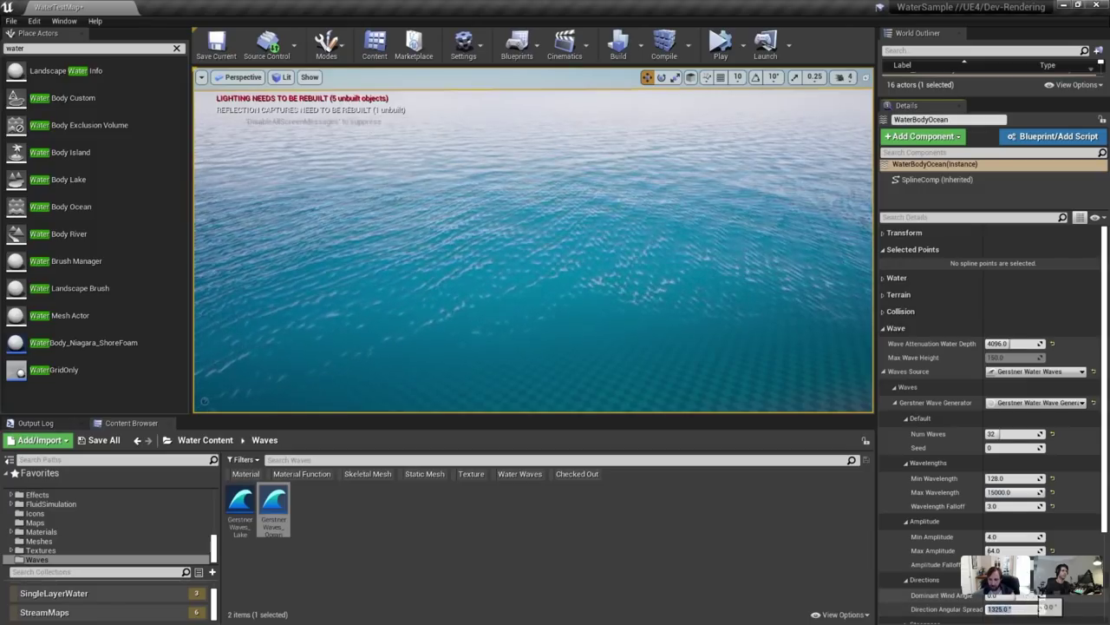
pyautogui.click(1011, 549)
pyautogui.write('25')
pyautogui.press('Return')
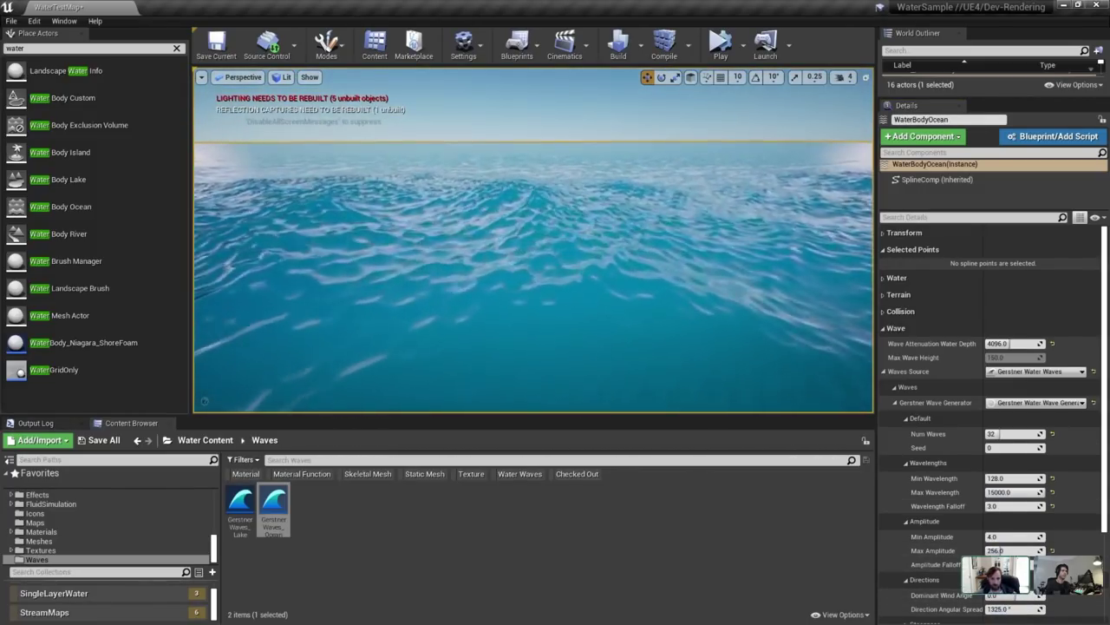
pyautogui.moveTo(746, 304)
pyautogui.mouseDown(button='right')
pyautogui.moveTo(746, 326)
pyautogui.moveTo(625, 319)
pyautogui.moveTo(746, 313)
pyautogui.moveTo(746, 278)
pyautogui.moveTo(746, 338)
pyautogui.moveTo(746, 300)
pyautogui.mouseUp(button='right')
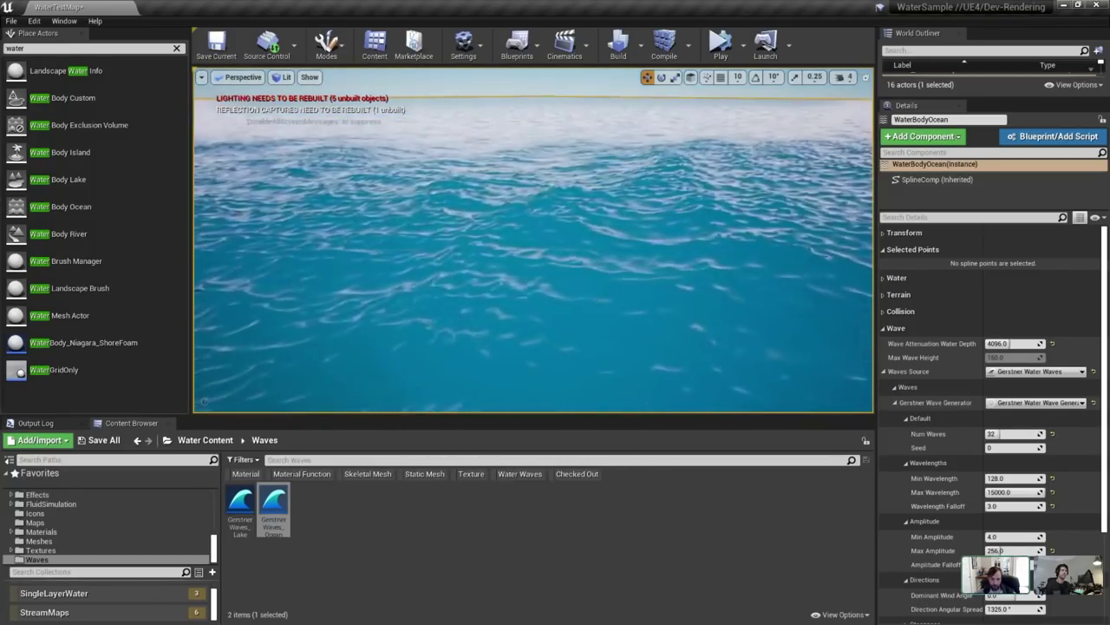
pyautogui.moveTo(668, 200)
pyautogui.mouseDown(button='right')
pyautogui.moveTo(660, 191)
pyautogui.moveTo(659, 234)
pyautogui.moveTo(659, 205)
pyautogui.mouseUp(button='right')
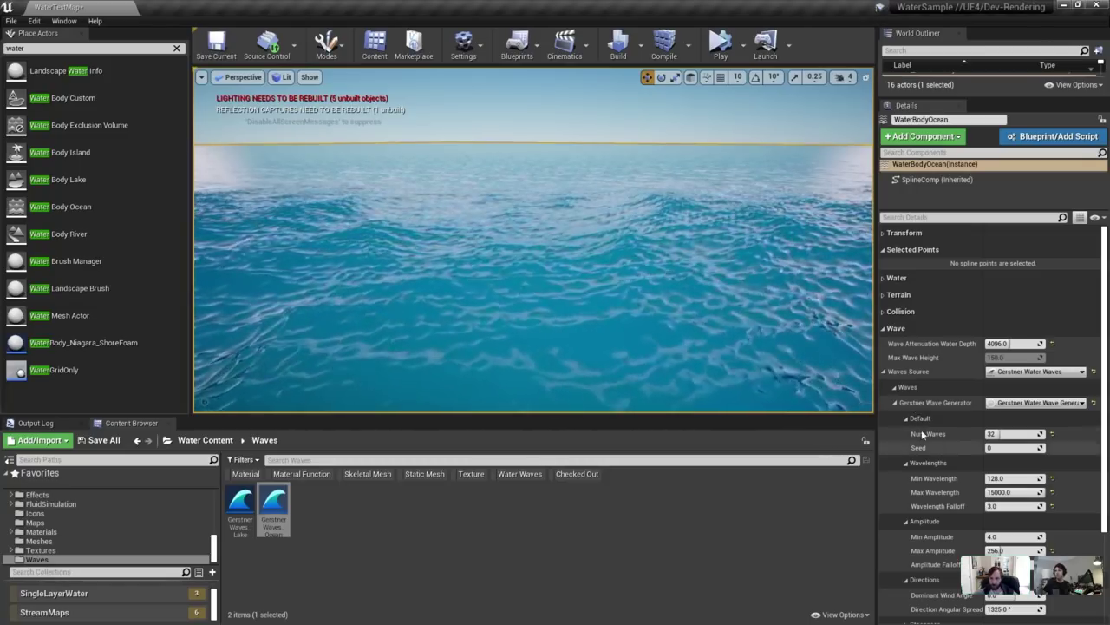
# Open the ocean's water material from its Rendering settings and go on to the parent Water_Material.
pyautogui.click(902, 328)
pyautogui.click(907, 345)
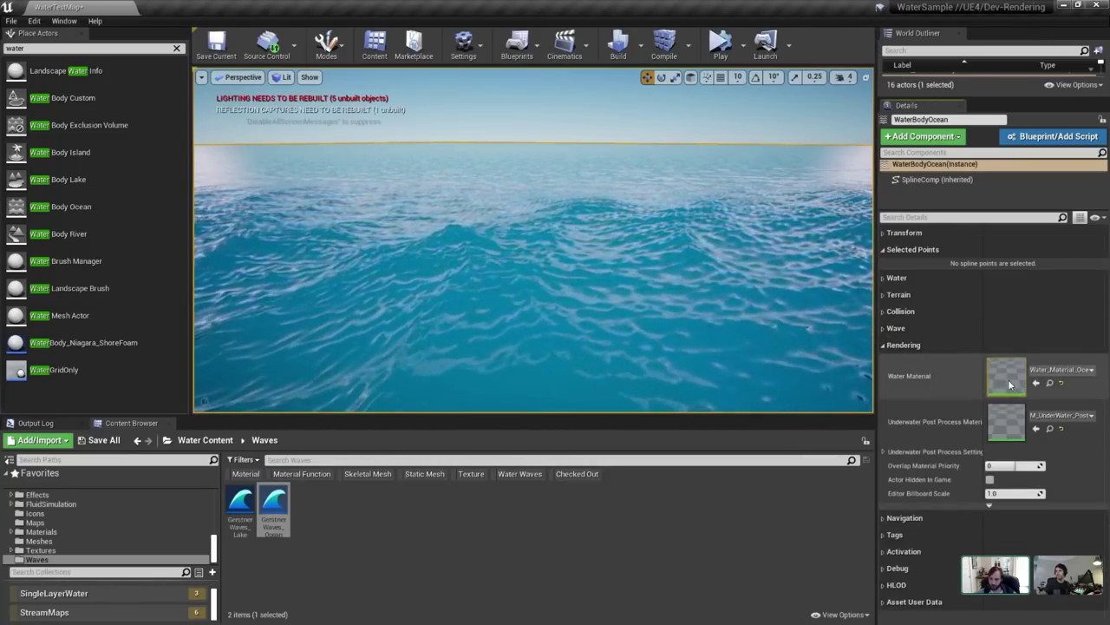
pyautogui.doubleClick(1010, 384)
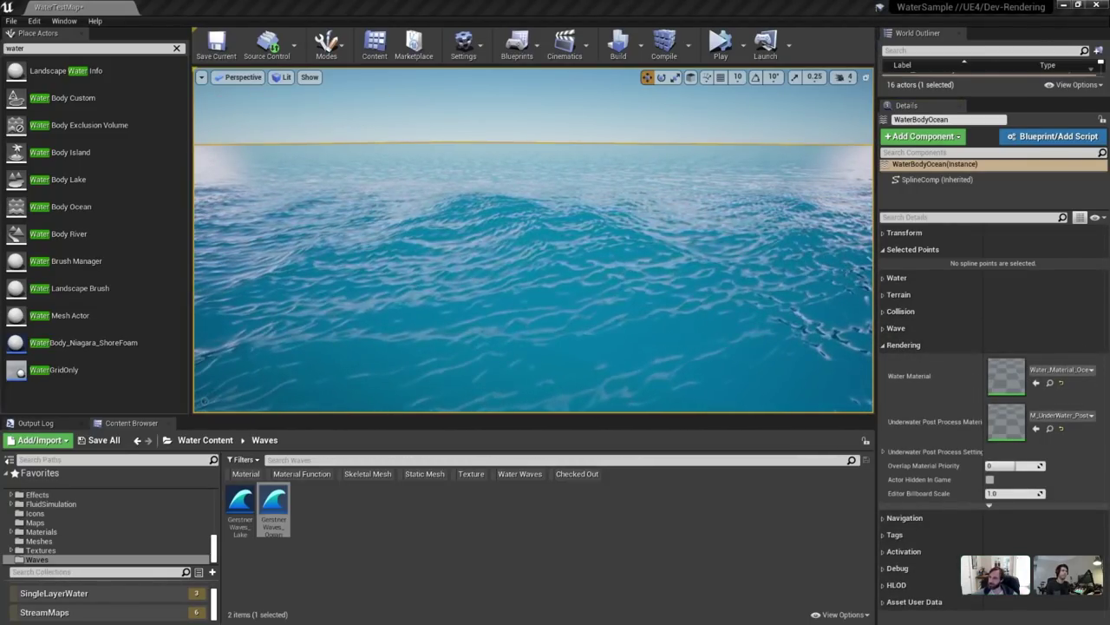
pyautogui.moveTo(1109, 178); pyautogui.dragTo(480, 192)
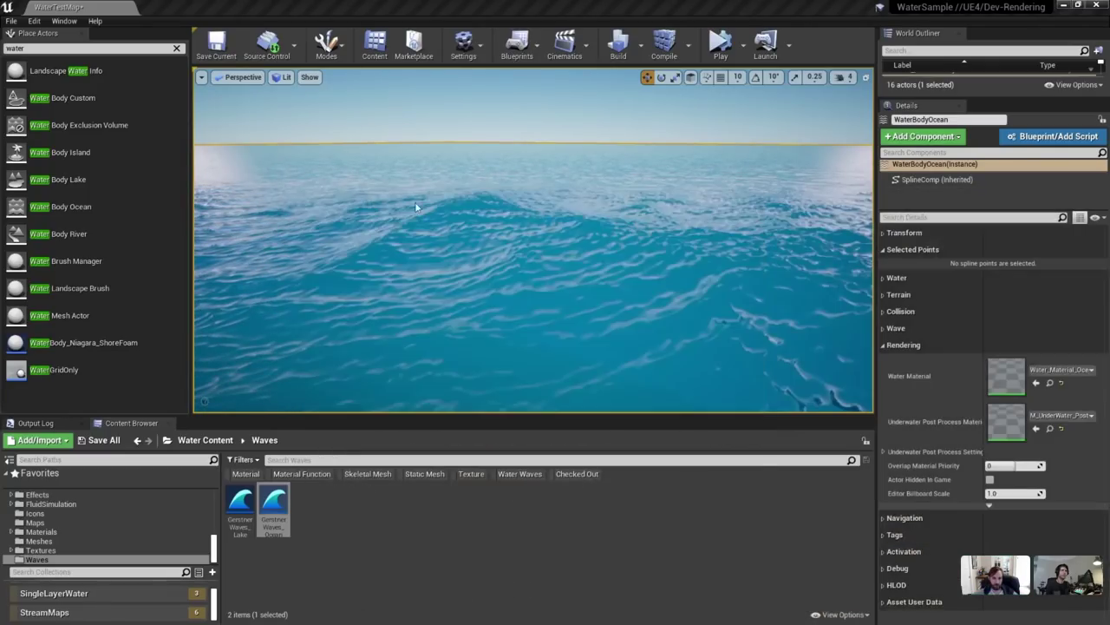
pyautogui.doubleClick(479, 196)
# Enlarge the graph area of Water_Material and look over its node groups from Waves to Height Mapping VS.
pyautogui.scroll(-8, 847, 272)
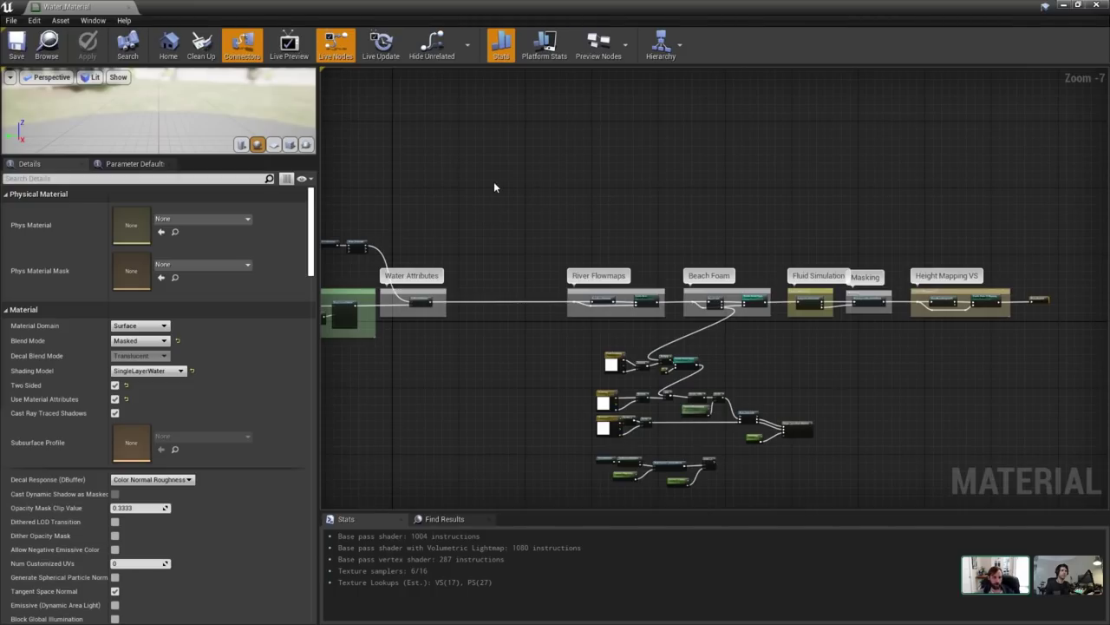
pyautogui.moveTo(472, 200); pyautogui.dragTo(585, 177, button='right')
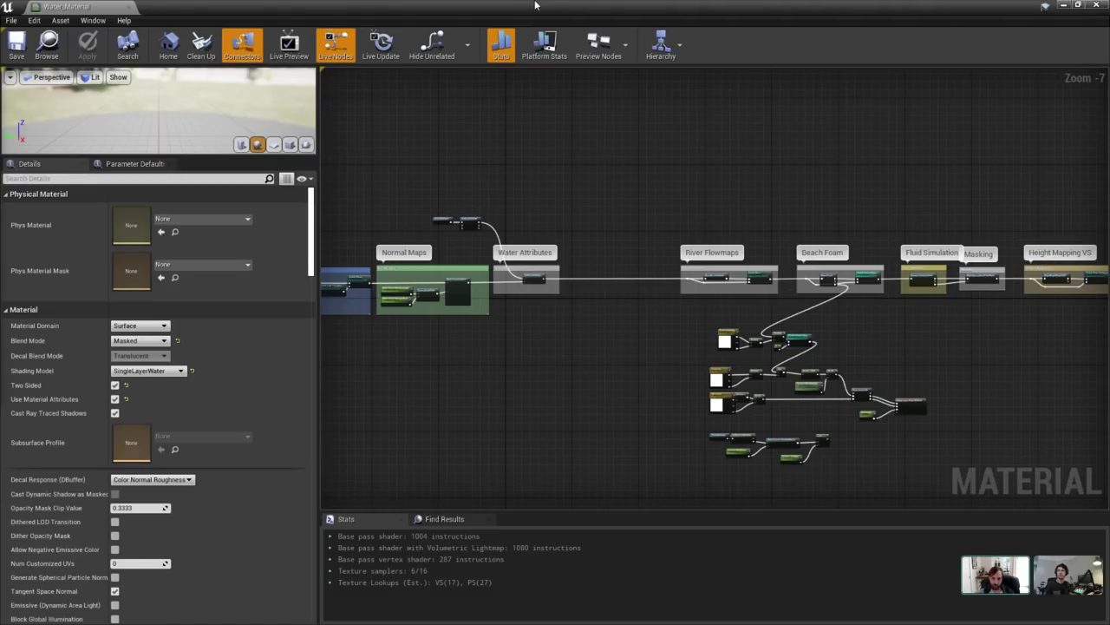
pyautogui.moveTo(318, 170); pyautogui.dragTo(190, 170)
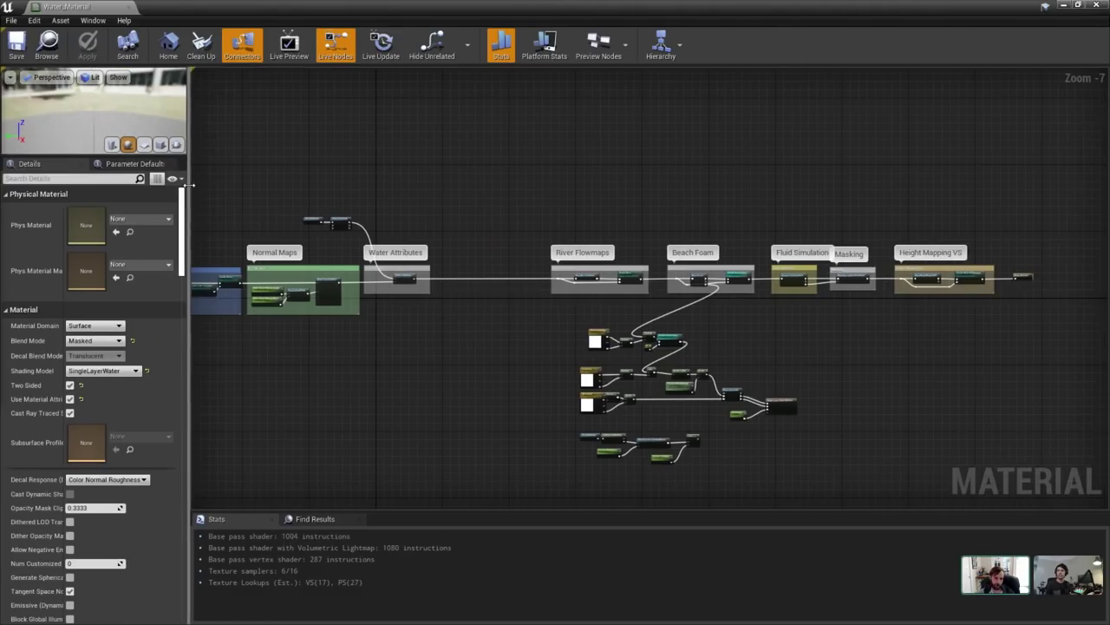
pyautogui.moveTo(402, 169); pyautogui.dragTo(611, 162, button='right')
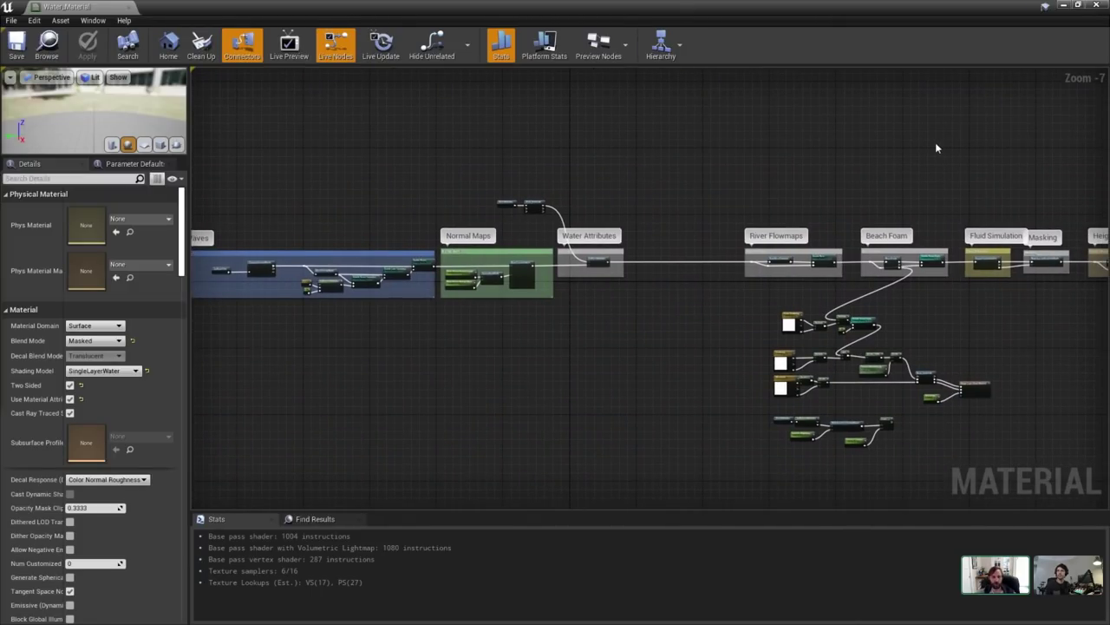
pyautogui.moveTo(924, 146); pyautogui.dragTo(757, 157, button='right')
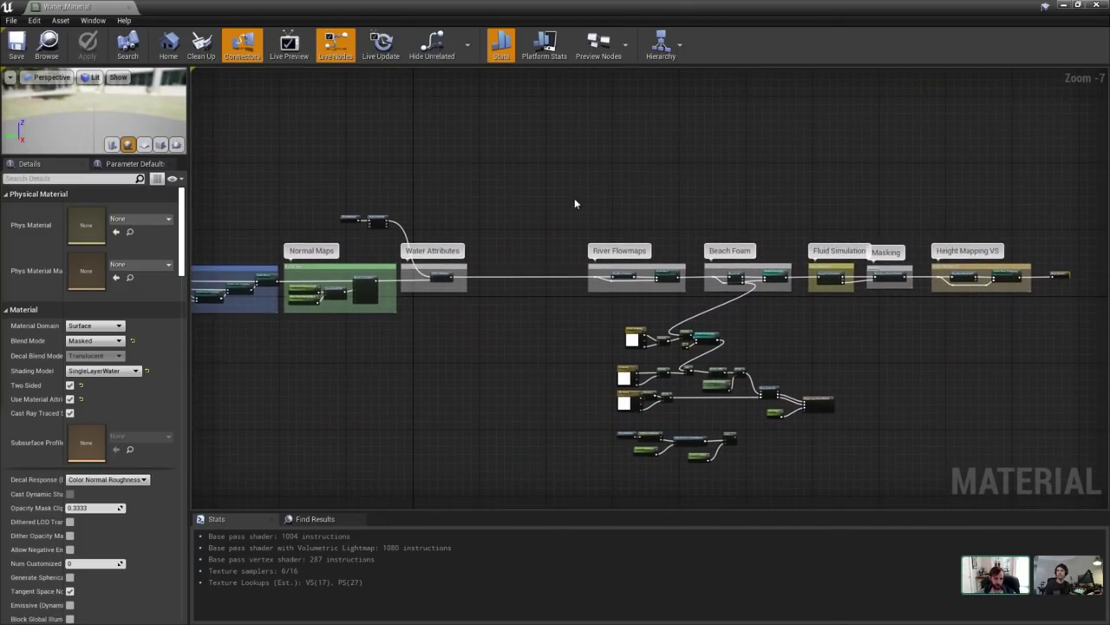
# Move all nodes from River Flowmaps through the material output closer to the Water Attributes group.
pyautogui.scroll(-1, 645, 198)
pyautogui.moveTo(644, 197); pyautogui.dragTo(673, 209, button='right')
pyautogui.scroll(-1, 655, 219)
pyautogui.moveTo(540, 176); pyautogui.dragTo(1027, 429)
pyautogui.scroll(5, 682, 284)
pyautogui.moveTo(772, 273); pyautogui.dragTo(531, 265, button='right')
pyautogui.scroll(-3, 390, 314)
pyautogui.moveTo(390, 316); pyautogui.dragTo(555, 310, button='right')
pyautogui.click(625, 340)
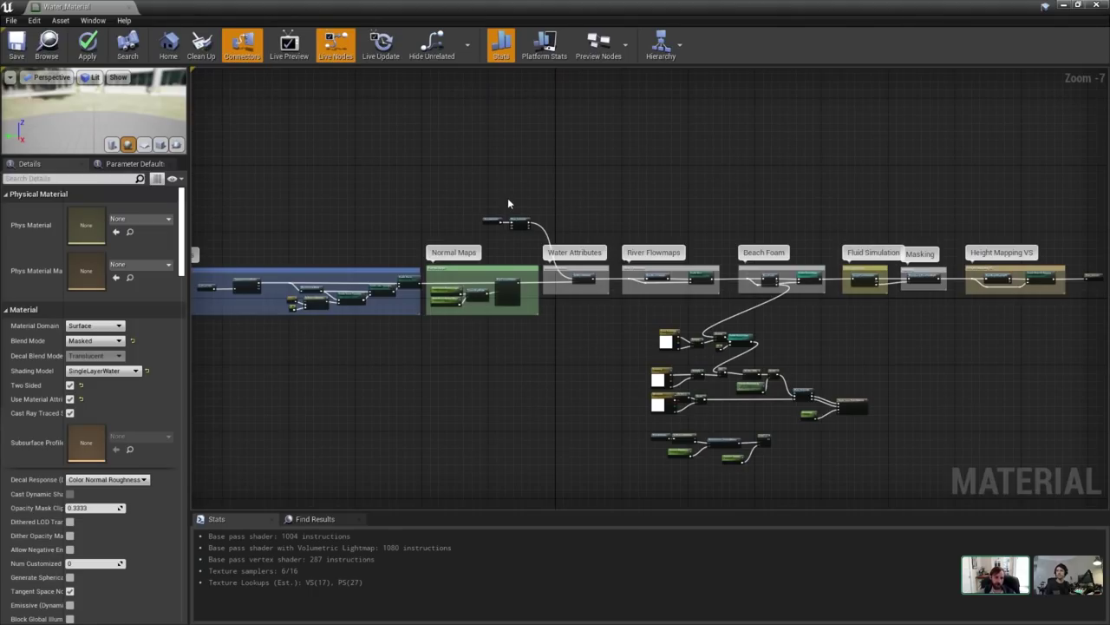
# Open the ComputeGerstnerWaves function from the Waves group and dock its editor beside Water_Material.
pyautogui.moveTo(482, 330); pyautogui.dragTo(474, 330)
pyautogui.moveTo(471, 329); pyautogui.dragTo(712, 359, button='right')
pyautogui.scroll(7, 540, 371)
pyautogui.moveTo(374, 246); pyautogui.dragTo(684, 429, button='right')
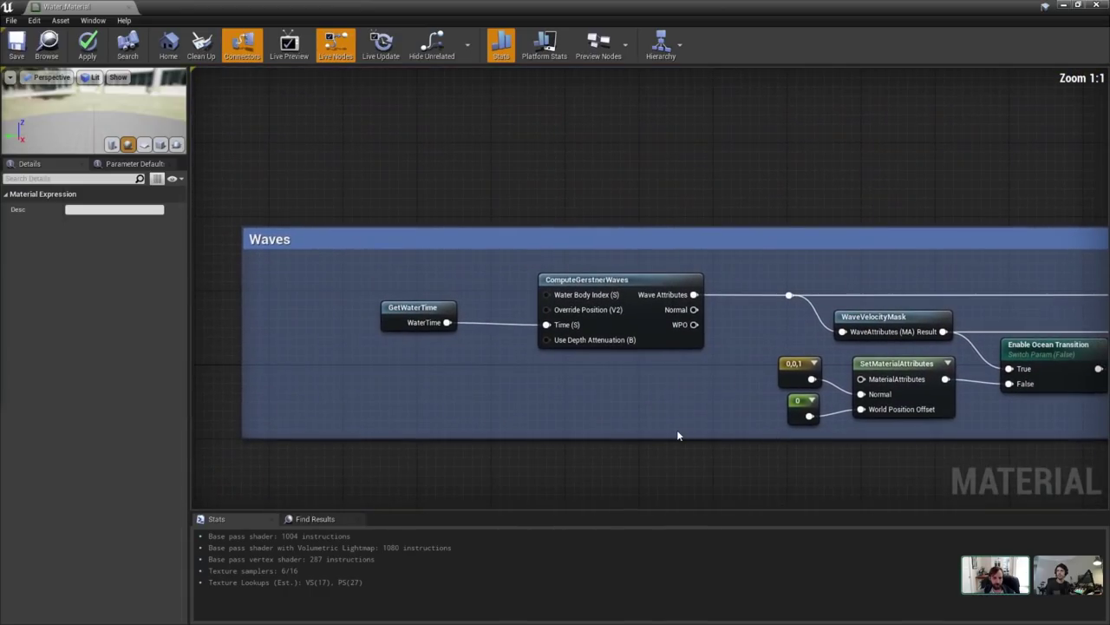
pyautogui.click(613, 301)
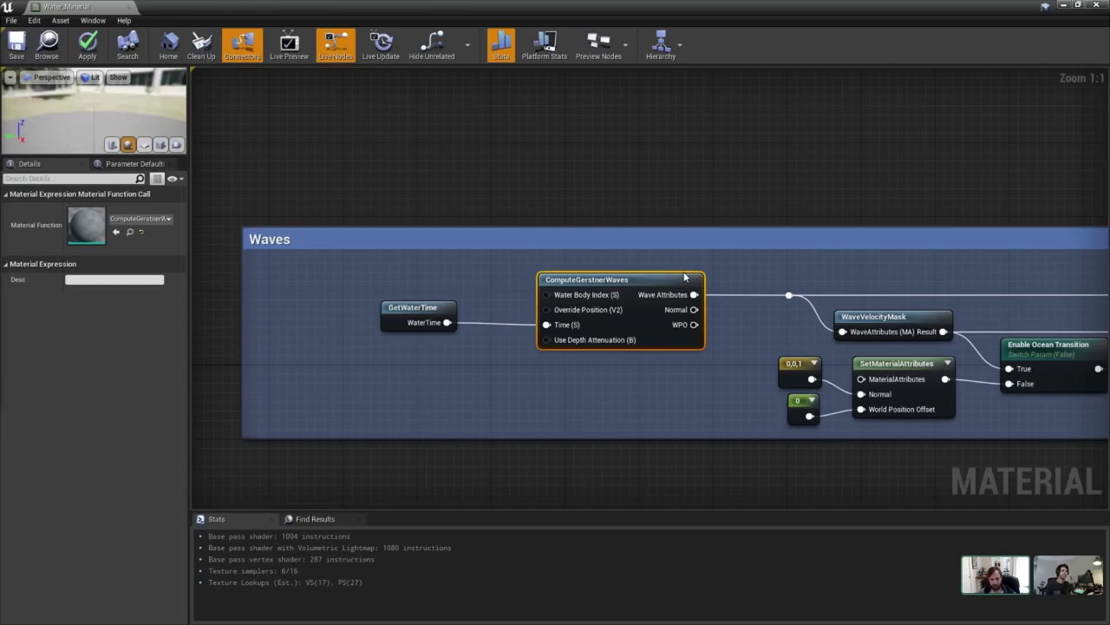
pyautogui.moveTo(632, 297); pyautogui.dragTo(633, 230, button='right')
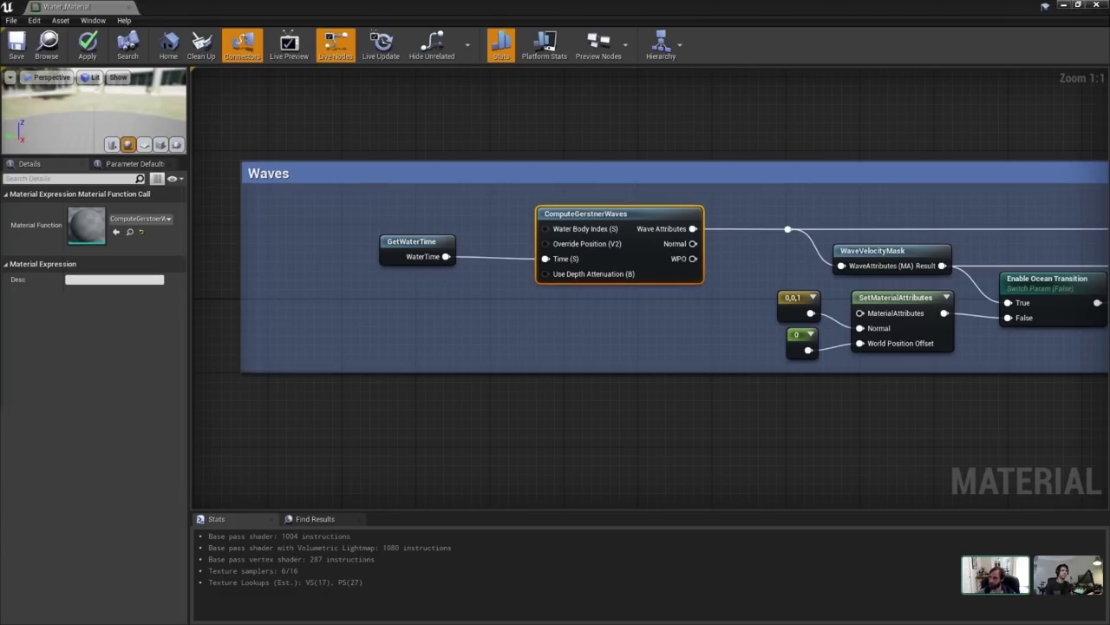
pyautogui.moveTo(960, 118); pyautogui.dragTo(215, 7)
# Examine the Get Gerstner Waves and WaterBodyIndex From Tile Instance nodes in the function, and return to the Water_Material graph.
pyautogui.scroll(-2, 895, 205)
pyautogui.moveTo(529, 255); pyautogui.dragTo(972, 198, button='right')
pyautogui.moveTo(657, 287); pyautogui.dragTo(627, 354, button='right')
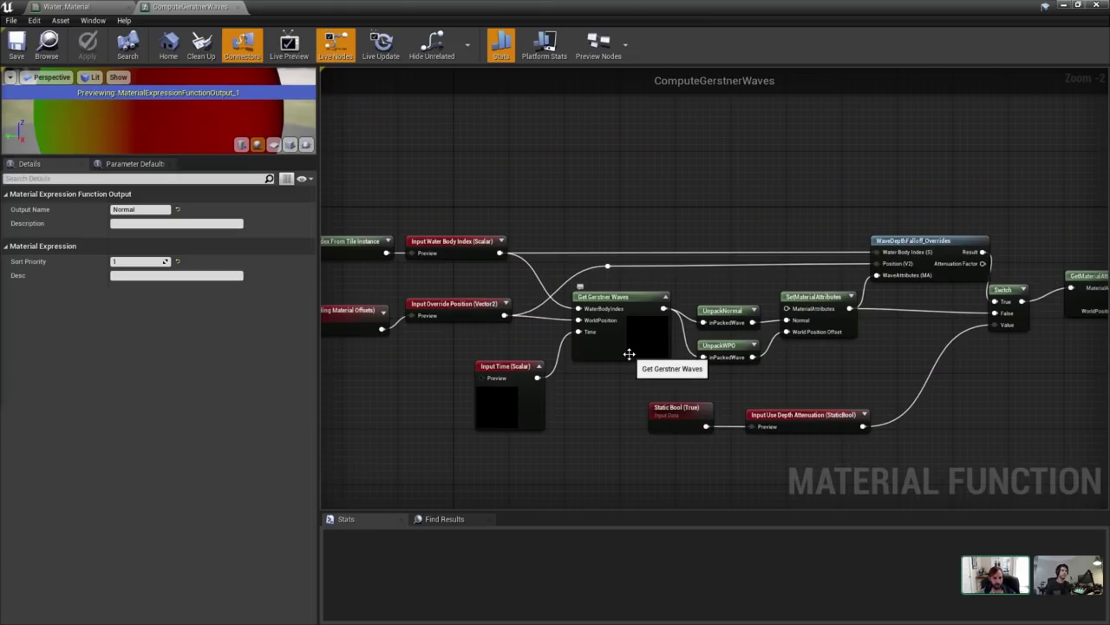
pyautogui.click(627, 352)
pyautogui.click(629, 386)
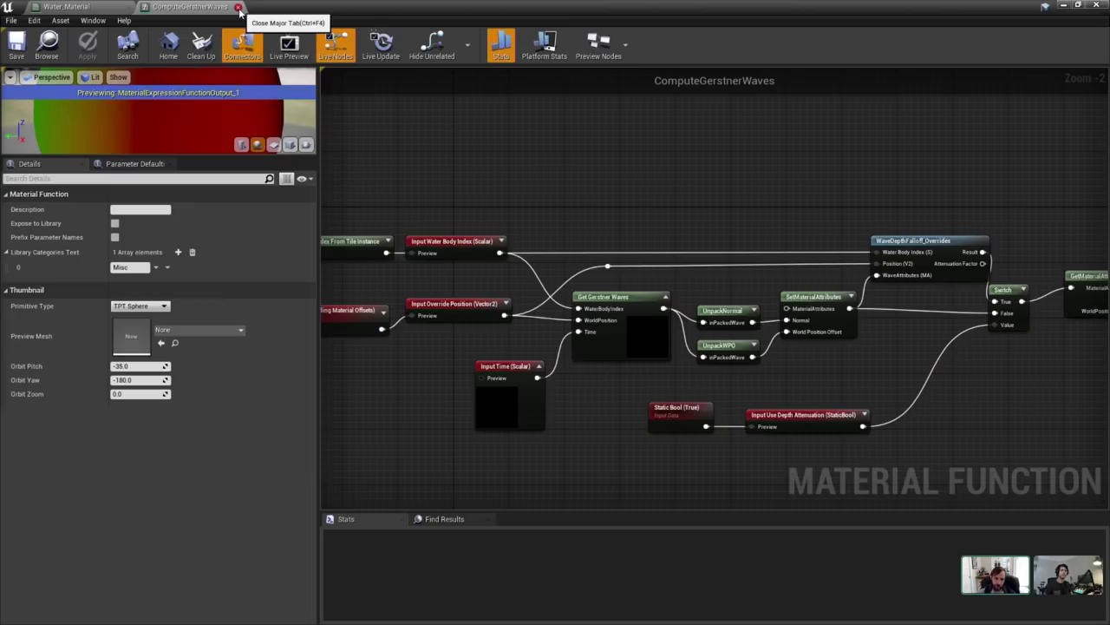
pyautogui.moveTo(514, 218); pyautogui.dragTo(590, 244, button='right')
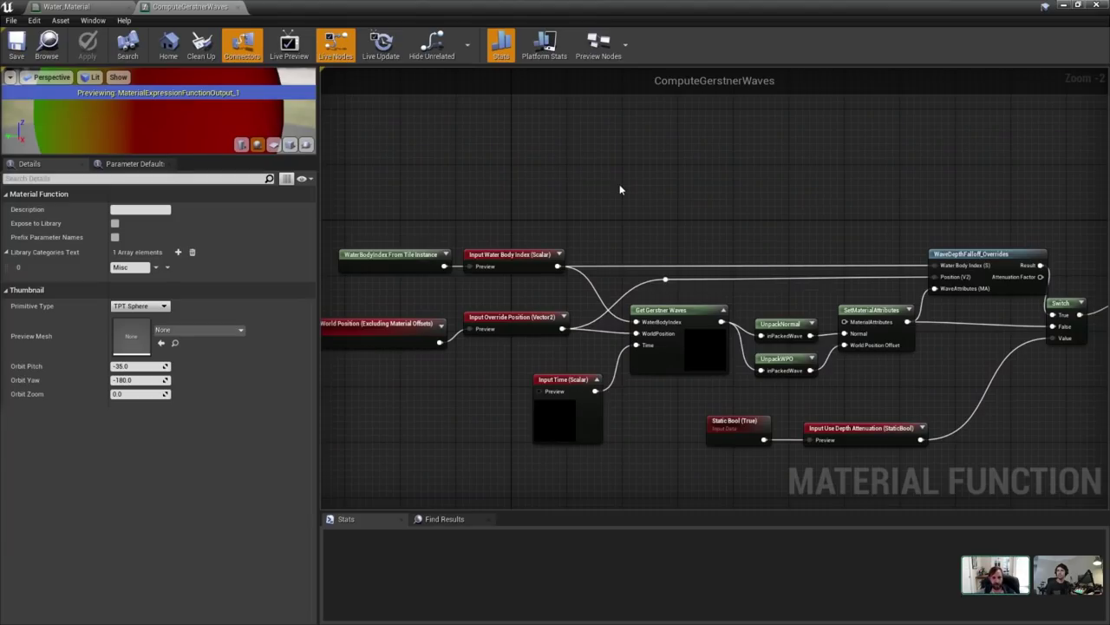
pyautogui.click(411, 260)
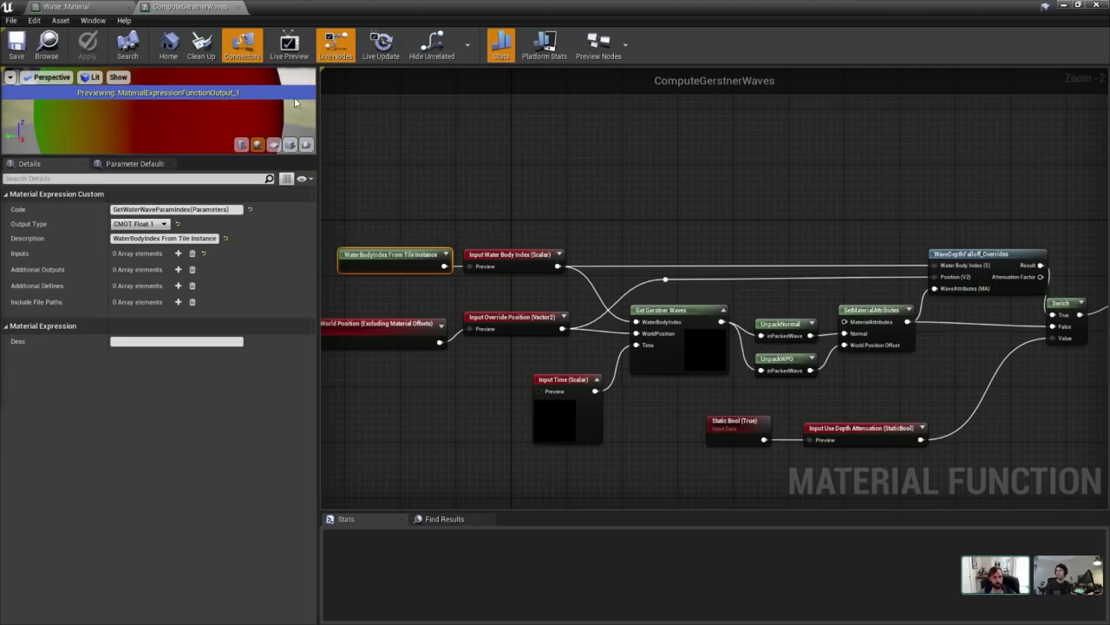
pyautogui.click(66, 6)
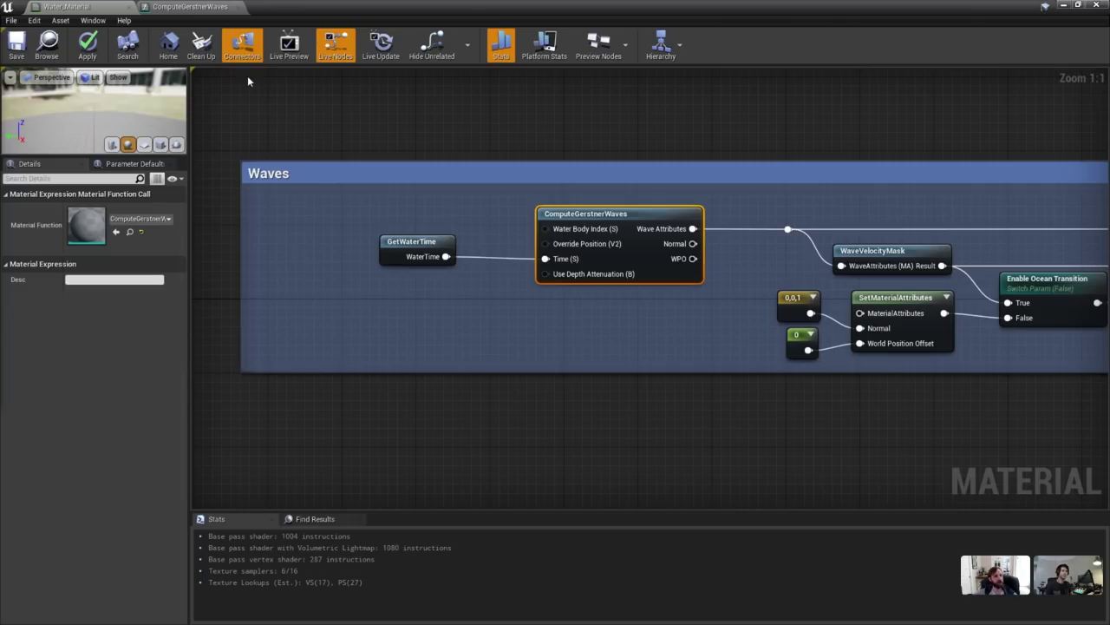
# Examine the code of the WaterBodyIndex From Tile Instance node in the ComputeGerstnerWaves function.
pyautogui.click(191, 6)
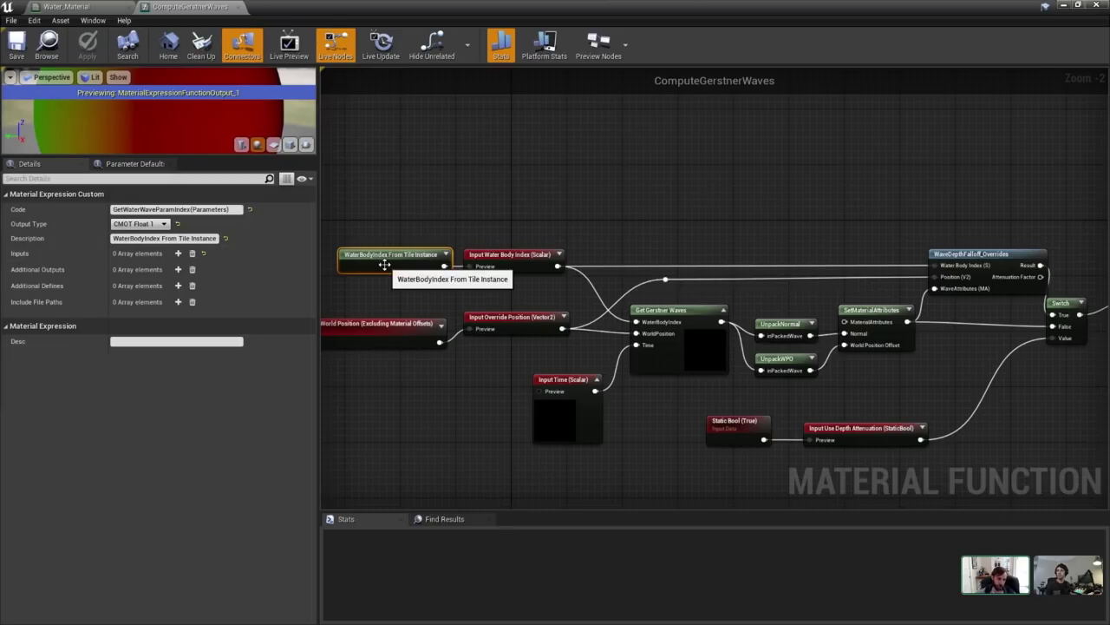
pyautogui.scroll(1, 407, 254)
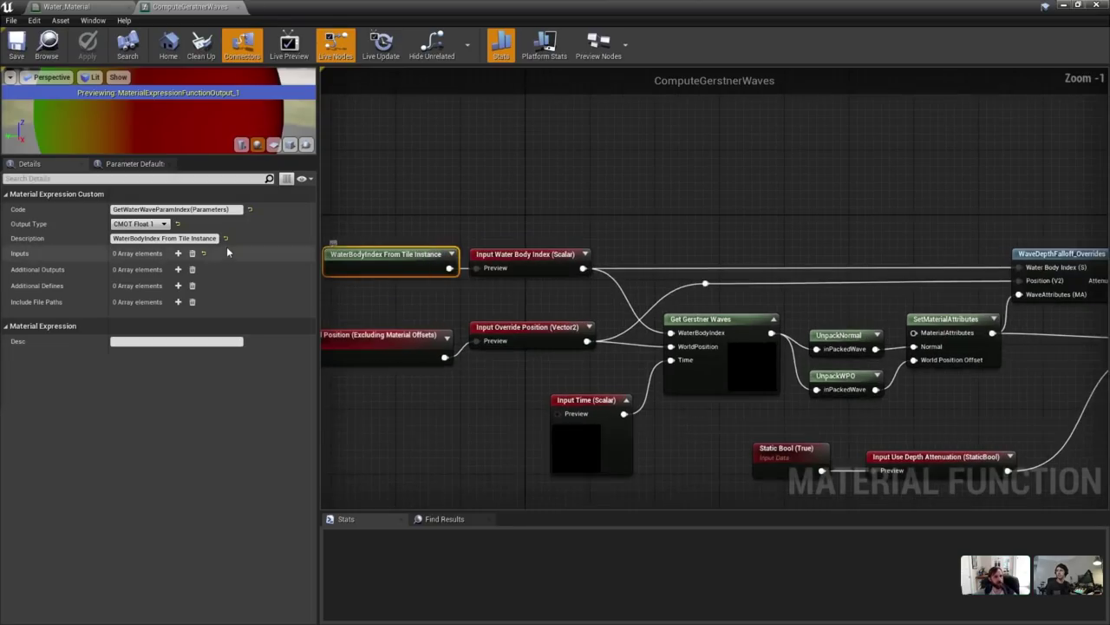
pyautogui.click(173, 209)
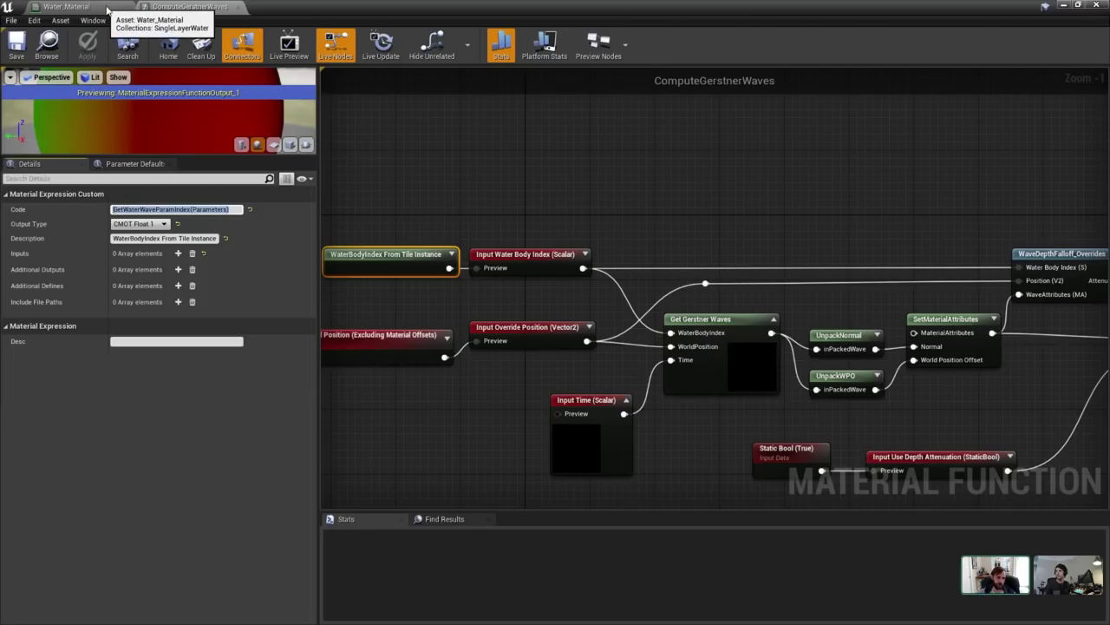
# Return to the level, collapse the ocean's Wave settings and check its Water Body Index in the Water settings.
pyautogui.click(1063, 5)
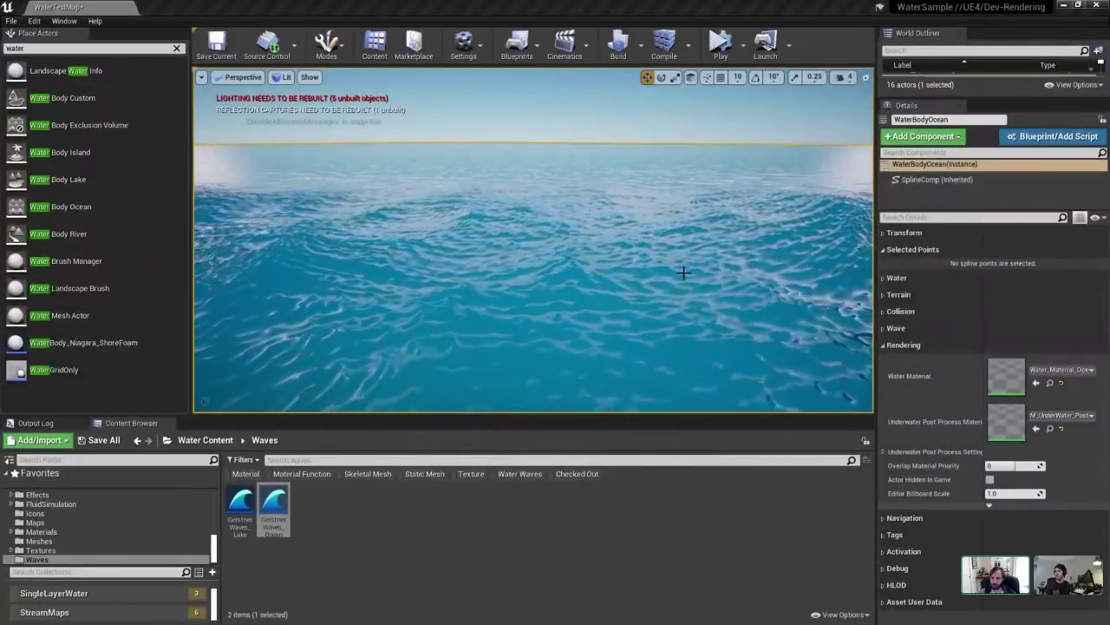
pyautogui.moveTo(724, 268); pyautogui.dragTo(655, 276, button='right')
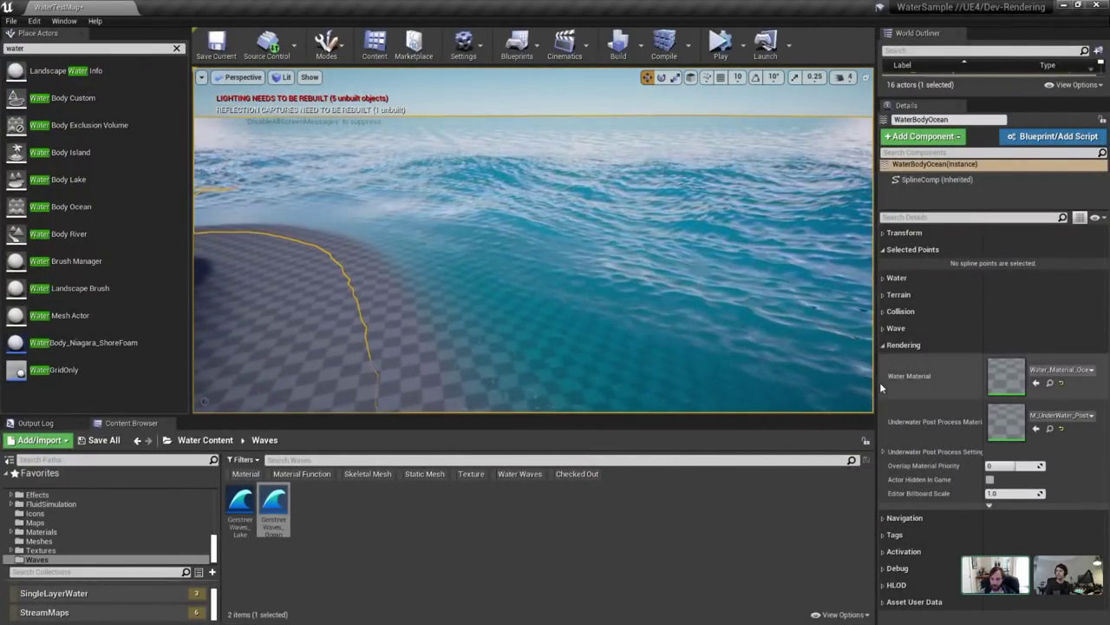
pyautogui.click(902, 329)
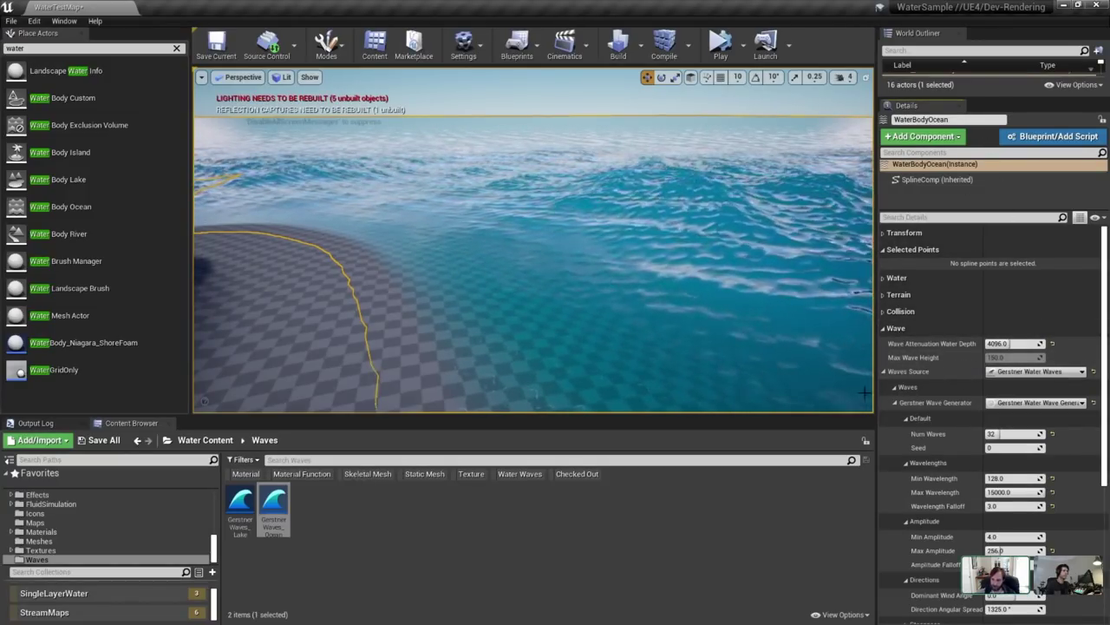
pyautogui.click(883, 371)
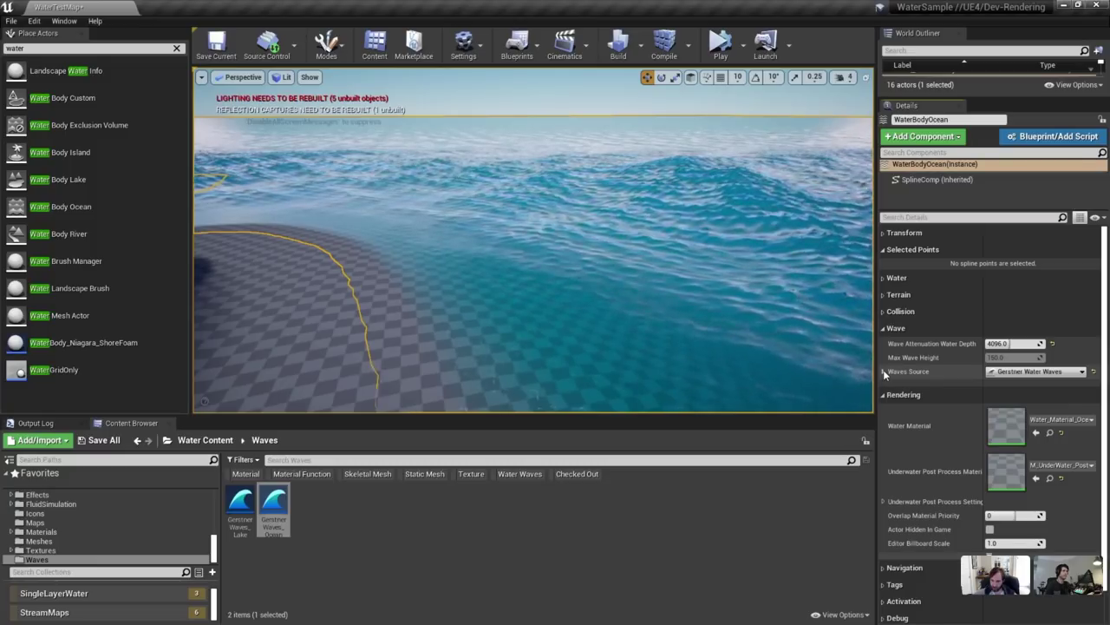
pyautogui.click(902, 328)
pyautogui.click(919, 279)
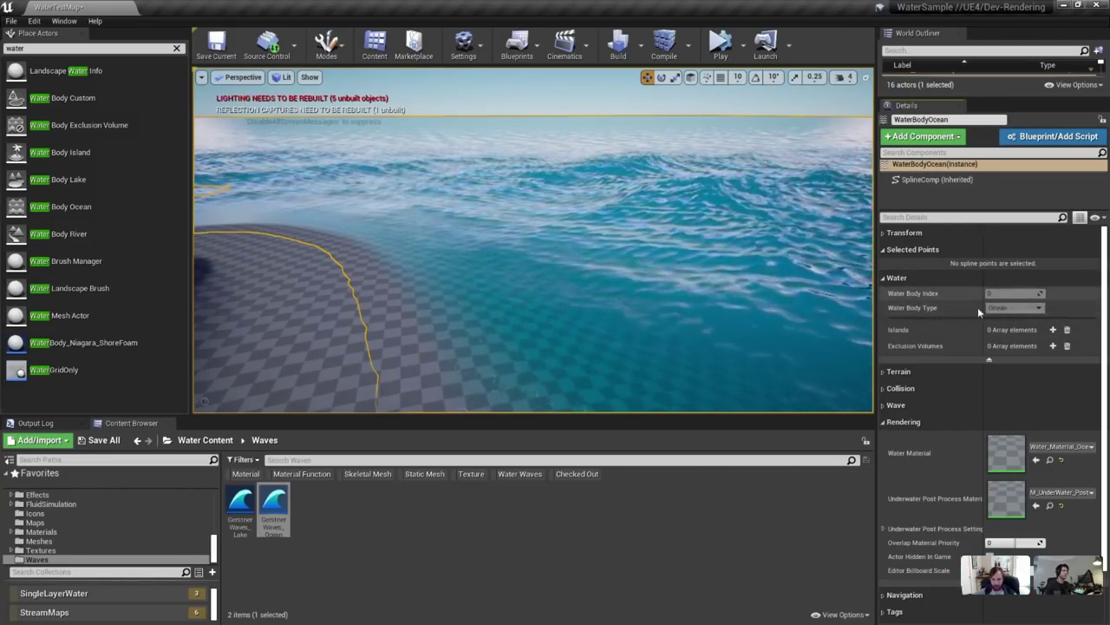
# Select the lake and the river on the island and check the Water Body Index of each.
pyautogui.moveTo(442, 164); pyautogui.dragTo(441, 164, button='right')
pyautogui.click(568, 182)
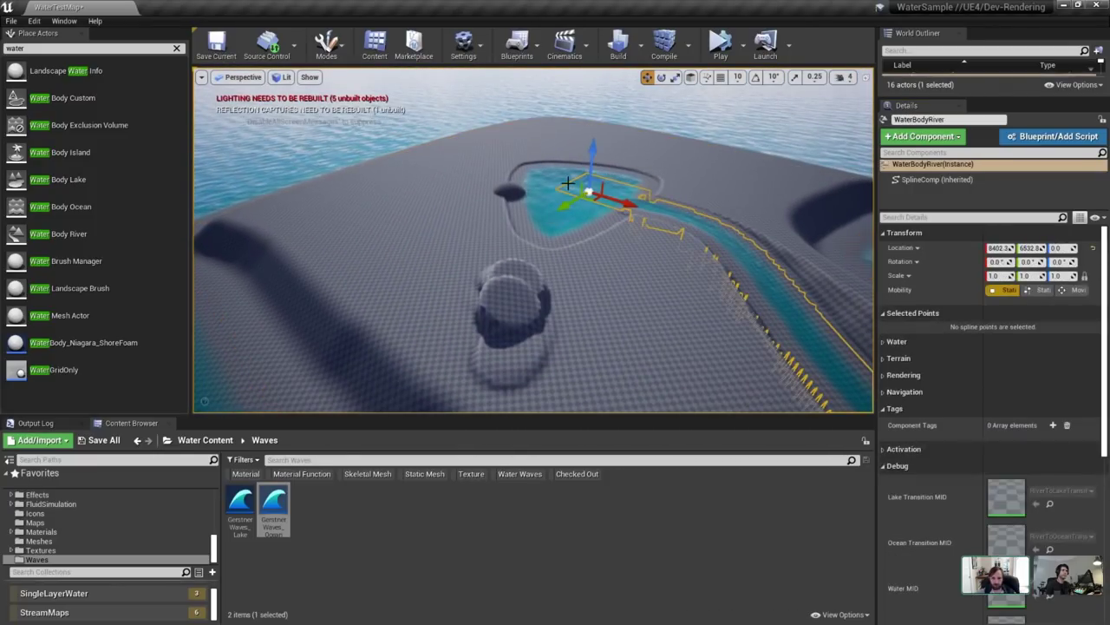
pyautogui.click(562, 181)
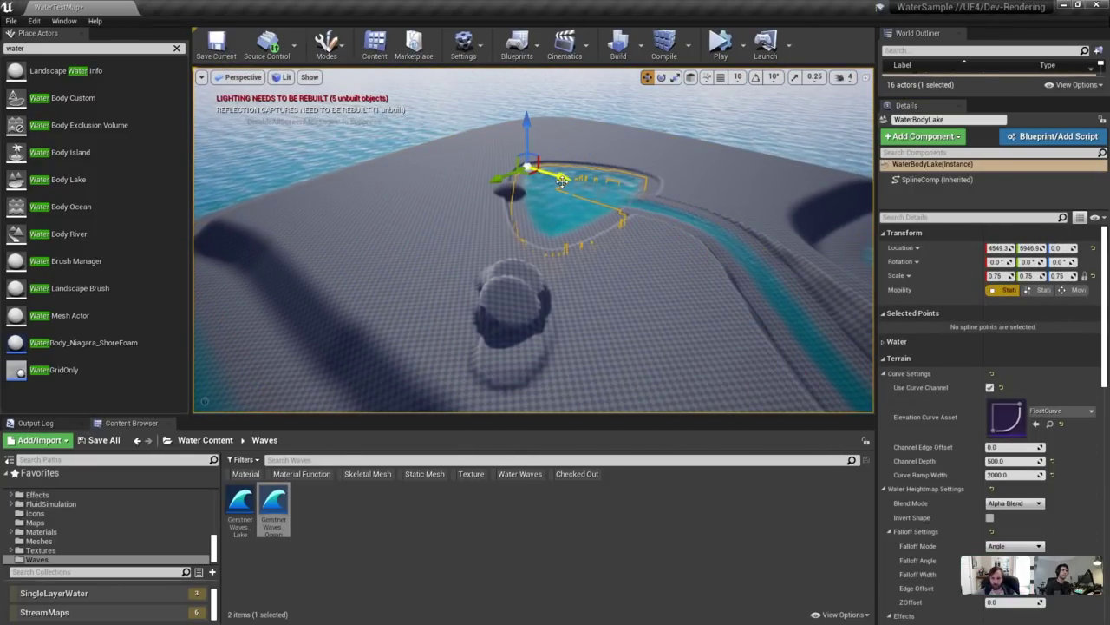
pyautogui.click(907, 342)
pyautogui.click(759, 258)
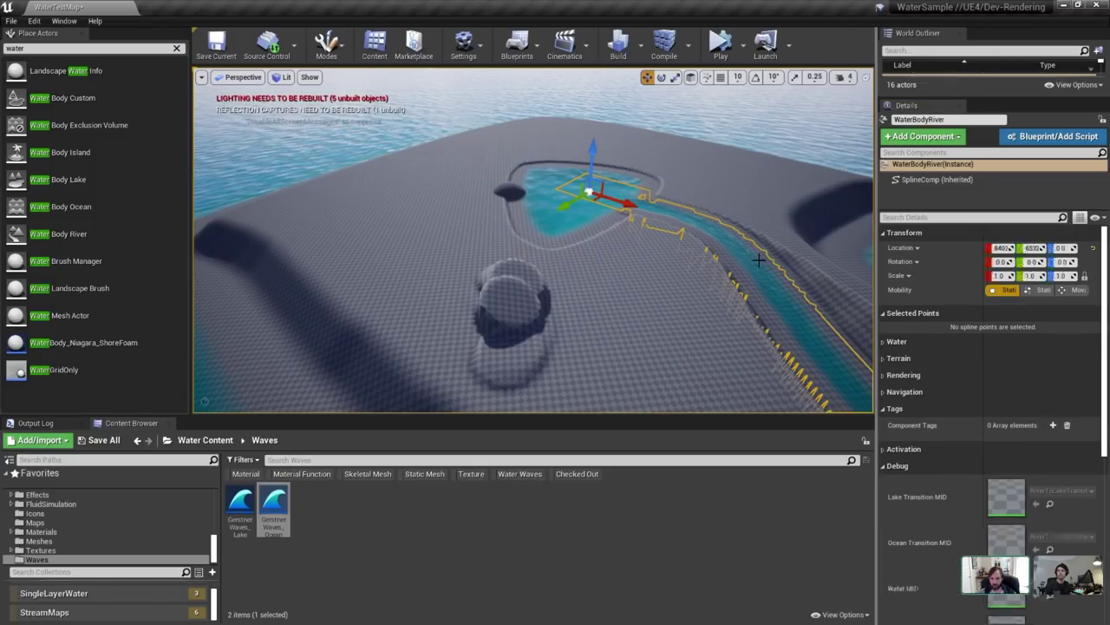
pyautogui.click(902, 342)
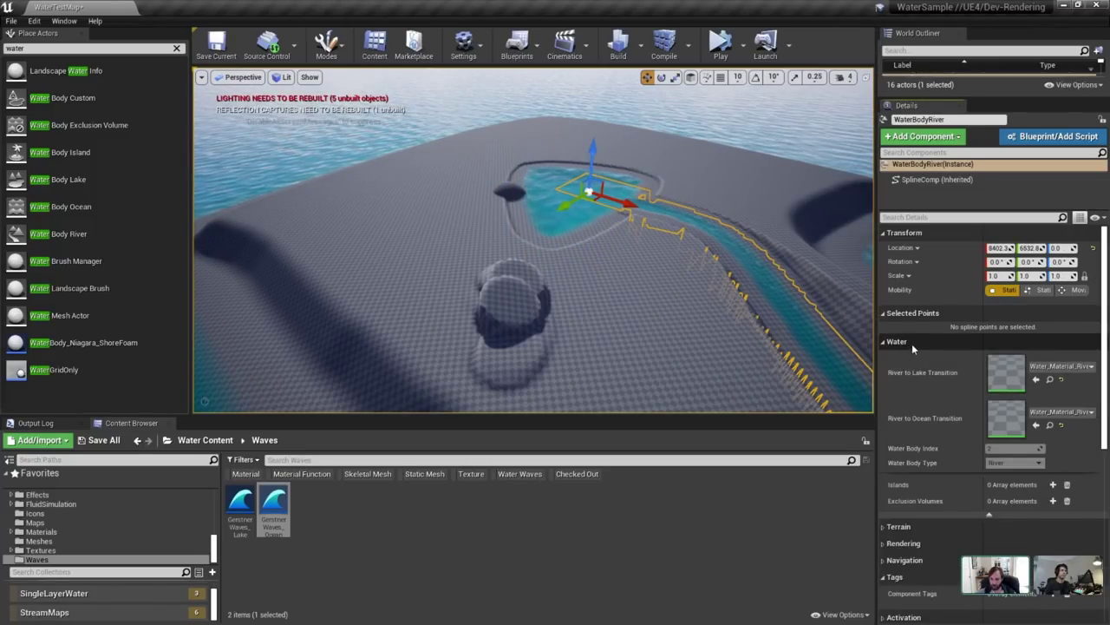
# Inspect the river's water surface and its junction with the lake from several viewpoints.
pyautogui.press('w')
pyautogui.moveTo(668, 345)
pyautogui.mouseDown(button='right')
pyautogui.moveTo(746, 364)
pyautogui.moveTo(725, 342)
pyautogui.moveTo(668, 346)
pyautogui.mouseUp(button='right')
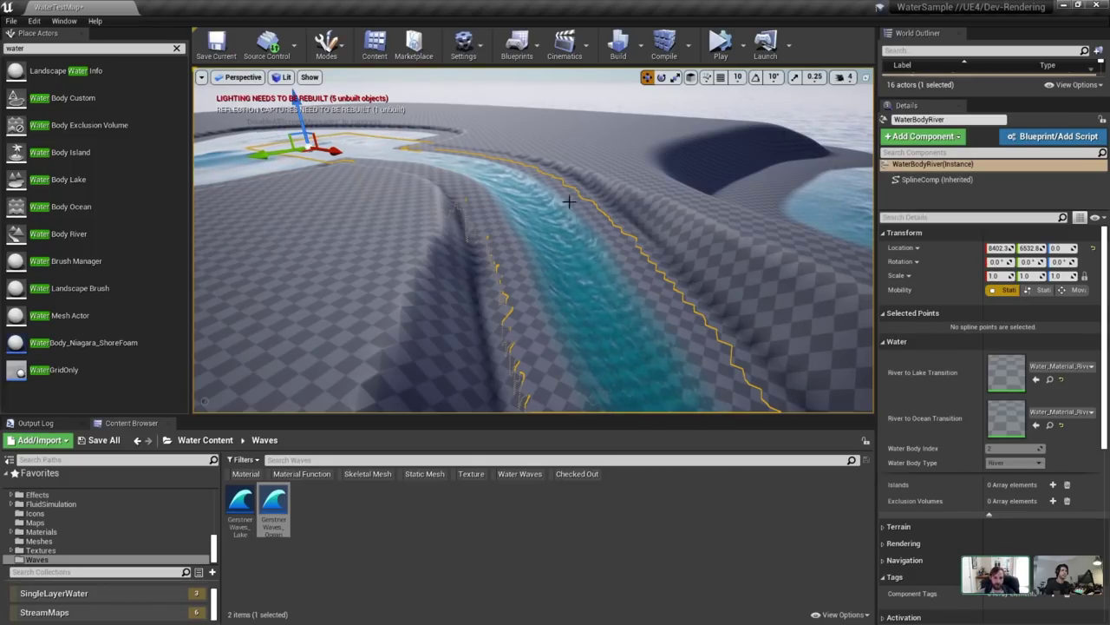
pyautogui.moveTo(569, 202); pyautogui.dragTo(599, 232, button='right')
pyautogui.press('w')
pyautogui.press('w')
pyautogui.press('s')
pyautogui.moveTo(559, 195); pyautogui.dragTo(507, 195, button='right')
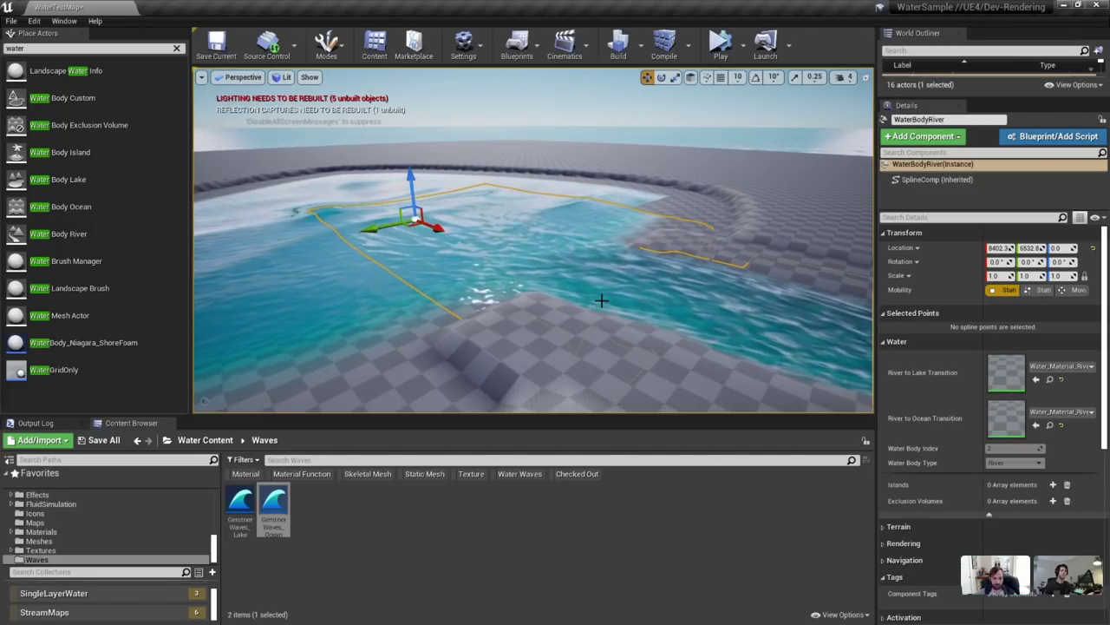
pyautogui.press('s')
pyautogui.moveTo(609, 271); pyautogui.dragTo(646, 271, button='right')
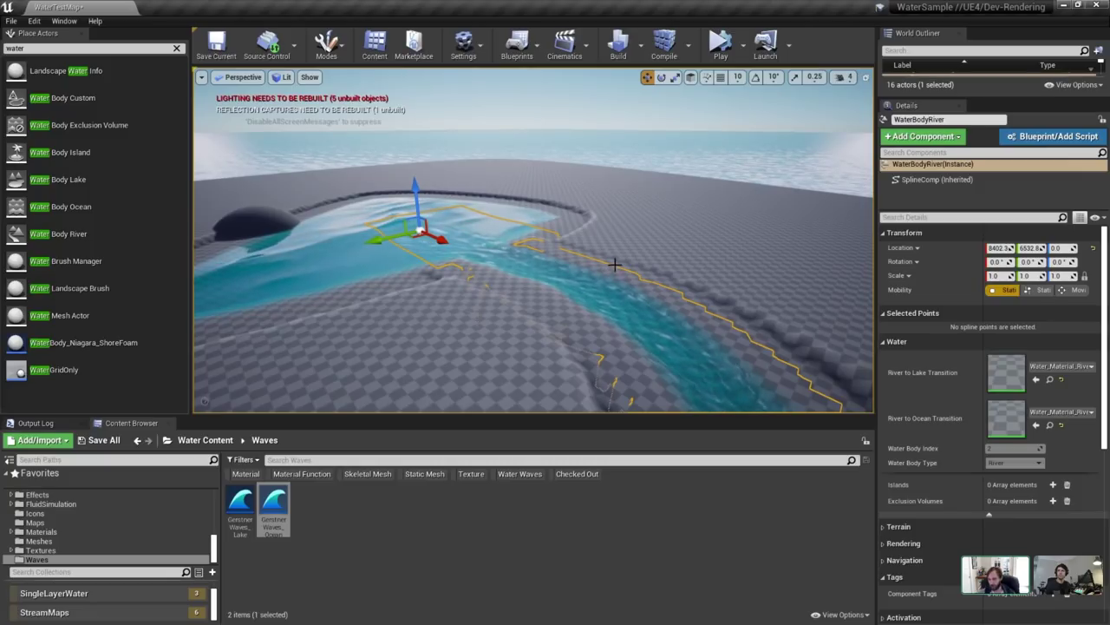
pyautogui.moveTo(614, 264)
pyautogui.keyDown('alt'); pyautogui.mouseDown()
pyautogui.moveTo(588, 264)
pyautogui.moveTo(612, 262)
pyautogui.mouseUp(); pyautogui.keyUp('alt')
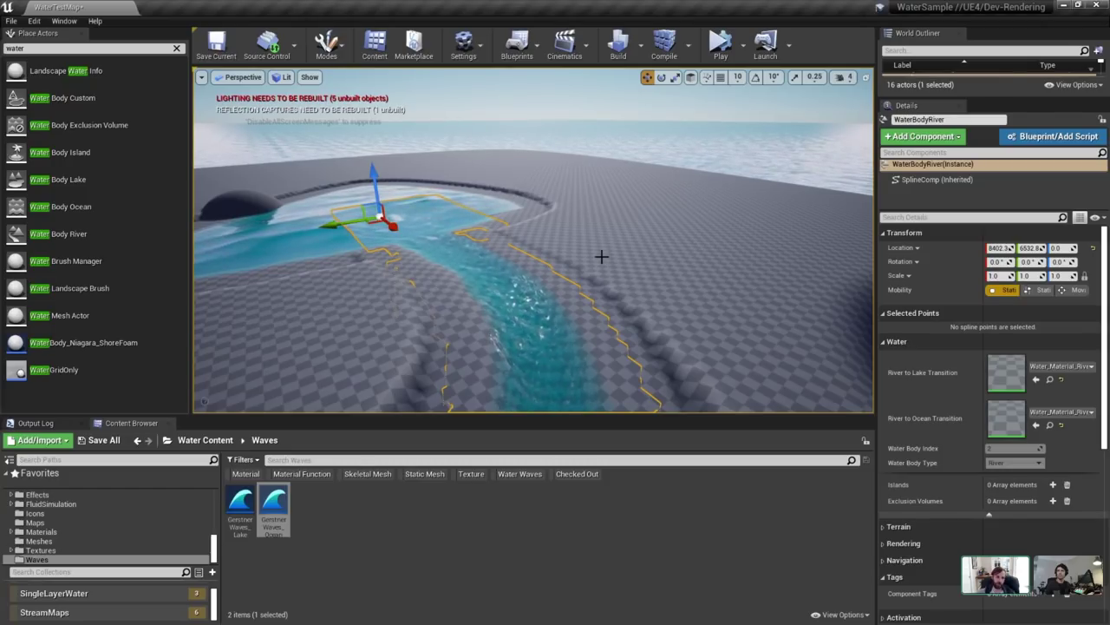
# Look closely at the overlap of river and lake water, and view the whole island from above.
pyautogui.moveTo(612, 262); pyautogui.dragTo(564, 300, button='right')
pyautogui.press('Escape')
pyautogui.click(632, 282)
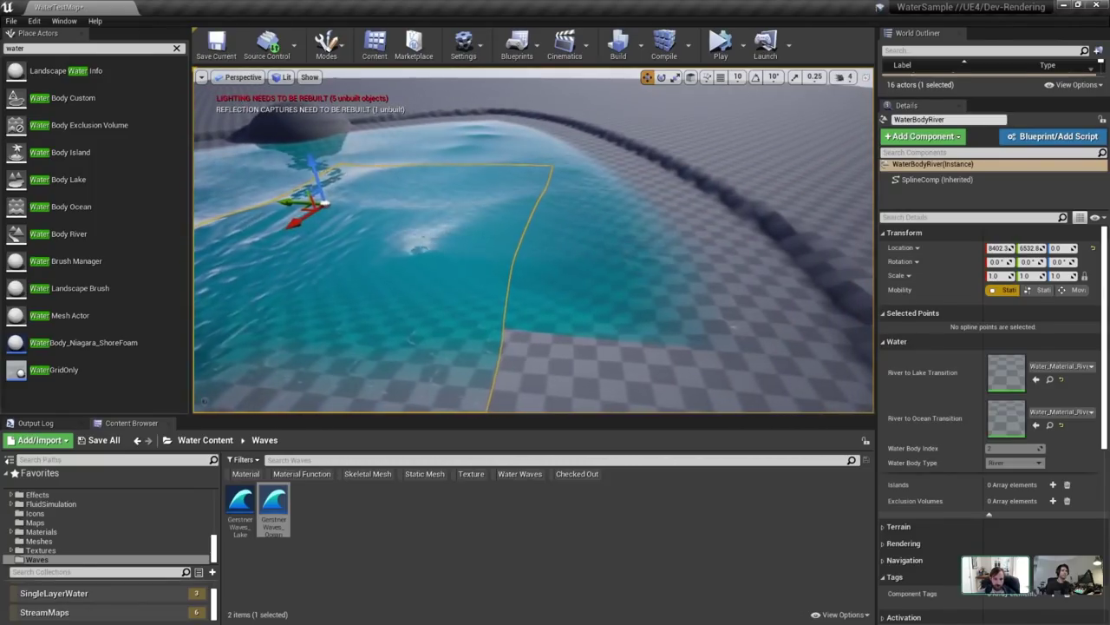
pyautogui.moveTo(538, 251); pyautogui.dragTo(583, 271, button='right')
pyautogui.moveTo(512, 273); pyautogui.dragTo(649, 224, button='right')
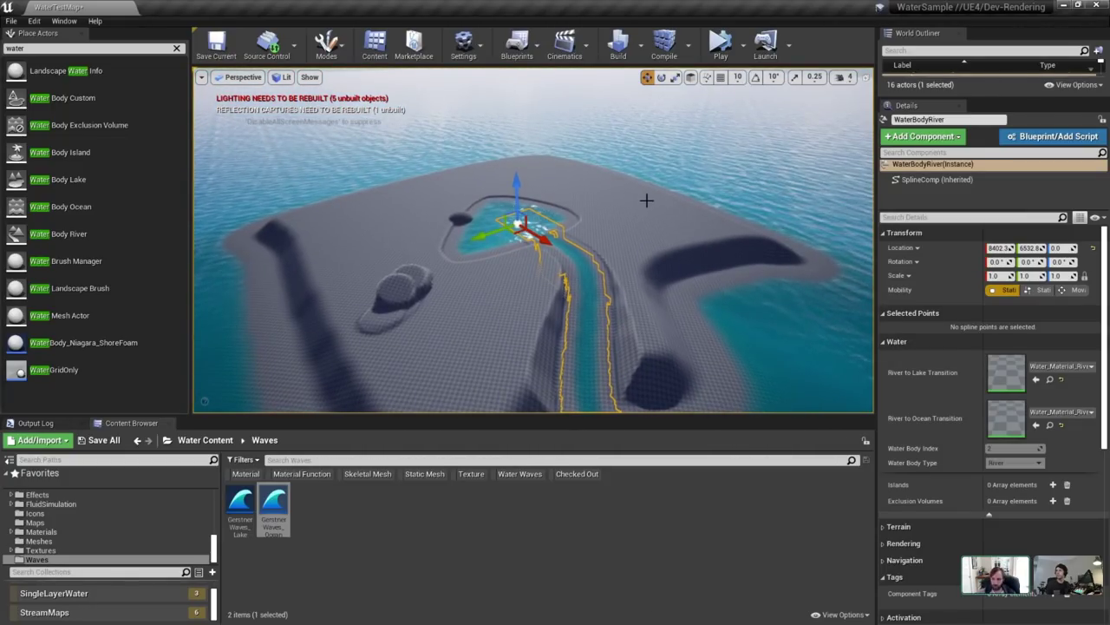
pyautogui.moveTo(730, 207); pyautogui.dragTo(712, 235, button='right')
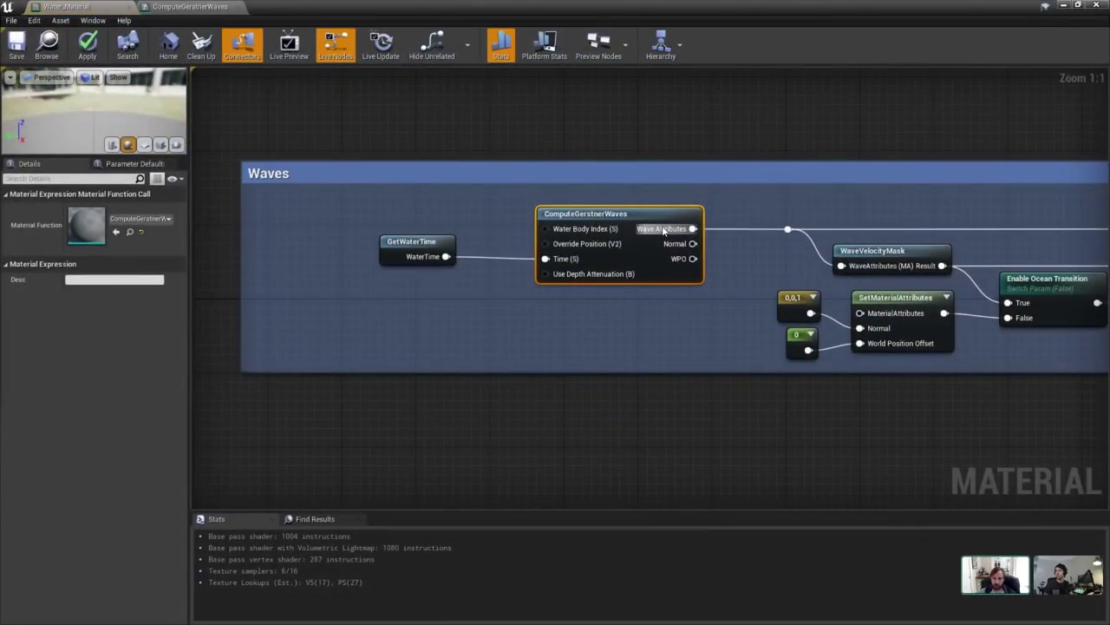
# Return to the Water_Material graph and trace the Wave Attributes output of ComputeGerstnerWaves through to the Enable Waves switch.
pyautogui.moveTo(818, 118); pyautogui.dragTo(697, 226, button='right')
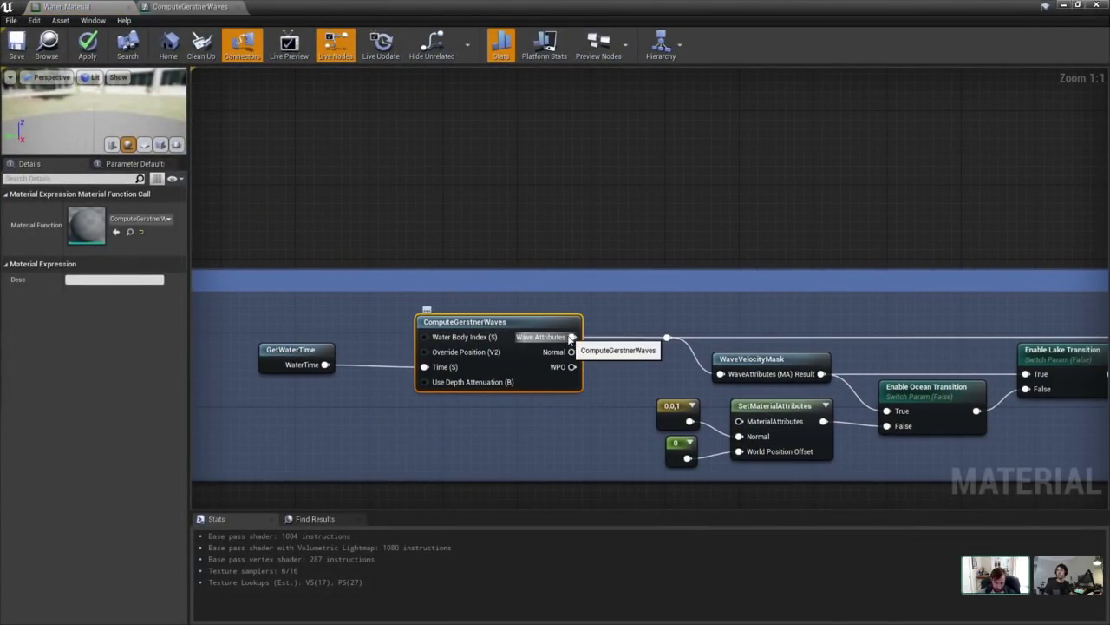
pyautogui.moveTo(719, 312); pyautogui.dragTo(668, 288, button='right')
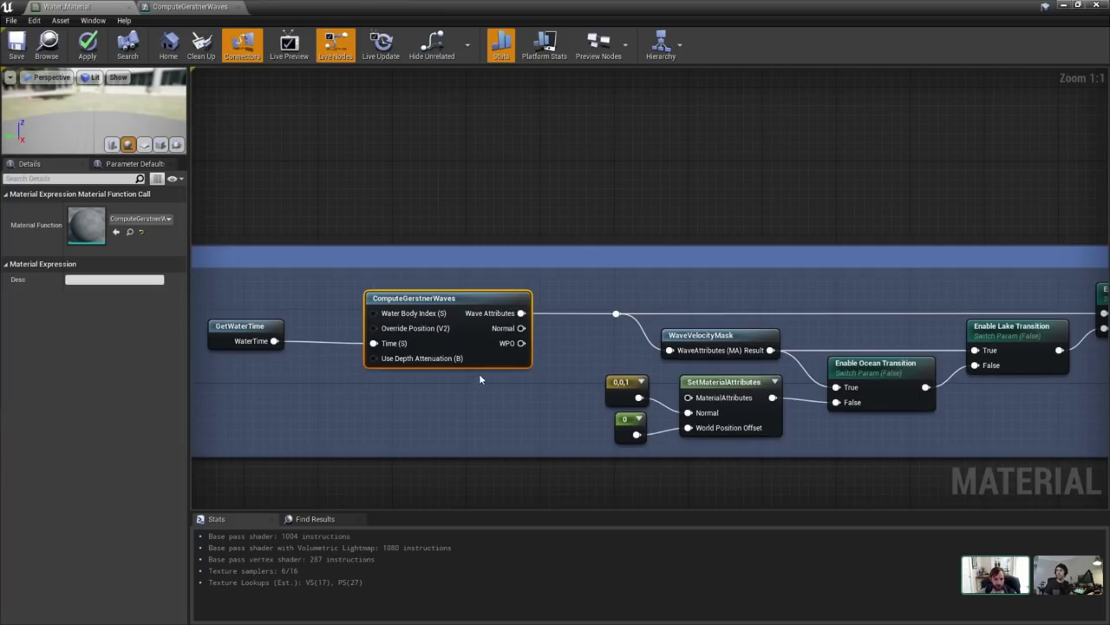
pyautogui.moveTo(522, 314); pyautogui.dragTo(323, 375, button='right')
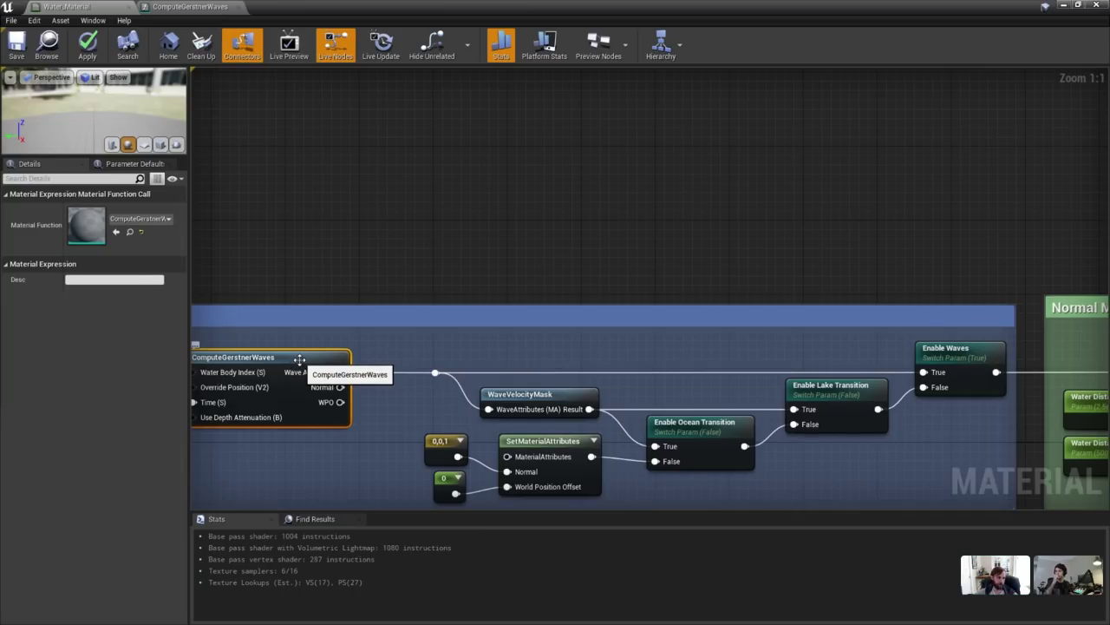
# Open the ComputeGerstnerWaves function, examine its GetMaterialAttributes and SetMaterialAttributes nodes, and close it.
pyautogui.doubleClick(299, 359)
pyautogui.moveTo(1045, 236); pyautogui.dragTo(357, 230, button='right')
pyautogui.scroll(1, 544, 317)
pyautogui.click(593, 320)
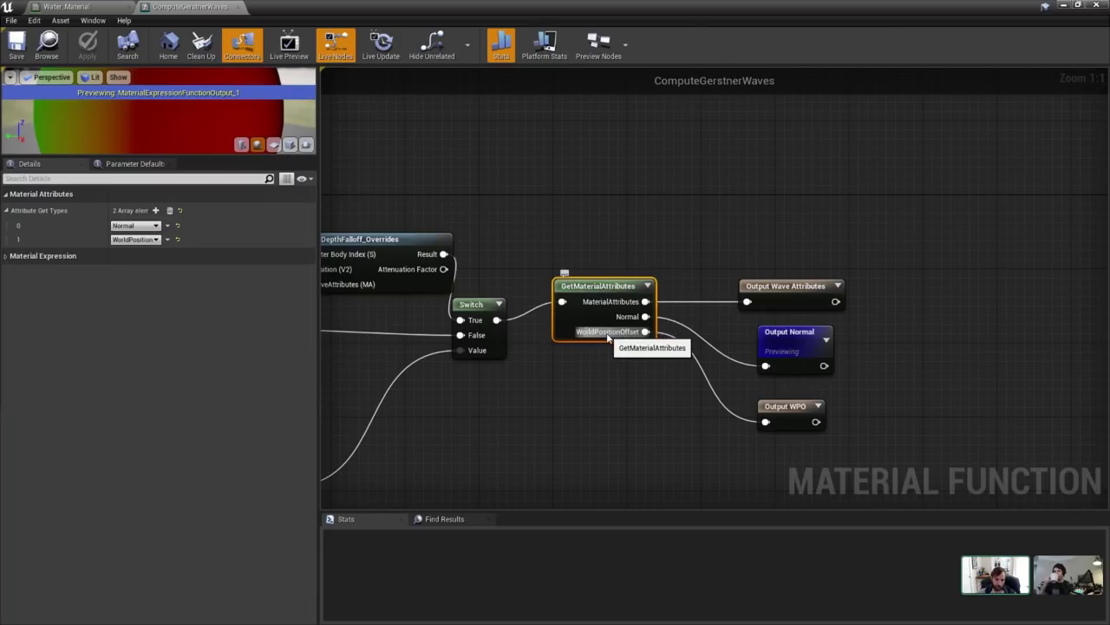
pyautogui.moveTo(438, 347); pyautogui.dragTo(820, 294, button='right')
pyautogui.click(627, 287)
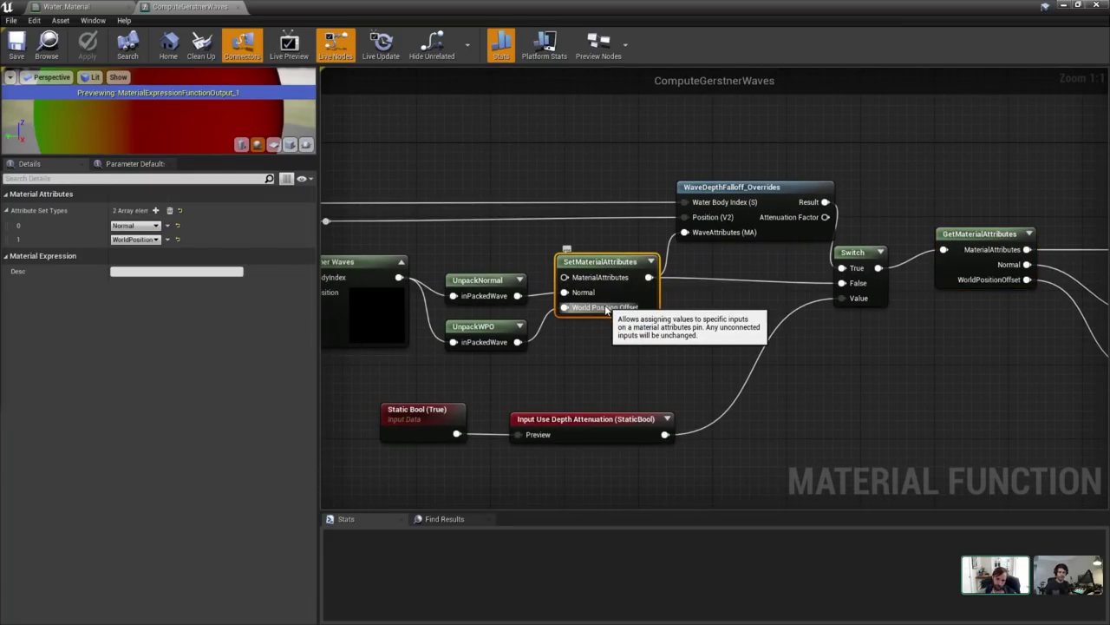
pyautogui.click(240, 8)
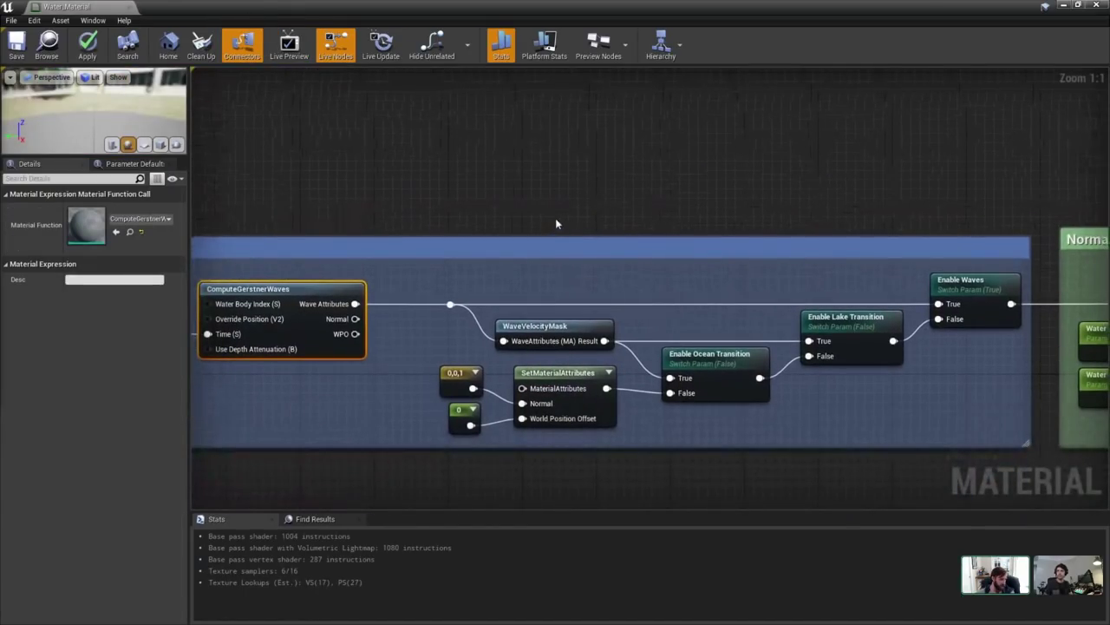
# Examine the Normal and WPO outputs of ComputeGerstnerWaves and the nodes leading to the transition switches in the Waves group.
pyautogui.moveTo(422, 228); pyautogui.dragTo(515, 211, button='right')
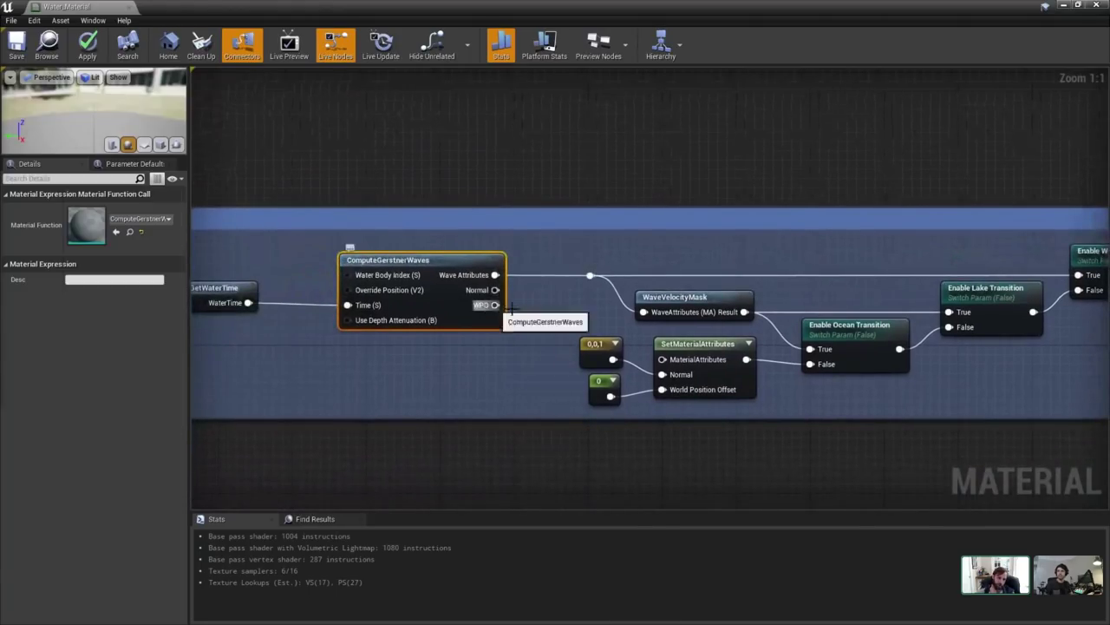
pyautogui.moveTo(496, 290); pyautogui.dragTo(586, 328)
pyautogui.click(489, 375)
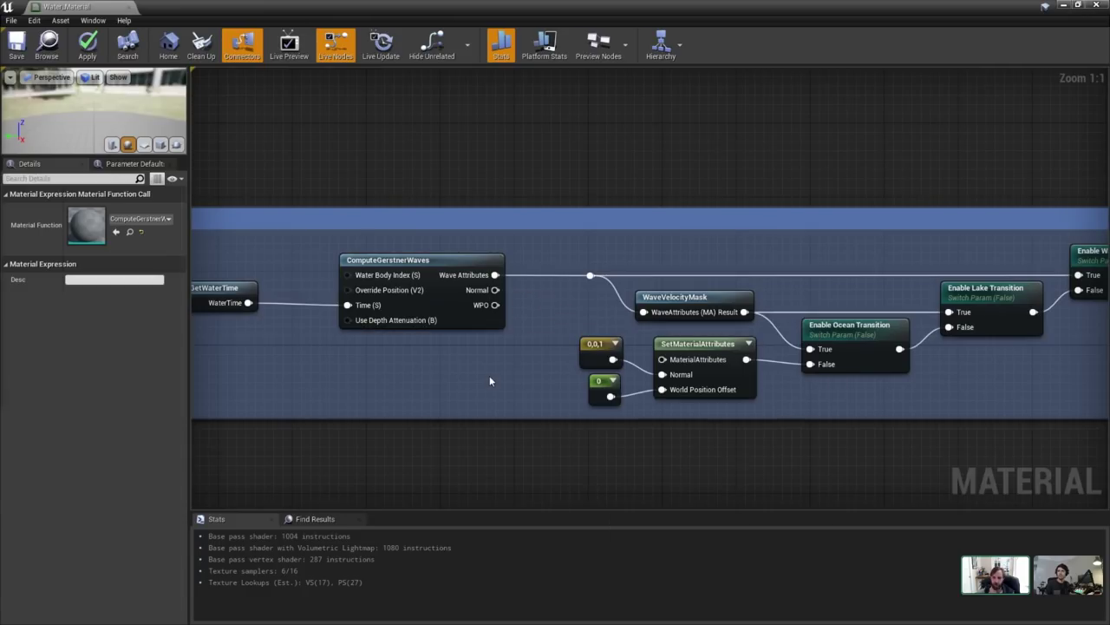
pyautogui.scroll(-1, 850, 217)
pyautogui.moveTo(850, 217); pyautogui.dragTo(634, 325, button='right')
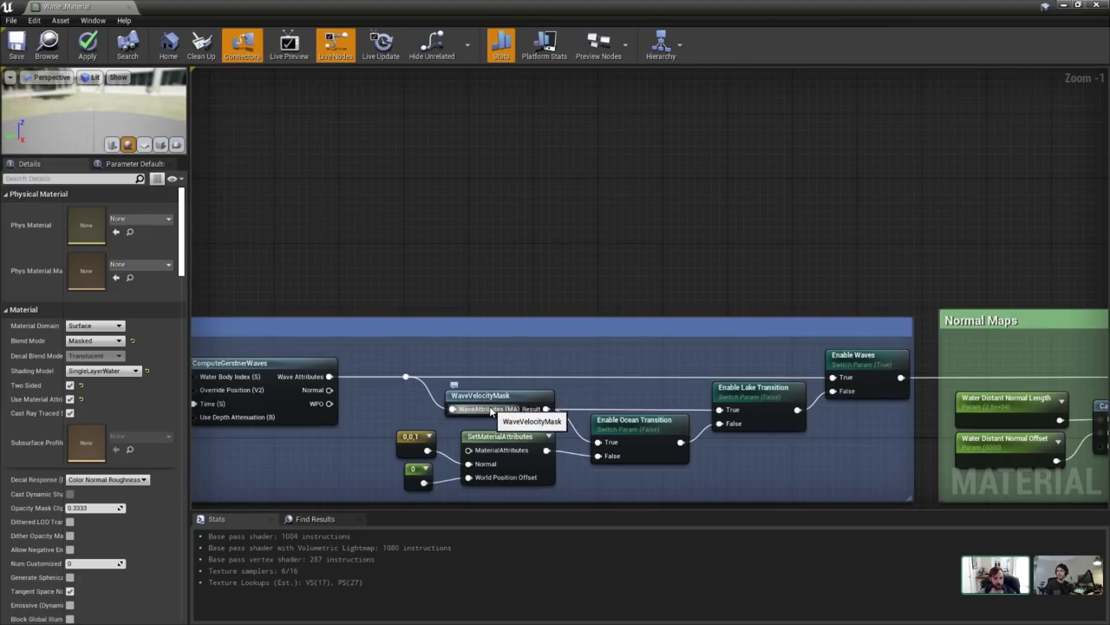
pyautogui.moveTo(492, 412); pyautogui.dragTo(499, 356, button='right')
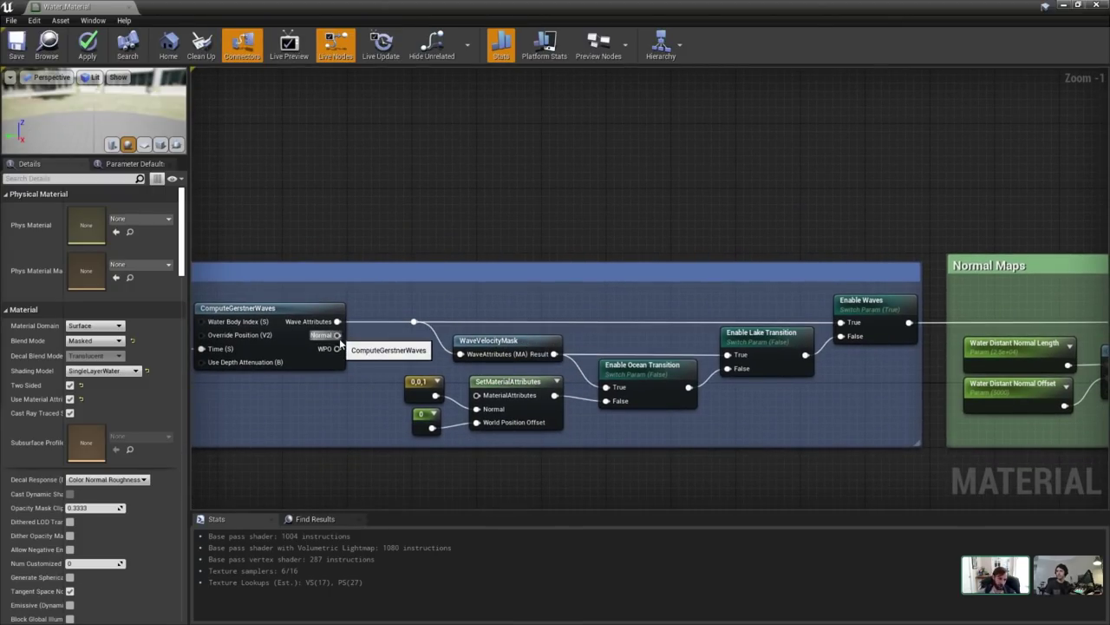
pyautogui.moveTo(818, 243); pyautogui.dragTo(763, 267, button='right')
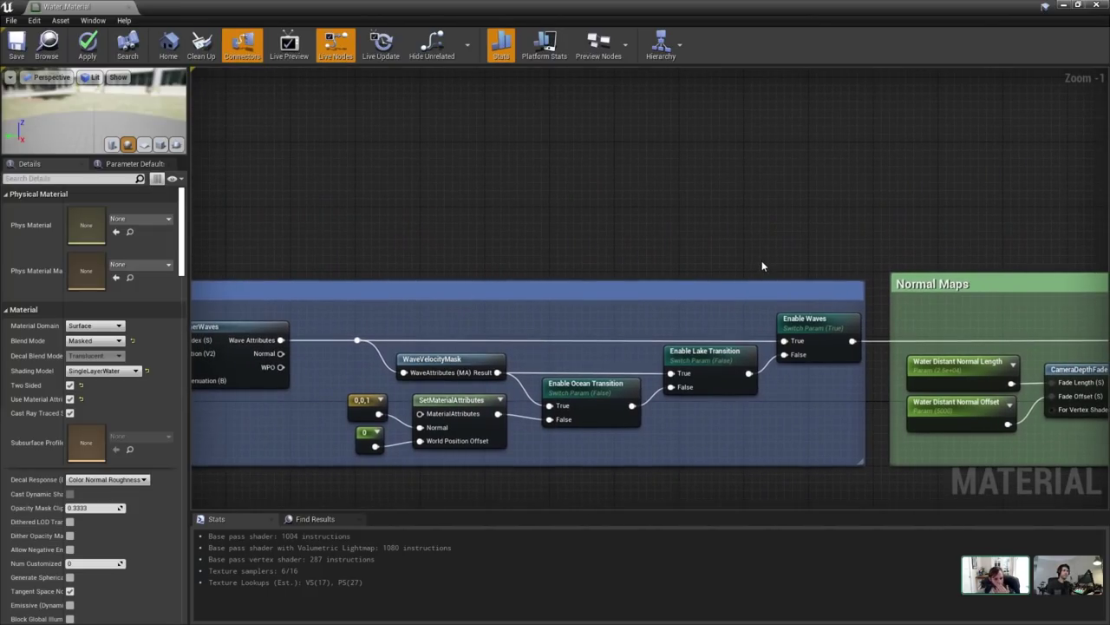
# Open the WaveVelocityMask function, examine its velocity-based blending of normals and world position offset, and close it.
pyautogui.click(467, 357)
pyautogui.doubleClick(452, 358)
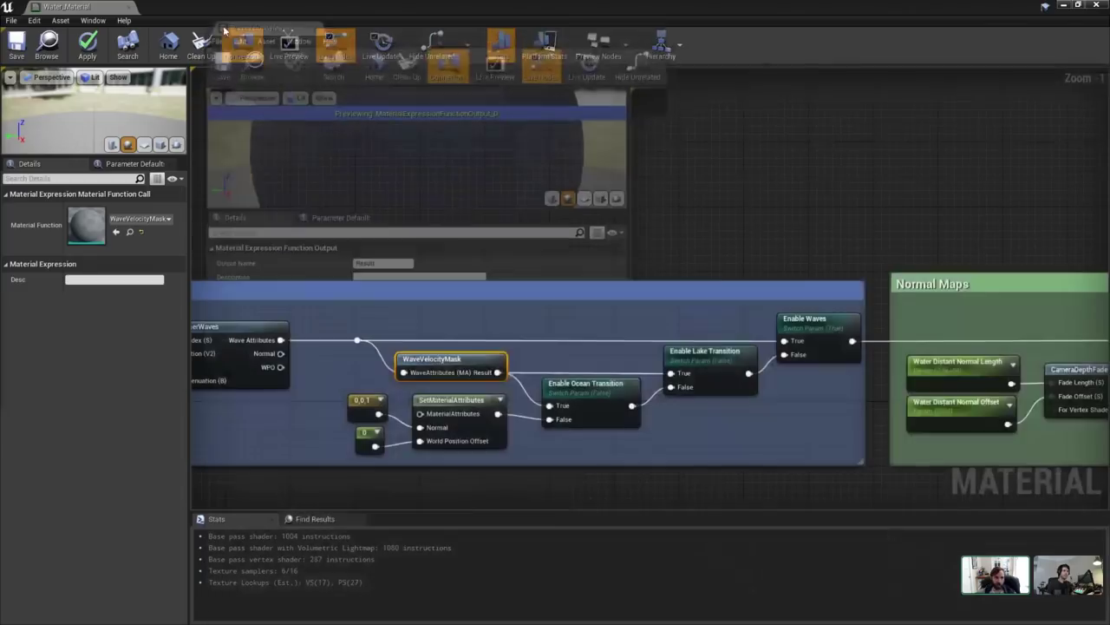
pyautogui.scroll(-5, 414, 198)
pyautogui.scroll(3, 763, 301)
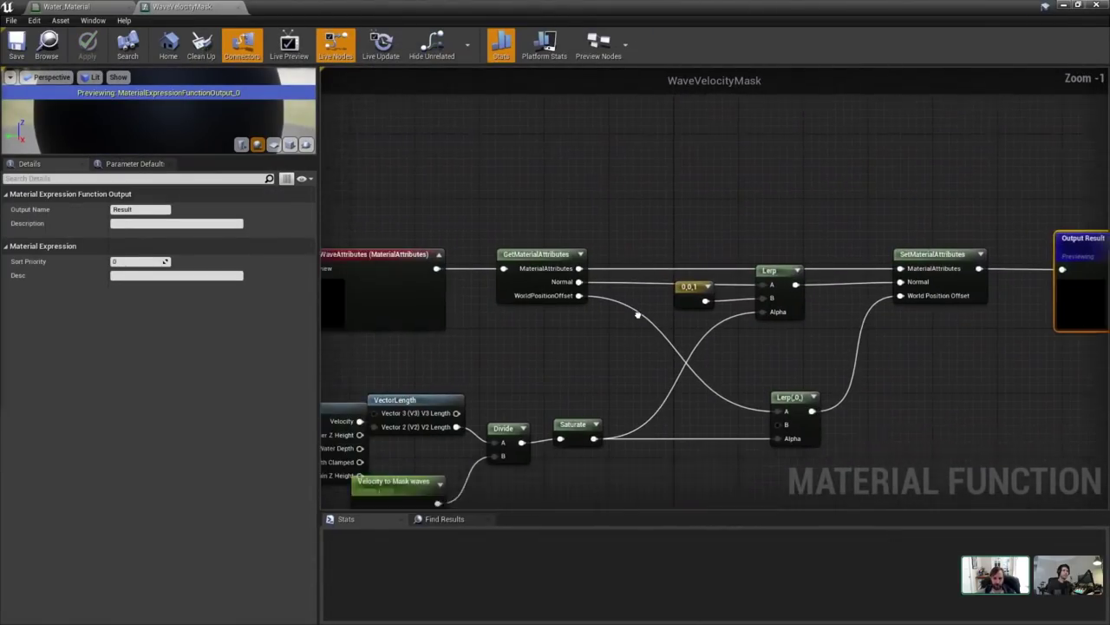
pyautogui.scroll(-1, 651, 291)
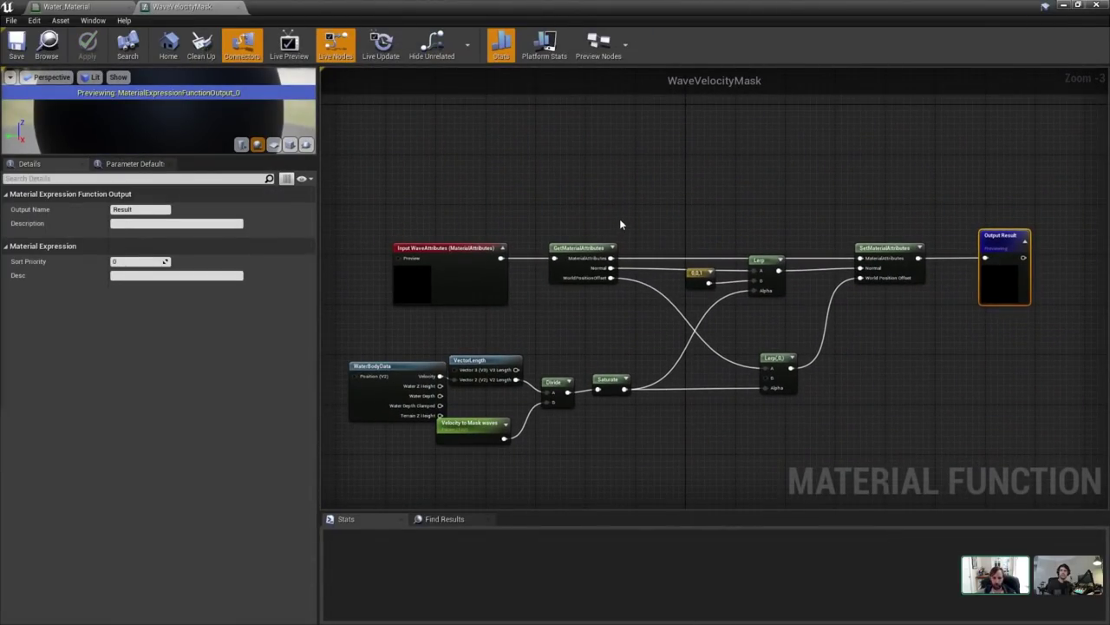
pyautogui.click(239, 8)
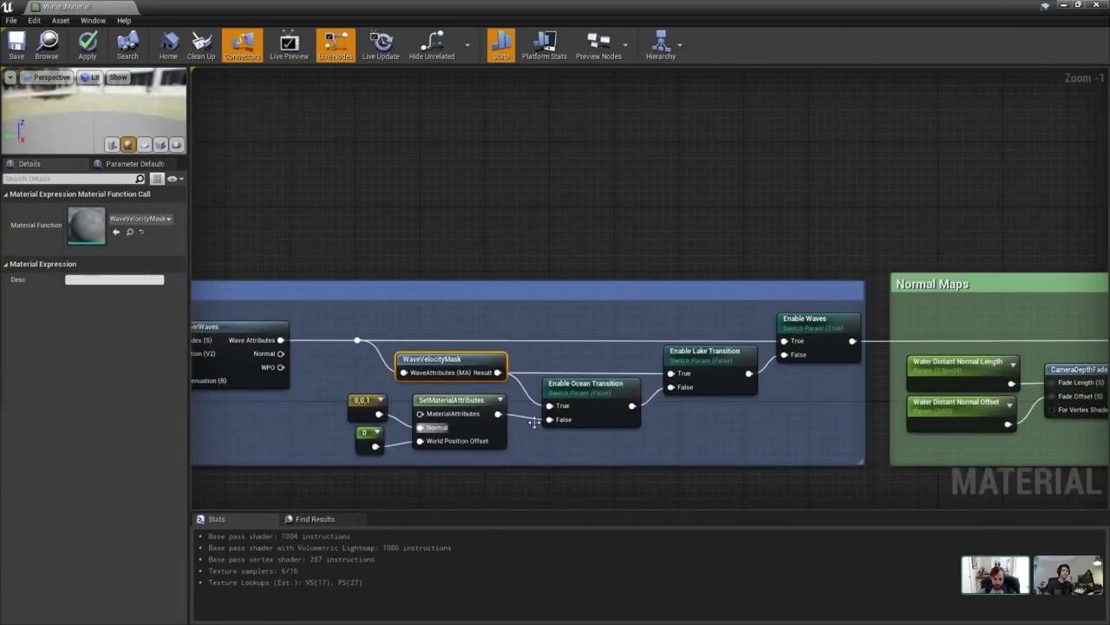
# Examine the Enable Lake Transition and Enable Ocean Transition switch parameters, and put the Water_Material window away.
pyautogui.click(701, 362)
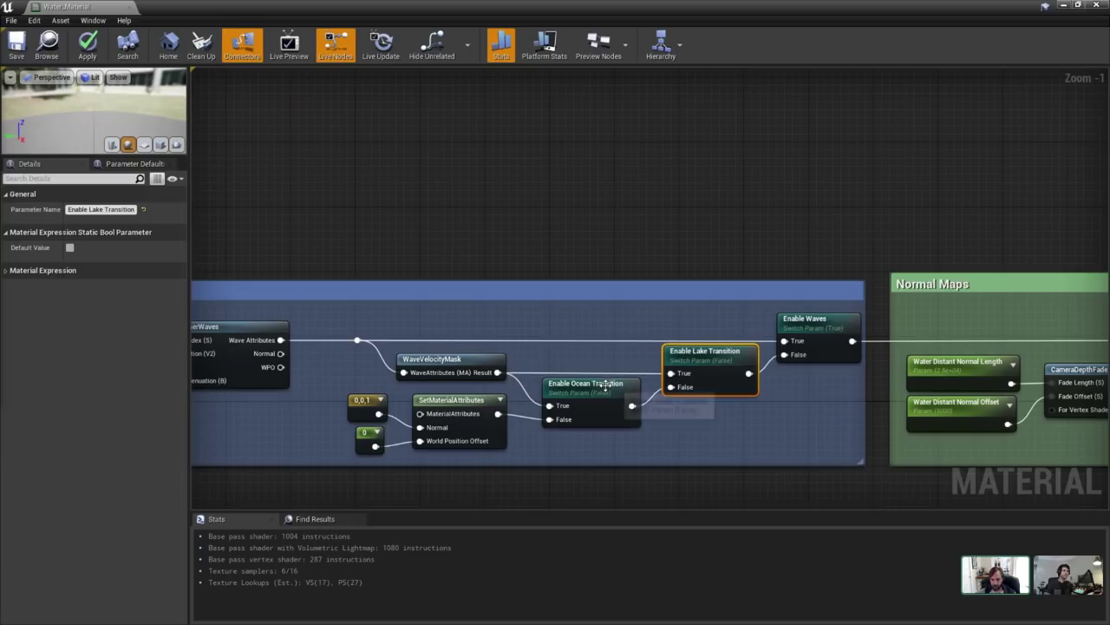
pyautogui.click(604, 392)
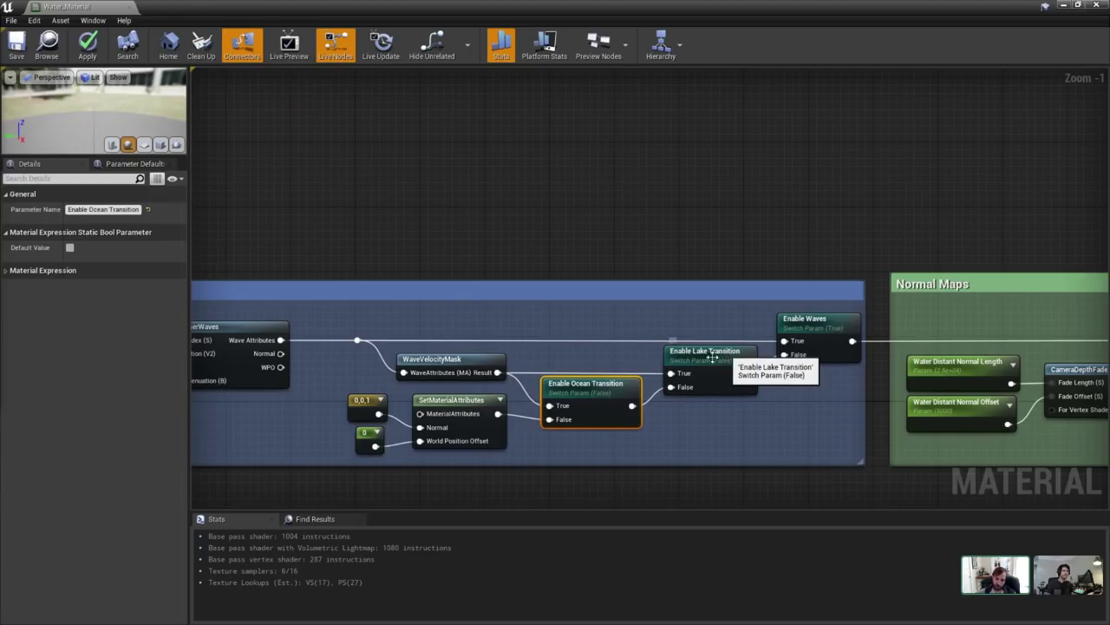
pyautogui.click(1067, 6)
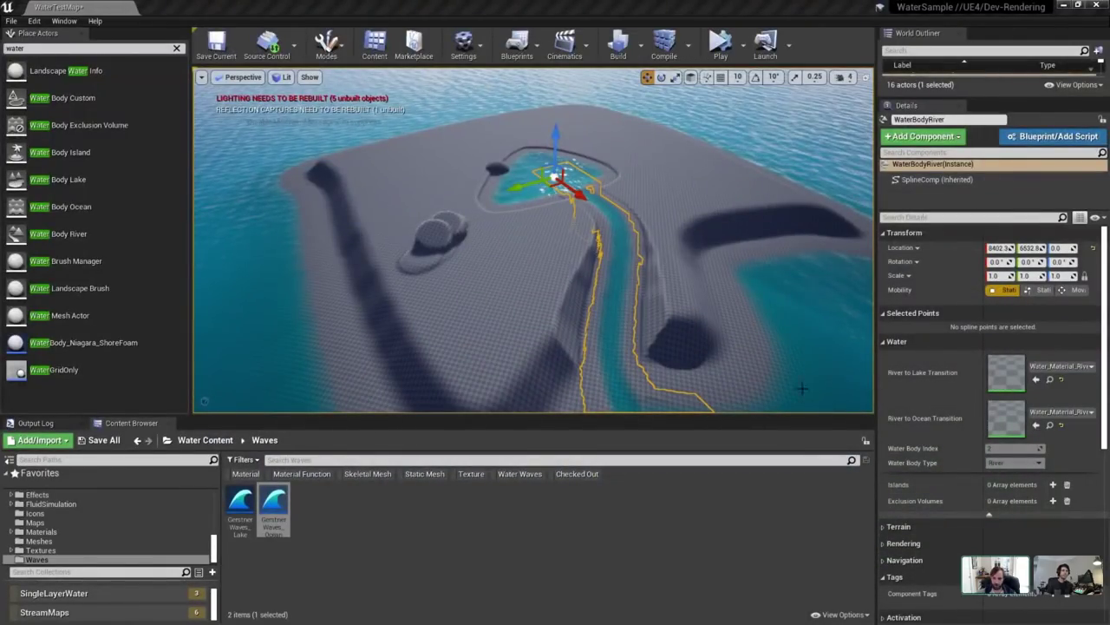
# Examine the WaterBodyRiver's River to Lake and River to Ocean Transition materials, with the other property categories collapsed and the details widened.
pyautogui.click(937, 343)
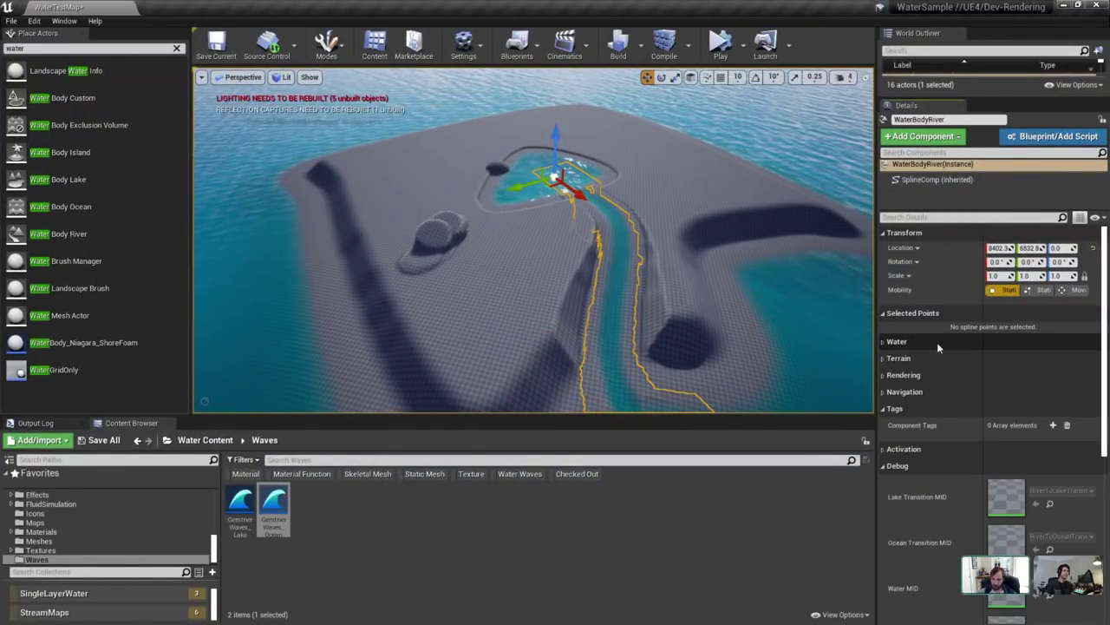
pyautogui.click(906, 409)
pyautogui.click(906, 441)
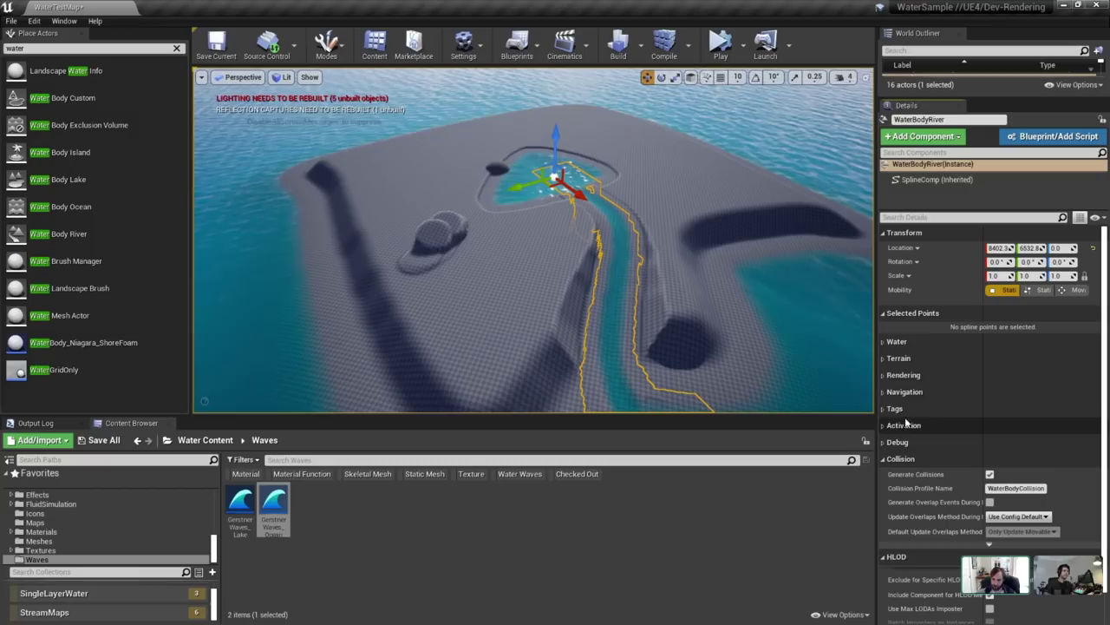
pyautogui.click(908, 374)
pyautogui.click(907, 374)
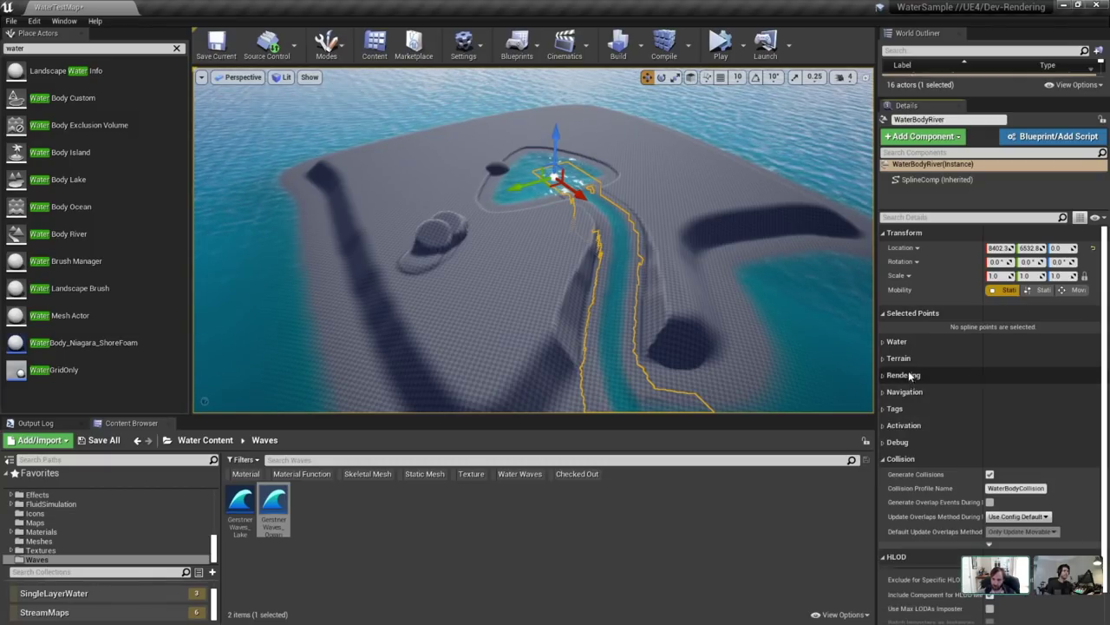
pyautogui.click(907, 341)
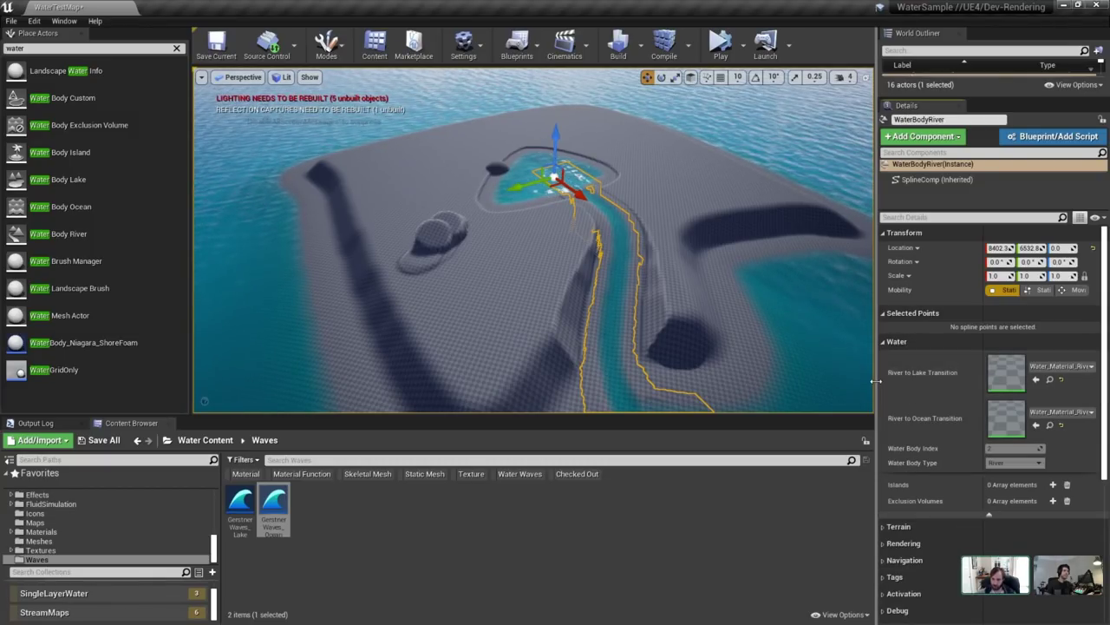
pyautogui.moveTo(876, 391); pyautogui.dragTo(754, 392)
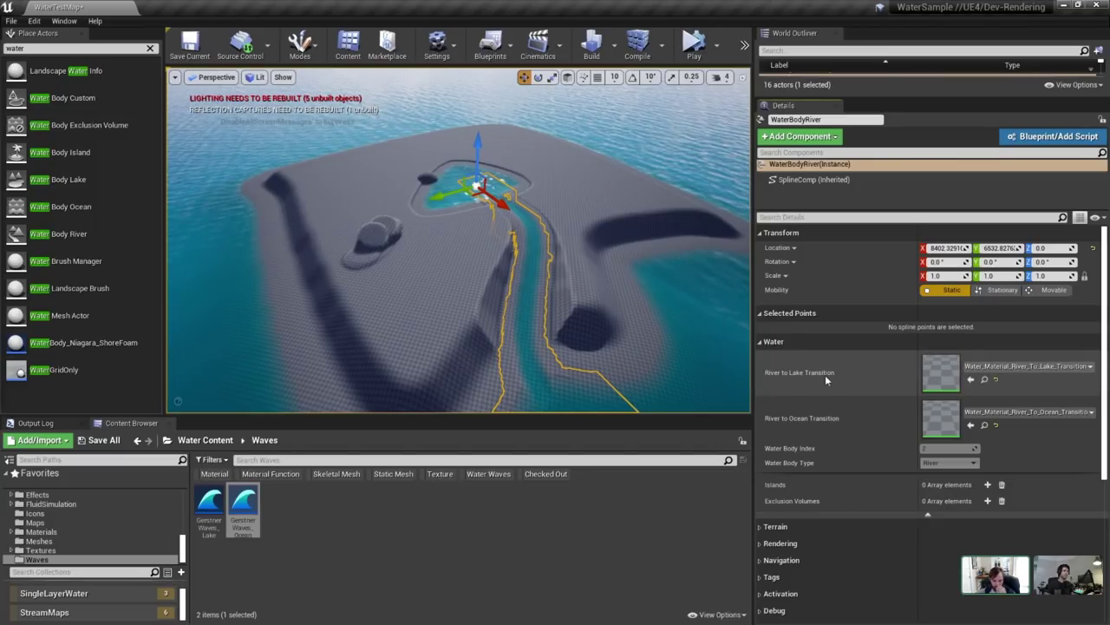
# Open the river-to-lake transition material instance at full size and examine its Enable Lake Transition static switch.
pyautogui.doubleClick(942, 373)
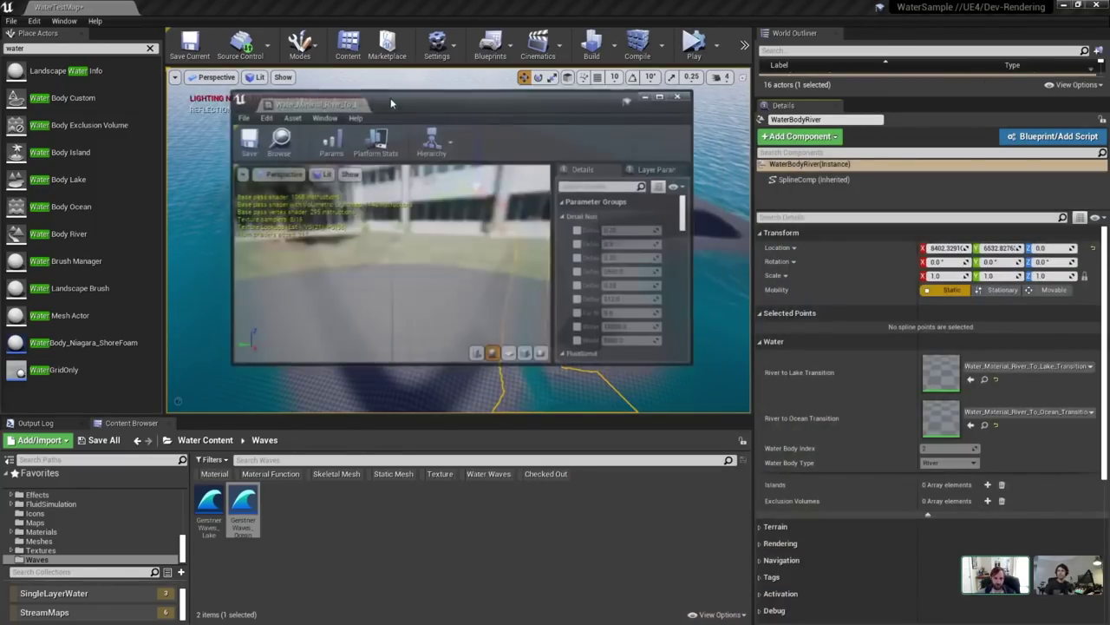
pyautogui.doubleClick(391, 104)
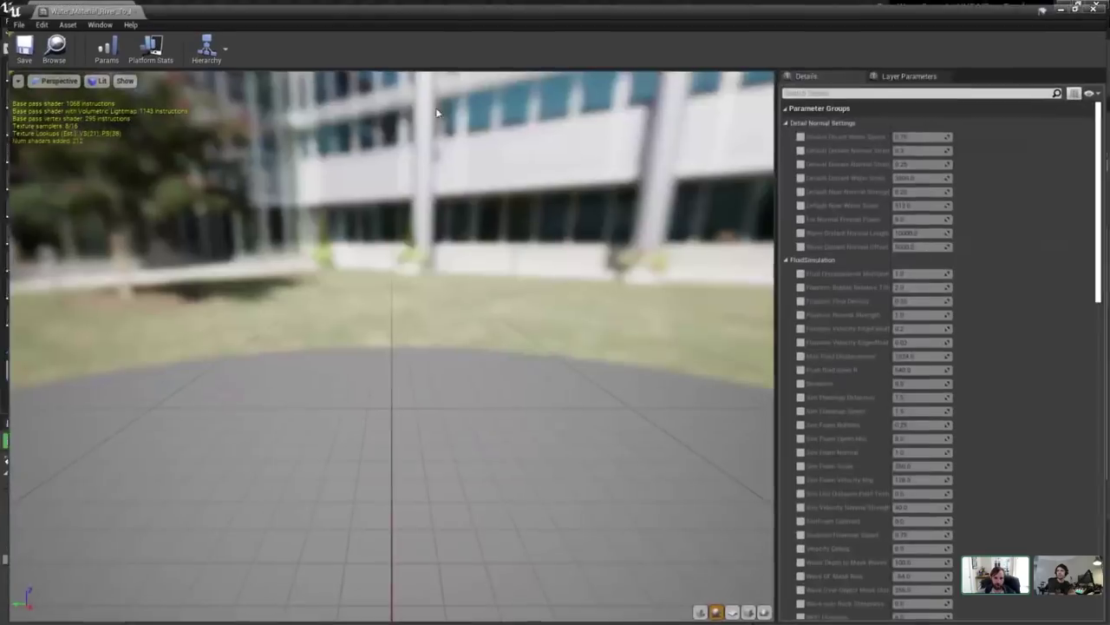
pyautogui.click(785, 119)
pyautogui.click(786, 134)
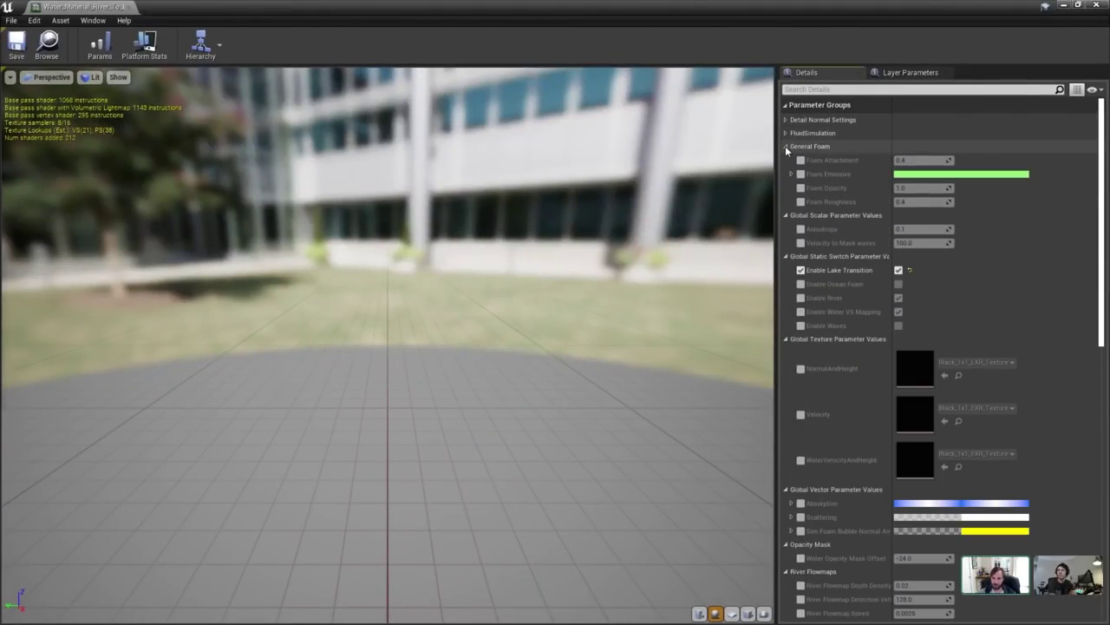
pyautogui.click(786, 146)
pyautogui.click(786, 159)
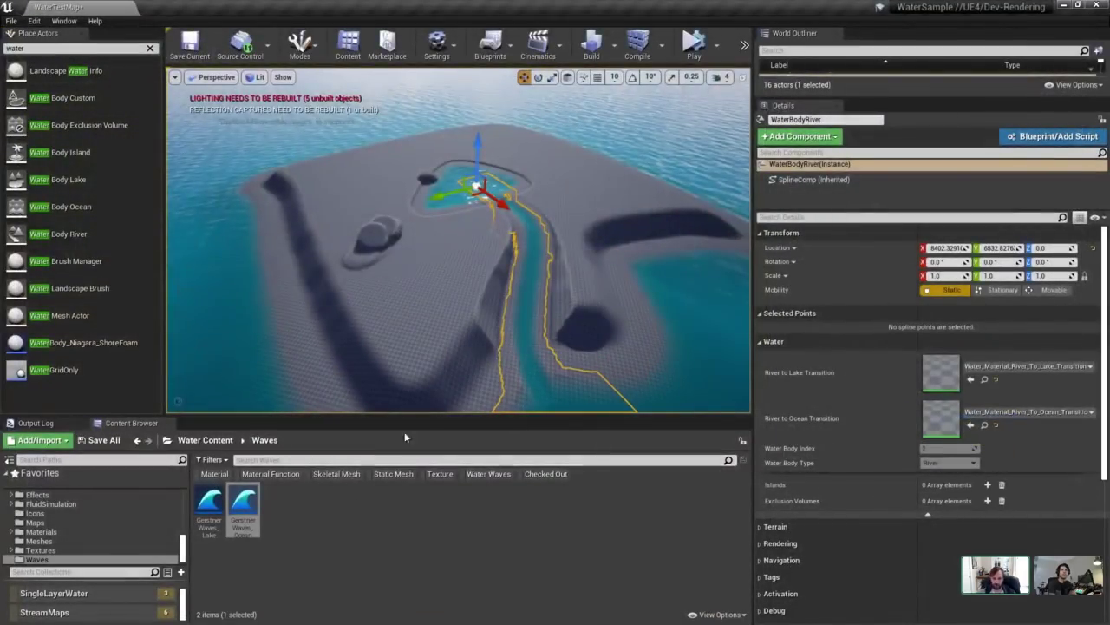
# Return to the Water_Material graph and select the whole Waves group with its nodes.
pyautogui.moveTo(564, 307); pyautogui.dragTo(594, 309, button='right')
pyautogui.hotkey('alt', 'Tab')
pyautogui.press('Tab')
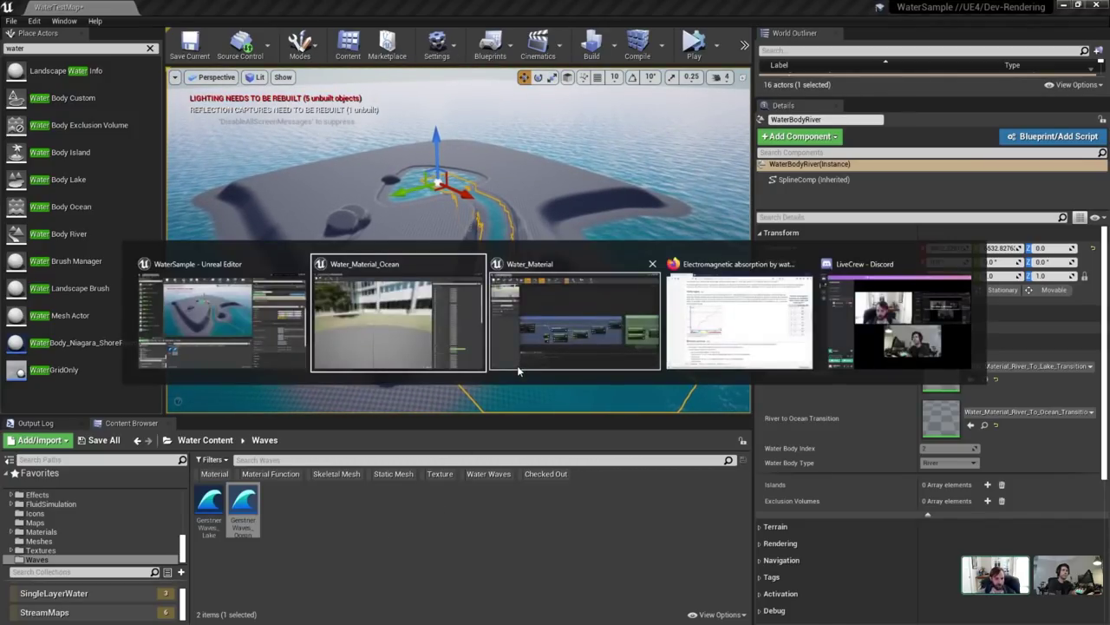
pyautogui.scroll(-3, 668, 217)
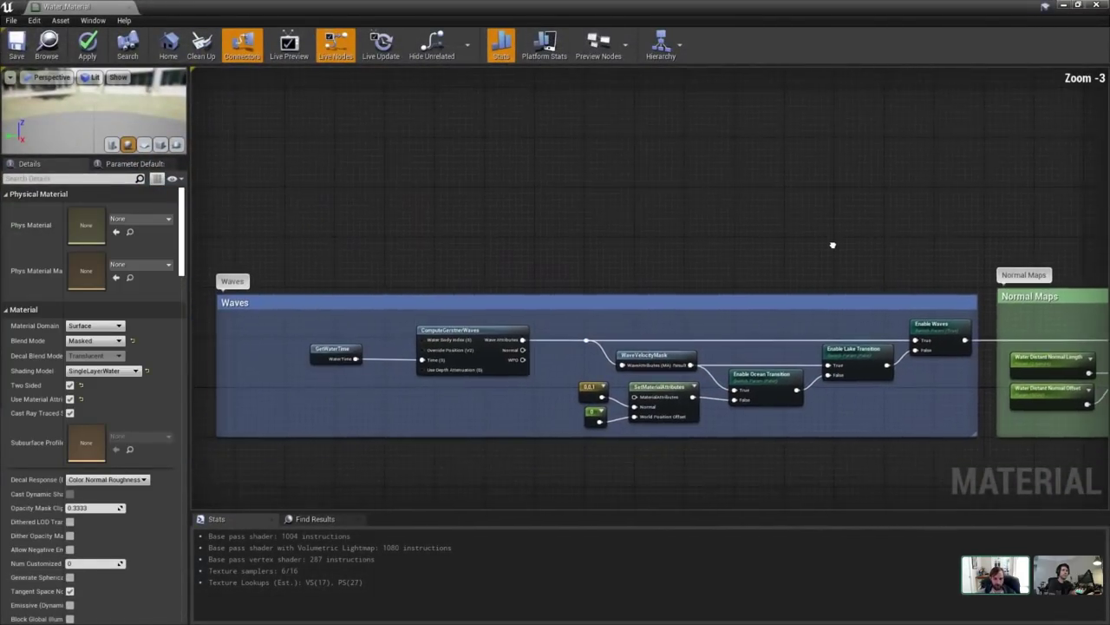
pyautogui.moveTo(286, 261); pyautogui.dragTo(915, 412)
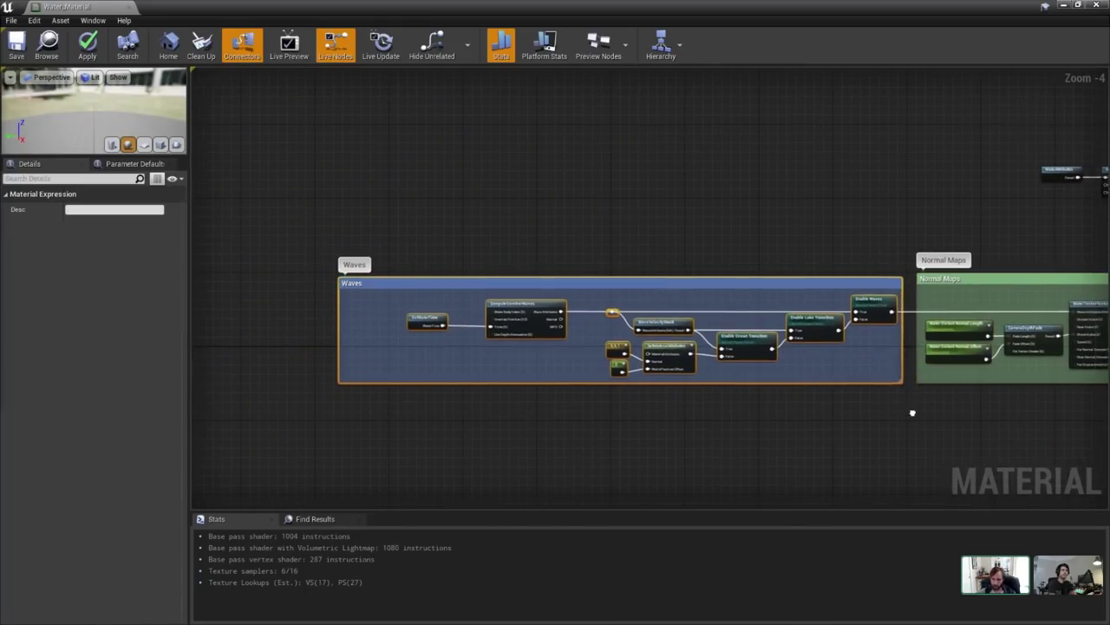
# Examine the Normal Maps group, including its WaterTextureSurface and CameraDepthFade nodes, and clear the selection.
pyautogui.moveTo(912, 411); pyautogui.dragTo(542, 415, button='right')
pyautogui.scroll(4, 690, 389)
pyautogui.moveTo(258, 191); pyautogui.dragTo(765, 460)
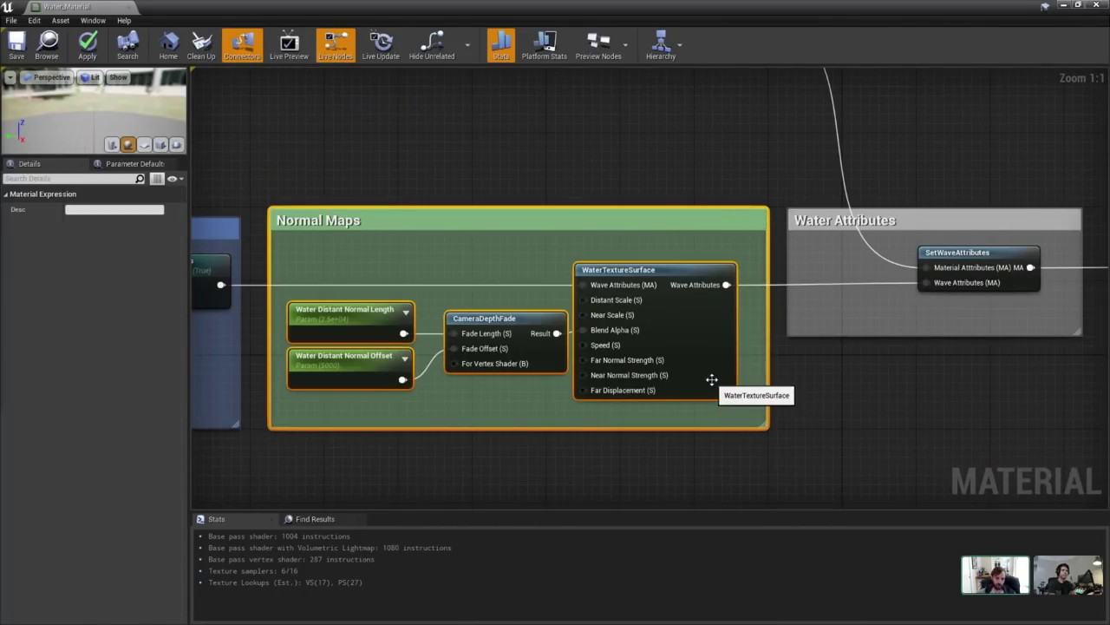
pyautogui.click(721, 330)
pyautogui.click(223, 116)
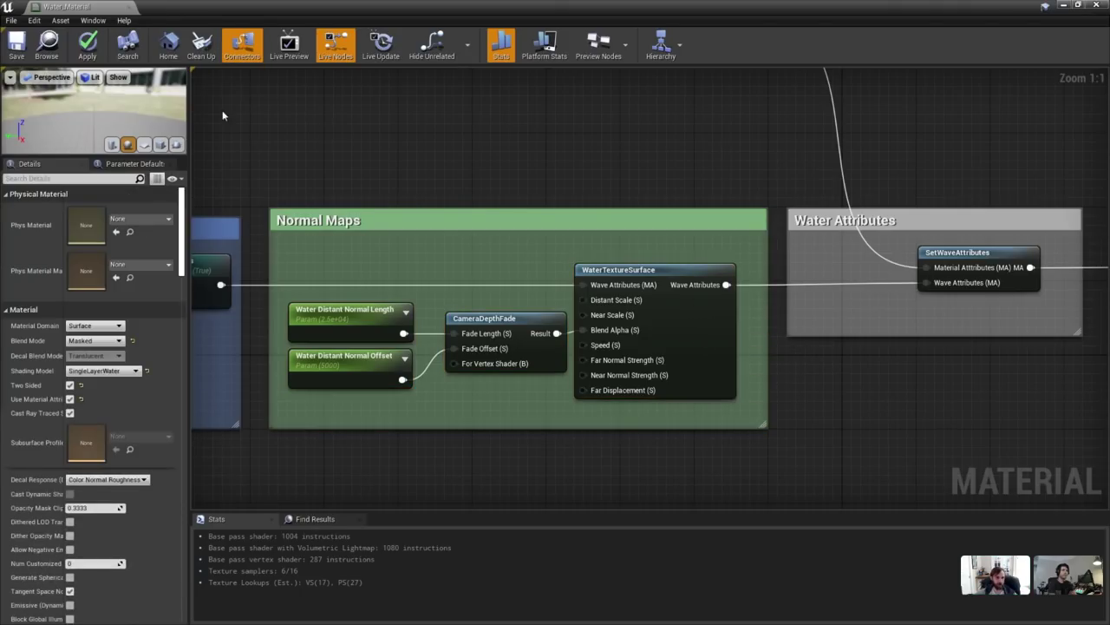
# Arrange the Water_Material window beside the level viewport and move the camera close to the ocean surface.
pyautogui.moveTo(396, 6); pyautogui.dragTo(901, 68)
pyautogui.moveTo(783, 333); pyautogui.dragTo(782, 592)
pyautogui.moveTo(900, 66); pyautogui.dragTo(839, 56)
pyautogui.scroll(-2, 814, 246)
pyautogui.moveTo(813, 245); pyautogui.dragTo(894, 406, button='right')
pyautogui.moveTo(408, 251); pyautogui.dragTo(364, 247, button='right')
pyautogui.press('`')
pyautogui.moveTo(471, 276); pyautogui.dragTo(501, 300, button='right')
pyautogui.press('w')
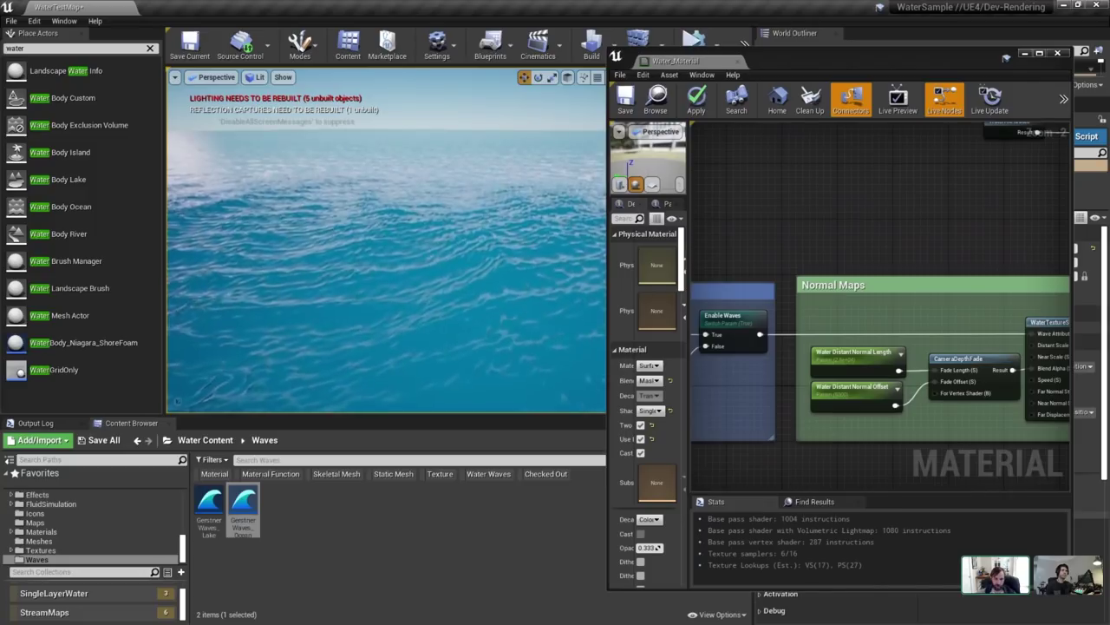
# Try a default value of 15000 for the Water Distant Normal Offset parameter and revert it.
pyautogui.click(855, 388)
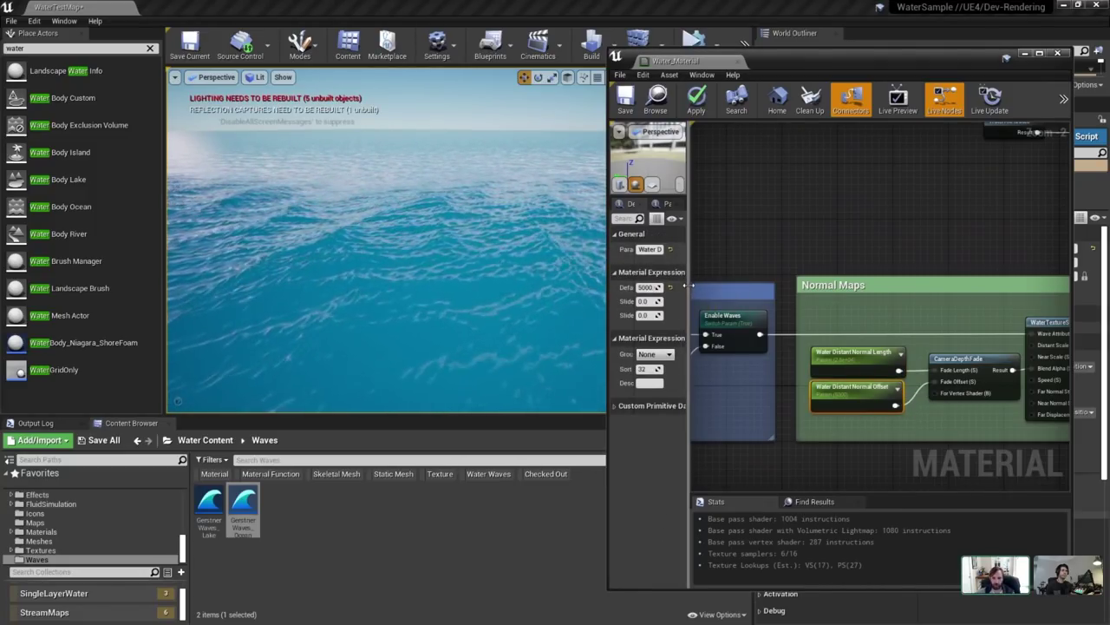
pyautogui.moveTo(690, 285); pyautogui.dragTo(751, 286)
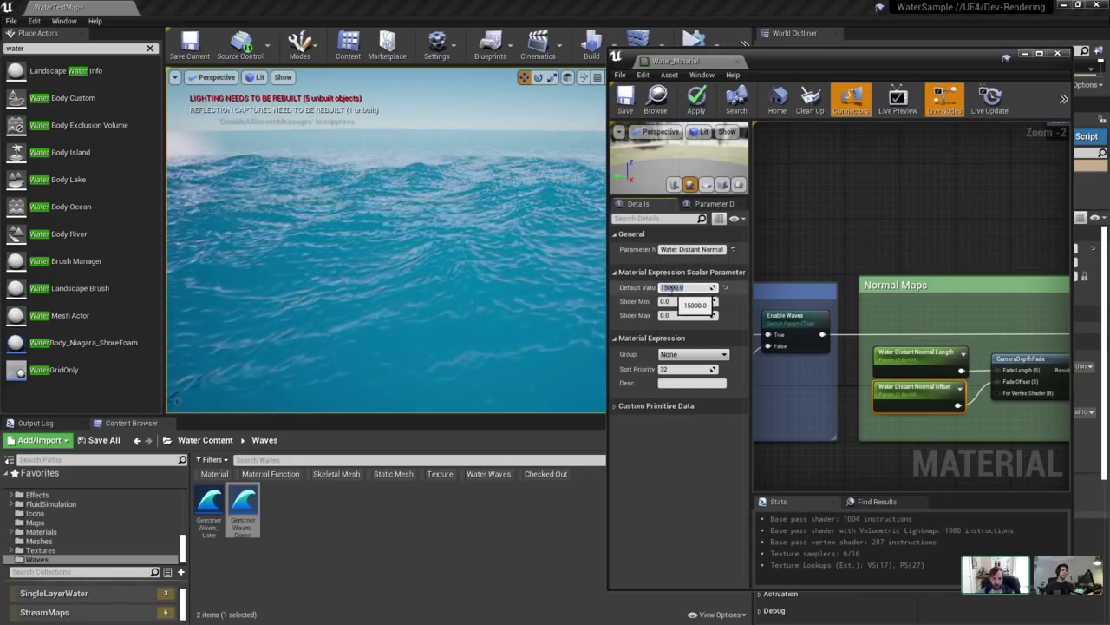
pyautogui.click(664, 286)
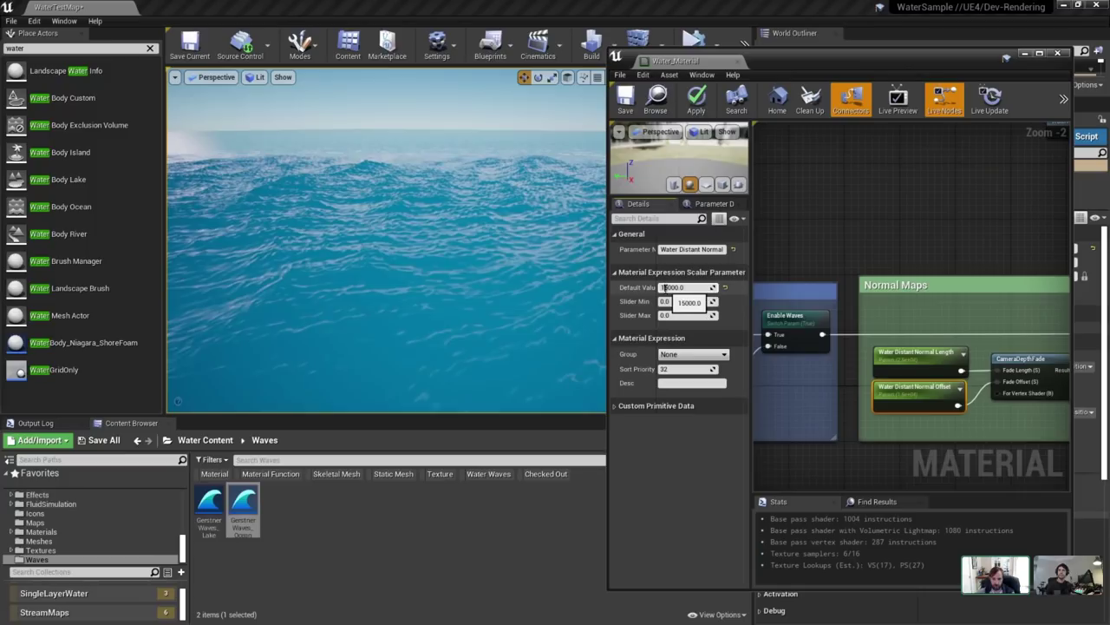
pyautogui.press('BackSpace')
# Set the default value of the Water Distant Normal Length parameter to 55000.
pyautogui.click(897, 356)
pyautogui.click(665, 287)
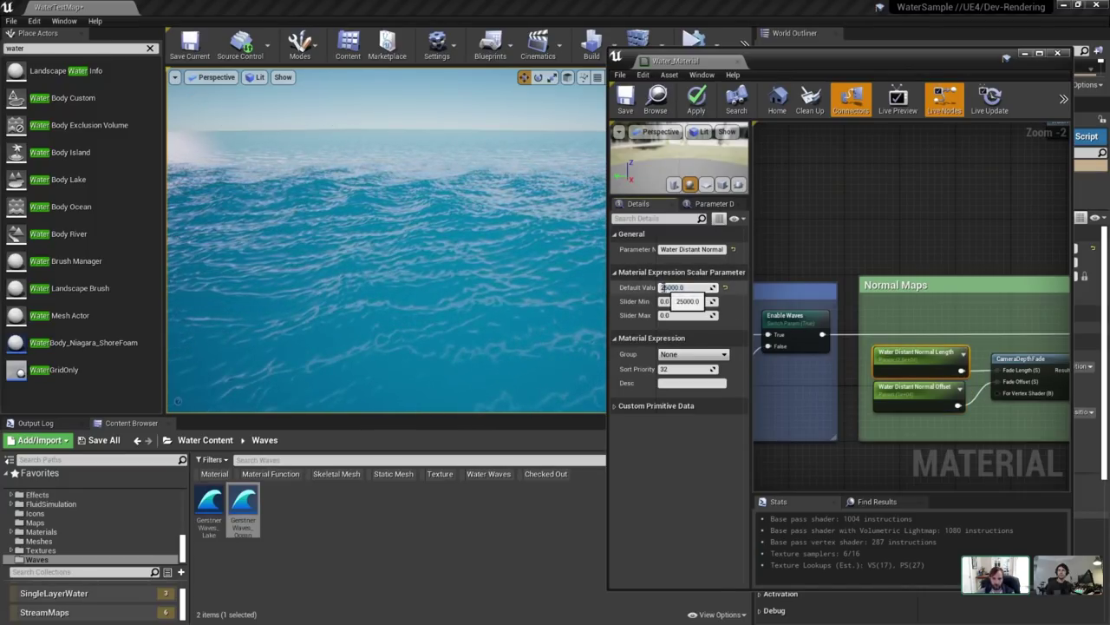
pyautogui.press('Return')
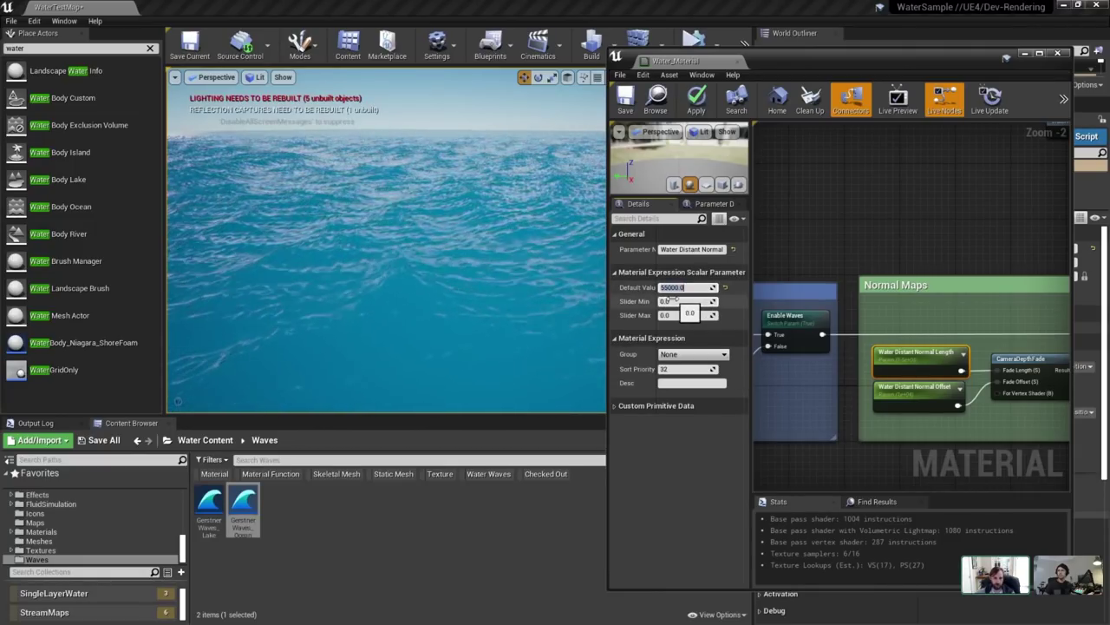
# Move the material window off the level viewport and set the viewport's screen percentage to 200.
pyautogui.moveTo(853, 61); pyautogui.dragTo(1109, 93)
pyautogui.moveTo(458, 240); pyautogui.dragTo(458, 217, button='right')
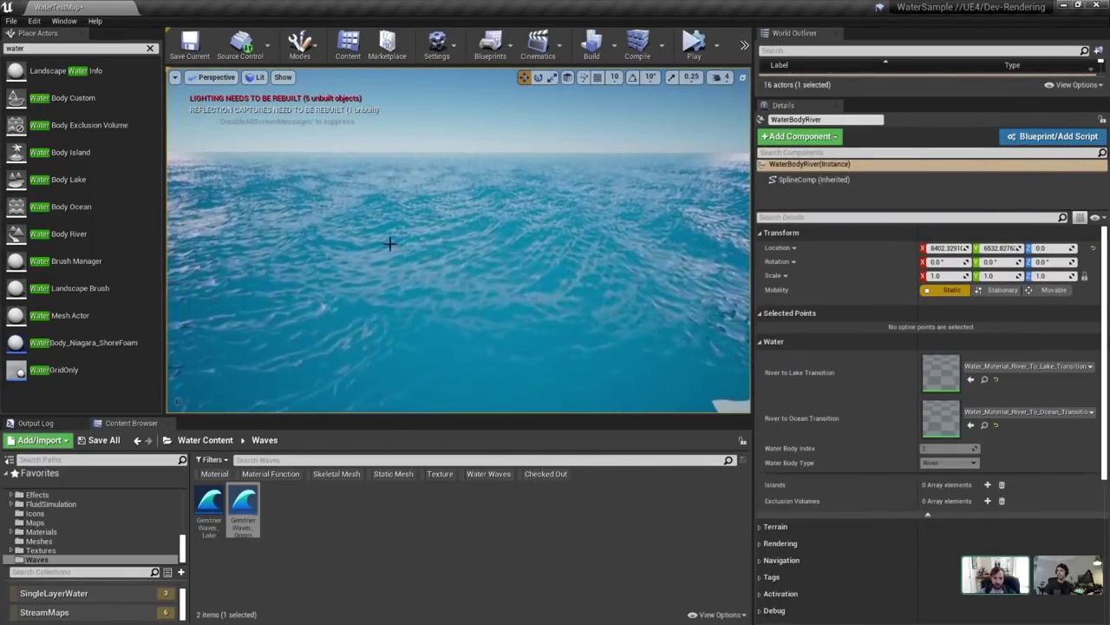
pyautogui.click(175, 78)
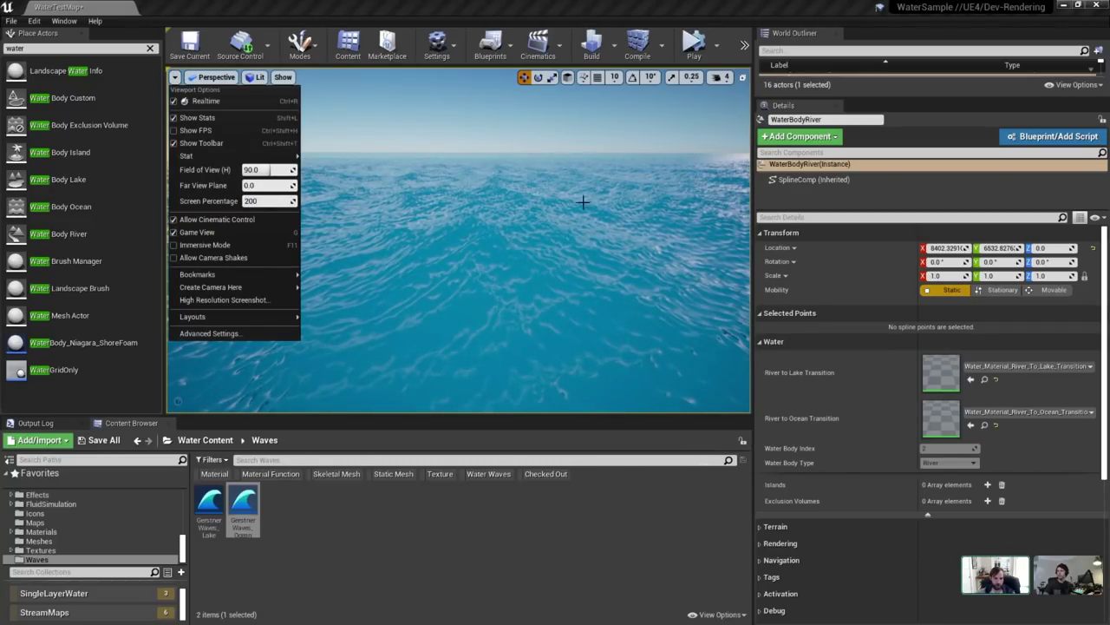
pyautogui.click(610, 198)
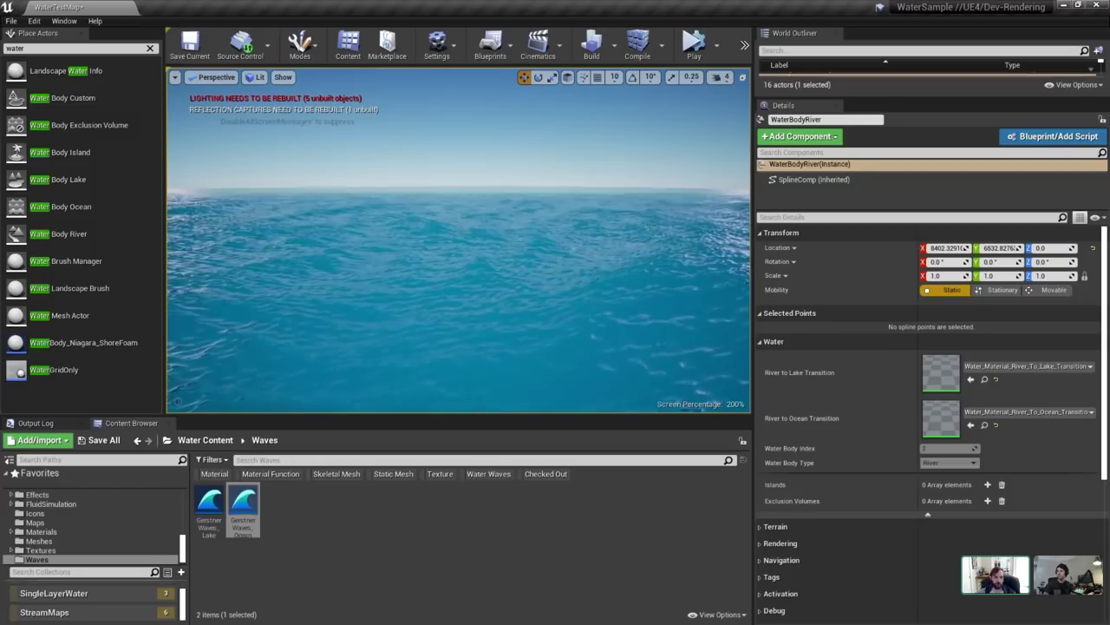
# Inspect how the ocean's normals fade with distance, bringing the Normal Maps nodes briefly into view for comparison.
pyautogui.moveTo(495, 251); pyautogui.dragTo(486, 217, button='right')
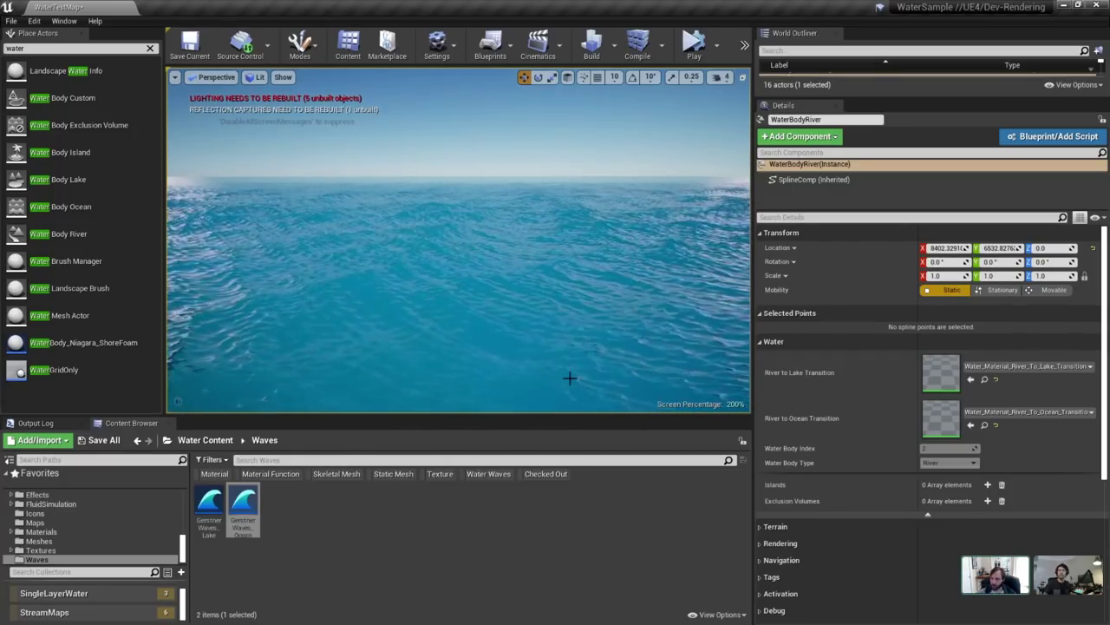
pyautogui.moveTo(607, 624); pyautogui.dragTo(701, 145)
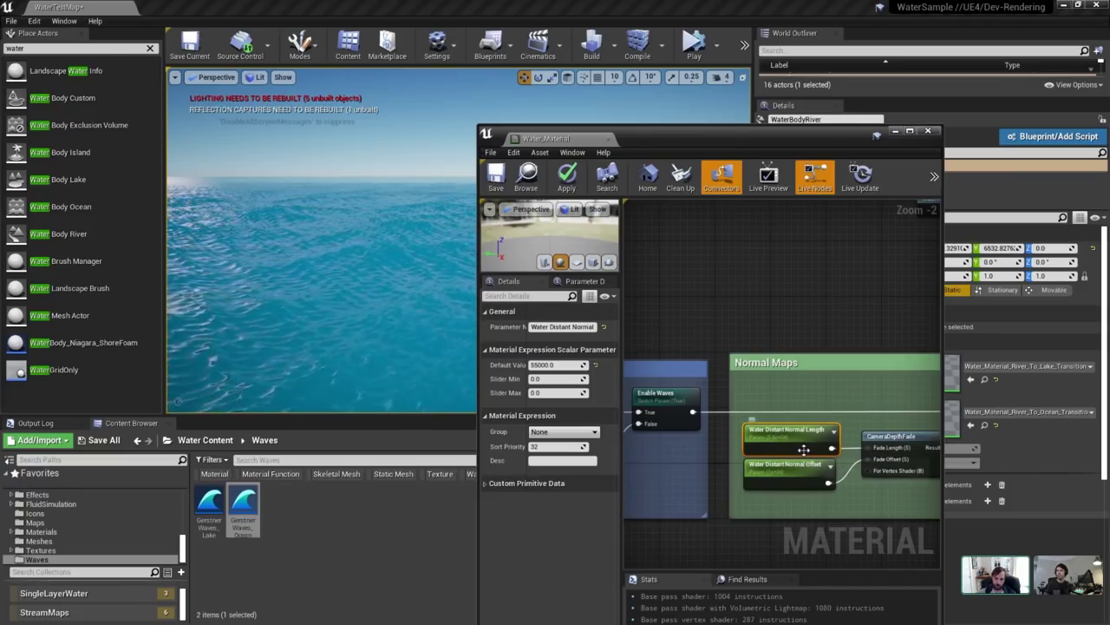
pyautogui.moveTo(661, 142); pyautogui.dragTo(646, 624)
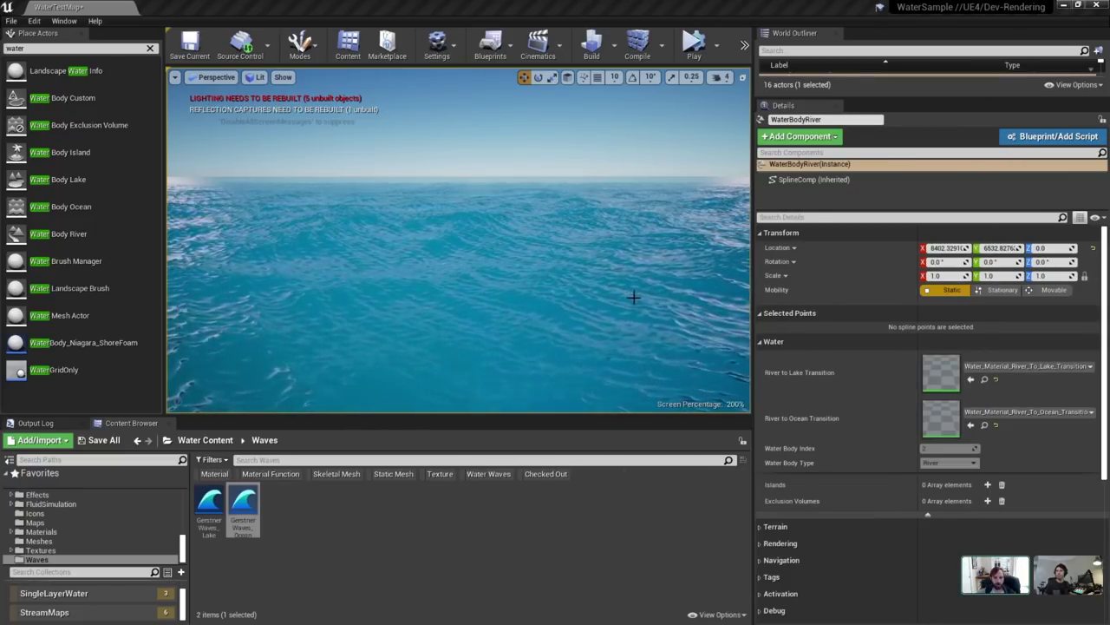
# Inspect the ocean near the shoreline and select the WaterBodyLake actor in the level.
pyautogui.moveTo(634, 300); pyautogui.dragTo(529, 373, button='right')
pyautogui.moveTo(601, 264); pyautogui.dragTo(661, 185, button='right')
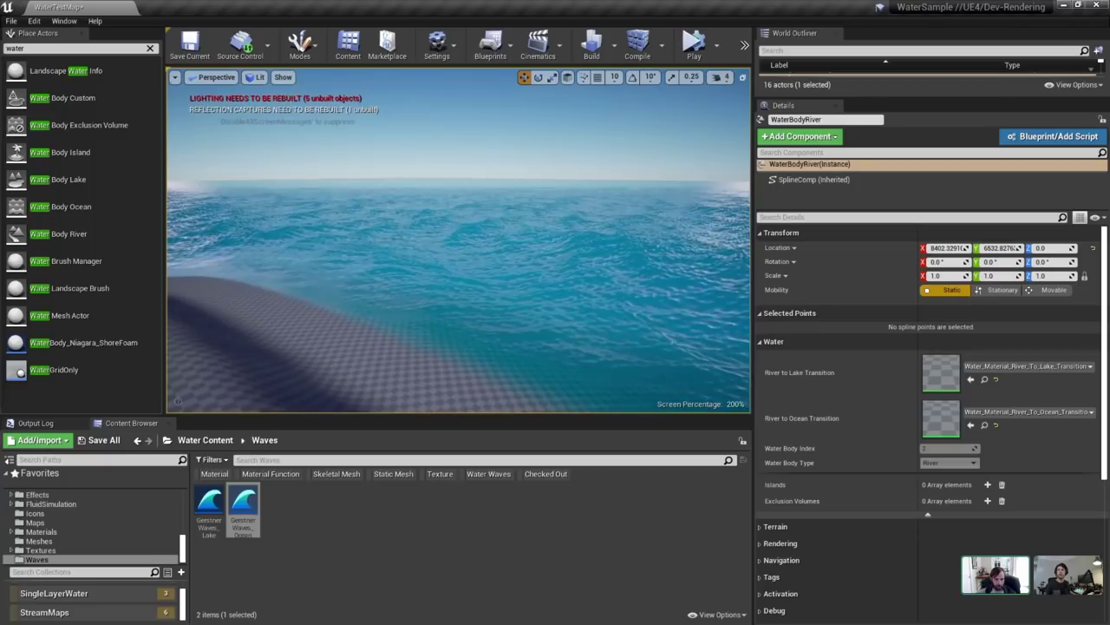
pyautogui.moveTo(601, 264); pyautogui.dragTo(468, 299, button='right')
pyautogui.click(546, 189)
pyautogui.moveTo(546, 189); pyautogui.dragTo(598, 207, button='right')
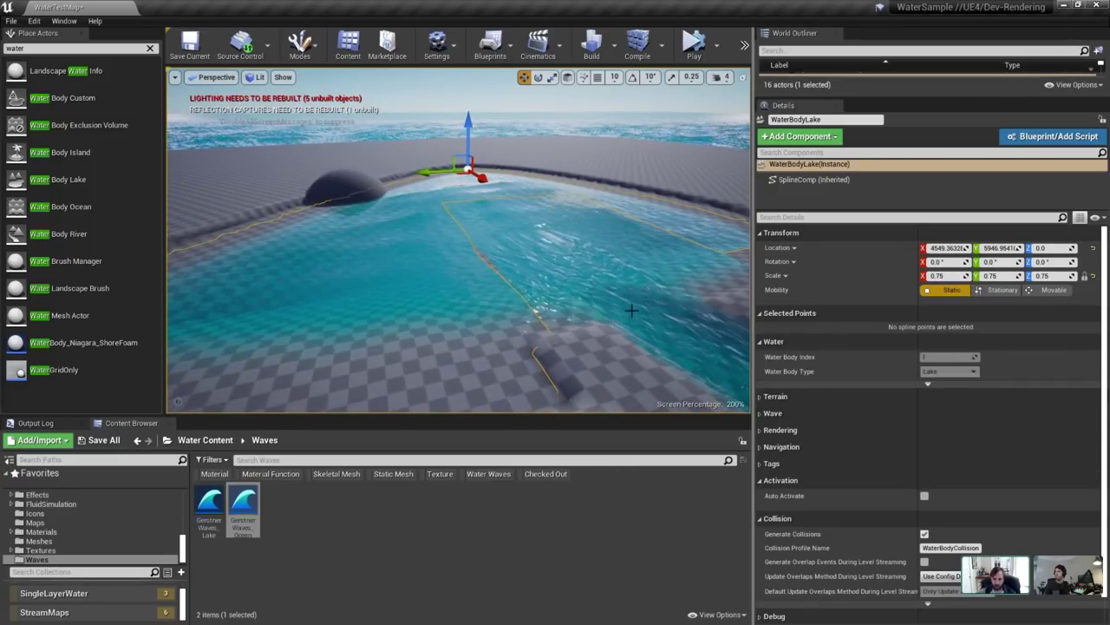
# Set the lake's Waves Source to Gerstner Water Waves.
pyautogui.click(762, 413)
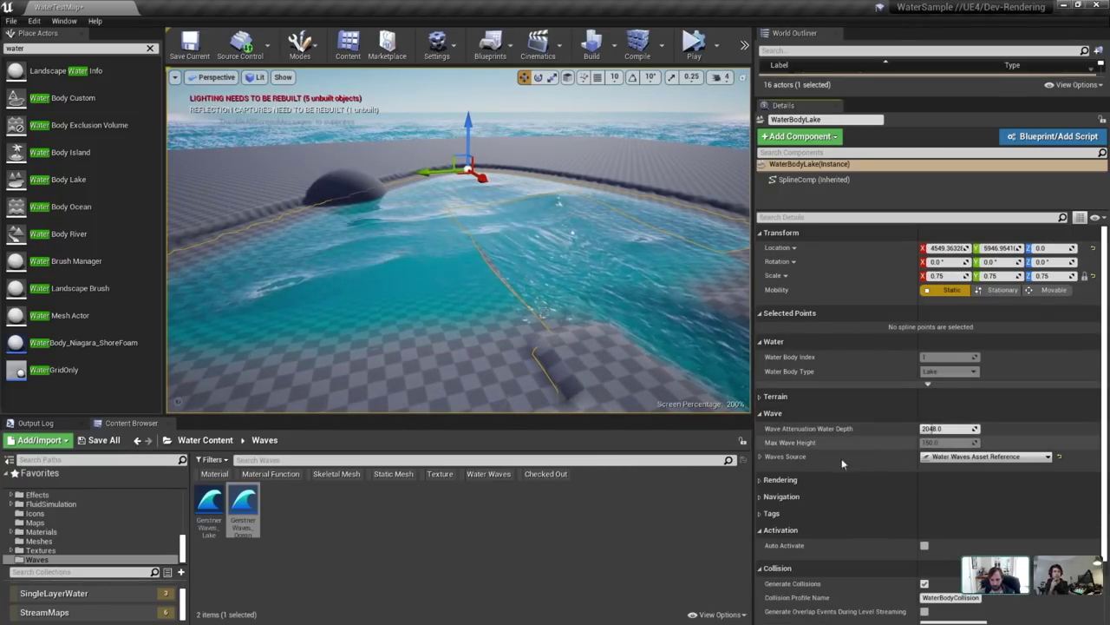
pyautogui.click(760, 457)
pyautogui.click(984, 456)
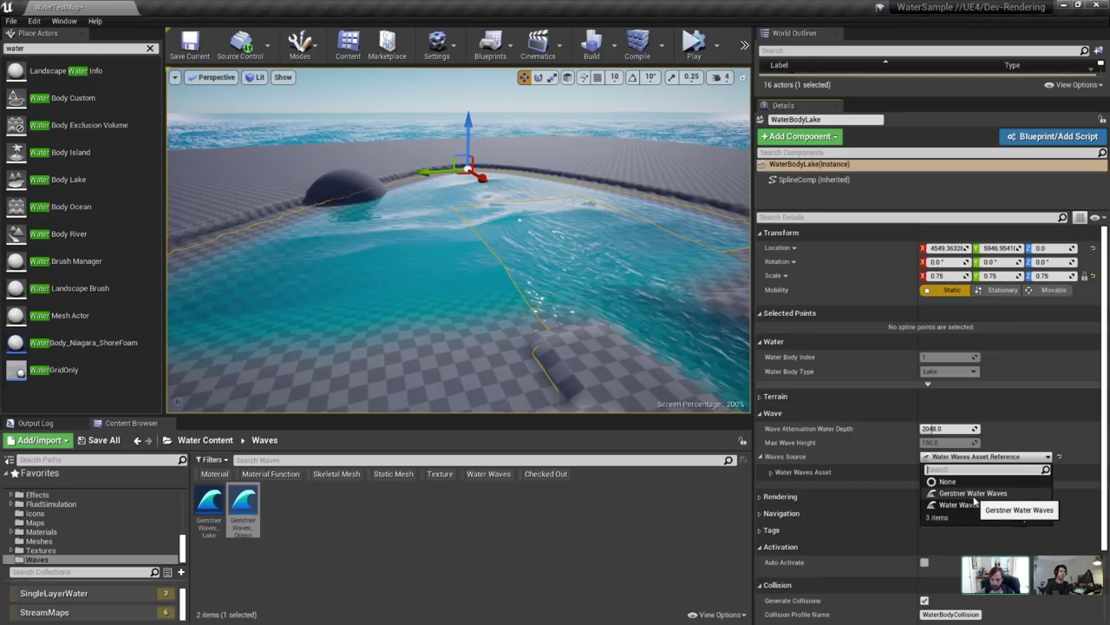
pyautogui.click(973, 493)
# In the lake's Gerstner wave generator, set Min Wavelength to 64, Max Wavelength to 768 and Max Amplitude to 16, and lower Min Amplitude.
pyautogui.click(771, 471)
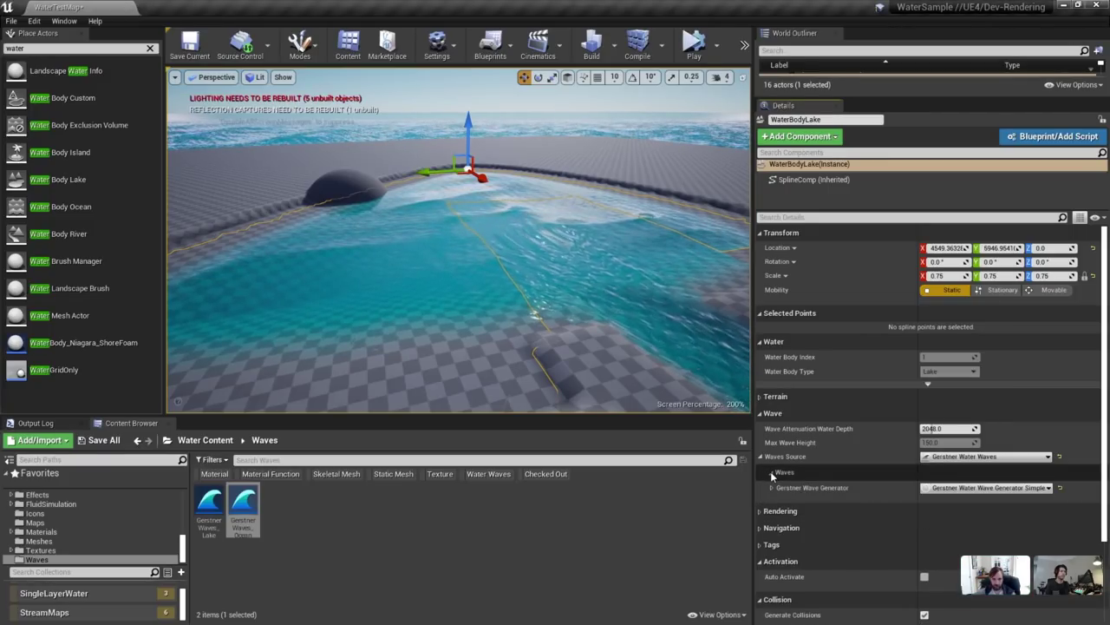
pyautogui.click(771, 488)
pyautogui.click(783, 520)
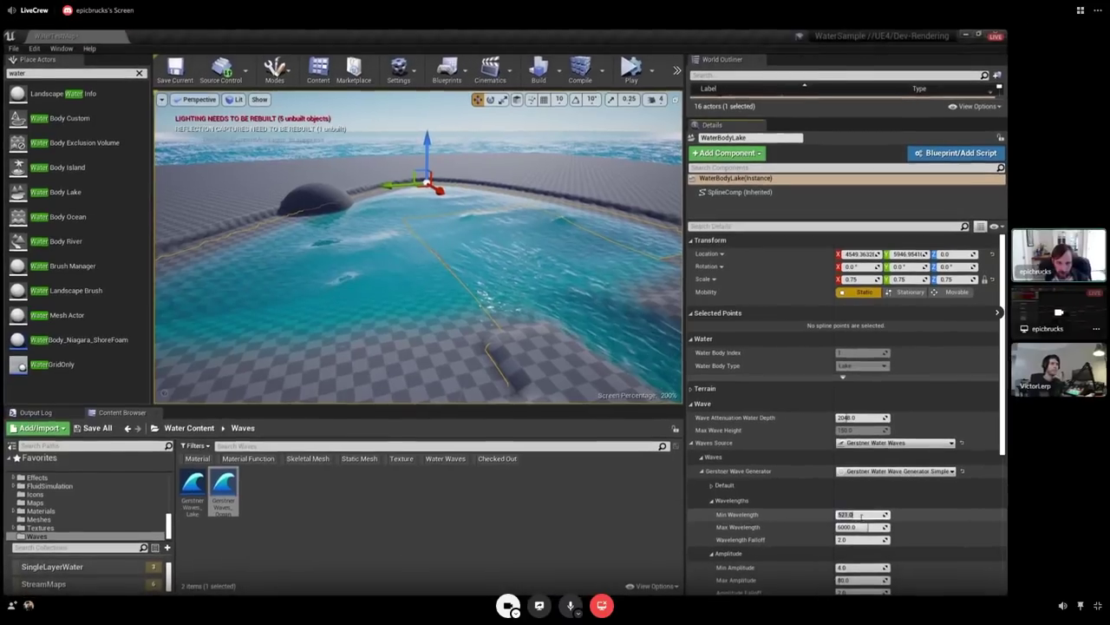
pyautogui.click(861, 526)
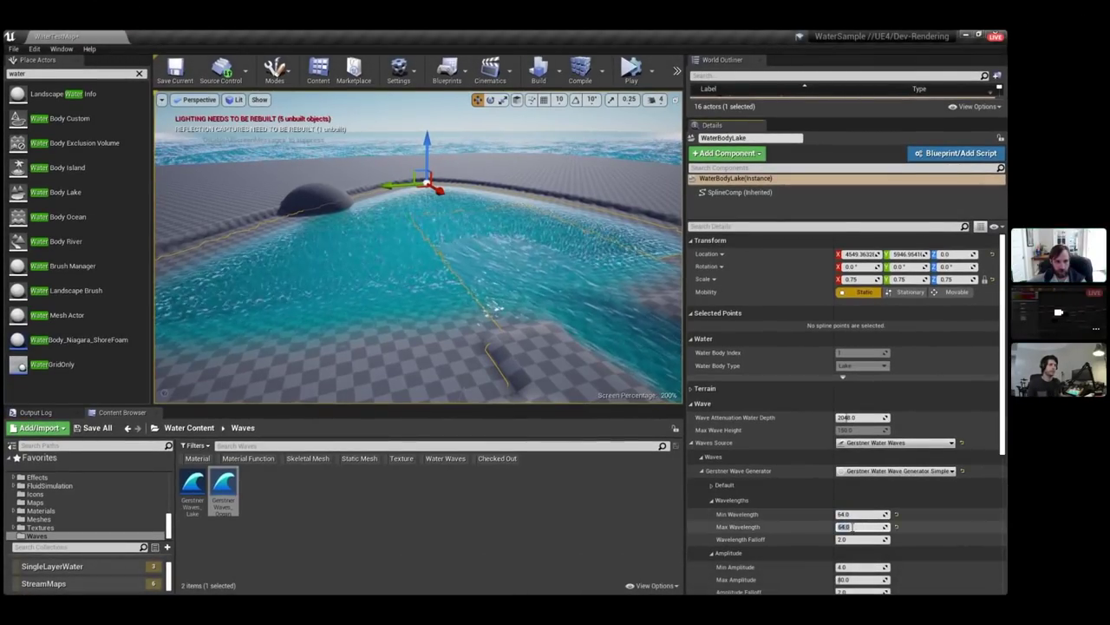
pyautogui.scroll(-2, 865, 486)
pyautogui.write('768')
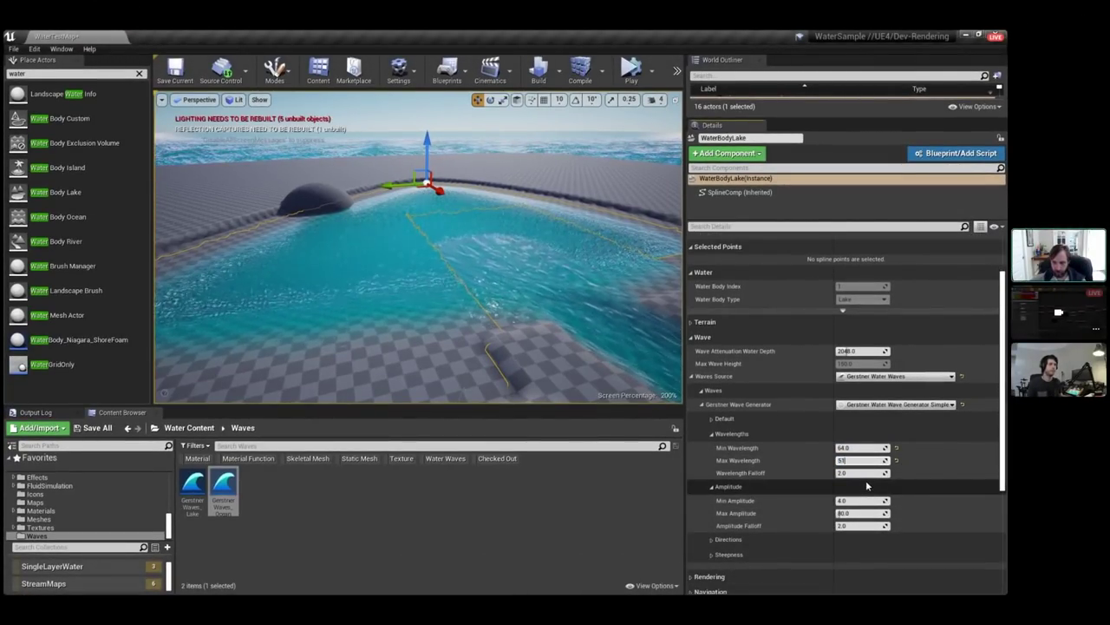
pyautogui.click(855, 514)
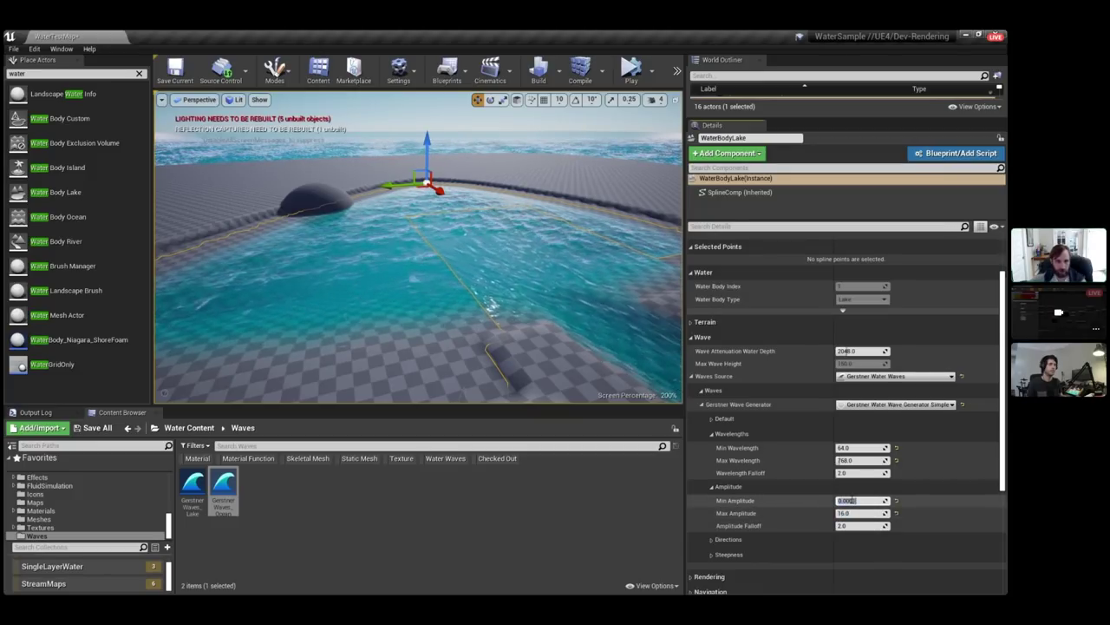
# Inspect the lake's waves near the river junction and select the WaterBodyRiver actor.
pyautogui.press('w')
pyautogui.moveTo(505, 248); pyautogui.dragTo(607, 216, button='right')
pyautogui.press('g')
pyautogui.press('s')
pyautogui.press('g')
pyautogui.click(501, 213)
pyautogui.press('g')
pyautogui.press('g')
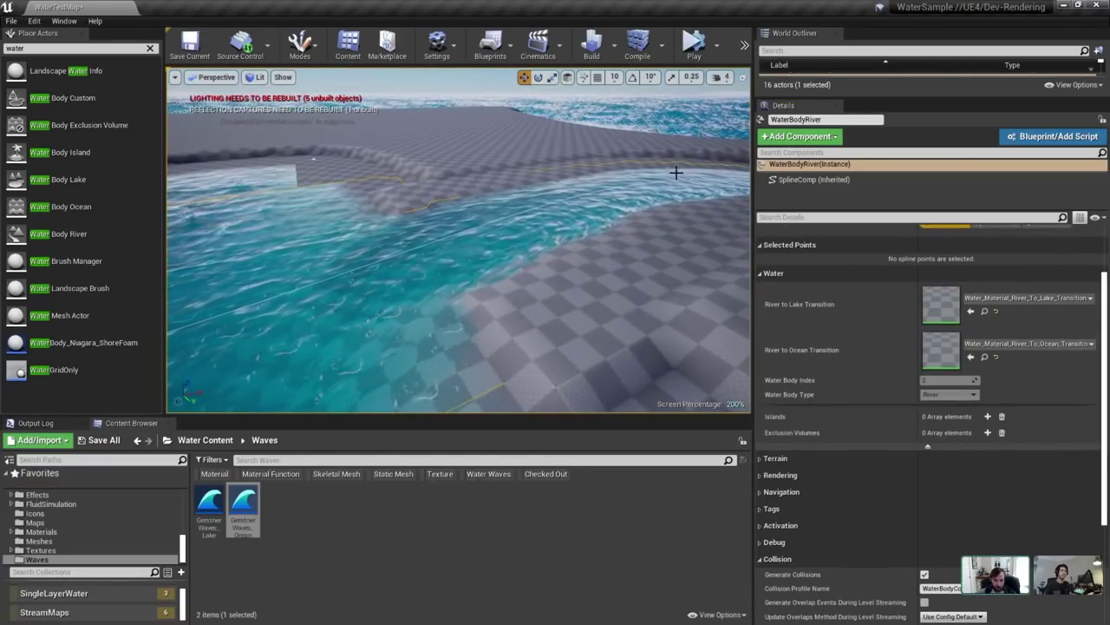
# Set the velocity of the river's spline point inside the lake to 0 and inspect the junction from above.
pyautogui.moveTo(676, 173); pyautogui.dragTo(460, 152, button='right')
pyautogui.click(563, 176)
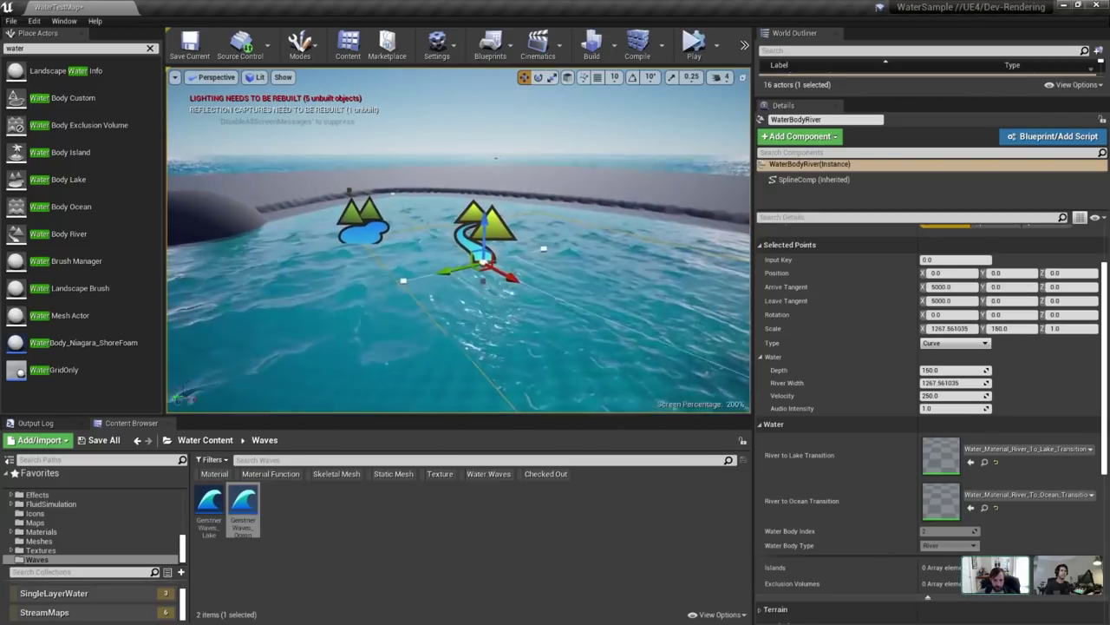
pyautogui.click(943, 396)
pyautogui.write('0')
pyautogui.press('Return')
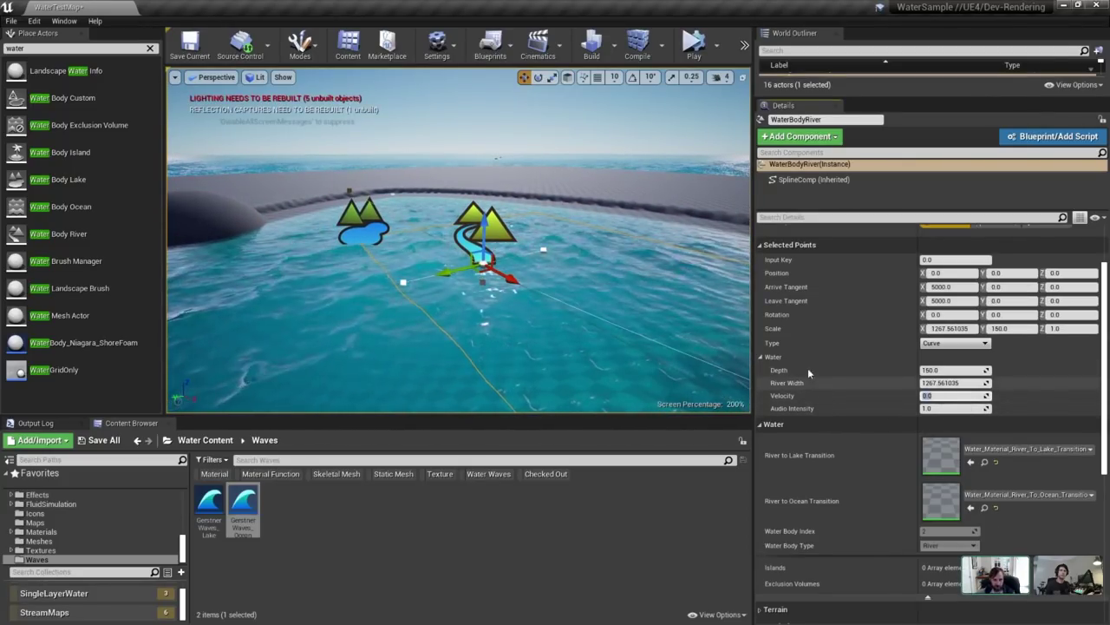
pyautogui.moveTo(512, 287); pyautogui.dragTo(553, 357, button='right')
pyautogui.scroll(-8, 487, 186)
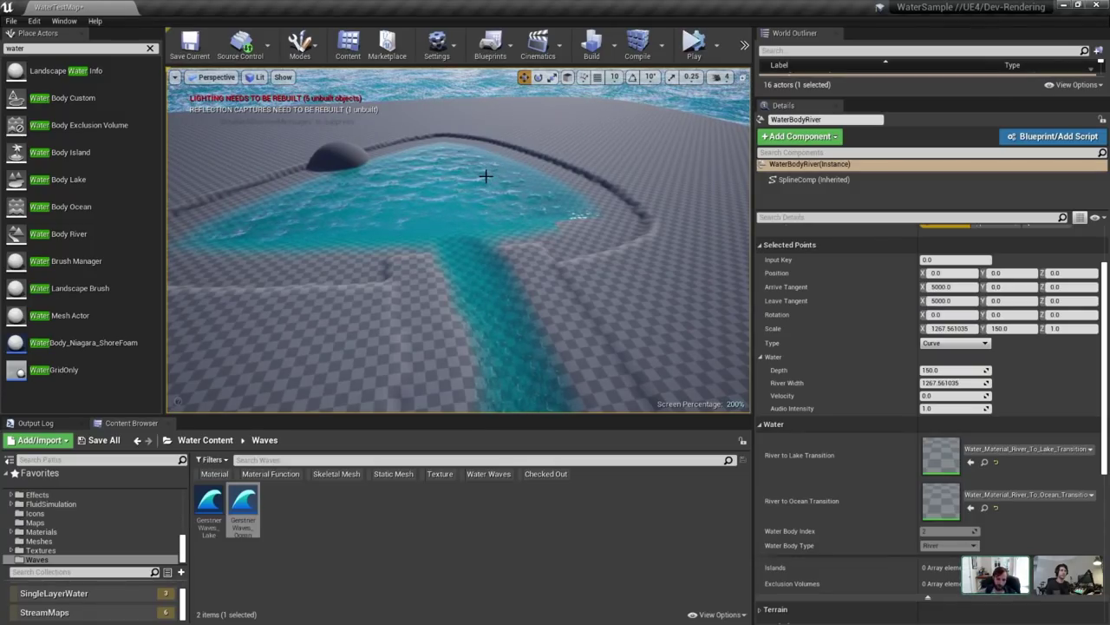
pyautogui.scroll(5, 478, 151)
pyautogui.moveTo(478, 151)
pyautogui.mouseDown(button='right')
pyautogui.moveTo(478, 96)
pyautogui.moveTo(473, 151)
pyautogui.mouseUp(button='right')
pyautogui.press('s')
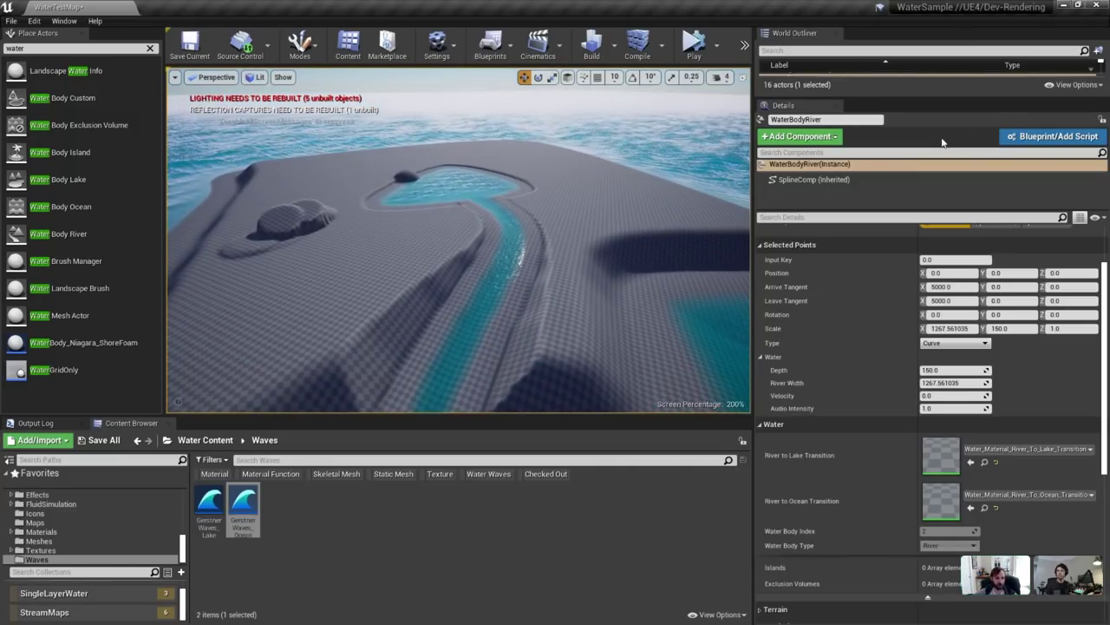
# Bring the Water_Material graph back at full size and examine the SetWaveAttributes node in the Water Attributes group.
pyautogui.moveTo(1109, 143); pyautogui.dragTo(581, 122)
pyautogui.doubleClick(581, 121)
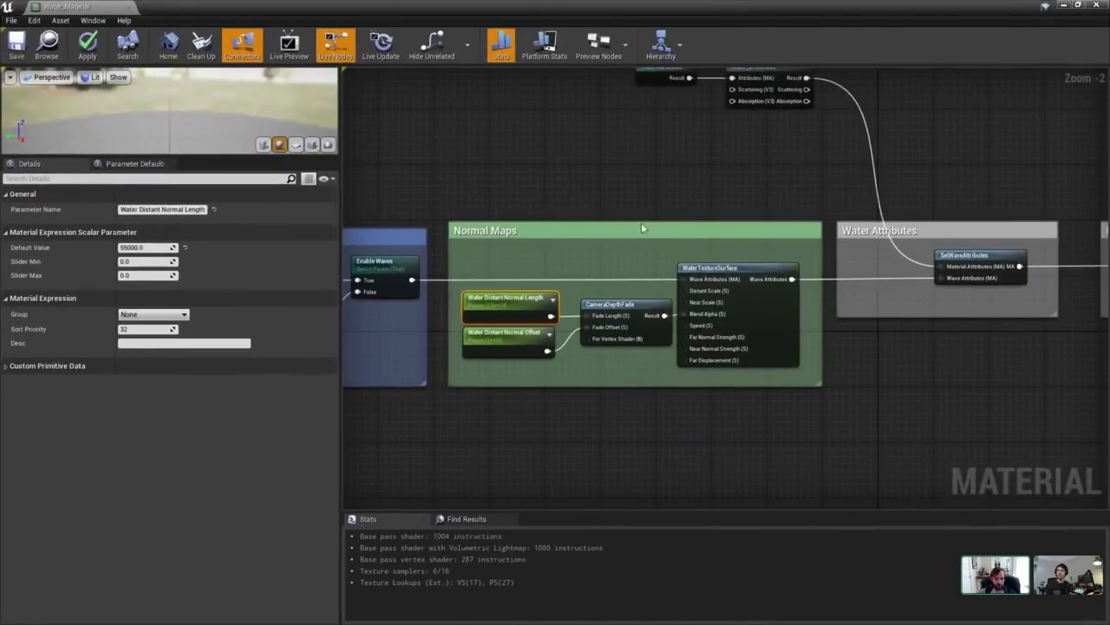
pyautogui.moveTo(859, 212); pyautogui.dragTo(657, 334, button='right')
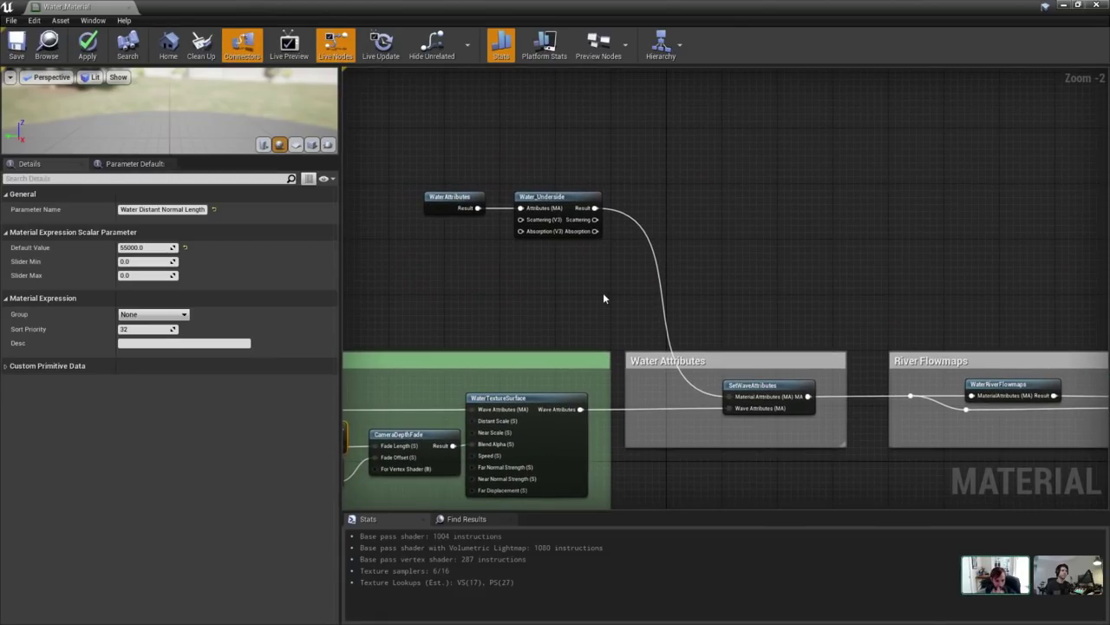
pyautogui.scroll(2, 548, 227)
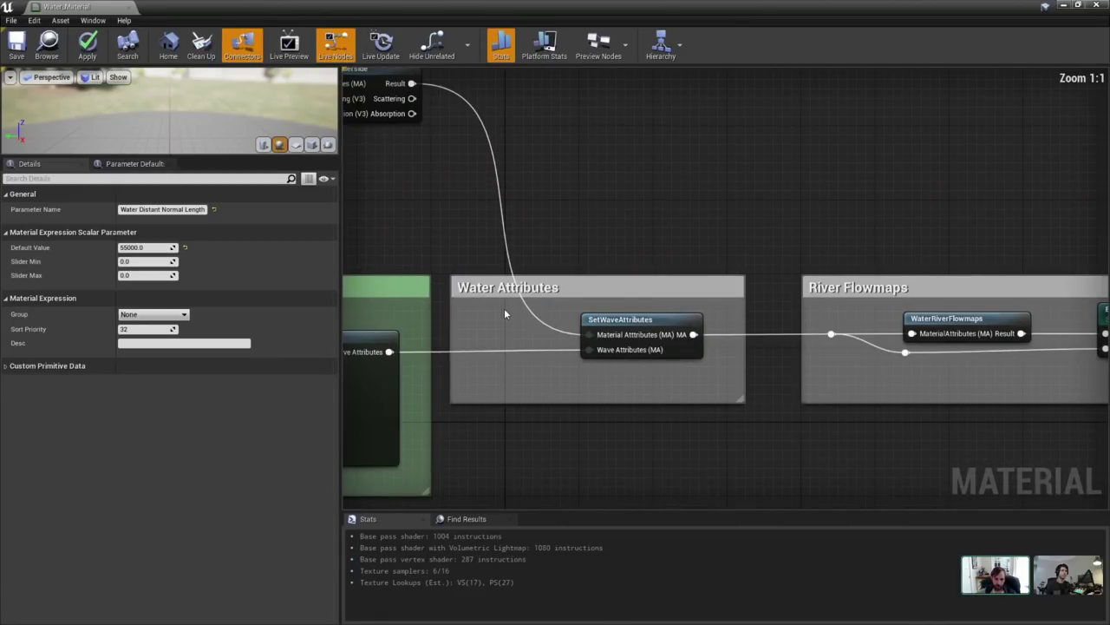
pyautogui.click(649, 317)
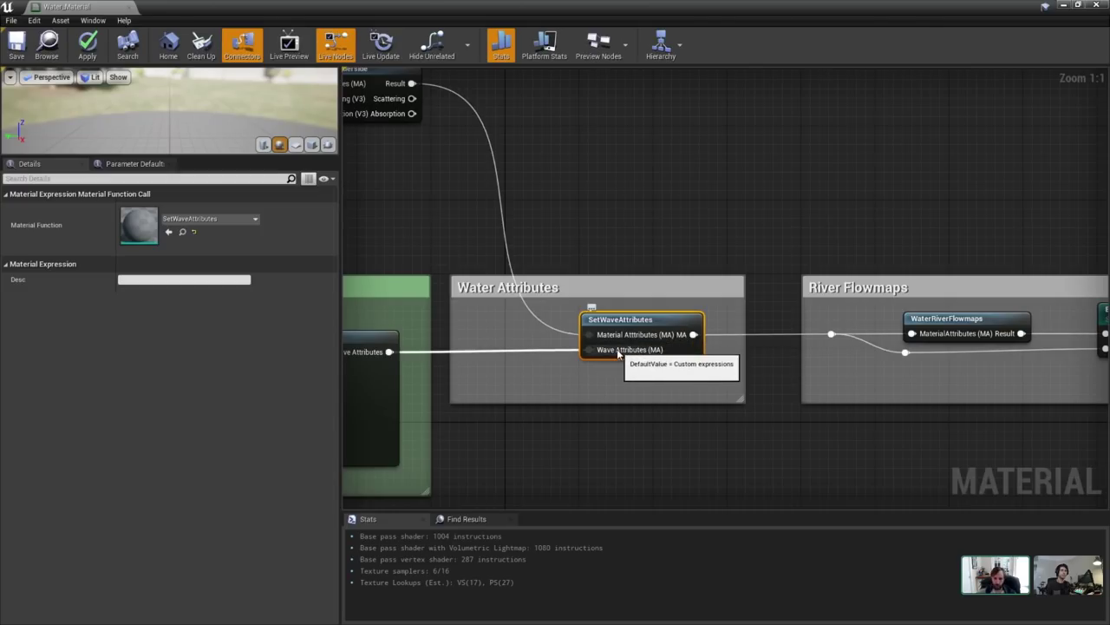
# Open the WaterAttributes material function, review its specular, roughness, opacity and refraction inputs, and close it.
pyautogui.moveTo(447, 152); pyautogui.dragTo(729, 285, button='right')
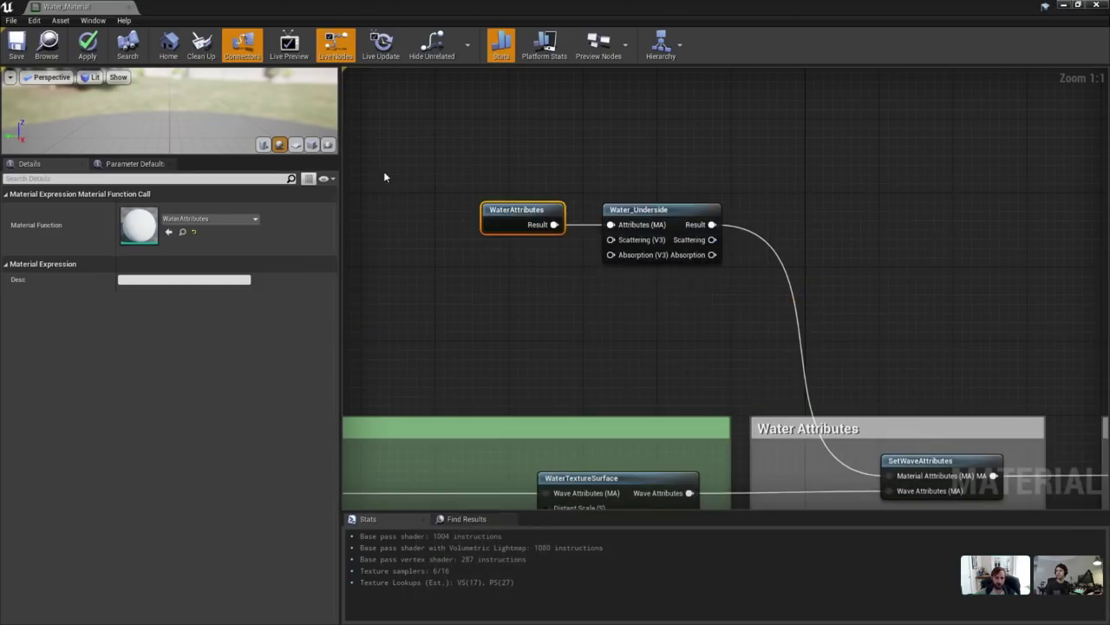
pyautogui.doubleClick(521, 215)
pyautogui.moveTo(564, 208); pyautogui.dragTo(619, 185, button='right')
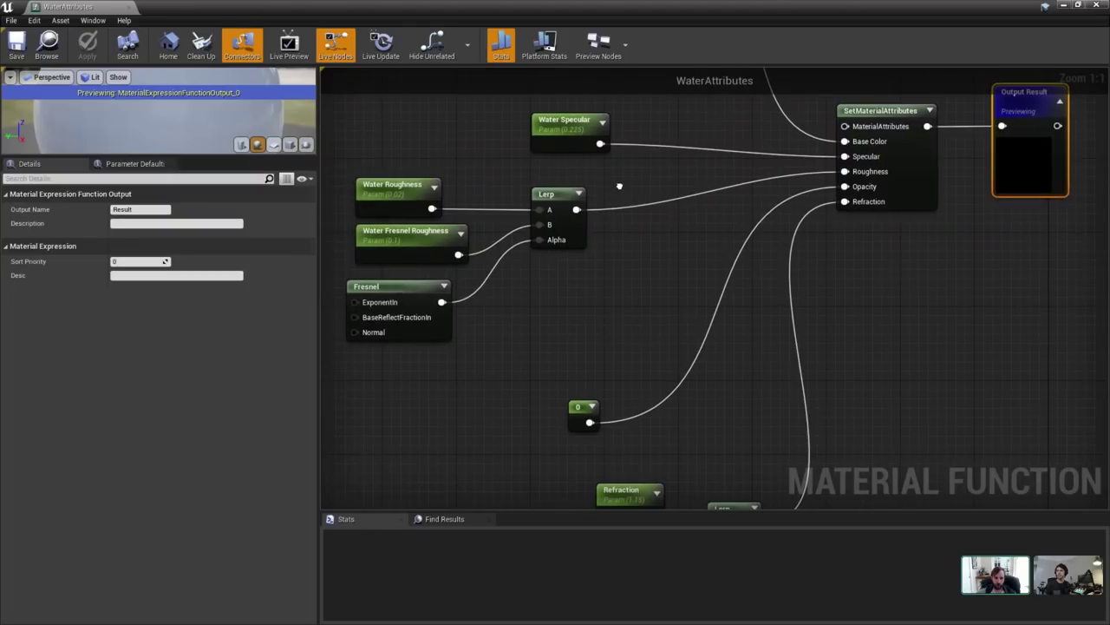
pyautogui.click(130, 8)
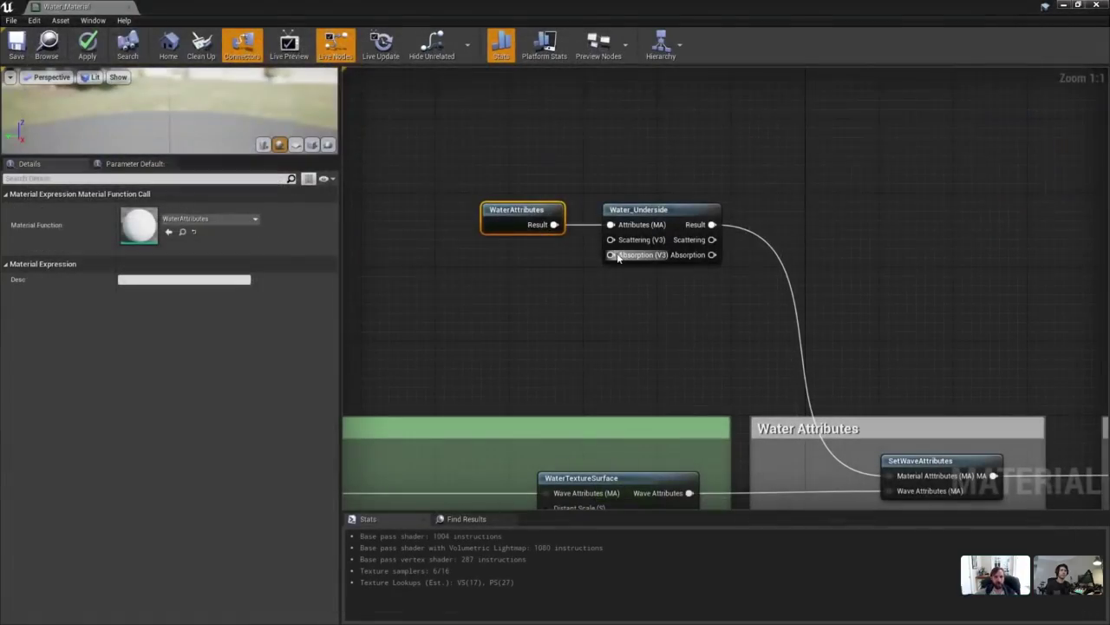
# Select the Water_Underside node and trace its connection to SetWaveAttributes.
pyautogui.click(685, 210)
pyautogui.moveTo(850, 222); pyautogui.dragTo(700, 206, button='right')
pyautogui.moveTo(522, 200)
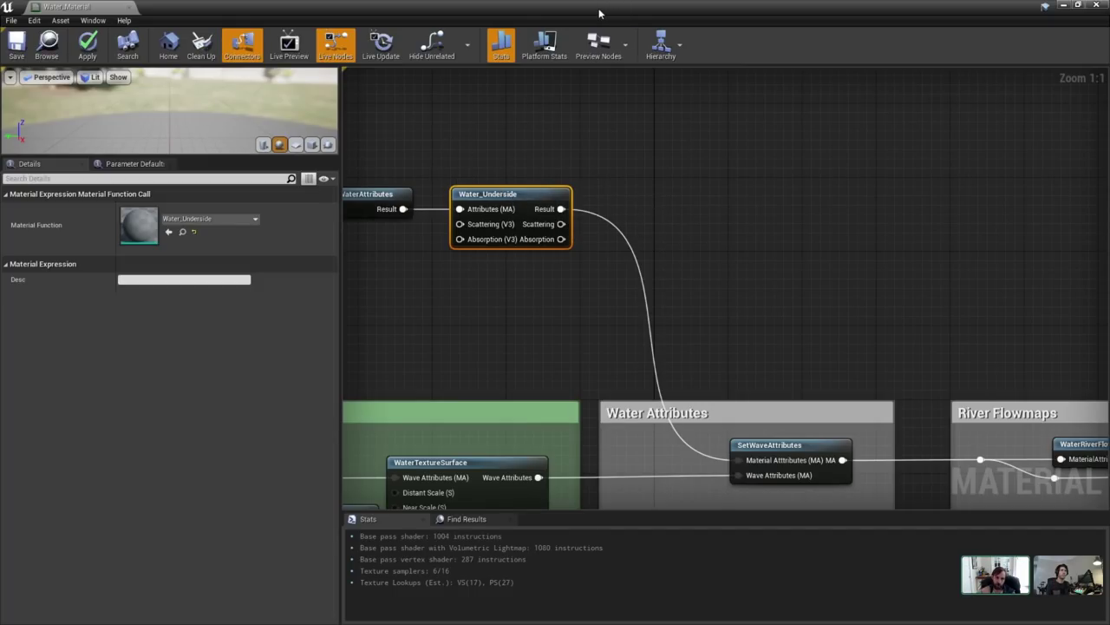
# Move the material window off the level viewport, view the ocean from below and above, and clear the actor selection.
pyautogui.moveTo(265, 5); pyautogui.dragTo(1109, 174)
pyautogui.press('w')
pyautogui.moveTo(521, 251); pyautogui.dragTo(521, 156, button='right')
pyautogui.press('q')
pyautogui.press('e')
pyautogui.moveTo(481, 235); pyautogui.dragTo(572, 253, button='right')
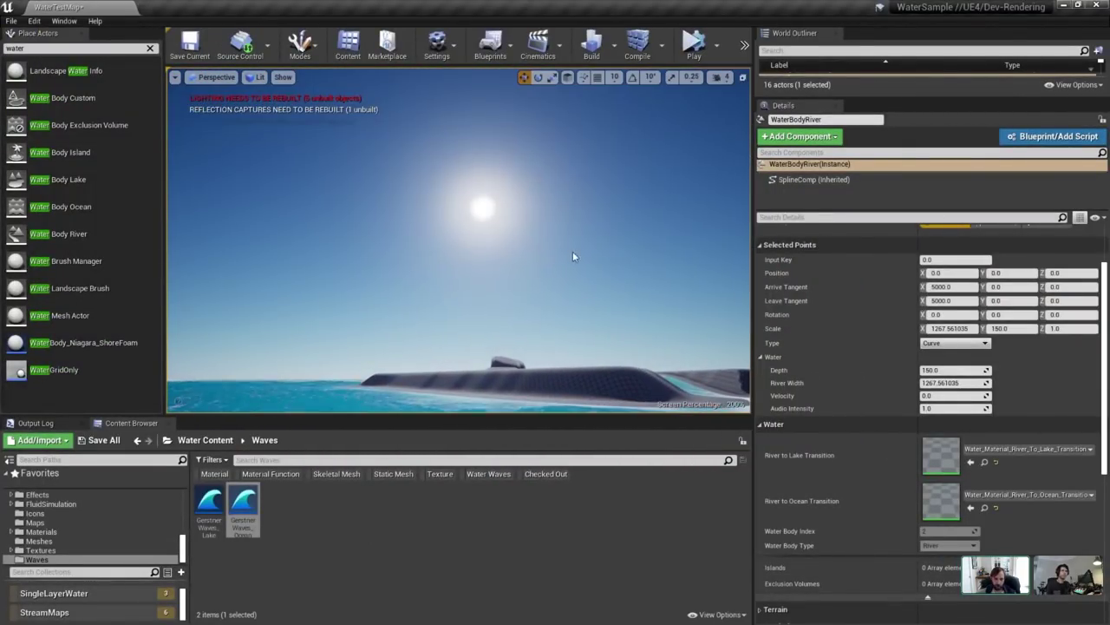
pyautogui.click(516, 232)
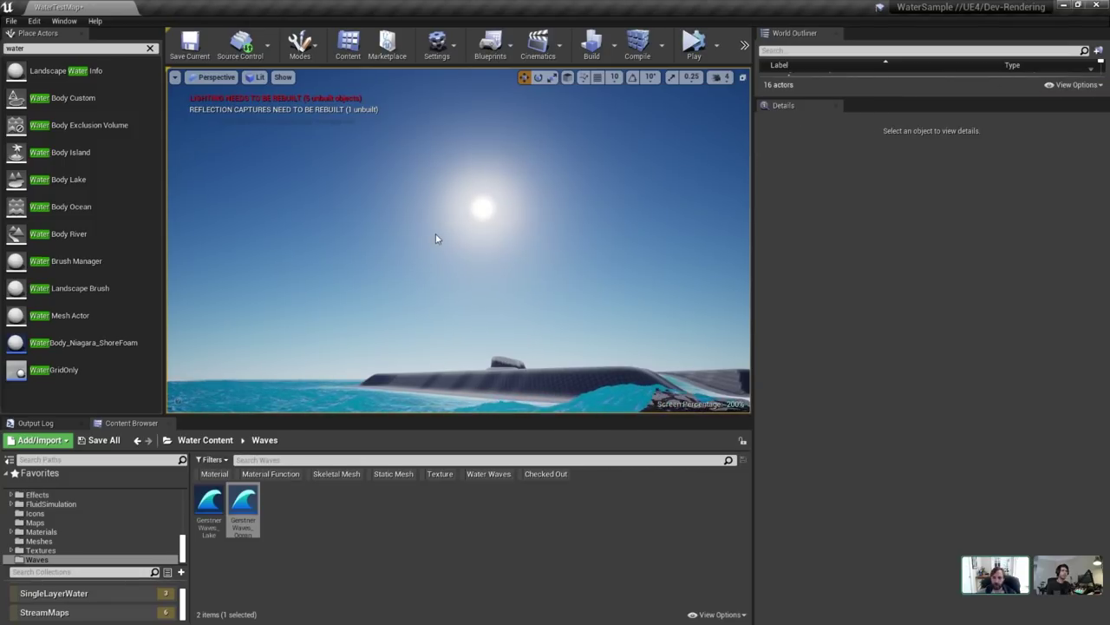
# Find BP_Sky_Sphere by searching the placeable actors for "sk" and place it in the level.
pyautogui.press('e')
pyautogui.moveTo(436, 239); pyautogui.dragTo(425, 260, button='right')
pyautogui.click(94, 49)
pyautogui.write('s')
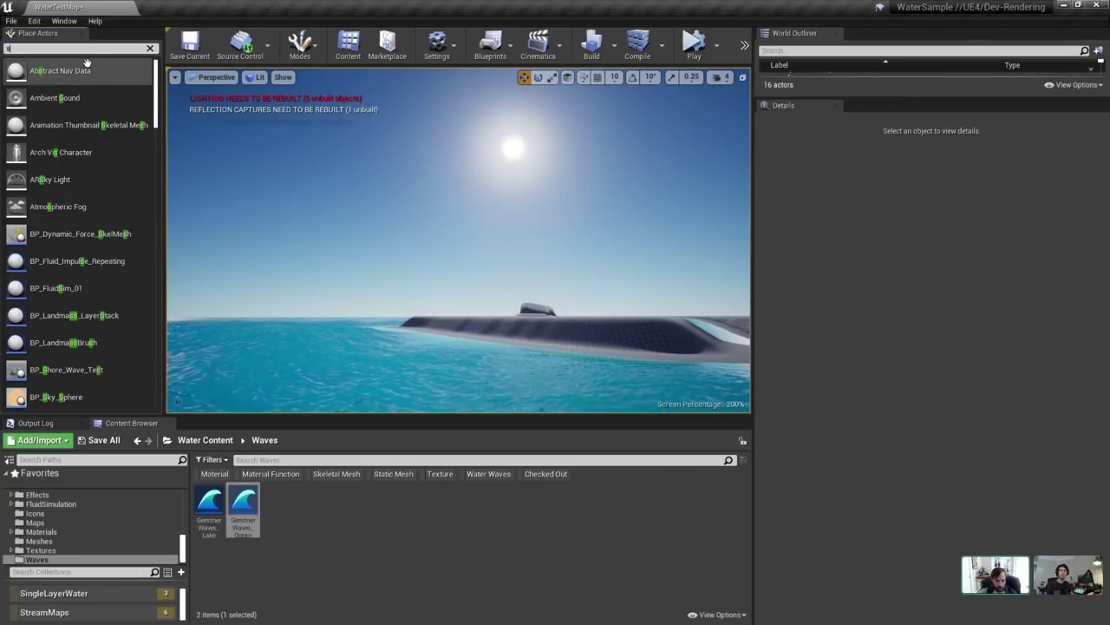
pyautogui.write('k')
pyautogui.moveTo(56, 152); pyautogui.dragTo(391, 183)
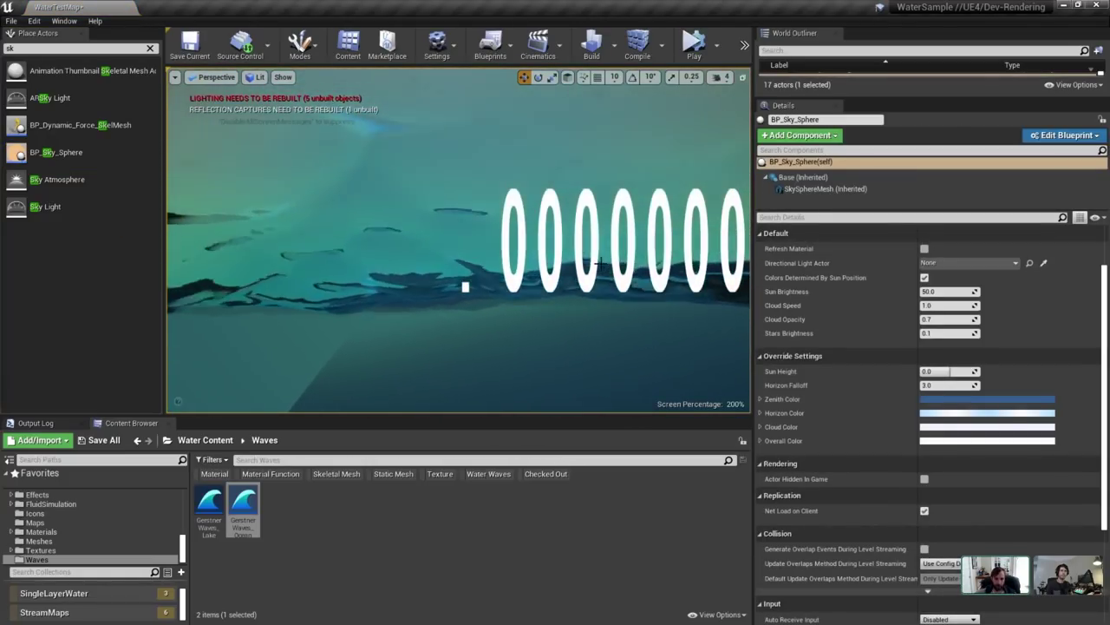
# Examine the underside of the water surface from below with the sky sphere in place, and select BP_Sky_Sphere.
pyautogui.press('Escape')
pyautogui.press('q')
pyautogui.moveTo(491, 160); pyautogui.dragTo(491, 160, button='right')
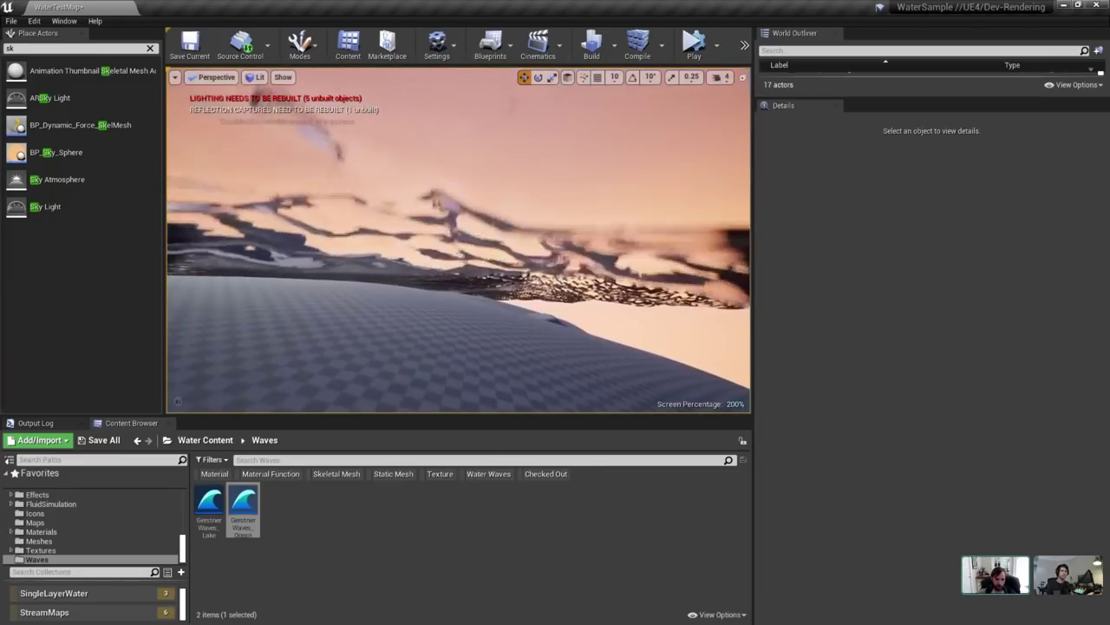
pyautogui.click(638, 130)
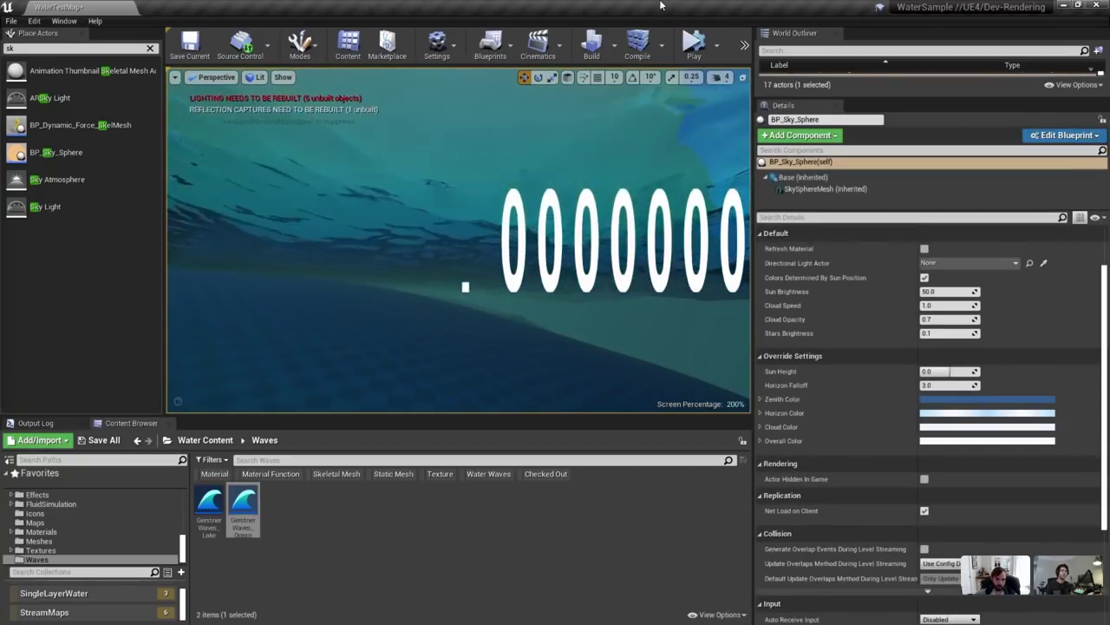
# Bring the Water_Material window back at full size and open the Water_Underside material function in a maximized window.
pyautogui.moveTo(1109, 120); pyautogui.dragTo(424, 111)
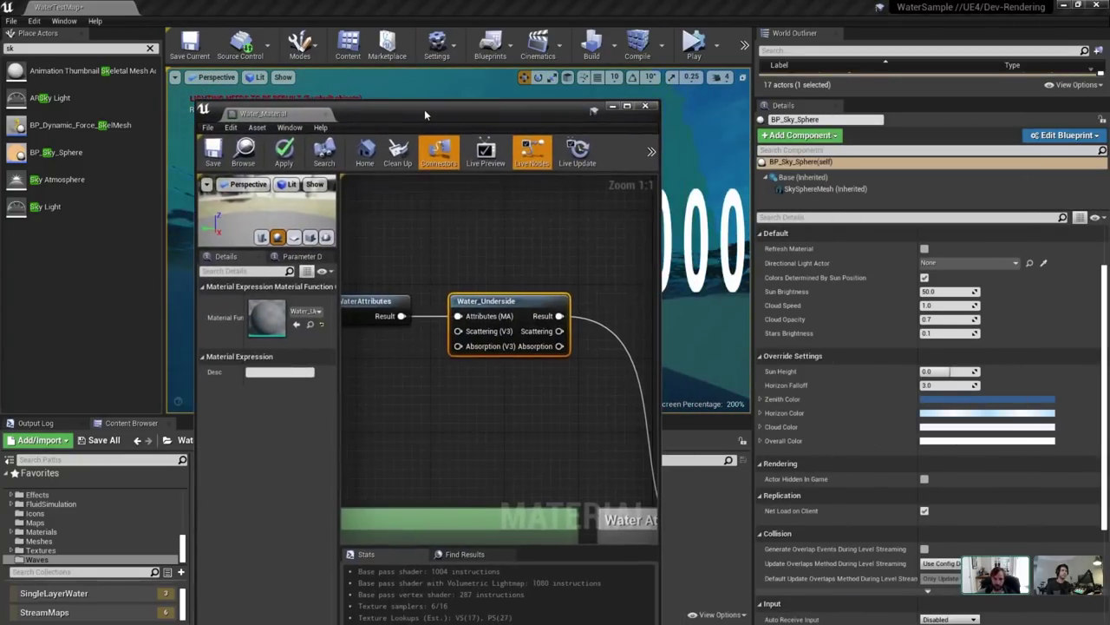
pyautogui.doubleClick(424, 111)
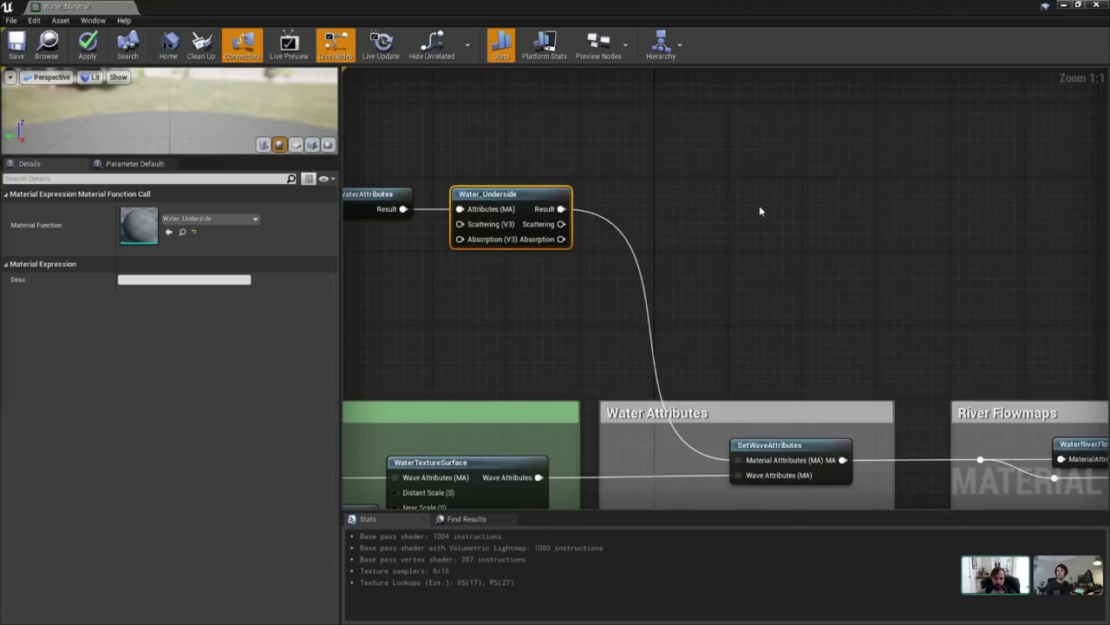
pyautogui.scroll(-3, 655, 197)
pyautogui.doubleClick(555, 198)
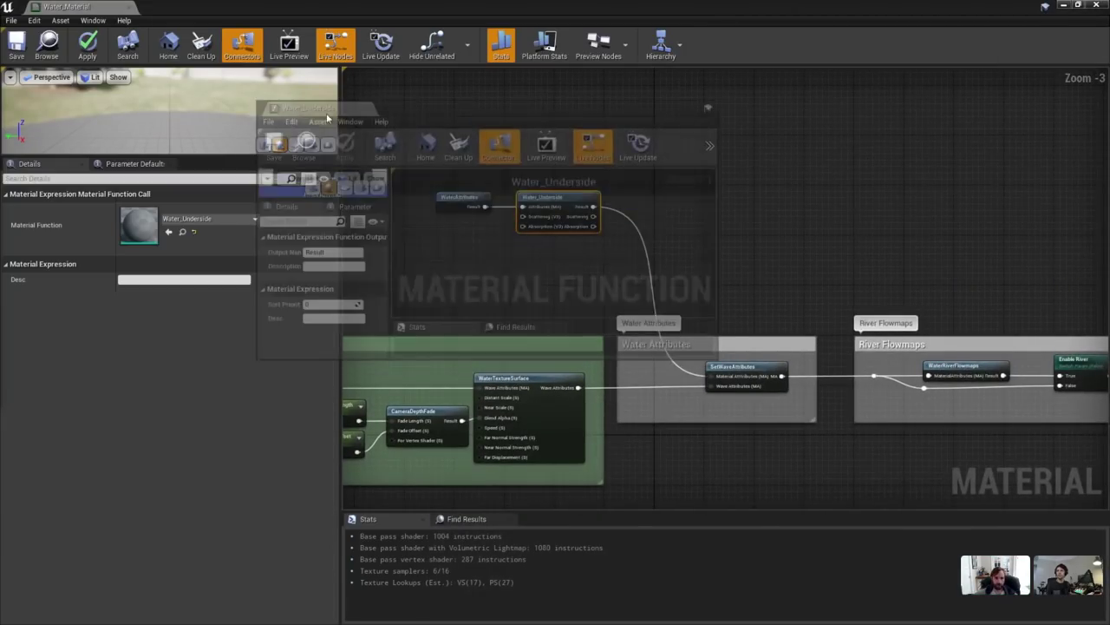
pyautogui.doubleClick(435, 102)
pyautogui.click(435, 102)
pyautogui.doubleClick(466, 16)
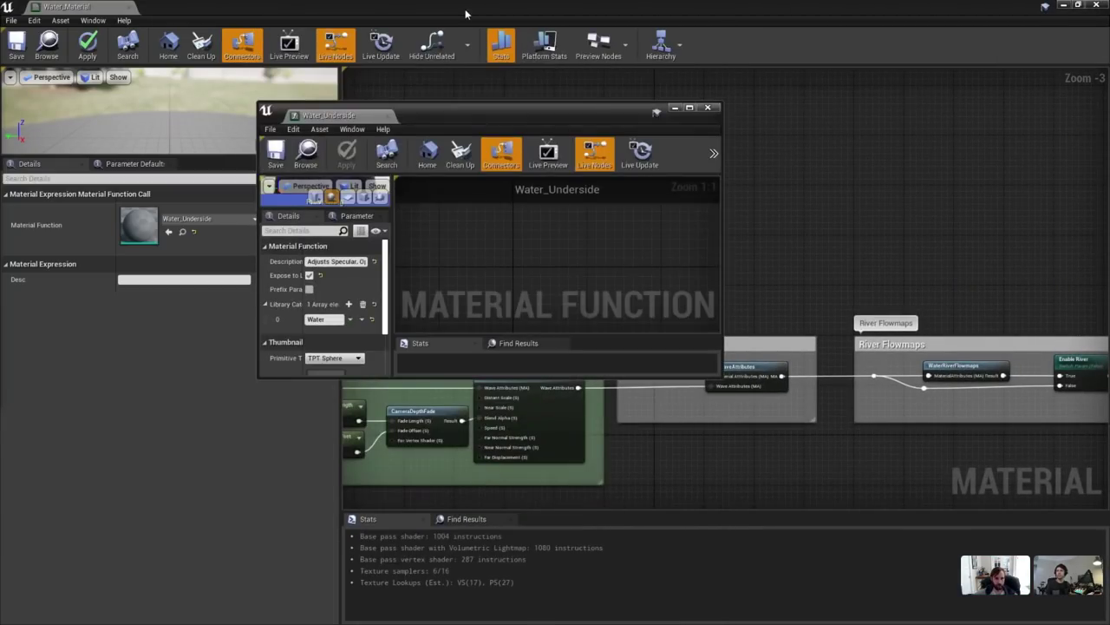
pyautogui.doubleClick(501, 109)
# Examine how the TwoSidedSign nodes drive the specular, opacity and refraction Lerps in the Water_Underside function.
pyautogui.scroll(-4, 508, 199)
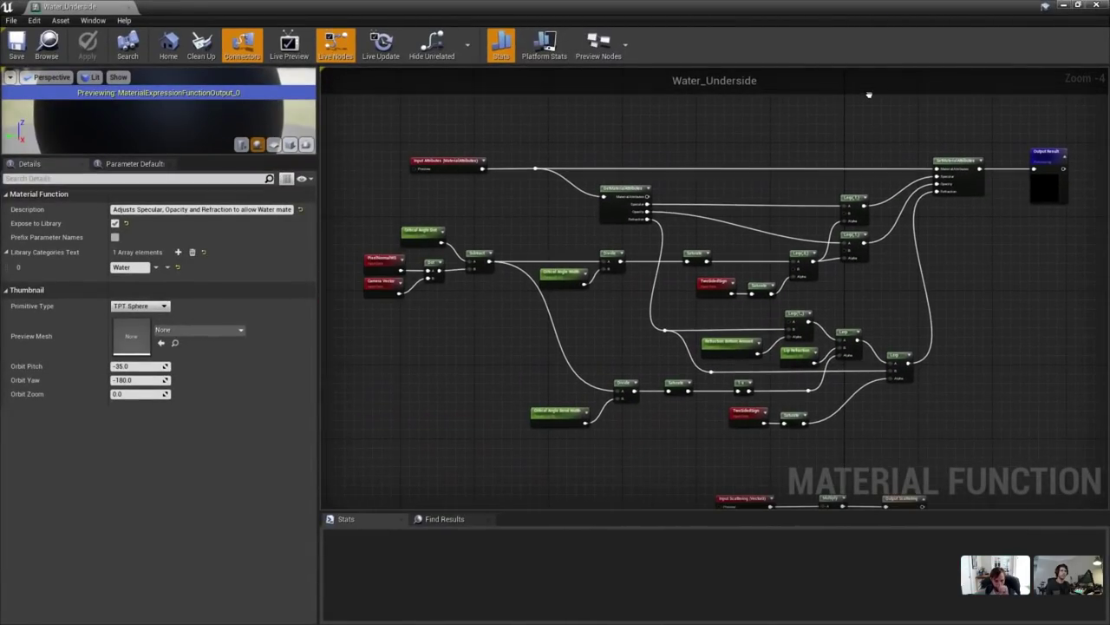
pyautogui.scroll(4, 773, 322)
pyautogui.click(661, 252)
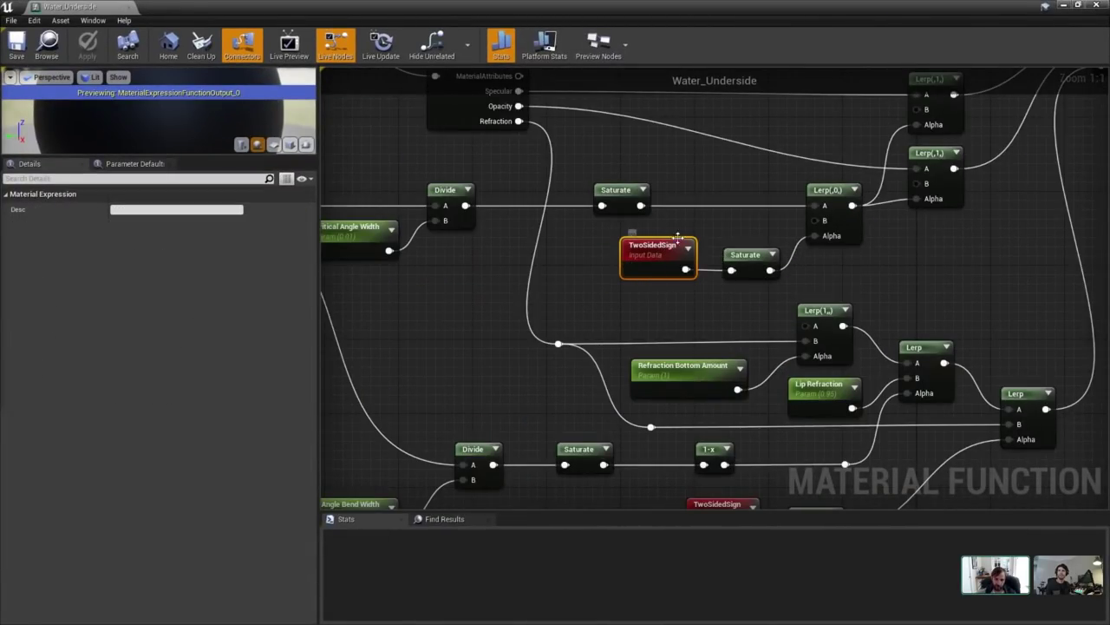
pyautogui.moveTo(625, 296); pyautogui.dragTo(568, 283, button='right')
pyautogui.scroll(-1, 568, 284)
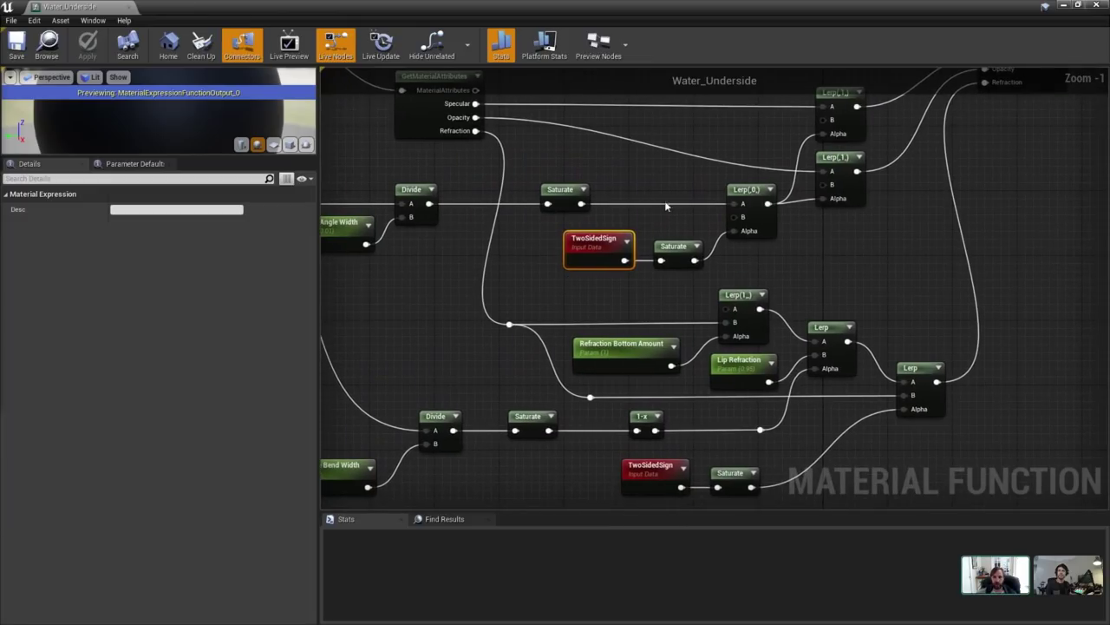
pyautogui.moveTo(682, 174); pyautogui.dragTo(675, 252, button='right')
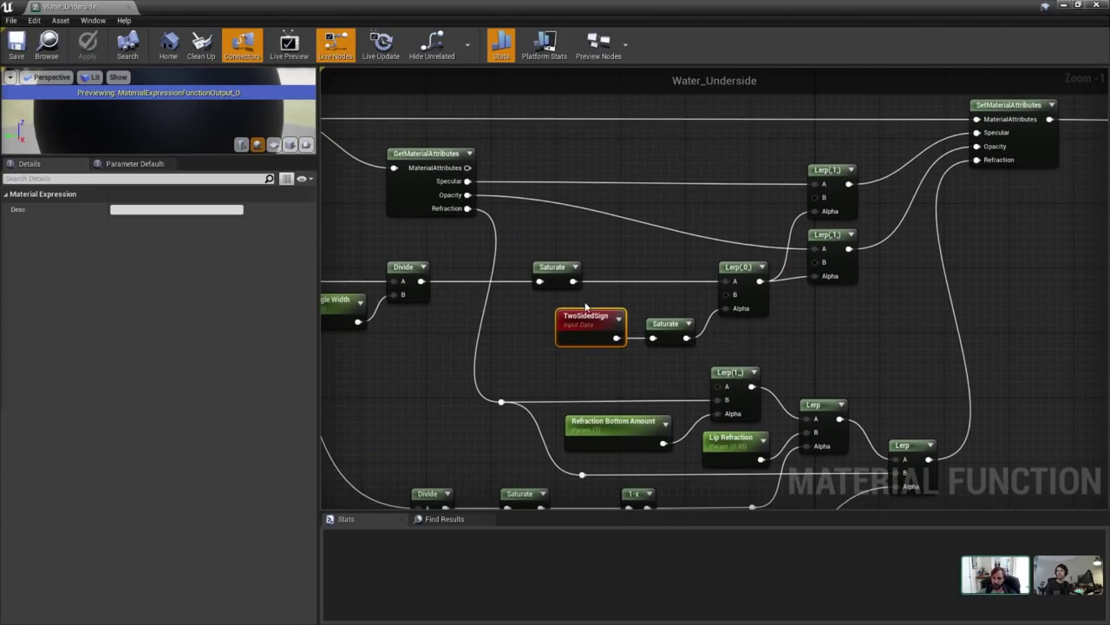
pyautogui.moveTo(586, 308); pyautogui.dragTo(618, 186, button='right')
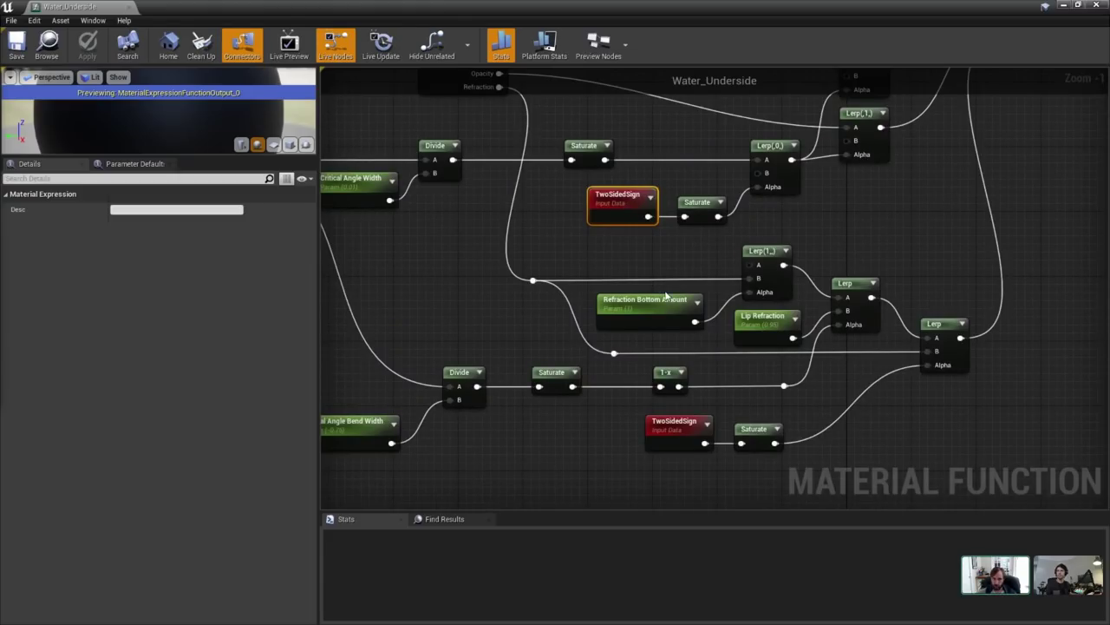
# Close the Water_Underside function and show Water_Material's overall material properties.
pyautogui.click(128, 6)
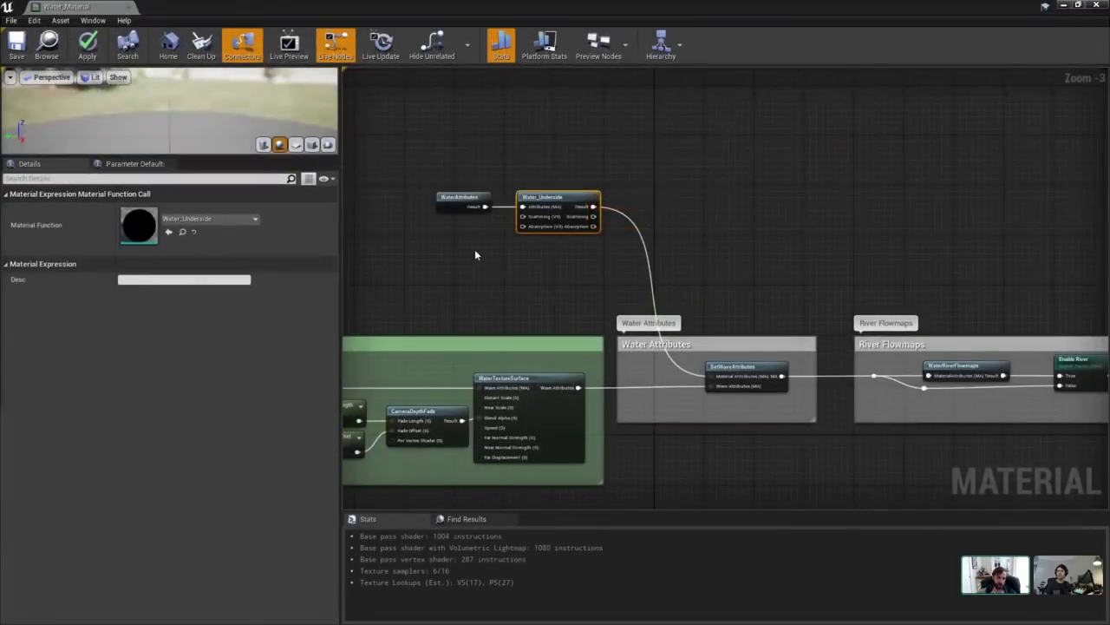
pyautogui.click(494, 300)
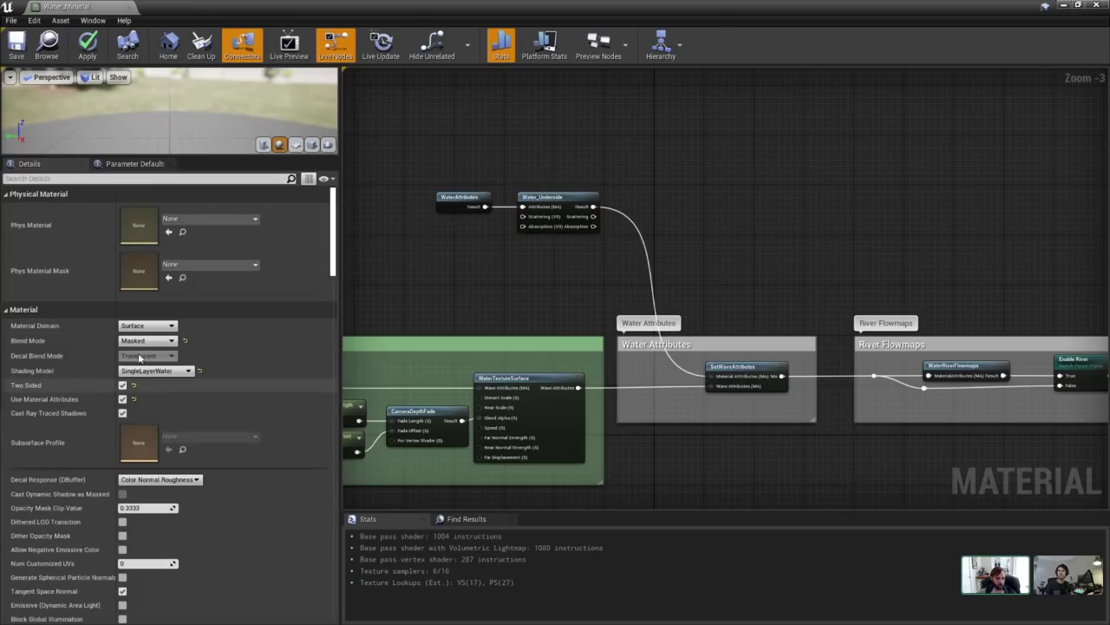
# Filter the material's details for "refrac" and check the Refraction Mode options, keeping Pixel Normal Offset.
pyautogui.scroll(-2, 111, 209)
pyautogui.click(130, 164)
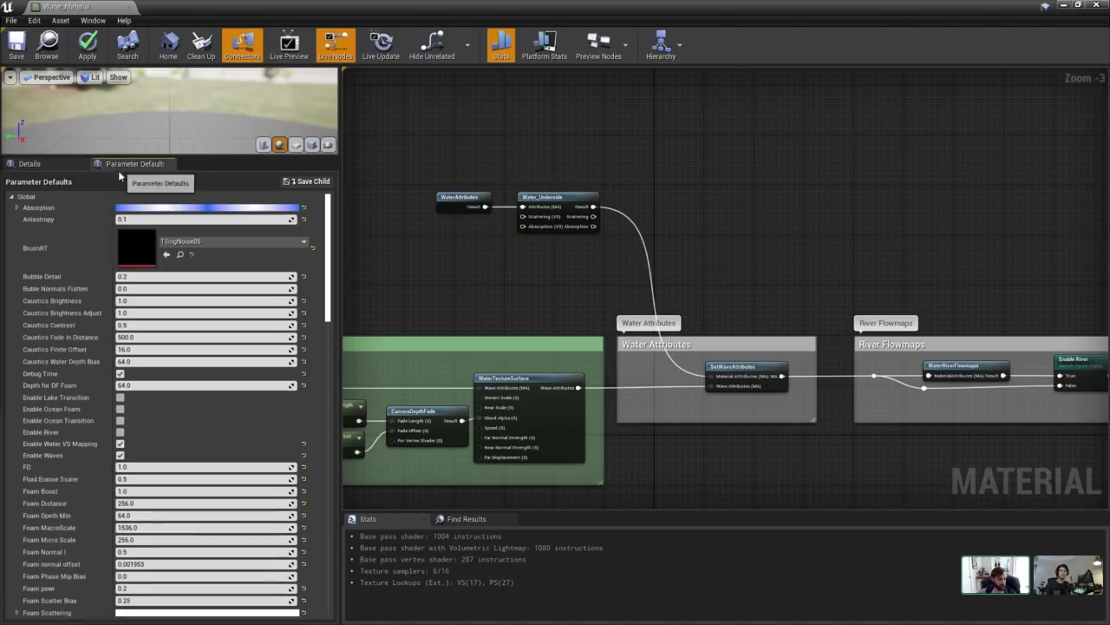
pyautogui.click(38, 167)
pyautogui.click(65, 179)
pyautogui.write('refrac')
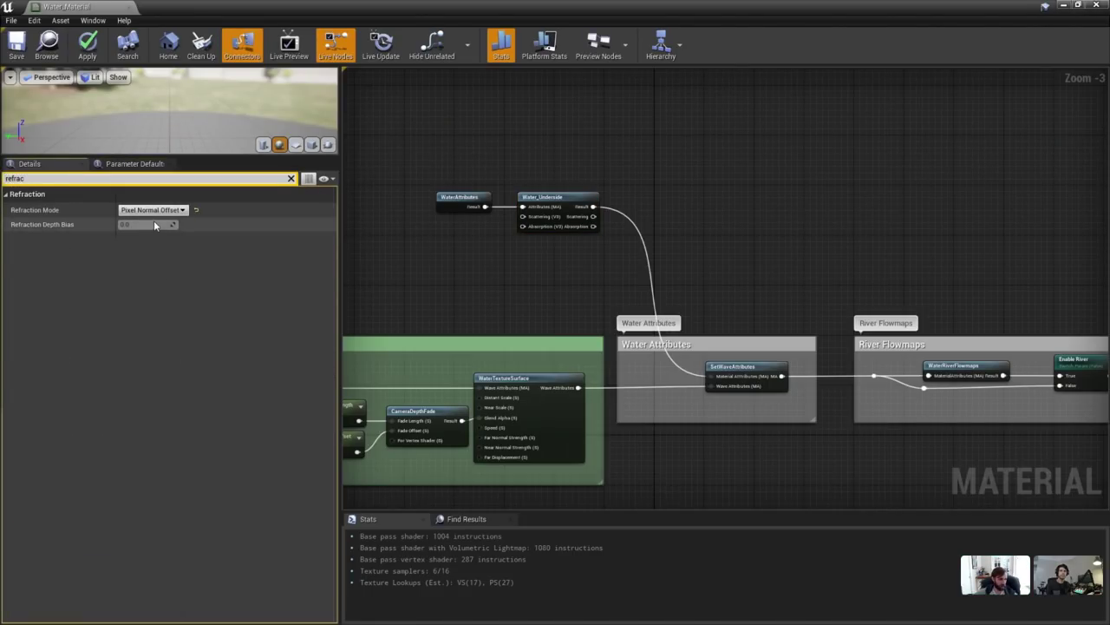
pyautogui.click(151, 210)
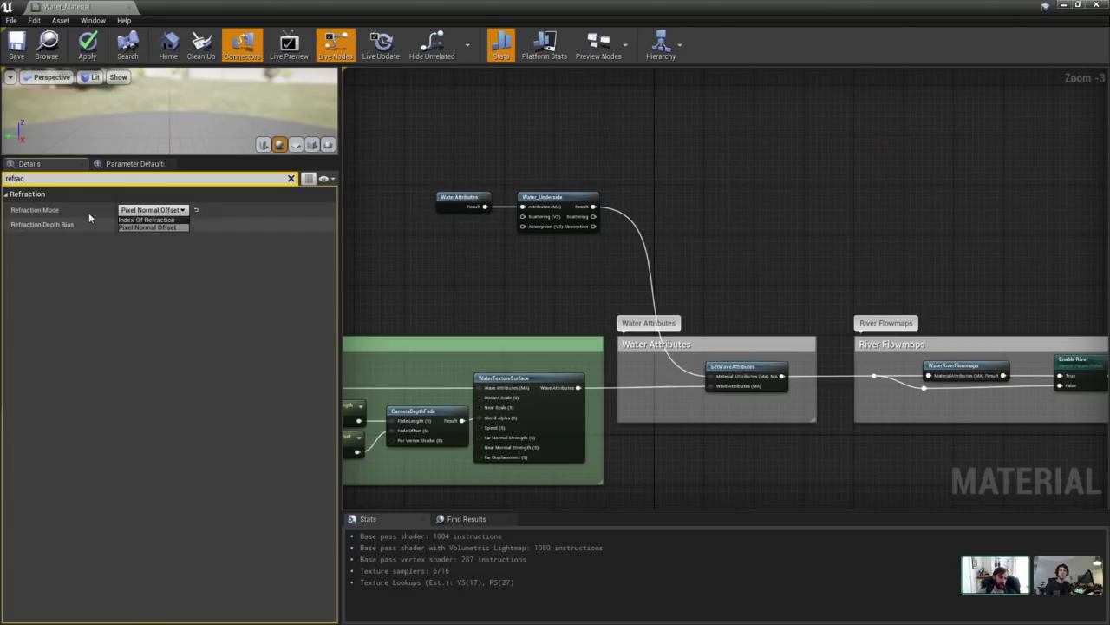
pyautogui.click(135, 227)
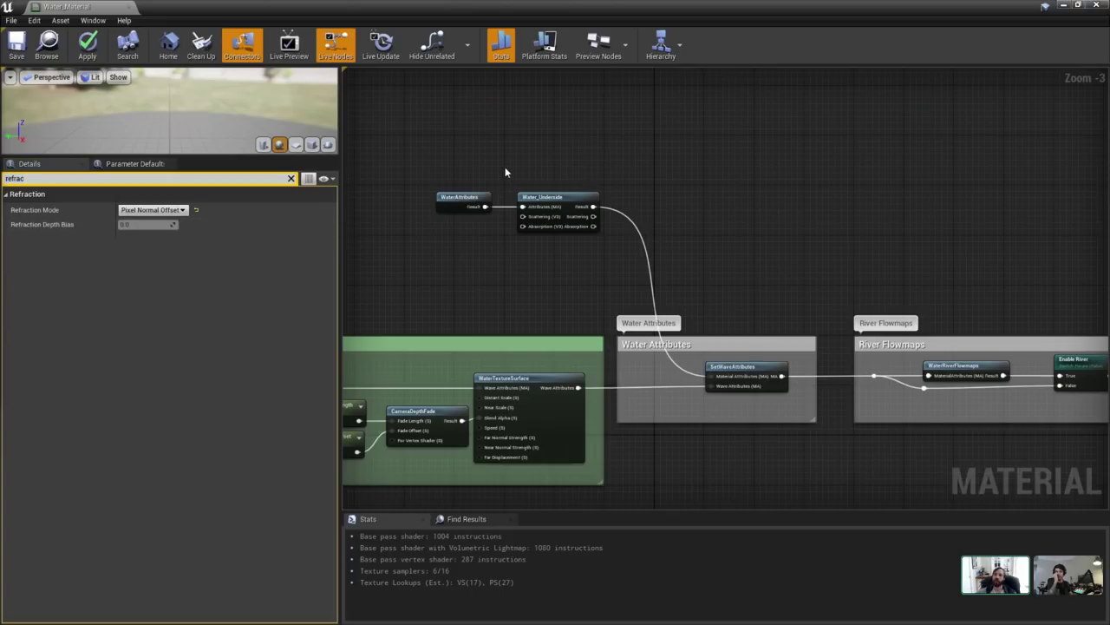
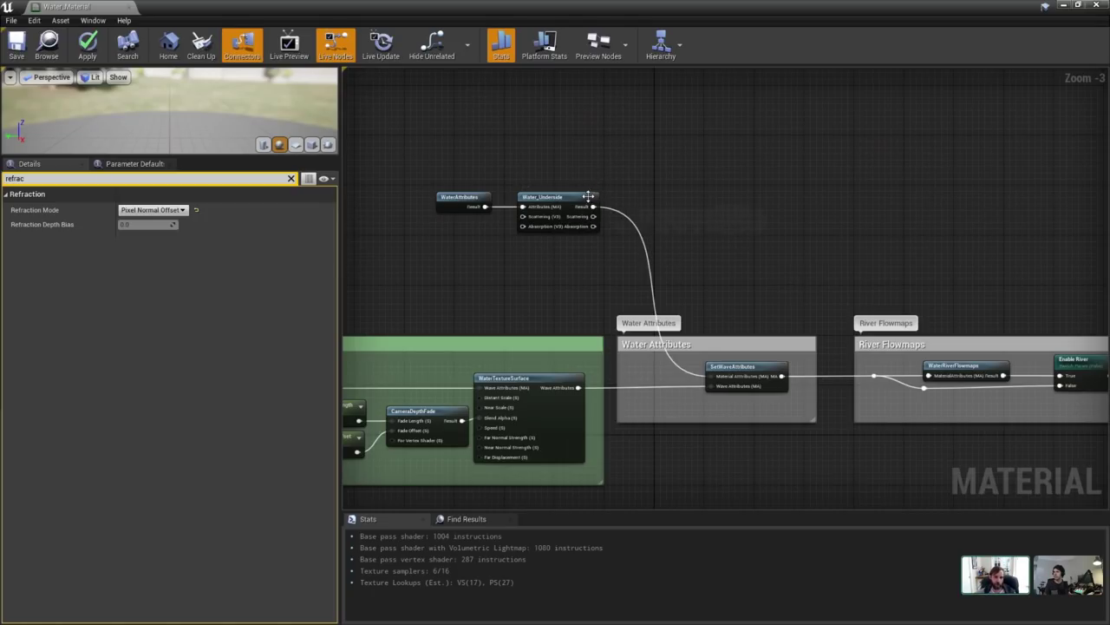
# Examine the River Flowmaps group, selecting its WaterRiverFlowmaps function and the Enable River switch.
pyautogui.moveTo(728, 223); pyautogui.dragTo(634, 210, button='right')
pyautogui.click(673, 326)
pyautogui.scroll(1, 674, 327)
pyautogui.moveTo(674, 327); pyautogui.dragTo(661, 352, button='right')
pyautogui.scroll(2, 661, 352)
pyautogui.scroll(-2, 598, 307)
pyautogui.moveTo(811, 278); pyautogui.dragTo(468, 250, button='right')
pyautogui.moveTo(550, 246); pyautogui.dragTo(513, 217, button='right')
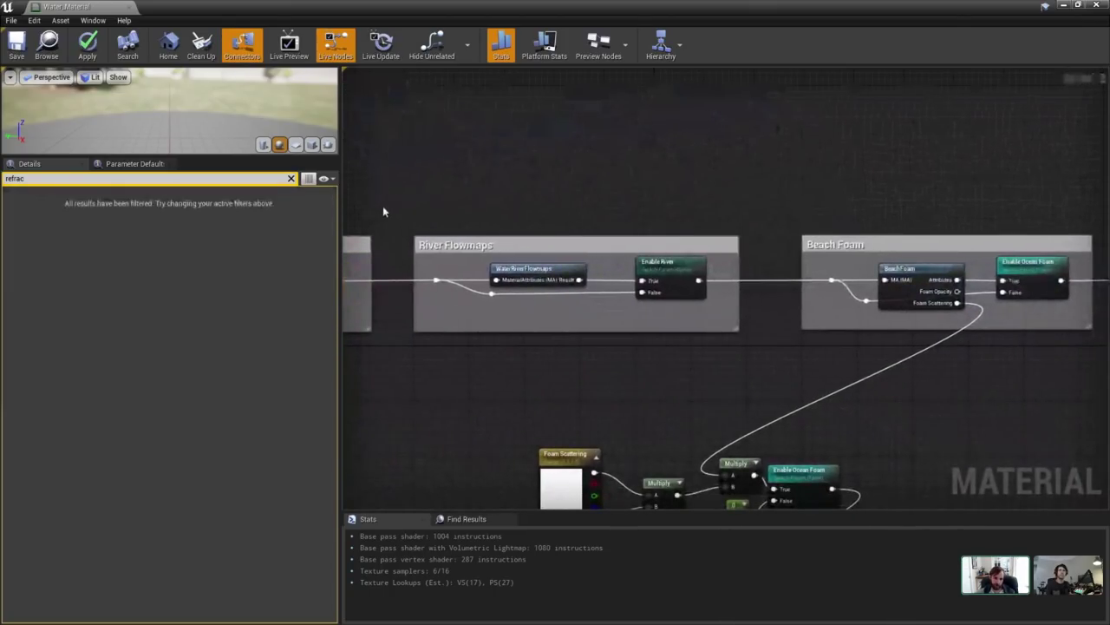
pyautogui.moveTo(387, 206); pyautogui.dragTo(752, 369)
pyautogui.moveTo(776, 374); pyautogui.dragTo(775, 374)
pyautogui.moveTo(742, 302); pyautogui.dragTo(725, 314, button='right')
pyautogui.scroll(2, 590, 300)
pyautogui.click(508, 274)
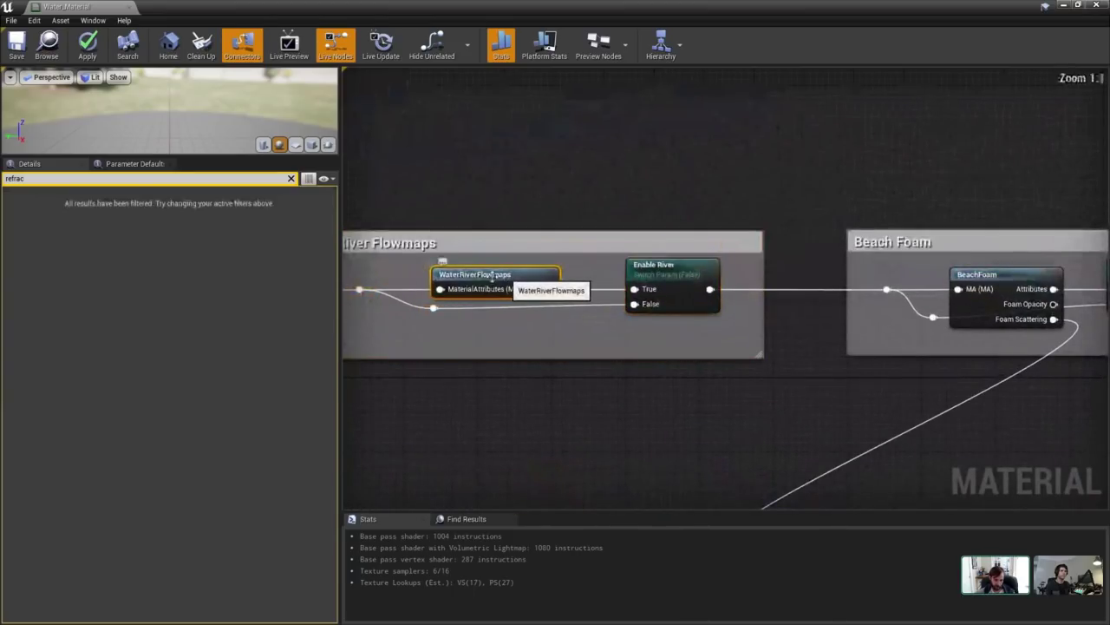
pyautogui.click(697, 266)
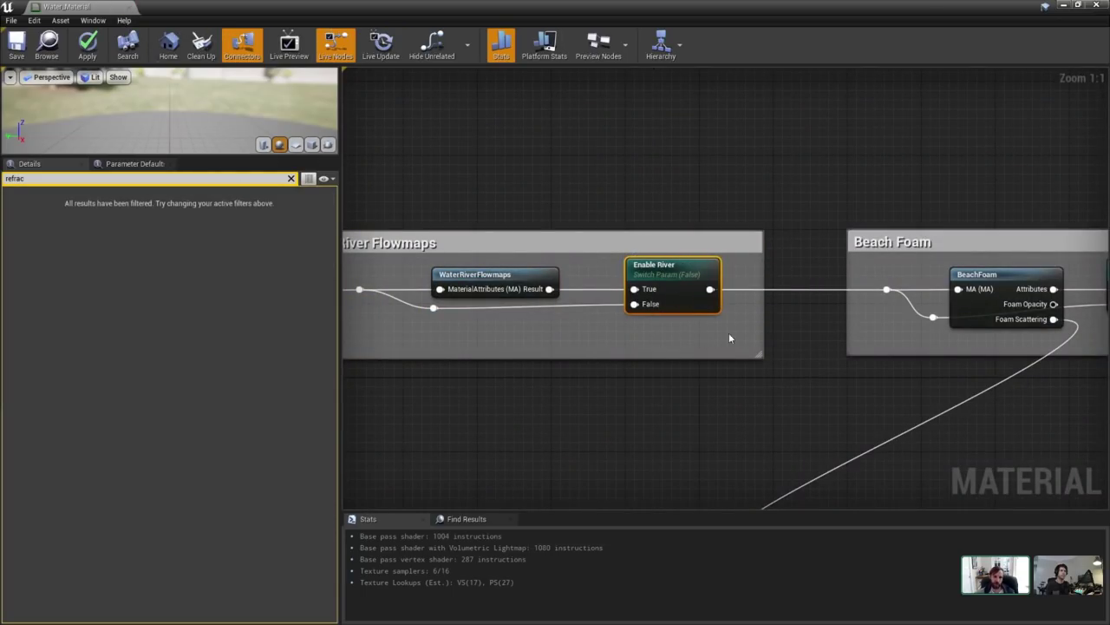
# Examine the Beach Foam group, selecting its BeachFoam function and the Enable Ocean Foam switch.
pyautogui.scroll(-2, 845, 186)
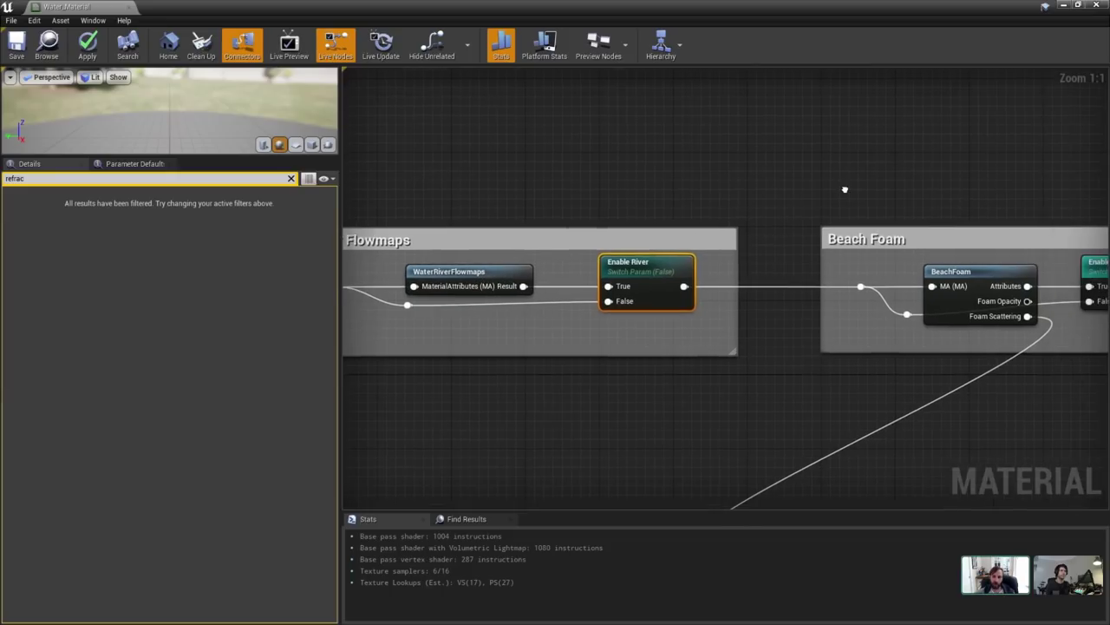
pyautogui.moveTo(801, 209); pyautogui.dragTo(486, 230, button='right')
pyautogui.click(694, 352)
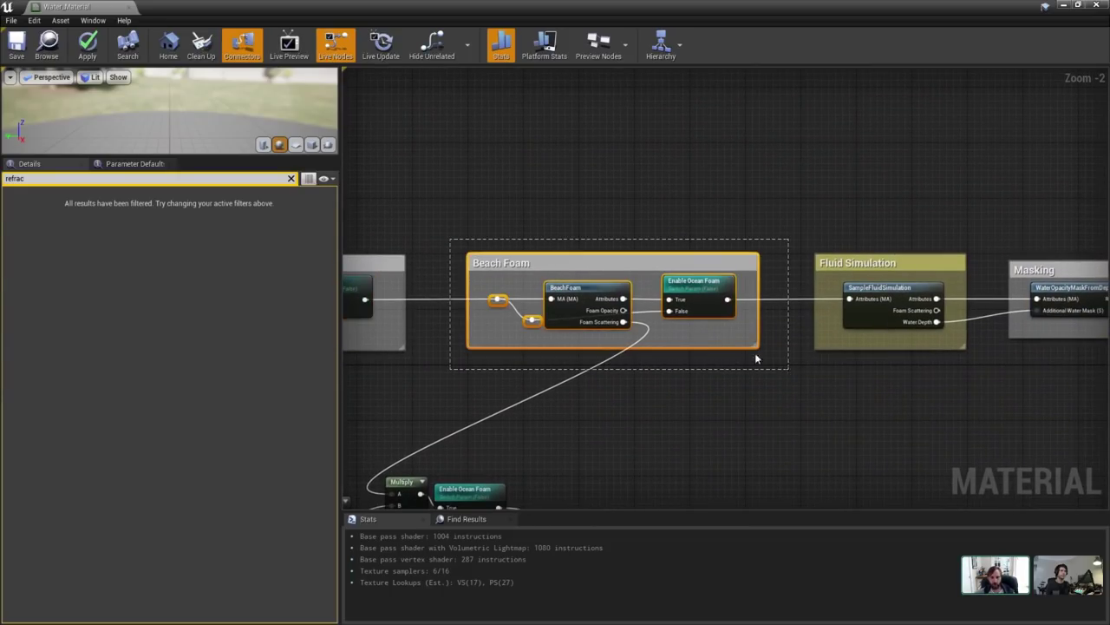
pyautogui.scroll(2, 624, 305)
pyautogui.click(570, 282)
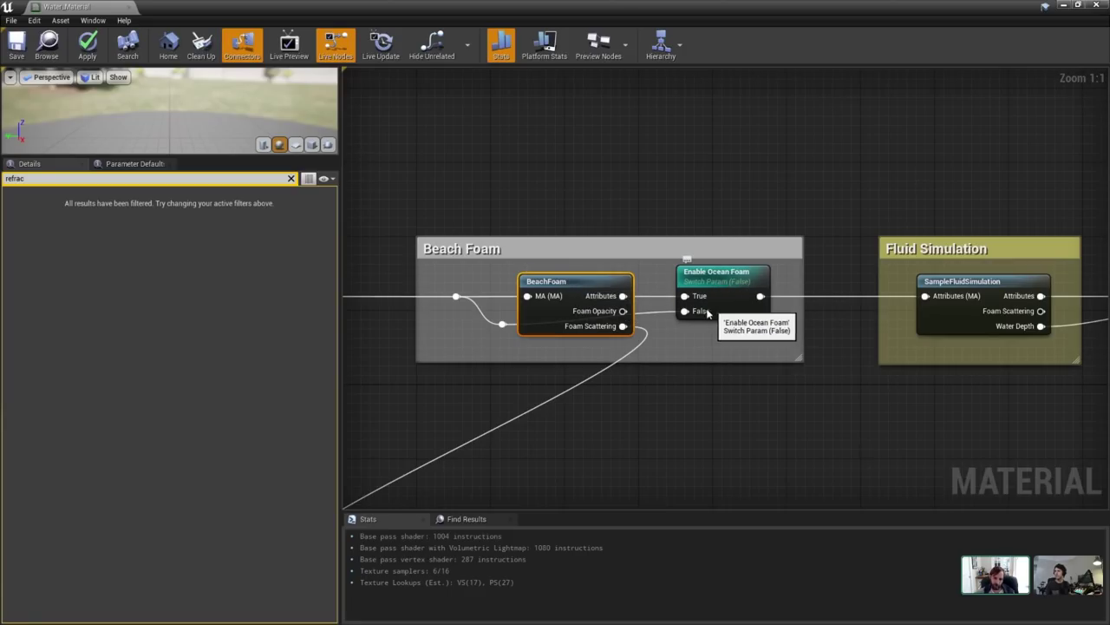
pyautogui.click(700, 275)
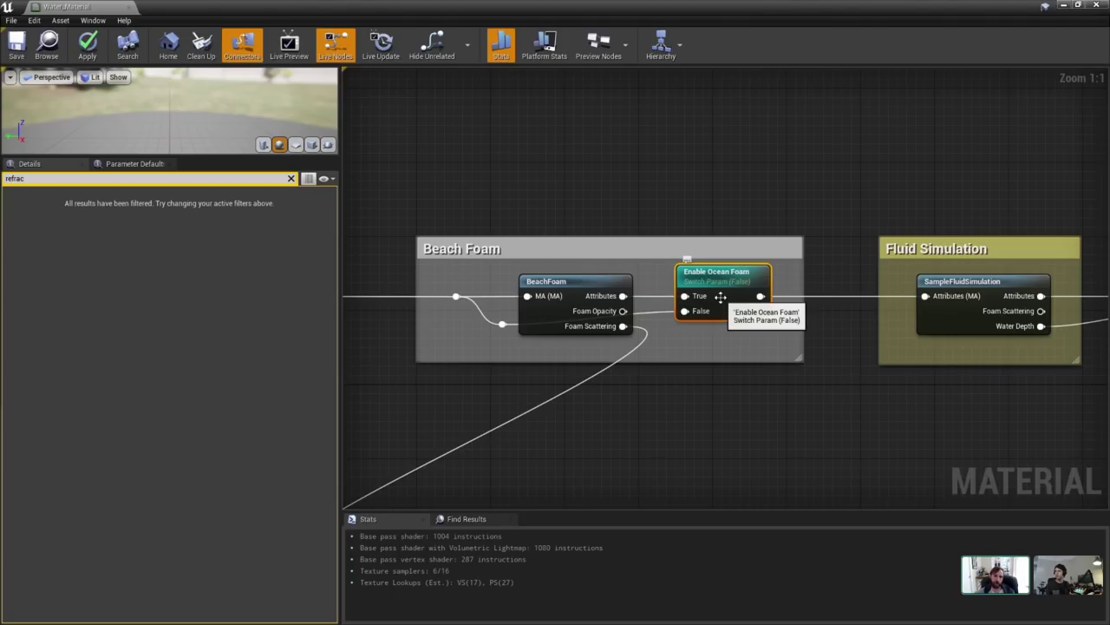
# Locate Water_Material in the Content Browser and open the neighbouring Water_Material_Ocean instance in a maximized window.
pyautogui.moveTo(424, 5); pyautogui.dragTo(813, 66)
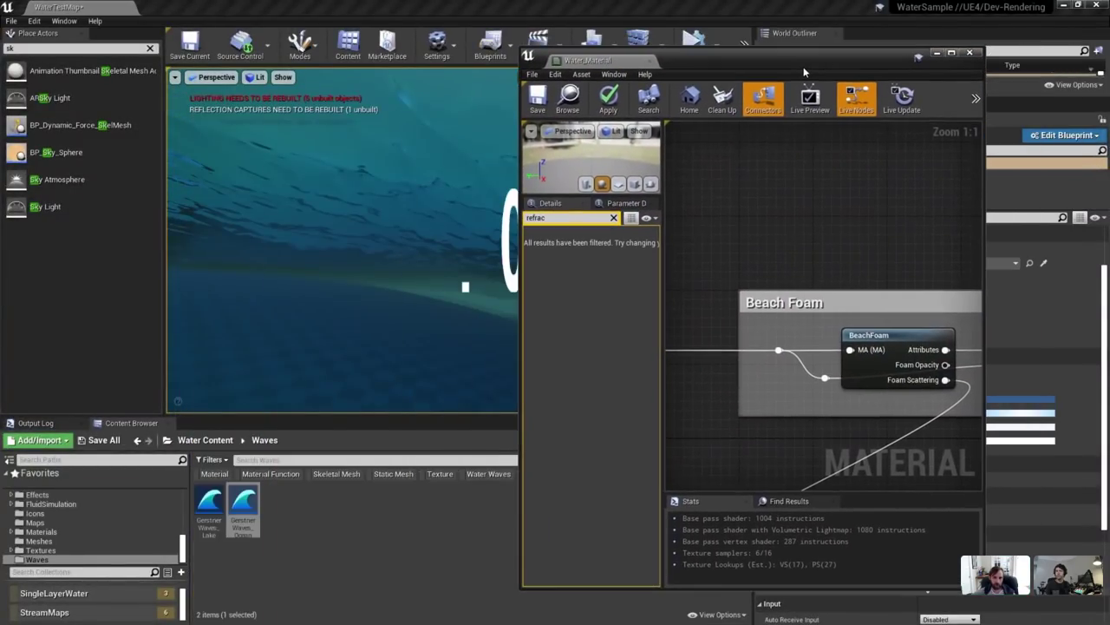
pyautogui.click(568, 98)
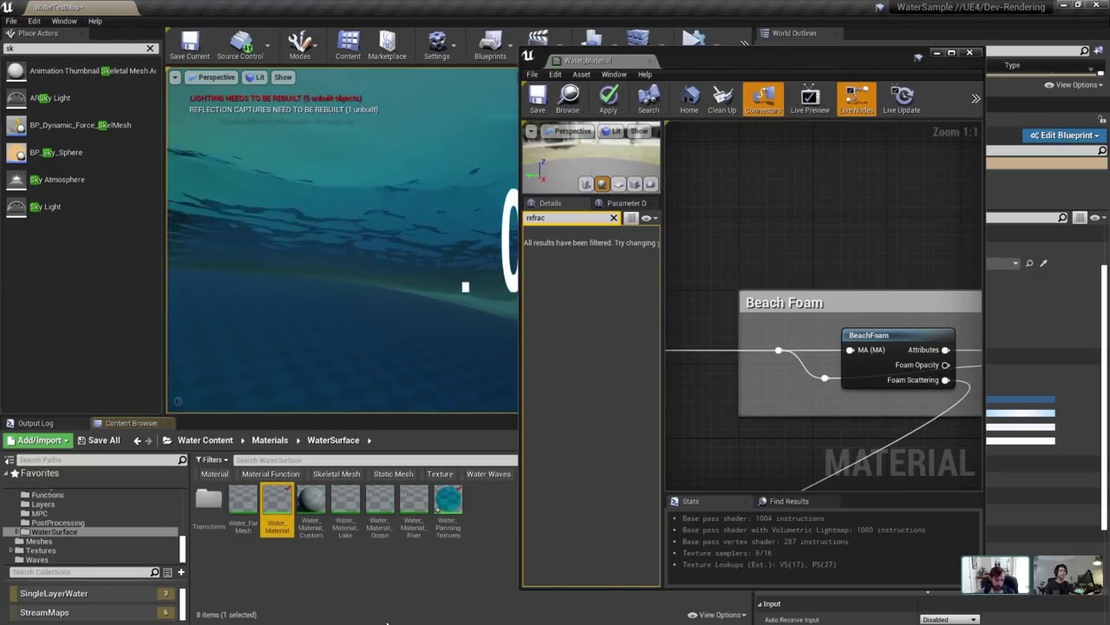
pyautogui.click(373, 505)
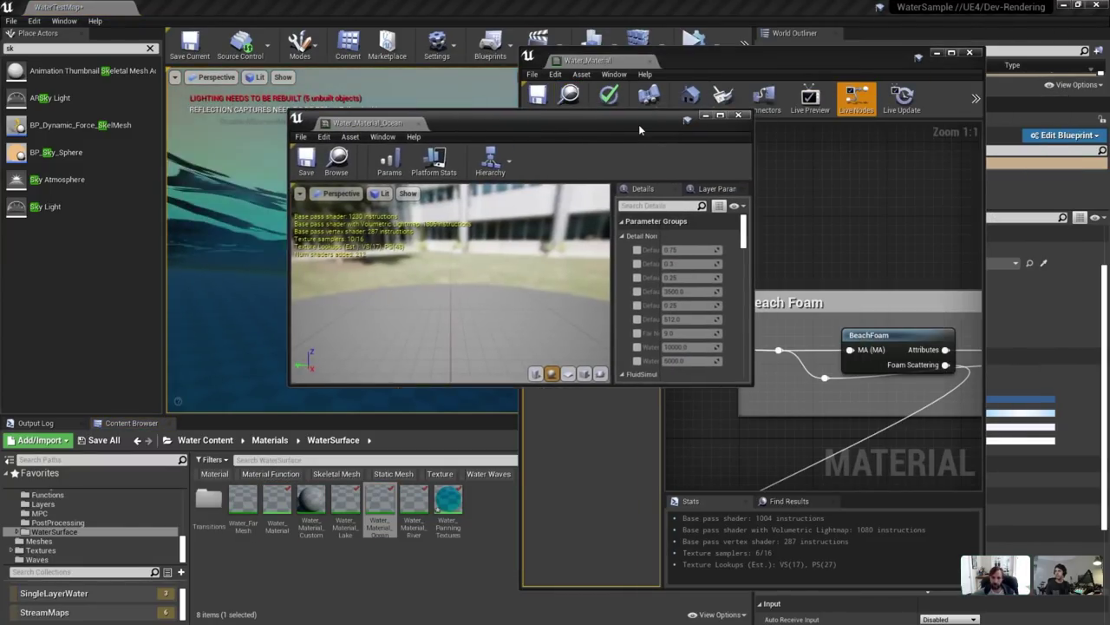
pyautogui.doubleClick(639, 125)
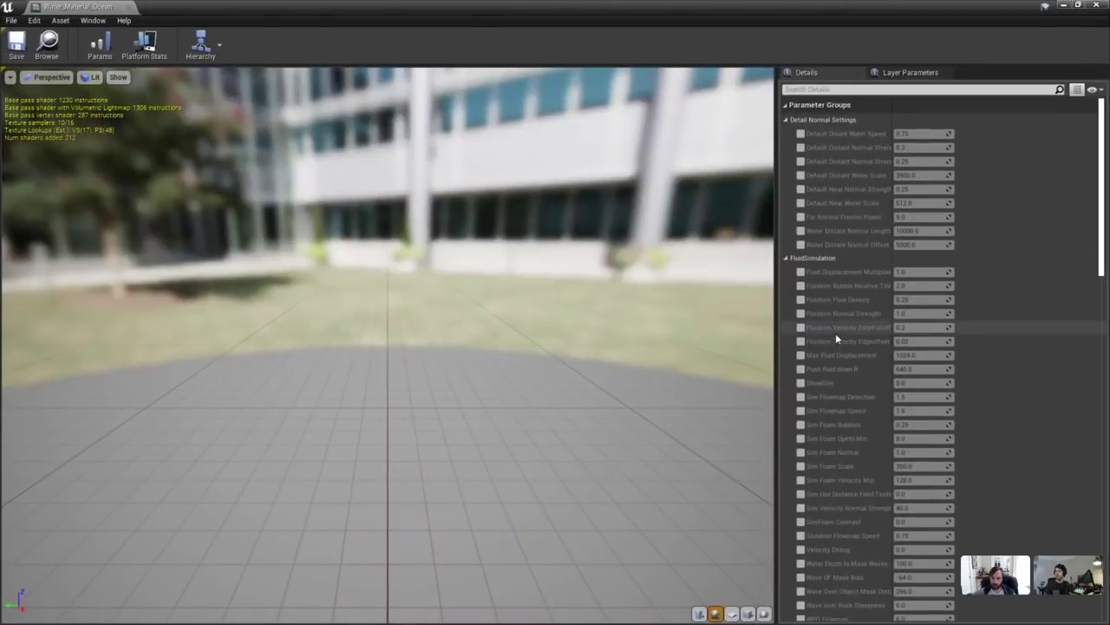
# Collapse the upper parameter groups to inspect the ocean instance's Global Static Switch parameters, and close the instance.
pyautogui.click(786, 120)
pyautogui.click(786, 133)
pyautogui.click(786, 160)
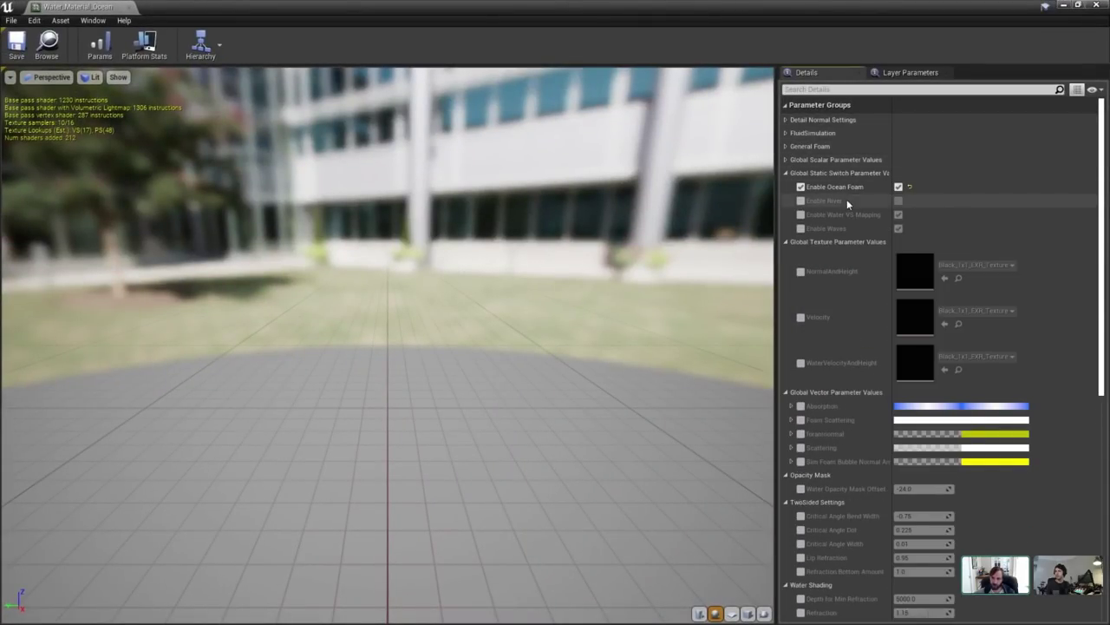
pyautogui.click(129, 8)
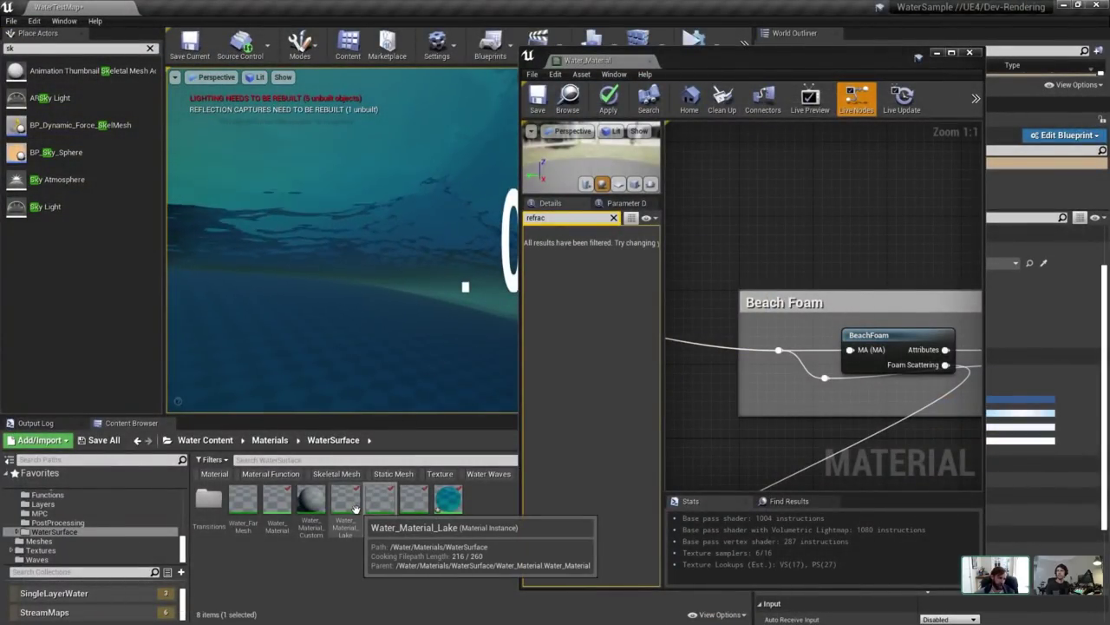
# Bring Water_Material back to full size and trace the BeachFoam node's Foam Scattering output to the Multiply node below.
pyautogui.doubleClick(763, 58)
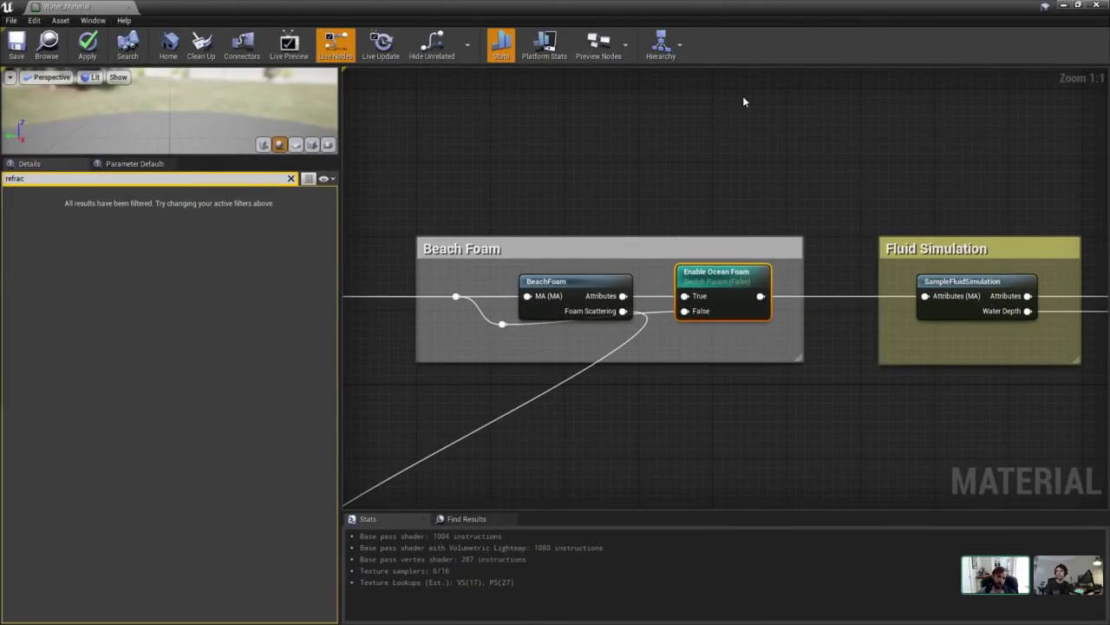
pyautogui.scroll(-2, 762, 248)
pyautogui.moveTo(762, 248); pyautogui.dragTo(594, 239, button='right')
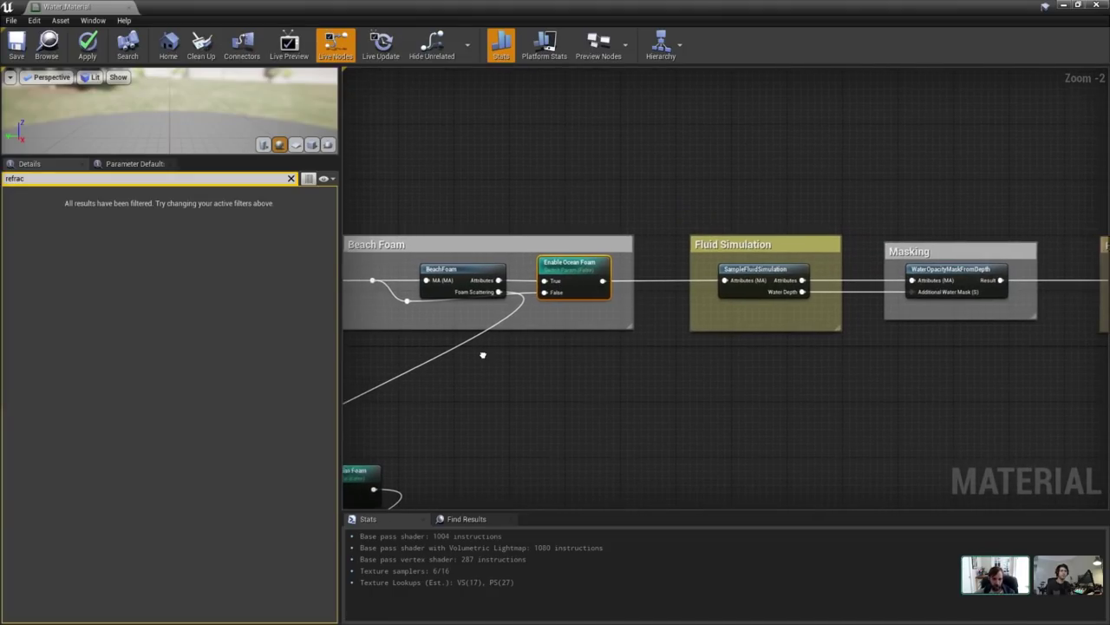
pyautogui.moveTo(483, 352); pyautogui.dragTo(805, 293, button='right')
pyautogui.scroll(2, 780, 277)
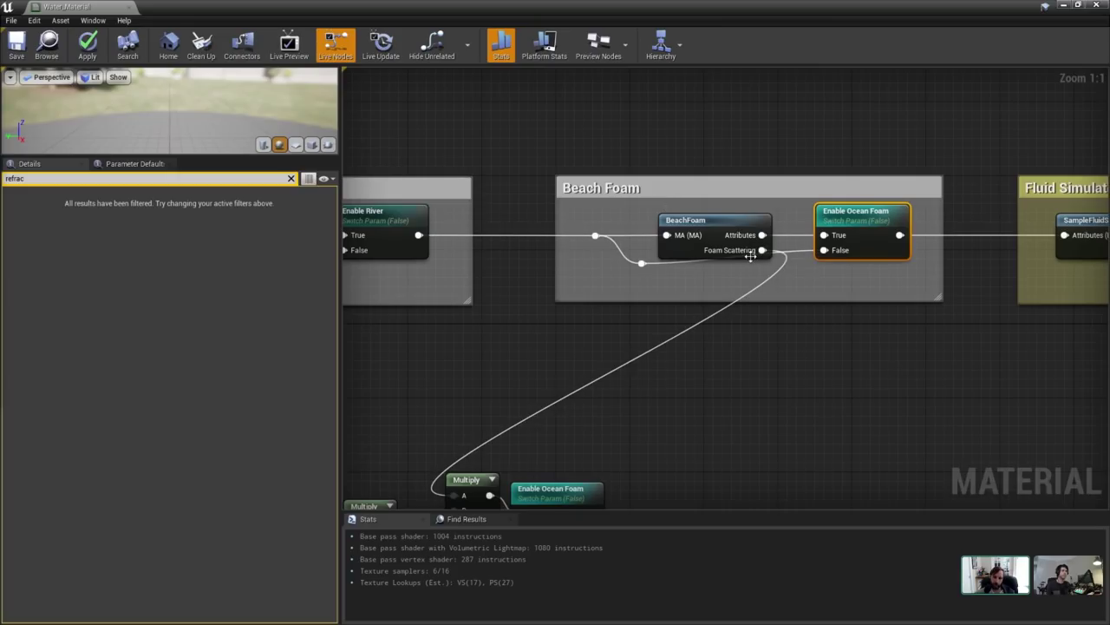
pyautogui.moveTo(750, 348); pyautogui.dragTo(570, 315, button='right')
# Select the Water_Material output node at the graph's end and clear the "refrac" filter from its details.
pyautogui.scroll(-5, 756, 296)
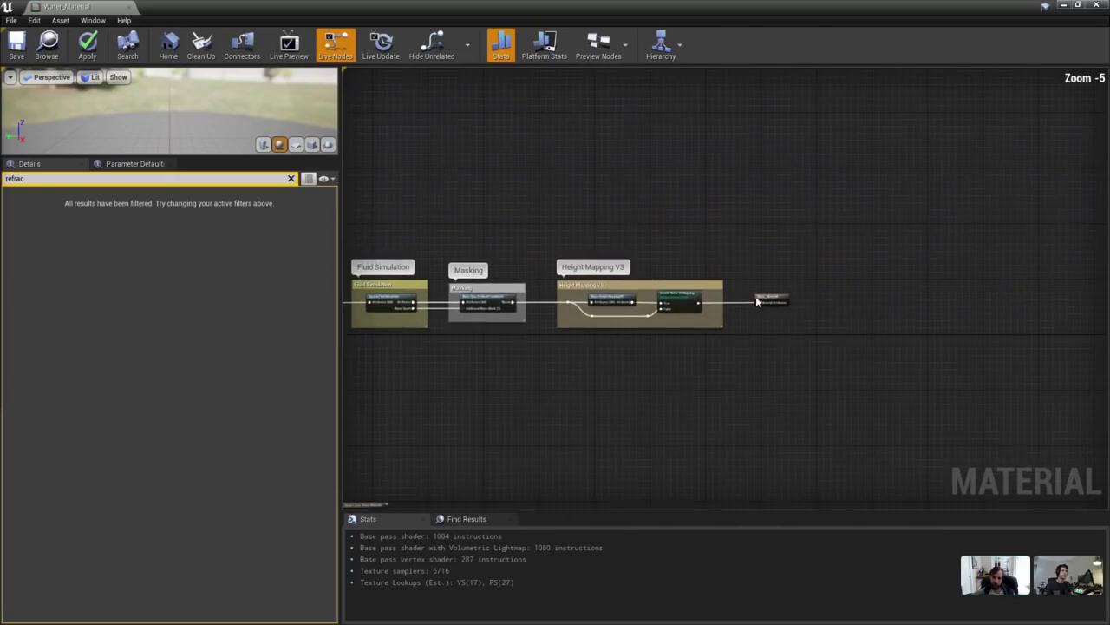
pyautogui.click(779, 296)
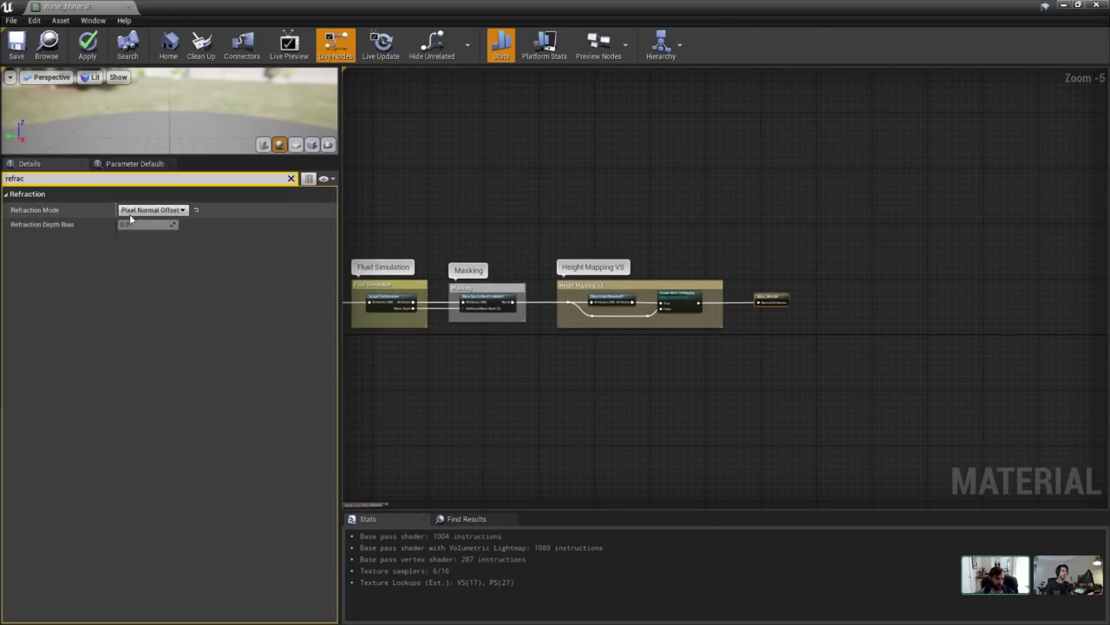
pyautogui.click(291, 178)
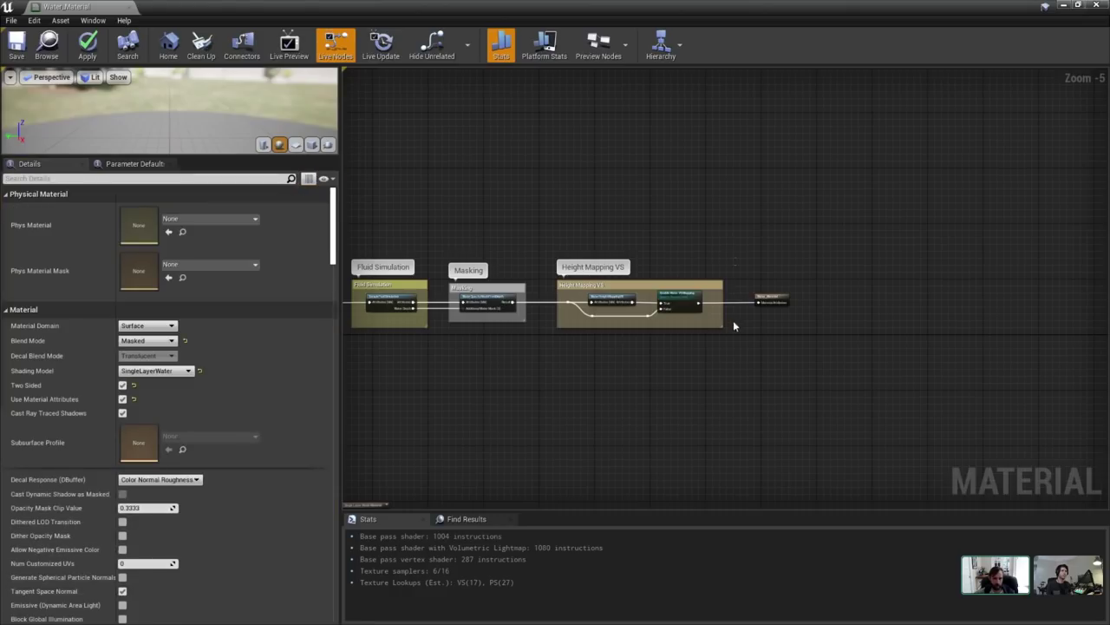
# Try to expose the output node's individual pins by switching Use Material Attributes off and back on.
pyautogui.click(123, 400)
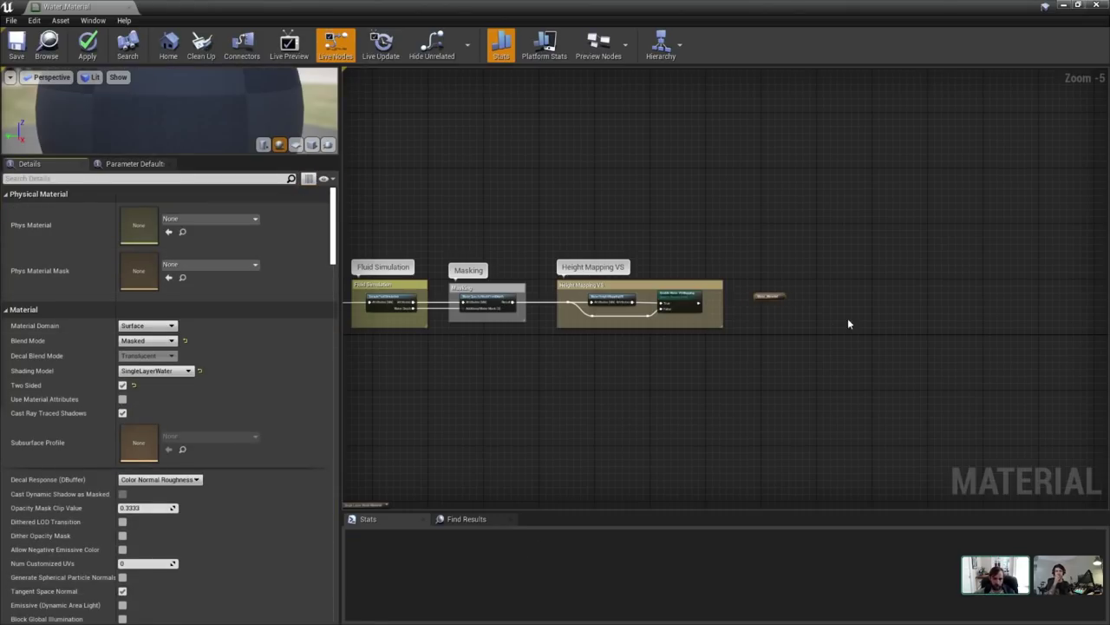
pyautogui.click(122, 399)
pyautogui.scroll(-5, 981, 280)
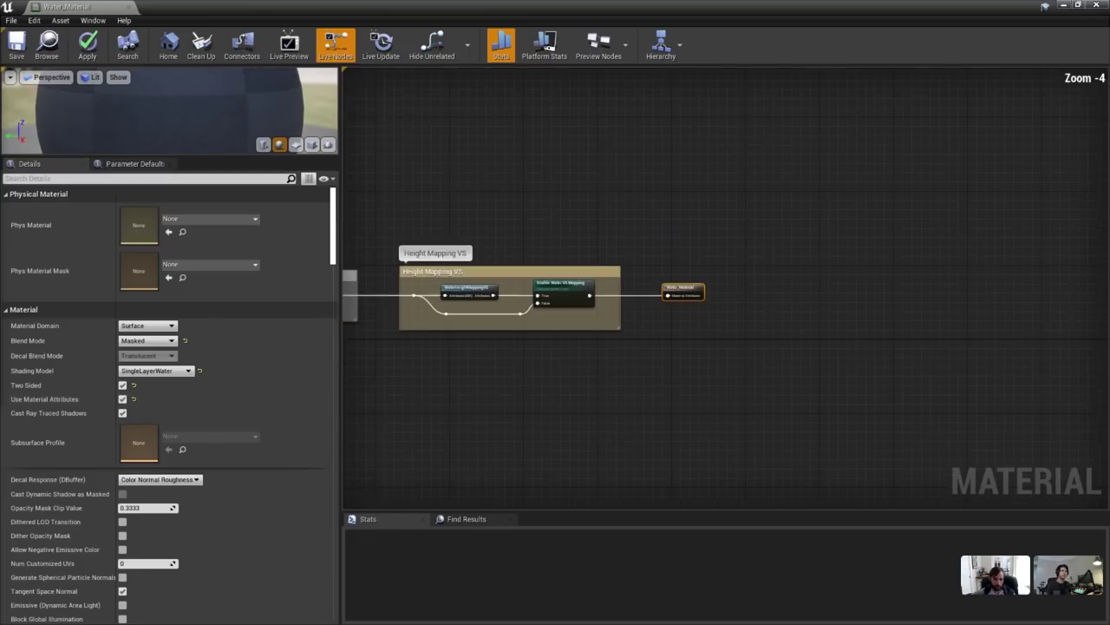
pyautogui.scroll(4, 981, 280)
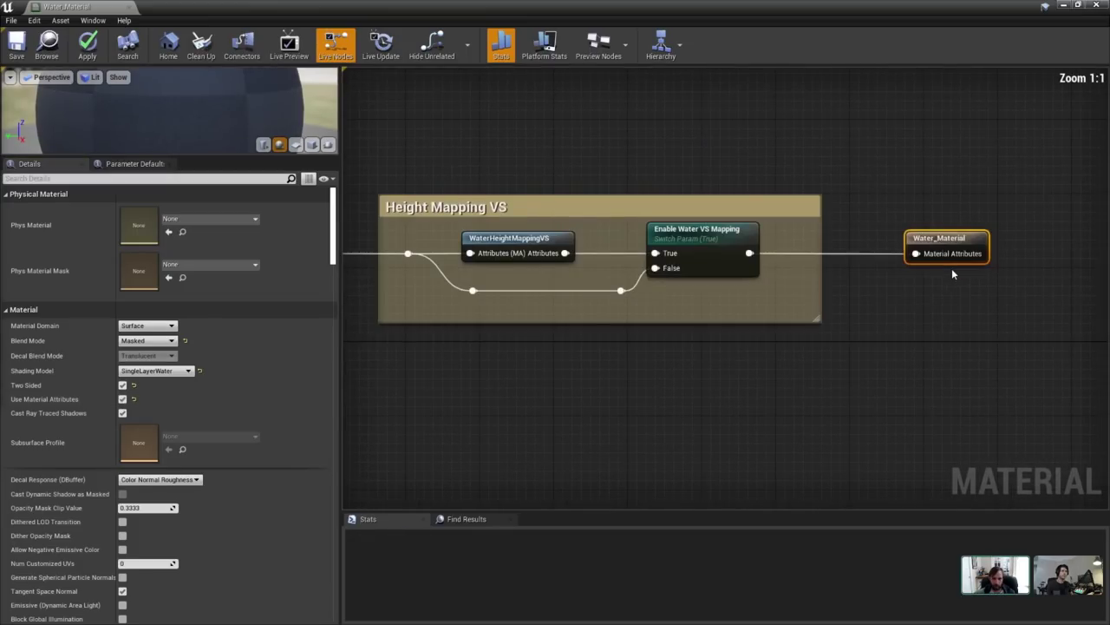
pyautogui.doubleClick(121, 401)
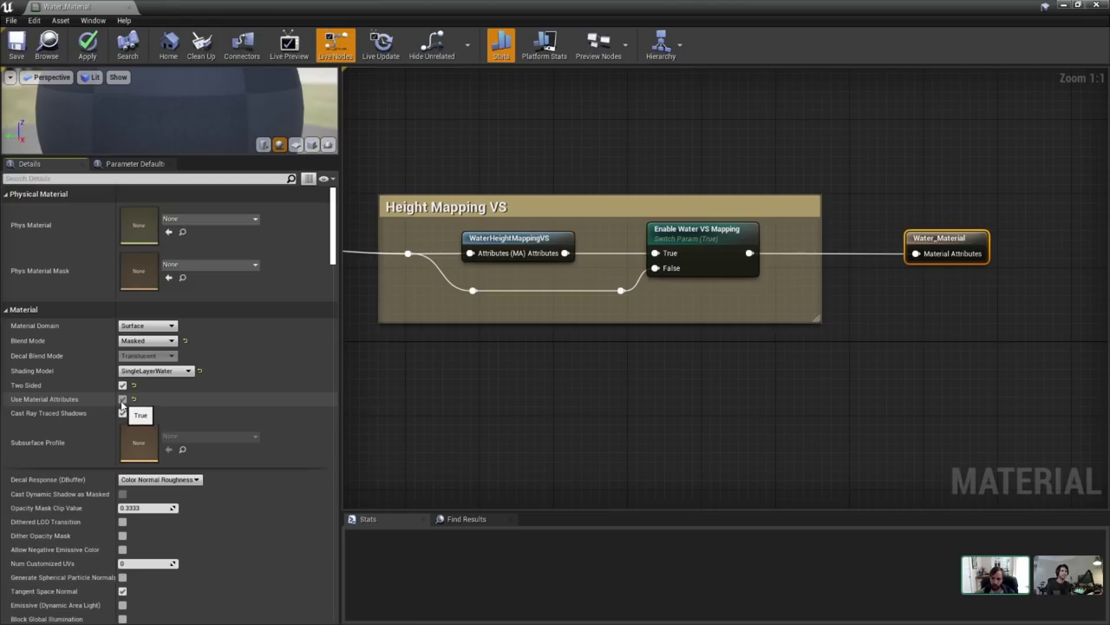
pyautogui.click(122, 400)
pyautogui.hotkey('ctrl', 'z')
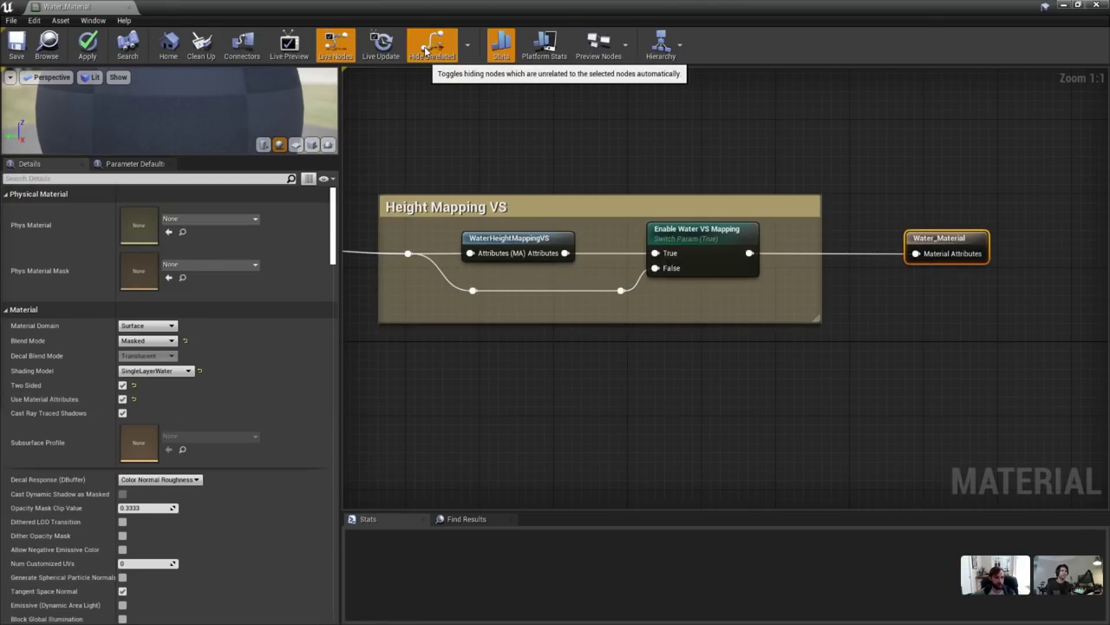
# Show the graph's unused connectors and turn off Use Material Attributes to display the output node's separate pins.
pyautogui.click(242, 43)
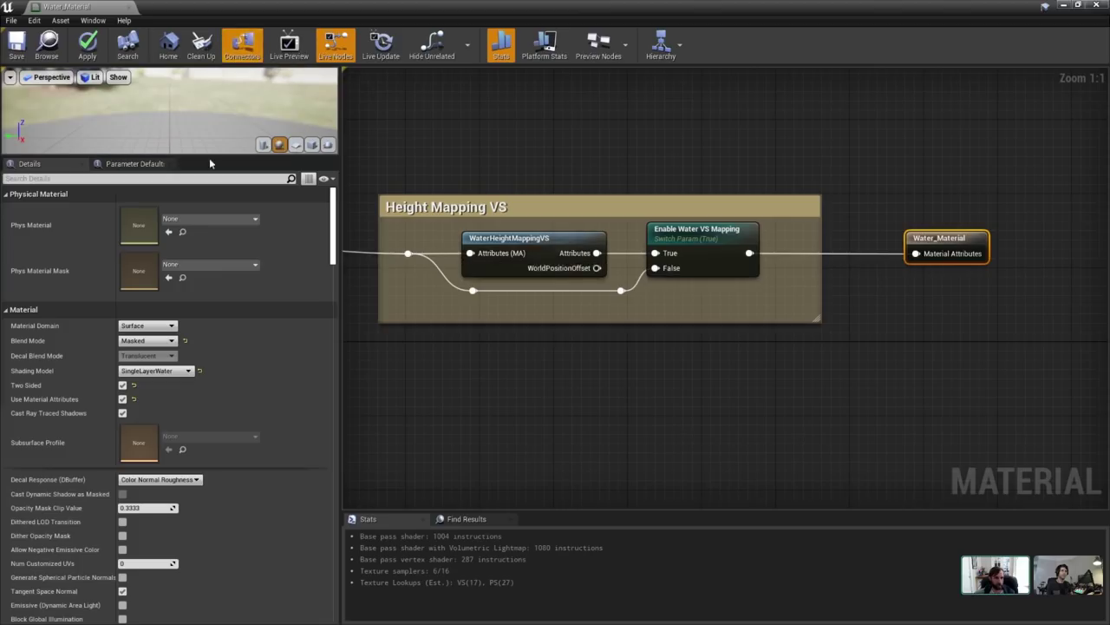
pyautogui.click(122, 399)
pyautogui.scroll(-2, 737, 264)
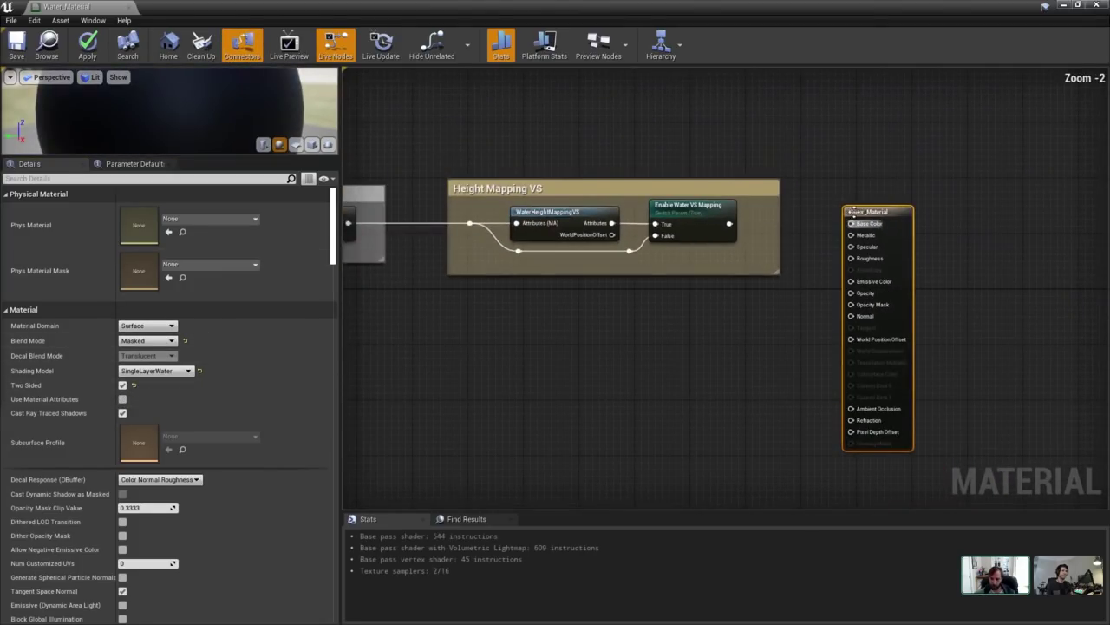
pyautogui.moveTo(900, 409); pyautogui.dragTo(920, 485)
# Examine the Single Layer Water Material node and its scattering, absorption and PhaseG inputs.
pyautogui.moveTo(703, 421); pyautogui.dragTo(932, 169, button='right')
pyautogui.scroll(-3, 932, 168)
pyautogui.scroll(5, 618, 245)
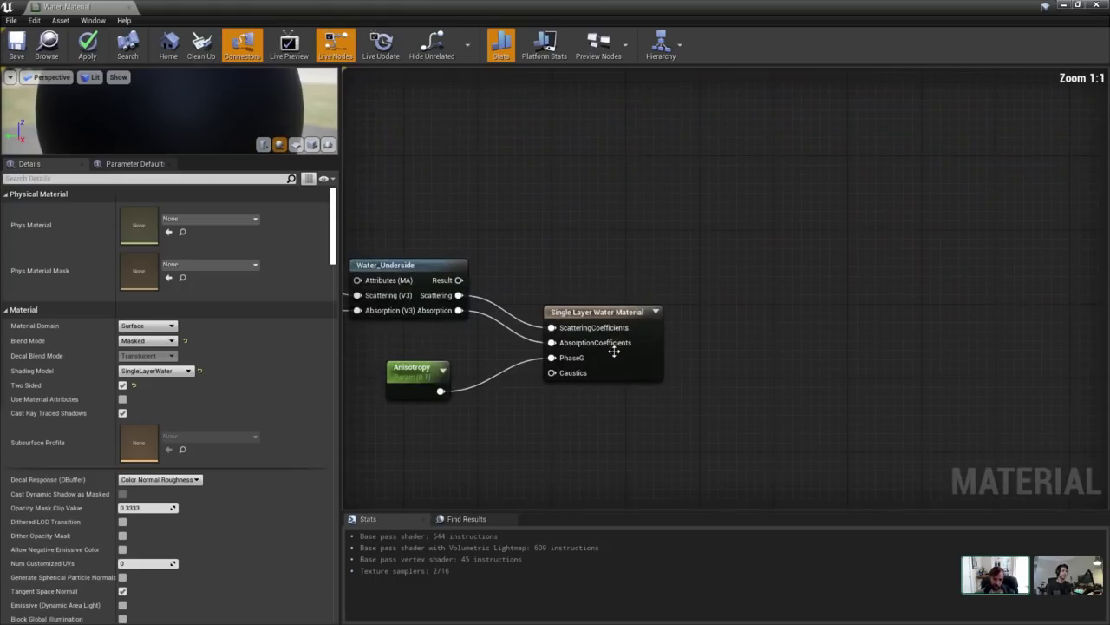
pyautogui.click(614, 345)
pyautogui.moveTo(530, 412); pyautogui.dragTo(512, 418)
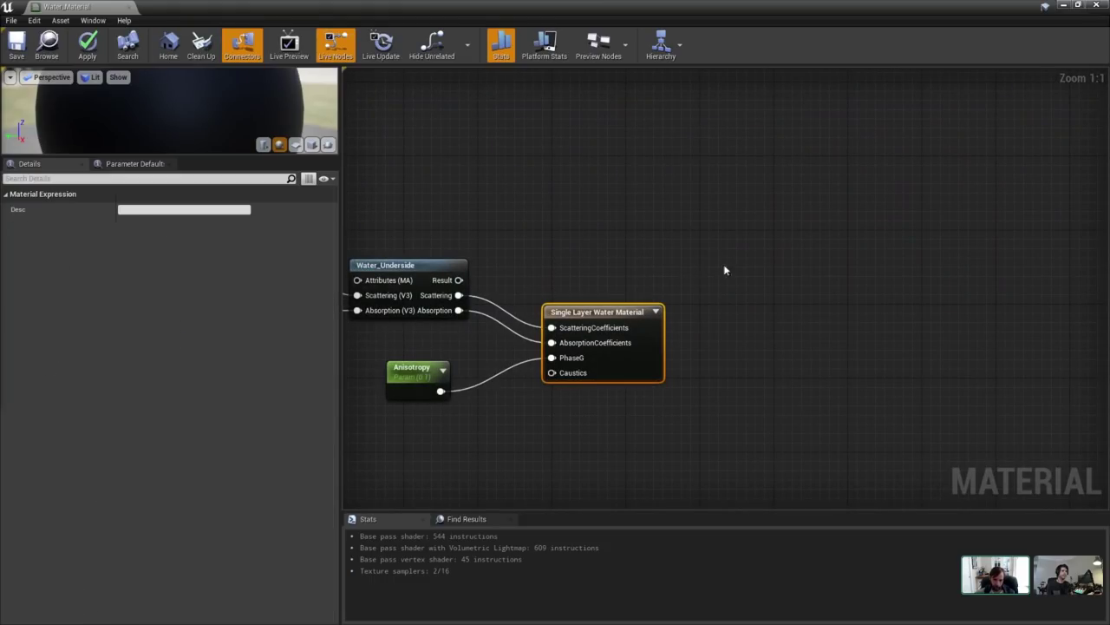
# Turn Use Material Attributes back on for the output node and return to the Beach Foam group.
pyautogui.scroll(-4, 726, 269)
pyautogui.moveTo(897, 171); pyautogui.dragTo(638, 350, button='right')
pyautogui.click(962, 200)
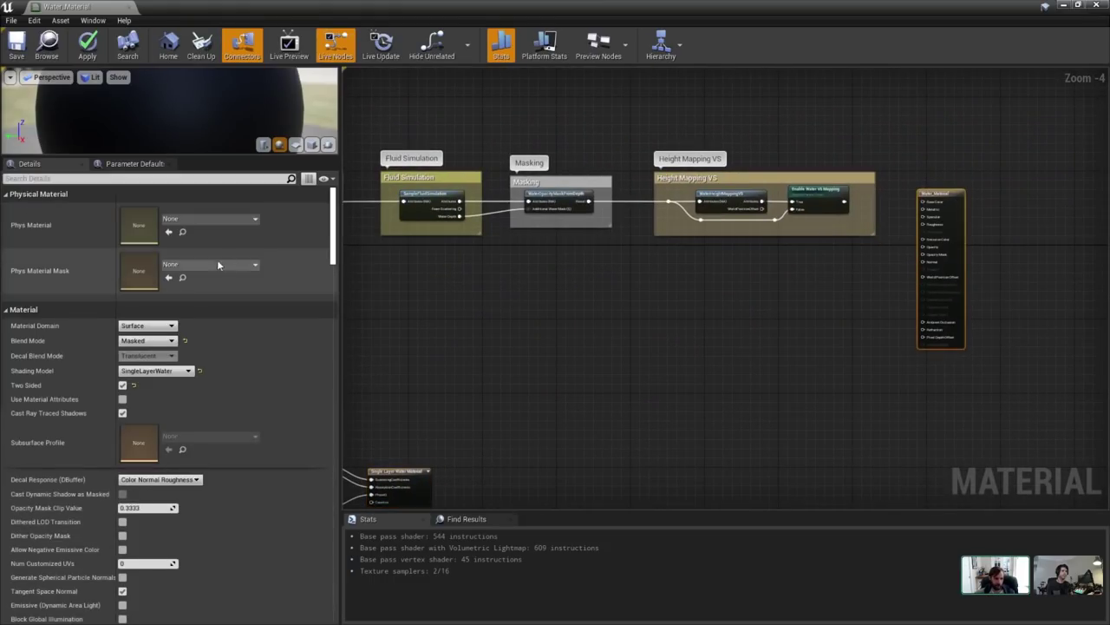
pyautogui.click(123, 399)
pyautogui.moveTo(646, 288); pyautogui.dragTo(953, 264, button='right')
pyautogui.scroll(4, 479, 188)
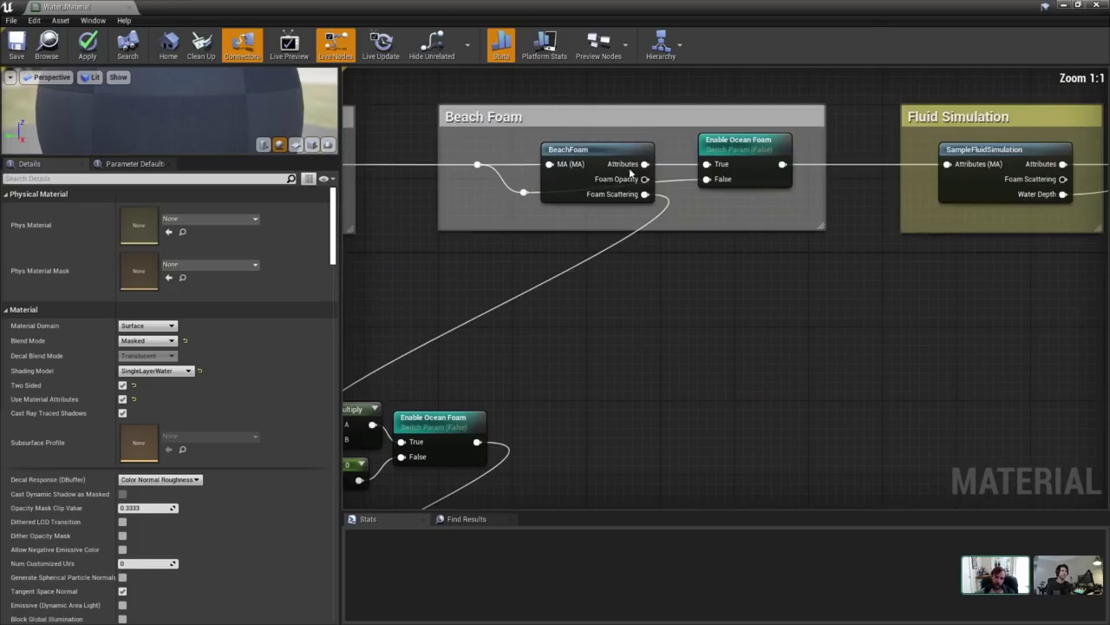
# Trace the graph from the Beach Foam group down to the Water_Underside and Single Layer Water Material nodes.
pyautogui.scroll(-2, 581, 306)
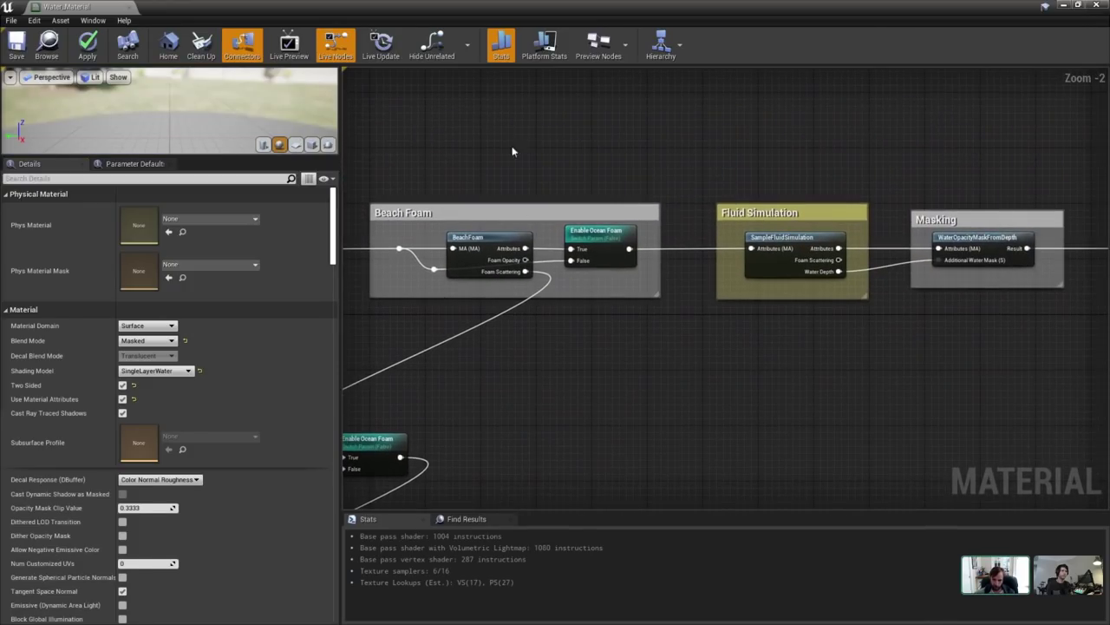
pyautogui.moveTo(687, 163); pyautogui.dragTo(1076, 252)
pyautogui.moveTo(488, 503); pyautogui.dragTo(736, 375, button='right')
pyautogui.moveTo(767, 463); pyautogui.dragTo(771, 446, button='right')
pyautogui.moveTo(720, 276); pyautogui.dragTo(801, 189, button='right')
pyautogui.scroll(2, 649, 227)
pyautogui.scroll(-2, 771, 372)
pyautogui.moveTo(871, 379); pyautogui.dragTo(799, 238, button='right')
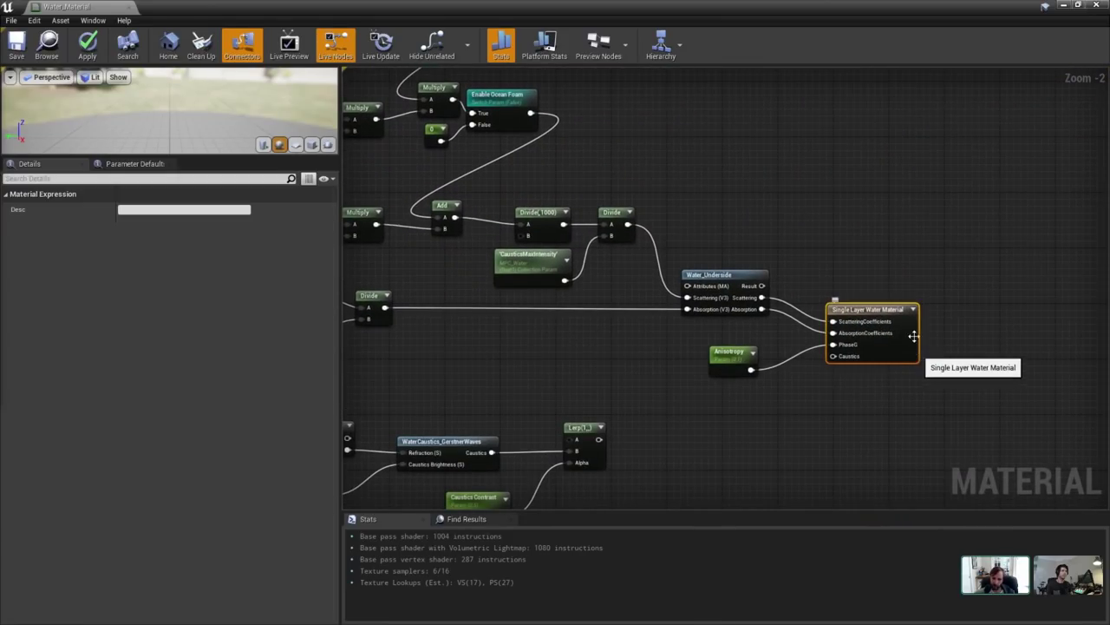
pyautogui.moveTo(716, 294); pyautogui.dragTo(724, 293)
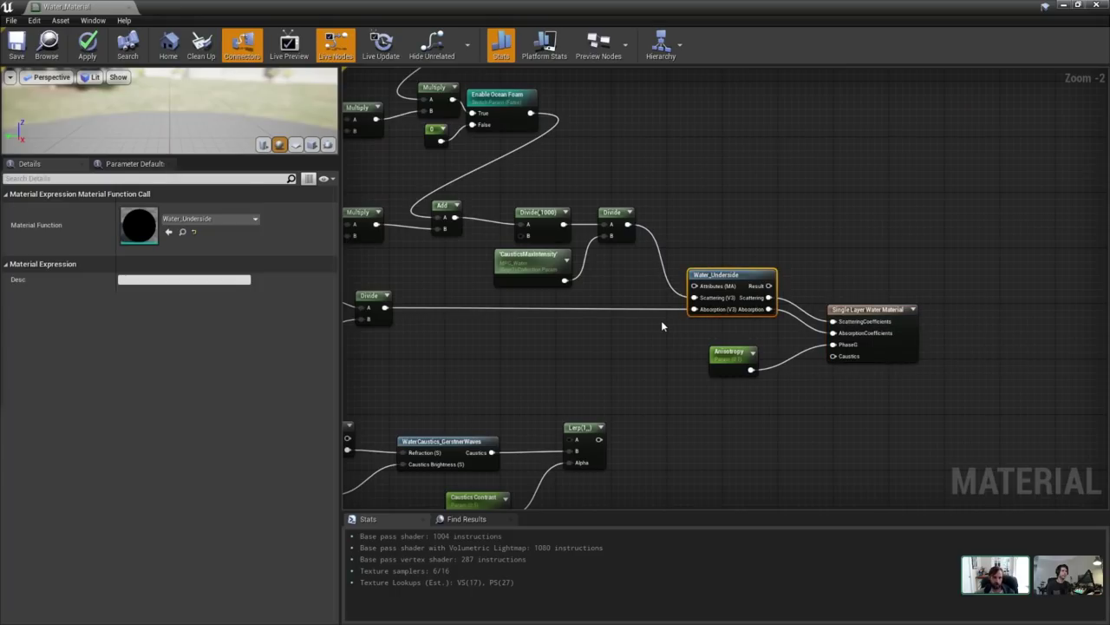
# Inspect the default values of the Absorption and Scattering vector parameters that feed the Single Layer Water Material node.
pyautogui.moveTo(661, 320); pyautogui.dragTo(952, 403)
pyautogui.moveTo(747, 317); pyautogui.dragTo(736, 361, button='right')
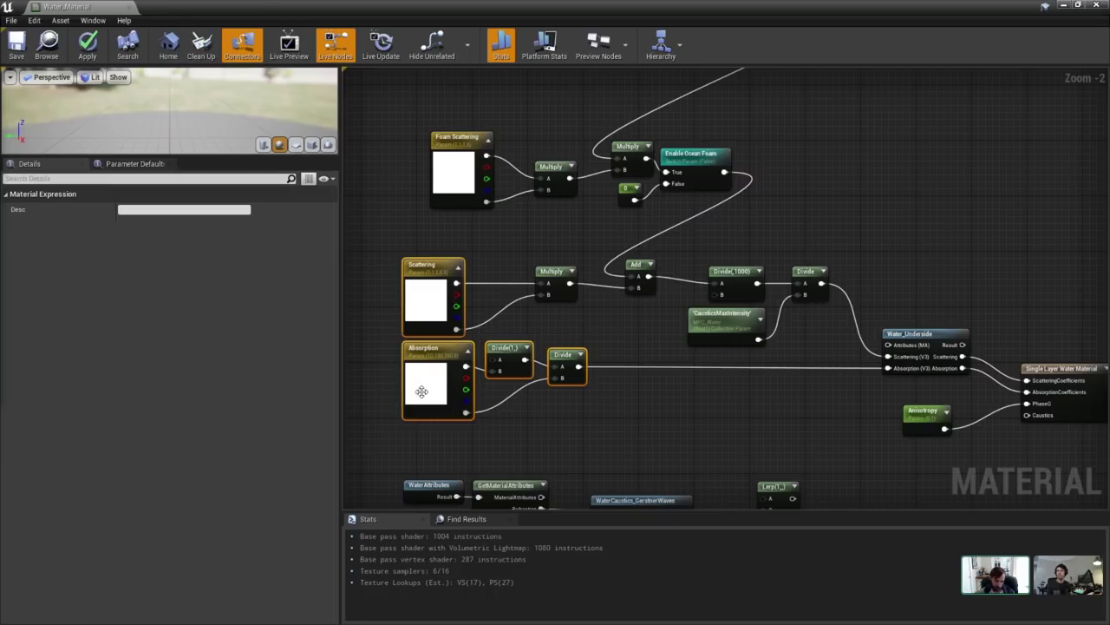
pyautogui.click(422, 347)
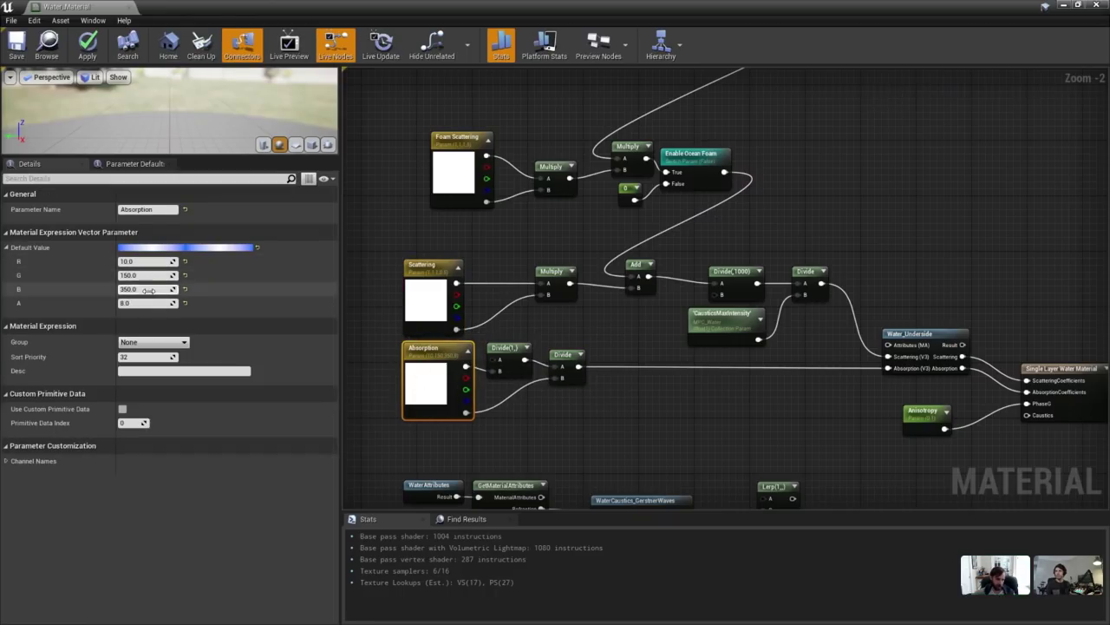
pyautogui.click(414, 312)
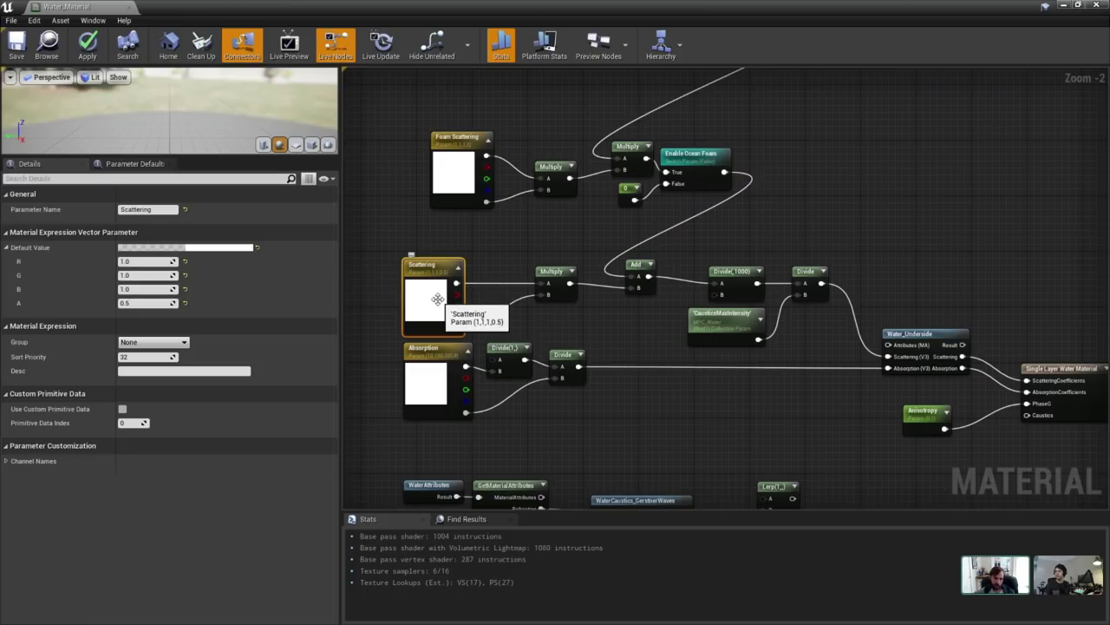
pyautogui.moveTo(439, 299); pyautogui.dragTo(443, 357, button='right')
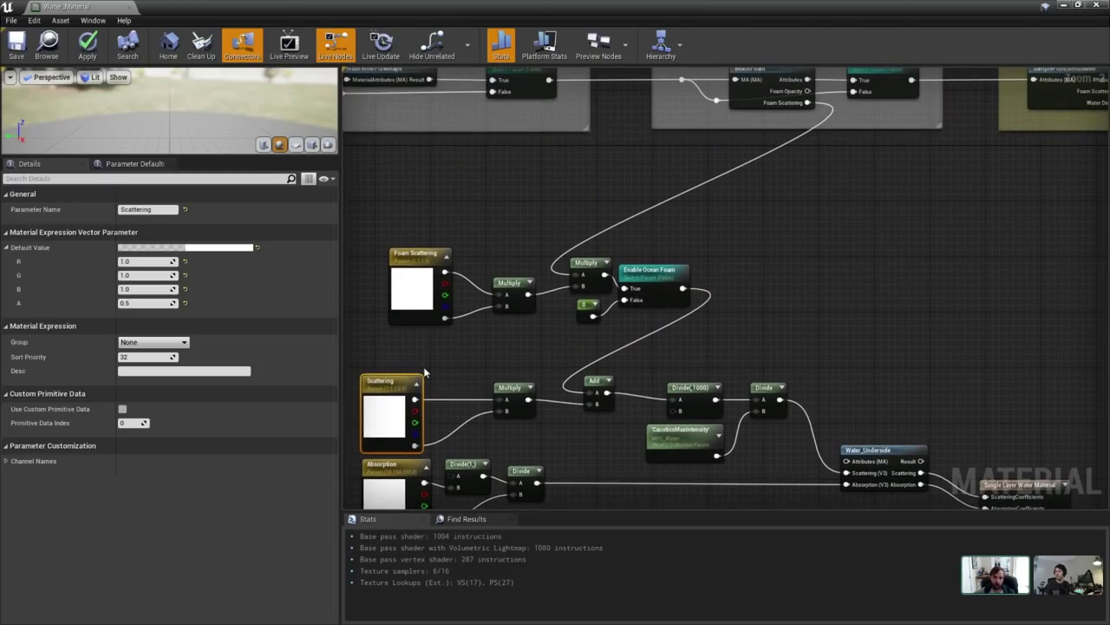
# Examine the Enable Ocean Foam switch, its zero constant and the Foam Scattering parameter added to the water scattering.
pyautogui.click(635, 275)
pyautogui.scroll(2, 642, 278)
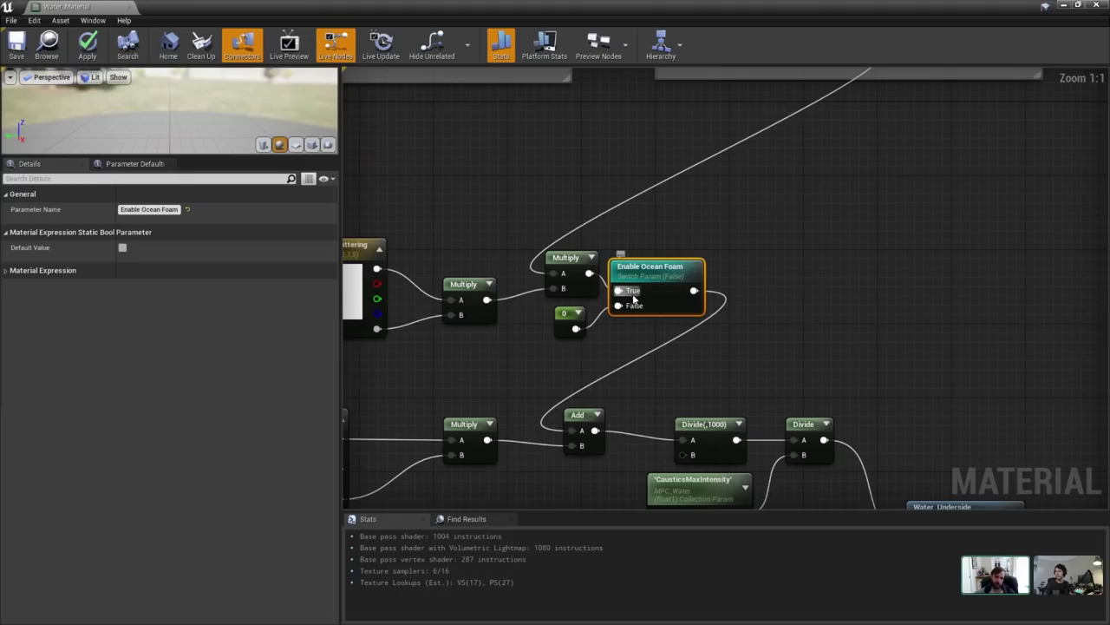
pyautogui.moveTo(565, 322); pyautogui.dragTo(558, 338)
pyautogui.scroll(-2, 759, 295)
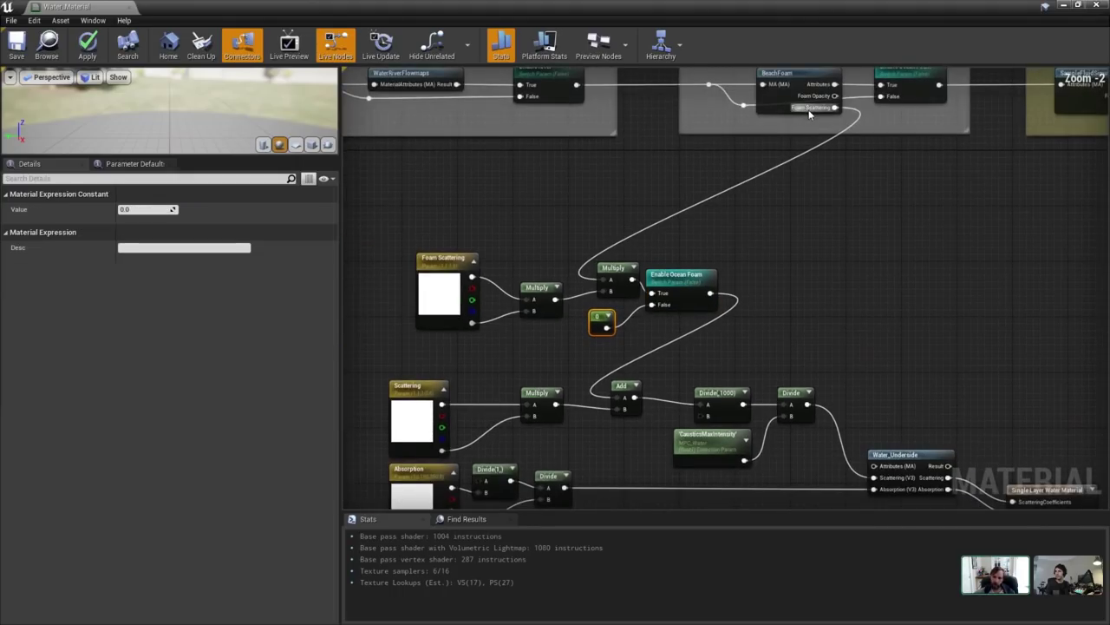
pyautogui.moveTo(819, 111); pyautogui.dragTo(819, 108)
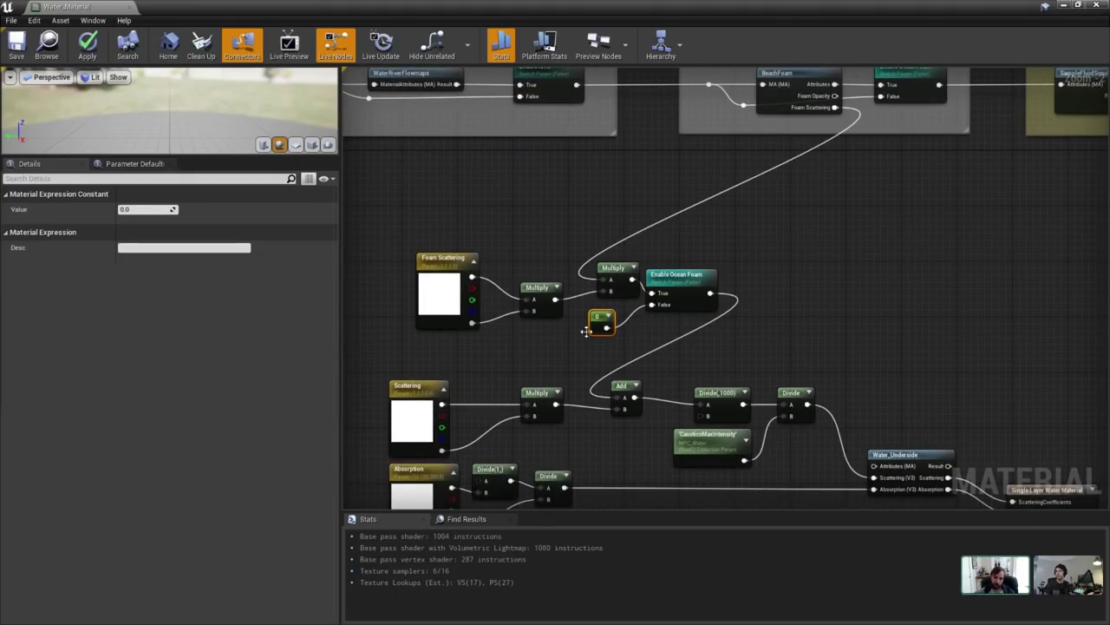
pyautogui.click(430, 280)
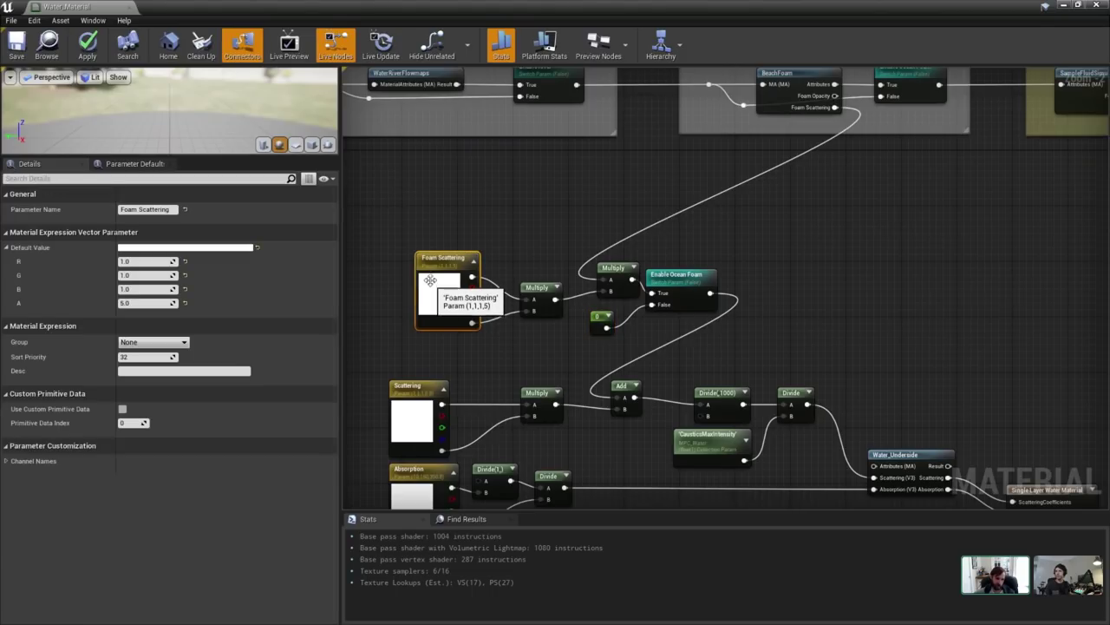
pyautogui.moveTo(423, 276); pyautogui.dragTo(376, 192, button='right')
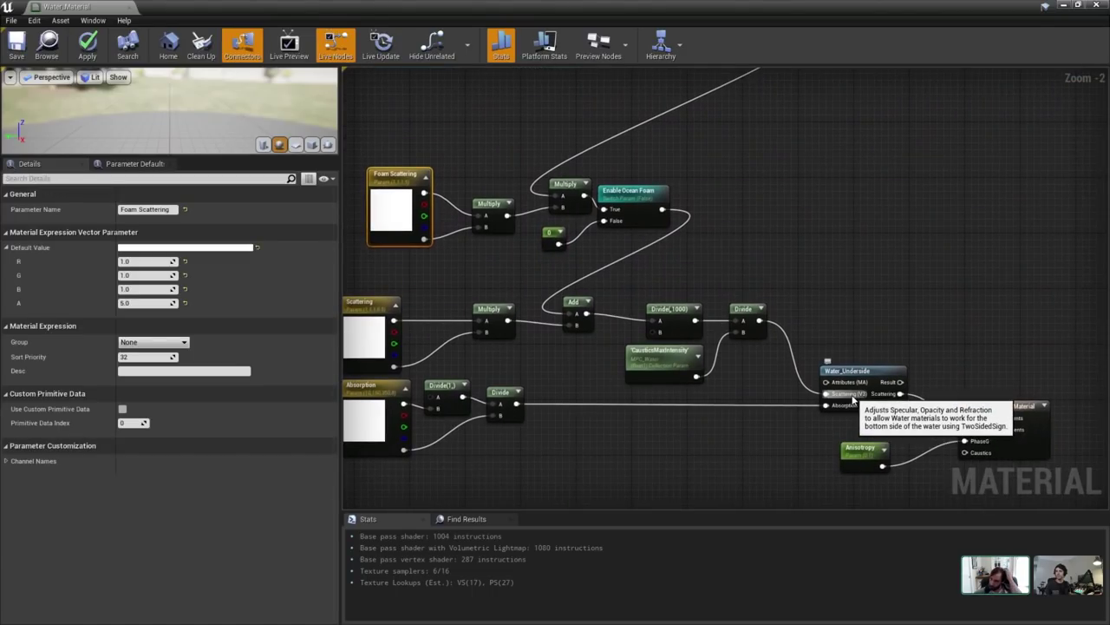
pyautogui.moveTo(648, 298); pyautogui.dragTo(702, 299, button='right')
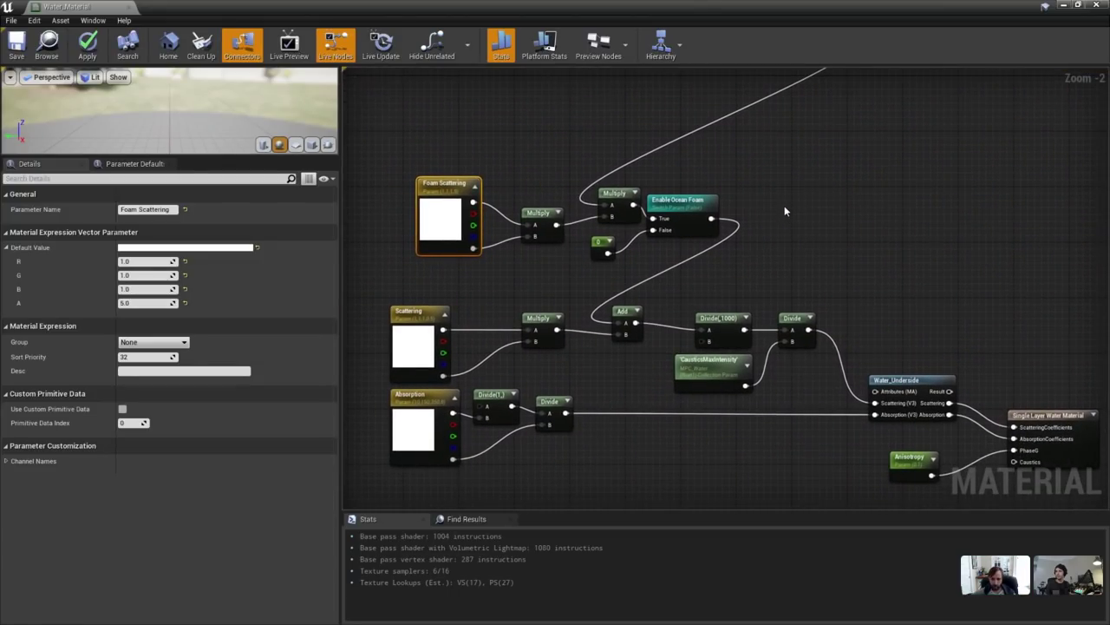
# Open the Water_Underside function, review its scattering and absorption inputs and outputs, and close it again.
pyautogui.scroll(2, 640, 234)
pyautogui.click(598, 269)
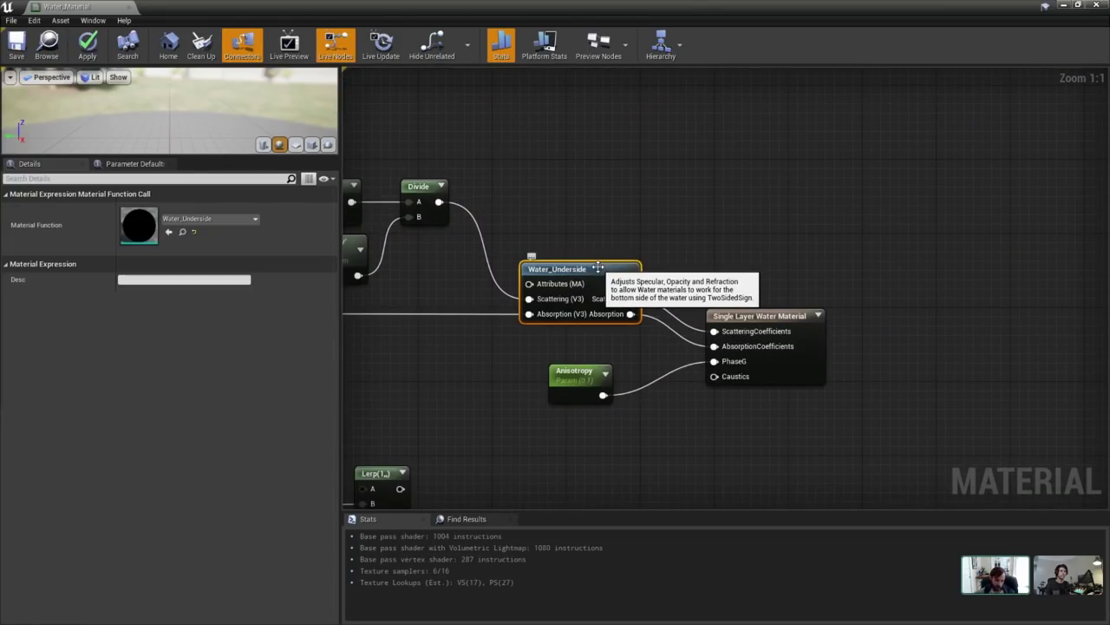
pyautogui.doubleClick(580, 269)
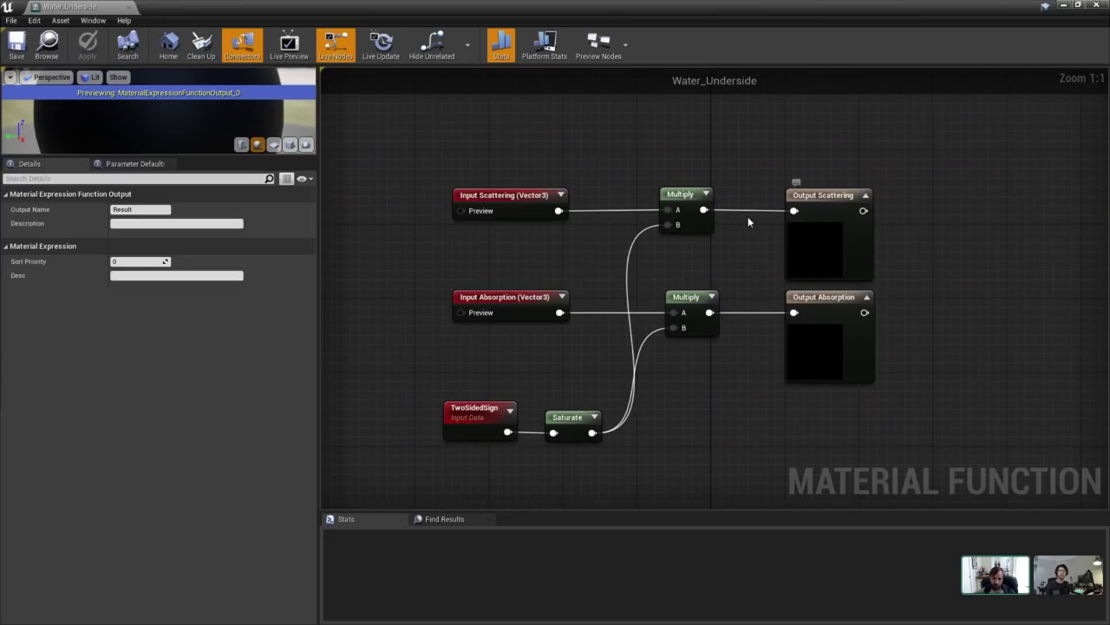
pyautogui.moveTo(411, 180); pyautogui.dragTo(558, 325)
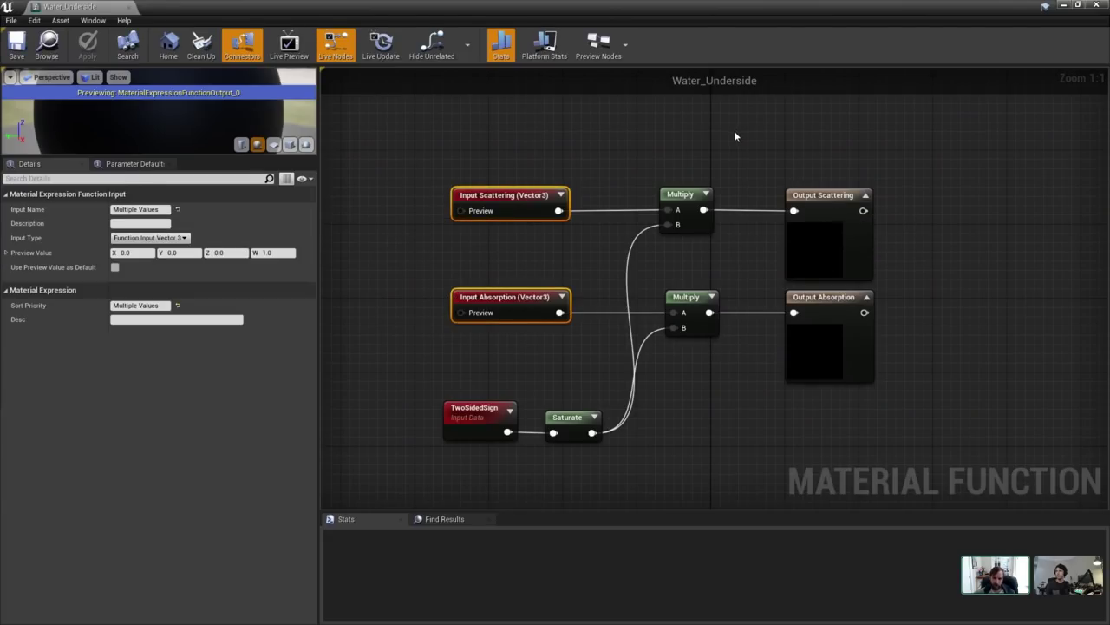
pyautogui.moveTo(738, 131); pyautogui.dragTo(885, 390)
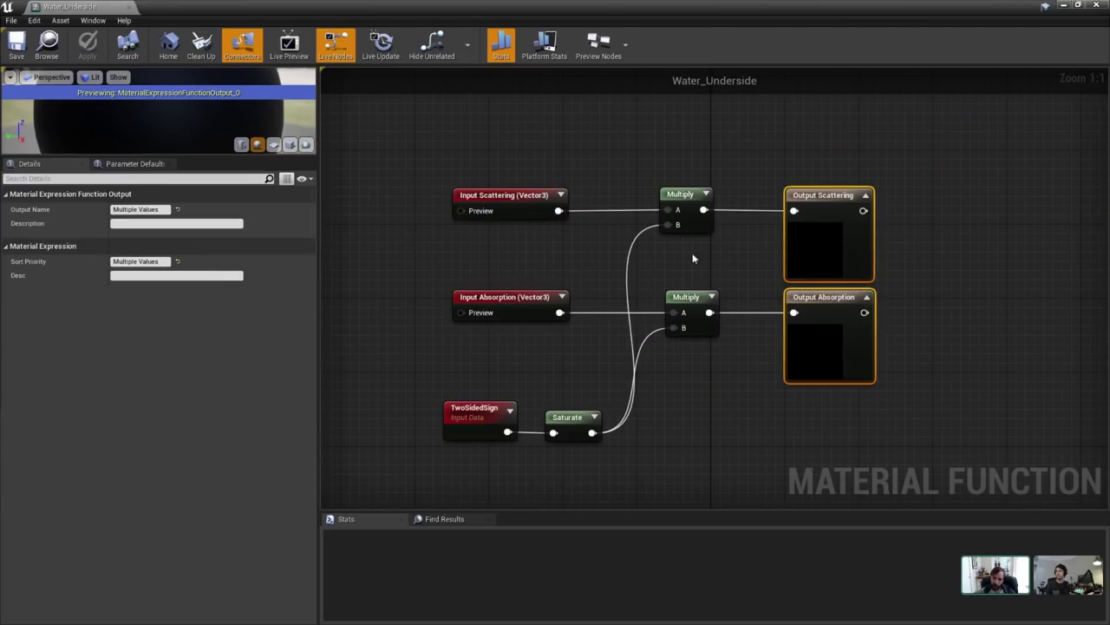
pyautogui.click(129, 8)
# Return to the level viewport and move the camera below the ocean surface and back above it to view the water's underside.
pyautogui.moveTo(605, 5); pyautogui.dragTo(1109, 79)
pyautogui.moveTo(555, 243); pyautogui.dragTo(555, 286, button='right')
pyautogui.moveTo(329, 242); pyautogui.dragTo(299, 296, button='right')
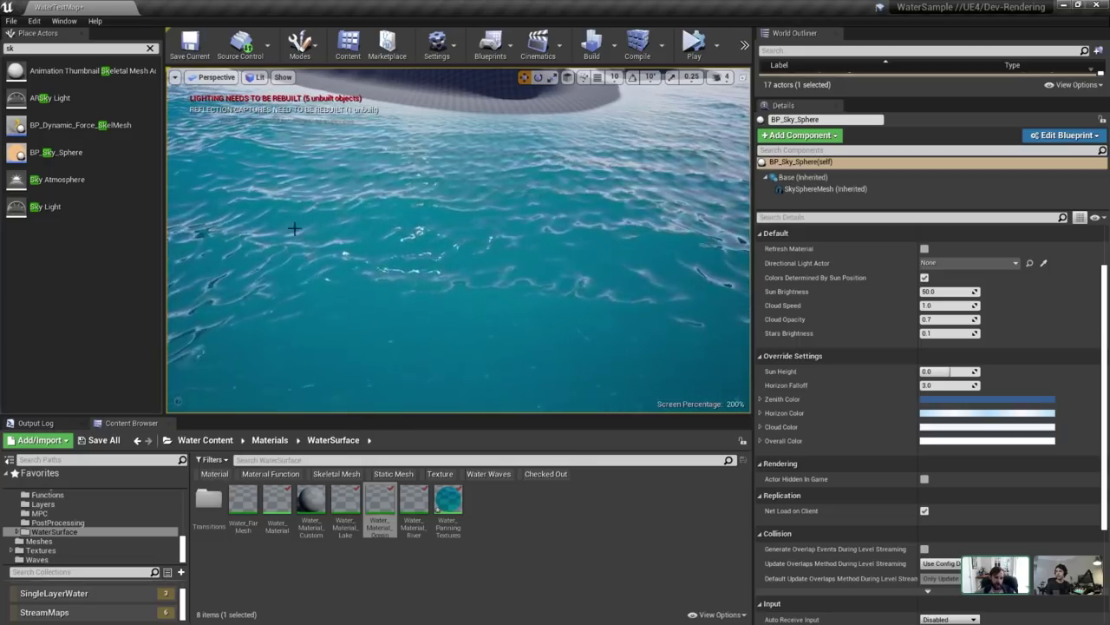
pyautogui.moveTo(328, 241); pyautogui.dragTo(256, 196, button='right')
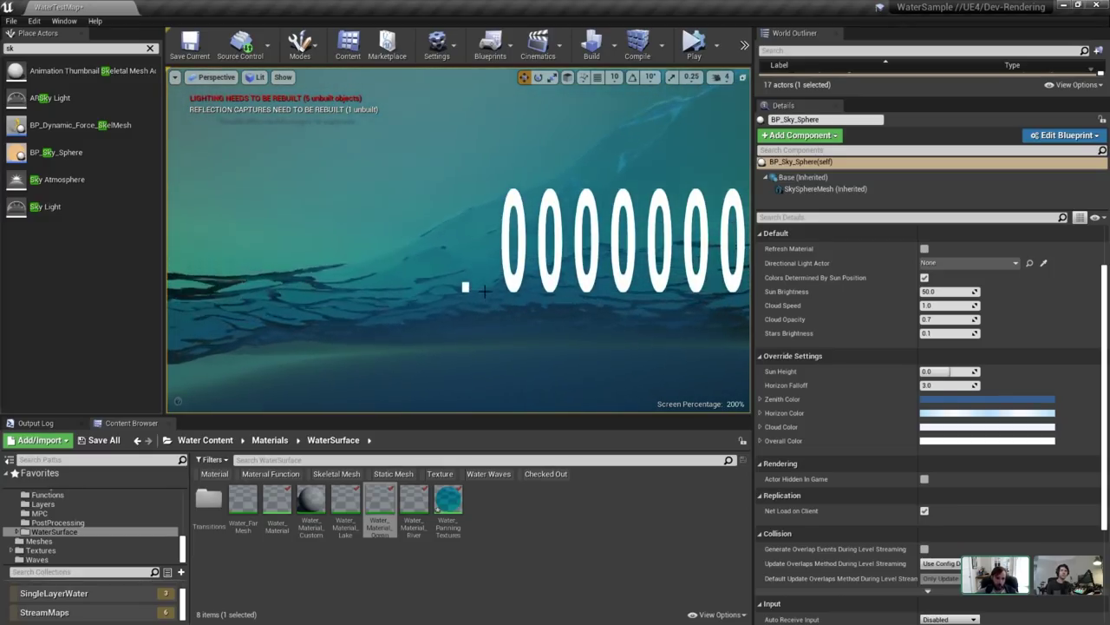
pyautogui.moveTo(473, 304); pyautogui.dragTo(473, 303, button='right')
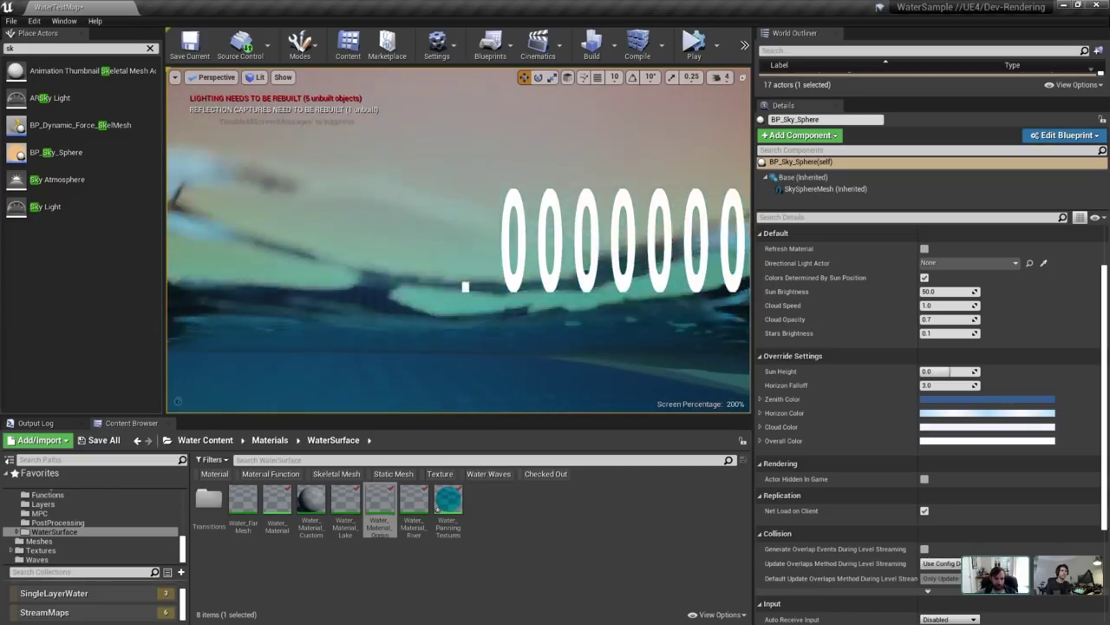
pyautogui.moveTo(424, 267); pyautogui.dragTo(418, 290, button='right')
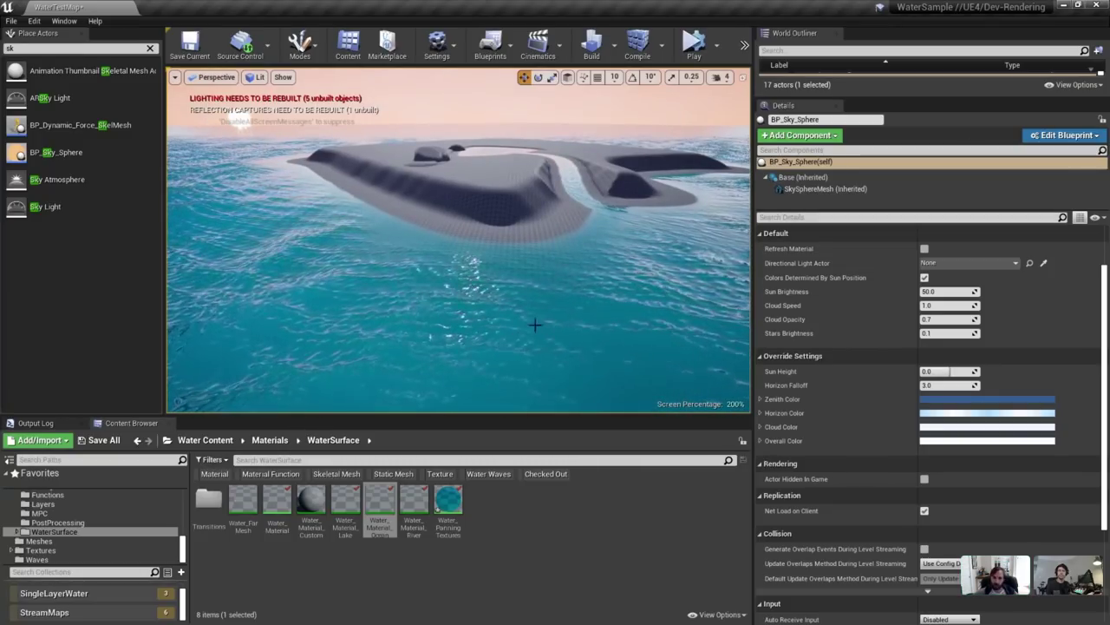
# Reopen Water_Material in a maximized editor window and return to the graph's Beach Foam group.
pyautogui.click(449, 506)
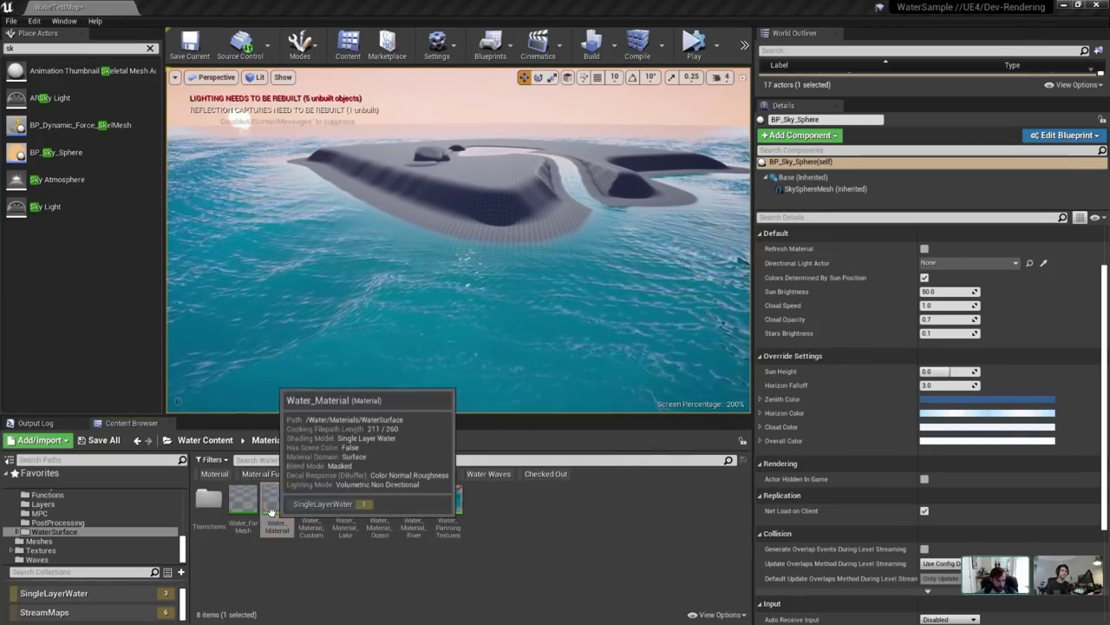
pyautogui.doubleClick(277, 510)
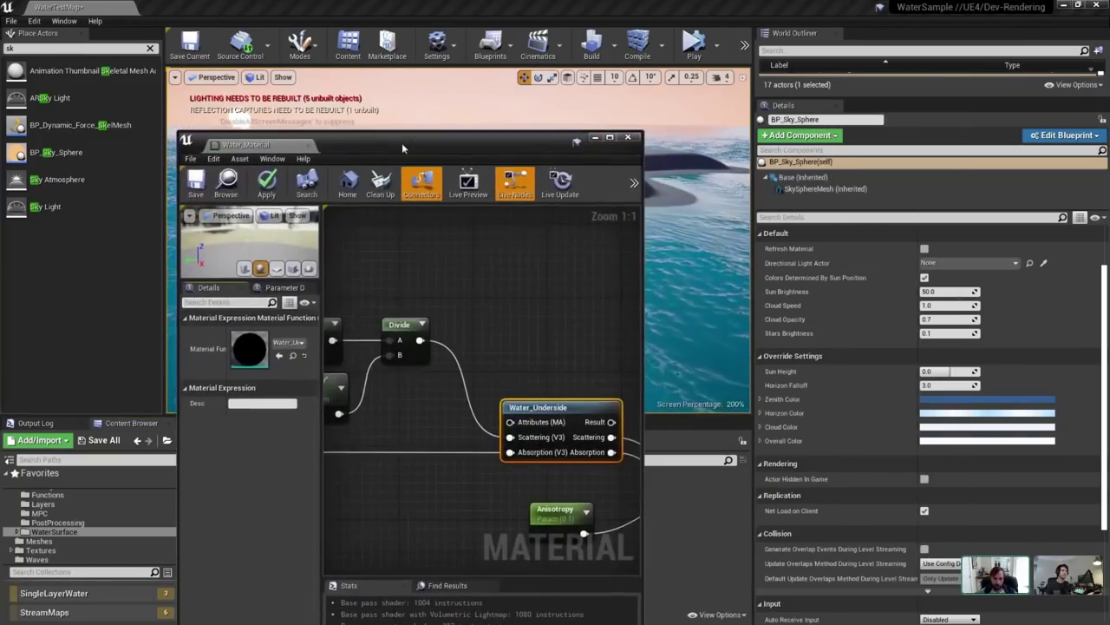
pyautogui.doubleClick(402, 142)
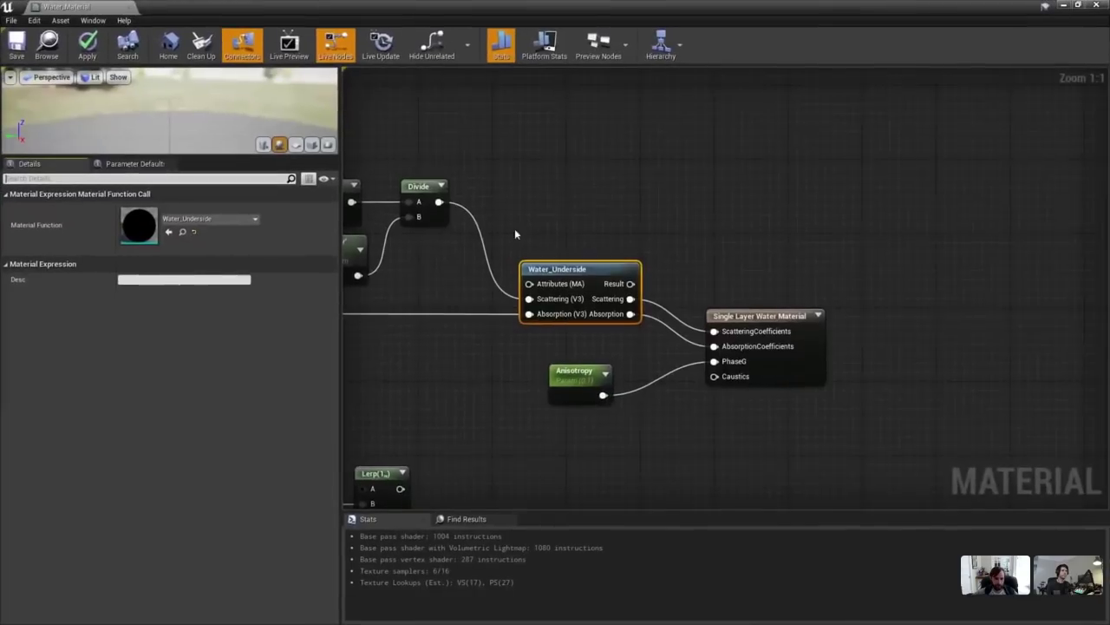
pyautogui.scroll(-6, 586, 244)
pyautogui.scroll(6, 711, 216)
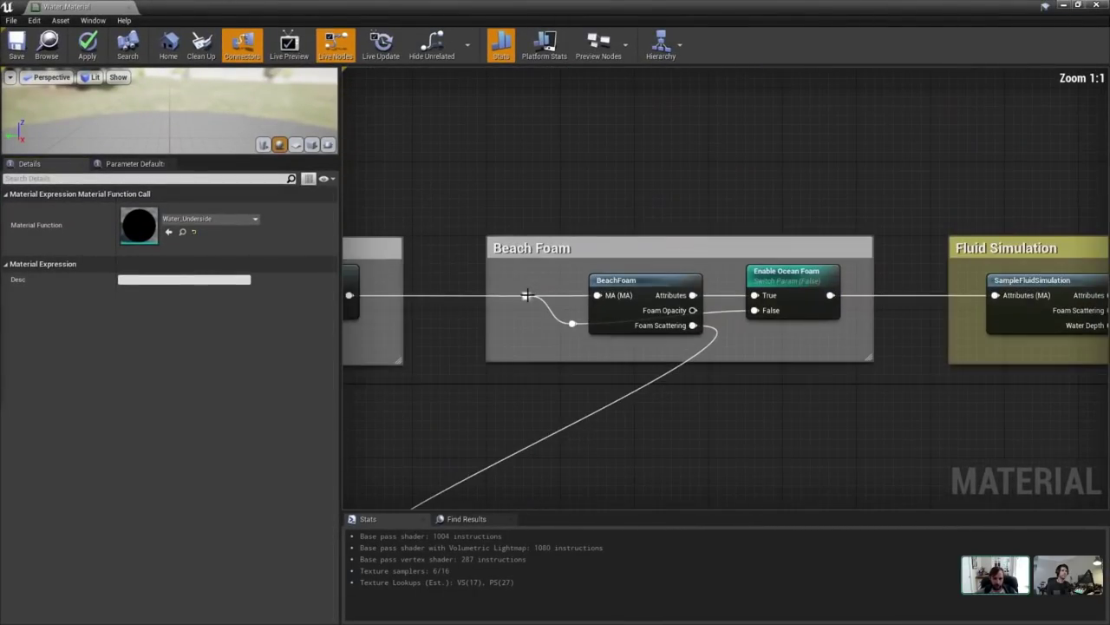
# Examine the Fluid Simulation group's SampleFluidSimulation node and its Water Depth connection into the Masking group.
pyautogui.moveTo(495, 219); pyautogui.dragTo(396, 221, button='right')
pyautogui.moveTo(396, 222); pyautogui.dragTo(684, 428)
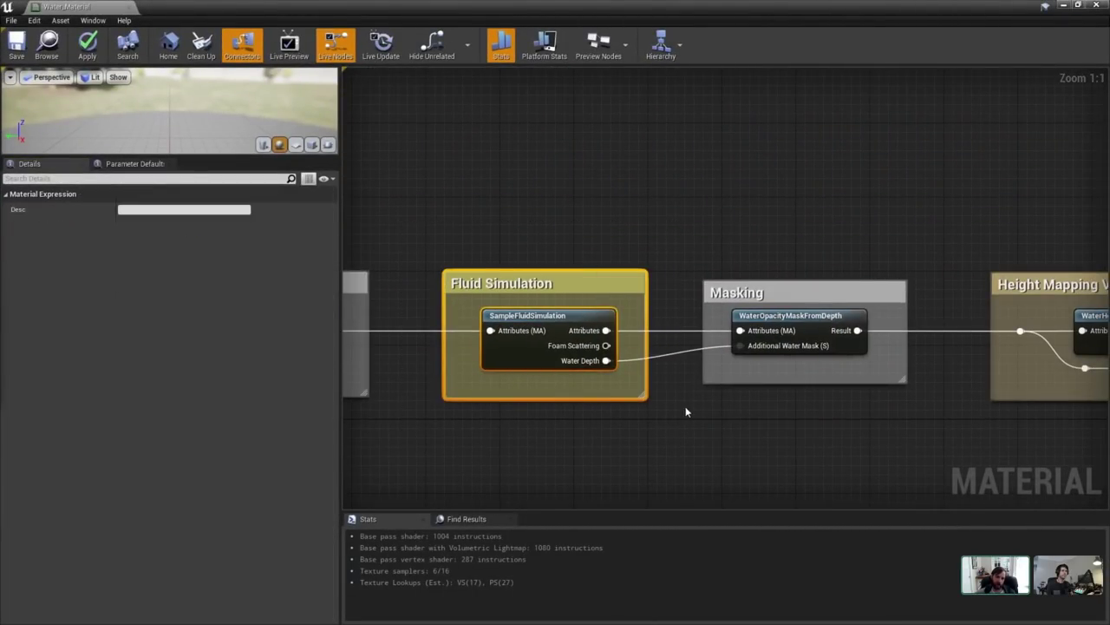
pyautogui.click(685, 411)
pyautogui.click(512, 349)
pyautogui.moveTo(675, 220); pyautogui.dragTo(648, 217, button='right')
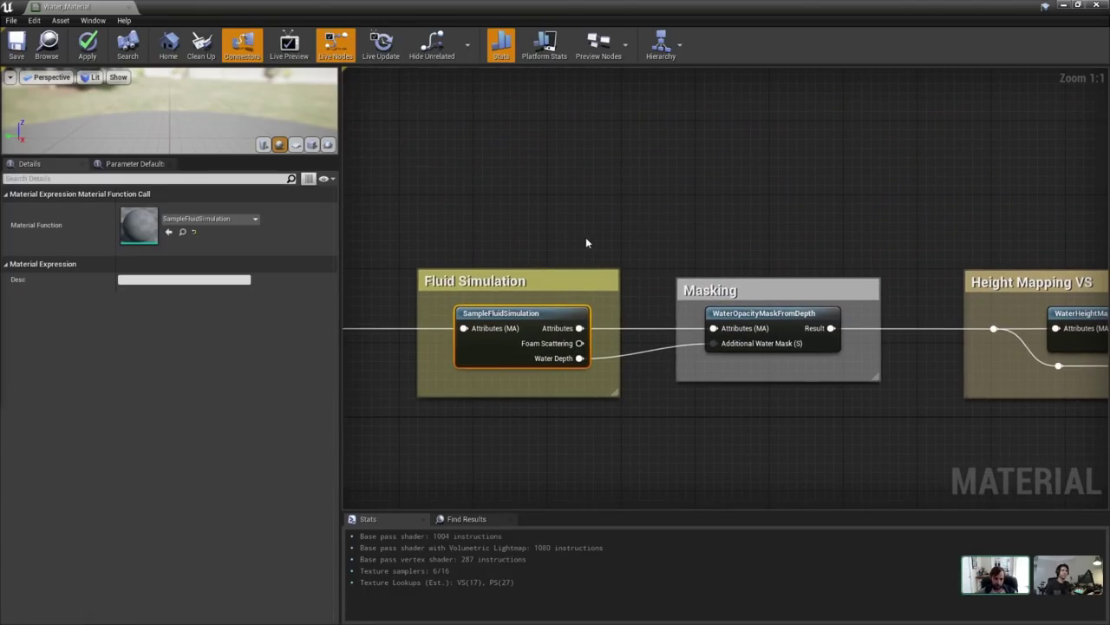
pyautogui.moveTo(585, 243); pyautogui.dragTo(639, 225, button='right')
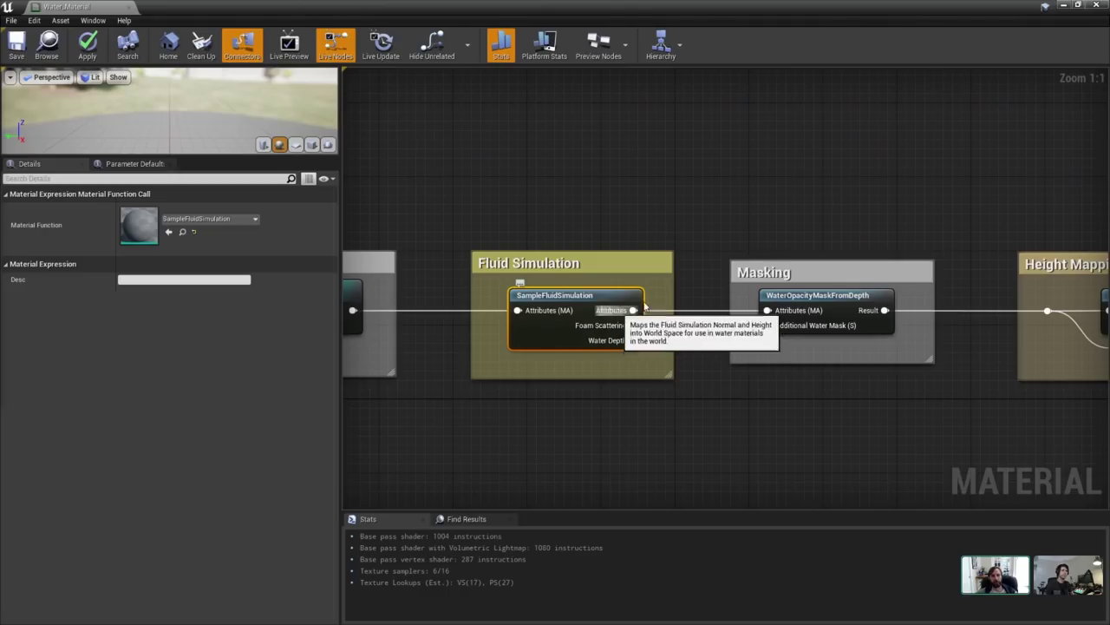
pyautogui.moveTo(764, 199); pyautogui.dragTo(737, 191, button='right')
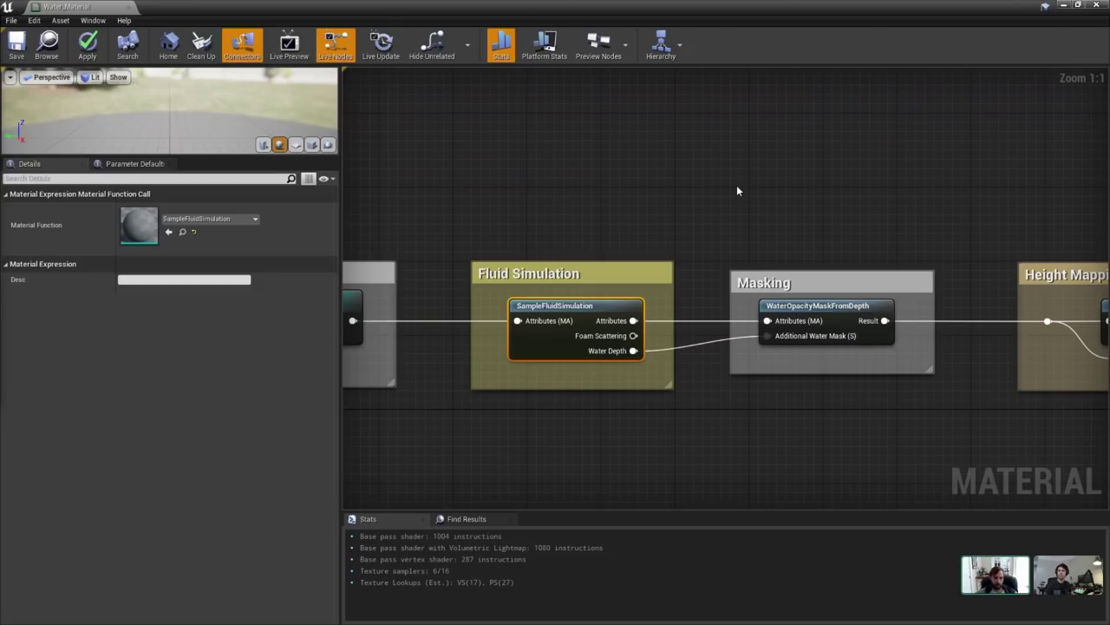
pyautogui.moveTo(737, 191)
pyautogui.mouseDown(button='right')
pyautogui.moveTo(699, 174)
pyautogui.moveTo(728, 189)
pyautogui.mouseUp(button='right')
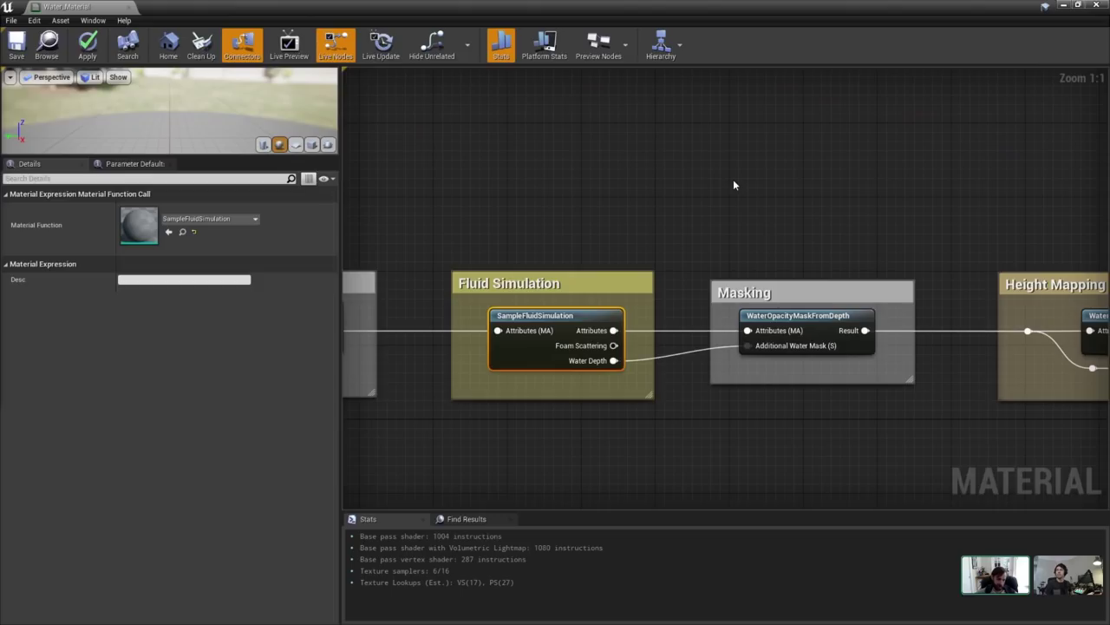
pyautogui.moveTo(851, 180); pyautogui.dragTo(806, 172, button='right')
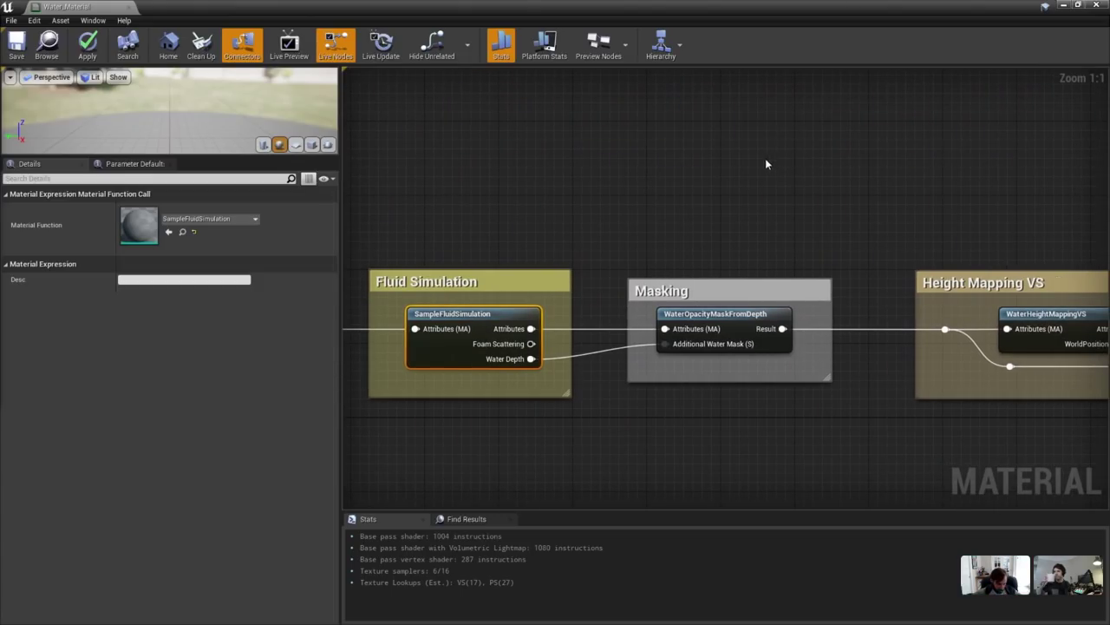
# Look inside the Masking group's WaterOpacityMaskFromDepth function and return to Water_Material to check its Blend Mode setting.
pyautogui.click(735, 334)
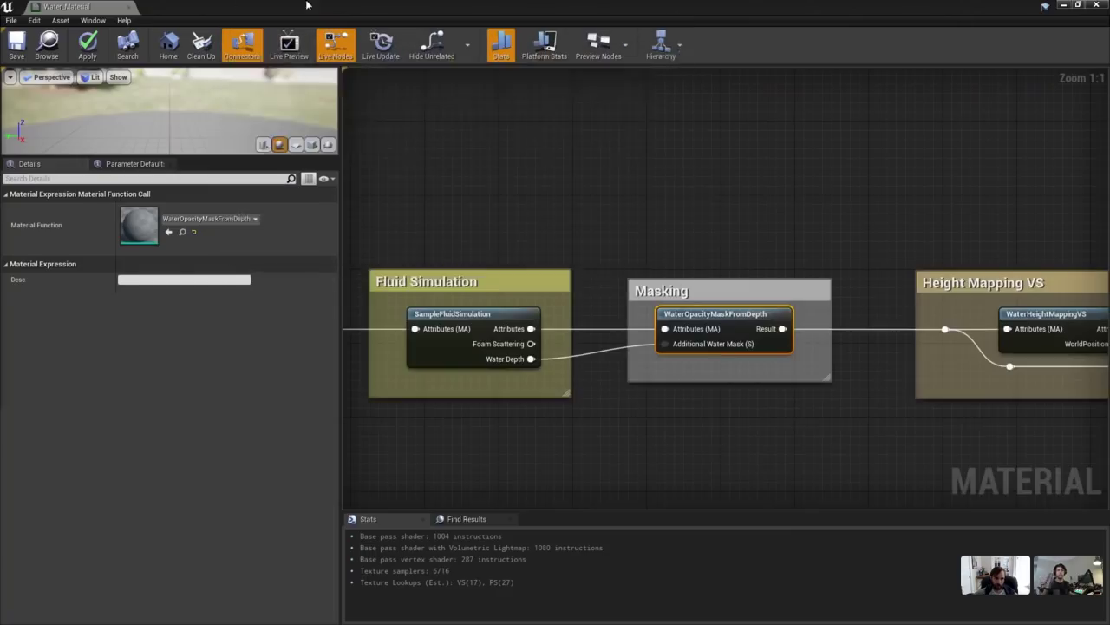
pyautogui.doubleClick(715, 314)
pyautogui.scroll(-4, 622, 283)
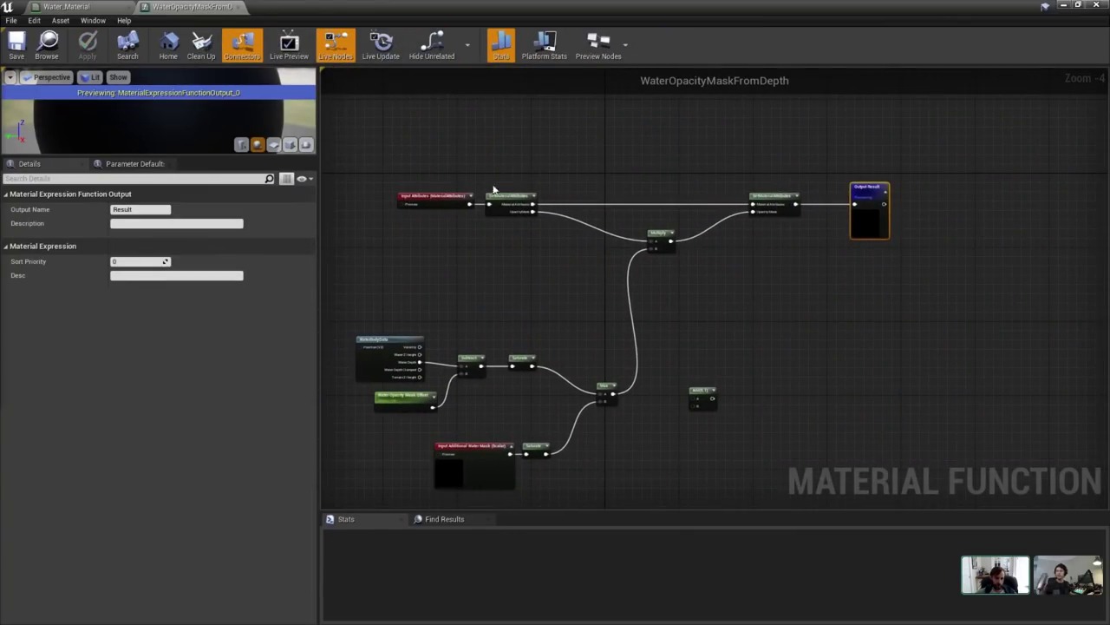
pyautogui.scroll(4, 572, 204)
pyautogui.click(67, 6)
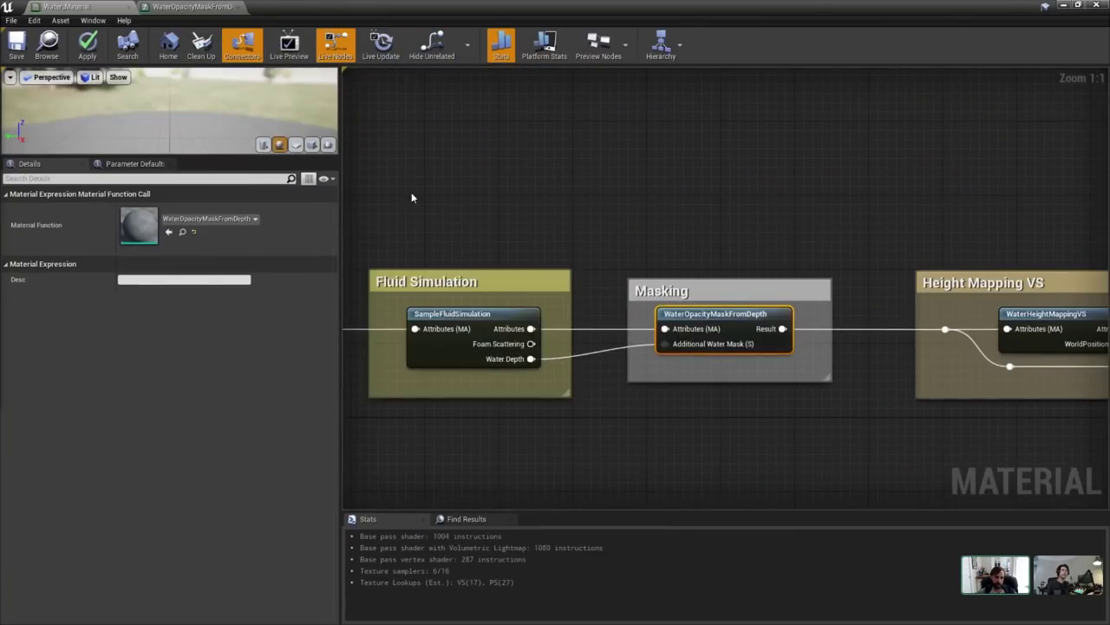
pyautogui.click(660, 192)
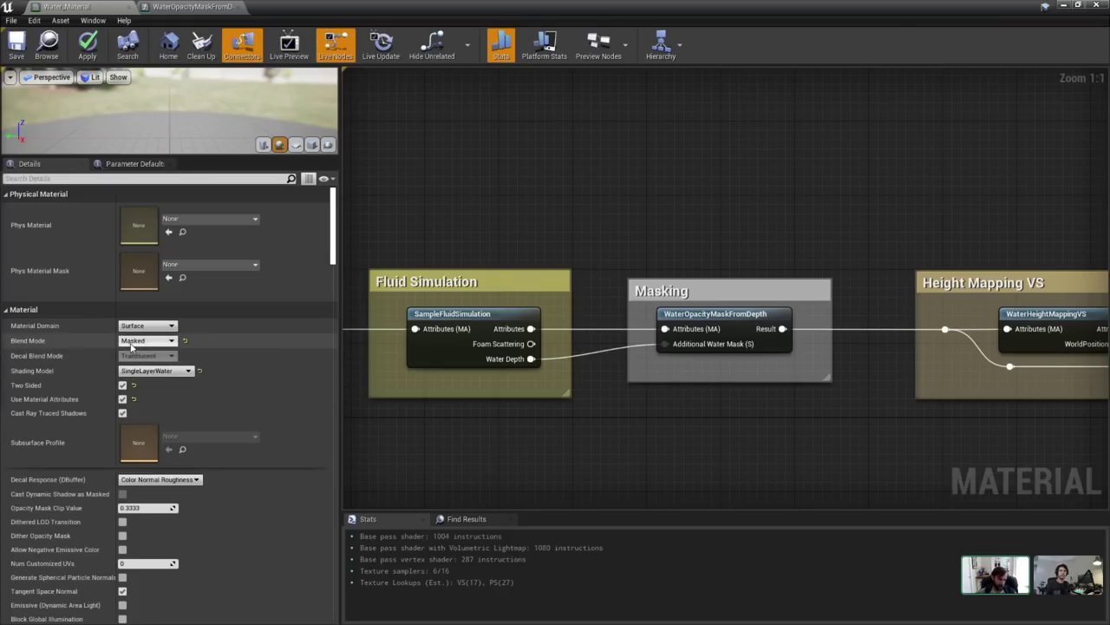
# Uncover the level viewport, inspect the ocean and river water bodies in turn, and focus the view on the ocean body around the island.
pyautogui.moveTo(513, 6); pyautogui.dragTo(1109, 121)
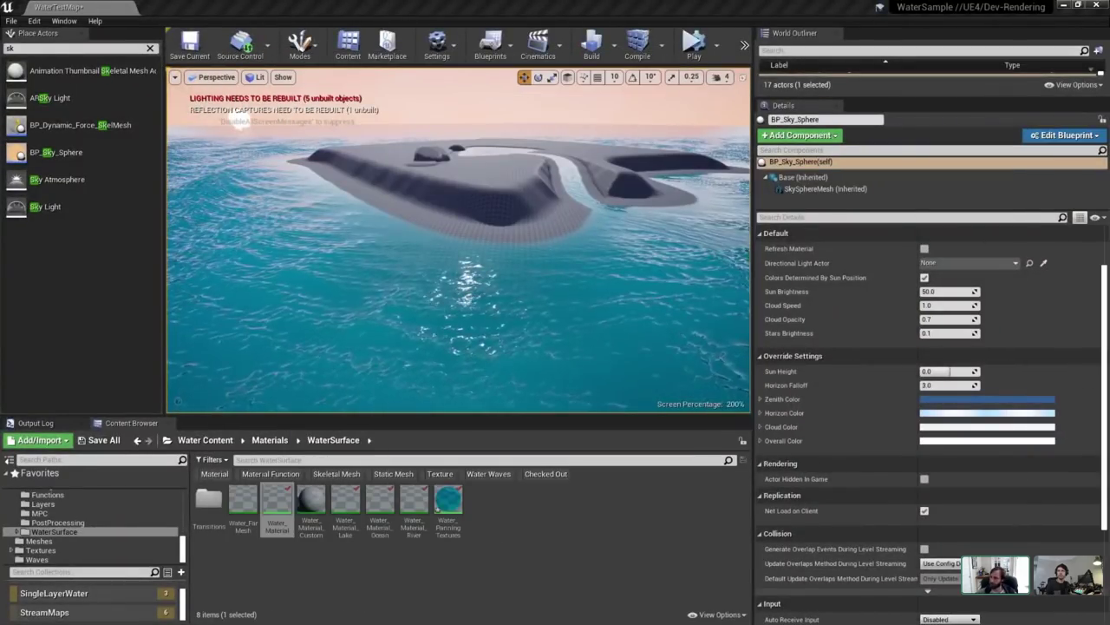
pyautogui.click(431, 336)
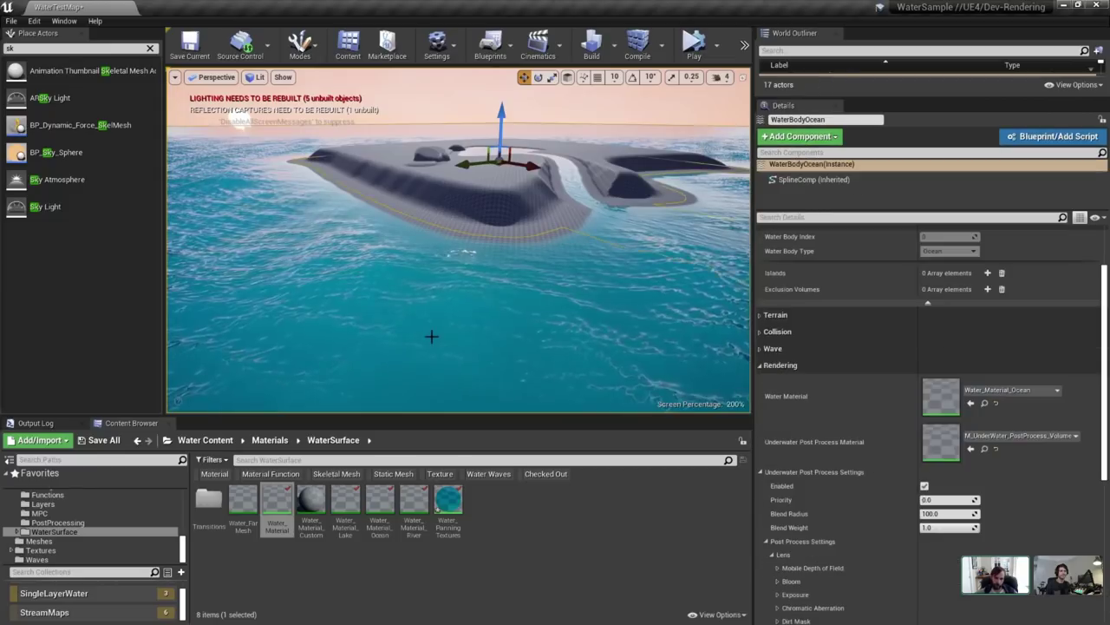
pyautogui.moveTo(426, 292); pyautogui.dragTo(459, 312, button='right')
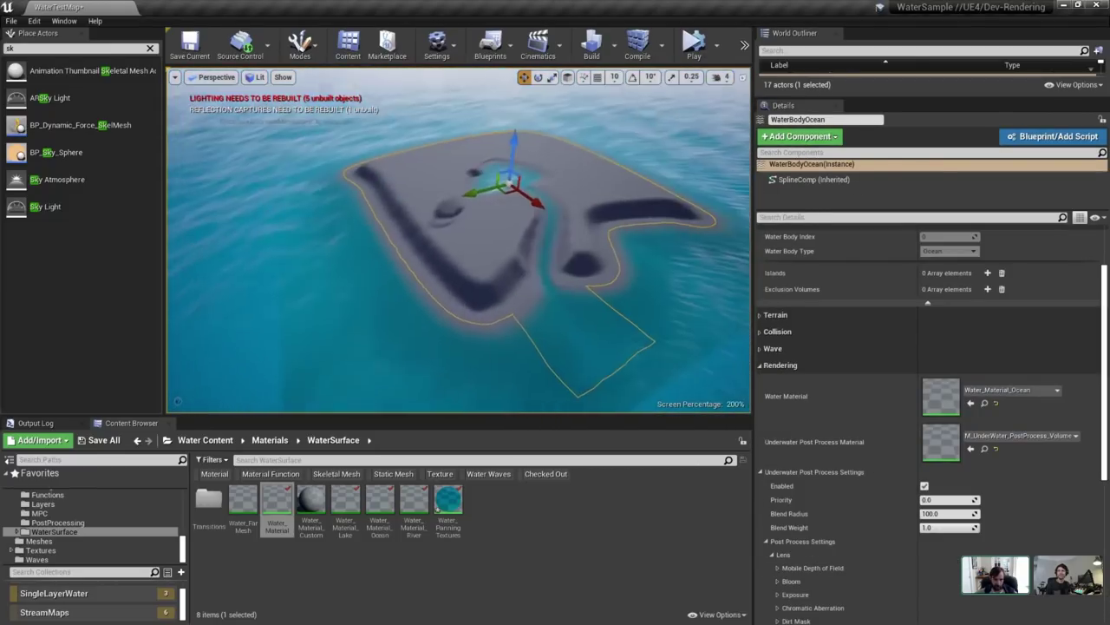
pyautogui.click(525, 241)
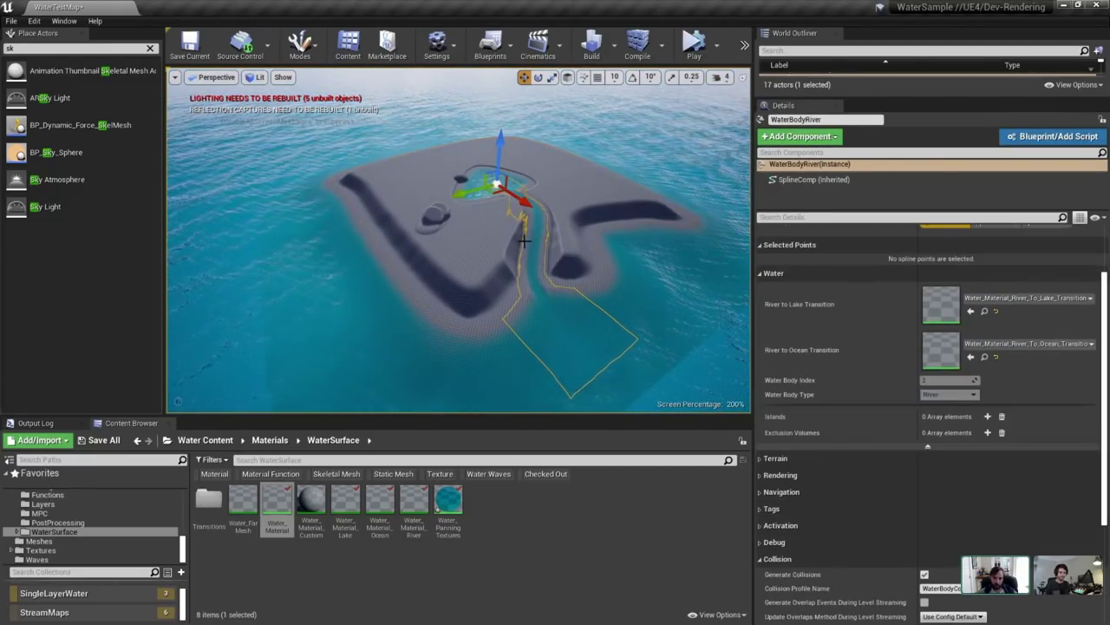
pyautogui.click(363, 293)
pyautogui.press('f')
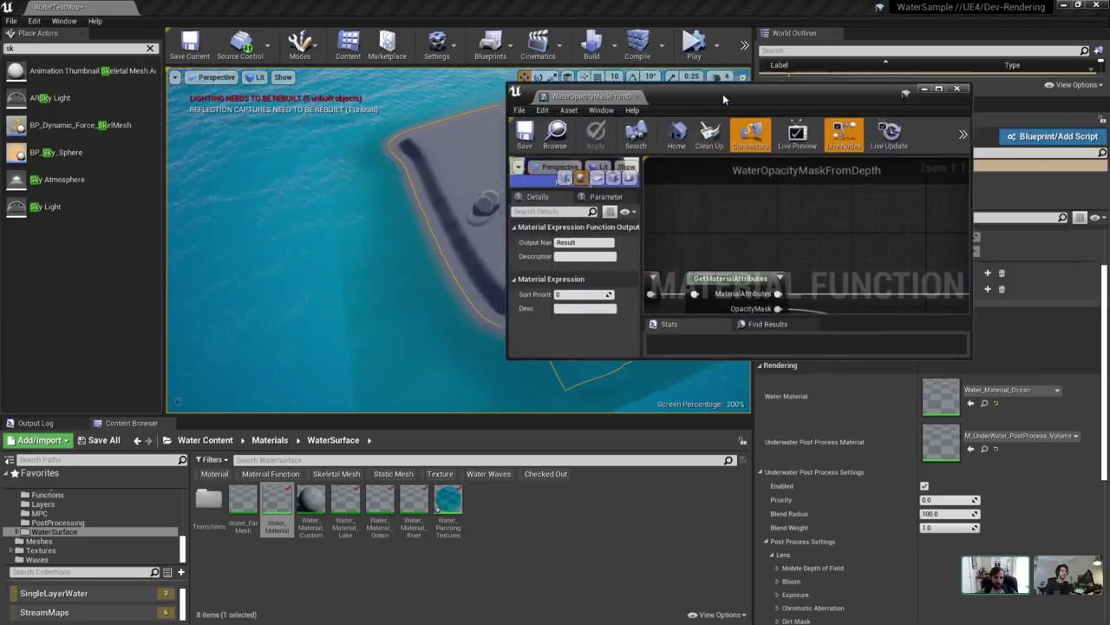
# Place the WaterOpacityMaskFromDepth editor beside the level viewport, enlarge it, and select the Water Opacity Mask Offset parameter.
pyautogui.moveTo(723, 94); pyautogui.dragTo(876, 72)
pyautogui.moveTo(820, 338); pyautogui.dragTo(821, 610)
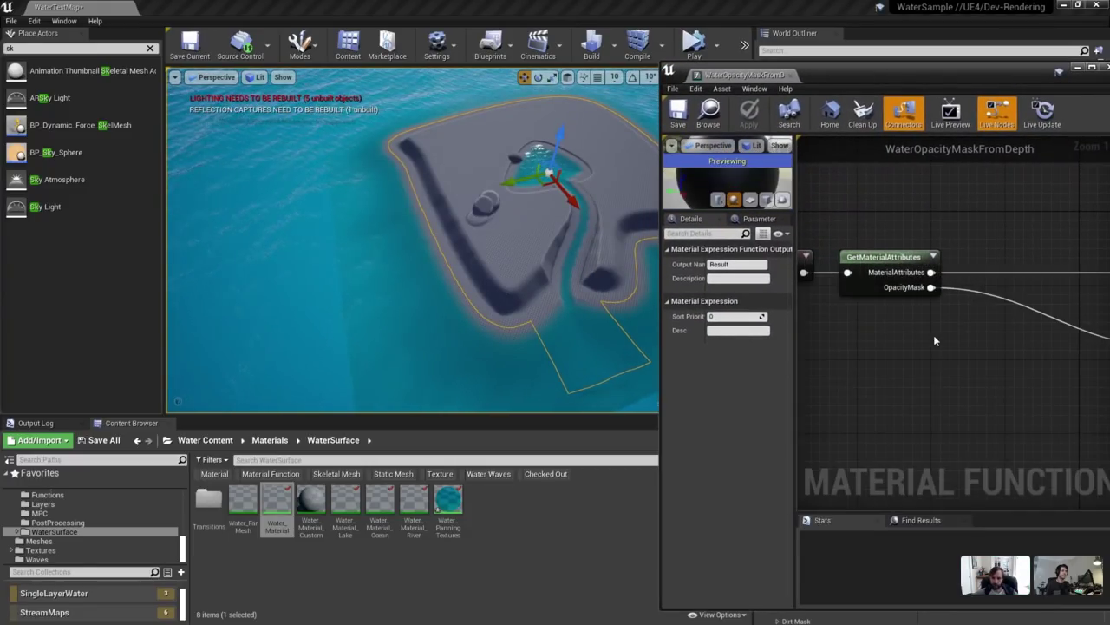
pyautogui.scroll(-5, 933, 334)
pyautogui.moveTo(934, 335); pyautogui.dragTo(934, 281, button='right')
pyautogui.scroll(5, 840, 414)
pyautogui.click(842, 423)
pyautogui.moveTo(842, 423); pyautogui.dragTo(893, 419, button='right')
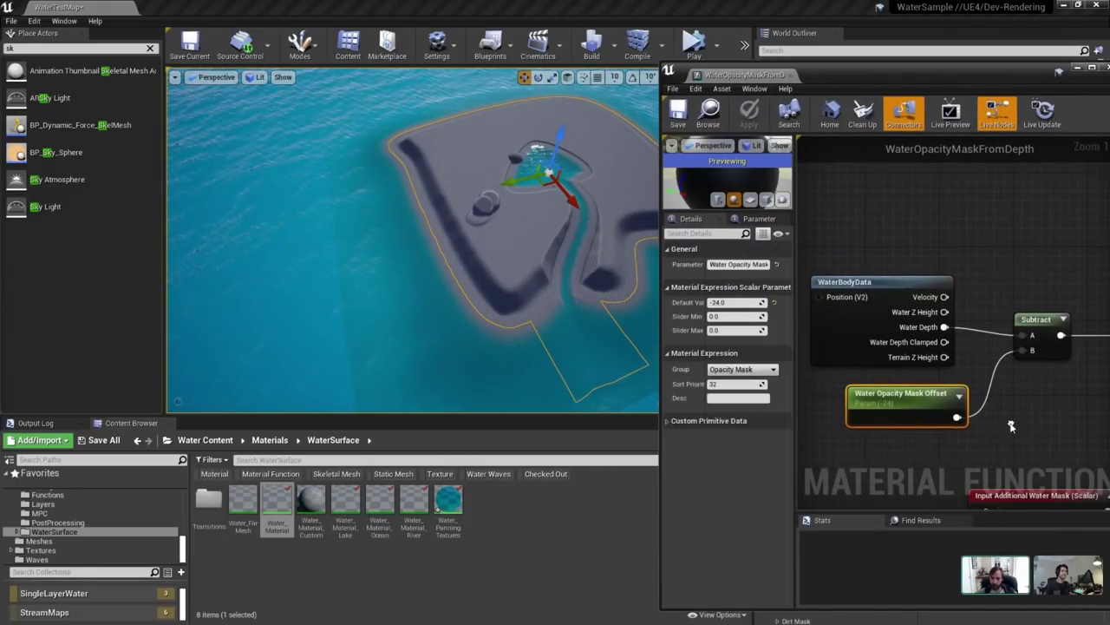
# Set Water Opacity Mask Offset's default value to -20000004.0 and uncover the level to view the unmasked ocean over the island.
pyautogui.moveTo(1025, 411); pyautogui.dragTo(948, 366, button='right')
pyautogui.scroll(-2, 906, 400)
pyautogui.scroll(-1, 932, 383)
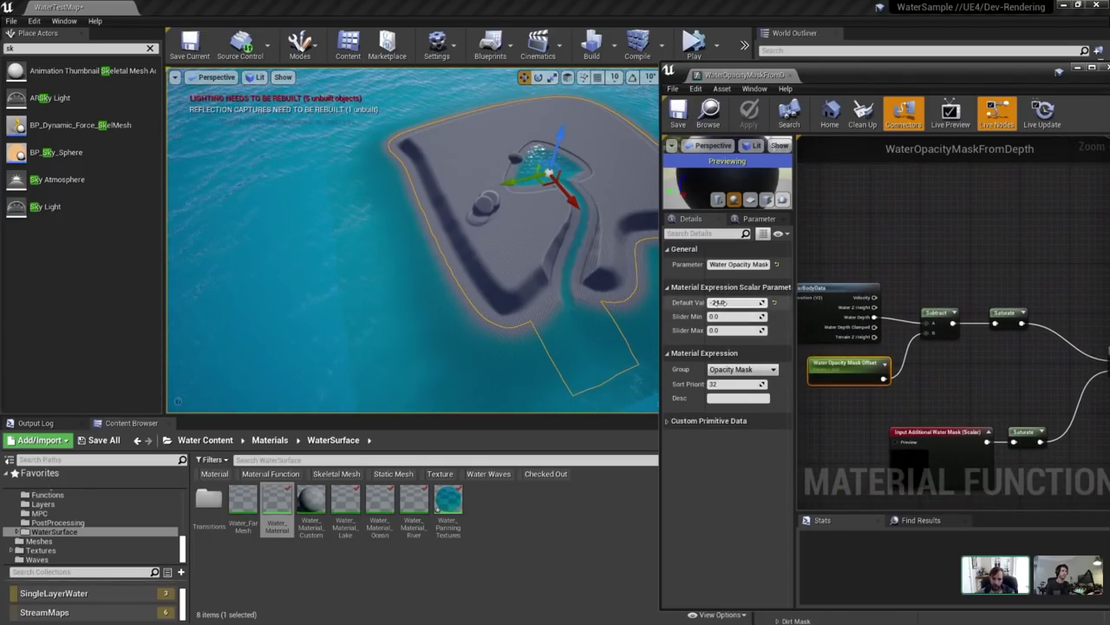
pyautogui.click(717, 302)
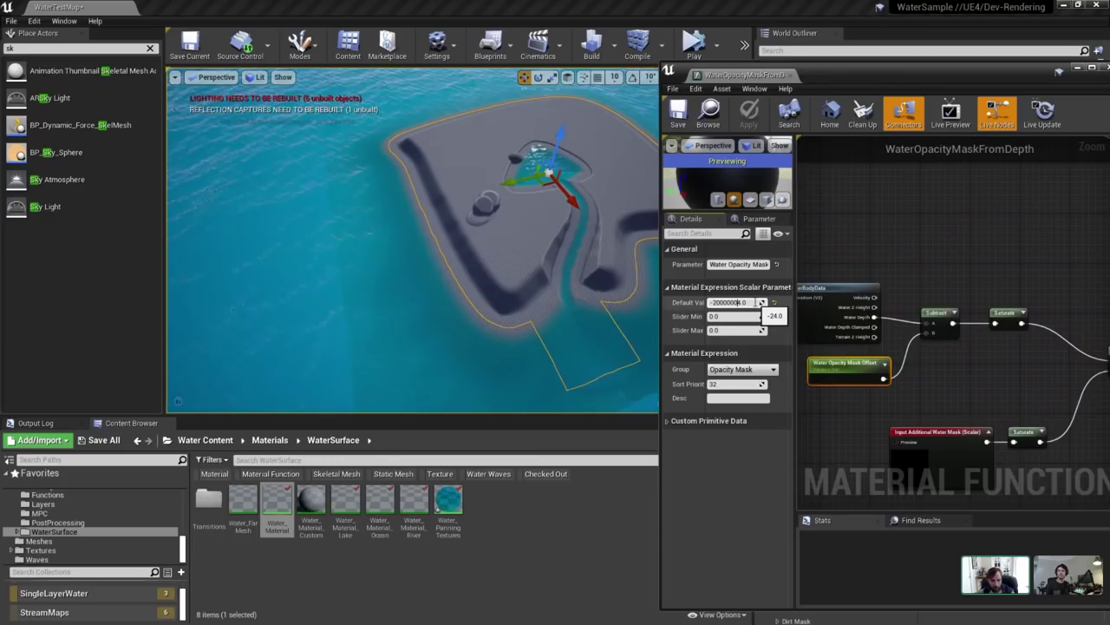
pyautogui.press('Return')
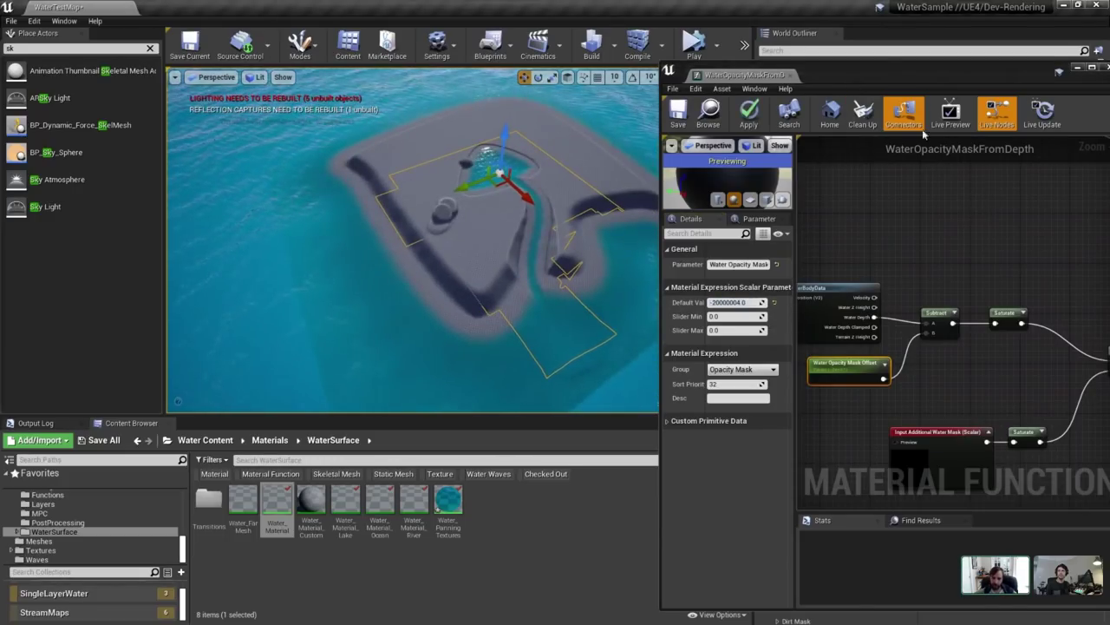
pyautogui.moveTo(848, 69); pyautogui.dragTo(1109, 69)
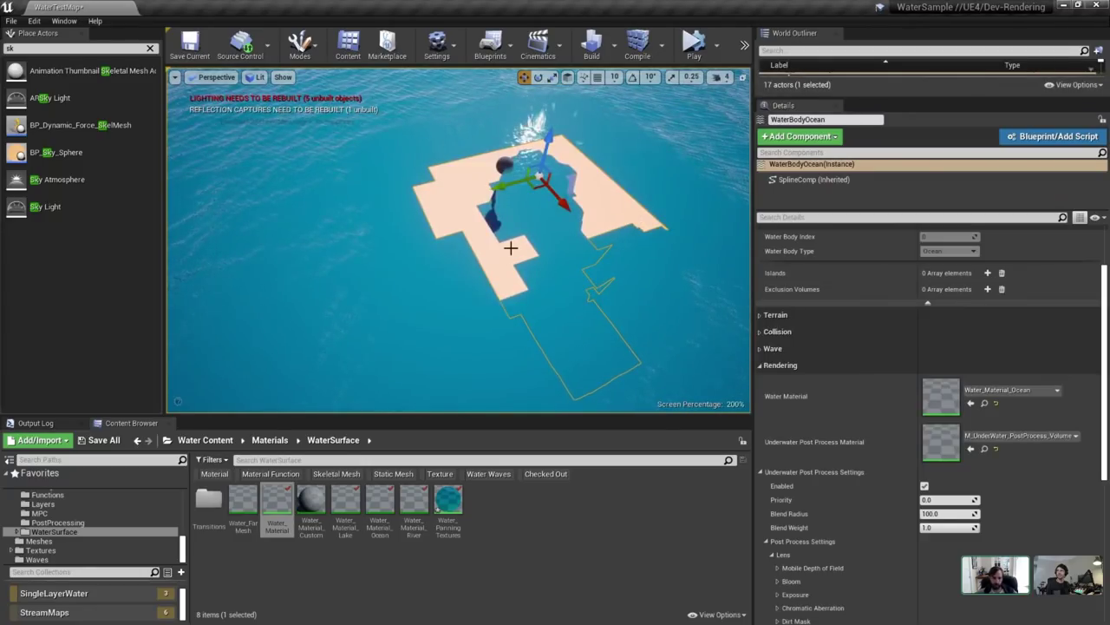
pyautogui.scroll(5, 511, 248)
# Turn on the water mesh tile bounds with the console command r.Water.WaterMeshShowTileBounds 1 and view the tiles around the island.
pyautogui.press('`')
pyautogui.press('Up')
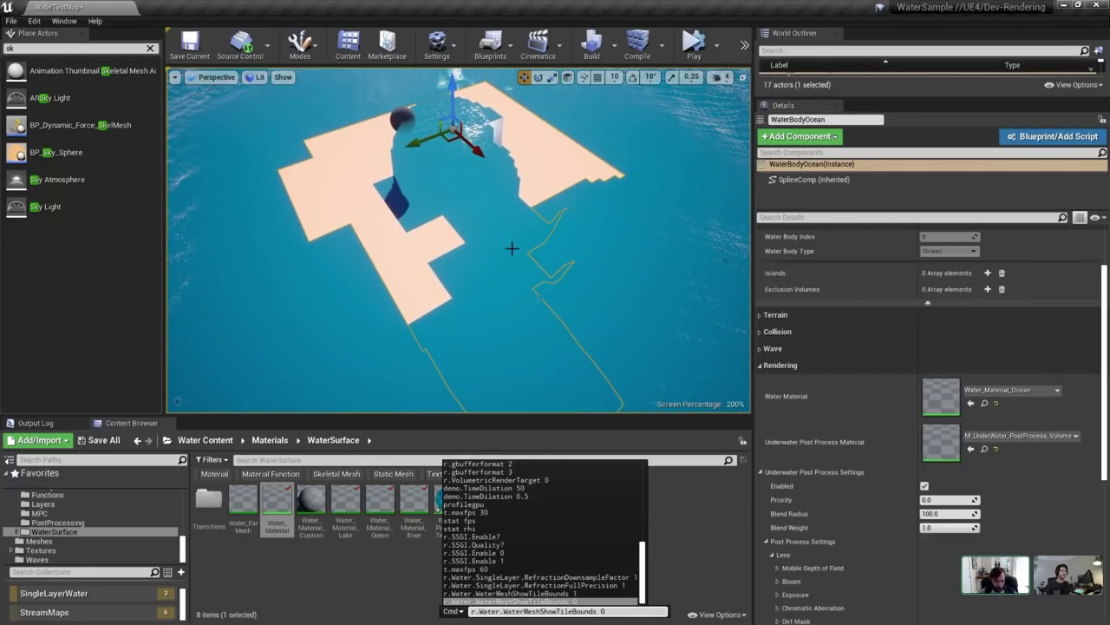
pyautogui.press('Up')
pyautogui.press('Up')
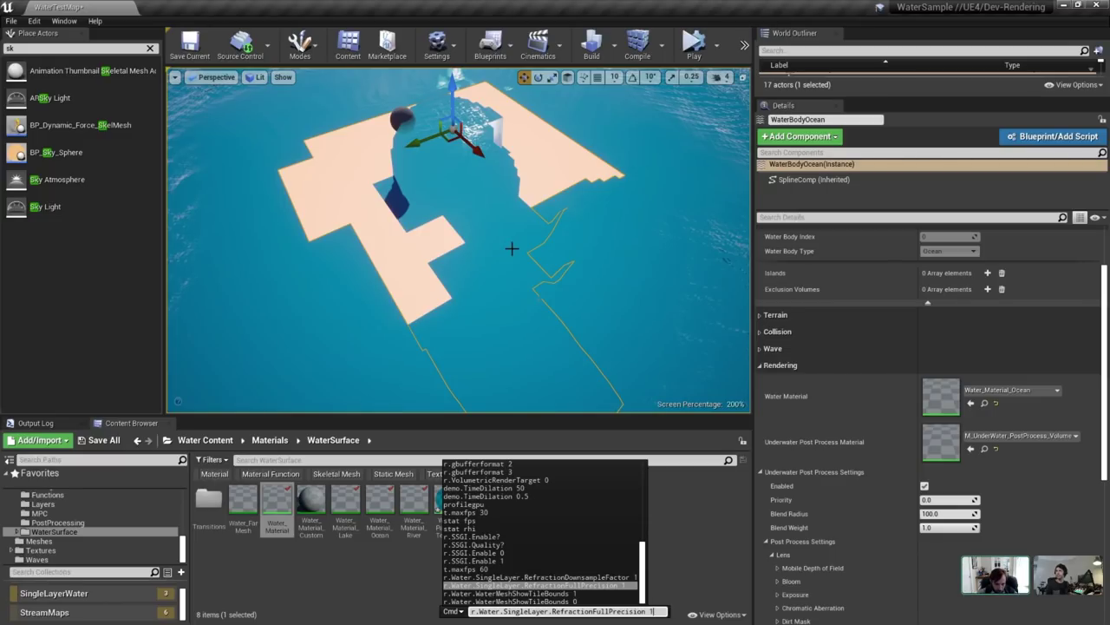
pyautogui.press('Return')
pyautogui.moveTo(512, 248); pyautogui.dragTo(480, 279, button='right')
pyautogui.press('`')
pyautogui.press('Escape')
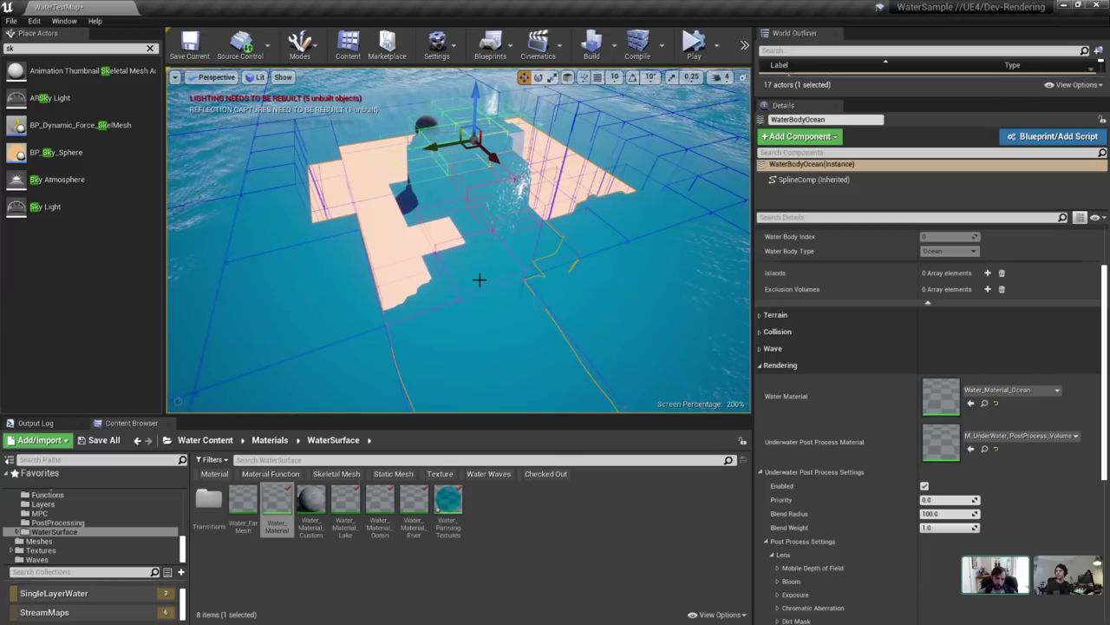
# Turn the water mesh tile bounds off with the console command r.Water.WaterMeshShowTileBounds 0 and view the ocean's cut-out area from other angles.
pyautogui.press('`')
pyautogui.press('Up')
pyautogui.press('Up')
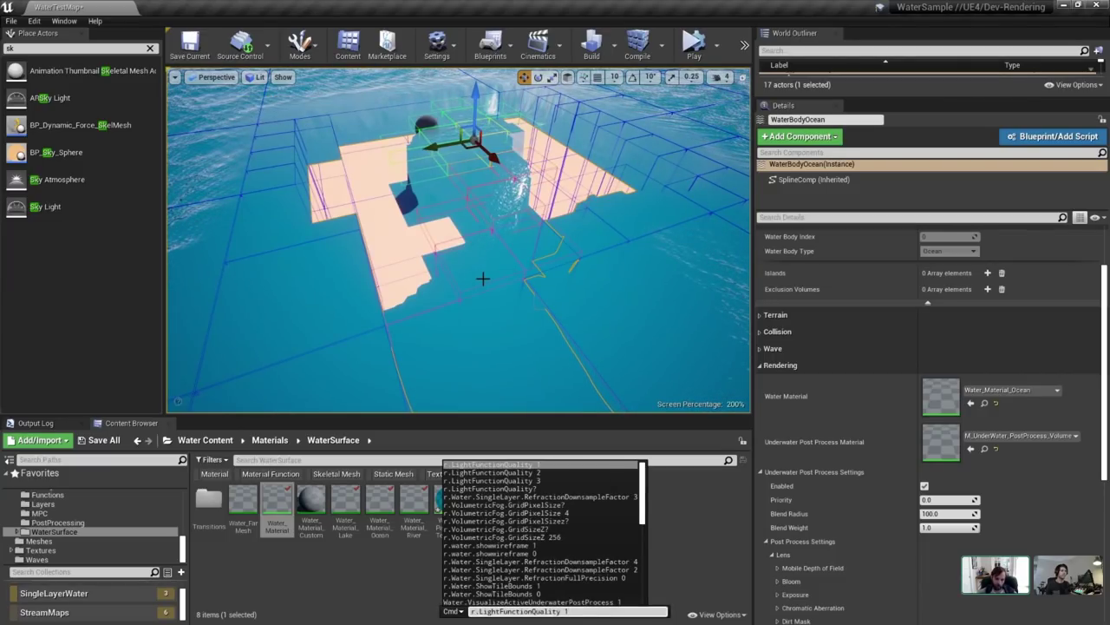
pyautogui.press('Return')
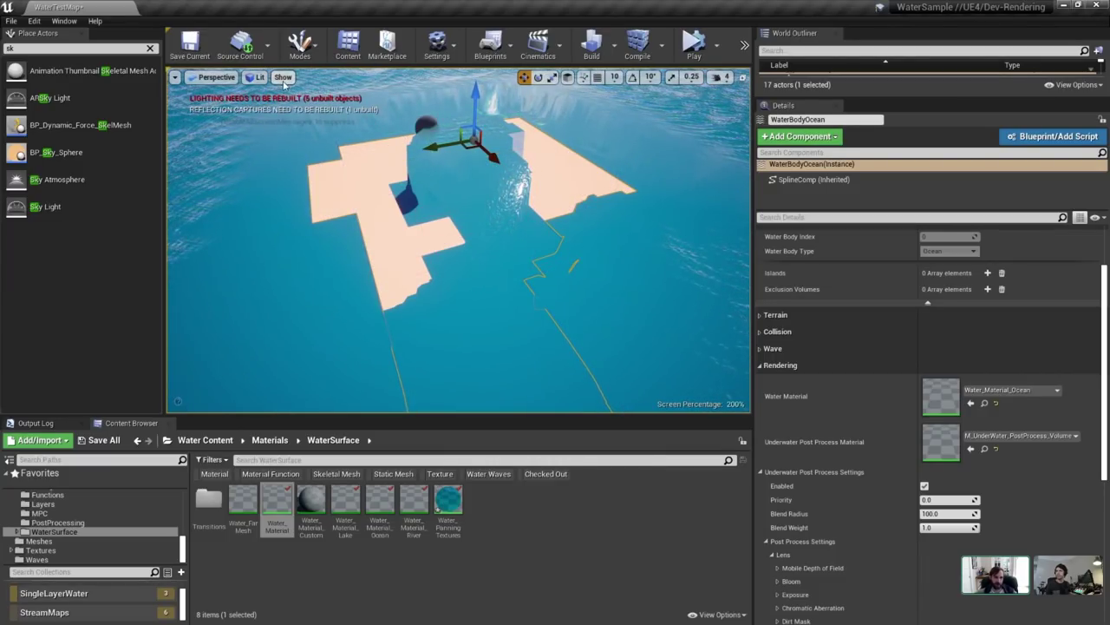
pyautogui.click(257, 78)
pyautogui.click(267, 101)
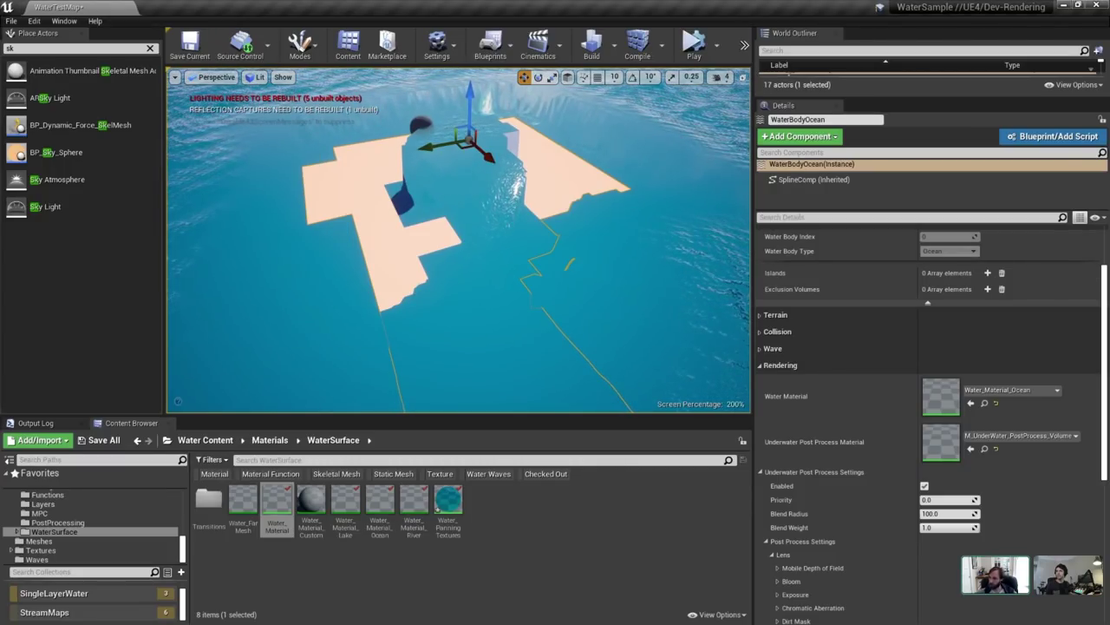
pyautogui.moveTo(458, 241)
pyautogui.mouseDown(button='right')
pyautogui.moveTo(510, 260)
pyautogui.moveTo(463, 243)
pyautogui.mouseUp(button='right')
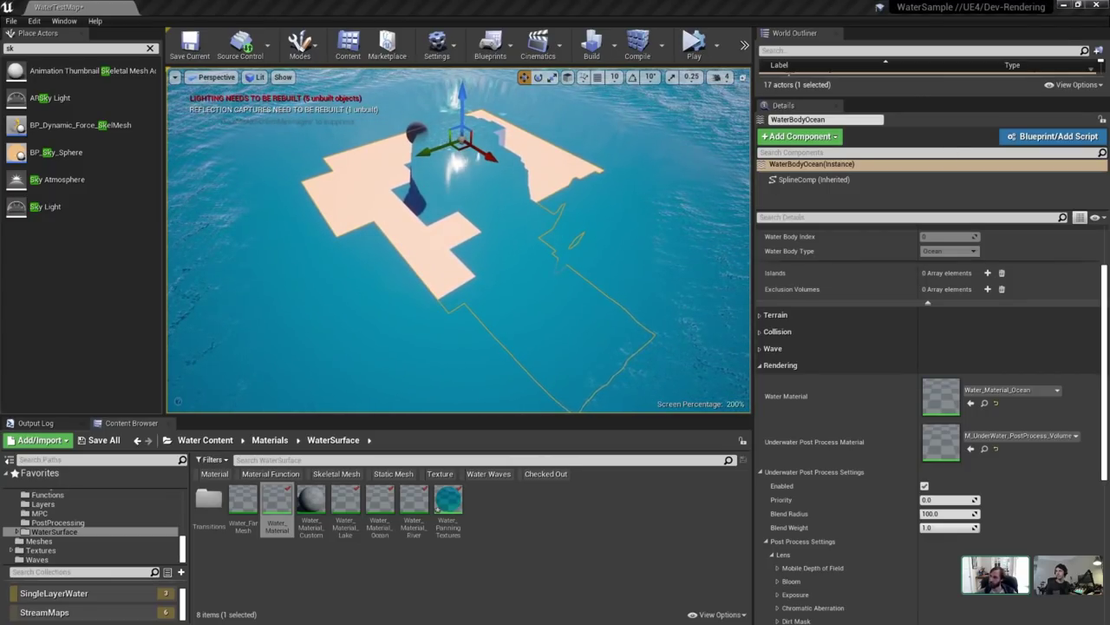
pyautogui.moveTo(600, 352); pyautogui.dragTo(572, 352, button='right')
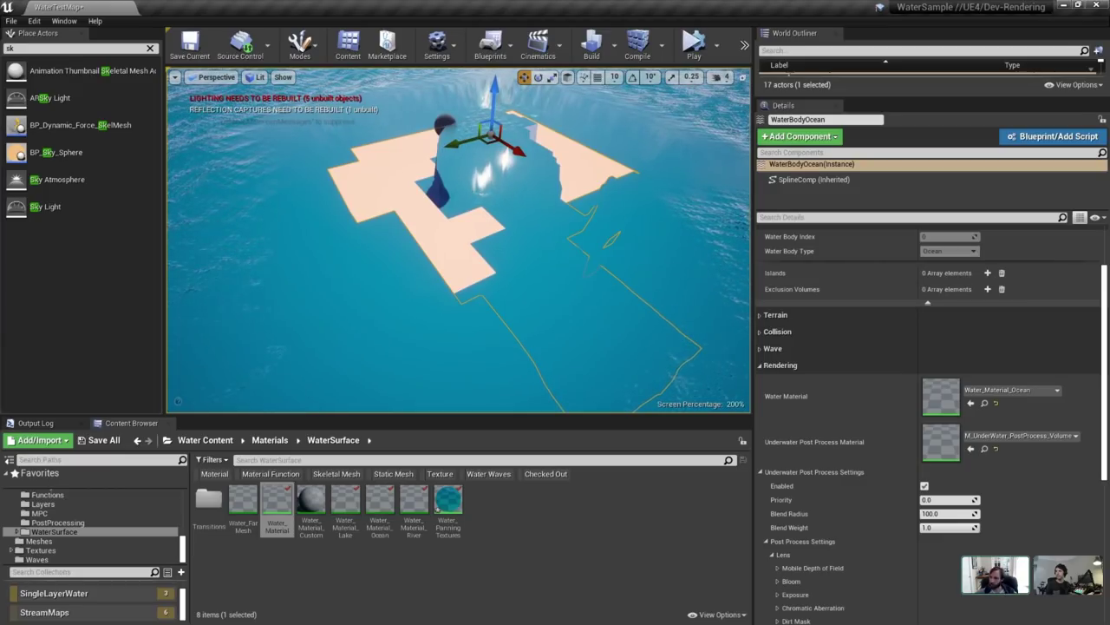
# Bring back WaterOpacityMaskFromDepth in a maximized editor window and view the Multiply node feeding the Opacity Mask attribute.
pyautogui.moveTo(1109, 173); pyautogui.dragTo(454, 135)
pyautogui.doubleClick(455, 135)
pyautogui.moveTo(620, 334); pyautogui.dragTo(540, 196, button='right')
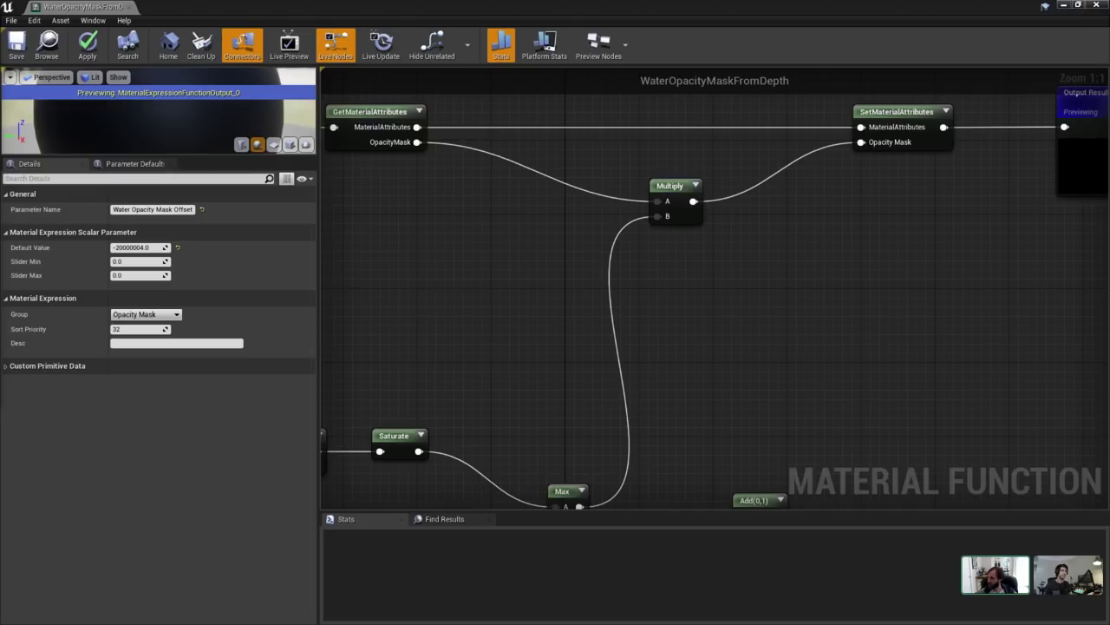
# Dock the Water_Underside function into the same editor window, look over its scattering and absorption nodes, and return to WaterOpacityMaskFromDepth.
pyautogui.moveTo(1109, 112); pyautogui.dragTo(170, 7)
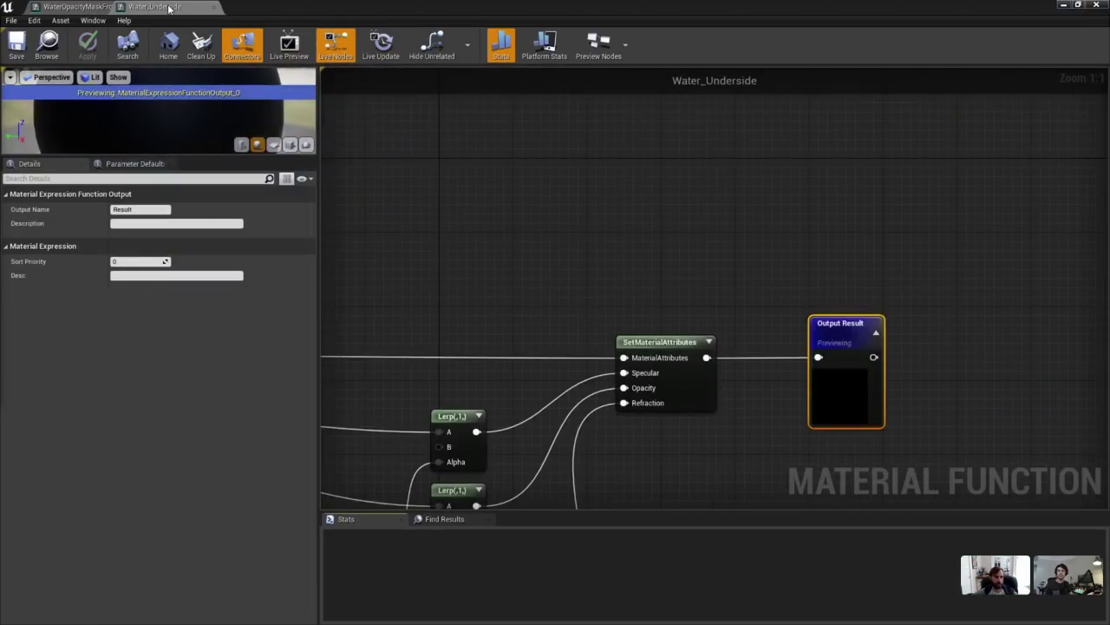
pyautogui.scroll(-5, 639, 241)
pyautogui.moveTo(640, 240); pyautogui.dragTo(673, 4, button='right')
pyautogui.scroll(5, 591, 346)
pyautogui.moveTo(923, 130); pyautogui.dragTo(391, 439)
pyautogui.click(87, 7)
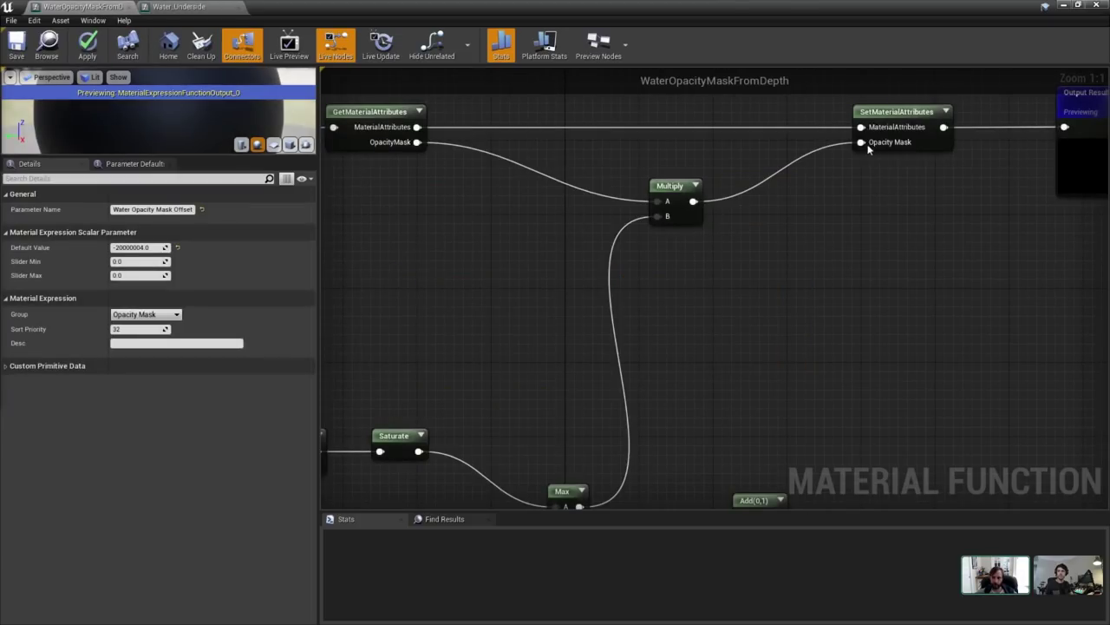
# Examine the WaterBodyData node's outputs and how its Water Depth minus Water Opacity Mask Offset feeds the Max node.
pyautogui.moveTo(781, 214); pyautogui.dragTo(947, 0, button='right')
pyautogui.moveTo(639, 148); pyautogui.dragTo(695, 184, button='right')
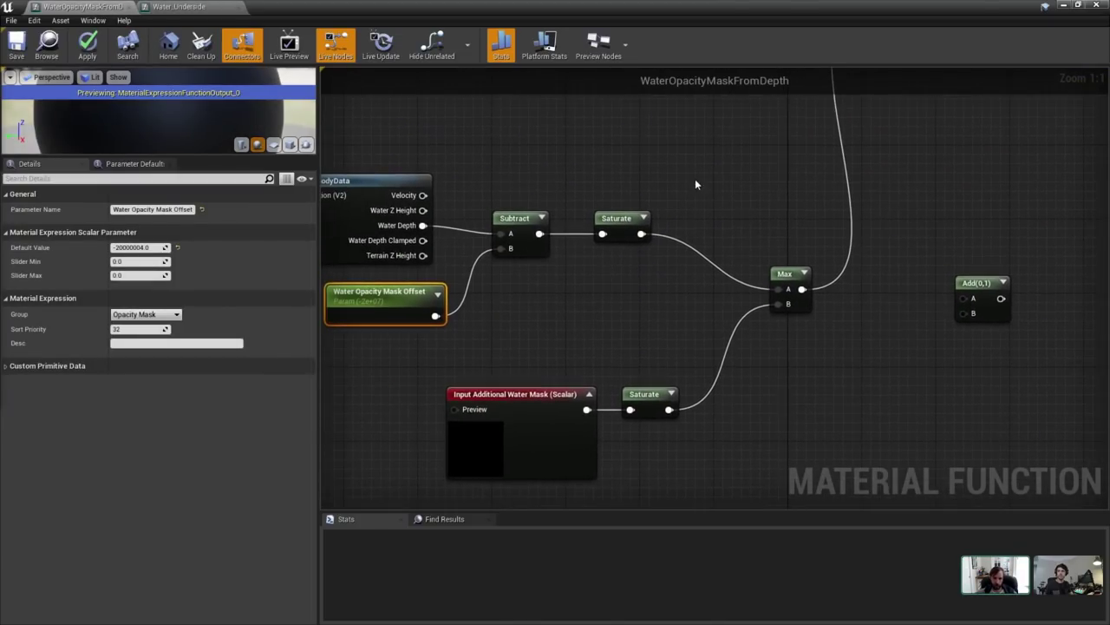
pyautogui.moveTo(542, 165); pyautogui.dragTo(601, 244, button='right')
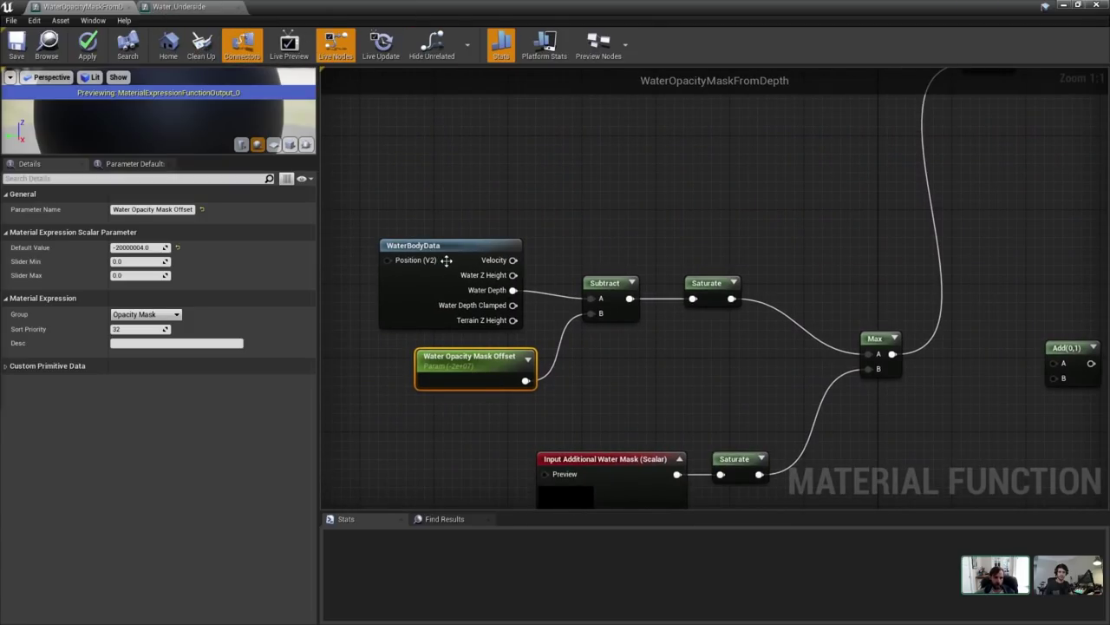
pyautogui.click(446, 260)
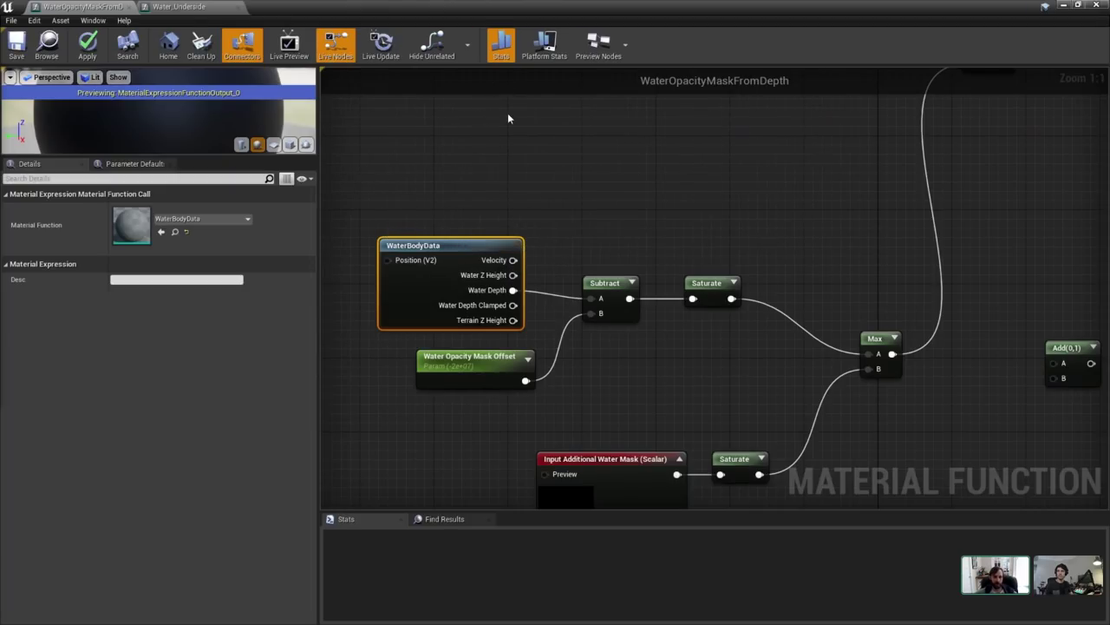
pyautogui.moveTo(490, 178); pyautogui.dragTo(535, 306, button='right')
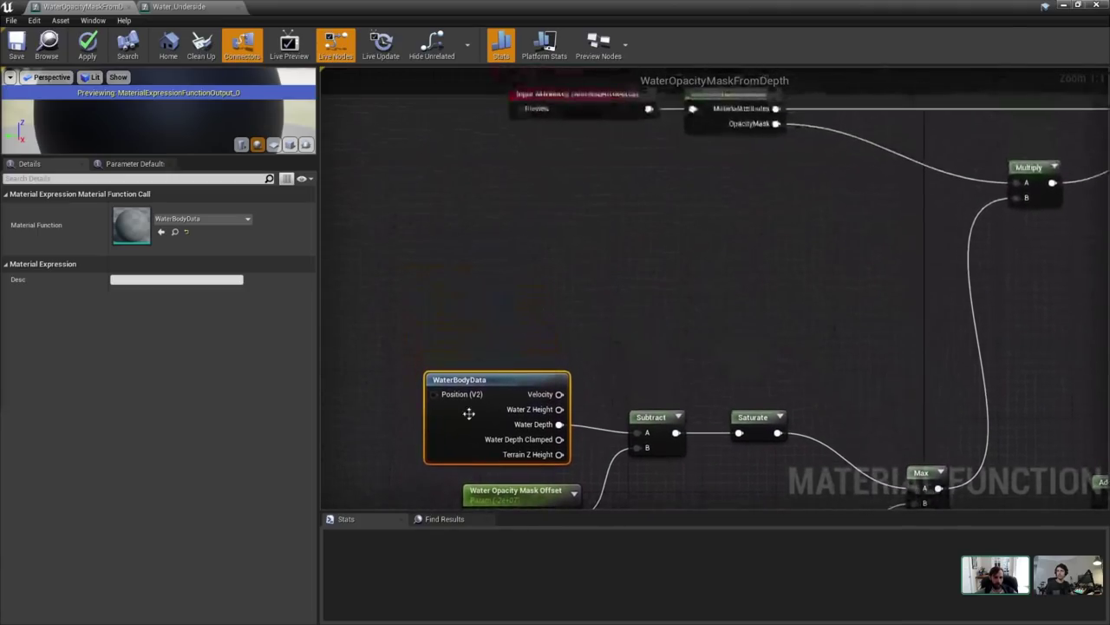
pyautogui.moveTo(685, 343); pyautogui.dragTo(694, 250, button='right')
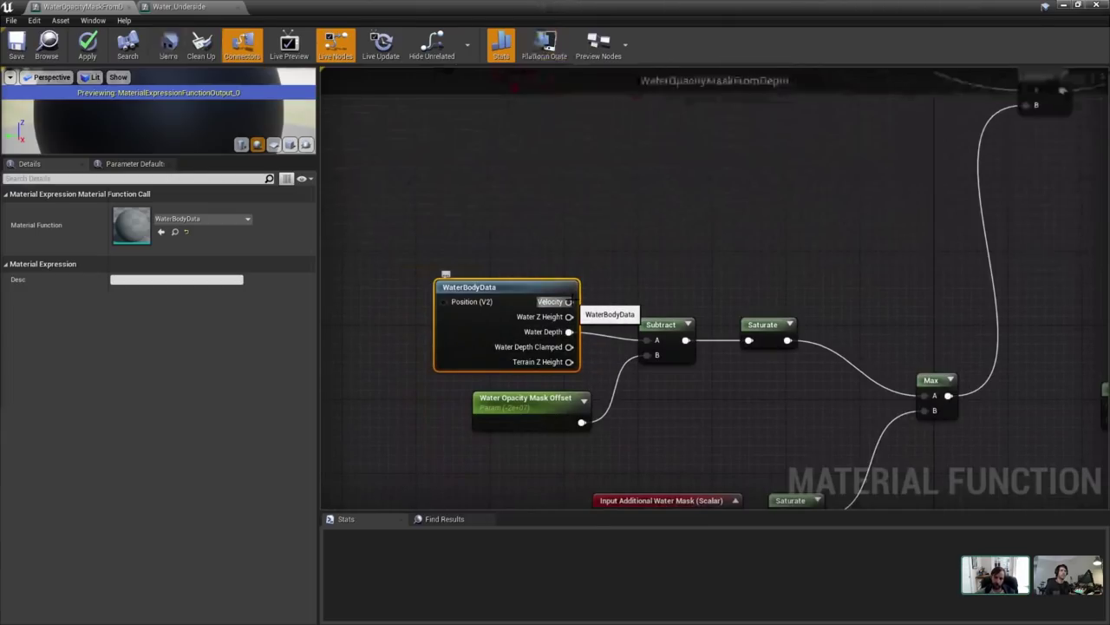
pyautogui.moveTo(660, 347); pyautogui.dragTo(626, 292, button='right')
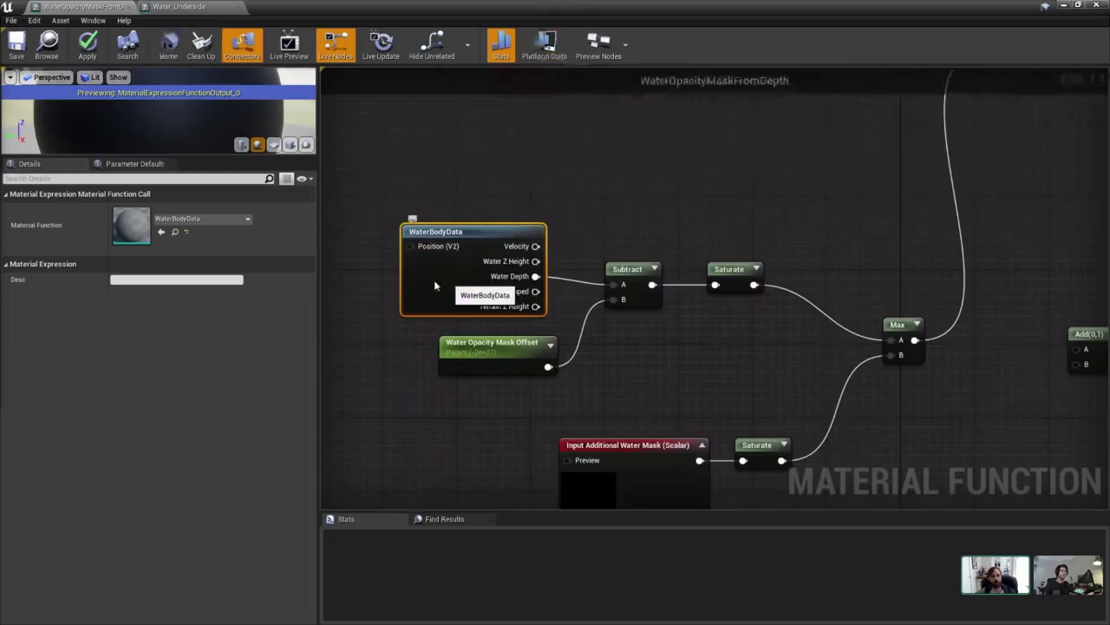
# Move the WaterBodyData node slightly up and review the mask chain through to SetMaterialAttributes.
pyautogui.moveTo(521, 283); pyautogui.dragTo(614, 285)
pyautogui.moveTo(397, 240); pyautogui.dragTo(461, 212)
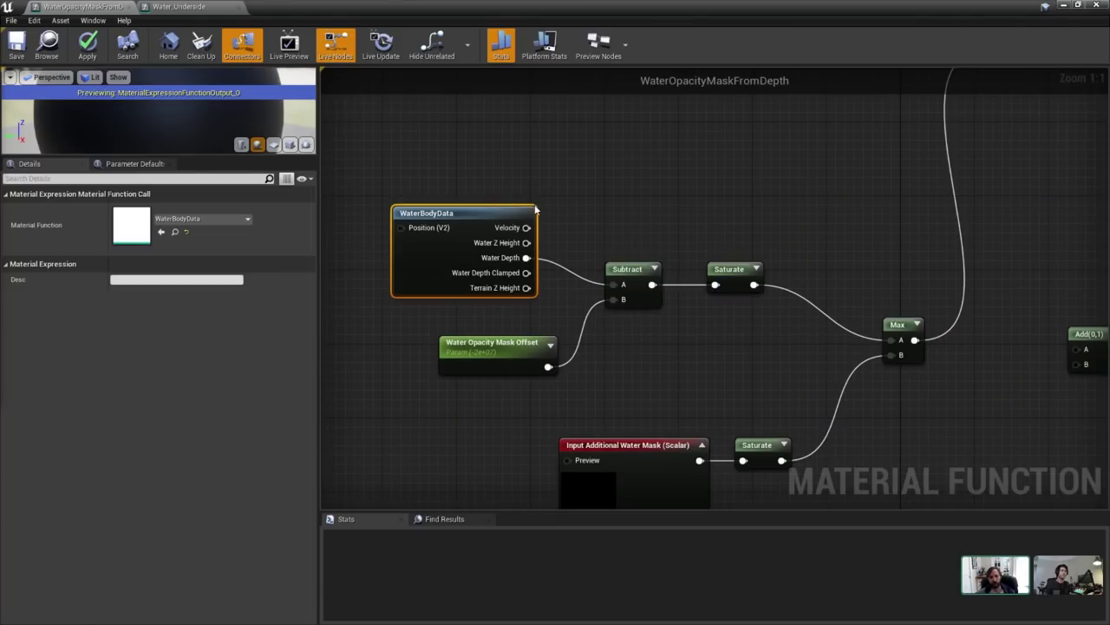
pyautogui.scroll(-2, 576, 211)
pyautogui.moveTo(576, 211); pyautogui.dragTo(533, 338, button='right')
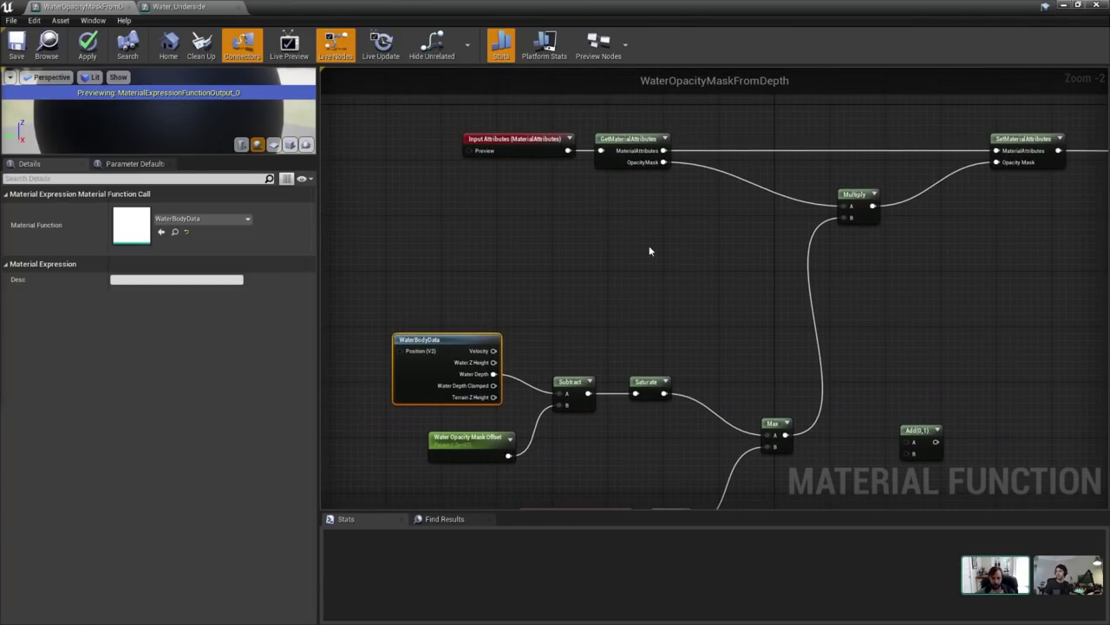
pyautogui.moveTo(649, 251); pyautogui.dragTo(576, 205, button='right')
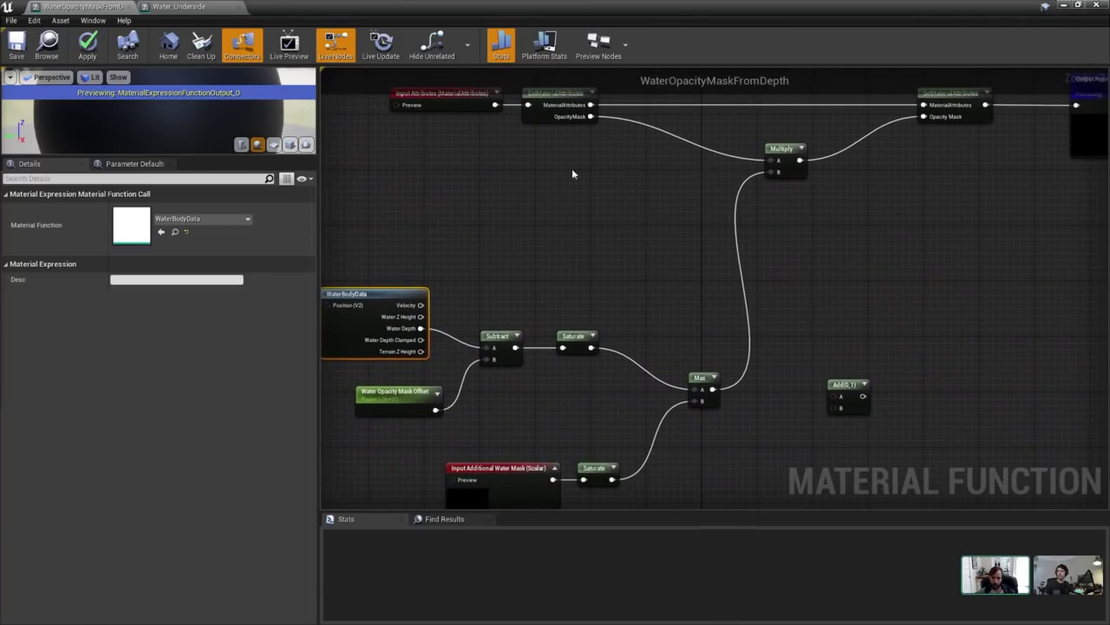
# Close the editor window holding both material functions, discard the WaterOpacityMaskFromDepth changes, and bring the Water_Material editor back over the level.
pyautogui.click(181, 7)
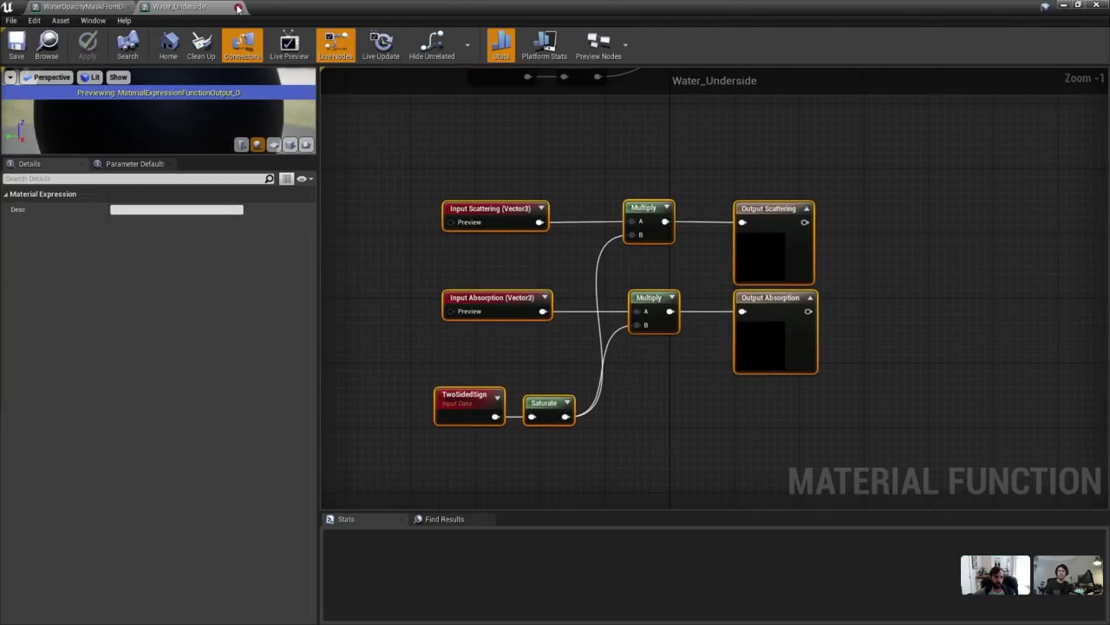
pyautogui.click(1099, 6)
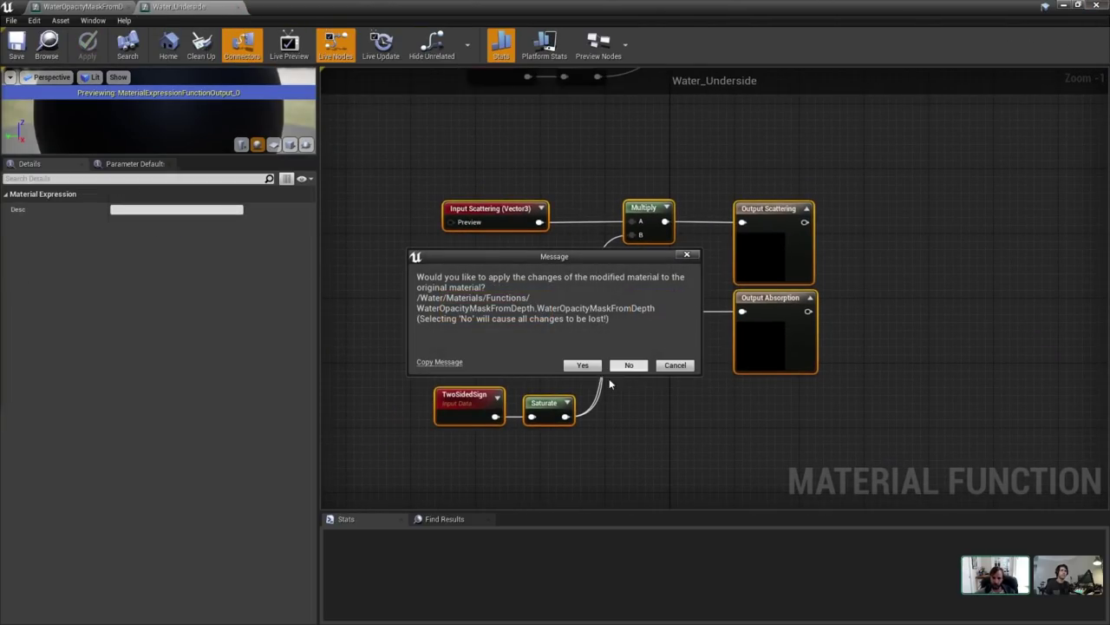
pyautogui.click(629, 365)
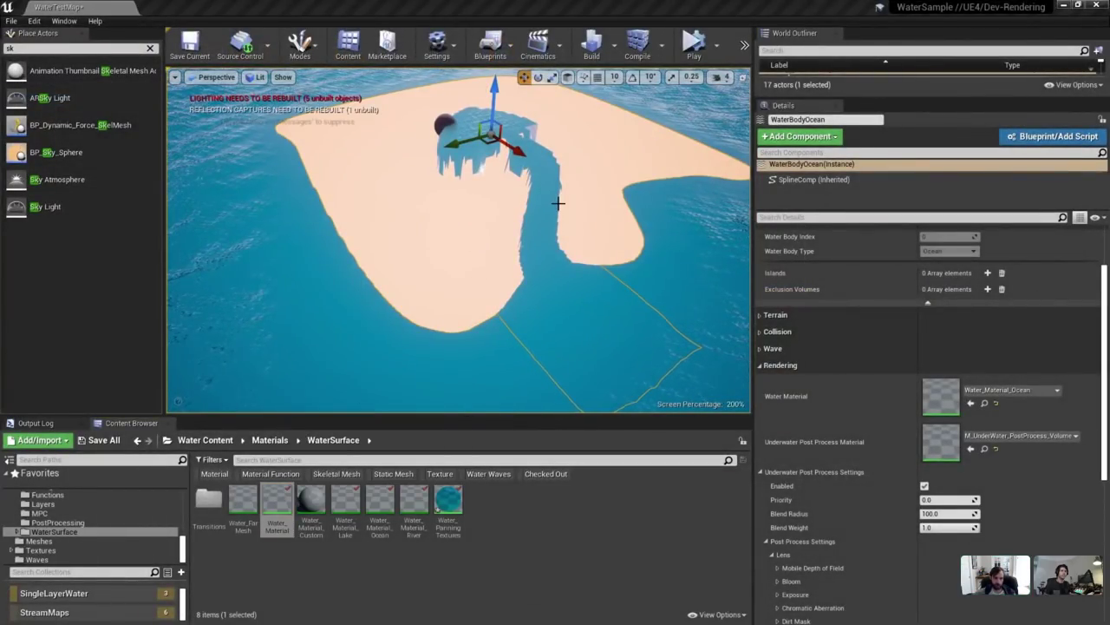
pyautogui.moveTo(1109, 92); pyautogui.dragTo(542, 103)
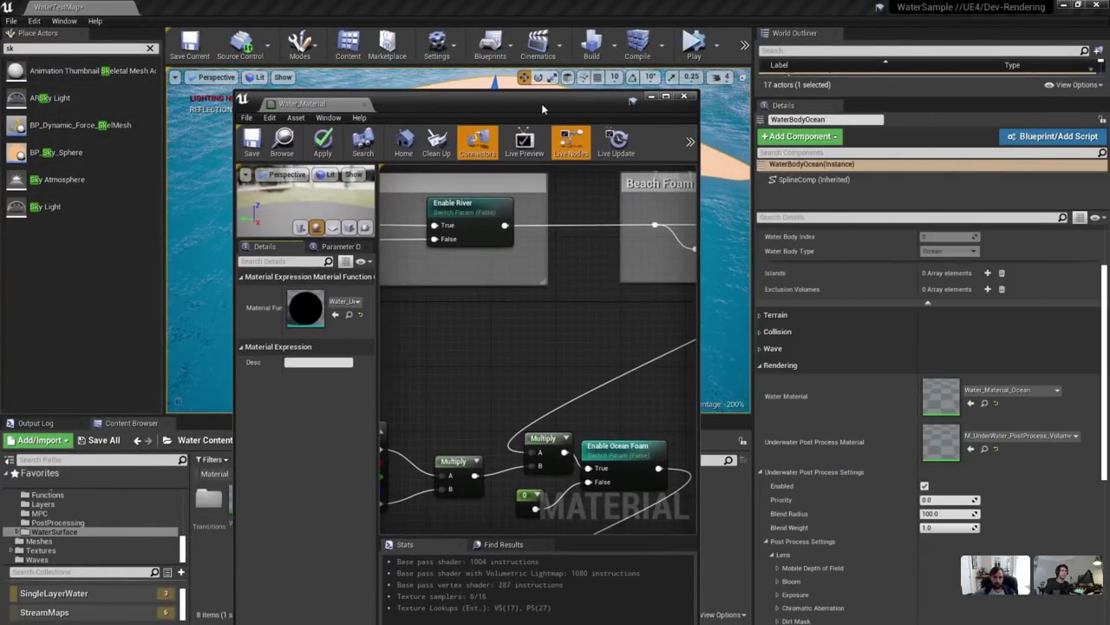
# Maximize the Water_Material editor and open its WaterRiverFlowmaps function in a maximized window.
pyautogui.doubleClick(541, 103)
pyautogui.scroll(-6, 526, 252)
pyautogui.scroll(6, 617, 292)
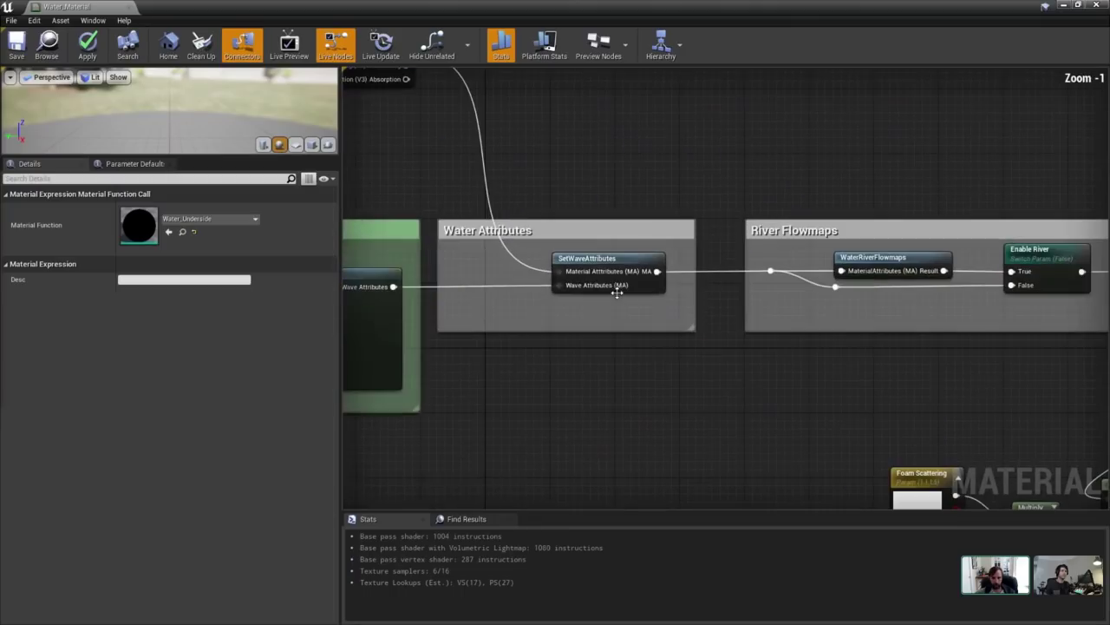
pyautogui.click(854, 276)
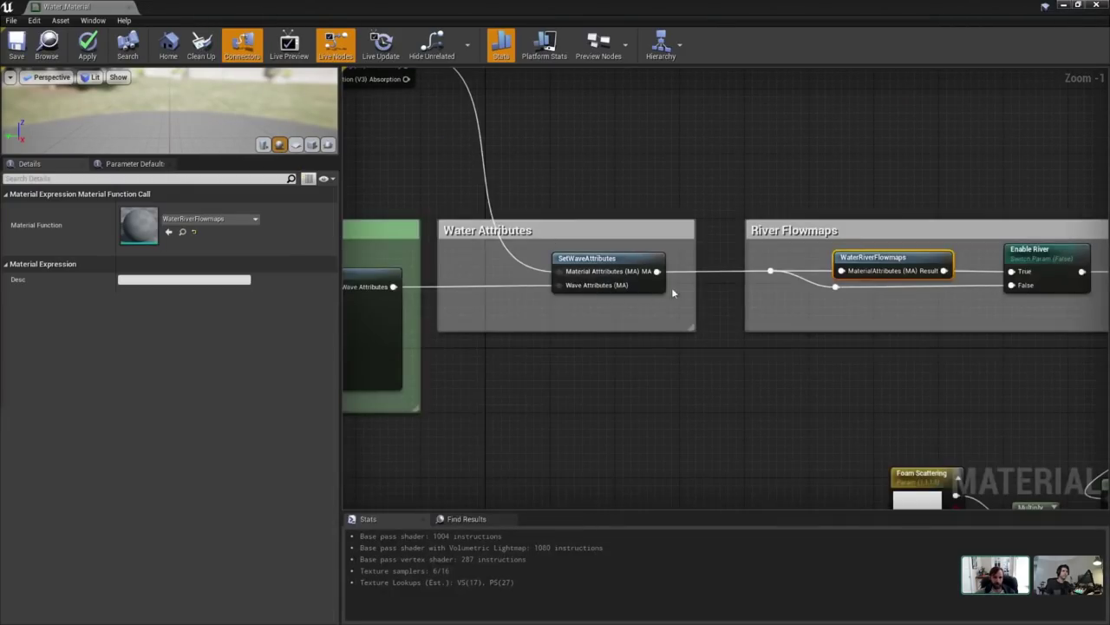
pyautogui.scroll(-6, 676, 261)
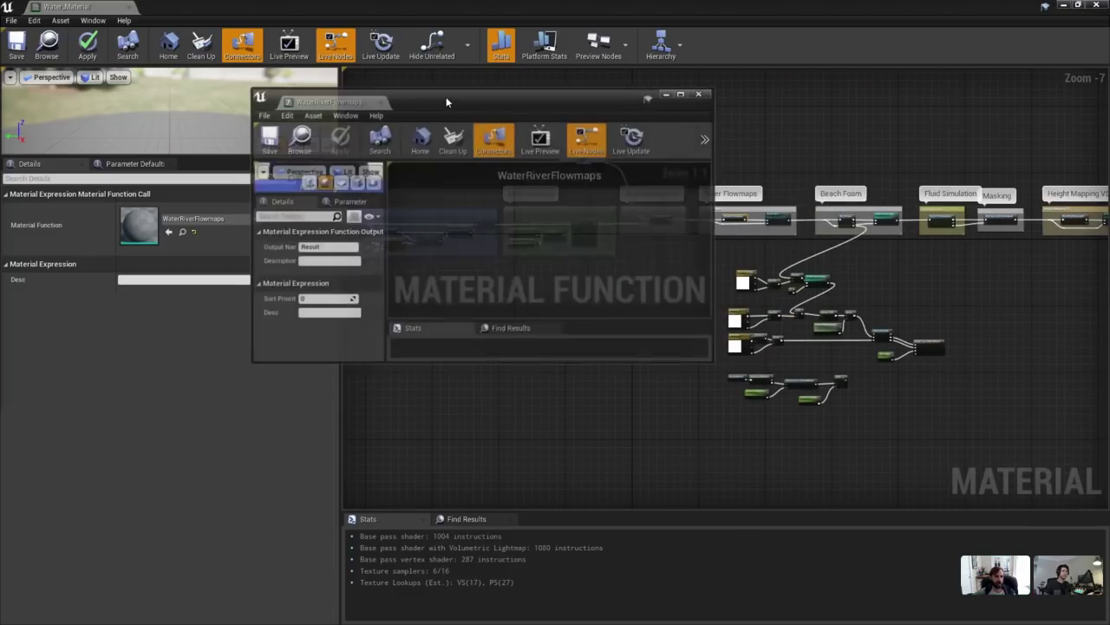
pyautogui.doubleClick(446, 96)
# Look over the WaterRiverFlowmaps graph and select the River Flowmap Depth Density, WaterBodyData, exp and connected Multiply nodes.
pyautogui.scroll(-6, 601, 229)
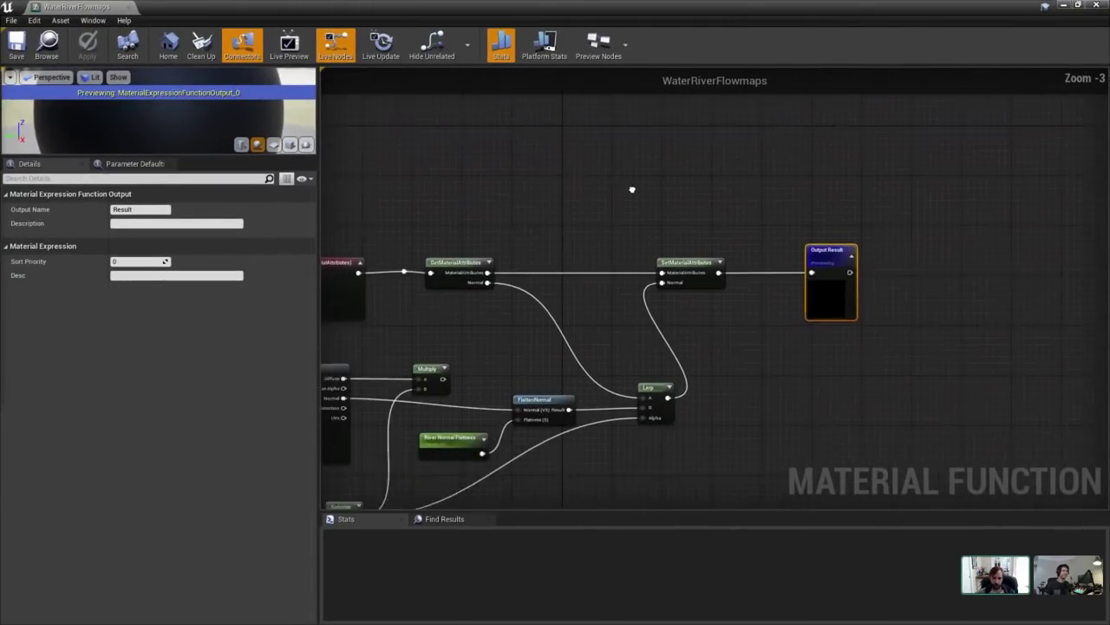
pyautogui.moveTo(981, 203); pyautogui.dragTo(968, 185, button='right')
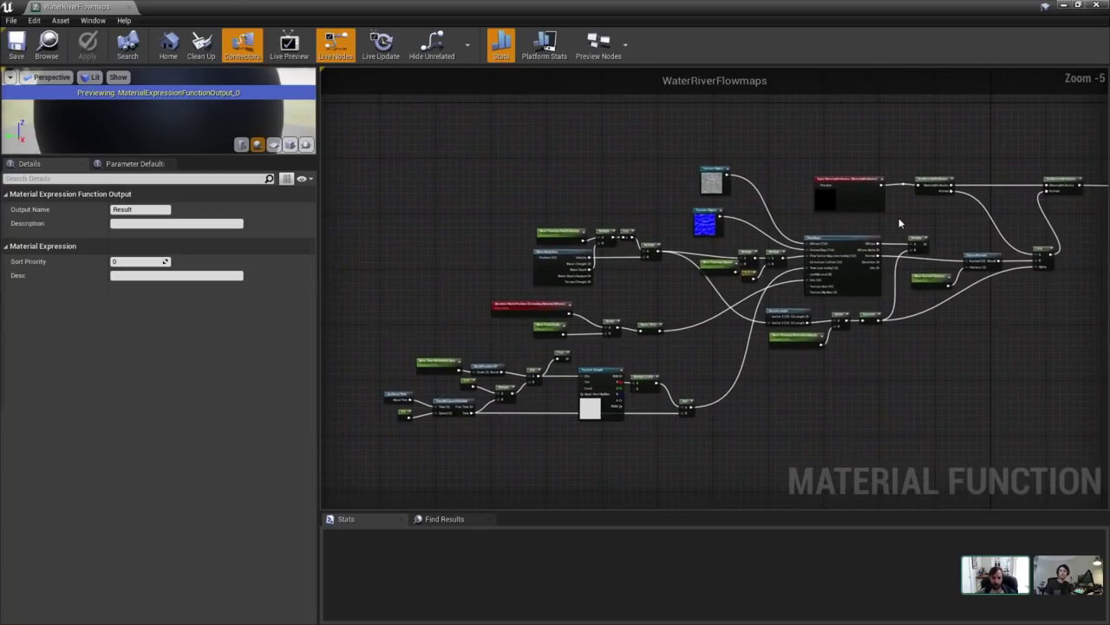
pyautogui.moveTo(893, 223); pyautogui.dragTo(814, 240, button='right')
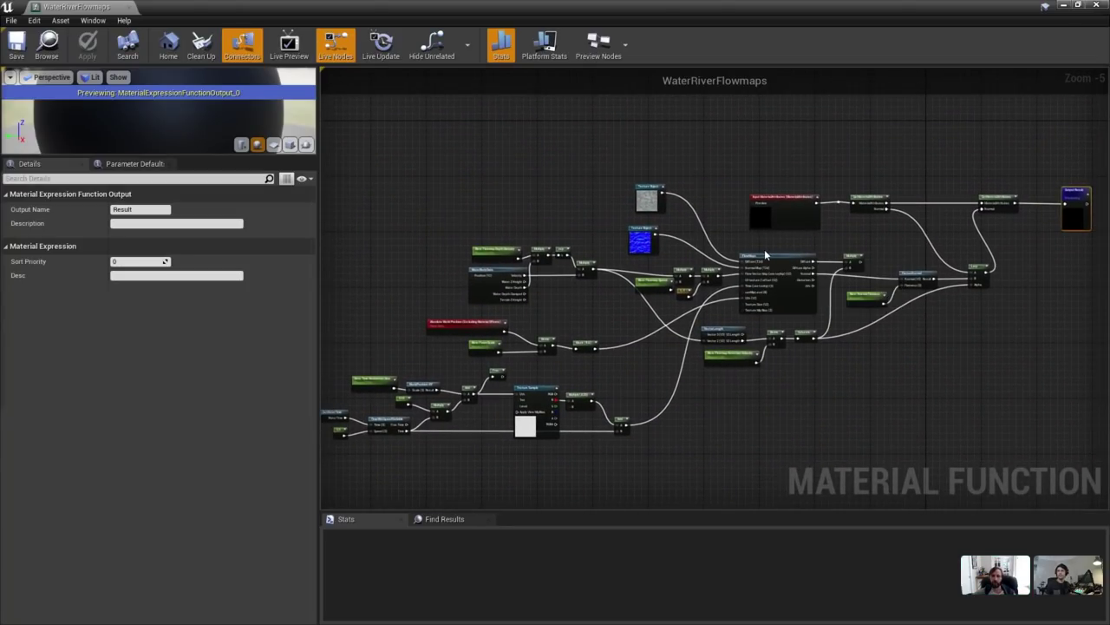
pyautogui.scroll(6, 493, 272)
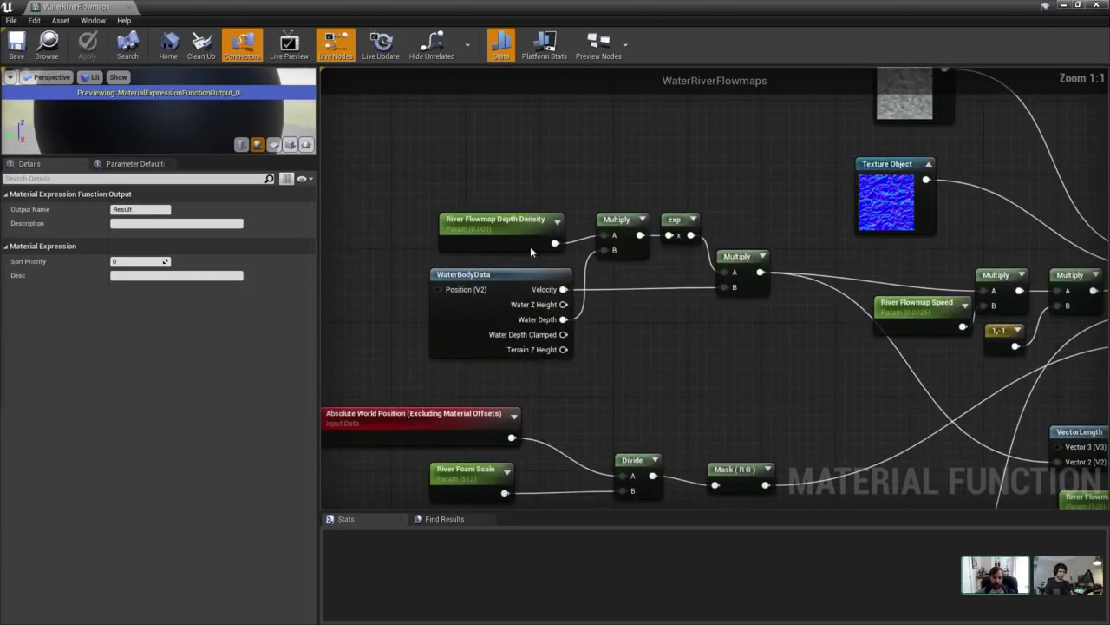
pyautogui.moveTo(720, 188); pyautogui.dragTo(498, 362)
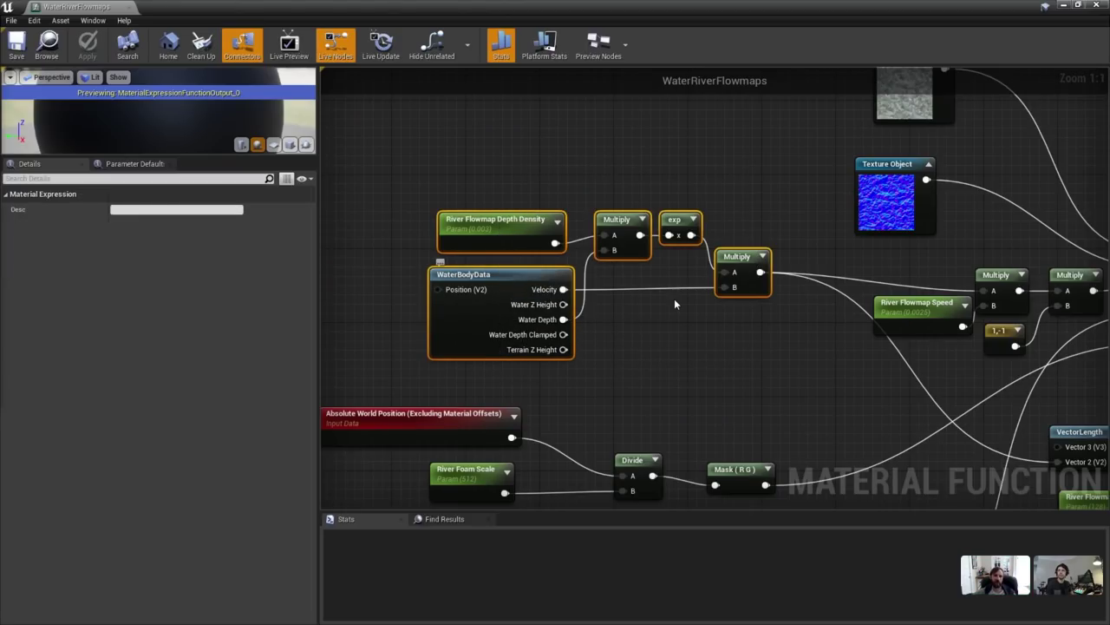
# Open the WaterBodyData function in a maximized window and inspect its WaterVelocityAndHeight texture parameter.
pyautogui.click(490, 310)
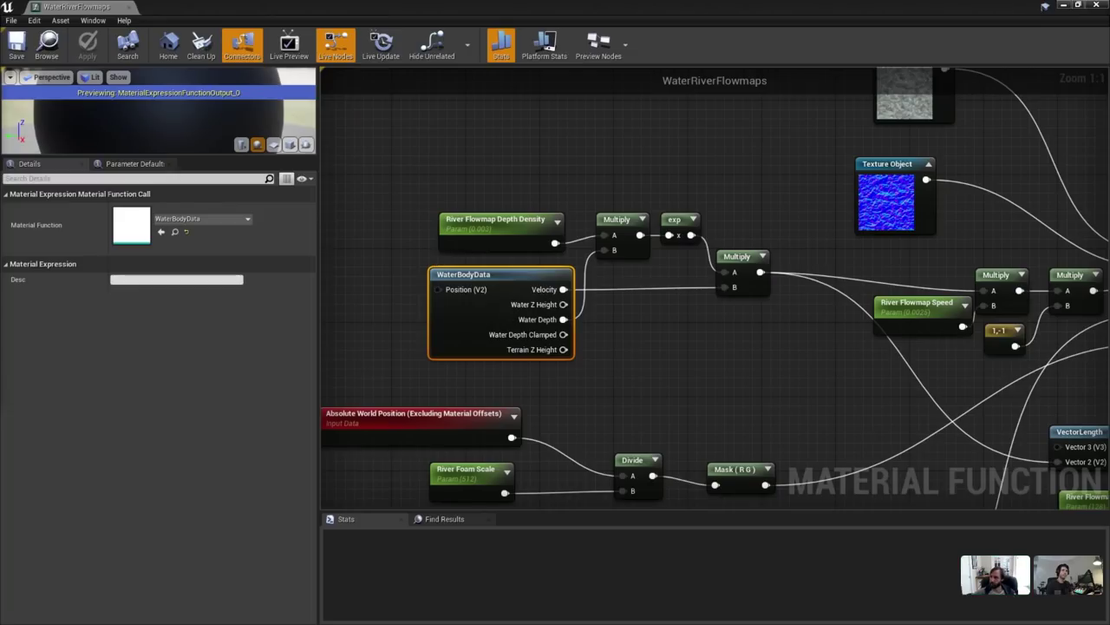
pyautogui.doubleClick(490, 310)
pyautogui.doubleClick(499, 176)
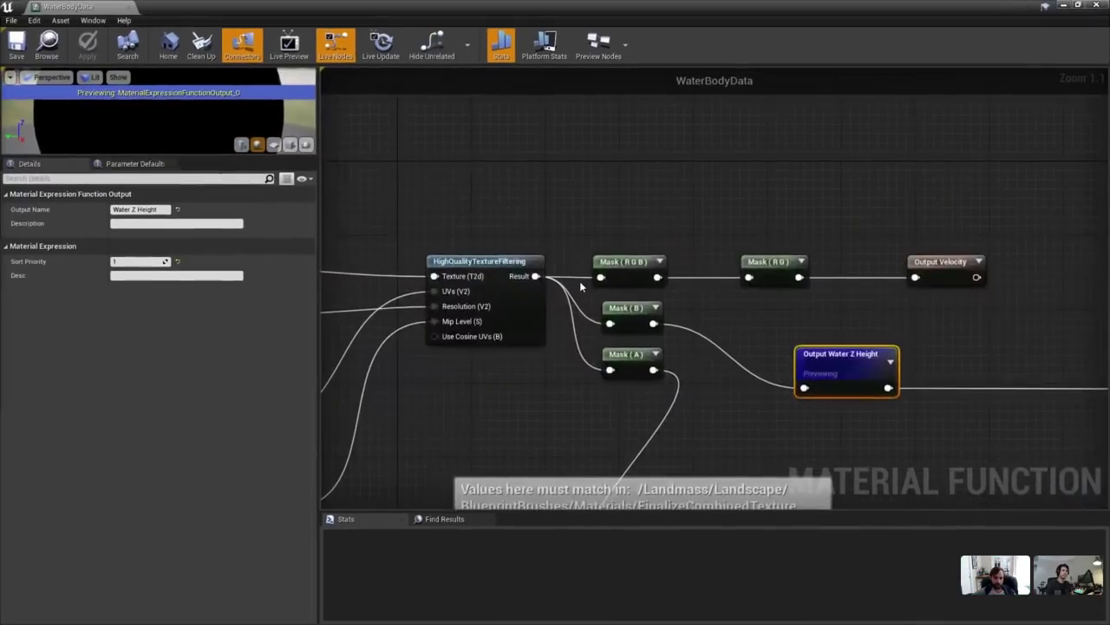
pyautogui.moveTo(712, 294); pyautogui.dragTo(719, 272, button='right')
pyautogui.moveTo(486, 318); pyautogui.dragTo(557, 301, button='right')
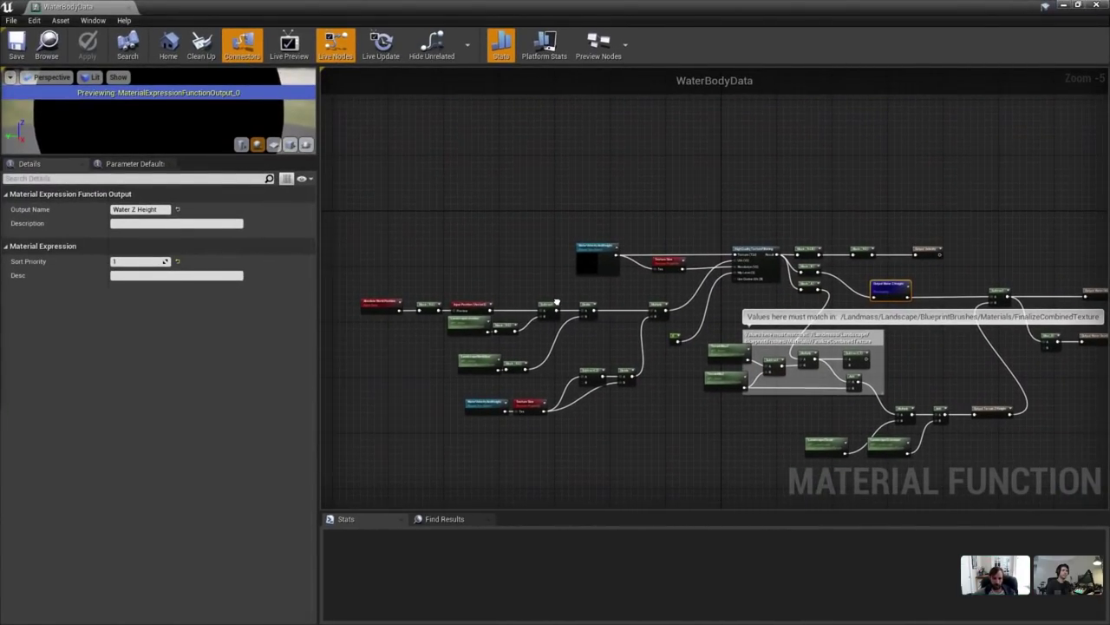
pyautogui.scroll(5, 563, 281)
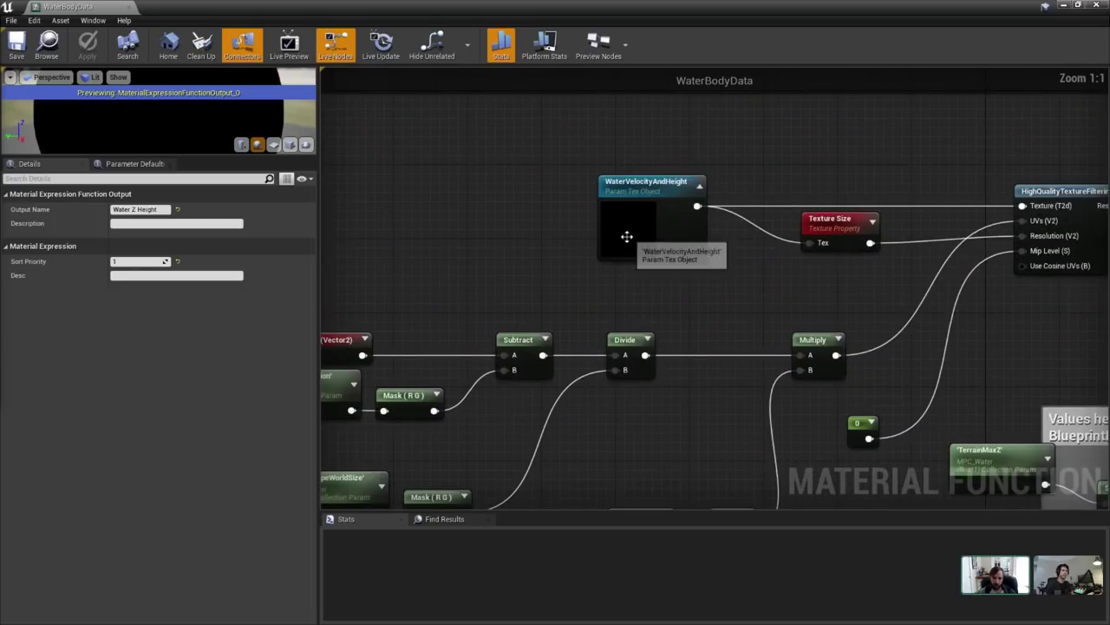
pyautogui.click(634, 239)
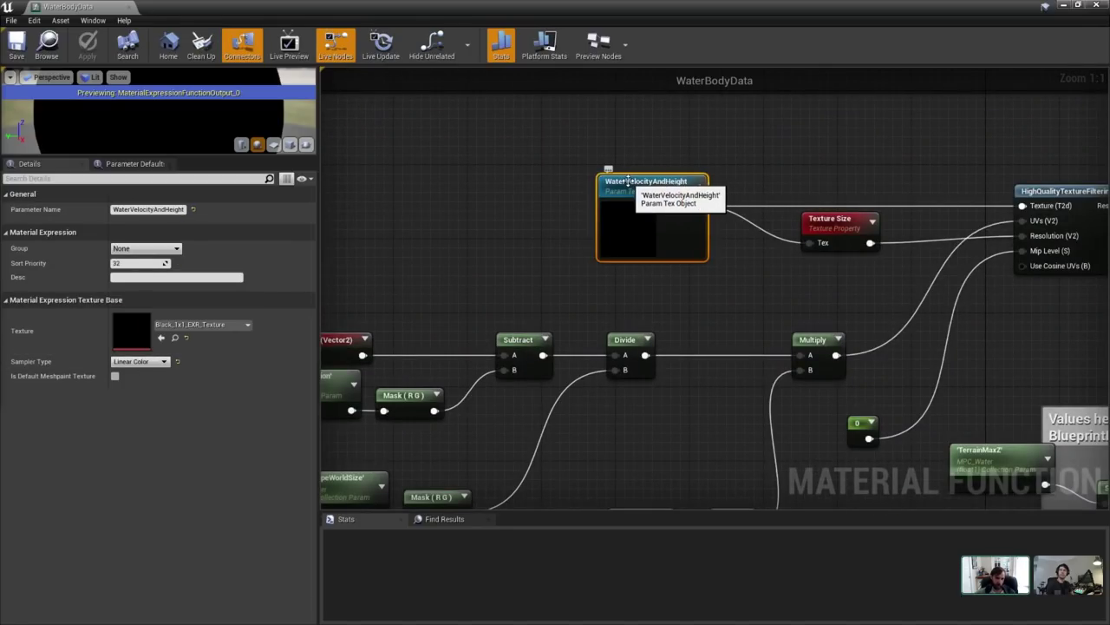
# Examine how LandscapeLocation and LandscapeWorldSize build the texture UVs, and follow the filtered texture through its masks to the outputs.
pyautogui.scroll(-2, 785, 217)
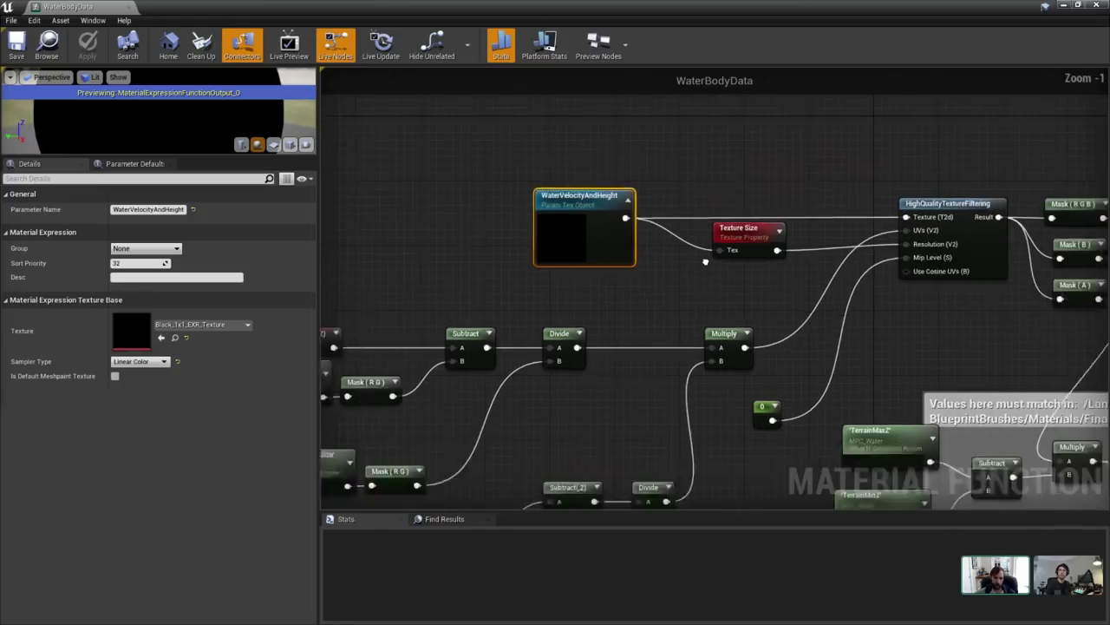
pyautogui.click(451, 328)
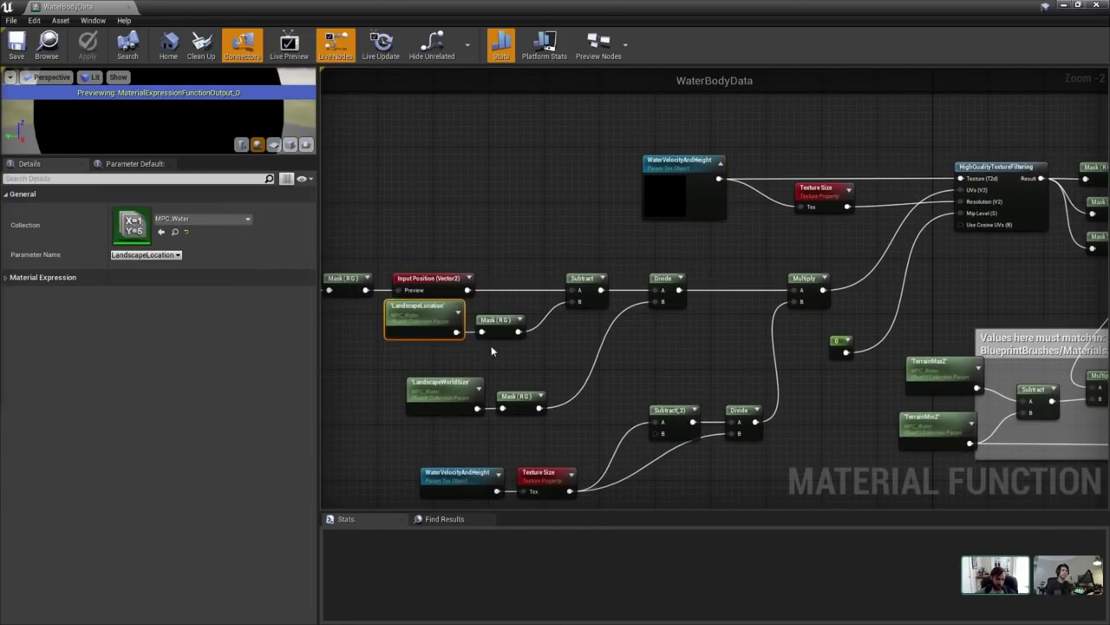
pyautogui.moveTo(524, 387); pyautogui.dragTo(432, 409)
pyautogui.moveTo(809, 294); pyautogui.dragTo(557, 296, button='right')
pyautogui.scroll(-2, 752, 265)
pyautogui.moveTo(737, 266); pyautogui.dragTo(656, 272, button='right')
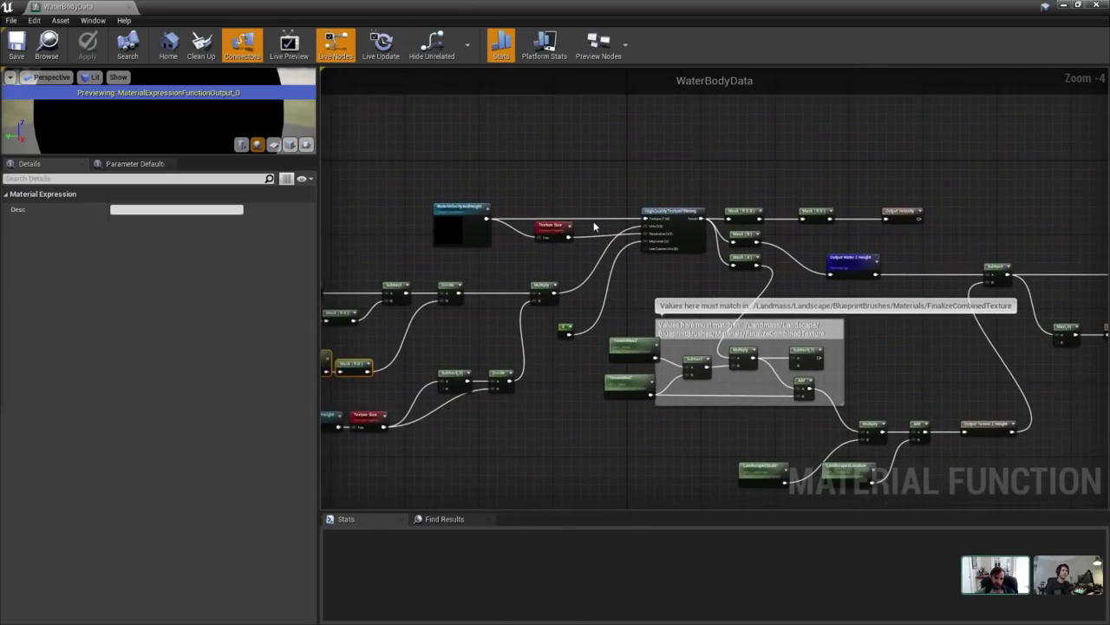
pyautogui.moveTo(523, 247); pyautogui.dragTo(607, 250, button='right')
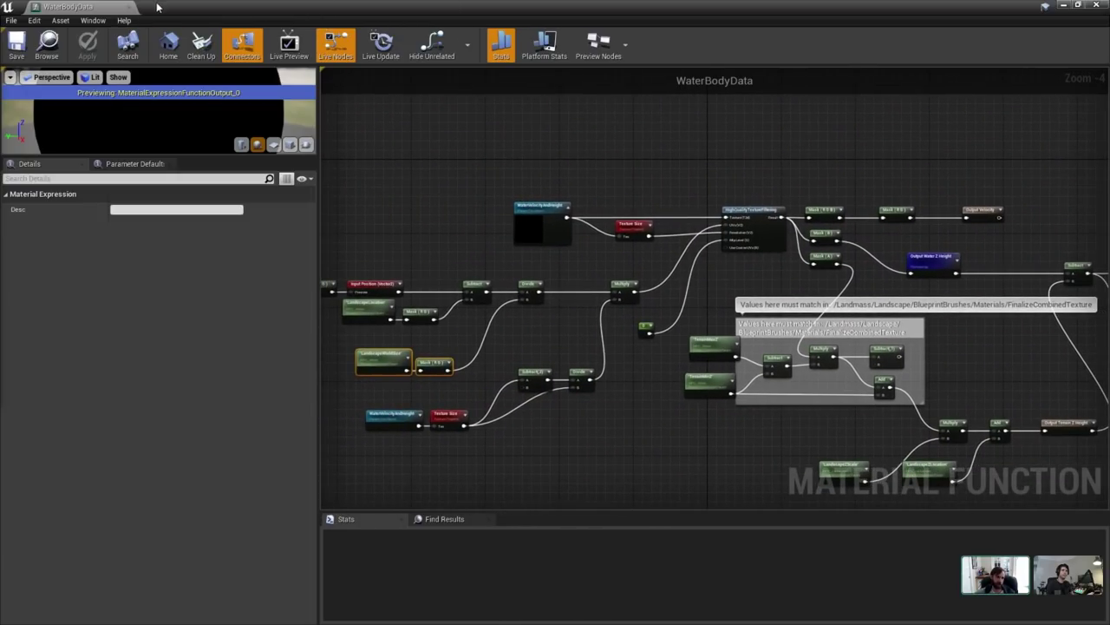
# Close the WaterBodyData function, put away the WaterRiverFlowmaps and Water_Material windows, and return to the level.
pyautogui.click(131, 7)
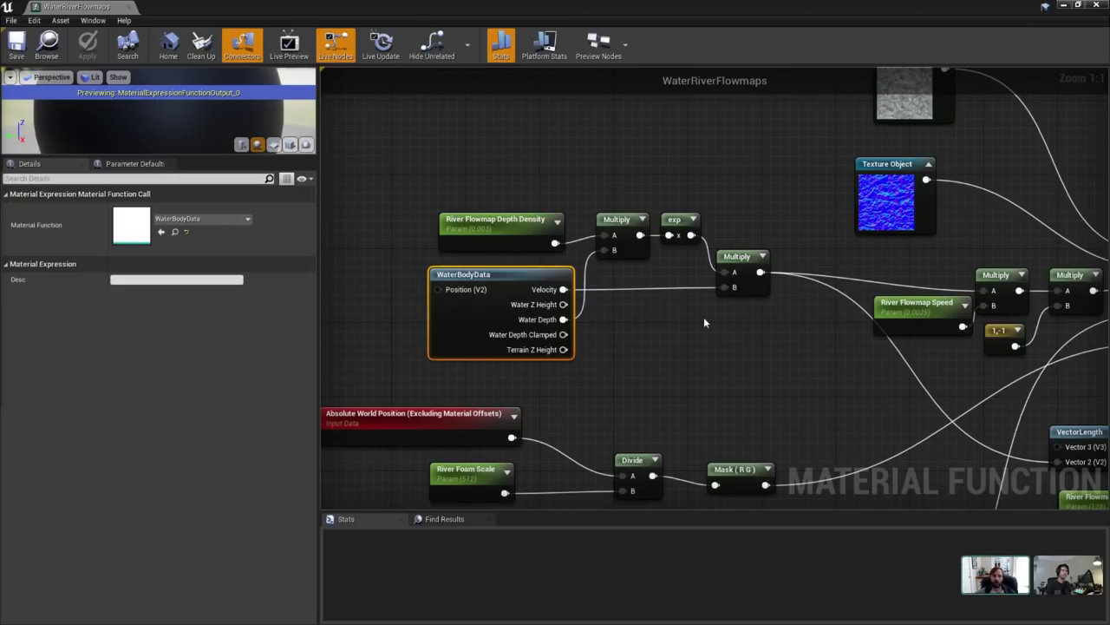
pyautogui.scroll(-2, 703, 322)
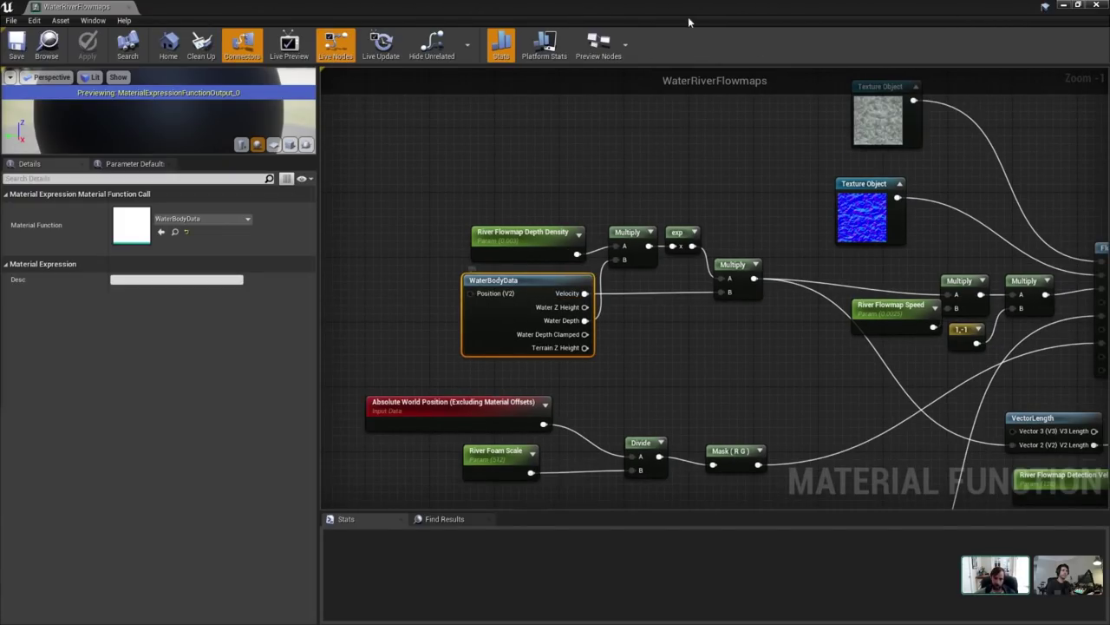
pyautogui.click(1074, 5)
pyautogui.click(1065, 6)
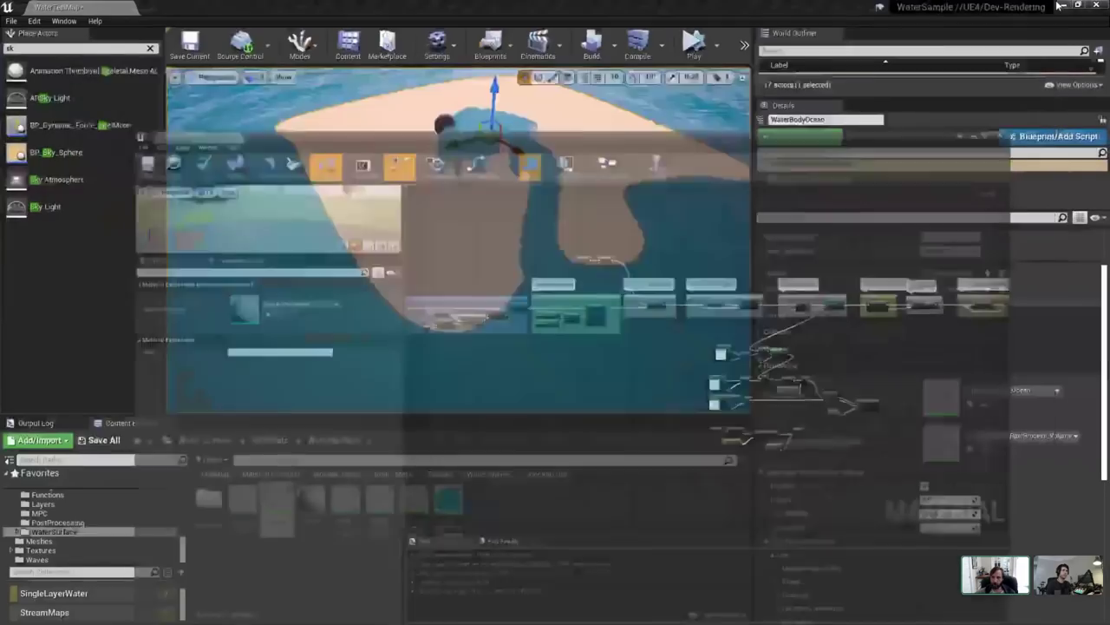
# Collapse WaterBodyOcean's Rendering properties, expand its Debug properties, and open the Water MID instance in a maximized window.
pyautogui.click(783, 365)
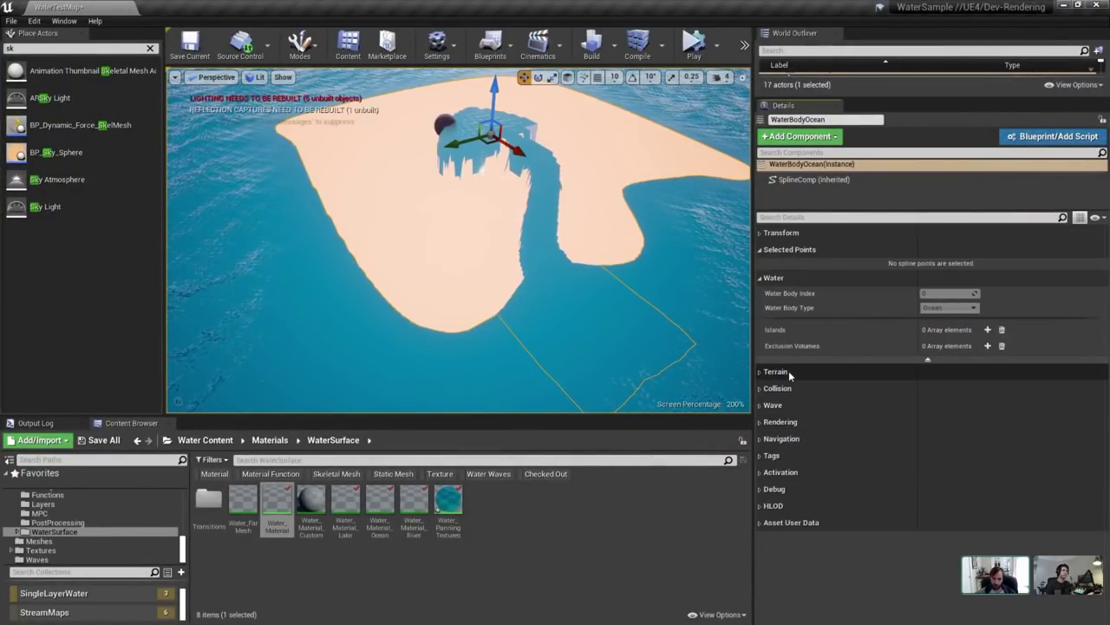
pyautogui.click(796, 484)
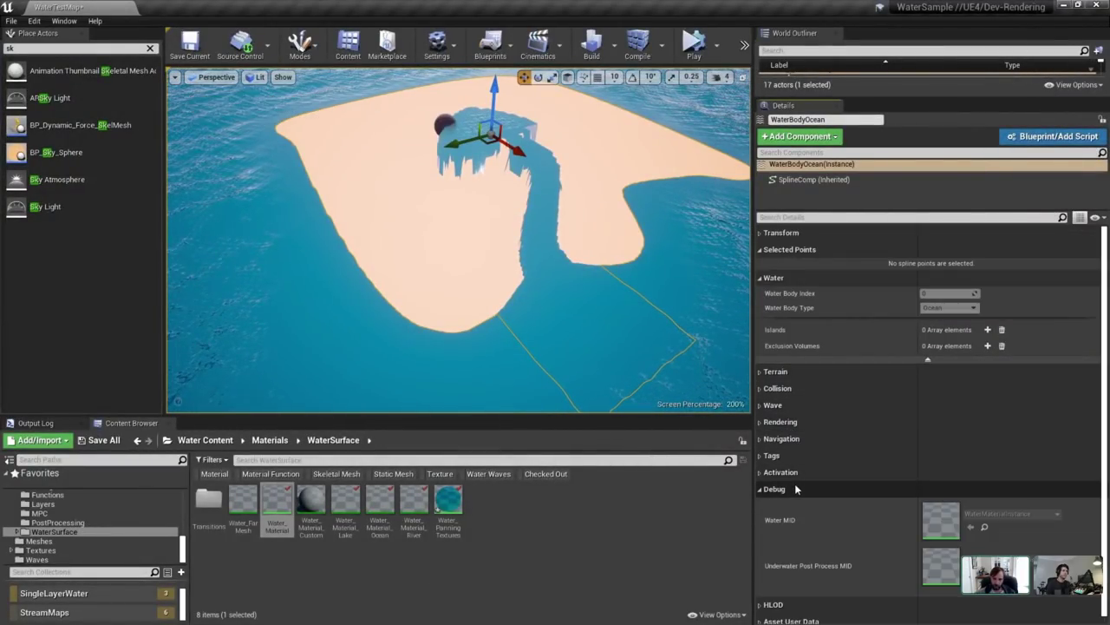
pyautogui.doubleClick(941, 513)
pyautogui.doubleClick(493, 126)
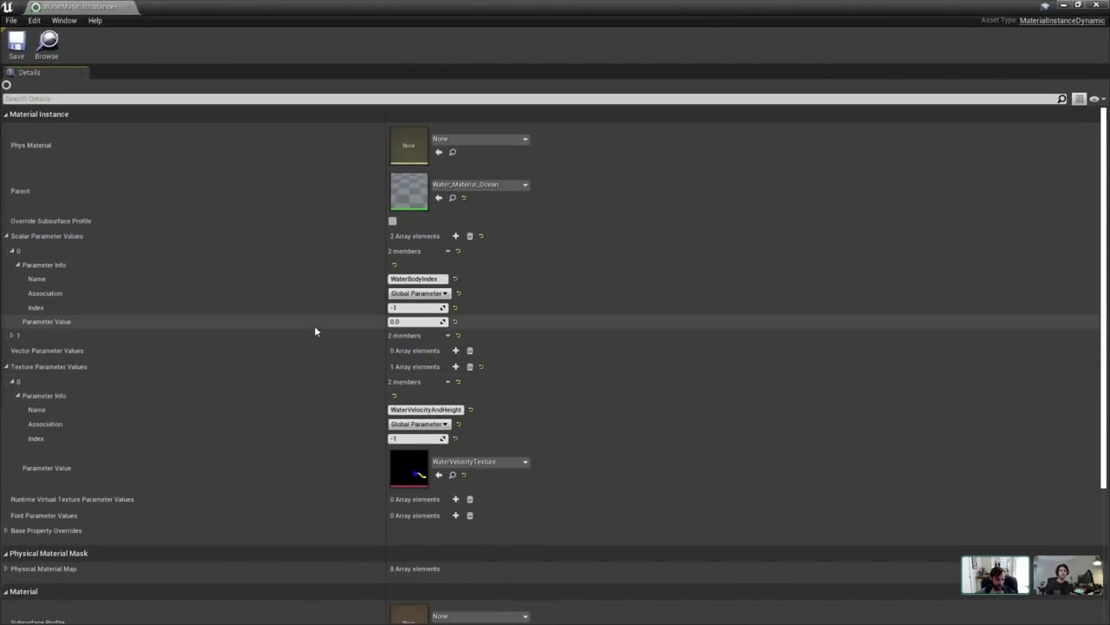
# Expand the second scalar parameter's info and review the instance's scalar and texture parameter values.
pyautogui.click(13, 336)
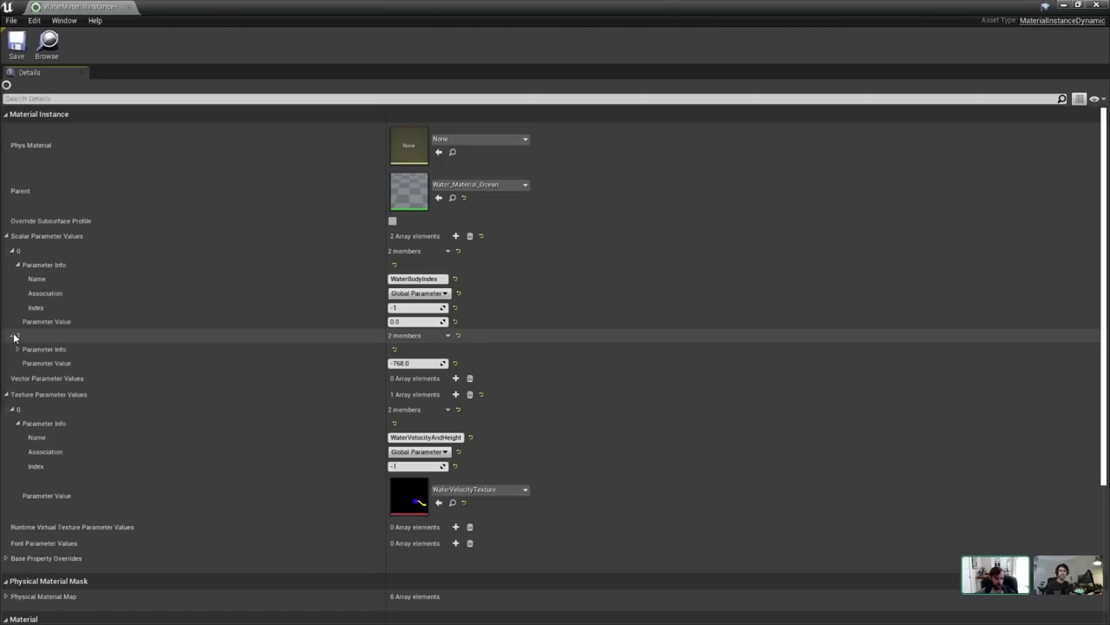
pyautogui.click(17, 349)
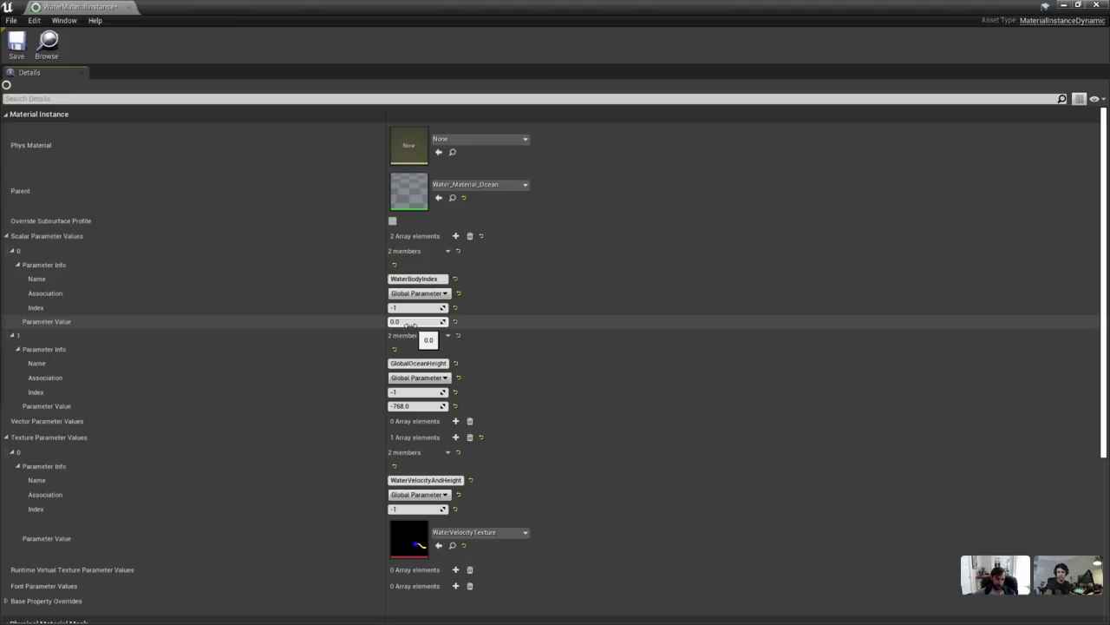
pyautogui.scroll(-2, 410, 322)
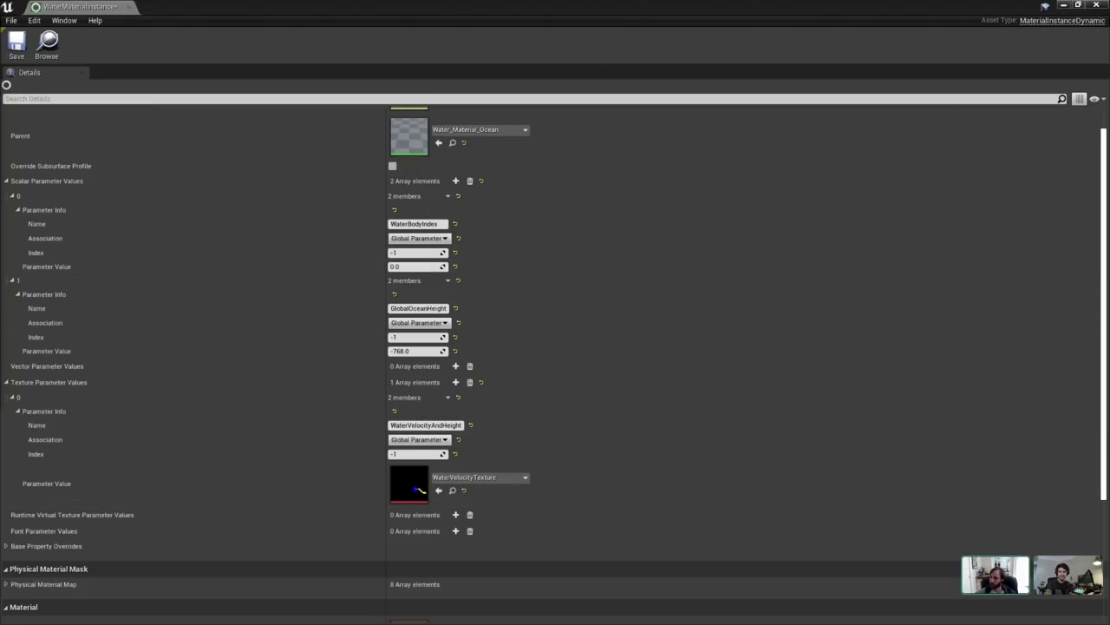
# Open WaterVelocityTexture from the instance and toggle its alpha channel display off and back on.
pyautogui.click(344, 171)
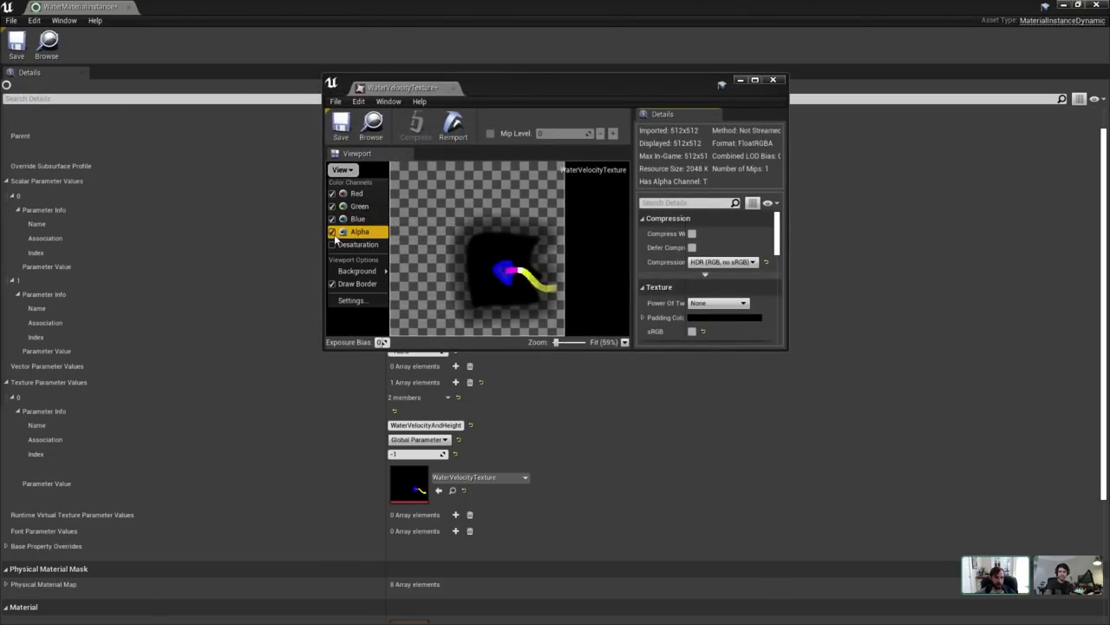
pyautogui.click(333, 233)
pyautogui.click(333, 232)
pyautogui.click(374, 183)
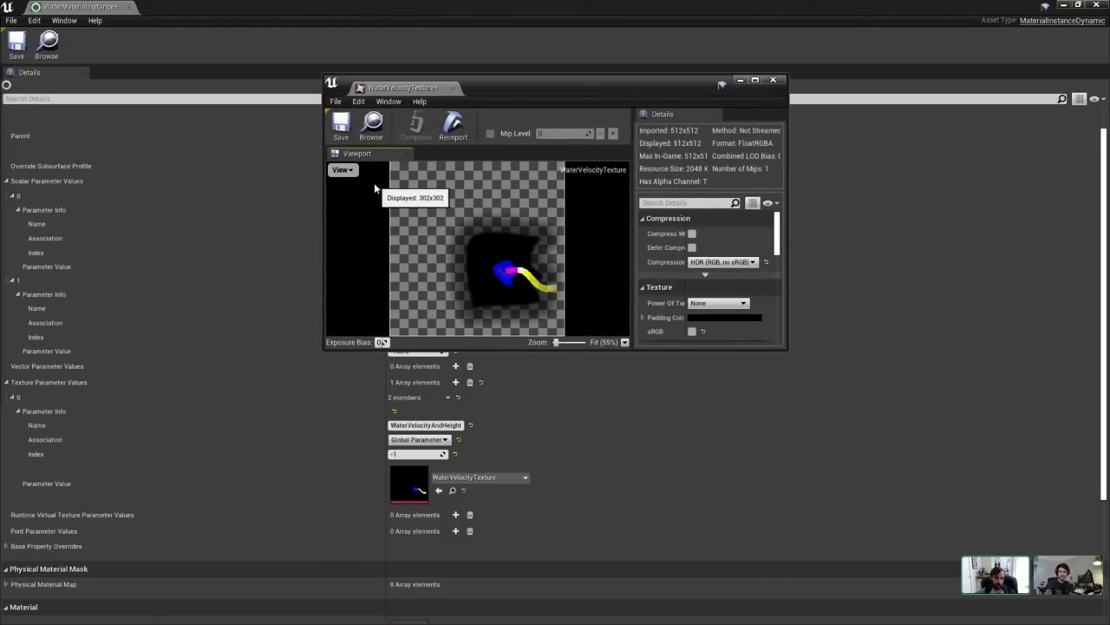
# Minimize the material instance, move the WaterVelocityTexture window aside, and select WaterBodyRiver to compare its spline with the texture.
pyautogui.click(1063, 7)
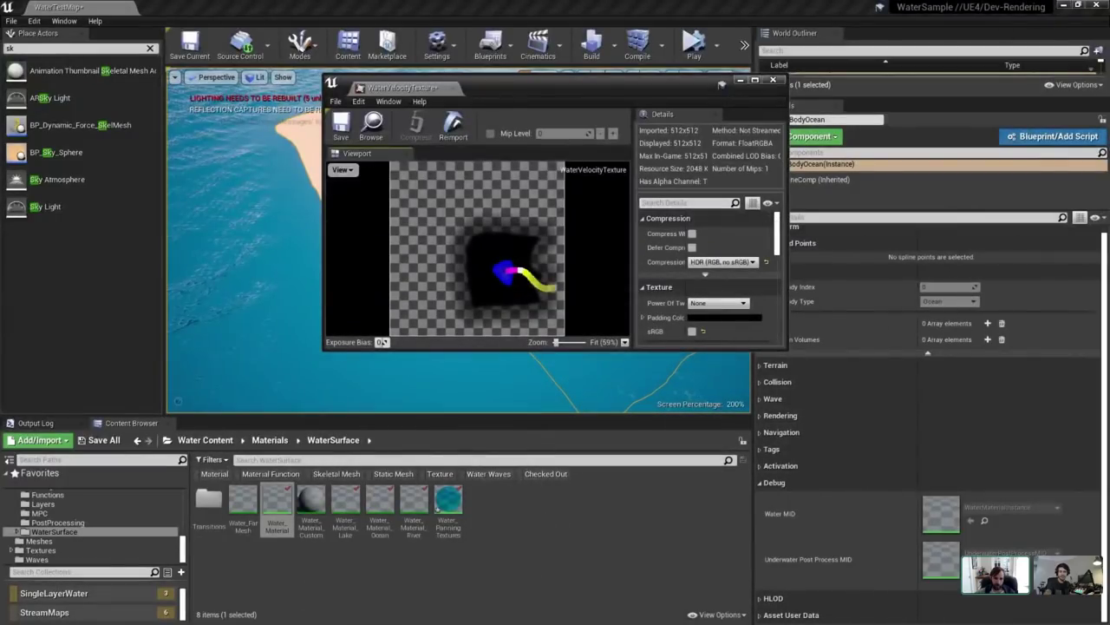
pyautogui.moveTo(525, 88); pyautogui.dragTo(870, 139)
pyautogui.click(535, 177)
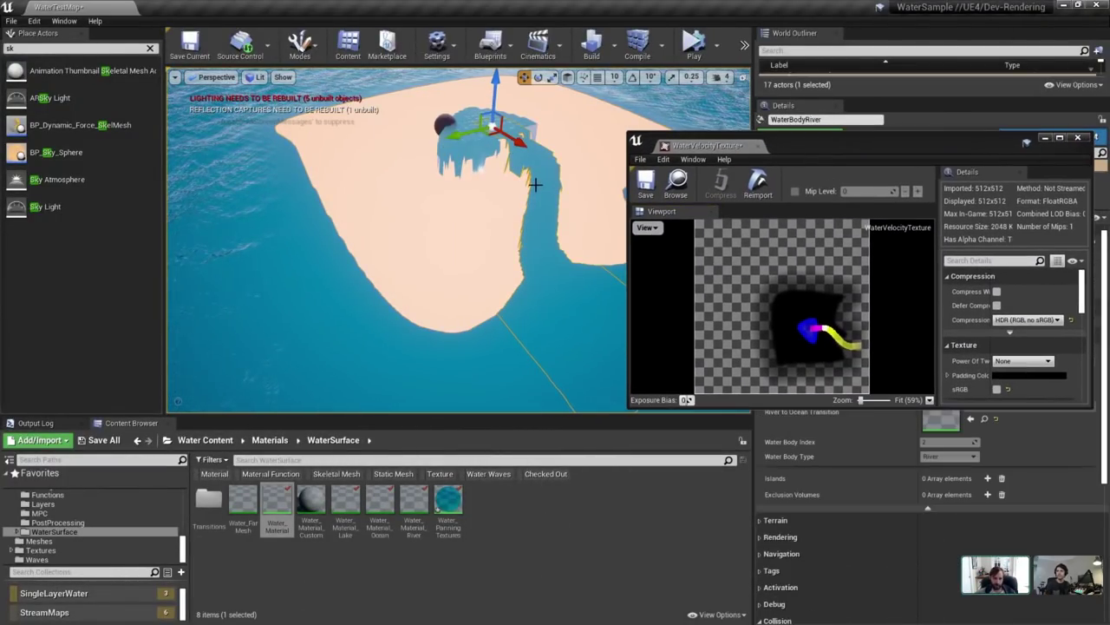
pyautogui.moveTo(458, 135); pyautogui.dragTo(374, 159)
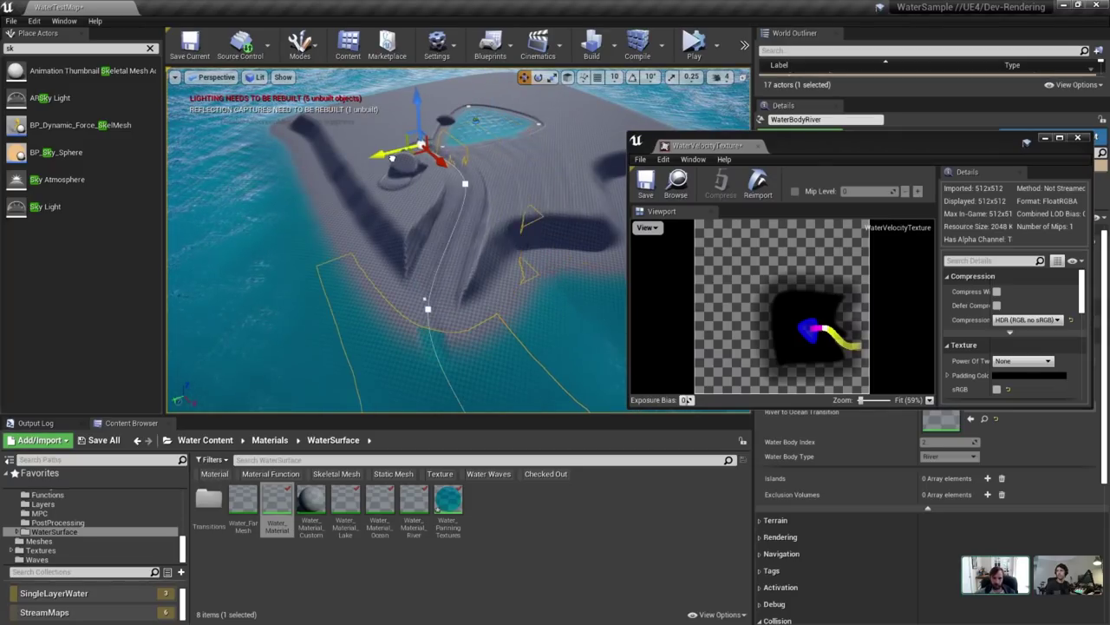
pyautogui.moveTo(363, 162); pyautogui.dragTo(446, 163, button='right')
pyautogui.moveTo(247, 181); pyautogui.dragTo(305, 154)
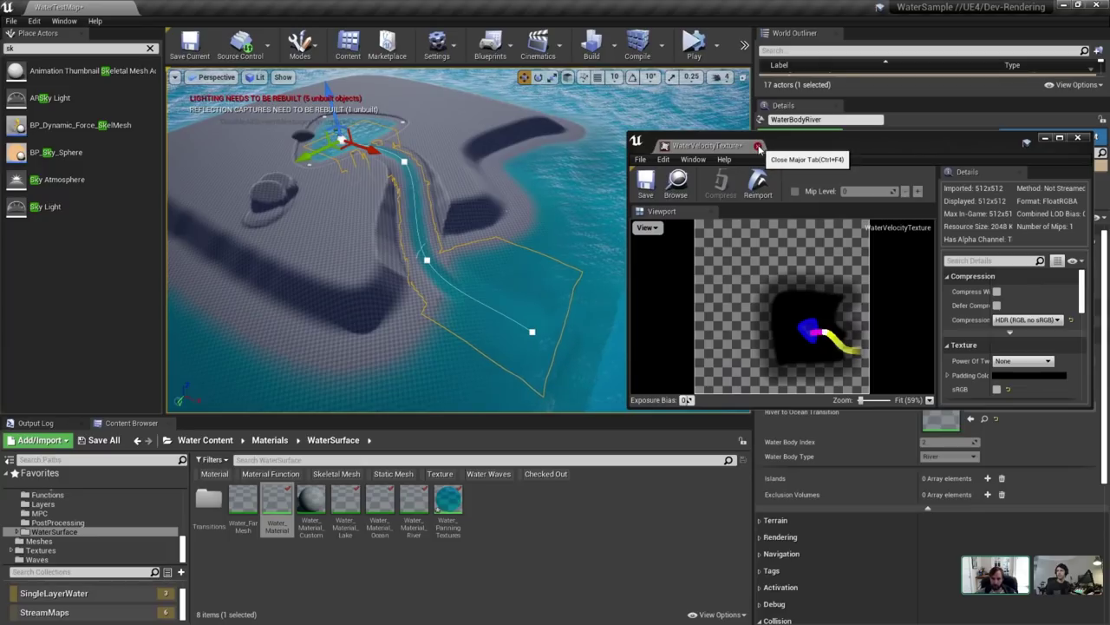
# Close WaterVelocityTexture, bring Water_Material back up, and select the ComputeGerstnerWaves node in the Waves group.
pyautogui.click(664, 146)
pyautogui.doubleClick(275, 510)
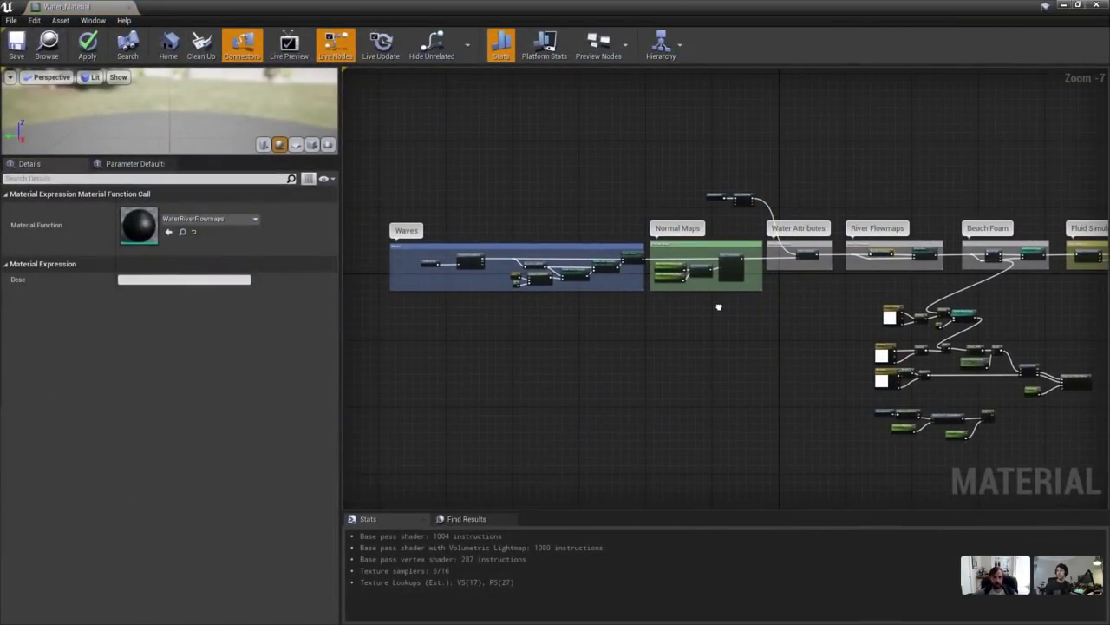
pyautogui.scroll(6, 622, 315)
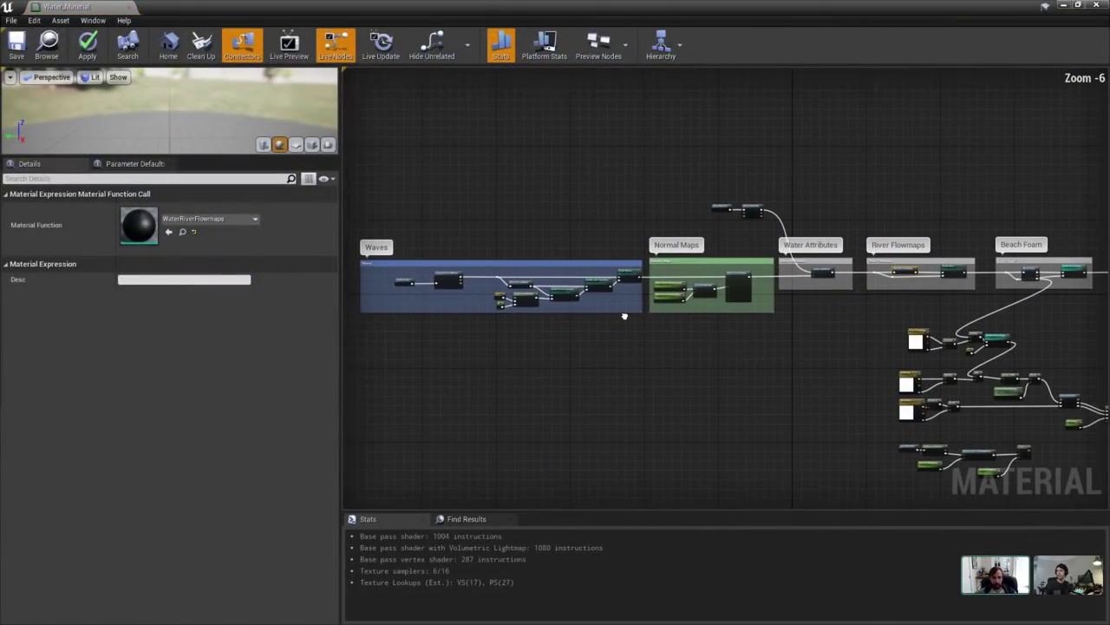
pyautogui.click(477, 280)
pyautogui.scroll(-5, 548, 296)
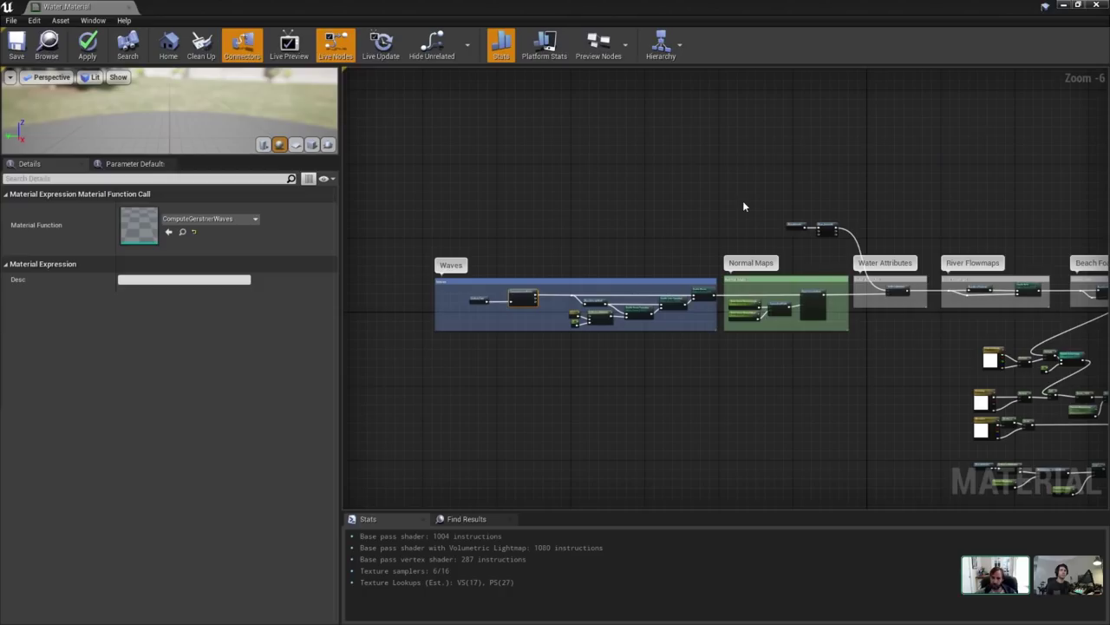
# Examine the Water_Material stages from Beach Foam and Fluid Simulation through Masking to Height Mapping VS and the material output.
pyautogui.moveTo(743, 206); pyautogui.dragTo(595, 224, button='right')
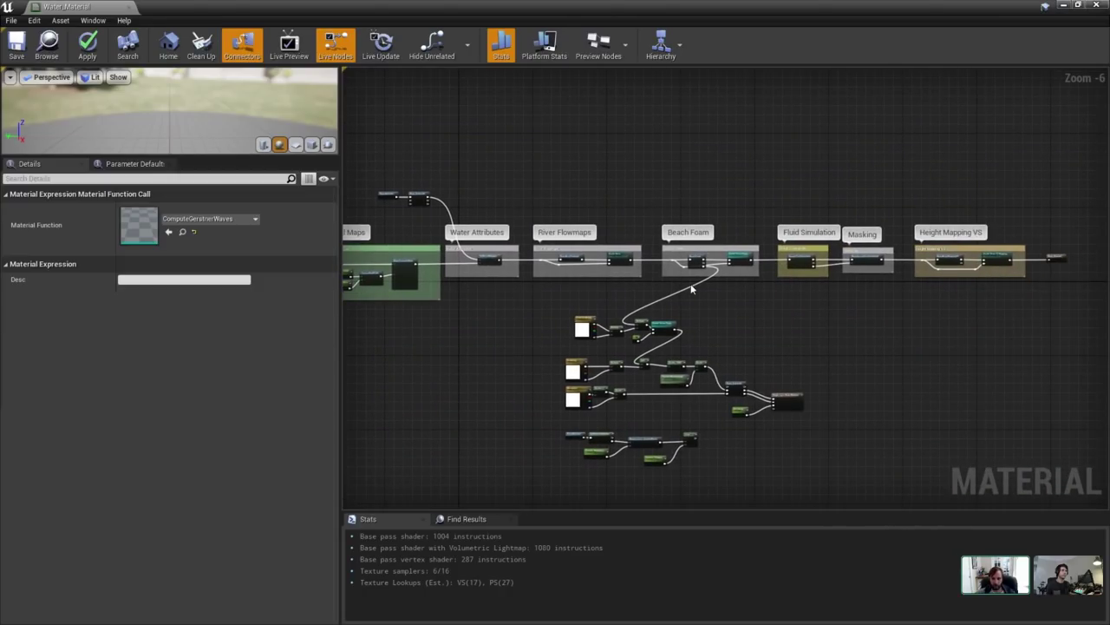
pyautogui.scroll(4, 706, 293)
pyautogui.moveTo(723, 269); pyautogui.dragTo(434, 371, button='right')
pyautogui.moveTo(780, 373); pyautogui.dragTo(440, 388, button='right')
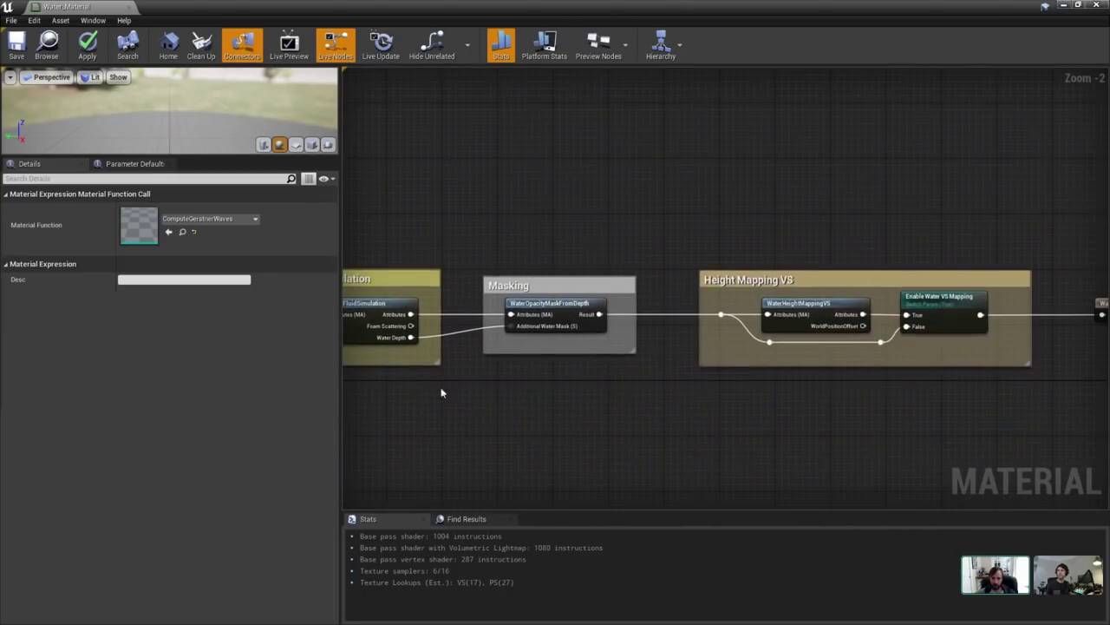
pyautogui.scroll(-1, 666, 334)
pyautogui.moveTo(666, 334); pyautogui.dragTo(552, 327, button='right')
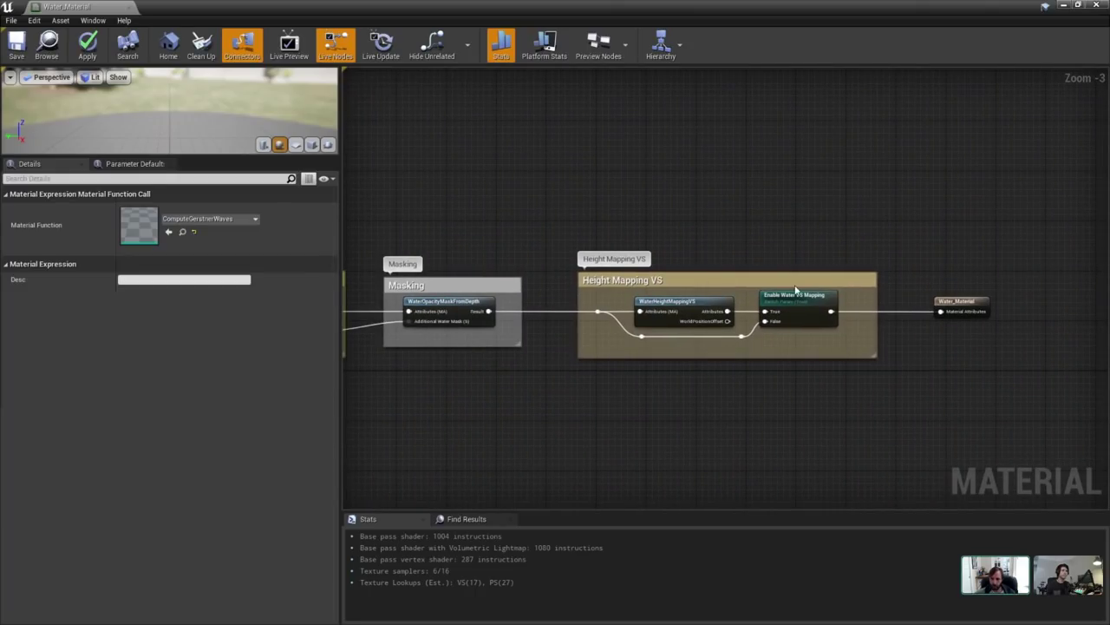
pyautogui.moveTo(769, 257); pyautogui.dragTo(1016, 267, button='right')
pyautogui.moveTo(451, 300); pyautogui.dragTo(881, 278, button='right')
pyautogui.scroll(-2, 684, 300)
pyautogui.moveTo(684, 300); pyautogui.dragTo(717, 214, button='right')
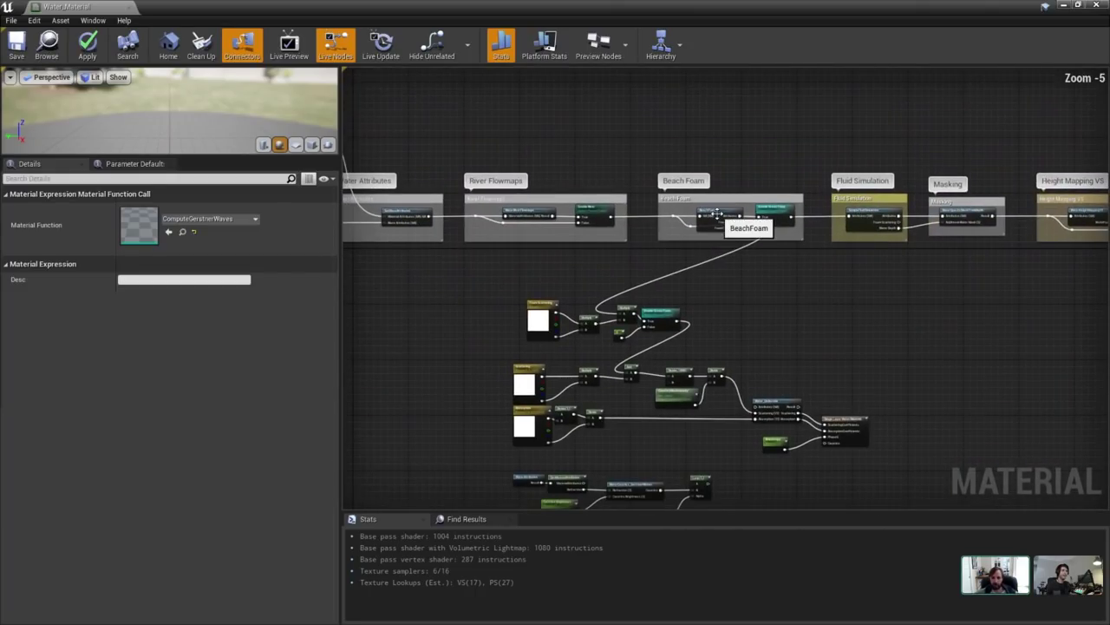
# Examine the scattering and absorption chain below Beach Foam that feeds the Single Layer Water Material output, and its place in the graph.
pyautogui.scroll(1, 760, 296)
pyautogui.scroll(1, 772, 293)
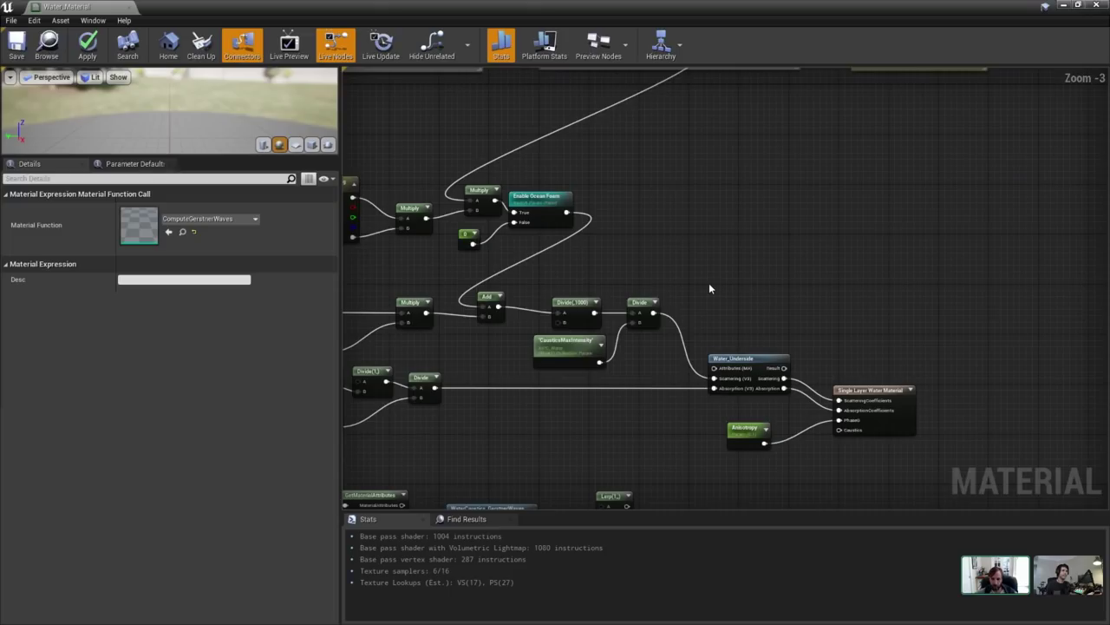
pyautogui.moveTo(710, 284); pyautogui.dragTo(723, 290, button='right')
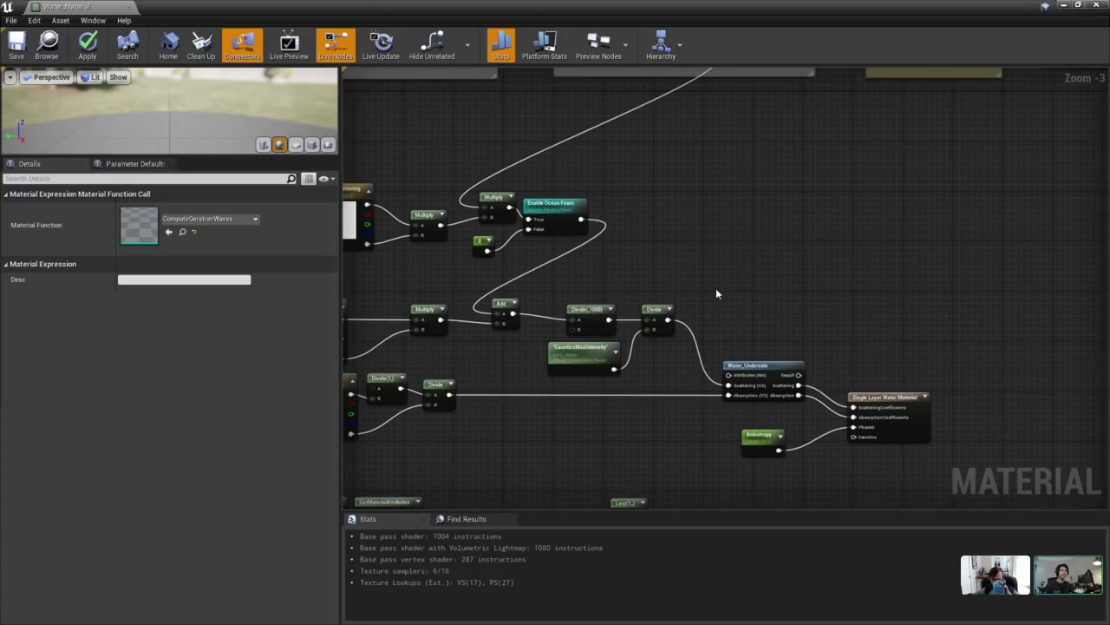
pyautogui.scroll(-1, 717, 295)
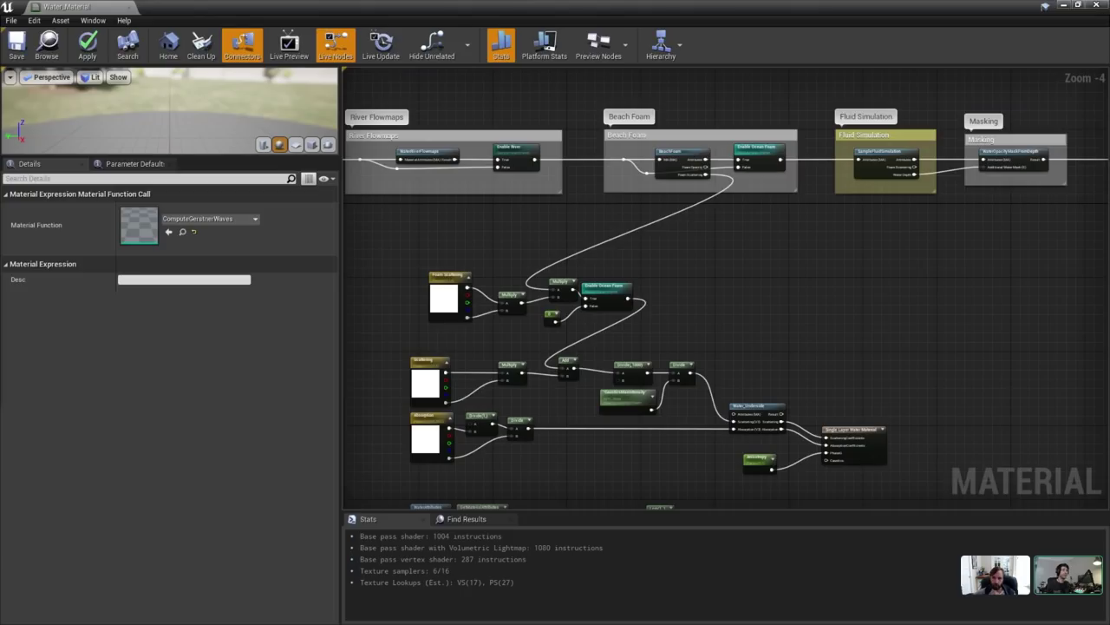
pyautogui.moveTo(561, 183); pyautogui.dragTo(697, 271, button='right')
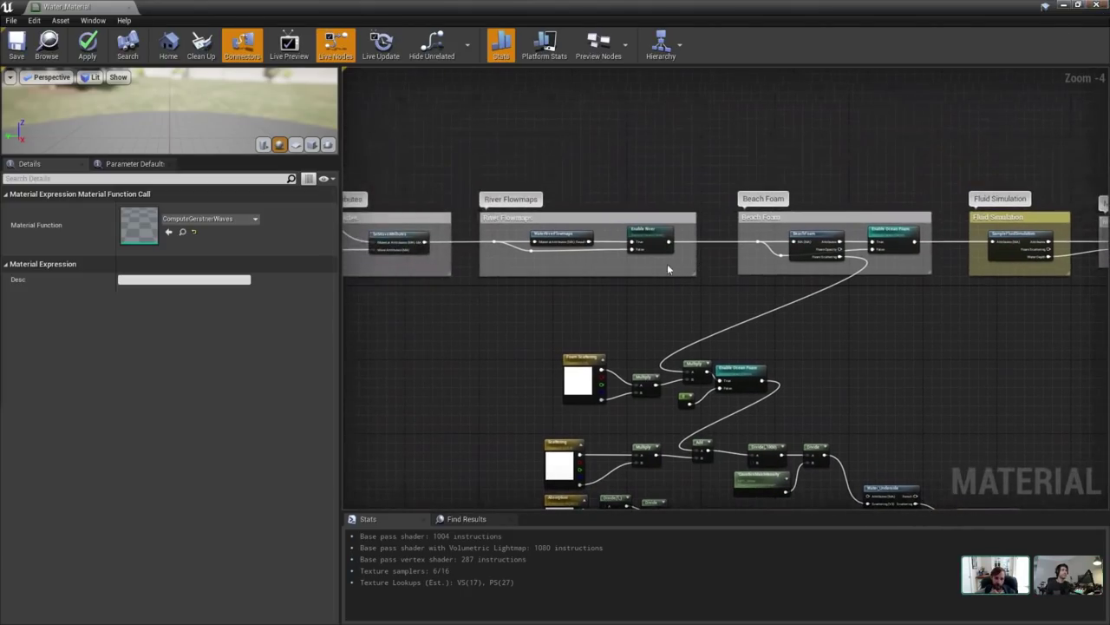
pyautogui.scroll(-4, 636, 307)
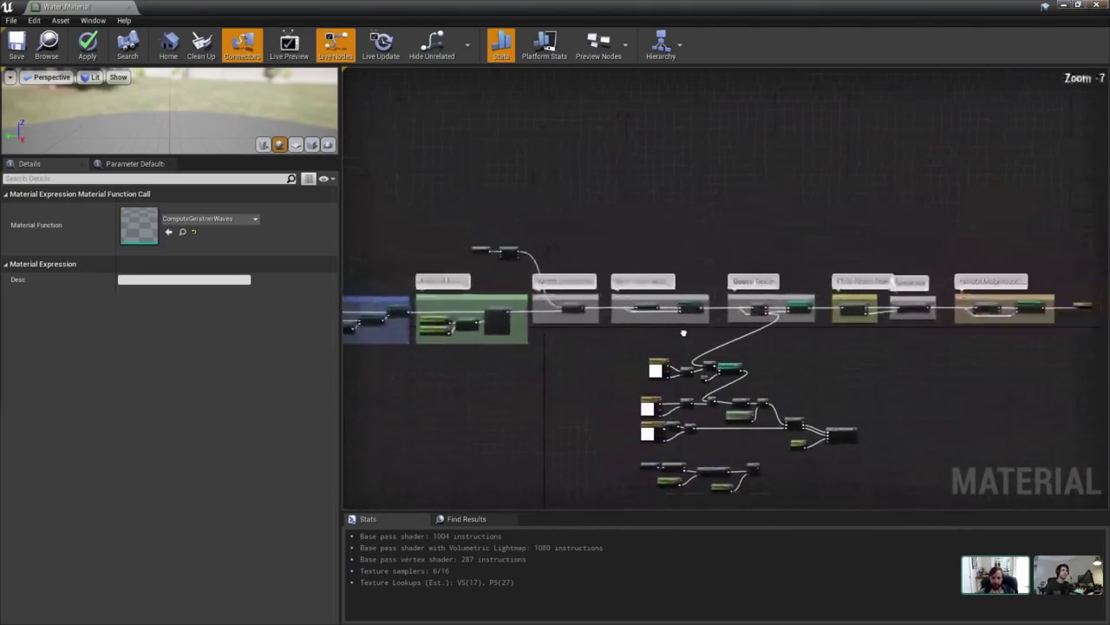
pyautogui.scroll(3, 538, 260)
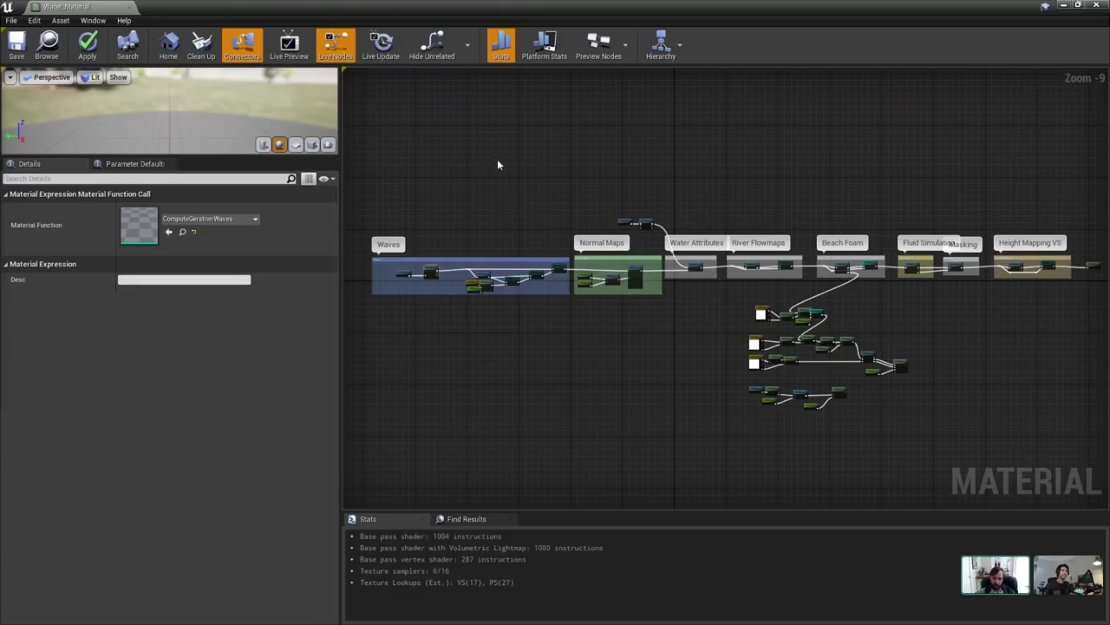
# Select the WaterRiverFlowmaps node in the River Flowmaps group and follow its connection into Beach Foam.
pyautogui.moveTo(498, 165); pyautogui.dragTo(442, 203, button='right')
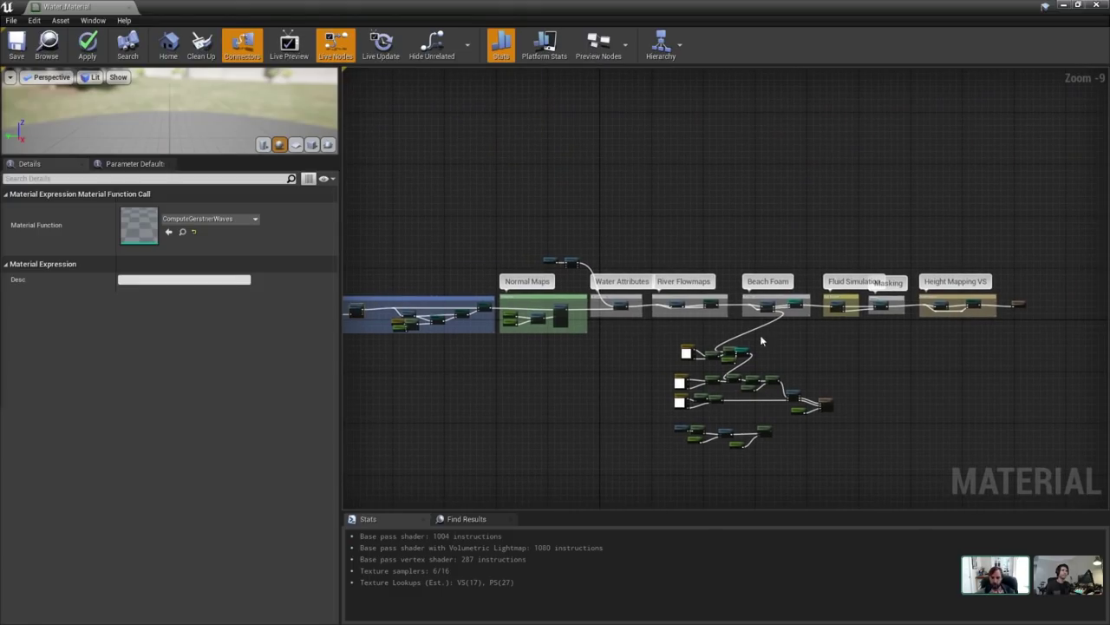
pyautogui.scroll(4, 655, 323)
pyautogui.scroll(5, 714, 278)
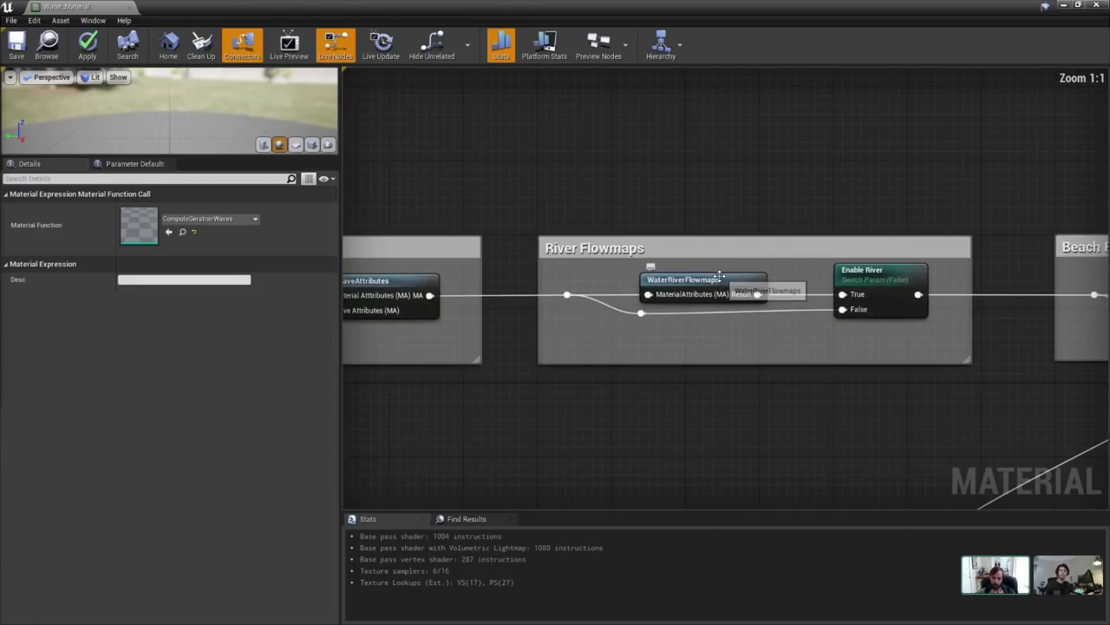
pyautogui.click(719, 276)
pyautogui.moveTo(865, 227); pyautogui.dragTo(343, 274, button='right')
pyautogui.moveTo(849, 273); pyautogui.dragTo(734, 254, button='right')
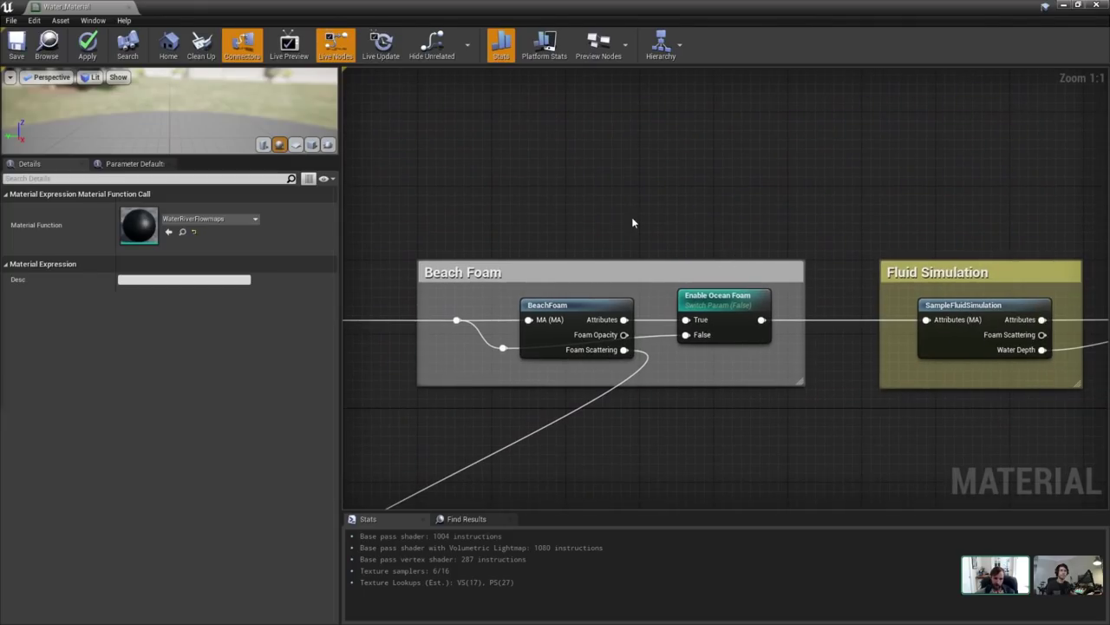
# Select the WaterHeightMappingVS node in the Height Mapping VS group.
pyautogui.moveTo(615, 221); pyautogui.dragTo(440, 227, button='right')
pyautogui.scroll(-2, 677, 227)
pyautogui.click(613, 323)
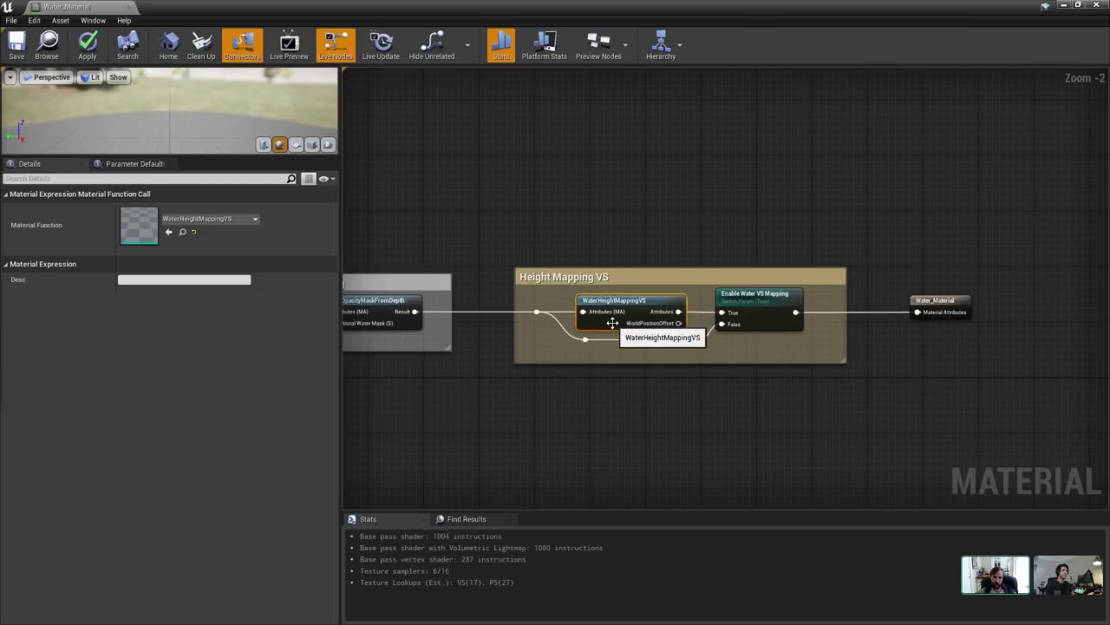
pyautogui.moveTo(498, 220); pyautogui.dragTo(822, 375)
pyautogui.click(612, 322)
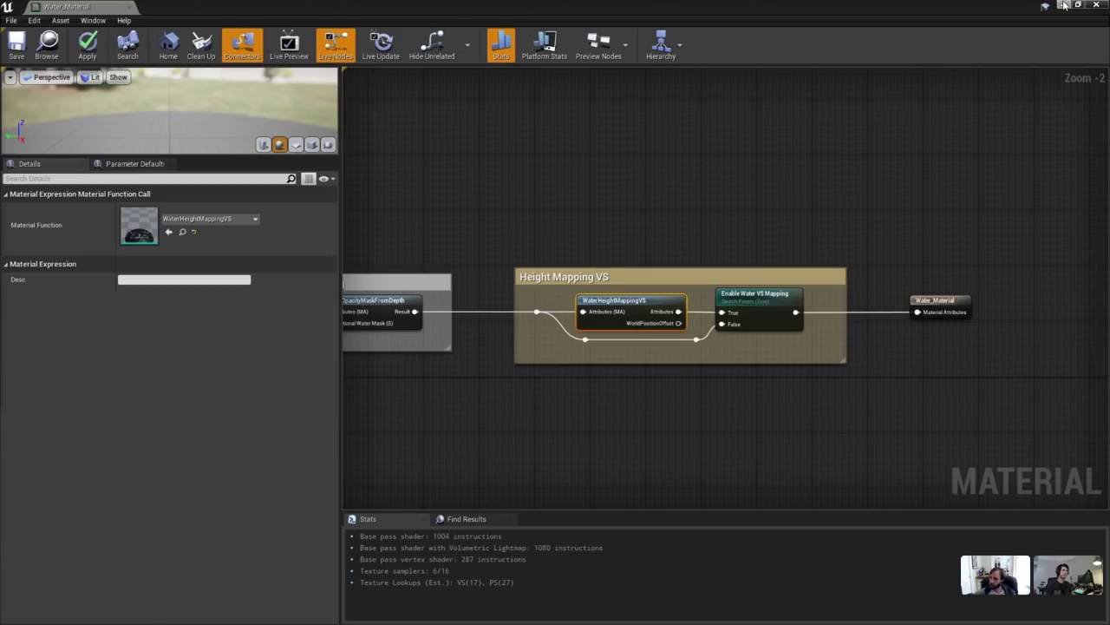
# Open the WaterHeightMappingVS function, review its water height offset nodes, and select the Absolute World Position node.
pyautogui.doubleClick(490, 132)
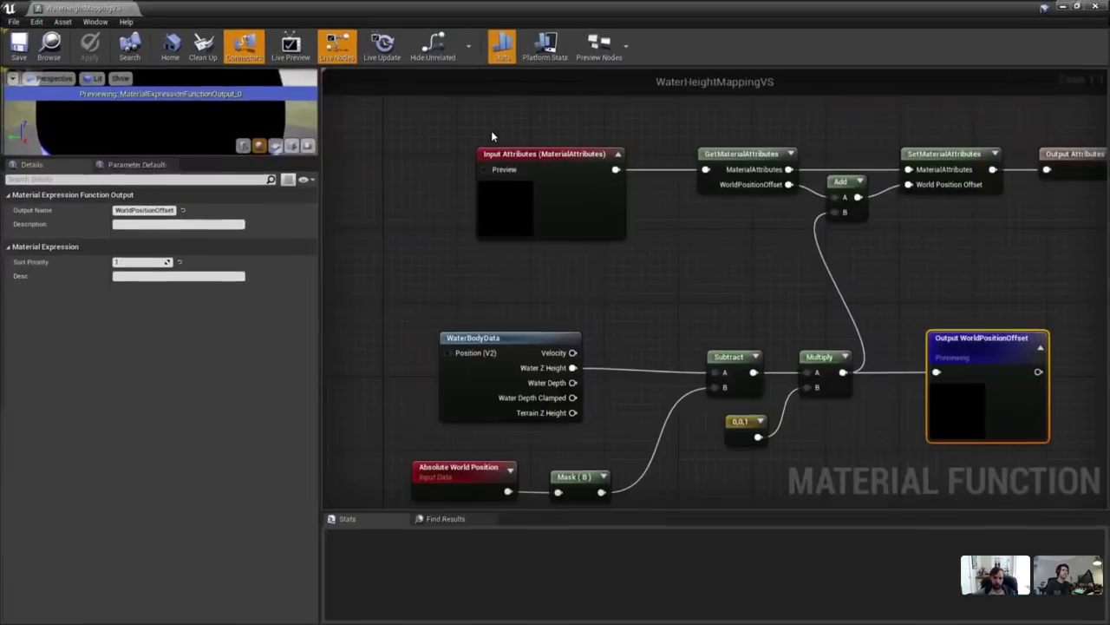
pyautogui.moveTo(679, 352); pyautogui.dragTo(574, 295, button='right')
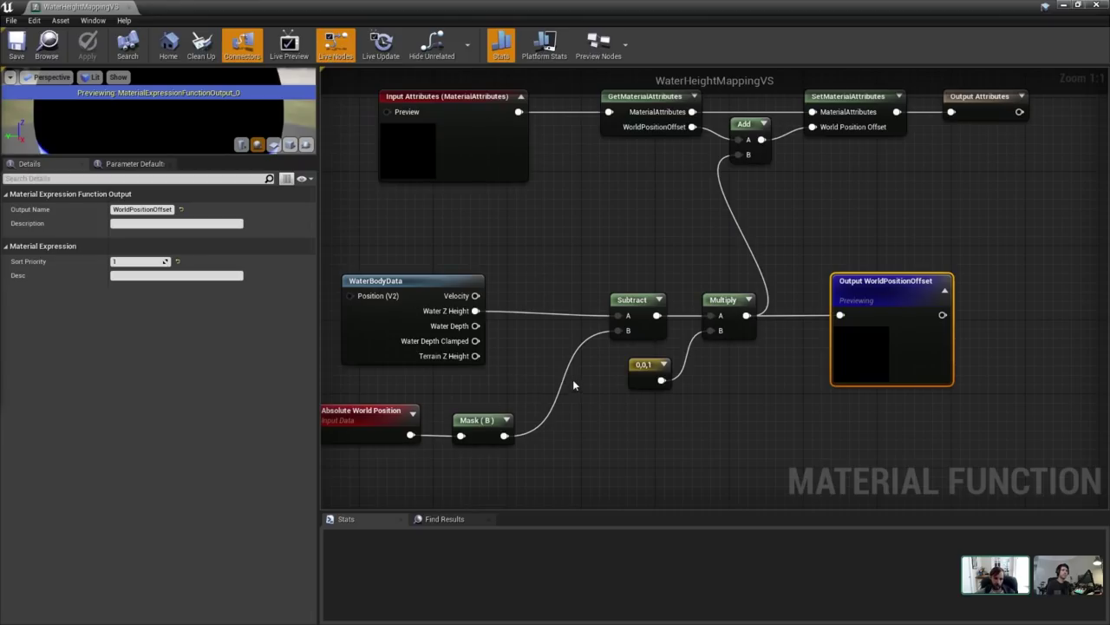
pyautogui.moveTo(517, 402); pyautogui.dragTo(637, 377, button='right')
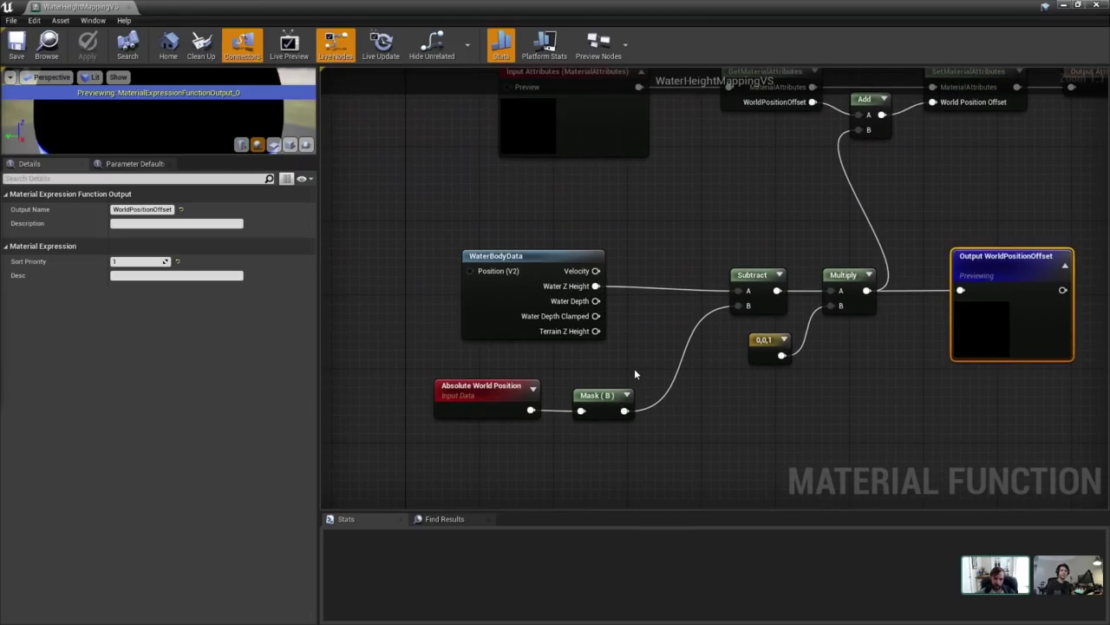
pyautogui.click(491, 408)
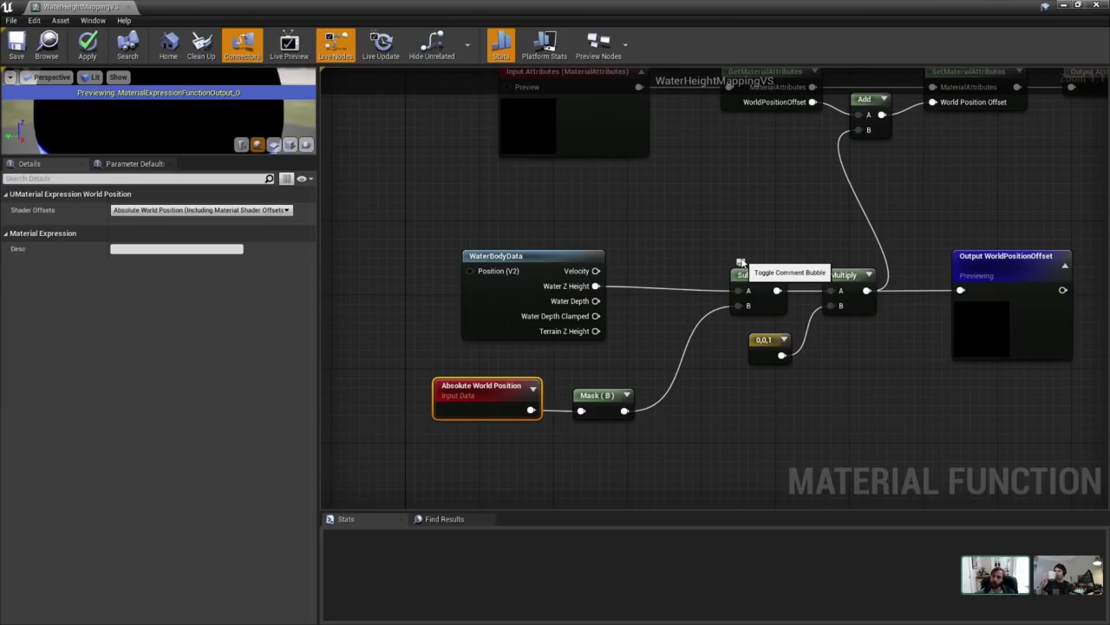
# Minimize the material function and Water_Material editors to return to the river in the level viewport.
pyautogui.click(1065, 6)
pyautogui.click(1065, 4)
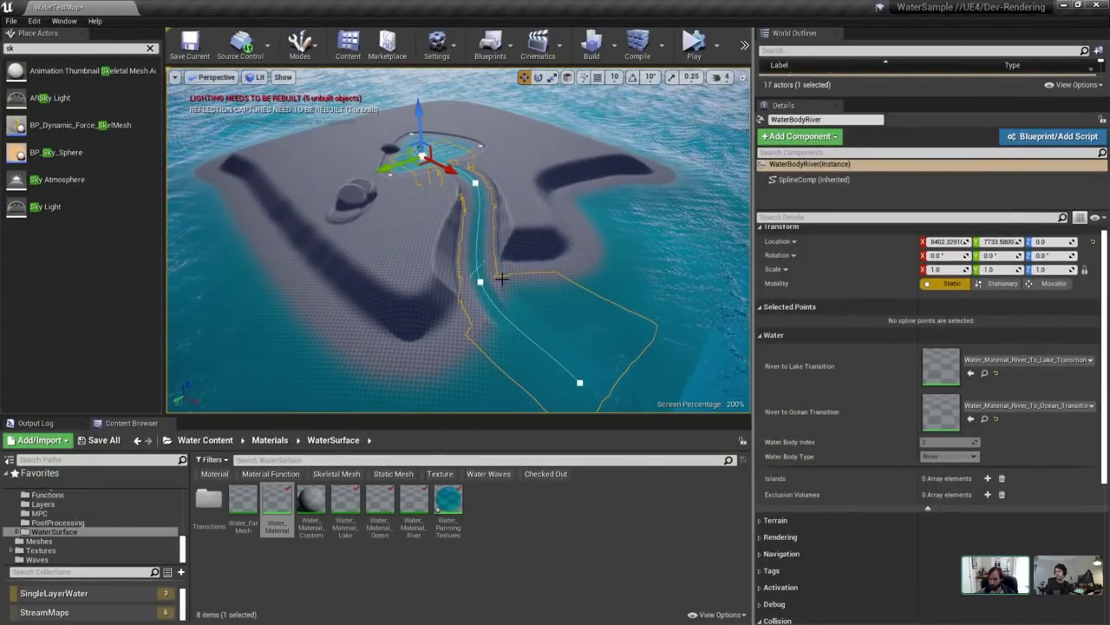
pyautogui.moveTo(501, 278)
pyautogui.mouseDown(button='right')
pyautogui.moveTo(465, 271)
pyautogui.moveTo(481, 274)
pyautogui.mouseUp(button='right')
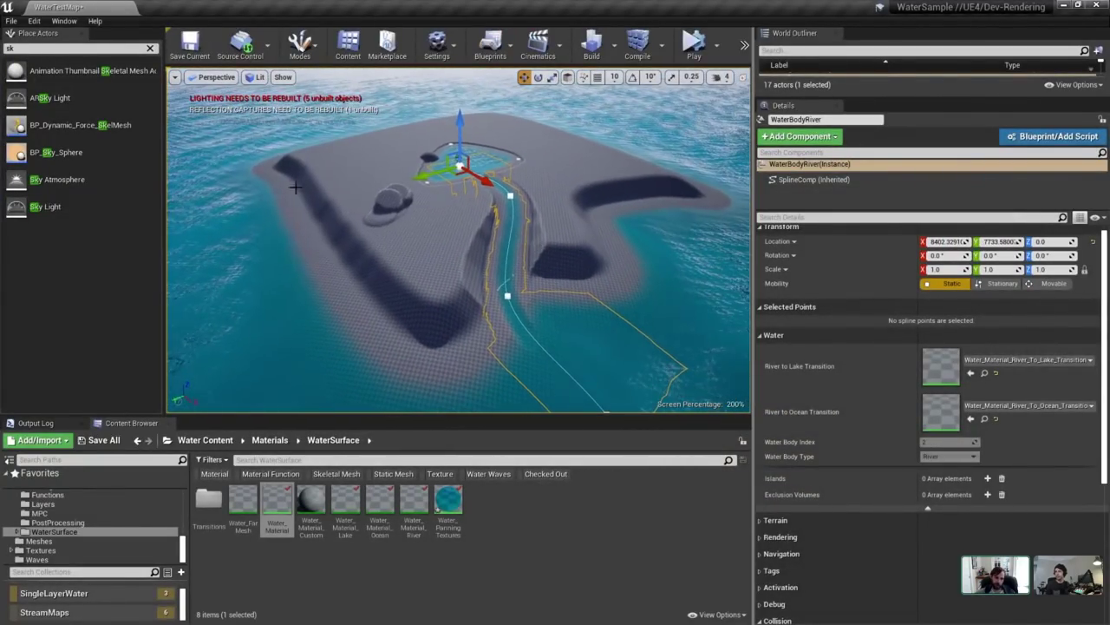
# Switch the viewport to Brush Wireframe and inspect the water mesh along the river and around the island.
pyautogui.click(257, 77)
pyautogui.click(278, 127)
pyautogui.moveTo(386, 231); pyautogui.dragTo(307, 228, button='right')
pyautogui.hotkey('alt', 'l')
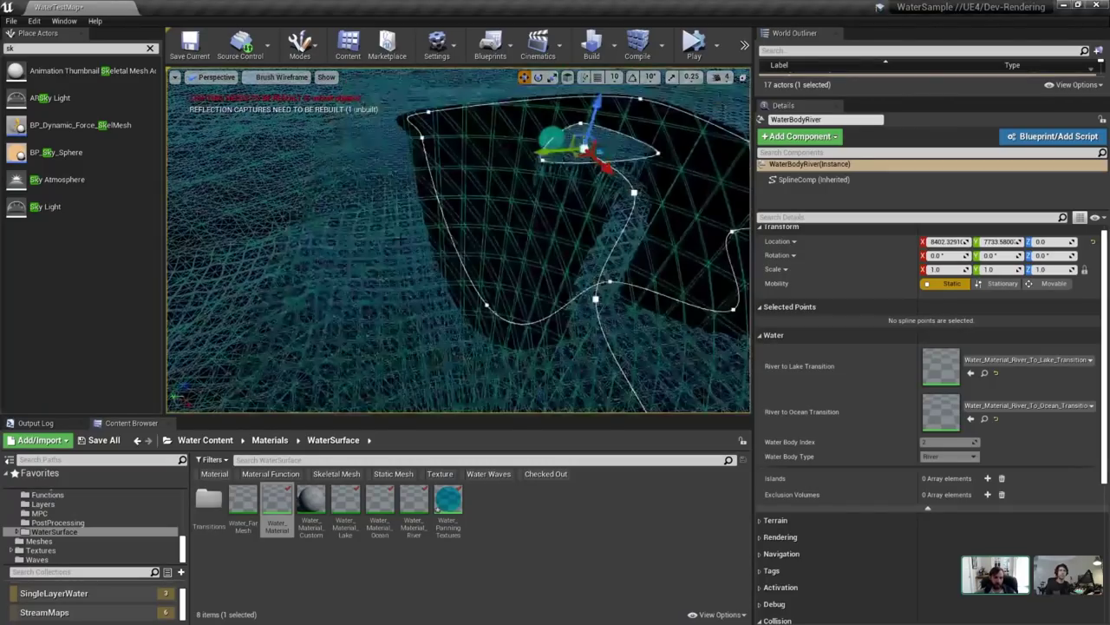
pyautogui.moveTo(401, 242); pyautogui.dragTo(364, 239, button='right')
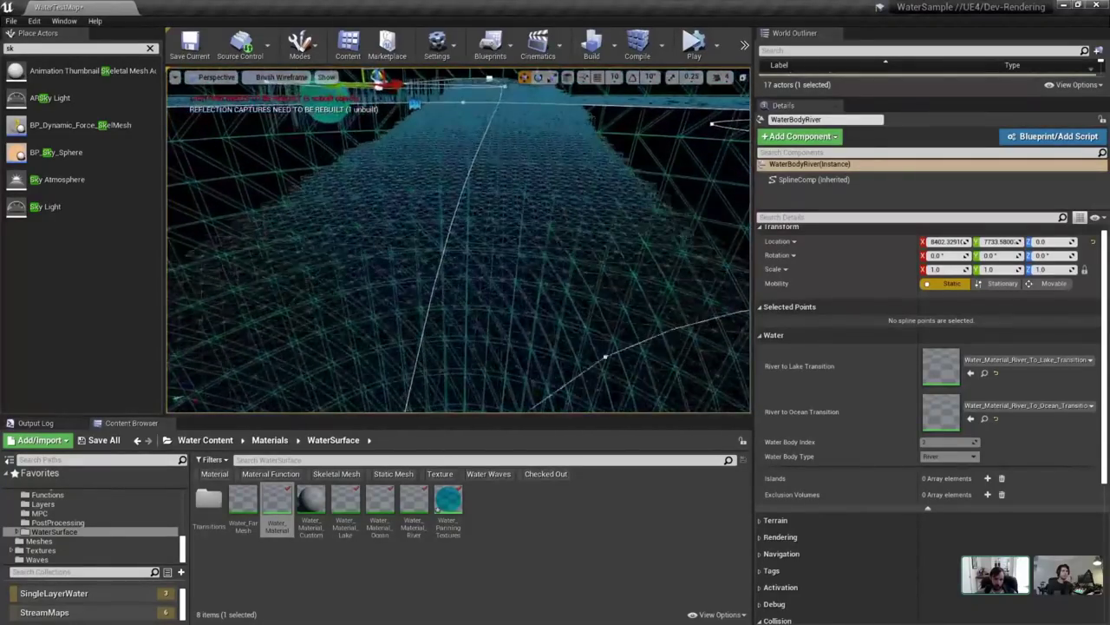
pyautogui.moveTo(331, 208); pyautogui.dragTo(331, 230)
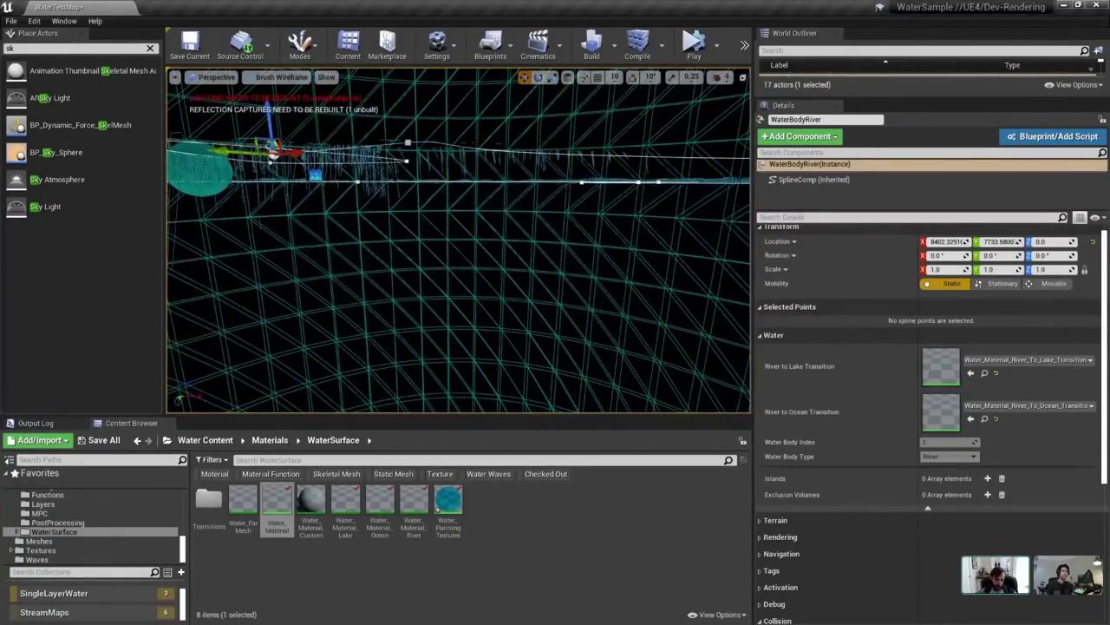
pyautogui.moveTo(458, 239); pyautogui.dragTo(425, 261, button='right')
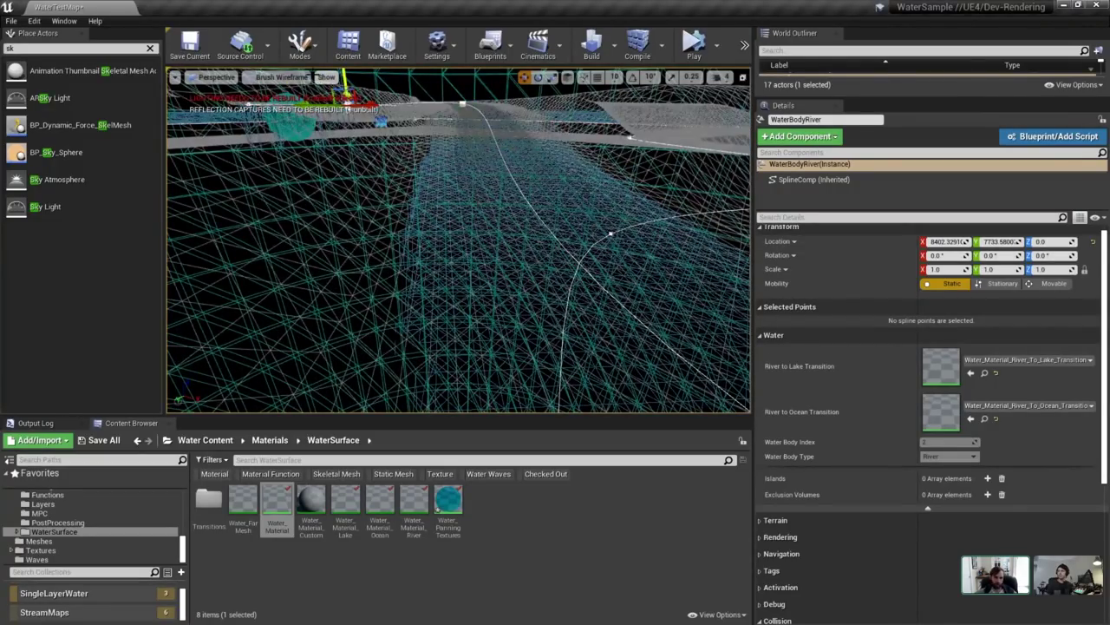
# Switch the viewport back to Lit and frame the island with its river and lake.
pyautogui.click(282, 77)
pyautogui.click(295, 97)
pyautogui.moveTo(507, 225); pyautogui.dragTo(508, 189, button='right')
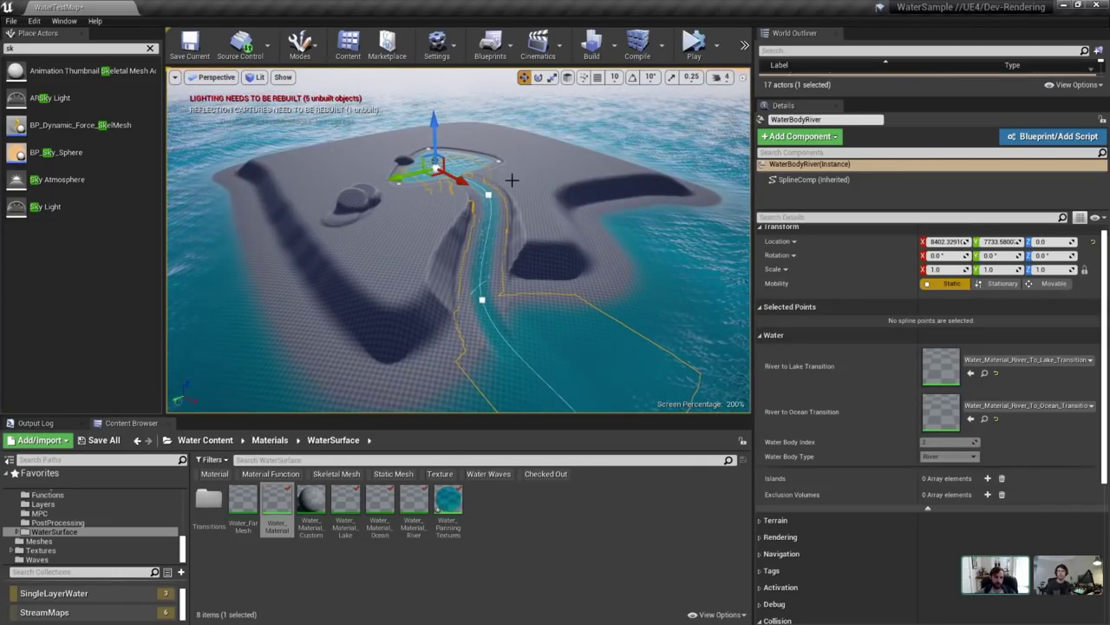
# Select the river's spline point near the lake, then WaterBodyLake, and finally WaterBodyRiver to compare their settings.
pyautogui.click(488, 195)
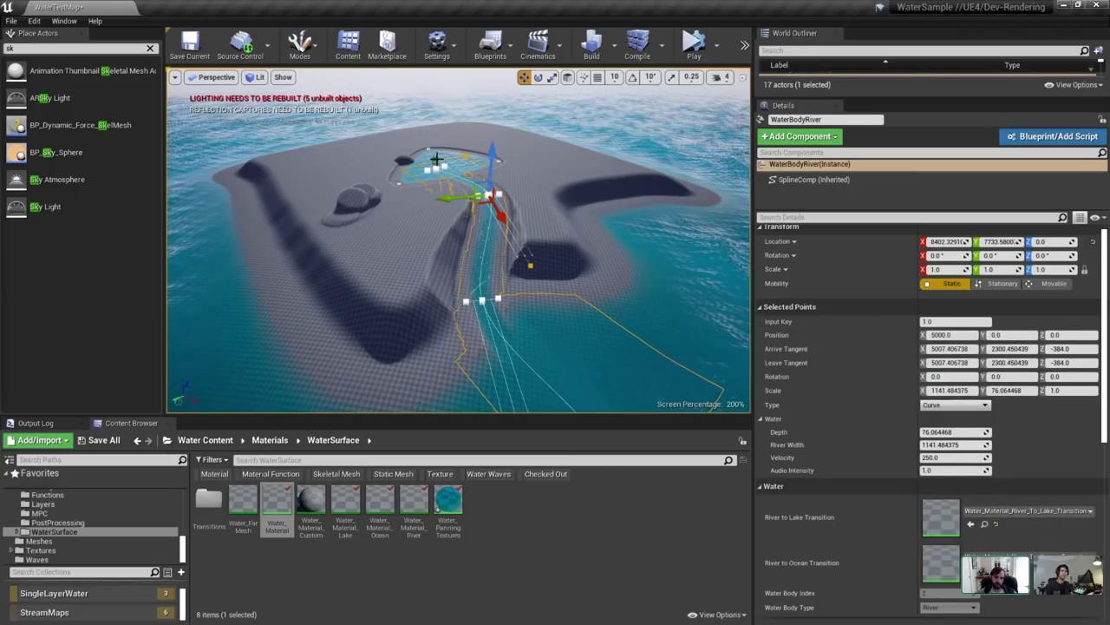
pyautogui.click(478, 162)
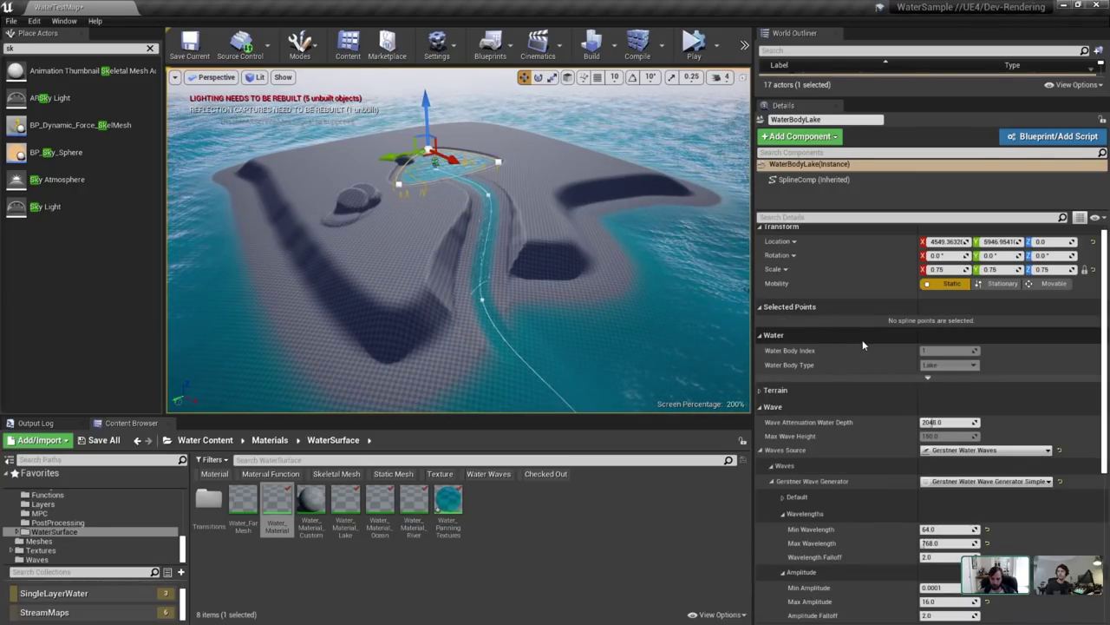
pyautogui.moveTo(505, 232); pyautogui.dragTo(494, 225, button='right')
pyautogui.click(503, 231)
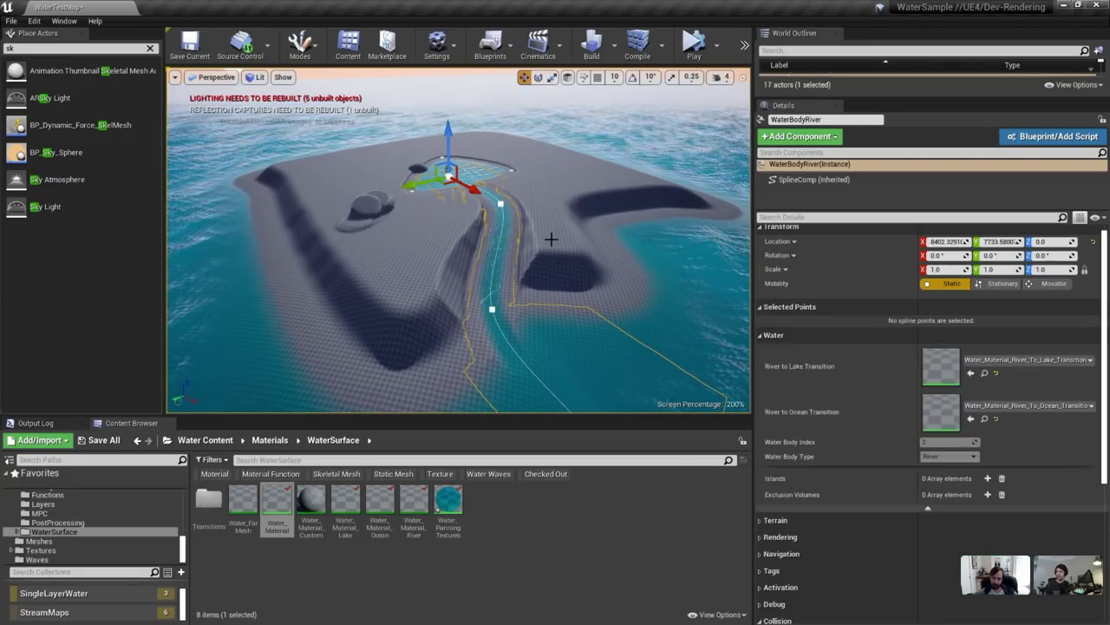
pyautogui.click(12, 21)
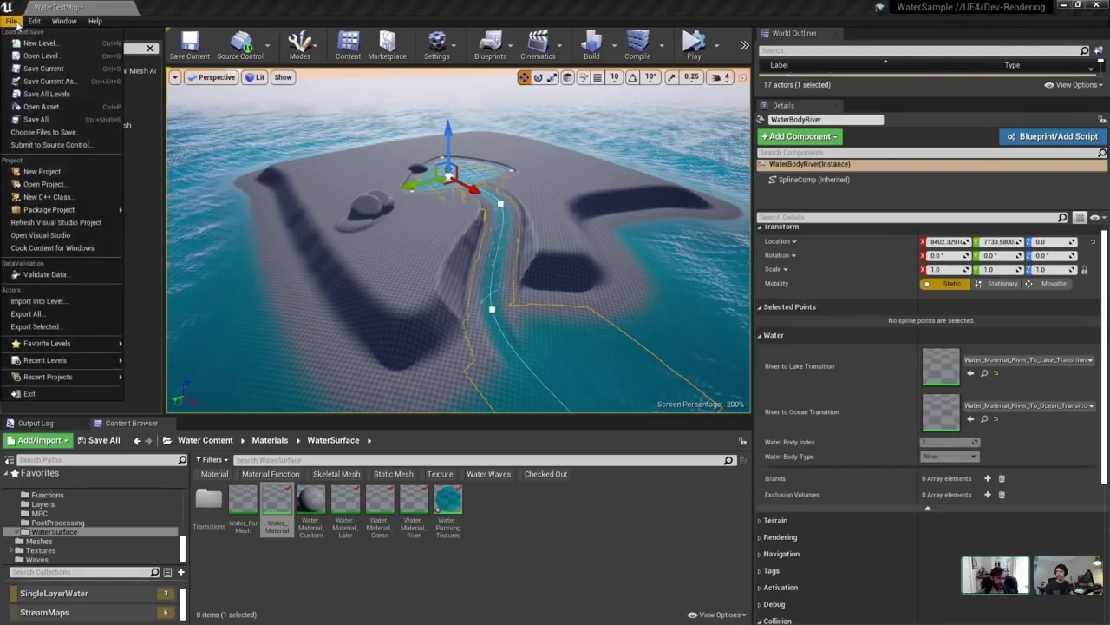
pyautogui.click(373, 531)
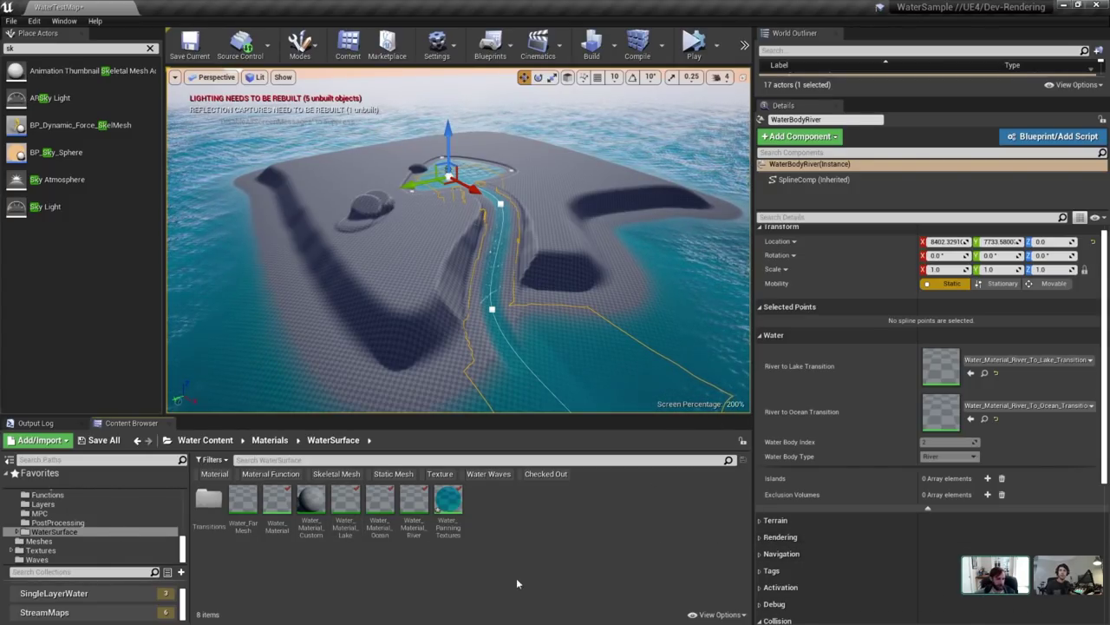
pyautogui.hotkey('alt', 'Tab')
pyautogui.press('Escape')
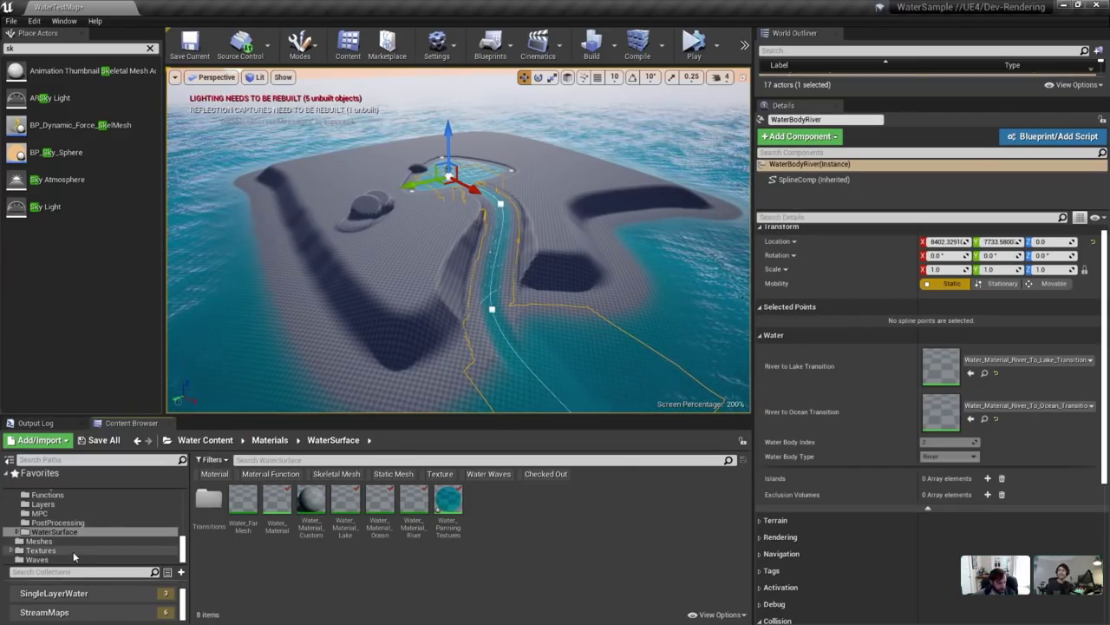
# Open the Fluidsim_Terrain level from the StreamMaps collection without saving the pending content changes.
pyautogui.click(48, 612)
pyautogui.click(380, 501)
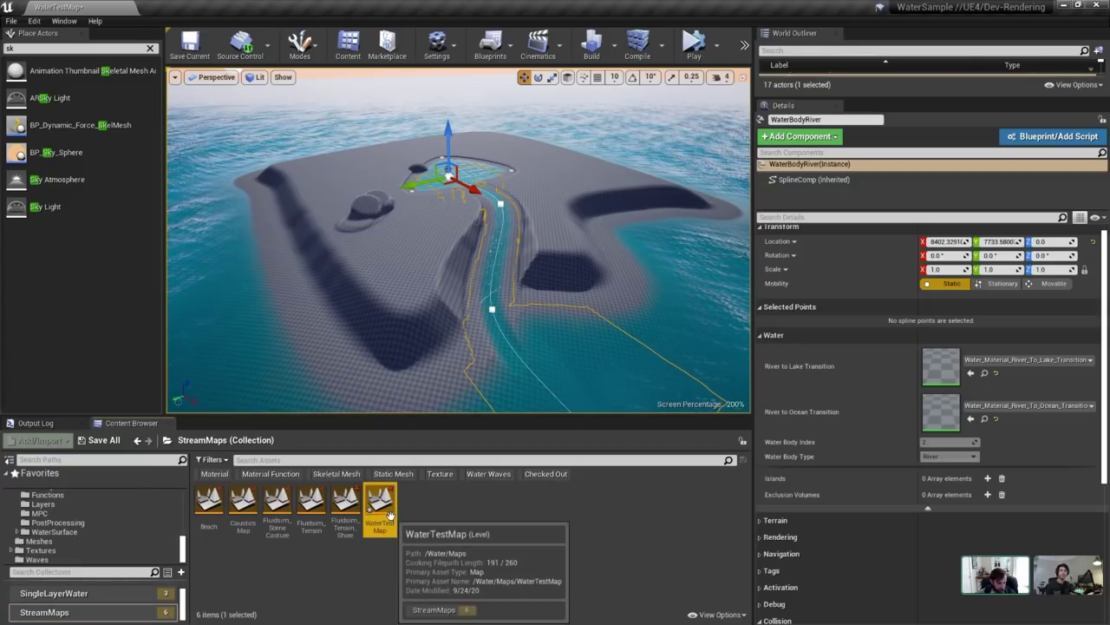
pyautogui.doubleClick(312, 503)
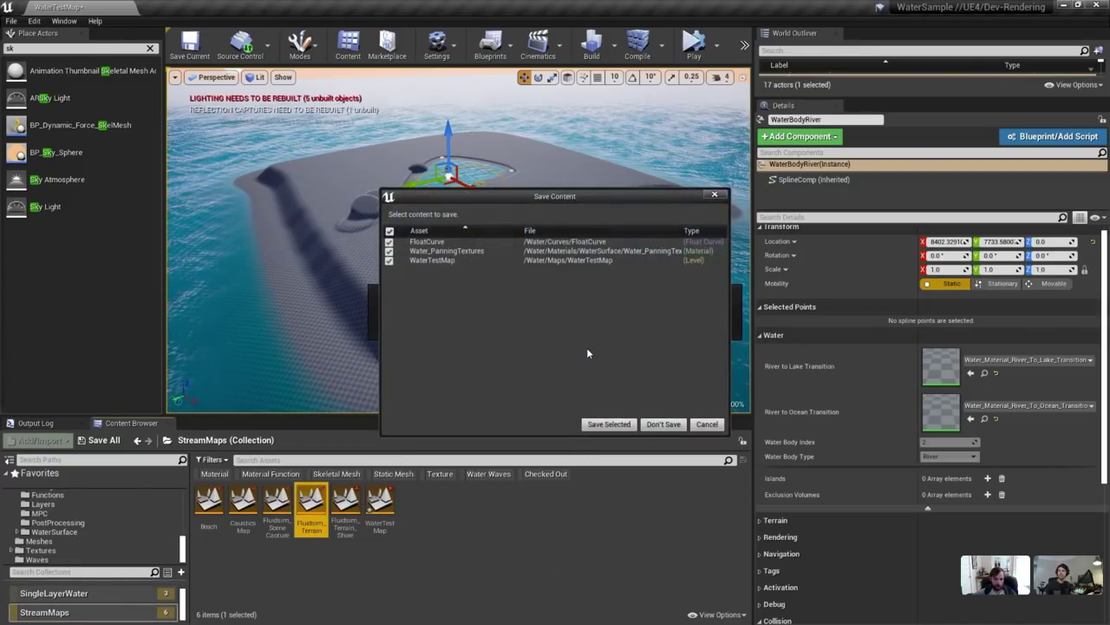
pyautogui.click(664, 424)
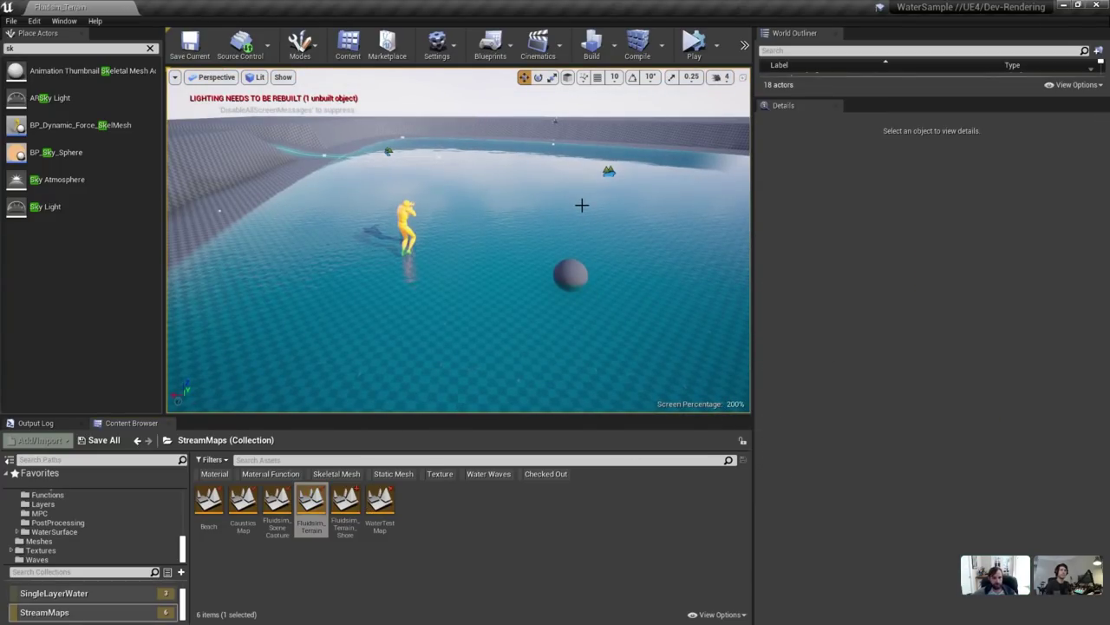
# Select WaterBodyLake, frame it, and open its Water_Material_Lake instance from the rendering settings.
pyautogui.click(609, 172)
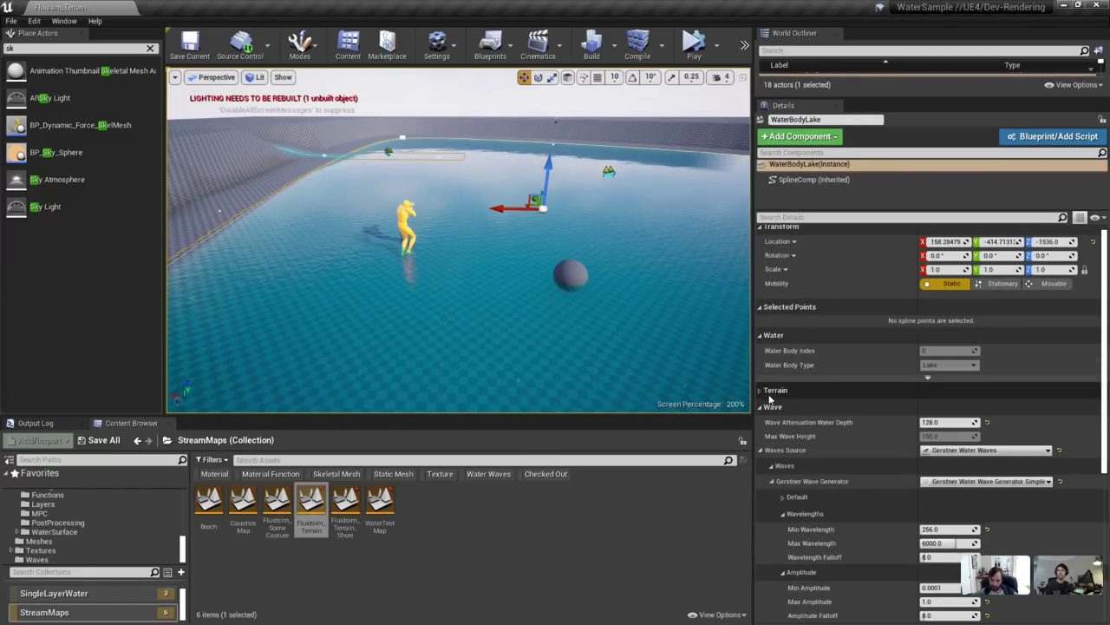
pyautogui.click(773, 334)
pyautogui.press('f')
pyautogui.press('g')
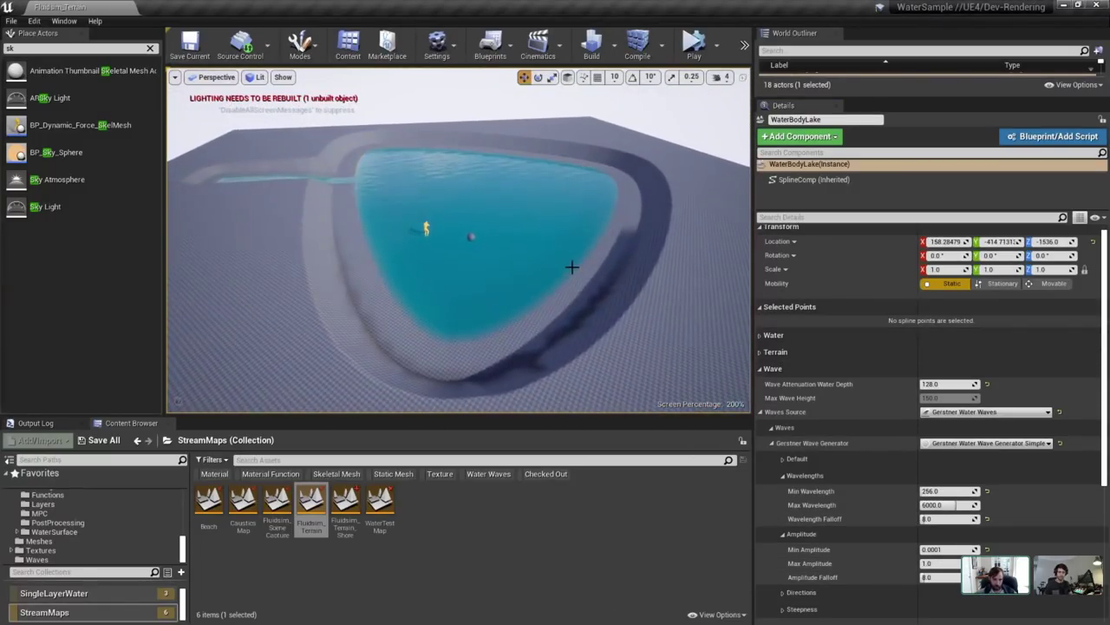
pyautogui.moveTo(573, 266)
pyautogui.mouseDown(button='right')
pyautogui.moveTo(547, 339)
pyautogui.moveTo(568, 239)
pyautogui.moveTo(560, 282)
pyautogui.mouseUp(button='right')
pyautogui.press('w')
pyautogui.press('g')
pyautogui.press('s')
pyautogui.click(773, 369)
pyautogui.click(780, 391)
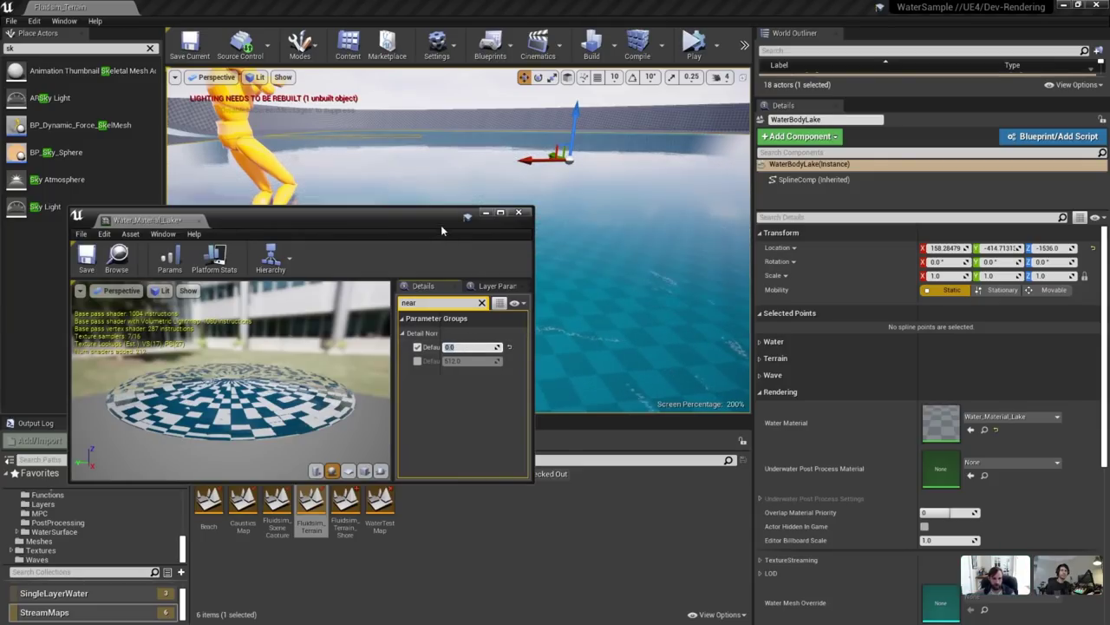
# Try a near detail normal strength of 0.2 in Water_Material_Lake while watching the lake surface, and close the material editor.
pyautogui.moveTo(441, 223); pyautogui.dragTo(914, 342)
pyautogui.click(934, 466)
pyautogui.write('0')
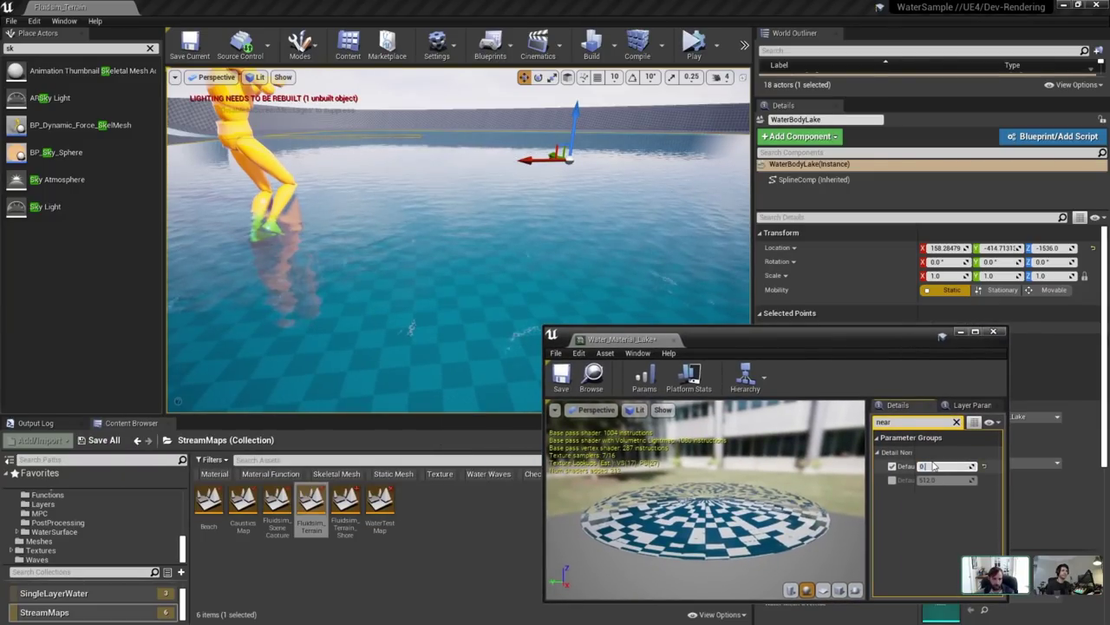
pyautogui.write('.1')
pyautogui.press('Return')
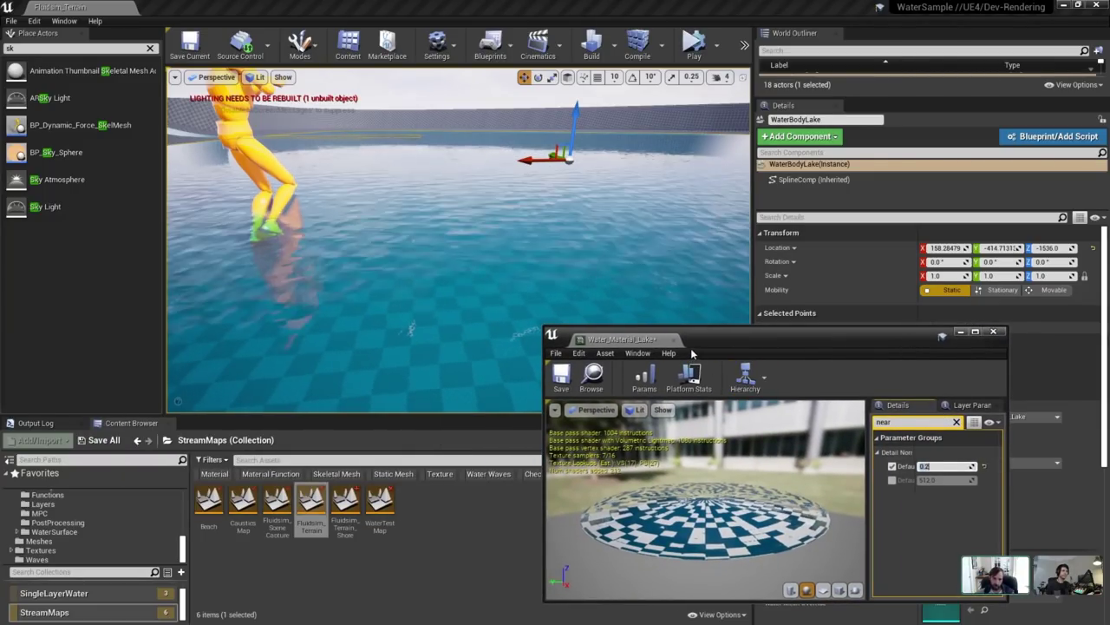
pyautogui.click(674, 339)
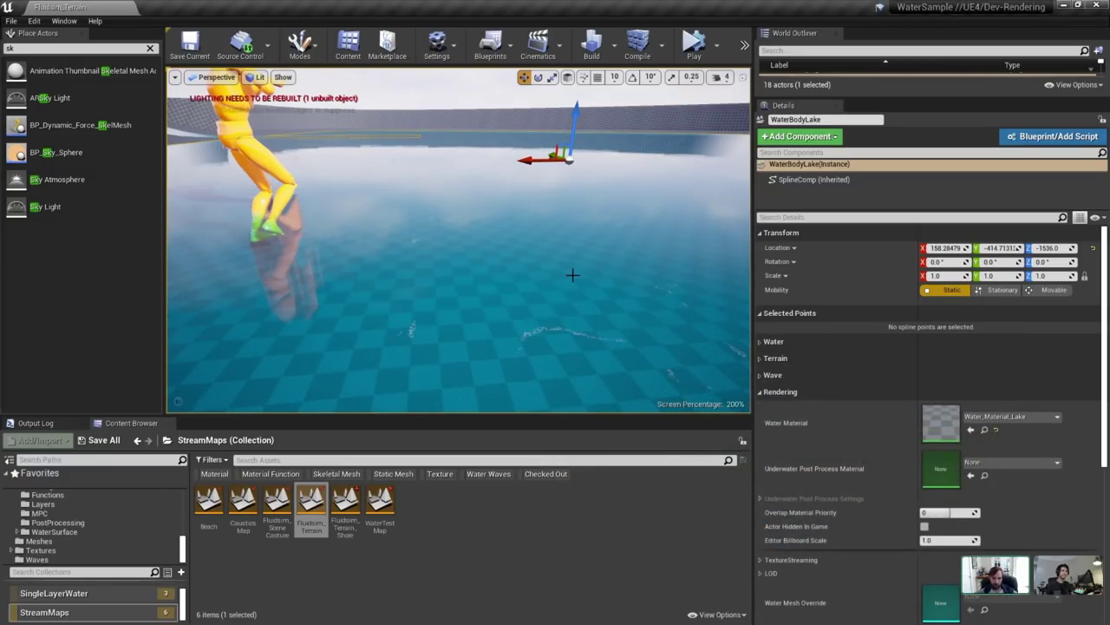
# Frame the whole lake, and select and focus on WaterBodyRiver to show its settings.
pyautogui.press('f')
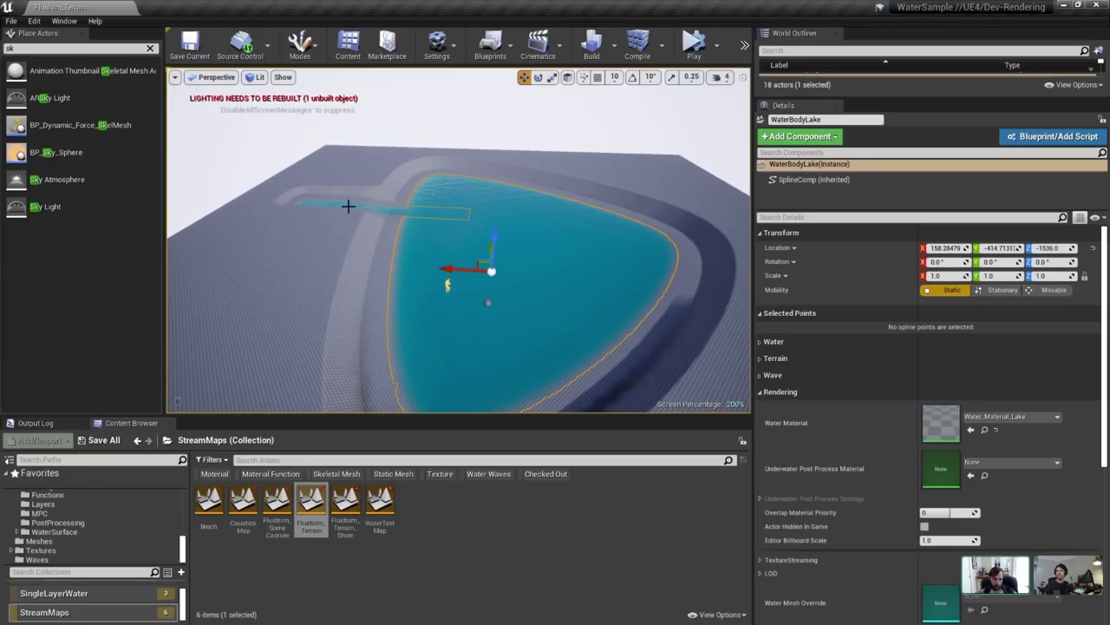
pyautogui.click(348, 206)
pyautogui.press('f')
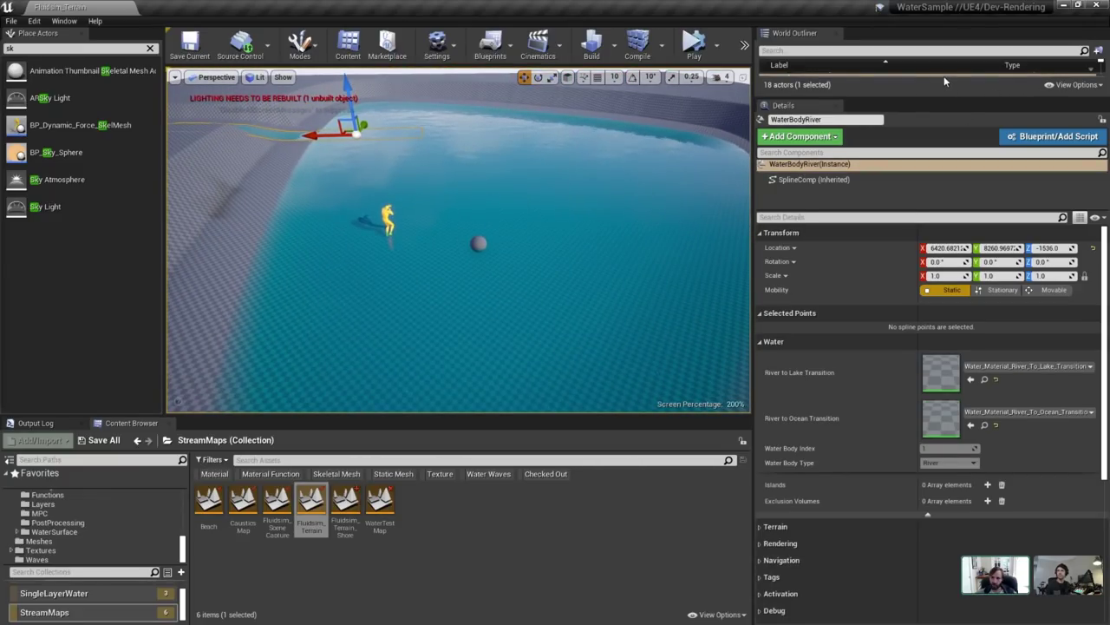
# Enlarge the actor list and focus on BP_Dynamic_Force_SkelMesh in the lake.
pyautogui.moveTo(932, 103); pyautogui.dragTo(936, 274)
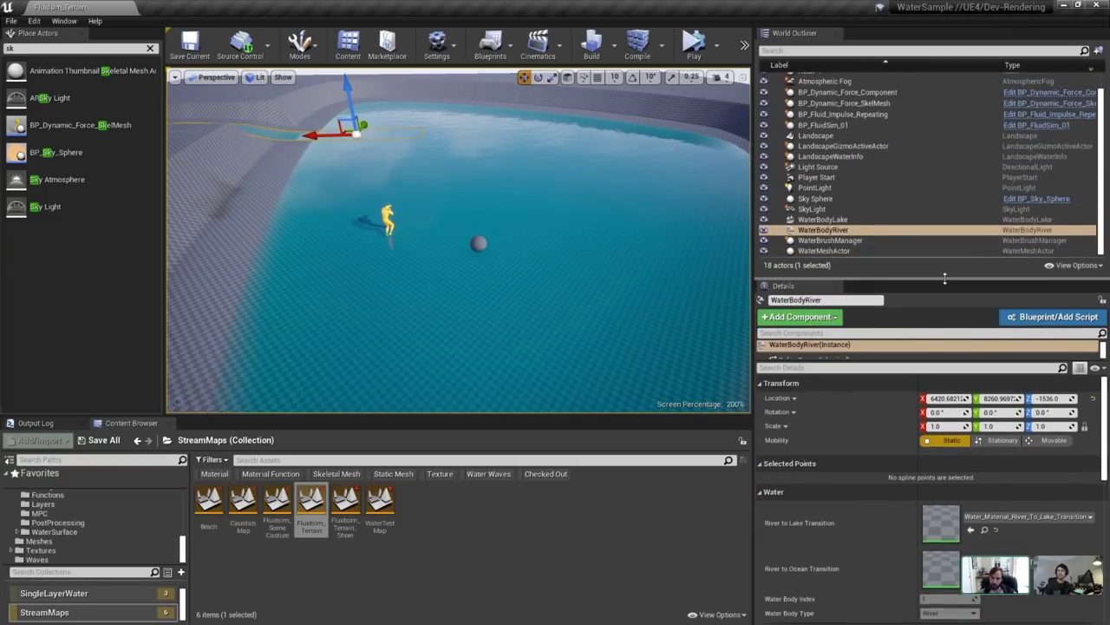
pyautogui.click(823, 219)
pyautogui.doubleClick(841, 103)
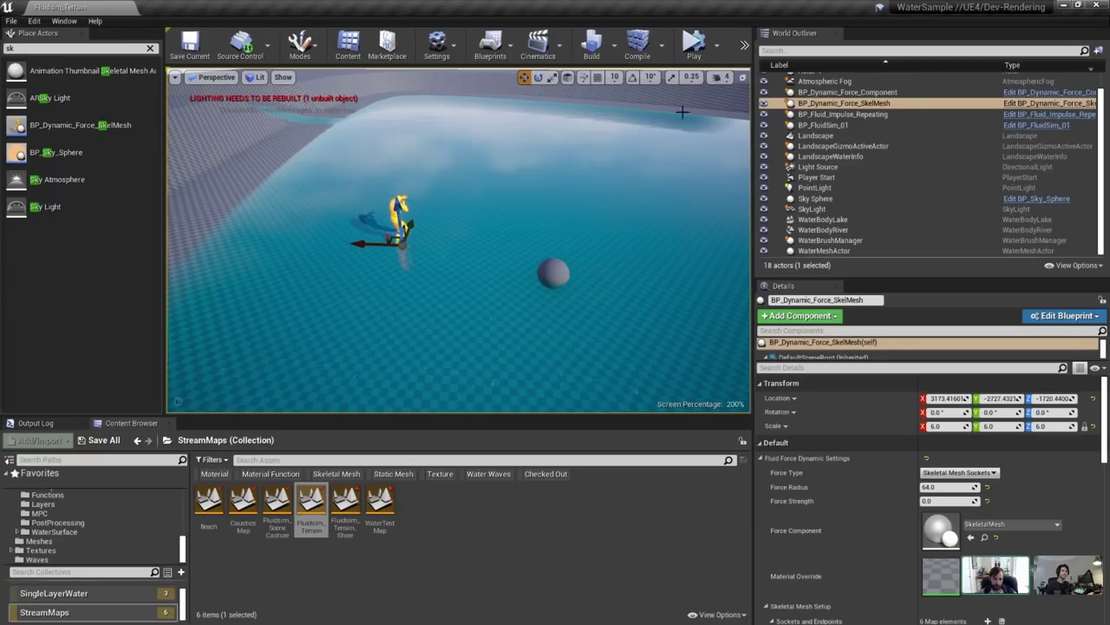
pyautogui.moveTo(658, 148); pyautogui.dragTo(674, 131, button='right')
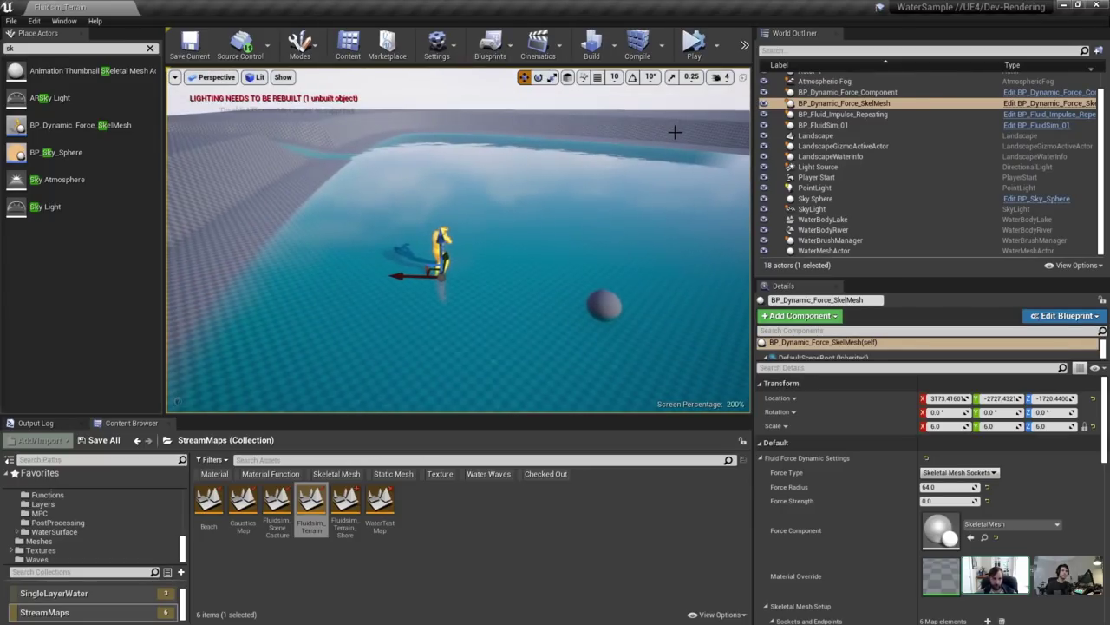
# Start simulating the Fluidsim_Terrain level and bring the fluid impulse near the shore into view.
pyautogui.click(695, 43)
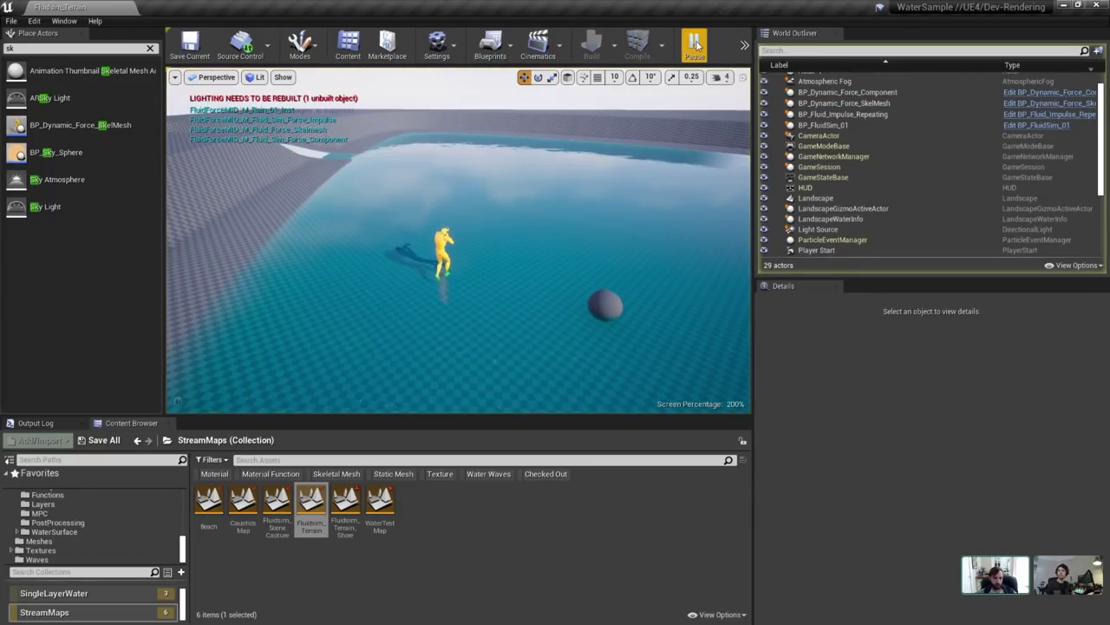
pyautogui.press('w')
pyautogui.moveTo(731, 140)
pyautogui.mouseDown(button='right')
pyautogui.moveTo(717, 146)
pyautogui.moveTo(731, 140)
pyautogui.mouseUp(button='right')
# Select BP_Fluid_Impulse_Repeating, show its impulse settings, and move it farther into the lake to about X 1444, Y 1343.
pyautogui.click(868, 114)
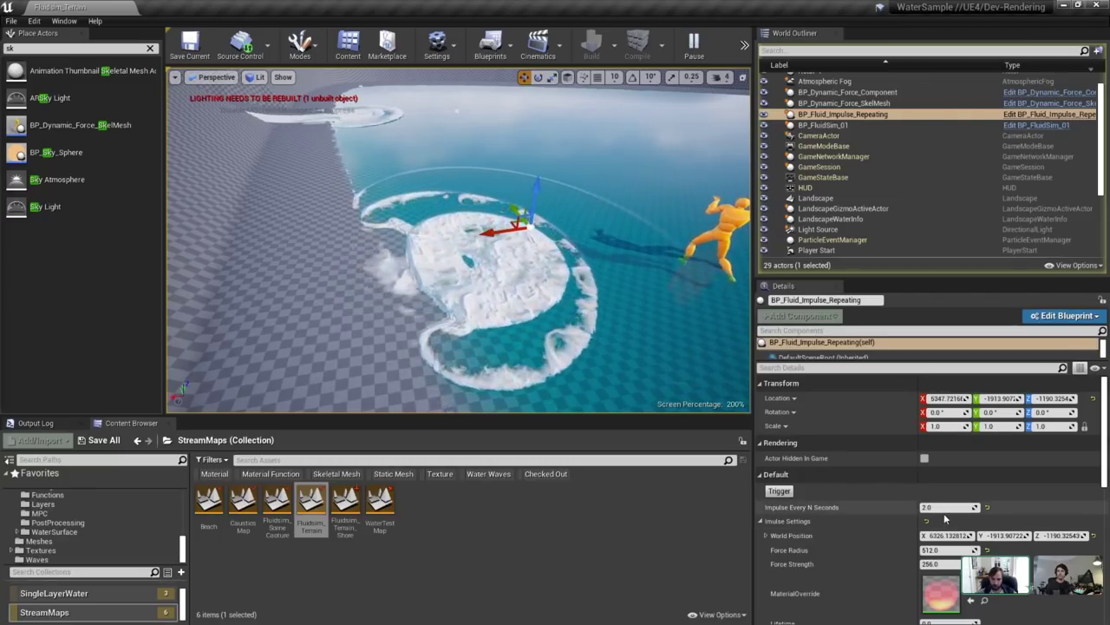
pyautogui.moveTo(813, 276); pyautogui.dragTo(814, 136)
pyautogui.click(780, 267)
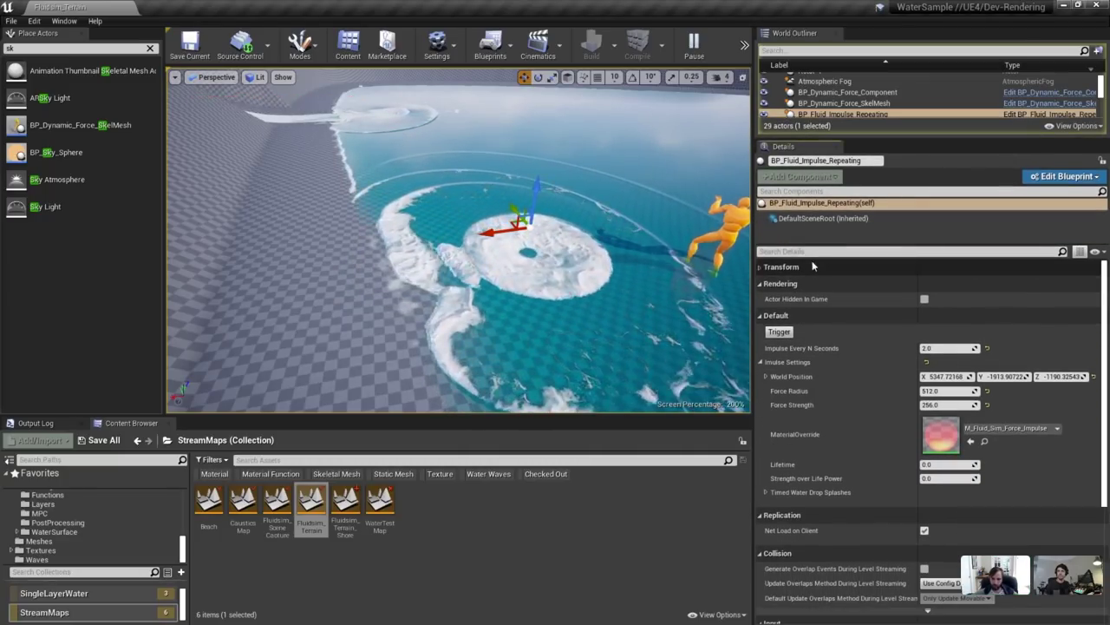
pyautogui.click(781, 283)
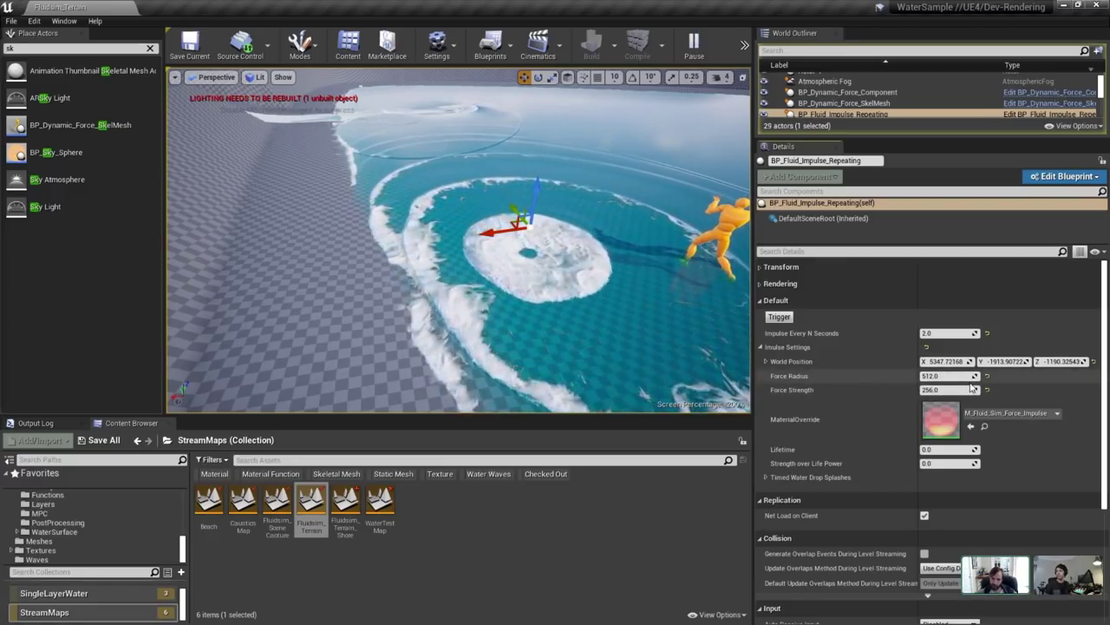
pyautogui.moveTo(560, 272)
pyautogui.mouseDown(button='right')
pyautogui.moveTo(594, 258)
pyautogui.moveTo(547, 227)
pyautogui.moveTo(580, 264)
pyautogui.mouseUp(button='right')
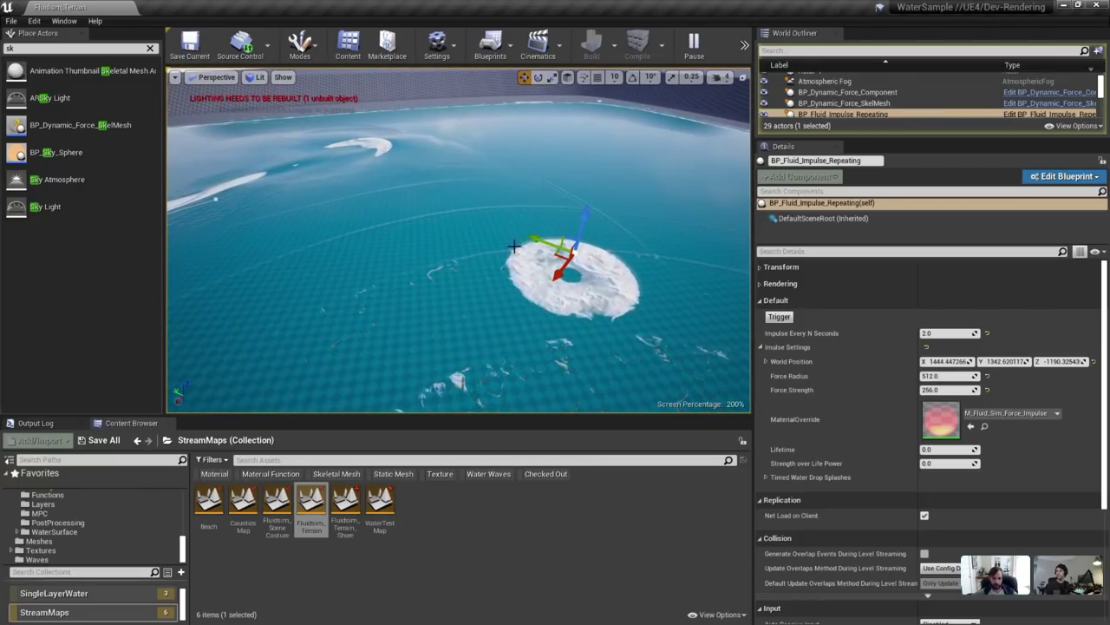
pyautogui.moveTo(515, 247); pyautogui.dragTo(521, 217, button='right')
# Select the BP_Dynamic_Force_SkelMesh character in the lake and set its Force Strength to 1.0.
pyautogui.click(454, 243)
pyautogui.press('f')
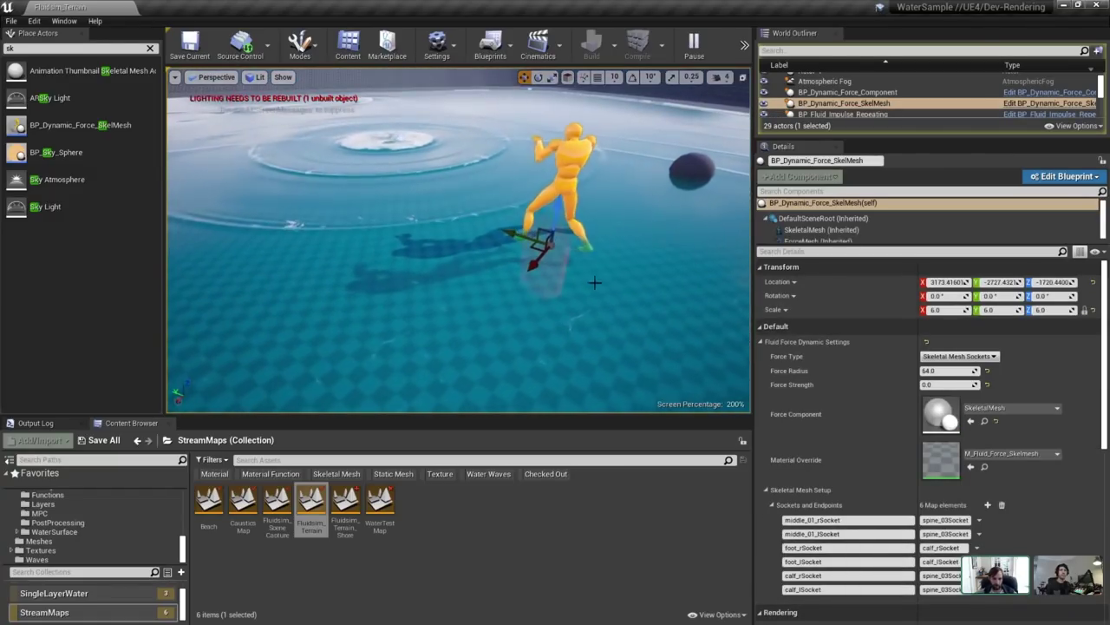
pyautogui.click(946, 384)
pyautogui.write('1')
pyautogui.press('Return')
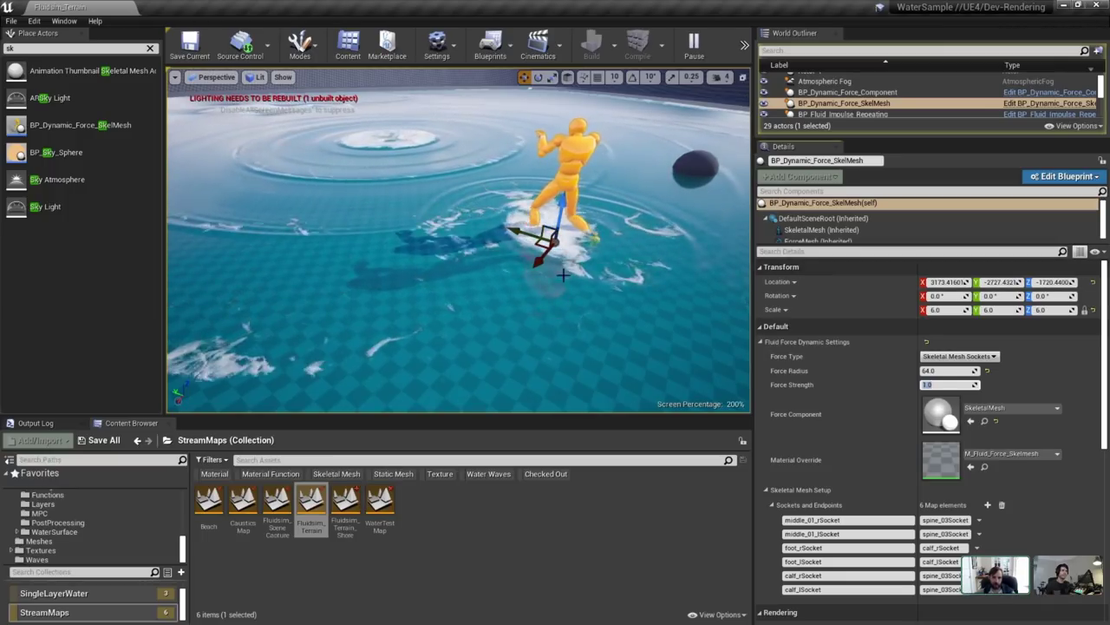
# Move the BP_Dynamic_Force_SkelMesh character through the water toward the shore, to about X 5106, Y -113, and observe its wake.
pyautogui.moveTo(458, 240); pyautogui.dragTo(377, 260, button='right')
pyautogui.moveTo(487, 232); pyautogui.dragTo(452, 181, button='right')
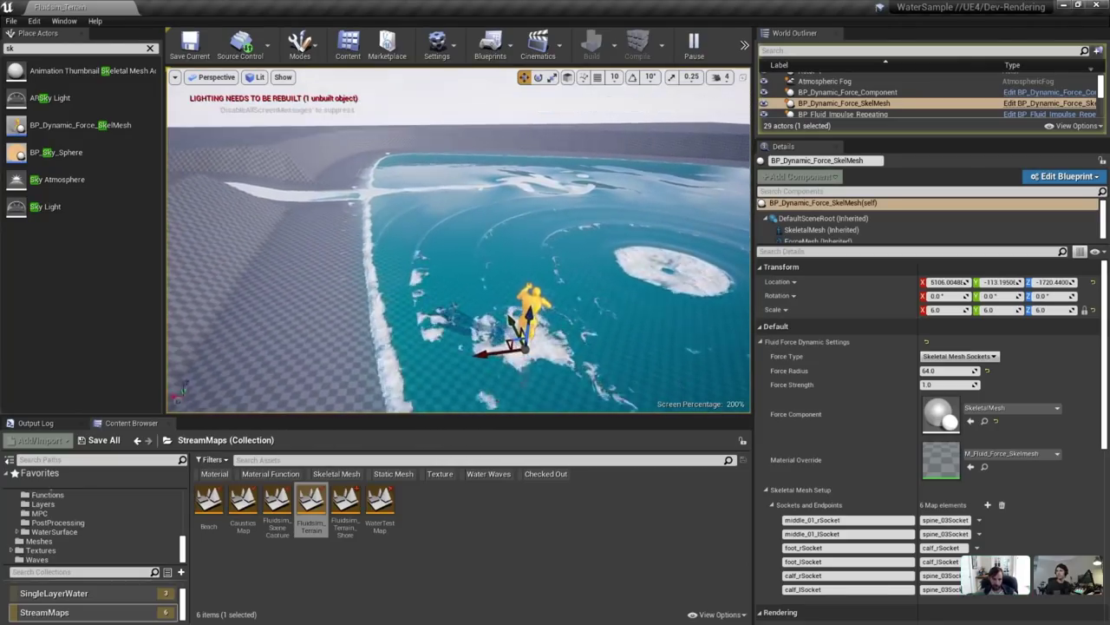
pyautogui.moveTo(458, 241); pyautogui.dragTo(356, 201, button='right')
pyautogui.moveTo(558, 237); pyautogui.dragTo(417, 278, button='right')
pyautogui.moveTo(458, 240); pyautogui.dragTo(559, 270, button='right')
pyautogui.moveTo(598, 232); pyautogui.dragTo(694, 238, button='right')
# Select WaterBodyLake, stop the simulation, and collapse the lake's Rendering and Activation settings.
pyautogui.click(478, 241)
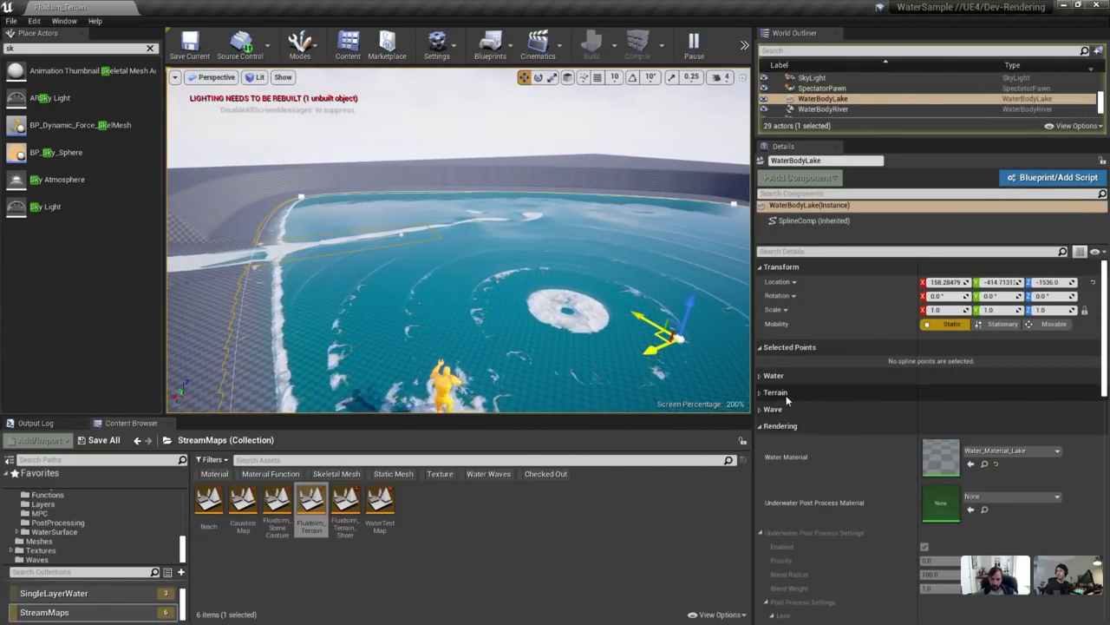
pyautogui.moveTo(755, 63); pyautogui.dragTo(840, 63)
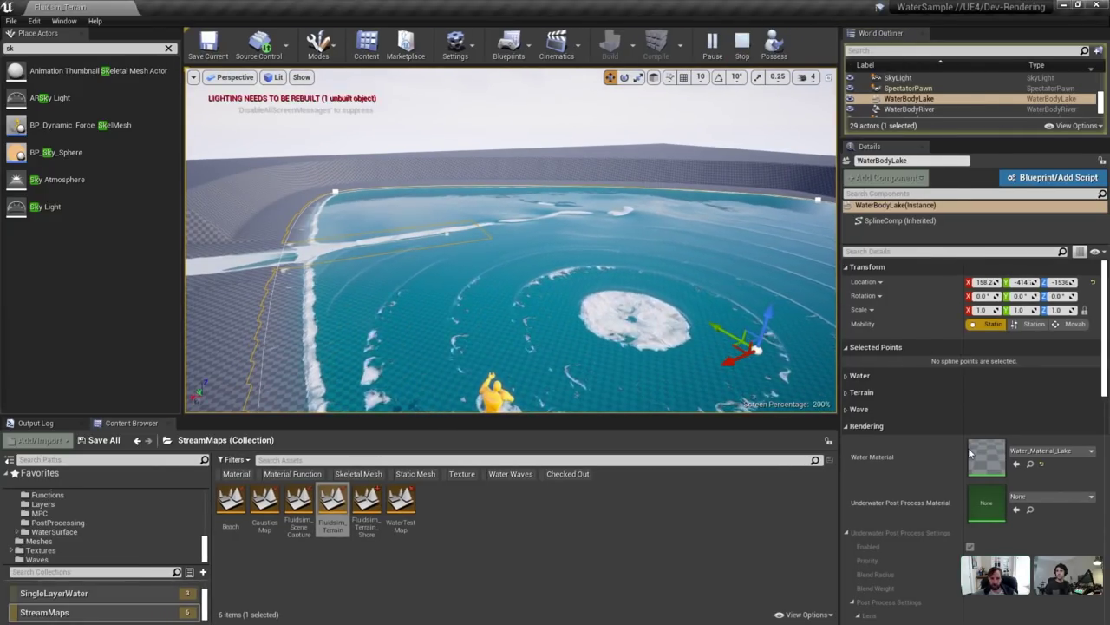
pyautogui.click(743, 45)
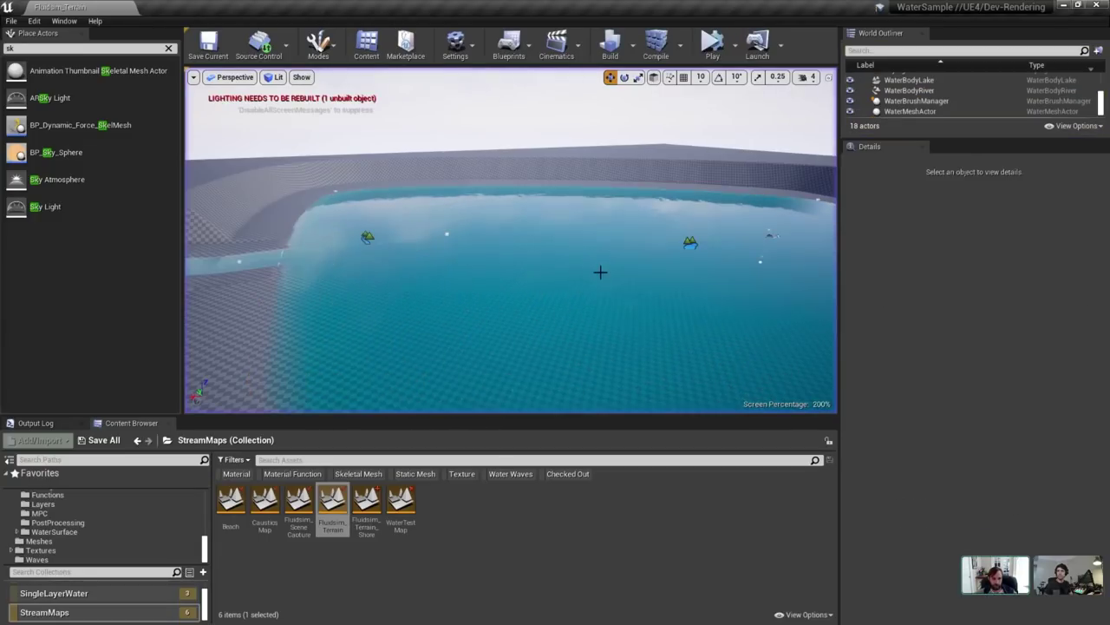
pyautogui.click(936, 426)
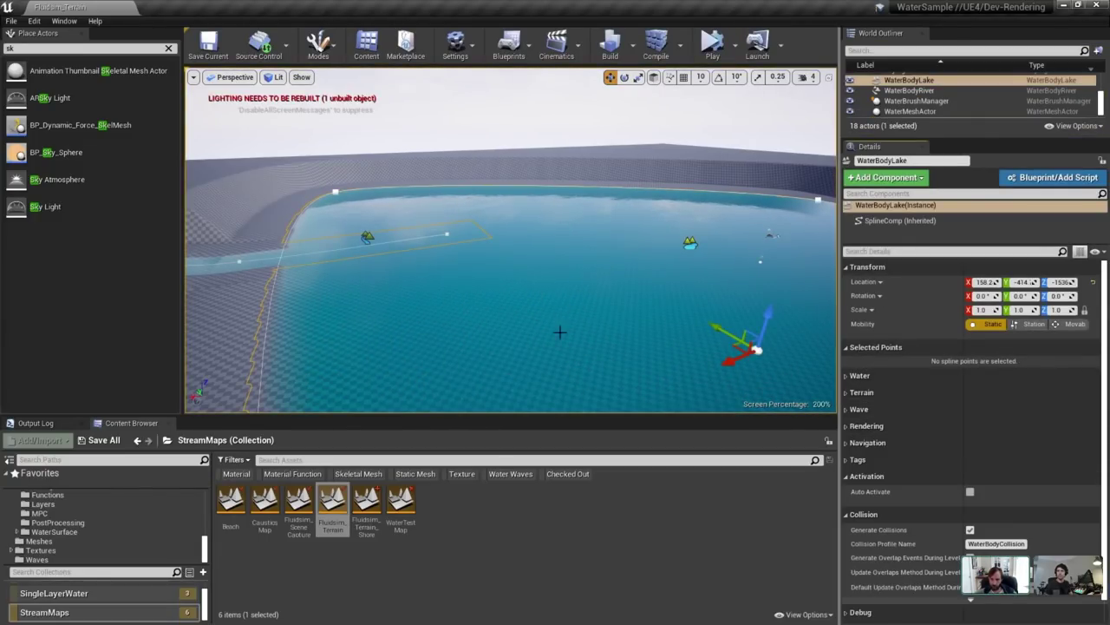
pyautogui.moveTo(560, 332); pyautogui.dragTo(599, 351, button='right')
pyautogui.press('s')
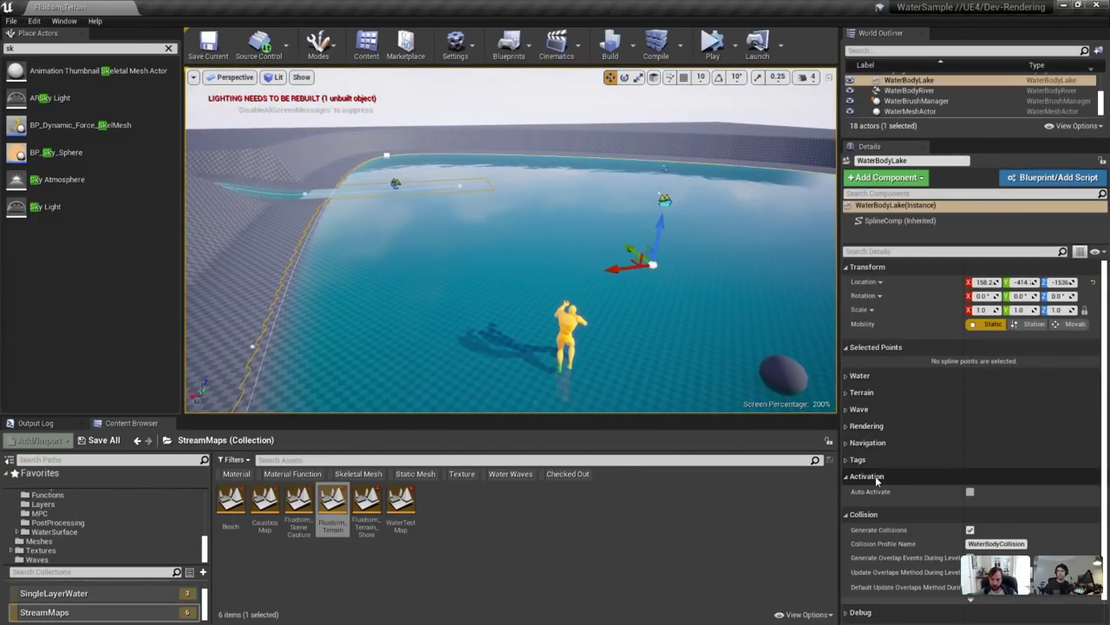
pyautogui.click(894, 475)
# Select BP_FluidSim_01 and show its Simulation settings.
pyautogui.moveTo(944, 137); pyautogui.dragTo(954, 270)
pyautogui.scroll(2, 951, 178)
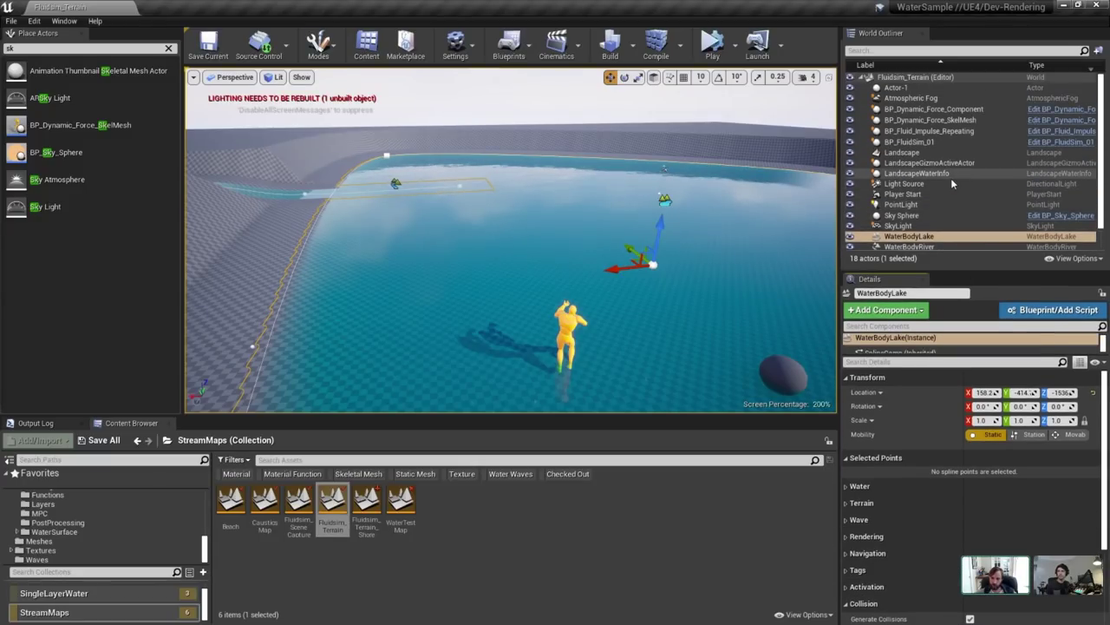
pyautogui.click(922, 144)
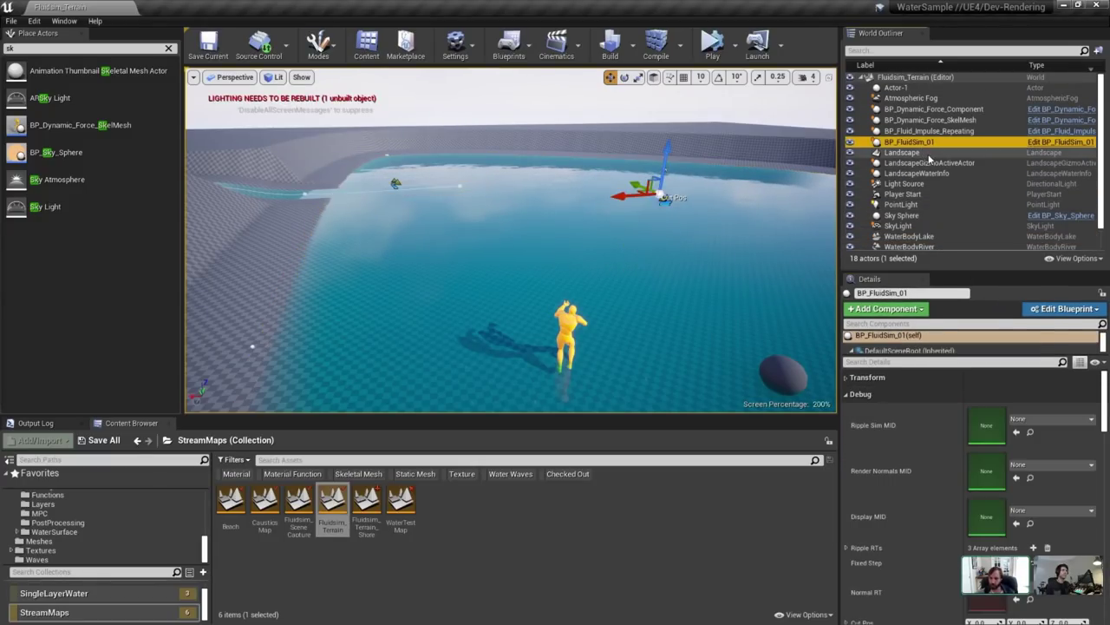
pyautogui.scroll(-3, 885, 416)
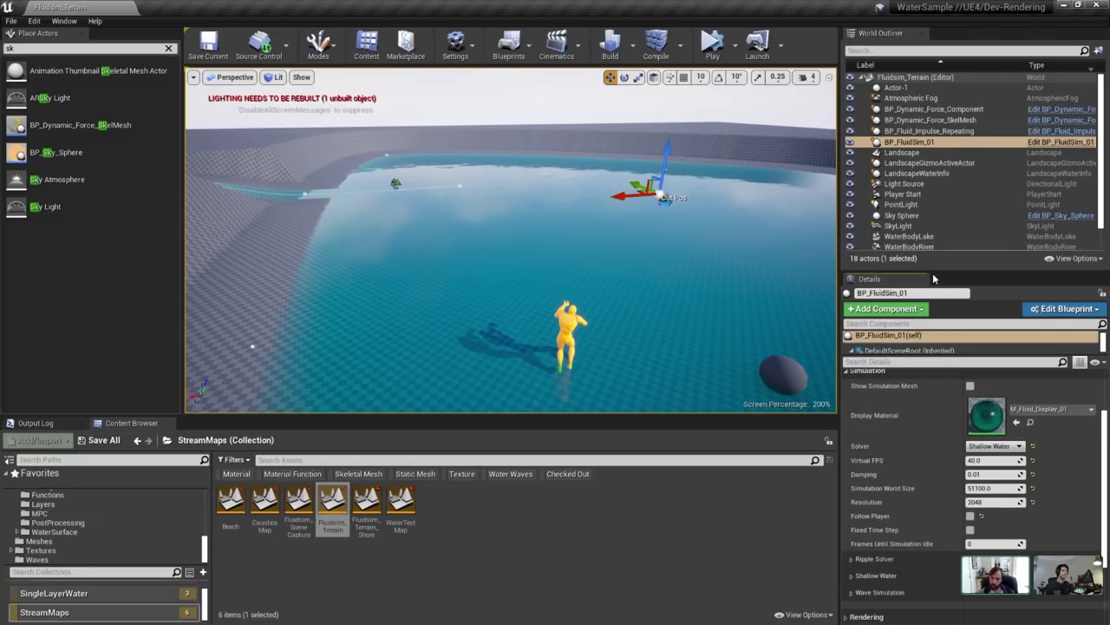
pyautogui.moveTo(934, 276); pyautogui.dragTo(933, 172)
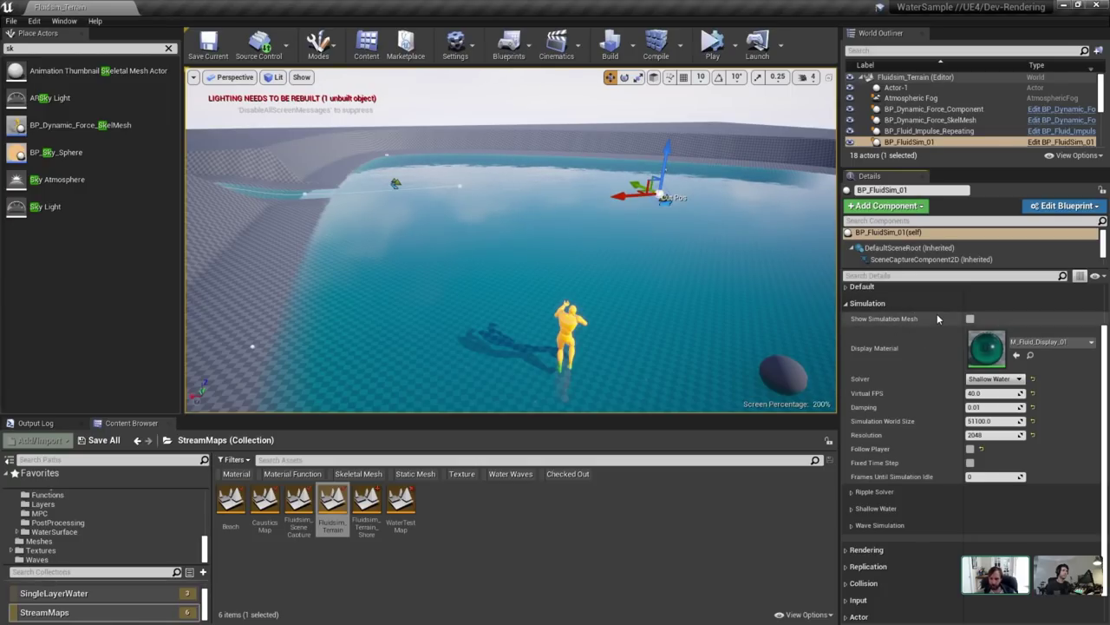
# Show the simulation mesh of BP_FluidSim_01 briefly and hide it again.
pyautogui.click(970, 318)
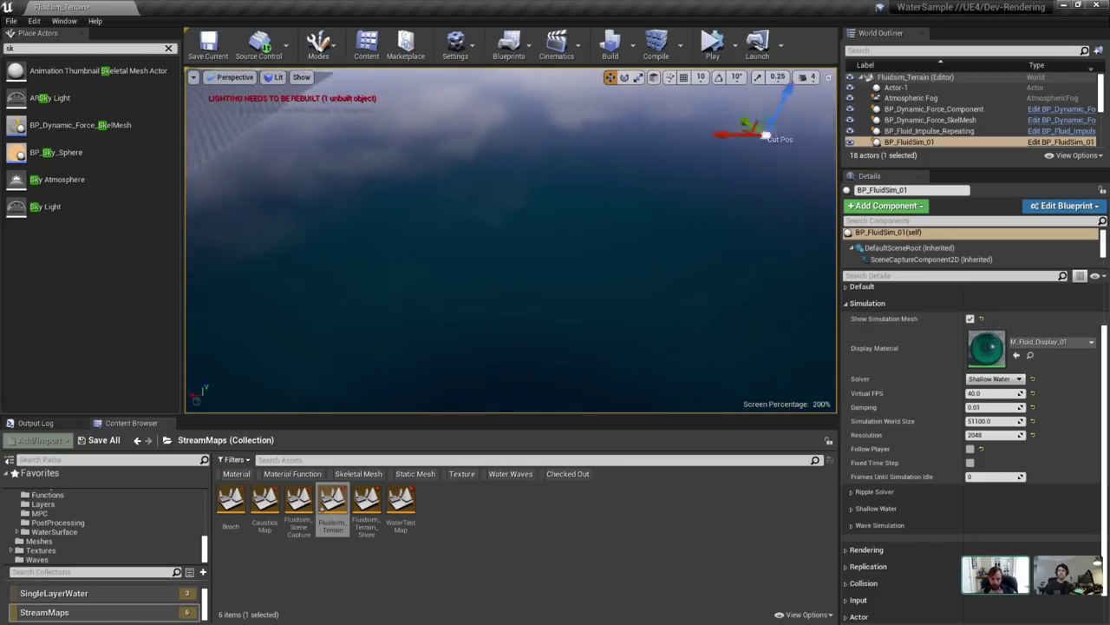
pyautogui.click(970, 318)
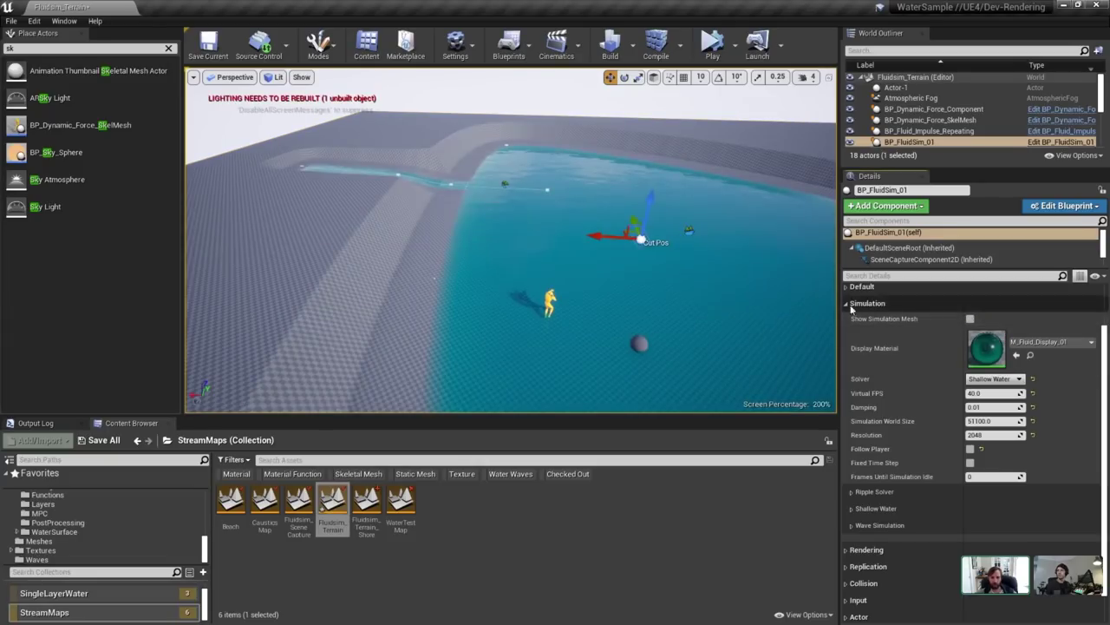
pyautogui.press('w')
pyautogui.moveTo(512, 248); pyautogui.dragTo(511, 212, button='right')
# Change the solver of BP_FluidSim_01 to Ripple Solver and frame the character in the lake.
pyautogui.click(1005, 379)
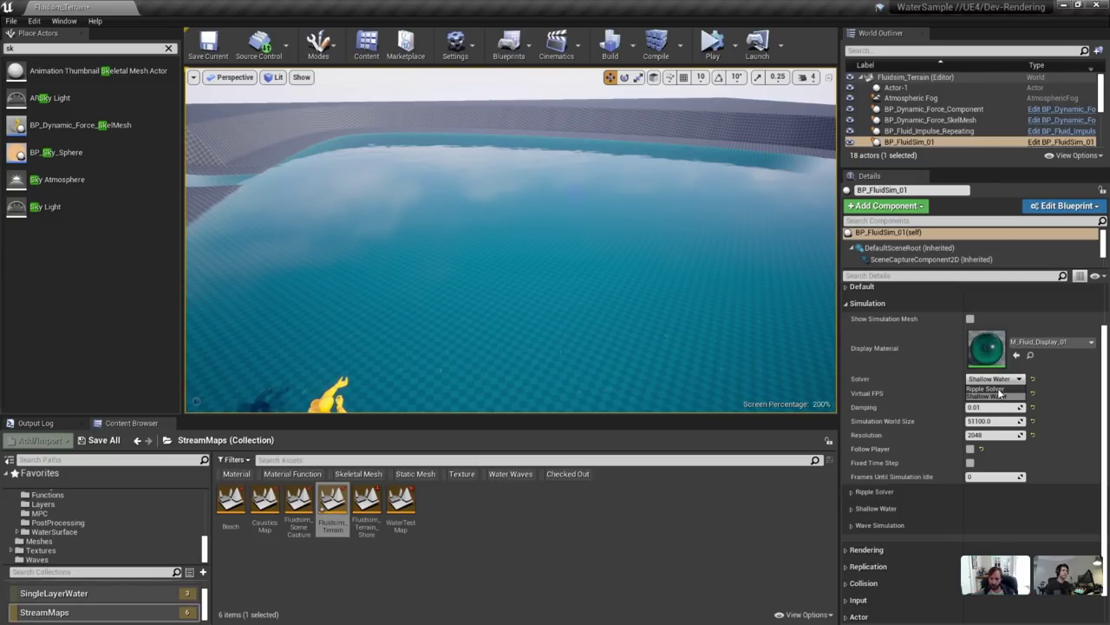
pyautogui.click(998, 388)
pyautogui.moveTo(748, 248); pyautogui.dragTo(688, 193, button='right')
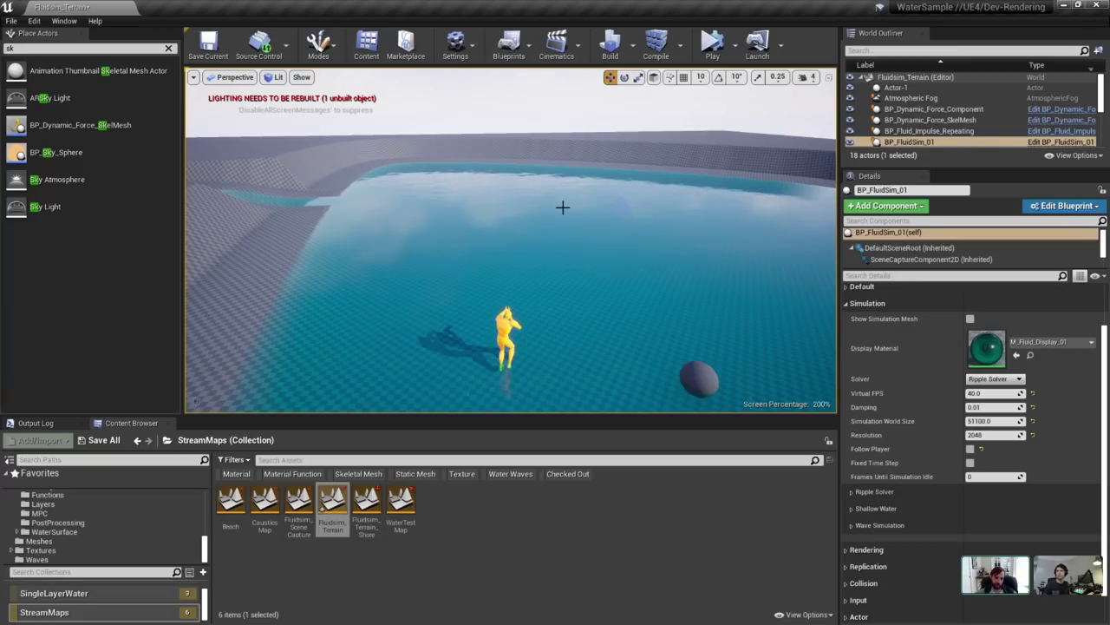
pyautogui.moveTo(563, 207); pyautogui.dragTo(563, 271, button='right')
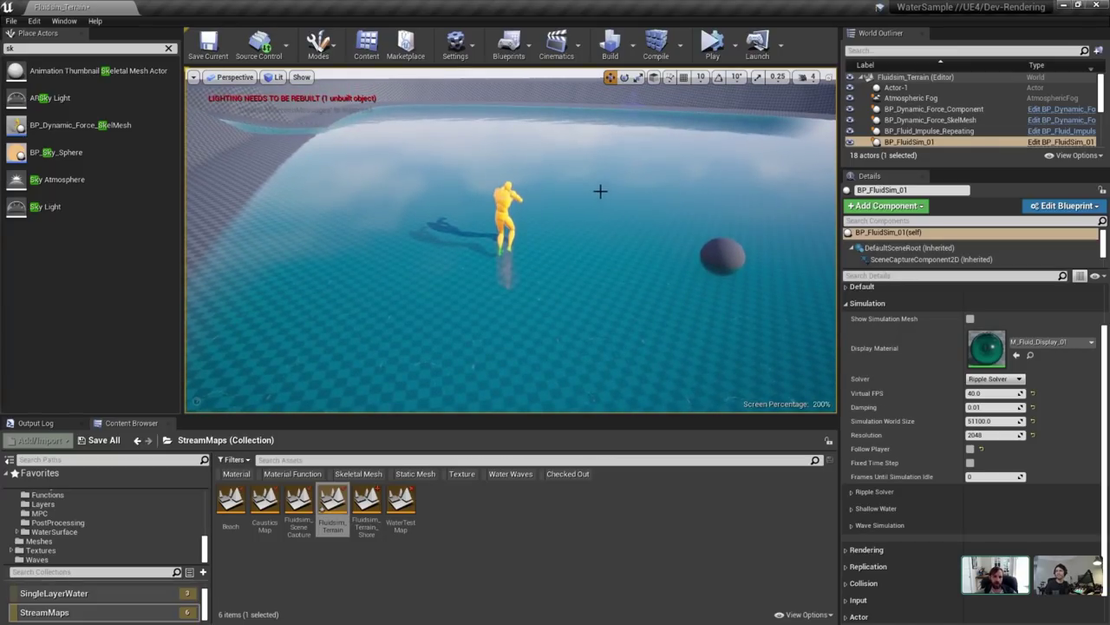
pyautogui.moveTo(600, 190); pyautogui.dragTo(596, 147, button='right')
pyautogui.moveTo(510, 291); pyautogui.dragTo(517, 323, button='right')
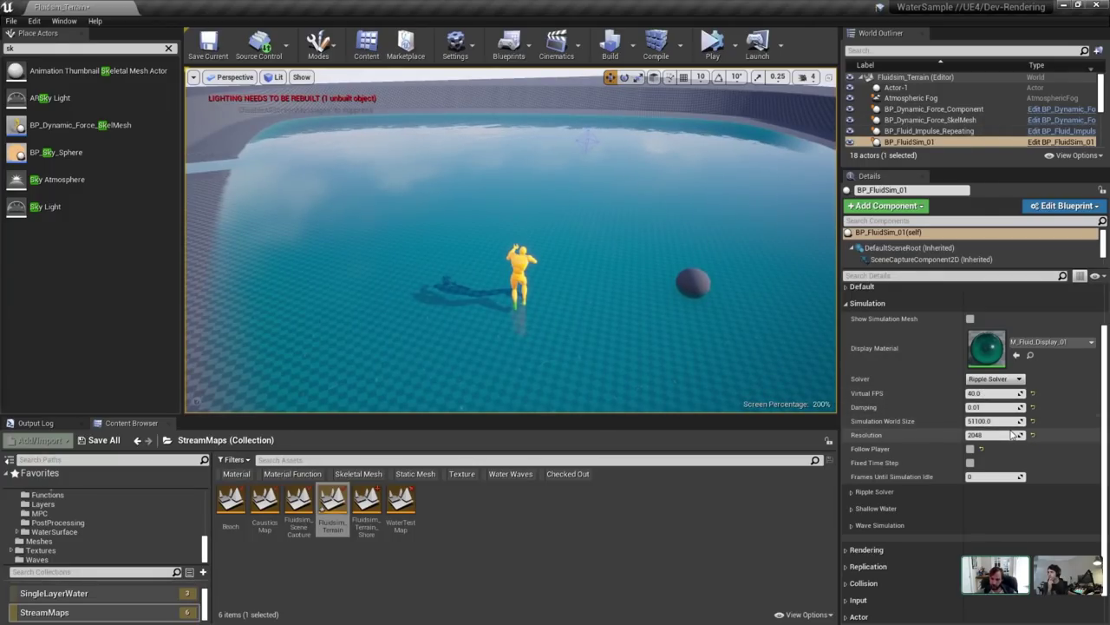
# Set the Force Strength of BP_Fluid_Impulse_Repeating to 16.
pyautogui.doubleClick(976, 131)
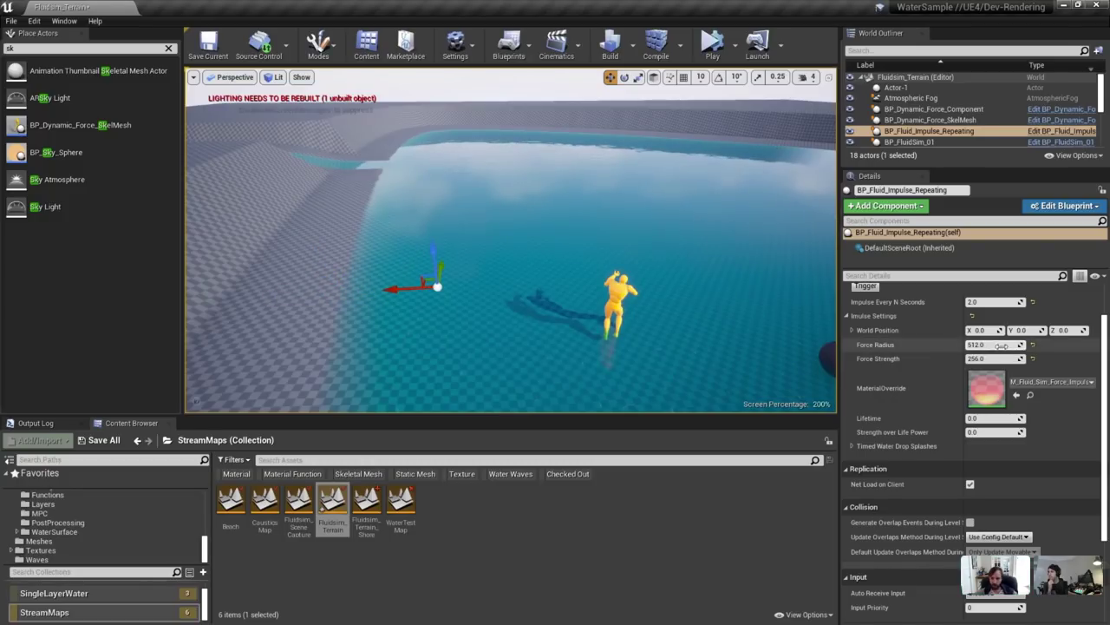
pyautogui.click(989, 358)
pyautogui.write('16')
pyautogui.press('Return')
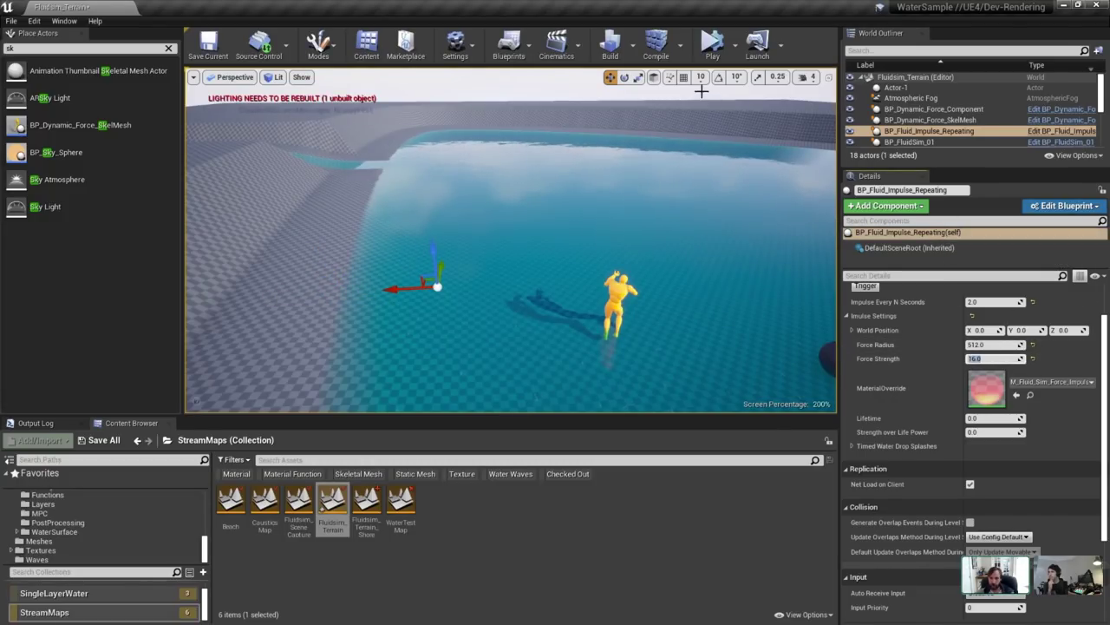
# Simulate the level to watch the impulse ripples, inspect BP_Dynamic_Force_SkelMesh and BP_Dynamic_Force_Component while it runs, and stop the simulation.
pyautogui.moveTo(708, 116); pyautogui.dragTo(717, 116, button='right')
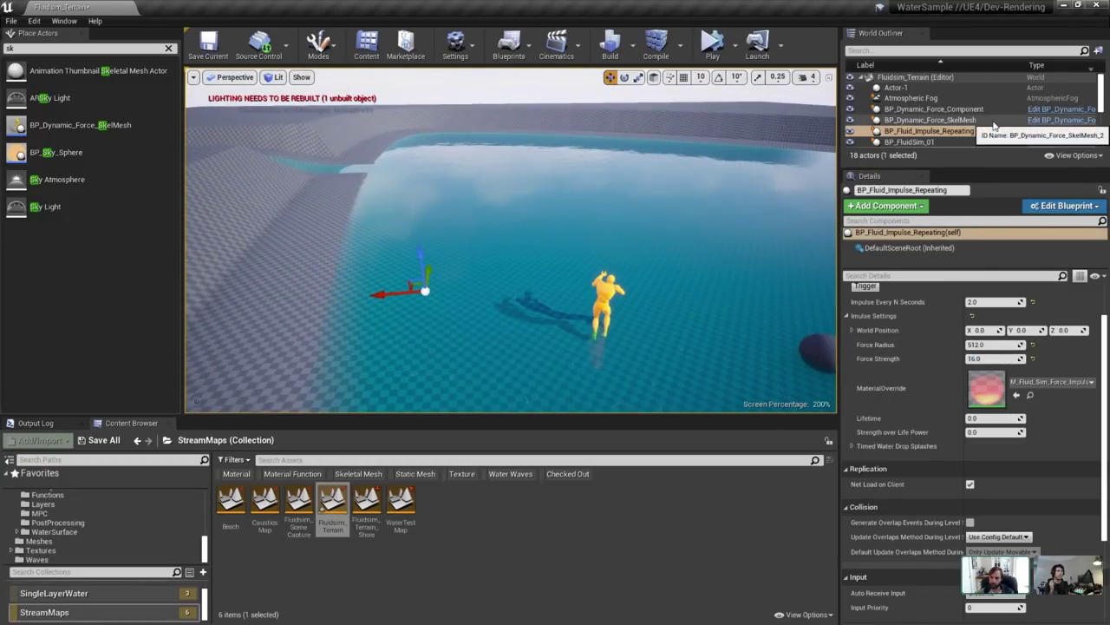
pyautogui.click(713, 44)
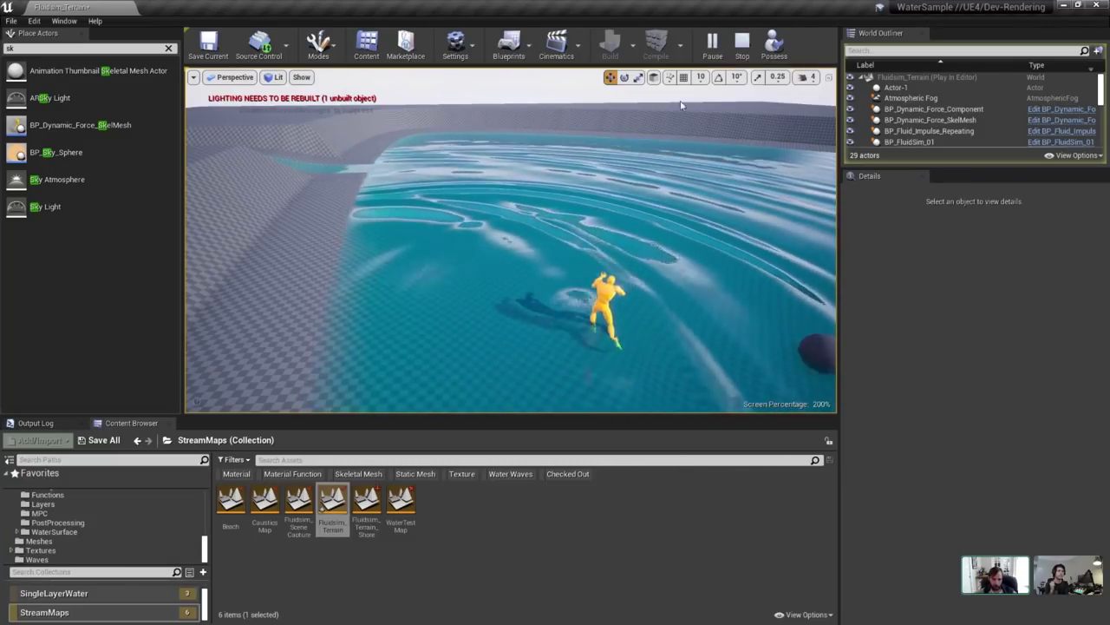
pyautogui.click(972, 119)
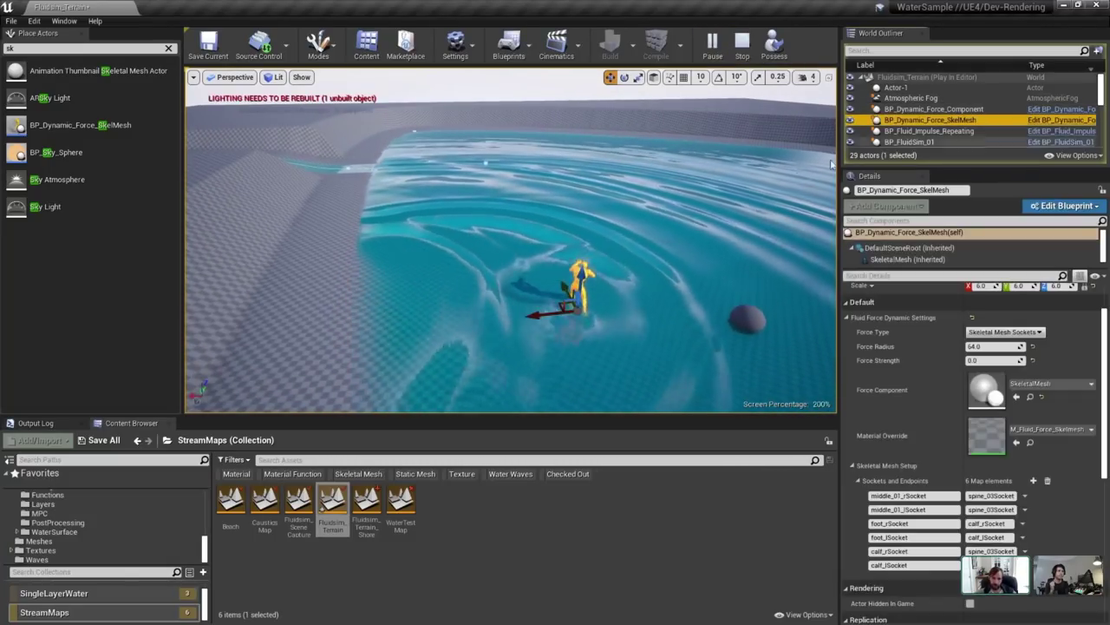
pyautogui.click(967, 109)
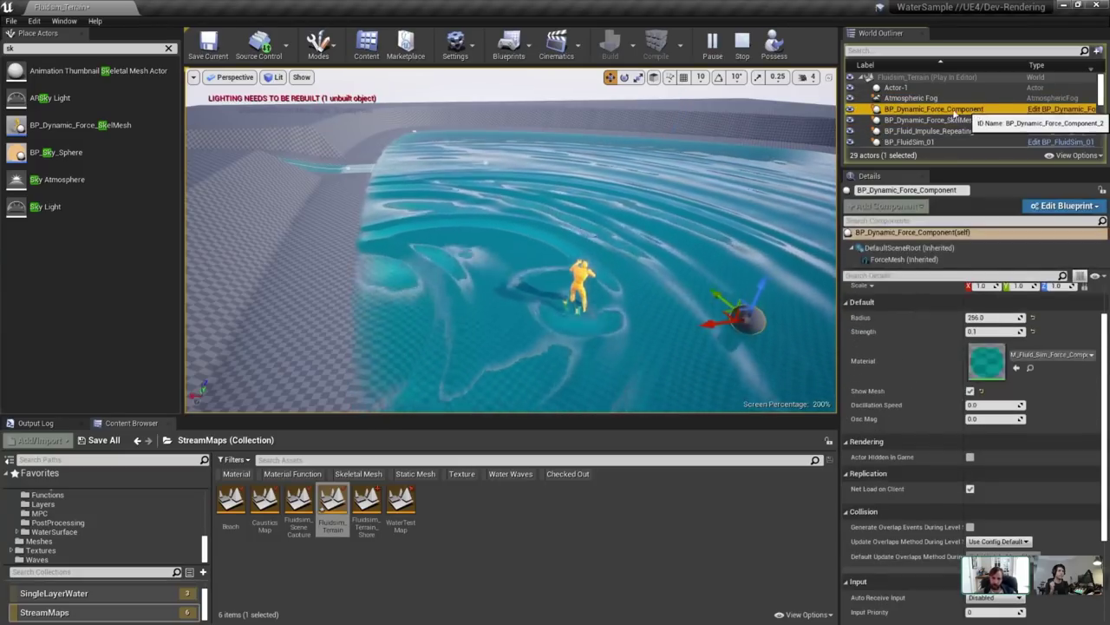
pyautogui.press('Escape')
# Collapse the Default settings of BP_Dynamic_Force_SkelMesh and of BP_Fluid_Impulse_Repeating.
pyautogui.click(971, 120)
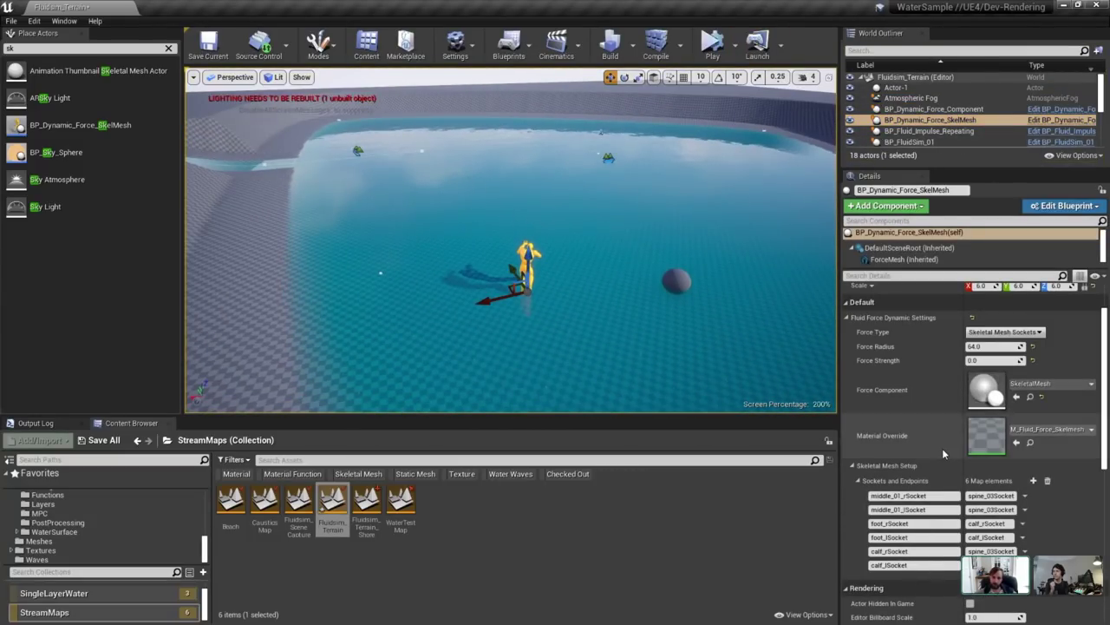
pyautogui.click(893, 302)
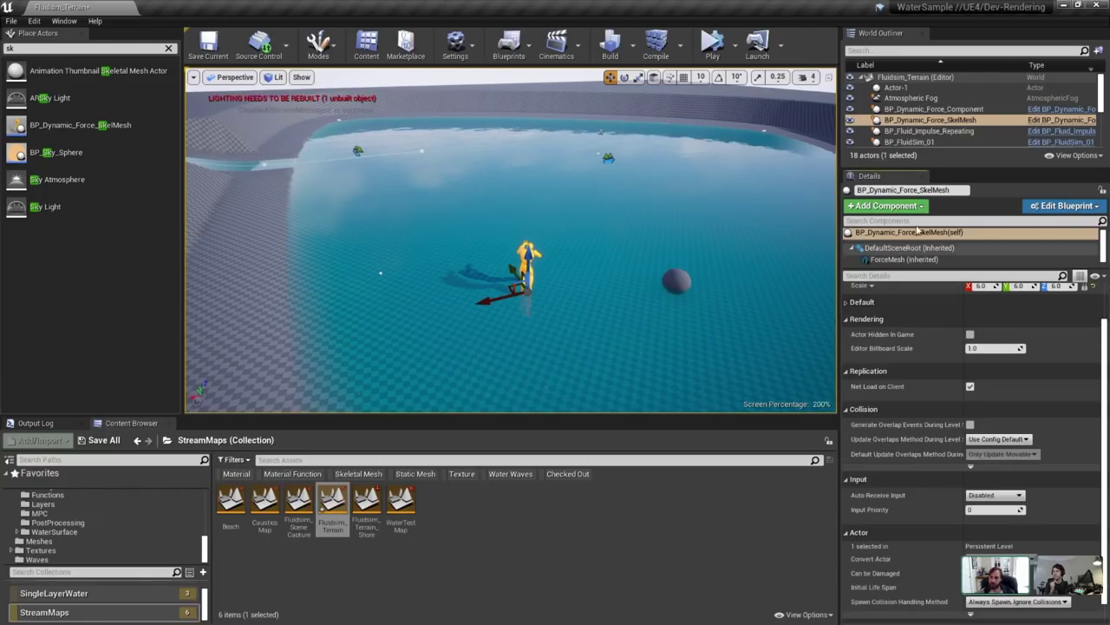
pyautogui.click(963, 131)
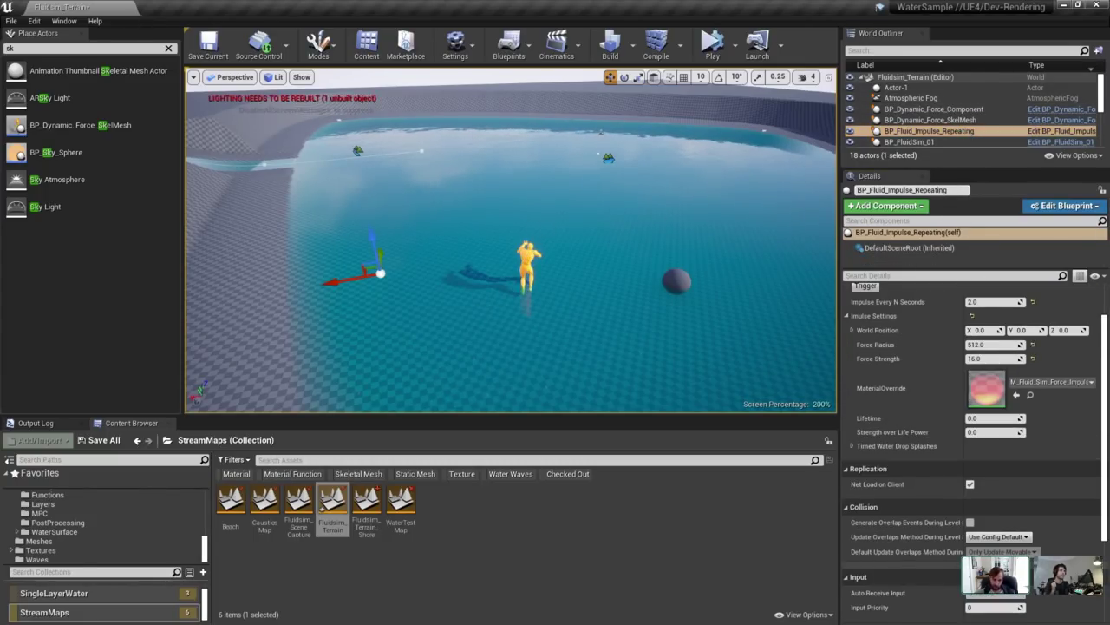
pyautogui.moveTo(788, 265); pyautogui.dragTo(746, 243, button='right')
pyautogui.scroll(2, 956, 356)
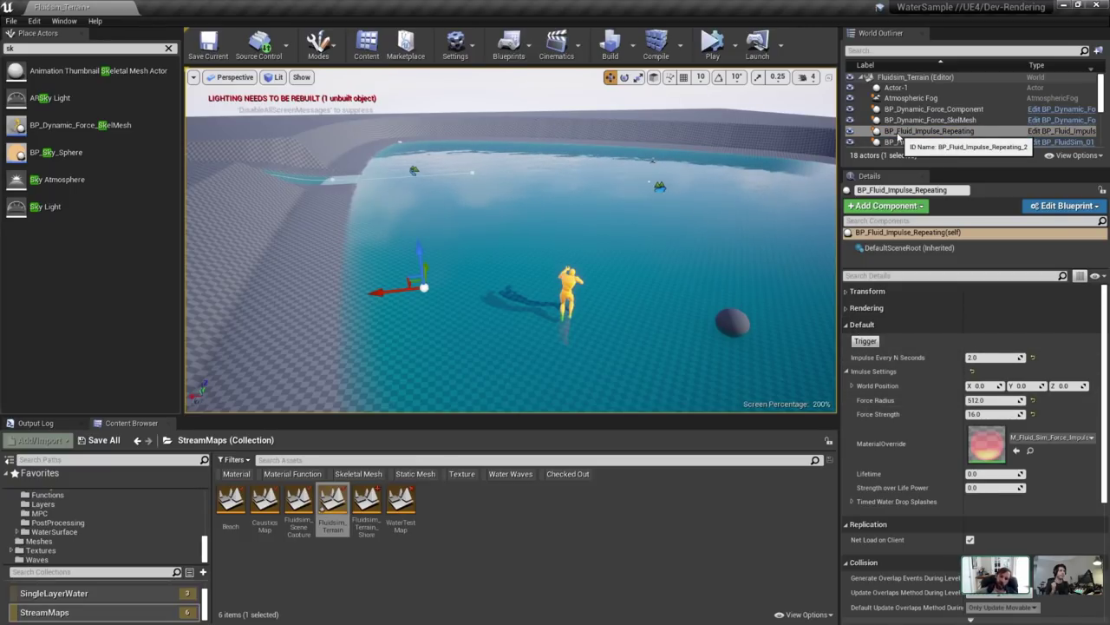
pyautogui.click(898, 135)
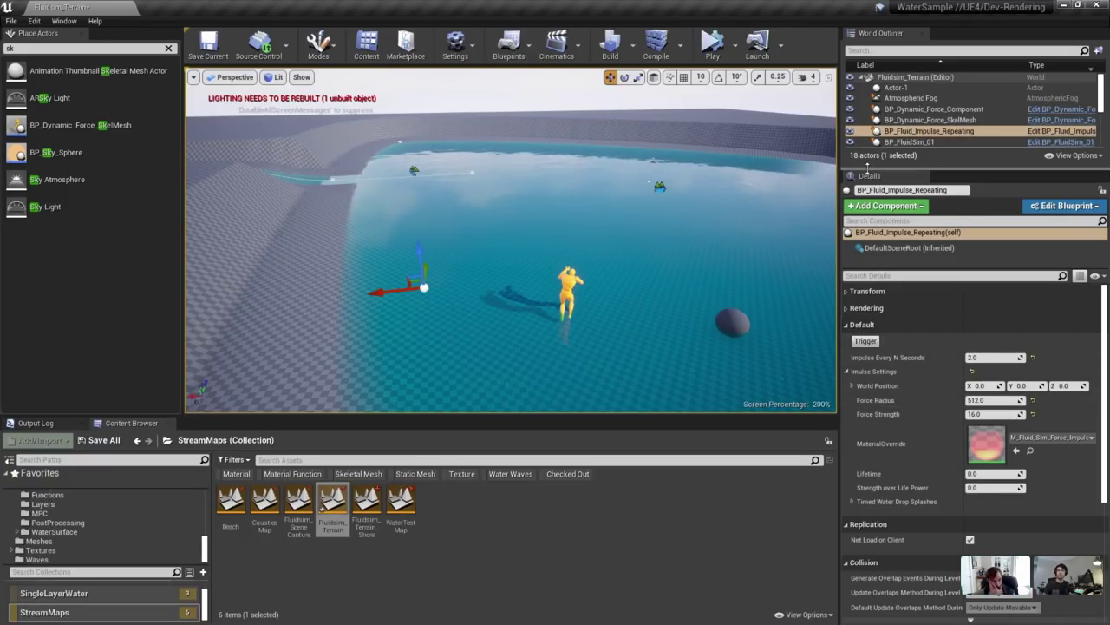
pyautogui.click(862, 326)
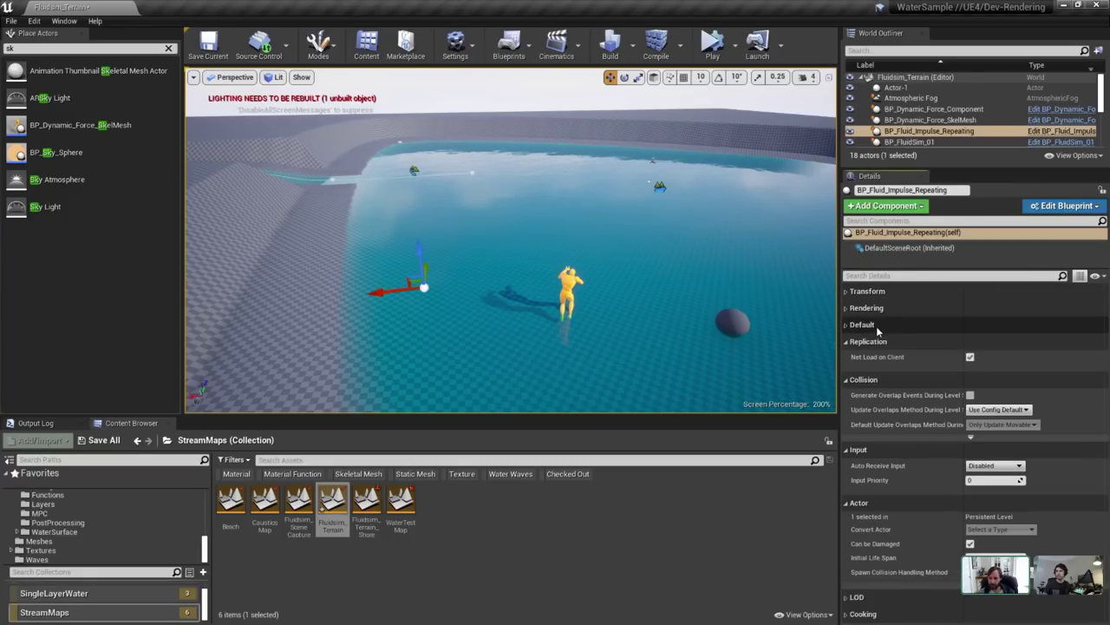
# Expand the Rendering and Transform settings of BP_Fluid_Impulse_Repeating.
pyautogui.click(970, 121)
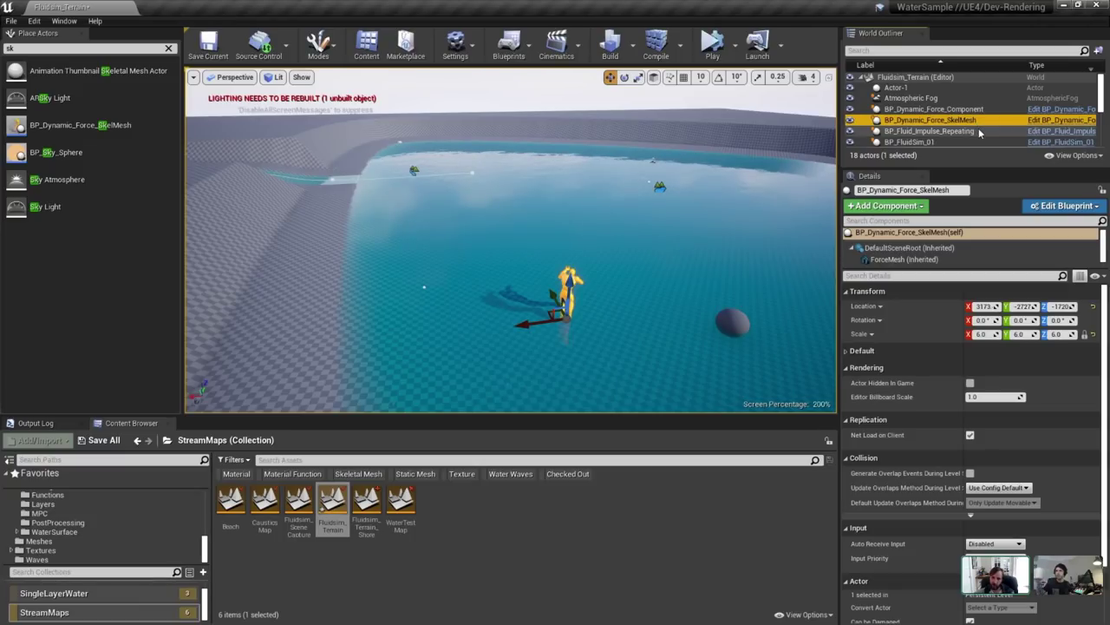
pyautogui.click(928, 131)
pyautogui.click(870, 309)
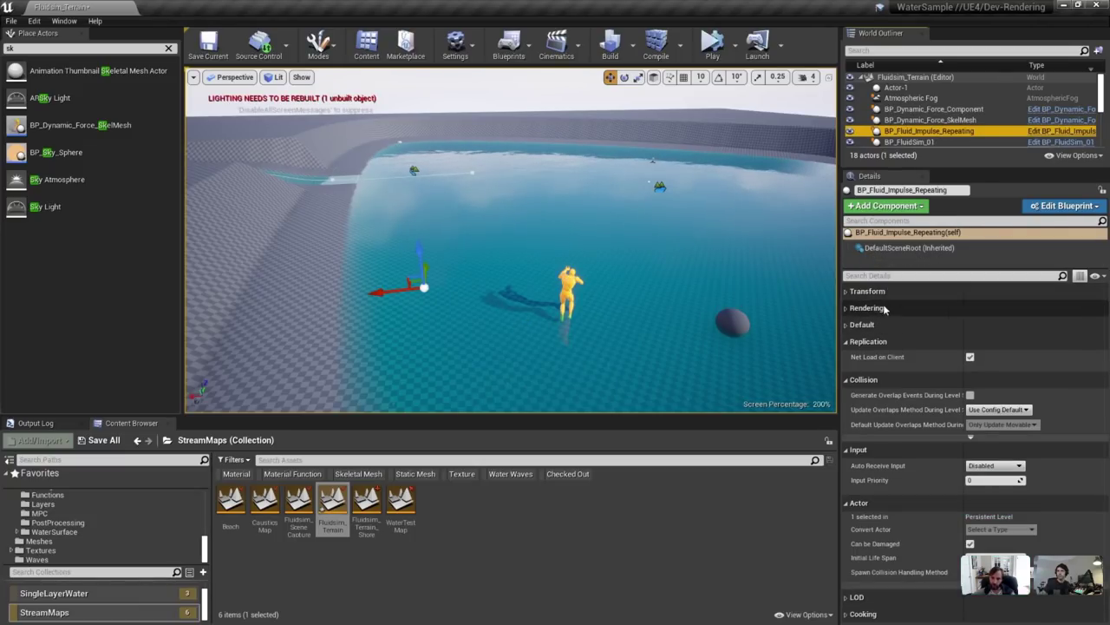
pyautogui.click(883, 309)
pyautogui.click(882, 293)
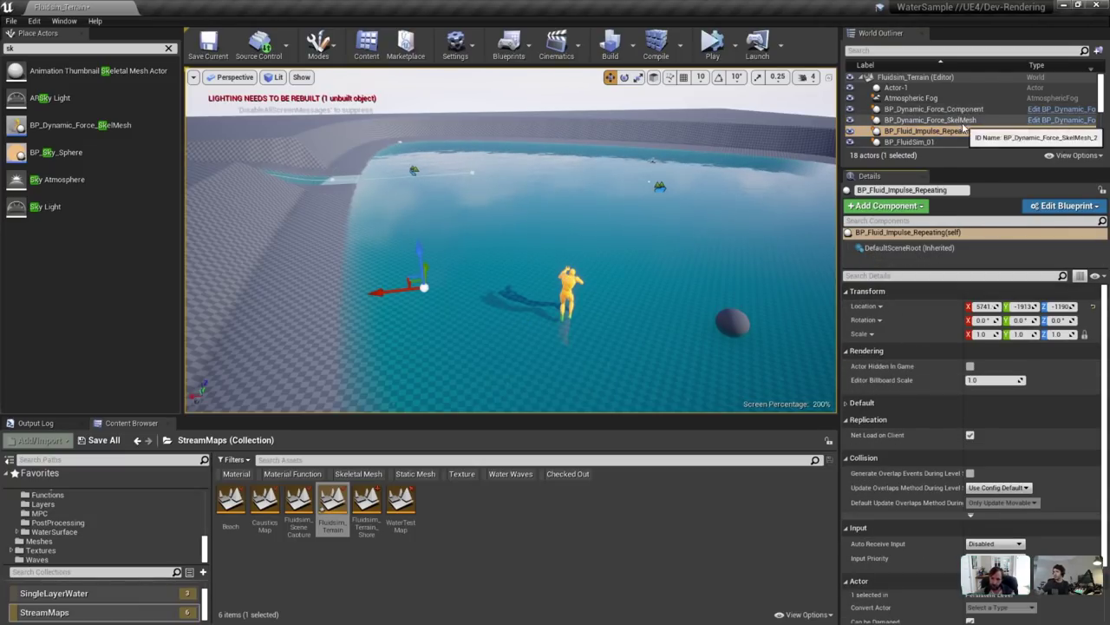
# Expand the Default impulse settings of BP_Fluid_Impulse_Repeating and set its Force Strength to 5000.
pyautogui.click(863, 403)
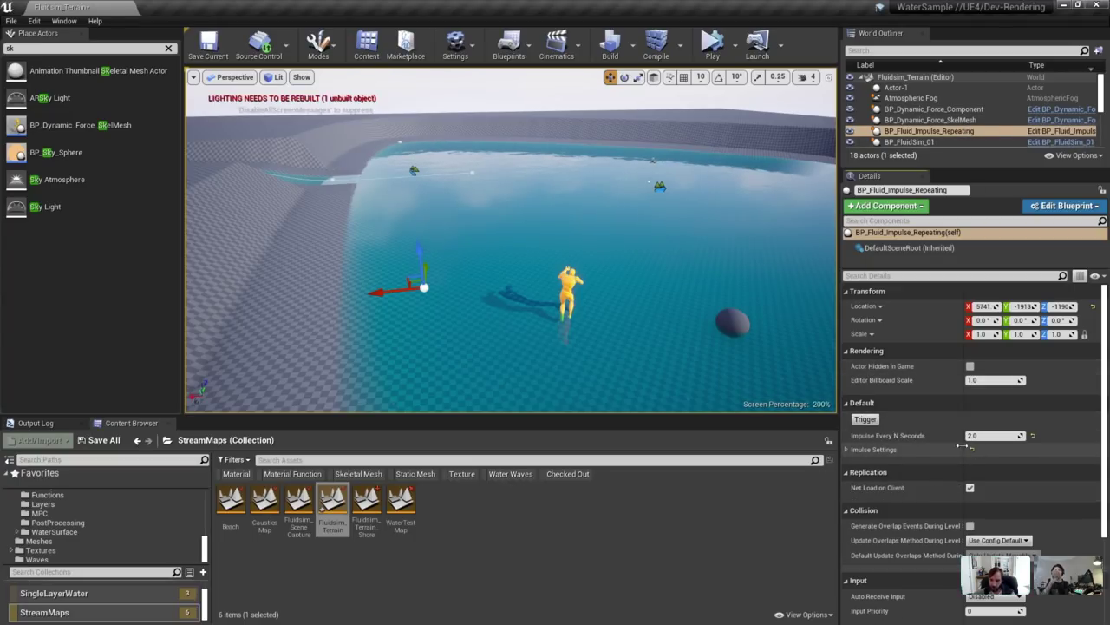
pyautogui.click(847, 450)
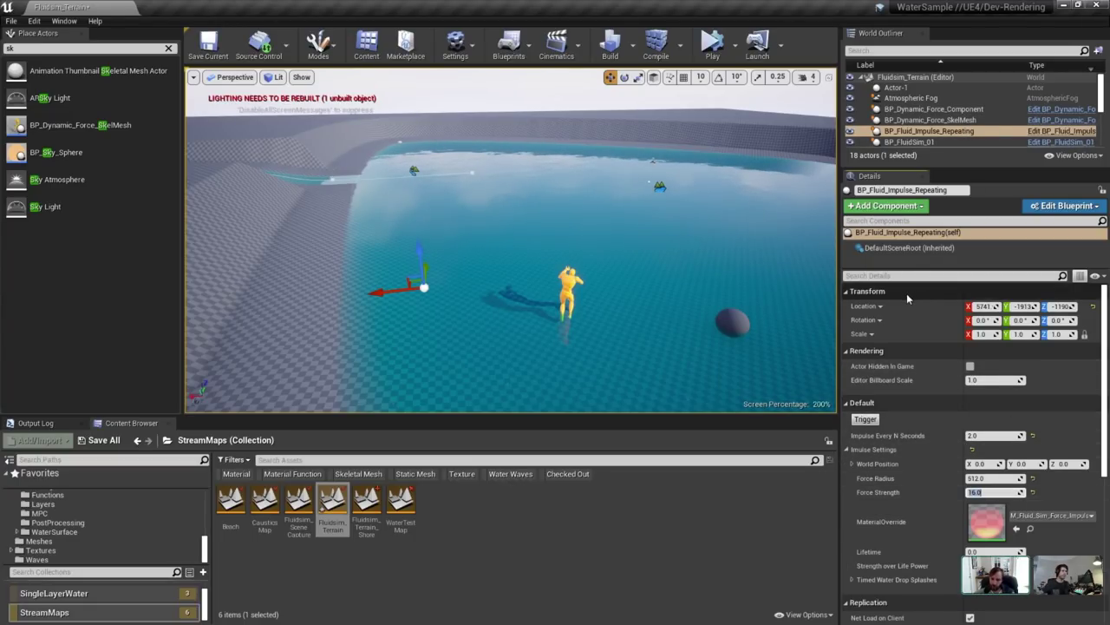
pyautogui.write('5000')
# Simulate the level with the stronger impulse, pause it to examine the waves around the character, and stop the simulation.
pyautogui.click(712, 45)
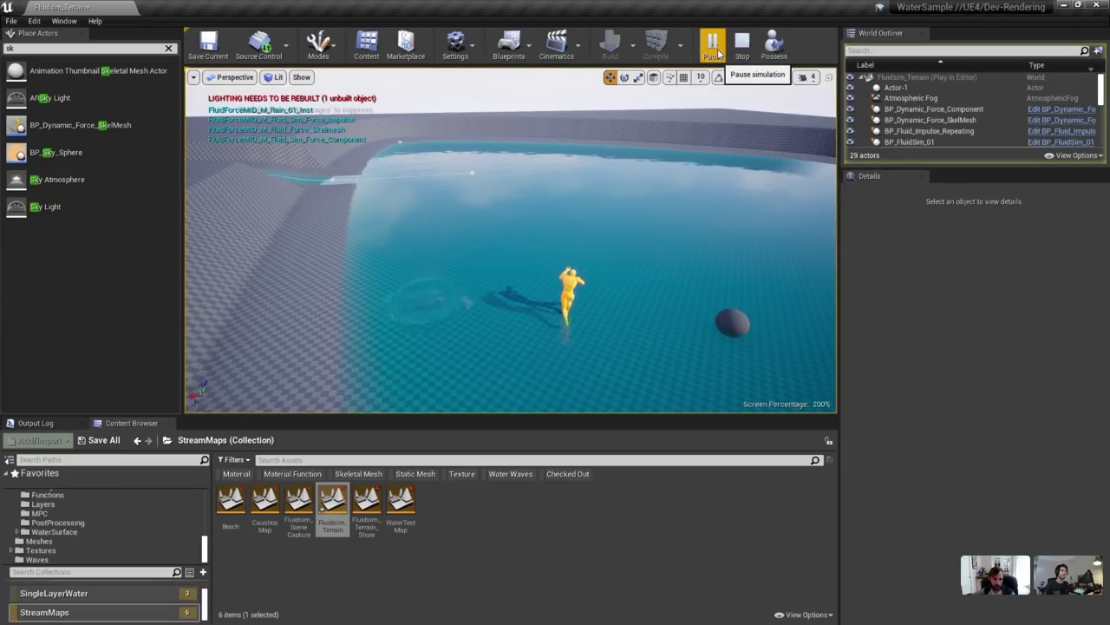
pyautogui.moveTo(642, 190); pyautogui.dragTo(685, 260, button='right')
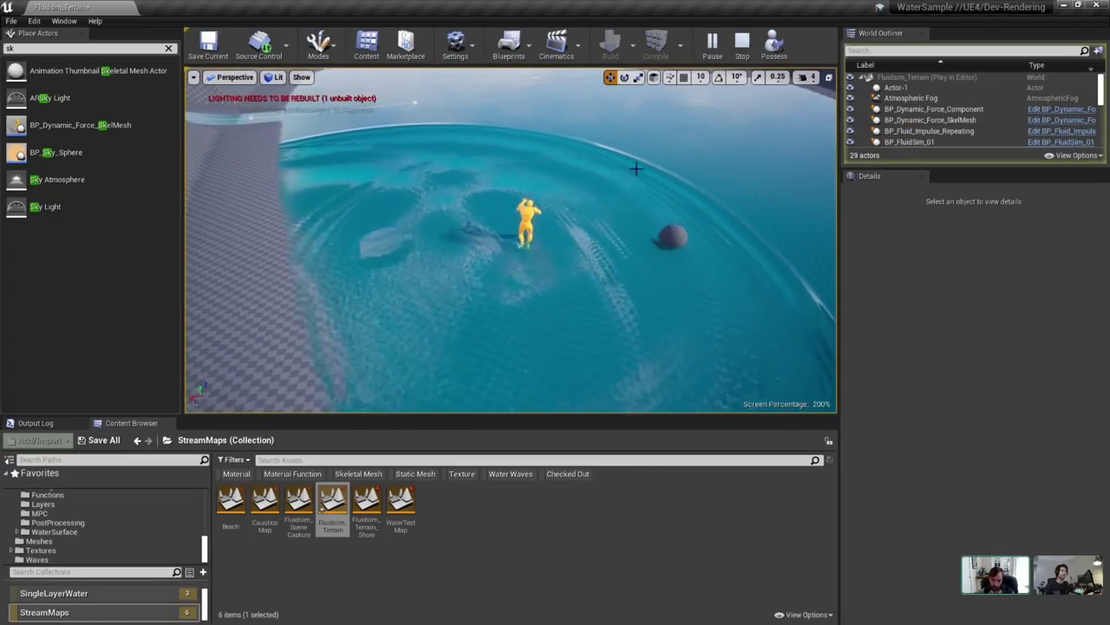
pyautogui.click(712, 47)
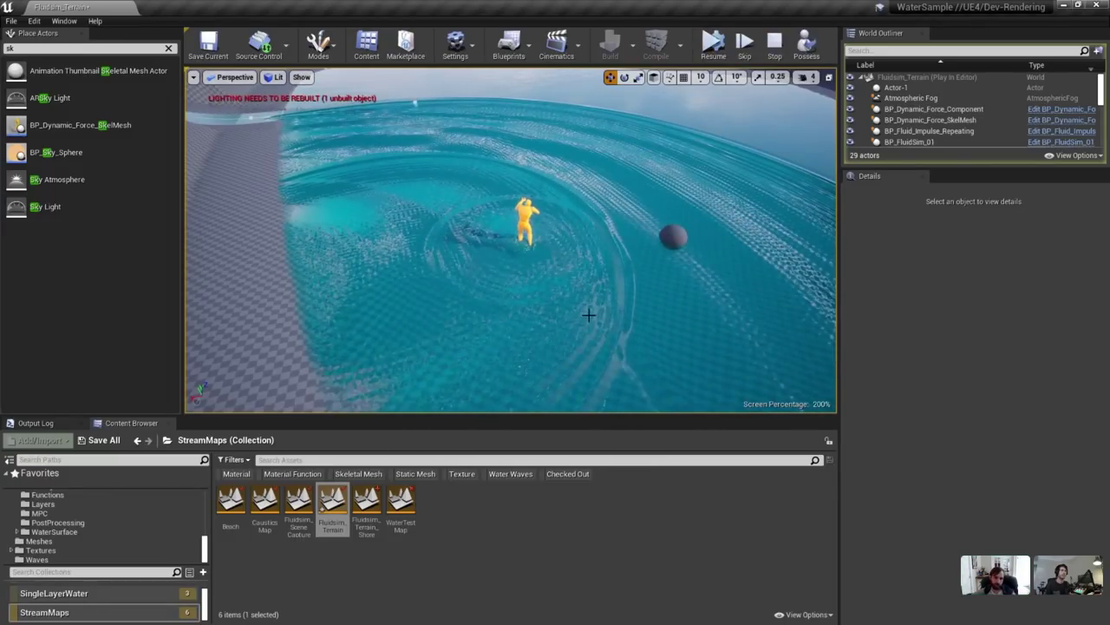
pyautogui.moveTo(605, 232)
pyautogui.mouseDown(button='right')
pyautogui.moveTo(598, 195)
pyautogui.moveTo(600, 213)
pyautogui.mouseUp(button='right')
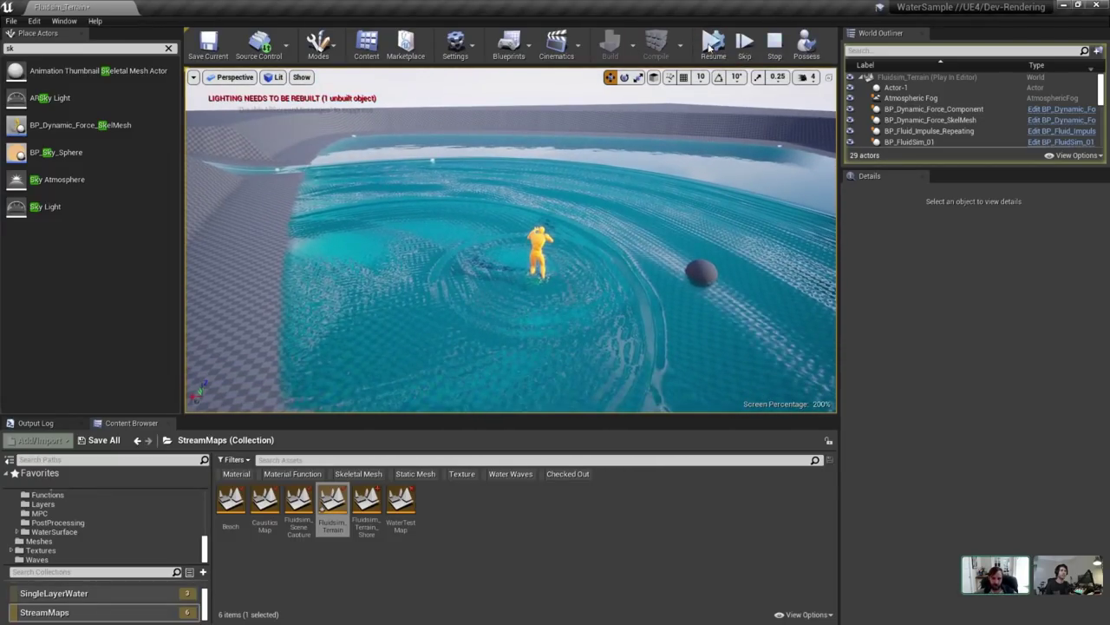
pyautogui.click(775, 46)
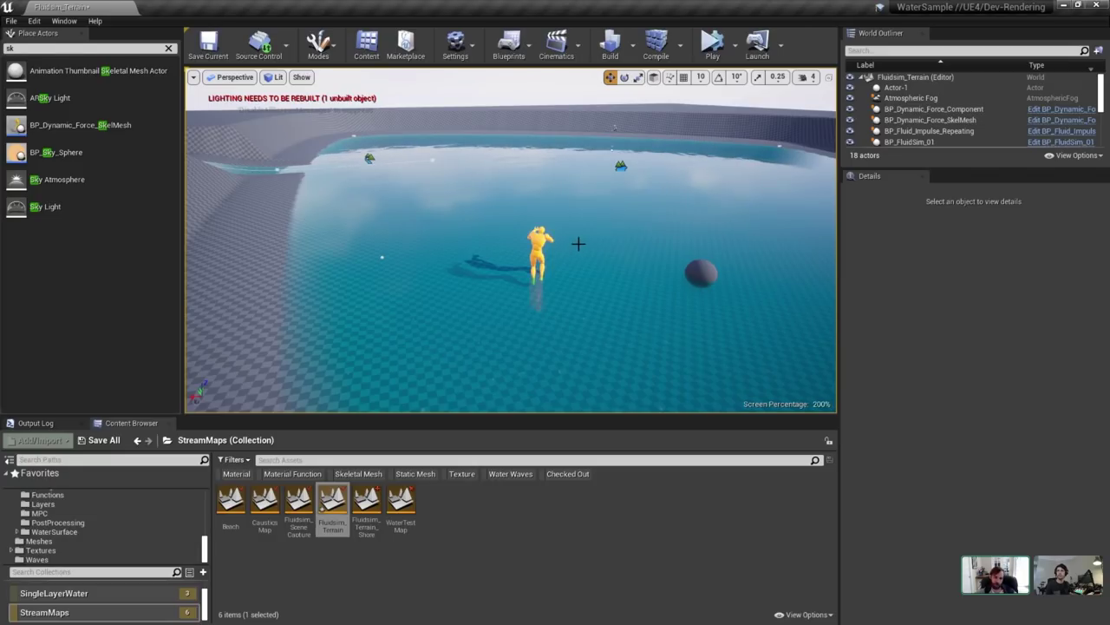
# Look through the dynamic force actors' settings and set the Force Strength of BP_Fluid_Impulse_Repeating back to 16.
pyautogui.moveTo(543, 250); pyautogui.dragTo(599, 257, button='right')
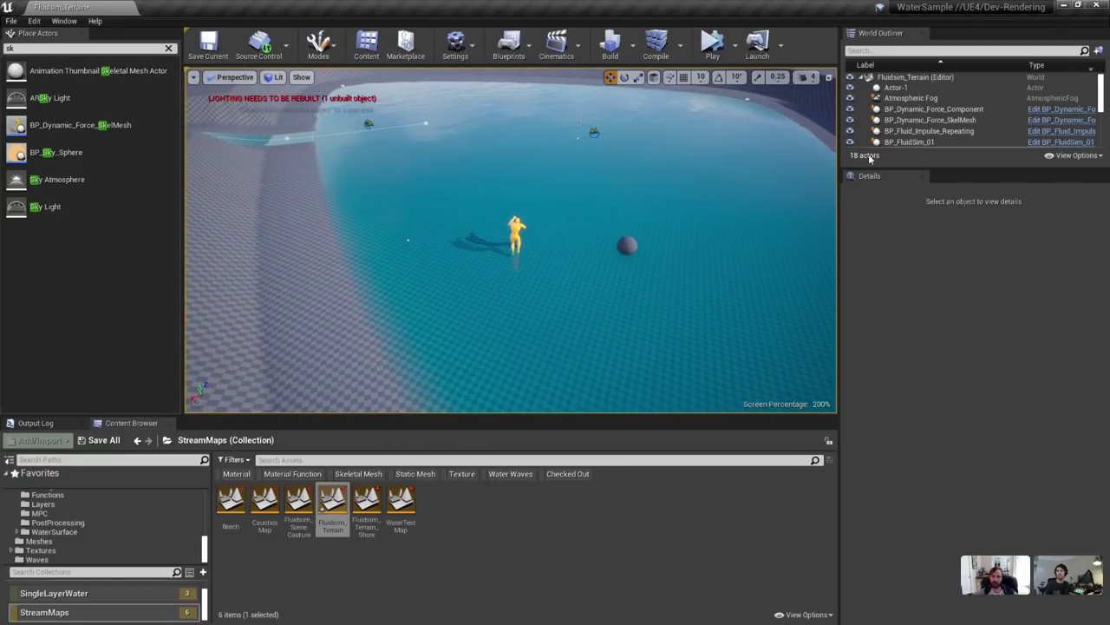
pyautogui.click(973, 131)
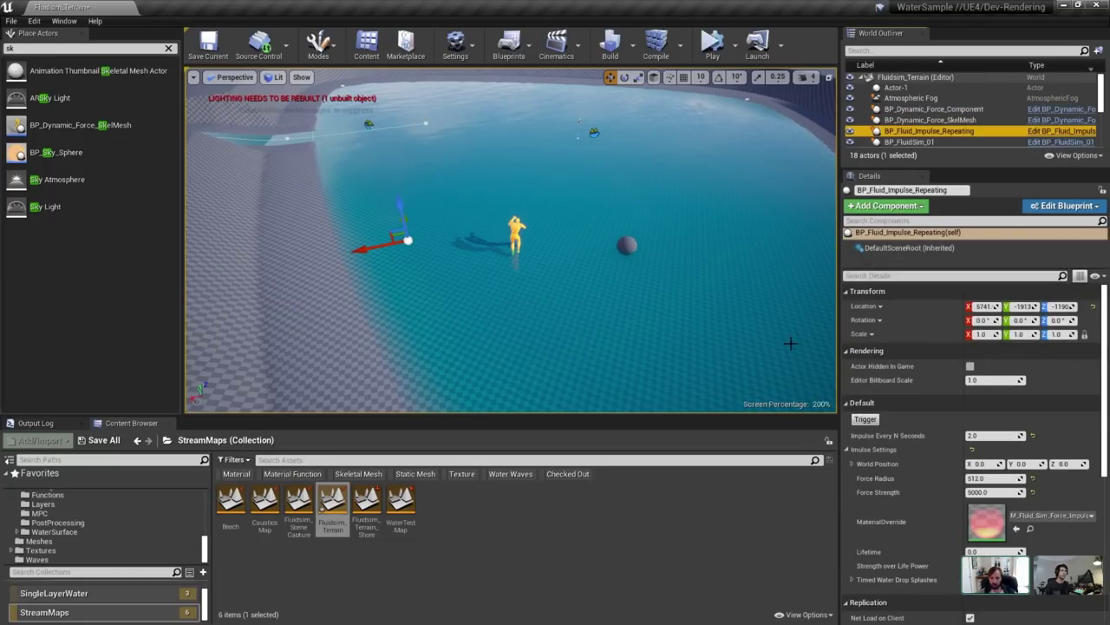
pyautogui.click(951, 110)
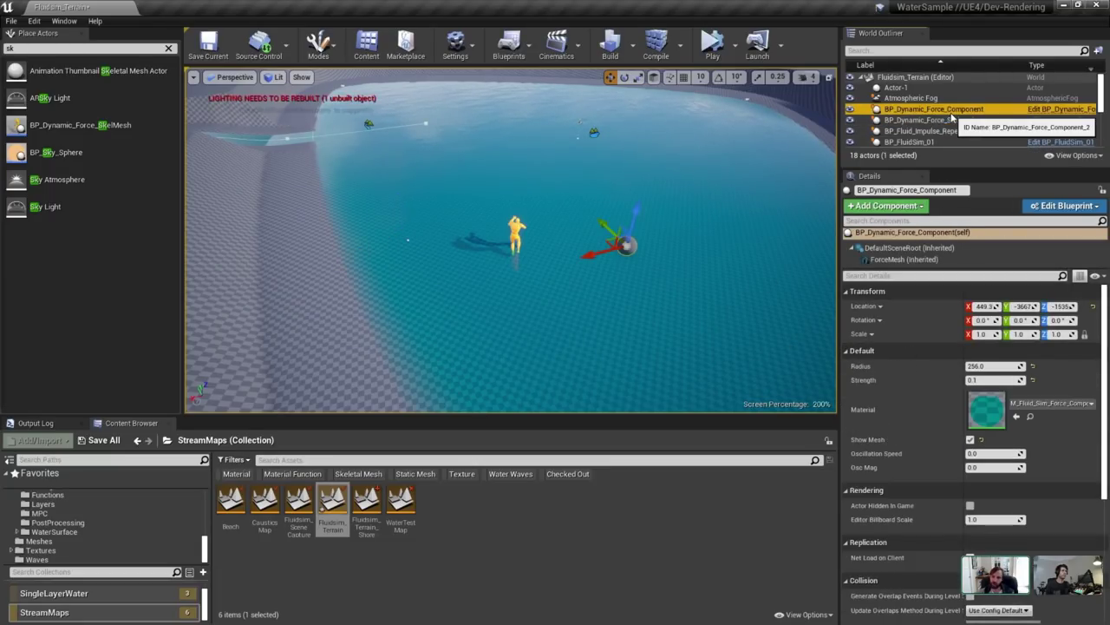
pyautogui.click(954, 121)
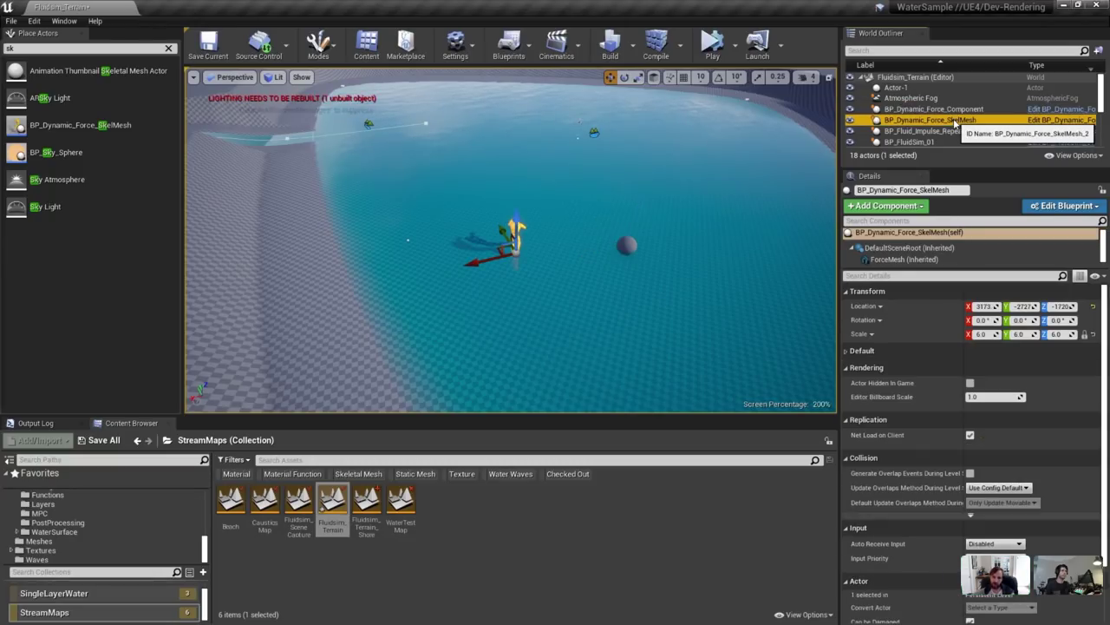
pyautogui.click(957, 131)
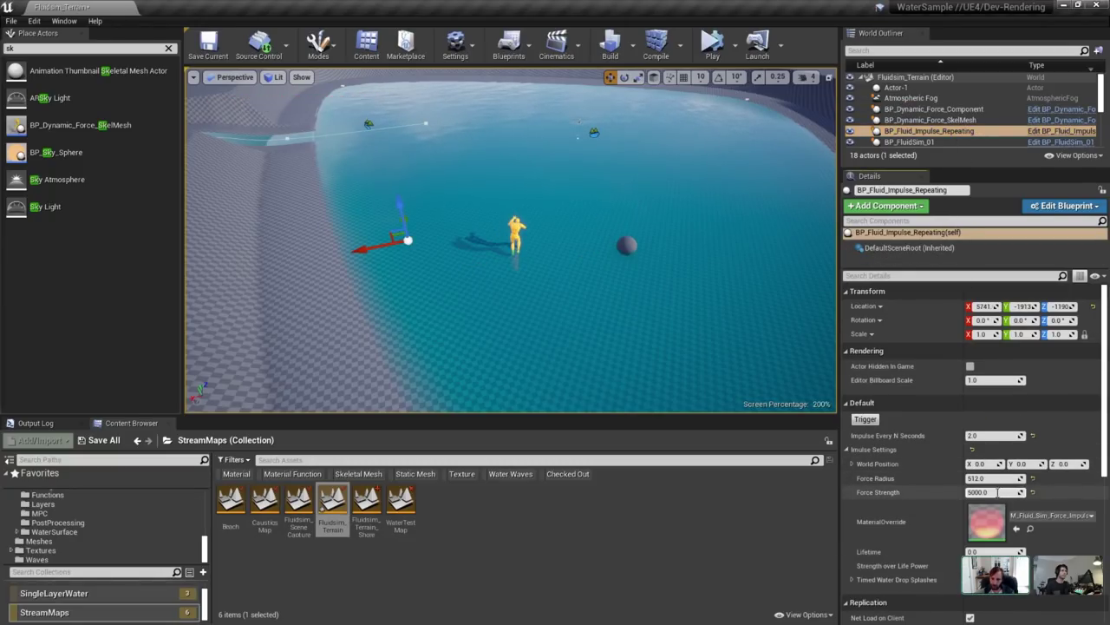
pyautogui.write('16.0')
# Simulate the level, move the BP_Dynamic_Force_Component sphere across the water to watch its ripples, and stop the simulation.
pyautogui.click(712, 43)
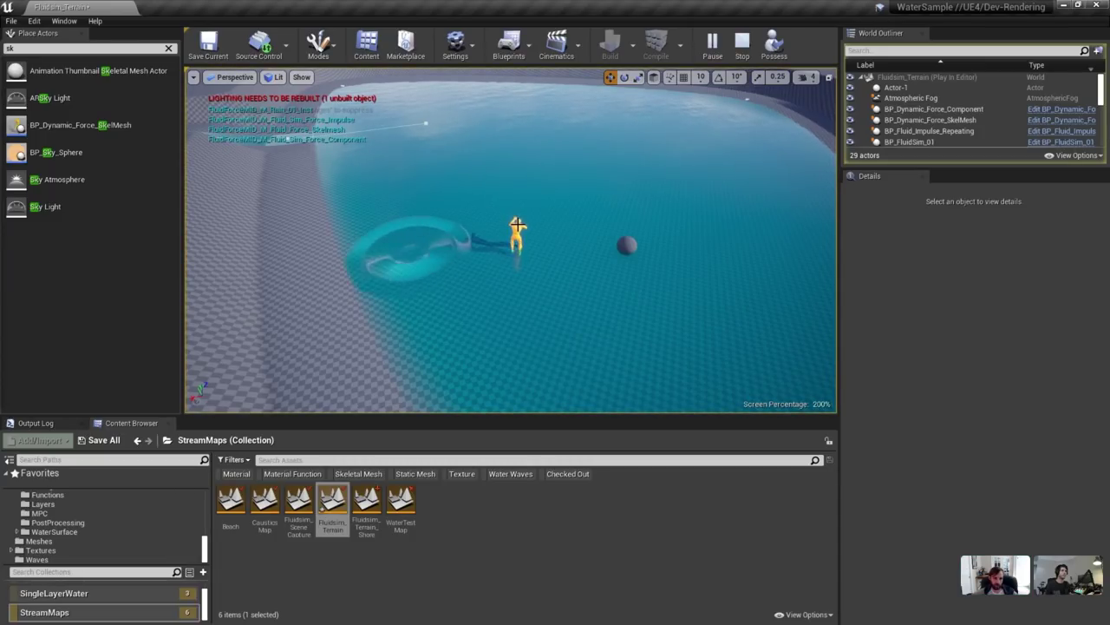
pyautogui.click(626, 247)
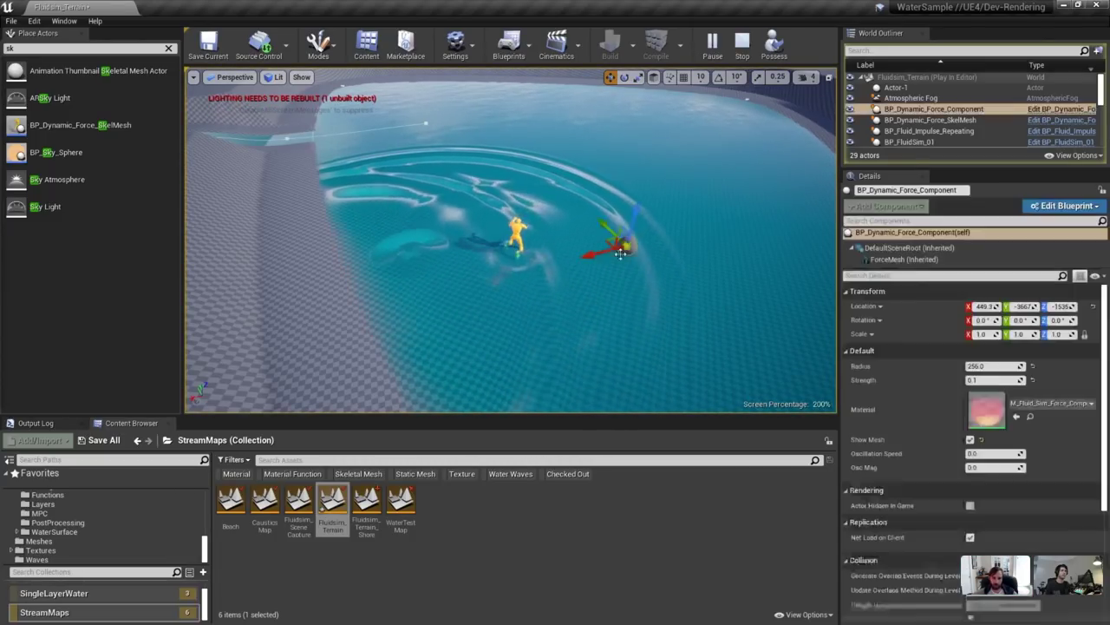
pyautogui.moveTo(604, 242)
pyautogui.mouseDown()
pyautogui.moveTo(625, 278)
pyautogui.moveTo(563, 290)
pyautogui.moveTo(594, 184)
pyautogui.moveTo(581, 139)
pyautogui.moveTo(642, 201)
pyautogui.moveTo(639, 221)
pyautogui.mouseUp()
pyautogui.click(739, 48)
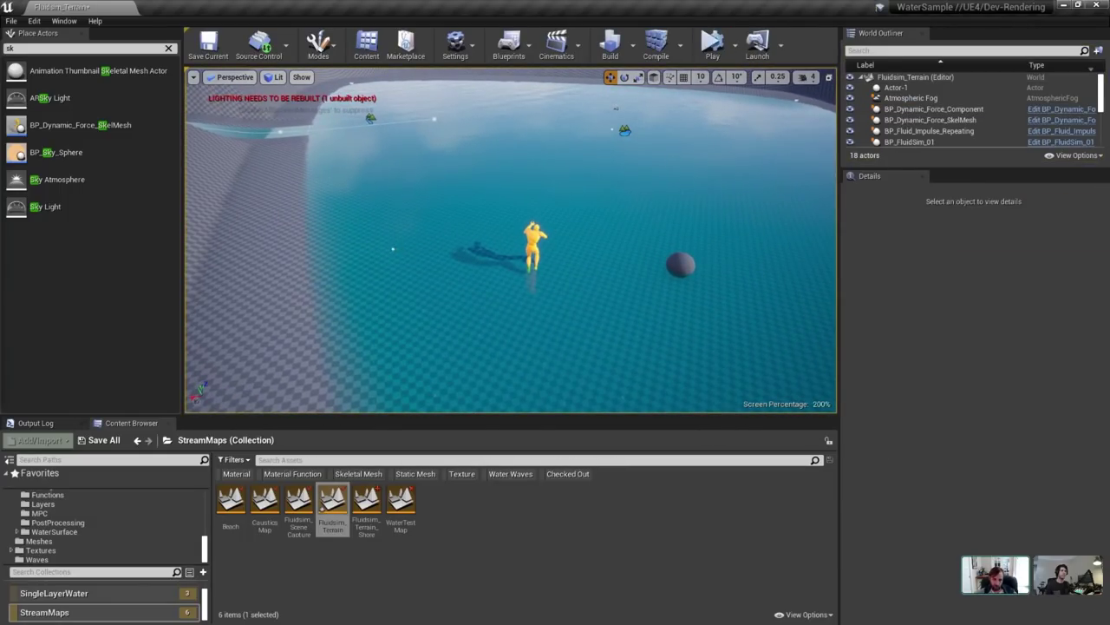
# Select the BP_Dynamic_Force_Component sphere and frame it together with the character in the lake.
pyautogui.click(617, 298)
pyautogui.press('w')
pyautogui.moveTo(617, 298)
pyautogui.mouseDown(button='right')
pyautogui.moveTo(598, 312)
pyautogui.moveTo(617, 298)
pyautogui.mouseUp(button='right')
pyautogui.click(616, 259)
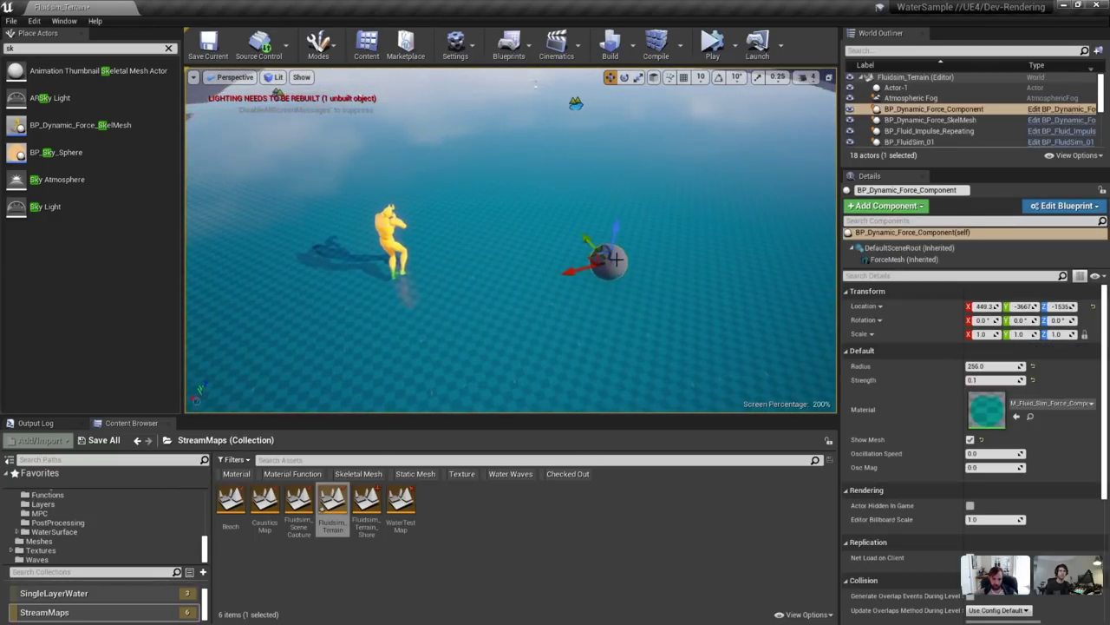
pyautogui.moveTo(616, 259); pyautogui.dragTo(621, 258, button='right')
pyautogui.press('s')
pyautogui.press('a')
pyautogui.moveTo(752, 214); pyautogui.dragTo(766, 214, button='right')
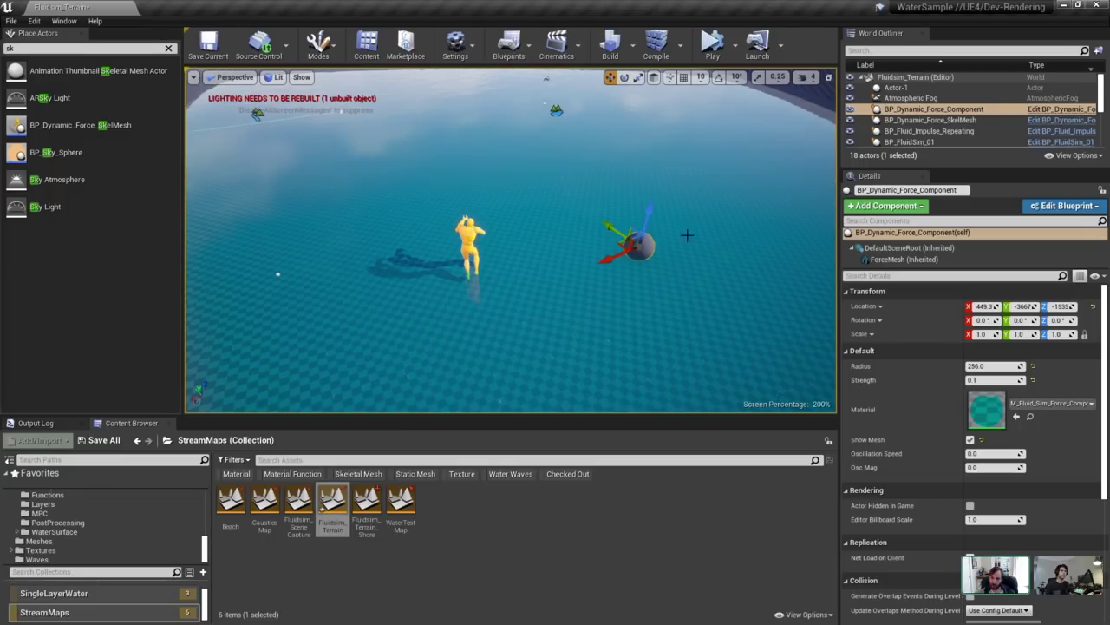
# Focus the view on BP_Fluid_Impulse_Repeating and open its Blueprint for editing.
pyautogui.click(277, 273)
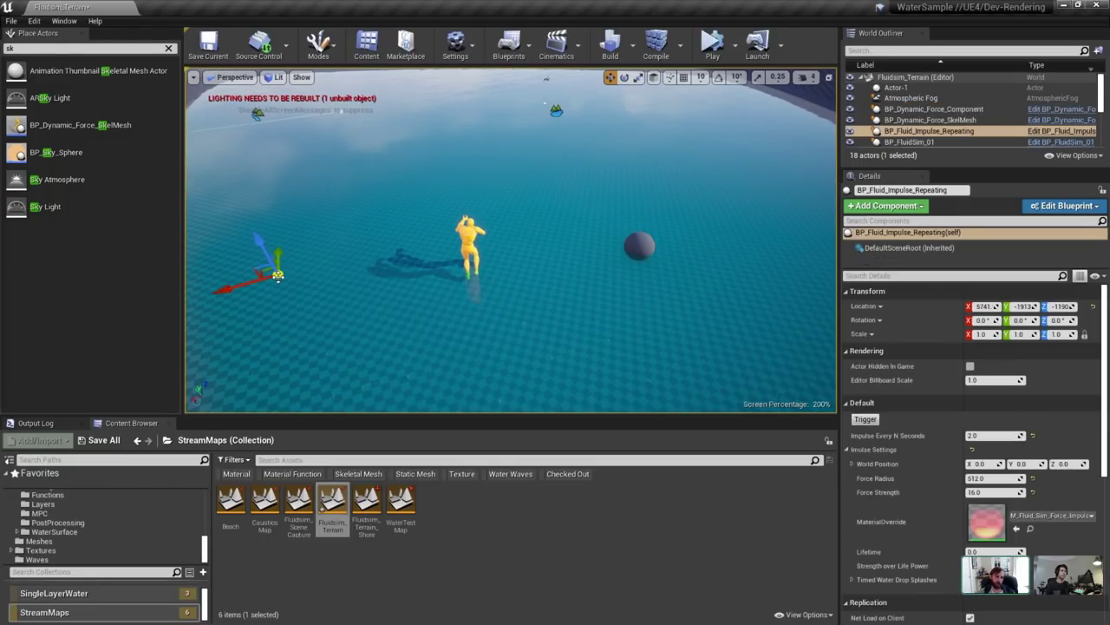
pyautogui.press('f')
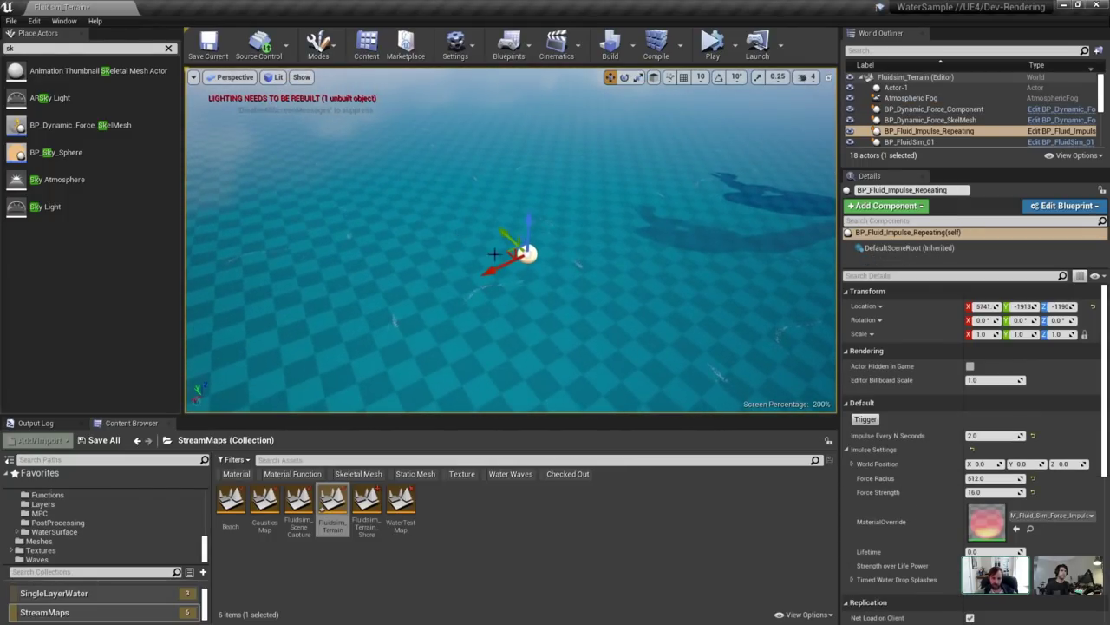
pyautogui.rightClick(528, 251)
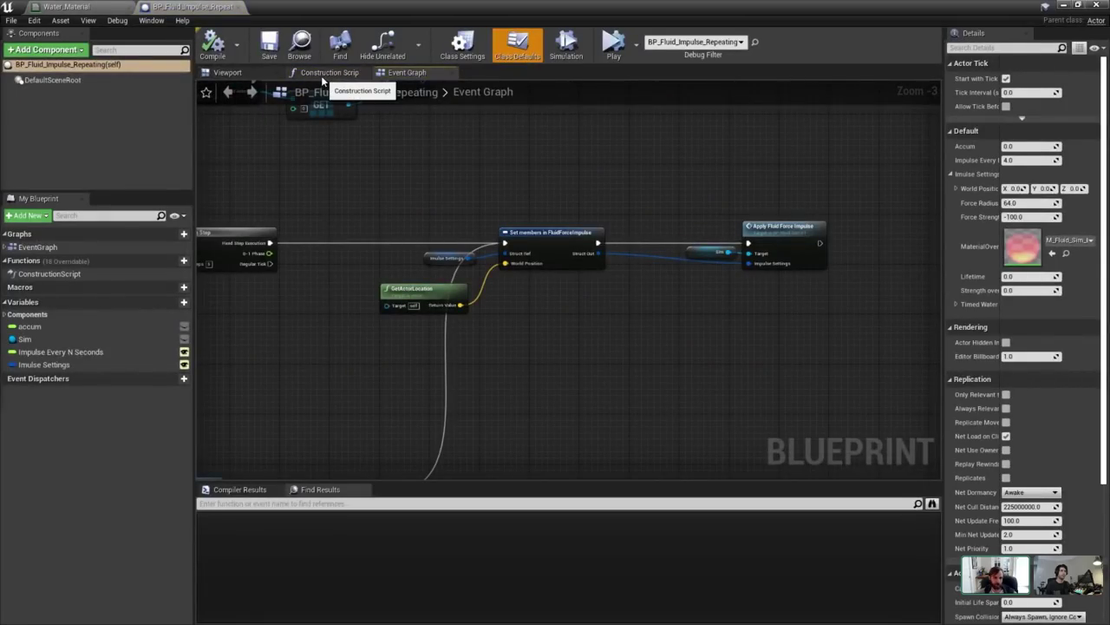
# Examine the impulse chain in the Event Graph, from the fixed time step to the Apply Fluid Force Impulse node, and select that node.
pyautogui.scroll(-6, 474, 315)
pyautogui.moveTo(476, 317); pyautogui.dragTo(515, 327, button='right')
pyautogui.scroll(5, 520, 326)
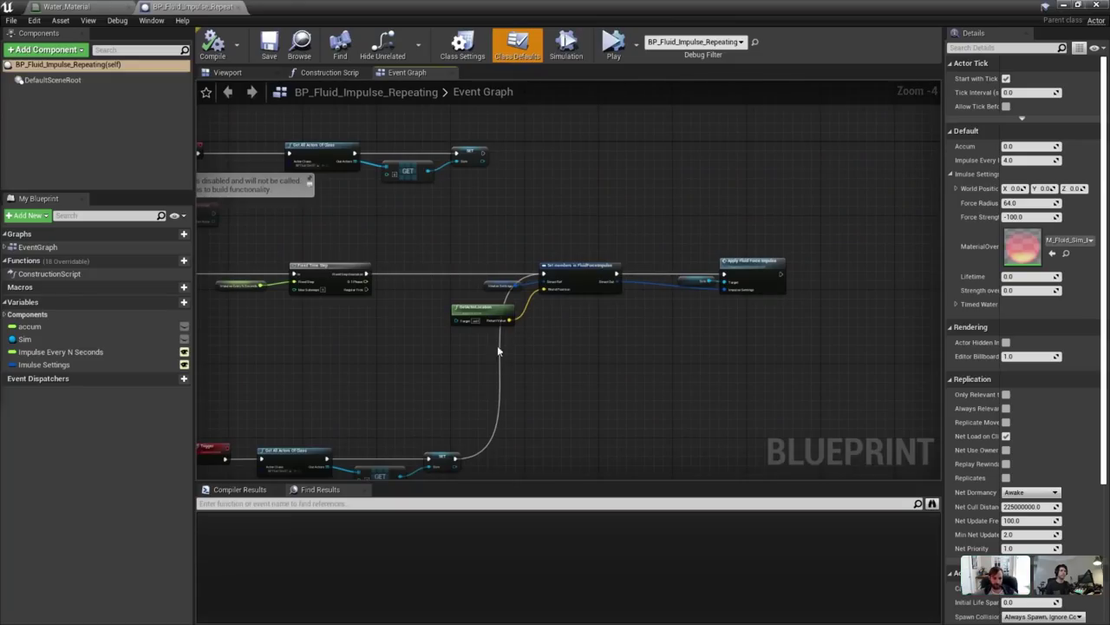
pyautogui.scroll(3, 499, 351)
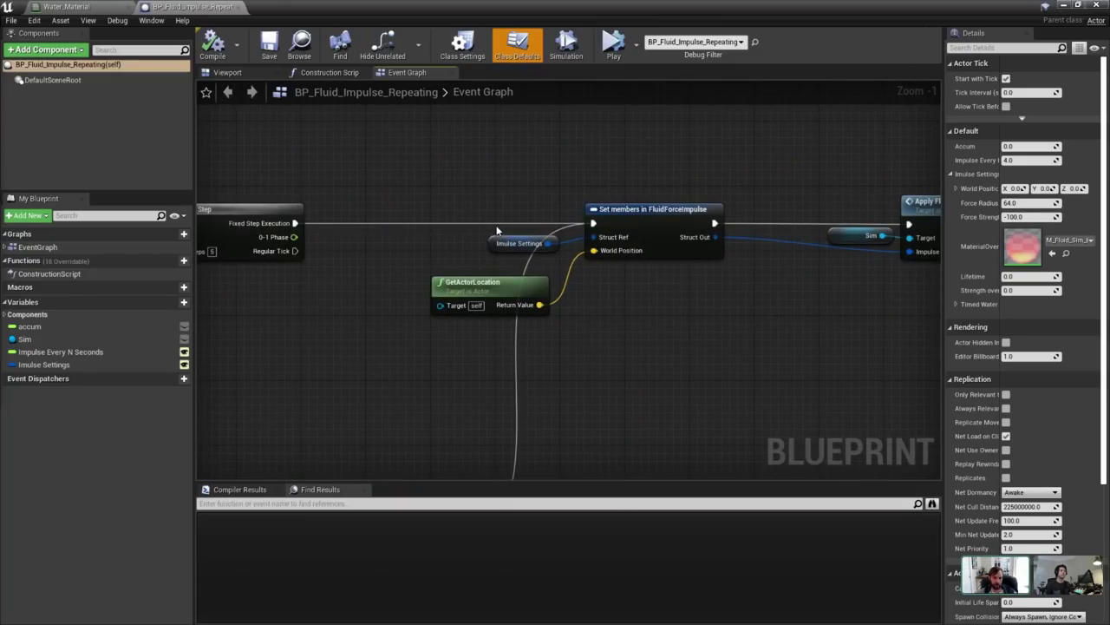
pyautogui.moveTo(497, 230); pyautogui.dragTo(220, 284, button='right')
pyautogui.click(704, 288)
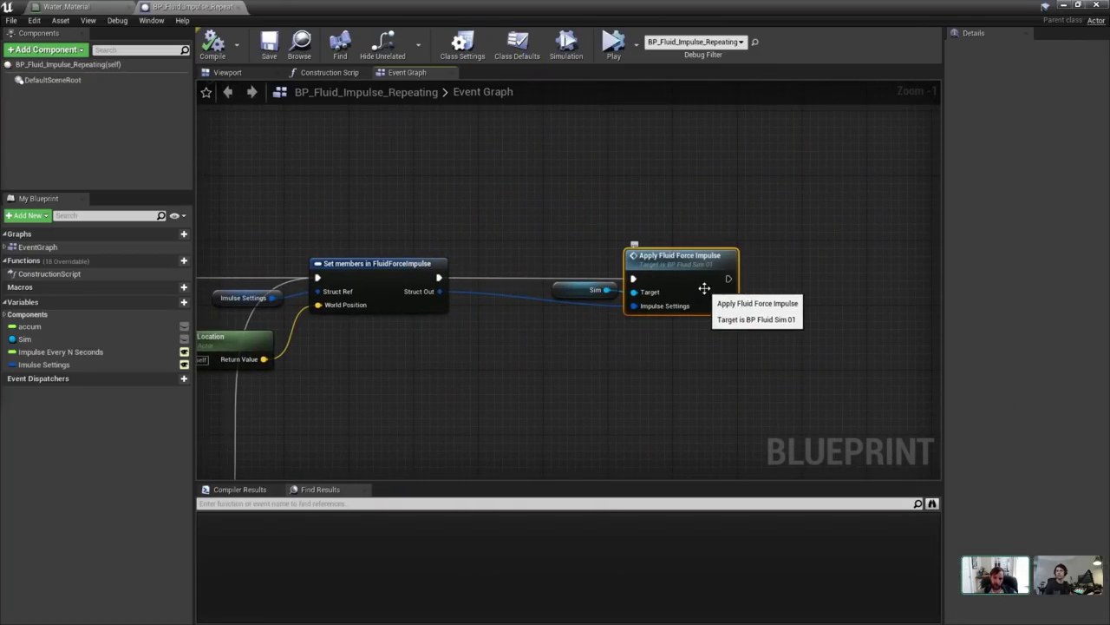
pyautogui.moveTo(488, 221); pyautogui.dragTo(701, 196, button='right')
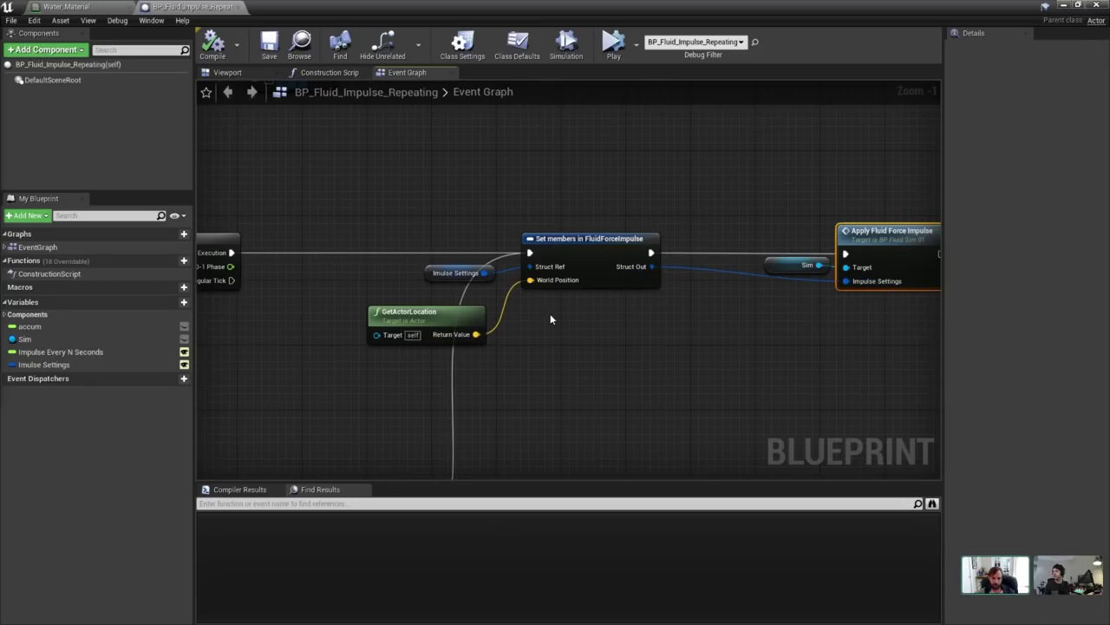
# Nudge the GetActorLocation node slightly upward, and display the Imulse Settings variable's properties with enough width to read its default values.
pyautogui.moveTo(453, 303); pyautogui.dragTo(451, 296)
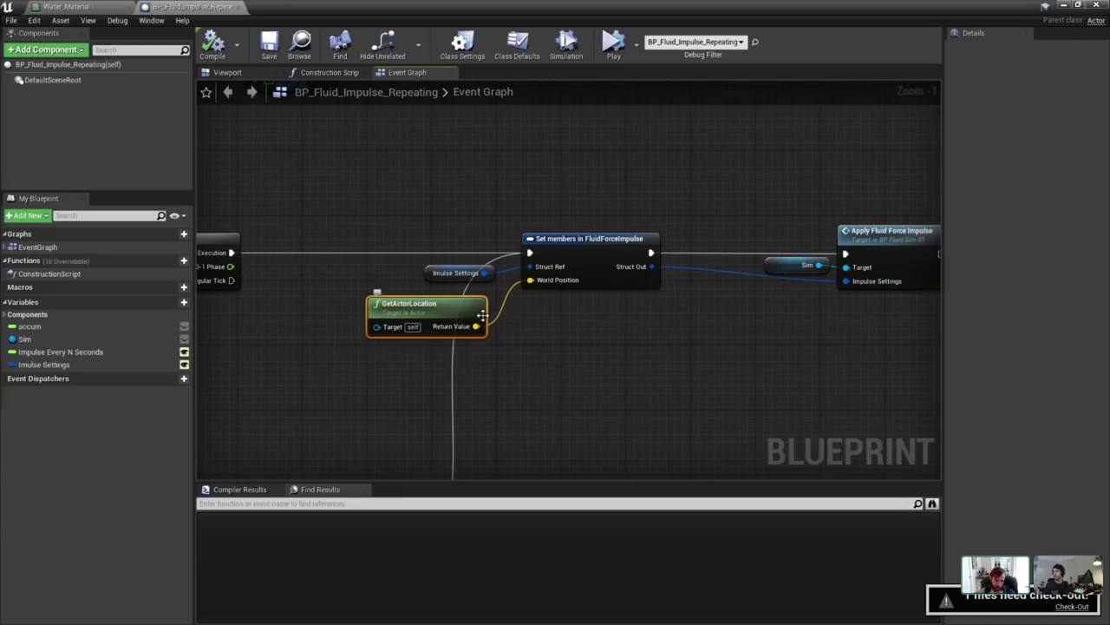
pyautogui.moveTo(540, 287); pyautogui.dragTo(583, 272, button='right')
pyautogui.moveTo(616, 318); pyautogui.dragTo(597, 322, button='right')
pyautogui.click(43, 364)
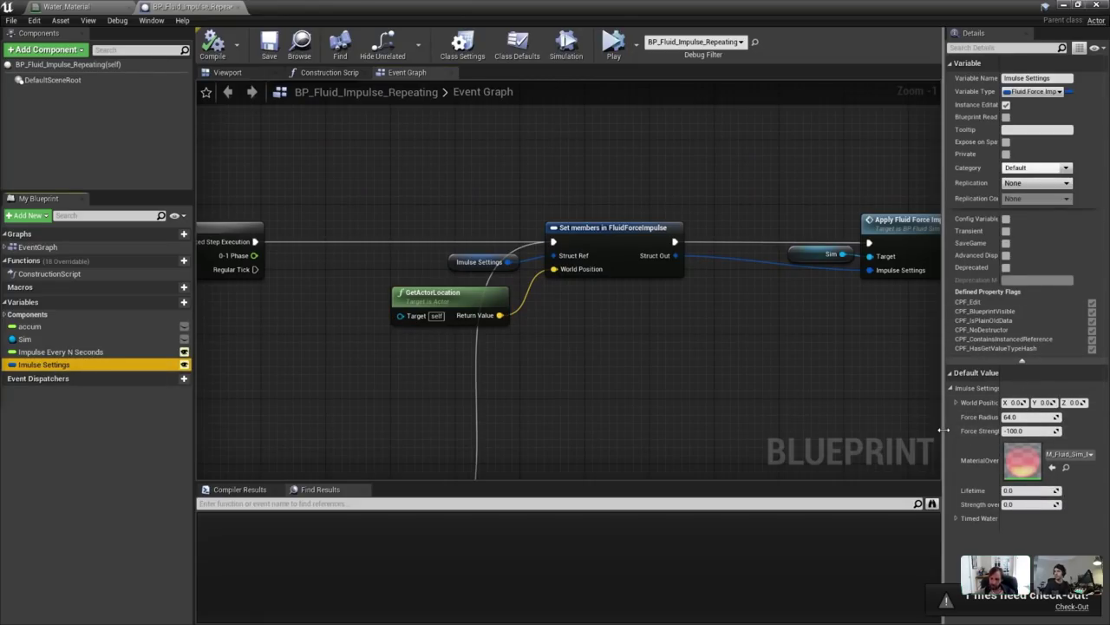
pyautogui.moveTo(943, 430); pyautogui.dragTo(876, 407)
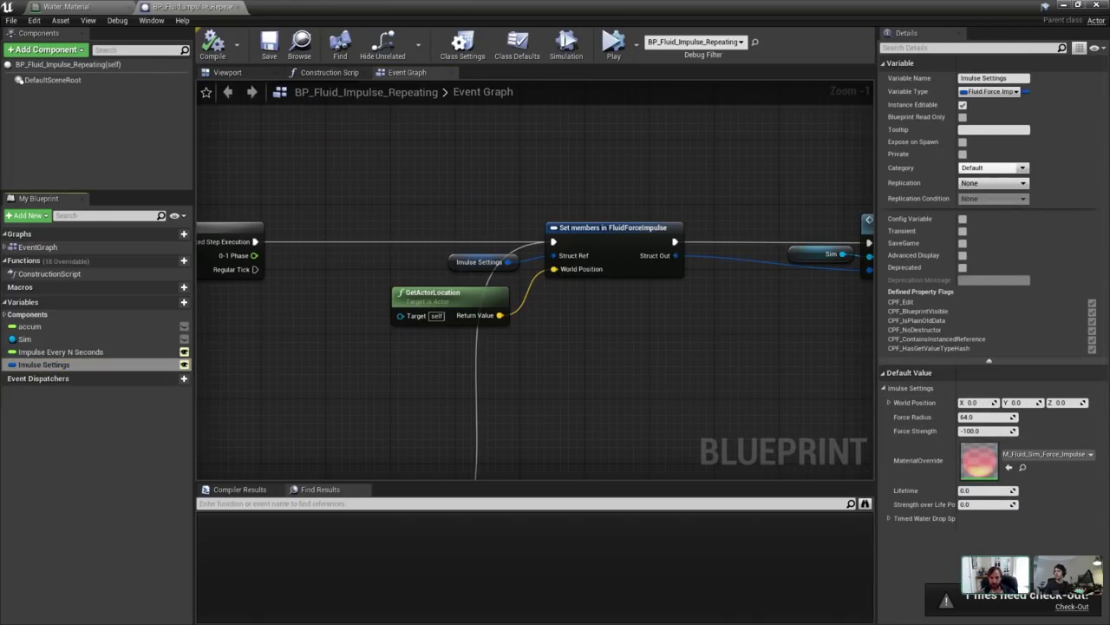
# Close the BP_Fluid_Impulse_Repeating and Water_Material editors and return to the Fluidsim_Terrain level.
pyautogui.moveTo(651, 241); pyautogui.dragTo(505, 248, button='right')
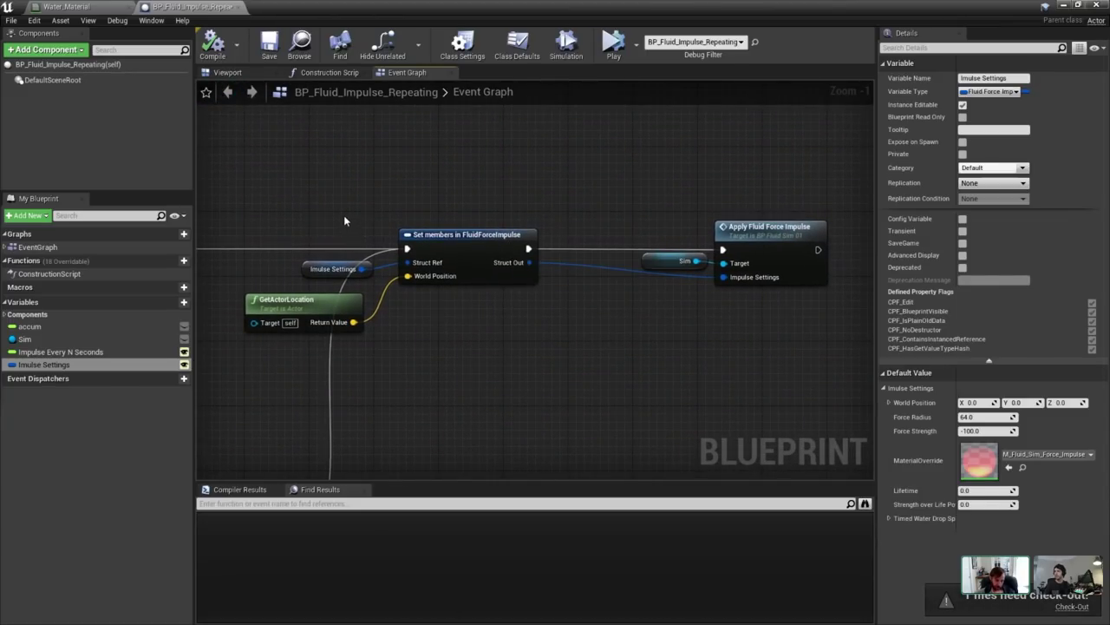
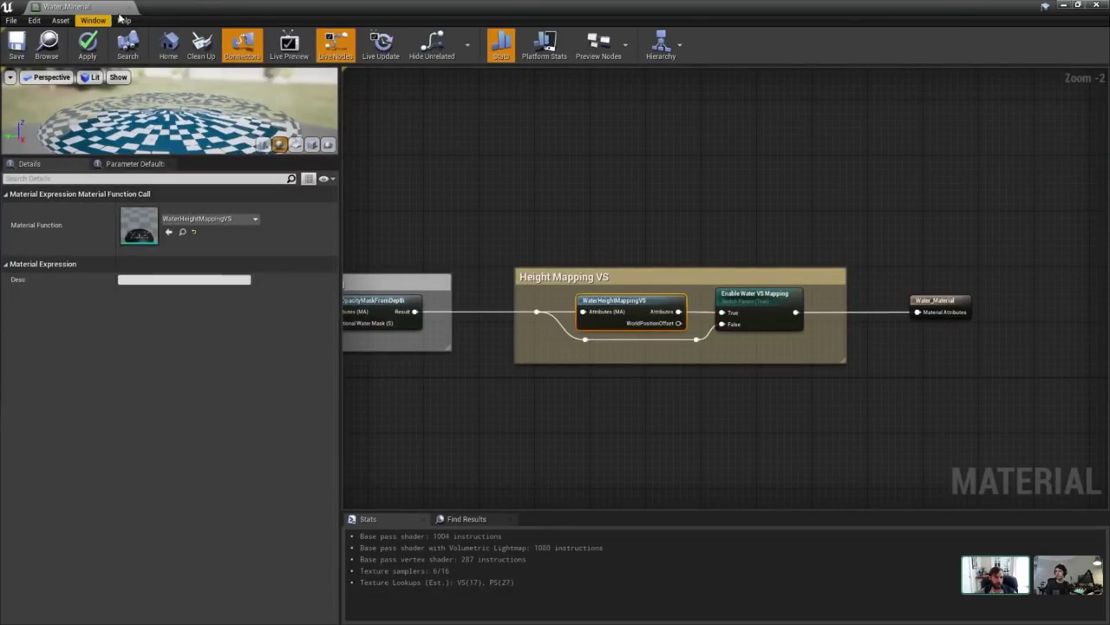
pyautogui.click(128, 7)
pyautogui.click(630, 361)
pyautogui.moveTo(556, 267)
pyautogui.mouseDown(button='right')
pyautogui.moveTo(555, 285)
pyautogui.moveTo(576, 271)
pyautogui.mouseUp(button='right')
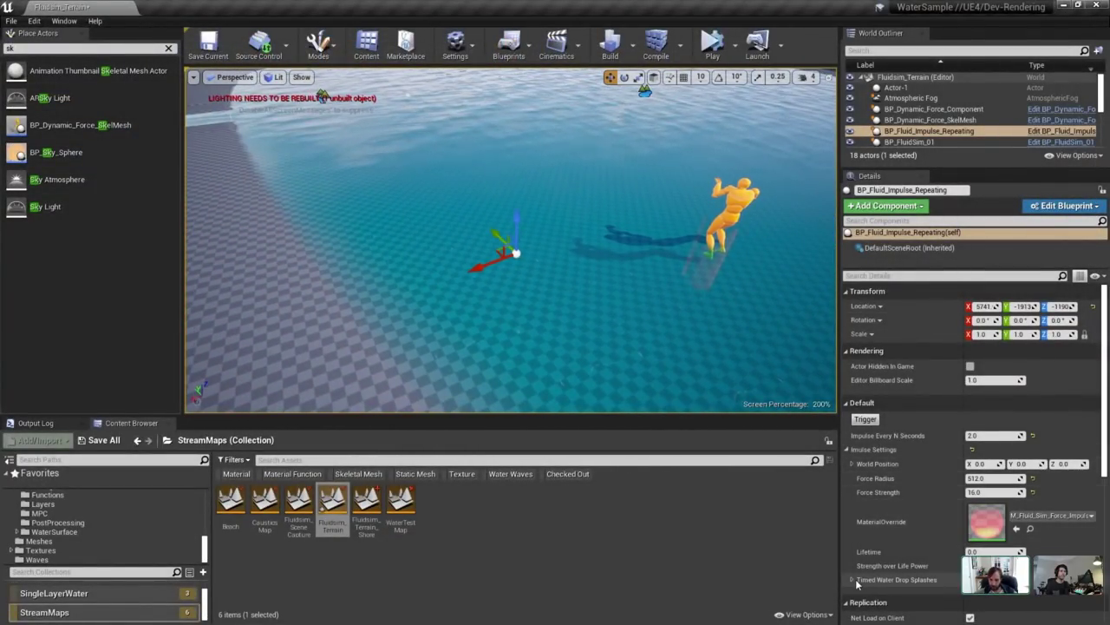
# Expand the Timed Water Drop Splashes settings of BP_Fluid_Impulse_Repeating and set Impulse Every N Seconds to 0.
pyautogui.click(852, 581)
pyautogui.scroll(-3, 852, 587)
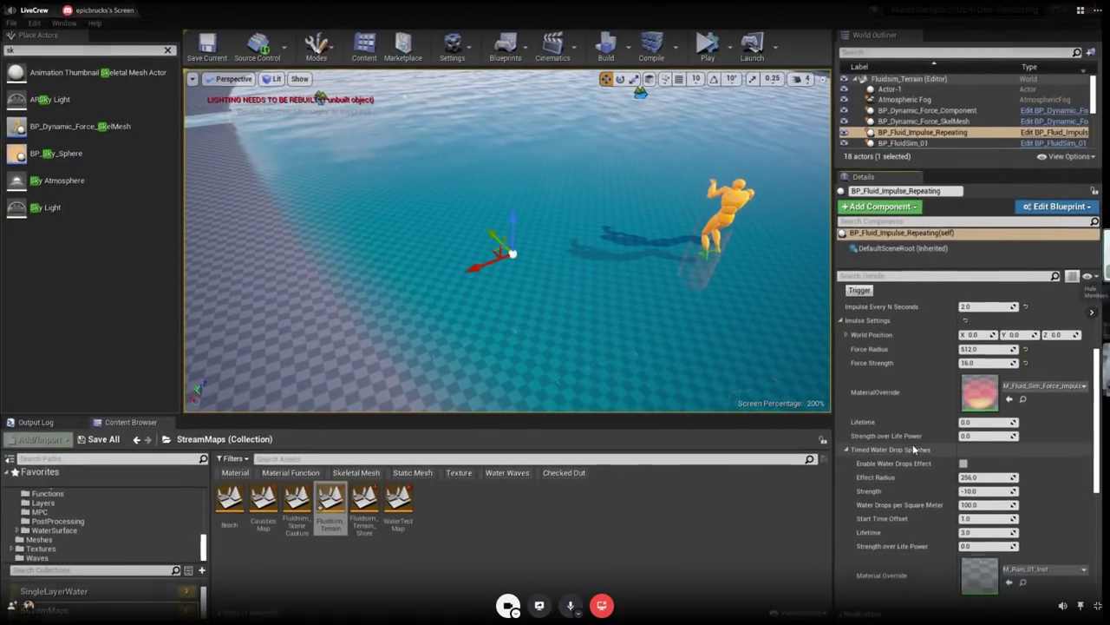
pyautogui.scroll(3, 560, 341)
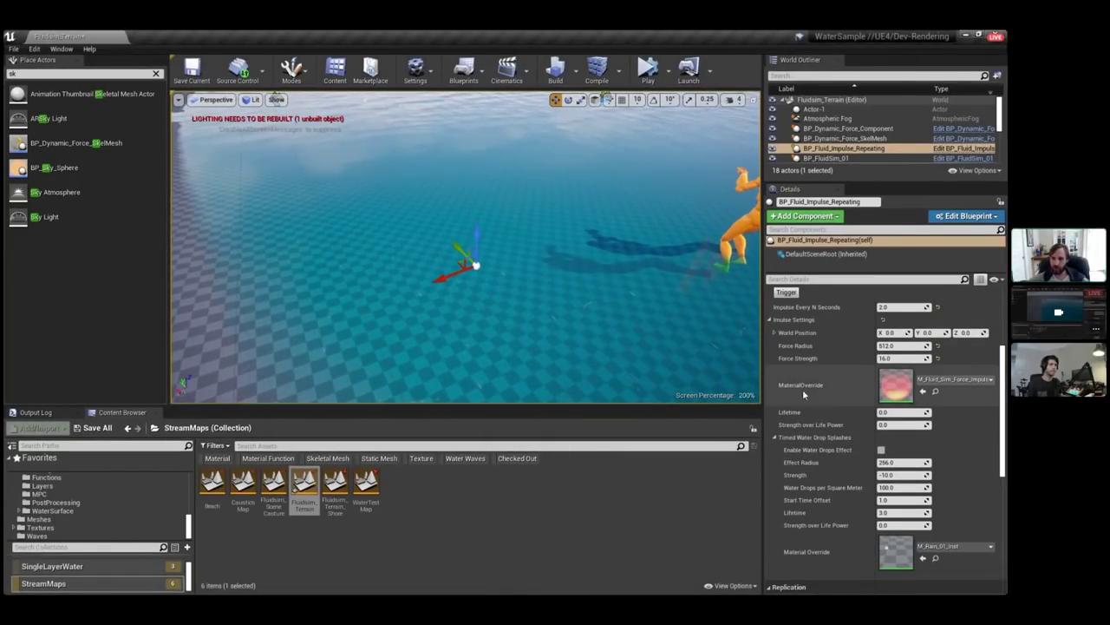
pyautogui.moveTo(654, 307)
pyautogui.keyDown('alt'); pyautogui.mouseDown(button='right')
pyautogui.moveTo(607, 307)
pyautogui.moveTo(654, 306)
pyautogui.mouseUp(button='right'); pyautogui.keyUp('alt')
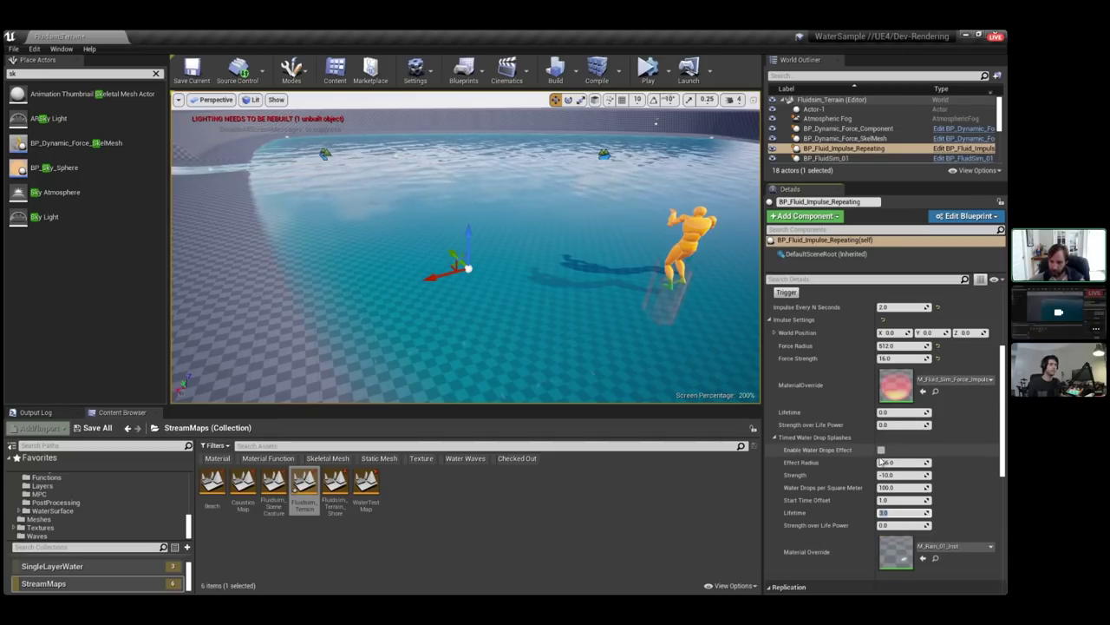
pyautogui.scroll(1, 896, 323)
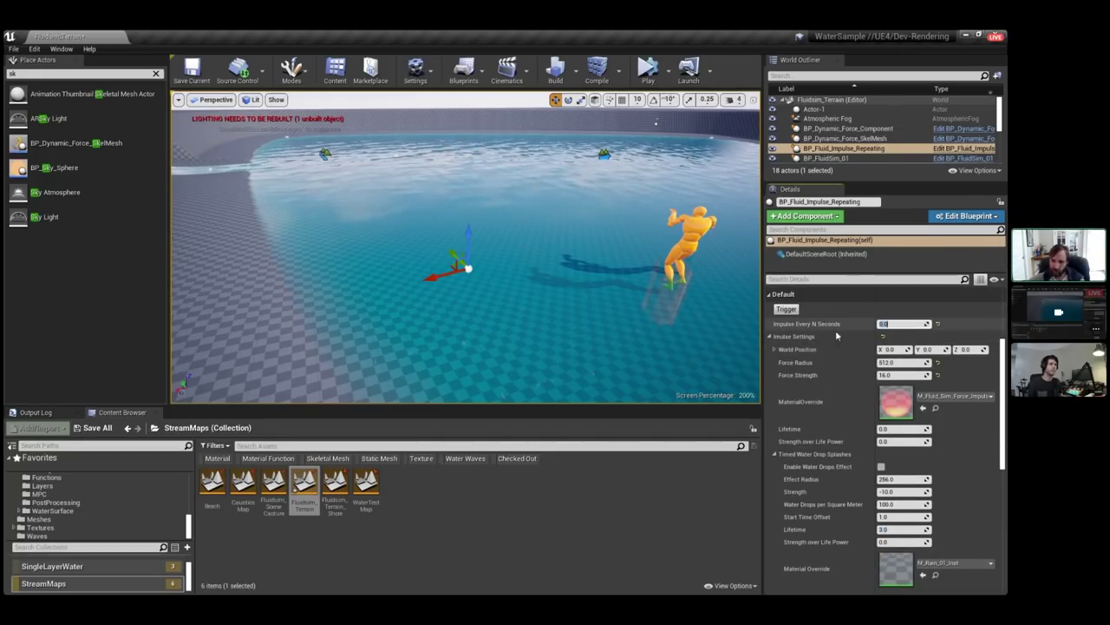
# Start the simulation, set the Force Strength of BP_Fluid_Impulse_Repeating to 1, and trigger a single impulse.
pyautogui.click(648, 71)
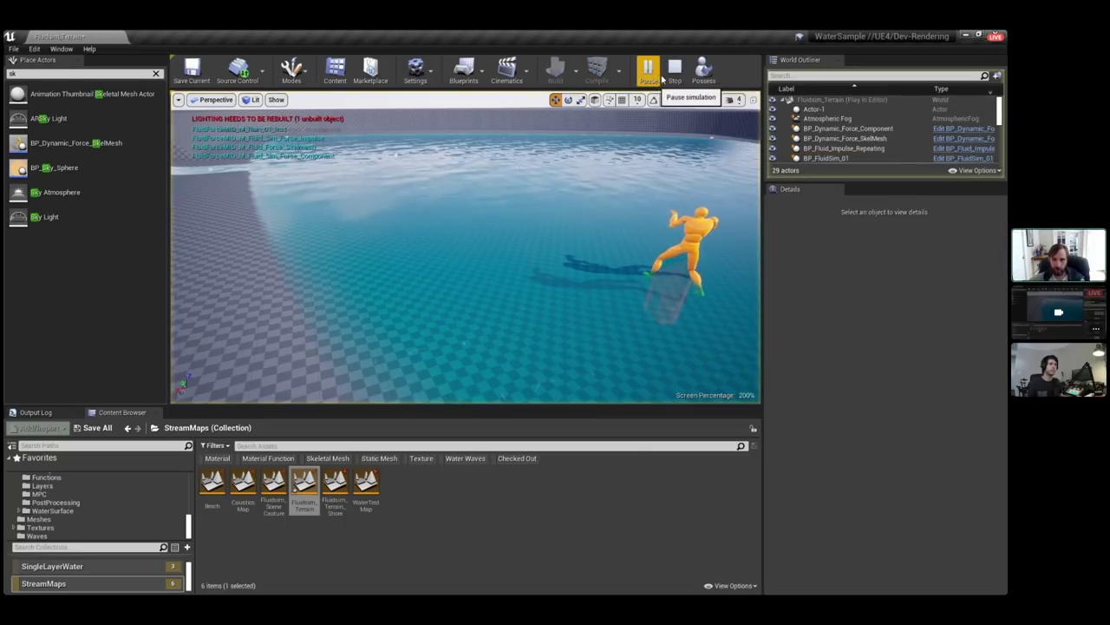
pyautogui.click(864, 148)
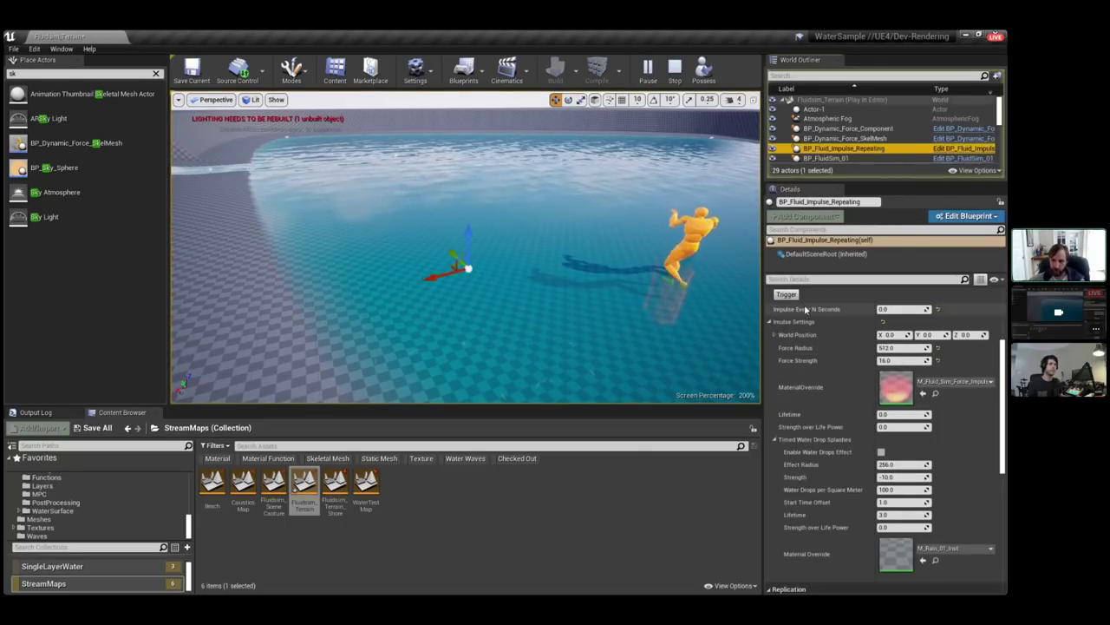
pyautogui.click(787, 295)
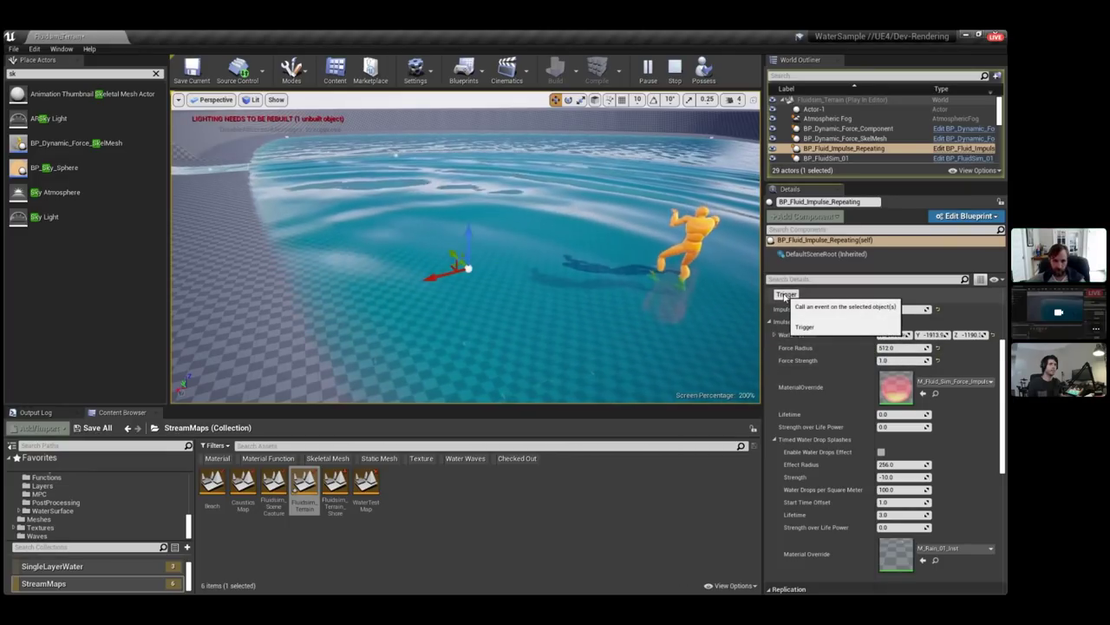
# Enable the Water Drops Effect on the impulse actor and trigger the impulse again.
pyautogui.scroll(-1, 867, 382)
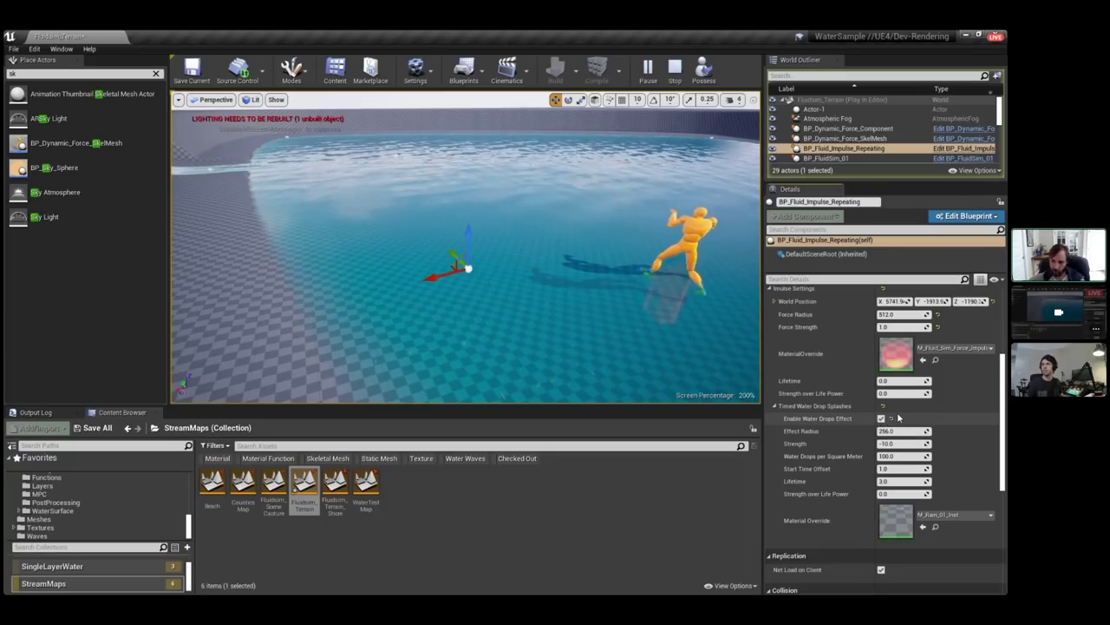
pyautogui.scroll(1, 816, 451)
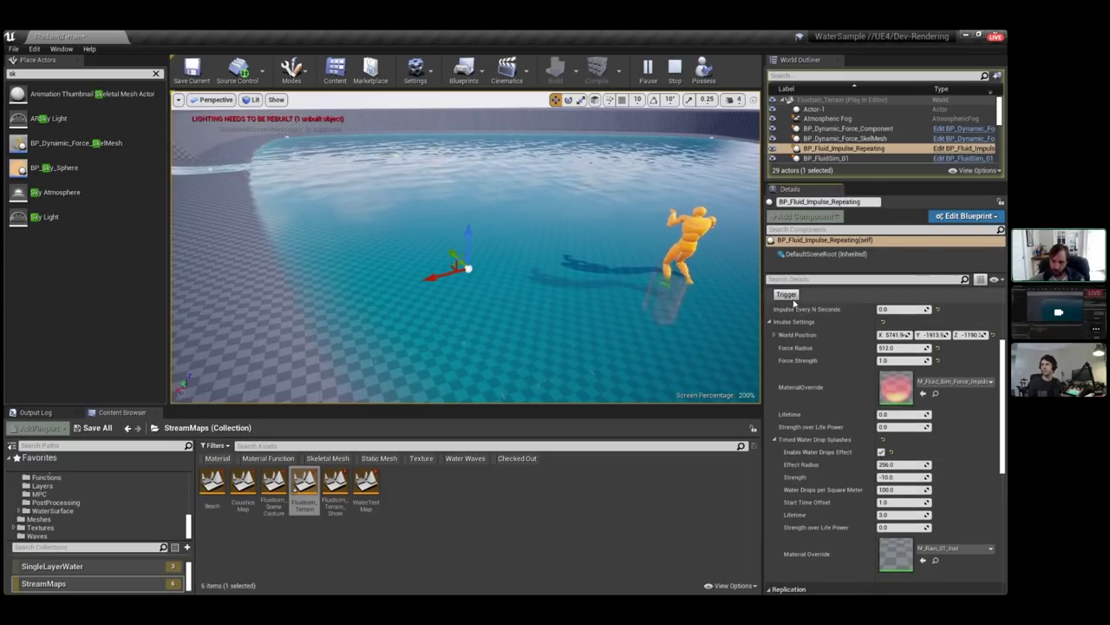
pyautogui.click(785, 295)
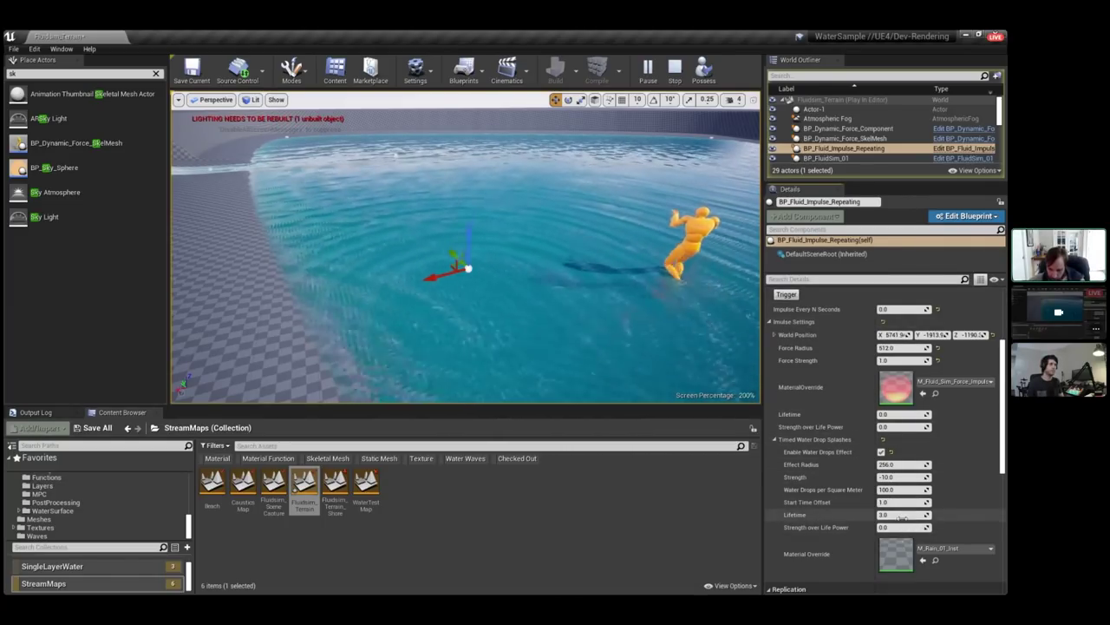
# Set the water drop splashes' Strength to 0.5 and Effect Radius to 512, triggering the impulse to test them.
pyautogui.click(895, 477)
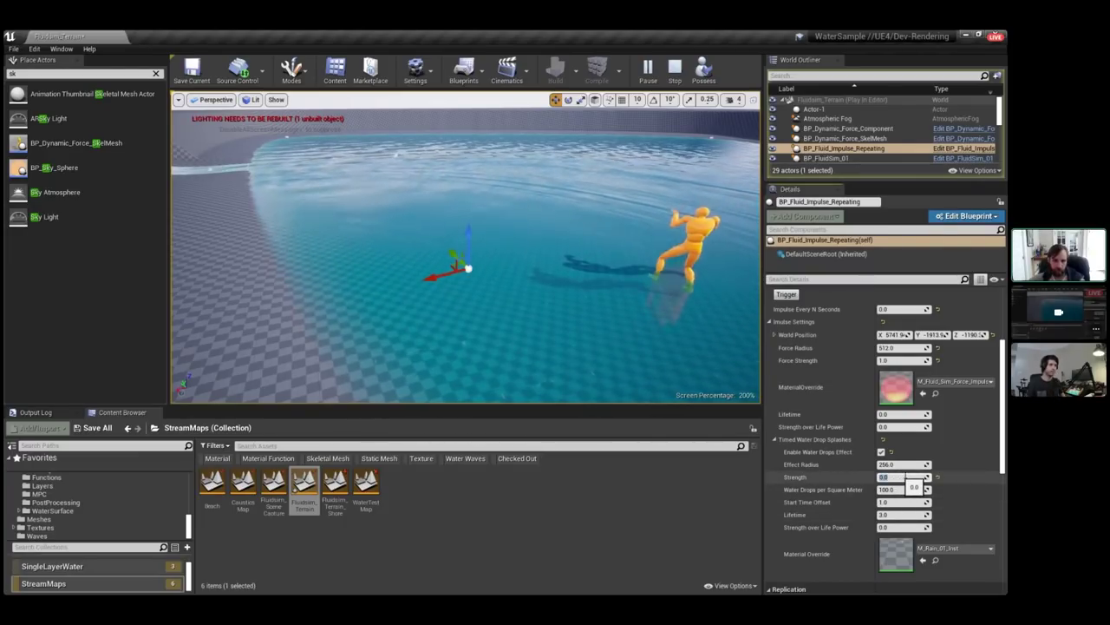
pyautogui.click(785, 295)
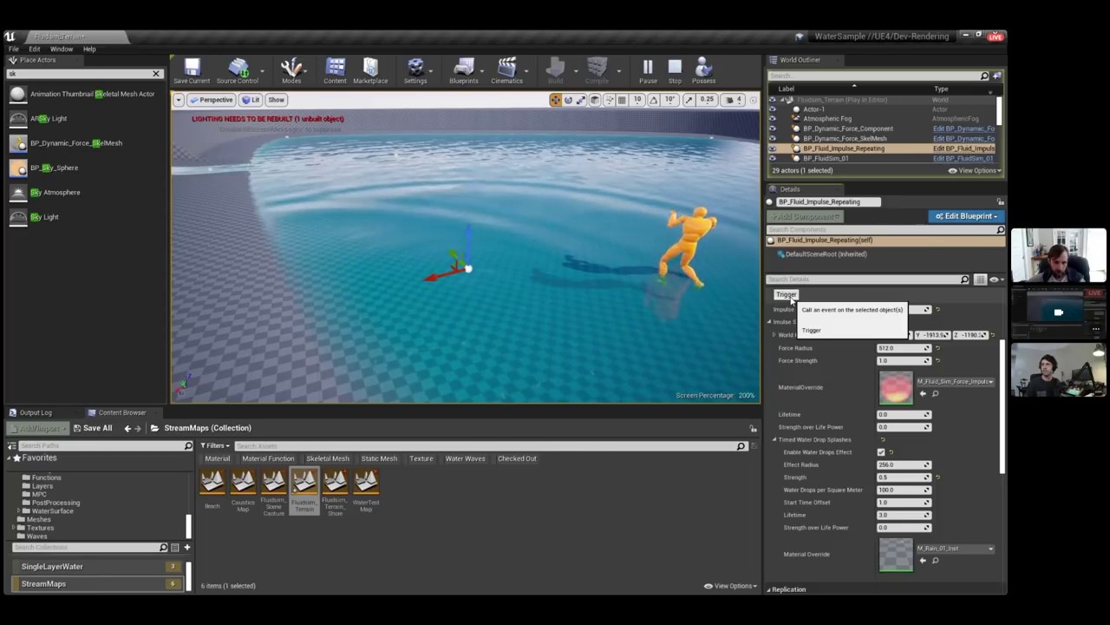
pyautogui.moveTo(492, 263); pyautogui.dragTo(489, 277, button='right')
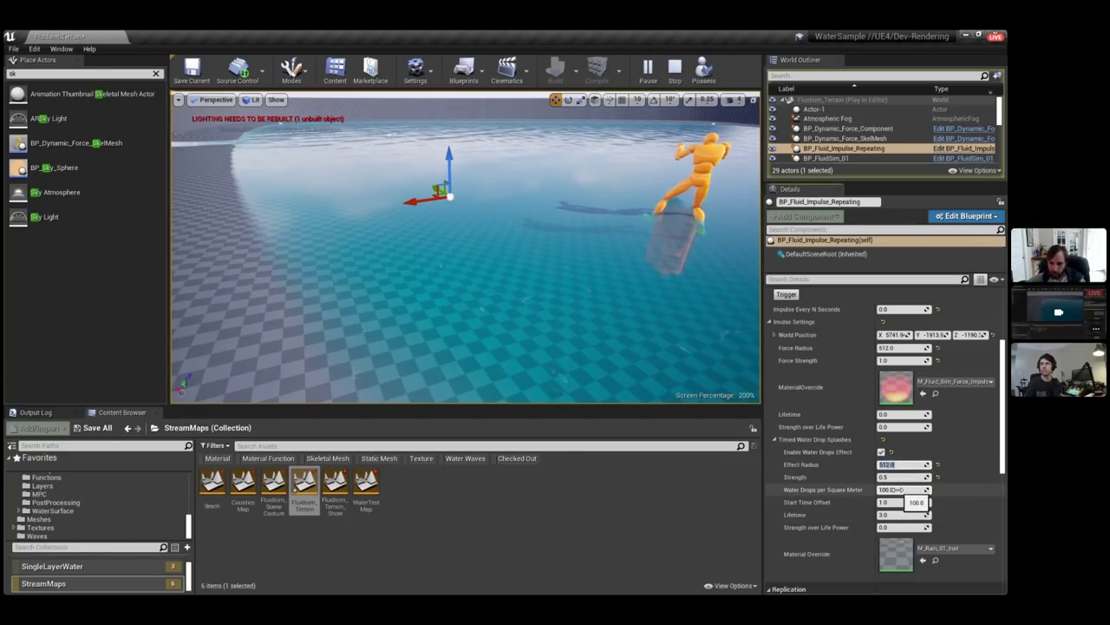
pyautogui.click(786, 295)
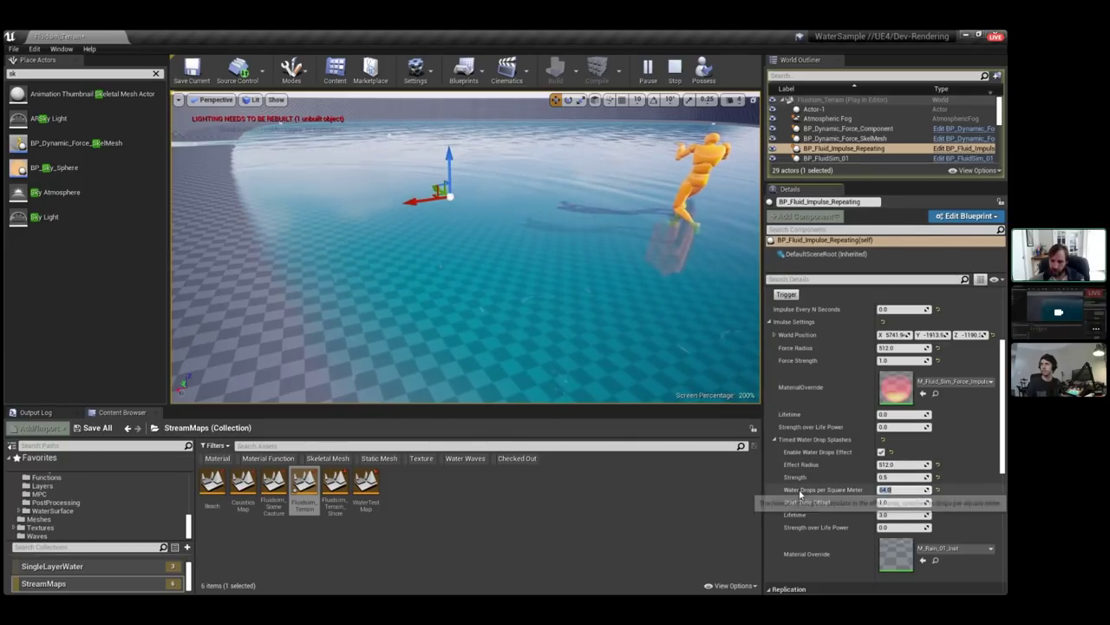
# Set Water Drops per Square Meter to 16 and the splash Strength to 0.2.
pyautogui.write('16')
pyautogui.press('Return')
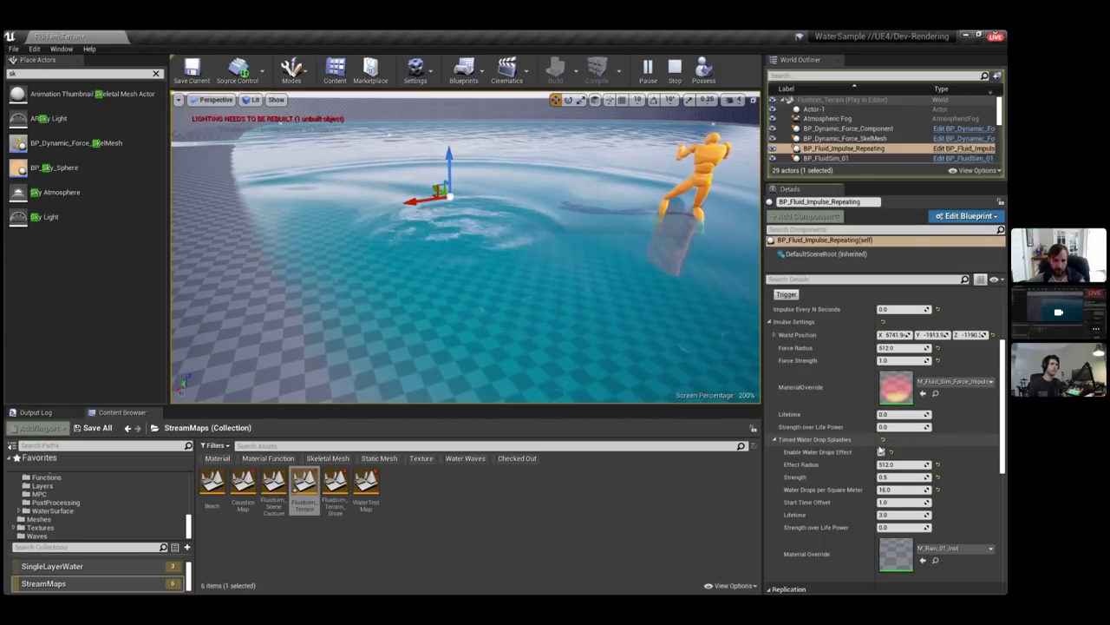
pyautogui.click(882, 452)
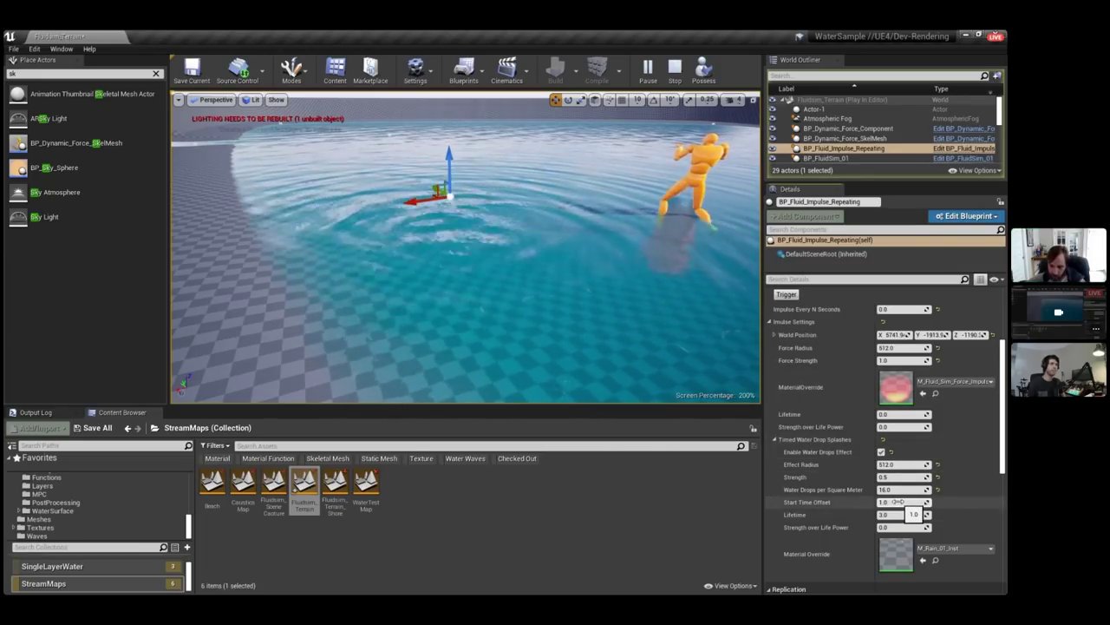
pyautogui.write('0.2')
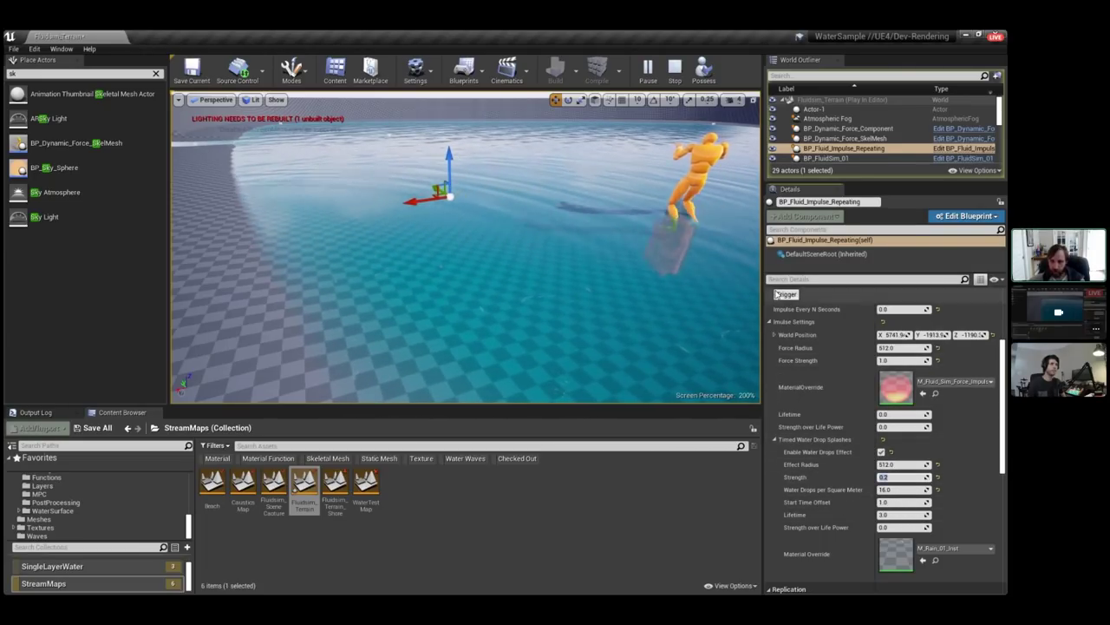
# Trigger the impulse and examine the water drop splashes from farther away in the level.
pyautogui.click(787, 295)
pyautogui.click(788, 294)
pyautogui.click(783, 326)
pyautogui.click(785, 339)
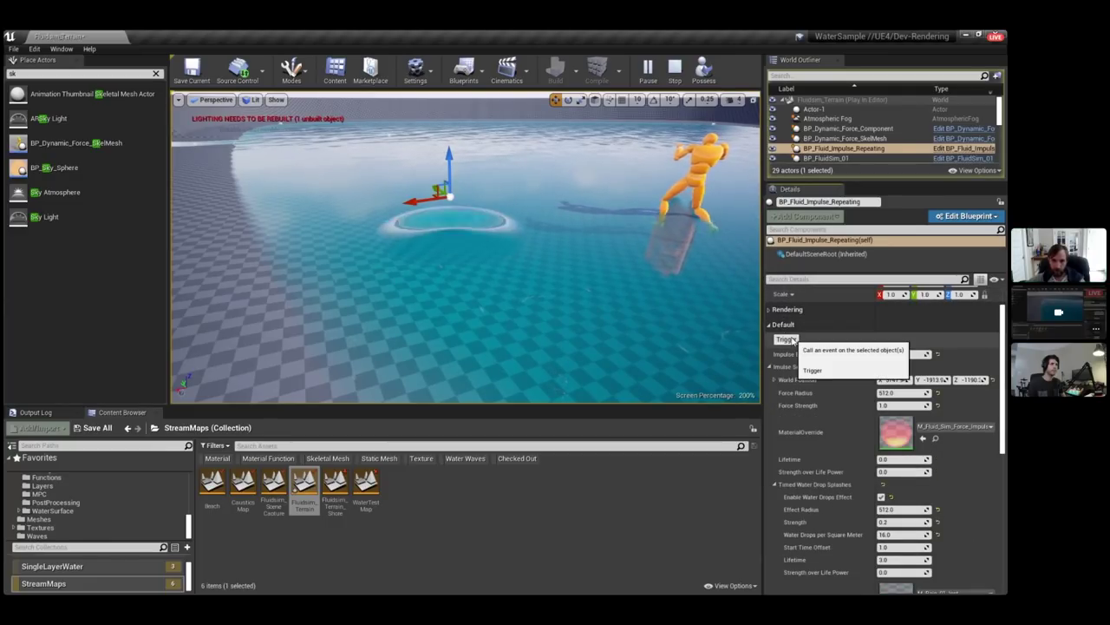
pyautogui.moveTo(571, 340)
pyautogui.mouseDown(button='right')
pyautogui.moveTo(556, 331)
pyautogui.moveTo(621, 342)
pyautogui.moveTo(570, 340)
pyautogui.mouseUp(button='right')
pyautogui.press('s')
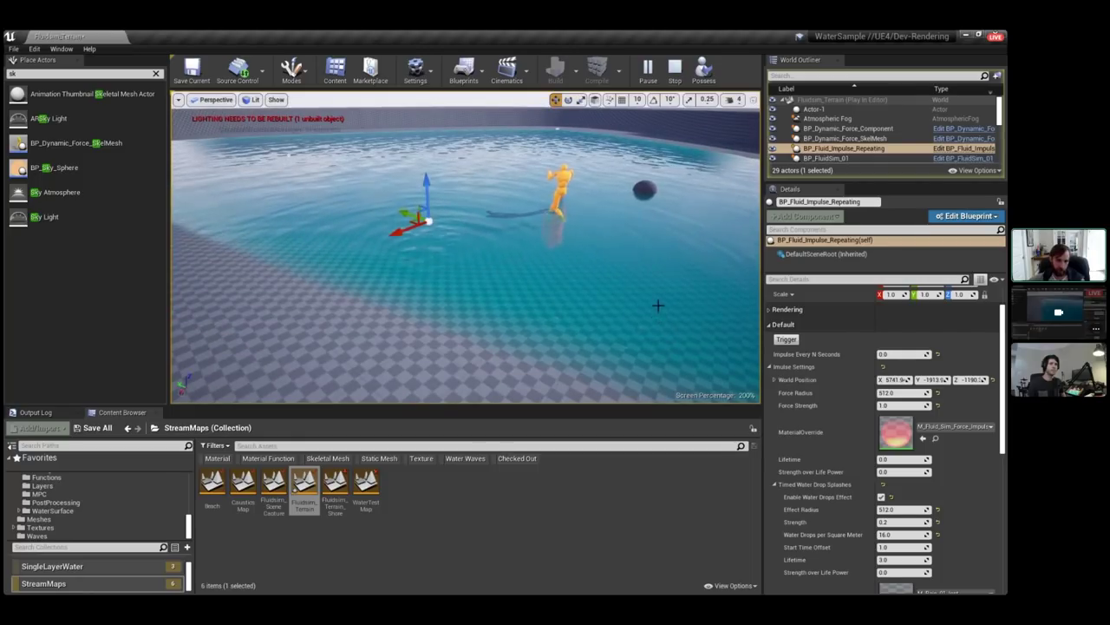
pyautogui.moveTo(658, 306); pyautogui.dragTo(657, 305, button='right')
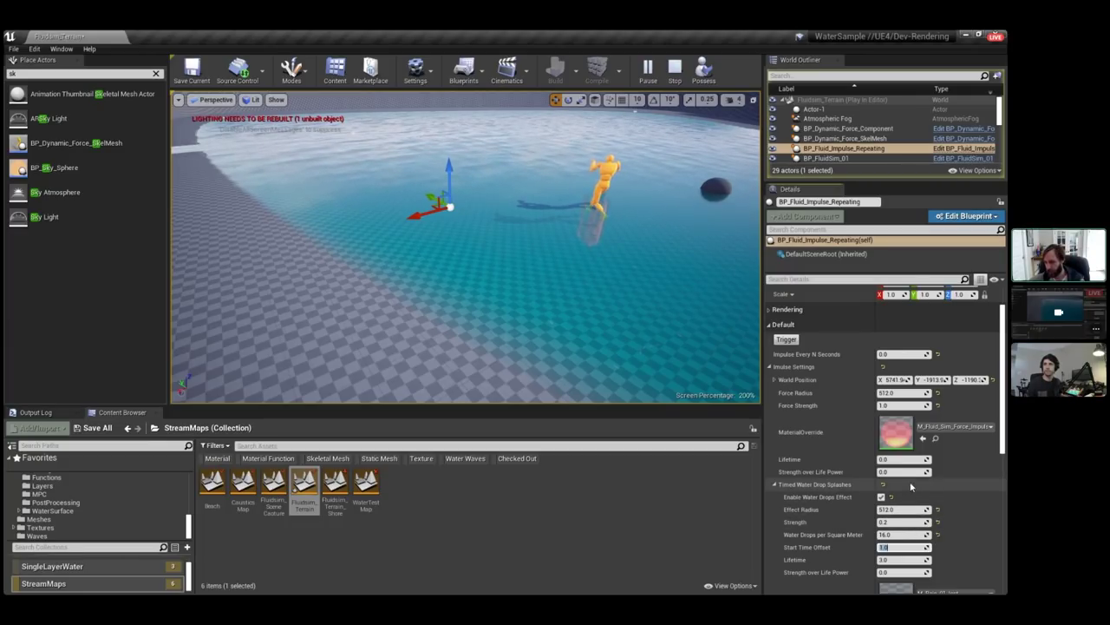
# Set the water drop splashes' Lifetime to 1 and trigger the impulse.
pyautogui.click(898, 558)
pyautogui.write('1')
pyautogui.click(786, 340)
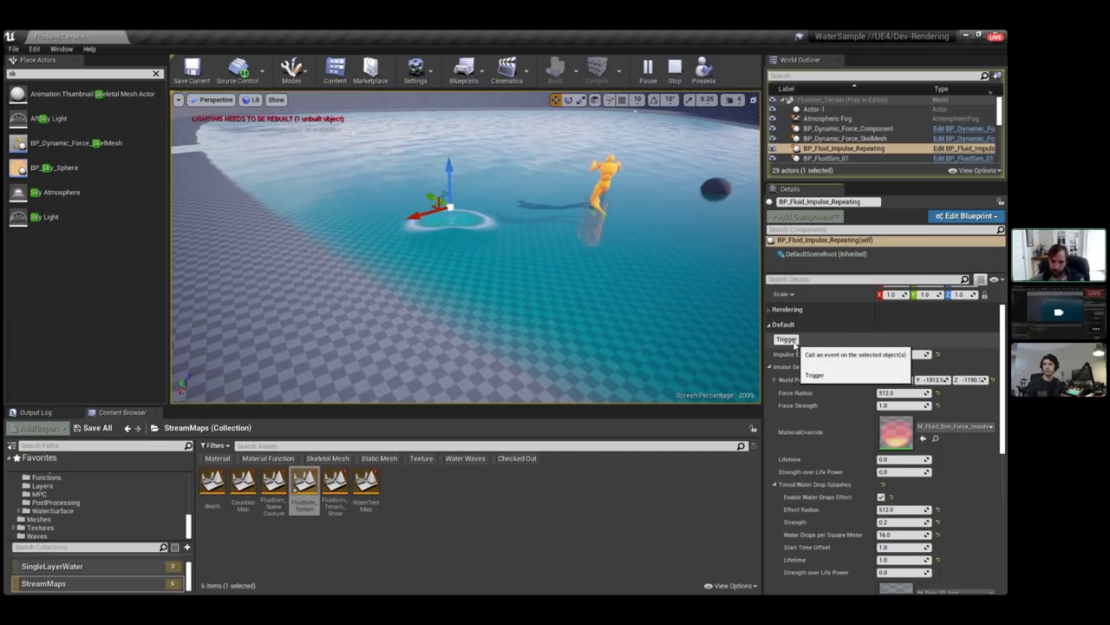
# Set the splash Strength to 1 and try a Lifetime of 0.1 and finally 0.01, triggering the impulse for each.
pyautogui.click(898, 558)
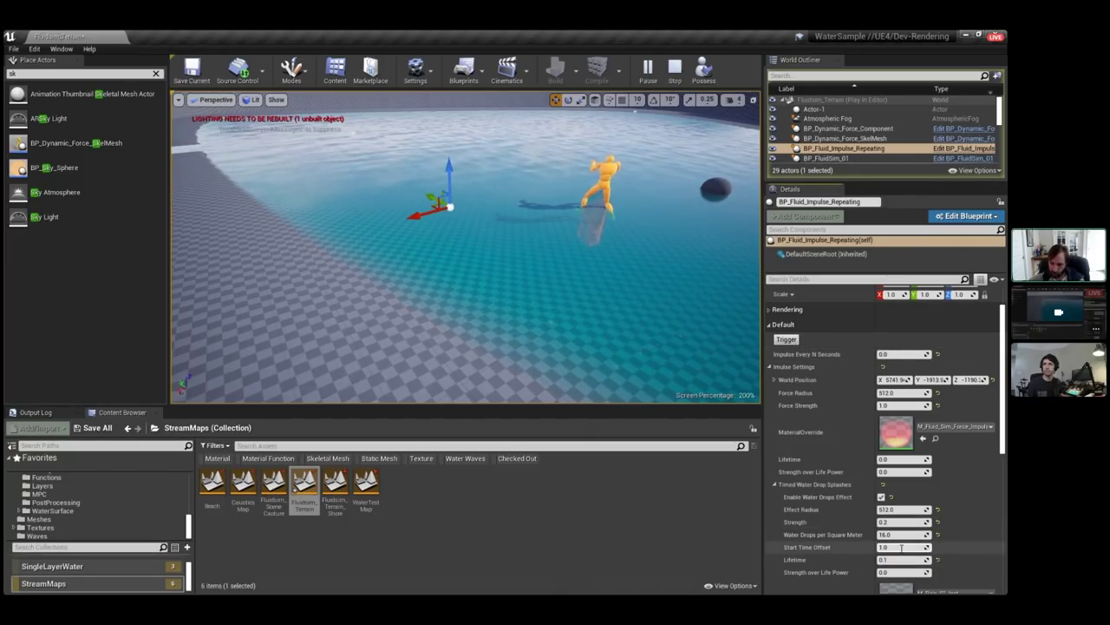
pyautogui.click(786, 339)
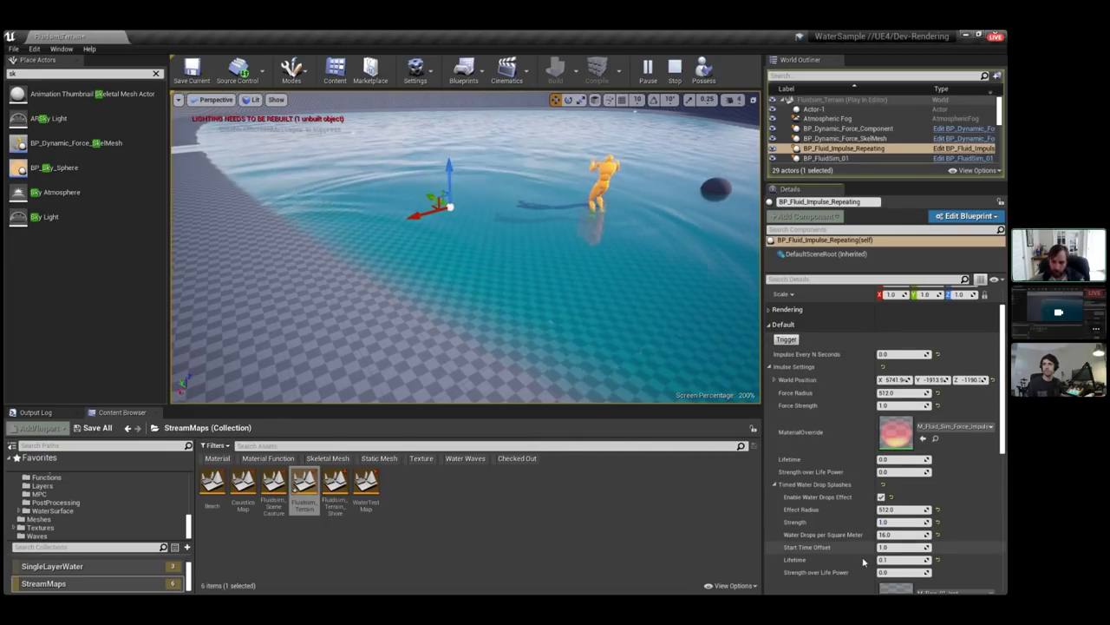
pyautogui.click(903, 559)
pyautogui.write('0.01')
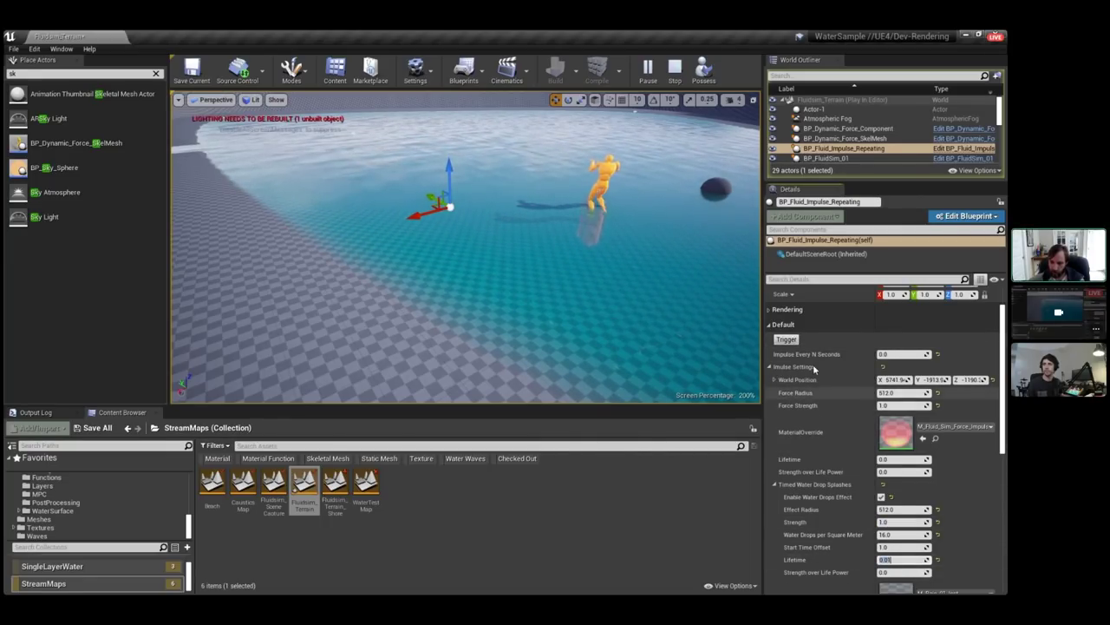
pyautogui.click(785, 339)
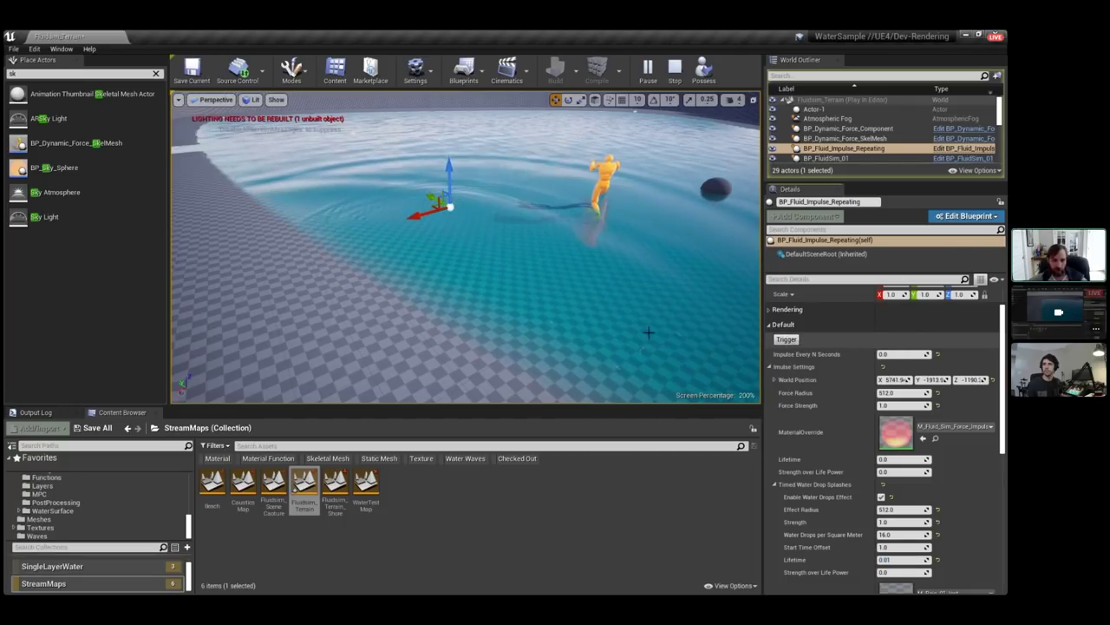
# Select the BP_Dynamic_Force_SkelMesh character in the water, focus on it, and locate its asset in the Content Browser.
pyautogui.moveTo(607, 277); pyautogui.dragTo(703, 271, button='right')
pyautogui.moveTo(525, 282); pyautogui.dragTo(477, 274, button='right')
pyautogui.press('g')
pyautogui.press('s')
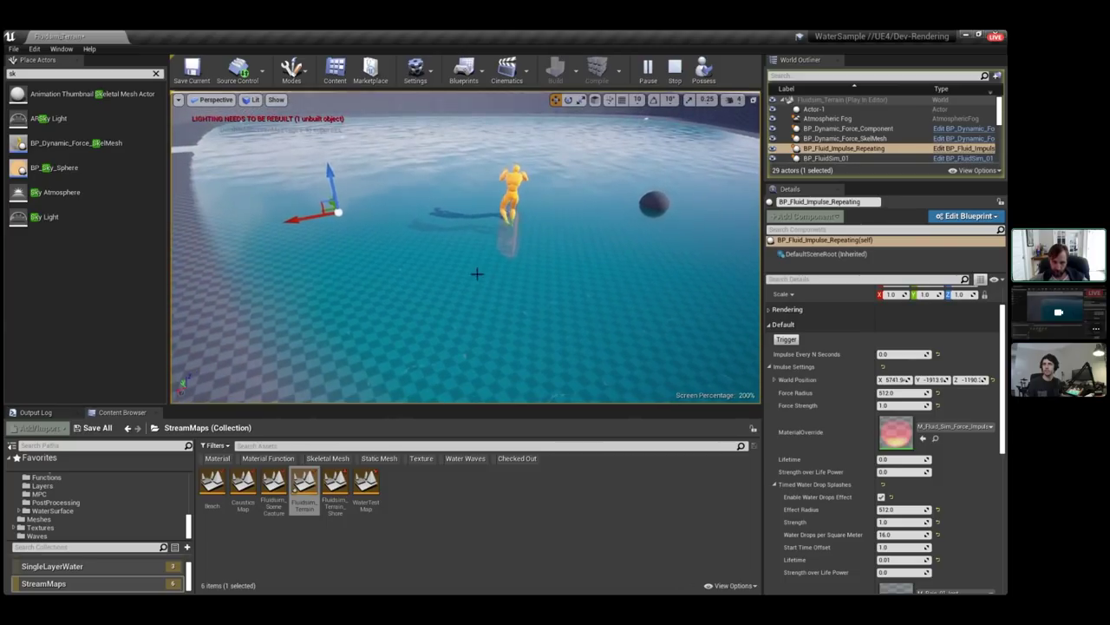
pyautogui.click(512, 180)
pyautogui.press('f')
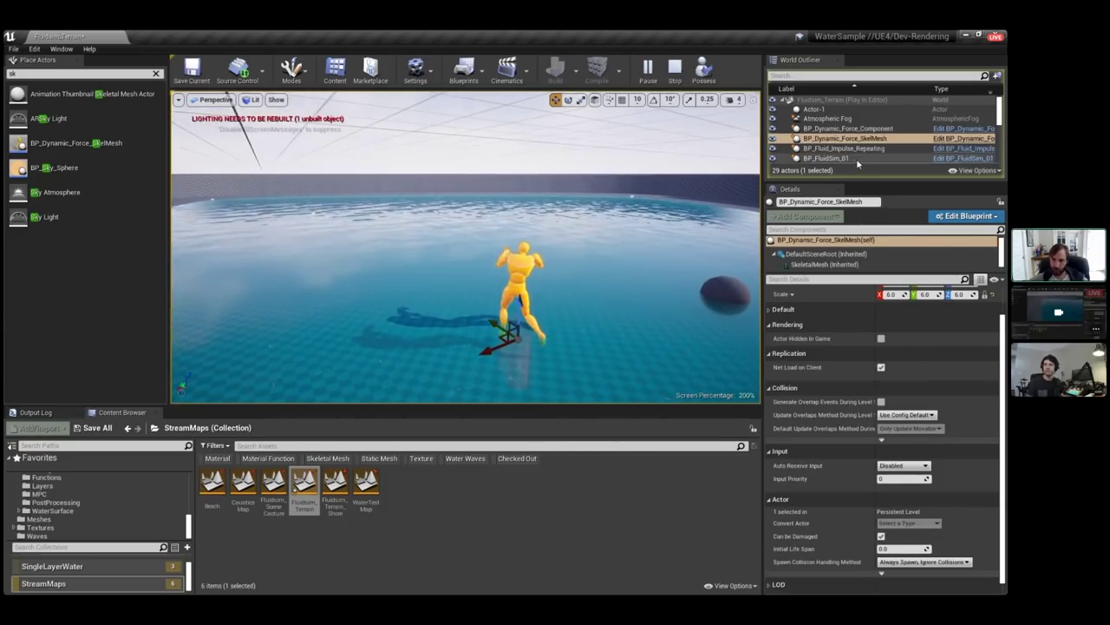
pyautogui.rightClick(520, 258)
pyautogui.click(555, 249)
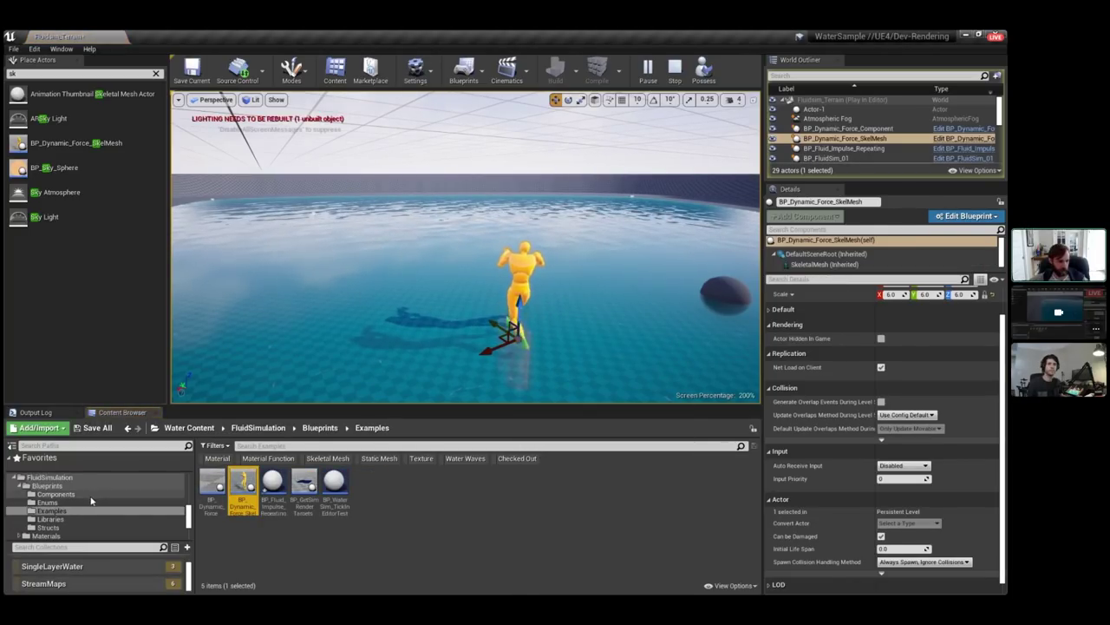
# Enlarge the Content Browser and open the root Water Content folder in its folder tree.
pyautogui.scroll(1, 73, 496)
pyautogui.moveTo(247, 406); pyautogui.dragTo(246, 386)
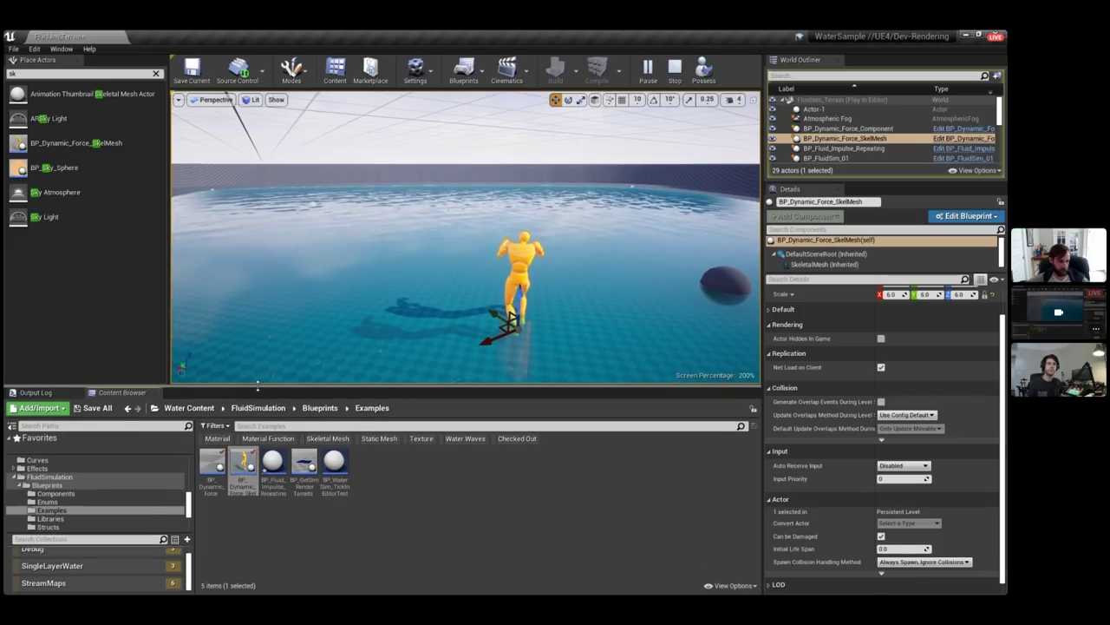
pyautogui.scroll(3, 59, 493)
pyautogui.scroll(3, 59, 493)
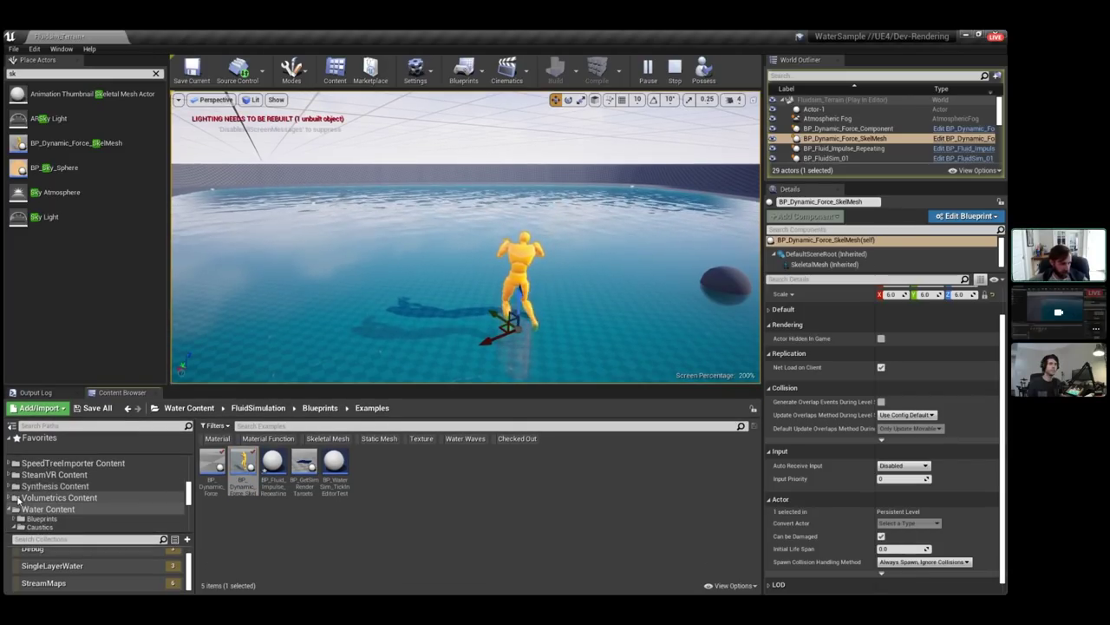
pyautogui.click(20, 526)
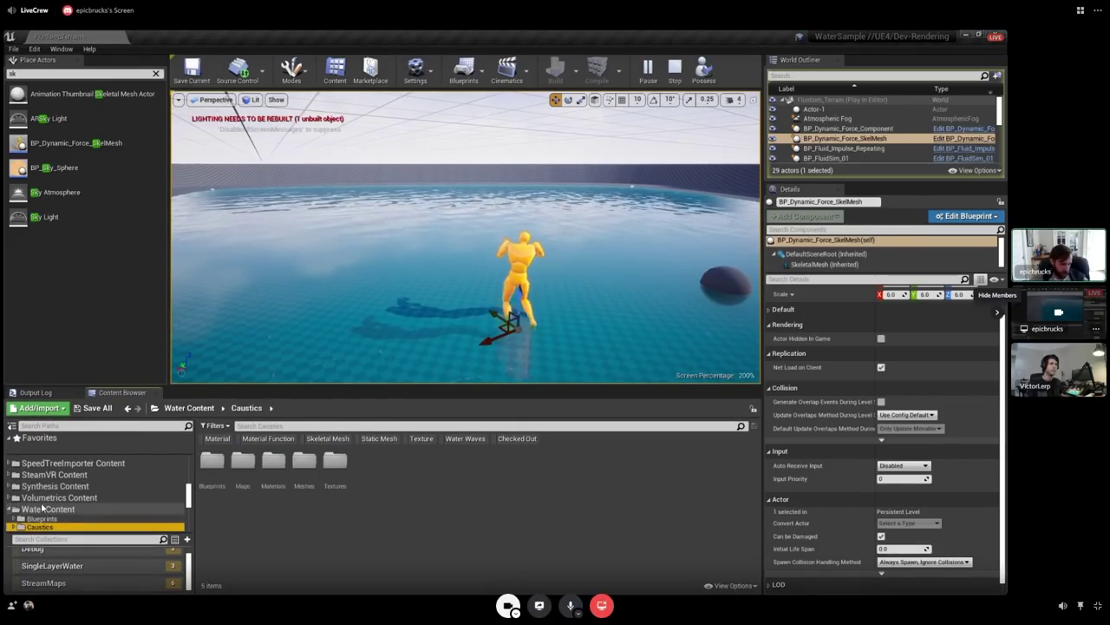
pyautogui.click(44, 508)
pyautogui.scroll(-5, 67, 497)
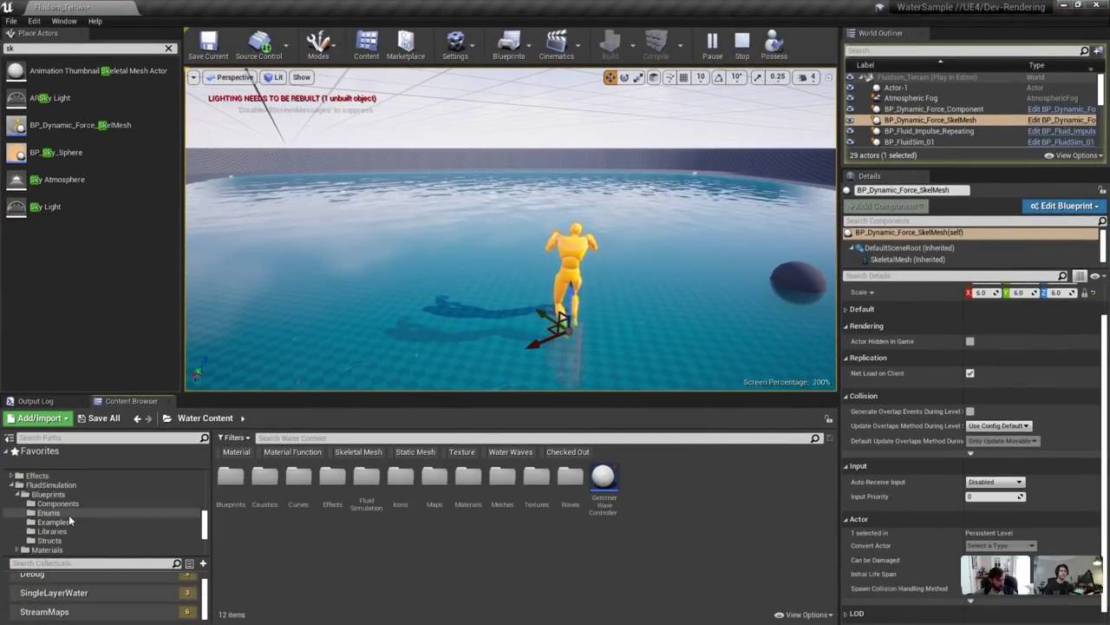
# Browse the FluidSimulation and Materials folders of Water Content and view the contents of WaterSurface.
pyautogui.scroll(1, 12, 511)
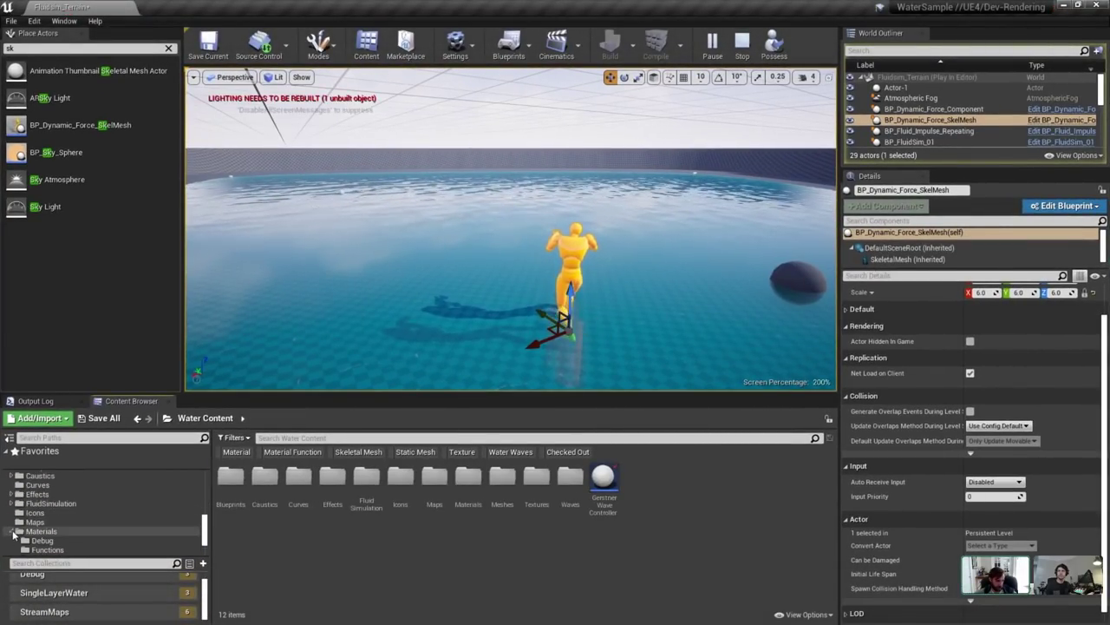
pyautogui.click(71, 504)
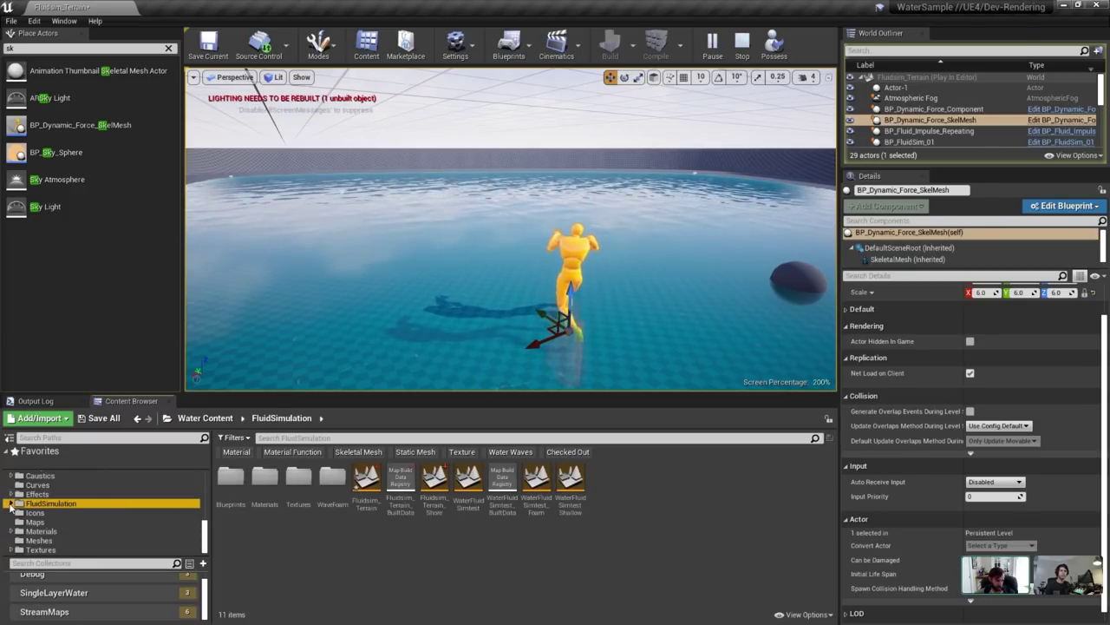
pyautogui.click(57, 532)
pyautogui.click(11, 531)
pyautogui.scroll(-4, 33, 544)
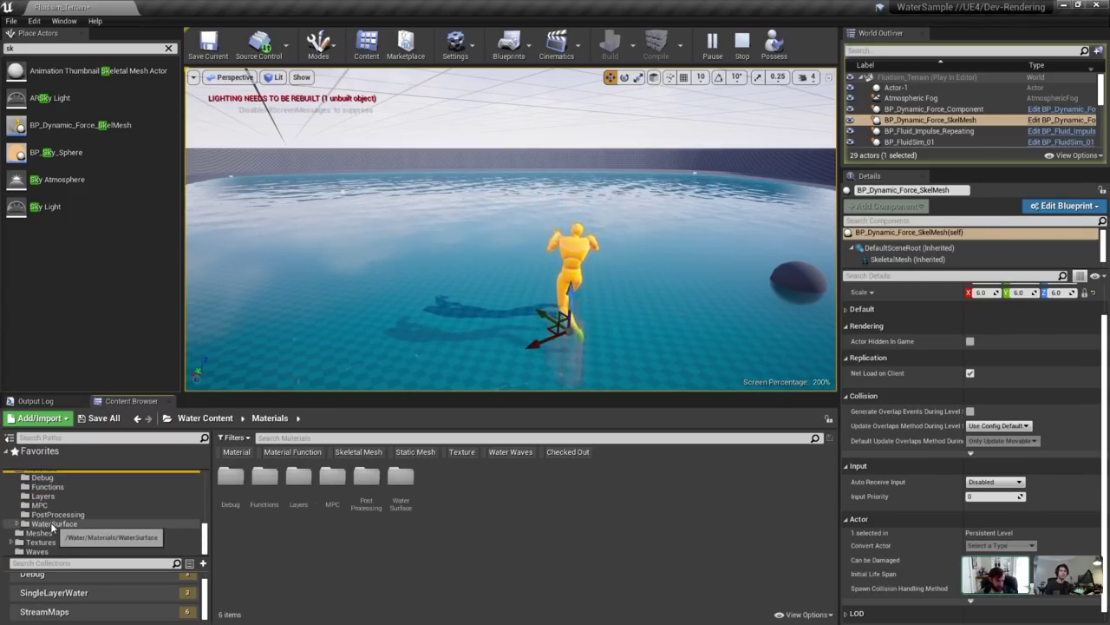
pyautogui.click(59, 525)
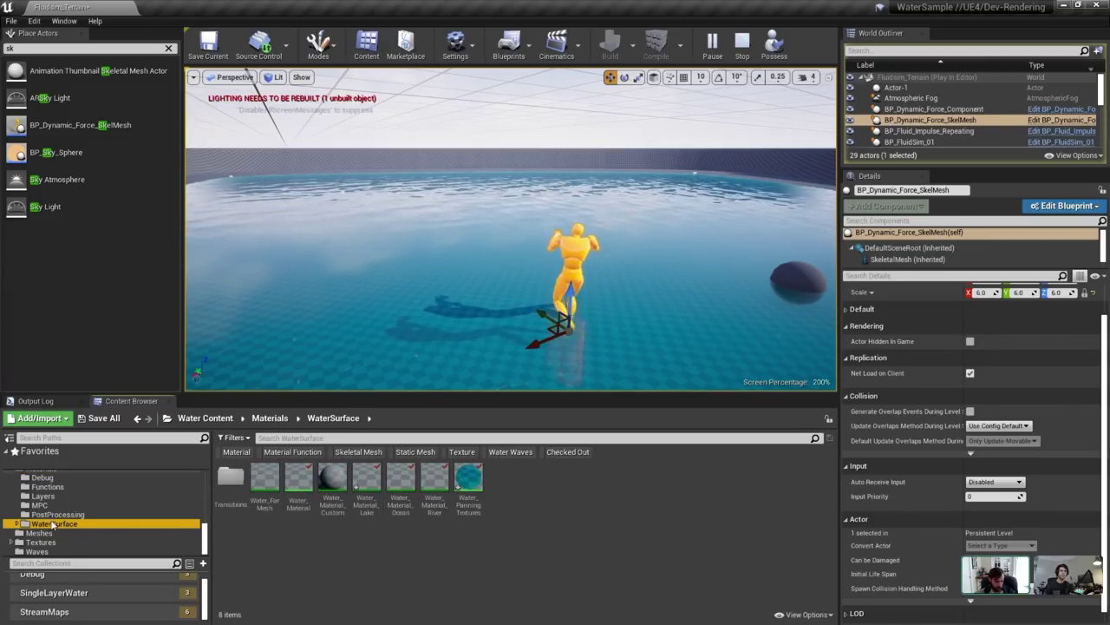
# Open the Examples folder under FluidSimulation Blueprints and select the first BP_Dynamic_Force blueprint.
pyautogui.scroll(2, 34, 531)
pyautogui.click(12, 506)
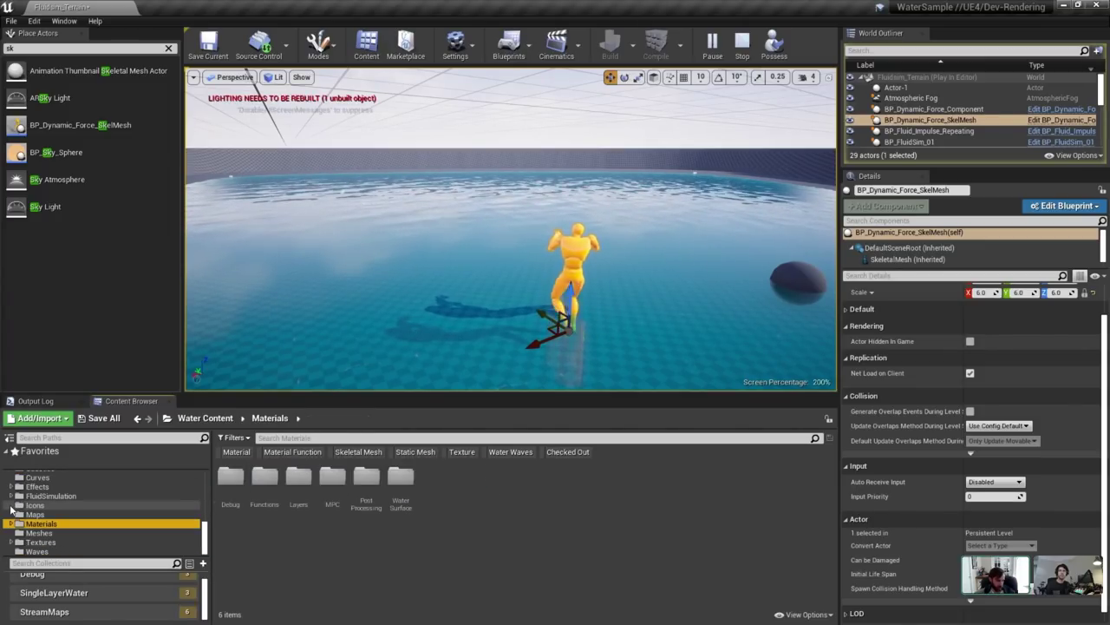
pyautogui.click(33, 497)
pyautogui.click(12, 497)
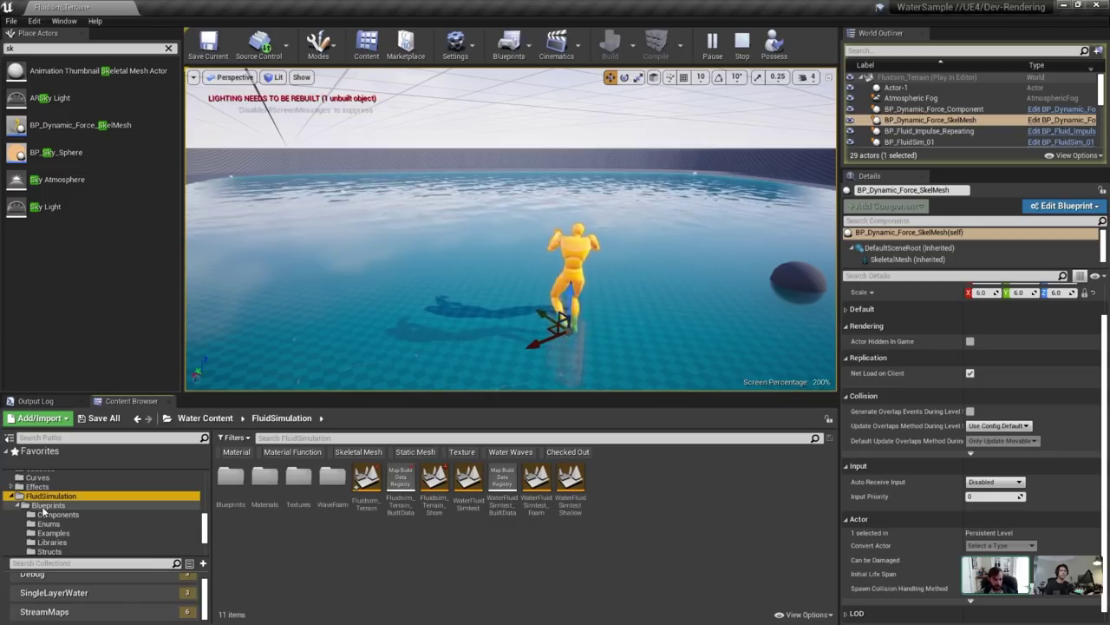
pyautogui.click(45, 506)
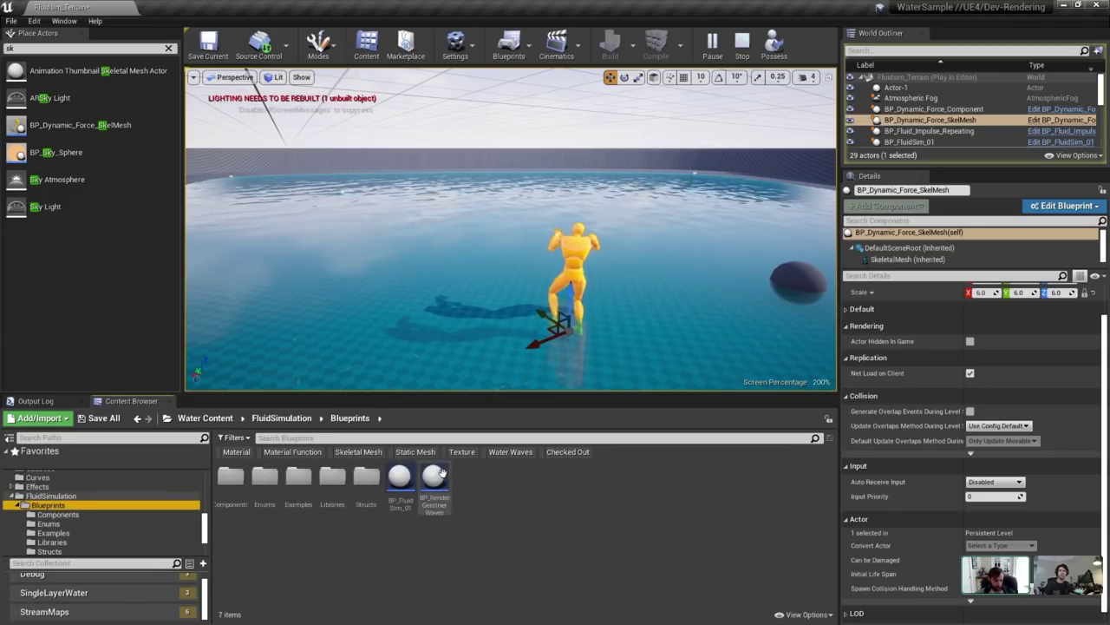
pyautogui.moveTo(396, 483)
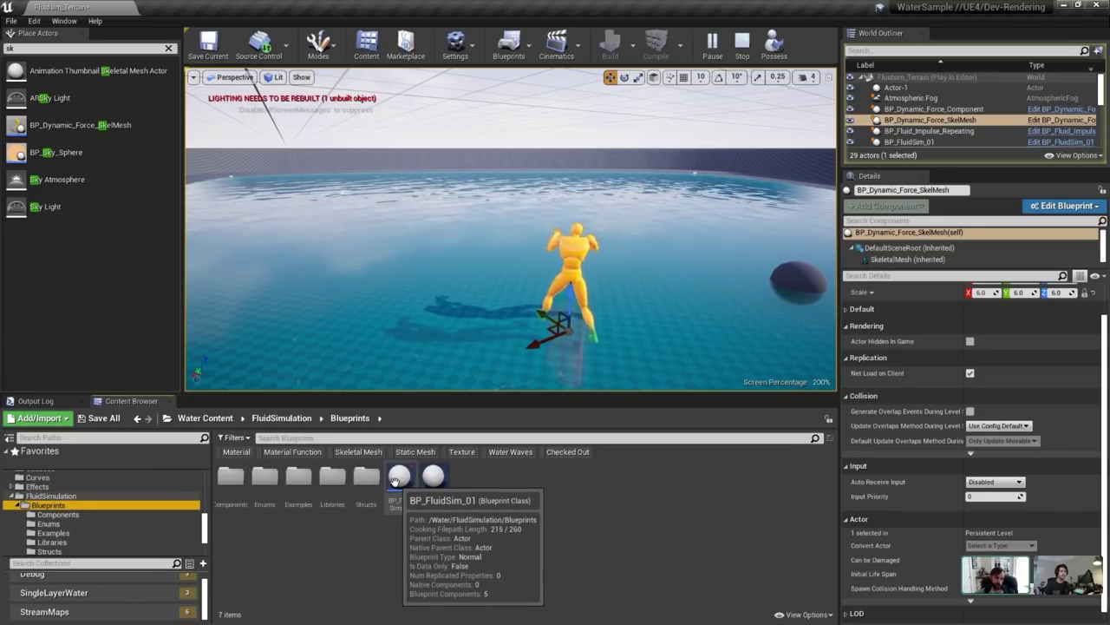
pyautogui.click(85, 533)
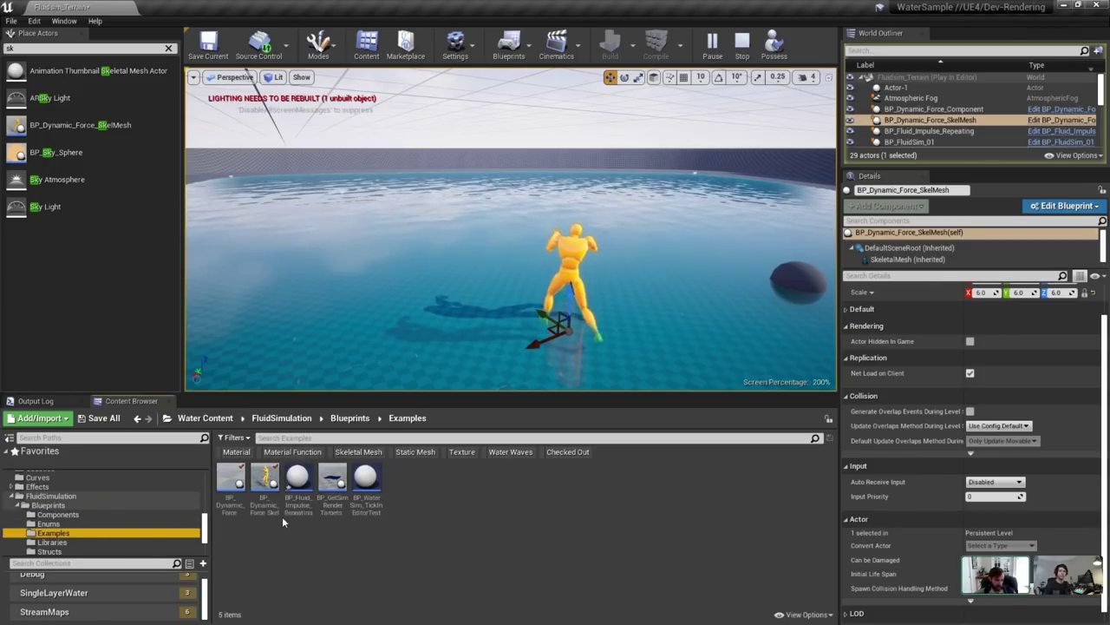
pyautogui.click(231, 482)
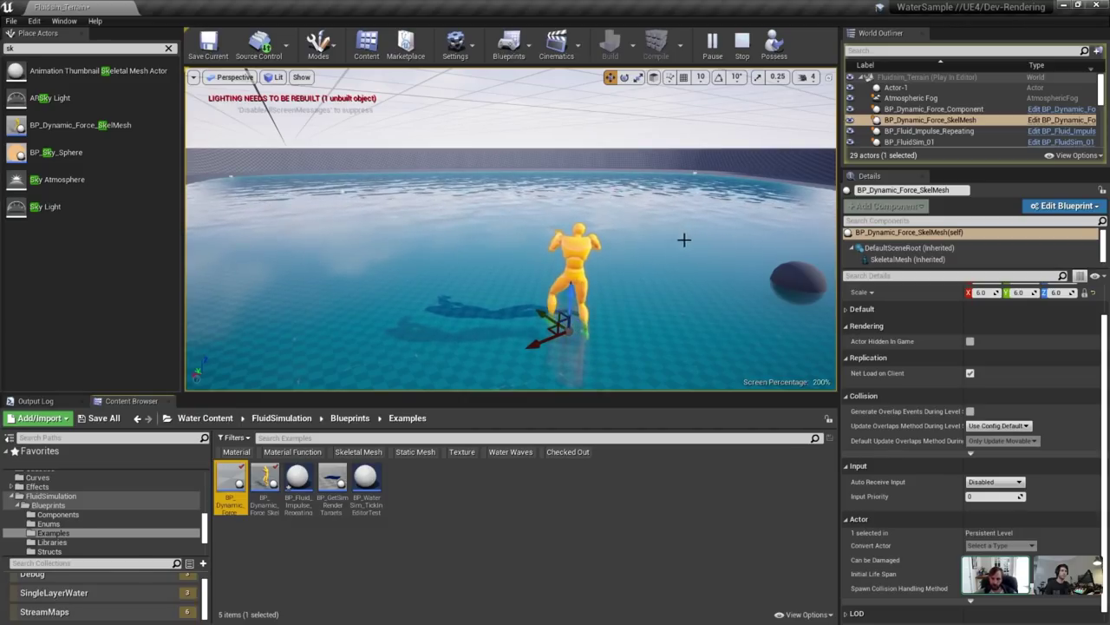
# Pause the running simulation with the character and the sphere both in view.
pyautogui.moveTo(629, 260); pyautogui.dragTo(673, 289, button='right')
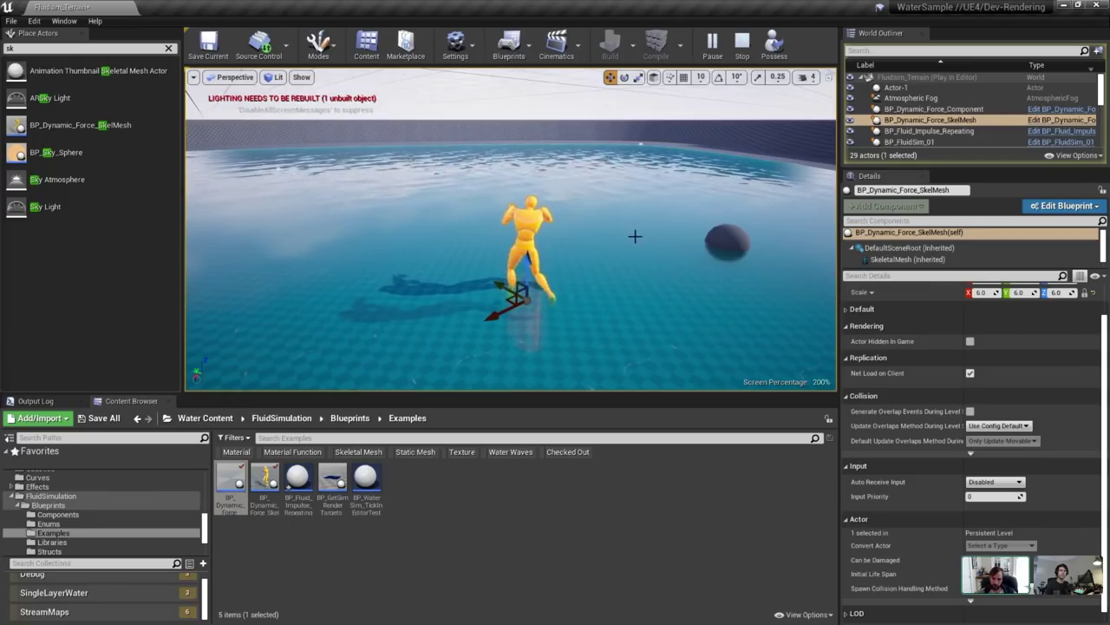
pyautogui.moveTo(635, 236); pyautogui.dragTo(634, 227, button='right')
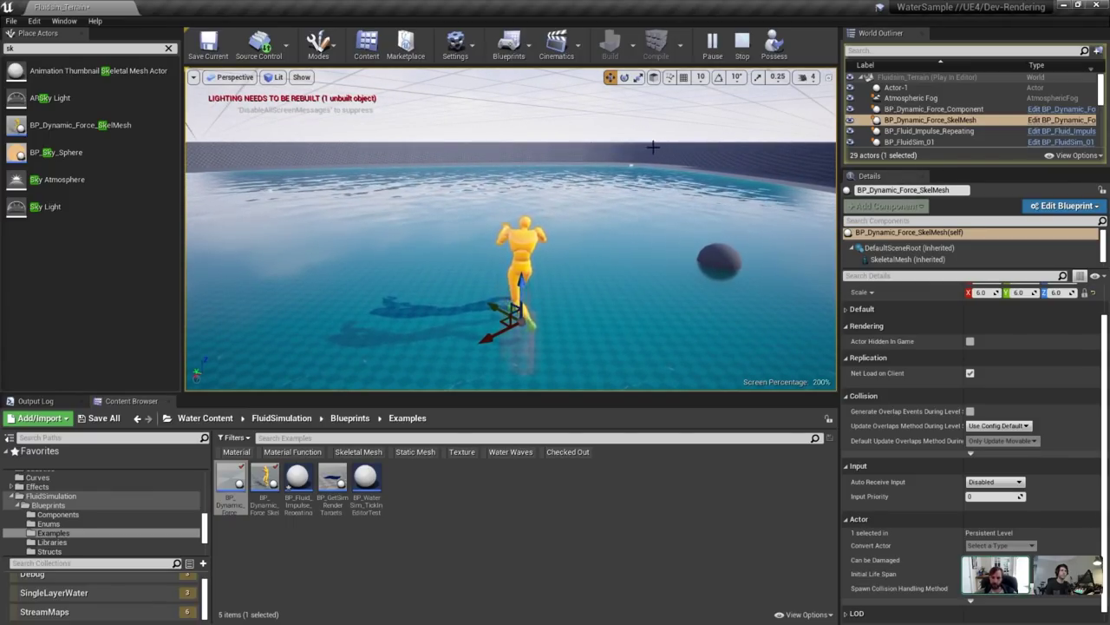
pyautogui.press('w')
pyautogui.moveTo(653, 147); pyautogui.dragTo(661, 153, button='right')
pyautogui.press('s')
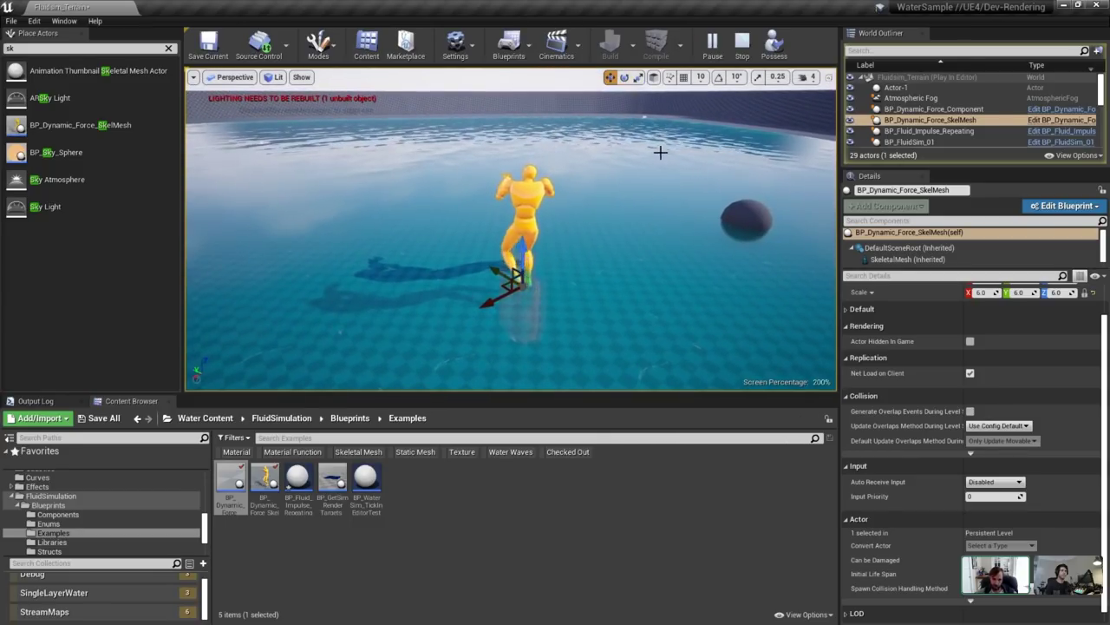
pyautogui.click(712, 43)
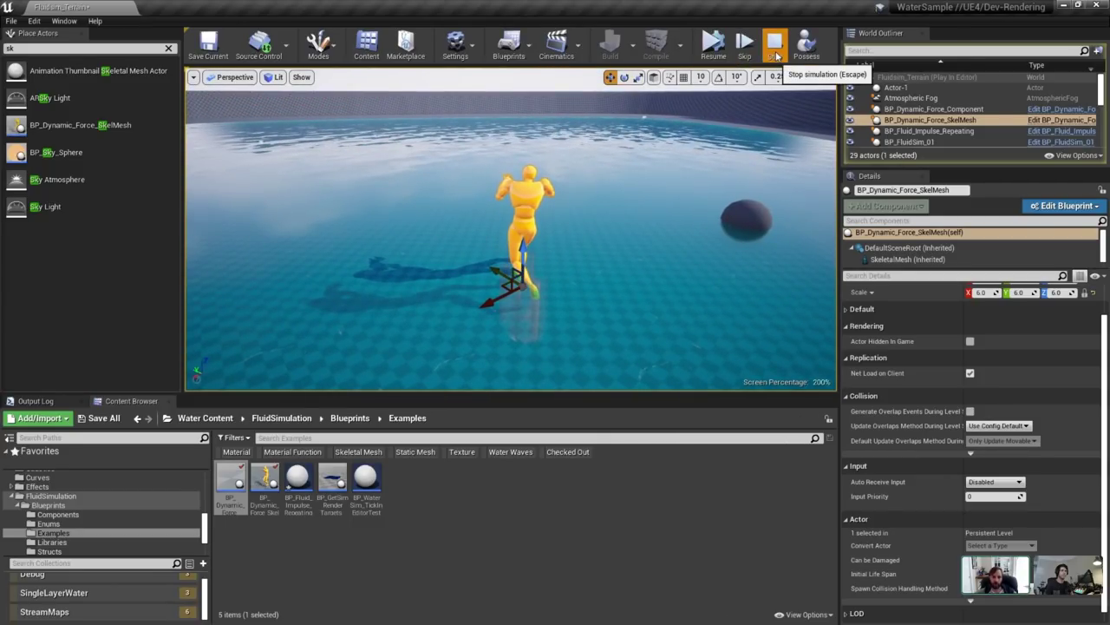
# Close the open WaterHeightMappingVS and WaterRiverFlowmaps material function editors and return to the level editor.
pyautogui.hotkey('alt', 'Tab')
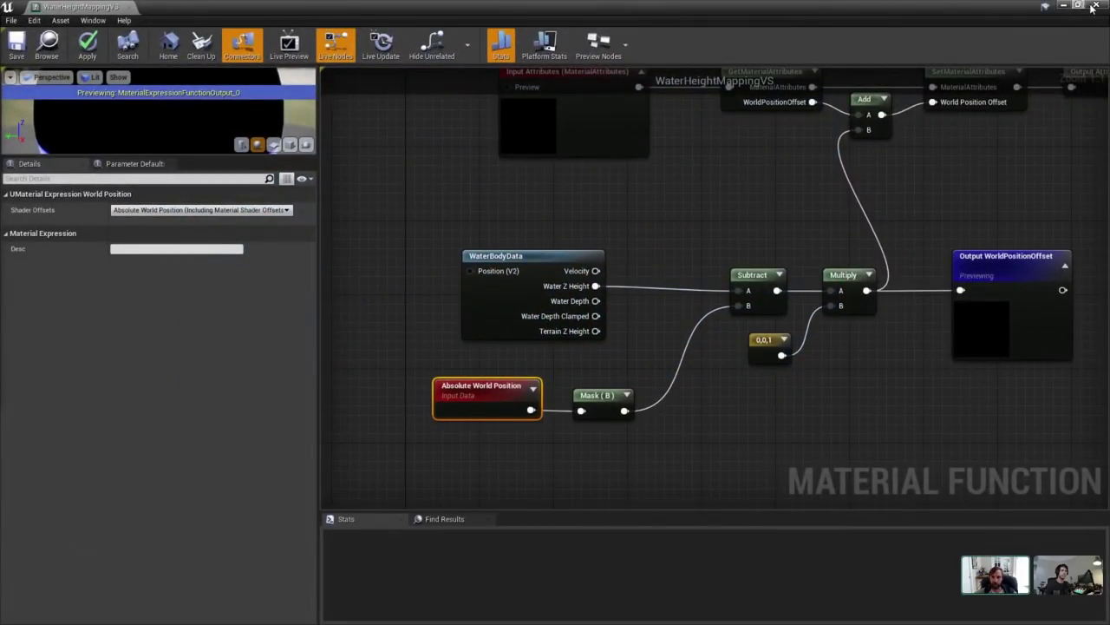
pyautogui.click(1096, 6)
pyautogui.click(634, 365)
pyautogui.hotkey('alt', 'Tab')
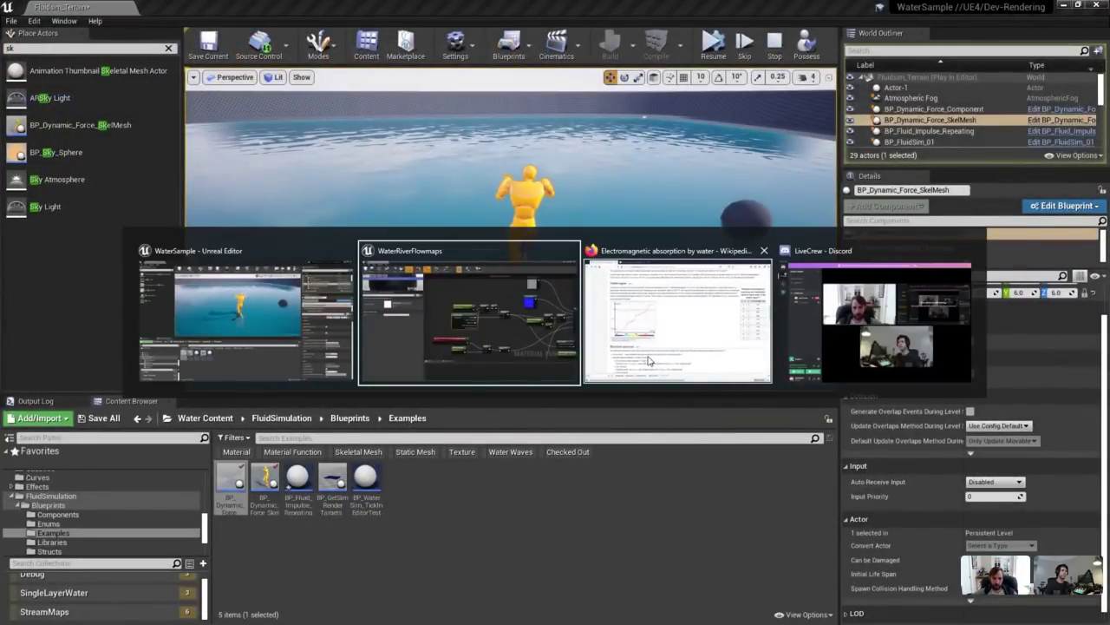
pyautogui.click(1096, 6)
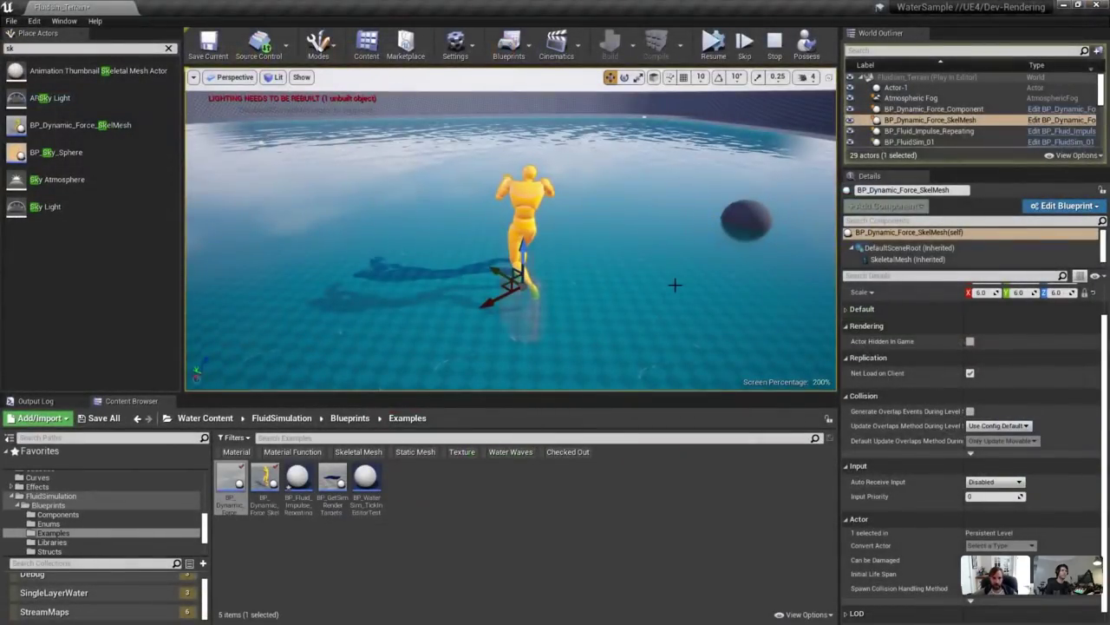
pyautogui.hotkey('alt', 'Tab')
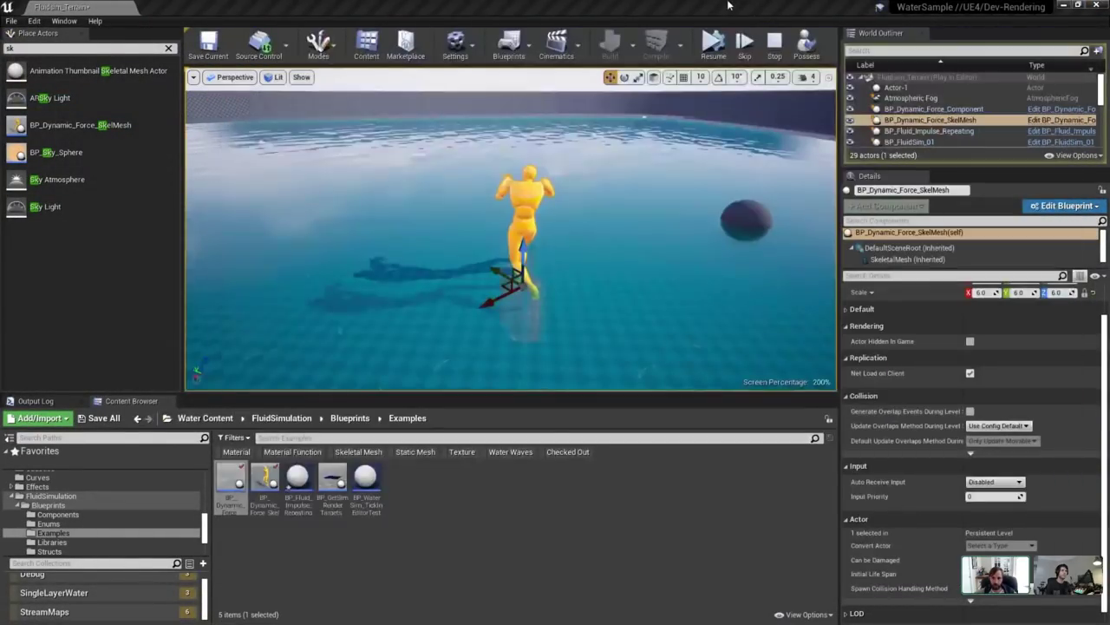
# Stop the simulation and move the BP_Dynamic_Force_Component sphere closer to the character.
pyautogui.click(775, 50)
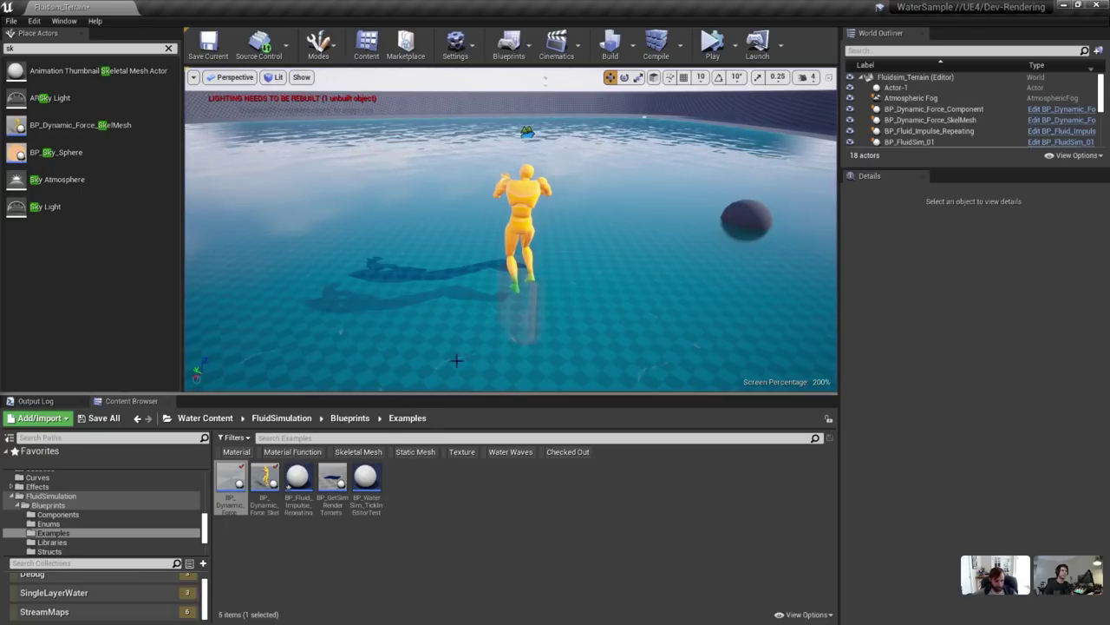
pyautogui.click(757, 216)
pyautogui.click(751, 213)
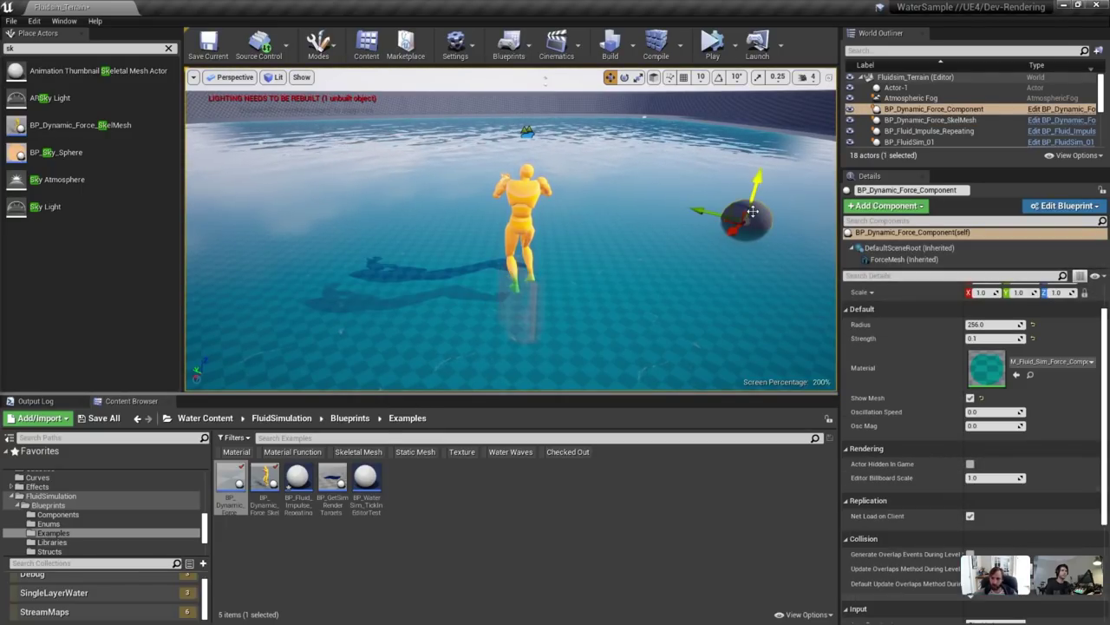
pyautogui.moveTo(741, 219); pyautogui.dragTo(780, 216, button='right')
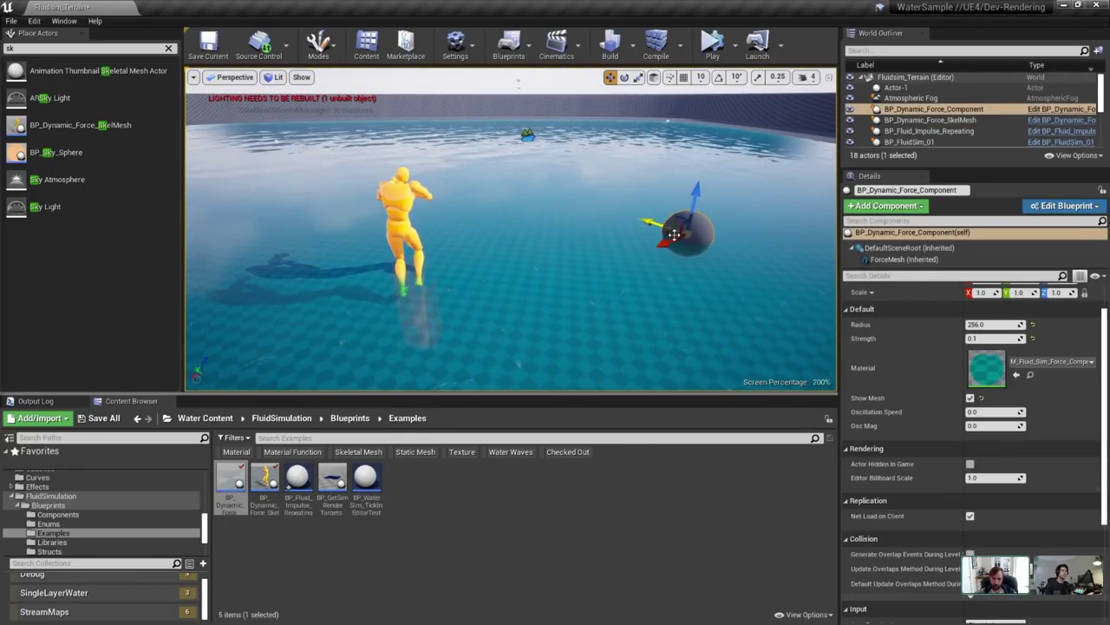
pyautogui.moveTo(674, 235); pyautogui.dragTo(520, 243)
# Select the BP_Dynamic_Force_SkelMesh character and expand its Fluid Force Dynamic Settings.
pyautogui.click(413, 217)
pyautogui.moveTo(413, 217); pyautogui.dragTo(373, 212, button='right')
pyautogui.click(872, 310)
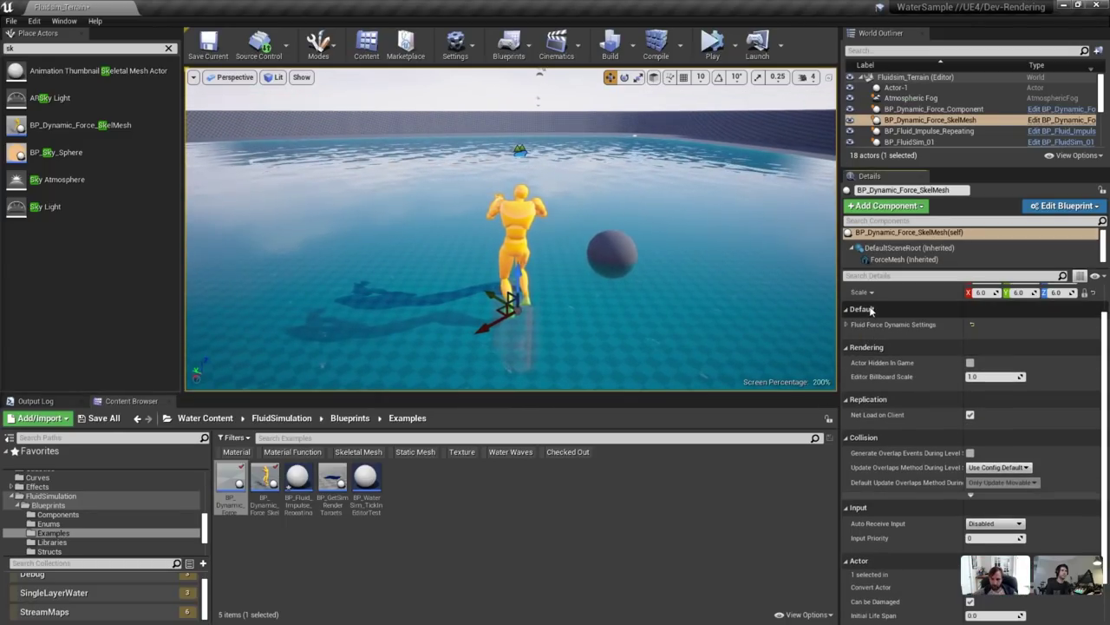
pyautogui.click(846, 325)
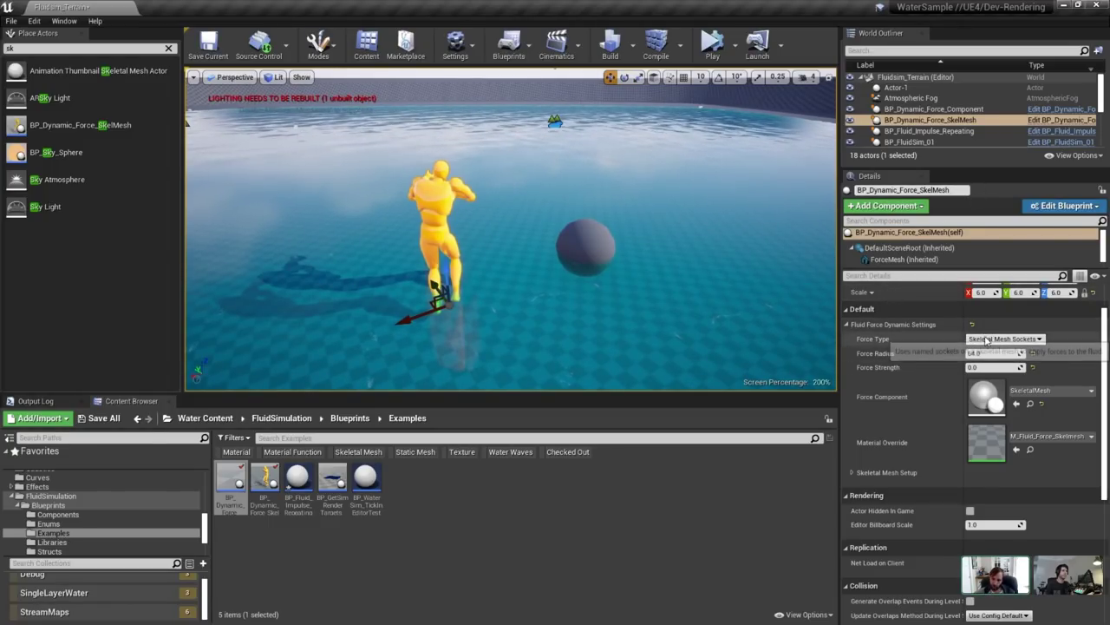
# Try Component Location as the character's Force Type and restore Skeletal Mesh Sockets.
pyautogui.click(986, 340)
pyautogui.click(993, 348)
pyautogui.click(994, 340)
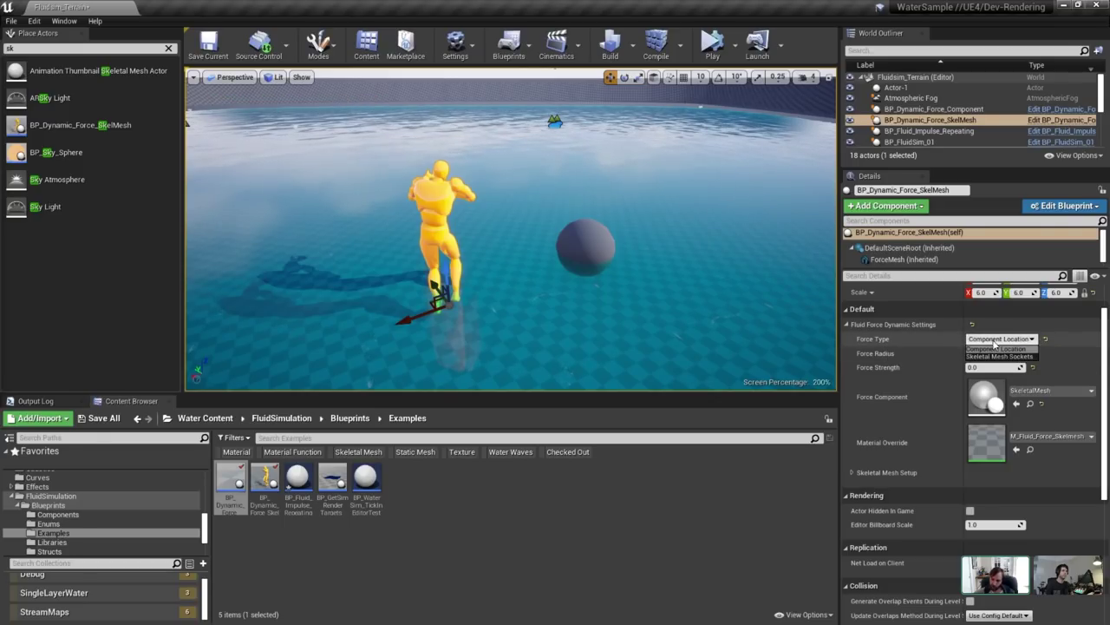
pyautogui.click(997, 356)
pyautogui.click(1002, 339)
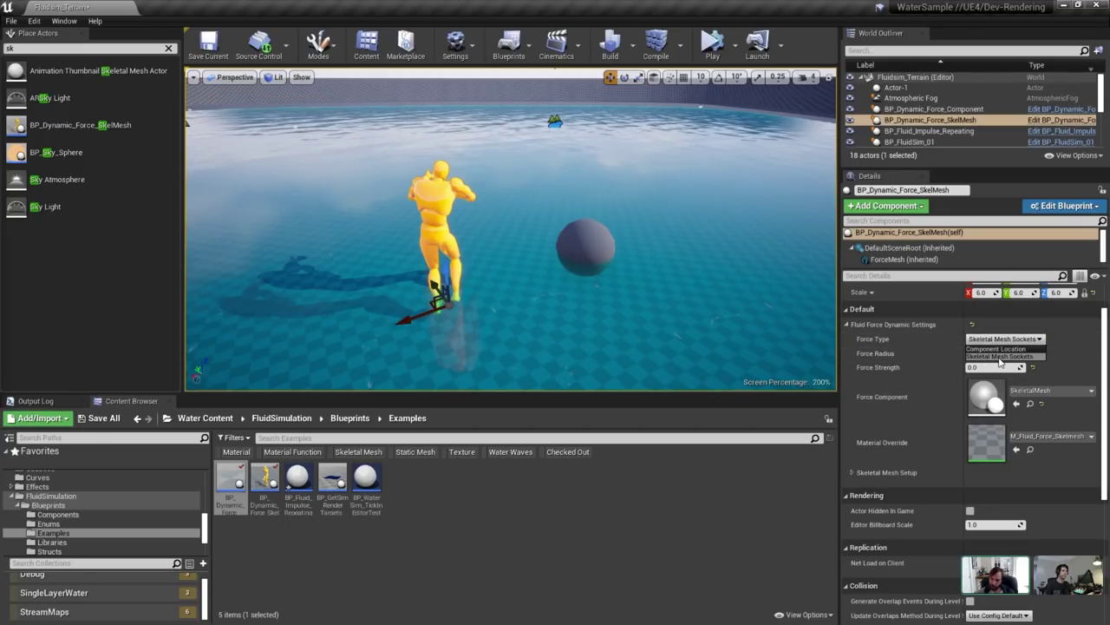
pyautogui.click(1000, 356)
# Reselect the BP_Dynamic_Force_Component sphere on its own, nudge it slightly, and bring up its Radius and Strength settings.
pyautogui.click(586, 238)
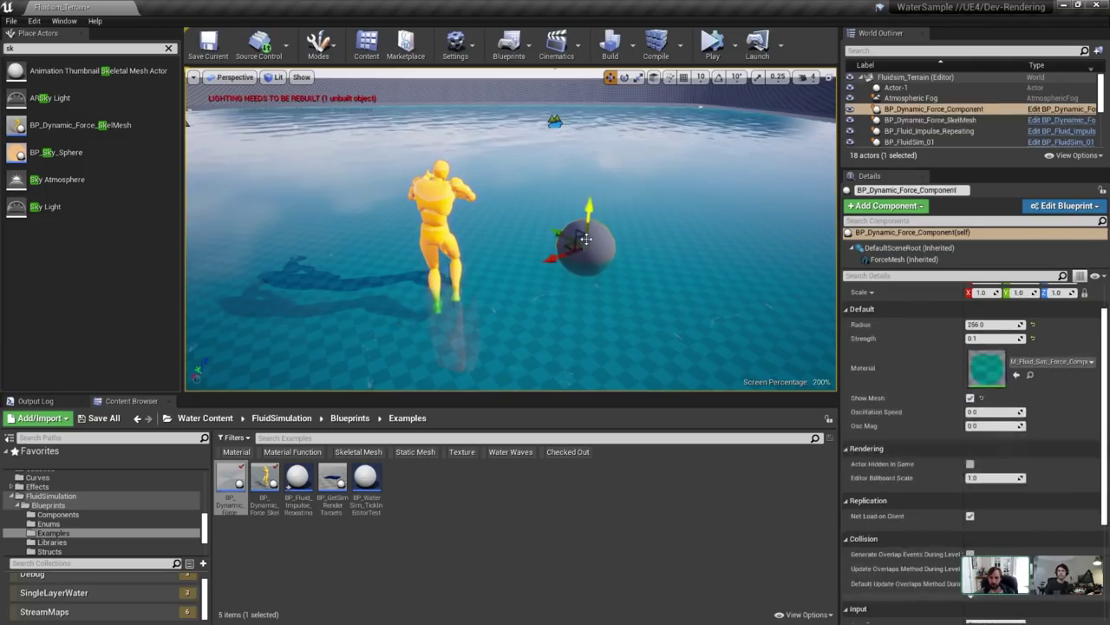
pyautogui.keyDown('ctrl'); pyautogui.click(436, 208); pyautogui.keyUp('ctrl')
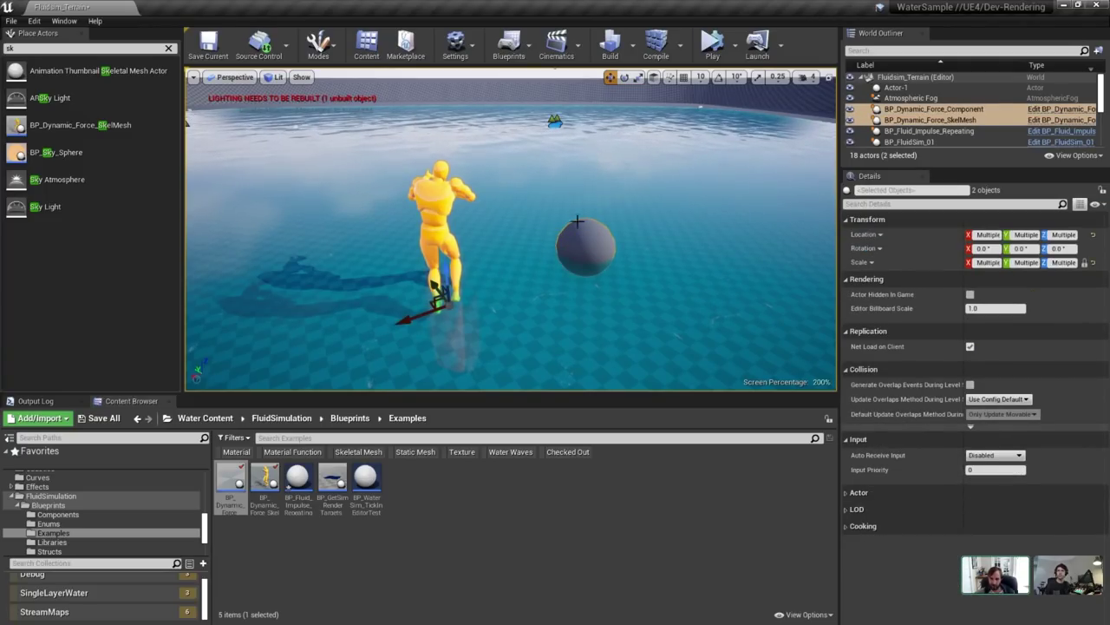
pyautogui.click(586, 248)
pyautogui.moveTo(563, 250); pyautogui.dragTo(563, 253)
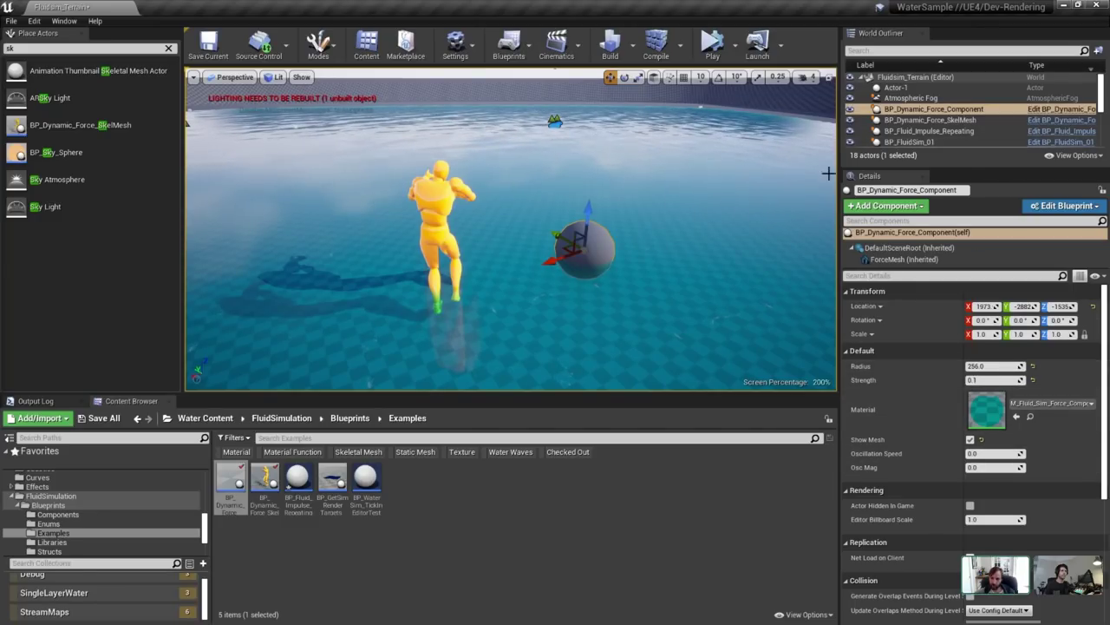
pyautogui.scroll(-1, 944, 341)
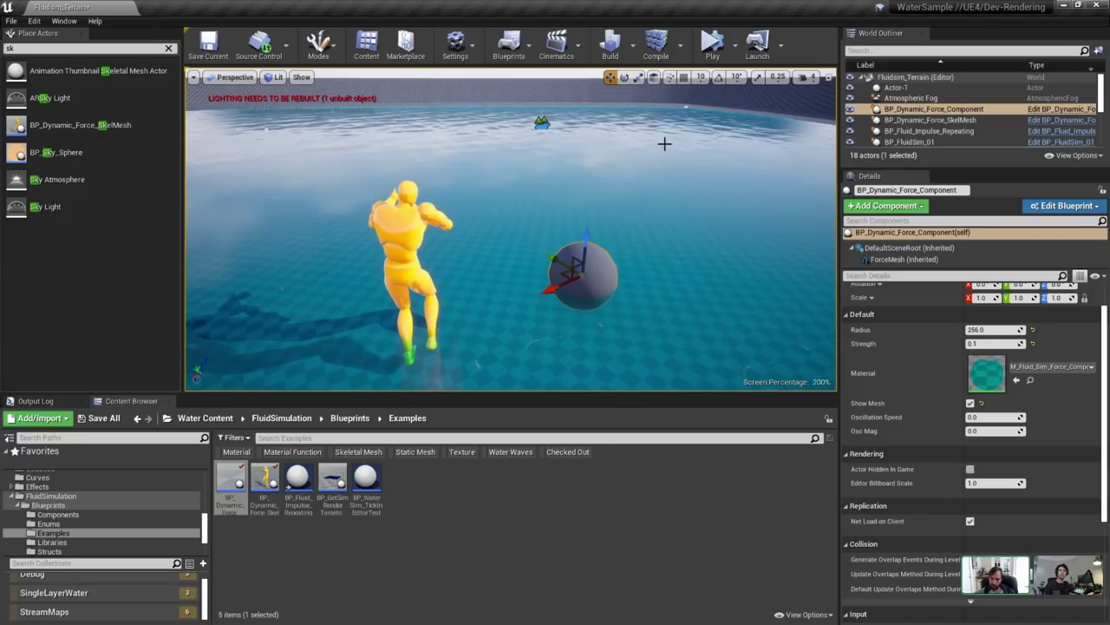
# Open the BP_Dynamic_Force_Component blueprint and view the Force Type options of the Make FluidForceDynamic node in its Event Graph.
pyautogui.click(1073, 116)
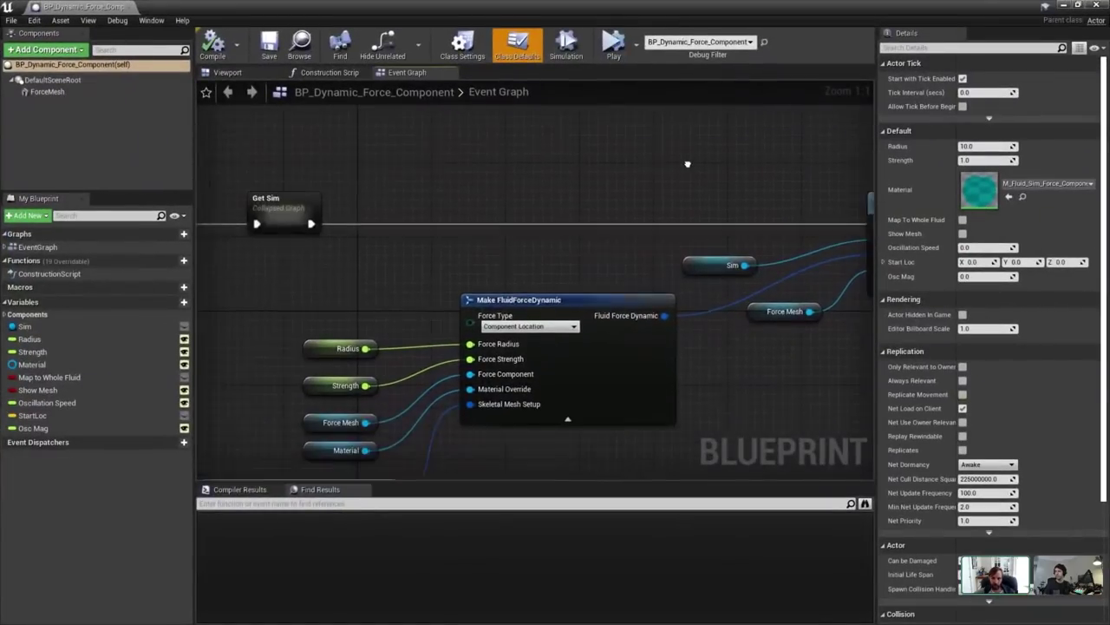
pyautogui.moveTo(688, 164); pyautogui.dragTo(692, 163, button='right')
pyautogui.moveTo(604, 284); pyautogui.dragTo(624, 210, button='right')
pyautogui.click(621, 292)
pyautogui.click(582, 251)
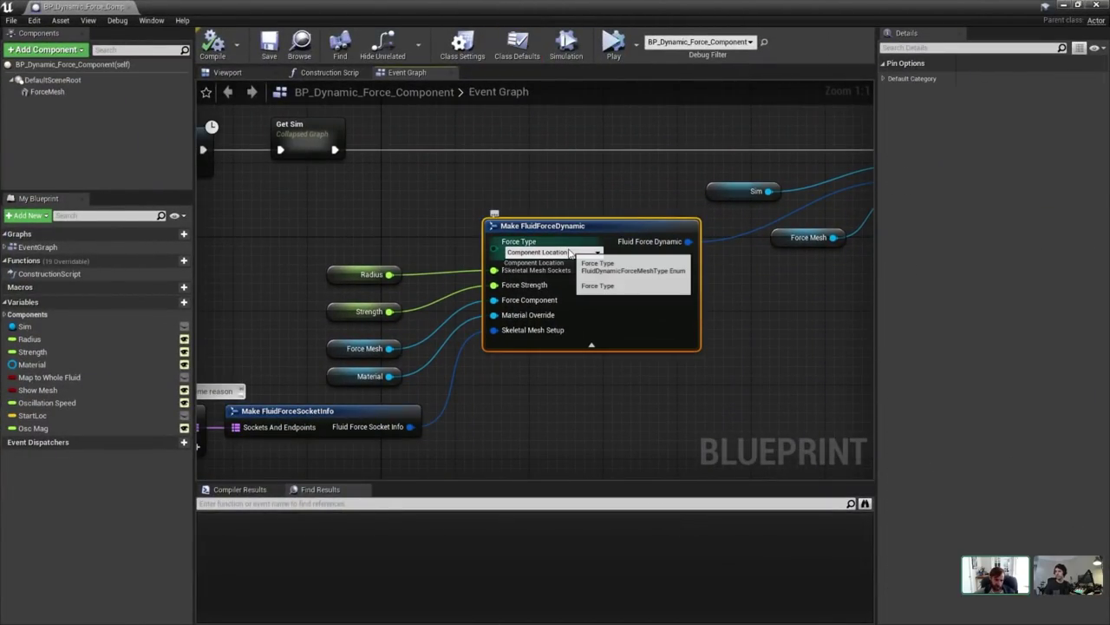
# Review the nodes feeding Make FluidForceDynamic in the Event Graph, selecting them as a group, and close the BP_Dynamic_Force_Component blueprint.
pyautogui.click(389, 228)
pyautogui.moveTo(389, 227); pyautogui.dragTo(491, 213, button='right')
pyautogui.moveTo(305, 244); pyautogui.dragTo(384, 243, button='right')
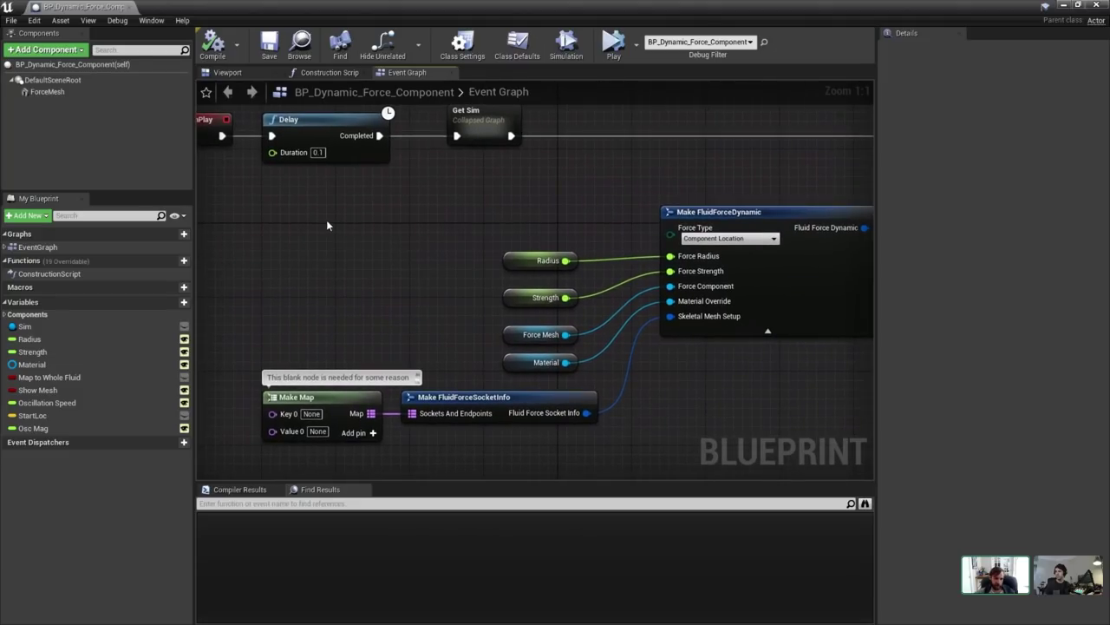
pyautogui.moveTo(326, 219); pyautogui.dragTo(800, 399)
pyautogui.moveTo(804, 355); pyautogui.dragTo(528, 441, button='right')
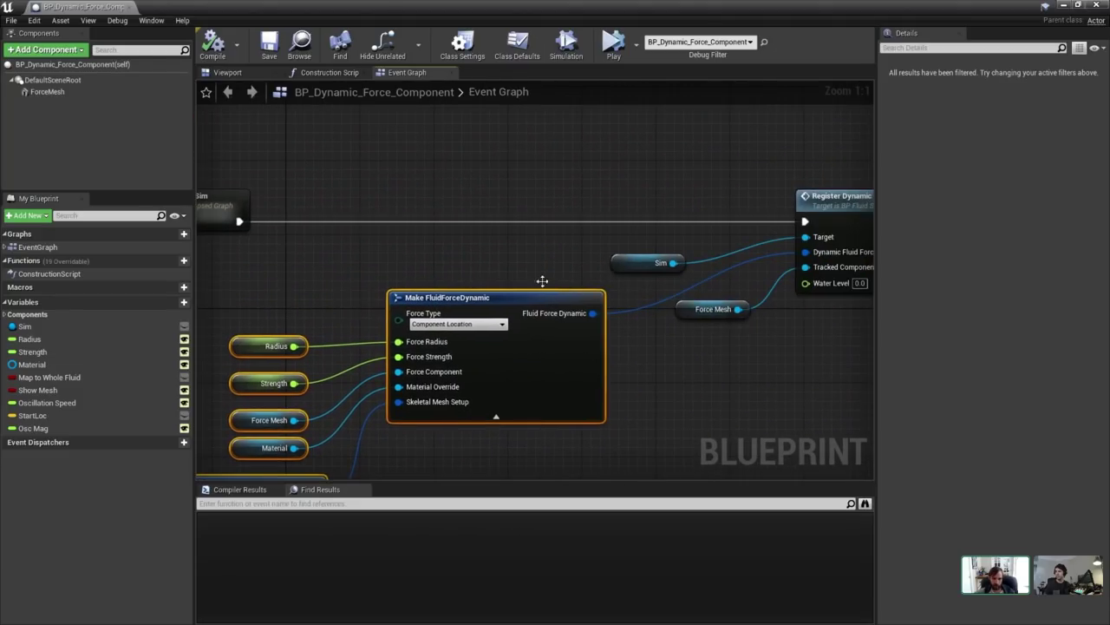
pyautogui.click(129, 8)
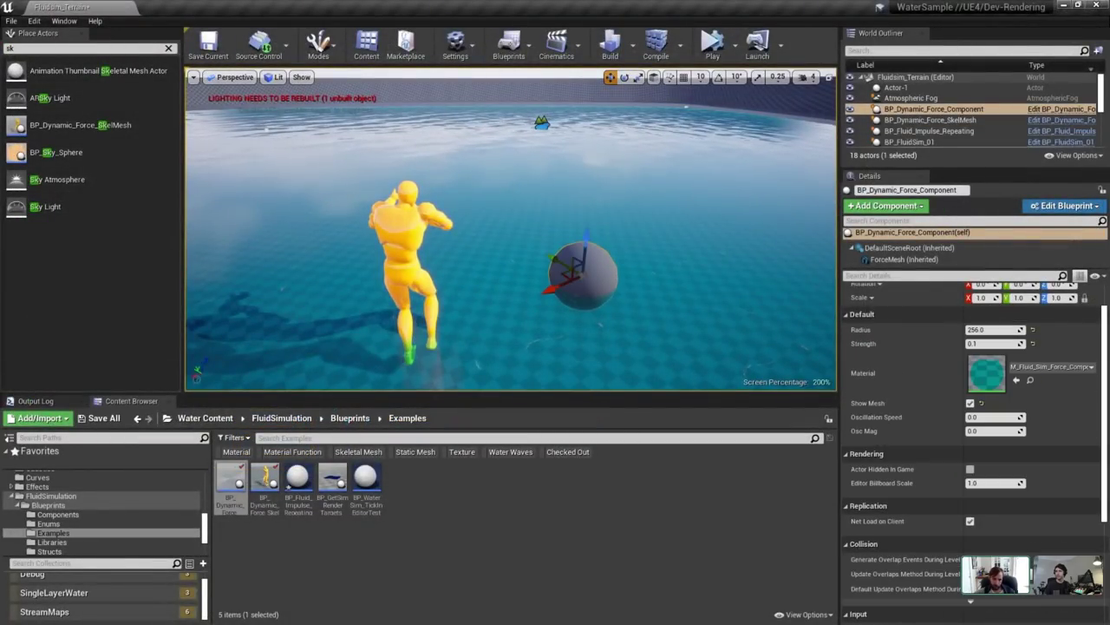
# Try Component Location as Force Type with a Force Strength of 1.0 on the BP_Dynamic_Force_SkelMesh character.
pyautogui.click(420, 221)
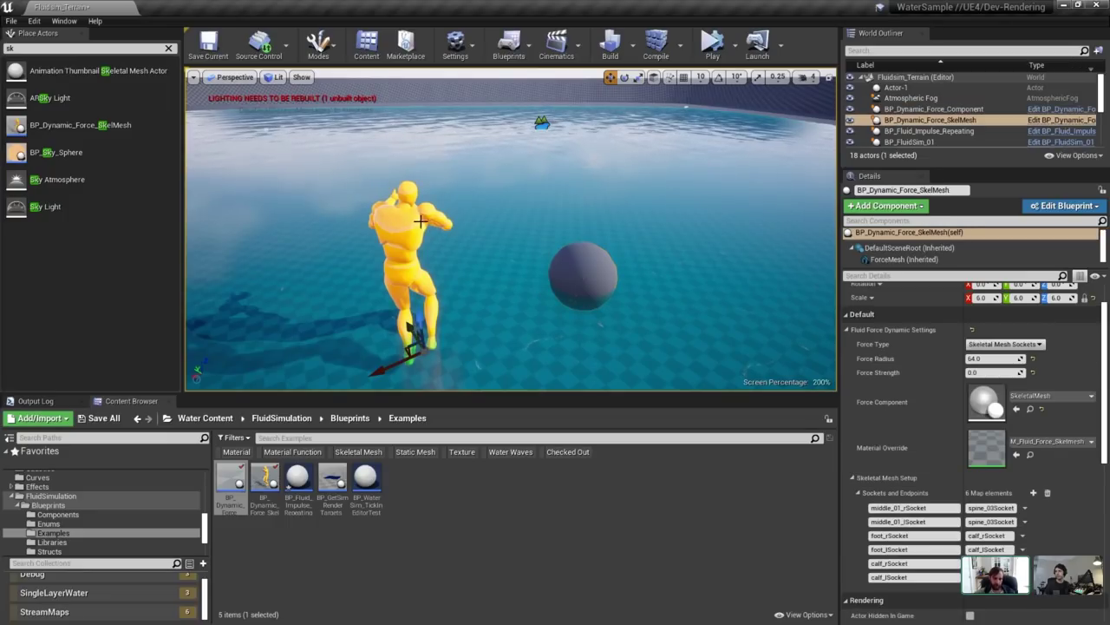
pyautogui.click(592, 275)
pyautogui.click(481, 266)
pyautogui.moveTo(470, 199); pyautogui.dragTo(446, 208, button='right')
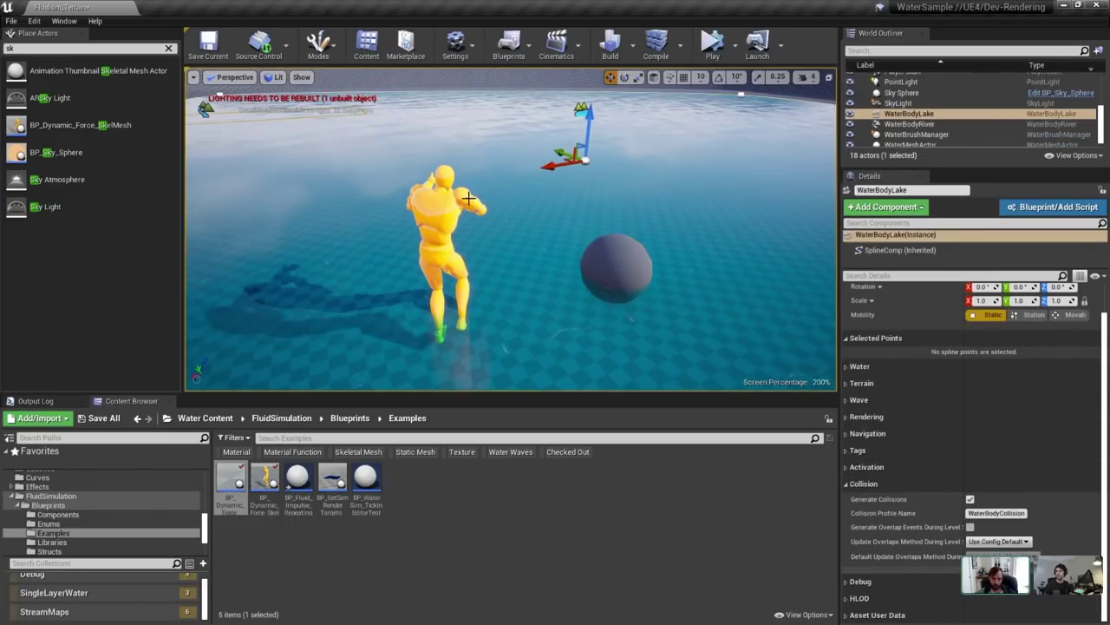
pyautogui.click(429, 205)
pyautogui.click(1011, 347)
pyautogui.click(997, 358)
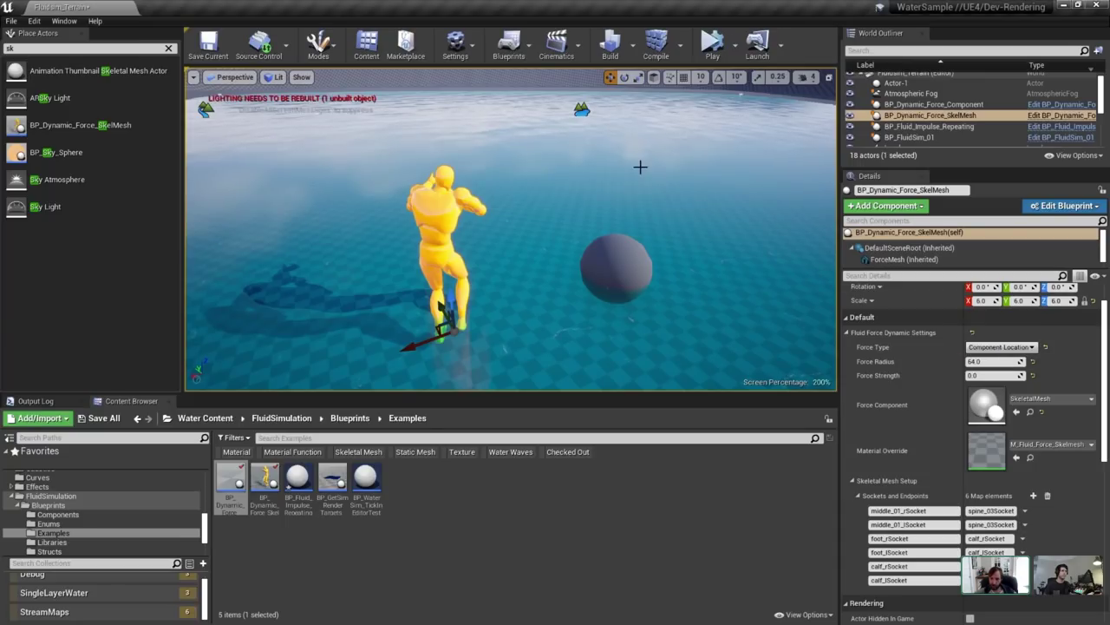
pyautogui.click(996, 376)
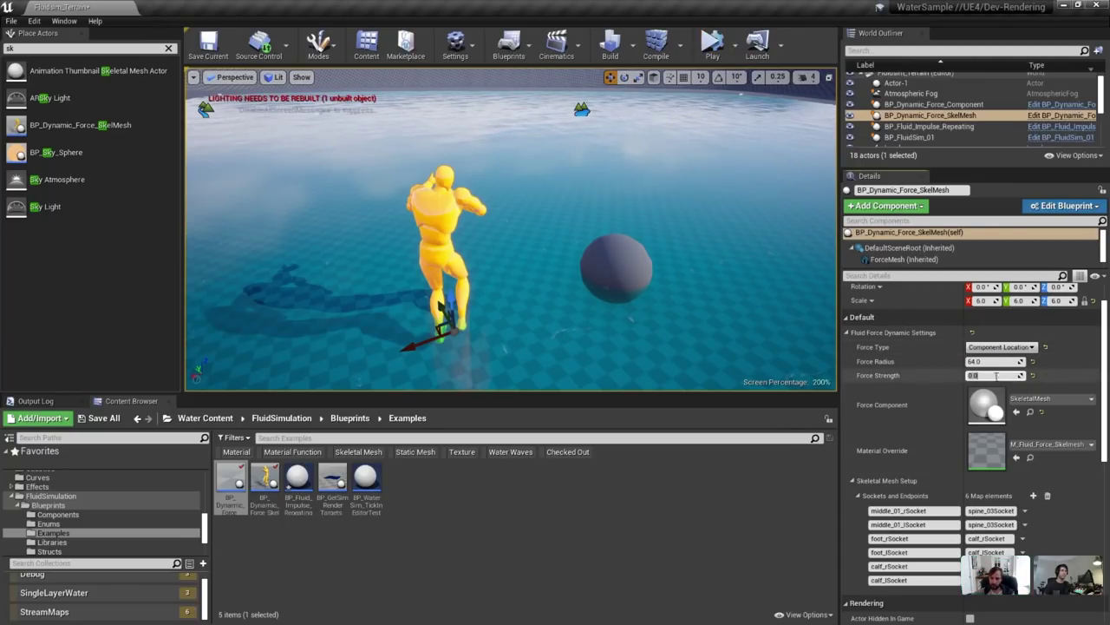
# Simulate the level, move the character across the water to observe its force, and stop the simulation.
pyautogui.hotkey('alt', 'p')
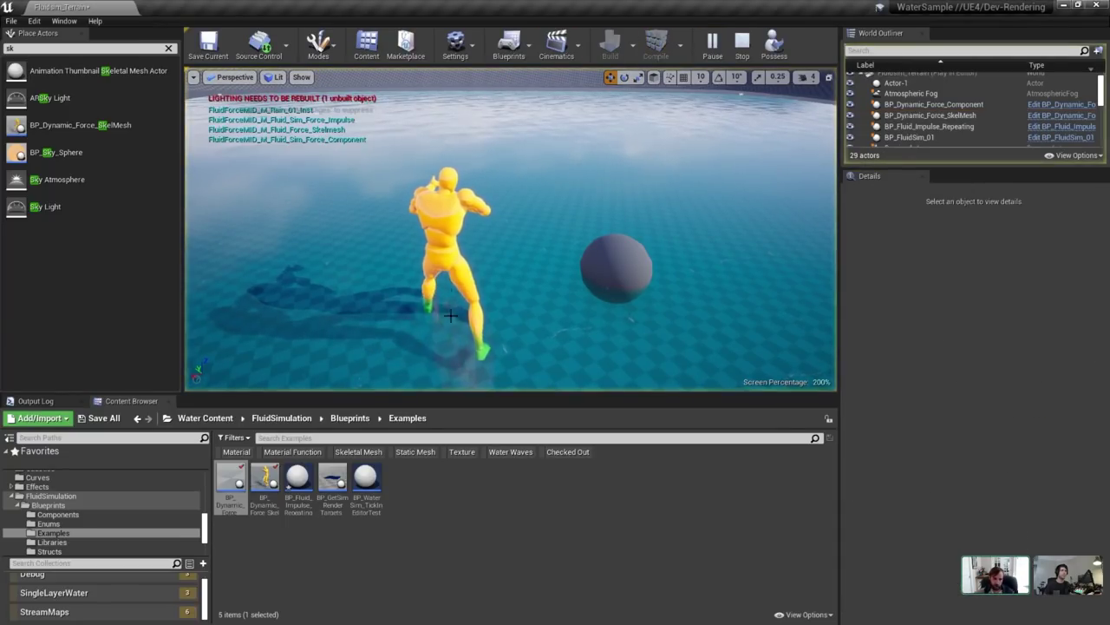
pyautogui.moveTo(449, 328)
pyautogui.mouseDown()
pyautogui.moveTo(528, 293)
pyautogui.moveTo(524, 345)
pyautogui.moveTo(526, 286)
pyautogui.moveTo(548, 279)
pyautogui.moveTo(491, 228)
pyautogui.moveTo(506, 252)
pyautogui.moveTo(506, 325)
pyautogui.moveTo(386, 282)
pyautogui.moveTo(434, 271)
pyautogui.moveTo(441, 164)
pyautogui.mouseUp()
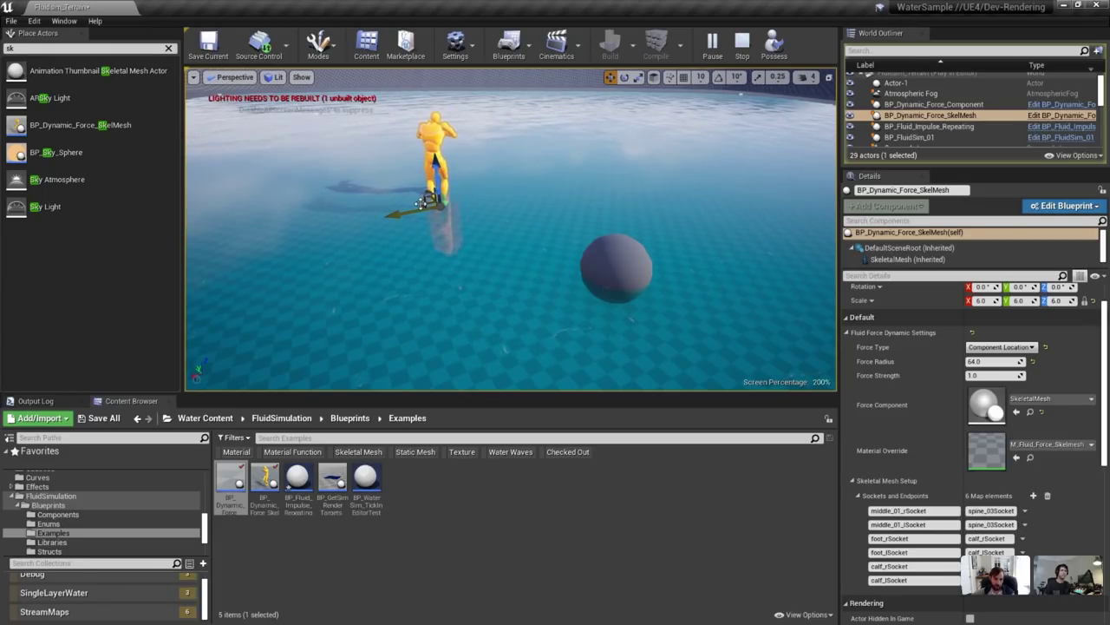
pyautogui.click(741, 48)
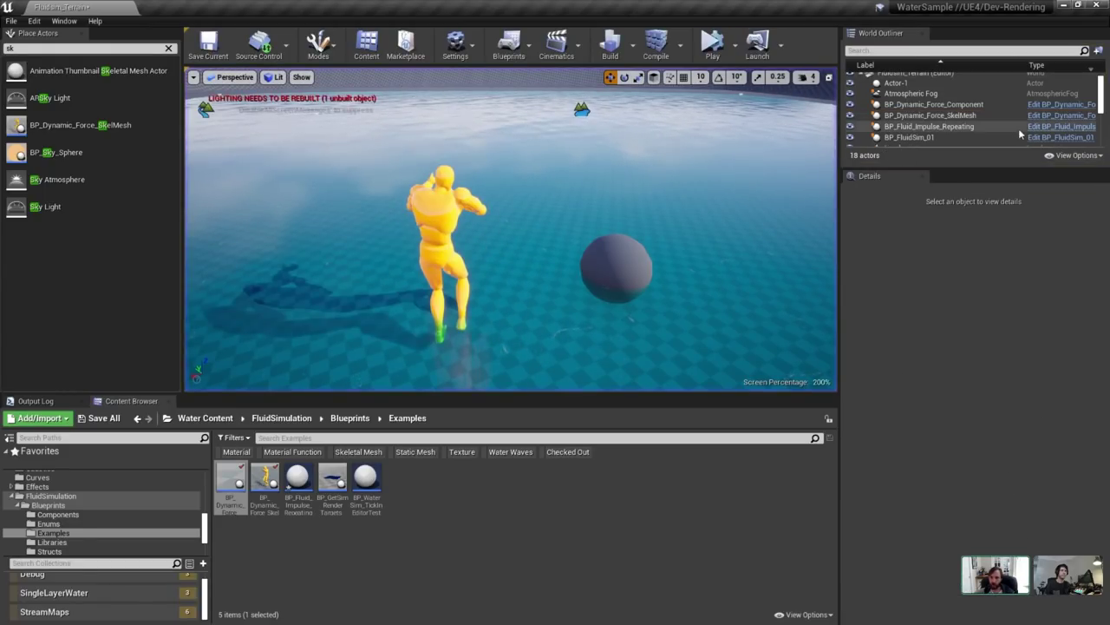
# Set the character's Force Type back to Skeletal Mesh Sockets and run a short simulation.
pyautogui.click(1046, 116)
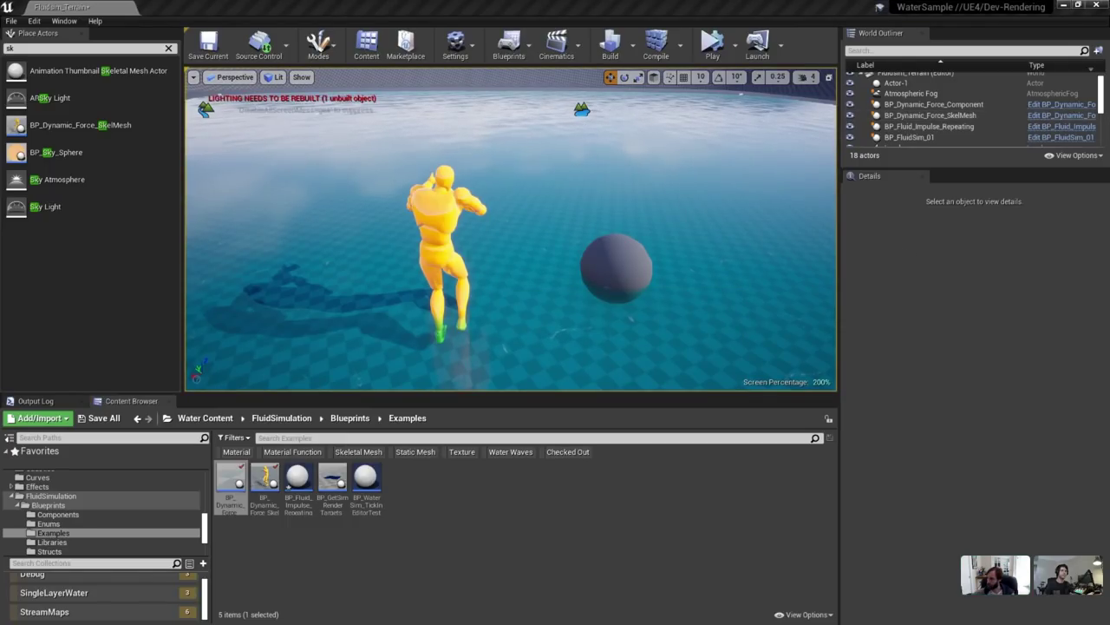
pyautogui.click(443, 230)
pyautogui.click(999, 347)
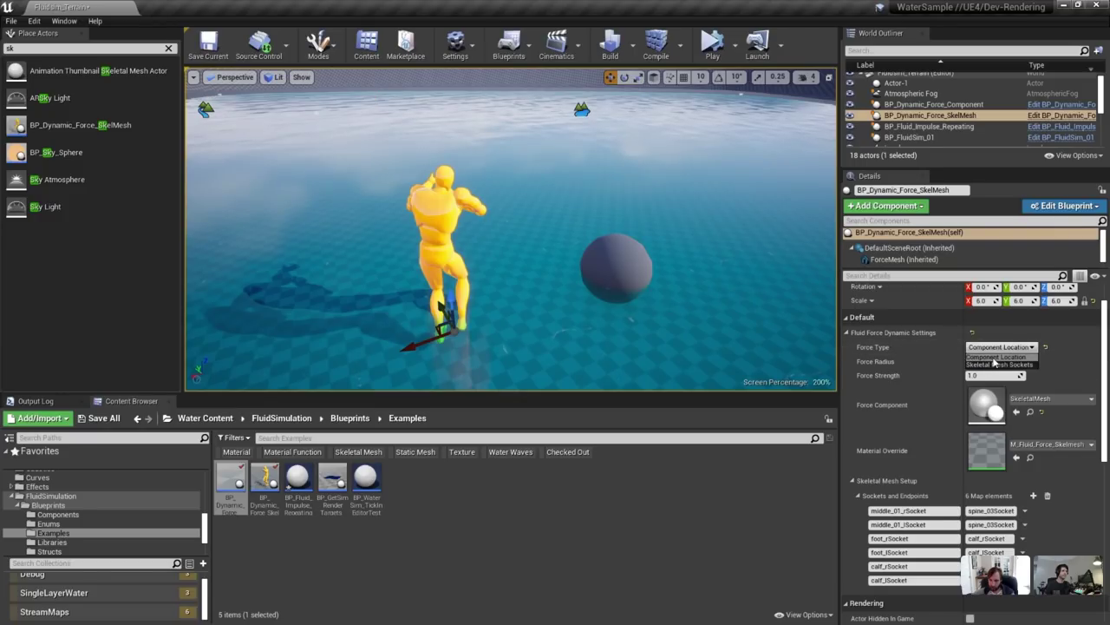
pyautogui.click(997, 368)
pyautogui.click(713, 45)
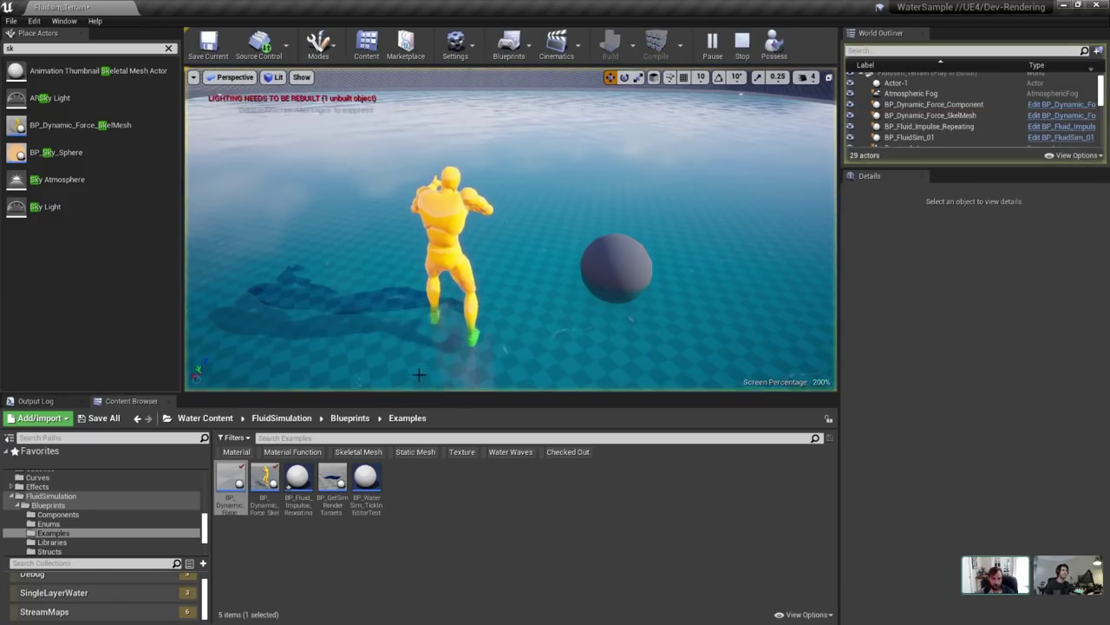
pyautogui.click(743, 43)
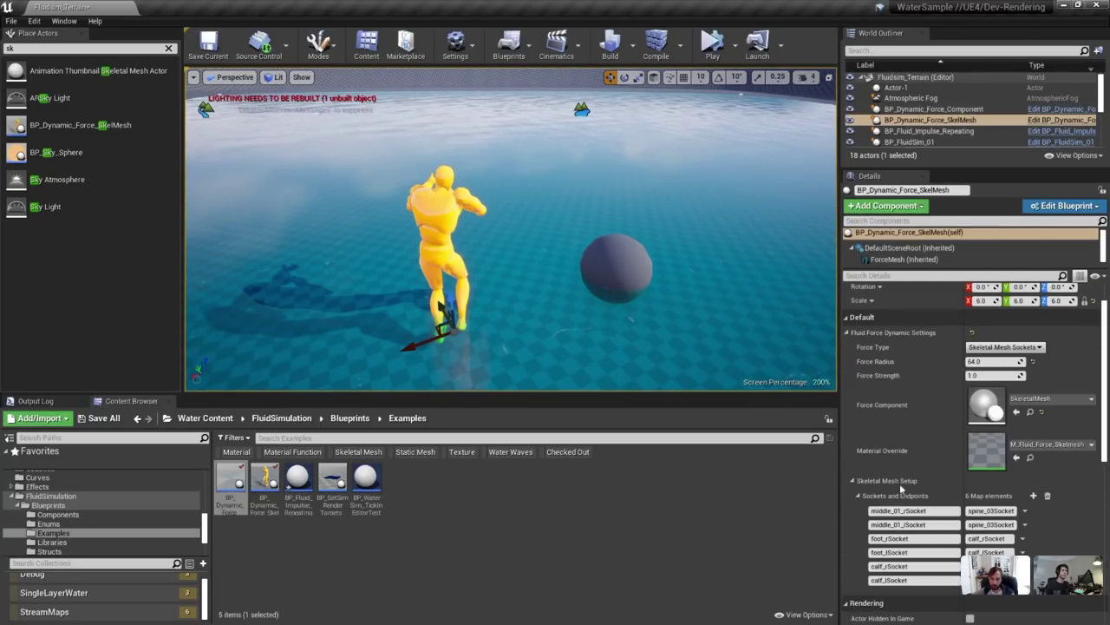
# Simulate the level and try a Force Strength of 0 on the character before setting it to 0.25.
pyautogui.click(719, 49)
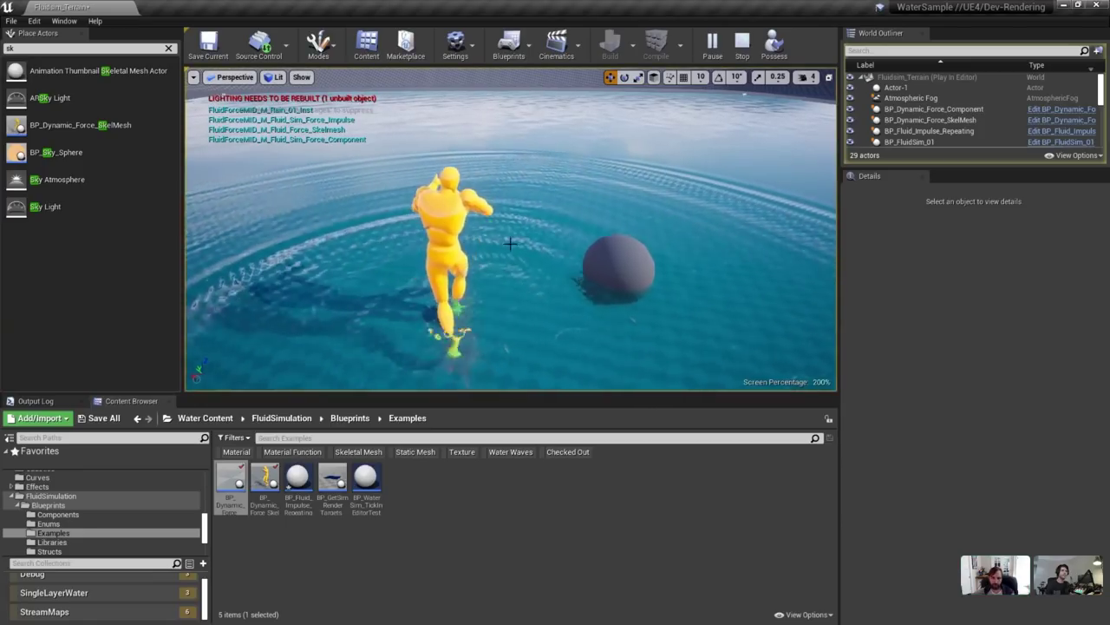
pyautogui.click(455, 235)
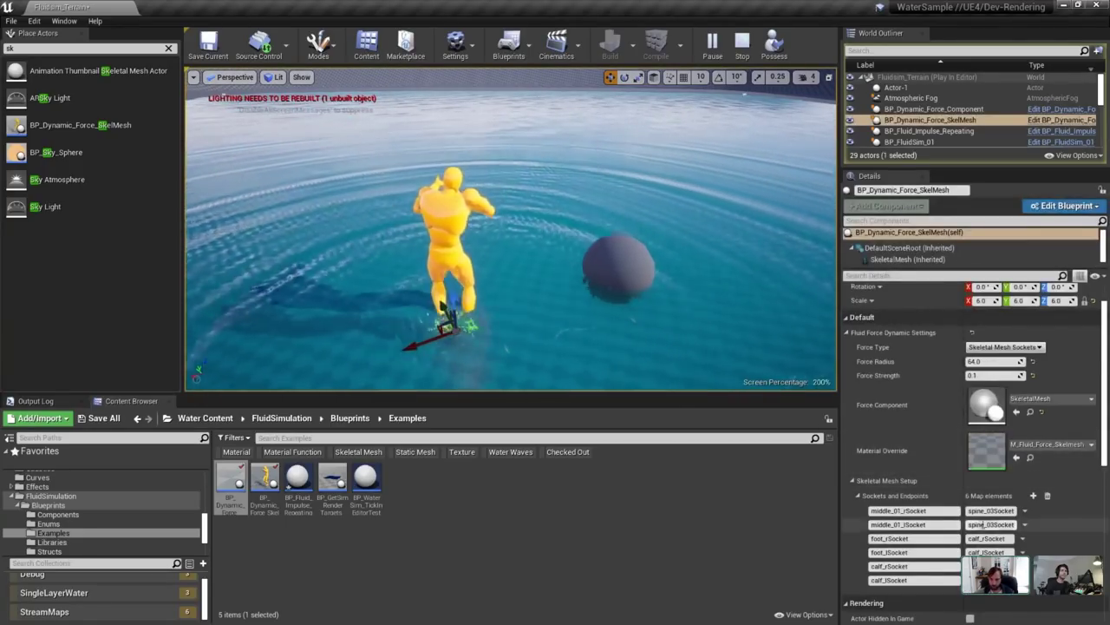
pyautogui.click(986, 375)
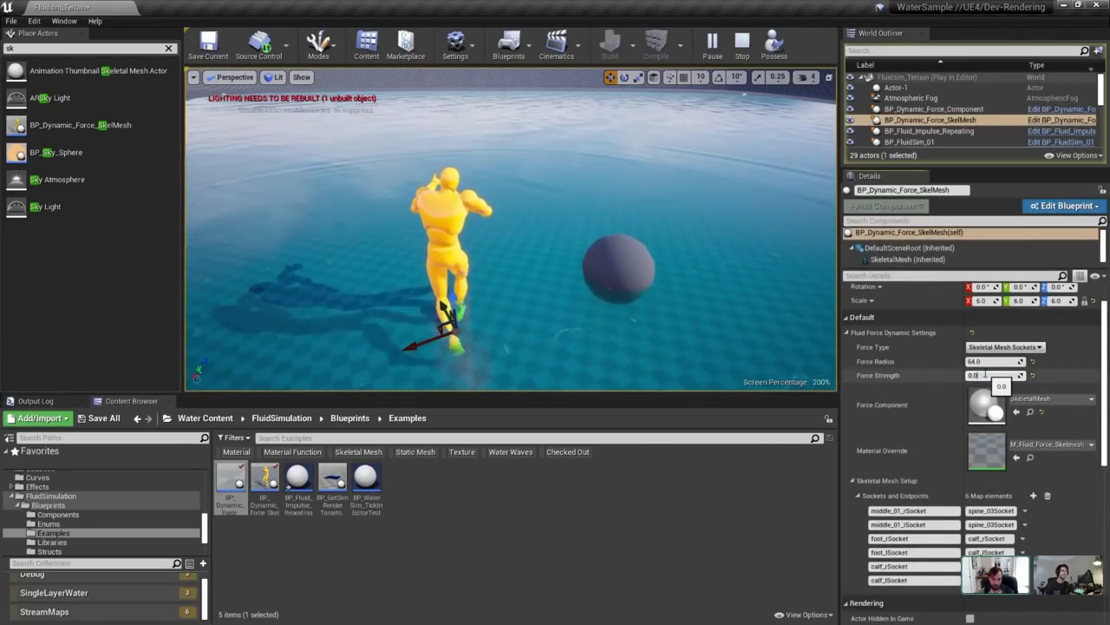
pyautogui.moveTo(479, 262); pyautogui.dragTo(484, 257, button='right')
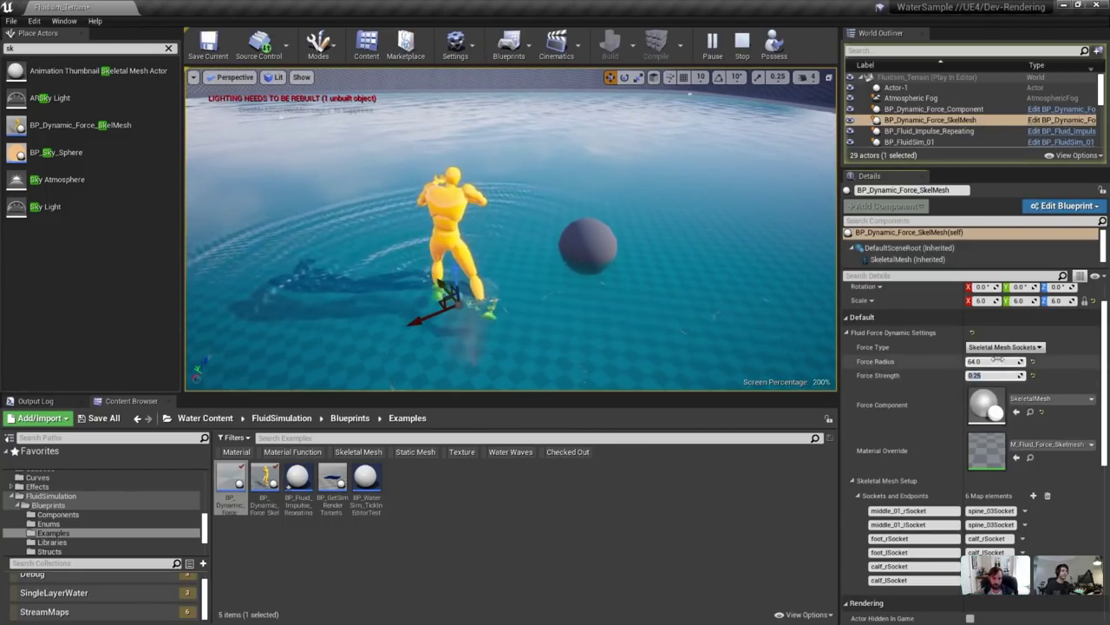
pyautogui.press('Return')
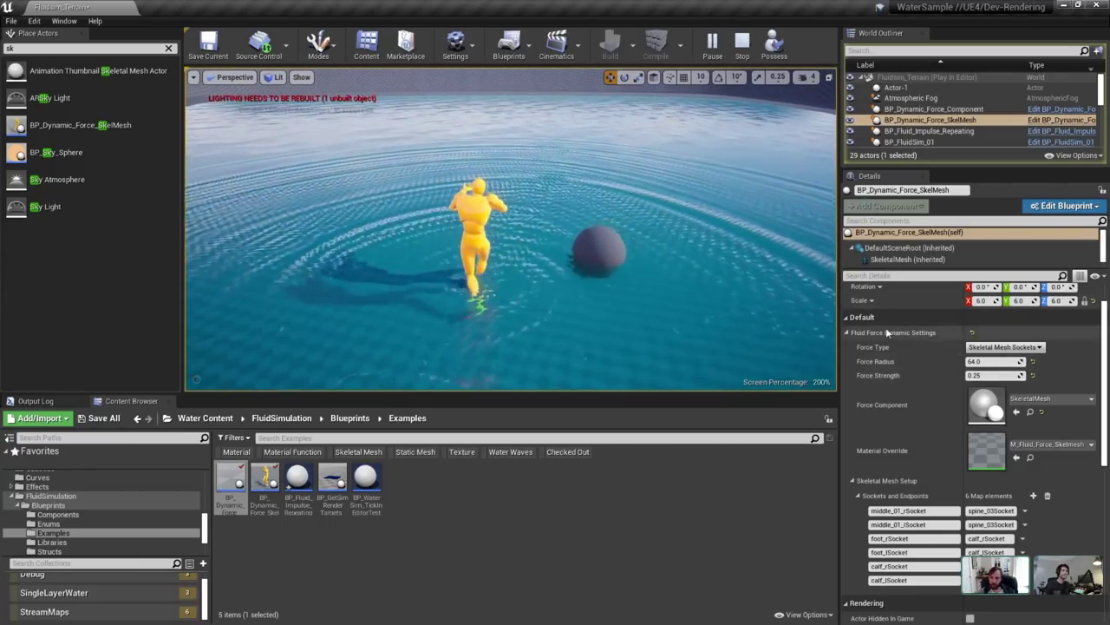
# Review the character's Fluid Force Dynamic Settings by collapsing and re-expanding them and the Skeletal Mesh Setup group.
pyautogui.click(847, 332)
pyautogui.click(847, 332)
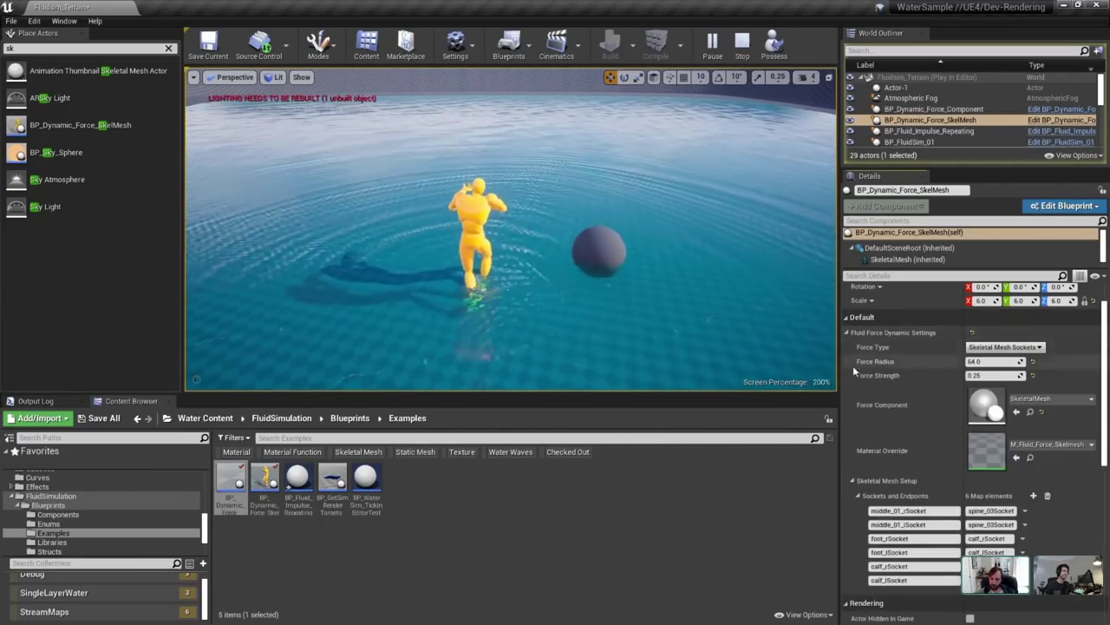
pyautogui.click(851, 480)
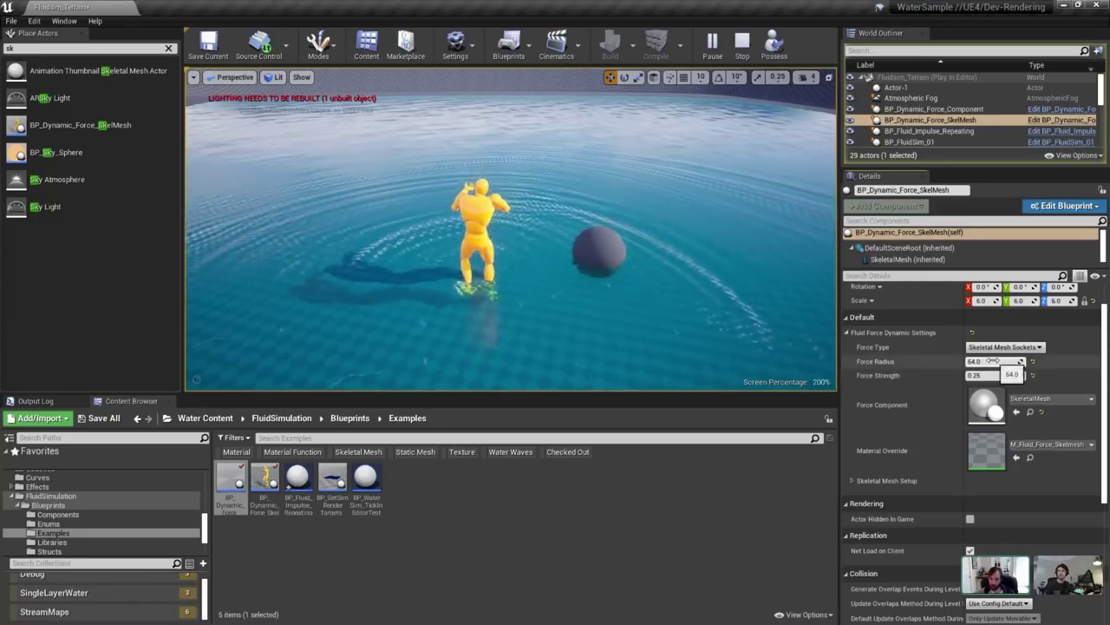
pyautogui.click(852, 479)
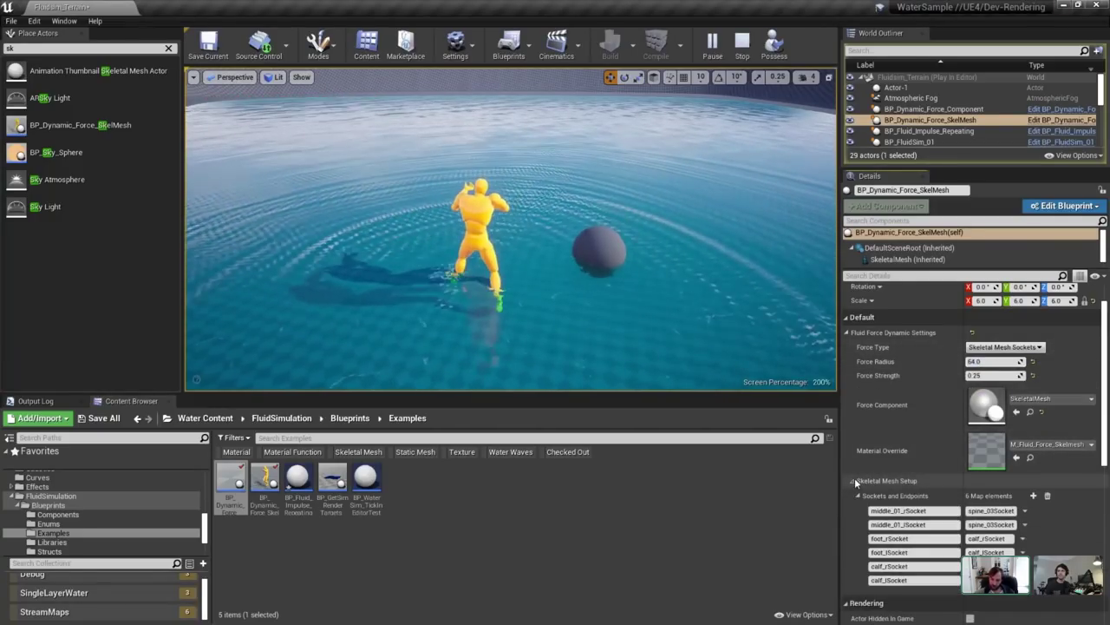
# Pause the simulation and open the TutorialTPP skeletal mesh used by the character's SkeletalMesh component.
pyautogui.click(477, 233)
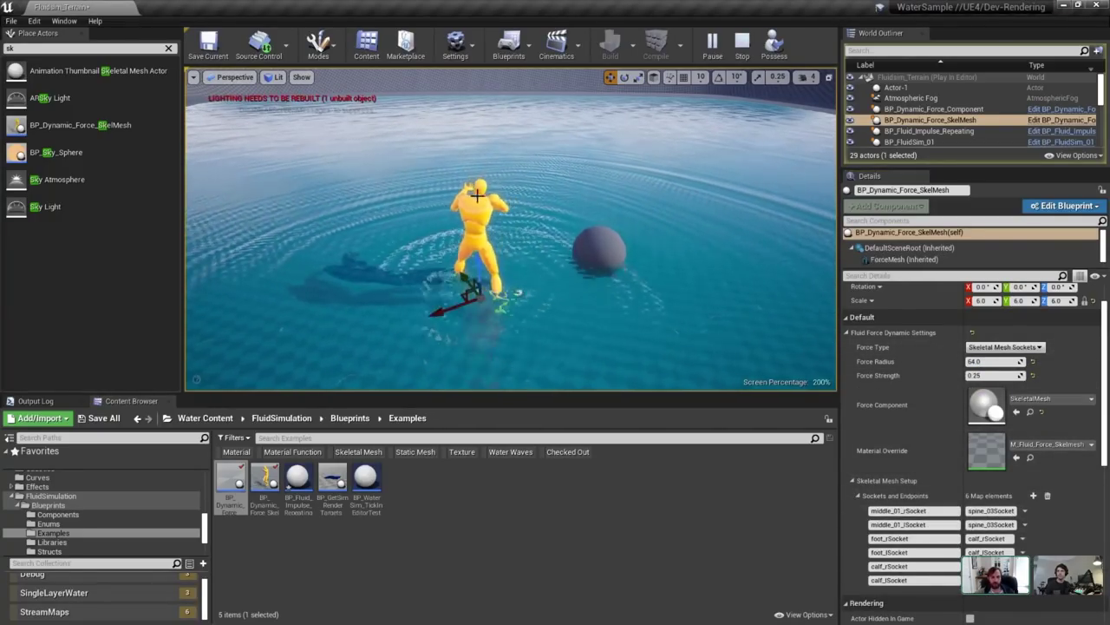
pyautogui.click(712, 43)
pyautogui.rightClick(469, 235)
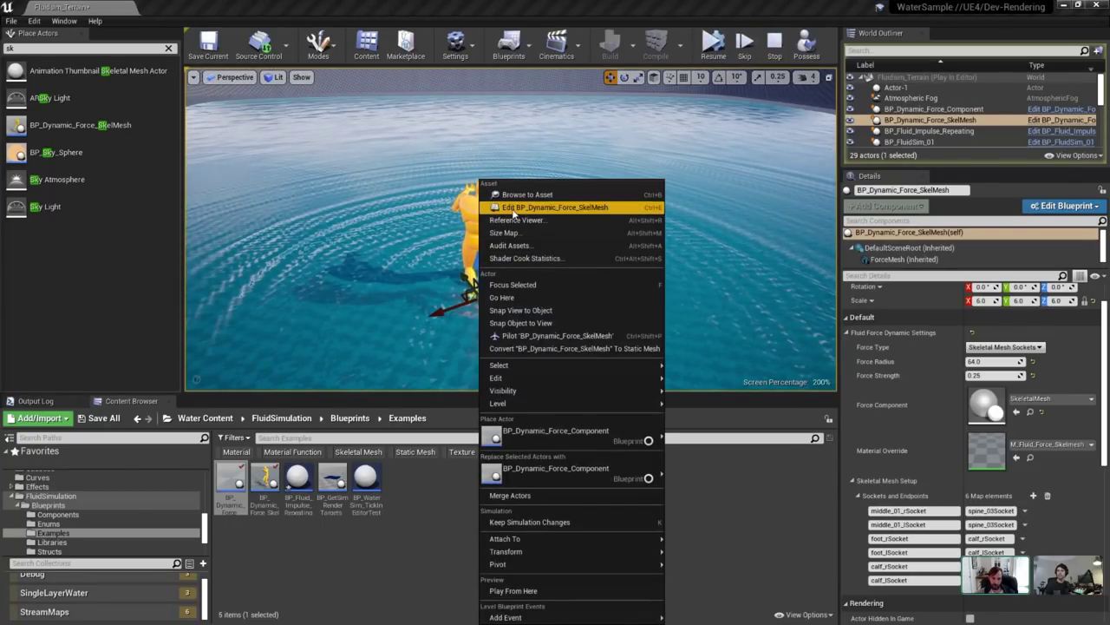
pyautogui.click(540, 209)
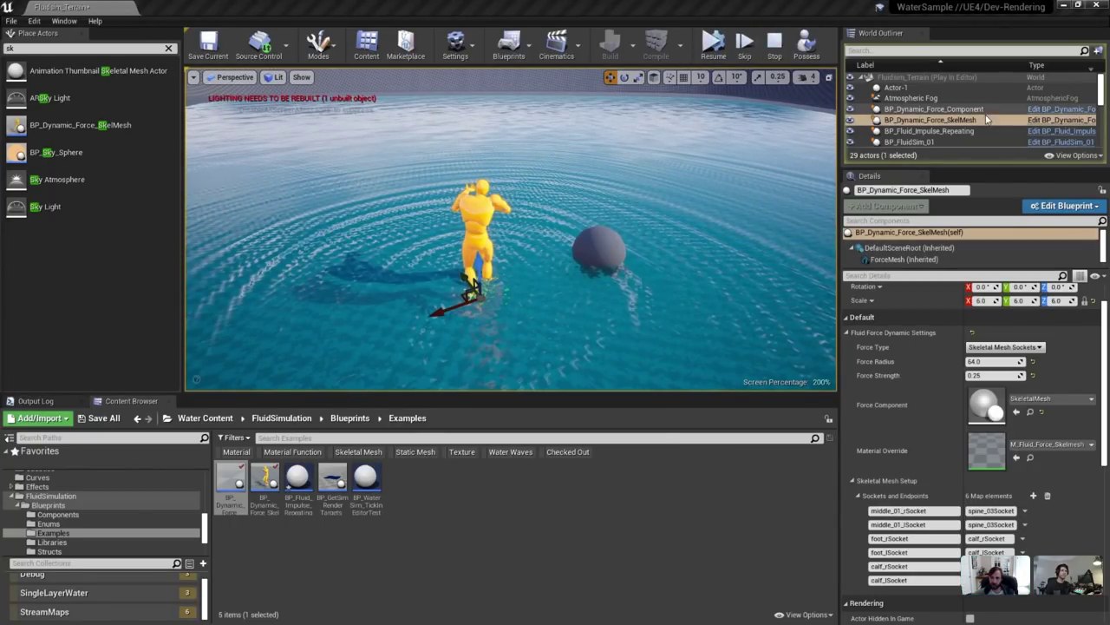
pyautogui.scroll(-1, 904, 259)
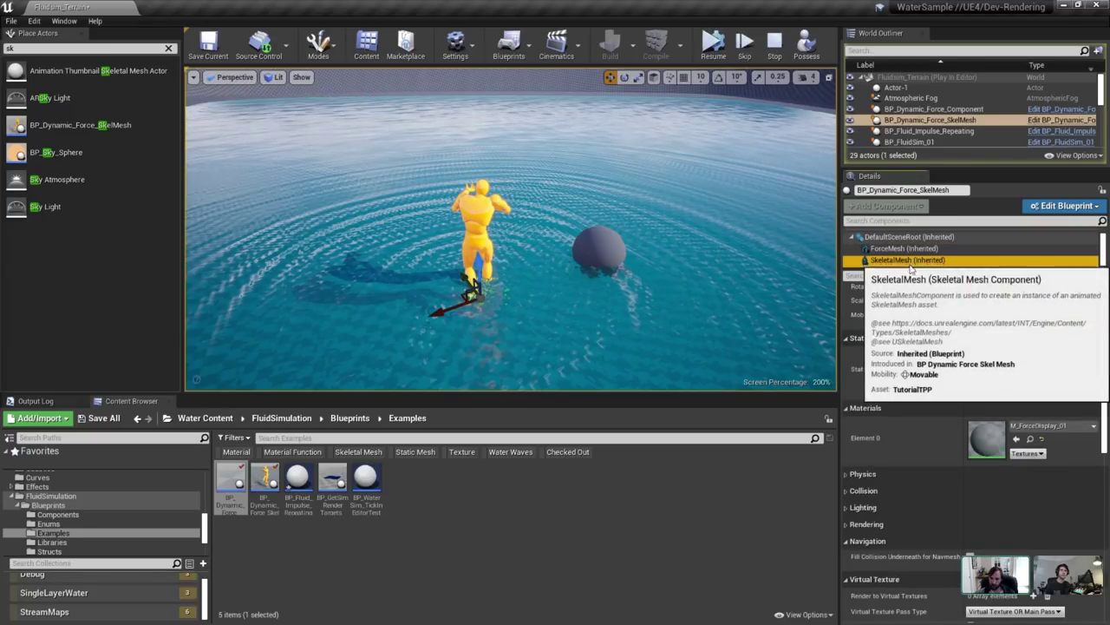
pyautogui.click(906, 260)
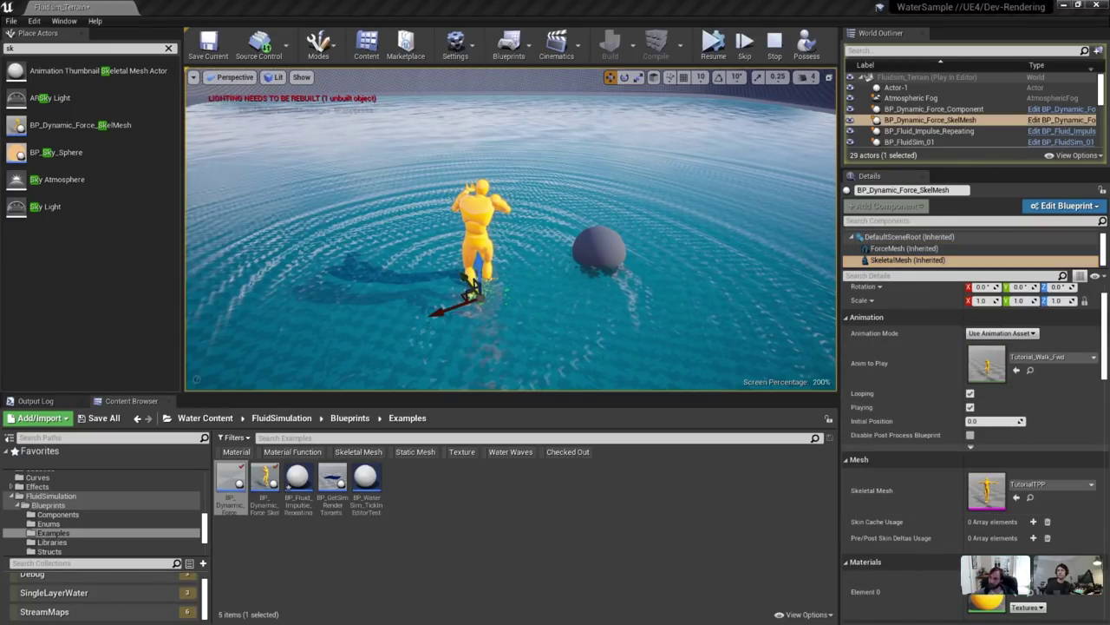
pyautogui.moveTo(1109, 96); pyautogui.dragTo(357, 76)
pyautogui.doubleClick(358, 76)
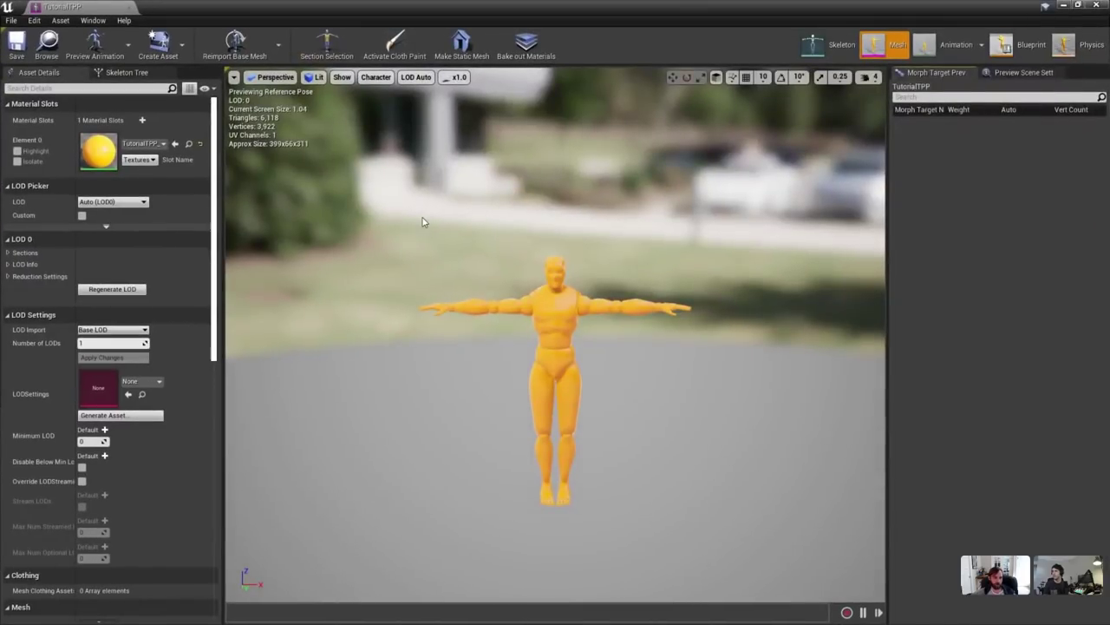
# Show the sockets on the TutorialTPP mesh preview, select middle_01_rSocket, and examine the sockets on the hands, chest, knees and feet.
pyautogui.click(342, 77)
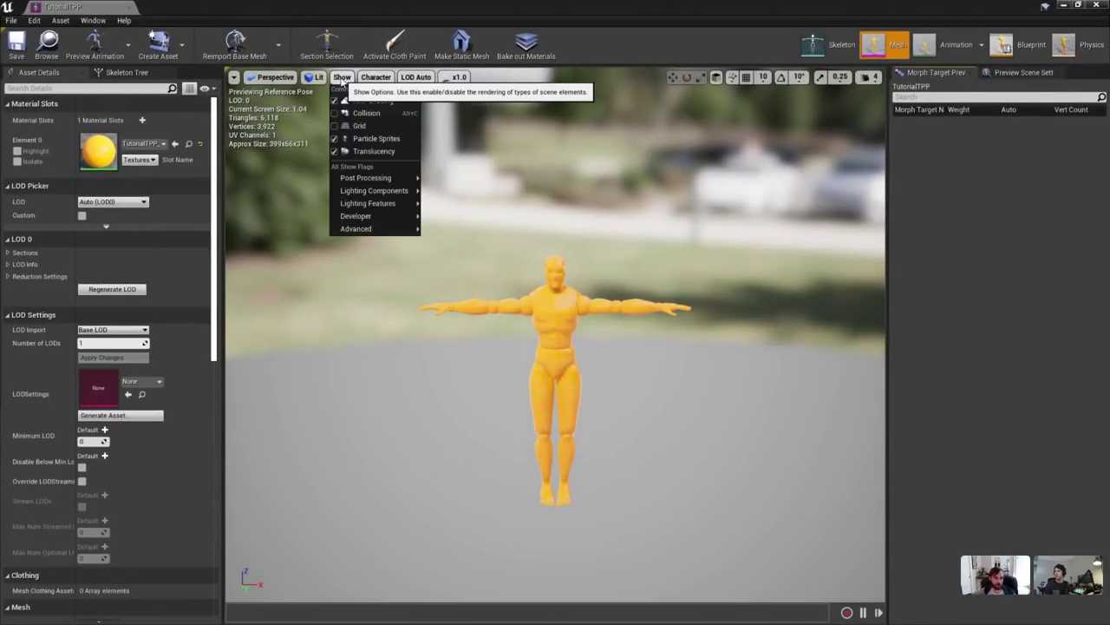
pyautogui.click(375, 77)
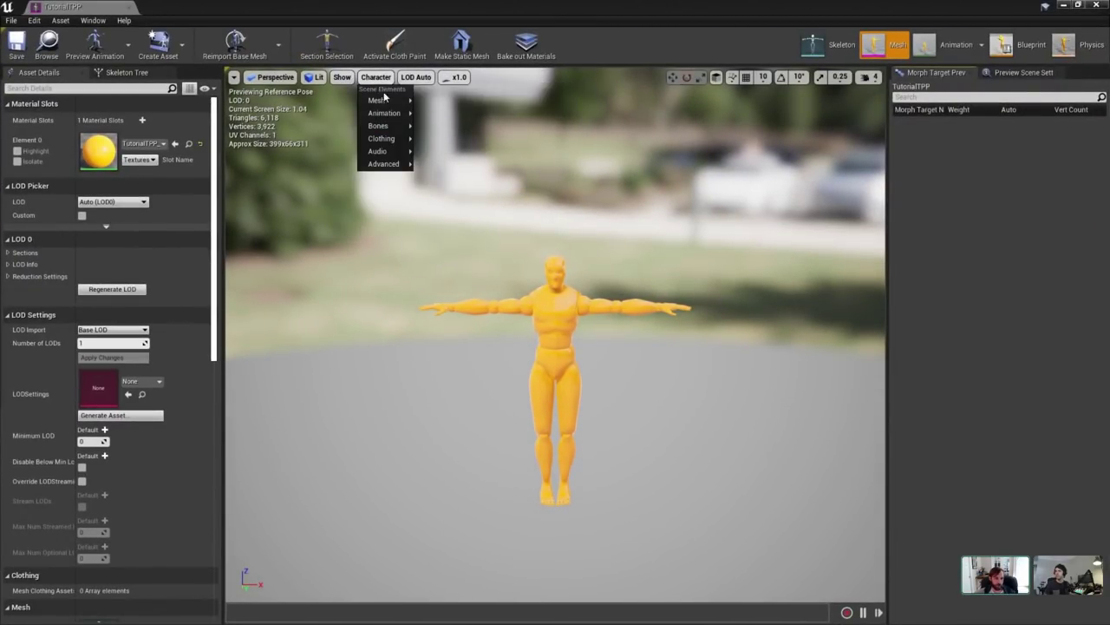
pyautogui.moveTo(384, 103)
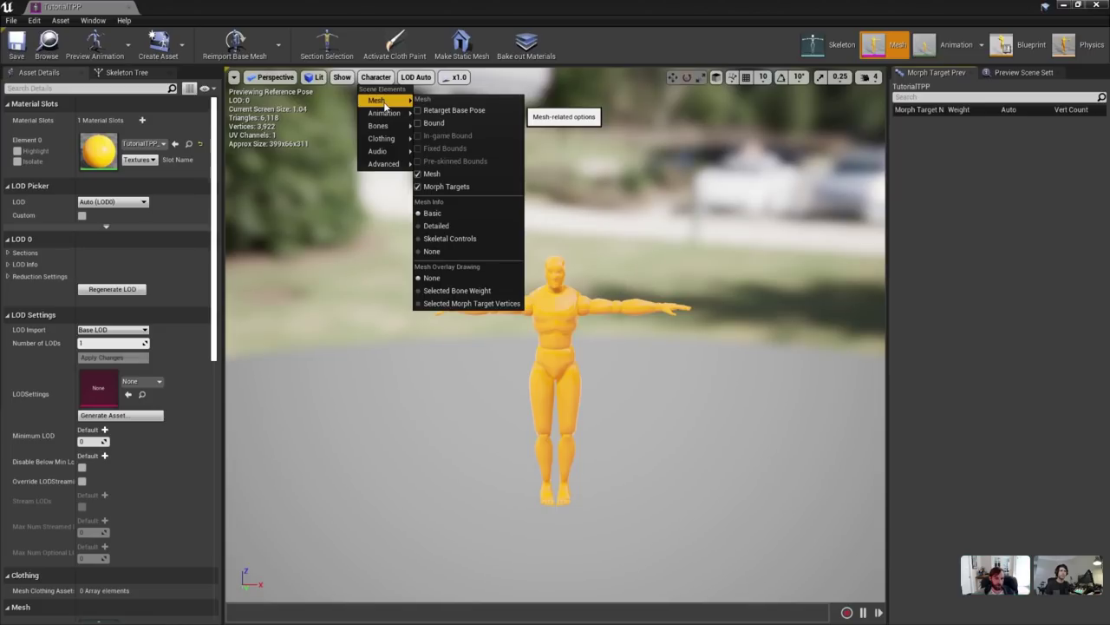
pyautogui.moveTo(386, 126)
pyautogui.scroll(6, 555, 269)
pyautogui.moveTo(552, 267); pyautogui.dragTo(607, 277, button='middle')
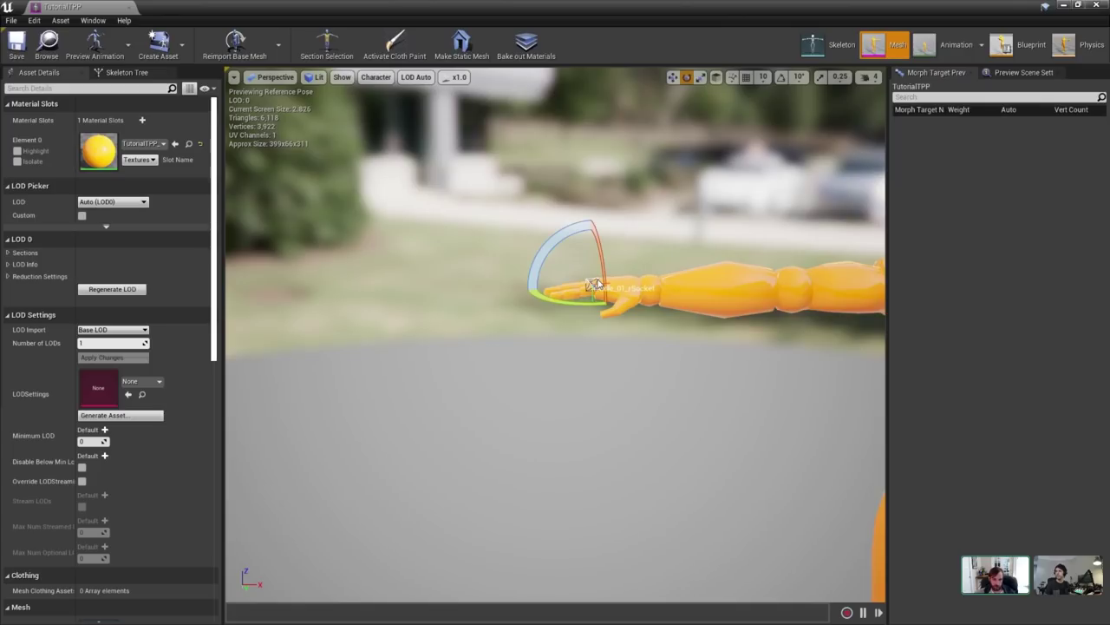
pyautogui.scroll(-10, 559, 342)
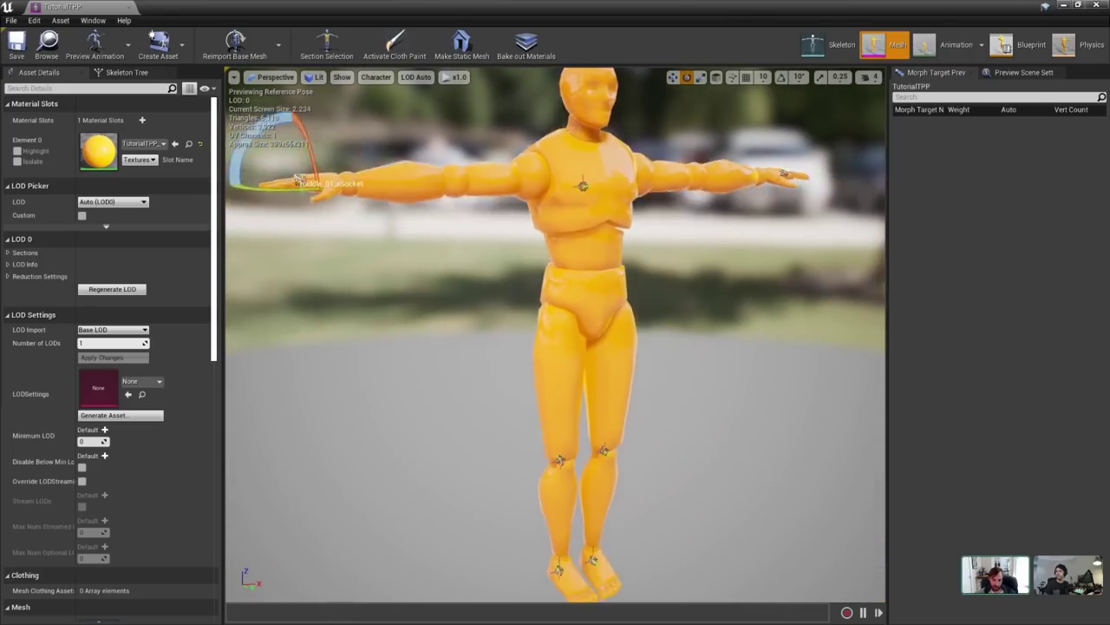
pyautogui.scroll(-2, 572, 441)
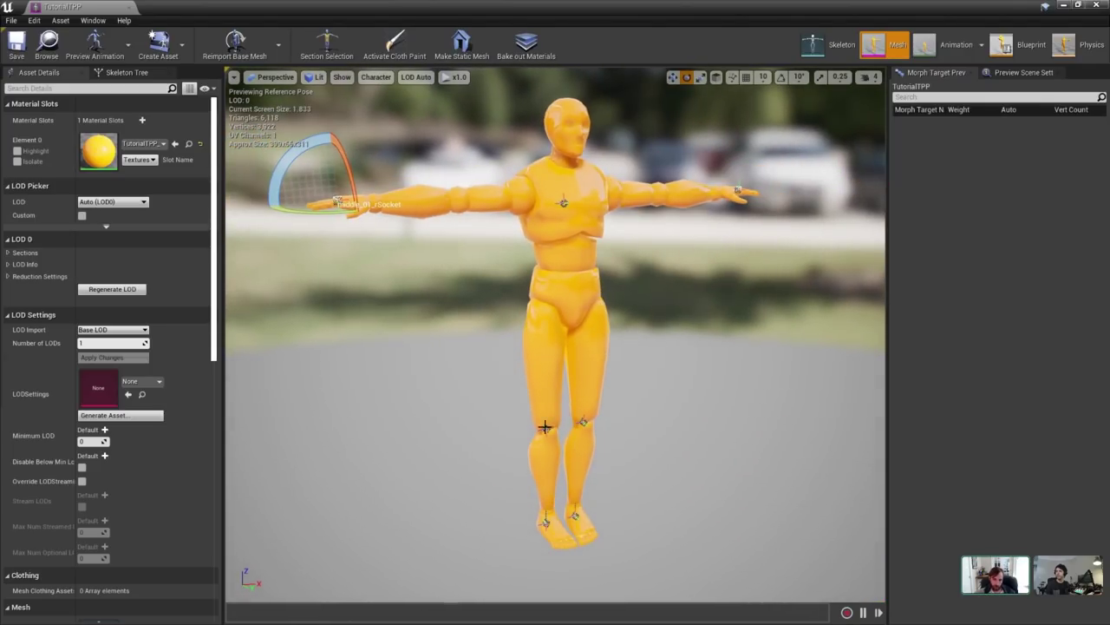
pyautogui.scroll(-1, 545, 426)
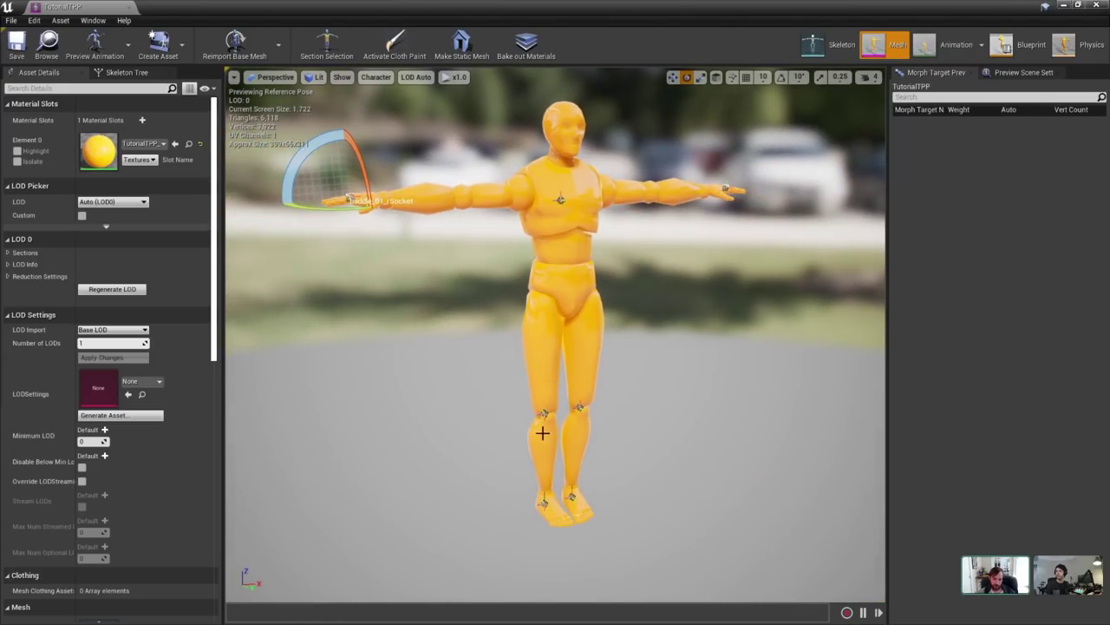
# Select the knee, chest and left-hand sockets on the mesh in turn to examine their names and placement.
pyautogui.click(542, 498)
pyautogui.click(547, 417)
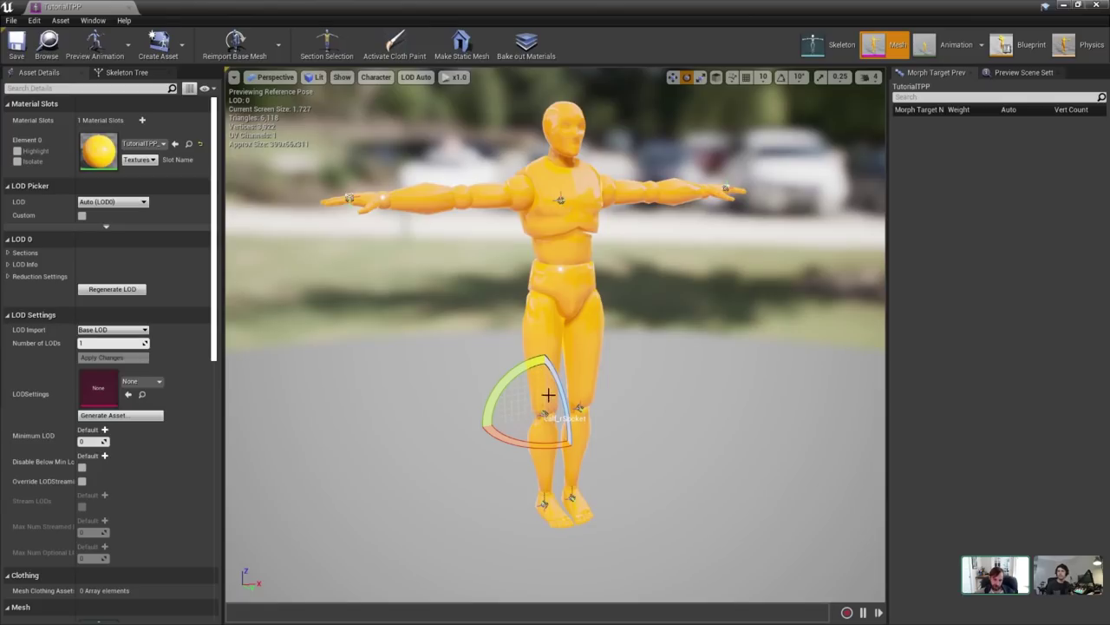
pyautogui.click(559, 202)
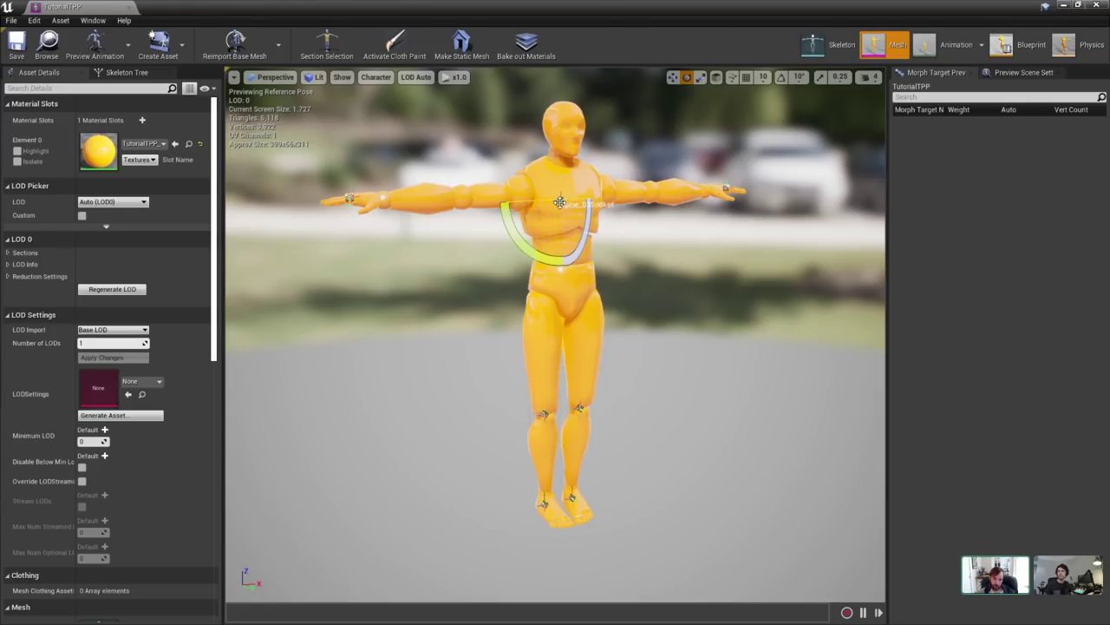
pyautogui.click(579, 415)
pyautogui.click(724, 188)
pyautogui.click(561, 204)
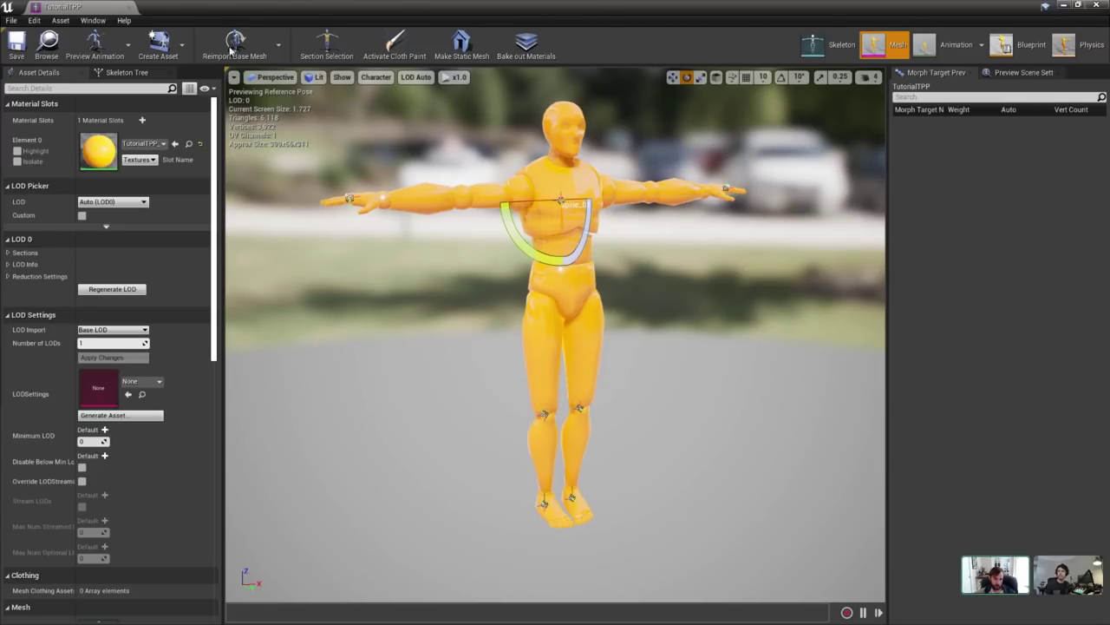
# Close the TutorialTPP mesh editor and stop the simulation in the level.
pyautogui.click(129, 8)
pyautogui.moveTo(673, 217); pyautogui.dragTo(716, 164, button='right')
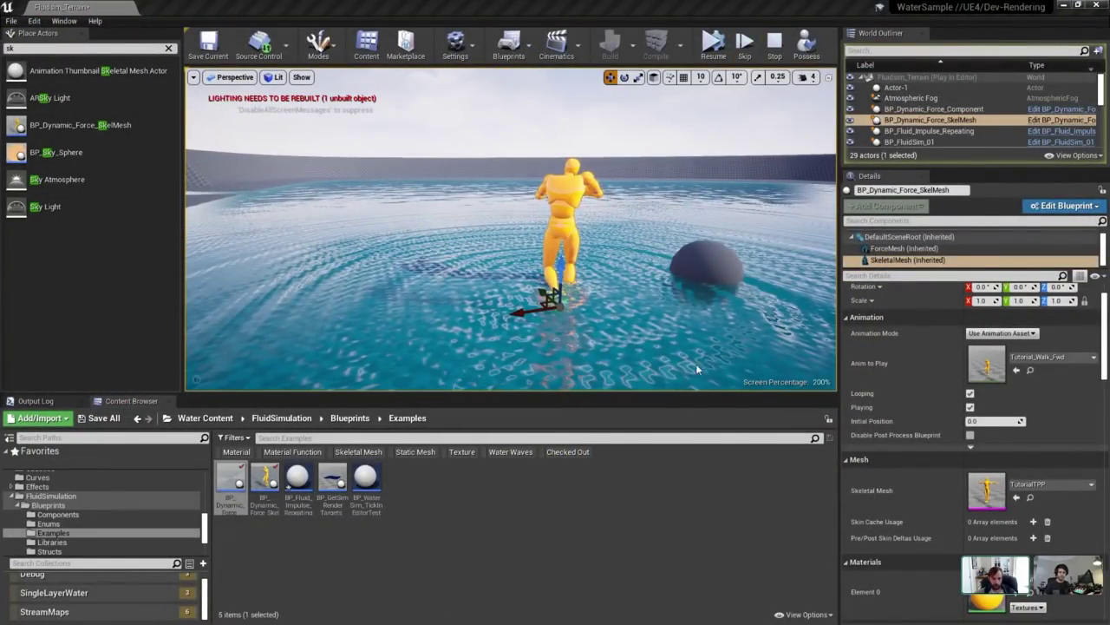
pyautogui.hotkey('alt', 'Tab')
# Rotate the BP_Dynamic_Force_SkelMesh character about X to about -83.6° so it lies flat on the water.
pyautogui.click(560, 222)
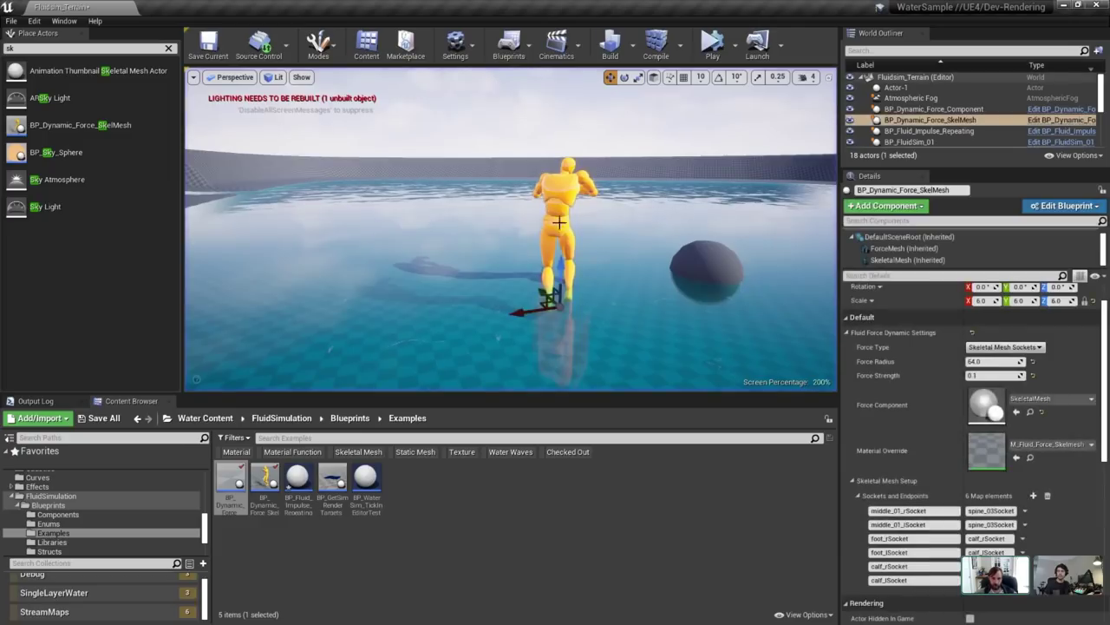
pyautogui.moveTo(573, 270); pyautogui.dragTo(606, 321)
pyautogui.moveTo(593, 181); pyautogui.dragTo(637, 198, button='right')
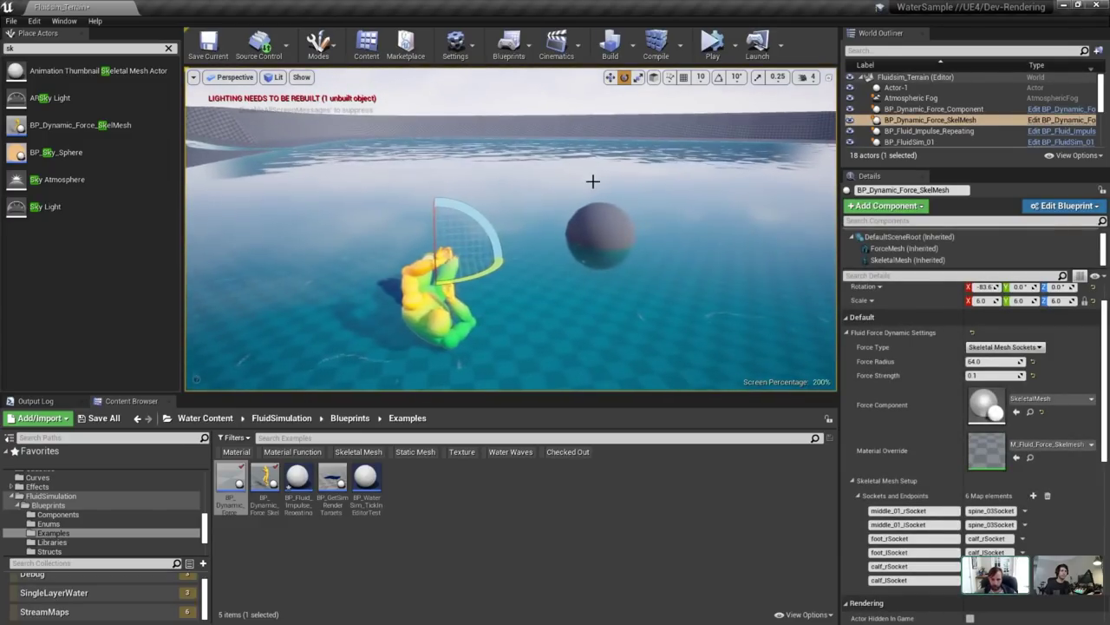
# Clear the Anim to Play asset on the character's SkeletalMesh component, with Animation Mode set to Use Animation Asset.
pyautogui.click(406, 277)
pyautogui.click(1041, 359)
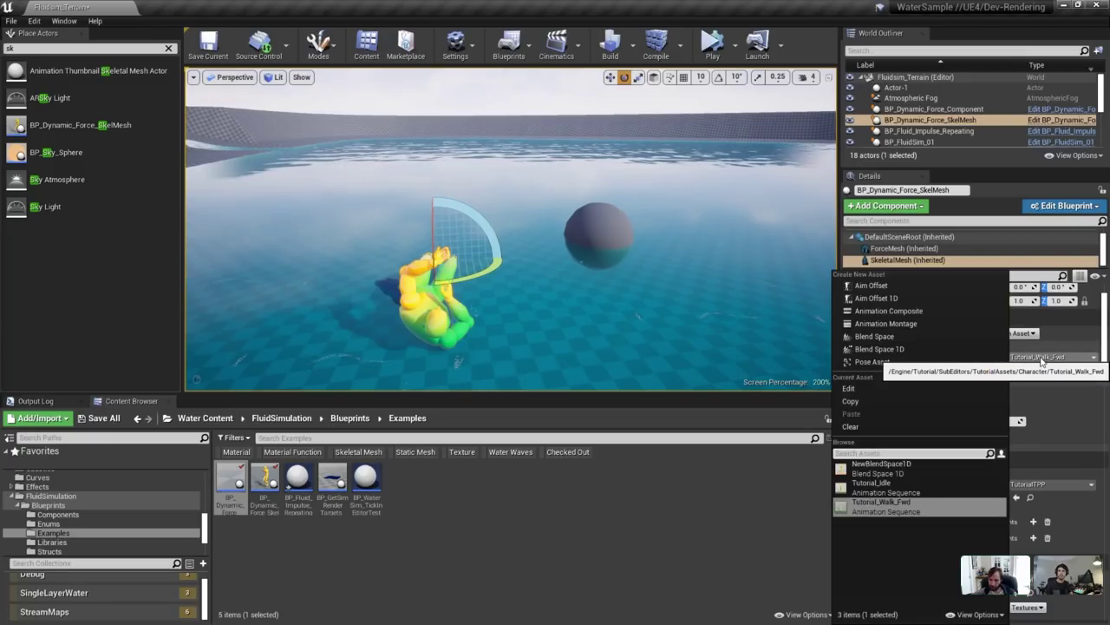
pyautogui.click(1041, 364)
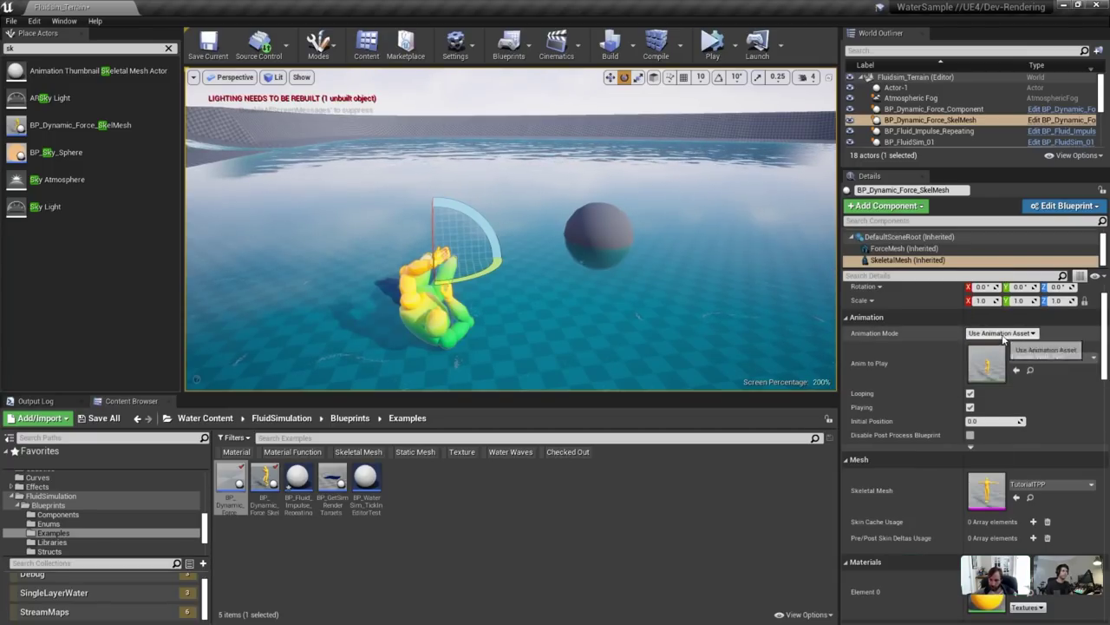
pyautogui.click(1004, 343)
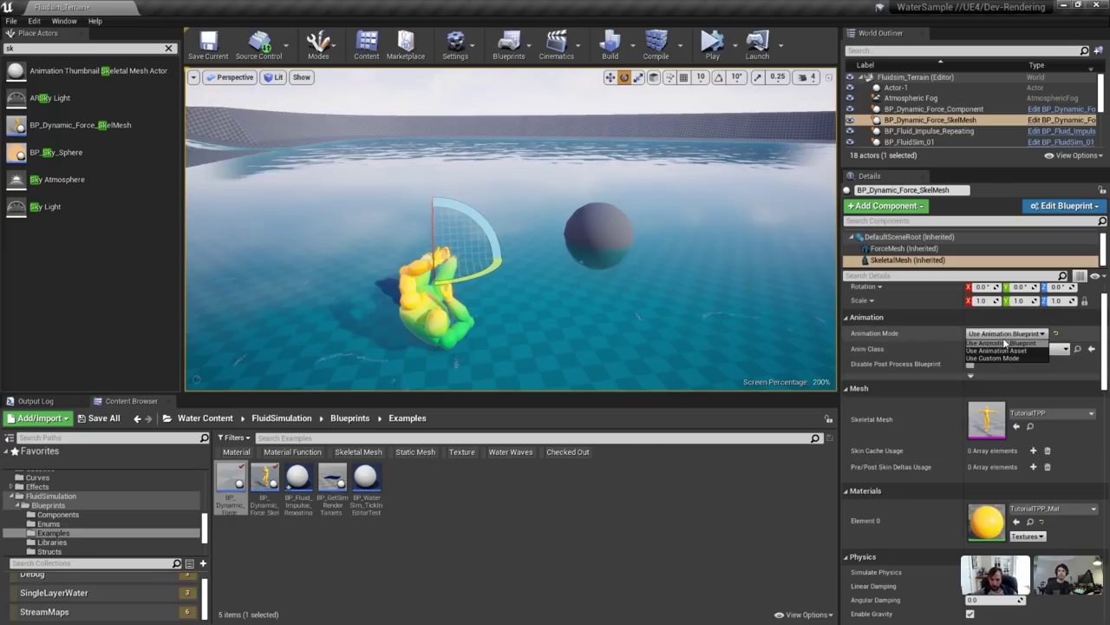
pyautogui.click(997, 350)
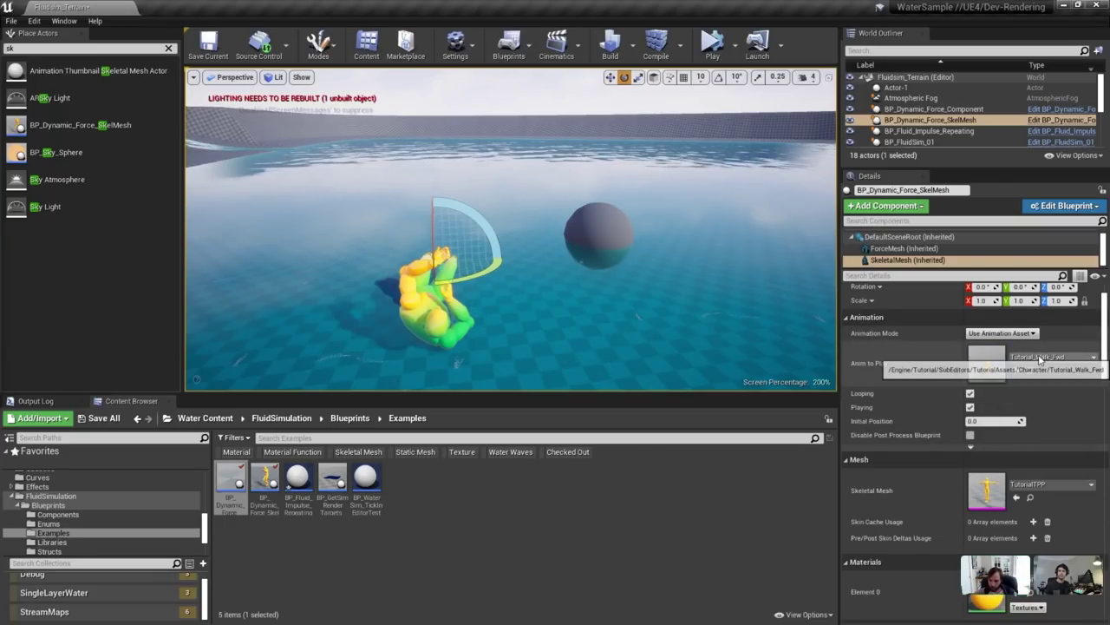
pyautogui.click(1041, 356)
pyautogui.click(902, 390)
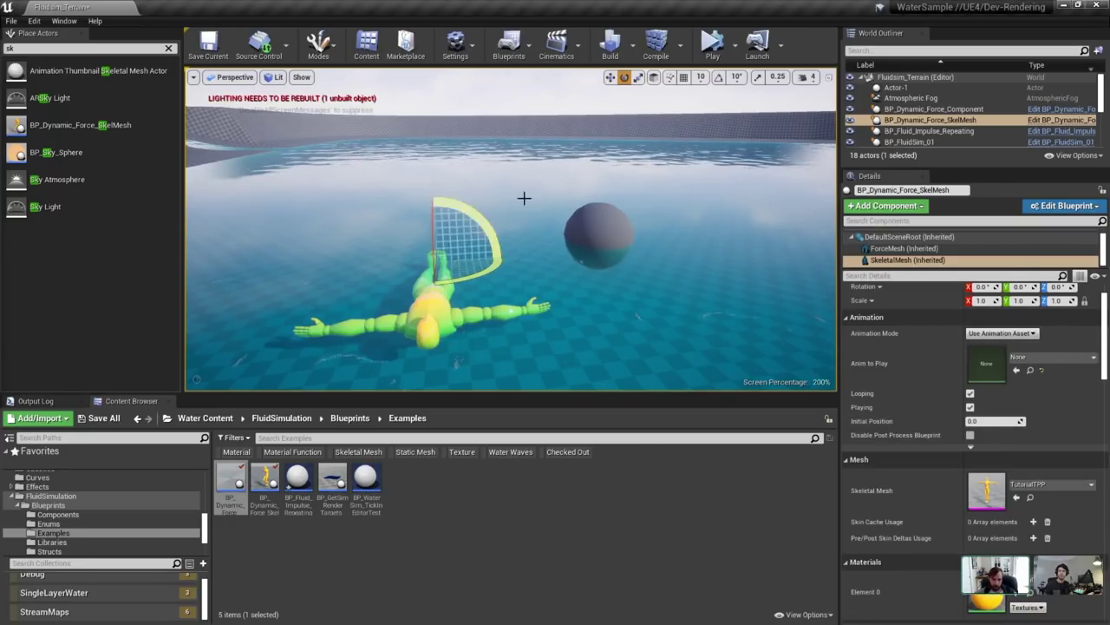
# Raise the flat-lying character slightly relative to the water surface.
pyautogui.moveTo(524, 198); pyautogui.dragTo(491, 201, button='right')
pyautogui.press('w')
pyautogui.moveTo(489, 210); pyautogui.dragTo(488, 202)
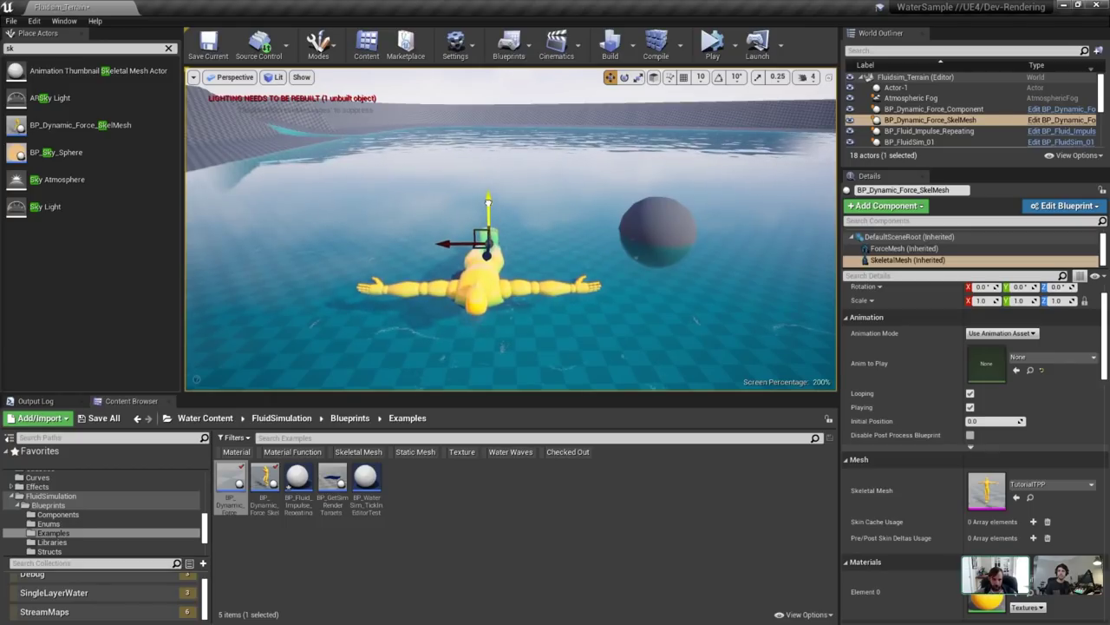
# Simulate the level and move the character through the water to examine the ripples from its sockets.
pyautogui.click(712, 45)
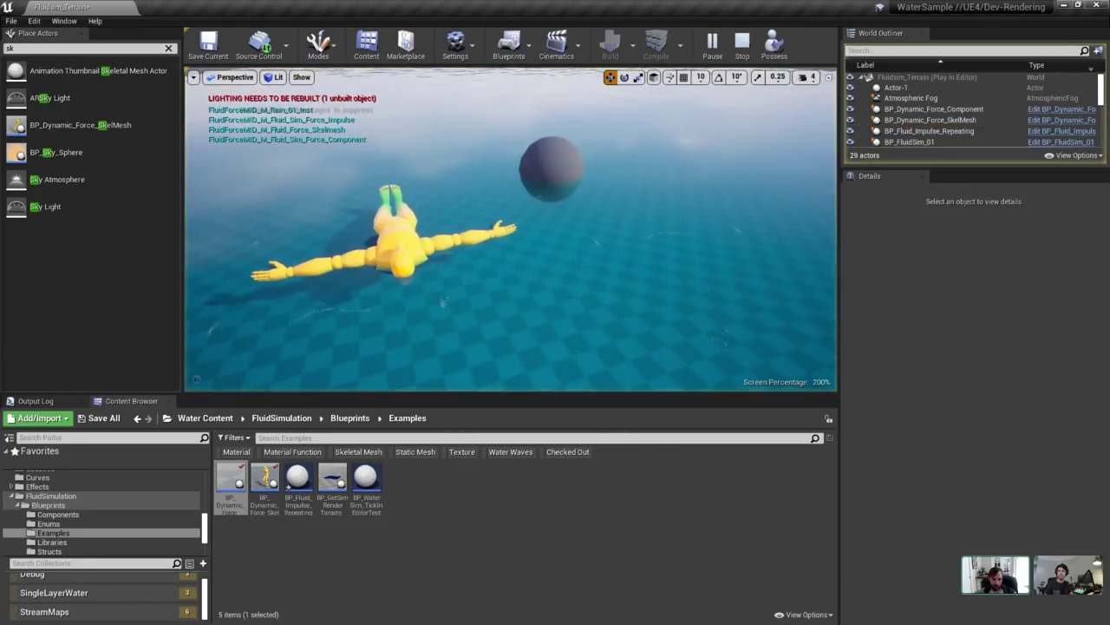
pyautogui.click(399, 235)
pyautogui.moveTo(399, 234); pyautogui.dragTo(477, 226, button='right')
pyautogui.moveTo(503, 217); pyautogui.dragTo(456, 208)
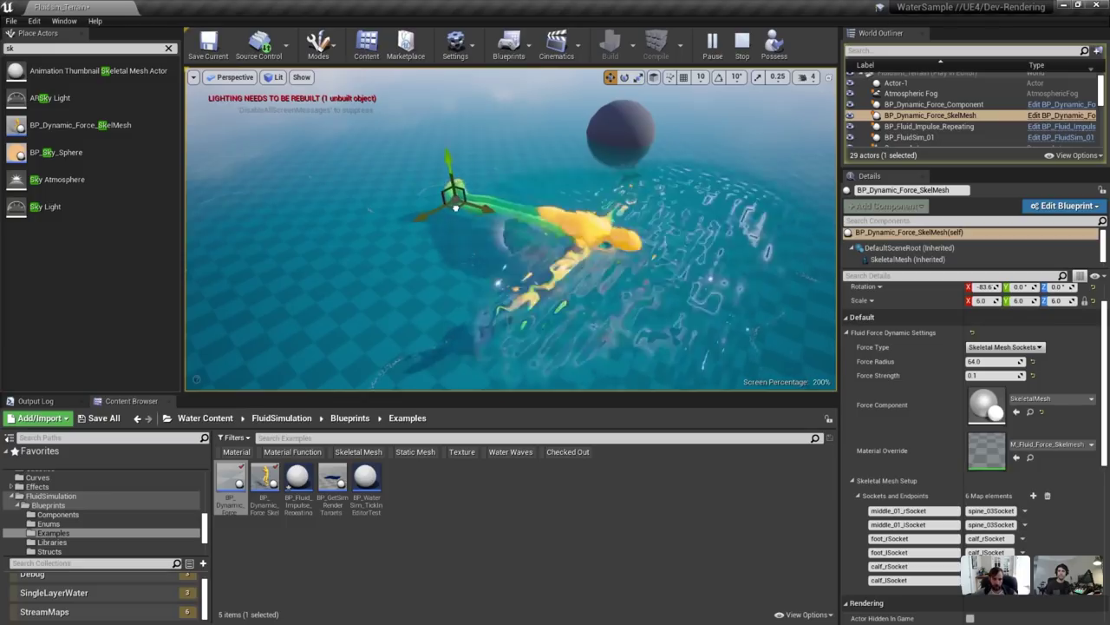
pyautogui.moveTo(456, 207); pyautogui.dragTo(460, 205, button='right')
pyautogui.moveTo(470, 125); pyautogui.dragTo(467, 112)
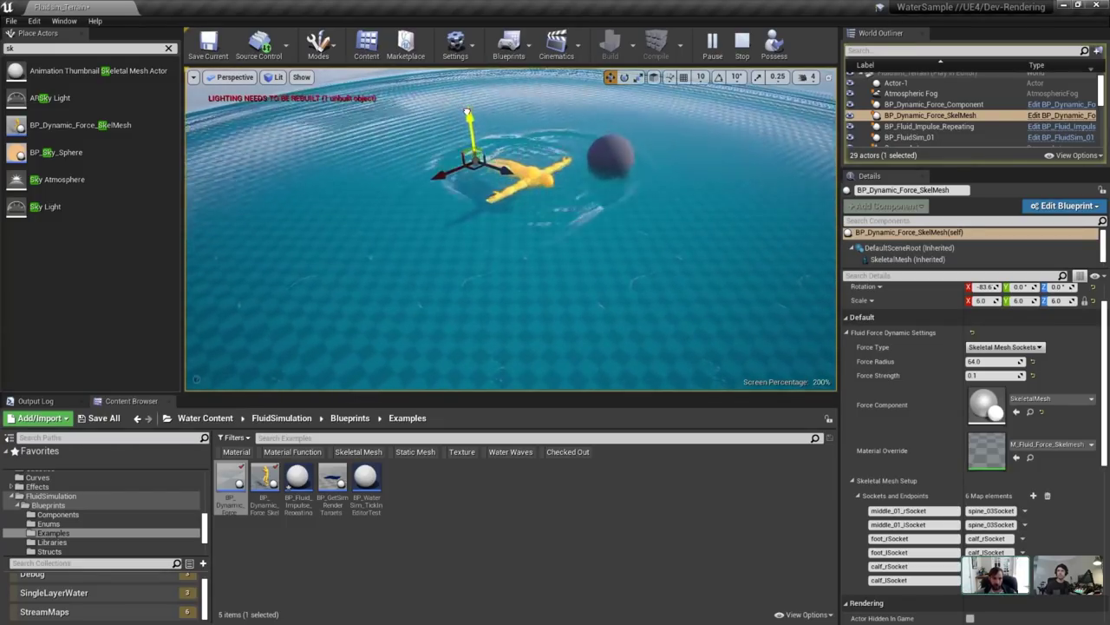
# In the M_Fluid_Force_Skelmesh override material, add a constant of 0 for the Saturate node under Solid Boundary Opacity for Occlusion.
pyautogui.doubleClick(987, 450)
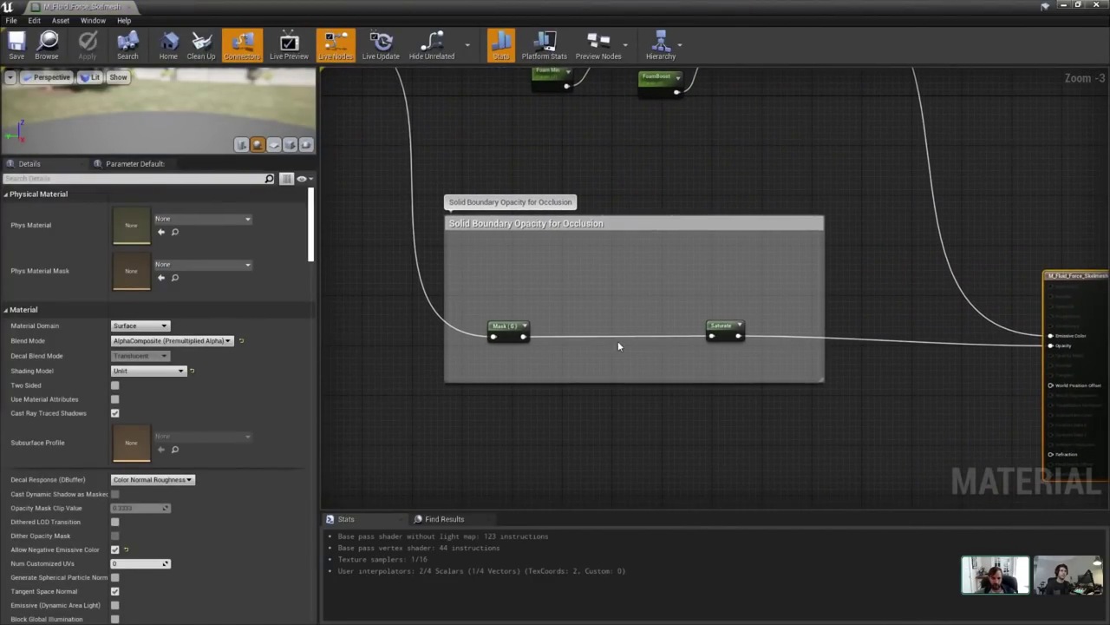
pyautogui.press('1')
pyautogui.click(608, 332)
pyautogui.moveTo(717, 335); pyautogui.dragTo(661, 342)
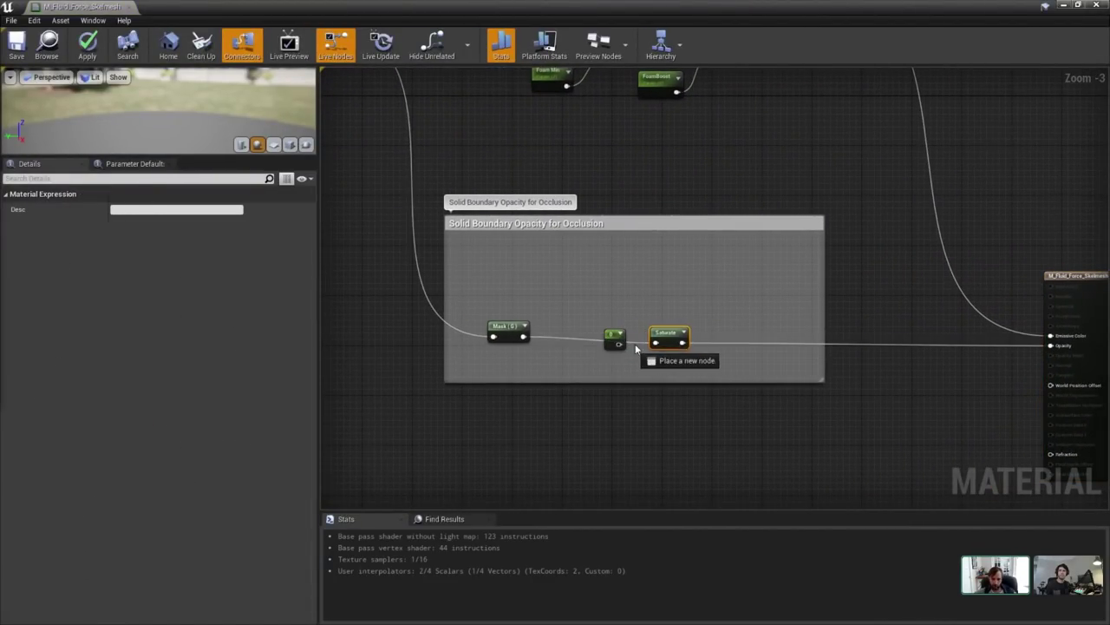
pyautogui.click(129, 7)
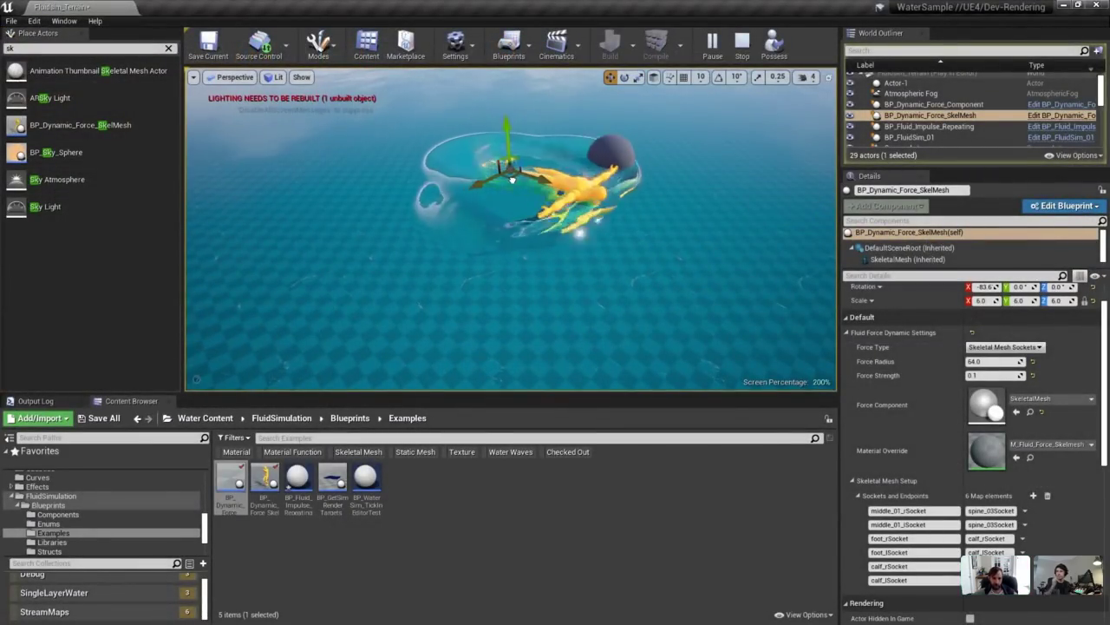
# Try Force Strength values of 0.01 and 0.002 on the simulating character while moving it through the water.
pyautogui.moveTo(512, 180)
pyautogui.mouseDown()
pyautogui.moveTo(495, 206)
pyautogui.moveTo(407, 222)
pyautogui.mouseUp()
pyautogui.click(988, 375)
pyautogui.write('0')
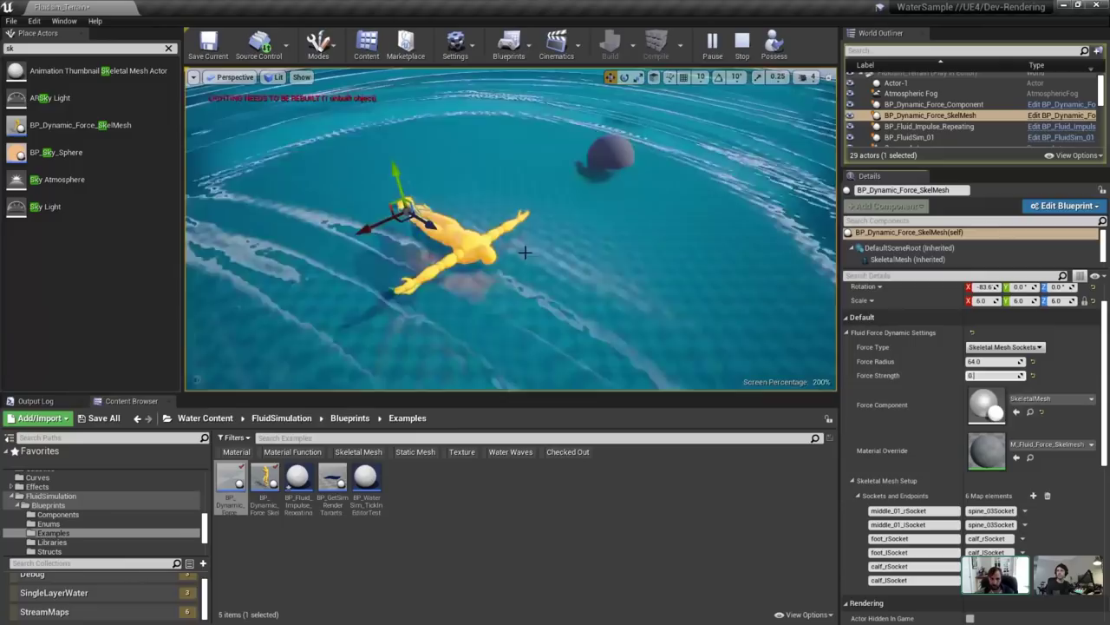
pyautogui.write('.01')
pyautogui.press('Return')
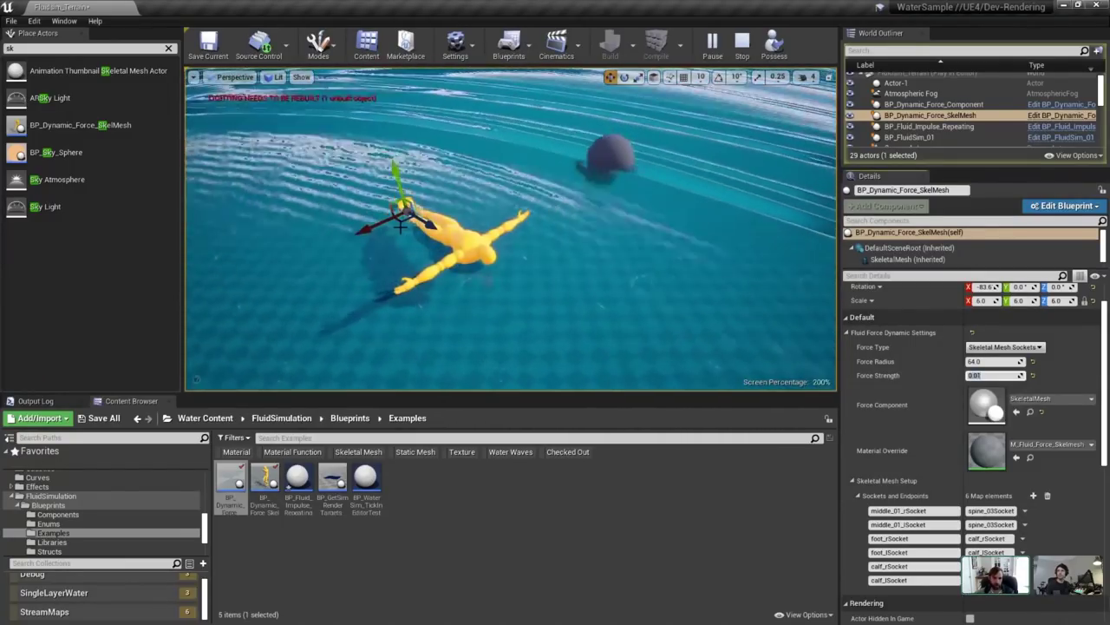
pyautogui.write('0.002')
pyautogui.press('Return')
pyautogui.moveTo(404, 213); pyautogui.dragTo(544, 184)
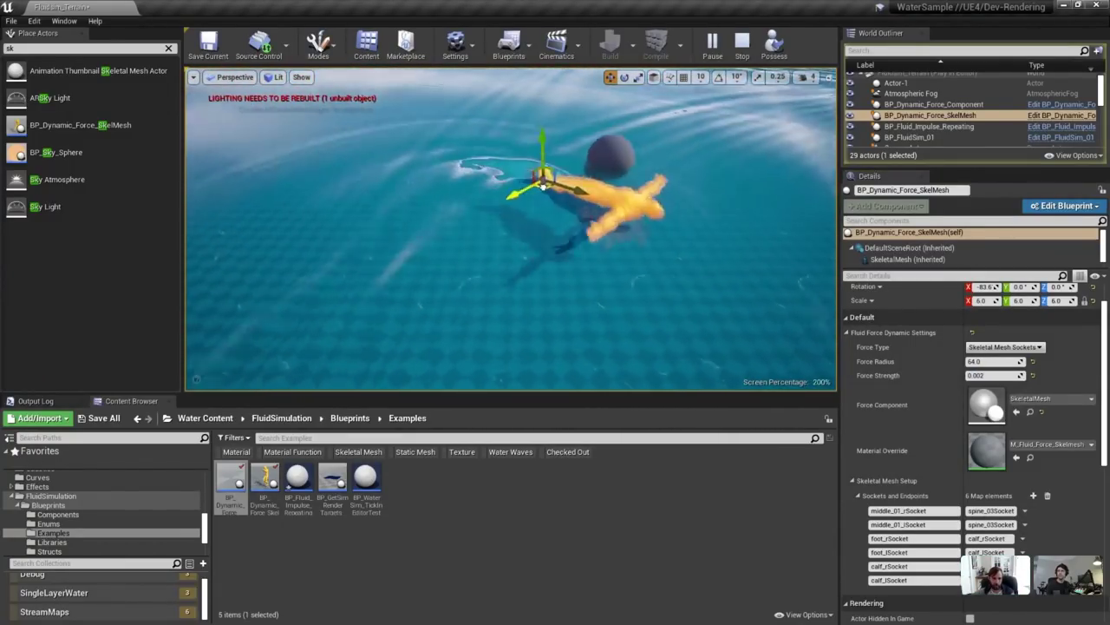
pyautogui.moveTo(544, 184); pyautogui.dragTo(512, 208, button='right')
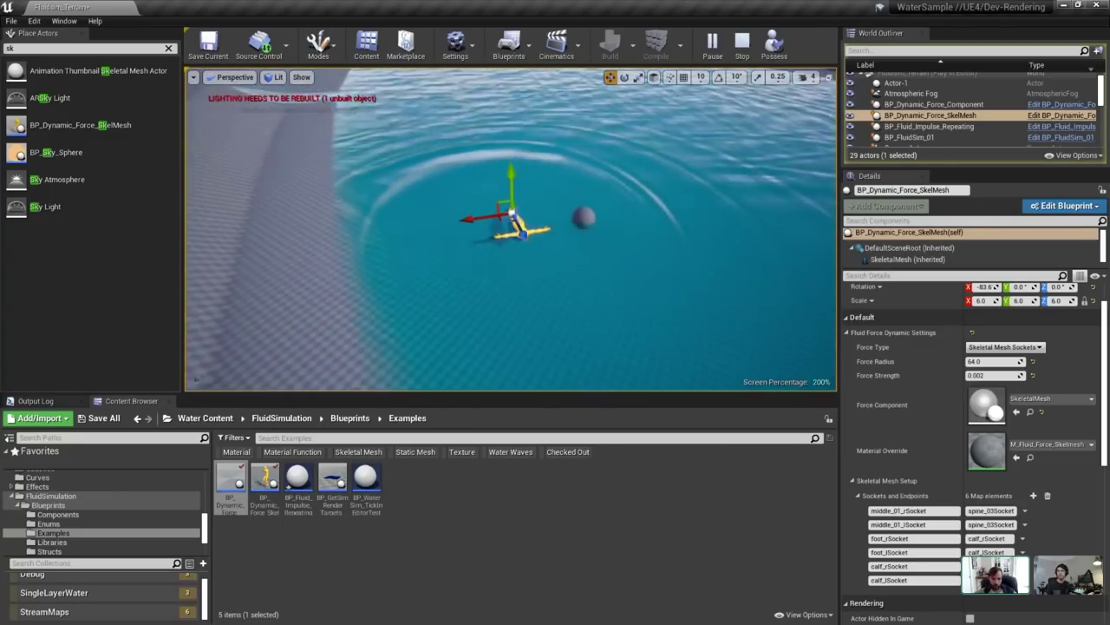
pyautogui.scroll(5, 508, 233)
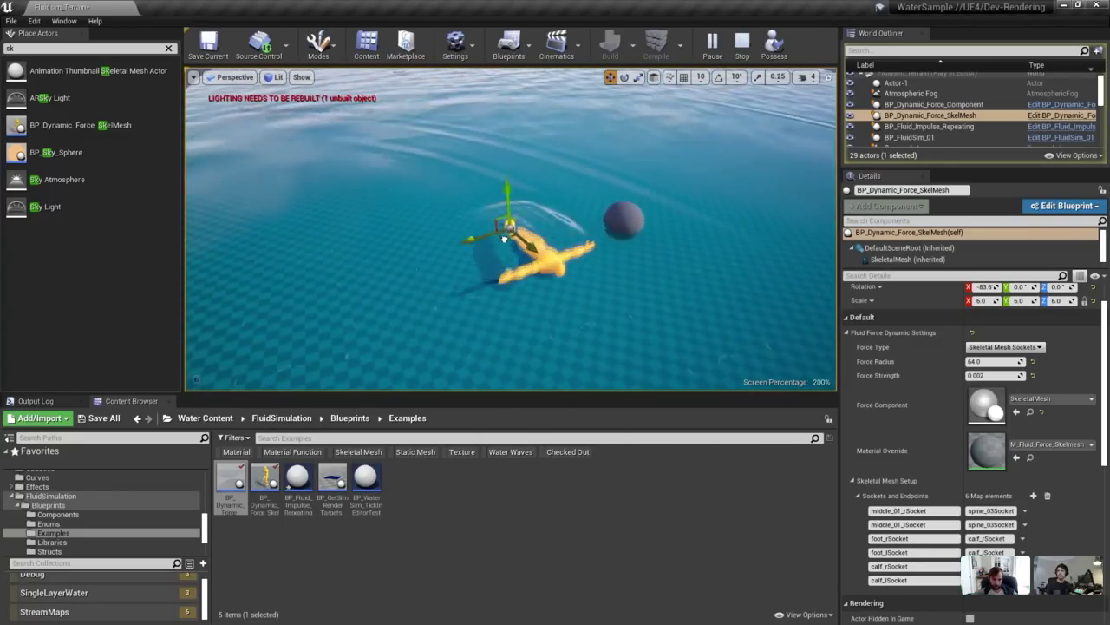
# Open the Forces RT render target from BP_FluidSim_01's Debug settings and arrange its window beside the character in the level.
pyautogui.scroll(-2, 924, 123)
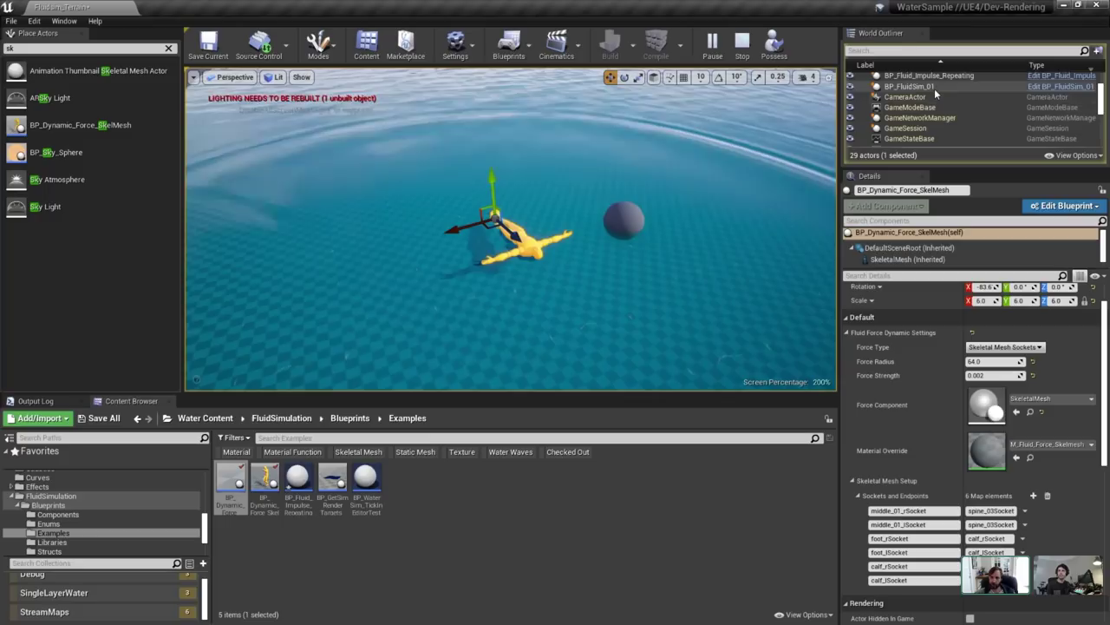
pyautogui.click(935, 88)
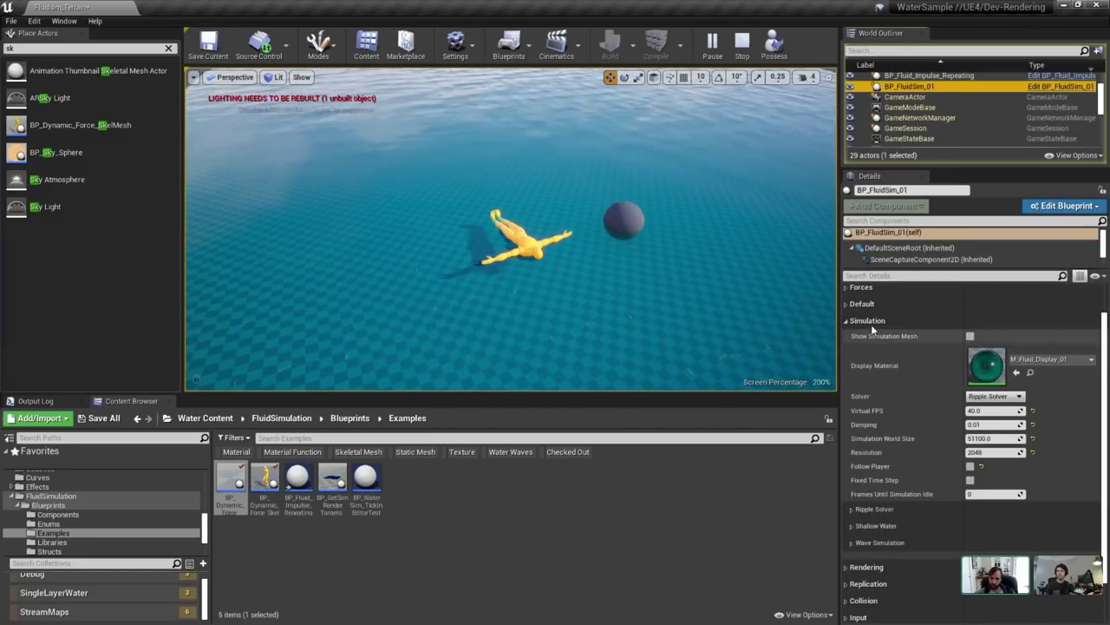
pyautogui.click(873, 325)
pyautogui.click(877, 339)
pyautogui.scroll(-5, 895, 340)
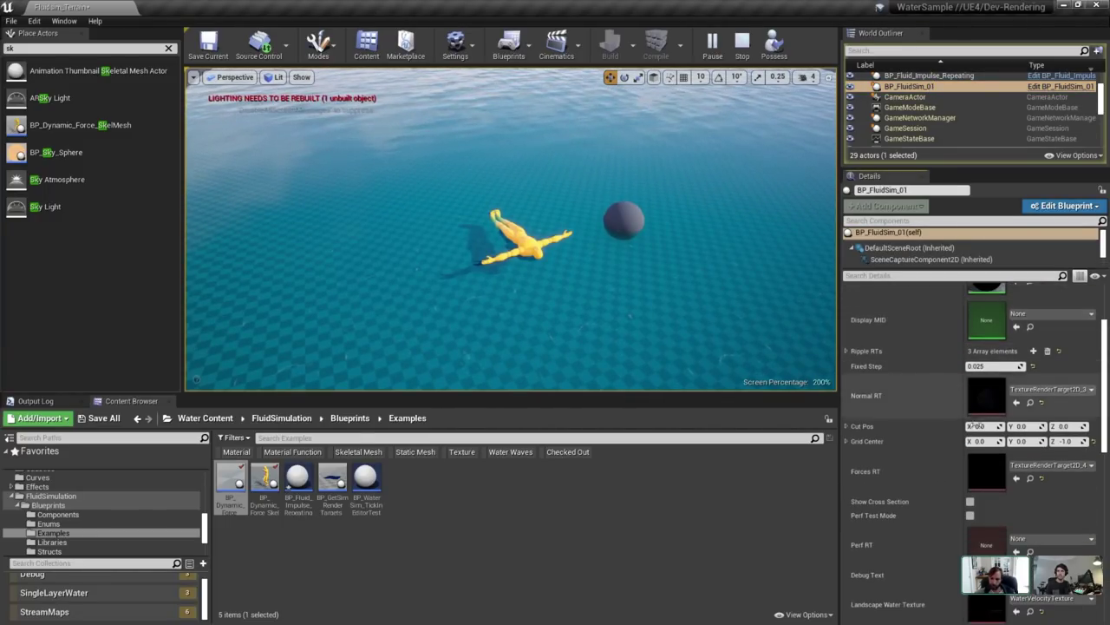
pyautogui.doubleClick(990, 471)
pyautogui.moveTo(557, 7); pyautogui.dragTo(841, 154)
pyautogui.moveTo(578, 149); pyautogui.dragTo(575, 258)
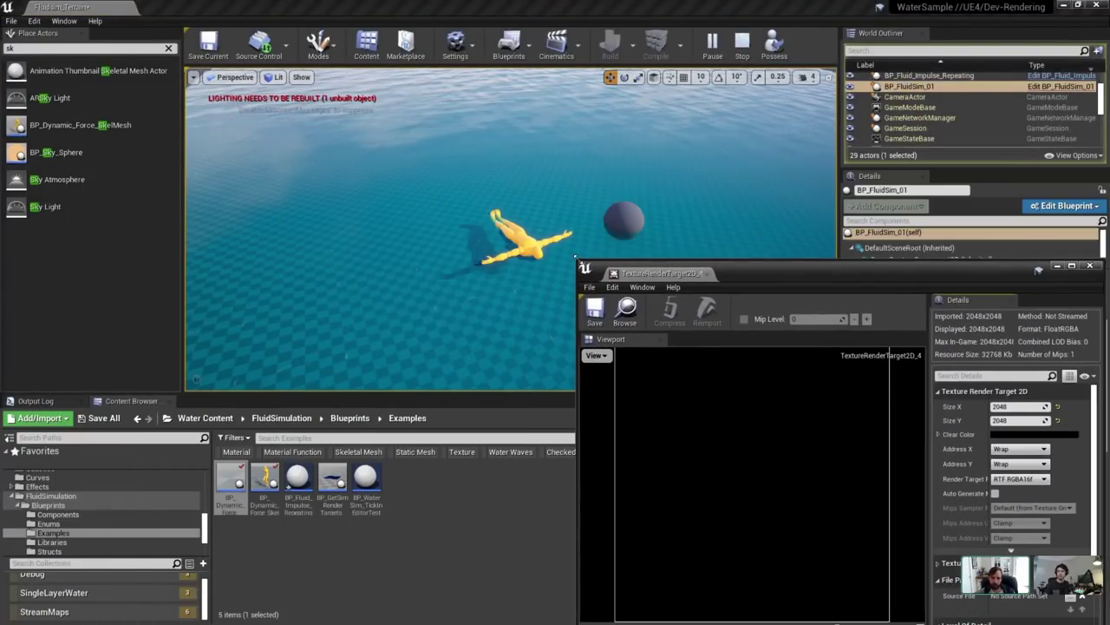
# Move the character through the water while watching the forces render target, and minimize the texture window.
pyautogui.click(536, 250)
pyautogui.moveTo(535, 250); pyautogui.dragTo(595, 230, button='right')
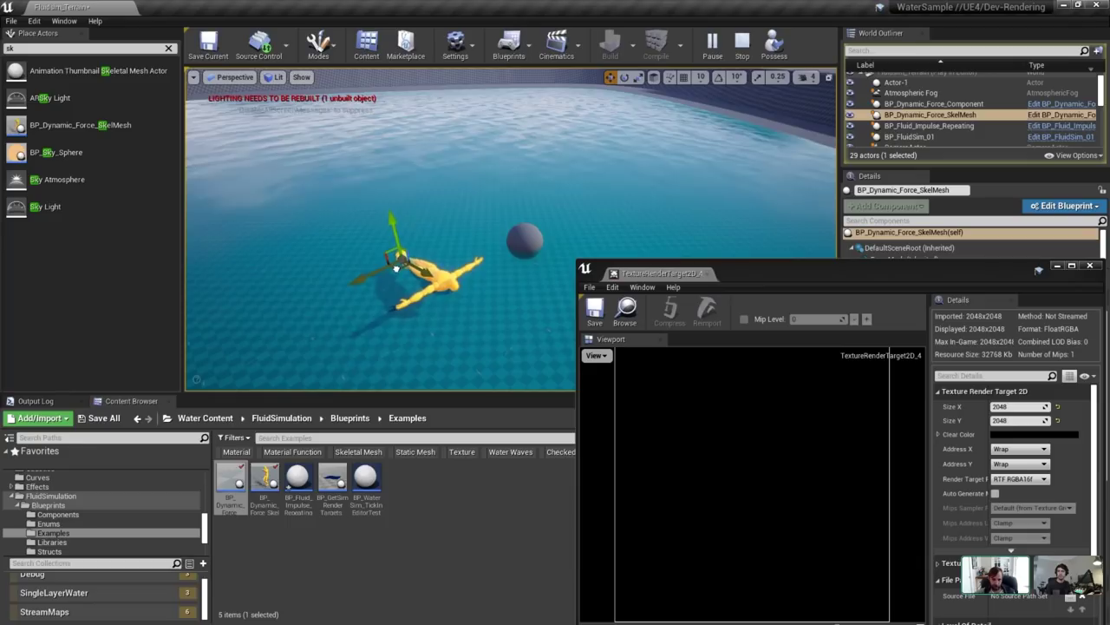
pyautogui.moveTo(362, 279)
pyautogui.mouseDown()
pyautogui.moveTo(372, 266)
pyautogui.moveTo(450, 279)
pyautogui.moveTo(466, 259)
pyautogui.moveTo(459, 243)
pyautogui.moveTo(404, 360)
pyautogui.moveTo(409, 220)
pyautogui.moveTo(453, 213)
pyautogui.moveTo(446, 248)
pyautogui.moveTo(398, 263)
pyautogui.moveTo(372, 255)
pyautogui.moveTo(431, 255)
pyautogui.moveTo(318, 248)
pyautogui.moveTo(454, 247)
pyautogui.moveTo(396, 276)
pyautogui.moveTo(444, 252)
pyautogui.moveTo(436, 233)
pyautogui.mouseUp()
pyautogui.scroll(4, 782, 450)
pyautogui.click(1057, 266)
# Try a uniform scale of 16 on the character during the simulation, and stop simulating.
pyautogui.scroll(3, 984, 319)
pyautogui.click(982, 335)
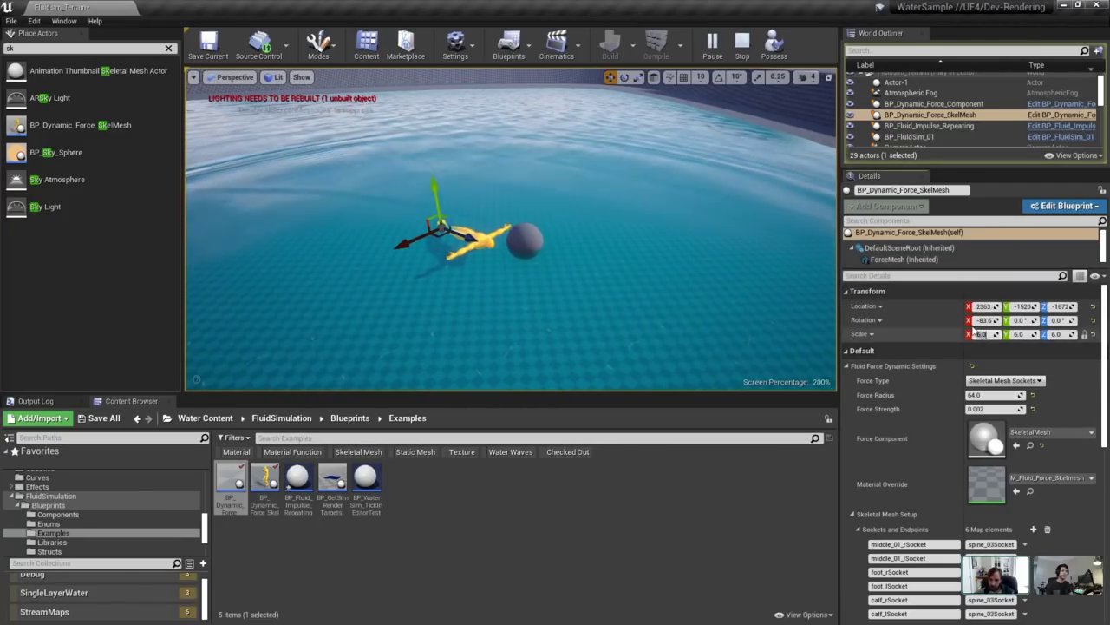
pyautogui.write('16')
pyautogui.press('Return')
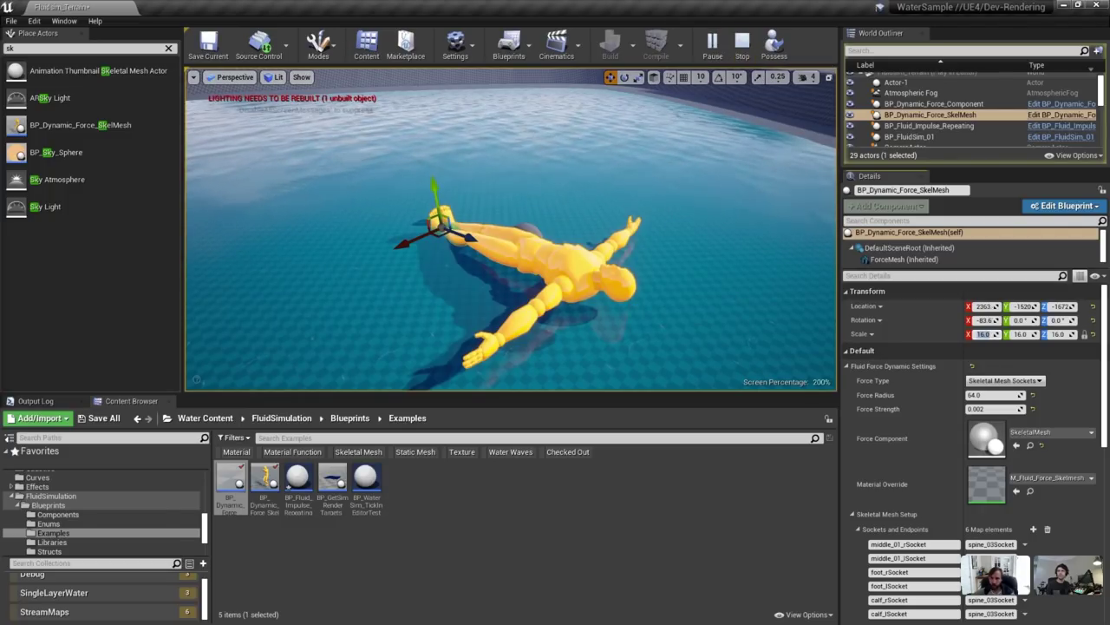
pyautogui.click(742, 43)
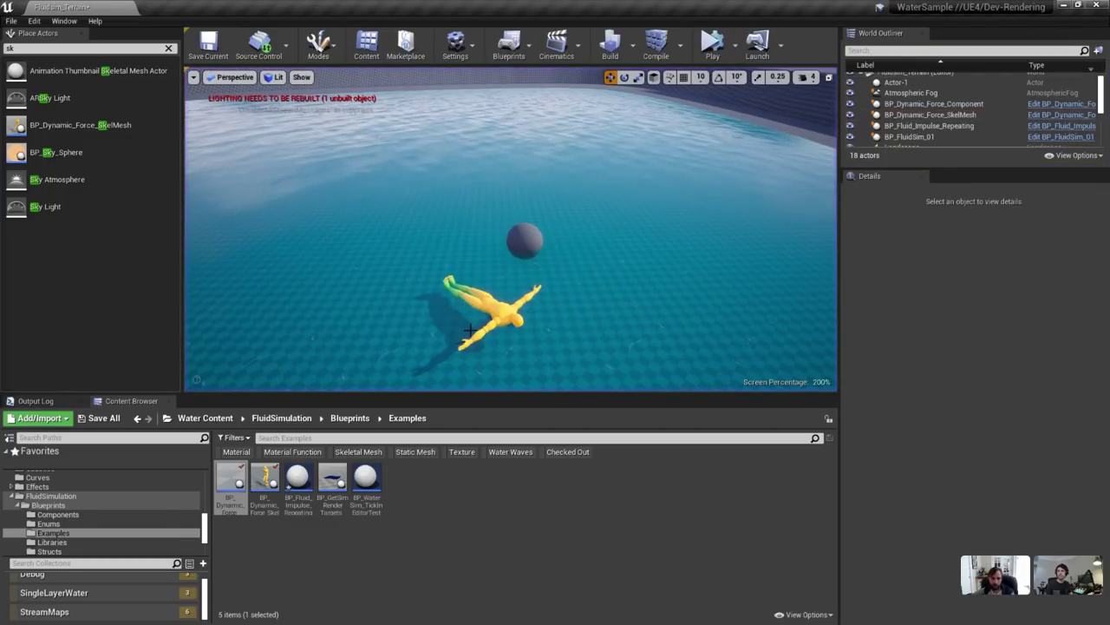
# Set the BP_Dynamic_Force_SkelMesh character's scale to 16 on all axes in the stopped level.
pyautogui.click(984, 334)
pyautogui.write('16')
pyautogui.press('Return')
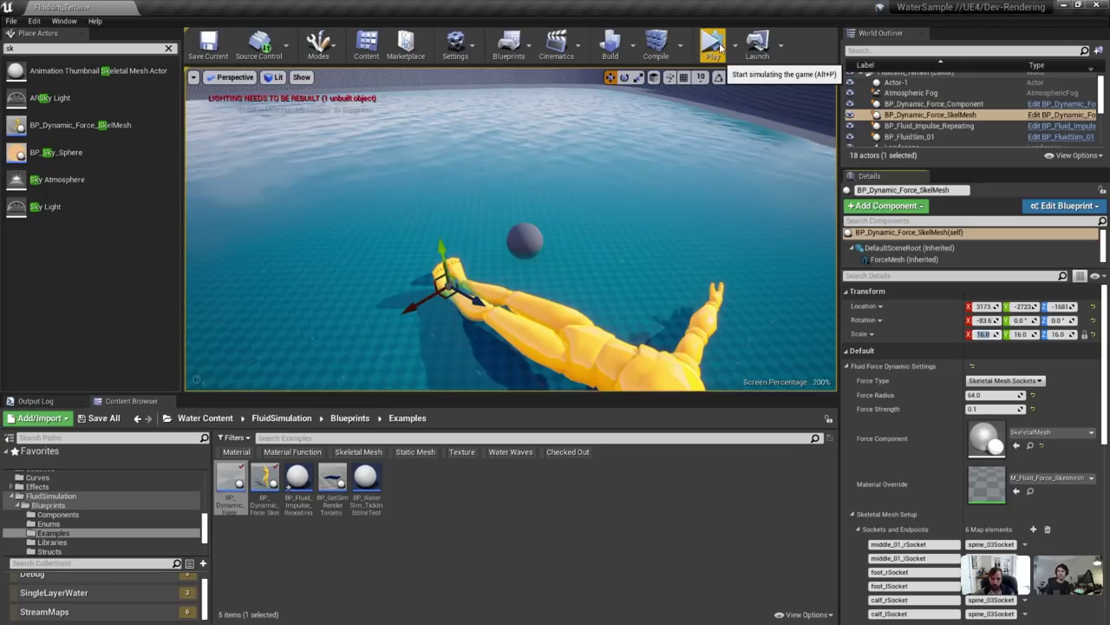
# Simulate the level and select BP_FluidSim_01 to show its Debug settings.
pyautogui.click(713, 45)
pyautogui.click(679, 296)
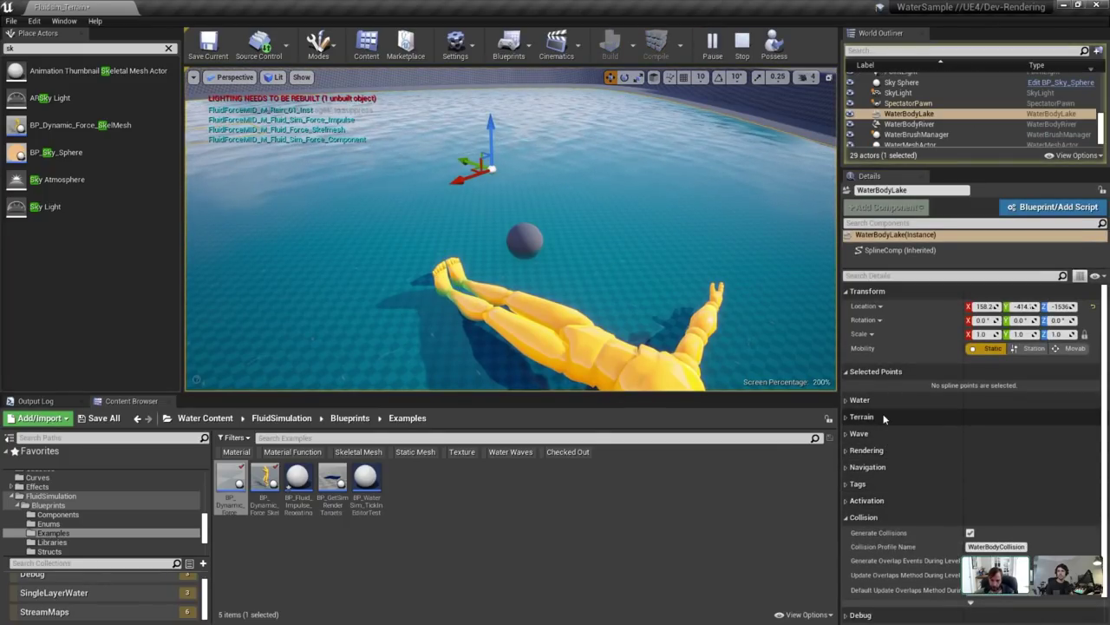
pyautogui.scroll(2, 912, 81)
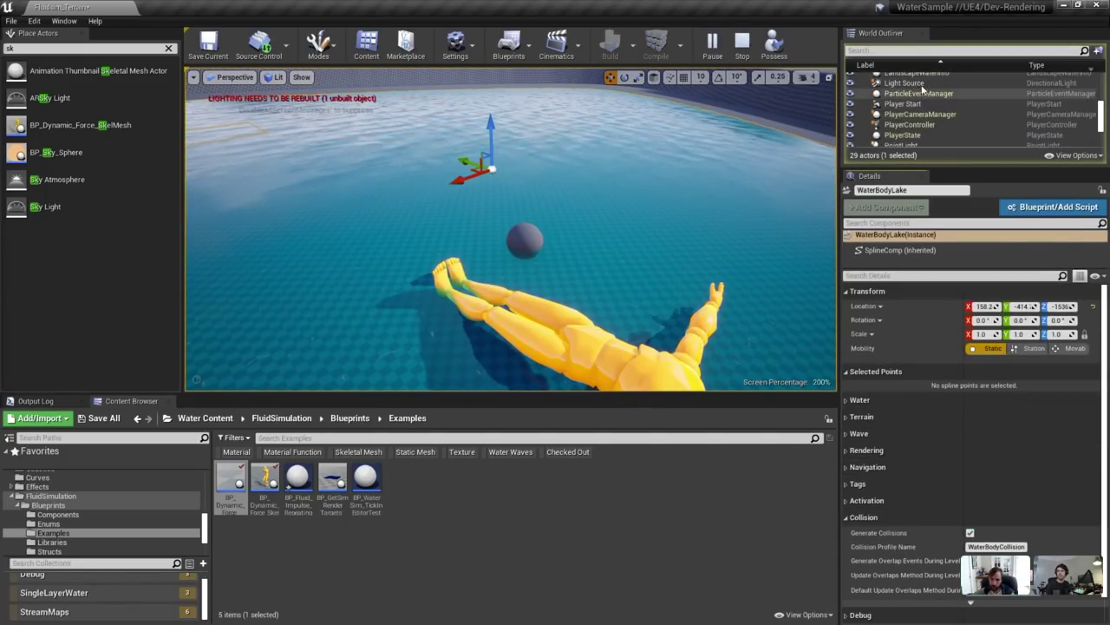
pyautogui.click(911, 127)
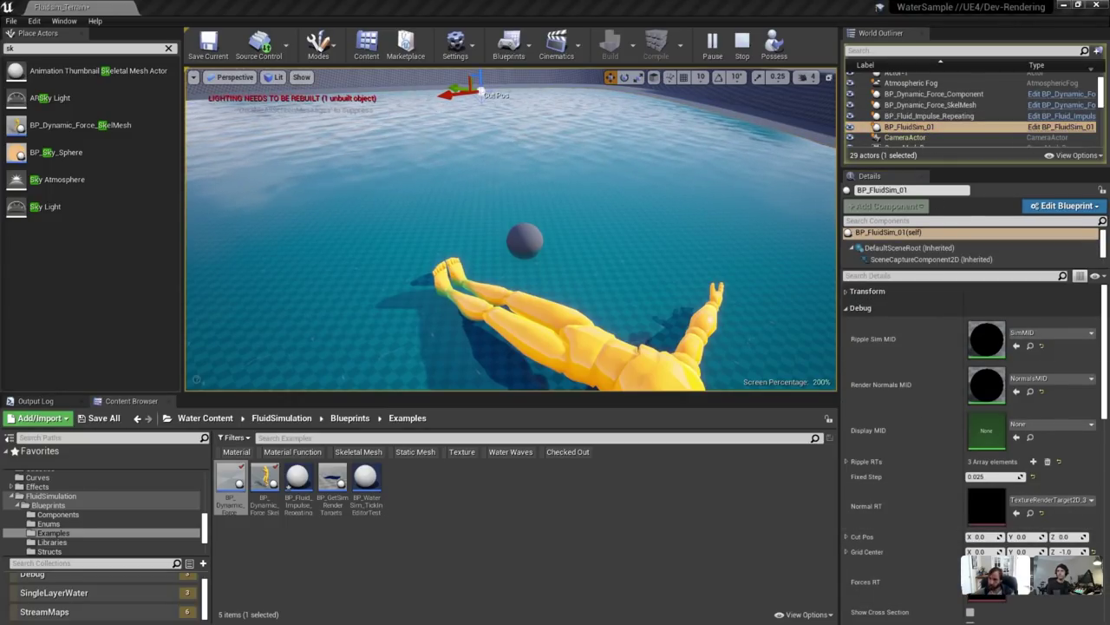
# Watch the forces render target while moving the character through the water, close the texture window and stop simulating.
pyautogui.moveTo(1109, 130); pyautogui.dragTo(894, 79)
pyautogui.click(584, 329)
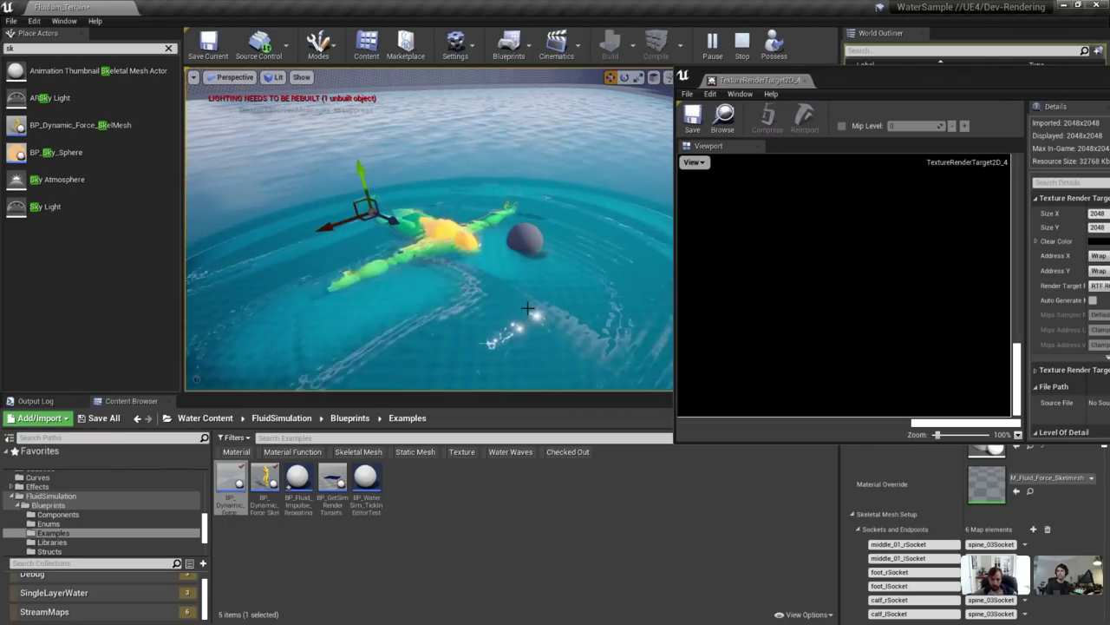
pyautogui.scroll(-3, 835, 276)
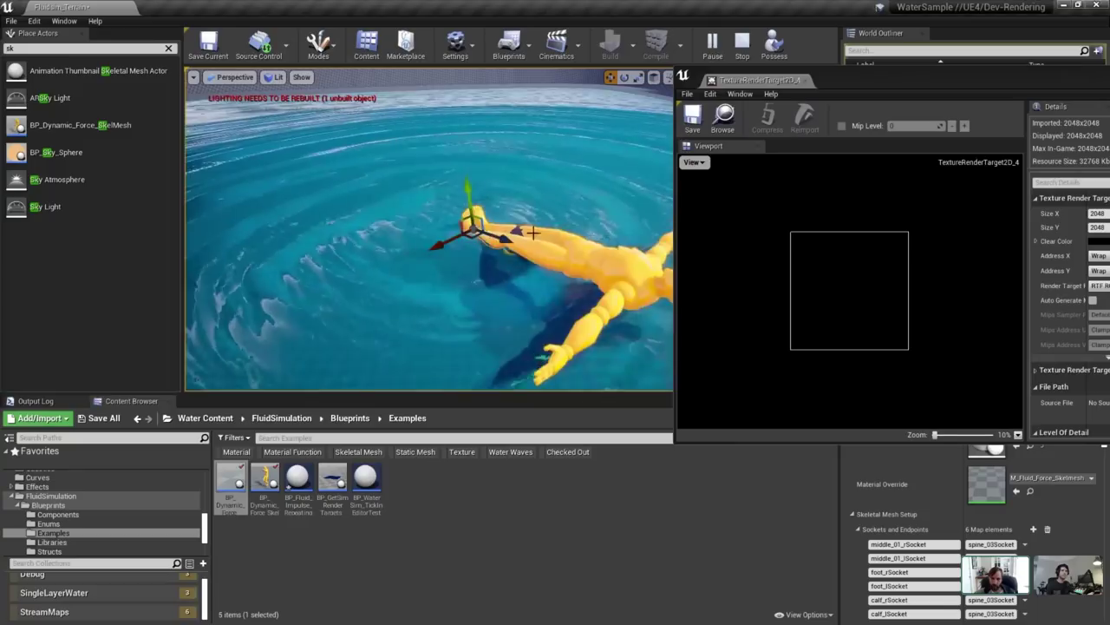
pyautogui.click(805, 81)
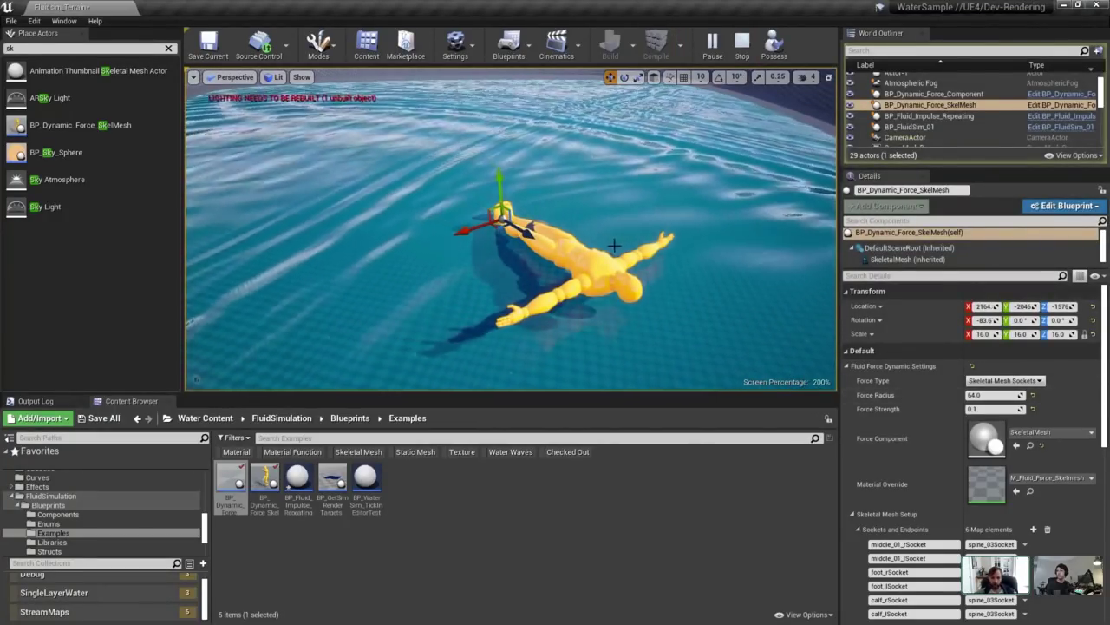
pyautogui.moveTo(664, 352); pyautogui.dragTo(664, 352, button='right')
pyautogui.press('Escape')
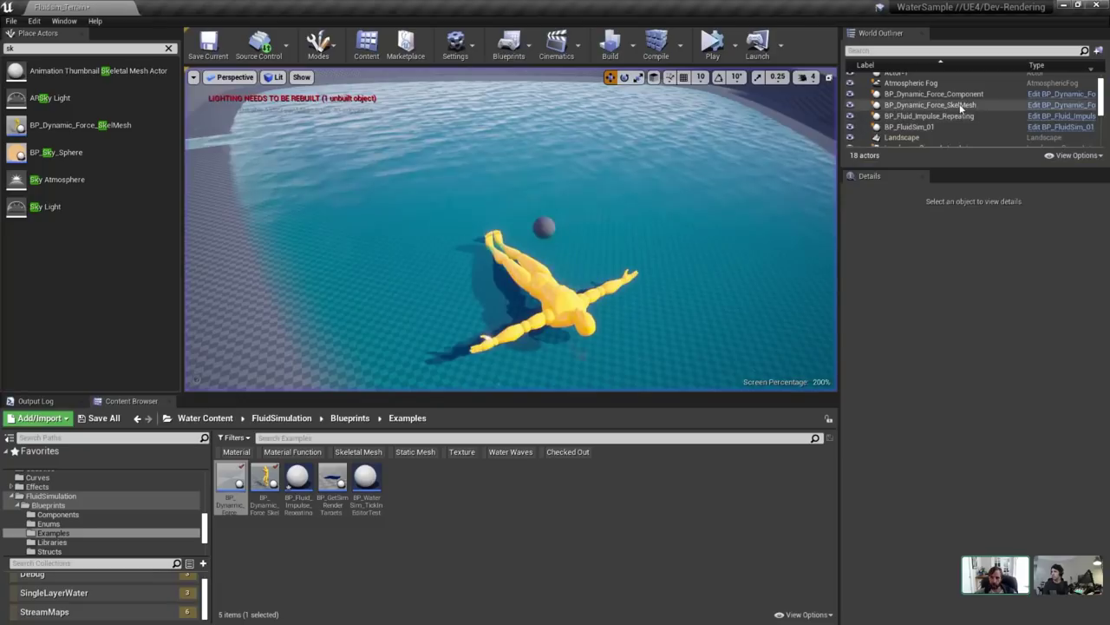
# Select the BP_Dynamic_Force_SkelMesh character and lower it partly into the lake.
pyautogui.moveTo(711, 169); pyautogui.dragTo(711, 168, button='right')
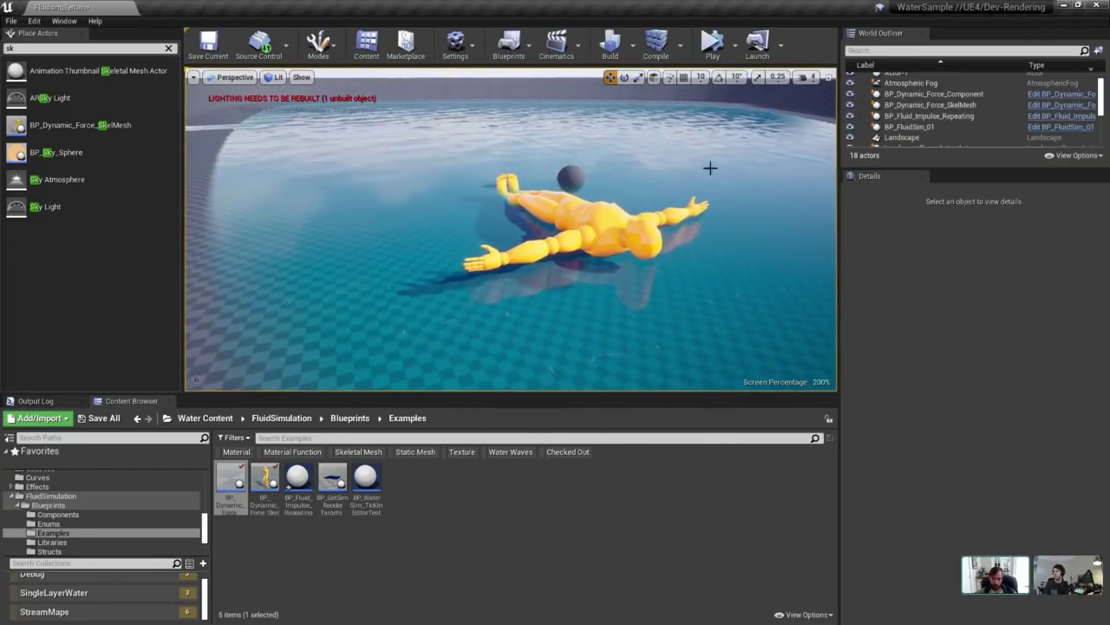
pyautogui.click(980, 114)
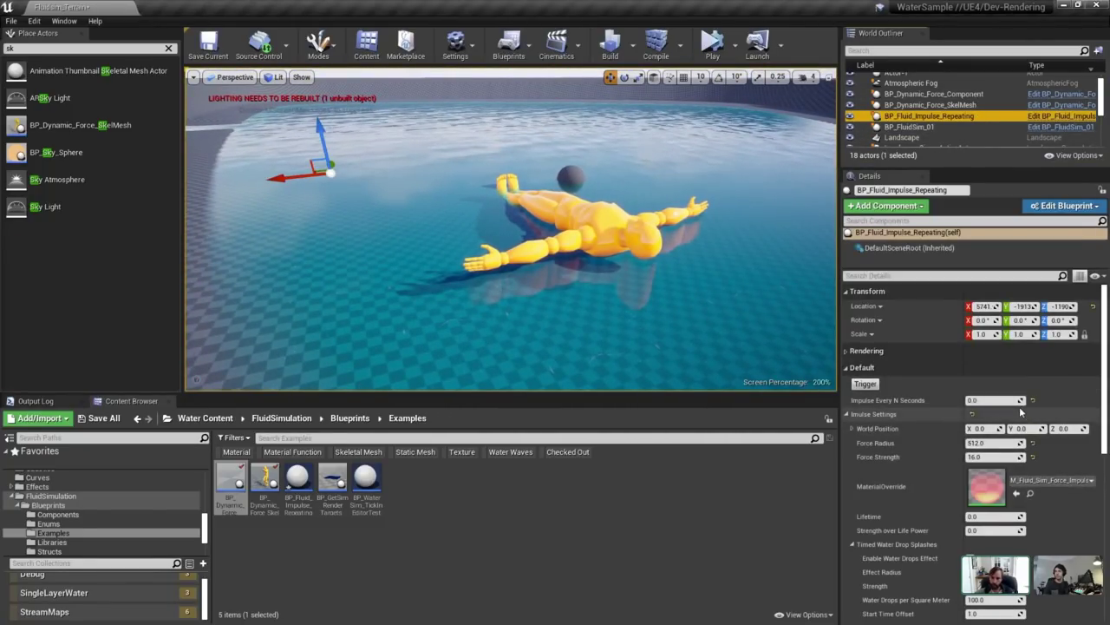
pyautogui.click(607, 210)
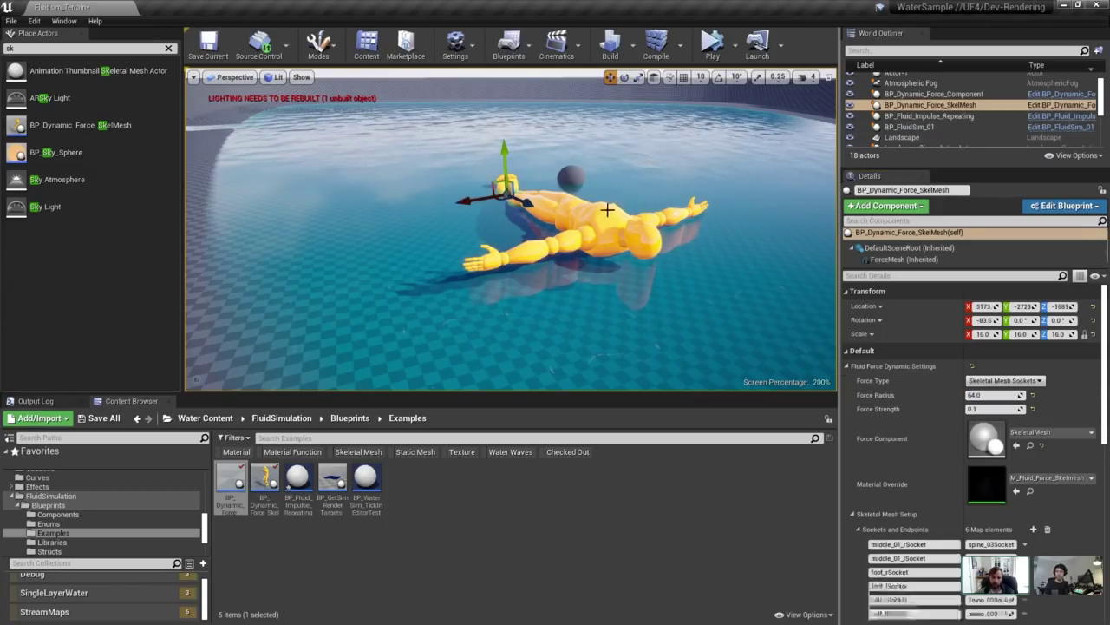
pyautogui.moveTo(501, 156); pyautogui.dragTo(503, 165)
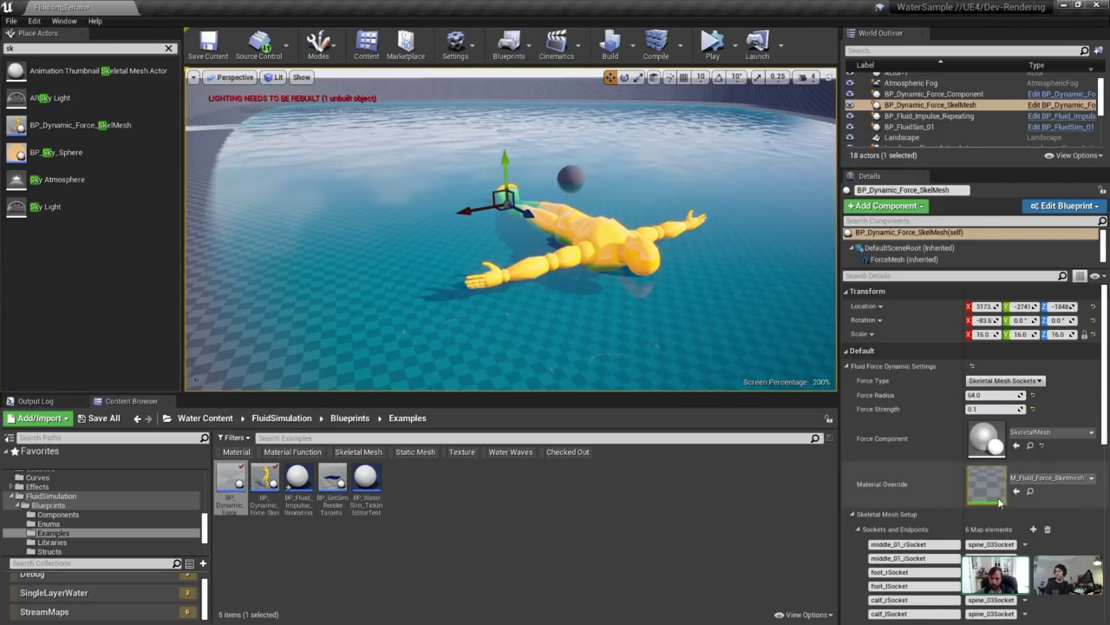
# Examine the SimForceCapsule nodes and their p4a and p4b point parameters in the M_Fluid_Force_Skelmesh material, and close the material editor.
pyautogui.doubleClick(988, 484)
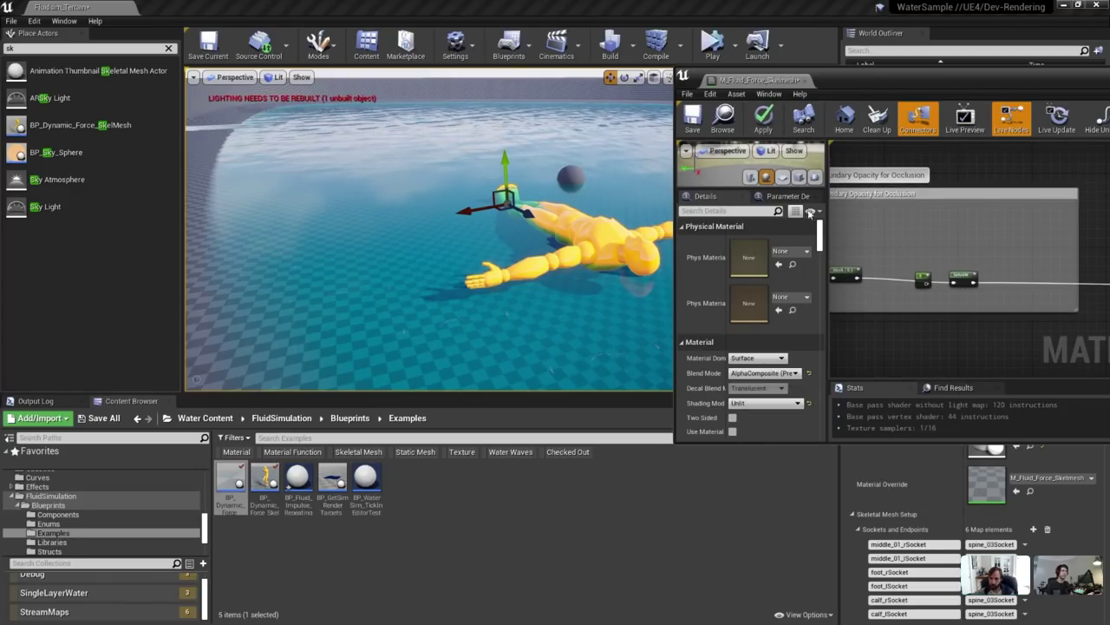
pyautogui.doubleClick(844, 79)
pyautogui.scroll(-4, 716, 215)
pyautogui.moveTo(716, 215); pyautogui.dragTo(960, 349, button='right')
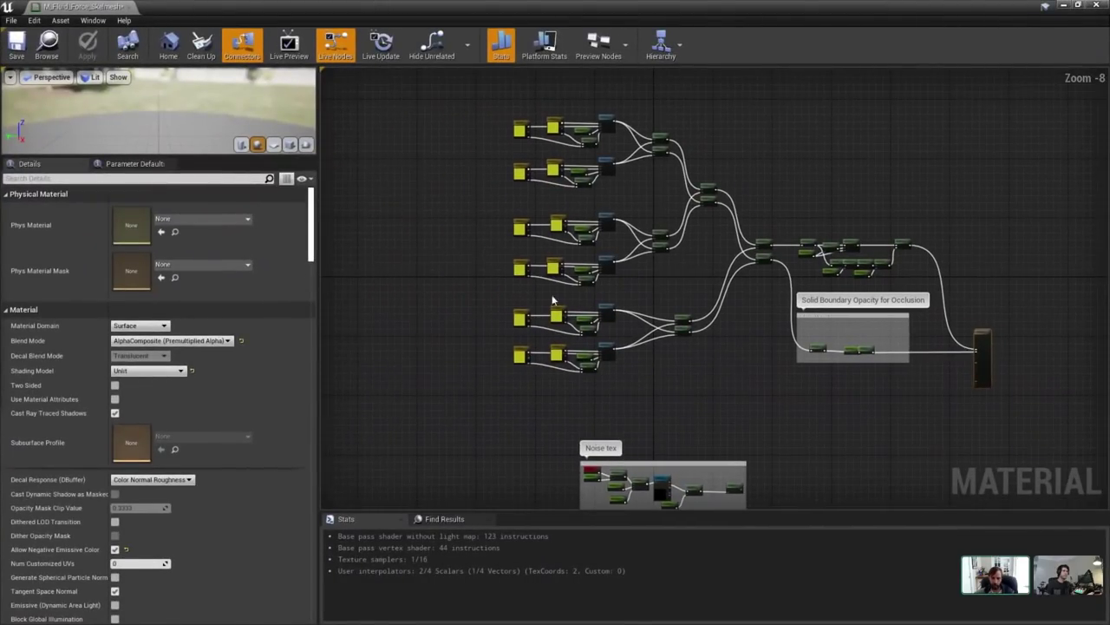
pyautogui.scroll(6, 552, 300)
pyautogui.click(720, 159)
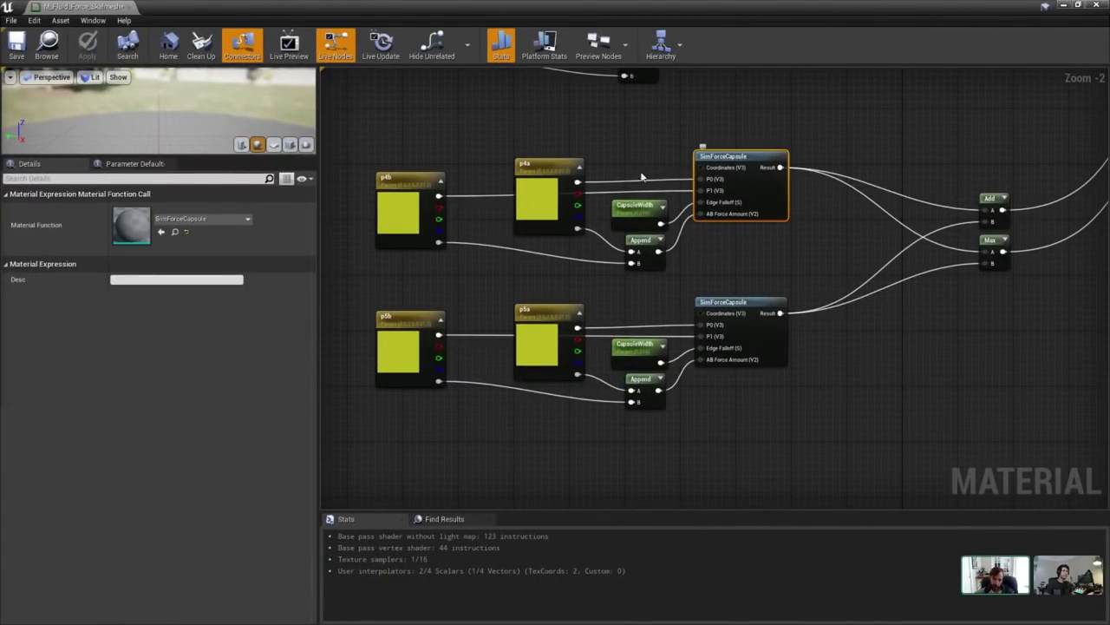
pyautogui.moveTo(564, 227); pyautogui.dragTo(562, 225)
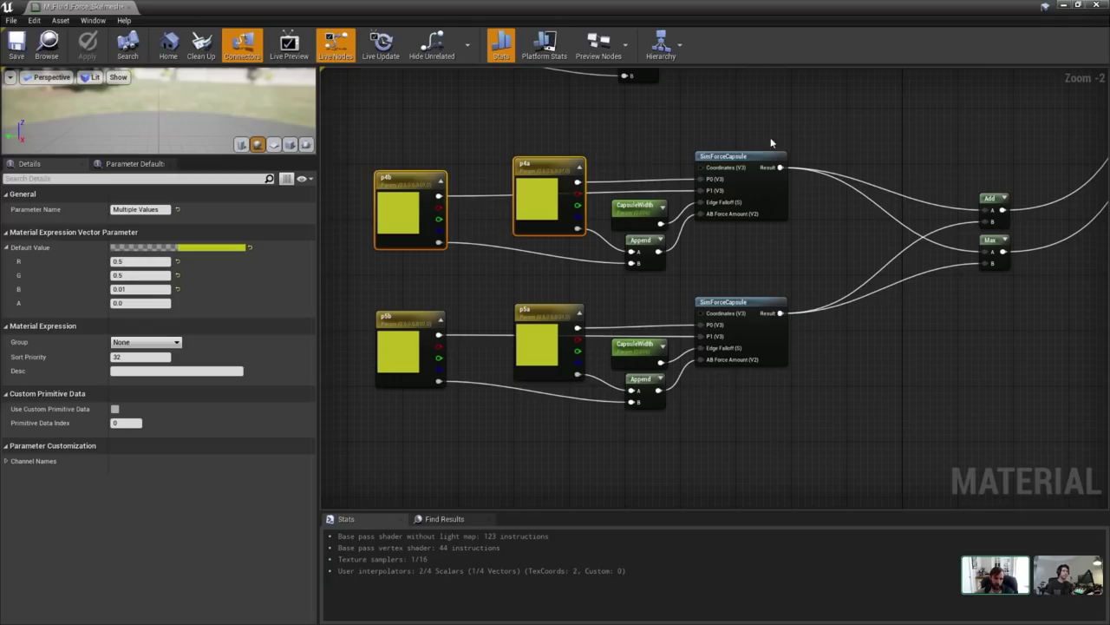
pyautogui.click(128, 8)
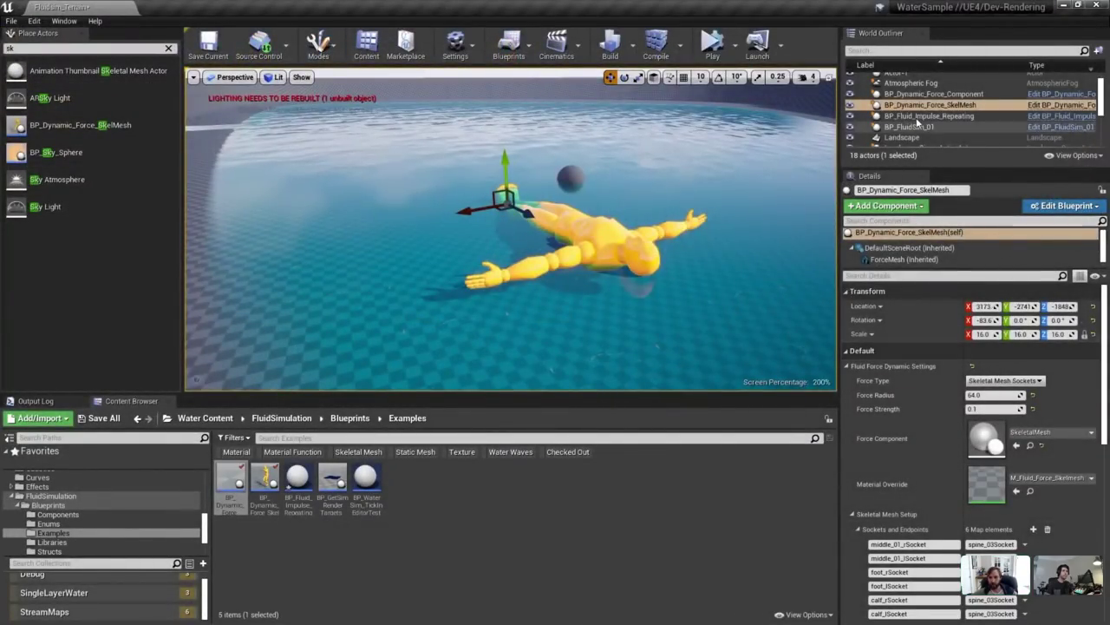
# Simulate the level to check the ripples around the lowered character, and stop simulating.
pyautogui.scroll(2, 959, 137)
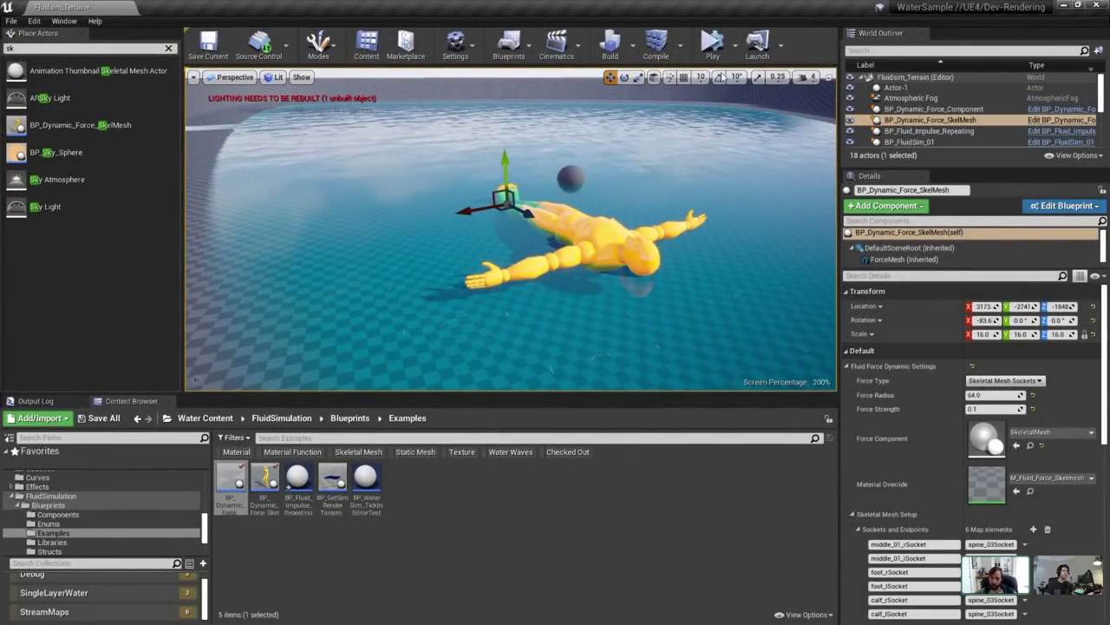
pyautogui.click(713, 43)
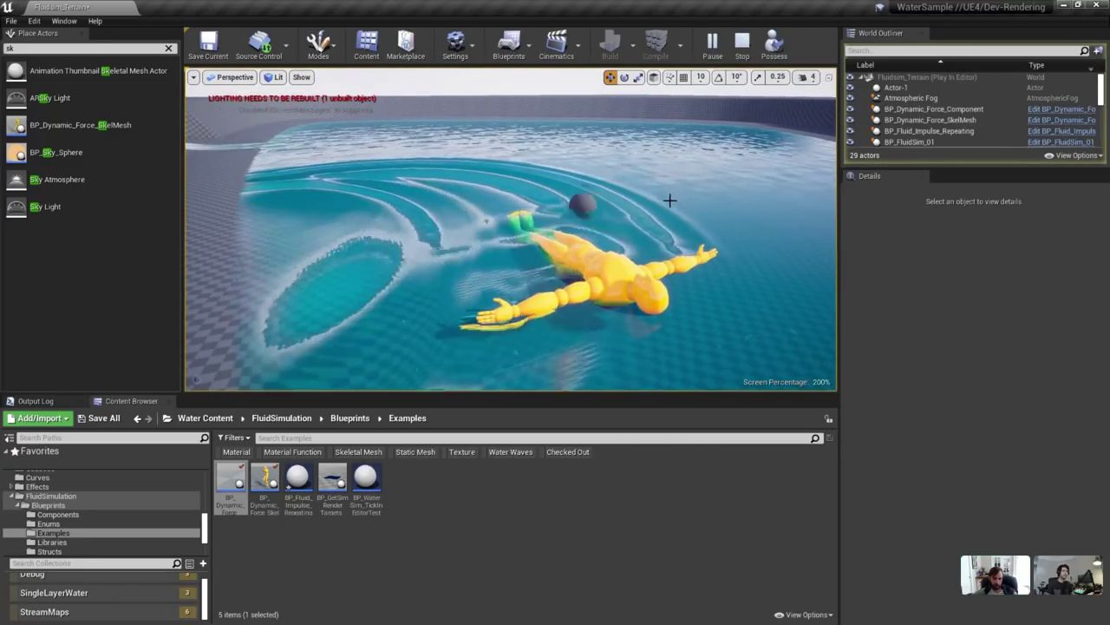
pyautogui.scroll(-3, 667, 198)
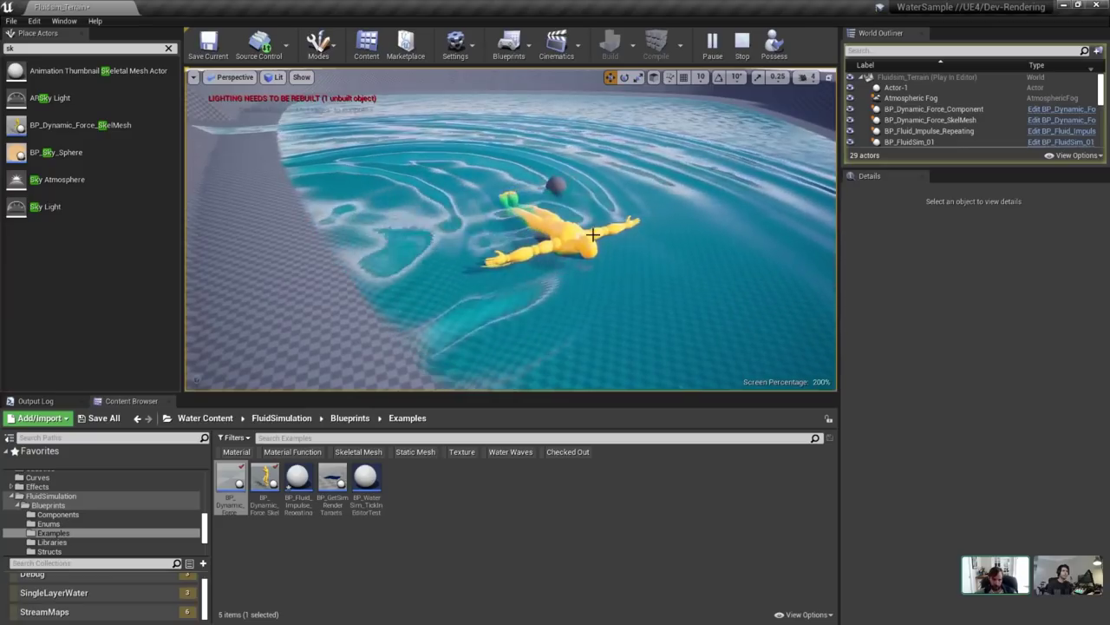
pyautogui.press('Escape')
# Set the BP_Dynamic_Force_SkelMesh character's Force Radius to 128 and test it in a short simulation.
pyautogui.click(570, 231)
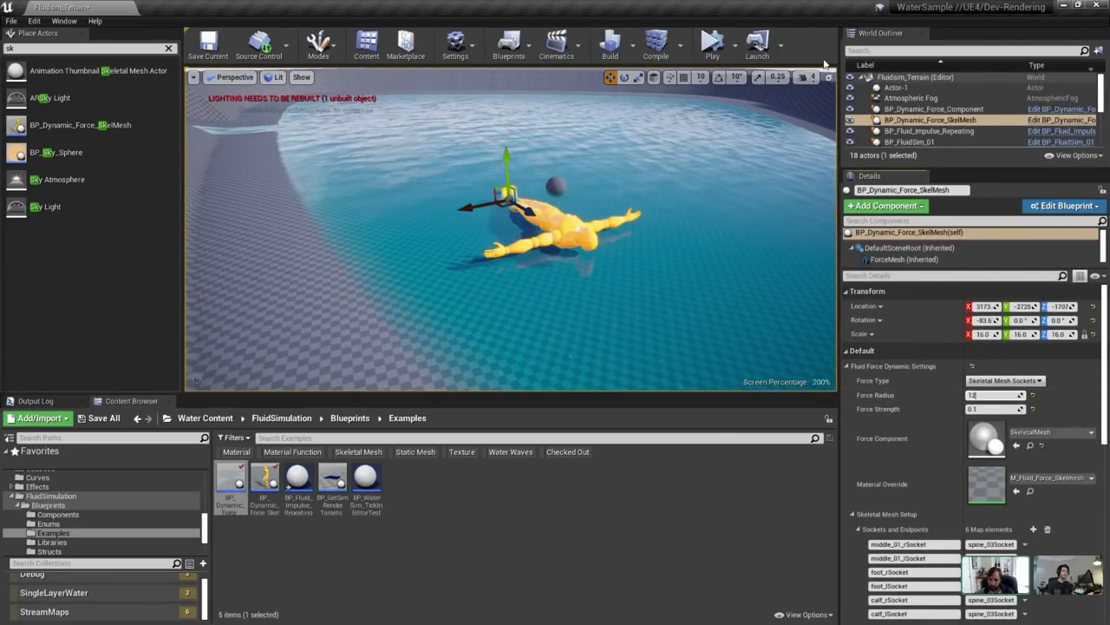
pyautogui.click(710, 48)
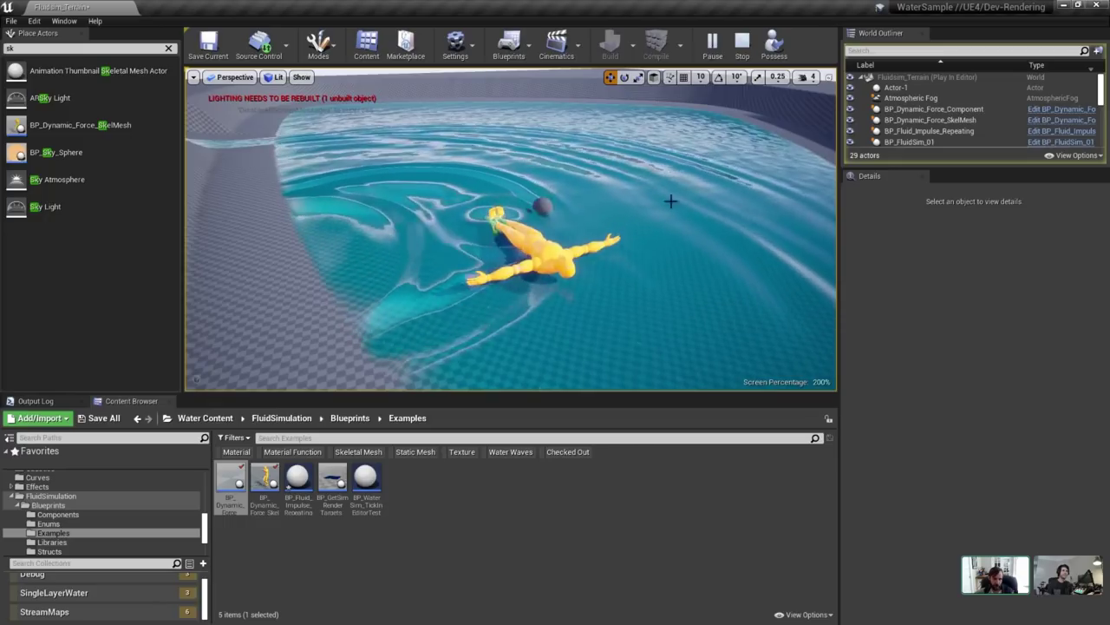
pyautogui.click(741, 43)
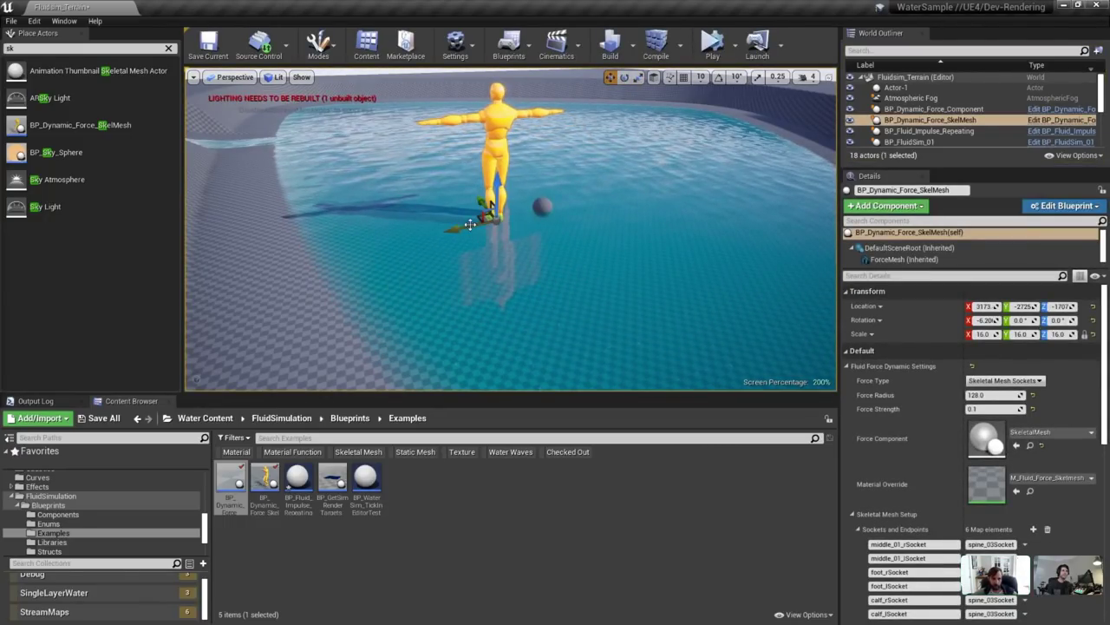
# Stand the character upright and move it across the lake with its feet dipped in the water.
pyautogui.moveTo(470, 225)
pyautogui.mouseDown(button='right')
pyautogui.moveTo(490, 217)
pyautogui.moveTo(483, 223)
pyautogui.mouseUp(button='right')
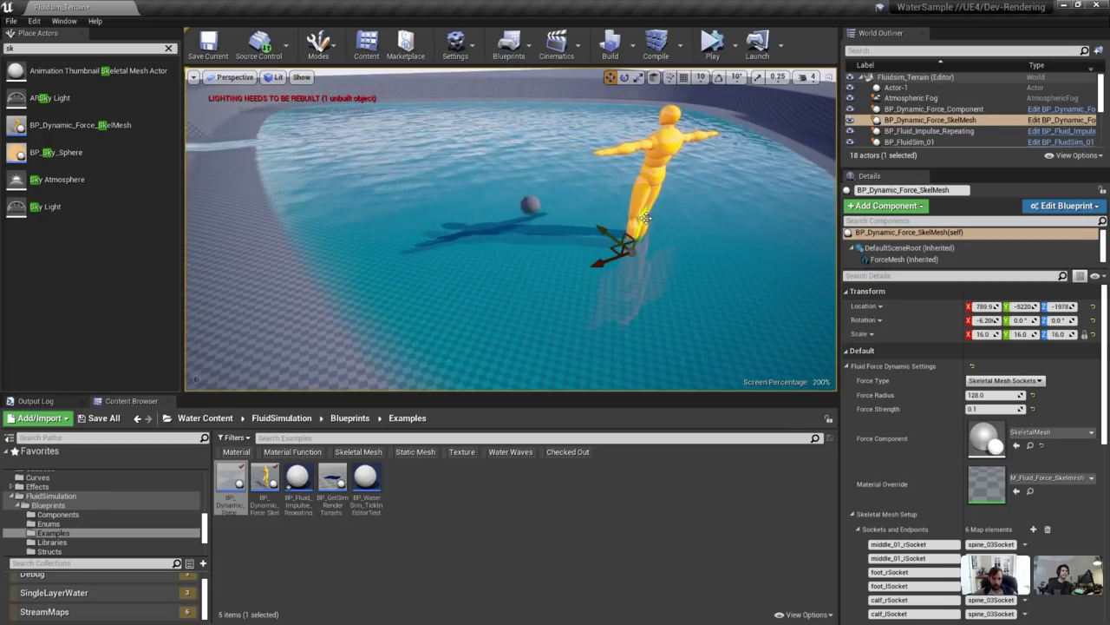
pyautogui.moveTo(646, 219); pyautogui.dragTo(636, 217, button='right')
# Simulate the level, inspect the water around the standing character and the sphere up close, and stop simulating.
pyautogui.click(710, 40)
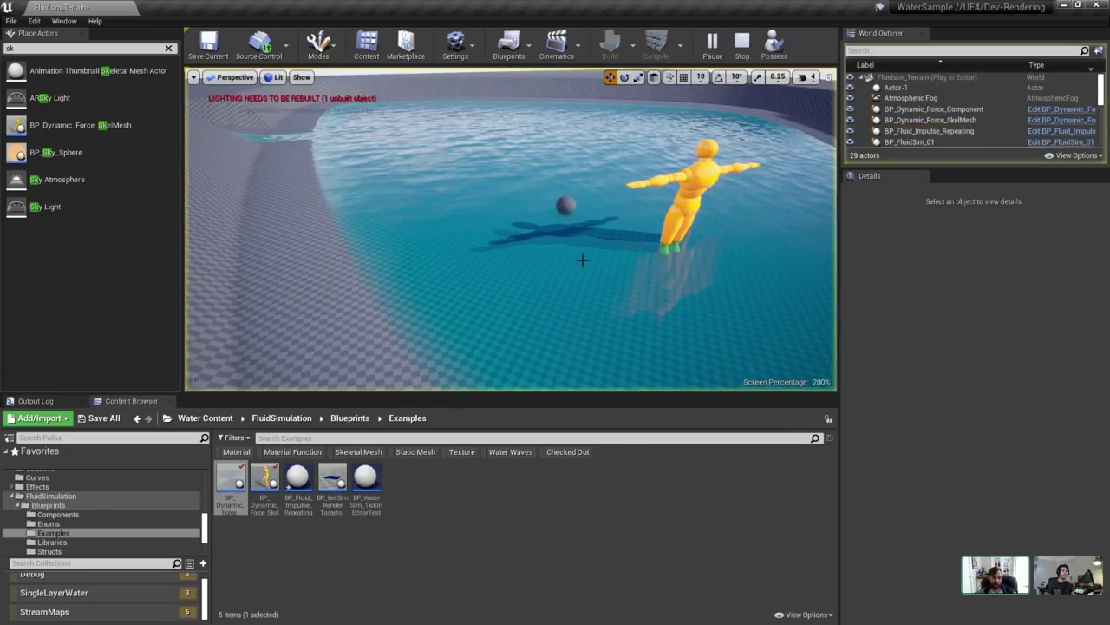
pyautogui.moveTo(558, 255); pyautogui.dragTo(550, 260, button='right')
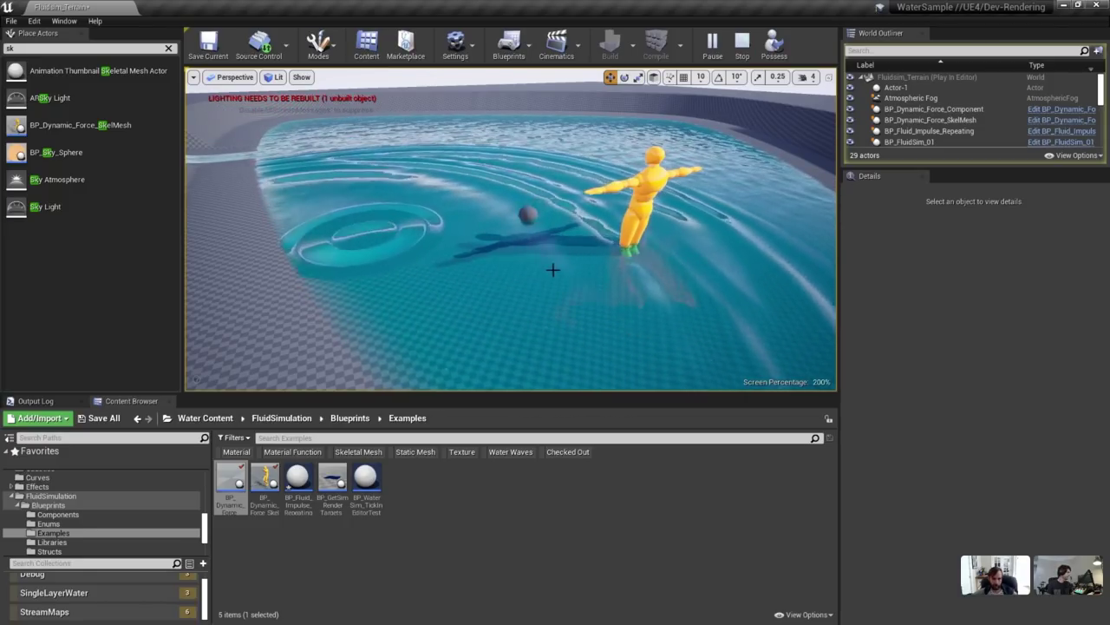
pyautogui.press('w')
pyautogui.moveTo(578, 265); pyautogui.dragTo(538, 231, button='right')
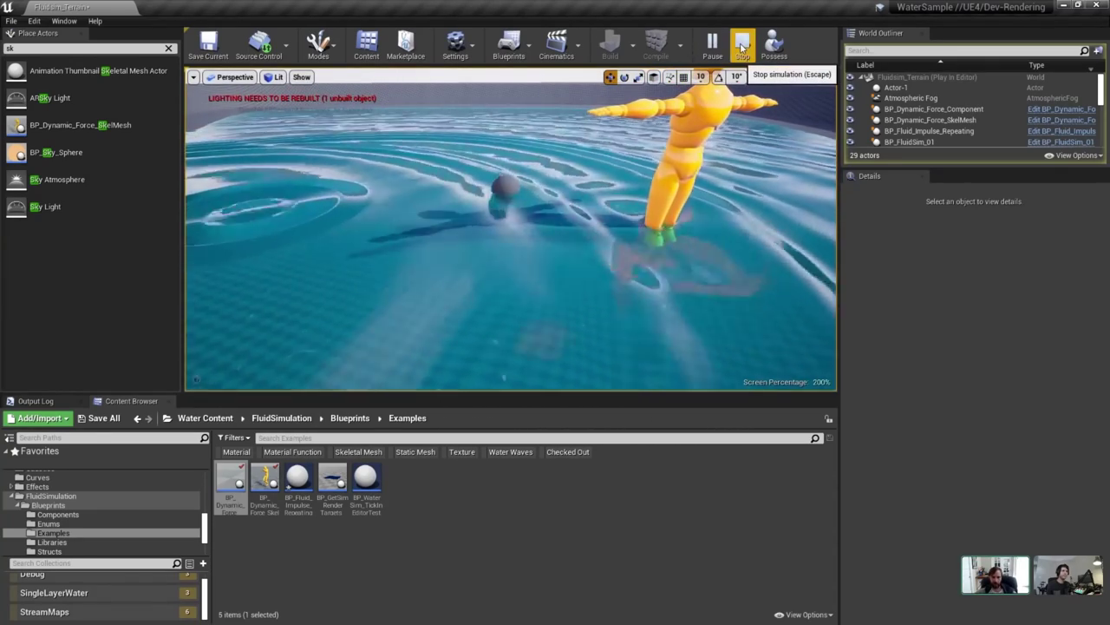
pyautogui.click(742, 48)
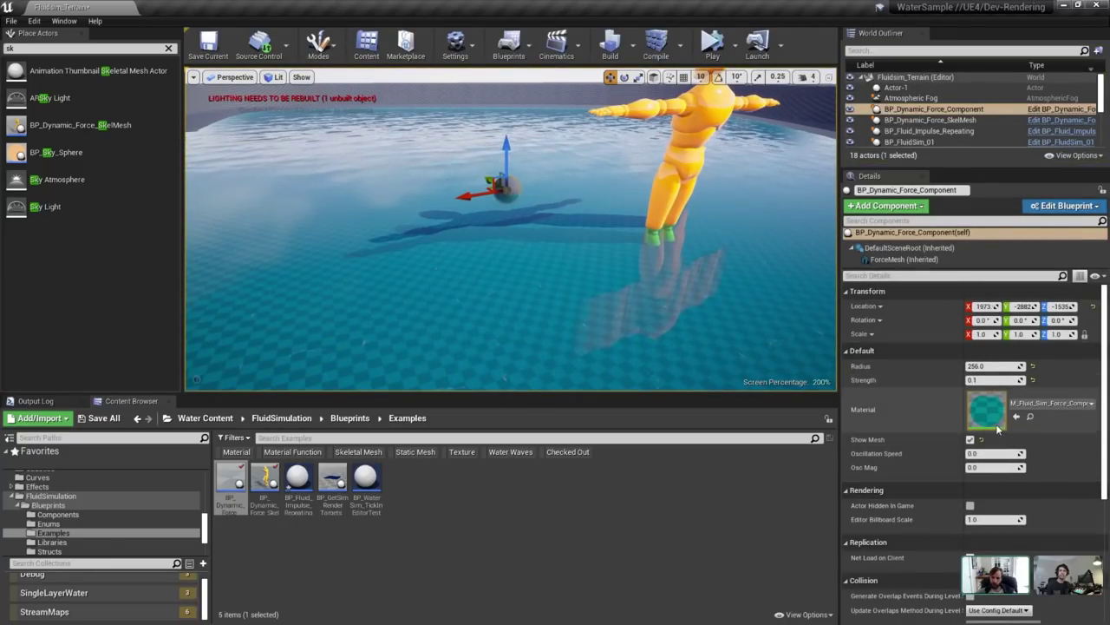
# Apply BP_Dynamic_Force_Component's M_Fluid_Sim_Force_Component material with its Opacity driven by the 1-x node.
pyautogui.doubleClick(986, 410)
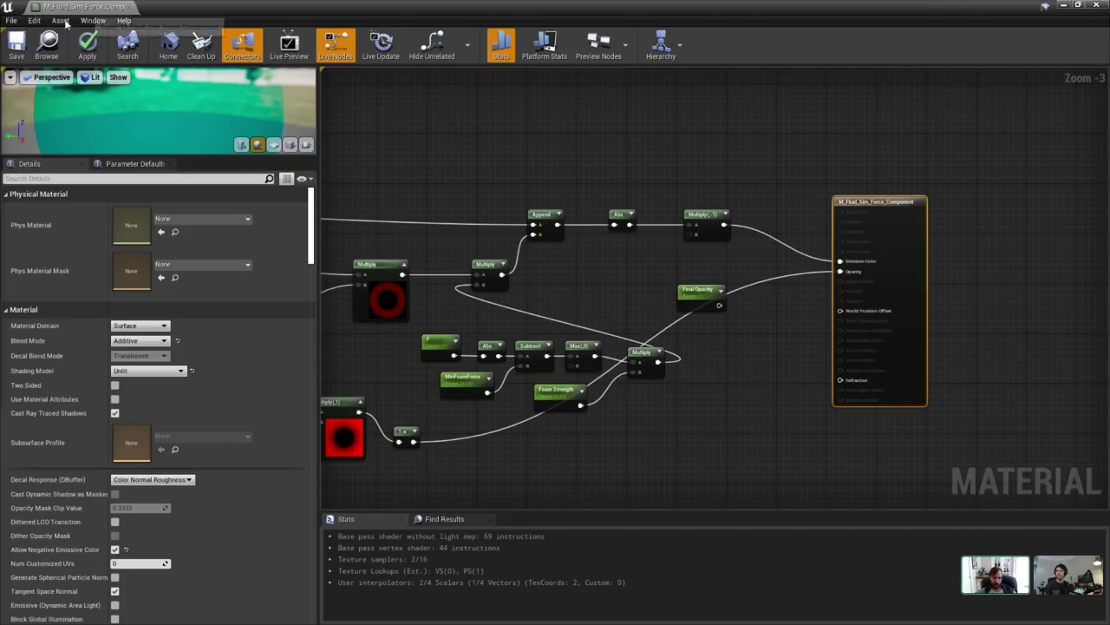
pyautogui.click(87, 59)
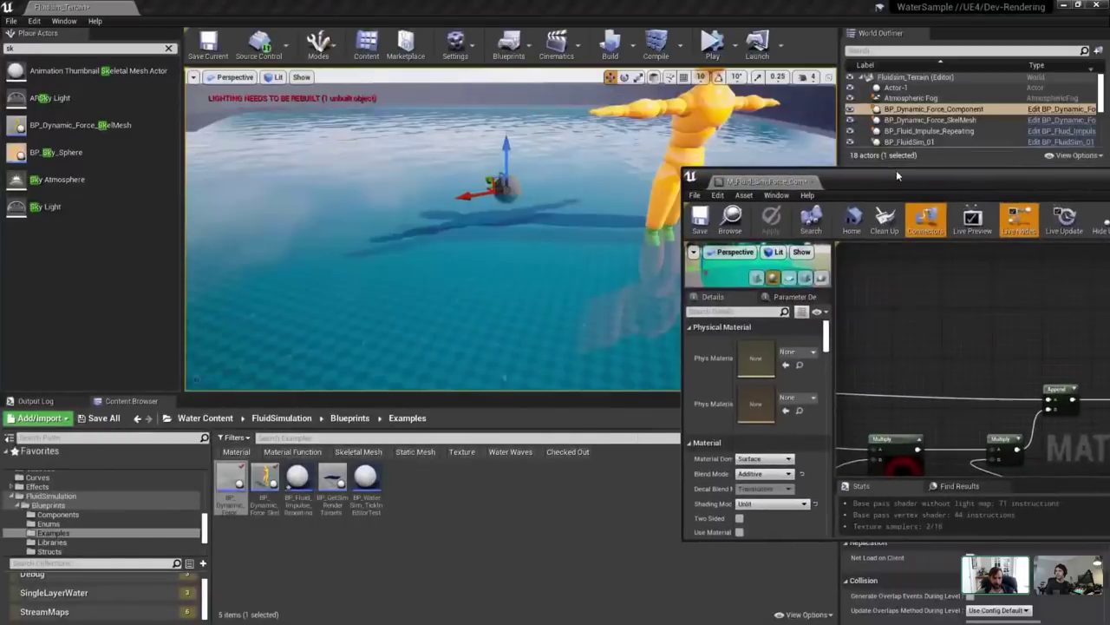
# Run the level simulation twice to check the sphere's effect on the water, and stop it.
pyautogui.click(712, 46)
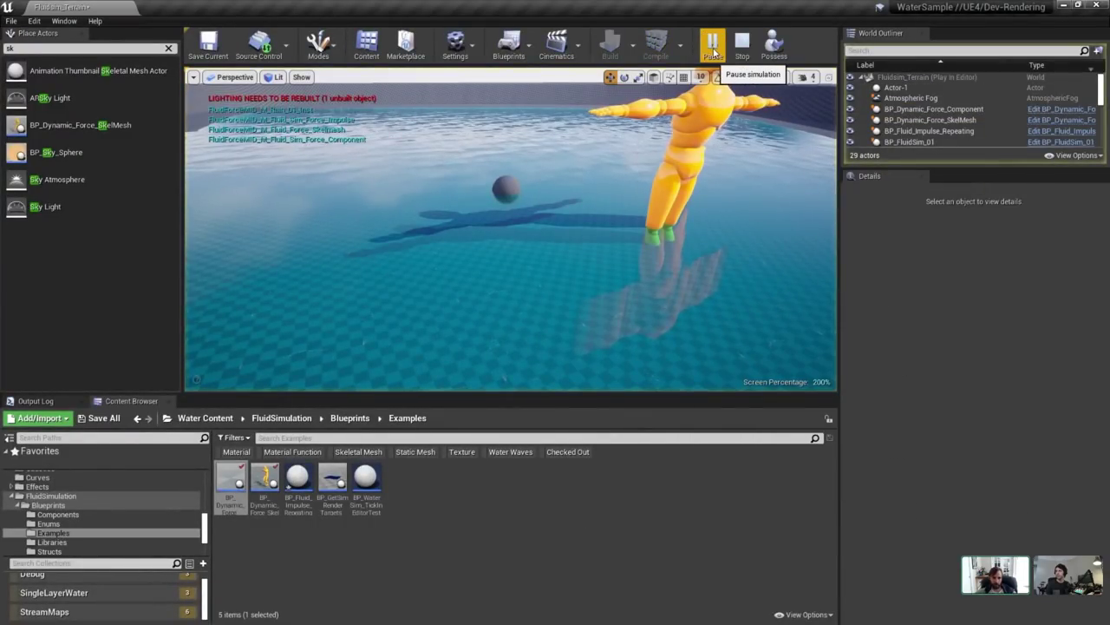
pyautogui.moveTo(599, 224); pyautogui.dragTo(590, 220, button='right')
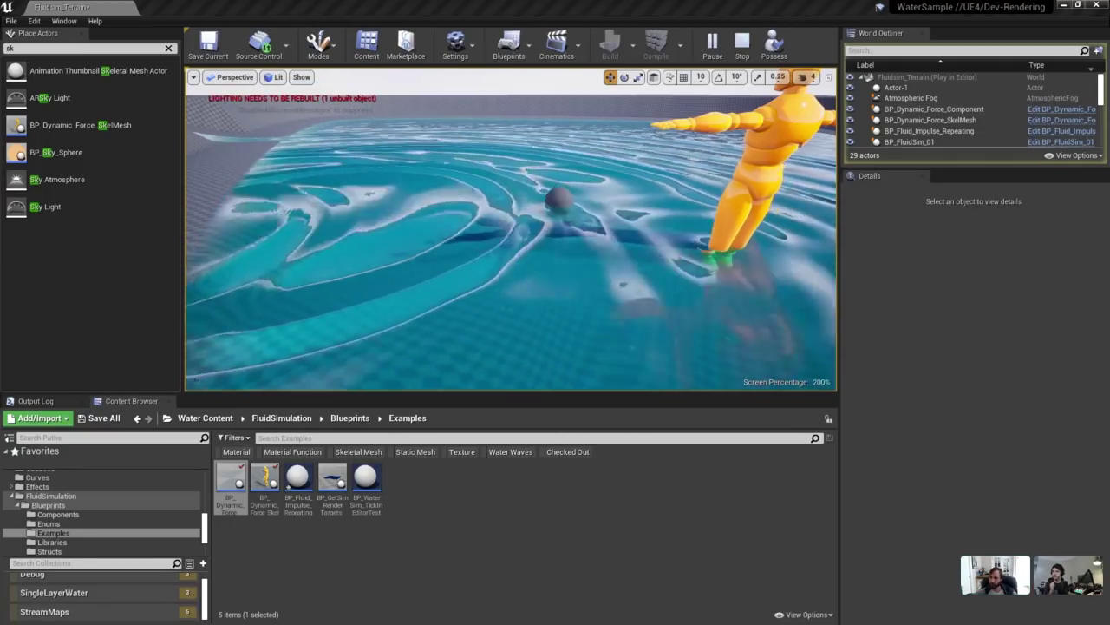
pyautogui.click(743, 43)
pyautogui.click(713, 45)
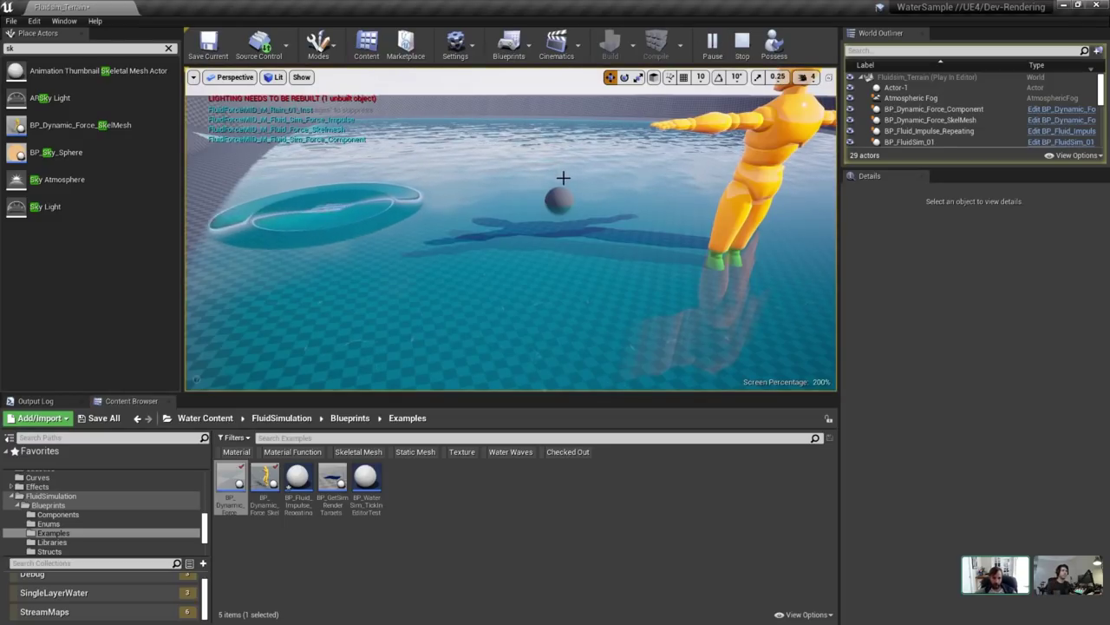
pyautogui.moveTo(558, 177); pyautogui.dragTo(565, 217, button='right')
pyautogui.click(743, 41)
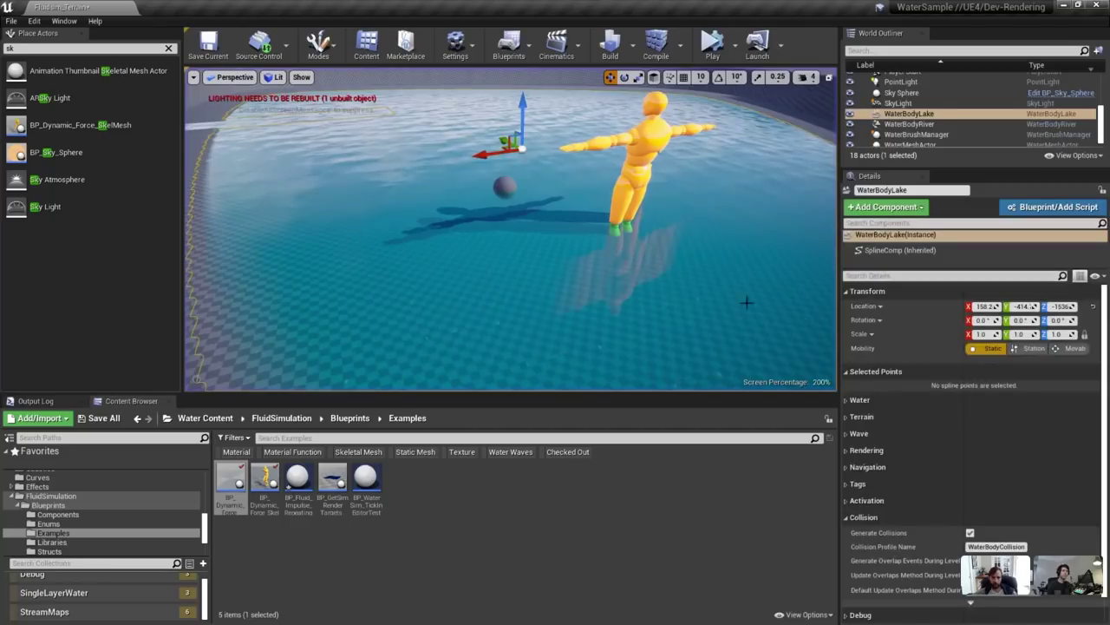
# Select BP_FluidSim_01 and show its Simulation settings, collapsing the Debug section.
pyautogui.scroll(1, 883, 137)
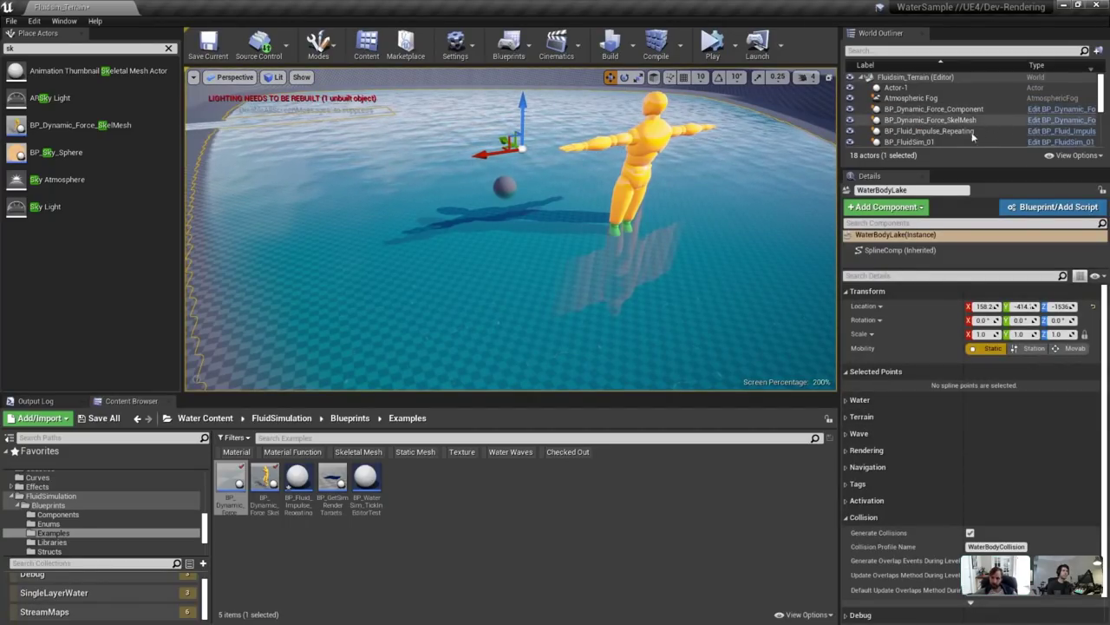
pyautogui.click(963, 141)
pyautogui.click(883, 308)
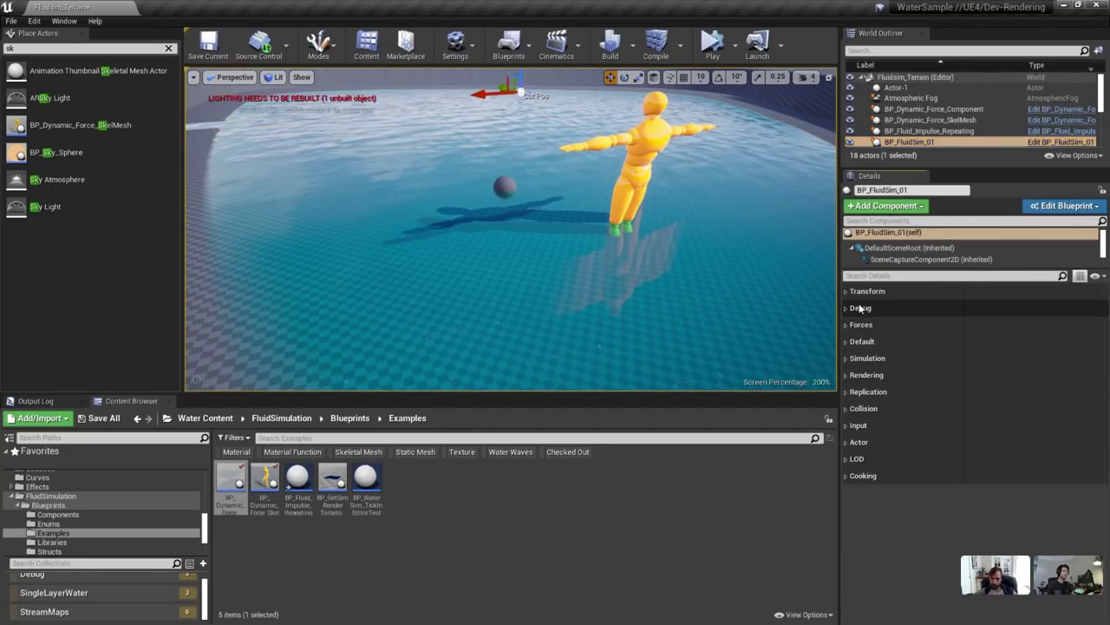
pyautogui.click(883, 359)
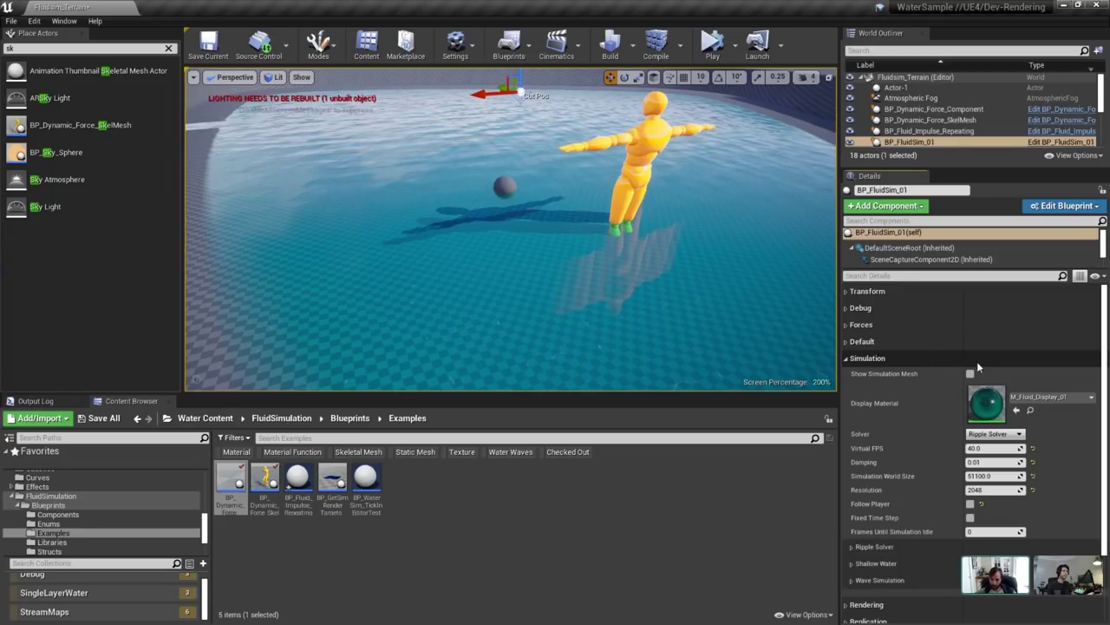
# Move the BP_Dynamic_Force_Component sphere out of the lake and place it over the upper part of the river.
pyautogui.moveTo(636, 319); pyautogui.dragTo(619, 303, button='right')
pyautogui.click(590, 333)
pyautogui.moveTo(590, 314); pyautogui.dragTo(659, 96)
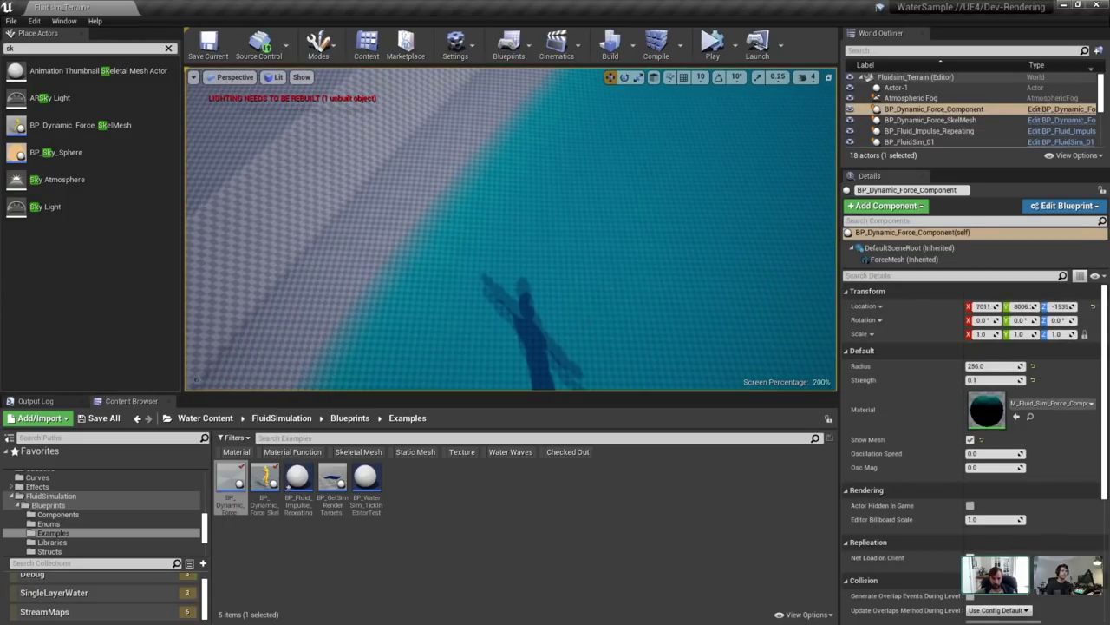
pyautogui.moveTo(659, 96); pyautogui.dragTo(659, 70, button='right')
pyautogui.moveTo(567, 247); pyautogui.dragTo(607, 230, button='right')
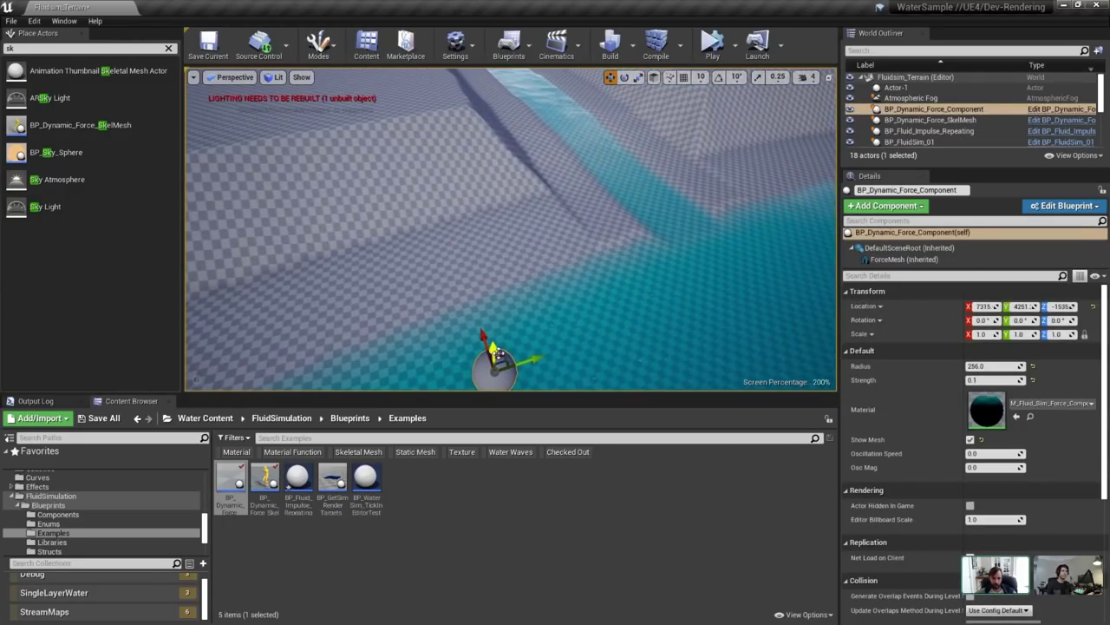
pyautogui.moveTo(594, 239); pyautogui.dragTo(619, 126)
pyautogui.moveTo(618, 125); pyautogui.dragTo(476, 176, button='right')
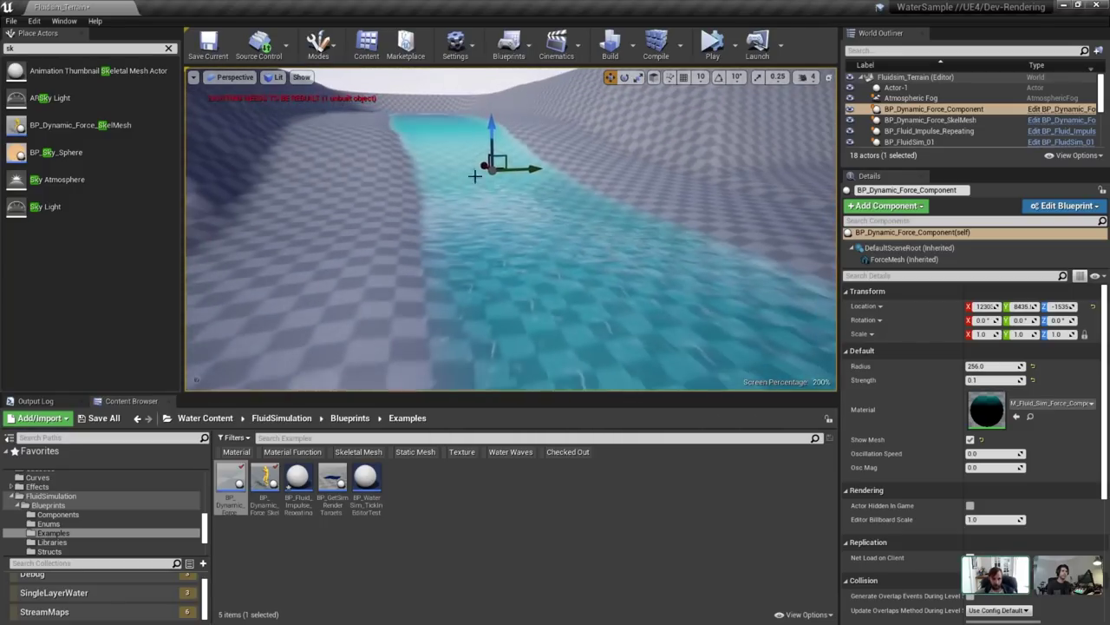
# Set the water Velocity to -256 on WaterBodyRiver's spline points with input keys 1, 2 and 3.
pyautogui.click(499, 176)
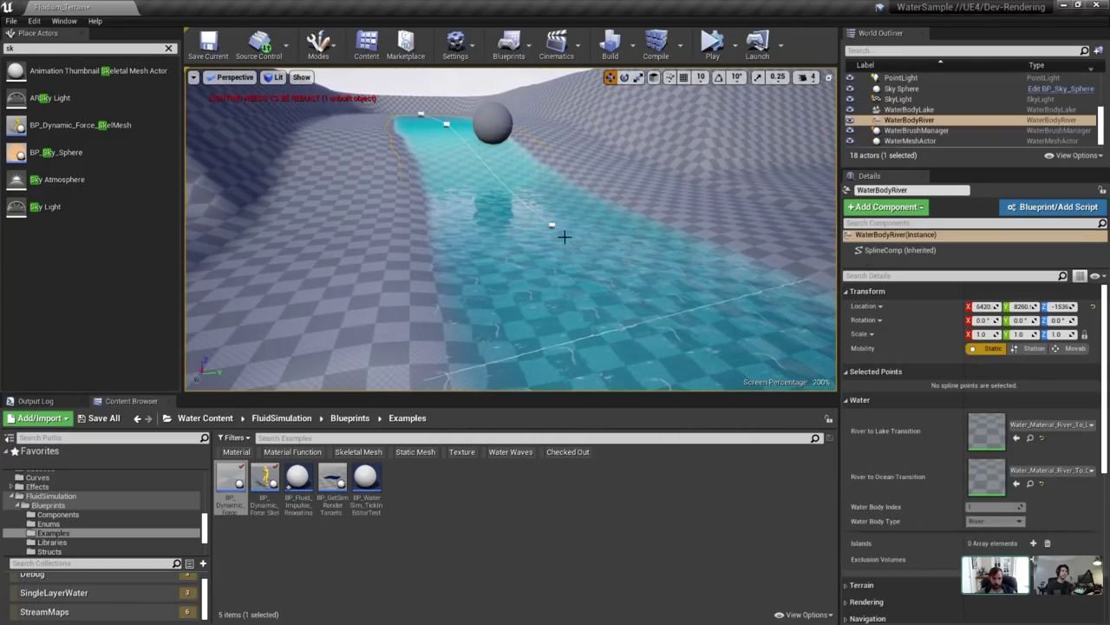
pyautogui.click(550, 224)
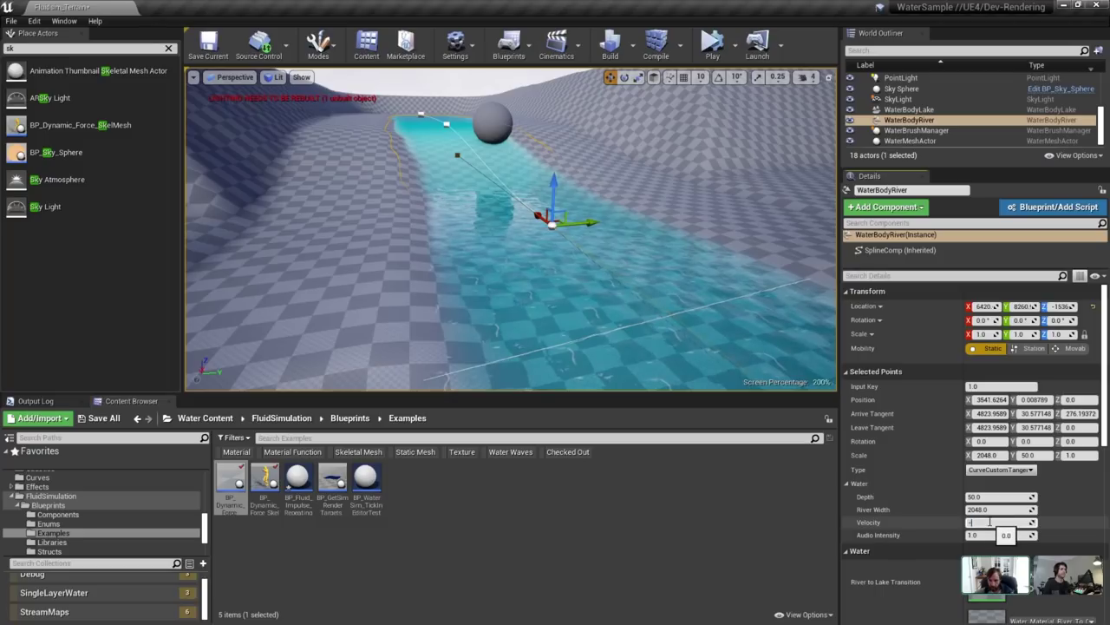
pyautogui.click(949, 480)
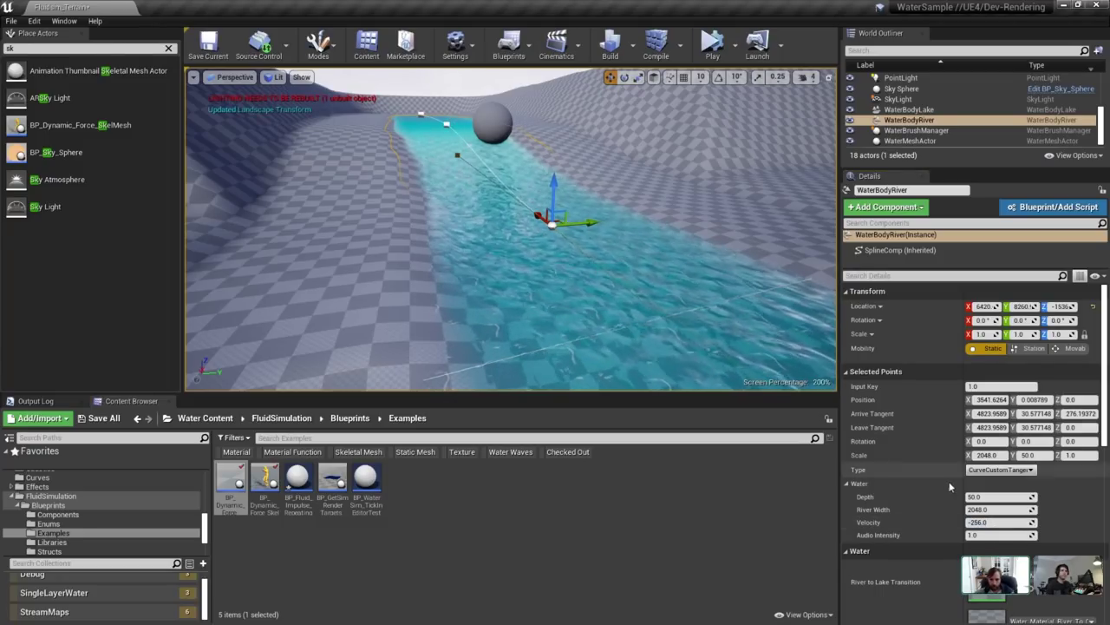
pyautogui.click(446, 122)
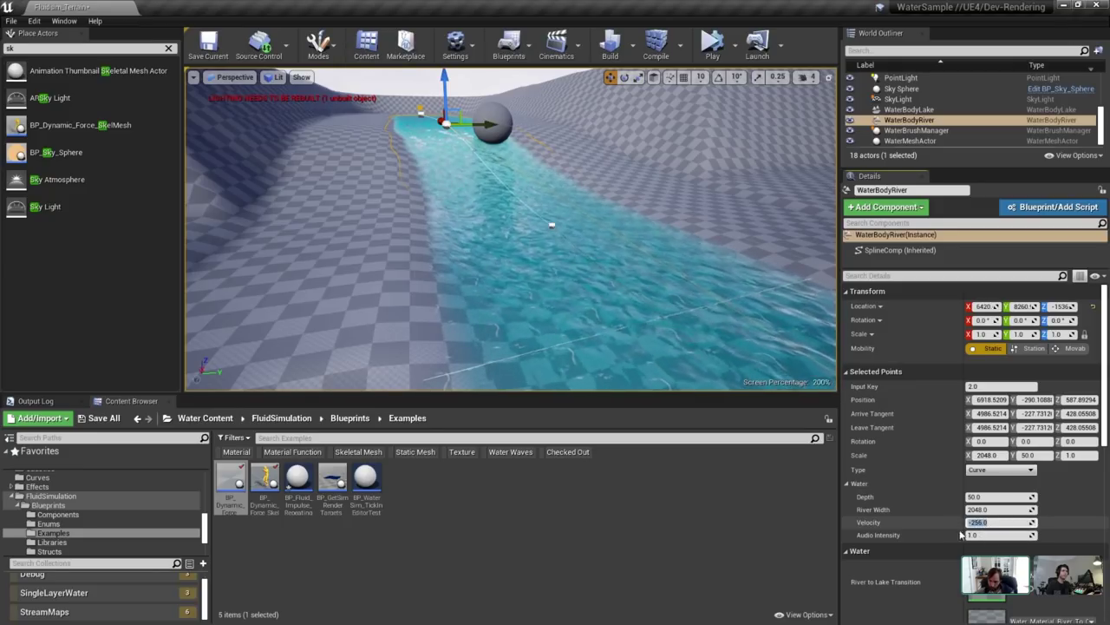
pyautogui.moveTo(486, 199); pyautogui.dragTo(468, 213, button='right')
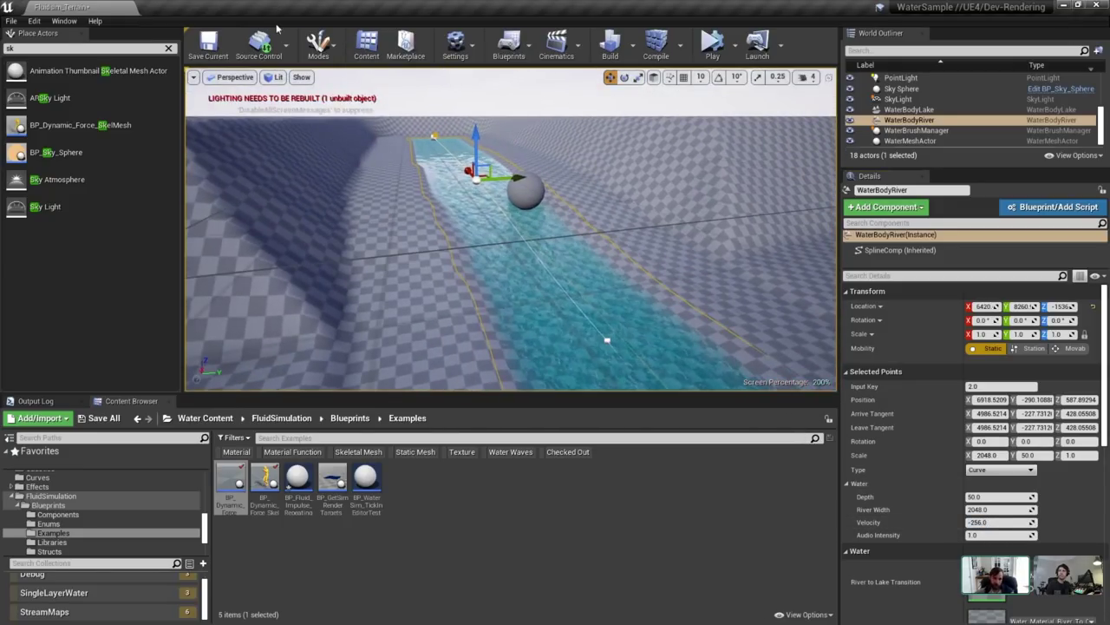
pyautogui.click(434, 136)
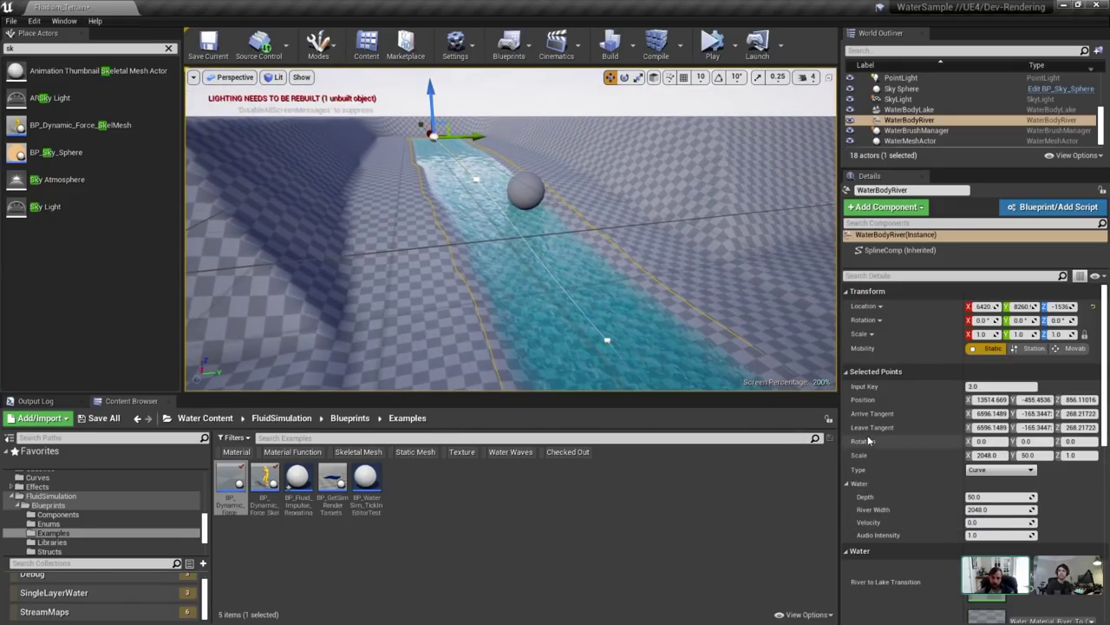
pyautogui.click(993, 522)
pyautogui.write('-256')
pyautogui.press('Return')
# Delete the BP_Dynamic_Force_Component sphere above the river.
pyautogui.moveTo(381, 207)
pyautogui.mouseDown(button='right')
pyautogui.moveTo(412, 219)
pyautogui.moveTo(397, 213)
pyautogui.mouseUp(button='right')
pyautogui.click(355, 233)
pyautogui.moveTo(520, 234); pyautogui.dragTo(562, 214, button='right')
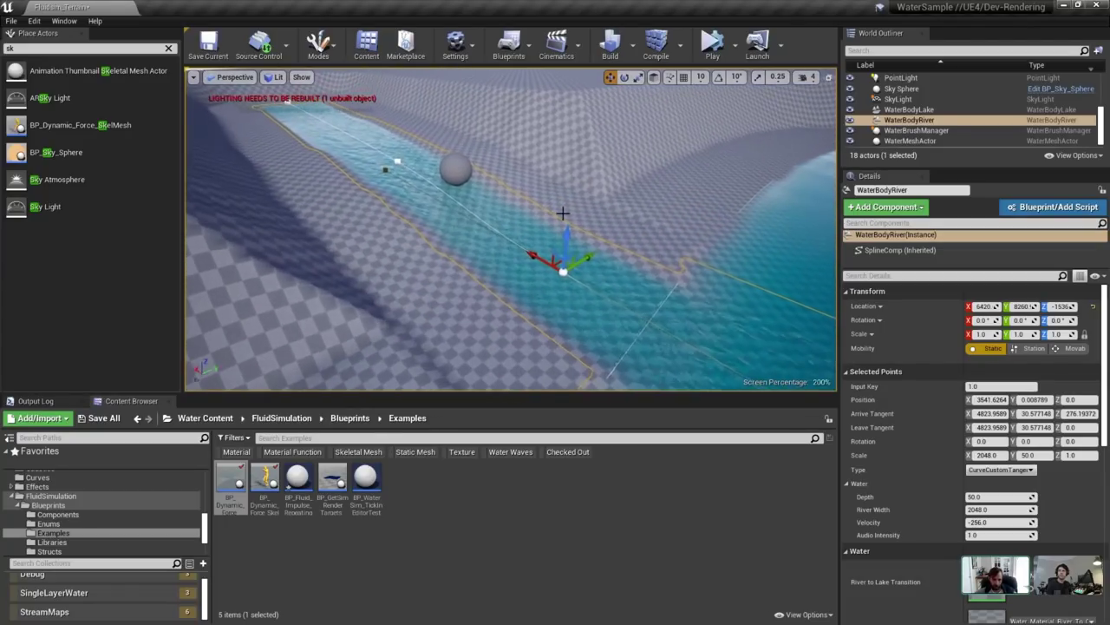
pyautogui.click(440, 170)
pyautogui.click(453, 177)
pyautogui.press('Delete')
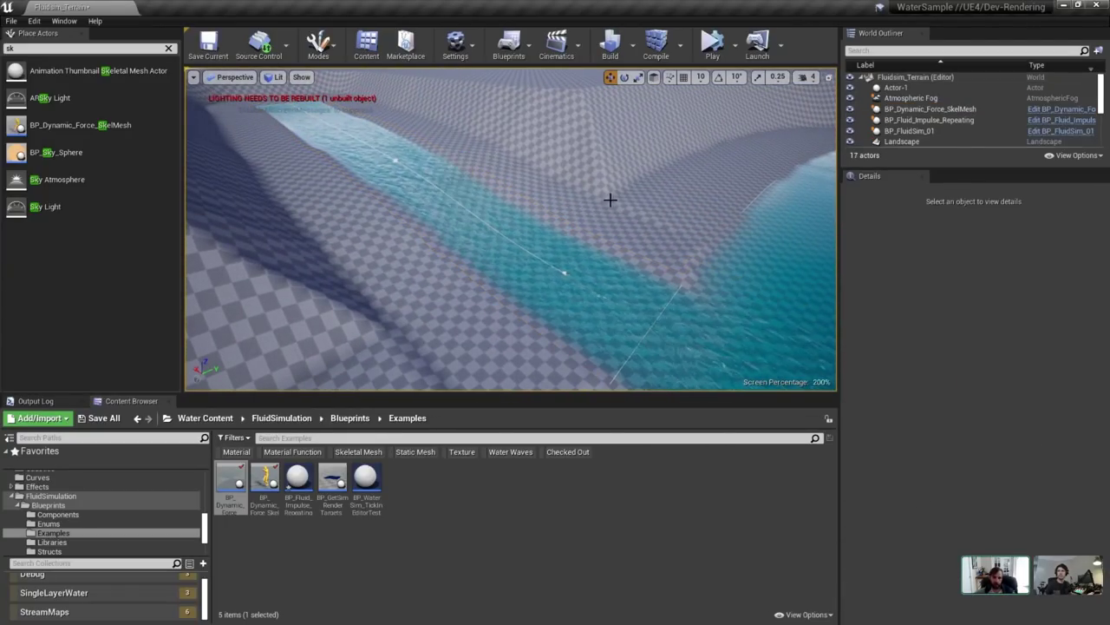
# Position BP_Fluid_Impulse_Repeating over the river's upper stretch at about Z -947.
pyautogui.click(928, 119)
pyautogui.click(945, 131)
pyautogui.doubleClick(929, 119)
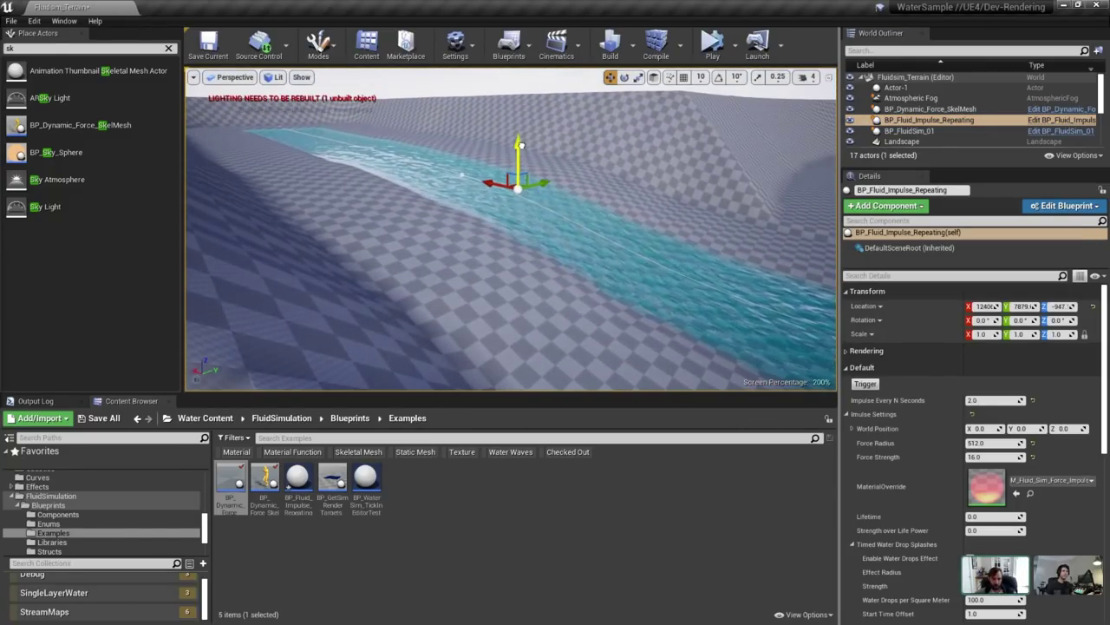
pyautogui.moveTo(652, 151); pyautogui.dragTo(716, 173, button='right')
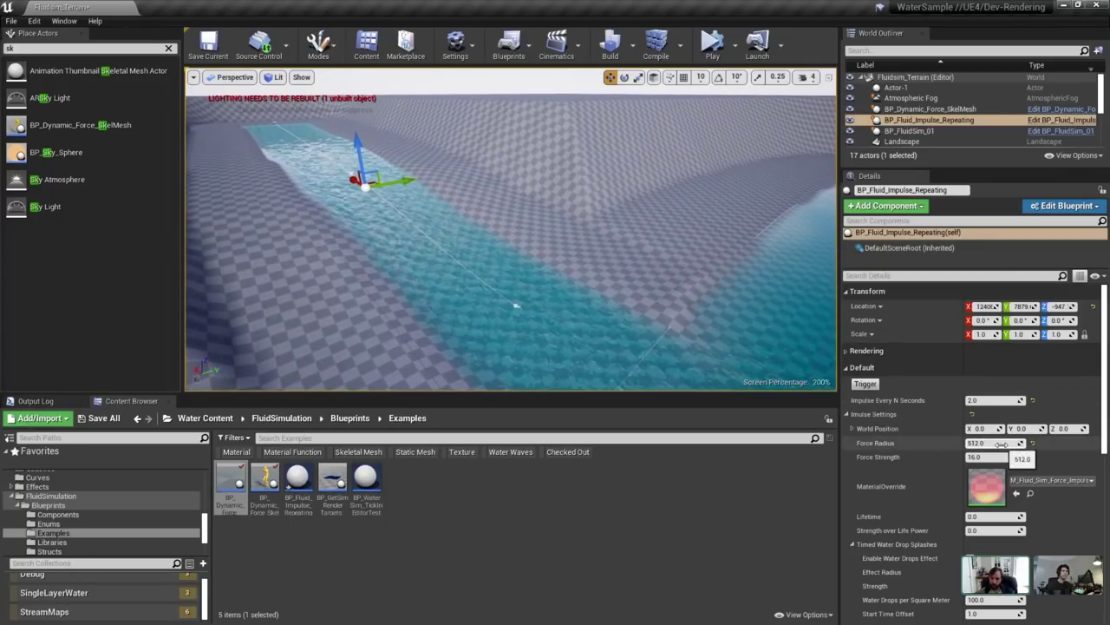
# Simulate the level to see how the repeating impulse moves down the river into the lake, and stop simulating.
pyautogui.click(713, 45)
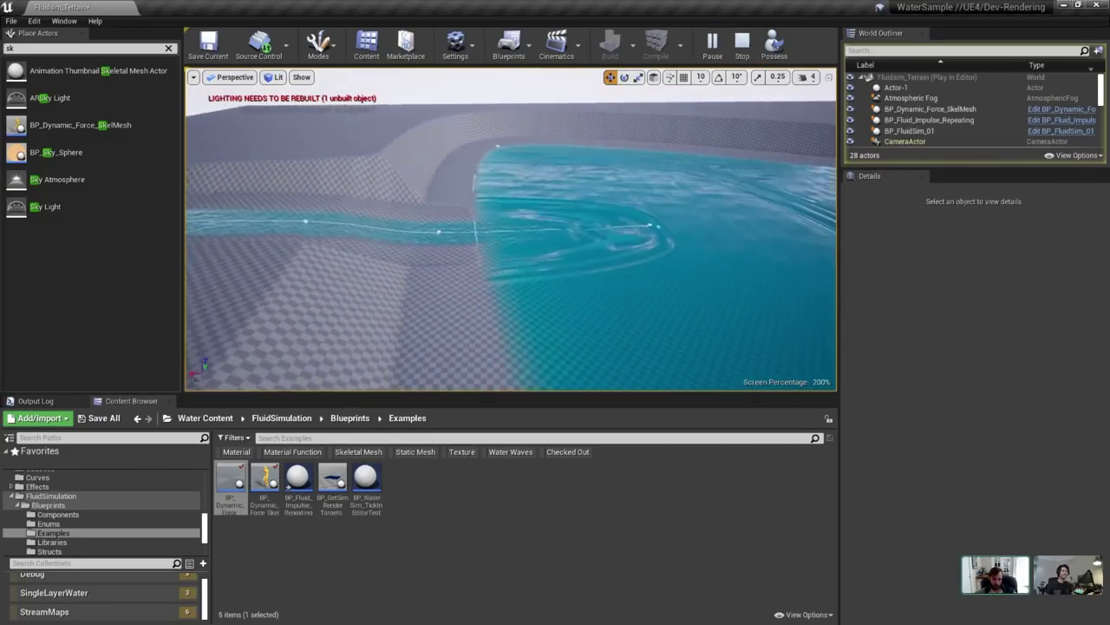
pyautogui.click(416, 248)
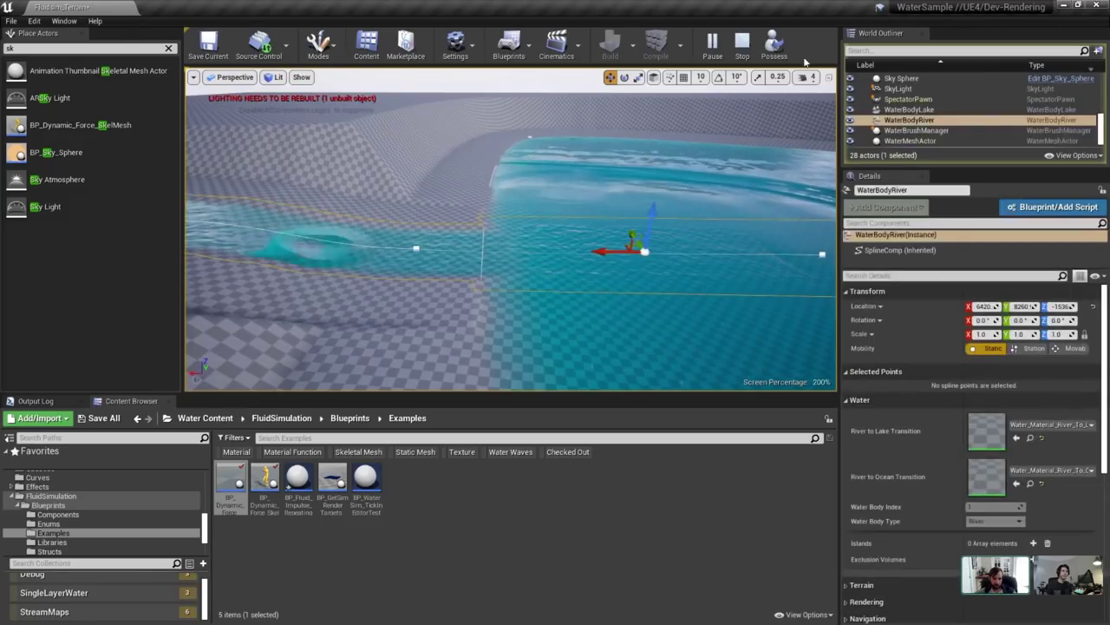
pyautogui.click(743, 48)
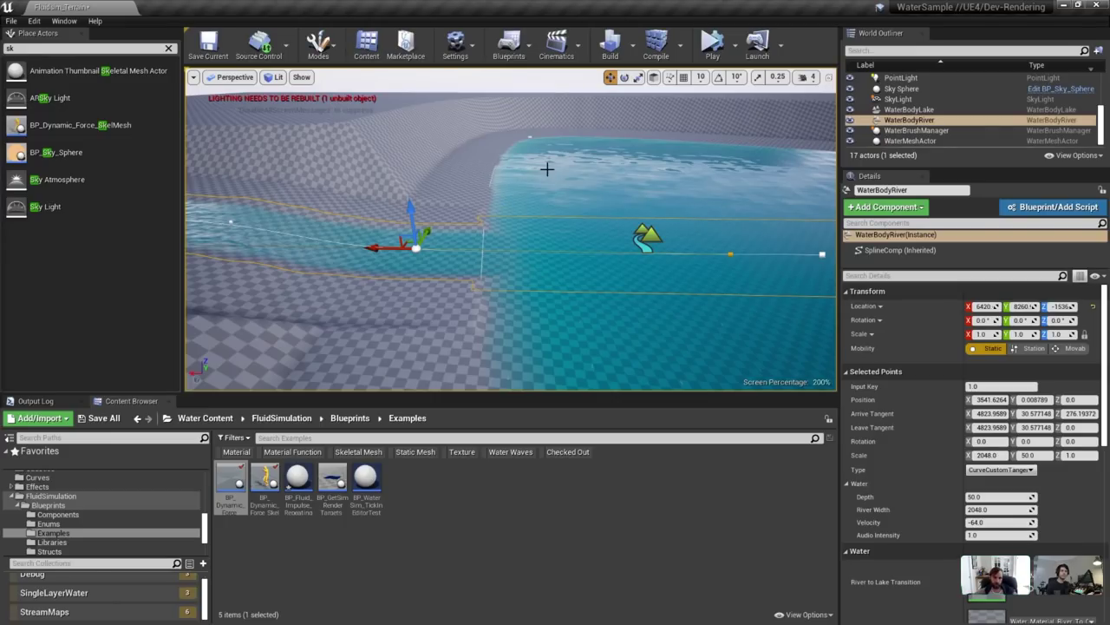
# Set the water Velocity of WaterBodyRiver's spline points to -64.
pyautogui.rightClick(403, 160)
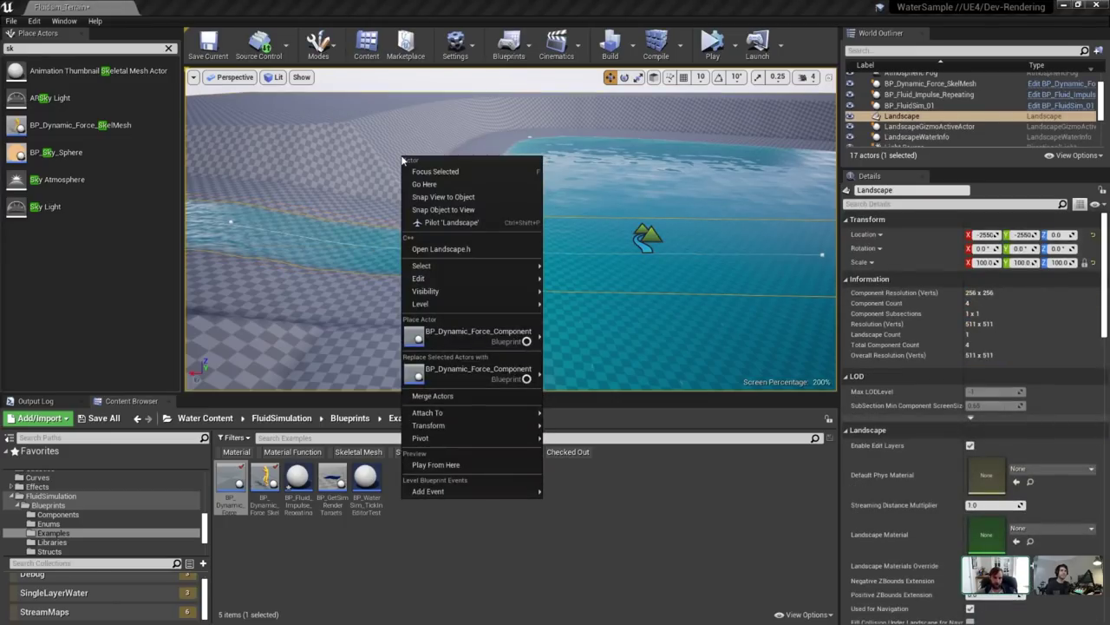
pyautogui.click(172, 148)
pyautogui.moveTo(329, 246); pyautogui.dragTo(290, 244, button='right')
pyautogui.click(339, 195)
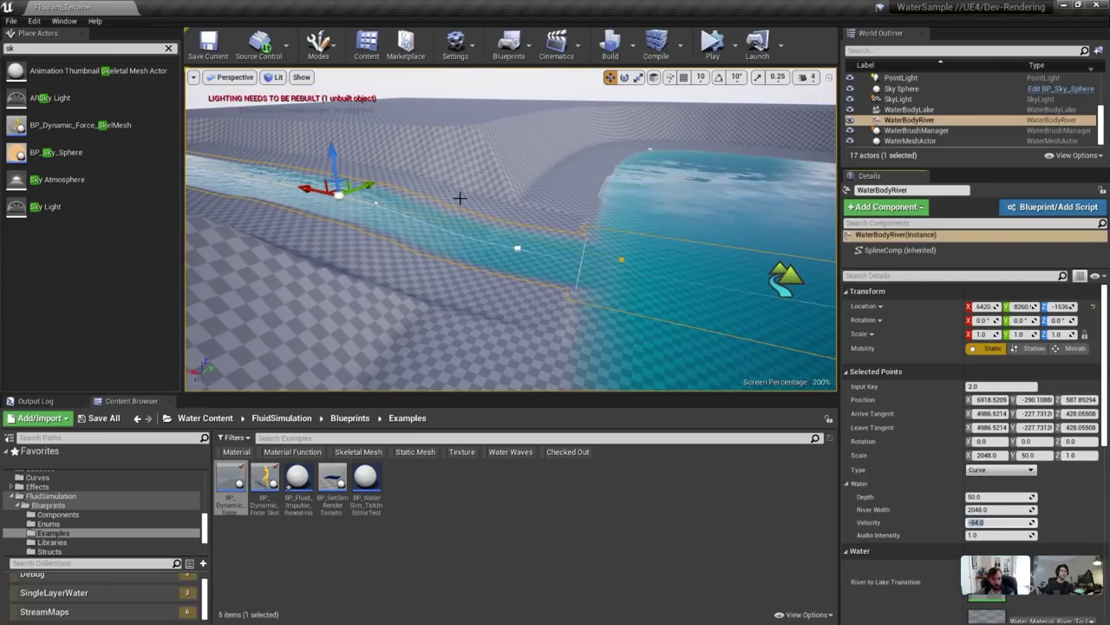
pyautogui.moveTo(460, 198); pyautogui.dragTo(321, 168, button='right')
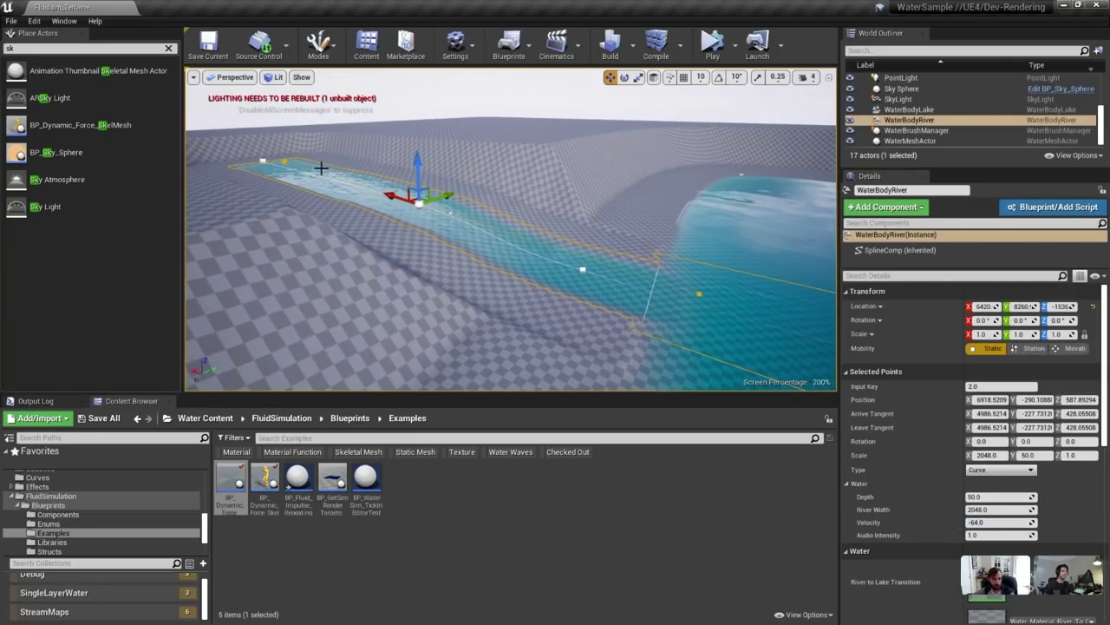
pyautogui.click(998, 521)
pyautogui.write('-')
# Simulate the level with the slower river, follow the impulse waves into the lake around the character, and stop.
pyautogui.click(713, 47)
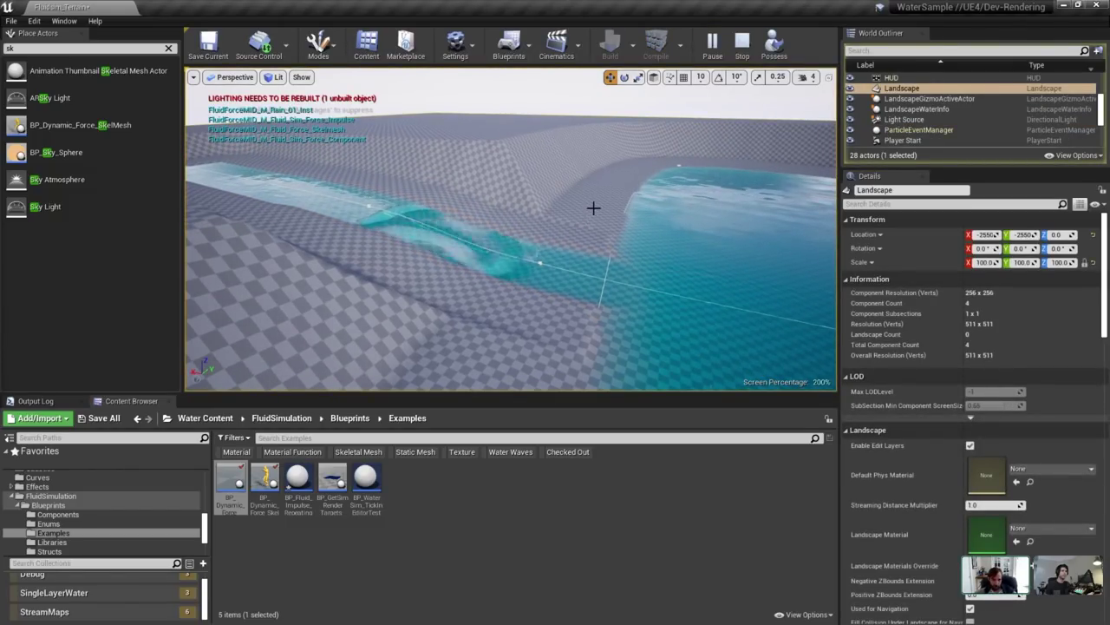
pyautogui.moveTo(580, 204); pyautogui.dragTo(676, 236, button='right')
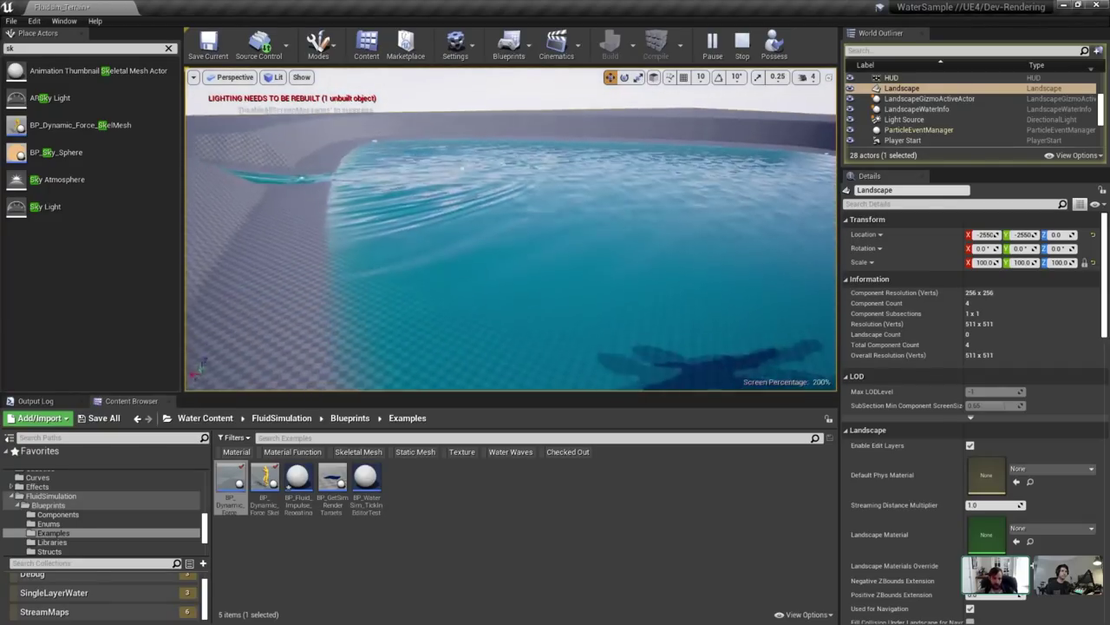
pyautogui.moveTo(460, 237); pyautogui.dragTo(612, 101, button='right')
pyautogui.click(711, 45)
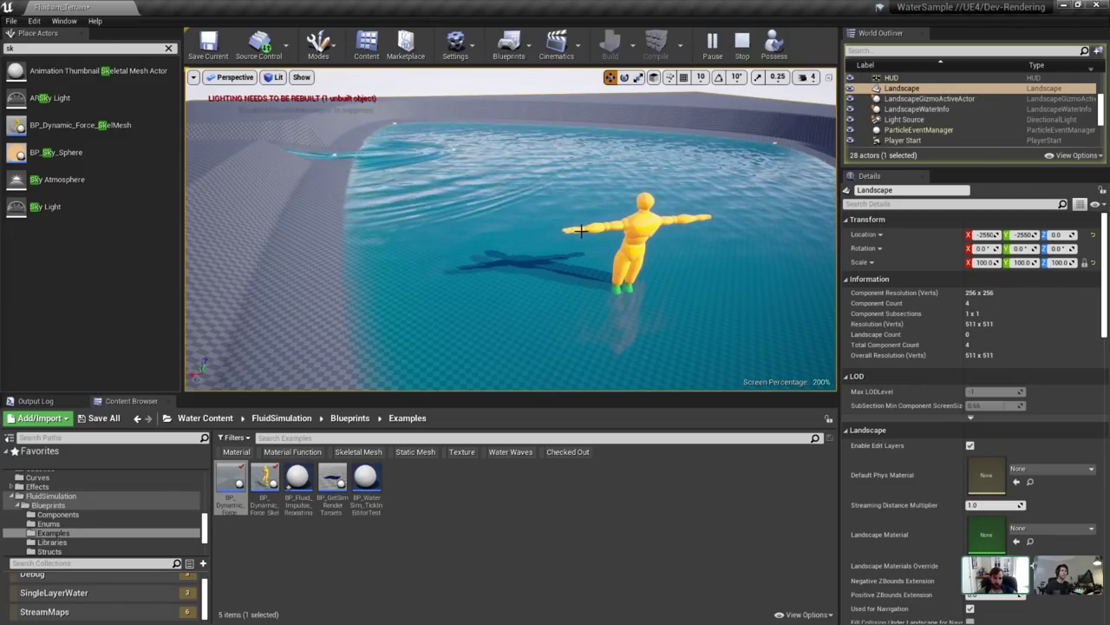
pyautogui.moveTo(579, 233); pyautogui.dragTo(619, 233, button='right')
pyautogui.click(751, 43)
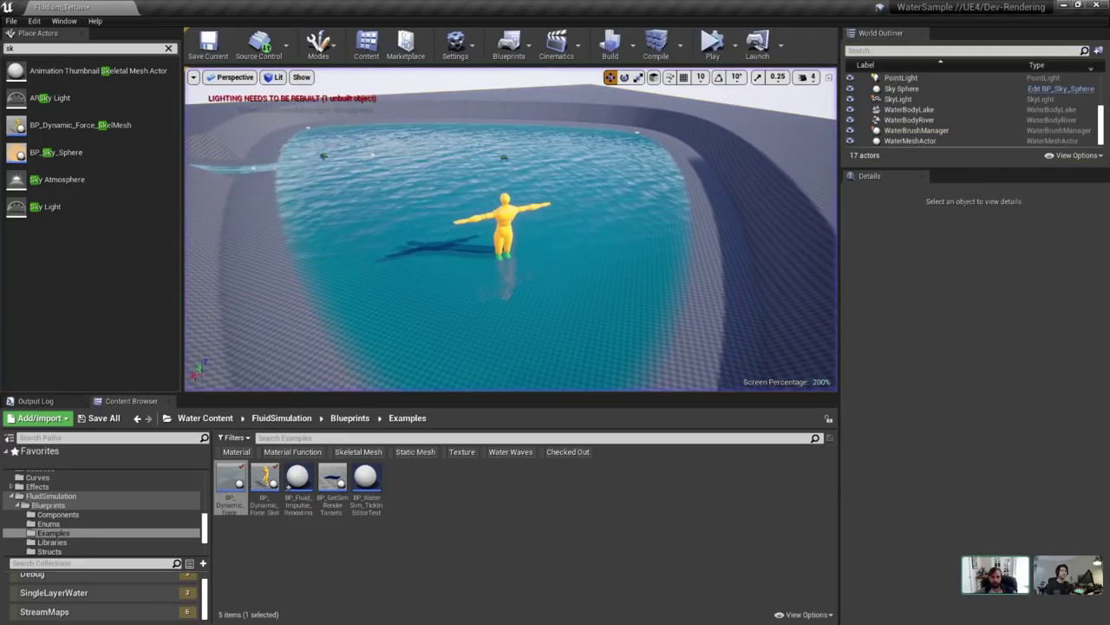
# Set BP_FluidSim_01's Ripple Solver Travel Speed to 0.99.
pyautogui.scroll(4, 911, 121)
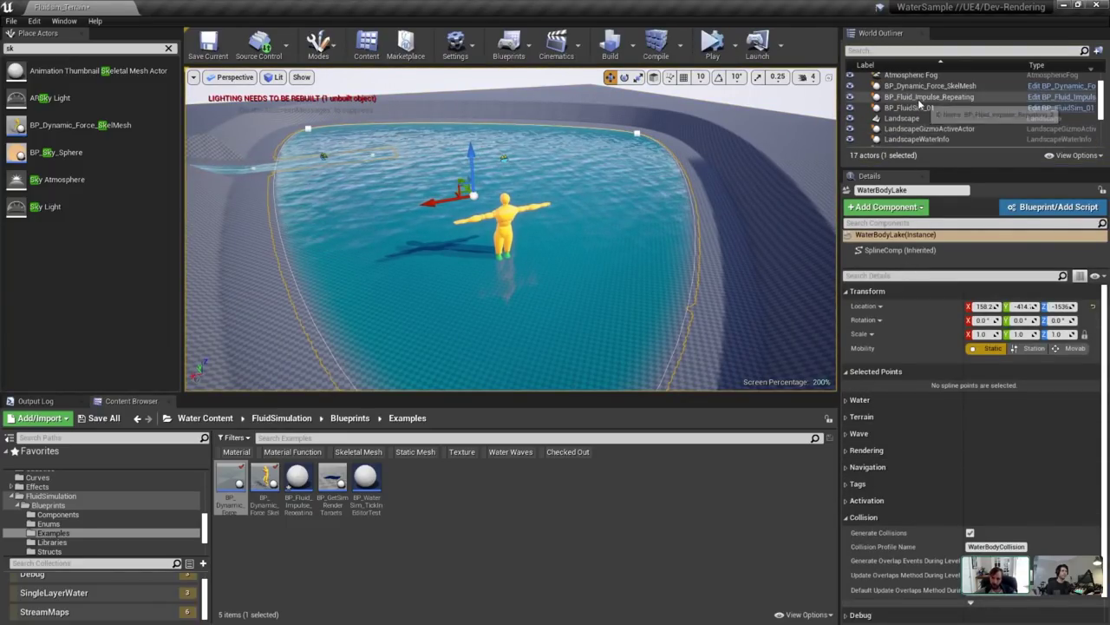
pyautogui.click(909, 108)
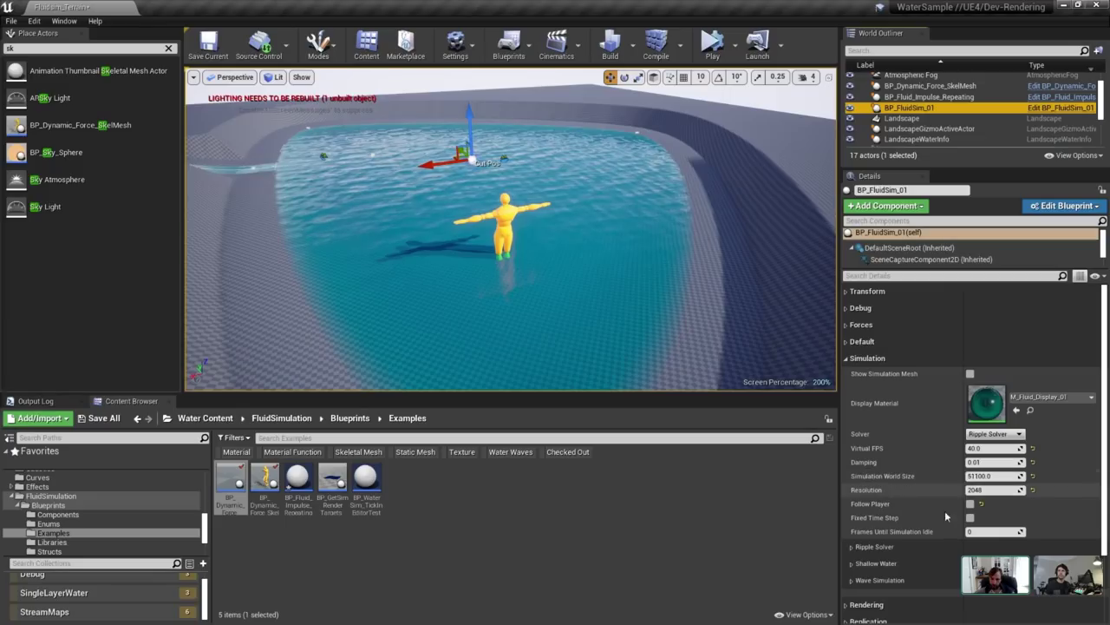
pyautogui.click(898, 554)
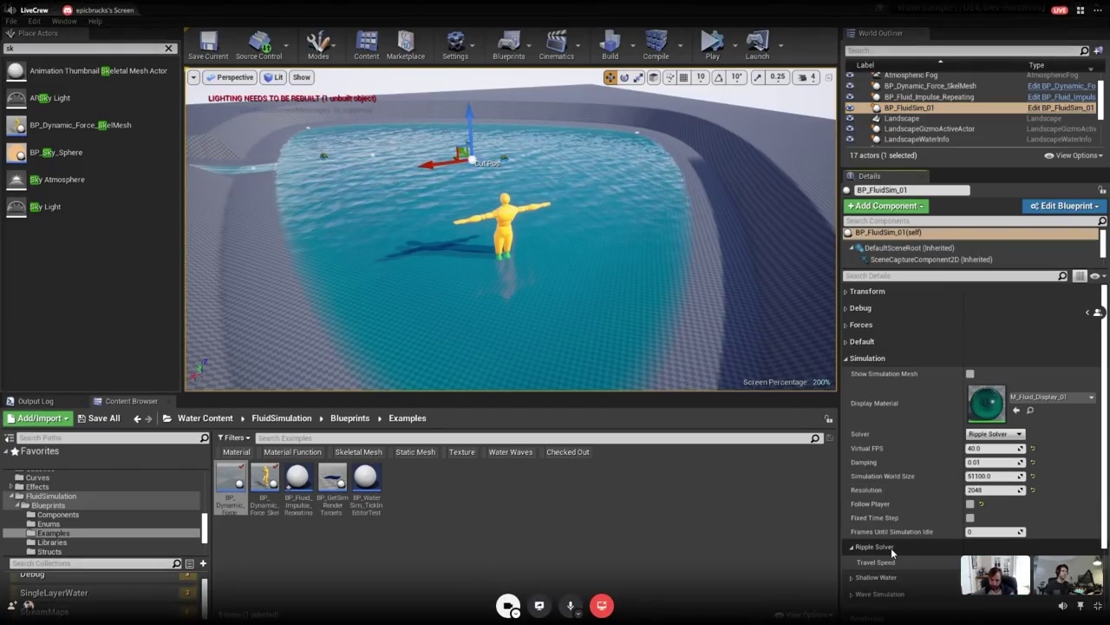
pyautogui.click(1002, 563)
pyautogui.write('0.99')
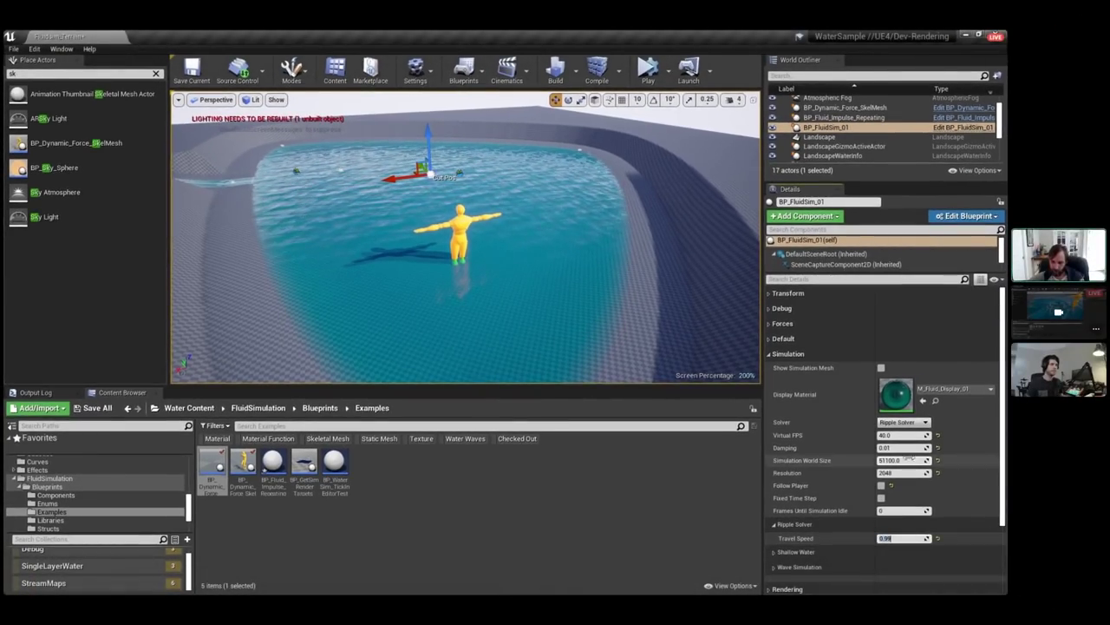
# Simulate the level with the new travel speed, examine the ripples across the lake, and stop simulating.
pyautogui.click(648, 72)
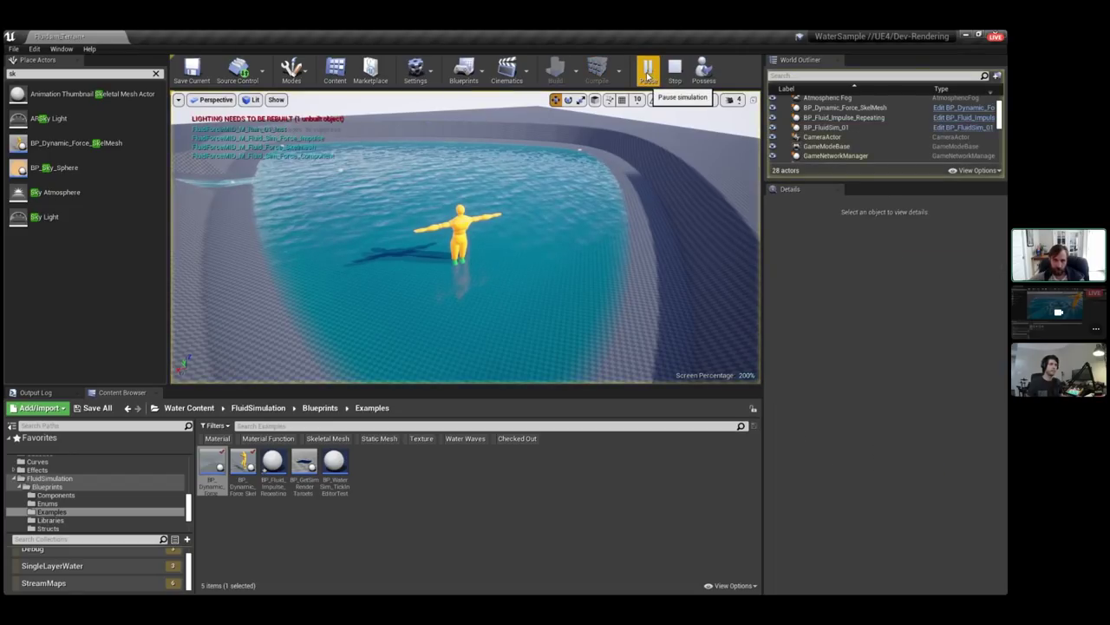
pyautogui.press('w')
pyautogui.moveTo(565, 228); pyautogui.dragTo(612, 223, button='right')
pyautogui.press('w')
pyautogui.moveTo(486, 228); pyautogui.dragTo(463, 222, button='right')
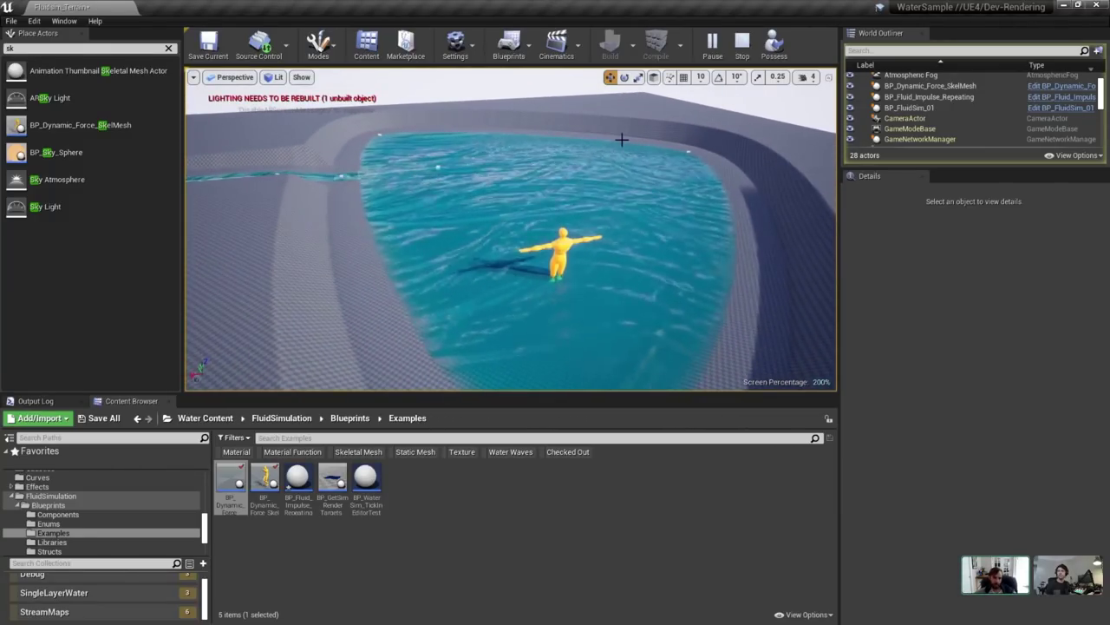
pyautogui.click(739, 49)
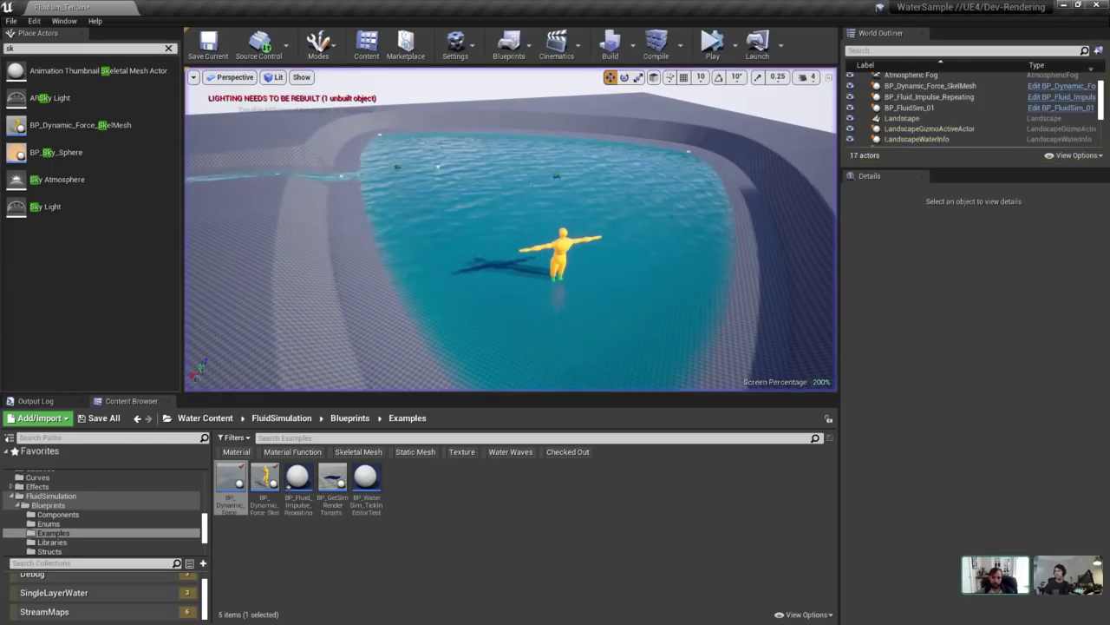
# Set BP_FluidSim_01's Damping to 0.00 and simulate the level to examine the waves around the character.
pyautogui.click(911, 130)
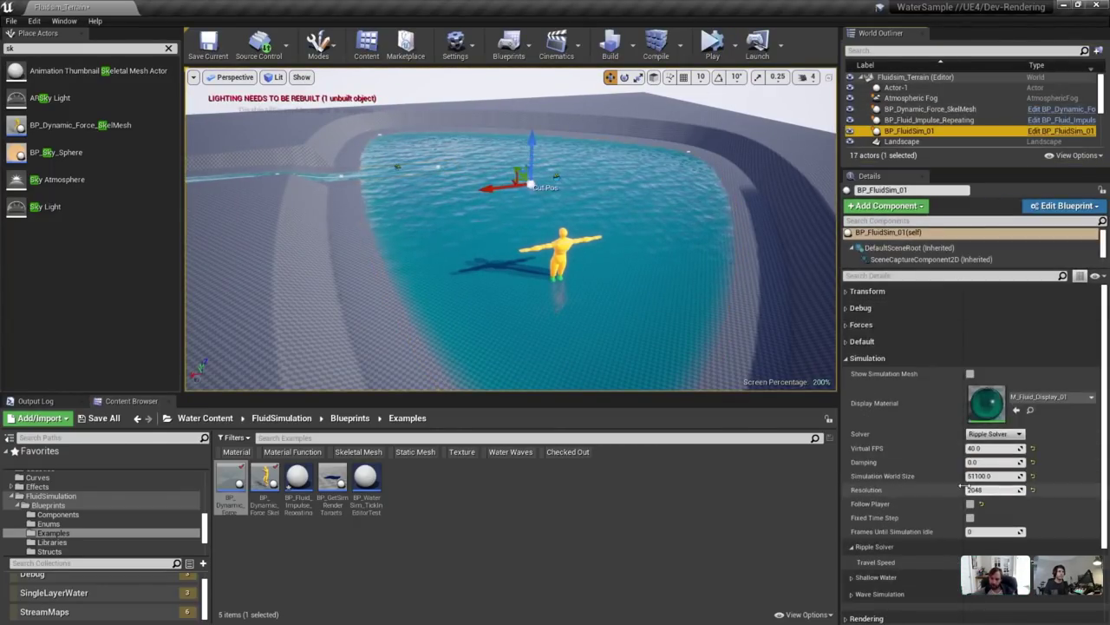
pyautogui.click(988, 462)
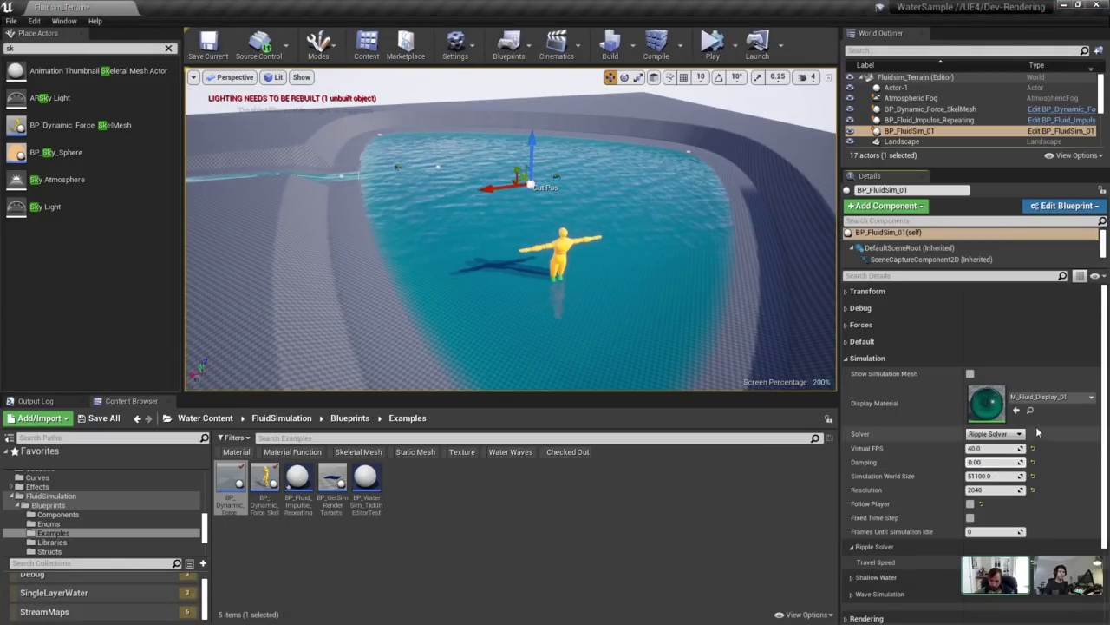
pyautogui.click(712, 42)
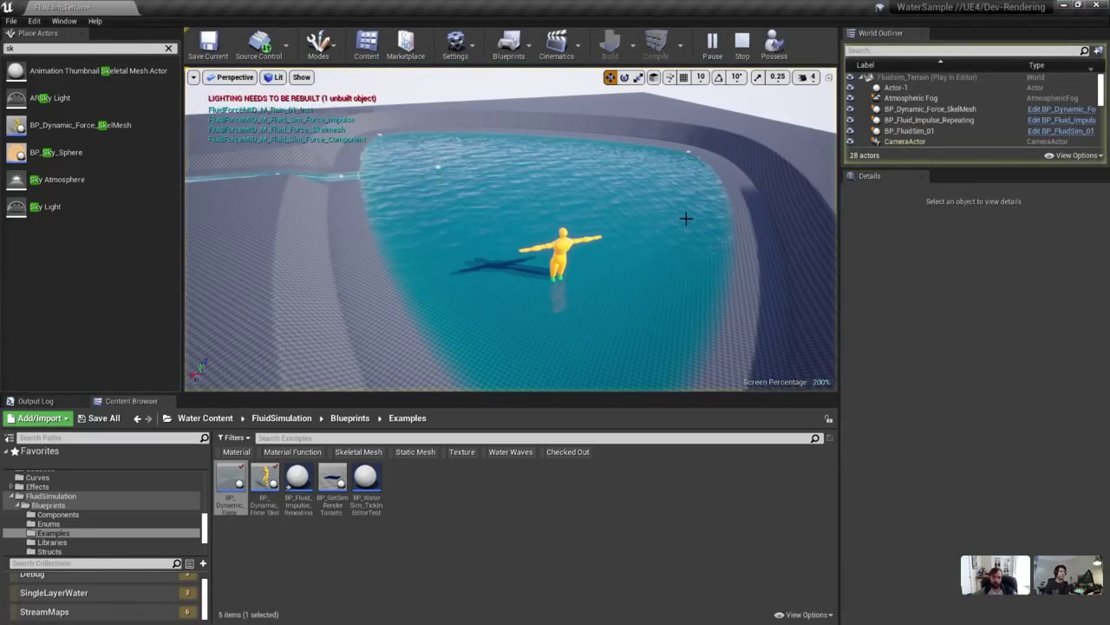
pyautogui.press('w')
pyautogui.moveTo(686, 219); pyautogui.dragTo(513, 225, button='right')
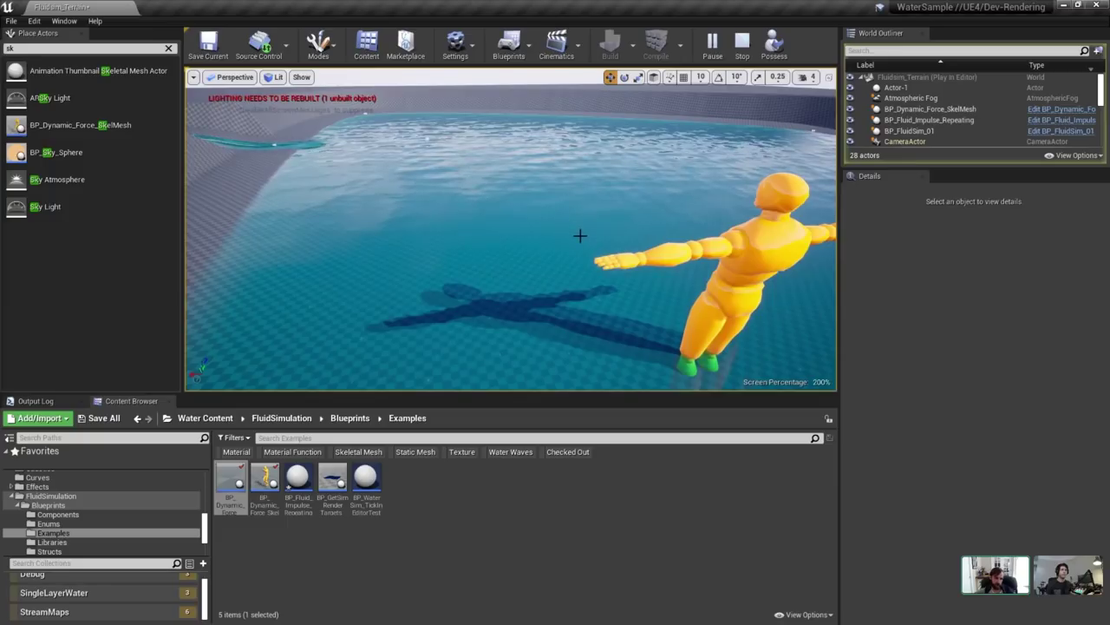
pyautogui.moveTo(580, 236); pyautogui.dragTo(525, 207, button='right')
pyautogui.press('a')
pyautogui.moveTo(580, 228); pyautogui.dragTo(684, 241, button='right')
pyautogui.press('d')
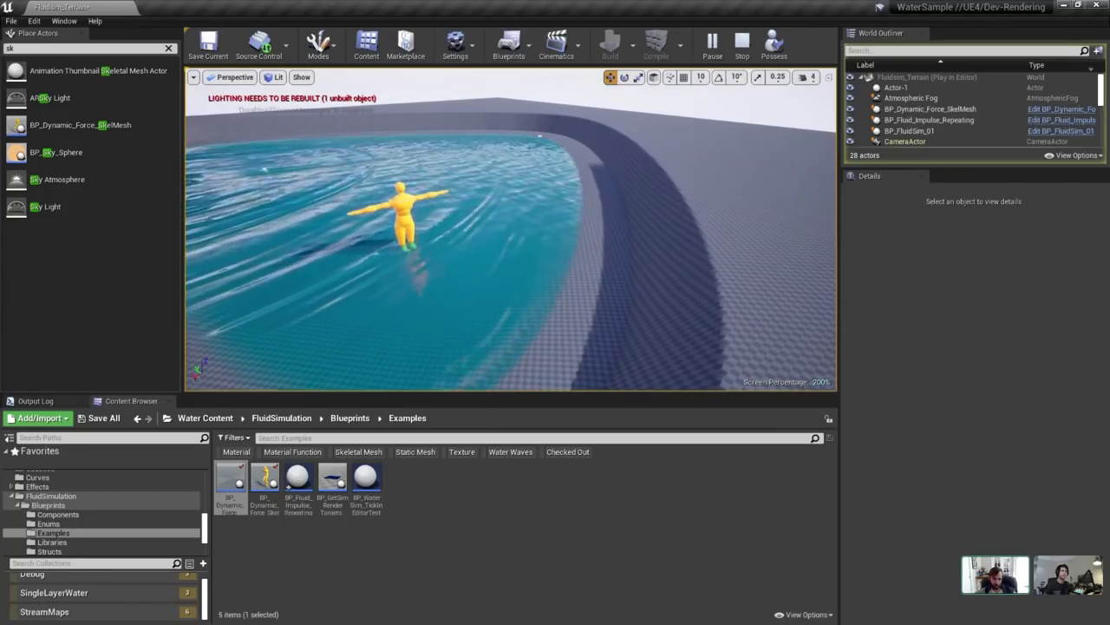
# Examine the undamped waves at the river inlet and across the lake in the running simulation, and stop simulating.
pyautogui.moveTo(590, 228); pyautogui.dragTo(510, 191, button='right')
pyautogui.press('w')
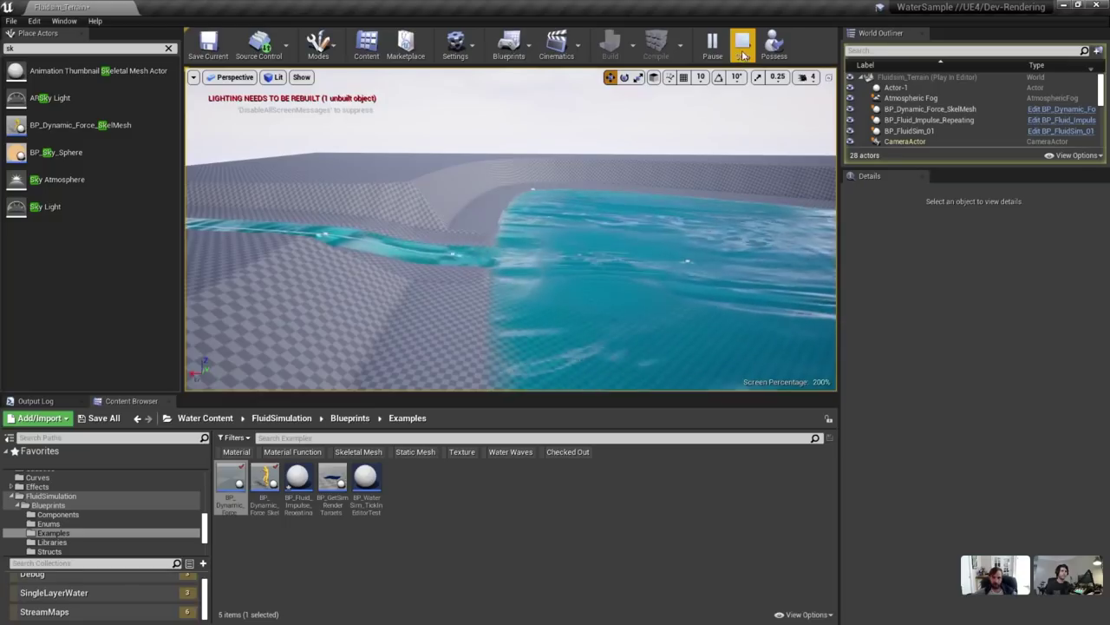
pyautogui.moveTo(689, 156); pyautogui.dragTo(690, 170, button='right')
pyautogui.press('d')
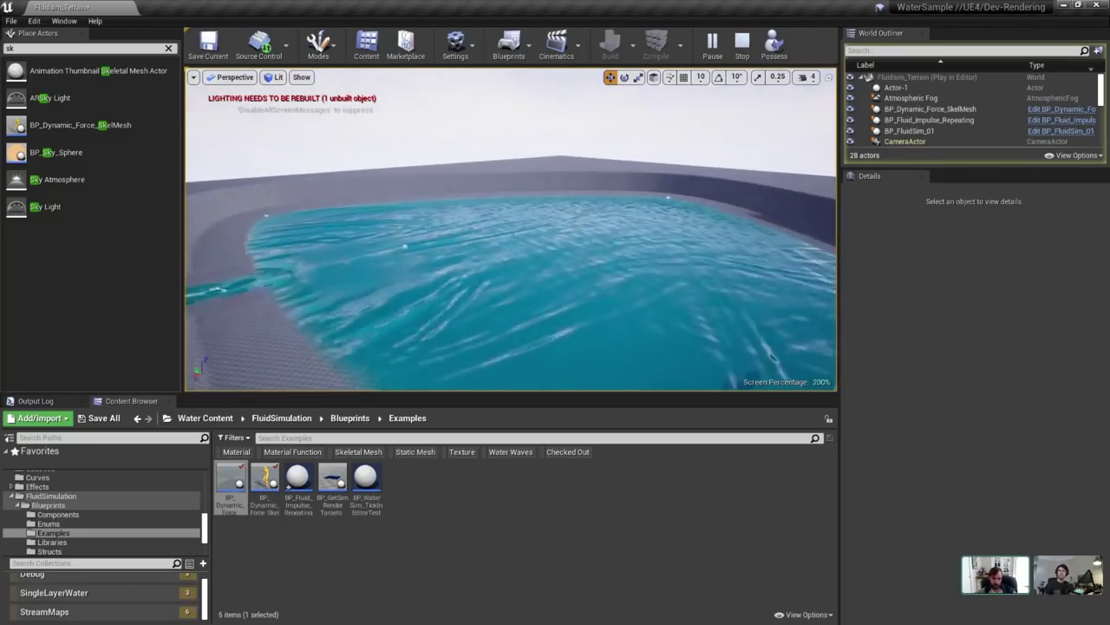
pyautogui.moveTo(560, 229); pyautogui.dragTo(570, 232, button='right')
pyautogui.press('s')
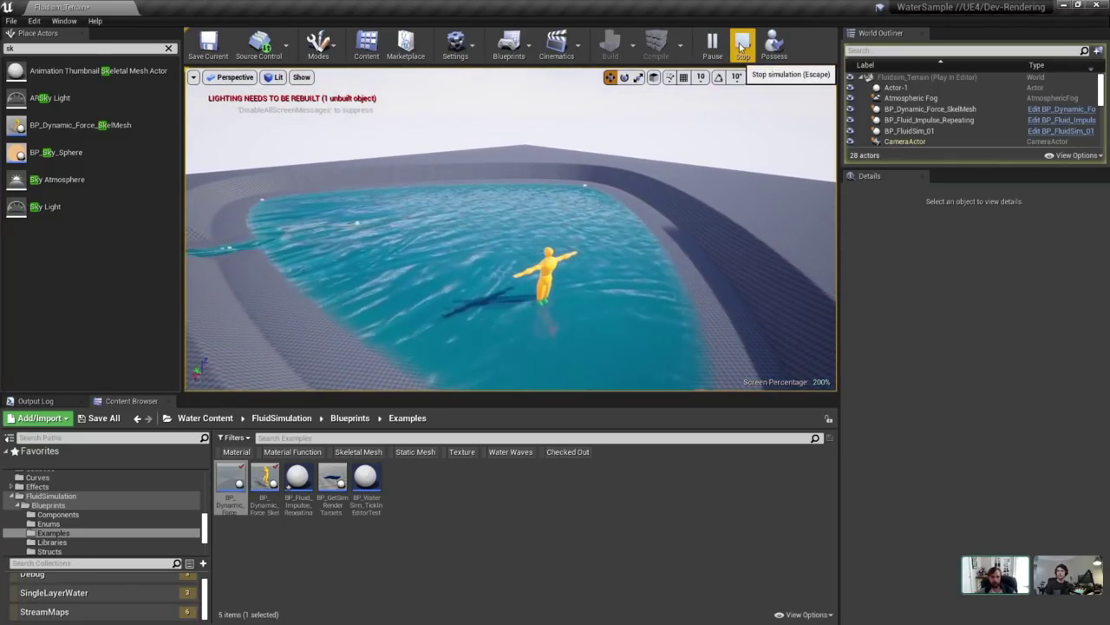
pyautogui.click(741, 48)
# Inspect the character's dynamic force settings and material override, and view BP_FluidSim_01's simulation settings.
pyautogui.press('w')
pyautogui.moveTo(580, 234); pyautogui.dragTo(583, 266, button='right')
pyautogui.click(580, 254)
pyautogui.press('w')
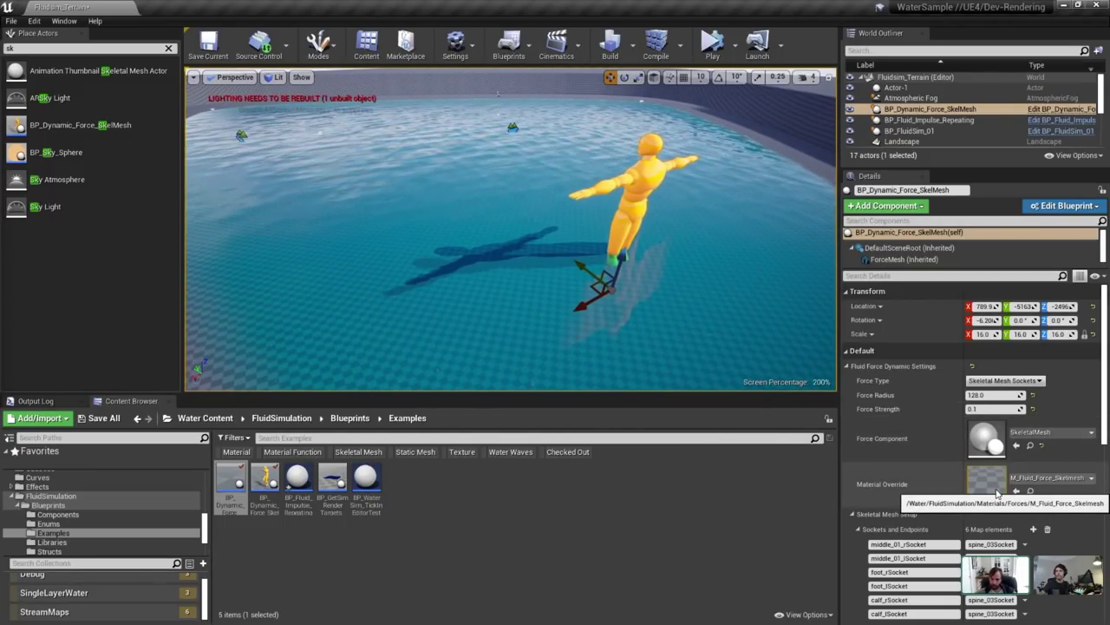
pyautogui.click(909, 131)
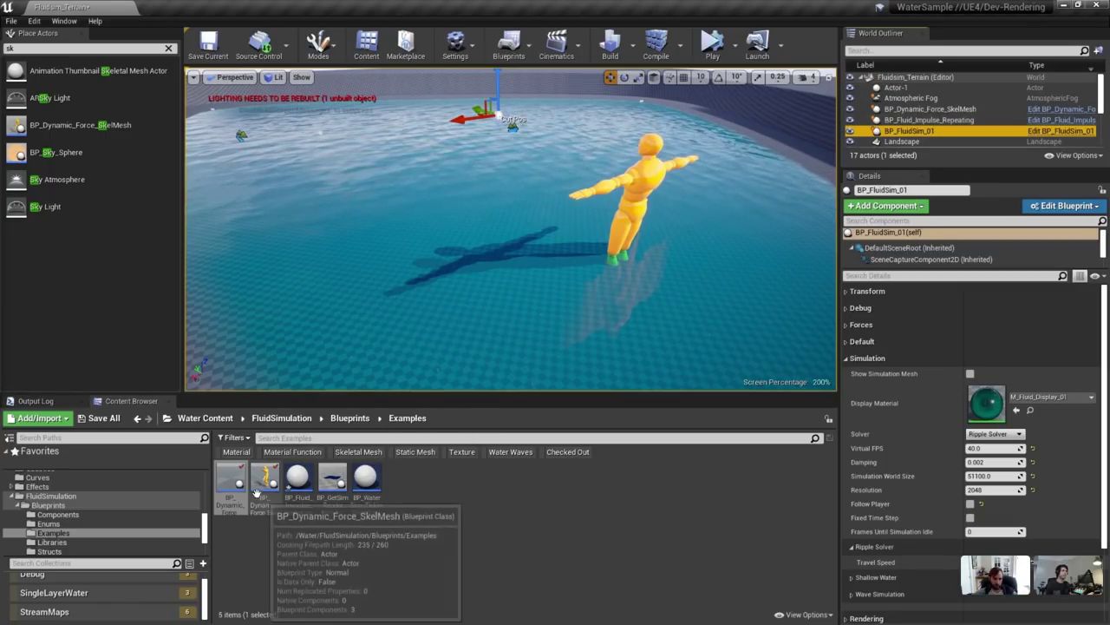
# Place a BP_Dynamic_Force component actor in the lake beside the character, with Radius 256 and Show Mesh enabled.
pyautogui.moveTo(230, 482); pyautogui.dragTo(380, 287)
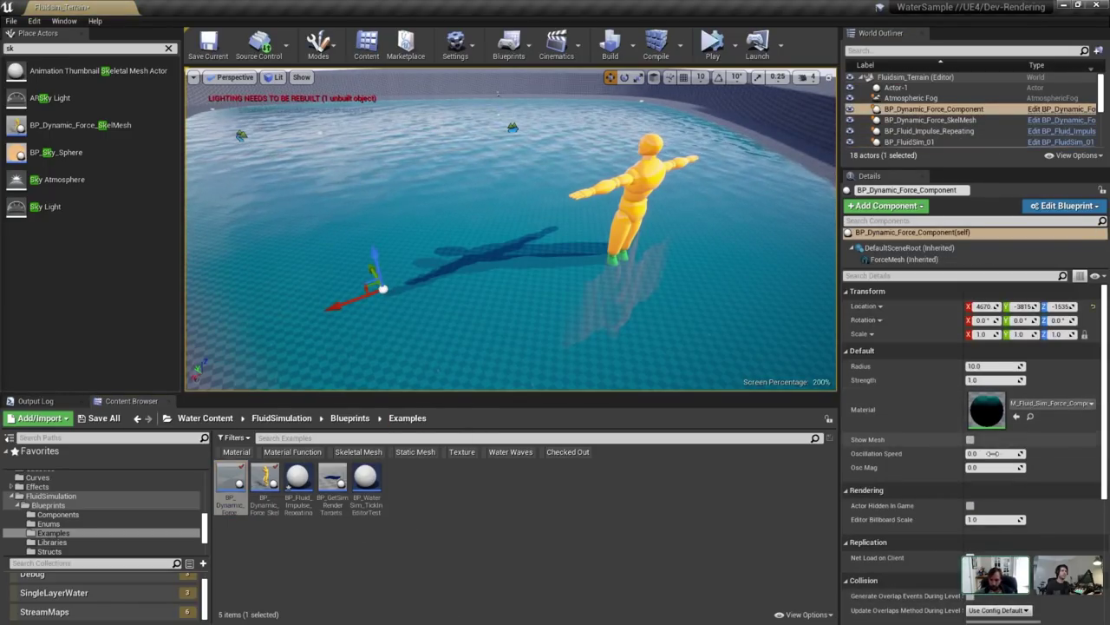
pyautogui.click(995, 366)
pyautogui.write('256')
pyautogui.press('Return')
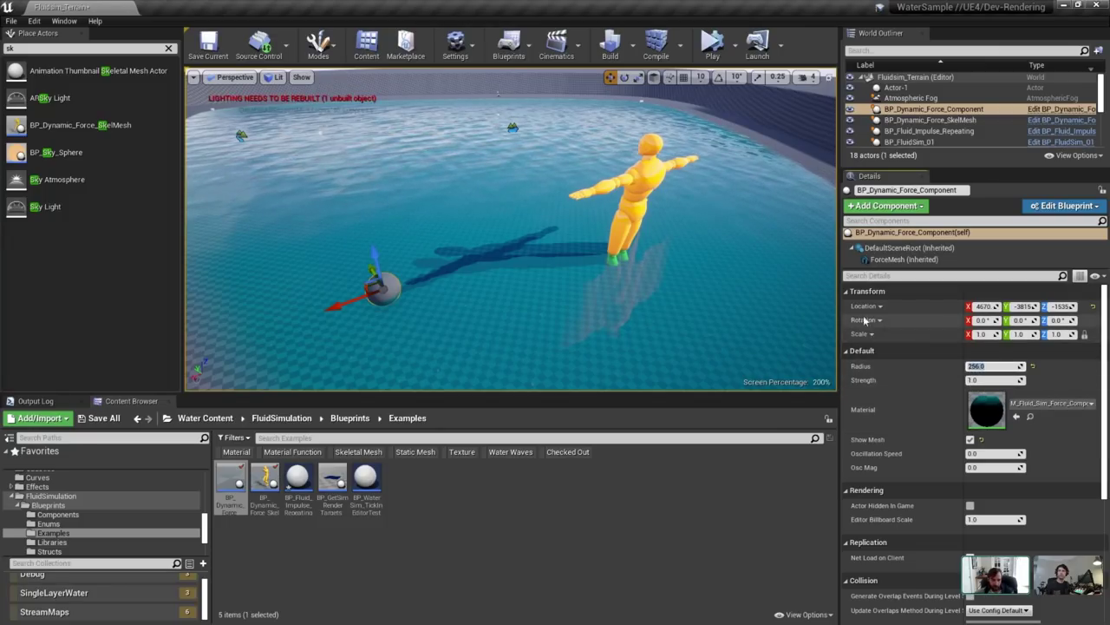
# Simulate the level, move the force sphere across the lake to examine its waves, and stop simulating.
pyautogui.moveTo(628, 260); pyautogui.dragTo(465, 276, button='right')
pyautogui.press('w')
pyautogui.hotkey('alt', 's')
pyautogui.click(467, 274)
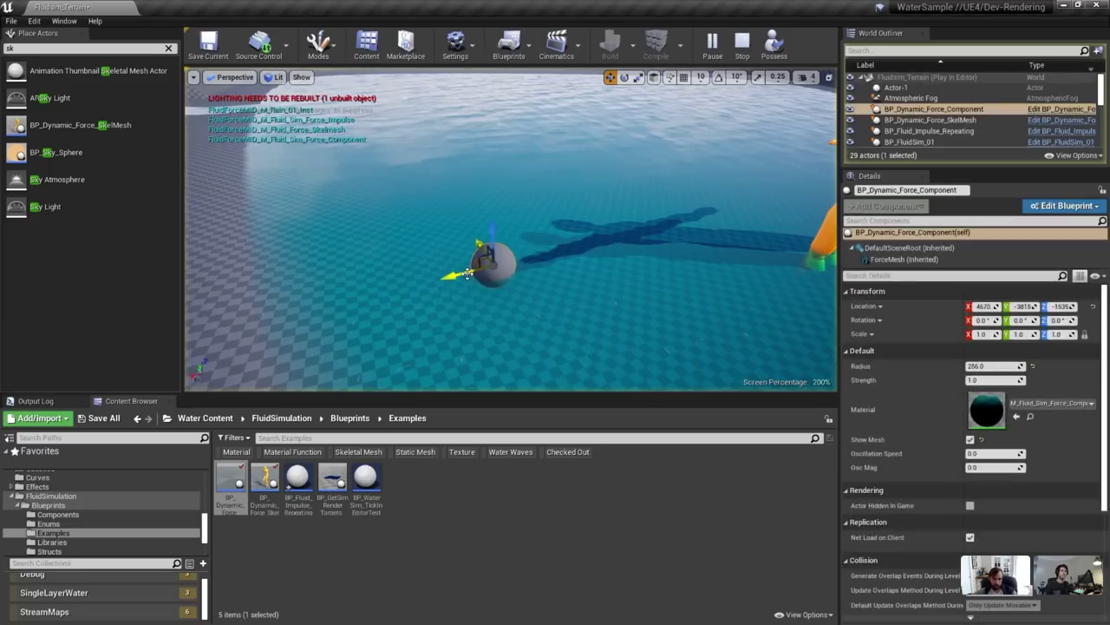
pyautogui.moveTo(475, 263)
pyautogui.mouseDown()
pyautogui.moveTo(460, 183)
pyautogui.moveTo(490, 169)
pyautogui.mouseUp()
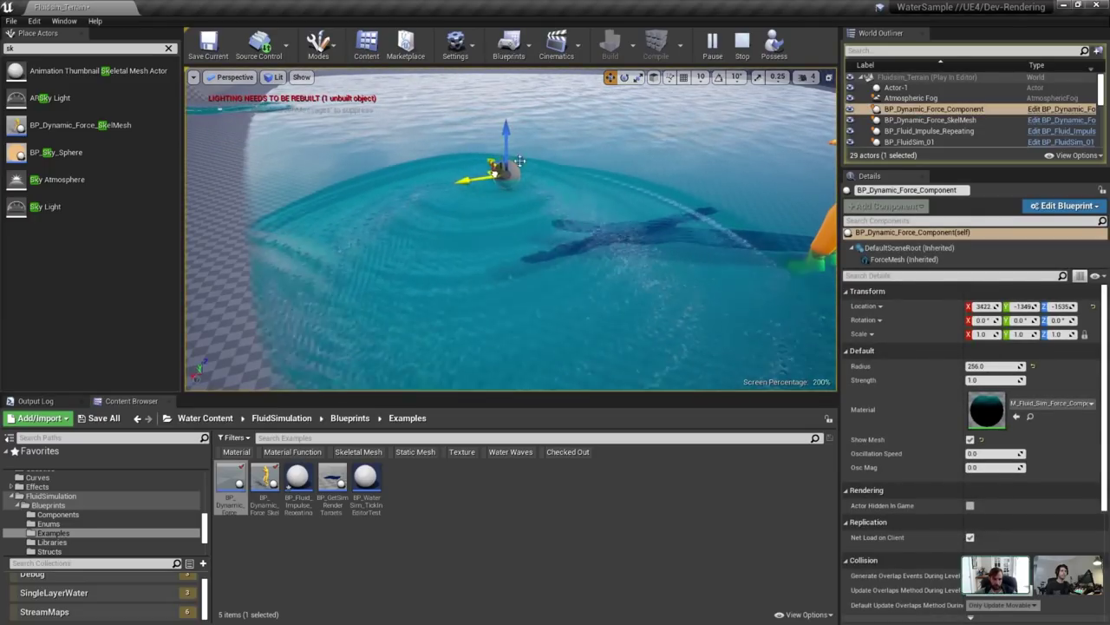
pyautogui.click(742, 44)
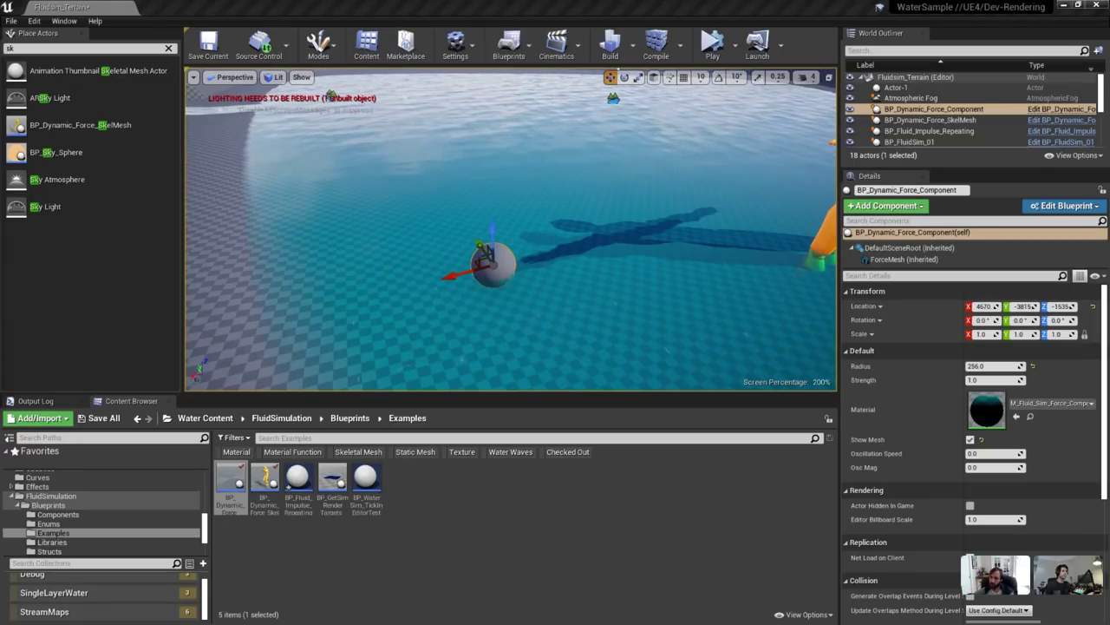
# Set M_Fluid_Sim_Force_Component's Blend Mode to Additive, apply it, and briefly simulate the level while moving the force sphere.
pyautogui.doubleClick(405, 124)
pyautogui.click(451, 309)
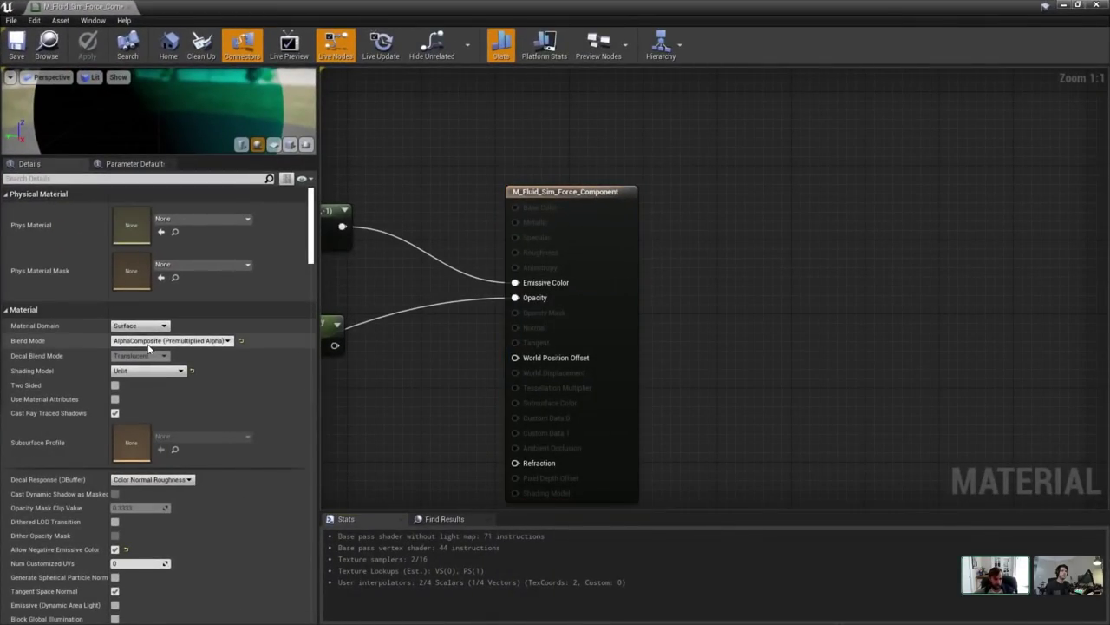
pyautogui.click(149, 341)
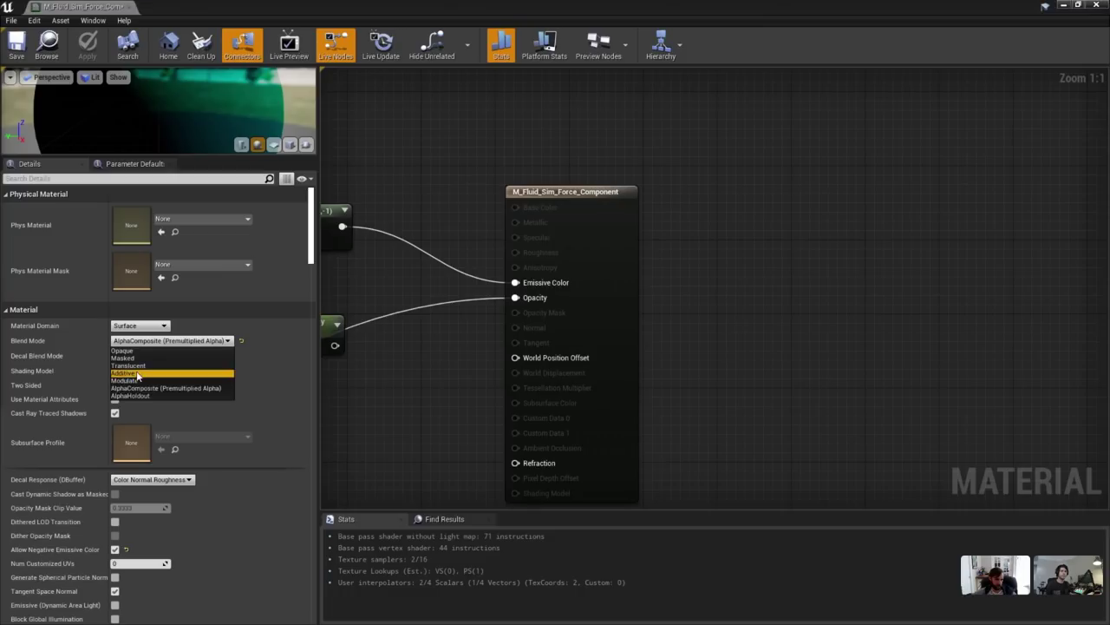
pyautogui.click(130, 373)
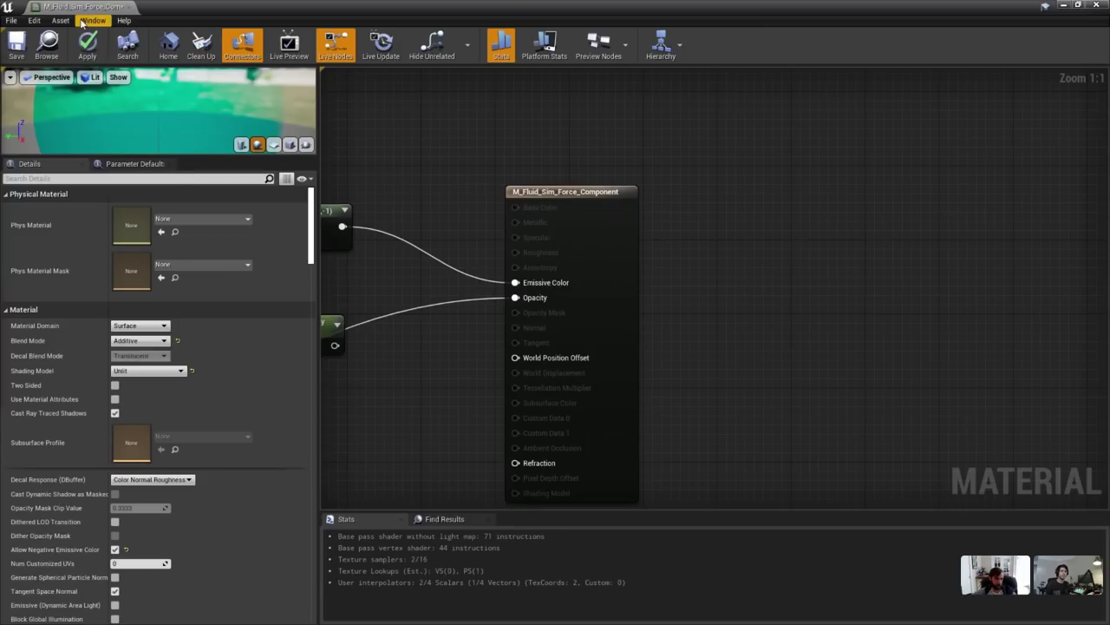
pyautogui.click(133, 9)
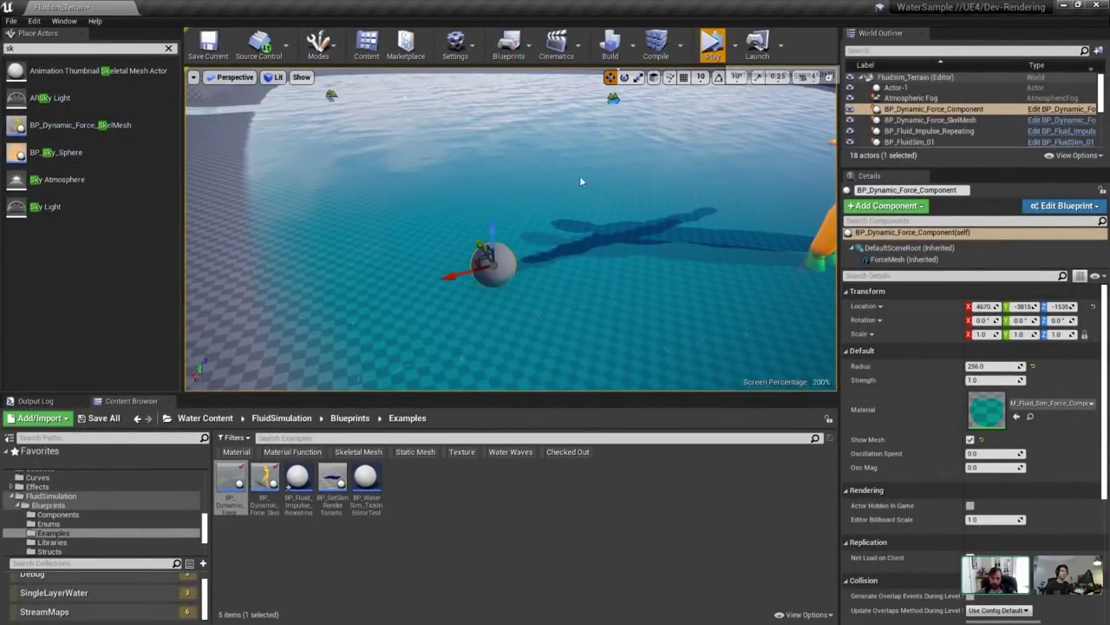
pyautogui.hotkey('alt', 'p')
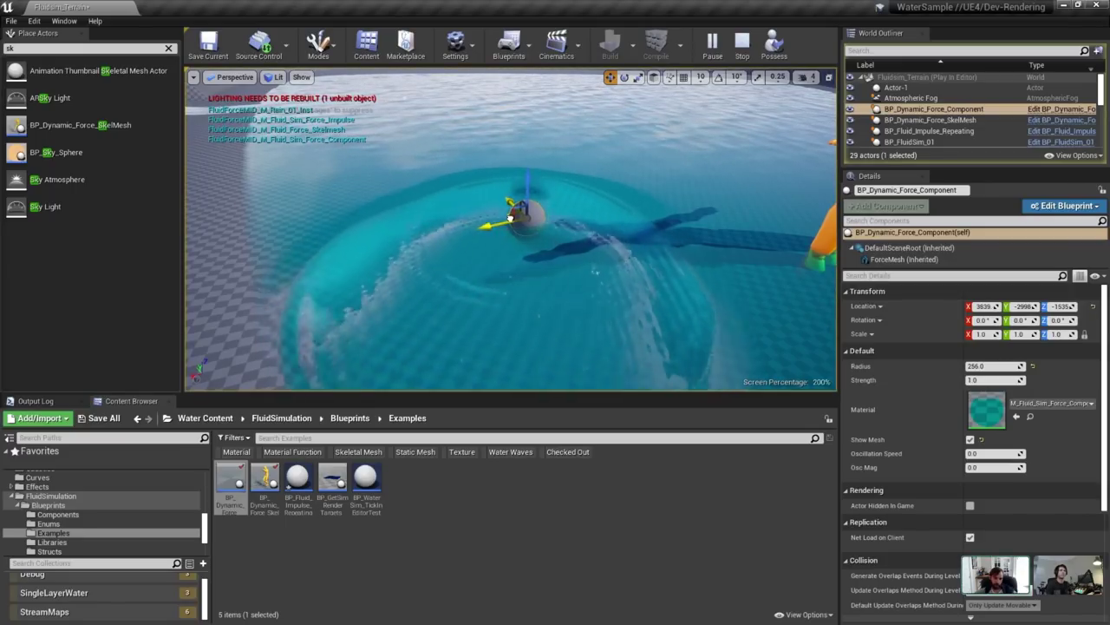
pyautogui.press('Escape')
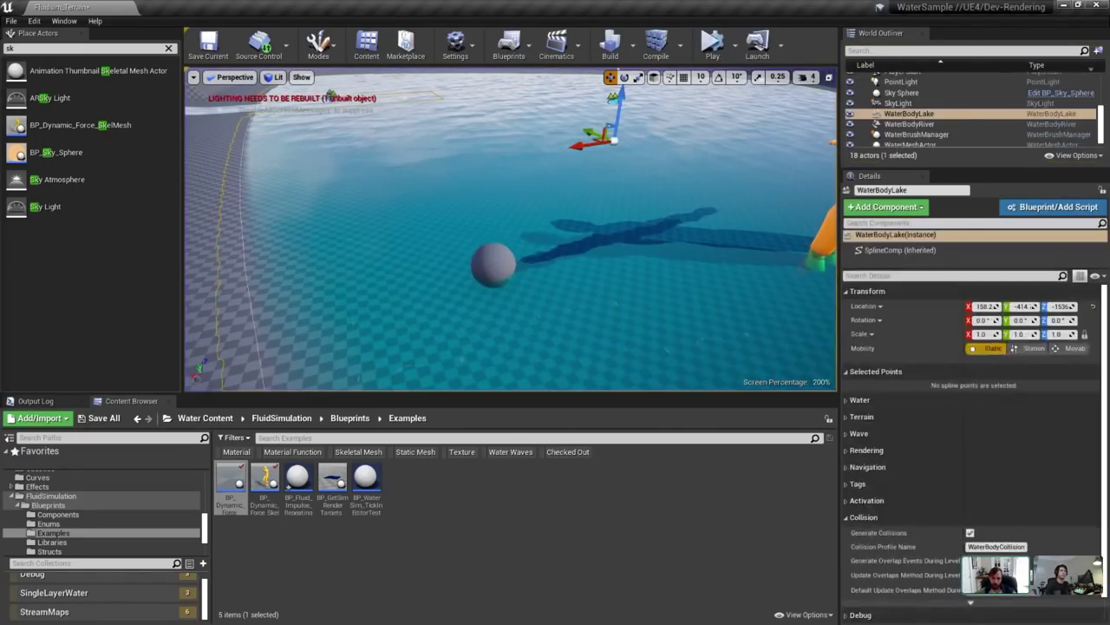
# Set the force sphere's Strength to 0.1 and simulate the level while moving the sphere through the water.
pyautogui.click(493, 265)
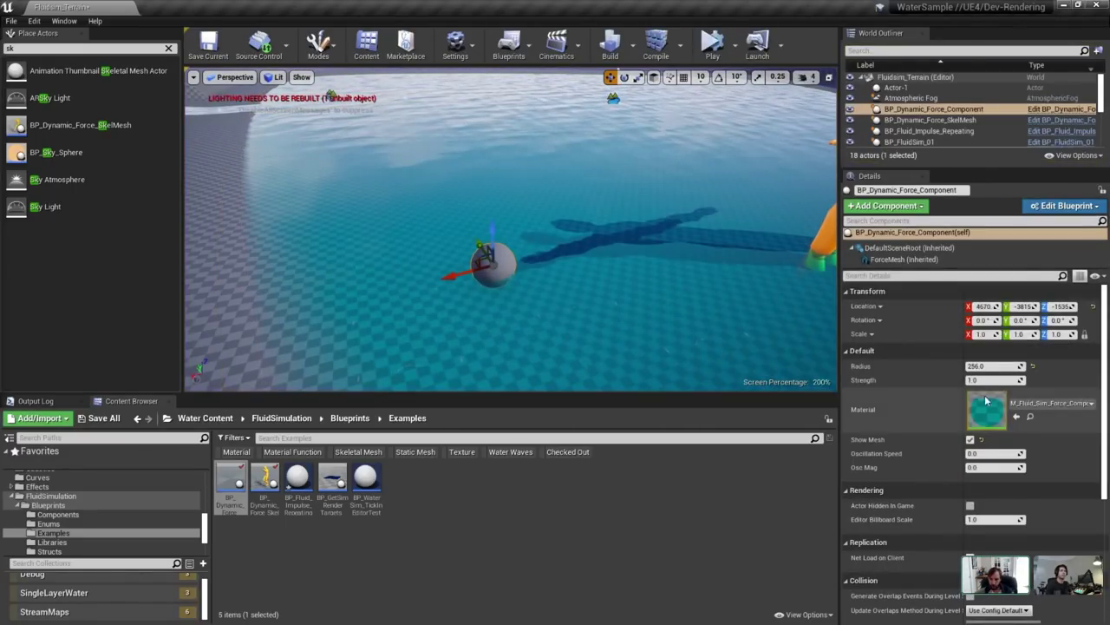
pyautogui.click(713, 41)
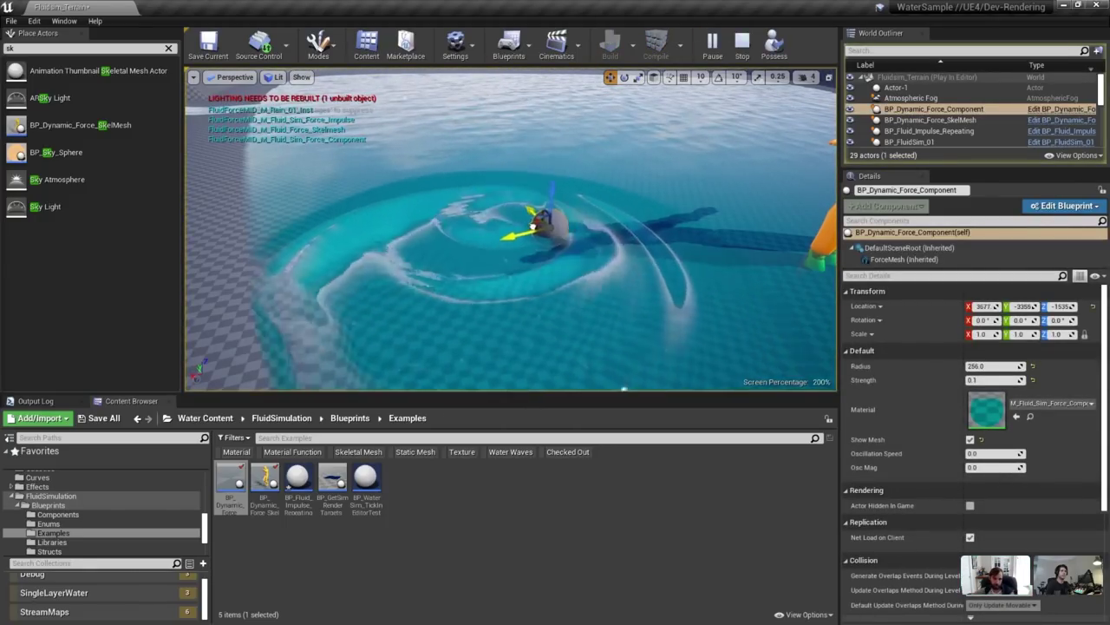
pyautogui.moveTo(532, 226)
pyautogui.mouseDown()
pyautogui.moveTo(636, 238)
pyautogui.moveTo(650, 174)
pyautogui.moveTo(534, 218)
pyautogui.mouseUp()
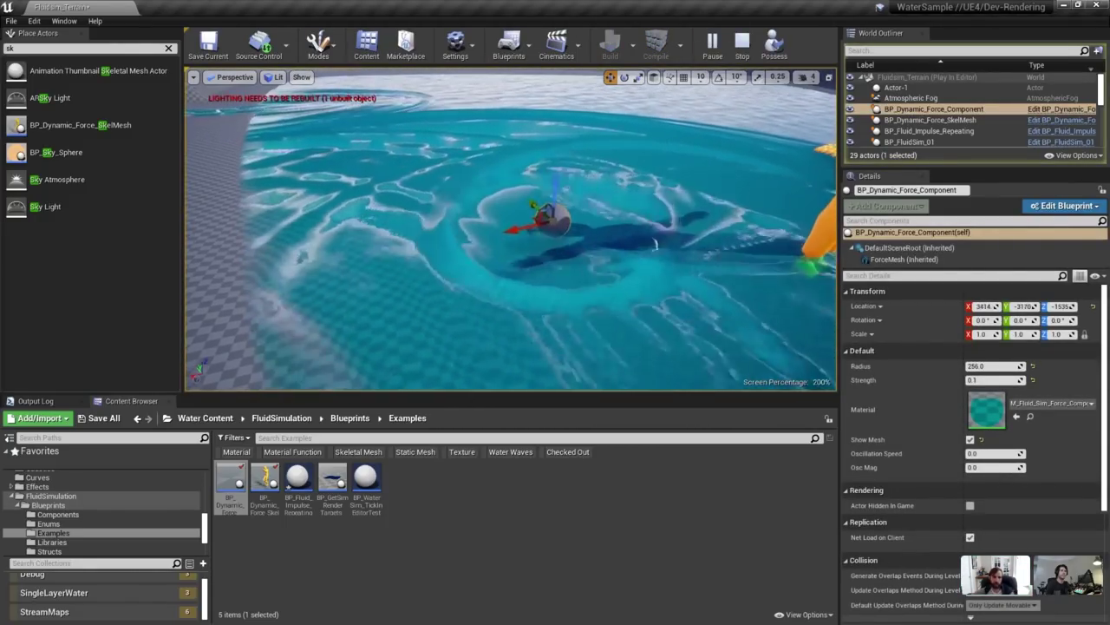
pyautogui.moveTo(657, 245); pyautogui.dragTo(604, 204, button='right')
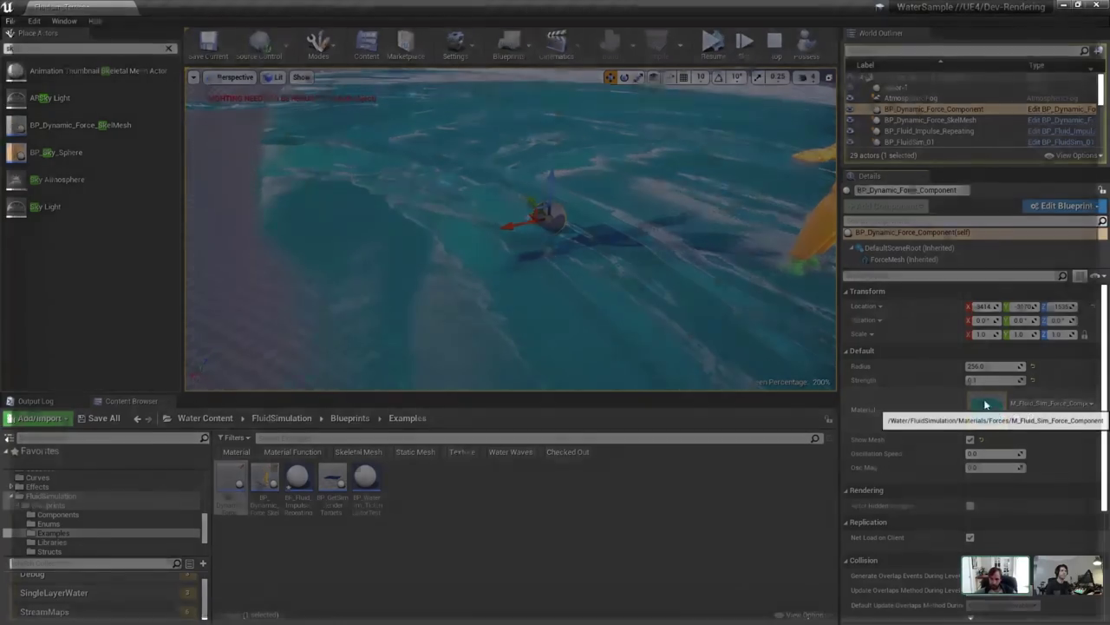
# Set the Foam Strength parameter's default value to 1.0 in the force sphere's material and apply the change.
pyautogui.doubleClick(986, 409)
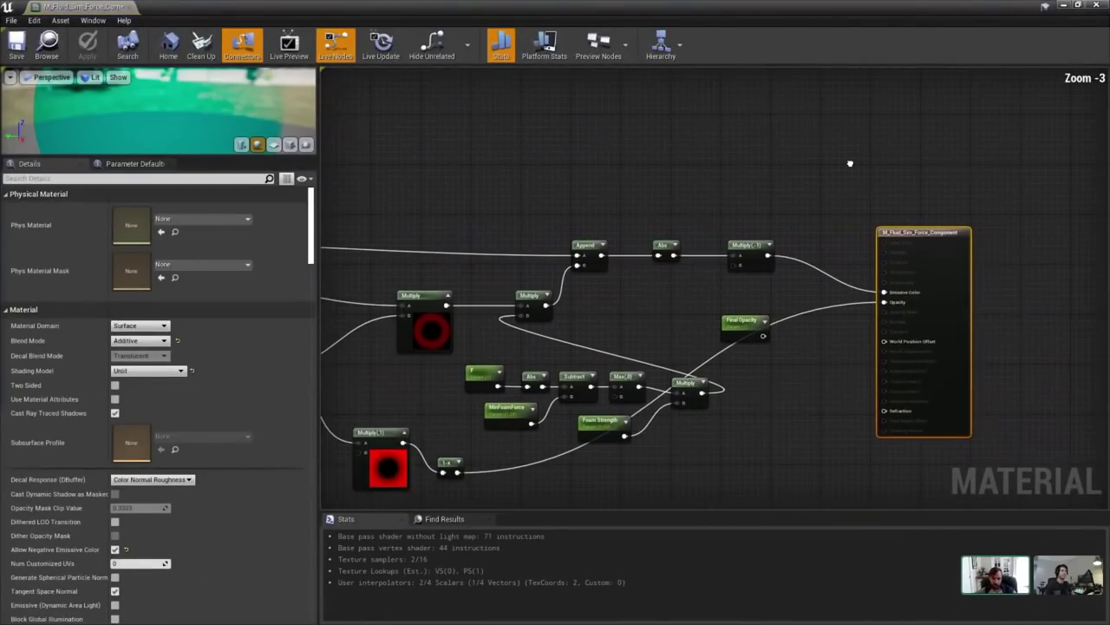
pyautogui.moveTo(850, 163); pyautogui.dragTo(856, 160, button='right')
pyautogui.click(584, 420)
pyautogui.moveTo(580, 8); pyautogui.dragTo(704, 166)
pyautogui.moveTo(765, 355); pyautogui.dragTo(720, 177, button='right')
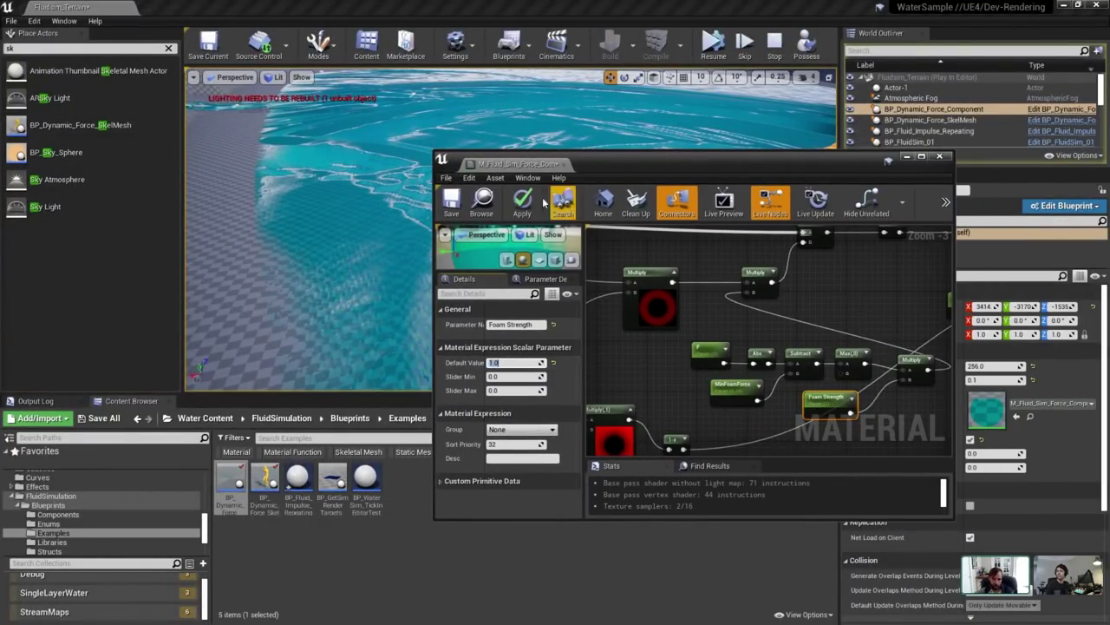
pyautogui.moveTo(828, 317); pyautogui.dragTo(764, 361, button='right')
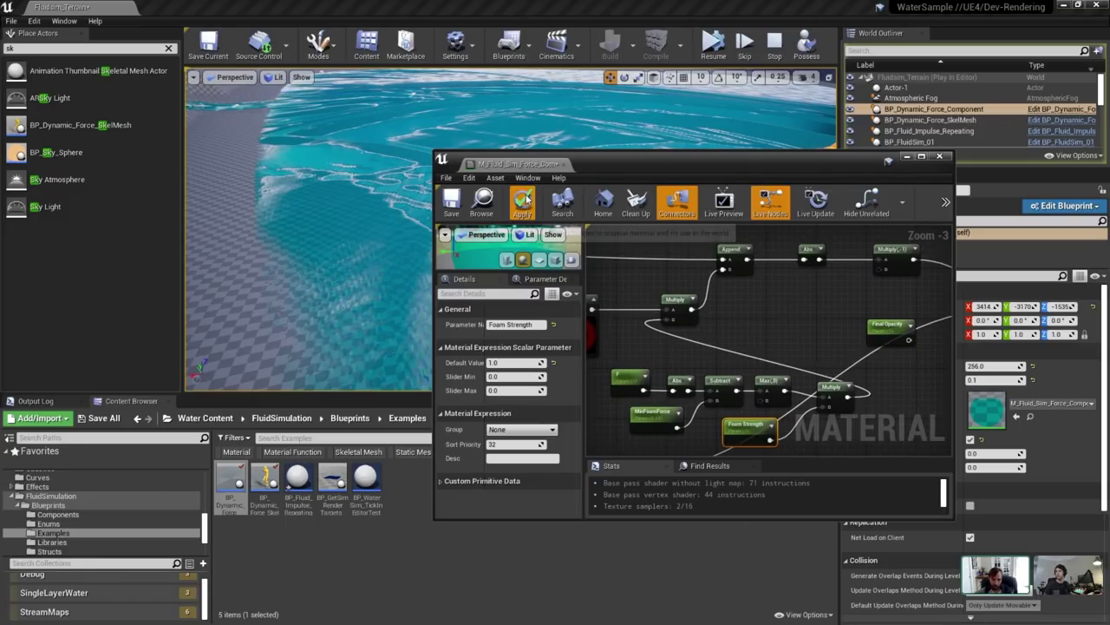
pyautogui.click(908, 157)
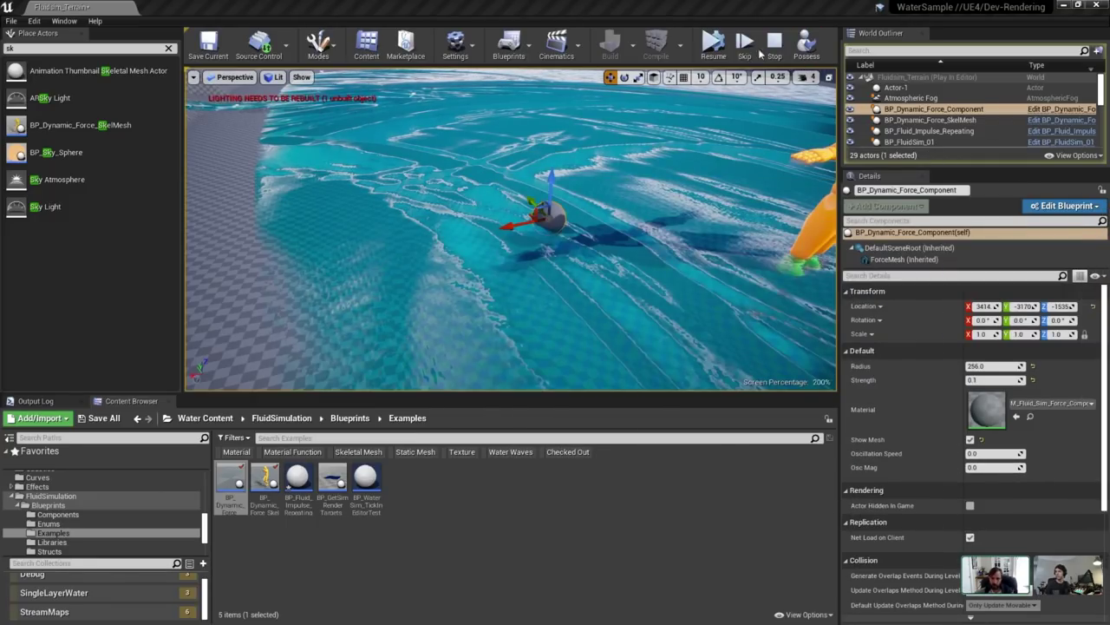
# Resume the simulation, move the force sphere through the lake, pause to examine the foam across the water, and stop simulating.
pyautogui.click(711, 45)
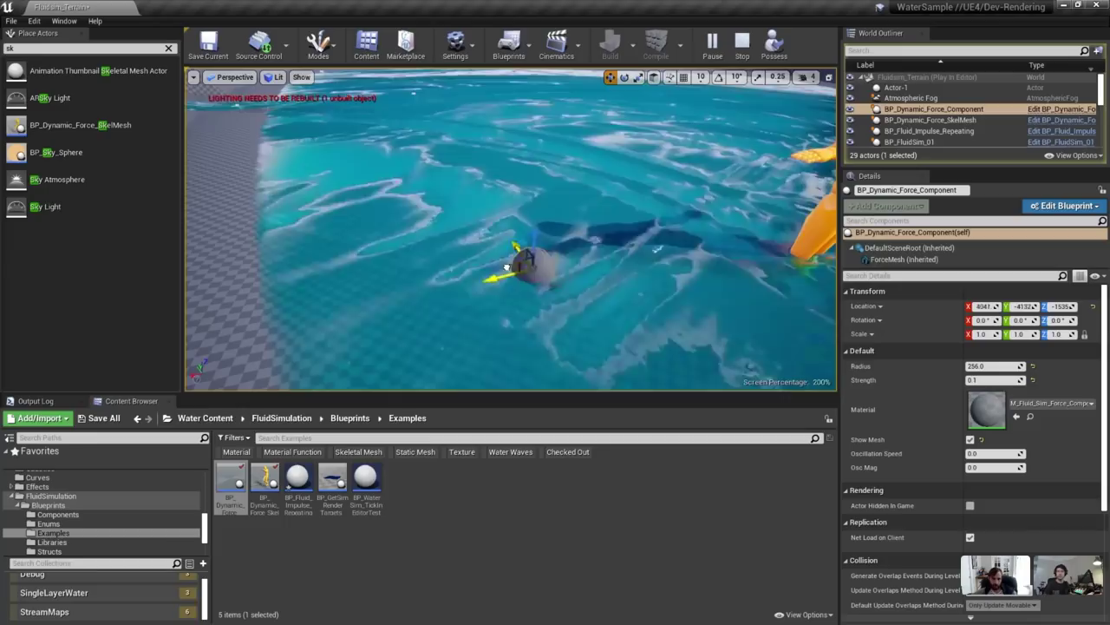
pyautogui.click(711, 43)
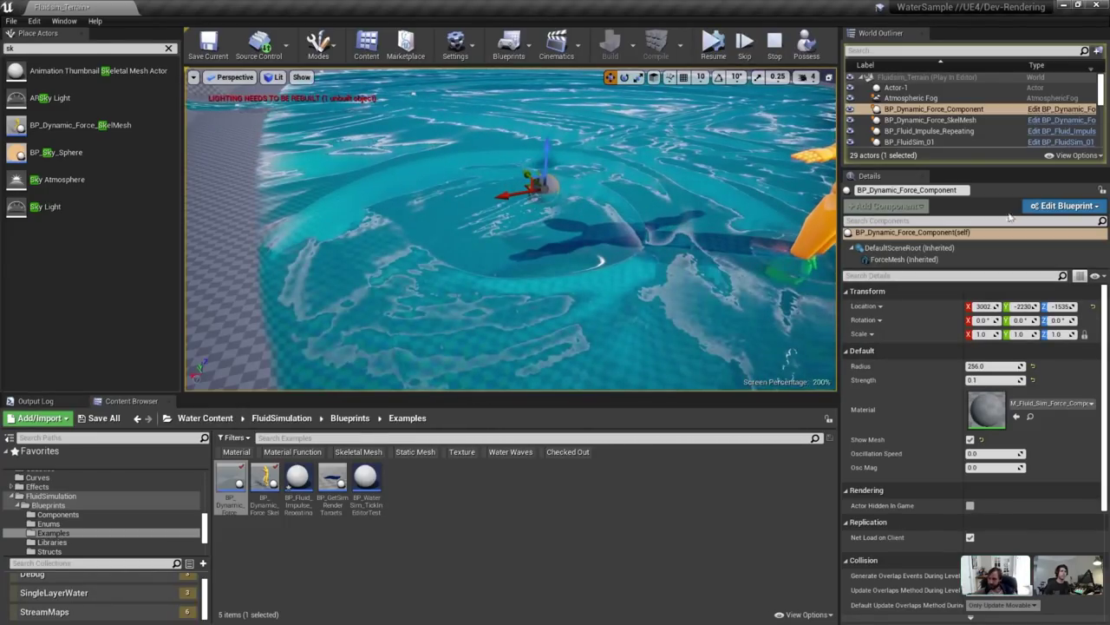
pyautogui.press('s')
pyautogui.moveTo(511, 230); pyautogui.dragTo(538, 224, button='right')
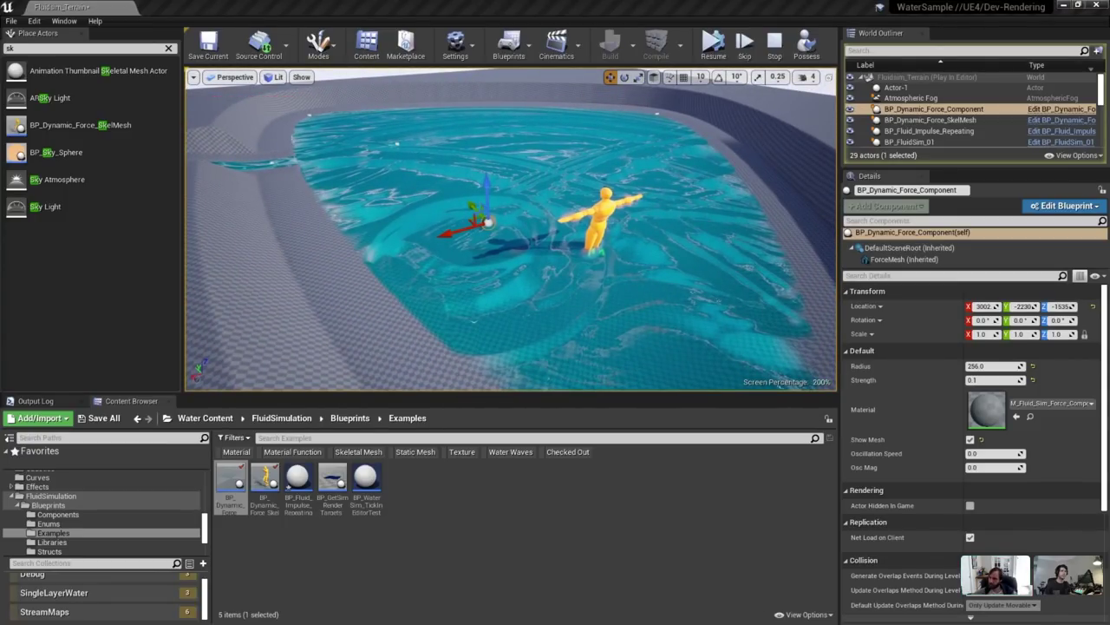
pyautogui.click(775, 45)
# Show the maps in the StreamMaps collection.
pyautogui.press('w')
pyautogui.moveTo(647, 263); pyautogui.dragTo(669, 236, button='right')
pyautogui.click(509, 150)
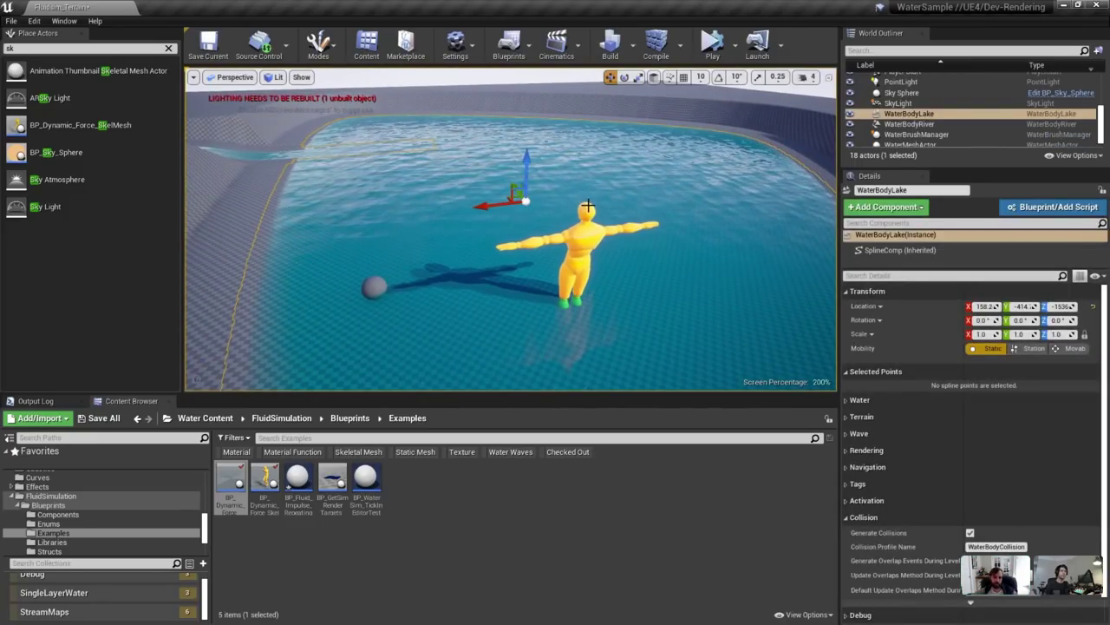
pyautogui.click(39, 612)
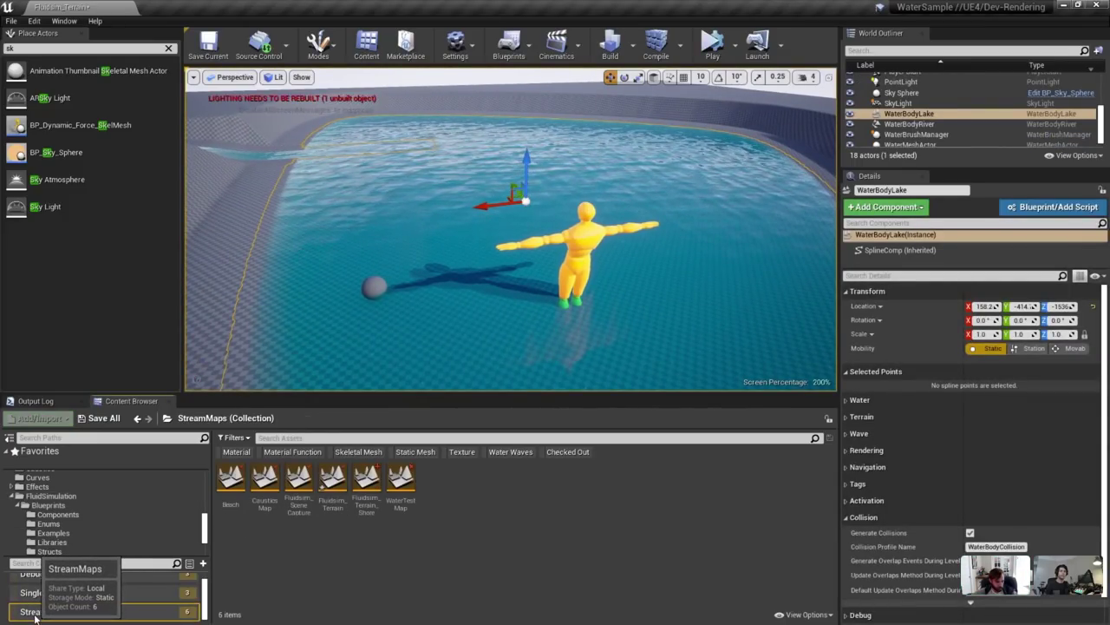
# Delete the force sphere and the character from the lake.
pyautogui.moveTo(521, 304); pyautogui.dragTo(495, 265, button='right')
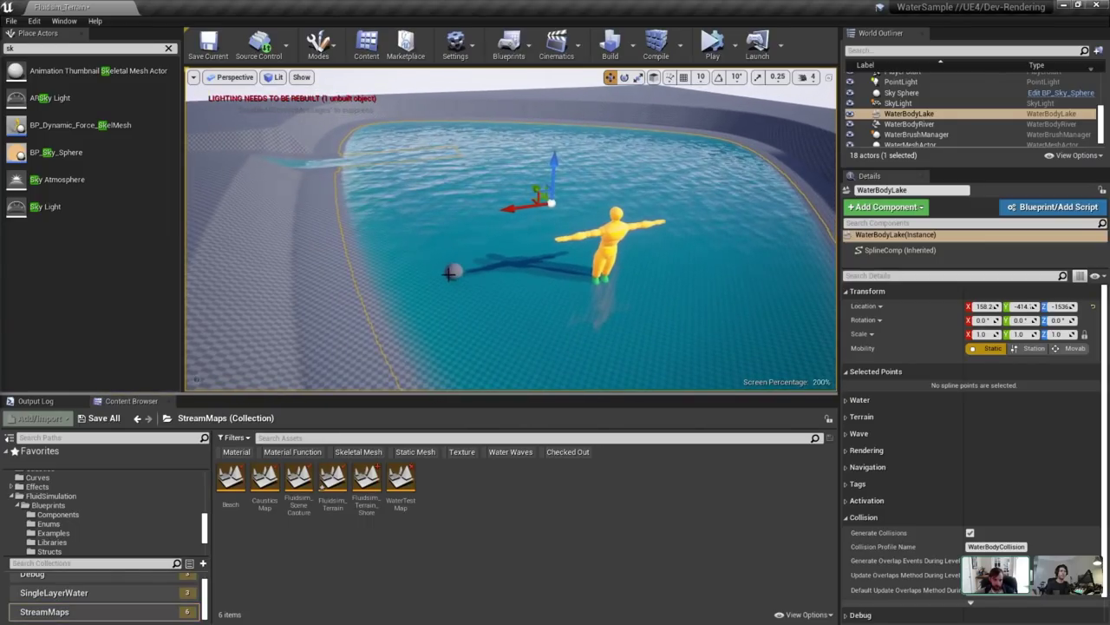
pyautogui.click(453, 271)
pyautogui.press('Delete')
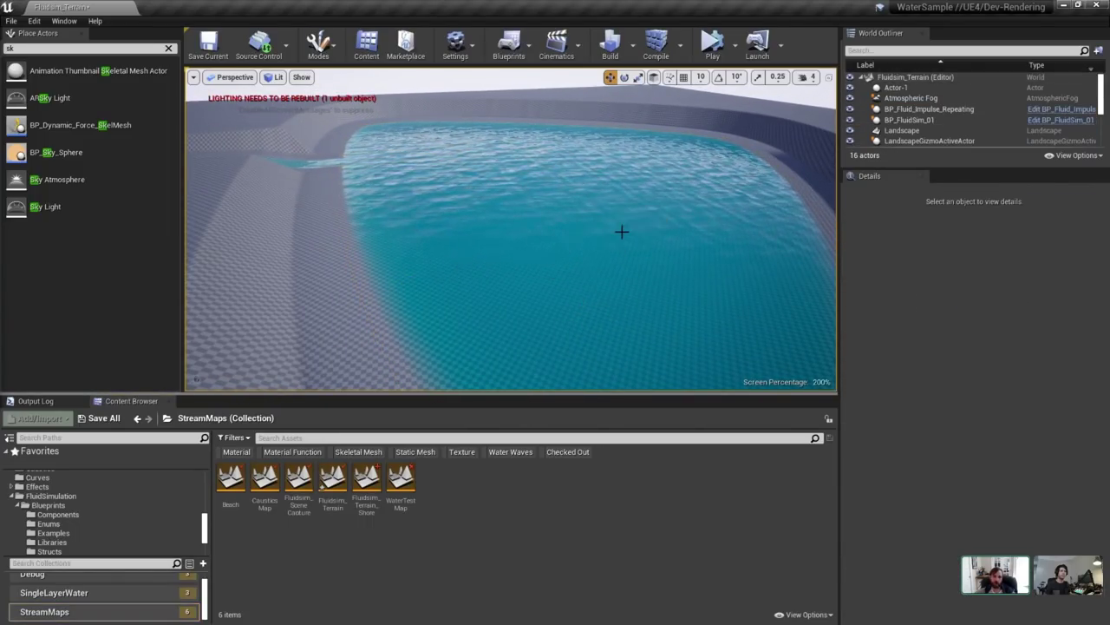
# Select WaterBodyLake and examine its Terrain and Water settings.
pyautogui.click(645, 201)
pyautogui.moveTo(665, 193); pyautogui.dragTo(630, 192, button='right')
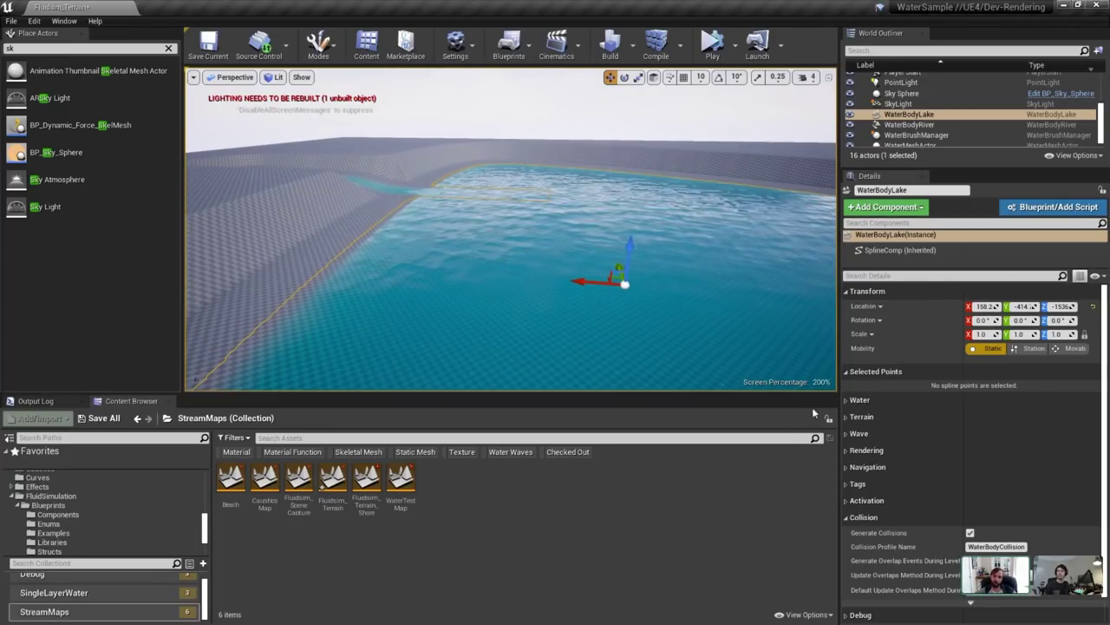
pyautogui.click(886, 518)
pyautogui.click(880, 399)
pyautogui.click(878, 400)
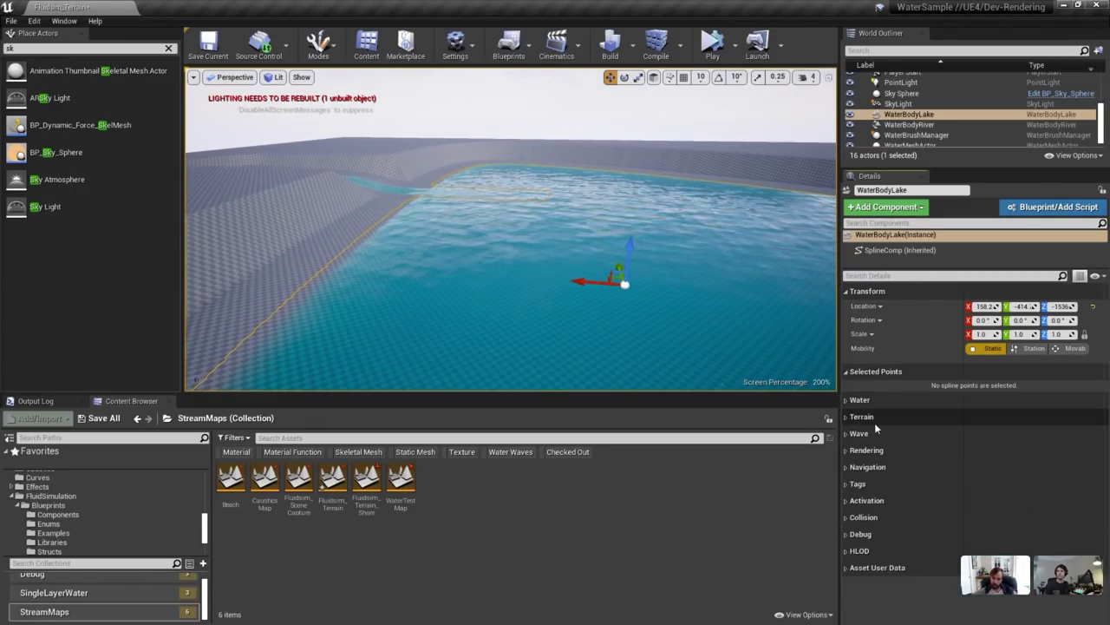
pyautogui.click(872, 419)
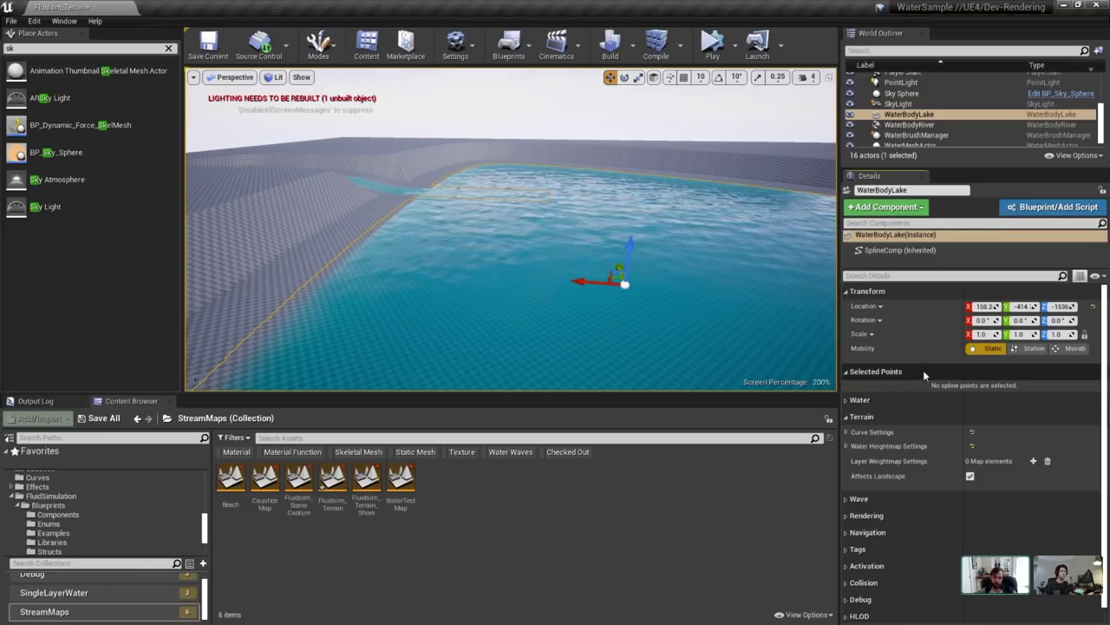
pyautogui.click(868, 417)
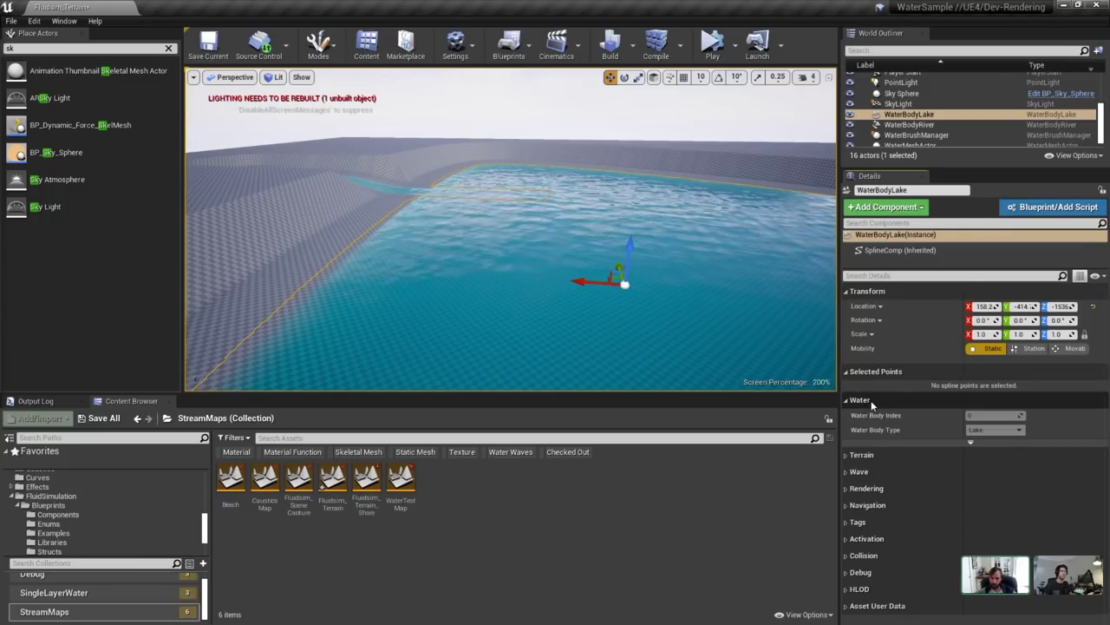
# Select the BP_FluidSim_01 actor and set its simulation solver to Shallow Water.
pyautogui.scroll(5, 923, 98)
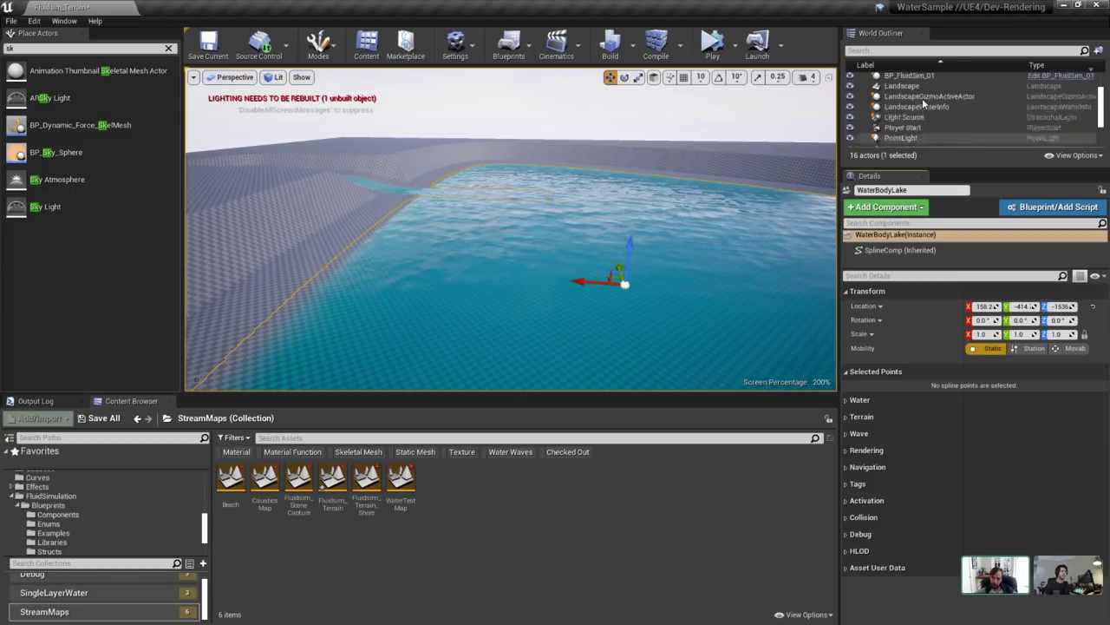
pyautogui.click(910, 120)
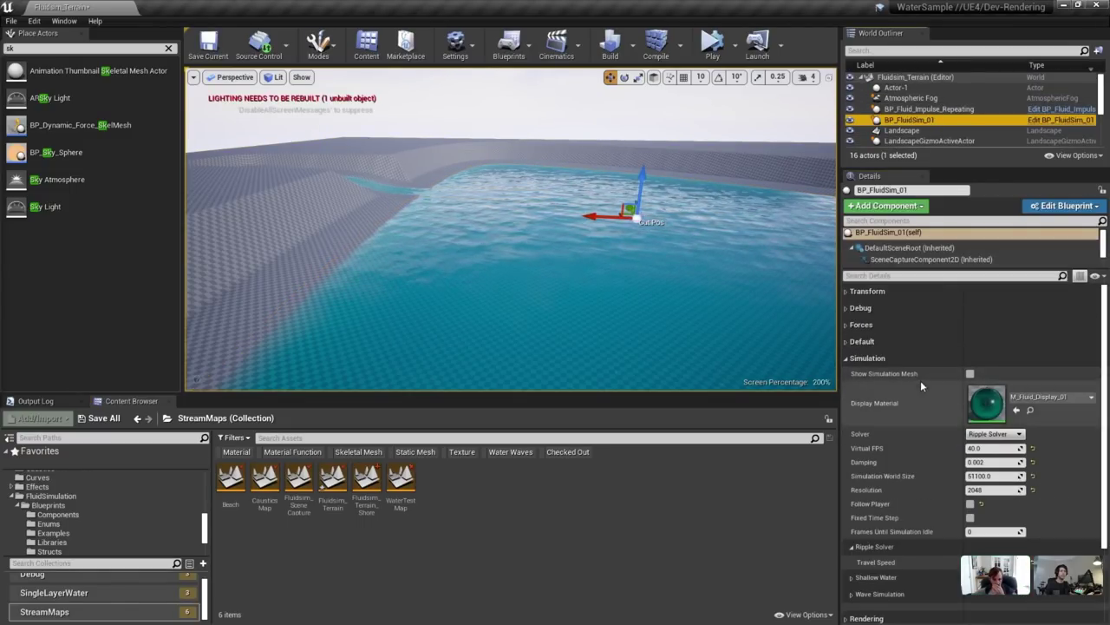
pyautogui.scroll(-2, 998, 360)
pyautogui.click(995, 378)
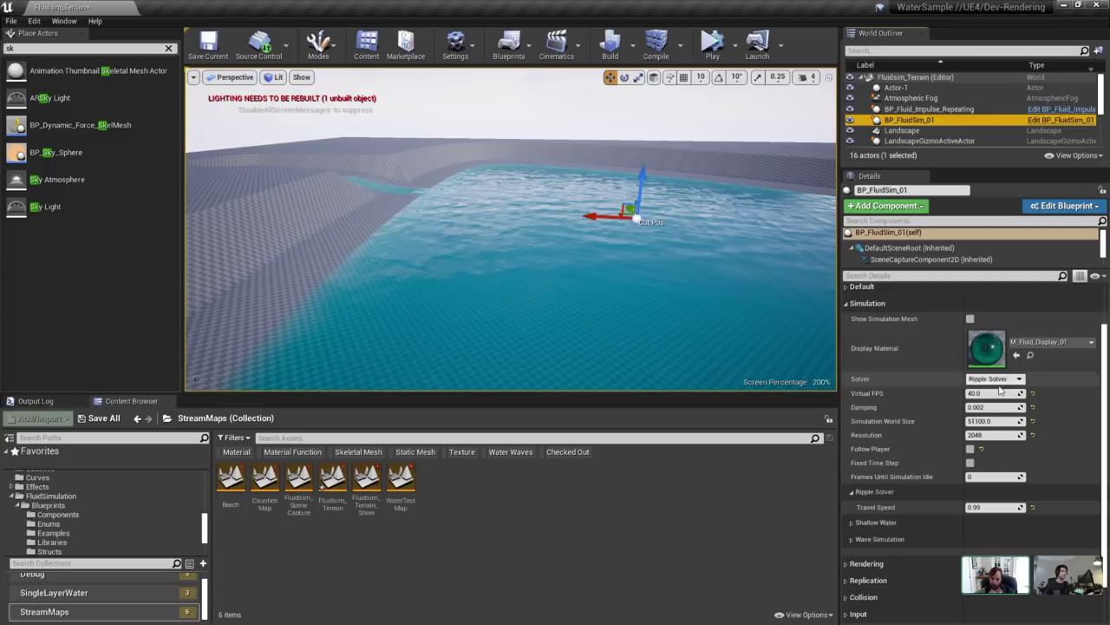
pyautogui.click(987, 396)
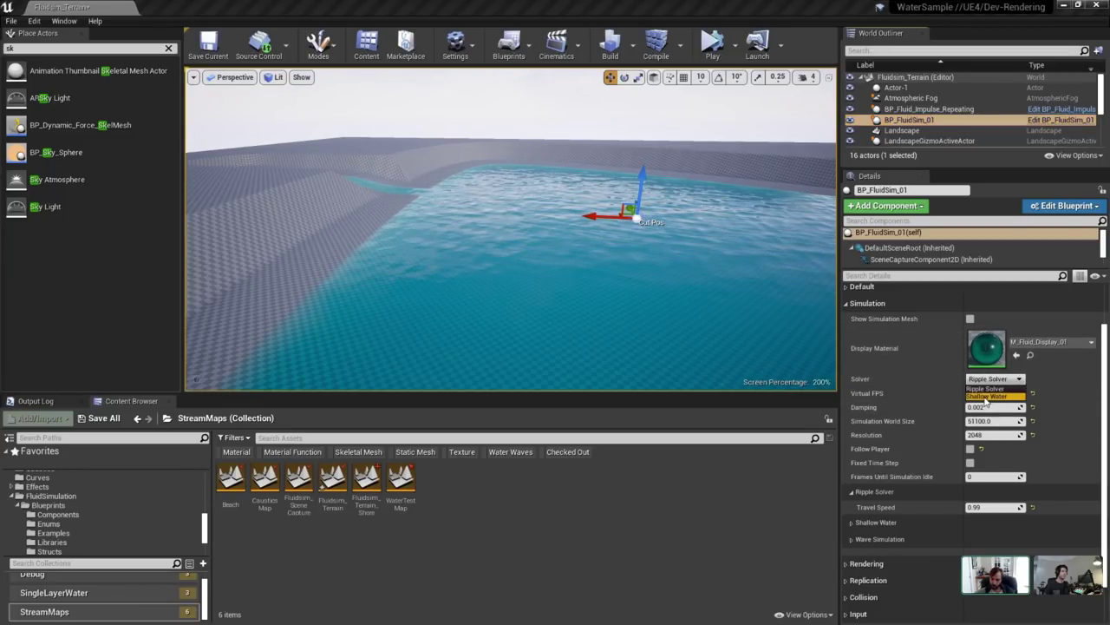
# Show the fluid simulation mesh briefly to check its coverage of the lake, and hide it again.
pyautogui.click(970, 320)
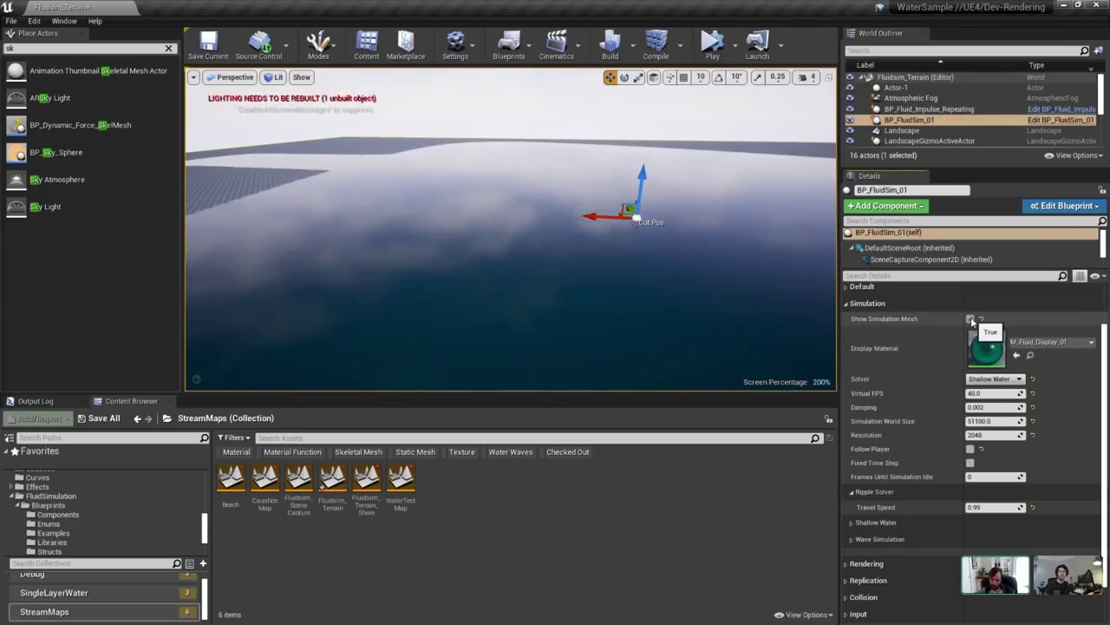
pyautogui.click(998, 420)
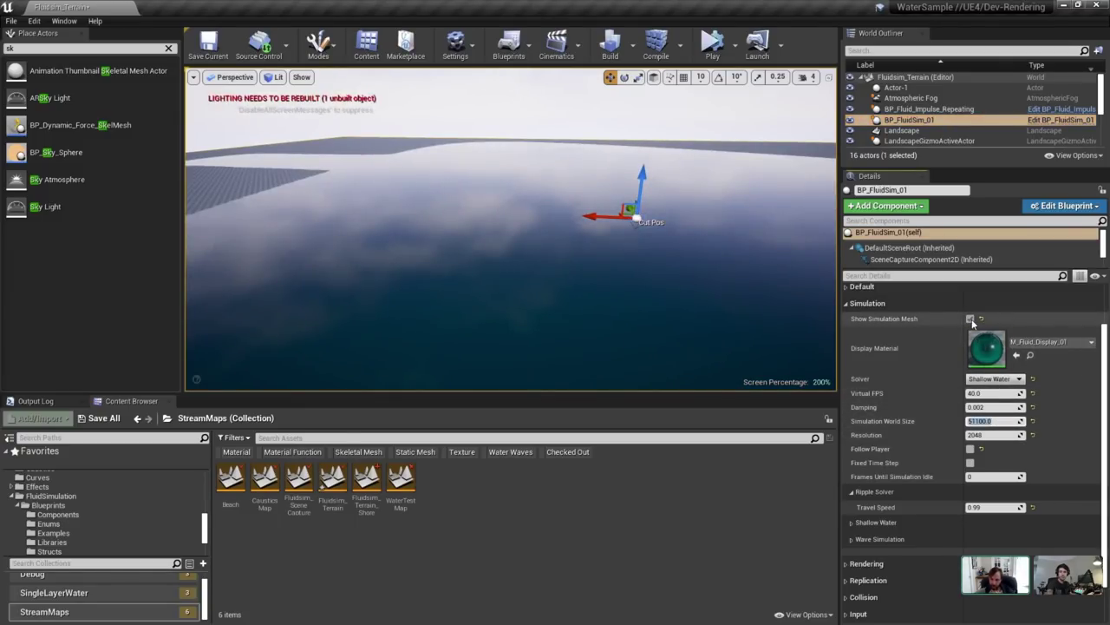
pyautogui.click(971, 319)
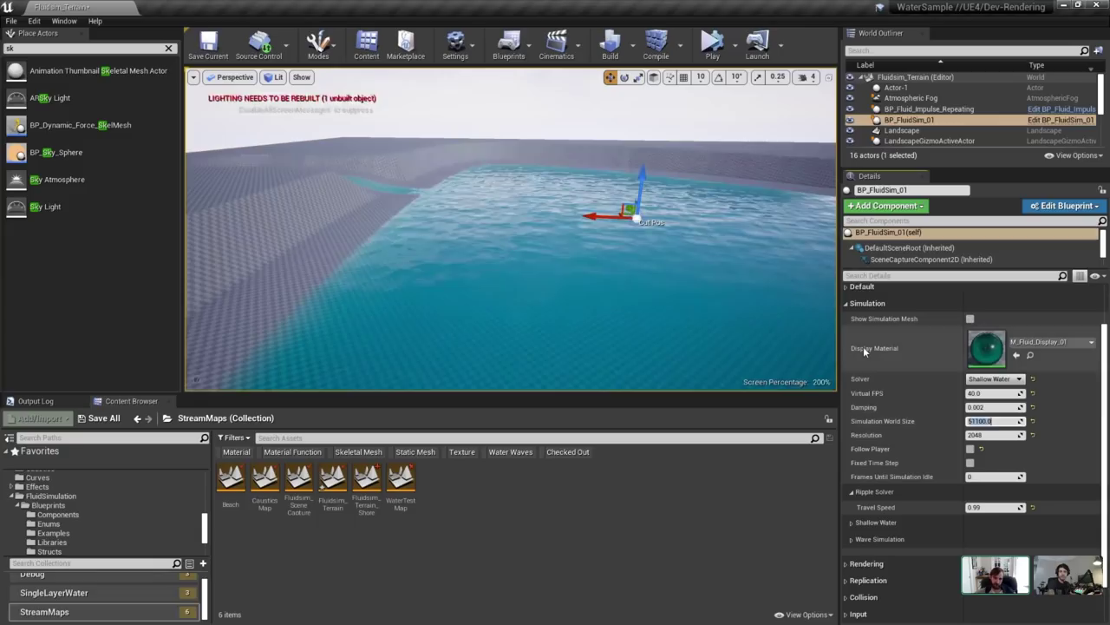
pyautogui.moveTo(683, 259); pyautogui.dragTo(690, 321, button='right')
pyautogui.press('f')
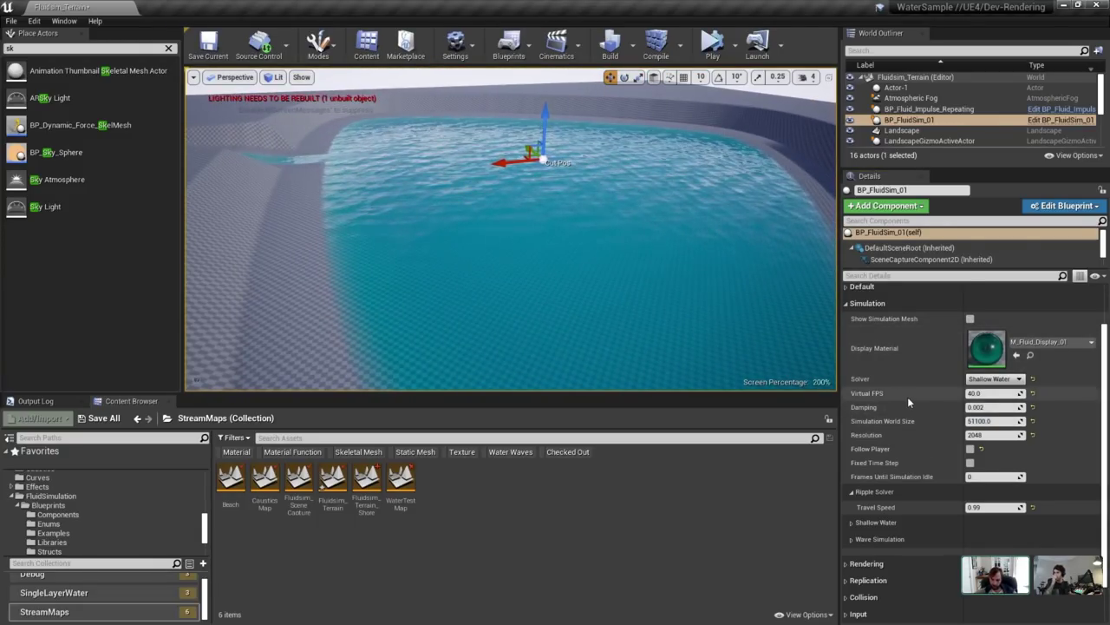
# In the Shallow Water settings, try the Constant Water Depth and Terrain Water Depth Only terrain modes, and restore Terrain with Elevation.
pyautogui.click(878, 522)
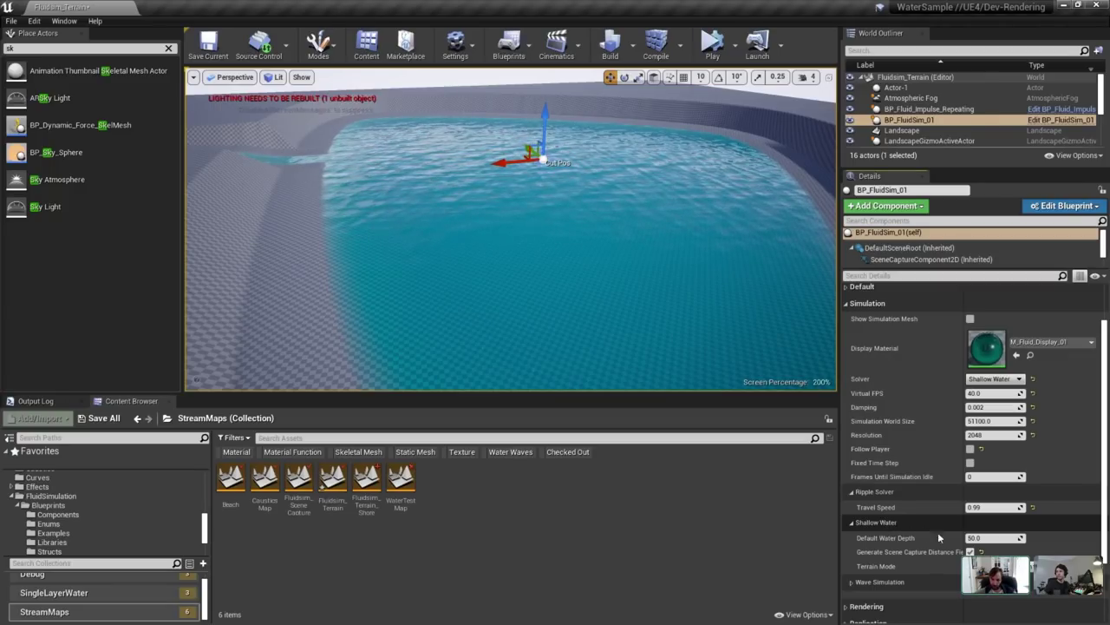
pyautogui.moveTo(989, 566)
pyautogui.scroll(-1, 989, 555)
pyautogui.click(875, 453)
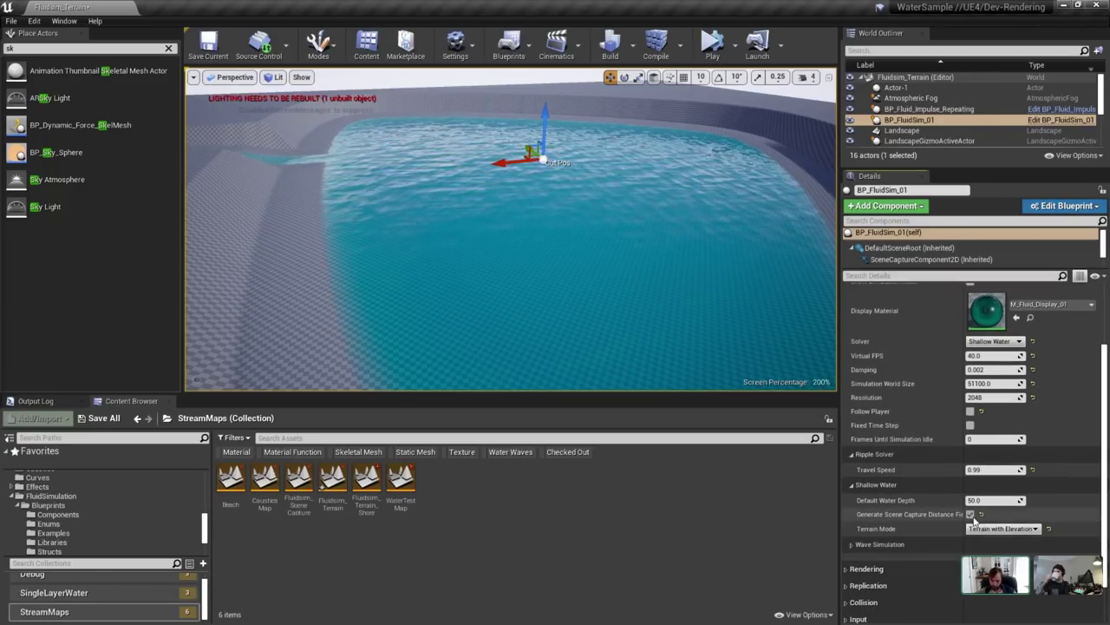
pyautogui.click(1002, 515)
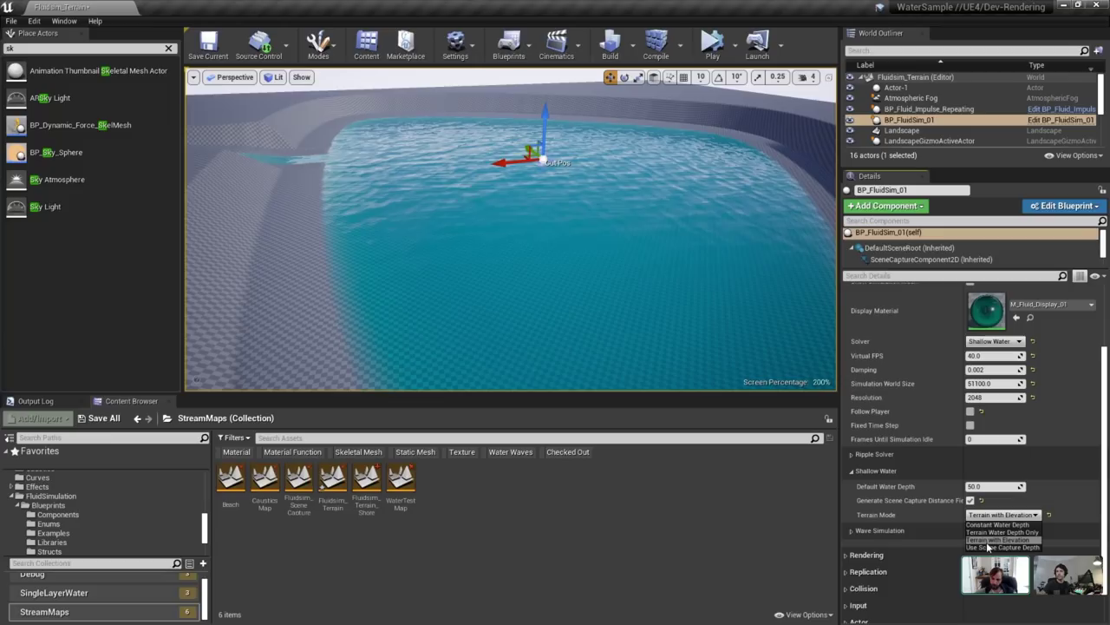
pyautogui.click(998, 525)
pyautogui.click(1002, 515)
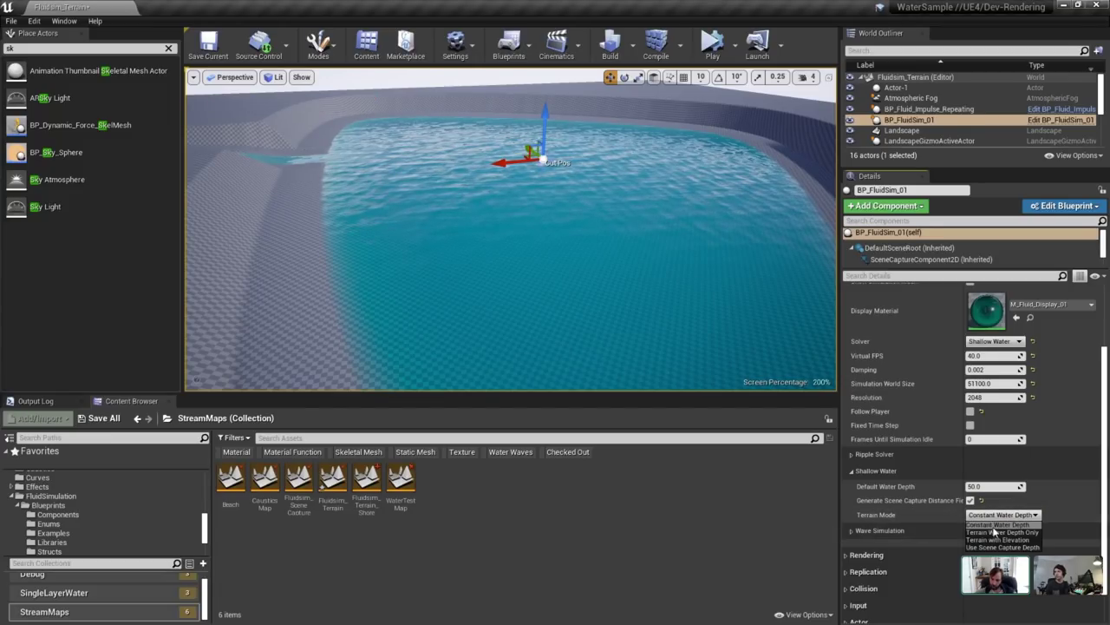
pyautogui.click(990, 532)
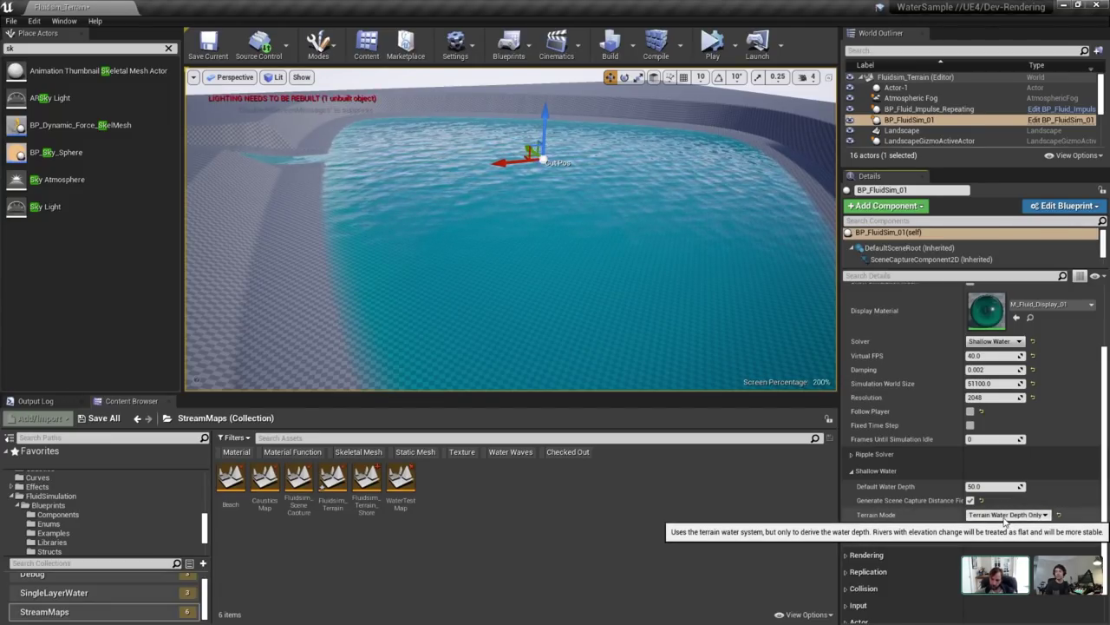
pyautogui.click(1005, 517)
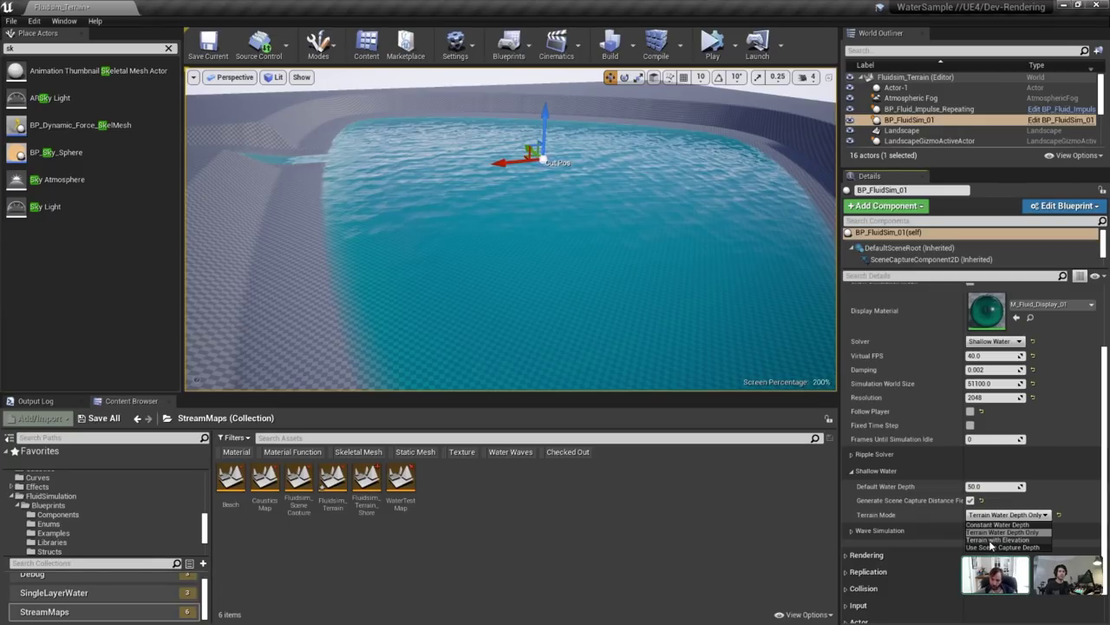
pyautogui.click(989, 541)
# Examine the sloping river and its spline where it flows into the lake, selecting WaterBodyRiver and WaterBodyLake.
pyautogui.moveTo(741, 292); pyautogui.dragTo(649, 309, button='right')
pyautogui.press('w')
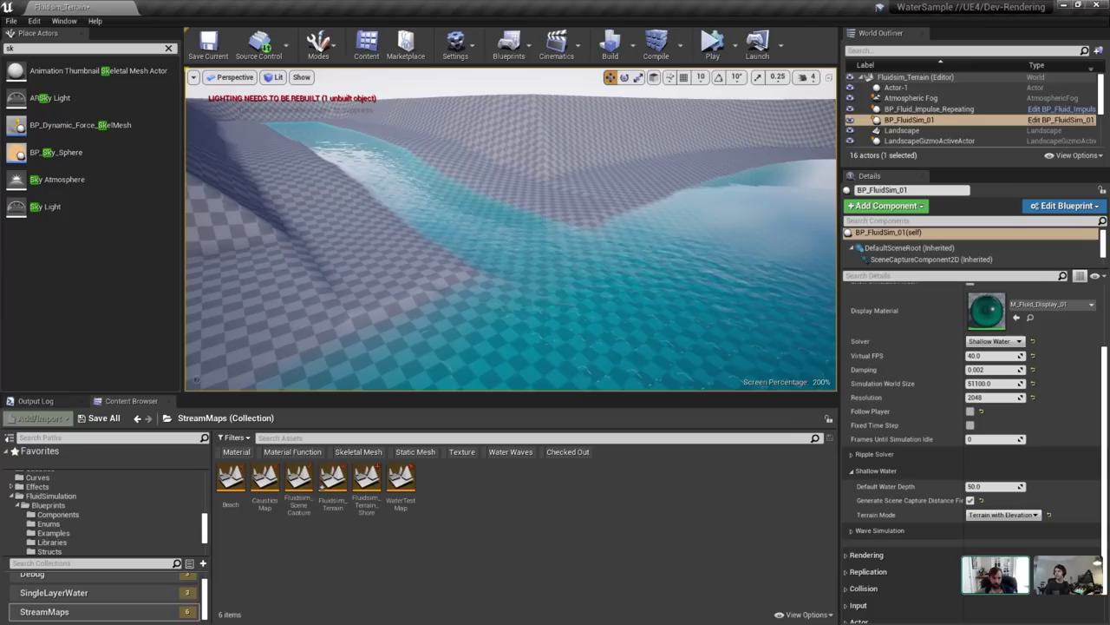
pyautogui.moveTo(664, 254); pyautogui.dragTo(739, 287, button='right')
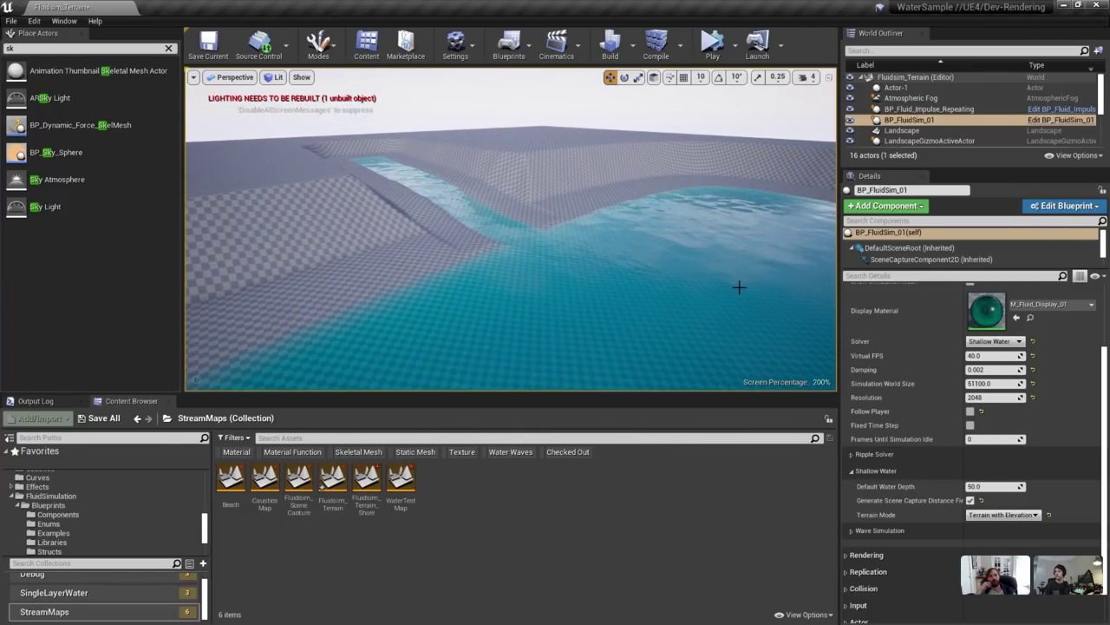
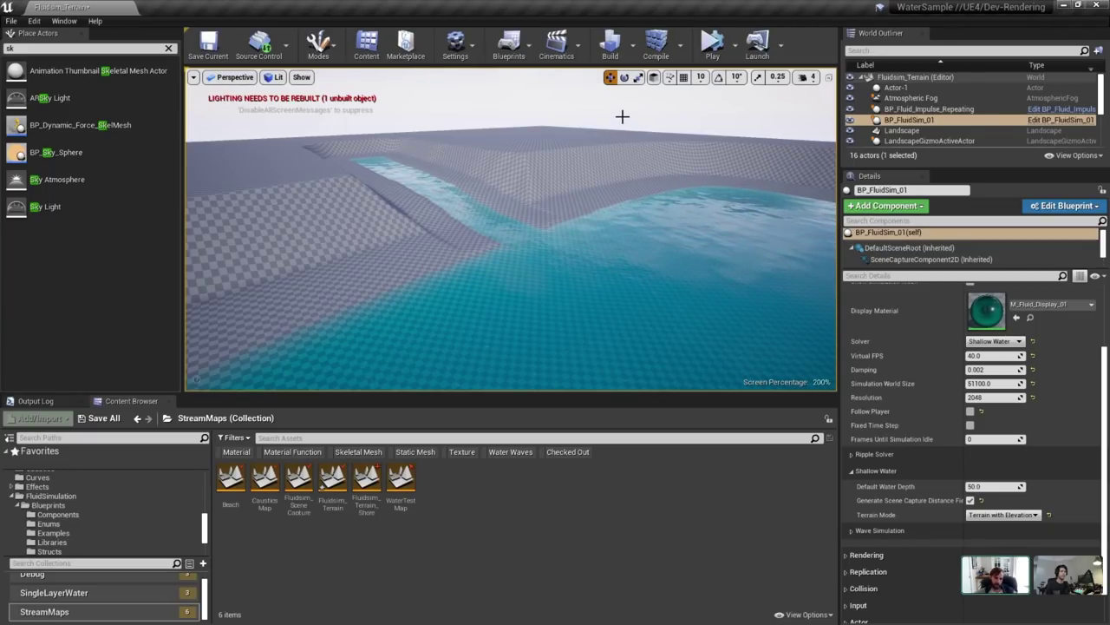
pyautogui.click(405, 179)
pyautogui.moveTo(495, 158); pyautogui.dragTo(496, 139, button='right')
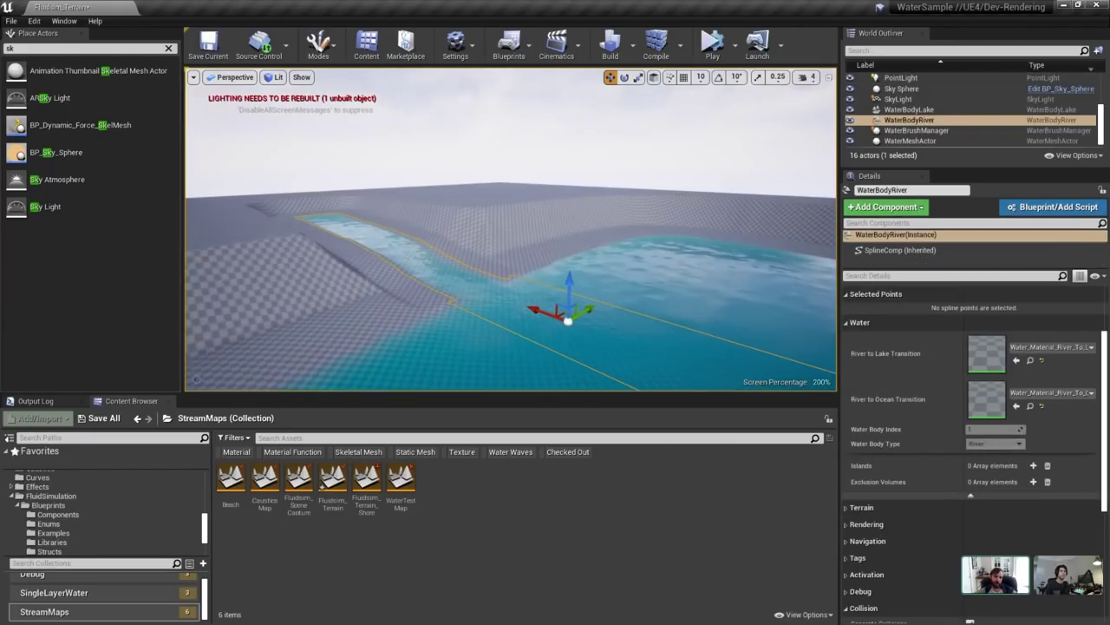
pyautogui.moveTo(504, 202); pyautogui.dragTo(468, 200, button='right')
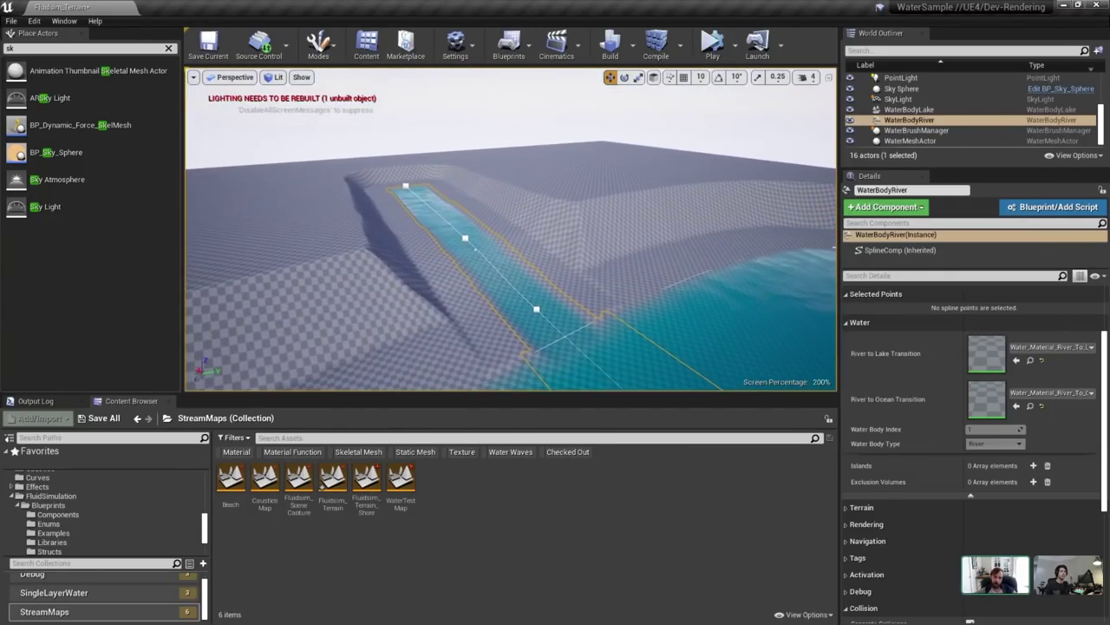
pyautogui.moveTo(588, 181); pyautogui.dragTo(620, 187, button='right')
pyautogui.click(651, 225)
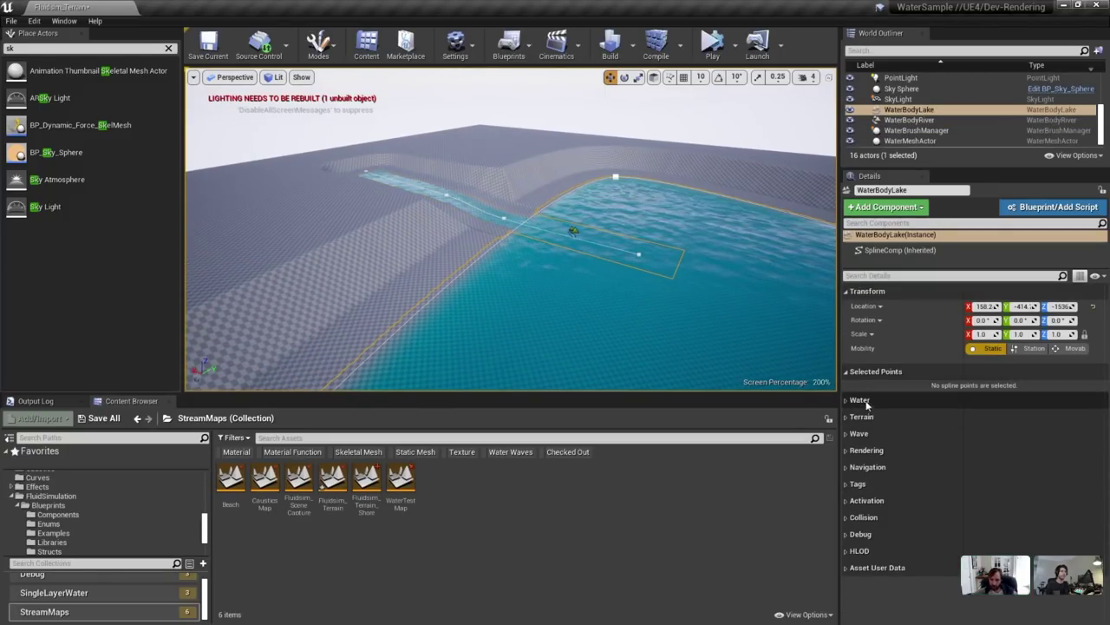
# Set the Damping of BP_FluidSim_01 to 0.1.
pyautogui.scroll(5, 927, 111)
pyautogui.click(928, 118)
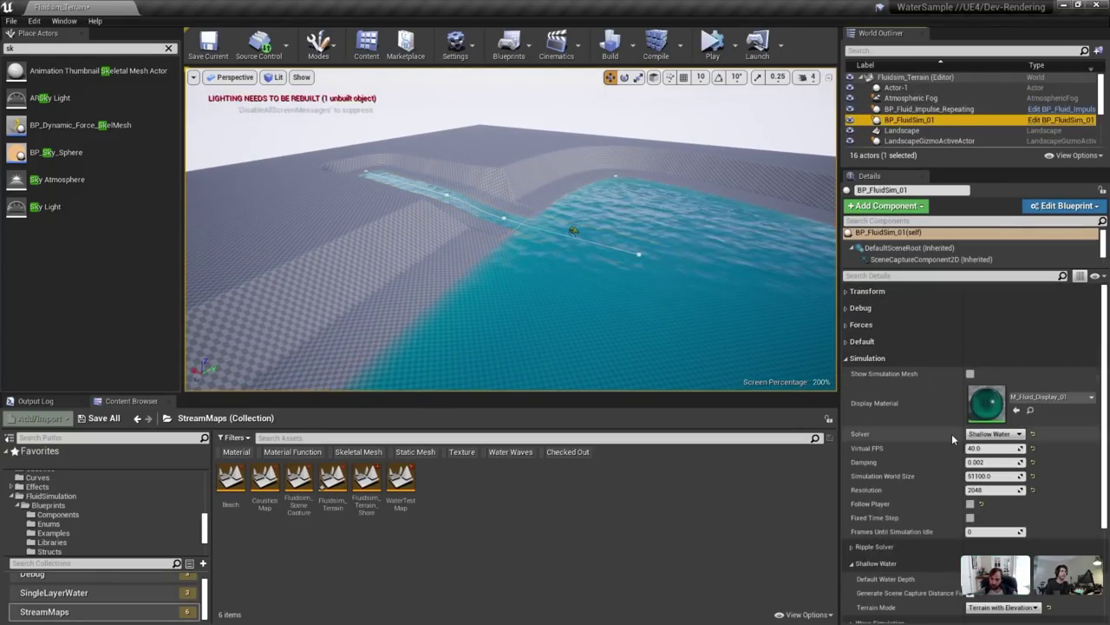
pyautogui.click(998, 462)
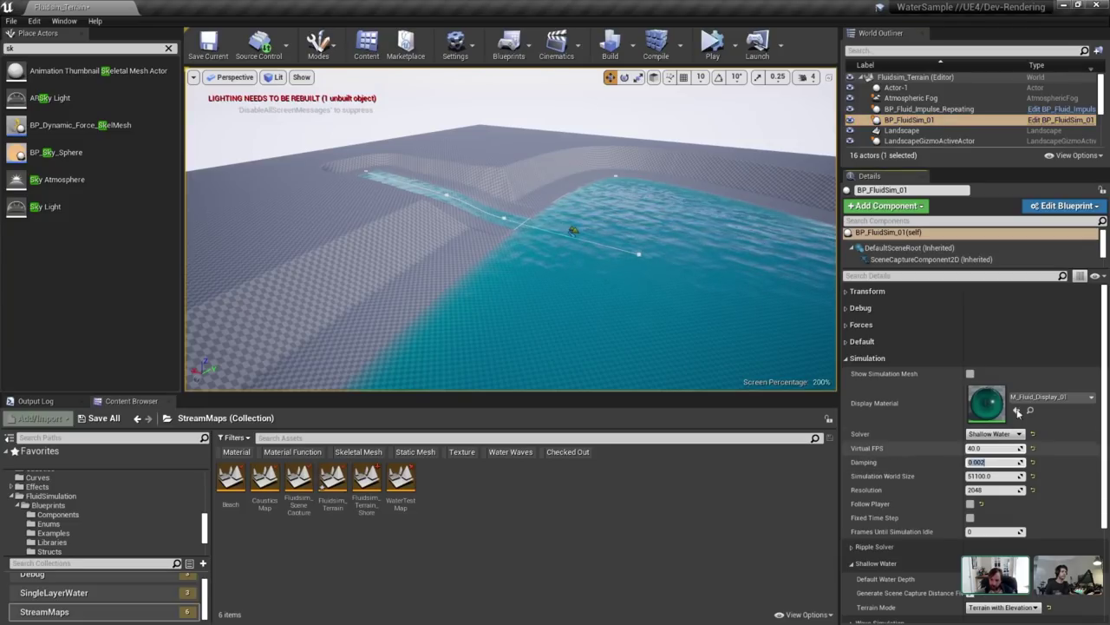
pyautogui.write('0.1')
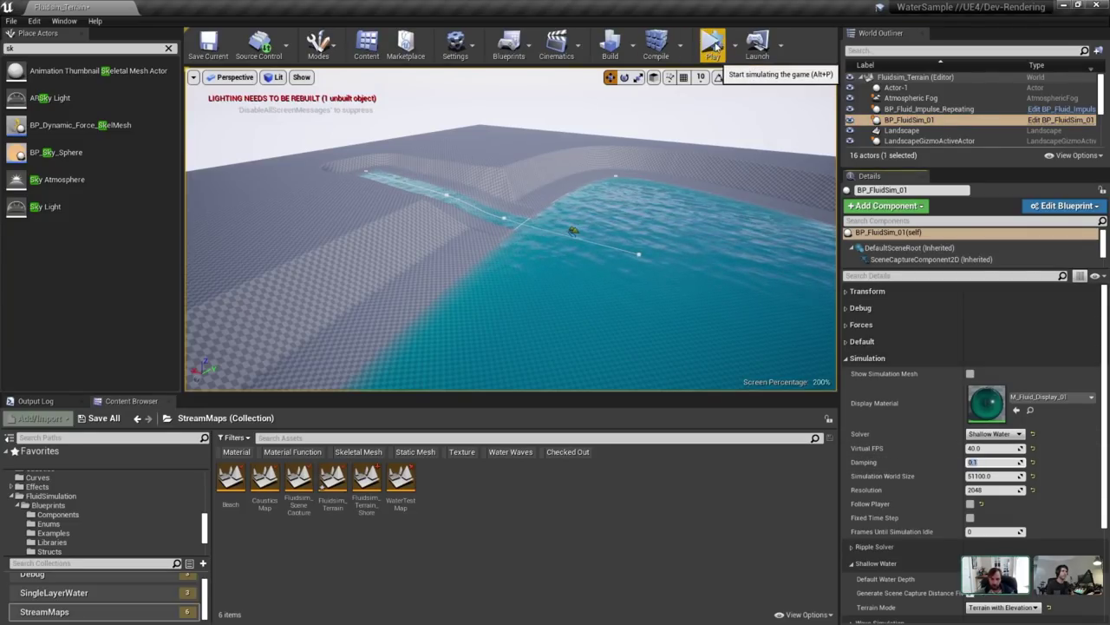
# Simulate the level, examine the shallow water flowing down the river into the lake, and stop simulating.
pyautogui.click(715, 46)
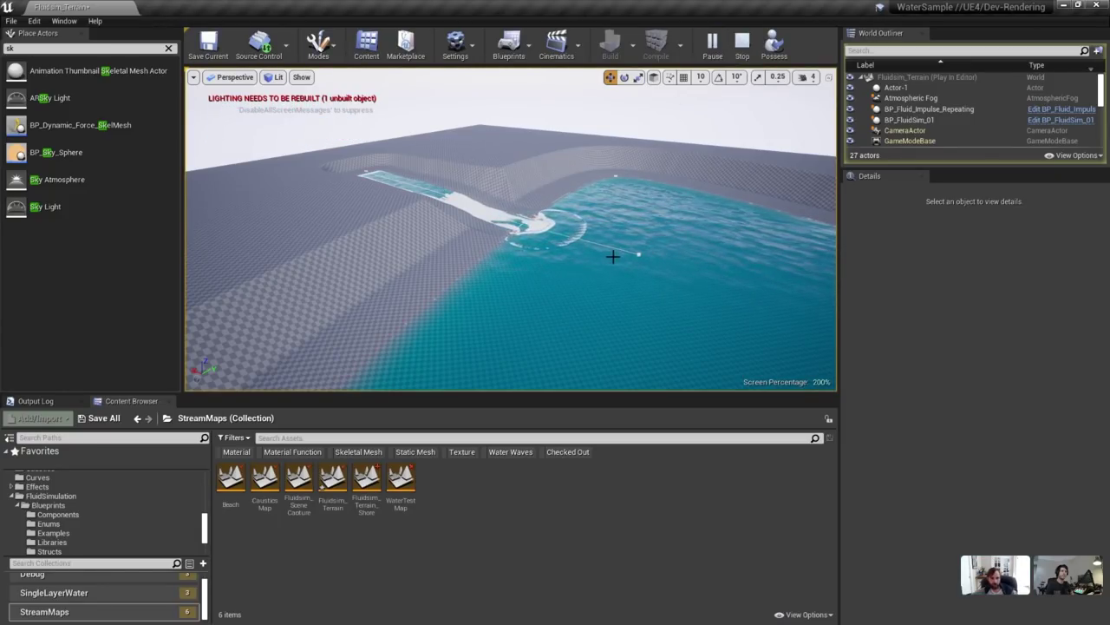
pyautogui.scroll(6, 614, 256)
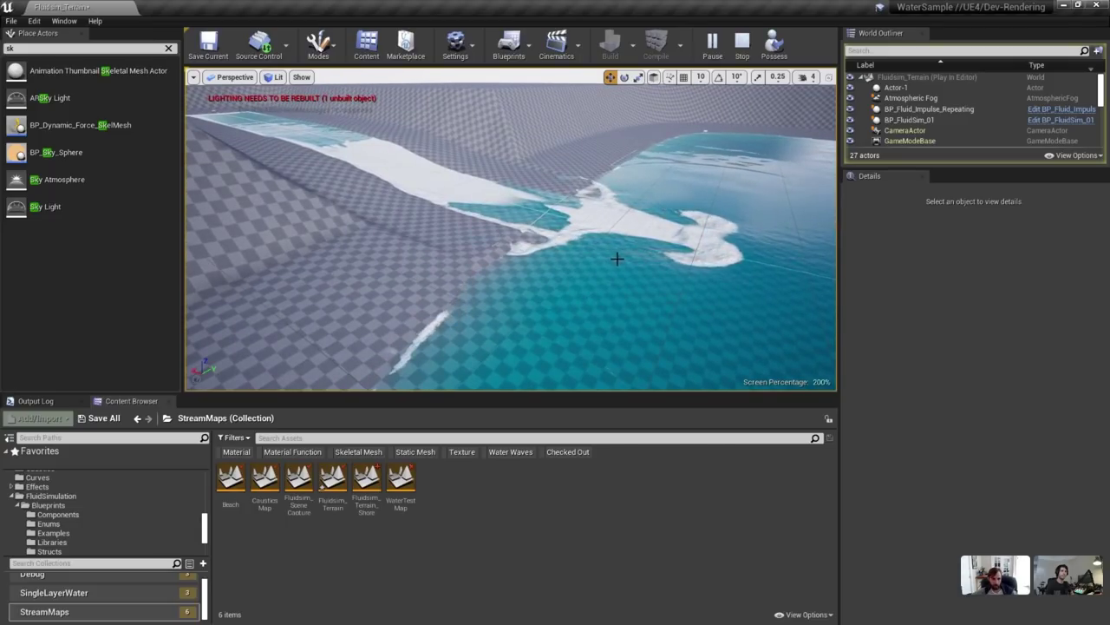
pyautogui.moveTo(614, 257); pyautogui.dragTo(538, 221, button='right')
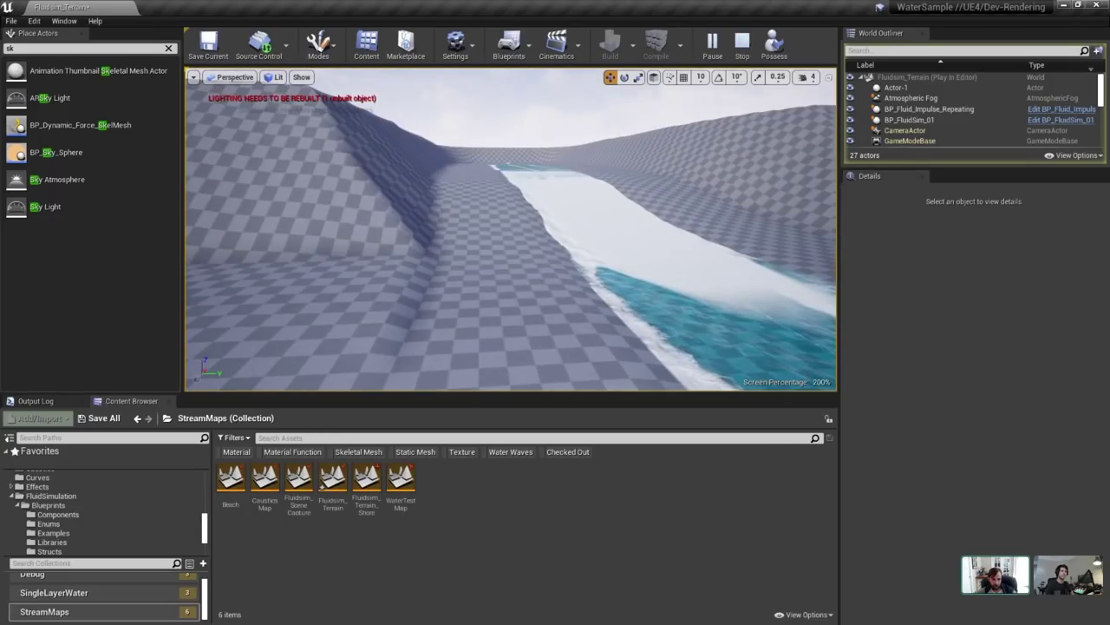
pyautogui.moveTo(581, 265); pyautogui.dragTo(486, 282, button='right')
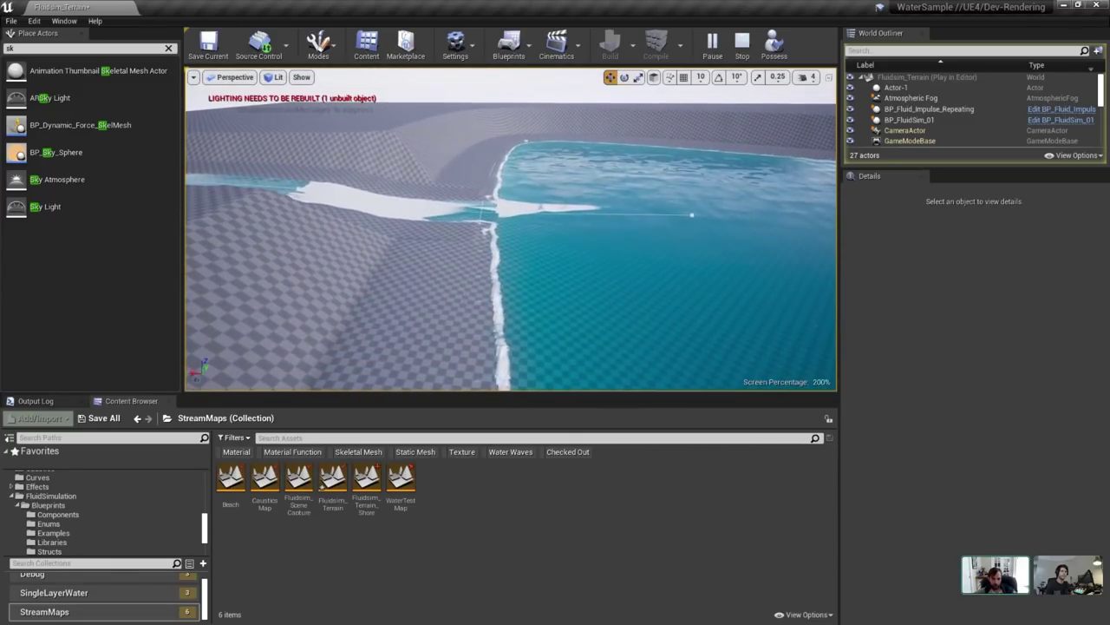
pyautogui.click(742, 48)
# Set the Virtual FPS of BP_FluidSim_01 to 20.
pyautogui.click(879, 415)
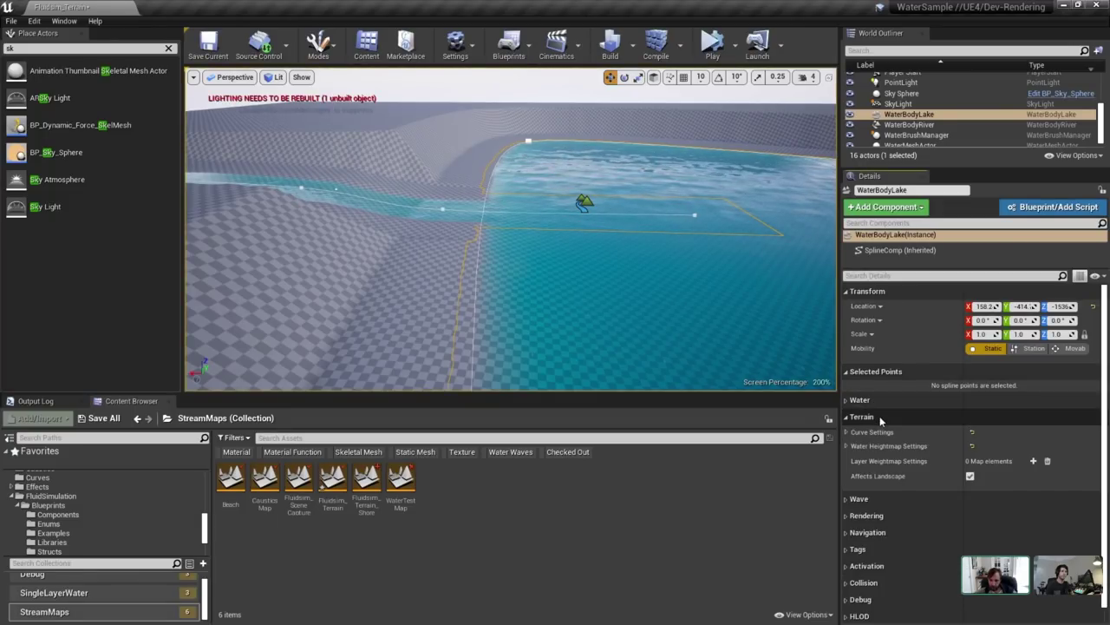
pyautogui.click(879, 415)
pyautogui.scroll(3, 947, 114)
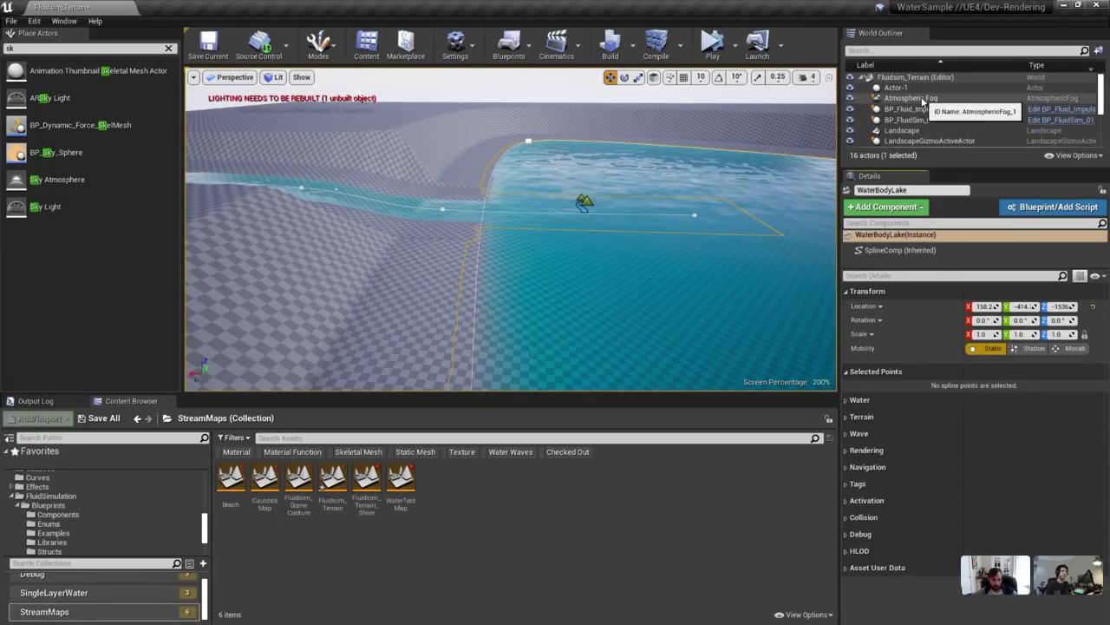
pyautogui.click(924, 101)
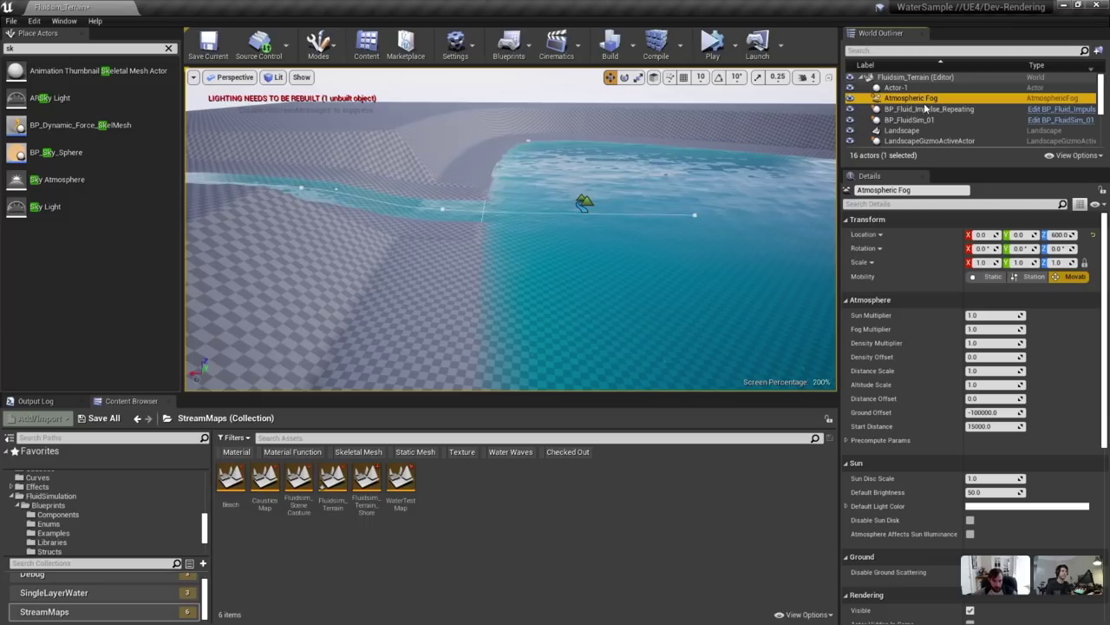
pyautogui.click(920, 120)
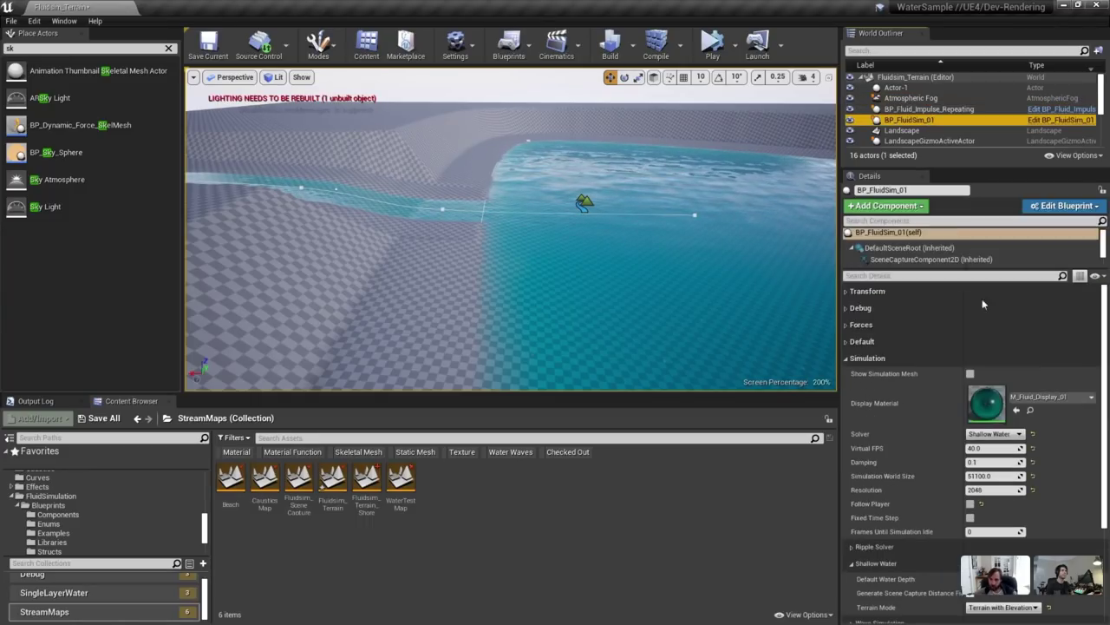
pyautogui.click(989, 448)
pyautogui.write('20')
pyautogui.press('Return')
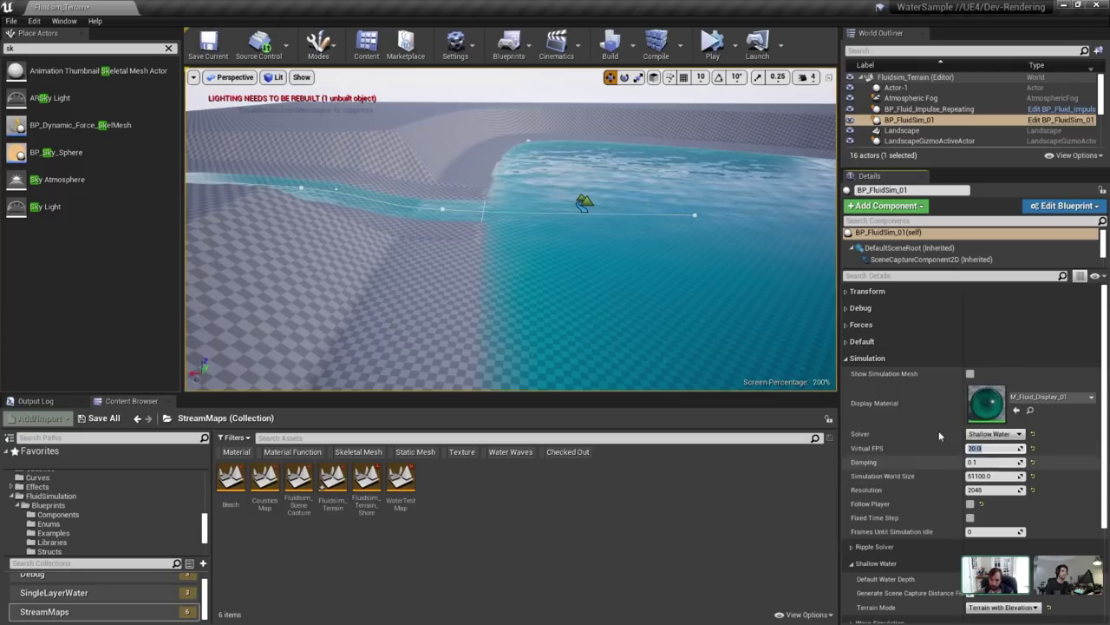
# Run the simulation twice to observe the lake at the reduced Virtual FPS, pausing the second run.
pyautogui.click(712, 45)
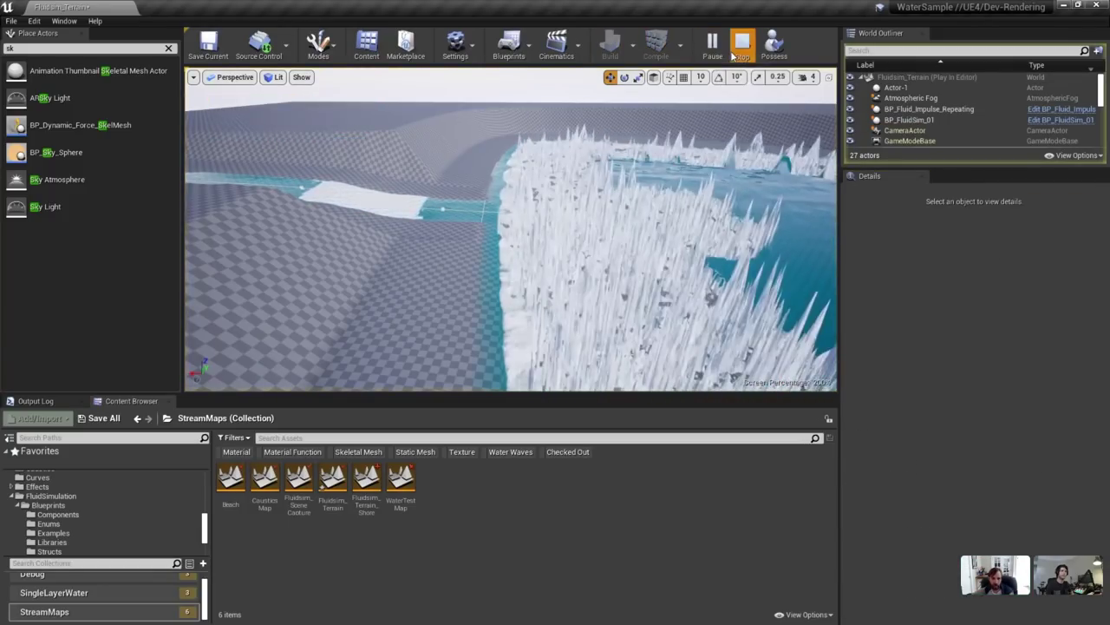
pyautogui.click(739, 44)
pyautogui.click(712, 45)
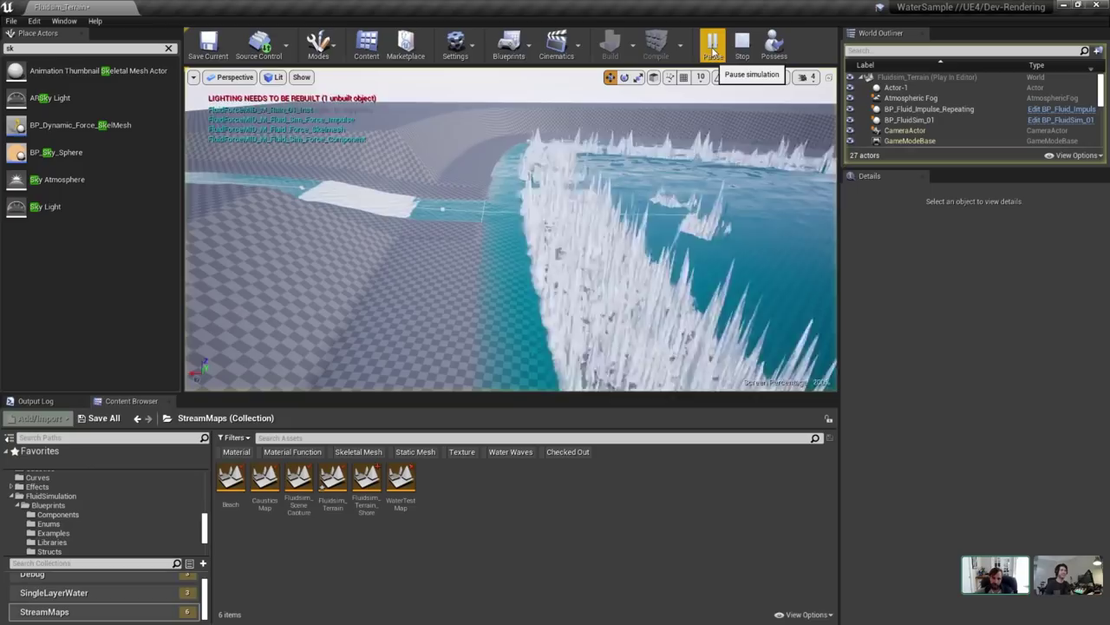
pyautogui.click(716, 45)
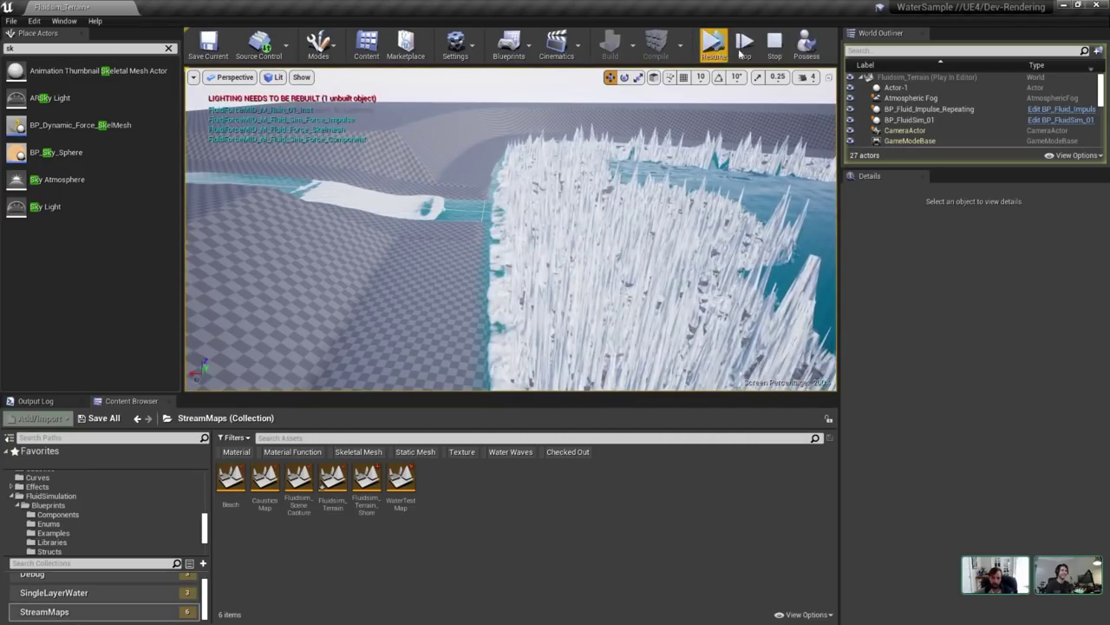
# Set the Virtual FPS of BP_FluidSim_01 to 40 and its Damping to 0.2, and simulate the level again.
pyautogui.click(774, 43)
pyautogui.click(939, 123)
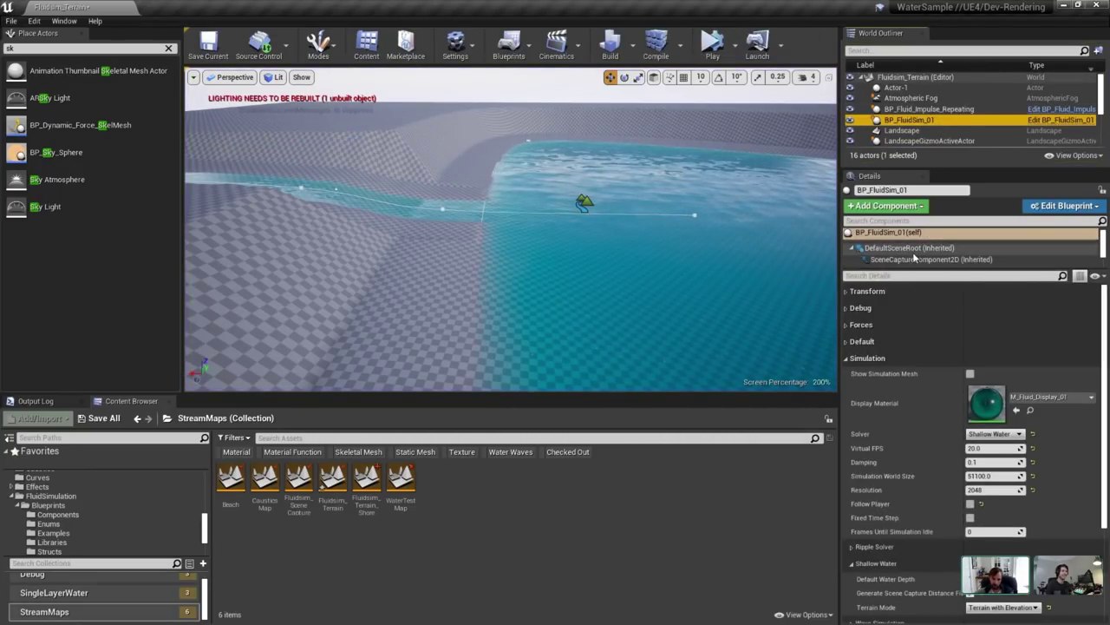
pyautogui.click(989, 447)
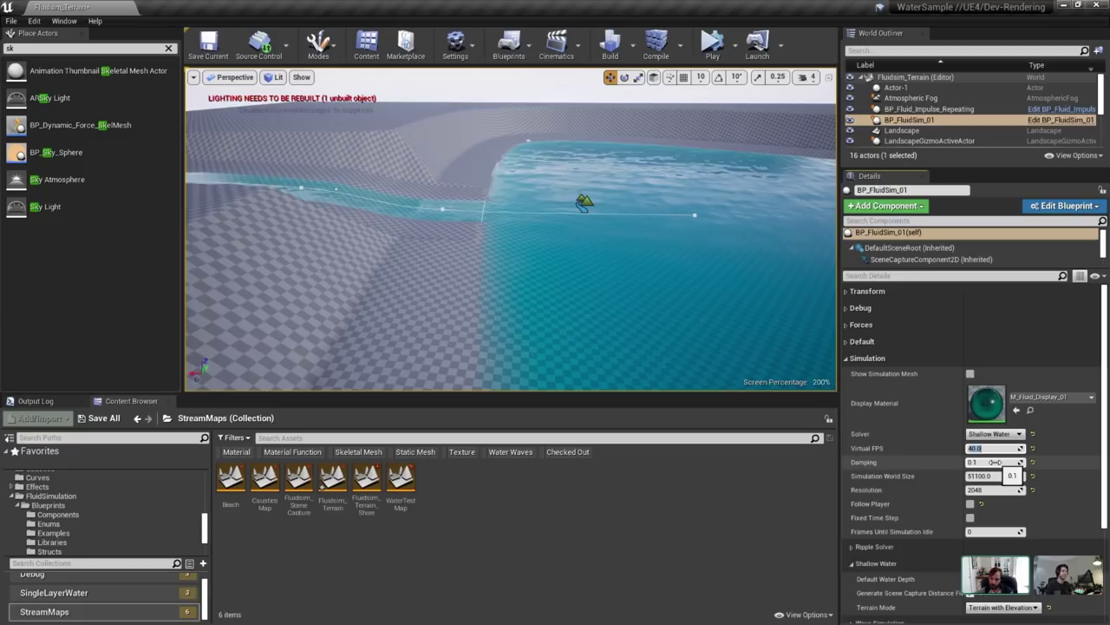
pyautogui.write('0.2')
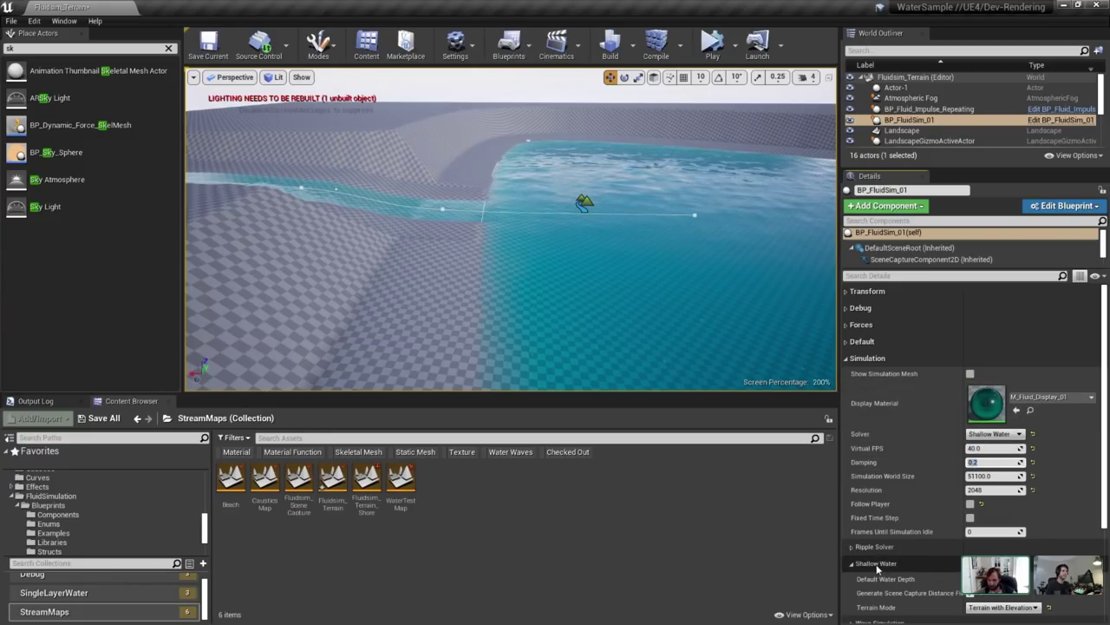
pyautogui.moveTo(637, 222); pyautogui.dragTo(652, 234, button='right')
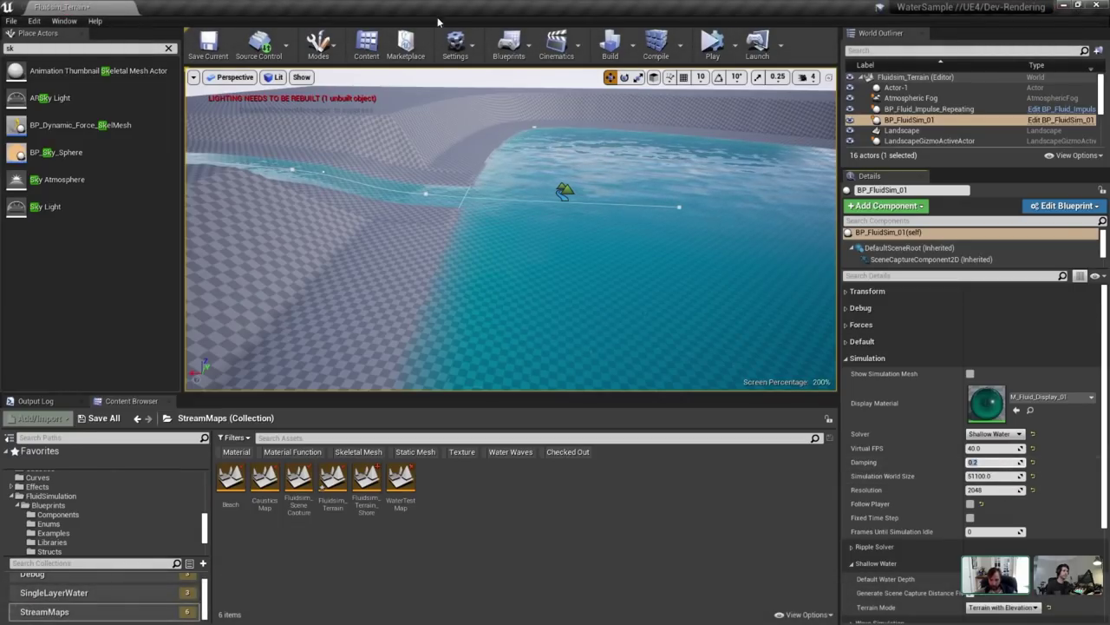
pyautogui.click(712, 45)
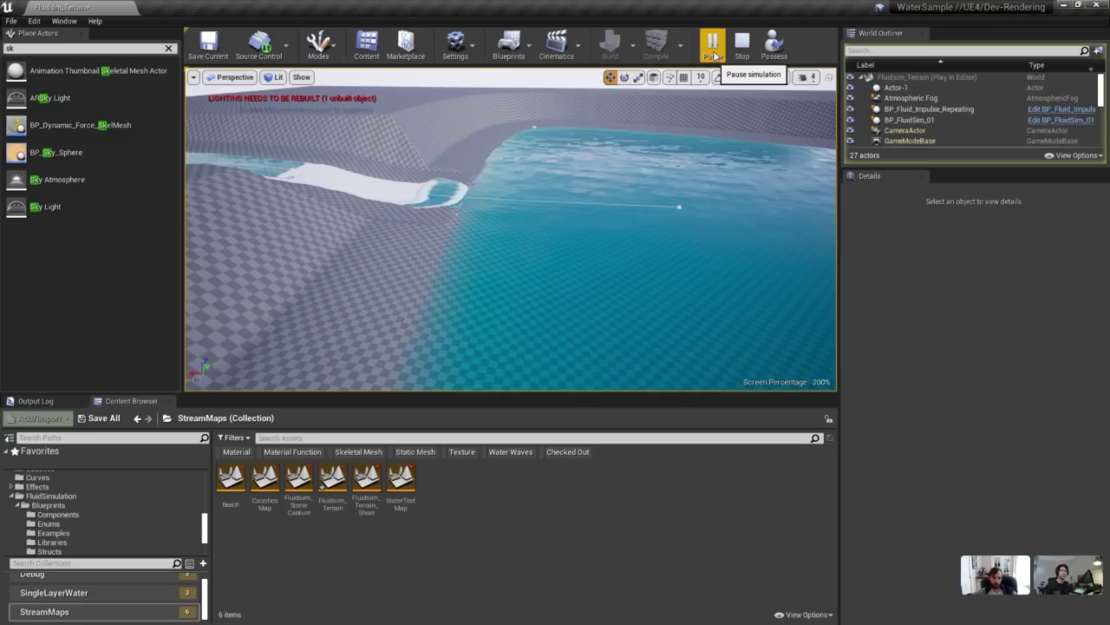
# Look through the Debug collection, find M_GravAcceleration in the FluidSimulation Materials/Advect folder, and open it.
pyautogui.click(52, 574)
pyautogui.click(299, 476)
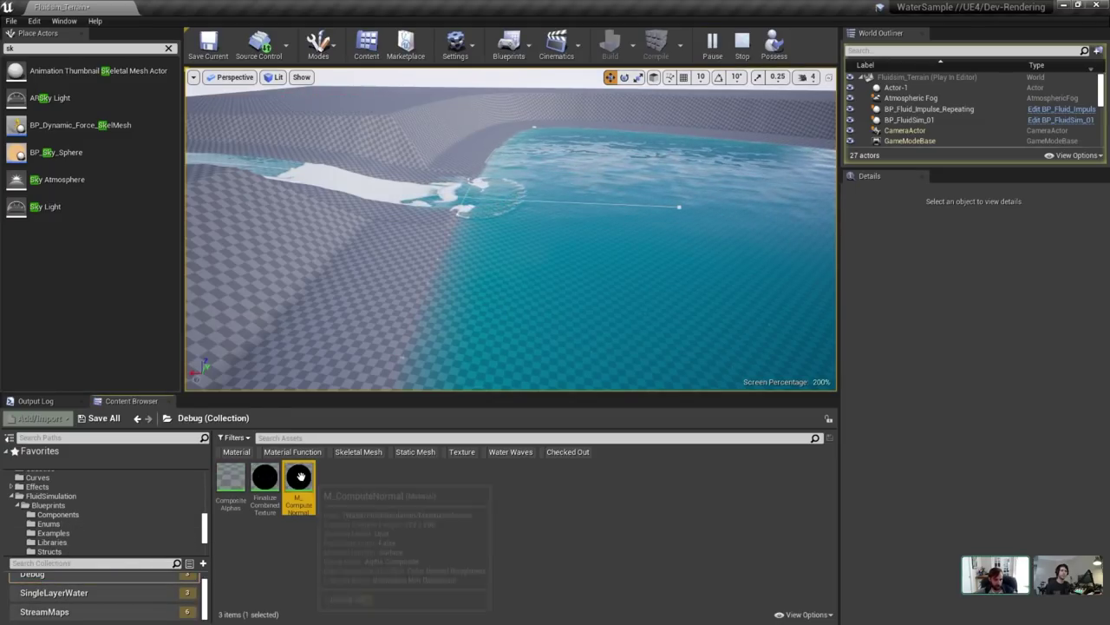
pyautogui.click(265, 477)
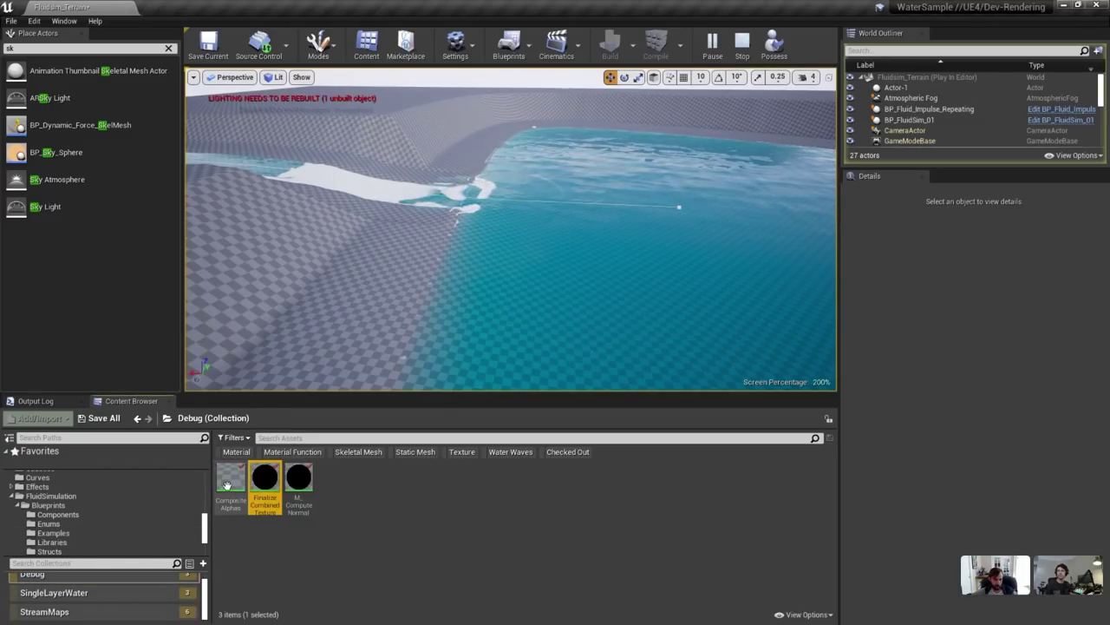
pyautogui.click(330, 527)
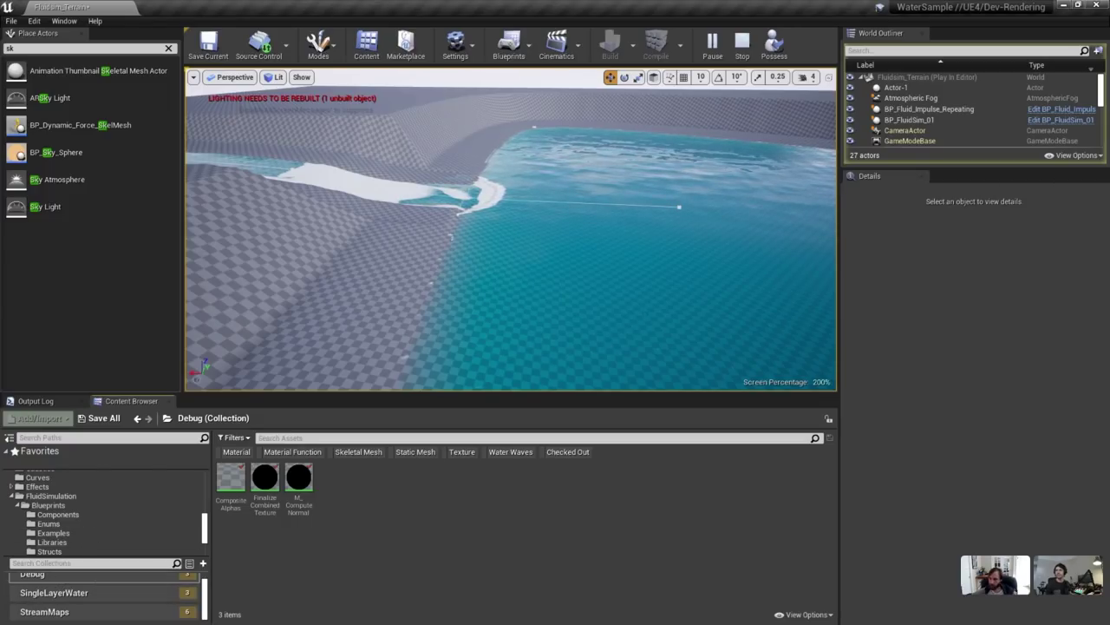
pyautogui.click(570, 484)
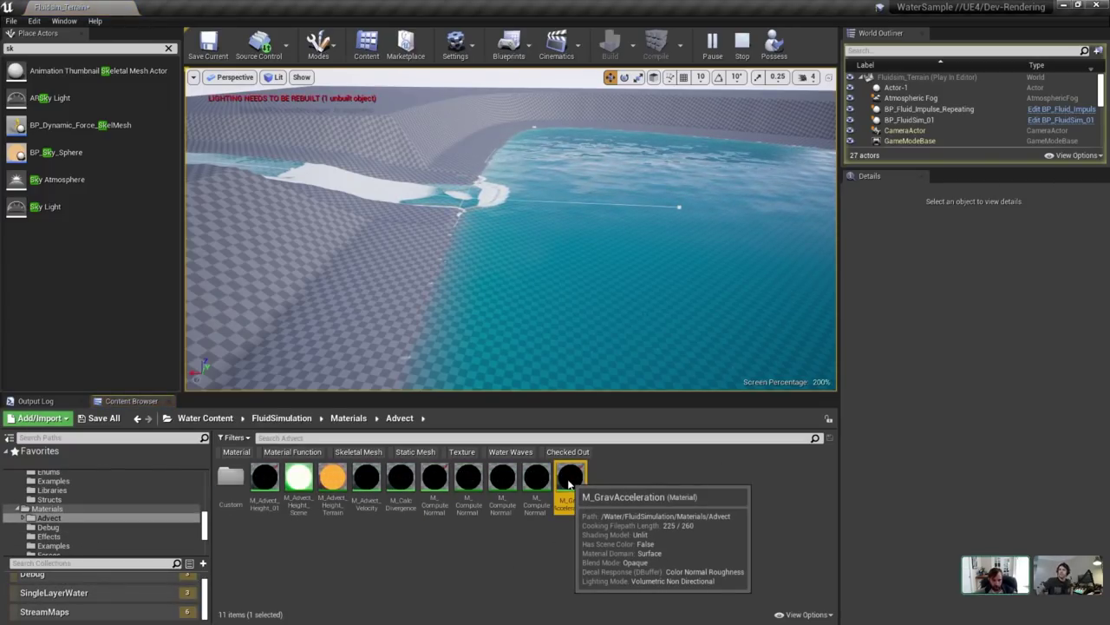
pyautogui.doubleClick(570, 485)
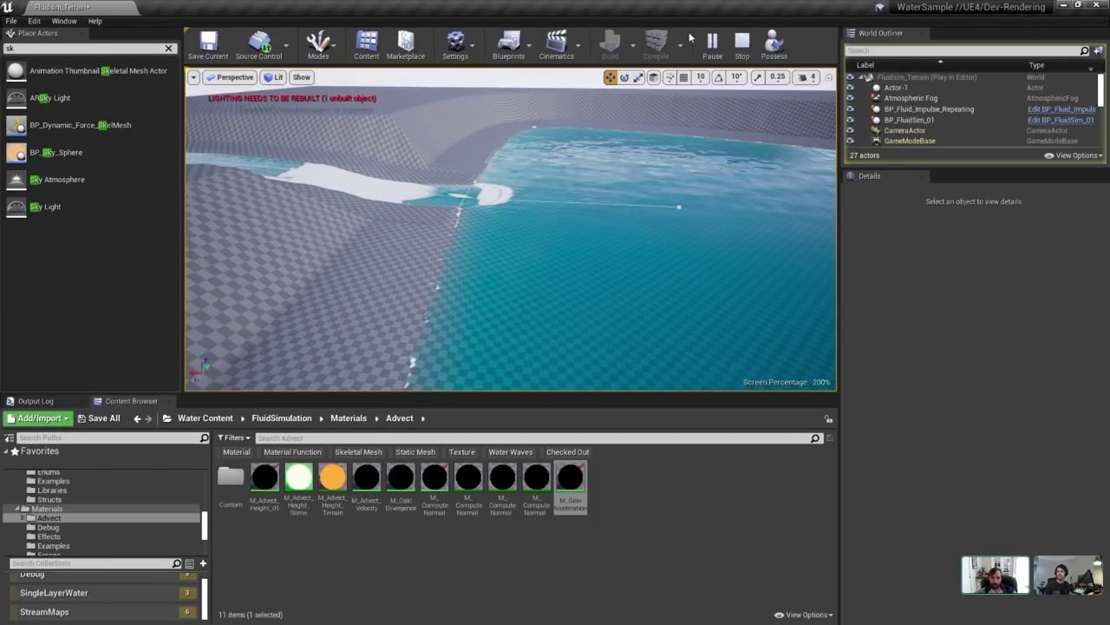
# Stop the simulation and open the Fluidsim_Terrain_ShoreWaves level from the StreamMaps collection without saving changes.
pyautogui.click(742, 42)
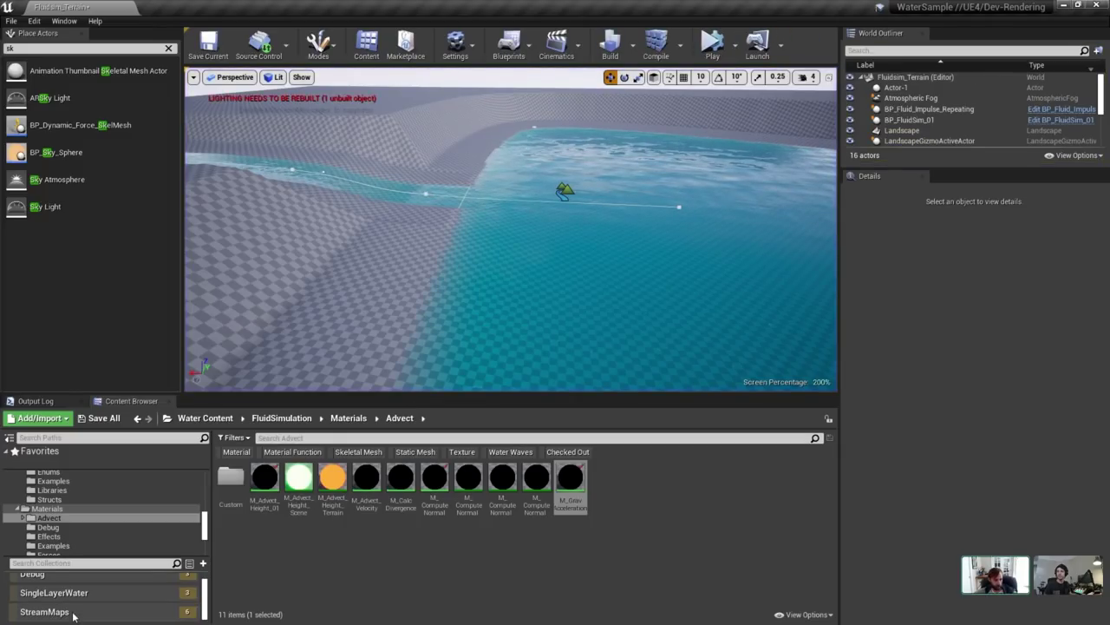
pyautogui.click(54, 593)
pyautogui.click(47, 612)
pyautogui.click(363, 496)
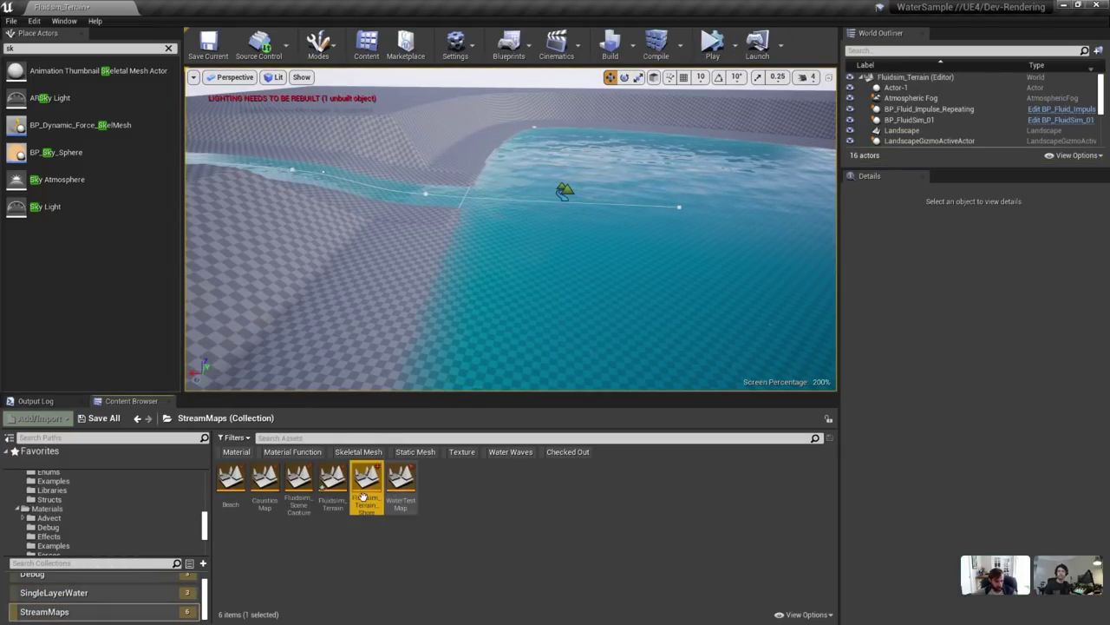
pyautogui.doubleClick(363, 496)
pyautogui.click(662, 423)
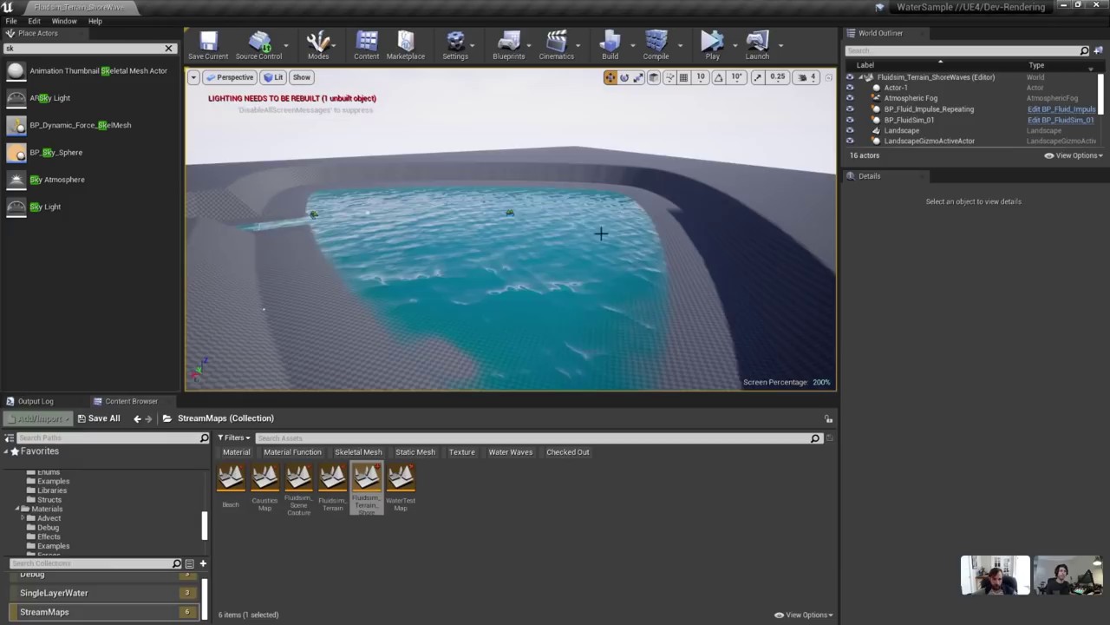
# Examine the Terrain settings of WaterBodyLake and the Simulation settings of BP_FluidSim_01.
pyautogui.click(601, 233)
pyautogui.press('f')
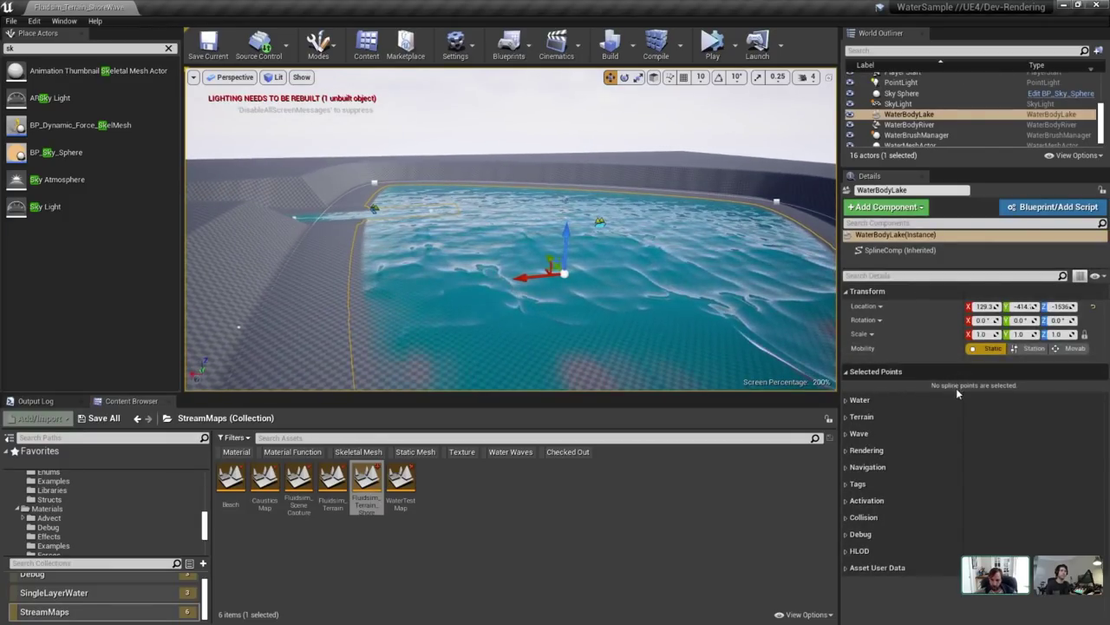
pyautogui.click(877, 415)
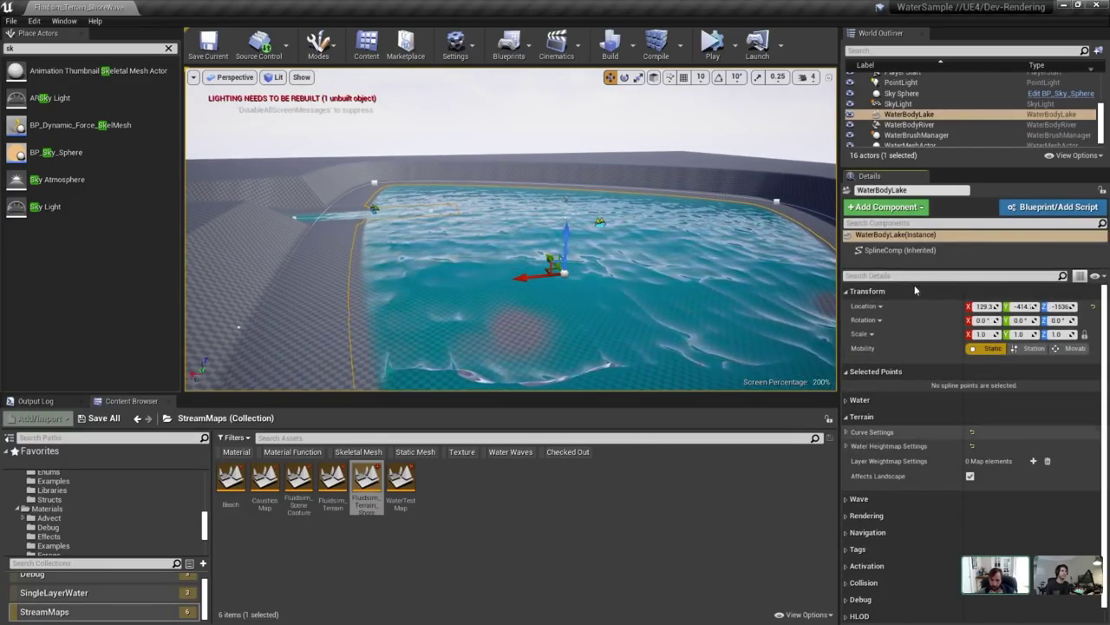
pyautogui.scroll(5, 921, 100)
pyautogui.click(925, 121)
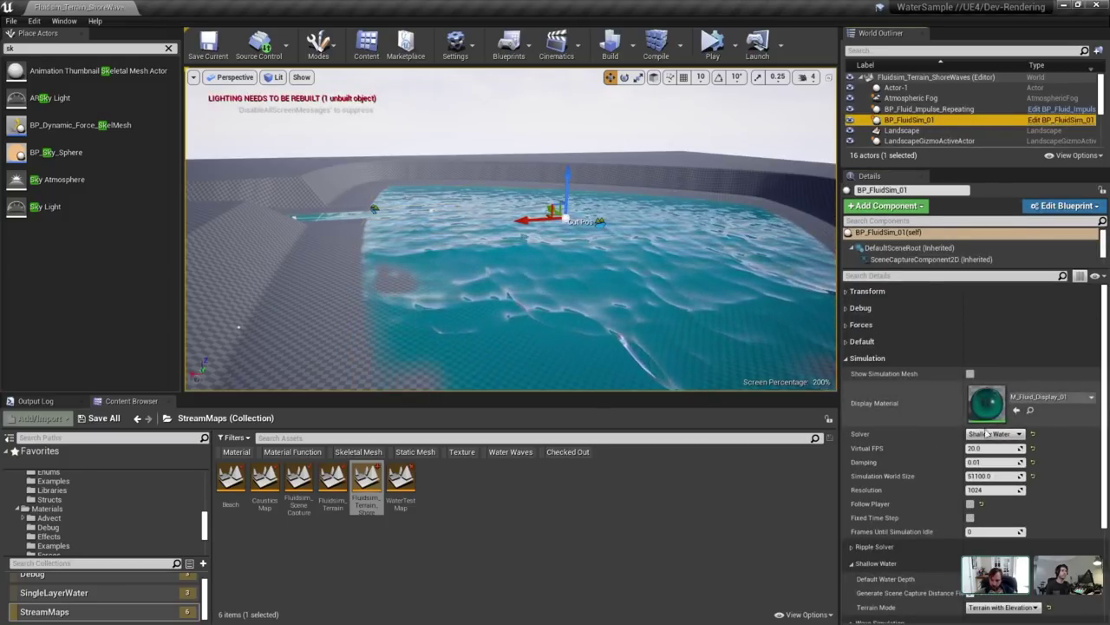
pyautogui.scroll(-3, 1008, 446)
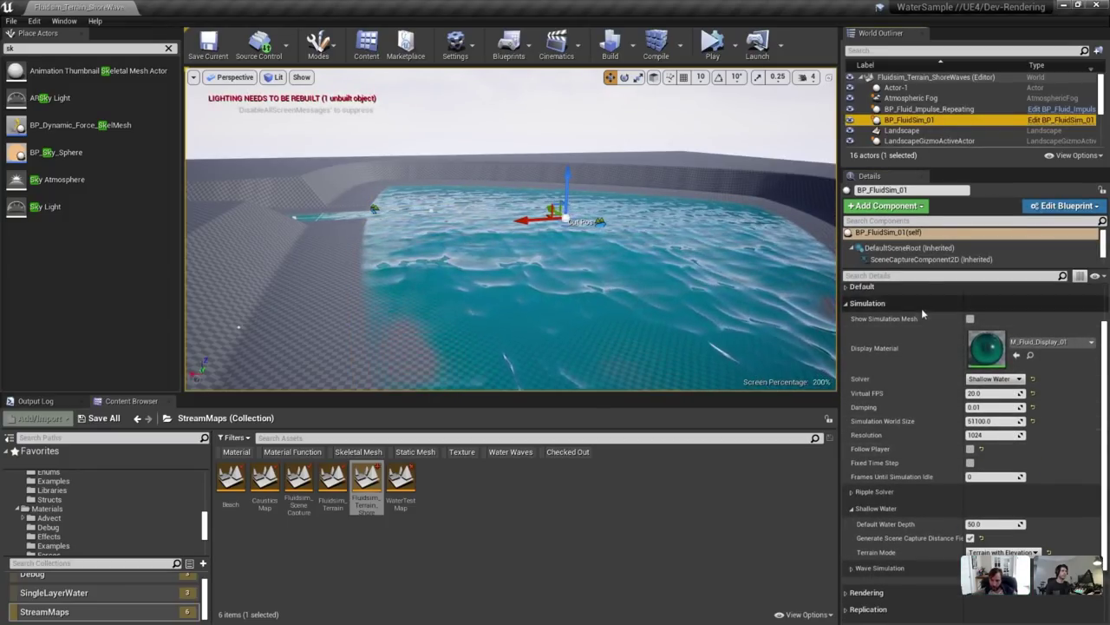
# Simulate the shore waves level and examine the waves breaking along the lake's shoreline from several viewpoints.
pyautogui.moveTo(711, 266); pyautogui.dragTo(685, 304, button='right')
pyautogui.moveTo(716, 178); pyautogui.dragTo(721, 117, button='right')
pyautogui.click(713, 48)
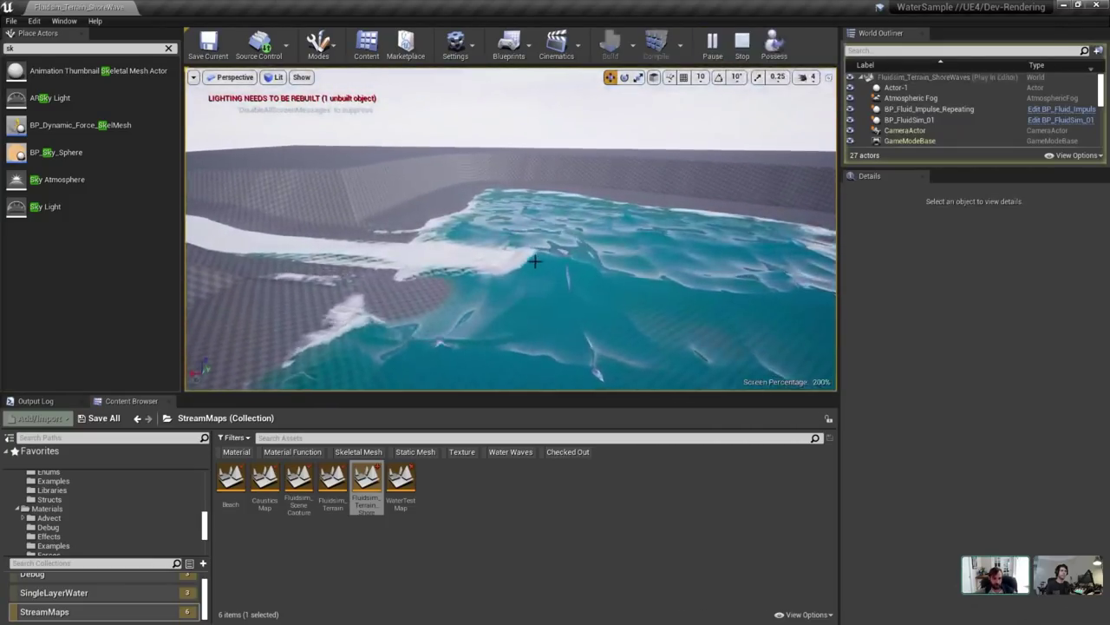
pyautogui.moveTo(535, 261); pyautogui.dragTo(530, 261, button='right')
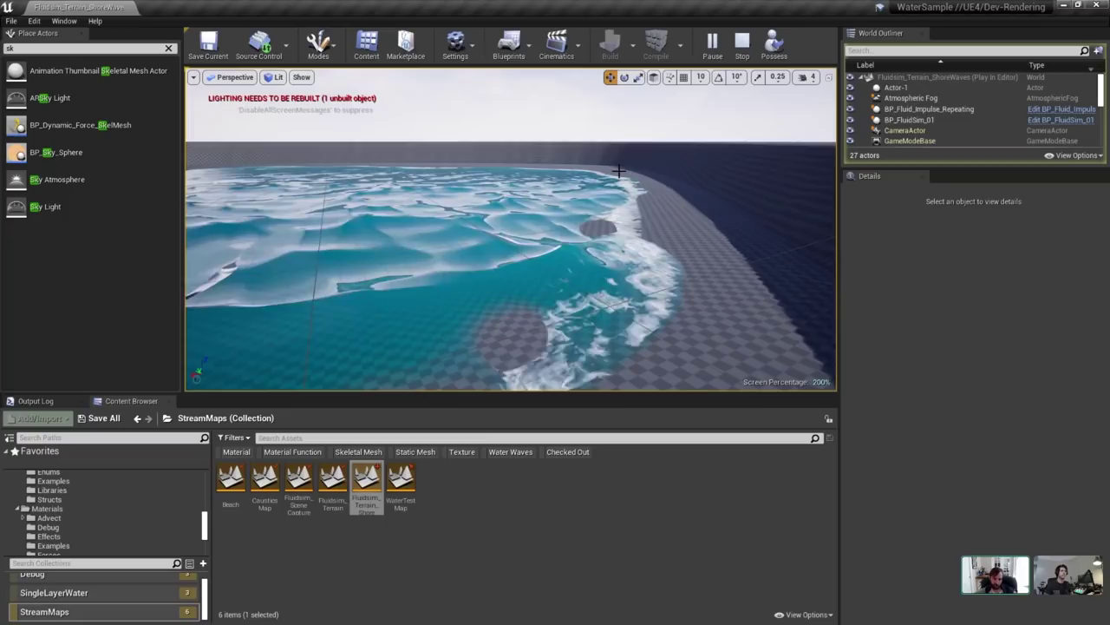
pyautogui.press('s')
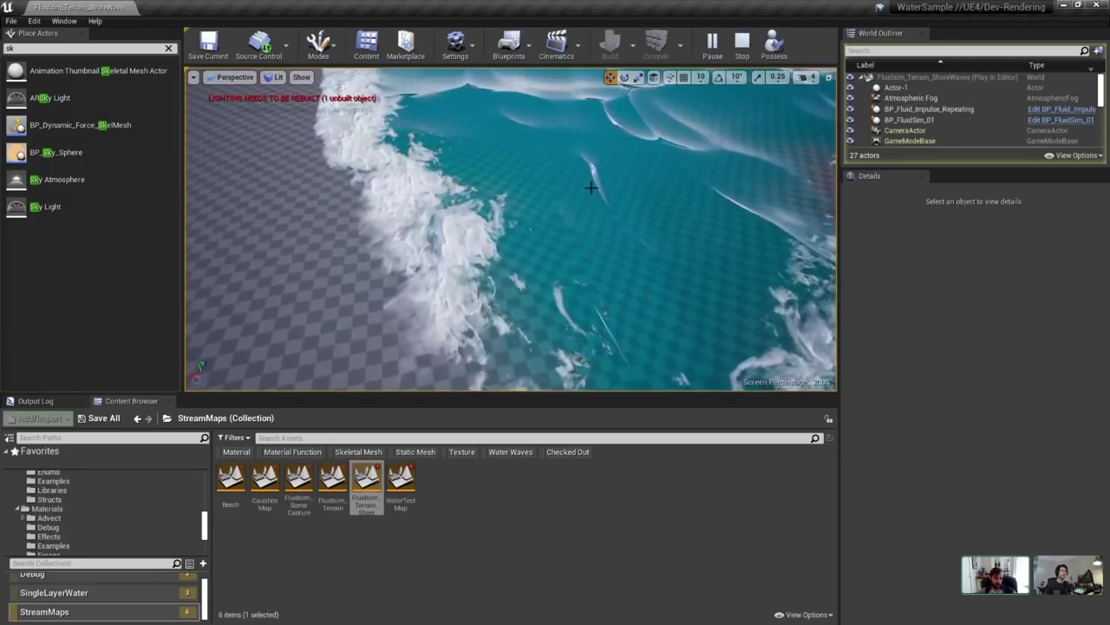
pyautogui.moveTo(593, 188); pyautogui.dragTo(590, 230, button='right')
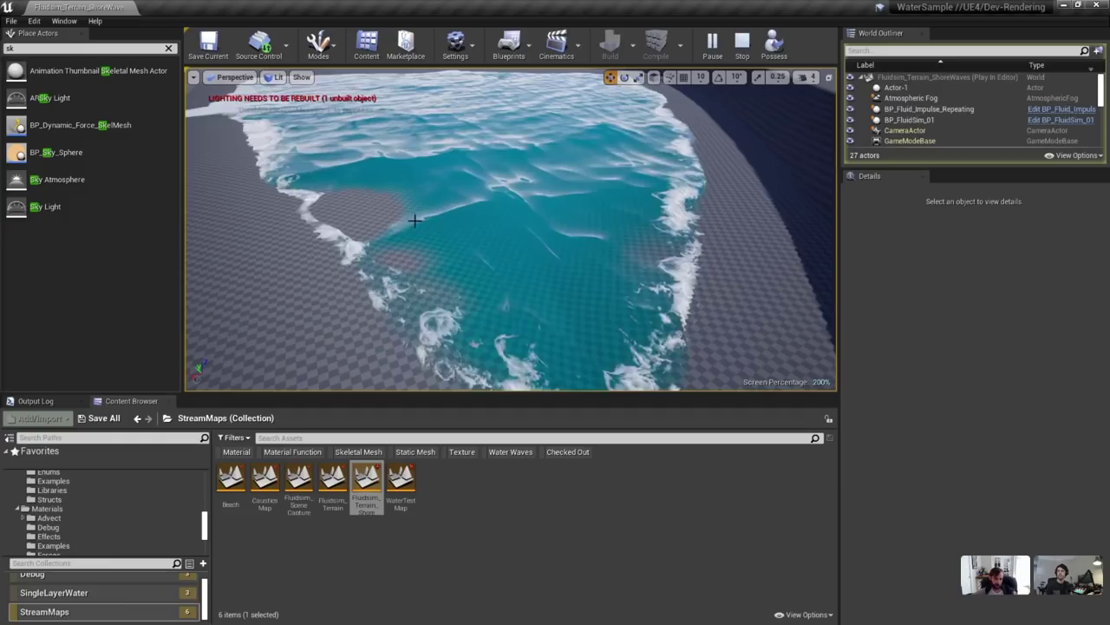
pyautogui.moveTo(440, 228); pyautogui.dragTo(440, 195, button='right')
pyautogui.moveTo(530, 207)
pyautogui.mouseDown(button='right')
pyautogui.moveTo(537, 219)
pyautogui.moveTo(531, 195)
pyautogui.mouseUp(button='right')
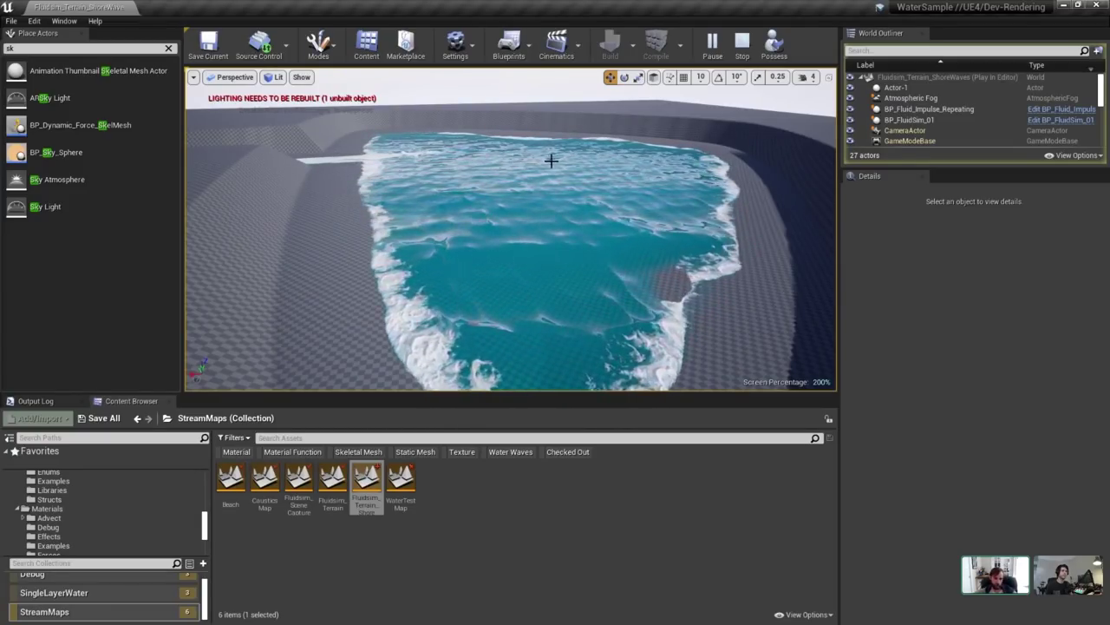
pyautogui.moveTo(535, 184); pyautogui.dragTo(560, 180, button='right')
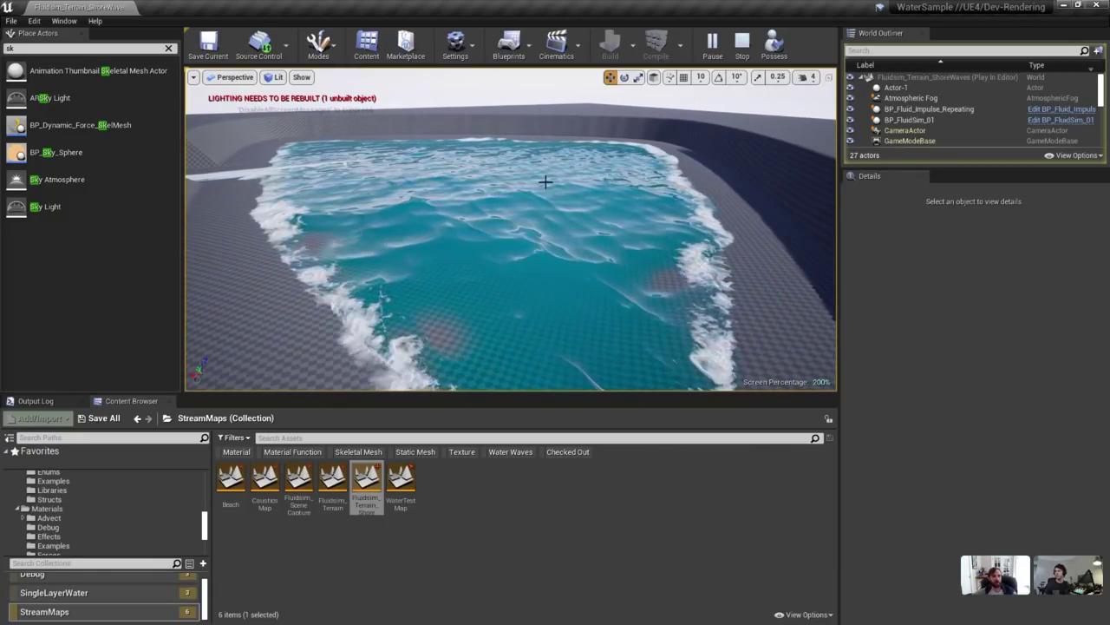
# Pause the simulation, examine the foam where the river enters the lake, and stop simulating.
pyautogui.click(713, 45)
pyautogui.moveTo(642, 186); pyautogui.dragTo(556, 248, button='right')
pyautogui.press('w')
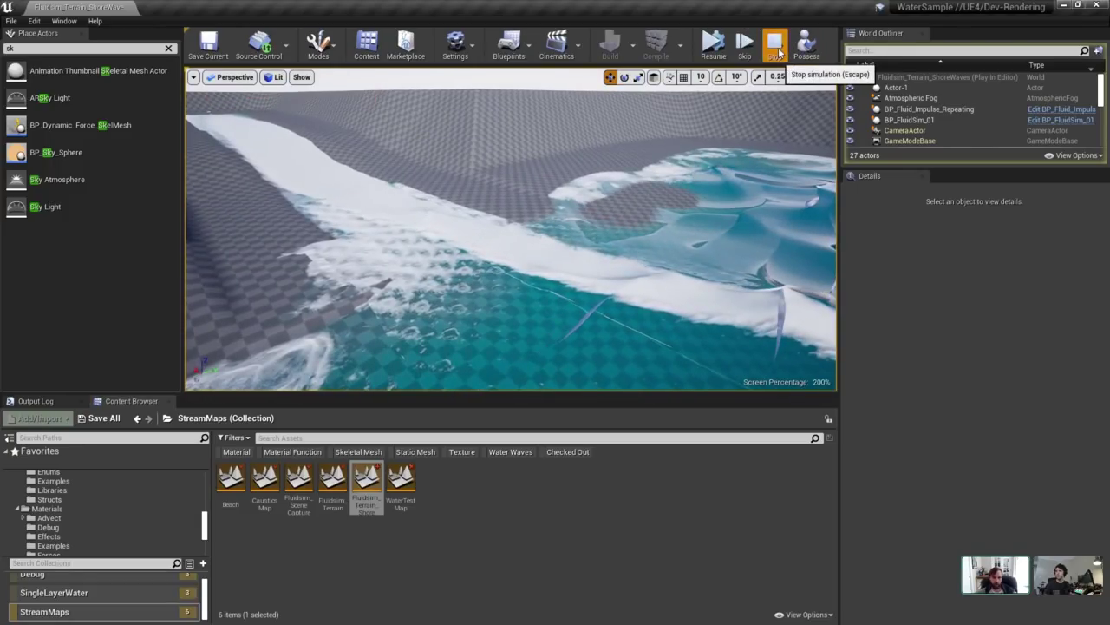
pyautogui.click(778, 50)
# Open the WaterTestMap level without saving changes and inspect the island with its WaterBodyOcean selected.
pyautogui.doubleClick(400, 481)
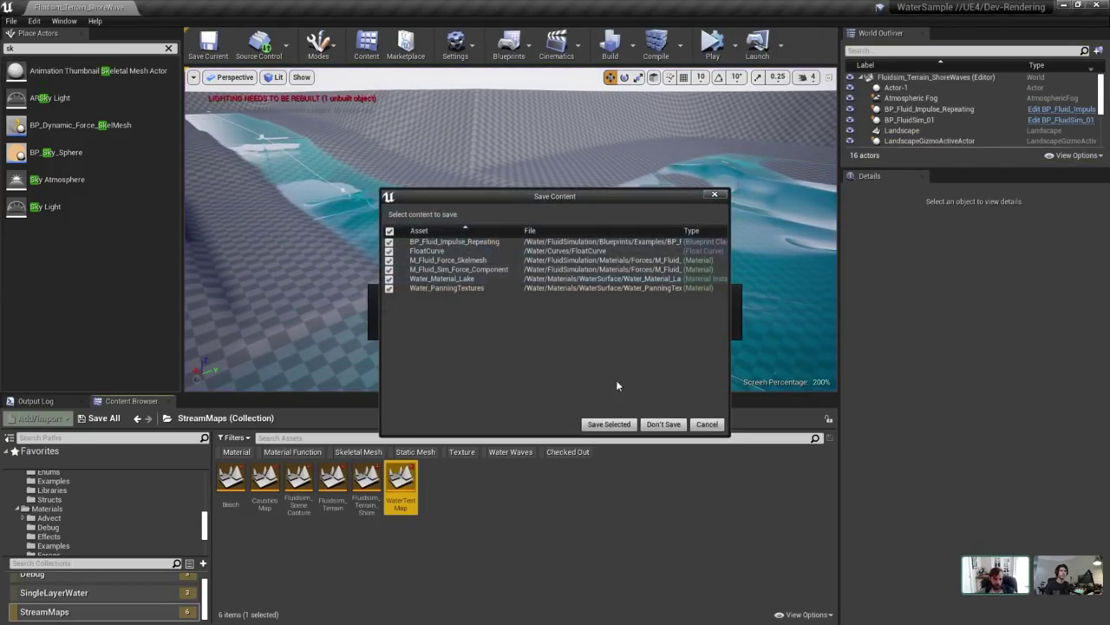
pyautogui.click(662, 424)
pyautogui.click(513, 148)
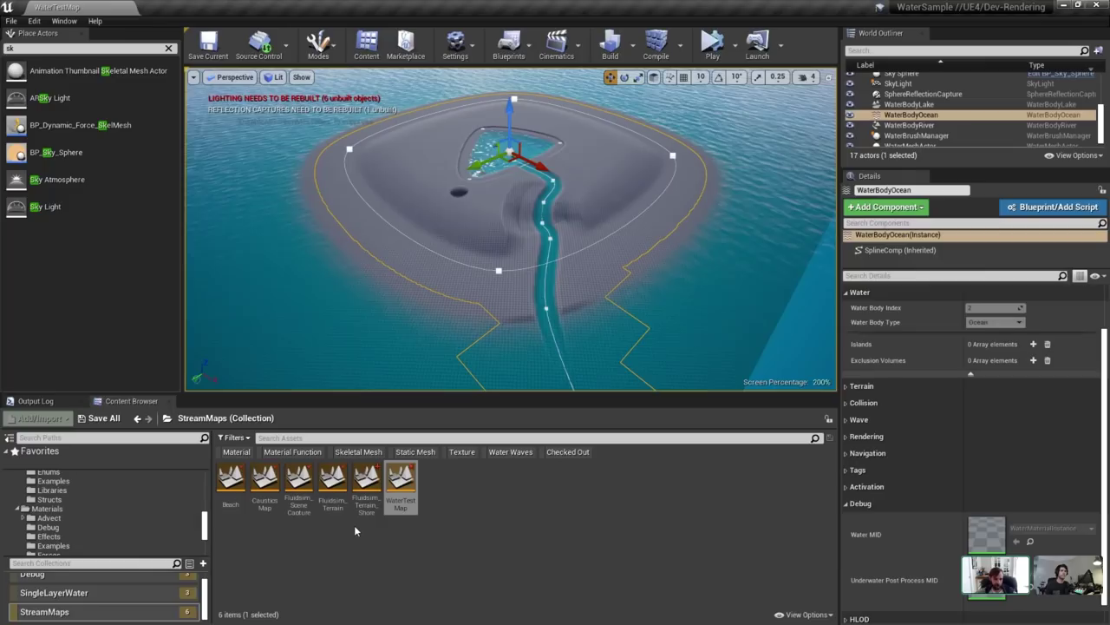
# Reopen the Fluidsim_Terrain level without saving changes and delete the character standing in the lake.
pyautogui.doubleClick(333, 481)
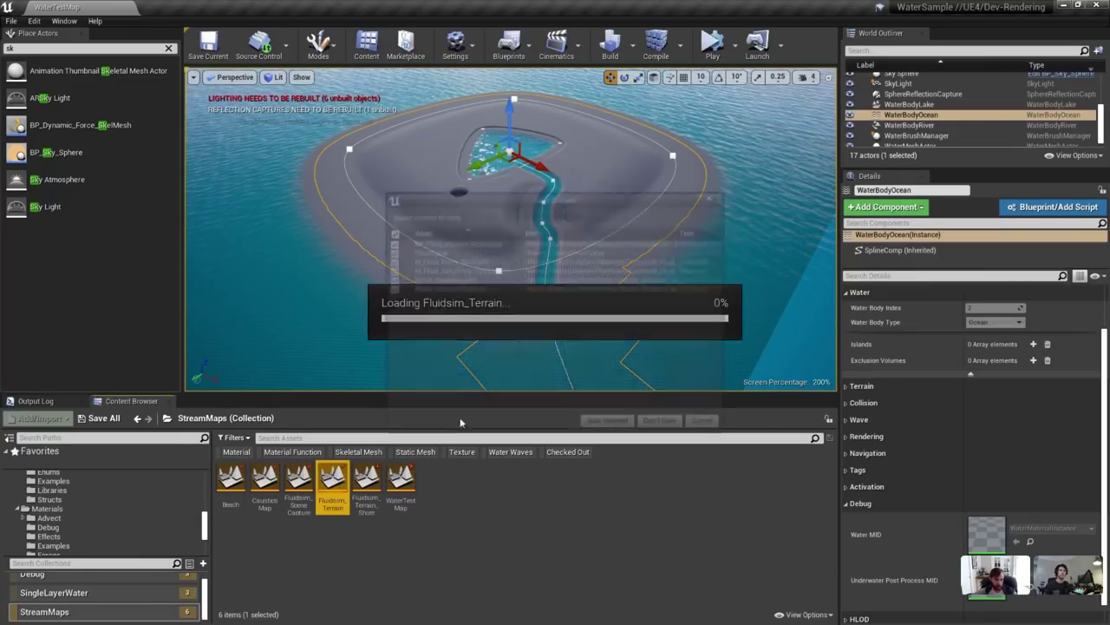
pyautogui.click(662, 424)
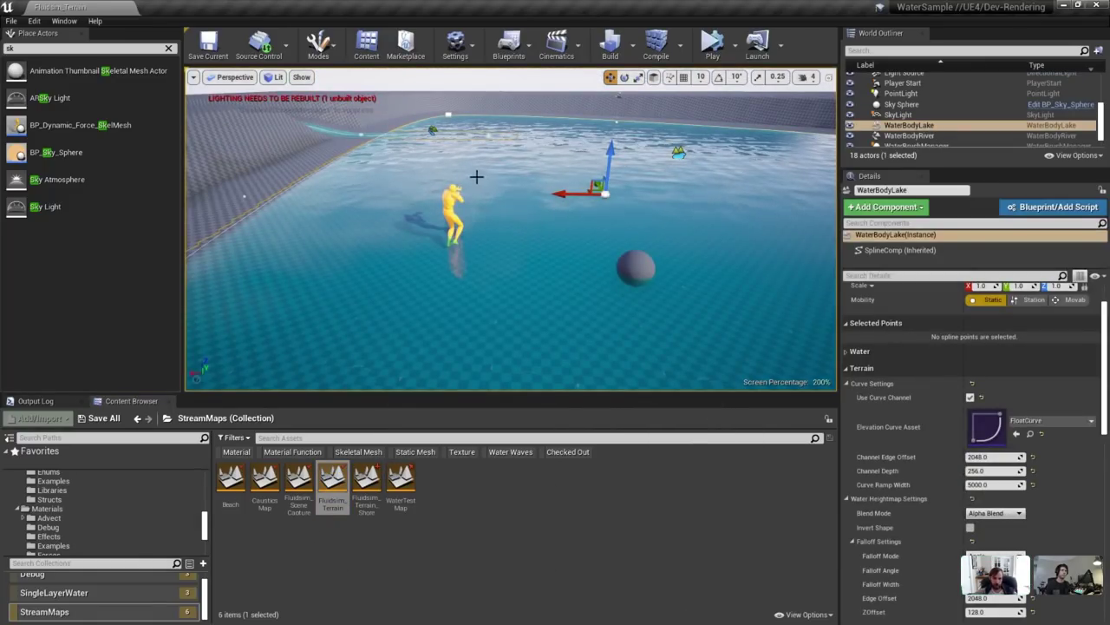
pyautogui.click(457, 195)
pyautogui.press('Delete')
pyautogui.click(826, 295)
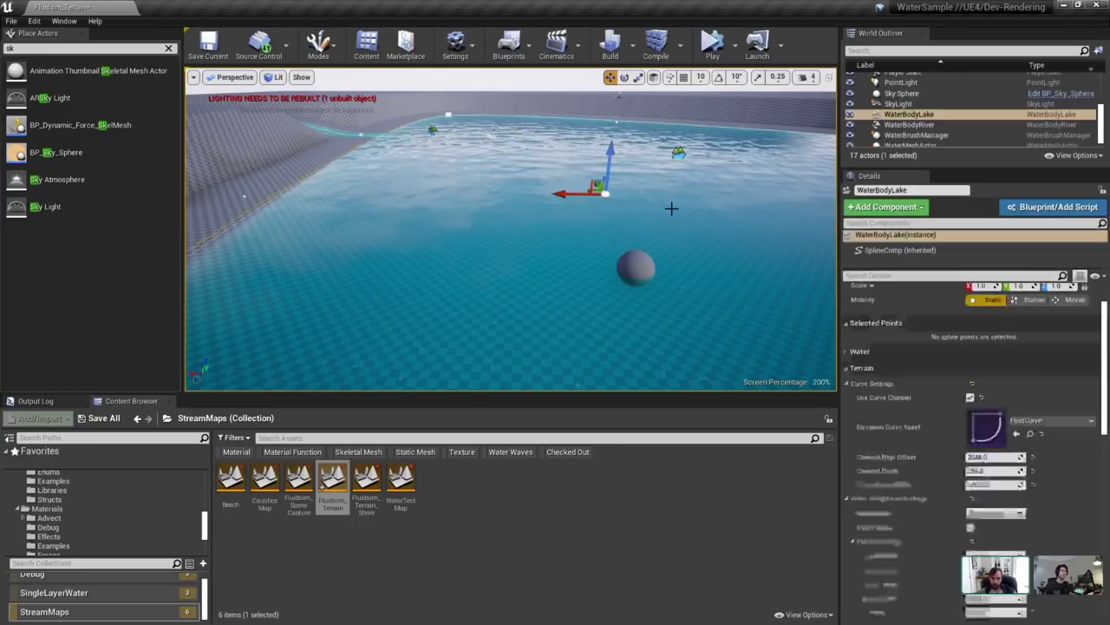
# Select BP_FluidSim_01 to check its settings, simulate the river flowing into the lake, pause, and stop simulating.
pyautogui.scroll(3, 954, 104)
pyautogui.click(909, 93)
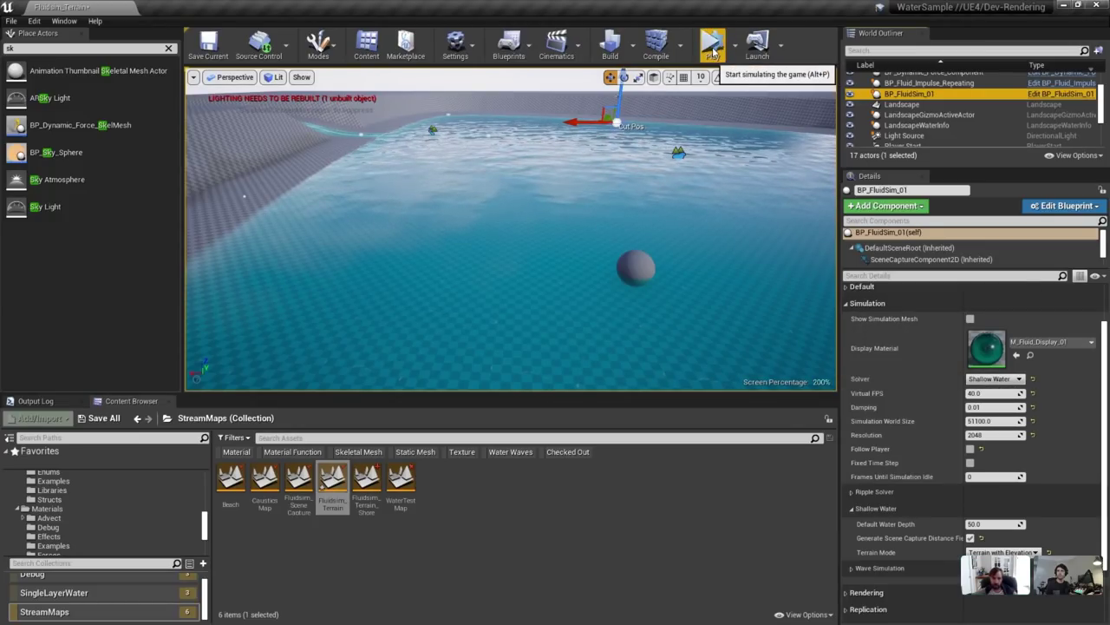
pyautogui.moveTo(733, 147); pyautogui.dragTo(698, 135, button='right')
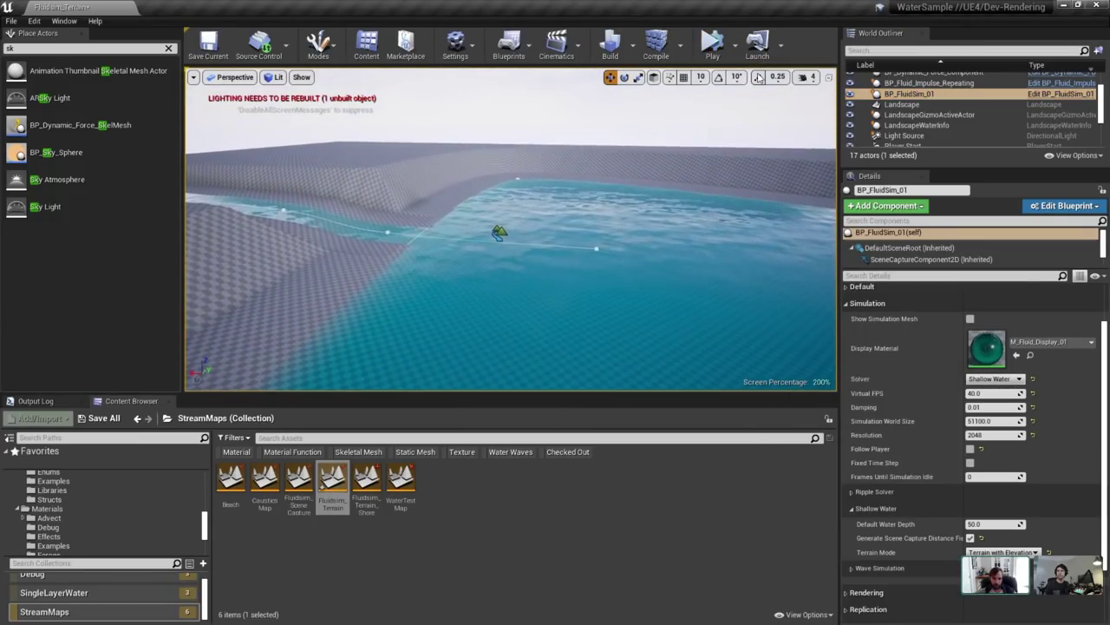
pyautogui.click(712, 48)
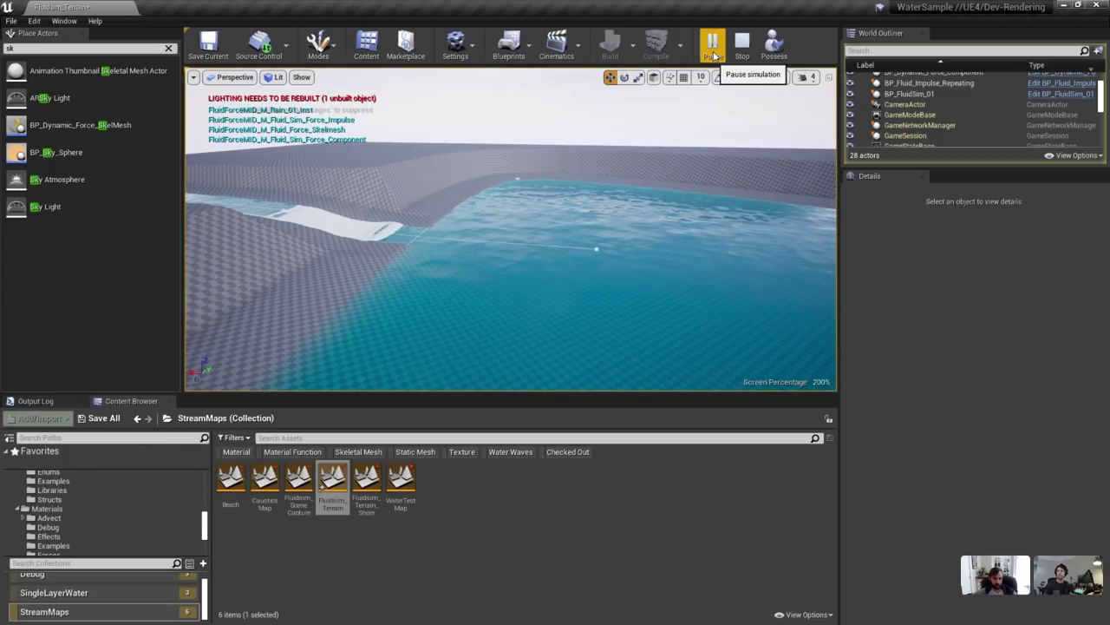
pyautogui.click(726, 54)
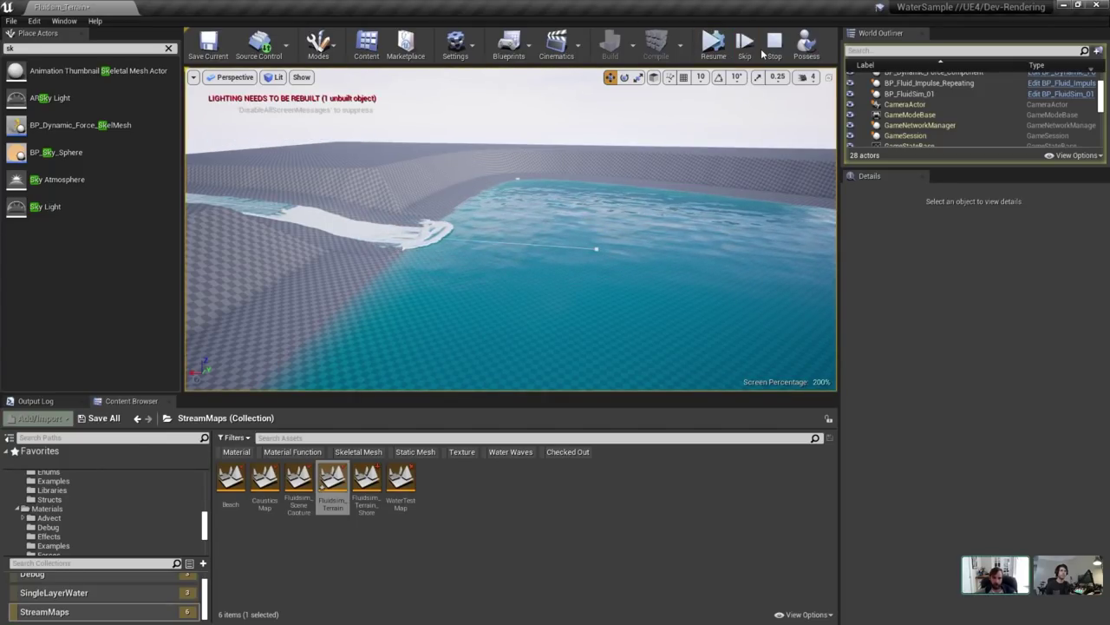
pyautogui.click(777, 50)
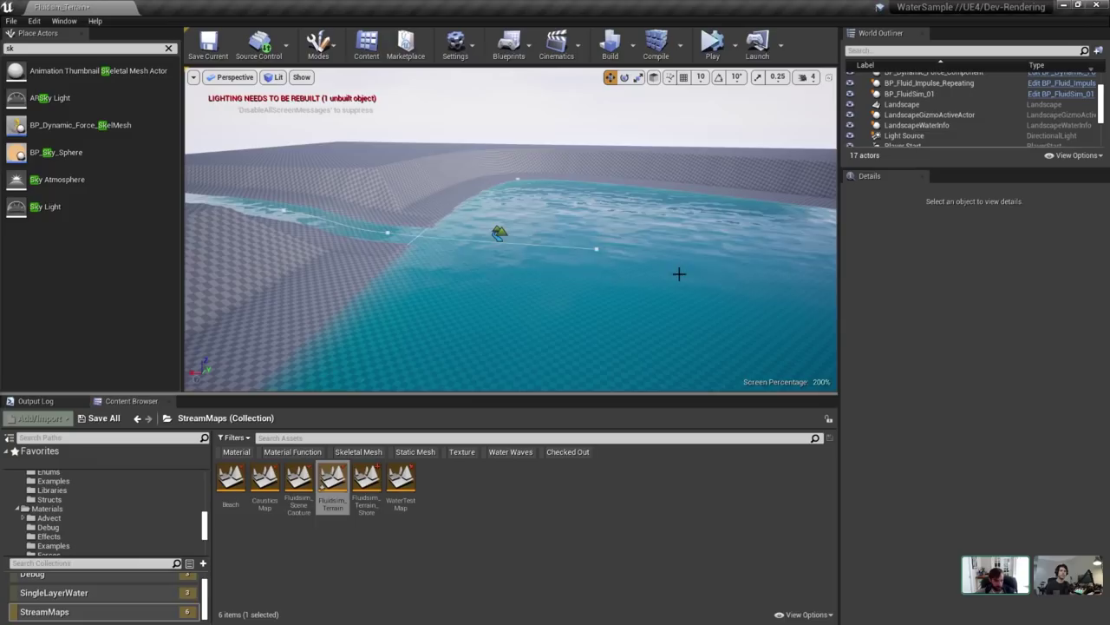
# Select WaterBodyLake to review its Terrain settings and open the FluidSimulation Advect materials folder.
pyautogui.click(550, 199)
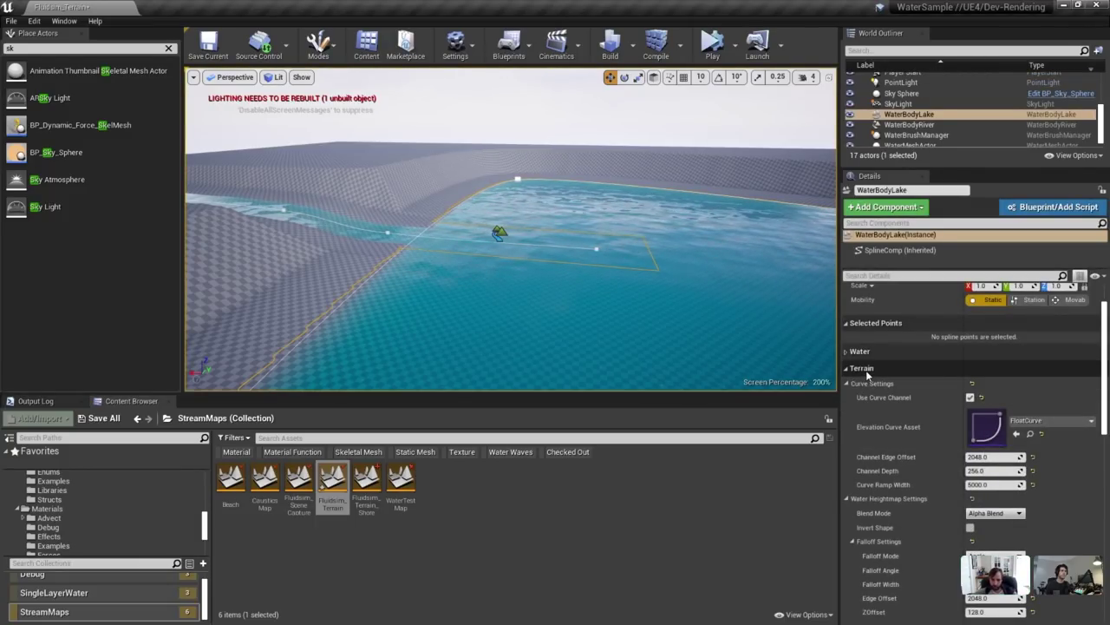
pyautogui.click(52, 518)
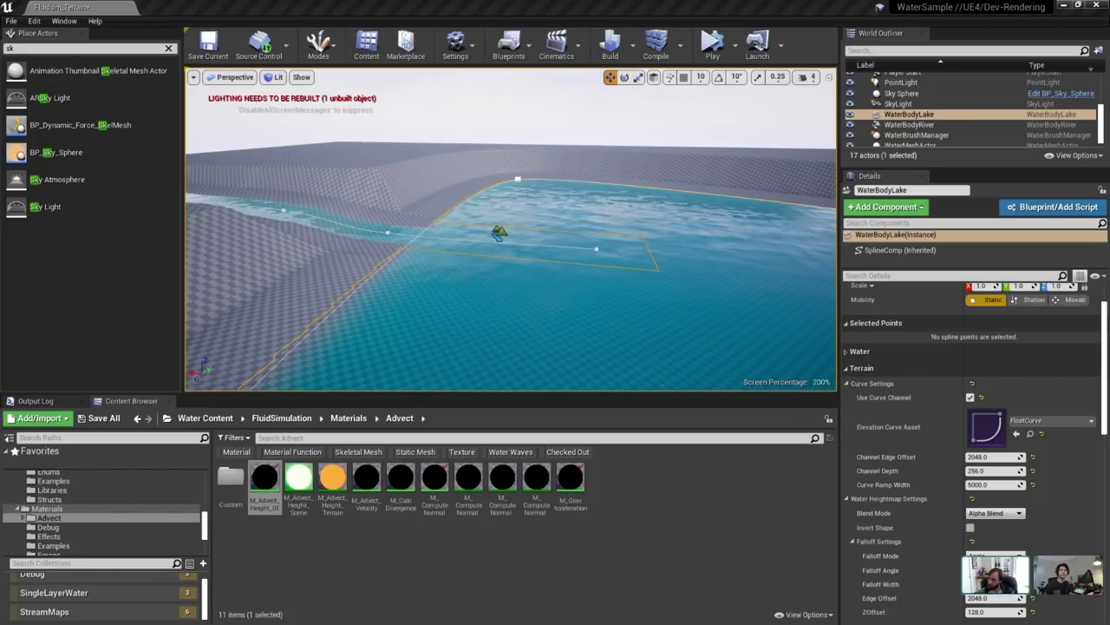
pyautogui.scroll(2, 961, 327)
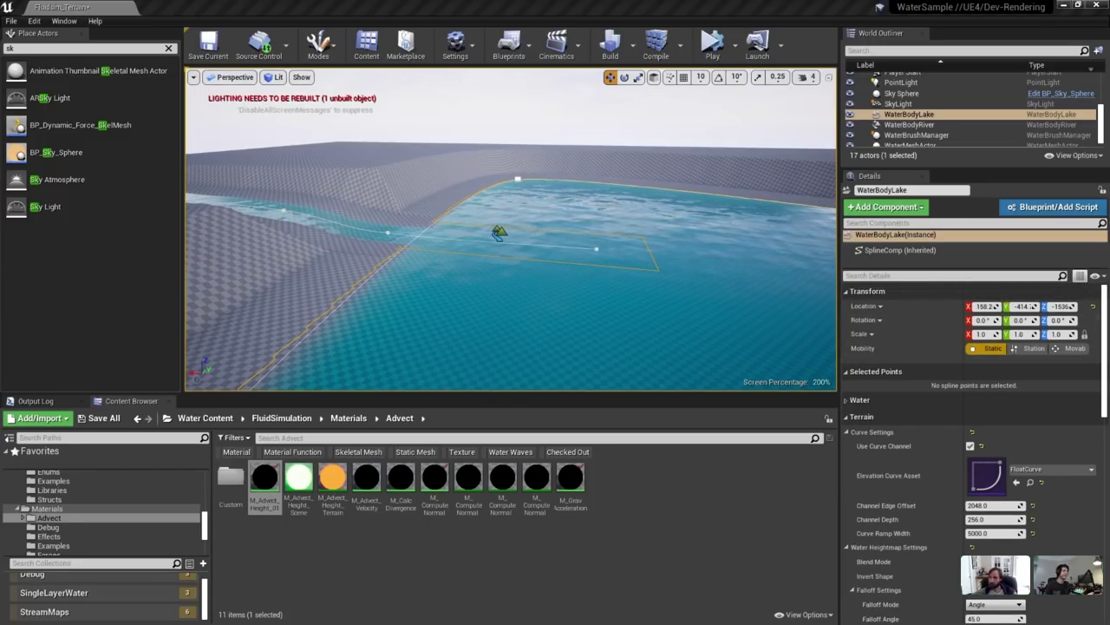
# Start simulating the level and examine the foam and waves from the river mouth across the lake.
pyautogui.click(711, 45)
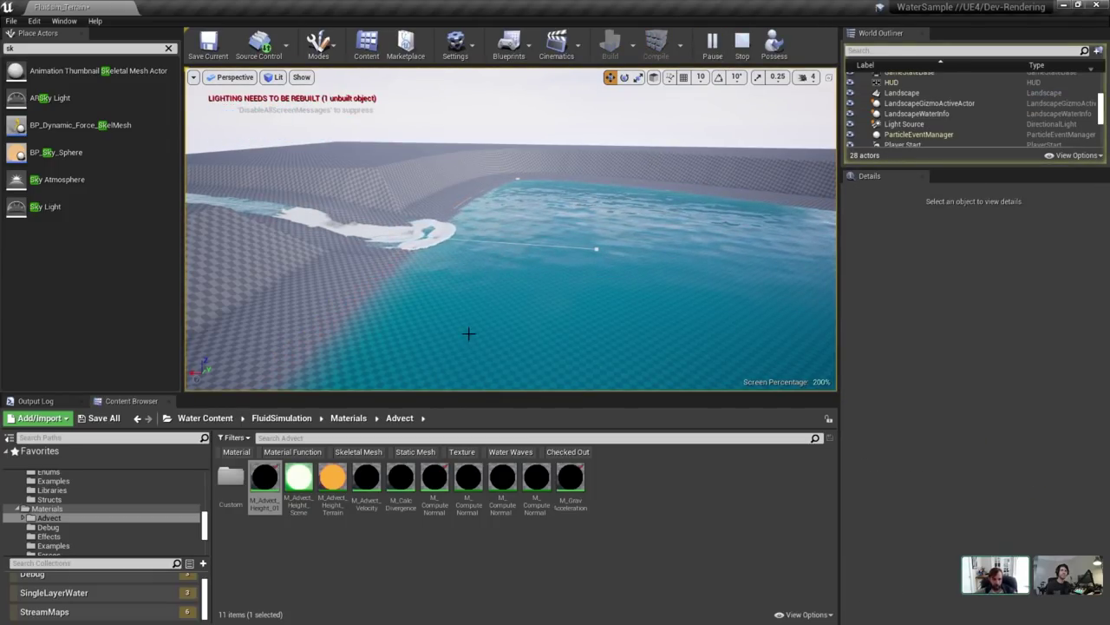
pyautogui.press('w')
pyautogui.moveTo(559, 217); pyautogui.dragTo(486, 238, button='right')
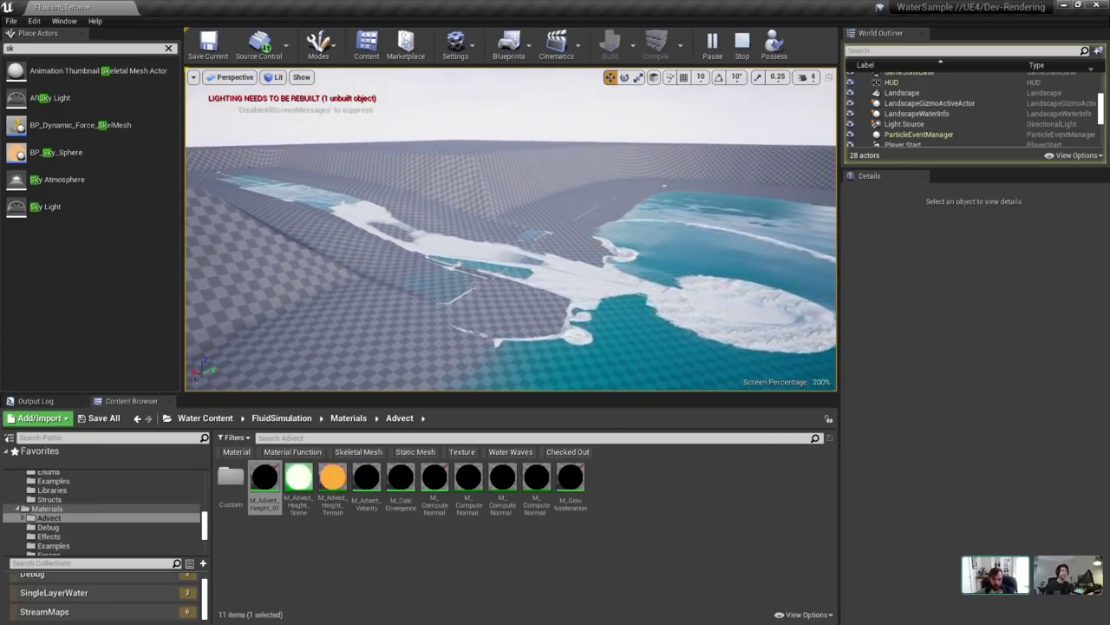
pyautogui.moveTo(512, 230); pyautogui.dragTo(663, 234, button='right')
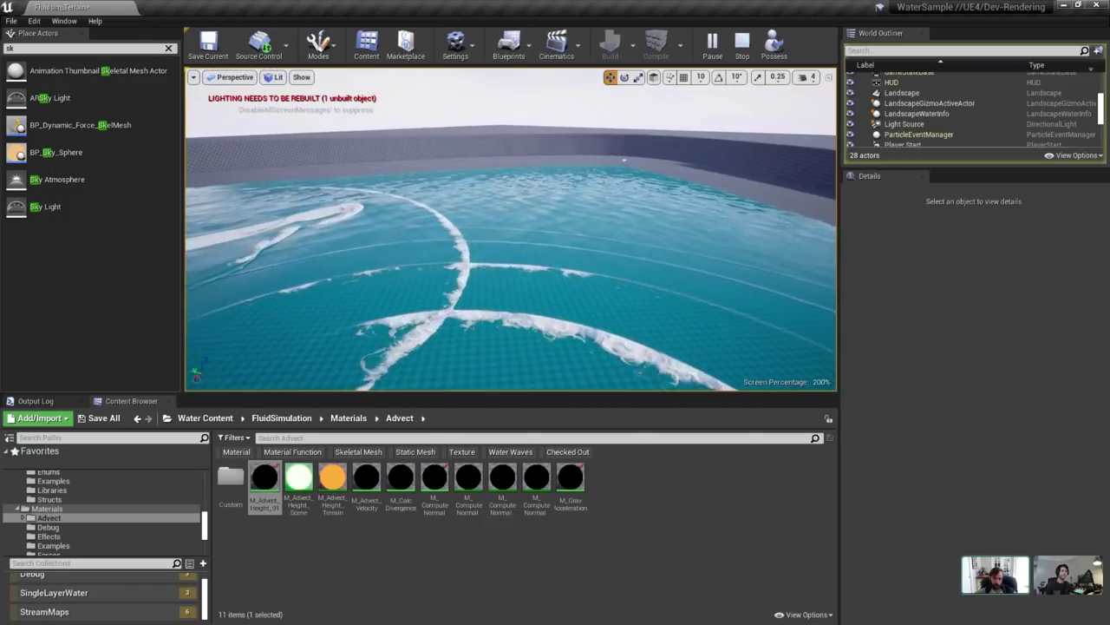
pyautogui.moveTo(572, 212); pyautogui.dragTo(631, 230, button='right')
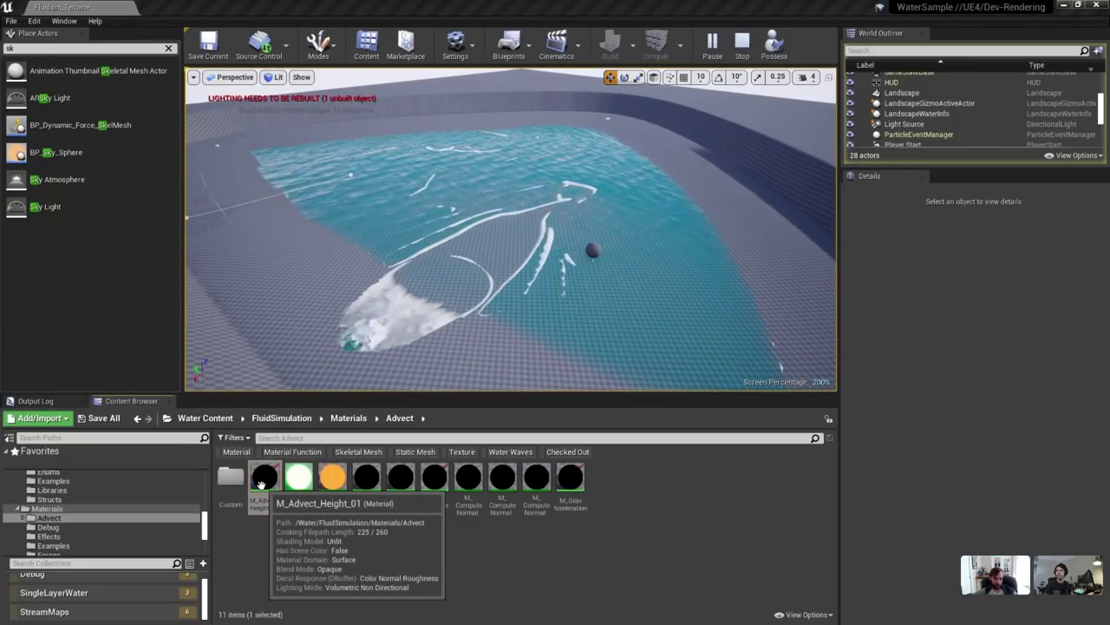
# In the M_Advect_Height_01 material, set the Fading Back parameter's default value to 0.1 and close the material editor.
pyautogui.doubleClick(264, 482)
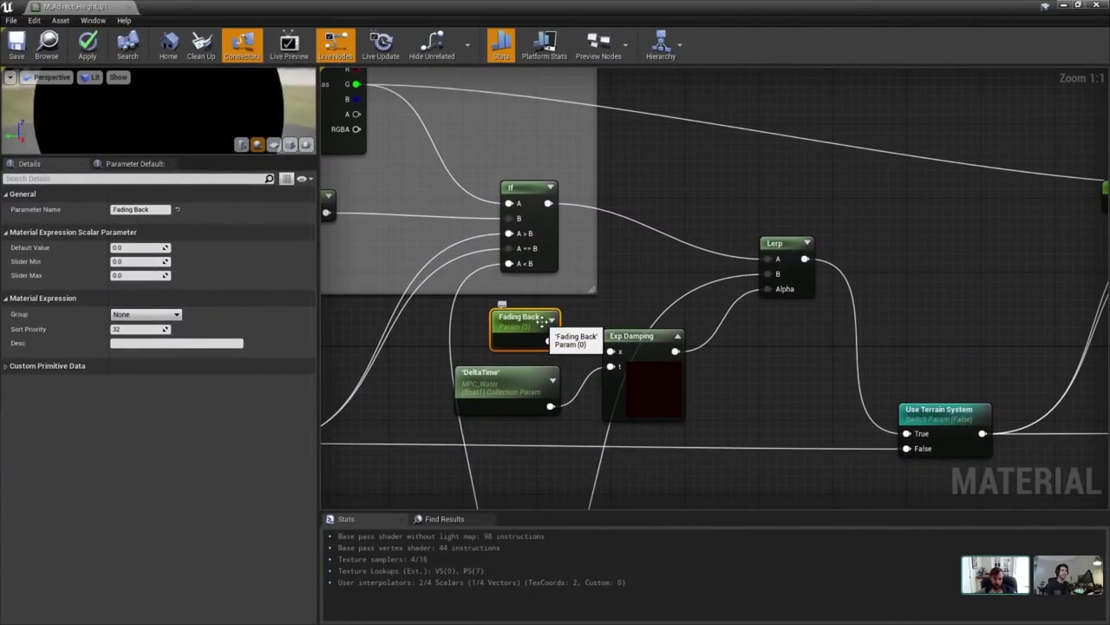
pyautogui.click(137, 248)
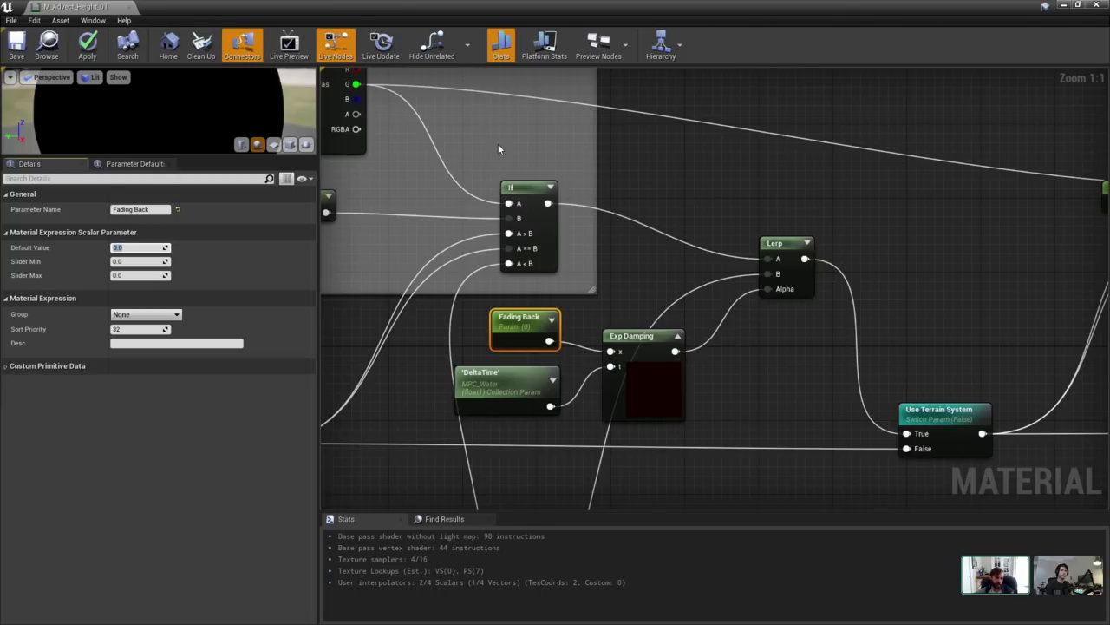
pyautogui.write('0.2')
pyautogui.doubleClick(223, 6)
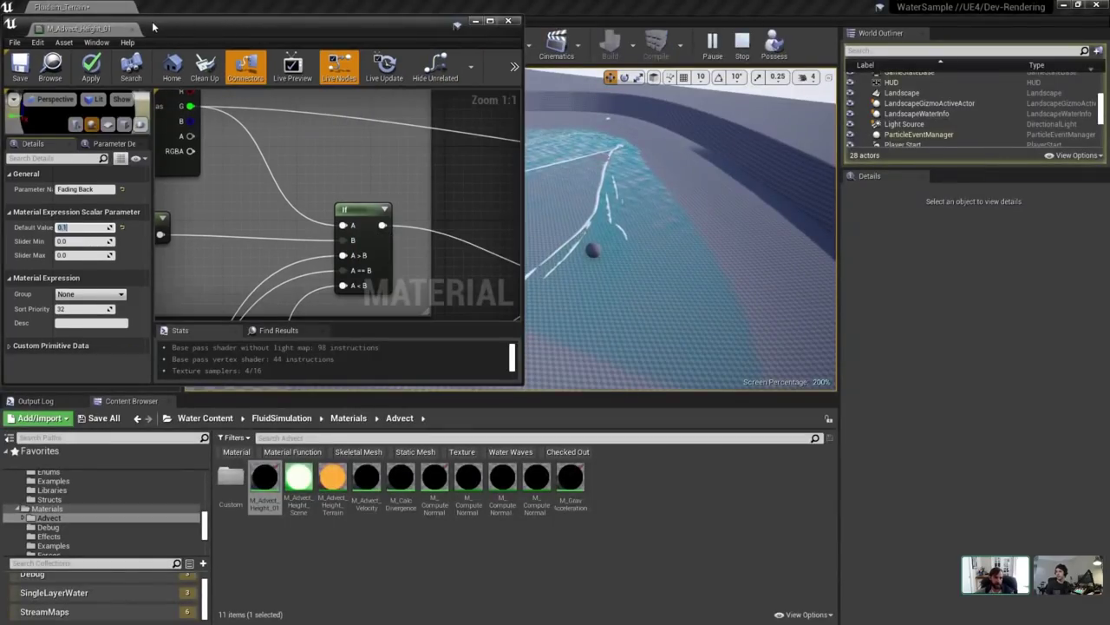
pyautogui.click(132, 30)
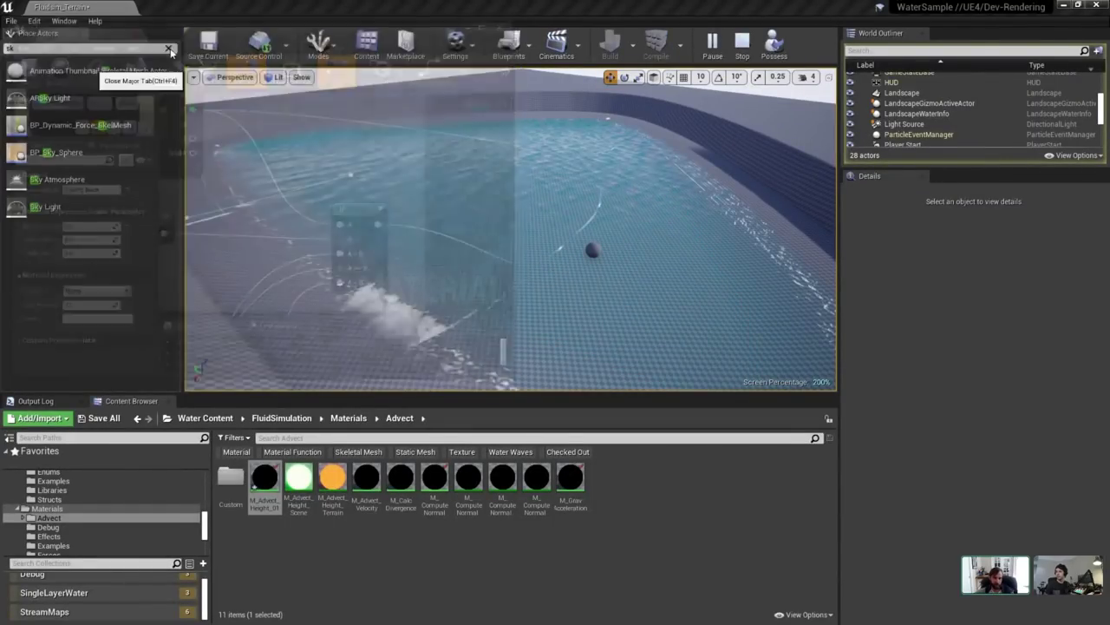
# Examine the waves across the running lake, check the BP_FluidSim_01 simulation settings, and stop simulating.
pyautogui.click(598, 173)
pyautogui.moveTo(599, 173); pyautogui.dragTo(699, 200, button='right')
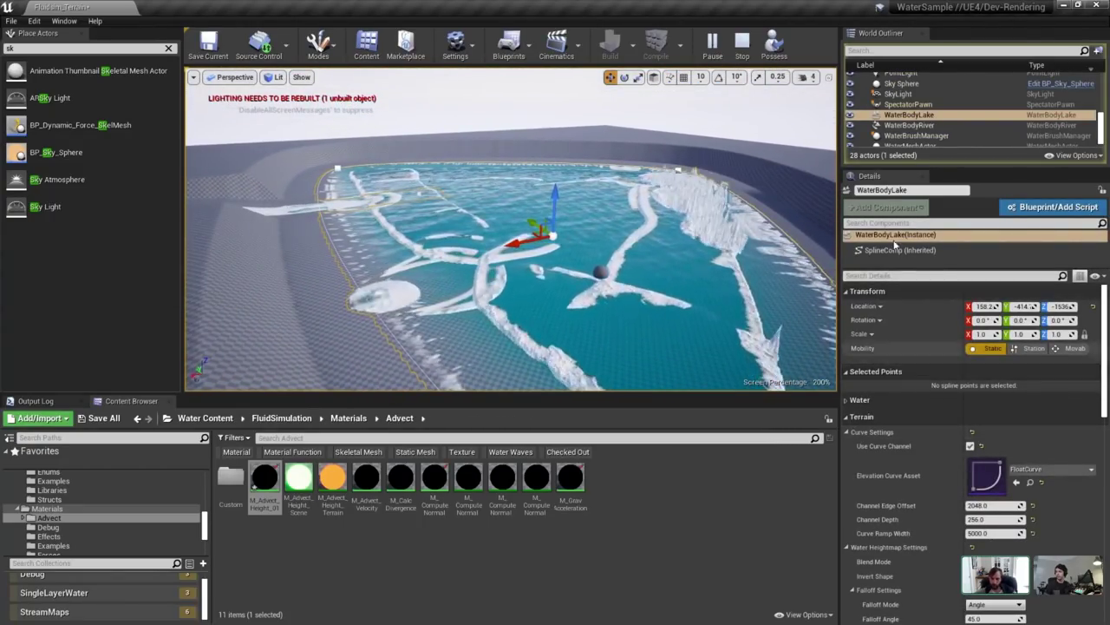
pyautogui.scroll(5, 945, 95)
pyautogui.click(915, 128)
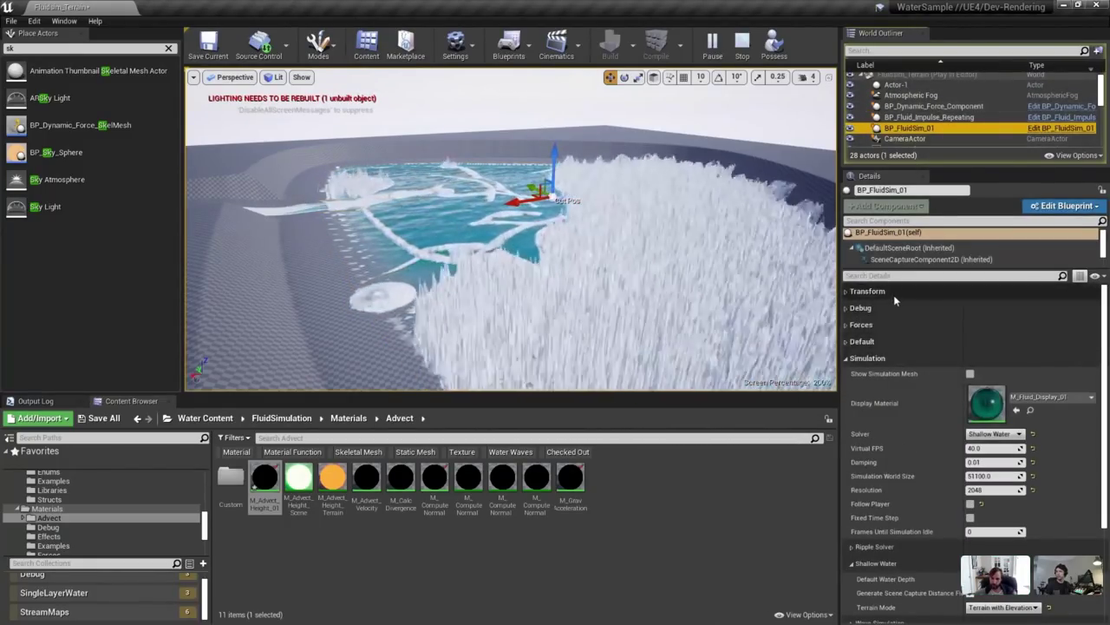
pyautogui.click(712, 43)
pyautogui.hotkey('alt', 'Tab')
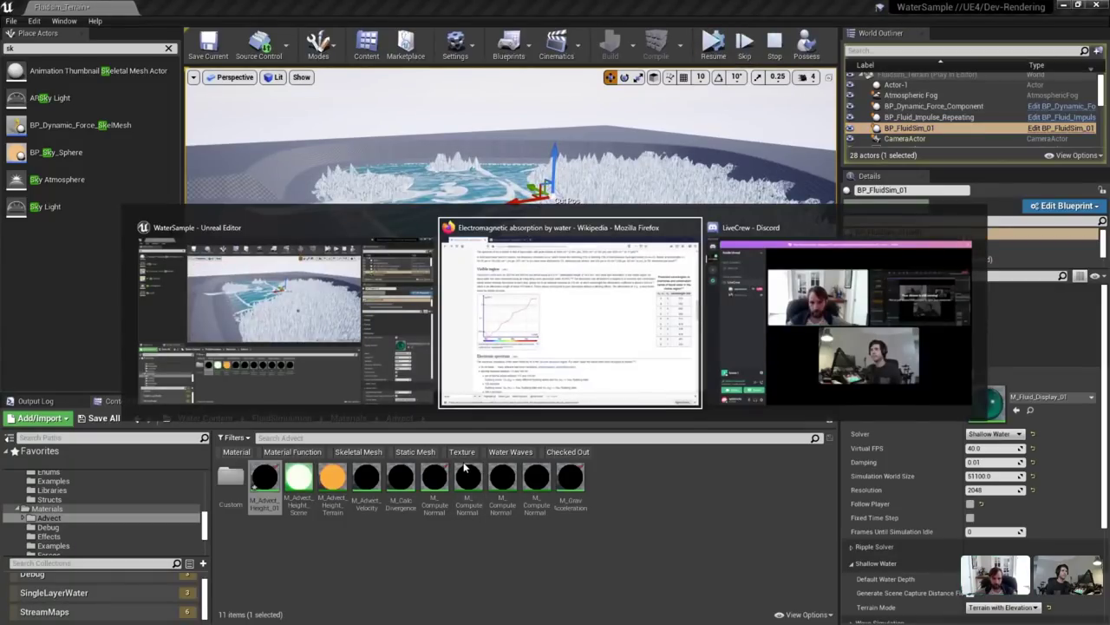
pyautogui.hotkey('alt', 'Tab')
pyautogui.click(775, 42)
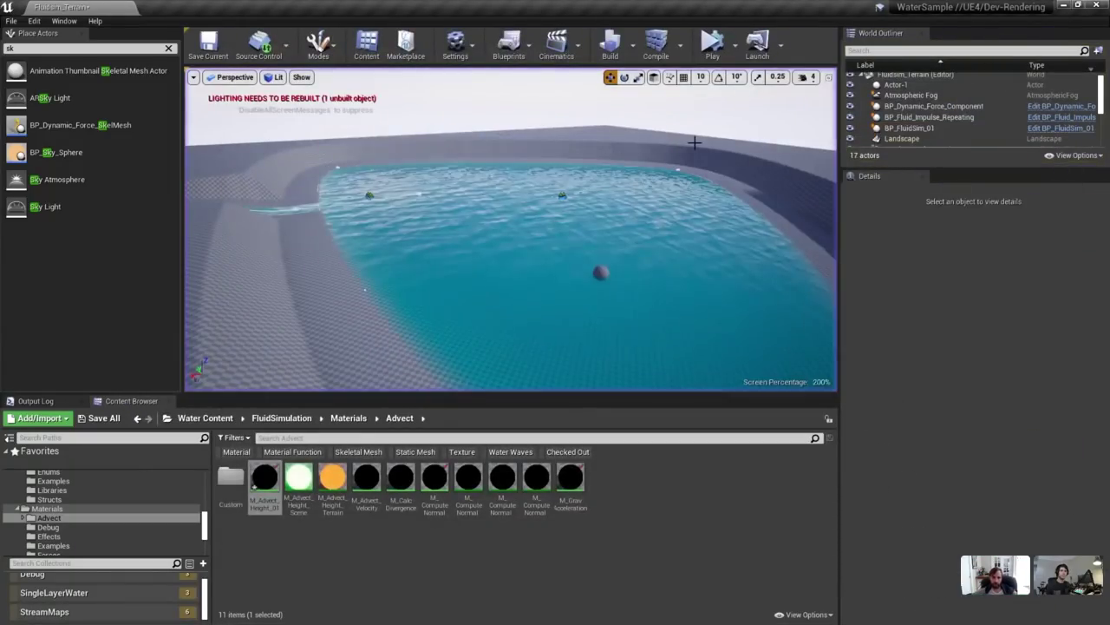
# Set the Damping of BP_FluidSim_01 to 0.5.
pyautogui.moveTo(517, 272); pyautogui.dragTo(486, 280, button='right')
pyautogui.click(526, 281)
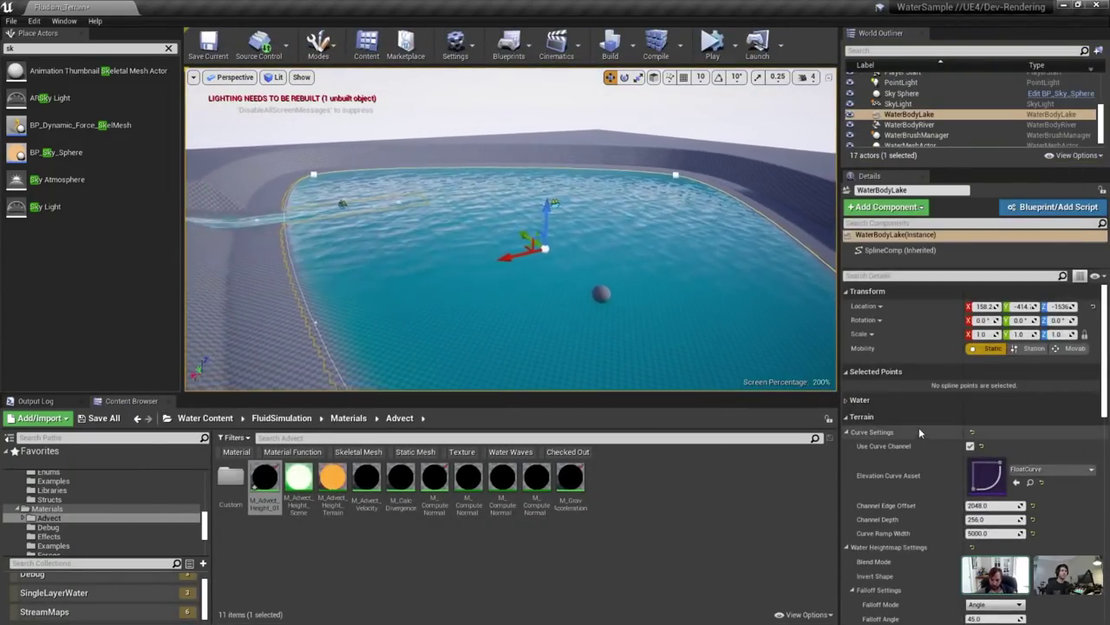
pyautogui.click(890, 414)
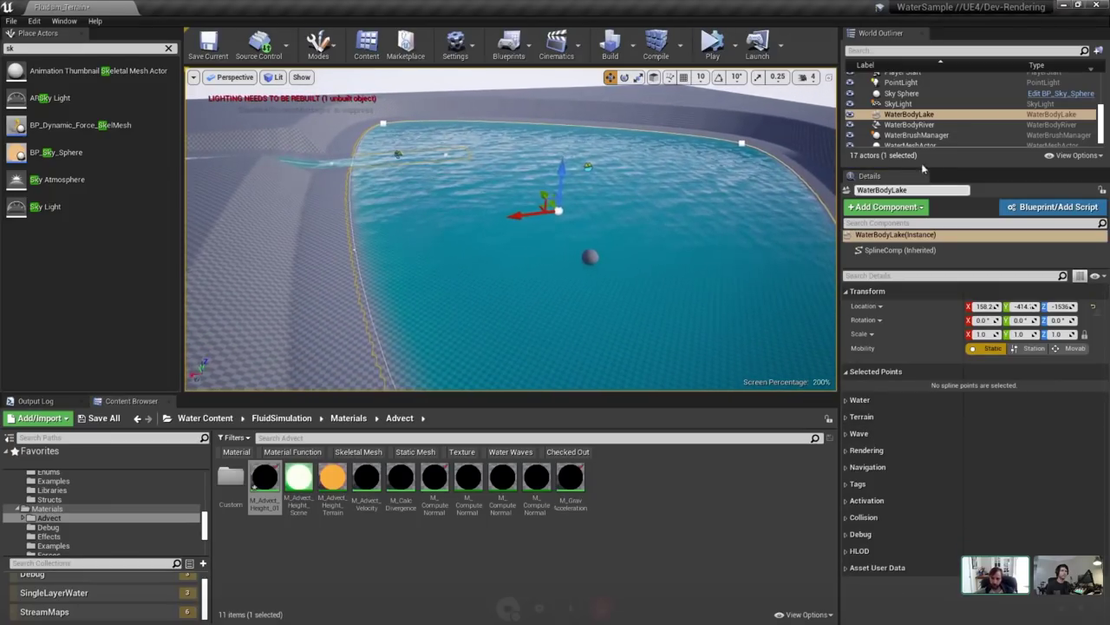
pyautogui.scroll(5, 956, 116)
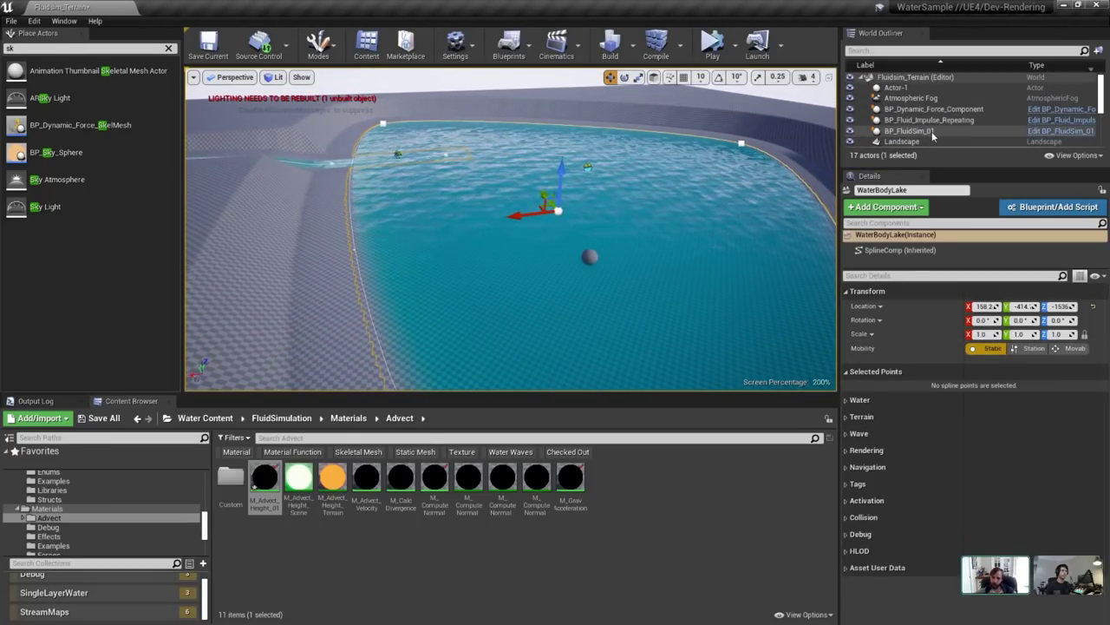
pyautogui.click(928, 131)
pyautogui.click(995, 462)
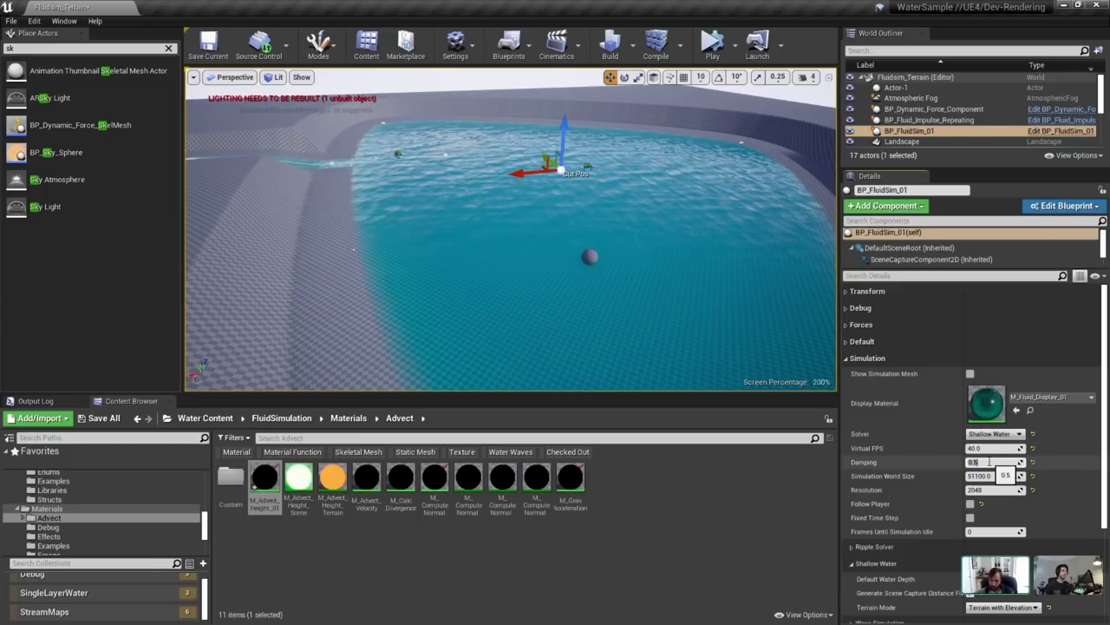
# Simulate the river and lake with the new damping, examine the waves around the lake, and stop simulating.
pyautogui.click(713, 44)
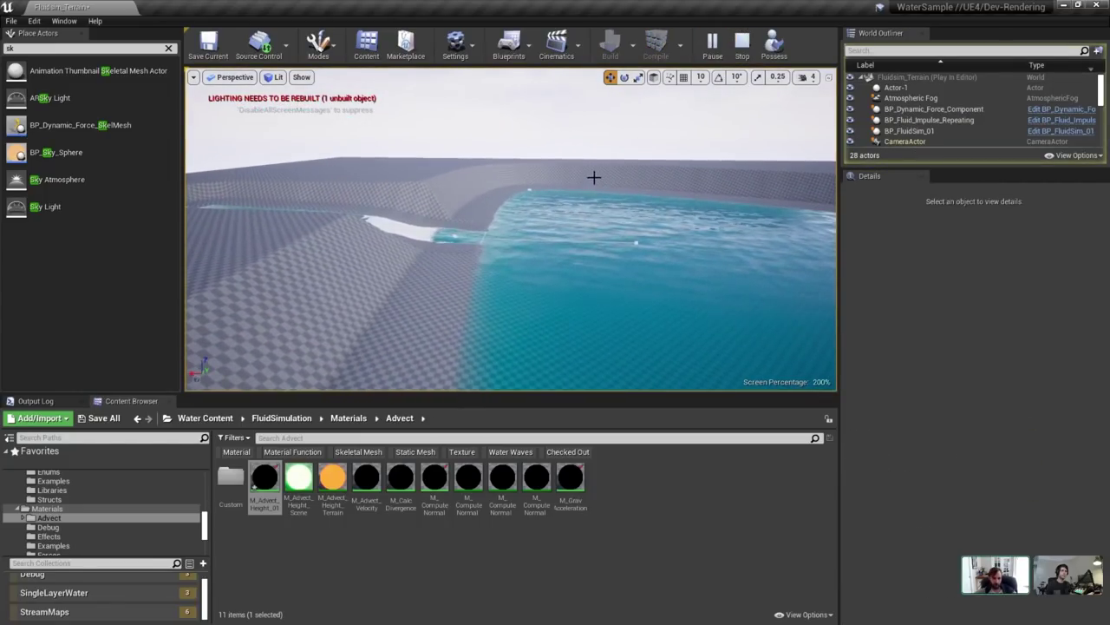
pyautogui.moveTo(615, 187); pyautogui.dragTo(654, 277, button='right')
pyautogui.moveTo(589, 171); pyautogui.dragTo(656, 143, button='right')
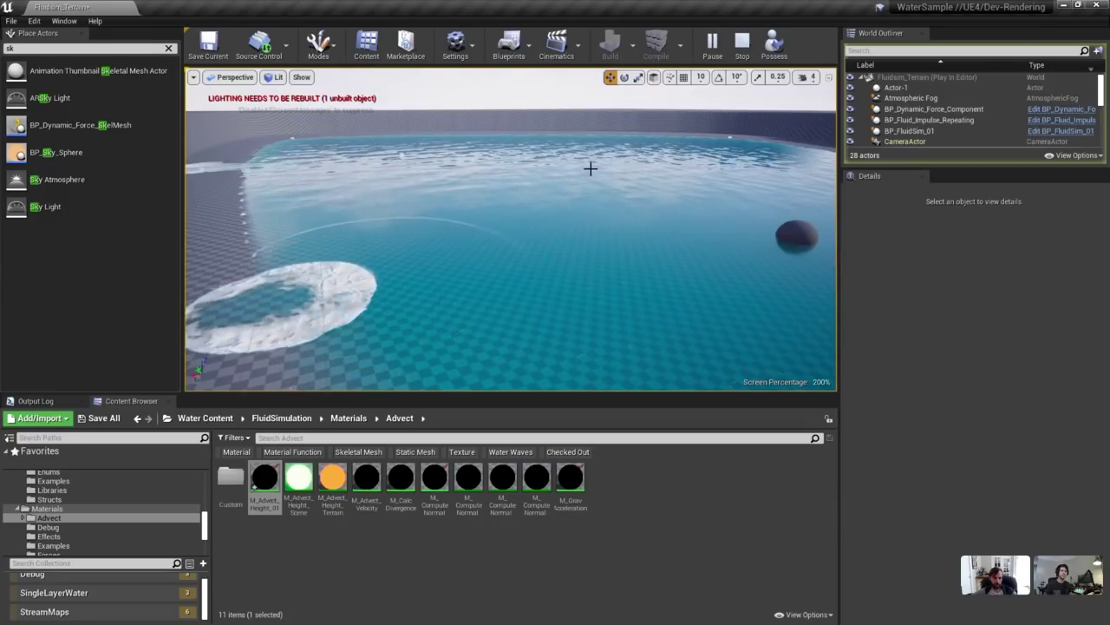
pyautogui.press('s')
pyautogui.moveTo(589, 172); pyautogui.dragTo(605, 177, button='right')
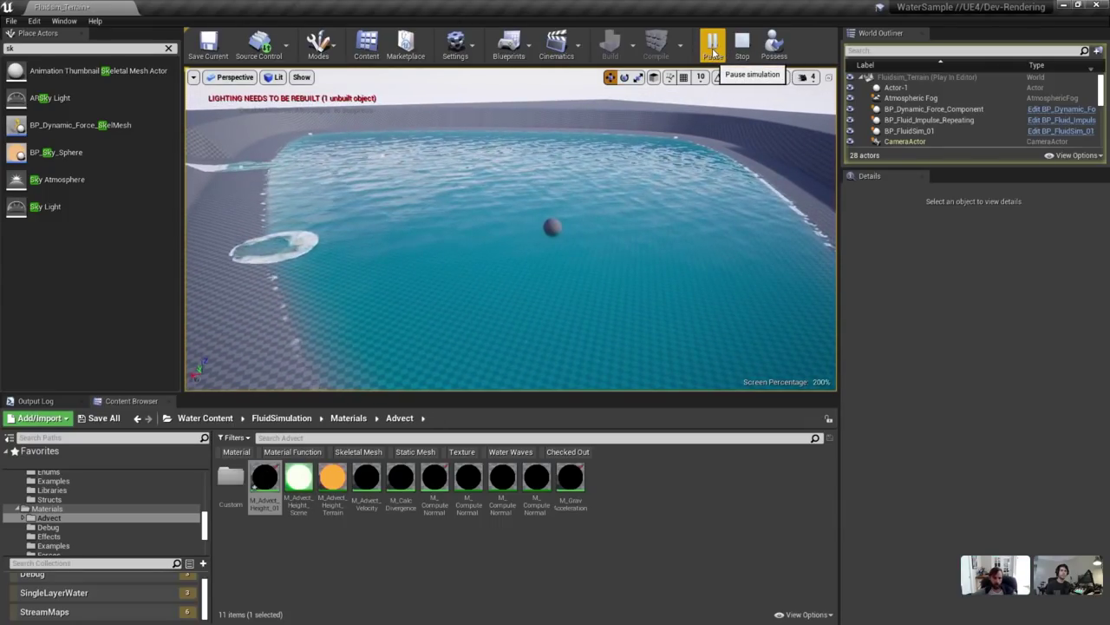
pyautogui.click(712, 48)
pyautogui.click(775, 47)
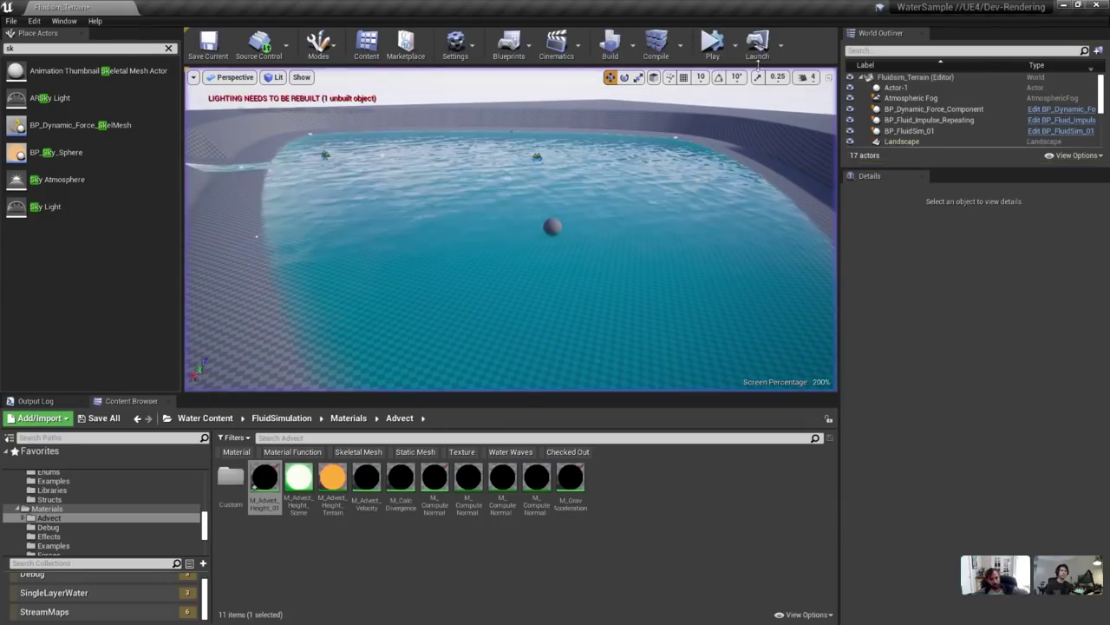
# Focus on BP_Dynamic_Force_Component in the lake, start simulating, and move it through the water to test the waves.
pyautogui.click(554, 224)
pyautogui.press('f')
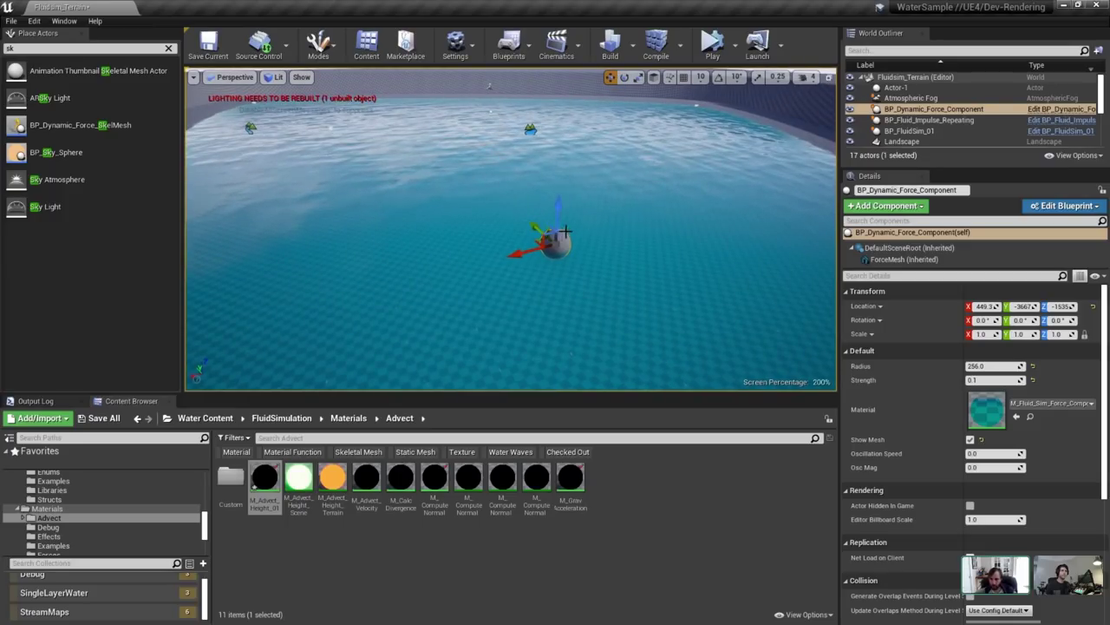
pyautogui.click(698, 67)
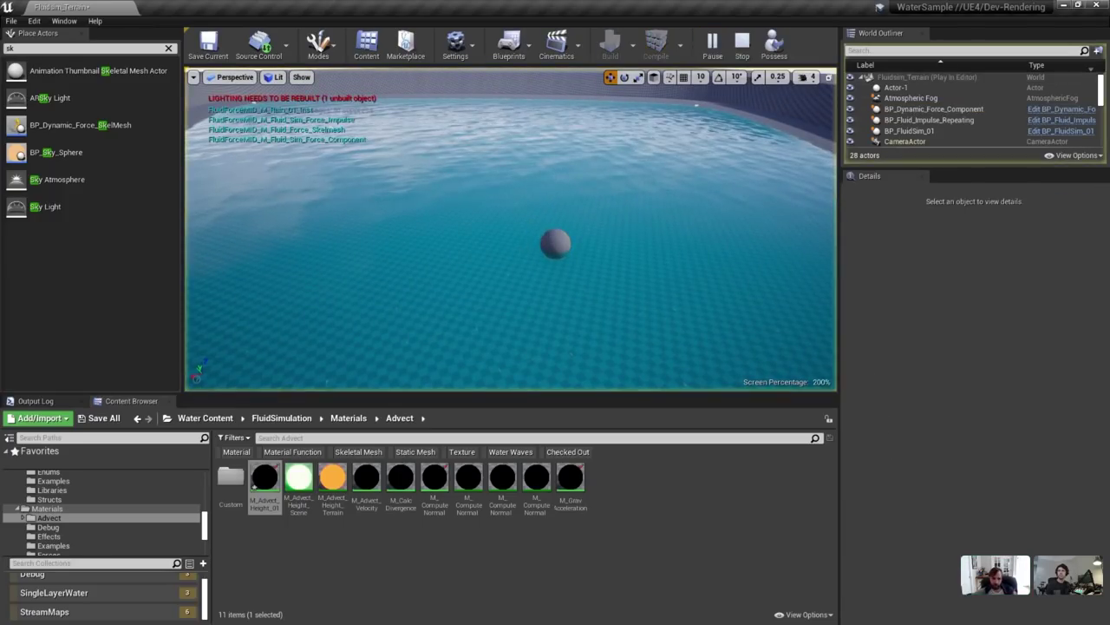
pyautogui.moveTo(538, 253); pyautogui.dragTo(475, 313)
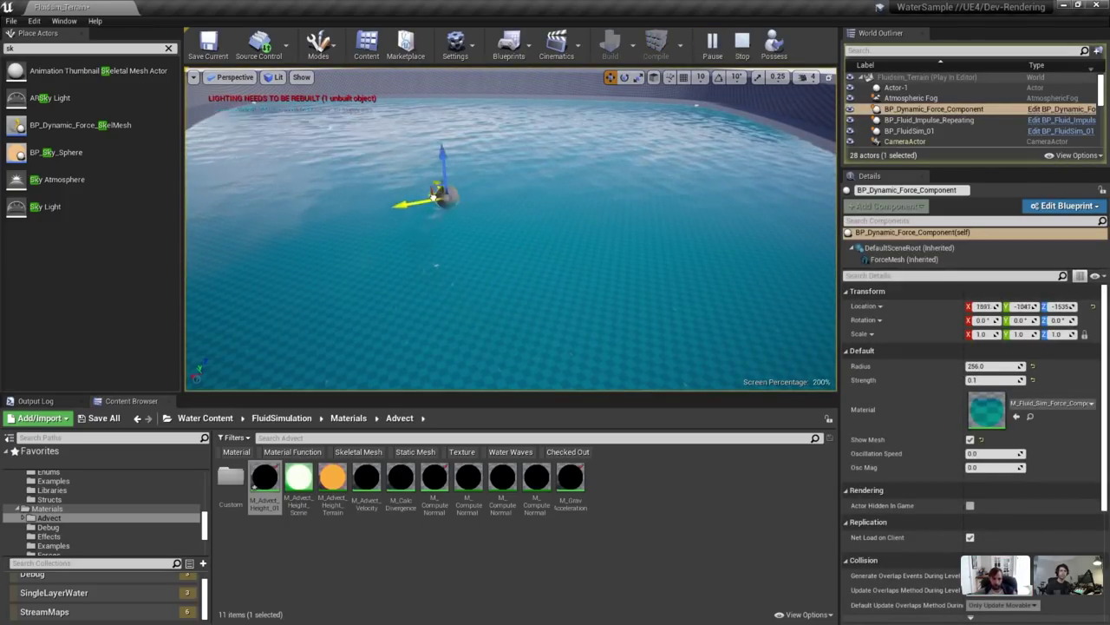
pyautogui.moveTo(388, 167)
pyautogui.mouseDown()
pyautogui.moveTo(315, 322)
pyautogui.moveTo(454, 136)
pyautogui.moveTo(389, 245)
pyautogui.moveTo(535, 258)
pyautogui.moveTo(471, 248)
pyautogui.moveTo(639, 243)
pyautogui.moveTo(448, 215)
pyautogui.moveTo(531, 129)
pyautogui.moveTo(686, 132)
pyautogui.moveTo(707, 368)
pyautogui.moveTo(573, 331)
pyautogui.mouseUp()
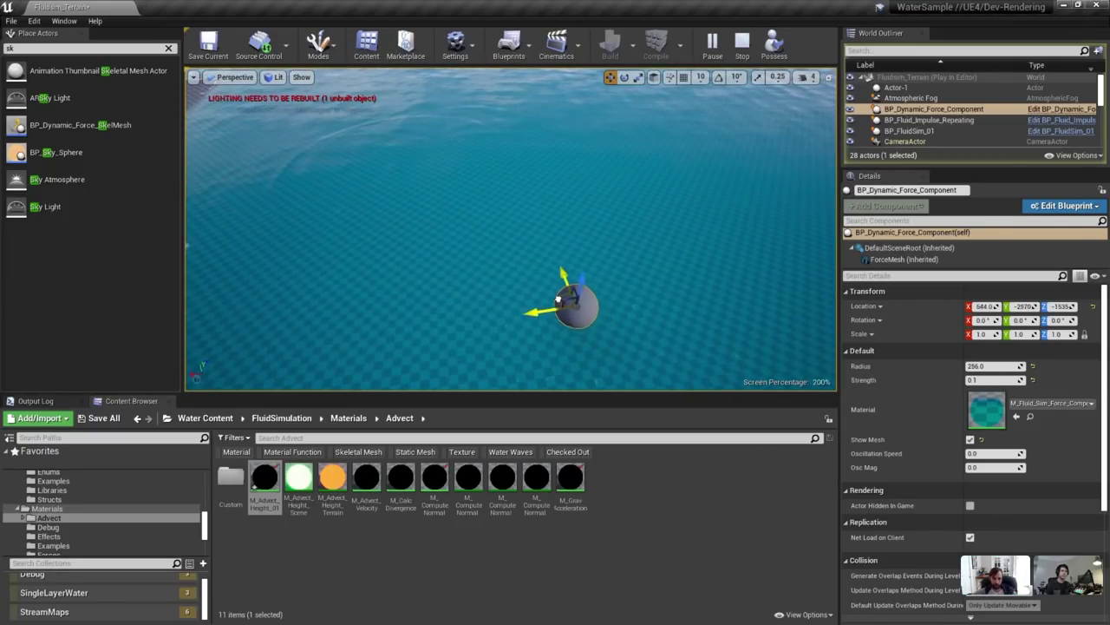
# Set the force component's Strength to 1 in the running simulation, move it through the water, and stop simulating.
pyautogui.click(984, 382)
pyautogui.write('1')
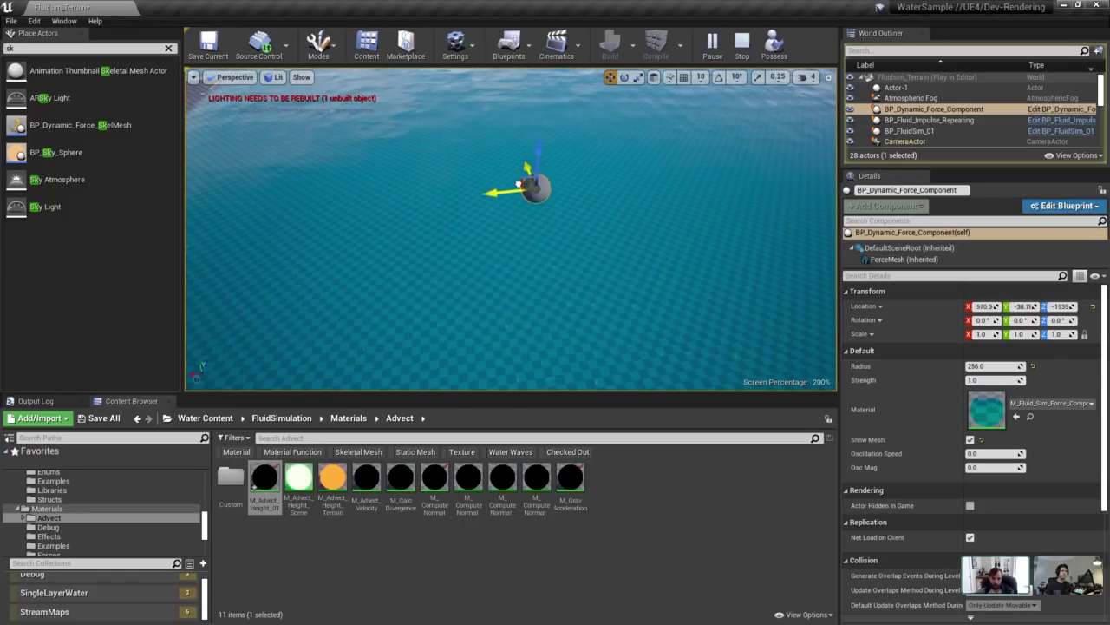
pyautogui.moveTo(701, 142); pyautogui.dragTo(701, 122, button='right')
pyautogui.click(739, 53)
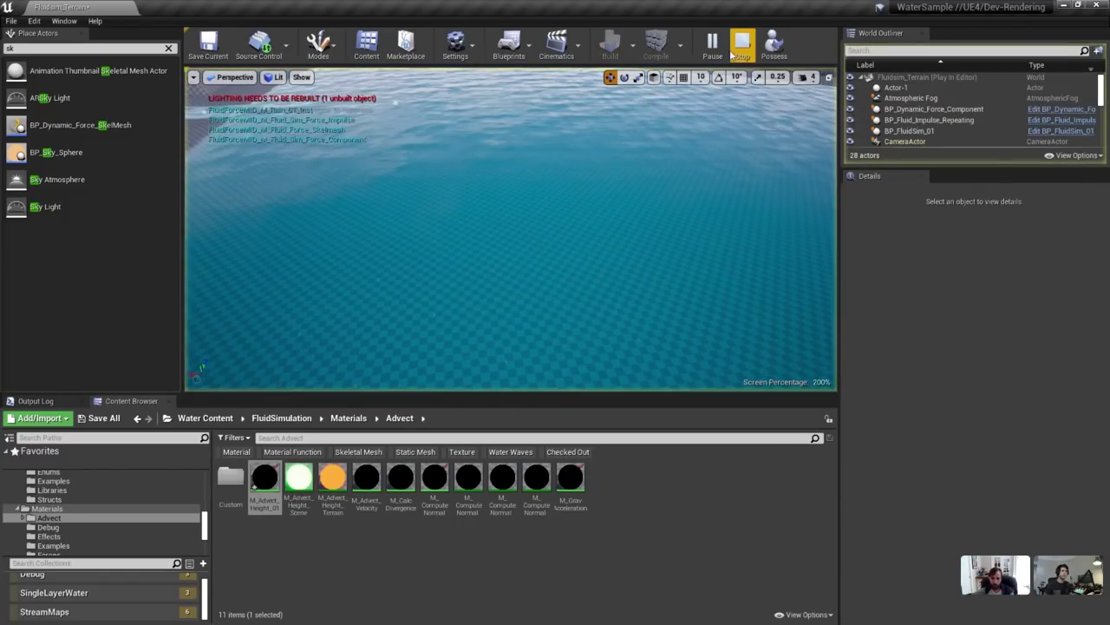
# Set the Strength of BP_Dynamic_Force_Component to 1.0 in the level, restart the simulation, and move the sphere across the lake.
pyautogui.click(937, 109)
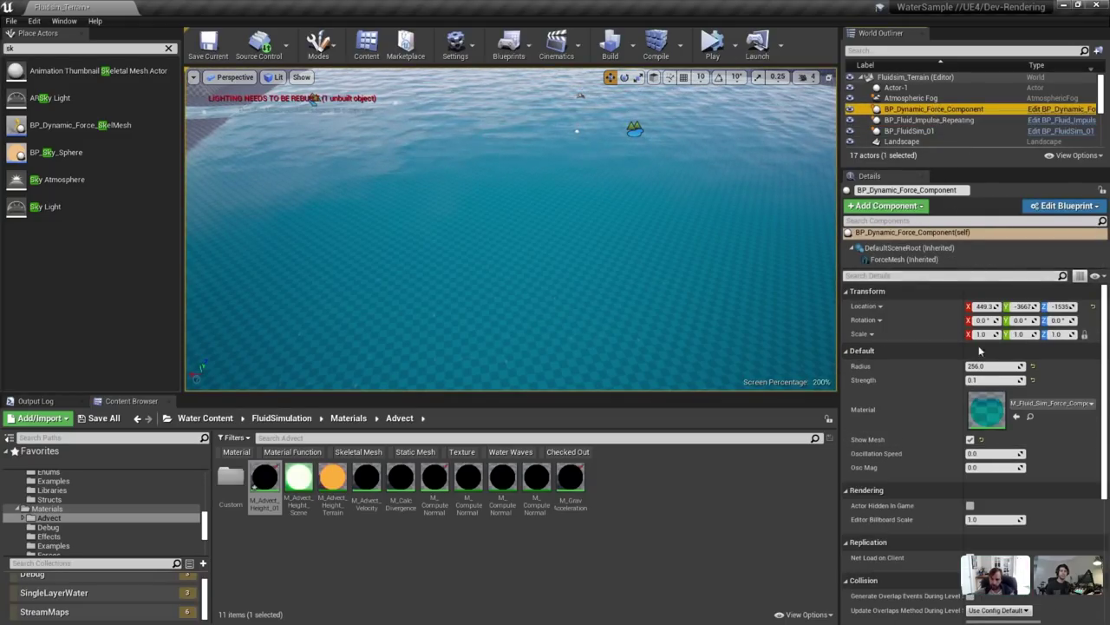
pyautogui.click(712, 40)
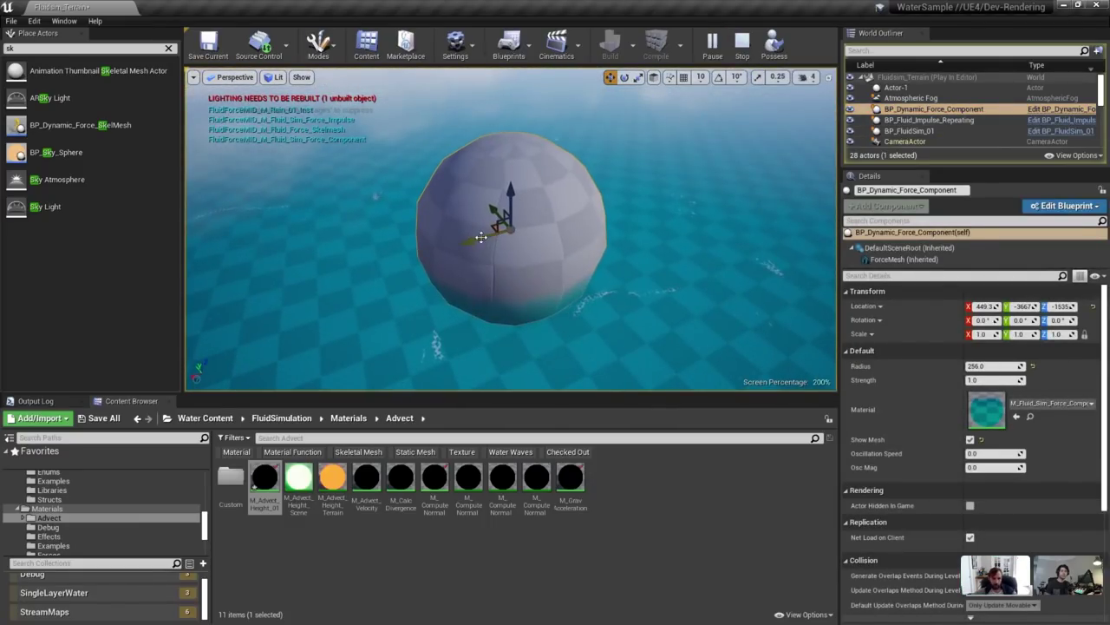
pyautogui.press('s')
pyautogui.moveTo(526, 234); pyautogui.dragTo(534, 121, button='right')
pyautogui.moveTo(518, 266)
pyautogui.mouseDown()
pyautogui.moveTo(515, 283)
pyautogui.moveTo(334, 301)
pyautogui.moveTo(351, 262)
pyautogui.mouseUp()
pyautogui.moveTo(350, 263); pyautogui.dragTo(251, 325, button='right')
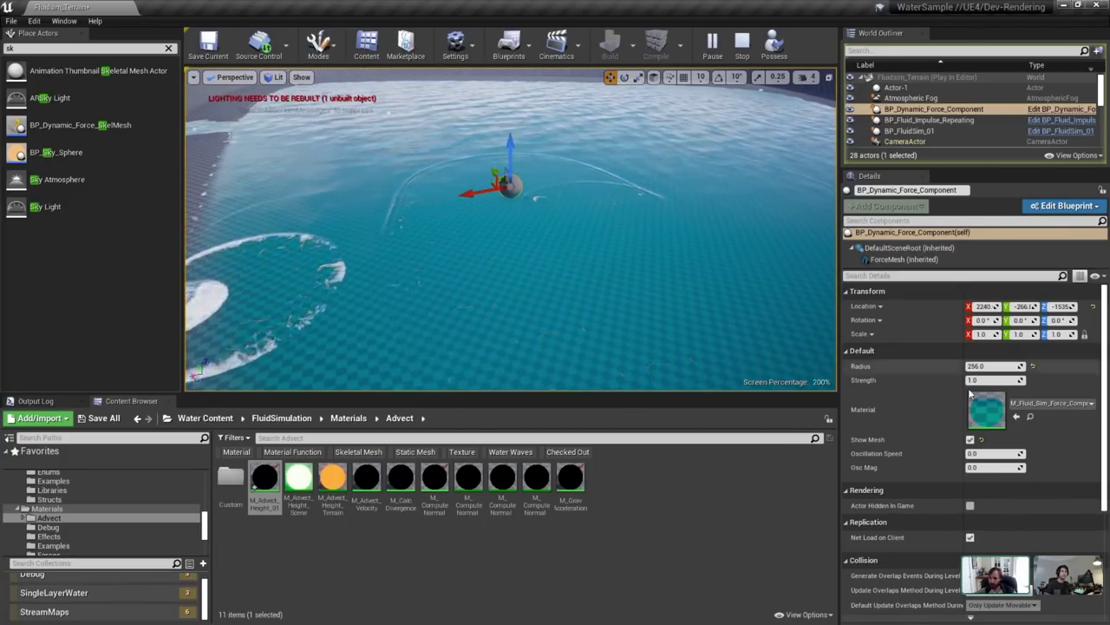
# Move the force sphere back and forth through the foam and examine the water's reaction from several angles.
pyautogui.moveTo(696, 285); pyautogui.dragTo(697, 247, button='right')
pyautogui.moveTo(560, 256); pyautogui.dragTo(681, 286, button='right')
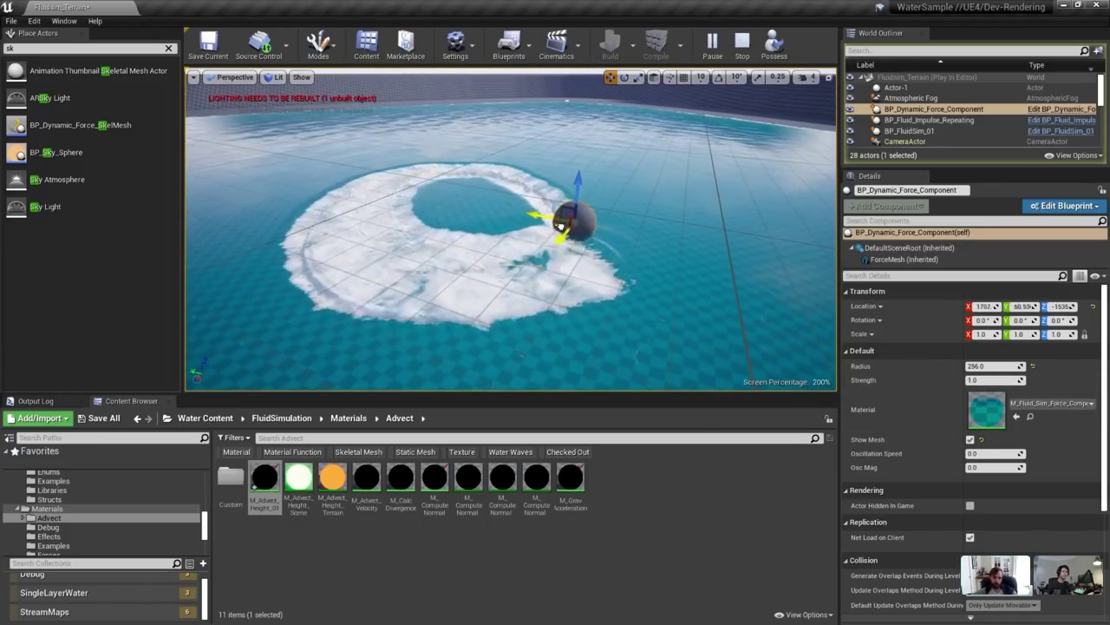
pyautogui.moveTo(560, 226); pyautogui.dragTo(692, 221)
pyautogui.moveTo(692, 222); pyautogui.dragTo(737, 239, button='right')
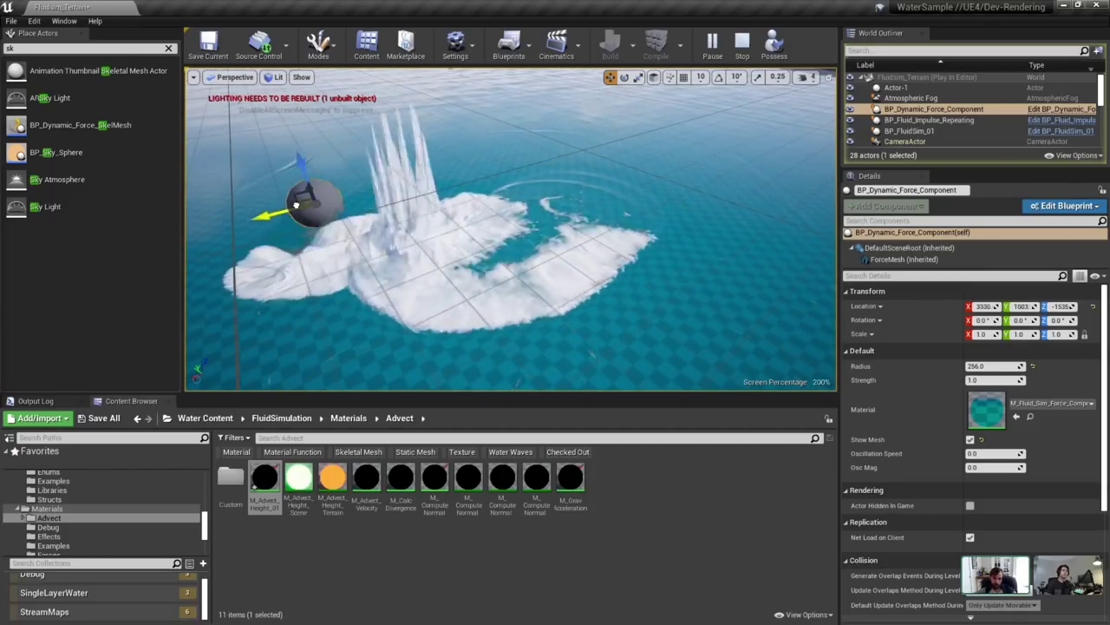
pyautogui.moveTo(296, 206); pyautogui.dragTo(376, 185)
pyautogui.moveTo(376, 185); pyautogui.dragTo(287, 169, button='right')
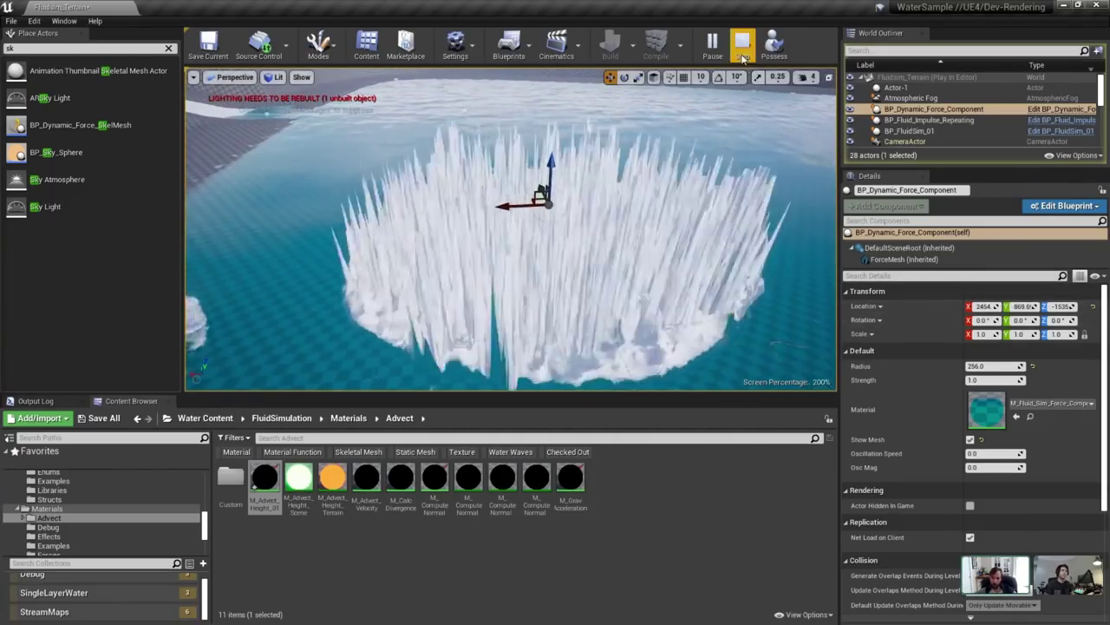
# Restart the simulation, move BP_Dynamic_Force_Component across the lake in a wide sweep, and stop simulating.
pyautogui.click(742, 59)
pyautogui.click(954, 119)
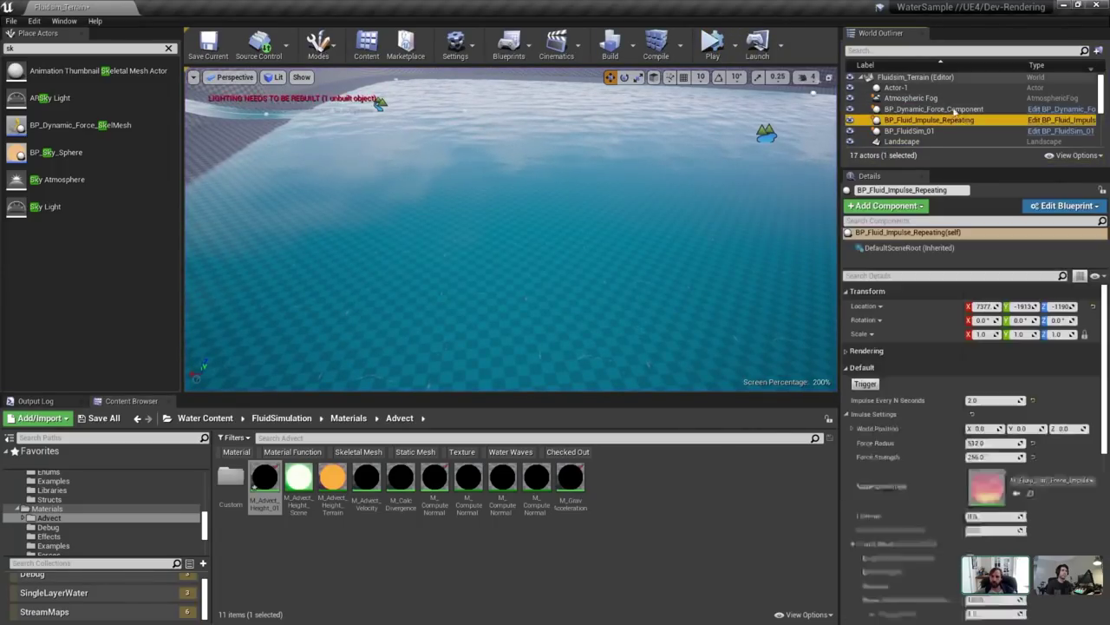
pyautogui.doubleClick(911, 98)
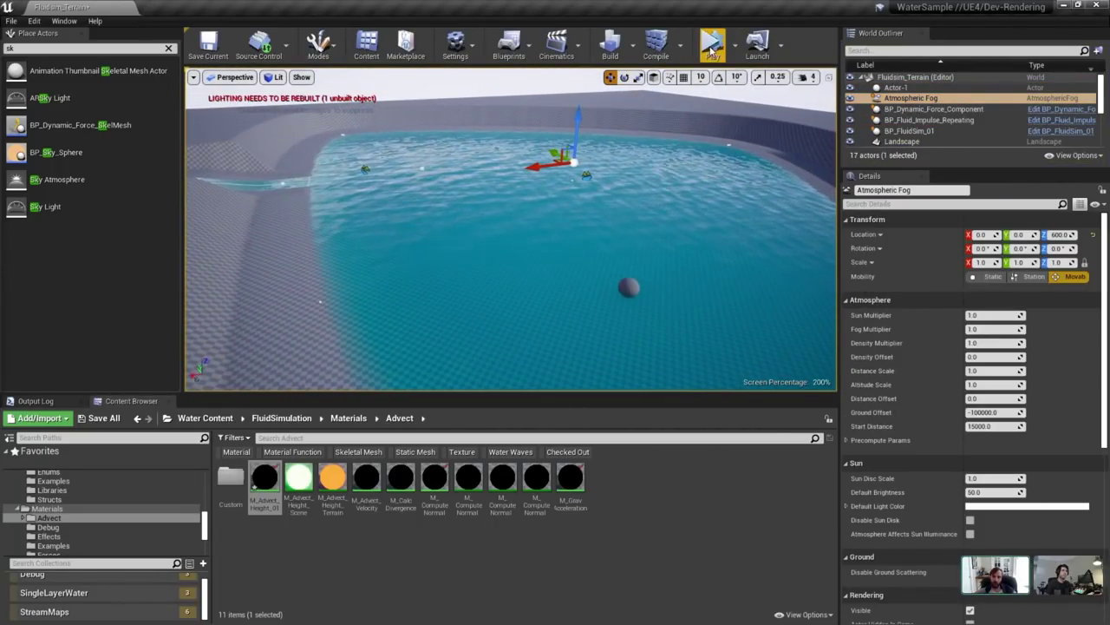
pyautogui.click(711, 50)
pyautogui.click(614, 284)
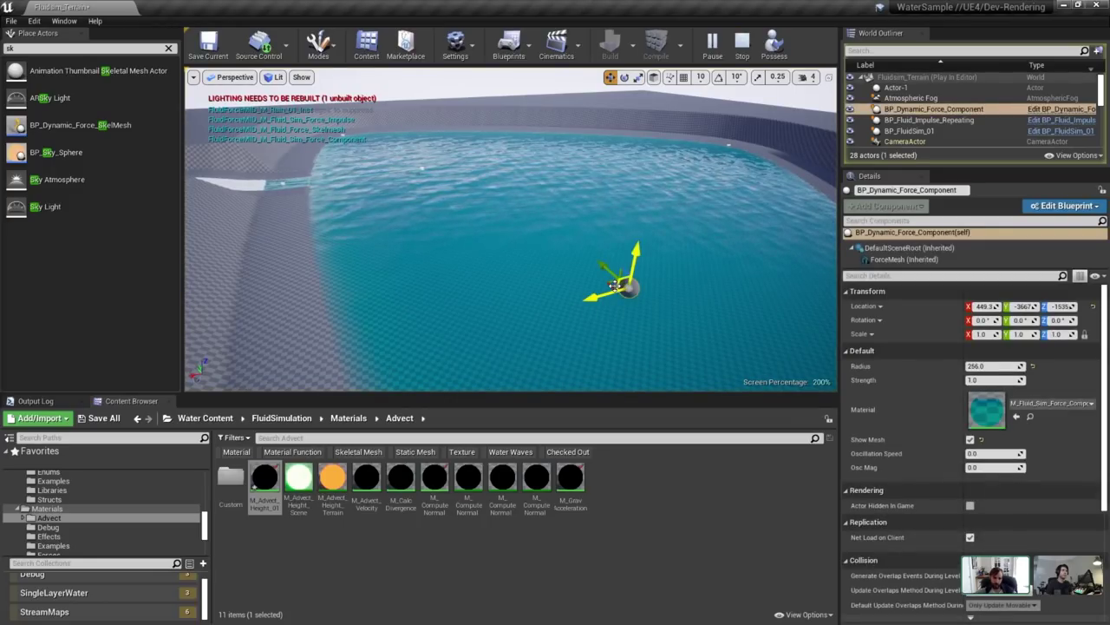
pyautogui.moveTo(614, 285)
pyautogui.mouseDown()
pyautogui.moveTo(520, 319)
pyautogui.moveTo(451, 323)
pyautogui.moveTo(436, 264)
pyautogui.moveTo(574, 201)
pyautogui.moveTo(621, 260)
pyautogui.moveTo(516, 336)
pyautogui.moveTo(438, 252)
pyautogui.moveTo(503, 178)
pyautogui.moveTo(592, 184)
pyautogui.mouseUp()
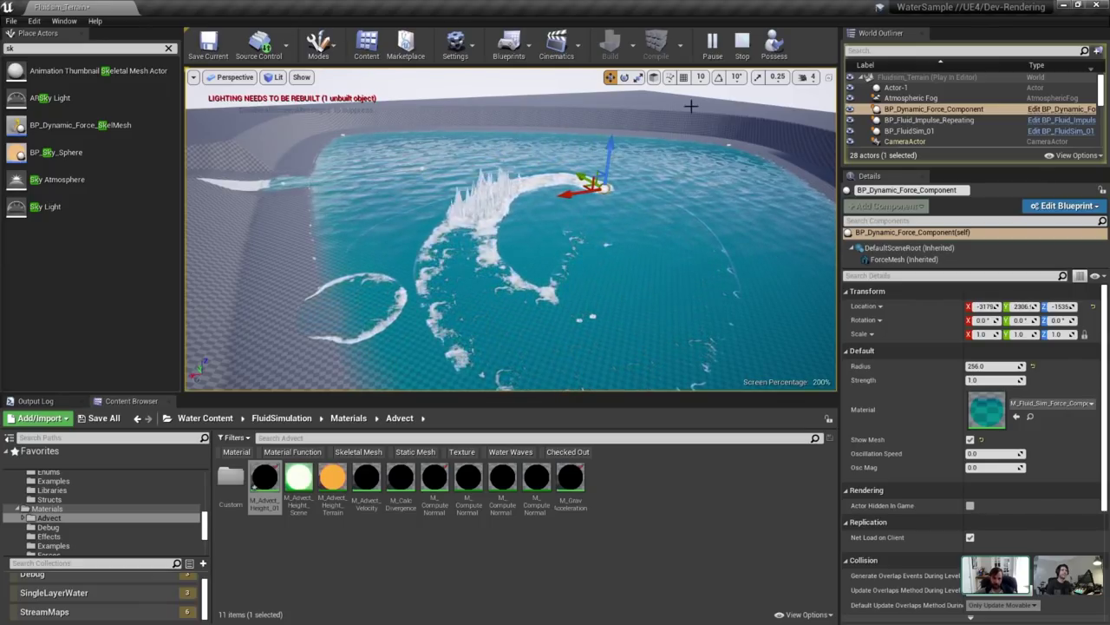
pyautogui.click(743, 43)
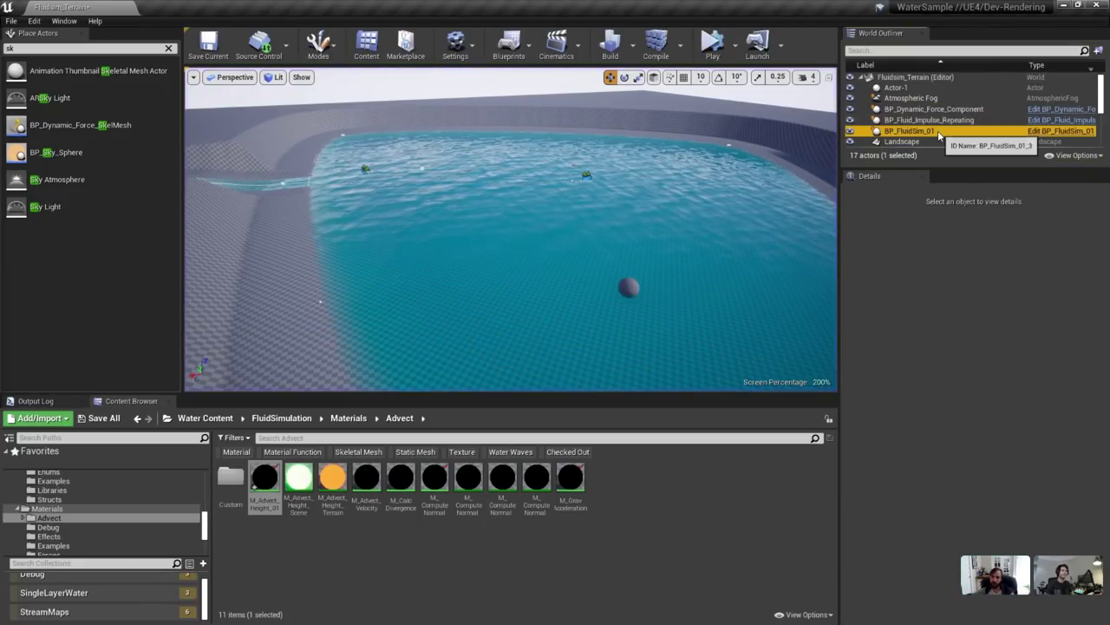
# Simulate the lake again, move the force sphere through the water in two sweeps, and stop the simulation.
pyautogui.click(919, 131)
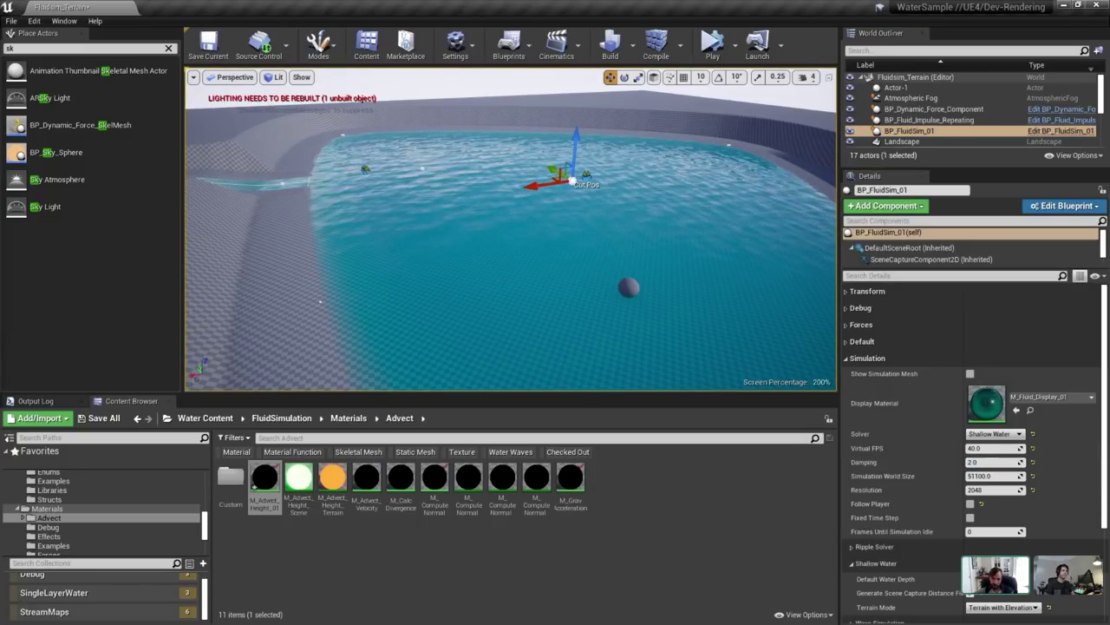
pyautogui.click(617, 273)
pyautogui.click(627, 286)
pyautogui.hotkey('alt', 's')
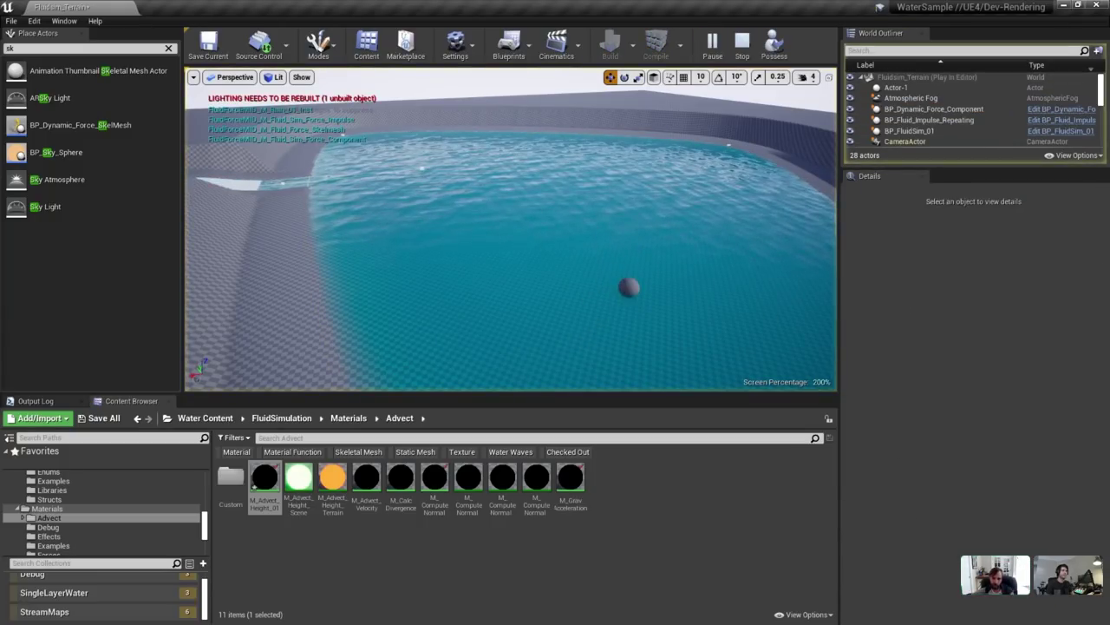
pyautogui.click(613, 282)
pyautogui.moveTo(488, 304)
pyautogui.mouseDown()
pyautogui.moveTo(454, 263)
pyautogui.moveTo(544, 198)
pyautogui.mouseUp()
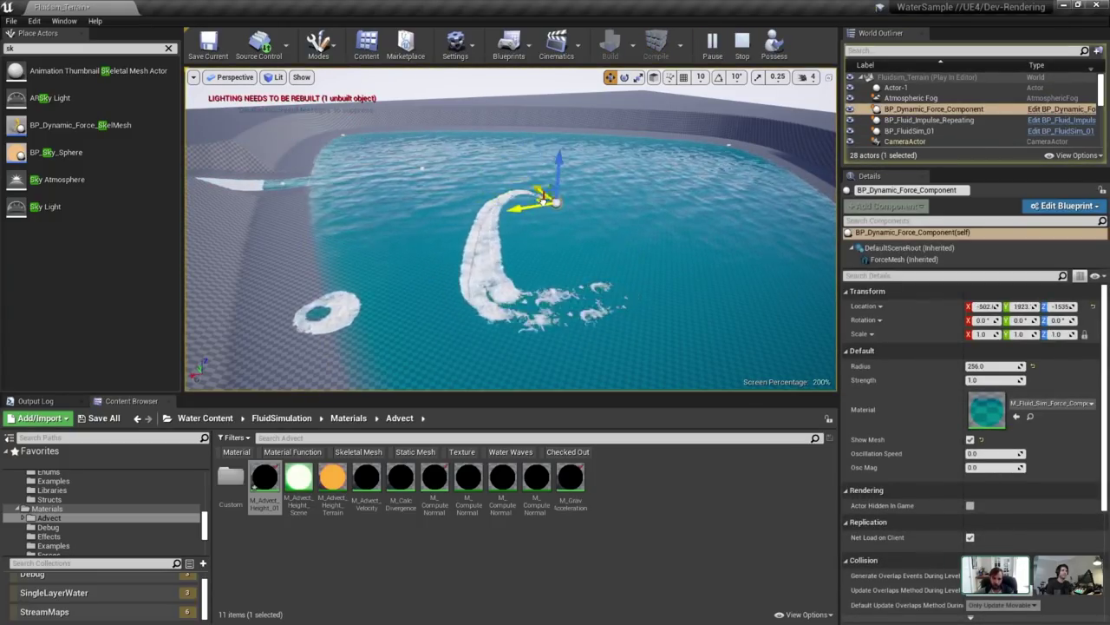
pyautogui.moveTo(614, 250); pyautogui.dragTo(659, 220)
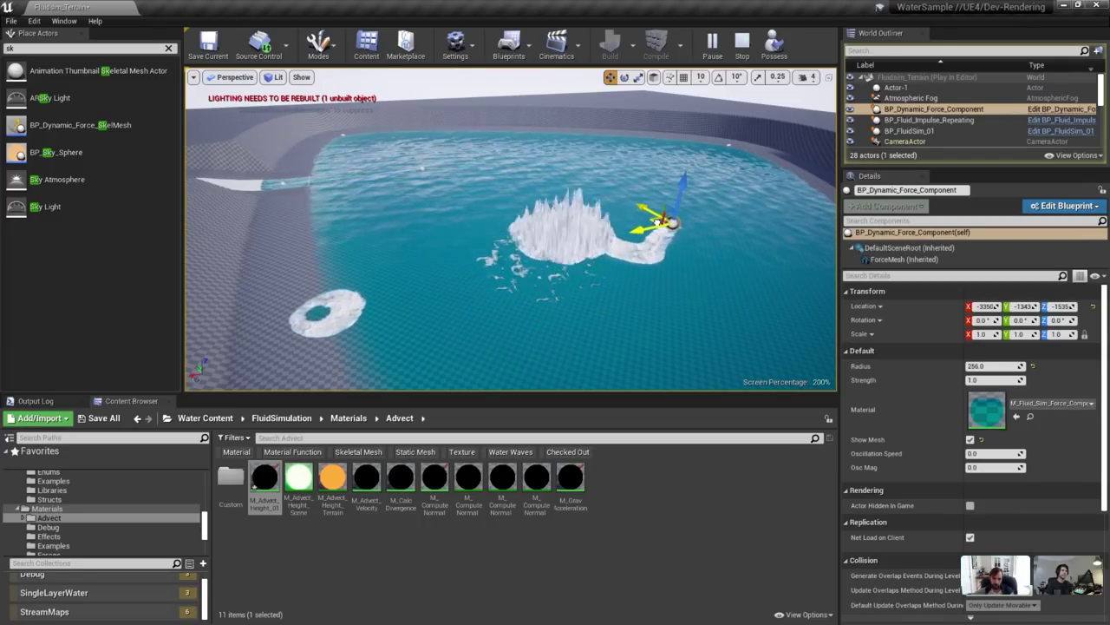
pyautogui.click(743, 45)
# Run another simulation, move the force sphere toward the river mouth, examine the lake surface, and pause and stop the simulation.
pyautogui.hotkey('alt', 's')
pyautogui.click(607, 298)
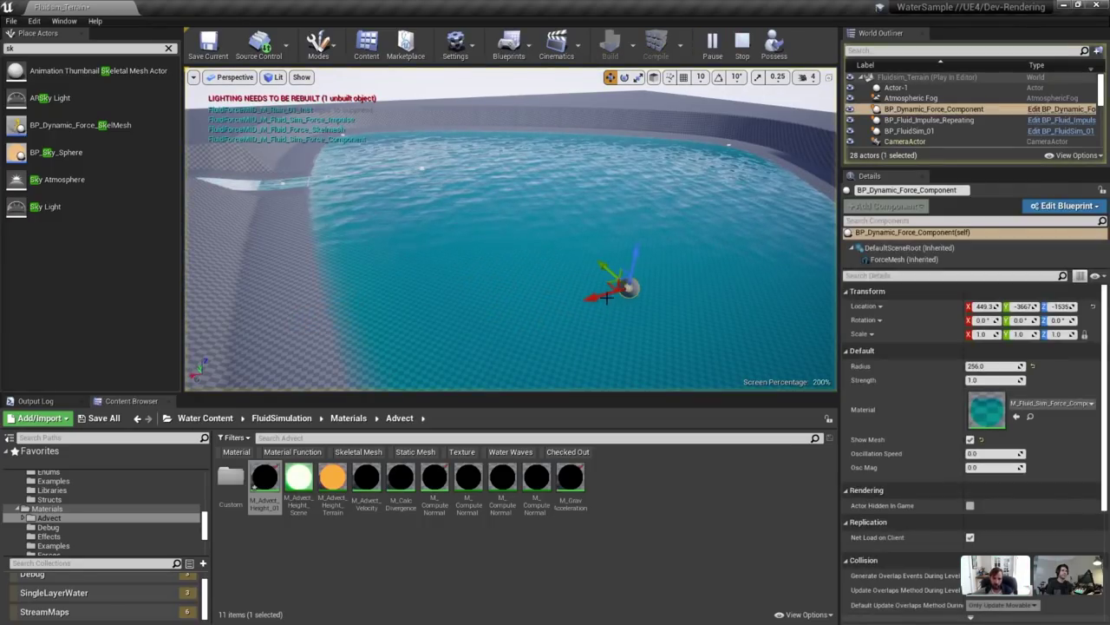
pyautogui.moveTo(451, 244)
pyautogui.mouseDown()
pyautogui.moveTo(506, 201)
pyautogui.moveTo(576, 278)
pyautogui.moveTo(494, 347)
pyautogui.moveTo(404, 289)
pyautogui.moveTo(459, 372)
pyautogui.moveTo(582, 240)
pyautogui.moveTo(446, 347)
pyautogui.moveTo(329, 285)
pyautogui.moveTo(319, 209)
pyautogui.moveTo(332, 196)
pyautogui.mouseUp()
pyautogui.moveTo(406, 224)
pyautogui.mouseDown(button='right')
pyautogui.moveTo(381, 226)
pyautogui.moveTo(406, 224)
pyautogui.mouseUp(button='right')
pyautogui.press('w')
pyautogui.press('s')
pyautogui.moveTo(491, 223); pyautogui.dragTo(564, 214, button='right')
pyautogui.click(712, 51)
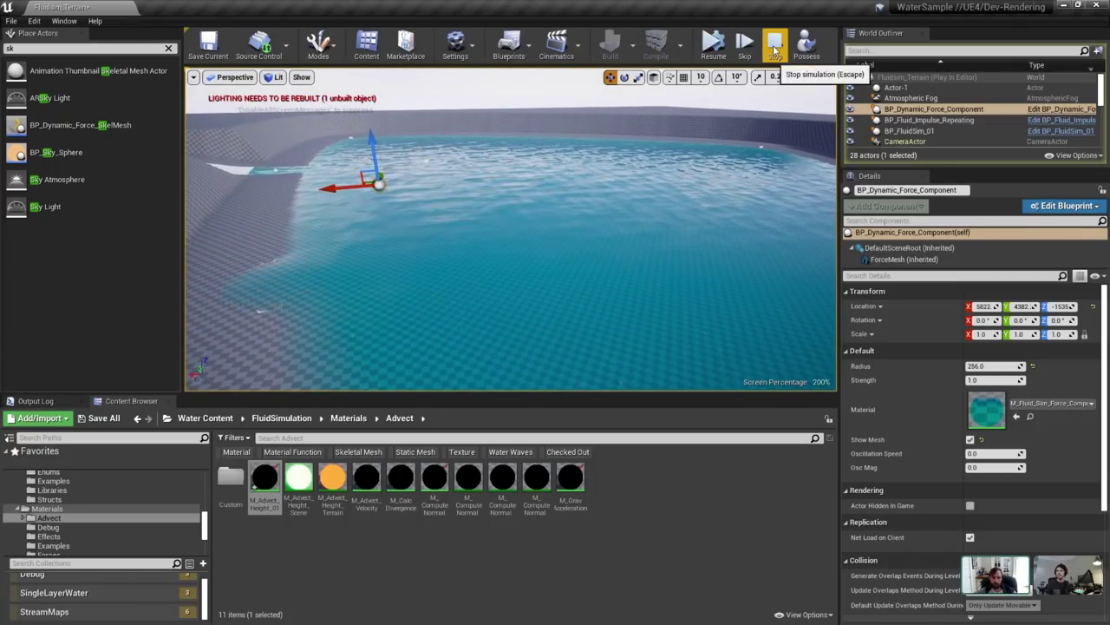
pyautogui.click(774, 51)
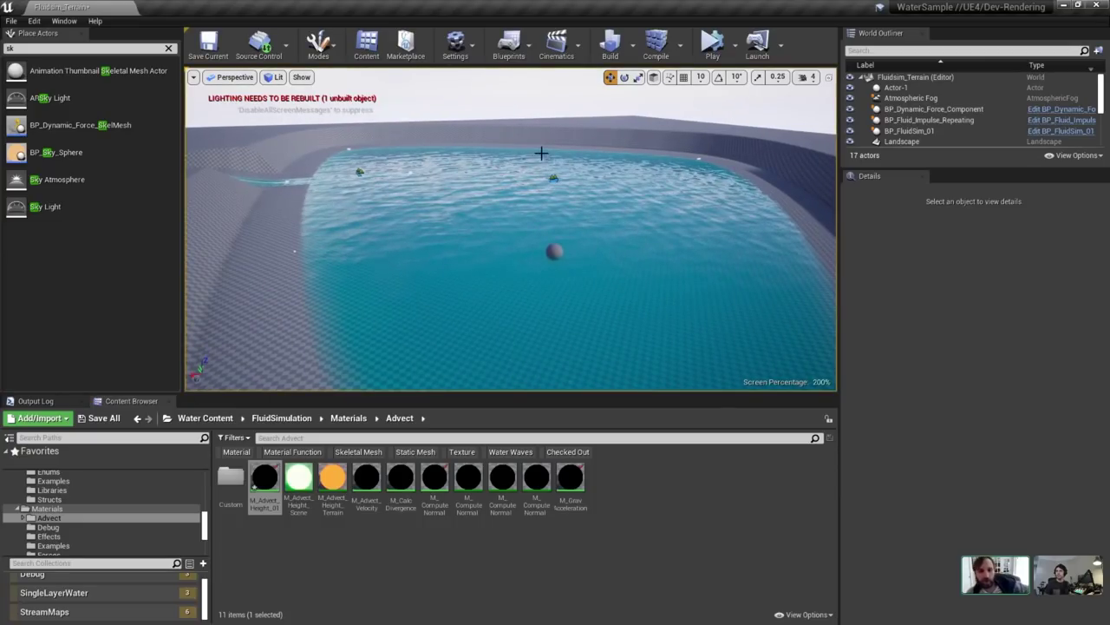
# Select WaterBodyLake, inspect its Water and Terrain settings, and look over the lake.
pyautogui.click(574, 190)
pyautogui.click(877, 399)
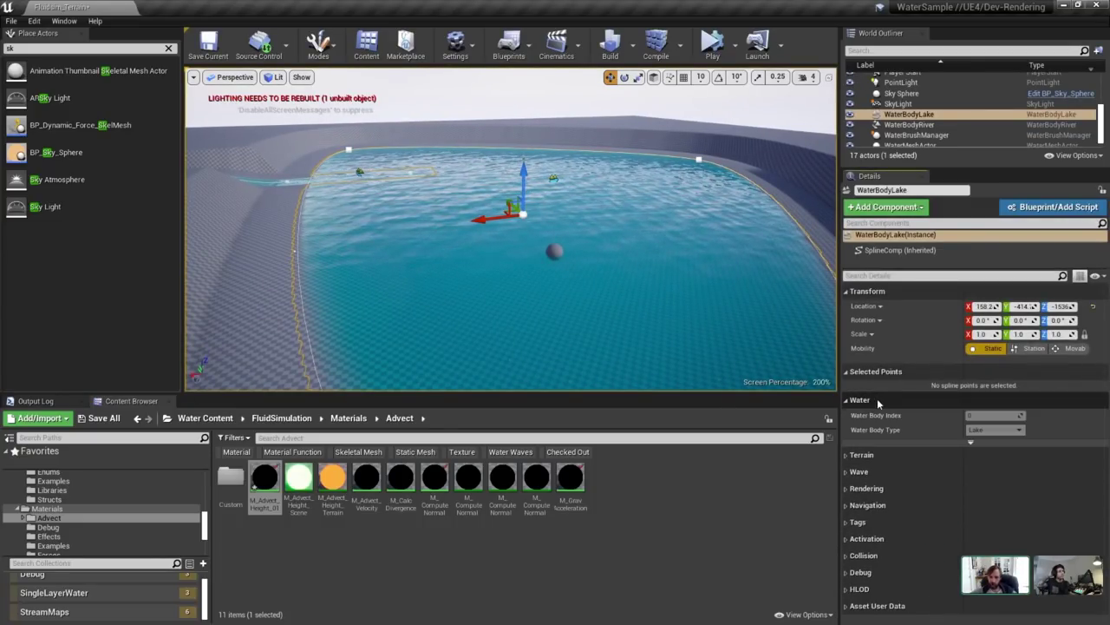
pyautogui.click(877, 399)
pyautogui.click(885, 417)
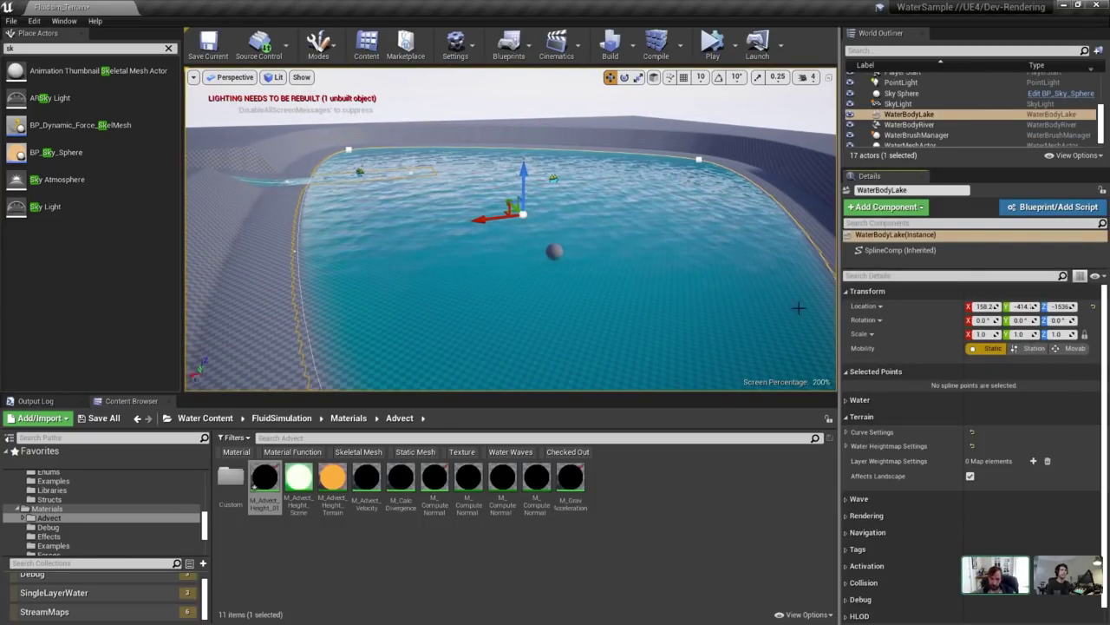
pyautogui.moveTo(780, 292); pyautogui.dragTo(707, 289, button='right')
pyautogui.moveTo(617, 289); pyautogui.dragTo(699, 284, button='right')
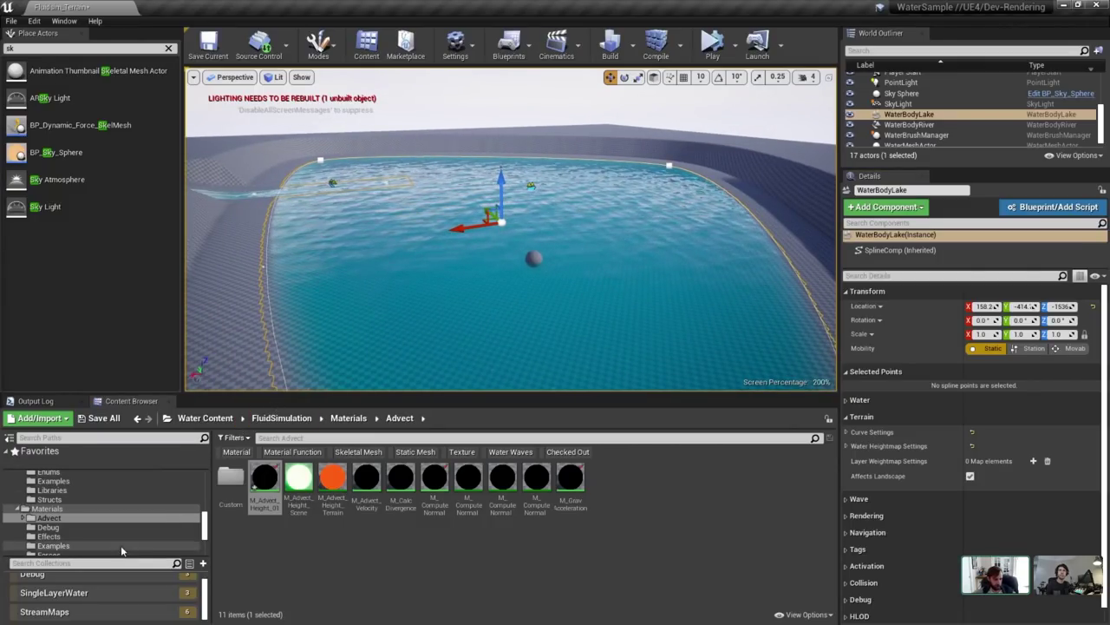
# Open the Fluidsim_SceneCapture level from the StreamMaps collection.
pyautogui.click(90, 616)
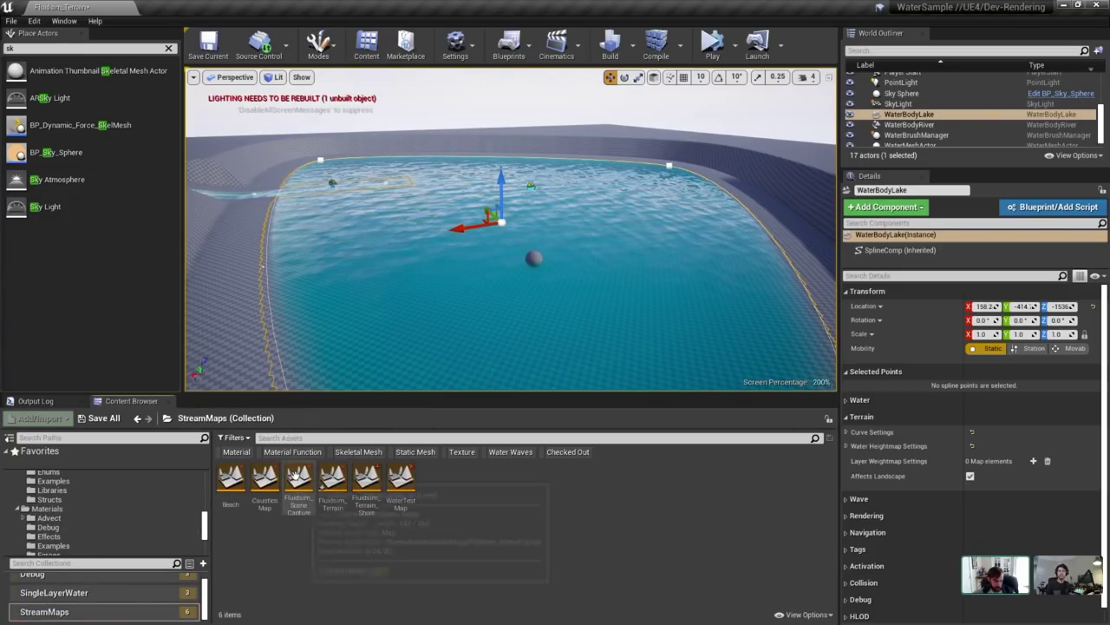
pyautogui.doubleClick(296, 475)
pyautogui.click(671, 426)
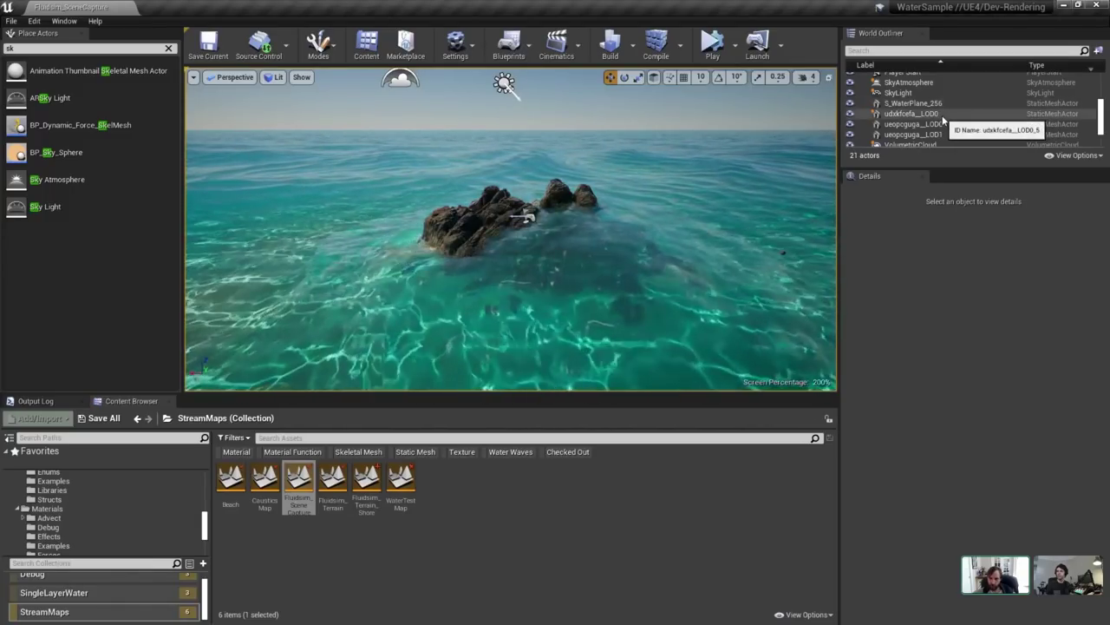
pyautogui.scroll(3, 954, 117)
pyautogui.click(929, 134)
pyautogui.click(930, 143)
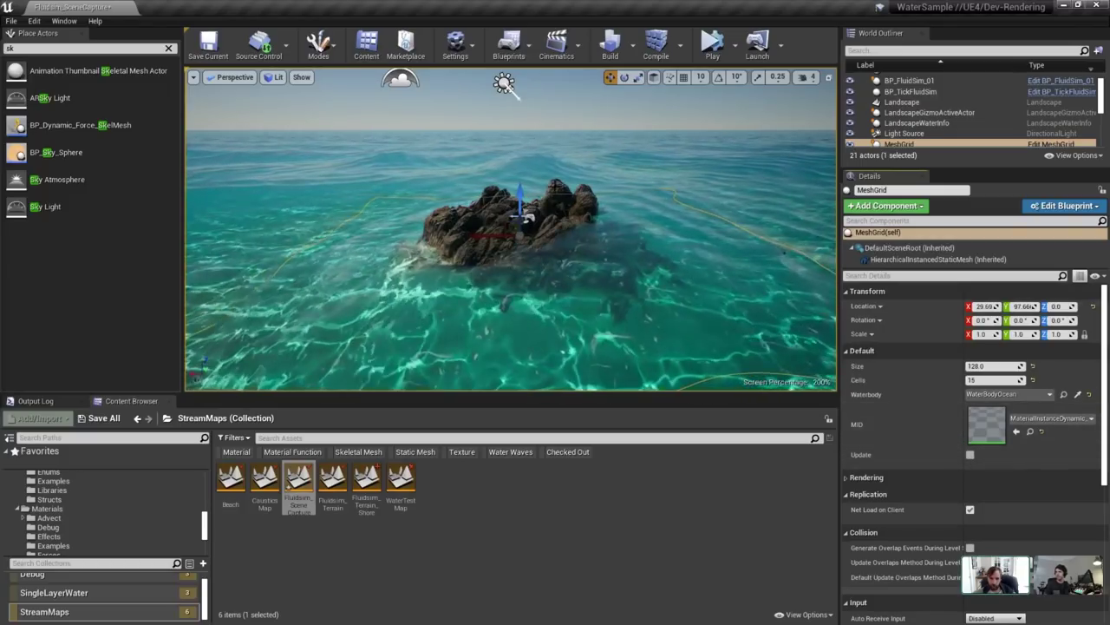
pyautogui.click(590, 253)
pyautogui.hotkey('ctrl', 'z')
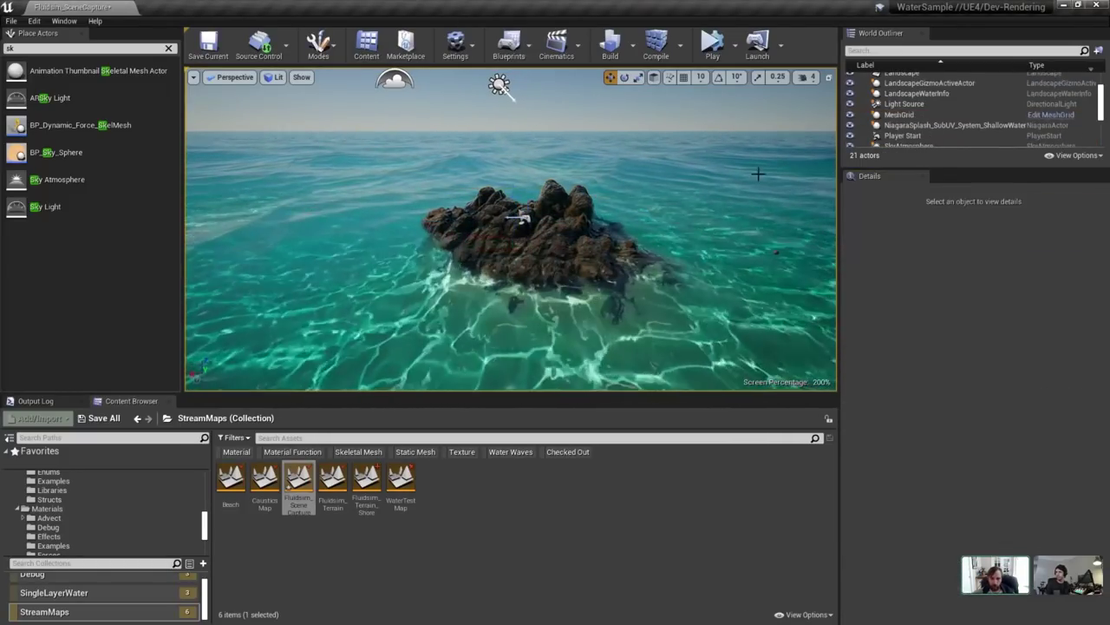
# Turn on Show Simulation Mesh for BP_FluidSim_01 and look at the area around the rocks.
pyautogui.scroll(3, 934, 124)
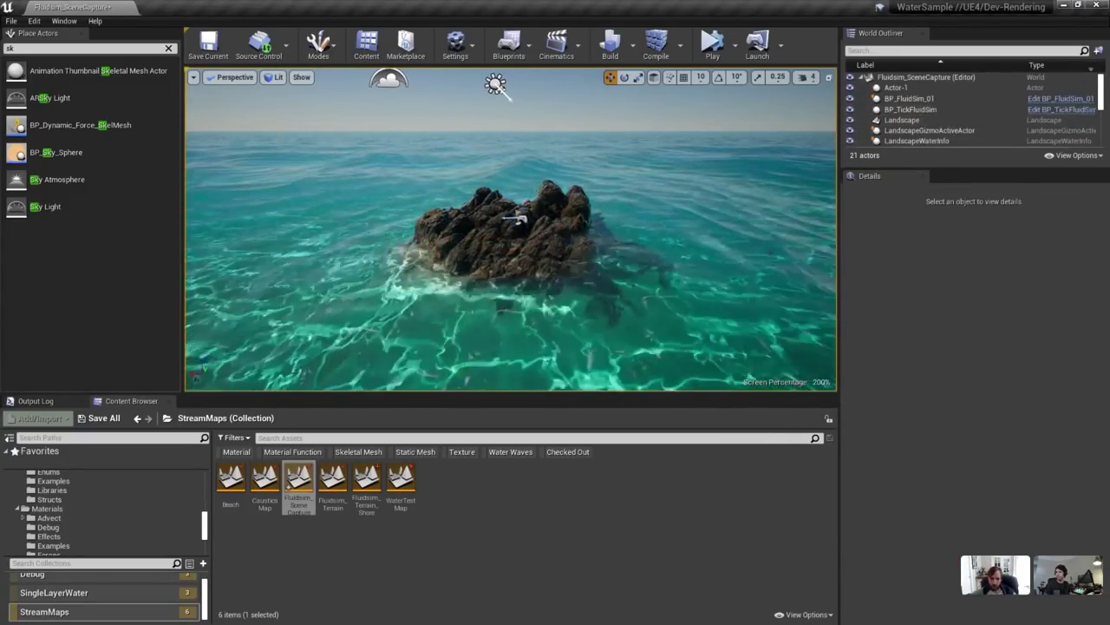
pyautogui.click(928, 101)
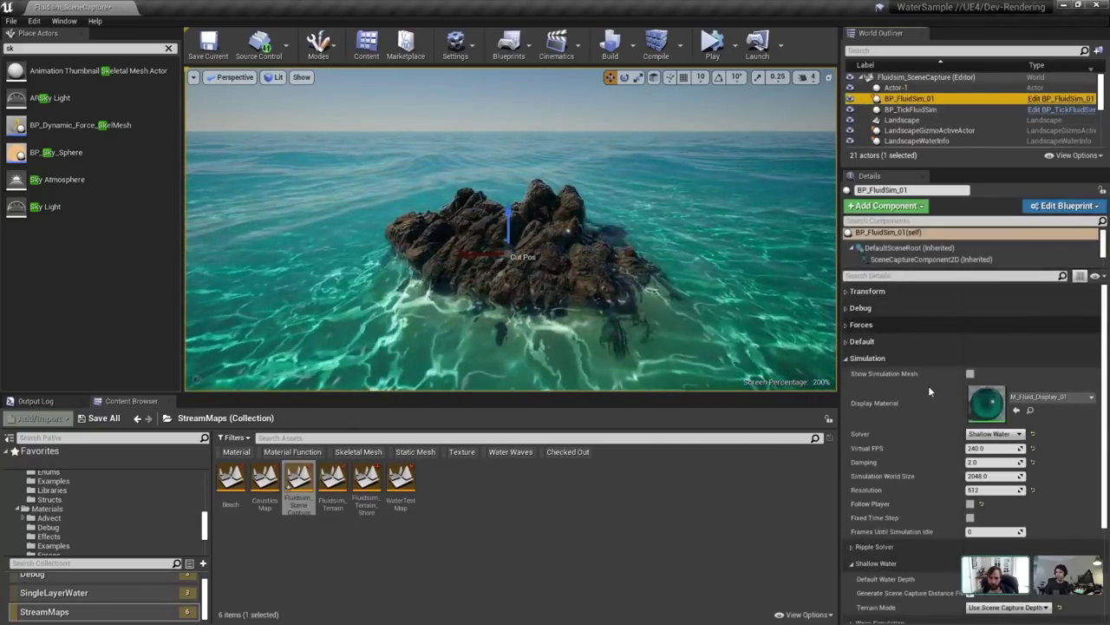
pyautogui.moveTo(793, 354)
pyautogui.mouseDown(button='right')
pyautogui.moveTo(793, 375)
pyautogui.moveTo(779, 352)
pyautogui.mouseUp(button='right')
pyautogui.click(970, 373)
pyautogui.press('w')
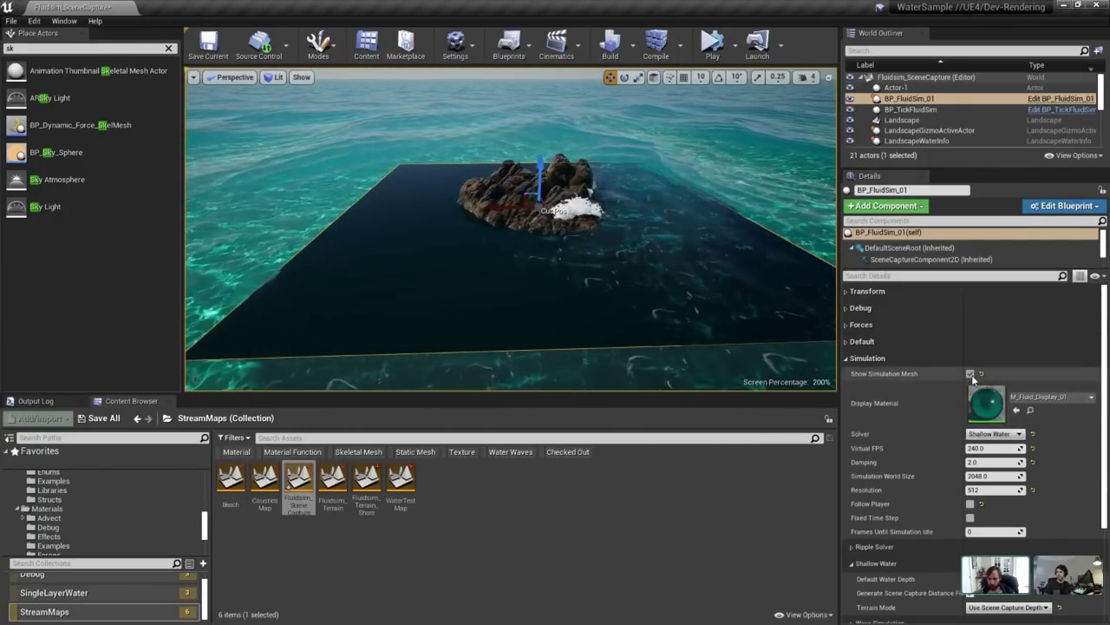
# Toggle the simulation mesh off and on again, and examine the simulated water around the rocks from several angles.
pyautogui.click(970, 373)
pyautogui.click(970, 373)
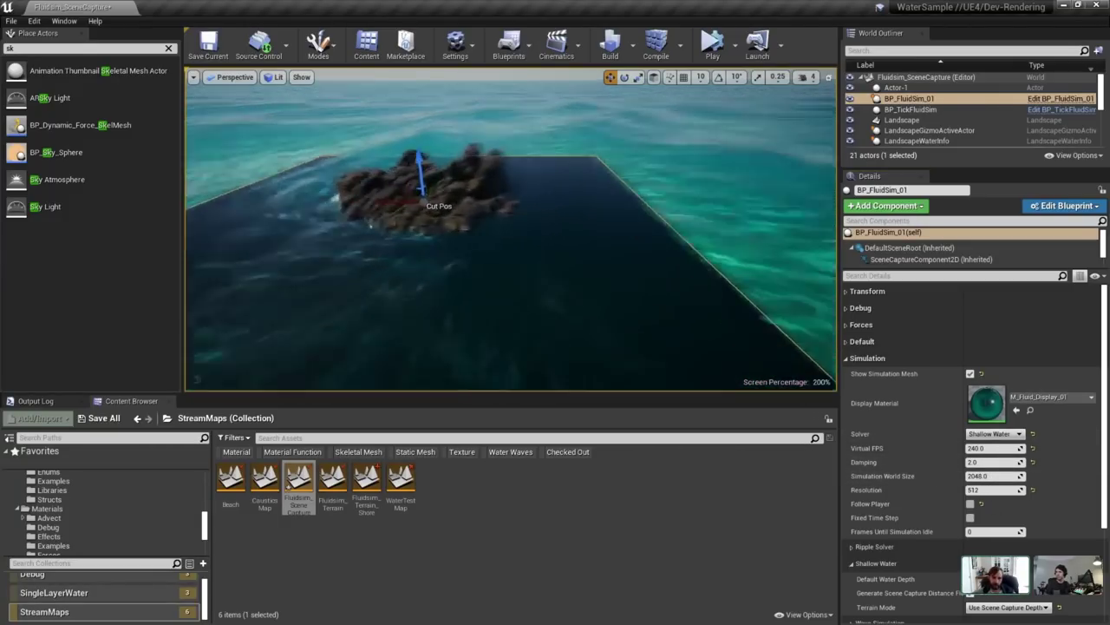
pyautogui.moveTo(512, 230); pyautogui.dragTo(460, 239, button='right')
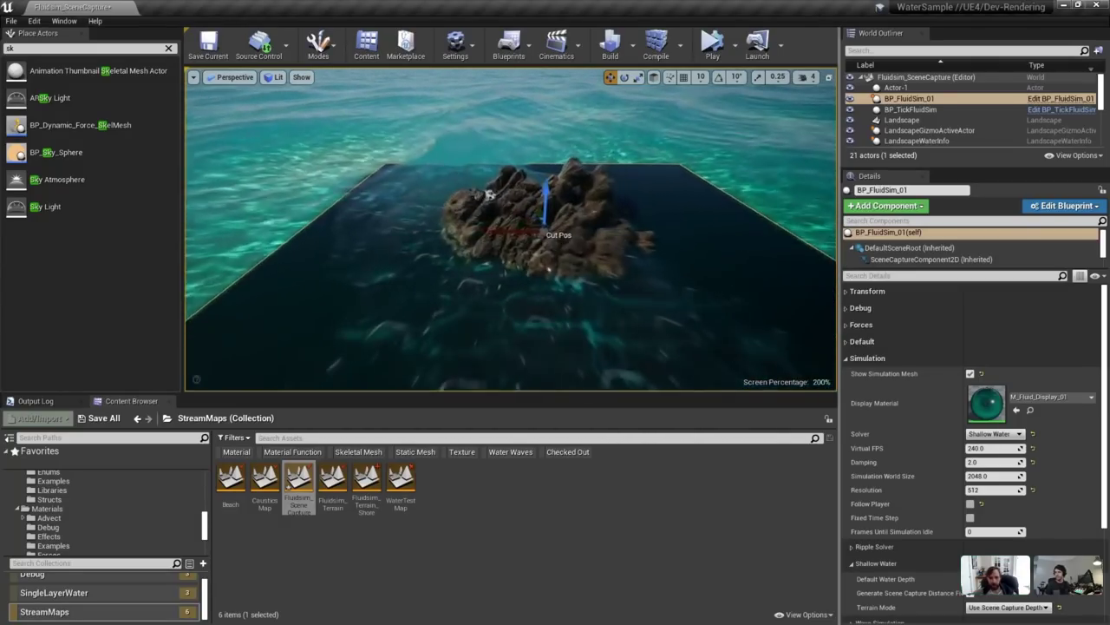
pyautogui.moveTo(512, 230); pyautogui.dragTo(520, 208, button='right')
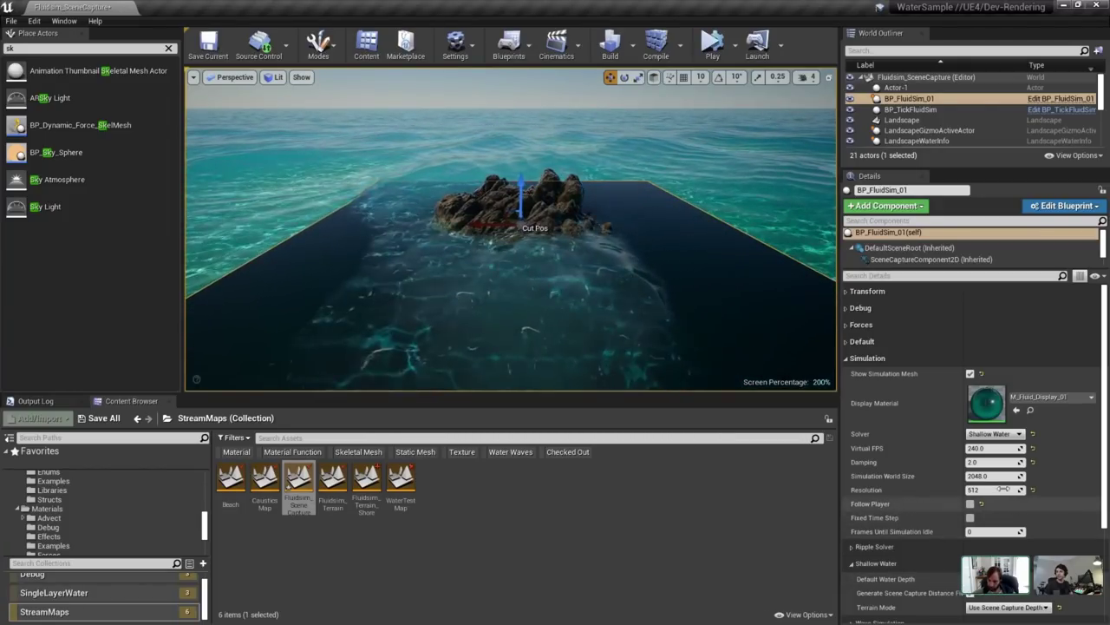
# Review the Terrain Mode options in BP_FluidSim_01's Shallow Water settings, leaving Use Scene Capture Depth selected.
pyautogui.scroll(-3, 1002, 489)
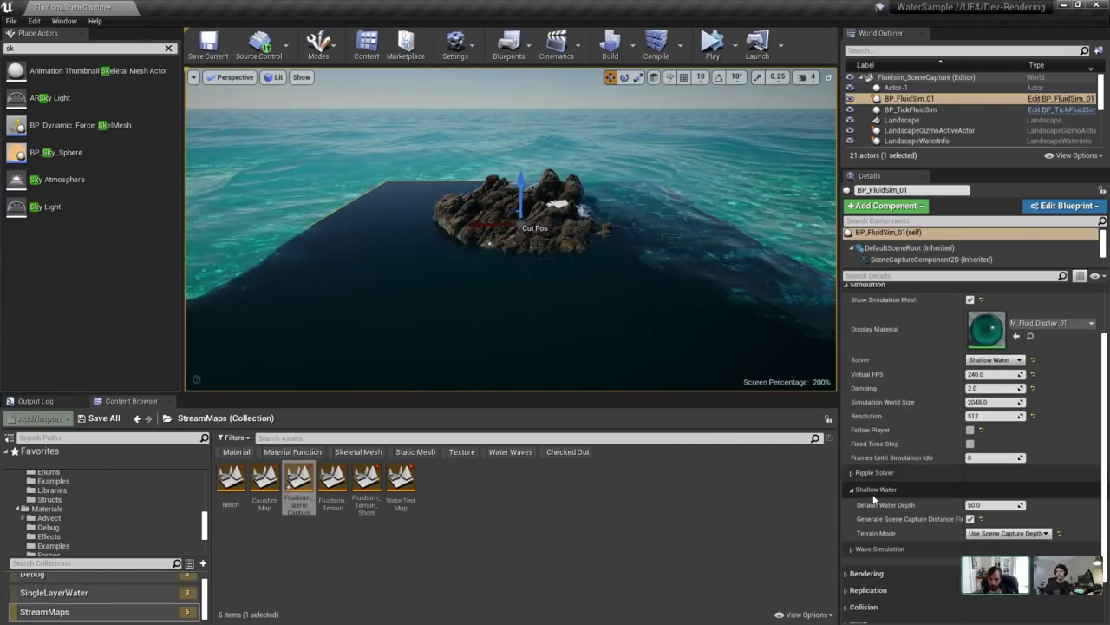
pyautogui.click(1002, 533)
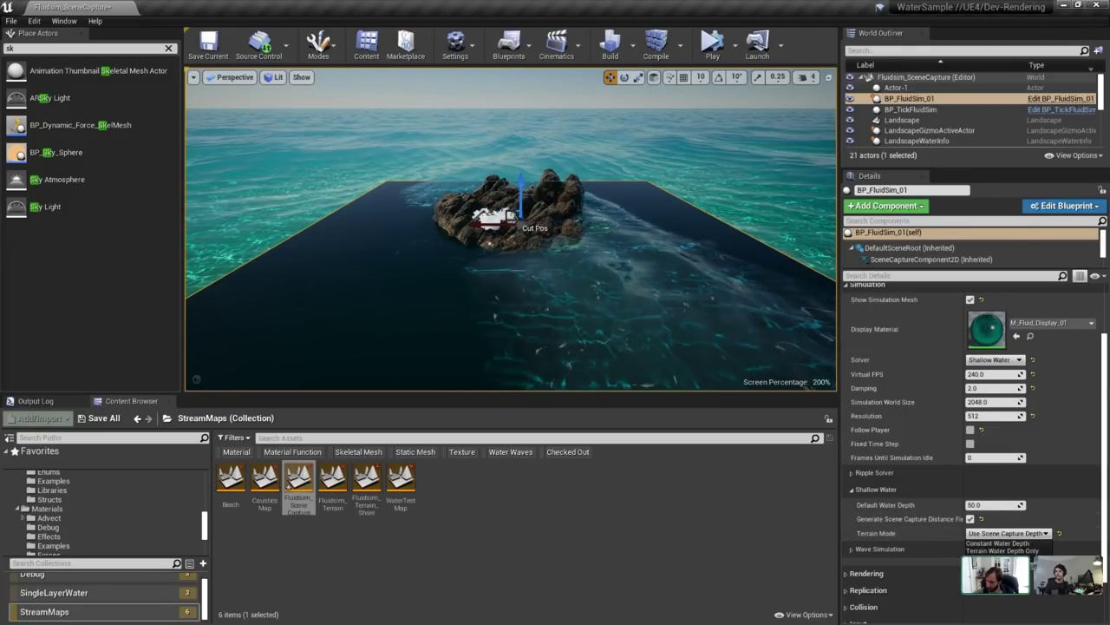
pyautogui.click(1009, 536)
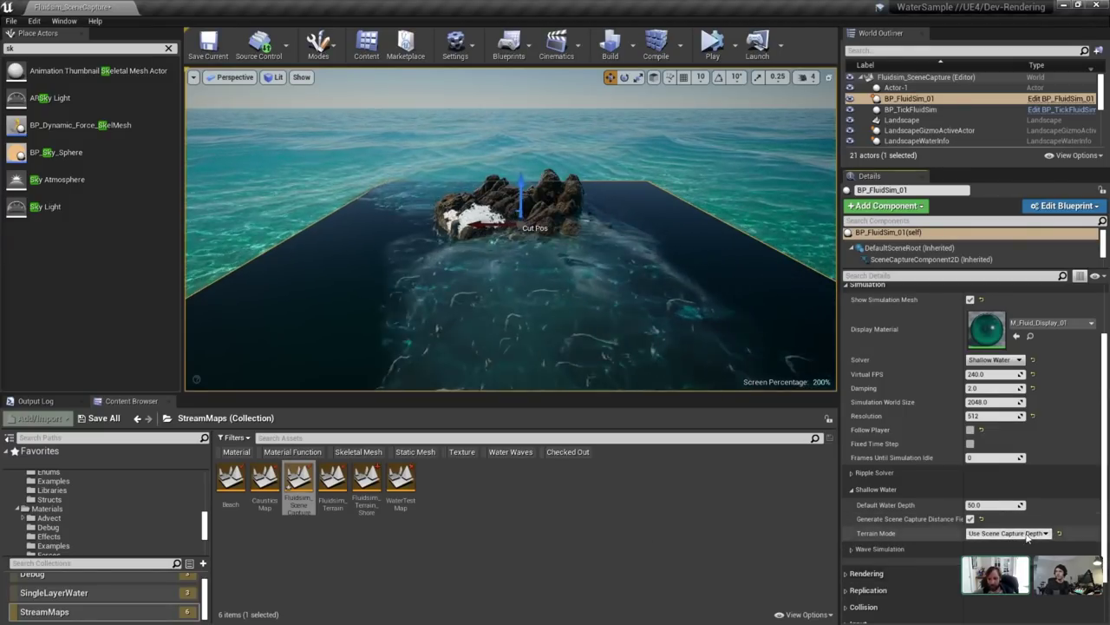
# Inspect the Scene Capture settings of BP_FluidSim_01's SceneCaptureComponent2D.
pyautogui.click(894, 259)
pyautogui.moveTo(512, 230); pyautogui.dragTo(526, 319, button='right')
pyautogui.scroll(-3, 966, 514)
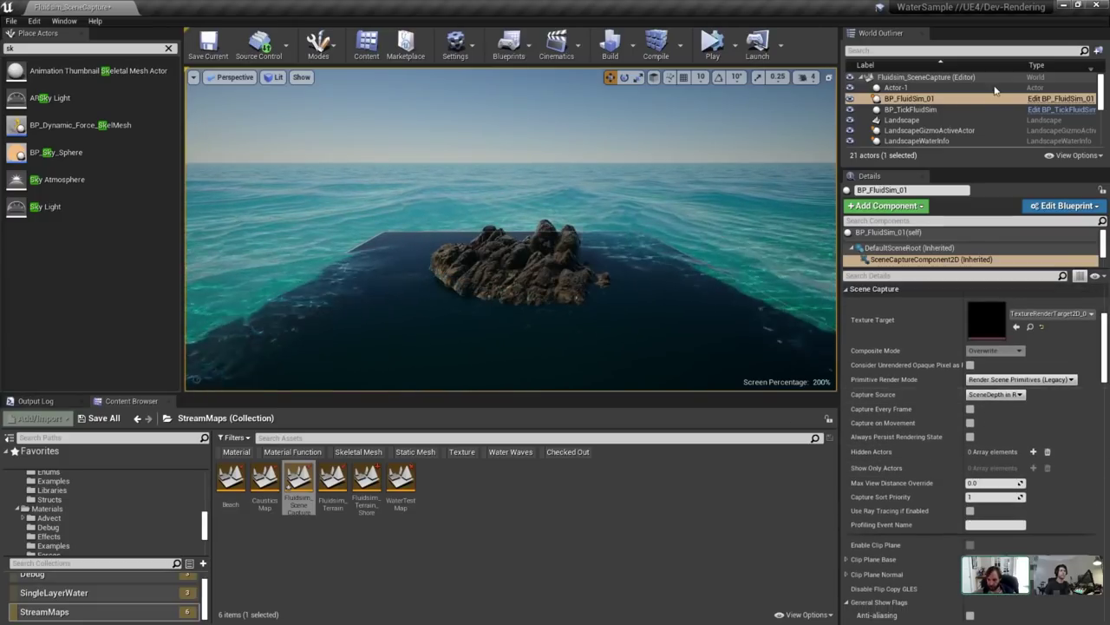
# Try Terrain Water Depth Only as BP_FluidSim_01's Terrain Mode, and set it back to Use Scene Capture Depth.
pyautogui.click(904, 119)
pyautogui.click(908, 99)
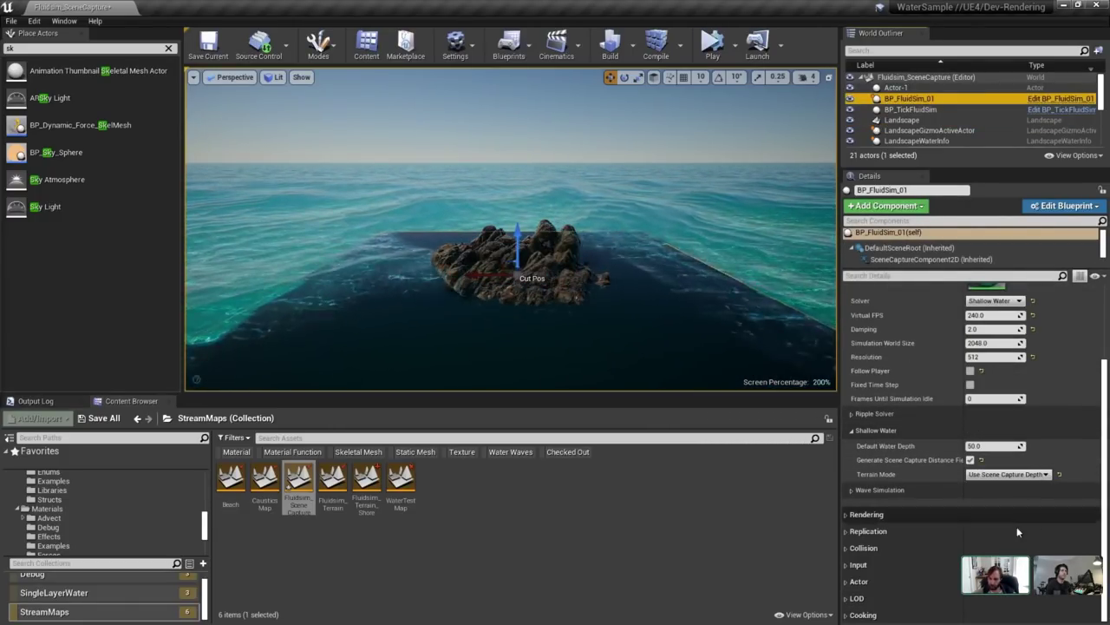
pyautogui.click(1006, 474)
pyautogui.click(1001, 491)
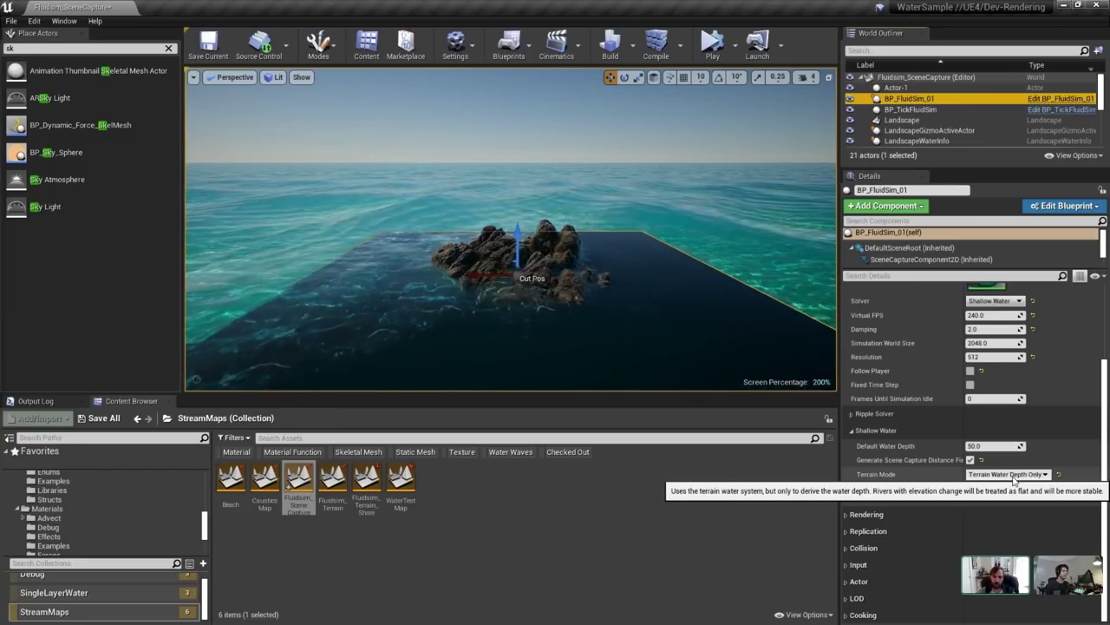
pyautogui.click(1022, 475)
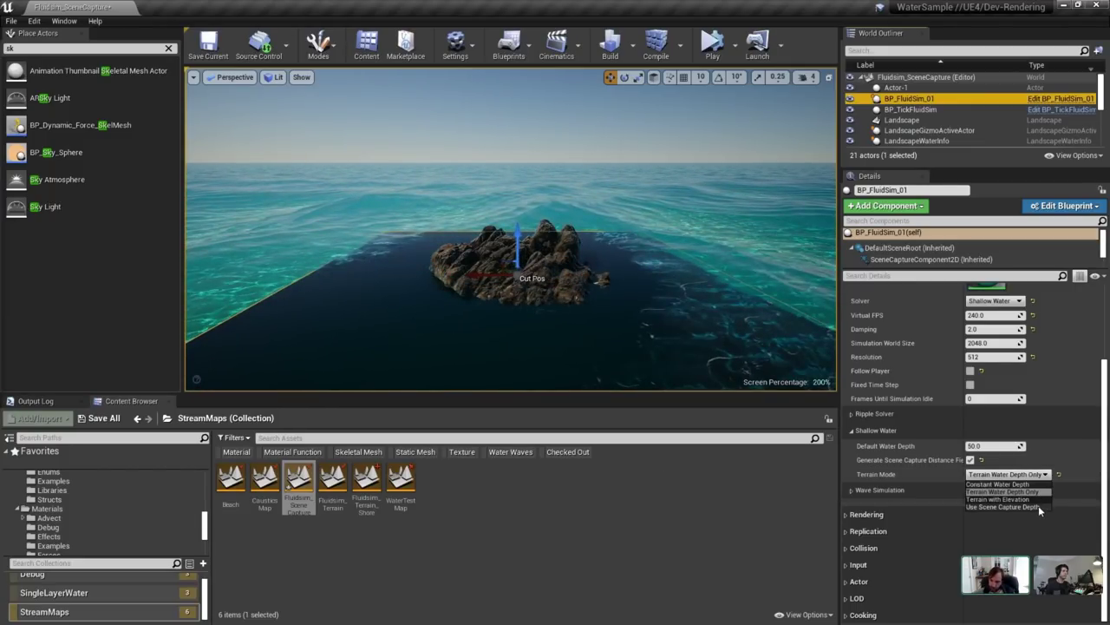
pyautogui.click(1038, 507)
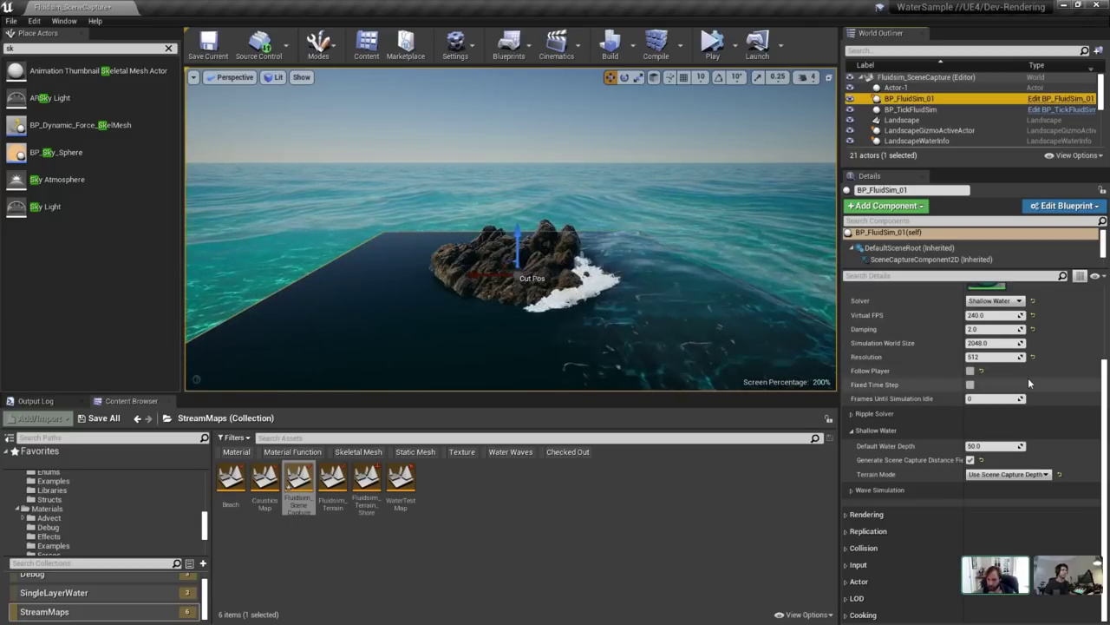
# Move in close to the rocks and back out to examine the waves and foam breaking over them.
pyautogui.press('w')
pyautogui.moveTo(828, 357); pyautogui.dragTo(798, 357, button='right')
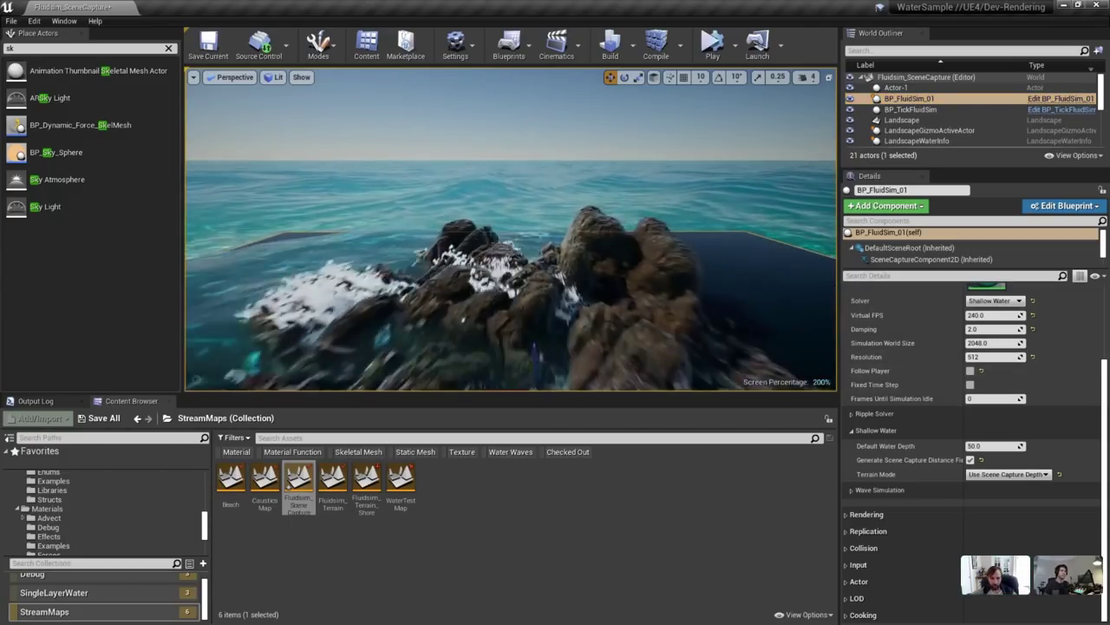
pyautogui.press('s')
pyautogui.moveTo(661, 227); pyautogui.dragTo(665, 239, button='right')
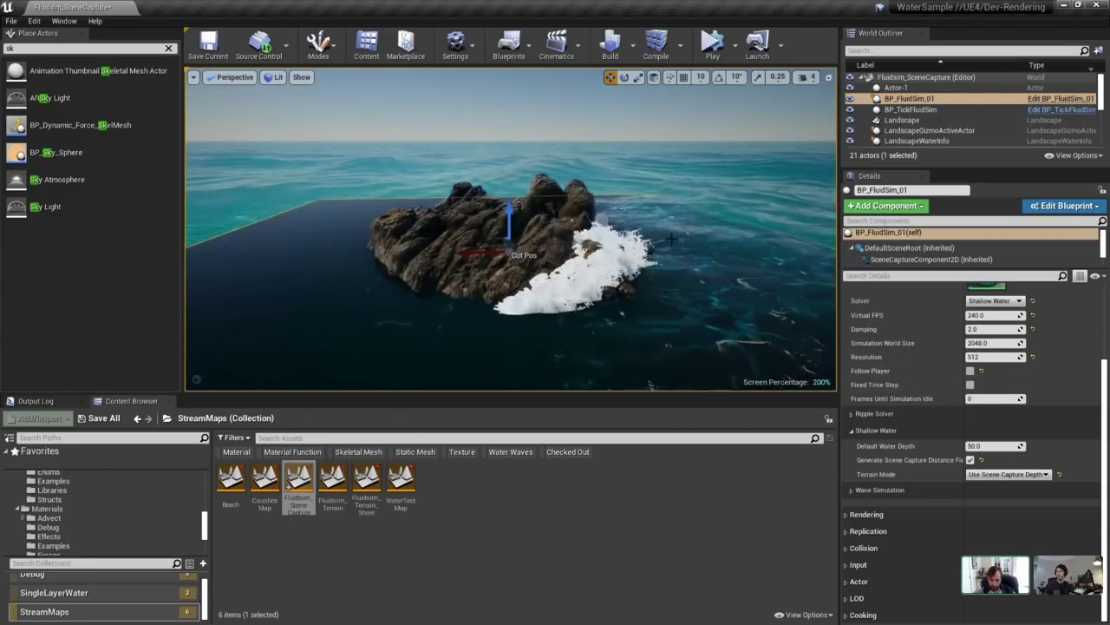
# Turn off Show Simulation Mesh on BP_FluidSim_01 and hide the NiagaraSplash_SubUV_System_ShallowWater actor.
pyautogui.scroll(3, 962, 370)
pyautogui.click(970, 351)
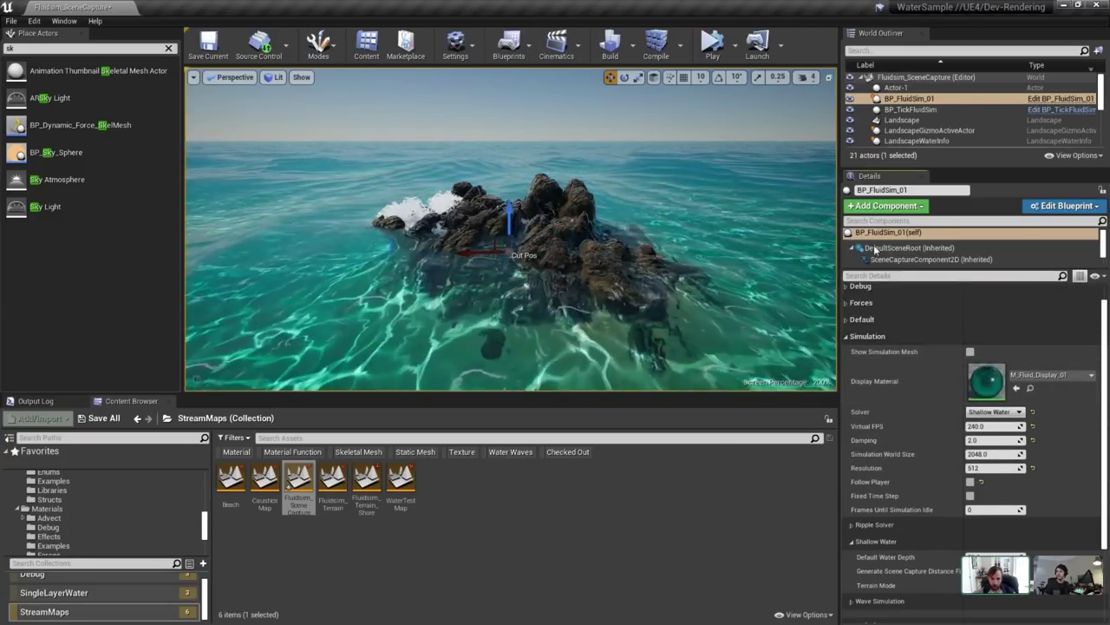
pyautogui.scroll(-2, 872, 128)
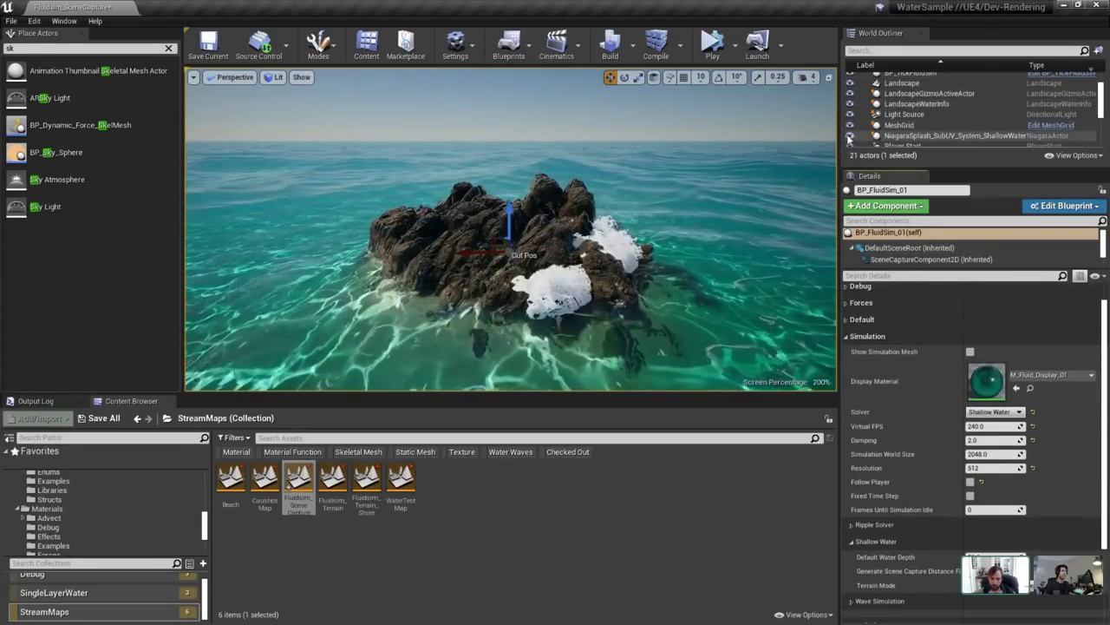
# Clear the actor selection and examine the water flowing around the rocks up close and from farther back.
pyautogui.press('w')
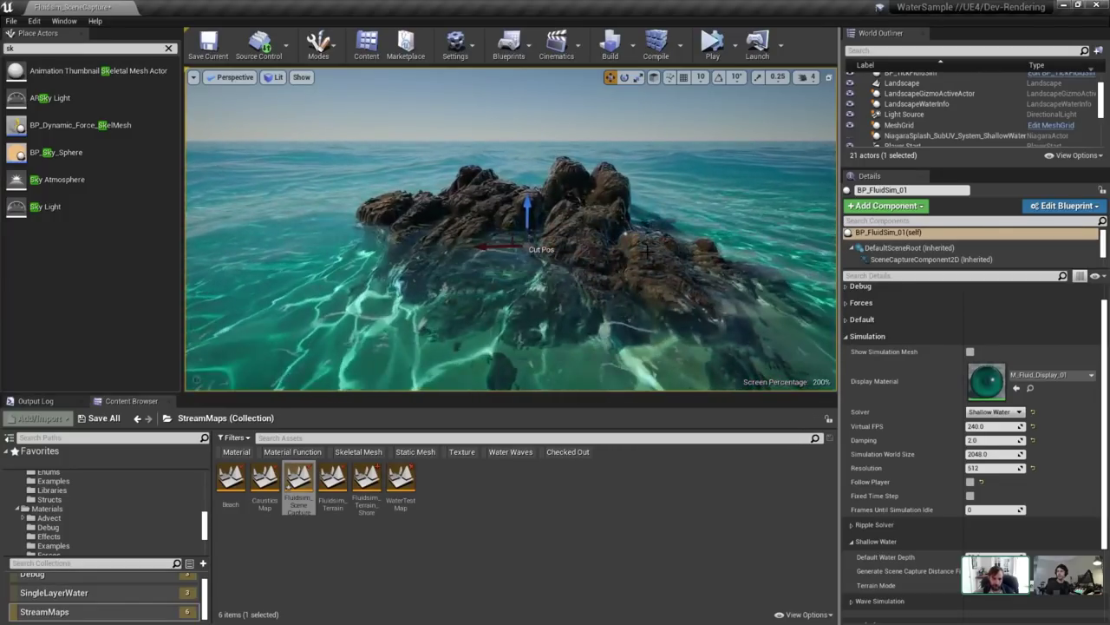
pyautogui.press('Escape')
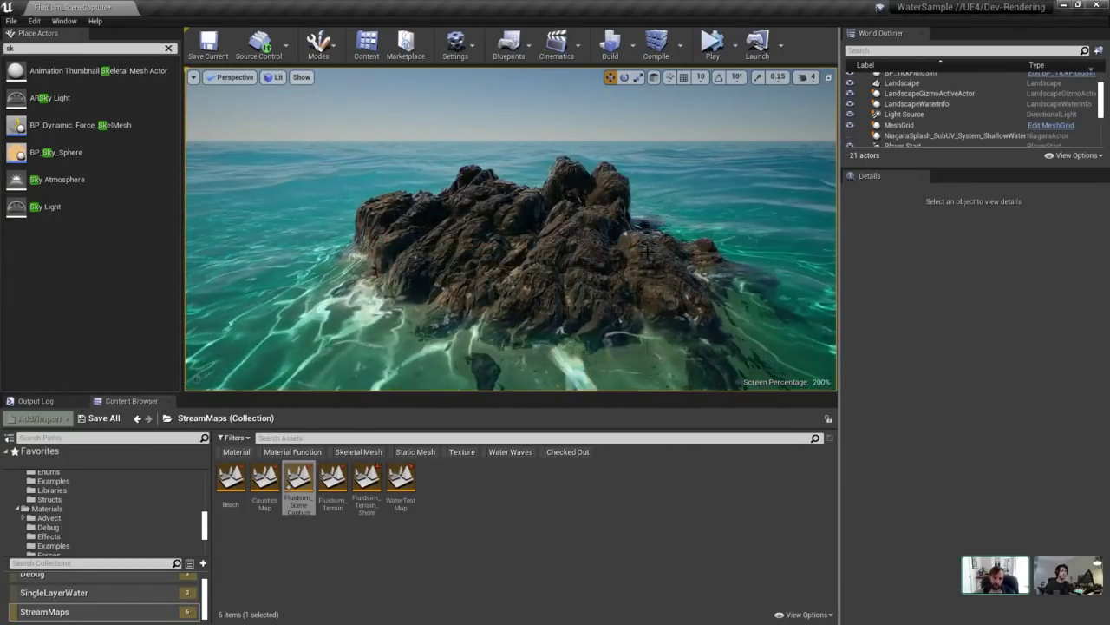
pyautogui.press('w')
pyautogui.moveTo(648, 251)
pyautogui.mouseDown(button='right')
pyautogui.moveTo(646, 282)
pyautogui.moveTo(644, 256)
pyautogui.mouseUp(button='right')
pyautogui.press('s')
pyautogui.press('s')
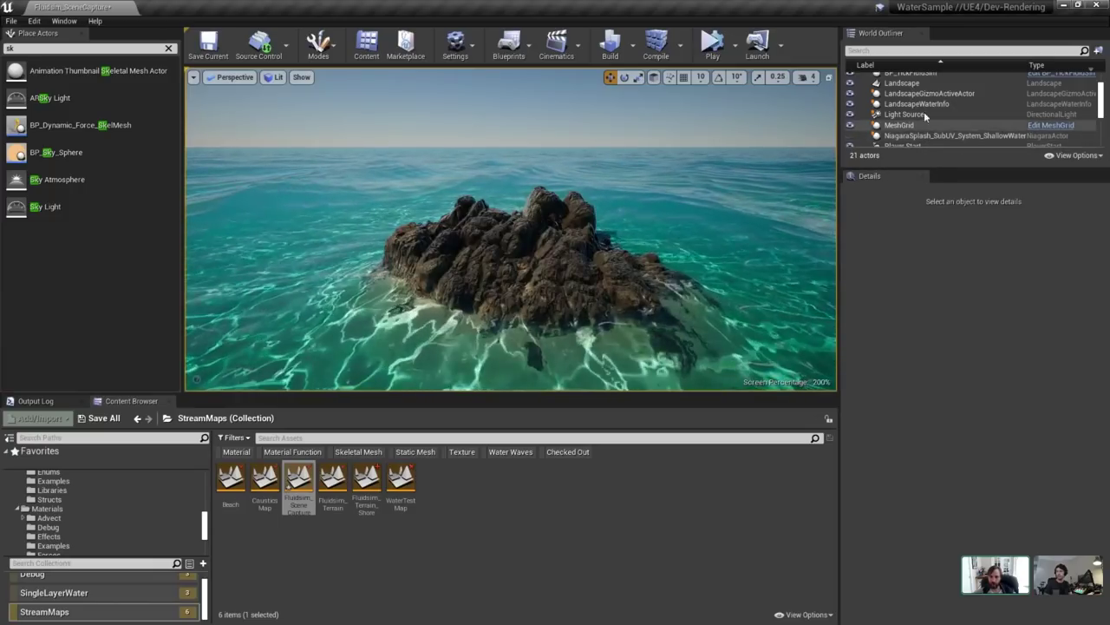
# Start the fluid simulation tick on BP_TickFluidSim, and stop it again.
pyautogui.scroll(2, 965, 119)
pyautogui.click(944, 111)
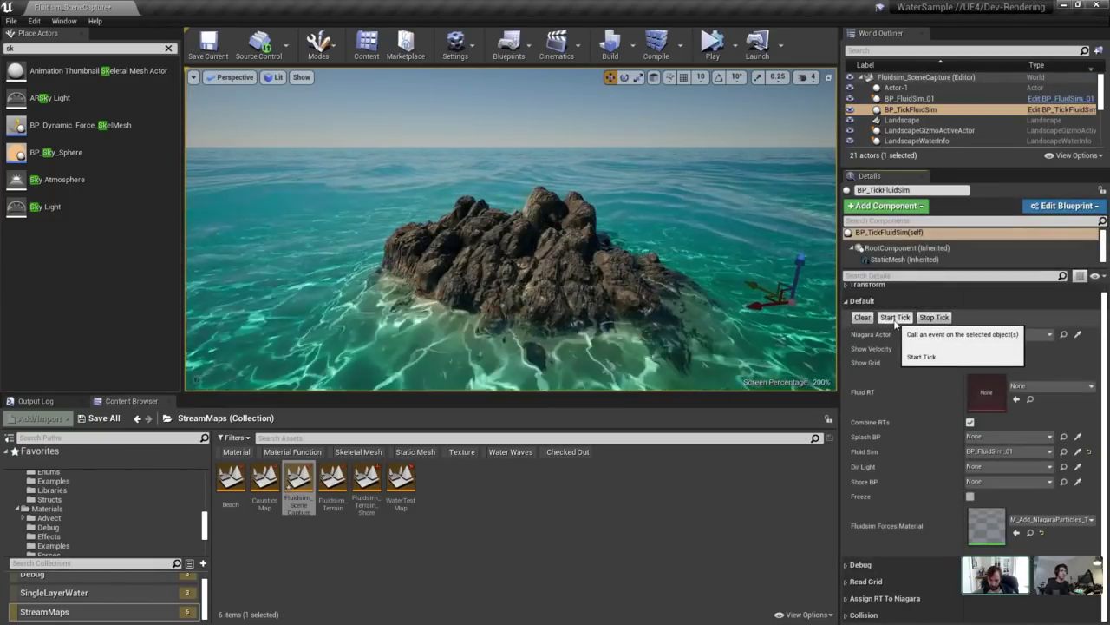
pyautogui.click(896, 318)
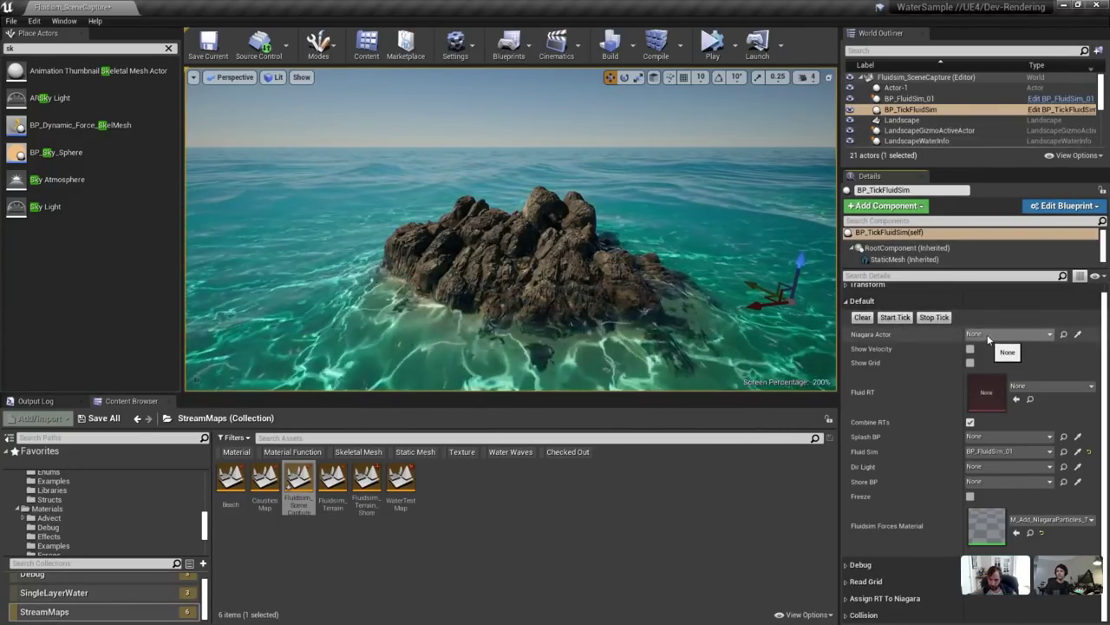
pyautogui.click(932, 318)
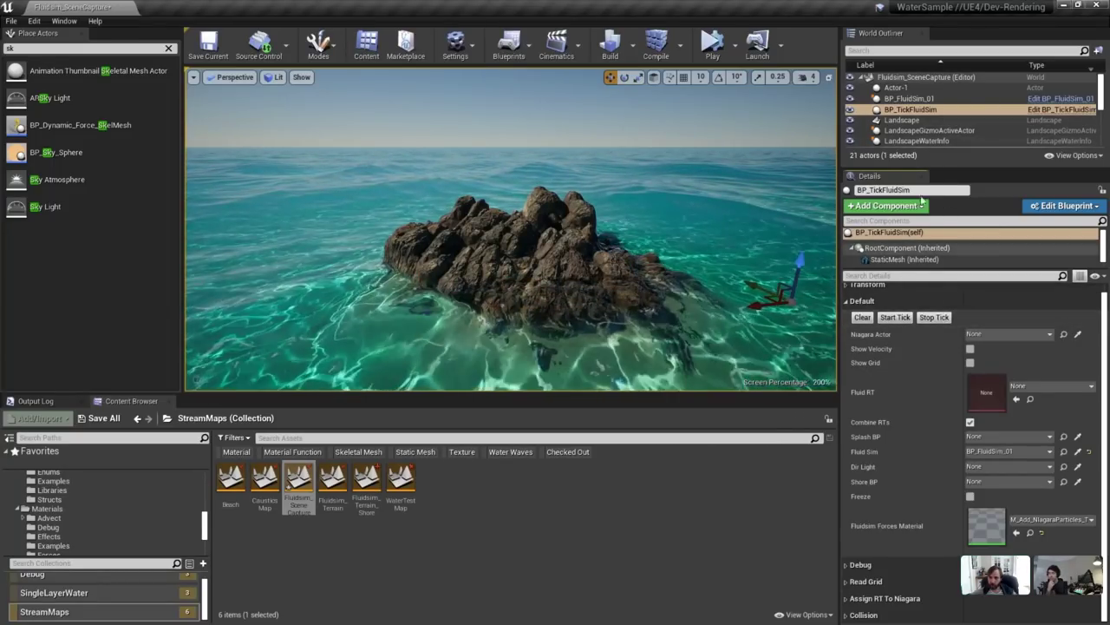
# Select the MeshGrid actor to access its Update option.
pyautogui.scroll(-2, 937, 130)
pyautogui.click(929, 126)
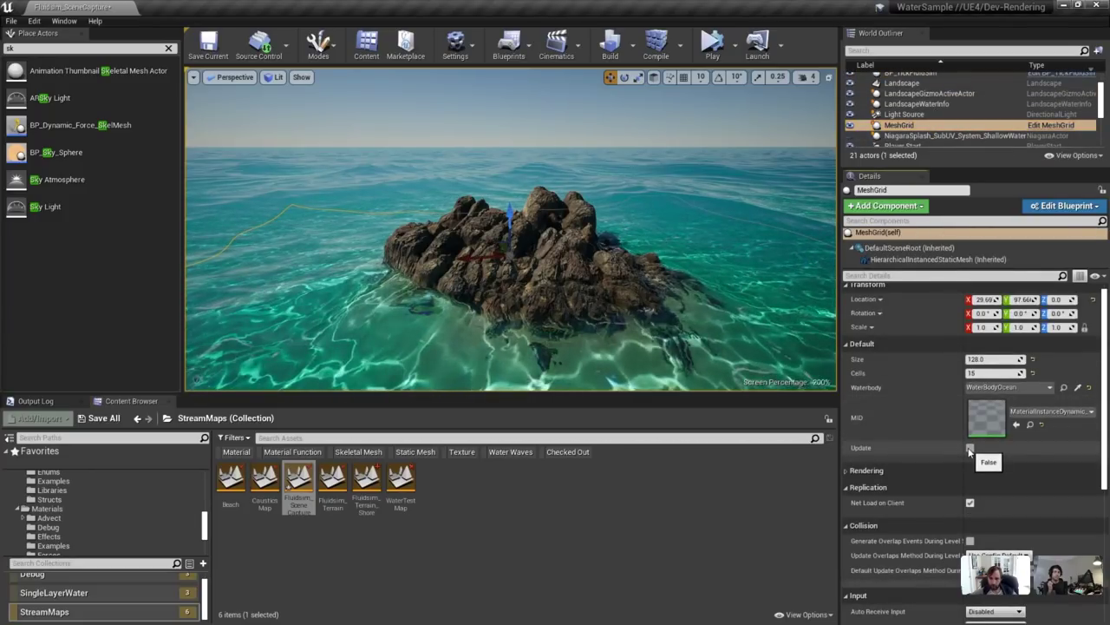
# Start the fluid simulation's tick from the BP_TickFluidSim actor to run the water around the rock.
pyautogui.scroll(2, 944, 113)
pyautogui.click(944, 110)
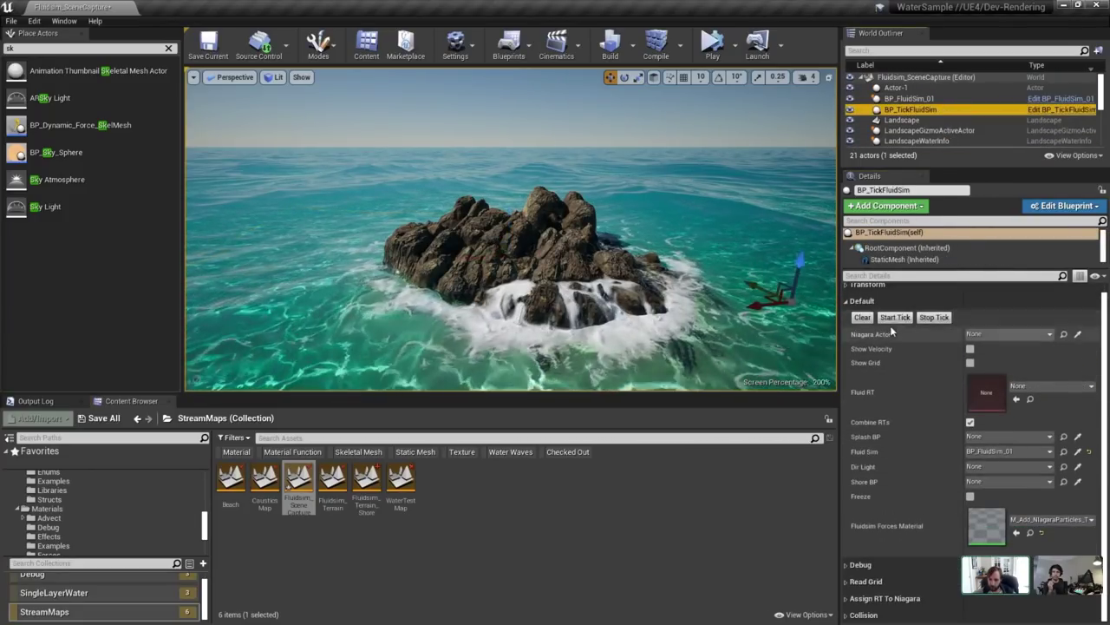
pyautogui.click(897, 317)
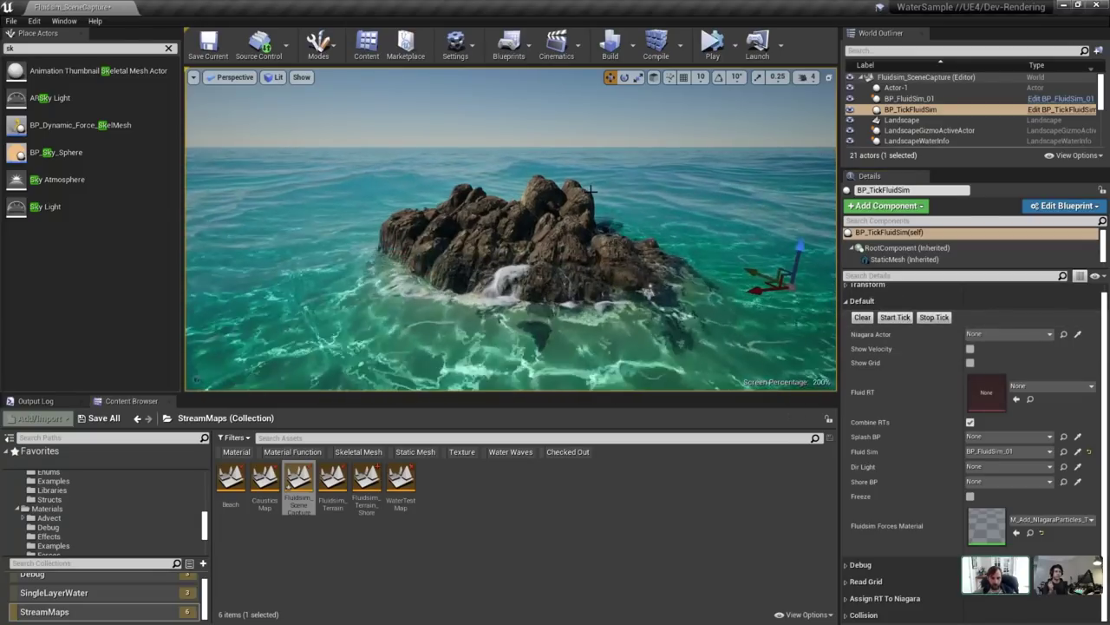
pyautogui.click(599, 188)
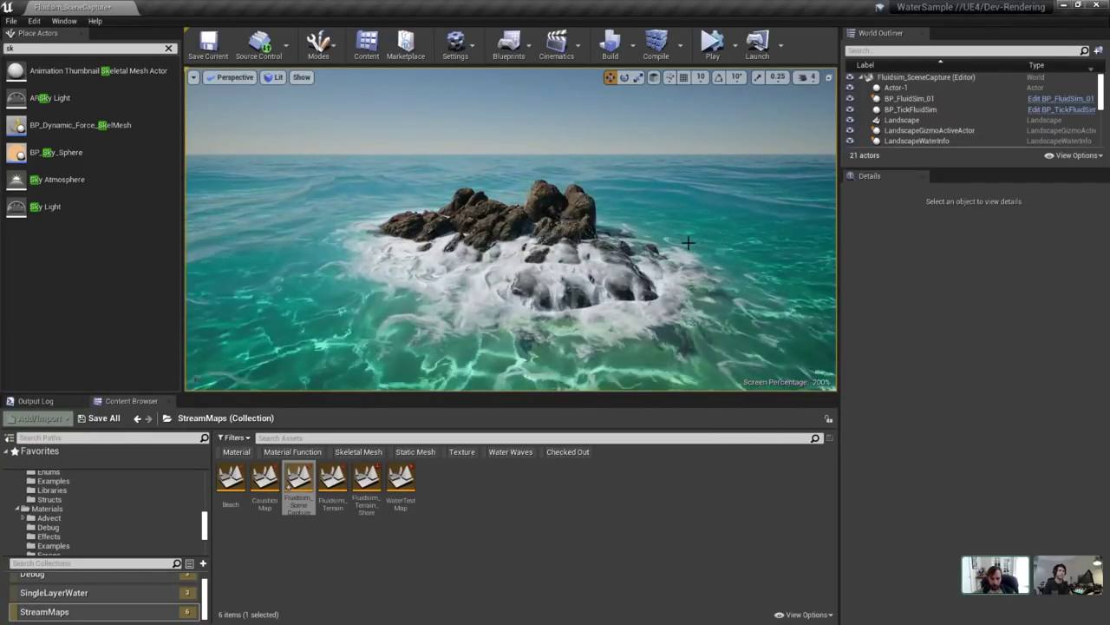
pyautogui.click(700, 234)
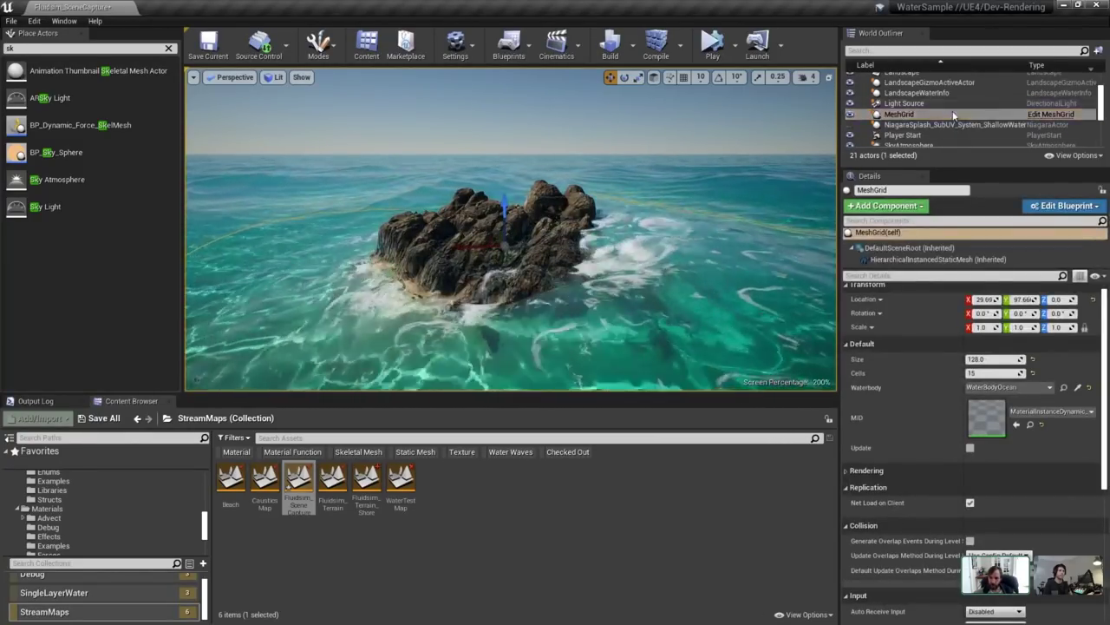
# Enlarge the component list of BP_FluidSim_01, and stop the fluid simulation's tick from BP_TickFluidSim.
pyautogui.scroll(2, 953, 115)
pyautogui.click(939, 100)
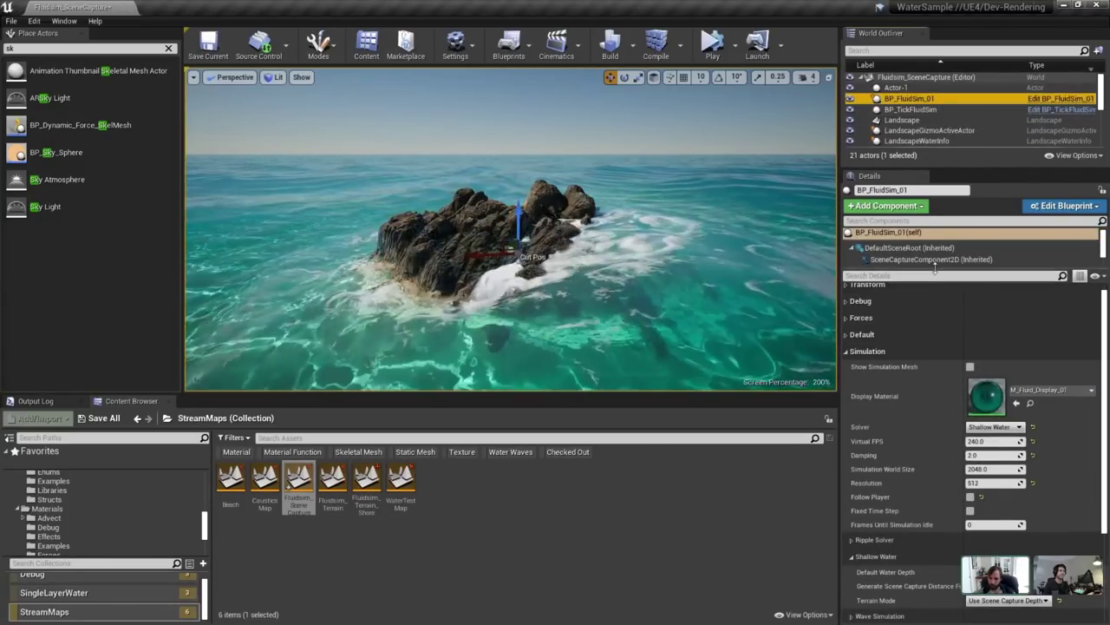
pyautogui.moveTo(935, 269); pyautogui.dragTo(940, 316)
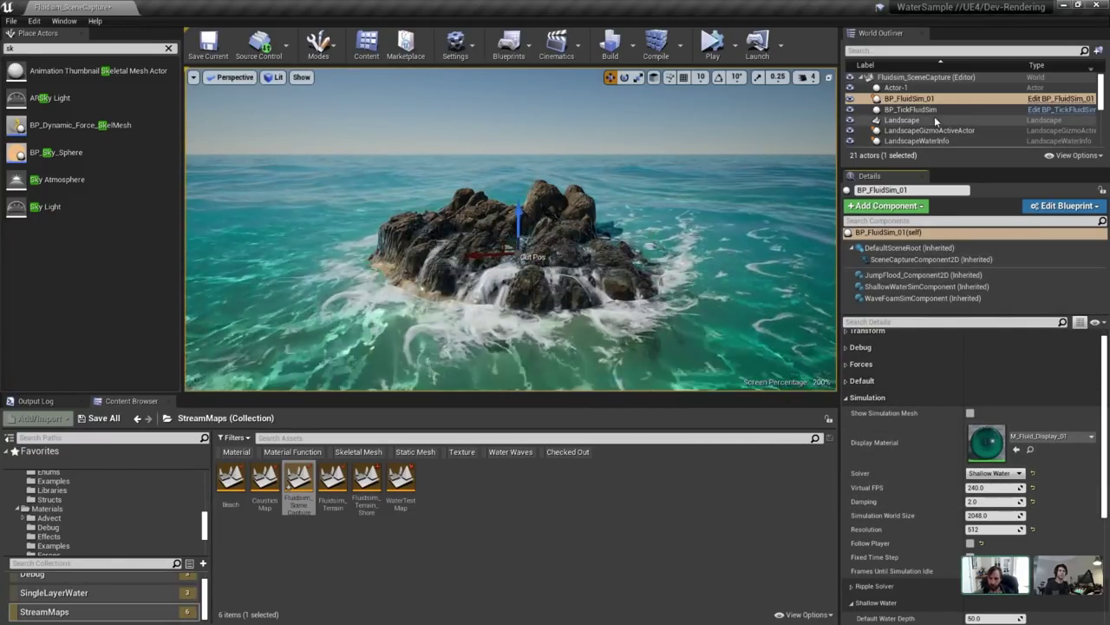
pyautogui.click(931, 112)
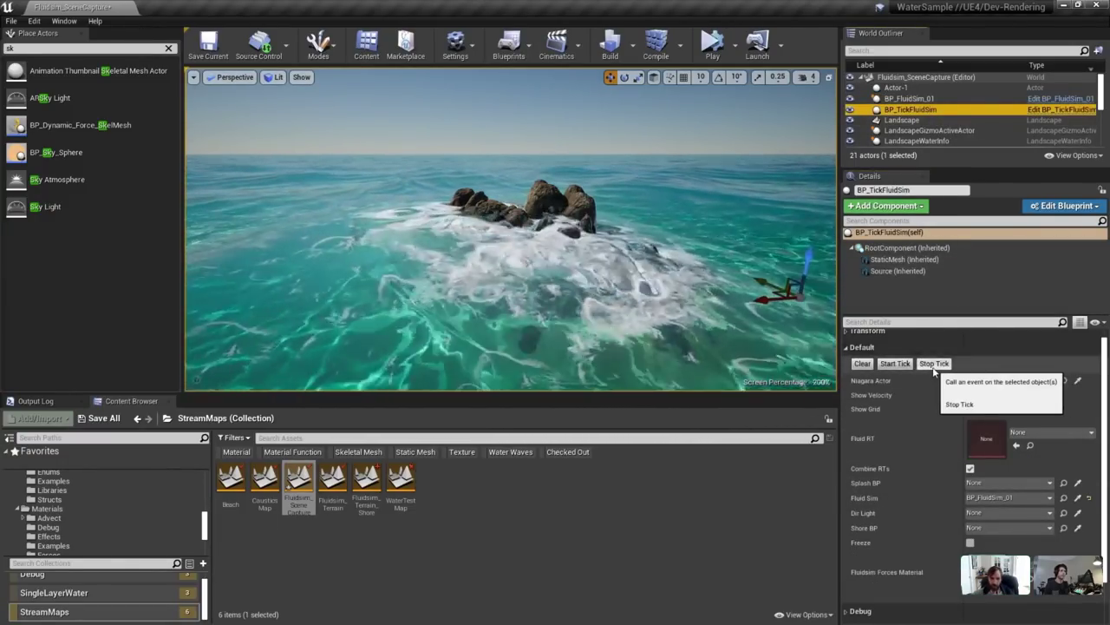
# Inspect the MIDs and Simulation categories of BP_FluidSim_01's ShallowWaterSimComponent.
pyautogui.click(911, 98)
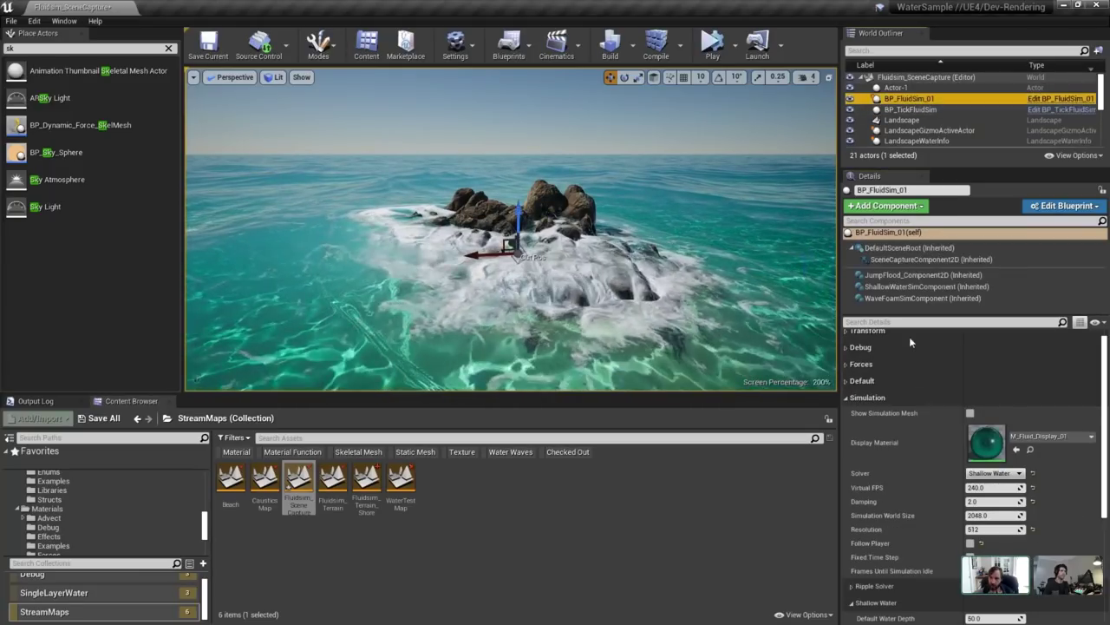
pyautogui.click(903, 289)
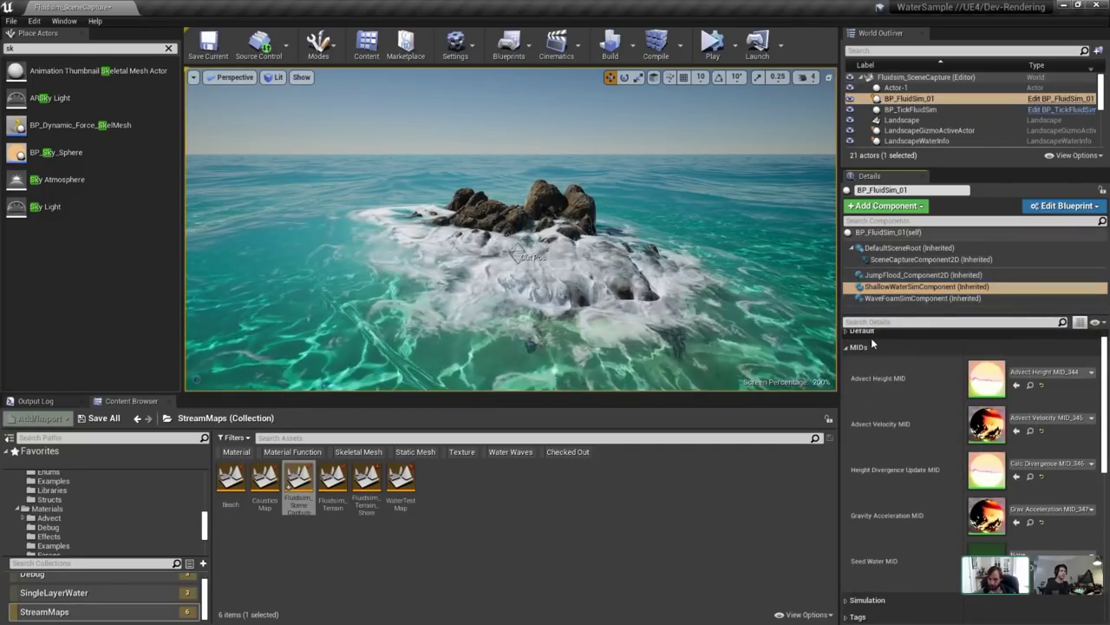
pyautogui.click(868, 335)
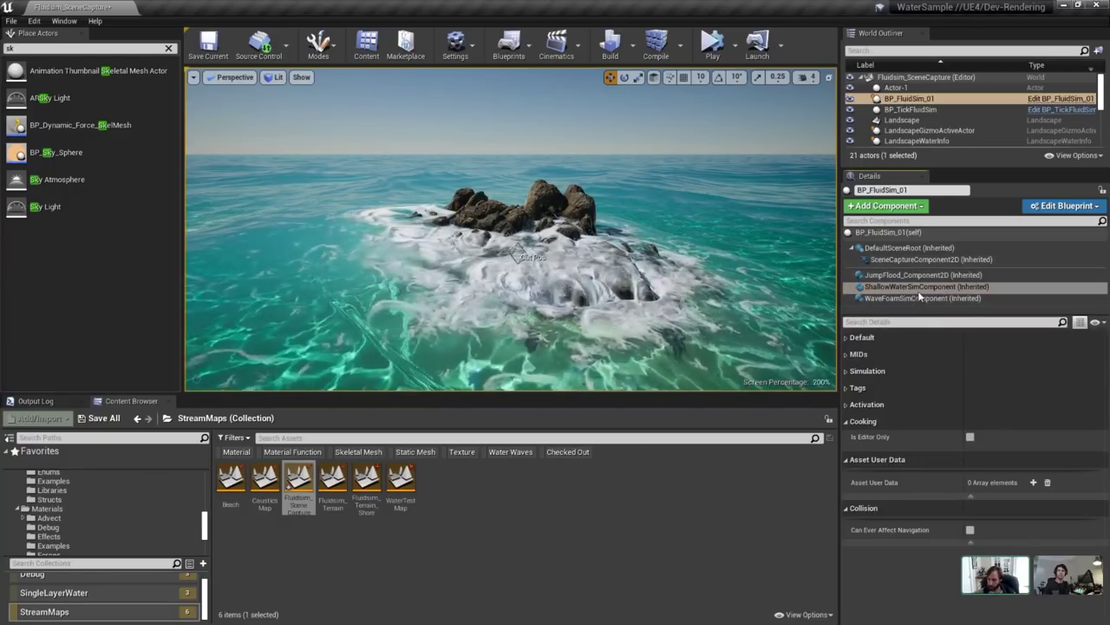
pyautogui.click(921, 286)
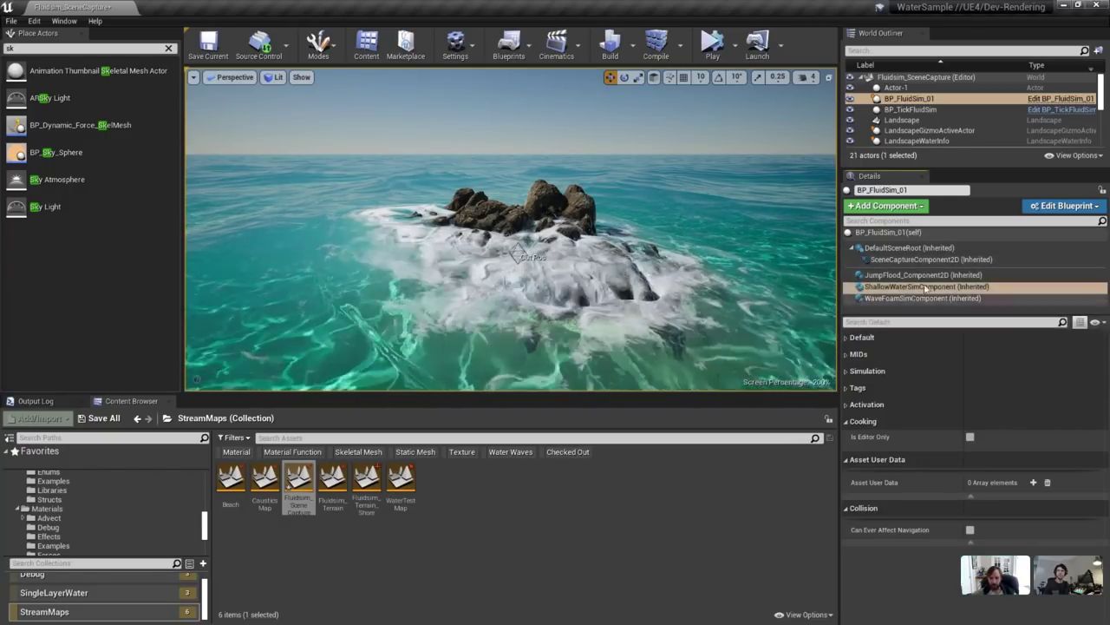
pyautogui.click(884, 355)
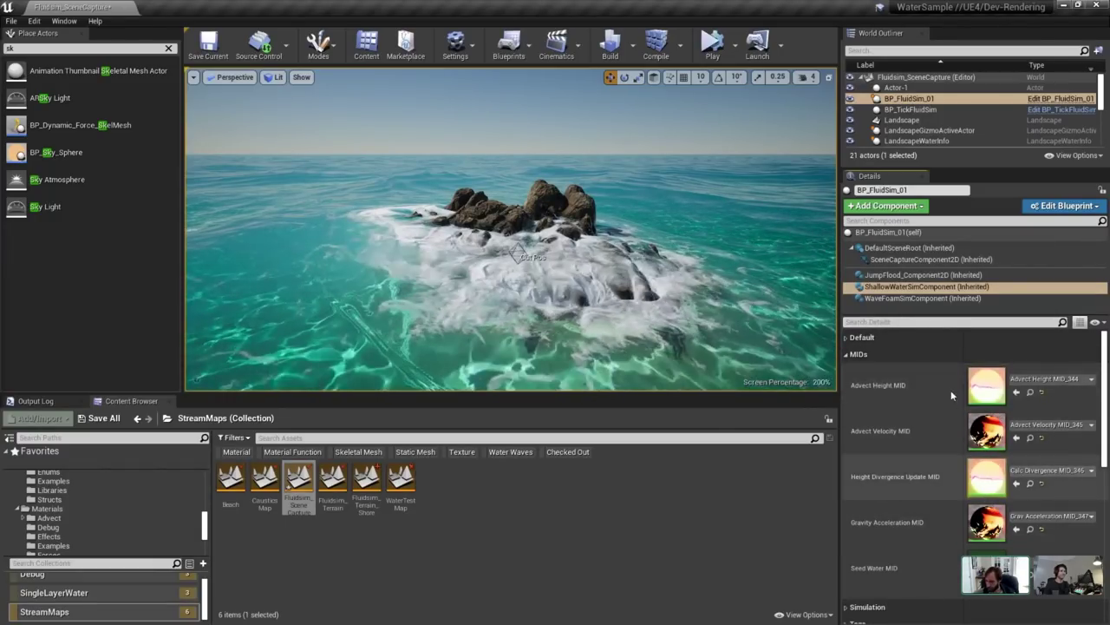
pyautogui.click(875, 354)
pyautogui.click(869, 372)
pyautogui.click(869, 372)
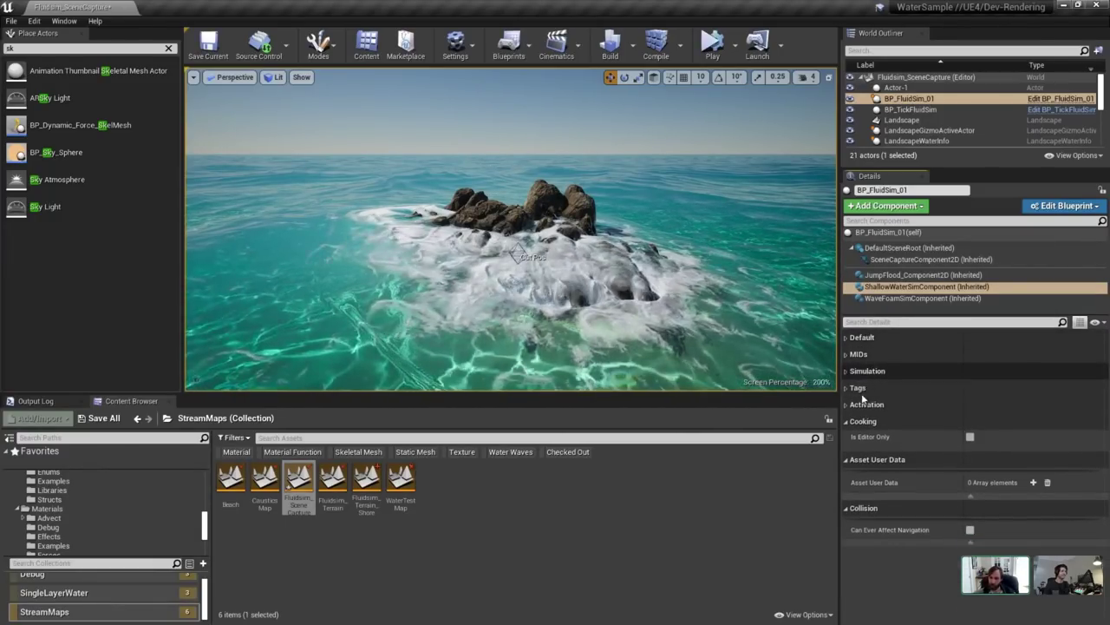
# Review the height and velocity render targets in the ShallowWaterSimComponent's Default category, and expand its Simulation category.
pyautogui.click(864, 342)
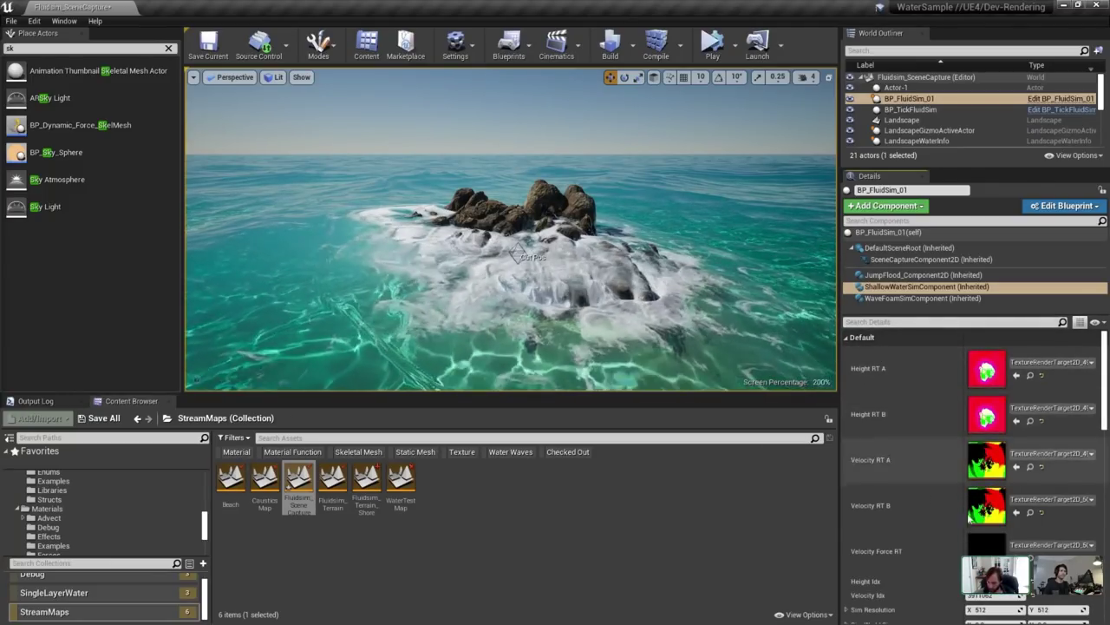
pyautogui.scroll(-1, 1011, 373)
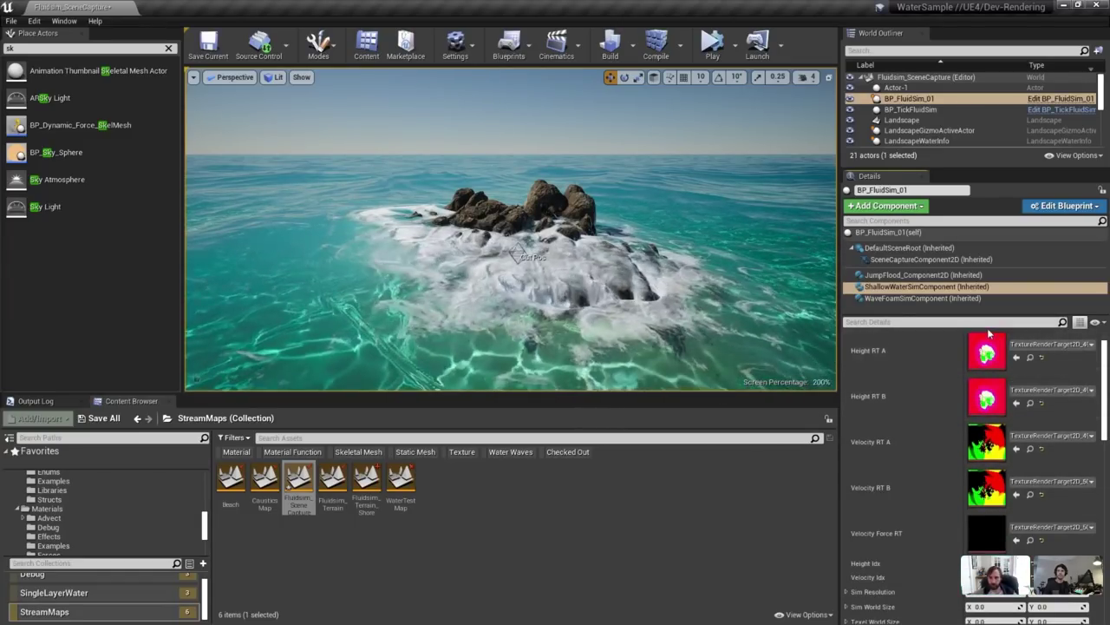
pyautogui.scroll(1, 944, 365)
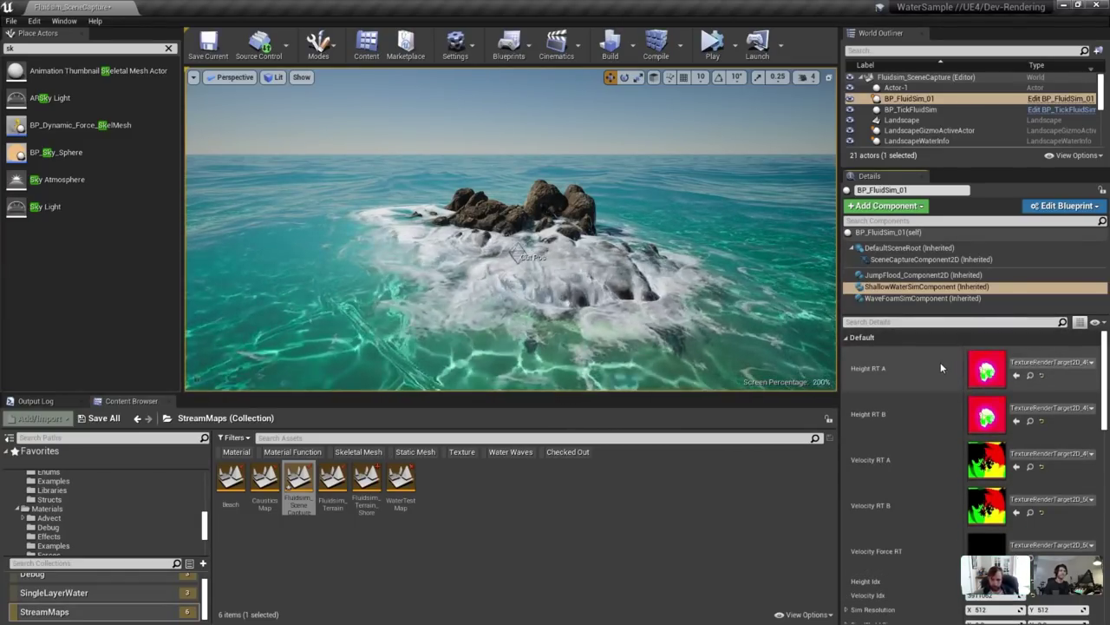
pyautogui.click(882, 338)
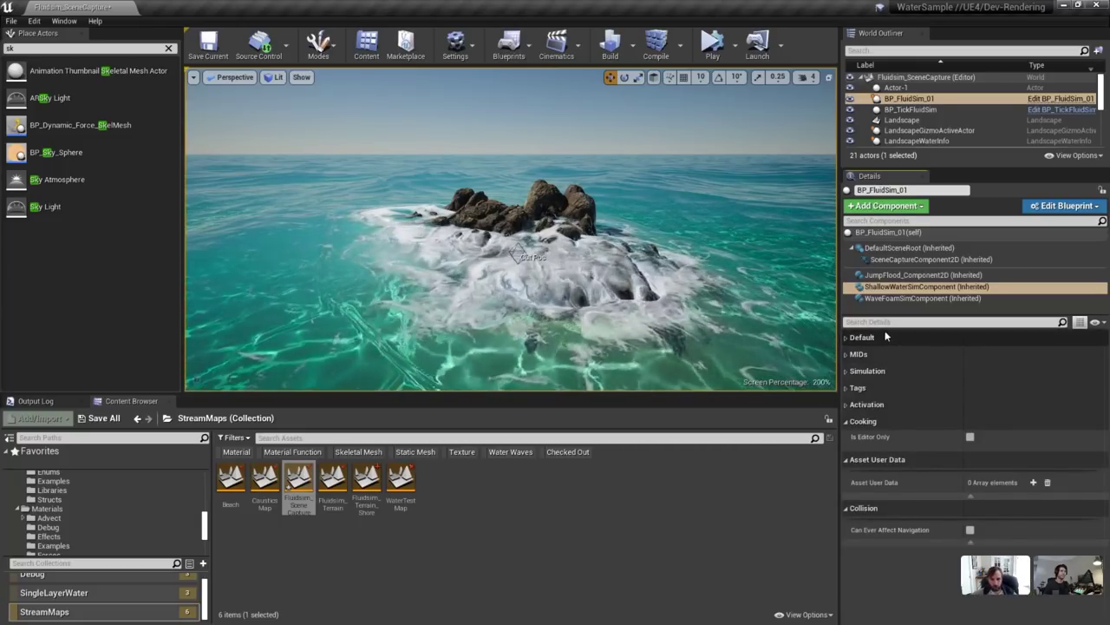
pyautogui.click(870, 371)
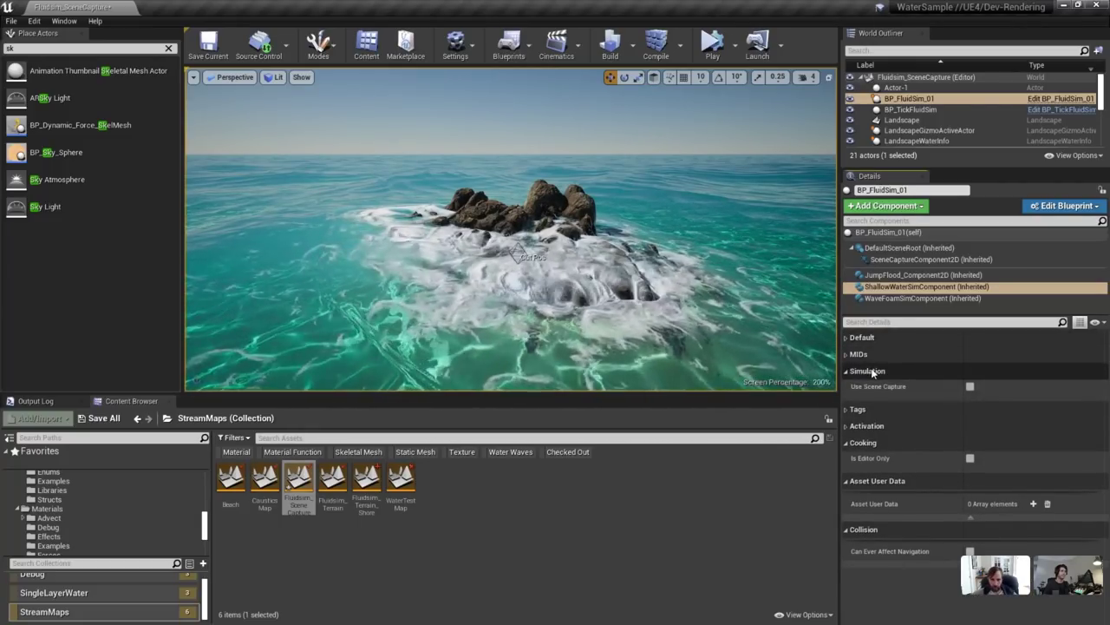
pyautogui.click(867, 339)
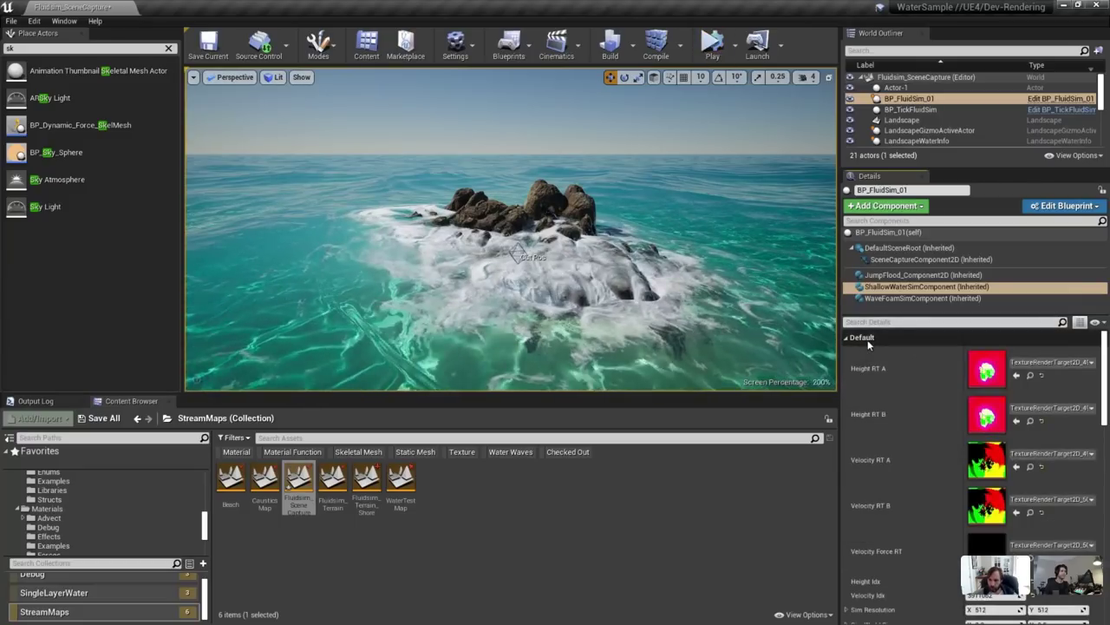
# Collapse BP_FluidSim_01's Simulation category and expand the Default category of its ShallowWaterSimComponent.
pyautogui.click(910, 110)
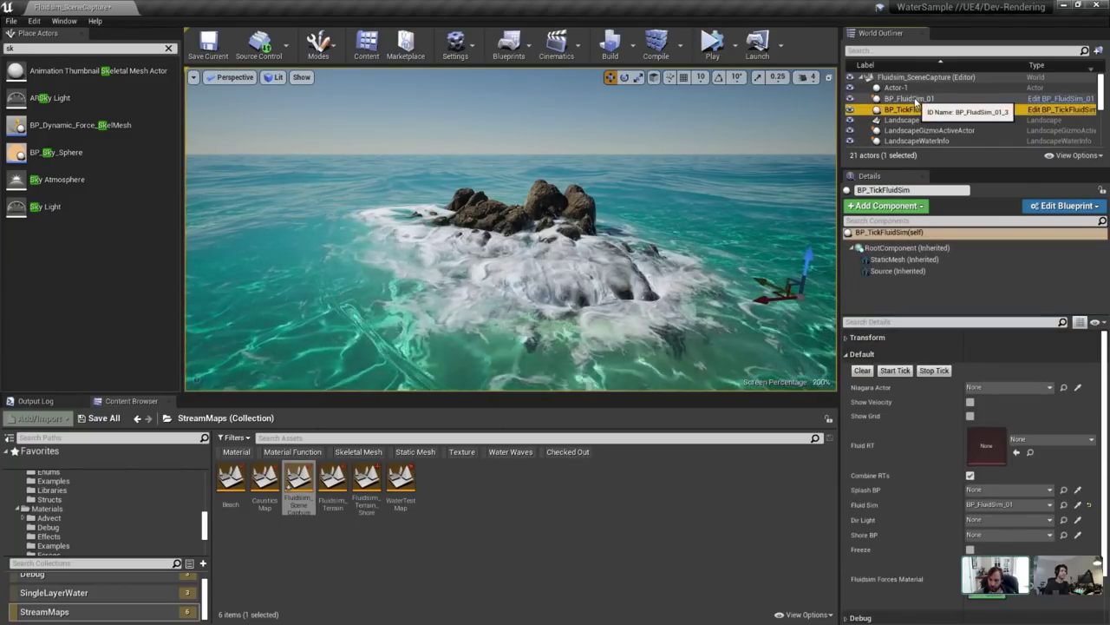
pyautogui.click(929, 100)
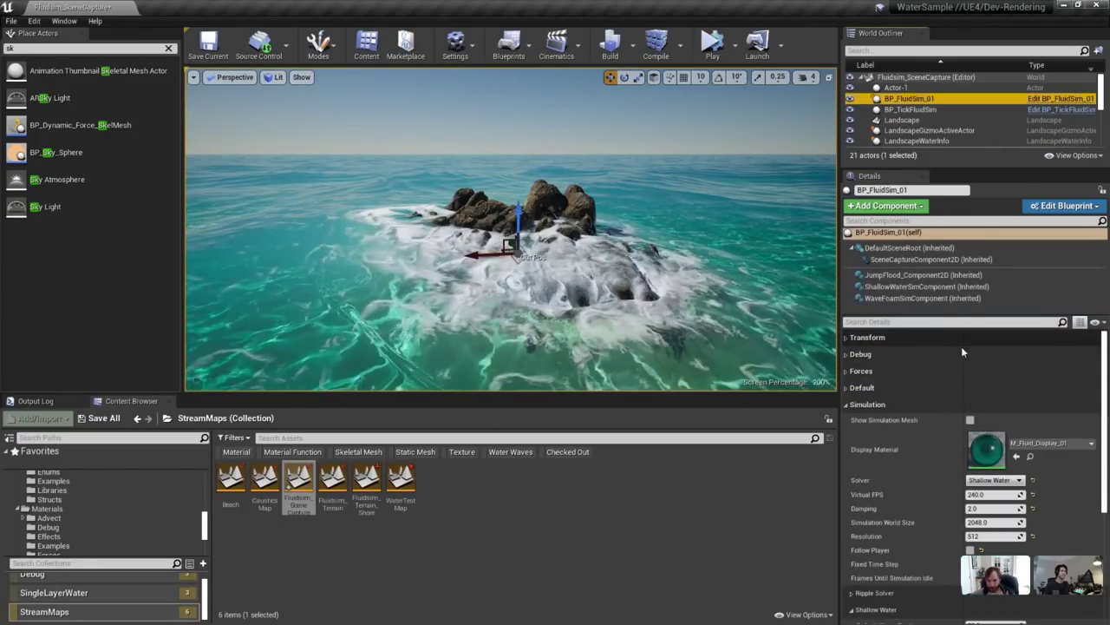
pyautogui.click(872, 405)
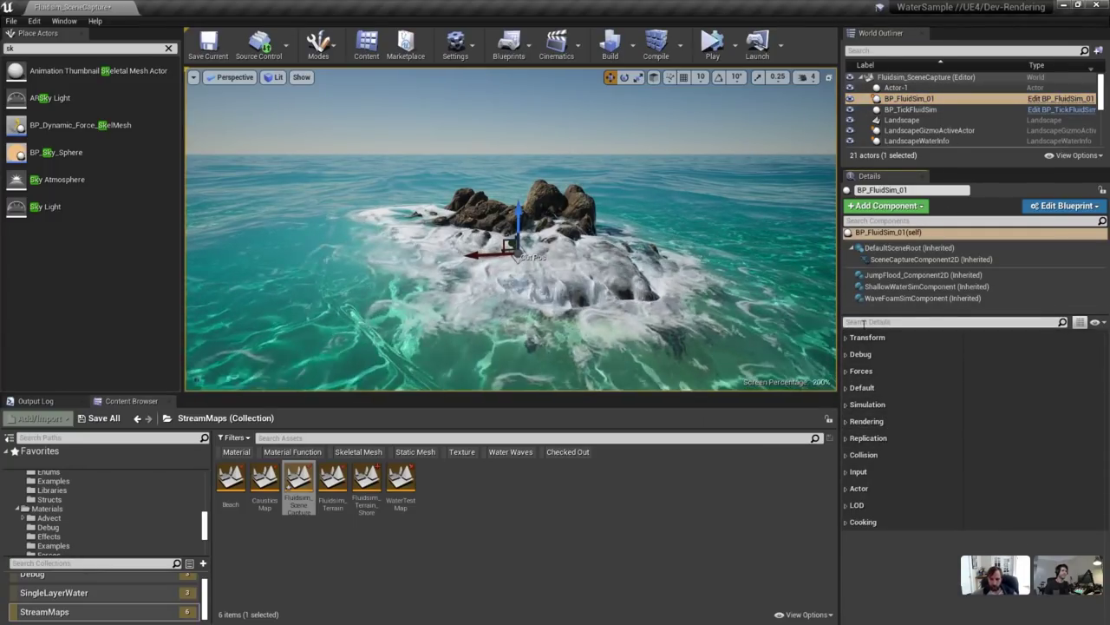
pyautogui.click(921, 286)
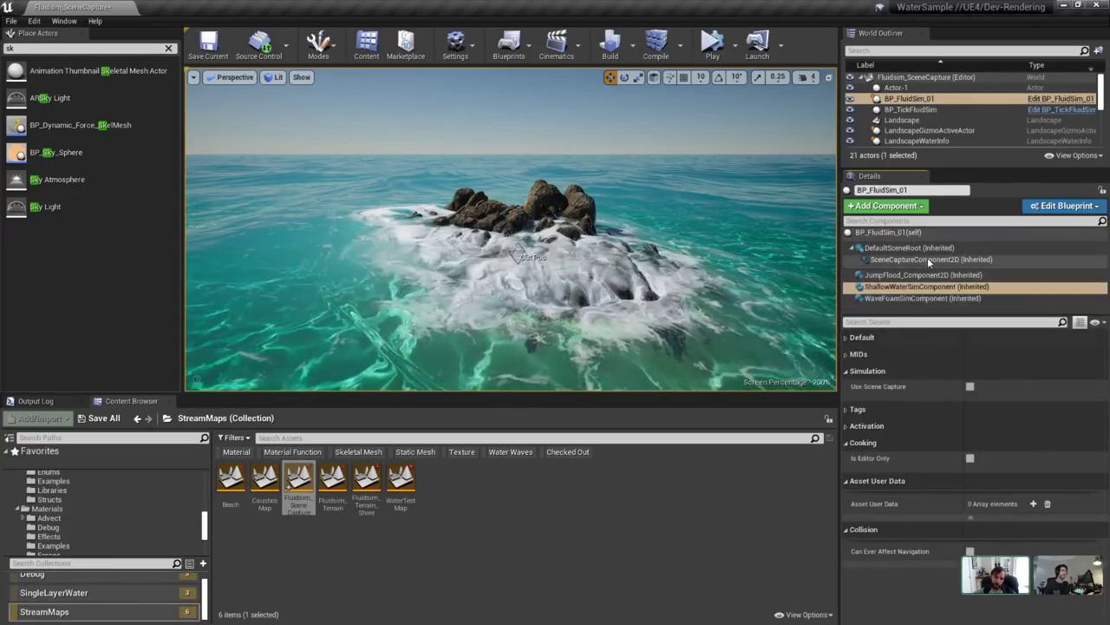
pyautogui.click(874, 337)
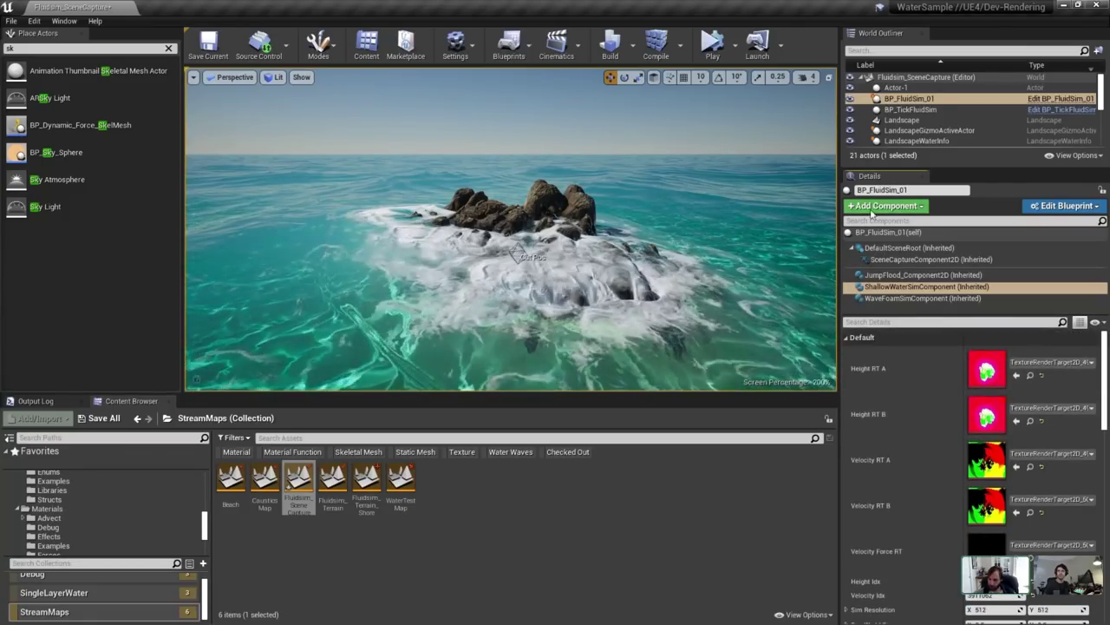
# Examine BP_FluidSim_01's Simulation settings, including the Shallow Water group's default depth, distance field generation and terrain mode.
pyautogui.click(911, 109)
pyautogui.click(922, 99)
pyautogui.click(878, 403)
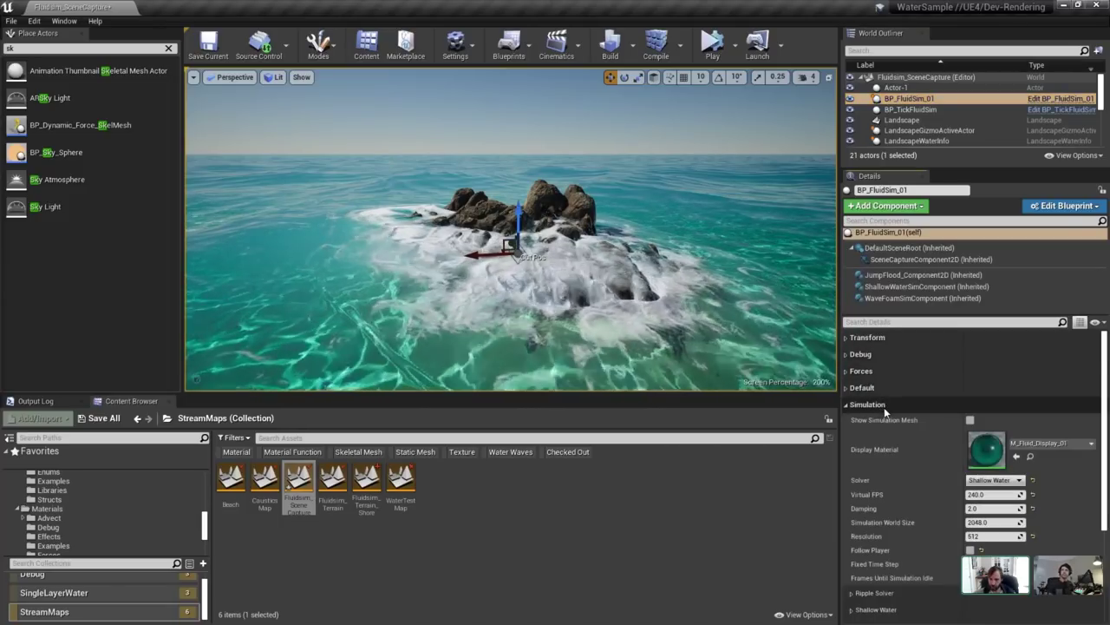
pyautogui.scroll(-6, 879, 463)
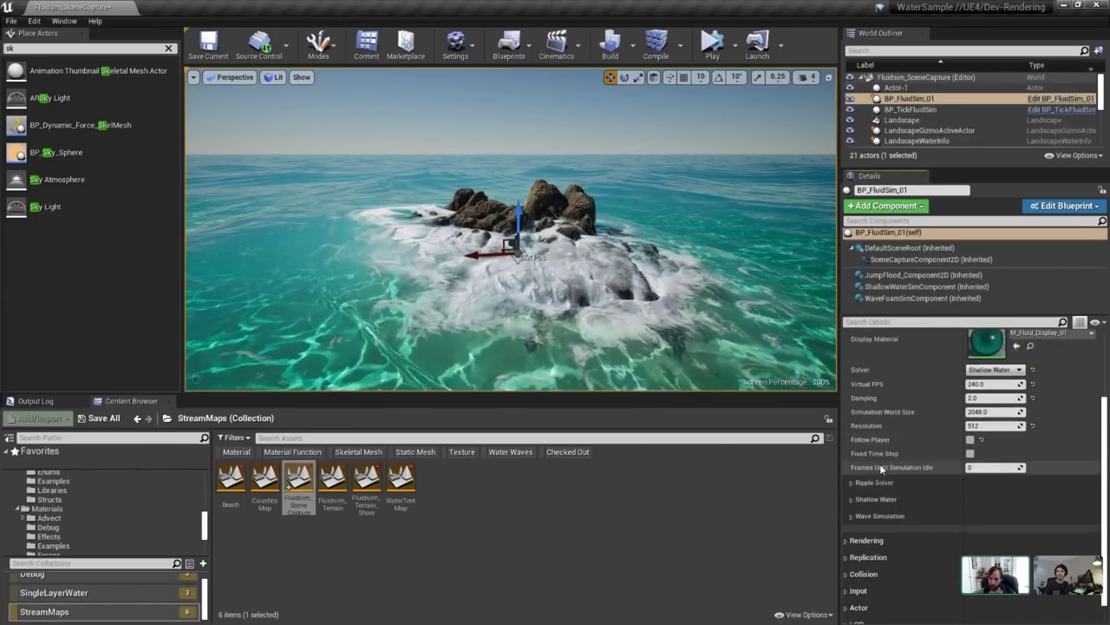
pyautogui.scroll(2, 887, 467)
pyautogui.click(881, 540)
pyautogui.scroll(-5, 888, 545)
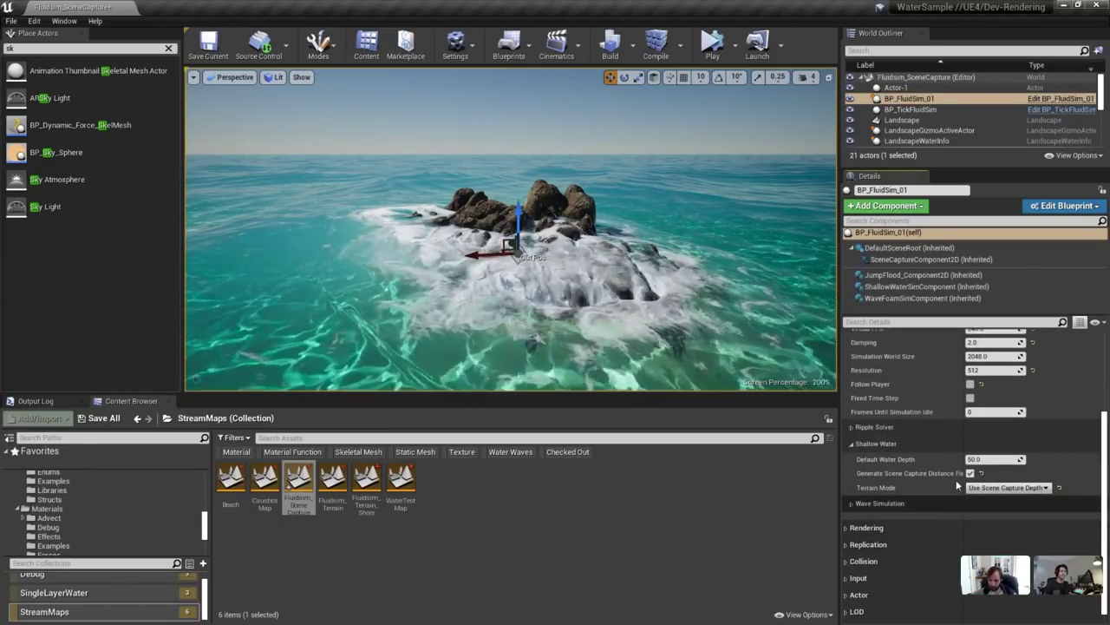
pyautogui.scroll(2, 1023, 428)
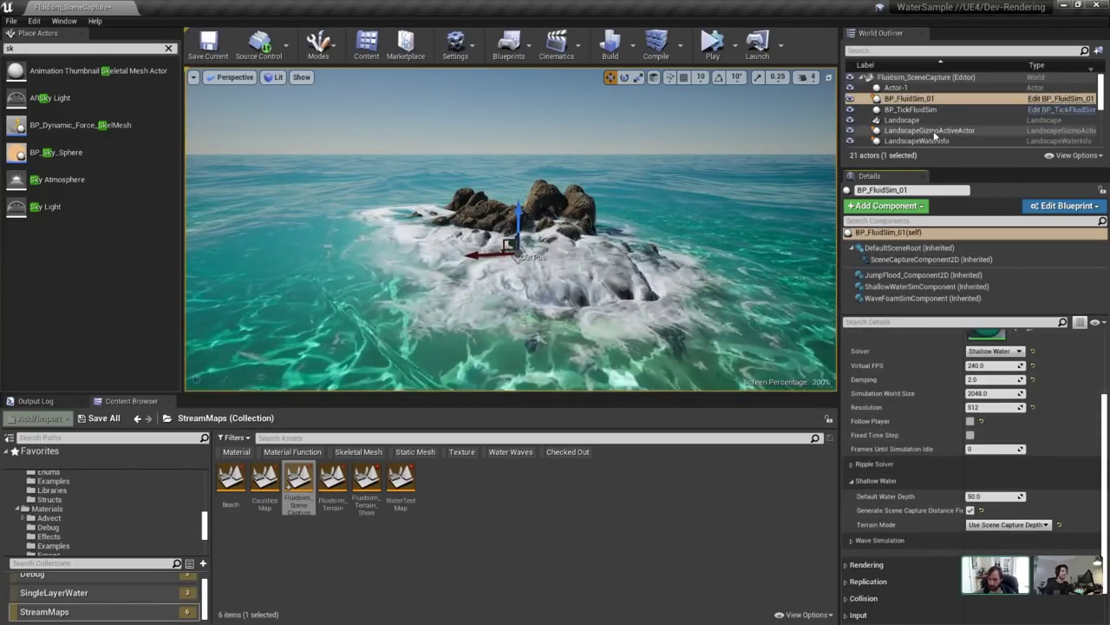
# Locate the ShallowWaterSimComponent's Manual Advect Material, M_Advect_Height_FoamRocks, in the Content Browser.
pyautogui.click(931, 99)
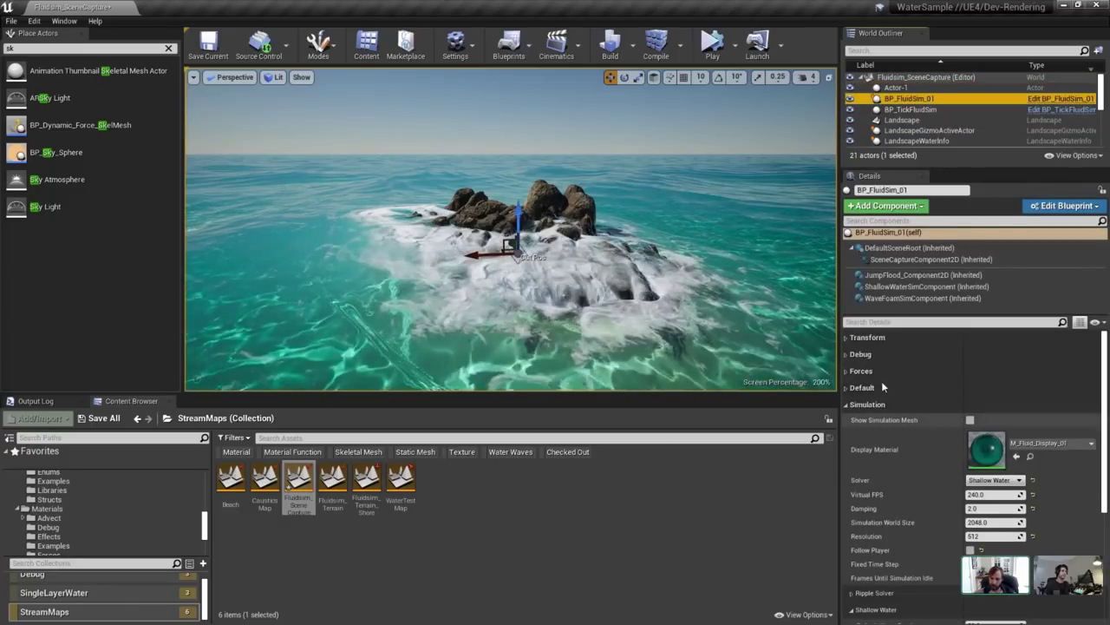
pyautogui.click(915, 286)
pyautogui.scroll(-5, 924, 434)
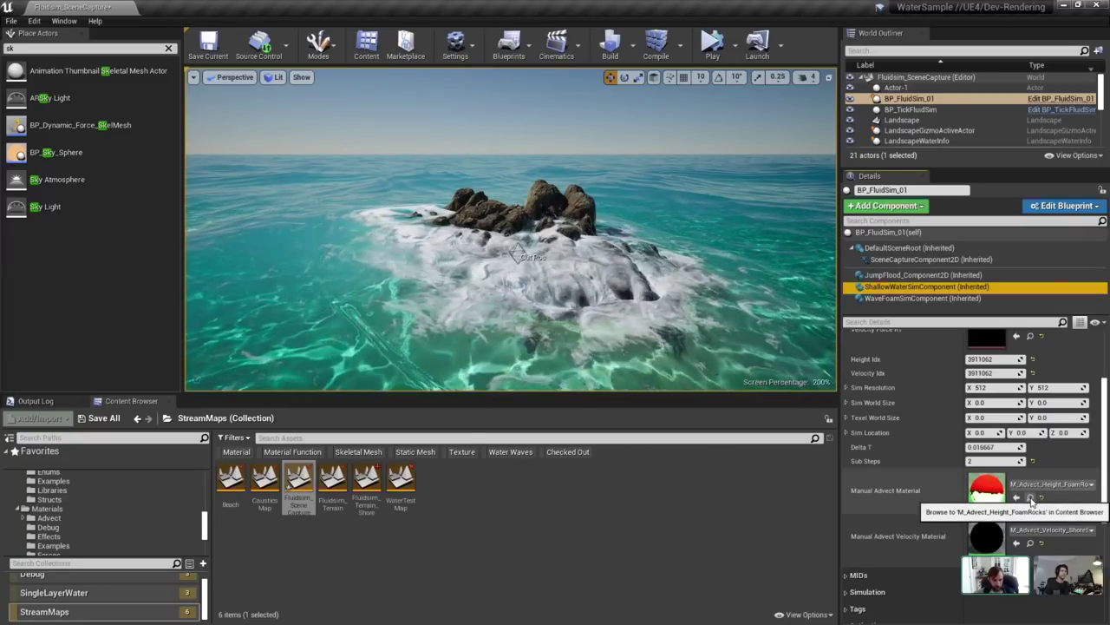
pyautogui.click(1031, 499)
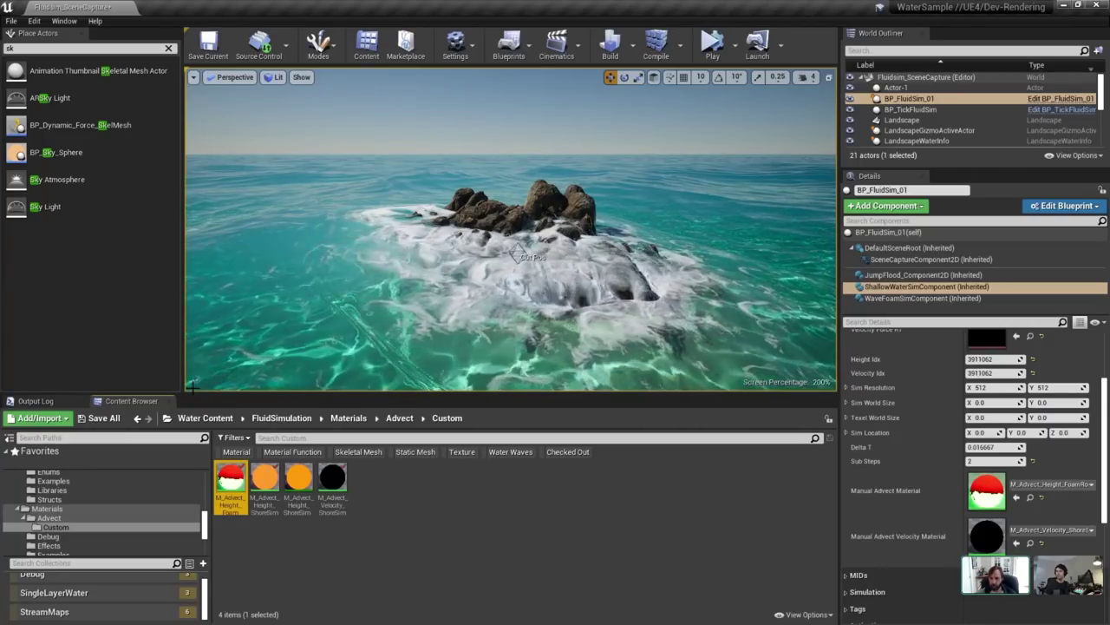
# Open M_Advect_Height_FoamRocks in the Material Editor and maximize its window.
pyautogui.doubleClick(232, 477)
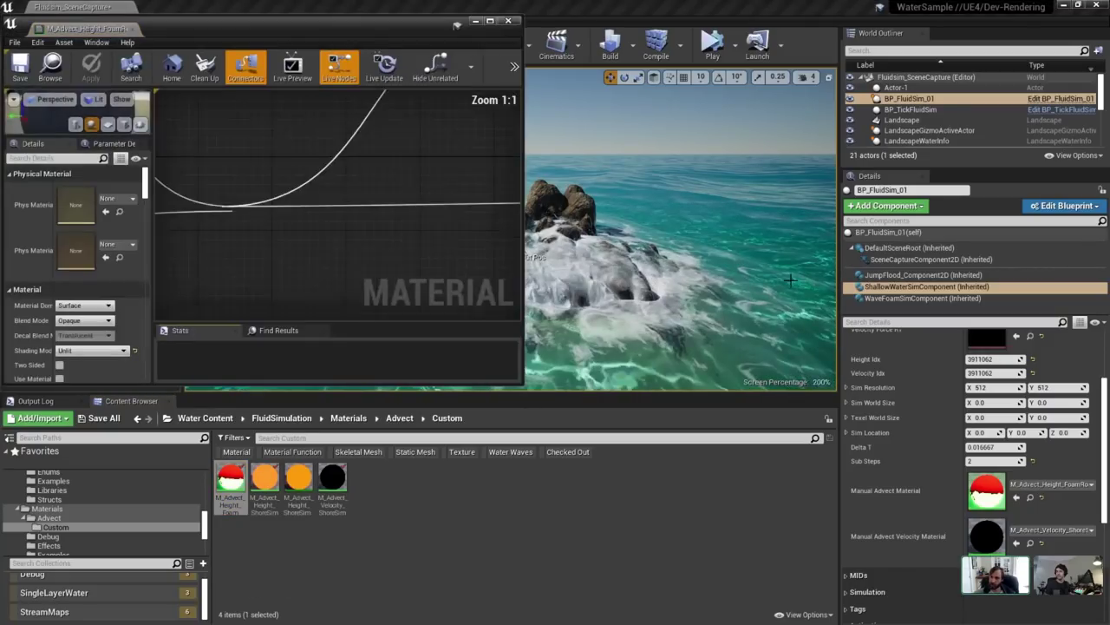
pyautogui.moveTo(376, 35); pyautogui.dragTo(650, 94)
pyautogui.doubleClick(651, 93)
# Trace the material graph back from its output and select the velocity-sampling nodes at its start.
pyautogui.scroll(-5, 602, 265)
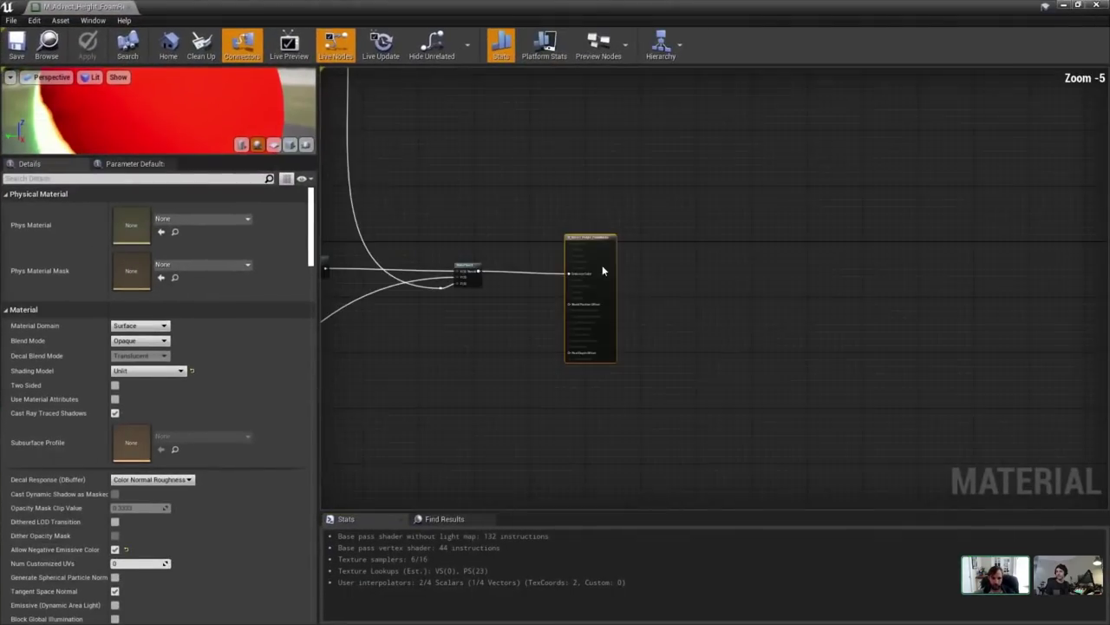
pyautogui.moveTo(602, 264); pyautogui.dragTo(942, 289, button='right')
pyautogui.scroll(-2, 744, 274)
pyautogui.moveTo(744, 274); pyautogui.dragTo(1058, 273, button='right')
pyautogui.moveTo(416, 279); pyautogui.dragTo(884, 300, button='right')
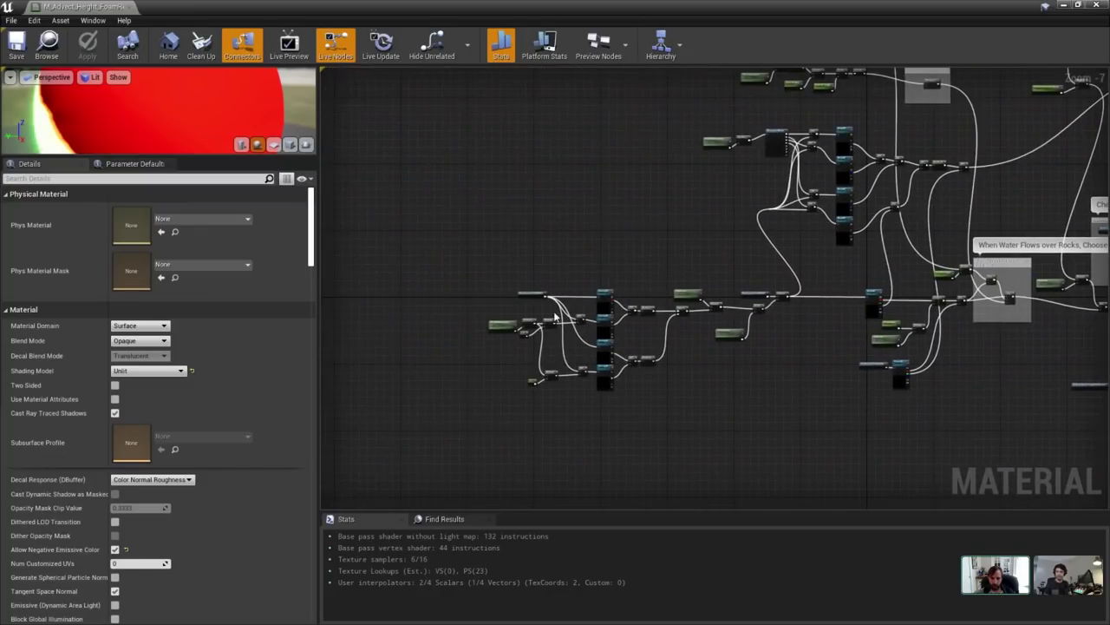
pyautogui.scroll(3, 553, 317)
pyautogui.moveTo(440, 226); pyautogui.dragTo(1100, 520)
pyautogui.moveTo(1029, 352); pyautogui.dragTo(820, 453, button='right')
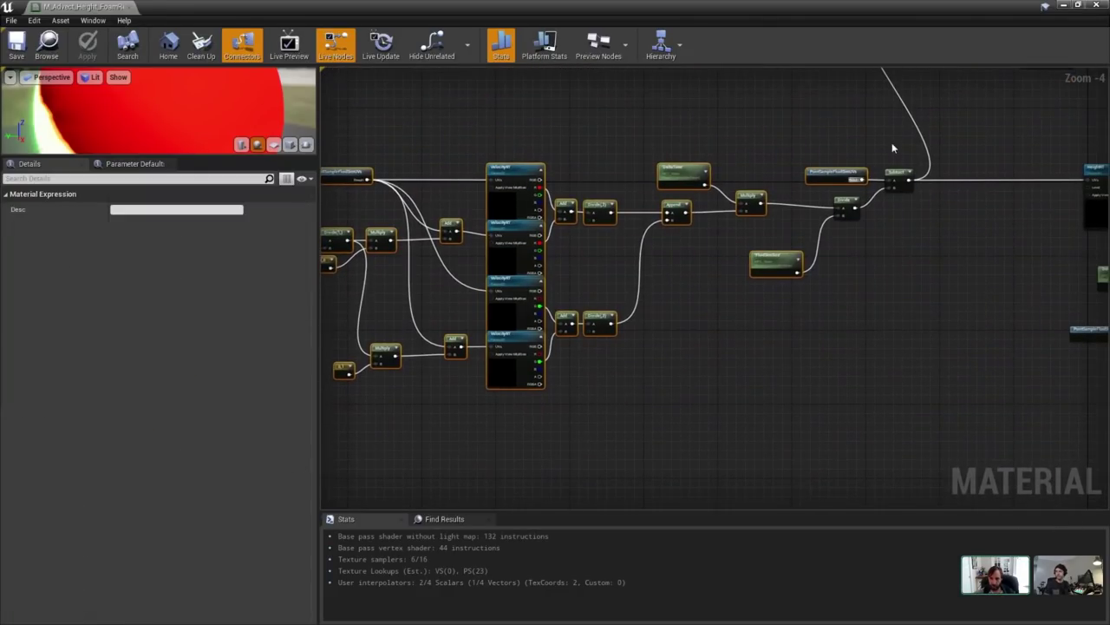
# Follow the material graph onward from the velocity-sampling nodes and delete the selected nodes.
pyautogui.moveTo(520, 340); pyautogui.dragTo(625, 338, button='right')
pyautogui.moveTo(849, 275); pyautogui.dragTo(681, 349, button='right')
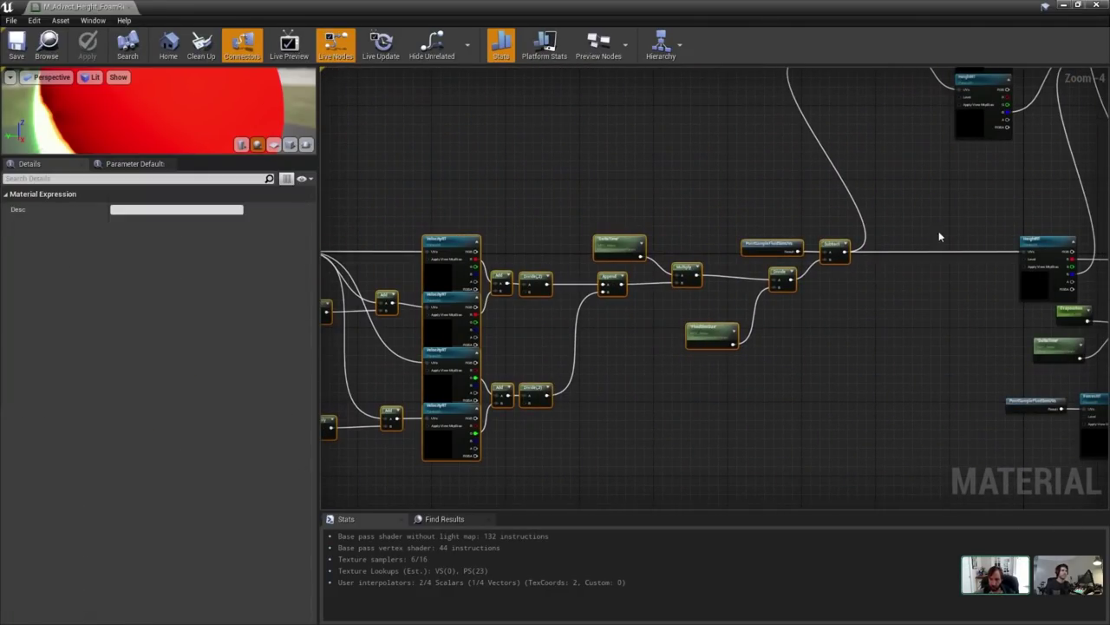
pyautogui.scroll(-1, 996, 164)
pyautogui.moveTo(996, 164); pyautogui.dragTo(364, 487, button='right')
pyautogui.moveTo(944, 328); pyautogui.dragTo(640, 349, button='right')
pyautogui.scroll(3, 608, 226)
pyautogui.press('Delete')
# Locate the Wave + Water = Final Water Height group and select its texture sample described as B = Wave Z.
pyautogui.moveTo(763, 274); pyautogui.dragTo(730, 175, button='right')
pyautogui.moveTo(739, 389); pyautogui.dragTo(739, 293, button='right')
pyautogui.scroll(-1, 735, 299)
pyautogui.scroll(-2, 738, 292)
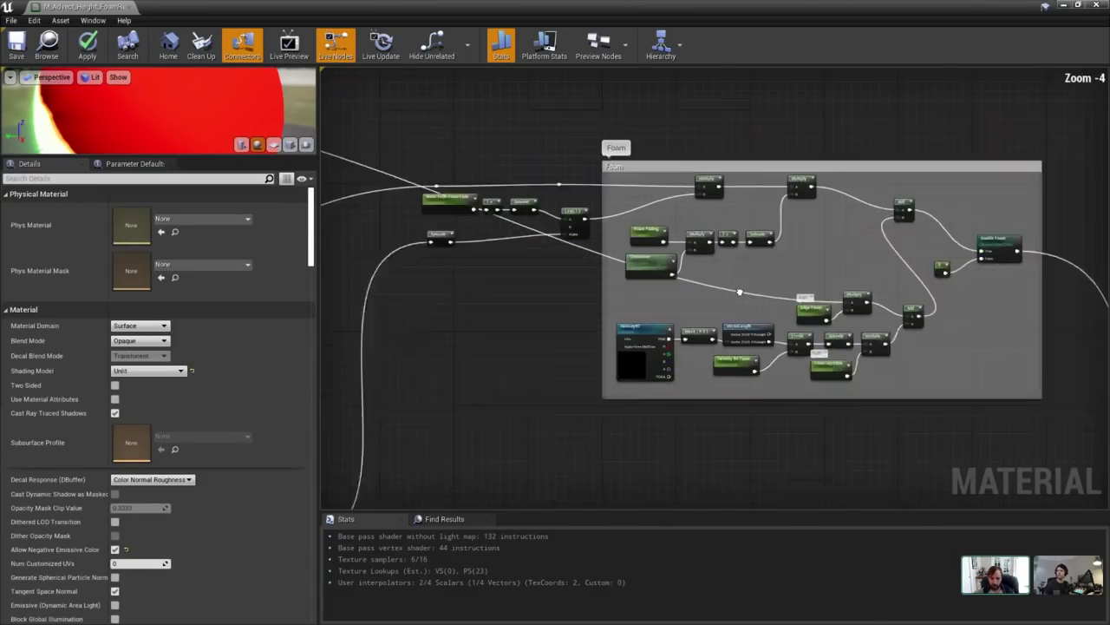
pyautogui.moveTo(560, 240); pyautogui.dragTo(1006, 366, button='right')
pyautogui.moveTo(562, 327); pyautogui.dragTo(833, 354, button='right')
pyautogui.moveTo(541, 361); pyautogui.dragTo(672, 337, button='right')
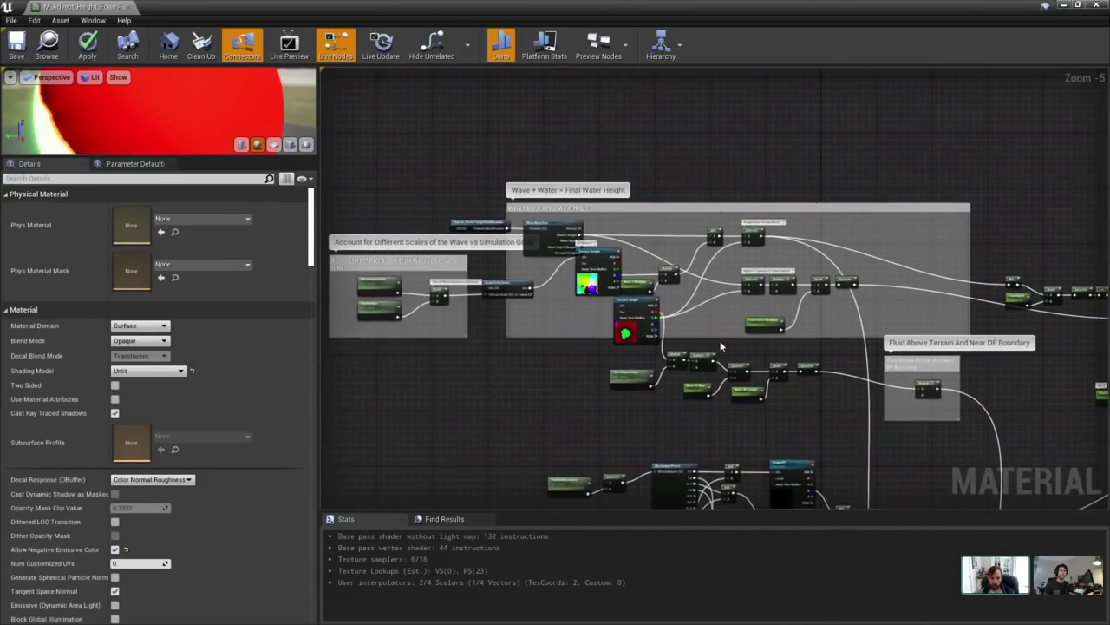
pyautogui.scroll(4, 672, 337)
pyautogui.click(502, 207)
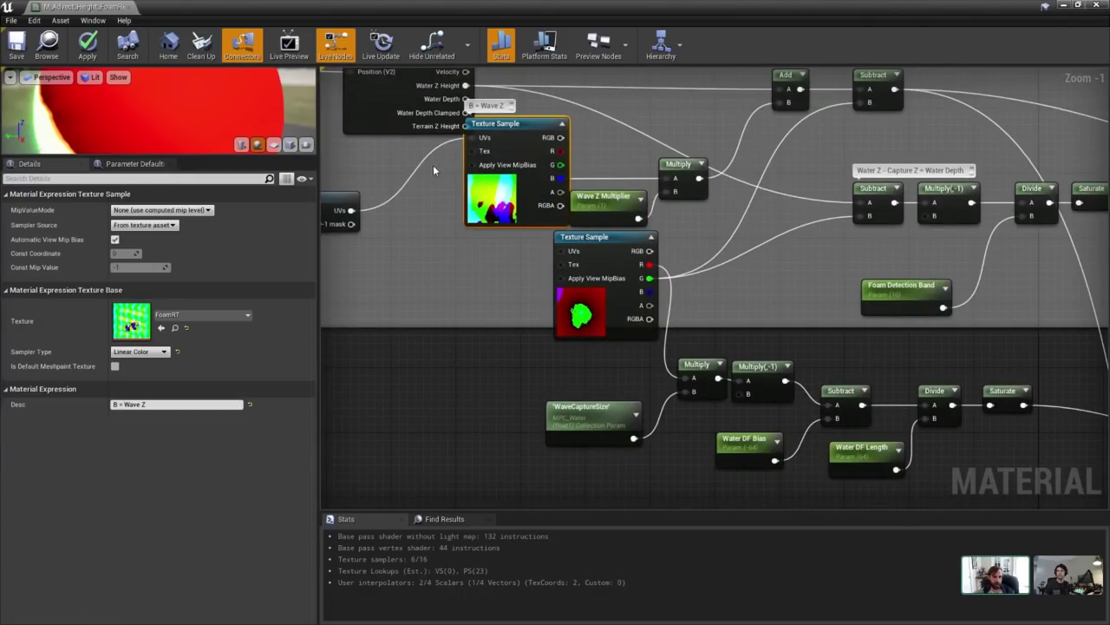
# Open the sample's FoamRT render target and display only its blue channel.
pyautogui.doubleClick(131, 326)
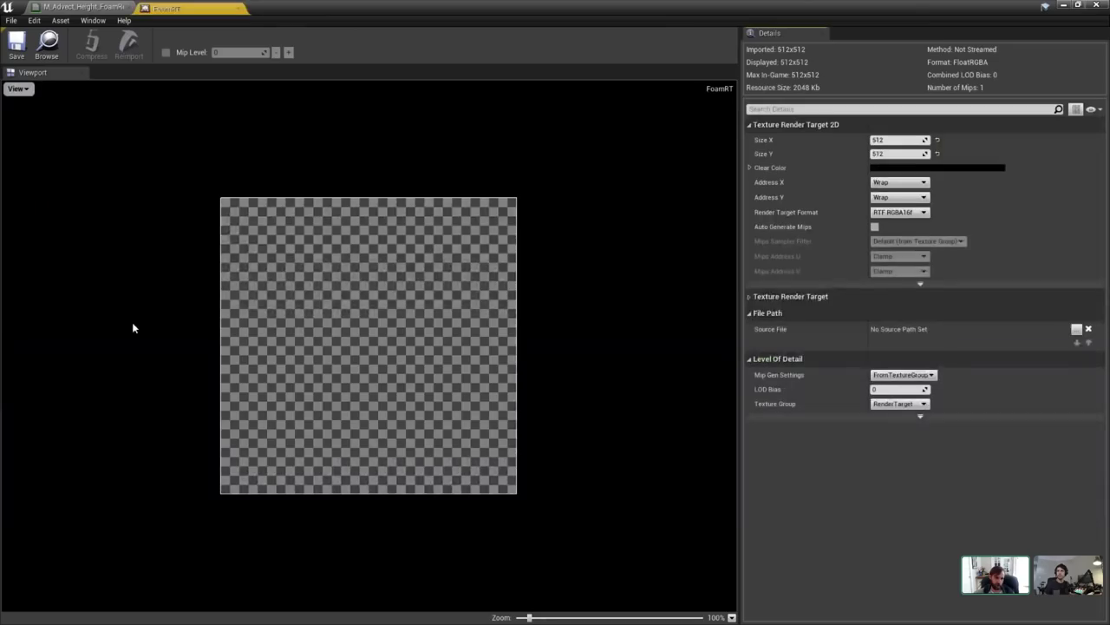
pyautogui.click(239, 9)
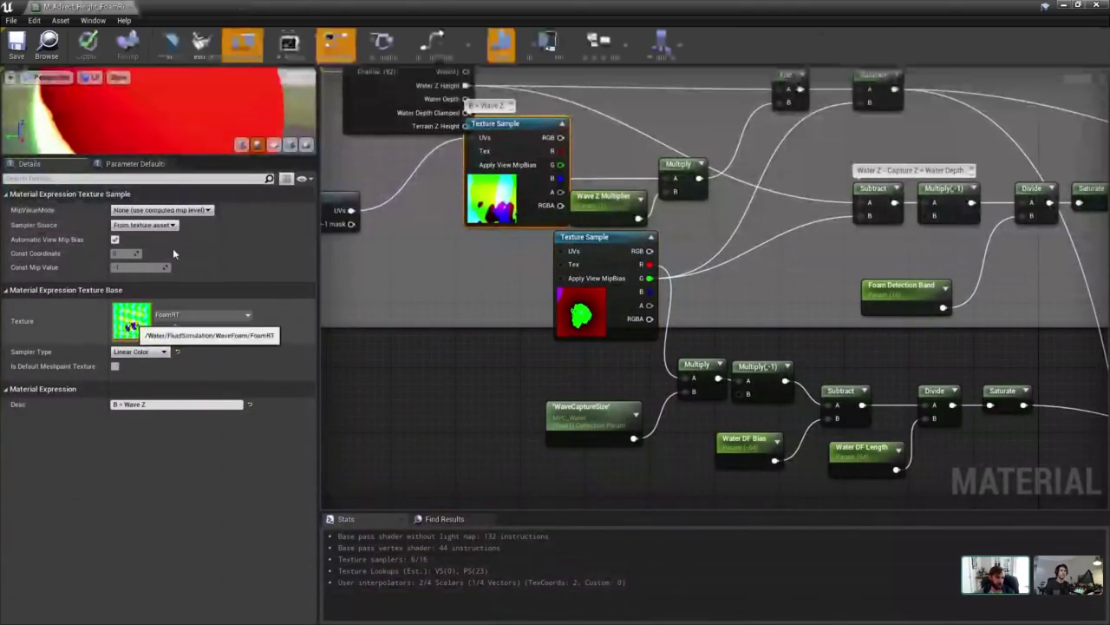
pyautogui.doubleClick(131, 321)
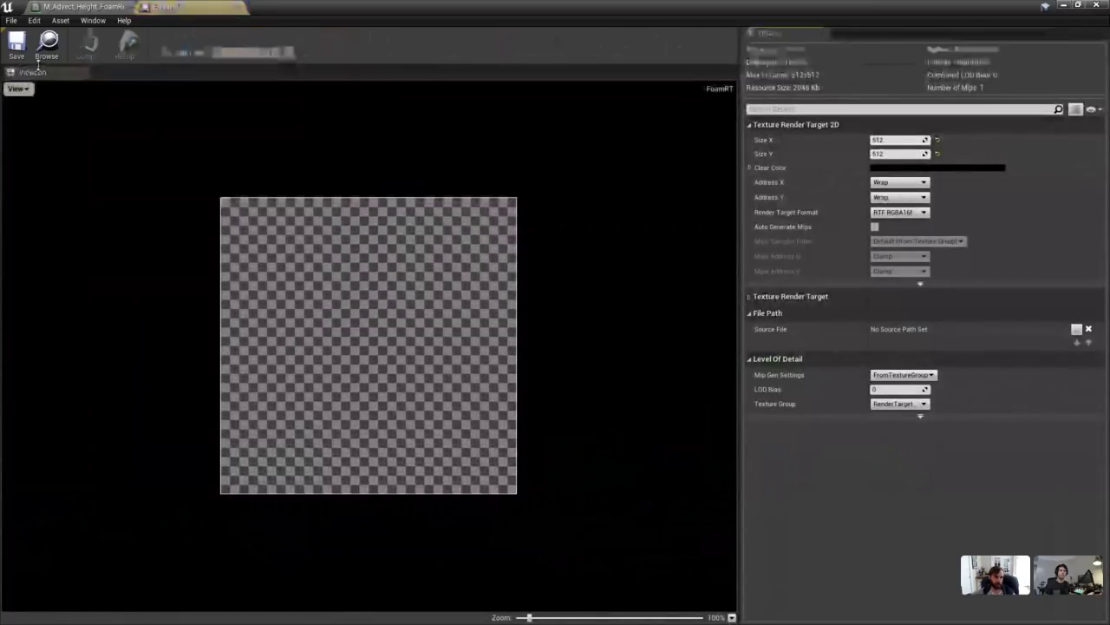
pyautogui.click(8, 151)
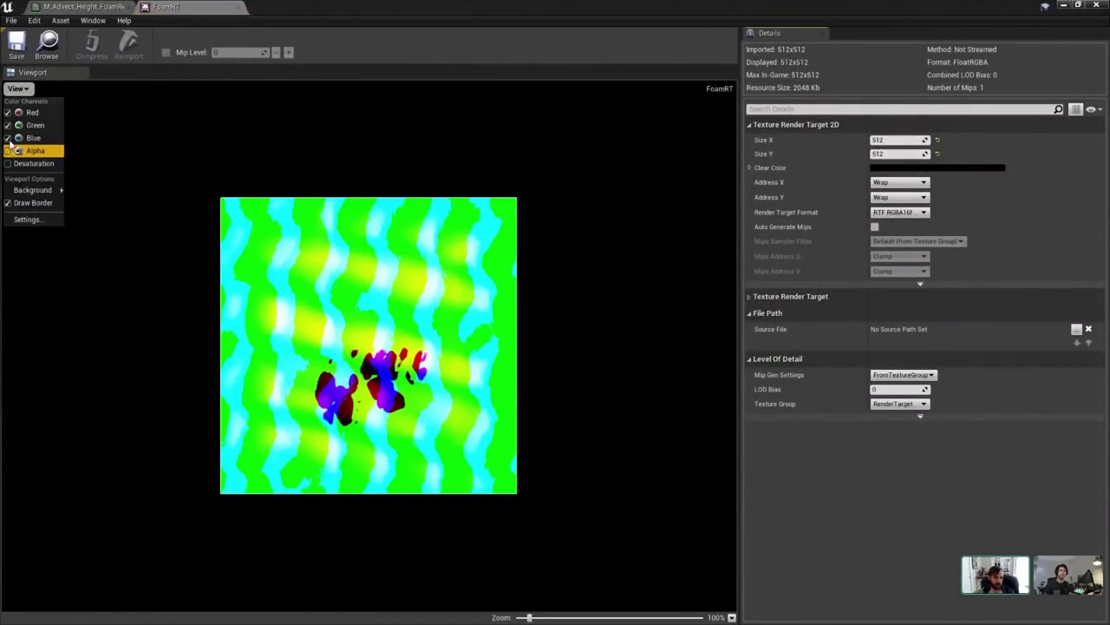
pyautogui.click(8, 126)
pyautogui.click(9, 114)
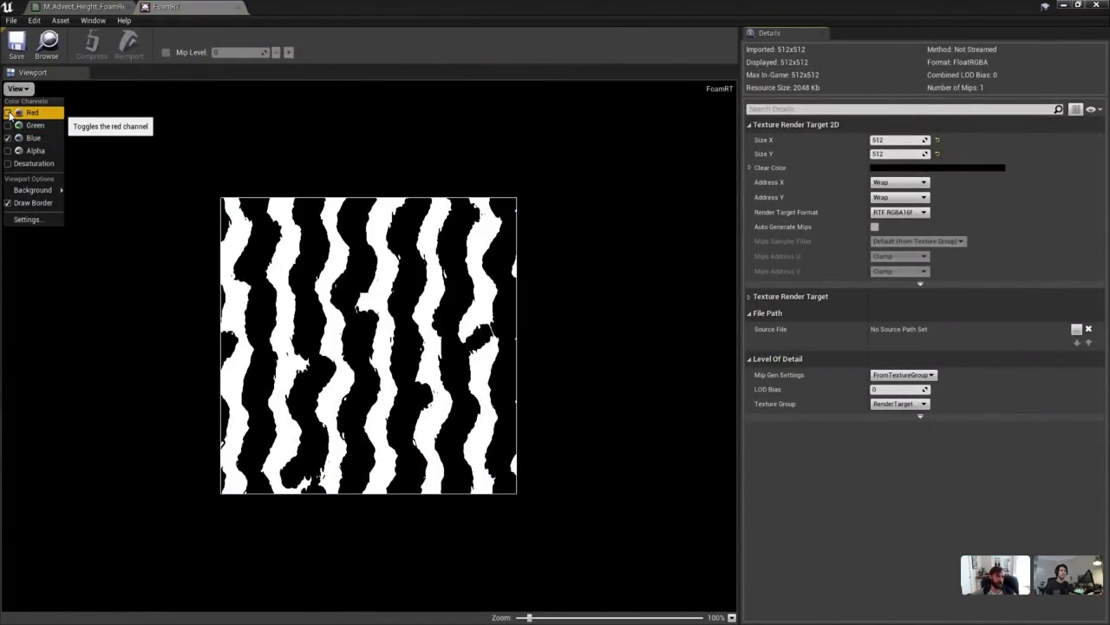
pyautogui.click(261, 132)
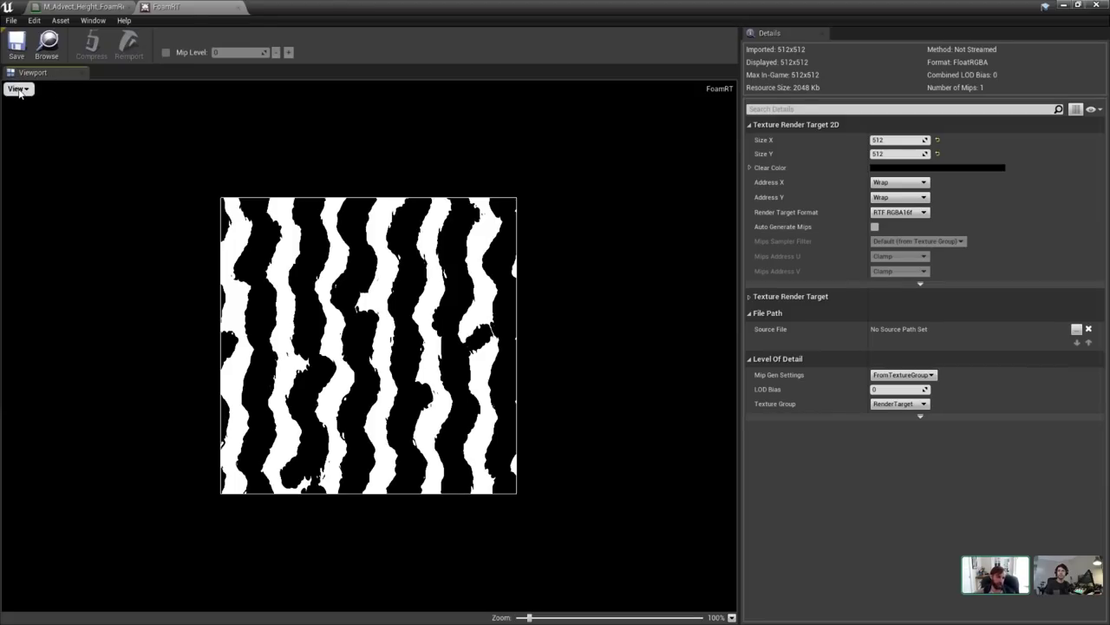
# Switch the FoamRT preview to show only the red channel.
pyautogui.click(17, 88)
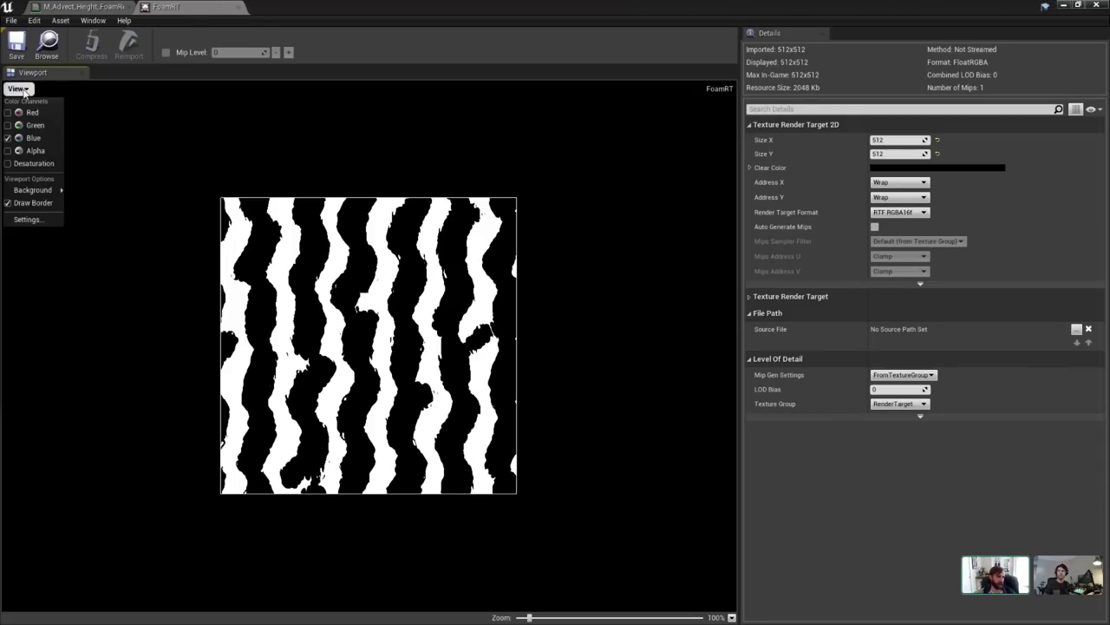
pyautogui.click(8, 126)
pyautogui.click(8, 113)
pyautogui.click(7, 138)
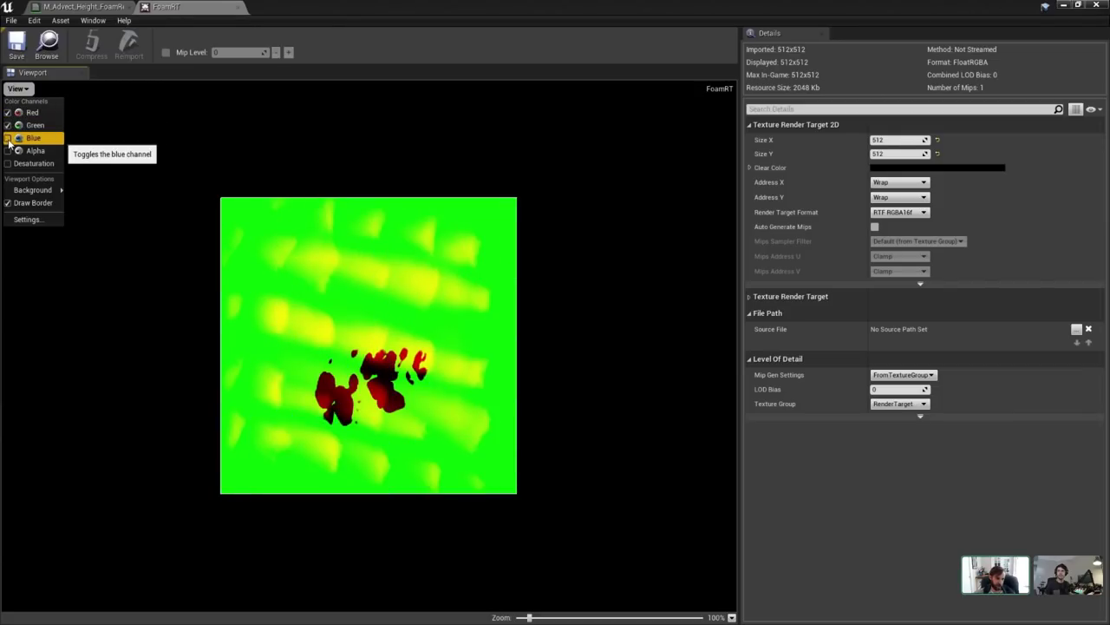
pyautogui.click(8, 126)
# Restore the texture window to a smaller size and start the tick on the level's BP_TickFluidSim actor.
pyautogui.moveTo(546, 7); pyautogui.dragTo(543, 118)
pyautogui.click(975, 99)
pyautogui.click(911, 110)
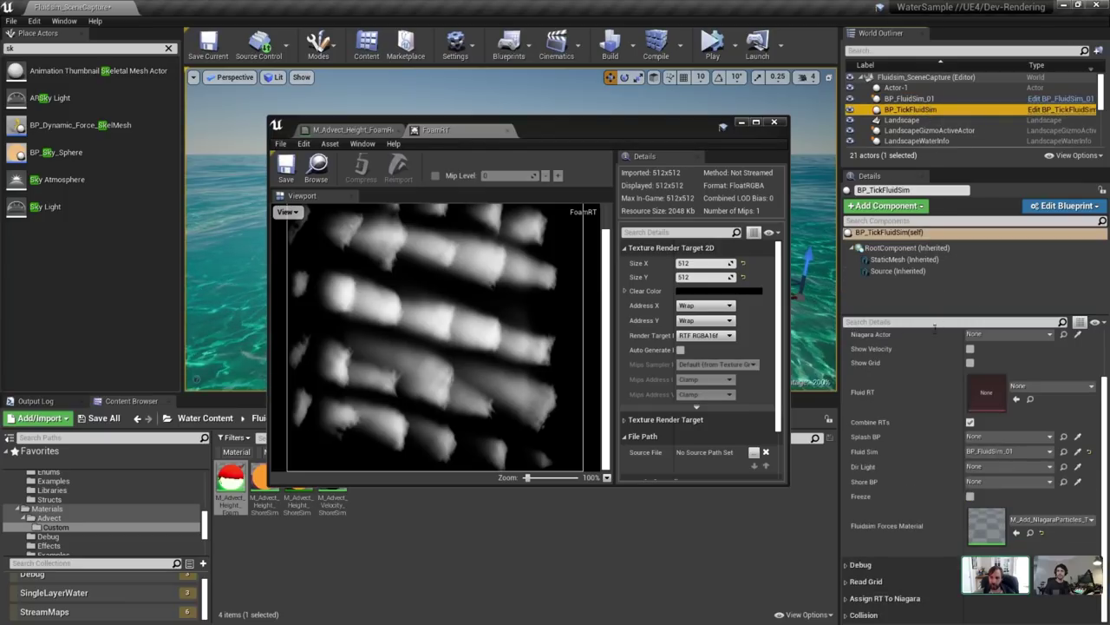
pyautogui.click(896, 370)
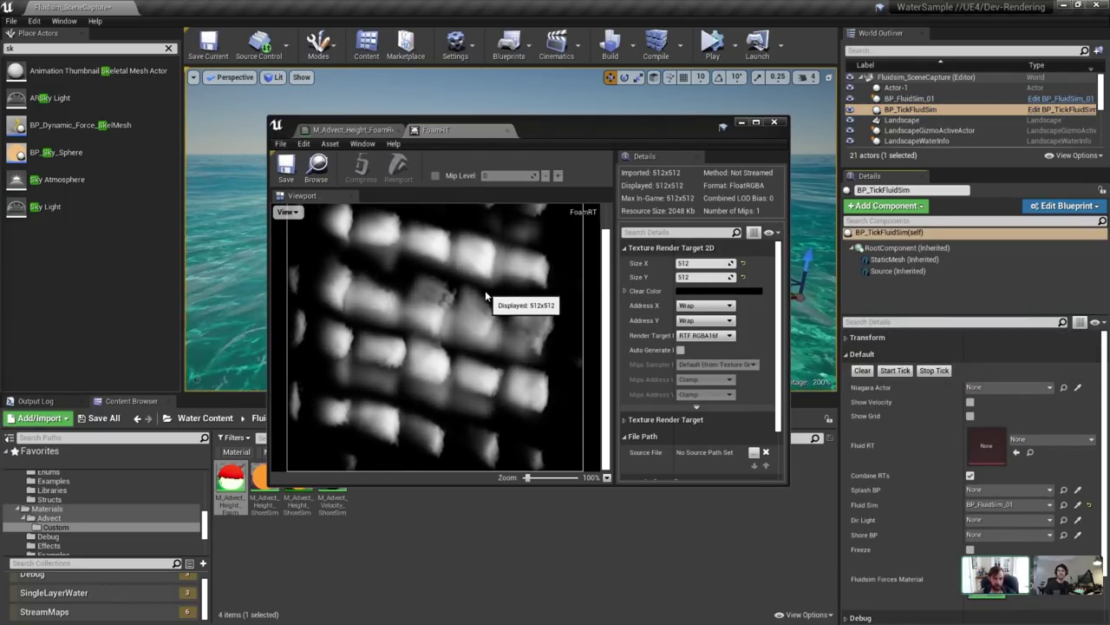
# View the ticking FoamRT render target with only the blue channel enabled instead of red.
pyautogui.click(292, 211)
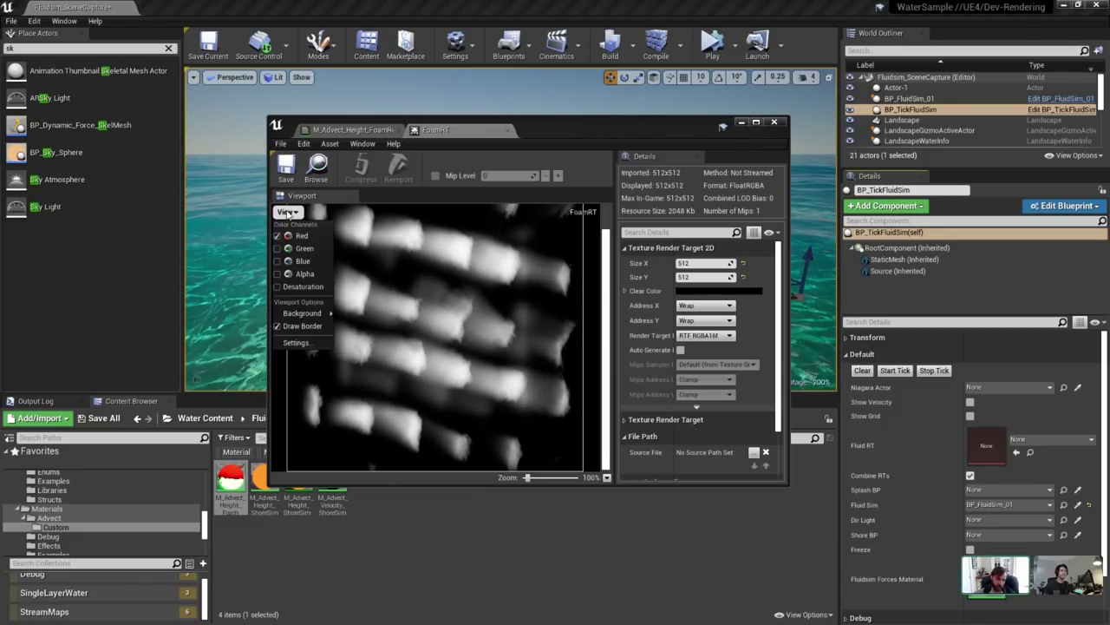
pyautogui.click(404, 290)
pyautogui.click(293, 213)
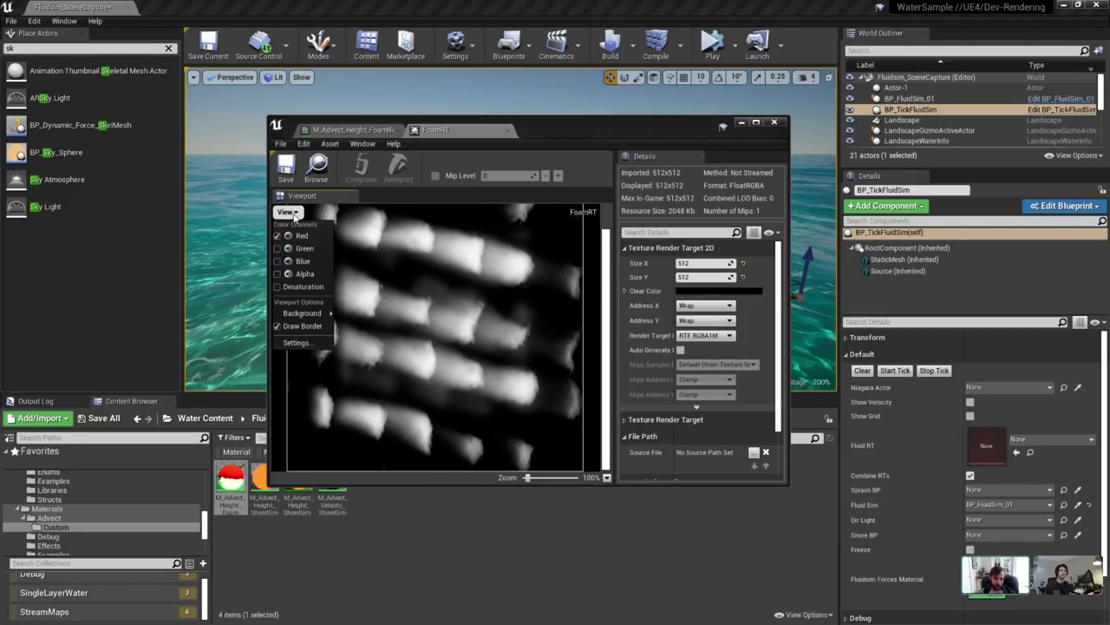
pyautogui.click(279, 262)
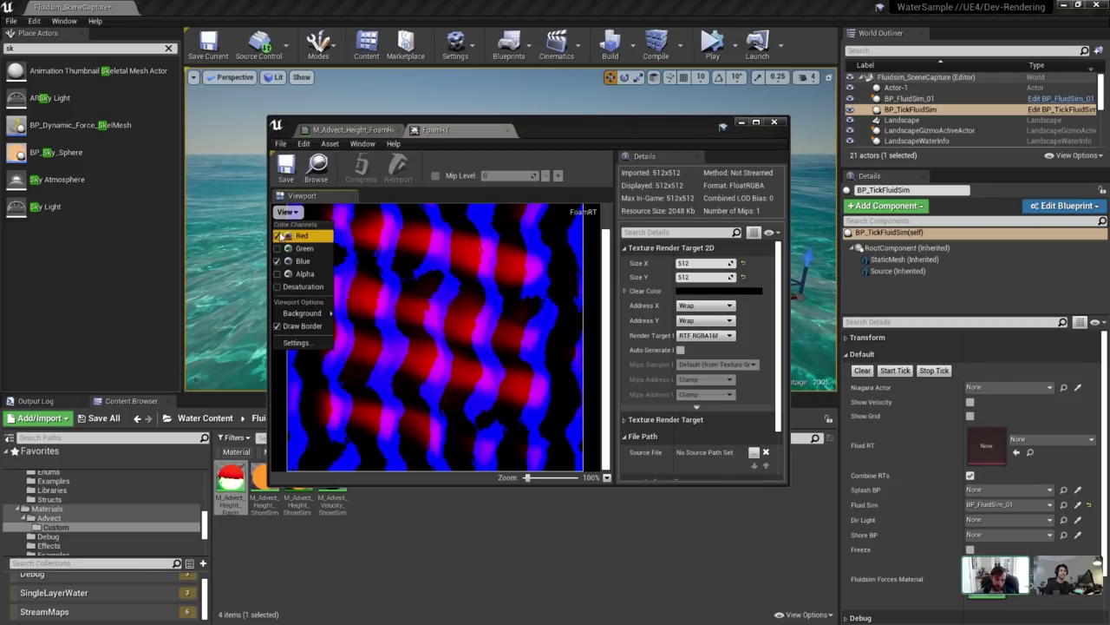
pyautogui.click(279, 235)
pyautogui.click(371, 269)
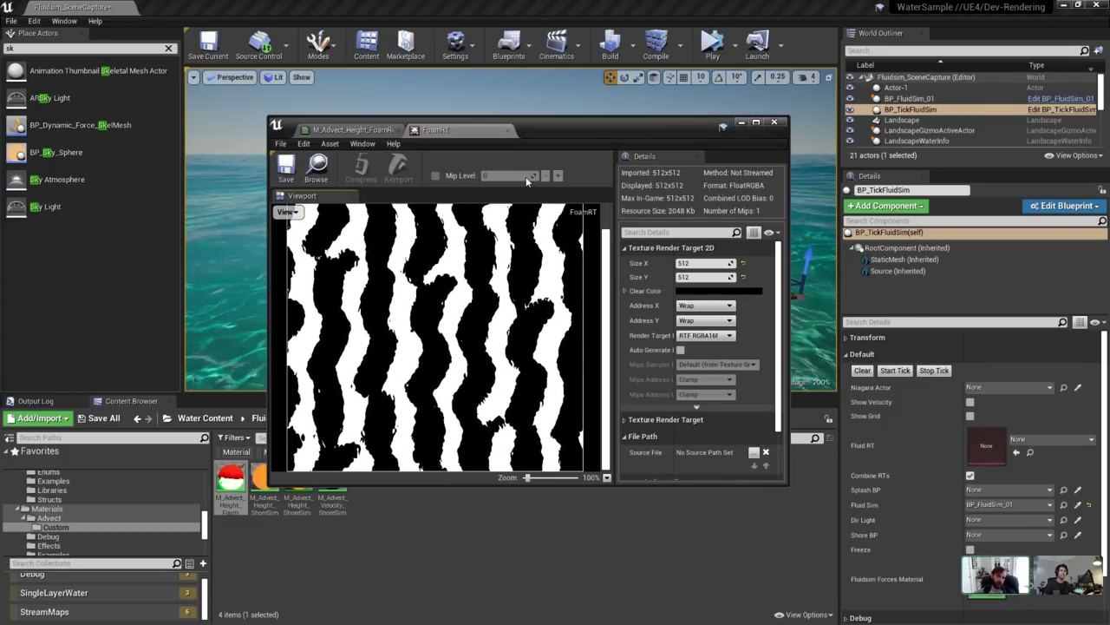
# Close the FoamRT texture and maximize the M_Advect_Height_FoamRocks material window.
pyautogui.click(508, 131)
pyautogui.moveTo(649, 128); pyautogui.dragTo(599, 125)
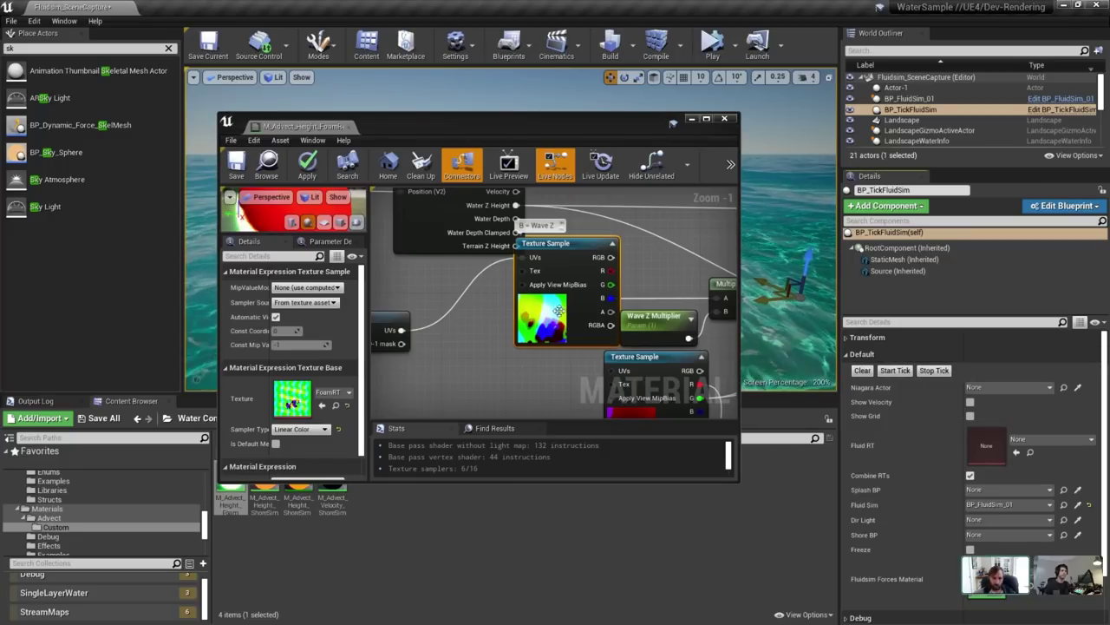
pyautogui.scroll(-1, 460, 344)
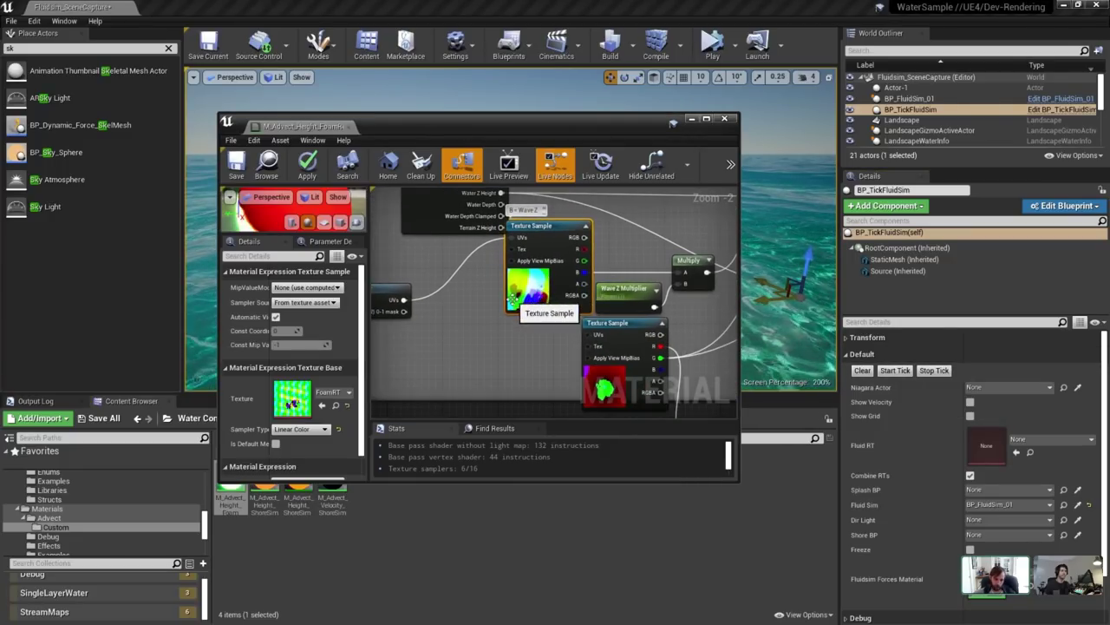
pyautogui.doubleClick(549, 122)
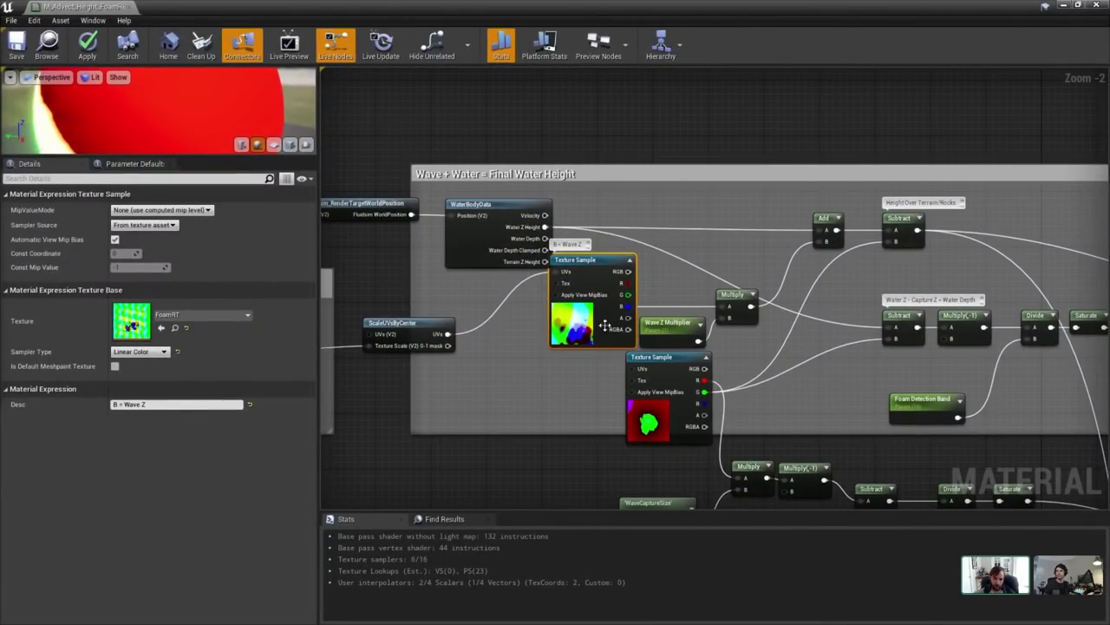
# Examine the WaterBodyData function node and its outputs in the Wave + Water = Final Water Height group.
pyautogui.scroll(2, 482, 320)
pyautogui.click(612, 301)
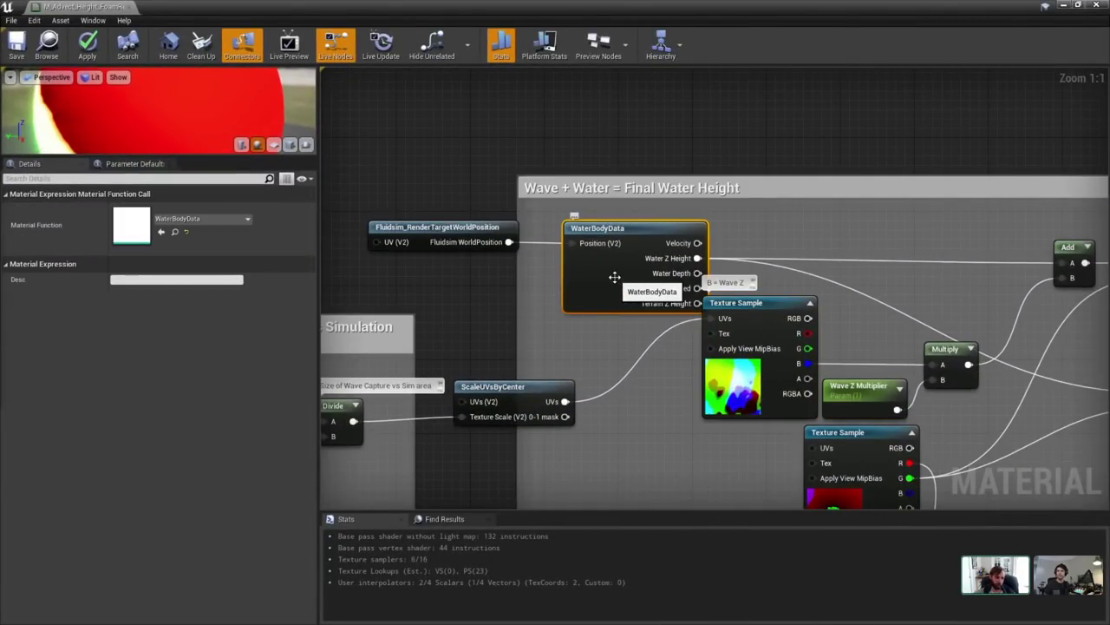
pyautogui.moveTo(583, 214); pyautogui.dragTo(535, 178, button='right')
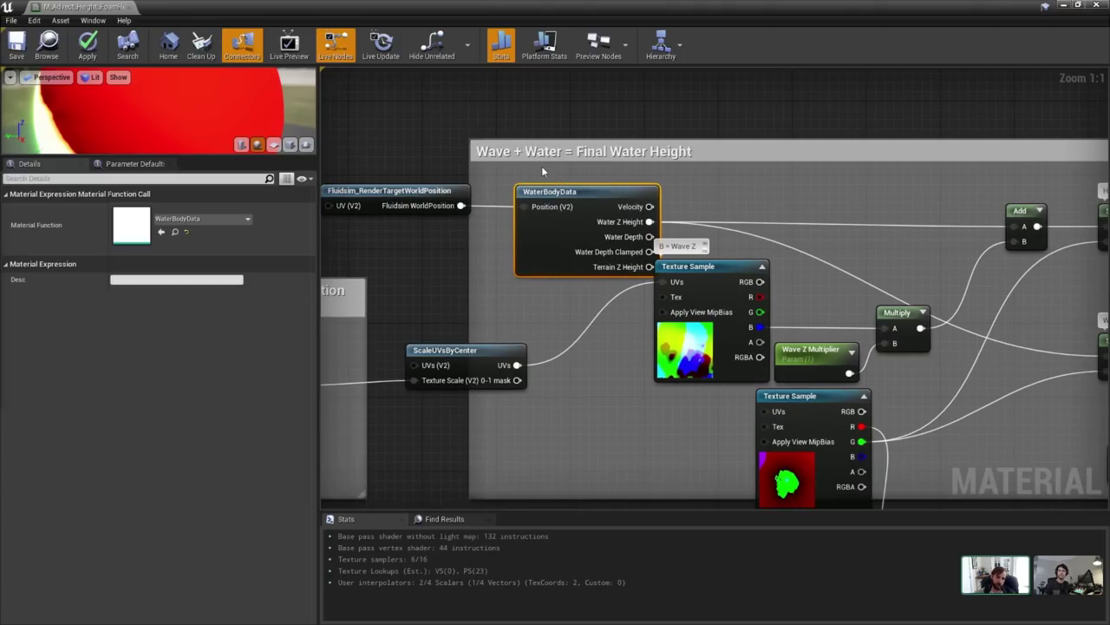
pyautogui.moveTo(596, 228); pyautogui.dragTo(681, 300, button='right')
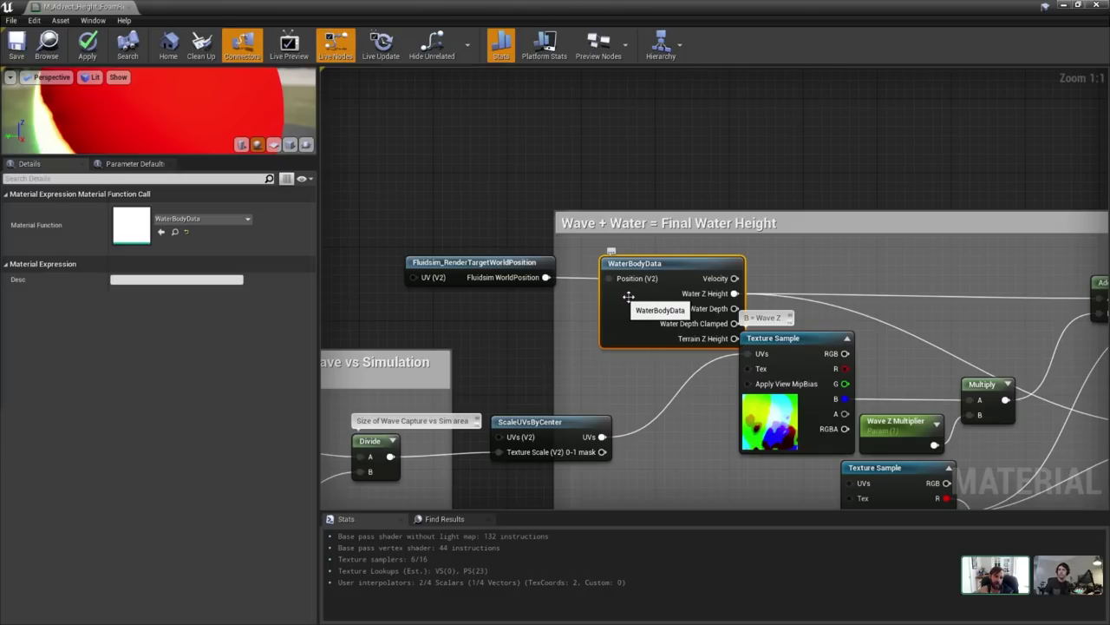
pyautogui.moveTo(634, 301)
pyautogui.mouseDown(button='right')
pyautogui.moveTo(651, 306)
pyautogui.moveTo(633, 294)
pyautogui.moveTo(627, 320)
pyautogui.mouseUp(button='right')
# Shift the Fluidsim_RenderTargetWorldPosition and WaterBodyData nodes slightly left, clear of the Wave Z texture sample.
pyautogui.click(533, 325)
pyautogui.moveTo(503, 277); pyautogui.dragTo(486, 278)
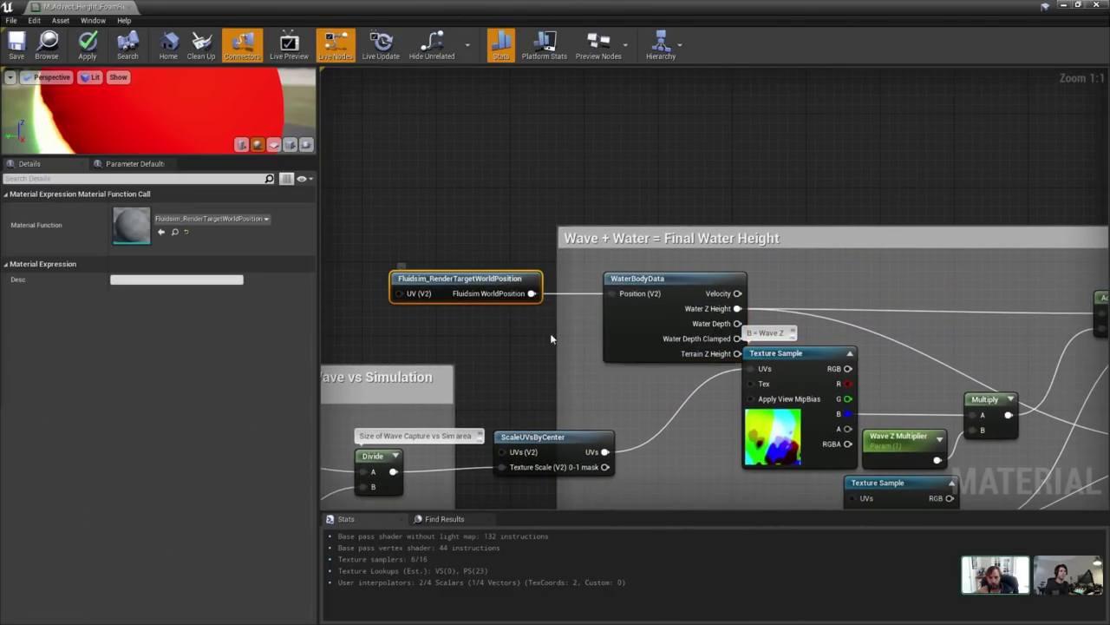
pyautogui.moveTo(642, 301); pyautogui.dragTo(623, 301)
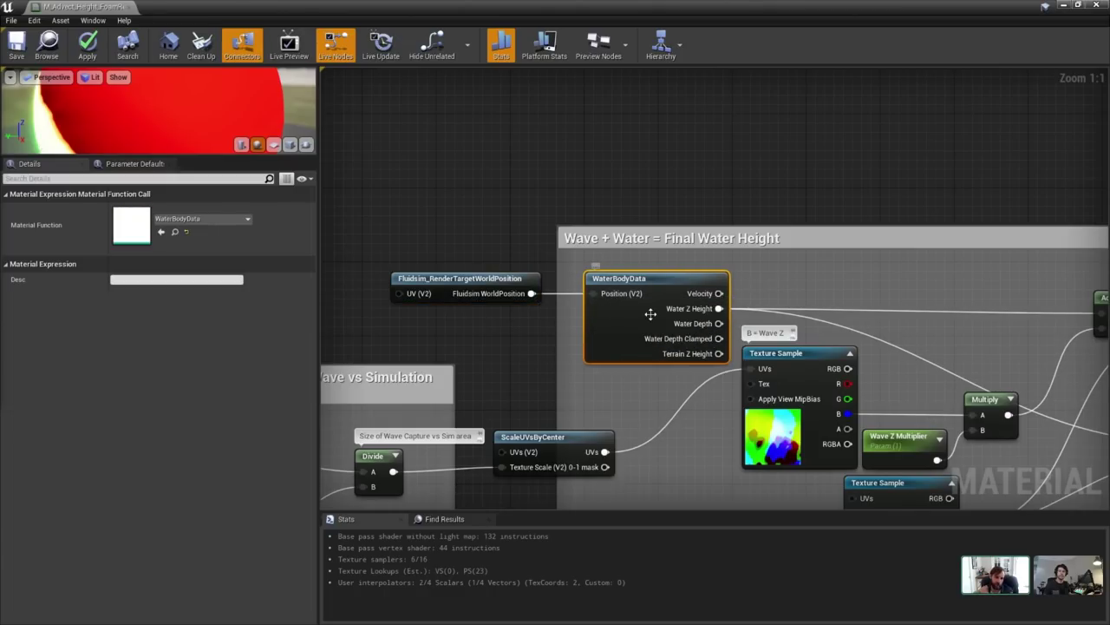
# Add a TexCoord[0] node and connect it to the UV input of Fluidsim_RenderTargetWorldPosition.
pyautogui.moveTo(415, 335); pyautogui.dragTo(513, 350, button='right')
pyautogui.click(535, 308)
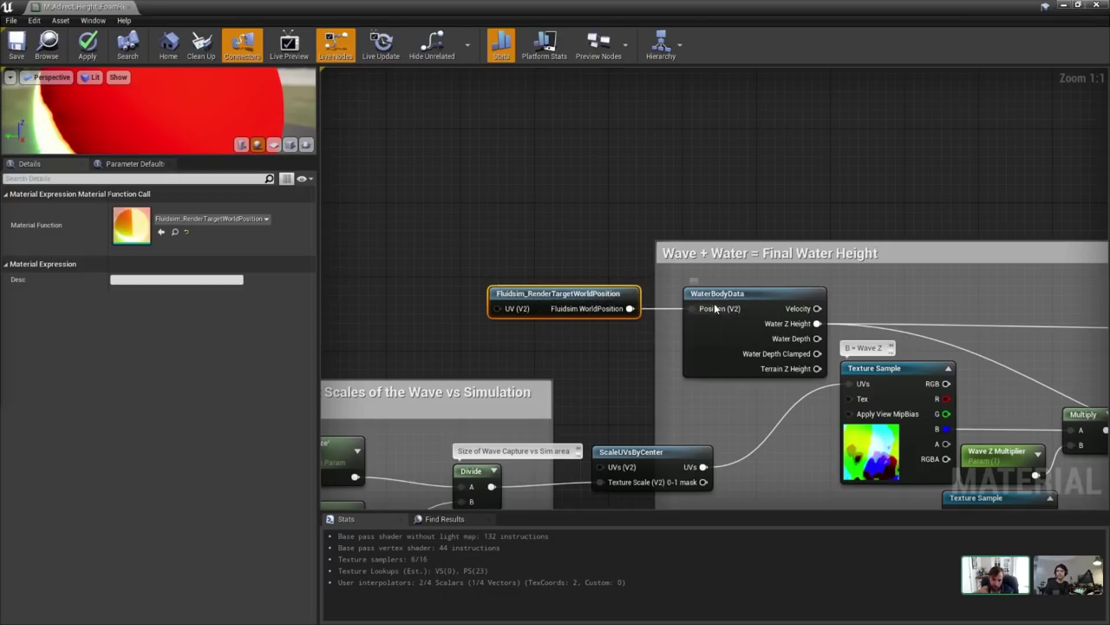
pyautogui.moveTo(503, 312); pyautogui.dragTo(665, 310, button='right')
pyautogui.click(580, 283)
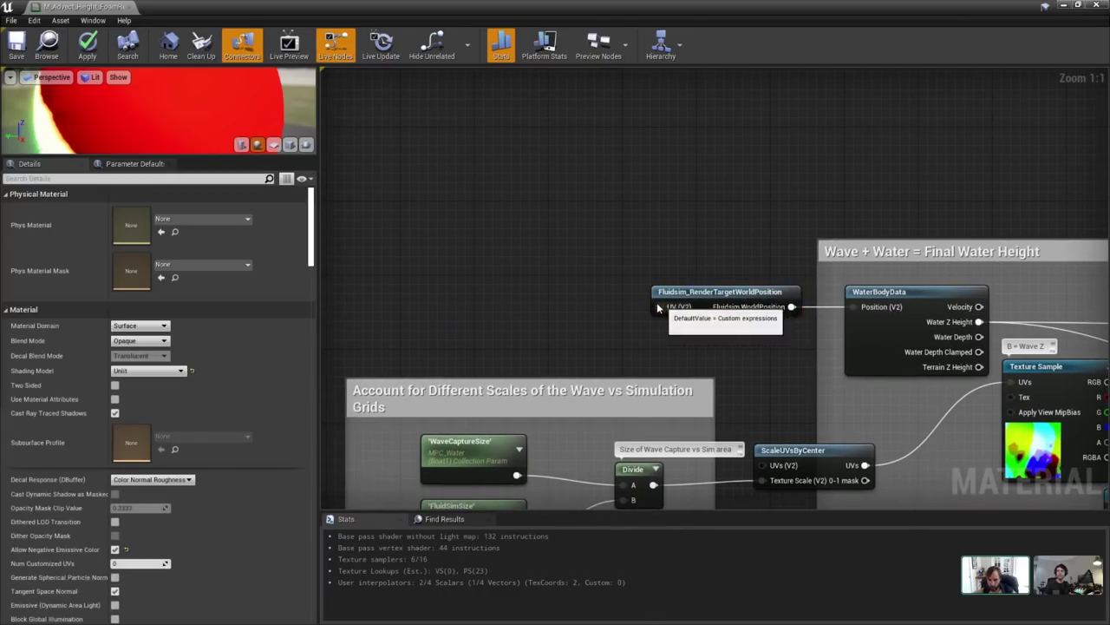
pyautogui.click(587, 300)
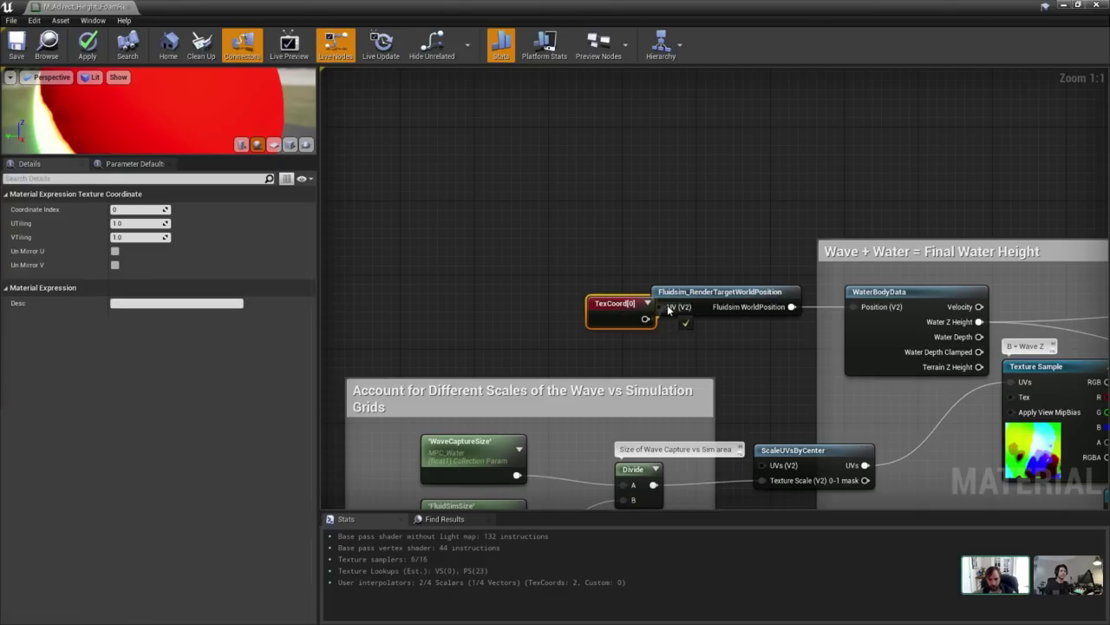
# Examine the WaterDistanceField texture sample and the Subtract node described as Height Over Terrain/Rocks.
pyautogui.moveTo(880, 313); pyautogui.dragTo(626, 299, button='right')
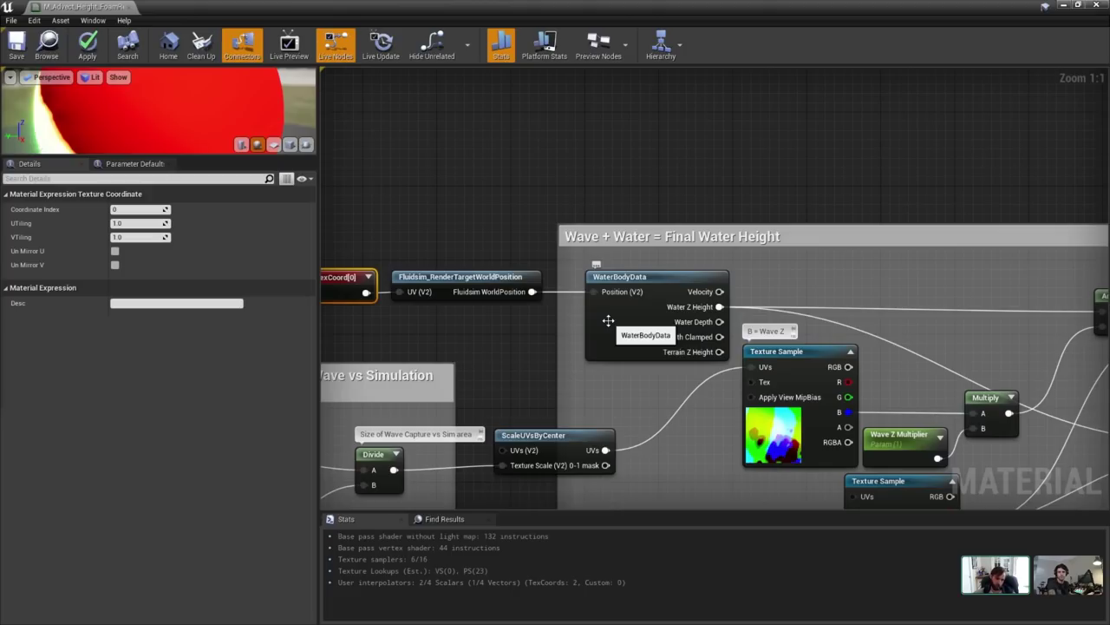
pyautogui.moveTo(616, 314); pyautogui.dragTo(455, 236, button='right')
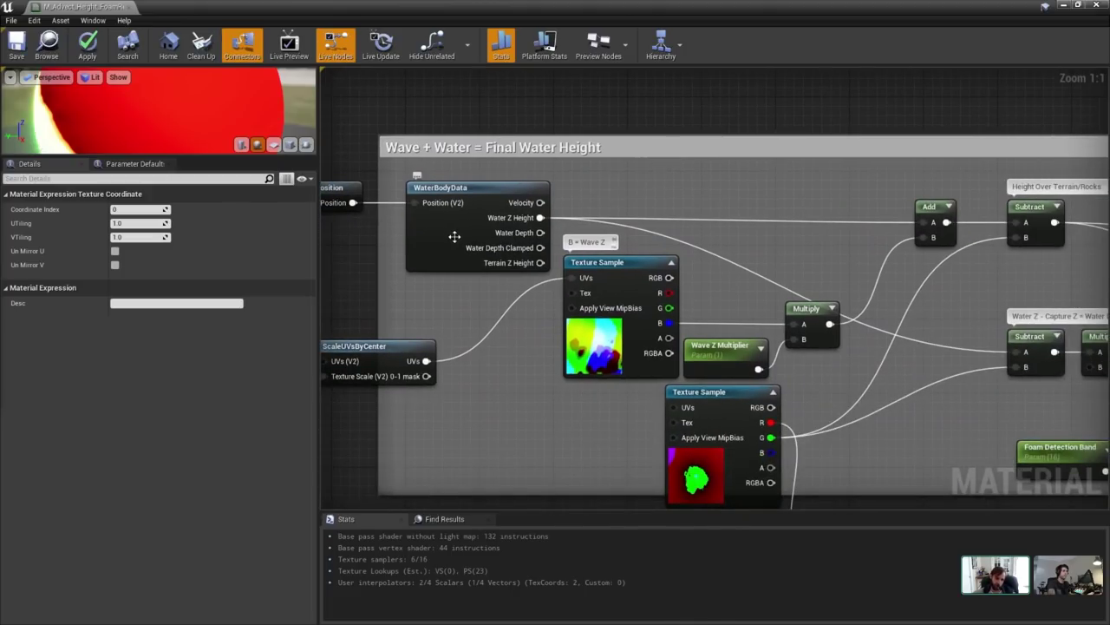
pyautogui.scroll(-1, 680, 245)
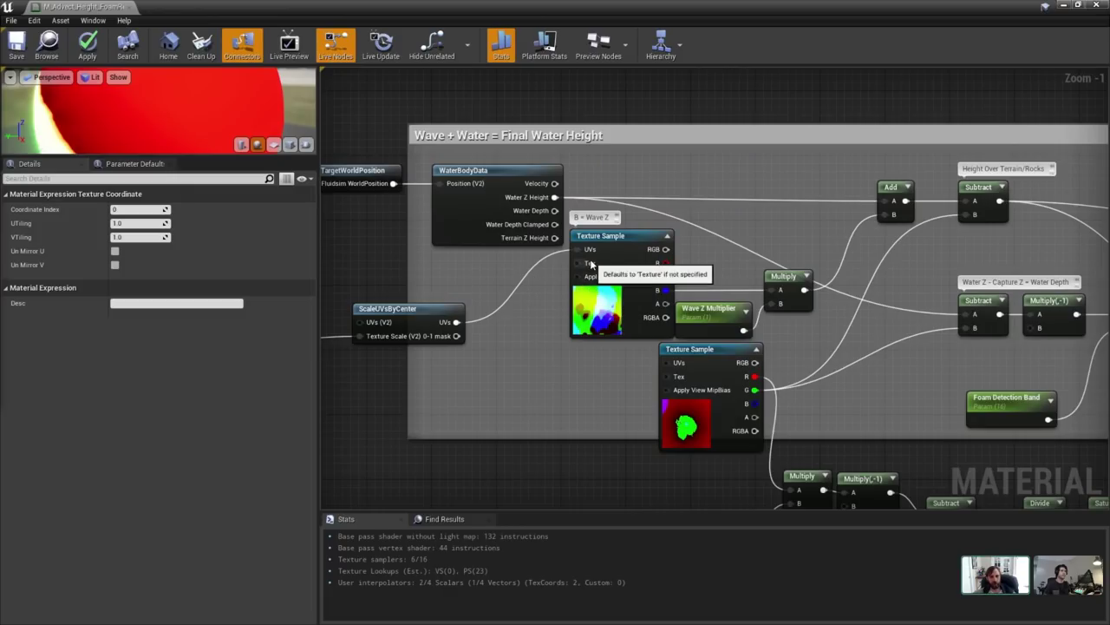
pyautogui.click(691, 433)
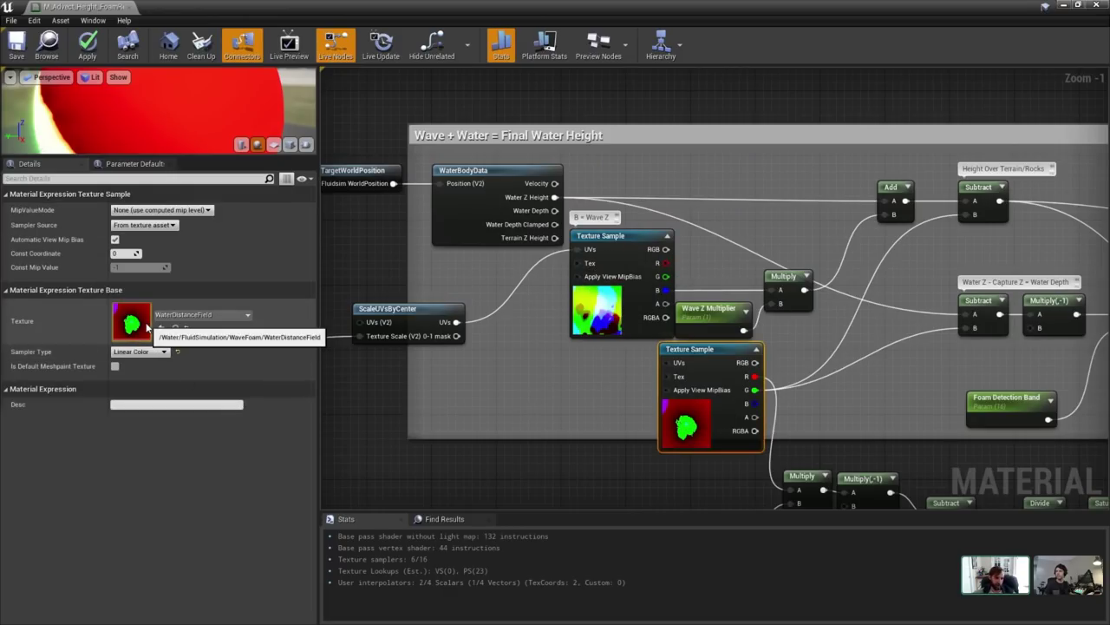
pyautogui.moveTo(884, 190); pyautogui.dragTo(759, 198, button='right')
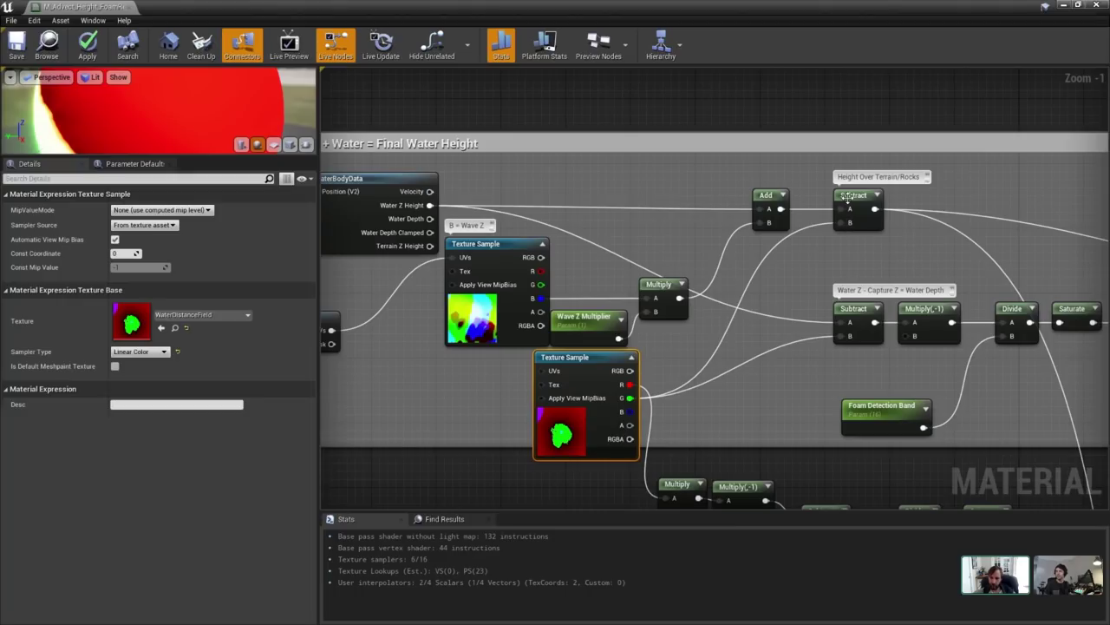
pyautogui.click(848, 199)
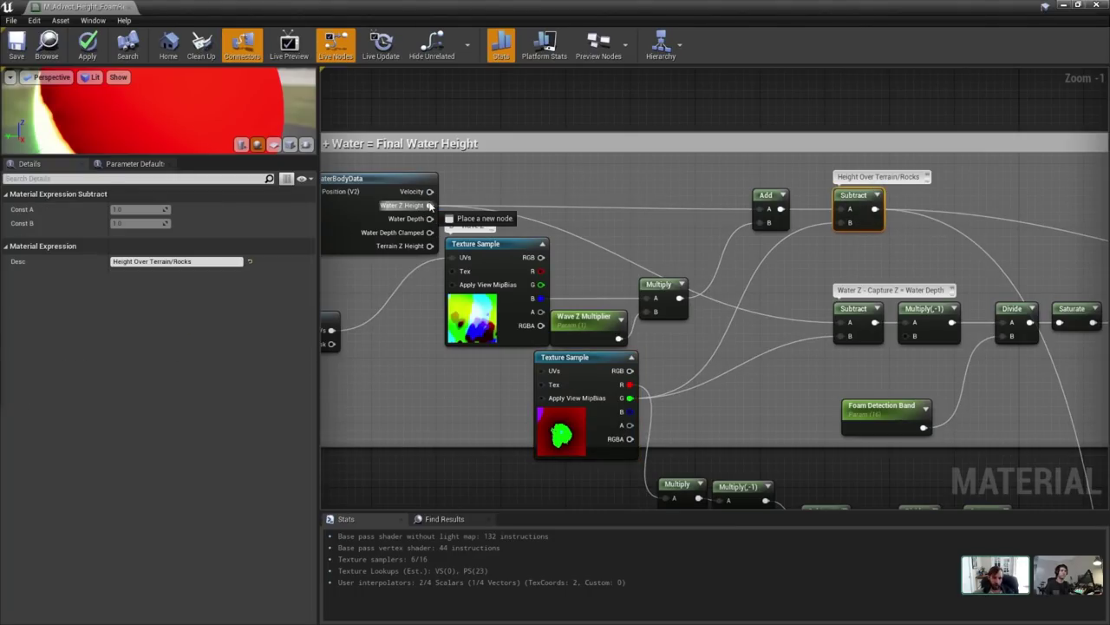
# Trace the Wave Z and Water Z Height connections through the Add node into the Height Over Terrain/Rocks Subtract node.
pyautogui.click(562, 188)
pyautogui.moveTo(540, 298); pyautogui.dragTo(758, 226)
pyautogui.press('Escape')
pyautogui.moveTo(633, 234); pyautogui.dragTo(508, 247, button='right')
pyautogui.moveTo(505, 411); pyautogui.dragTo(717, 236)
pyautogui.moveTo(648, 226); pyautogui.dragTo(452, 284, button='right')
pyautogui.scroll(1, 527, 276)
pyautogui.click(529, 273)
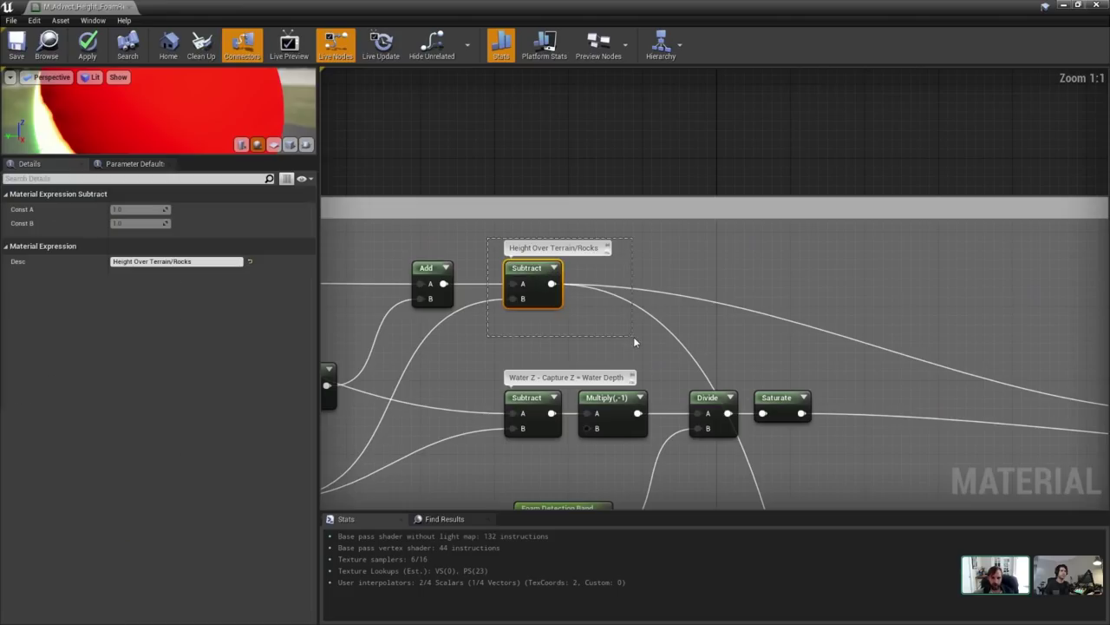
pyautogui.moveTo(542, 274); pyautogui.dragTo(761, 268)
pyautogui.scroll(-7, 808, 295)
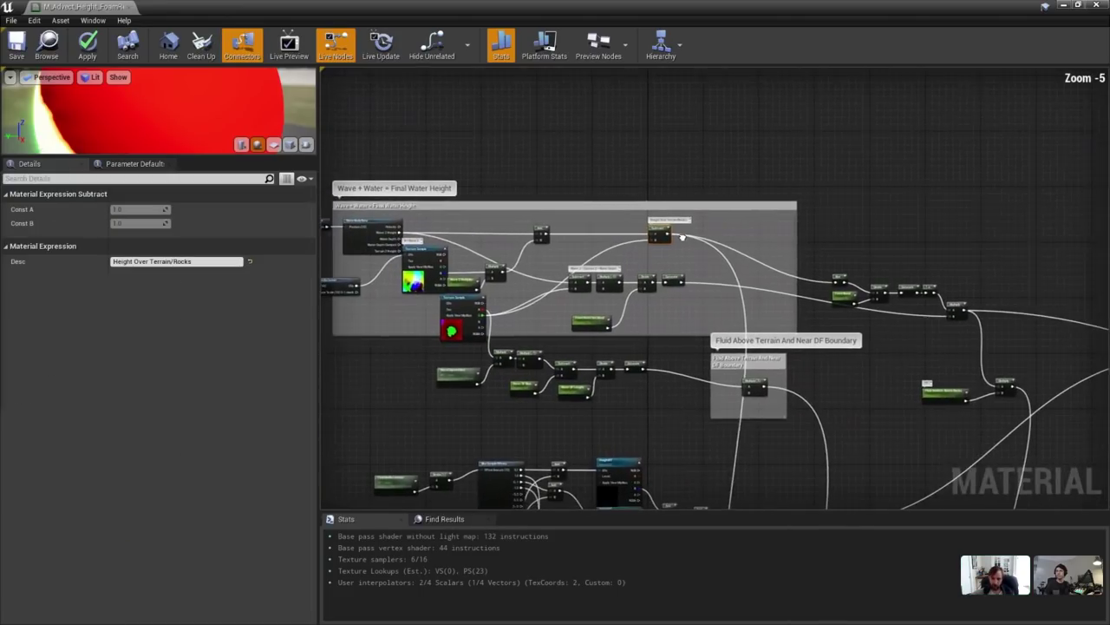
# Examine the Fluid Per Frame parameter and the Multiply and Max nodes leading into the When Water Flows over Rocks group.
pyautogui.scroll(1, 699, 295)
pyautogui.moveTo(702, 313); pyautogui.dragTo(602, 224, button='right')
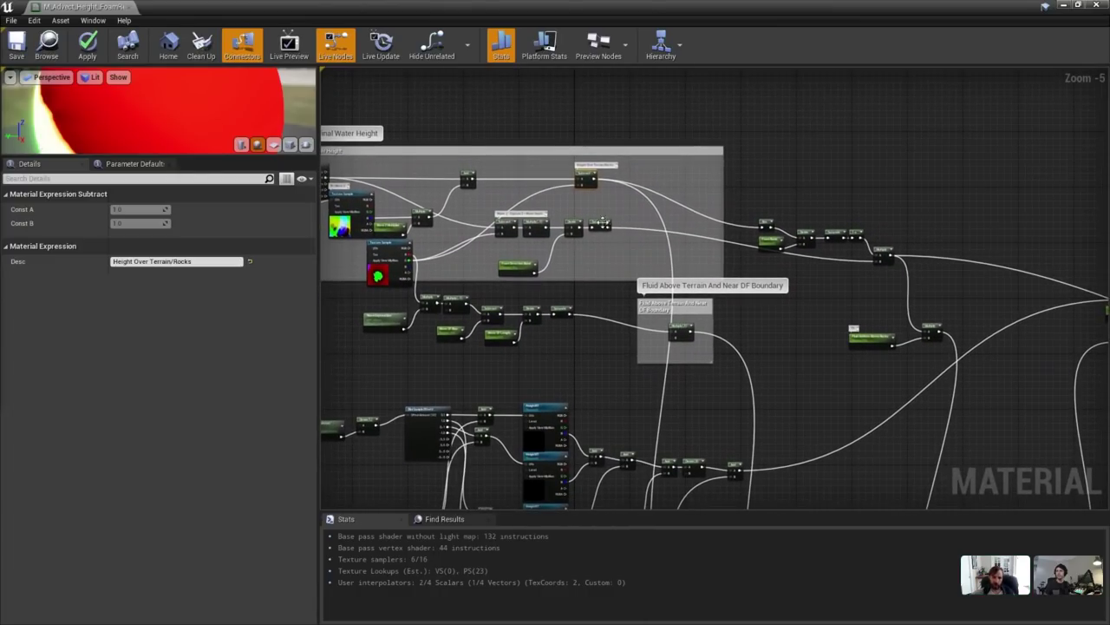
pyautogui.moveTo(585, 344); pyautogui.dragTo(577, 66, button='right')
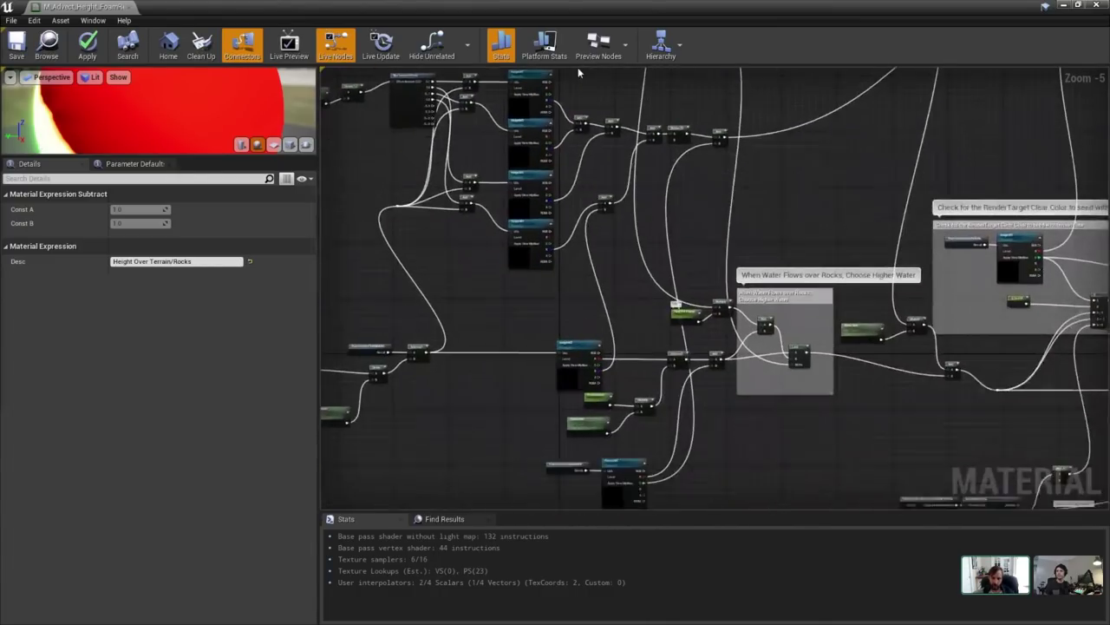
pyautogui.moveTo(711, 288); pyautogui.dragTo(711, 197, button='right')
pyautogui.scroll(5, 711, 197)
pyautogui.click(637, 270)
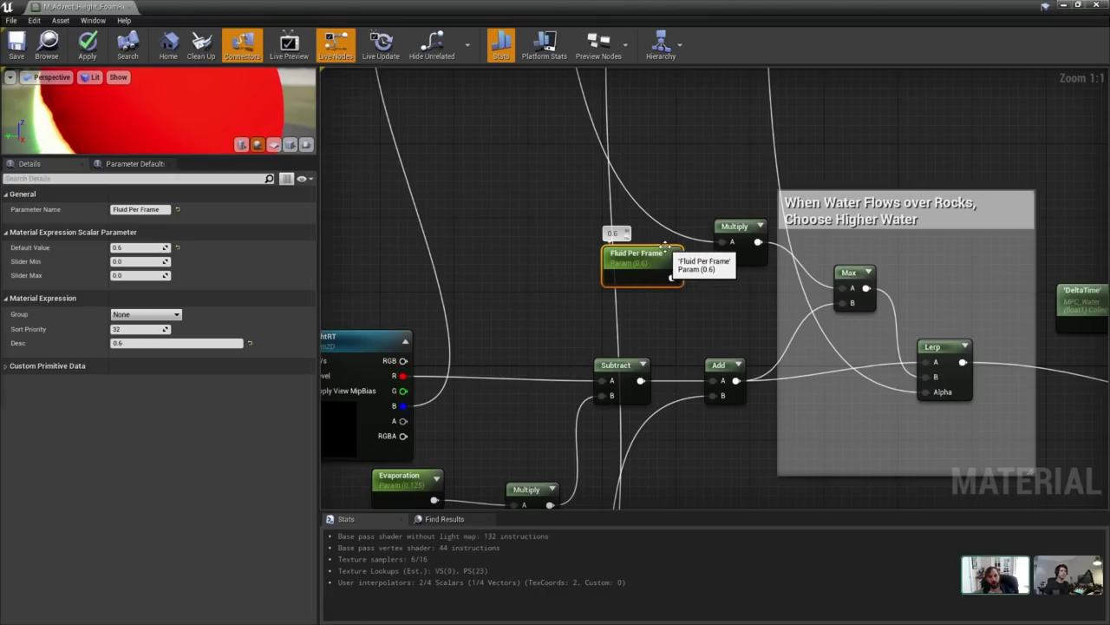
pyautogui.moveTo(898, 263); pyautogui.dragTo(608, 203)
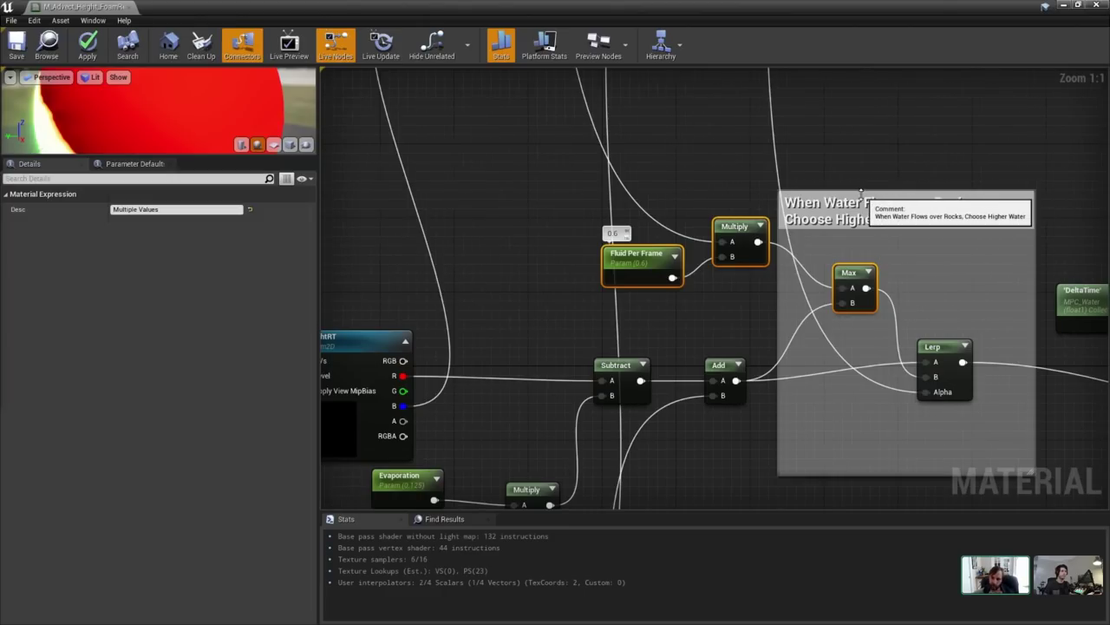
# Set the Foam Injection parameter's default value to 0 in the Foam group.
pyautogui.scroll(-4, 742, 185)
pyautogui.moveTo(763, 144); pyautogui.dragTo(692, 238, button='right')
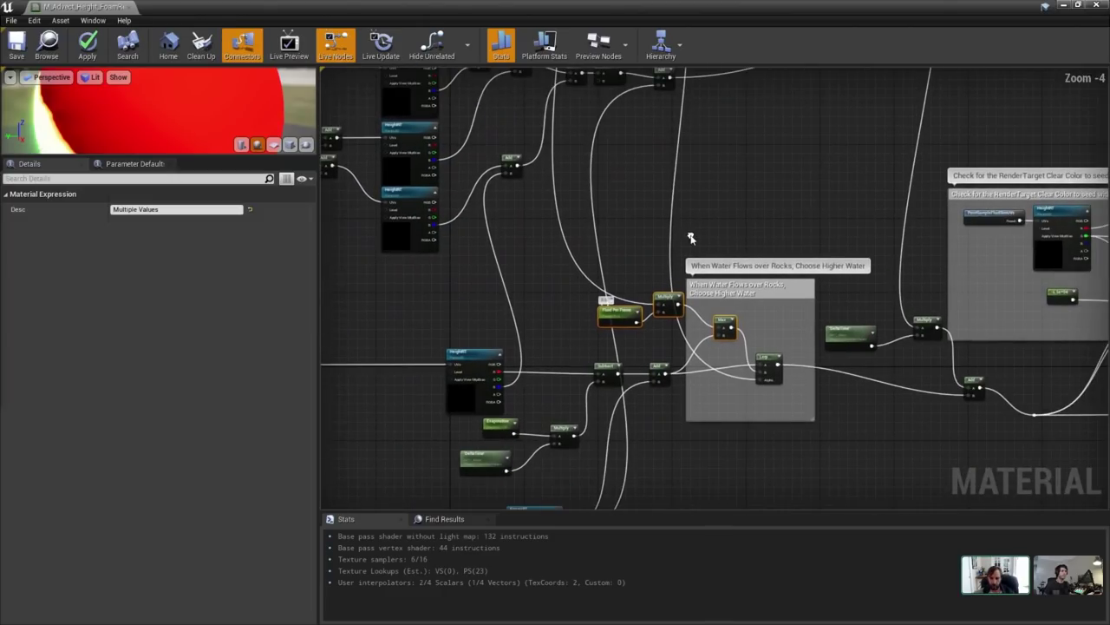
pyautogui.scroll(-4, 755, 179)
pyautogui.moveTo(755, 179); pyautogui.dragTo(422, 292, button='right')
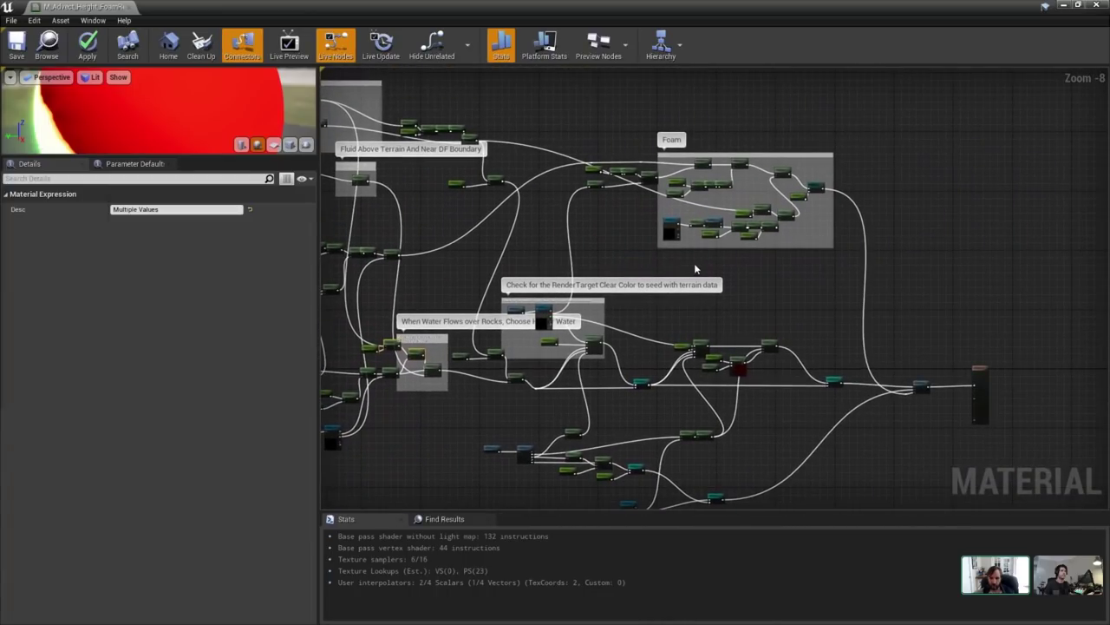
pyautogui.moveTo(776, 234); pyautogui.dragTo(747, 272, button='right')
pyautogui.scroll(5, 747, 271)
pyautogui.scroll(1, 749, 276)
pyautogui.click(640, 278)
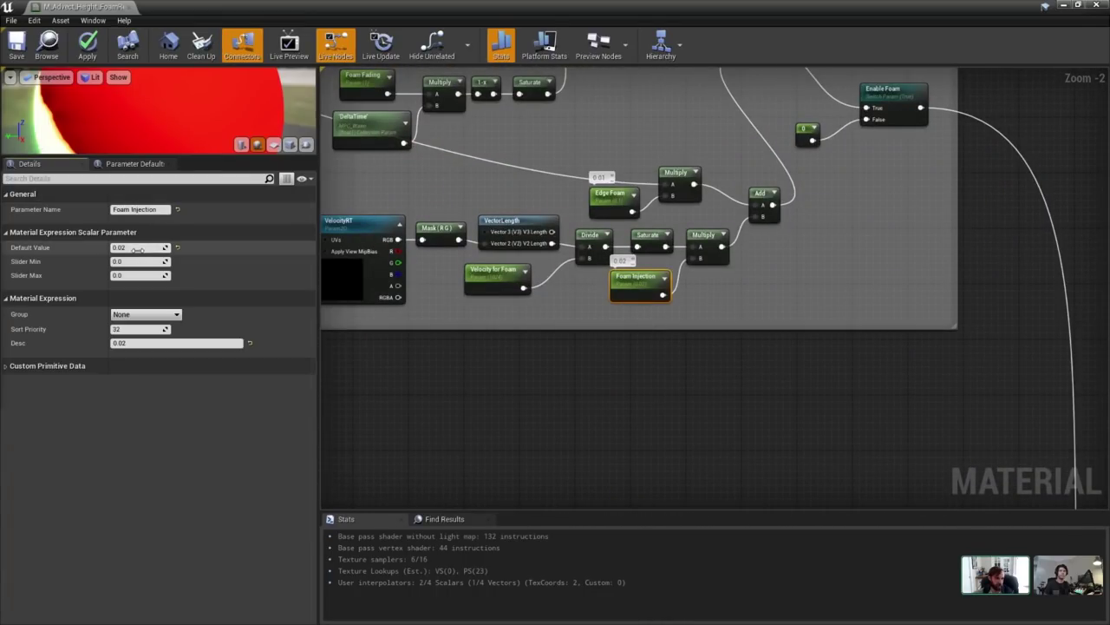
pyautogui.write('0')
pyautogui.press('Return')
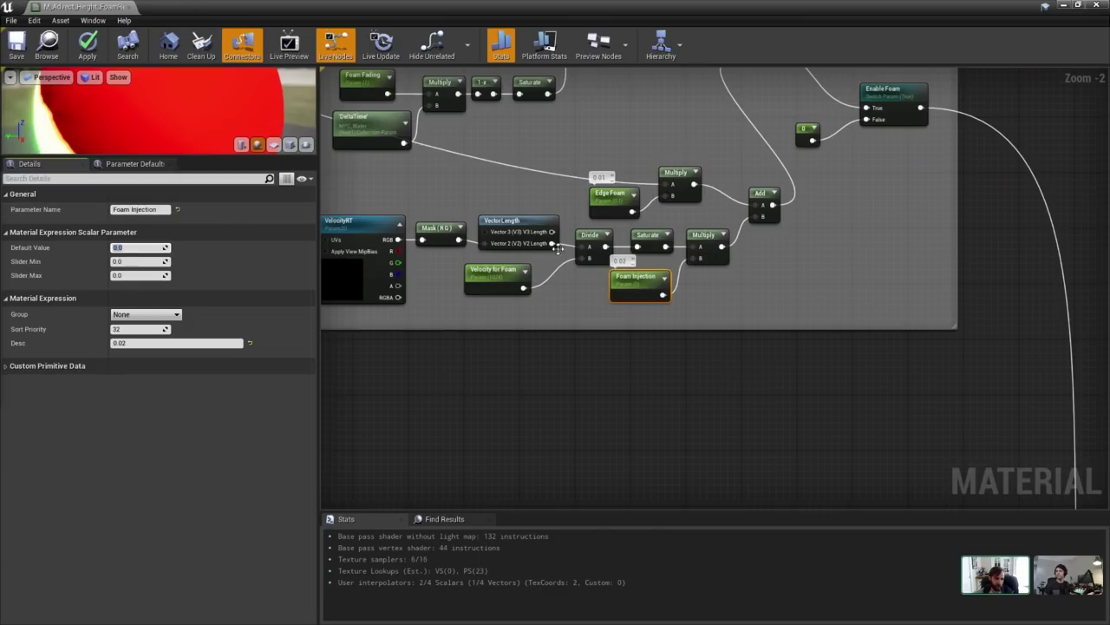
# Set the Edge Foam parameter's default value to 0.
pyautogui.click(613, 201)
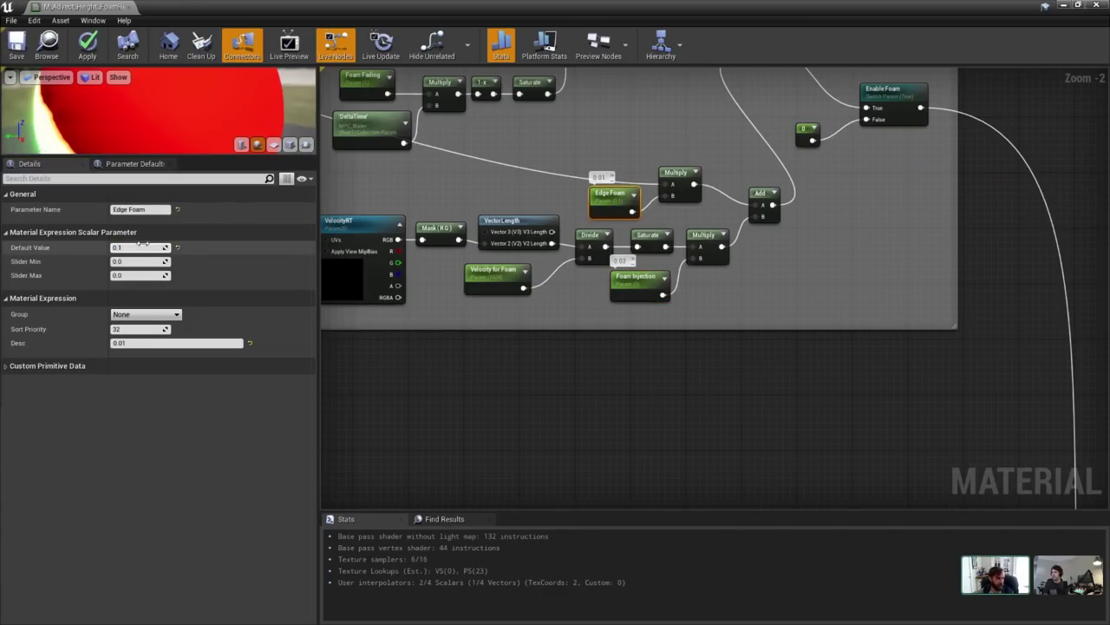
pyautogui.click(130, 250)
pyautogui.write('0')
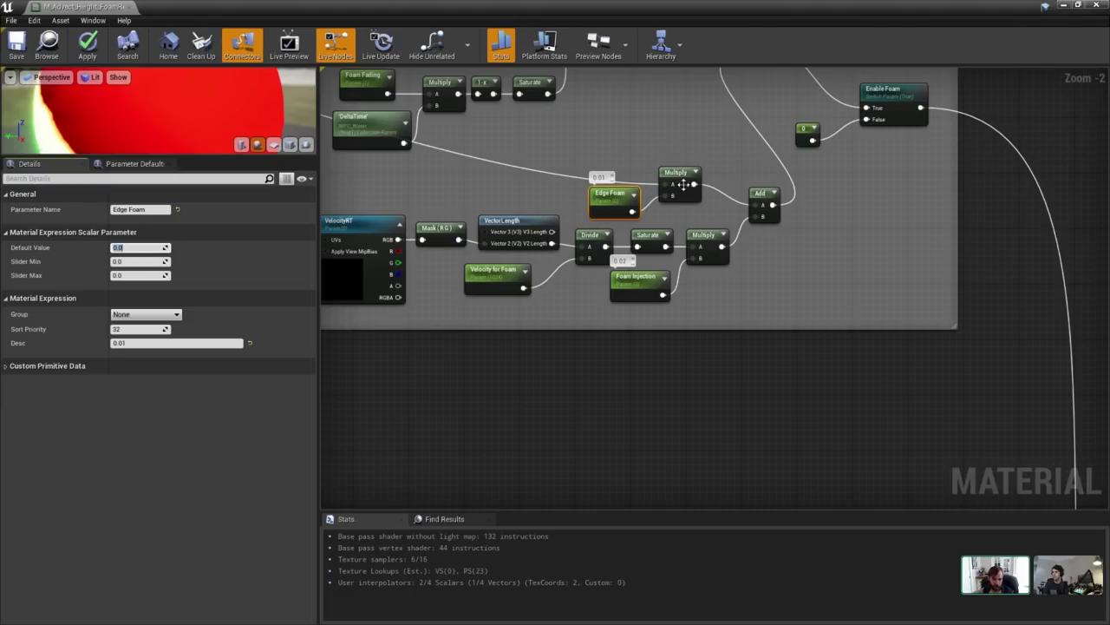
# Inspect the Foam Fading parameter in the Foam group and the Fluid Per Frame parameter near the rock overflow group.
pyautogui.moveTo(681, 141); pyautogui.dragTo(708, 144, button='right')
pyautogui.moveTo(637, 225); pyautogui.dragTo(761, 372, button='right')
pyautogui.click(505, 236)
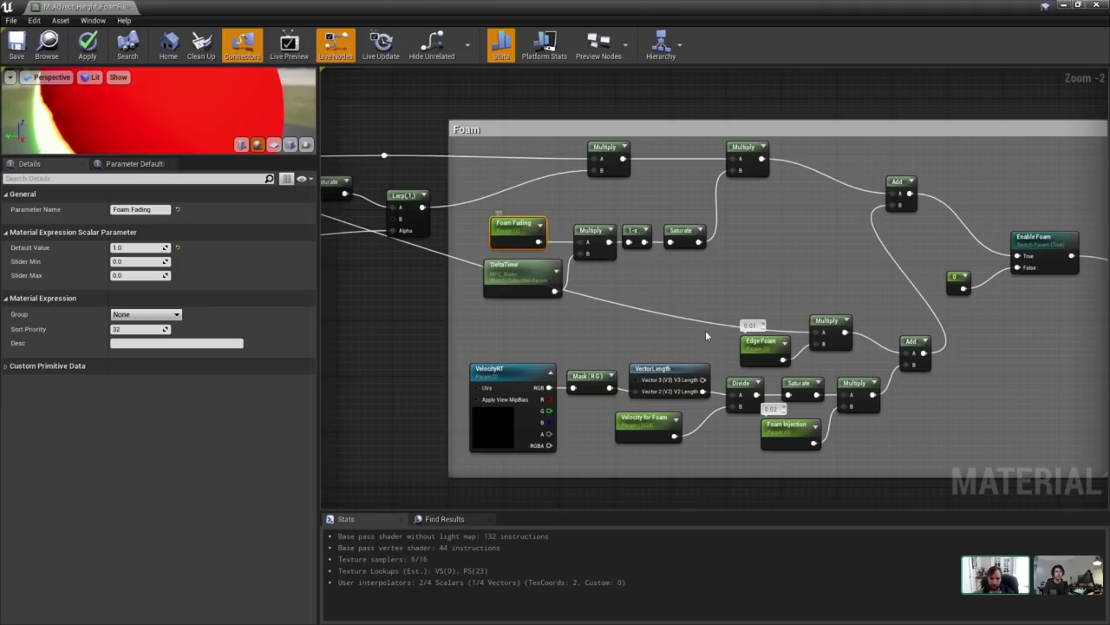
pyautogui.scroll(-4, 705, 334)
pyautogui.moveTo(711, 364); pyautogui.dragTo(1060, 69, button='right')
pyautogui.scroll(5, 600, 207)
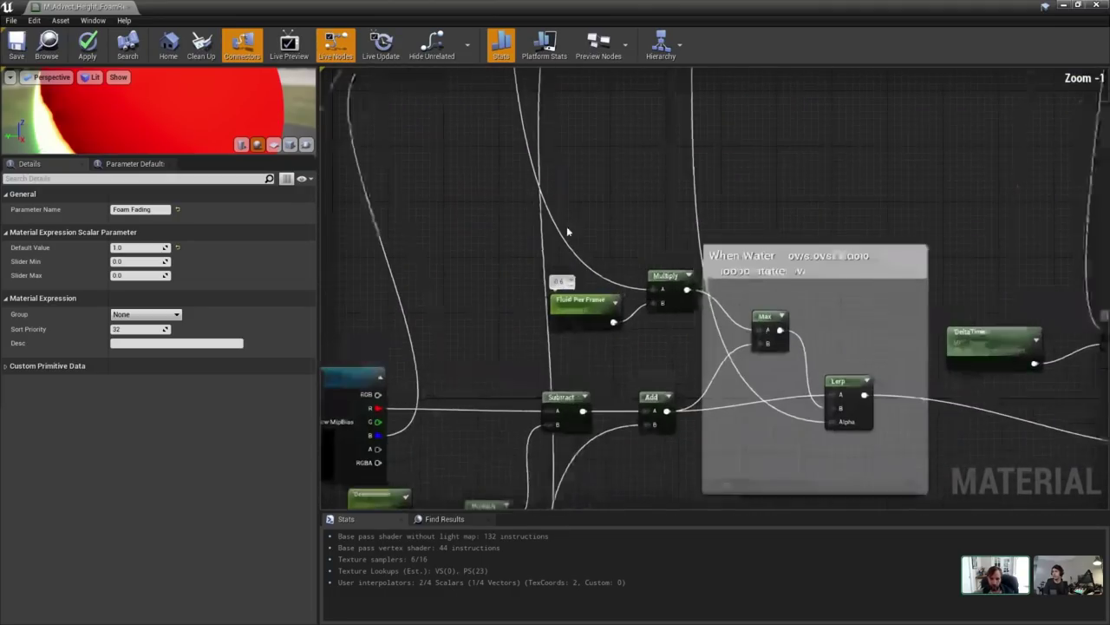
pyautogui.click(582, 318)
# Reset the default value of the Fluid Addition Above Rocks parameter to 0.
pyautogui.scroll(-3, 968, 262)
pyautogui.moveTo(968, 263); pyautogui.dragTo(818, 506, button='right')
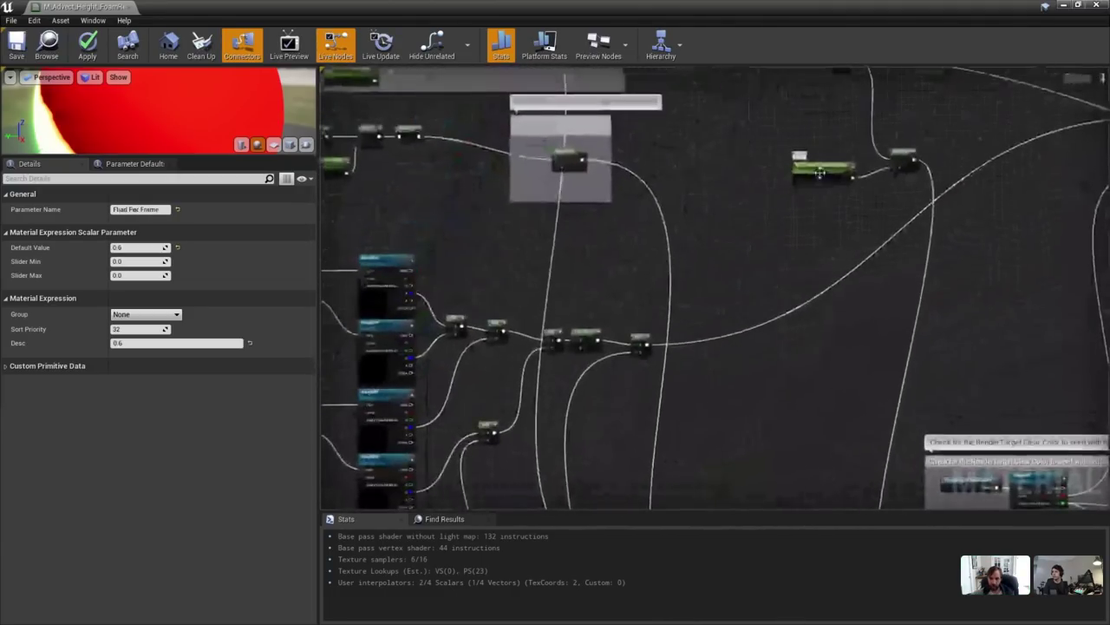
pyautogui.scroll(4, 821, 175)
pyautogui.click(814, 176)
pyautogui.click(177, 247)
# Examine the terrain and scene capture nodes, including the If node and its constant in the clear color check group.
pyautogui.scroll(-5, 500, 298)
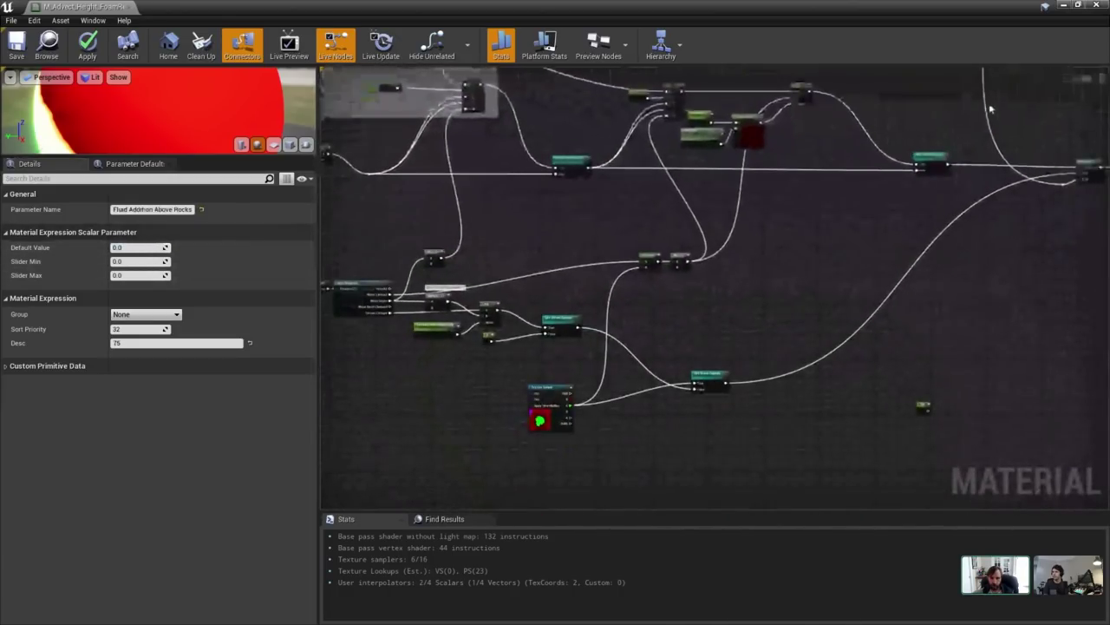
pyautogui.moveTo(1048, 84); pyautogui.dragTo(419, 459)
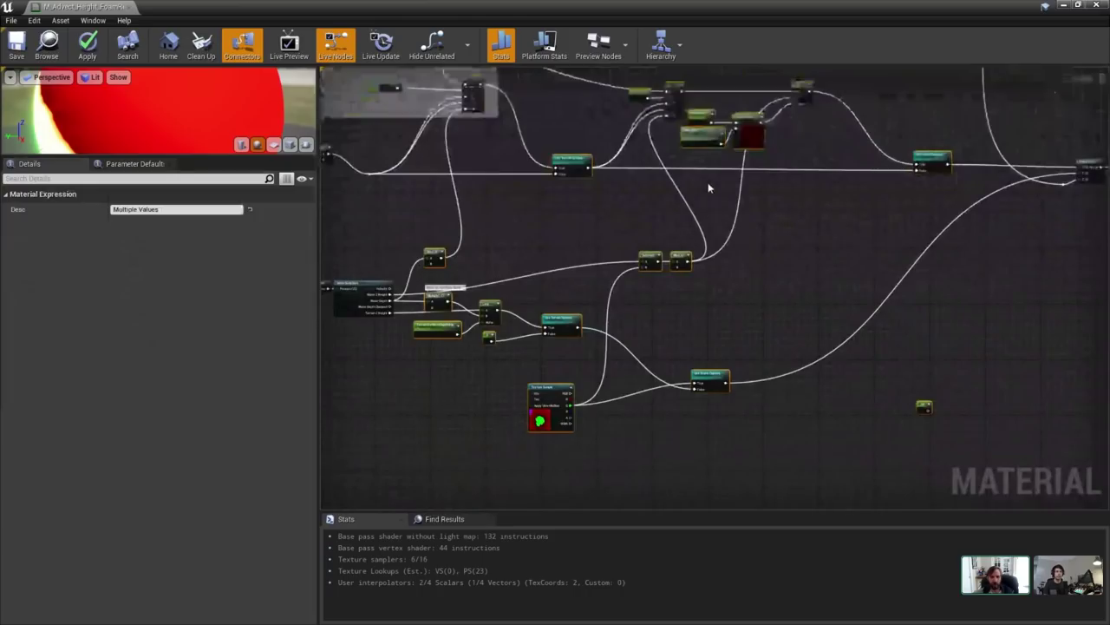
pyautogui.moveTo(707, 187); pyautogui.dragTo(694, 223, button='right')
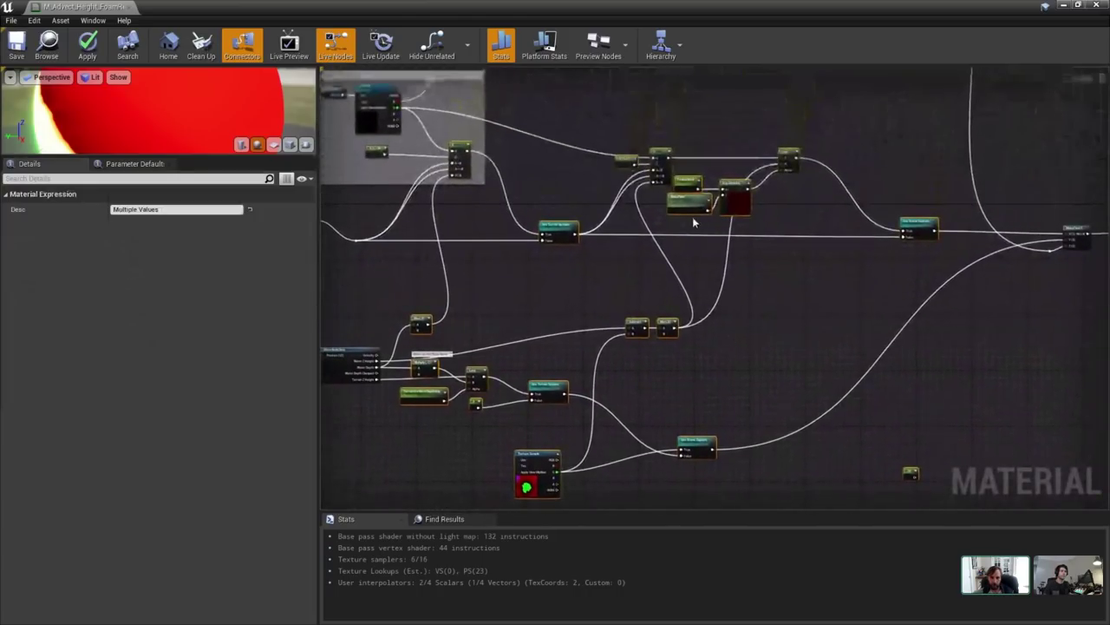
pyautogui.click(580, 290)
pyautogui.scroll(5, 590, 286)
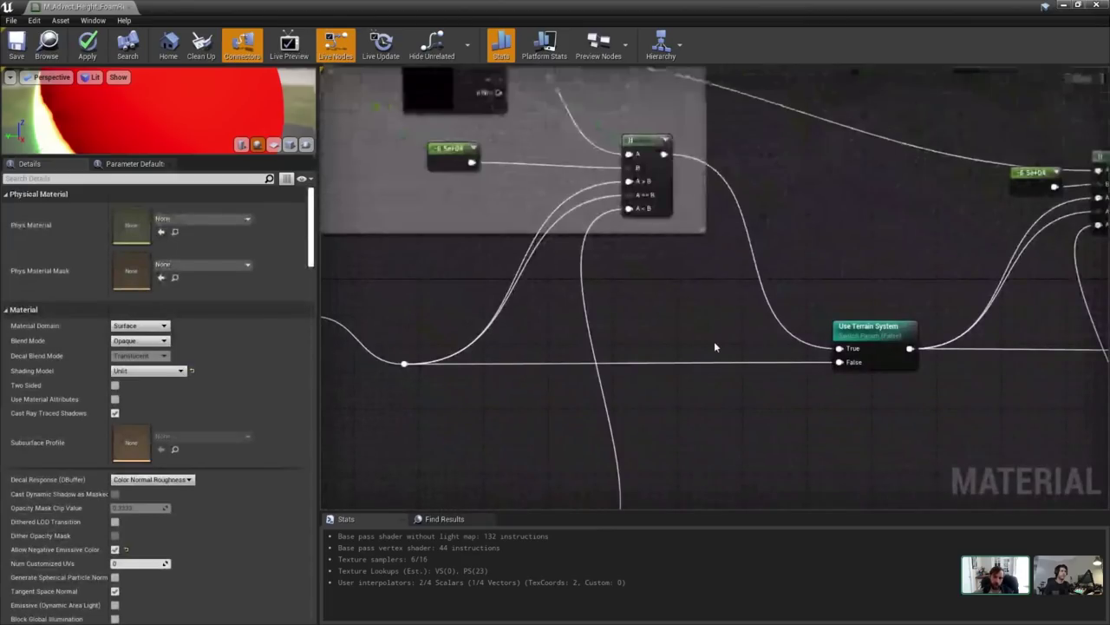
pyautogui.moveTo(714, 347); pyautogui.dragTo(725, 389, button='right')
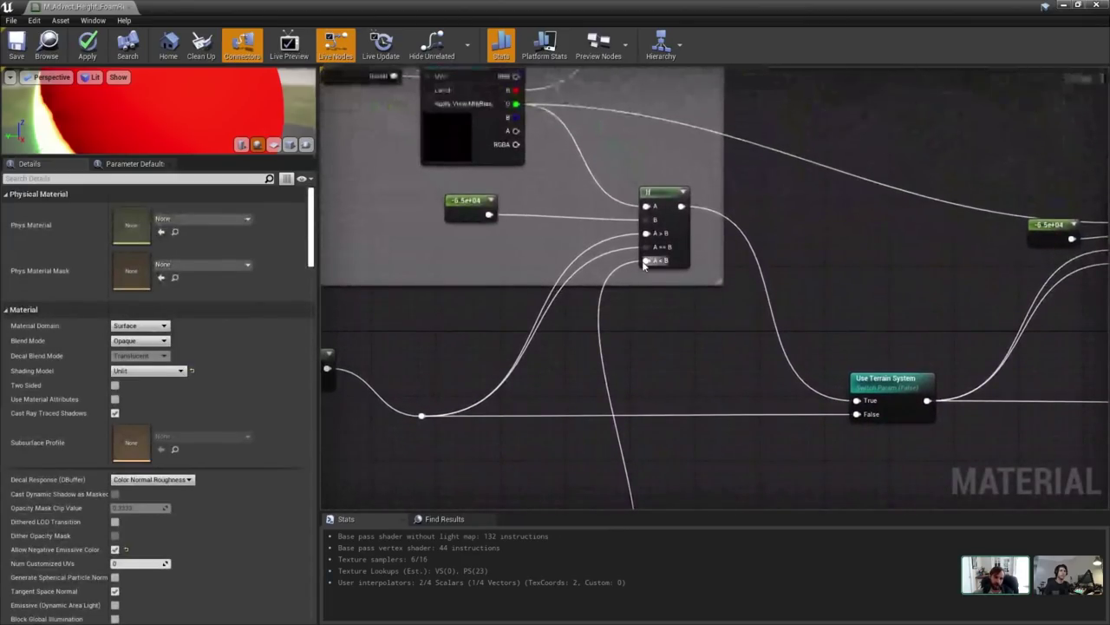
pyautogui.click(472, 208)
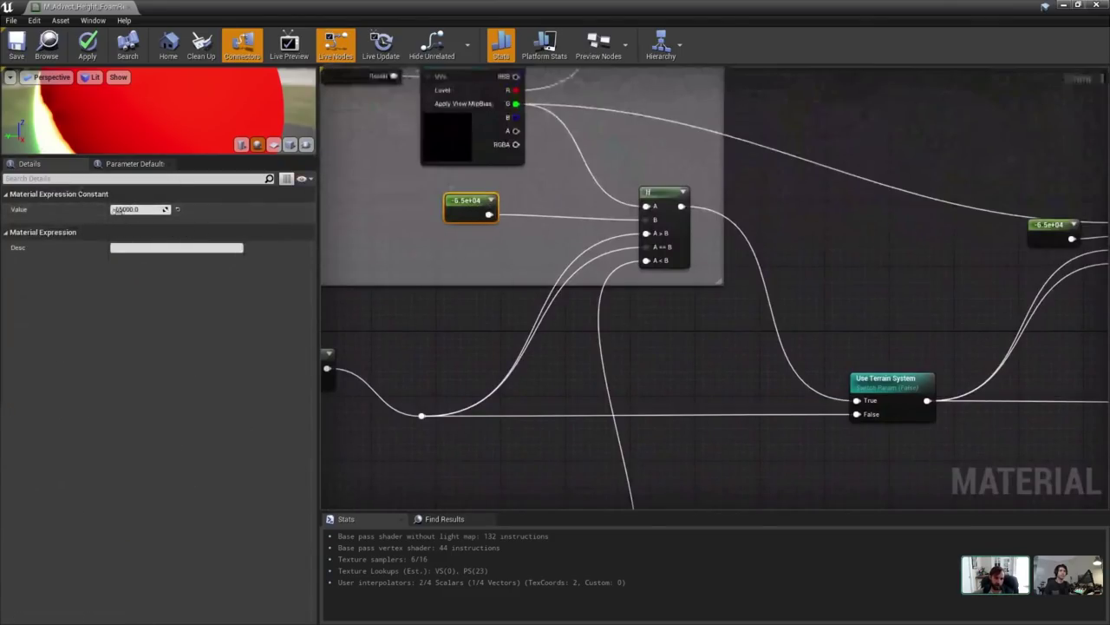
pyautogui.click(136, 209)
# Examine the lower WaterBodyData node with its Max, Multiply and TerrainUseWaterDepthOnly nodes.
pyautogui.scroll(-2, 694, 434)
pyautogui.moveTo(697, 430); pyautogui.dragTo(761, 171, button='right')
pyautogui.moveTo(384, 271); pyautogui.dragTo(720, 438)
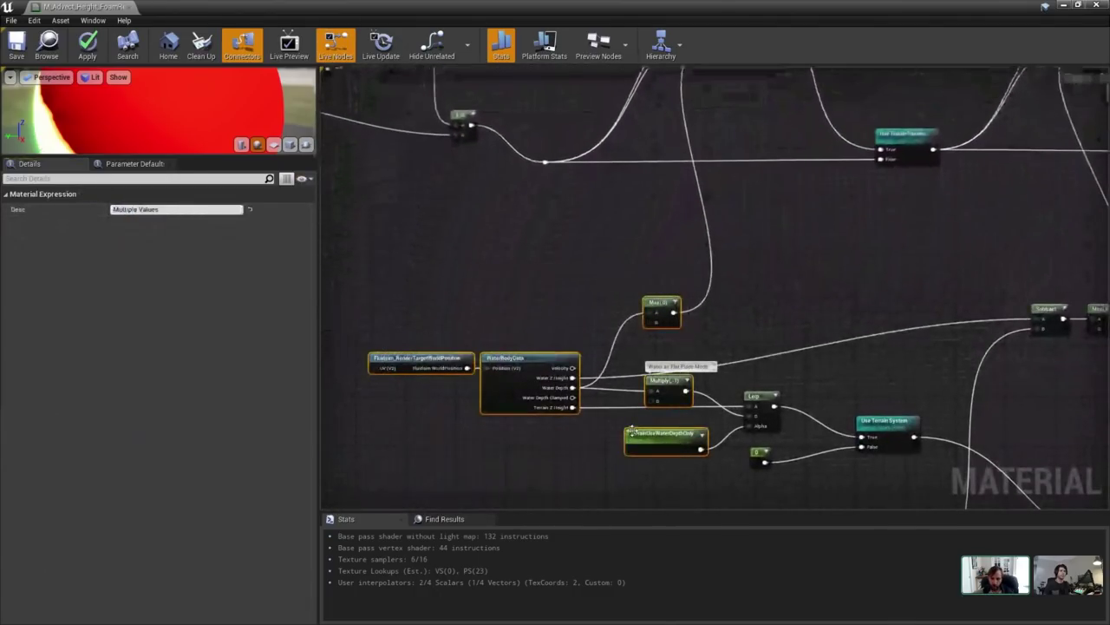
pyautogui.scroll(2, 625, 416)
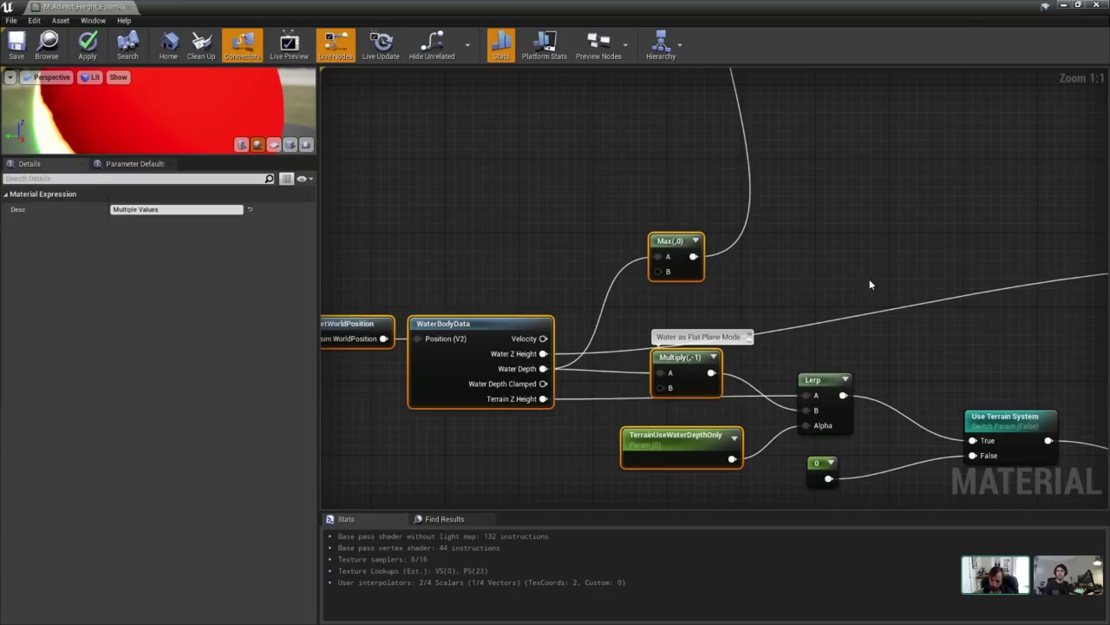
# Inspect the Use Terrain System switch parameter that follows the clear color check.
pyautogui.scroll(-1, 880, 262)
pyautogui.moveTo(879, 262); pyautogui.dragTo(674, 262, button='right')
pyautogui.scroll(-1, 674, 262)
pyautogui.moveTo(795, 264); pyautogui.dragTo(804, 428, button='right')
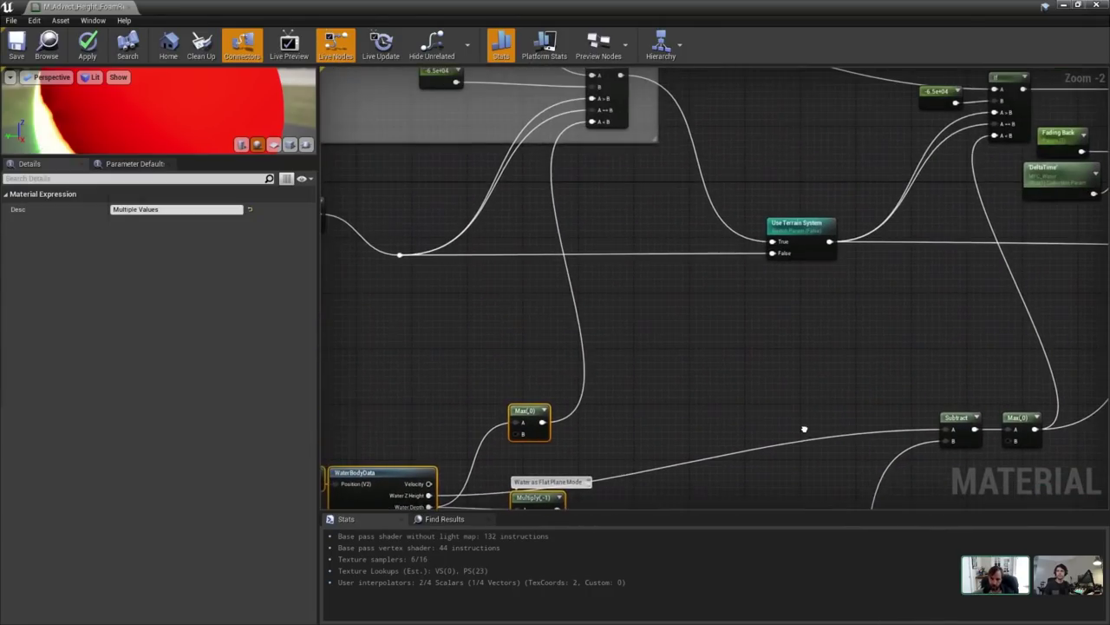
pyautogui.click(804, 238)
pyautogui.moveTo(771, 352); pyautogui.dragTo(741, 331, button='right')
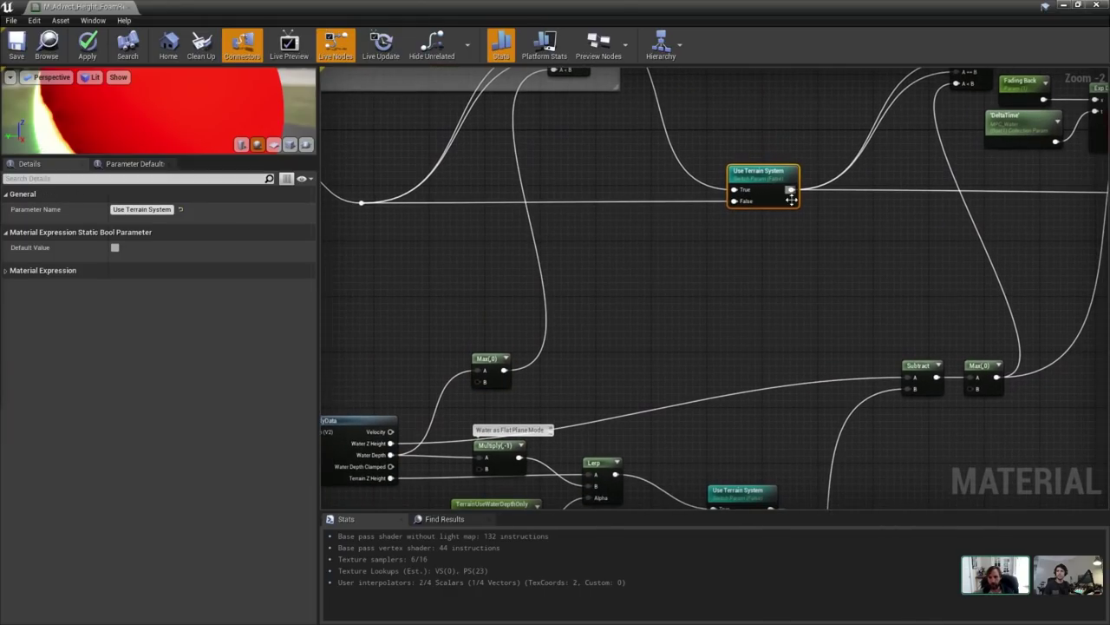
# Move the Use Scene Capture switch parameter node slightly left.
pyautogui.moveTo(888, 277); pyautogui.dragTo(289, 322, button='right')
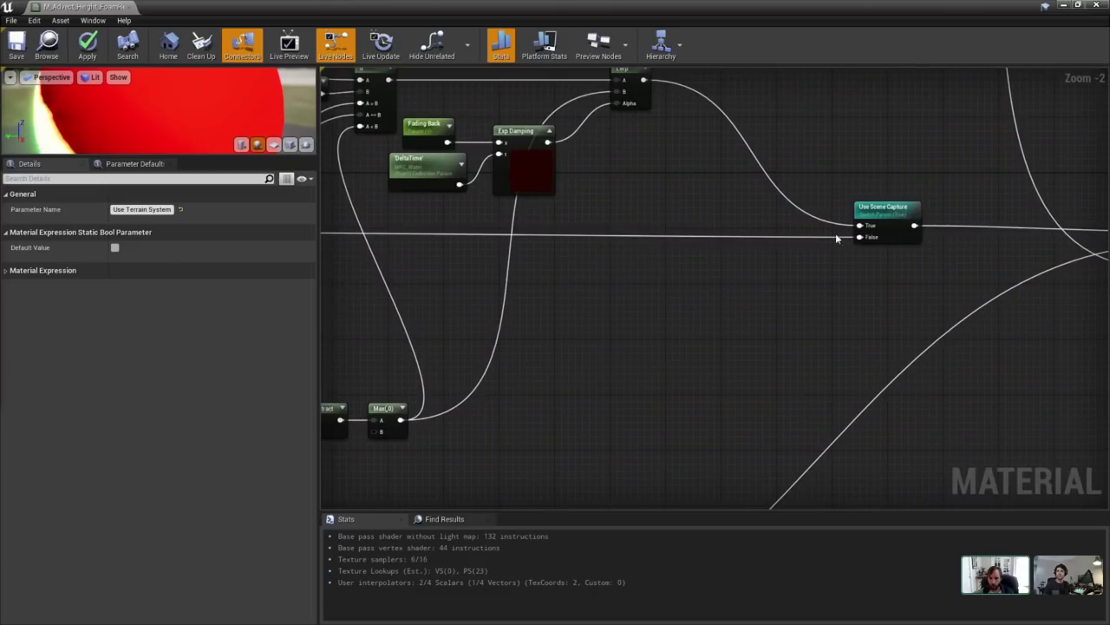
pyautogui.click(902, 210)
pyautogui.scroll(-4, 769, 341)
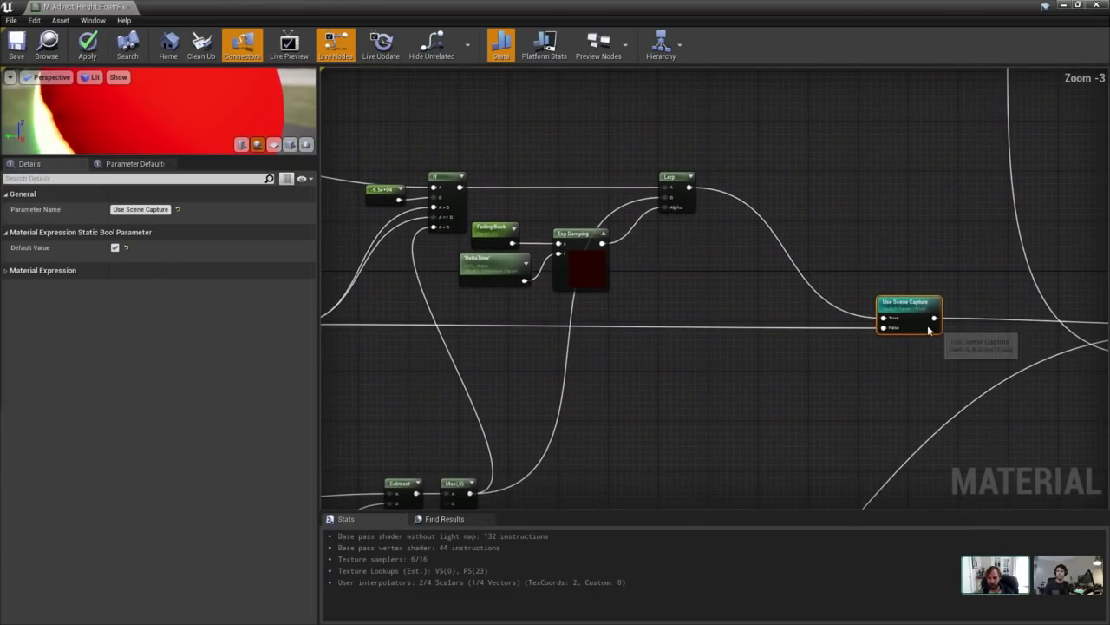
pyautogui.scroll(5, 807, 296)
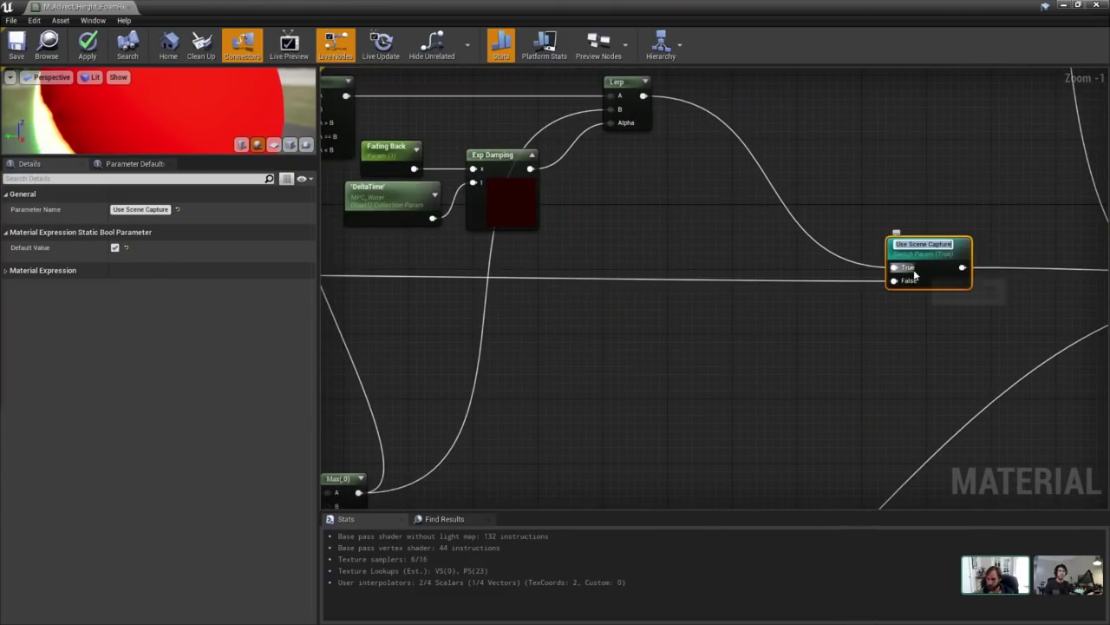
pyautogui.click(826, 232)
pyautogui.moveTo(906, 250); pyautogui.dragTo(888, 250)
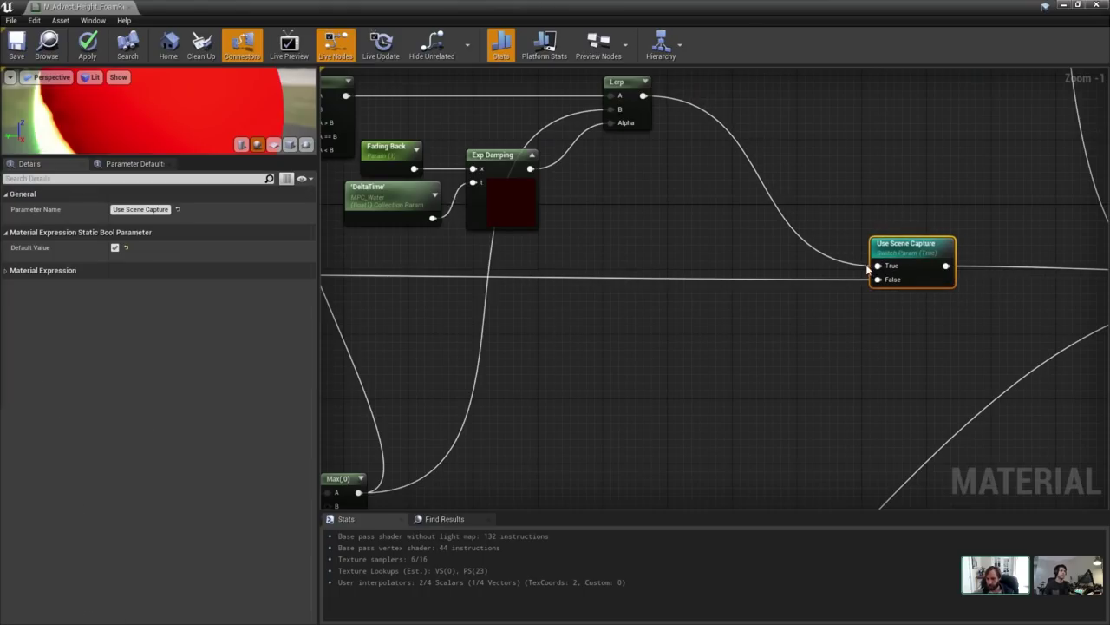
# Trace the inputs of the scene capture branch back to the Use Terrain System switch.
pyautogui.moveTo(694, 283); pyautogui.dragTo(838, 313, button='right')
pyautogui.moveTo(419, 315); pyautogui.dragTo(613, 330, button='right')
pyautogui.click(484, 331)
pyautogui.click(427, 328)
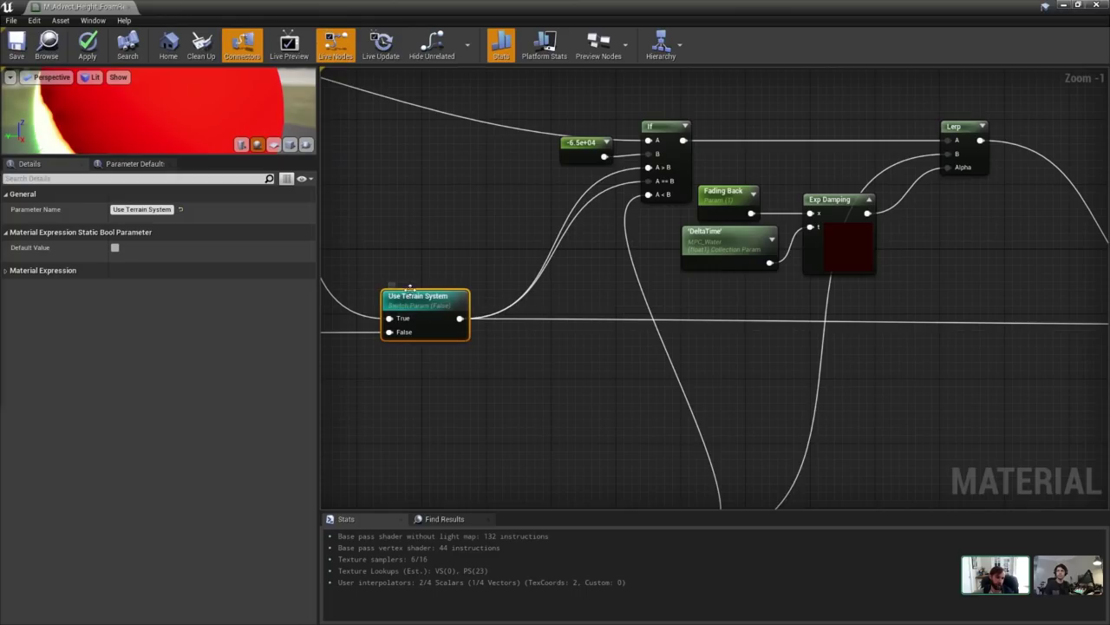
pyautogui.click(649, 345)
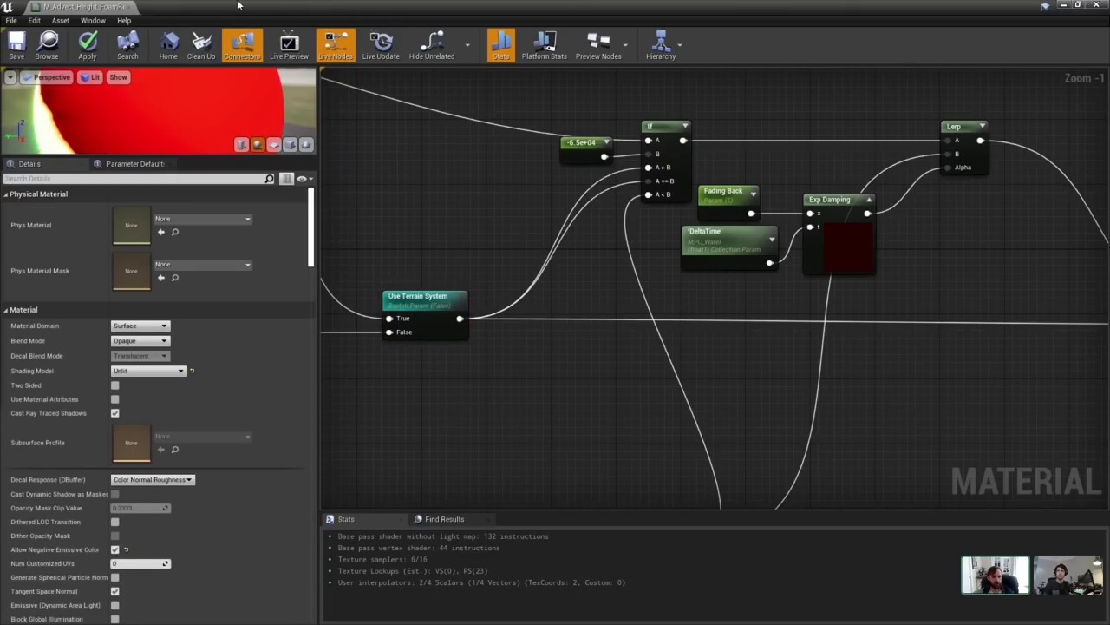
# Move the material editor off the level viewport, then clear BP_TickFluidSim and restart its tick to watch the water around the rock.
pyautogui.moveTo(238, 6); pyautogui.dragTo(1109, 131)
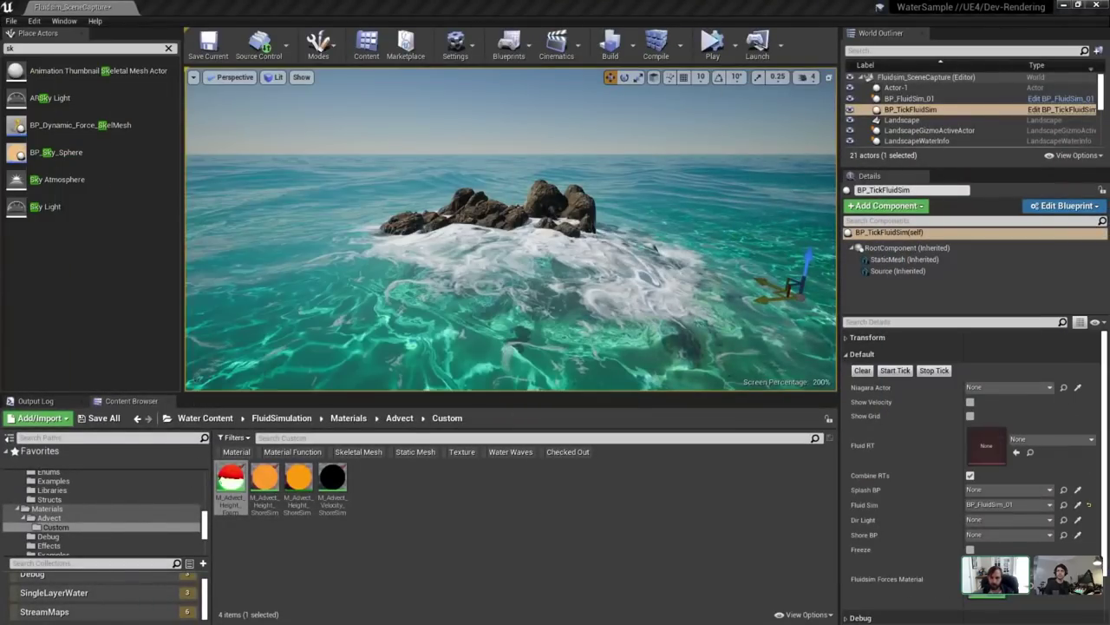
pyautogui.click(869, 371)
pyautogui.click(903, 372)
pyautogui.moveTo(555, 278); pyautogui.dragTo(550, 277, button='right')
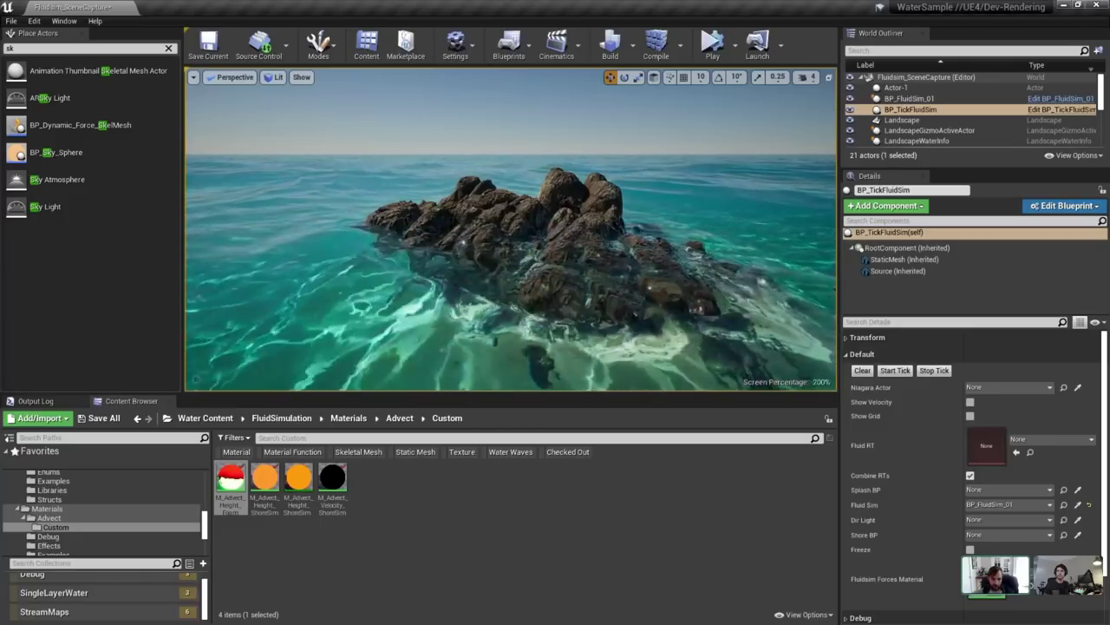
pyautogui.scroll(5, 616, 250)
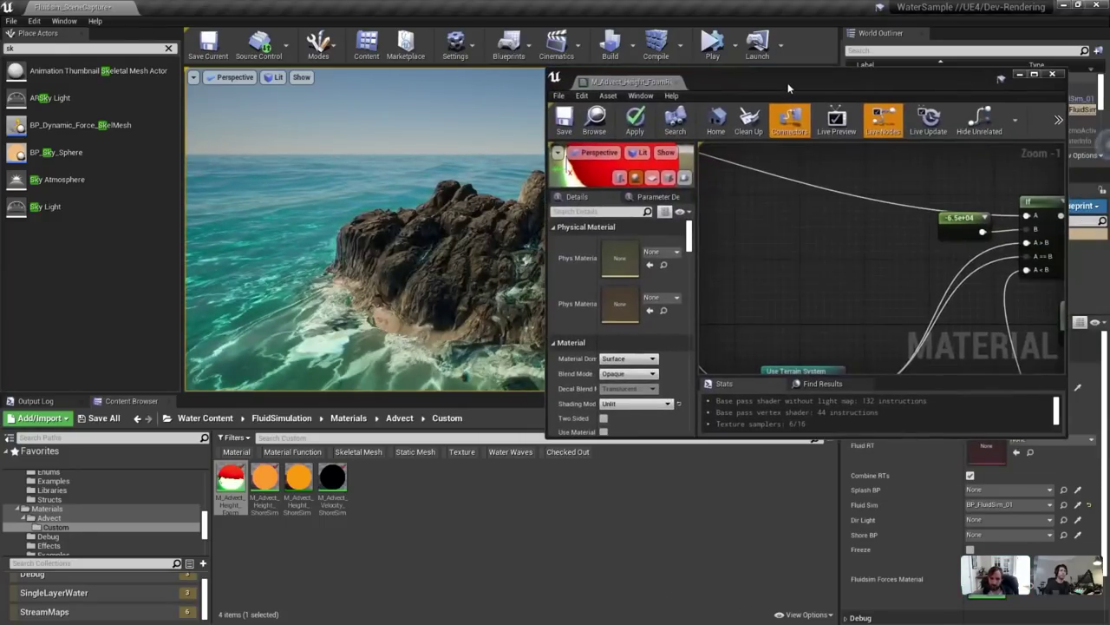
# Set the Fluid Per Frame parameter's default value to 0.0 and shift the material editor aside to watch the water around the rock.
pyautogui.scroll(-6, 958, 240)
pyautogui.scroll(5, 959, 240)
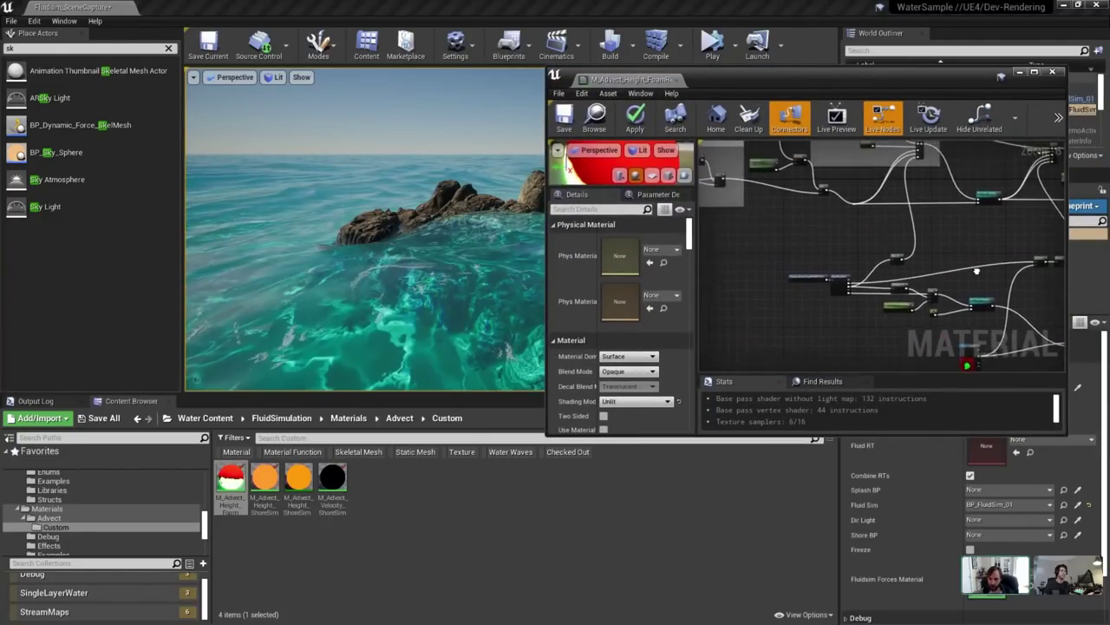
pyautogui.moveTo(863, 275); pyautogui.dragTo(898, 276, button='right')
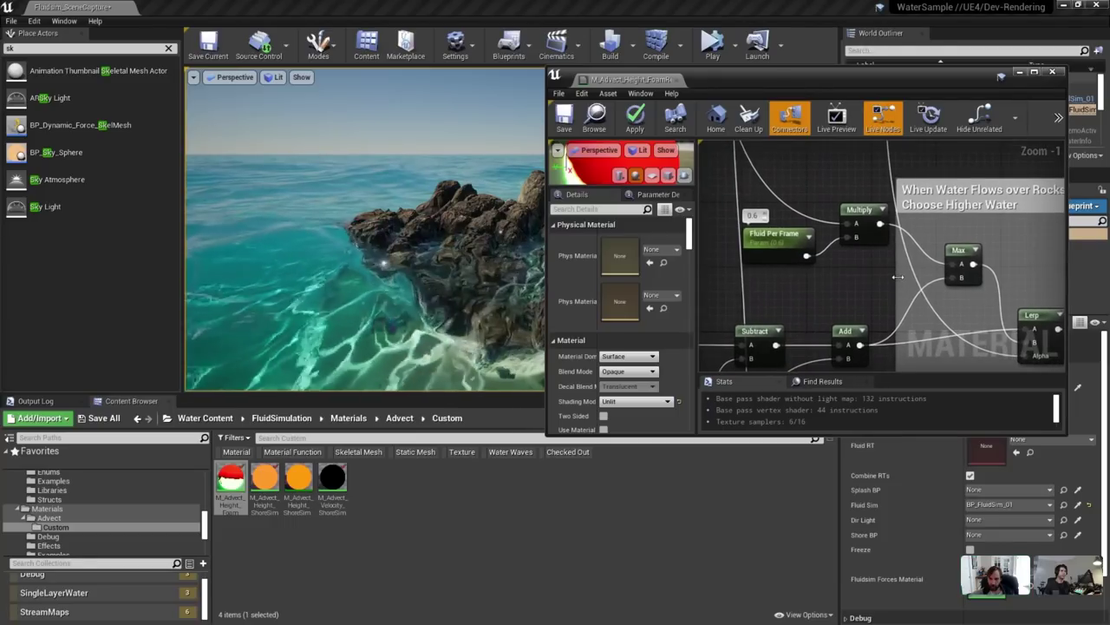
pyautogui.moveTo(768, 90); pyautogui.dragTo(887, 86)
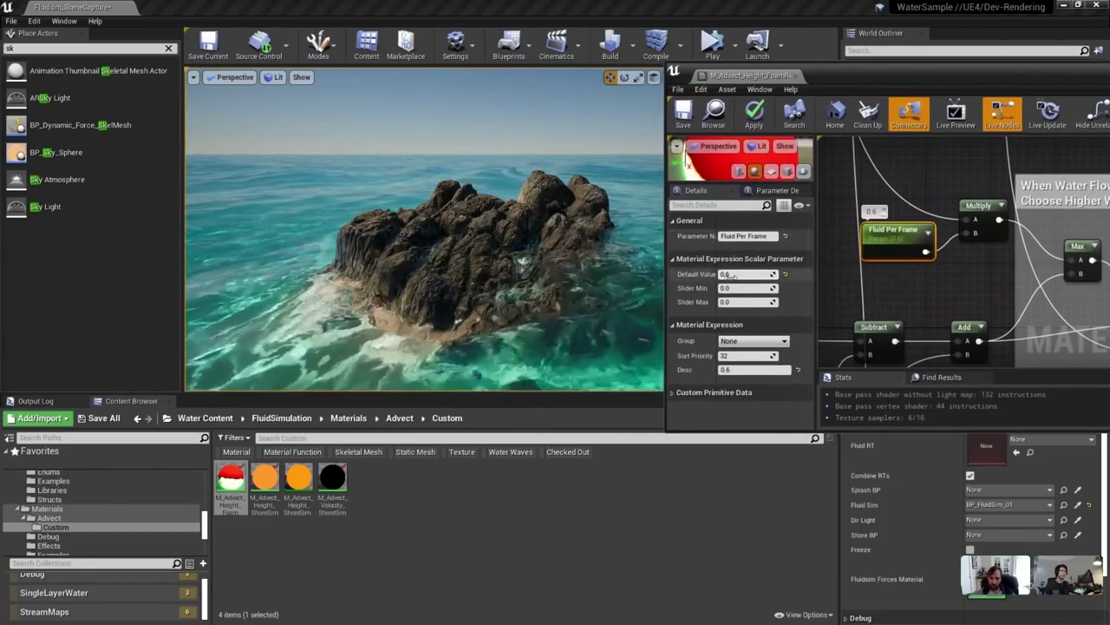
pyautogui.moveTo(555, 269); pyautogui.dragTo(560, 269, button='right')
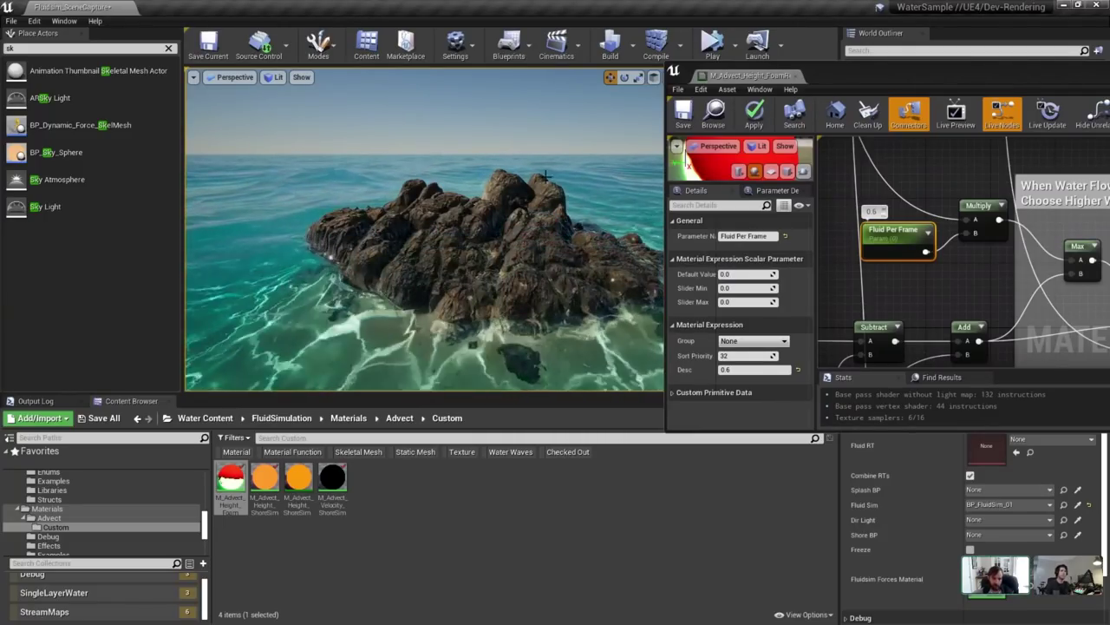
pyautogui.moveTo(872, 72); pyautogui.dragTo(881, 75)
pyautogui.moveTo(555, 234); pyautogui.dragTo(521, 234, button='right')
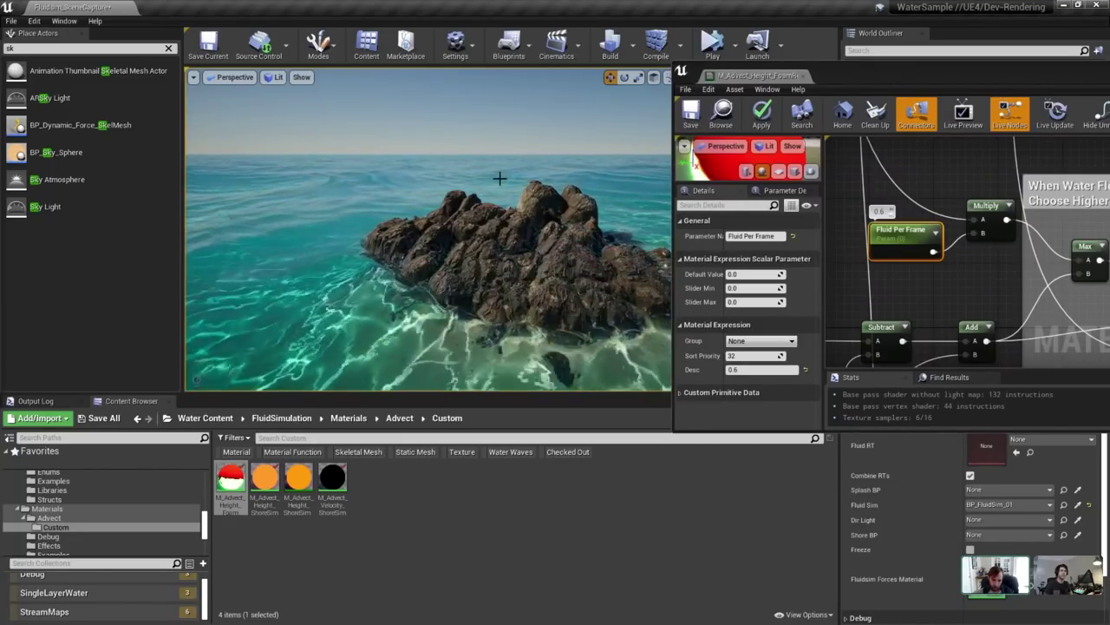
# Set the Fluid Per Frame default value to 1 and check the water around the rock.
pyautogui.click(757, 274)
pyautogui.write('1')
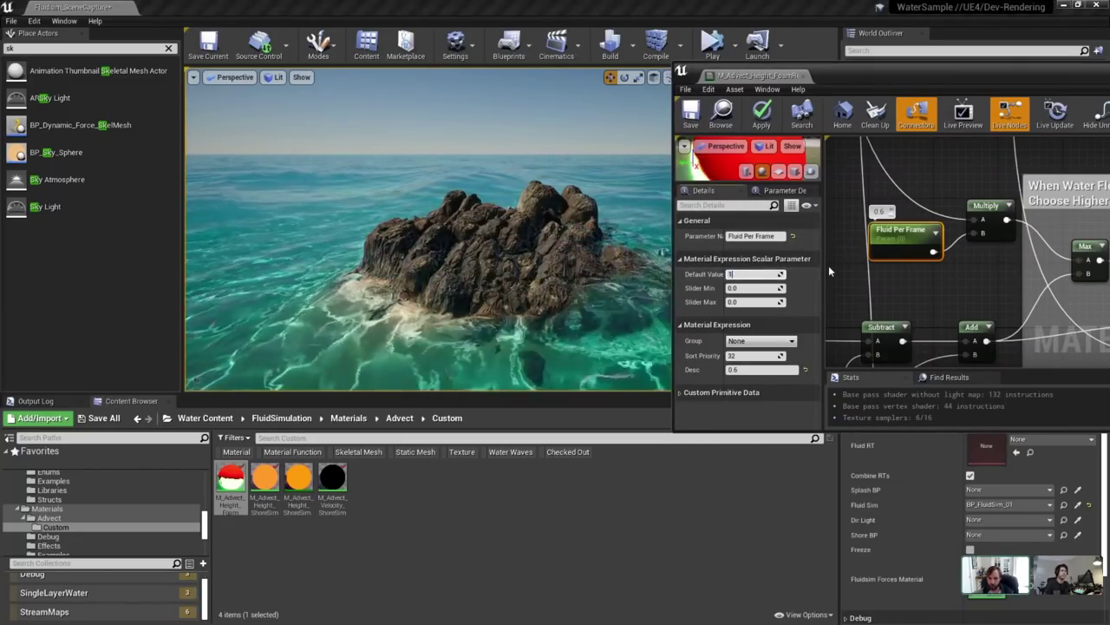
pyautogui.moveTo(547, 240); pyautogui.dragTo(556, 240, button='right')
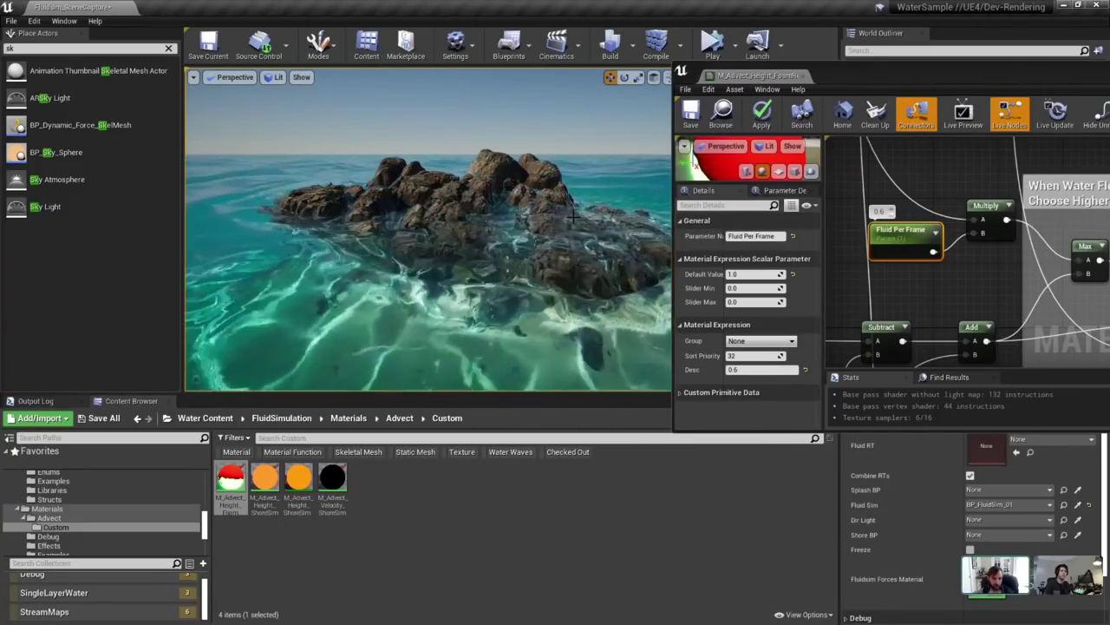
# Set the Wave Z Multiplier default value to 1.25 and watch the waves wash over the rock.
pyautogui.moveTo(979, 78); pyautogui.dragTo(946, 79)
pyautogui.scroll(-5, 950, 252)
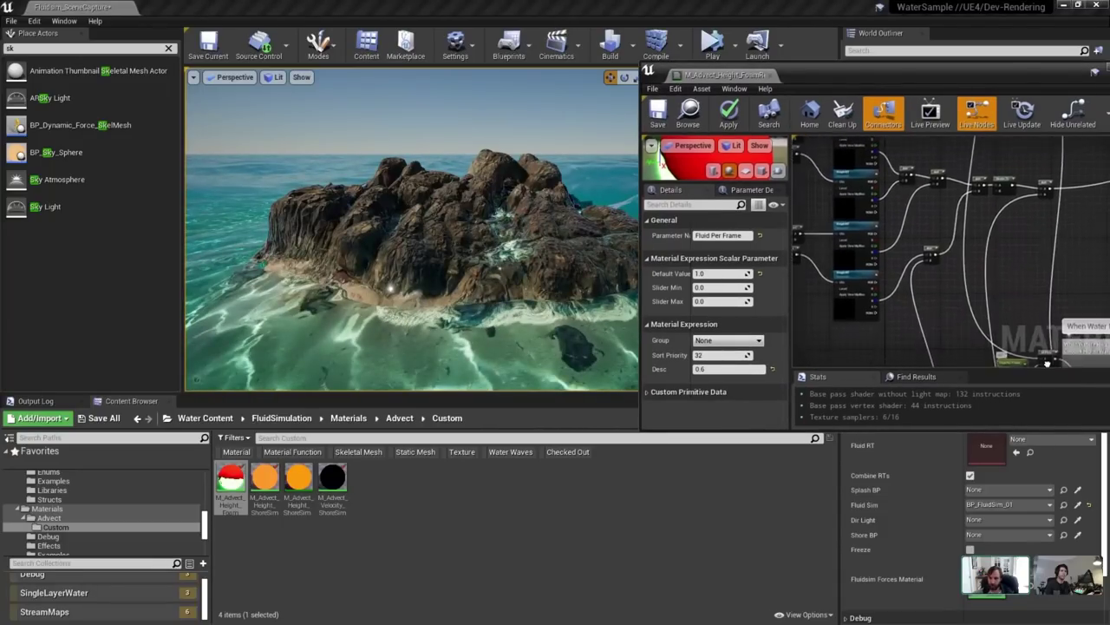
pyautogui.scroll(7, 958, 315)
pyautogui.click(970, 305)
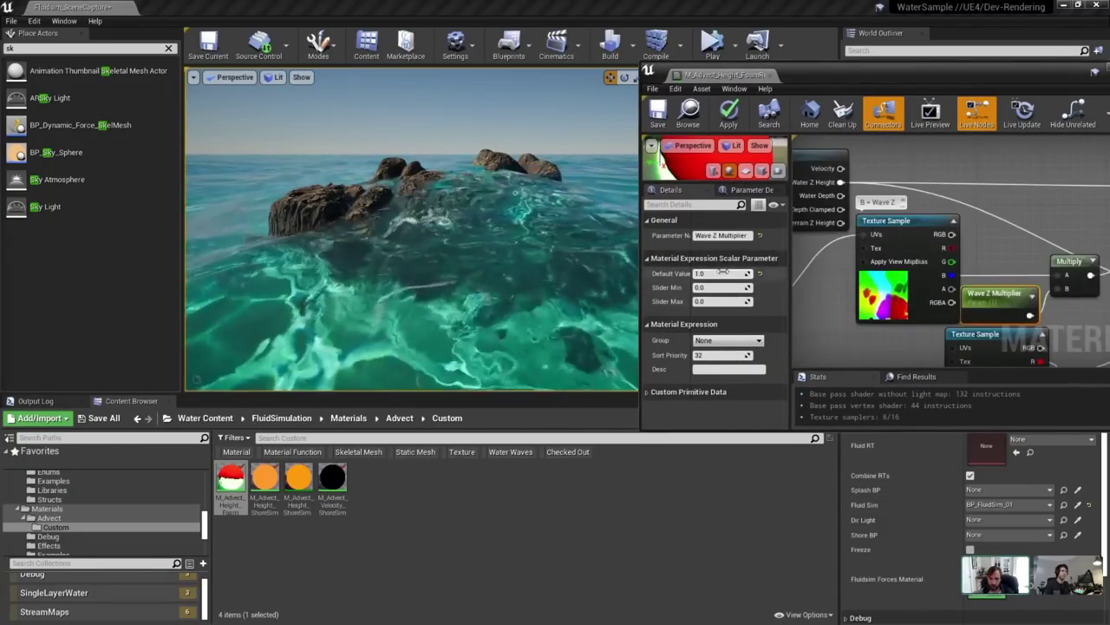
pyautogui.write('5')
pyautogui.press('Return')
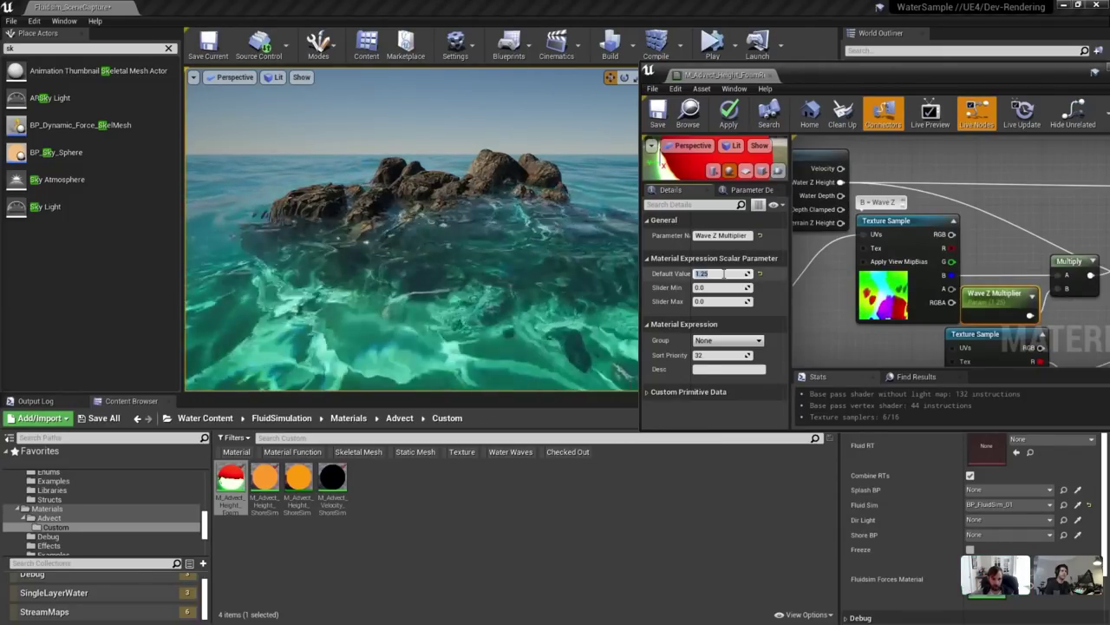
pyautogui.moveTo(570, 241); pyautogui.dragTo(603, 222, button='middle')
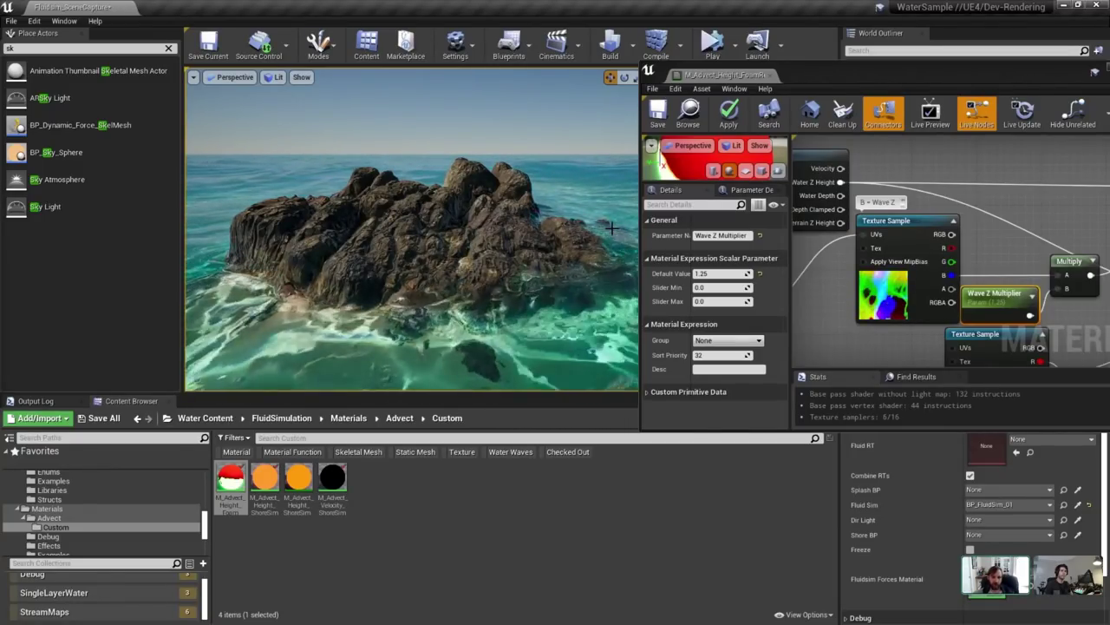
# Inspect the Foam Detection Band parameter in the water depth section of the material graph.
pyautogui.moveTo(937, 75); pyautogui.dragTo(777, 68)
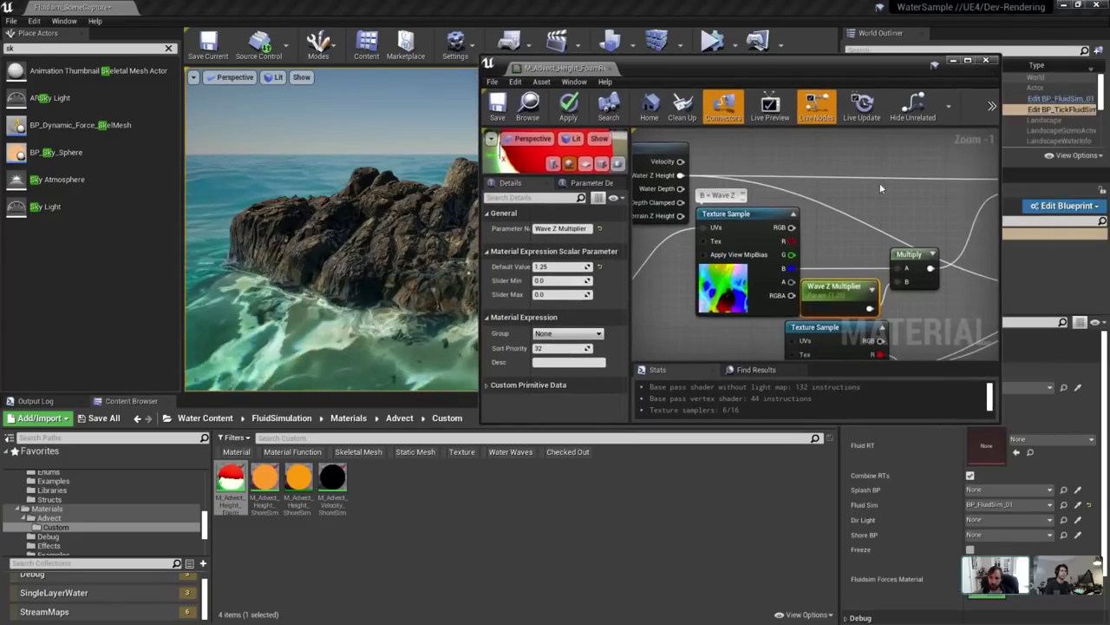
pyautogui.scroll(-4, 880, 186)
pyautogui.moveTo(885, 189); pyautogui.dragTo(658, 165, button='right')
pyautogui.rightClick(843, 228)
pyautogui.moveTo(742, 197); pyautogui.dragTo(736, 224, button='right')
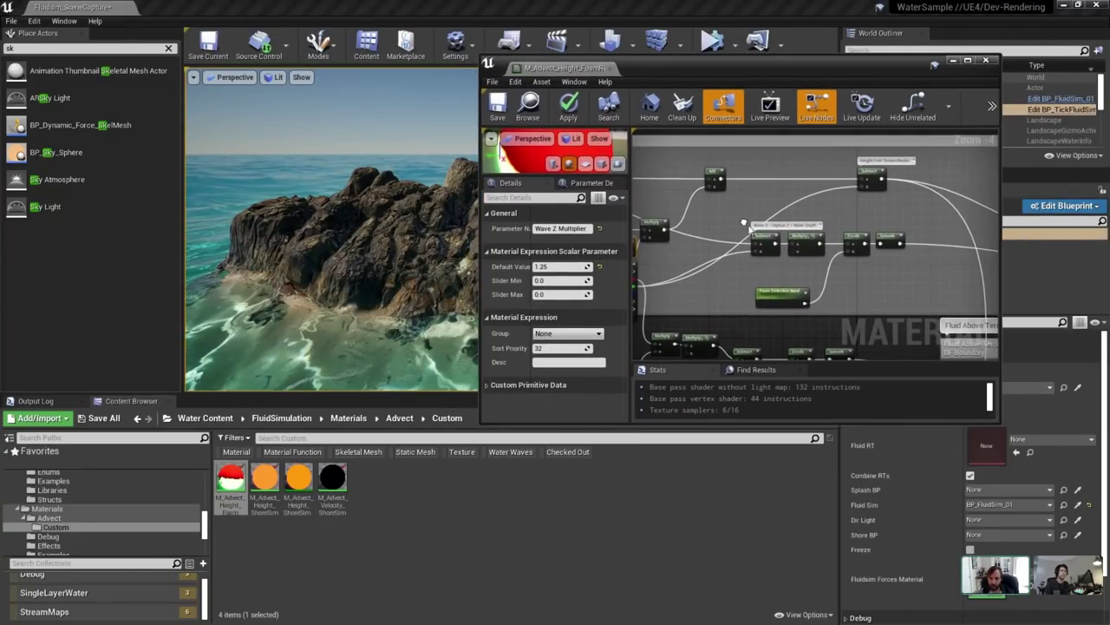
pyautogui.moveTo(918, 216); pyautogui.dragTo(762, 324)
pyautogui.scroll(4, 764, 325)
pyautogui.click(798, 266)
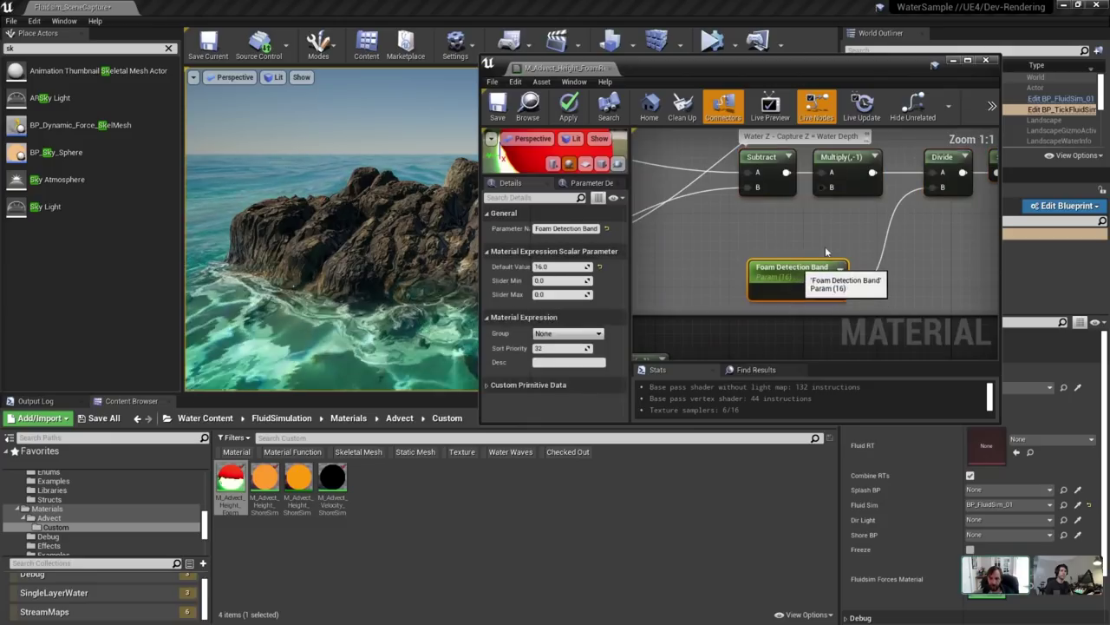
# Select the Foam Detection Band, Multiply, Divide and Saturate nodes to examine how water depth becomes a foam mask.
pyautogui.moveTo(910, 210); pyautogui.dragTo(822, 246, button='right')
pyautogui.moveTo(926, 193); pyautogui.dragTo(694, 336)
pyautogui.moveTo(694, 285); pyautogui.dragTo(713, 276, button='right')
pyautogui.scroll(-2, 711, 275)
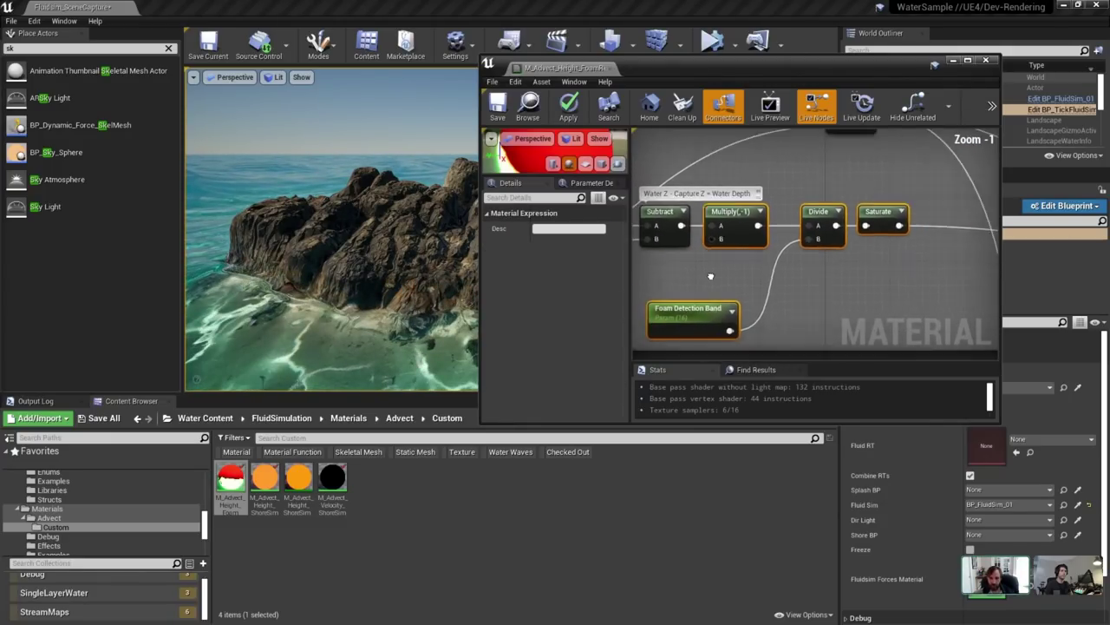
pyautogui.moveTo(786, 225)
pyautogui.mouseDown(button='right')
pyautogui.moveTo(869, 248)
pyautogui.moveTo(791, 243)
pyautogui.mouseUp(button='right')
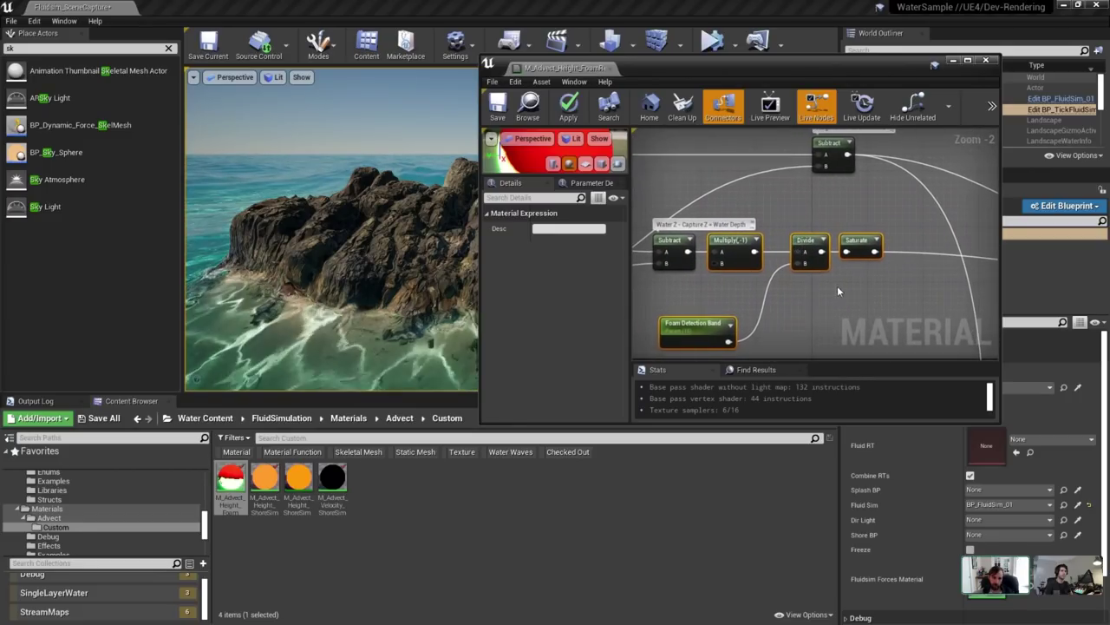
# Inspect the Fluid Addition Above Rocks parameter and narrow the material editor to uncover the rock in the viewport.
pyautogui.scroll(-2, 789, 241)
pyautogui.moveTo(905, 280); pyautogui.dragTo(806, 235, button='right')
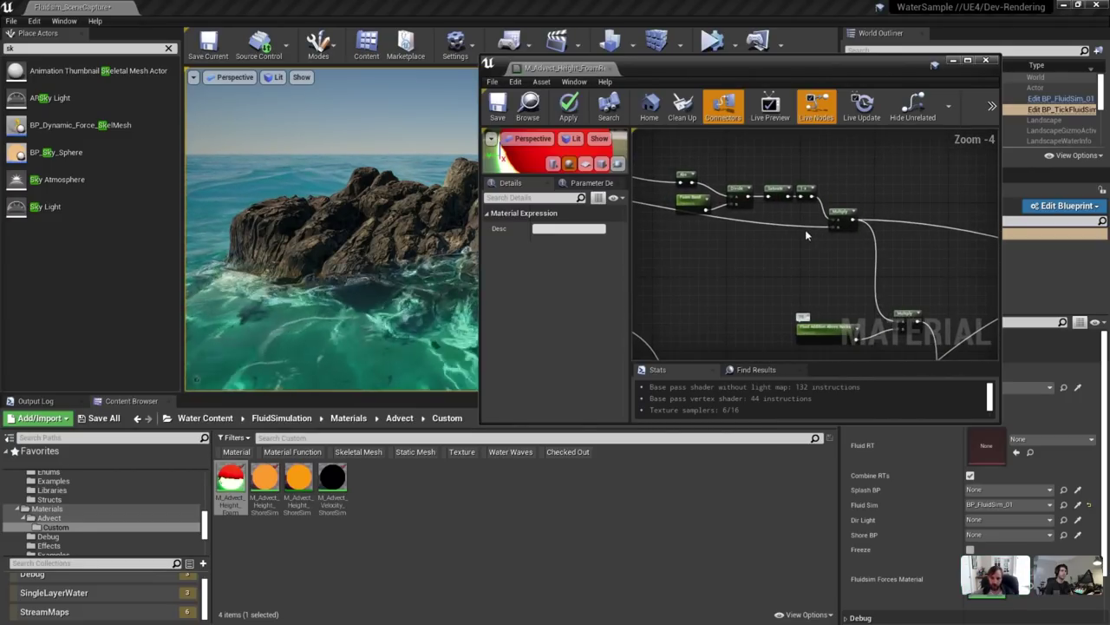
pyautogui.moveTo(845, 281); pyautogui.dragTo(746, 213, button='right')
pyautogui.scroll(4, 784, 250)
pyautogui.click(724, 263)
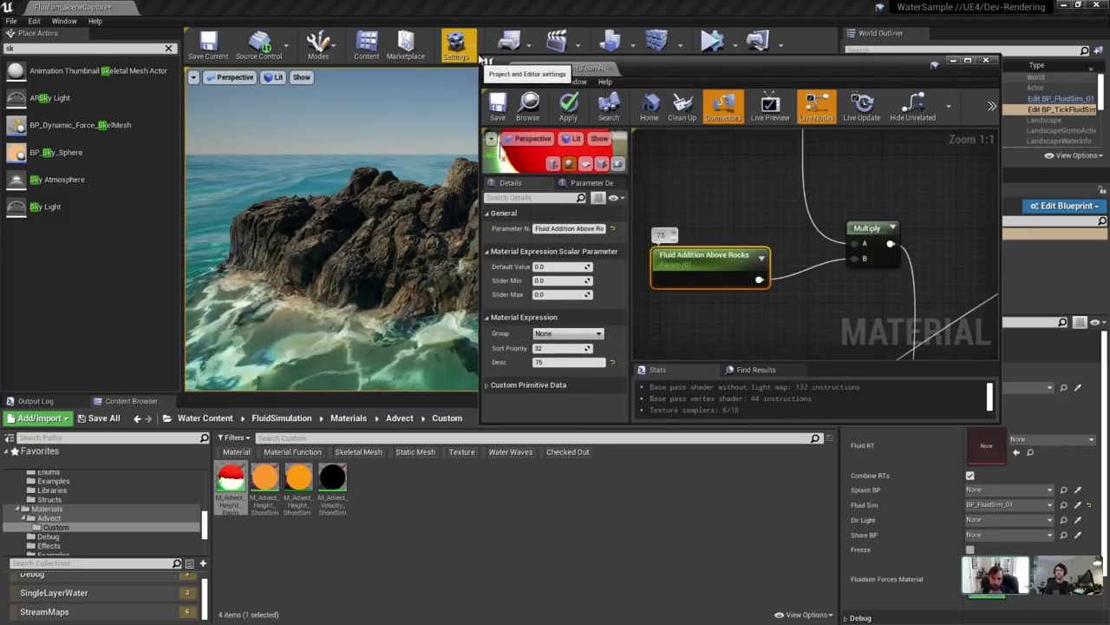
pyautogui.moveTo(481, 82); pyautogui.dragTo(651, 38)
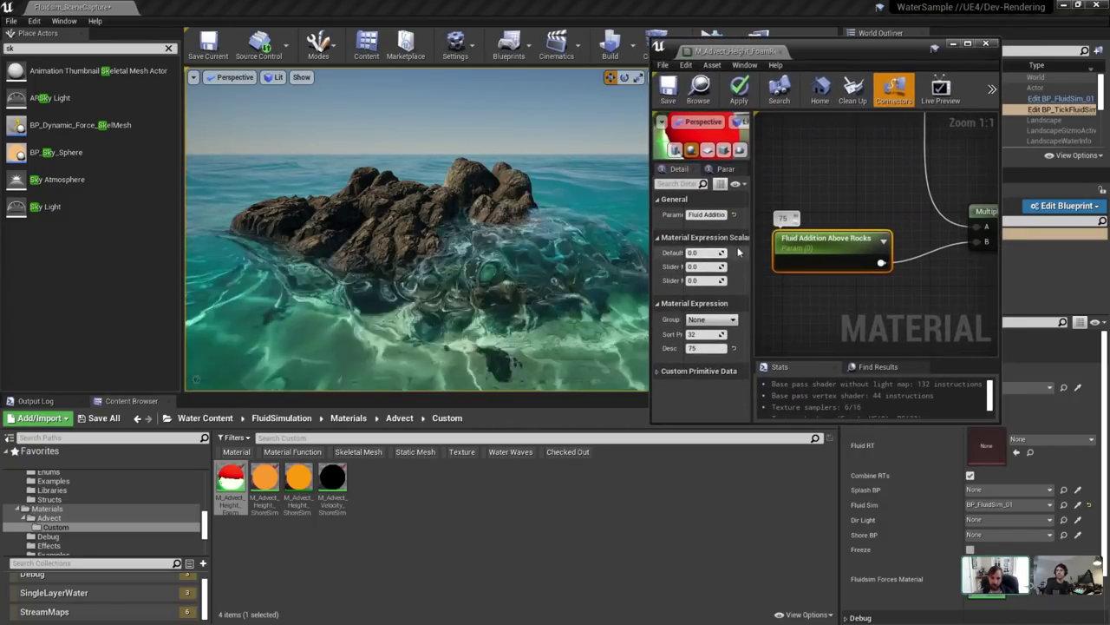
# Change the Fluid Per Frame parameter's default value to 0.0.
pyautogui.scroll(-8, 867, 252)
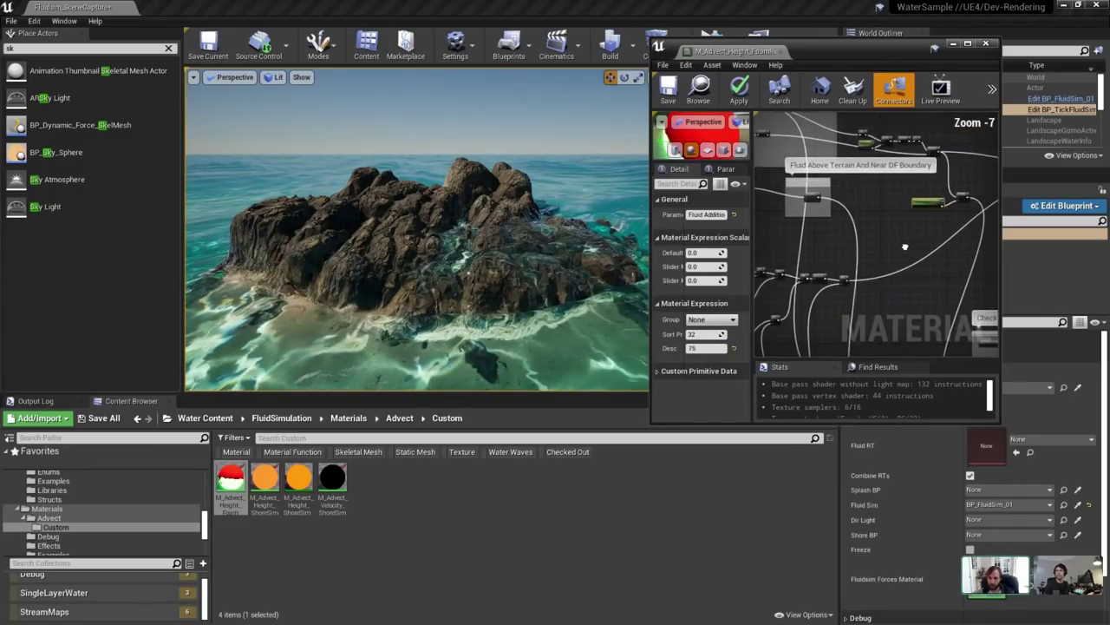
pyautogui.scroll(4, 910, 252)
pyautogui.click(839, 143)
pyautogui.click(700, 253)
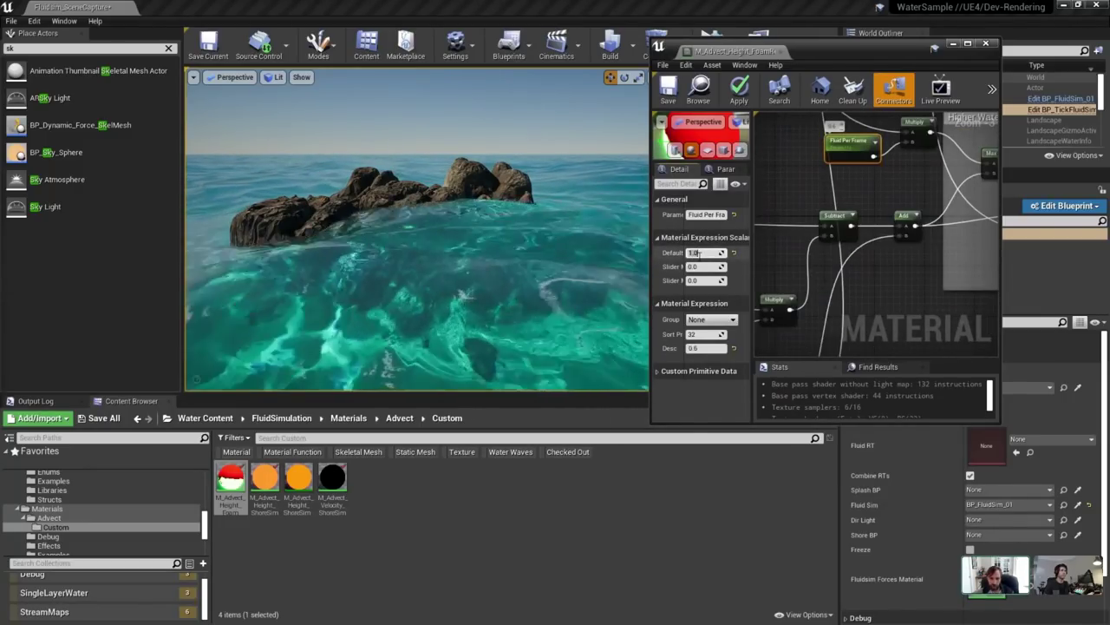
pyautogui.scroll(-1, 873, 211)
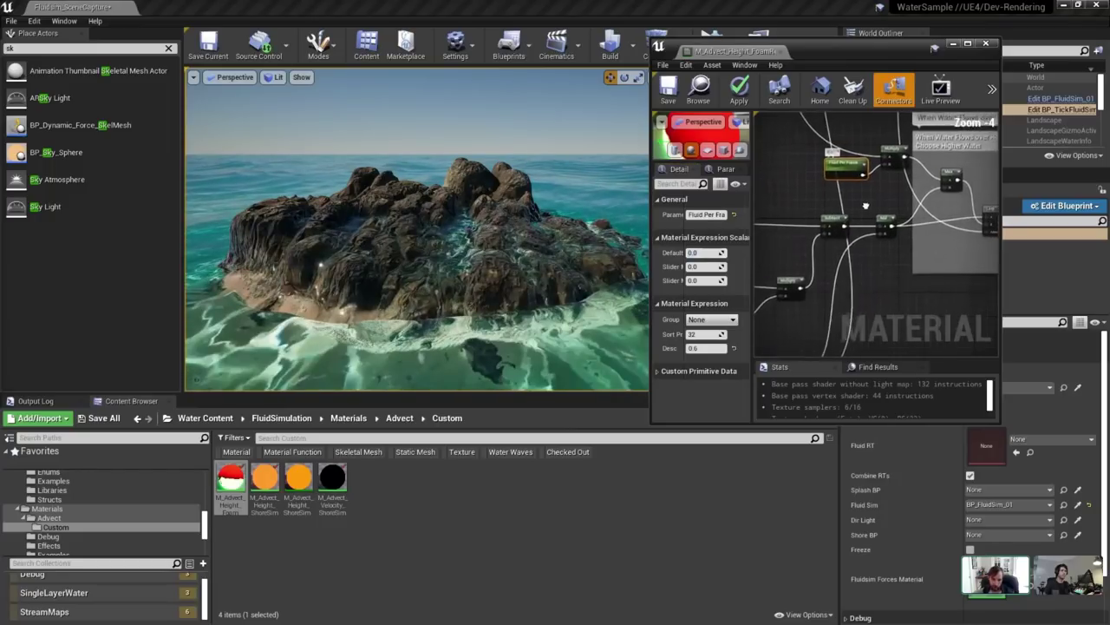
# Set the Fluid Addition Above Rocks default value to 100 and view the water on the rock up close.
pyautogui.moveTo(807, 315); pyautogui.dragTo(770, 169, button='right')
pyautogui.scroll(-1, 781, 225)
pyautogui.moveTo(781, 225); pyautogui.dragTo(867, 216, button='right')
pyautogui.scroll(3, 868, 232)
pyautogui.click(876, 233)
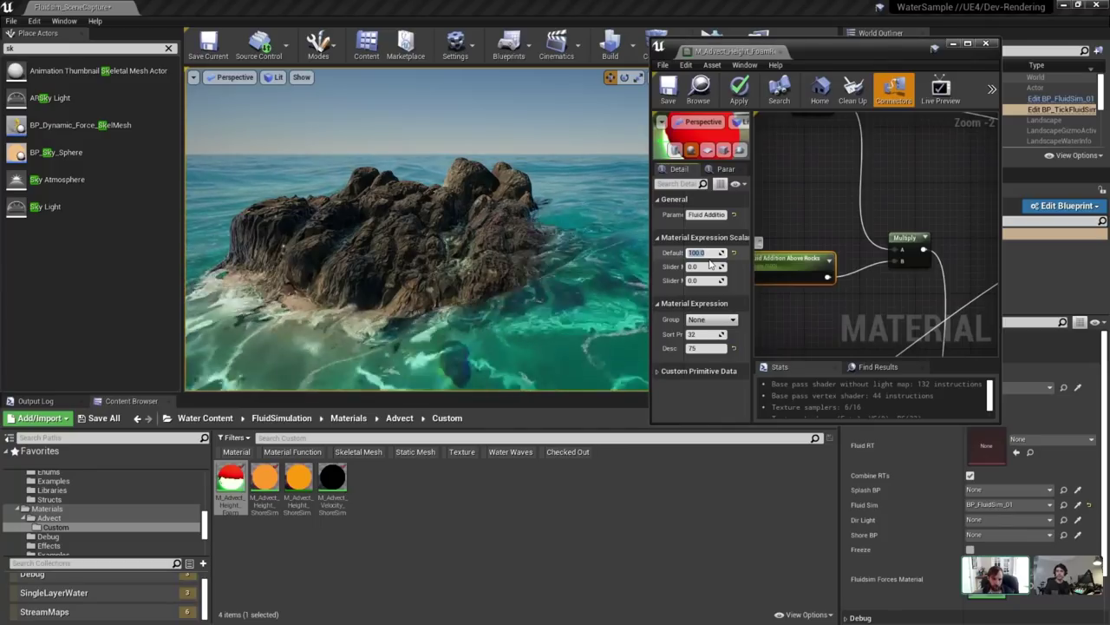
pyautogui.moveTo(473, 225); pyautogui.dragTo(473, 226, button='right')
pyautogui.press('w')
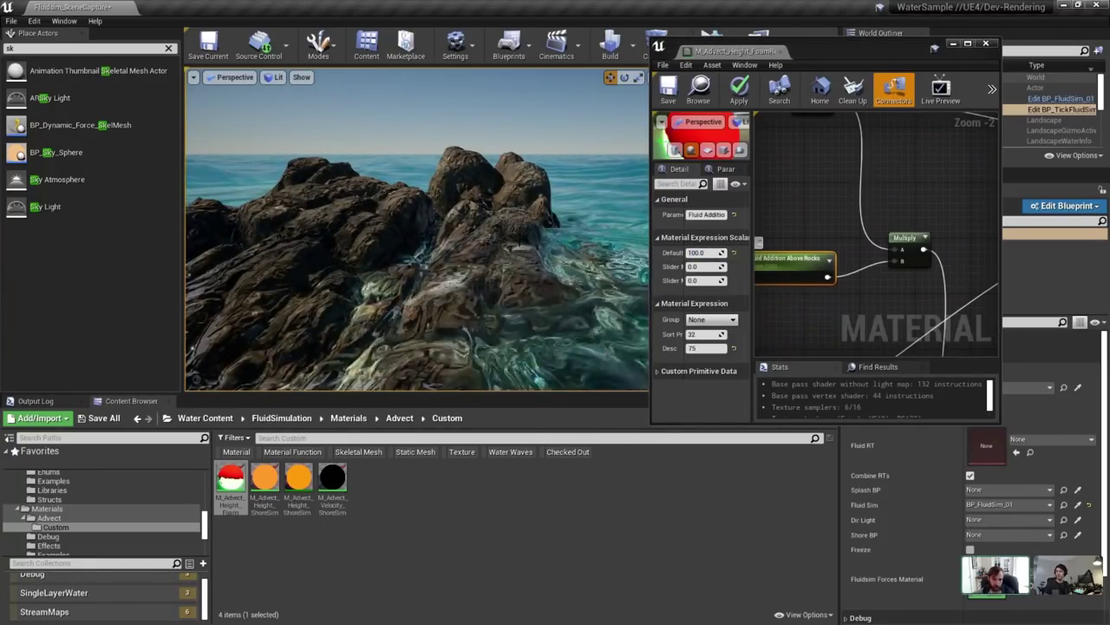
# Raise Fluid Addition Above Rocks to 300 and move the material editor aside to watch the flow over the rock from several angles.
pyautogui.click(714, 253)
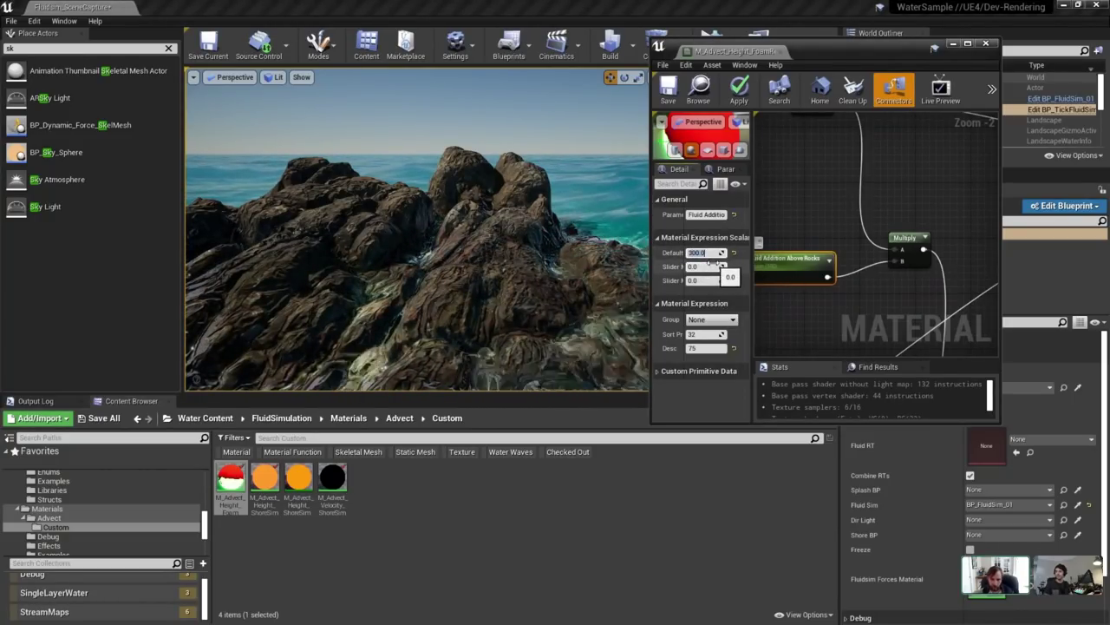
pyautogui.press('s')
pyautogui.moveTo(563, 193); pyautogui.dragTo(563, 194, button='right')
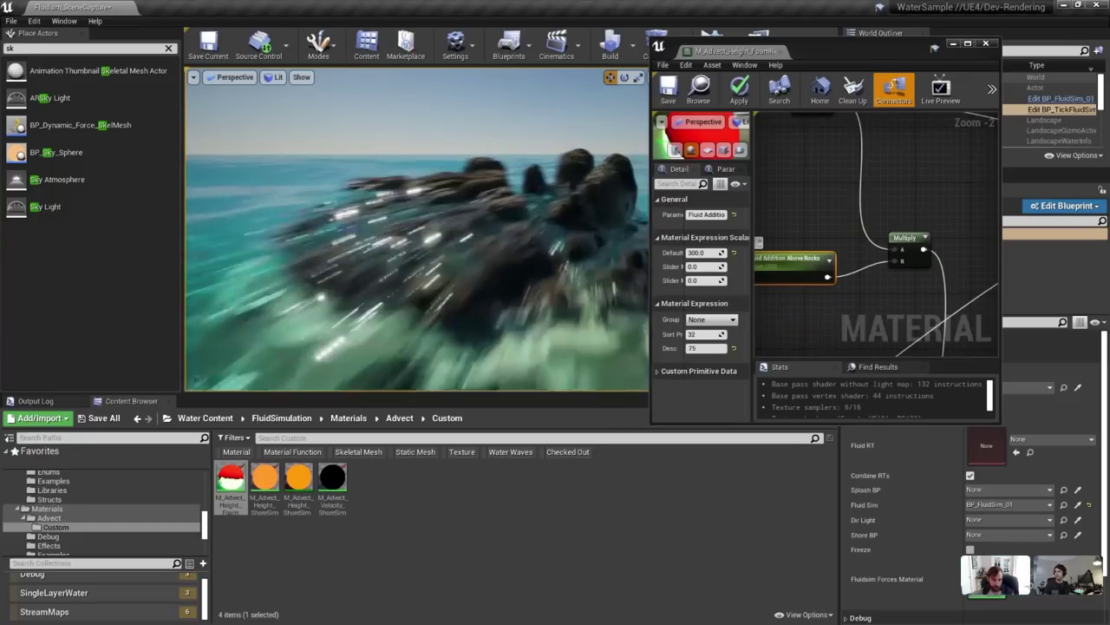
pyautogui.moveTo(846, 58); pyautogui.dragTo(934, 72)
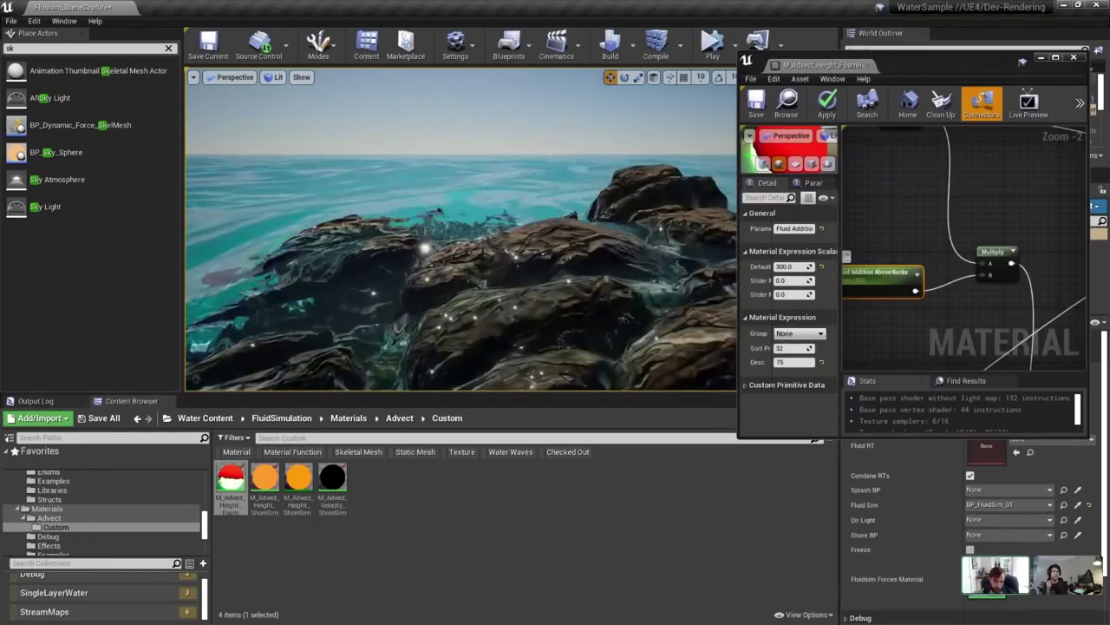
pyautogui.moveTo(460, 230); pyautogui.dragTo(651, 212, button='right')
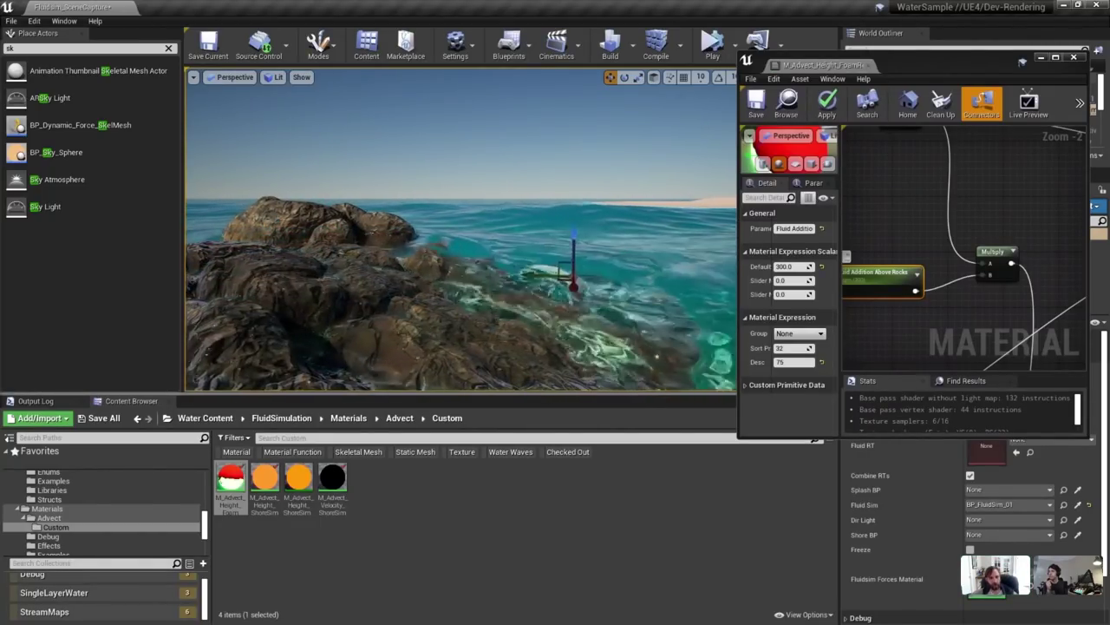
pyautogui.moveTo(459, 230); pyautogui.dragTo(412, 291, button='right')
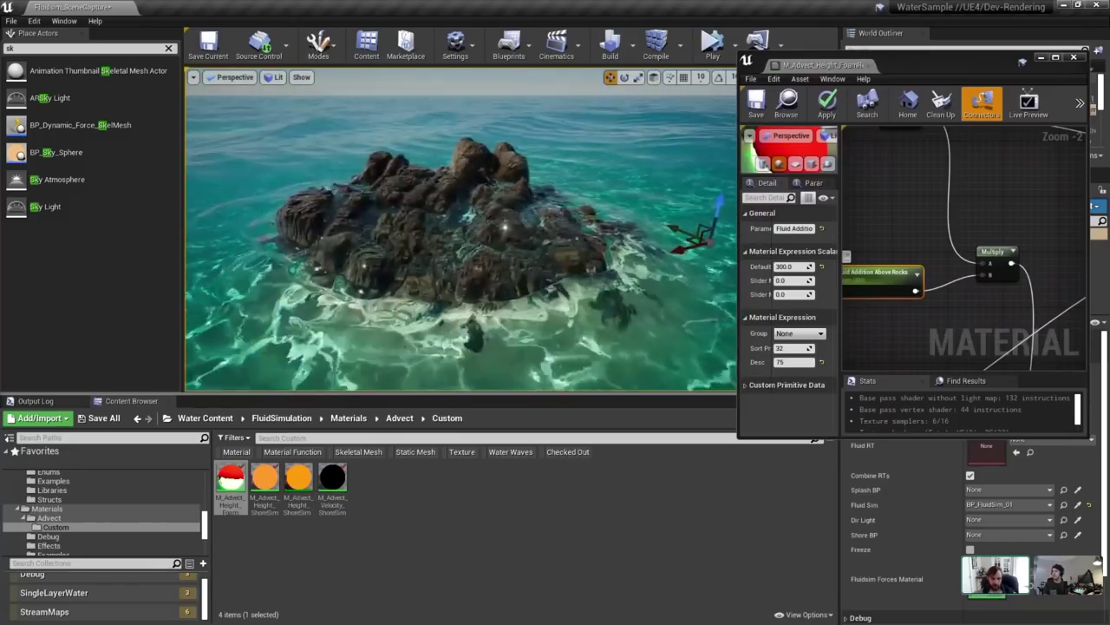
pyautogui.moveTo(382, 256); pyautogui.dragTo(381, 239, button='right')
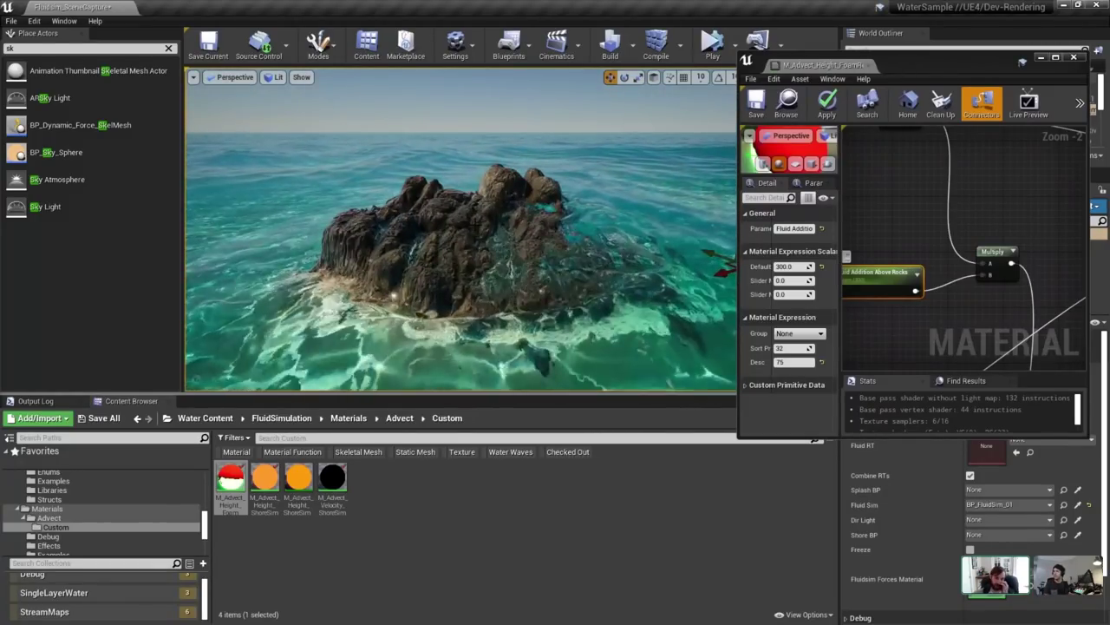
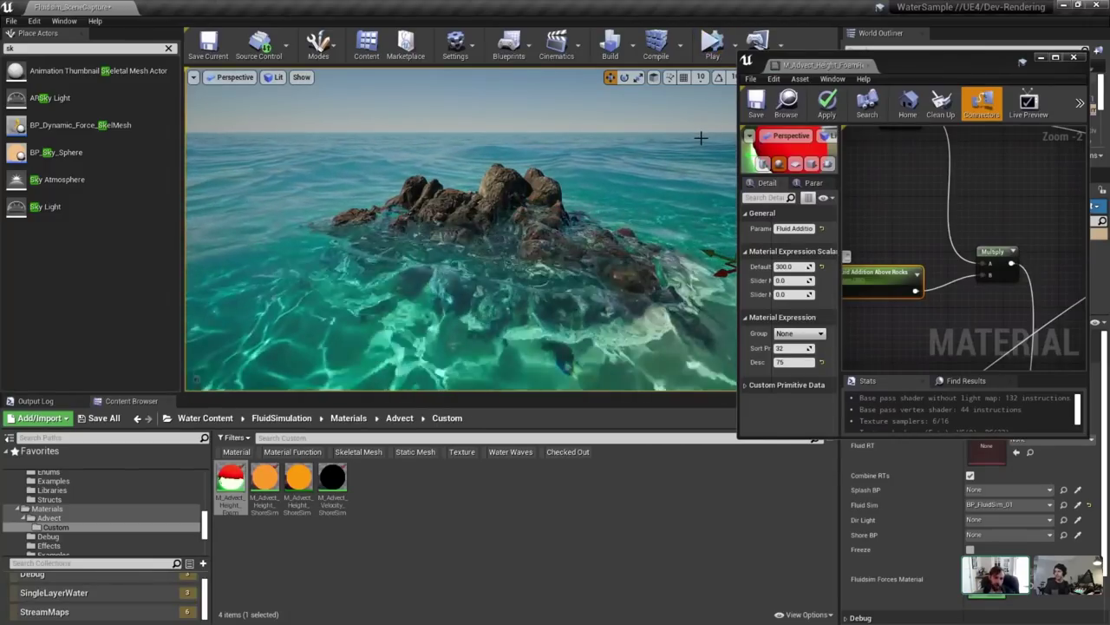
# Open the WaterBodyOcean actor's assigned Water Material and its parent Water_Material_Beach in a maximized material editor.
pyautogui.click(1040, 58)
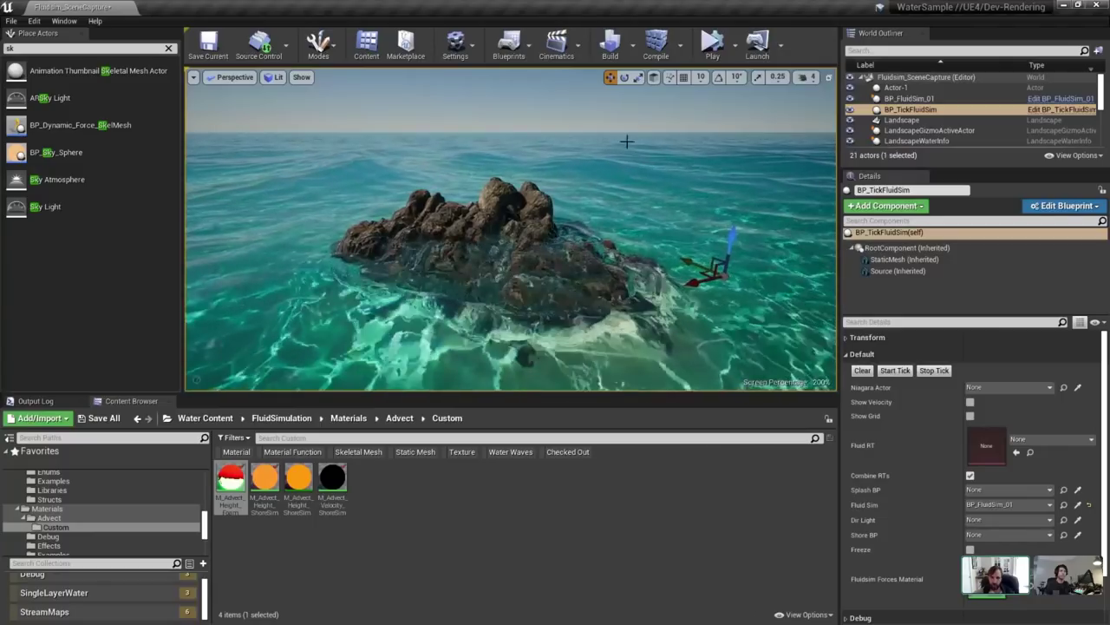
pyautogui.click(639, 142)
pyautogui.click(860, 382)
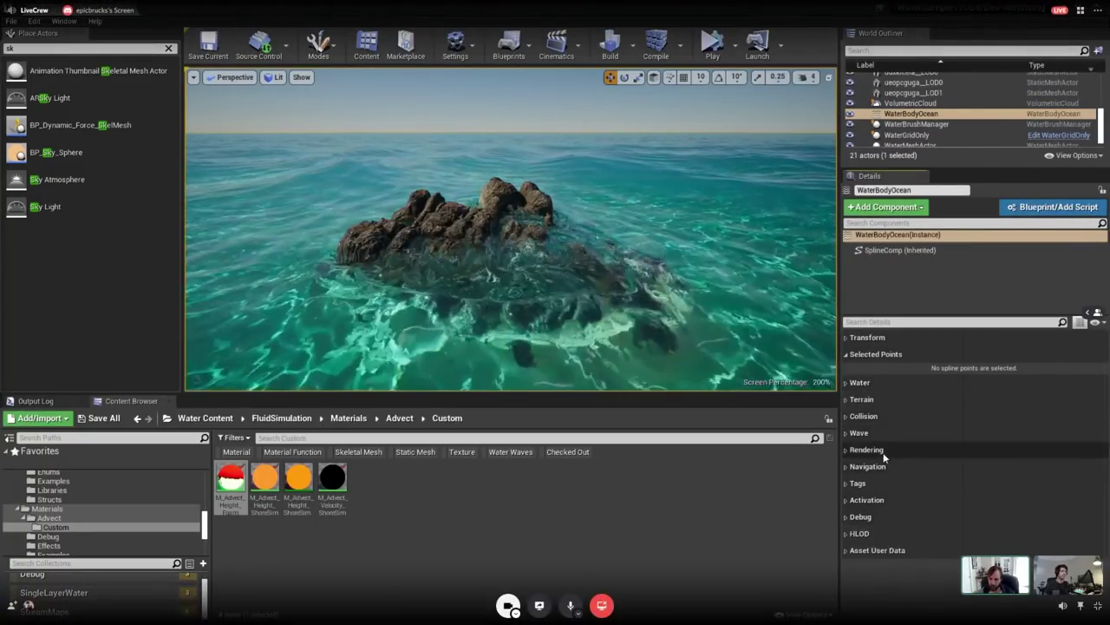
pyautogui.click(902, 449)
pyautogui.doubleClick(894, 468)
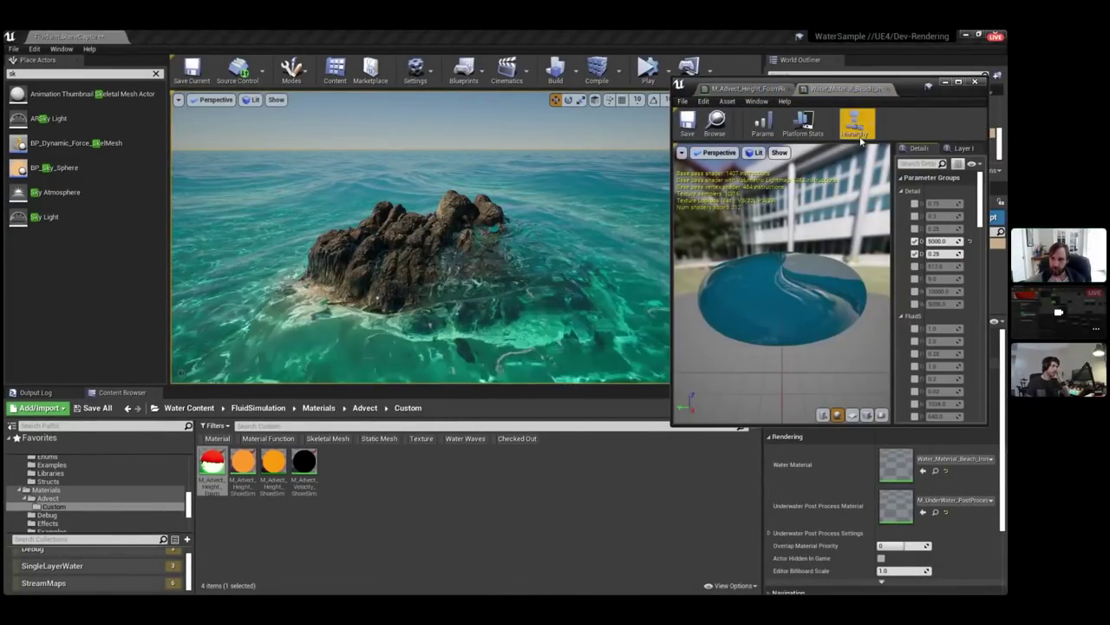
pyautogui.click(959, 81)
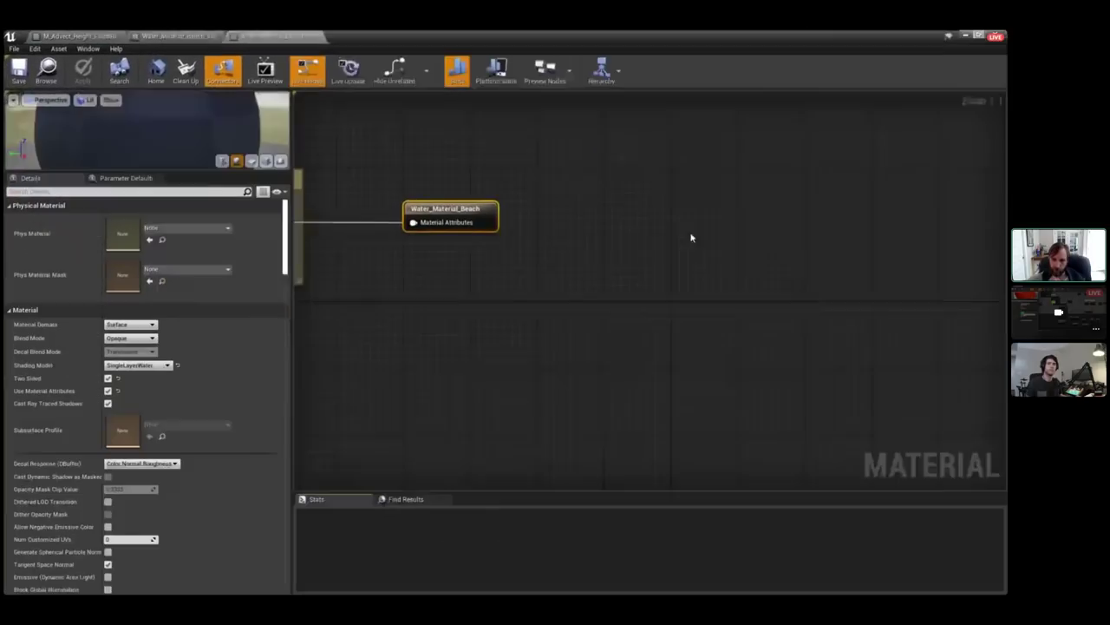
# Examine the River Flowmaps and Beach Foam sections of the Water_Material_Beach graph with the restored material editor placed beside the rock view.
pyautogui.scroll(-5, 691, 242)
pyautogui.moveTo(689, 256); pyautogui.dragTo(773, 269, button='right')
pyautogui.moveTo(559, 322); pyautogui.dragTo(591, 257, button='right')
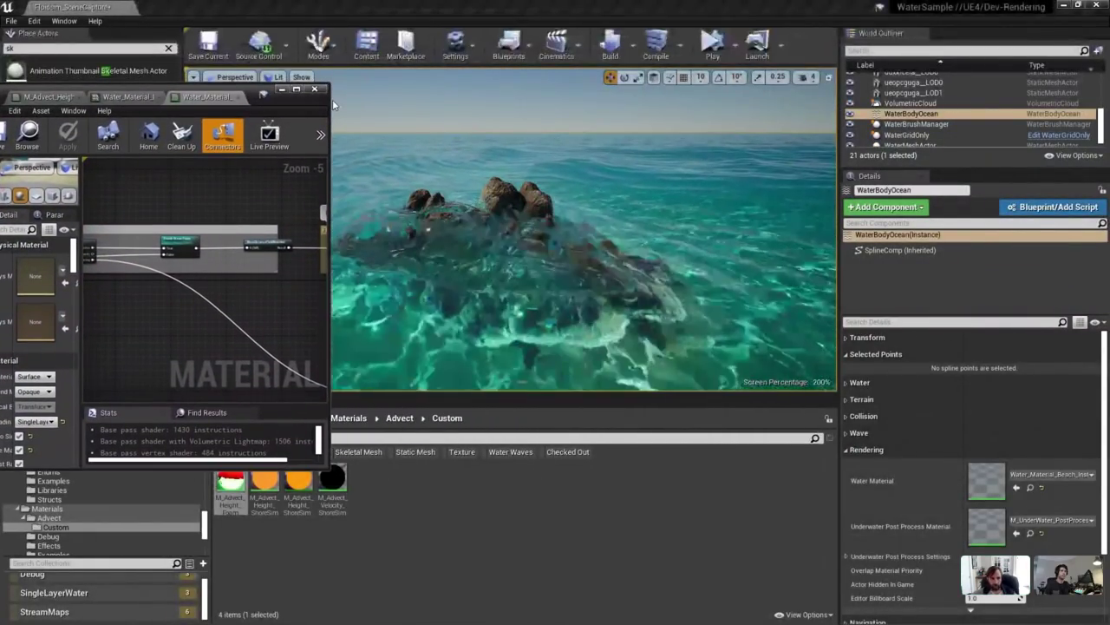
pyautogui.moveTo(333, 104); pyautogui.dragTo(620, 104)
pyautogui.moveTo(411, 96); pyautogui.dragTo(926, 84)
pyautogui.moveTo(926, 287); pyautogui.dragTo(704, 154, button='right')
pyautogui.scroll(3, 845, 257)
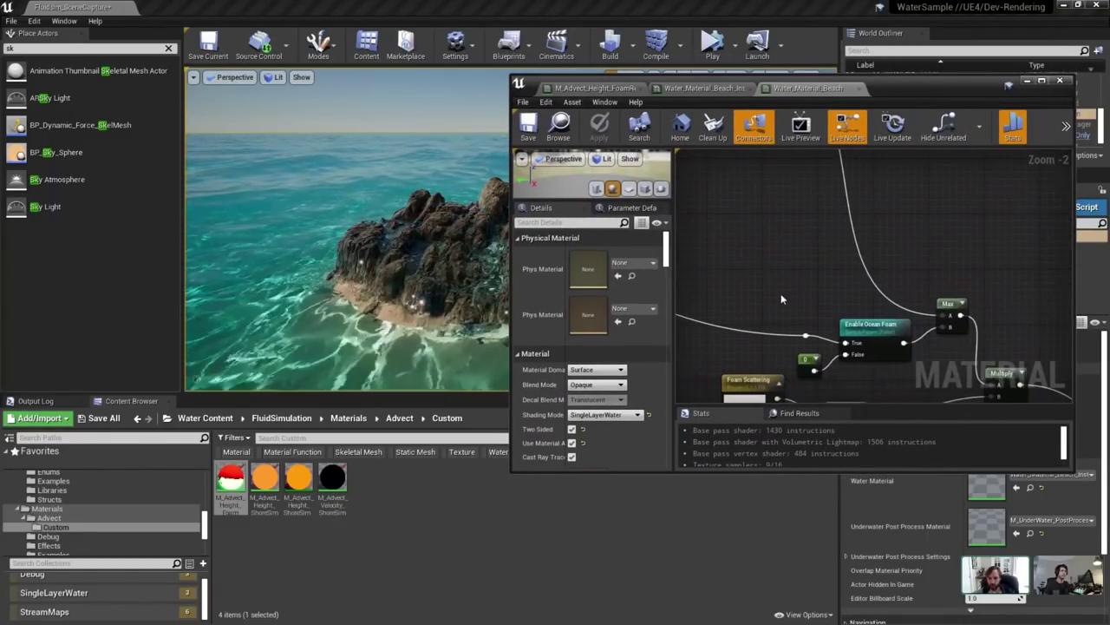
pyautogui.scroll(-4, 782, 300)
pyautogui.moveTo(813, 304)
pyautogui.mouseDown(button='right')
pyautogui.moveTo(1070, 344)
pyautogui.moveTo(824, 313)
pyautogui.mouseUp(button='right')
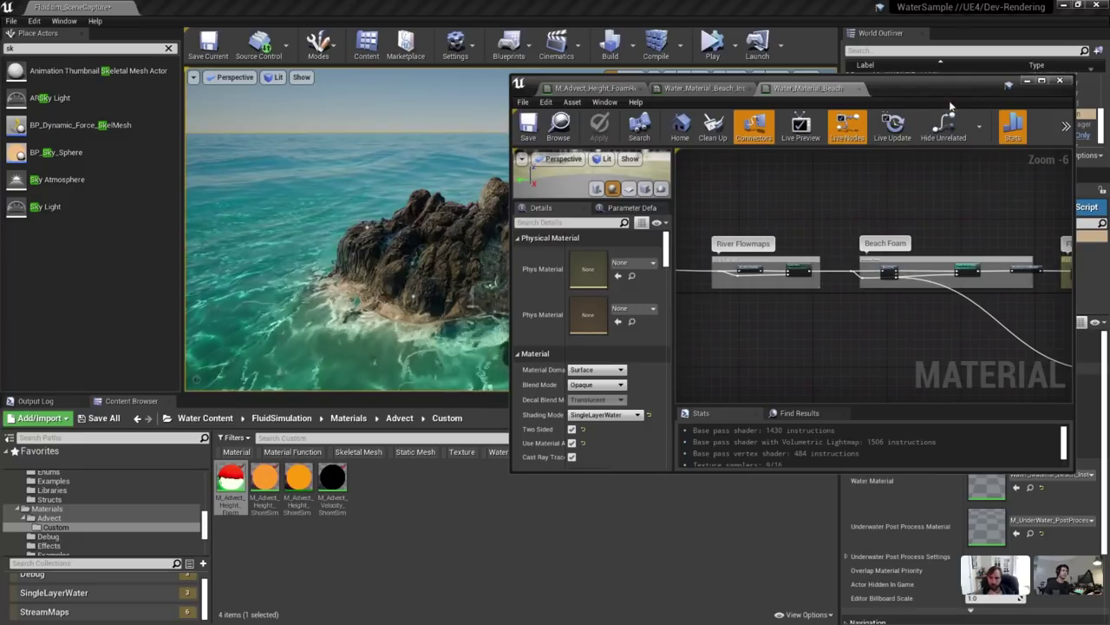
pyautogui.moveTo(961, 87); pyautogui.dragTo(455, 534)
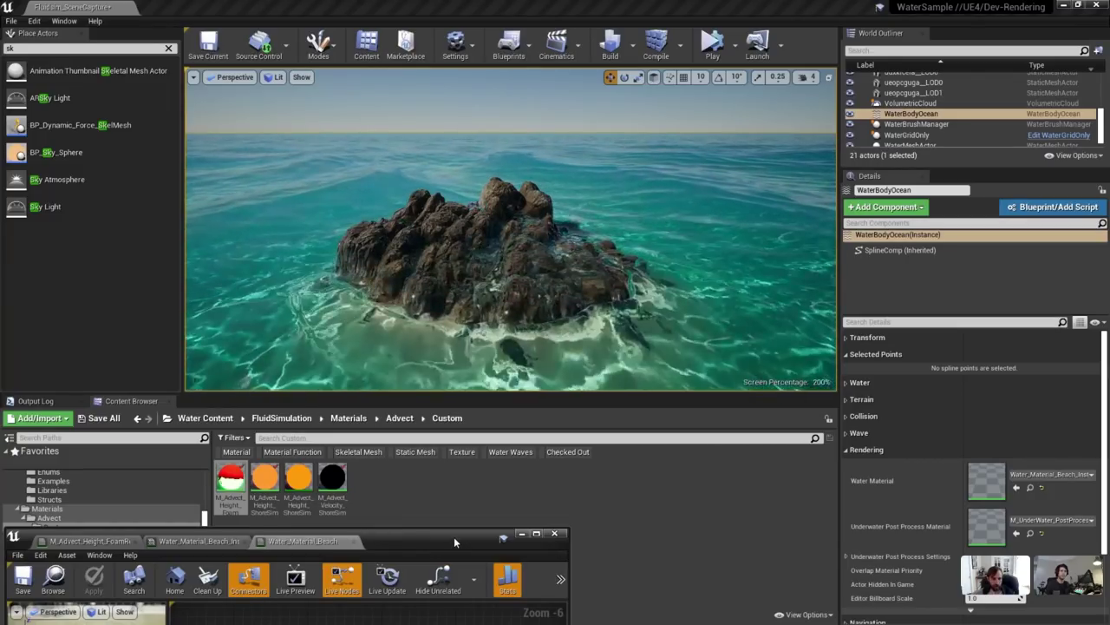
pyautogui.moveTo(455, 543); pyautogui.dragTo(934, 172)
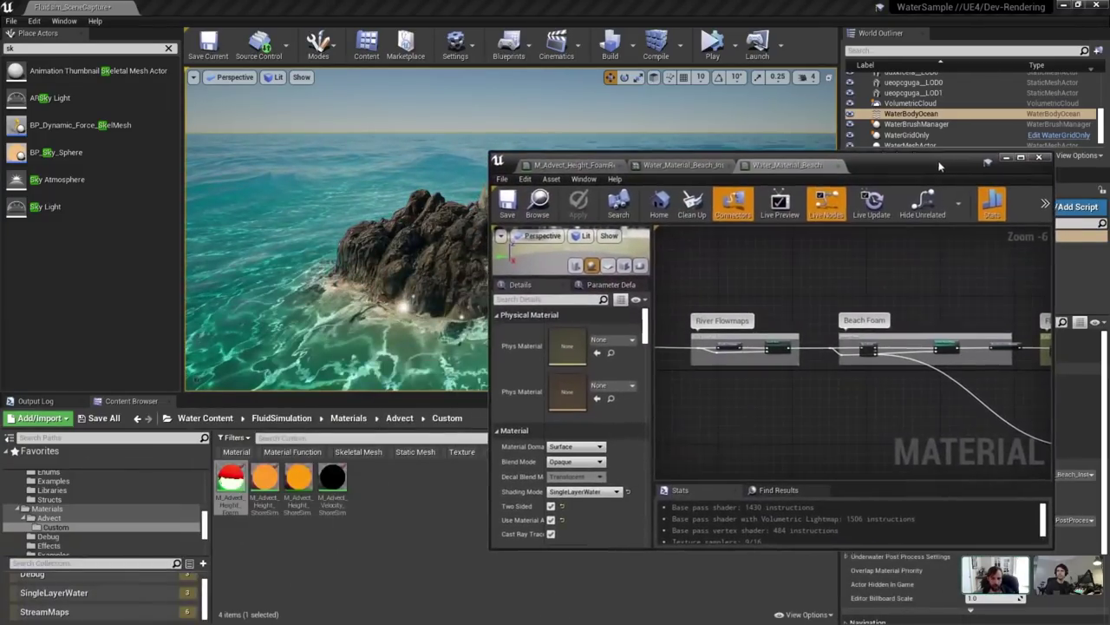
# Shift the WaveDistanceFieldReaction node fully inside the Beach Foam comment box and locate its material function in the content browser.
pyautogui.scroll(5, 710, 339)
pyautogui.click(807, 340)
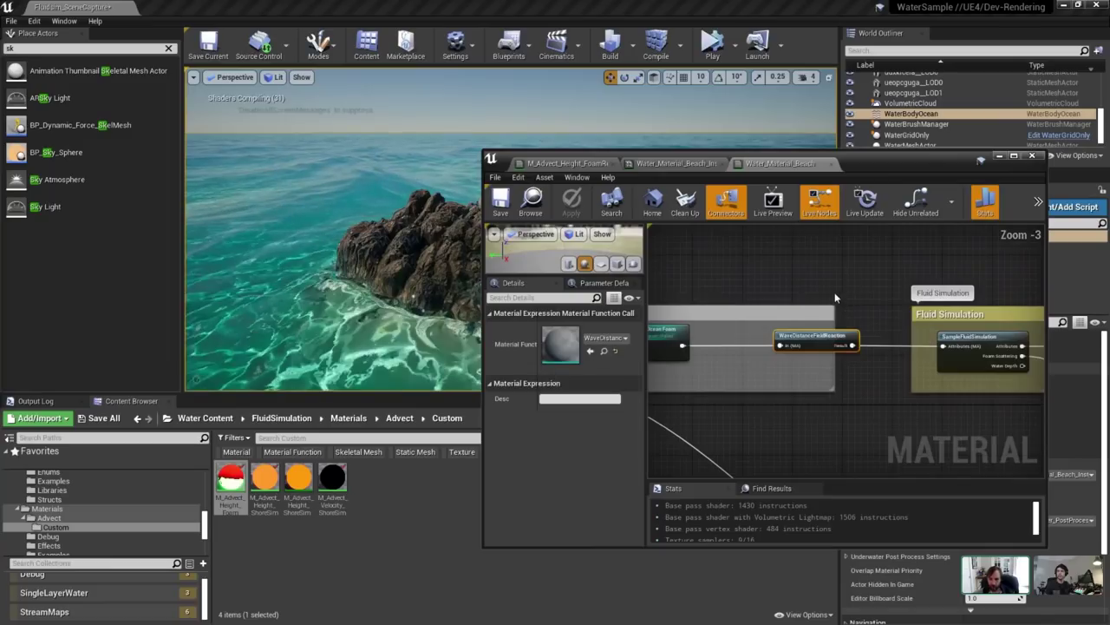
pyautogui.scroll(3, 836, 297)
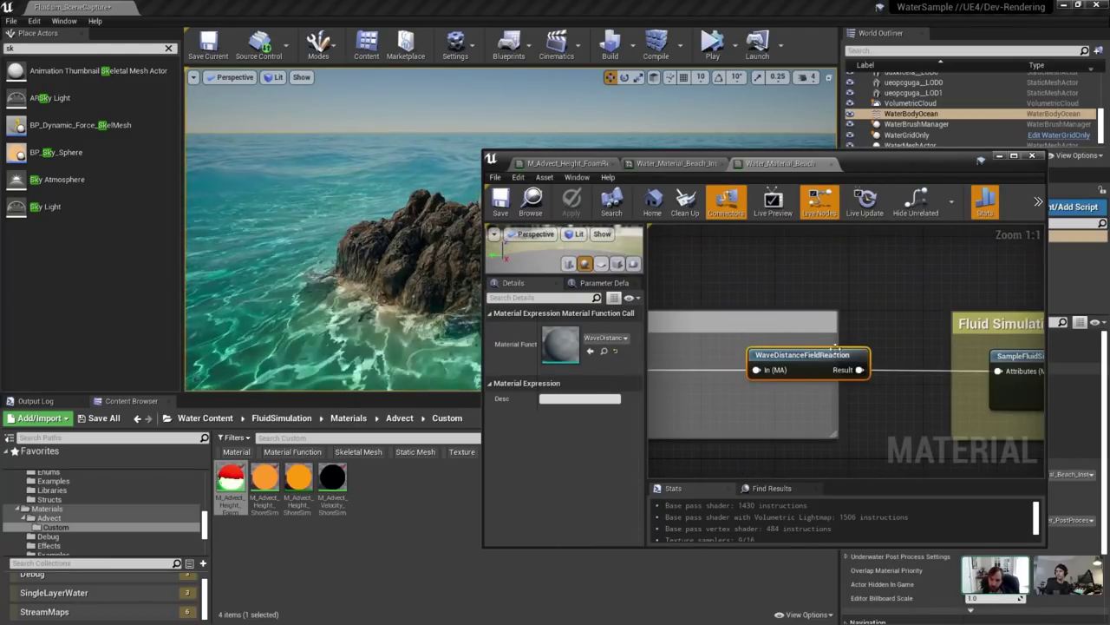
pyautogui.moveTo(812, 357); pyautogui.dragTo(737, 358)
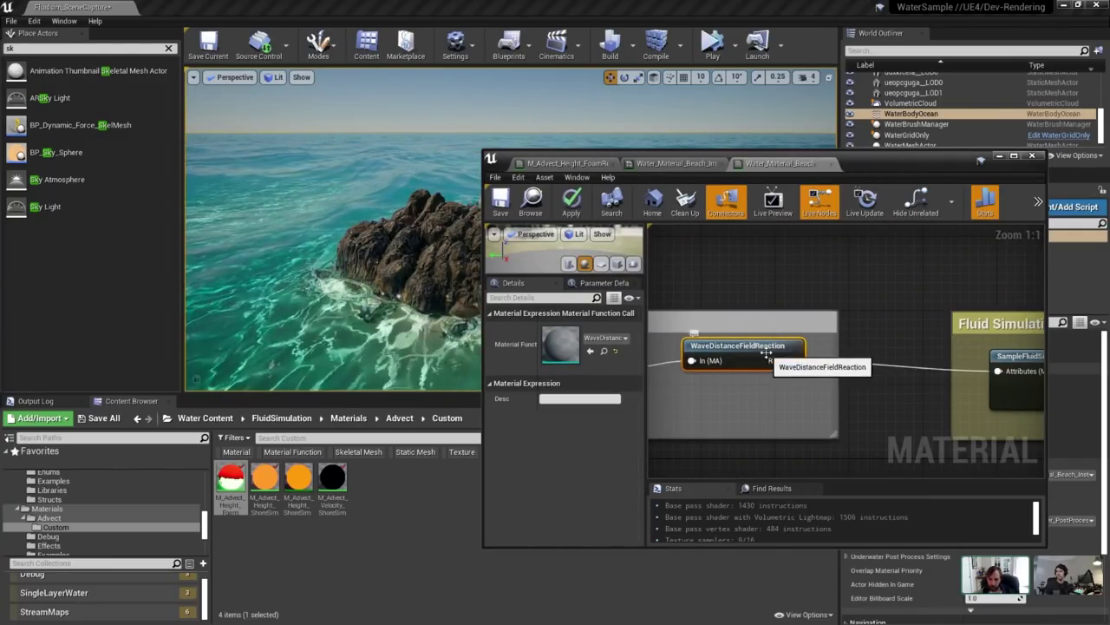
pyautogui.click(604, 350)
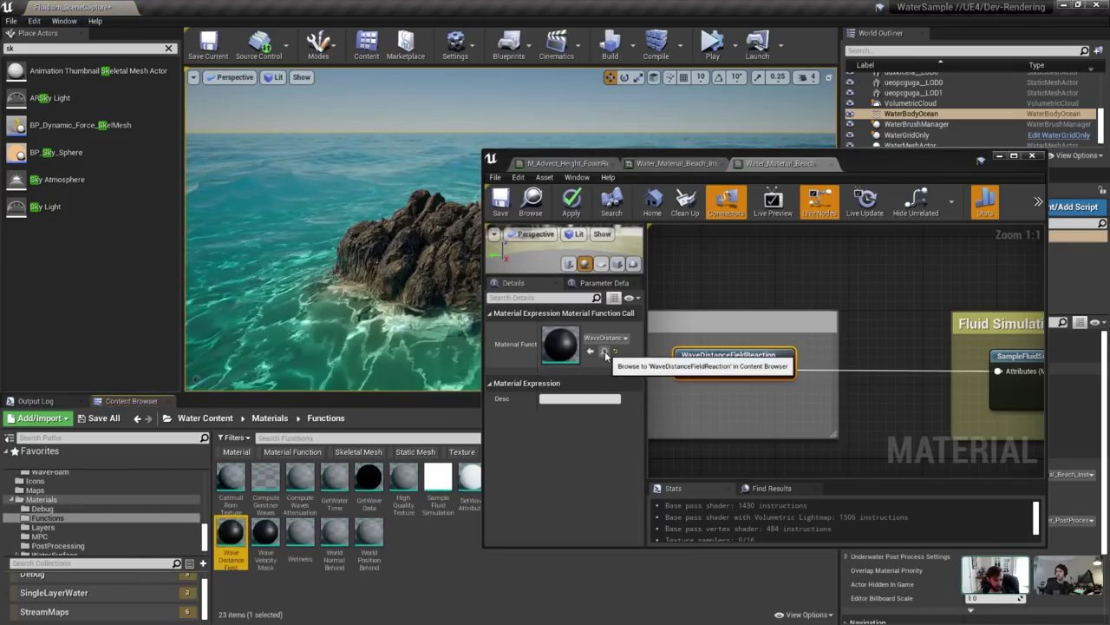
# Move the material editor clear of the content browser and look over the water material functions in the Functions folder.
pyautogui.moveTo(897, 167); pyautogui.dragTo(772, 28)
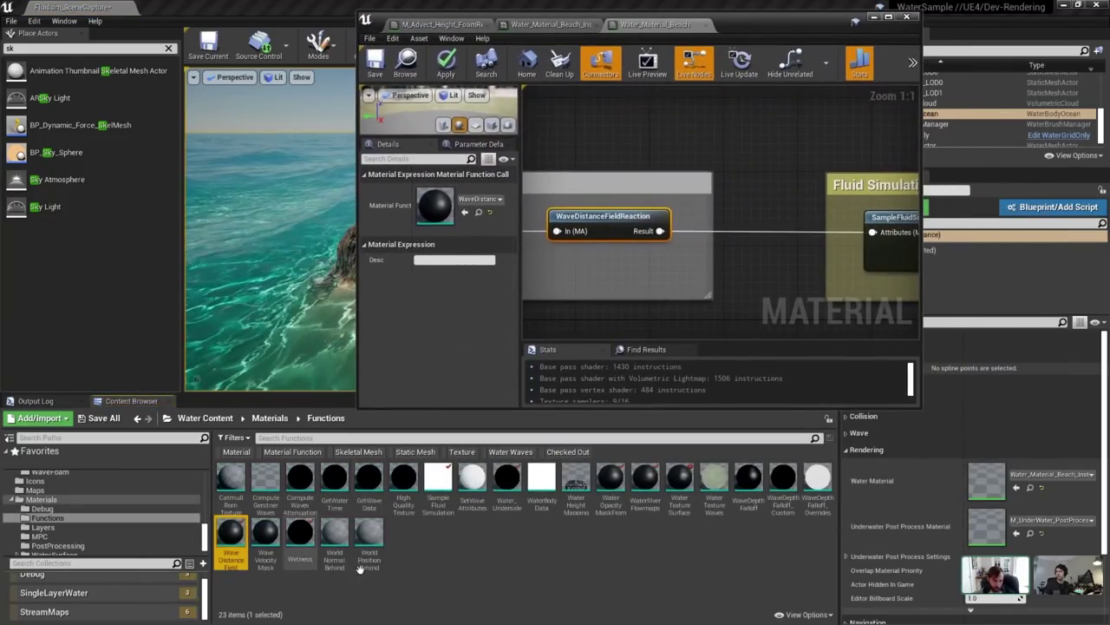
pyautogui.click(368, 538)
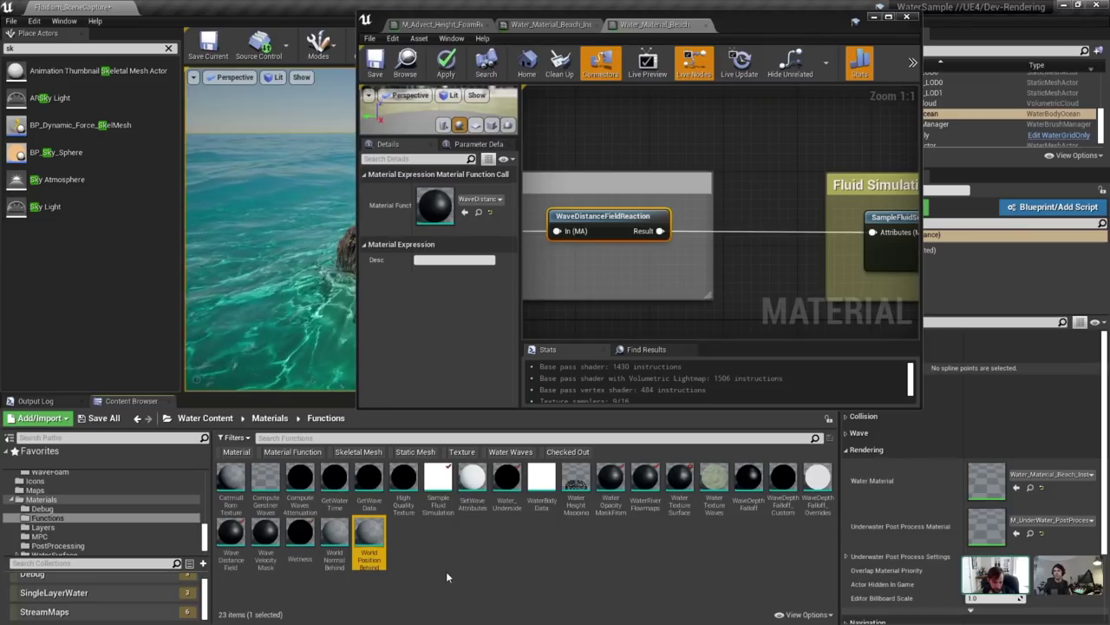
pyautogui.click(314, 540)
pyautogui.click(231, 533)
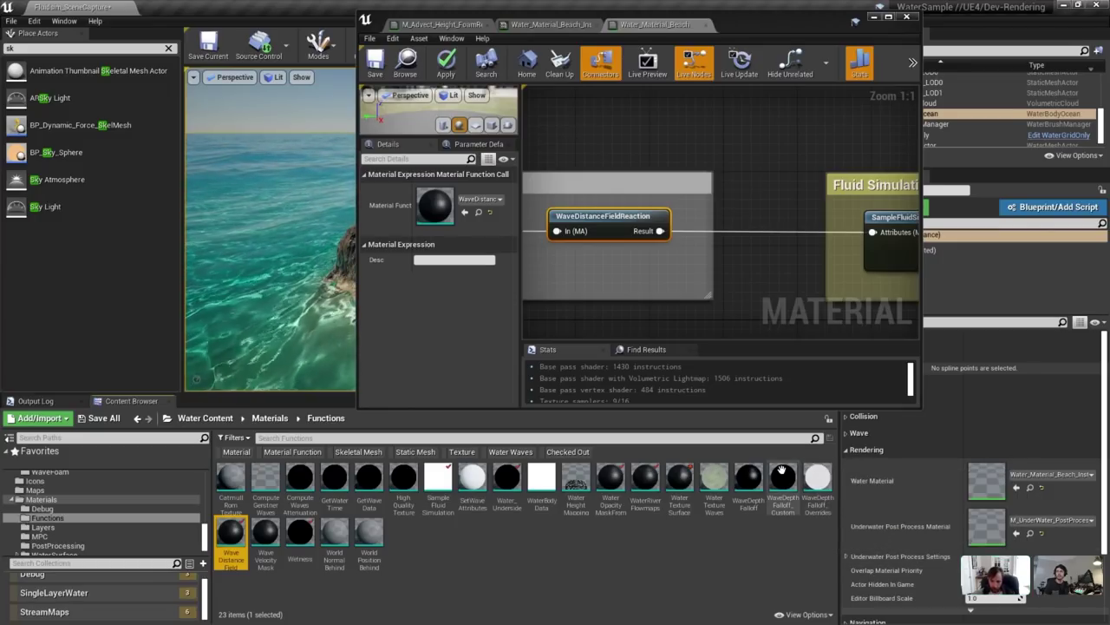
pyautogui.click(679, 481)
pyautogui.click(646, 481)
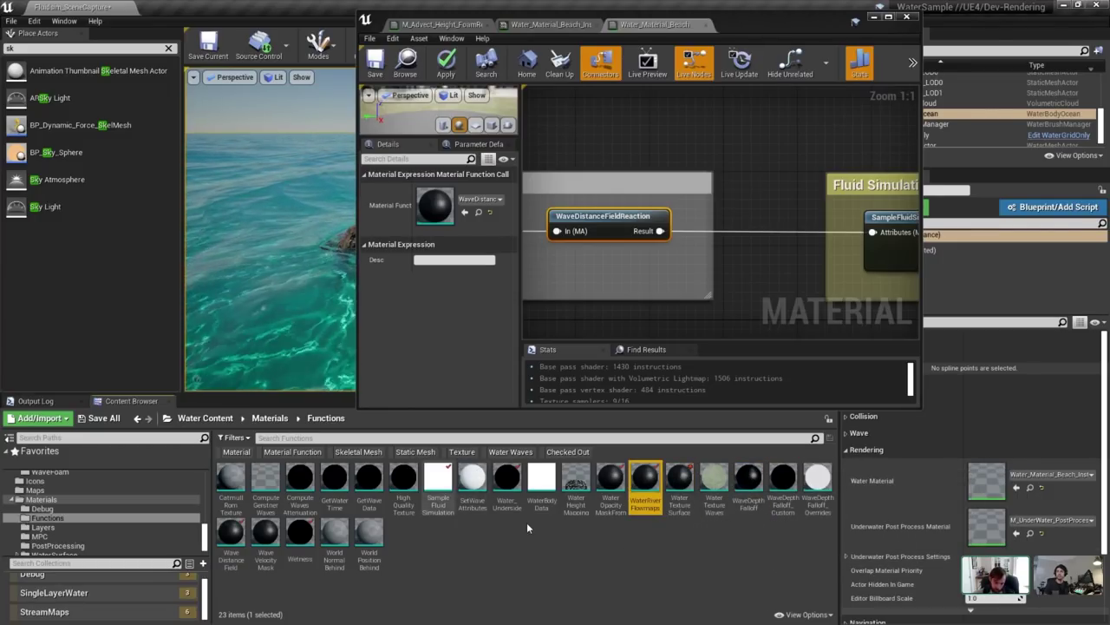
pyautogui.click(230, 484)
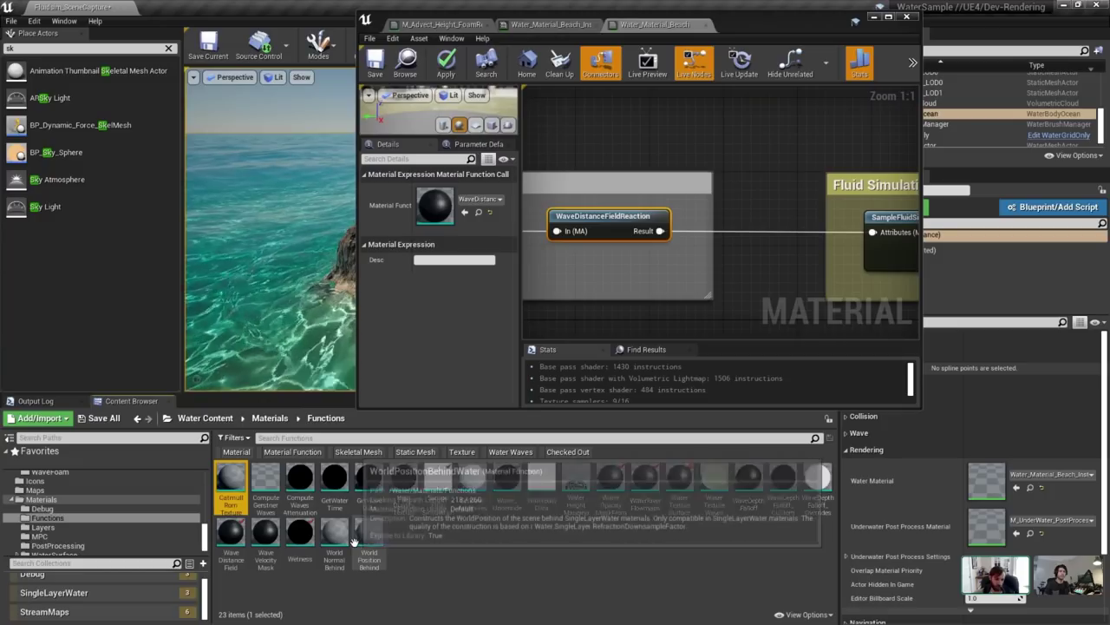
# Open the WaveDistanceFieldReaction function in the maximized editor and examine its graph from WorldPositionOffset through the DF Boost parameters and texture sample.
pyautogui.doubleClick(781, 30)
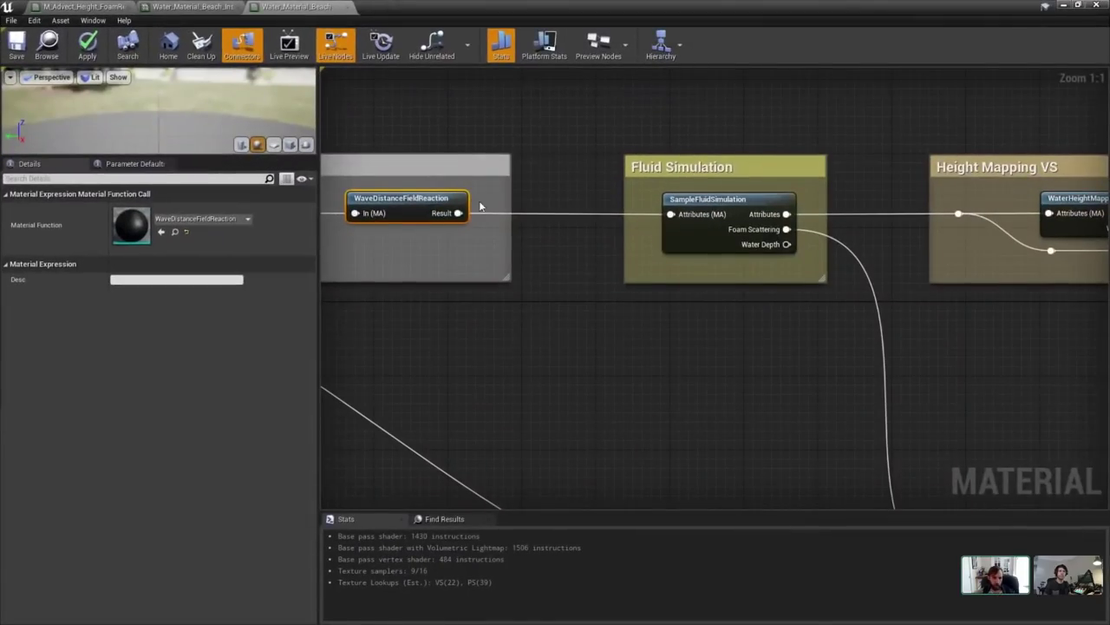
pyautogui.moveTo(408, 258); pyautogui.dragTo(654, 332, button='right')
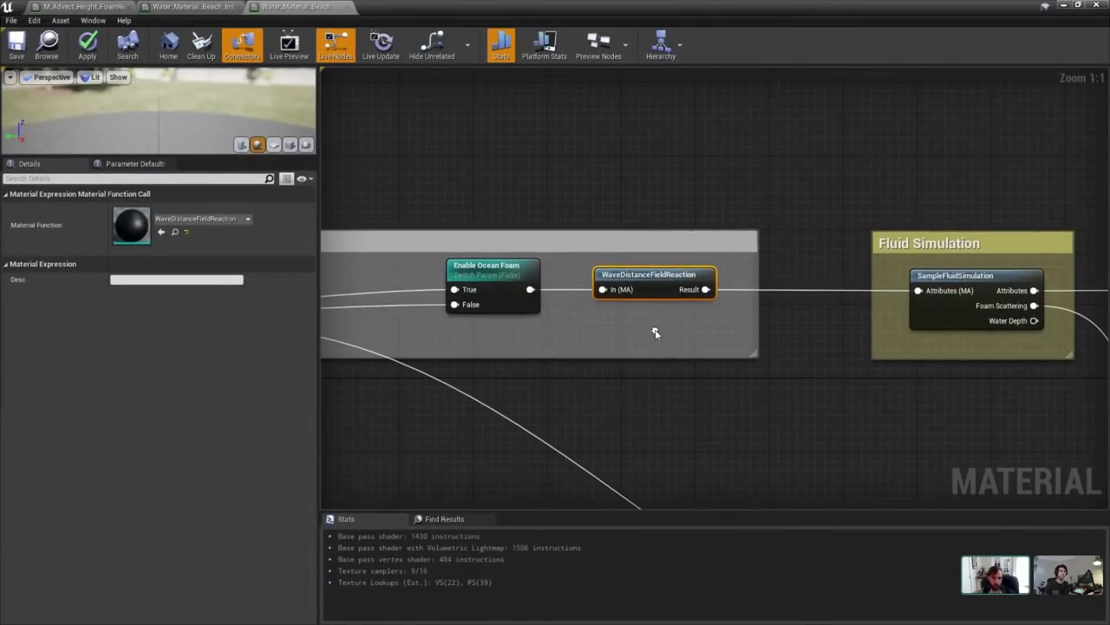
pyautogui.doubleClick(665, 277)
pyautogui.scroll(-4, 666, 282)
pyautogui.moveTo(632, 255); pyautogui.dragTo(1053, 176, button='right')
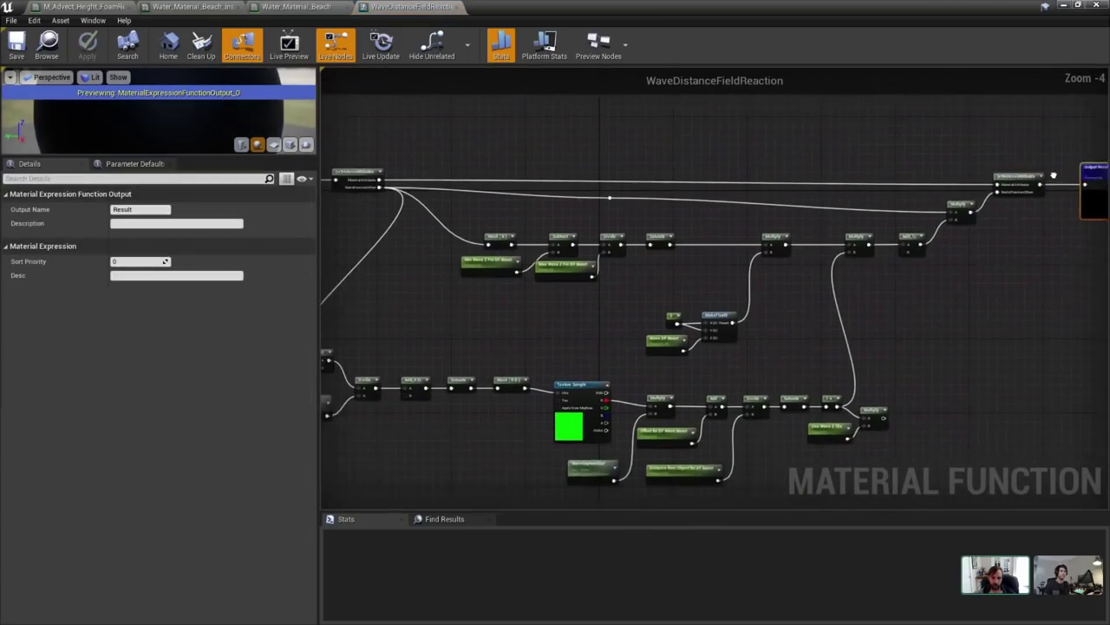
pyautogui.moveTo(713, 288); pyautogui.dragTo(817, 280, button='right')
pyautogui.scroll(3, 442, 178)
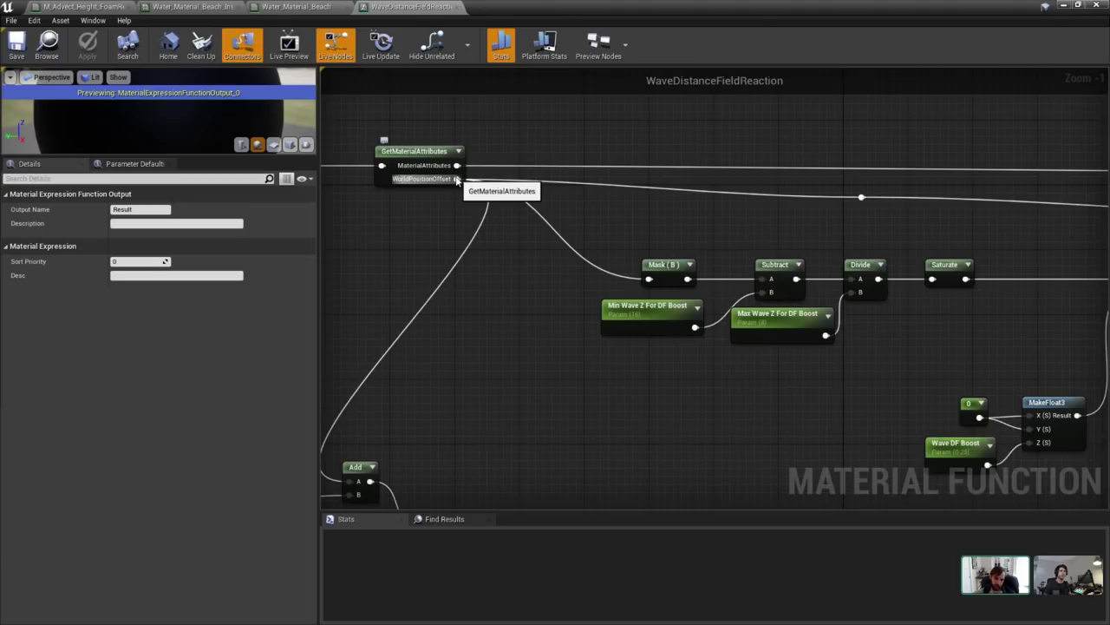
pyautogui.moveTo(702, 212); pyautogui.dragTo(702, 148, button='right')
pyautogui.scroll(-1, 764, 201)
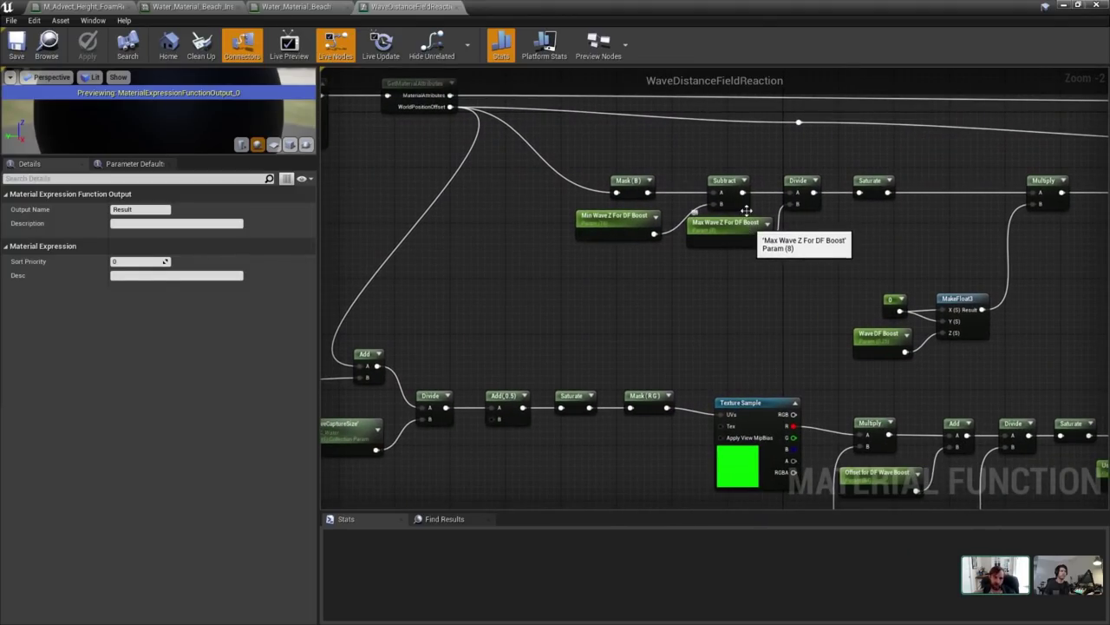
pyautogui.scroll(-2, 722, 328)
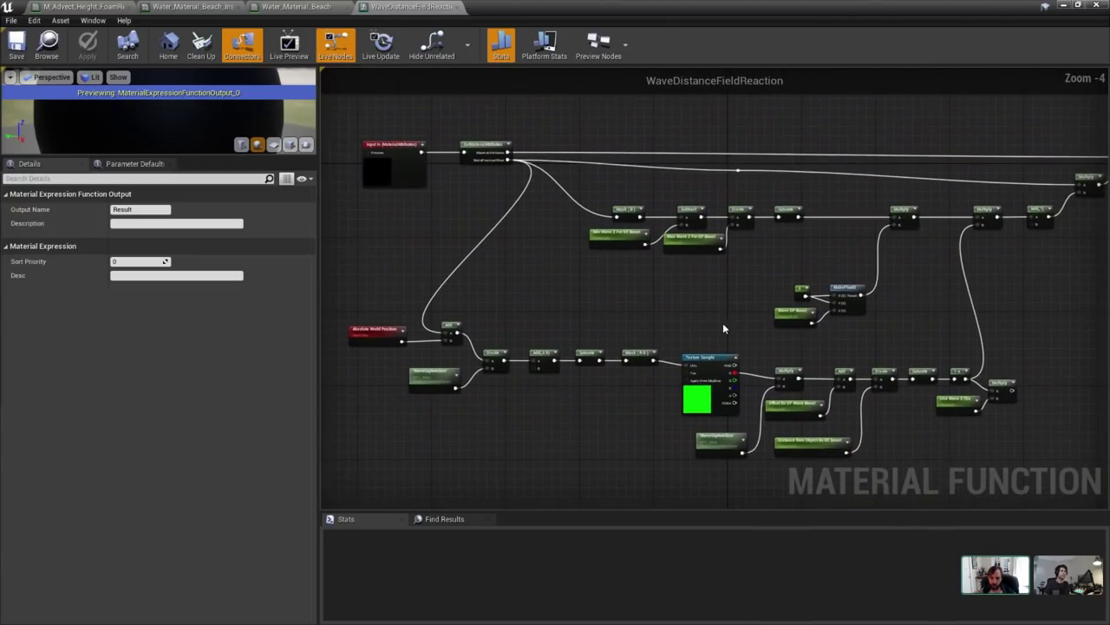
# View the waves around the rock in the level and open the WaterDistanceField render target in a maximized editor.
pyautogui.click(700, 397)
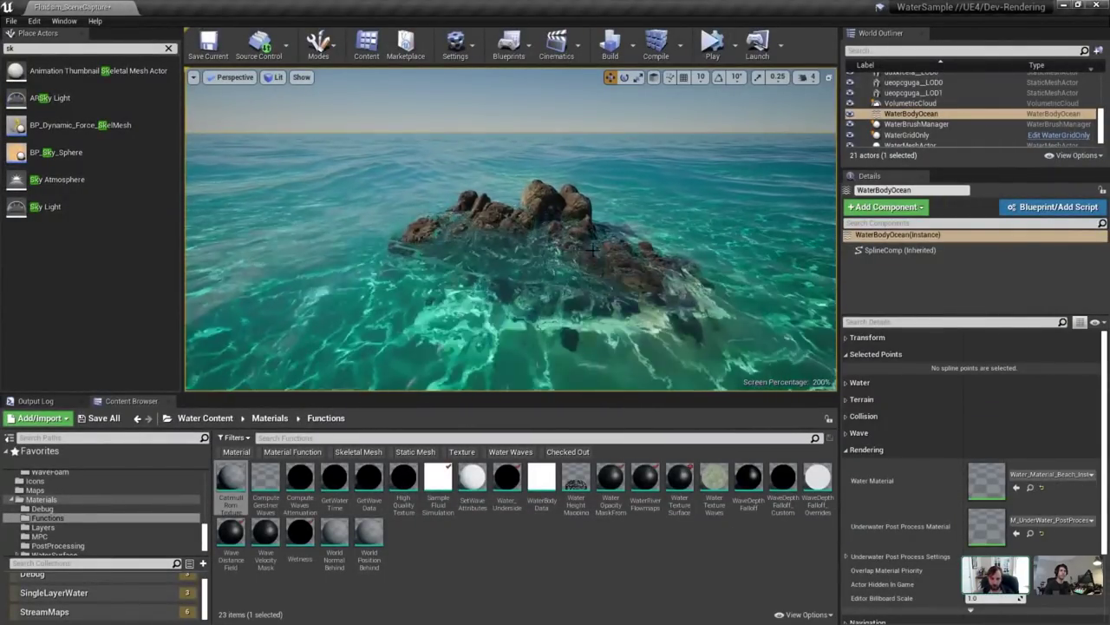
pyautogui.moveTo(588, 236); pyautogui.dragTo(589, 236, button='right')
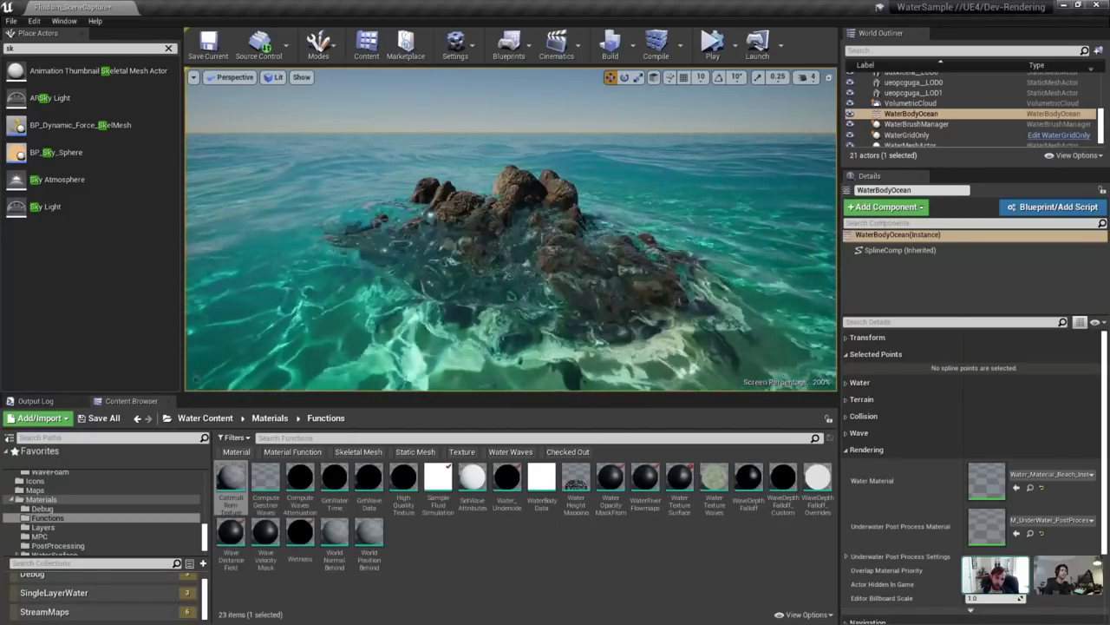
pyautogui.moveTo(521, 154); pyautogui.dragTo(521, 154, button='right')
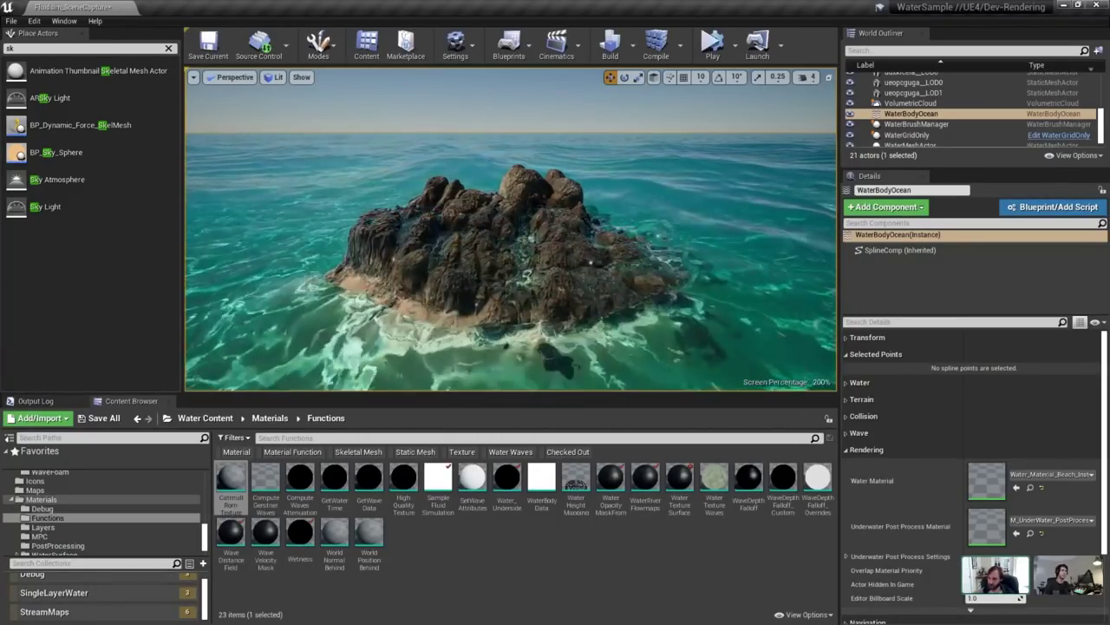
pyautogui.moveTo(0, 136); pyautogui.dragTo(400, 137)
pyautogui.doubleClick(572, 140)
# Inspect the WaterDistanceField render target's red and green channels one at a time.
pyautogui.click(17, 89)
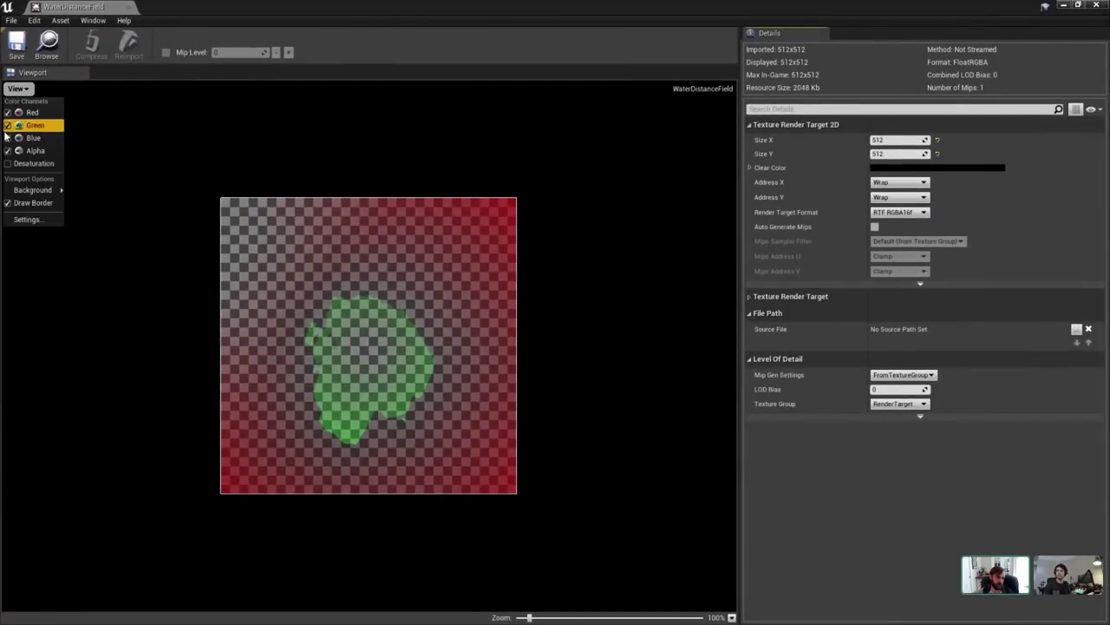
pyautogui.click(8, 139)
pyautogui.click(7, 138)
pyautogui.click(8, 125)
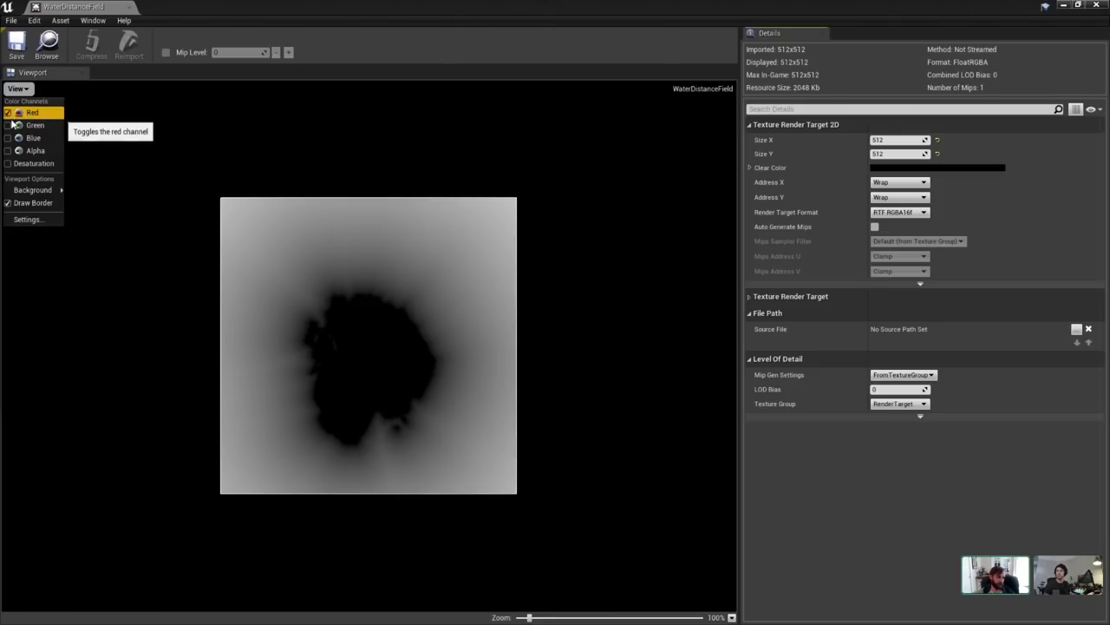
pyautogui.click(8, 125)
pyautogui.click(8, 113)
pyautogui.click(466, 356)
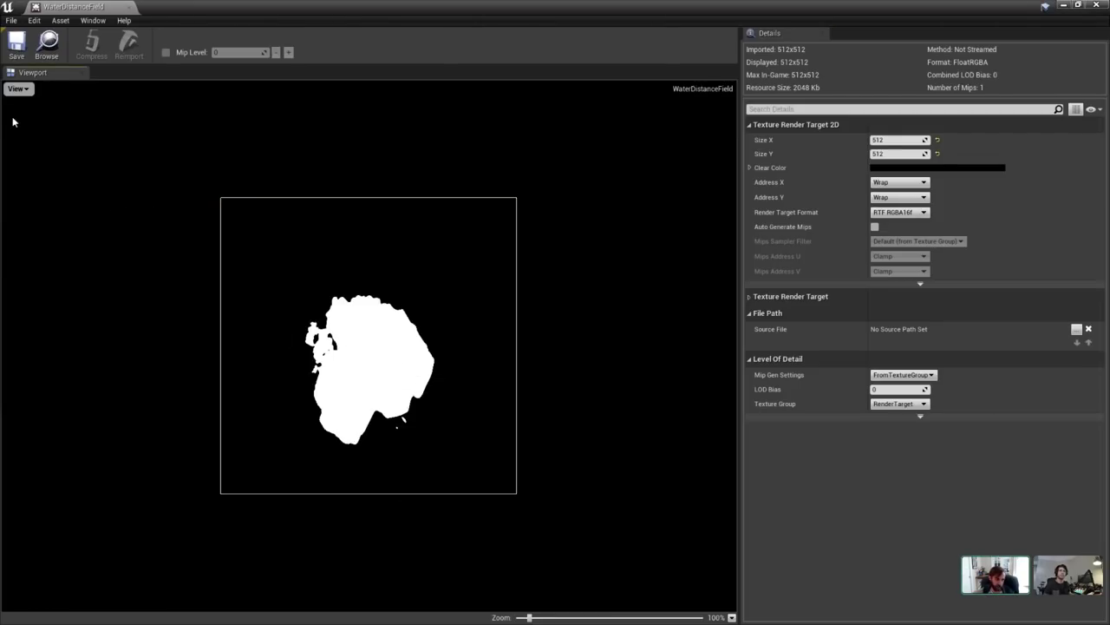
# Restrict the WaterDistanceField preview to the red channel only.
pyautogui.click(18, 89)
pyautogui.click(7, 126)
pyautogui.click(8, 113)
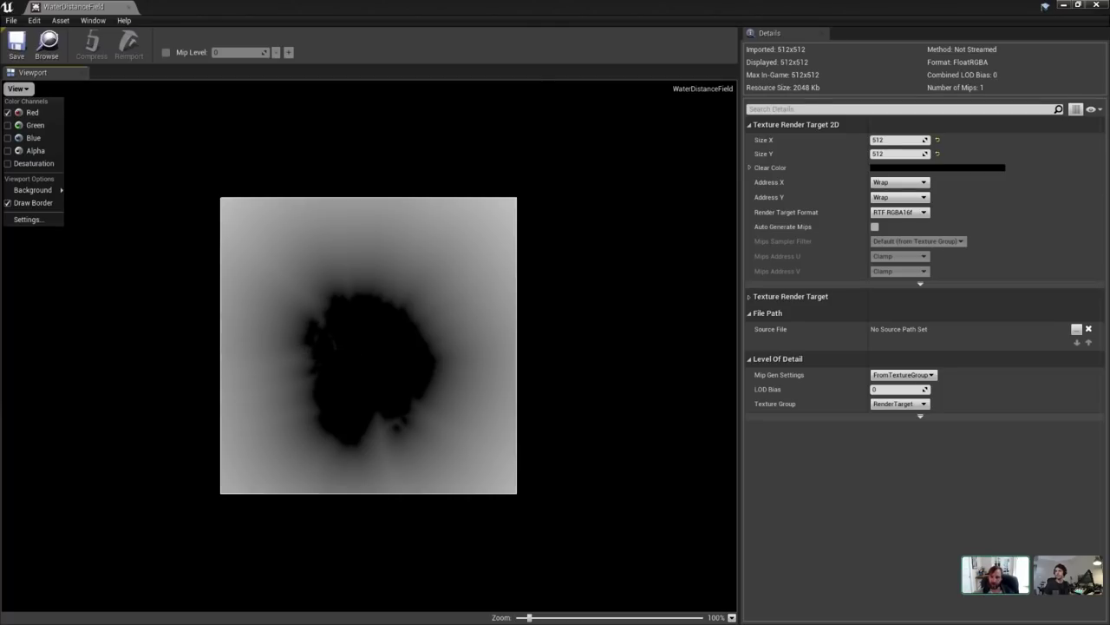
pyautogui.press('Escape')
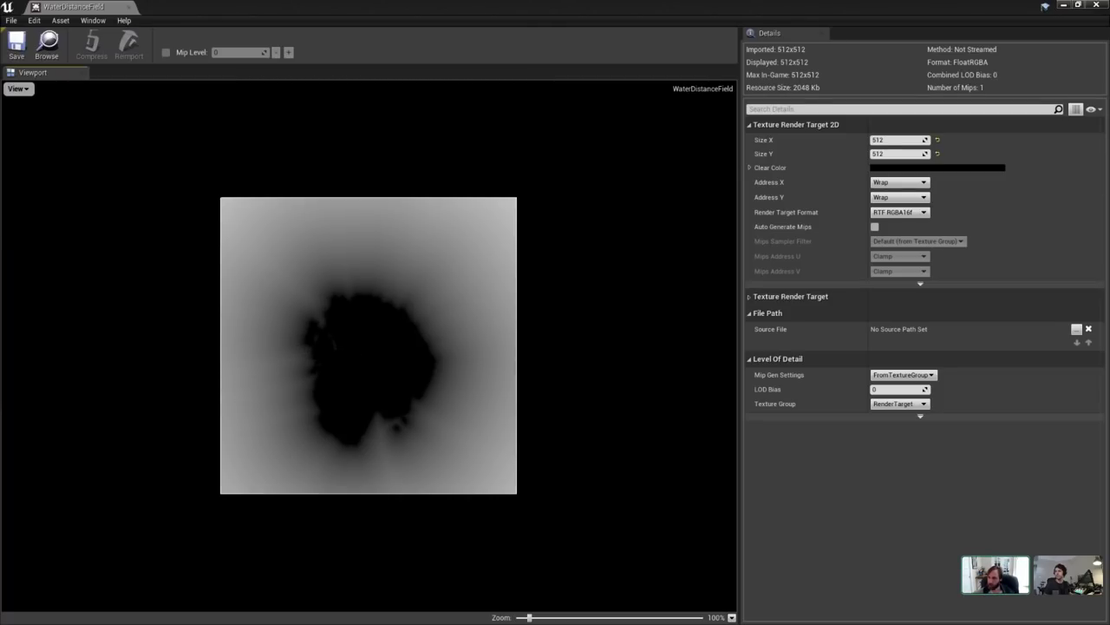
# Open the BP_TickFluidSim actor's blueprint to view its Clear function graph, and close it to return to the WaterDistanceField window over the level.
pyautogui.doubleClick(910, 9)
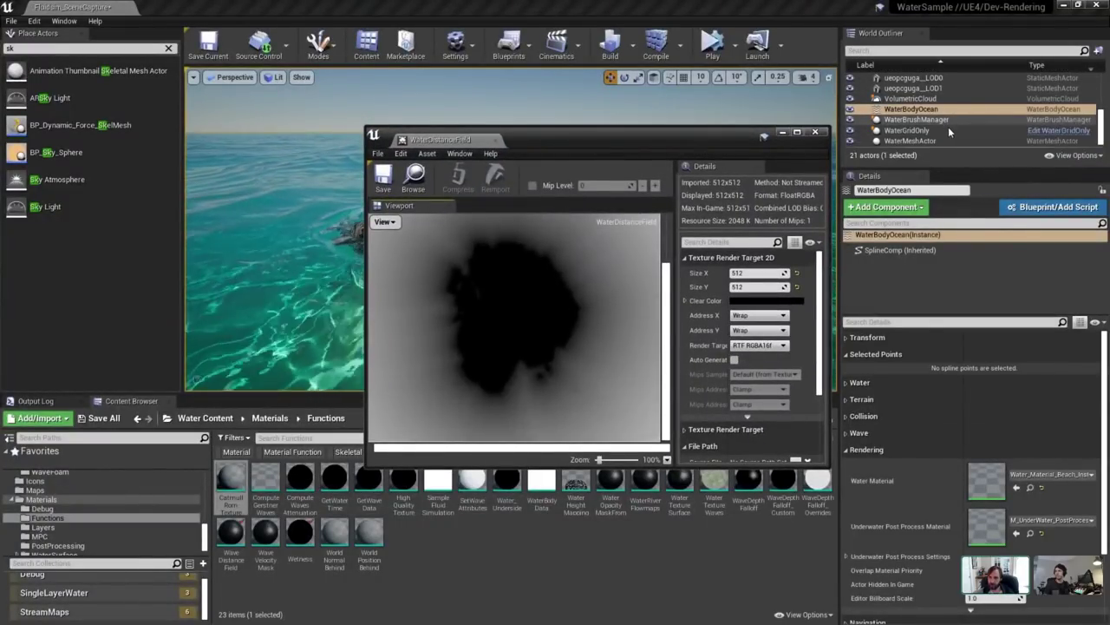
pyautogui.scroll(5, 916, 107)
pyautogui.click(924, 109)
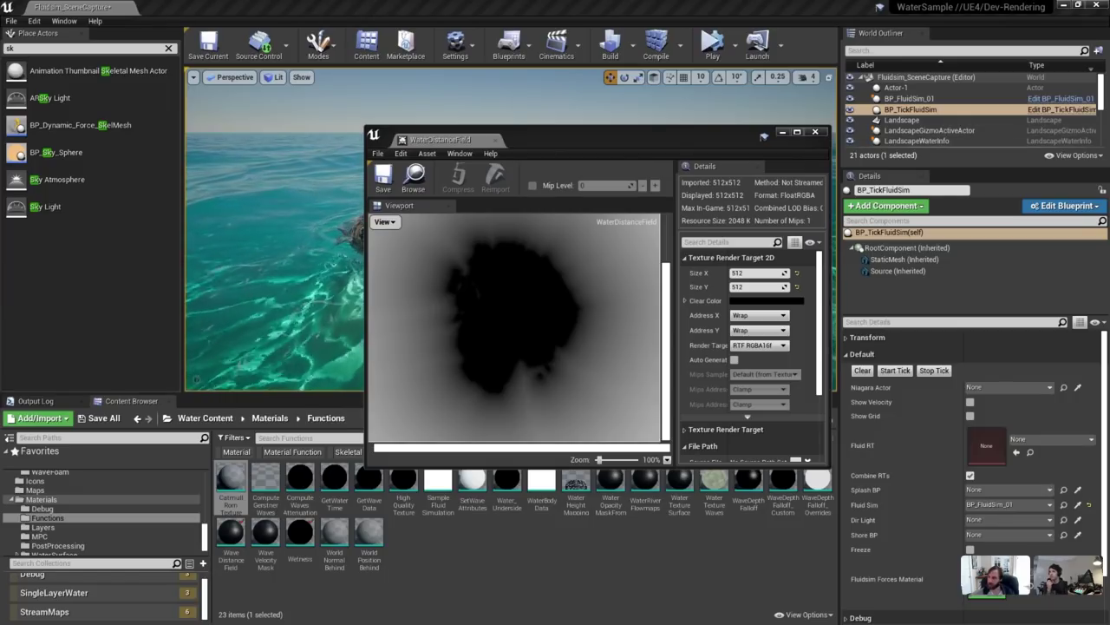
pyautogui.click(1061, 109)
pyautogui.click(609, 140)
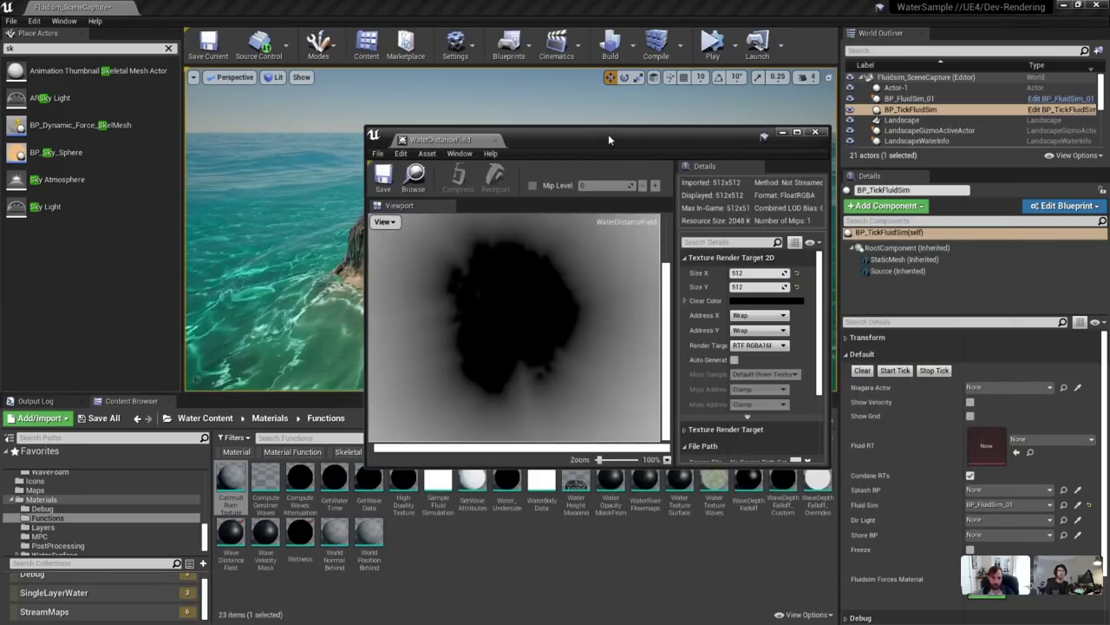
pyautogui.click(1064, 108)
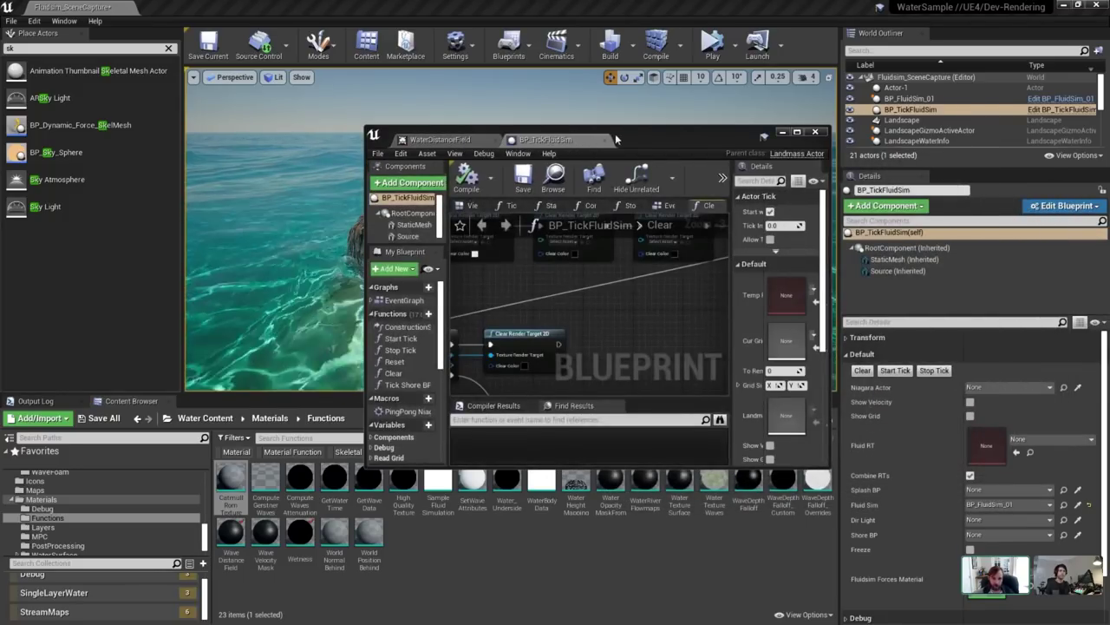
pyautogui.doubleClick(664, 133)
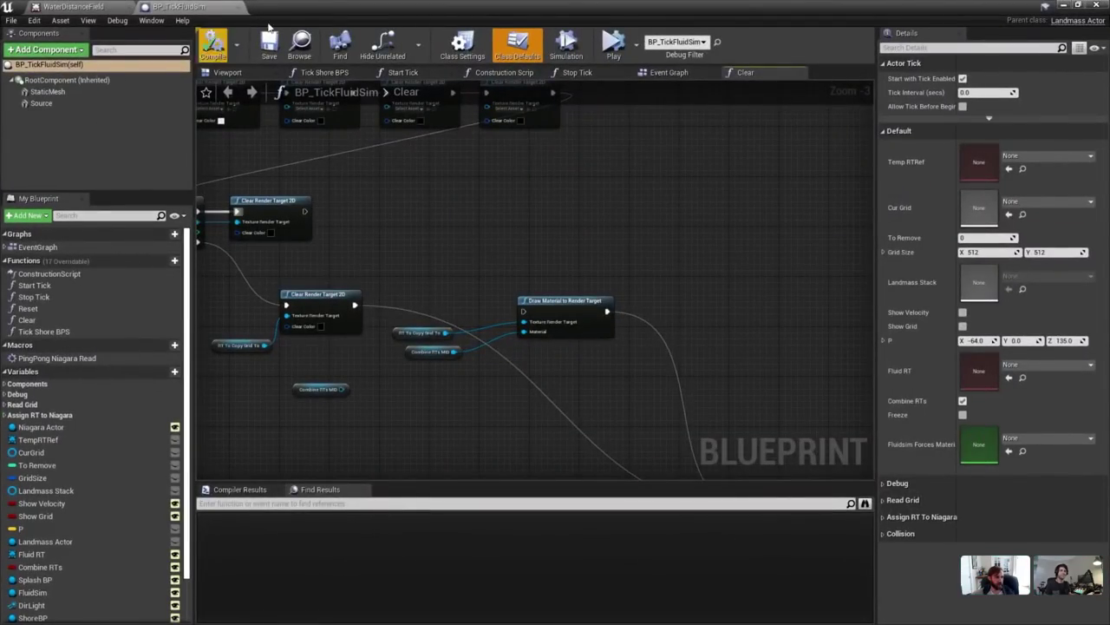
pyautogui.click(240, 6)
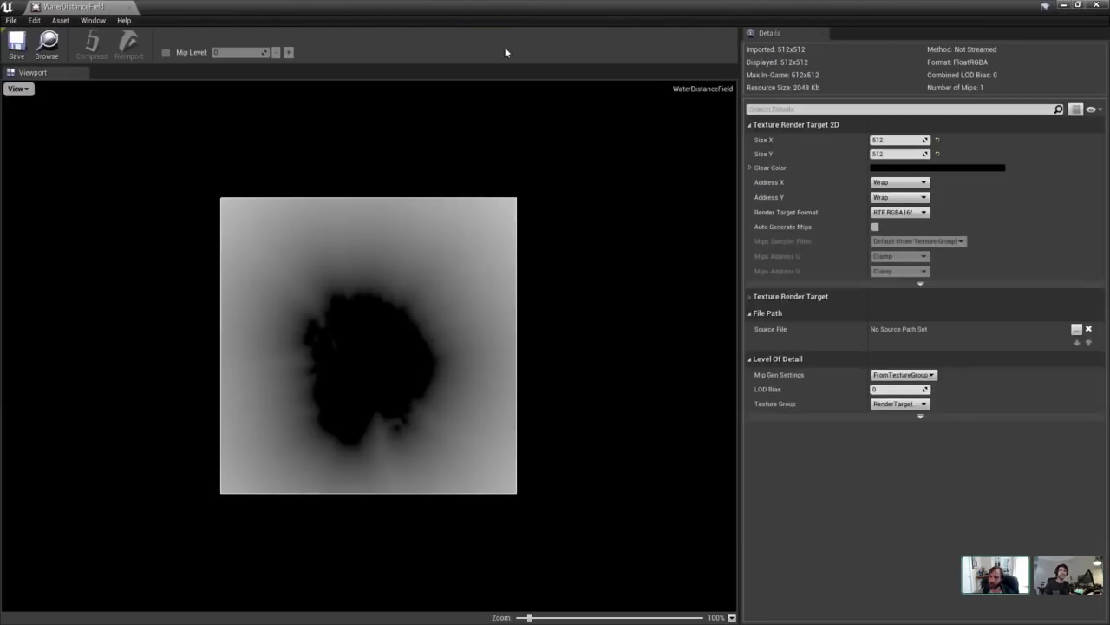
pyautogui.doubleClick(942, 5)
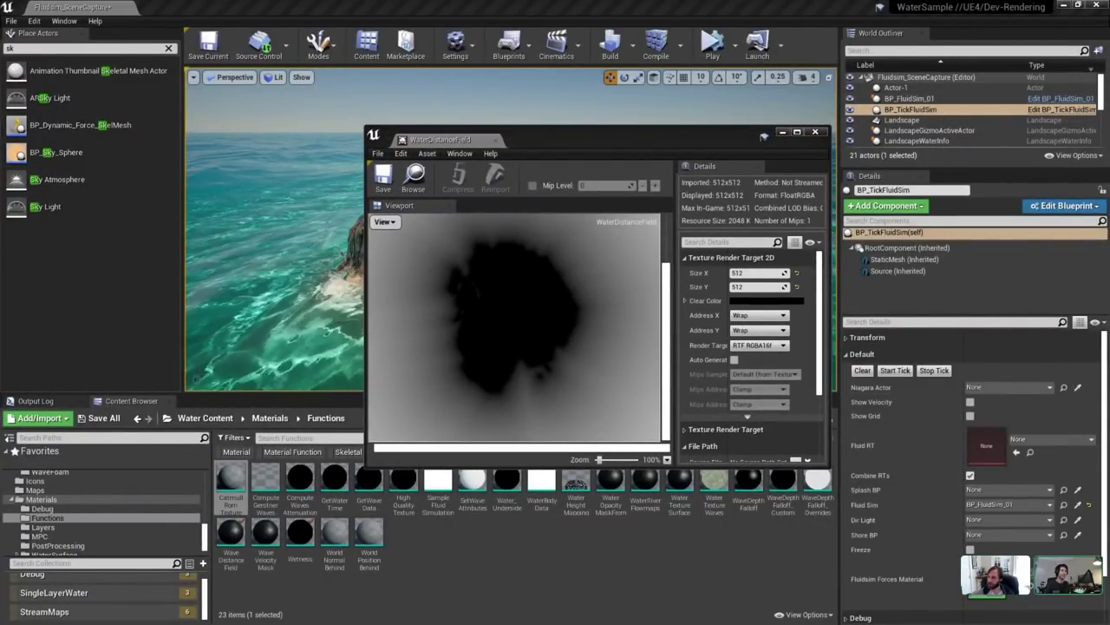
# Open the BP_FluidSim_01 blueprint in a maximized editor and select its JumpFlood_Component2D component.
pyautogui.moveTo(593, 194); pyautogui.dragTo(540, 141)
pyautogui.doubleClick(676, 131)
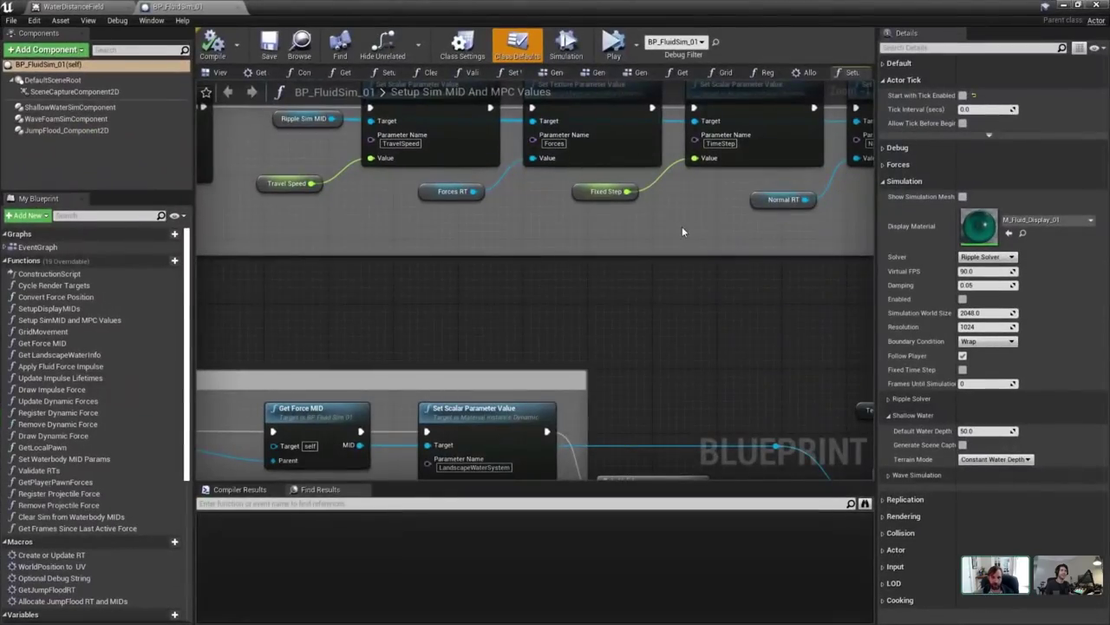
pyautogui.scroll(-1, 682, 227)
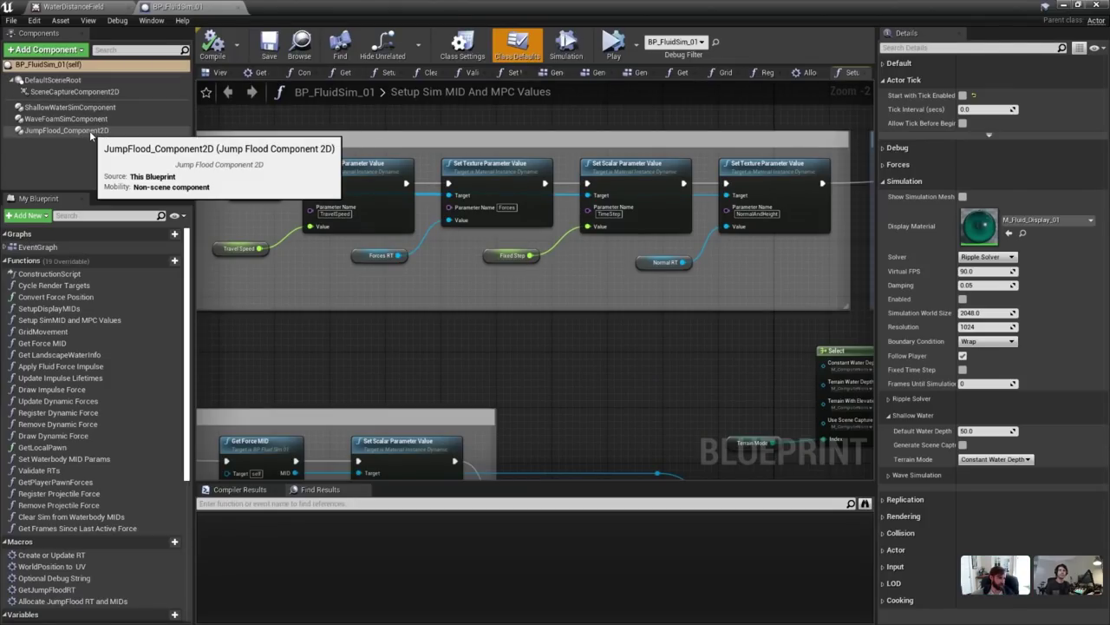
pyautogui.click(89, 130)
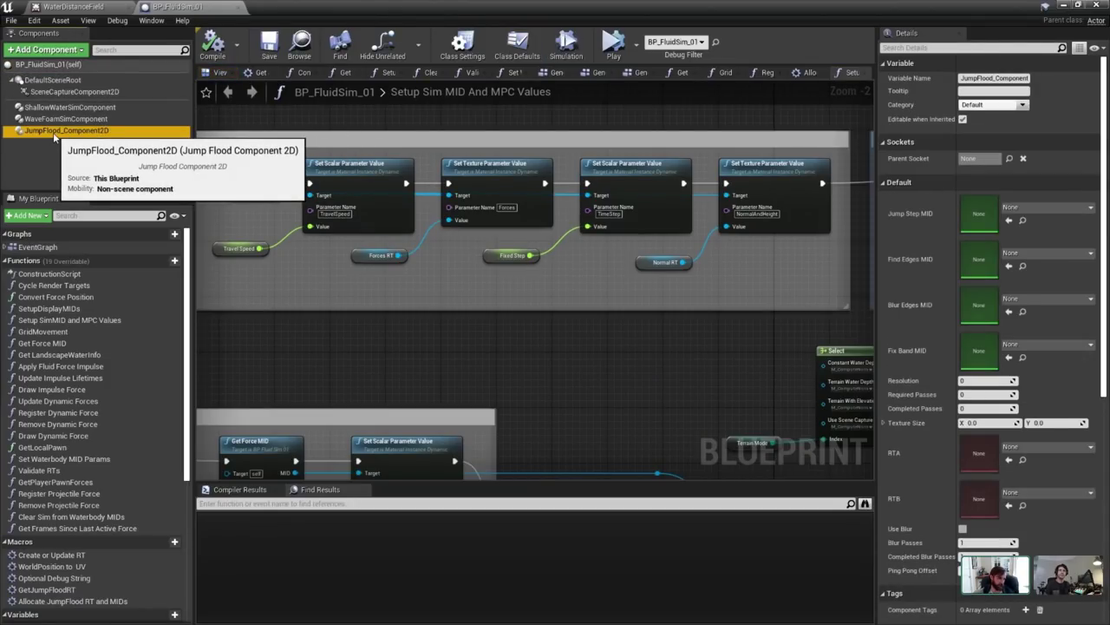
pyautogui.rightClick(53, 137)
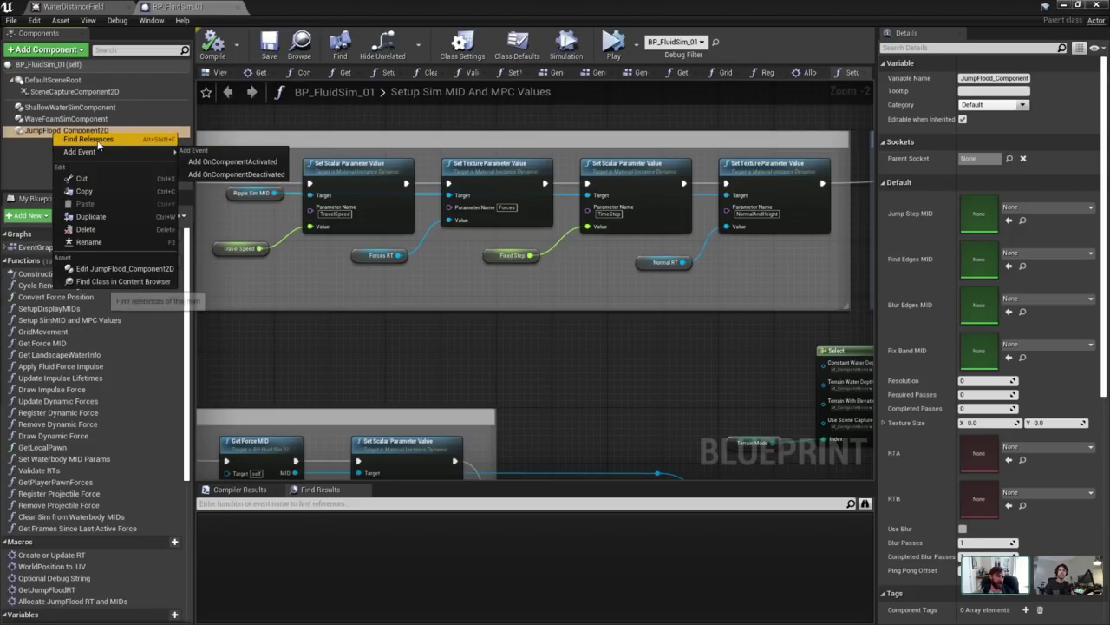
pyautogui.click(23, 132)
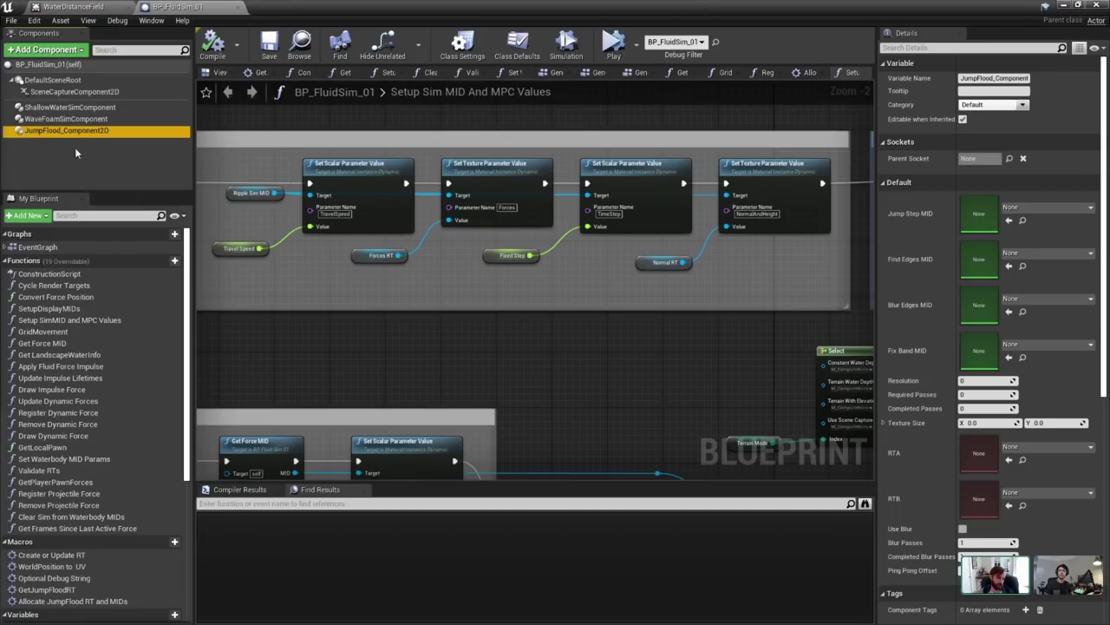
# View the Setup Sim MID And MPC Values graph of BP_FluidSim_01, and close the blueprint and WaterDistanceField editors.
pyautogui.scroll(-4, 463, 330)
pyautogui.moveTo(526, 251); pyautogui.dragTo(534, 283, button='right')
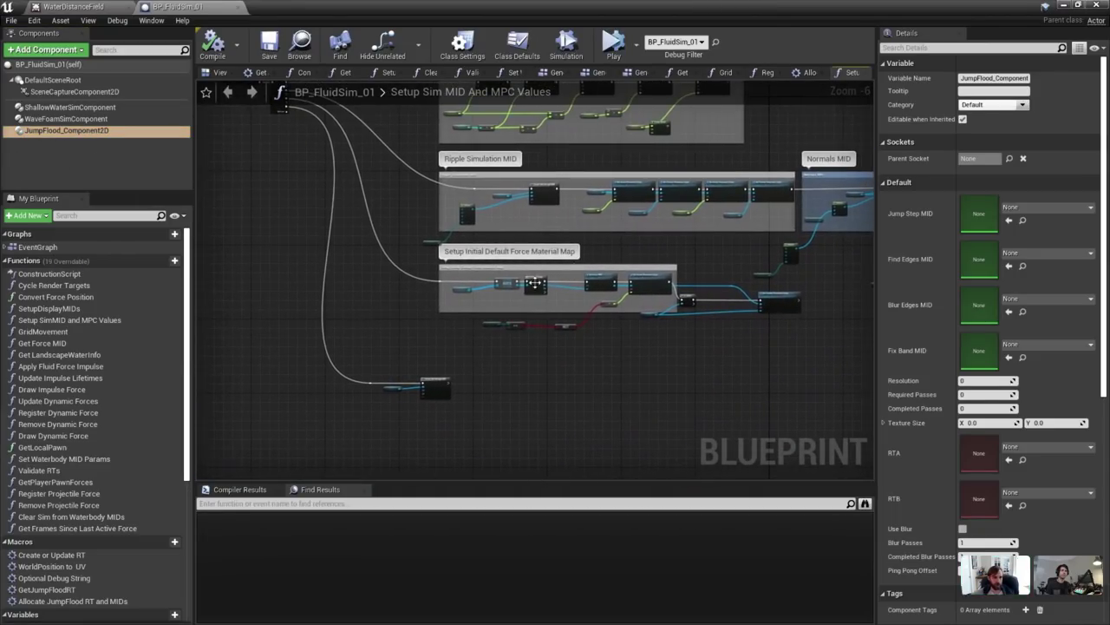
pyautogui.click(68, 131)
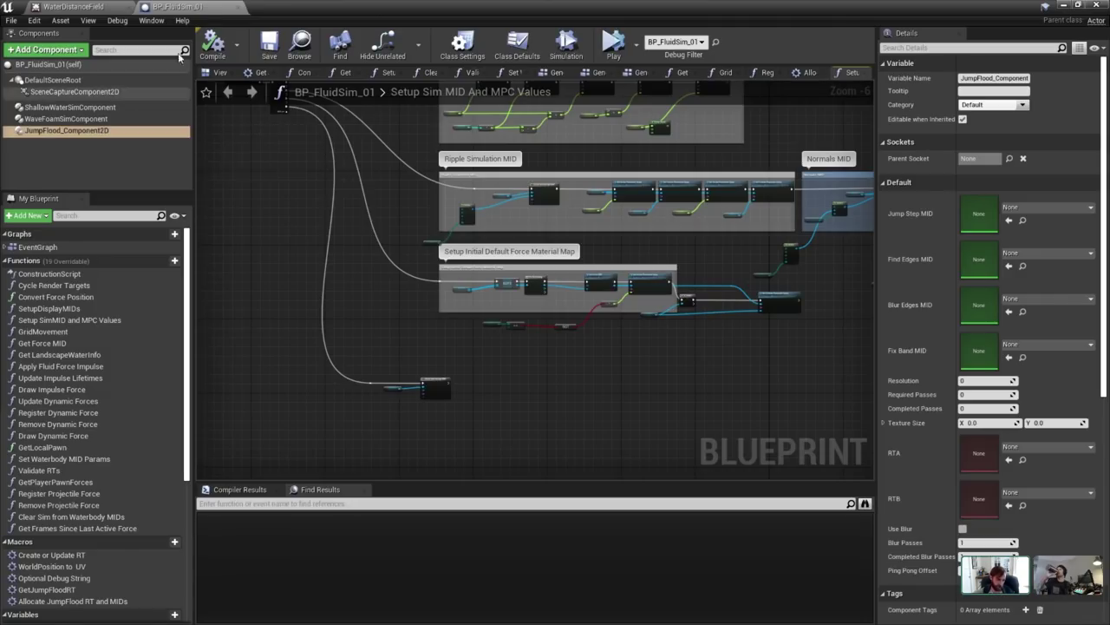
pyautogui.click(239, 8)
pyautogui.click(128, 8)
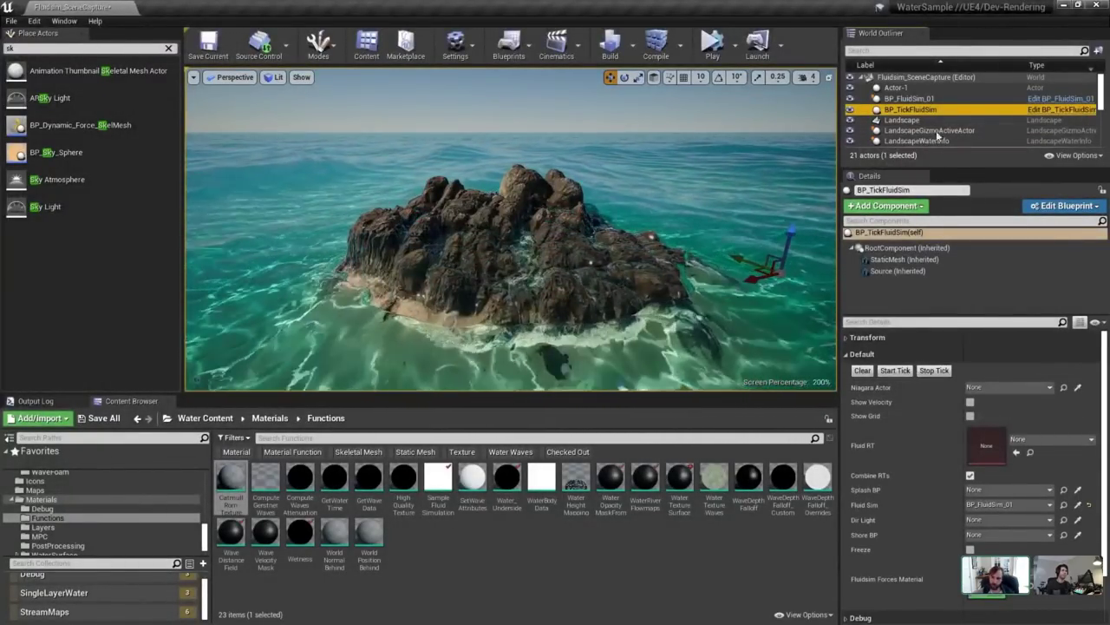
# Select the BP_FluidSim_01 actor in the level and examine its Simulation World Size and Wave Sim World Size settings.
pyautogui.click(909, 98)
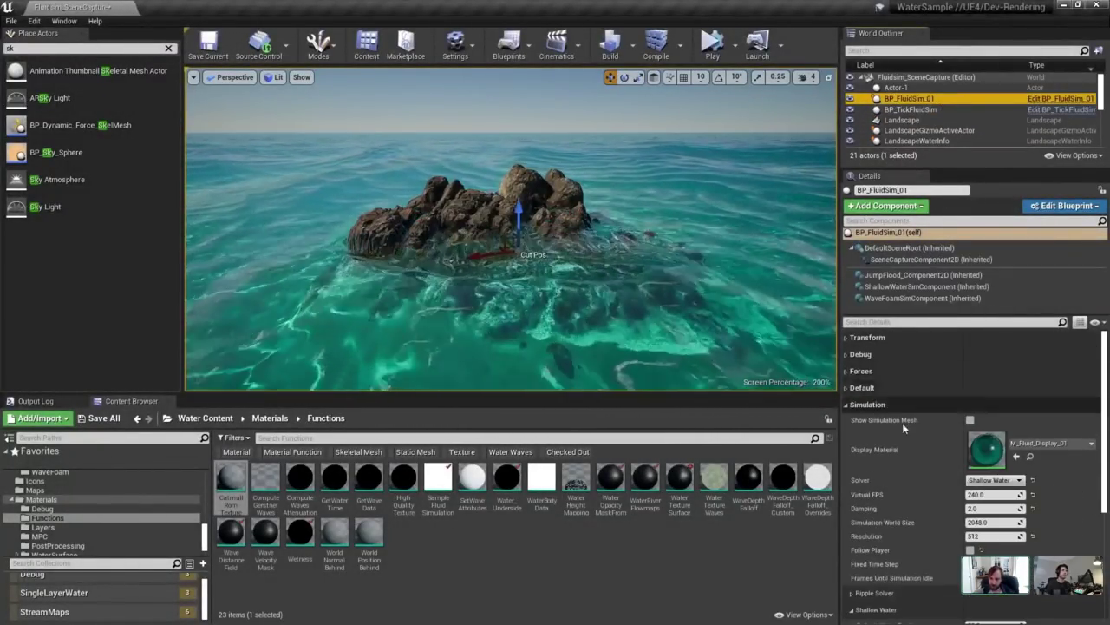
pyautogui.scroll(-3, 955, 486)
pyautogui.click(996, 411)
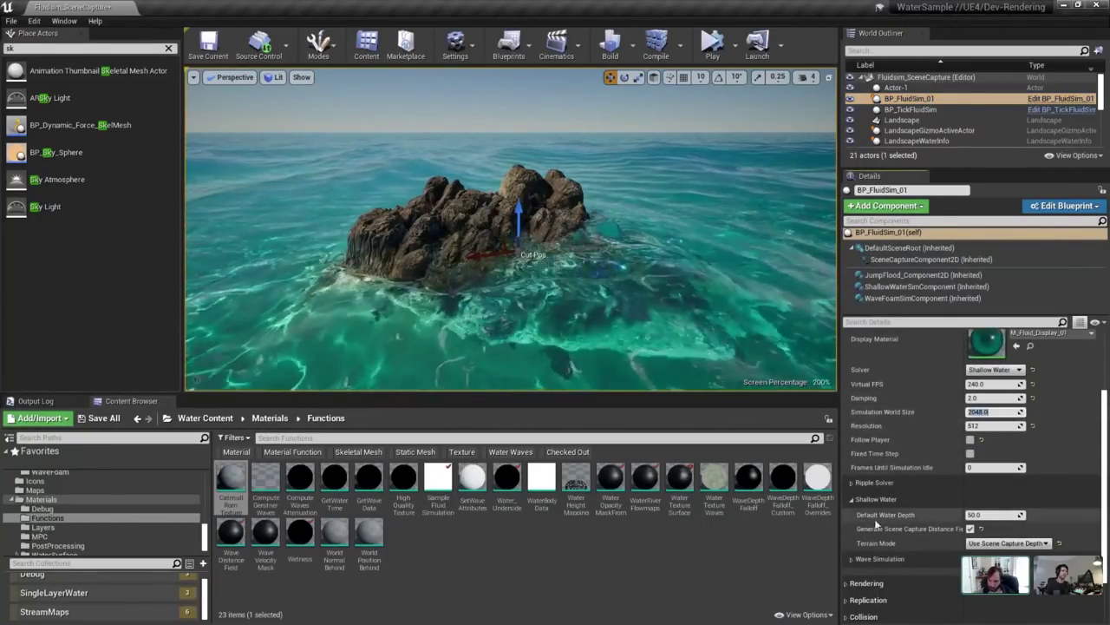
pyautogui.click(872, 559)
pyautogui.click(871, 499)
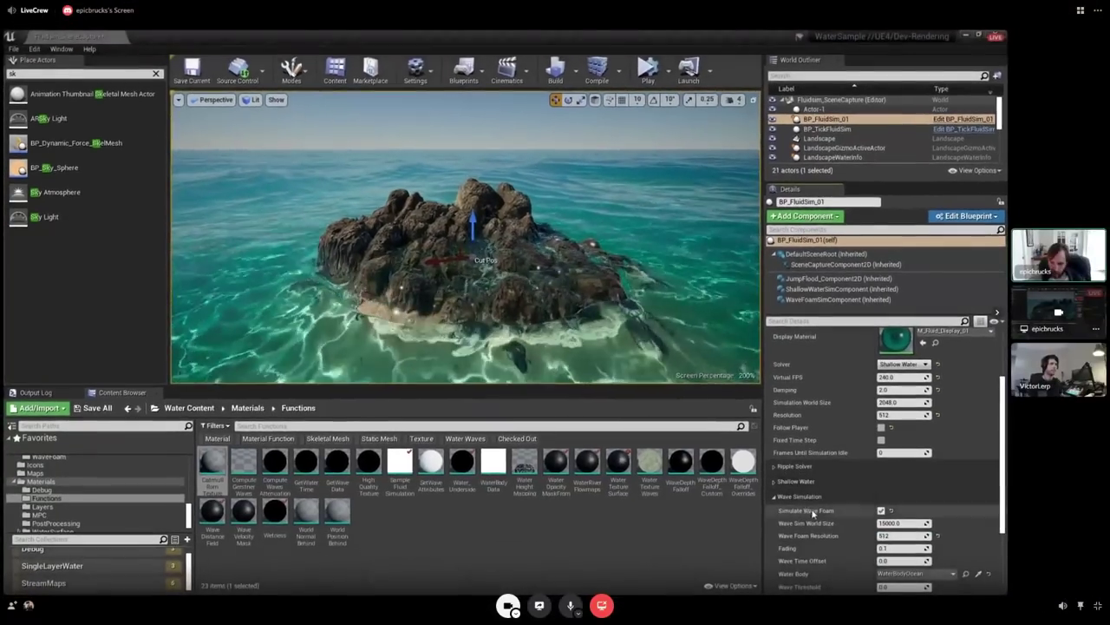
pyautogui.scroll(-1, 908, 523)
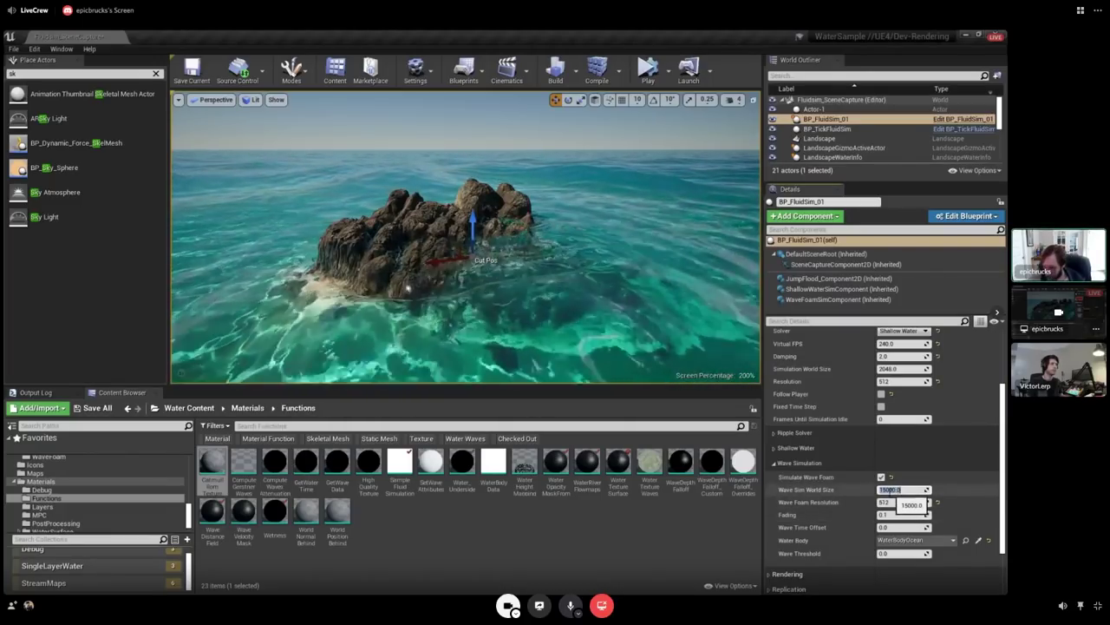
pyautogui.press('Return')
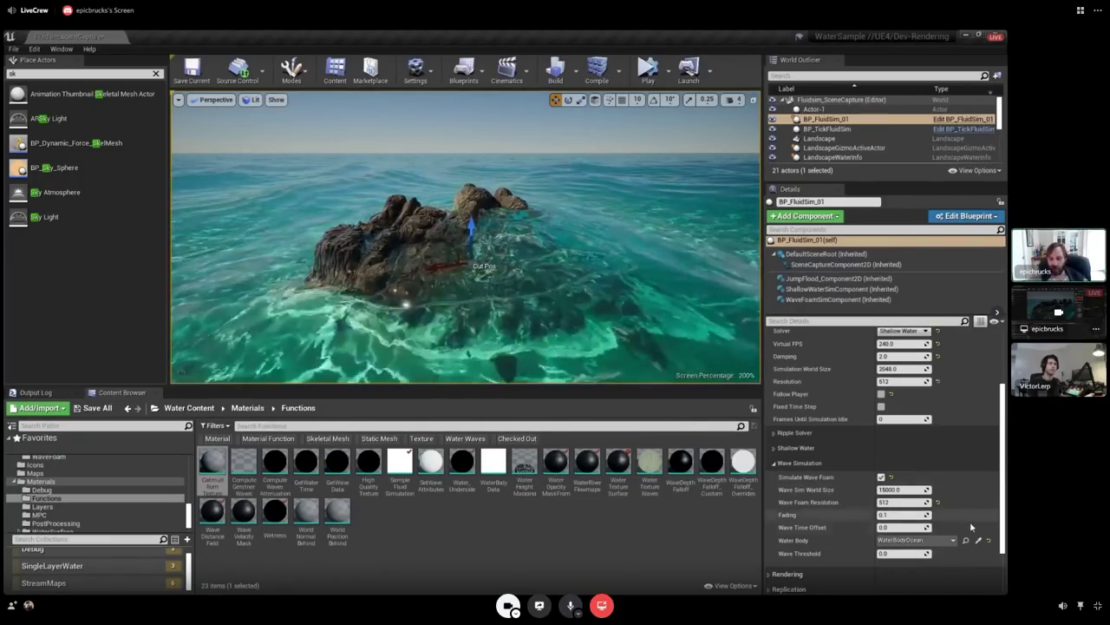
# Open the WaterDistanceField render target in a maximized editor and hide its alpha channel in the preview.
pyautogui.click(213, 511)
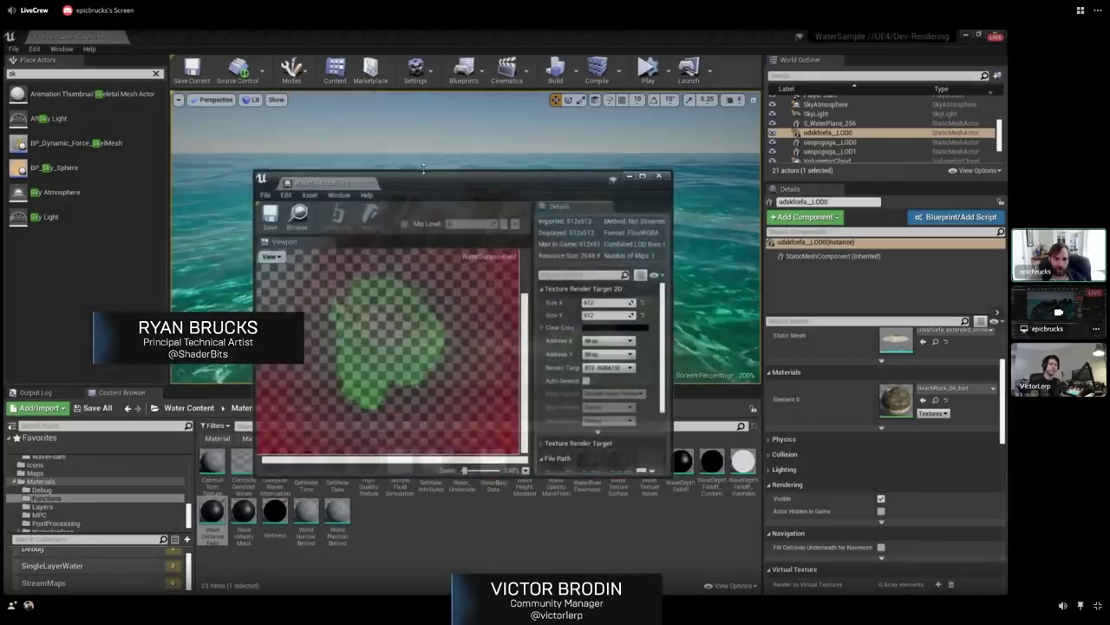
pyautogui.doubleClick(405, 178)
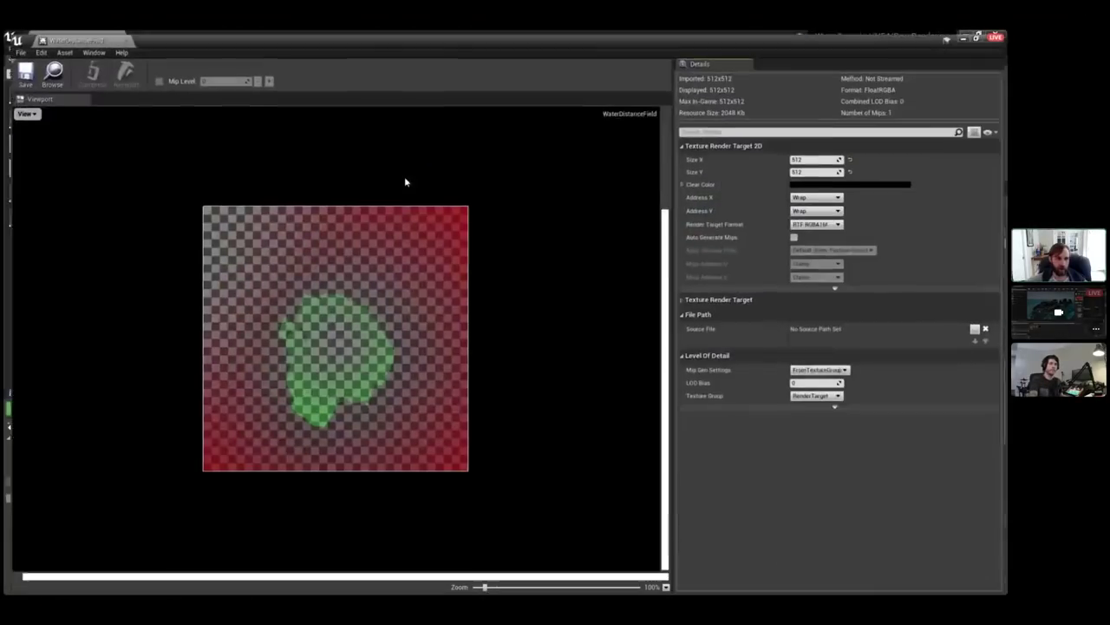
pyautogui.click(20, 111)
pyautogui.click(12, 165)
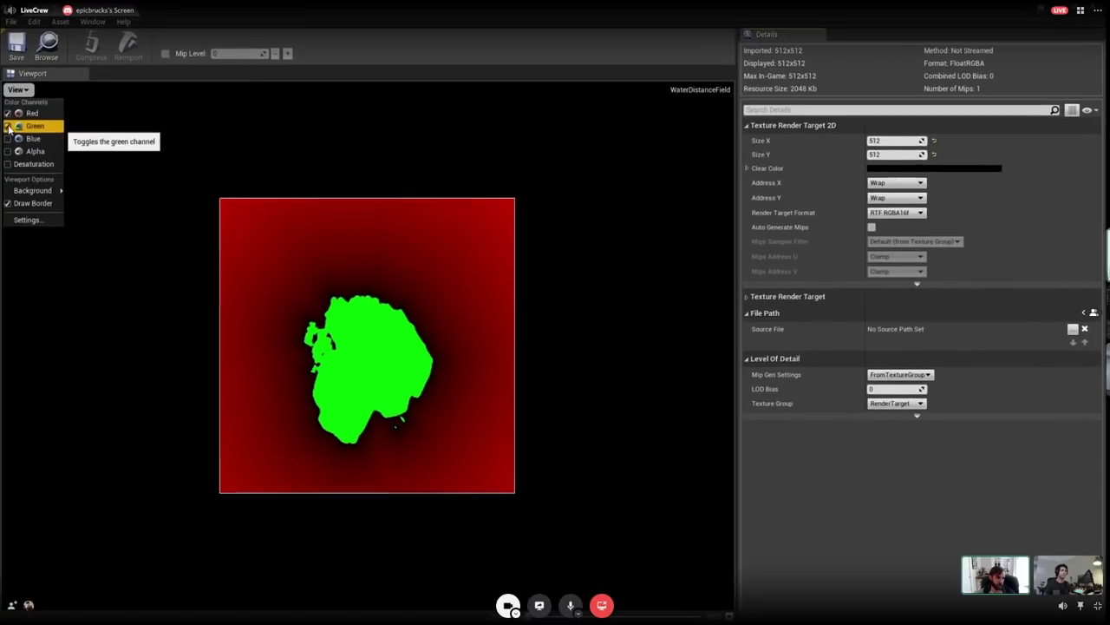
# Inspect the WaterDistanceField render target's blue and alpha channels one at a time, ending with blue only.
pyautogui.click(11, 144)
pyautogui.click(10, 132)
pyautogui.click(10, 155)
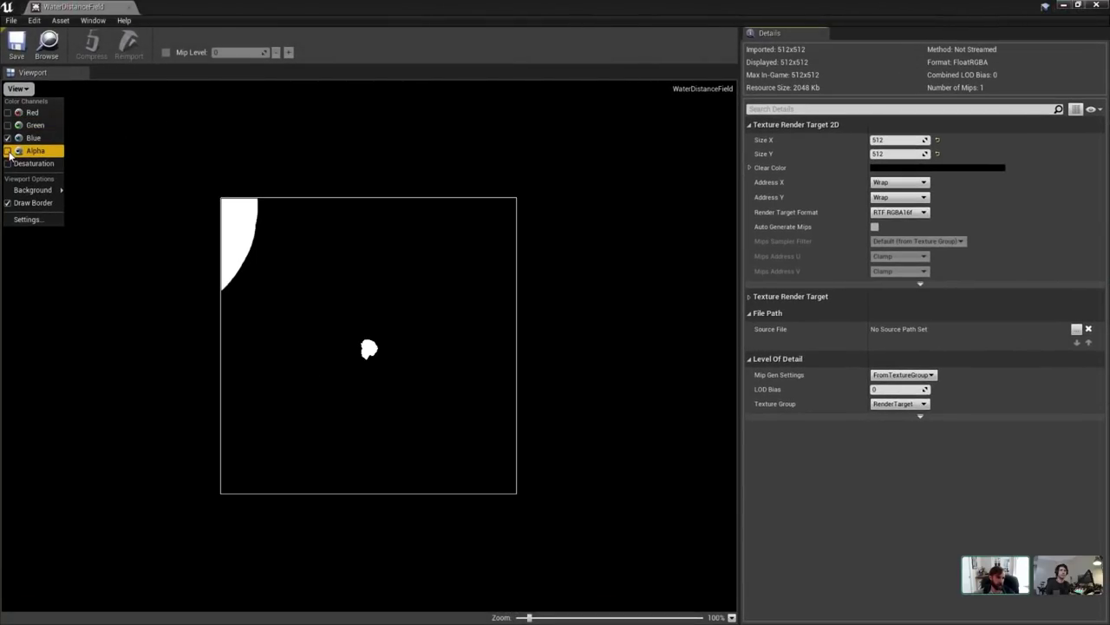
pyautogui.click(11, 152)
pyautogui.click(8, 138)
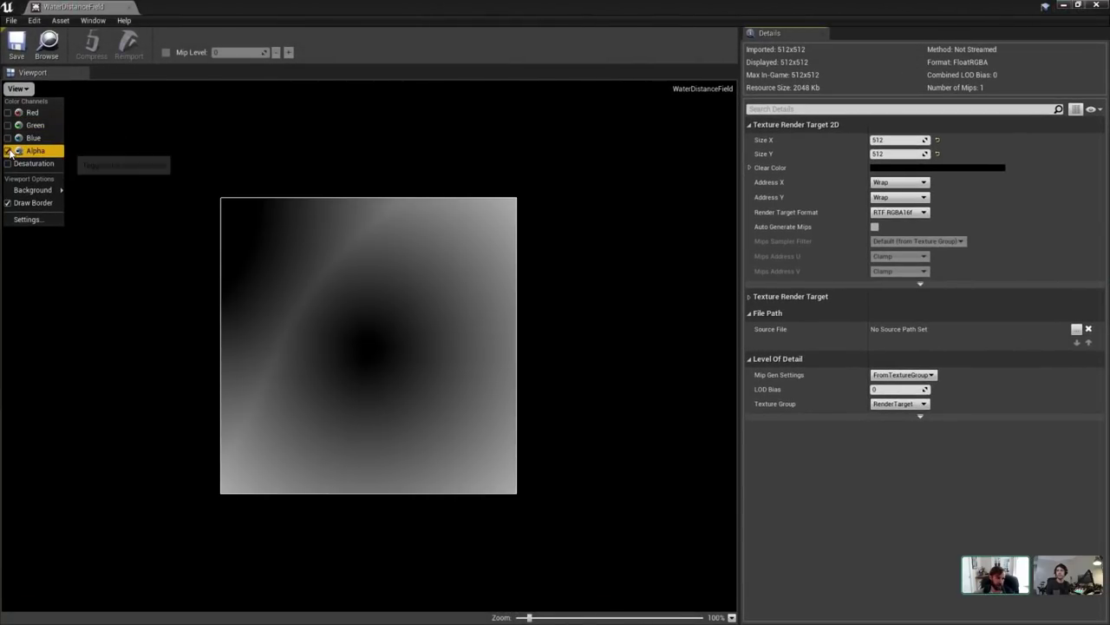
pyautogui.click(9, 152)
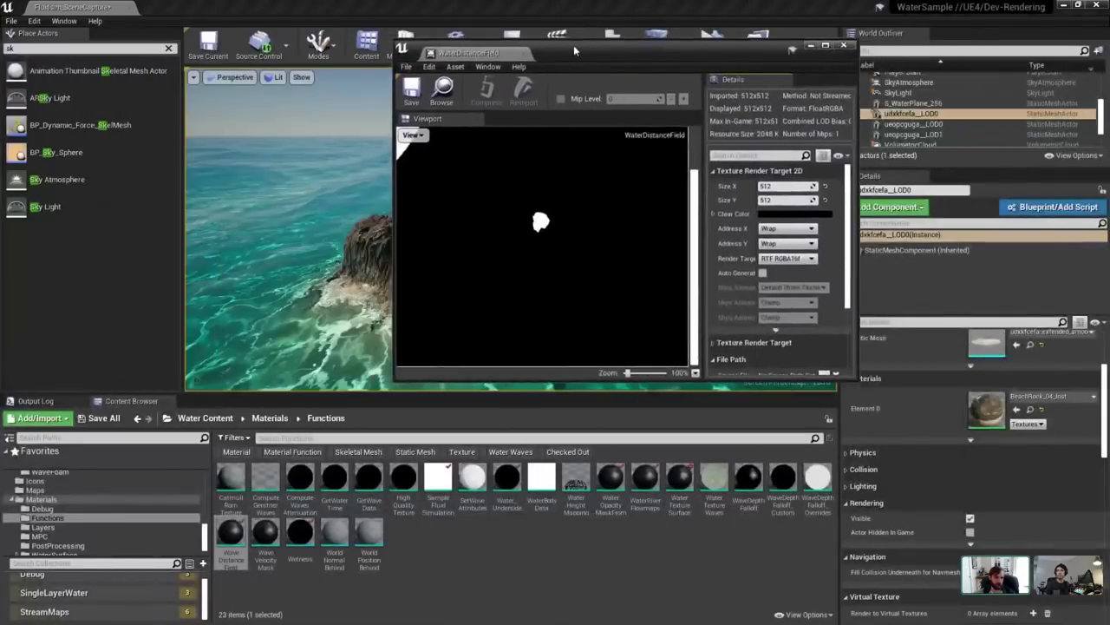
# Compare the render target's blue channel with a top-down view of the rock and island, and close the WaterDistanceField window.
pyautogui.moveTo(573, 45); pyautogui.dragTo(998, 68)
pyautogui.moveTo(641, 252); pyautogui.dragTo(729, 364, button='right')
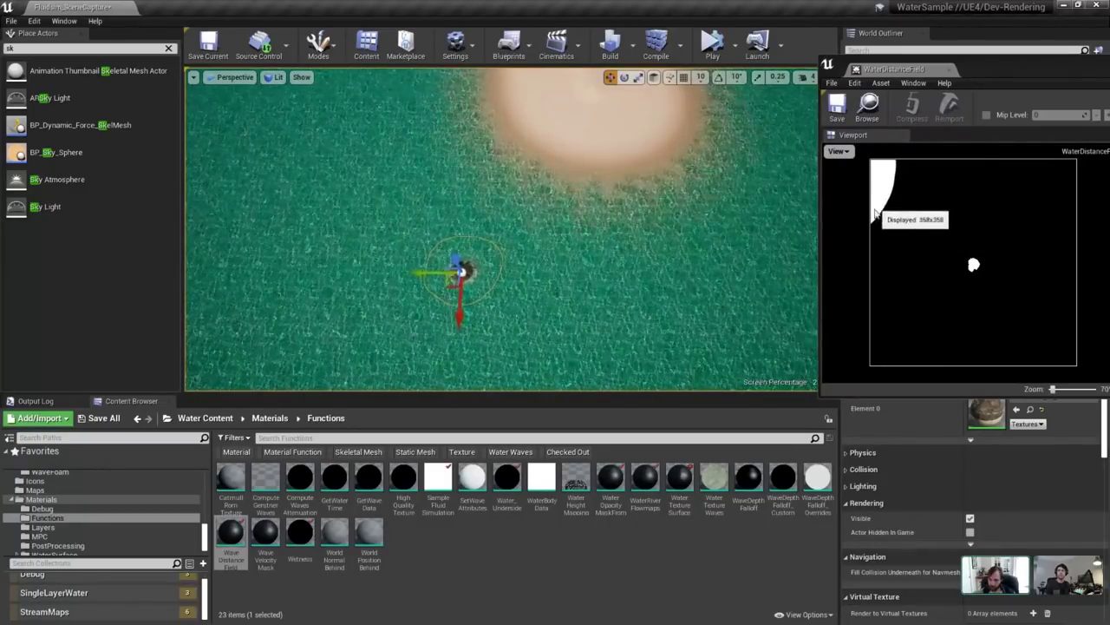
pyautogui.moveTo(685, 235); pyautogui.dragTo(611, 252, button='right')
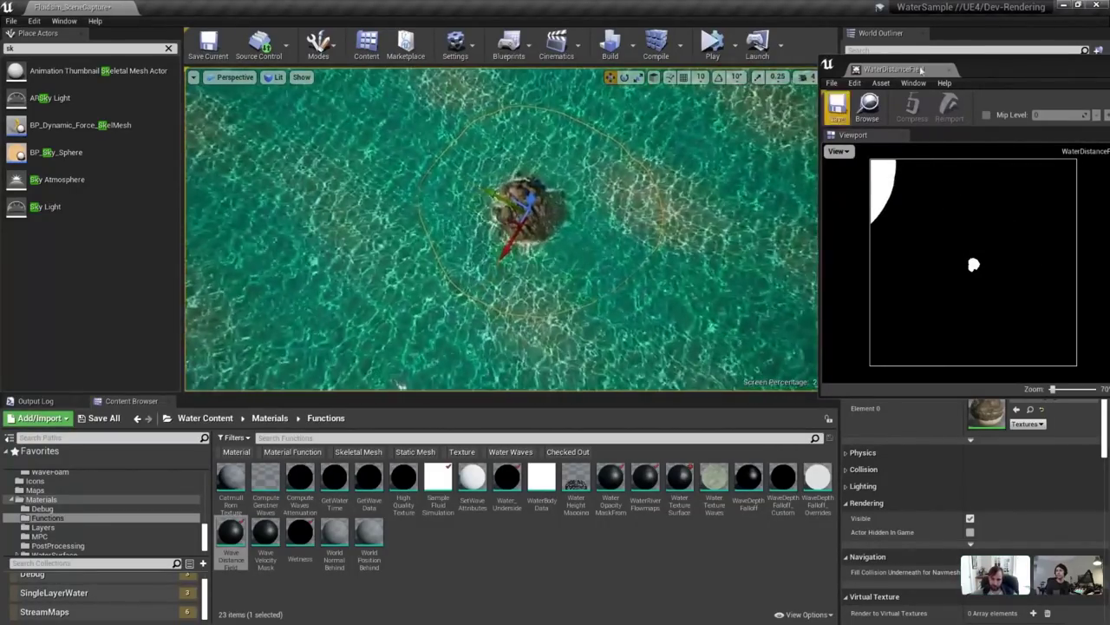
pyautogui.click(950, 70)
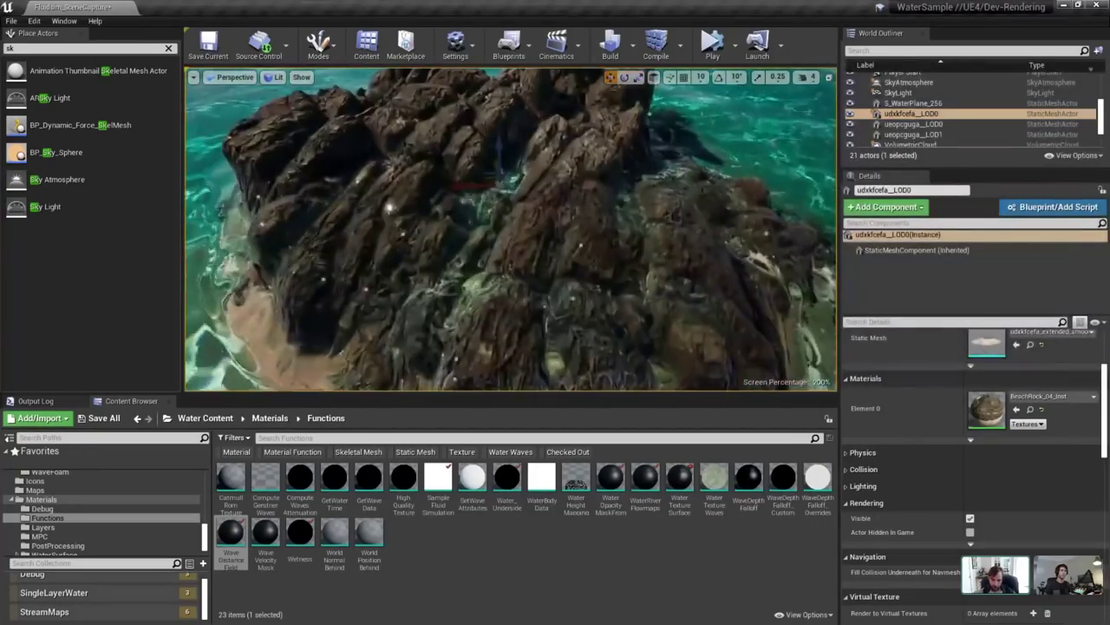
pyautogui.moveTo(645, 208); pyautogui.dragTo(667, 171, button='right')
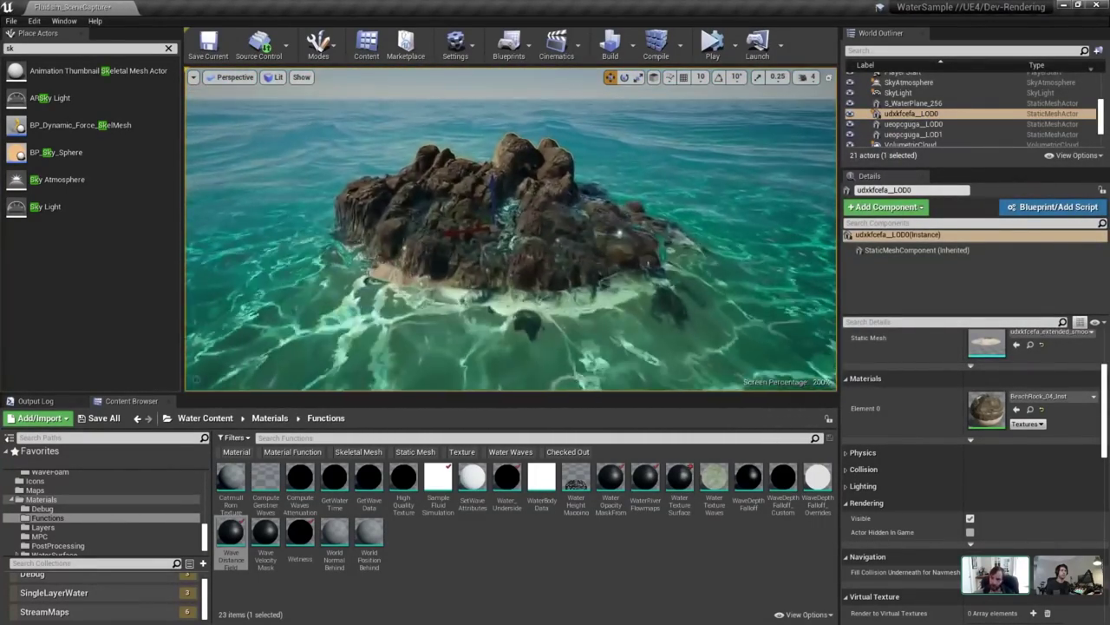
pyautogui.moveTo(776, 201); pyautogui.dragTo(759, 201, button='right')
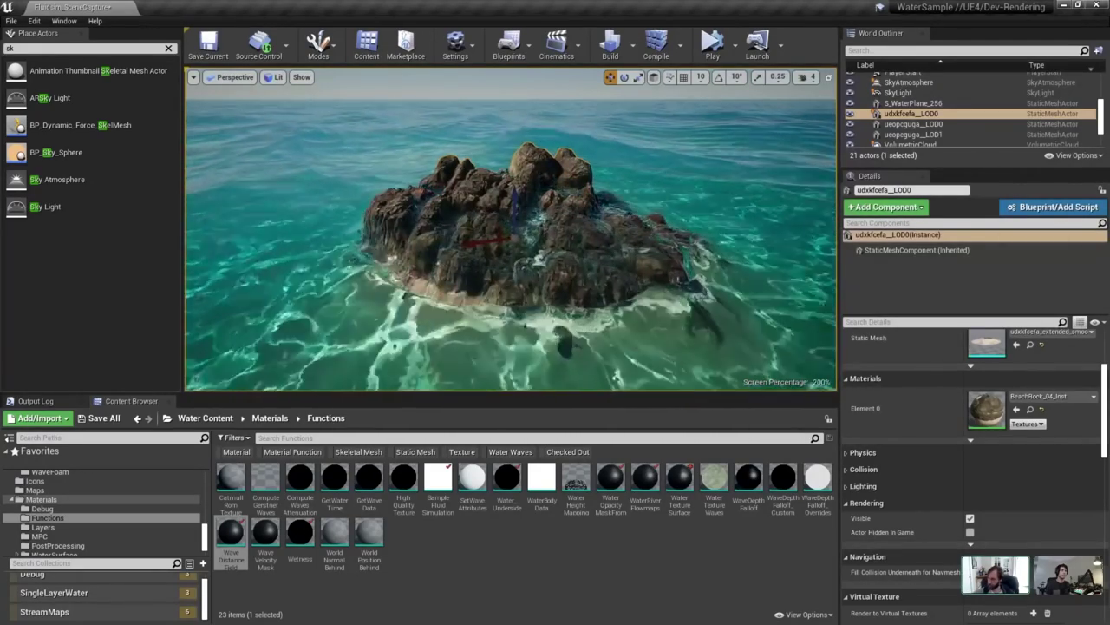
# Switch to the WaveDistanceFieldReaction material function and add a DistanceToNearestSurface node above the WaterDistanceField Texture Sample.
pyautogui.hotkey('alt', 'Tab')
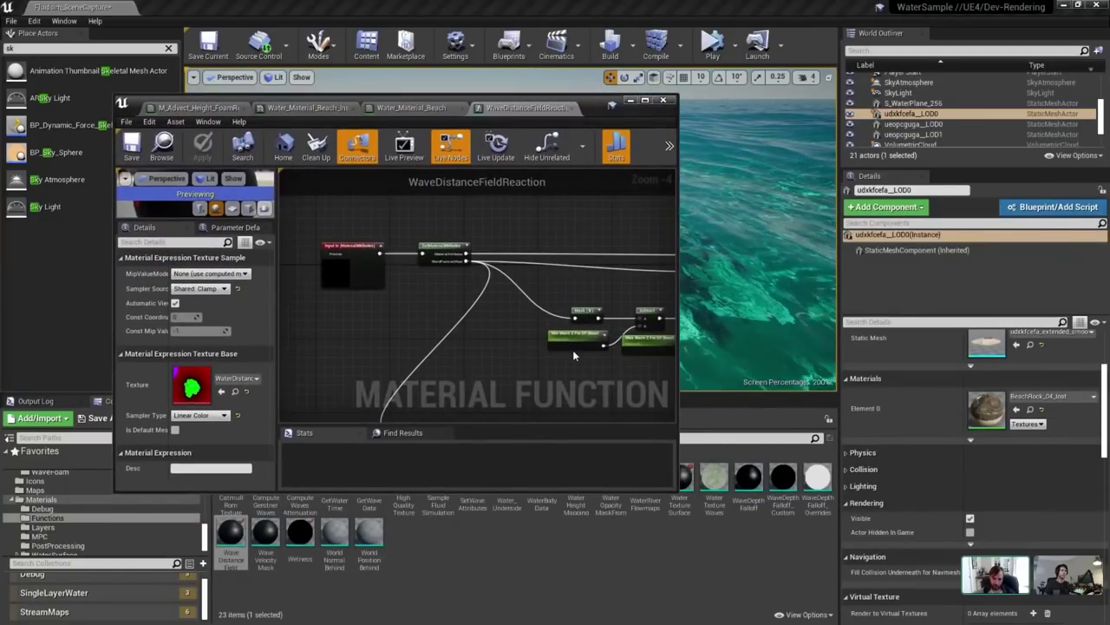
pyautogui.scroll(-1, 573, 349)
pyautogui.moveTo(573, 350); pyautogui.dragTo(655, 130, button='right')
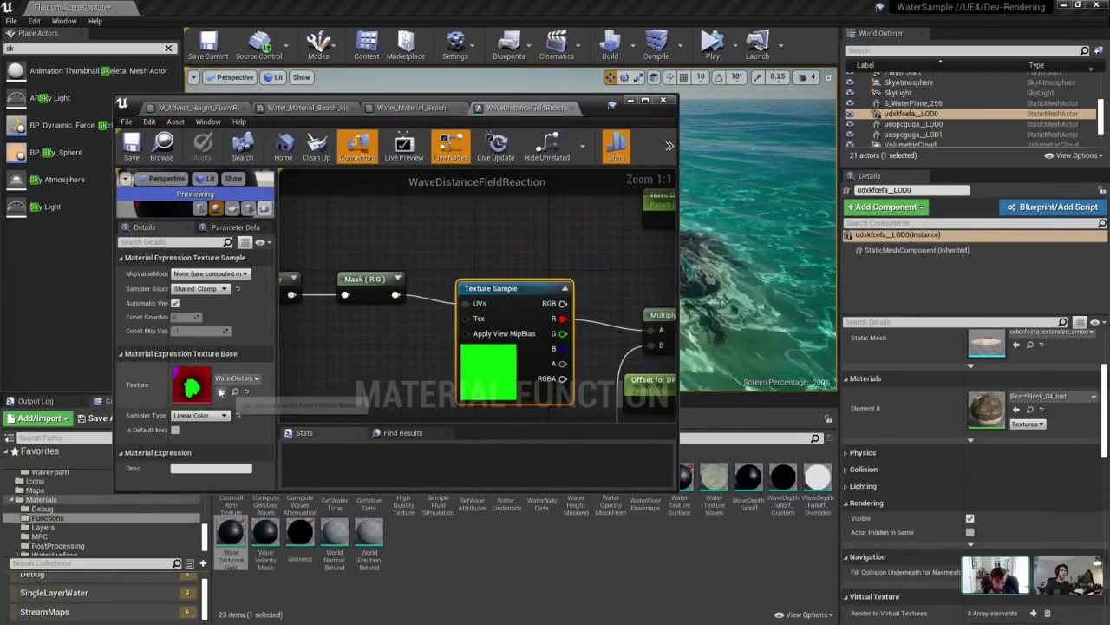
pyautogui.scroll(-4, 382, 260)
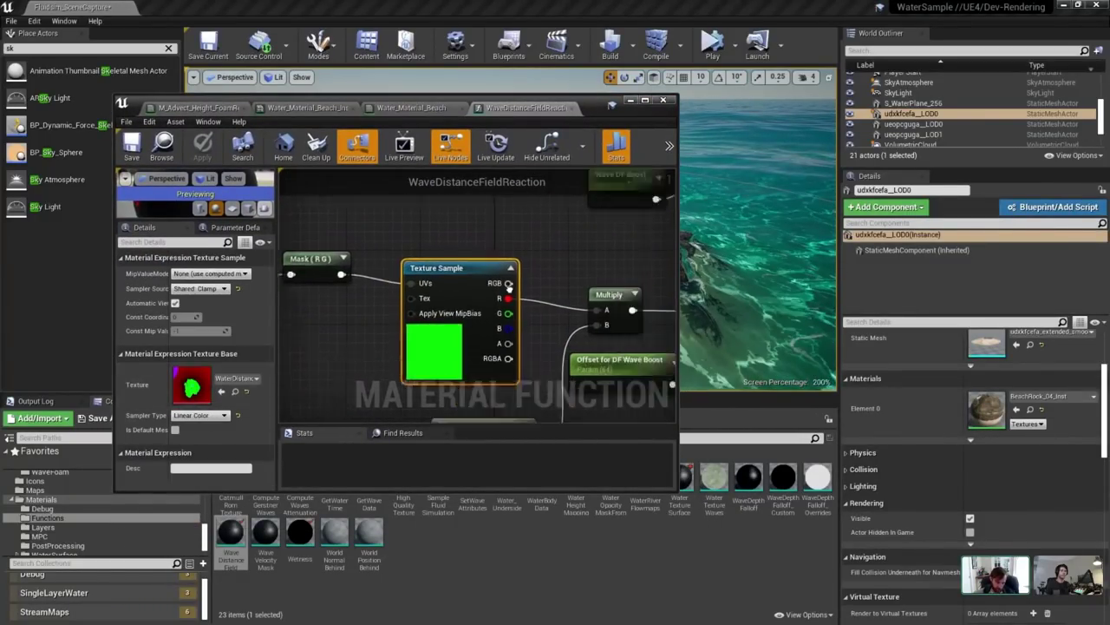
pyautogui.rightClick(383, 261)
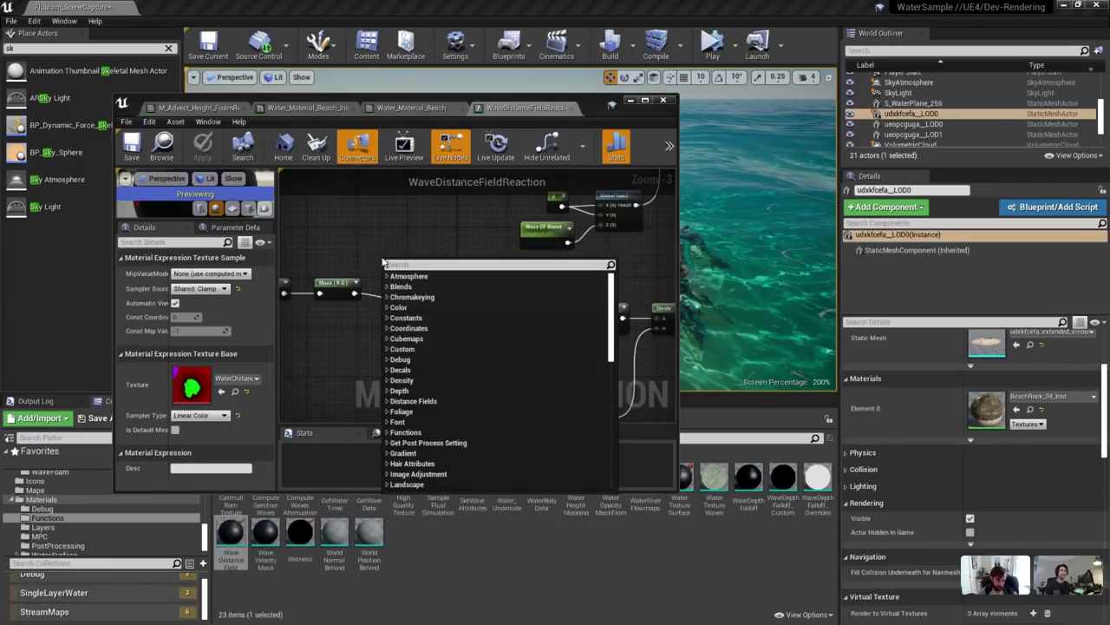
pyautogui.write('get dis')
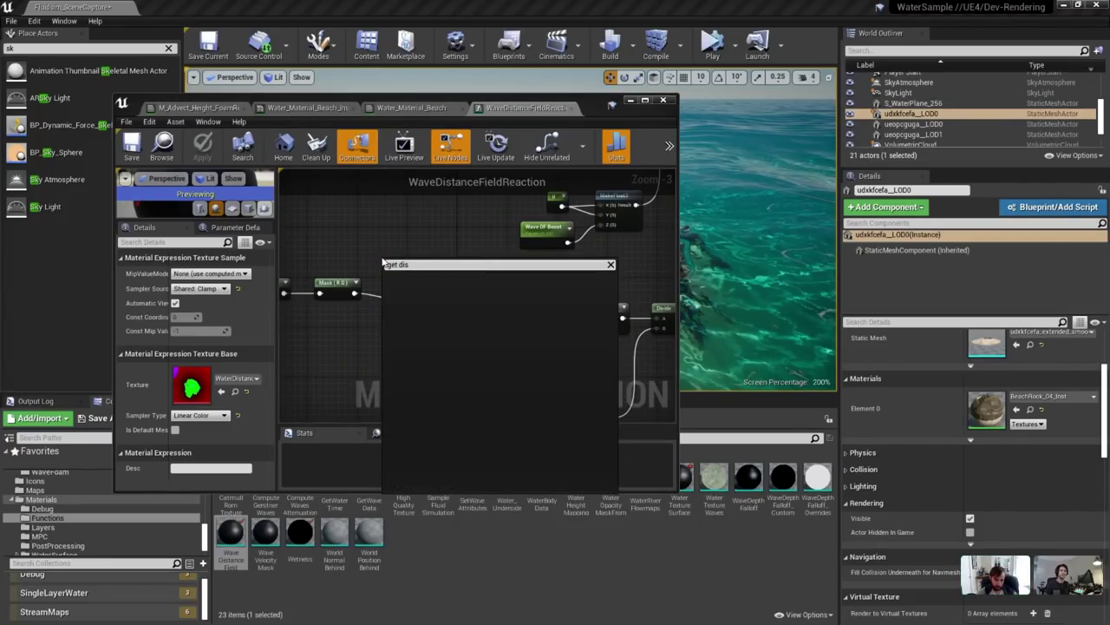
pyautogui.press('BackSpace')
pyautogui.press('BackSpace')
pyautogui.press('BackSpace')
pyautogui.press('BackSpace')
pyautogui.press('BackSpace')
pyautogui.press('BackSpace')
pyautogui.press('BackSpace')
pyautogui.write('distanceto')
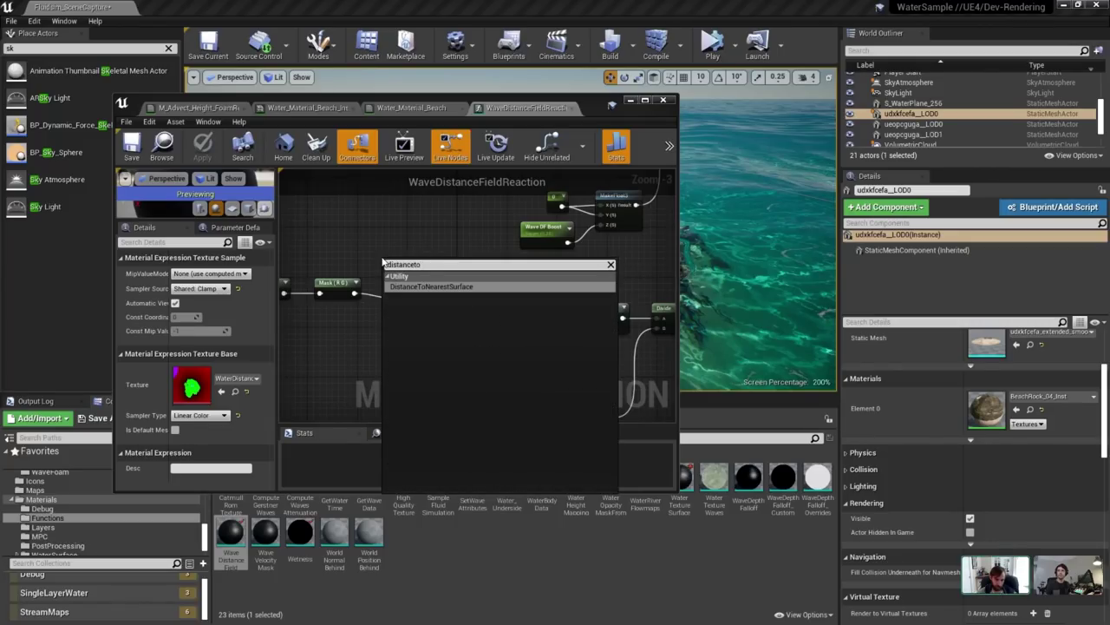
pyautogui.press('Return')
pyautogui.scroll(4, 438, 267)
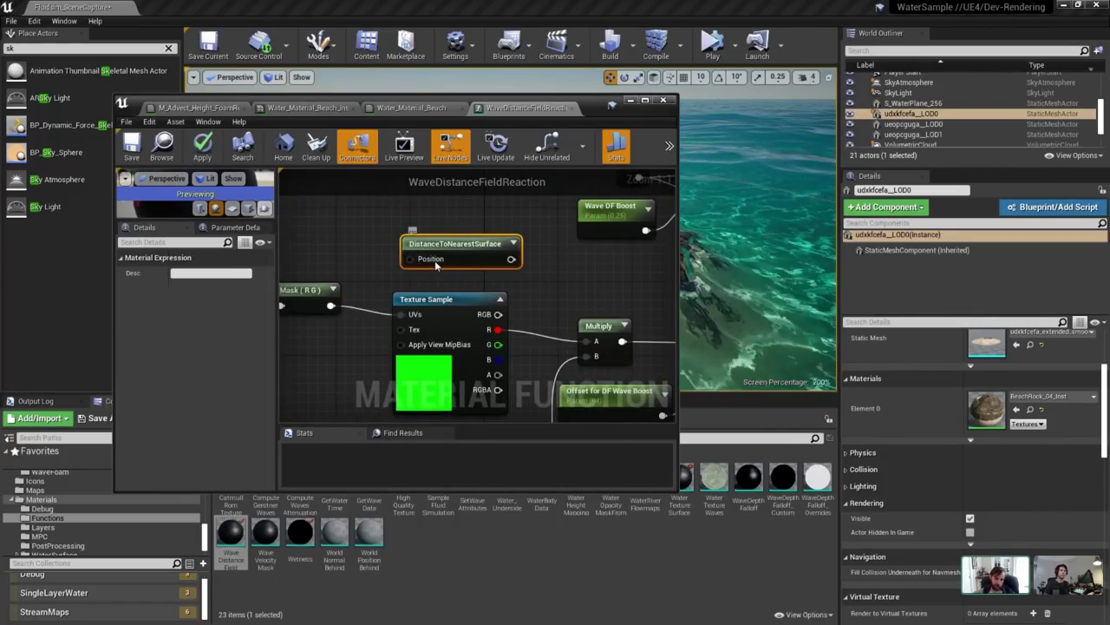
# Minimize the material function window, turn on the Mesh DistanceFields visualization in the level viewport, and view the rock's distance field from afar.
pyautogui.click(631, 100)
pyautogui.click(301, 76)
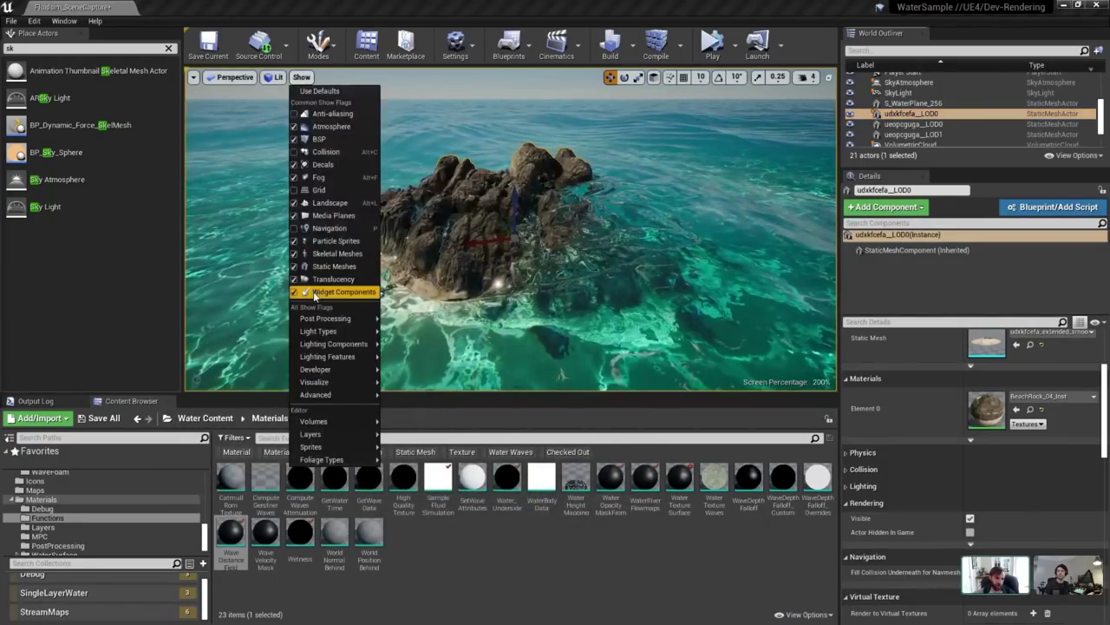
pyautogui.moveTo(328, 383)
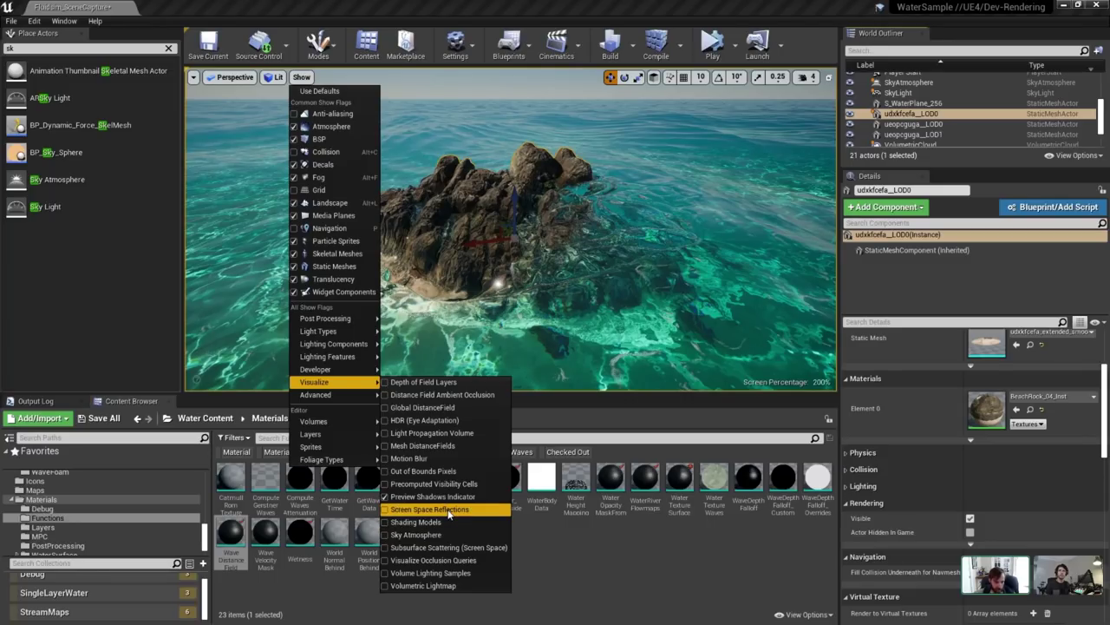
pyautogui.click(429, 445)
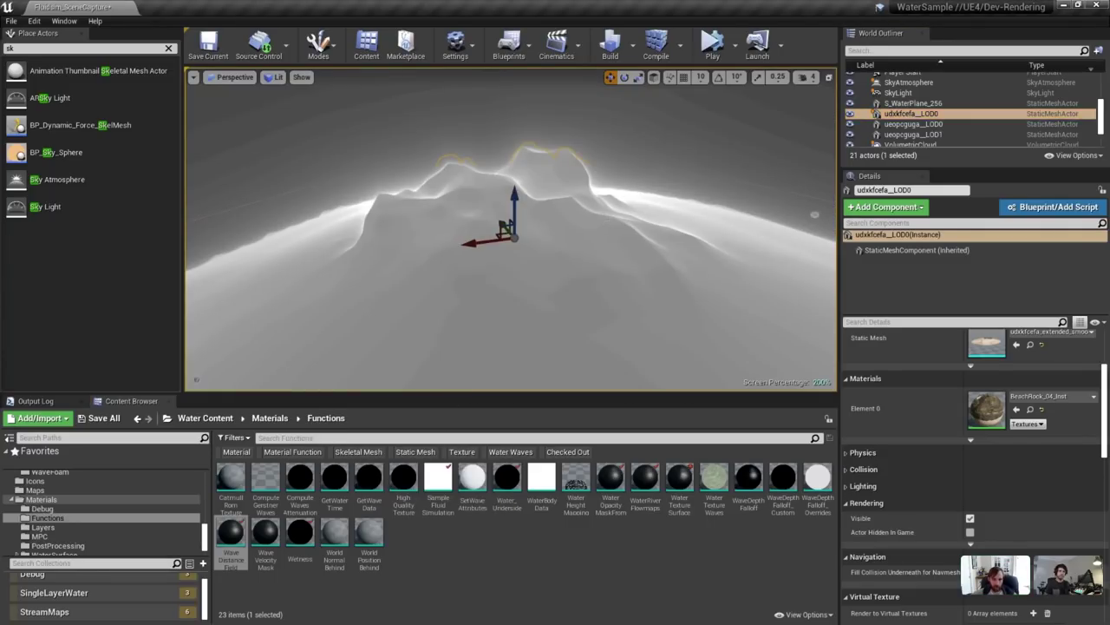
pyautogui.click(555, 261)
pyautogui.scroll(-15, 555, 260)
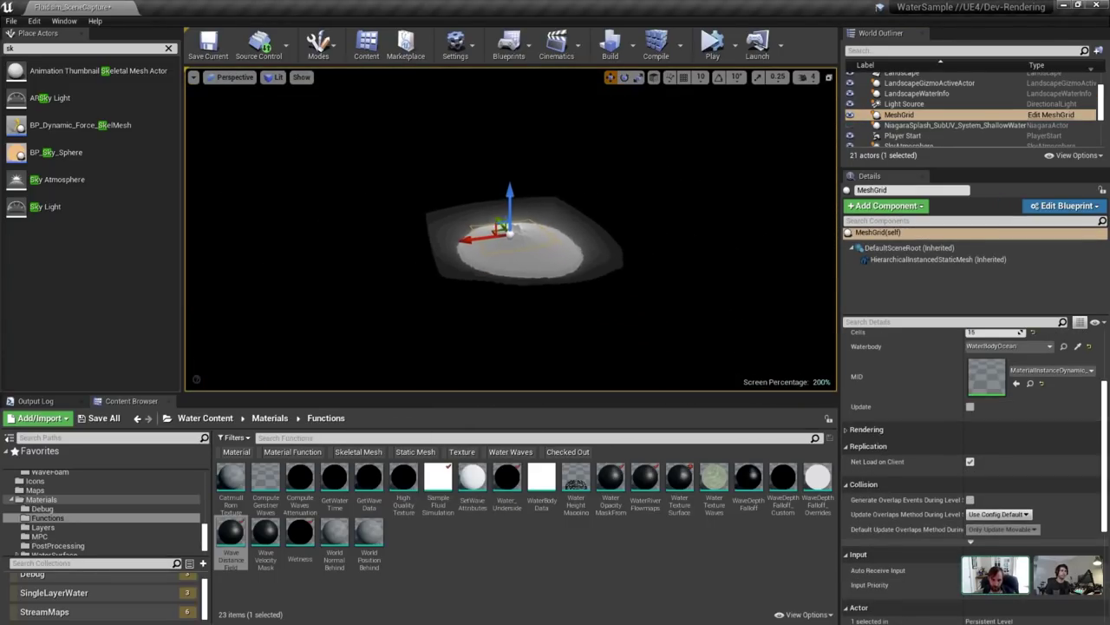
# Return the viewport to the lit rock, delete the DistanceToNearestSurface node from WaveDistanceFieldReaction, and move its window out of the way.
pyautogui.moveTo(541, 143); pyautogui.dragTo(540, 143, button='right')
pyautogui.press('w')
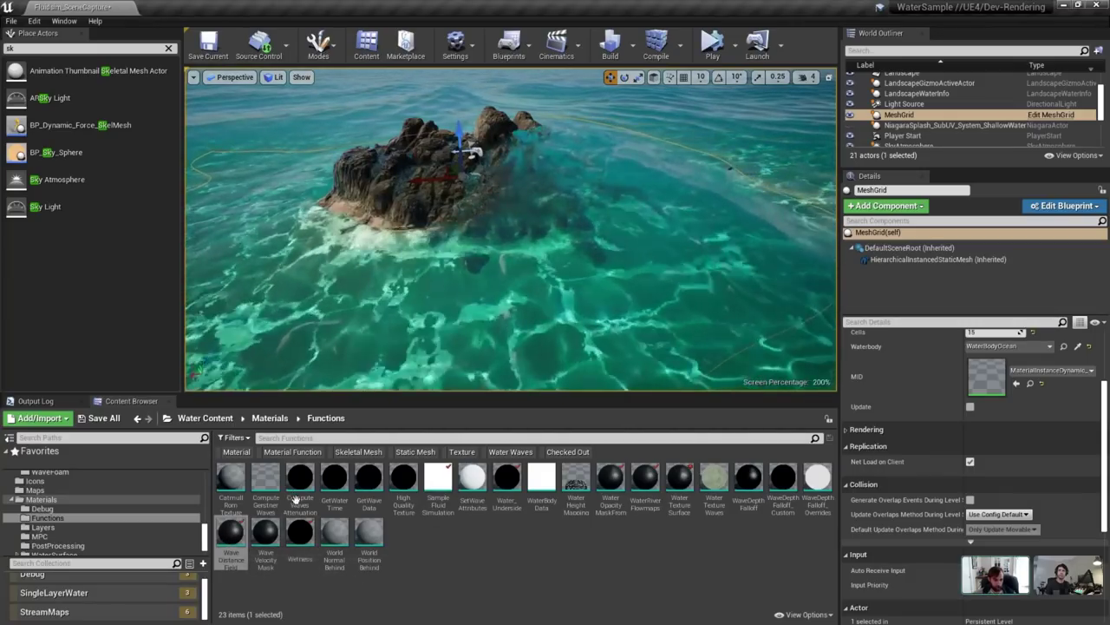
pyautogui.hotkey('alt', 'Tab')
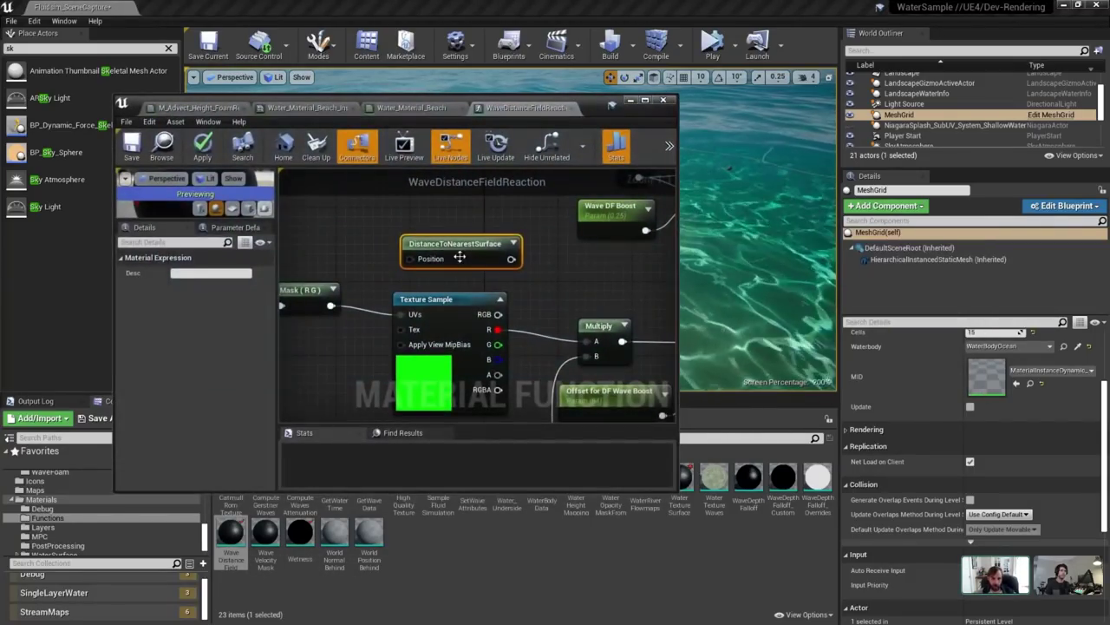
pyautogui.moveTo(546, 107); pyautogui.dragTo(1109, 113)
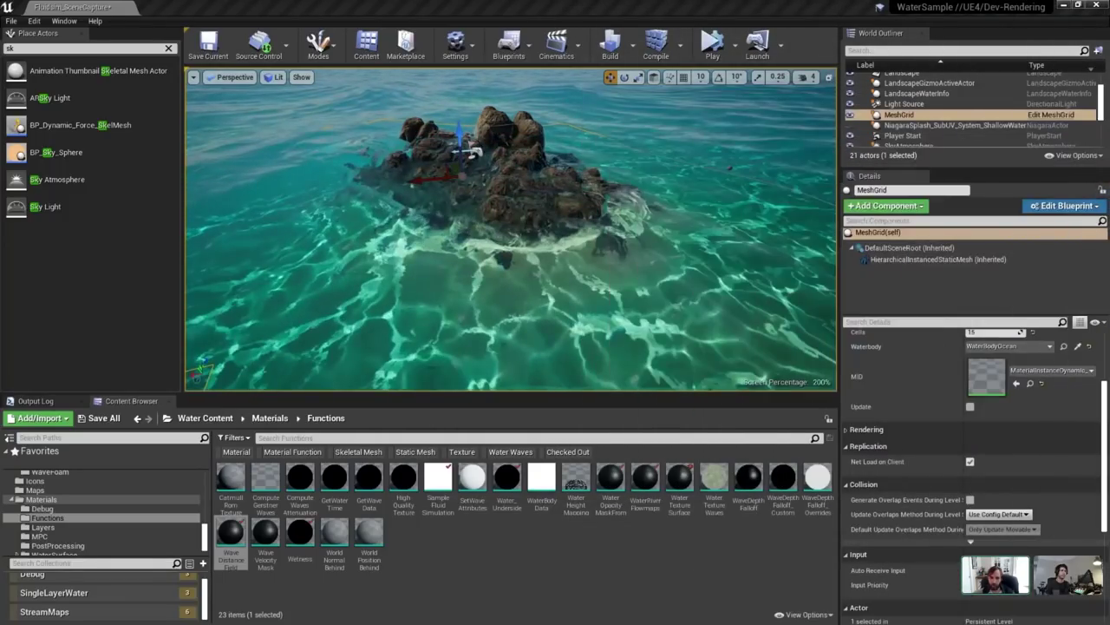
# Select BP_TickFluidSim, stop its simulation tick, and view the waves around the rock.
pyautogui.moveTo(636, 201); pyautogui.dragTo(819, 152, button='right')
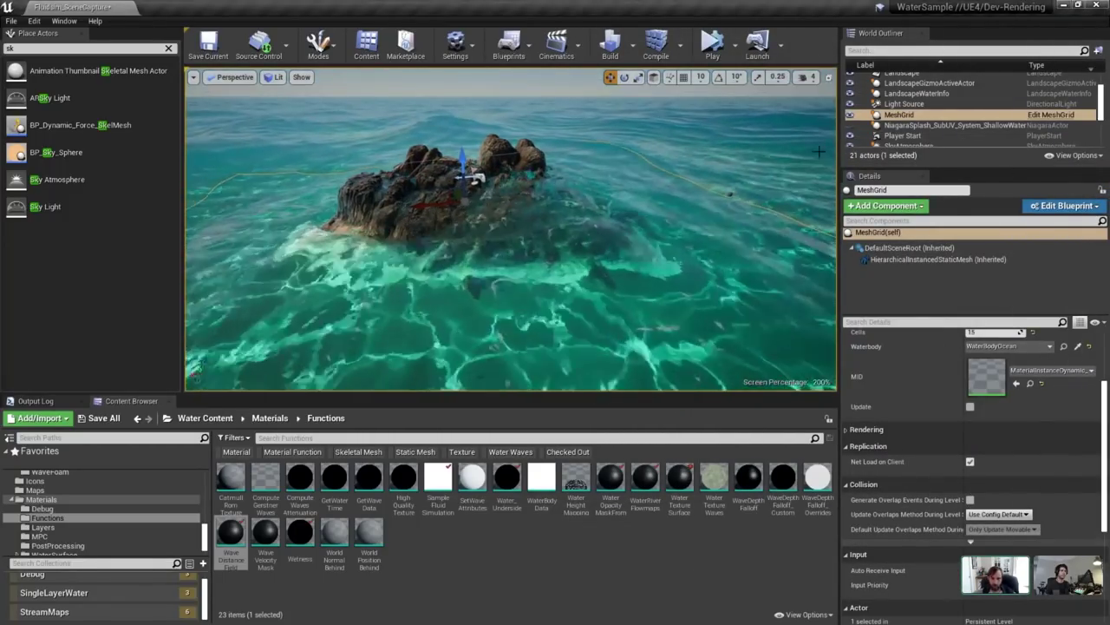
pyautogui.scroll(3, 928, 103)
pyautogui.click(915, 109)
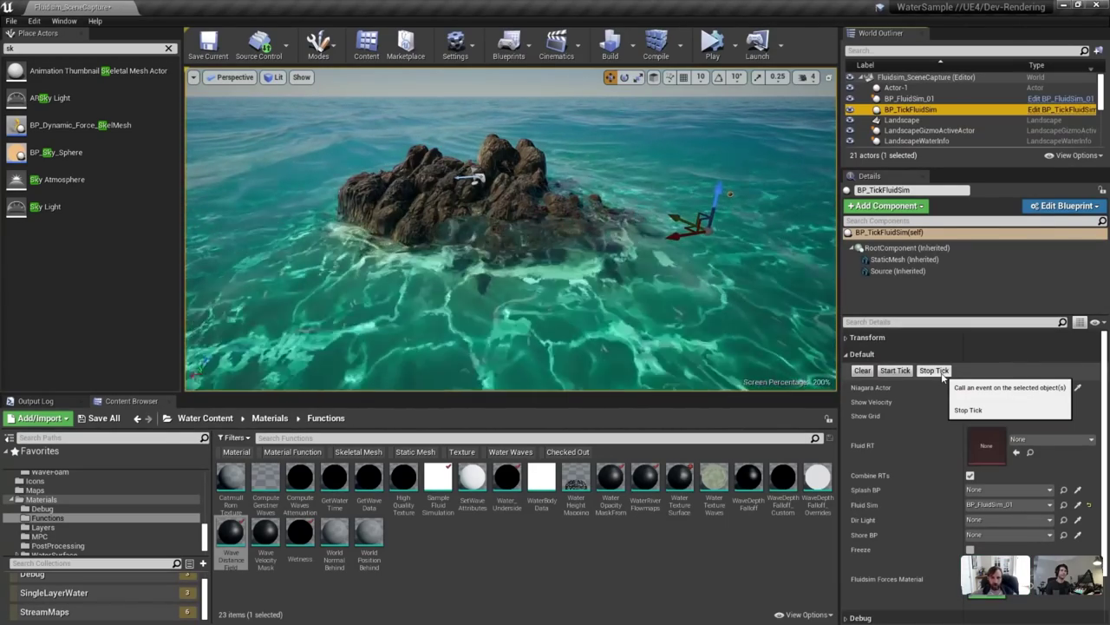
pyautogui.moveTo(711, 286)
pyautogui.mouseDown(button='right')
pyautogui.moveTo(651, 264)
pyautogui.moveTo(722, 269)
pyautogui.mouseUp(button='right')
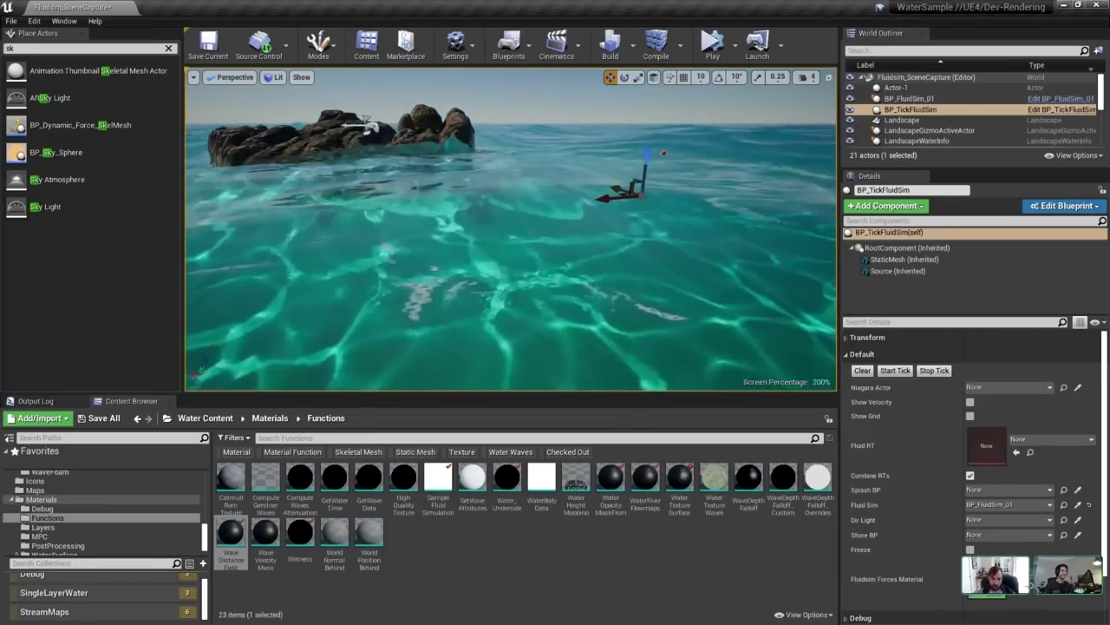
# Reopen the WaveDistanceFieldReaction graph beside the viewport and examine its distance field offset, distance and Wave DF Boost parameters.
pyautogui.moveTo(1109, 192); pyautogui.dragTo(1026, 113)
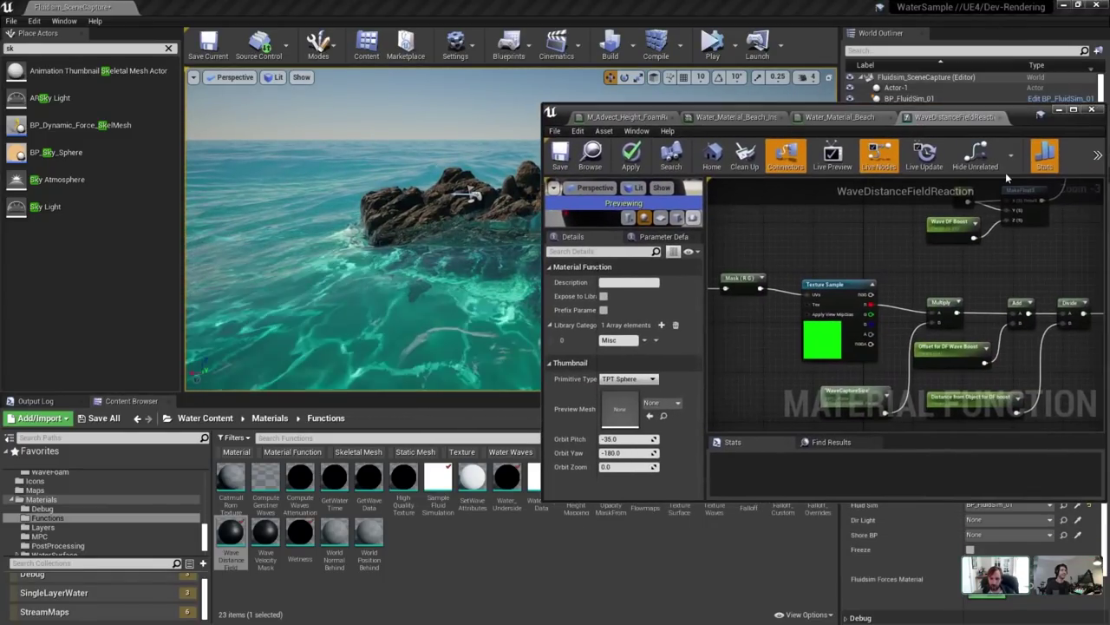
pyautogui.doubleClick(730, 502)
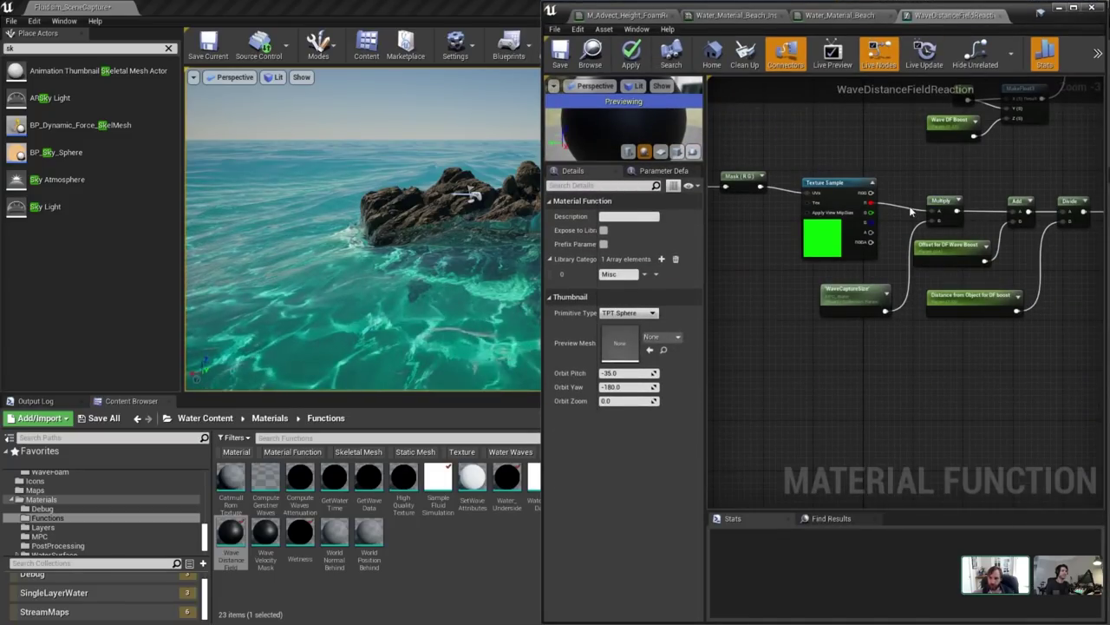
pyautogui.moveTo(910, 210); pyautogui.dragTo(1020, 470, button='right')
pyautogui.scroll(-1, 963, 458)
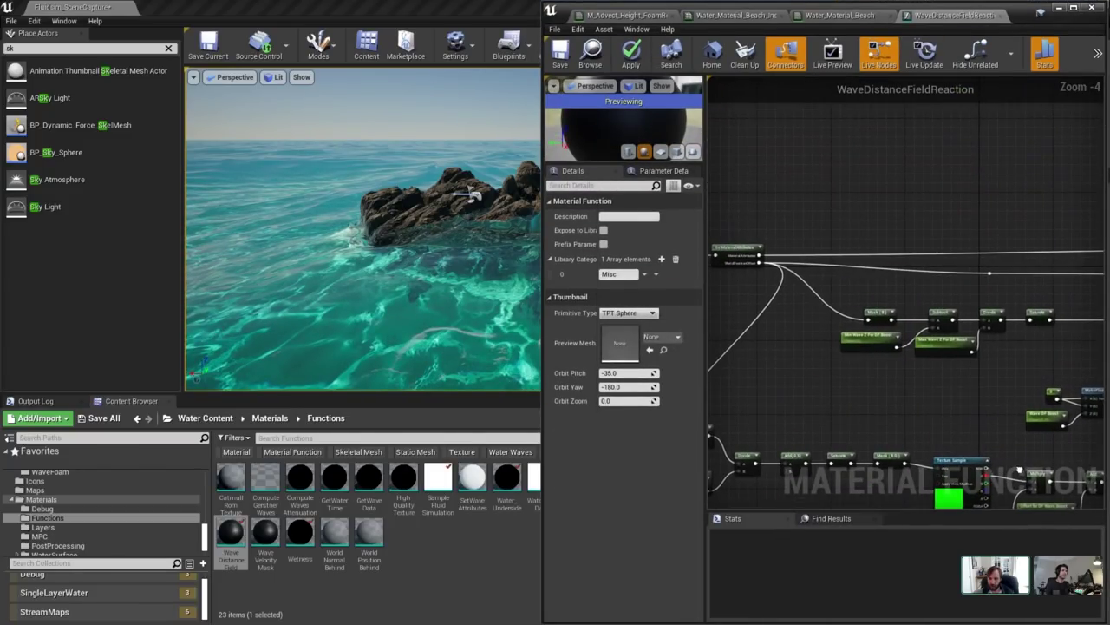
pyautogui.scroll(5, 948, 431)
pyautogui.click(837, 334)
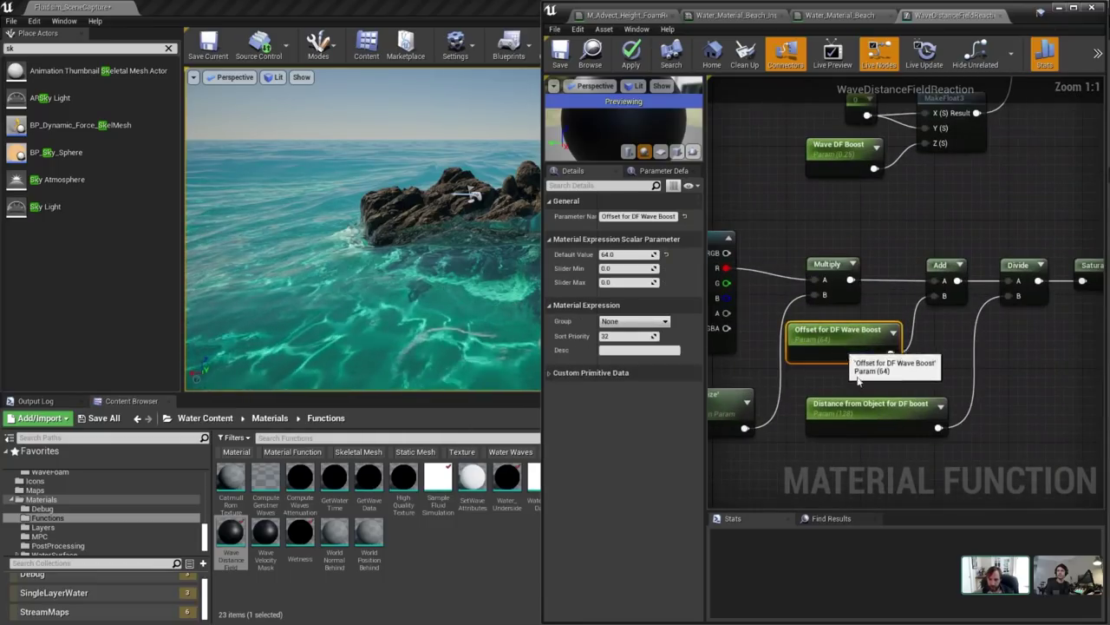
pyautogui.click(883, 407)
pyautogui.scroll(-1, 917, 209)
pyautogui.moveTo(917, 209); pyautogui.dragTo(885, 380, button='right')
pyautogui.click(833, 351)
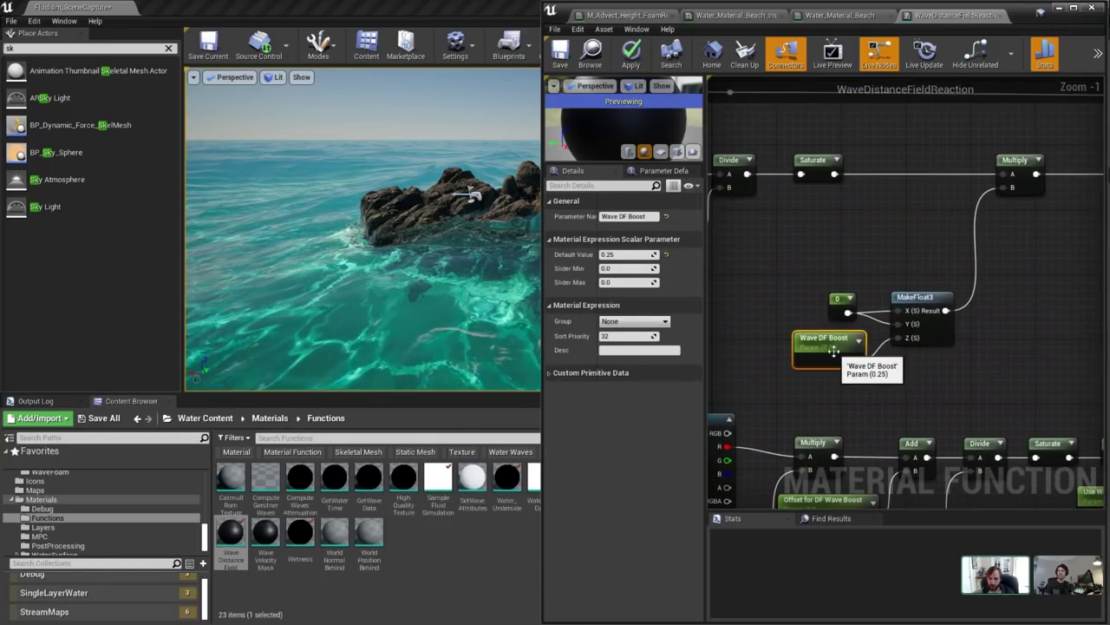
# Narrow the material function window to reveal the rock and set the Wave DF Boost parameter's default value to 1.
pyautogui.moveTo(540, 192); pyautogui.dragTo(629, 198)
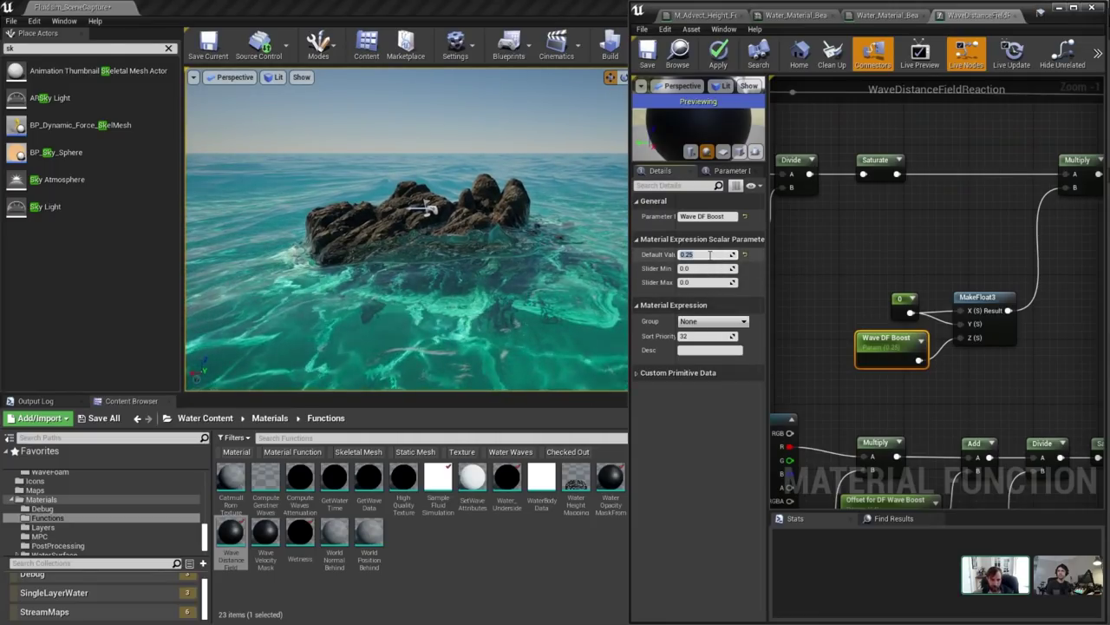
pyautogui.write('1')
pyautogui.press('Return')
# Examine the WaterDistanceField Texture Sample, the WaveCaptureSize division feeding its UVs, and its red-channel output chain.
pyautogui.scroll(-6, 1032, 334)
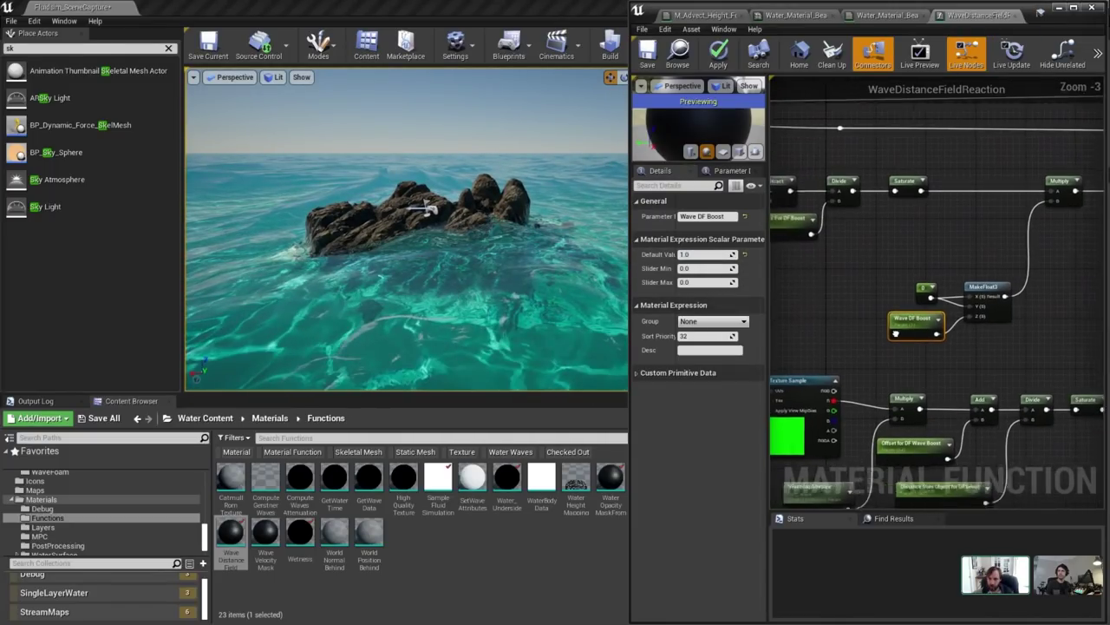
pyautogui.moveTo(1032, 335); pyautogui.dragTo(1004, 306, button='right')
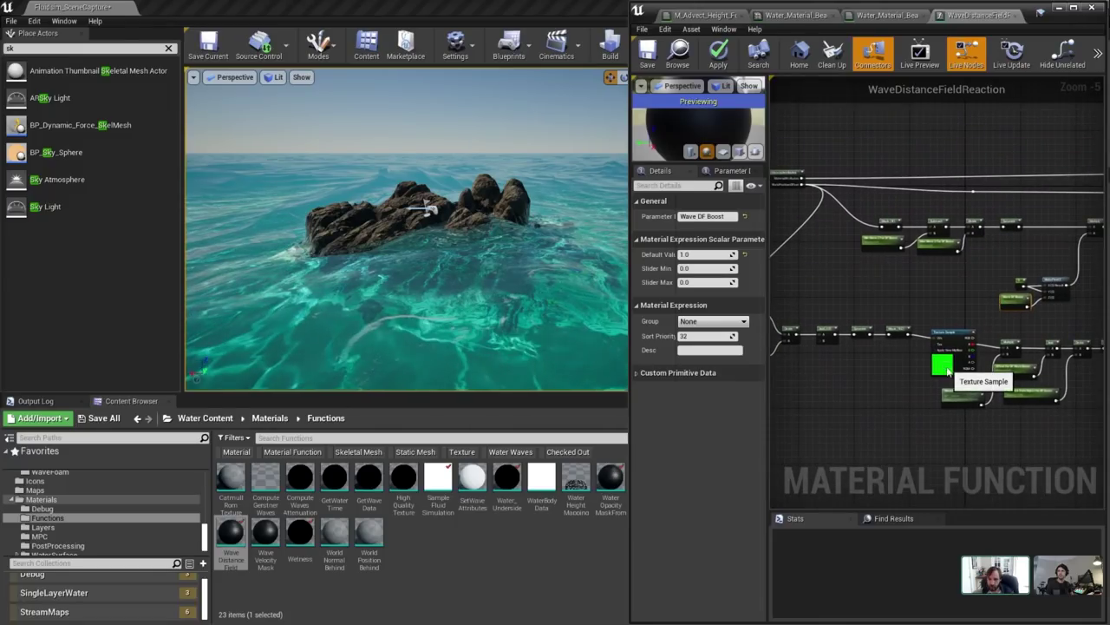
pyautogui.click(945, 367)
pyautogui.scroll(5, 937, 368)
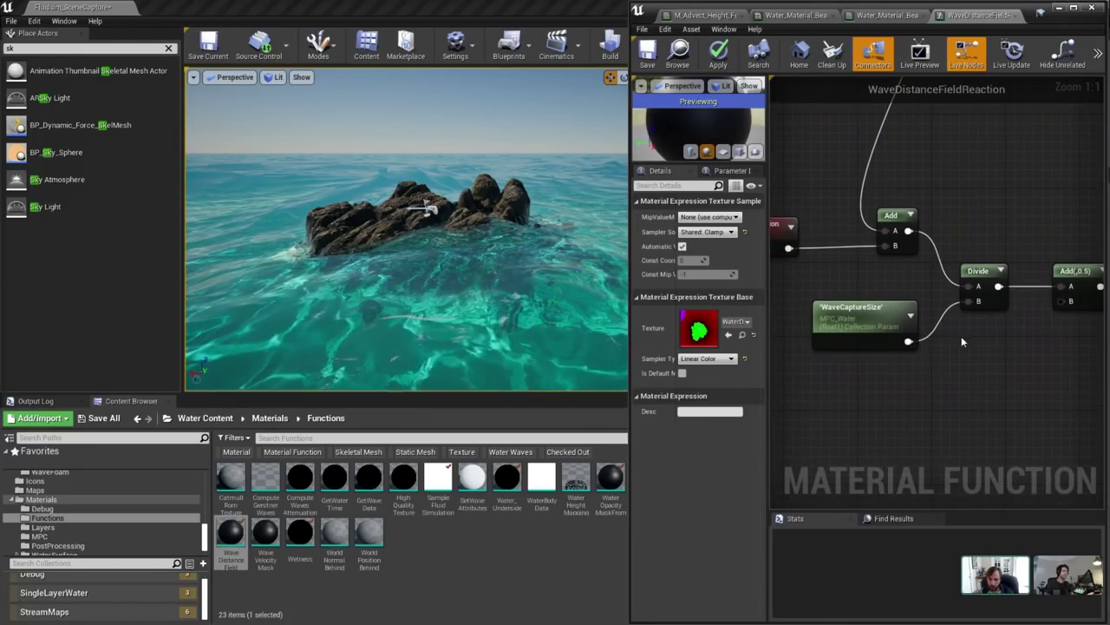
pyautogui.moveTo(961, 342); pyautogui.dragTo(778, 359, button='right')
pyautogui.scroll(-1, 779, 359)
pyautogui.moveTo(924, 387); pyautogui.dragTo(907, 381, button='right')
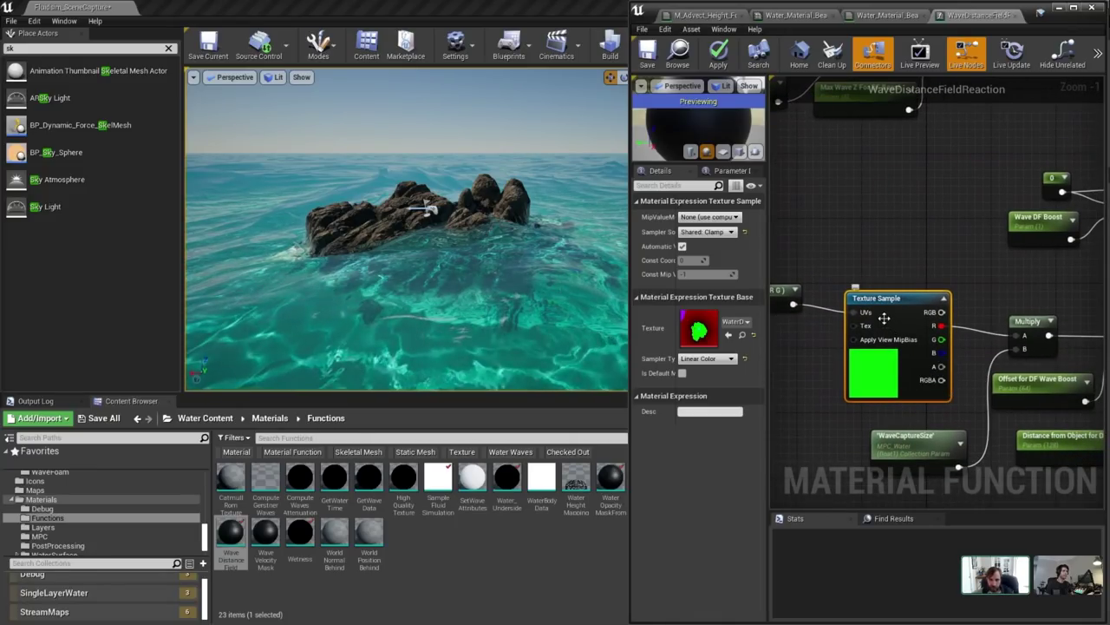
pyautogui.moveTo(857, 317); pyautogui.dragTo(790, 324, button='right')
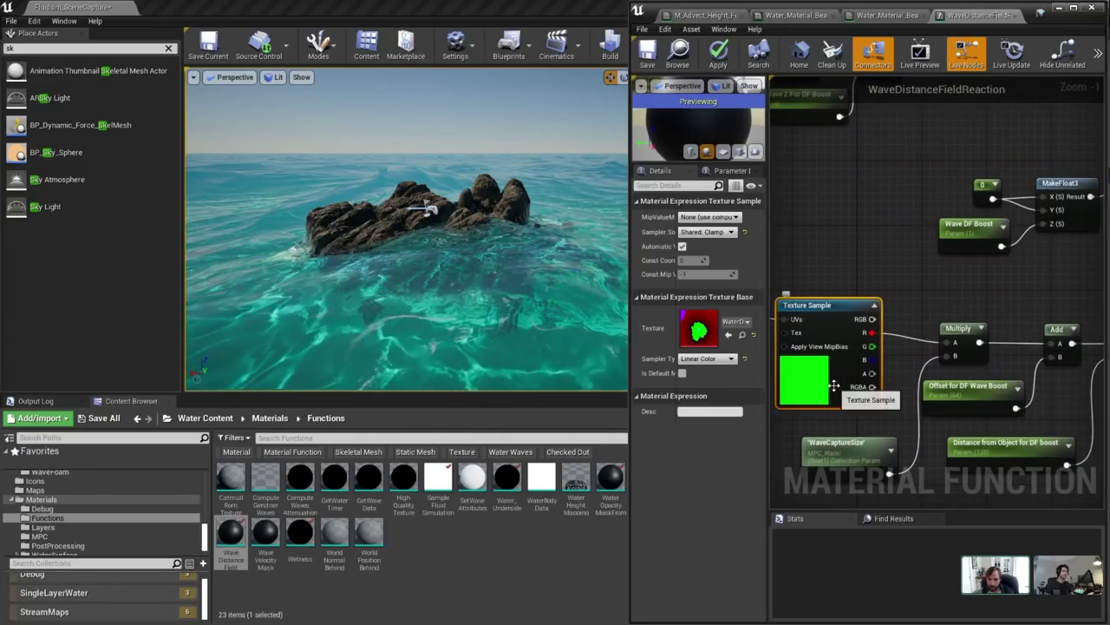
# Minimize the material function window, review BP_FluidSim_01's simulation settings, and stop the tick on BP_TickFluidSim.
pyautogui.click(1059, 7)
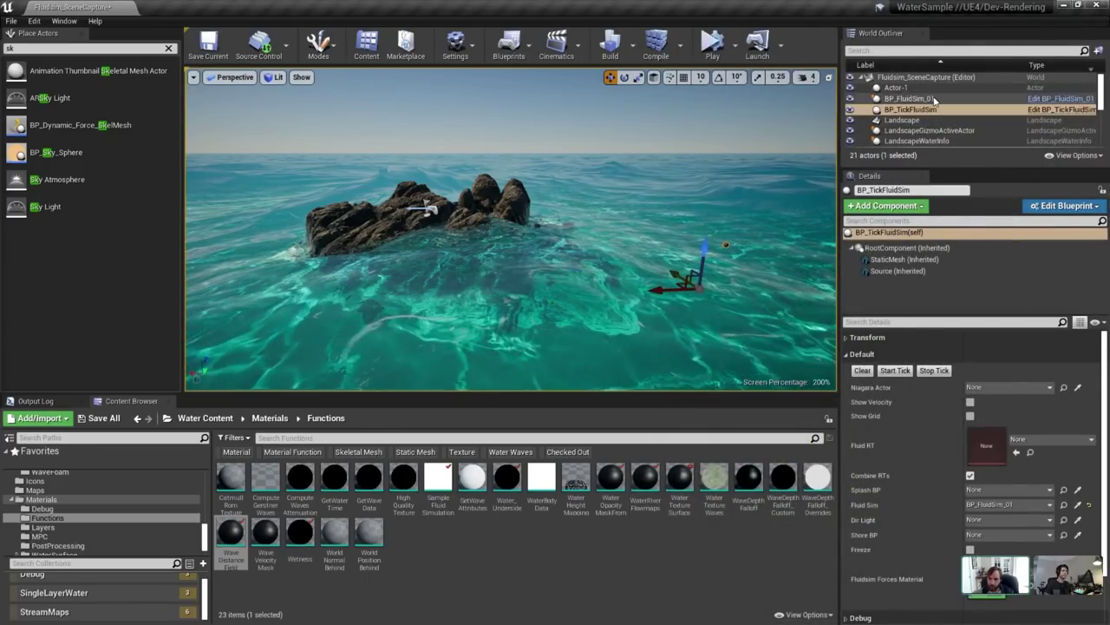
pyautogui.click(920, 99)
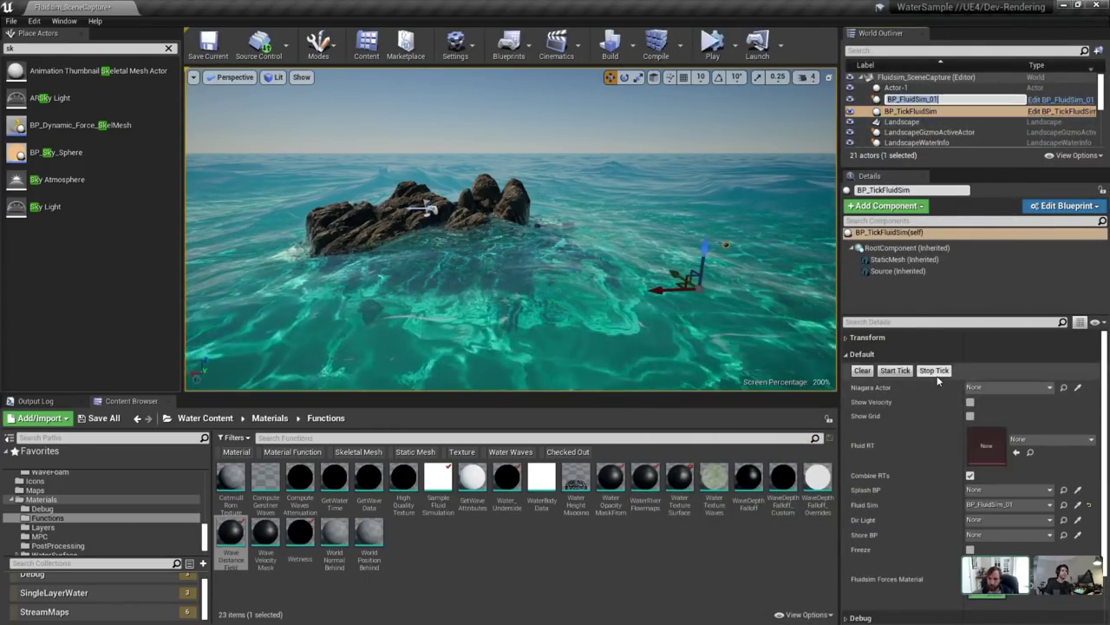
pyautogui.click(907, 99)
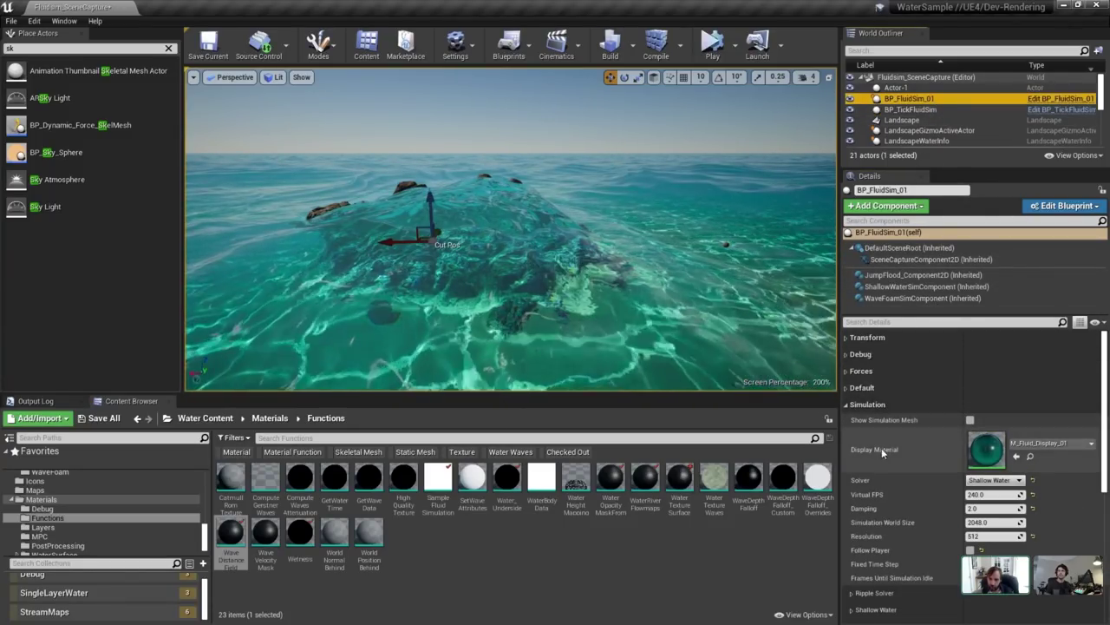
pyautogui.scroll(-3, 881, 448)
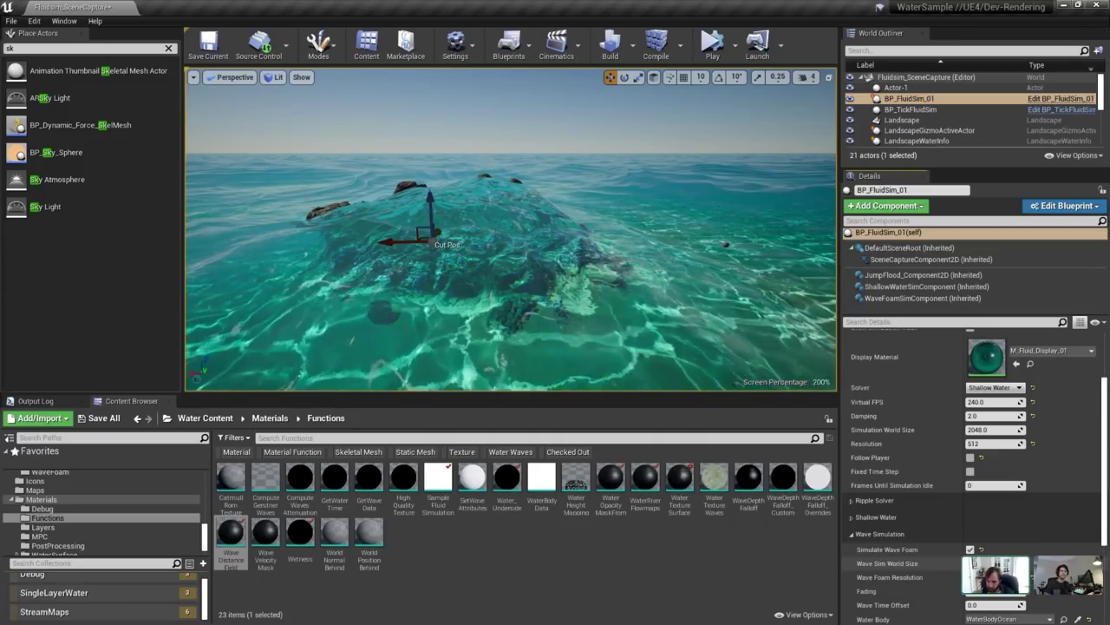
pyautogui.click(933, 110)
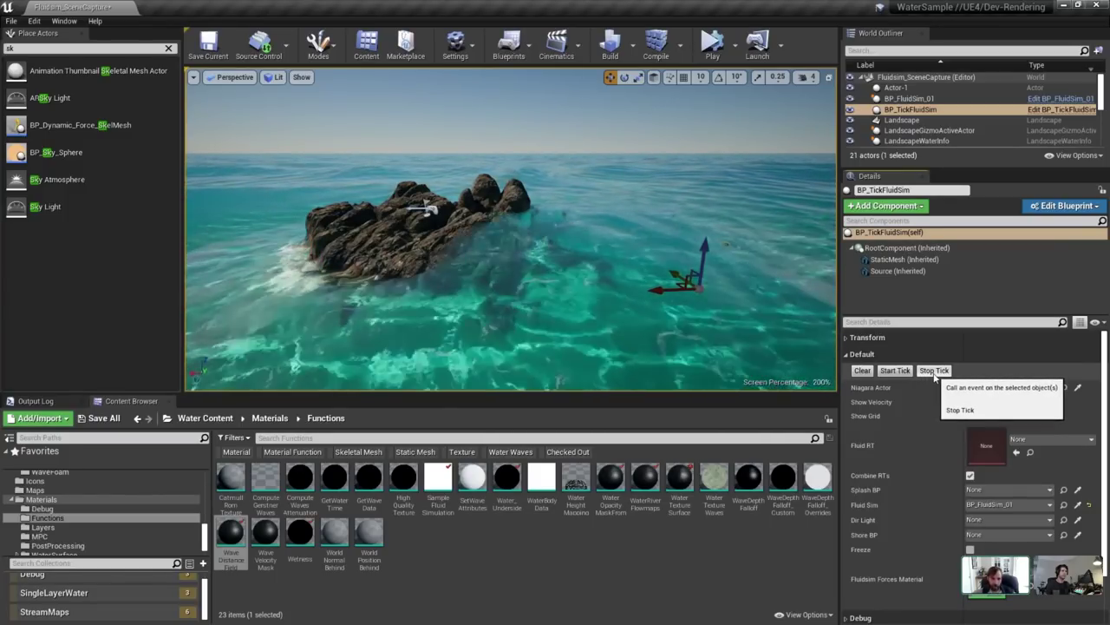
pyautogui.moveTo(600, 181)
pyautogui.mouseDown(button='right')
pyautogui.moveTo(625, 173)
pyautogui.moveTo(599, 182)
pyautogui.moveTo(612, 182)
pyautogui.mouseUp(button='right')
# Review the Wave DF Boost parameter in the material function, move its window away, and start BP_TickFluidSim's tick.
pyautogui.hotkey('alt', 'Tab')
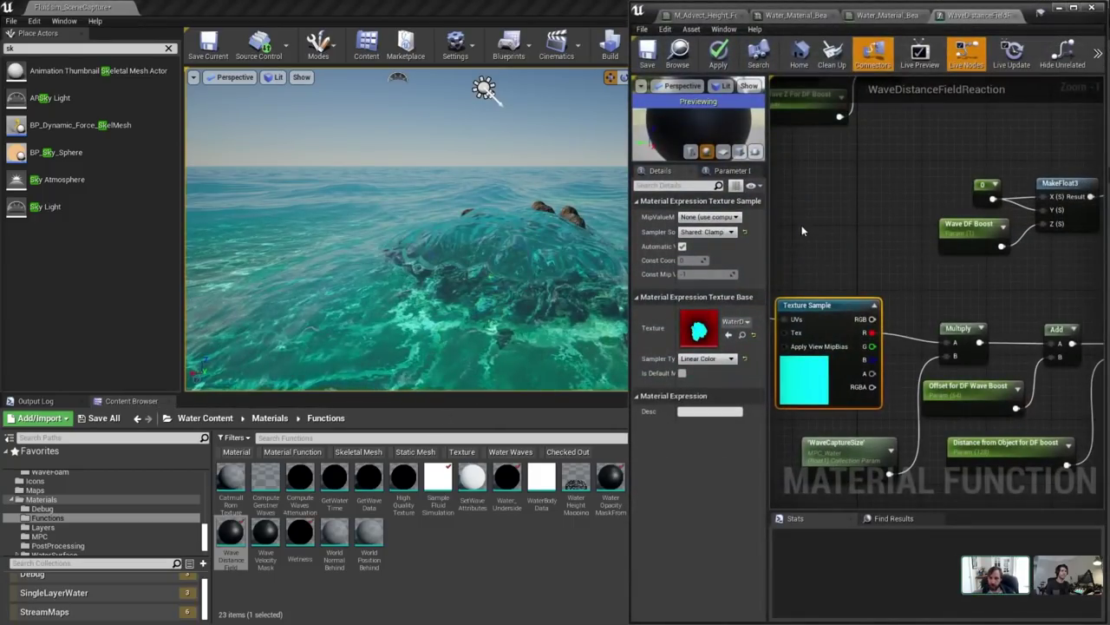
pyautogui.moveTo(960, 263); pyautogui.dragTo(905, 242, button='right')
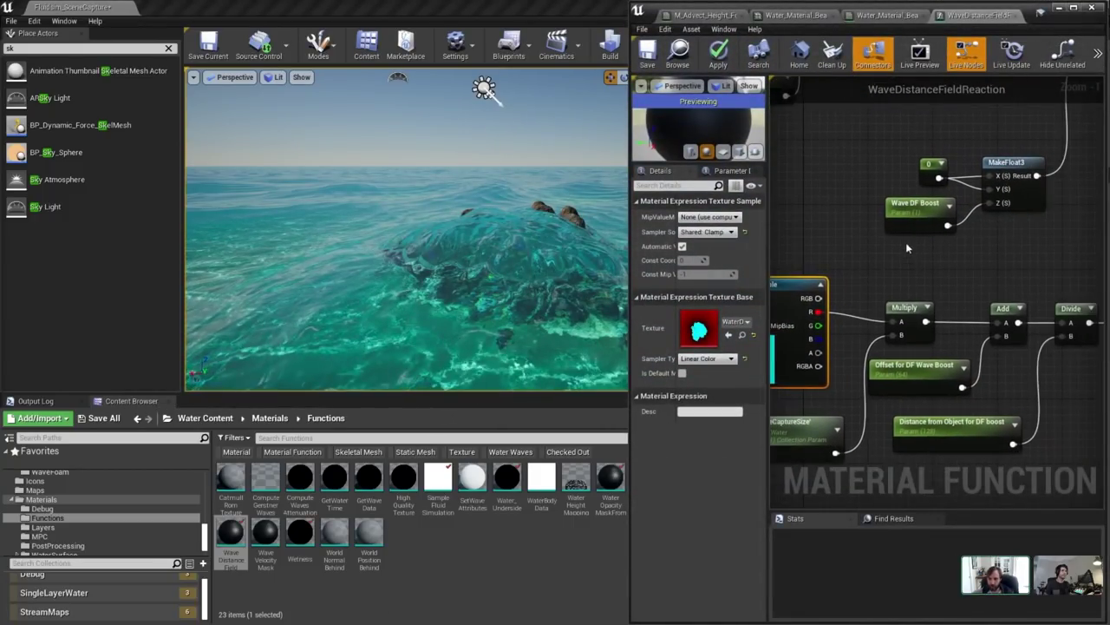
pyautogui.click(927, 214)
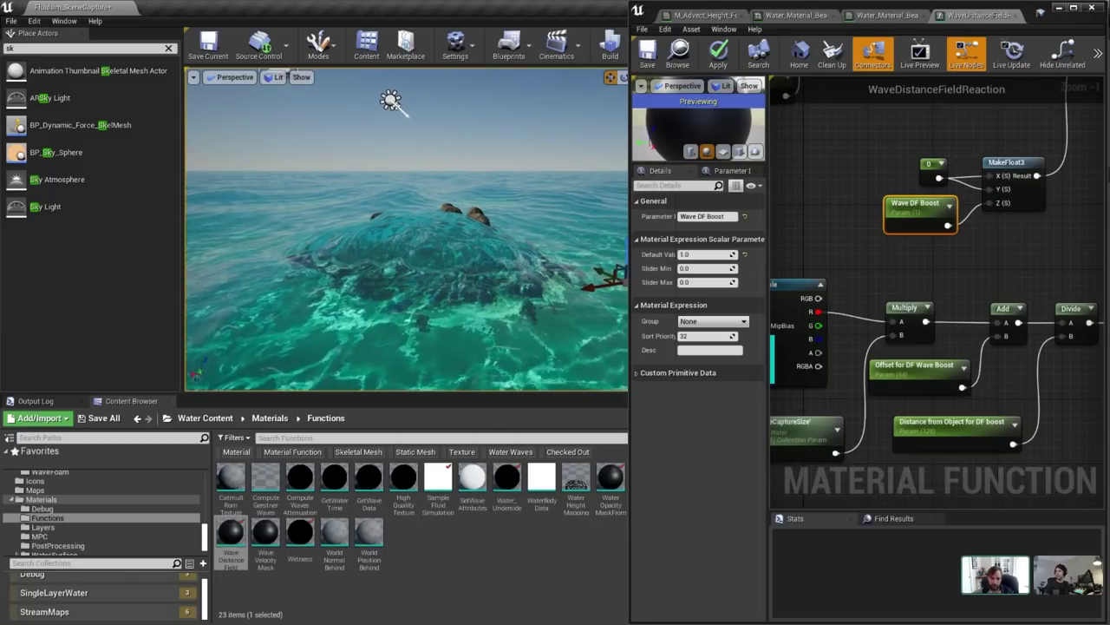
pyautogui.moveTo(1045, 16); pyautogui.dragTo(1109, 200)
pyautogui.click(896, 371)
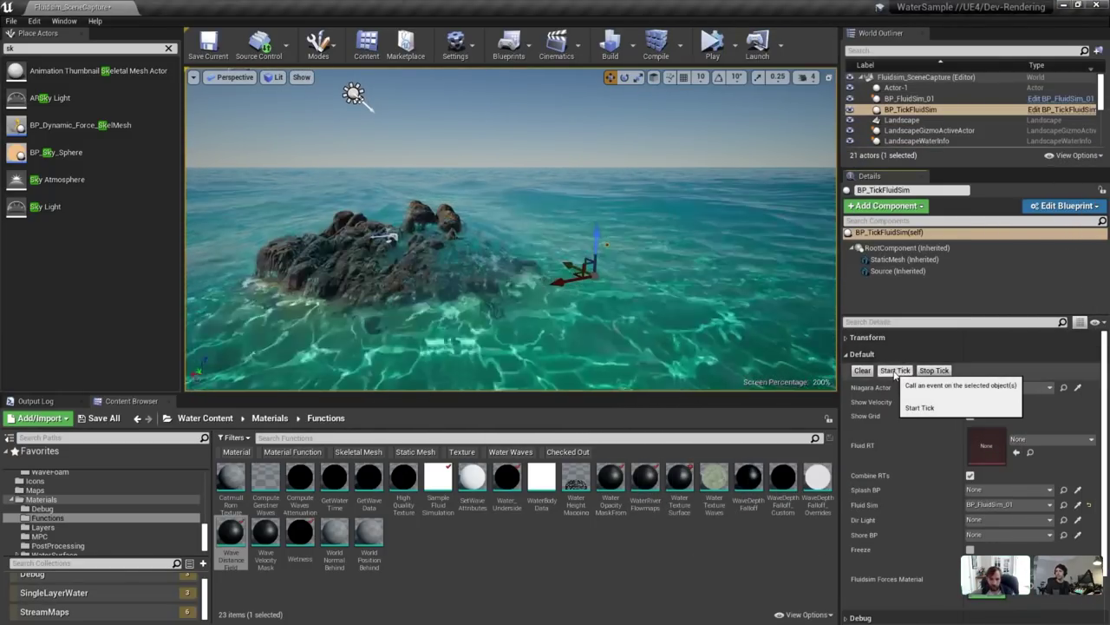
pyautogui.moveTo(607, 261); pyautogui.dragTo(538, 271, button='right')
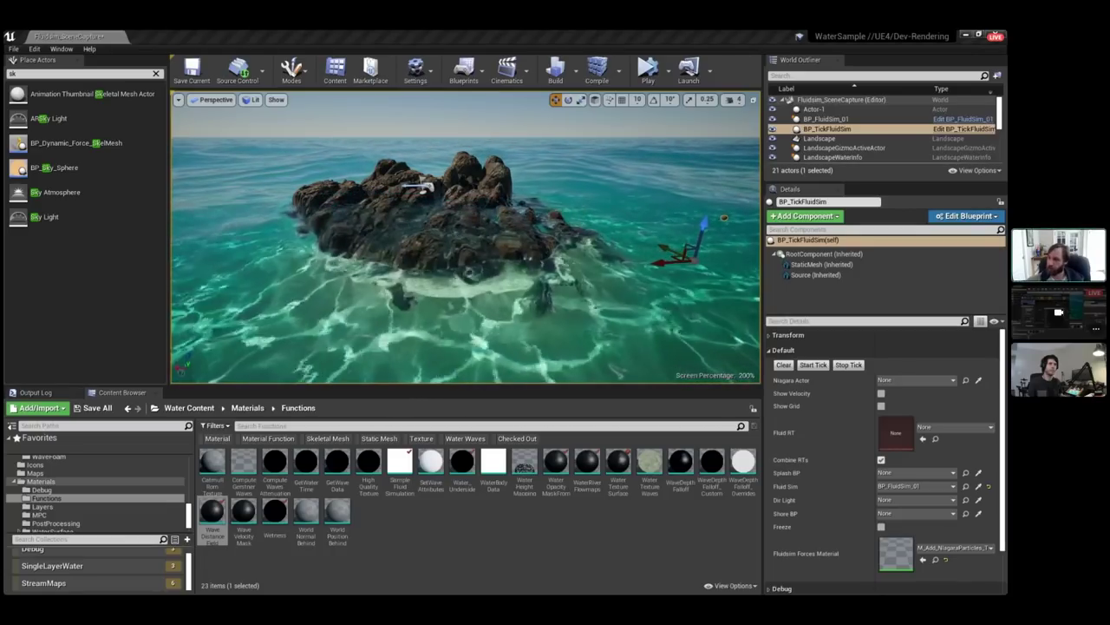
# Switch to the Water_Material_Beach graph and widen its window to show the DistanceToNearestSurface chain offsetting the water time.
pyautogui.moveTo(1005, 204); pyautogui.dragTo(710, 190)
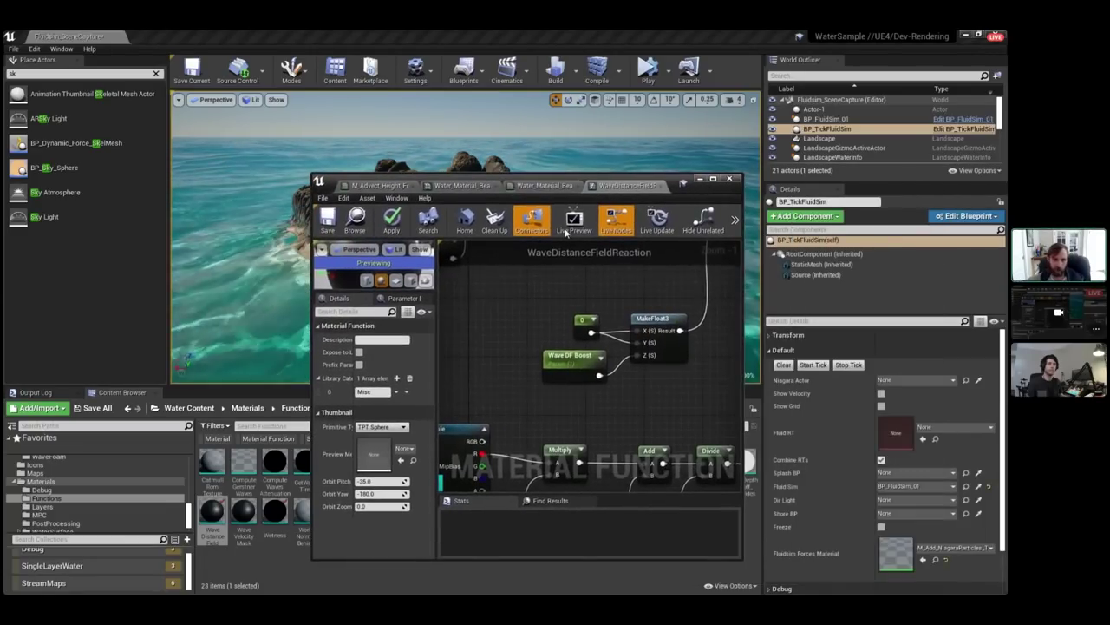
pyautogui.click(545, 184)
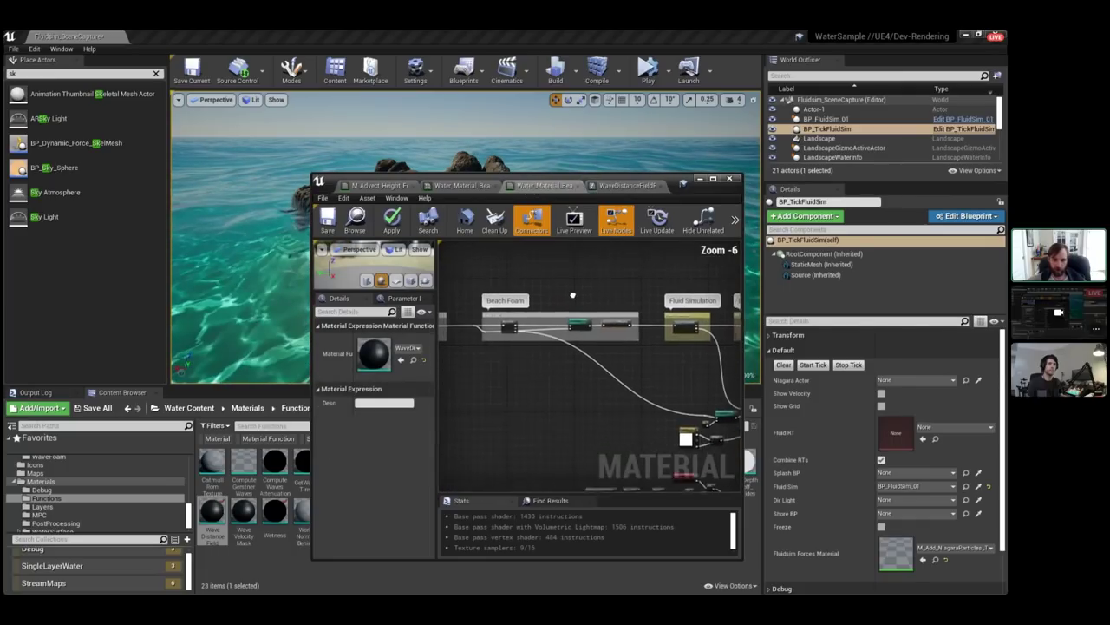
pyautogui.scroll(7, 570, 341)
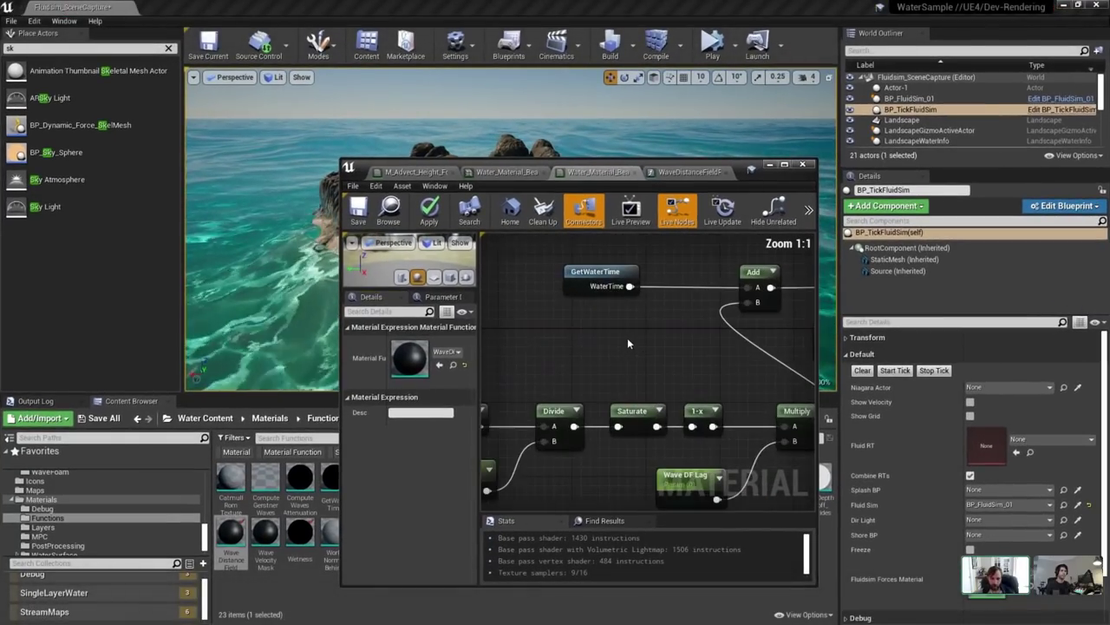
pyautogui.scroll(-3, 628, 344)
pyautogui.moveTo(628, 344); pyautogui.dragTo(666, 327, button='right')
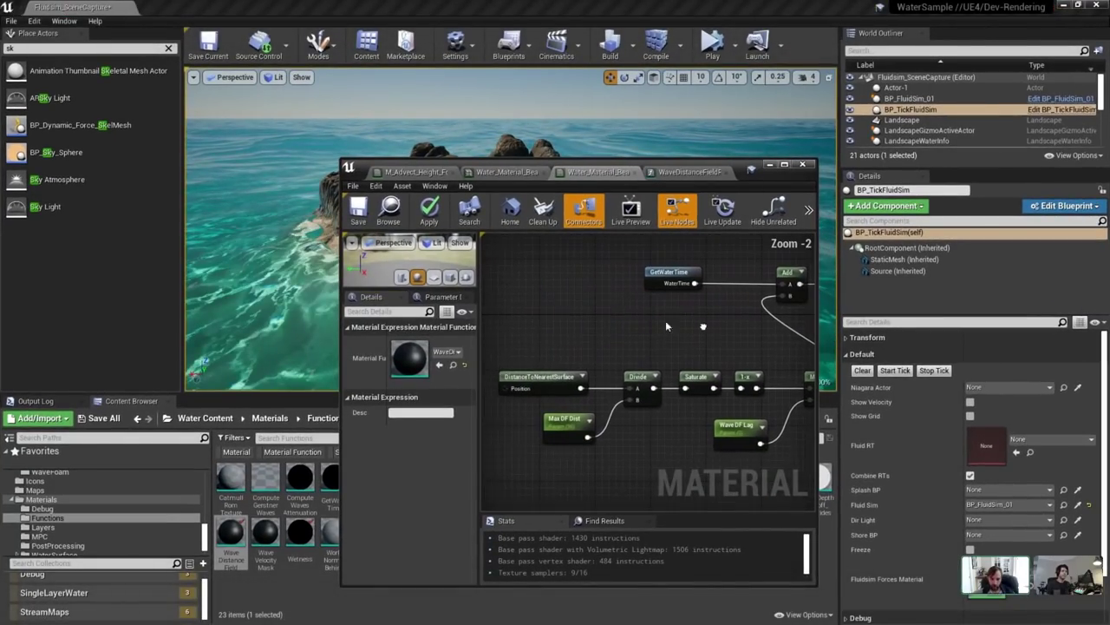
pyautogui.moveTo(816, 177); pyautogui.dragTo(1056, 184)
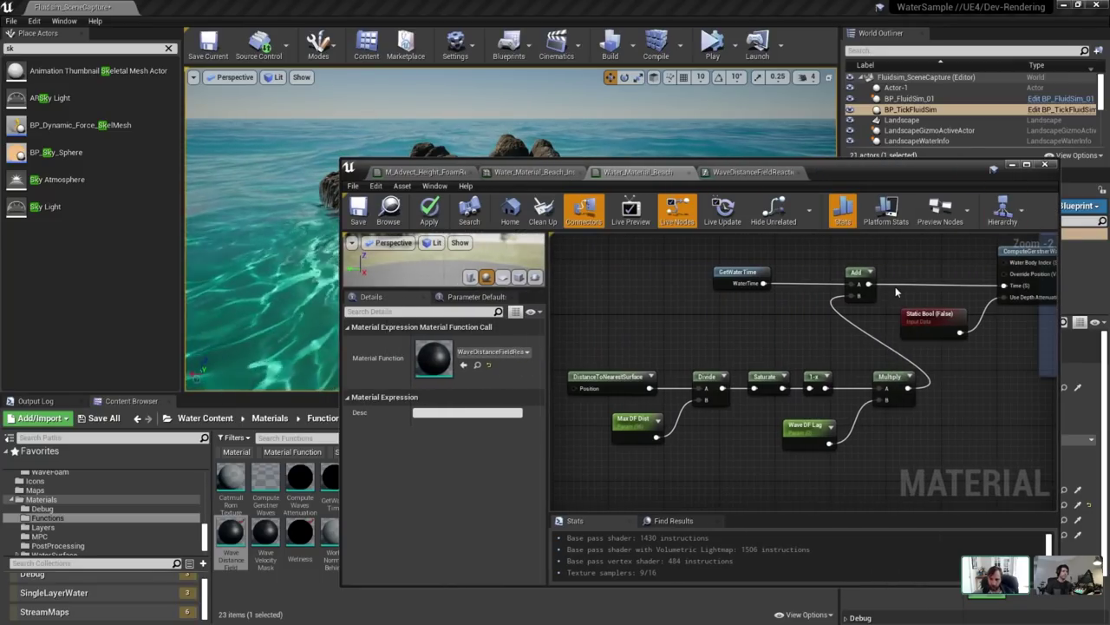
# Inspect the Max DF Dist and Wave DF Lag parameters and follow the time offset into ComputeGerstnerWaves.
pyautogui.click(627, 436)
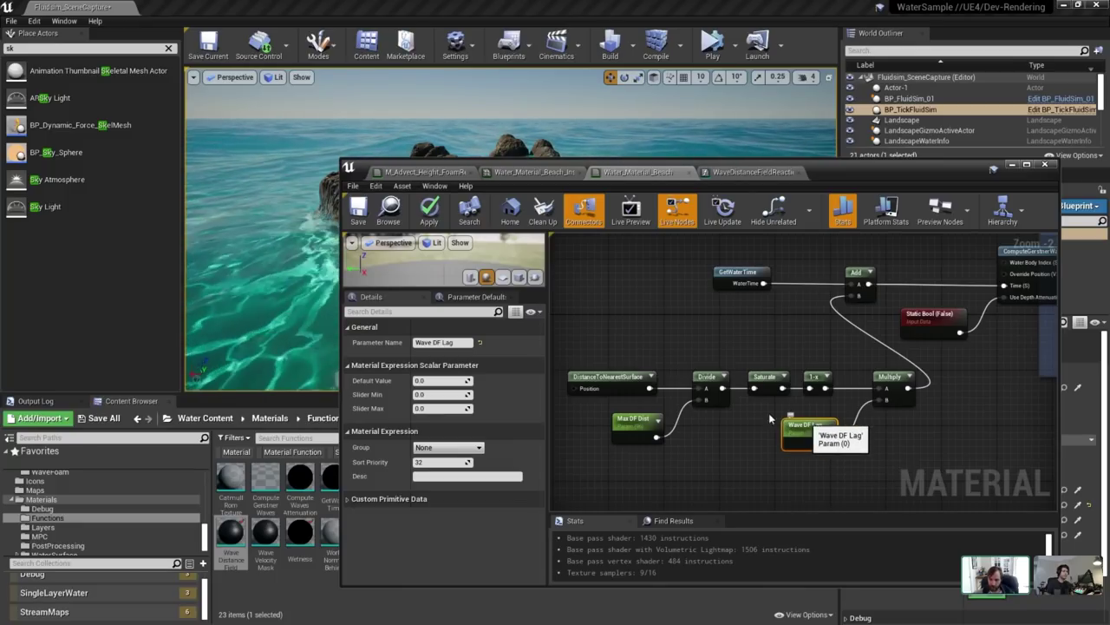
pyautogui.moveTo(812, 296); pyautogui.dragTo(749, 318, button='right')
pyautogui.moveTo(1013, 307); pyautogui.dragTo(919, 337, button='right')
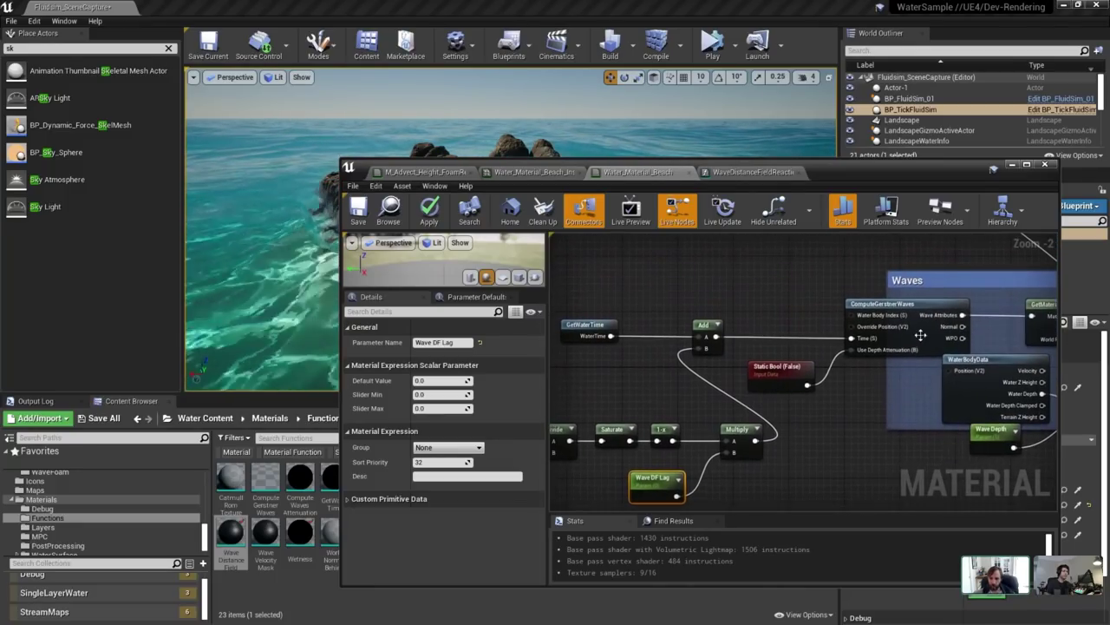
pyautogui.scroll(2, 886, 303)
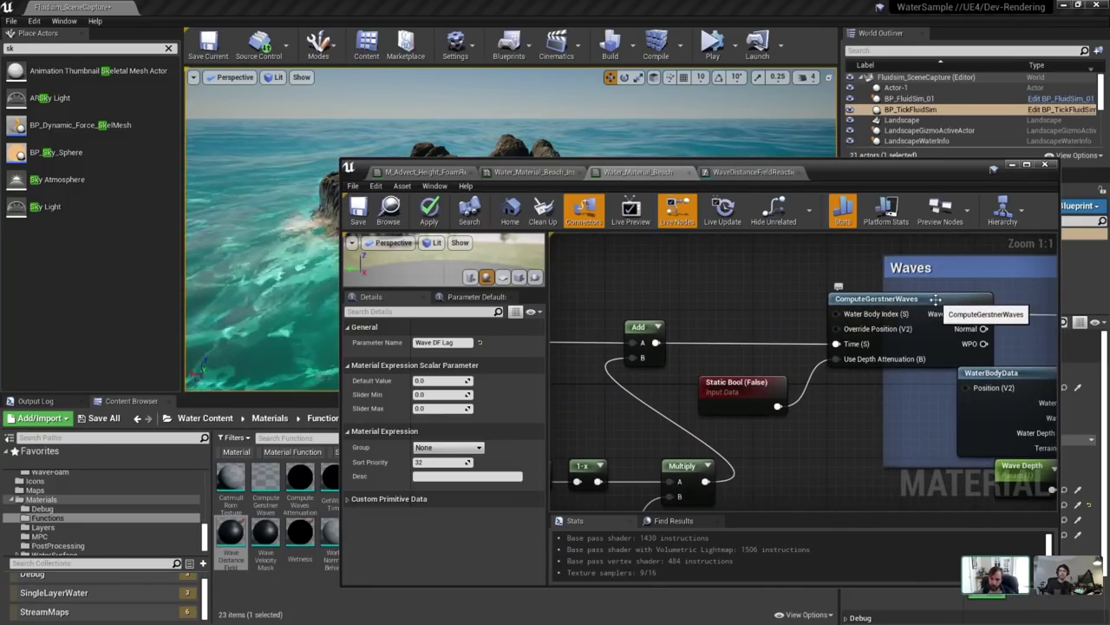
# Inspect the GetWaterTime function feeding the time offset, close it, and return to the Water_Material_Beach graph.
pyautogui.moveTo(847, 352); pyautogui.dragTo(955, 351, button='right')
pyautogui.scroll(-1, 955, 352)
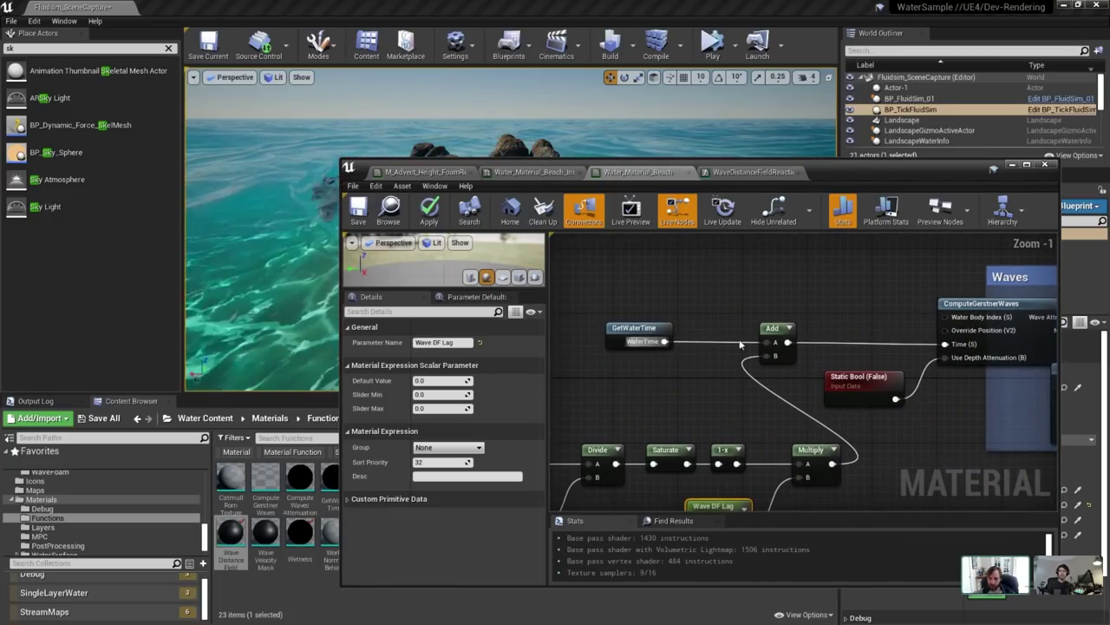
pyautogui.click(616, 330)
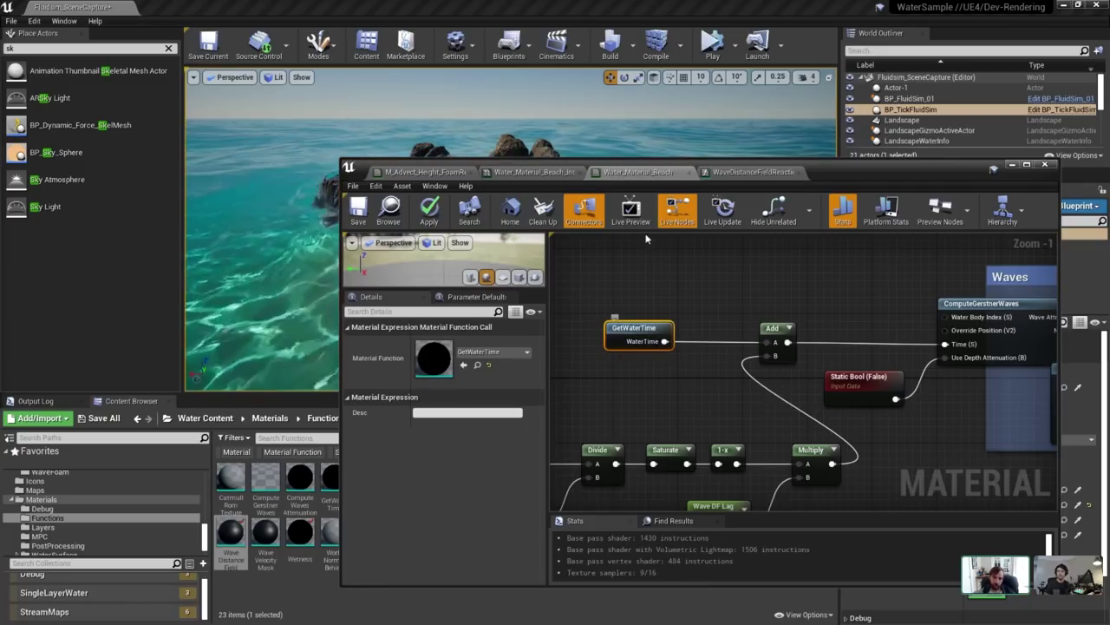
pyautogui.doubleClick(635, 330)
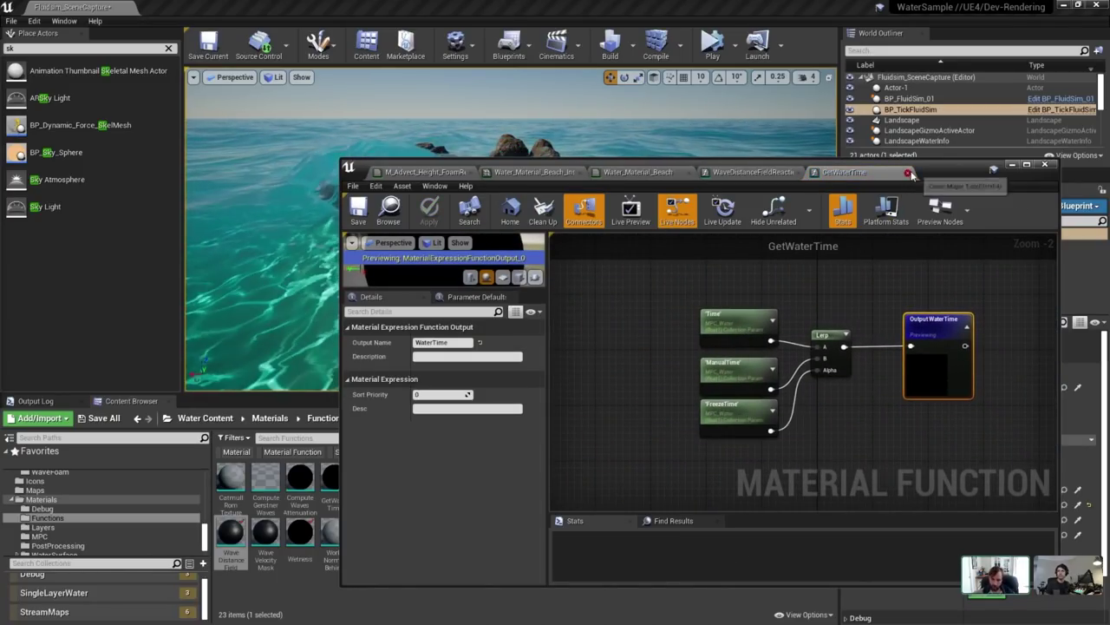
pyautogui.click(908, 173)
pyautogui.scroll(-2, 873, 341)
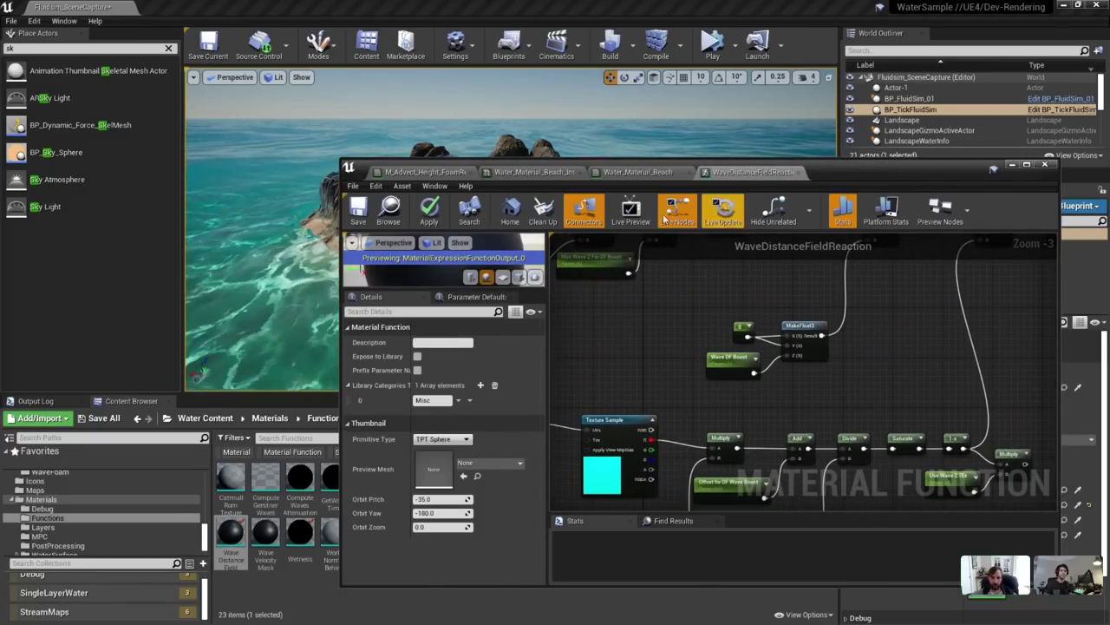
pyautogui.click(636, 171)
pyautogui.scroll(1, 741, 336)
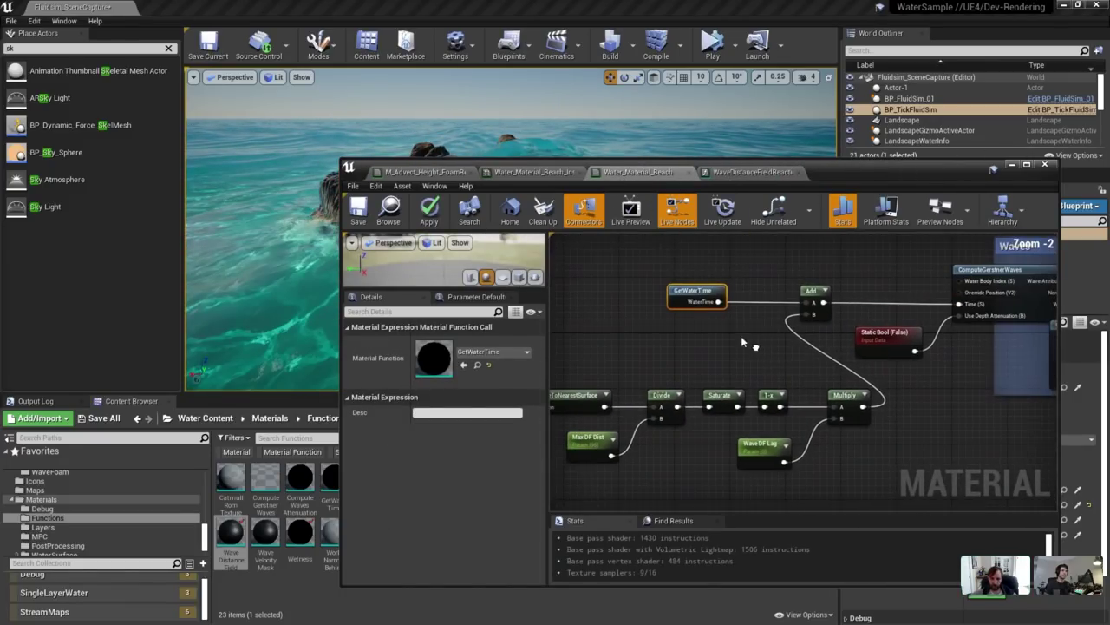
# Open WaterBodyOcean's water material instance, filter its parameters by "lag", and move the window clear of the rock.
pyautogui.click(1011, 166)
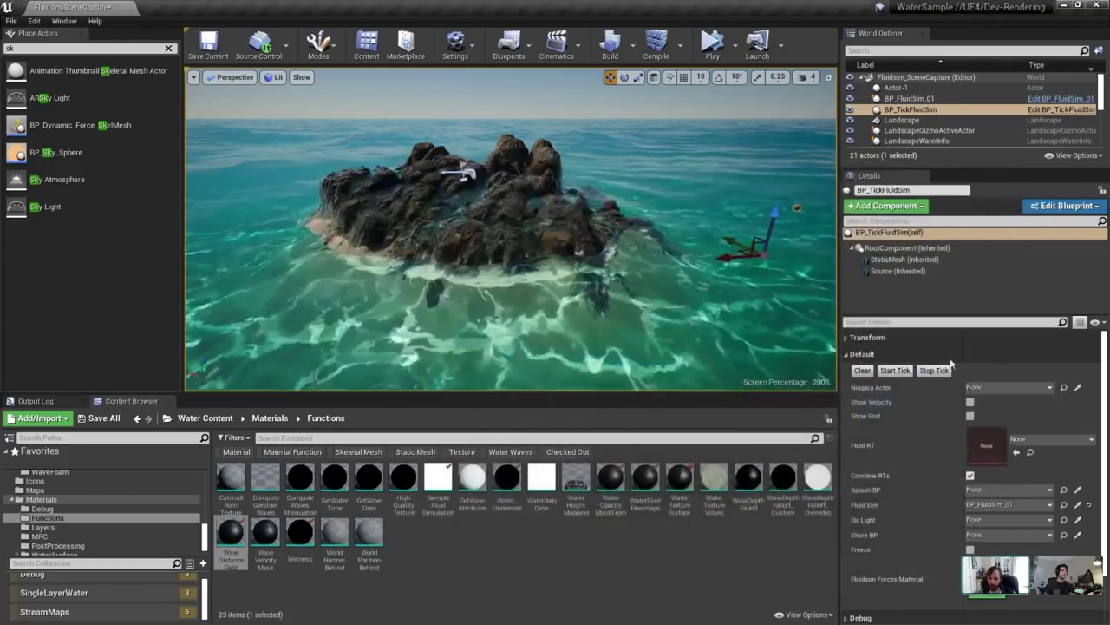
pyautogui.click(568, 255)
pyautogui.doubleClick(987, 477)
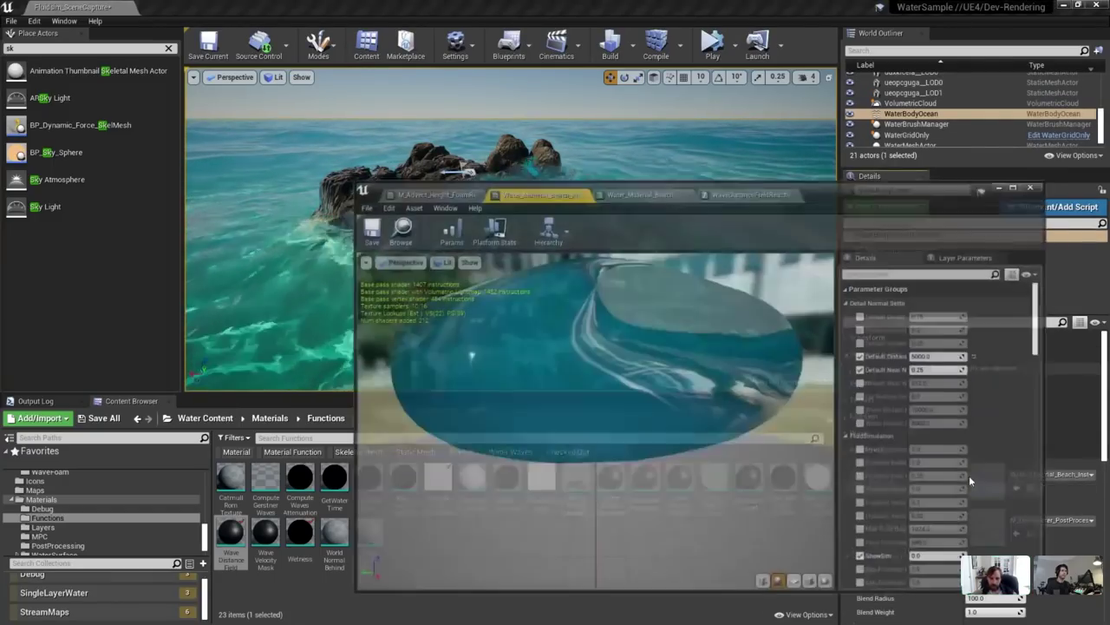
pyautogui.click(864, 260)
pyautogui.write('lag')
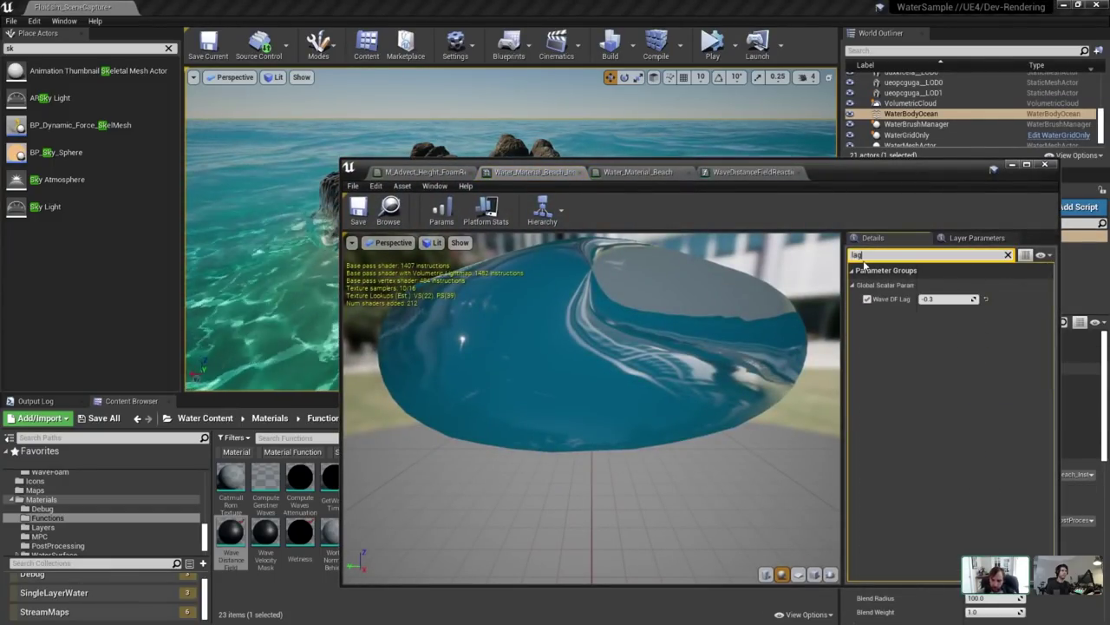
pyautogui.moveTo(869, 167); pyautogui.dragTo(621, 389)
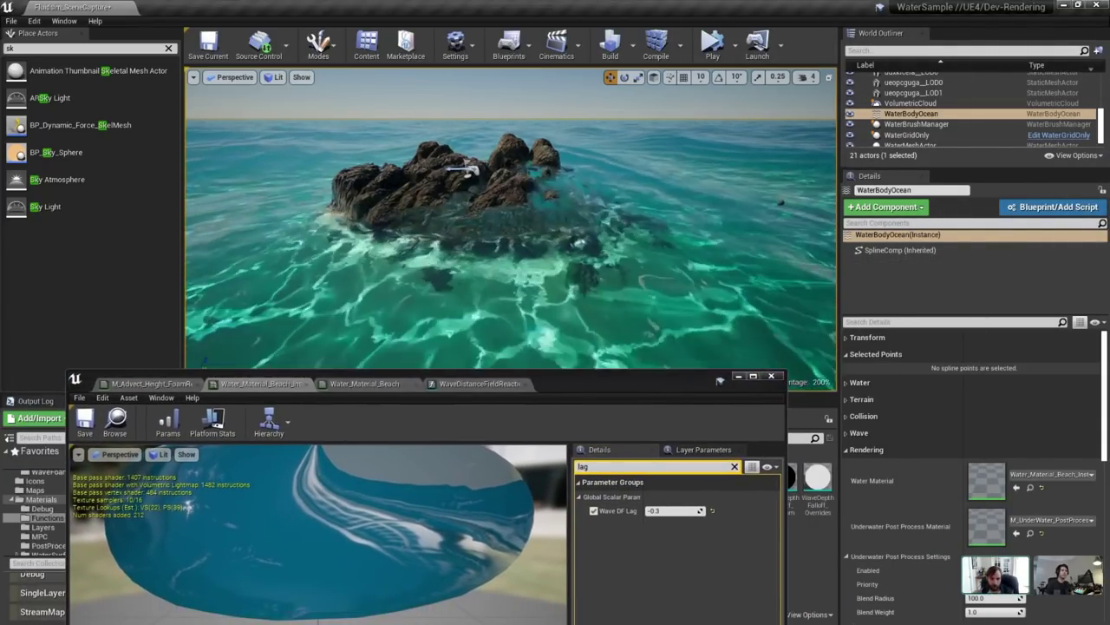
# Set the material instance's Wave DF Lag to 0 and then to -1 to compare the waves around the rock.
pyautogui.click(663, 511)
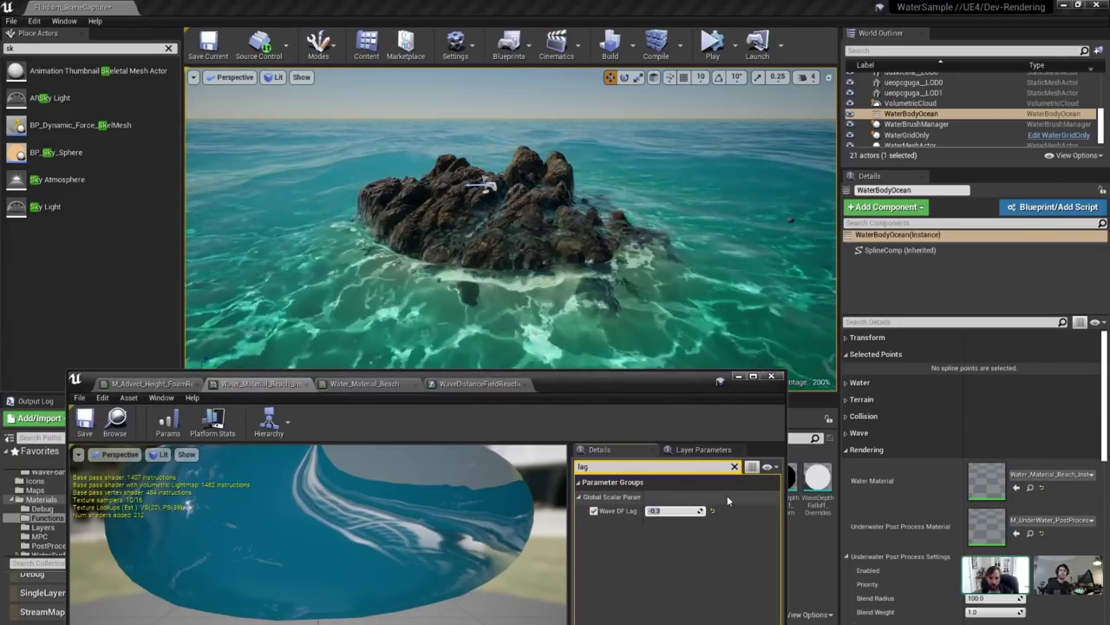
pyautogui.write('0')
pyautogui.press('Return')
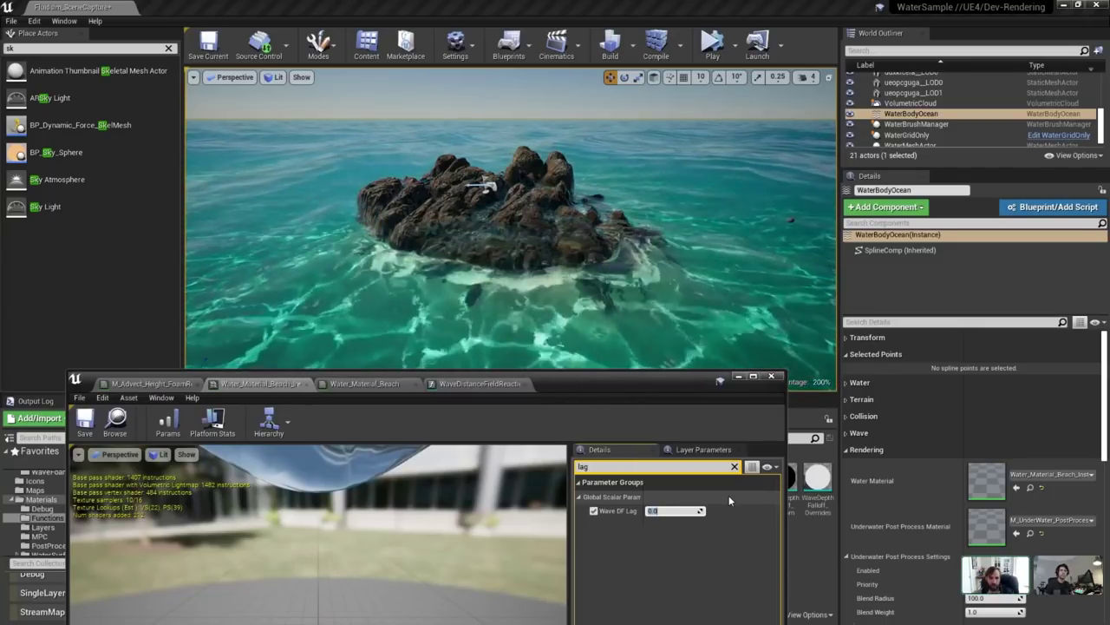
pyautogui.write('-1')
pyautogui.press('Return')
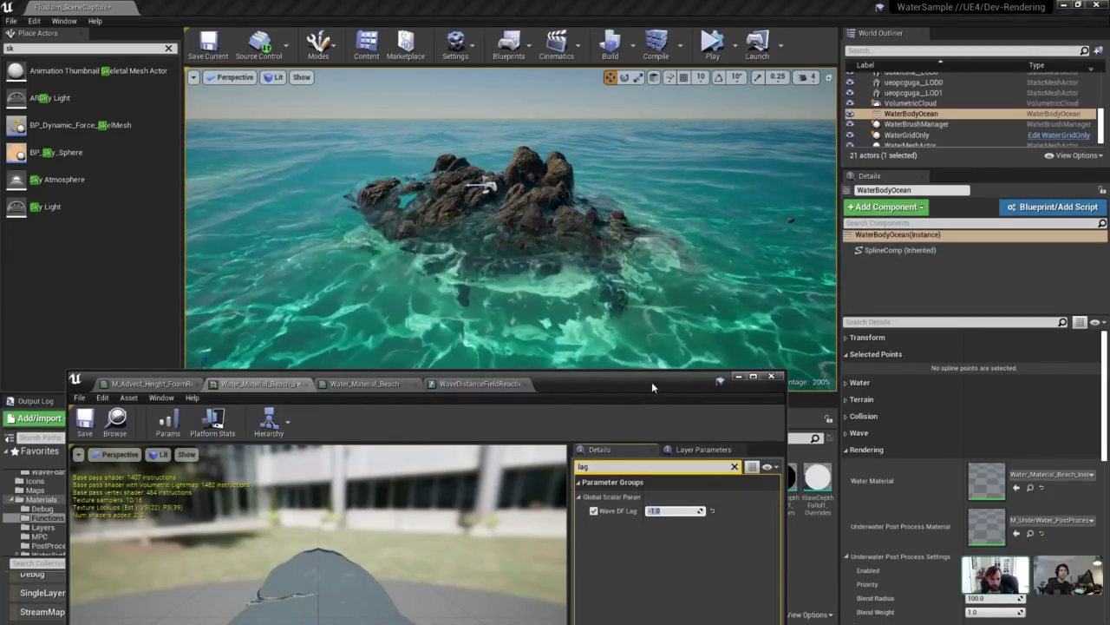
# Hide the MeshGrid actor, select BP_TickFluidSim, and nudge the material instance window.
pyautogui.scroll(5, 867, 112)
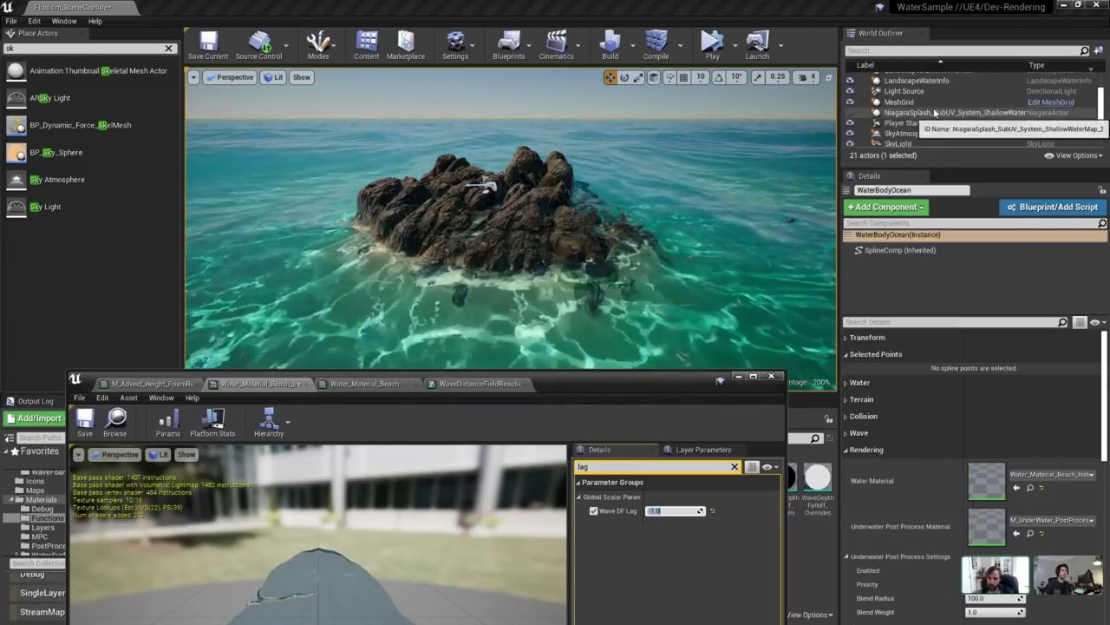
pyautogui.click(851, 101)
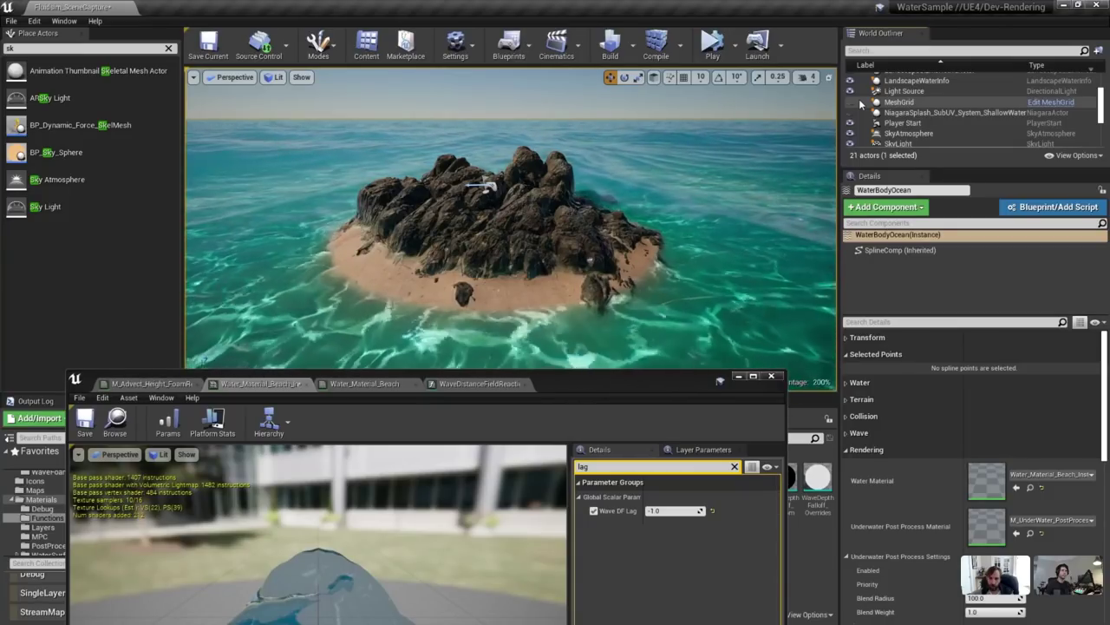
pyautogui.click(858, 100)
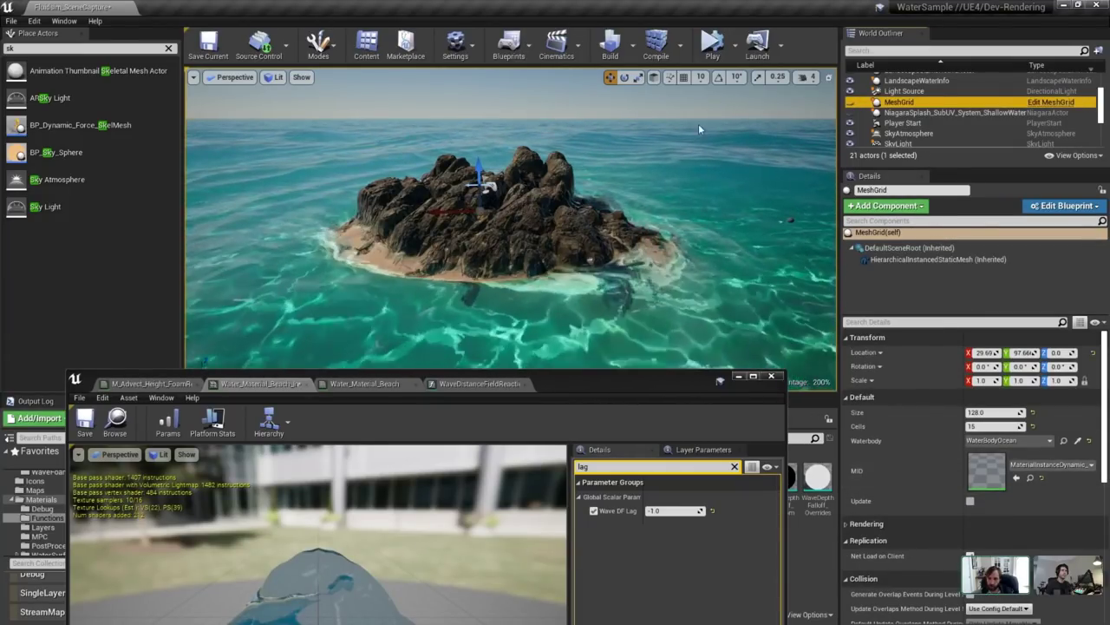
pyautogui.scroll(3, 933, 109)
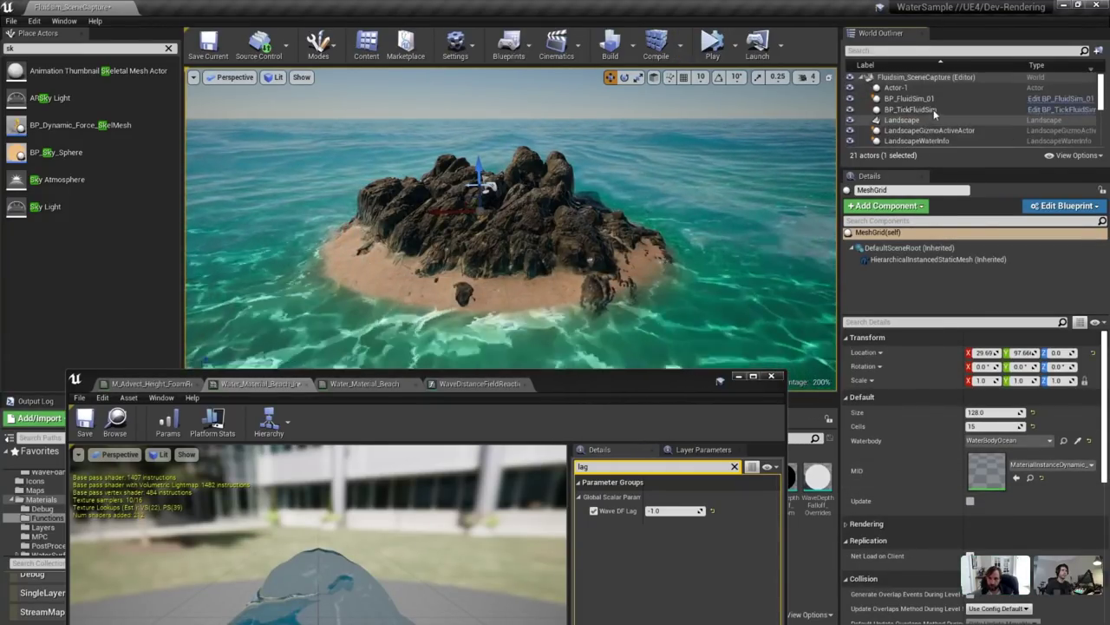
pyautogui.click(934, 109)
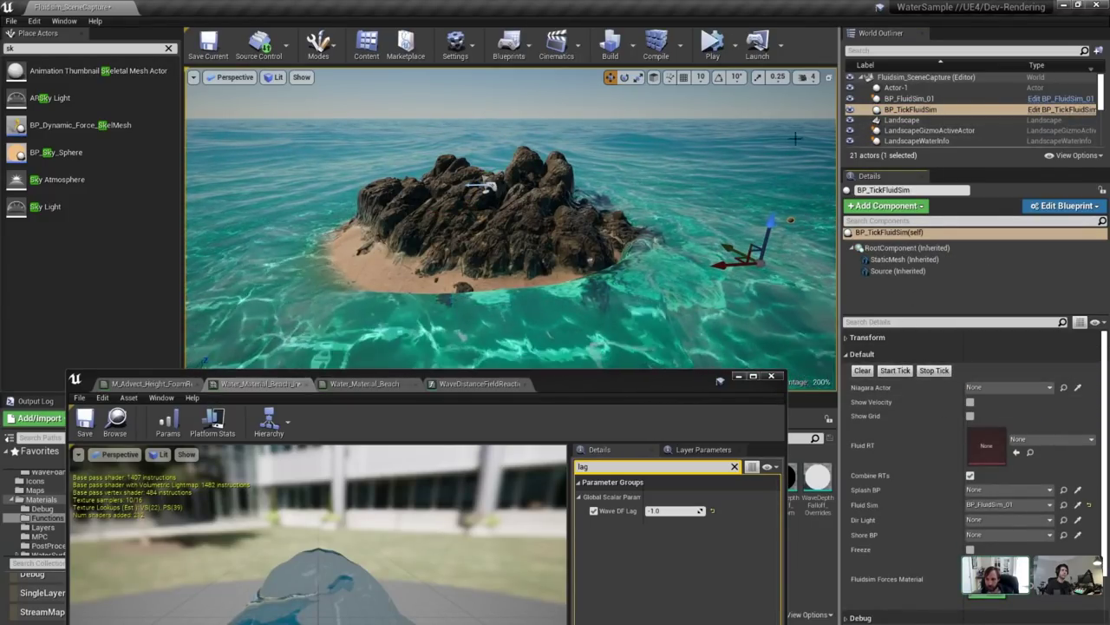
pyautogui.moveTo(625, 388); pyautogui.dragTo(632, 379)
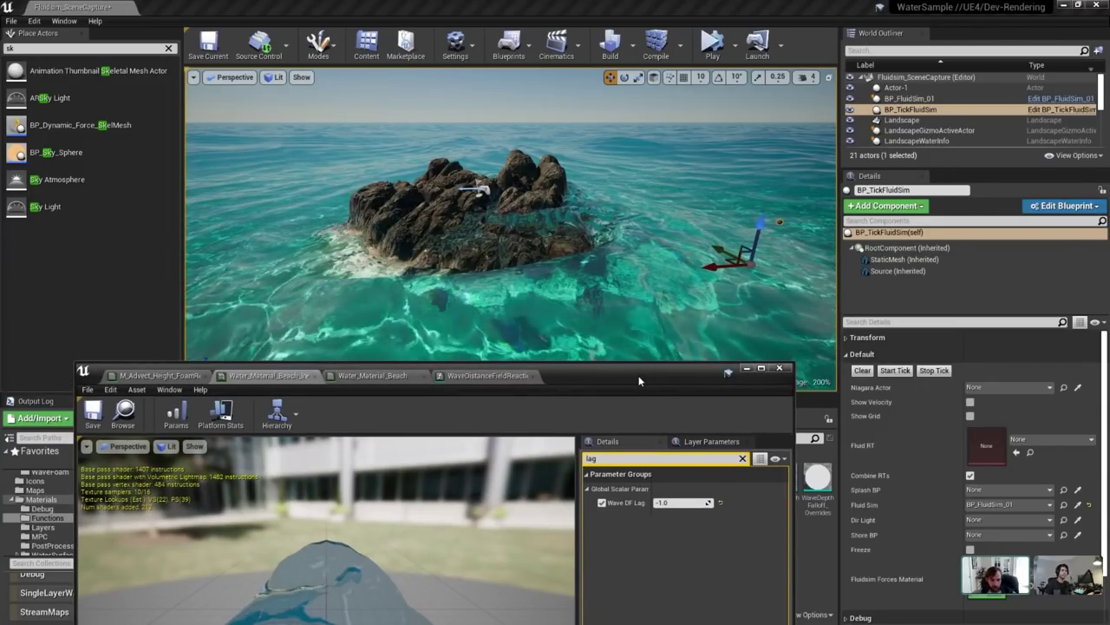
# Set the Fluid Addition Above Rocks default value to 0 in the advection height material and locate its Fluid Per Frame parameter.
pyautogui.moveTo(630, 369); pyautogui.dragTo(782, 187)
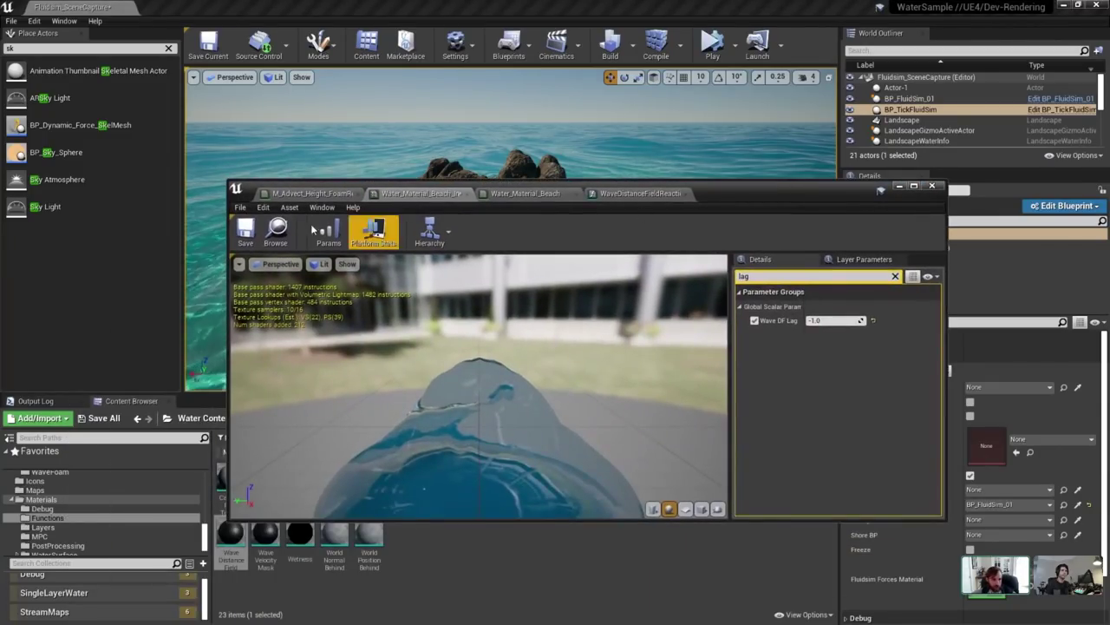
pyautogui.click(346, 194)
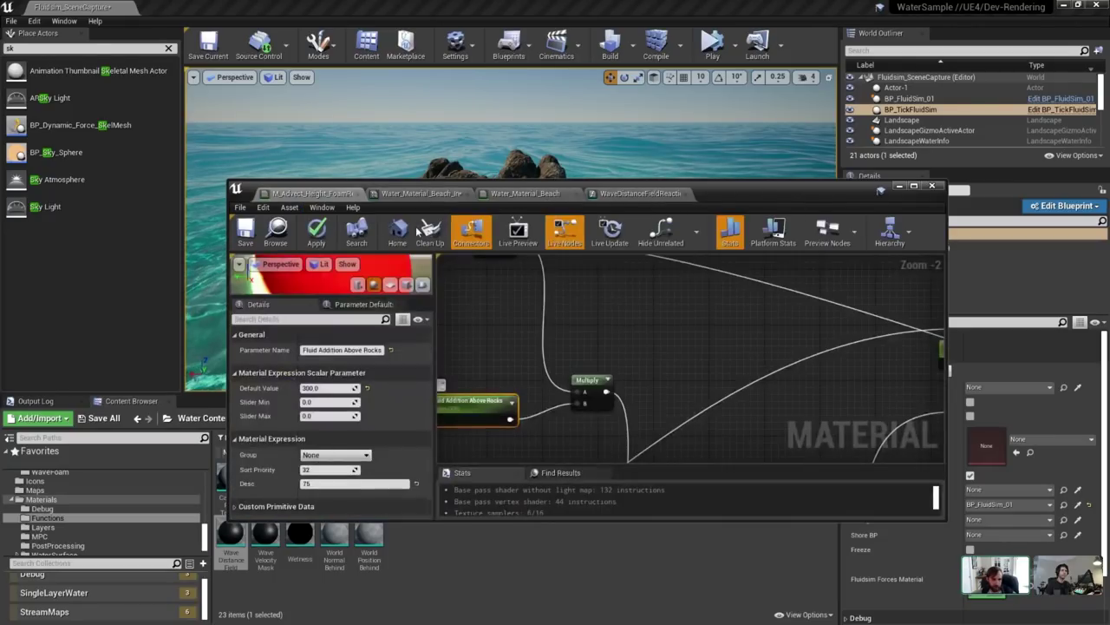
pyautogui.write('0')
pyautogui.press('Return')
pyautogui.scroll(-2, 502, 395)
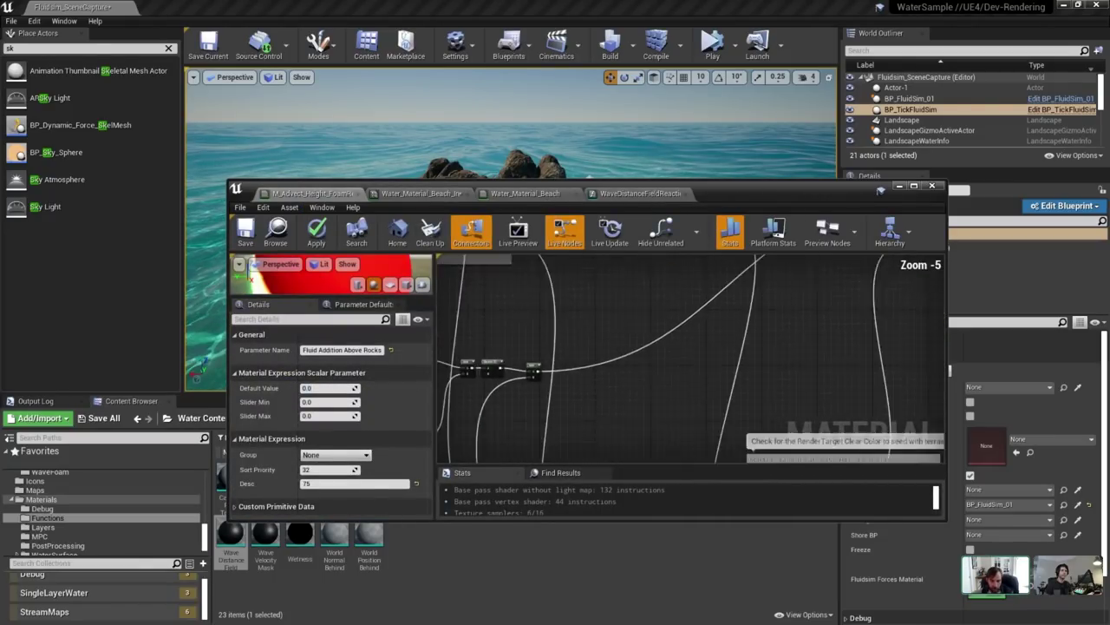
pyautogui.moveTo(763, 442); pyautogui.dragTo(578, 356, button='right')
pyautogui.scroll(4, 624, 356)
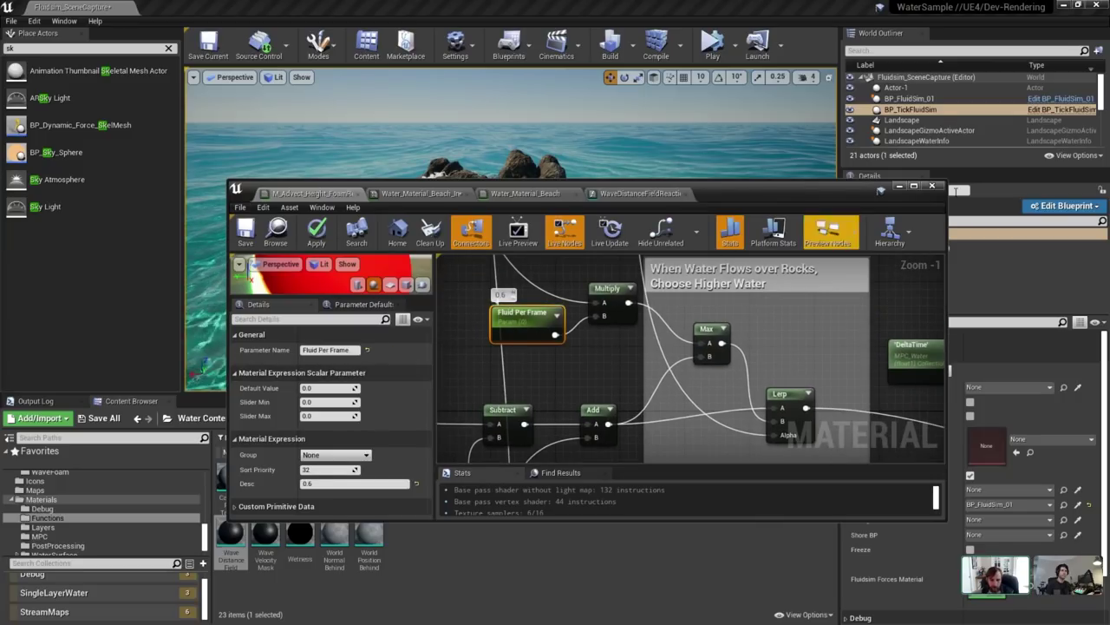
# Minimize the material window, start BP_TickFluidSim's tick with MeshGrid shown again, and reframe the rock.
pyautogui.click(899, 185)
pyautogui.click(895, 370)
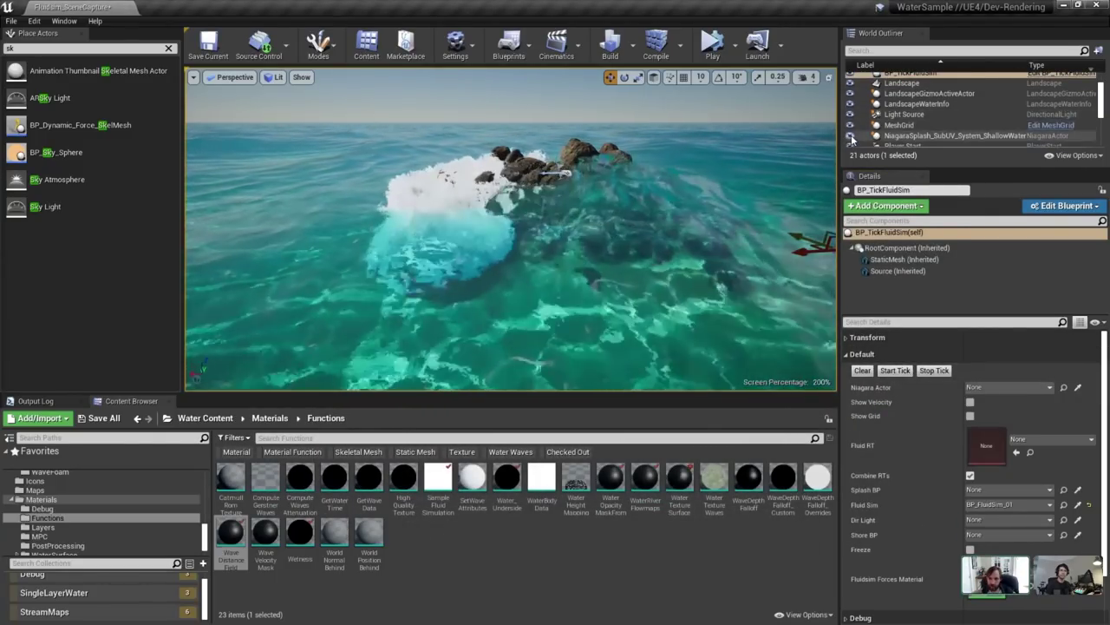
pyautogui.moveTo(590, 253); pyautogui.dragTo(612, 250, button='right')
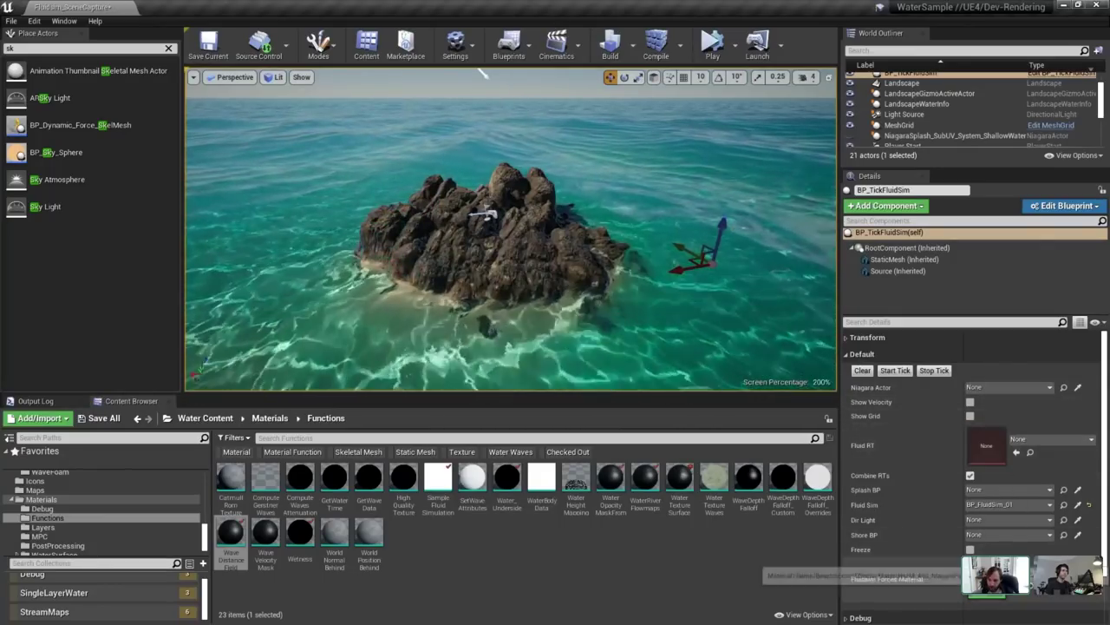
# Reopen WaterBodyOcean's water material instance, move its window below the rock, and set Wave DF Lag to 0.
pyautogui.click(685, 325)
pyautogui.doubleClick(980, 478)
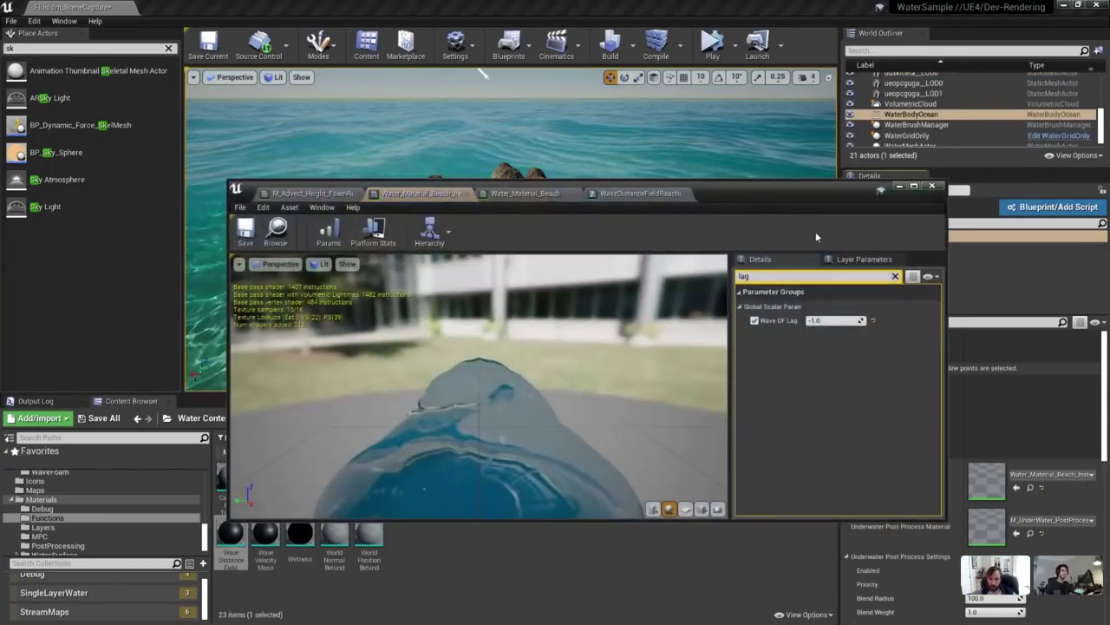
pyautogui.moveTo(776, 193); pyautogui.dragTo(739, 414)
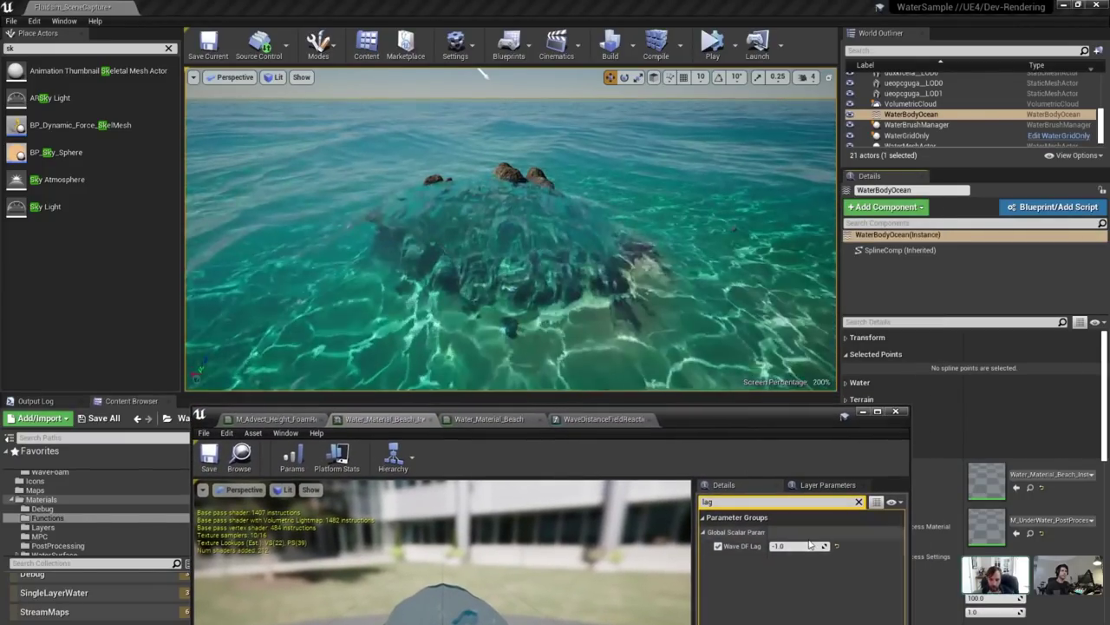
pyautogui.click(804, 545)
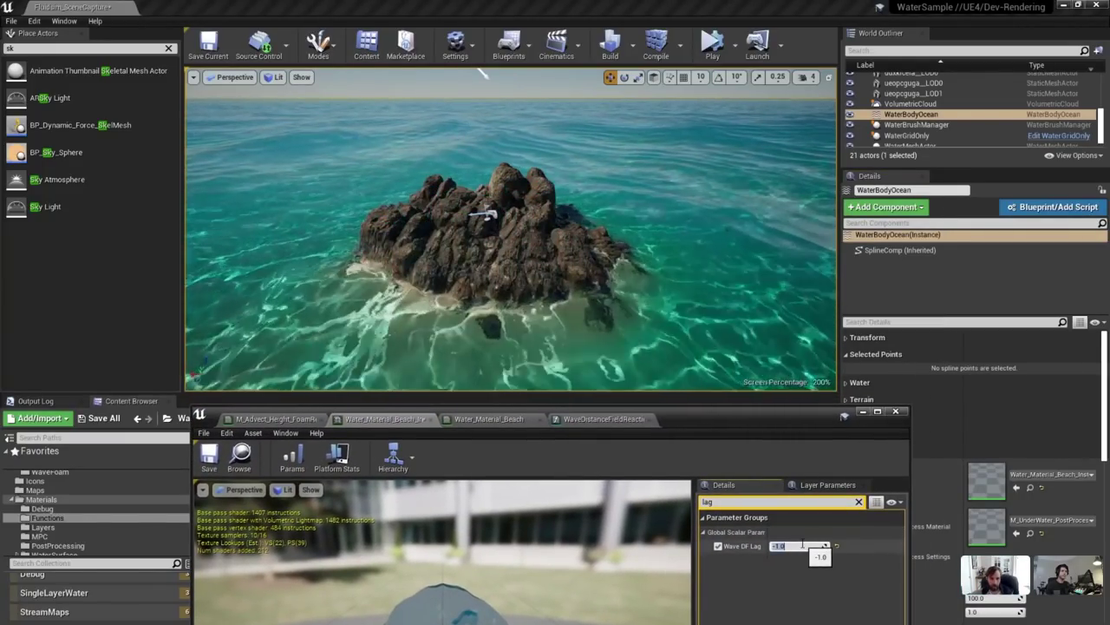
pyautogui.write('0')
pyautogui.press('Return')
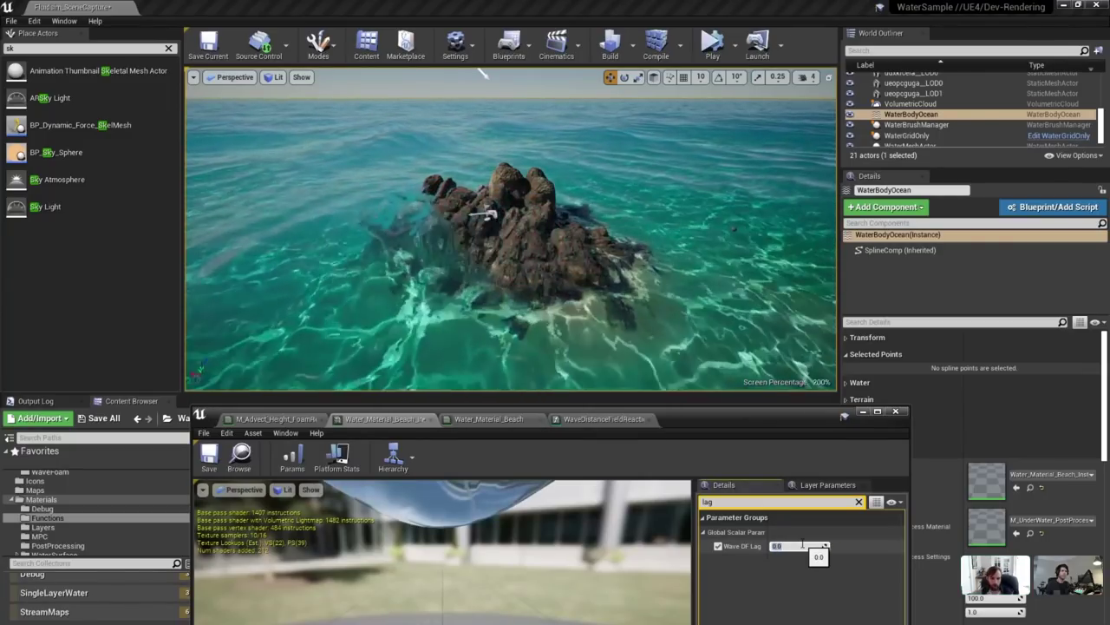
# Move the material instance window aside, select BP_TickFluidSim, and stop its tick.
pyautogui.moveTo(804, 419); pyautogui.dragTo(646, 396)
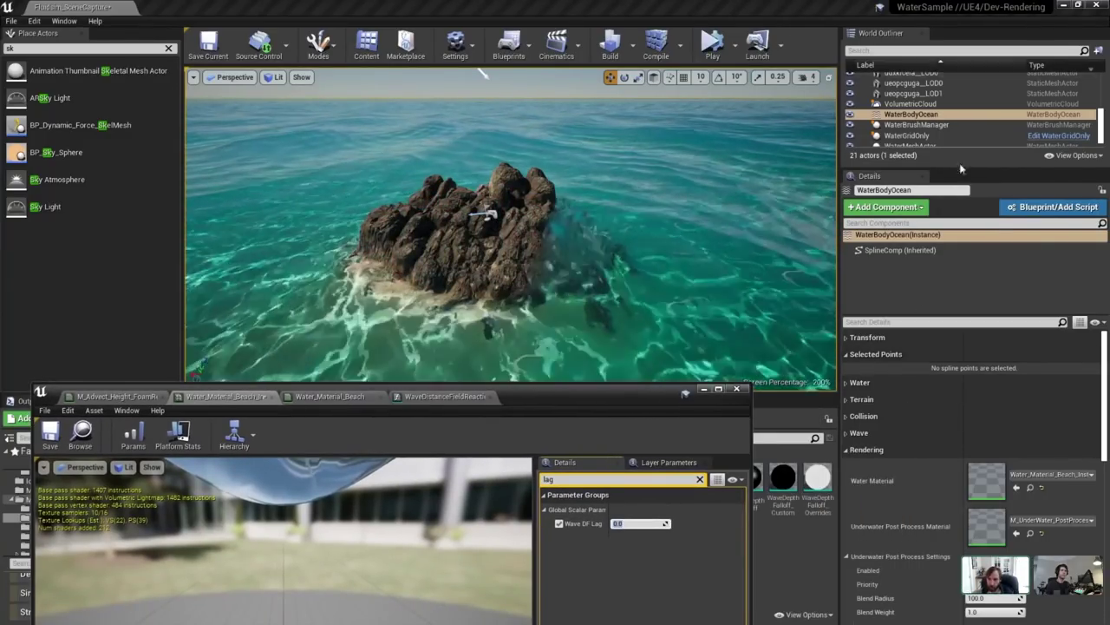
pyautogui.scroll(5, 950, 97)
pyautogui.scroll(5, 950, 97)
pyautogui.click(933, 109)
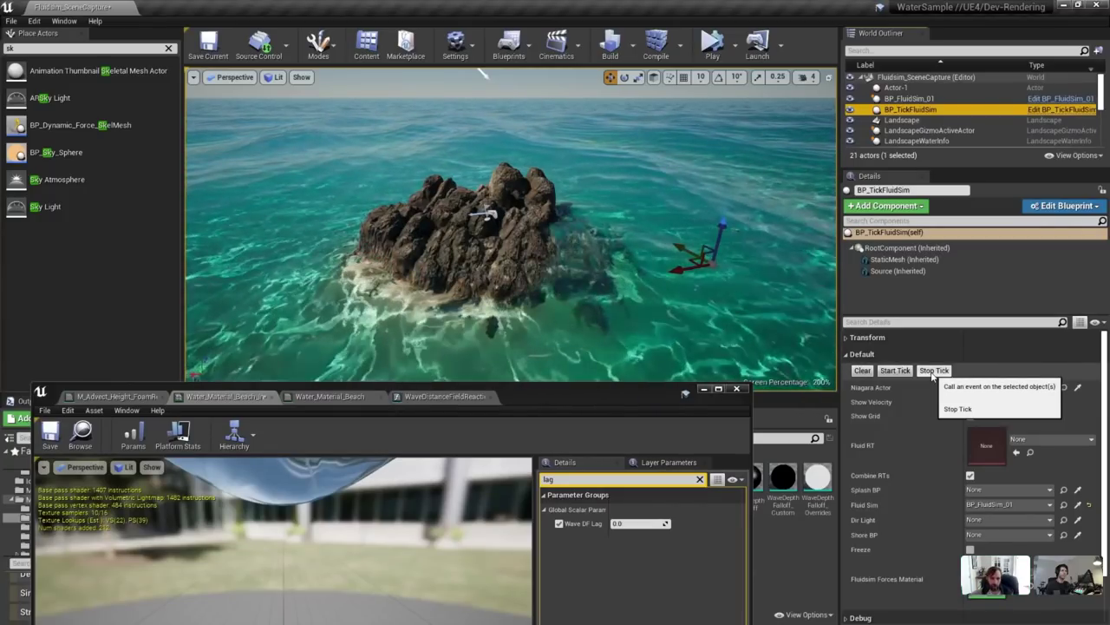
pyautogui.click(933, 374)
# Try Wave DF Lag values of -0.1, -0.2 and -0.5 on the water material instance.
pyautogui.click(634, 522)
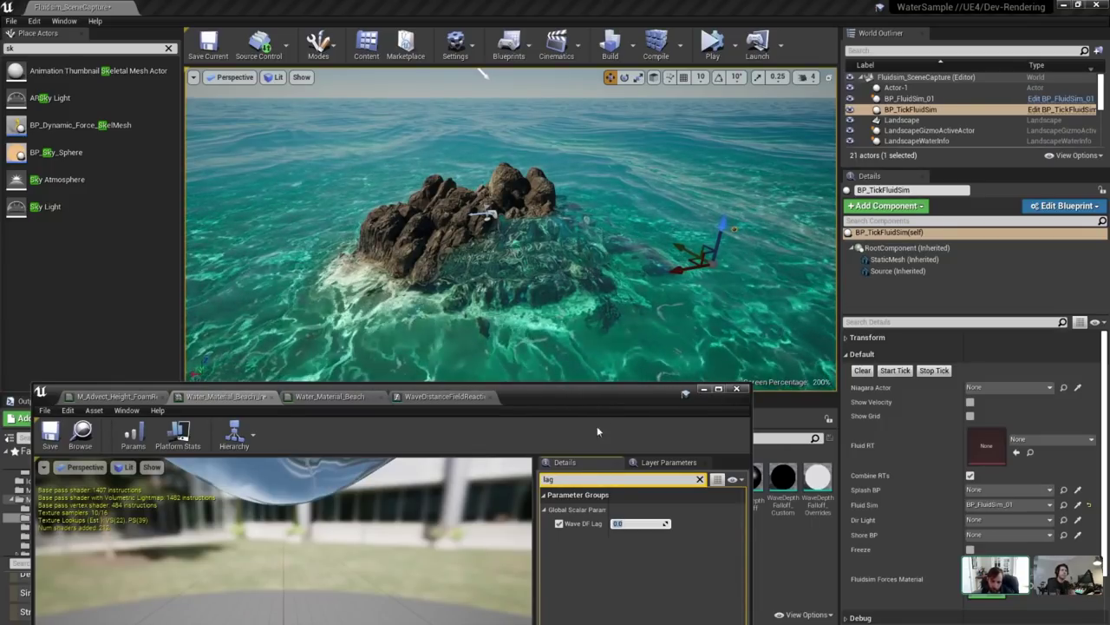
pyautogui.write('-0.1')
pyautogui.press('Return')
pyautogui.write('-0.2')
pyautogui.press('Return')
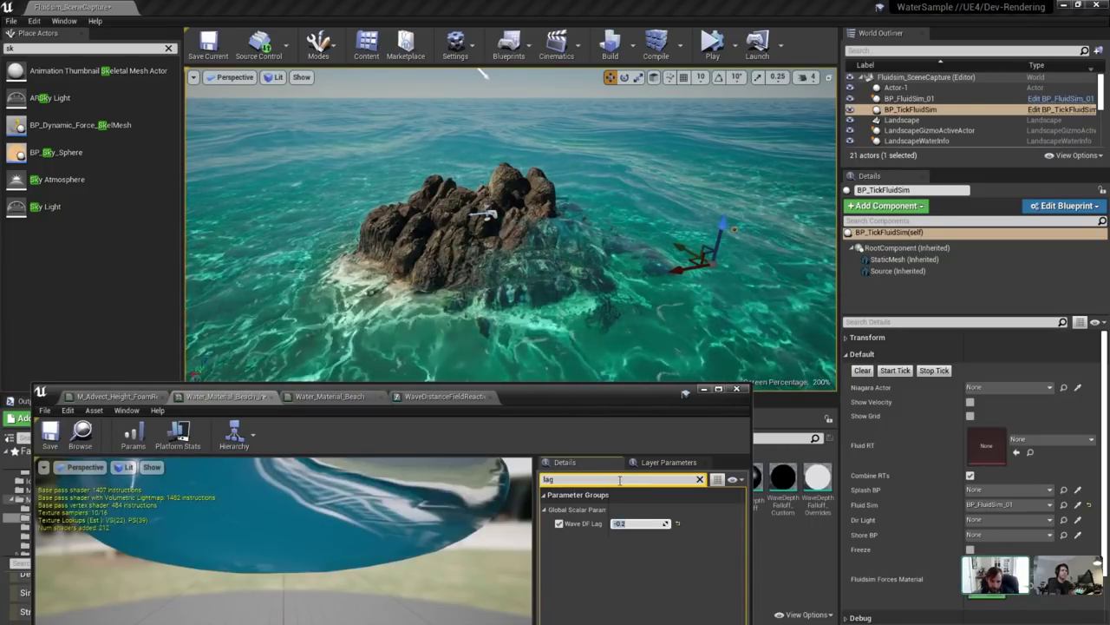
pyautogui.write('-0.5')
pyautogui.press('Return')
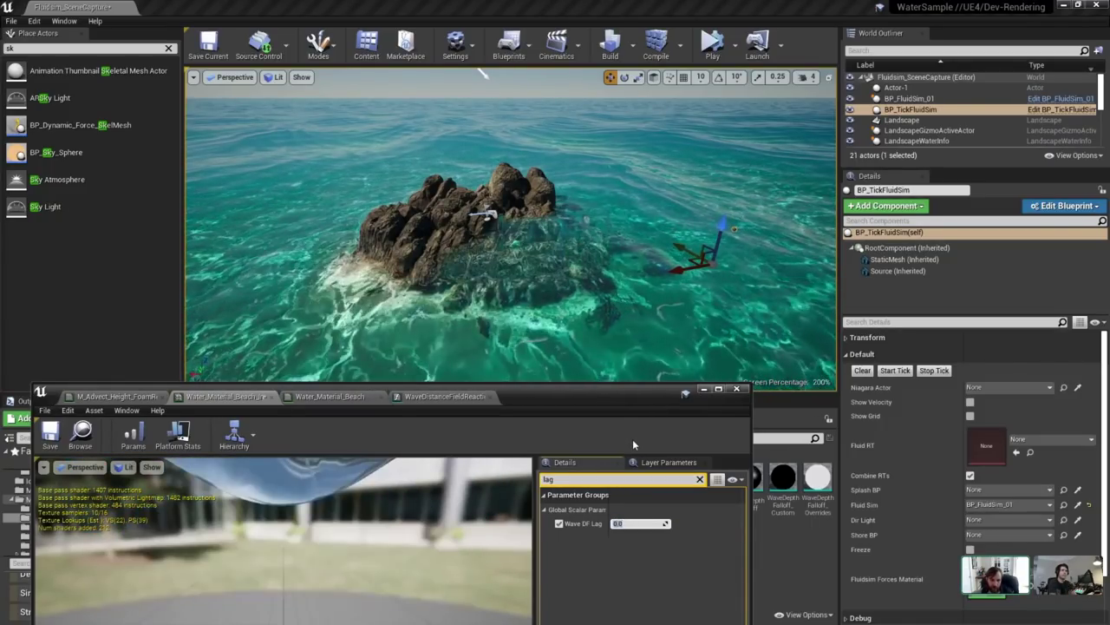
# Alternate Wave DF Lag between 0 and -0.5 to compare the wave delay around the rock, ending at -0.5.
pyautogui.write('0')
pyautogui.press('Return')
pyautogui.write('-')
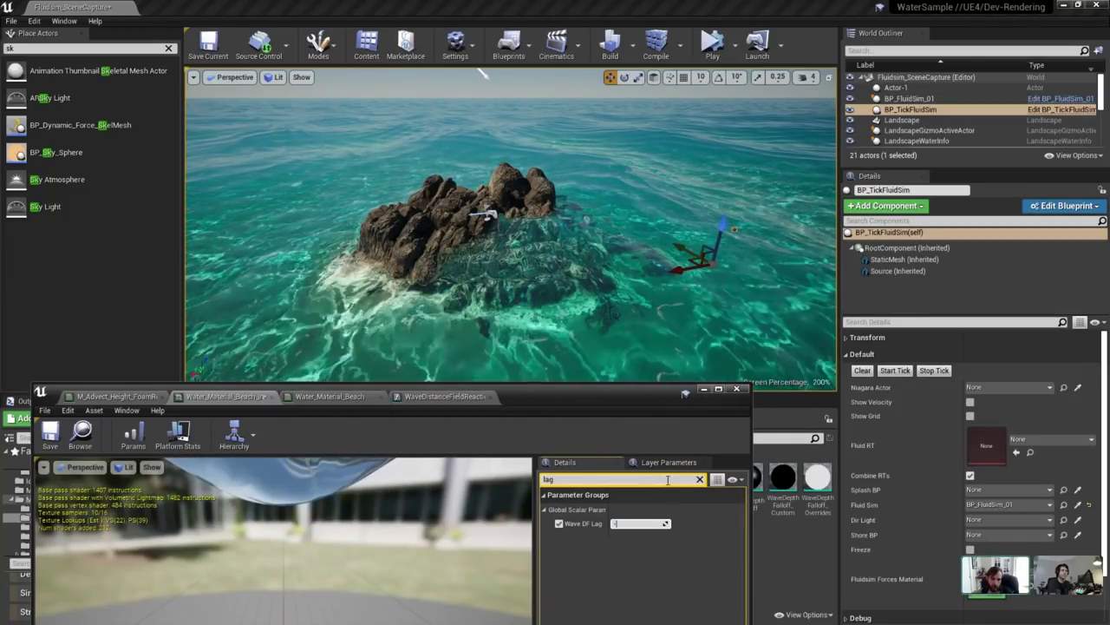
pyautogui.write('0.5')
pyautogui.press('Return')
pyautogui.write('0')
pyautogui.press('Return')
pyautogui.write('-0.5')
pyautogui.press('Return')
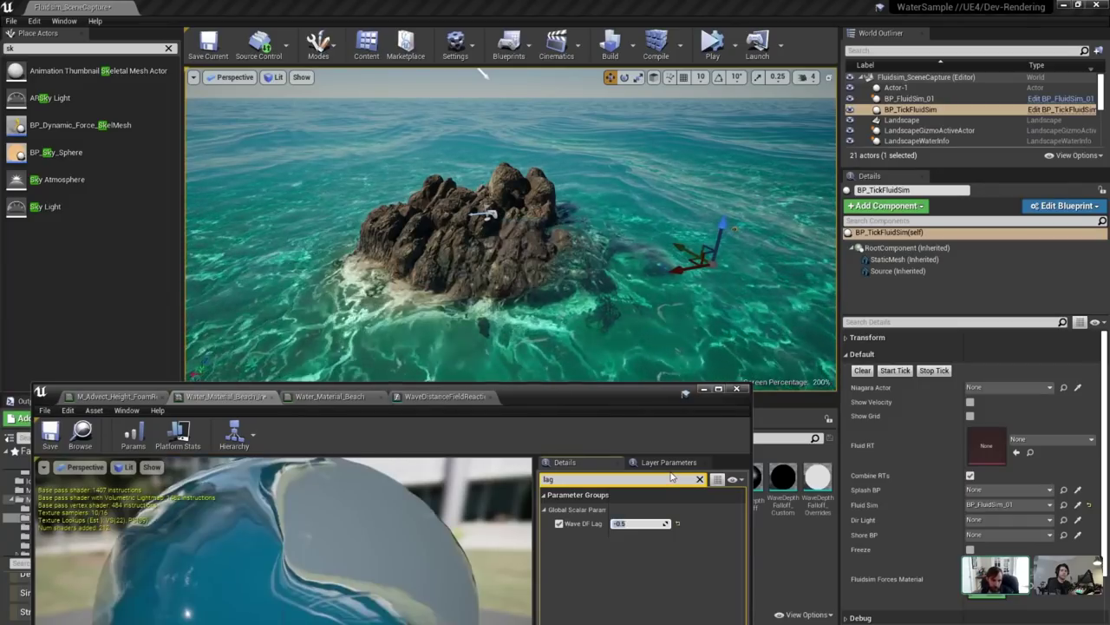
# Alternate Wave DF Lag between 0 and -0.5, and try a positive value of 1 on the water material instance.
pyautogui.write('0')
pyautogui.press('Return')
pyautogui.write('-0.5')
pyautogui.press('Return')
pyautogui.write('0')
pyautogui.press('Return')
pyautogui.write('1')
pyautogui.press('Return')
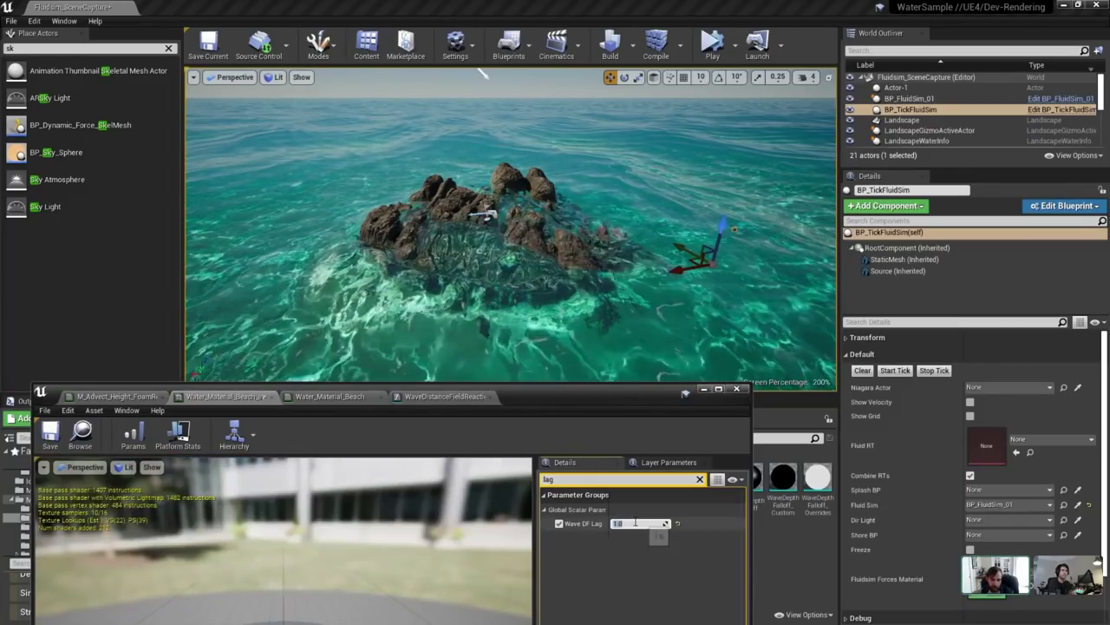
# Start BP_TickFluidSim's tick and try an extreme Wave DF Lag of -100.
pyautogui.click(895, 371)
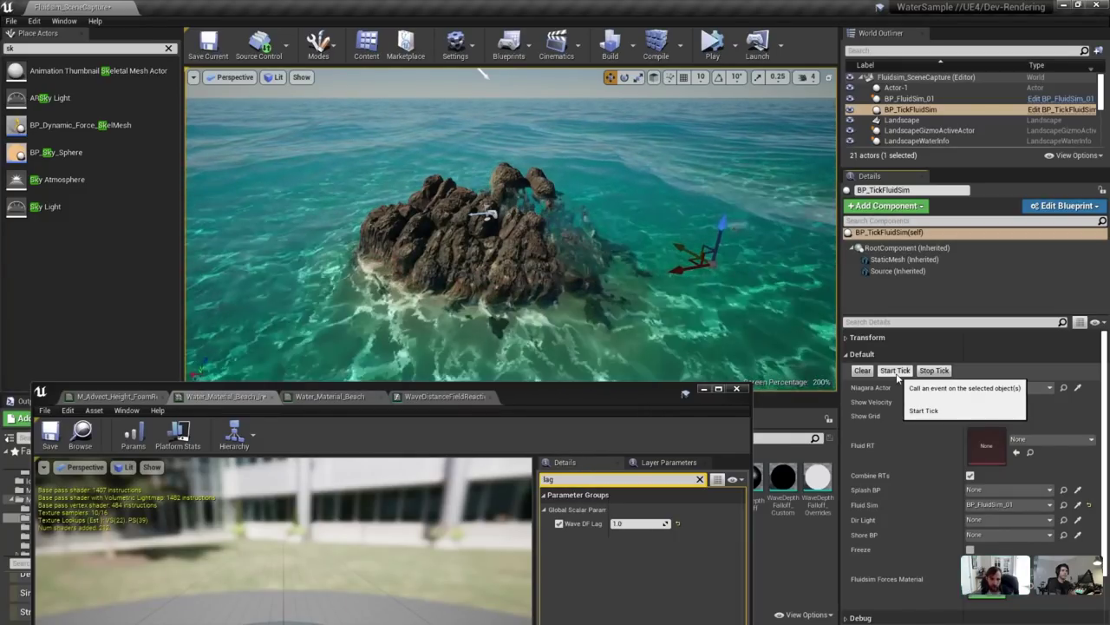
pyautogui.click(636, 523)
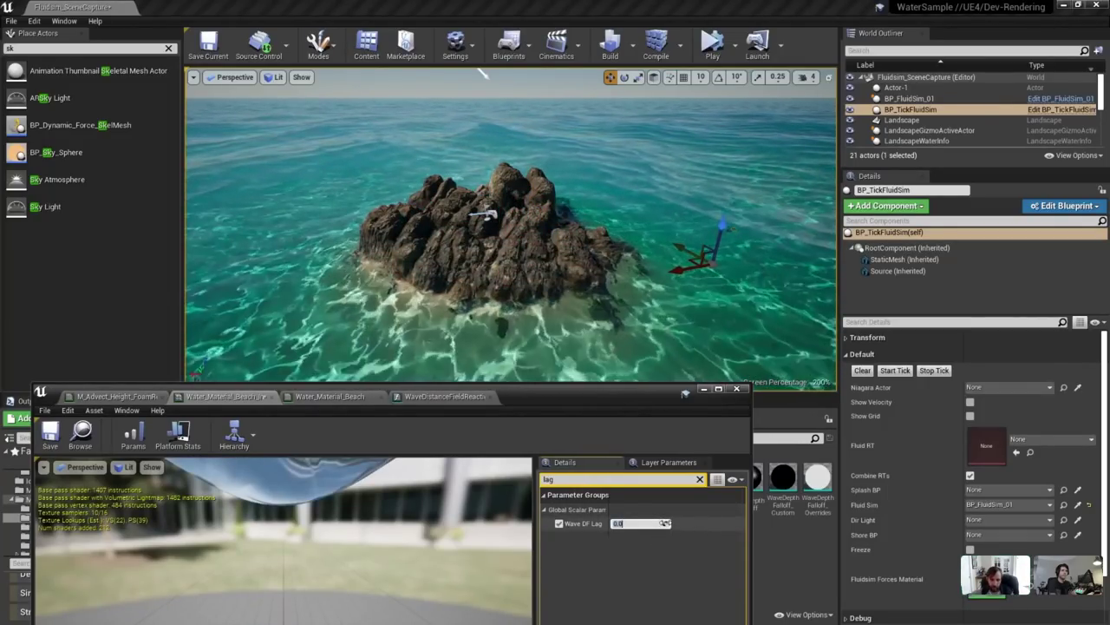
pyautogui.moveTo(664, 523); pyautogui.dragTo(638, 523)
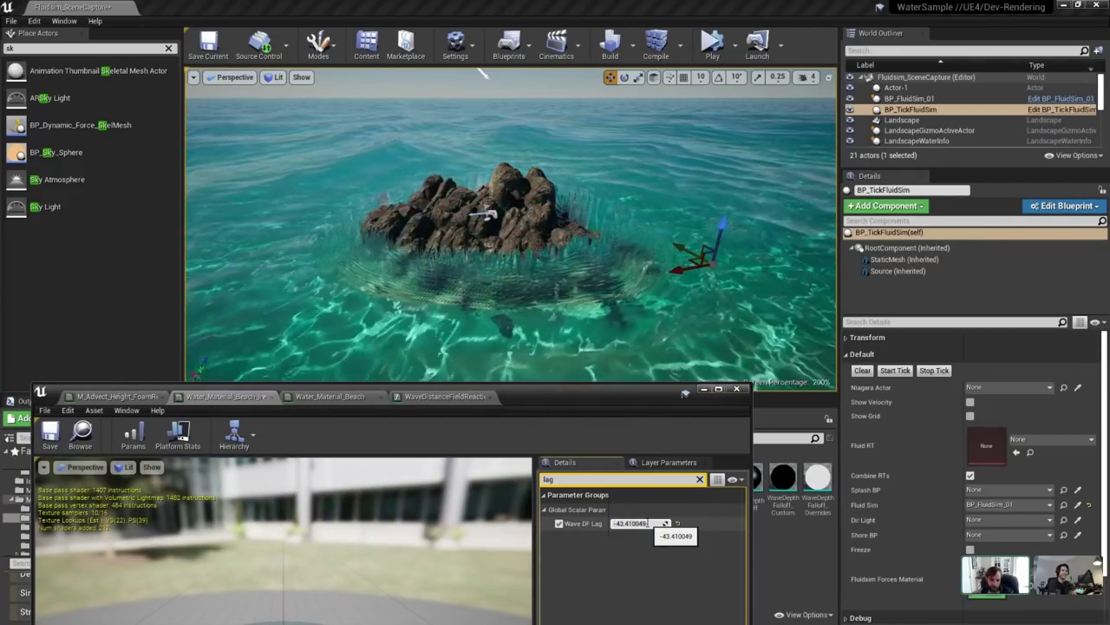
pyautogui.write('-10')
pyautogui.press('Return')
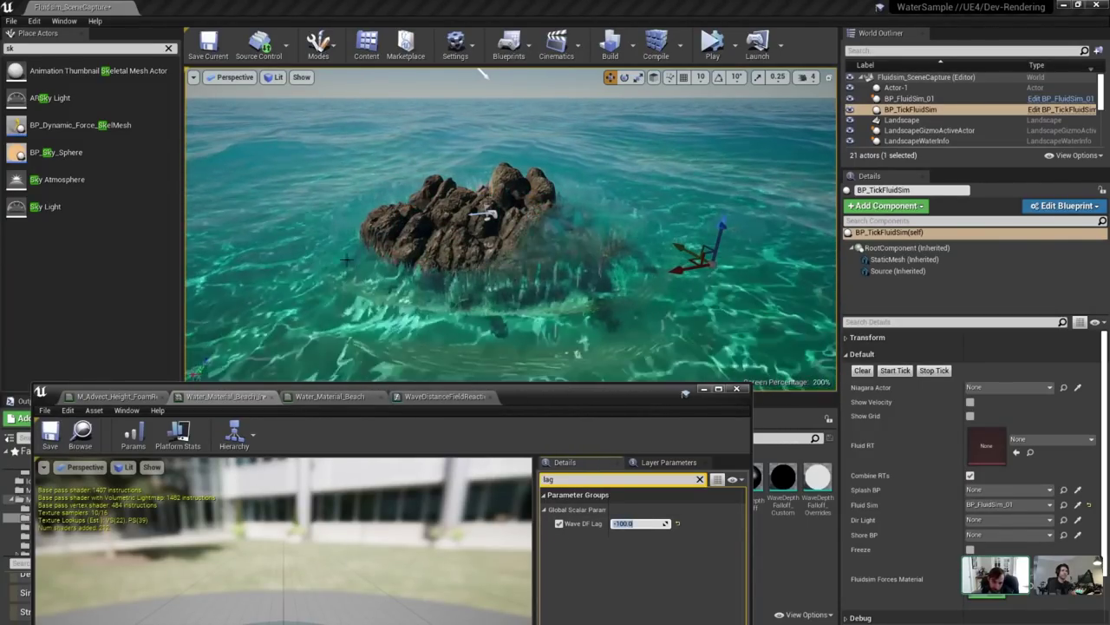
# Compare the waves around the rock with Wave DF Lag values of 0, -0.2, -0.5, 0, 0.25 and -0.25.
pyautogui.write('0')
pyautogui.press('Return')
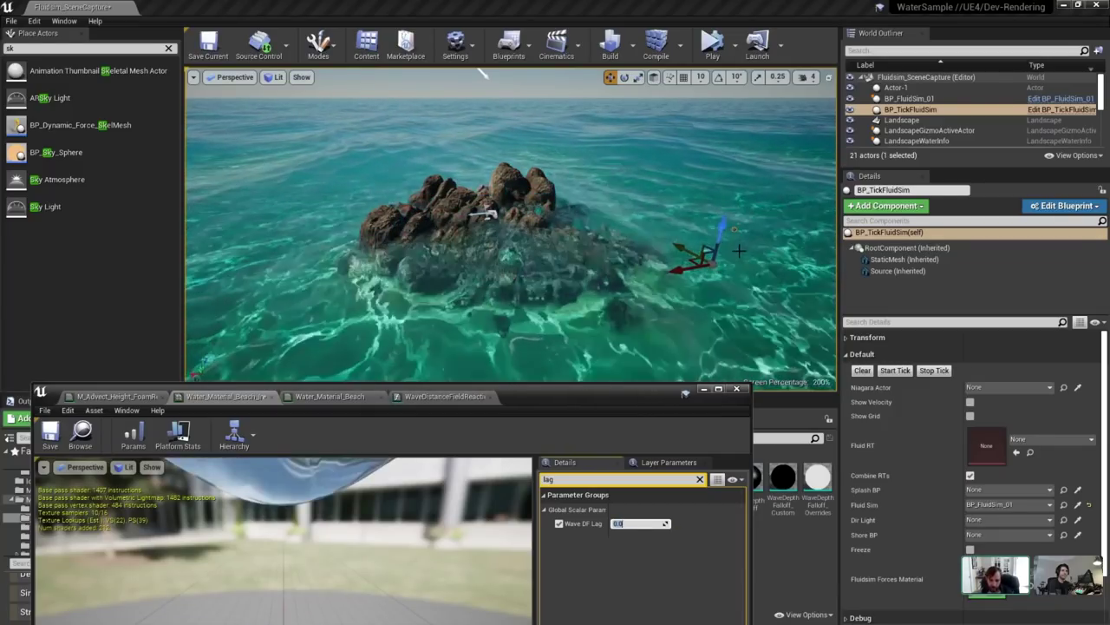
pyautogui.write('-0.2')
pyautogui.press('Return')
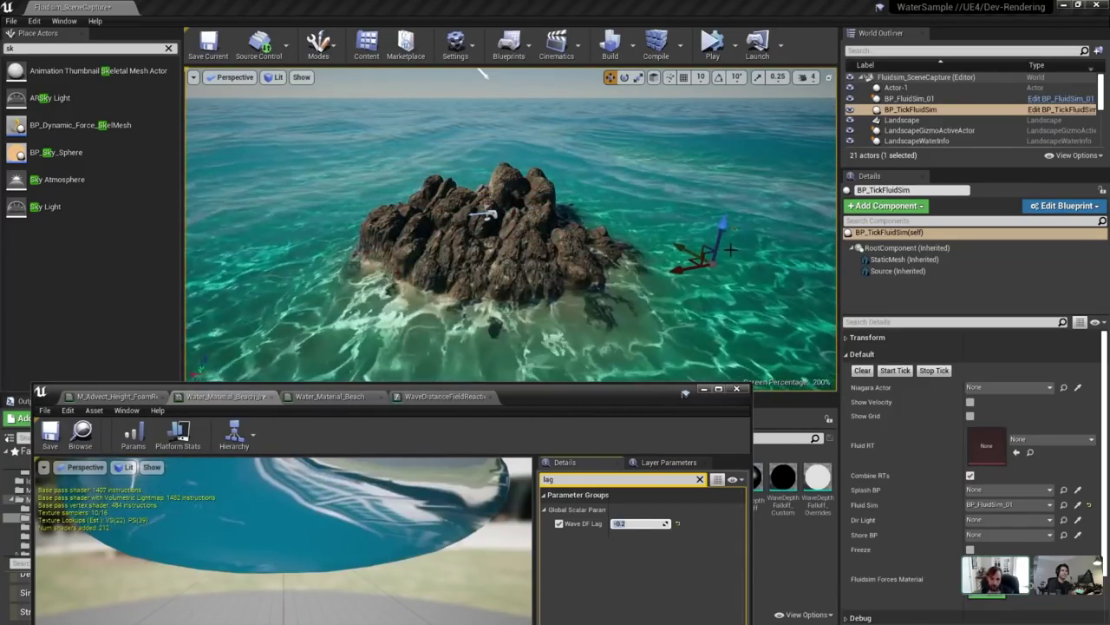
pyautogui.write('-0.5')
pyautogui.press('Return')
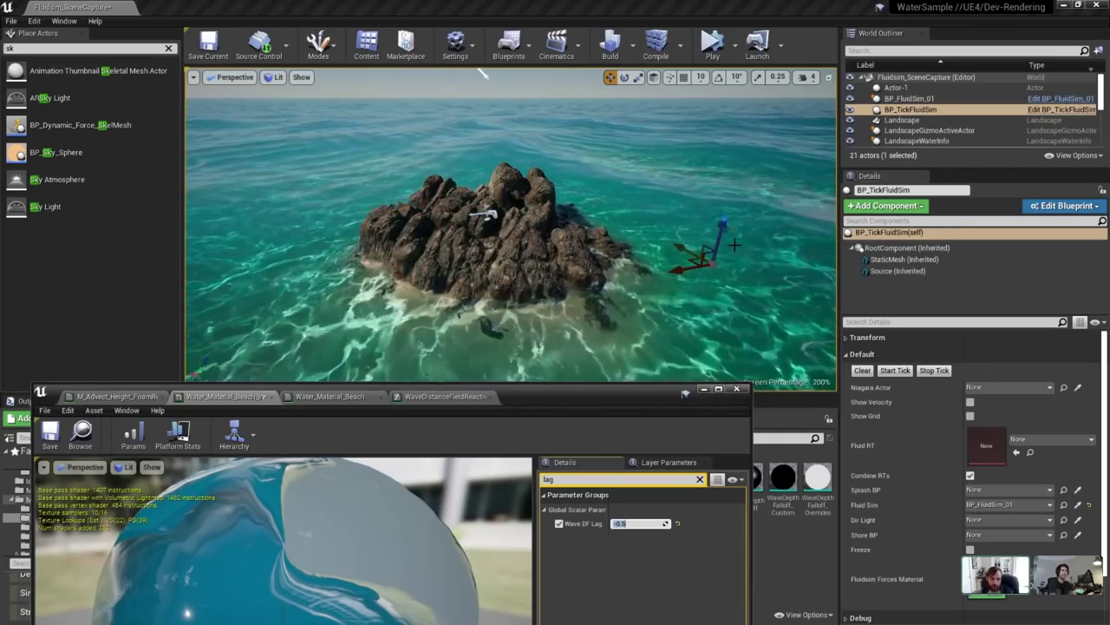
pyautogui.write('0')
pyautogui.press('Return')
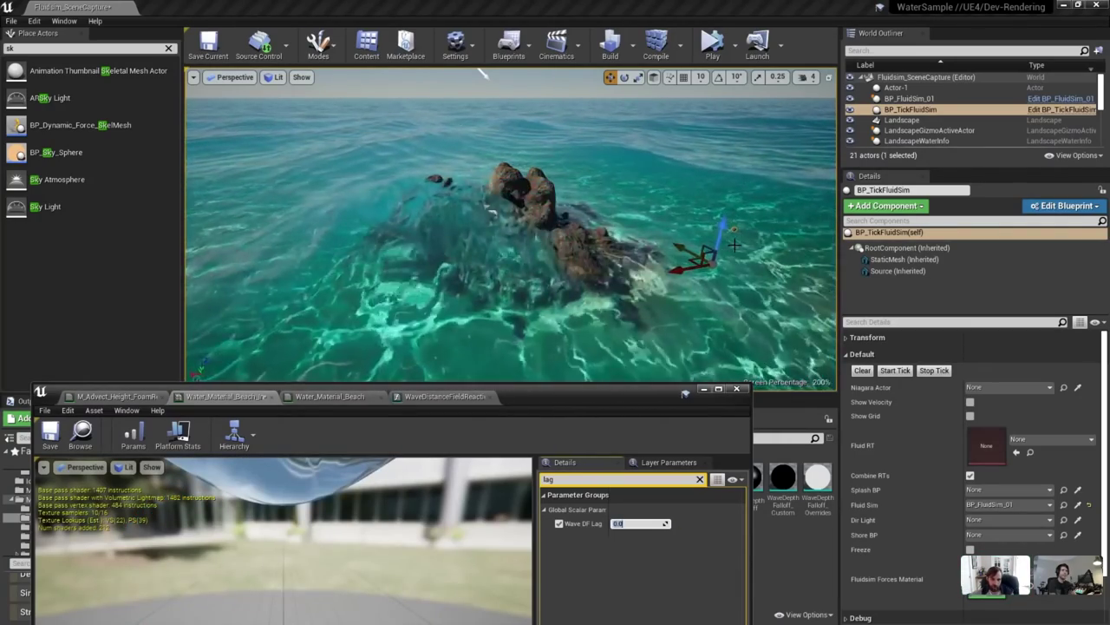
pyautogui.write('0.25')
pyautogui.press('Return')
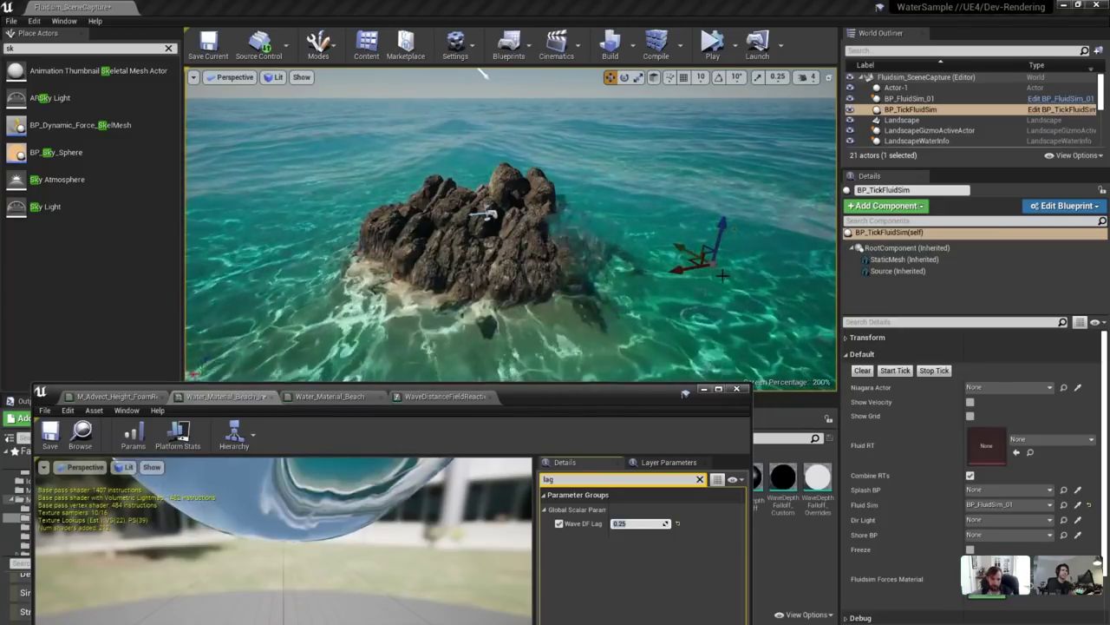
pyautogui.write('-0.25')
pyautogui.press('Return')
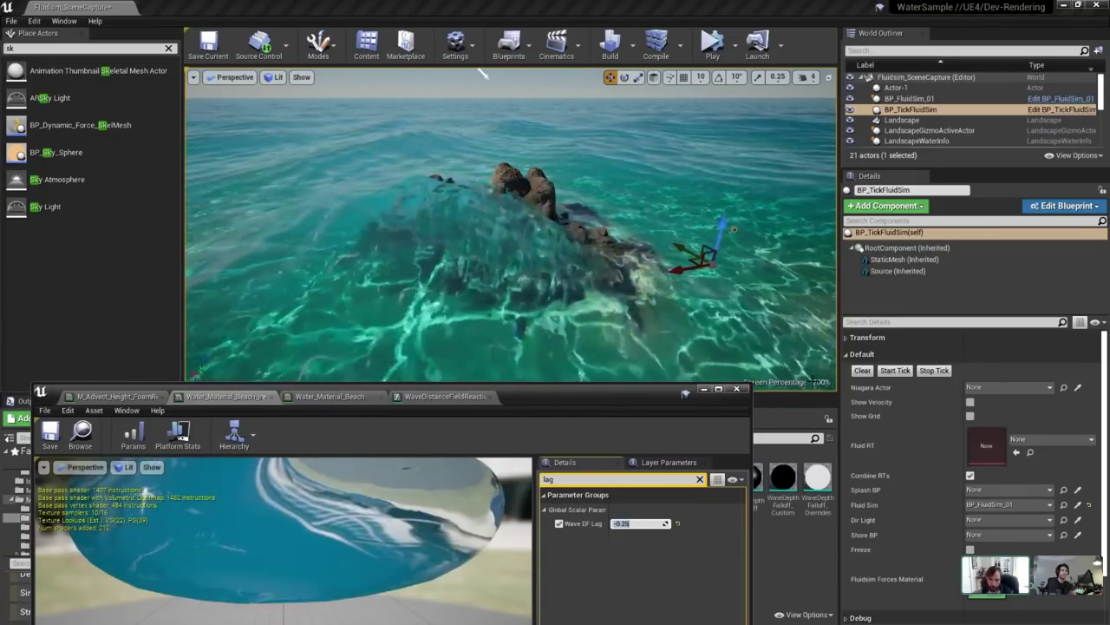
# Select and unhide the NiagaraSplash_SubUV_System_ShallowWaterMap actor, keeping the material editor open with its unapplied changes.
pyautogui.scroll(-3, 924, 117)
pyautogui.doubleClick(924, 117)
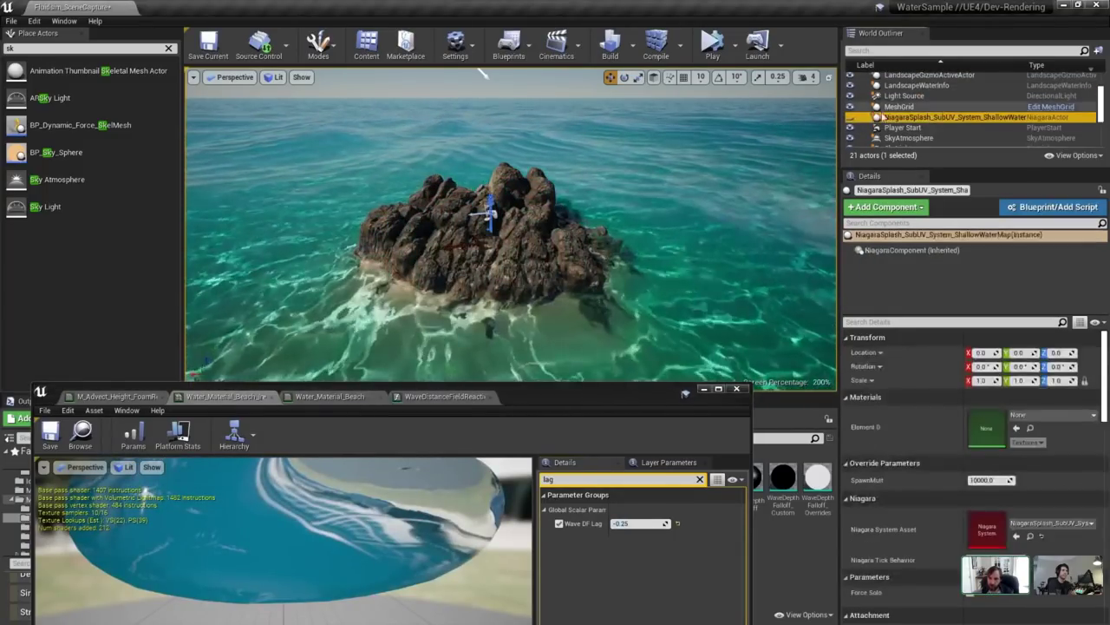
pyautogui.click(737, 390)
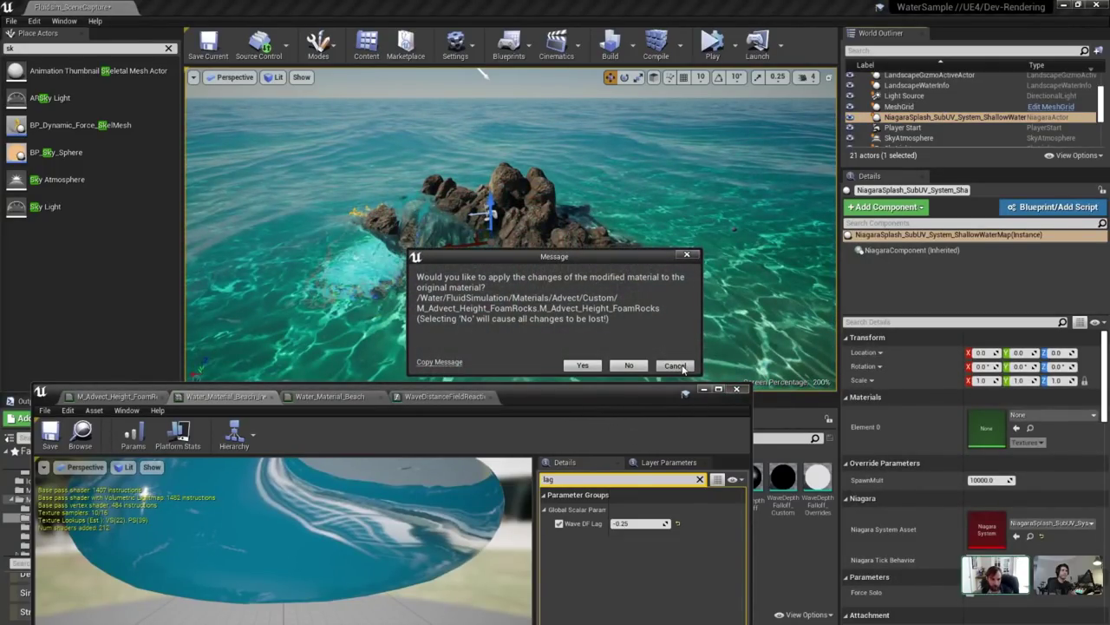
pyautogui.click(680, 366)
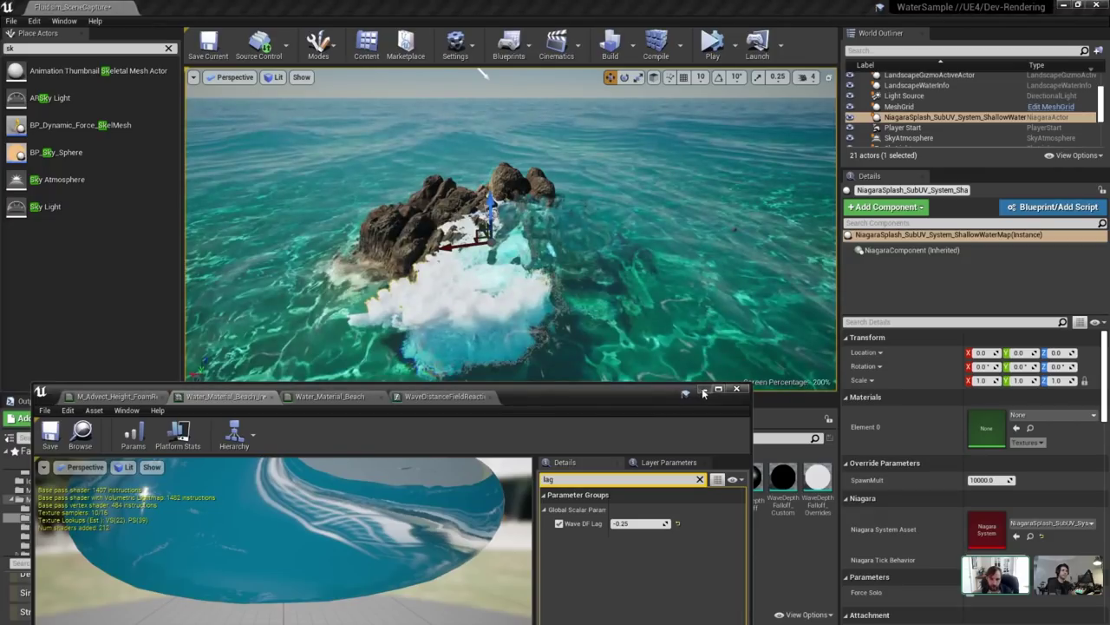
# Set Wave DF Lag to 0 and close the water material instance.
pyautogui.moveTo(618, 403); pyautogui.dragTo(655, 283)
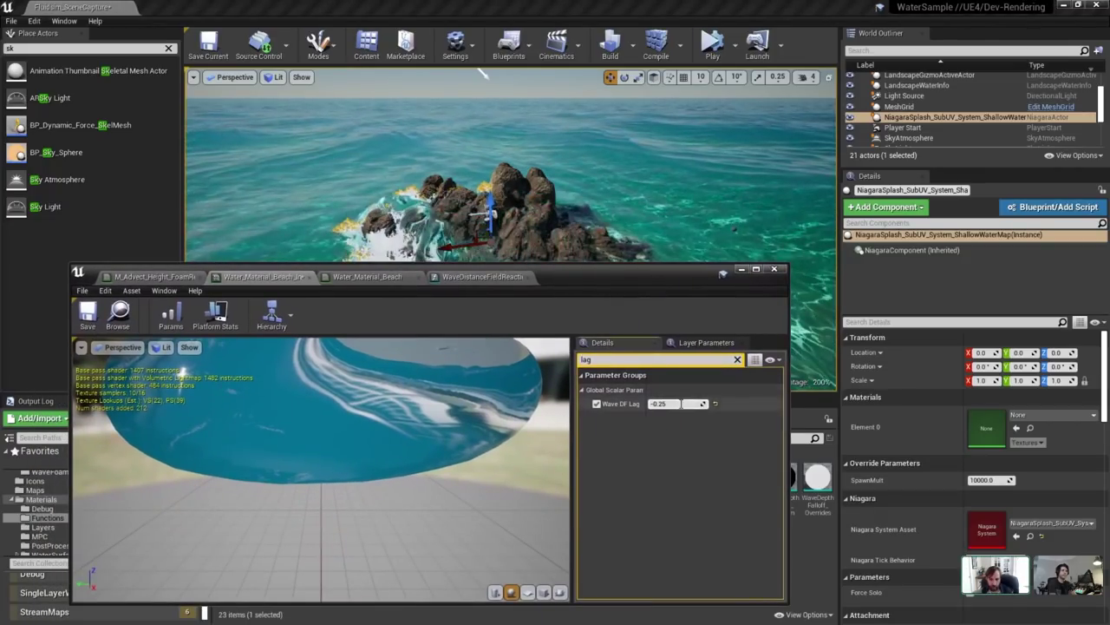
pyautogui.write('0')
pyautogui.press('Return')
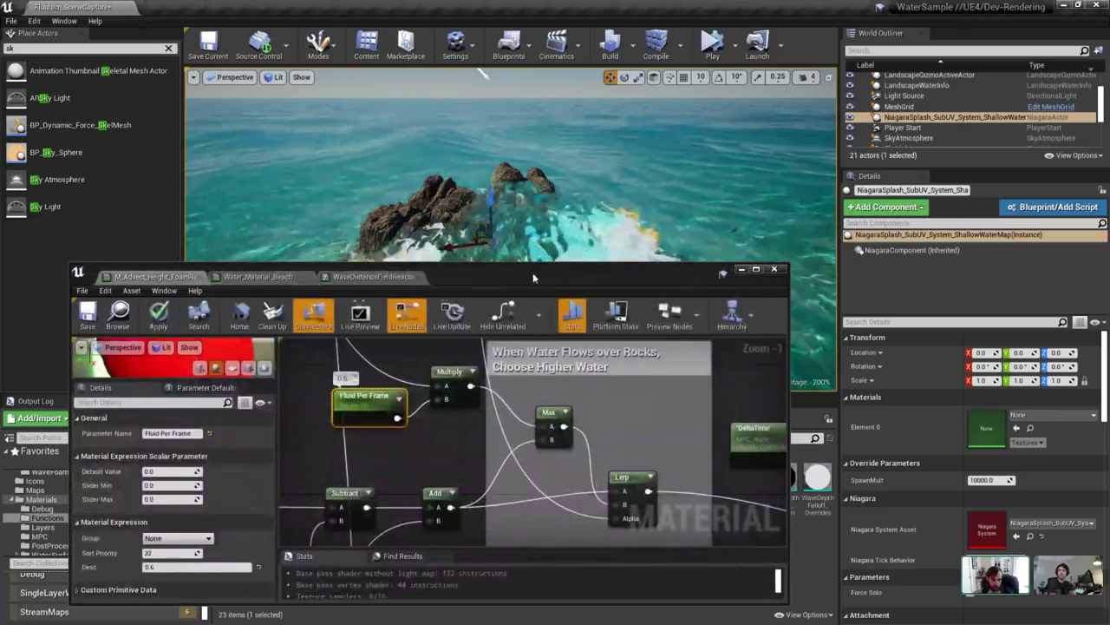
# Set the Wave DF Boost parameter's default value to 0.25 in WaveDistanceFieldReaction and minimize the material editor.
pyautogui.click(390, 276)
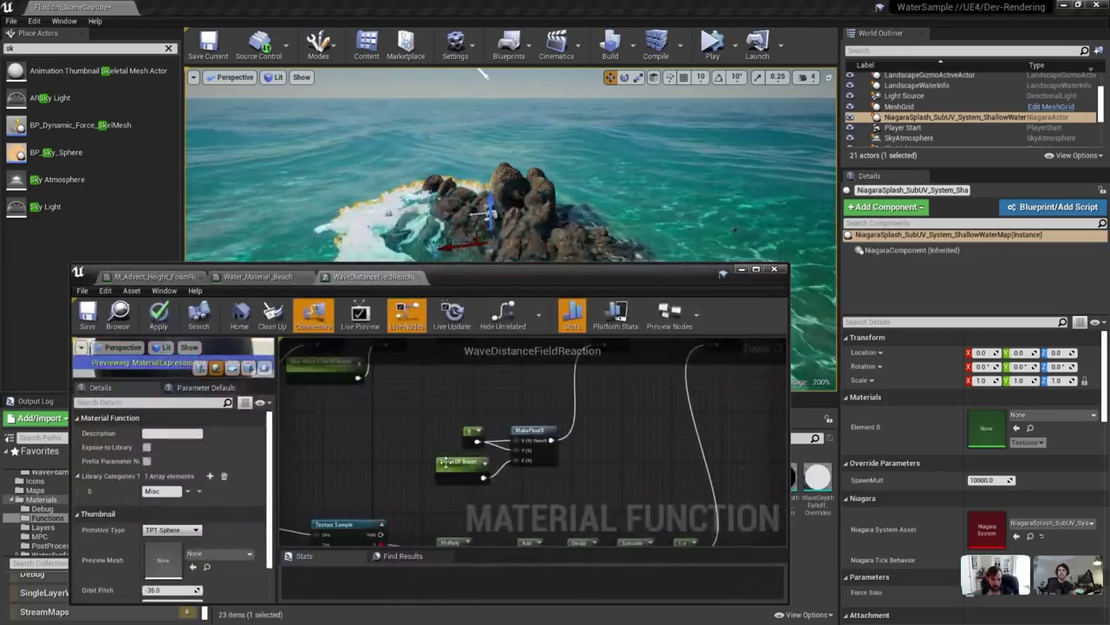
pyautogui.click(463, 469)
pyautogui.write('0.25')
pyautogui.press('Return')
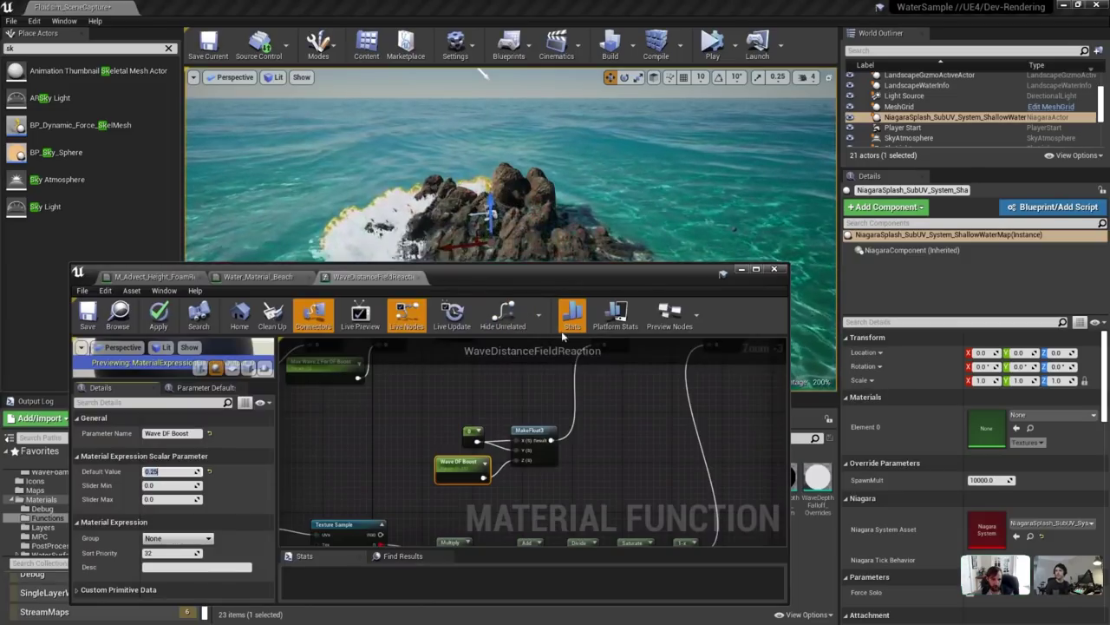
pyautogui.moveTo(744, 270); pyautogui.dragTo(802, 295)
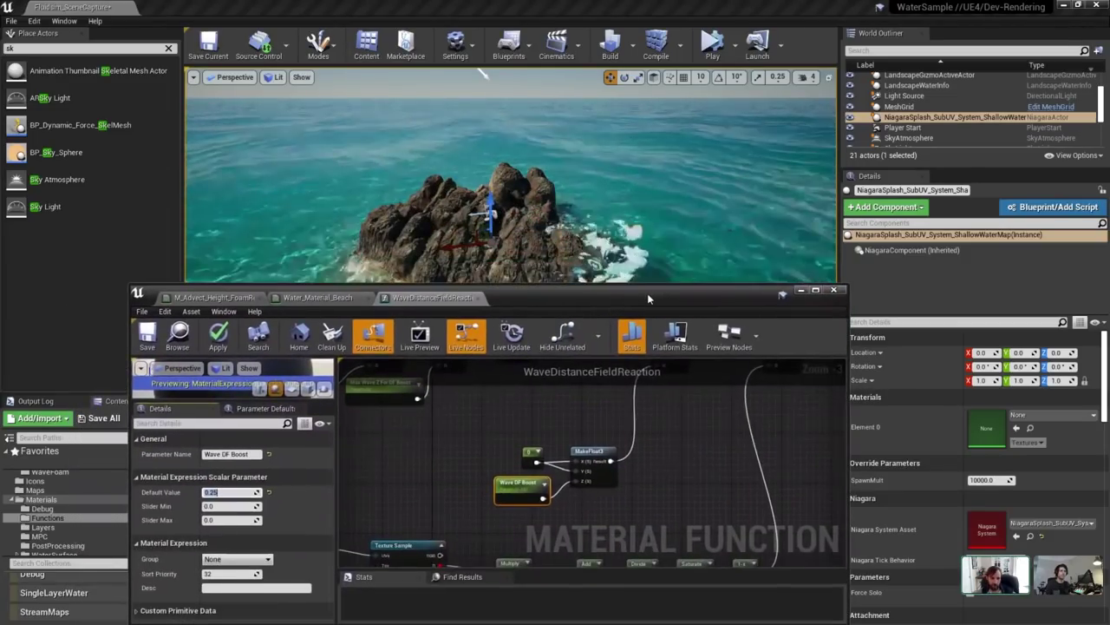
pyautogui.click(800, 293)
# Clear the selection in the level, select BP_TickFluidSim, and stop its tick.
pyautogui.moveTo(619, 283); pyautogui.dragTo(704, 281, button='right')
pyautogui.press('Escape')
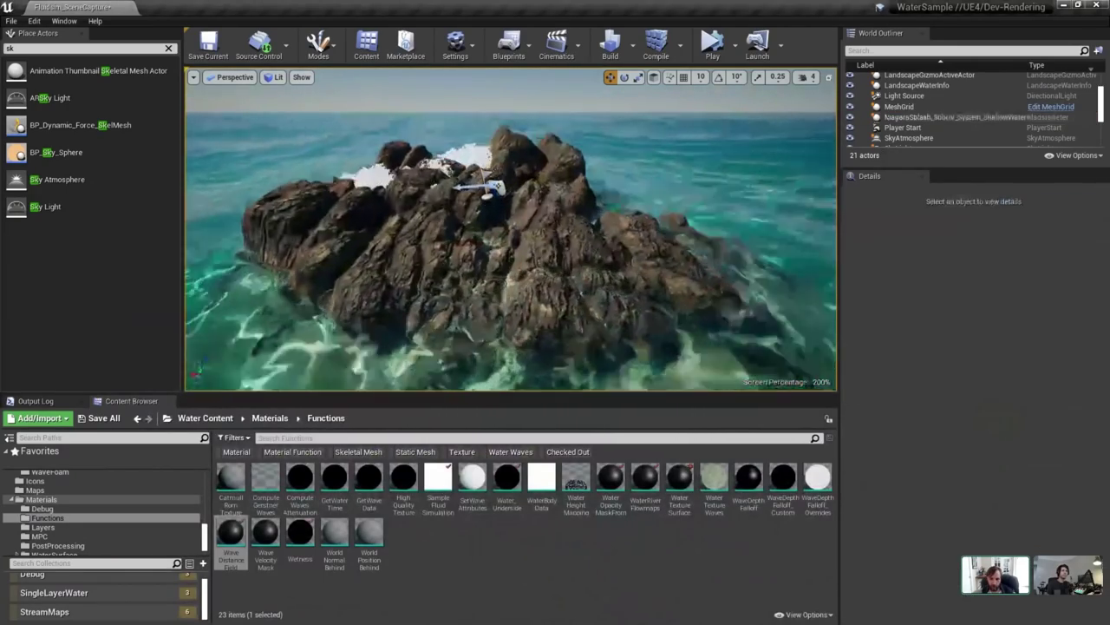
pyautogui.click(699, 209)
pyautogui.press('Escape')
pyautogui.moveTo(699, 209); pyautogui.dragTo(691, 209, button='right')
pyautogui.scroll(3, 965, 112)
pyautogui.scroll(2, 965, 109)
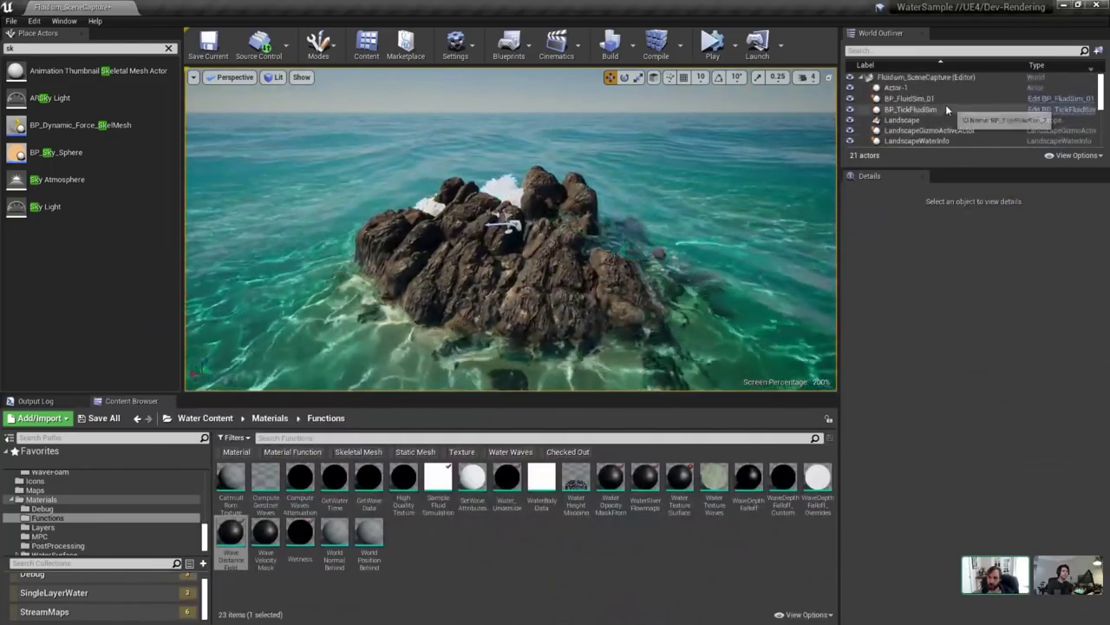
pyautogui.click(936, 109)
pyautogui.click(935, 99)
pyautogui.click(944, 110)
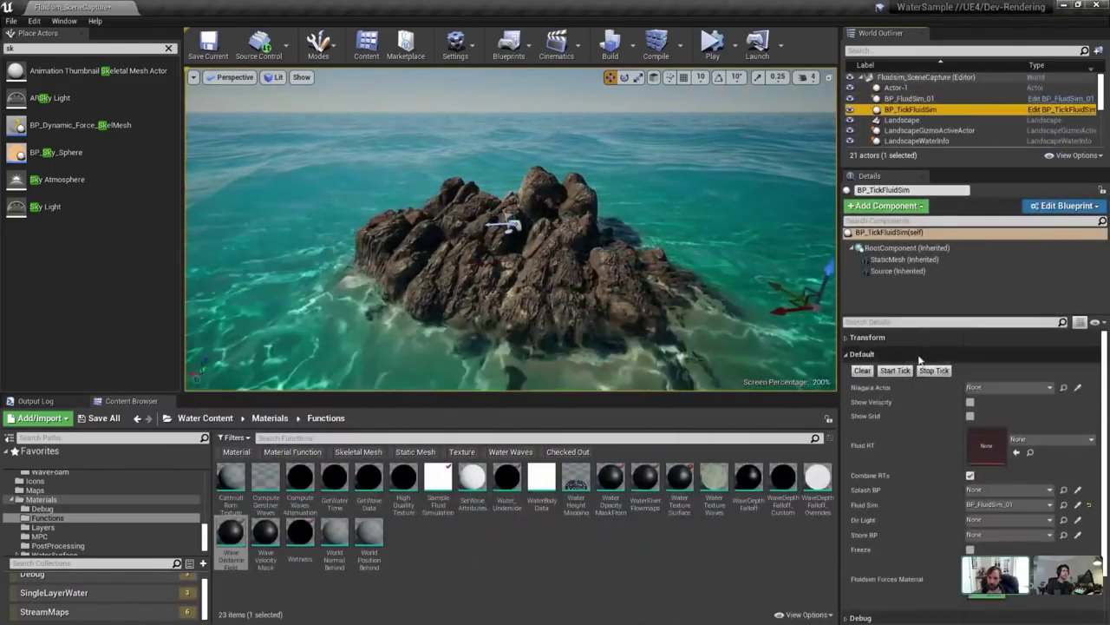
pyautogui.click(934, 370)
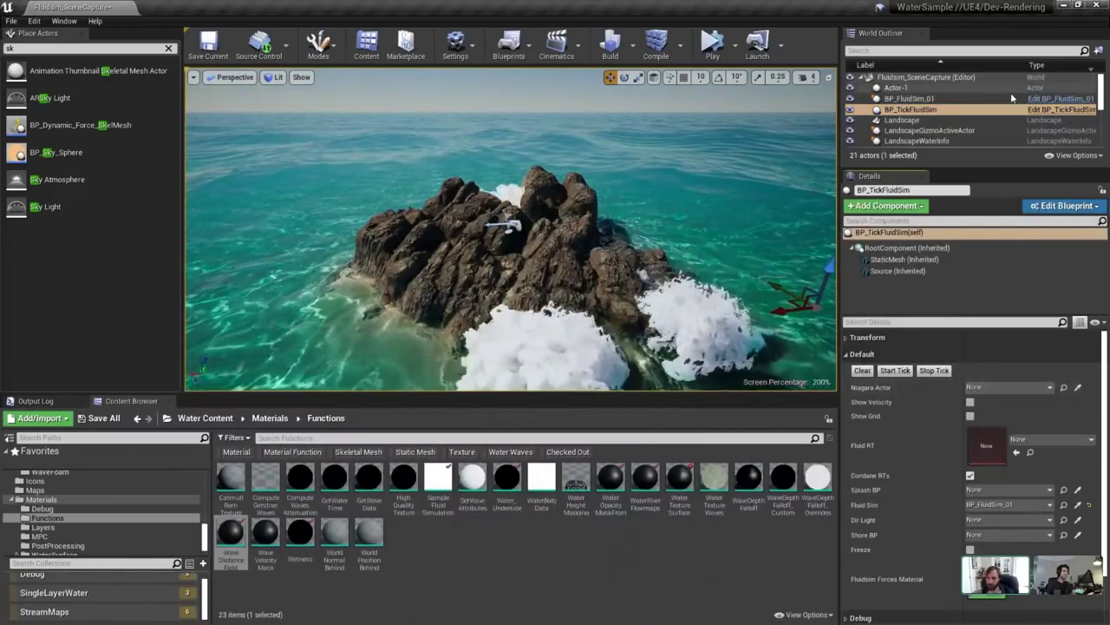
# Assign NiagaraSplash_SubUV_System_ShallowWaterMap as BP_TickFluidSim's Niagara Actor and restart the tick.
pyautogui.moveTo(796, 250); pyautogui.dragTo(803, 250, button='right')
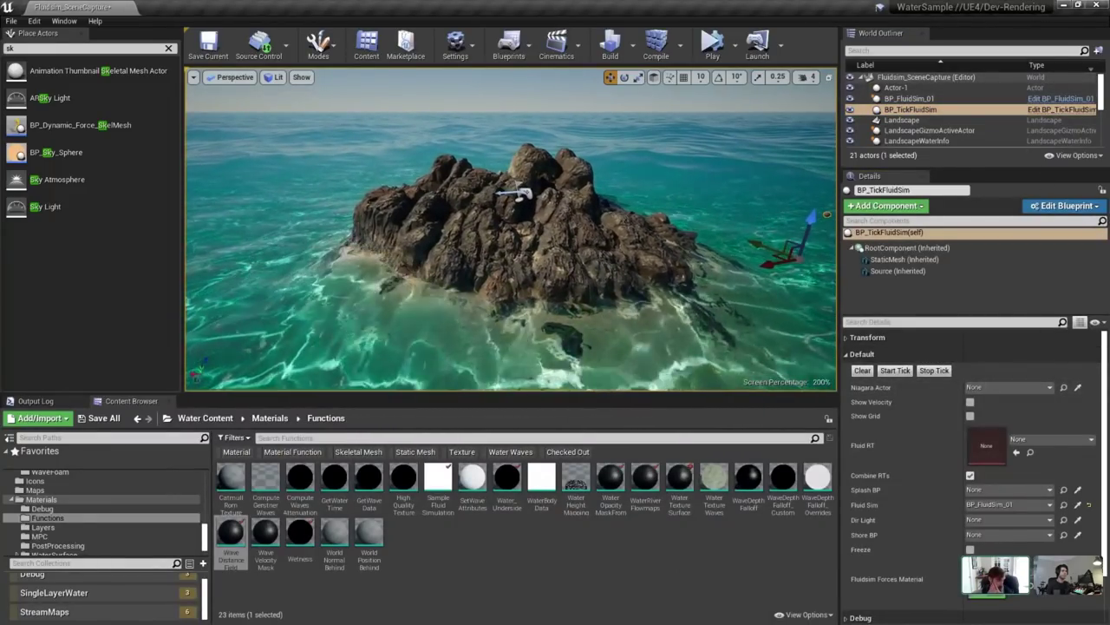
pyautogui.click(1016, 388)
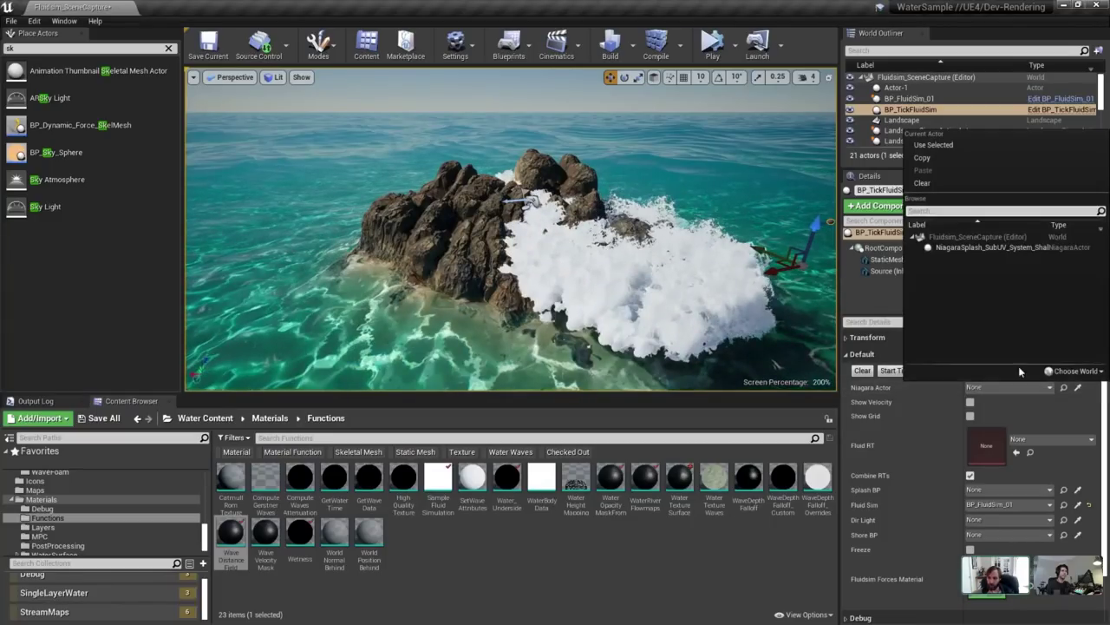
pyautogui.click(998, 247)
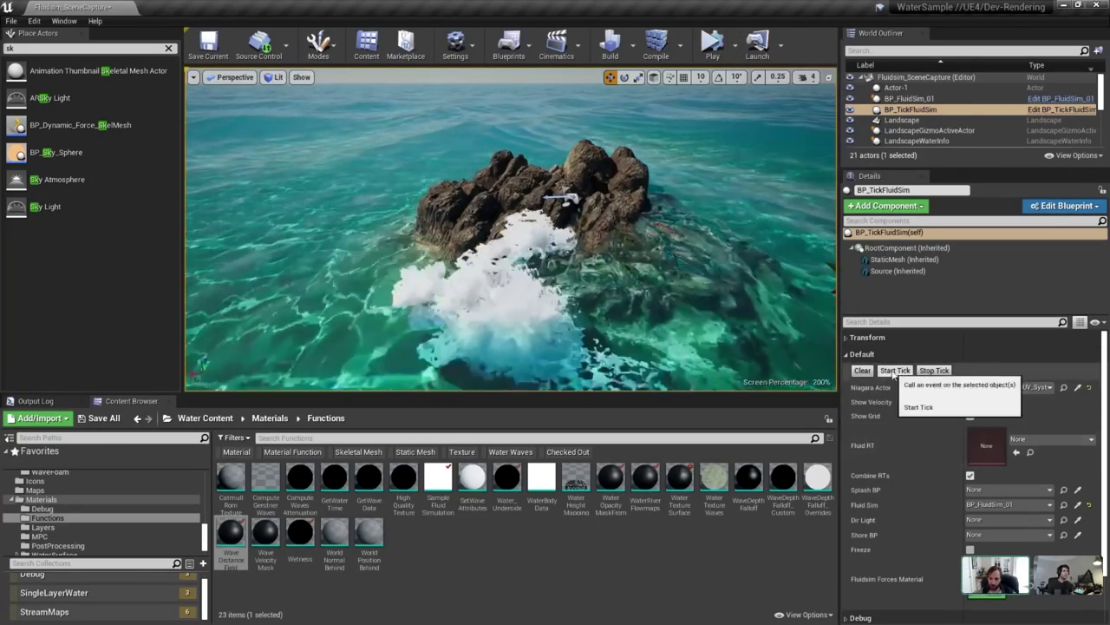
pyautogui.click(932, 374)
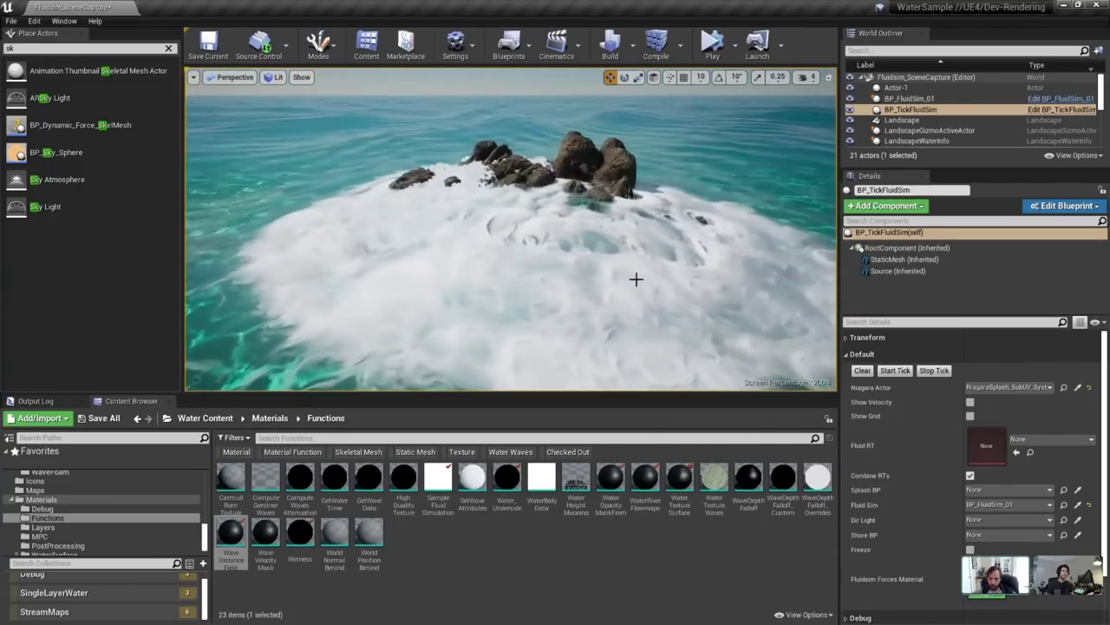
# Open BP_TickFluidSim's Fluidsim Forces Material, M_Add_NiagaraParticles_To_Sim, and maximize the material editor.
pyautogui.scroll(-2, 995, 417)
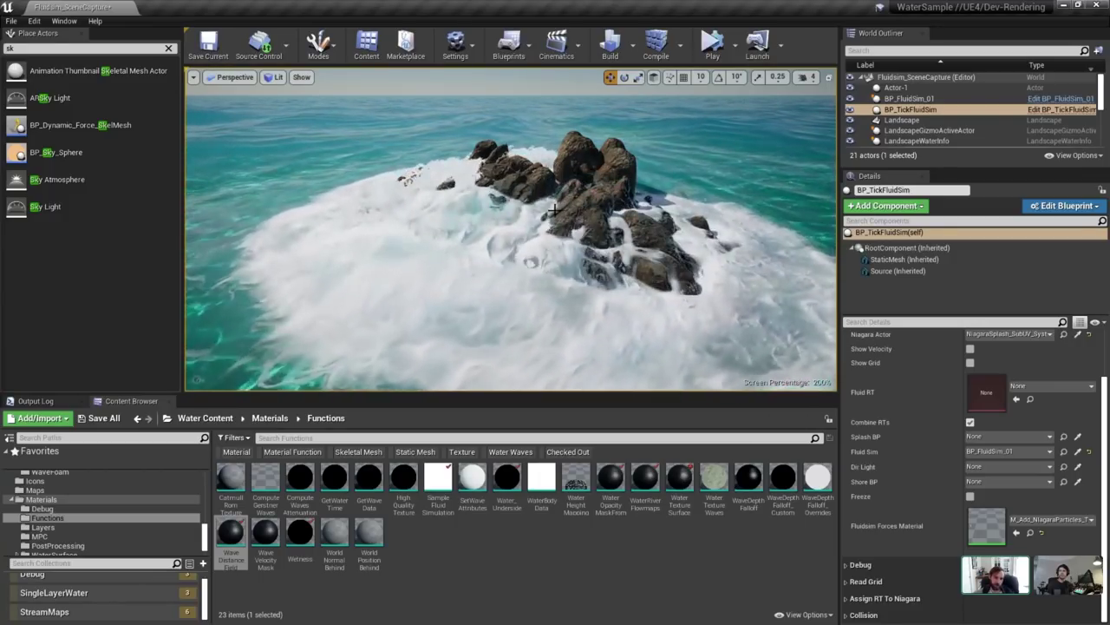
pyautogui.scroll(1, 1002, 346)
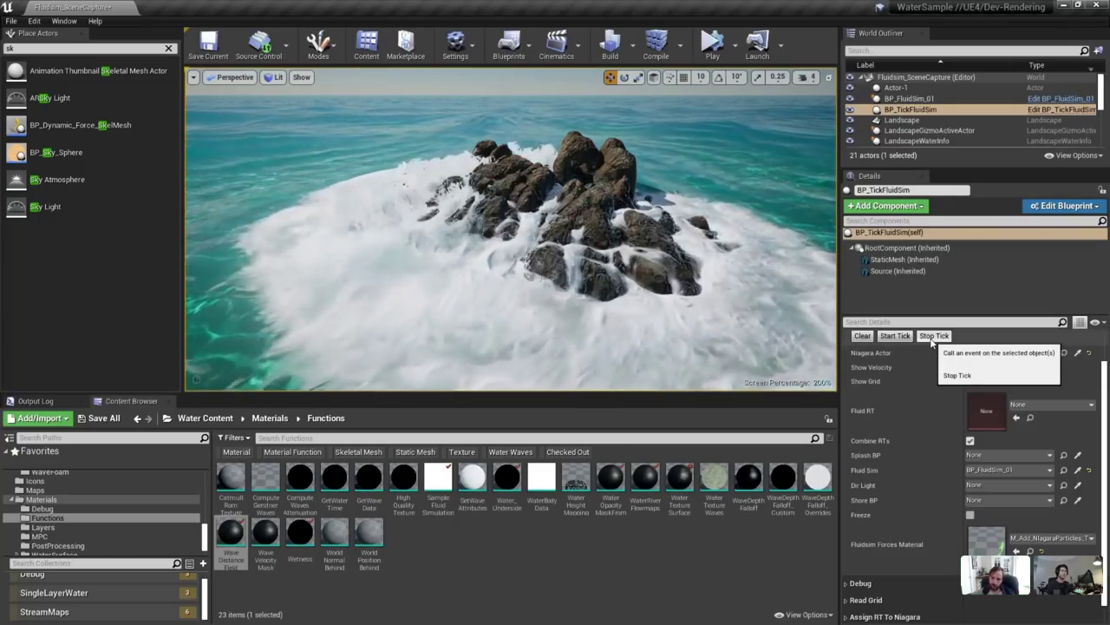
pyautogui.scroll(-1, 1006, 468)
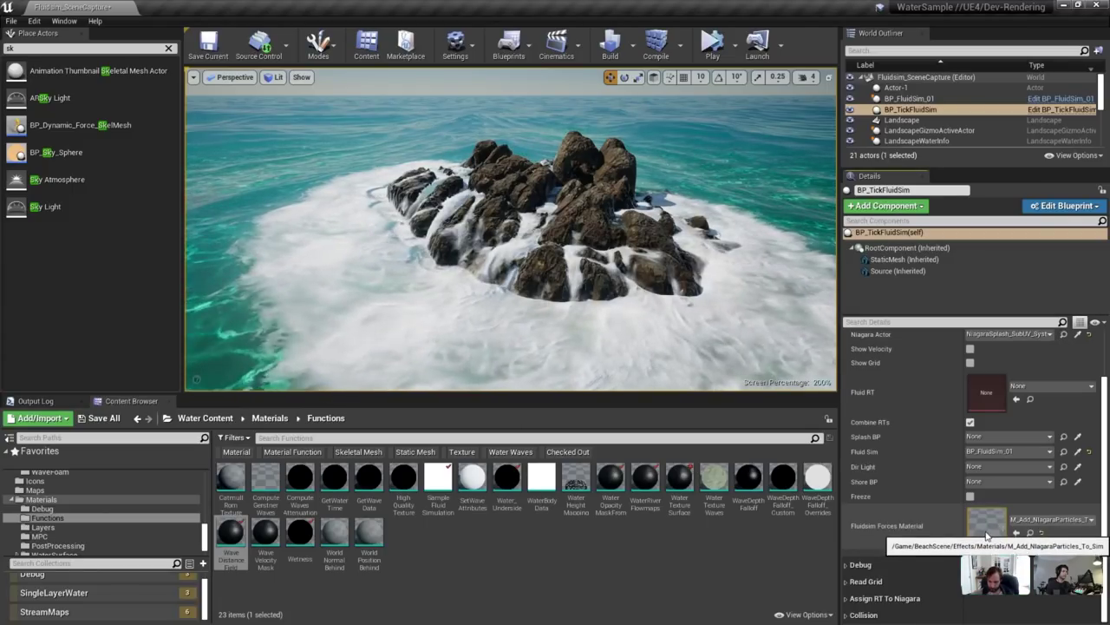
pyautogui.doubleClick(985, 519)
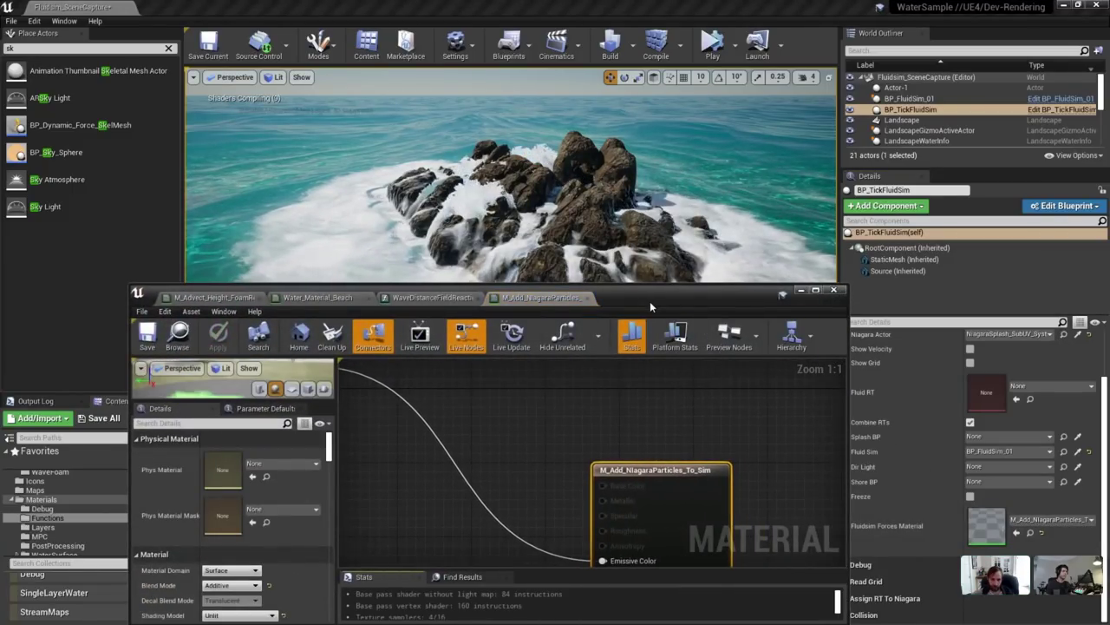
pyautogui.doubleClick(650, 301)
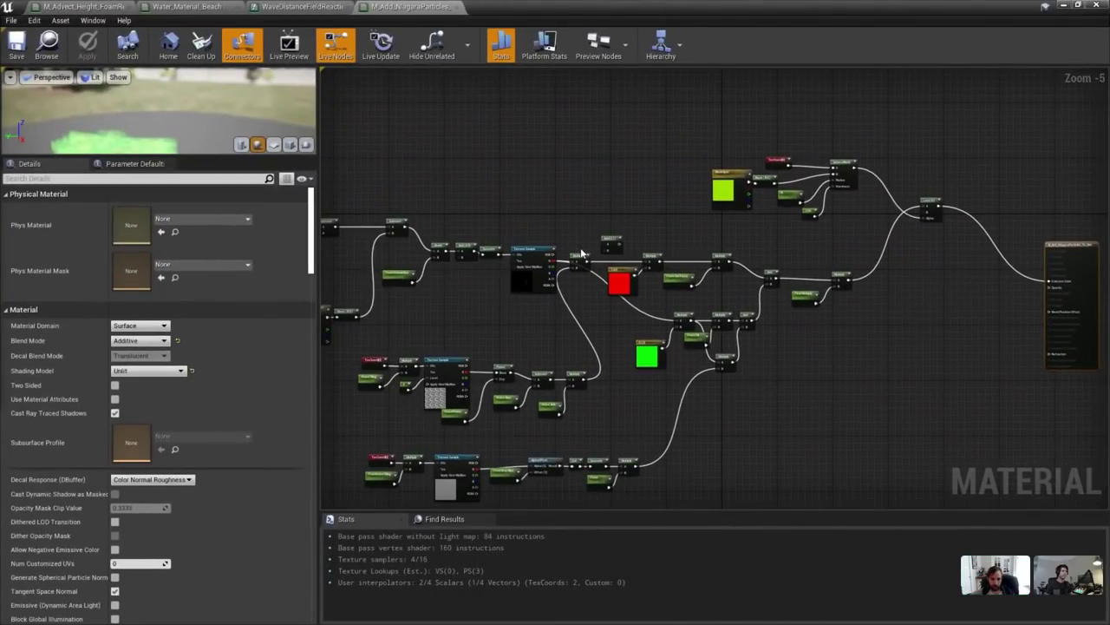
# Open the RT_Foam render target from the graph's Texture Sample node and turn off its alpha channel display.
pyautogui.scroll(5, 635, 289)
pyautogui.click(590, 283)
pyautogui.doubleClick(130, 323)
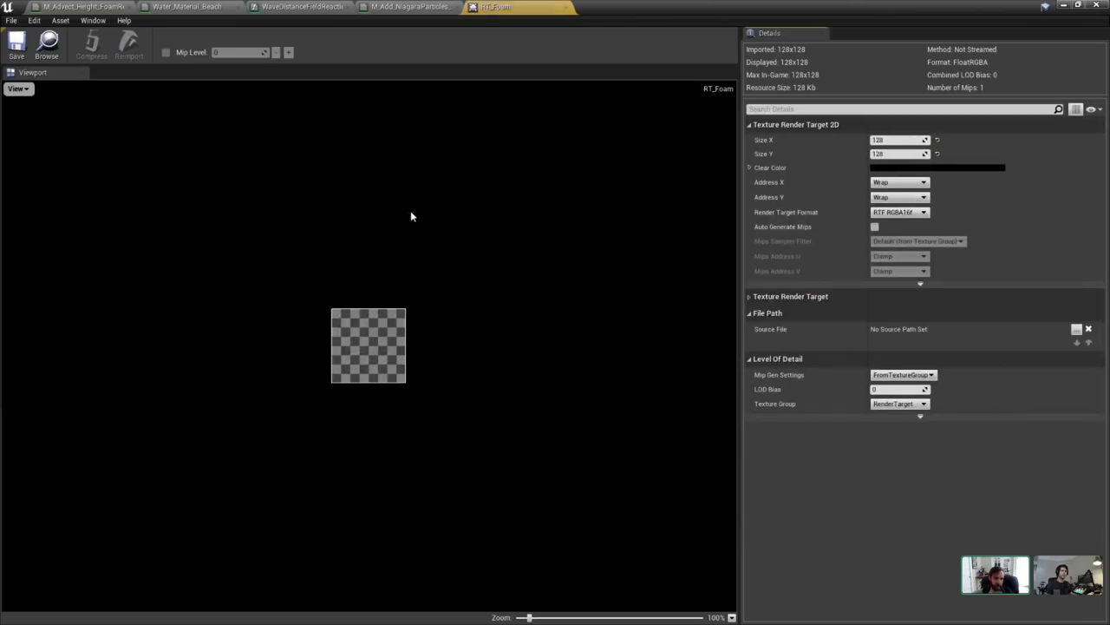
pyautogui.click(21, 89)
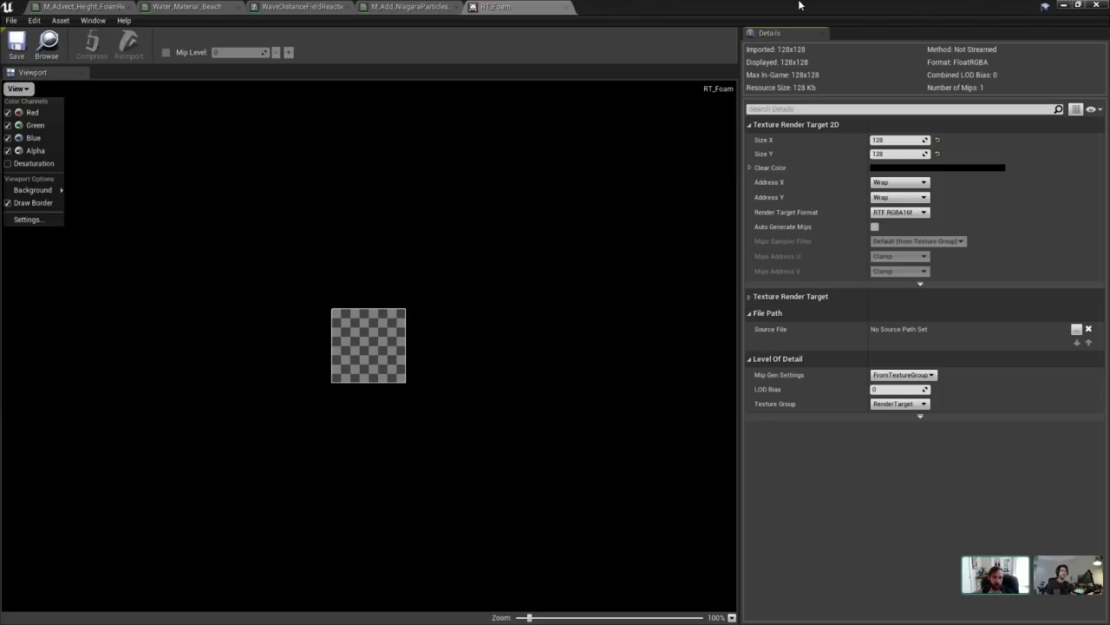
pyautogui.click(801, 5)
pyautogui.click(18, 89)
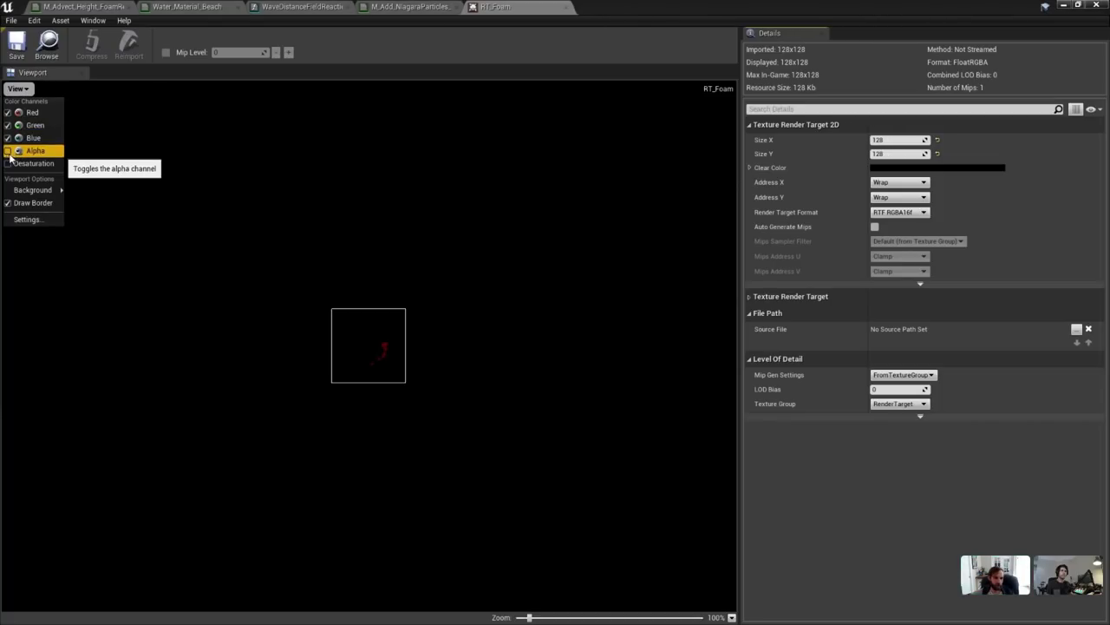
# Restore the editor window below the island in the level viewport and enlarge RT_Foam to watch it alongside the splashes.
pyautogui.moveTo(486, 2); pyautogui.dragTo(523, 86)
pyautogui.scroll(2, 950, 406)
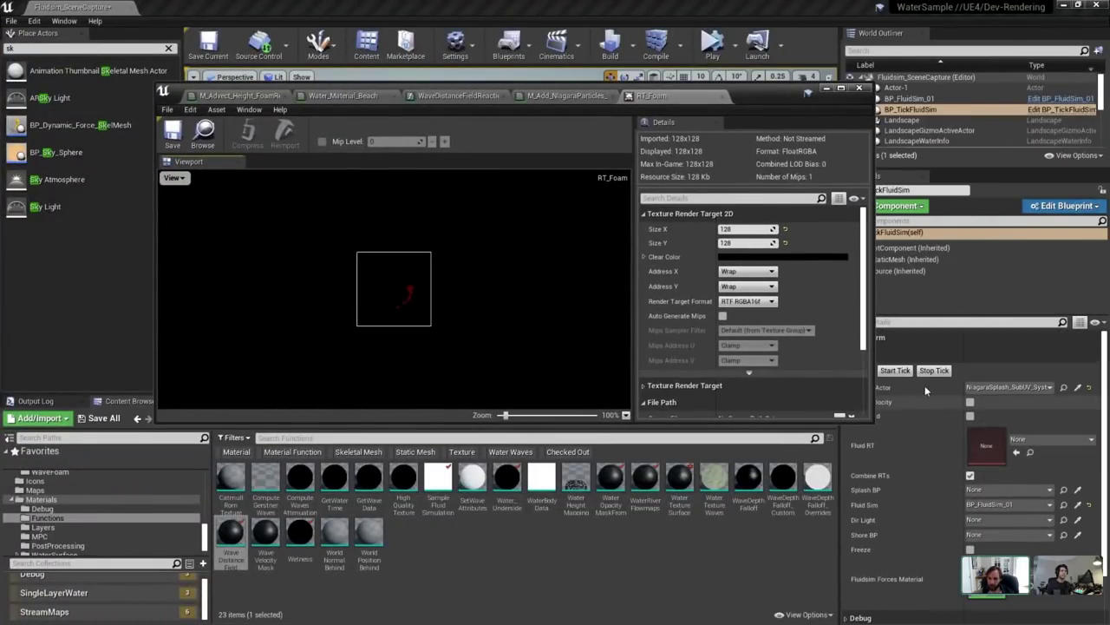
pyautogui.moveTo(723, 99); pyautogui.dragTo(782, 311)
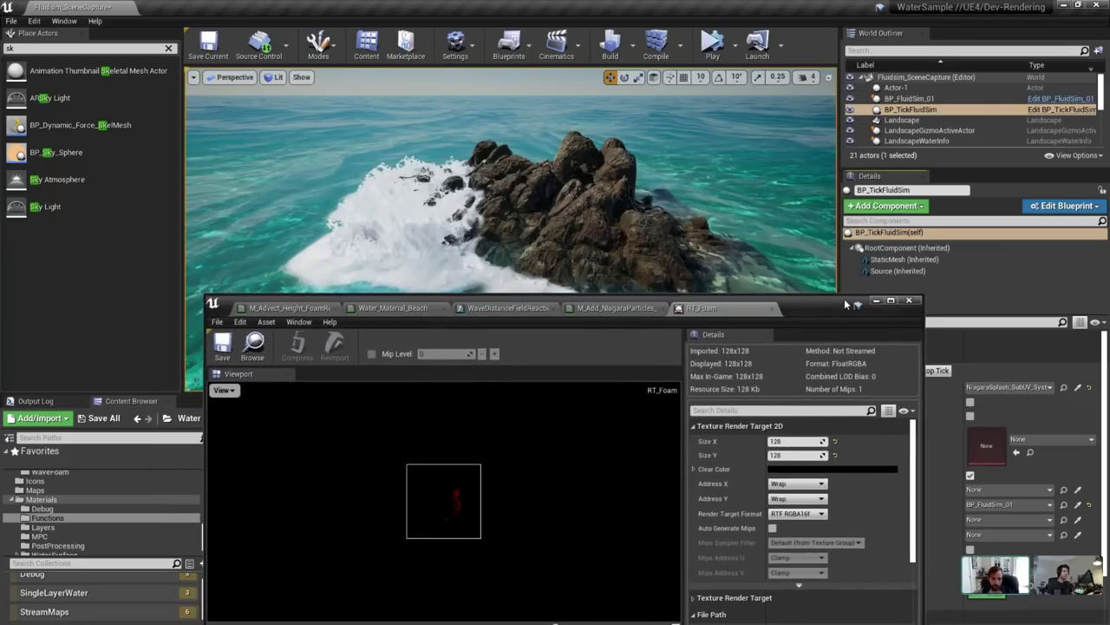
pyautogui.scroll(1, 466, 521)
pyautogui.scroll(3, 468, 514)
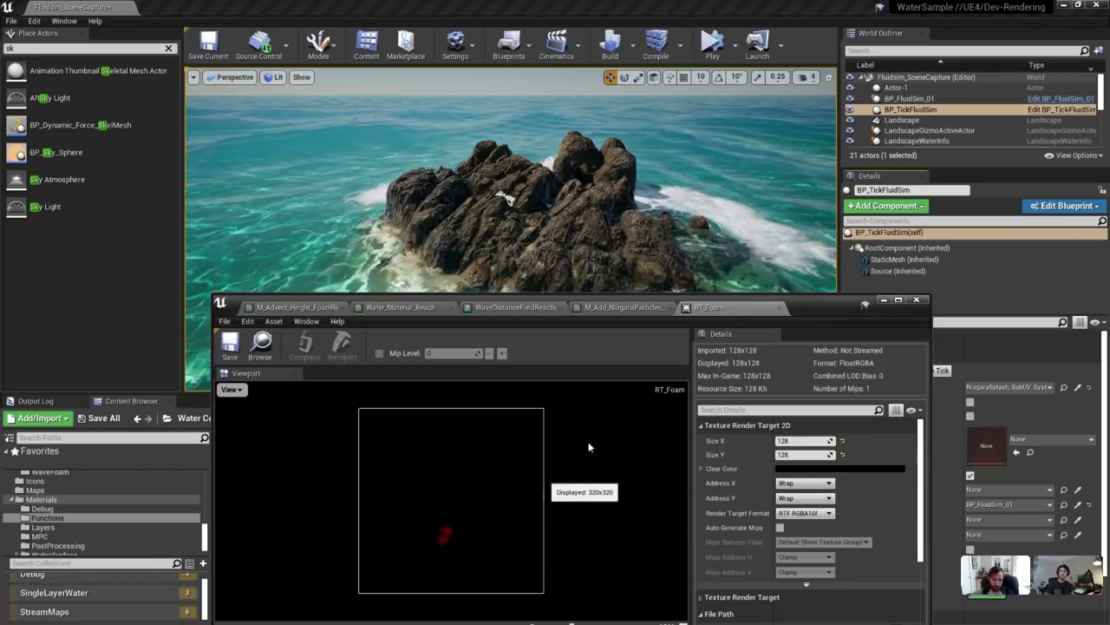
# Return to M_Add_NiagaraParticles_To_Sim in a maximized window and trace the nodes feeding into and out of the RT_Foam Texture Sample.
pyautogui.click(631, 307)
pyautogui.doubleClick(828, 306)
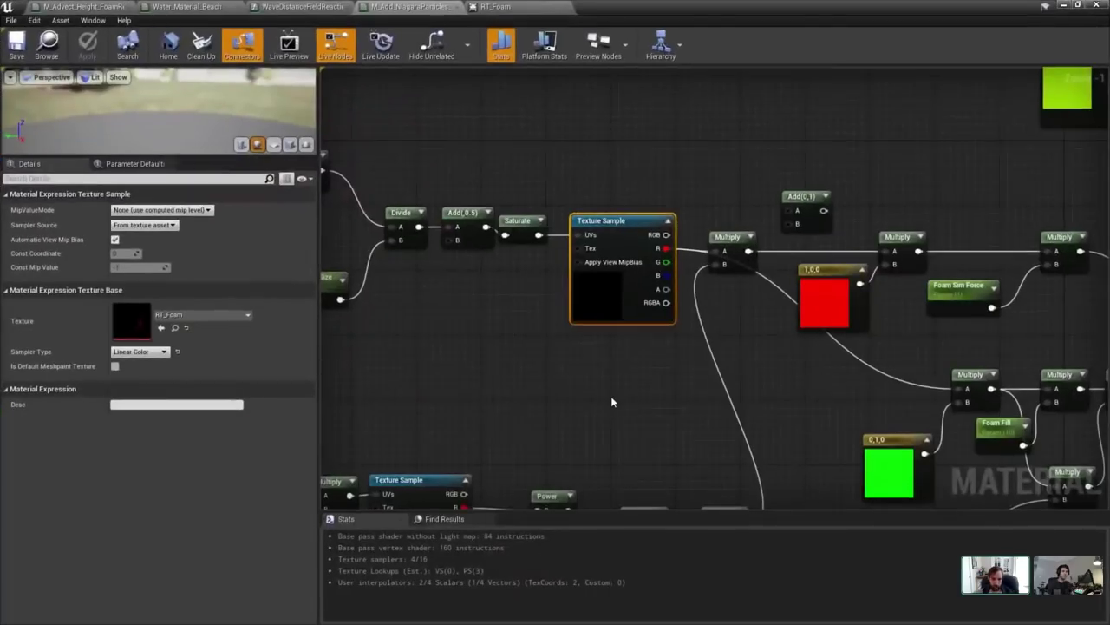
pyautogui.moveTo(605, 303); pyautogui.dragTo(723, 248, button='right')
pyautogui.moveTo(565, 240); pyautogui.dragTo(814, 336, button='right')
pyautogui.scroll(-2, 830, 283)
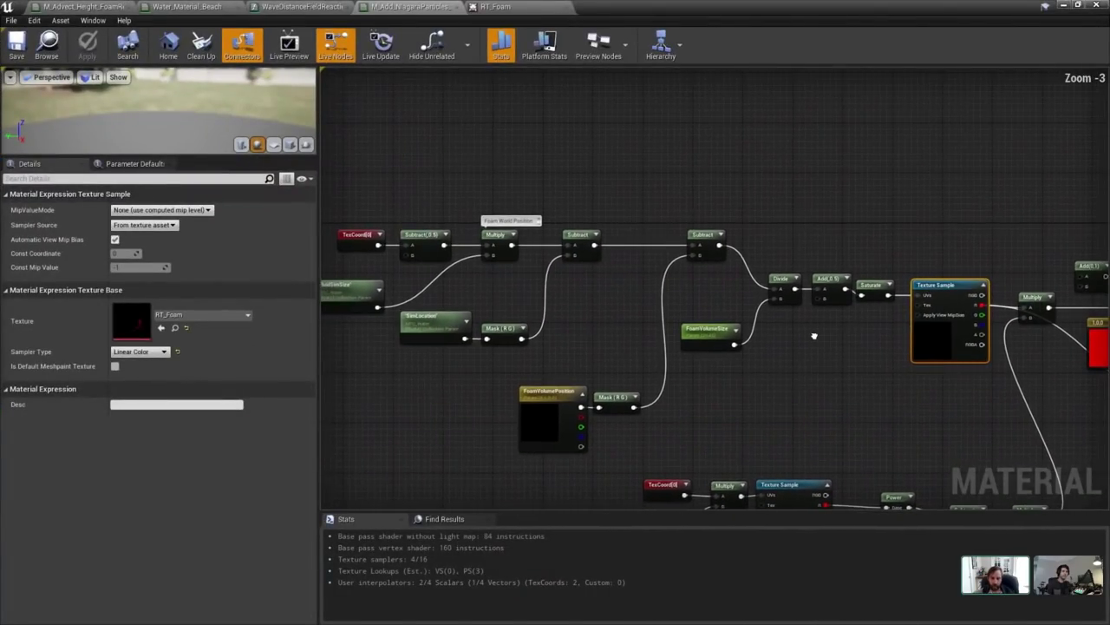
pyautogui.moveTo(839, 282); pyautogui.dragTo(523, 276, button='right')
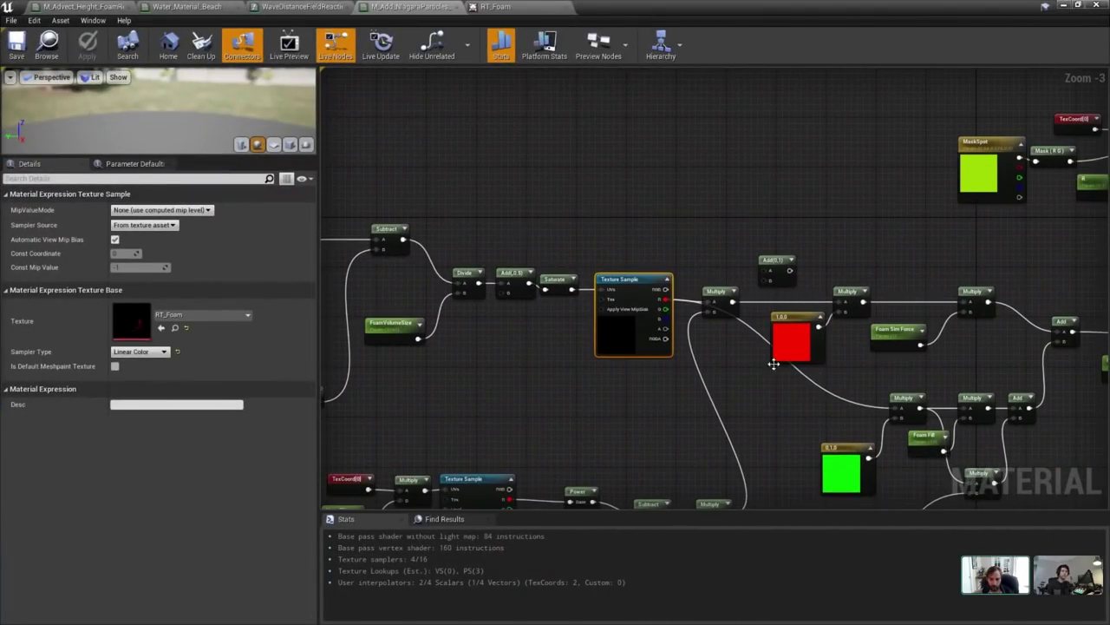
pyautogui.moveTo(774, 364); pyautogui.dragTo(548, 295, button='right')
# Examine the Foam Sim Force and Foam Fill parameters and how their branches combine towards Final Multiply.
pyautogui.click(655, 259)
pyautogui.scroll(3, 625, 256)
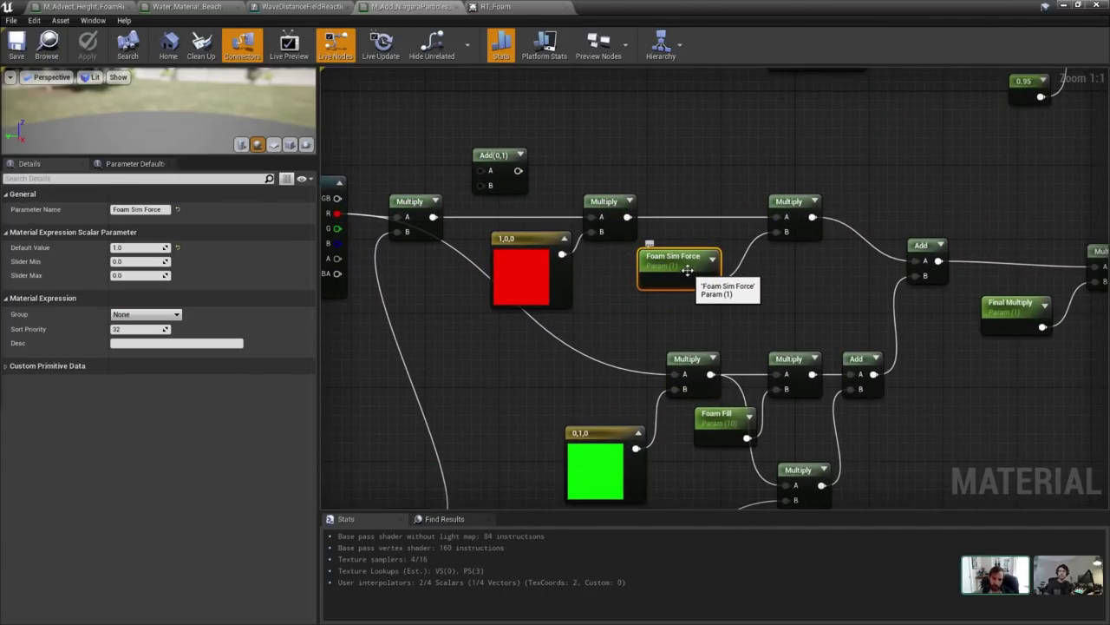
pyautogui.scroll(-3, 662, 278)
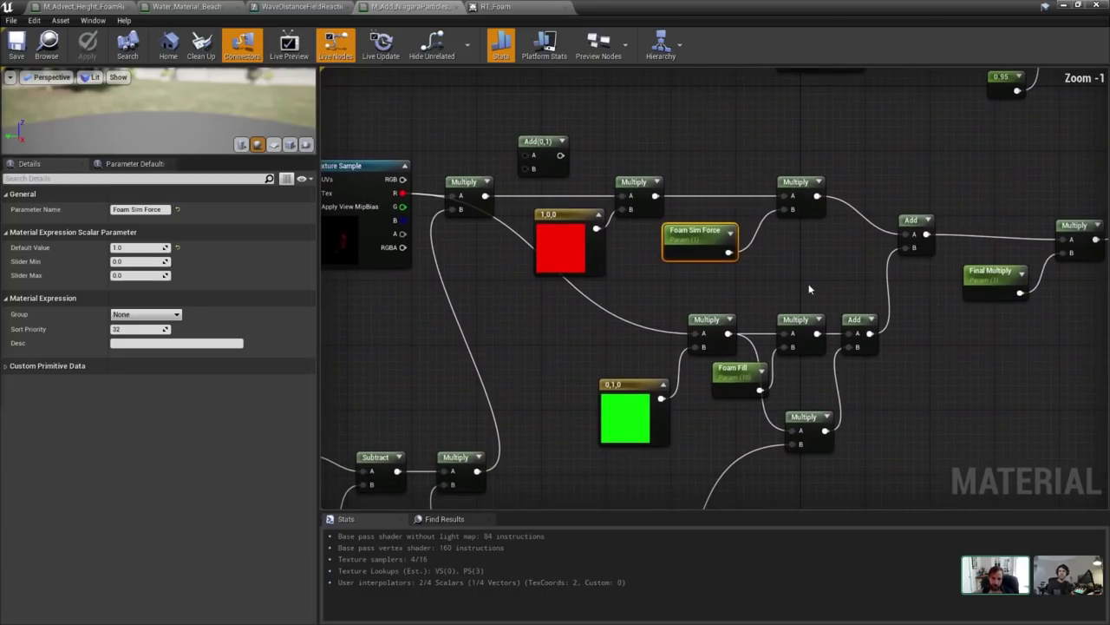
pyautogui.moveTo(890, 241)
pyautogui.mouseDown(button='right')
pyautogui.moveTo(776, 278)
pyautogui.moveTo(903, 257)
pyautogui.mouseUp(button='right')
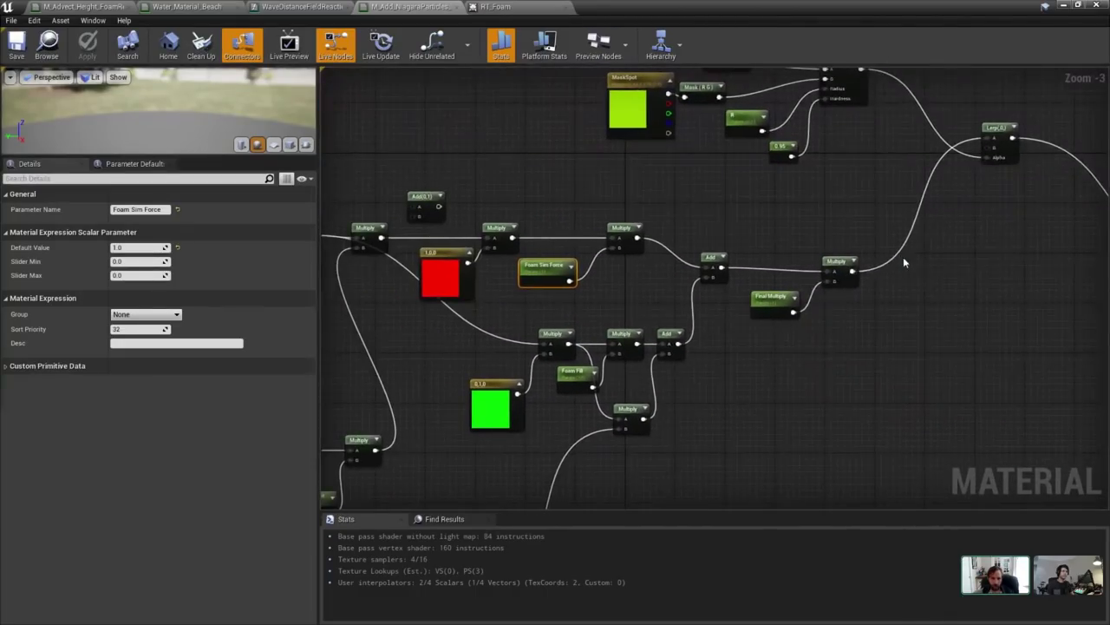
pyautogui.click(565, 377)
pyautogui.moveTo(565, 377); pyautogui.dragTo(651, 332, button='right')
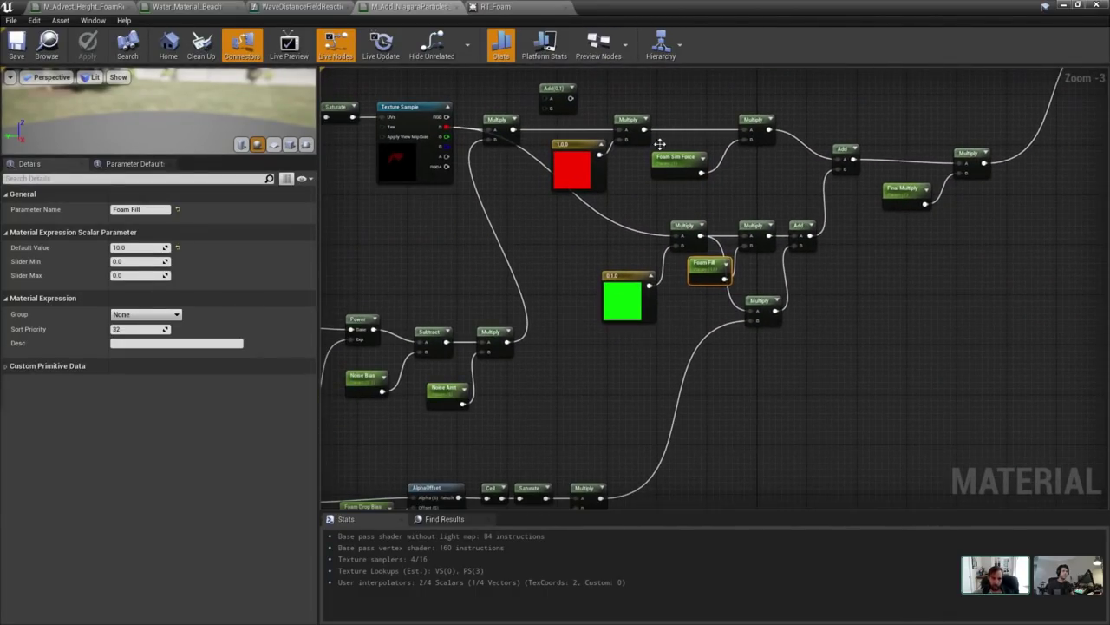
# Detach the Niagara particles material editor into its own window, minimize the other editors, and resize it to fit below the island.
pyautogui.moveTo(431, 7); pyautogui.dragTo(442, 180)
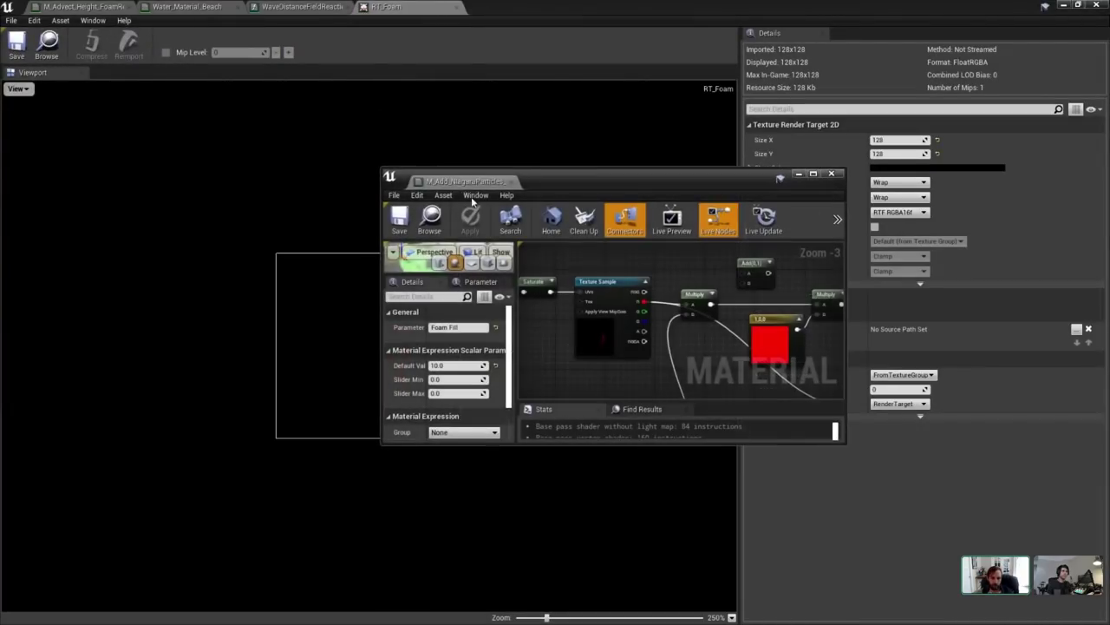
pyautogui.click(1072, 5)
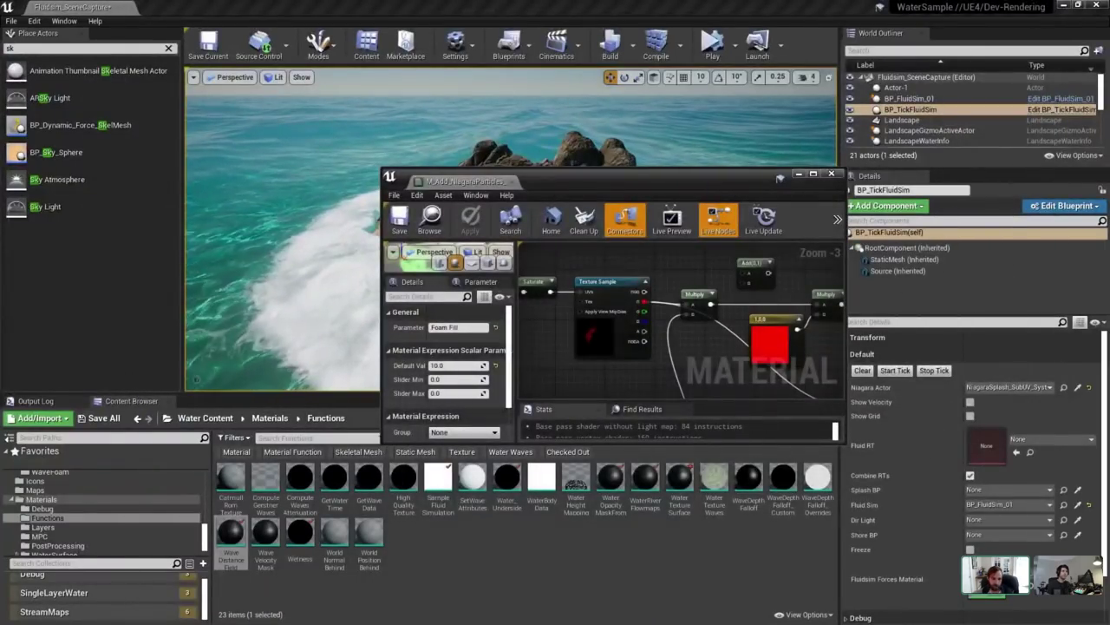
pyautogui.moveTo(382, 443); pyautogui.dragTo(3, 575)
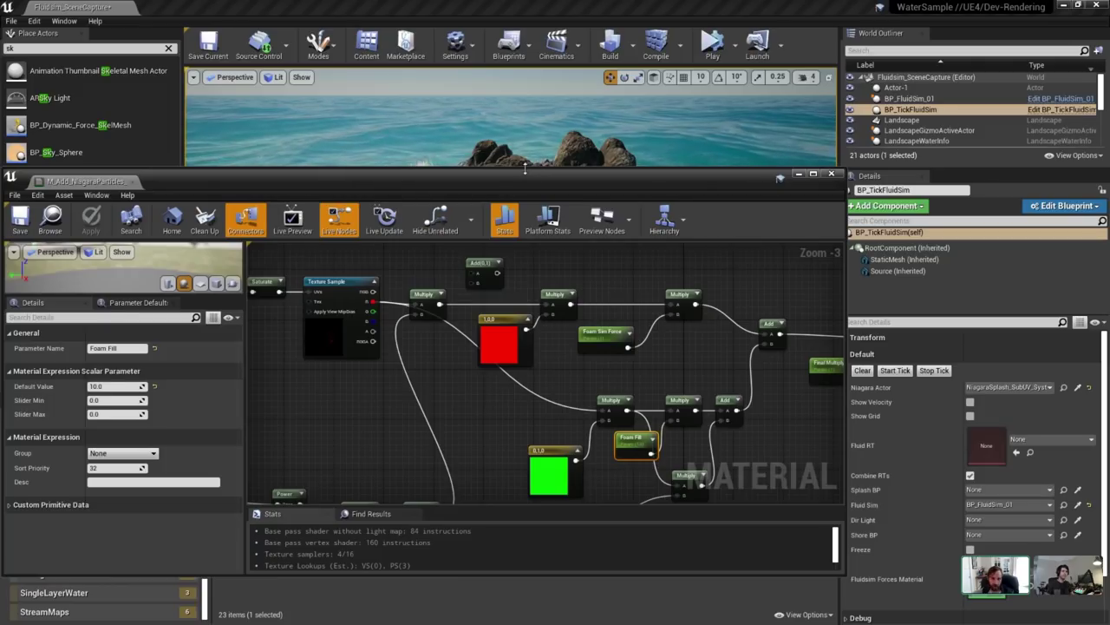
pyautogui.moveTo(524, 169); pyautogui.dragTo(536, 333)
# Set the Foam Fill parameter's default value to 0.
pyautogui.moveTo(652, 505); pyautogui.dragTo(625, 414, button='right')
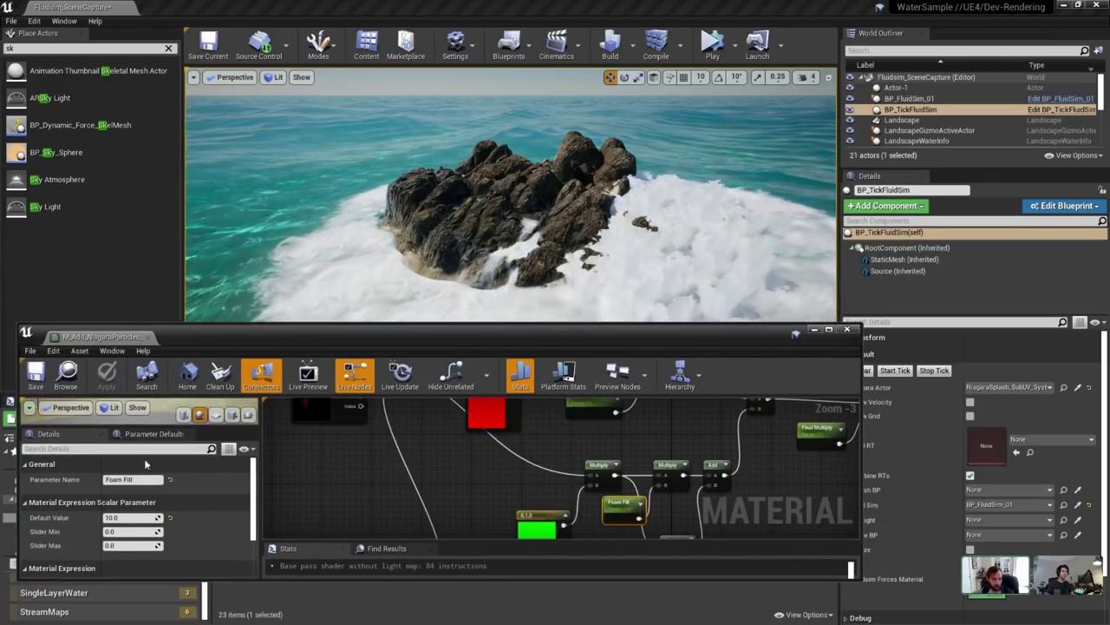
pyautogui.moveTo(451, 510); pyautogui.dragTo(460, 471, button='right')
pyautogui.click(130, 517)
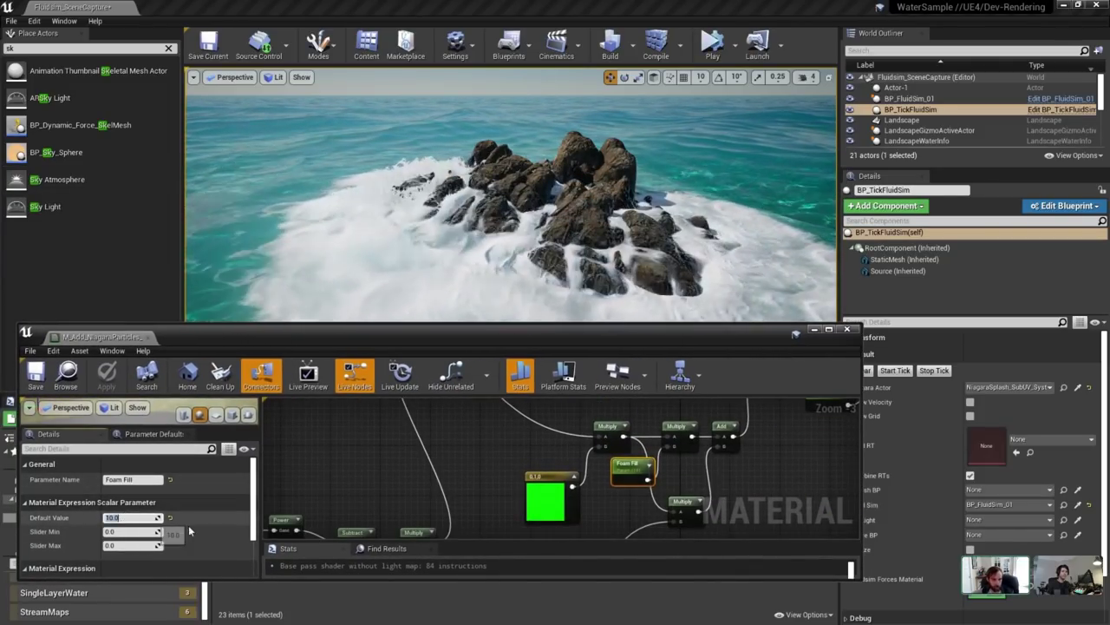
pyautogui.write('0')
# Set the Foam parameter's default value to 0 and view the effect around the island.
pyautogui.moveTo(585, 533); pyautogui.dragTo(582, 457, button='right')
pyautogui.click(569, 463)
pyautogui.click(531, 463)
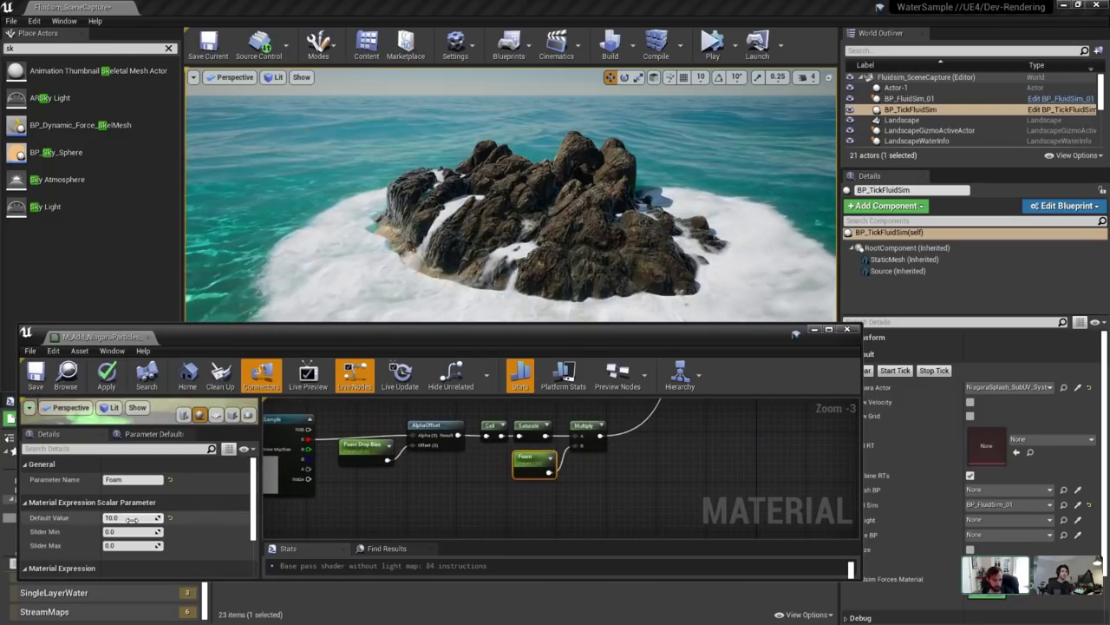
pyautogui.click(131, 519)
pyautogui.write('0')
pyautogui.press('Return')
pyautogui.moveTo(686, 187); pyautogui.dragTo(686, 187, button='right')
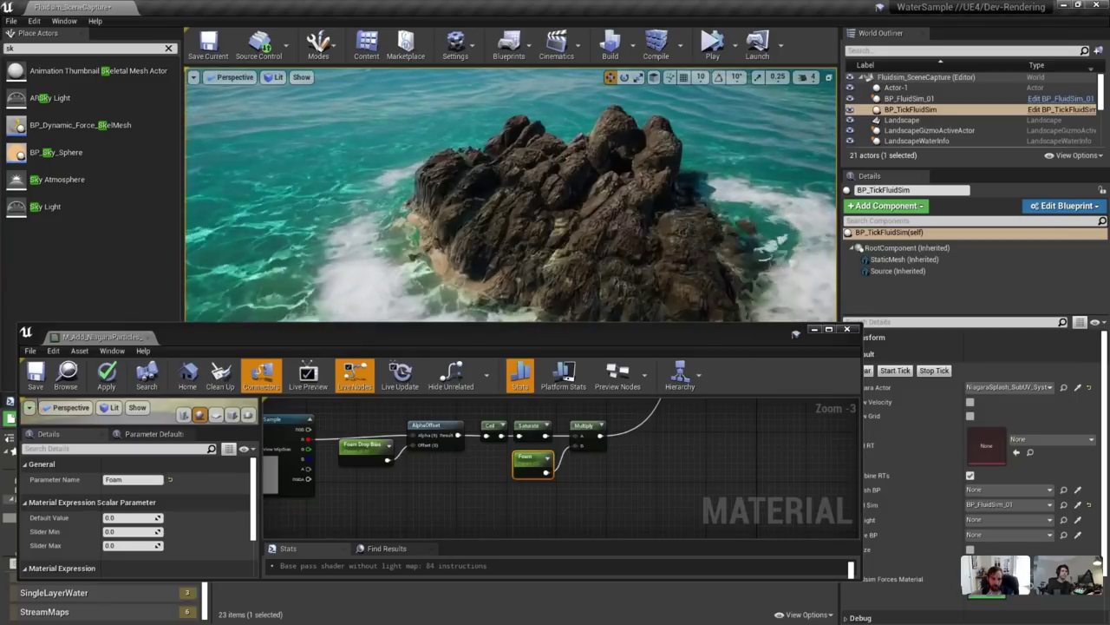
pyautogui.moveTo(686, 188)
pyautogui.mouseDown(button='right')
pyautogui.moveTo(737, 192)
pyautogui.moveTo(686, 187)
pyautogui.moveTo(694, 179)
pyautogui.moveTo(686, 188)
pyautogui.mouseUp(button='right')
# Set the Final Multiply parameter's default value to 10.
pyautogui.click(682, 416)
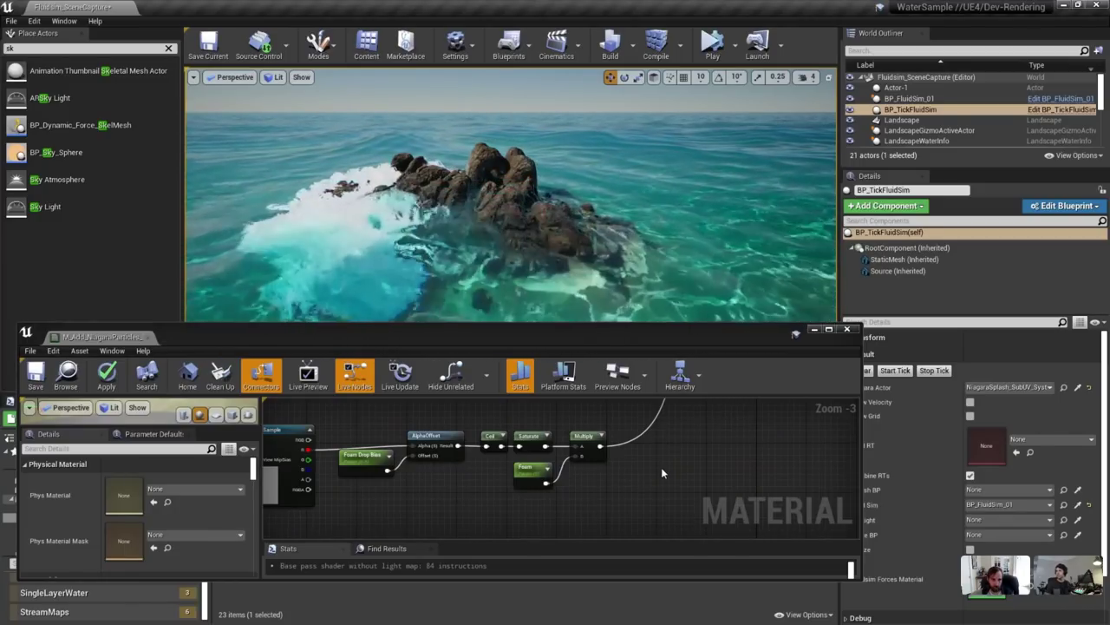
pyautogui.scroll(-5, 664, 459)
pyautogui.moveTo(665, 460); pyautogui.dragTo(599, 564, button='right')
pyautogui.scroll(4, 667, 473)
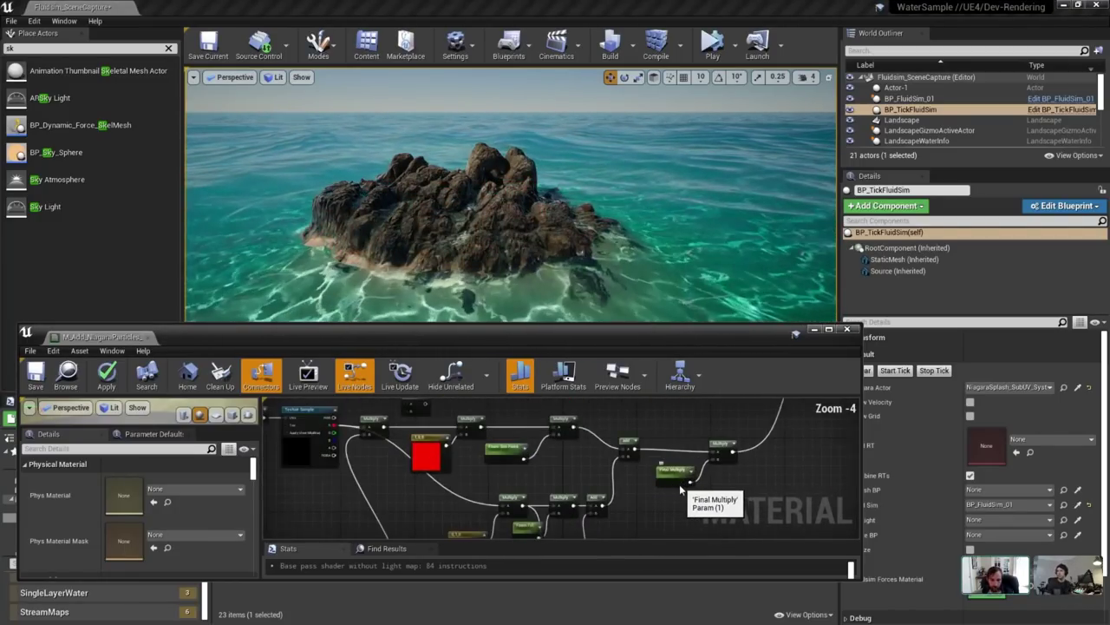
pyautogui.click(678, 479)
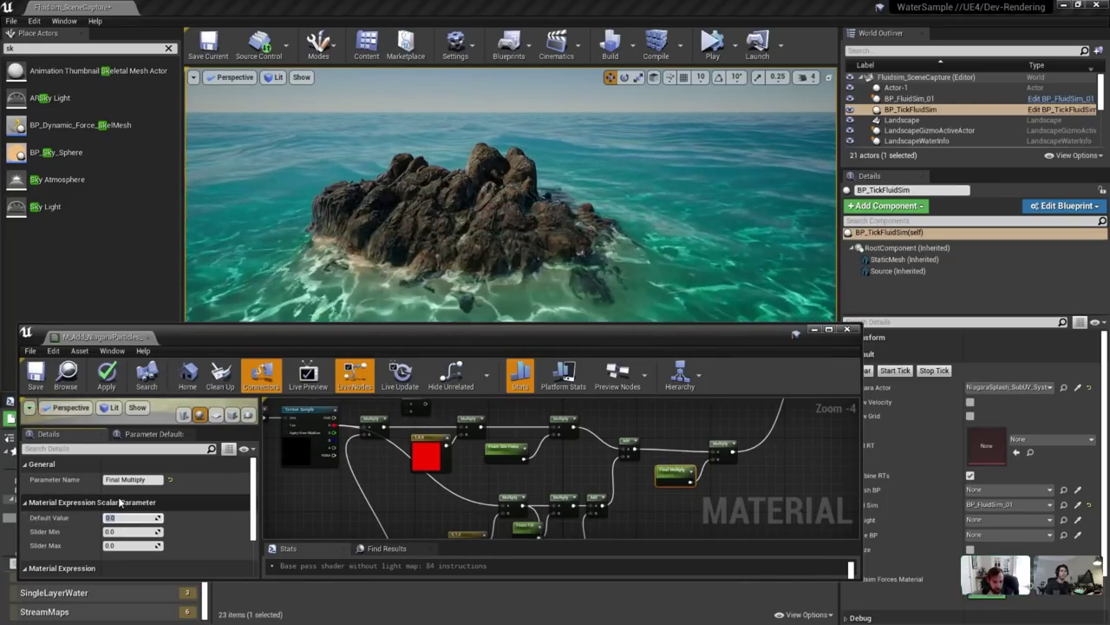
pyautogui.write('10')
pyautogui.press('Return')
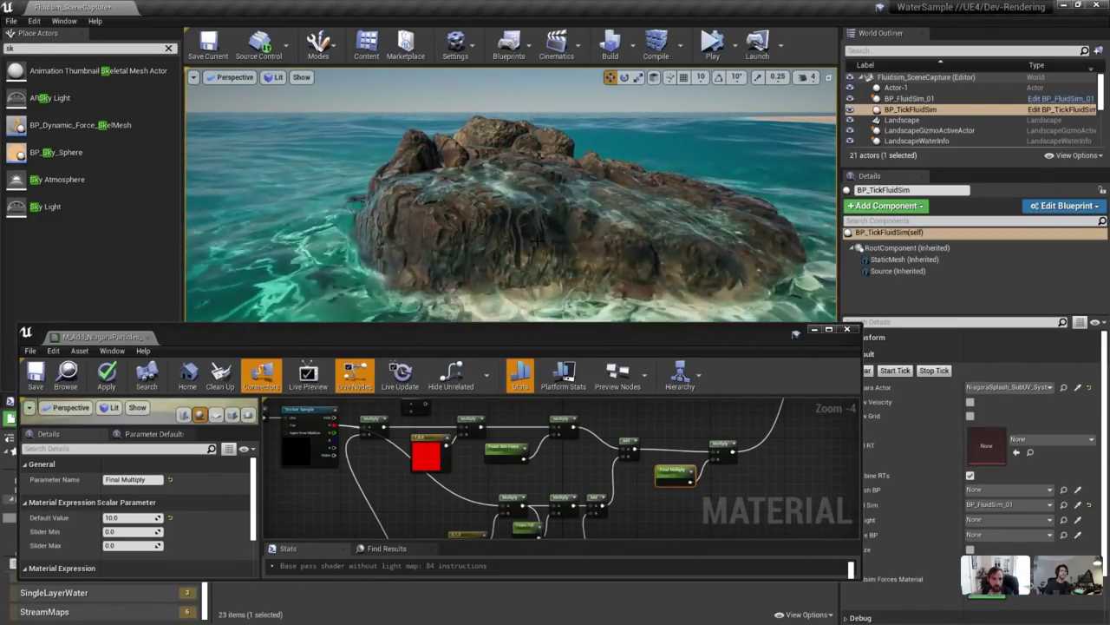
# Set the Foam parameter's default value to 1.
pyautogui.moveTo(653, 492); pyautogui.dragTo(696, 394, button='right')
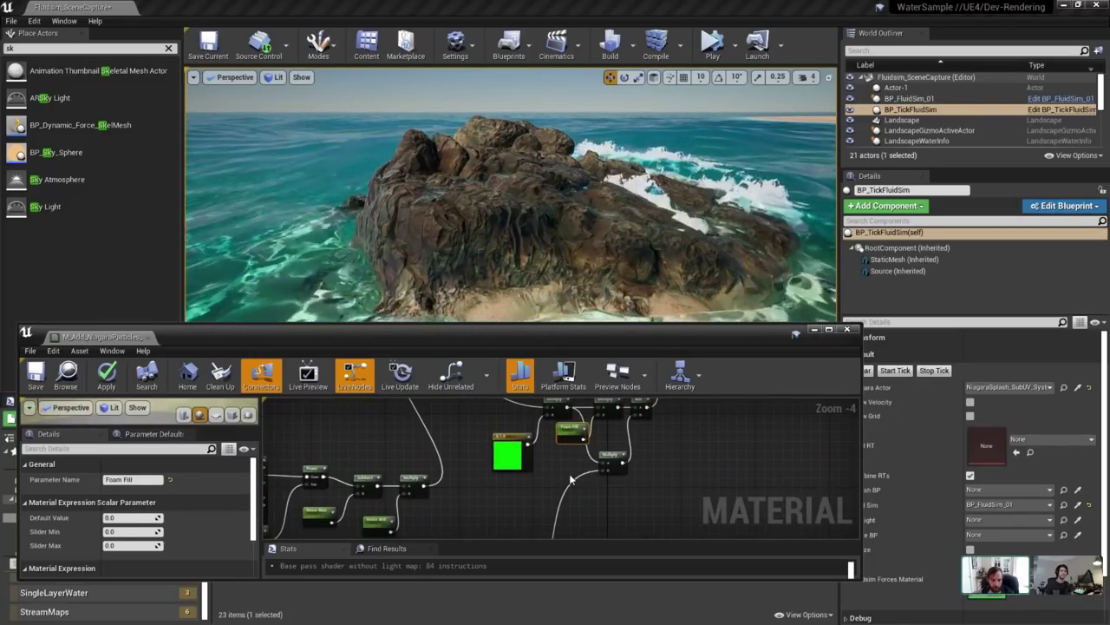
pyautogui.moveTo(571, 479); pyautogui.dragTo(601, 413, button='right')
pyautogui.click(474, 478)
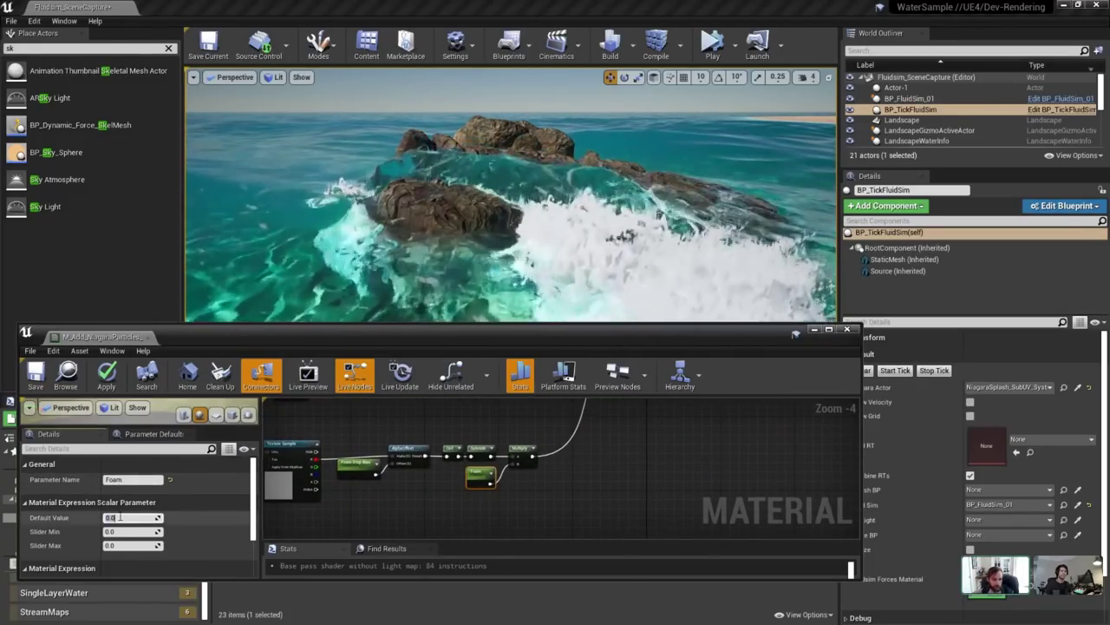
# Open the TilingNoise05 texture from the Texture Sample feeding the foam drop branch, inspect it, and close it.
pyautogui.moveTo(354, 516); pyautogui.dragTo(612, 520, button='right')
pyautogui.scroll(4, 576, 487)
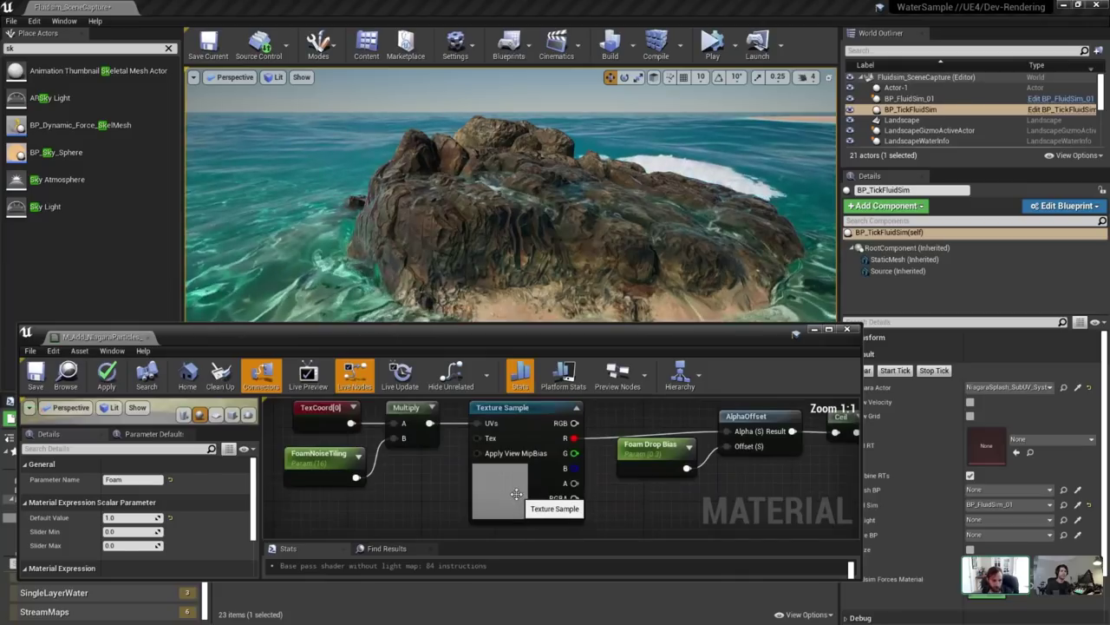
pyautogui.click(525, 488)
pyautogui.scroll(-2, 150, 563)
pyautogui.doubleClick(126, 563)
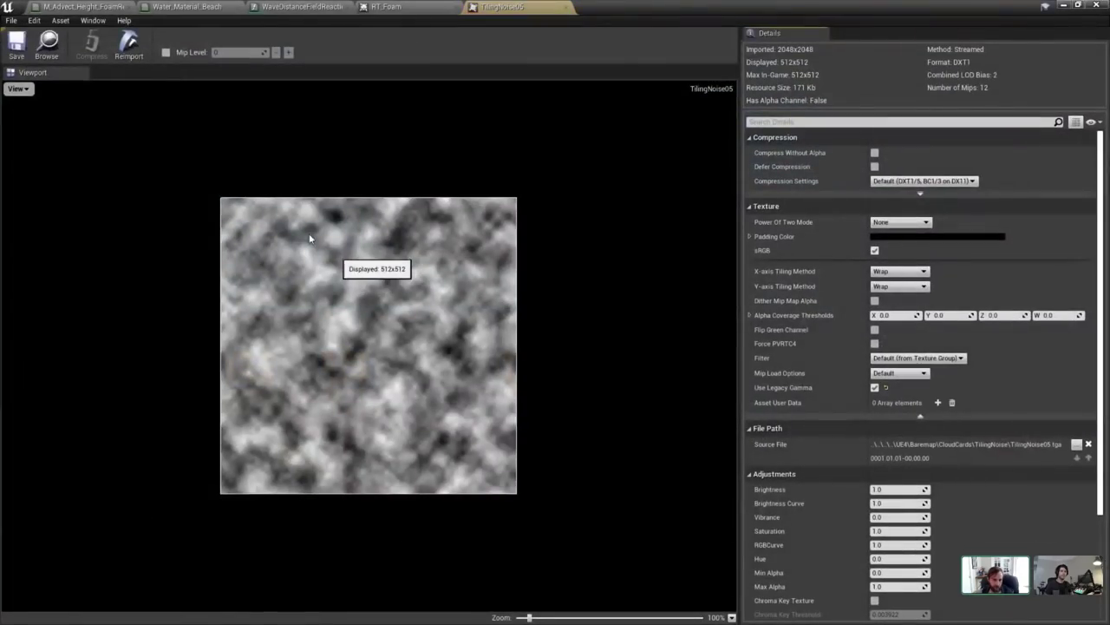
pyautogui.click(565, 7)
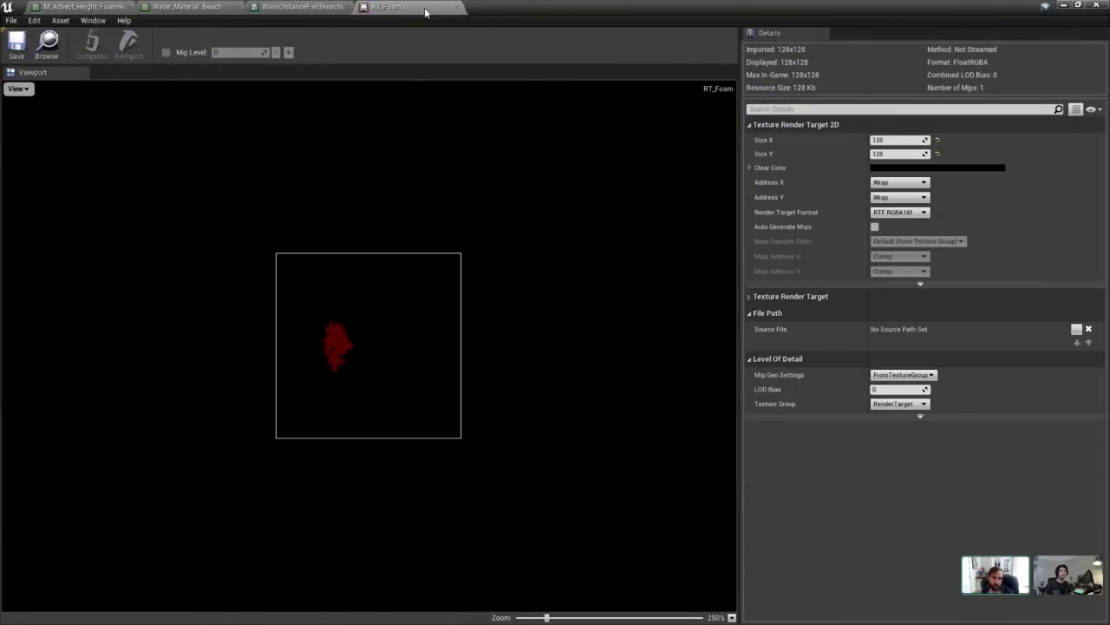
# Close the RT_Foam editor and minimize the window holding WaveDistanceFieldReaction to reveal the level again.
pyautogui.click(458, 7)
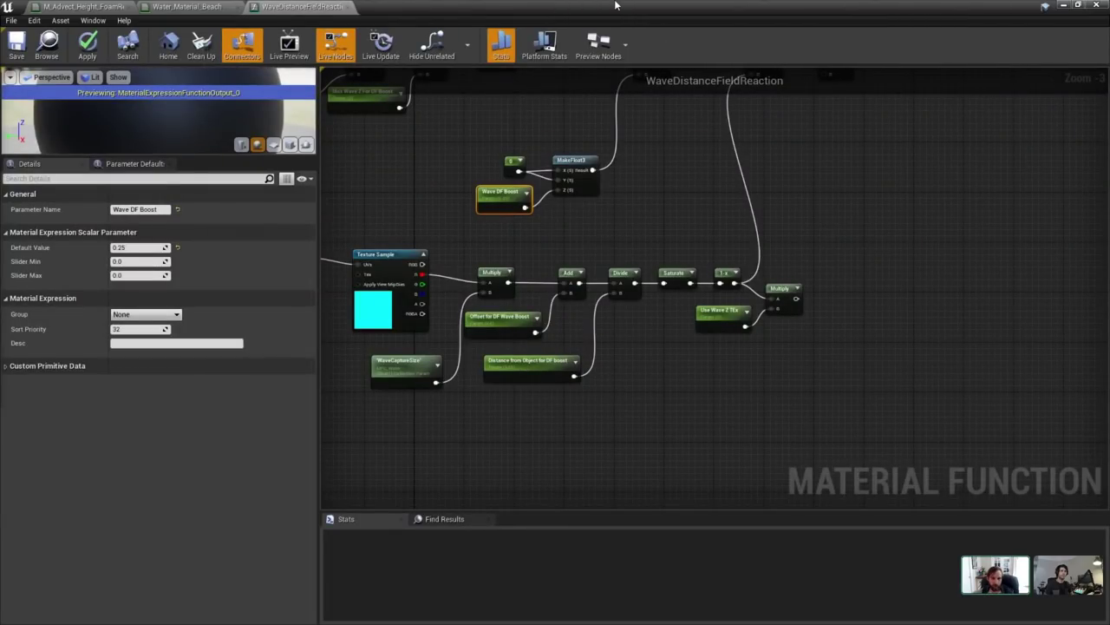
pyautogui.moveTo(649, 6); pyautogui.dragTo(545, 62)
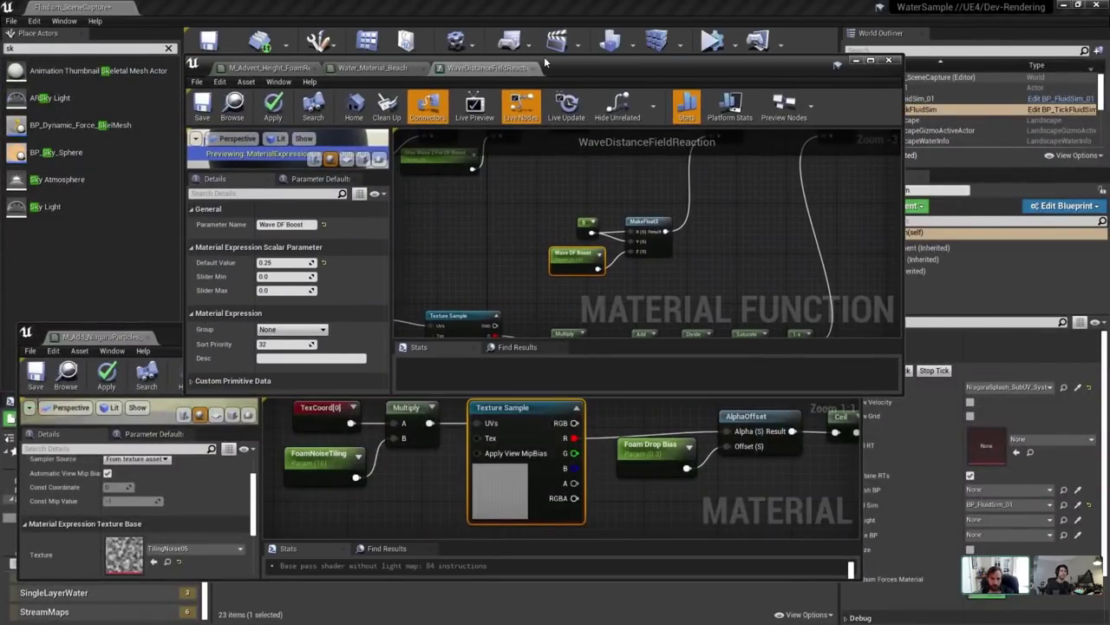
pyautogui.doubleClick(668, 63)
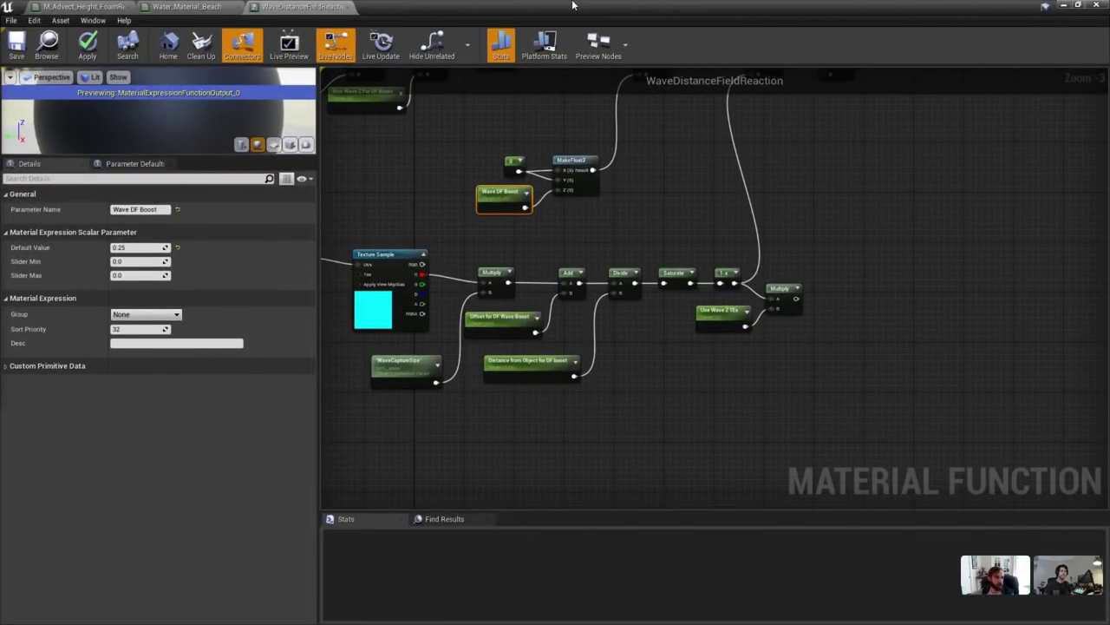
pyautogui.moveTo(573, 6); pyautogui.dragTo(538, 346)
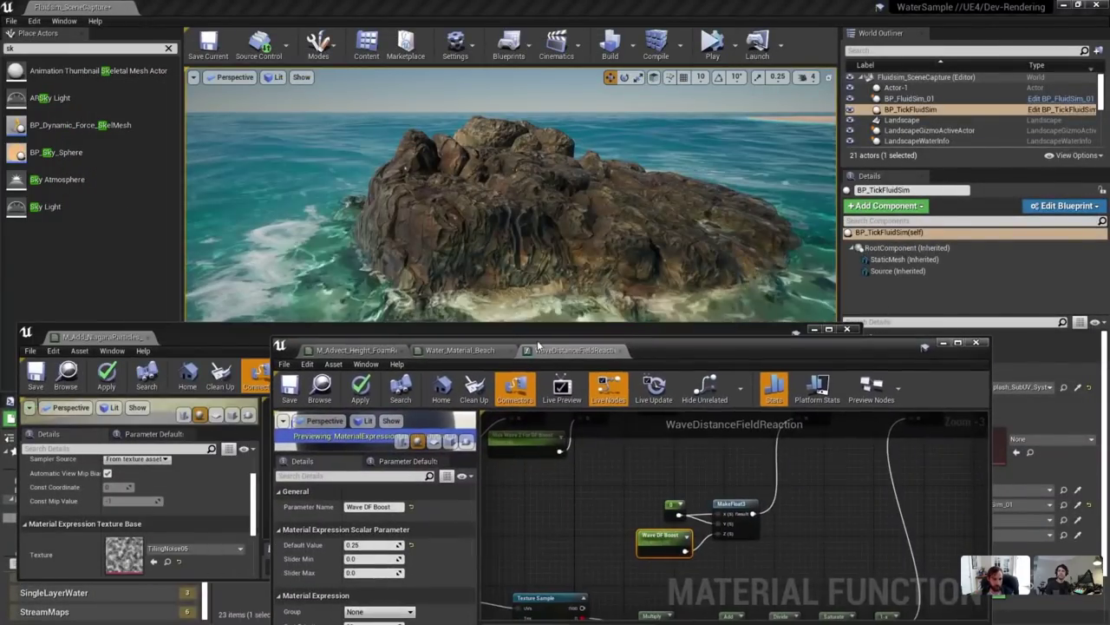
pyautogui.click(944, 344)
# Check Foam Drop Bias and set the Foam parameter's default value to 10.
pyautogui.click(657, 453)
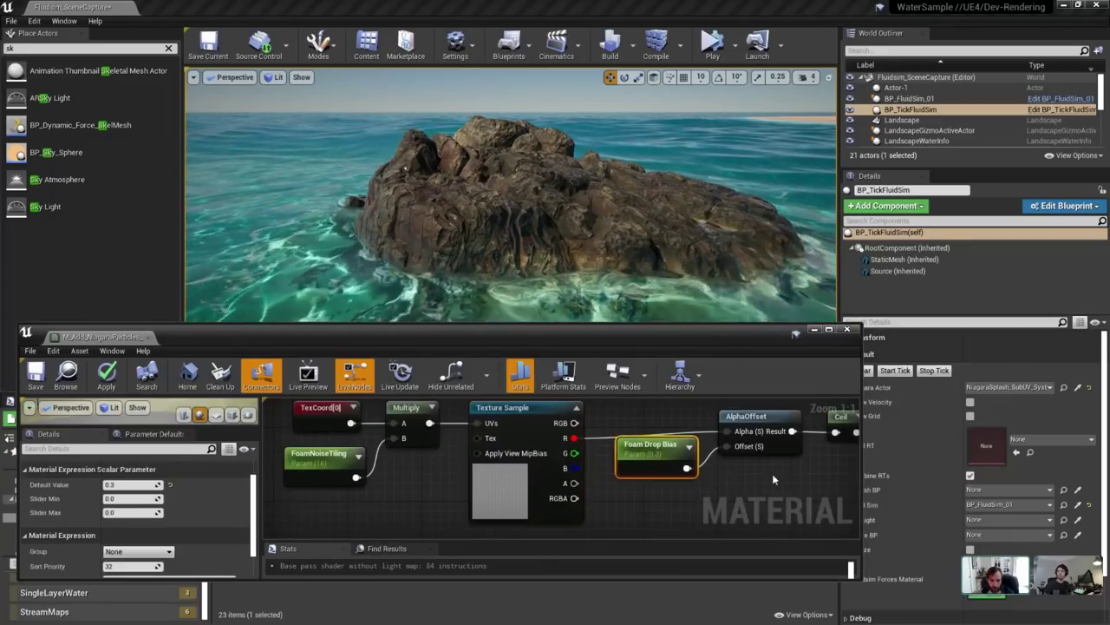
pyautogui.moveTo(824, 485); pyautogui.dragTo(444, 478, button='right')
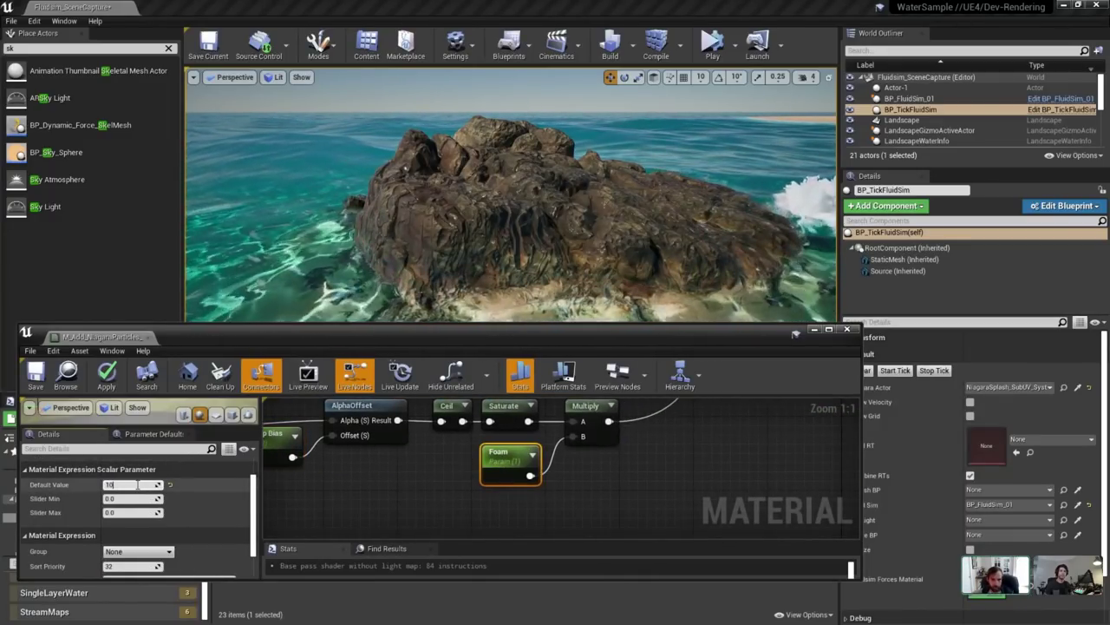
pyautogui.press('Return')
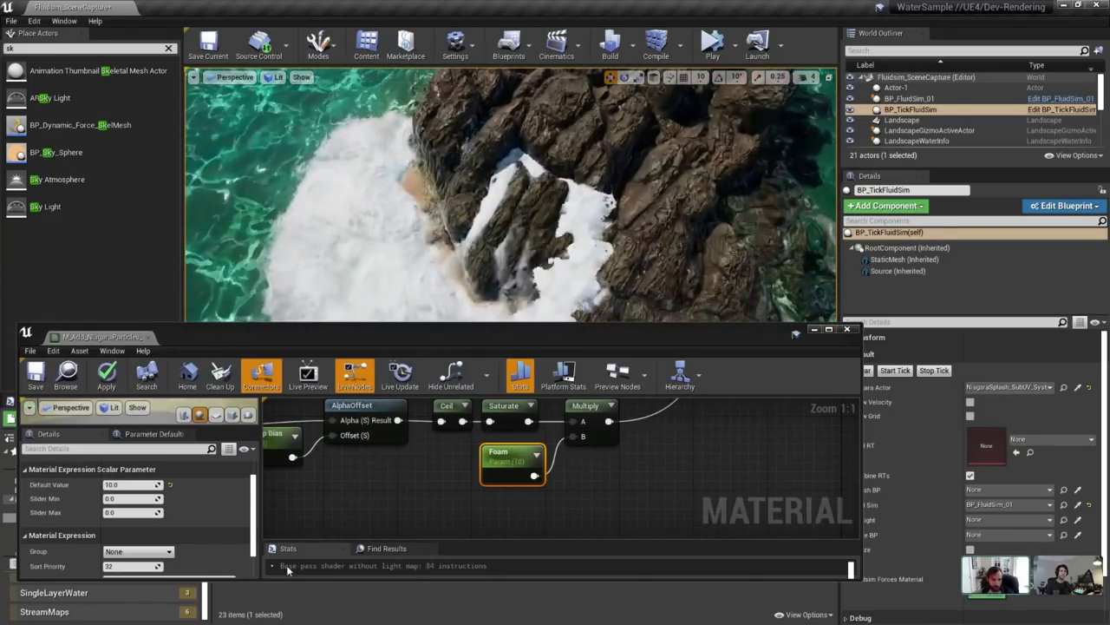
# Select the RT_Foam Texture Sample and review the whole graph from the noise branches to the material output.
pyautogui.scroll(-7, 632, 495)
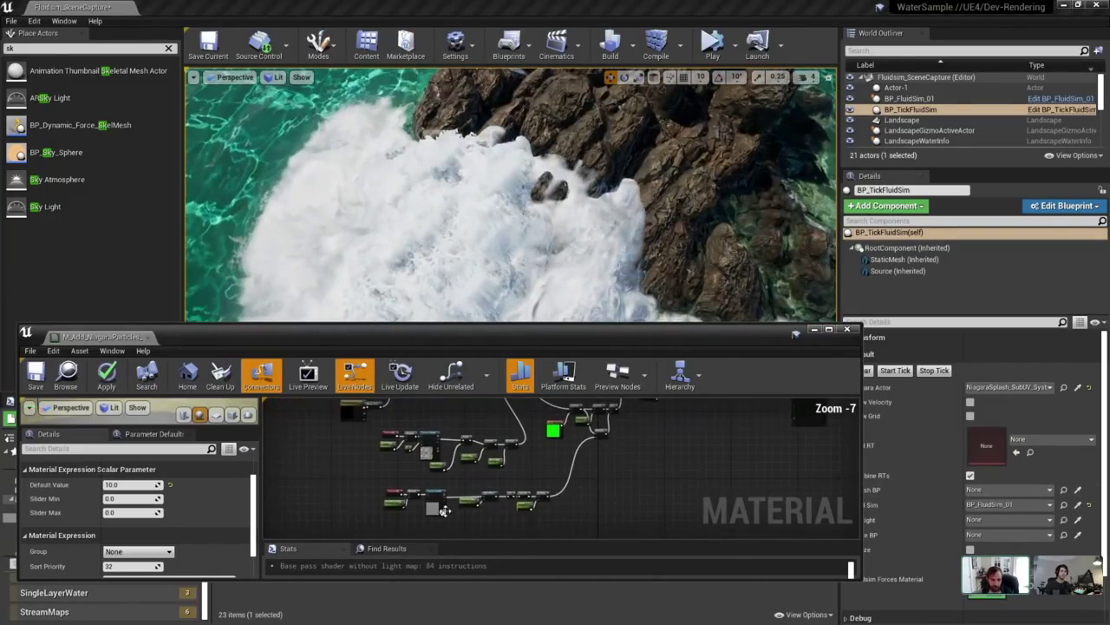
pyautogui.moveTo(444, 510); pyautogui.dragTo(454, 591, button='right')
pyautogui.click(485, 460)
pyautogui.moveTo(767, 465); pyautogui.dragTo(735, 441, button='right')
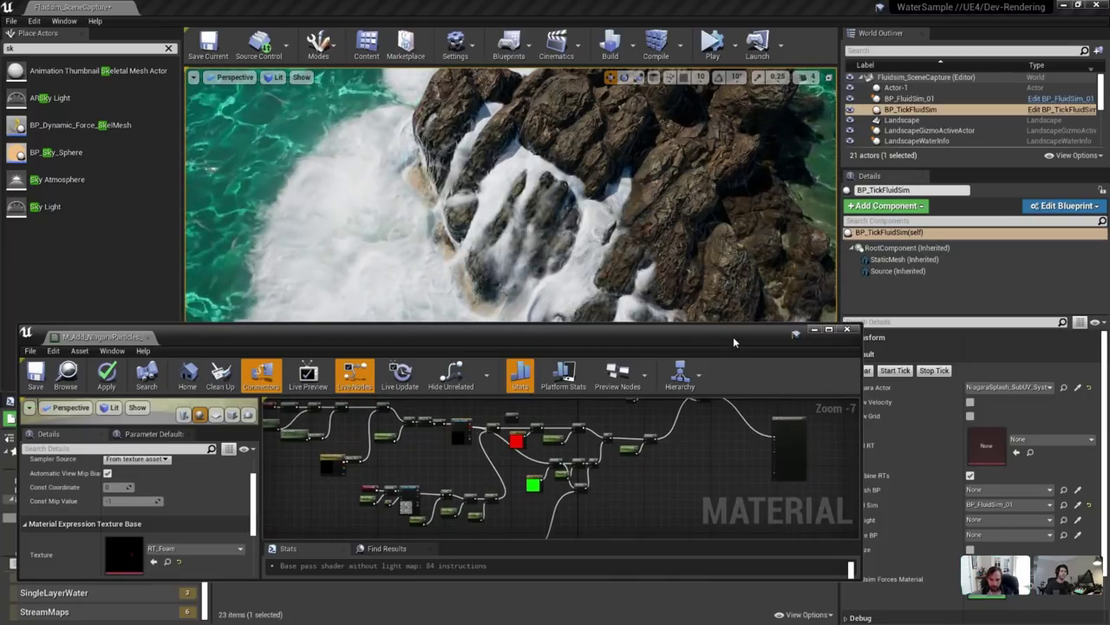
# Move the material window below the level view, select BP_FluidSim_01, and open its Forces RT render target.
pyautogui.moveTo(733, 337); pyautogui.dragTo(746, 403)
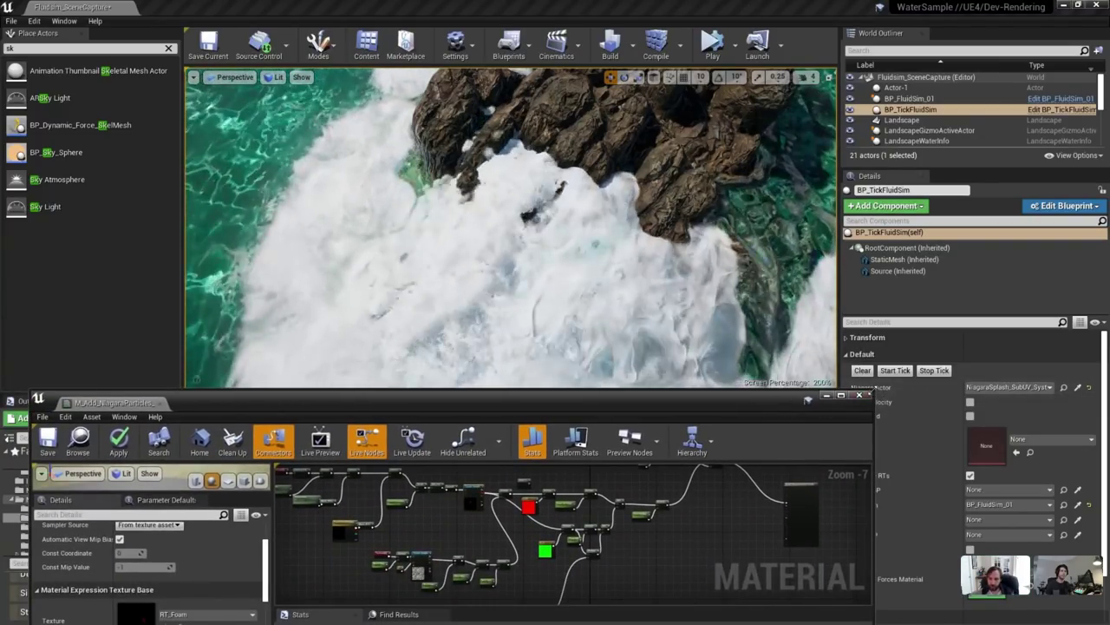
pyautogui.moveTo(872, 393); pyautogui.dragTo(802, 408)
pyautogui.doubleClick(926, 99)
pyautogui.scroll(-1, 868, 388)
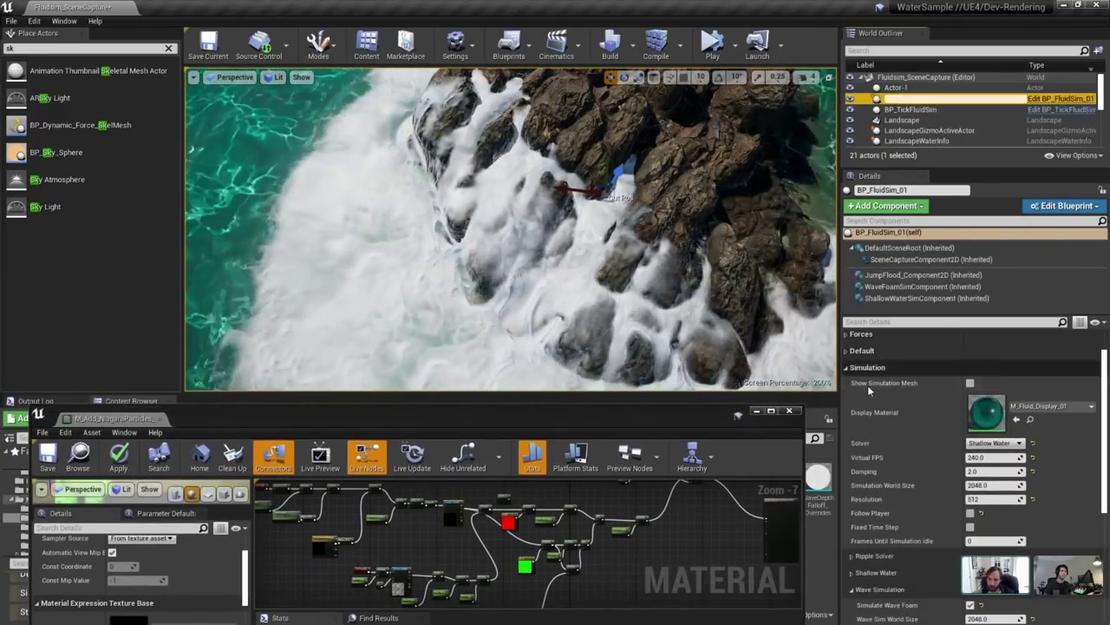
pyautogui.scroll(-10, 881, 387)
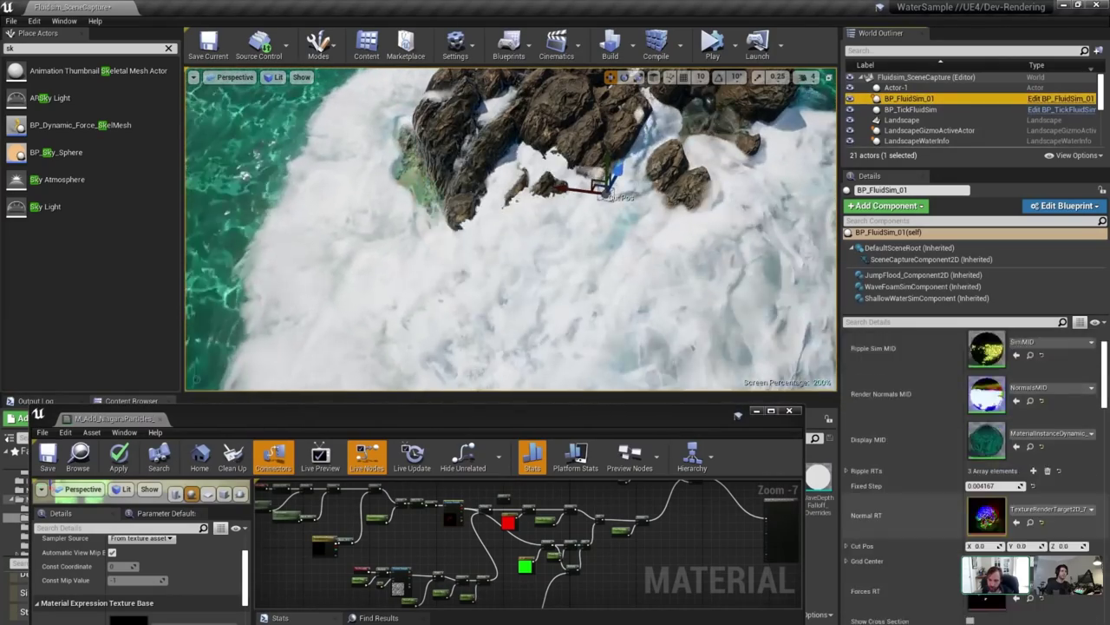
pyautogui.scroll(-2, 987, 518)
pyautogui.doubleClick(988, 518)
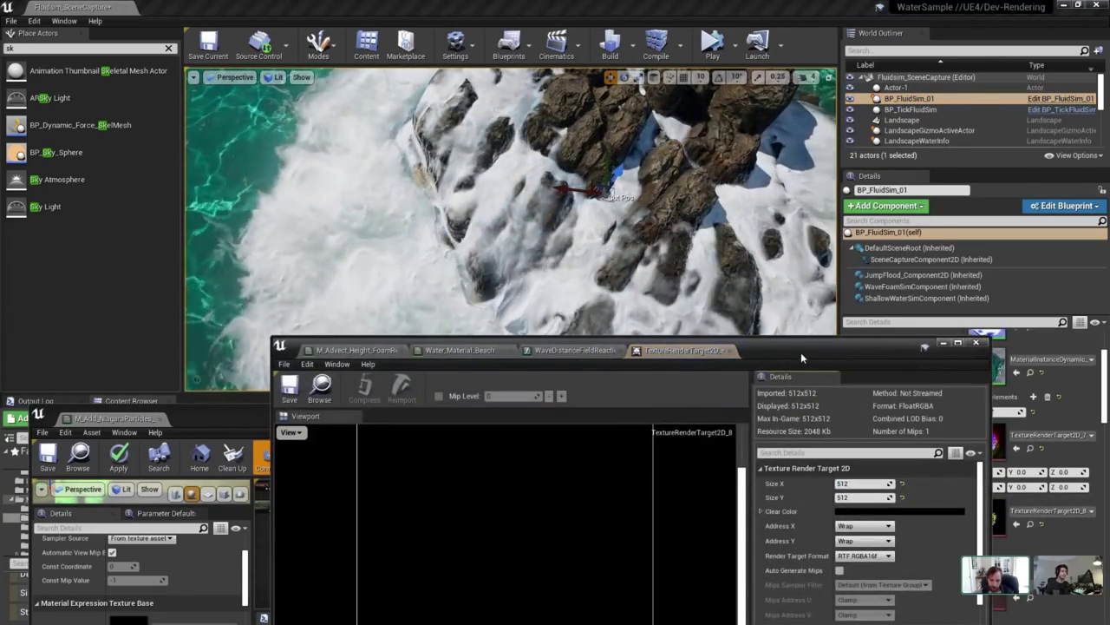
# Place the render target window beside the level view and the material graph so all three can be watched together.
pyautogui.moveTo(801, 352); pyautogui.dragTo(755, 292)
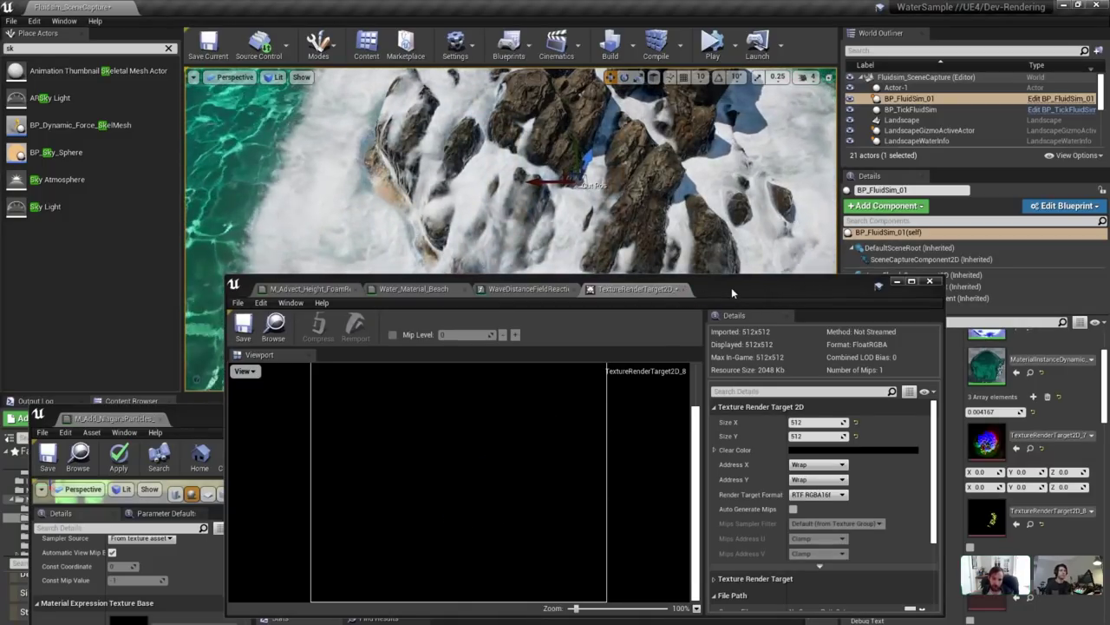
pyautogui.moveTo(731, 287); pyautogui.dragTo(777, 275)
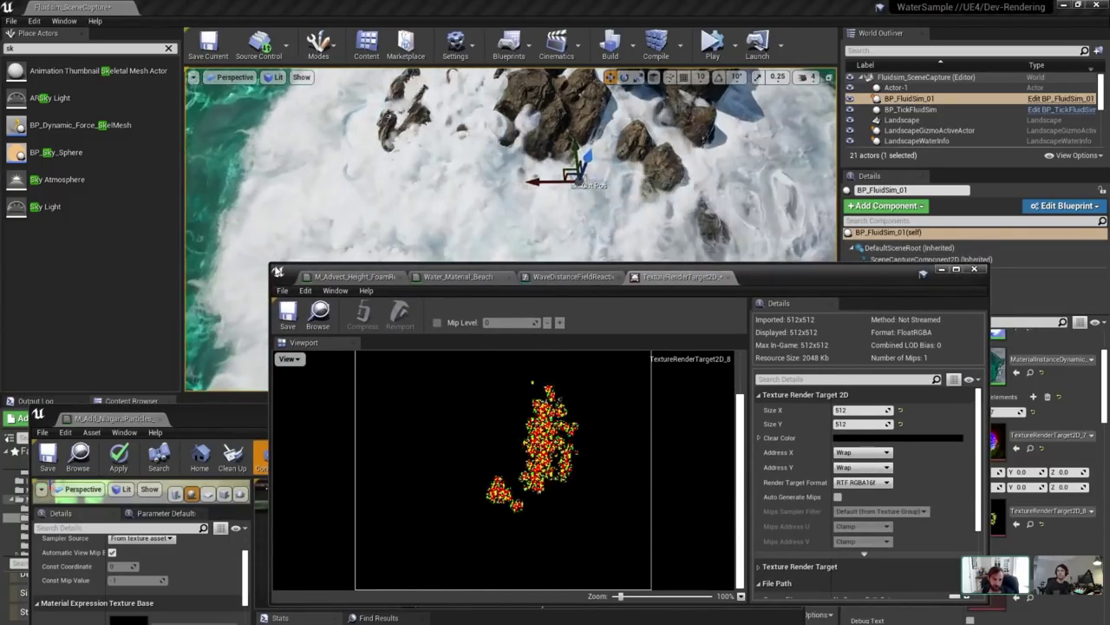
pyautogui.moveTo(922, 272); pyautogui.dragTo(1080, 128)
# Try a Foam Drop Bias default value of 0.2 and then set it to 0.4.
pyautogui.moveTo(463, 567); pyautogui.dragTo(448, 501, button='right')
pyautogui.scroll(6, 467, 568)
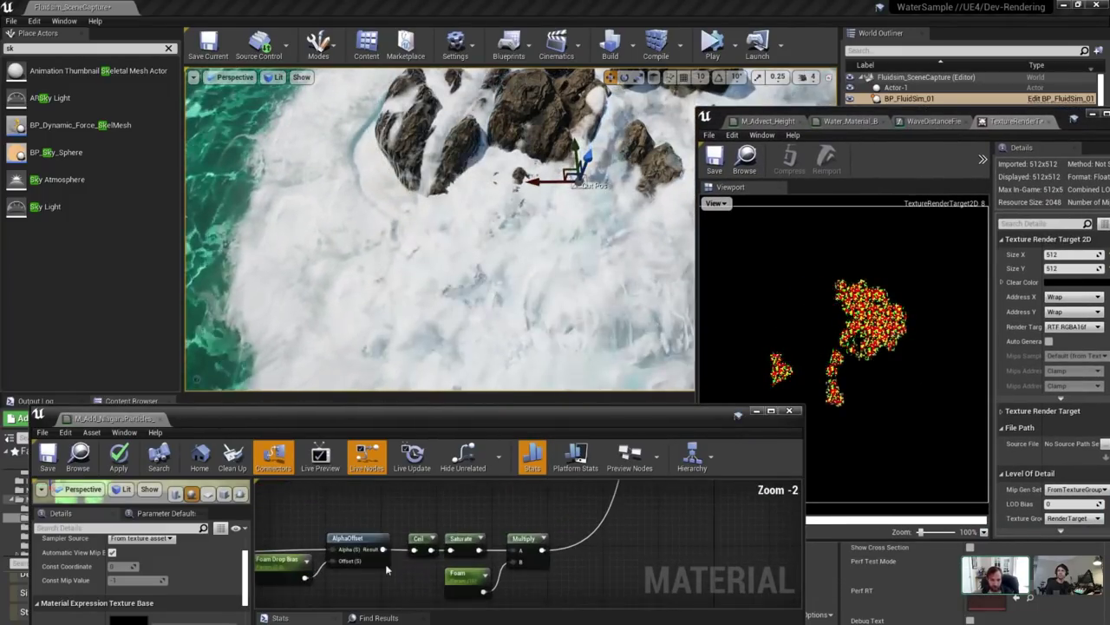
pyautogui.click(282, 561)
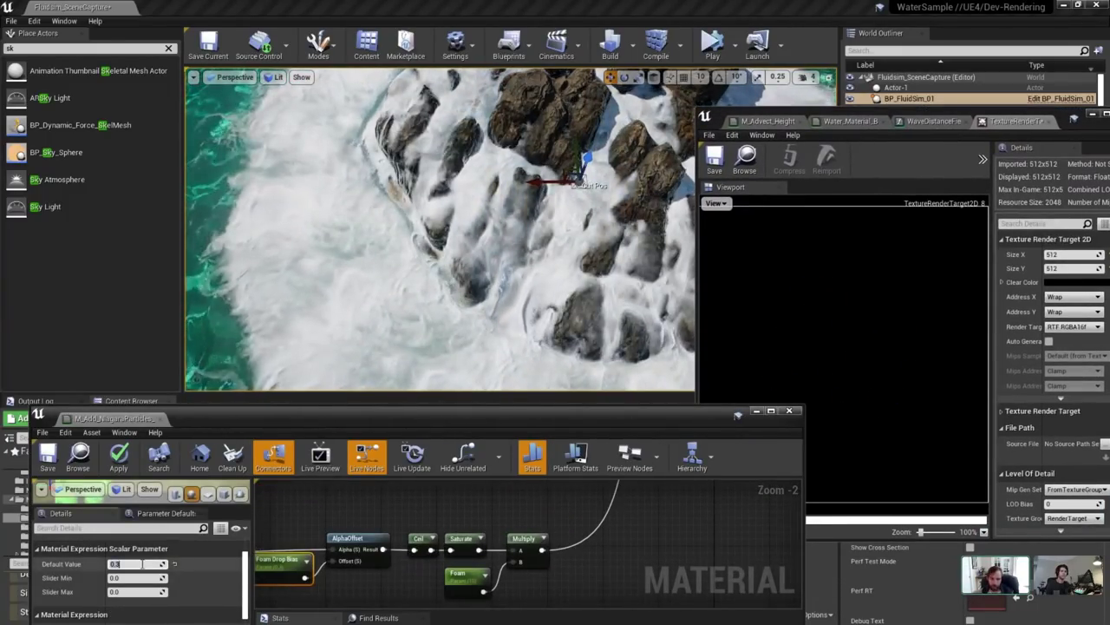
pyautogui.write('0')
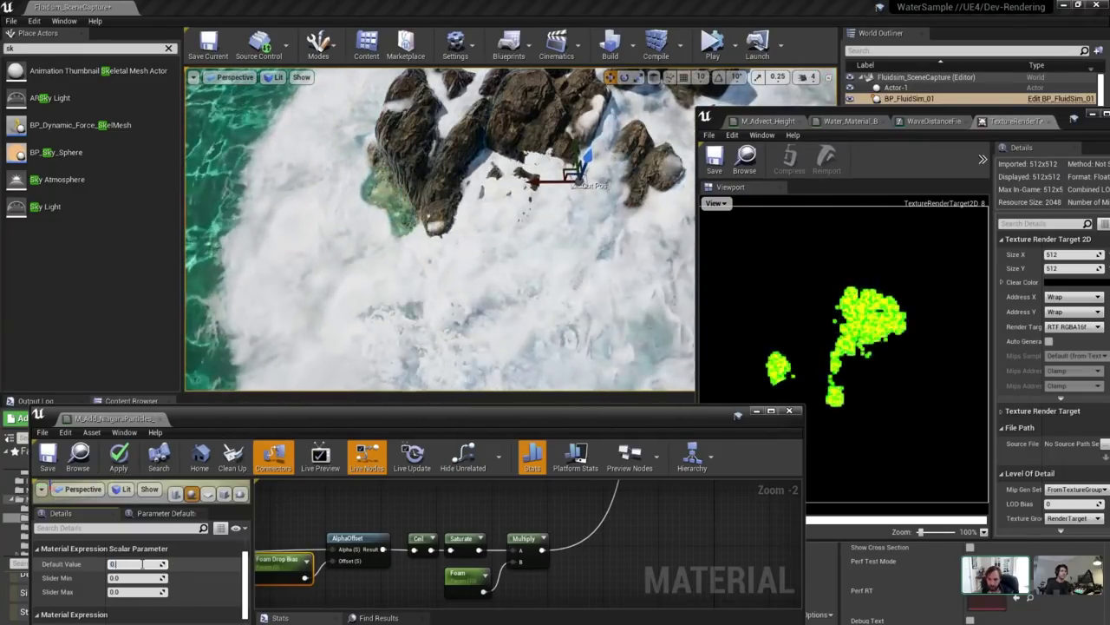
pyautogui.write('.2')
pyautogui.press('Return')
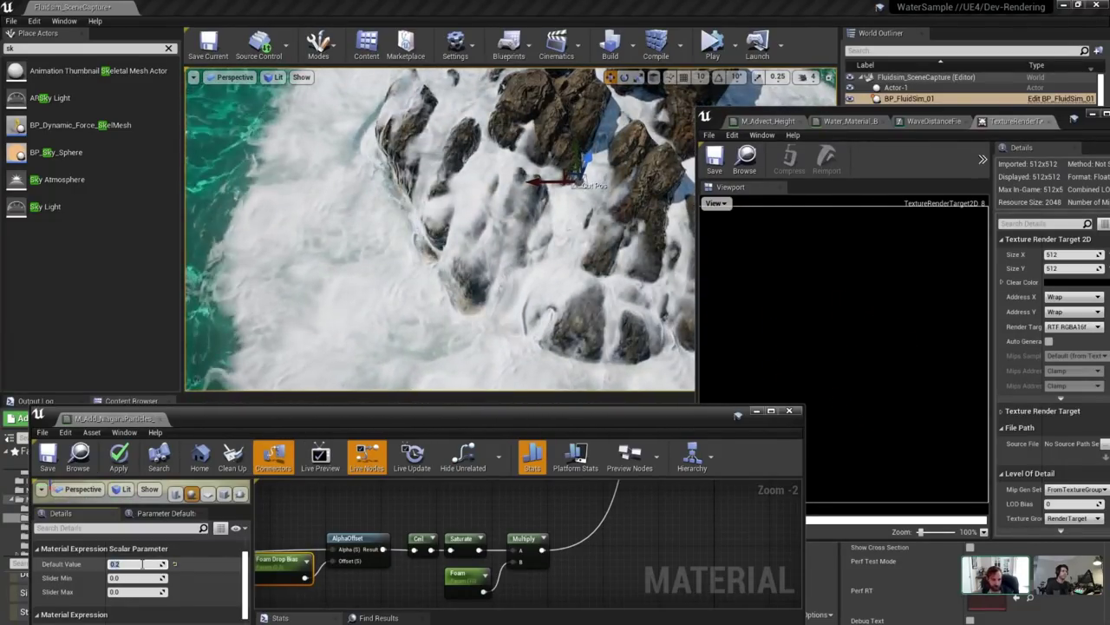
pyautogui.write('0.4')
pyautogui.press('Return')
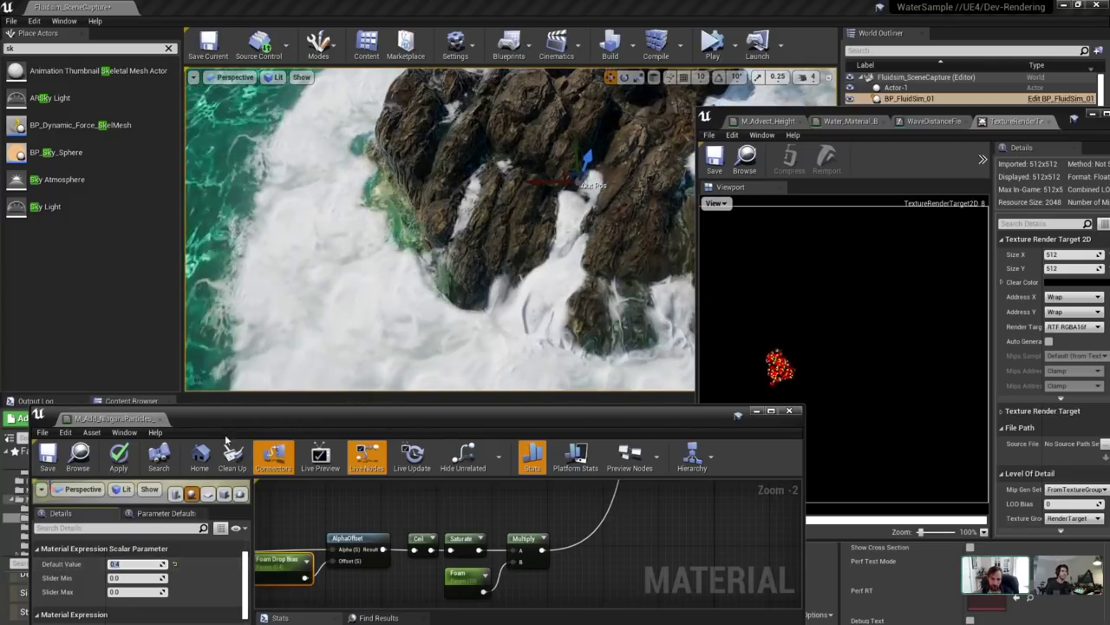
pyautogui.moveTo(347, 269); pyautogui.dragTo(371, 314, button='right')
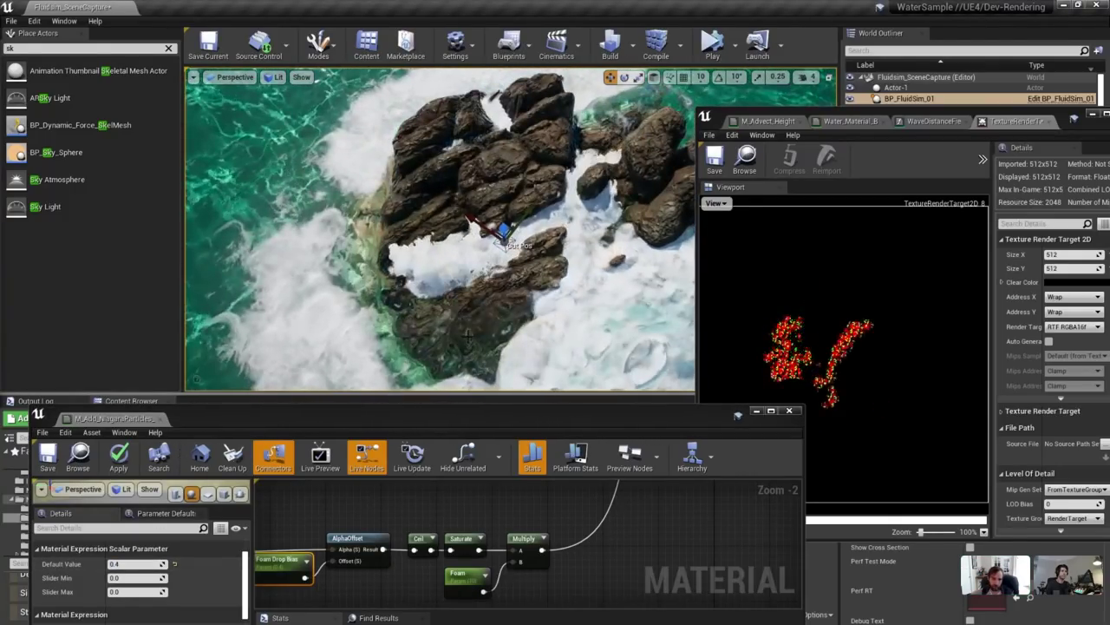
pyautogui.click(445, 136)
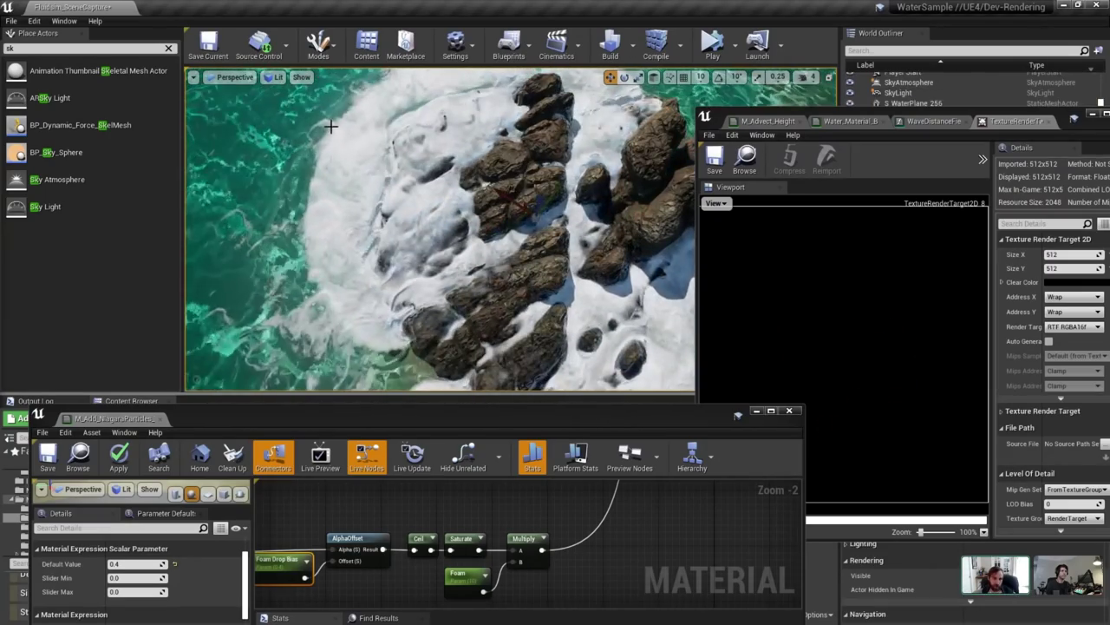
pyautogui.click(327, 124)
# Bring up the M_Advect_Height_Foam material graph and maximize its window.
pyautogui.moveTo(929, 128); pyautogui.dragTo(934, 138)
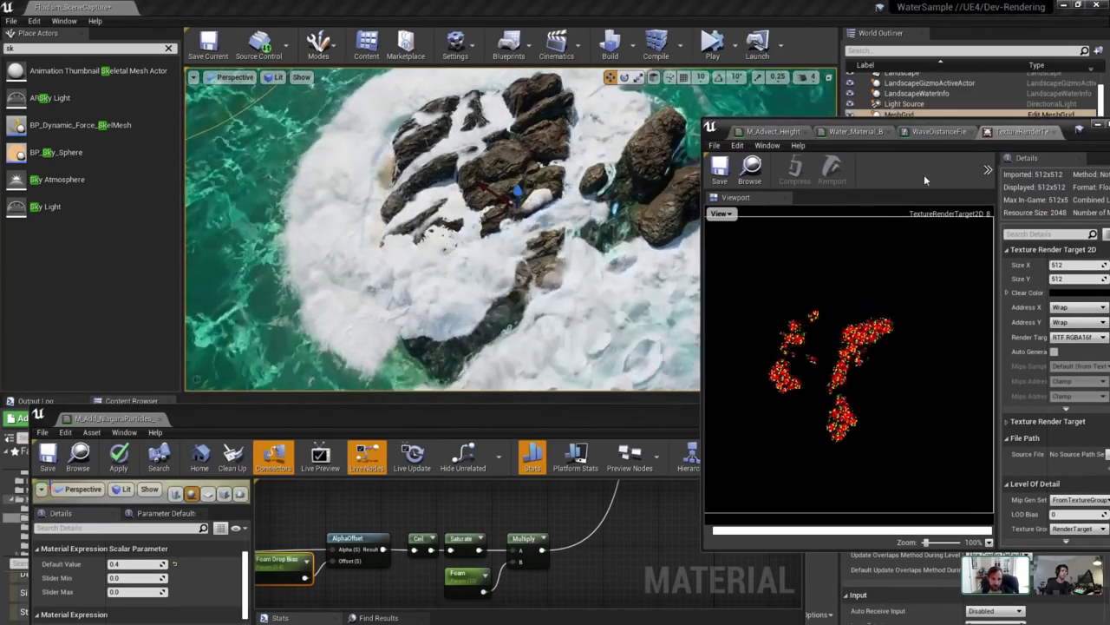
pyautogui.click(780, 132)
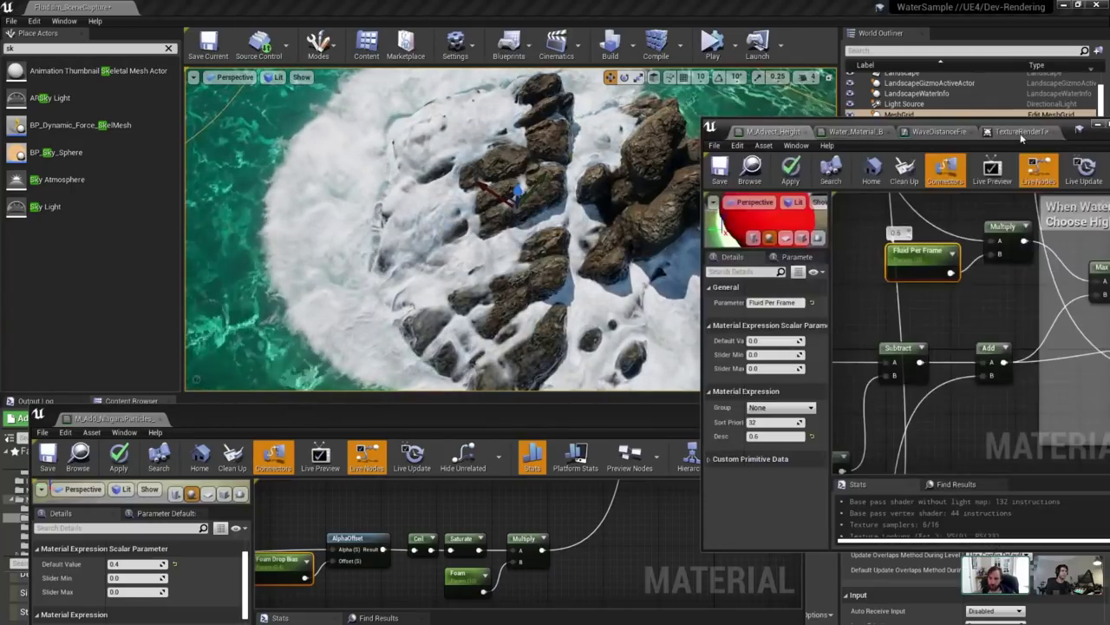
pyautogui.moveTo(1074, 132); pyautogui.dragTo(649, 146)
pyautogui.click(687, 139)
# Examine the BlurSampleOffsets branch, selecting its four HeightRT samples and tracing them through the Add and Divide nodes.
pyautogui.scroll(-4, 565, 350)
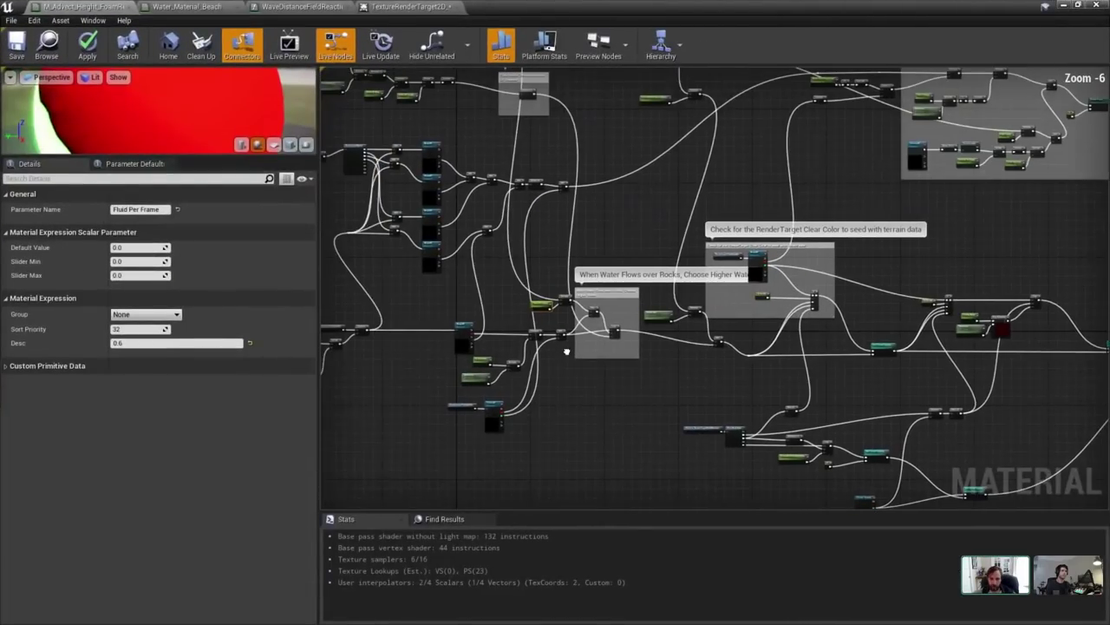
pyautogui.moveTo(450, 235); pyautogui.dragTo(582, 344, button='right')
pyautogui.scroll(4, 570, 258)
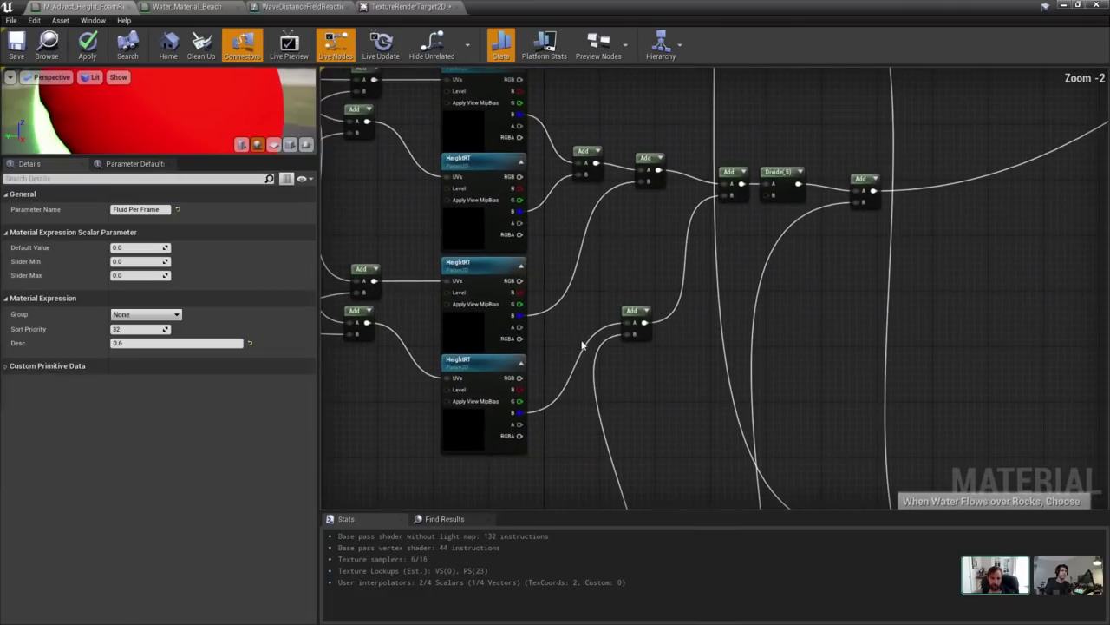
pyautogui.scroll(-3, 576, 341)
pyautogui.moveTo(736, 405); pyautogui.dragTo(736, 405)
pyautogui.scroll(5, 531, 281)
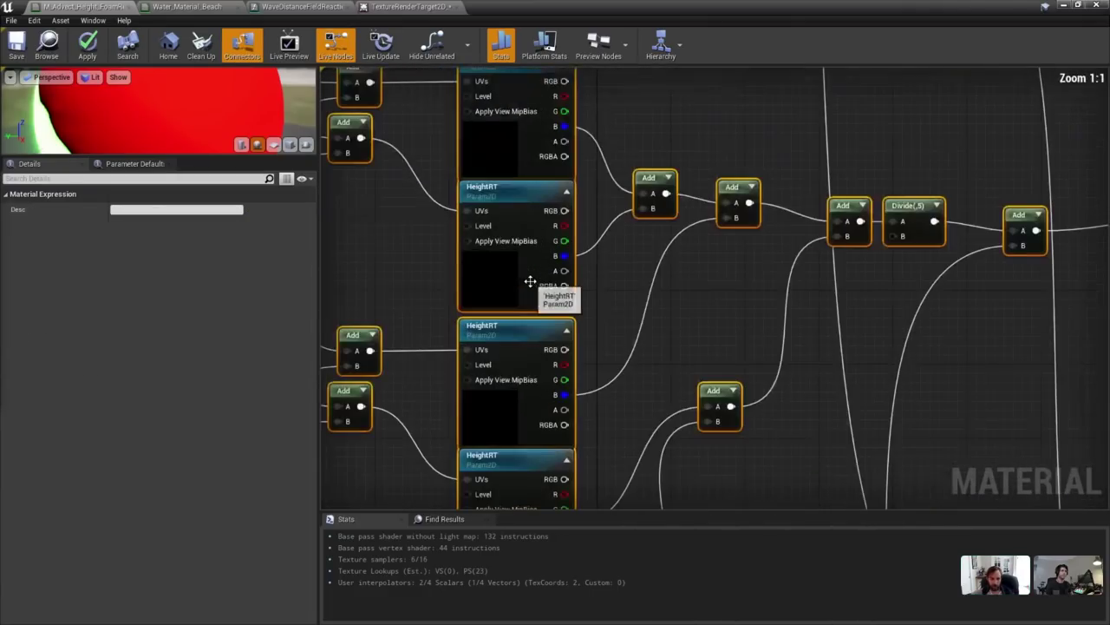
pyautogui.click(508, 278)
pyautogui.scroll(-1, 460, 283)
pyautogui.moveTo(459, 283); pyautogui.dragTo(699, 303, button='right')
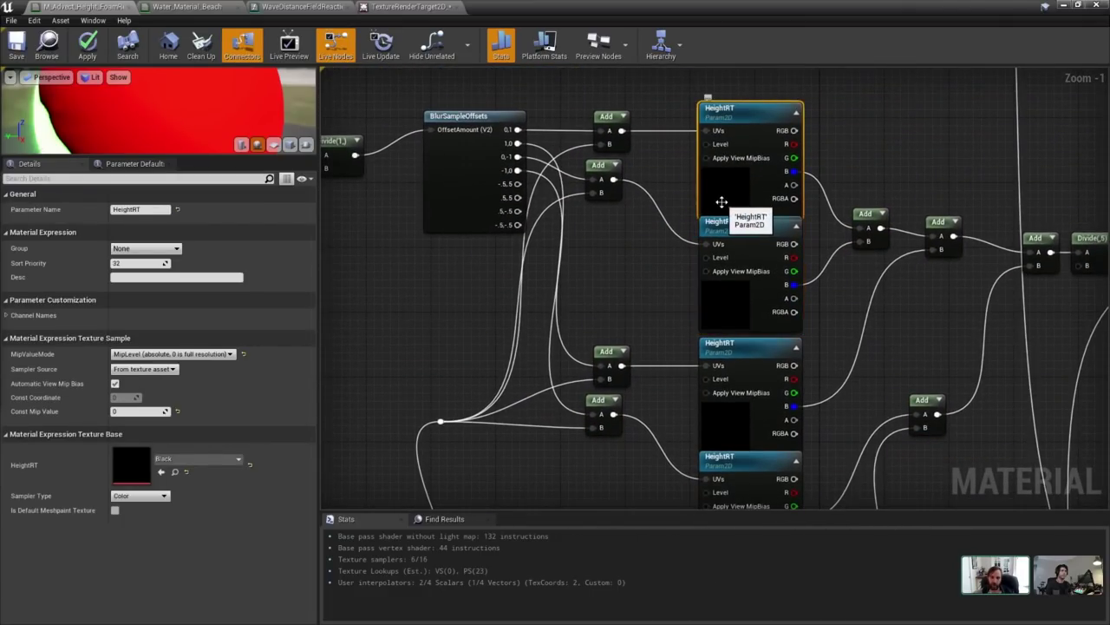
pyautogui.scroll(-1, 721, 209)
pyautogui.moveTo(721, 217); pyautogui.dragTo(580, 176, button='right')
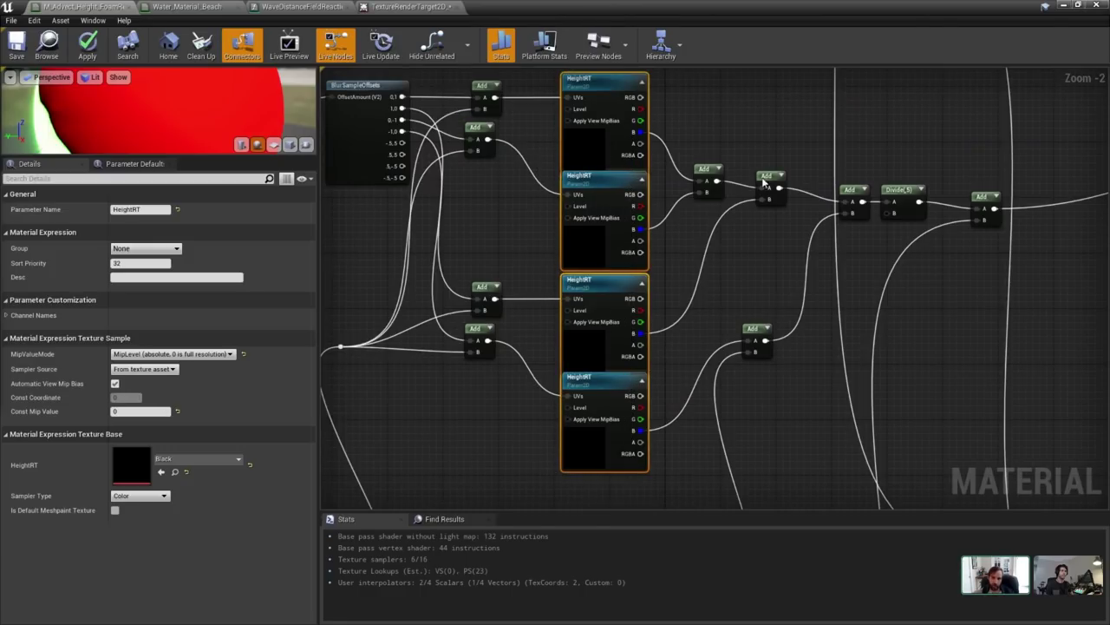
pyautogui.scroll(-1, 813, 270)
pyautogui.moveTo(812, 270); pyautogui.dragTo(687, 207, button='right')
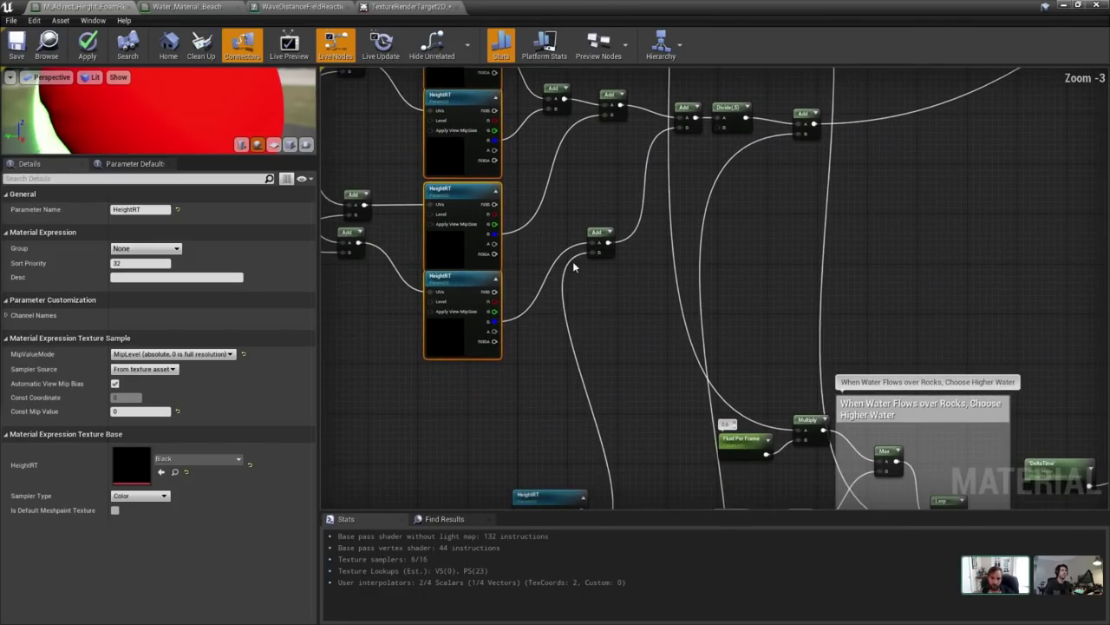
# Wire the lower HeightRT sample's B output directly into the final Add node and delete the blur sampling branch.
pyautogui.moveTo(622, 460); pyautogui.dragTo(613, 313, button='right')
pyautogui.scroll(-1, 571, 395)
pyautogui.moveTo(571, 395); pyautogui.dragTo(736, 111)
pyautogui.moveTo(649, 98); pyautogui.dragTo(734, 188, button='right')
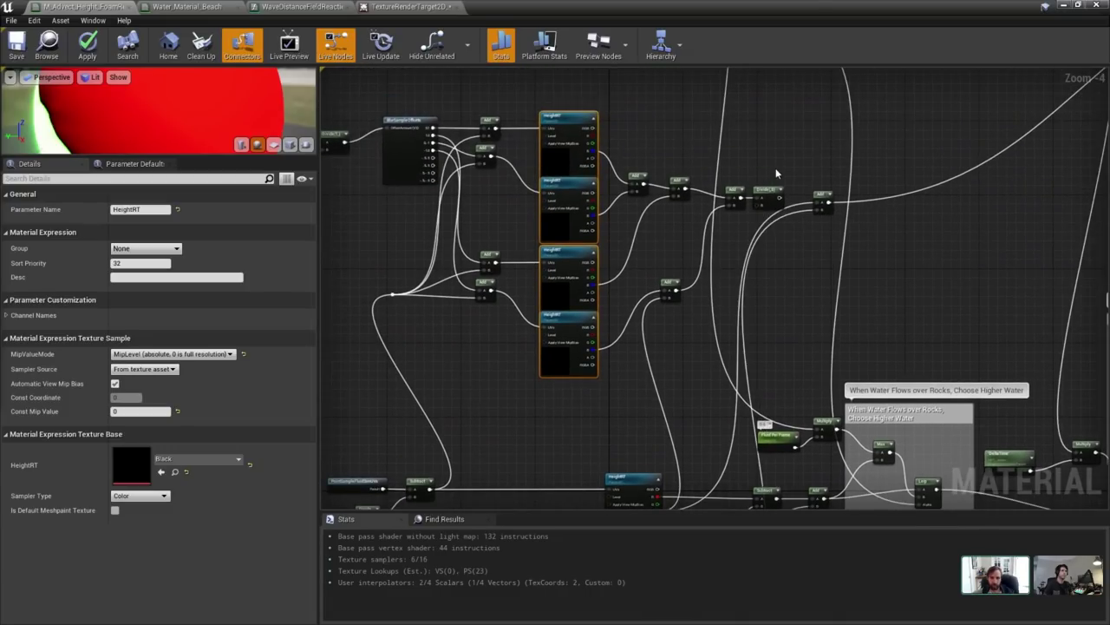
pyautogui.moveTo(437, 342); pyautogui.dragTo(360, 370)
pyautogui.press('Delete')
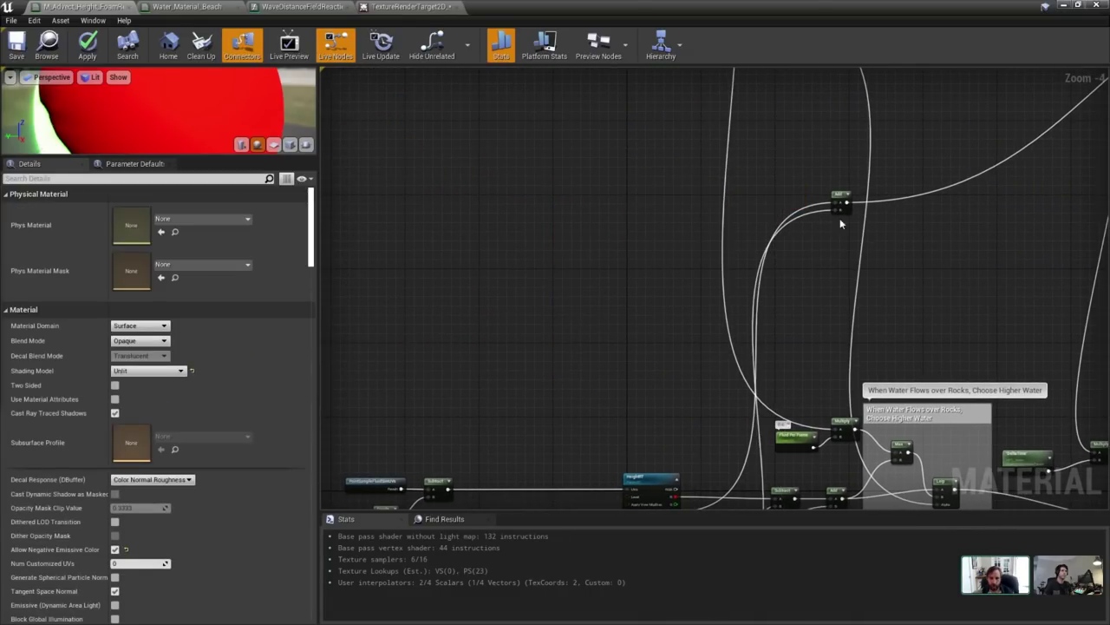
# Move the remaining Add node next to the HeightRT sample and check its connections from HeightRT B and ForcesRT G.
pyautogui.moveTo(839, 217); pyautogui.dragTo(778, 362)
pyautogui.moveTo(718, 466); pyautogui.dragTo(691, 317, button='right')
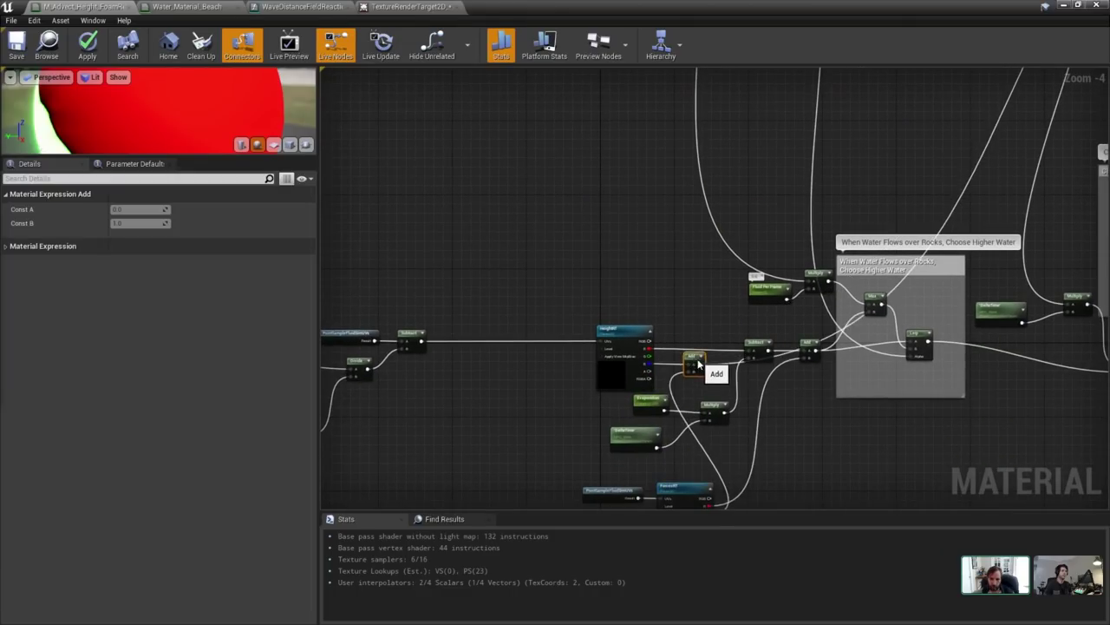
pyautogui.scroll(3, 698, 365)
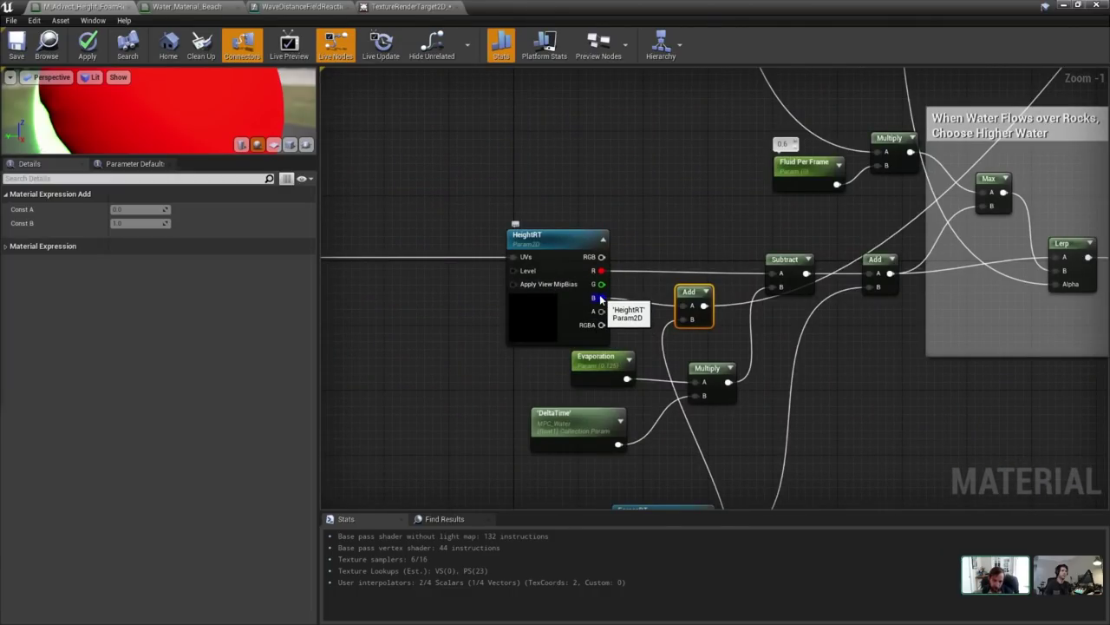
pyautogui.moveTo(622, 318); pyautogui.dragTo(559, 120, button='right')
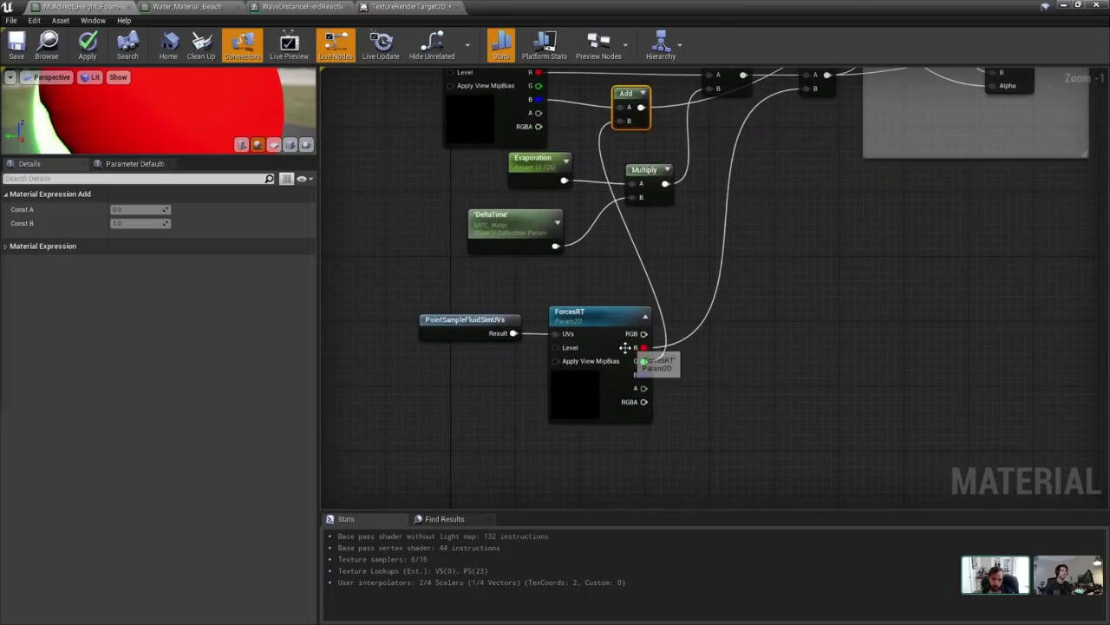
pyautogui.moveTo(598, 390); pyautogui.dragTo(589, 391)
pyautogui.moveTo(706, 211); pyautogui.dragTo(729, 229, button='right')
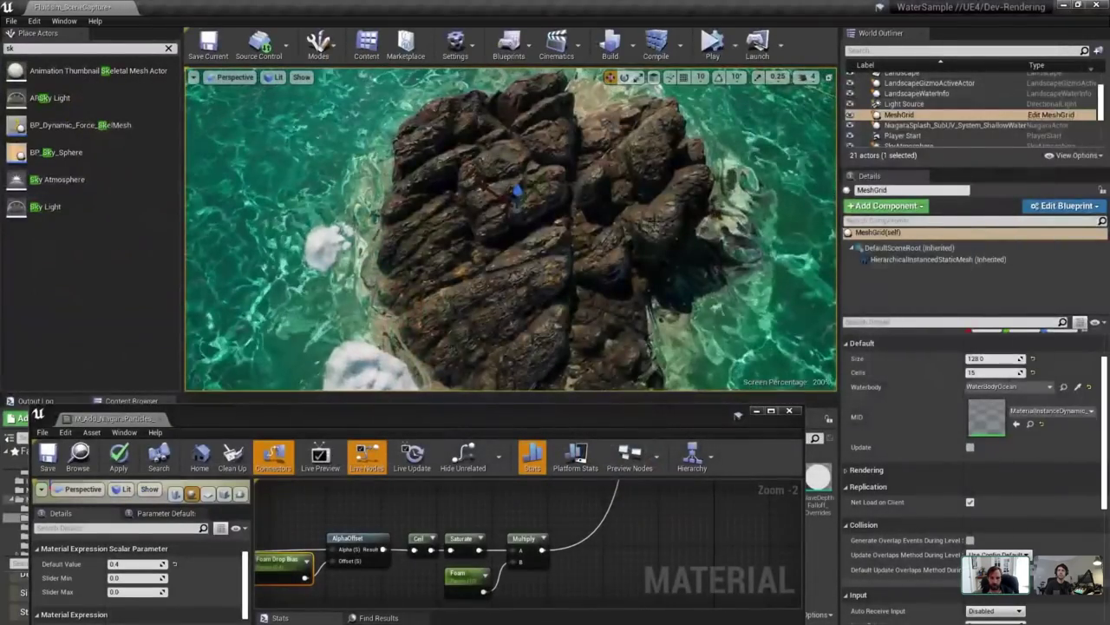
# Select BP_TickFluidSim in the level and run Start Tick to watch the foam build up around the rocks.
pyautogui.scroll(2, 961, 95)
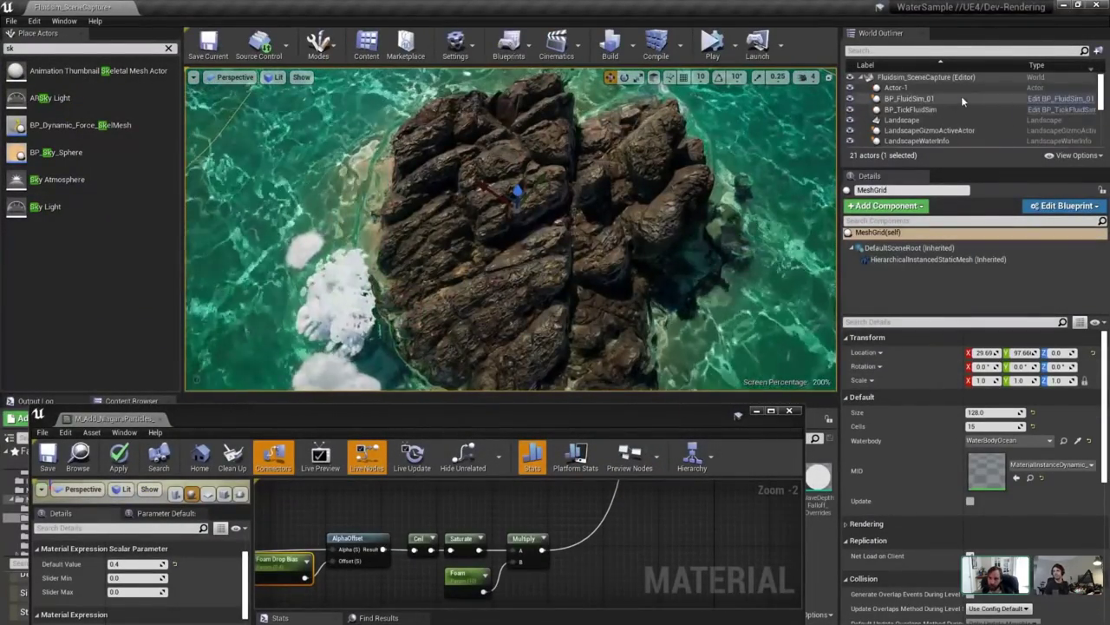
pyautogui.click(961, 98)
pyautogui.click(954, 109)
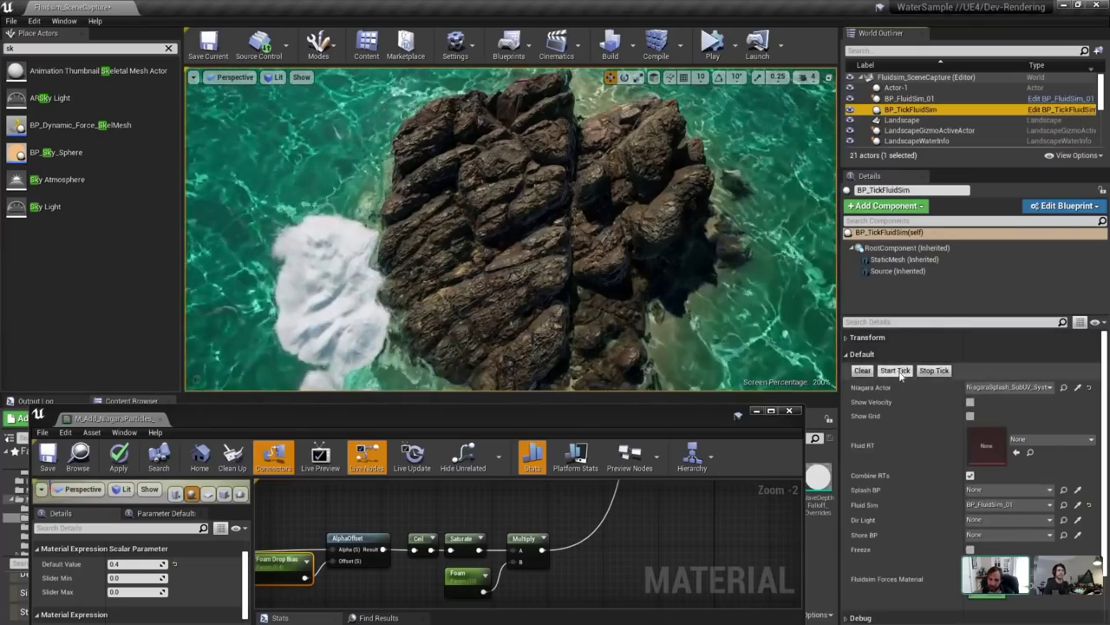
pyautogui.click(901, 374)
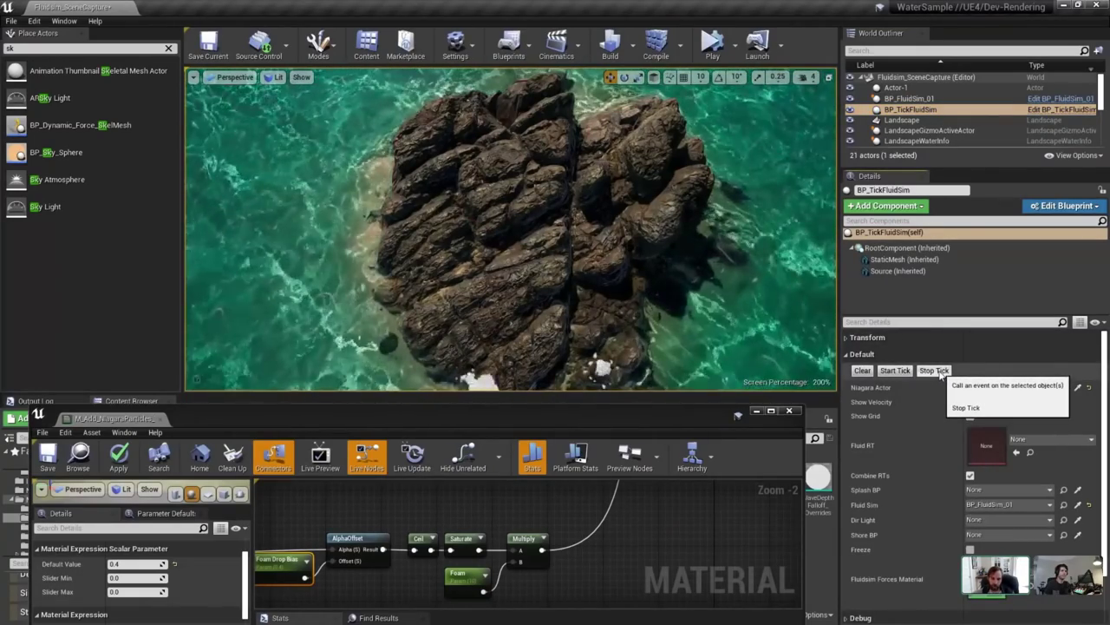
pyautogui.moveTo(644, 291)
pyautogui.mouseDown(button='right')
pyautogui.moveTo(644, 347)
pyautogui.moveTo(644, 292)
pyautogui.mouseUp(button='right')
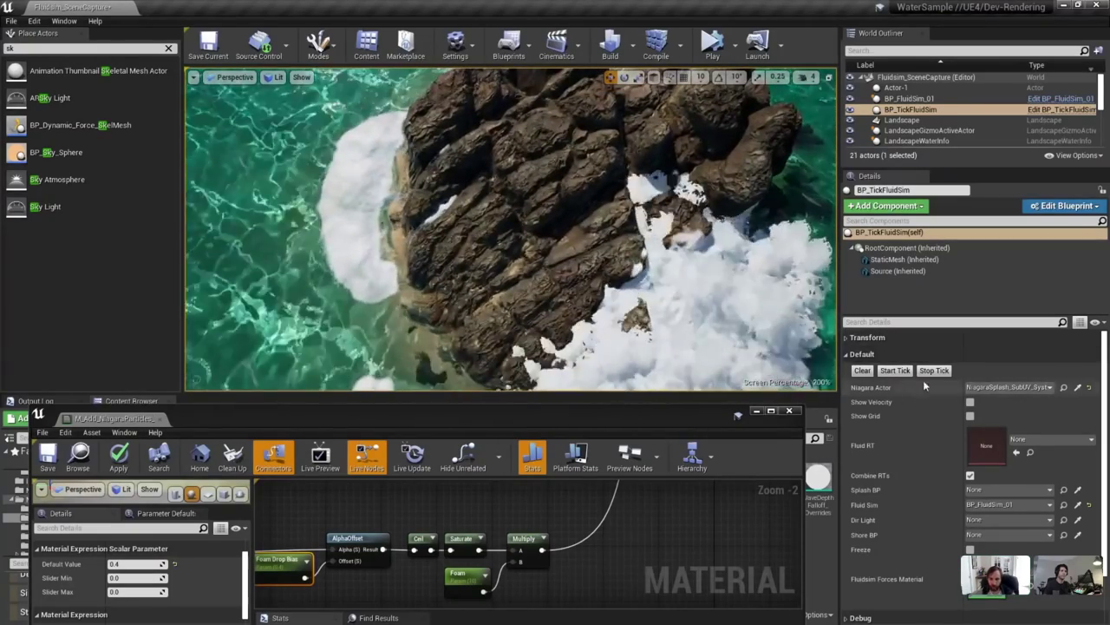
pyautogui.scroll(-3, 874, 124)
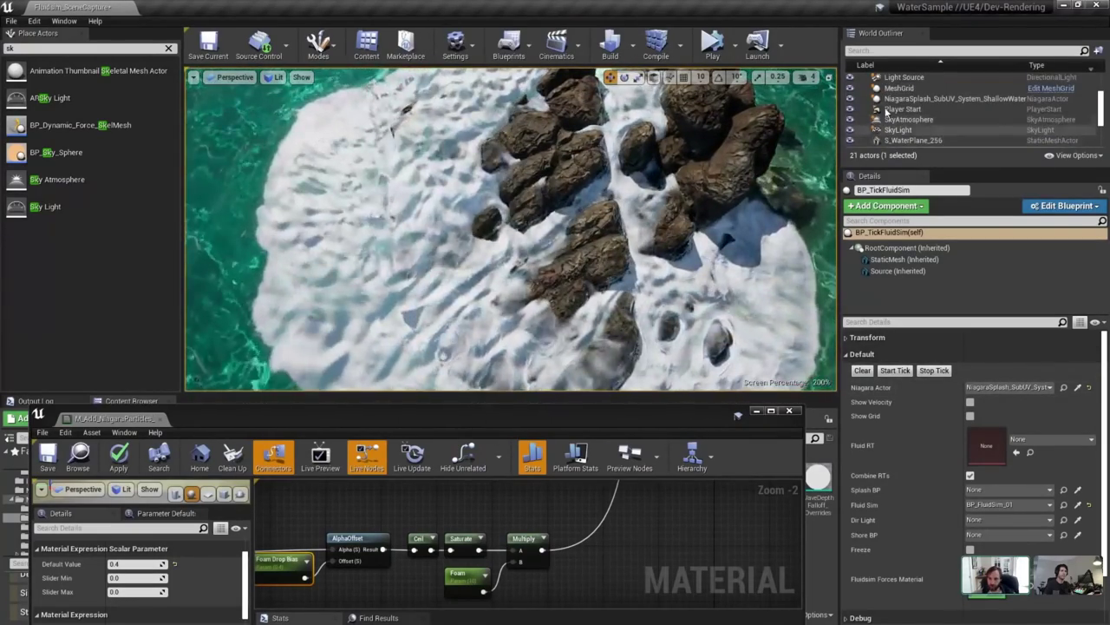
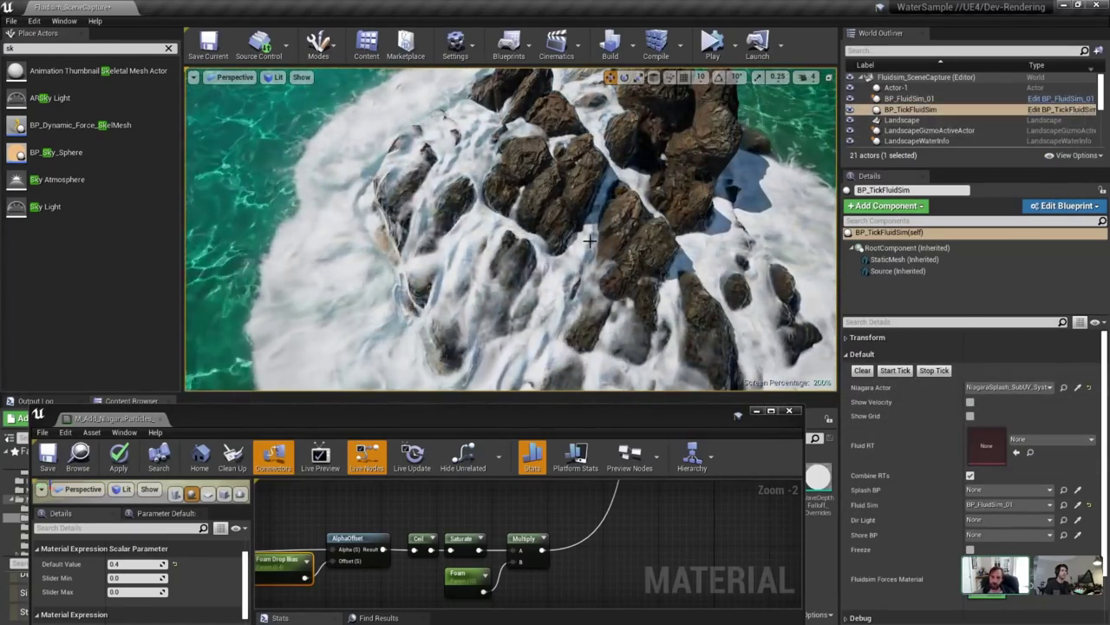
# Minimize the particle material window and open the Niagara system asset of the NiagaraSplash_SubUV_System_ShallowWaterMap actor.
pyautogui.click(757, 411)
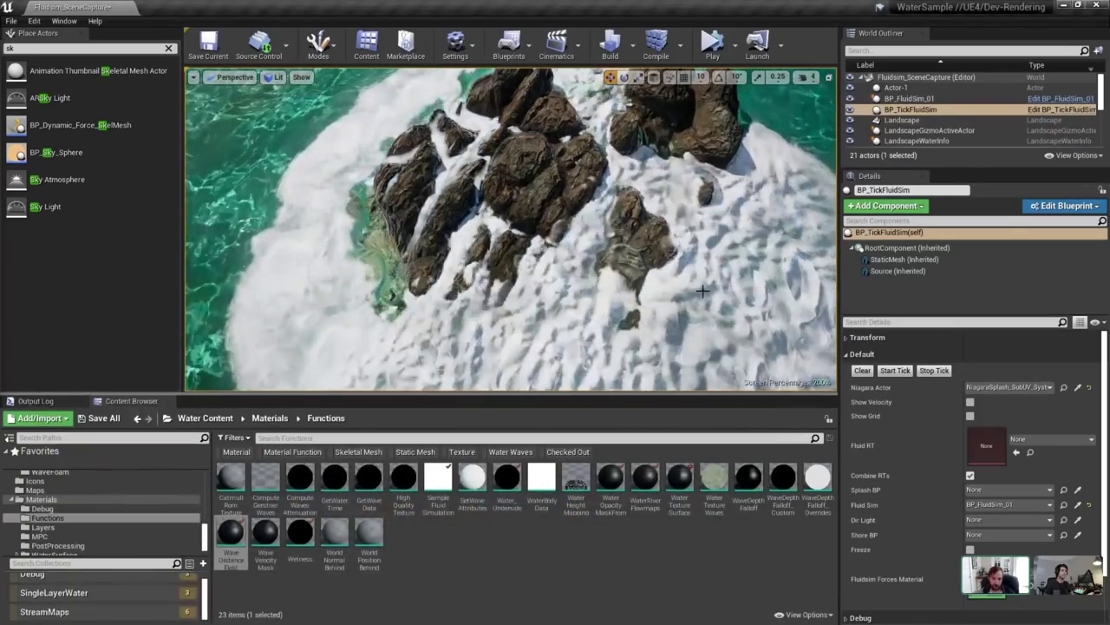
pyautogui.moveTo(642, 278); pyautogui.dragTo(642, 312, button='right')
pyautogui.scroll(-5, 945, 114)
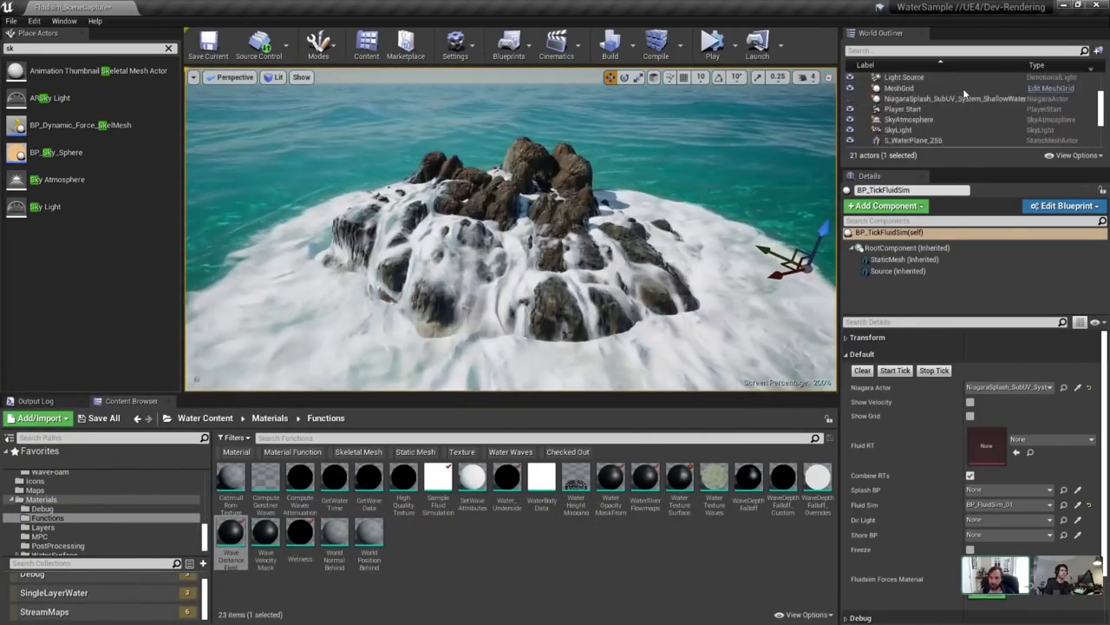
pyautogui.scroll(3, 945, 113)
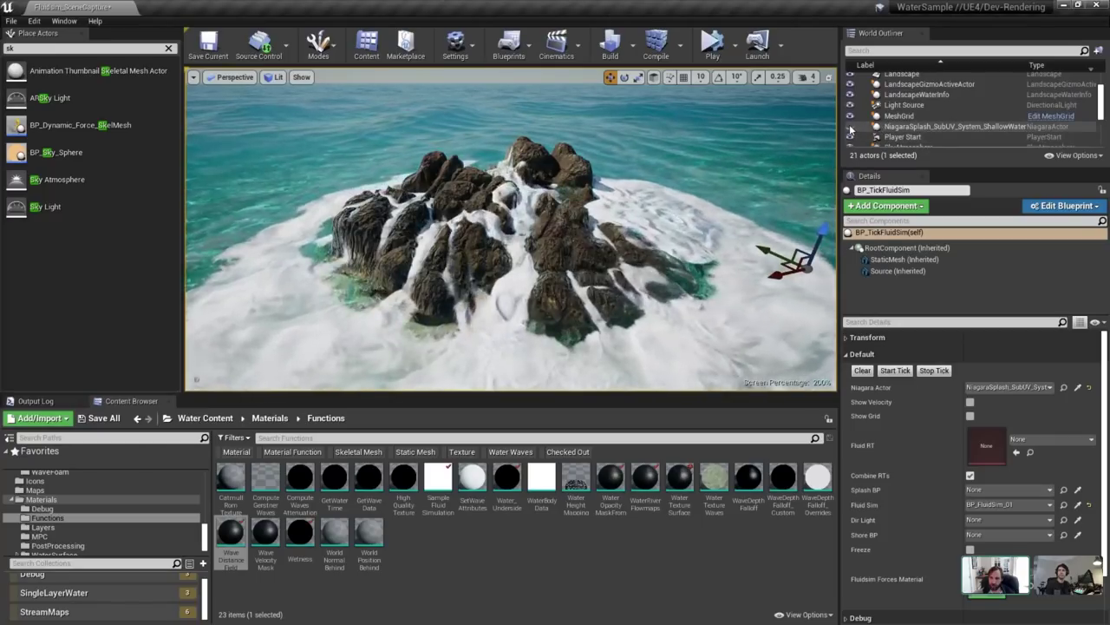
pyautogui.click(941, 126)
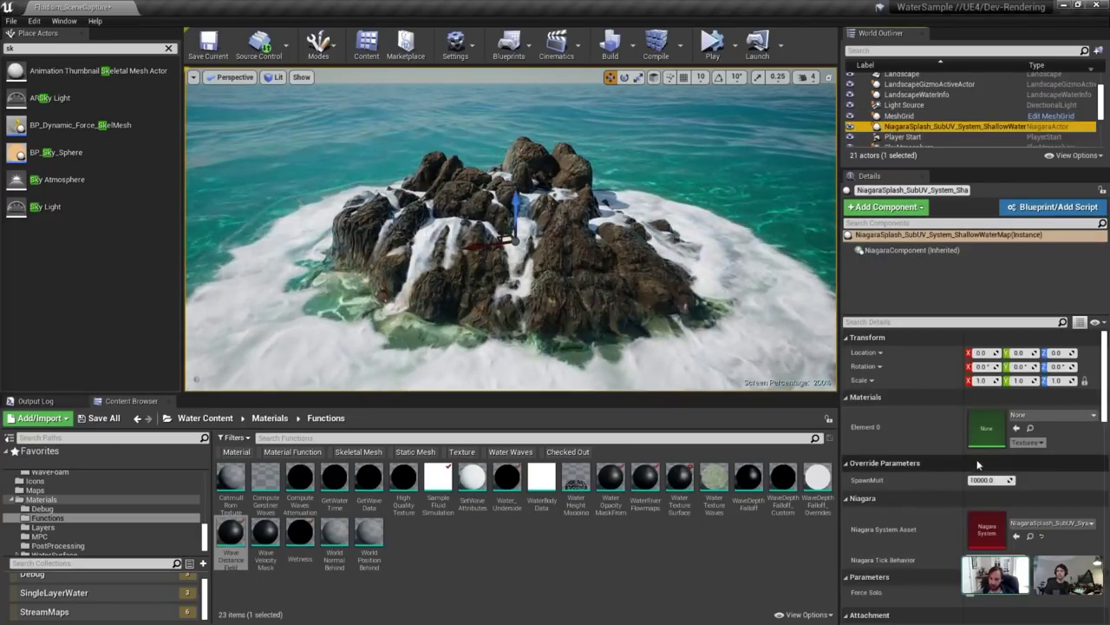
pyautogui.doubleClick(984, 529)
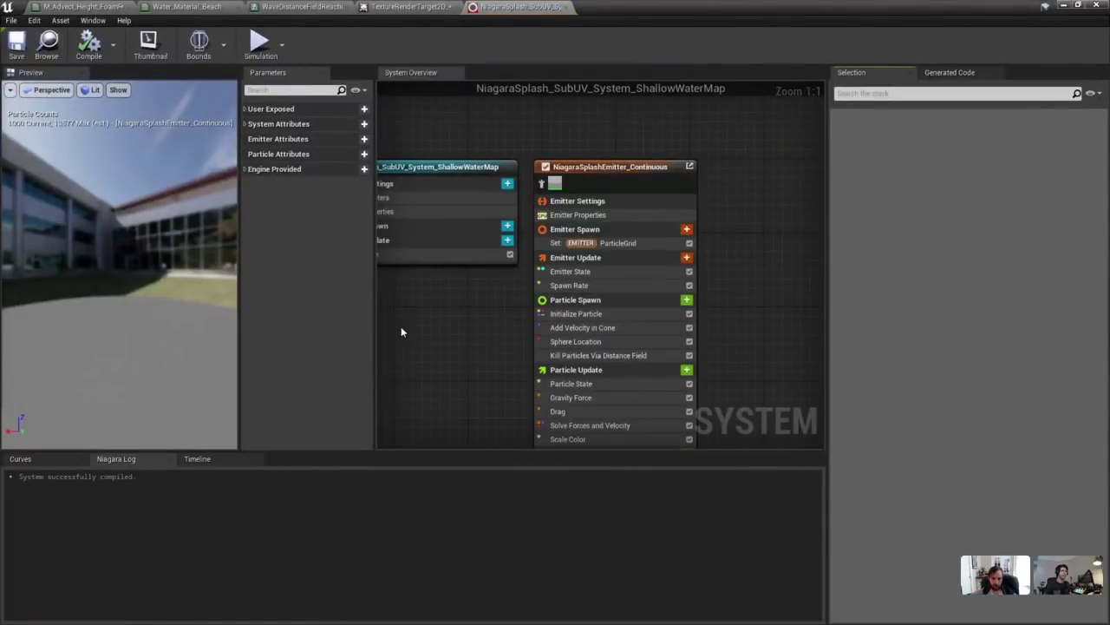
# Examine the settings of the continuous splash emitter's Particle Spawn modules, from Initialize Particle through Kill Particles Via Distance Field.
pyautogui.scroll(-4, 401, 327)
pyautogui.moveTo(401, 327); pyautogui.dragTo(454, 287, button='right')
pyautogui.scroll(4, 453, 287)
pyautogui.moveTo(533, 327); pyautogui.dragTo(509, 247, button='right')
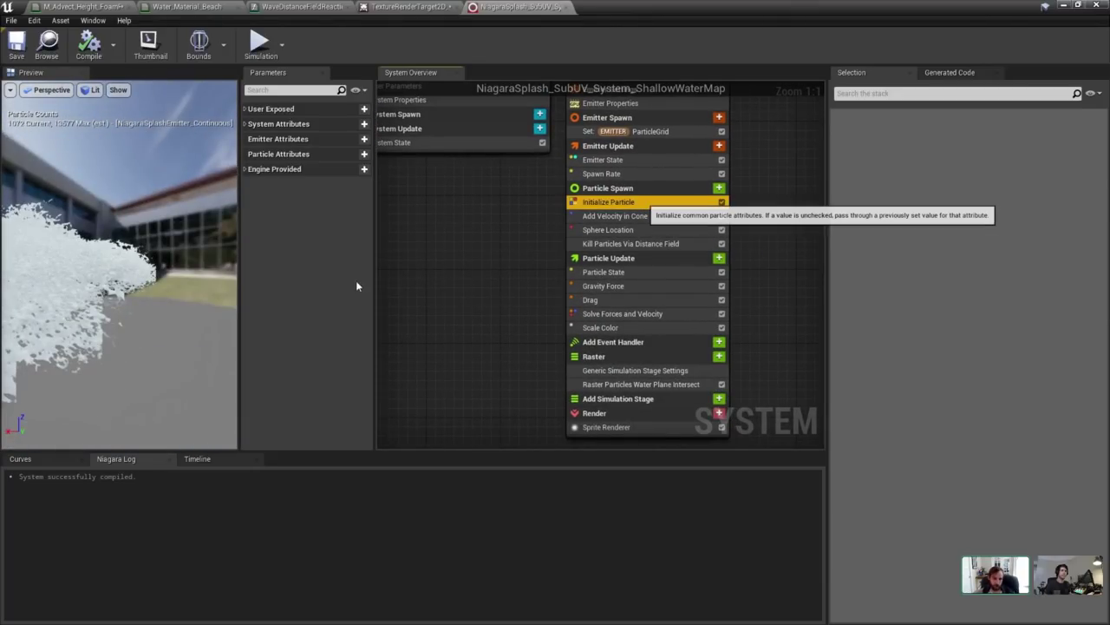
pyautogui.click(618, 201)
pyautogui.click(674, 215)
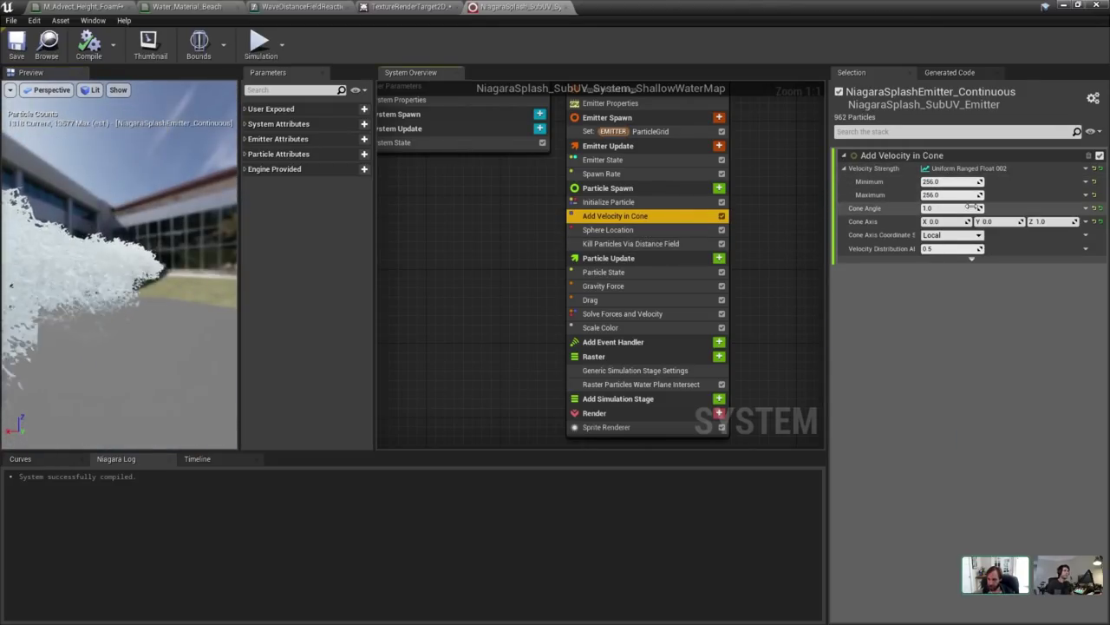
pyautogui.click(649, 231)
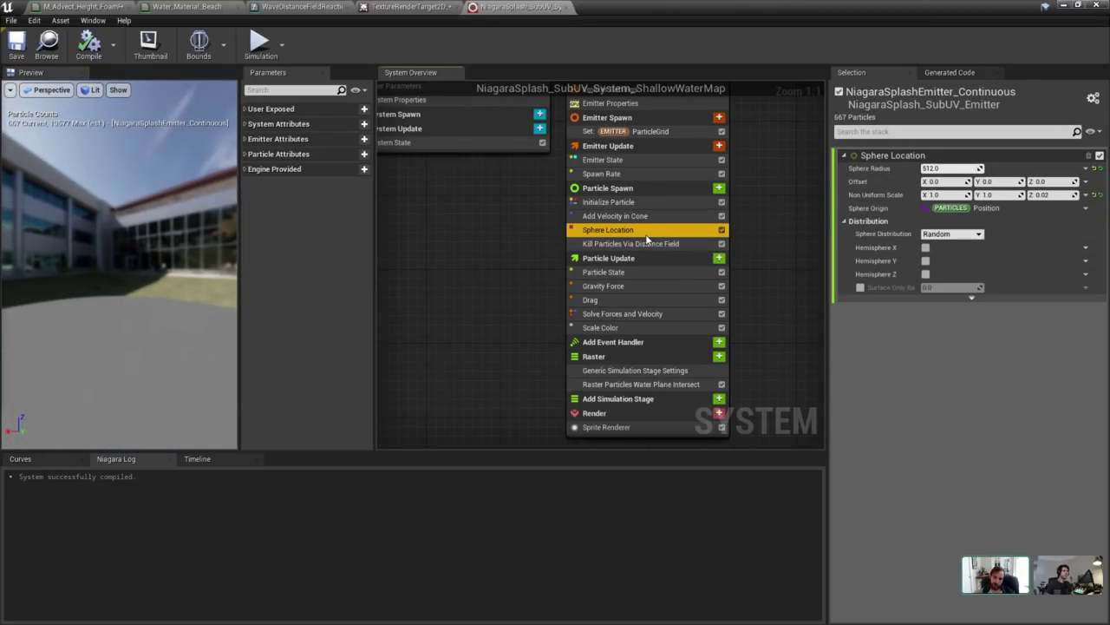
pyautogui.click(694, 243)
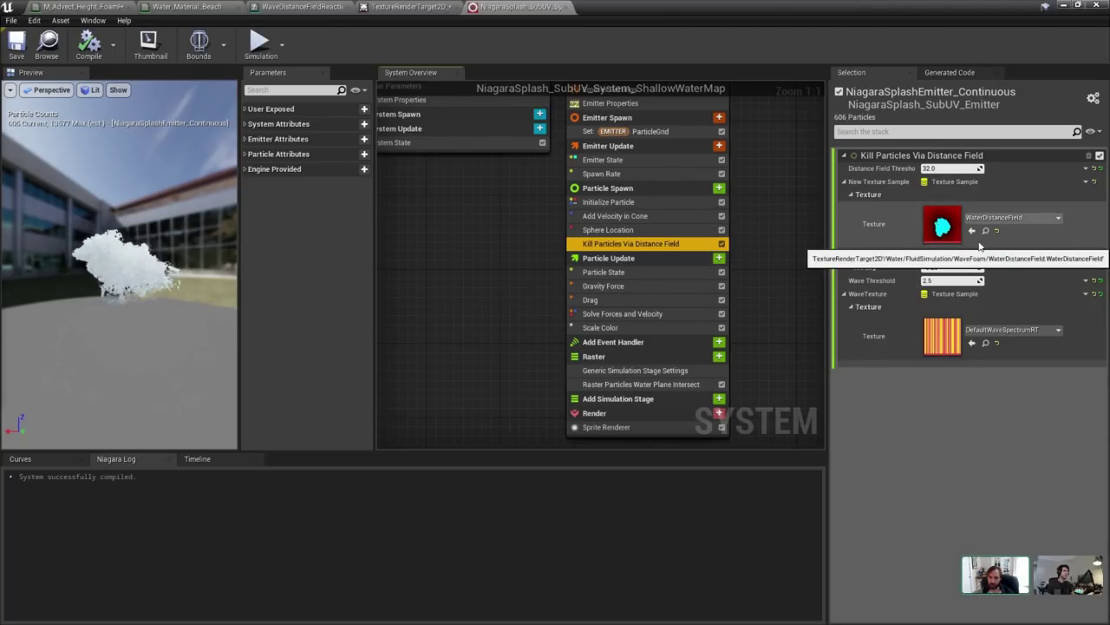
pyautogui.moveTo(787, 223); pyautogui.dragTo(726, 277, button='right')
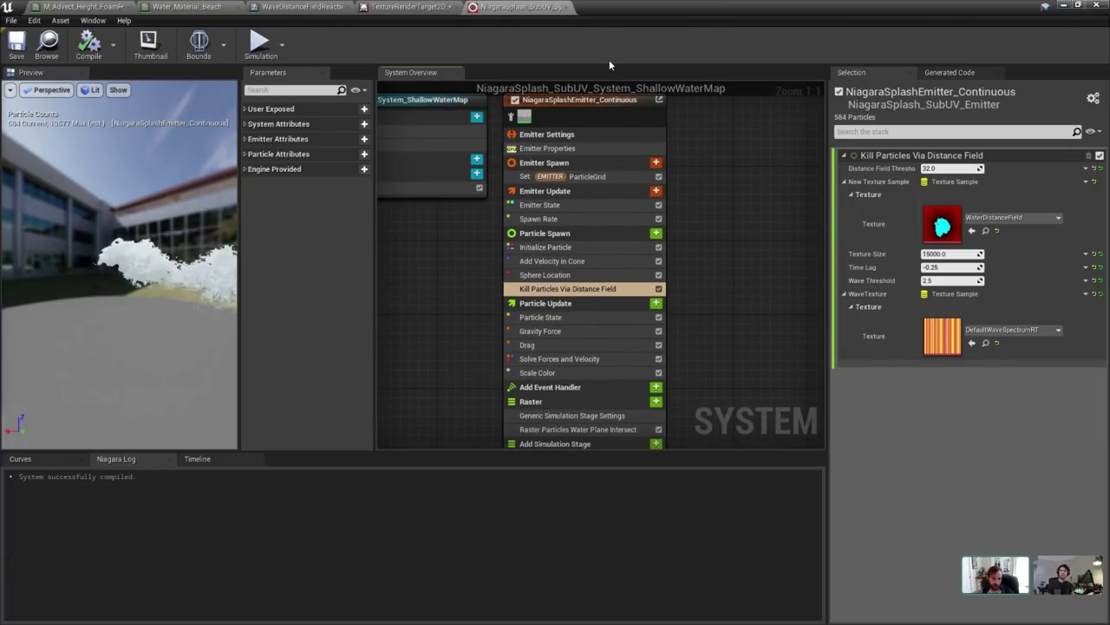
# Restore the Niagara editor to a floating window, then resize and place it below the rock island in the level viewport.
pyautogui.doubleClick(641, 6)
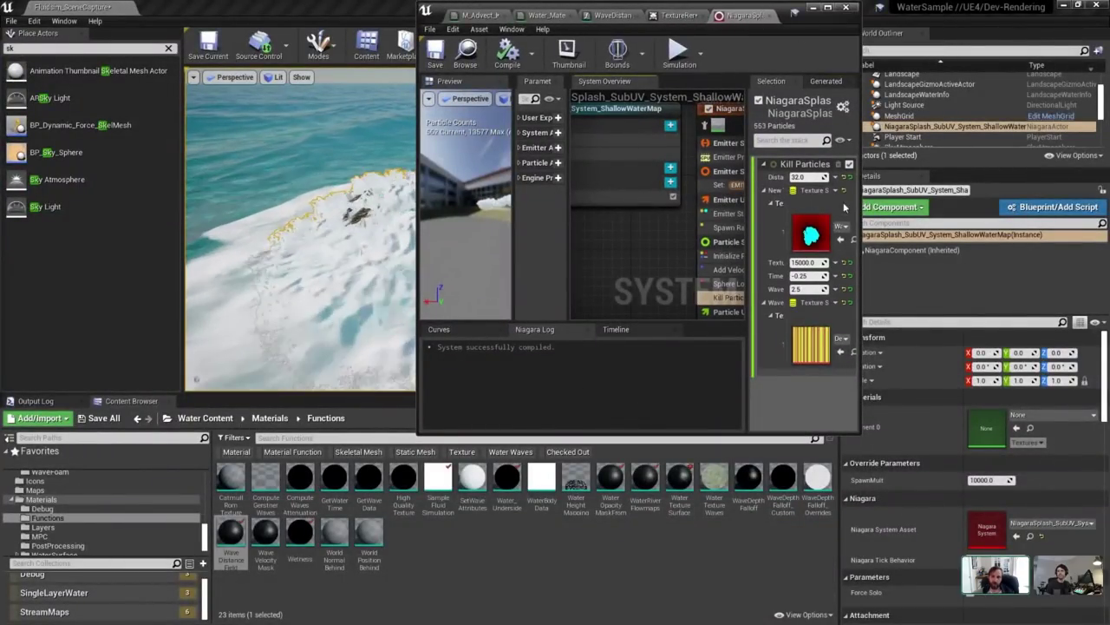
pyautogui.moveTo(913, 491); pyautogui.dragTo(1071, 599)
pyautogui.moveTo(418, 3); pyautogui.dragTo(310, 339)
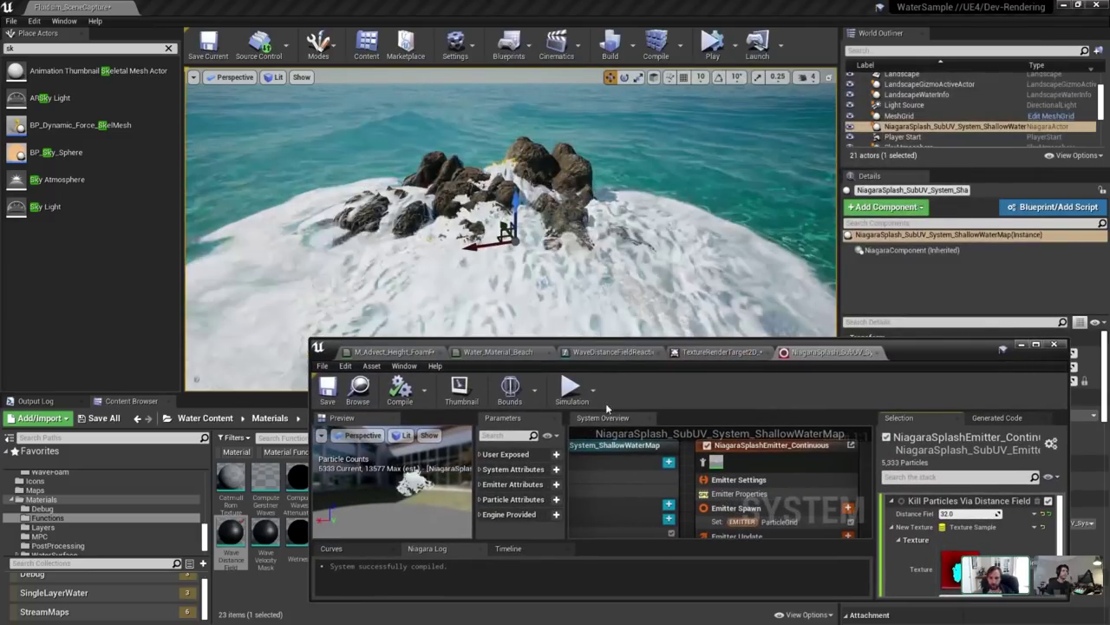
pyautogui.moveTo(952, 362); pyautogui.dragTo(878, 315)
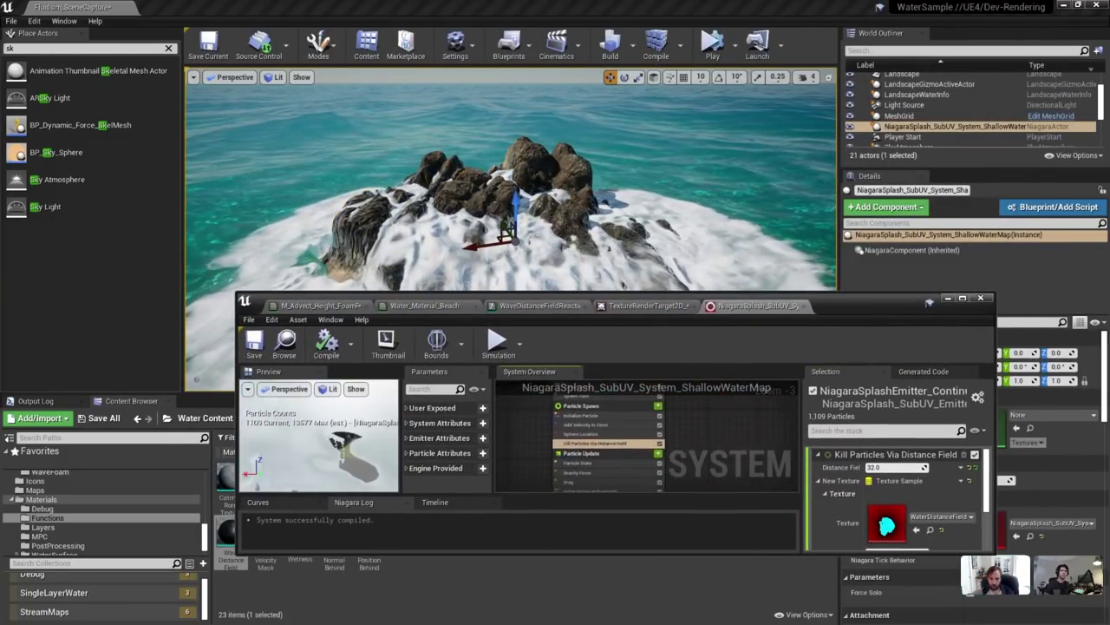
# Set the Wave Threshold of the Kill Particles Via Distance Field module to -64.
pyautogui.scroll(-1, 872, 502)
pyautogui.scroll(-1, 881, 503)
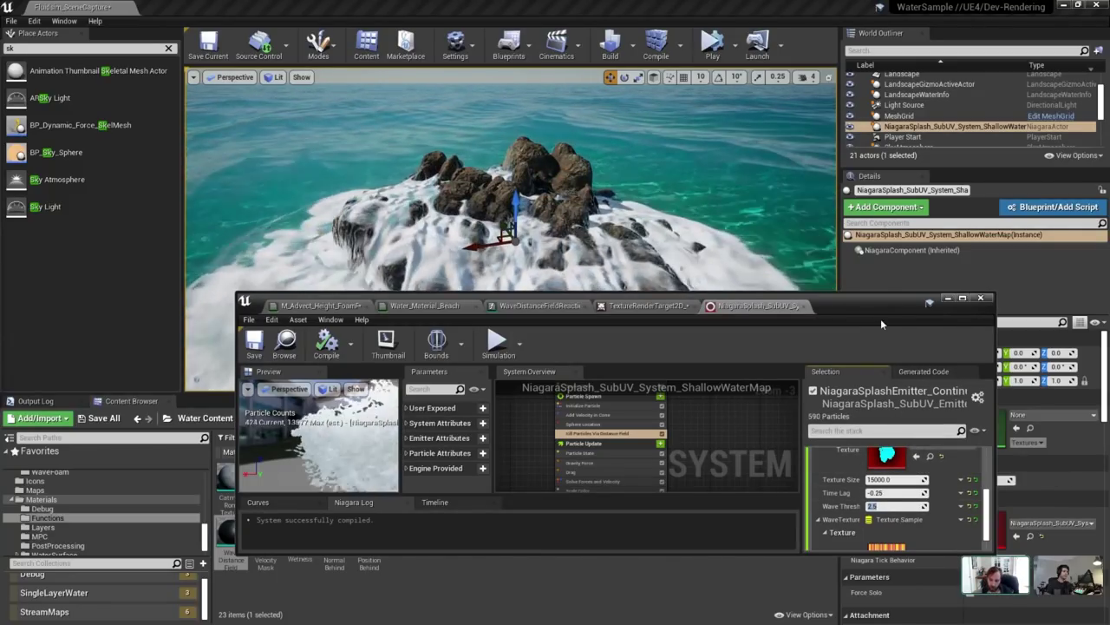
pyautogui.write('-64')
pyautogui.press('Return')
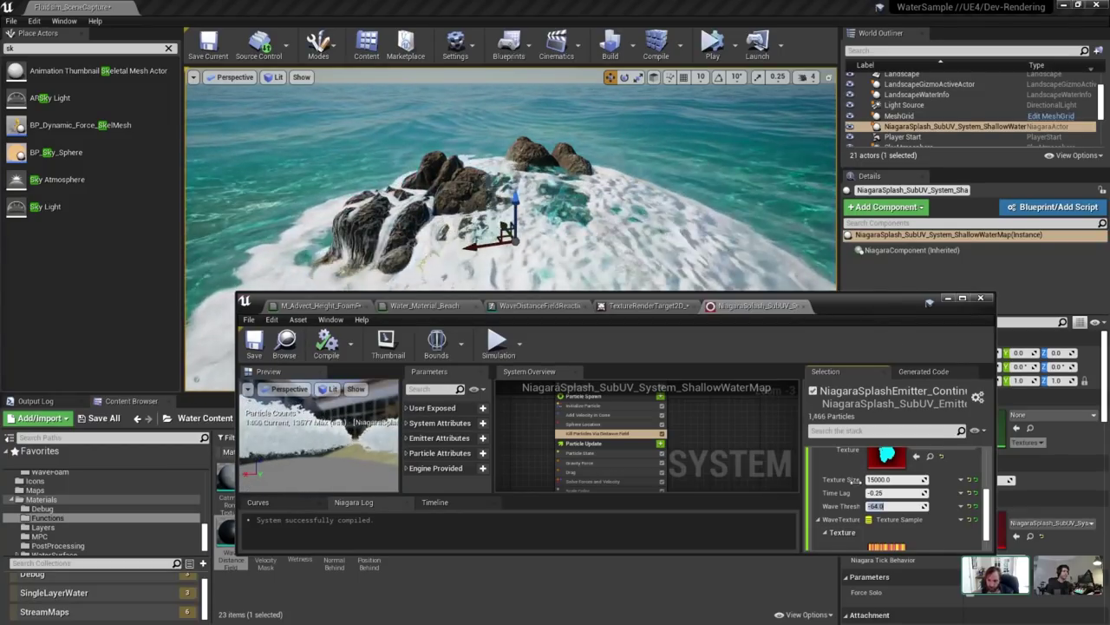
# Set the module's Distance Field Threshold to 512 and check the splashes in the unobstructed level viewport.
pyautogui.scroll(5, 898, 502)
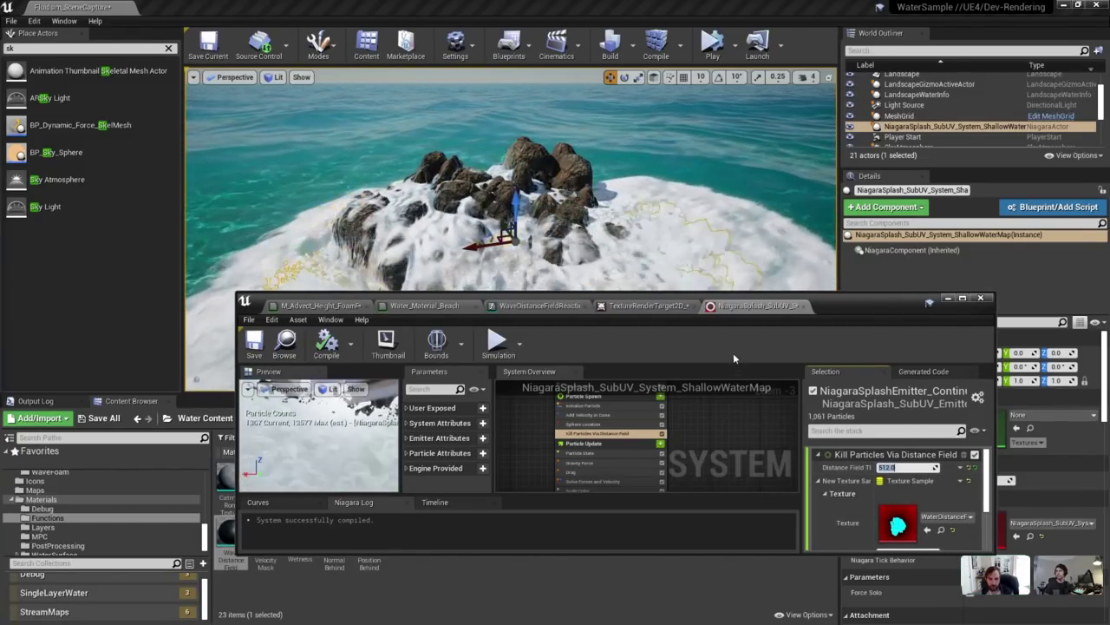
pyautogui.moveTo(855, 303); pyautogui.dragTo(1109, 355)
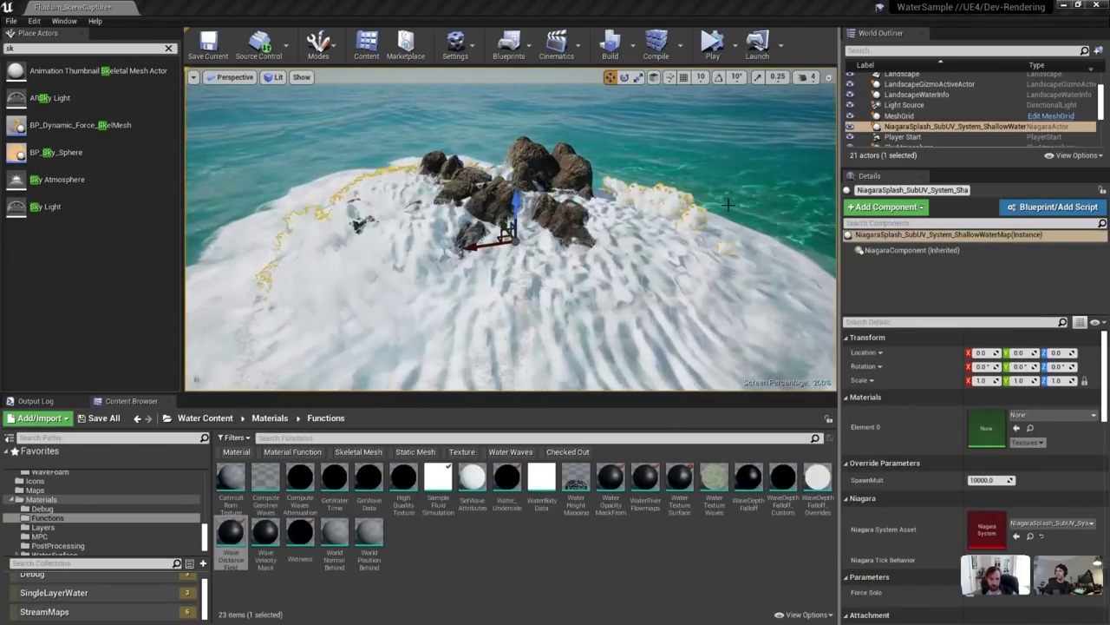
pyautogui.moveTo(1109, 290); pyautogui.dragTo(868, 273)
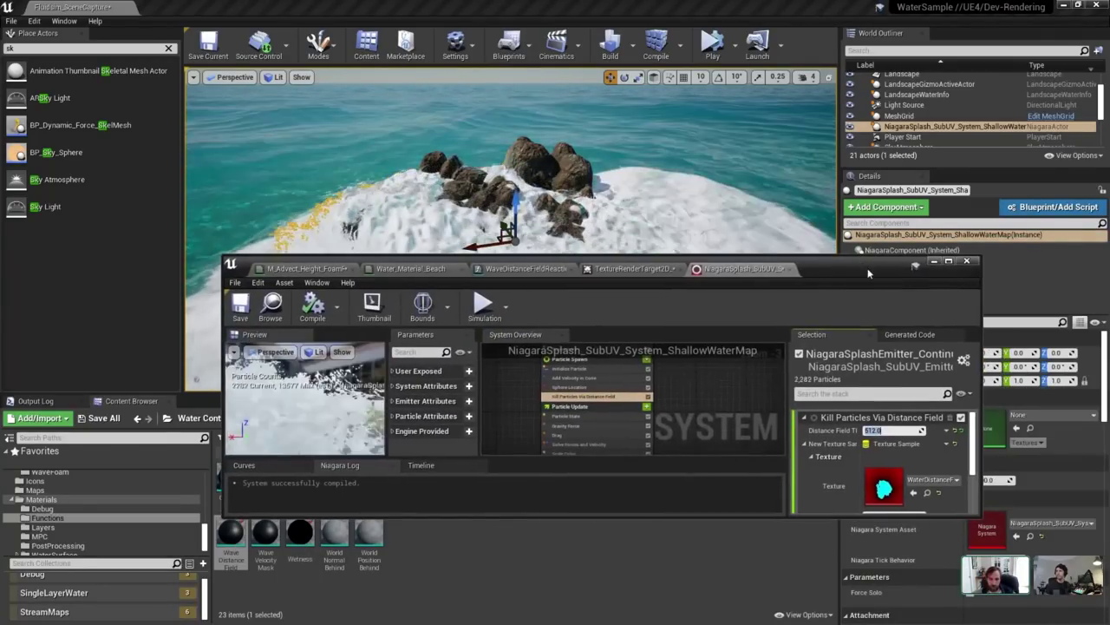
# Set the Wave Threshold of the Kill Particles Via Distance Field module to -2048.
pyautogui.scroll(1, 660, 447)
pyautogui.scroll(-3, 891, 469)
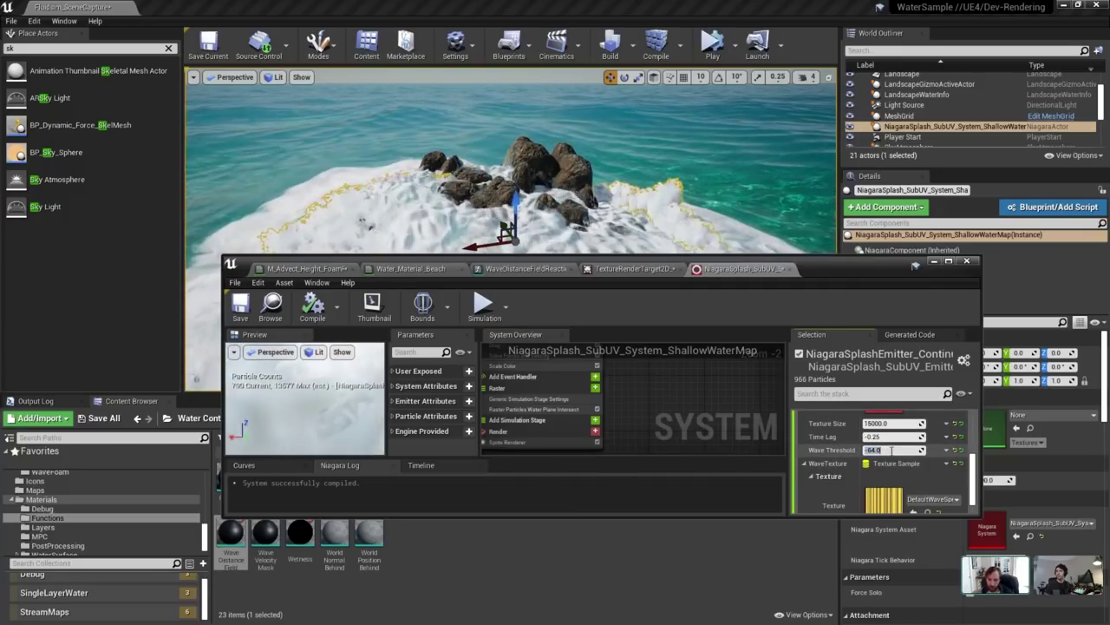
pyautogui.moveTo(873, 274)
pyautogui.mouseDown()
pyautogui.moveTo(851, 446)
pyautogui.moveTo(859, 266)
pyautogui.mouseUp()
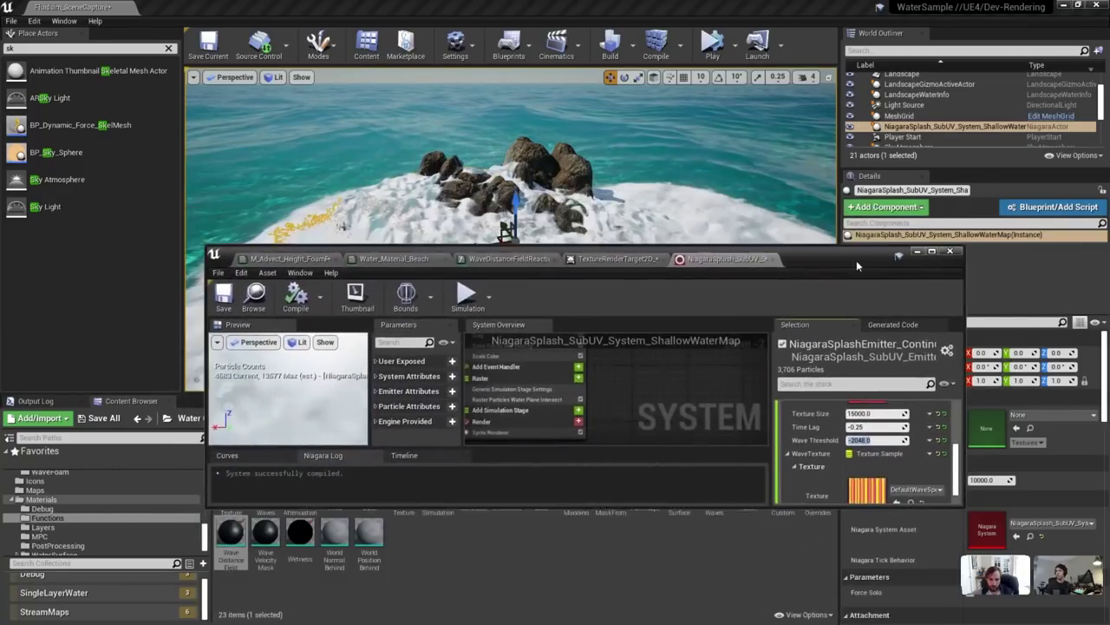
# Set the module's Distance Field Threshold to 0 and move the Niagara editor window clear of the island.
pyautogui.scroll(2, 889, 473)
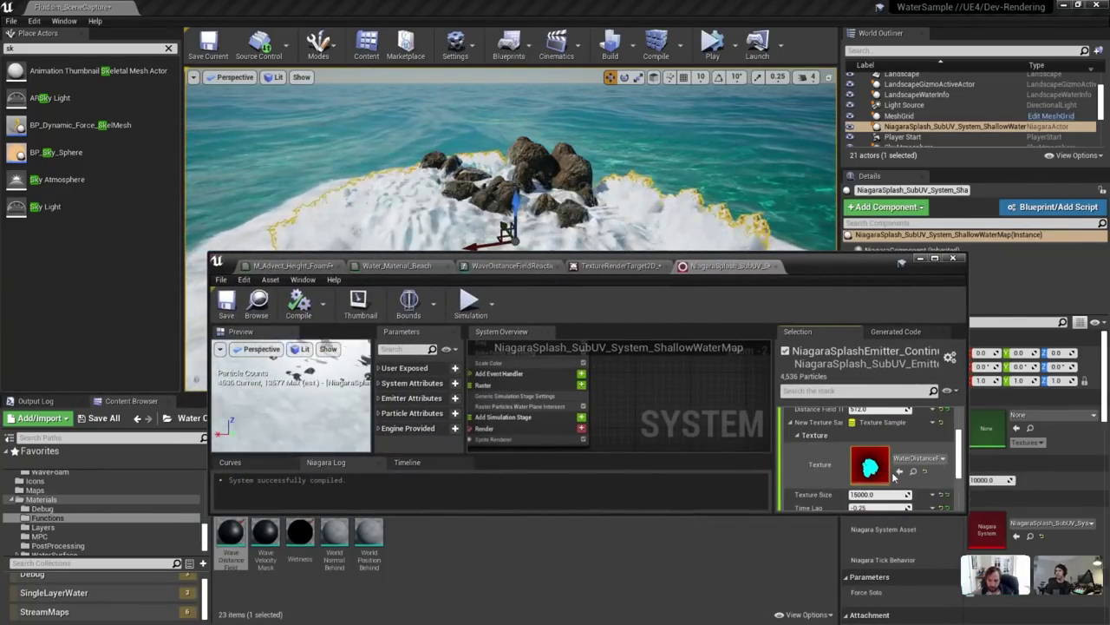
pyautogui.scroll(1, 889, 460)
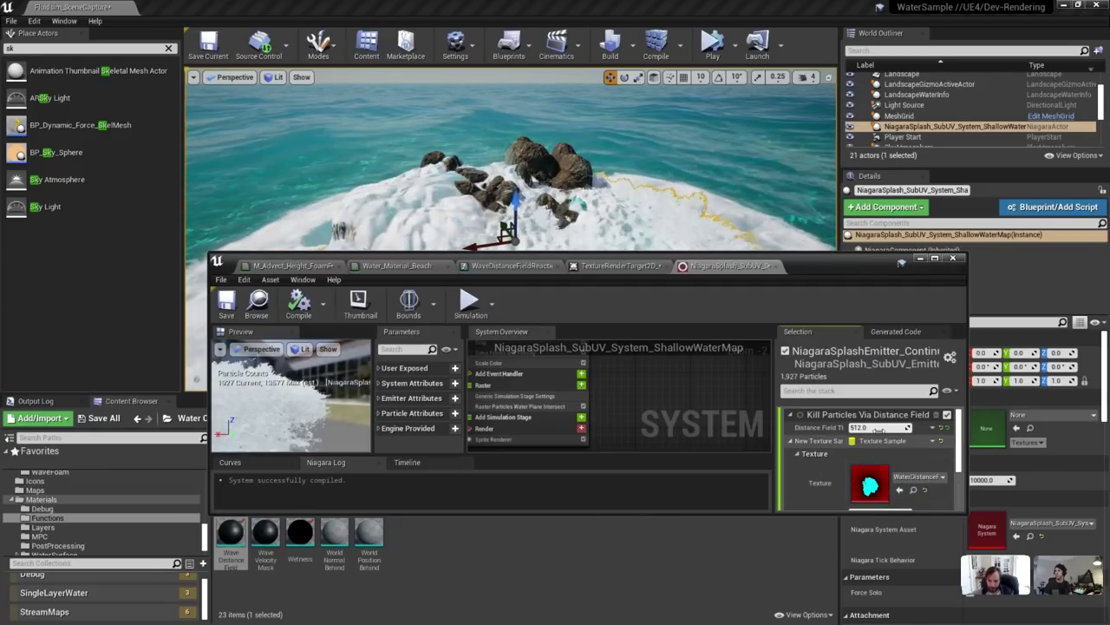
pyautogui.click(879, 428)
pyautogui.write('0')
pyautogui.moveTo(846, 272); pyautogui.dragTo(845, 399)
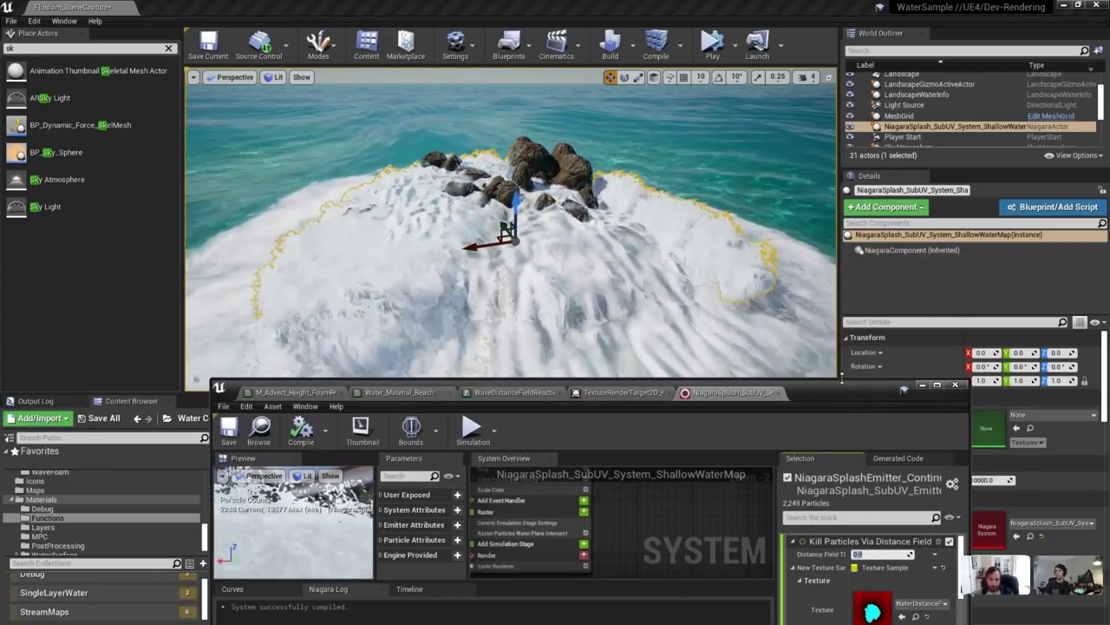
# Hide WaterBodyOcean, WaterGridOnly, MeshGrid and WaterMeshActor to view the splash particles alone, and undo the hiding.
pyautogui.scroll(-5, 892, 130)
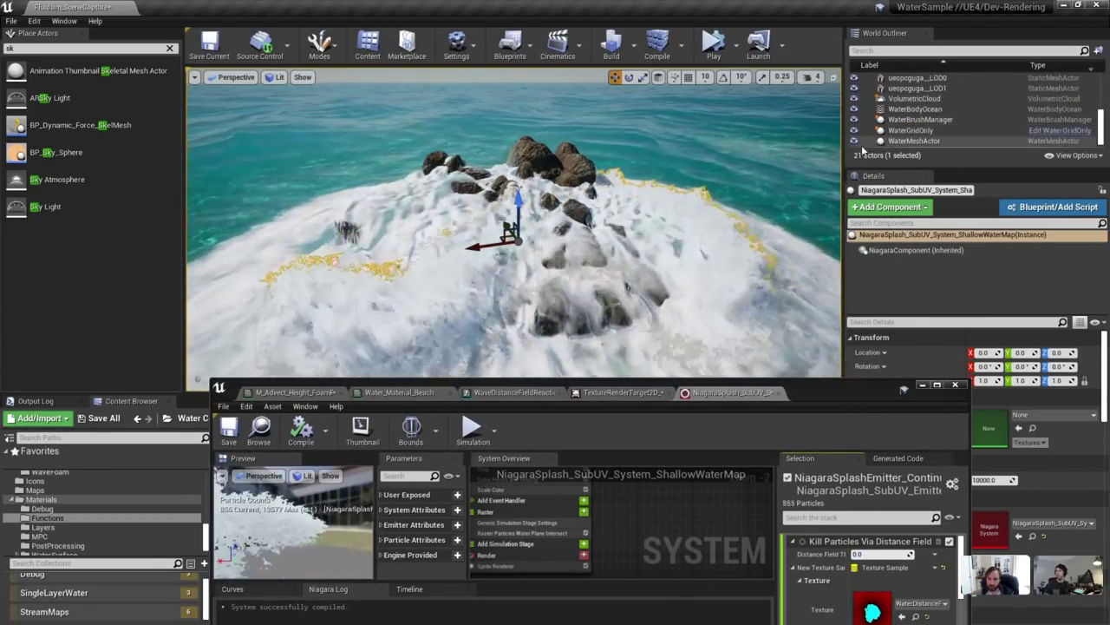
pyautogui.scroll(-6, 672, 205)
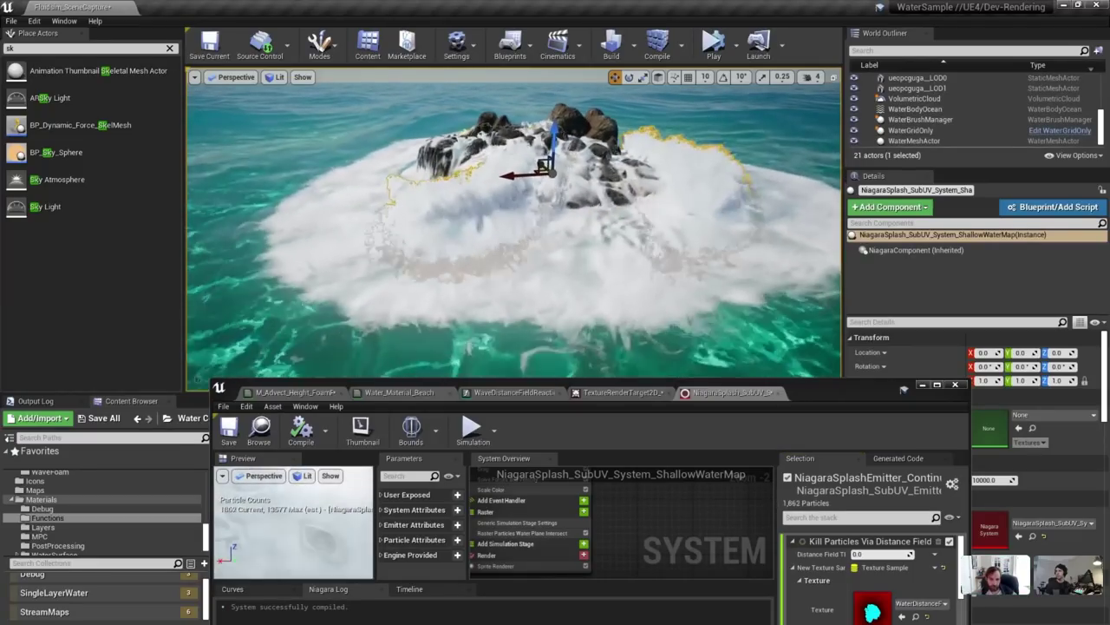
pyautogui.scroll(4, 674, 211)
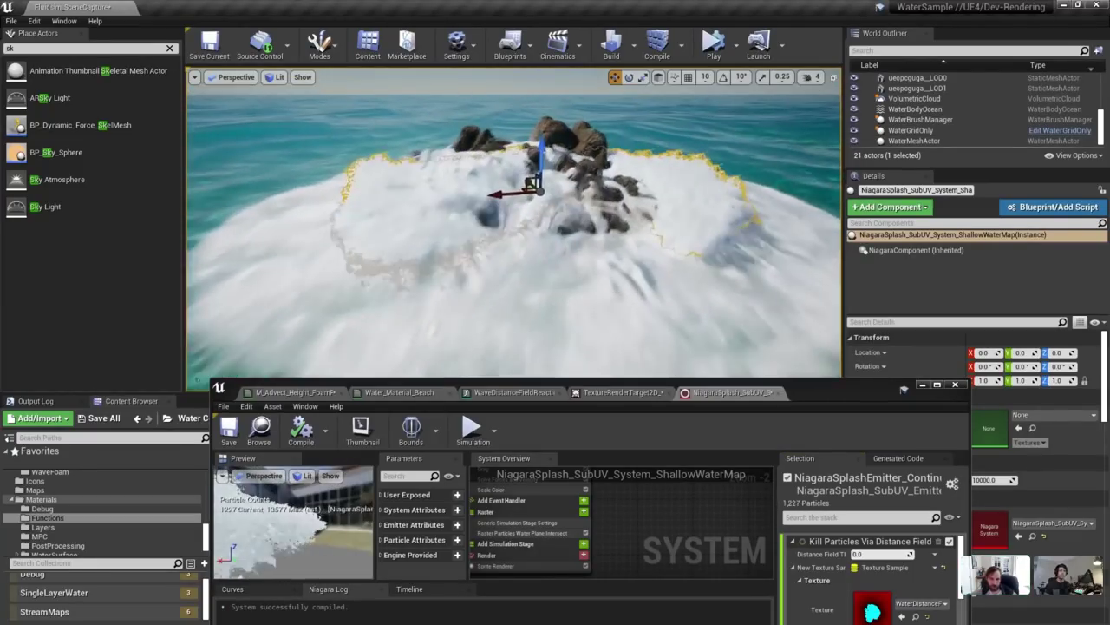
pyautogui.moveTo(674, 210); pyautogui.dragTo(711, 200, button='right')
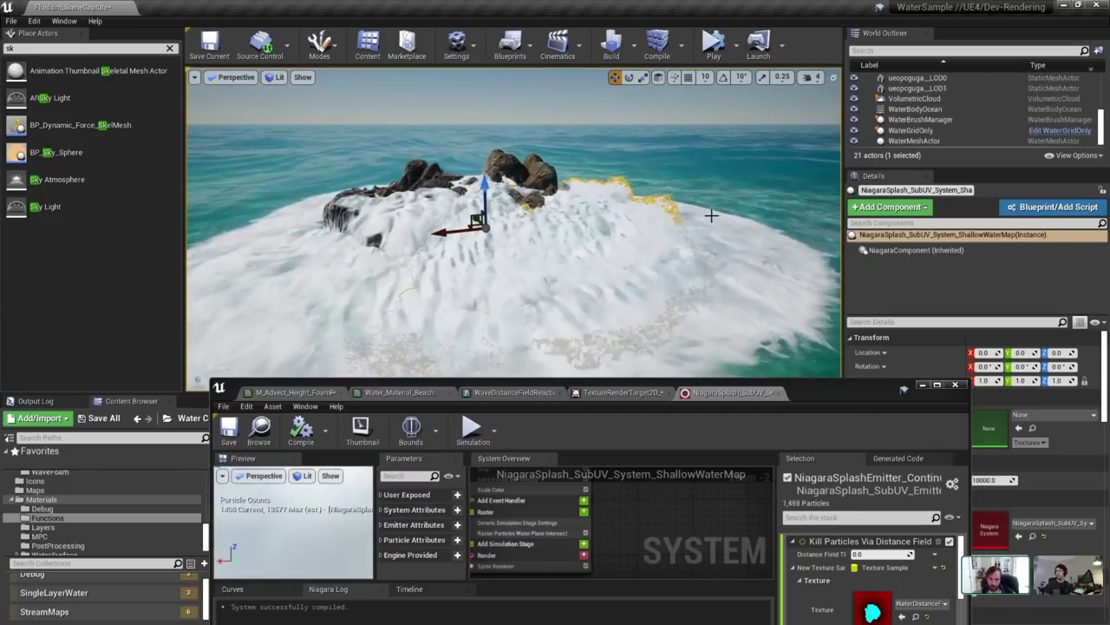
pyautogui.click(712, 214)
pyautogui.press('h')
pyautogui.scroll(-1, 852, 146)
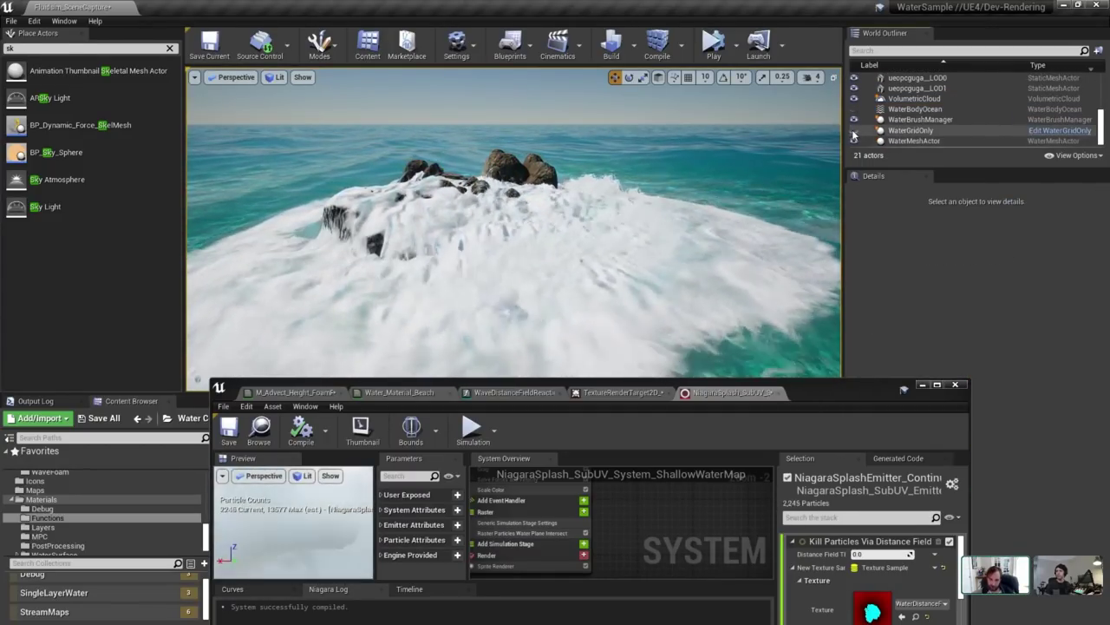
pyautogui.scroll(3, 856, 129)
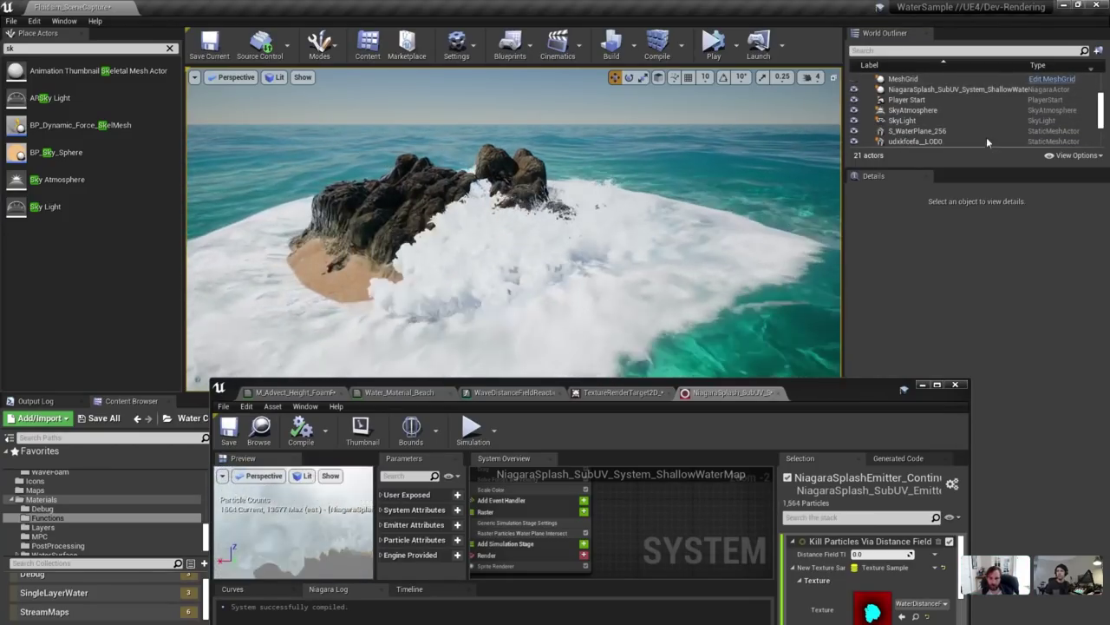
pyautogui.scroll(-3, 987, 143)
pyautogui.click(855, 140)
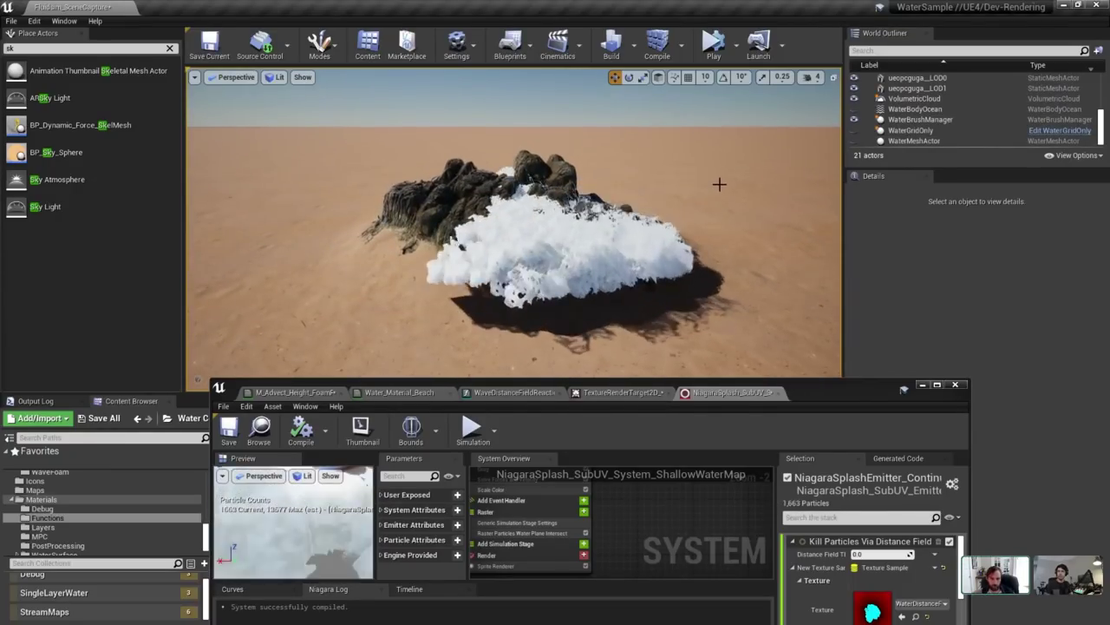
pyautogui.hotkey('ctrl', 'z')
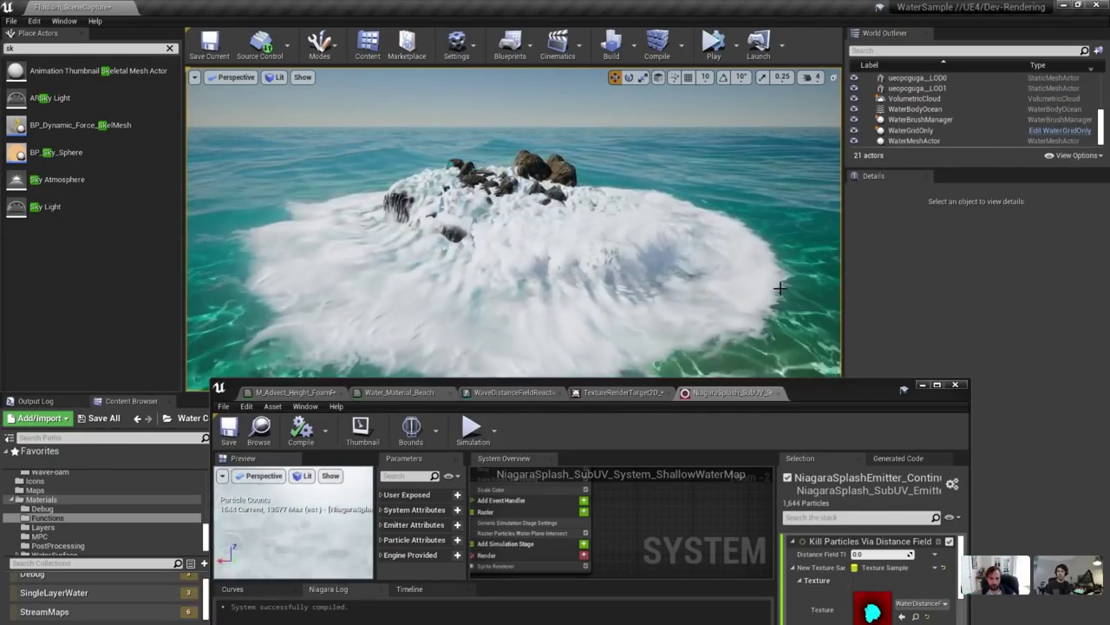
# Select the BP_TickFluidSim actor and enlarge the Niagara editor window to show all Kill Particles Via Distance Field settings.
pyautogui.moveTo(862, 389); pyautogui.dragTo(856, 372)
pyautogui.scroll(3, 942, 111)
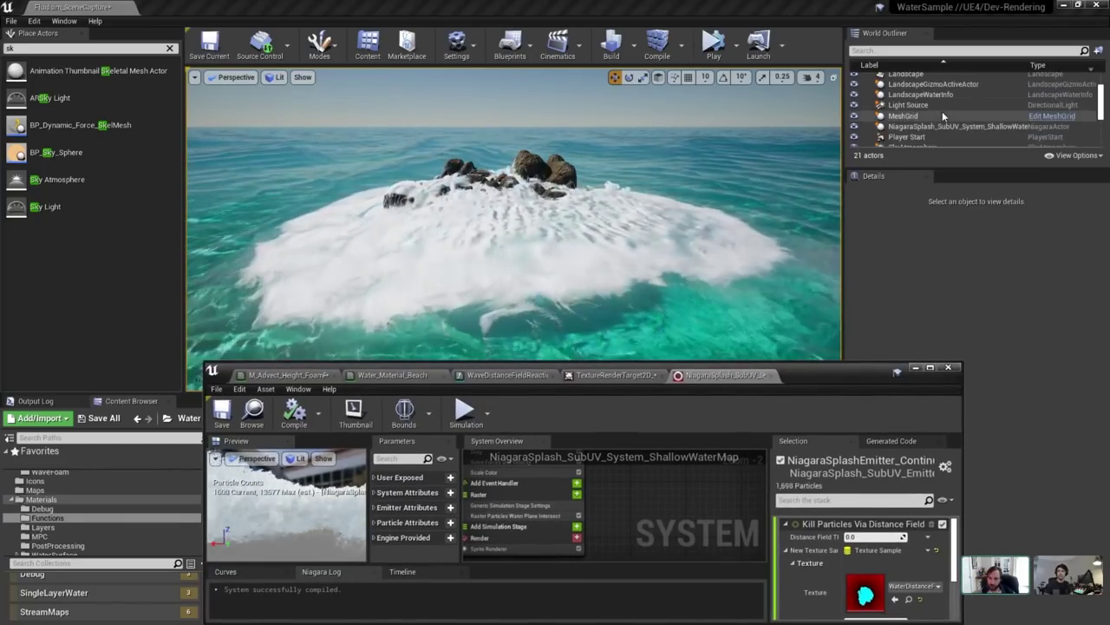
pyautogui.scroll(2, 937, 112)
pyautogui.click(937, 110)
pyautogui.moveTo(857, 371); pyautogui.dragTo(797, 164)
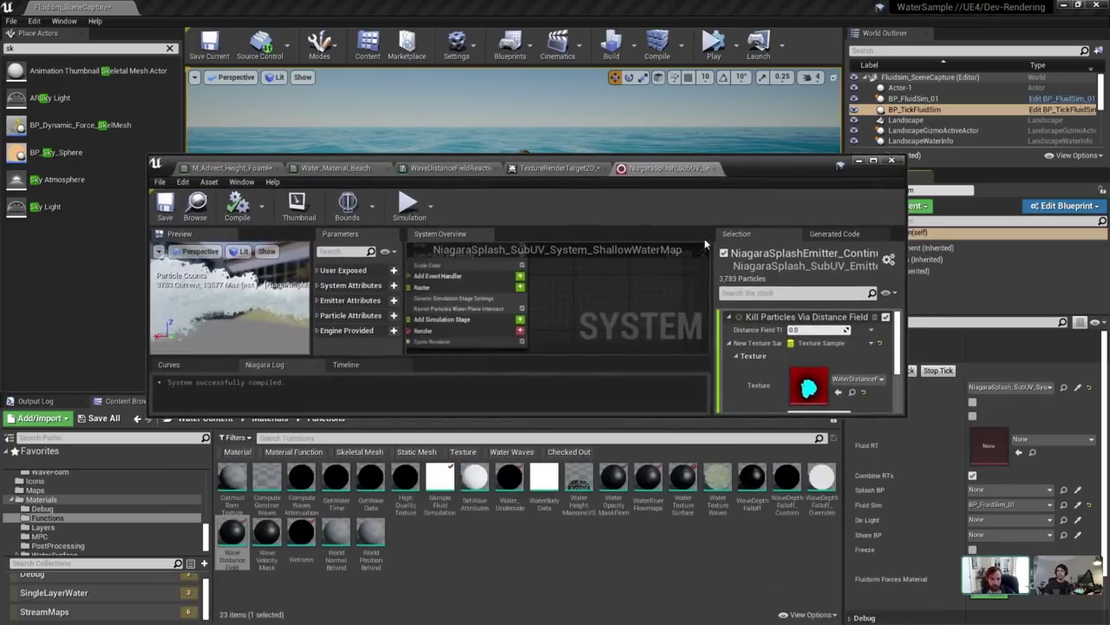
pyautogui.moveTo(596, 416); pyautogui.dragTo(595, 605)
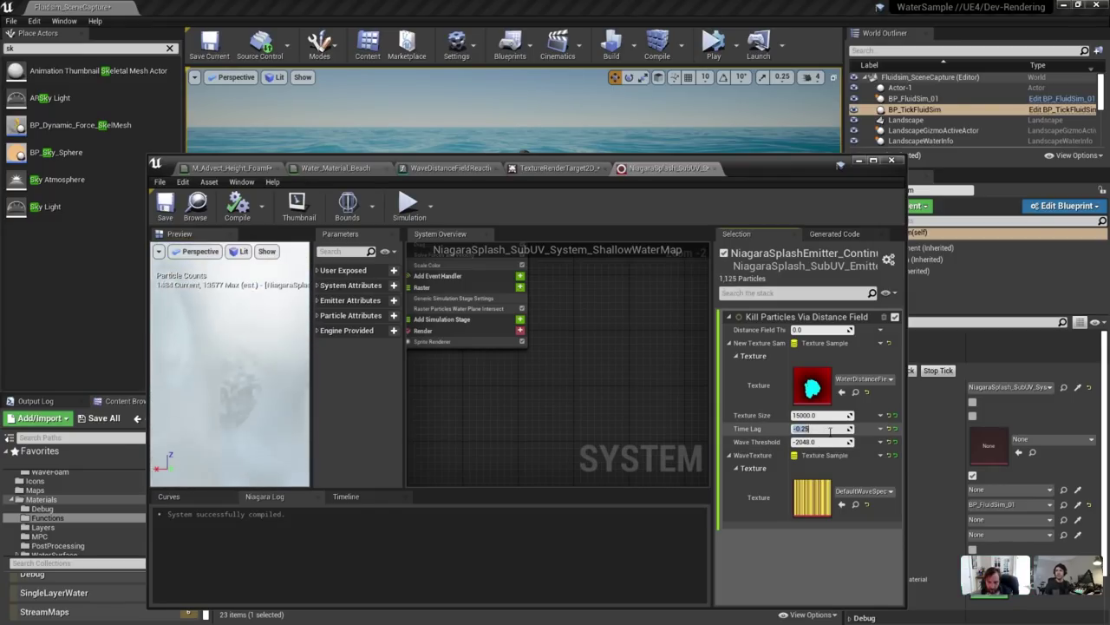
# Open the Kill Particles Via Distance Field module's script graph and maximize its editor window.
pyautogui.scroll(-2, 575, 344)
pyautogui.moveTo(619, 358); pyautogui.dragTo(631, 474, button='right')
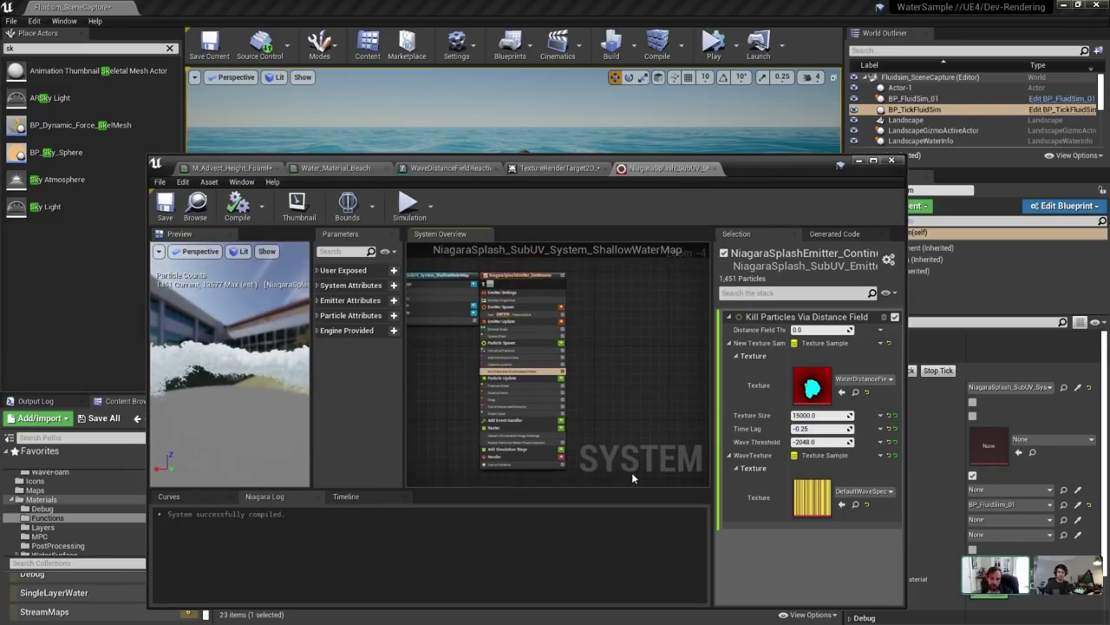
pyautogui.doubleClick(537, 372)
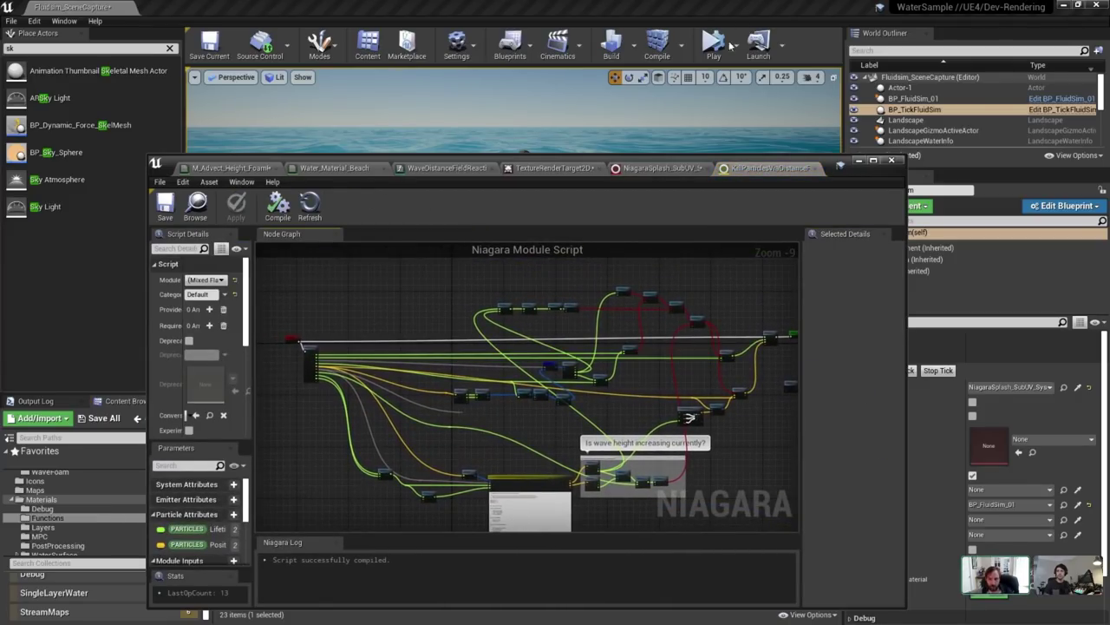
pyautogui.click(874, 160)
# Examine the graph logic from the rock-height Greater Than check through the Logic nodes to the particle Lifetime output.
pyautogui.scroll(7, 583, 397)
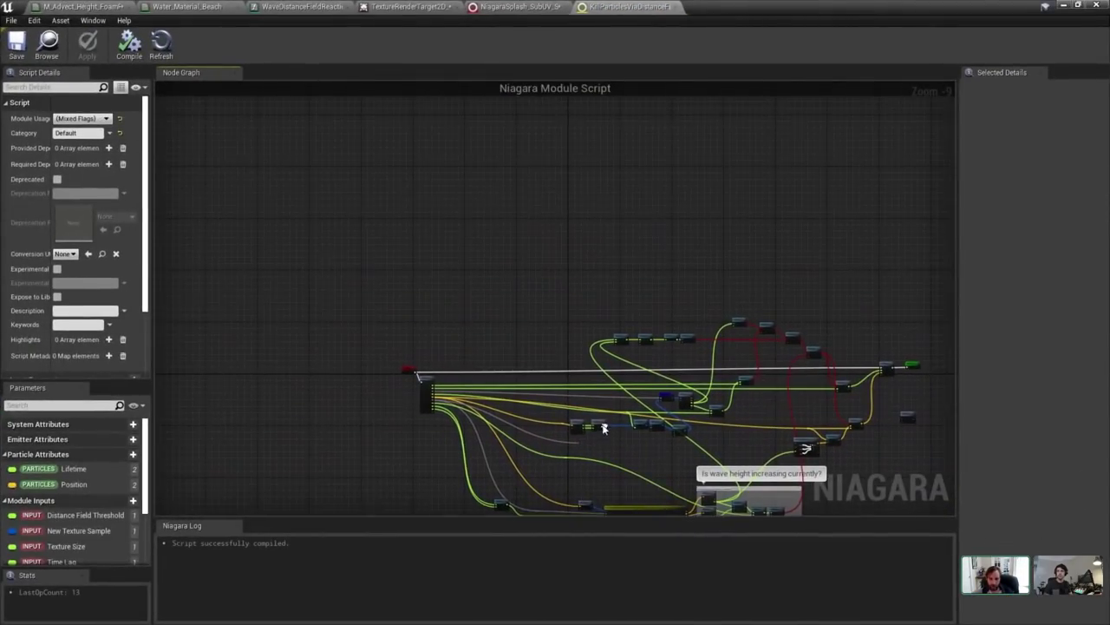
pyautogui.scroll(-1, 697, 253)
pyautogui.moveTo(858, 133); pyautogui.dragTo(678, 268, button='right')
pyautogui.scroll(3, 533, 220)
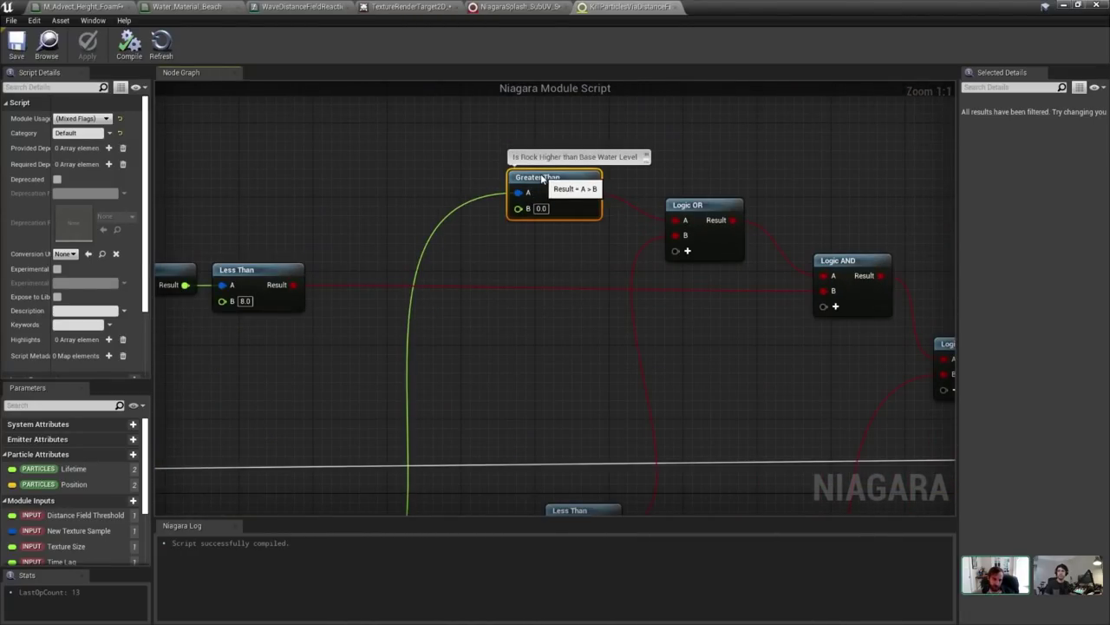
pyautogui.moveTo(732, 257); pyautogui.dragTo(503, 197, button='right')
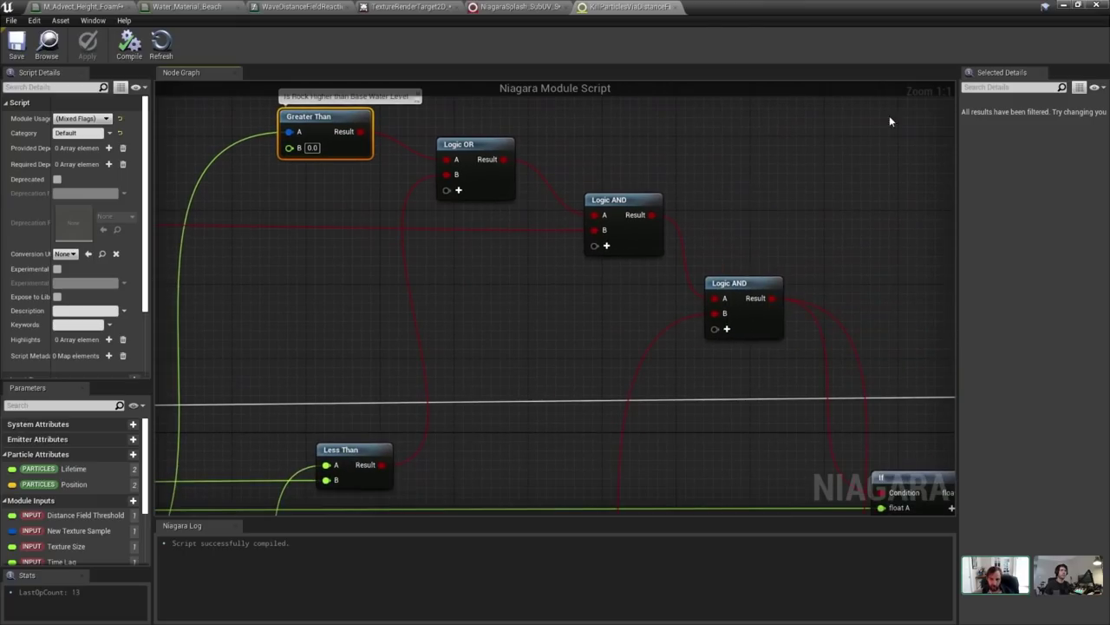
pyautogui.moveTo(498, 323); pyautogui.dragTo(499, 322)
pyautogui.moveTo(899, 441); pyautogui.dragTo(563, 246, button='right')
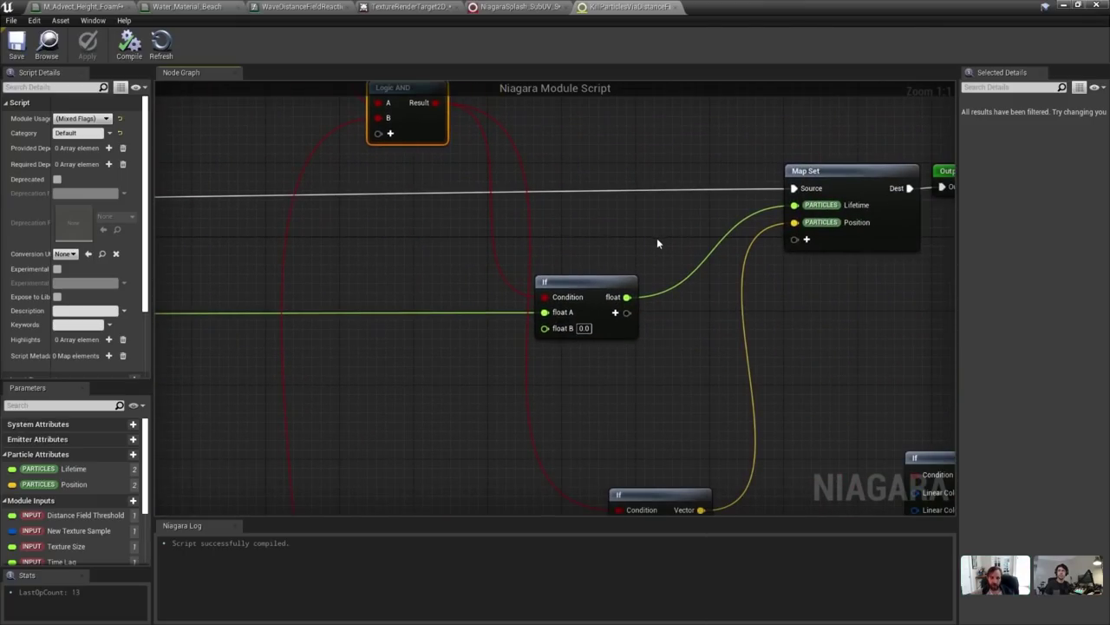
# Examine the If nodes feeding particle Lifetime and Position, tracing their conditions back through the Less Than and Logic OR nodes.
pyautogui.moveTo(656, 244); pyautogui.dragTo(598, 211, button='right')
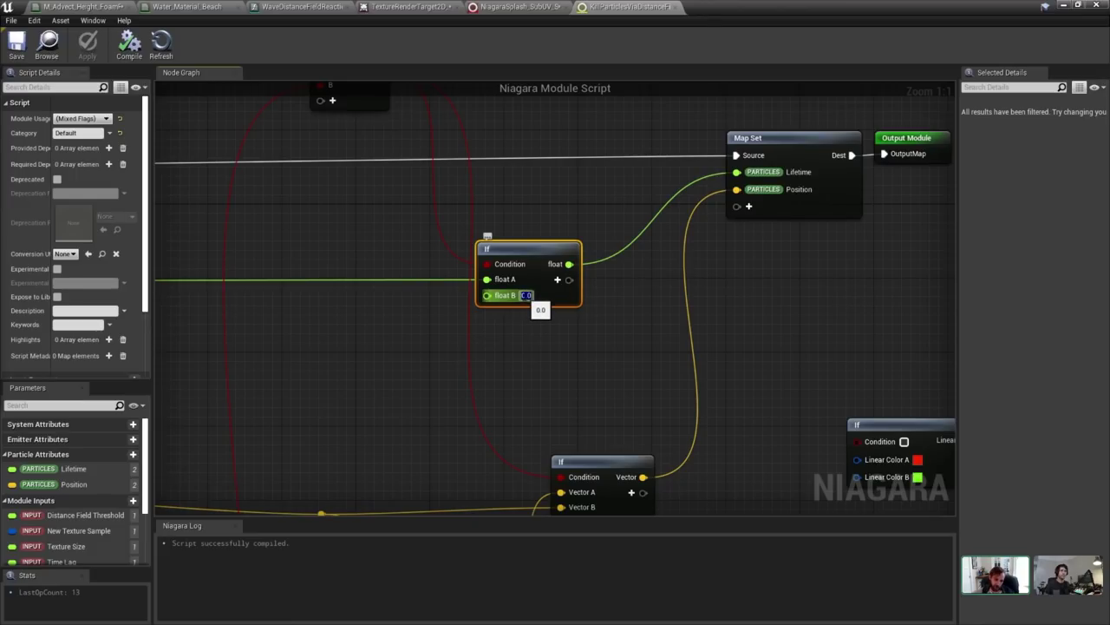
pyautogui.scroll(-1, 497, 281)
pyautogui.moveTo(496, 282); pyautogui.dragTo(946, 276, button='right')
pyautogui.moveTo(416, 276); pyautogui.dragTo(954, 268, button='right')
pyautogui.scroll(-5, 483, 279)
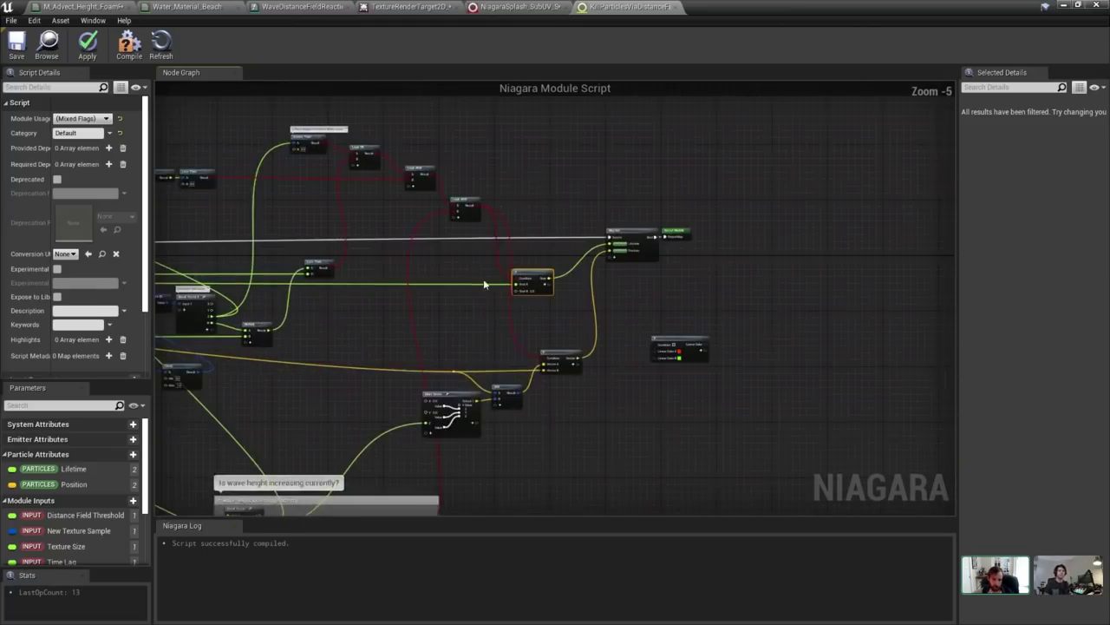
pyautogui.scroll(6, 617, 286)
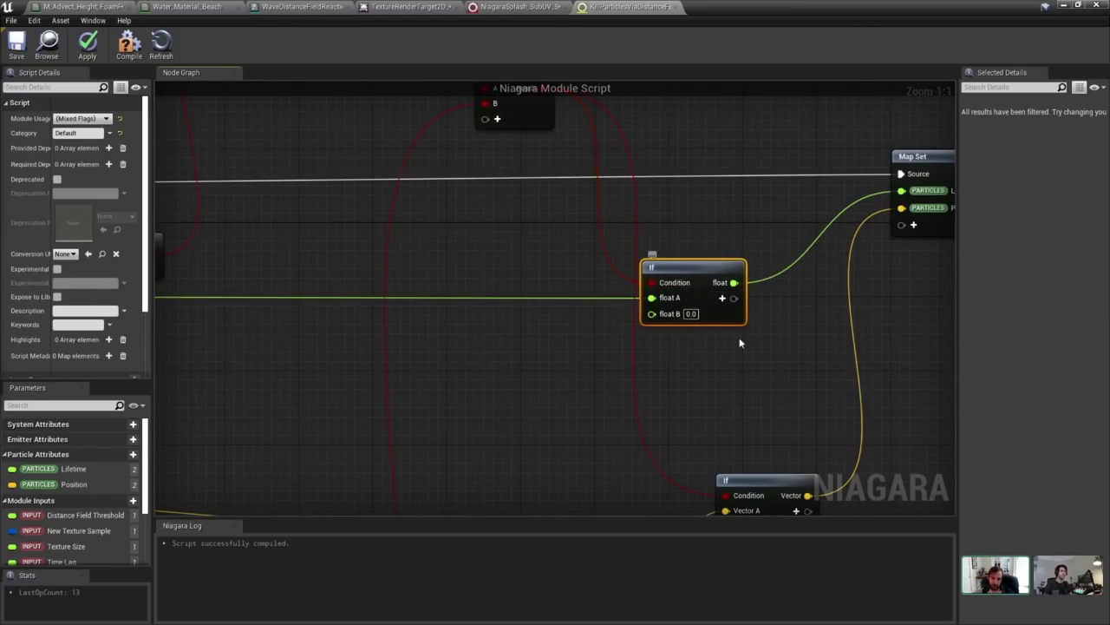
pyautogui.moveTo(740, 344); pyautogui.dragTo(732, 239, button='right')
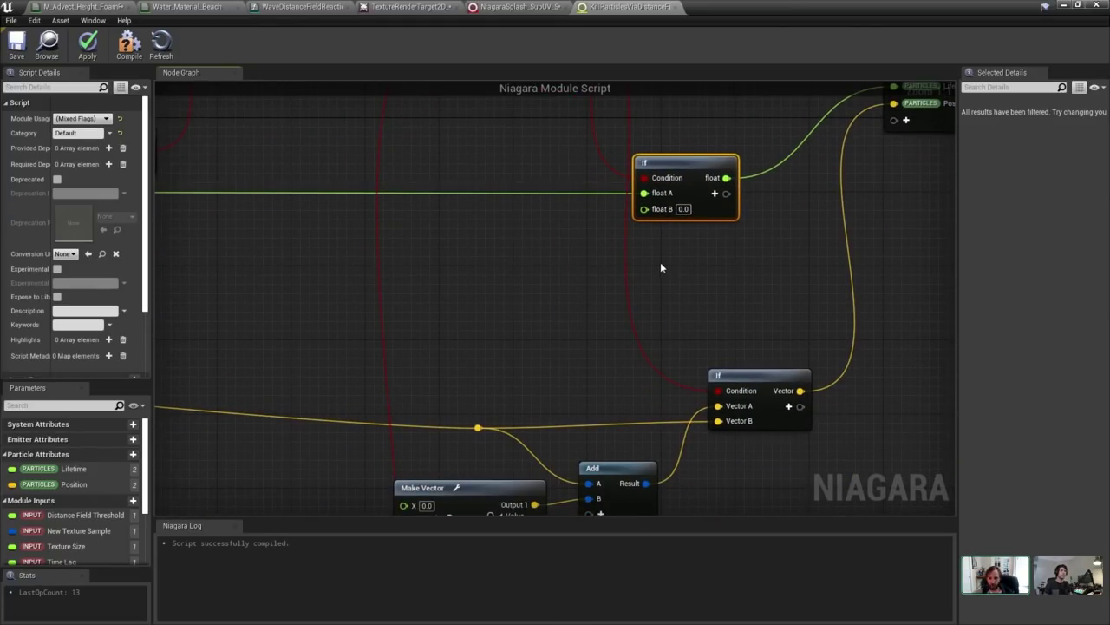
pyautogui.moveTo(660, 262); pyautogui.dragTo(612, 305, button='right')
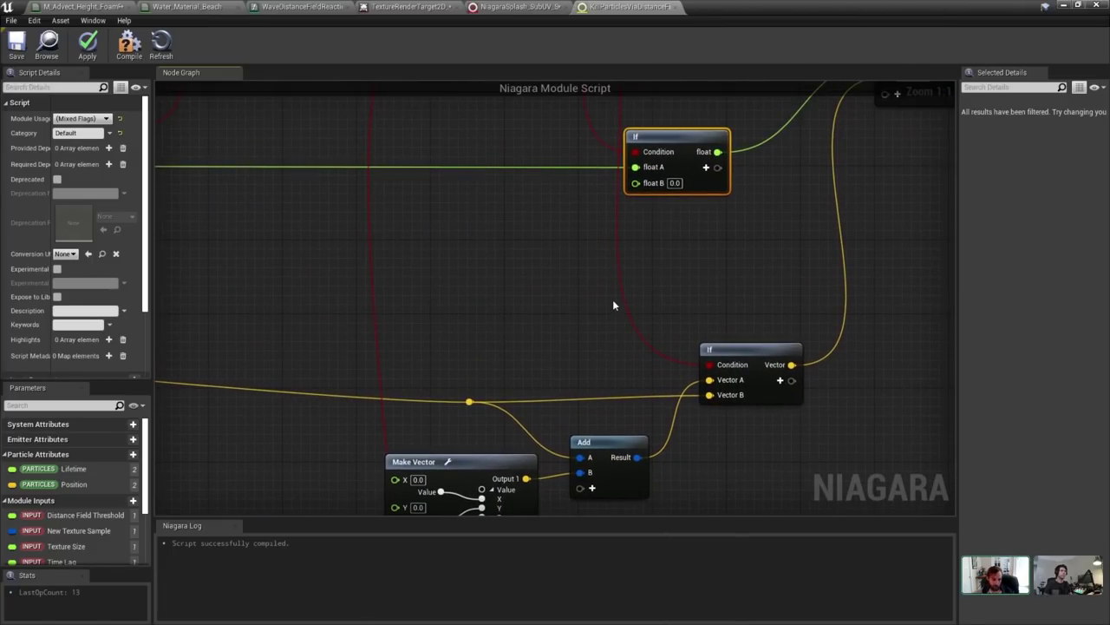
pyautogui.scroll(-2, 610, 305)
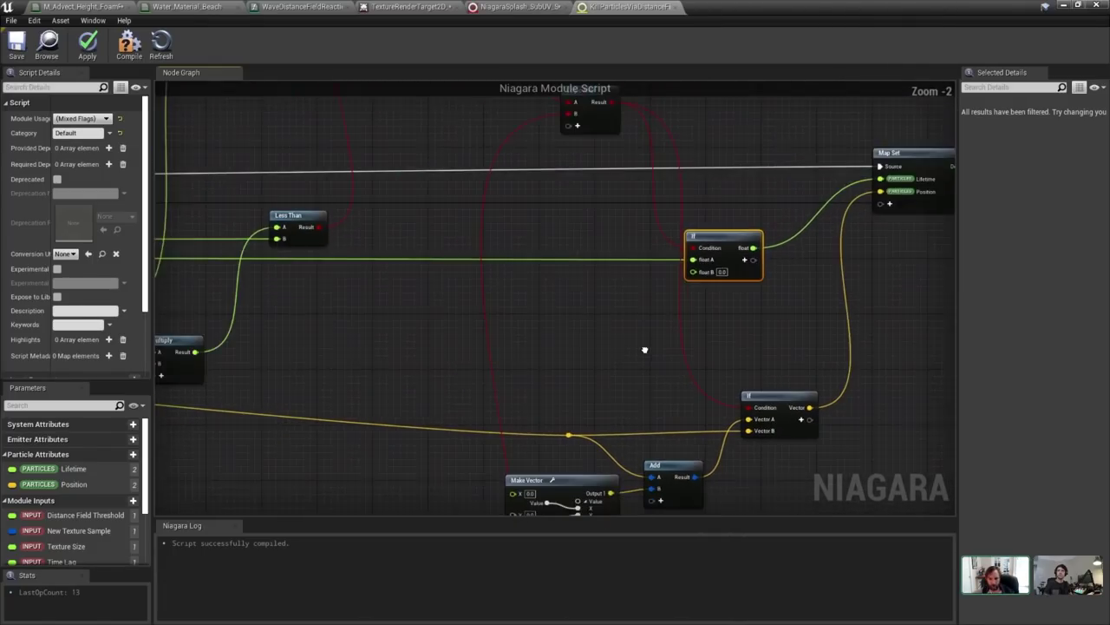
pyautogui.moveTo(717, 366); pyautogui.dragTo(631, 353, button='right')
pyautogui.scroll(-3, 690, 285)
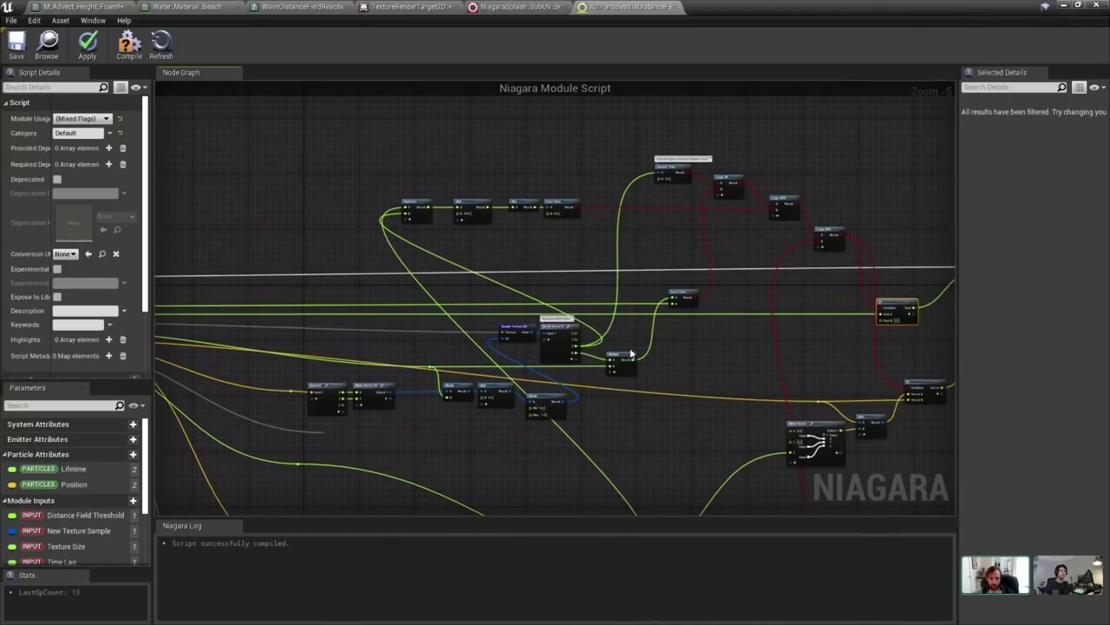
pyautogui.scroll(3, 677, 201)
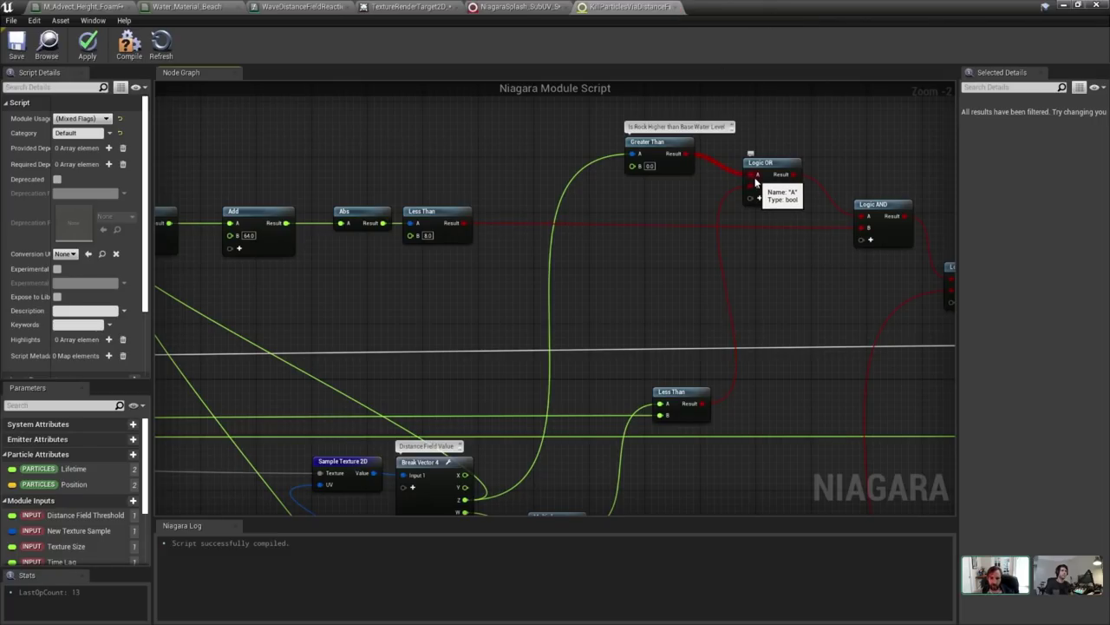
# Apply the module script and return to the level, comparing the view with WaterMeshActor and MeshGrid hidden and shown.
pyautogui.click(84, 48)
pyautogui.click(1060, 5)
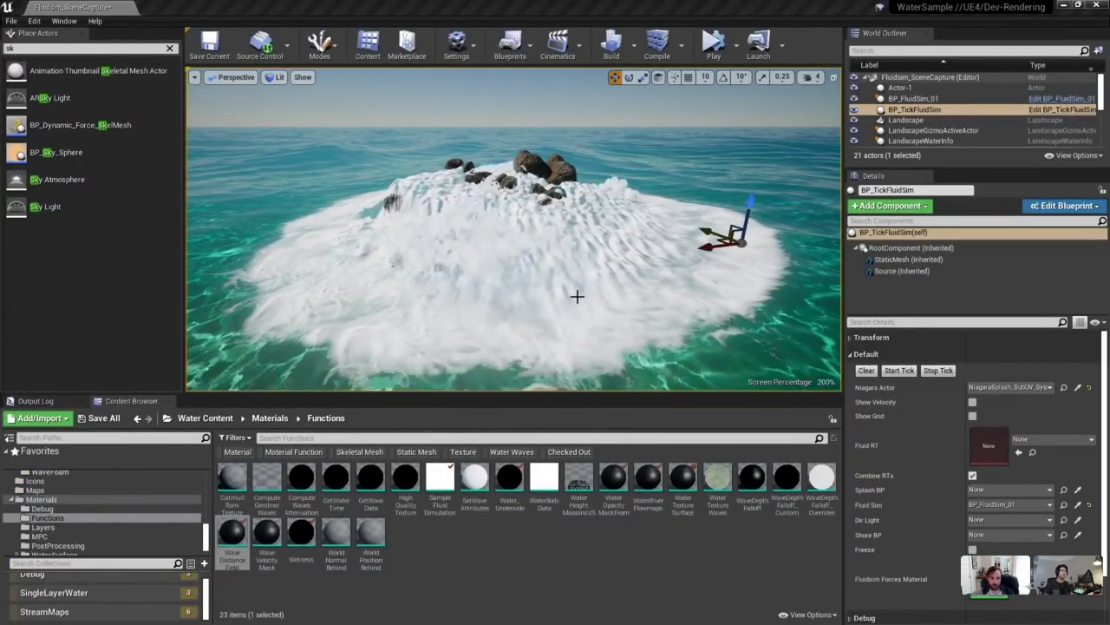
pyautogui.click(719, 288)
pyautogui.scroll(-1, 929, 131)
pyautogui.click(860, 142)
pyautogui.click(853, 142)
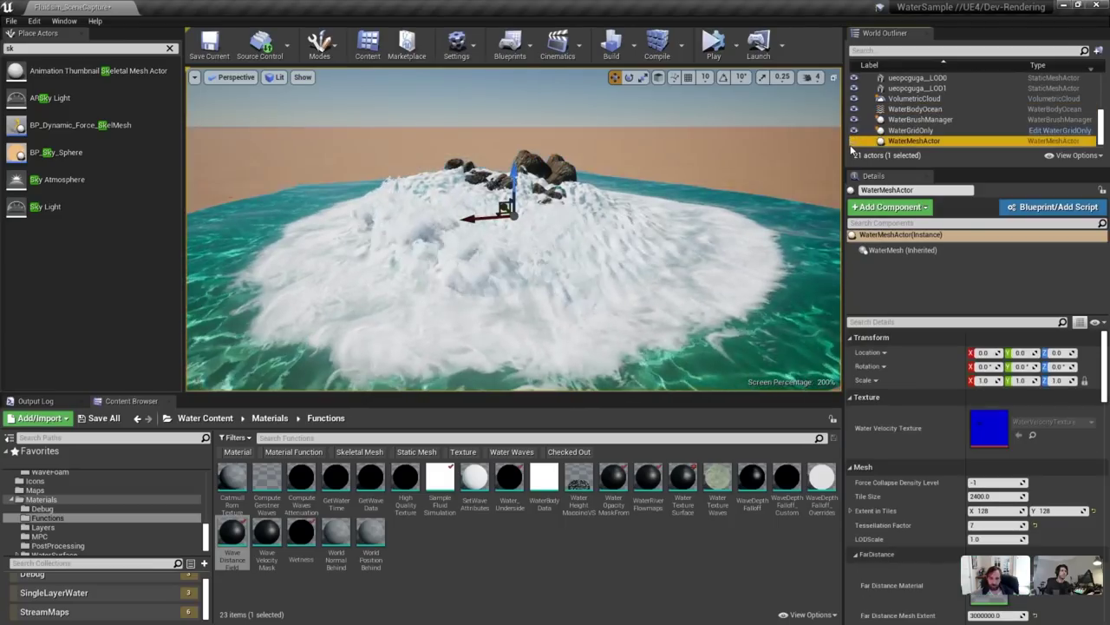
pyautogui.scroll(3, 854, 121)
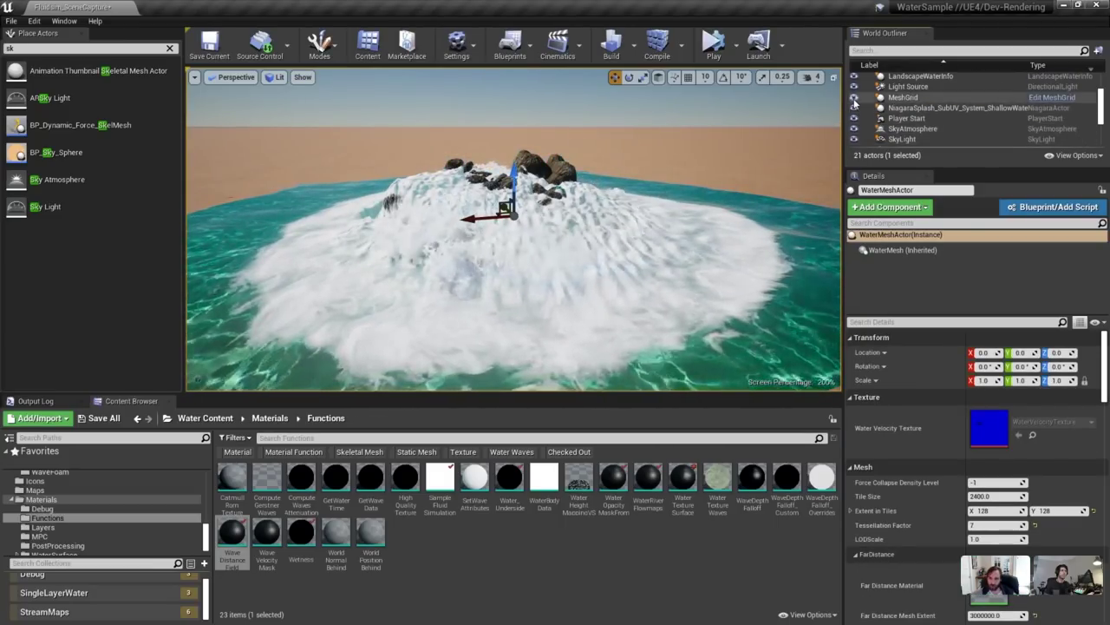
pyautogui.click(854, 97)
pyautogui.click(854, 97)
pyautogui.scroll(-3, 853, 113)
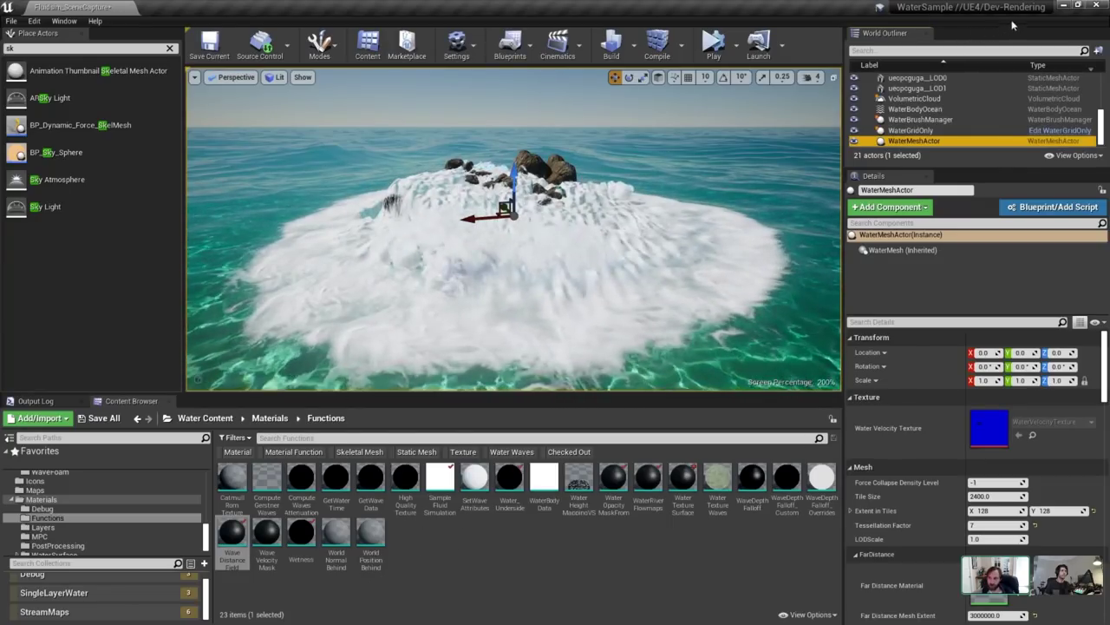
pyautogui.hotkey('alt', 'Tab')
pyautogui.hotkey('alt', 'Tab')
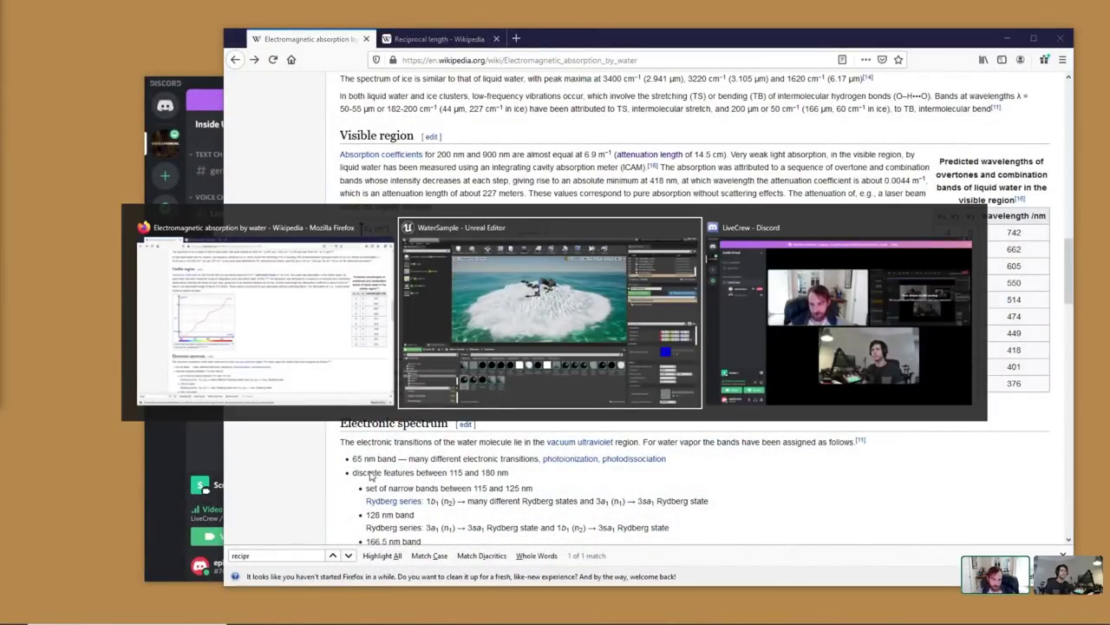
pyautogui.hotkey('alt', 'Tab')
pyautogui.moveTo(292, 614)
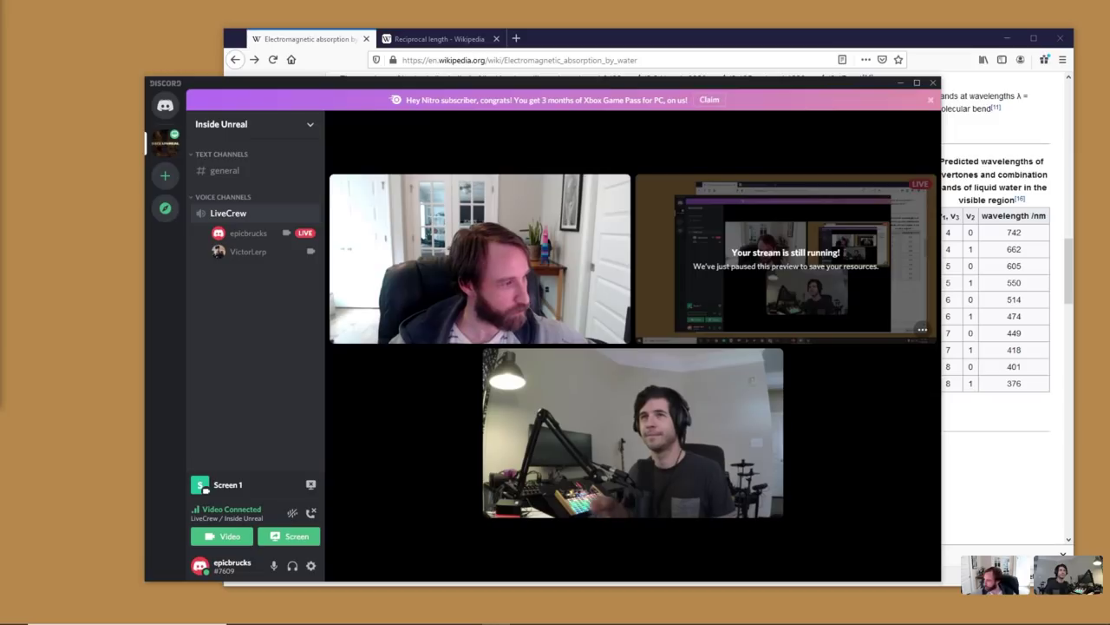
pyautogui.click(1081, 10)
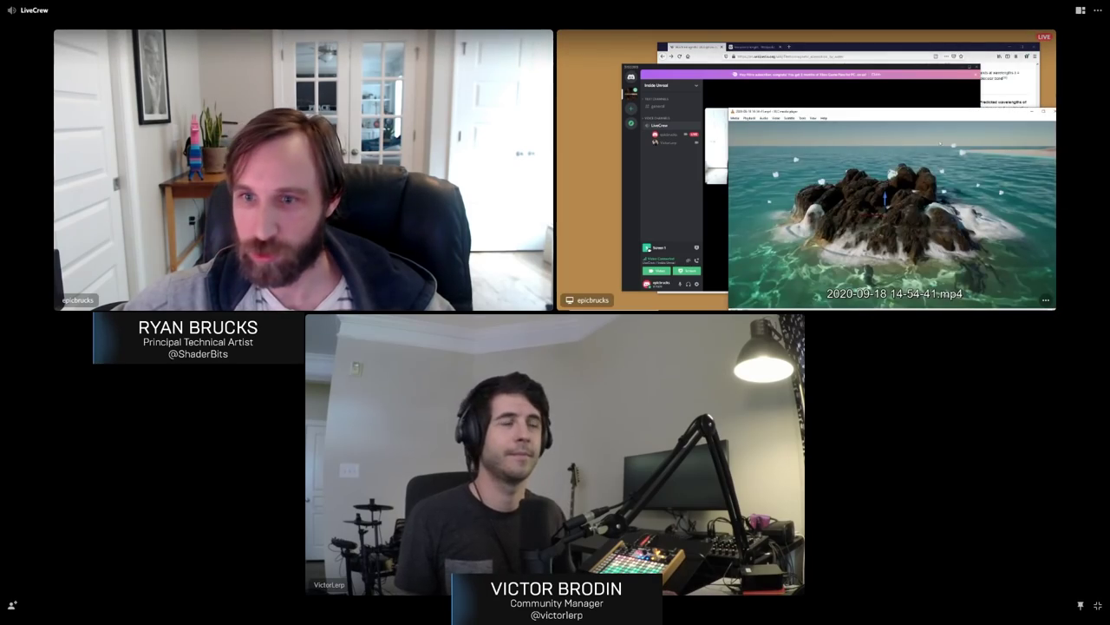
pyautogui.moveTo(944, 112); pyautogui.dragTo(851, 67)
pyautogui.doubleClick(851, 68)
pyautogui.click(753, 172)
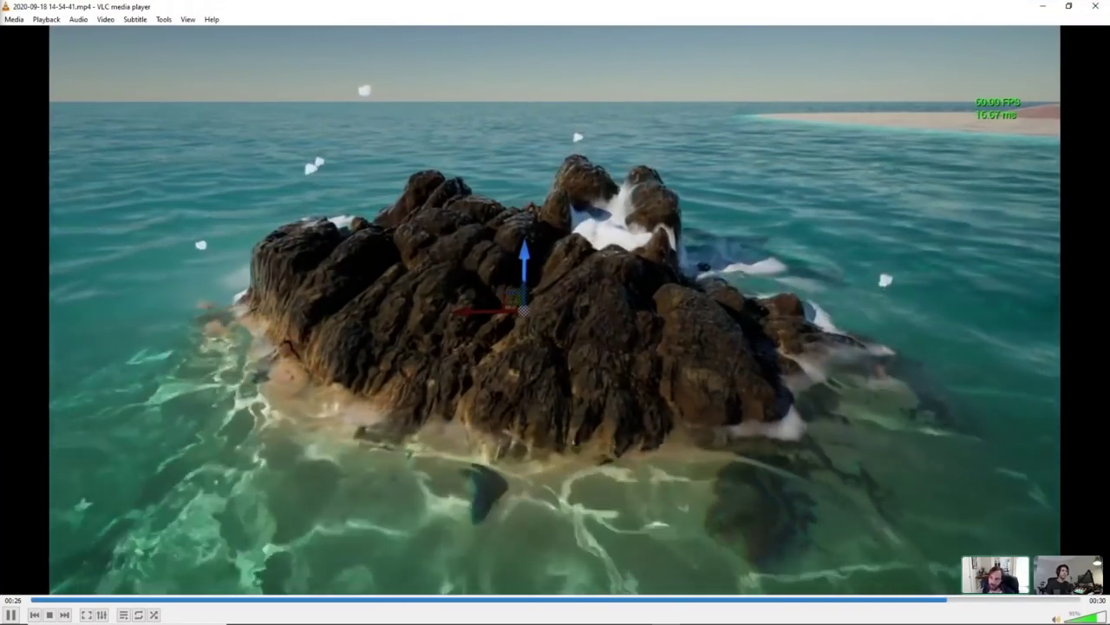
pyautogui.click(1095, 7)
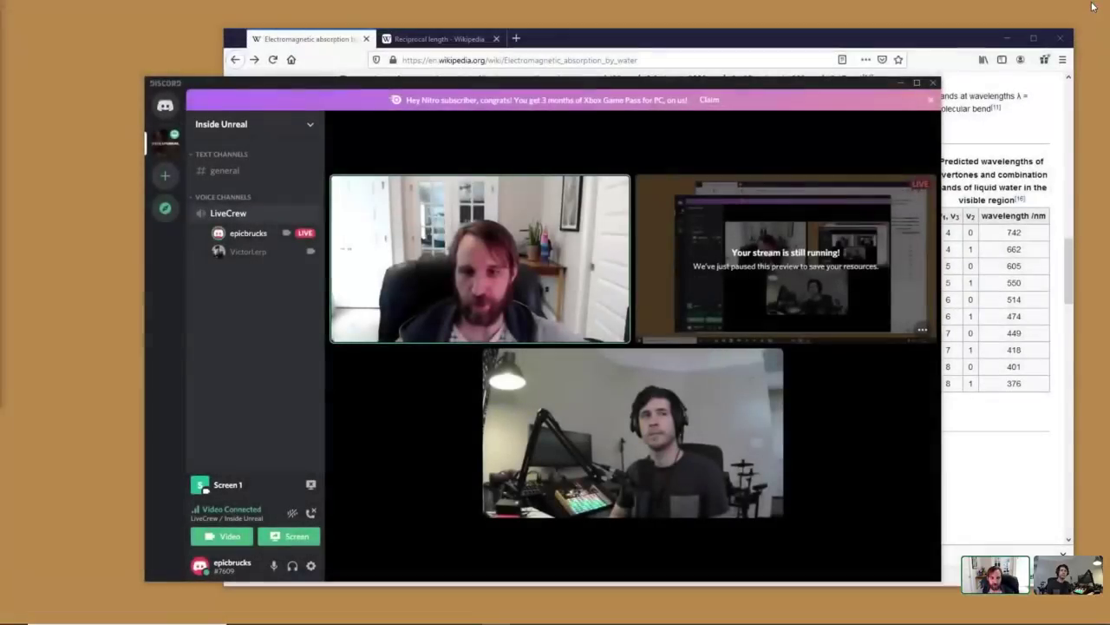
pyautogui.hotkey('alt', 'Tab')
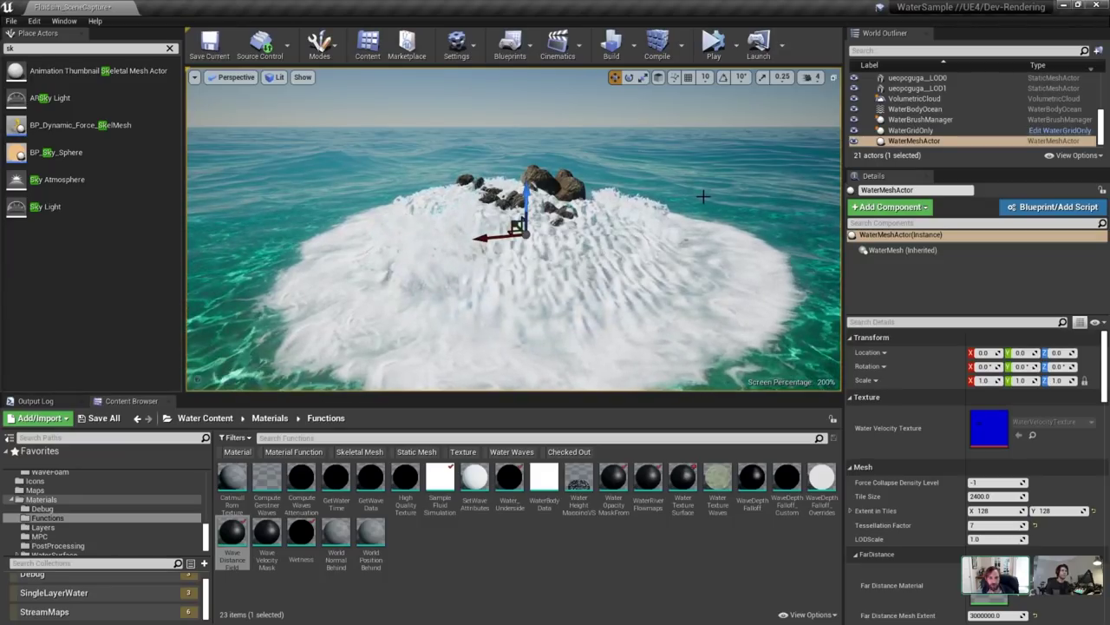
# Enlarge the World Outliner list and toggle WaterMeshActor off and on to compare the water around the island.
pyautogui.moveTo(952, 176); pyautogui.dragTo(952, 226)
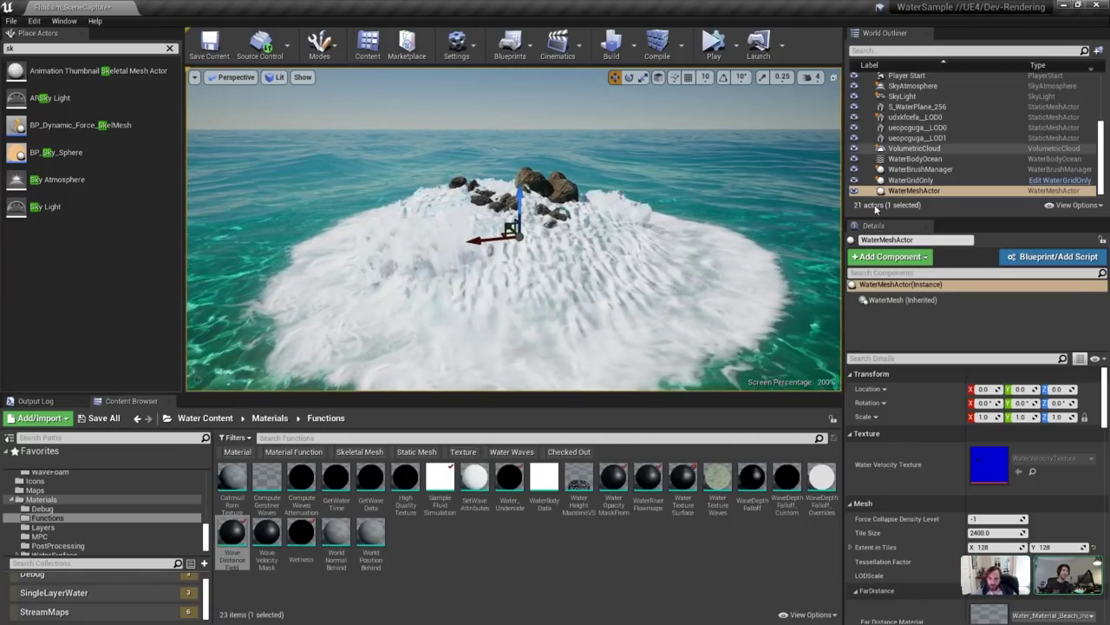
pyautogui.click(854, 190)
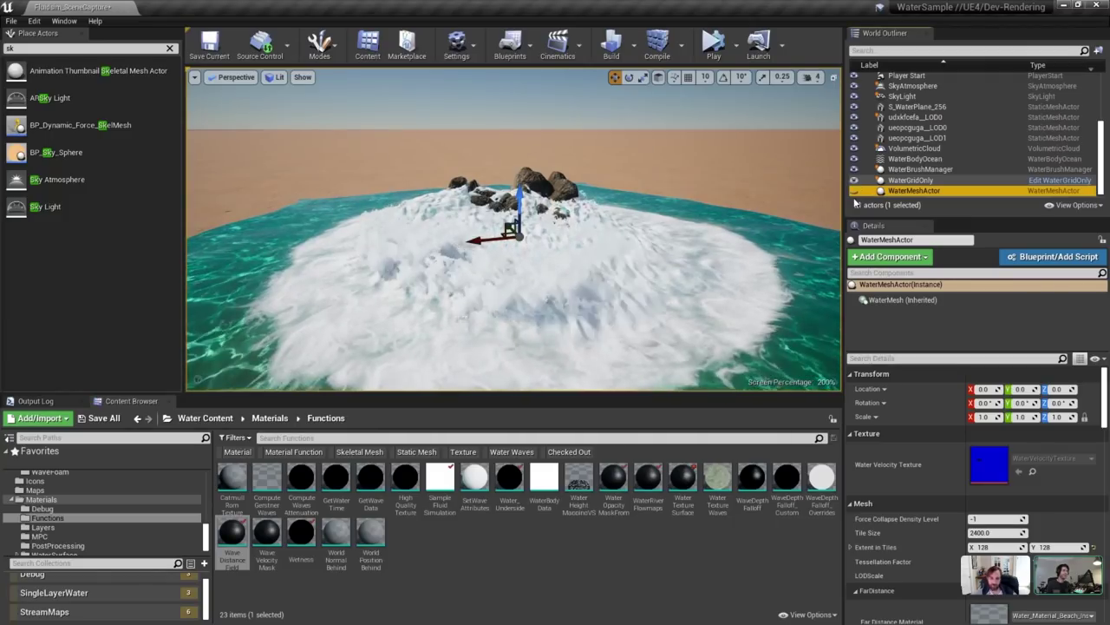
pyautogui.click(854, 190)
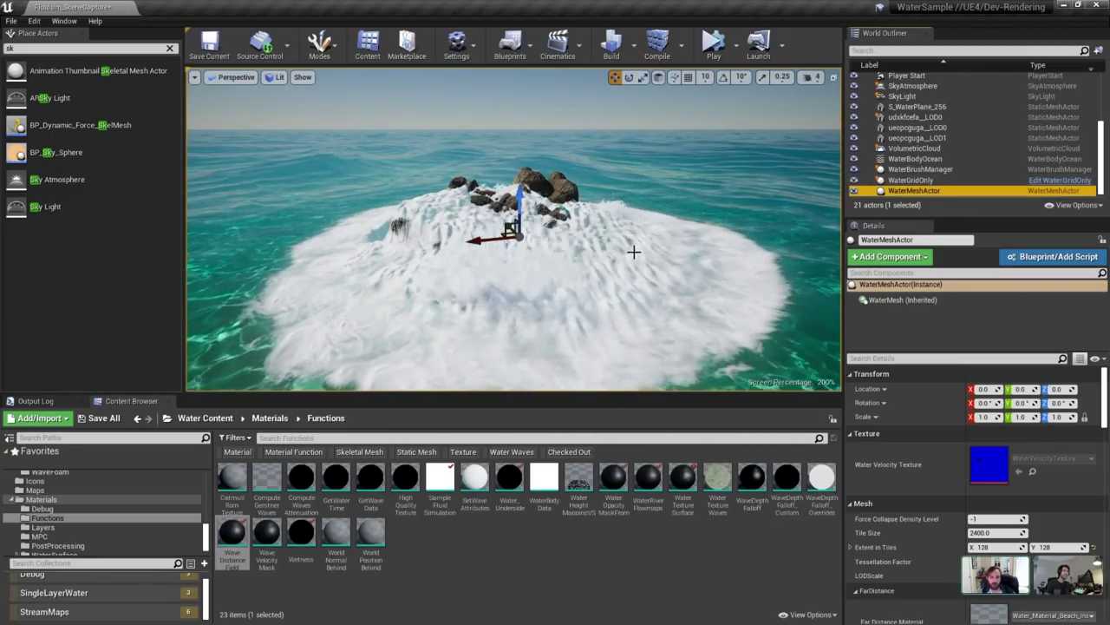
pyautogui.moveTo(375, 225); pyautogui.dragTo(382, 198, button='right')
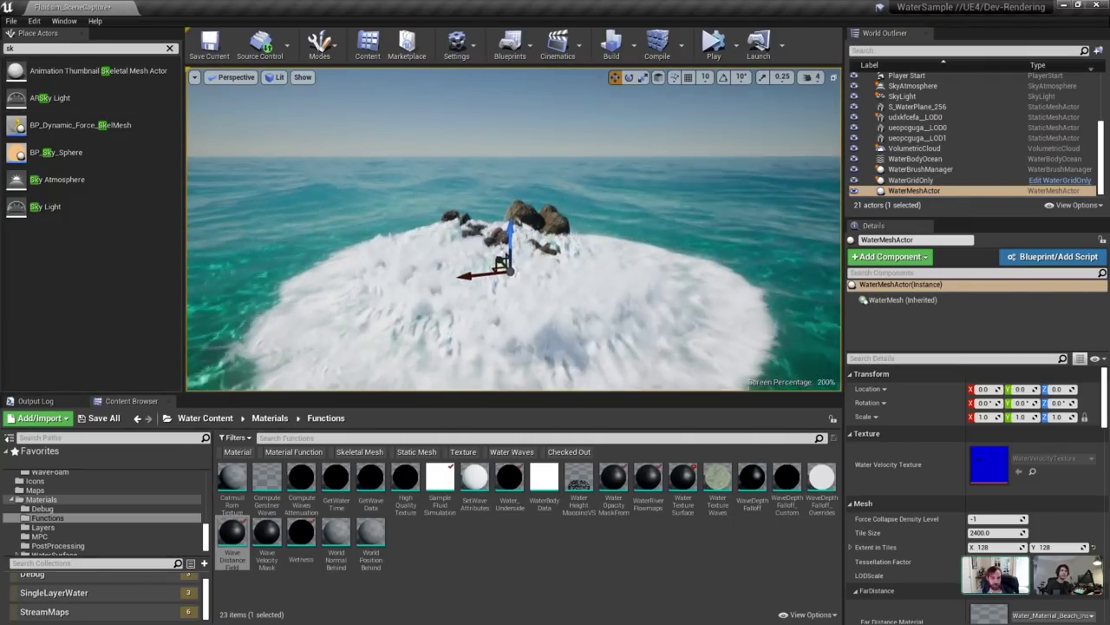
pyautogui.moveTo(530, 221); pyautogui.dragTo(520, 246, button='right')
# Hide the NiagaraSplash_SubUV_System_ShallowWaterMap actor and clear the selection to view the simulated water without splash particles.
pyautogui.press('Escape')
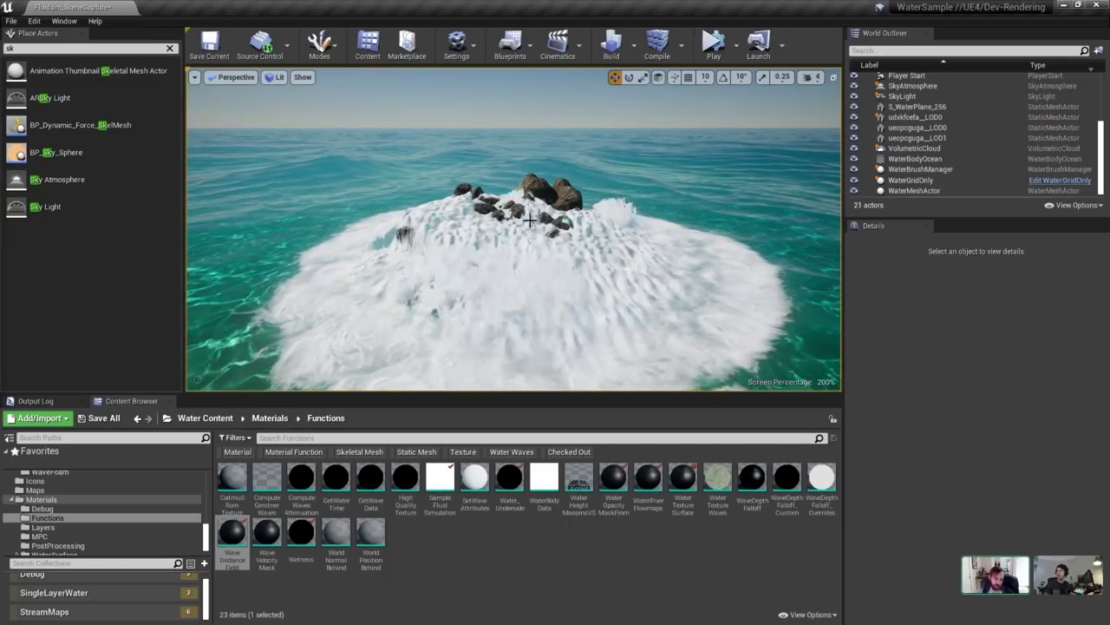
pyautogui.rightClick(529, 219)
pyautogui.click(607, 216)
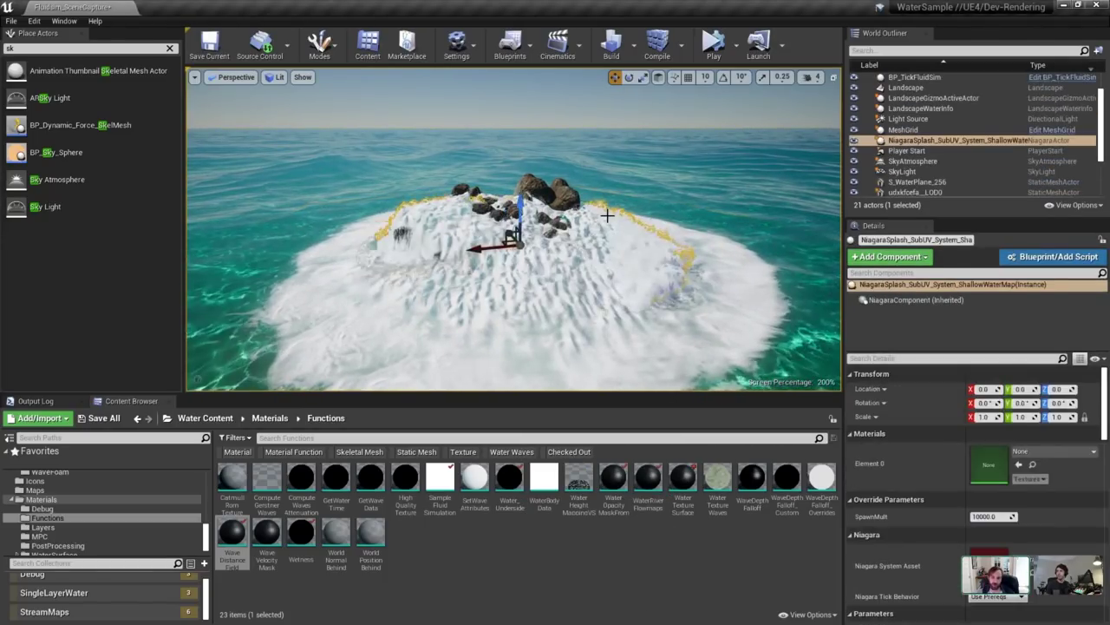
pyautogui.press('Escape')
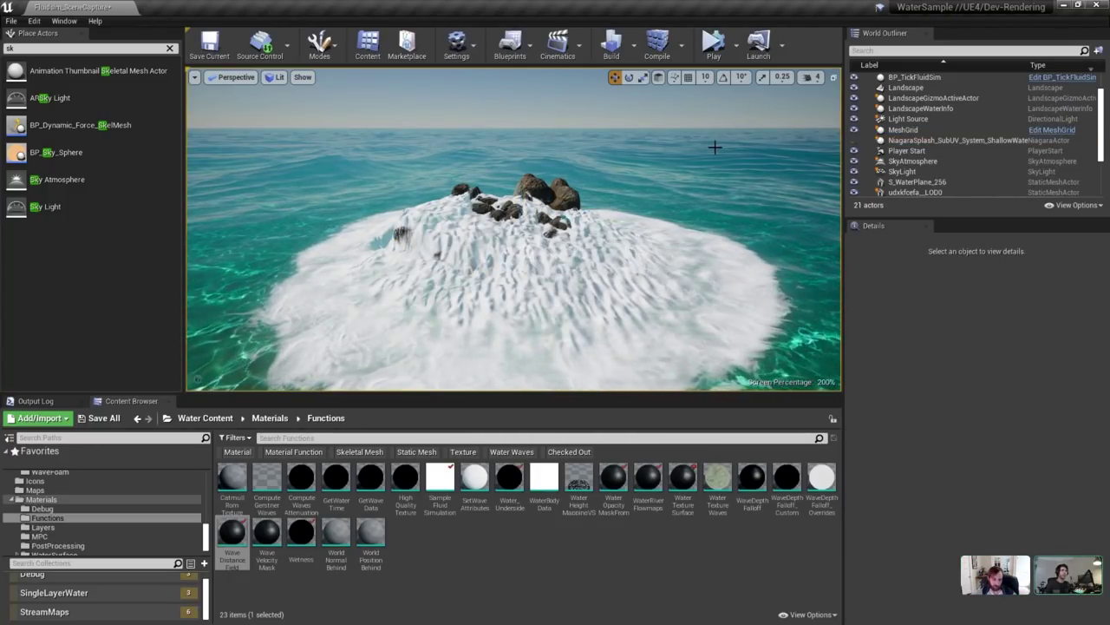
# Open the Beach level from the StreamMaps collection.
pyautogui.scroll(-2, 134, 527)
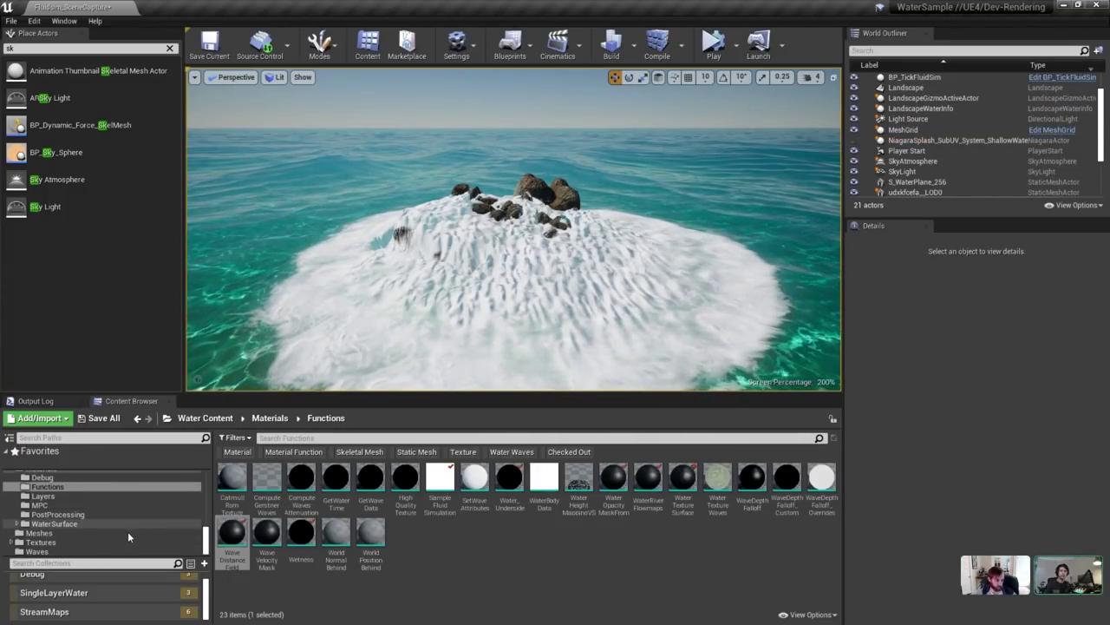
pyautogui.scroll(-4, 75, 526)
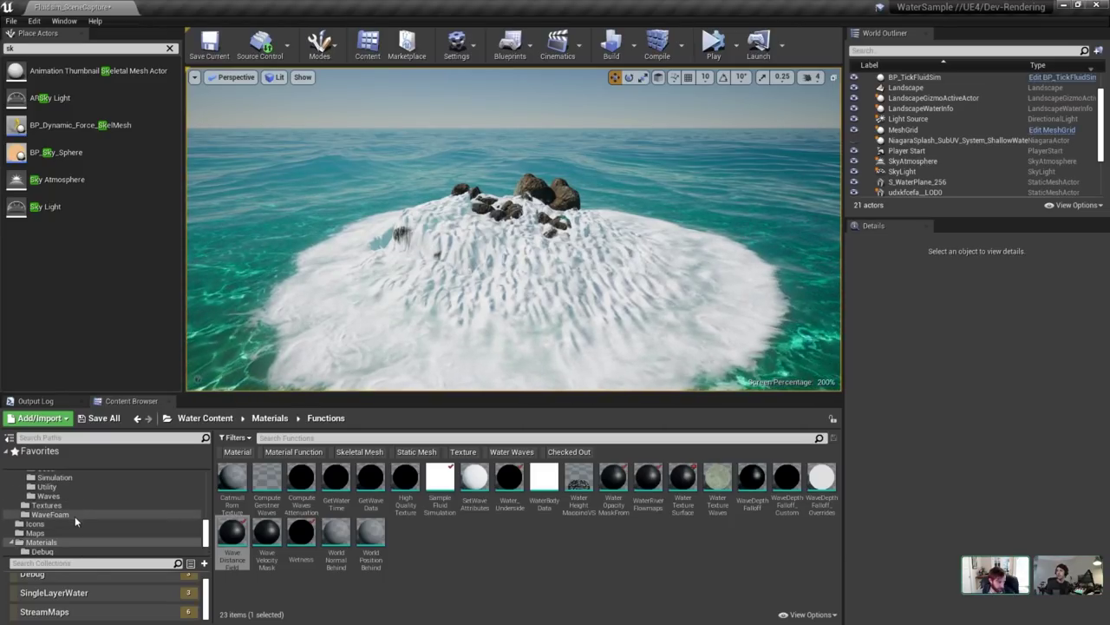
pyautogui.click(48, 612)
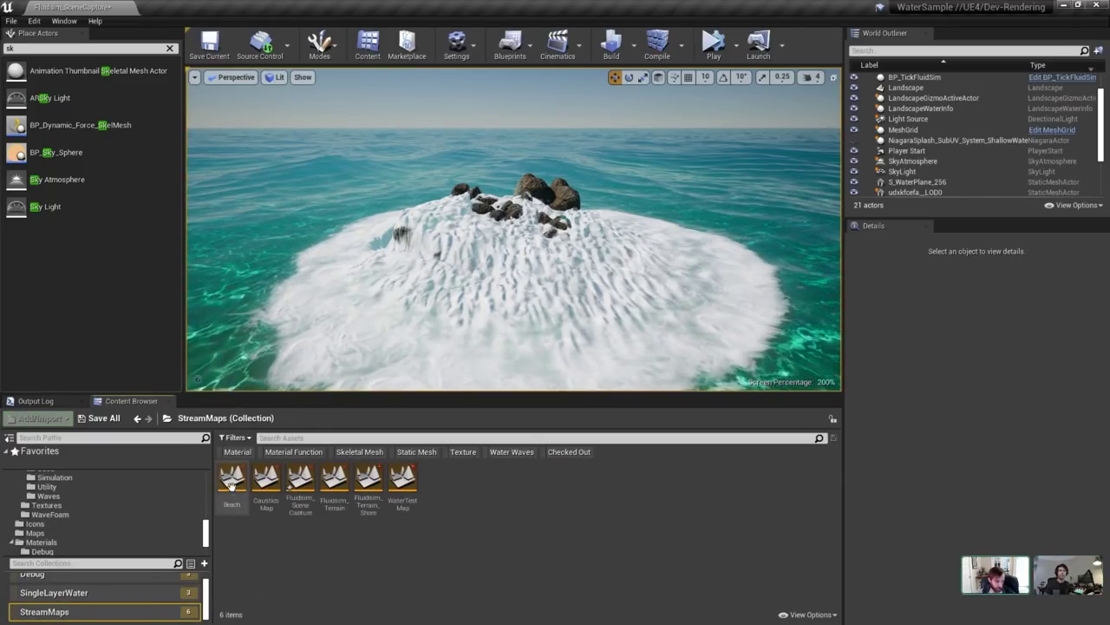
pyautogui.doubleClick(231, 485)
pyautogui.click(666, 424)
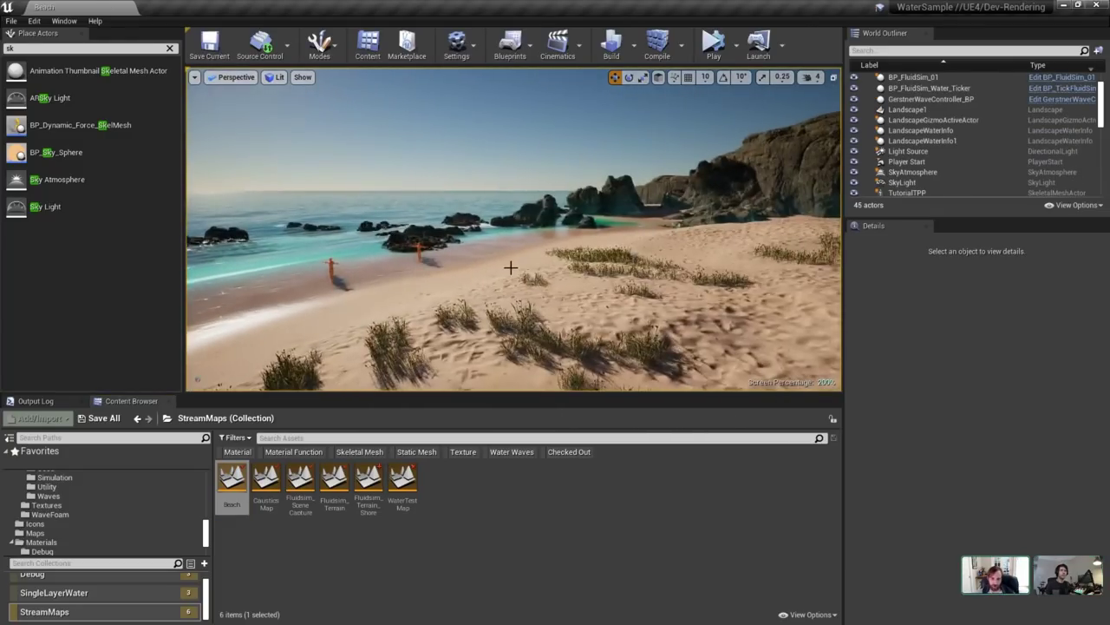
# Look over the Beach level's shoreline and inspect the landscape's Water and Layer edit layers in Landscape mode.
pyautogui.moveTo(511, 267); pyautogui.dragTo(508, 246, button='right')
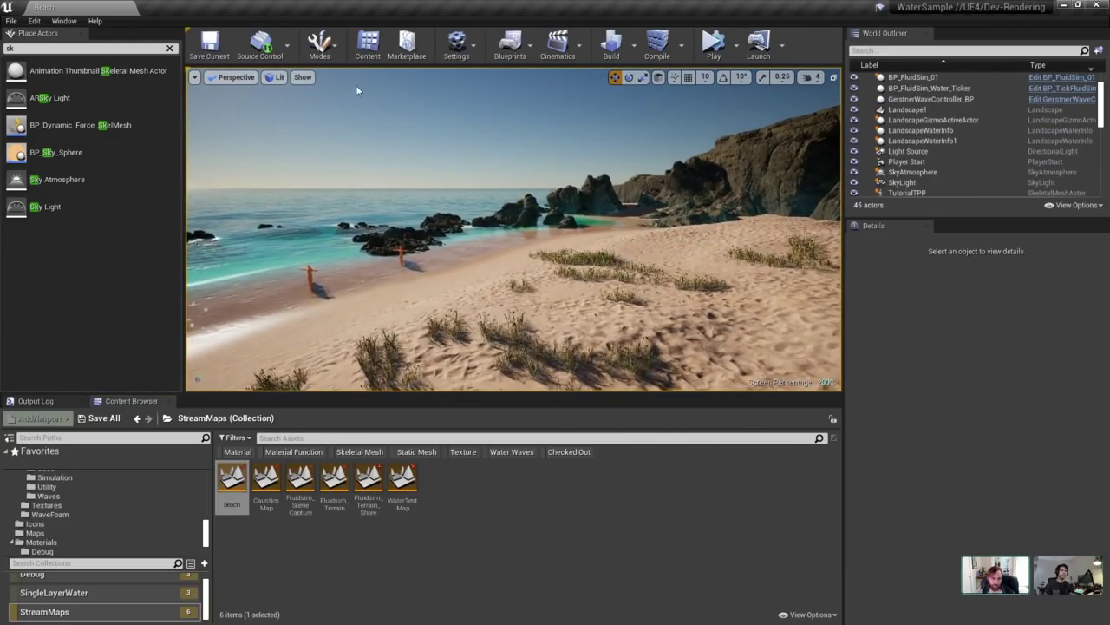
pyautogui.click(302, 79)
pyautogui.click(321, 113)
pyautogui.moveTo(320, 114); pyautogui.dragTo(545, 279, button='right')
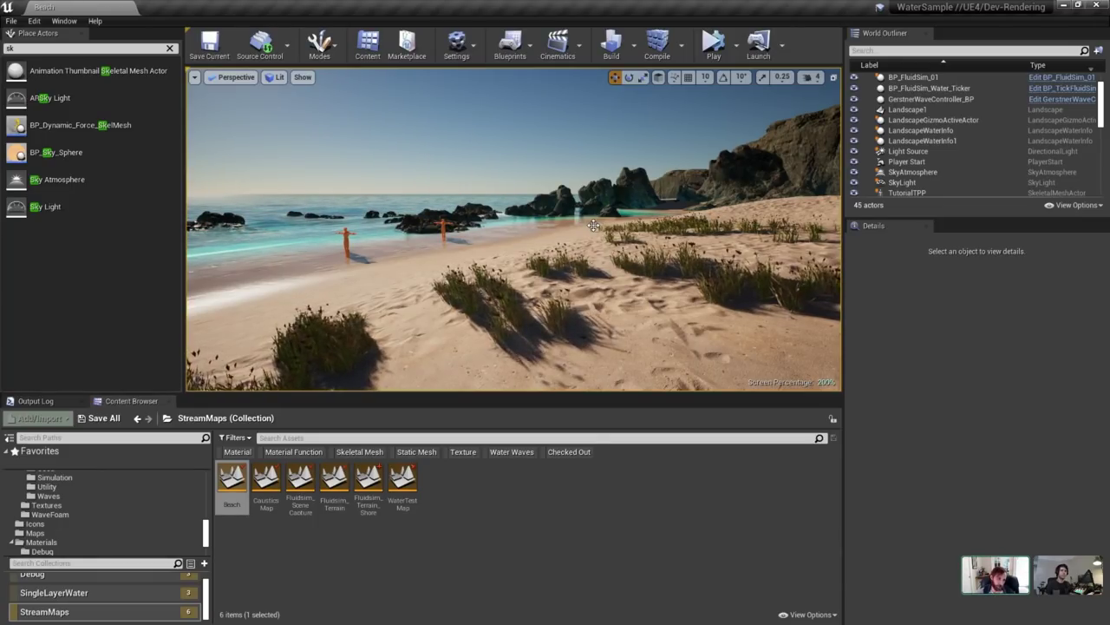
pyautogui.click(1081, 8)
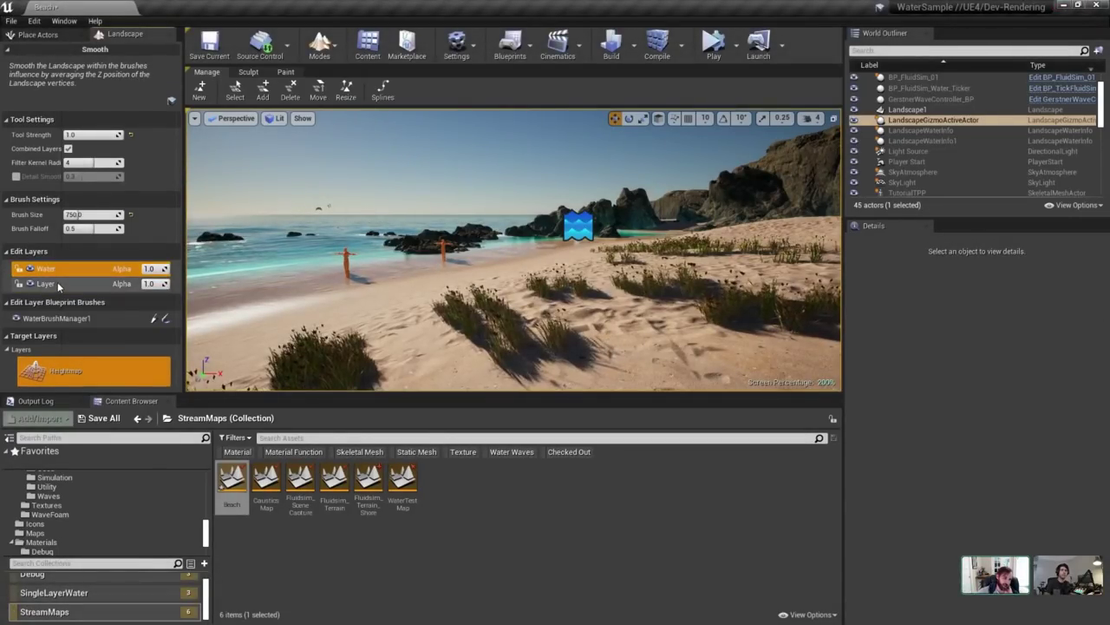
pyautogui.click(583, 157)
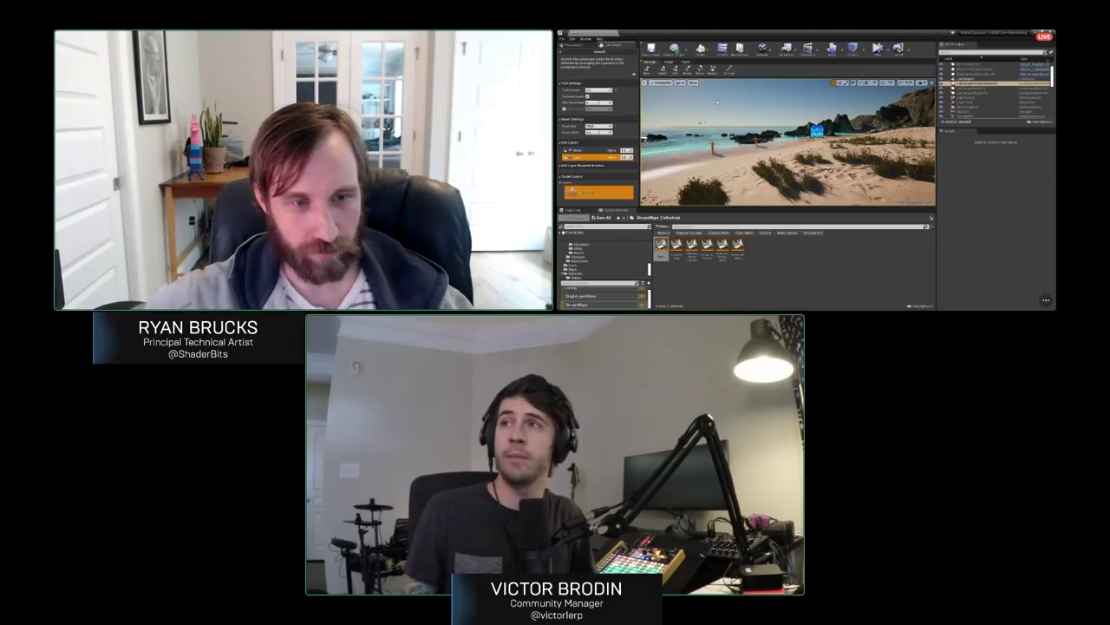
# Select WaterMeshActor2 over the open ocean and enlarge its Details to show the Texture and Mesh settings.
pyautogui.moveTo(686, 93); pyautogui.dragTo(770, 102, button='right')
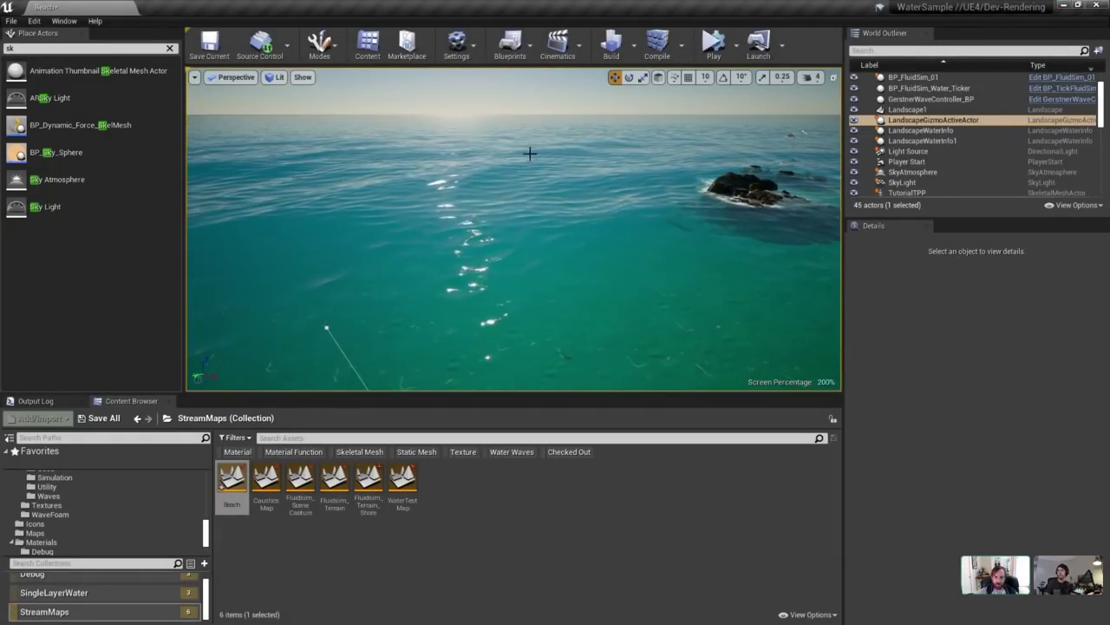
pyautogui.scroll(-10, 945, 132)
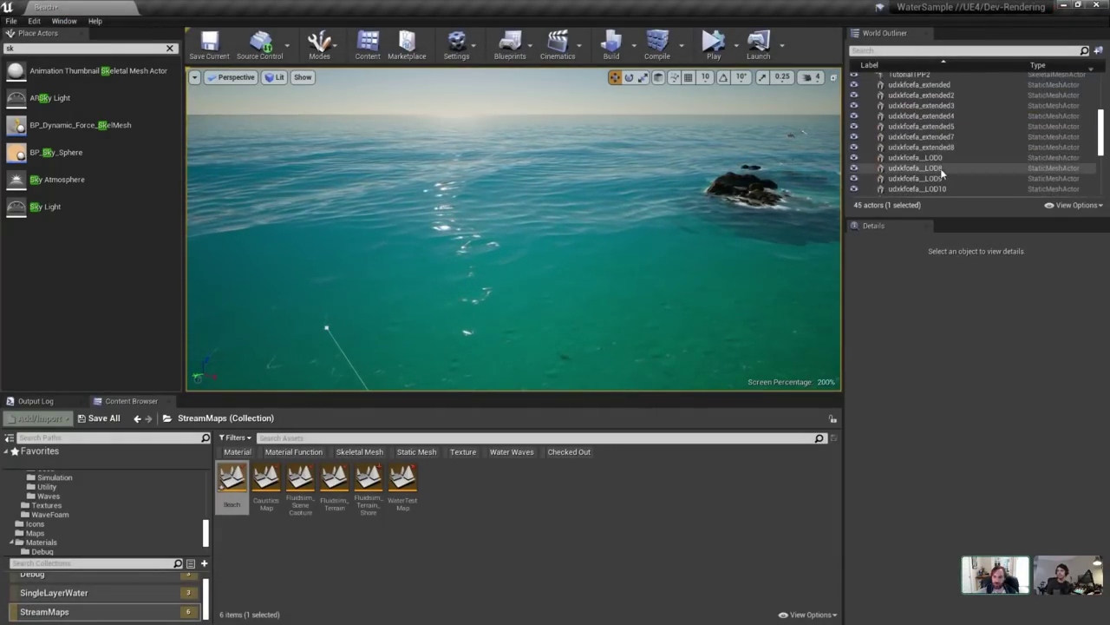
pyautogui.click(919, 191)
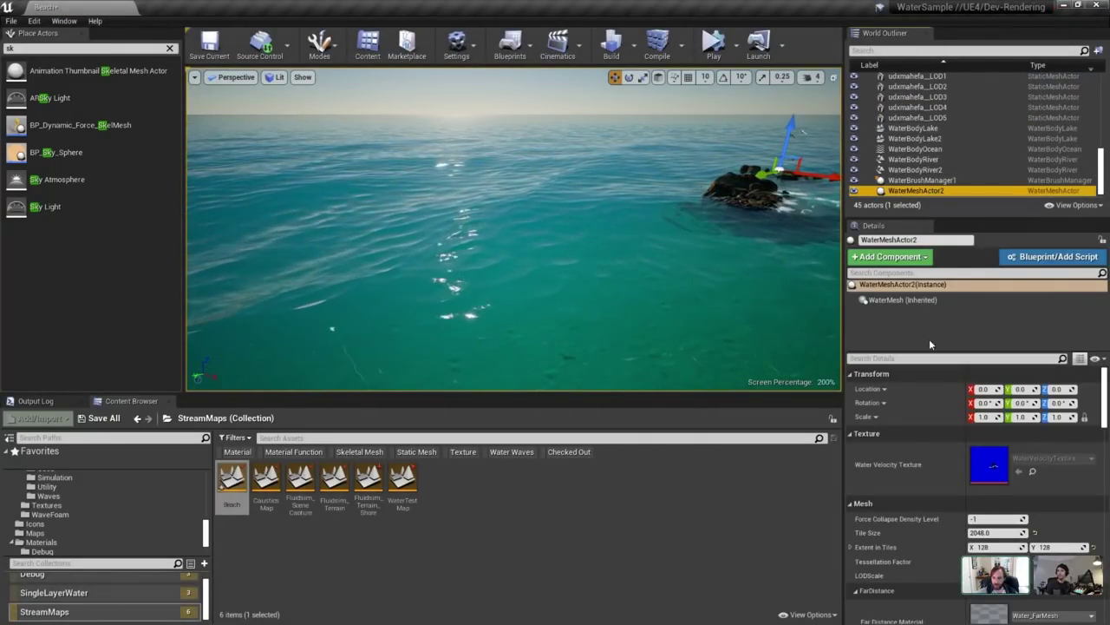
pyautogui.moveTo(901, 224); pyautogui.dragTo(901, 201)
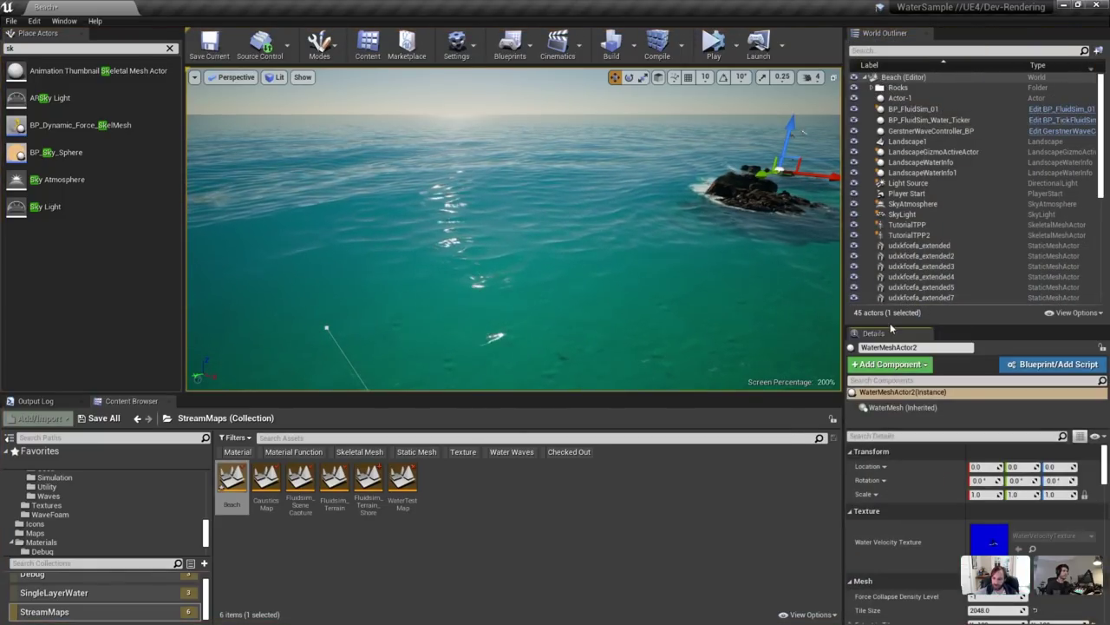
pyautogui.moveTo(891, 322); pyautogui.dragTo(891, 109)
pyautogui.scroll(-3, 1036, 299)
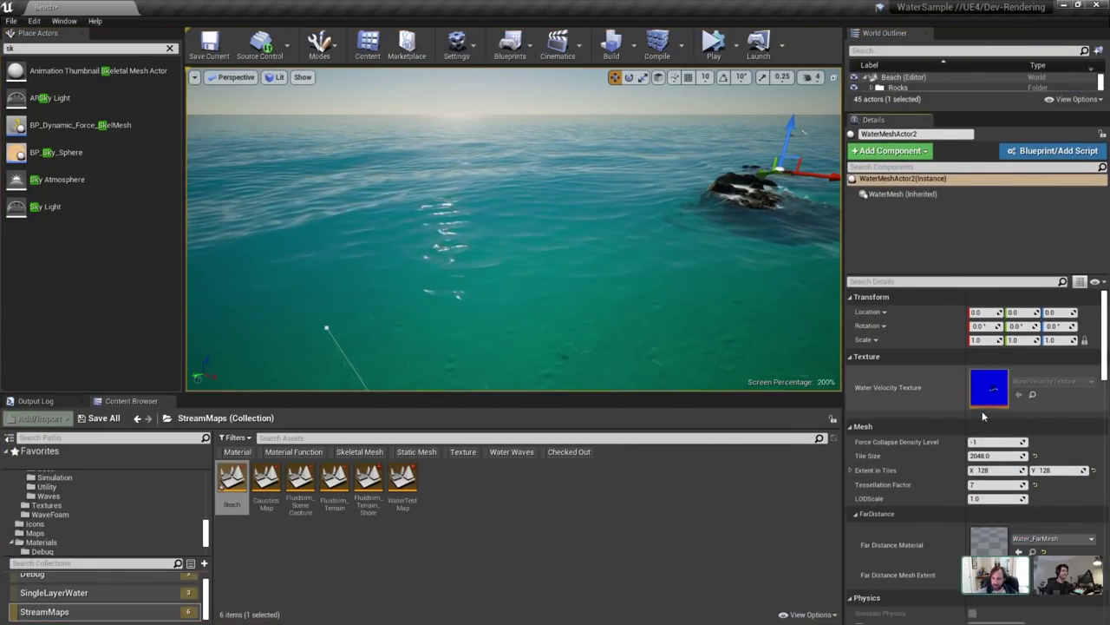
# Switch the viewport to Brush Wireframe, examine the ocean's mesh density up close, and clear the selection.
pyautogui.moveTo(523, 211); pyautogui.dragTo(590, 211, button='right')
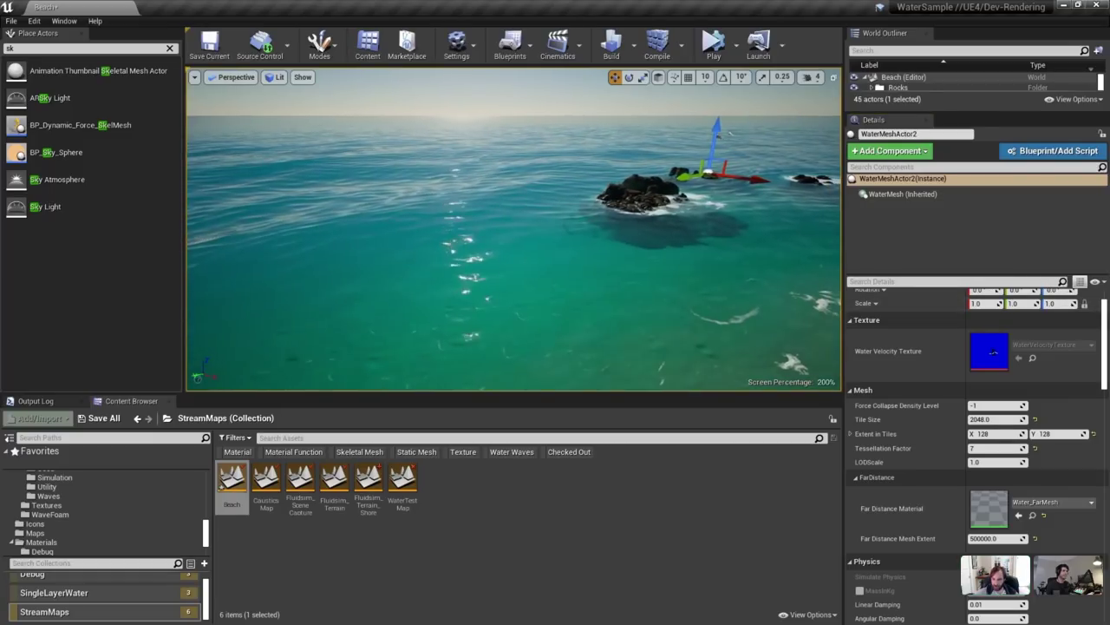
pyautogui.click(276, 78)
pyautogui.click(309, 126)
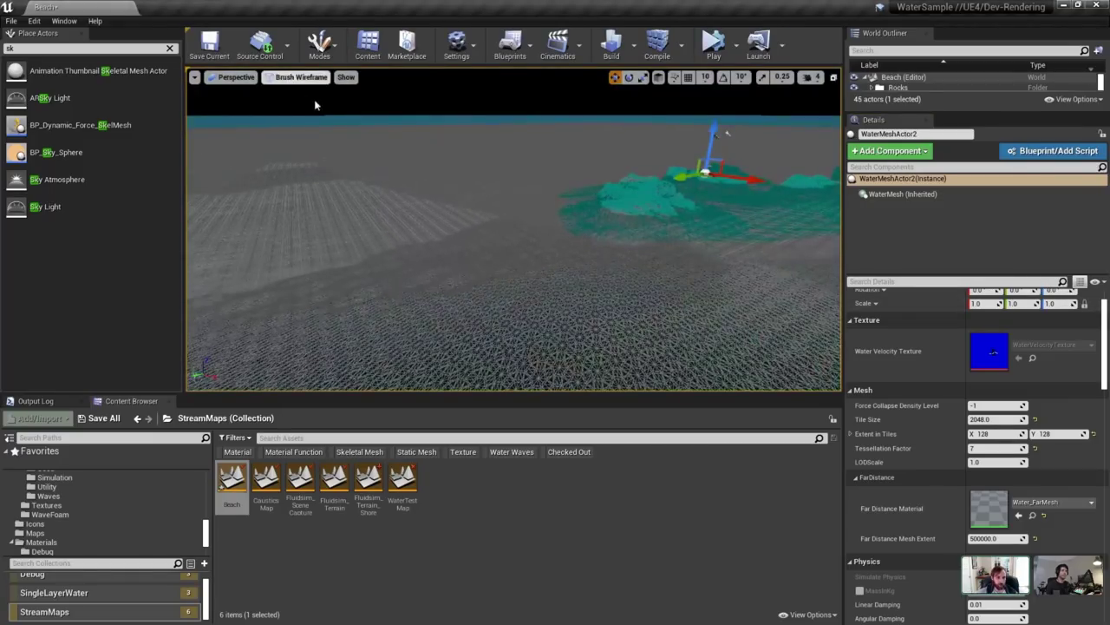
pyautogui.click(530, 146)
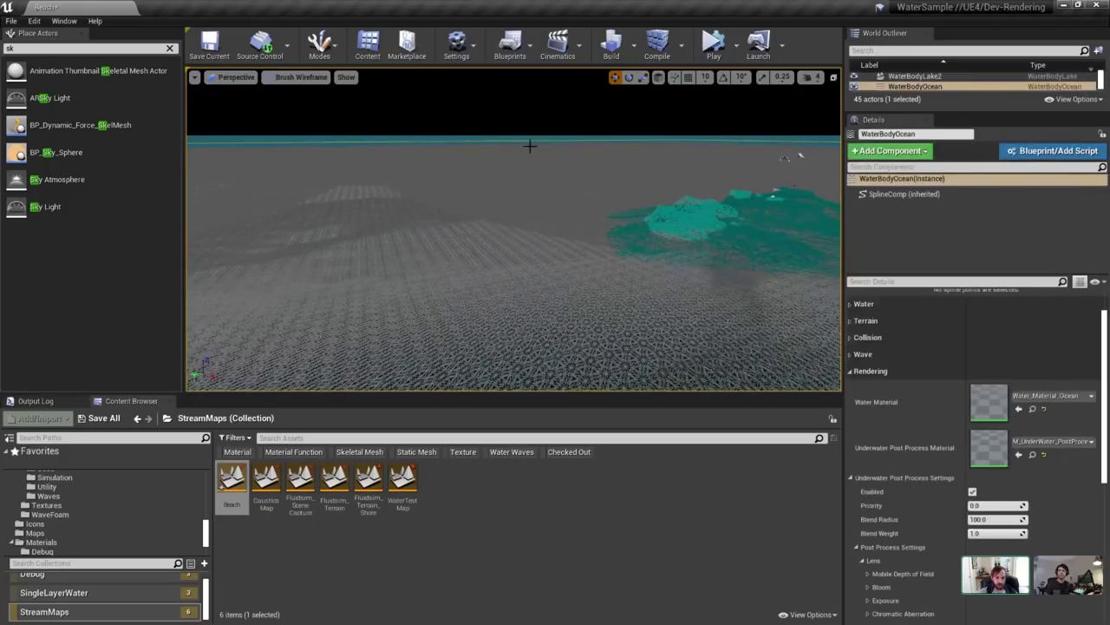
pyautogui.moveTo(550, 178); pyautogui.dragTo(547, 143, button='right')
pyautogui.press('Escape')
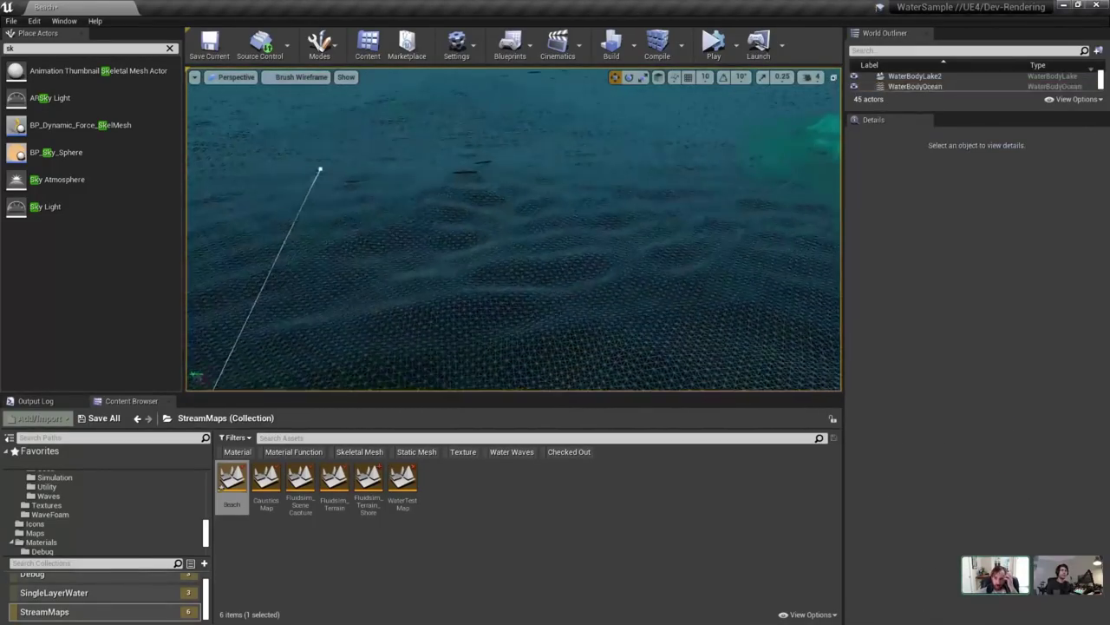
# Lower WaterMeshActor2's Tessellation Factor to 1, raise it slightly, and restore it to 7 to compare the wireframe density.
pyautogui.scroll(-1, 958, 79)
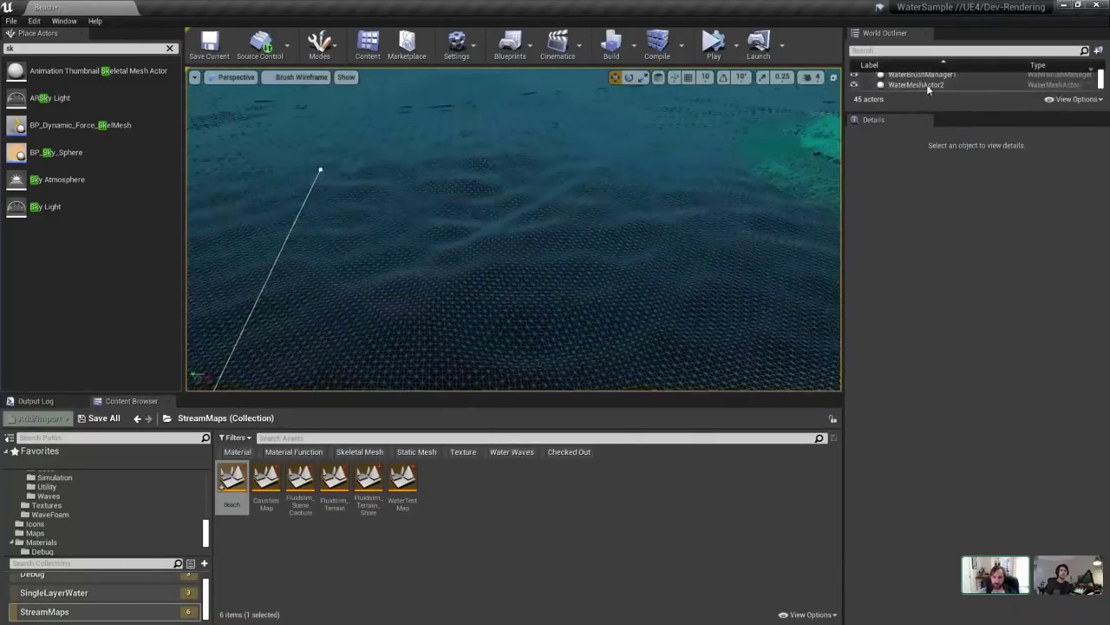
pyautogui.click(928, 86)
pyautogui.click(984, 447)
pyautogui.write('1')
pyautogui.press('Return')
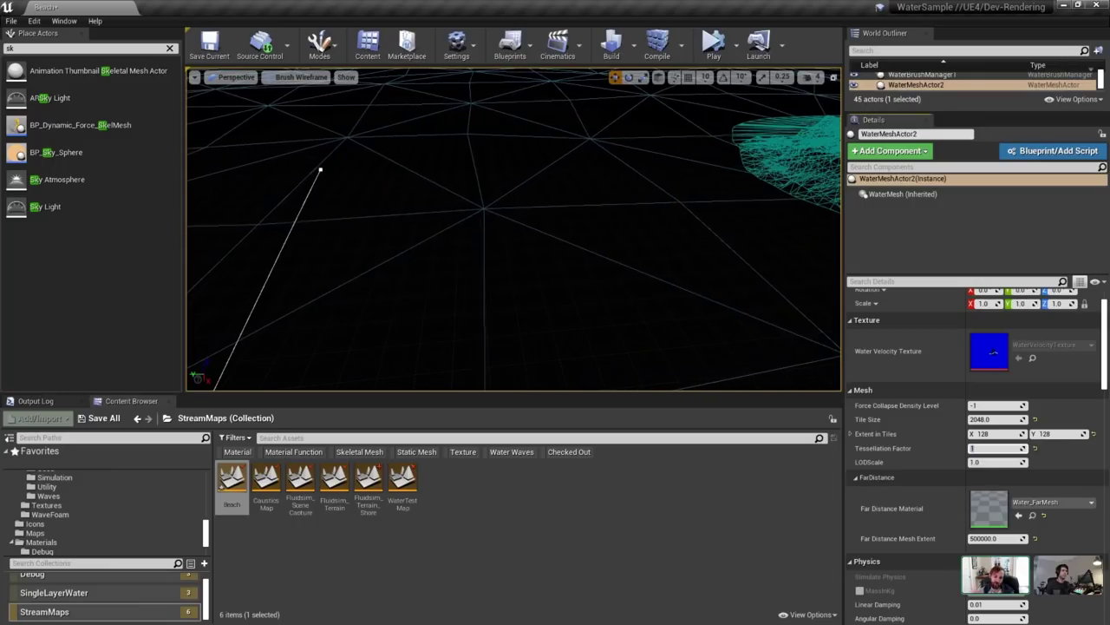
pyautogui.write('2')
pyautogui.press('Return')
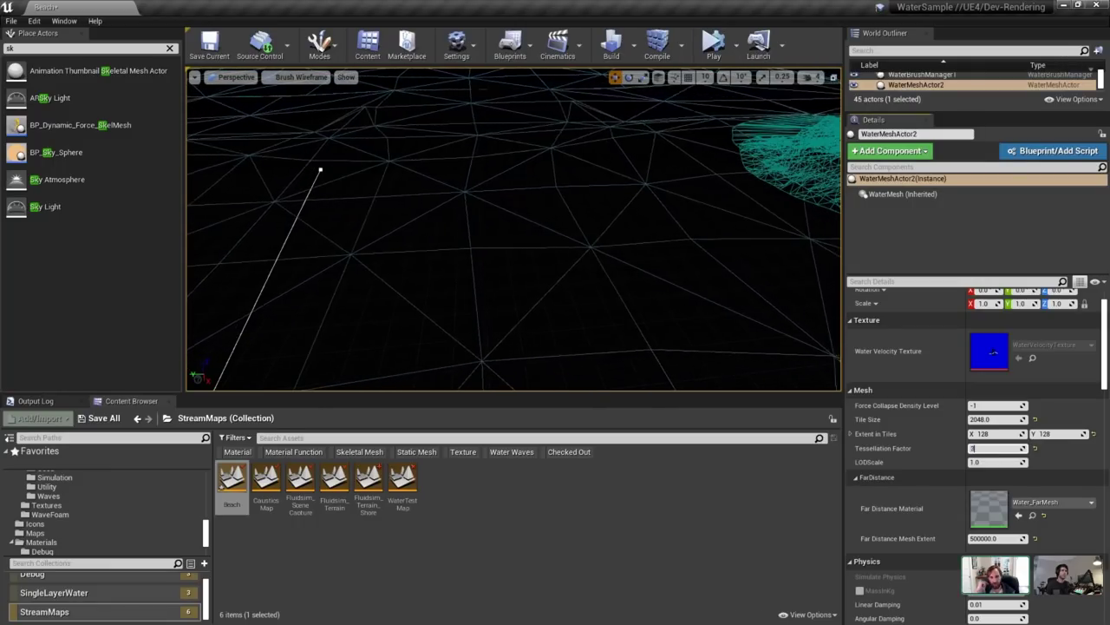
pyautogui.write('7')
pyautogui.press('Return')
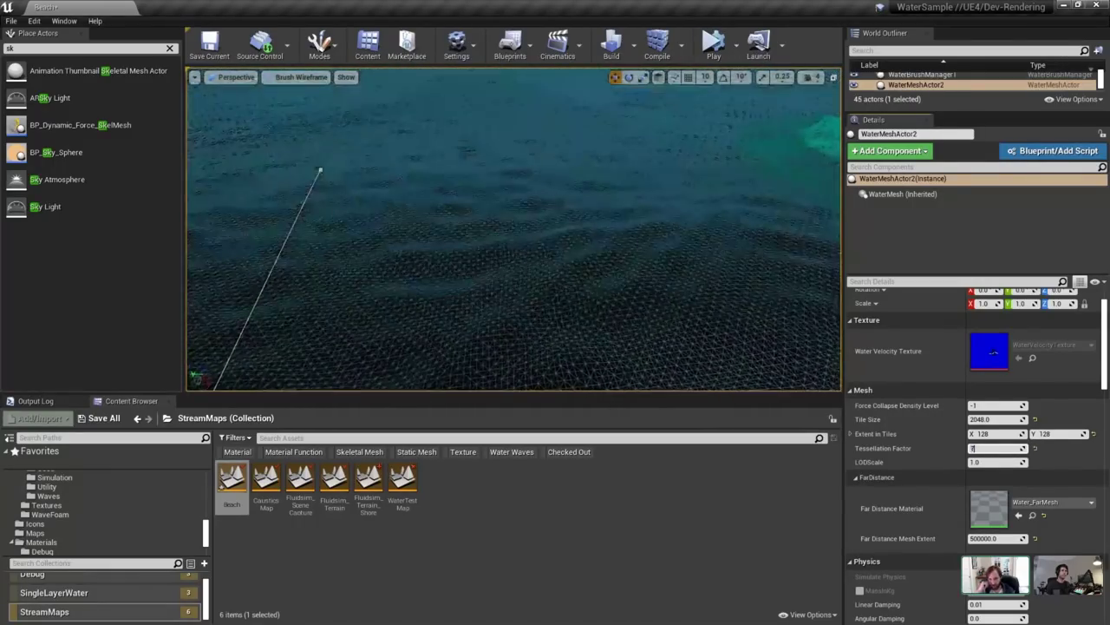
# Try Tile Size values of 1024 and 256 on WaterMeshActor2, returning to 1024, to compare the grid layout.
pyautogui.moveTo(764, 343); pyautogui.dragTo(820, 373, button='right')
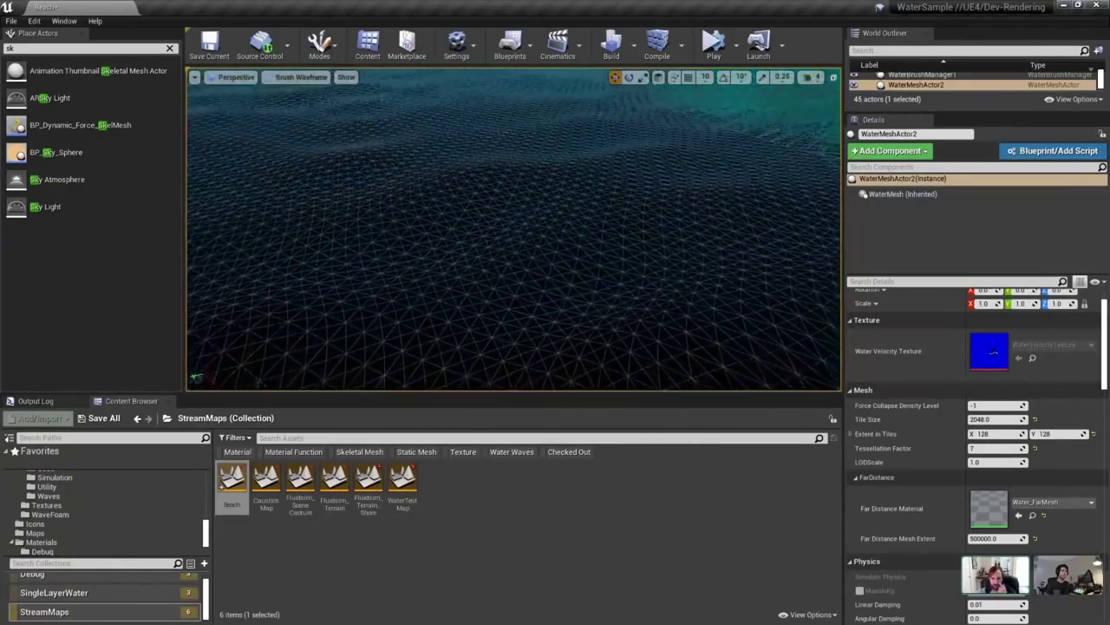
pyautogui.click(1000, 419)
pyautogui.write('1024')
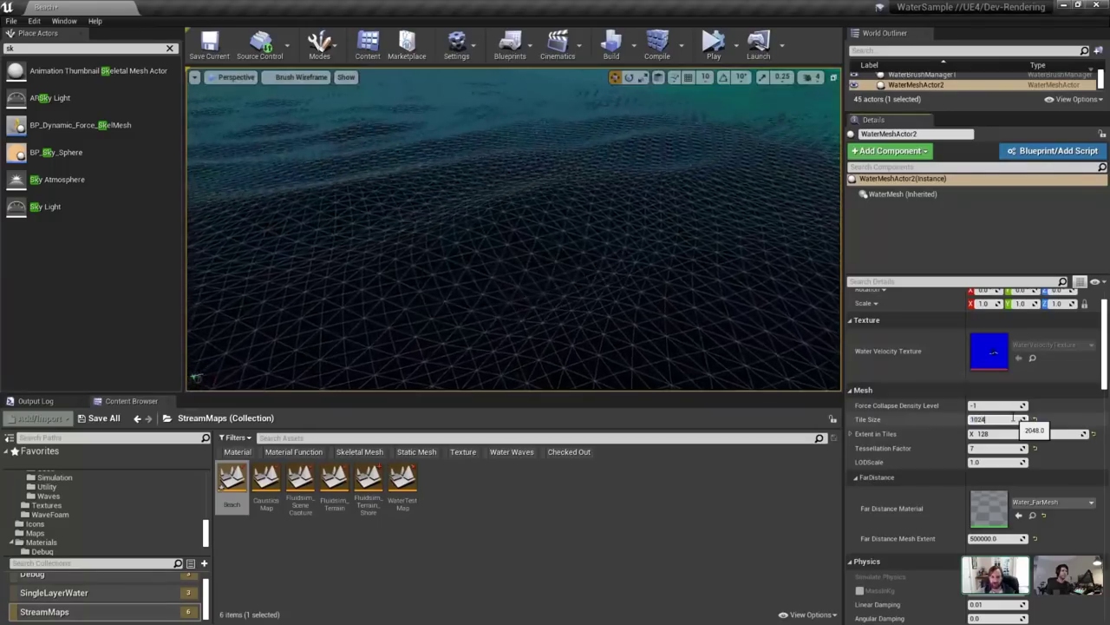
pyautogui.press('Return')
pyautogui.write('256')
pyautogui.press('Return')
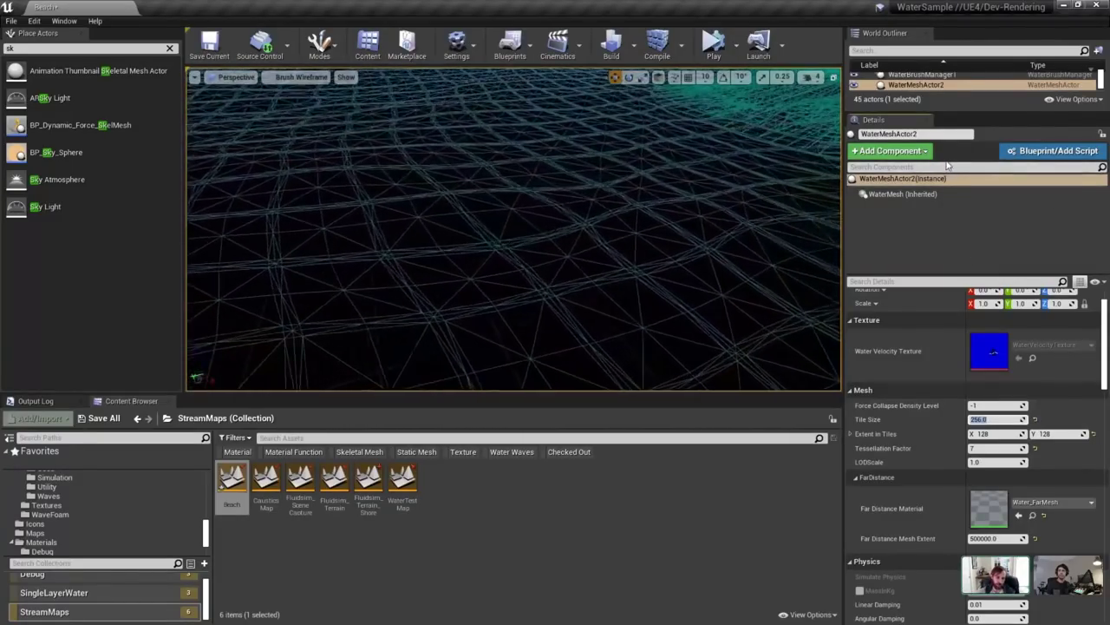
pyautogui.write('1024')
pyautogui.press('Return')
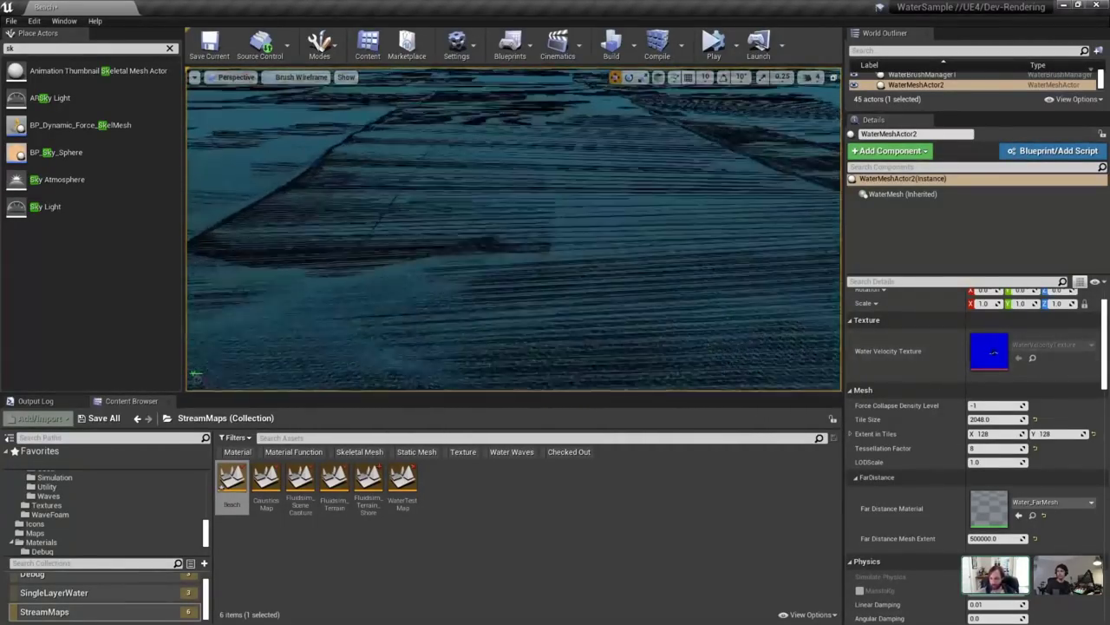
# Set WaterMeshActor2's Tessellation Factor to 7 and try an LODScale of 0.5.
pyautogui.click(996, 448)
pyautogui.write('7')
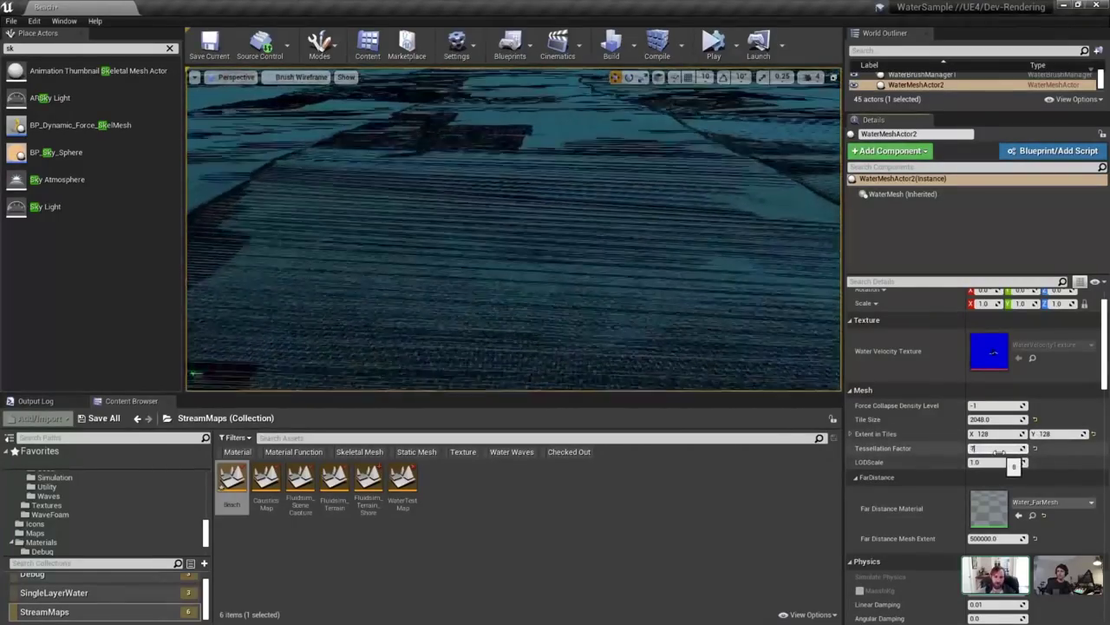
pyautogui.press('Return')
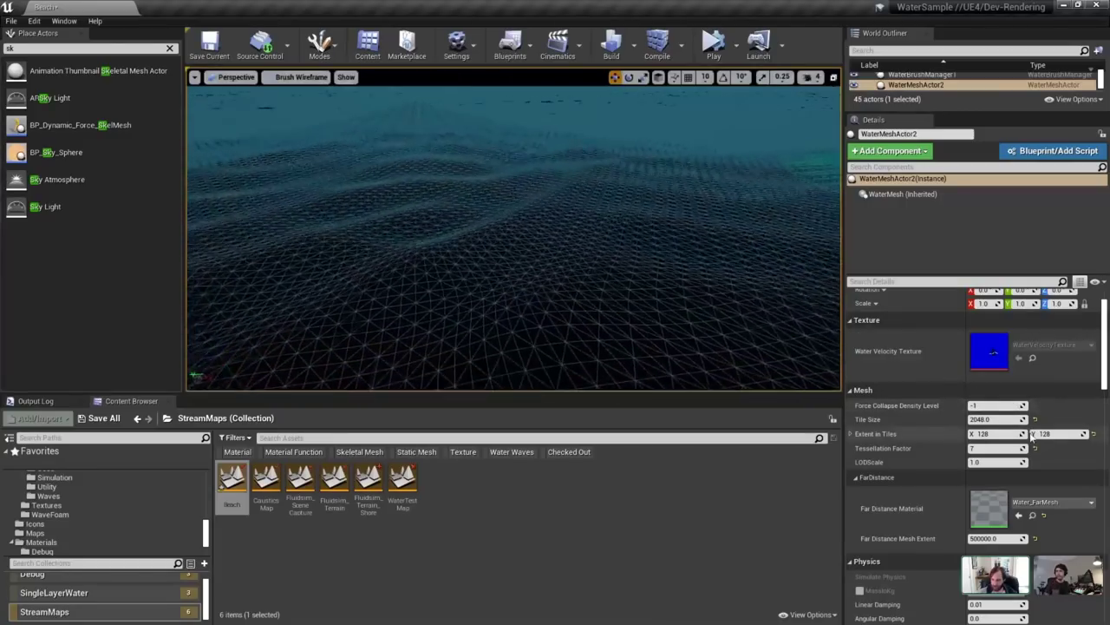
pyautogui.click(1006, 462)
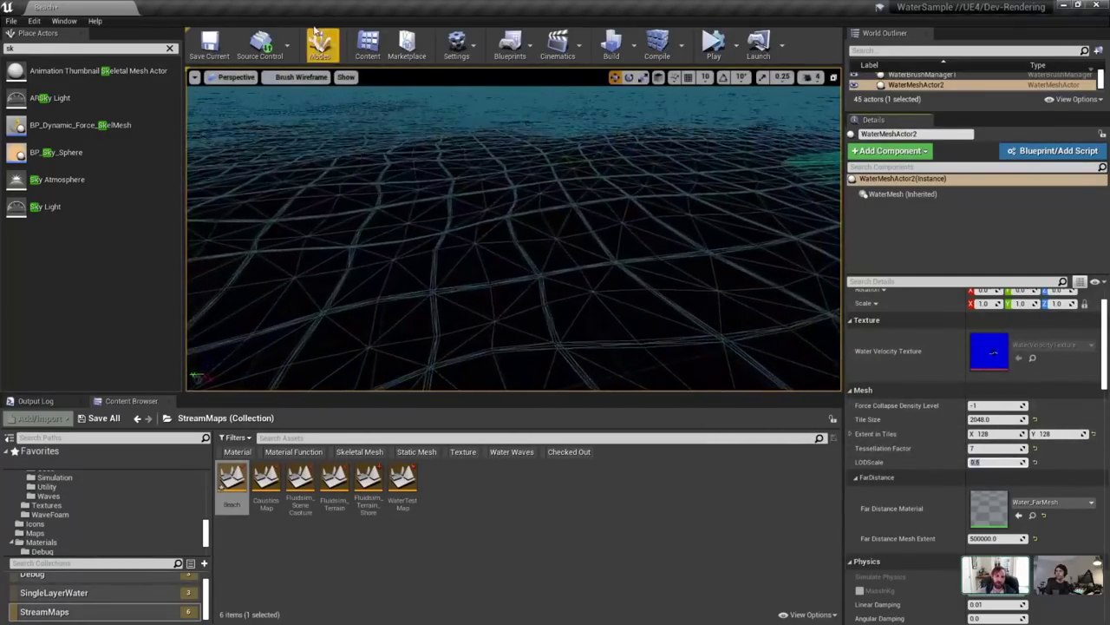
# Return the viewport to Lit shading and look over the water along the rocky shoreline.
pyautogui.click(300, 77)
pyautogui.click(305, 101)
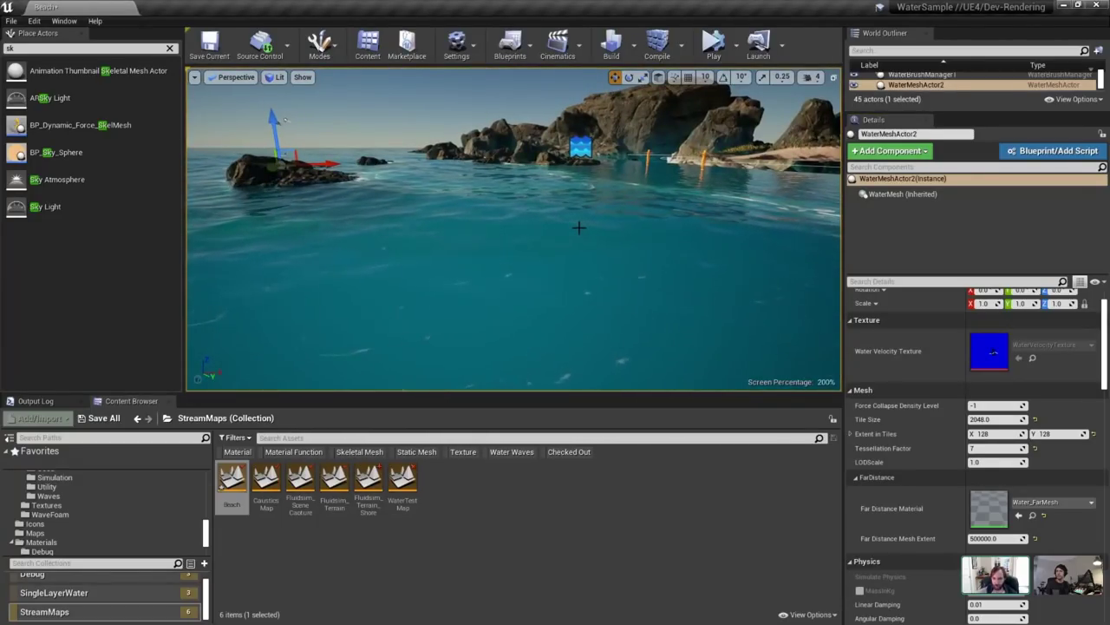
pyautogui.moveTo(580, 228); pyautogui.dragTo(588, 222, button='right')
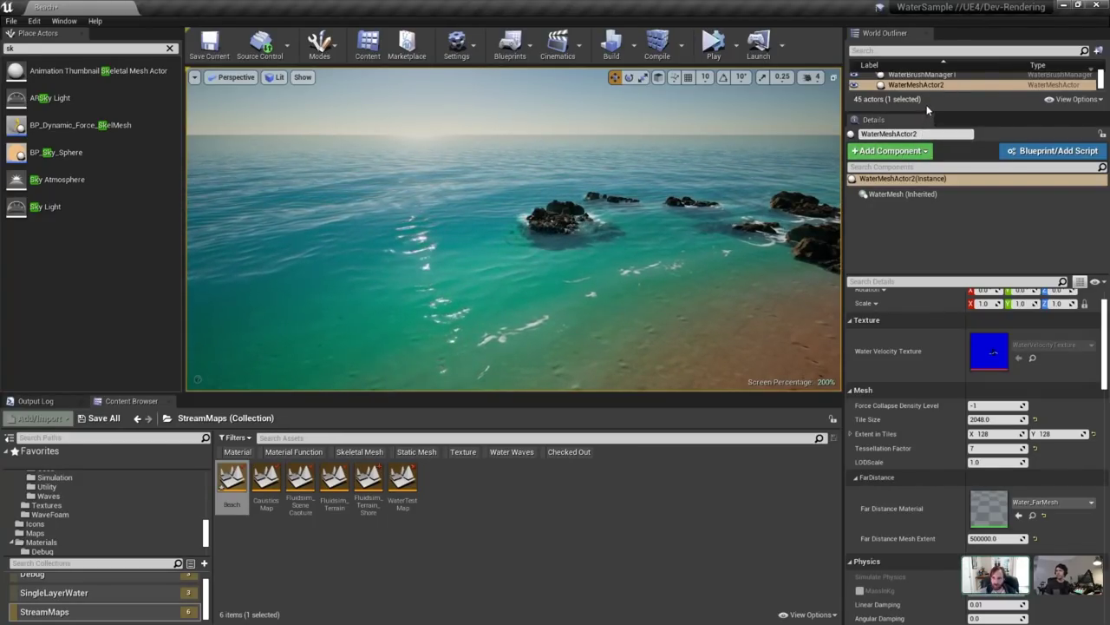
# Start the simulation tick on BP_FluidSim_Water_Ticker and view the foam forming around the rocks from several angles.
pyautogui.moveTo(933, 112); pyautogui.dragTo(961, 238)
pyautogui.scroll(10, 967, 186)
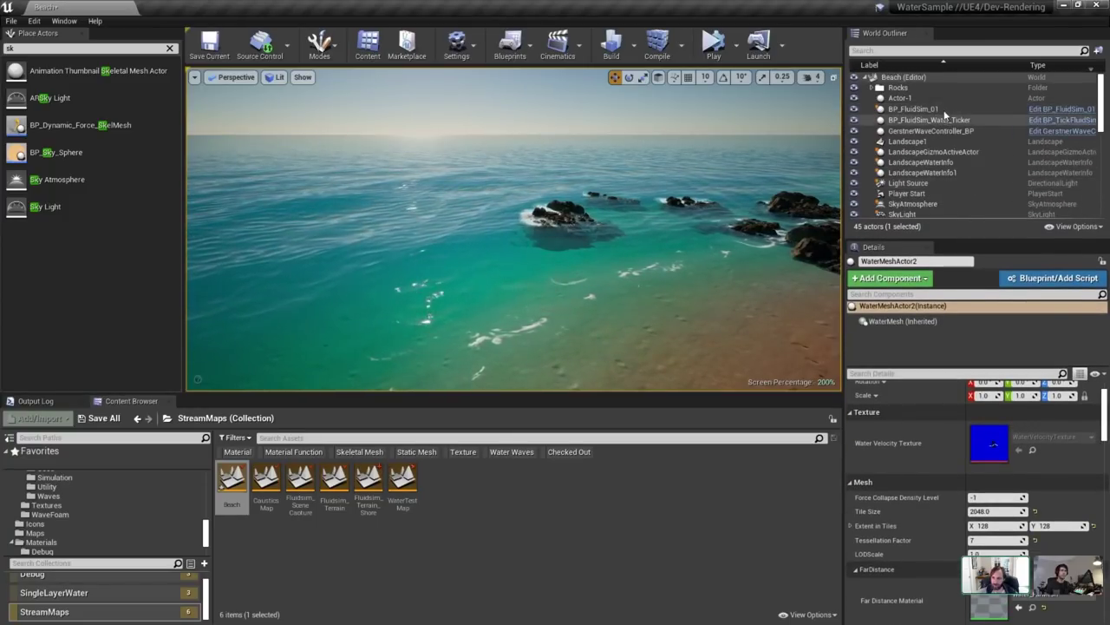
pyautogui.click(944, 109)
pyautogui.click(930, 119)
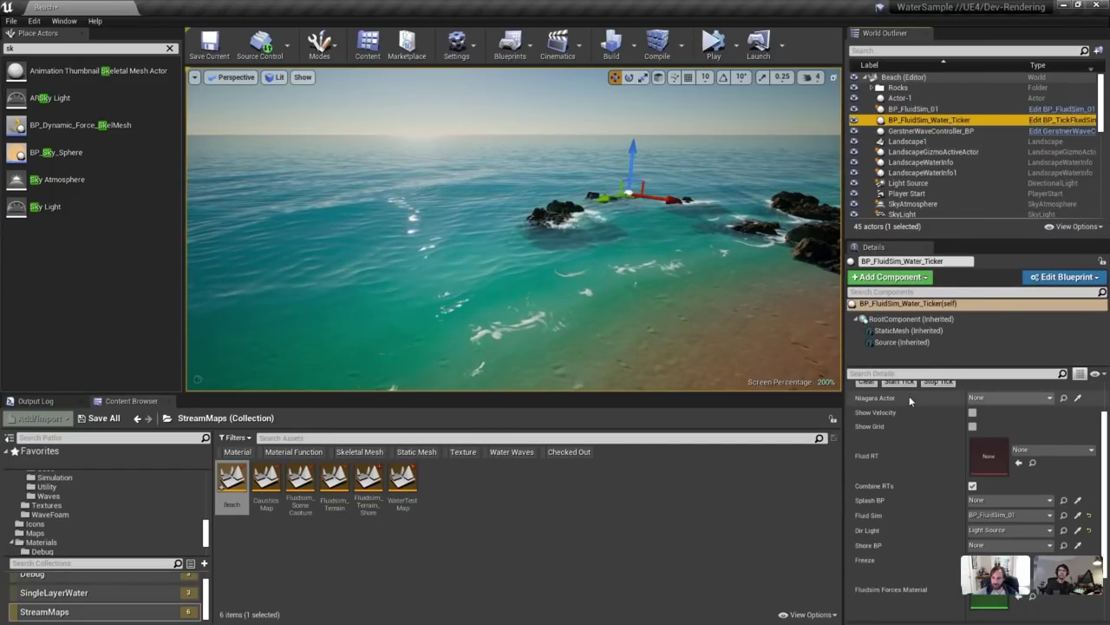
pyautogui.scroll(2, 909, 396)
pyautogui.click(899, 421)
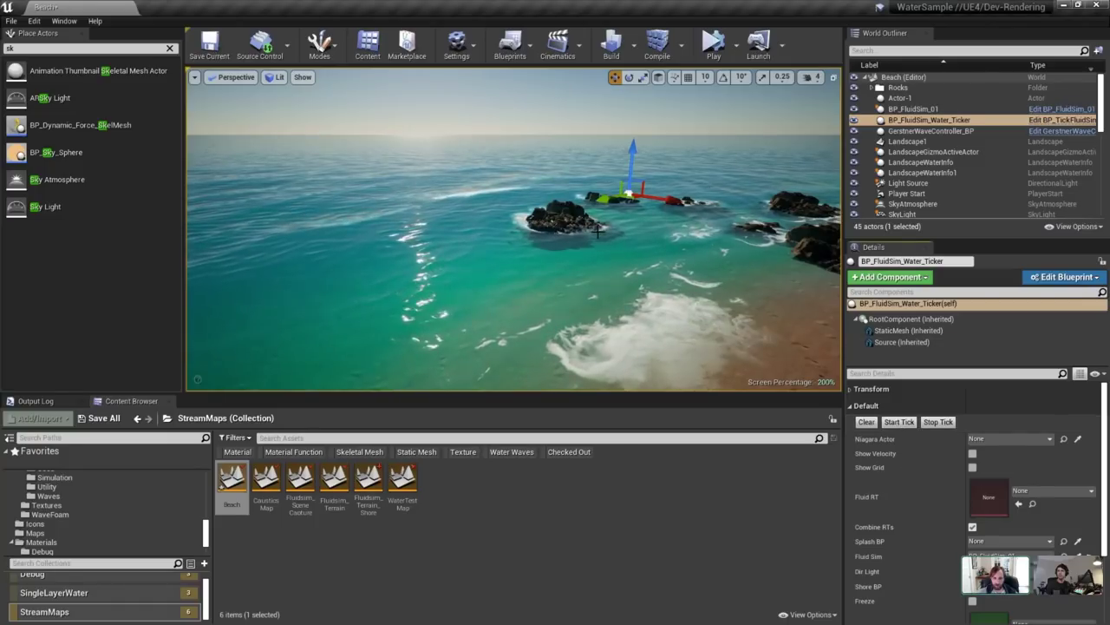
pyautogui.moveTo(597, 230); pyautogui.dragTo(549, 246, button='right')
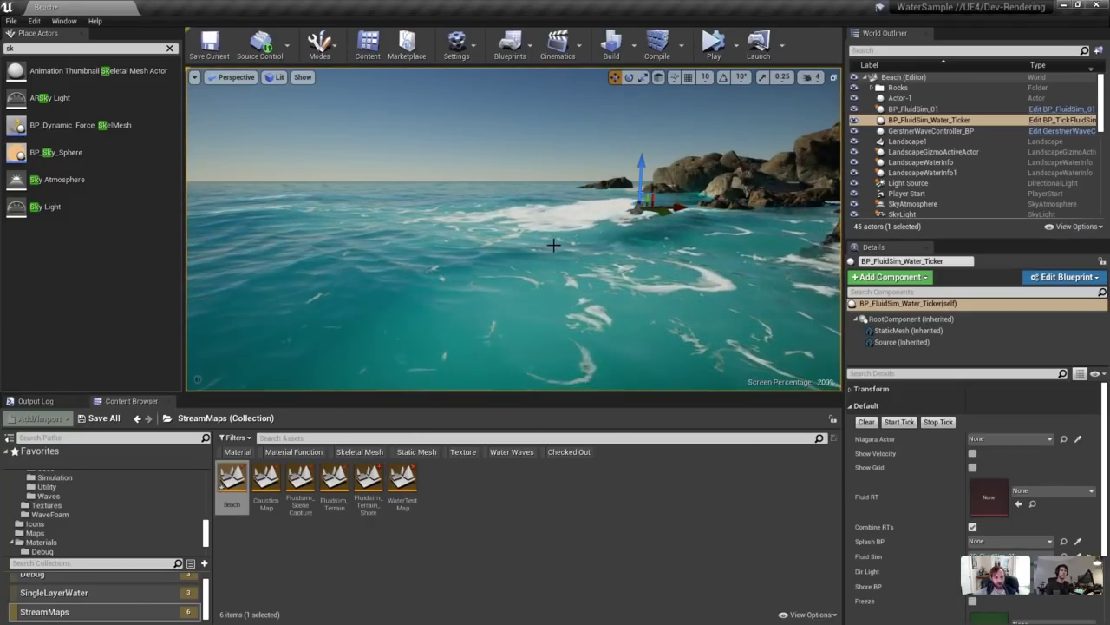
pyautogui.moveTo(553, 245); pyautogui.dragTo(573, 245, button='right')
pyautogui.moveTo(694, 195); pyautogui.dragTo(779, 185, button='right')
pyautogui.moveTo(602, 270); pyautogui.dragTo(607, 265, button='right')
# Select BP_FluidSim_01 and look through its Debug, Forces and Simulation categories.
pyautogui.click(927, 108)
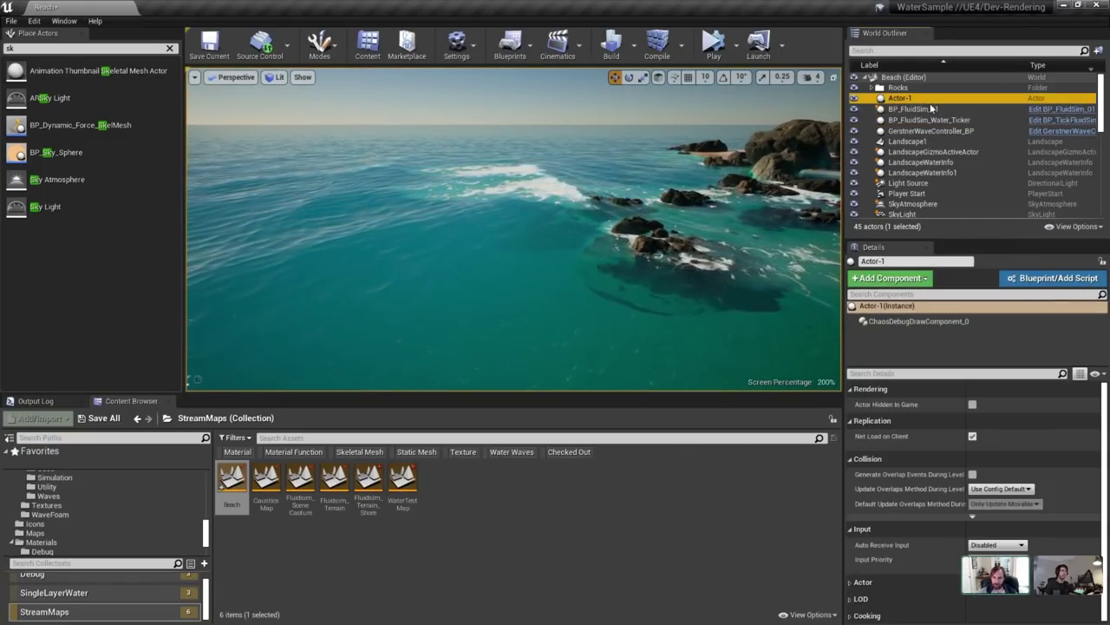
pyautogui.click(906, 404)
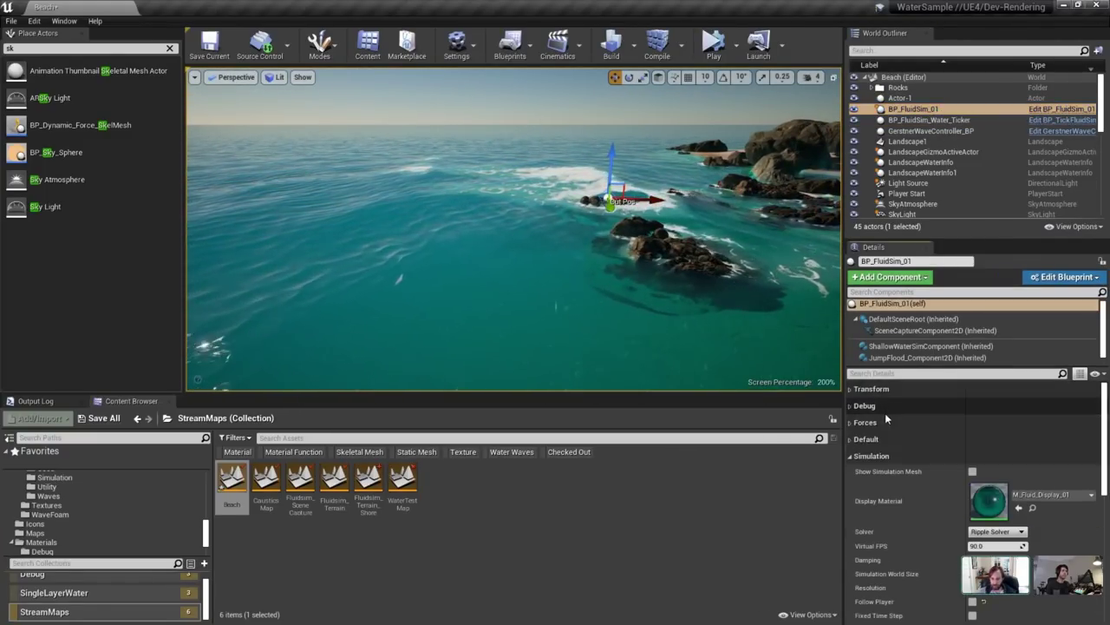
pyautogui.click(874, 409)
pyautogui.click(871, 408)
pyautogui.click(872, 422)
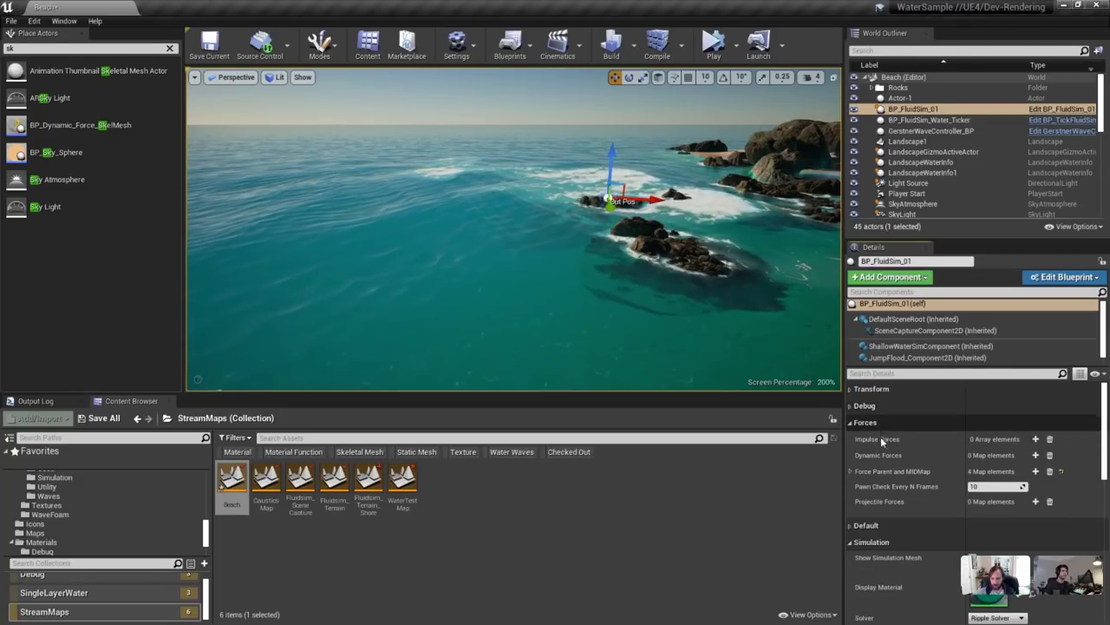
pyautogui.click(878, 541)
pyautogui.click(886, 540)
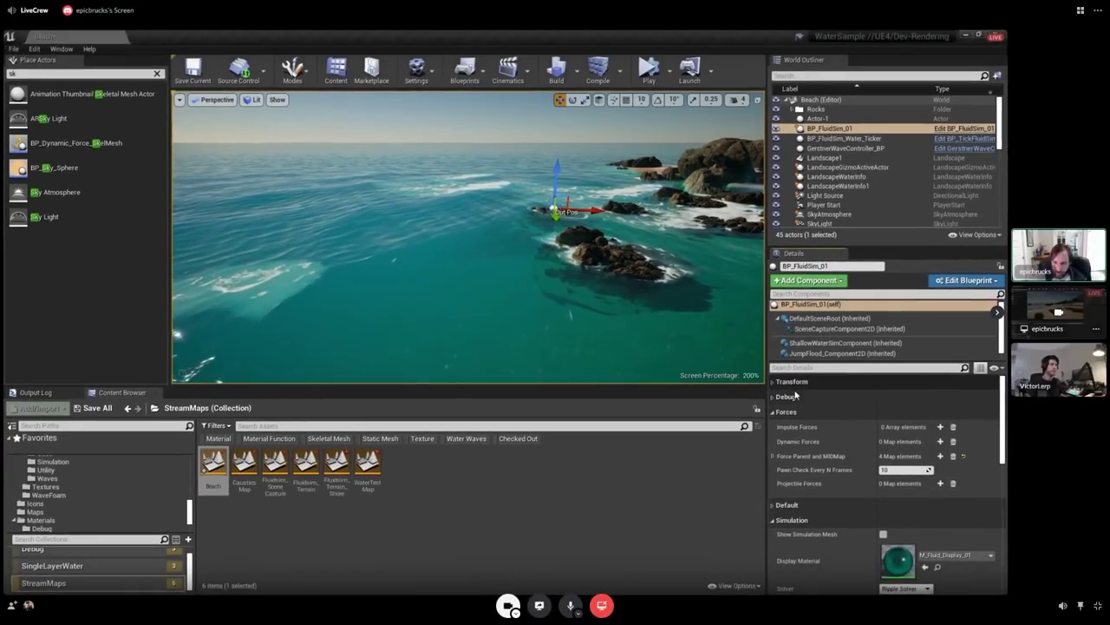
pyautogui.click(878, 421)
# Set the Wave Simulation Fading of BP_FluidSim_01 to 0 and view the foam accumulating near the rocks.
pyautogui.scroll(-4, 814, 499)
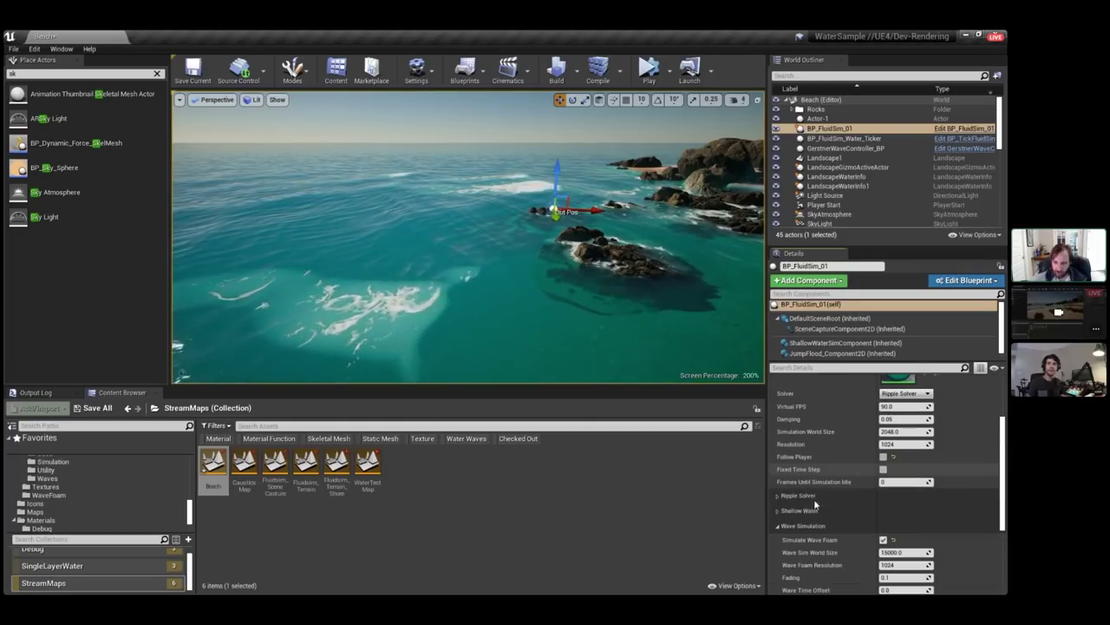
pyautogui.scroll(-1, 807, 536)
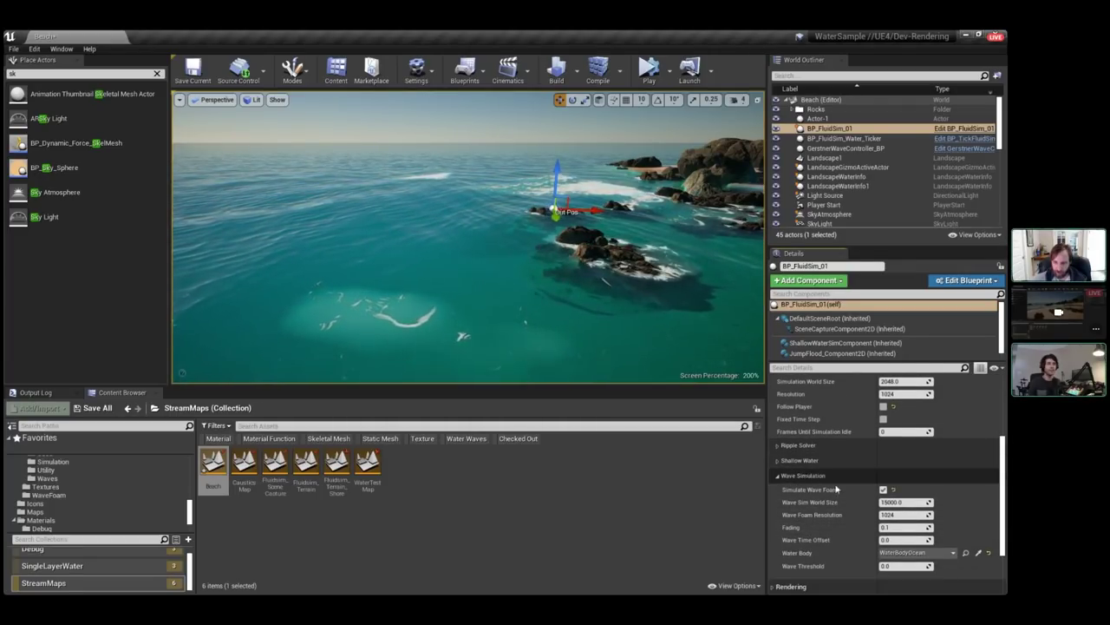
pyautogui.click(896, 526)
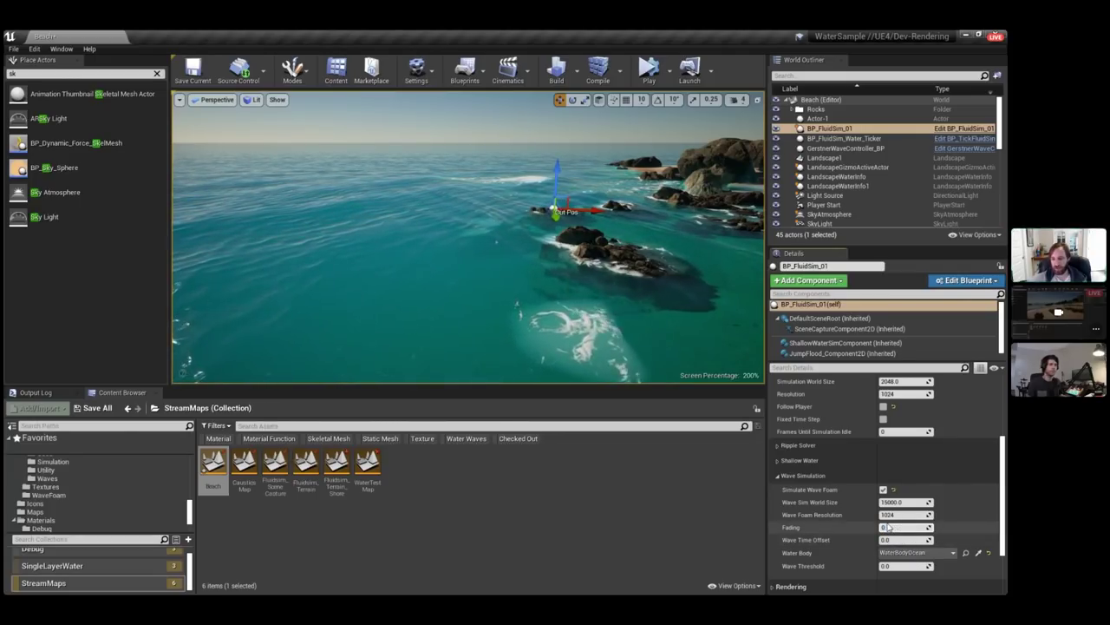
pyautogui.write('0')
pyautogui.press('Return')
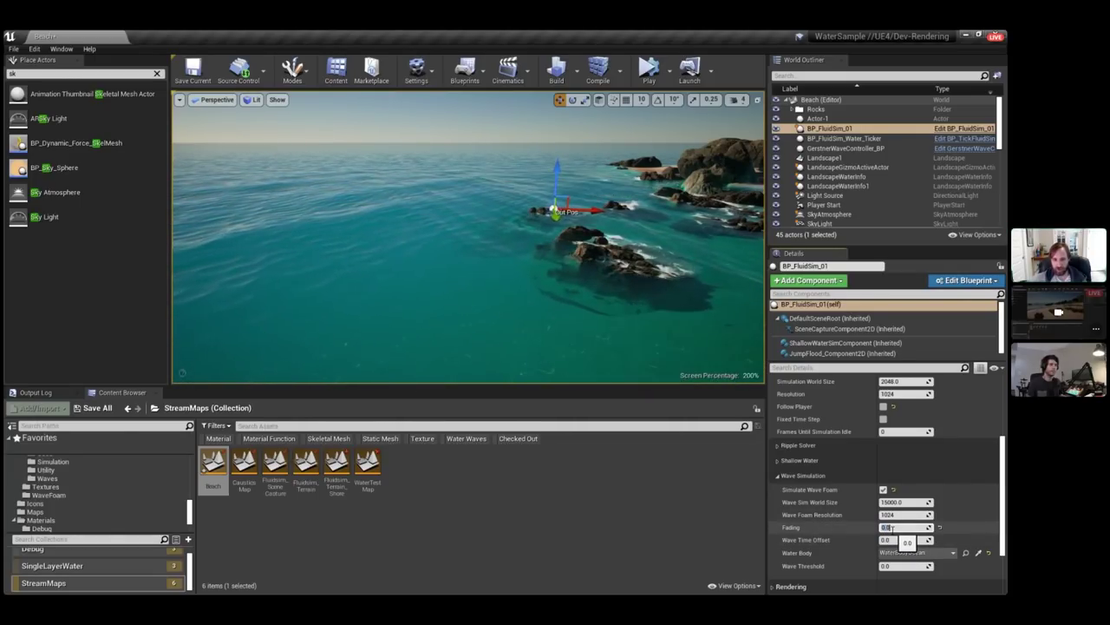
pyautogui.moveTo(493, 293)
pyautogui.mouseDown(button='right')
pyautogui.moveTo(459, 347)
pyautogui.moveTo(492, 334)
pyautogui.moveTo(455, 299)
pyautogui.moveTo(498, 298)
pyautogui.mouseUp(button='right')
pyautogui.moveTo(454, 251); pyautogui.dragTo(555, 271, button='right')
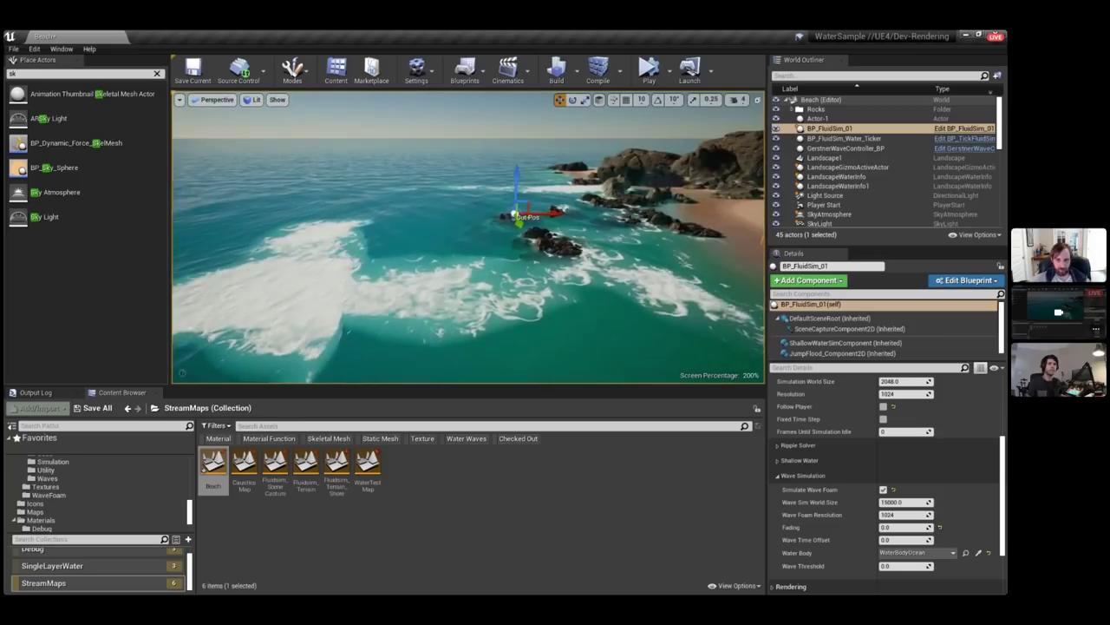
# Set the Wave Simulation Fading of BP_FluidSim_01 to 0.15 and view the foam close to the rocks.
pyautogui.click(916, 539)
pyautogui.click(906, 528)
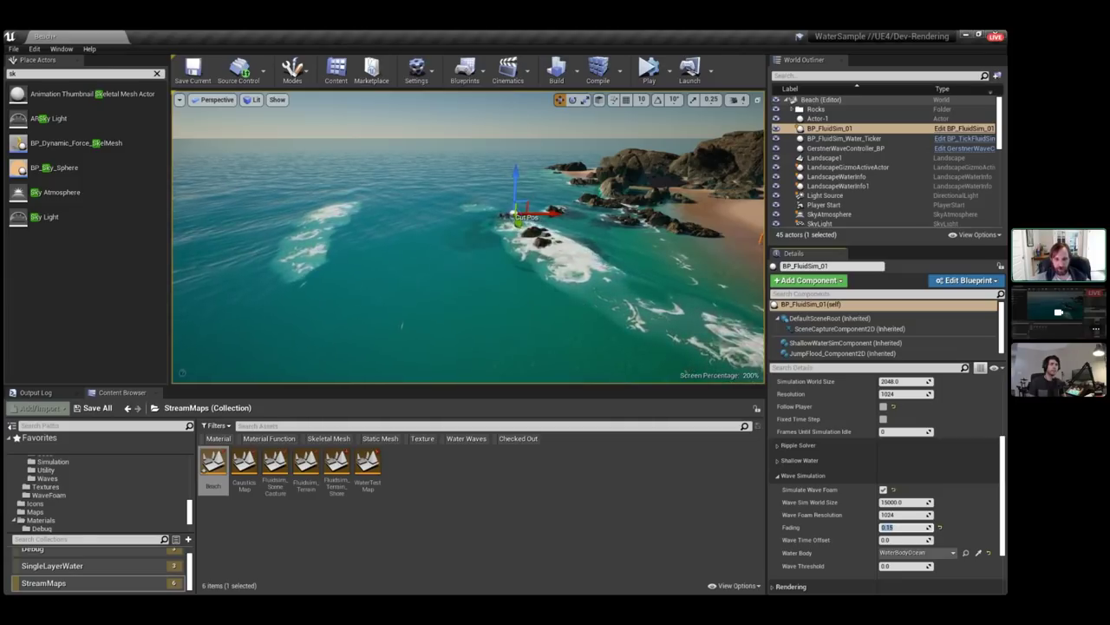
pyautogui.press('w')
pyautogui.moveTo(402, 326); pyautogui.dragTo(609, 358, button='right')
pyautogui.press('w')
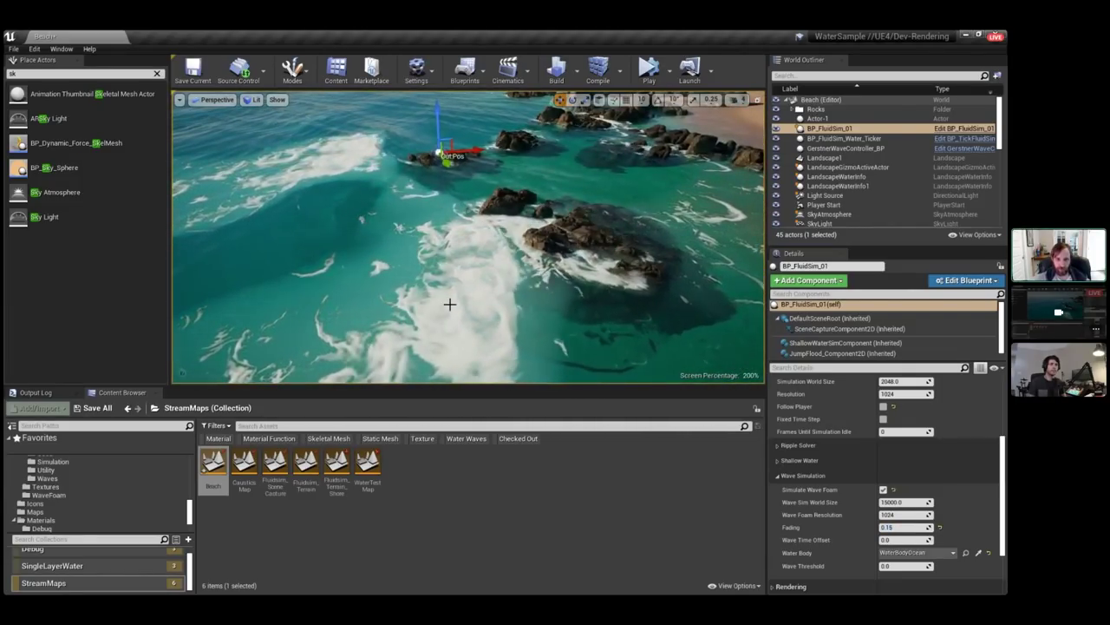
pyautogui.press('w')
pyautogui.moveTo(509, 263); pyautogui.dragTo(542, 276, button='right')
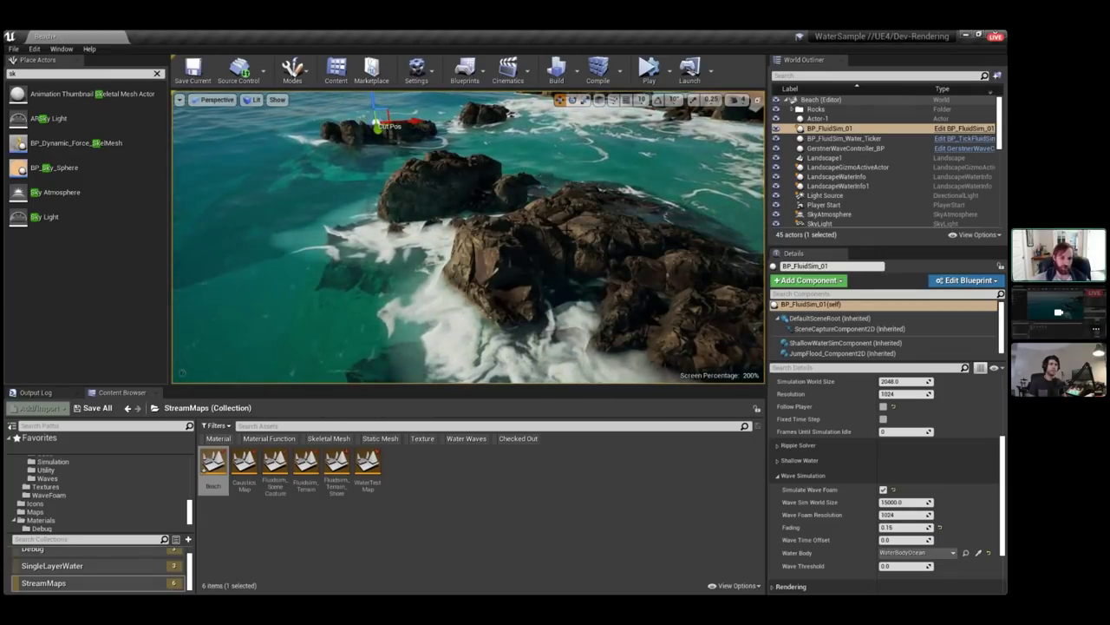
# View the waves and foam around the rocks from several angles, from the open sea to the beach.
pyautogui.press('s')
pyautogui.moveTo(468, 236); pyautogui.dragTo(455, 205, button='right')
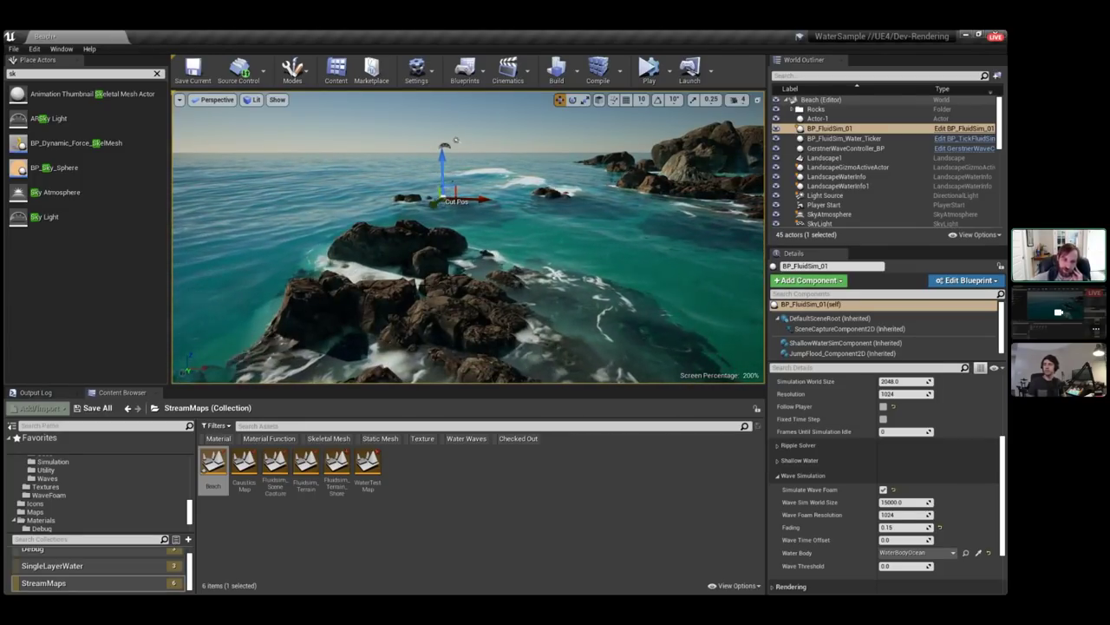
pyautogui.moveTo(552, 235); pyautogui.dragTo(518, 235, button='right')
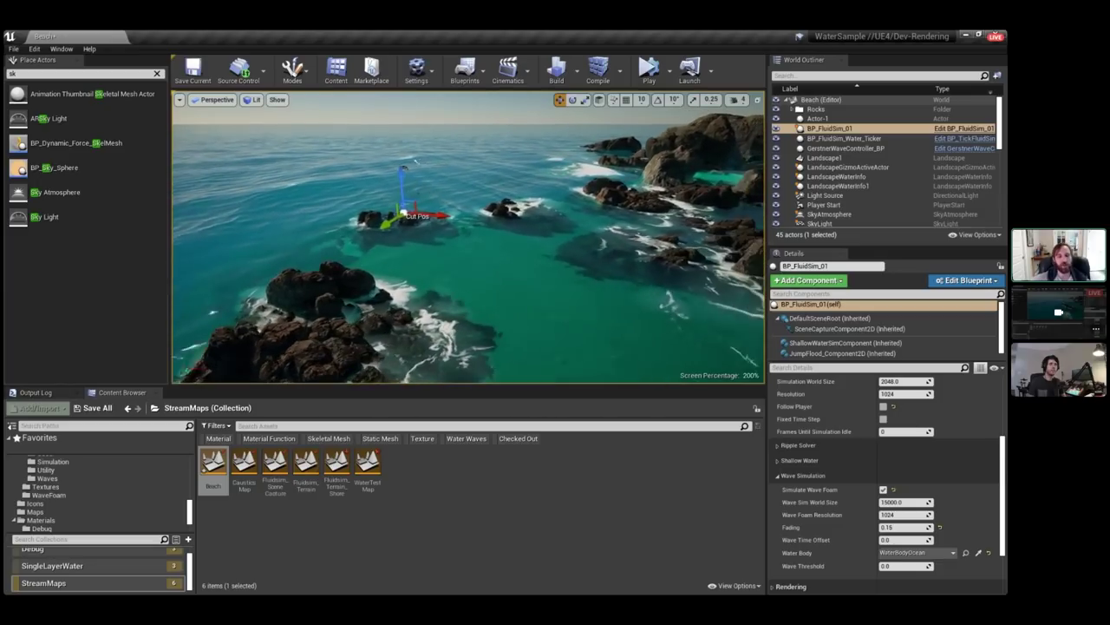
pyautogui.moveTo(390, 161); pyautogui.dragTo(536, 229, button='right')
pyautogui.moveTo(549, 279); pyautogui.dragTo(369, 271, button='right')
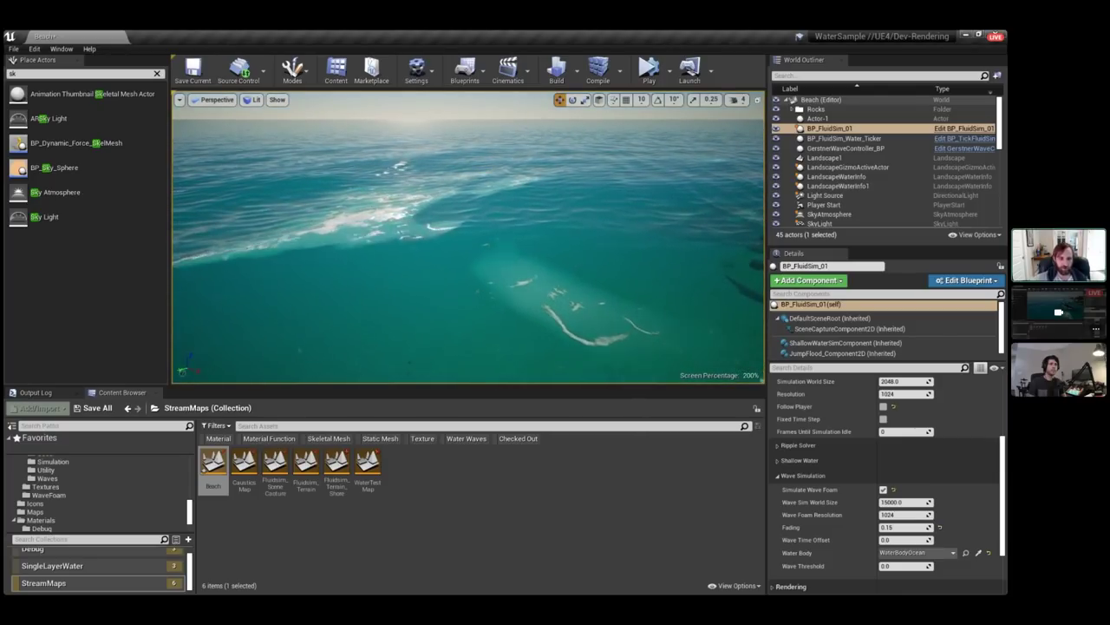
pyautogui.moveTo(468, 261); pyautogui.dragTo(520, 221, button='right')
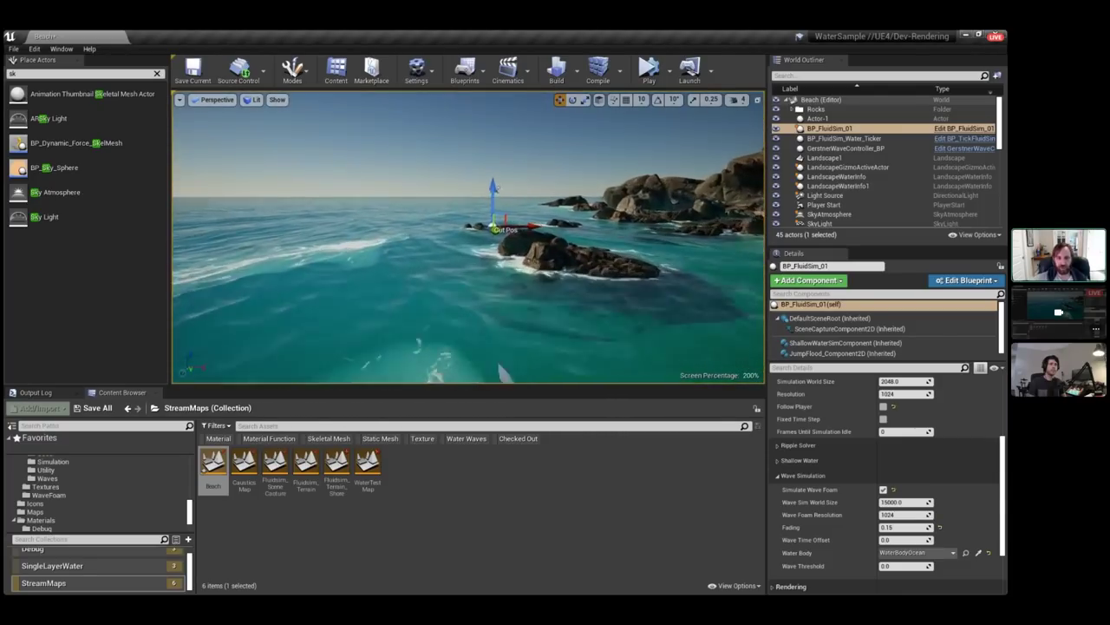
pyautogui.moveTo(498, 181); pyautogui.dragTo(538, 146, button='right')
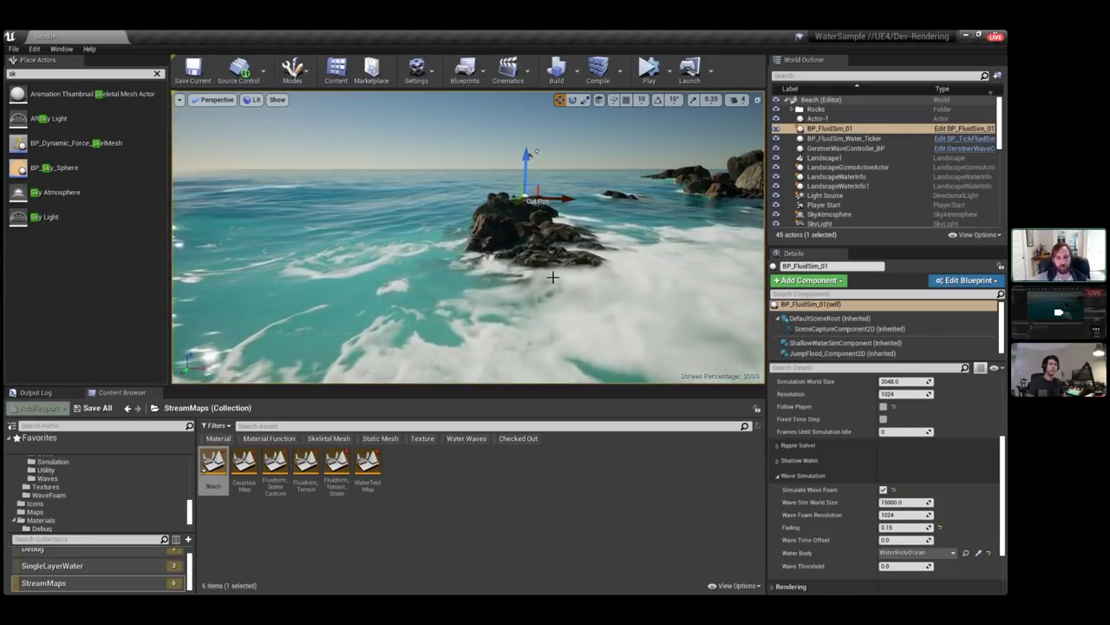
pyautogui.moveTo(553, 277); pyautogui.dragTo(607, 286, button='right')
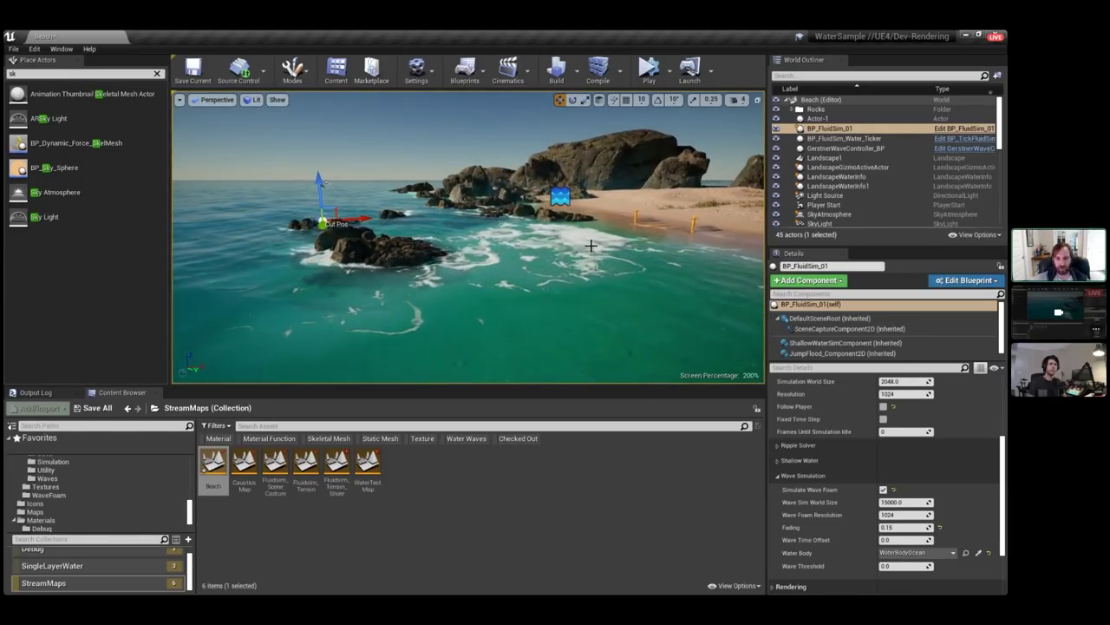
pyautogui.moveTo(591, 246); pyautogui.dragTo(486, 243, button='right')
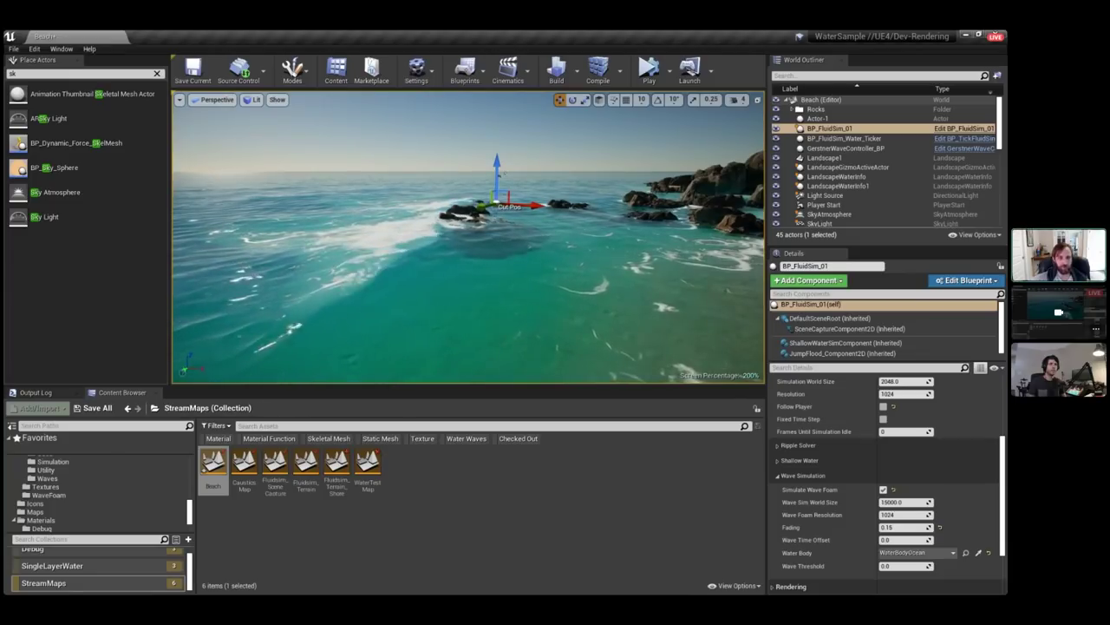
# Clear the selection to look over the water along the beach, and select WaterBodyOcean.
pyautogui.press('Escape')
pyautogui.moveTo(581, 248); pyautogui.dragTo(655, 246, button='right')
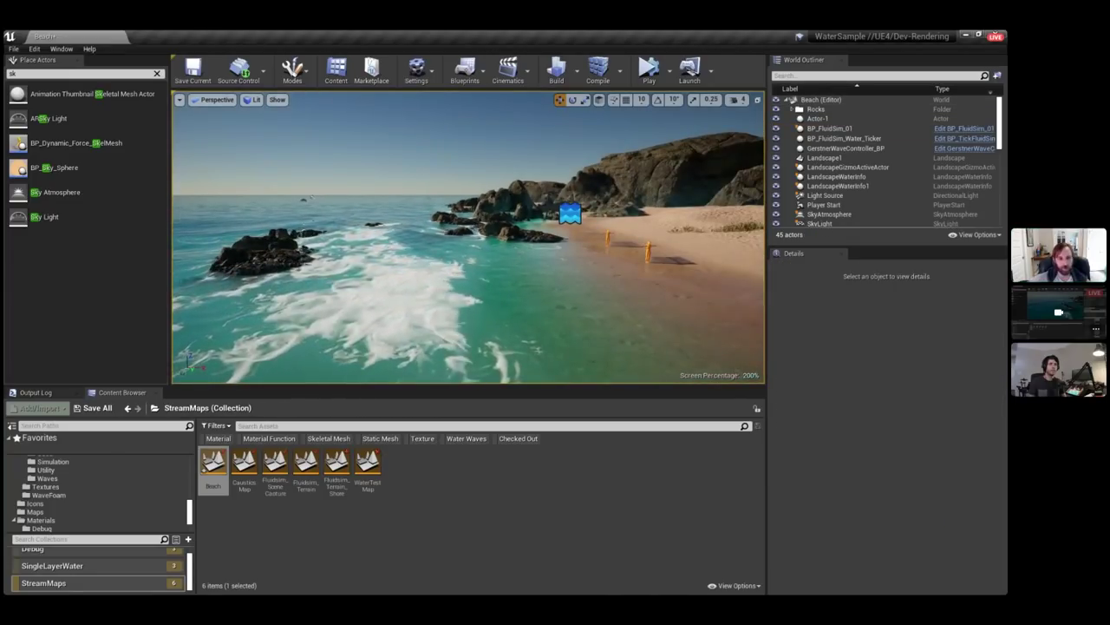
pyautogui.moveTo(555, 233); pyautogui.dragTo(482, 251, button='right')
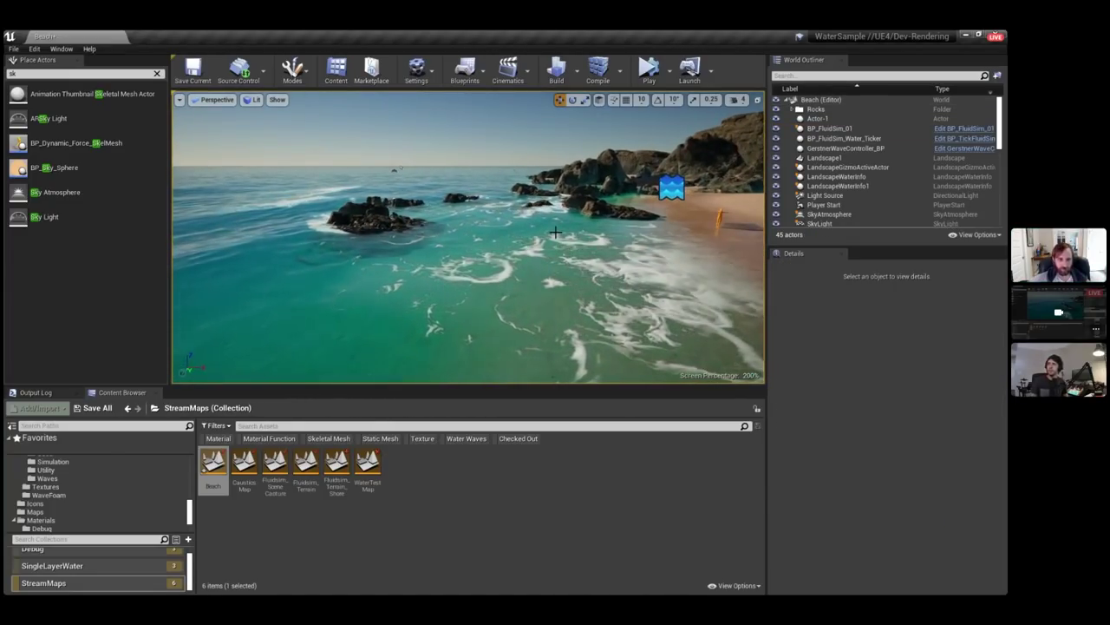
pyautogui.moveTo(555, 233); pyautogui.dragTo(472, 229, button='right')
pyautogui.click(728, 201)
pyautogui.scroll(10, 877, 147)
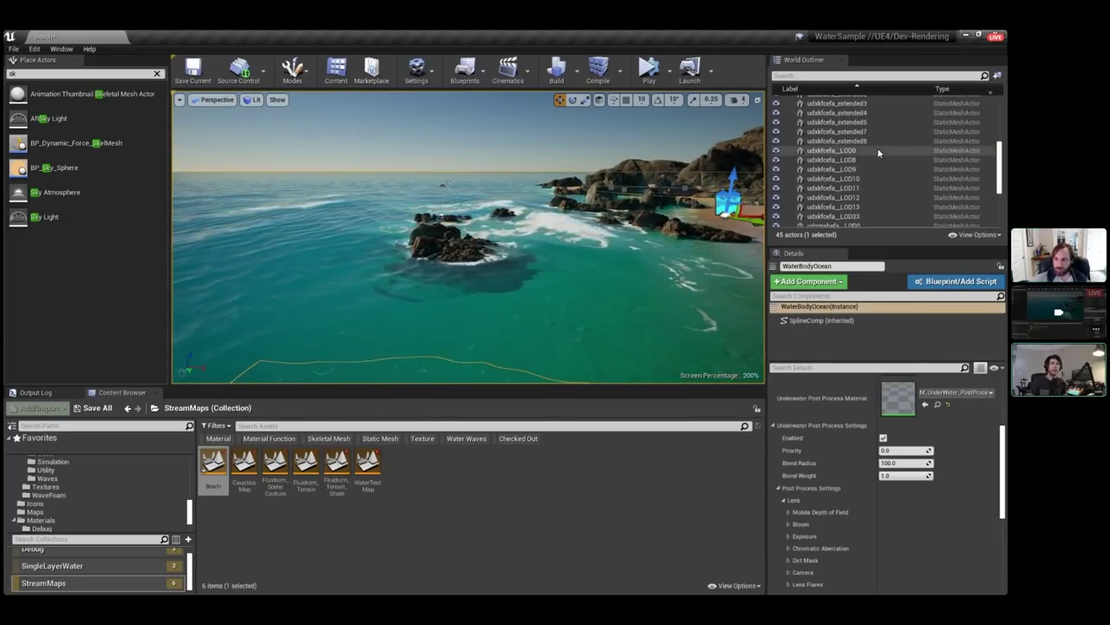
# Select BP_FluidSim_01 again and view the passing waves from just above the water surface.
pyautogui.doubleClick(865, 128)
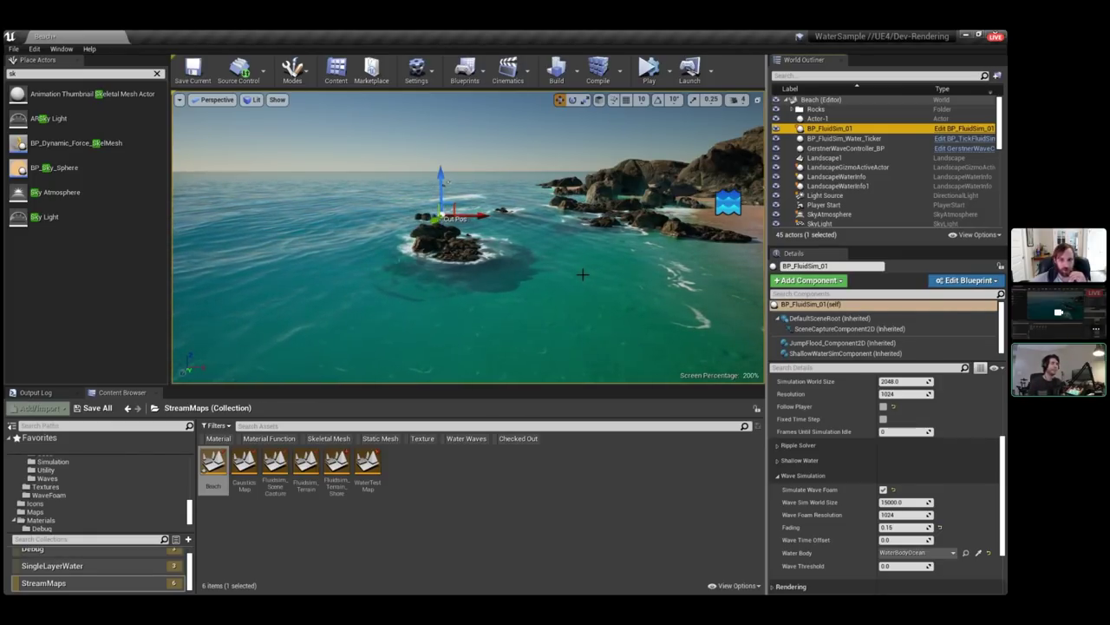
pyautogui.press('q')
pyautogui.moveTo(583, 274); pyautogui.dragTo(577, 277, button='right')
pyautogui.press('e')
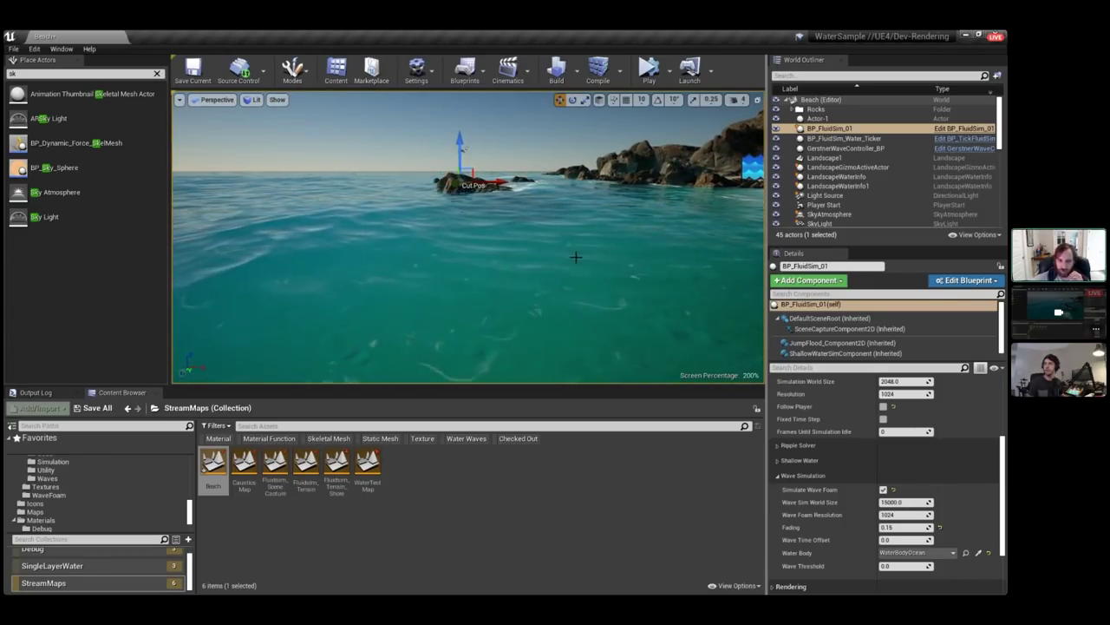
pyautogui.press('q')
pyautogui.moveTo(576, 257); pyautogui.dragTo(586, 255, button='right')
pyautogui.press('e')
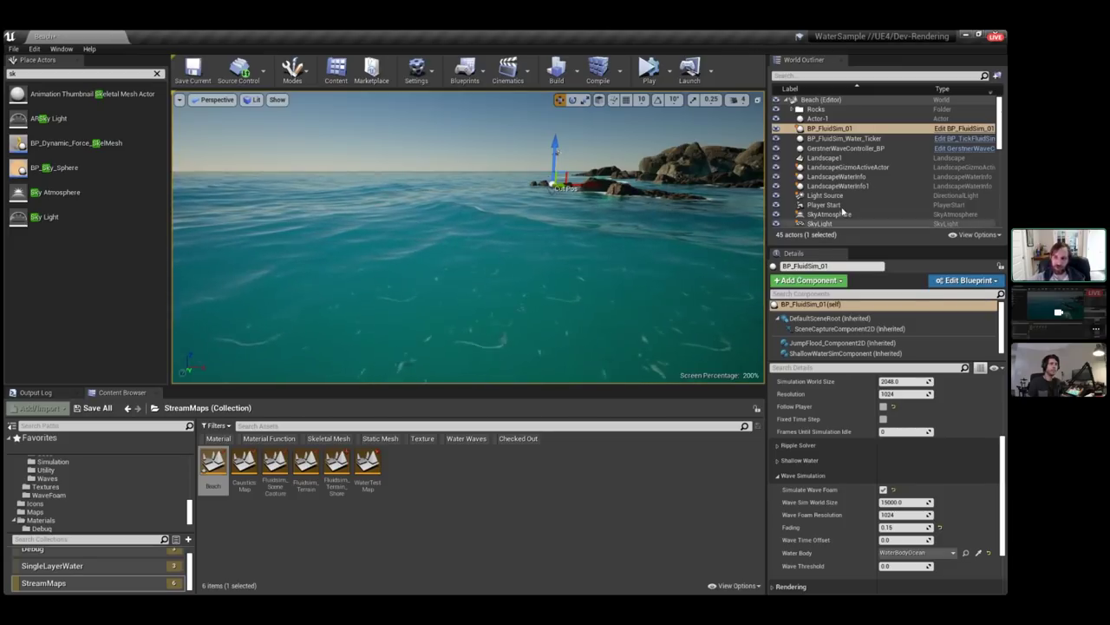
# Select WaterBodyOcean and expand its Wave category down to the Gerstner Wave Generator's Steepness settings.
pyautogui.click(799, 477)
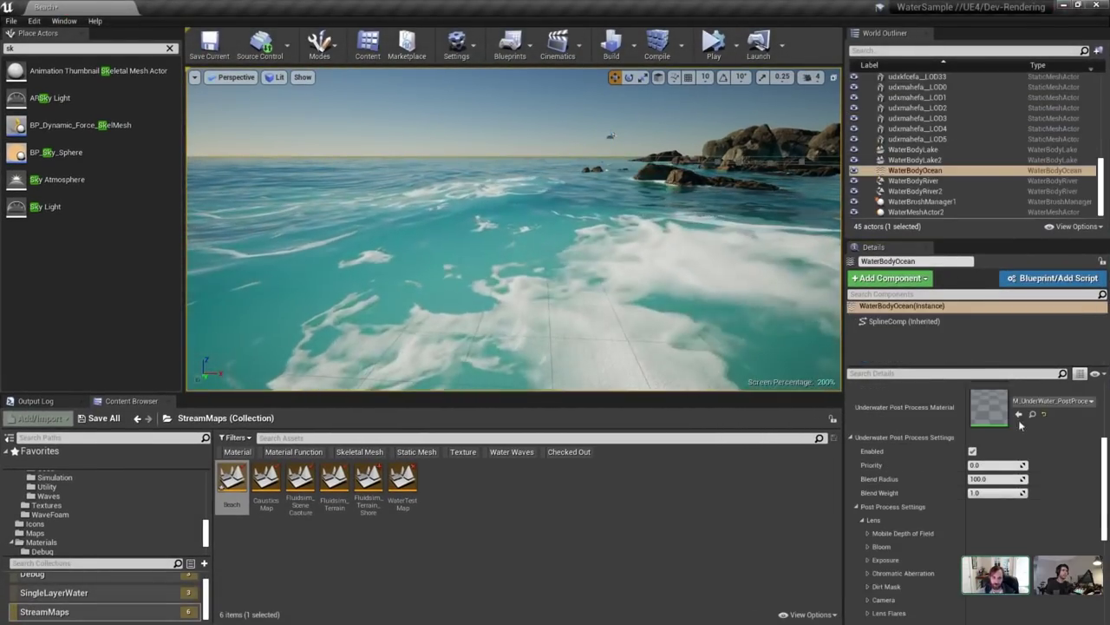
pyautogui.click(892, 506)
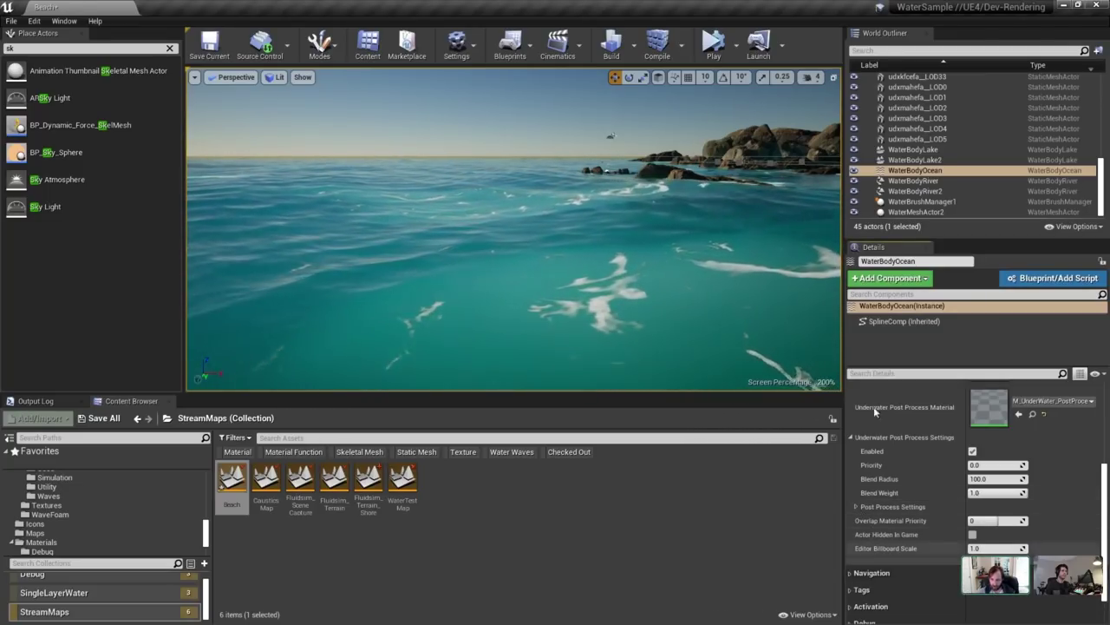
pyautogui.scroll(15, 875, 412)
pyautogui.click(863, 475)
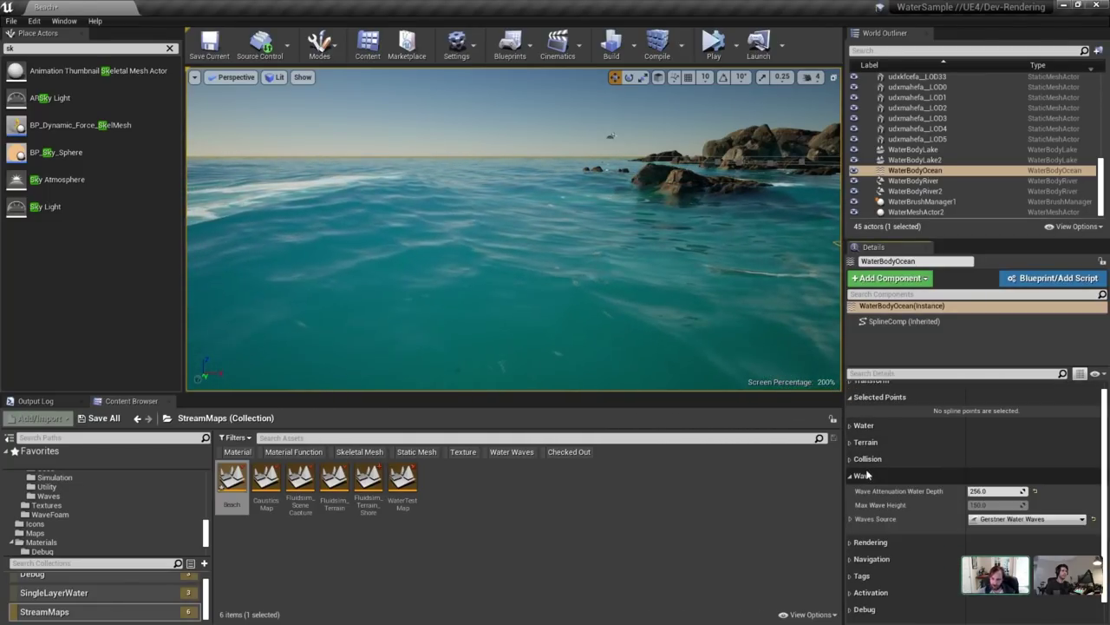
pyautogui.click(851, 518)
pyautogui.click(862, 535)
pyautogui.click(863, 551)
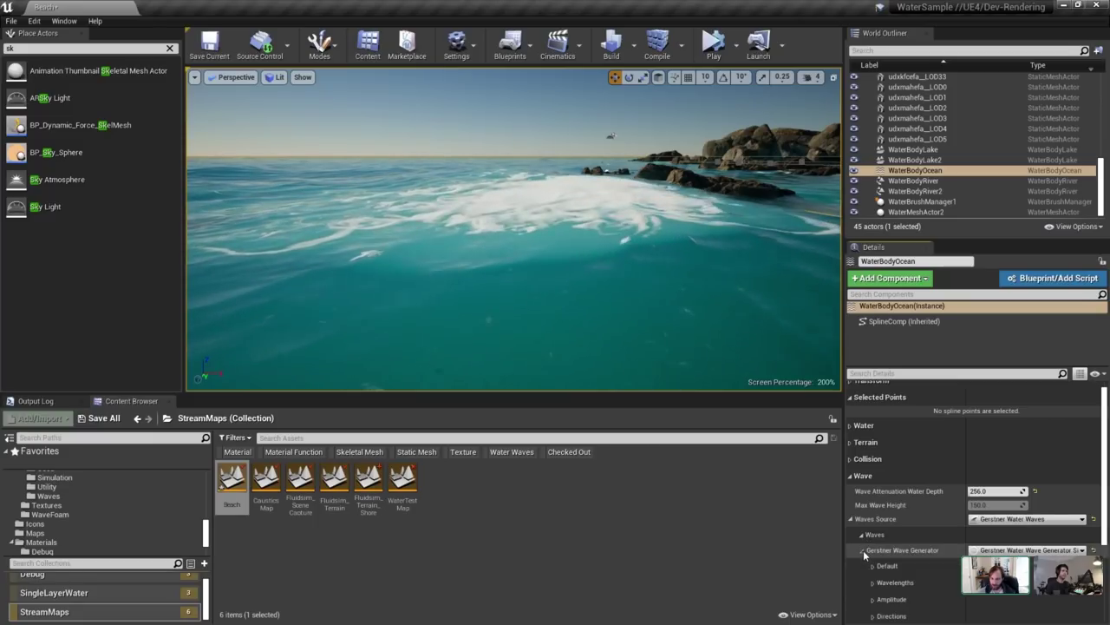
pyautogui.scroll(-2, 864, 555)
pyautogui.click(873, 558)
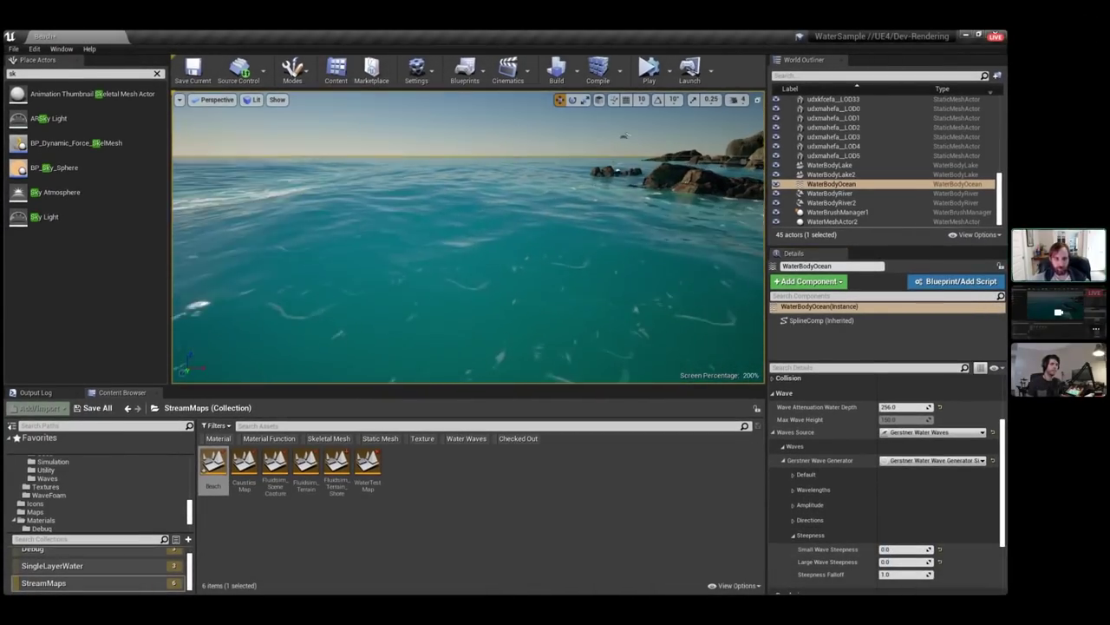
# Open Large Wave Steepness for editing and view the wave shapes from low, underwater and raised positions.
pyautogui.press('w')
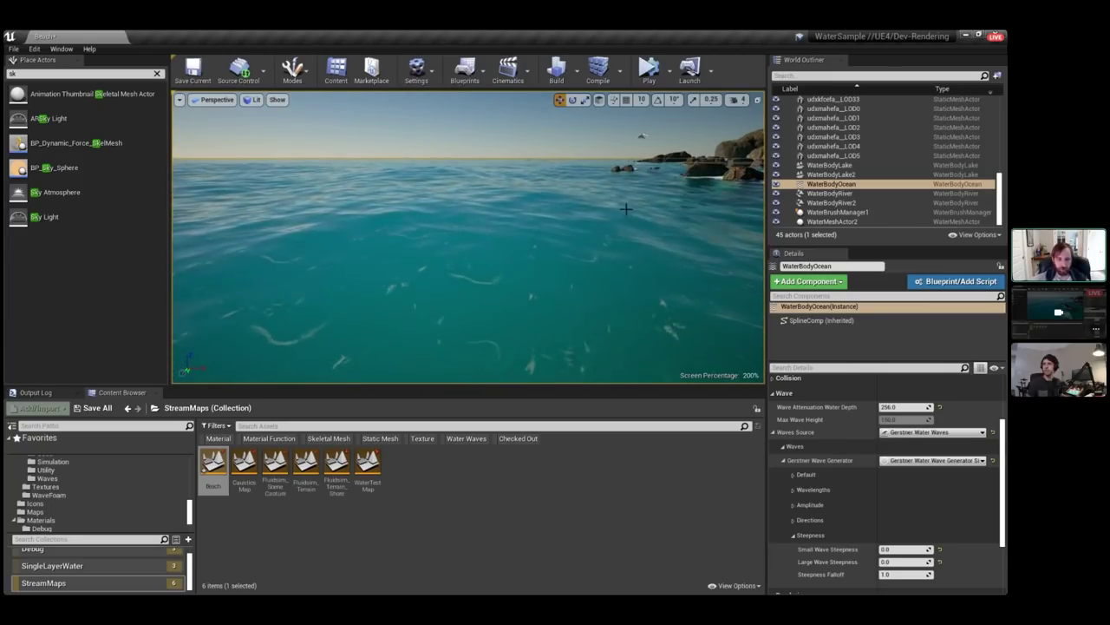
pyautogui.moveTo(285, 211); pyautogui.dragTo(295, 239, button='right')
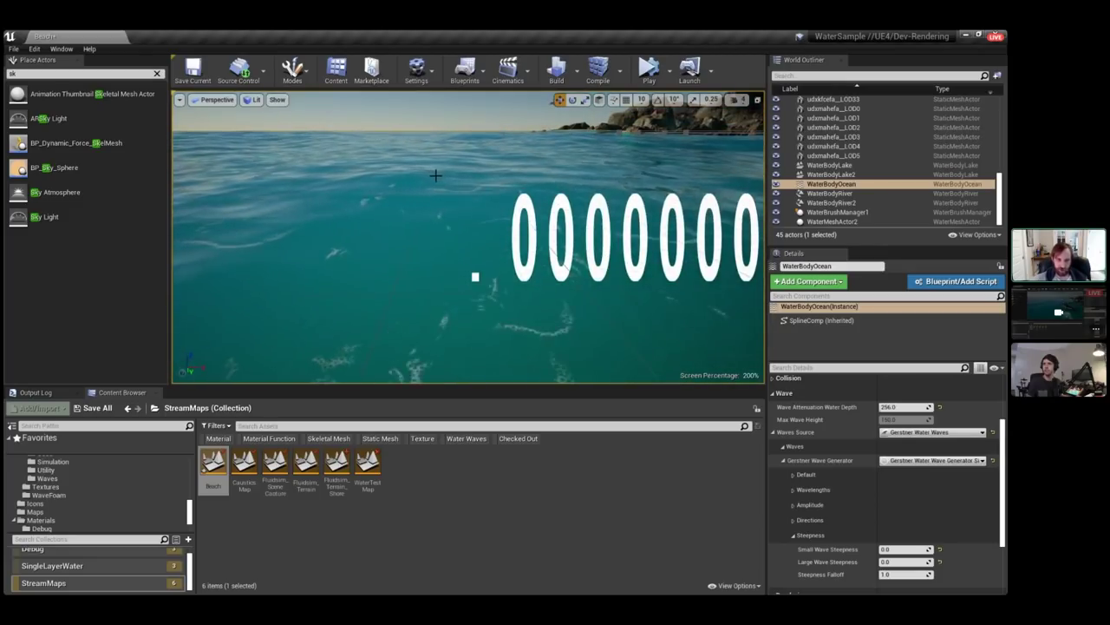
pyautogui.click(902, 562)
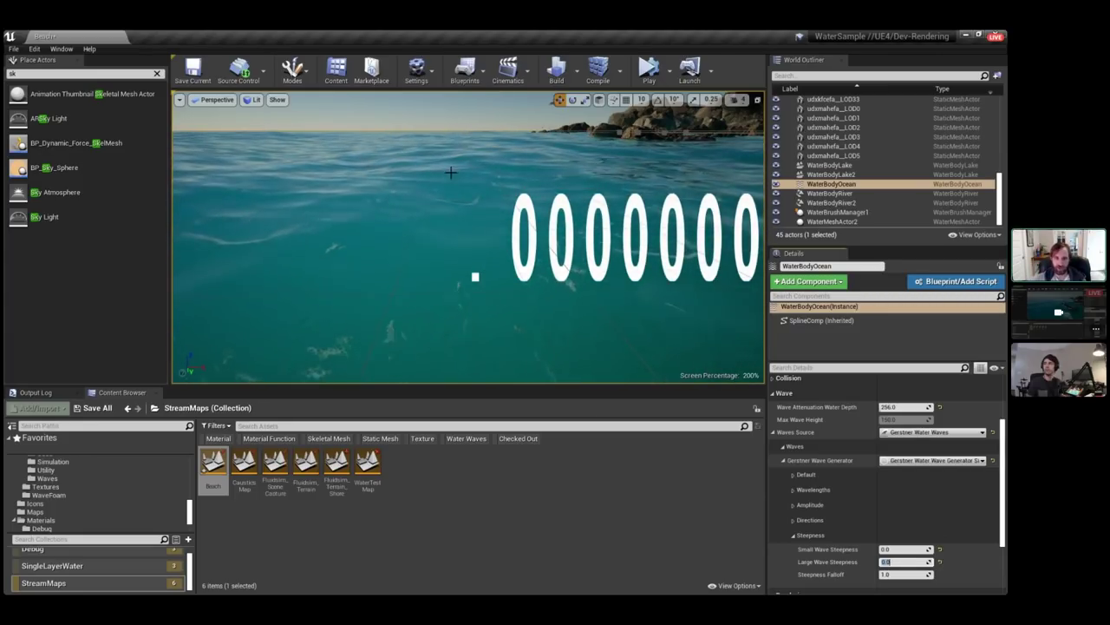
pyautogui.moveTo(451, 173); pyautogui.dragTo(451, 172, button='right')
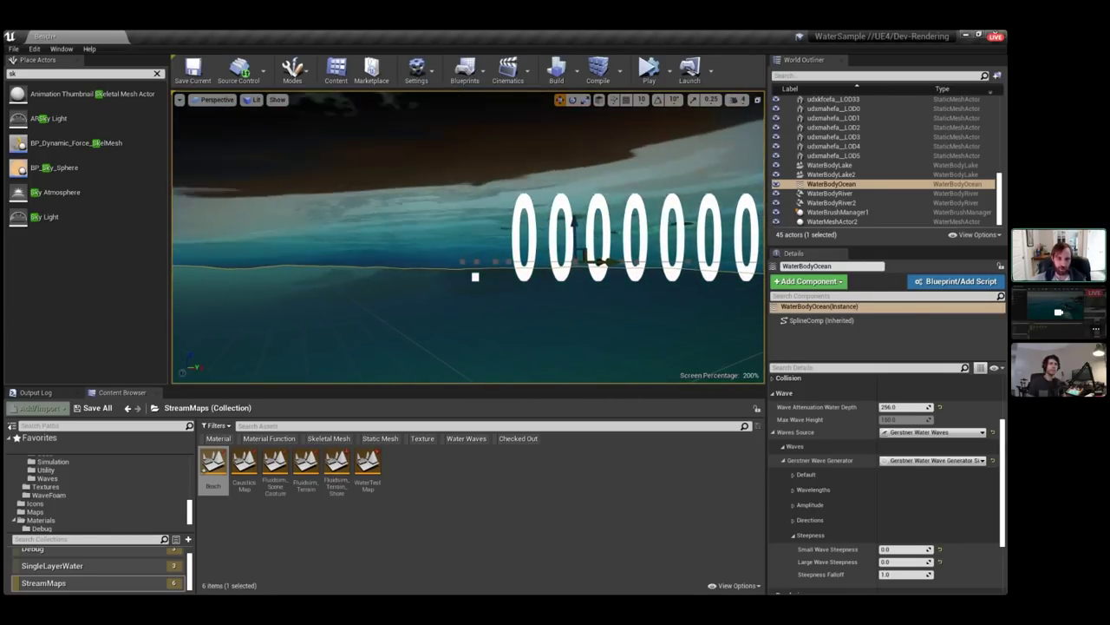
pyautogui.moveTo(451, 172); pyautogui.dragTo(440, 229, button='right')
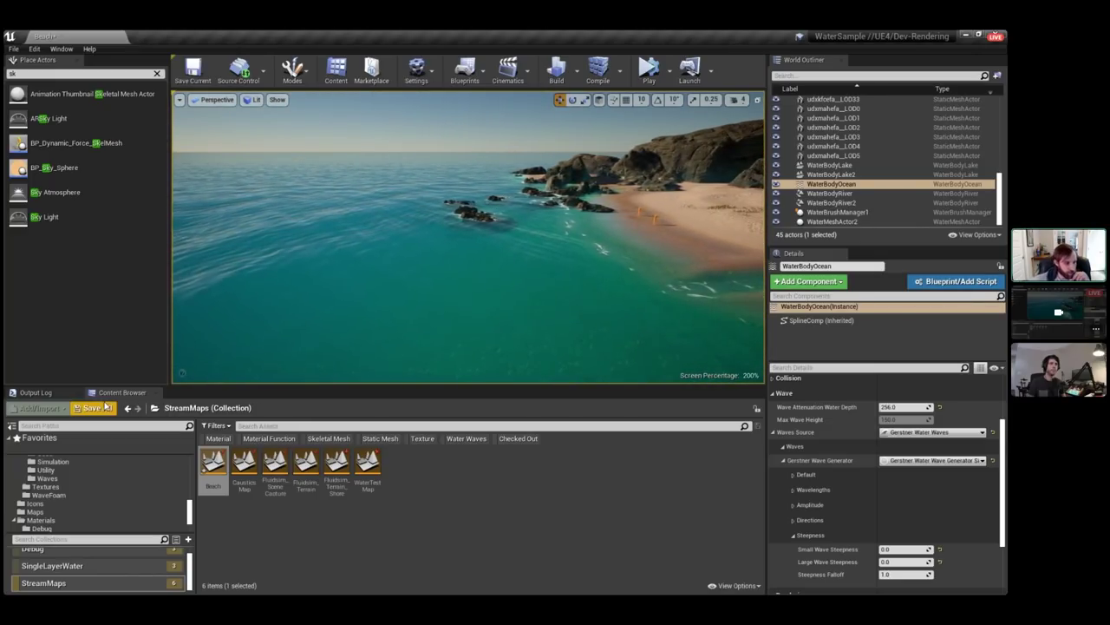
# Make the Content Browser taller and reset WaterBodyOcean's Underwater Post Process Material to None in its Rendering settings.
pyautogui.moveTo(190, 384); pyautogui.dragTo(190, 327)
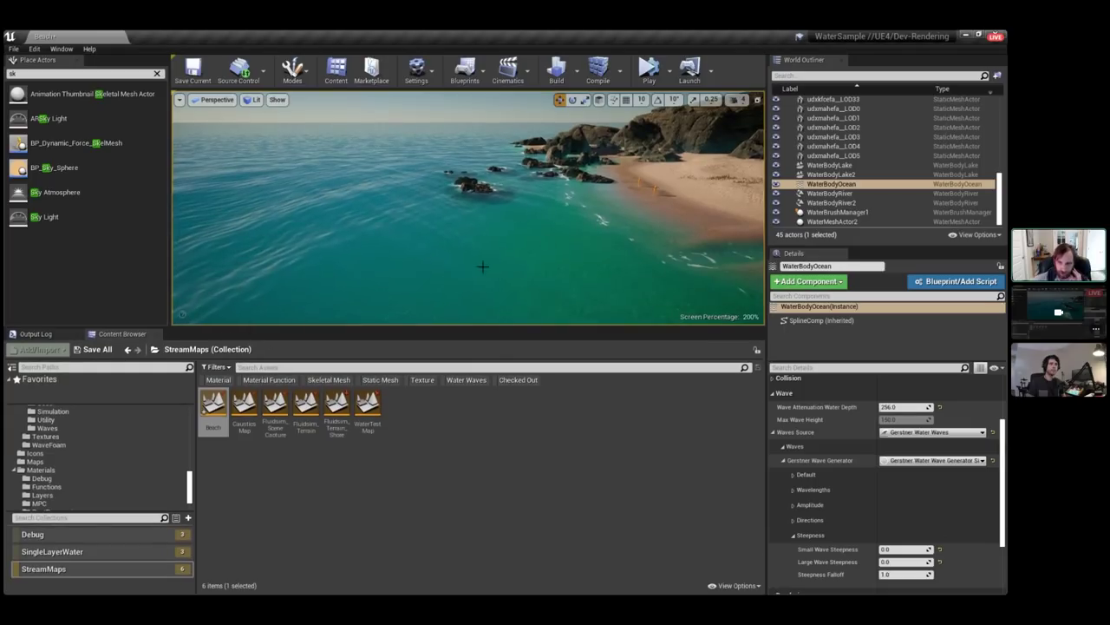
pyautogui.moveTo(533, 243); pyautogui.dragTo(424, 147, button='right')
pyautogui.scroll(3, 797, 464)
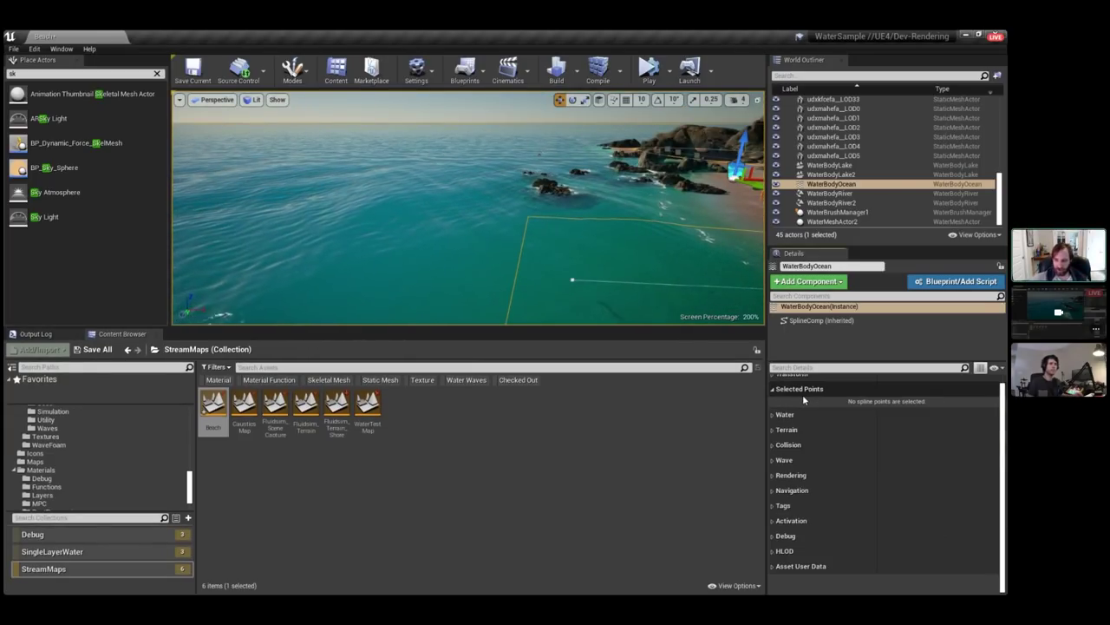
pyautogui.click(797, 461)
pyautogui.click(797, 424)
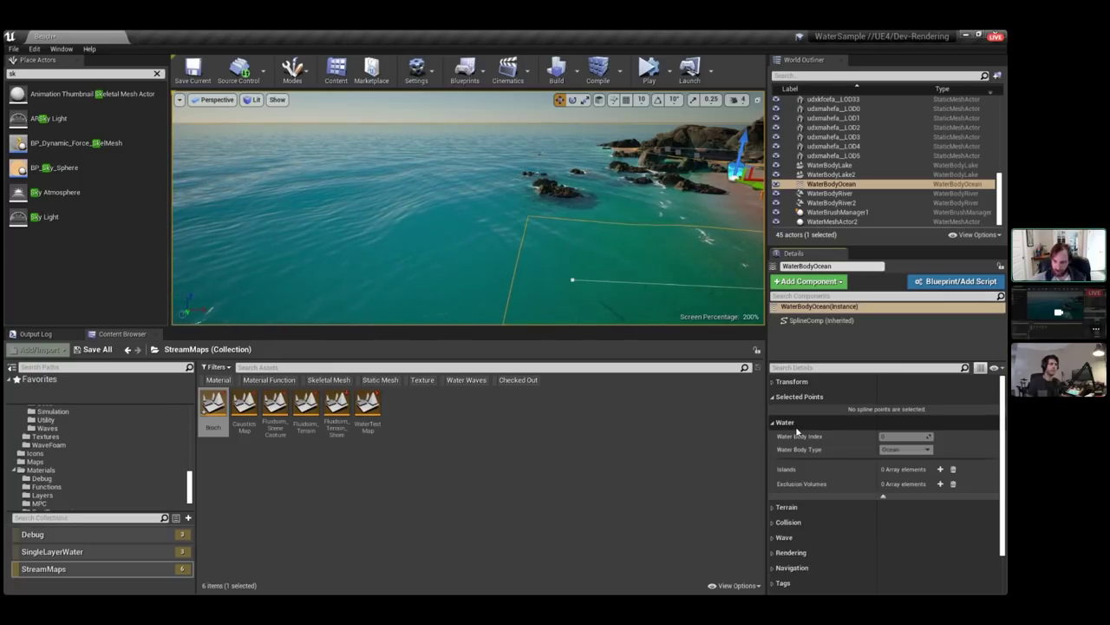
pyautogui.click(796, 423)
pyautogui.click(829, 471)
pyautogui.scroll(-2, 837, 471)
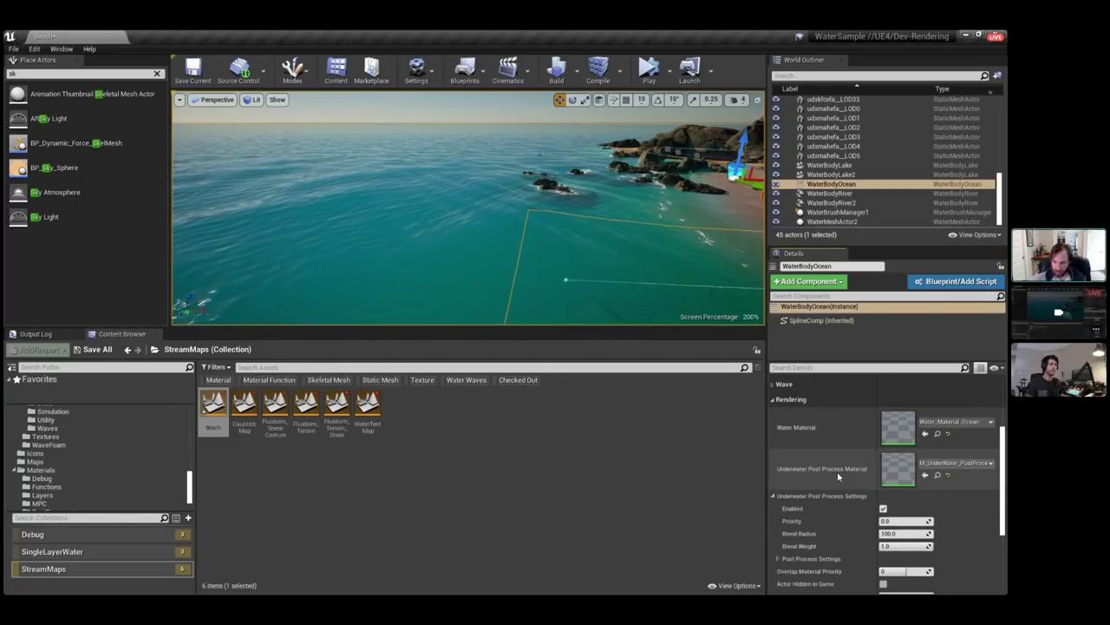
pyautogui.click(948, 475)
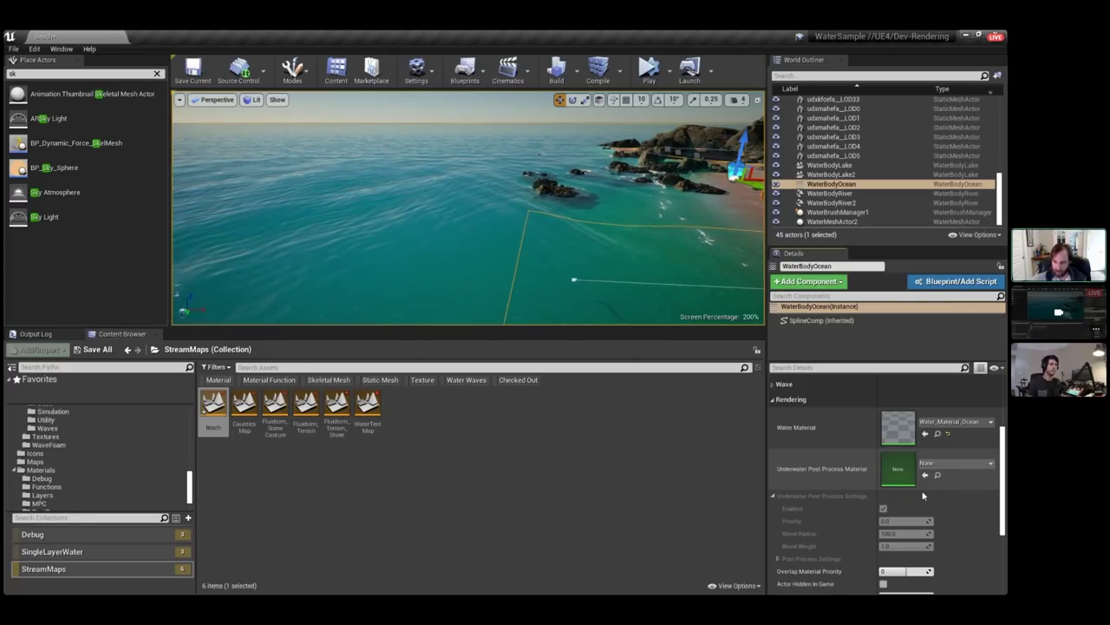
pyautogui.click(772, 504)
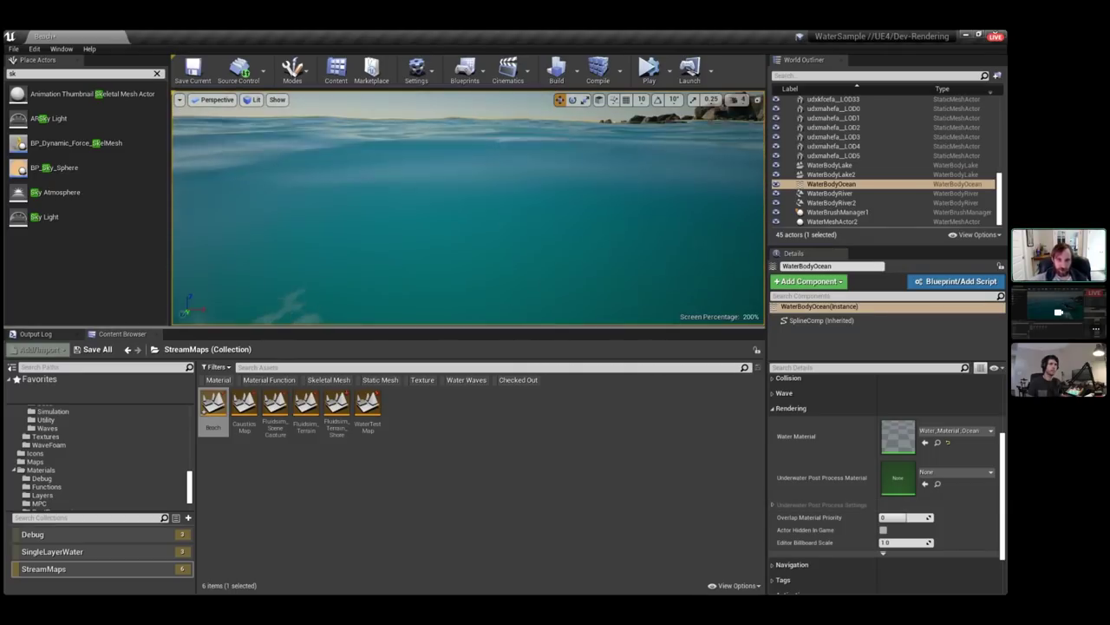
# Clear the actor selection and open the PostProcessing folder under Water Content's Materials in the Content Browser.
pyautogui.click(484, 218)
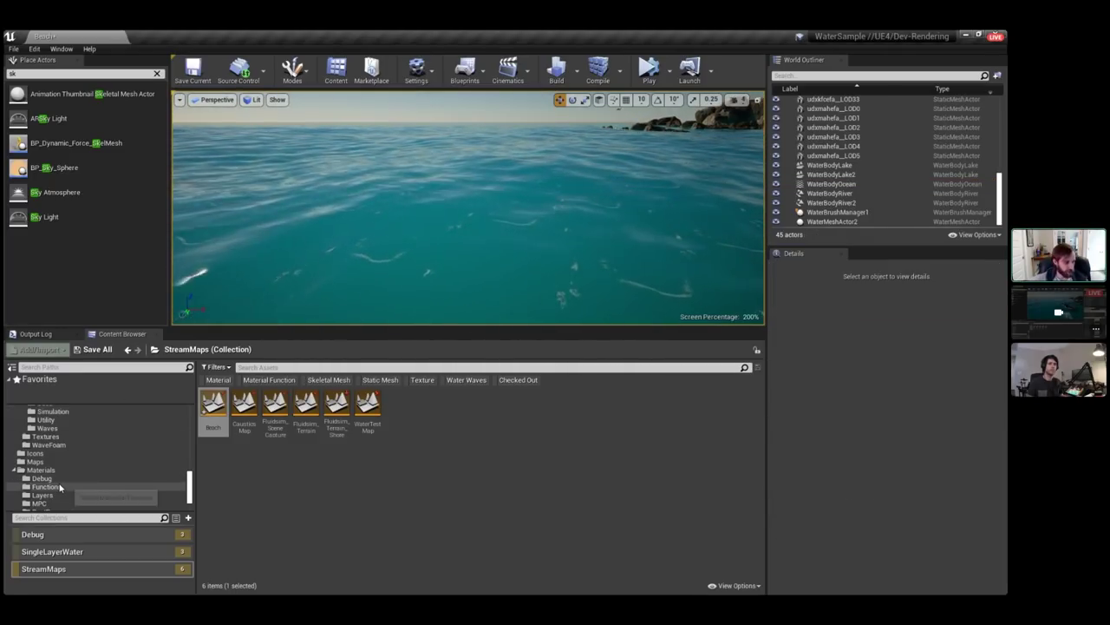
pyautogui.scroll(-1, 62, 488)
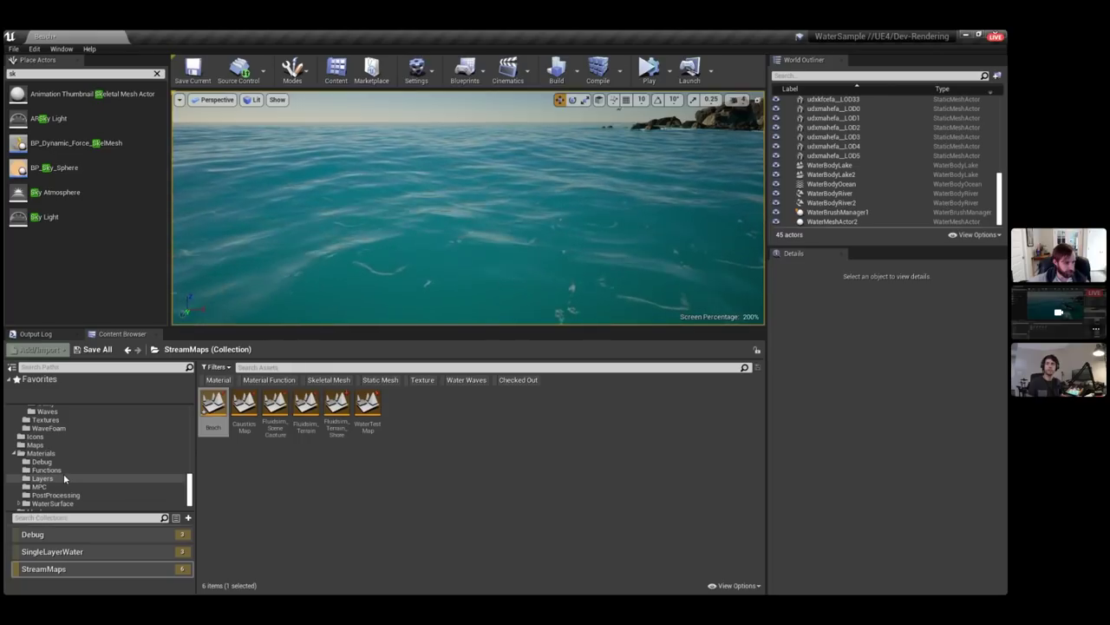
pyautogui.click(56, 494)
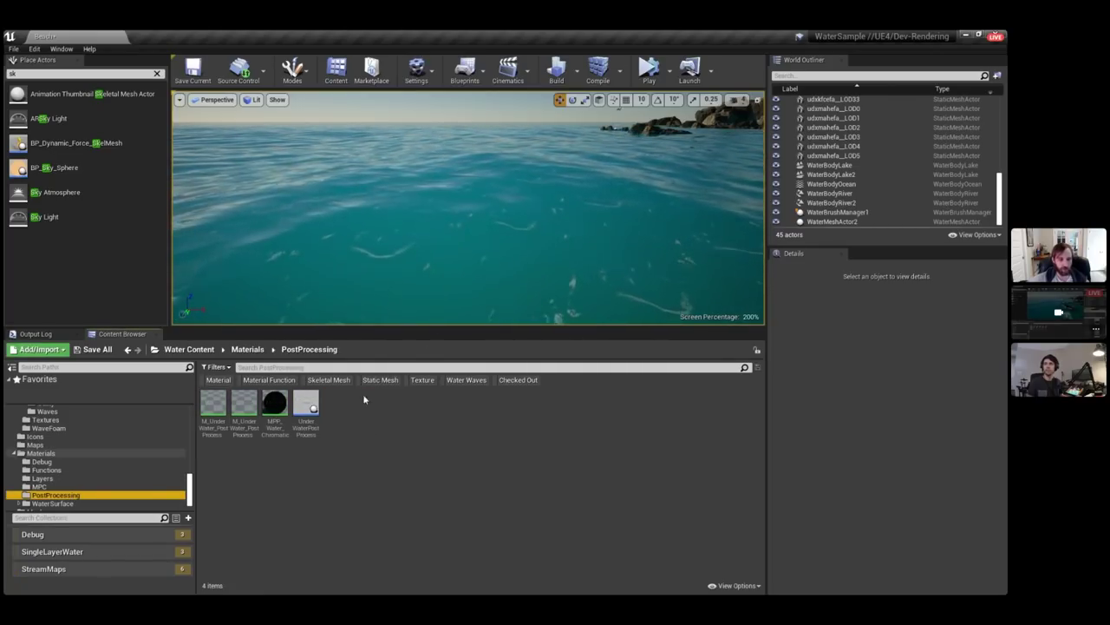
# Place the UnderWaterPostProcess blueprint in the ocean, fetch its water height texture and check the waterline.
pyautogui.moveTo(305, 402); pyautogui.dragTo(600, 179)
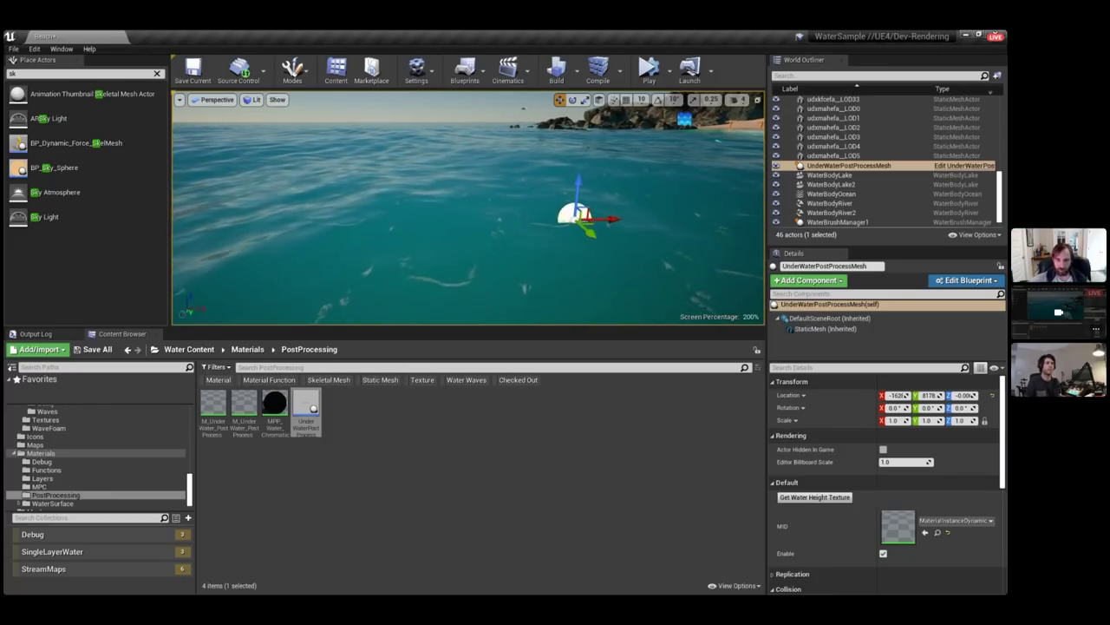
pyautogui.moveTo(630, 256); pyautogui.dragTo(644, 228, button='right')
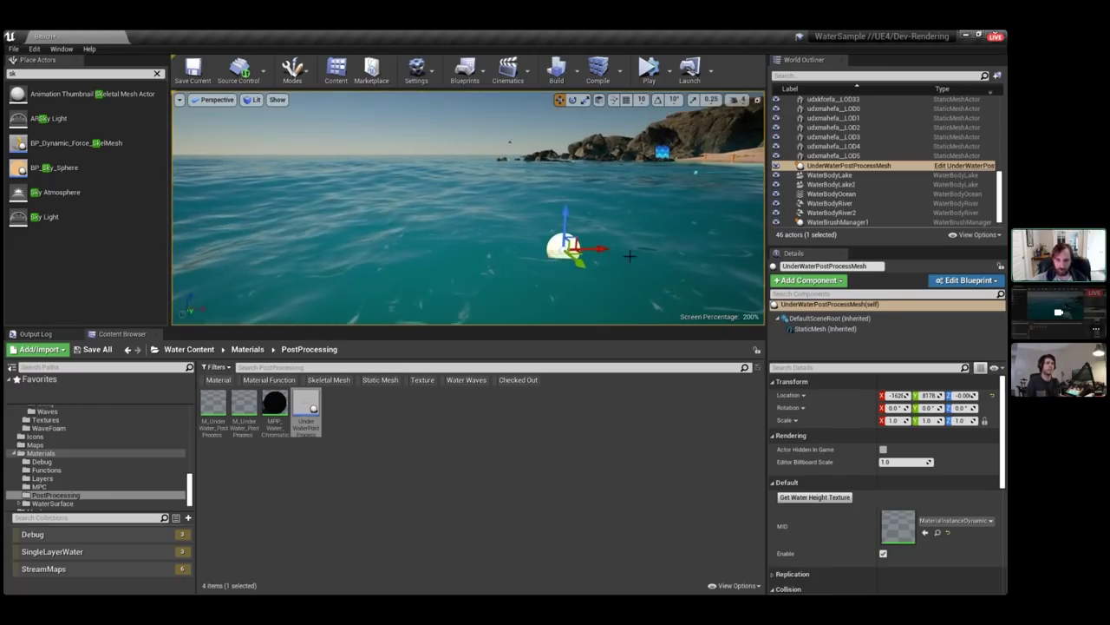
pyautogui.click(819, 499)
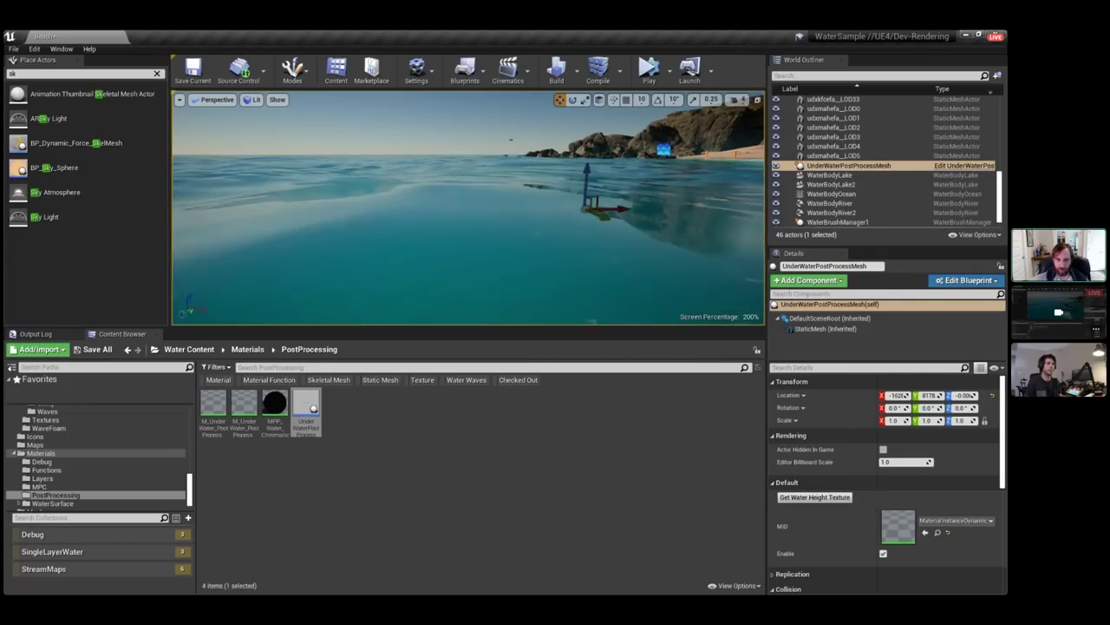
pyautogui.press('q')
pyautogui.press('e')
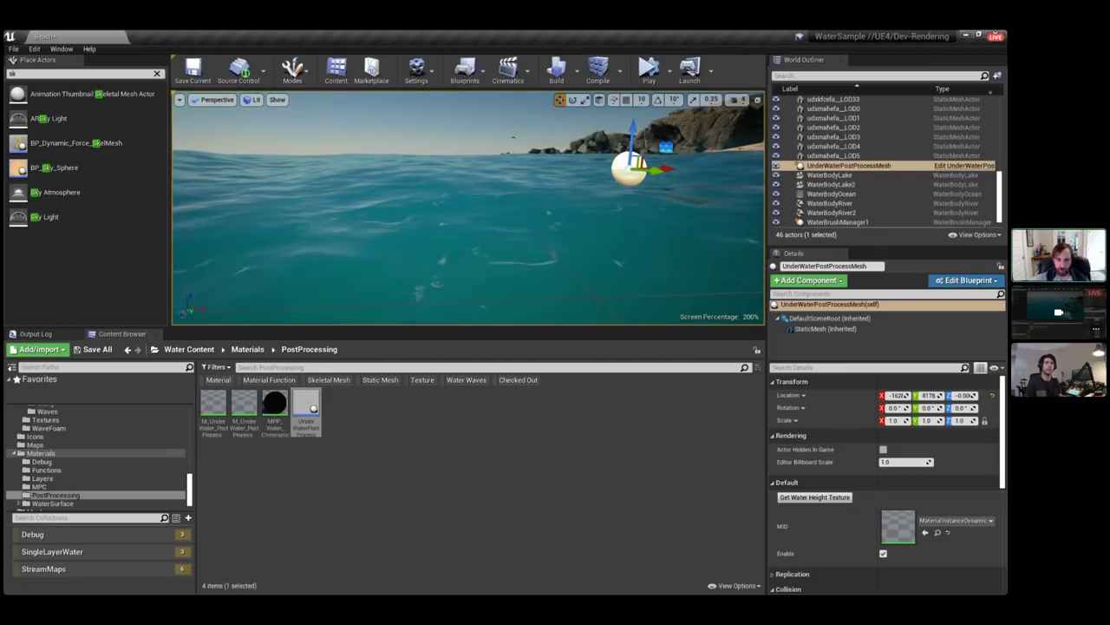
pyautogui.press('q')
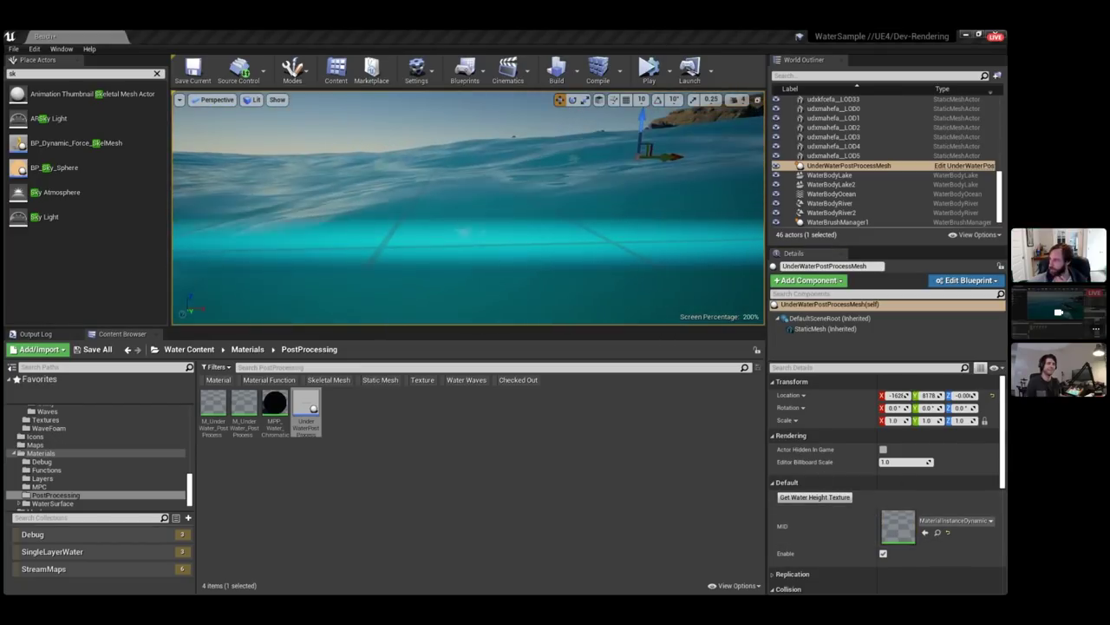
# Open the parent material of the actor's MID and examine its chain of GetGerstnerWaves and Subtract nodes.
pyautogui.doubleClick(898, 526)
pyautogui.moveTo(902, 142); pyautogui.dragTo(640, 142)
pyautogui.doubleClick(440, 317)
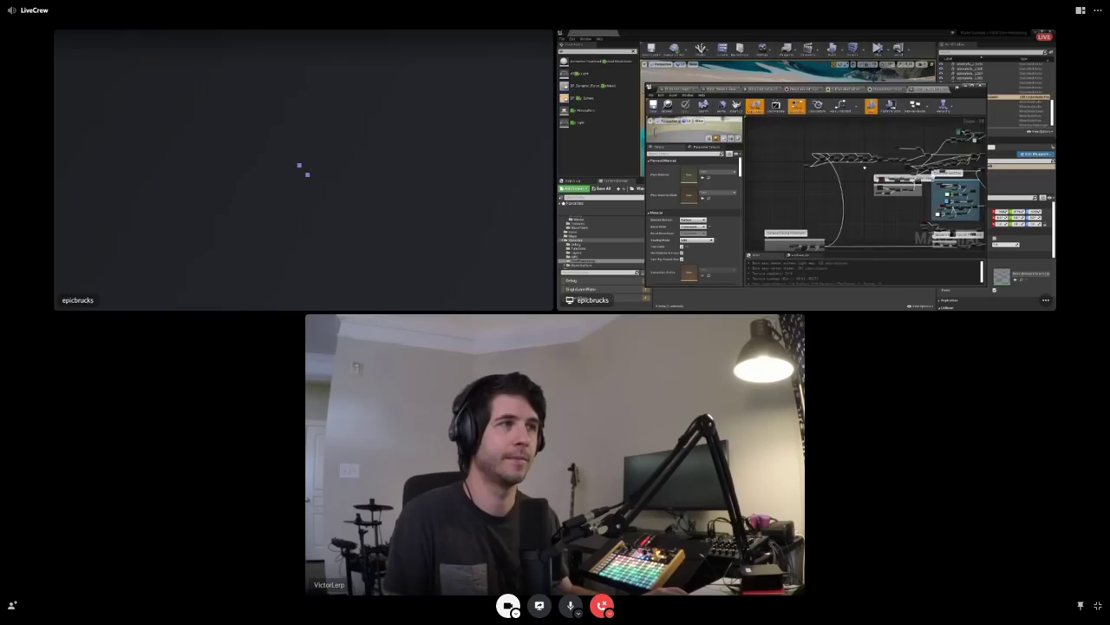
pyautogui.scroll(4, 703, 352)
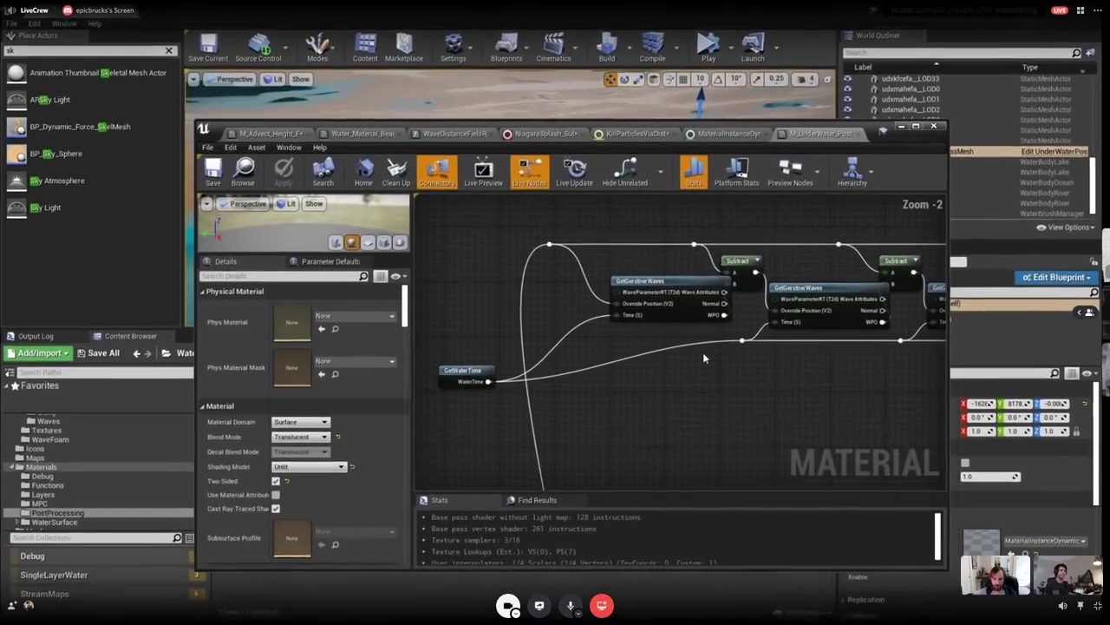
pyautogui.moveTo(752, 282); pyautogui.dragTo(680, 290, button='right')
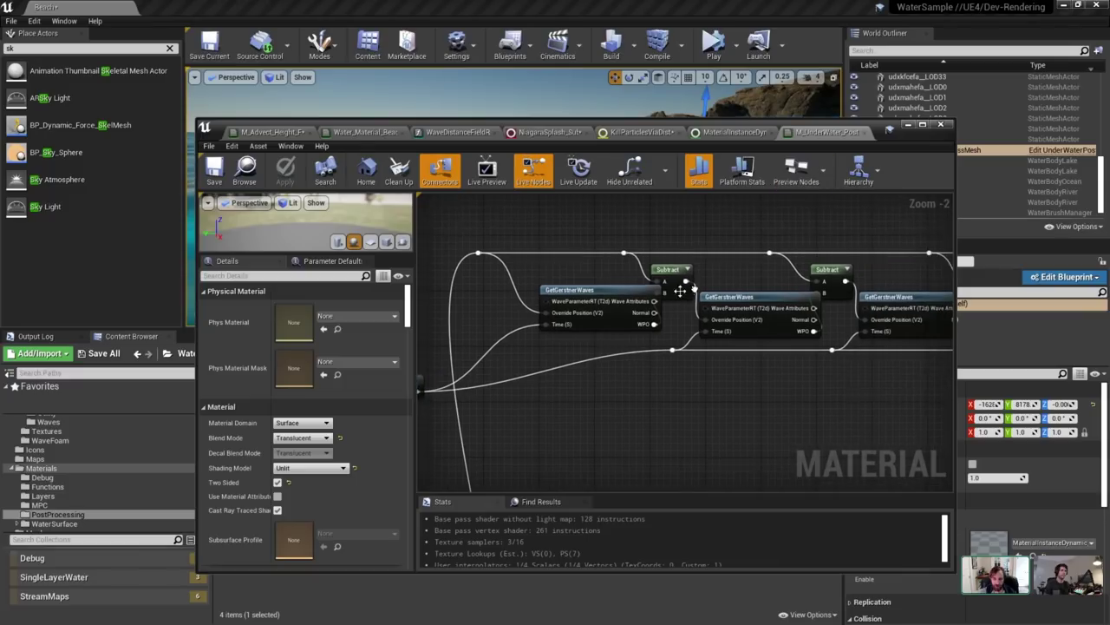
pyautogui.click(598, 304)
pyautogui.scroll(-2, 572, 312)
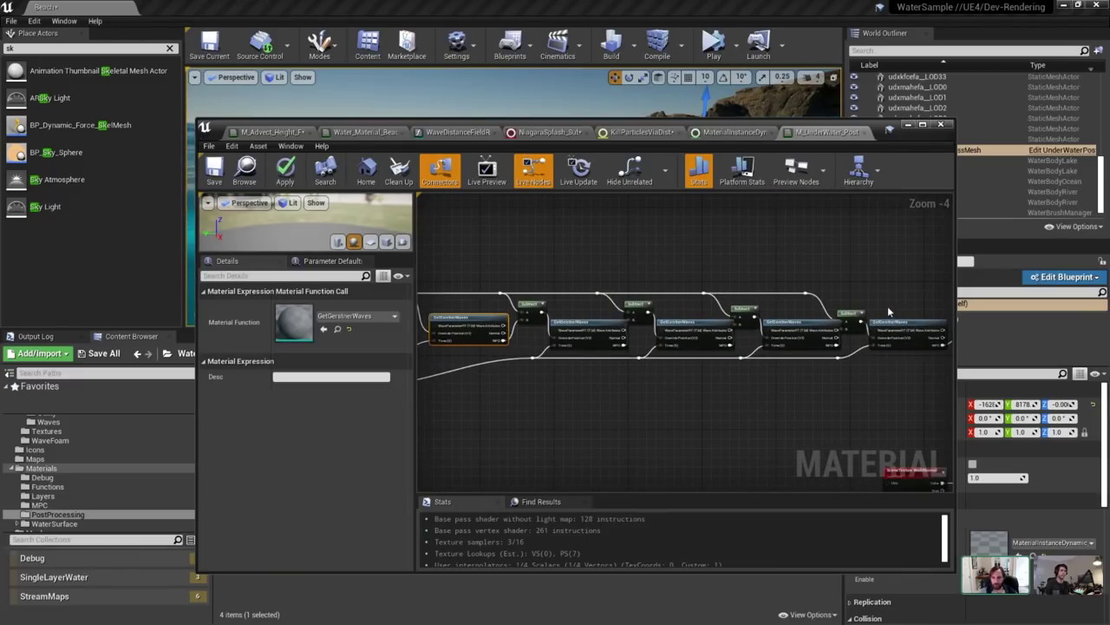
pyautogui.moveTo(889, 311)
pyautogui.mouseDown(button='right')
pyautogui.moveTo(809, 317)
pyautogui.moveTo(879, 312)
pyautogui.mouseUp(button='right')
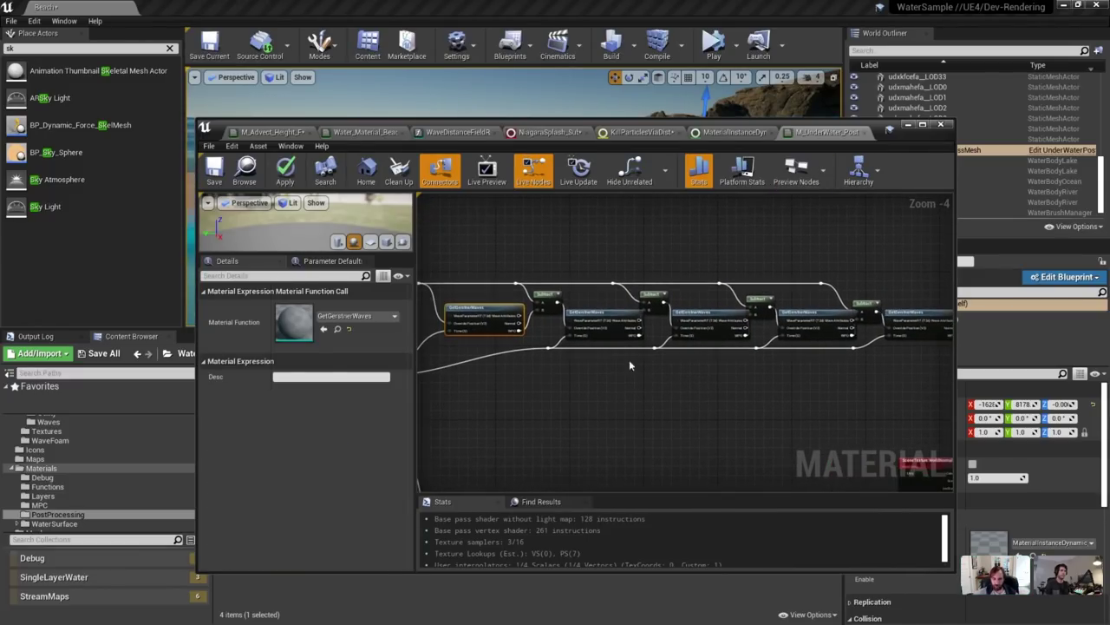
# Undo the accidental change to the last Subtract node and shift it with the last GetGerstnerWaves node slightly along the chain.
pyautogui.keyDown('ctrl'); pyautogui.click(620, 329); pyautogui.keyUp('ctrl')
pyautogui.keyDown('ctrl'); pyautogui.click(725, 326); pyautogui.keyUp('ctrl')
pyautogui.keyDown('ctrl'); pyautogui.click(851, 313); pyautogui.keyUp('ctrl')
pyautogui.click(892, 223)
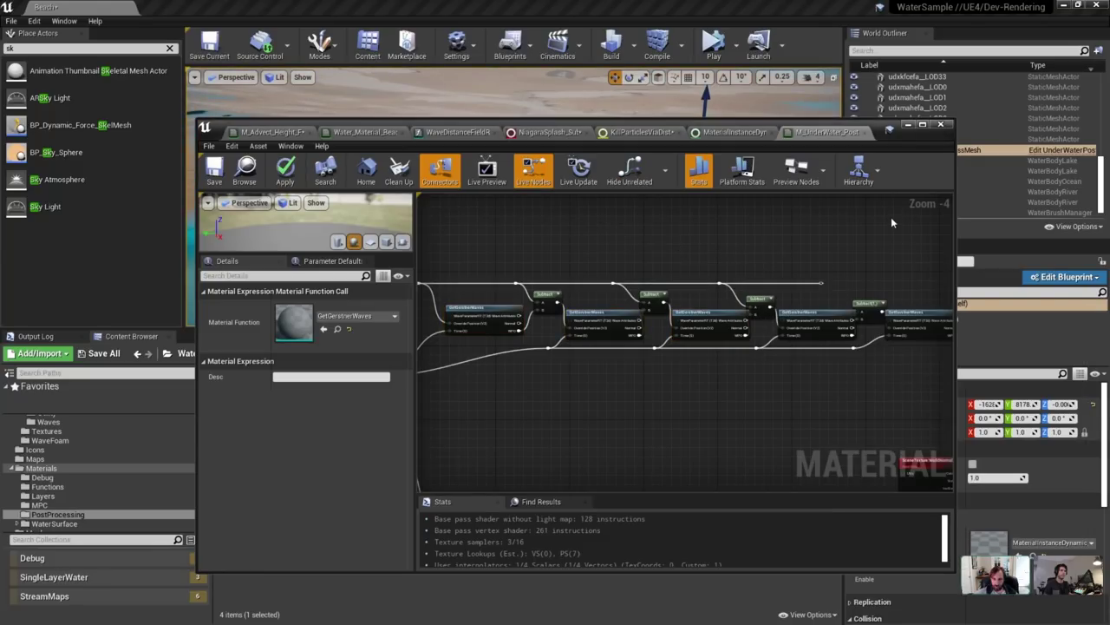
pyautogui.hotkey('ctrl', 'z')
pyautogui.moveTo(884, 300)
pyautogui.mouseDown()
pyautogui.moveTo(861, 318)
pyautogui.moveTo(883, 305)
pyautogui.mouseUp()
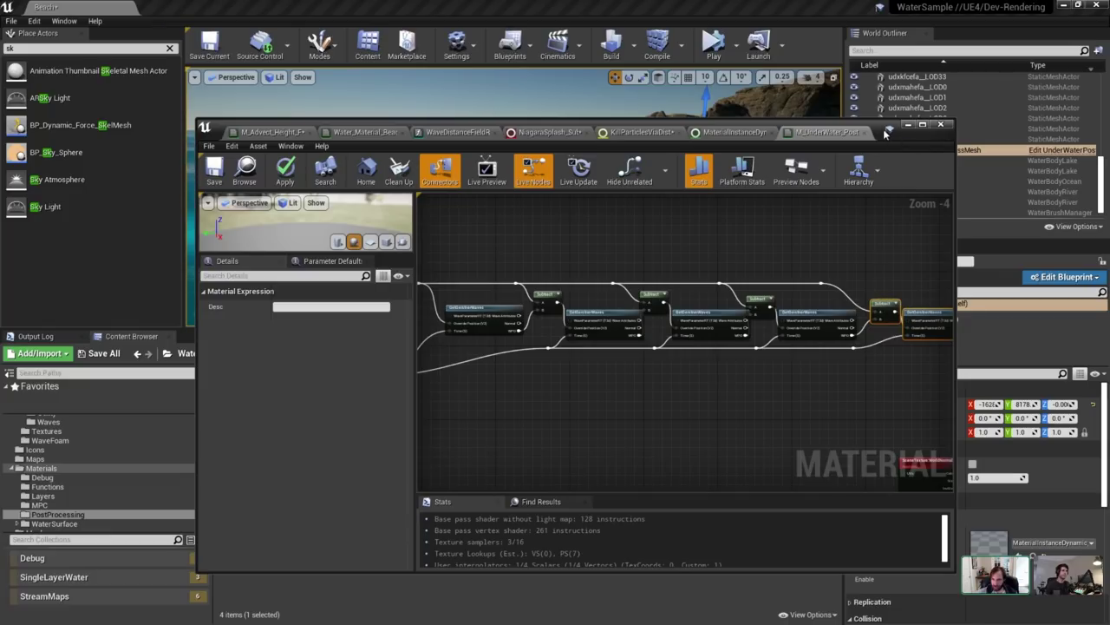
# Move the material editor window clear of the viewport and view the waterline from above the surface.
pyautogui.moveTo(886, 132); pyautogui.dragTo(672, 431)
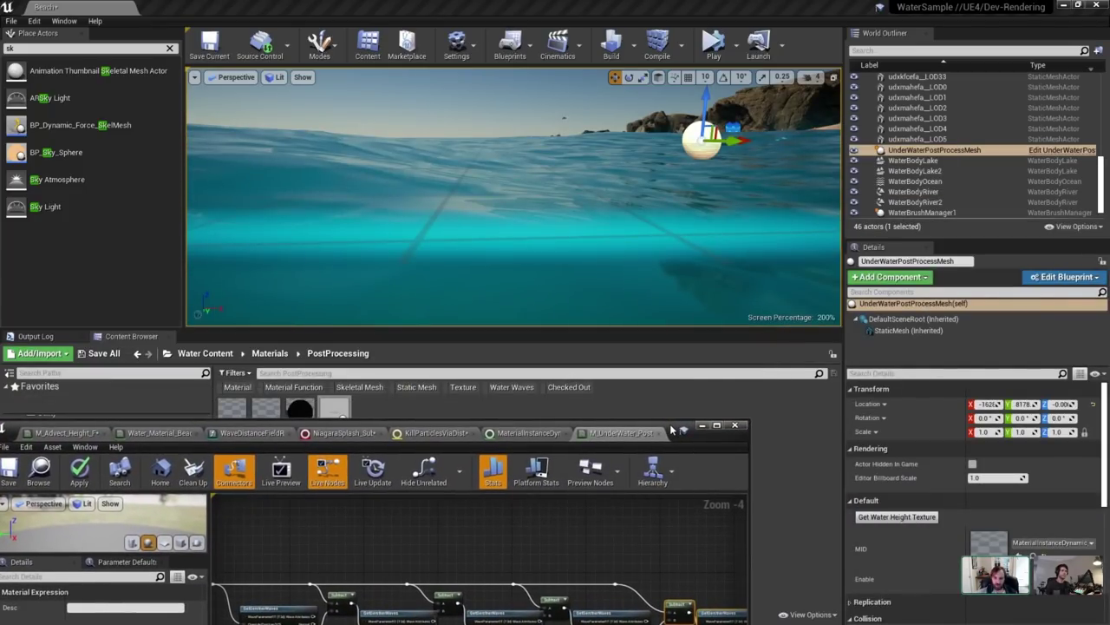
pyautogui.press('e')
pyautogui.moveTo(563, 214); pyautogui.dragTo(546, 128, button='right')
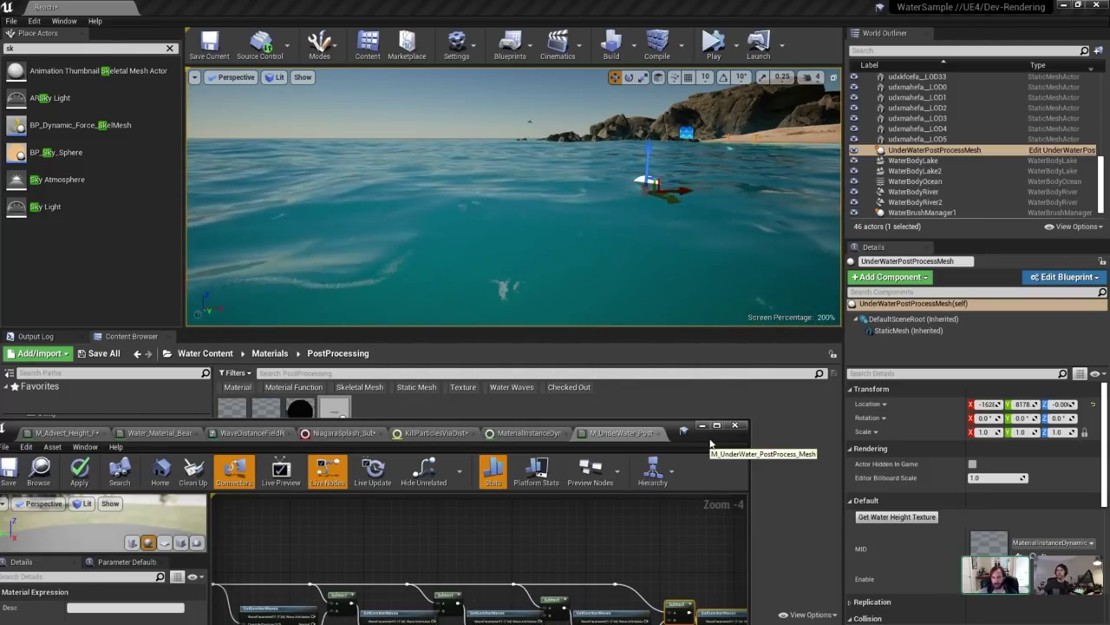
# Bring the material editor back into view and move the Mask (B) node and its neighbour away from the last GetGerstnerWaves node.
pyautogui.moveTo(711, 445); pyautogui.dragTo(833, 197)
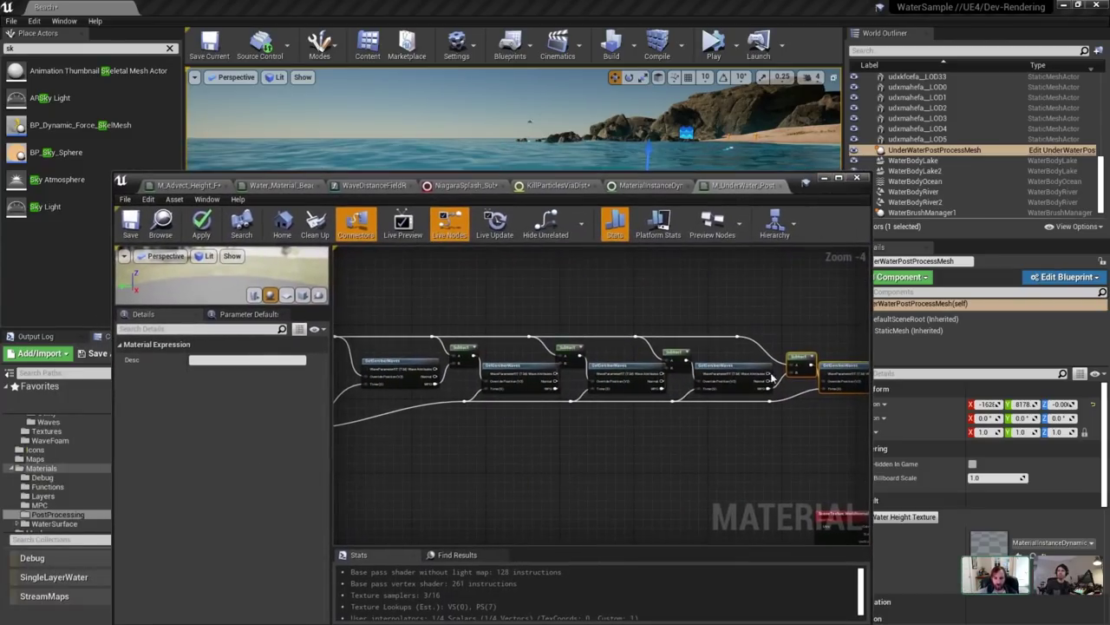
pyautogui.moveTo(797, 387); pyautogui.dragTo(676, 384, button='right')
pyautogui.click(742, 380)
pyautogui.moveTo(784, 372); pyautogui.dragTo(811, 375)
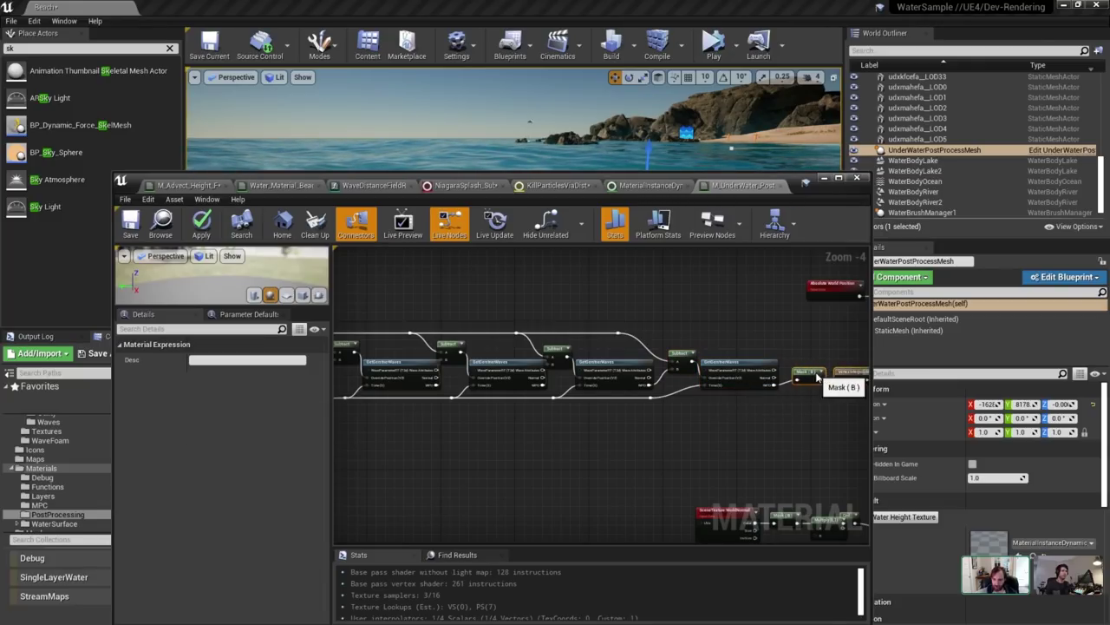
# Select all the GetGerstnerWaves nodes in the chain and change their Material Function to ComputeGerstnerWaves.
pyautogui.click(748, 388)
pyautogui.keyDown('ctrl'); pyautogui.click(622, 379); pyautogui.keyUp('ctrl')
pyautogui.moveTo(502, 400); pyautogui.dragTo(631, 402, button='right')
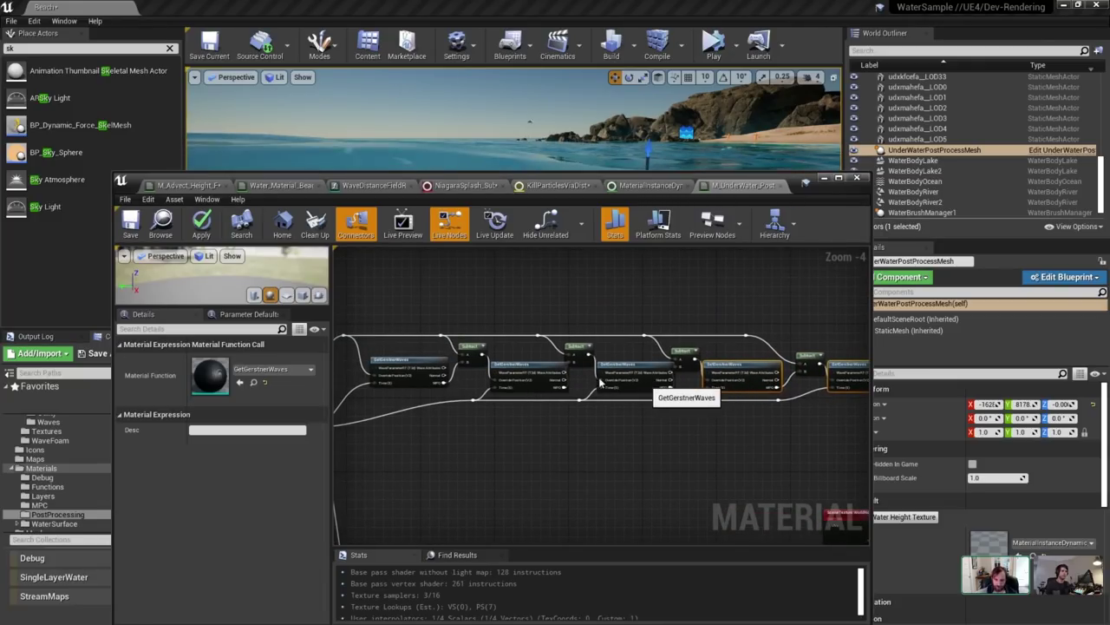
pyautogui.click(419, 383)
pyautogui.click(260, 369)
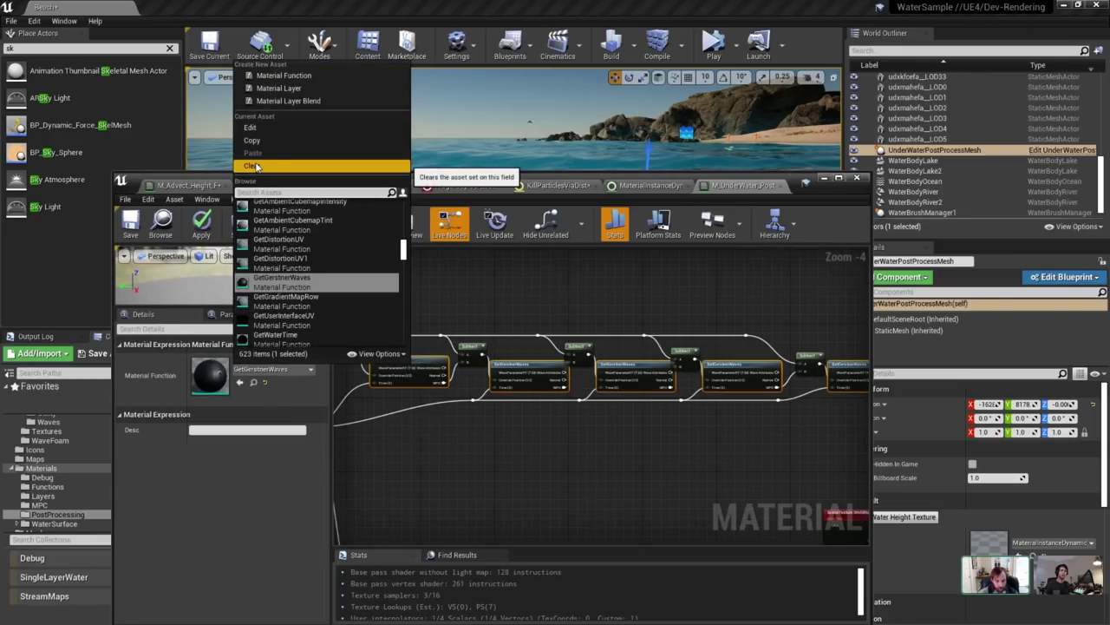
pyautogui.write('ute')
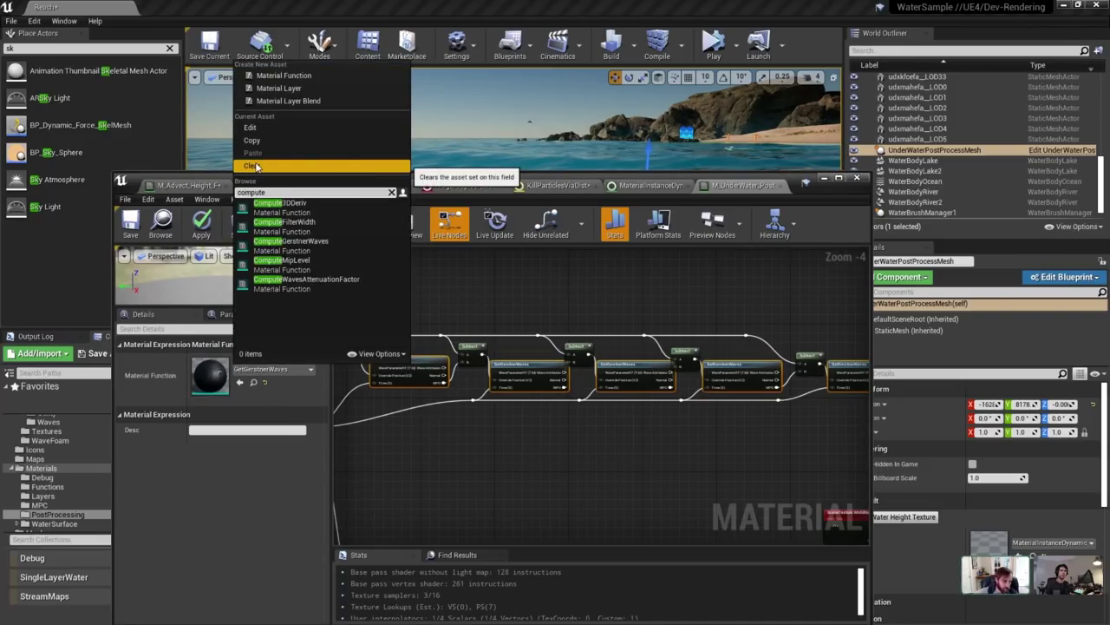
pyautogui.click(290, 243)
# Check the inputs of the ComputeGerstnerWaves nodes, apply the material and minimize its editor window.
pyautogui.moveTo(439, 406); pyautogui.dragTo(582, 372, button='right')
pyautogui.scroll(5, 525, 355)
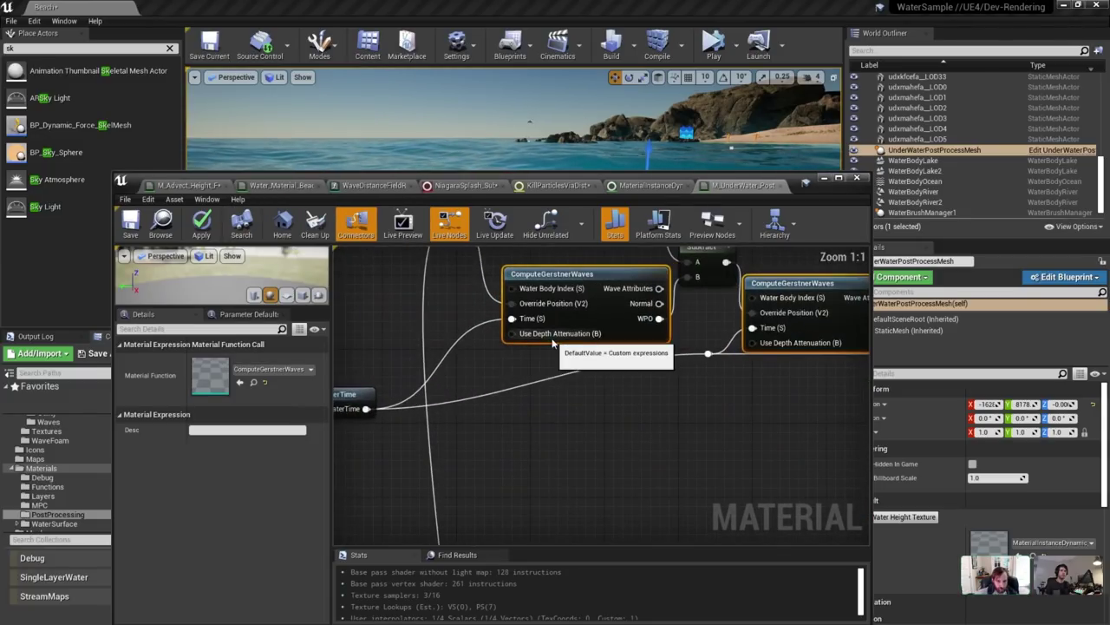
pyautogui.scroll(-5, 568, 344)
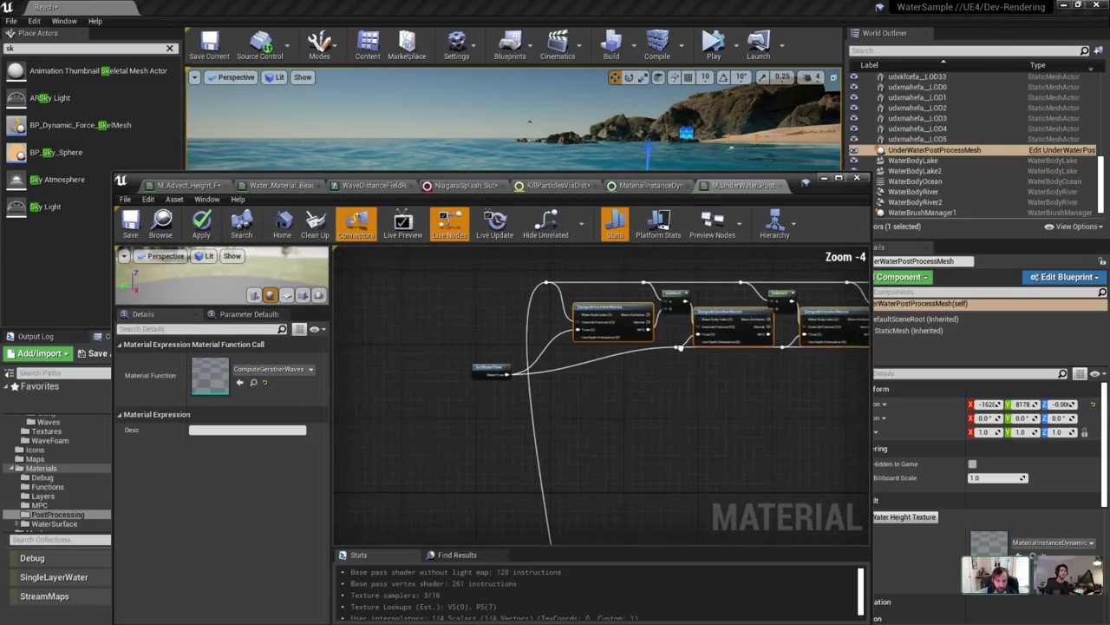
pyautogui.click(523, 487)
pyautogui.click(201, 224)
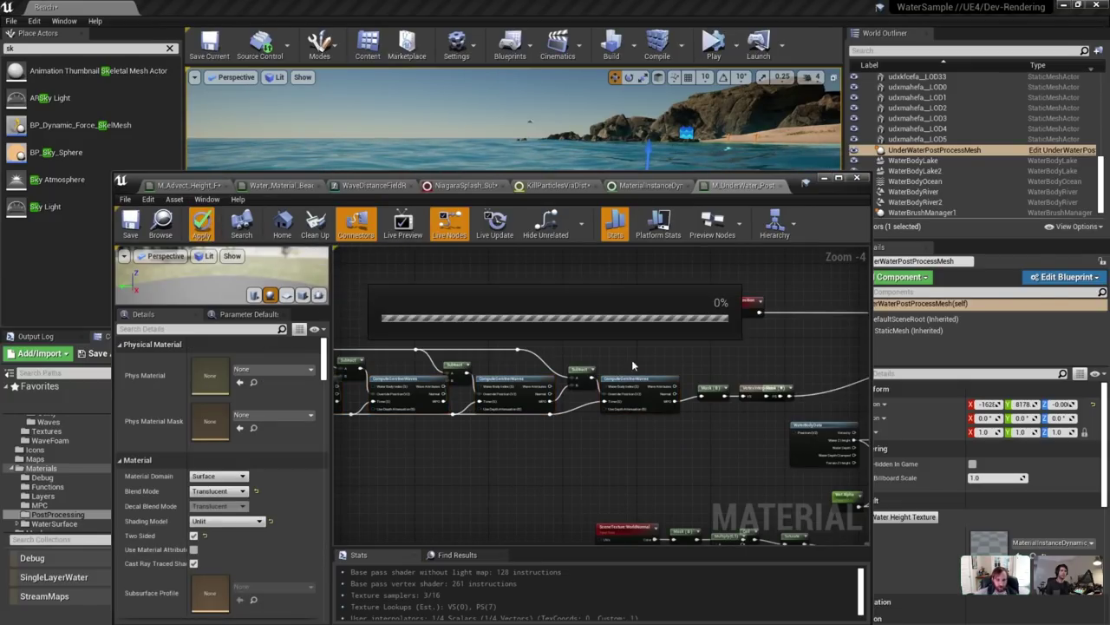
pyautogui.click(824, 178)
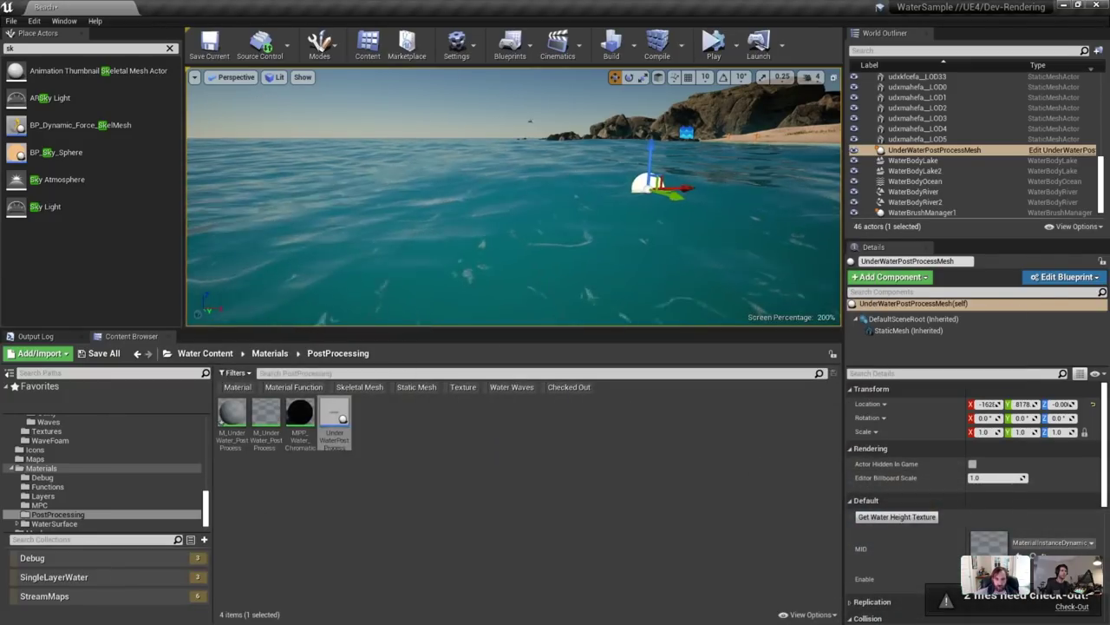
# View the waterline from above and below, focus on UnderWaterPostProcessMesh and review its MID and Enable settings.
pyautogui.moveTo(514, 197); pyautogui.dragTo(483, 188, button='right')
pyautogui.click(597, 156)
pyautogui.rightClick(482, 188)
pyautogui.moveTo(622, 169); pyautogui.dragTo(646, 200, button='right')
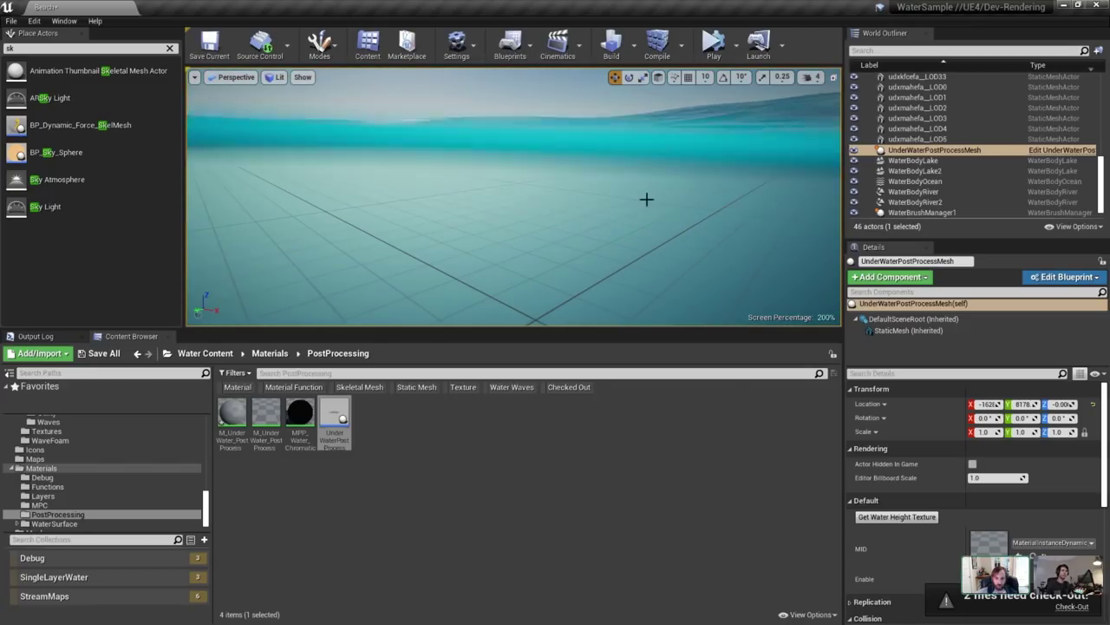
pyautogui.doubleClick(920, 152)
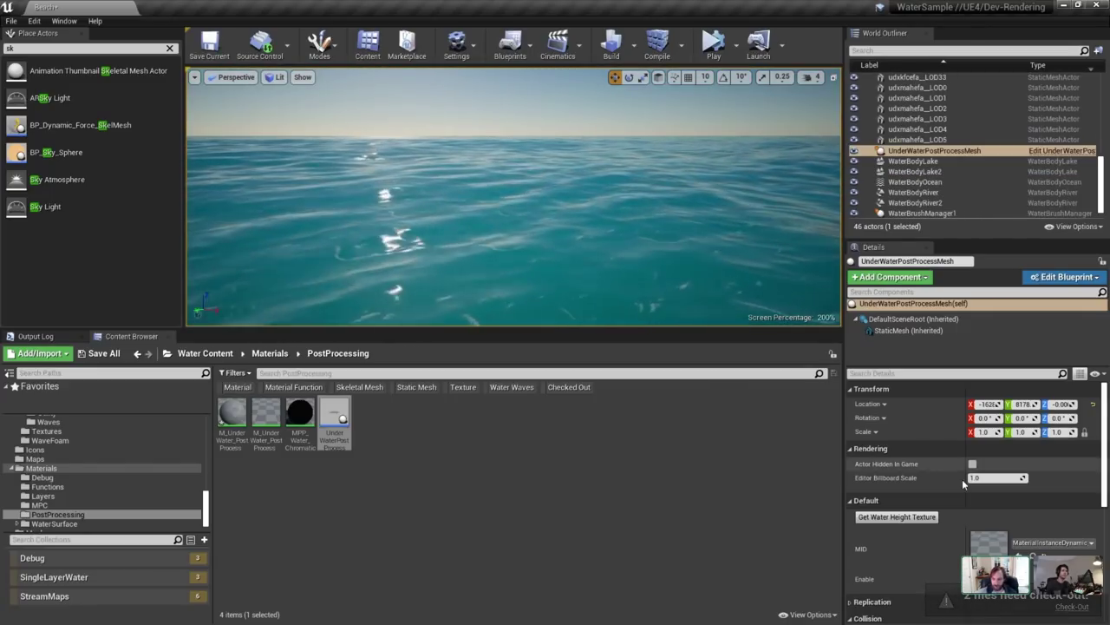
pyautogui.scroll(-4, 963, 484)
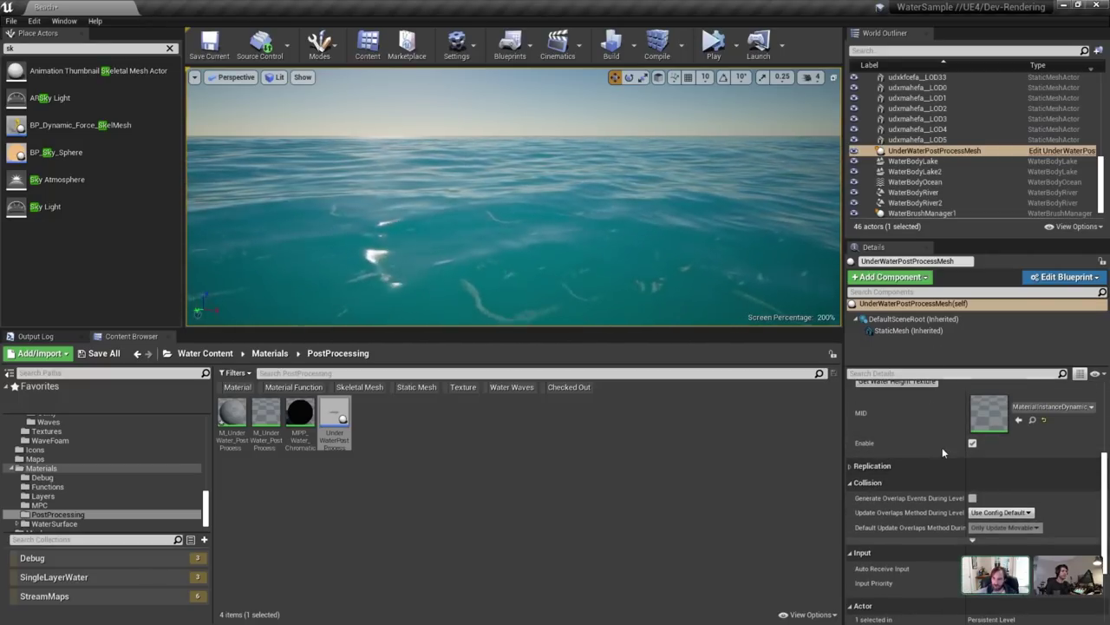
pyautogui.scroll(15, 917, 216)
# Select WaterBodyOcean and set the Large Wave Steepness of its Gerstner Wave Generator to 0.2.
pyautogui.click(524, 157)
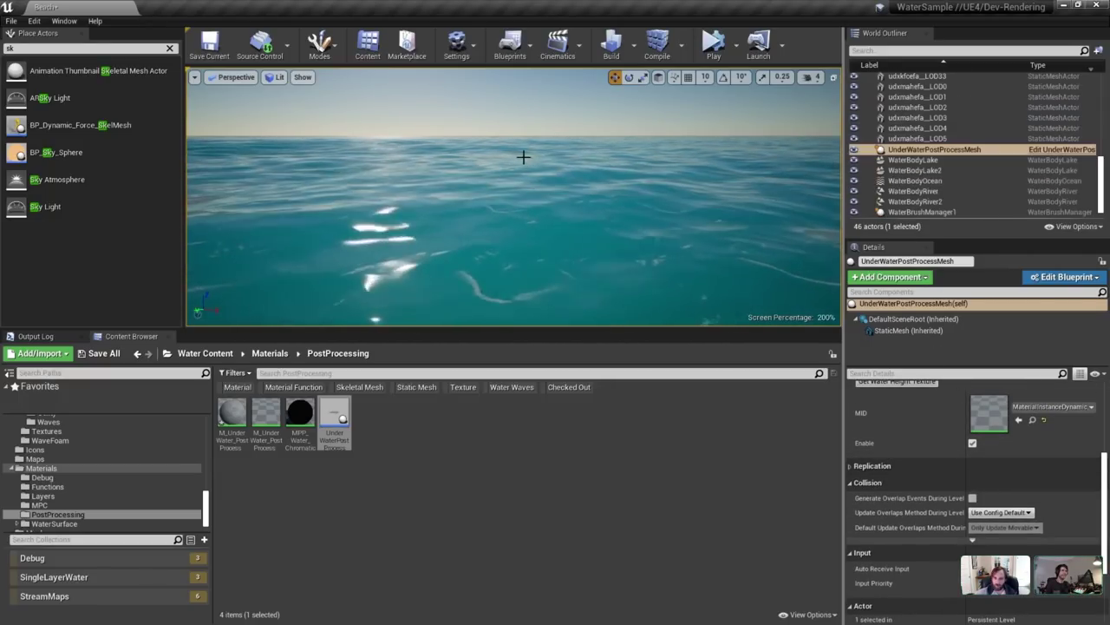
pyautogui.click(581, 148)
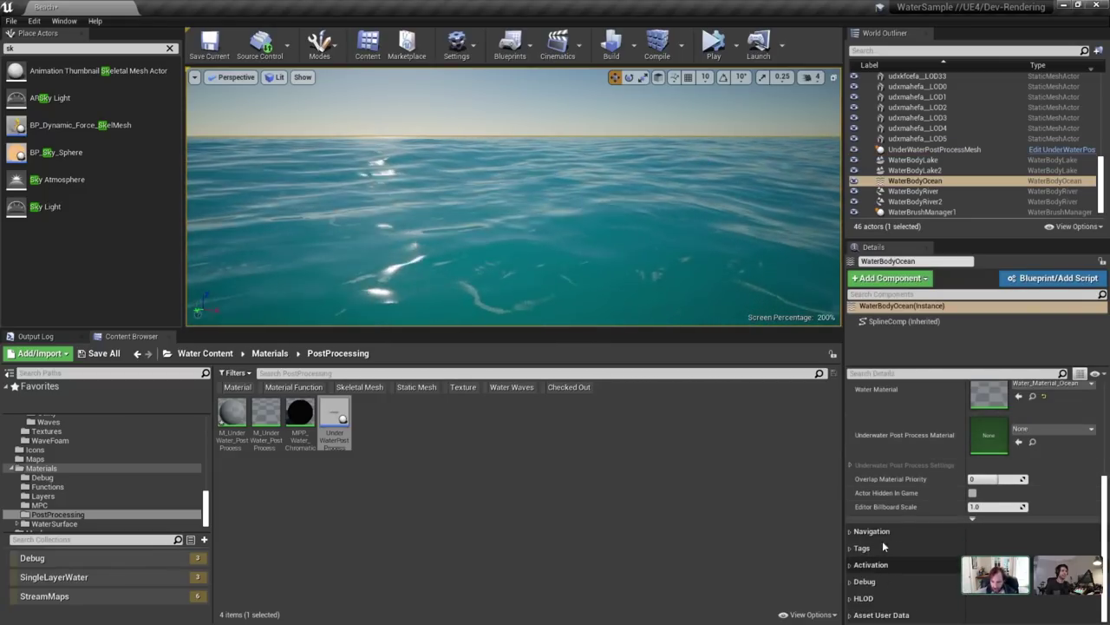
pyautogui.scroll(10, 893, 512)
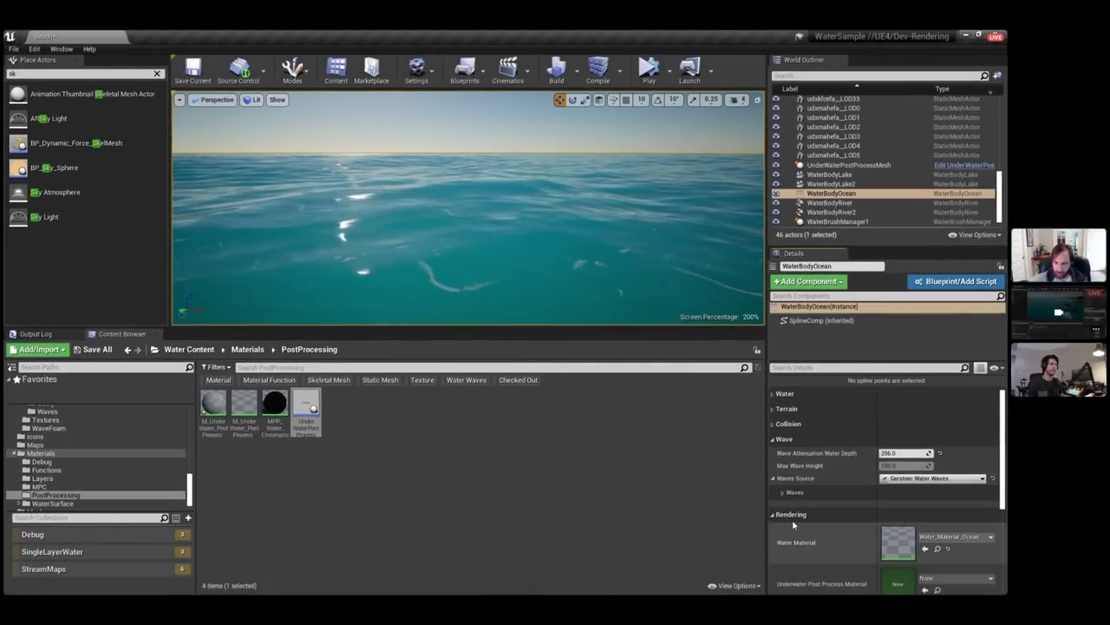
pyautogui.click(791, 514)
pyautogui.click(784, 492)
pyautogui.click(784, 507)
pyautogui.scroll(-2, 816, 539)
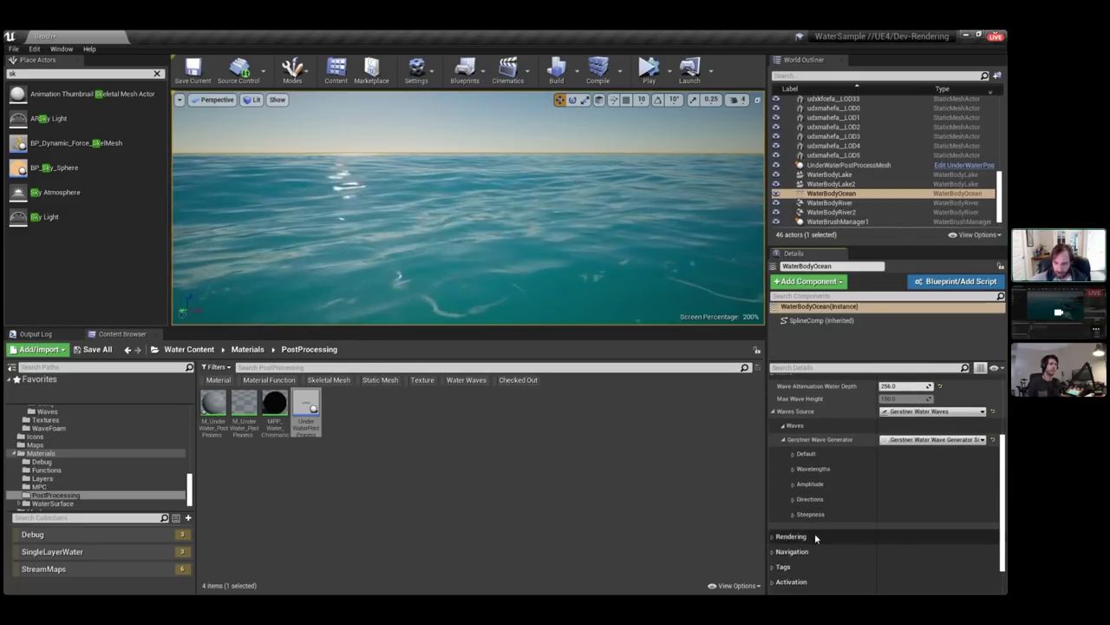
pyautogui.click(794, 515)
pyautogui.click(899, 540)
pyautogui.write('0.2')
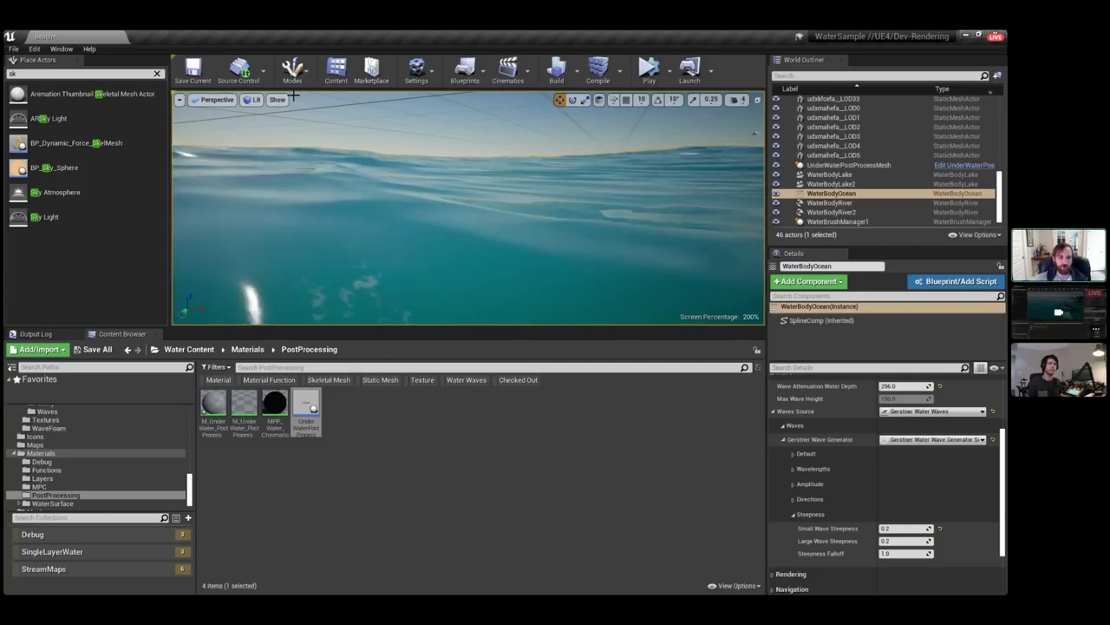
# Inspect the ocean mesh in Brush Wireframe mode, clear the actor selection and return the viewport to Lit mode.
pyautogui.click(252, 99)
pyautogui.click(278, 140)
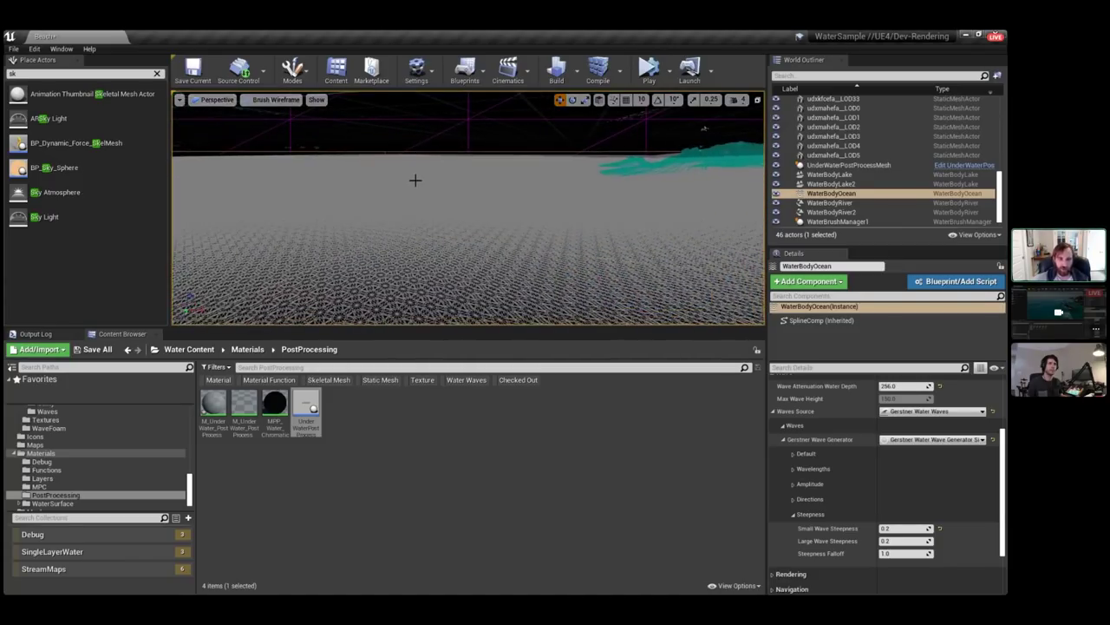
pyautogui.press('Escape')
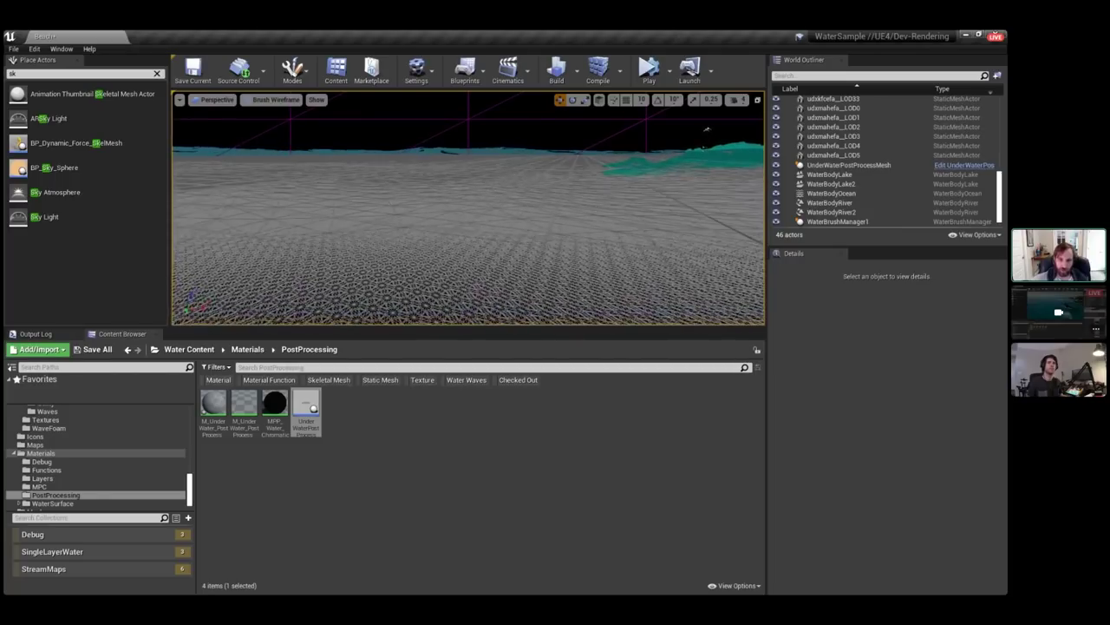
pyautogui.hotkey('alt', '4')
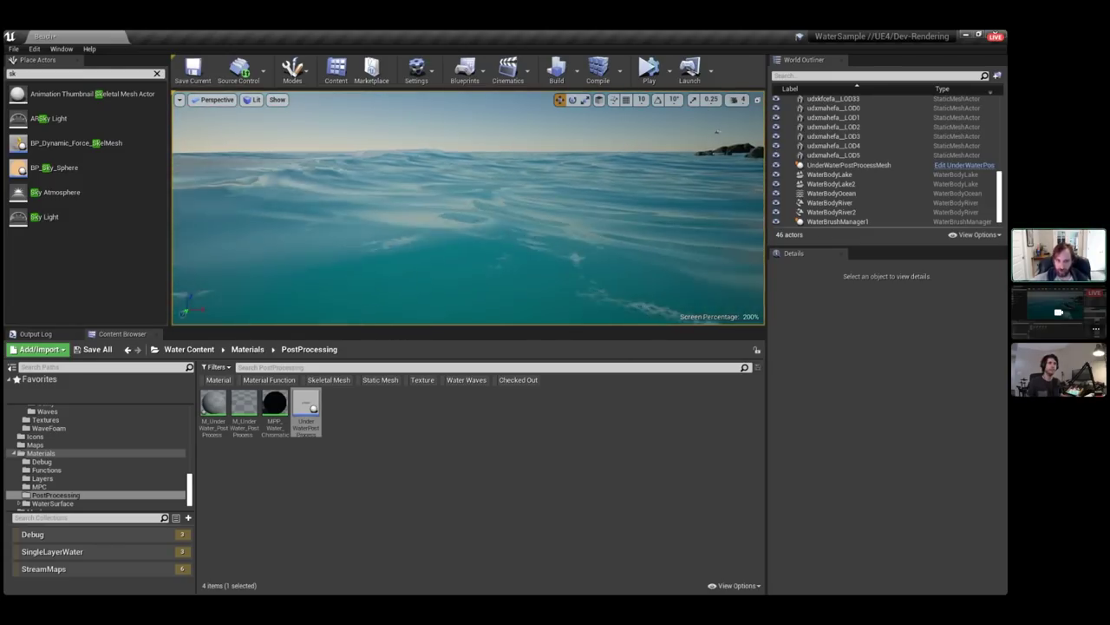
pyautogui.moveTo(710, 137)
pyautogui.mouseDown(button='right')
pyautogui.moveTo(710, 156)
pyautogui.moveTo(711, 137)
pyautogui.mouseUp(button='right')
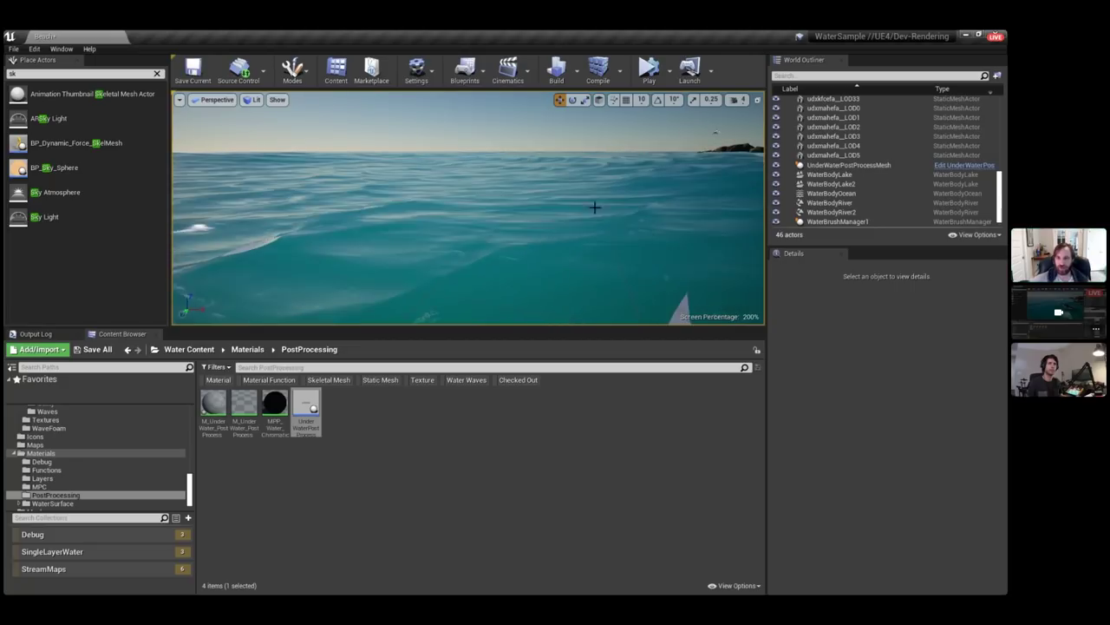
# Find the GerstnerWaveController_BP actor in the level and enable its Freeze Time Editor option.
pyautogui.moveTo(595, 206); pyautogui.dragTo(595, 221, button='right')
pyautogui.click(833, 76)
pyautogui.write('gerst')
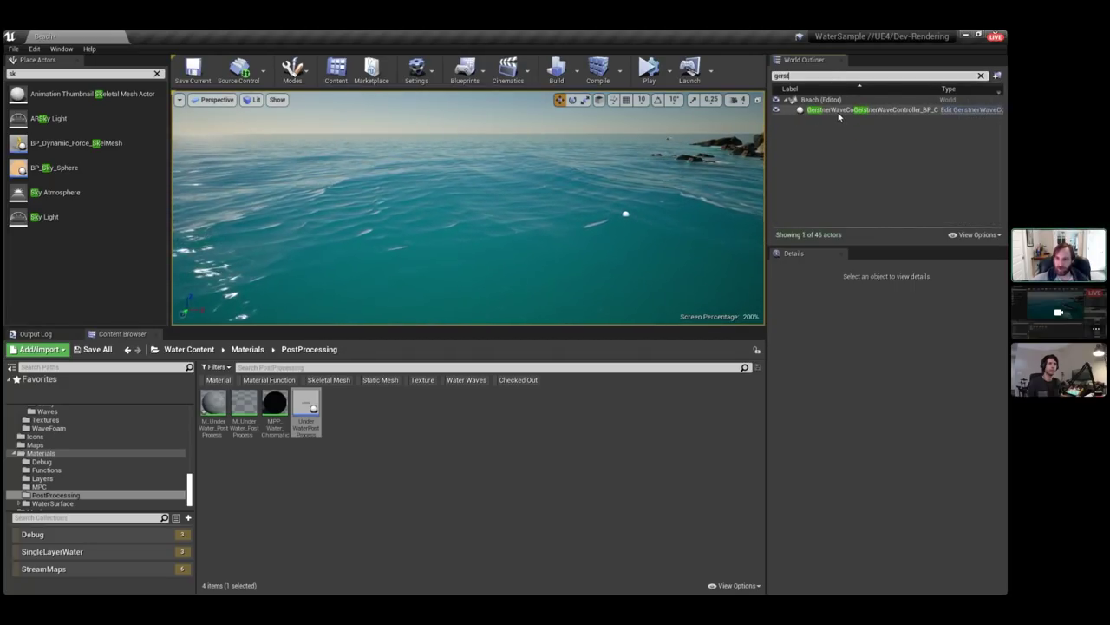
pyautogui.click(867, 108)
pyautogui.click(797, 450)
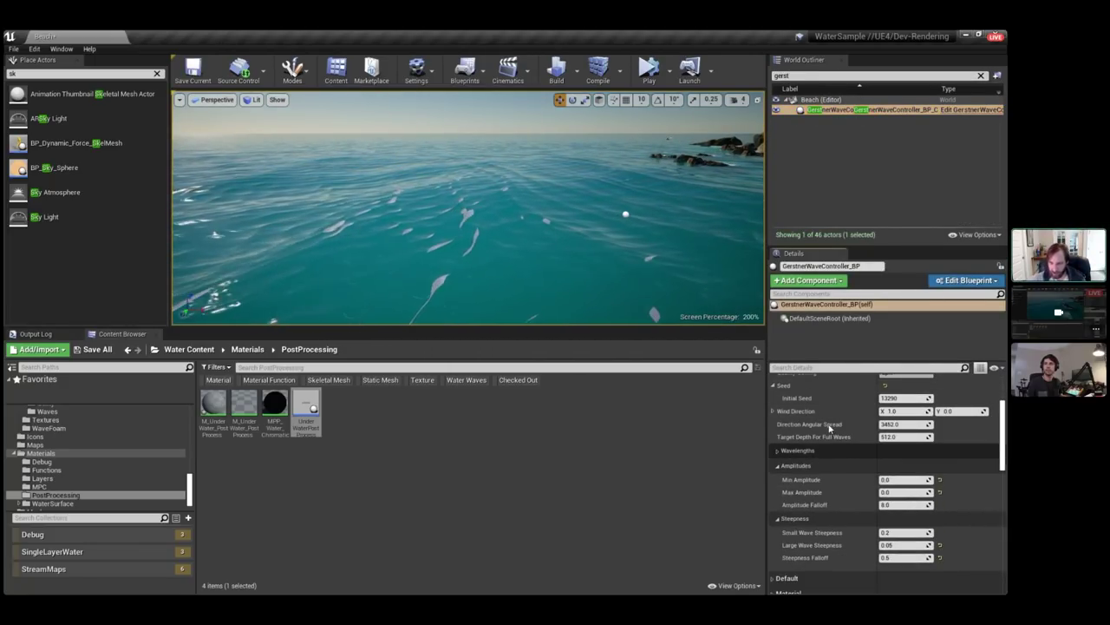
pyautogui.click(821, 367)
pyautogui.write('freeze')
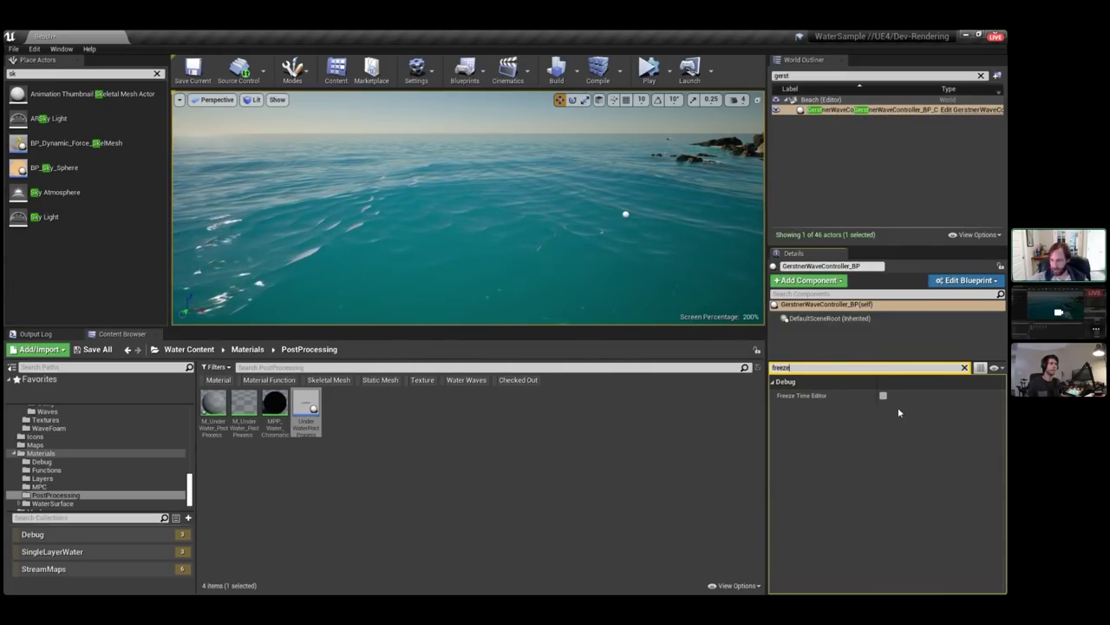
pyautogui.click(883, 396)
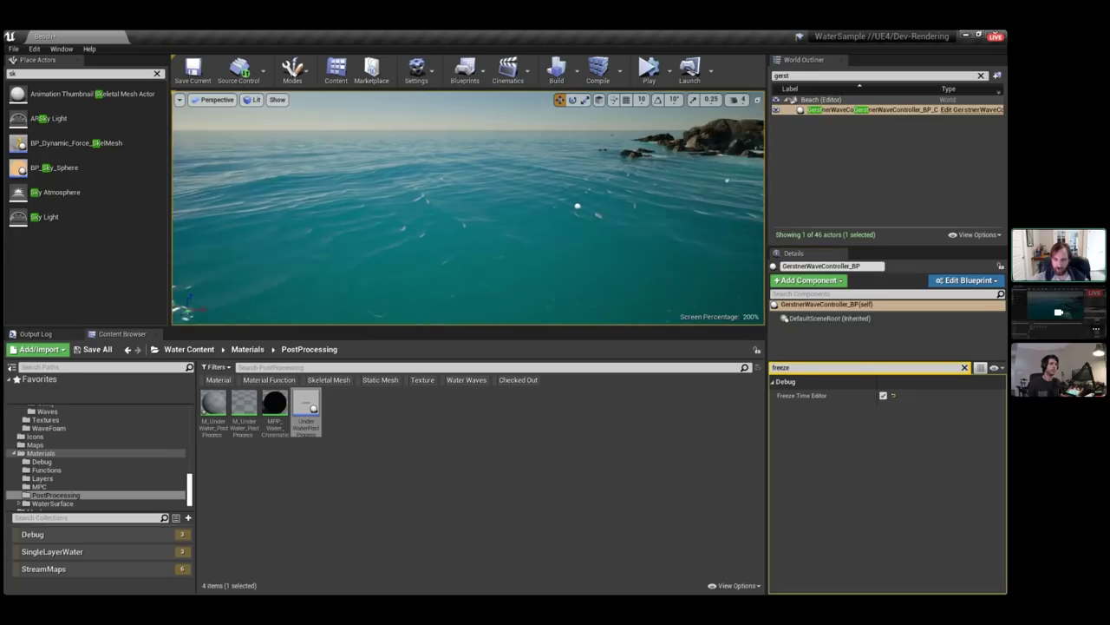
# Examine the waterline with the waves frozen, clear the actor selection and view the river and shoreline from above.
pyautogui.moveTo(584, 230)
pyautogui.mouseDown(button='right')
pyautogui.moveTo(555, 236)
pyautogui.moveTo(583, 238)
pyautogui.mouseUp(button='right')
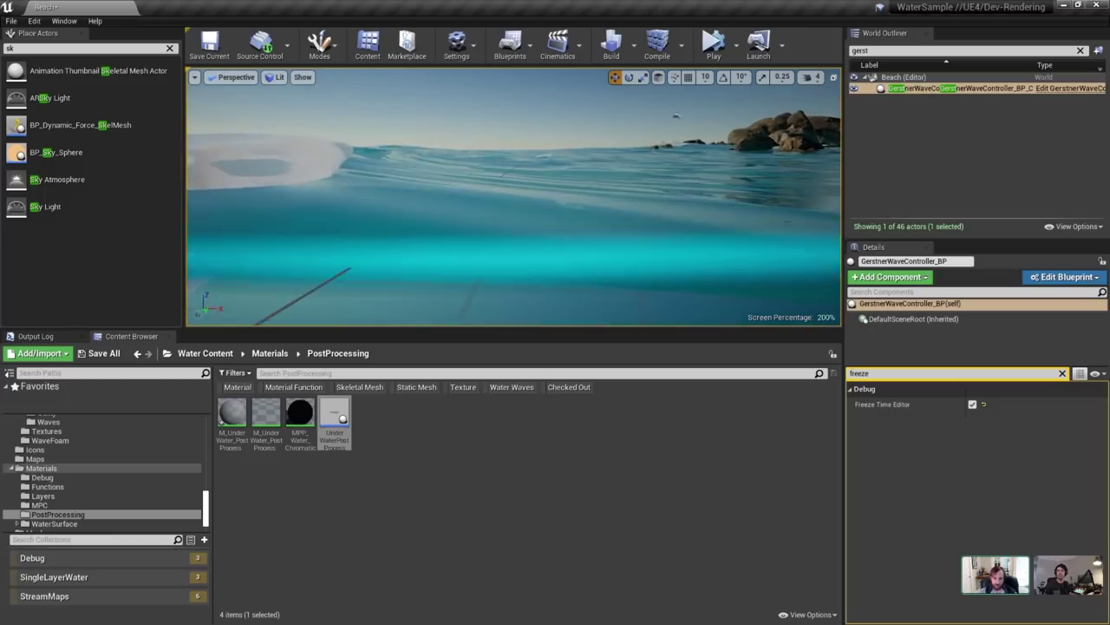
pyautogui.moveTo(513, 197); pyautogui.dragTo(434, 197, button='right')
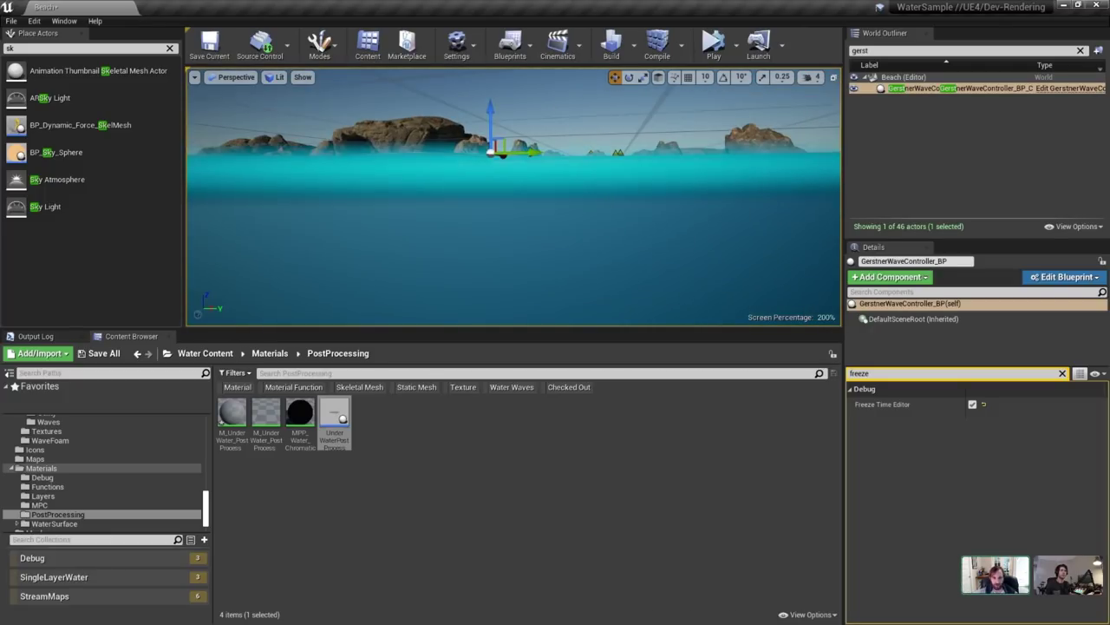
pyautogui.click(625, 175)
pyautogui.press('Delete')
pyautogui.moveTo(625, 176); pyautogui.dragTo(764, 178, button='right')
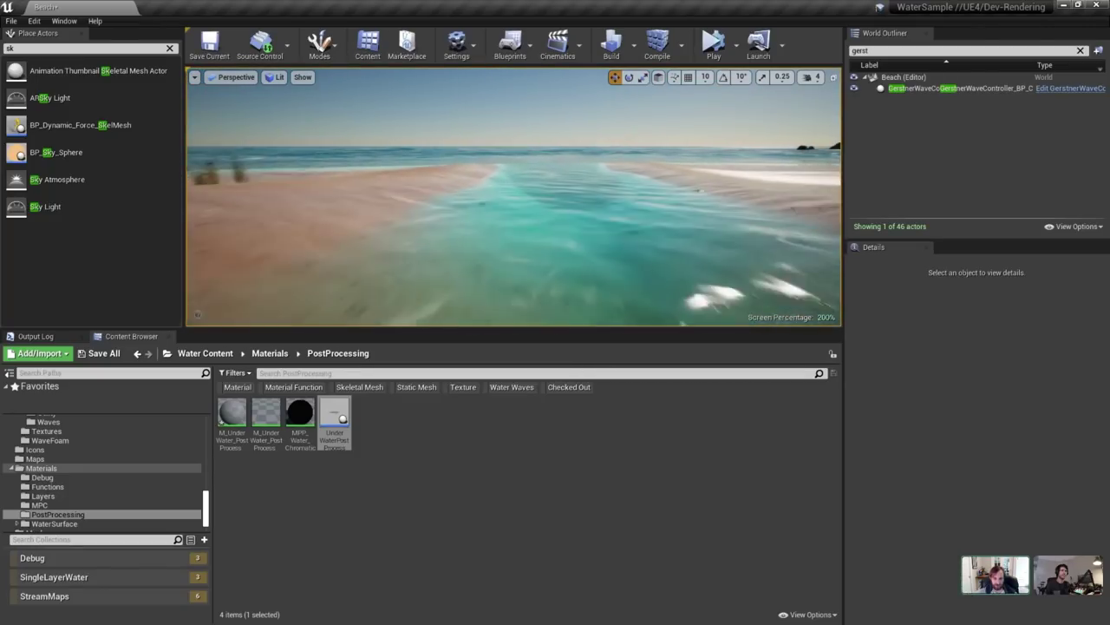
pyautogui.moveTo(706, 191); pyautogui.dragTo(707, 260, button='right')
pyautogui.scroll(-10, 706, 191)
pyautogui.moveTo(706, 191); pyautogui.dragTo(651, 193, button='right')
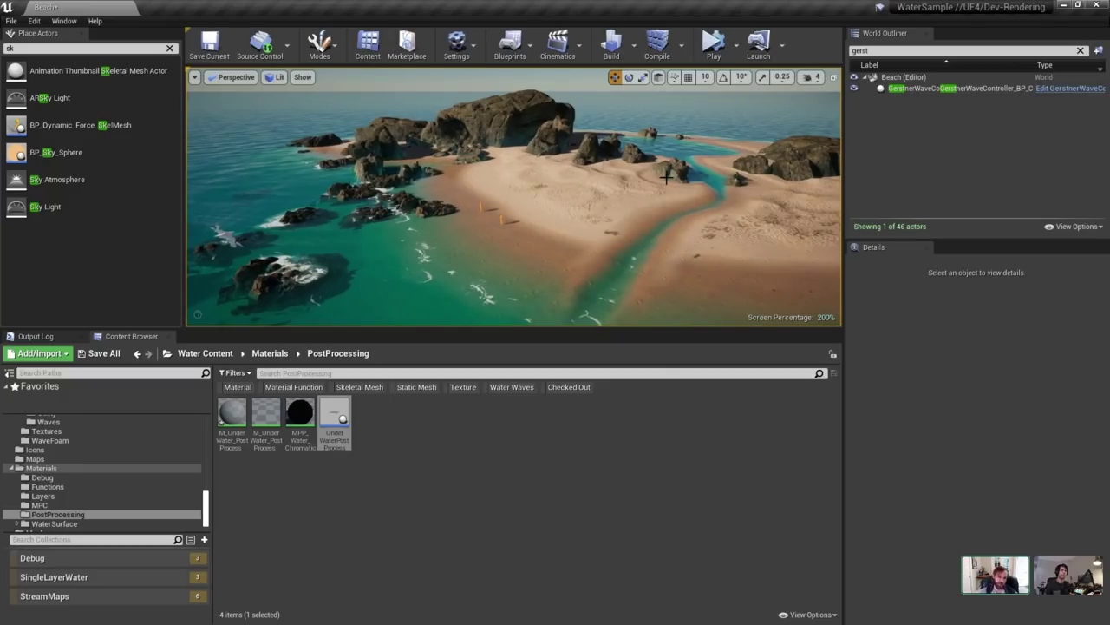
pyautogui.moveTo(546, 200); pyautogui.dragTo(434, 201, button='right')
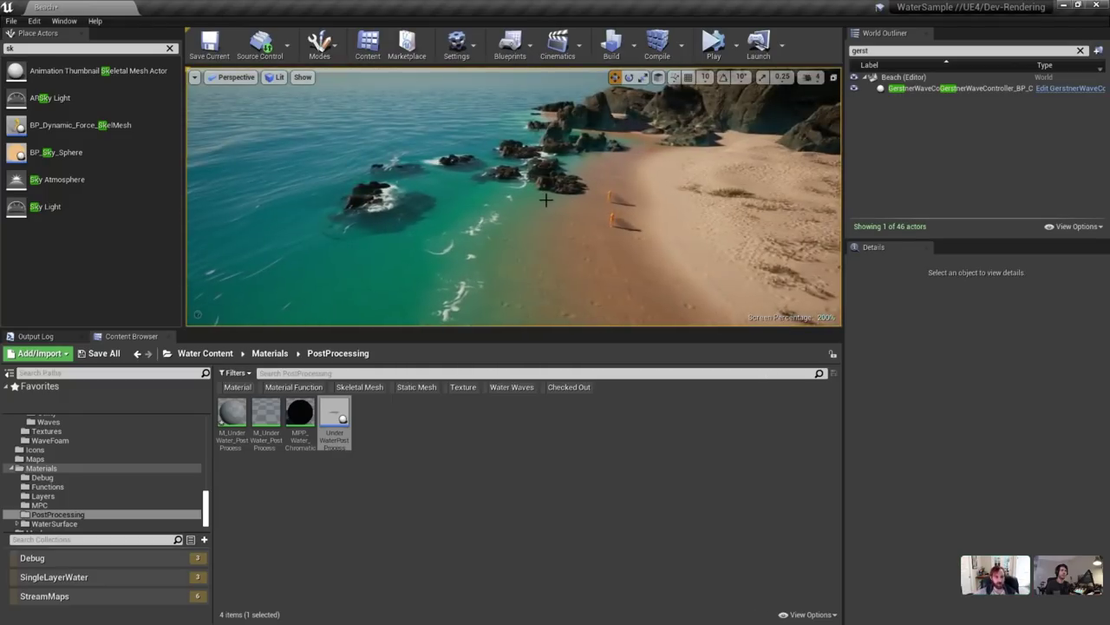
pyautogui.rightClick(591, 229)
pyautogui.click(477, 187)
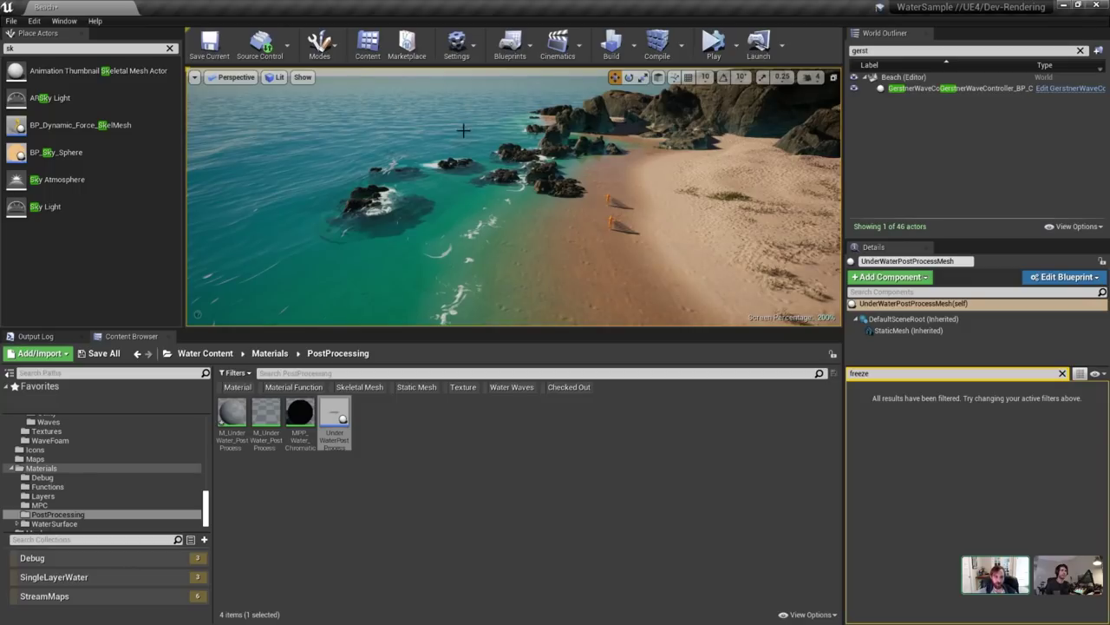
# Clear the property filter, find and select WaterBodyOcean, and collapse its Wave settings in favour of its Rendering settings.
pyautogui.click(1063, 374)
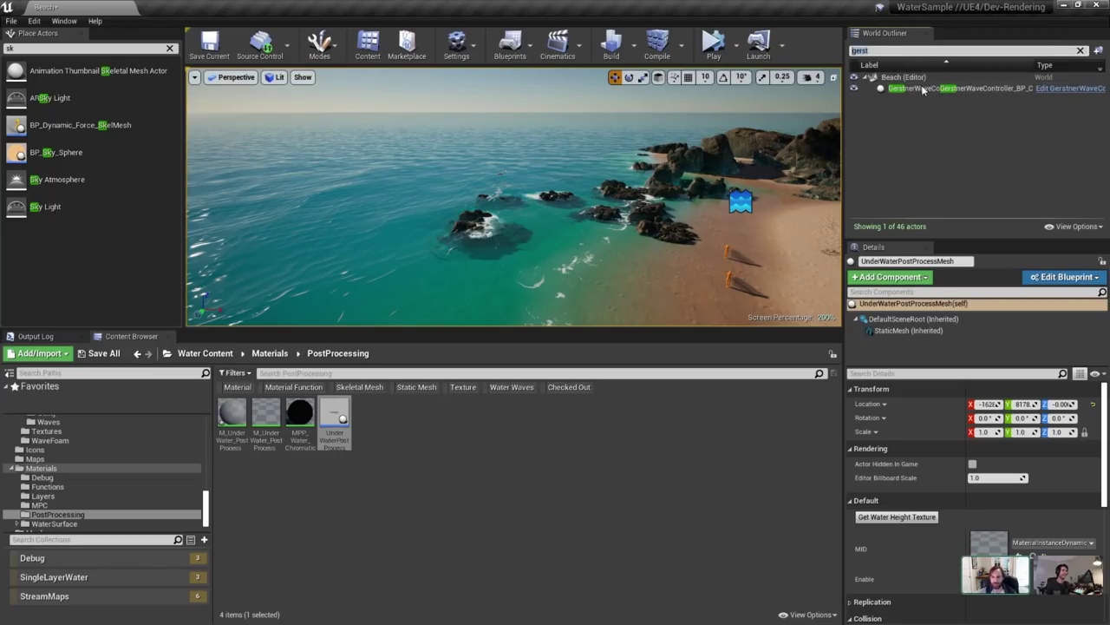
pyautogui.press('BackSpace')
pyautogui.write('ocean')
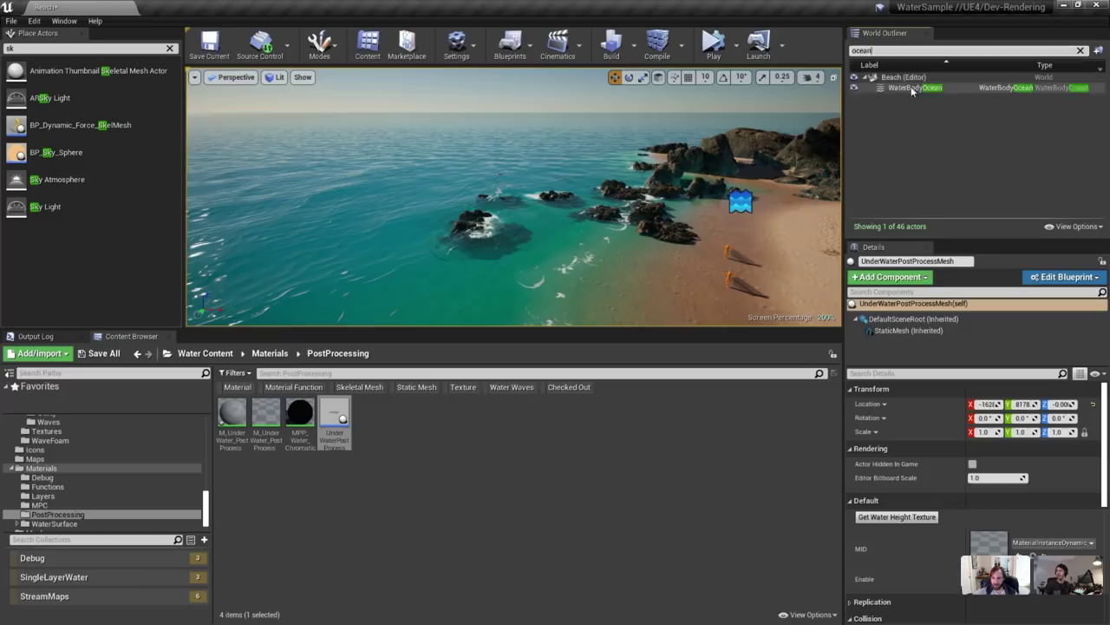
pyautogui.click(912, 88)
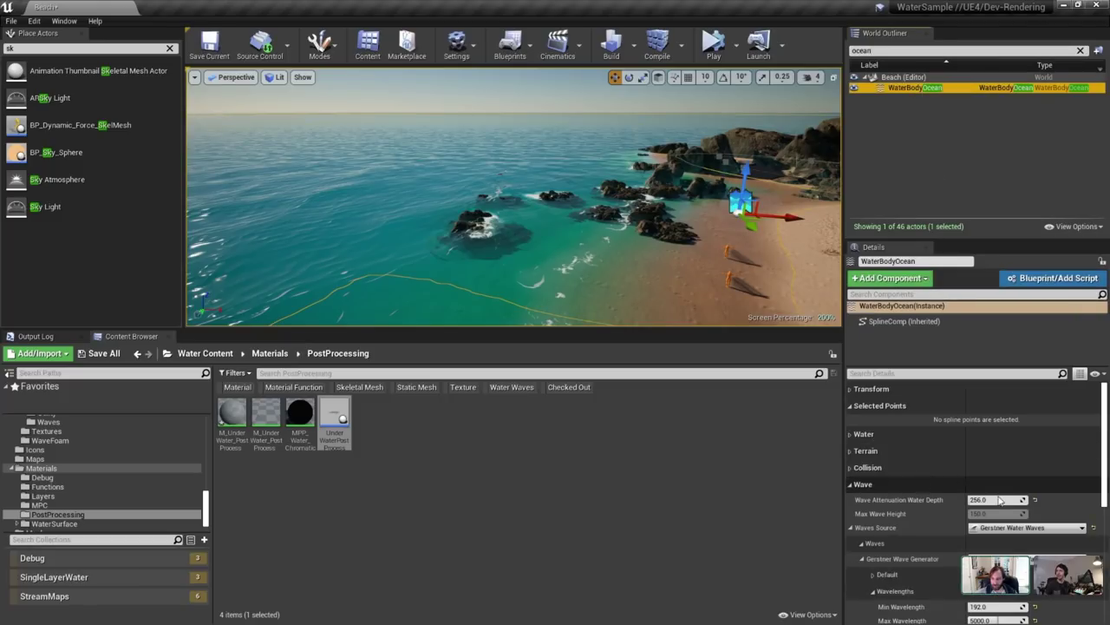
pyautogui.click(874, 491)
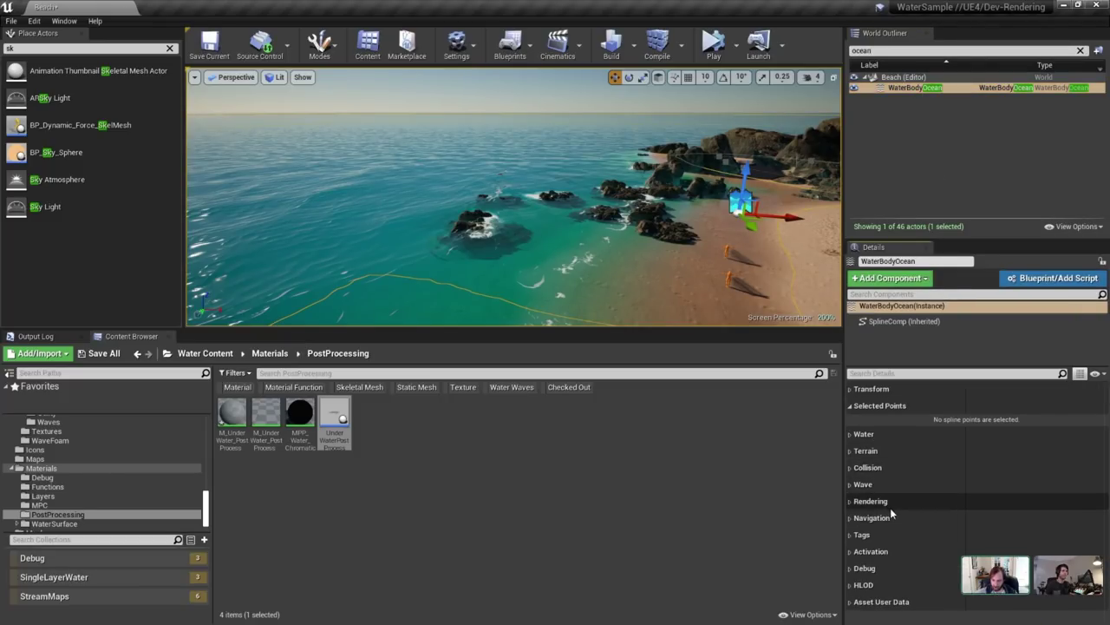
pyautogui.click(871, 501)
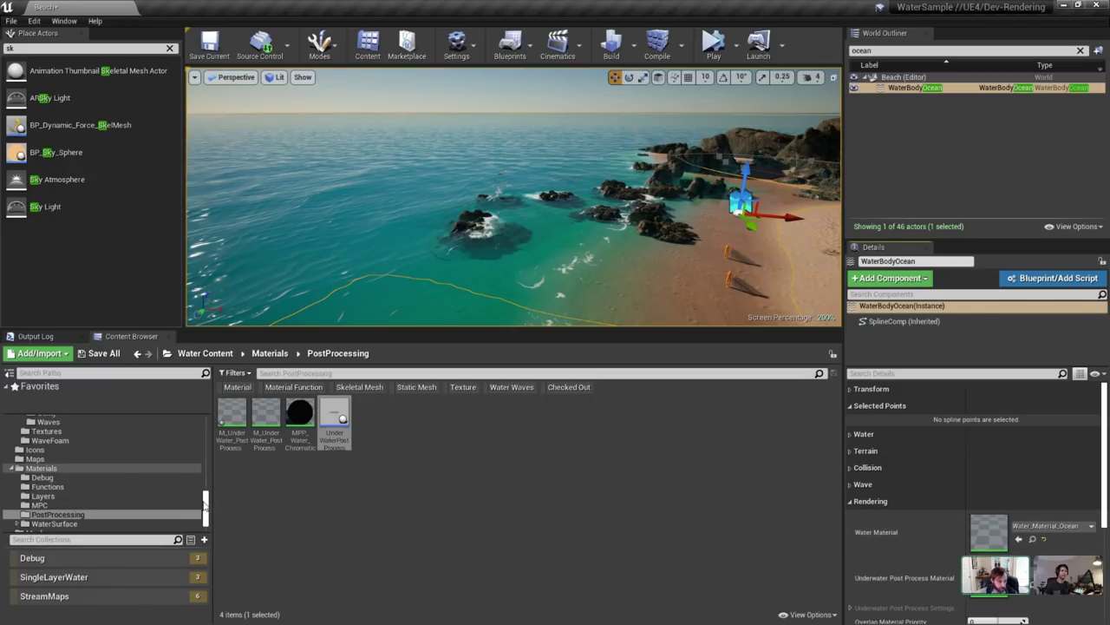
# Assign Water_Material_Beach_Inst from BeachScene/Water/Materials as the ocean's Water Material and view the rocks near the shore.
pyautogui.moveTo(205, 504); pyautogui.dragTo(171, 409)
pyautogui.click(11, 432)
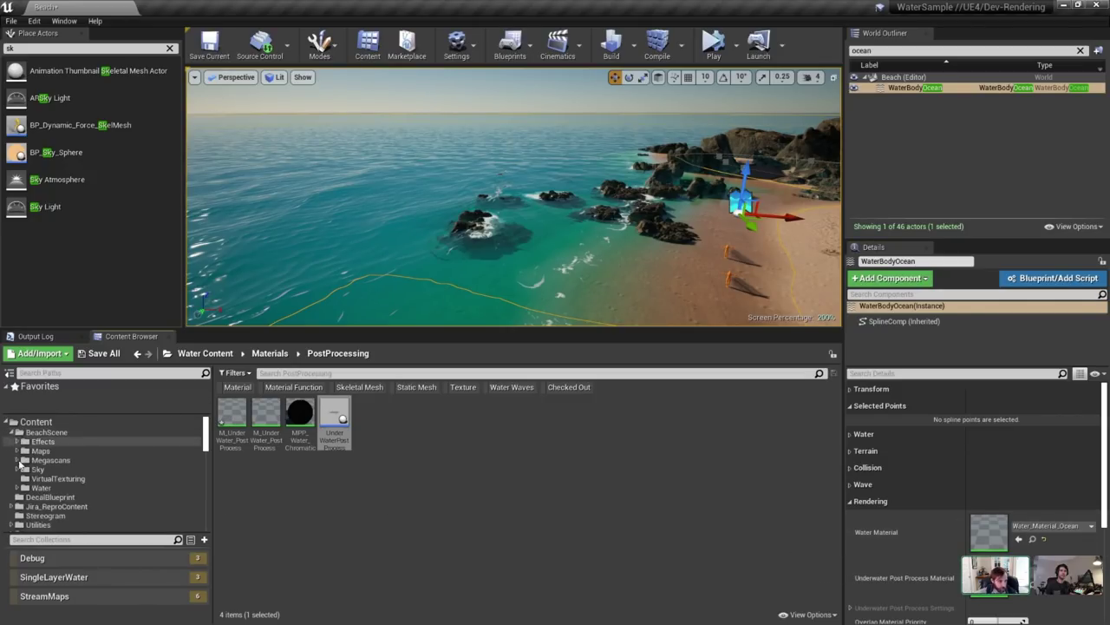
pyautogui.click(19, 488)
pyautogui.click(52, 496)
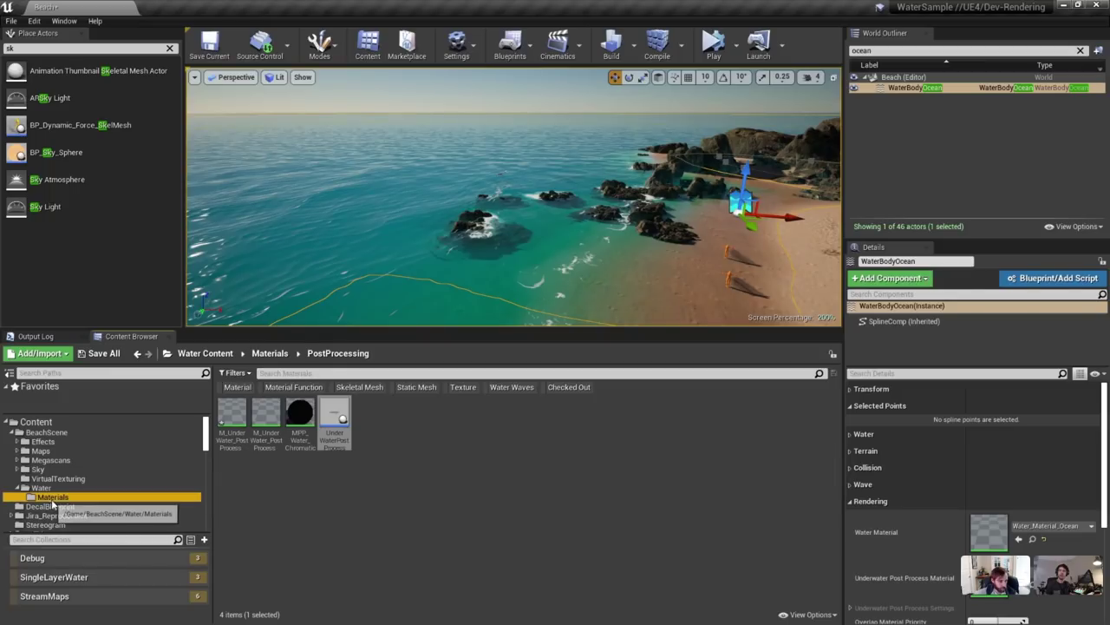
pyautogui.click(1020, 539)
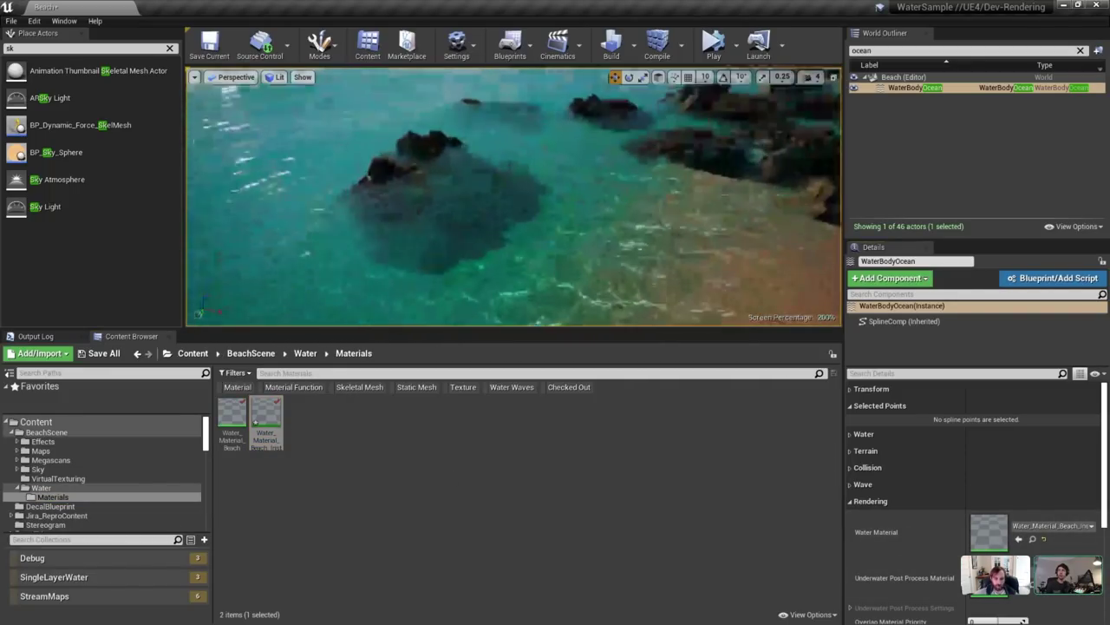
pyautogui.moveTo(556, 205); pyautogui.dragTo(577, 164, button='right')
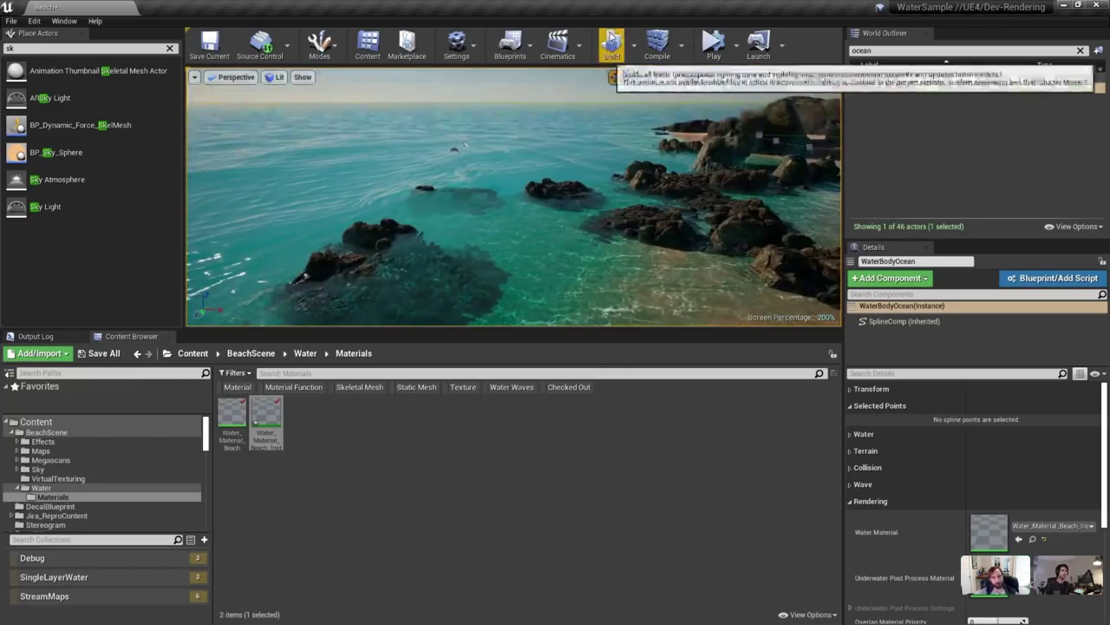
# Find and select WaterMeshActor2 and review its Far Distance Material and Far Distance Mesh Extent against the horizon.
pyautogui.moveTo(555, 191); pyautogui.dragTo(562, 144, button='right')
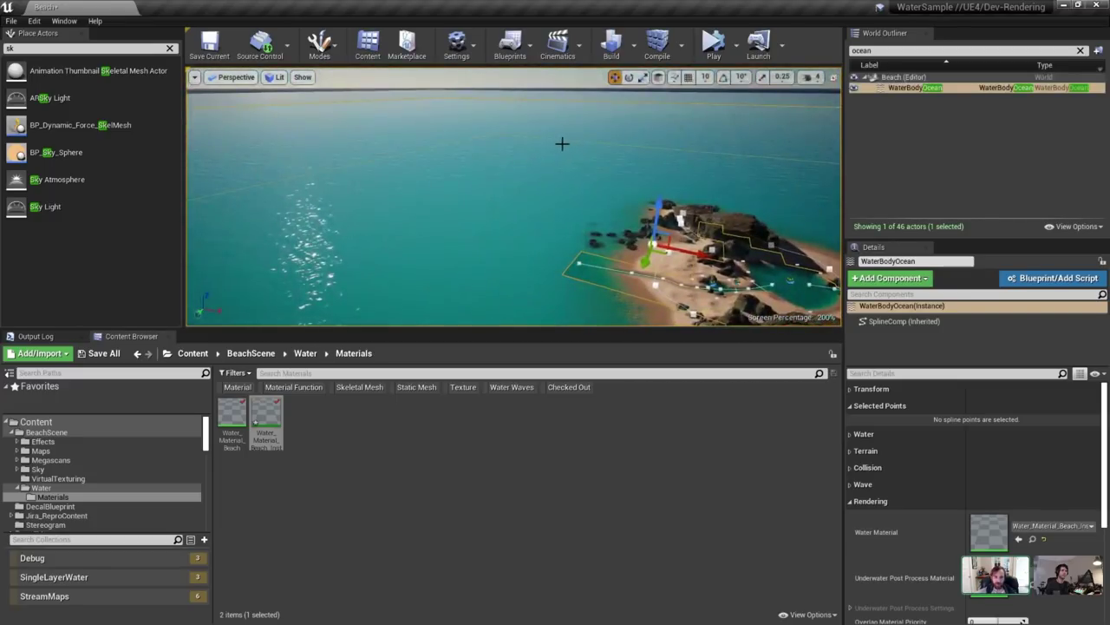
pyautogui.click(528, 159)
pyautogui.click(530, 158)
pyautogui.click(533, 155)
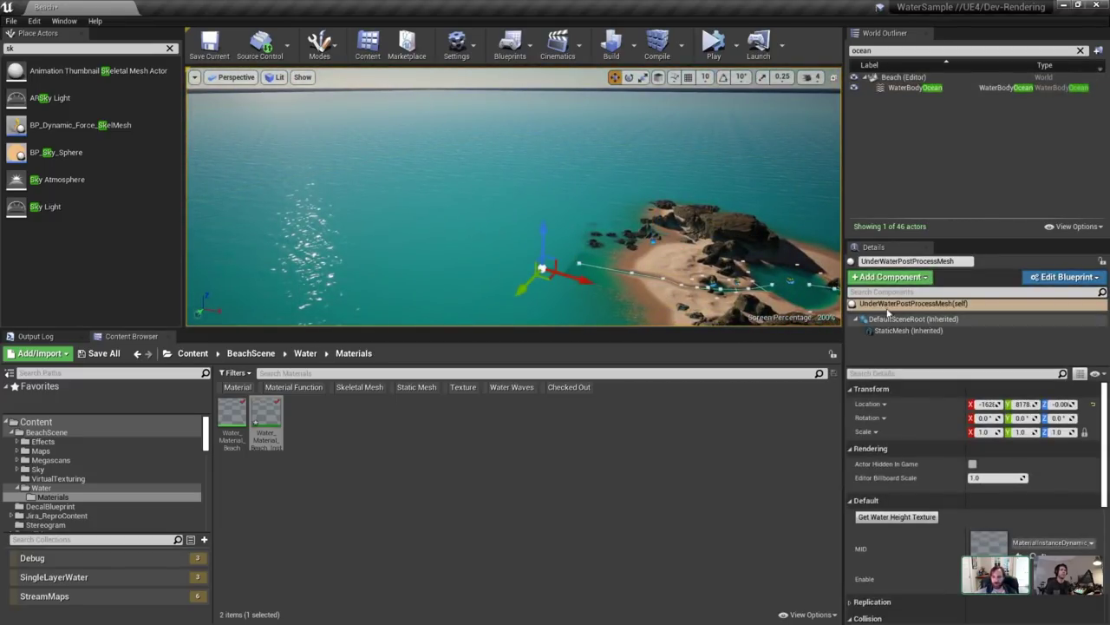
pyautogui.click(915, 88)
pyautogui.hotkey('ctrl', 'f')
pyautogui.write('water')
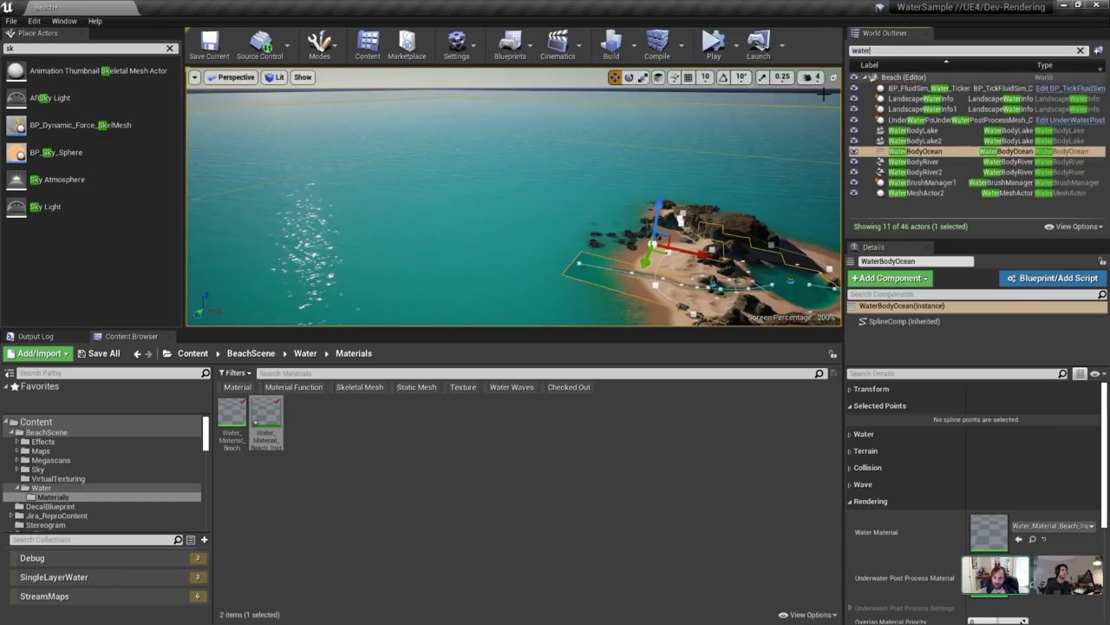
pyautogui.write('me')
pyautogui.press('Return')
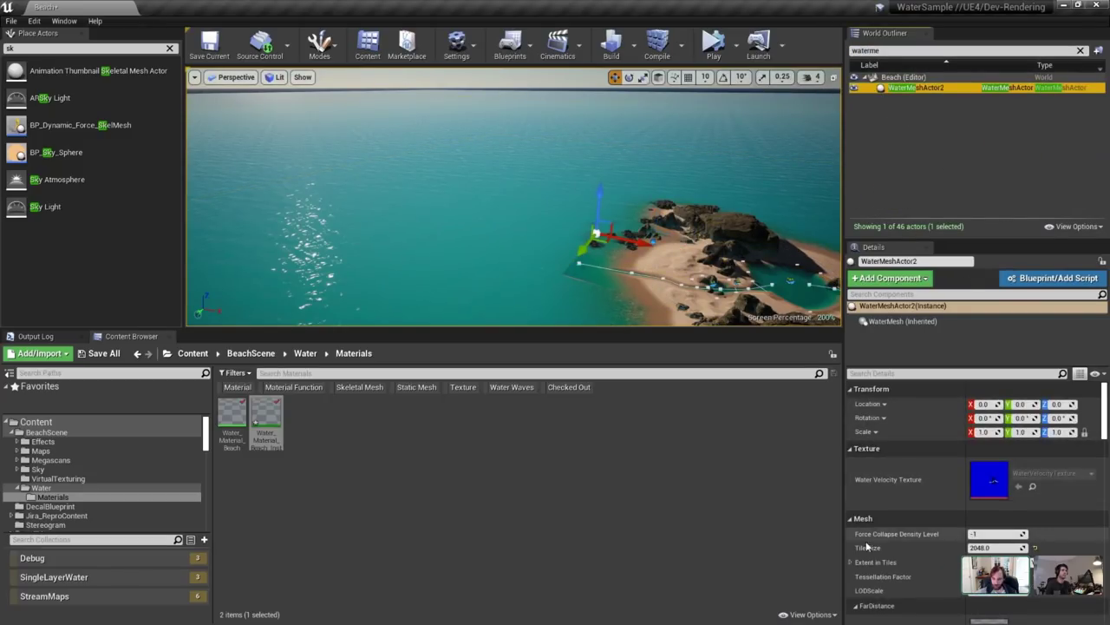
pyautogui.scroll(-3, 898, 548)
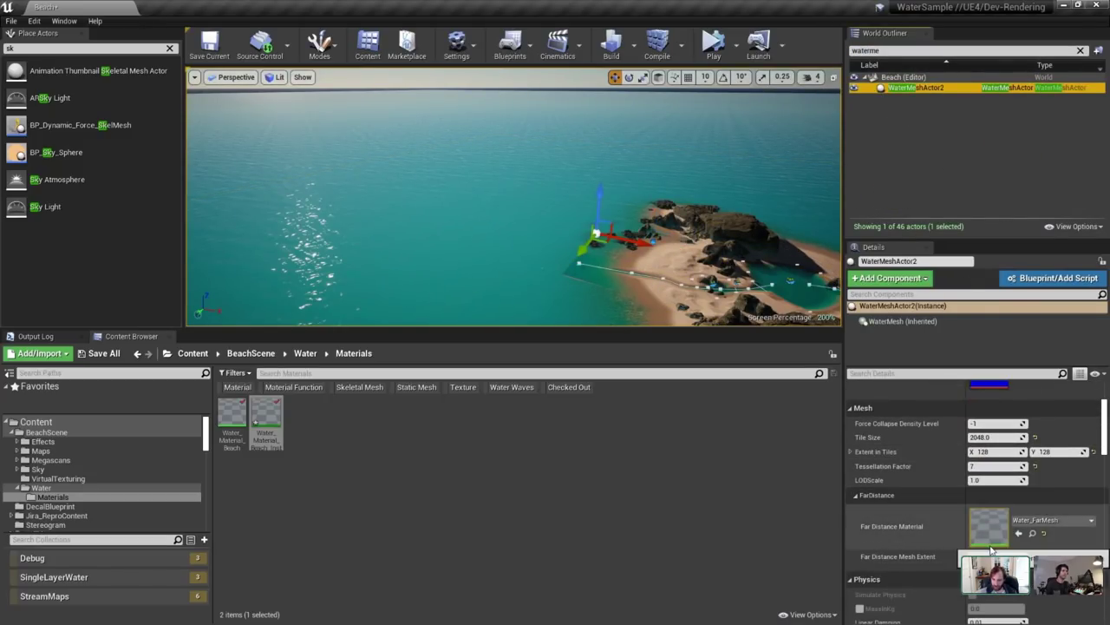
pyautogui.moveTo(737, 269); pyautogui.dragTo(685, 247, button='right')
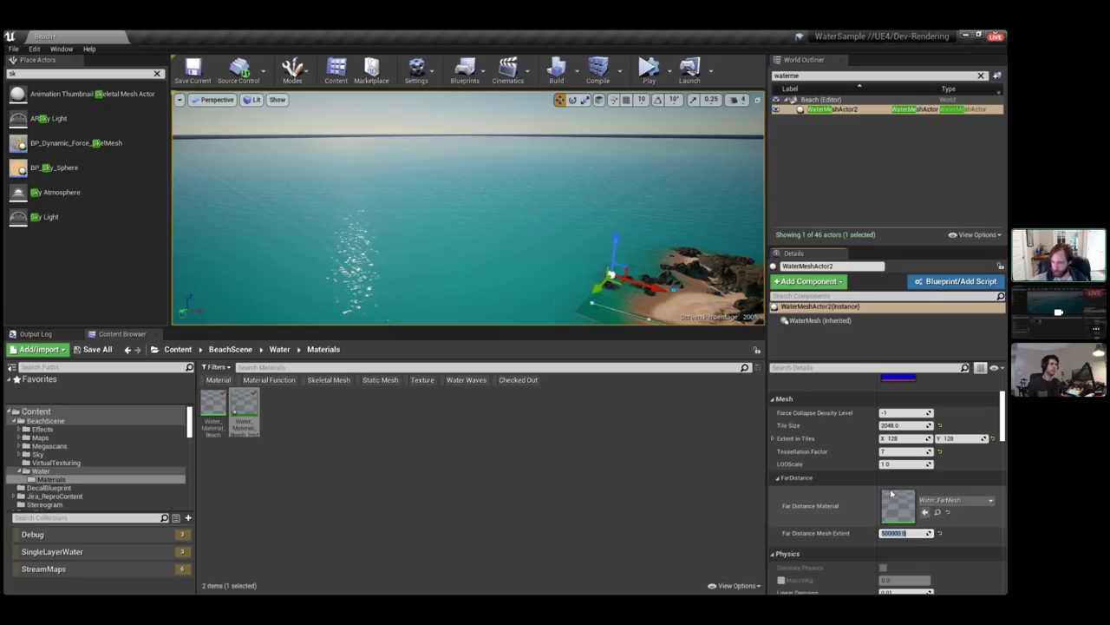
# Switch the viewport to Brush Wireframe mode and examine where the tessellated ocean mesh meets the far distance mesh.
pyautogui.click(252, 99)
pyautogui.click(282, 144)
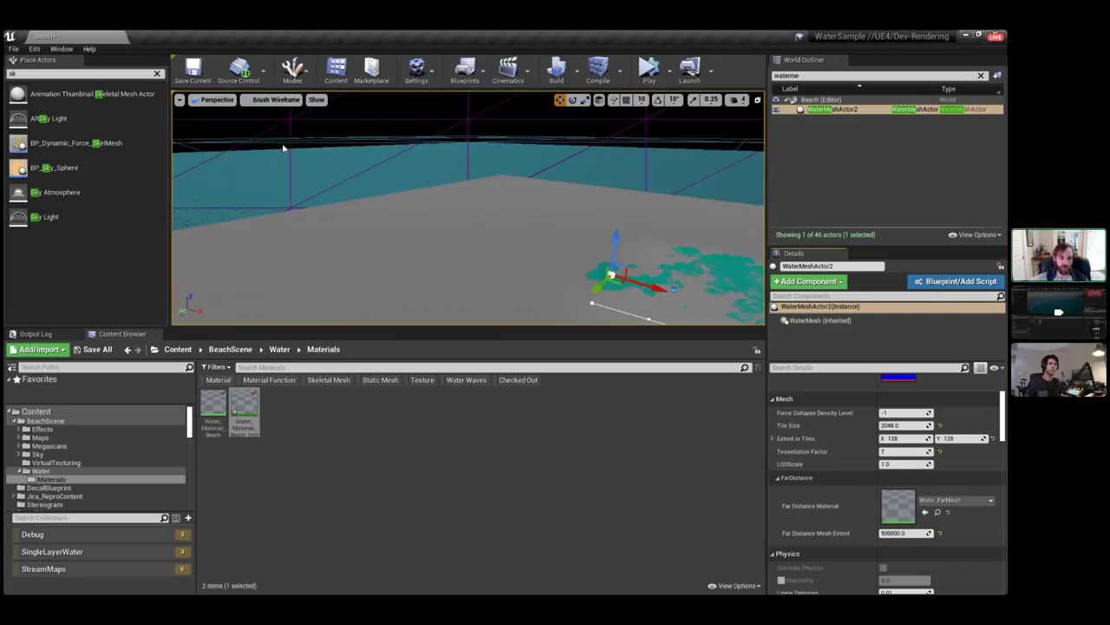
pyautogui.moveTo(434, 217); pyautogui.dragTo(466, 187, button='right')
pyautogui.click(507, 149)
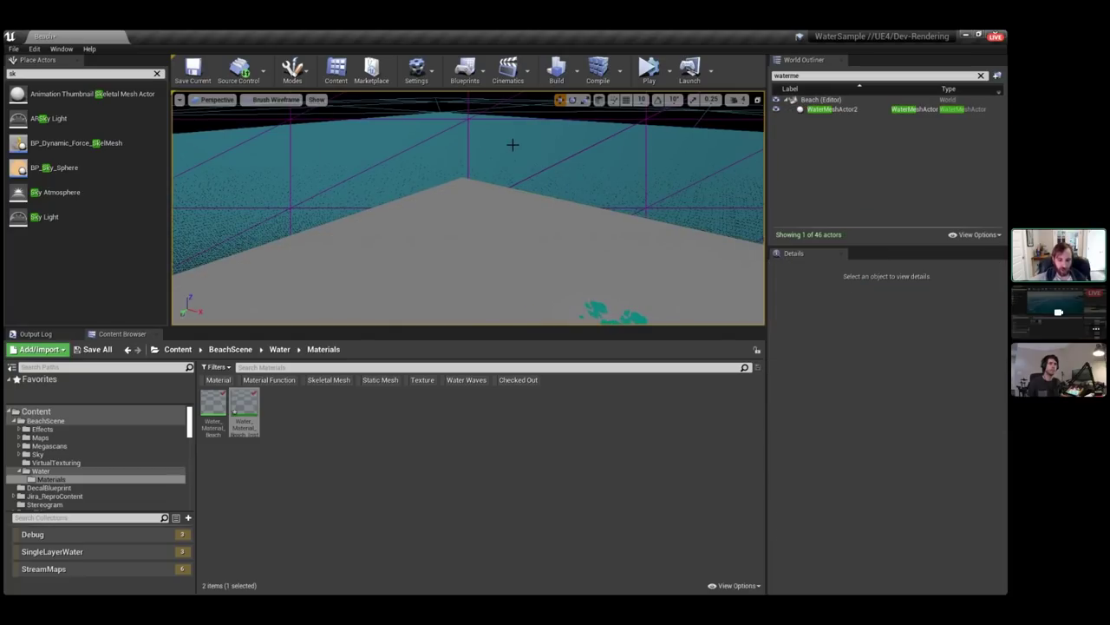
pyautogui.click(523, 164)
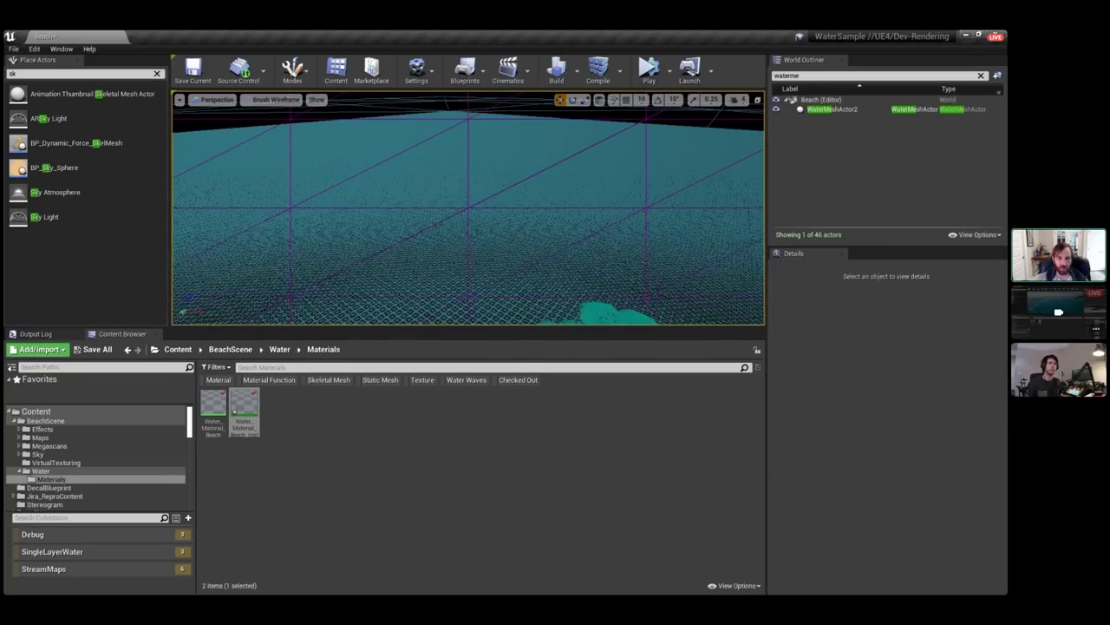
pyautogui.moveTo(532, 157); pyautogui.dragTo(451, 135, button='right')
pyautogui.click(521, 142)
pyautogui.click(547, 163)
pyautogui.moveTo(344, 199); pyautogui.dragTo(345, 199, button='right')
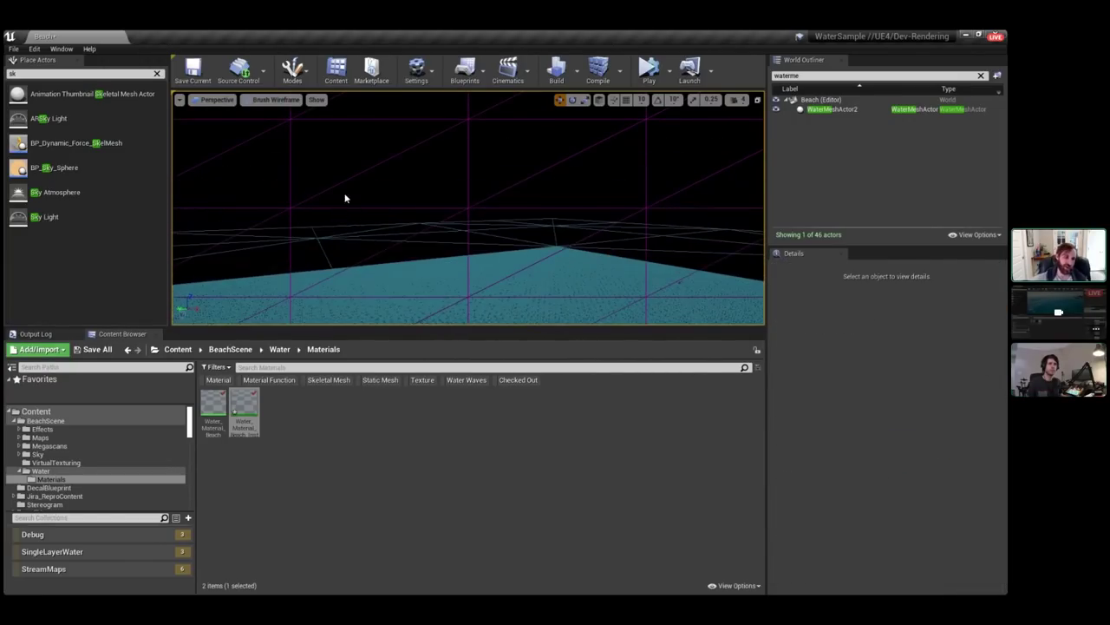
pyautogui.moveTo(630, 153); pyautogui.dragTo(426, 206, button='right')
pyautogui.click(655, 127)
pyautogui.click(580, 160)
pyautogui.click(425, 206)
pyautogui.scroll(-2, 850, 463)
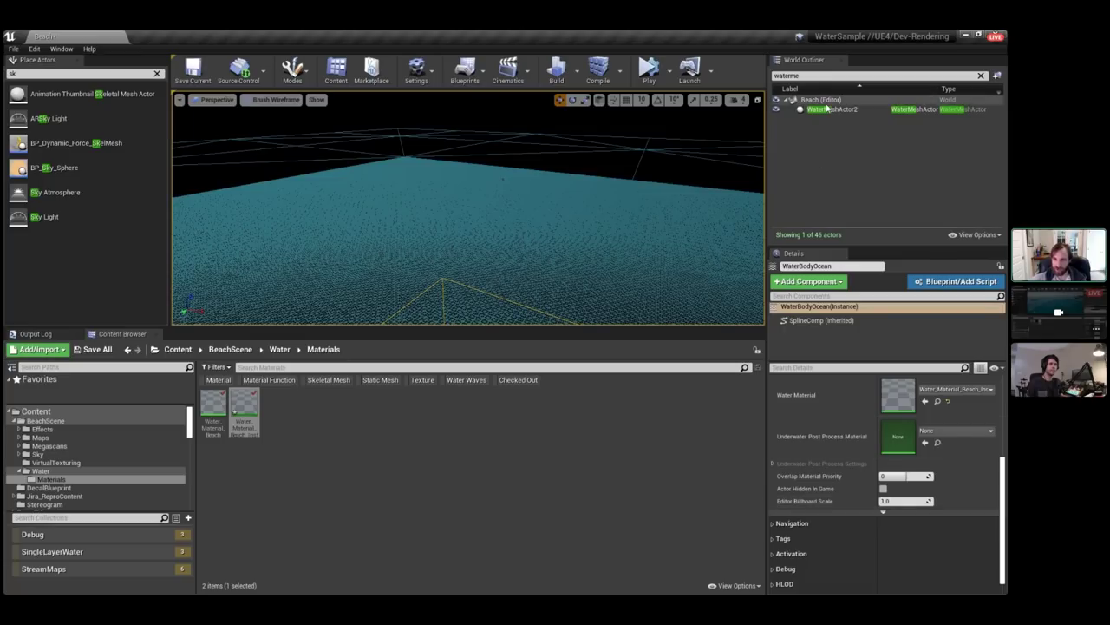
# Set the Far Distance Mesh Extent of WaterMeshActor2 to 0 and return the viewport to Lit mode.
pyautogui.click(827, 102)
pyautogui.click(831, 109)
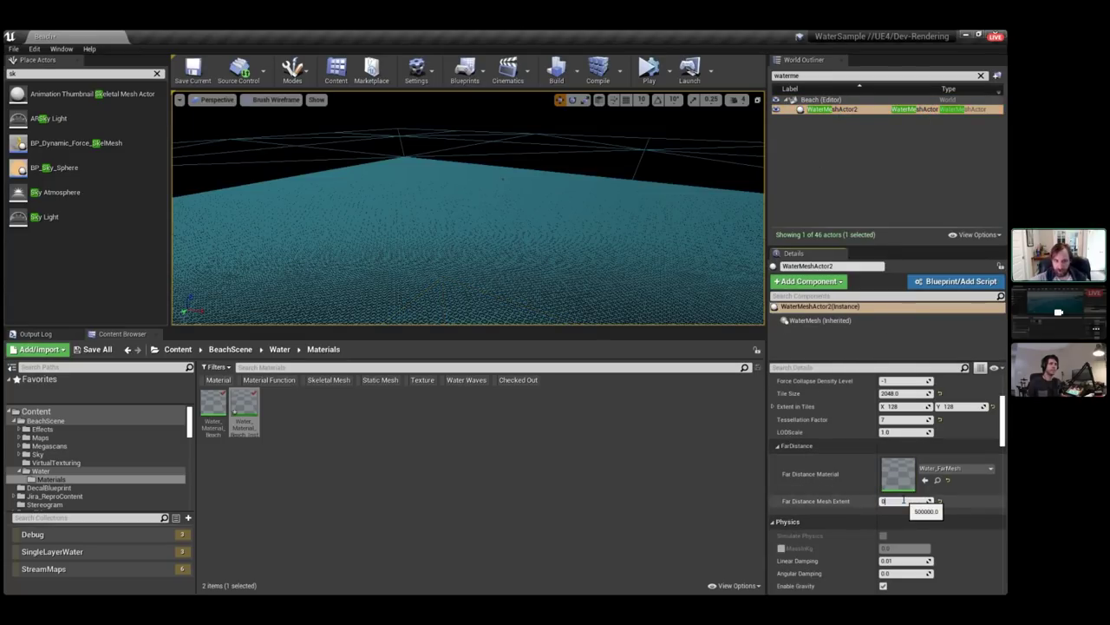
pyautogui.click(276, 99)
pyautogui.click(258, 116)
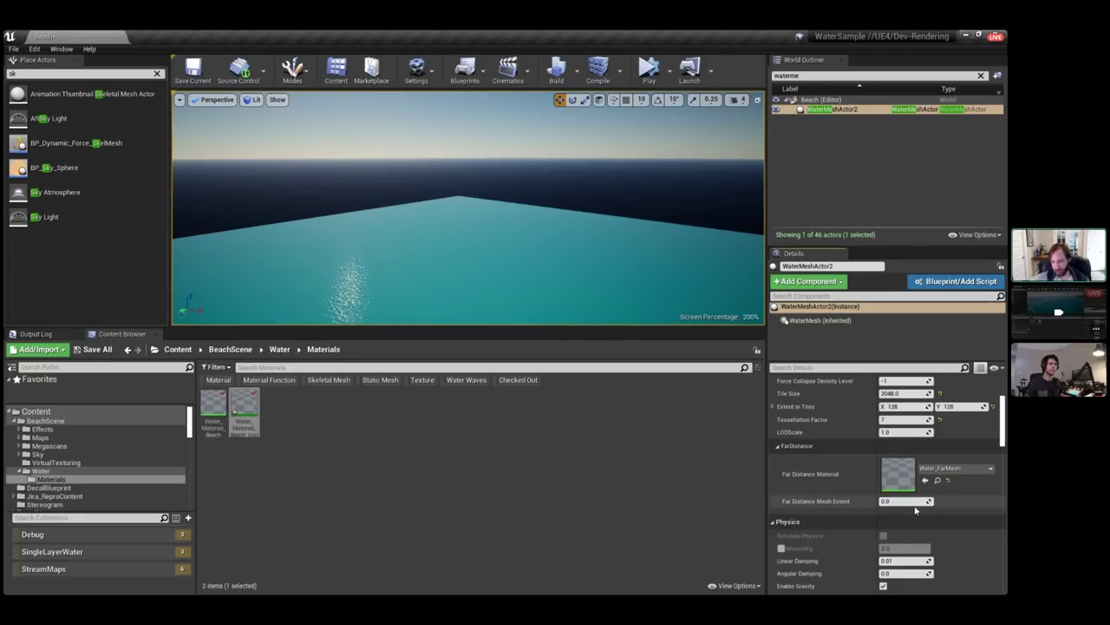
# Set the Far Distance Mesh Extent of WaterMeshActor2 to 5000000 and check how the far water meets the horizon.
pyautogui.write('500000')
pyautogui.press('Return')
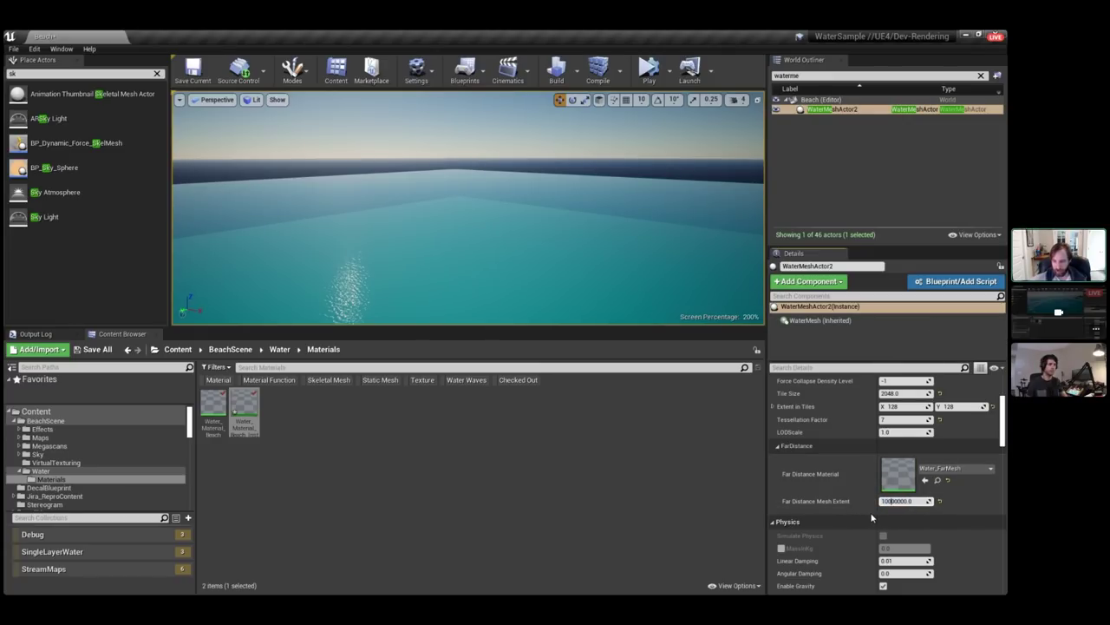
pyautogui.press('Return')
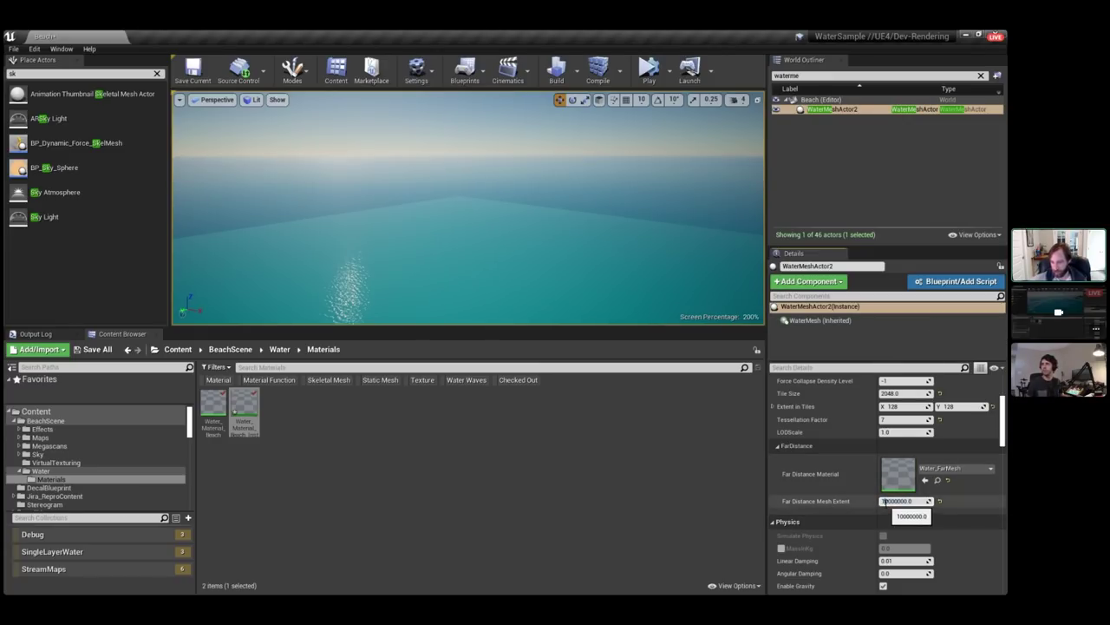
pyautogui.press('BackSpace')
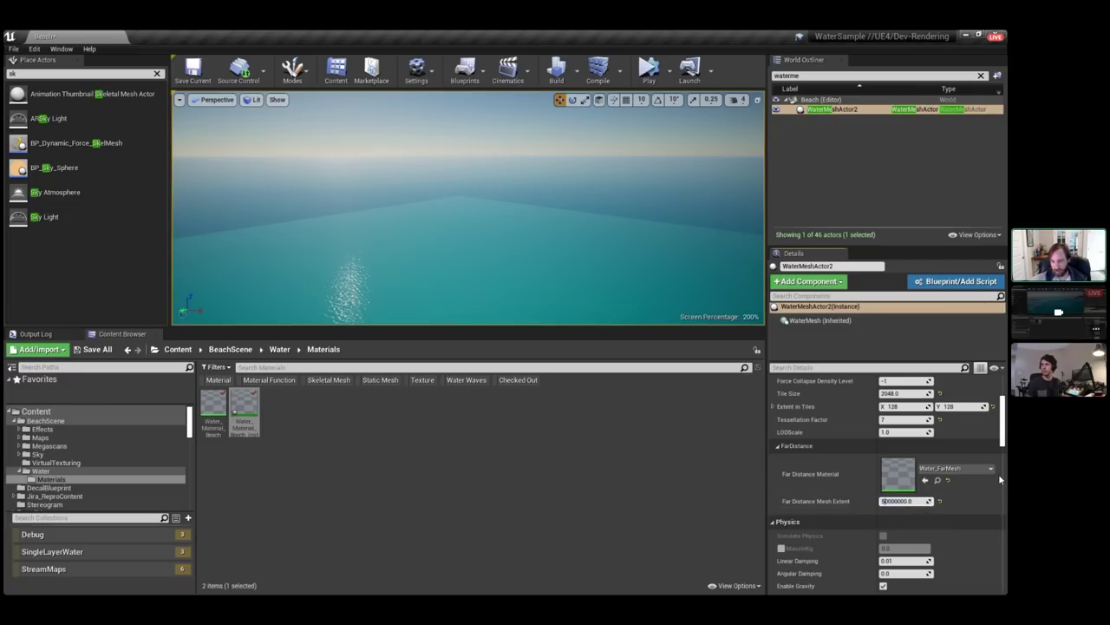
pyautogui.press('Return')
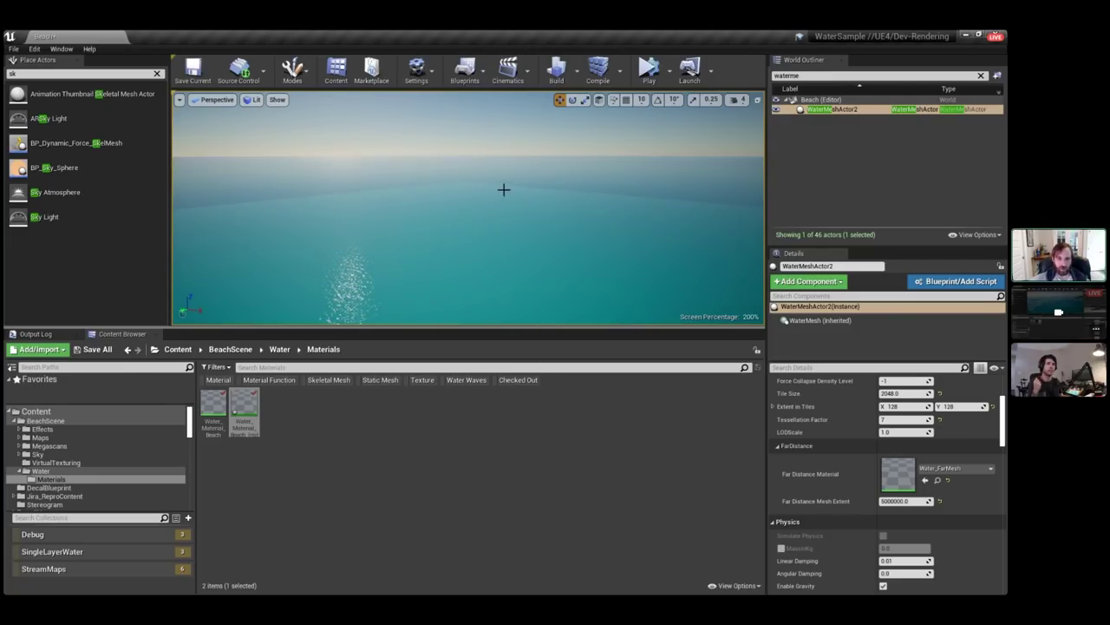
pyautogui.click(455, 194)
pyautogui.press('Escape')
pyautogui.moveTo(477, 188); pyautogui.dragTo(459, 184, button='right')
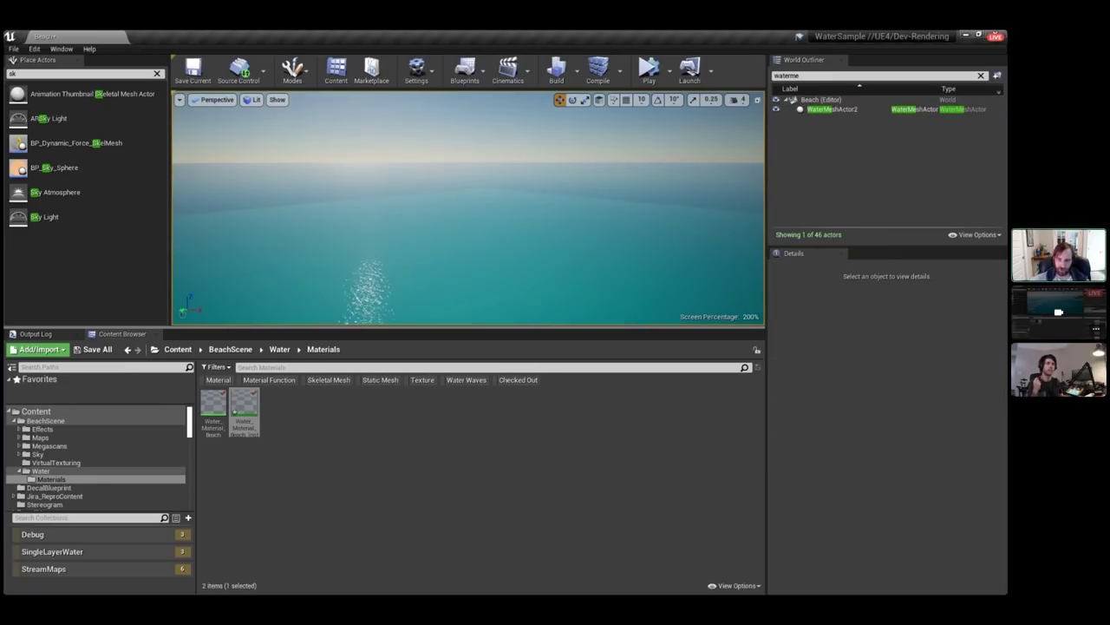
pyautogui.click(583, 187)
pyautogui.moveTo(583, 188); pyautogui.dragTo(608, 239, button='right')
pyautogui.press('Escape')
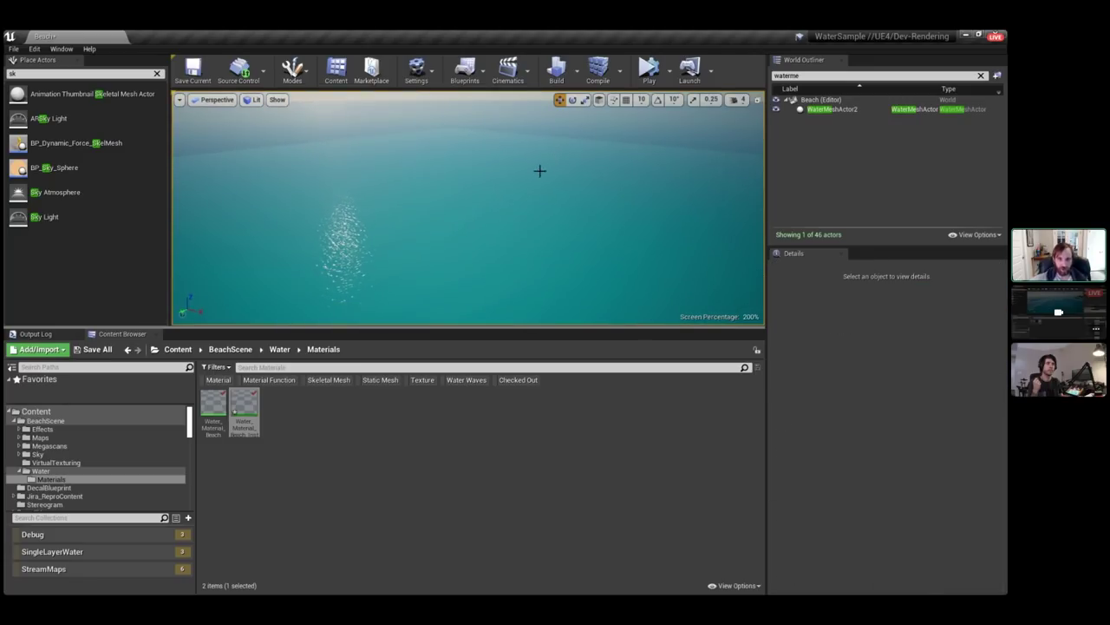
# Select UnderWaterPostProcessMesh and look into its MID material instance and the underwater post-process material graph.
pyautogui.click(540, 171)
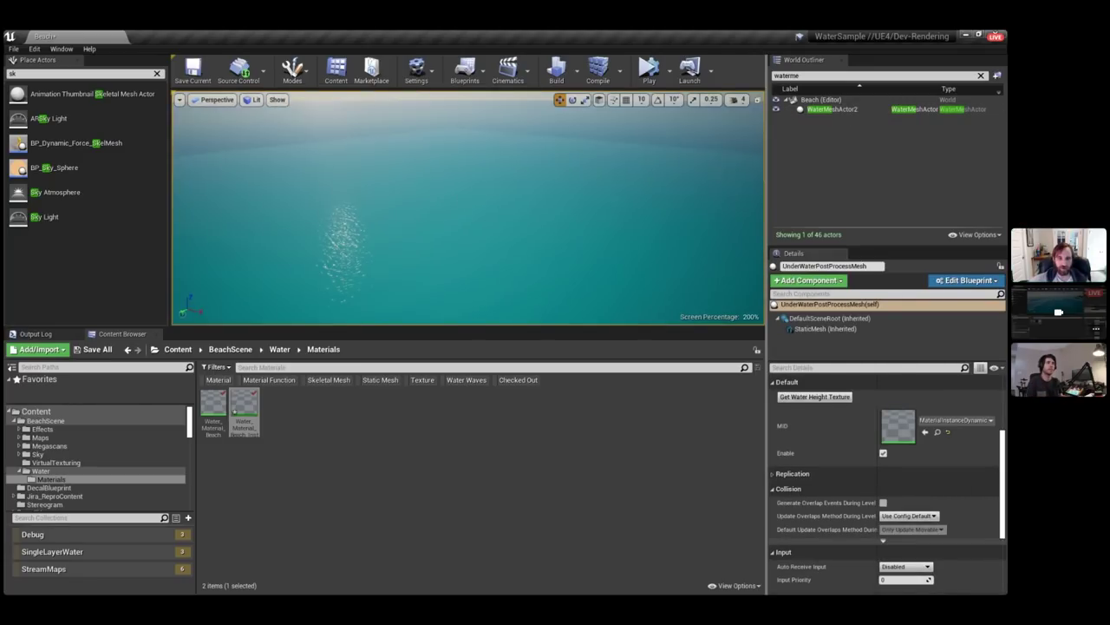
pyautogui.doubleClick(898, 426)
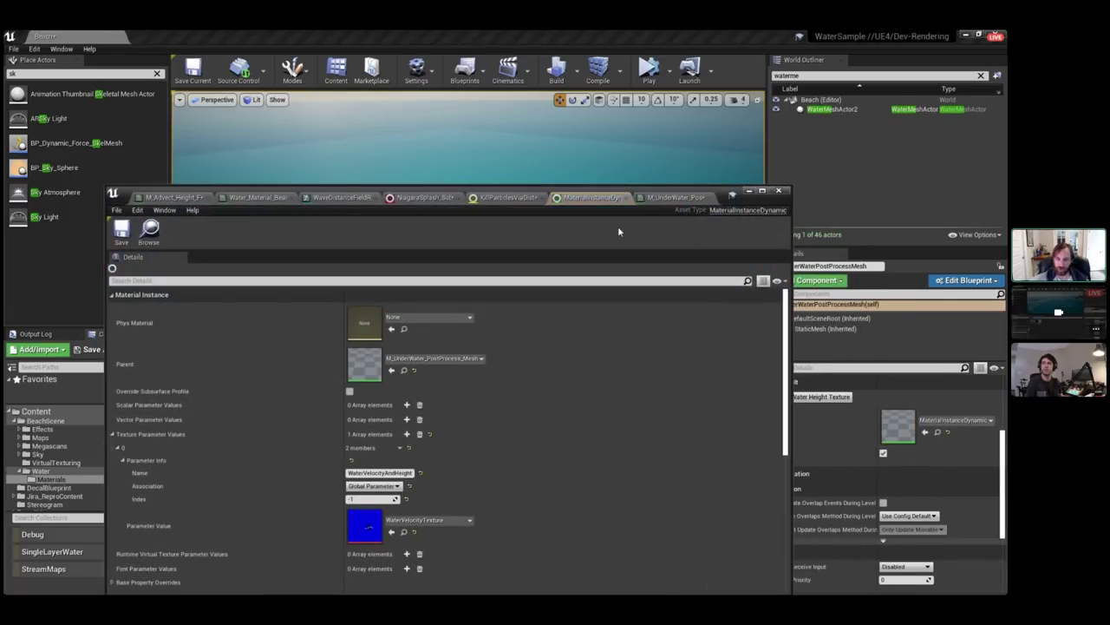
pyautogui.click(676, 197)
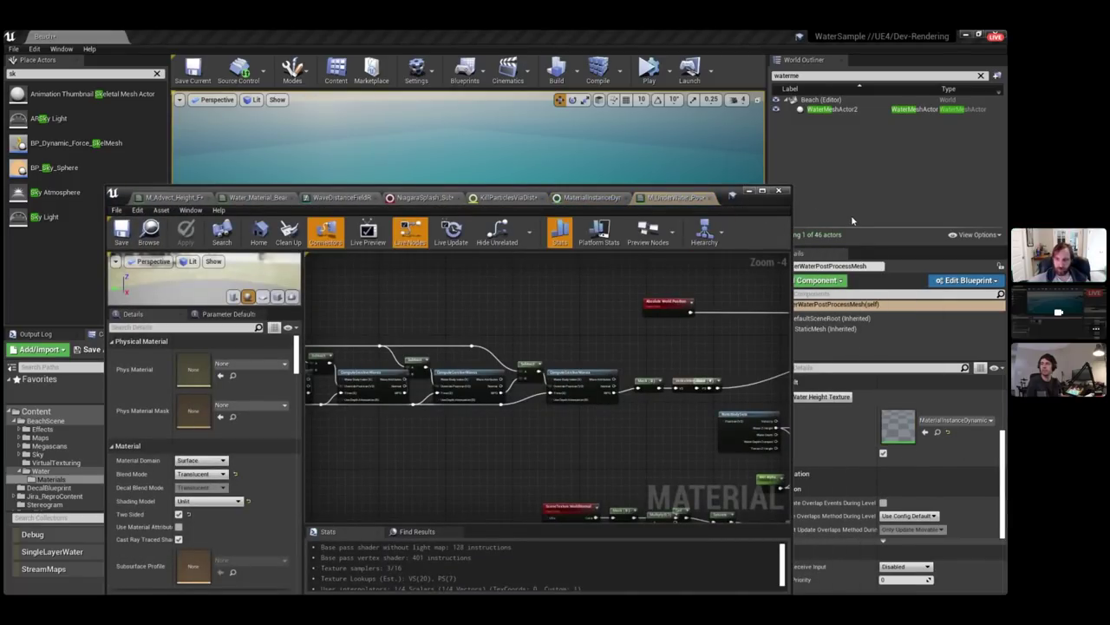
pyautogui.click(749, 193)
# Select WaterMeshActor2 and open its Far Distance Material Water_FarMesh together with the parent Water_Material.
pyautogui.click(831, 109)
pyautogui.doubleClick(898, 475)
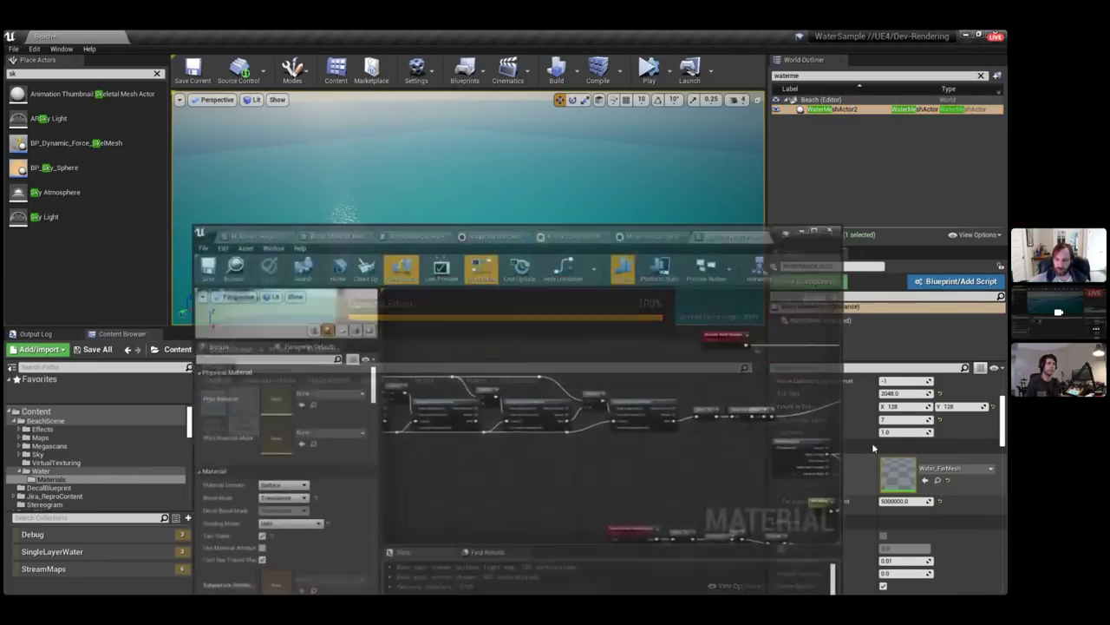
pyautogui.click(298, 265)
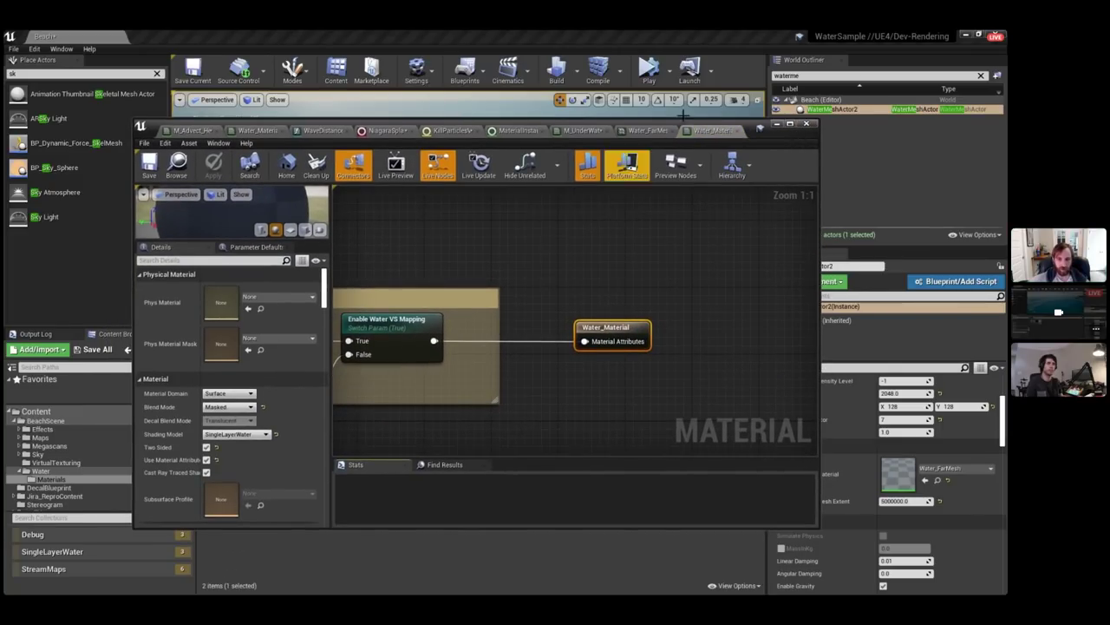
# Collapse the upper parameter groups of Water_FarMesh to review the Enable Waves override among its Global Static Switch parameters.
pyautogui.click(651, 130)
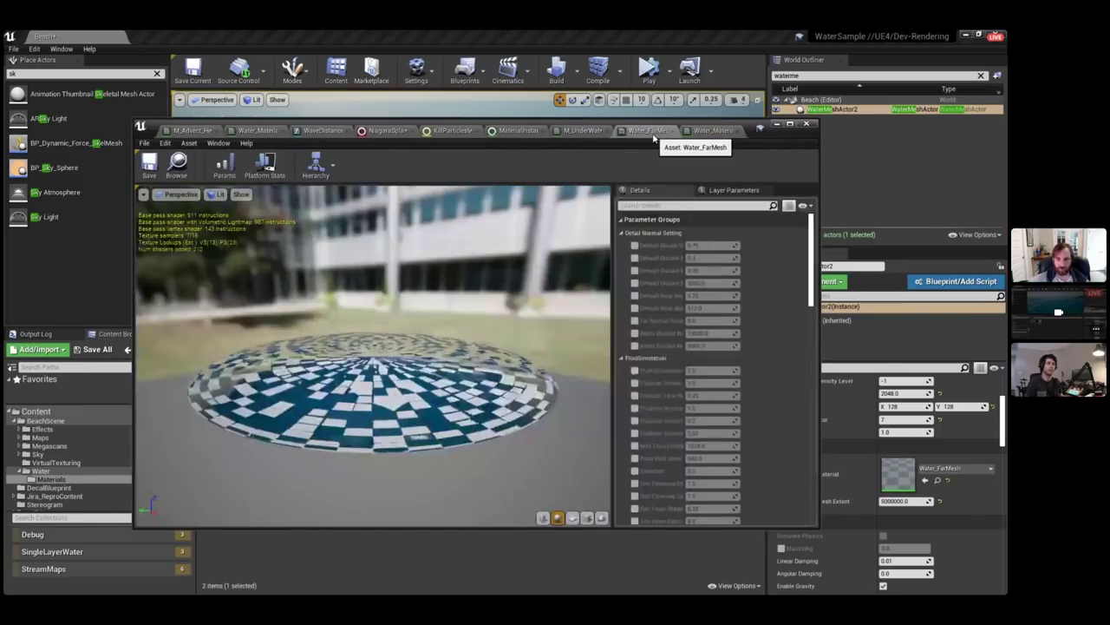
pyautogui.click(621, 219)
pyautogui.click(623, 235)
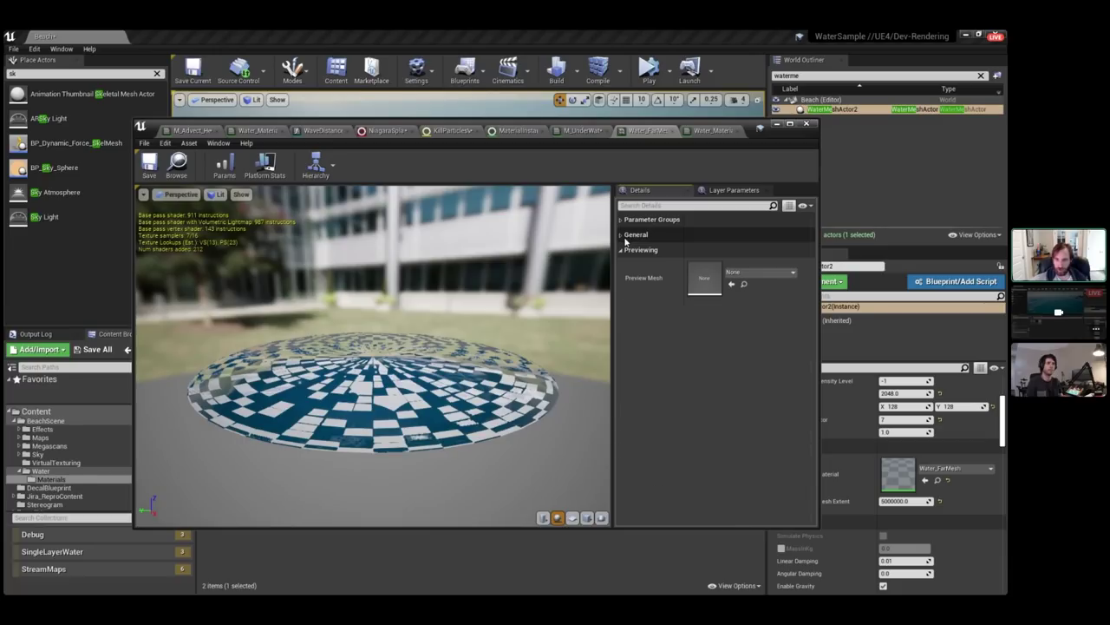
pyautogui.click(622, 235)
pyautogui.click(622, 235)
pyautogui.click(621, 220)
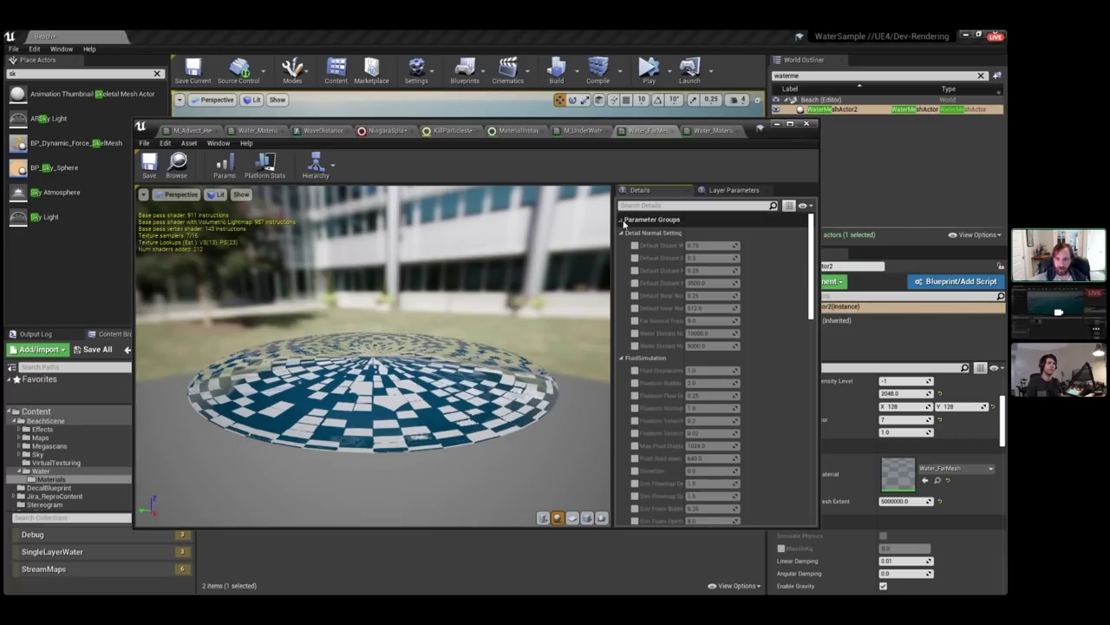
pyautogui.click(621, 232)
pyautogui.click(621, 245)
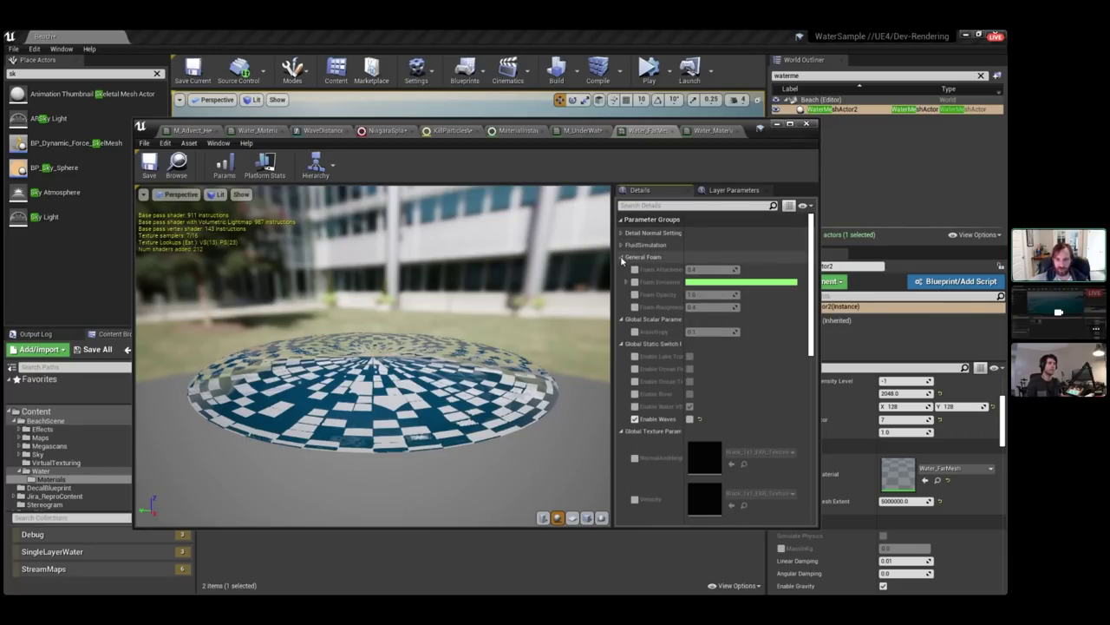
pyautogui.click(685, 268)
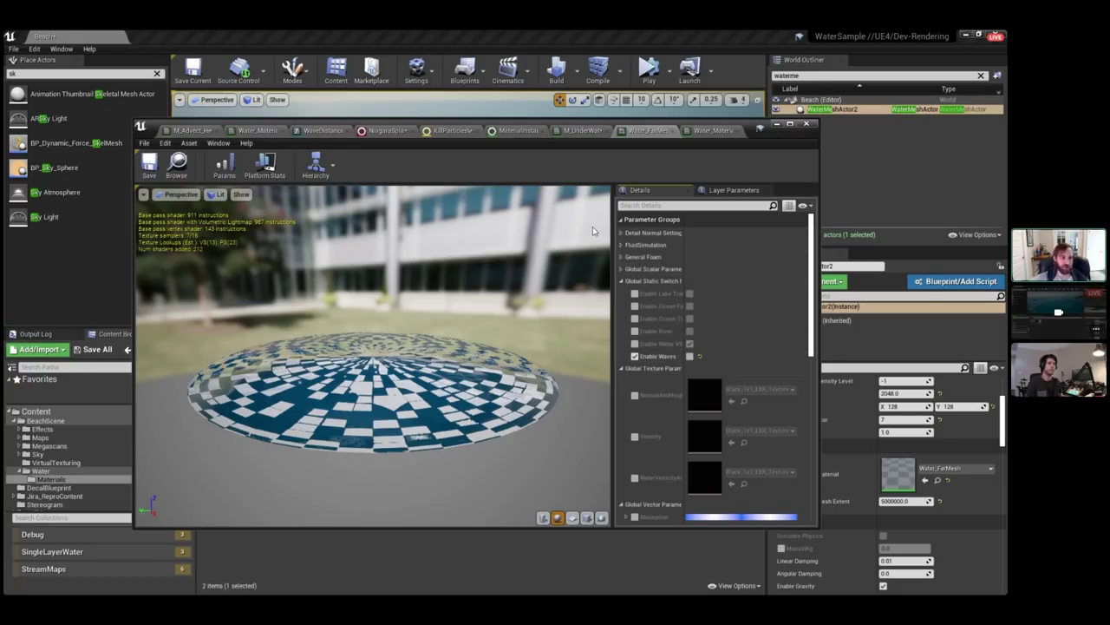
# Close Water_FarMesh, examine the Fluid Simulation and Masking sections of the Water_Material graph, and minimize the material editor.
pyautogui.click(684, 139)
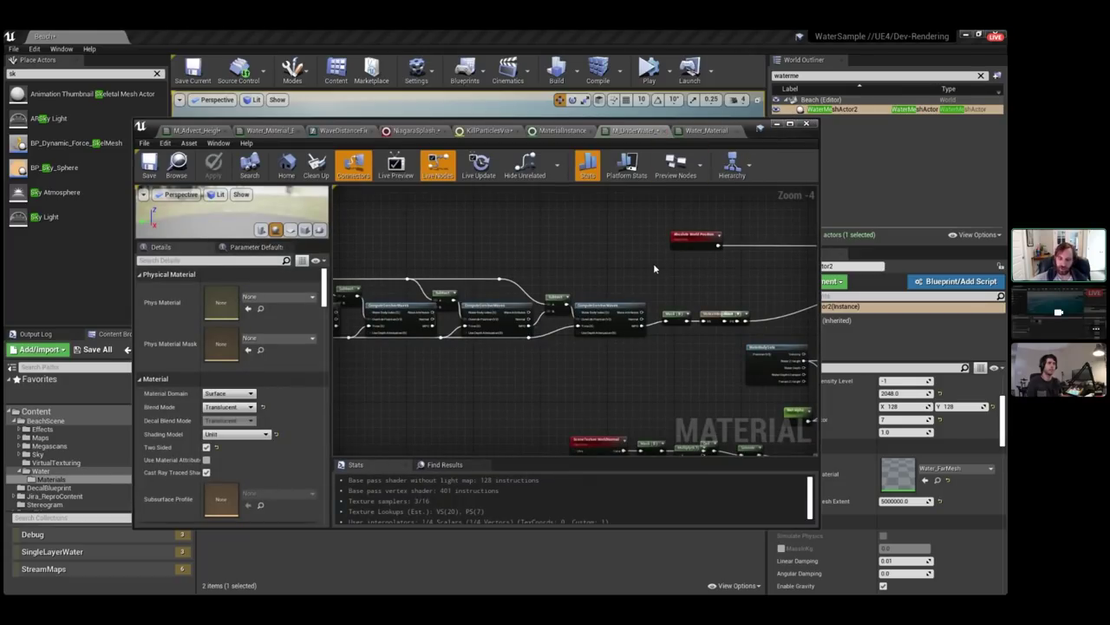
pyautogui.scroll(-2, 654, 269)
pyautogui.click(704, 131)
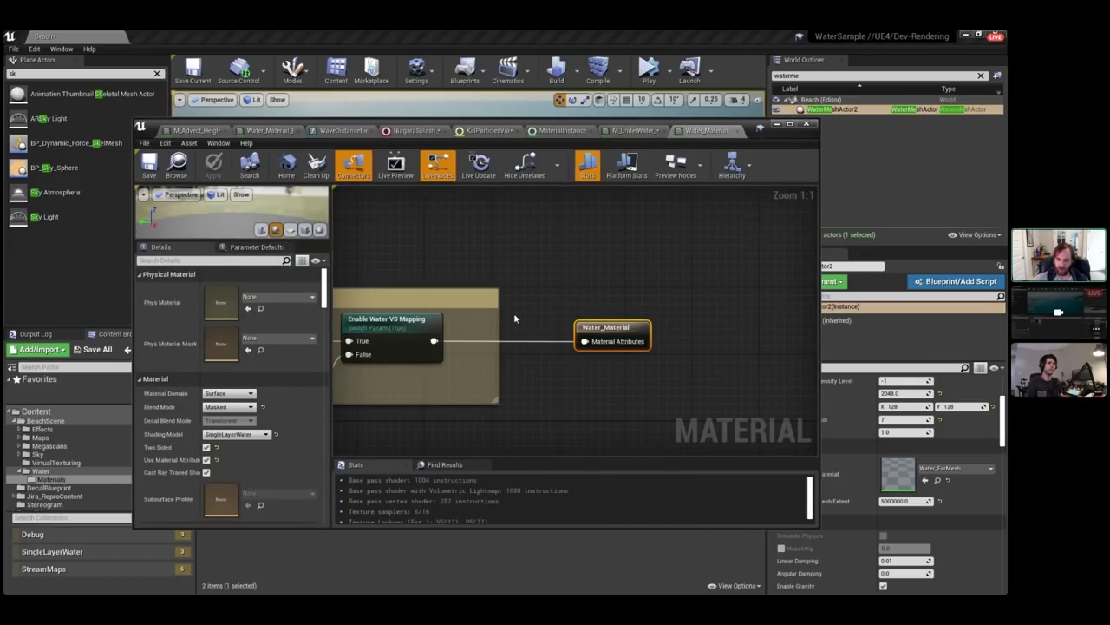
pyautogui.scroll(5, 513, 314)
pyautogui.scroll(-1, 491, 309)
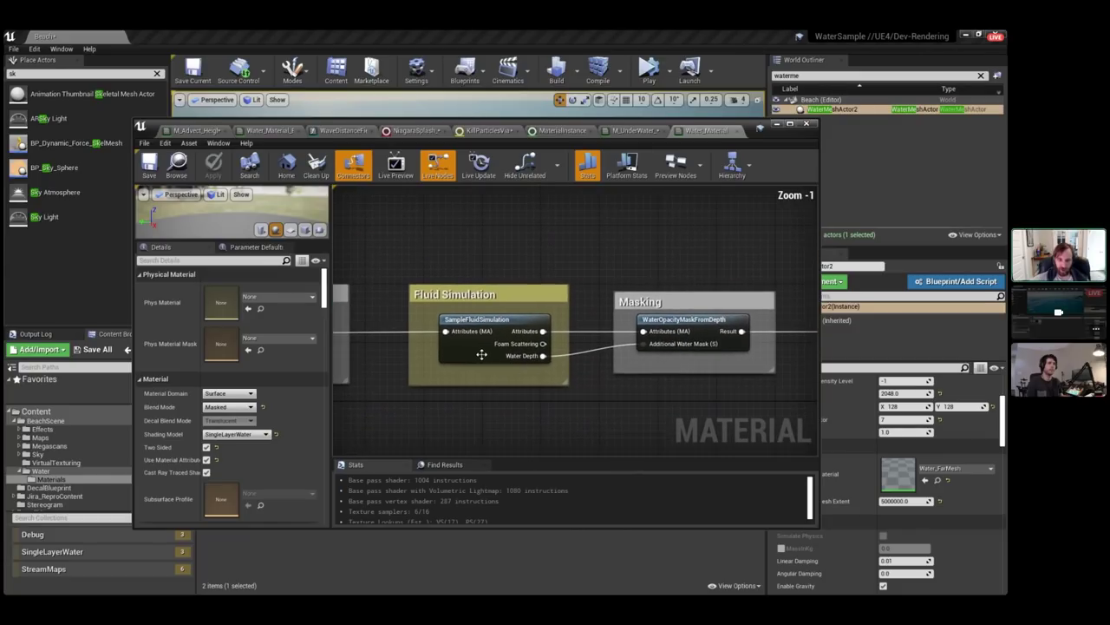
pyautogui.click(486, 349)
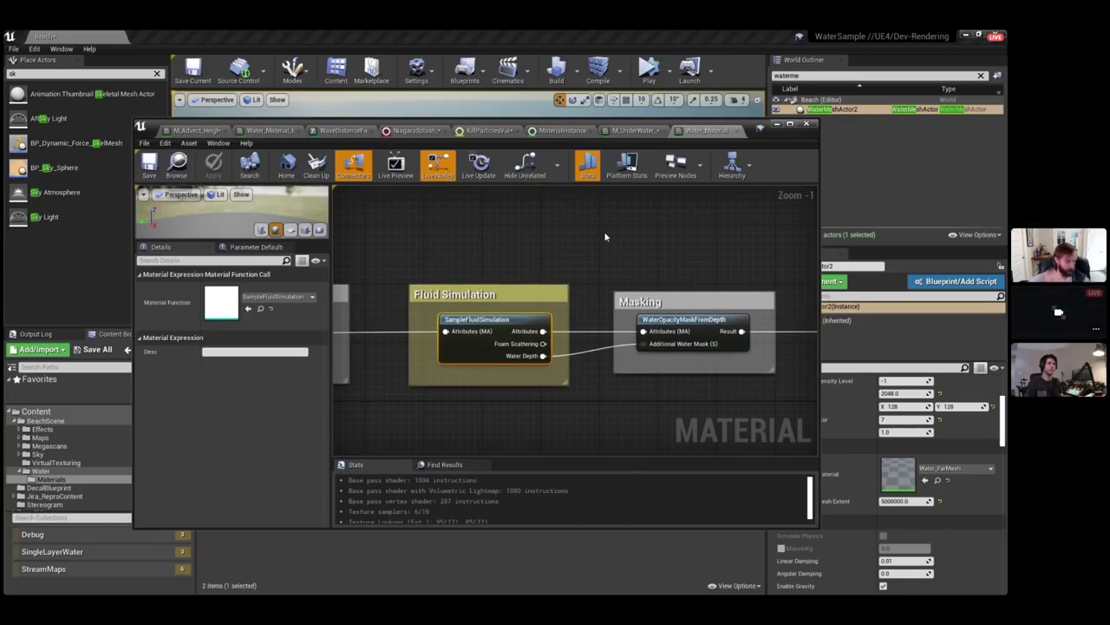
pyautogui.click(777, 125)
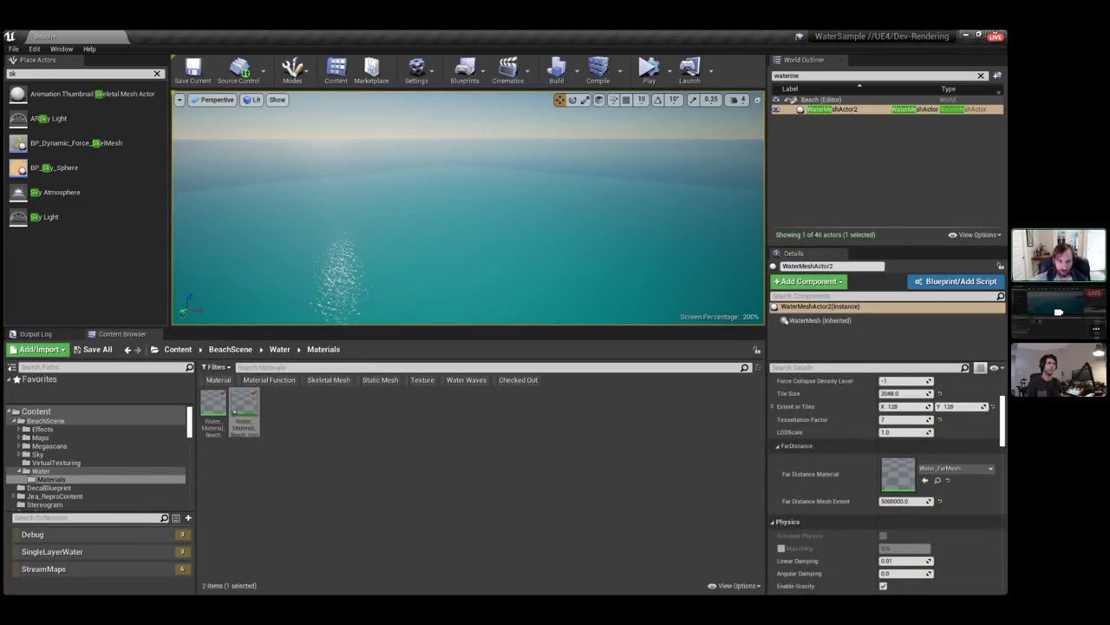
# Fly the viewport camera back to the rocks near the shore and examine the caustics in the shallow water.
pyautogui.moveTo(545, 208); pyautogui.dragTo(512, 222, button='right')
pyautogui.rightClick(545, 208)
pyautogui.moveTo(521, 261); pyautogui.dragTo(538, 221, button='right')
pyautogui.moveTo(539, 180); pyautogui.dragTo(539, 179, button='right')
pyautogui.moveTo(484, 205); pyautogui.dragTo(496, 209, button='right')
pyautogui.moveTo(453, 148); pyautogui.dragTo(453, 148, button='right')
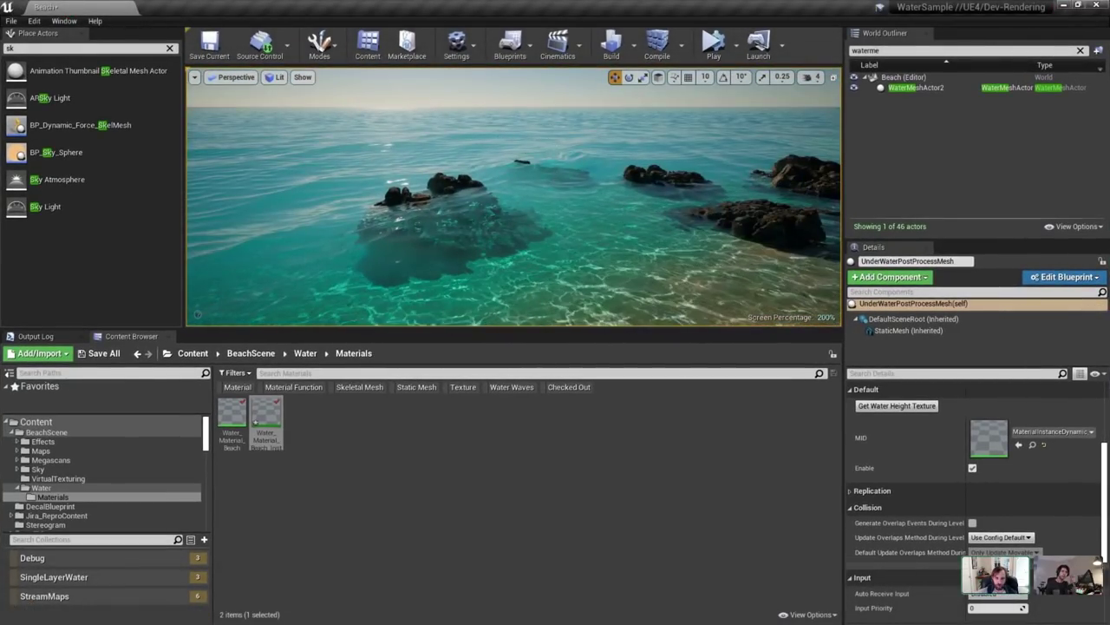
pyautogui.moveTo(562, 135); pyautogui.dragTo(527, 149, button='right')
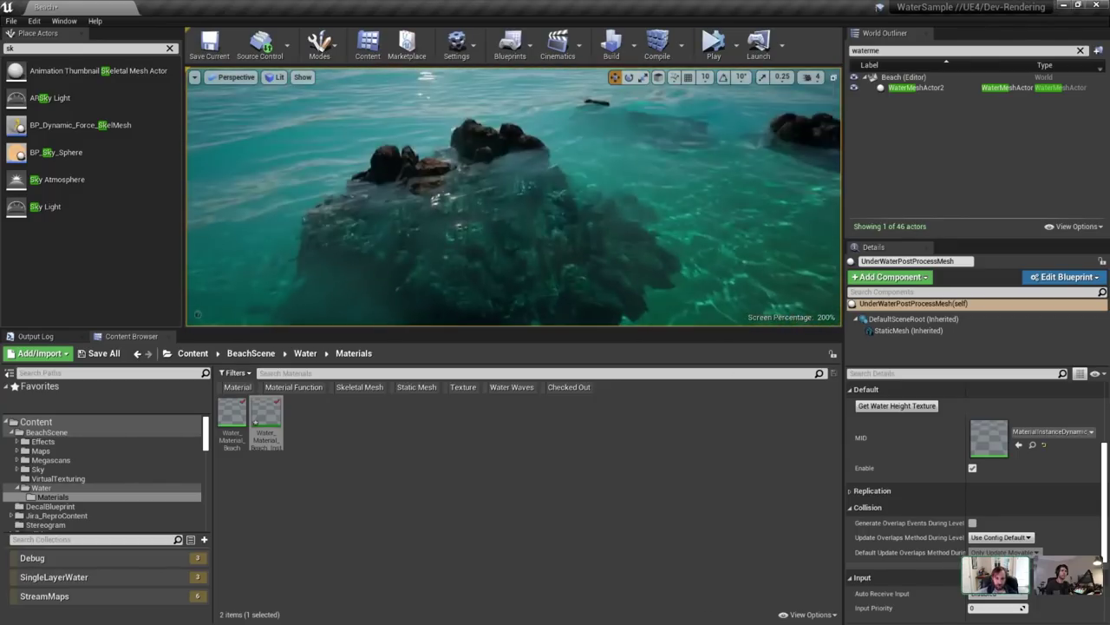
pyautogui.moveTo(520, 104); pyautogui.dragTo(520, 104, button='right')
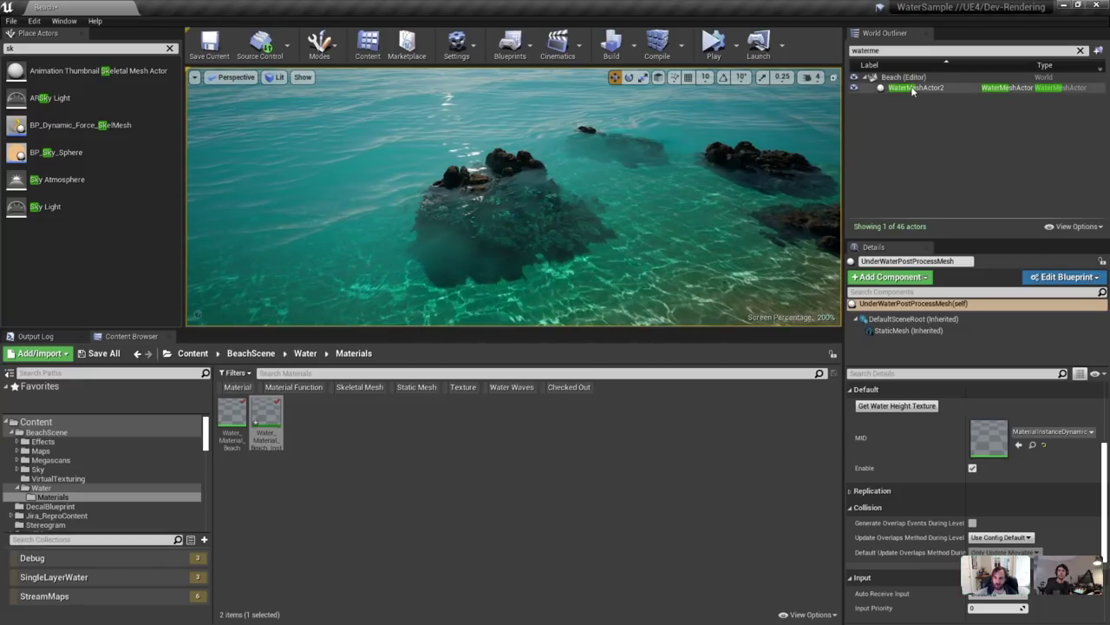
# Clear the World Outliner filter, select WaterBodyOcean, open its Water Material instance, and bring up Water_Material_Beach in a maximized editor.
pyautogui.press('Escape')
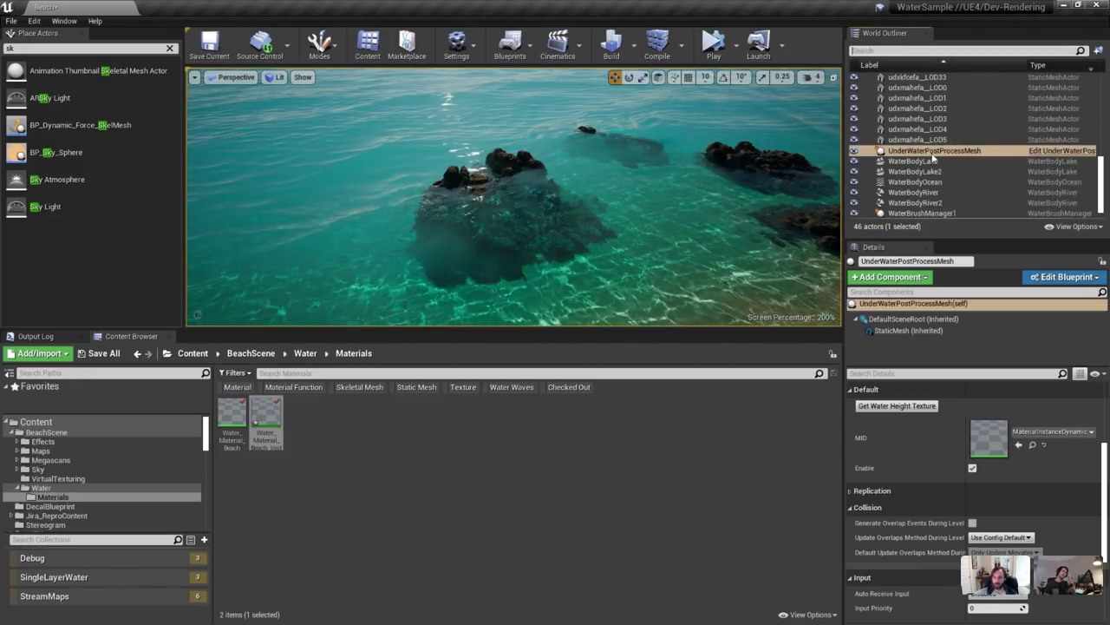
pyautogui.click(915, 181)
pyautogui.doubleClick(989, 399)
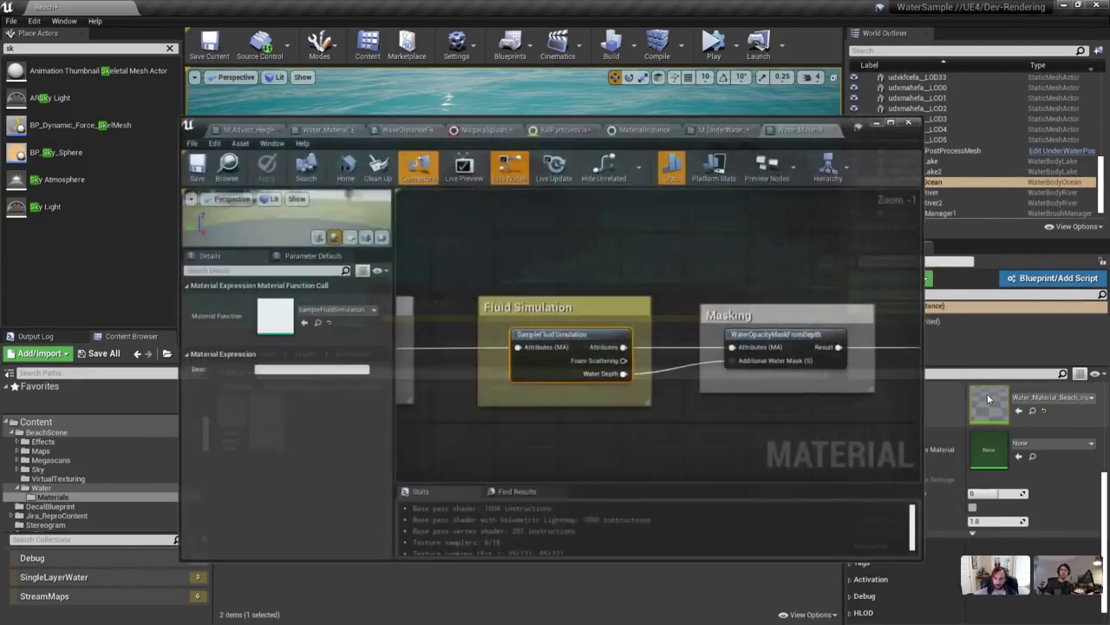
pyautogui.click(366, 149)
pyautogui.click(390, 183)
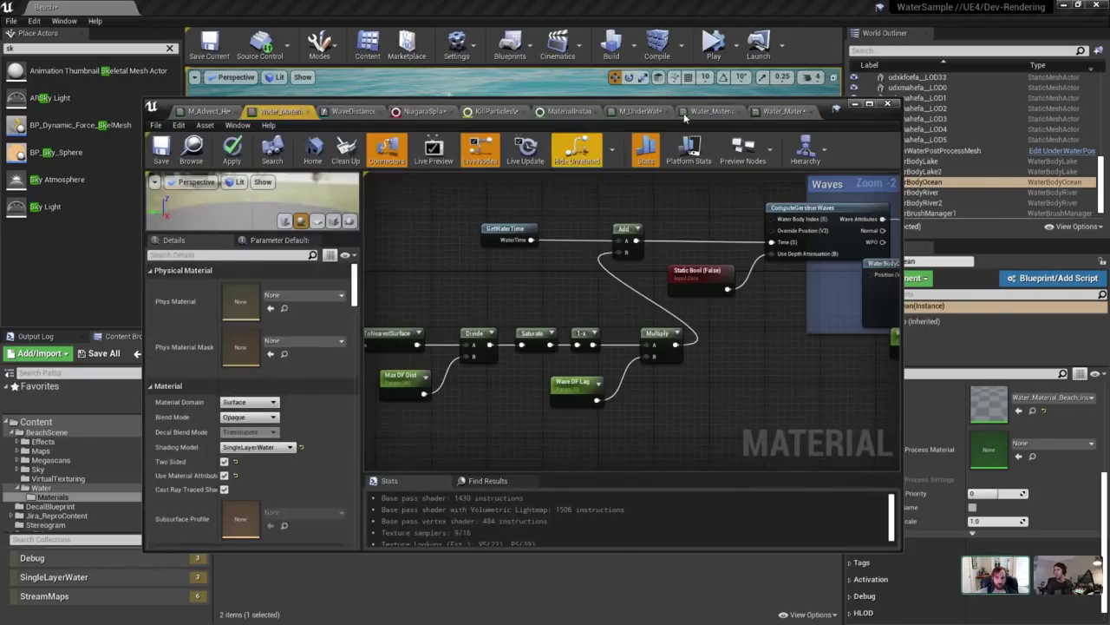
# Locate the Single Layer Water Material node in the Water_Material_Beach graph and inspect its Caustics input.
pyautogui.scroll(-10, 721, 233)
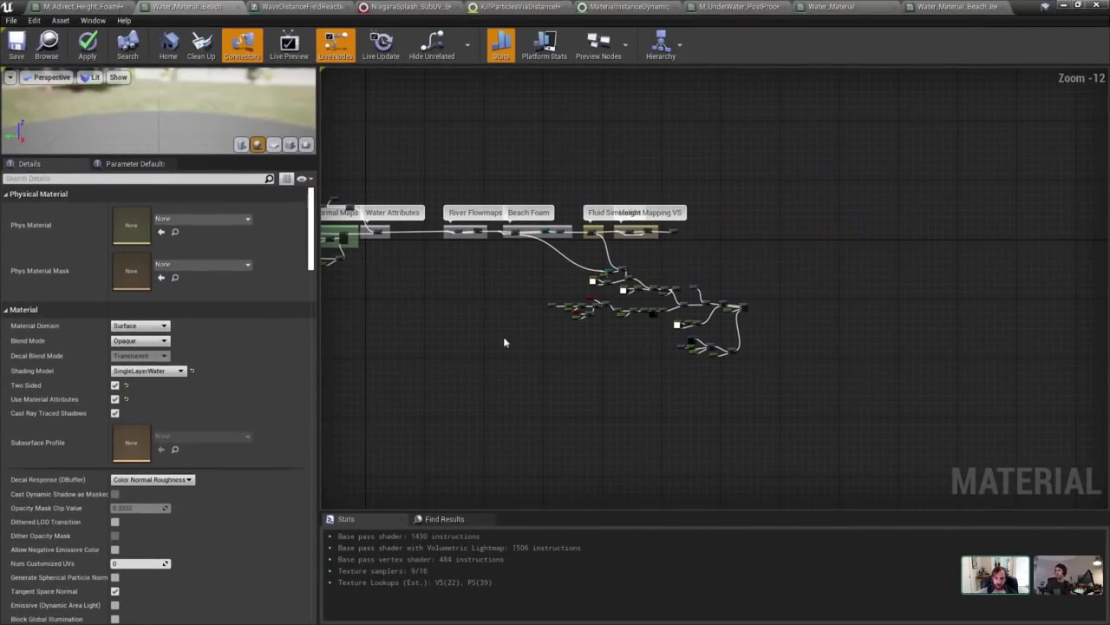
pyautogui.scroll(12, 718, 291)
pyautogui.scroll(-2, 737, 295)
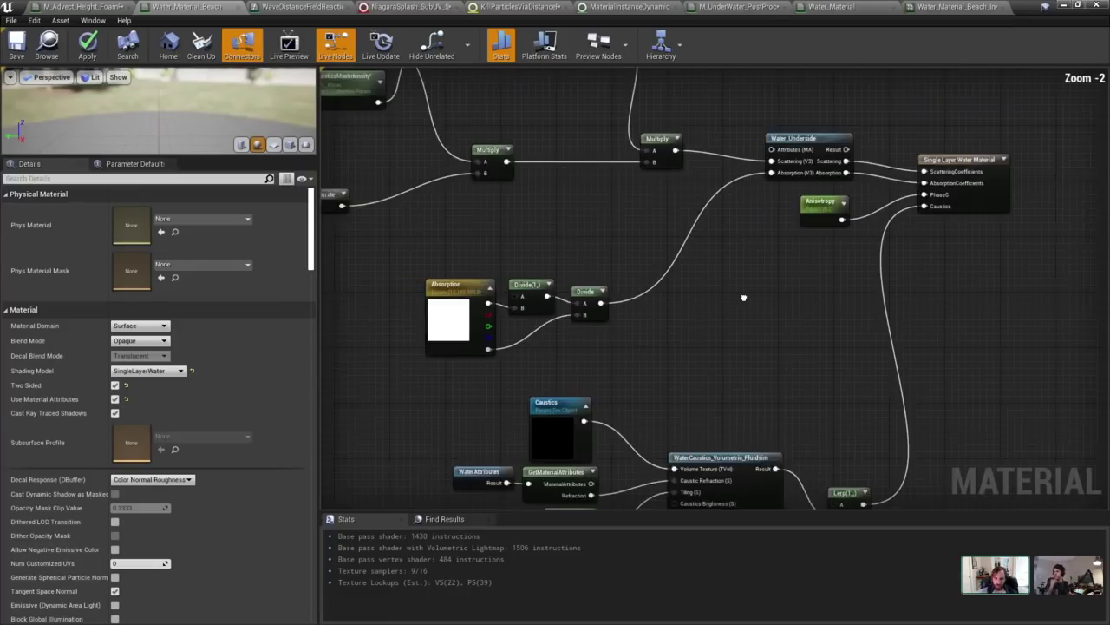
pyautogui.moveTo(743, 298); pyautogui.dragTo(561, 352, button='right')
pyautogui.scroll(2, 560, 352)
pyautogui.click(680, 273)
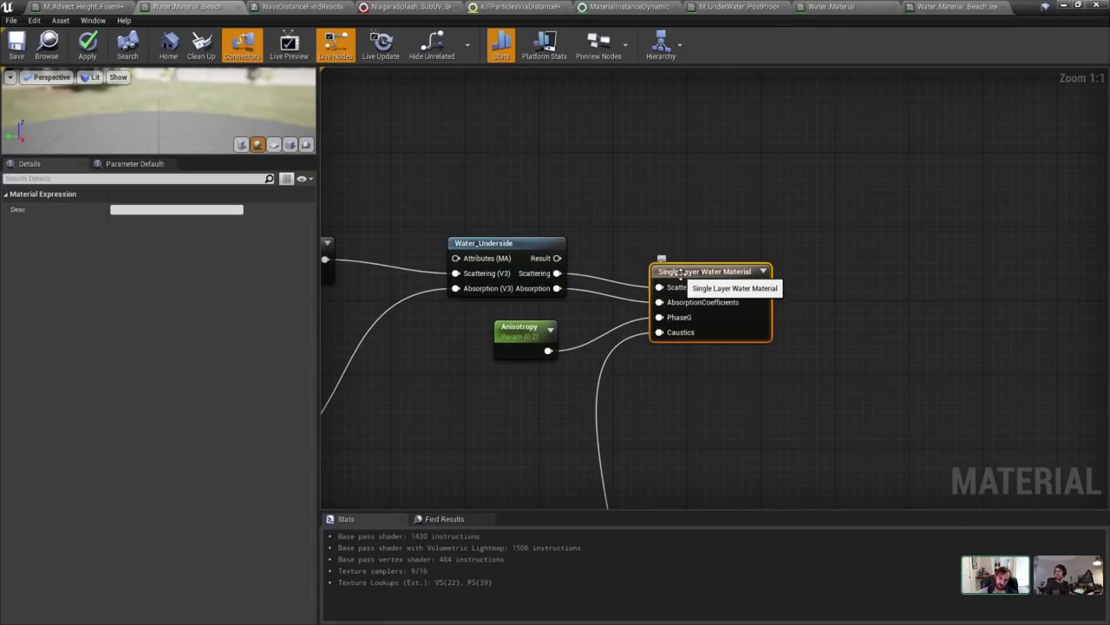
pyautogui.moveTo(674, 338)
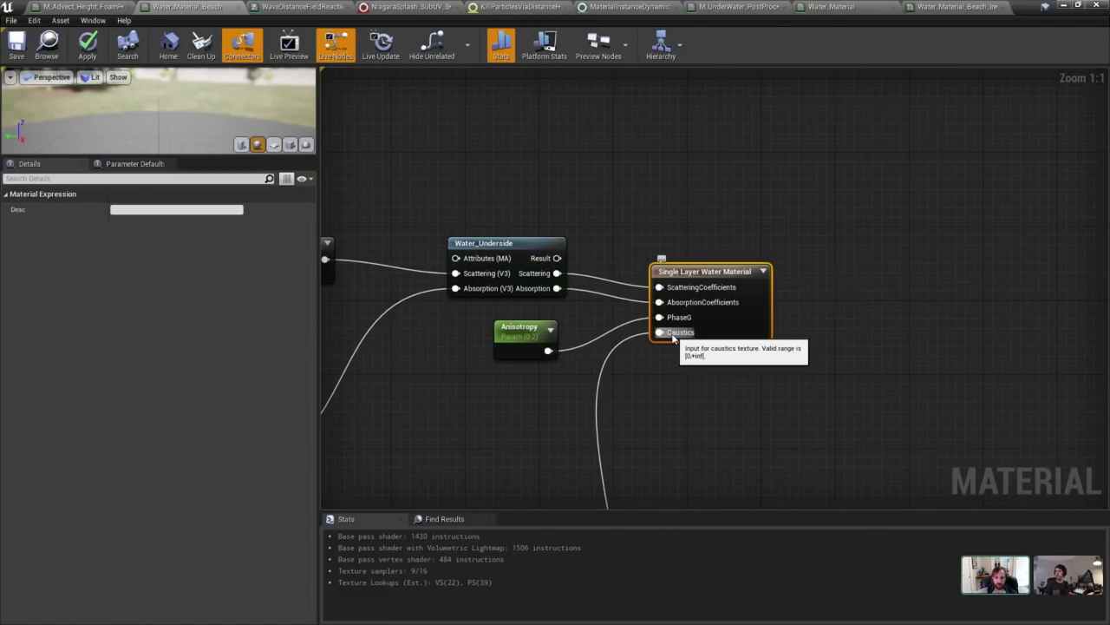
# Follow the Caustics input to its source nodes and open the Caustics parameter's VT_CausticsVolumeTexture, zoomed out to fit the viewport.
pyautogui.moveTo(673, 338); pyautogui.dragTo(933, 295, button='right')
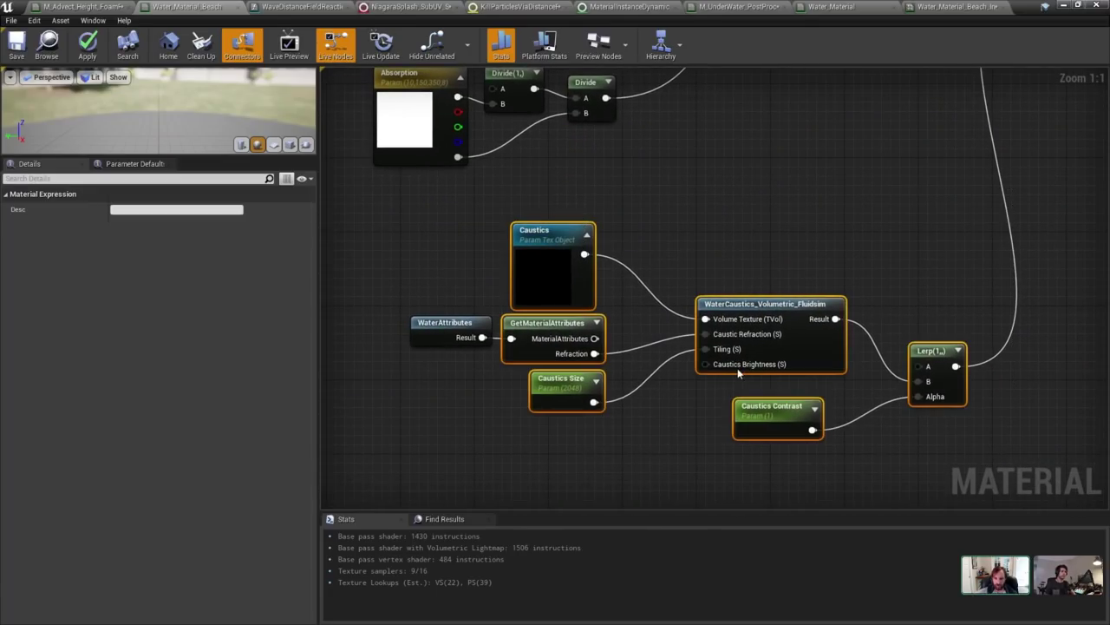
pyautogui.click(828, 354)
pyautogui.click(552, 268)
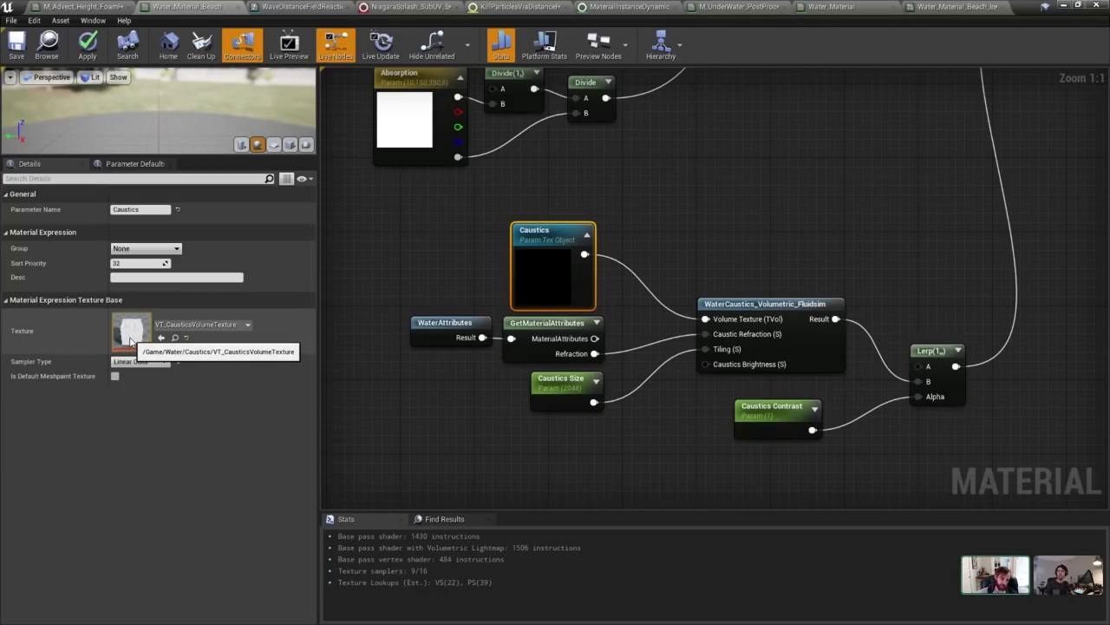
pyautogui.doubleClick(131, 336)
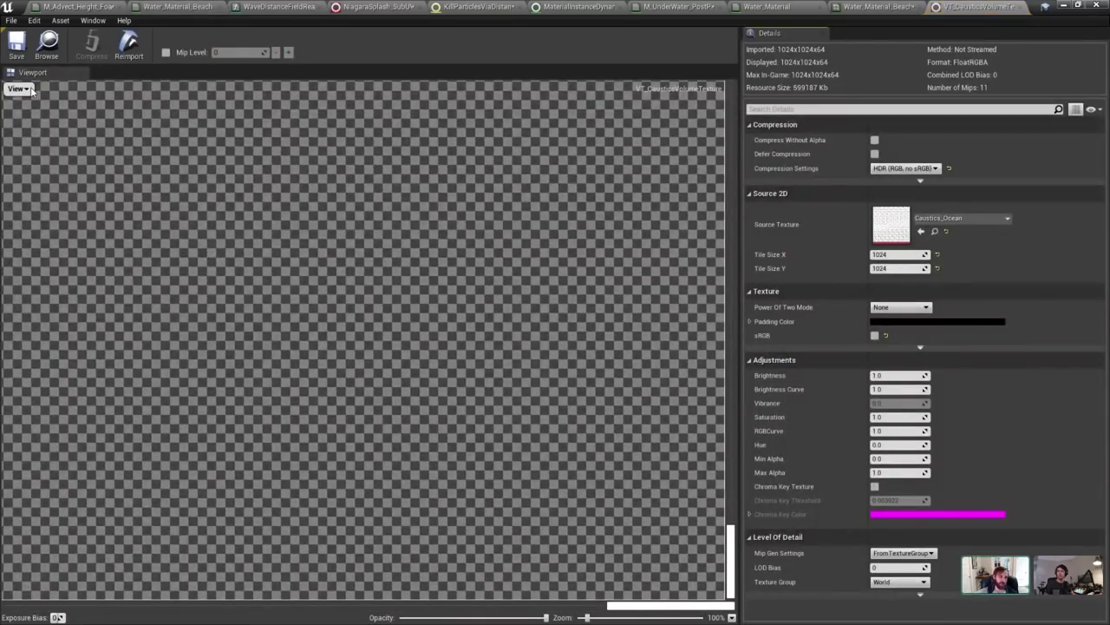
pyautogui.scroll(-10, 352, 189)
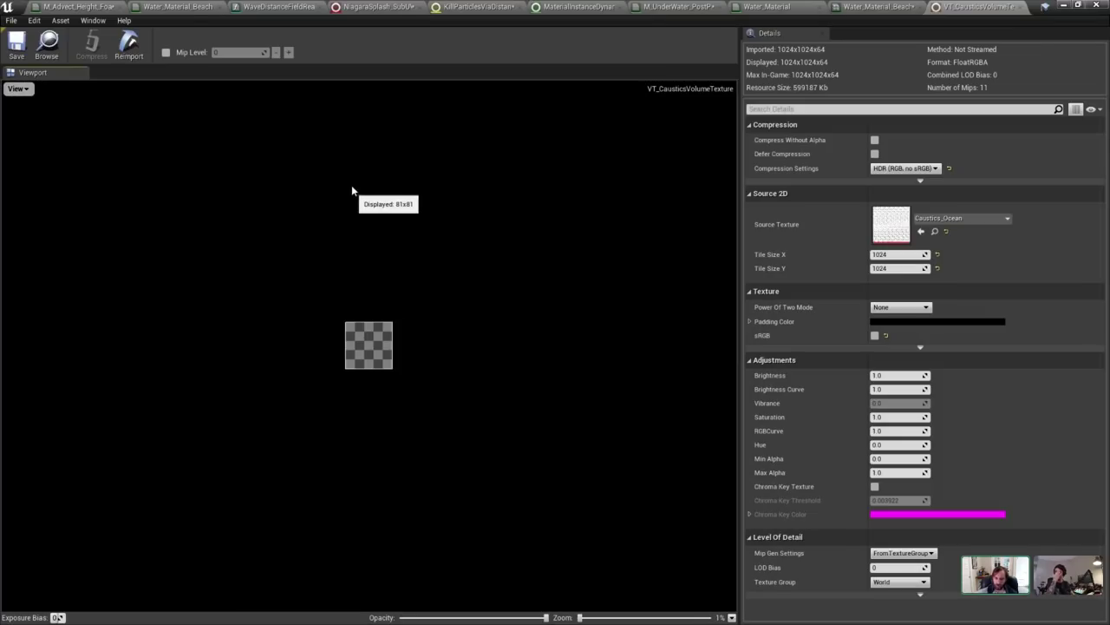
# Hide the alpha channel in the VT_CausticsVolumeTexture preview and enlarge the texture to see its caustics tiles.
pyautogui.scroll(5, 351, 189)
pyautogui.scroll(-5, 307, 182)
pyautogui.click(17, 89)
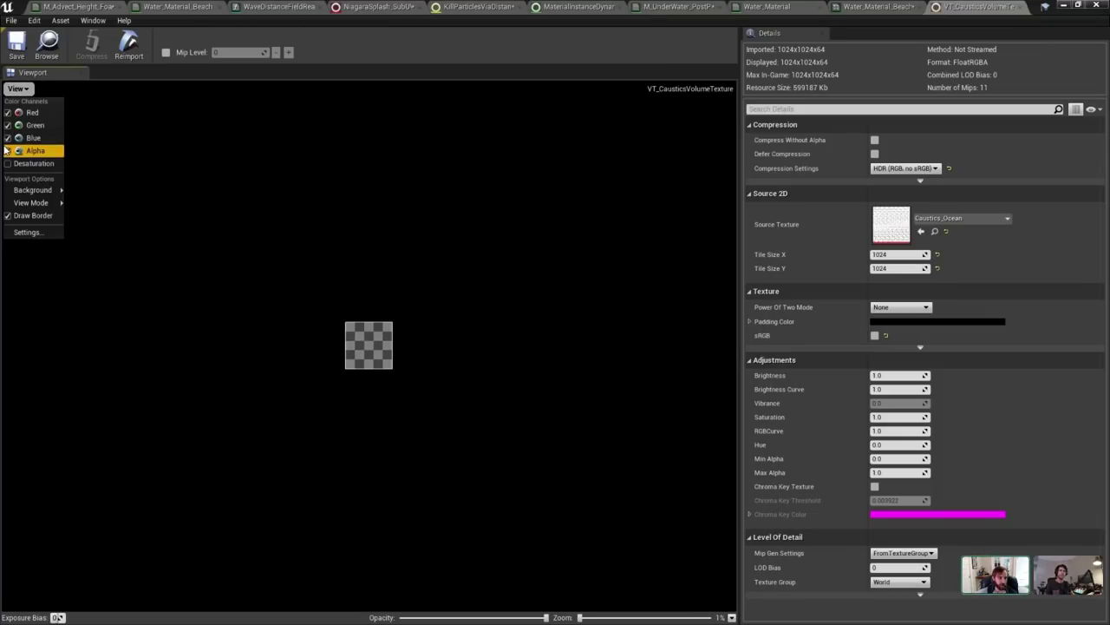
pyautogui.click(7, 150)
pyautogui.scroll(5, 268, 230)
pyautogui.scroll(-5, 265, 231)
pyautogui.scroll(5, 266, 230)
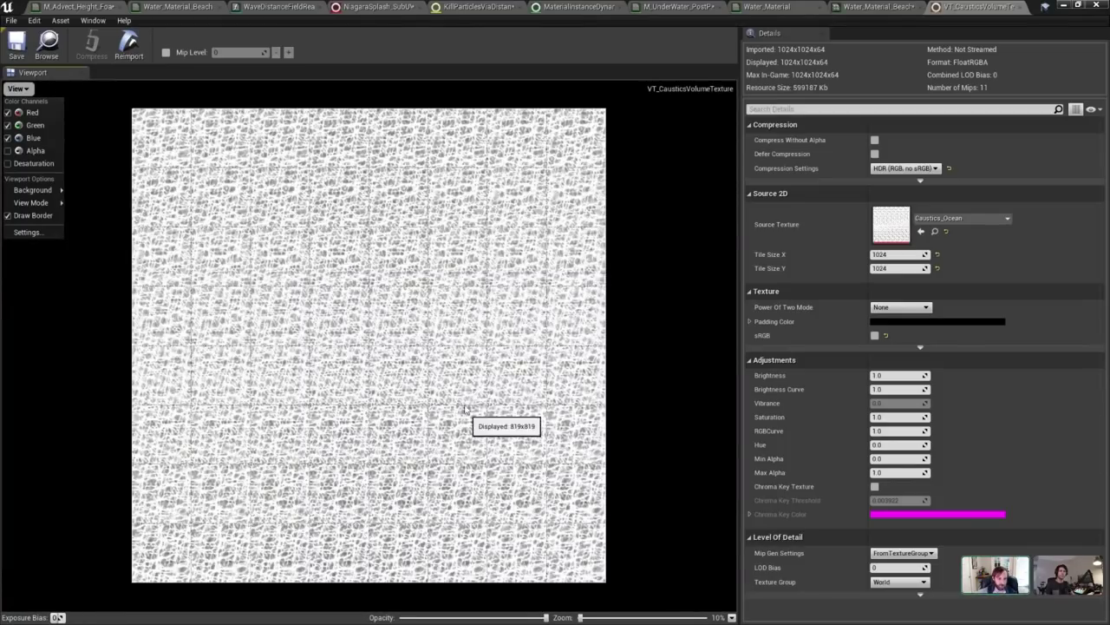
pyautogui.click(295, 196)
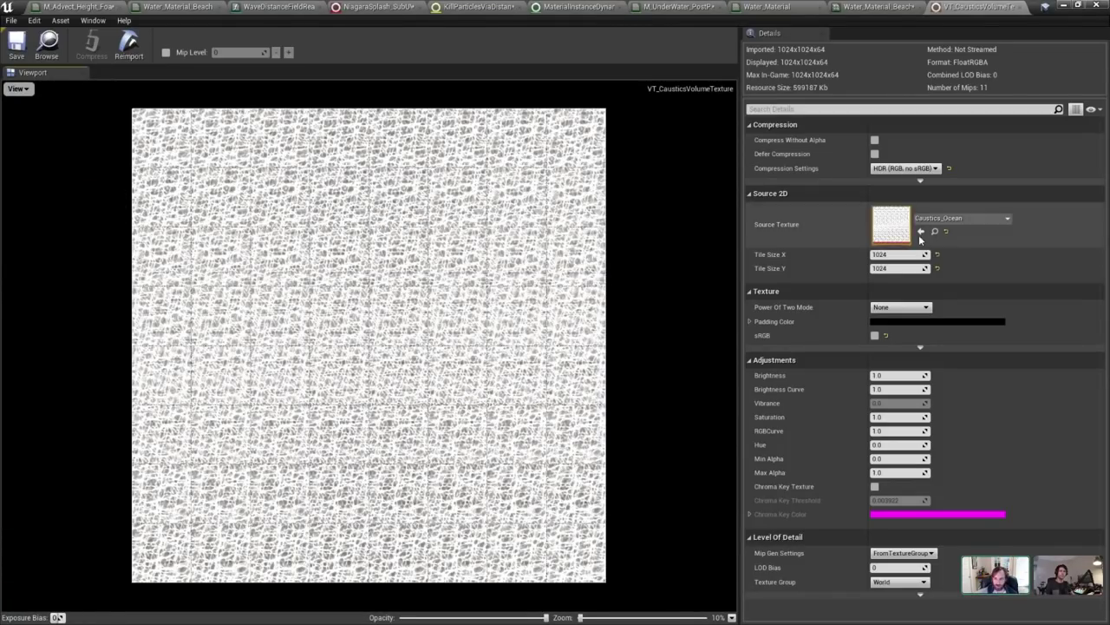
# Set the texture preview's view mode to Trace Into Volume and examine the caustics volume from several angles.
pyautogui.click(11, 90)
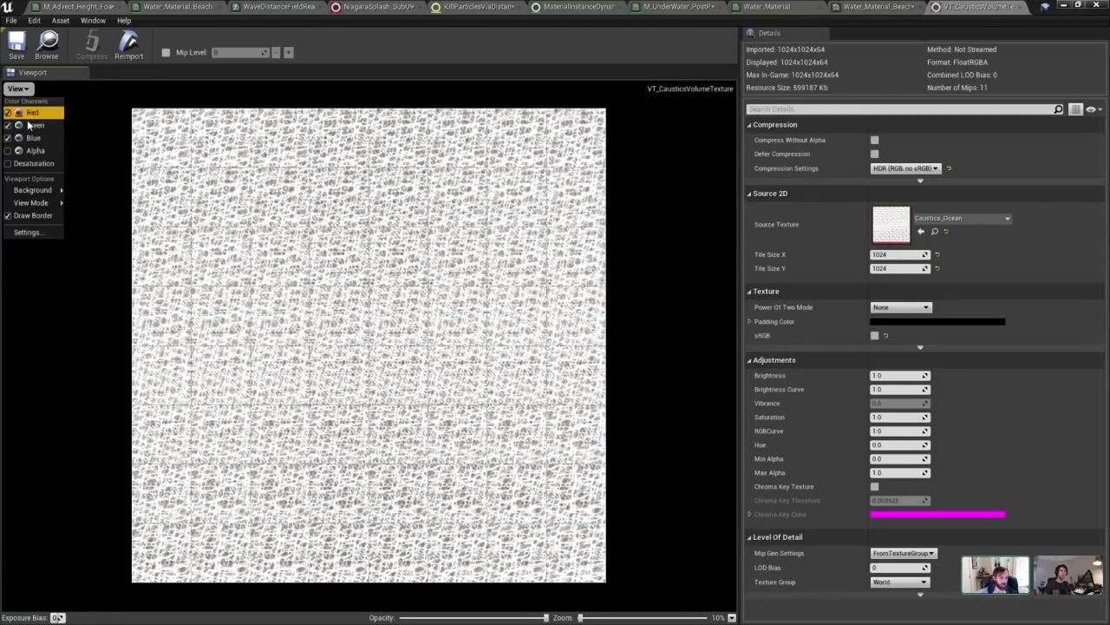
pyautogui.moveTo(43, 191)
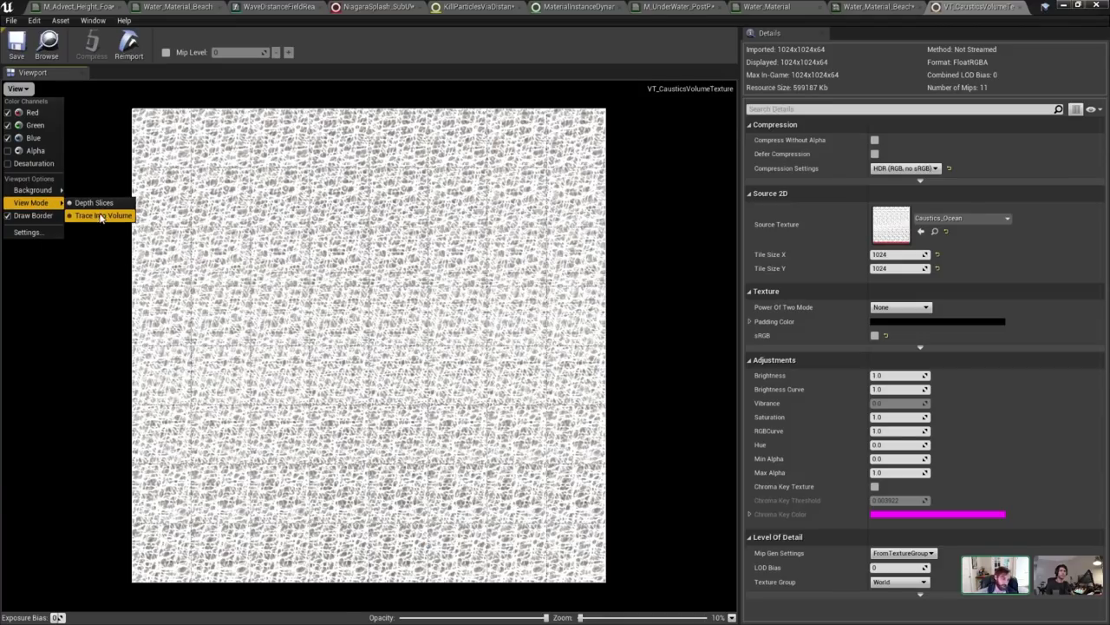
pyautogui.click(71, 216)
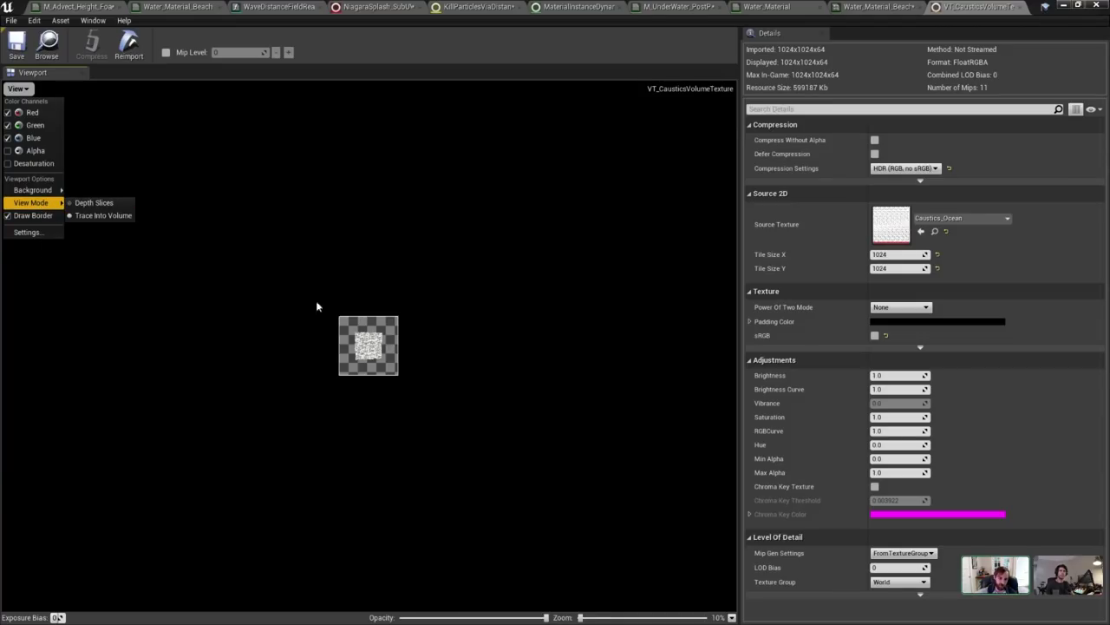
pyautogui.scroll(1, 355, 301)
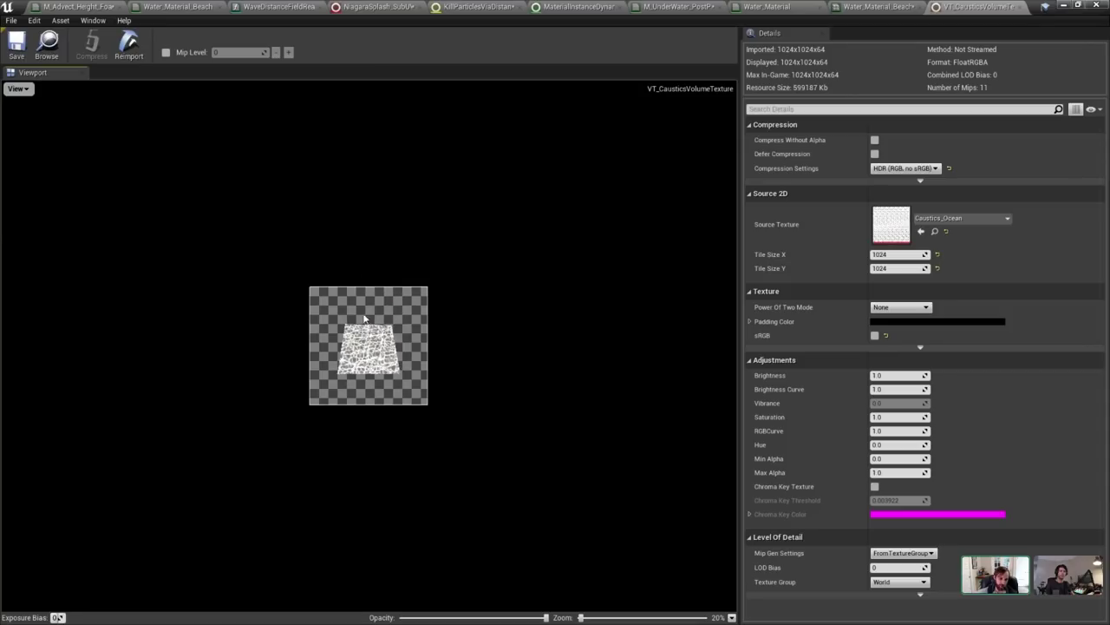
pyautogui.scroll(8, 376, 309)
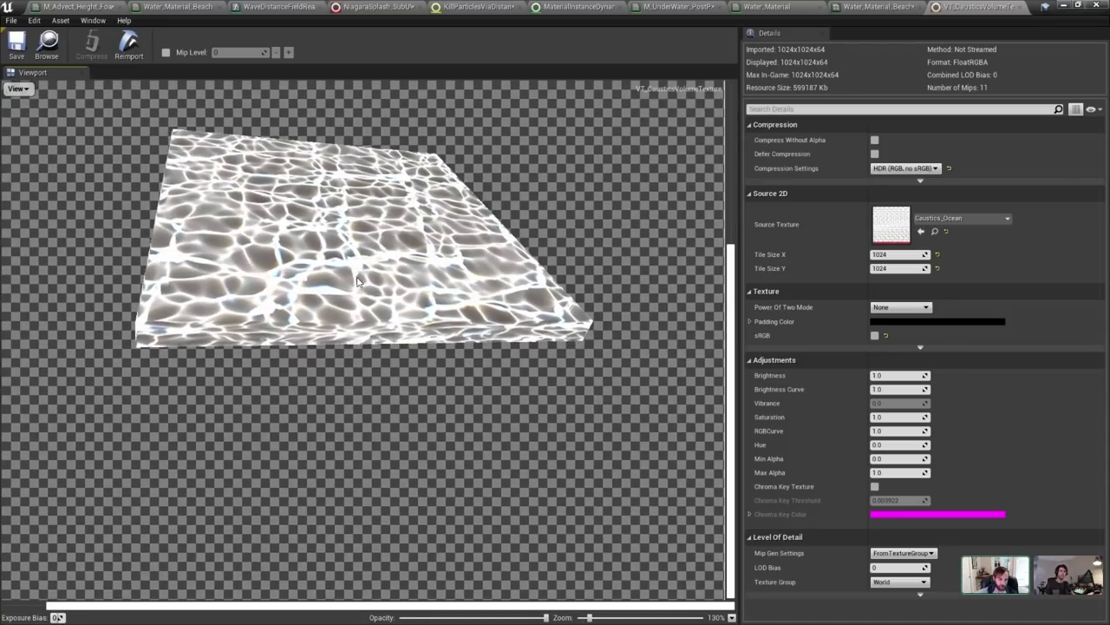
pyautogui.moveTo(376, 309); pyautogui.dragTo(434, 286)
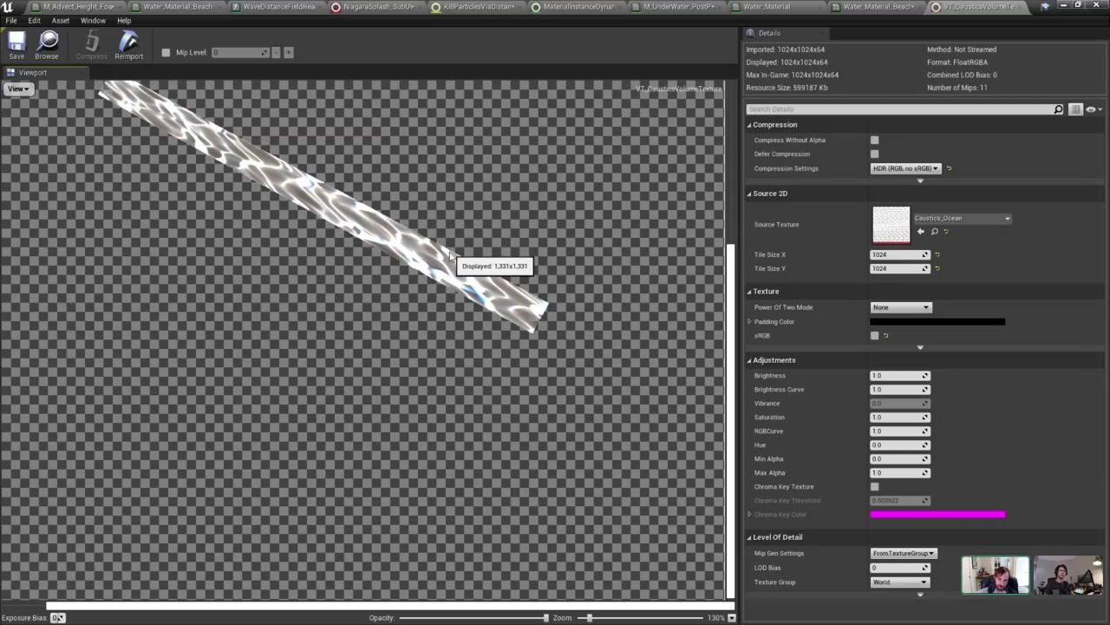
pyautogui.moveTo(447, 254); pyautogui.dragTo(390, 304)
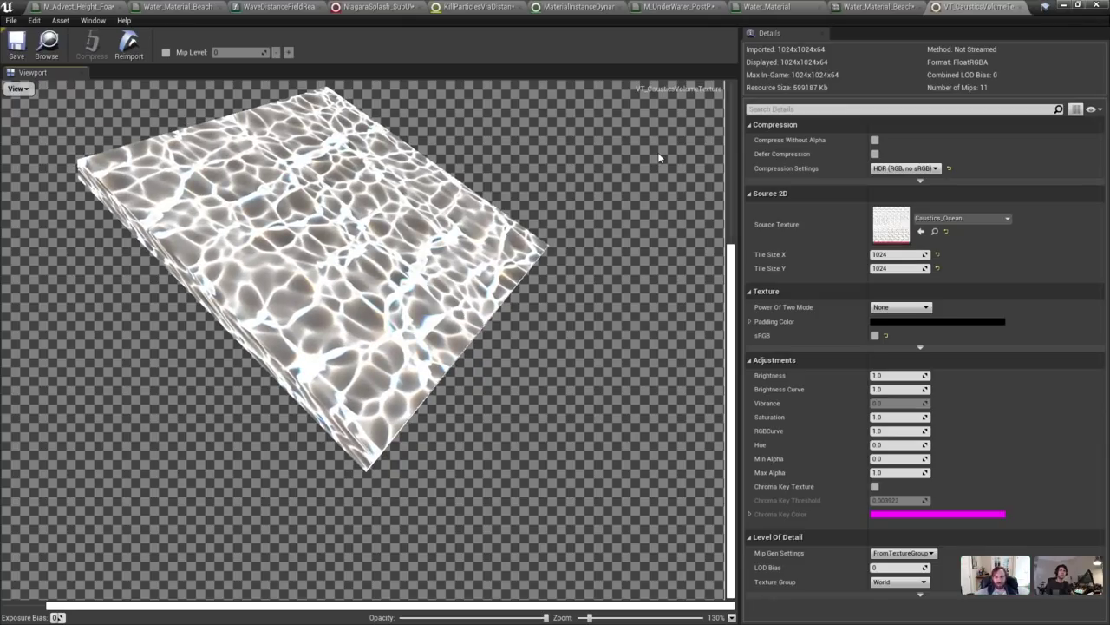
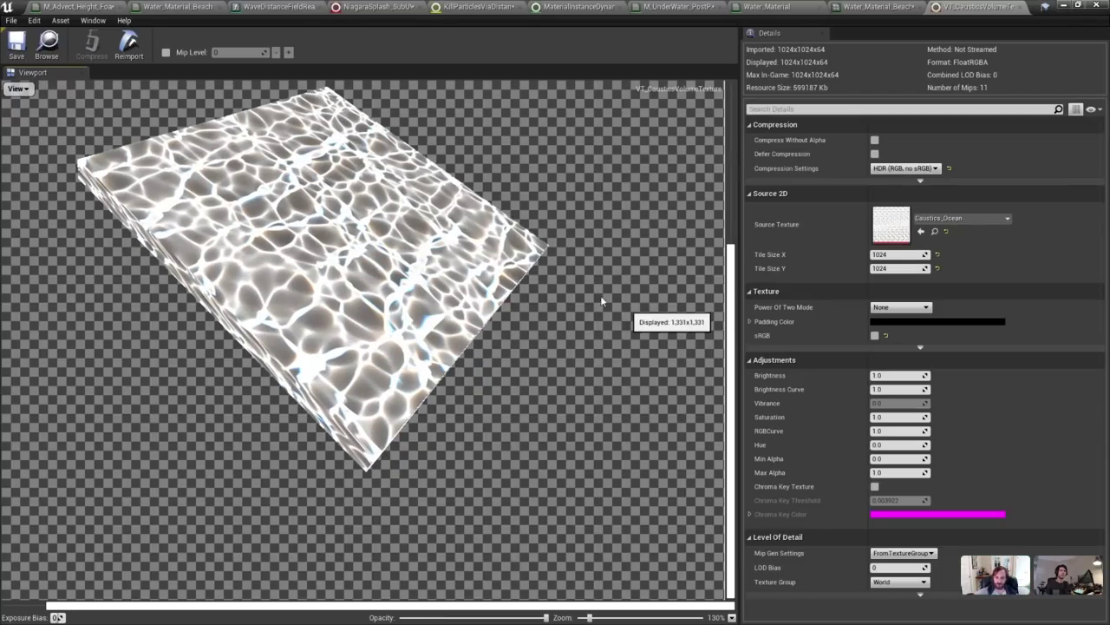
pyautogui.click(17, 90)
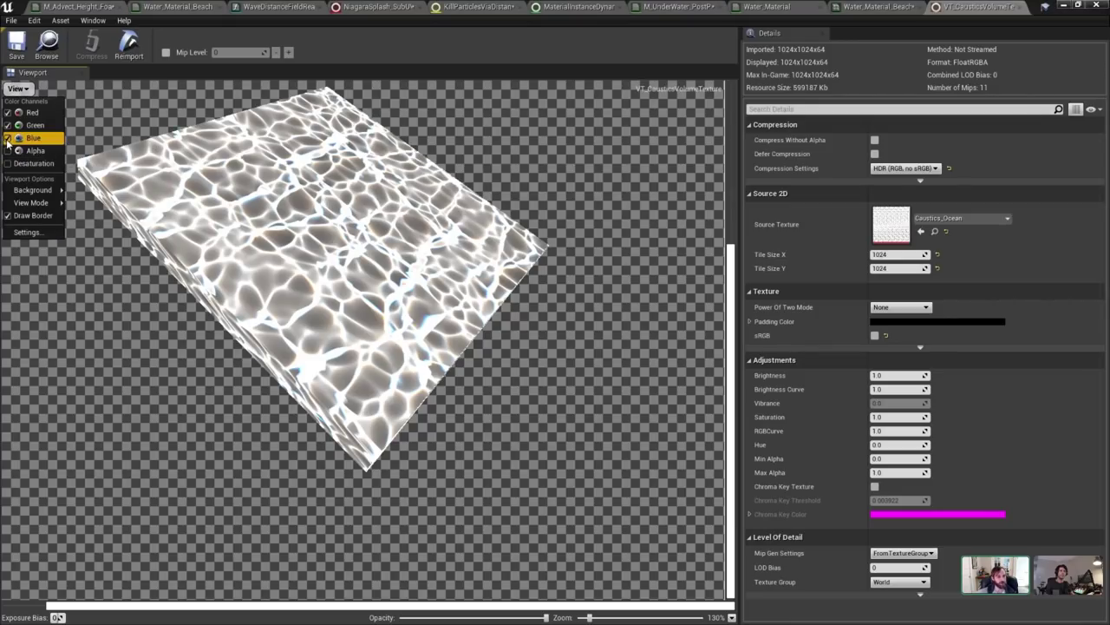
pyautogui.moveTo(431, 225); pyautogui.dragTo(491, 223)
pyautogui.moveTo(366, 262); pyautogui.dragTo(339, 295)
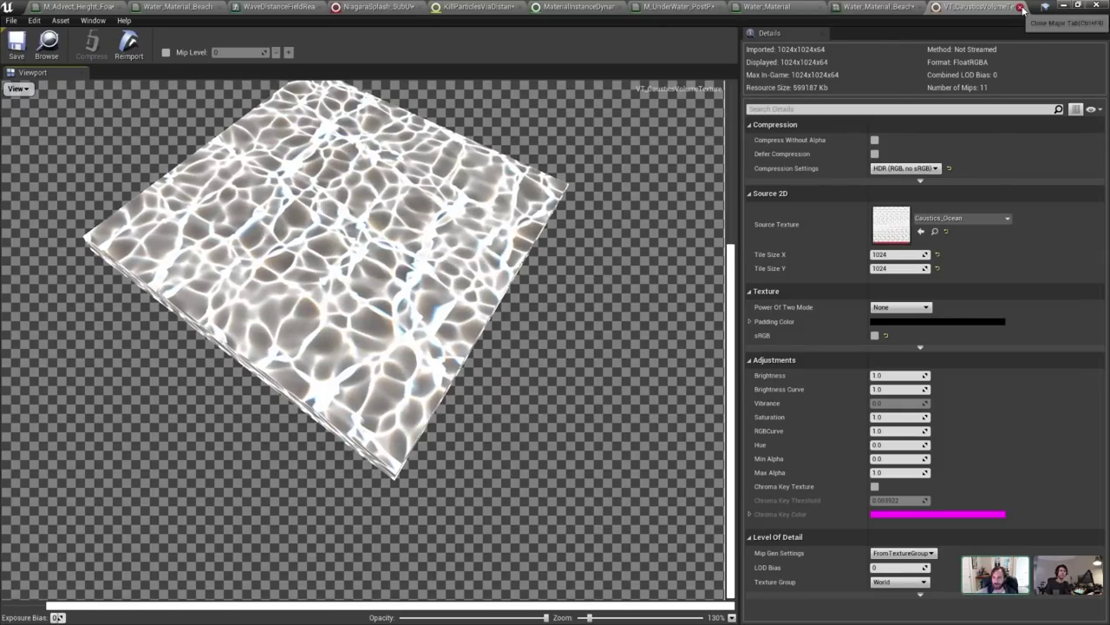
# Close the volume texture and open the WaterCaustics_Volumetric_Fluidsim function from the Water_Material_Beach graph.
pyautogui.click(1022, 7)
pyautogui.click(885, 10)
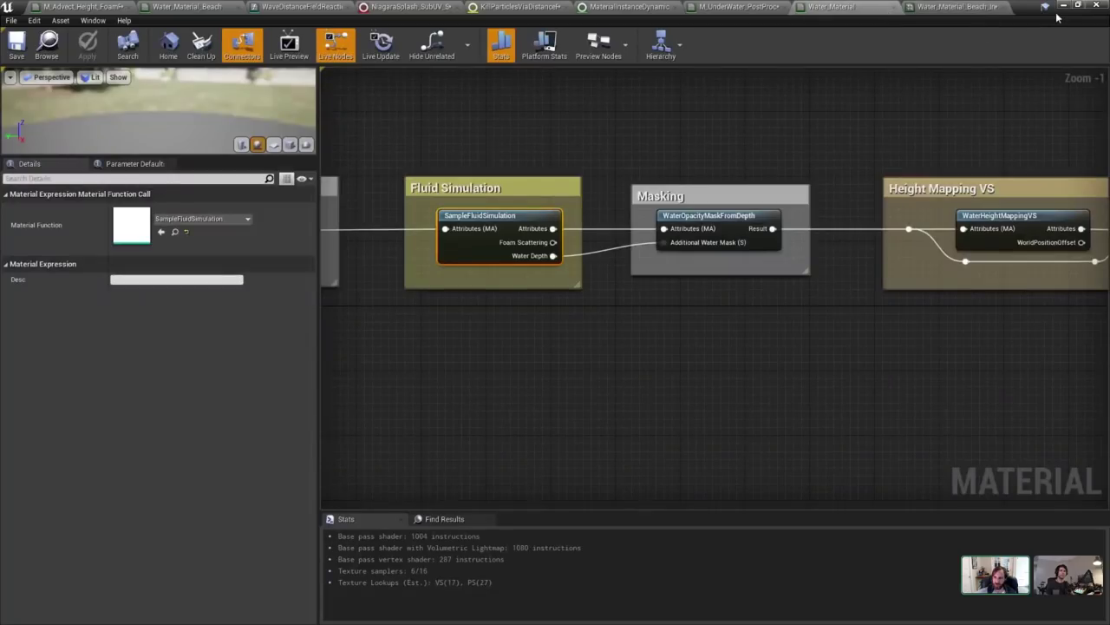
pyautogui.click(1062, 7)
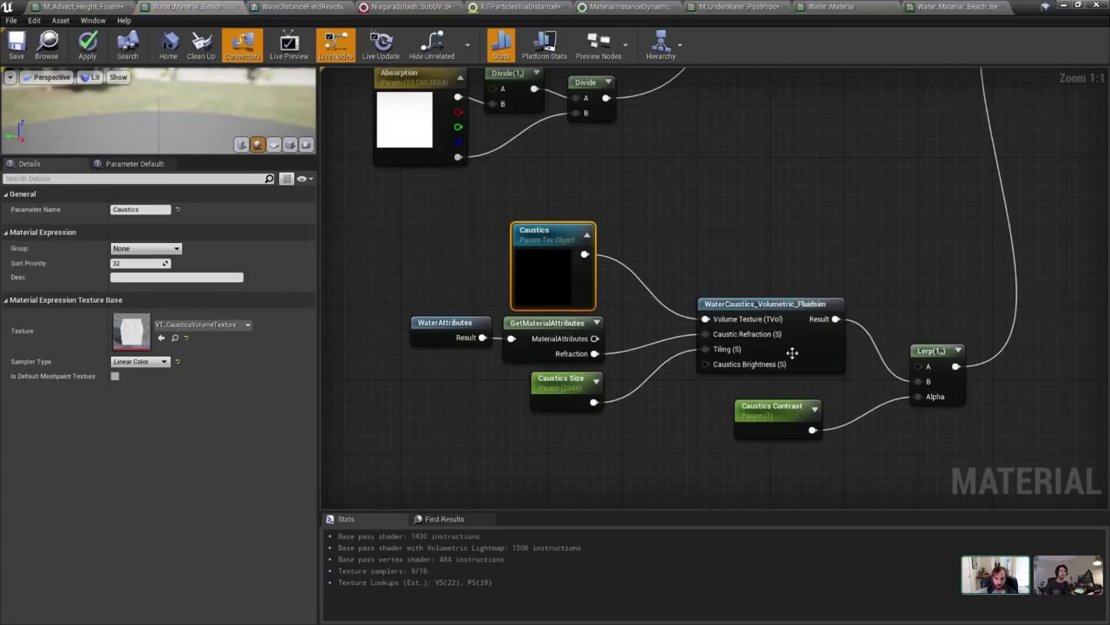
pyautogui.doubleClick(792, 352)
# Locate and select the Texture Sample node fed by the Volume Texture input and examine its incoming connections.
pyautogui.scroll(-5, 787, 330)
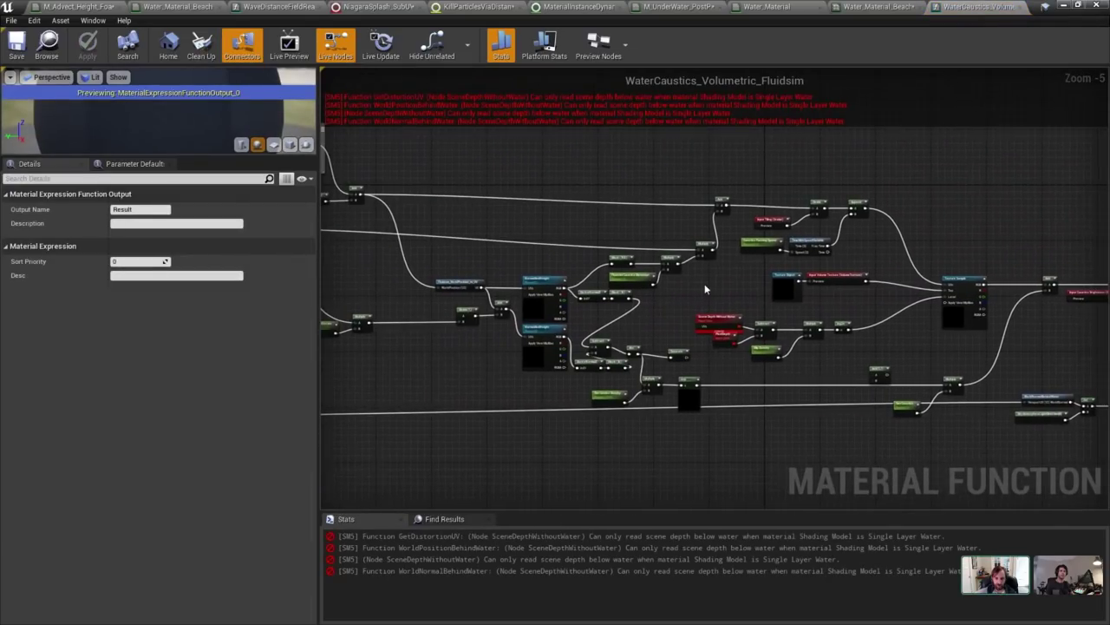
pyautogui.scroll(-4, 627, 295)
pyautogui.moveTo(628, 295); pyautogui.dragTo(541, 302, button='right')
pyautogui.scroll(9, 693, 304)
pyautogui.click(687, 371)
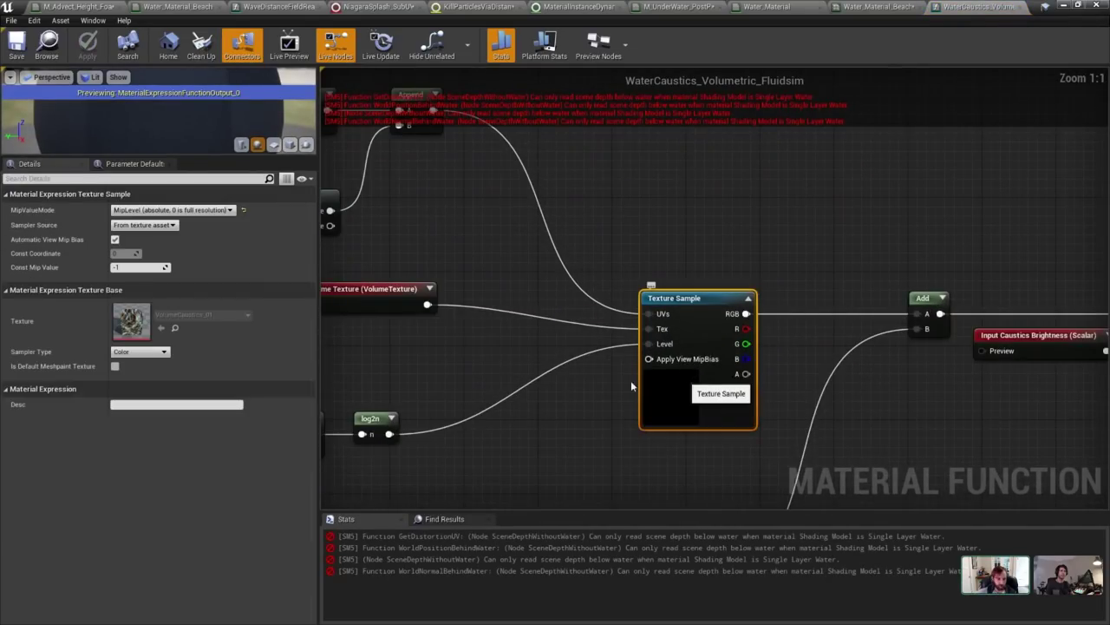
pyautogui.scroll(-3, 668, 247)
pyautogui.moveTo(667, 238); pyautogui.dragTo(967, 281, button='right')
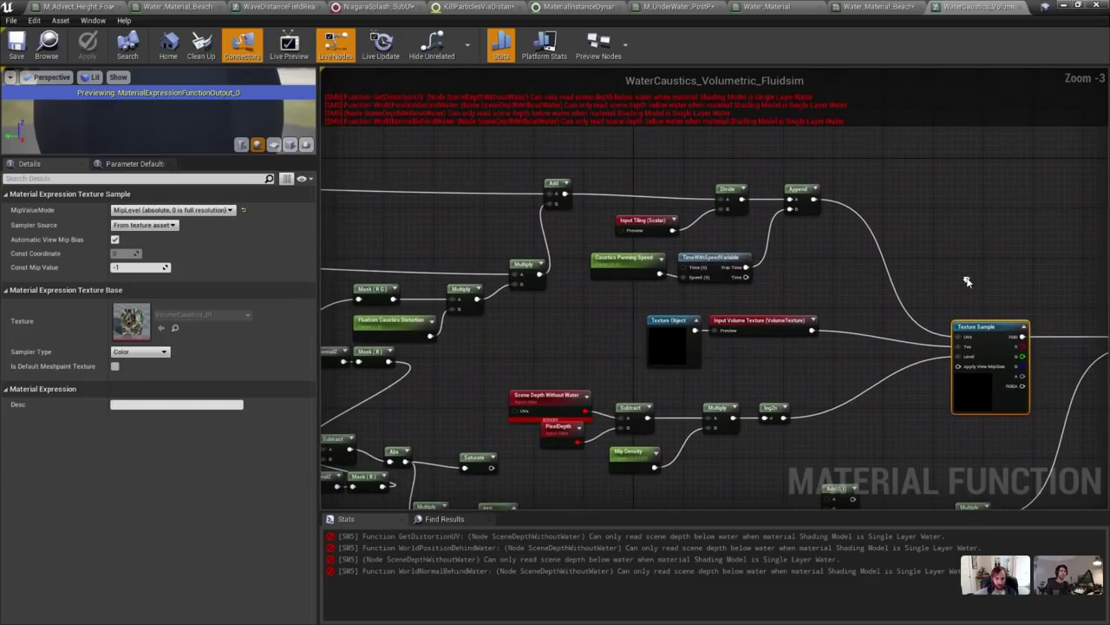
# Trace the function graph back to the Light Parallax group and inspect its nodes and the Sim Caustics Min Depth parameter.
pyautogui.moveTo(623, 304); pyautogui.dragTo(1072, 330, button='right')
pyautogui.scroll(-2, 668, 310)
pyautogui.moveTo(657, 300); pyautogui.dragTo(731, 315, button='right')
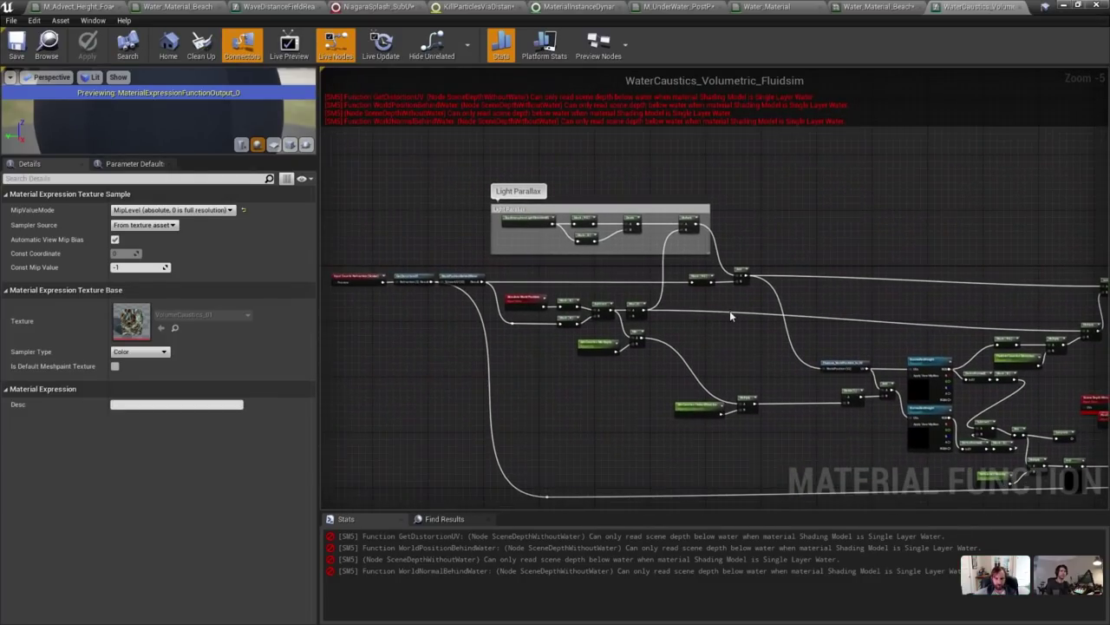
pyautogui.scroll(4, 493, 280)
pyautogui.scroll(-1, 624, 298)
pyautogui.moveTo(624, 299); pyautogui.dragTo(659, 288, button='right')
pyautogui.moveTo(649, 221); pyautogui.dragTo(527, 308, button='right')
pyautogui.moveTo(359, 176); pyautogui.dragTo(885, 343)
pyautogui.moveTo(955, 208); pyautogui.dragTo(392, 284)
pyautogui.moveTo(479, 143); pyautogui.dragTo(473, 445, button='right')
pyautogui.click(529, 333)
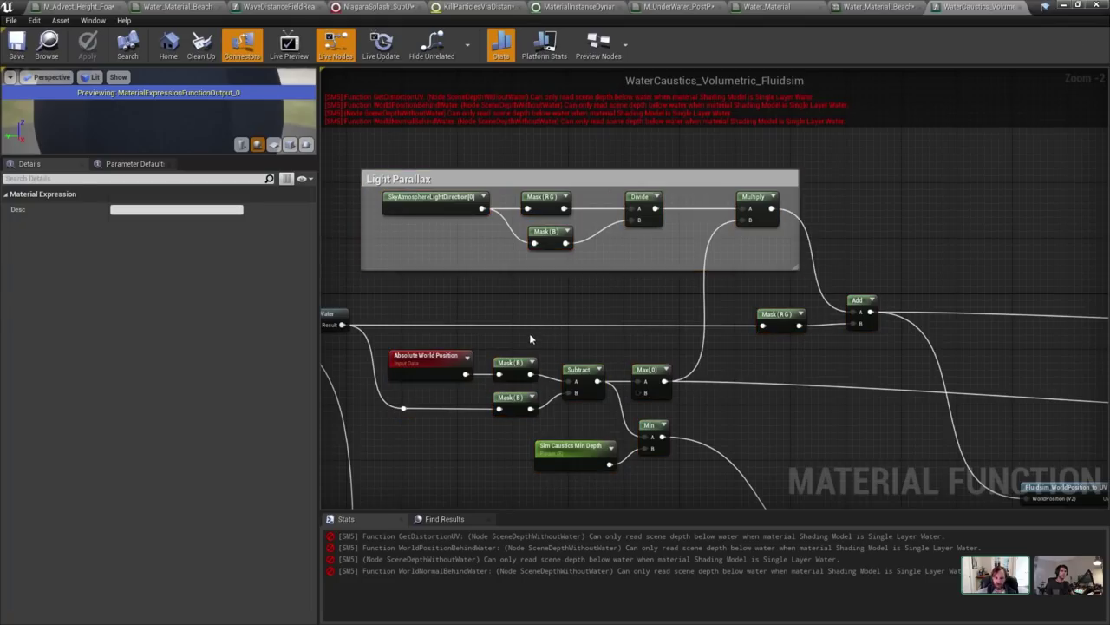
pyautogui.click(576, 456)
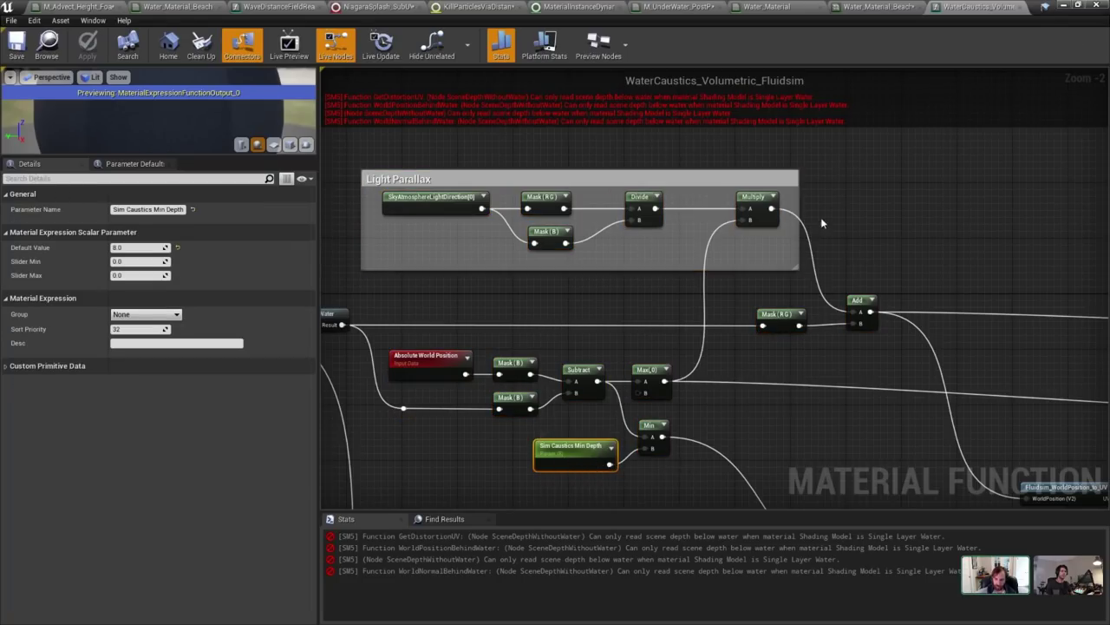
# Highlight the Light Parallax and water depth nodes, and inspect the WorldPositionBehindWater function node that feeds them.
pyautogui.moveTo(935, 132); pyautogui.dragTo(384, 505)
pyautogui.moveTo(384, 505); pyautogui.dragTo(480, 274, button='right')
pyautogui.scroll(-2, 666, 304)
pyautogui.moveTo(666, 304); pyautogui.dragTo(623, 437, button='right')
pyautogui.scroll(4, 585, 359)
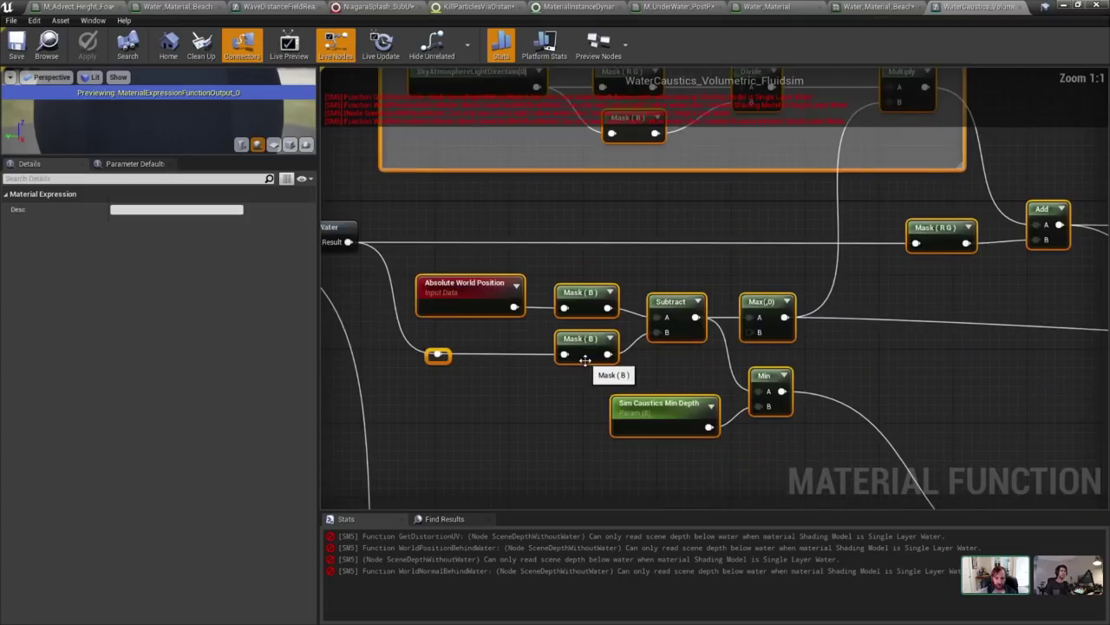
pyautogui.moveTo(482, 384); pyautogui.dragTo(696, 423, button='right')
pyautogui.moveTo(542, 287); pyautogui.dragTo(559, 303, button='right')
pyautogui.click(520, 292)
pyautogui.click(748, 277)
pyautogui.rightClick(421, 347)
pyautogui.write('sc')
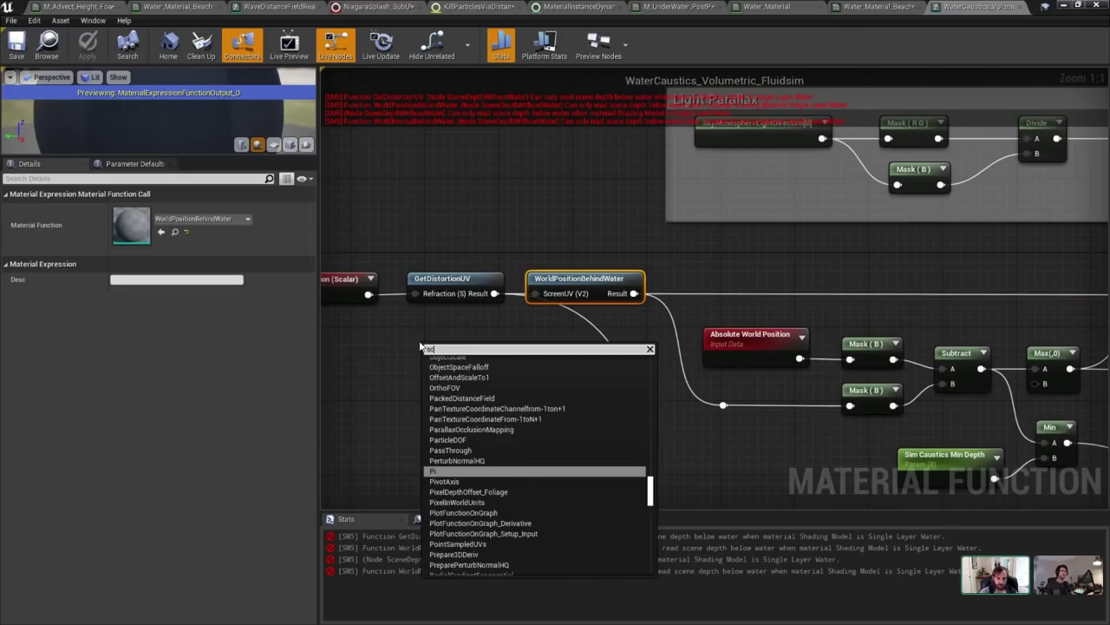
pyautogui.write('enedepth')
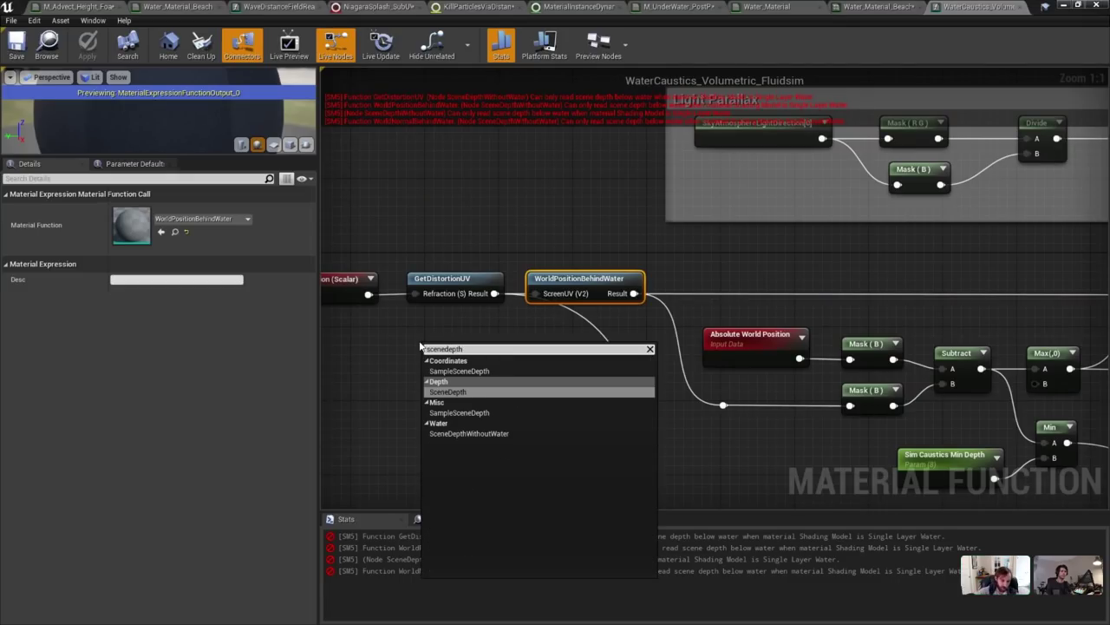
pyautogui.press('Return')
pyautogui.press('Delete')
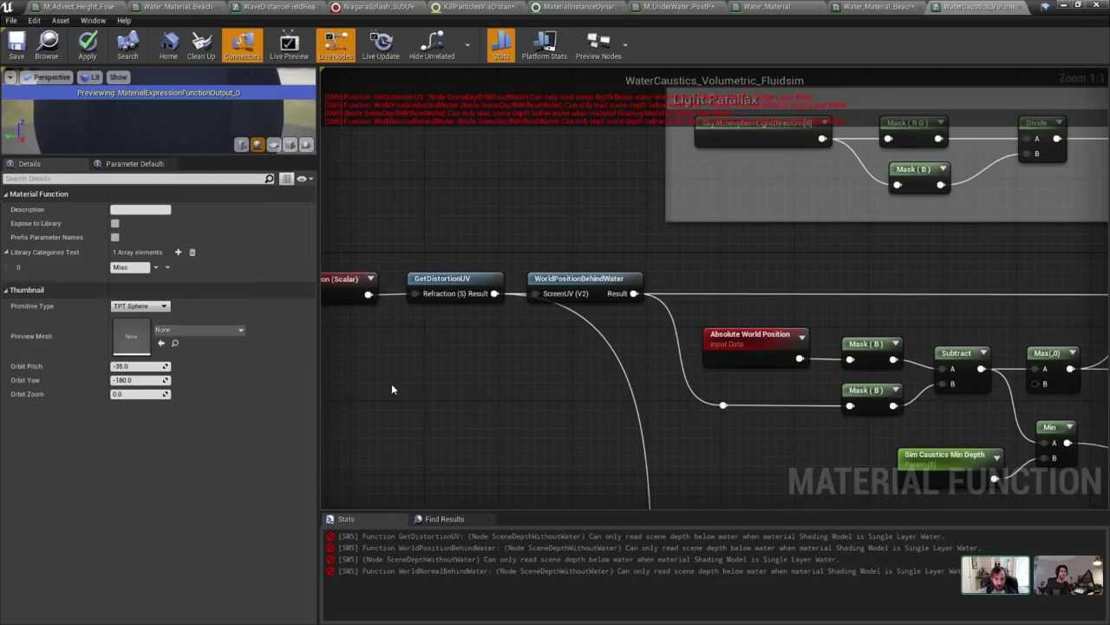
pyautogui.rightClick(392, 390)
pyautogui.write('scene depth')
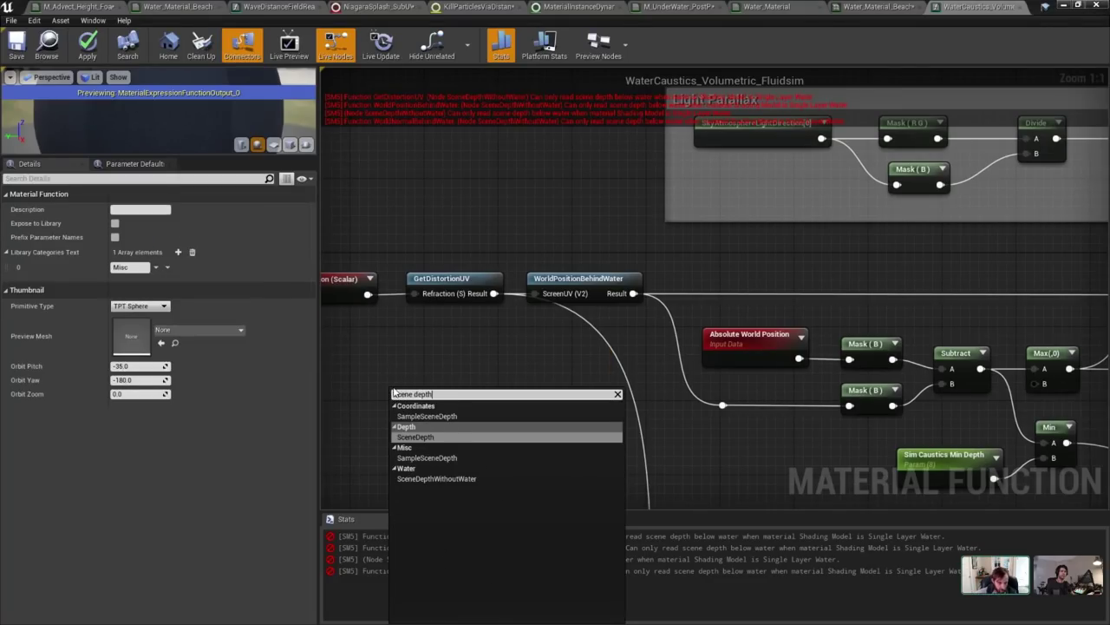
pyautogui.click(416, 458)
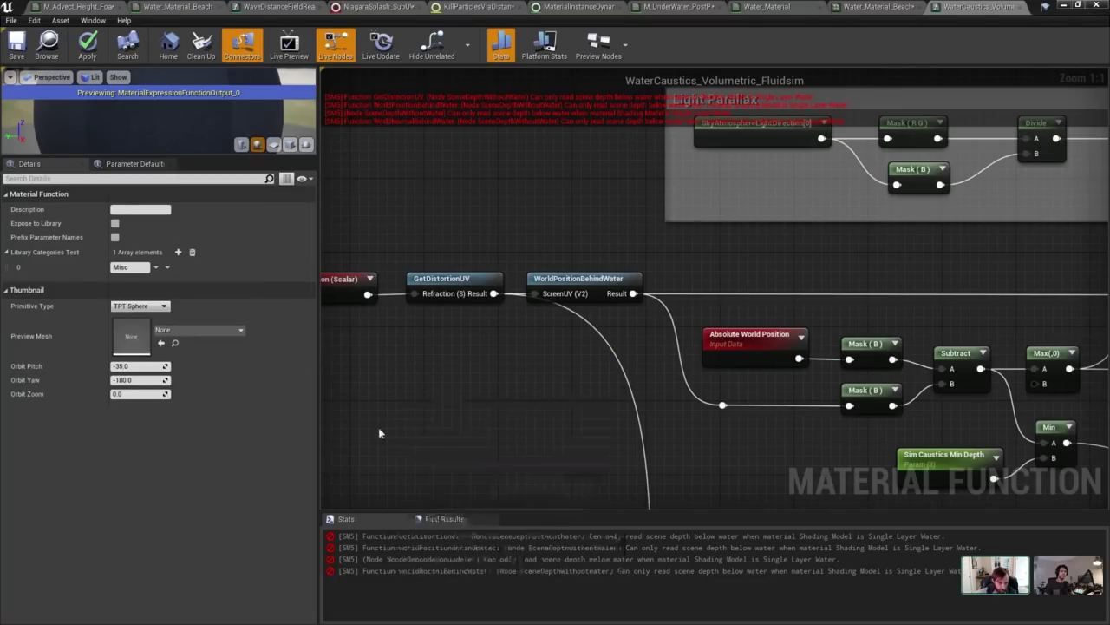
pyautogui.press('Delete')
# Add a SceneDepthWithoutWater node and place it in the empty area below GetDistortionUV.
pyautogui.rightClick(410, 367)
pyautogui.write('scene dep')
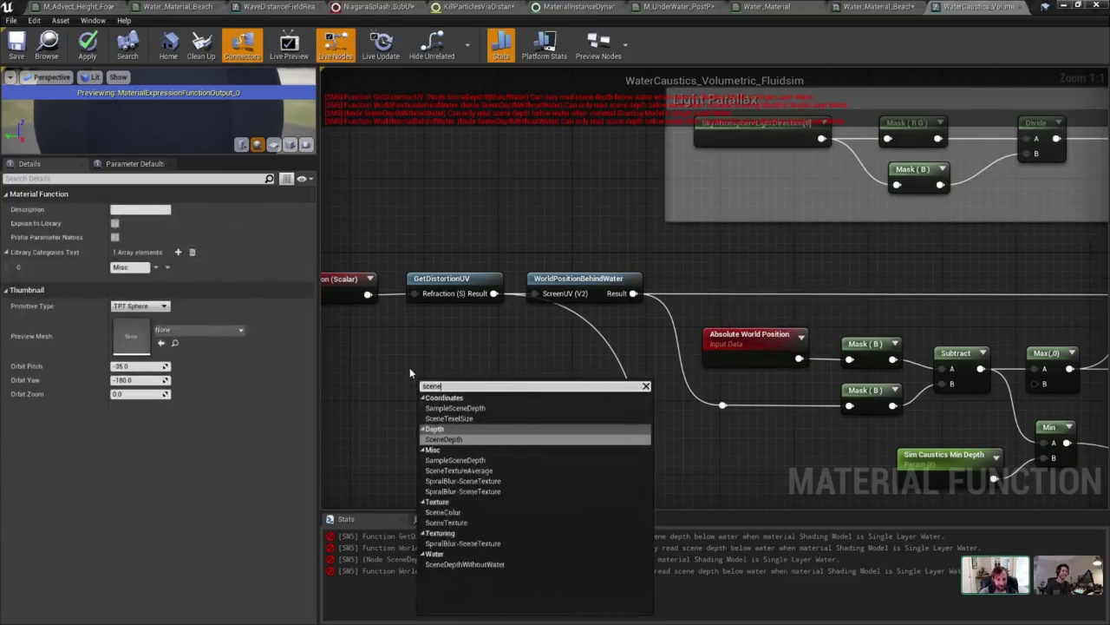
pyautogui.press('Down')
pyautogui.press('Down')
pyautogui.press('Down')
pyautogui.press('Down')
pyautogui.press('Down')
pyautogui.press('Down')
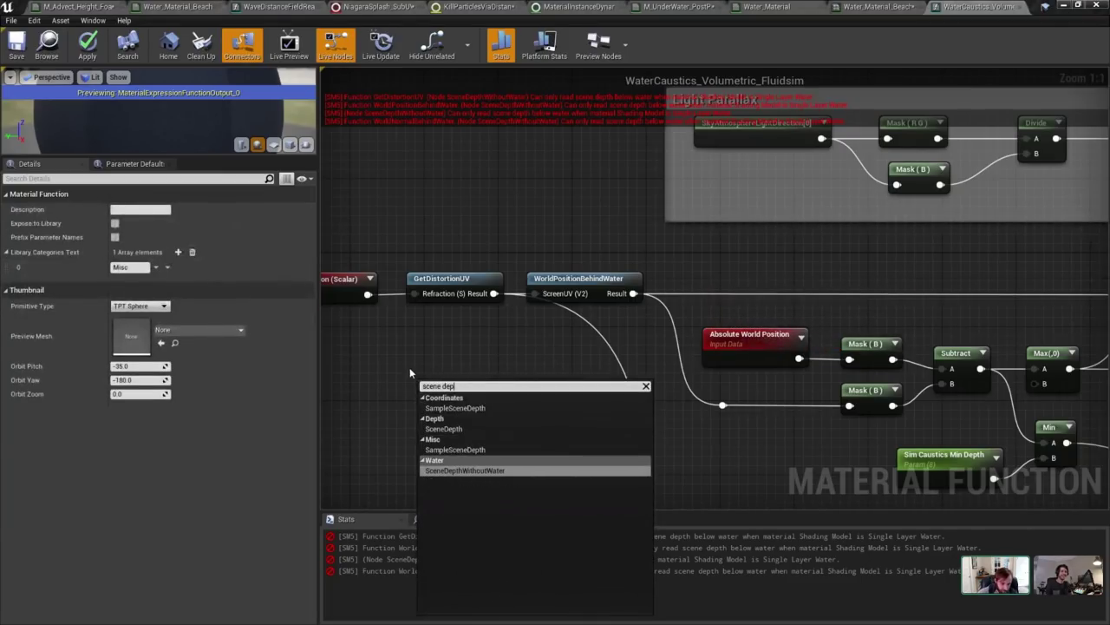
pyautogui.press('Return')
pyautogui.moveTo(474, 387); pyautogui.dragTo(443, 354)
# Add a SceneDepth node and place it just below the Scene Depth Without Water node.
pyautogui.rightClick(442, 415)
pyautogui.write('scene d')
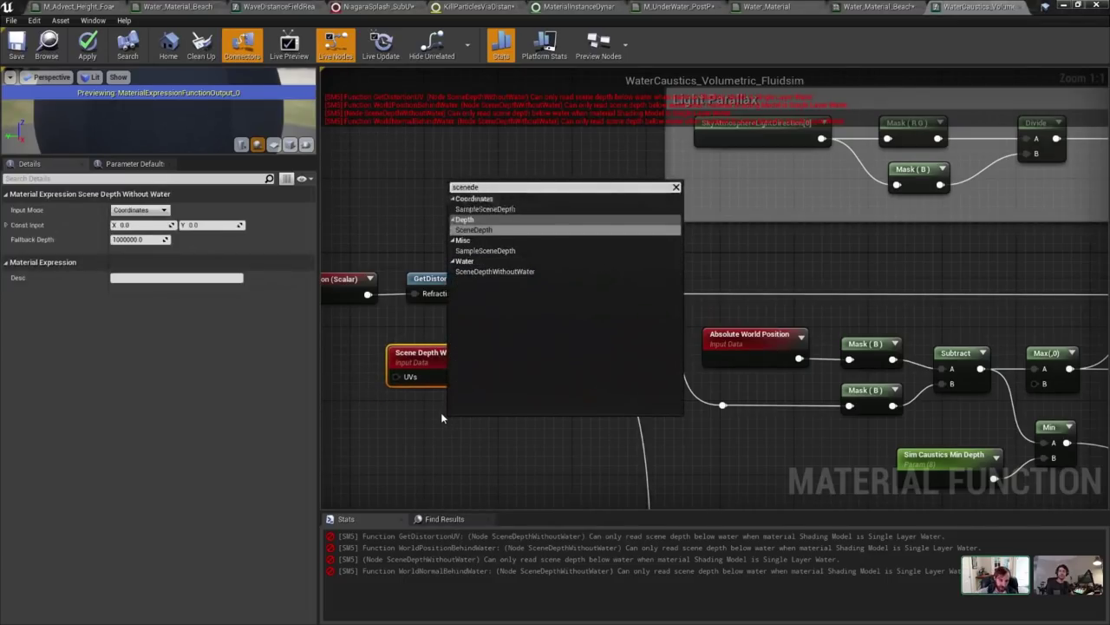
pyautogui.press('Return')
pyautogui.moveTo(486, 416)
pyautogui.mouseDown()
pyautogui.moveTo(475, 400)
pyautogui.moveTo(471, 407)
pyautogui.mouseUp()
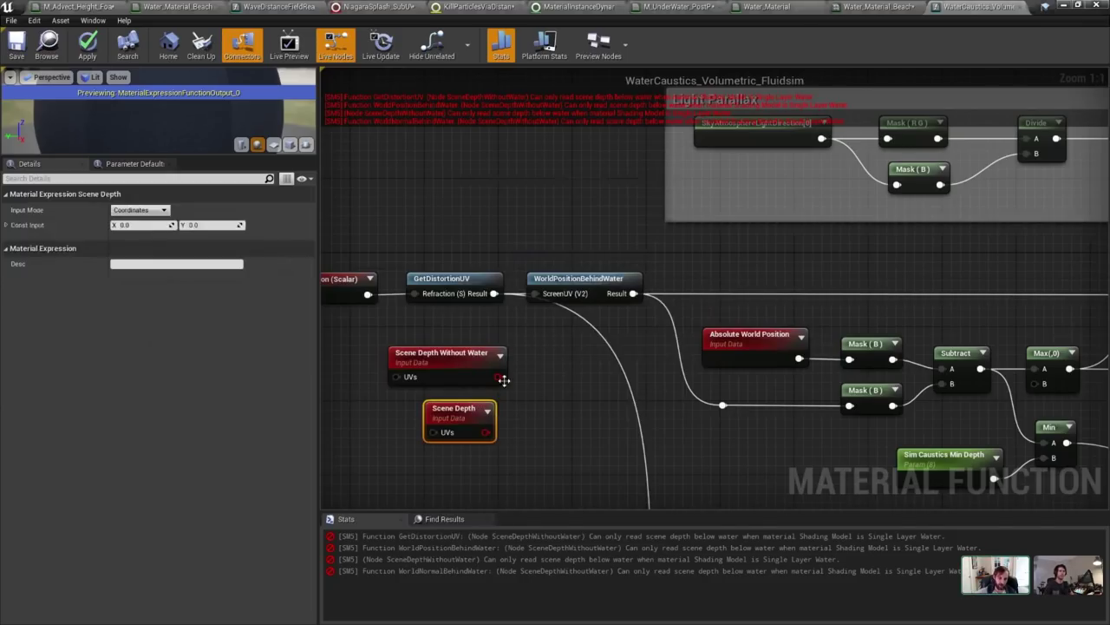
# Add a Subtract node with Scene Depth Without Water connected to A and Scene Depth connected to B.
pyautogui.moveTo(499, 377); pyautogui.dragTo(549, 368)
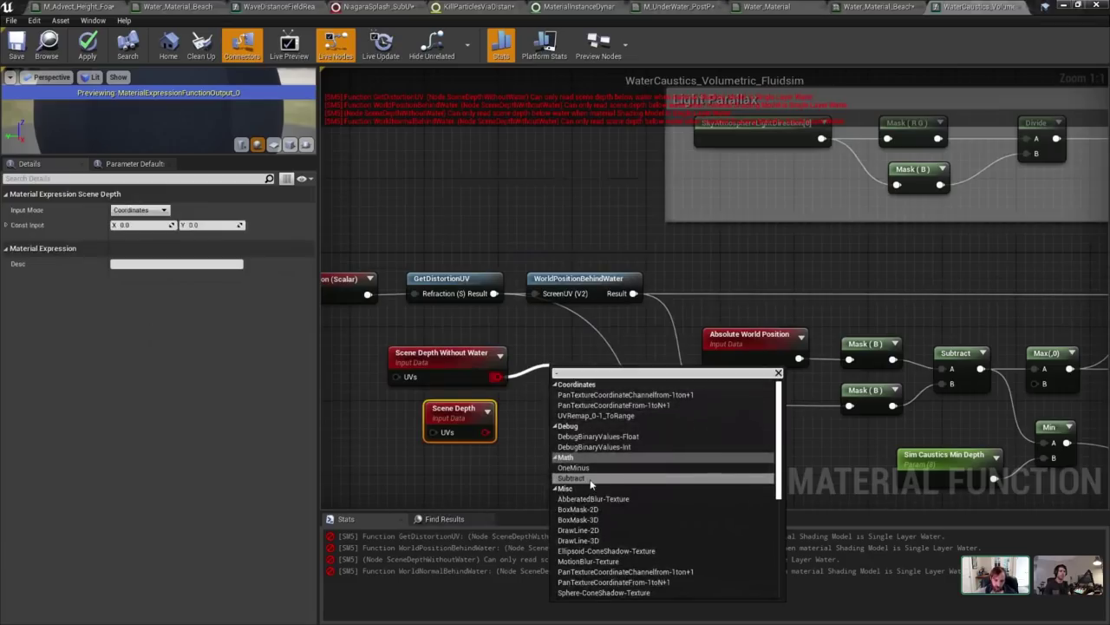
pyautogui.click(590, 480)
pyautogui.moveTo(487, 432); pyautogui.dragTo(560, 404)
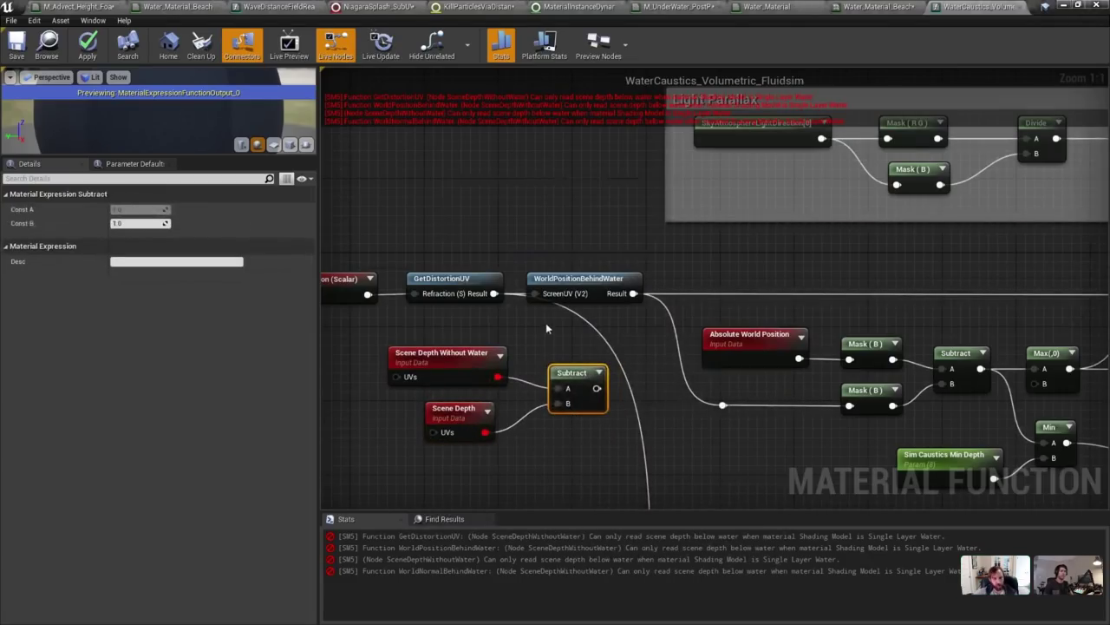
# Select the two scene depth nodes with their Subtract node and move the group farther below GetDistortionUV.
pyautogui.moveTo(549, 328); pyautogui.dragTo(481, 444)
pyautogui.moveTo(482, 444); pyautogui.dragTo(481, 425, button='right')
pyautogui.moveTo(578, 369); pyautogui.dragTo(518, 433)
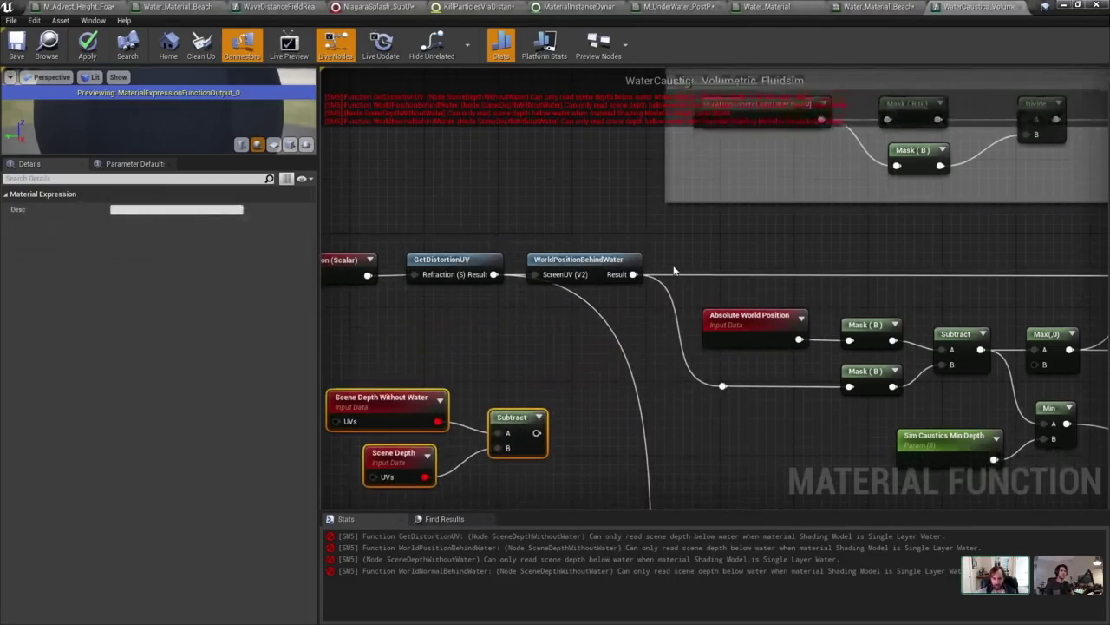
pyautogui.moveTo(583, 361); pyautogui.dragTo(620, 319, button='right')
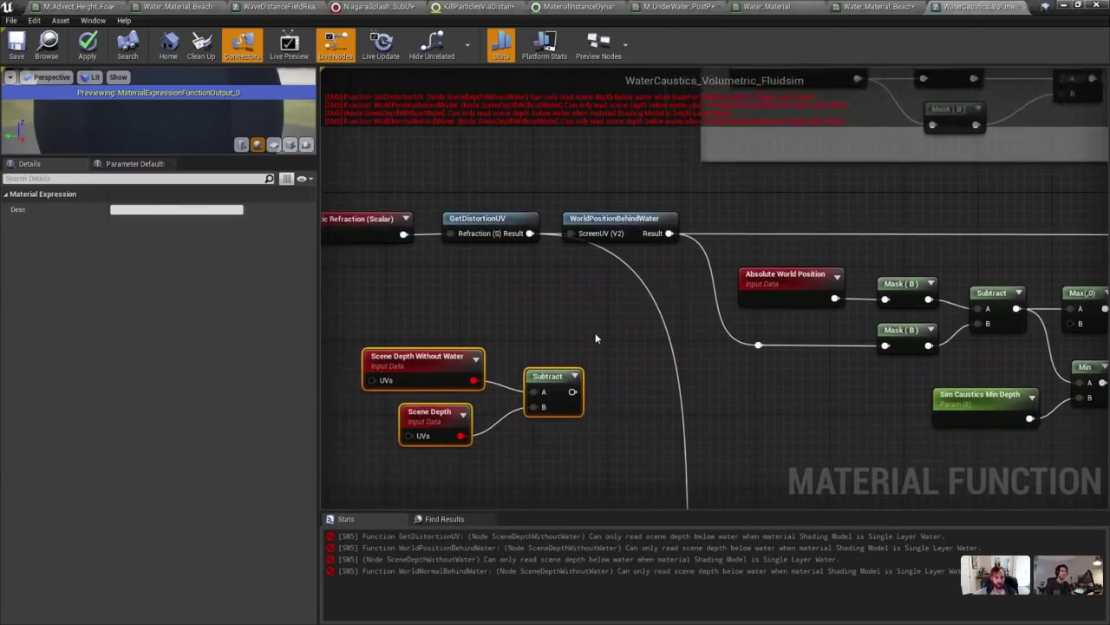
# Delete the selected Scene Depth Without Water, Scene Depth and Subtract nodes below GetDistortionUV.
pyautogui.moveTo(597, 268); pyautogui.dragTo(569, 329, button='right')
pyautogui.press('Delete')
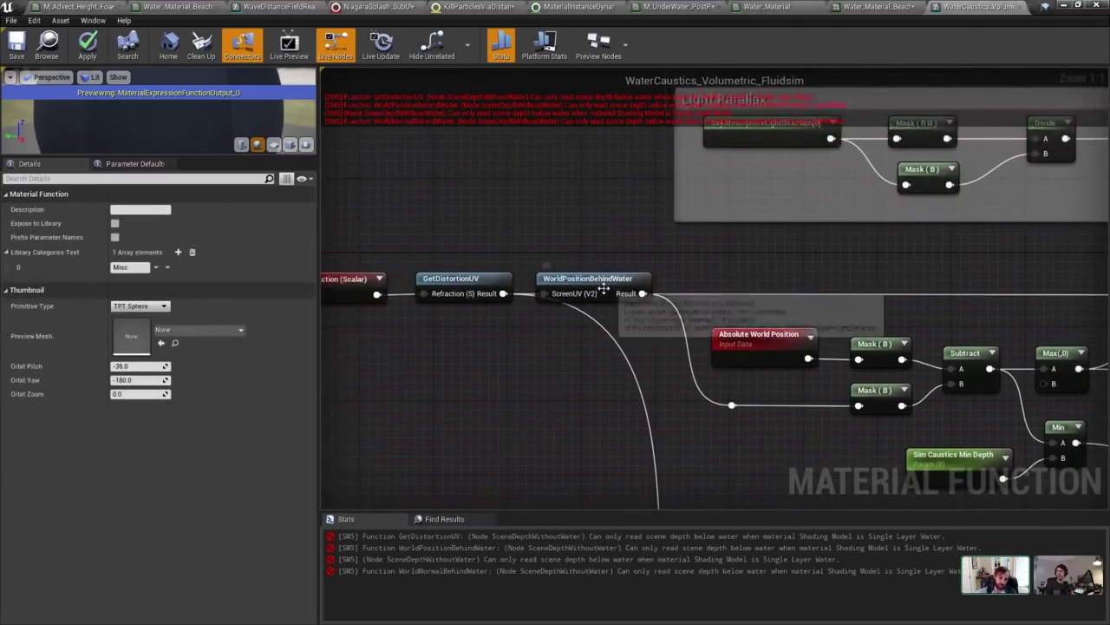
# Select the two Mask (B) nodes with their Subtract, then inspect the Sim Caustics Min Depth parameter's settings.
pyautogui.moveTo(562, 269); pyautogui.dragTo(210, 236, button='right')
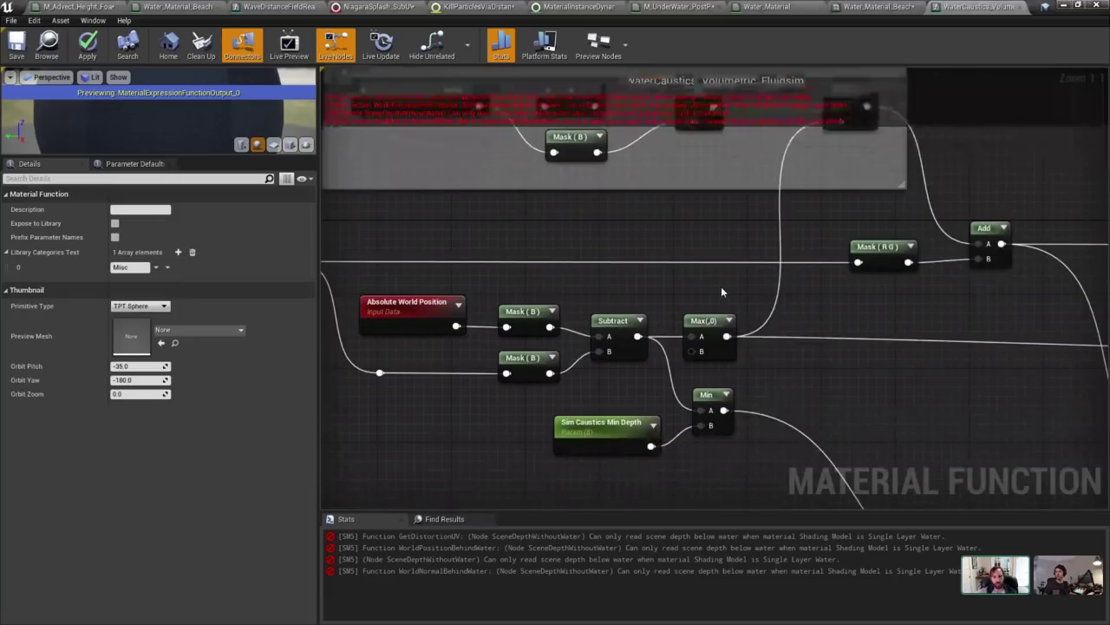
pyautogui.moveTo(562, 265); pyautogui.dragTo(386, 402)
pyautogui.moveTo(633, 283); pyautogui.dragTo(485, 392)
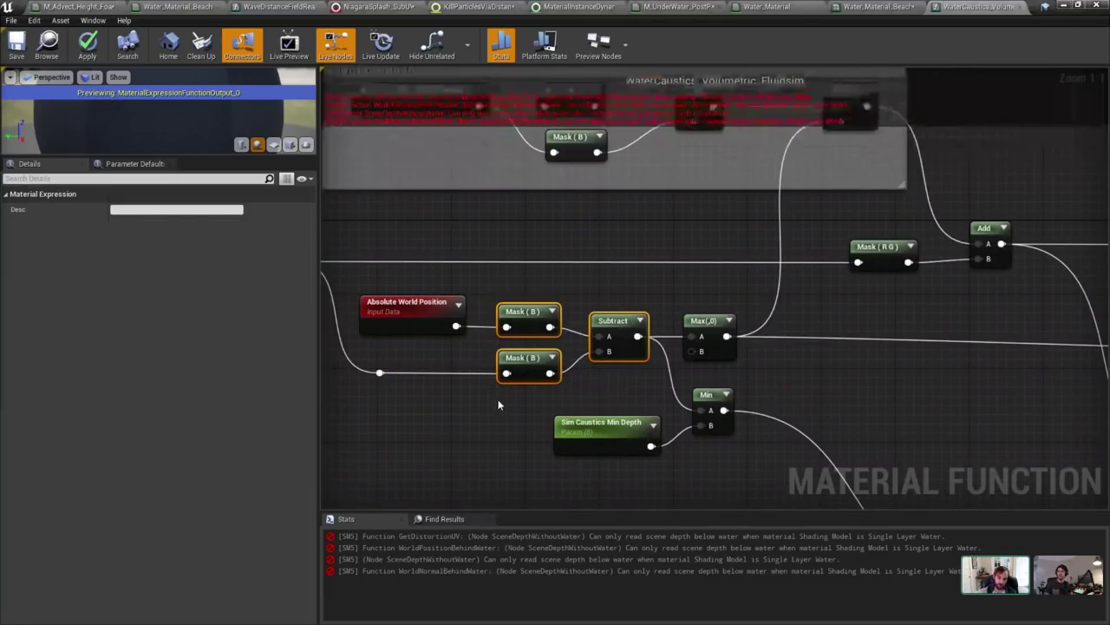
pyautogui.scroll(-5, 524, 401)
pyautogui.scroll(4, 590, 408)
pyautogui.moveTo(563, 419); pyautogui.dragTo(486, 363, button='right')
pyautogui.click(499, 446)
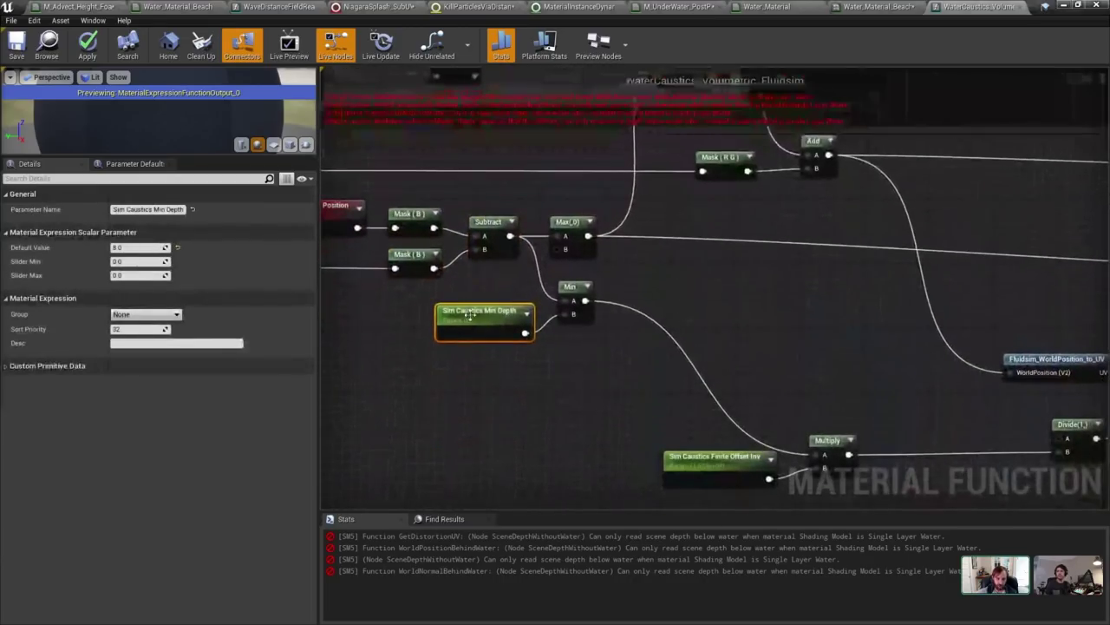
# Examine the Min, Multiply and Divide chain that offsets the Fluidsim_WorldPosition_to_UV result for the second NormalAndHeight sample.
pyautogui.scroll(-5, 508, 301)
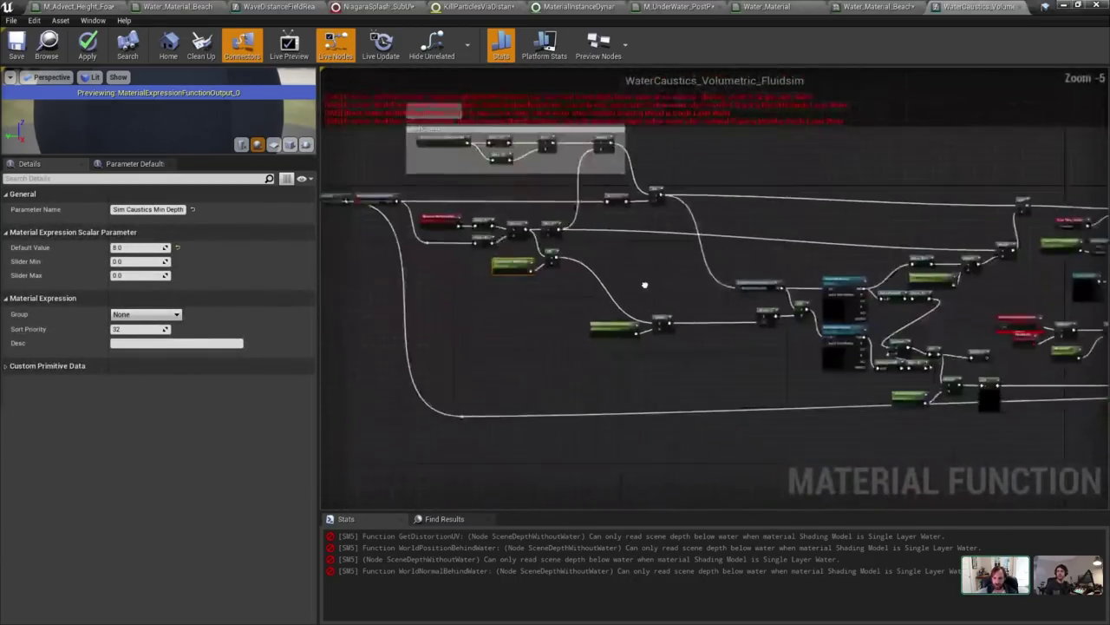
pyautogui.moveTo(698, 289); pyautogui.dragTo(796, 278, button='right')
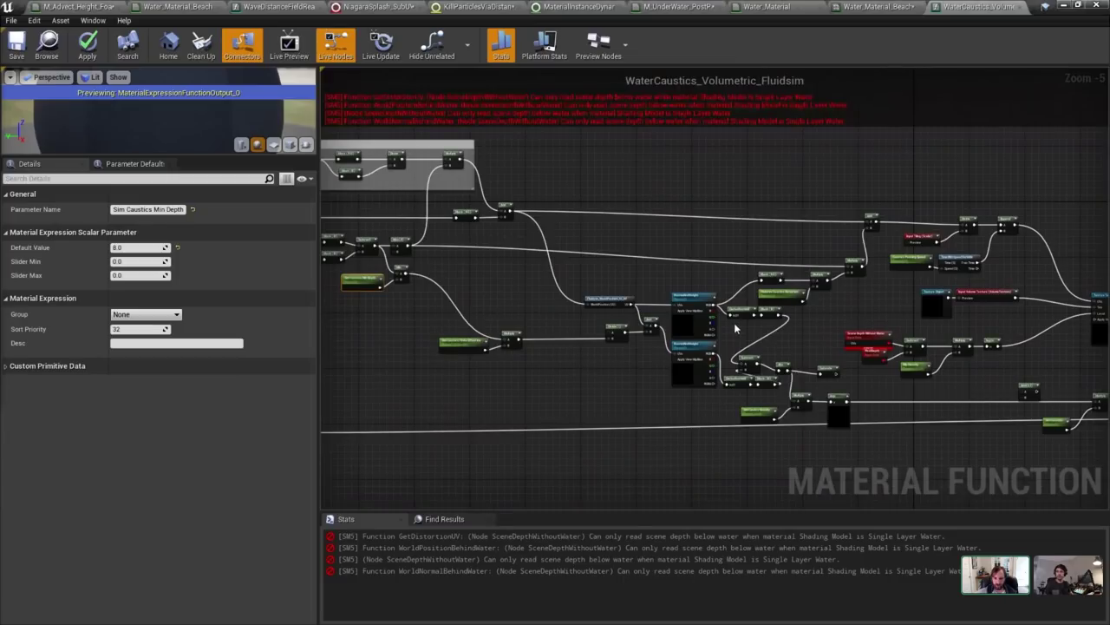
pyautogui.scroll(4, 594, 333)
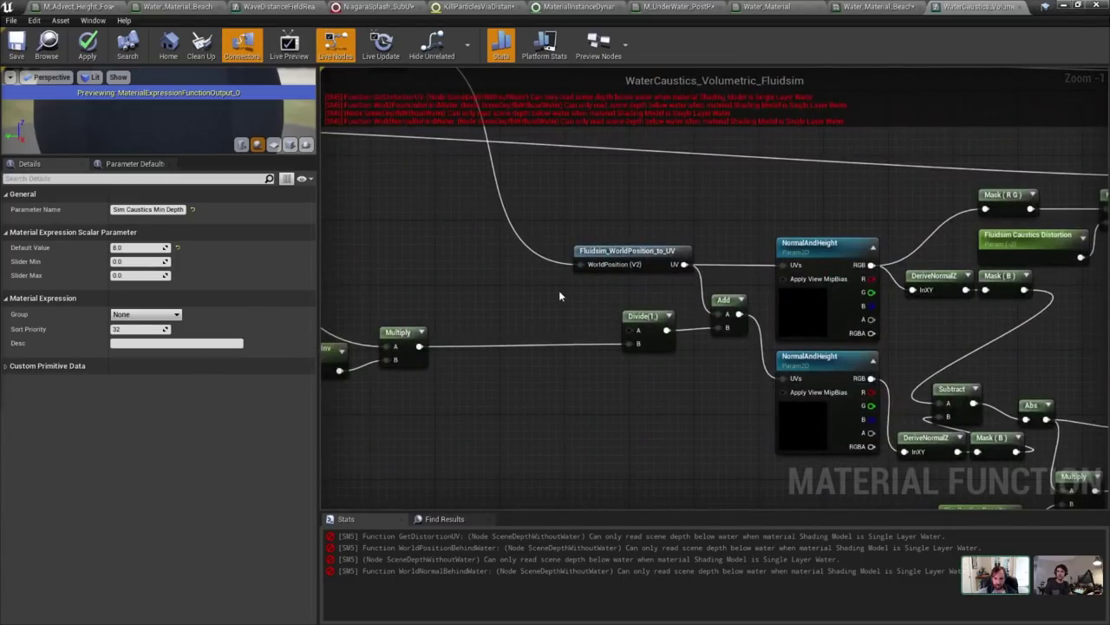
pyautogui.moveTo(558, 290); pyautogui.dragTo(868, 464, button='right')
pyautogui.scroll(-1, 868, 464)
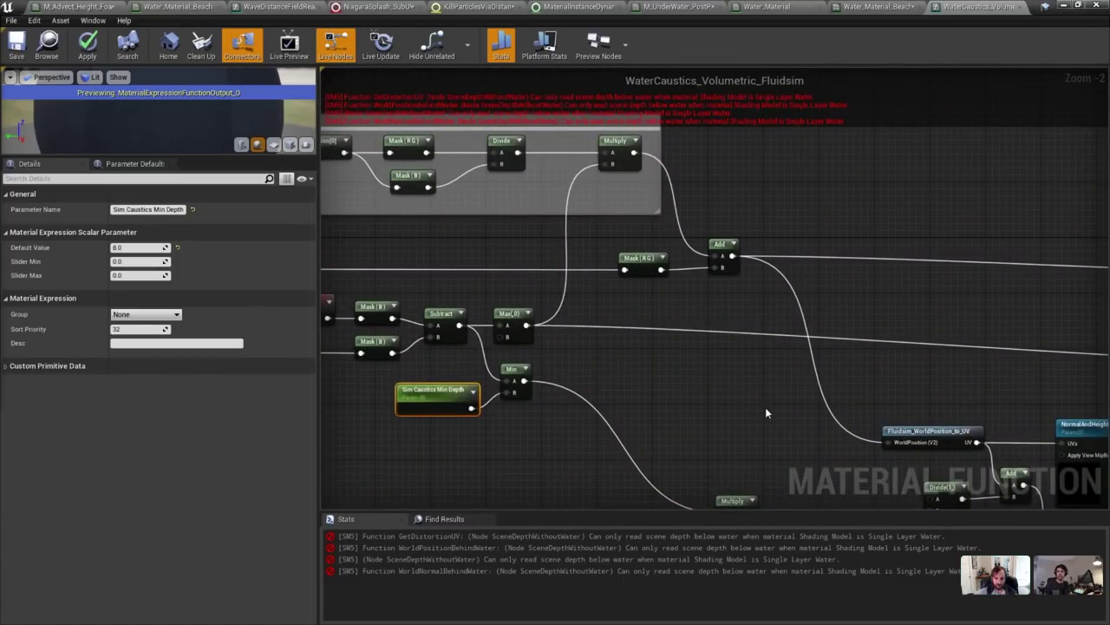
pyautogui.moveTo(765, 413); pyautogui.dragTo(460, 237, button='right')
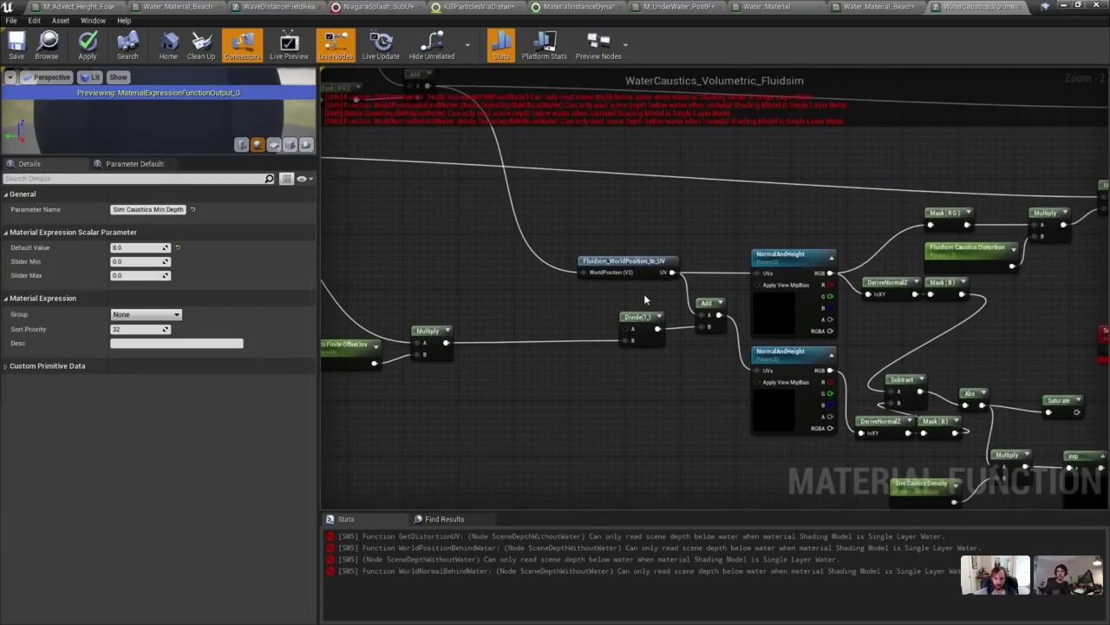
pyautogui.scroll(-5, 640, 347)
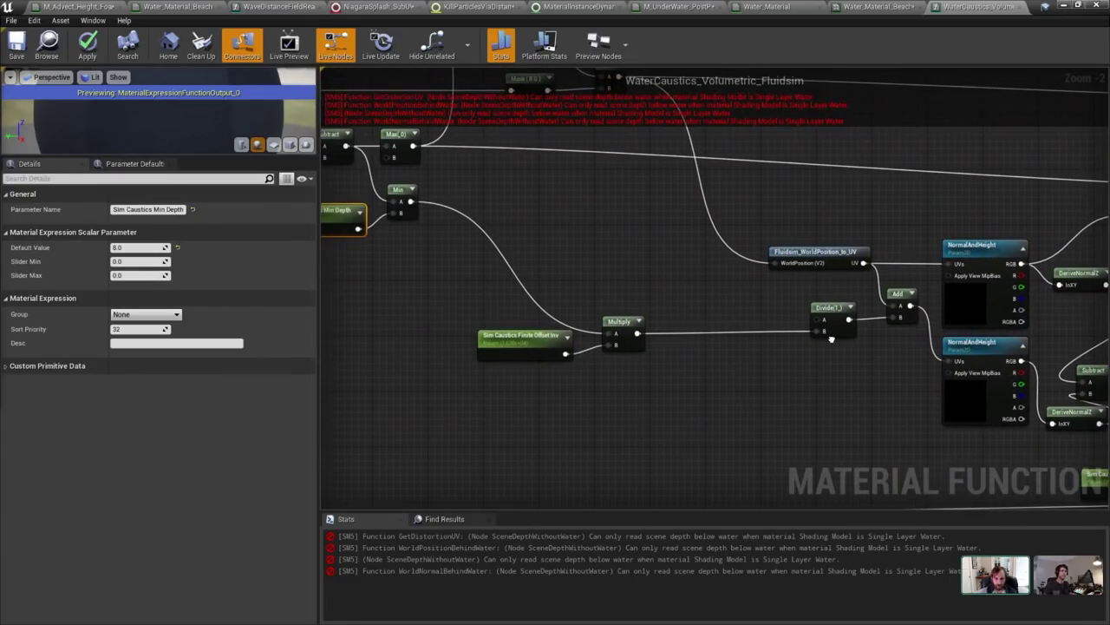
# Inspect the Append node before the Texture Sample's UVs, then highlight Caustics Panning Speed and TimeWithSpeedVariable feeding its B input.
pyautogui.moveTo(338, 371); pyautogui.dragTo(472, 341, button='right')
pyautogui.scroll(7, 687, 338)
pyautogui.moveTo(687, 338); pyautogui.dragTo(917, 349, button='right')
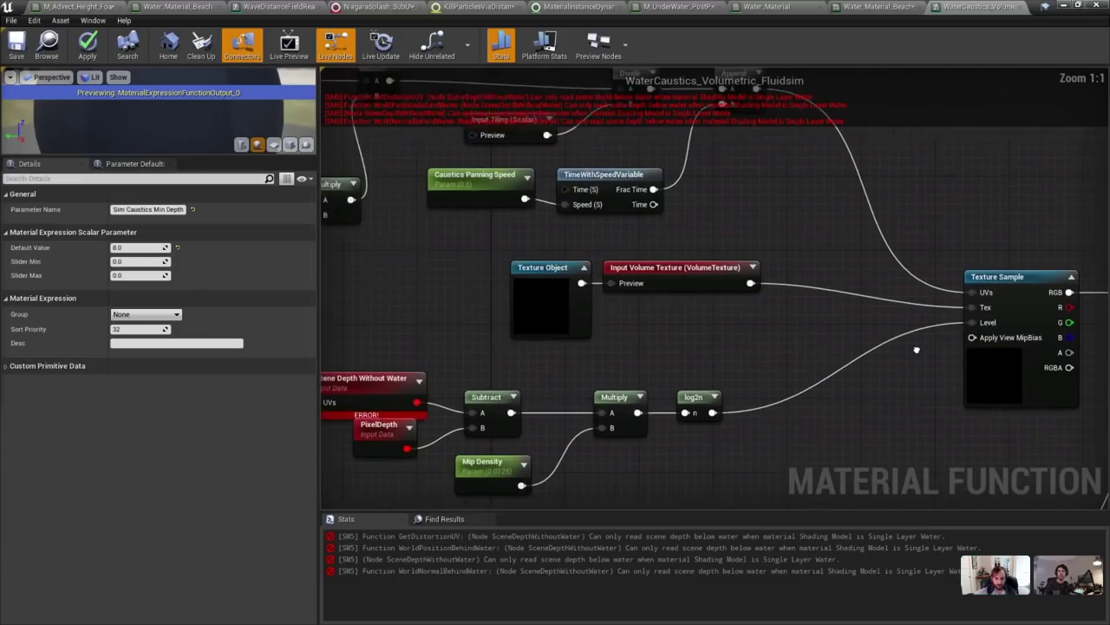
pyautogui.moveTo(736, 249); pyautogui.dragTo(773, 410, button='right')
pyautogui.click(763, 230)
pyautogui.click(775, 235)
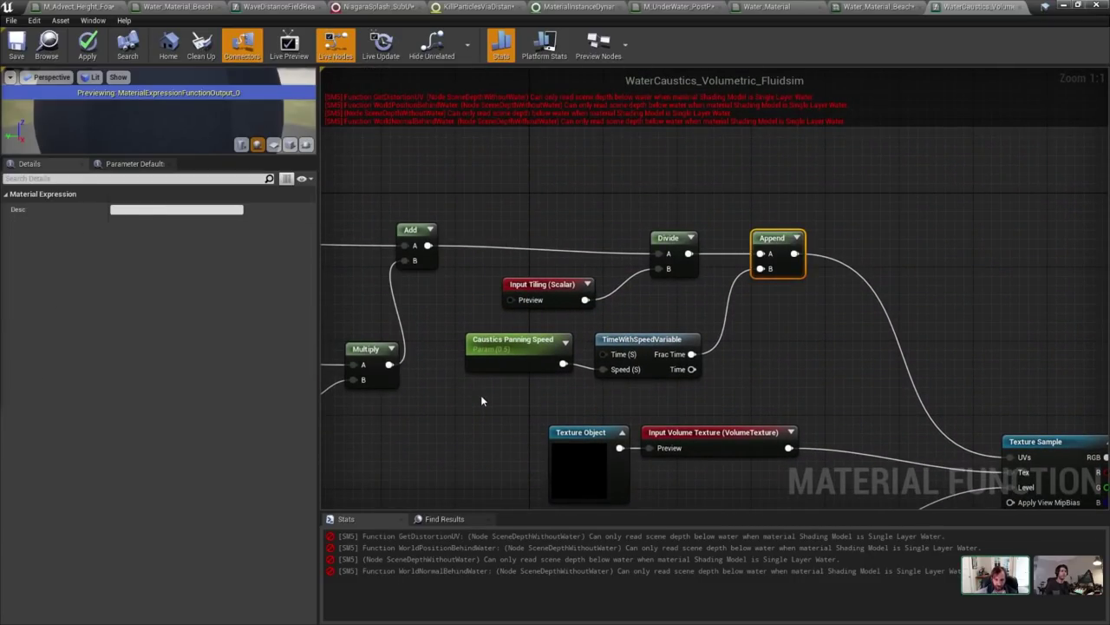
pyautogui.moveTo(483, 398); pyautogui.dragTo(670, 331)
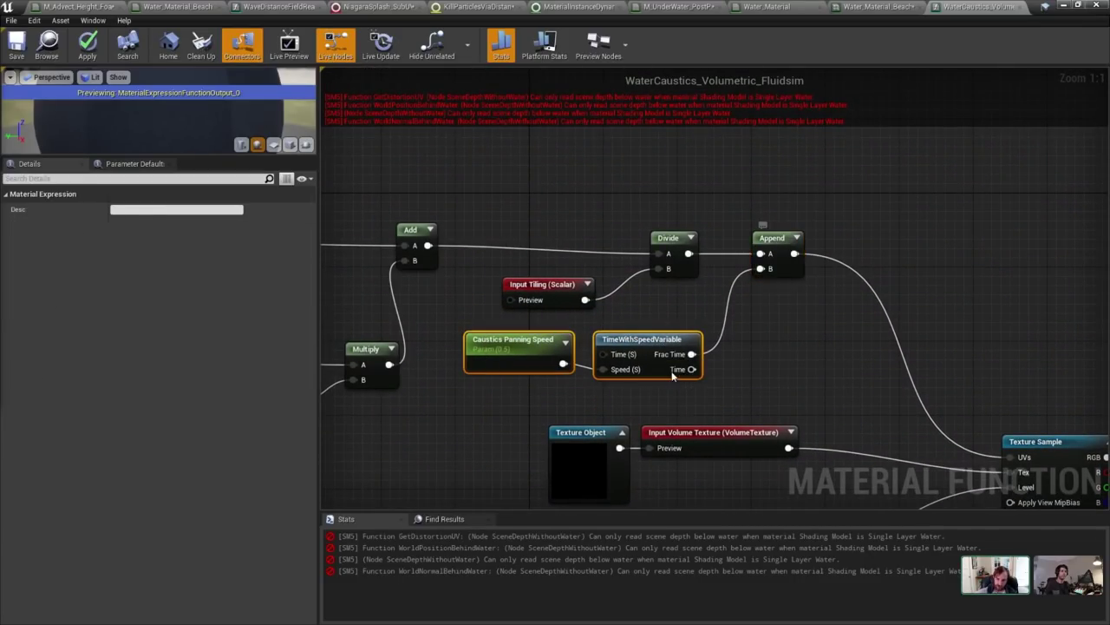
pyautogui.moveTo(673, 375); pyautogui.dragTo(783, 368, button='right')
pyautogui.moveTo(601, 217); pyautogui.dragTo(632, 255, button='right')
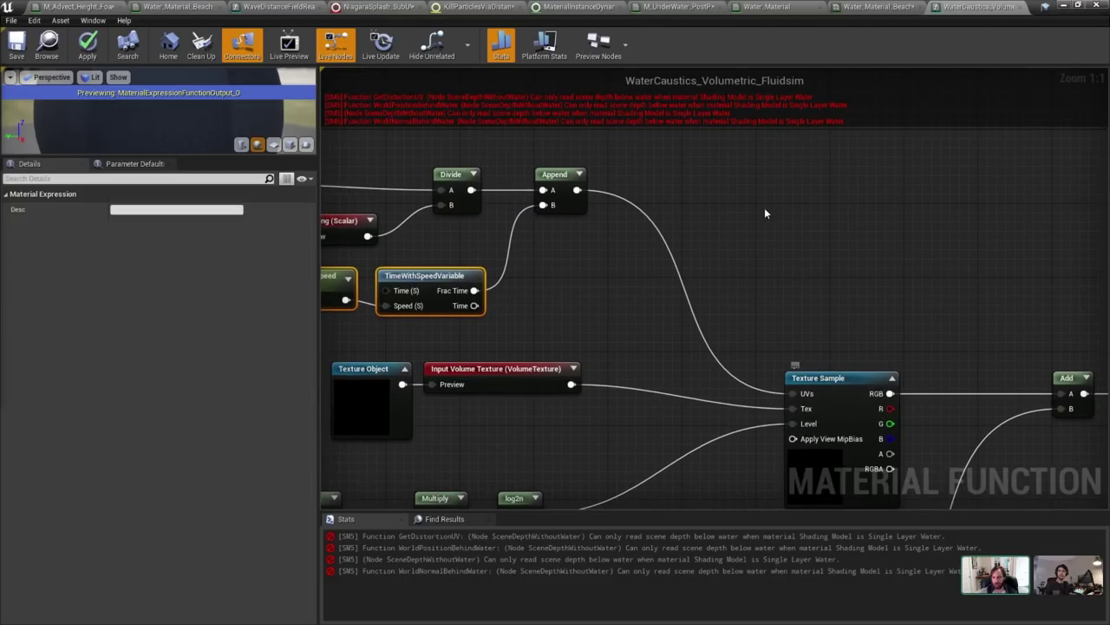
pyautogui.moveTo(764, 213); pyautogui.dragTo(771, 271, button='right')
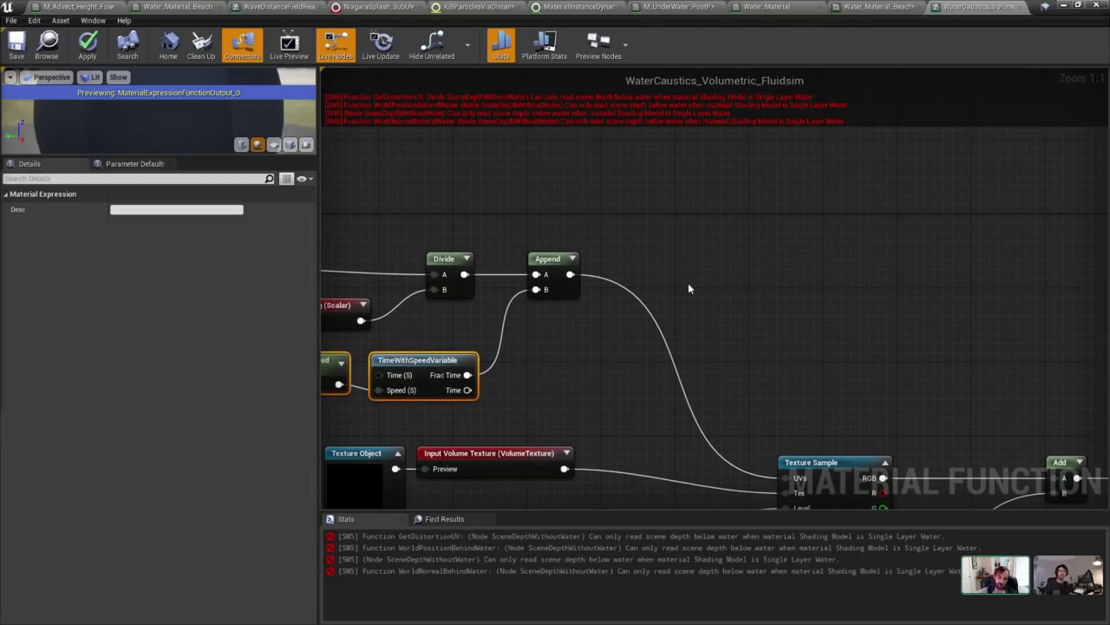
pyautogui.moveTo(687, 288); pyautogui.dragTo(748, 260, button='right')
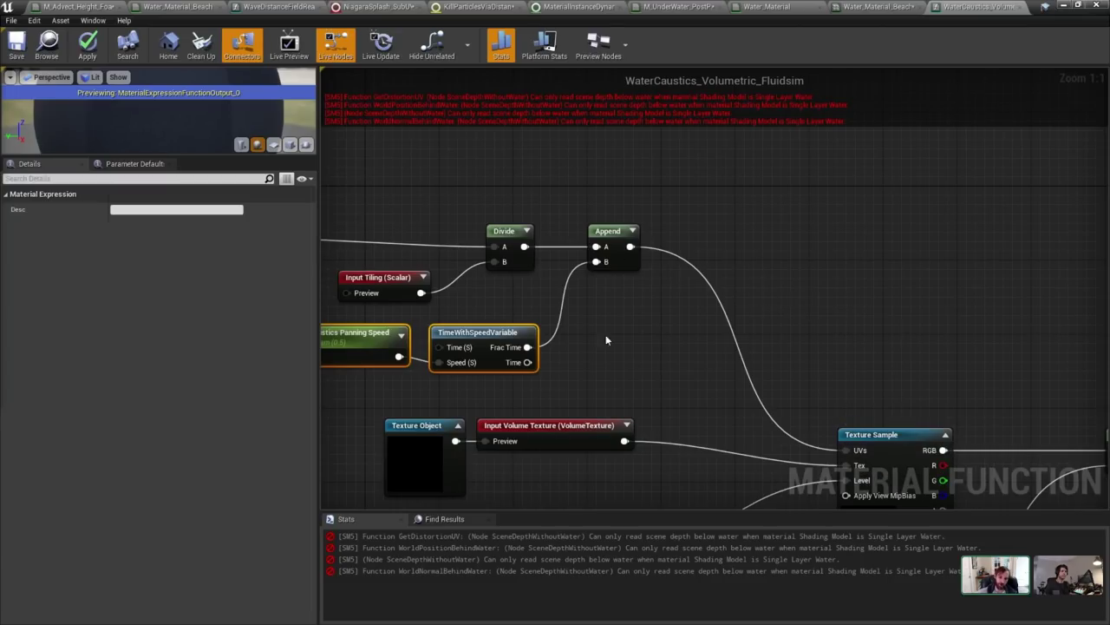
# Select the Texture Sample fed by Input Volume Texture to view its texture and mip settings.
pyautogui.moveTo(888, 449); pyautogui.dragTo(793, 328, button='right')
pyautogui.click(761, 311)
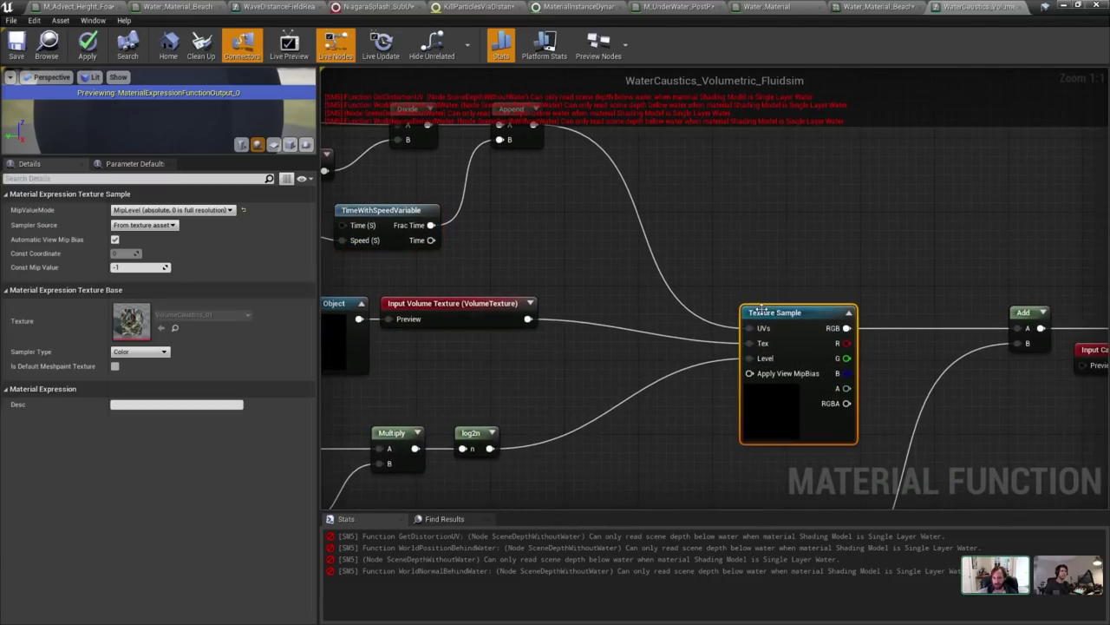
pyautogui.scroll(-2, 690, 209)
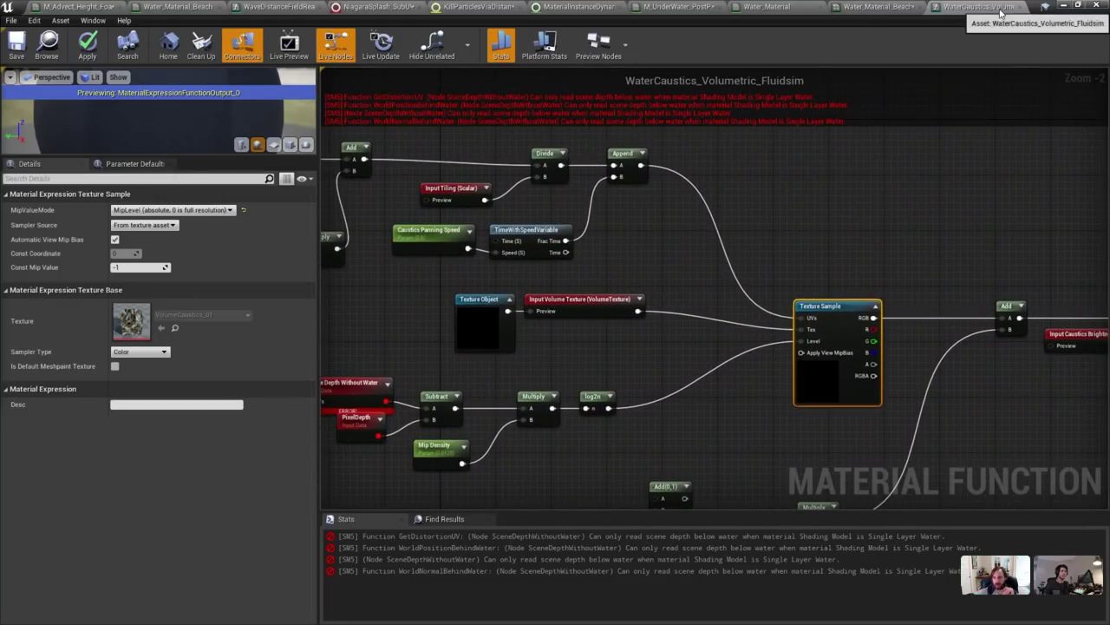
# Go back to the Fluidsim UV section and inspect the upper NormalAndHeight texture parameter's settings.
pyautogui.scroll(-5, 736, 301)
pyautogui.moveTo(736, 301); pyautogui.dragTo(974, 319, button='right')
pyautogui.scroll(5, 737, 346)
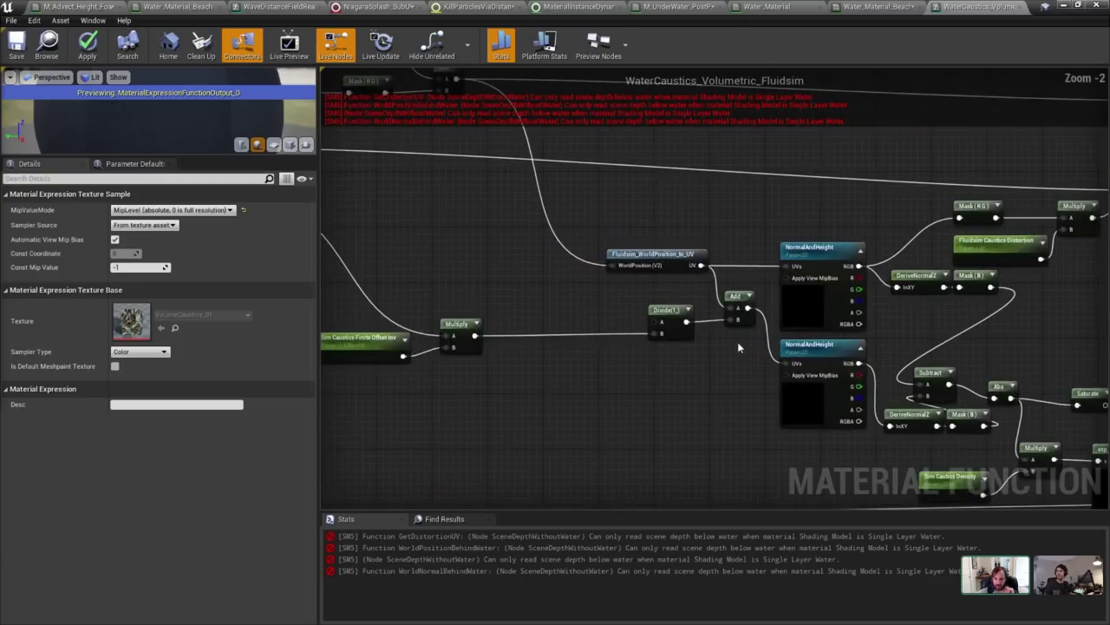
pyautogui.moveTo(668, 373); pyautogui.dragTo(833, 254)
pyautogui.moveTo(1002, 262); pyautogui.dragTo(734, 417, button='right')
pyautogui.click(502, 460)
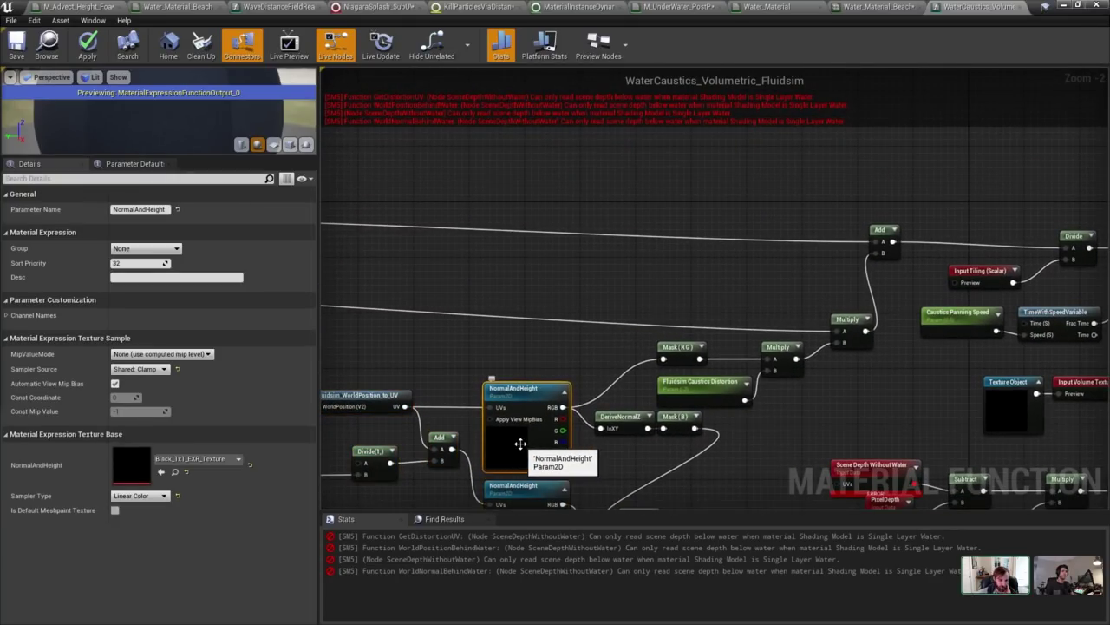
# Trace the fluid sim distortion by highlighting the Multiply and Add nodes before Divide, then the volume Texture Sample.
pyautogui.moveTo(823, 336); pyautogui.dragTo(556, 330, button='right')
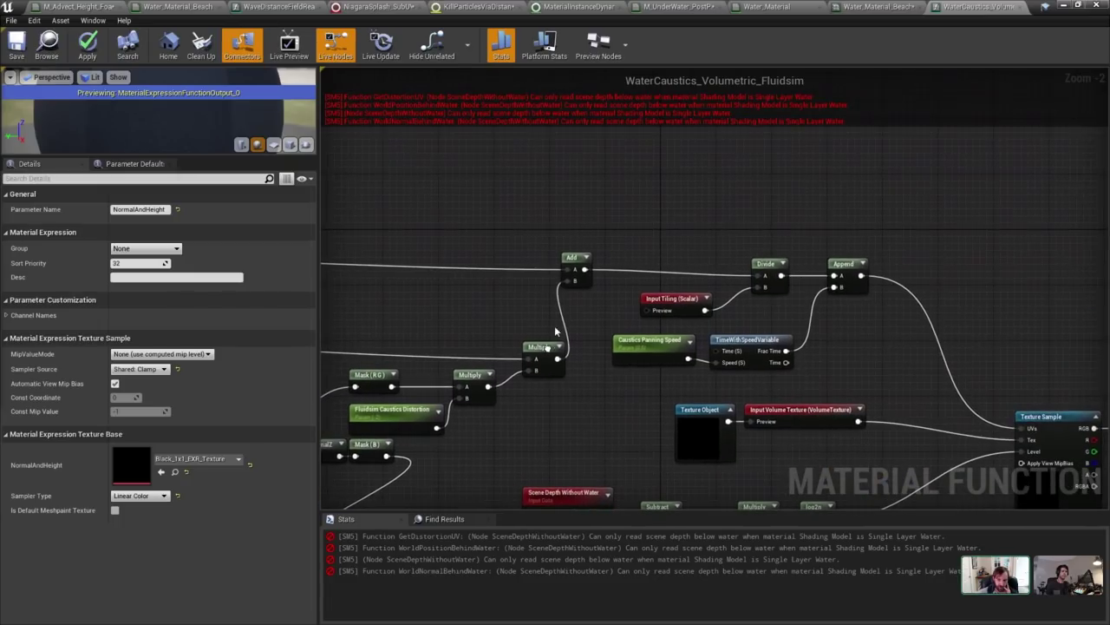
pyautogui.moveTo(596, 359); pyautogui.dragTo(593, 370)
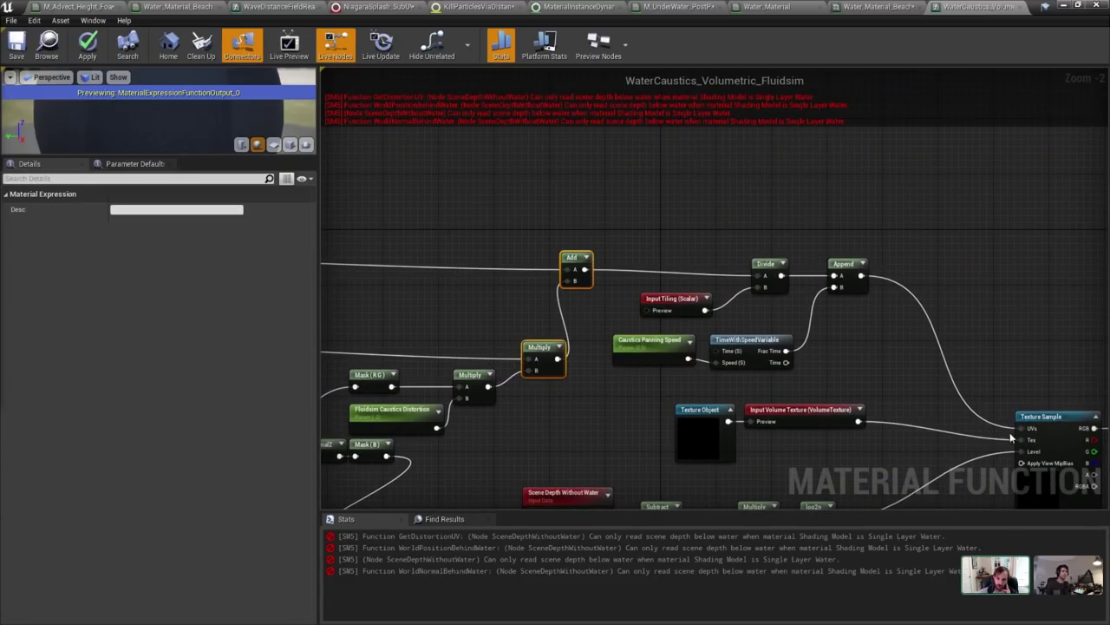
pyautogui.click(1073, 445)
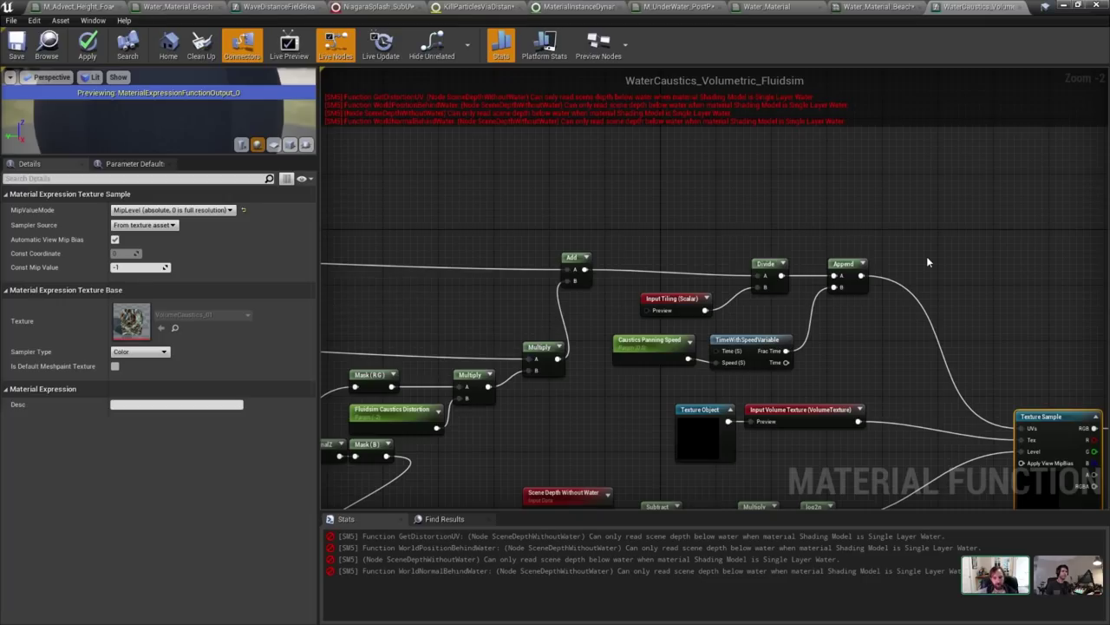
pyautogui.moveTo(1005, 376); pyautogui.dragTo(949, 289, button='right')
# Highlight the DeriveNormalZ-to-exp node chain, then inspect the Sim Caustics Density and lower NormalAndHeight parameters.
pyautogui.moveTo(343, 419); pyautogui.dragTo(665, 257, button='right')
pyautogui.moveTo(768, 200); pyautogui.dragTo(572, 439)
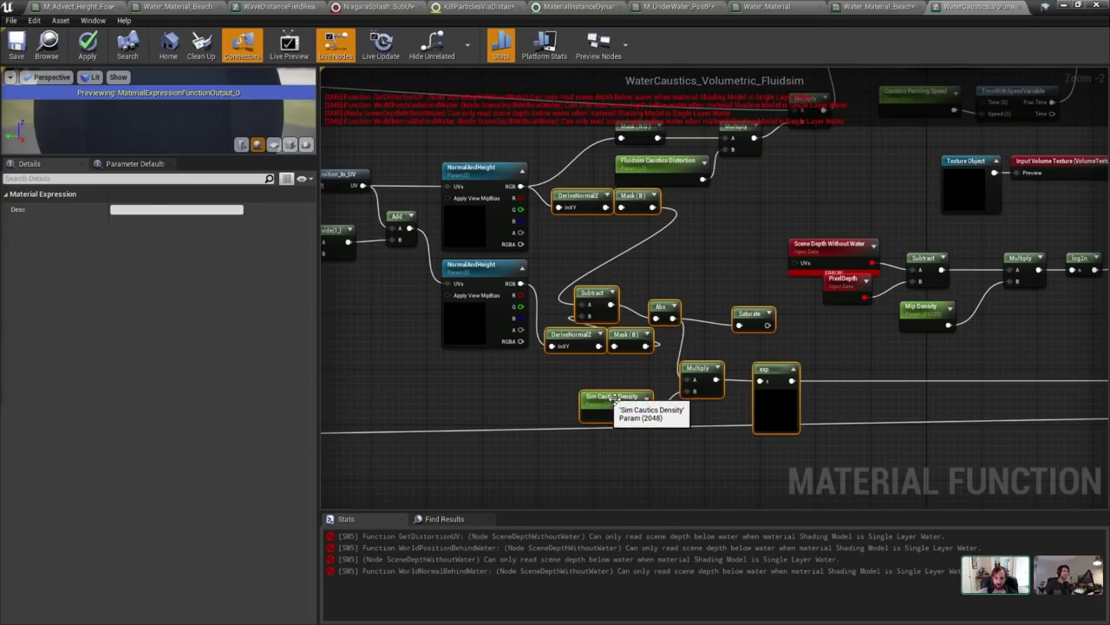
pyautogui.click(612, 401)
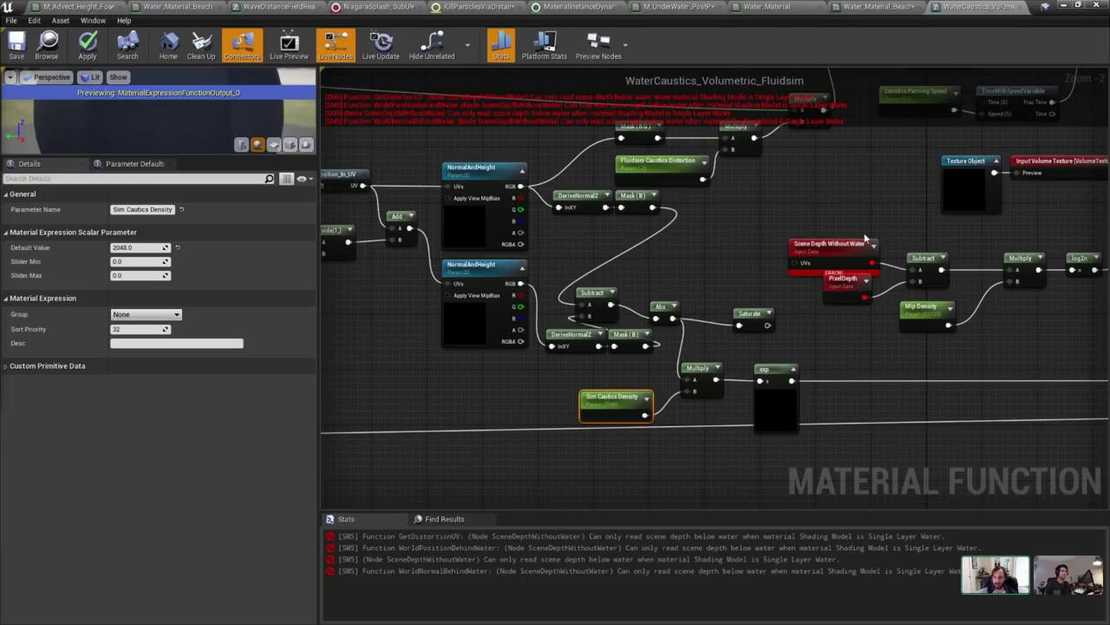
pyautogui.moveTo(863, 239); pyautogui.dragTo(876, 267, button='right')
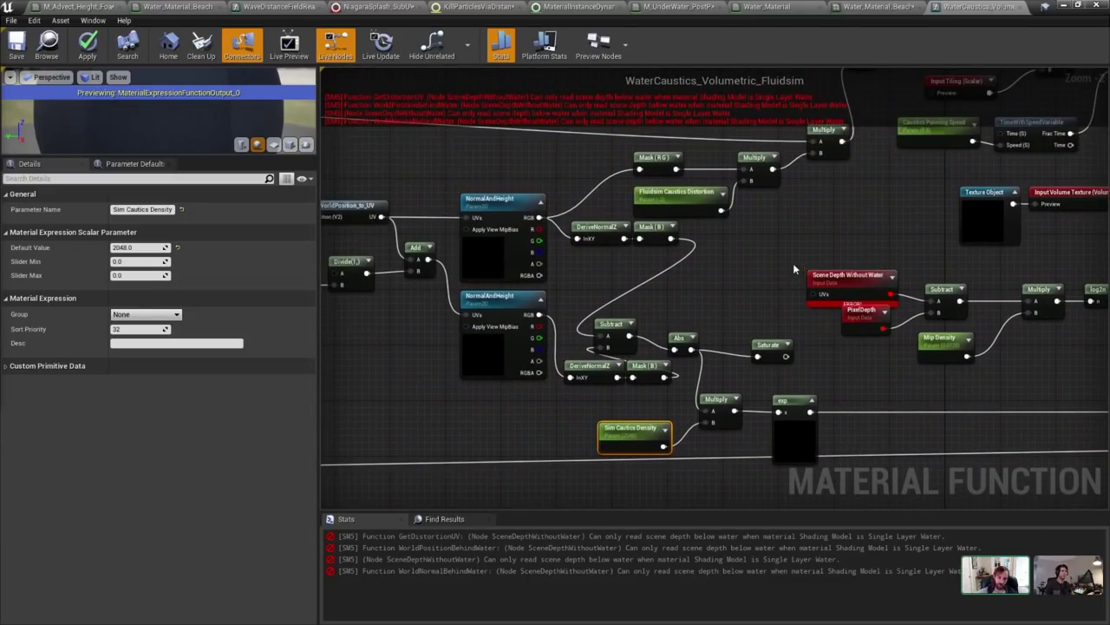
pyautogui.click(494, 321)
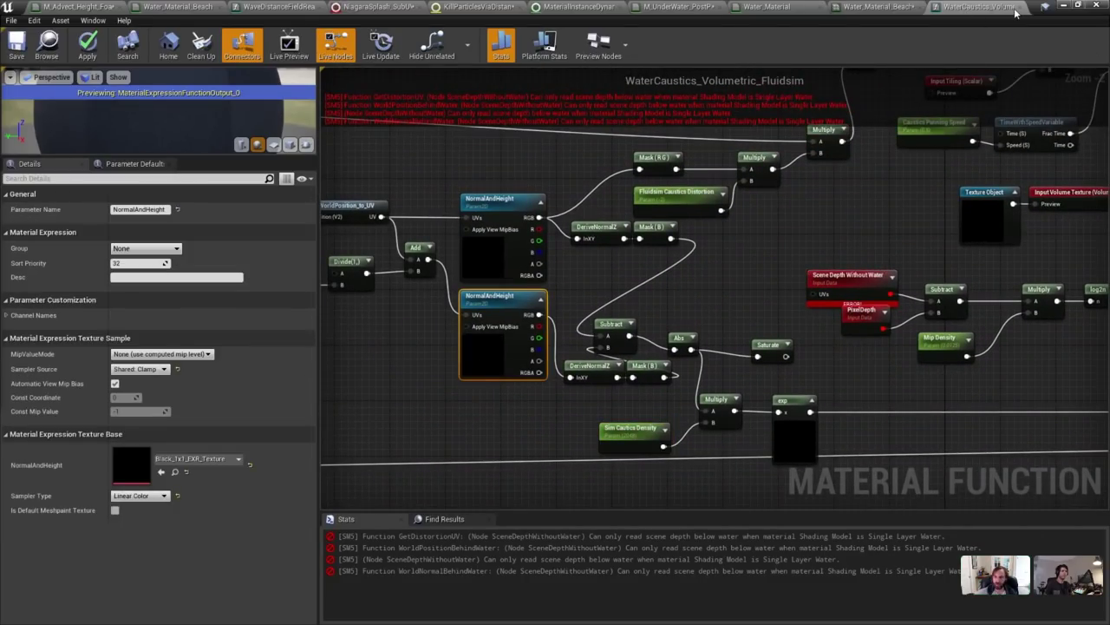
# Minimize the material editor and fly the level viewport over the beach shoreline to view the water.
pyautogui.click(1065, 7)
pyautogui.moveTo(553, 220); pyautogui.dragTo(611, 201, button='right')
pyautogui.press('w')
pyautogui.press('s')
pyautogui.click(490, 206)
pyautogui.press('w')
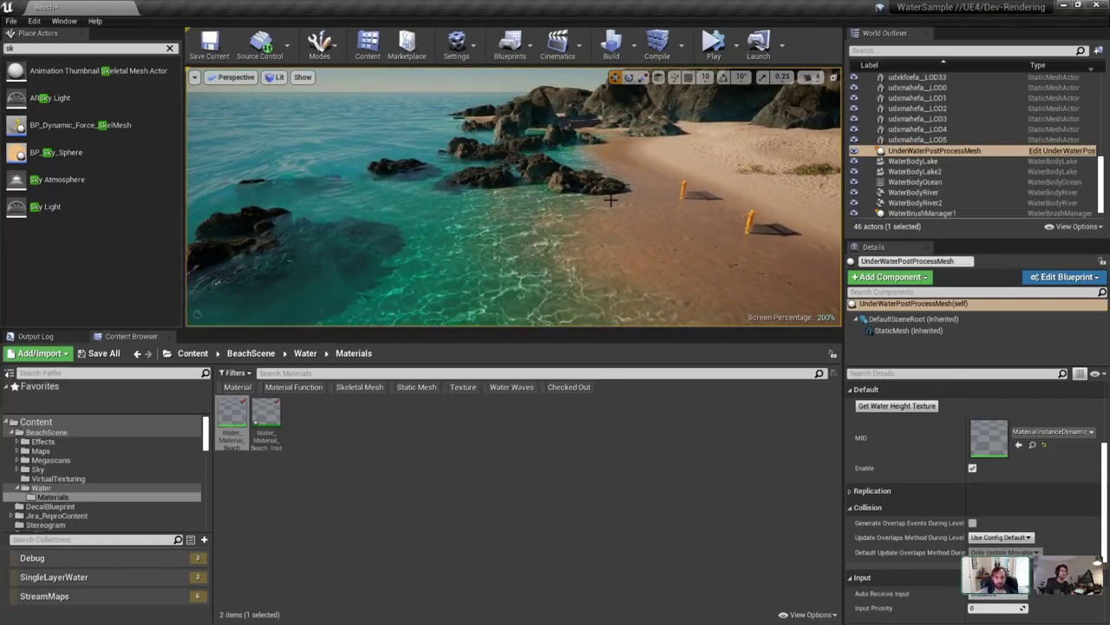
# Open Water_Material_Beach and examine the Single Layer Water Material's Caustics input and the WaterCaustics_Volumetric_Fluidsim nodes driving it.
pyautogui.doubleClick(232, 417)
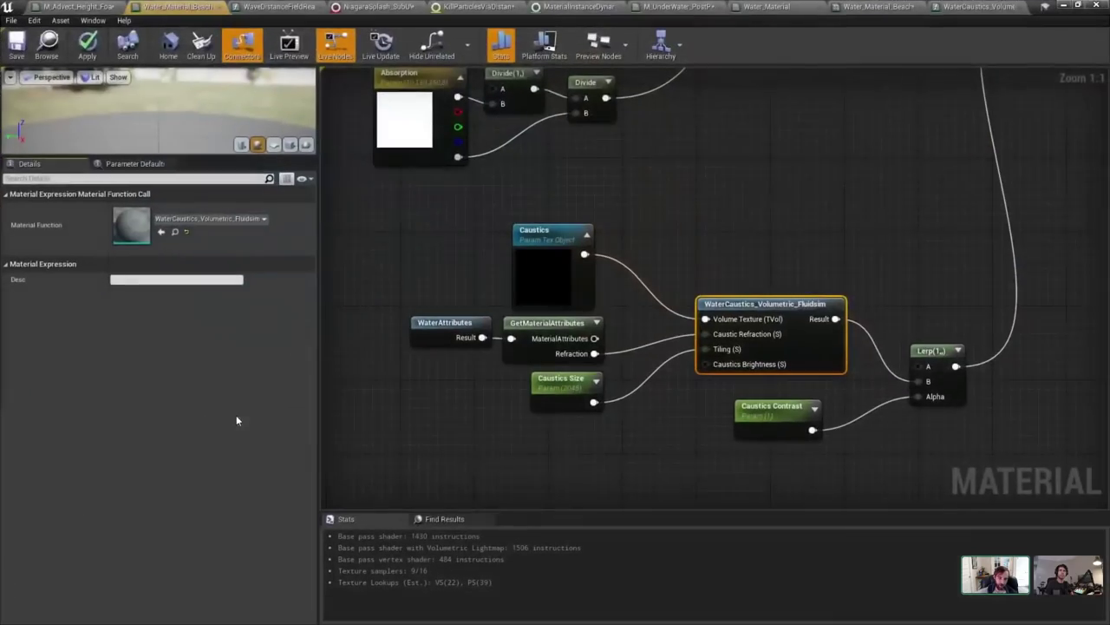
pyautogui.moveTo(827, 410); pyautogui.dragTo(517, 593, button='right')
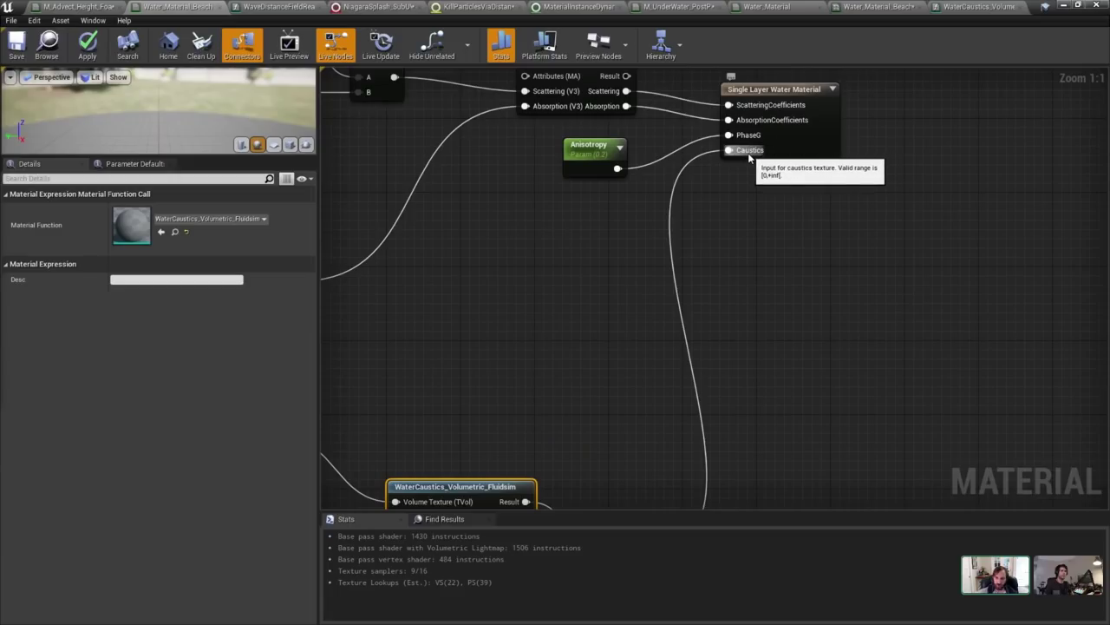
pyautogui.moveTo(459, 333); pyautogui.dragTo(547, 263, button='right')
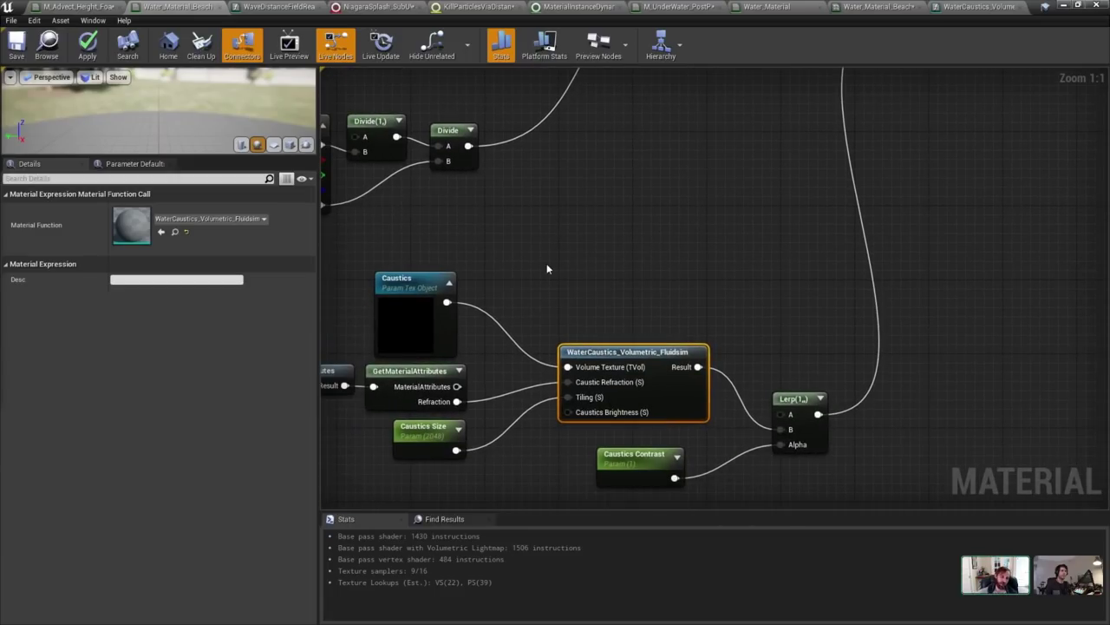
# Minimize the material editor and set the console variable r.Water.SingleLayer.RefractionDownsampleFactor to 2.
pyautogui.click(1064, 6)
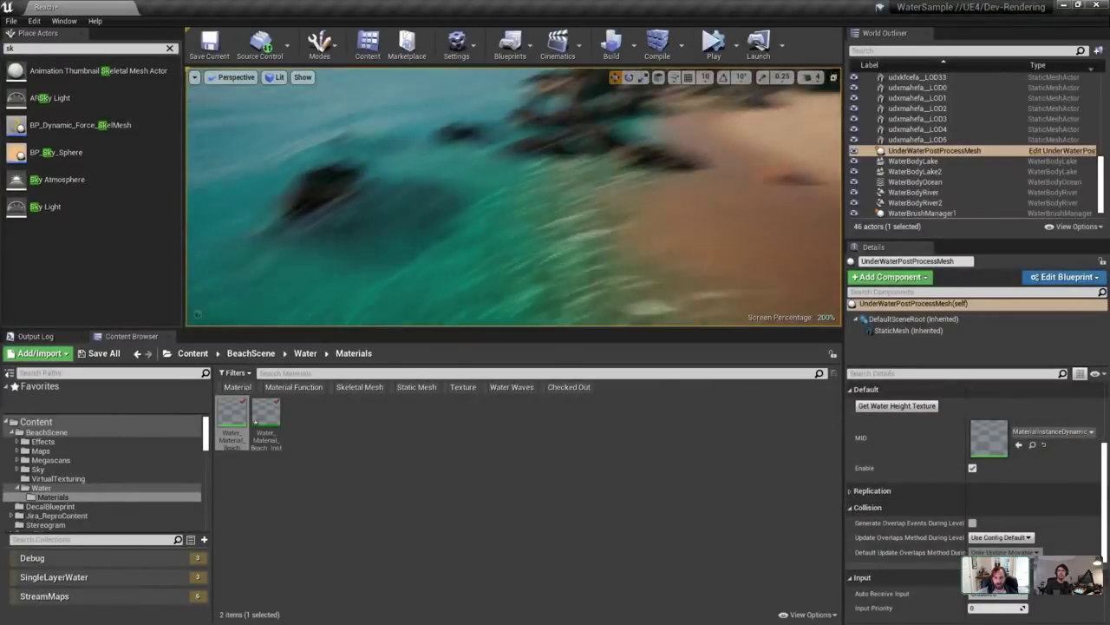
pyautogui.moveTo(584, 255); pyautogui.dragTo(659, 273, button='right')
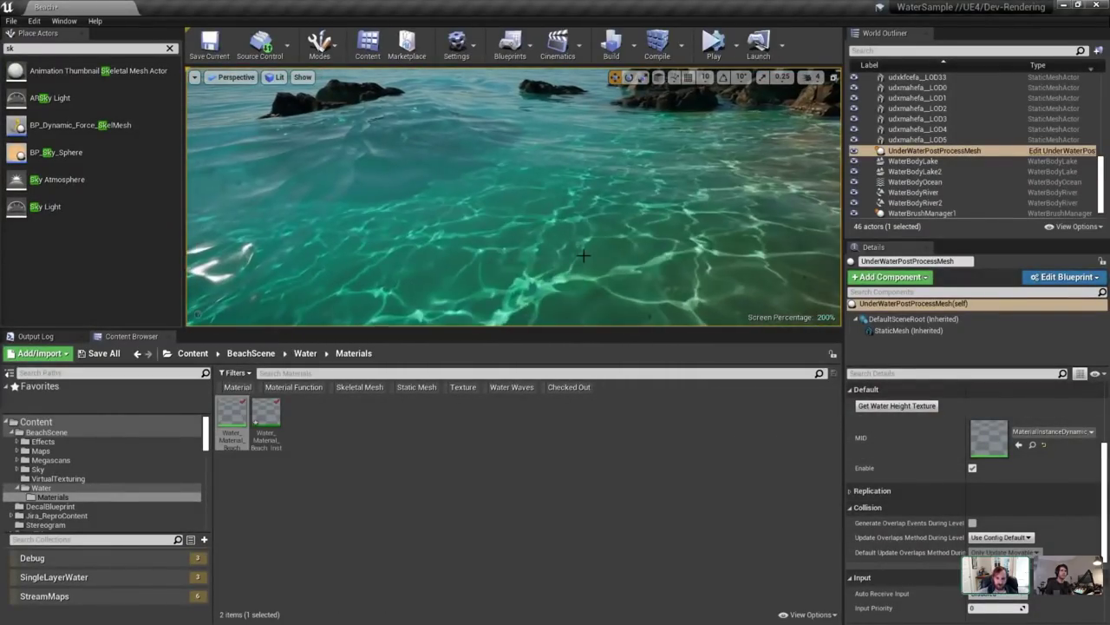
pyautogui.press('`')
pyautogui.press('Up')
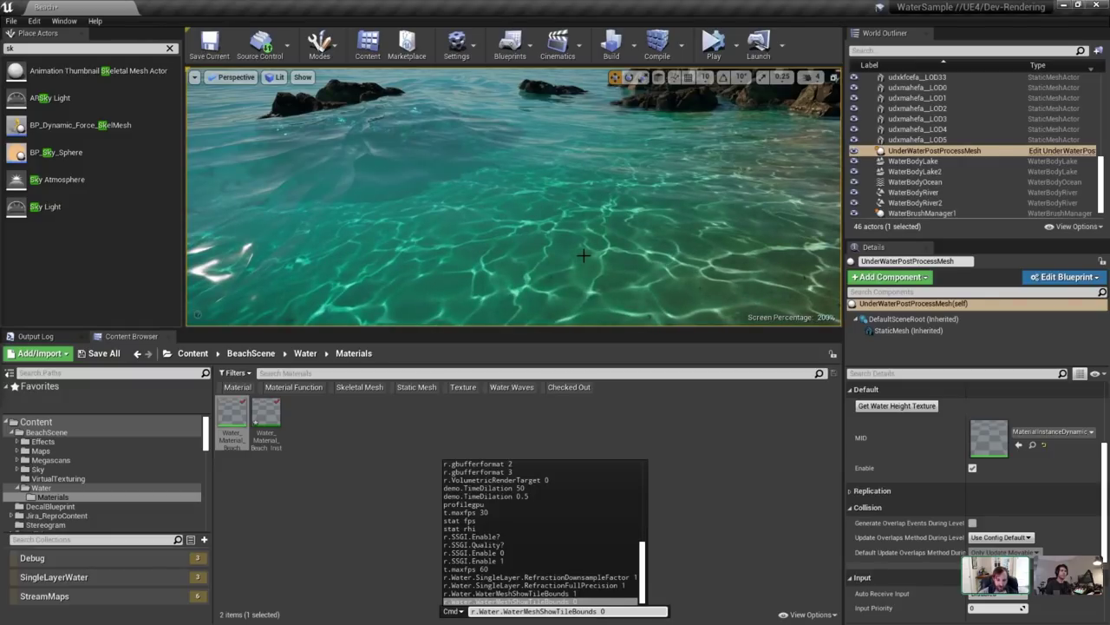
pyautogui.press('Up')
pyautogui.press('Up')
pyautogui.press('Up')
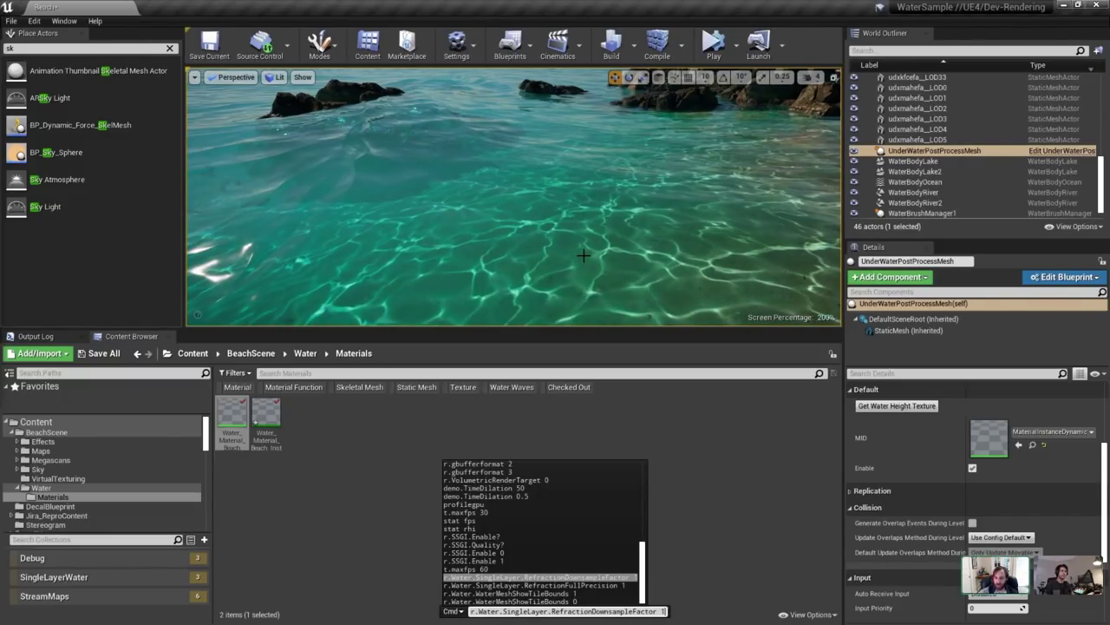
pyautogui.press('Return')
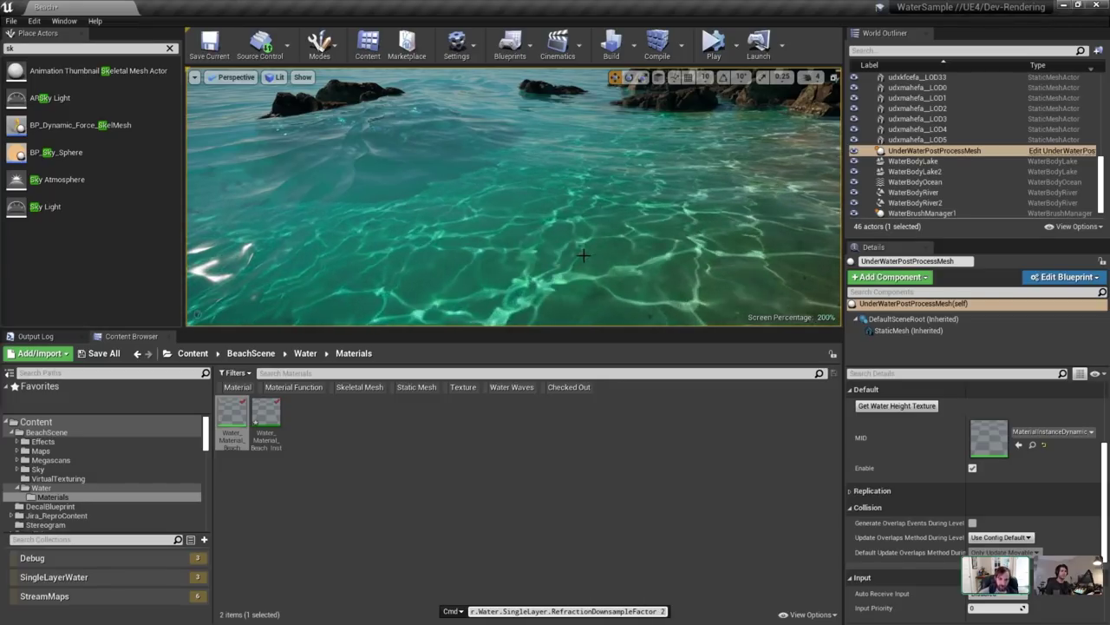
pyautogui.press('`')
# Examine the refracted caustics up close, along the shoreline and around the offshore rocks, toggling game view.
pyautogui.moveTo(369, 229); pyautogui.dragTo(373, 299, button='right')
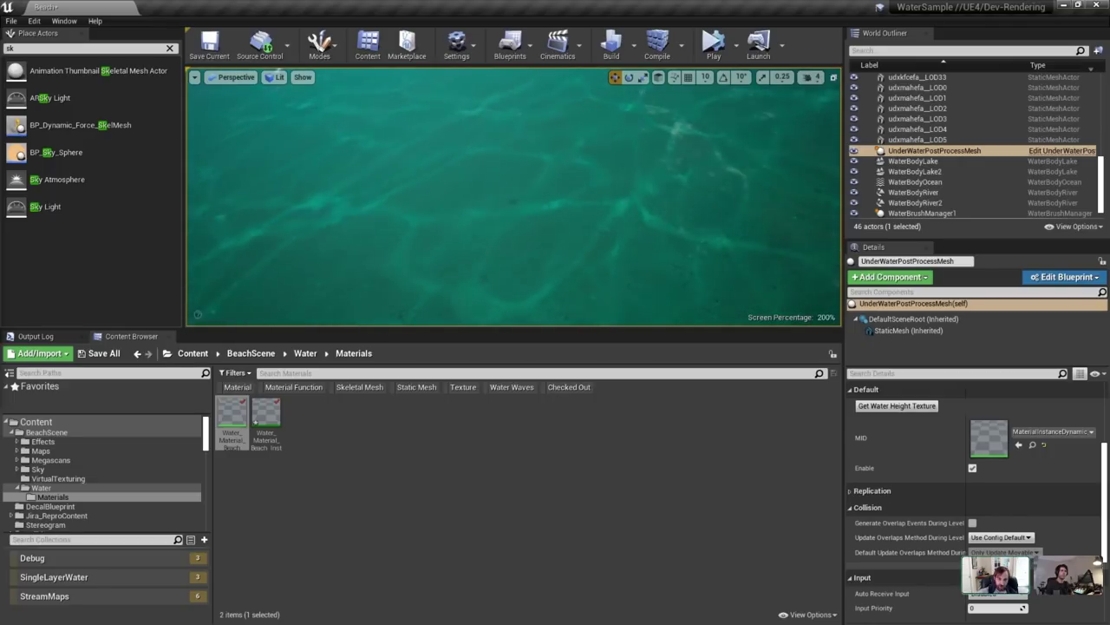
pyautogui.moveTo(597, 217); pyautogui.dragTo(597, 179, button='right')
pyautogui.press('g')
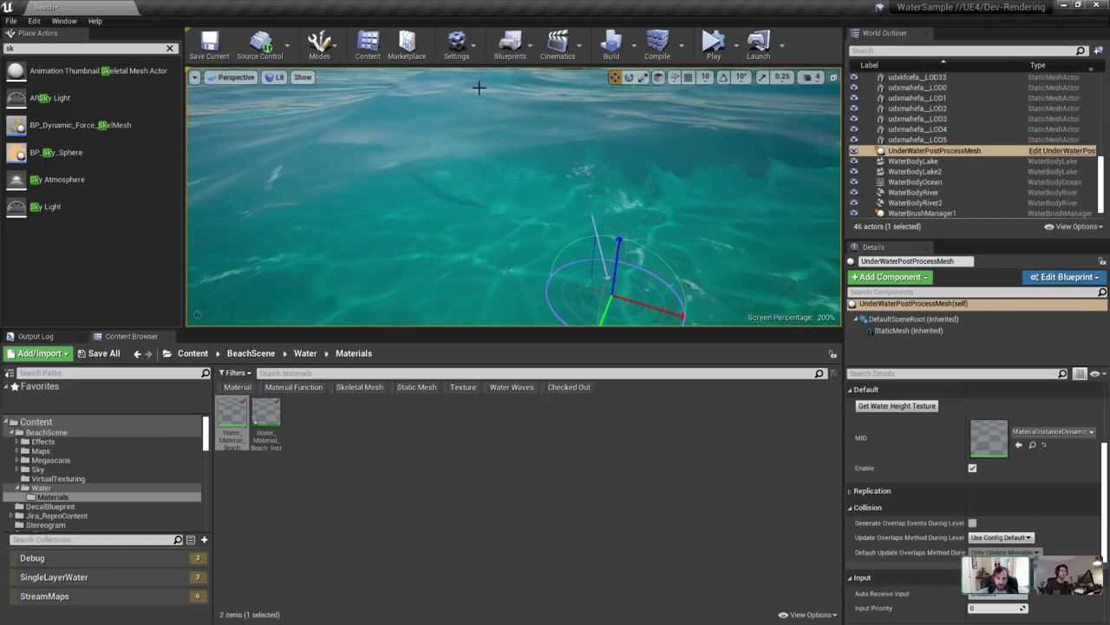
pyautogui.moveTo(479, 88); pyautogui.dragTo(526, 139, button='right')
pyautogui.hotkey('ctrl', 'l')
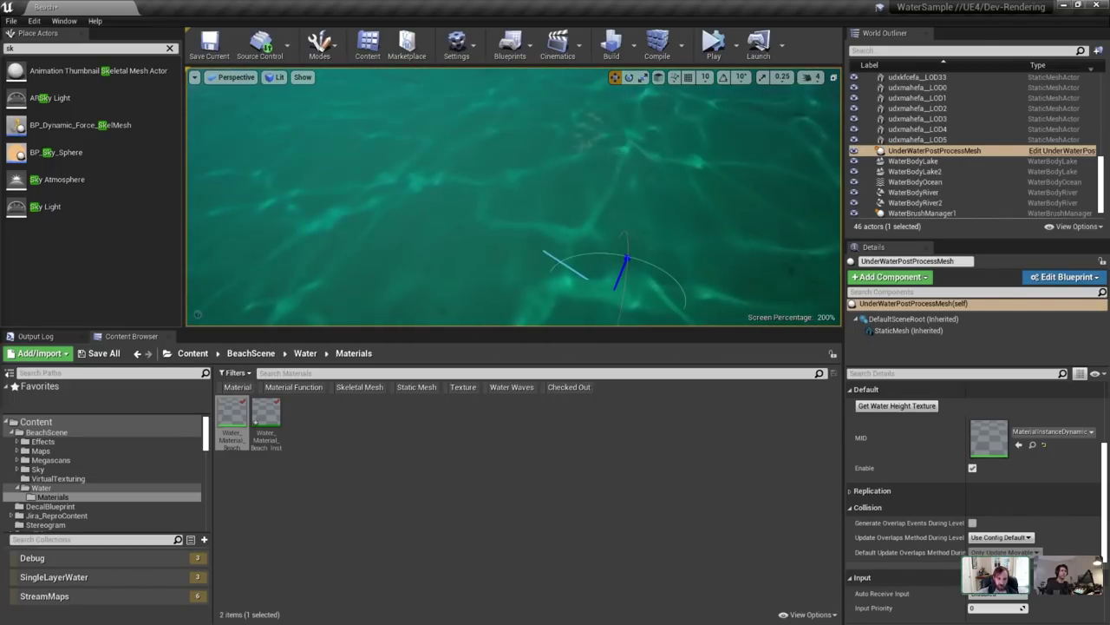
pyautogui.moveTo(404, 196); pyautogui.dragTo(404, 227, button='right')
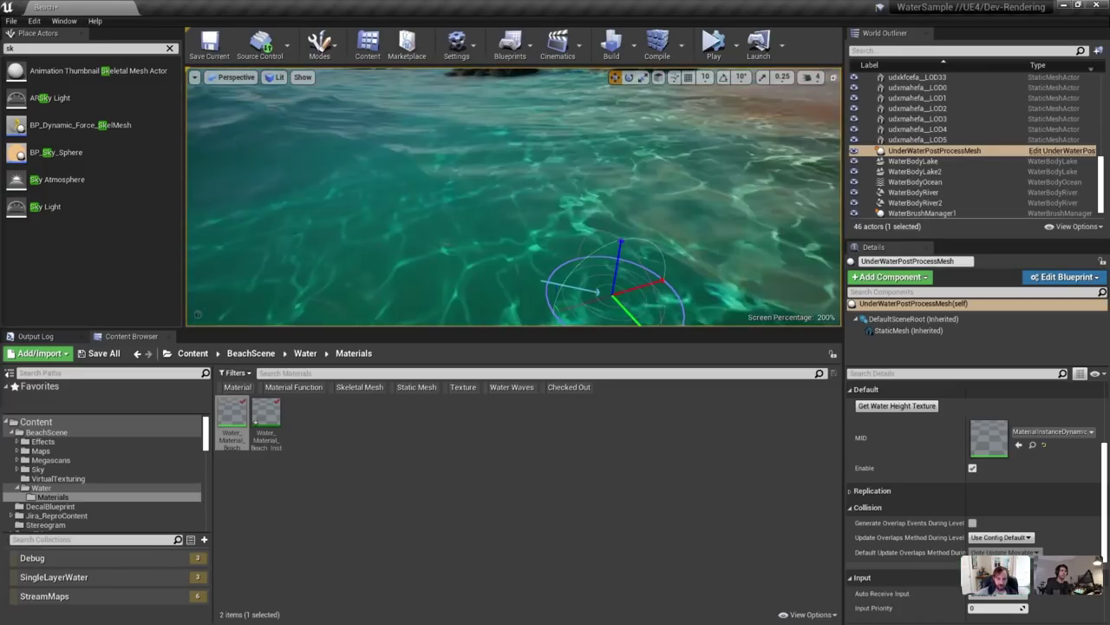
pyautogui.moveTo(513, 196); pyautogui.dragTo(425, 216, button='right')
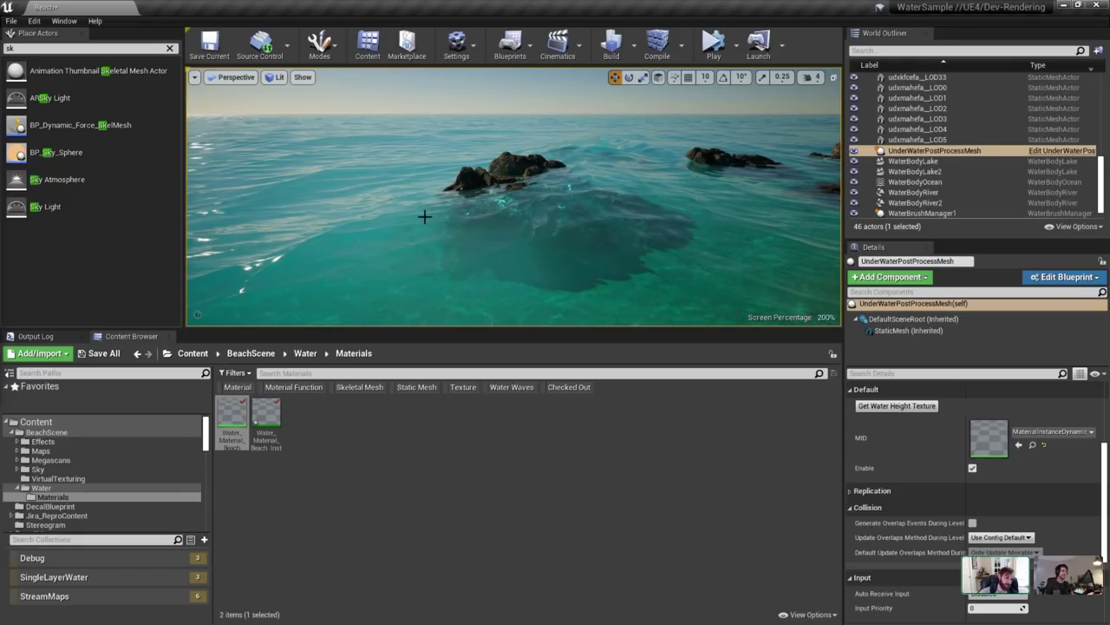
pyautogui.moveTo(537, 211); pyautogui.dragTo(614, 190, button='right')
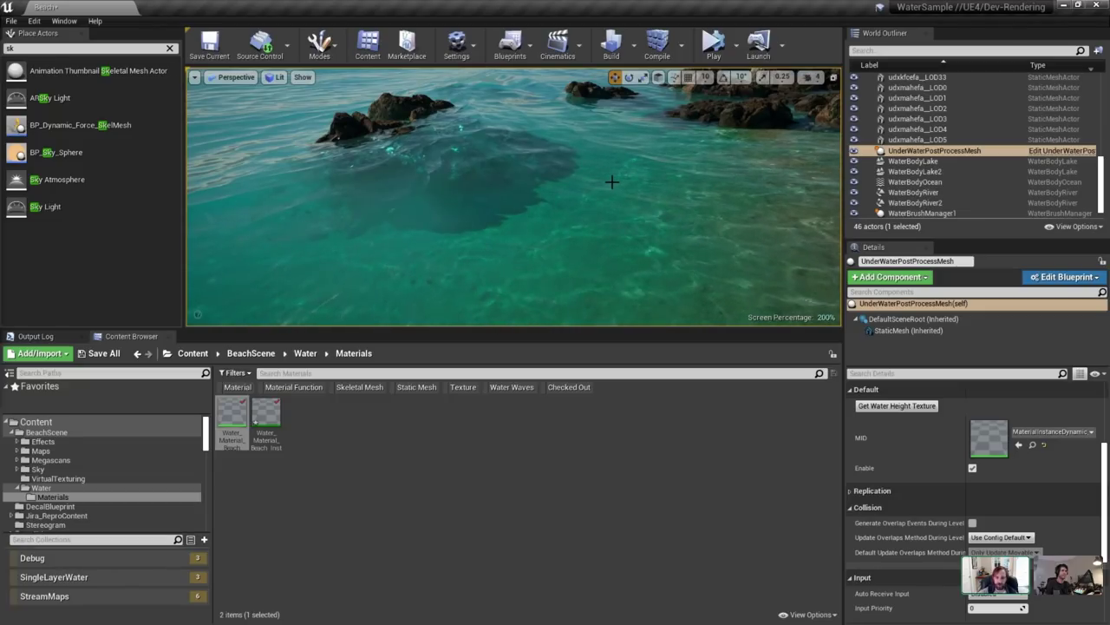
# Set r.Water.SingleLayer.RefractionDownsampleFactor to 16 and view the beach water from farther away.
pyautogui.press('`')
pyautogui.press('Up')
pyautogui.press('BackSpace')
pyautogui.write('16')
pyautogui.press('Return')
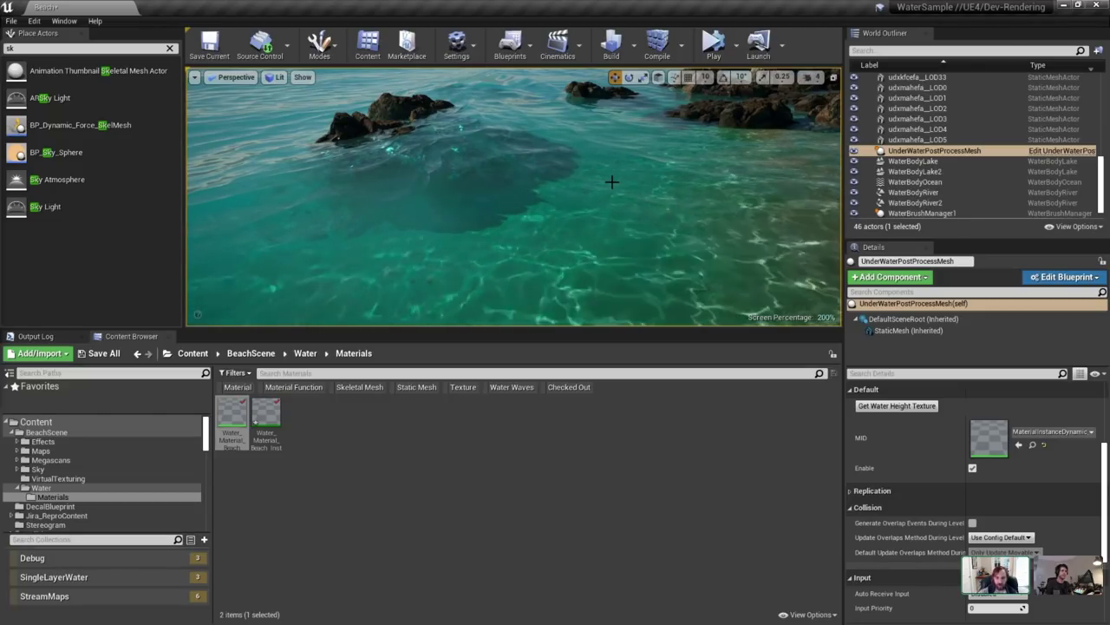
pyautogui.moveTo(612, 182); pyautogui.dragTo(593, 204, button='right')
pyautogui.moveTo(442, 159)
pyautogui.mouseDown(button='right')
pyautogui.moveTo(451, 155)
pyautogui.moveTo(441, 158)
pyautogui.mouseUp(button='right')
# Try to open the recent level CausticsMap.
pyautogui.click(12, 20)
pyautogui.moveTo(43, 359)
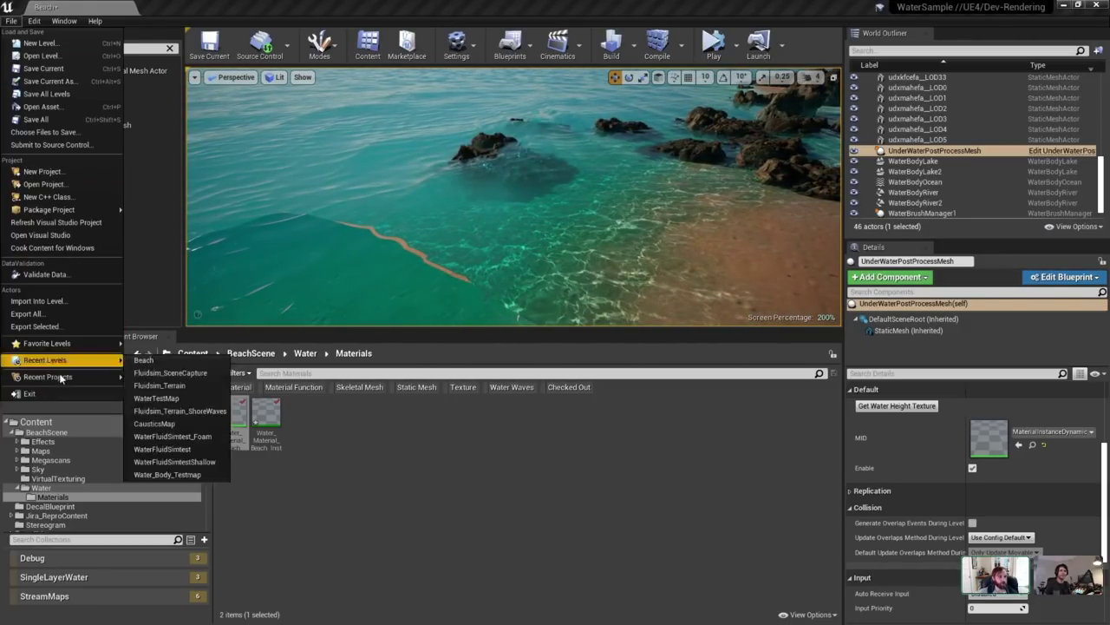
pyautogui.click(154, 424)
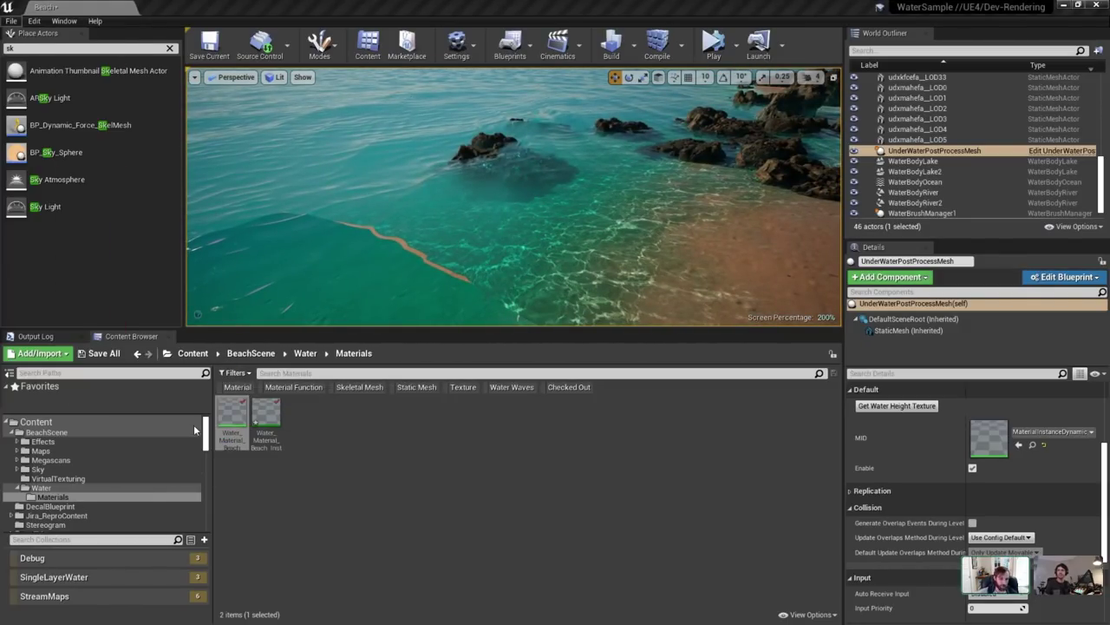
pyautogui.click(667, 424)
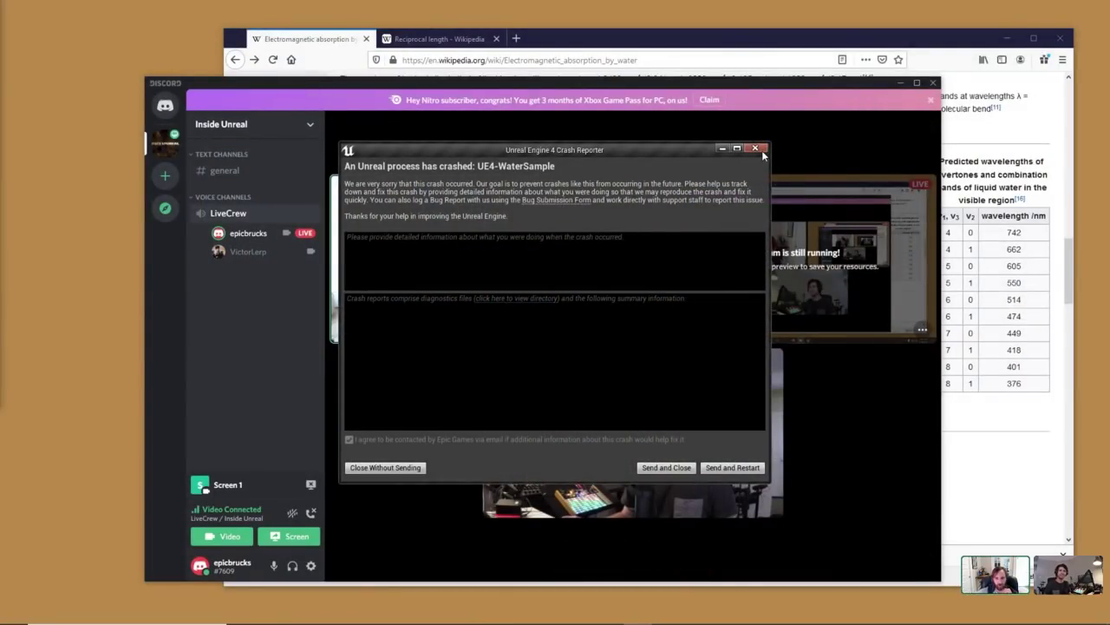
# Close the Unreal Engine crash reporter without a description and clear the Discord window from the desktop.
pyautogui.click(756, 149)
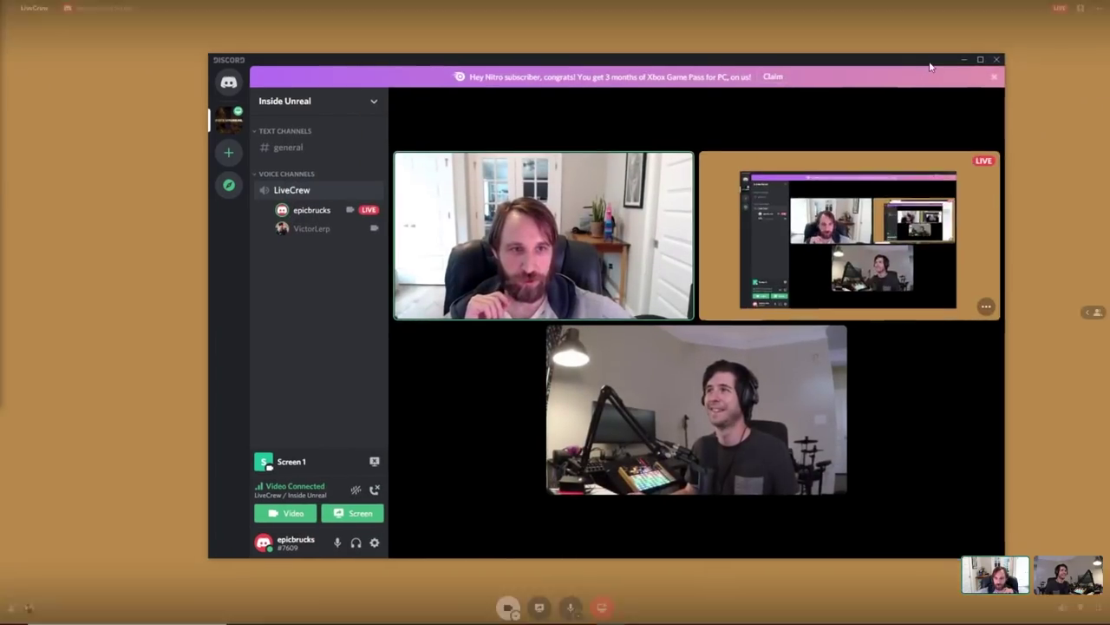
pyautogui.moveTo(930, 64); pyautogui.dragTo(1002, 53)
pyautogui.click(1036, 52)
pyautogui.click(1081, 9)
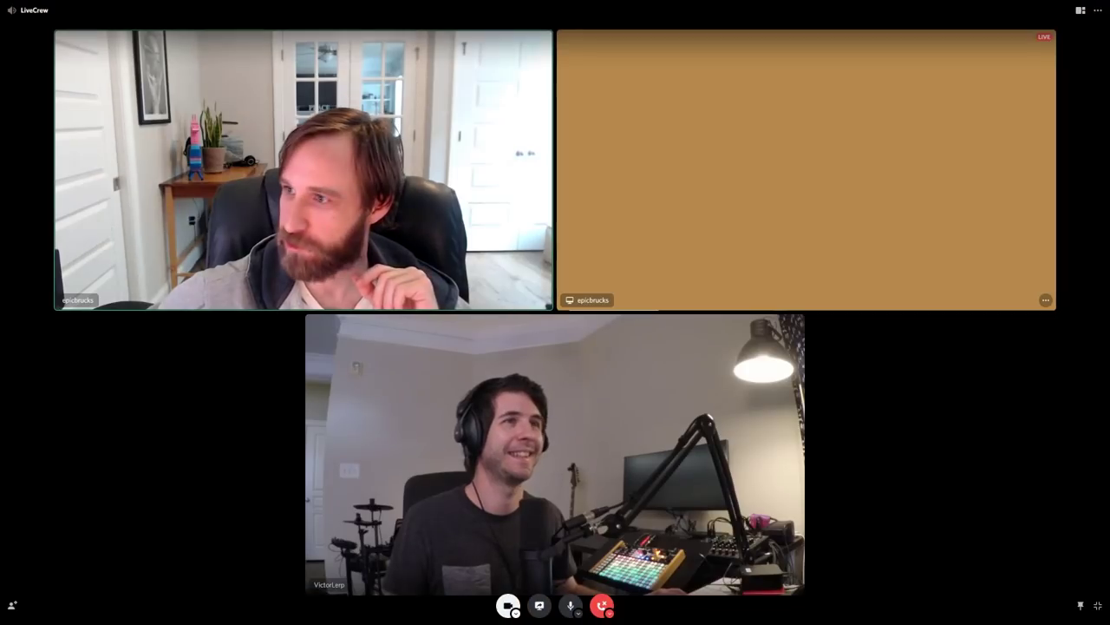
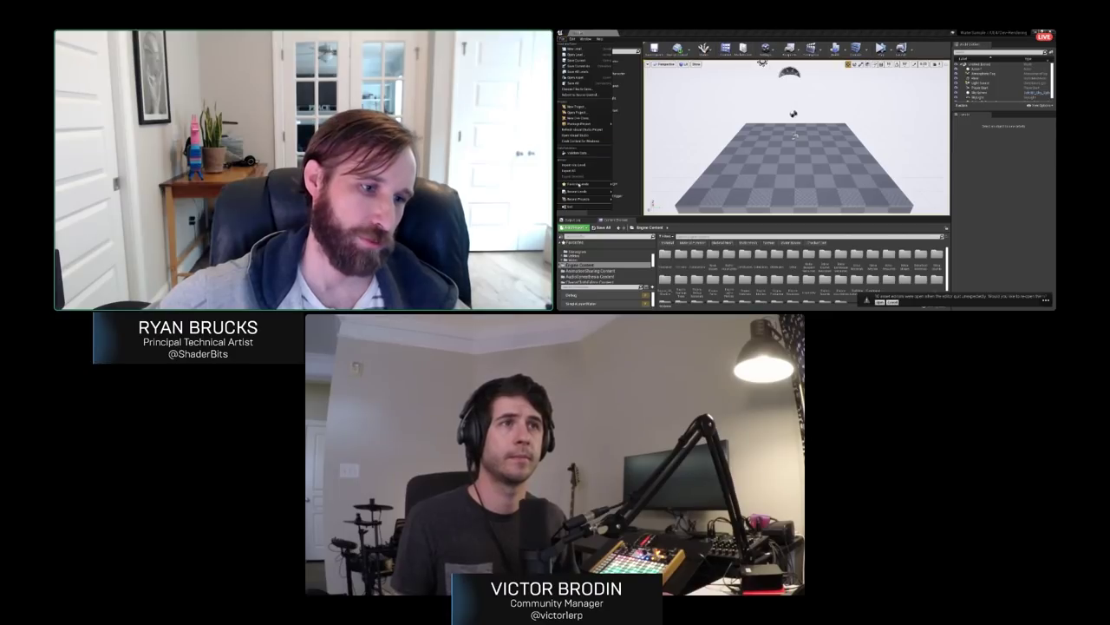
# Dismiss the prompt to reopen asset editors, dock the Content Browser beside the Output Log, and widen the level viewport.
pyautogui.moveTo(578, 191)
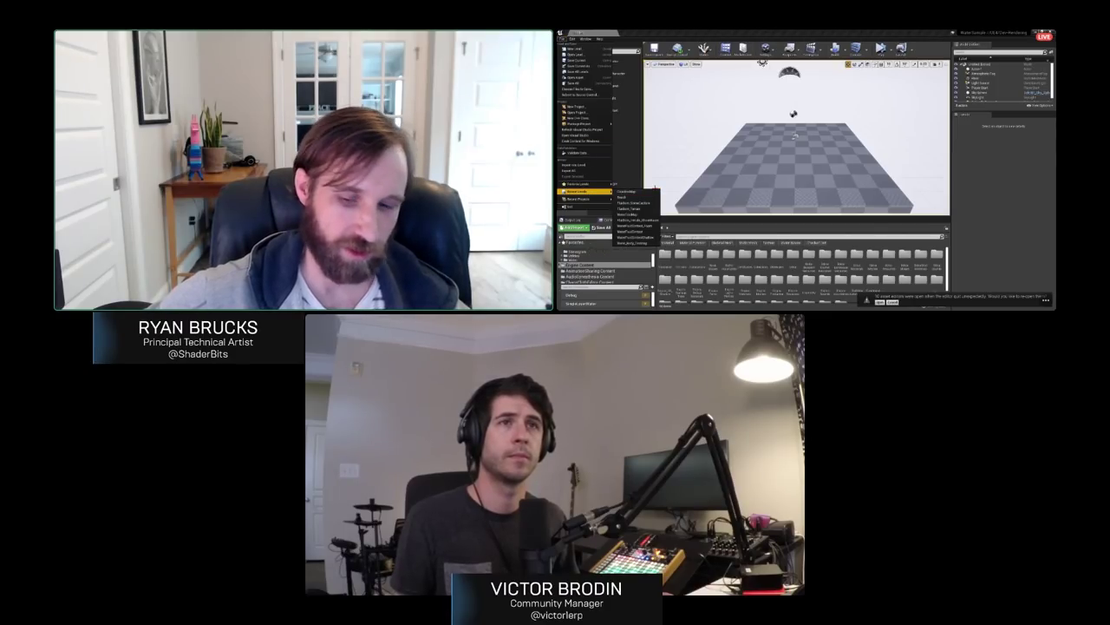
pyautogui.click(894, 302)
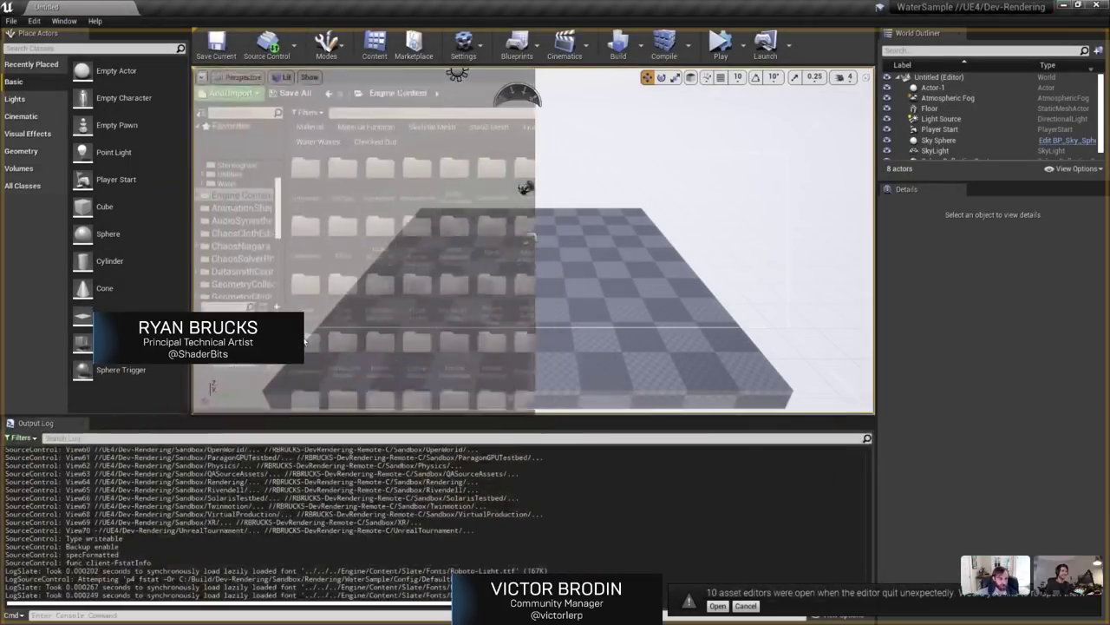
pyautogui.moveTo(303, 341); pyautogui.dragTo(304, 341)
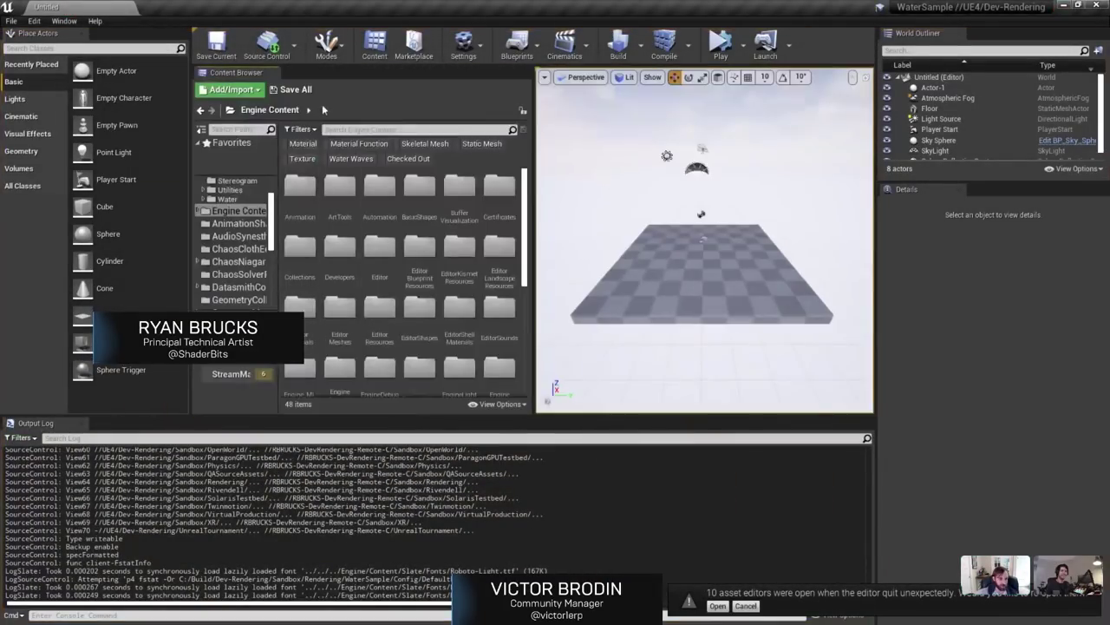
pyautogui.moveTo(244, 73); pyautogui.dragTo(143, 425)
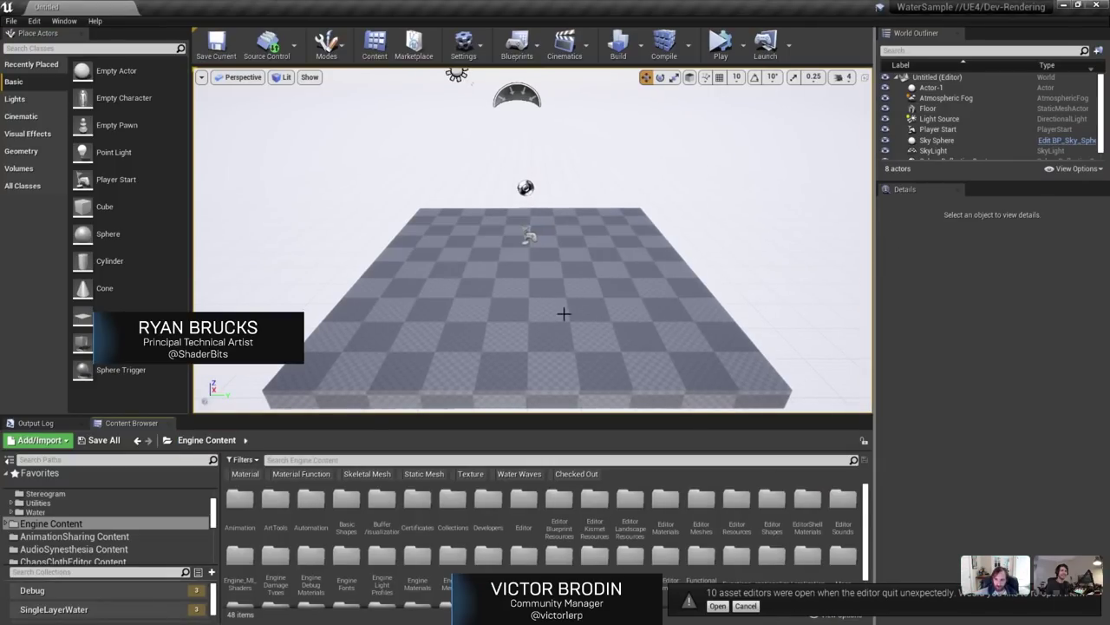
pyautogui.moveTo(876, 252); pyautogui.dragTo(896, 252)
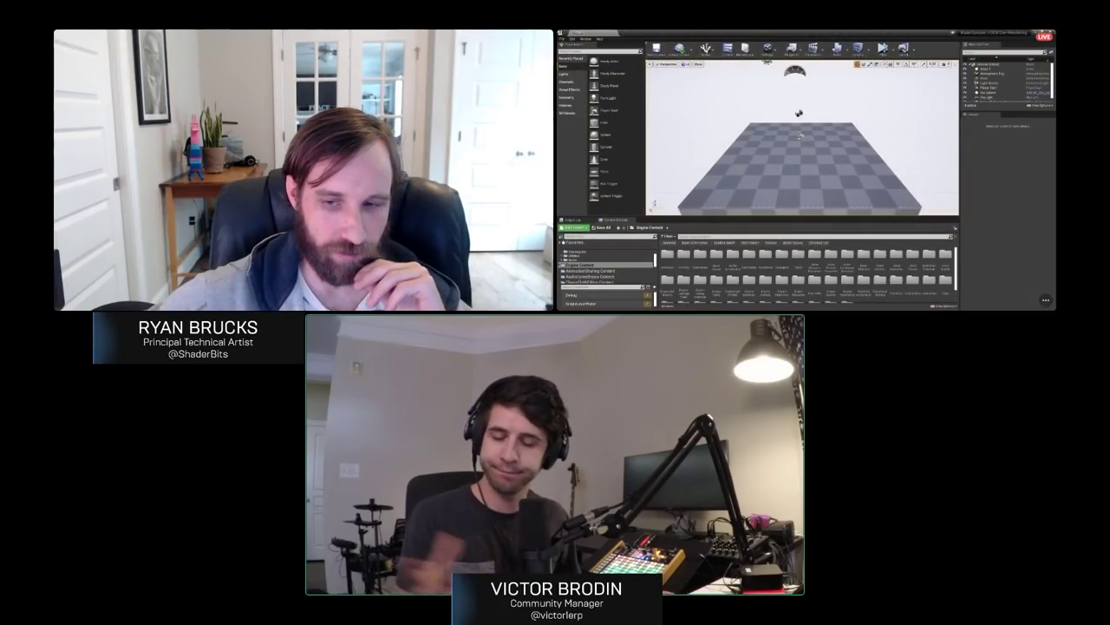
pyautogui.click(562, 39)
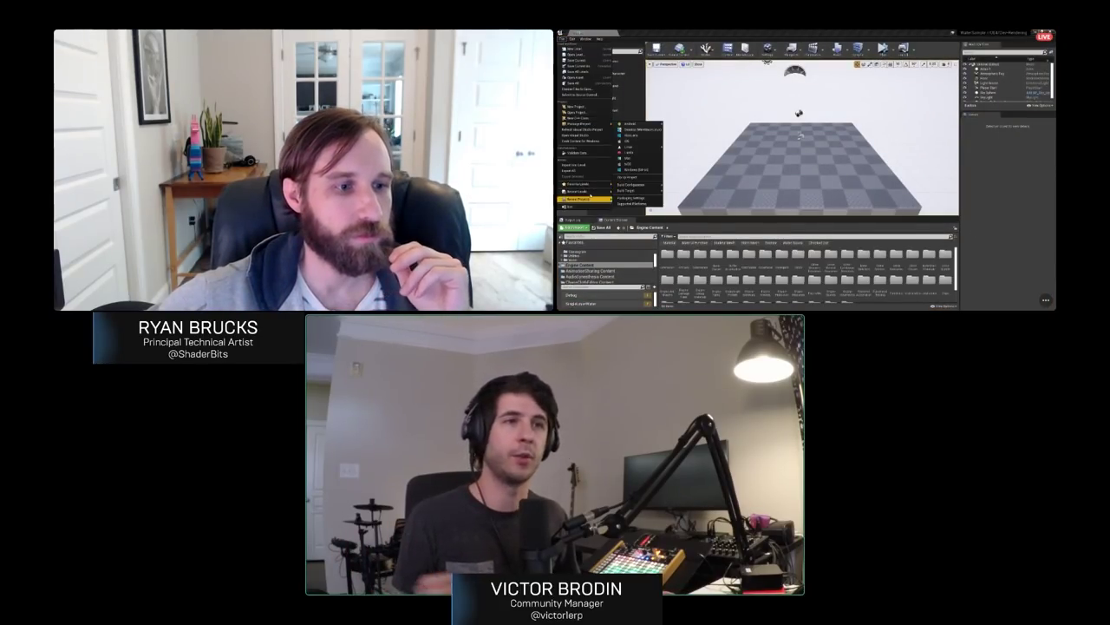
pyautogui.moveTo(590, 195)
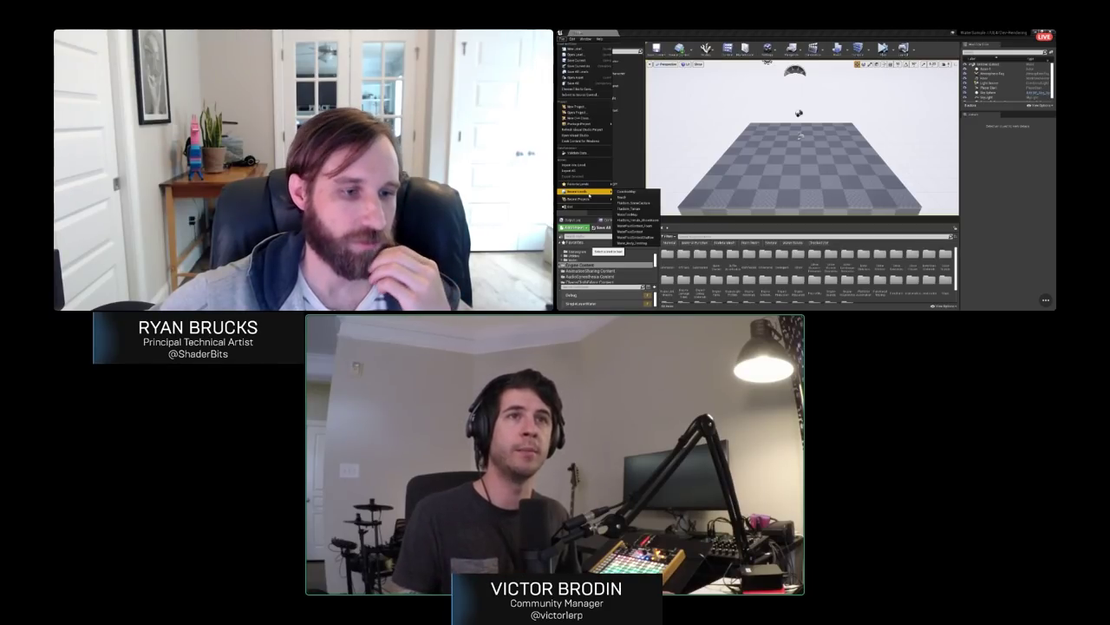
pyautogui.moveTo(738, 169); pyautogui.dragTo(747, 167)
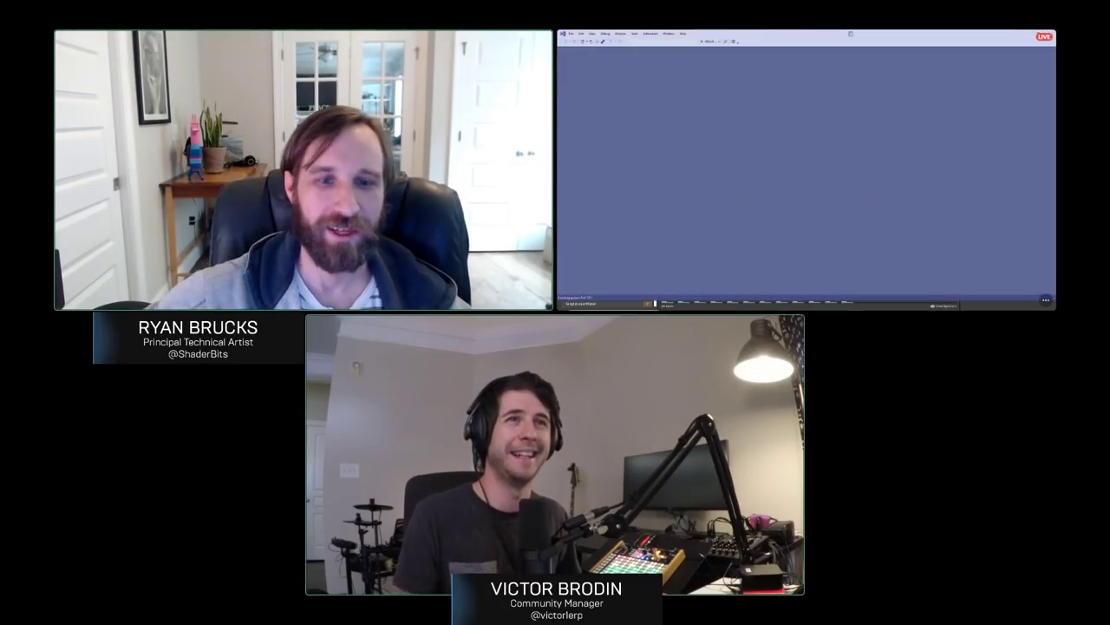
# Switch to the UE4 solution in Visual Studio.
pyautogui.hotkey('alt', 'Tab')
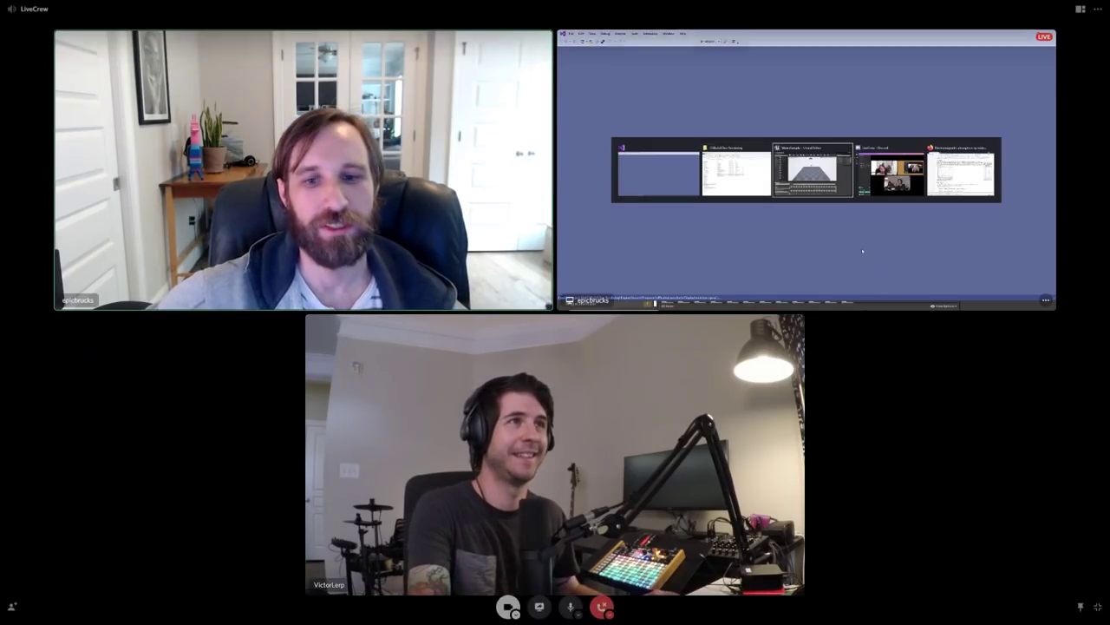
pyautogui.hotkey('alt', 'Tab')
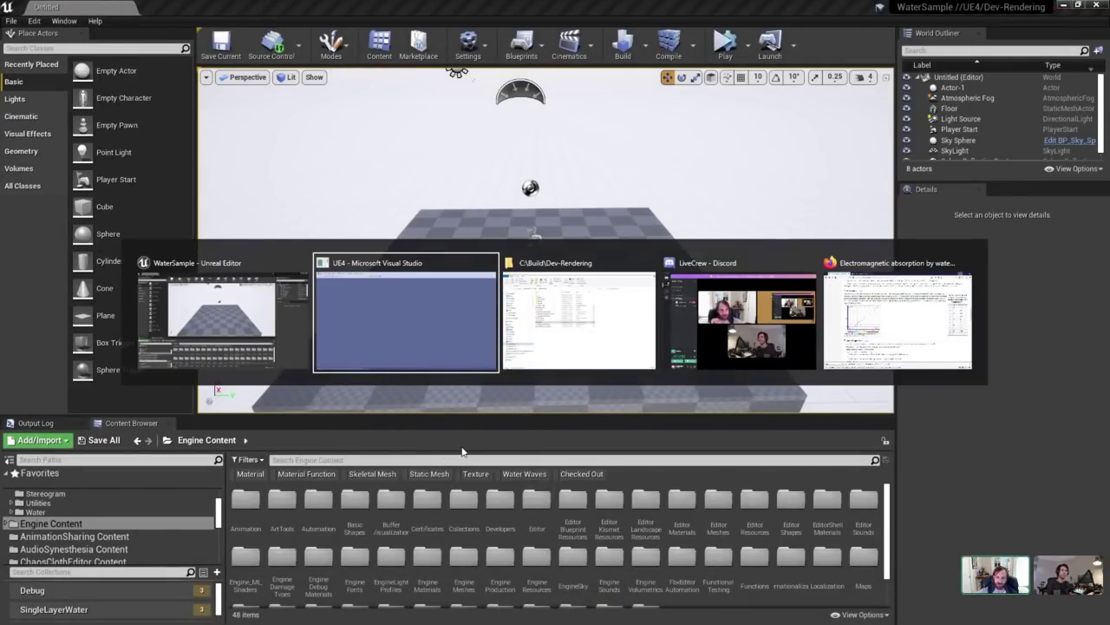
pyautogui.hotkey('alt', 'Tab')
pyautogui.hotkey('alt', 'Tab')
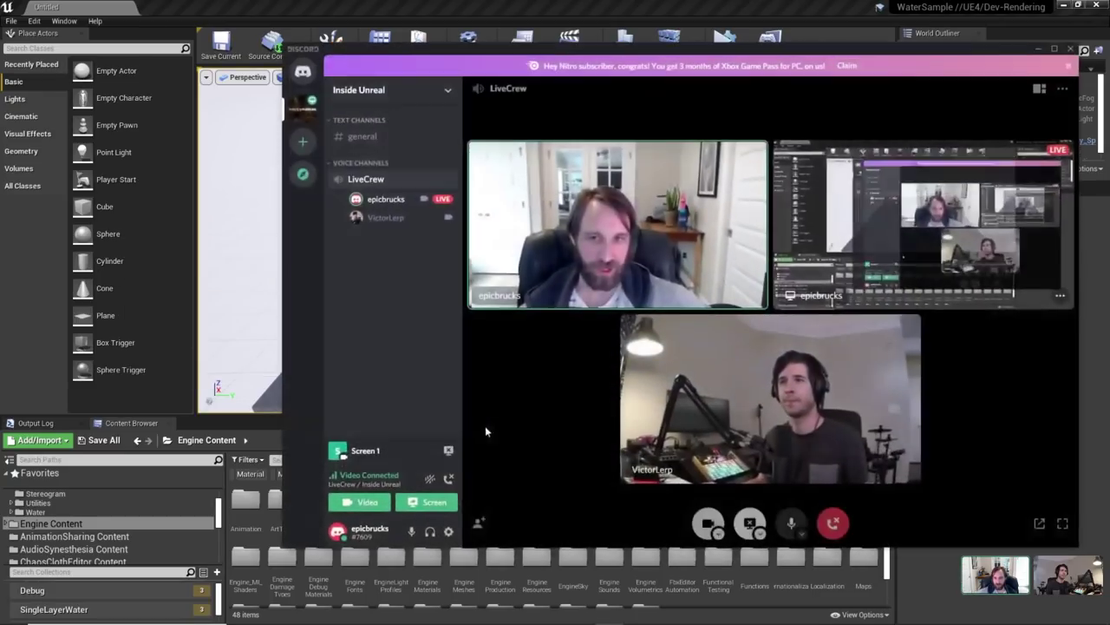
pyautogui.hotkey('alt', 'Tab')
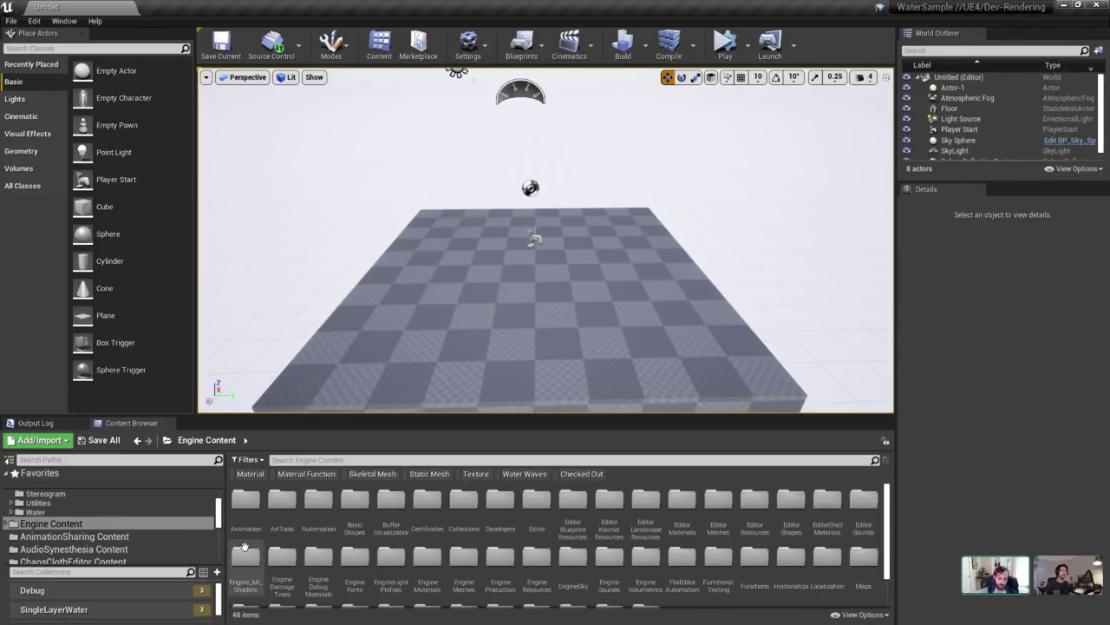
pyautogui.hotkey('alt', 'Tab')
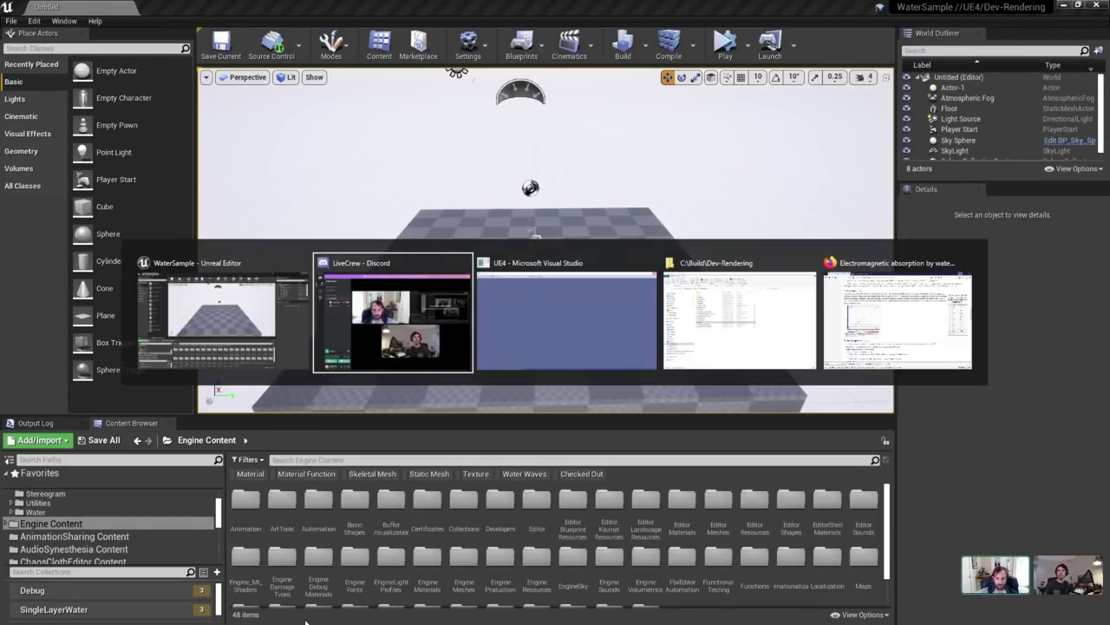
pyautogui.hotkey('alt', 'Tab')
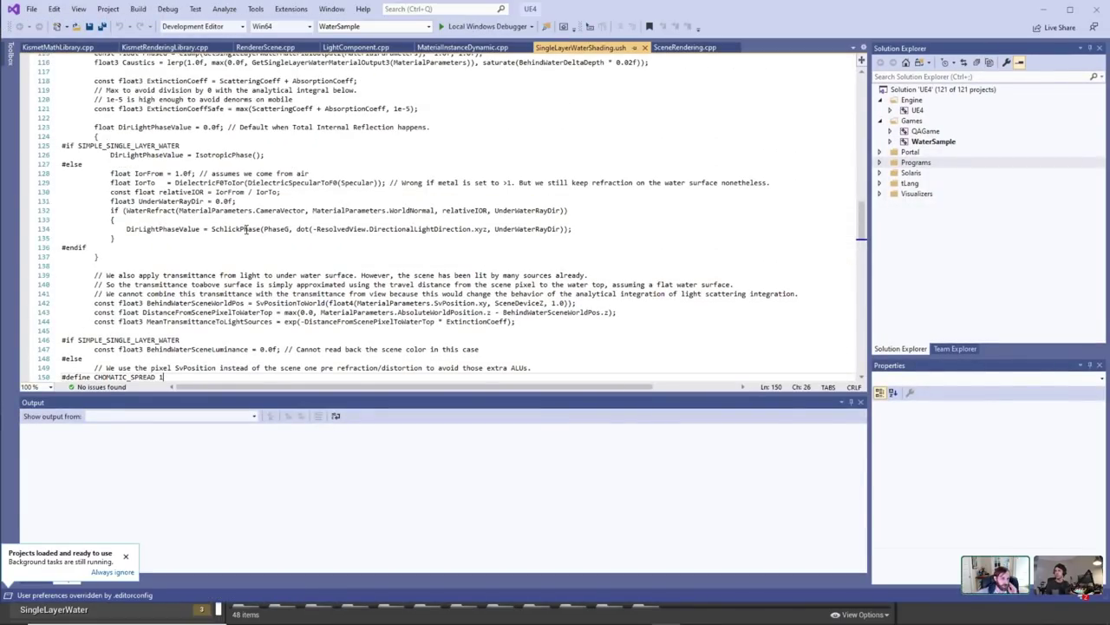
# Highlight the CHOMATIC_SPREAD define in SingleLayerWaterShading.ush and examine the scene color sampling code beneath it.
pyautogui.scroll(-3, 247, 229)
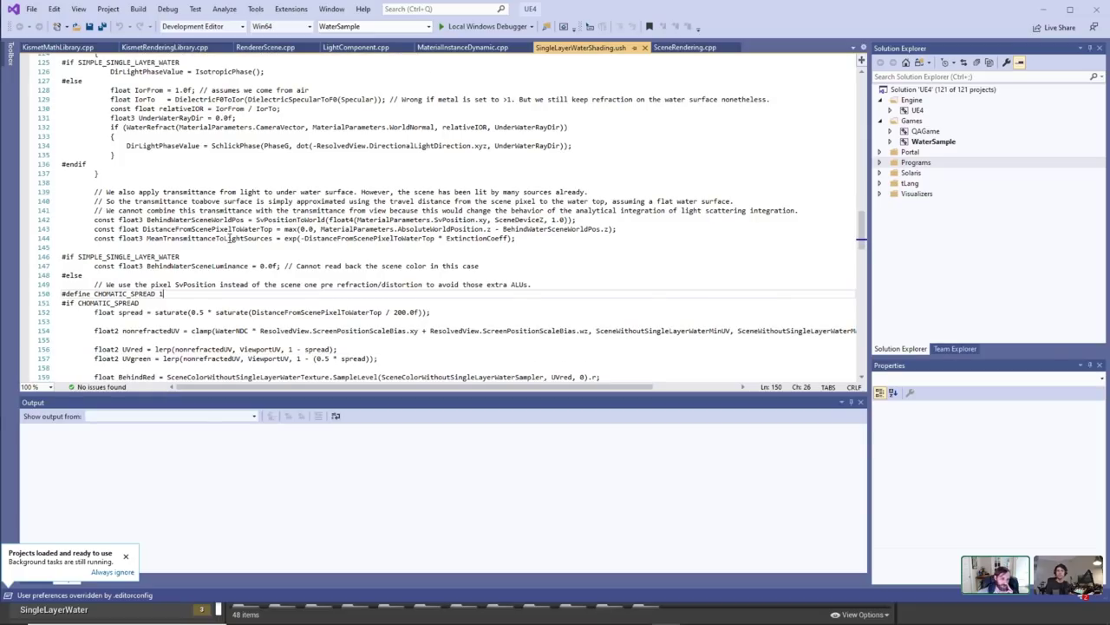
pyautogui.moveTo(170, 295); pyautogui.dragTo(51, 295)
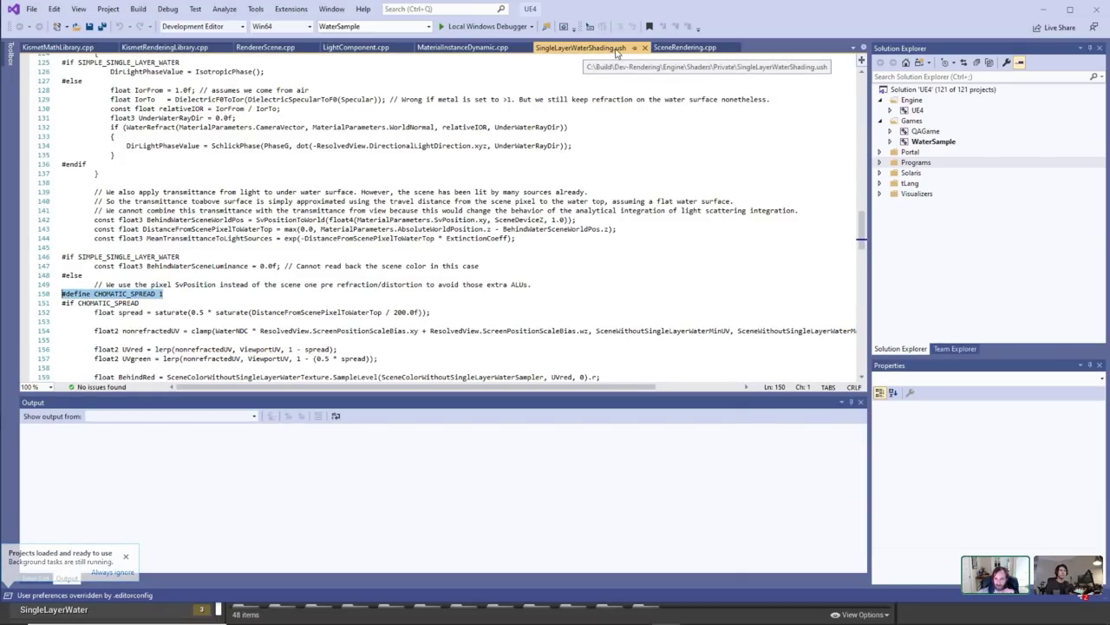
pyautogui.scroll(-5, 575, 198)
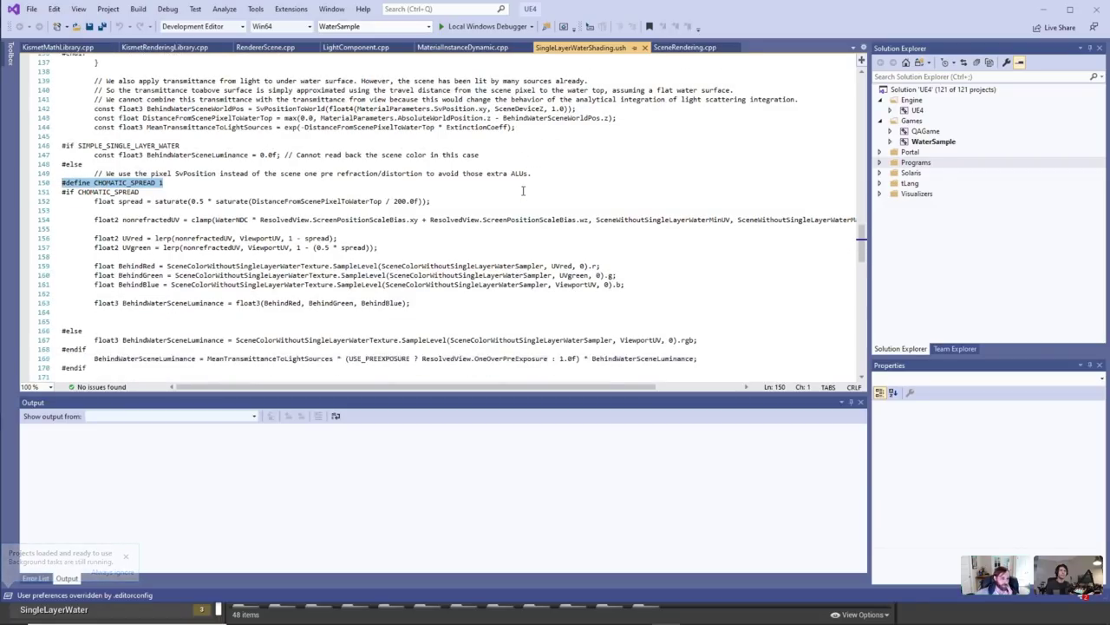
# Examine the end of SingleLayerWaterShading.ush and highlight the CausticShadow code inside the #if VOLUMETRICSHADOW block.
pyautogui.scroll(-4, 524, 190)
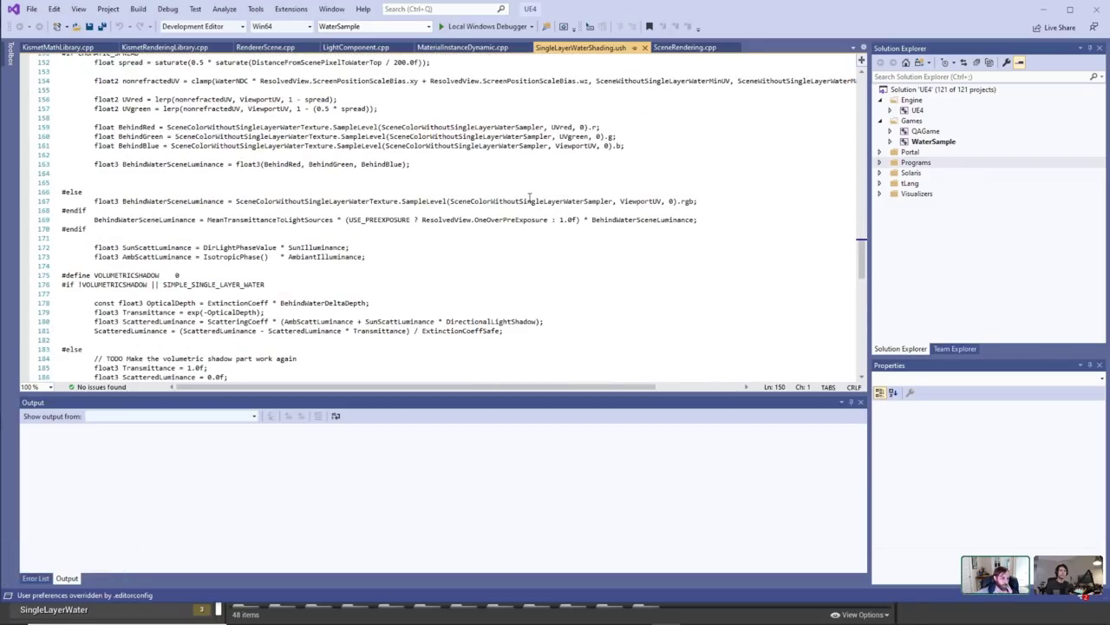
pyautogui.scroll(-20, 397, 251)
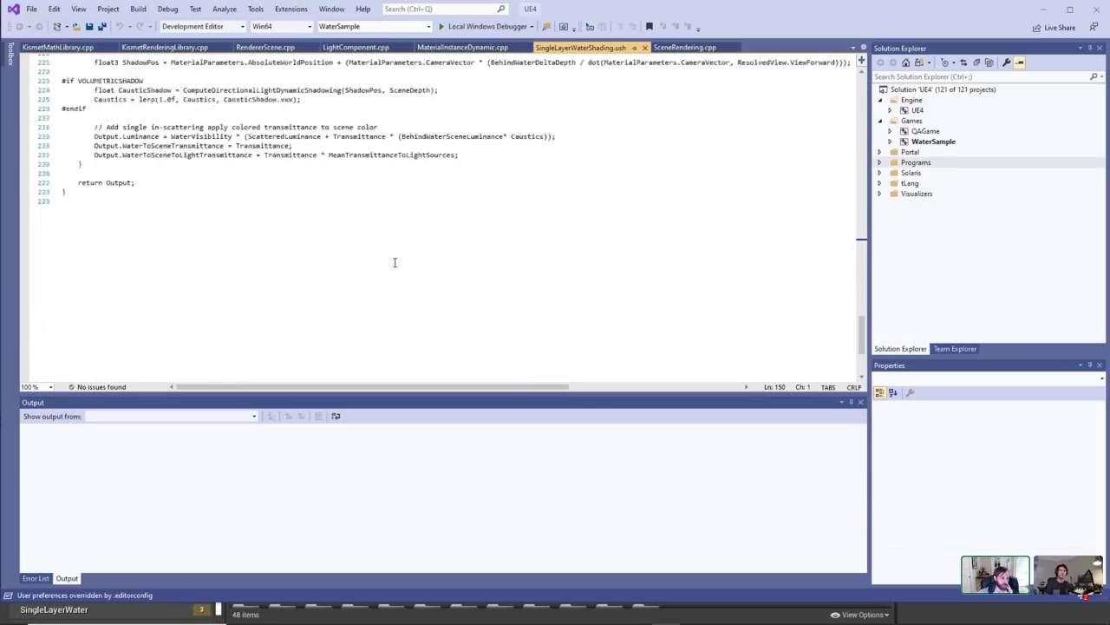
pyautogui.scroll(5, 397, 262)
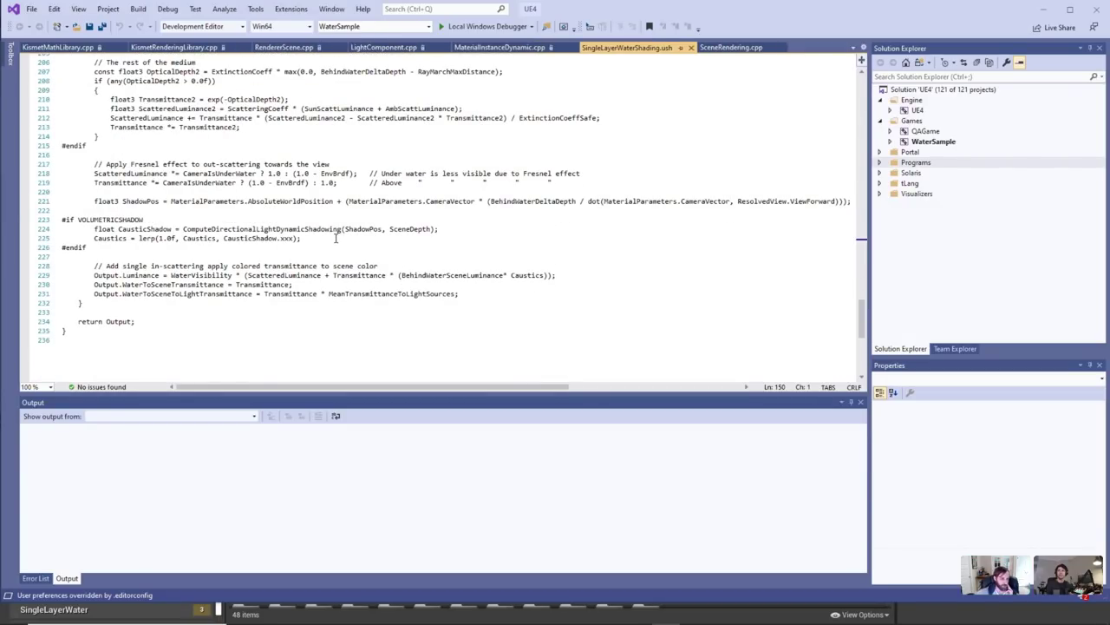
pyautogui.moveTo(63, 248)
pyautogui.mouseDown()
pyautogui.moveTo(88, 247)
pyautogui.moveTo(52, 230)
pyautogui.mouseUp()
pyautogui.scroll(12, 305, 209)
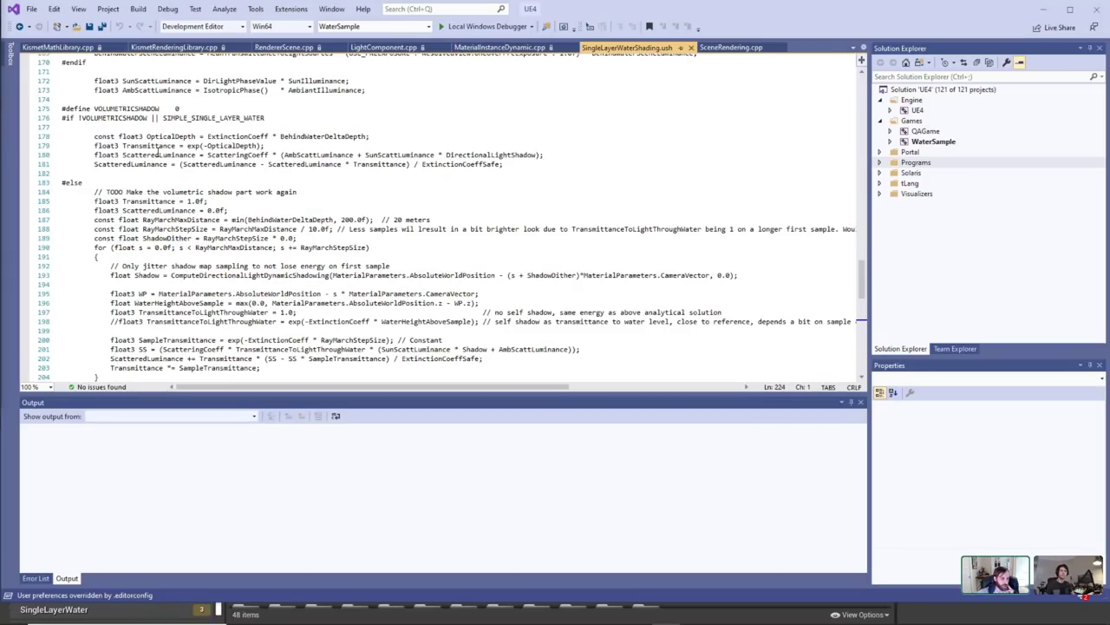
# Locate the VOLUMETRICSHADOW define above the scattering code and highlight its value.
pyautogui.scroll(4, 157, 152)
pyautogui.click(68, 219)
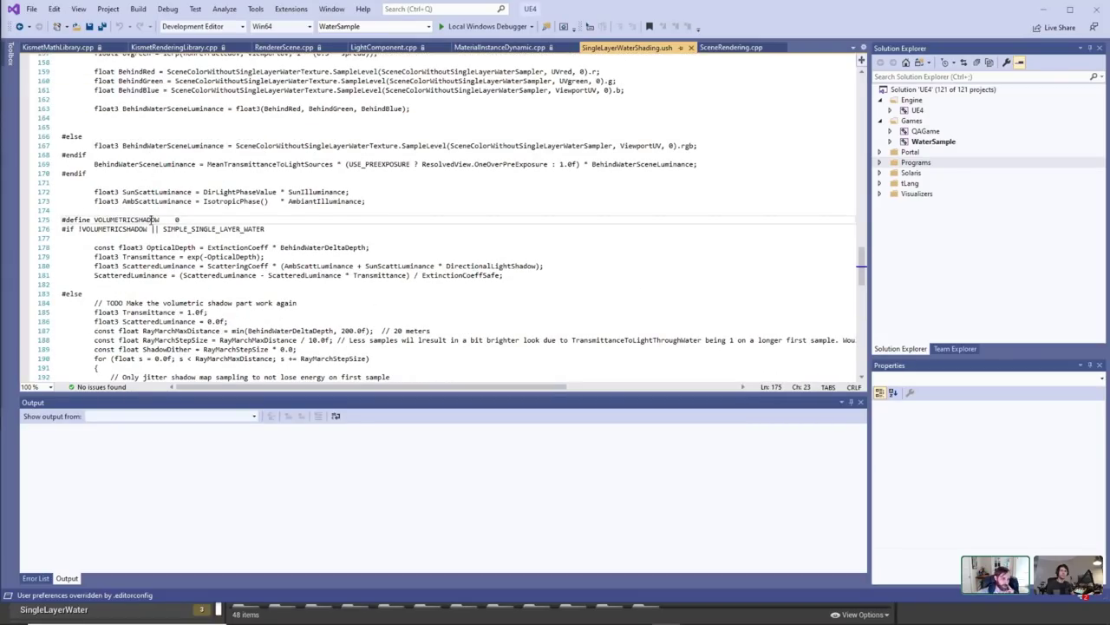
pyautogui.doubleClick(154, 219)
pyautogui.doubleClick(177, 219)
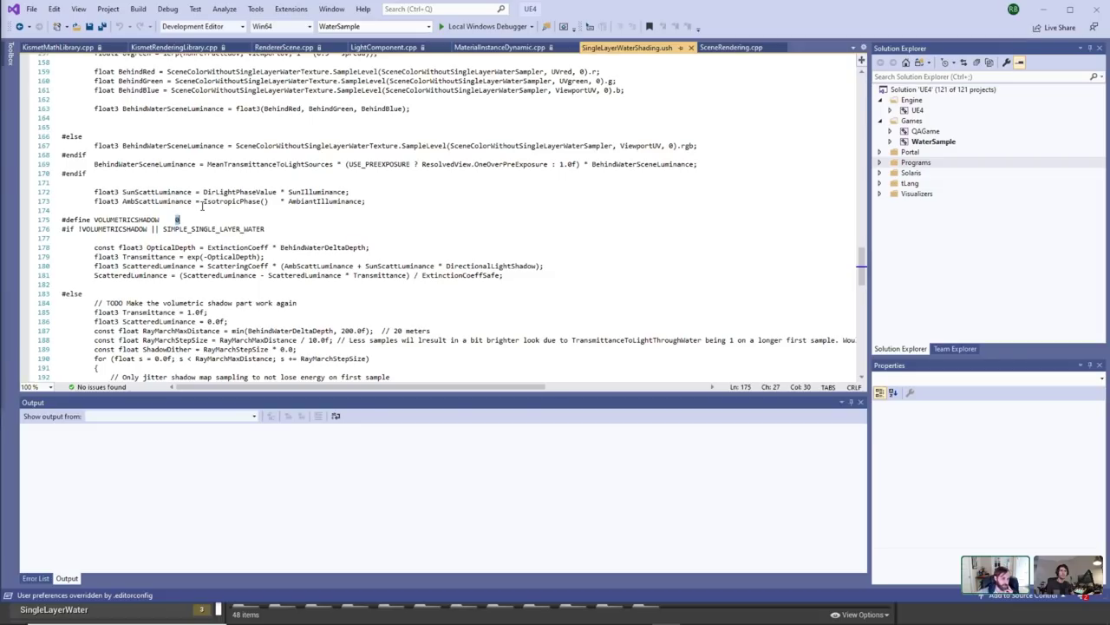
# Highlight the volumetric shadow ray-marching code under the #else branch and dismiss the Visual Studio update notification.
pyautogui.scroll(-6, 177, 219)
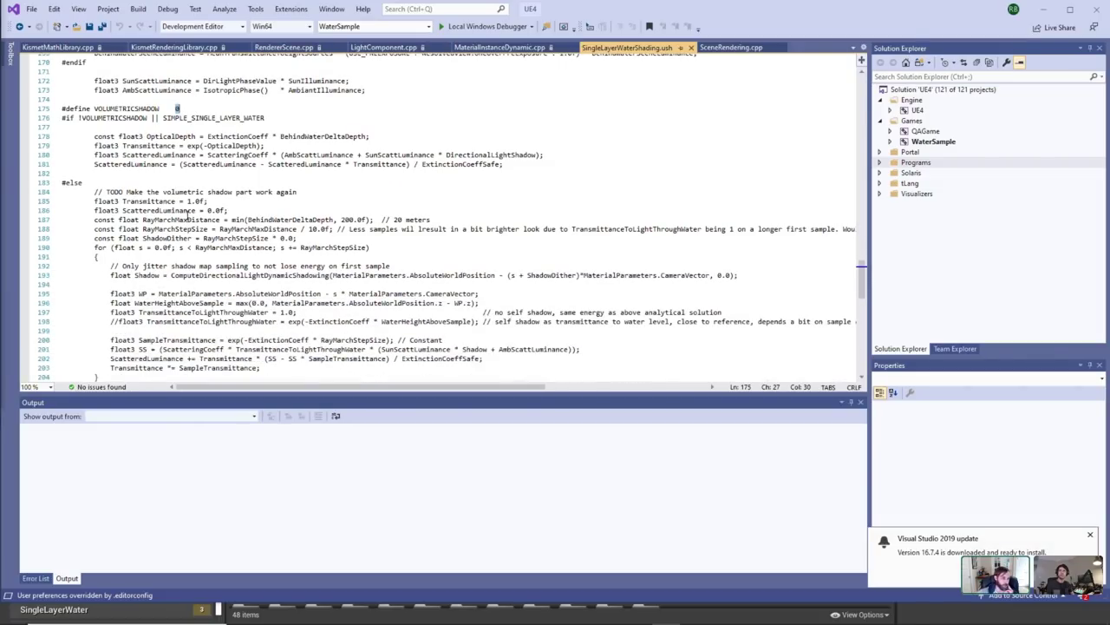
pyautogui.moveTo(80, 132); pyautogui.dragTo(246, 372)
pyautogui.click(275, 218)
pyautogui.scroll(-1, 274, 210)
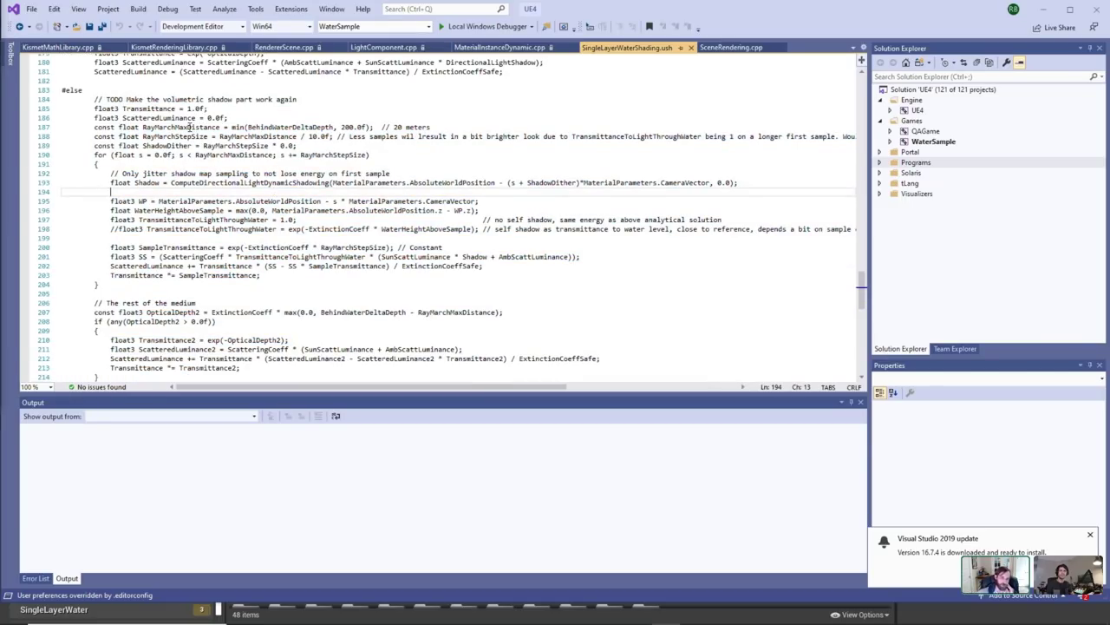
pyautogui.click(189, 128)
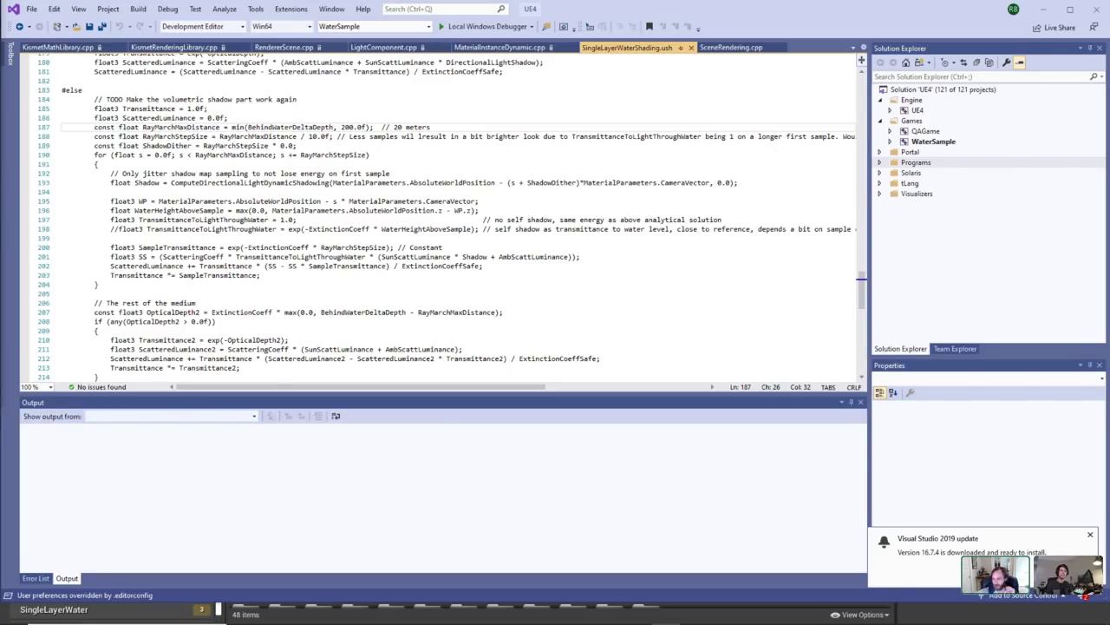
pyautogui.click(1090, 536)
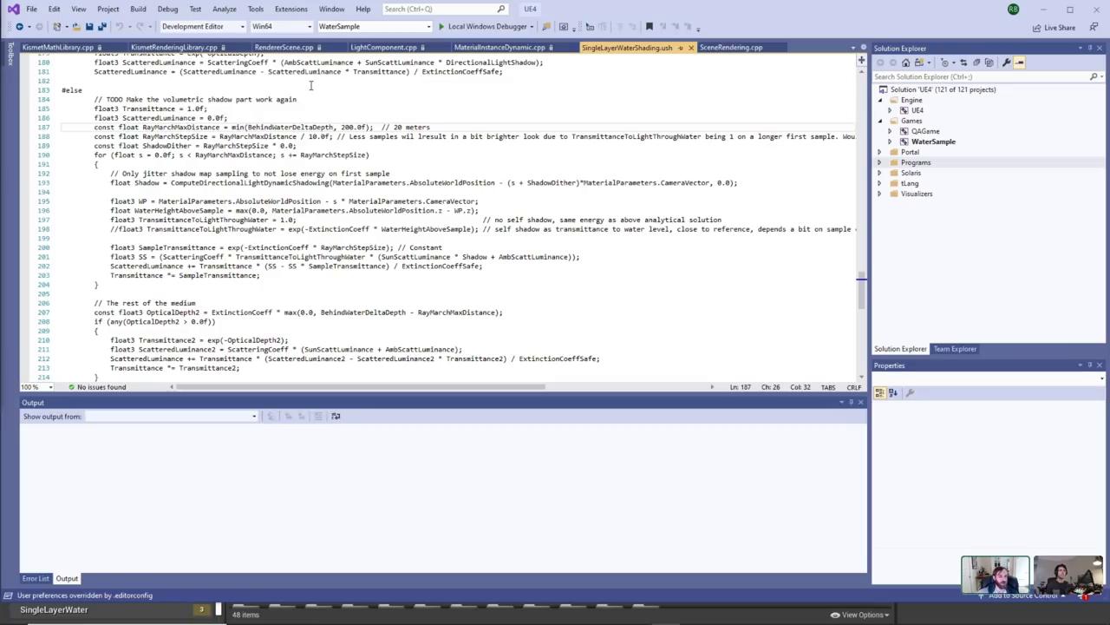
# Highlight BehindWaterDeltaDepth in the RayMarchMaxDistance line and the ComputeDirectionalLightDynamicShadowing call in the ray-march loop.
pyautogui.scroll(3, 149, 280)
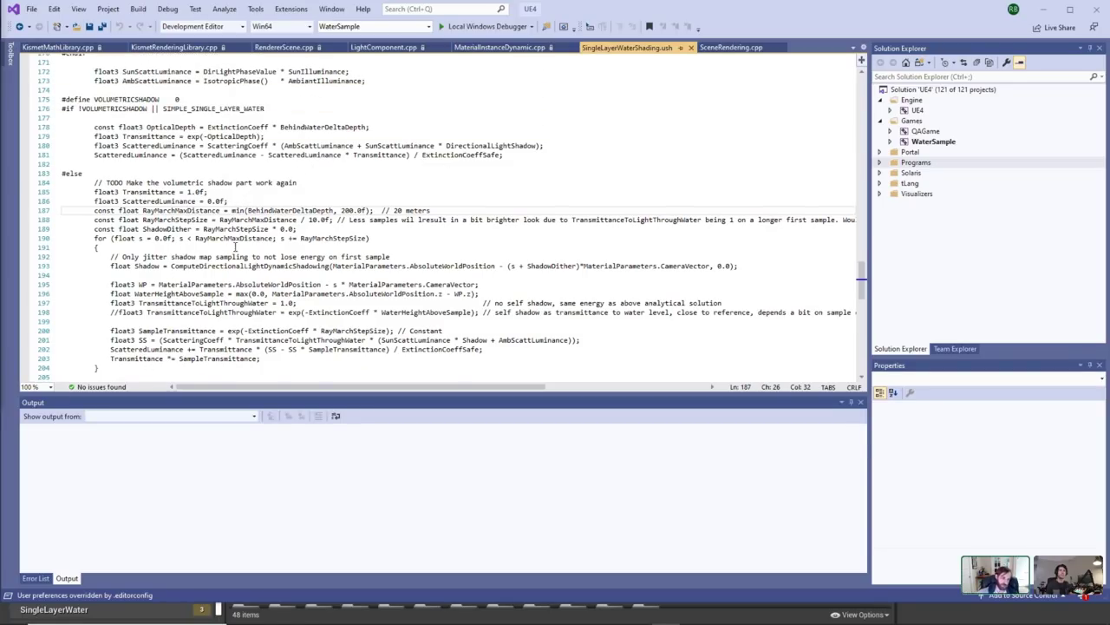
pyautogui.doubleClick(283, 211)
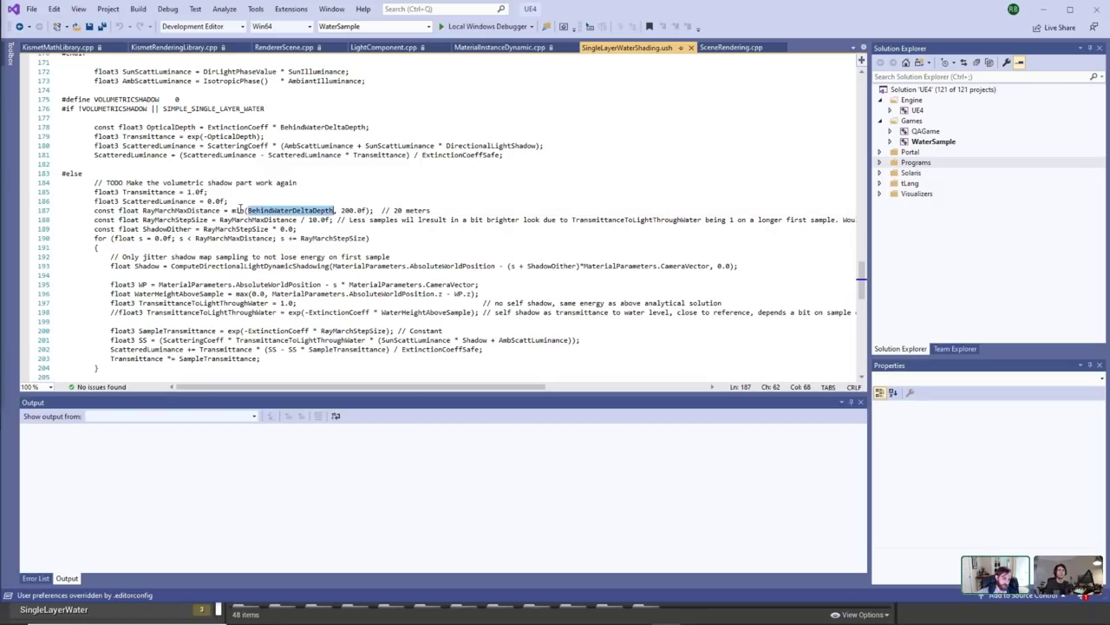
pyautogui.doubleClick(238, 268)
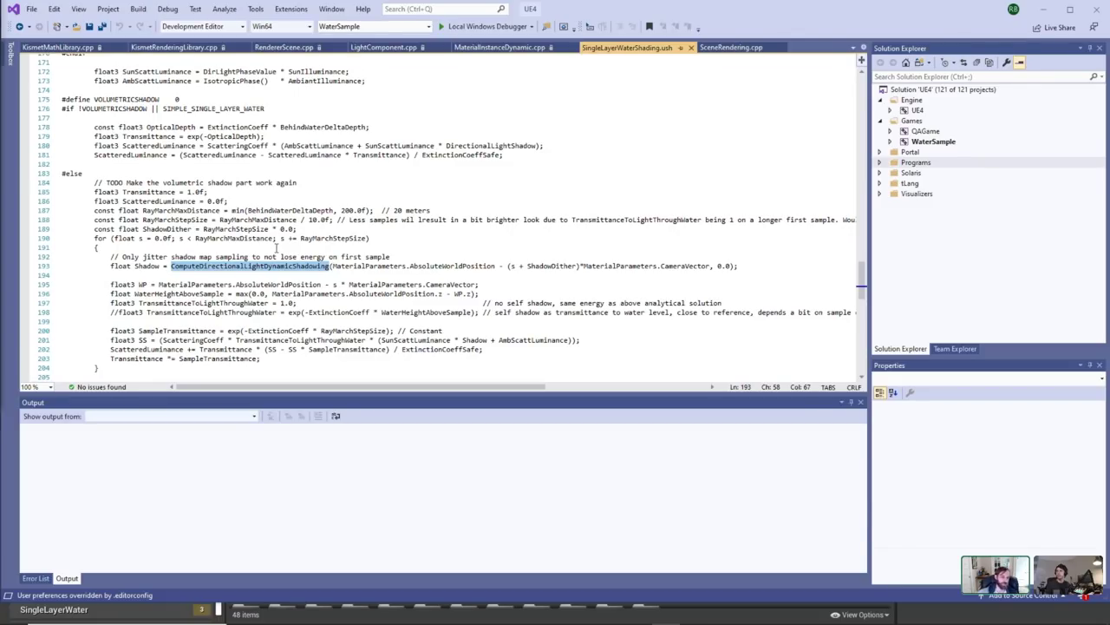
pyautogui.scroll(-5, 278, 243)
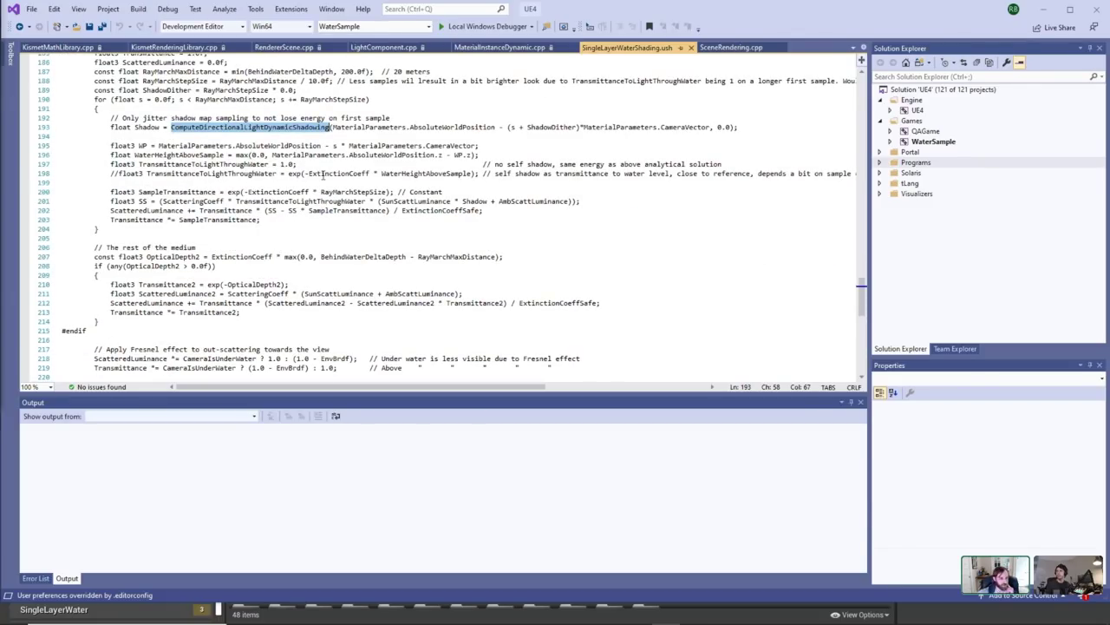
# Find and highlight the float3 Caustics line that reads GetSingleLayerWaterMaterialOutput3, and review the chromatic spread code below it.
pyautogui.scroll(19, 387, 182)
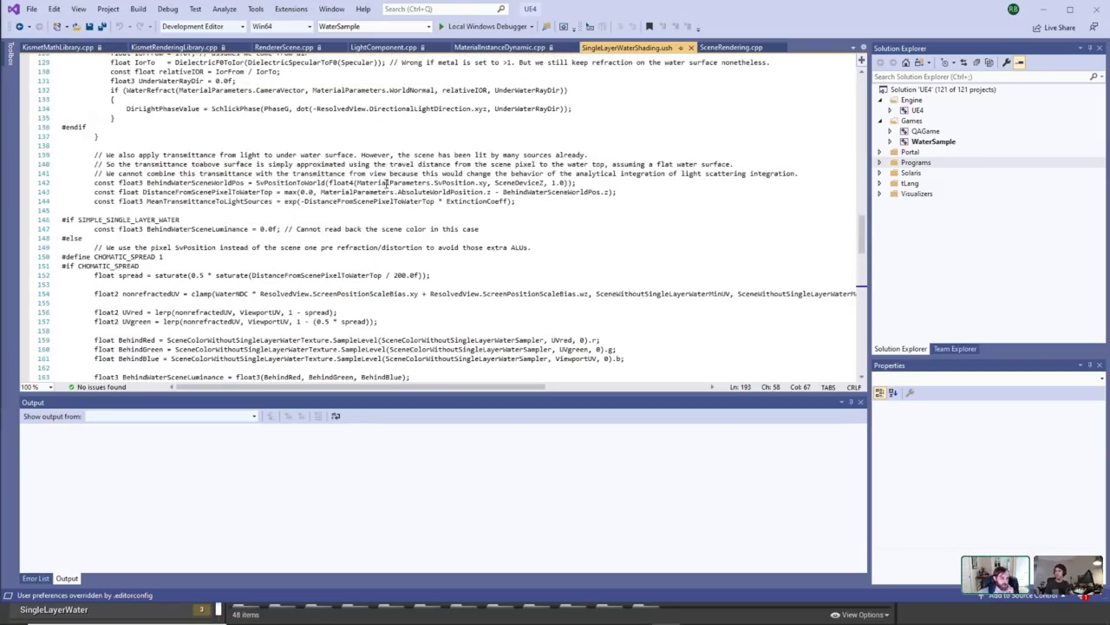
pyautogui.scroll(20, 270, 203)
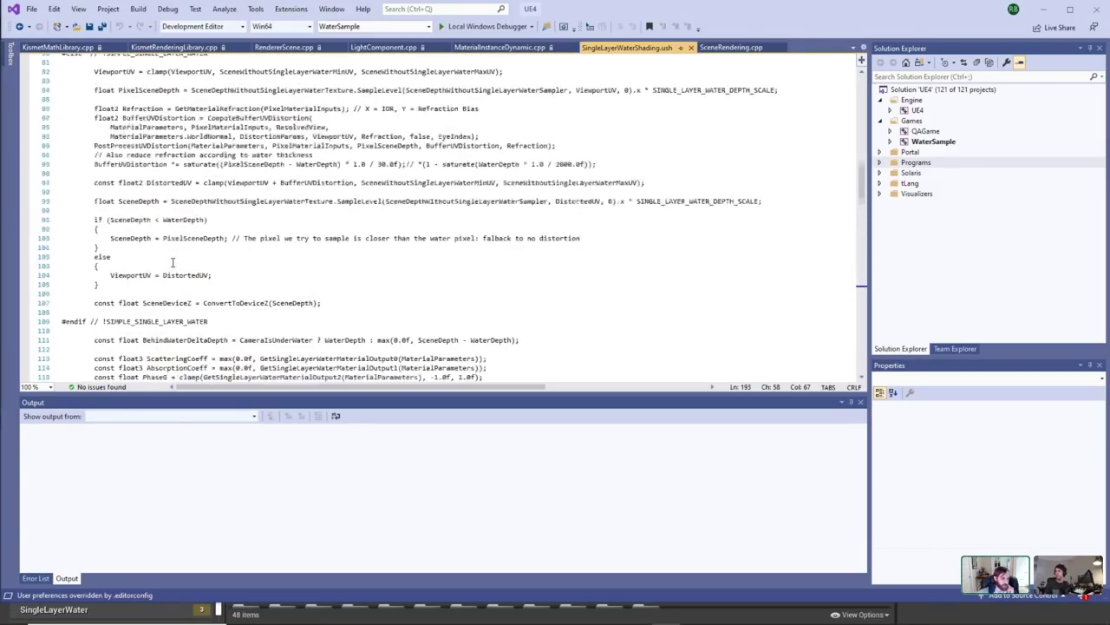
pyautogui.scroll(6, 211, 240)
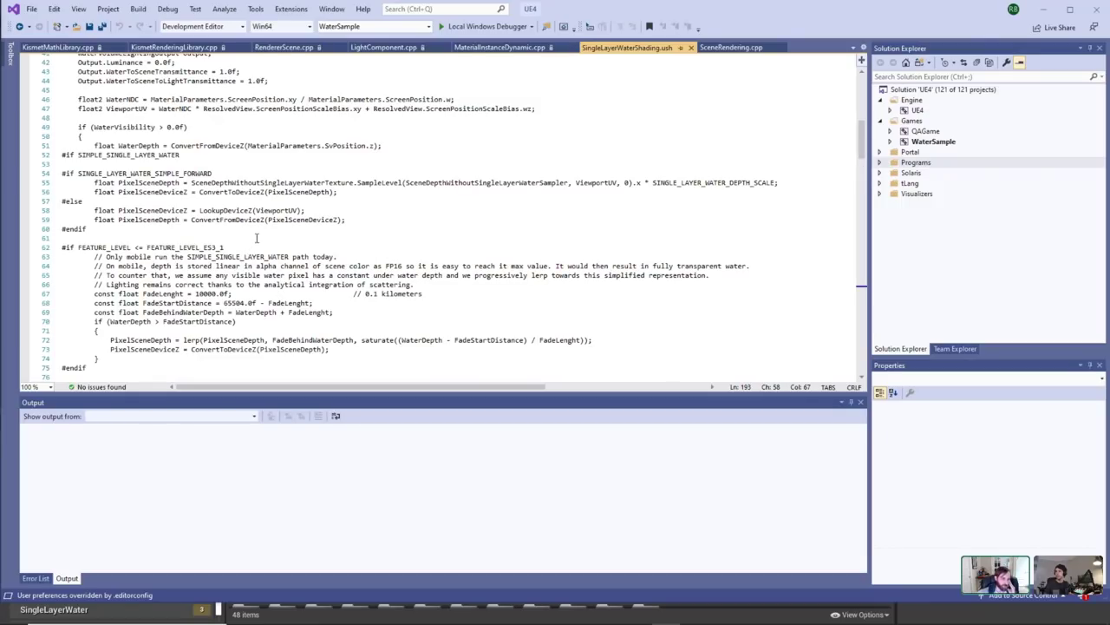
pyautogui.scroll(3, 256, 237)
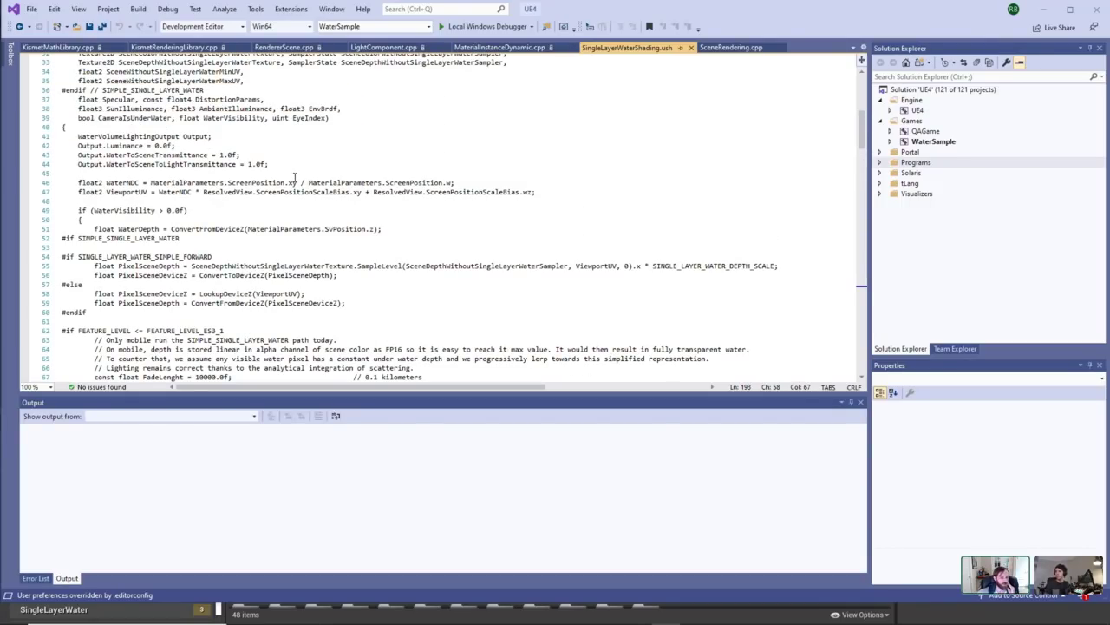
pyautogui.scroll(11, 295, 177)
pyautogui.scroll(-20, 287, 195)
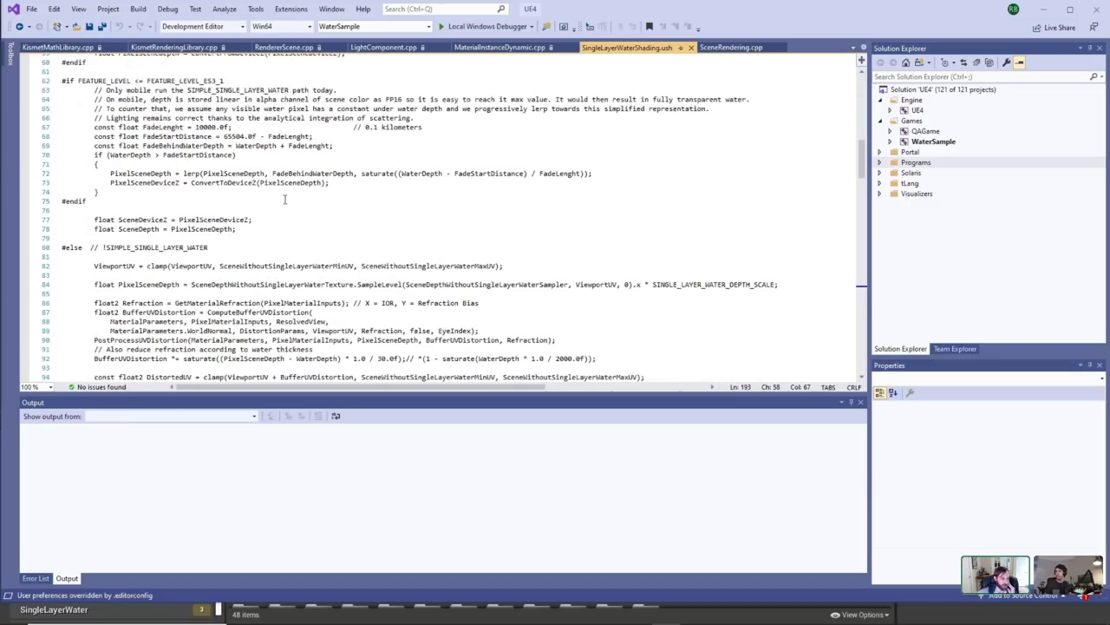
pyautogui.scroll(-10, 286, 199)
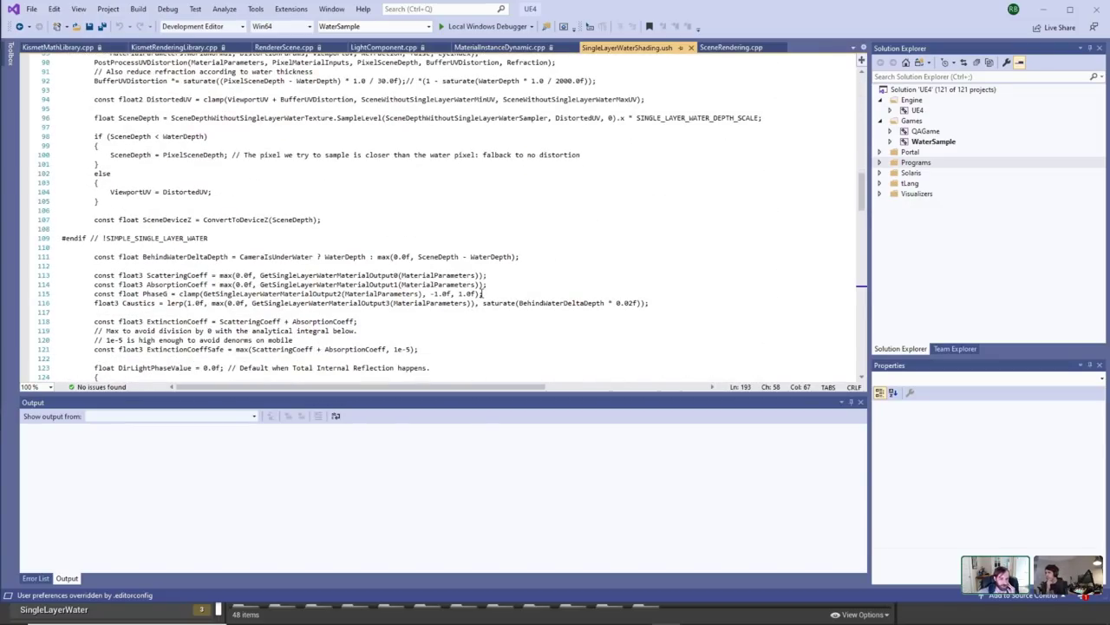
pyautogui.moveTo(659, 302); pyautogui.dragTo(2, 301)
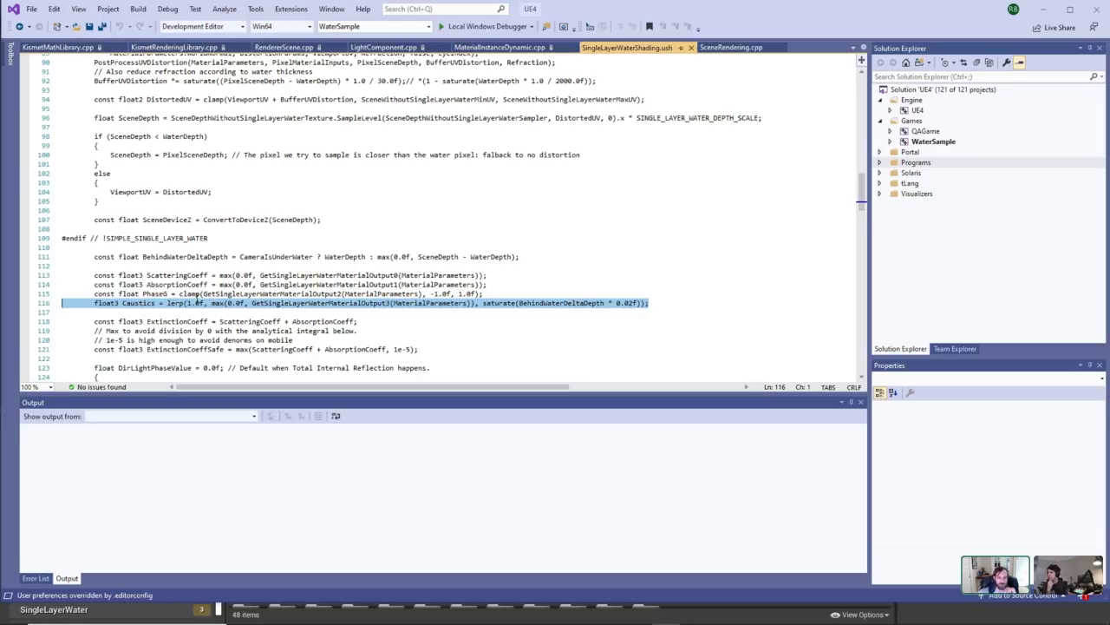
pyautogui.scroll(-20, 261, 286)
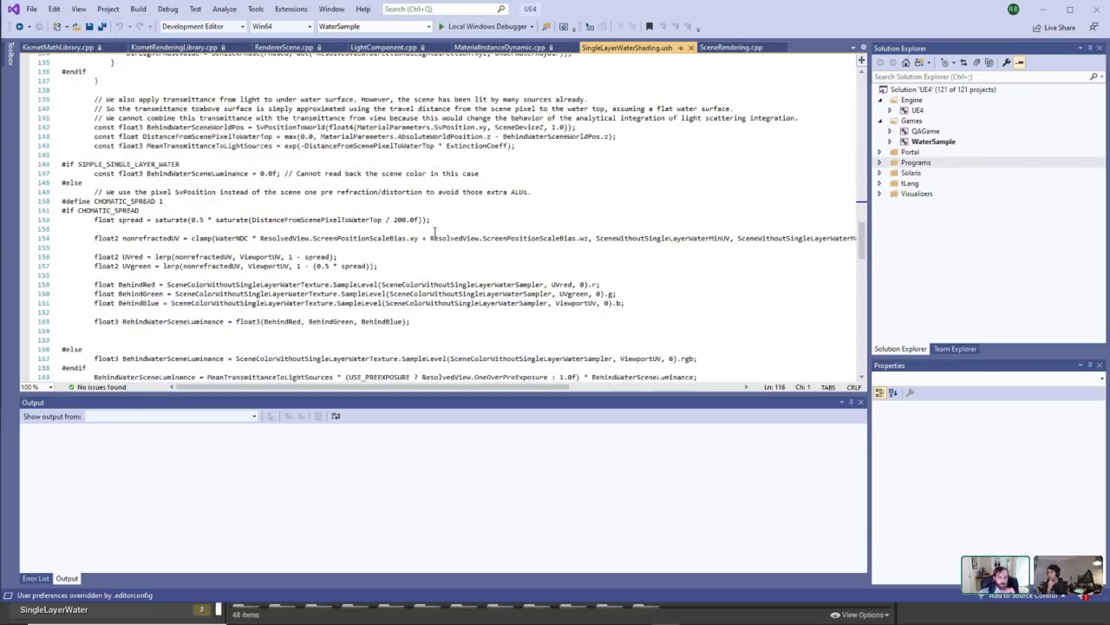
pyautogui.scroll(-3, 421, 246)
# Switch back to the Unreal Editor and open the recent level CausticsMap.
pyautogui.click(1044, 9)
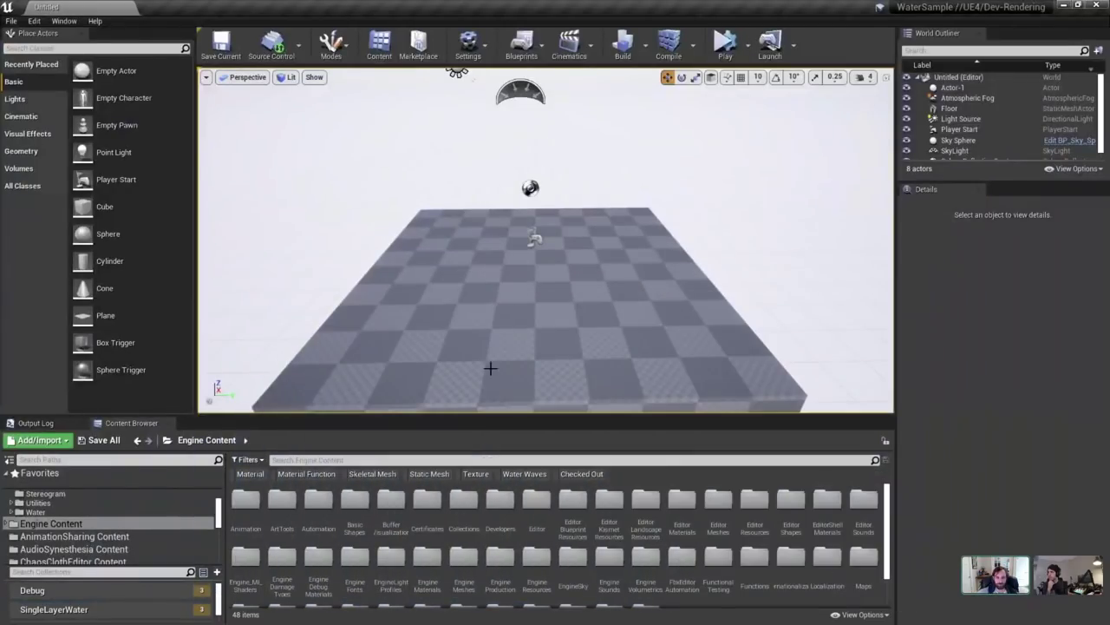
pyautogui.click(11, 21)
pyautogui.moveTo(52, 360)
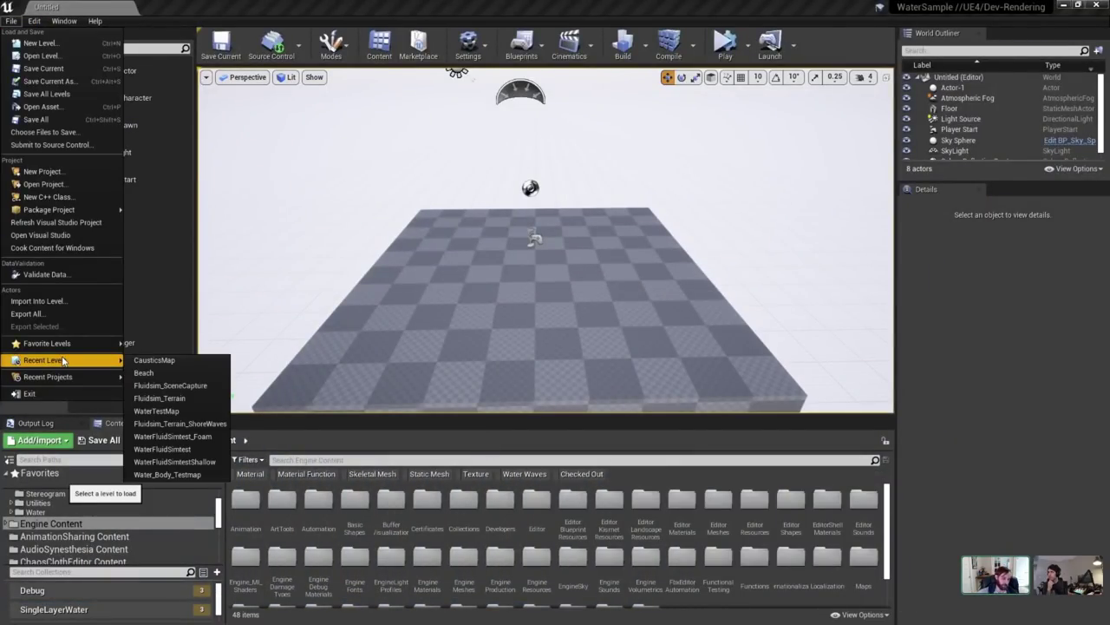
pyautogui.click(154, 359)
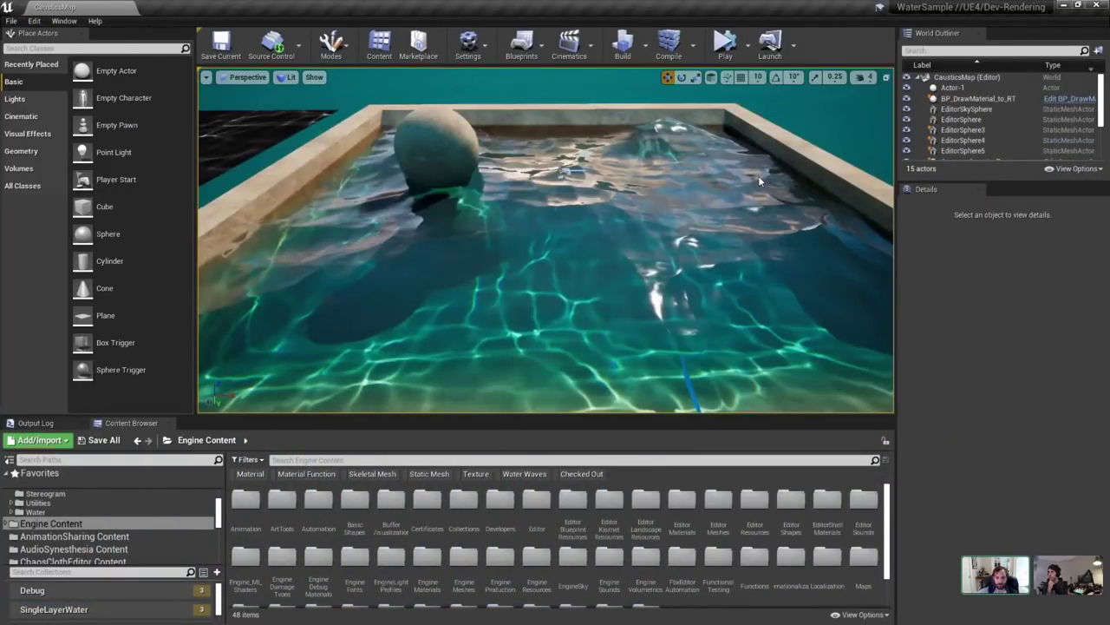
# Select the GerstnerWaveController_BP actor and collapse its Wave Spectrum, Default, Overrides and Debug categories.
pyautogui.click(758, 176)
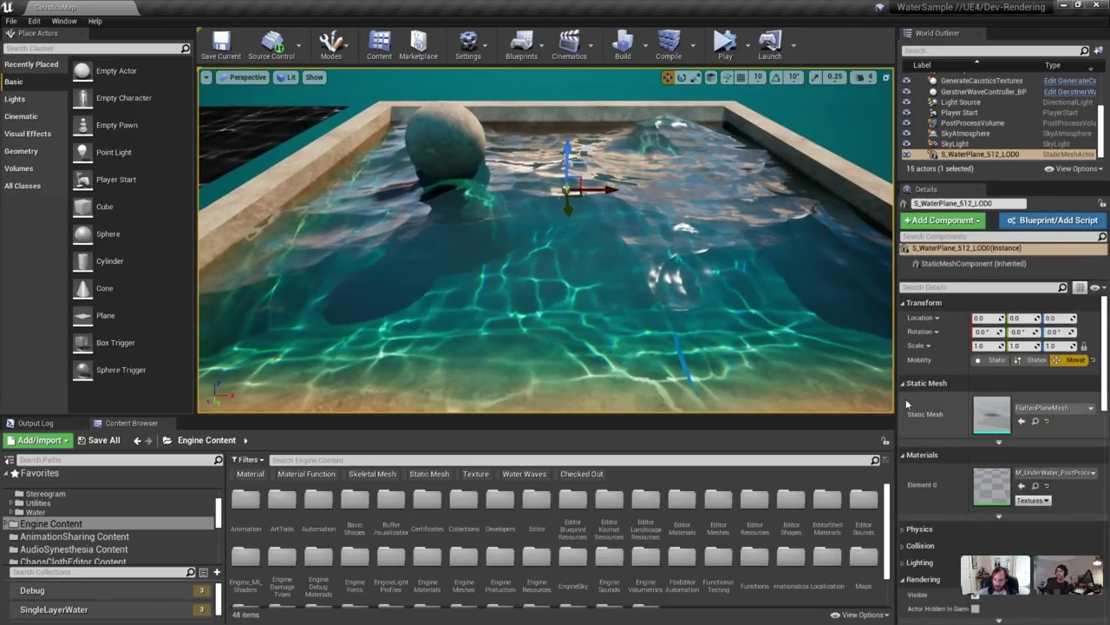
pyautogui.click(996, 92)
pyautogui.scroll(5, 1000, 130)
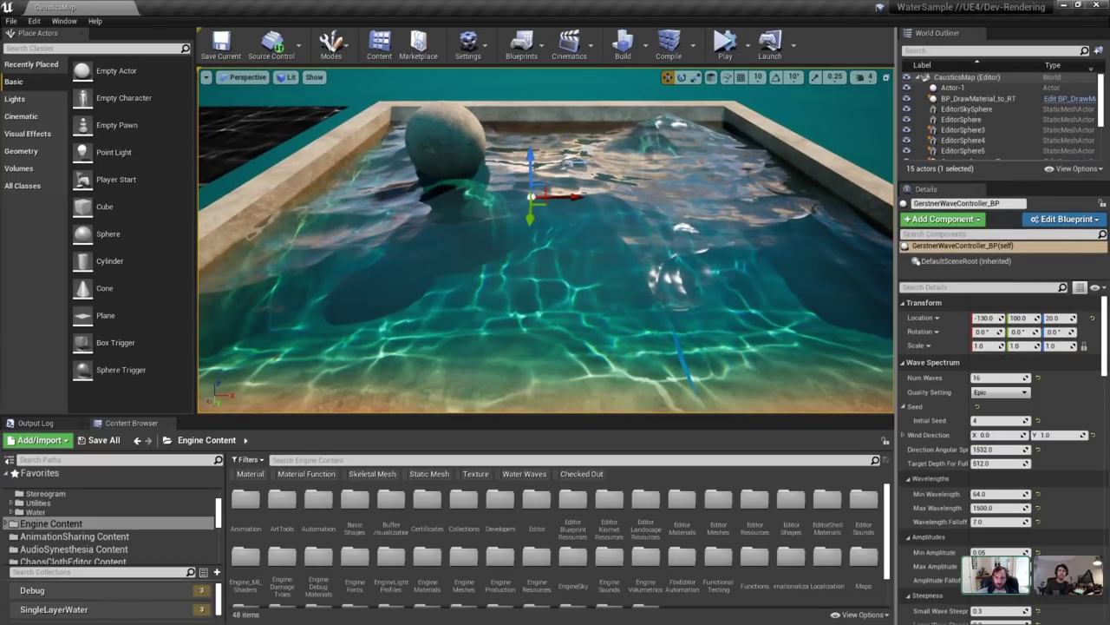
pyautogui.press('s')
pyautogui.moveTo(807, 200); pyautogui.dragTo(789, 252, button='right')
pyautogui.press('s')
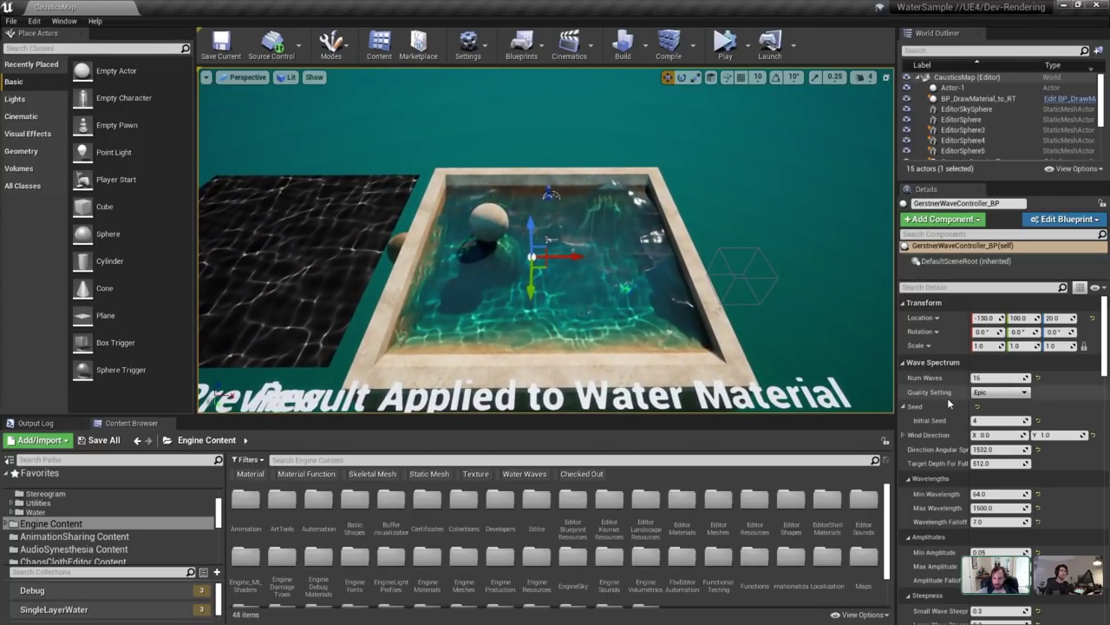
pyautogui.click(916, 362)
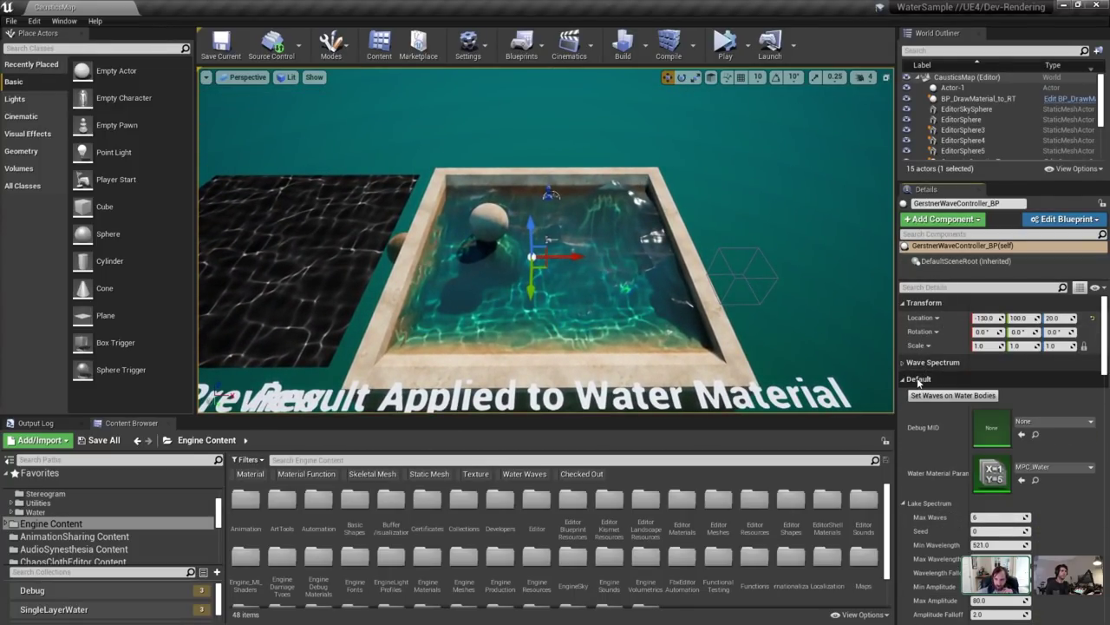
pyautogui.click(921, 382)
pyautogui.click(922, 412)
pyautogui.click(918, 428)
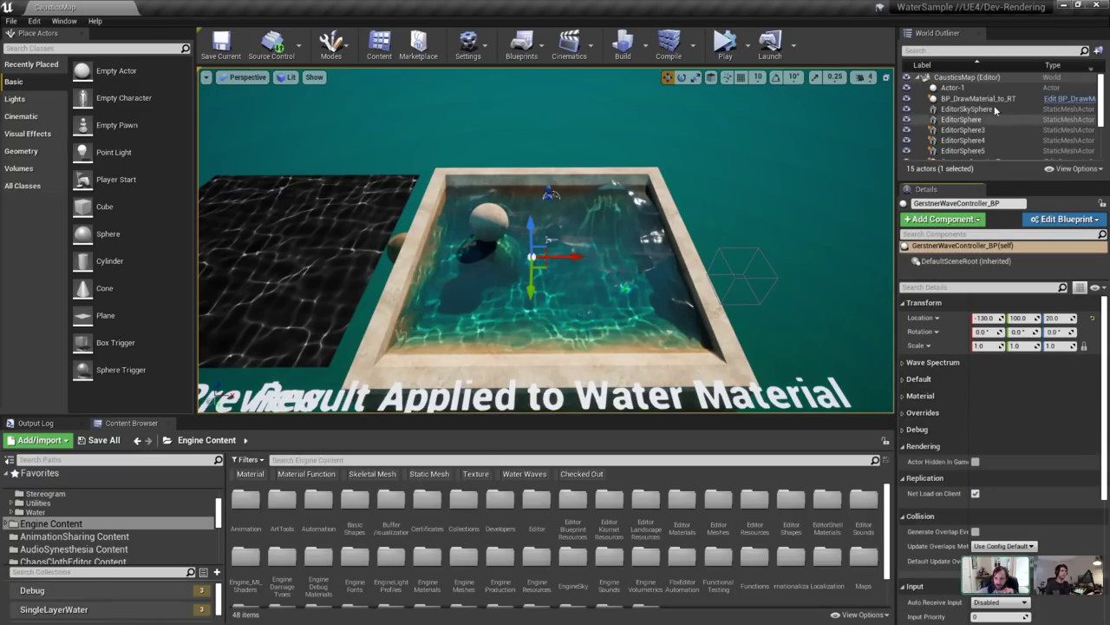
# Select the GenerateCausticsTextures actor and collapse its Output And Animation category.
pyautogui.scroll(-3, 990, 127)
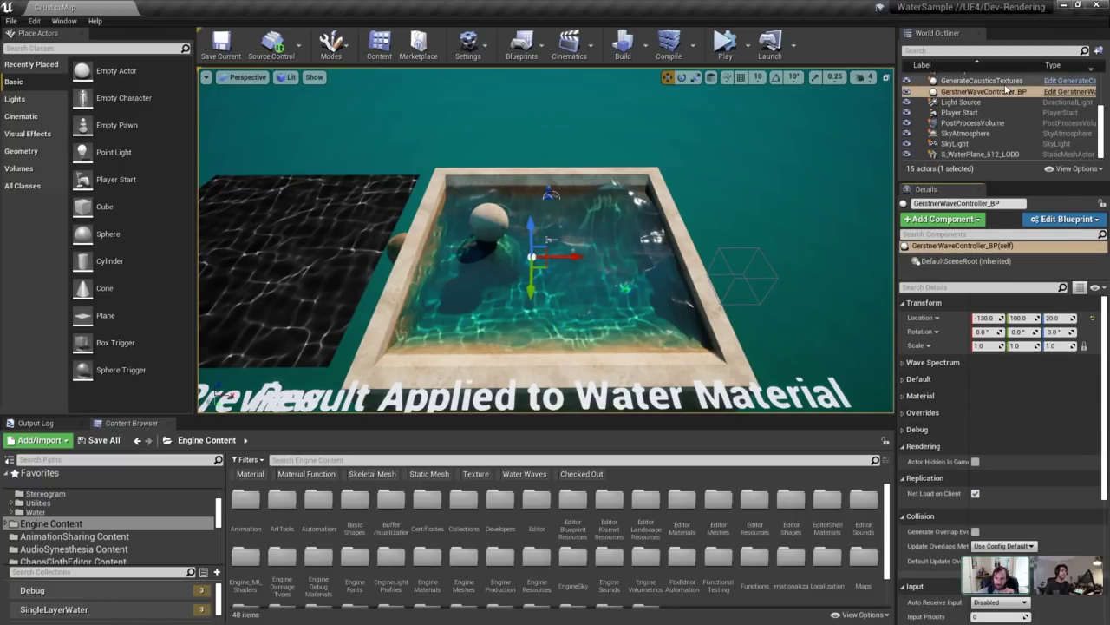
pyautogui.moveTo(824, 165); pyautogui.dragTo(812, 179, button='right')
pyautogui.click(970, 81)
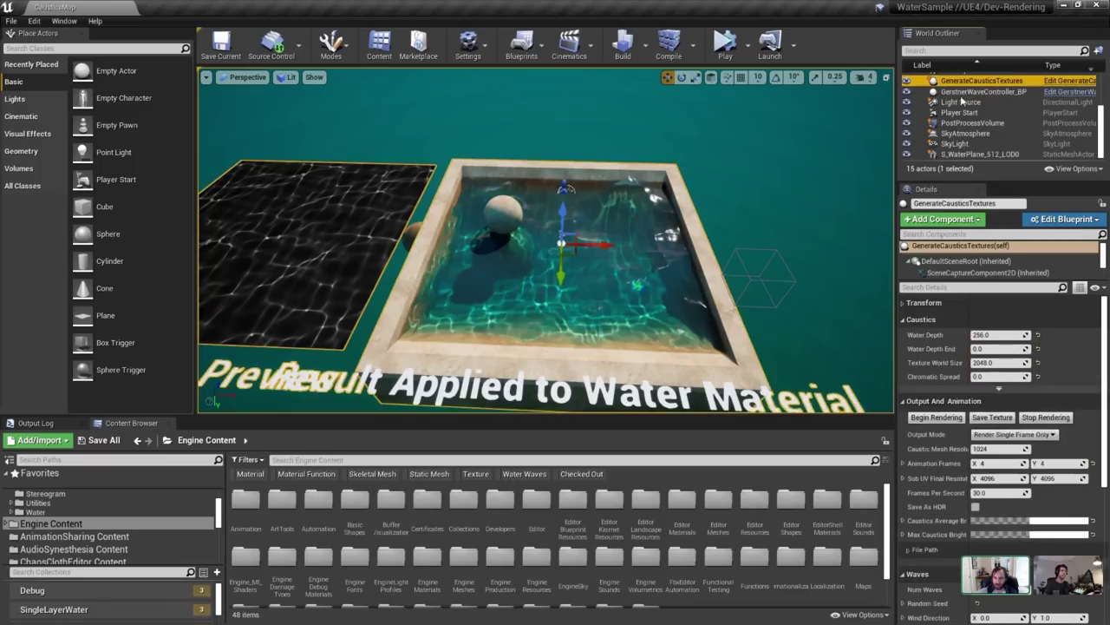
pyautogui.moveTo(730, 170); pyautogui.dragTo(730, 216, button='right')
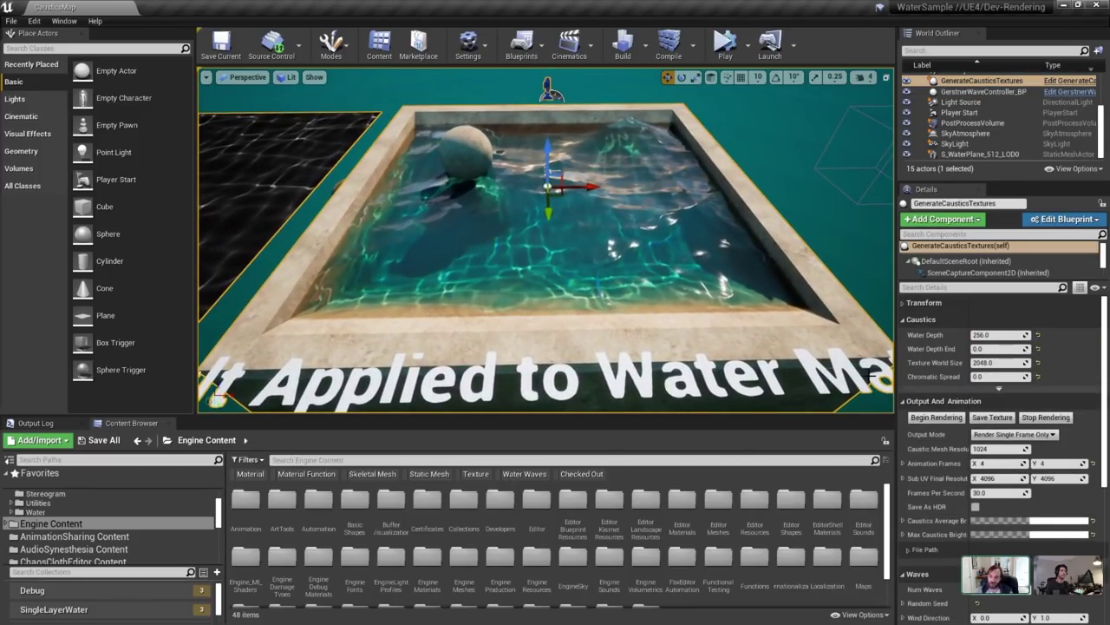
pyautogui.click(949, 402)
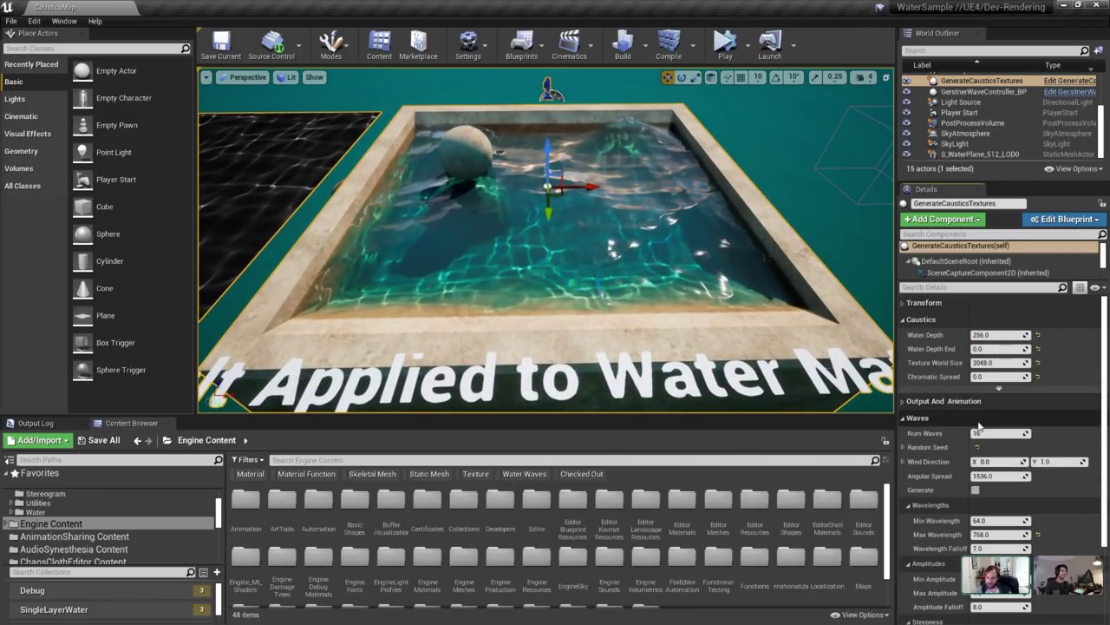
pyautogui.click(977, 432)
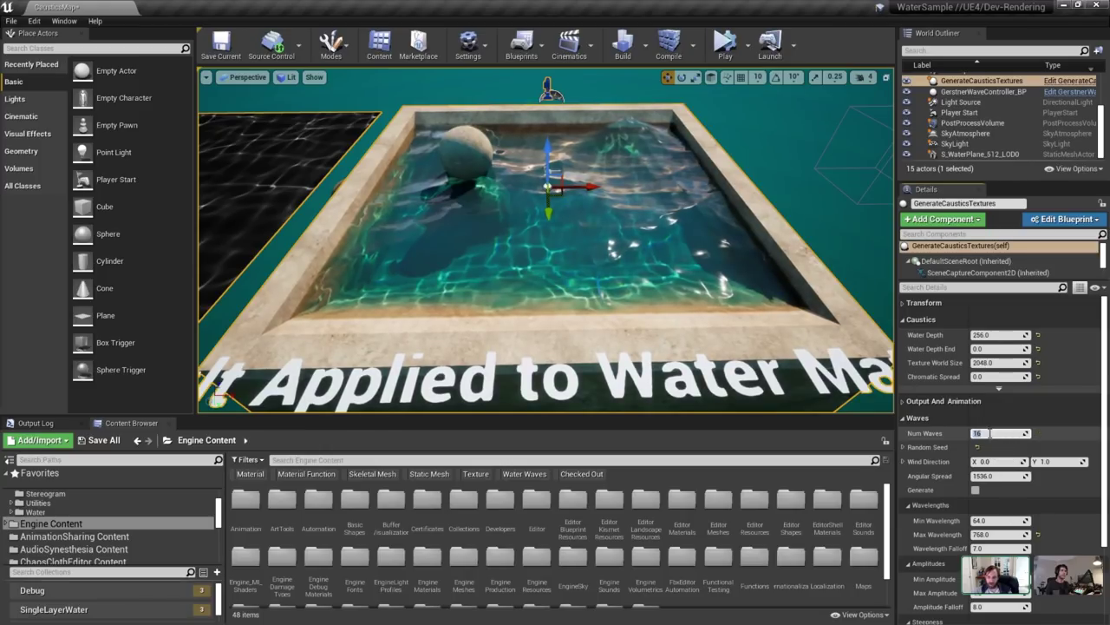
pyautogui.press('Return')
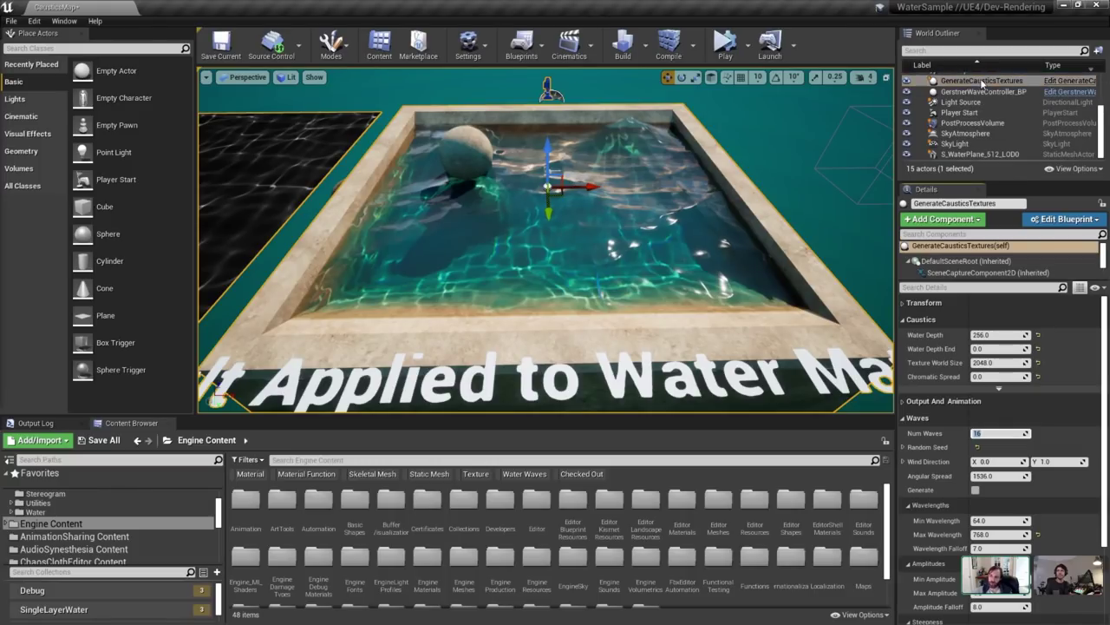
pyautogui.click(943, 304)
pyautogui.click(943, 304)
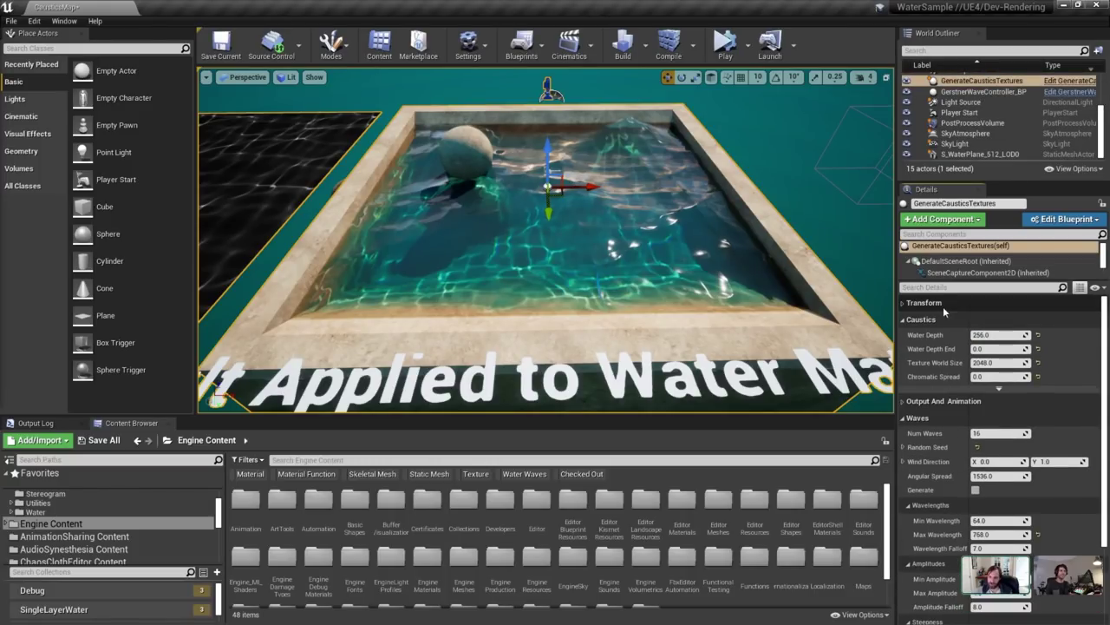
# Collapse the Waves category of the GenerateCausticsTextures actor, keeping the preview plane and the pool in view.
pyautogui.moveTo(802, 218); pyautogui.dragTo(783, 205, button='right')
pyautogui.press('s')
pyautogui.press('s')
pyautogui.press('w')
pyautogui.click(933, 421)
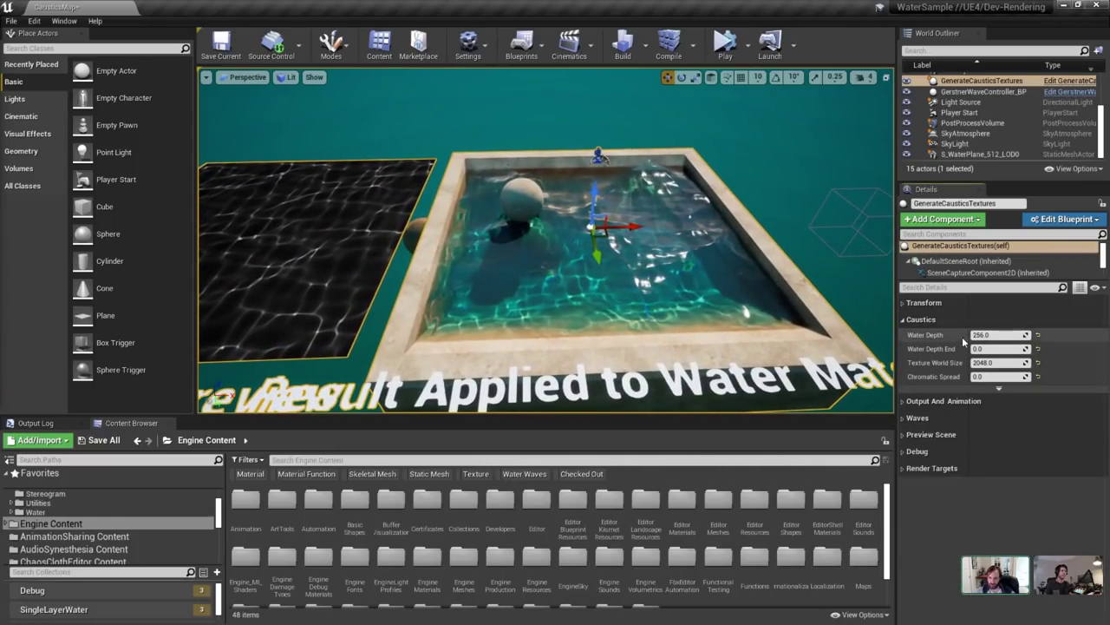
# Try a Water Depth of 16 in the Caustics settings and set it back to 256.
pyautogui.click(983, 318)
pyautogui.click(982, 319)
pyautogui.click(998, 335)
pyautogui.write('5')
pyautogui.hotkey('ctrl', 'z')
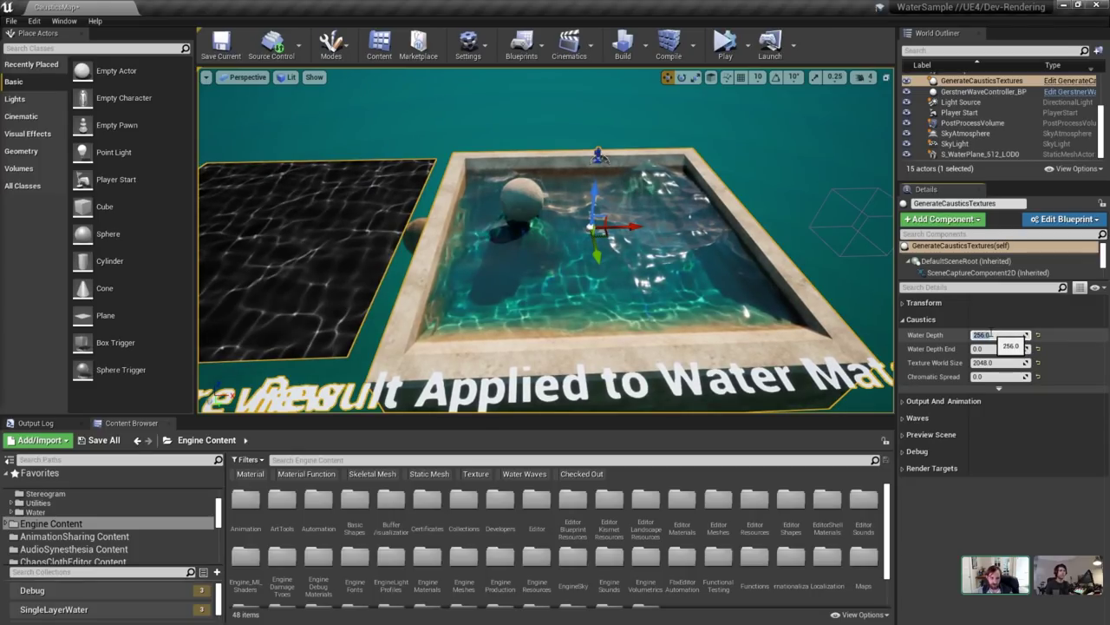
pyautogui.write('16')
pyautogui.press('Return')
pyautogui.write('256')
pyautogui.press('Return')
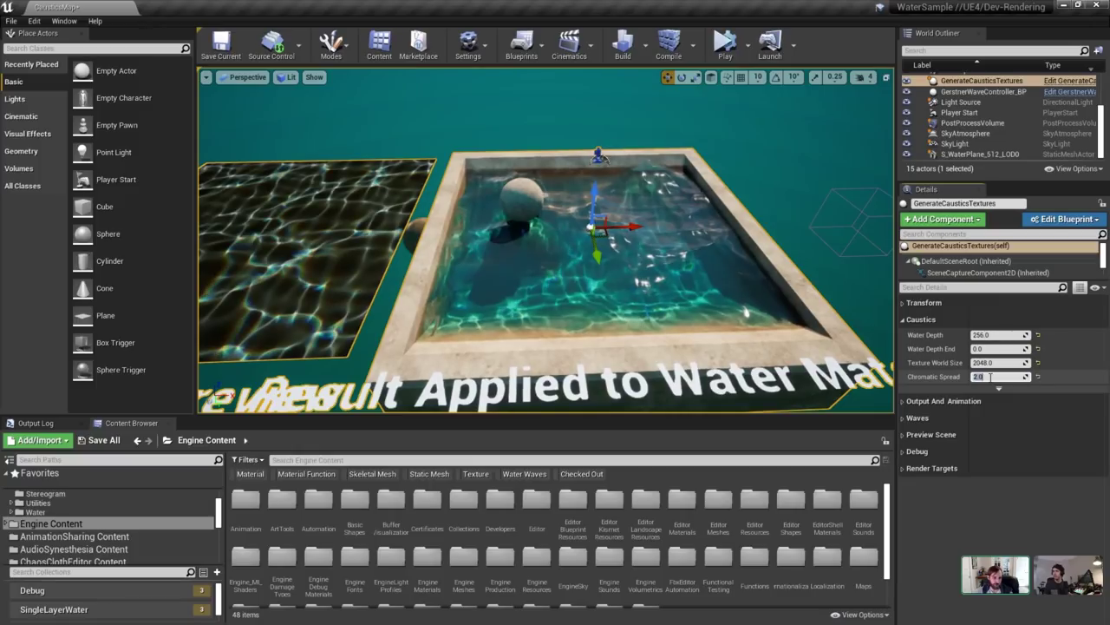
# Try a Chromatic Spread of 2 for the caustics and reduce it to 0.2.
pyautogui.write('2')
pyautogui.press('Return')
pyautogui.write('0.2')
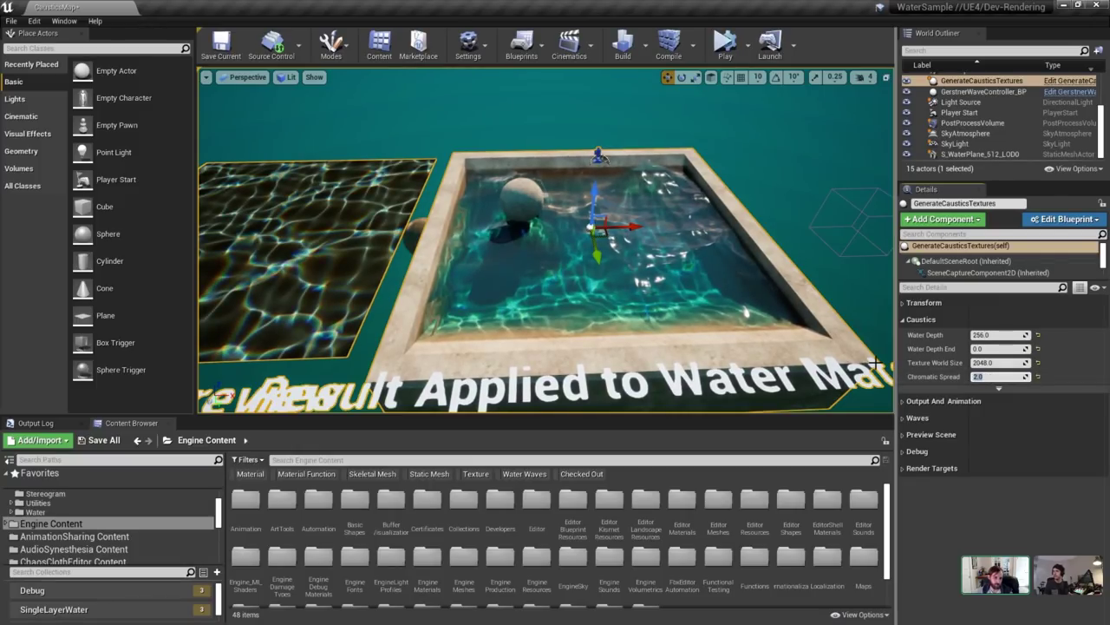
pyautogui.press('Return')
# Try Texture World Size values of 512 and 4096 for the caustics and set it back to 2048.
pyautogui.click(995, 363)
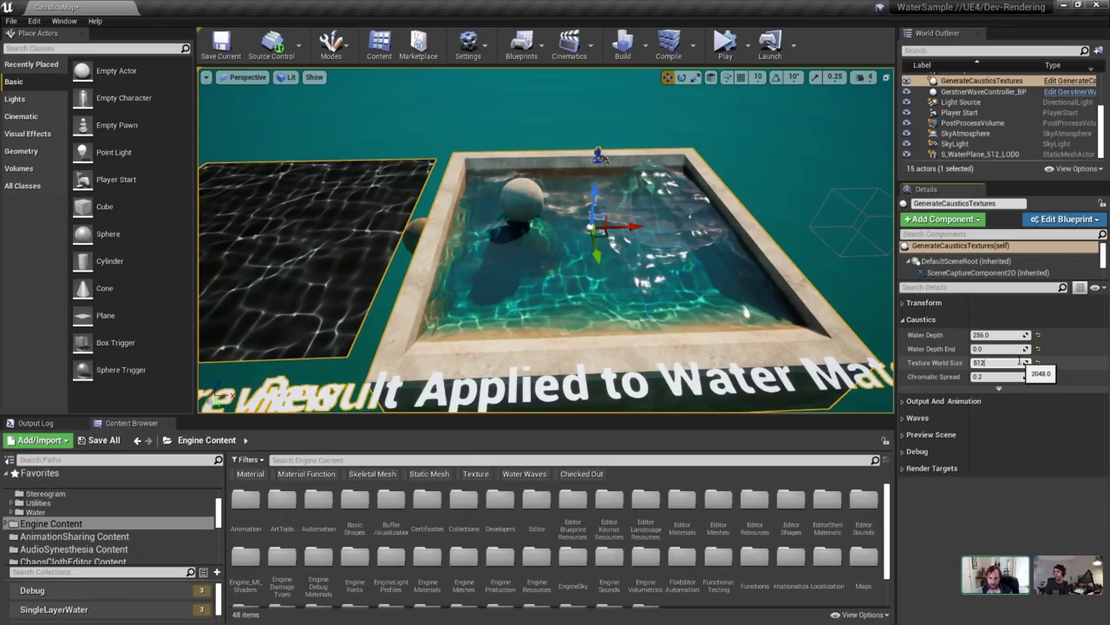
pyautogui.press('Return')
pyautogui.write('2048')
pyautogui.press('Return')
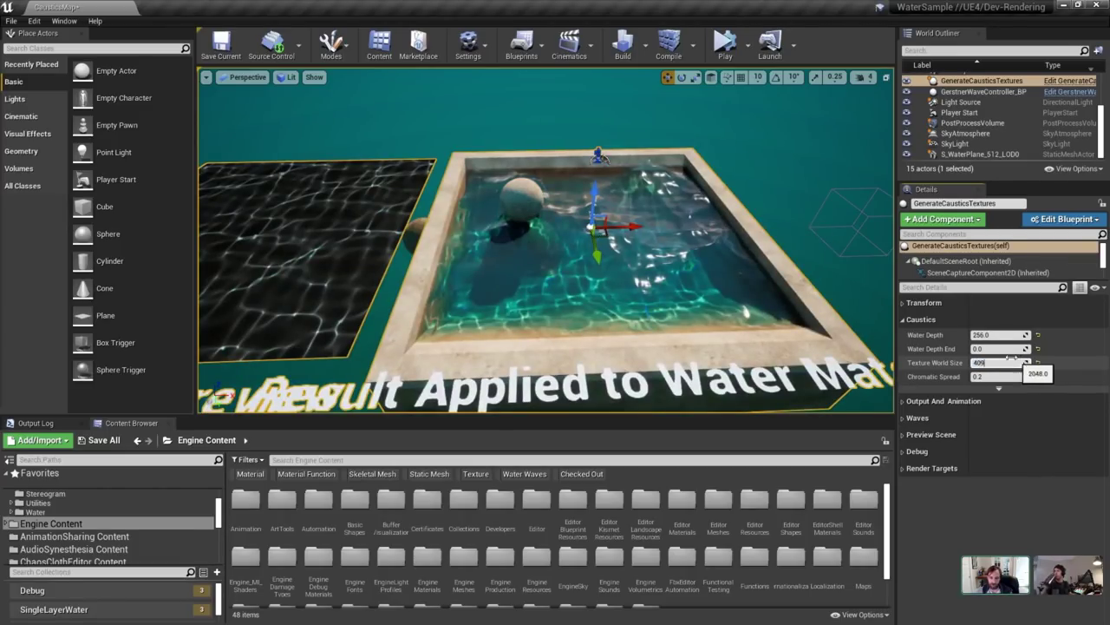
pyautogui.write('6')
pyautogui.press('Return')
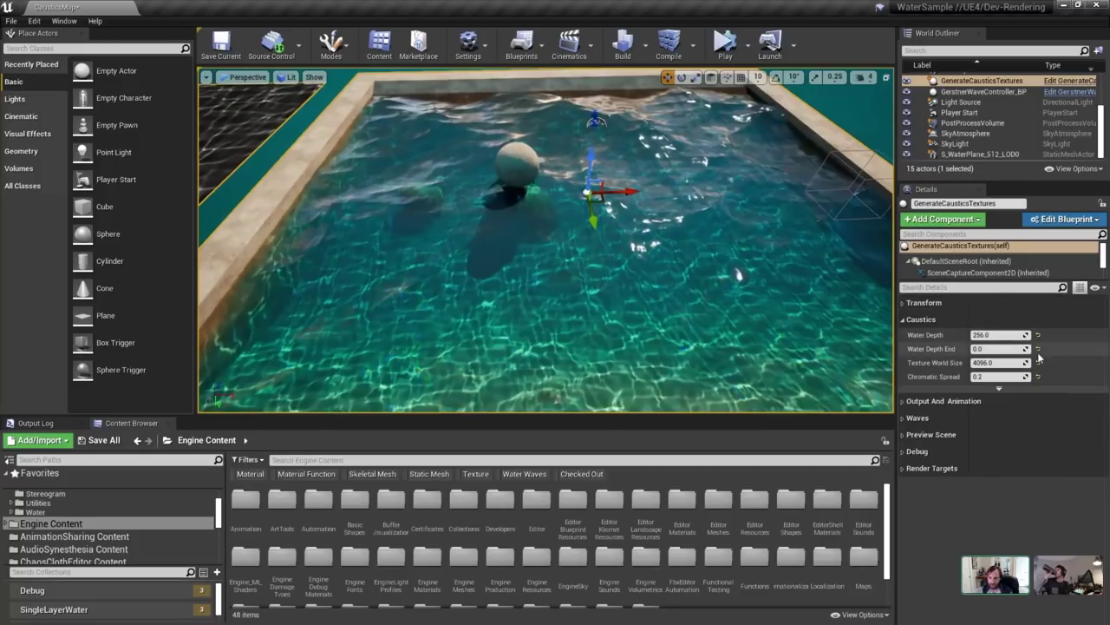
pyautogui.click(1002, 363)
pyautogui.write('2048')
pyautogui.press('Return')
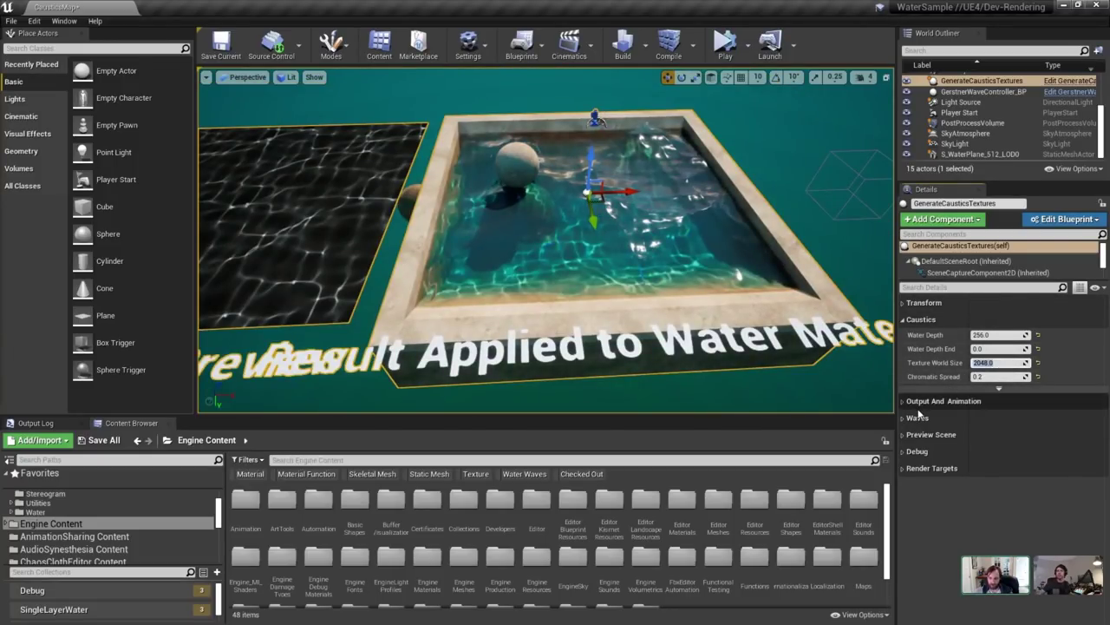
# Expand the Waves category and set Min Wavelength to 16 and Min Amplitude to 1.
pyautogui.click(998, 417)
pyautogui.scroll(-1, 1000, 511)
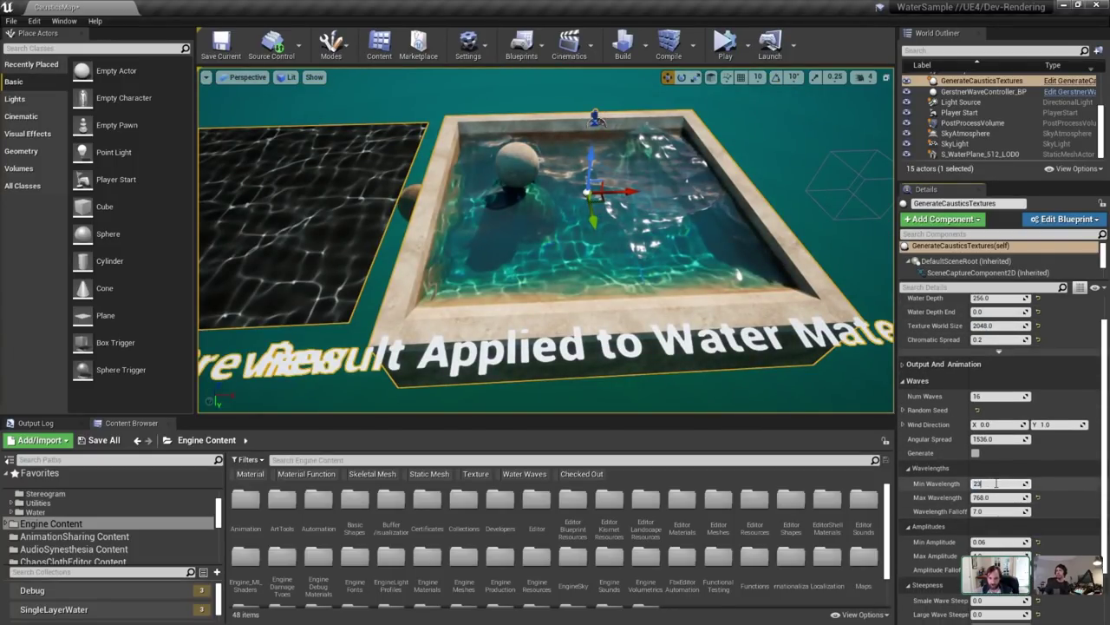
pyautogui.click(995, 541)
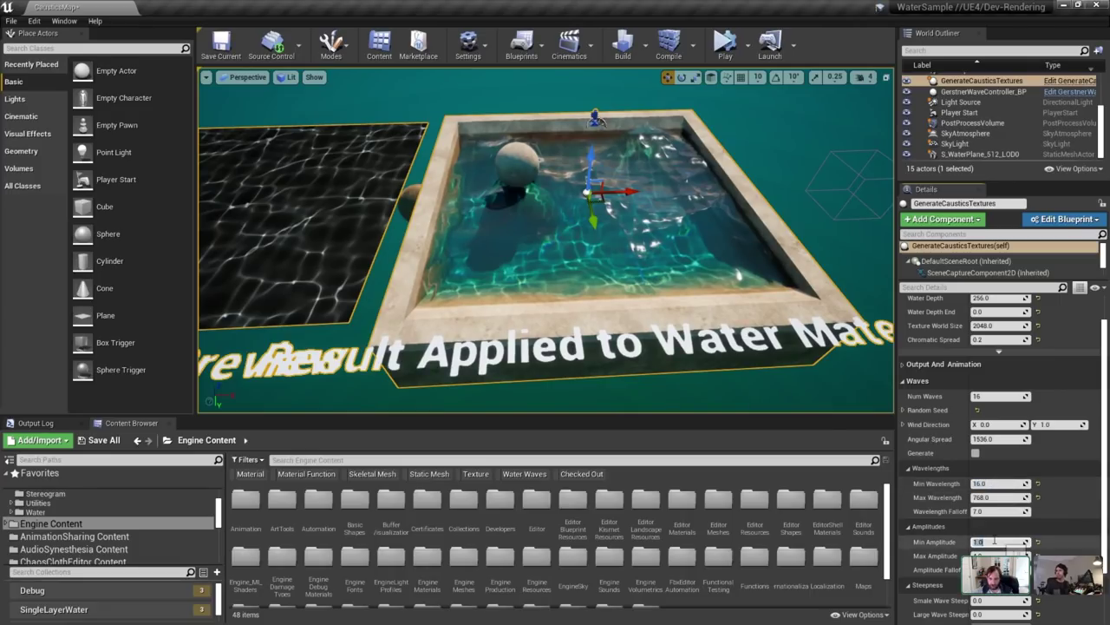
# Filter the GenerateCausticsTextures details by "gen", enable the Generate option under Waves, and clear the filter.
pyautogui.click(945, 383)
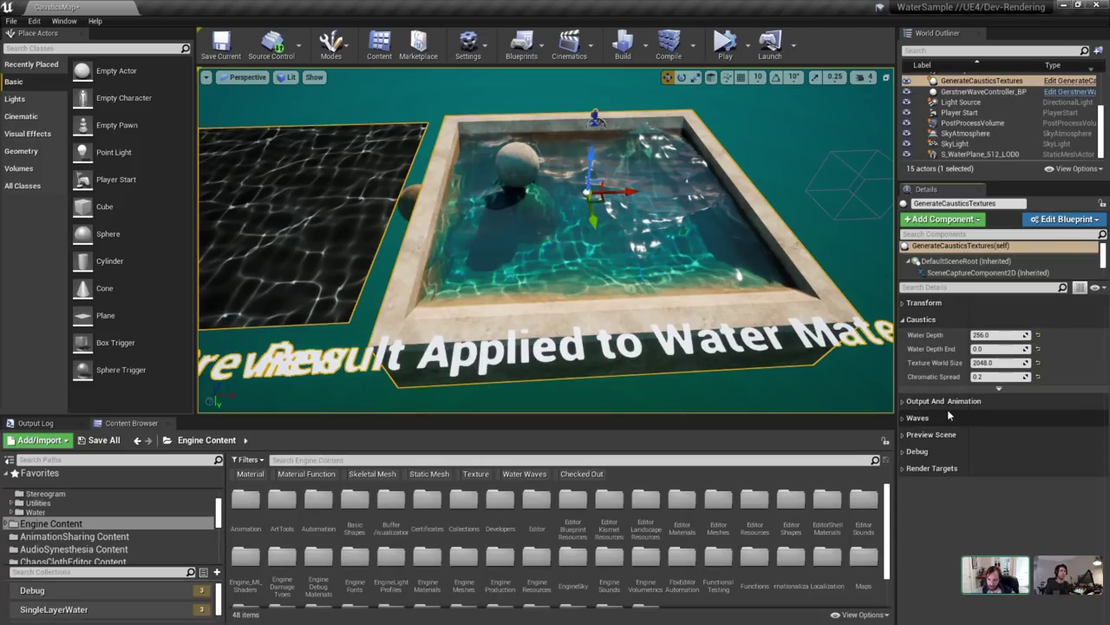
pyautogui.click(933, 450)
pyautogui.click(932, 450)
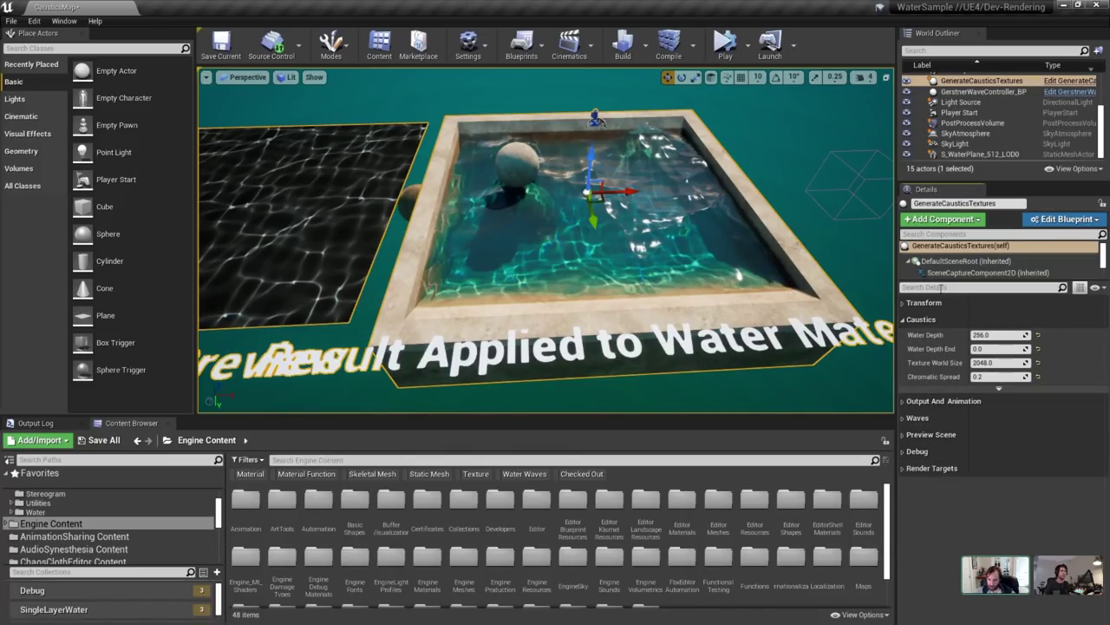
pyautogui.click(941, 287)
pyautogui.write('ger')
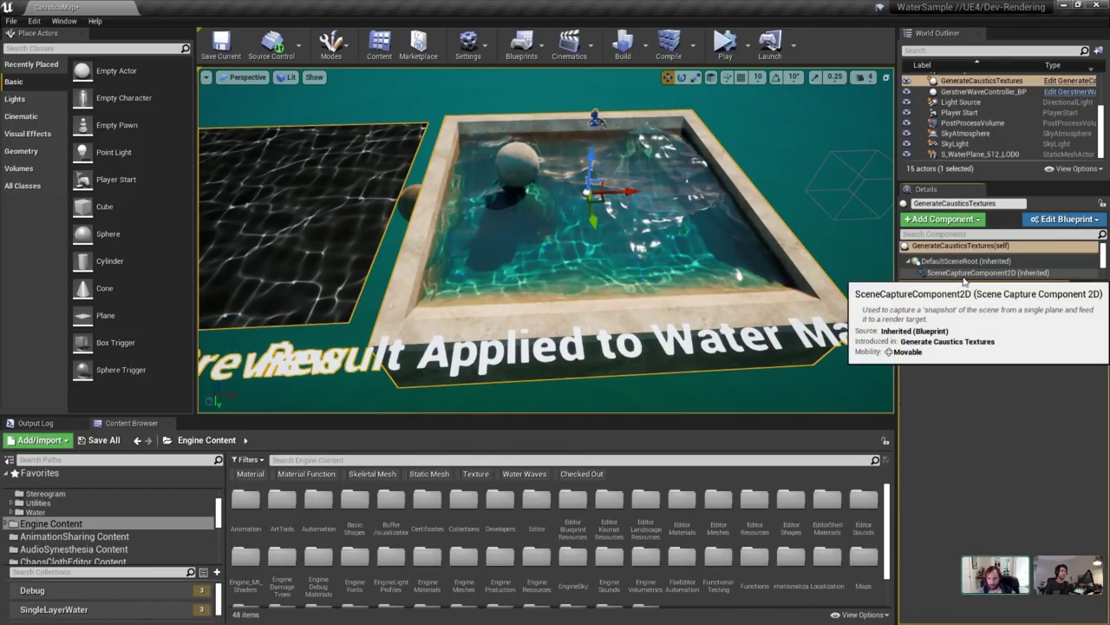
pyautogui.press('BackSpace')
pyautogui.write('n')
pyautogui.click(976, 318)
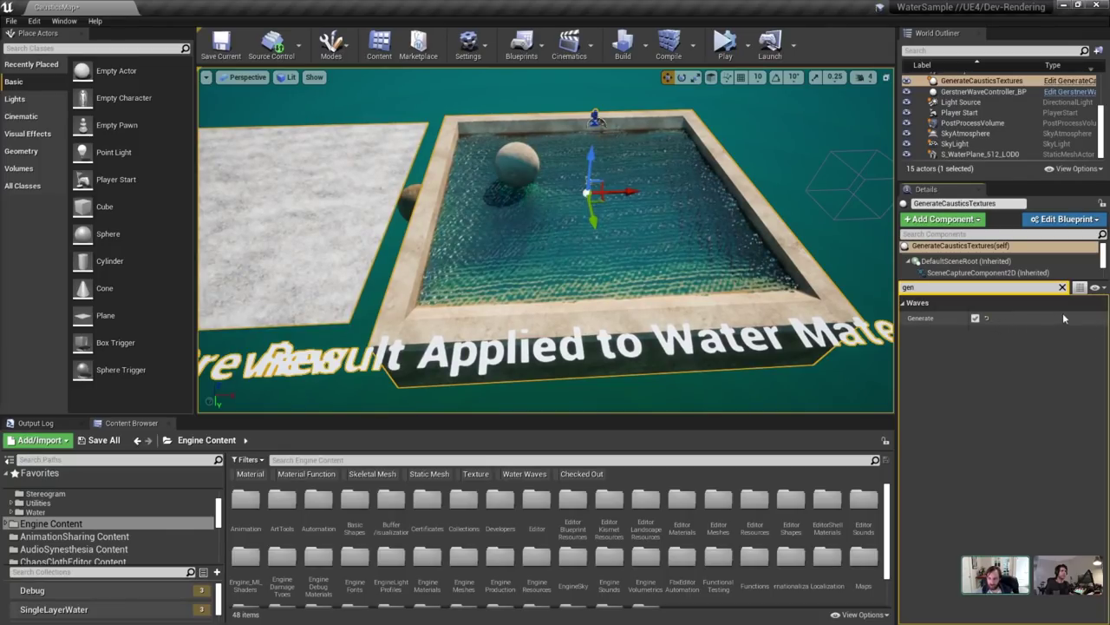
pyautogui.click(1062, 287)
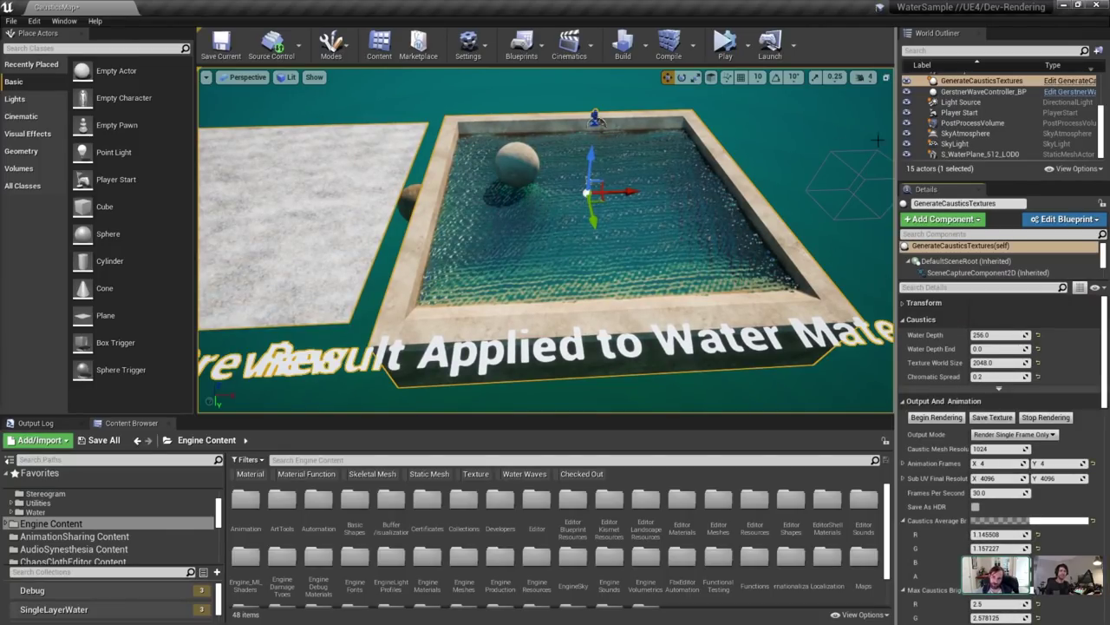
# Reselect the GenerateCausticsTextures actor and look through its Caustics, Waves and Steepness settings.
pyautogui.click(998, 91)
pyautogui.click(998, 81)
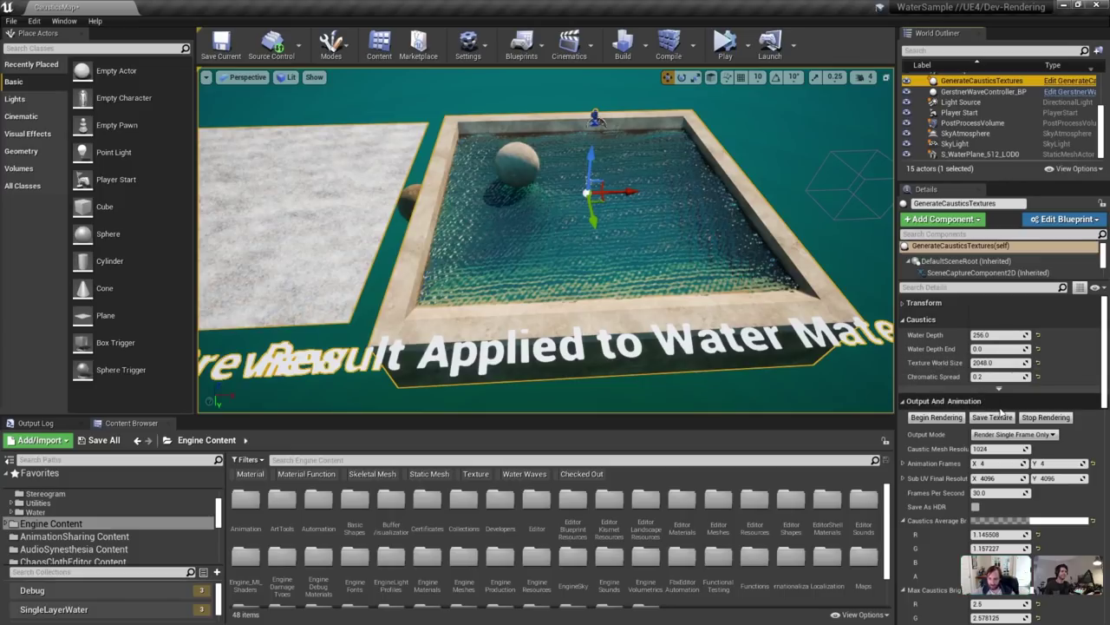
pyautogui.click(995, 369)
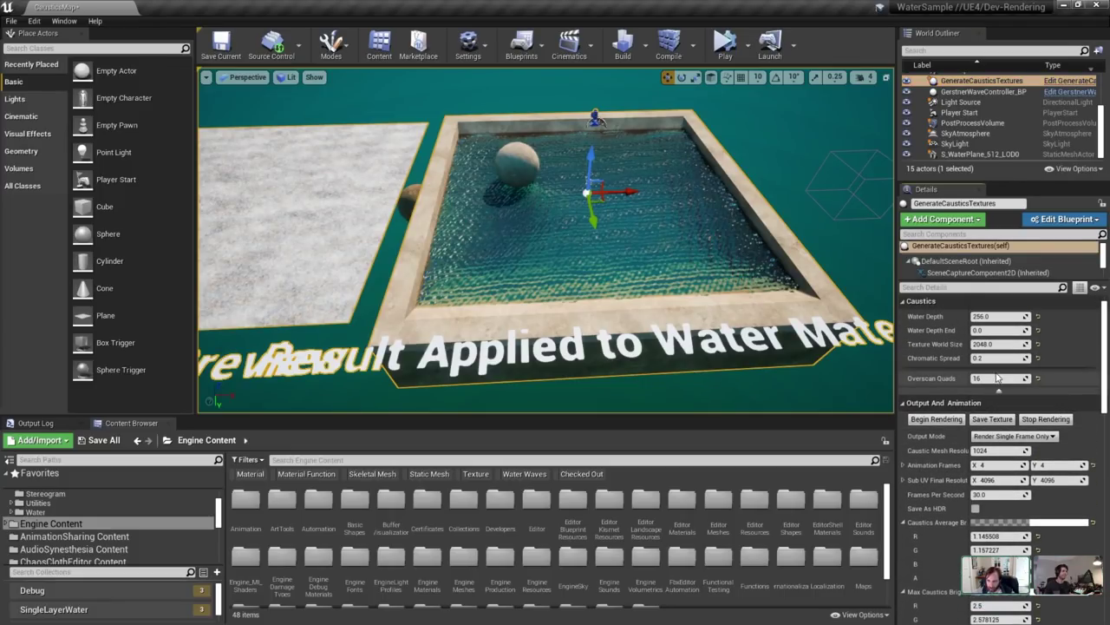
pyautogui.click(923, 301)
pyautogui.click(936, 317)
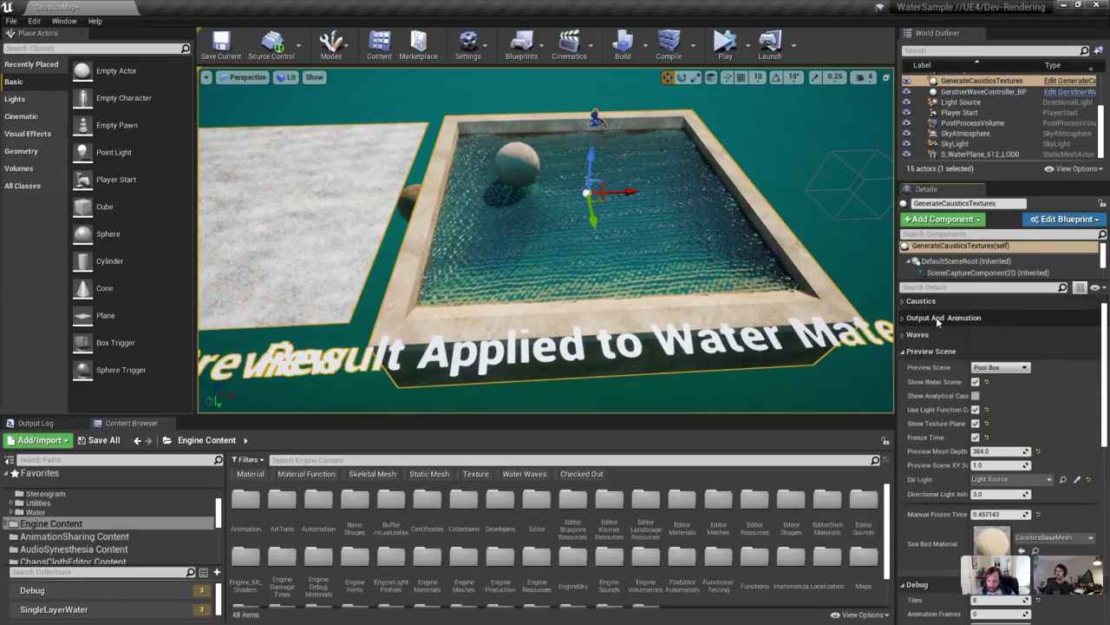
pyautogui.click(934, 336)
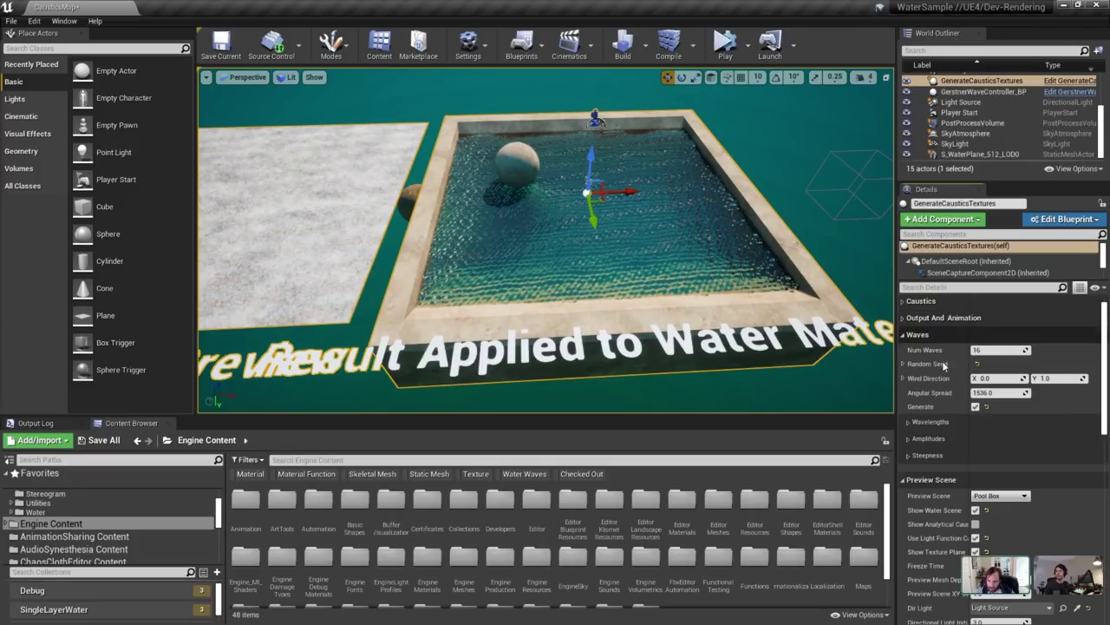
pyautogui.click(927, 454)
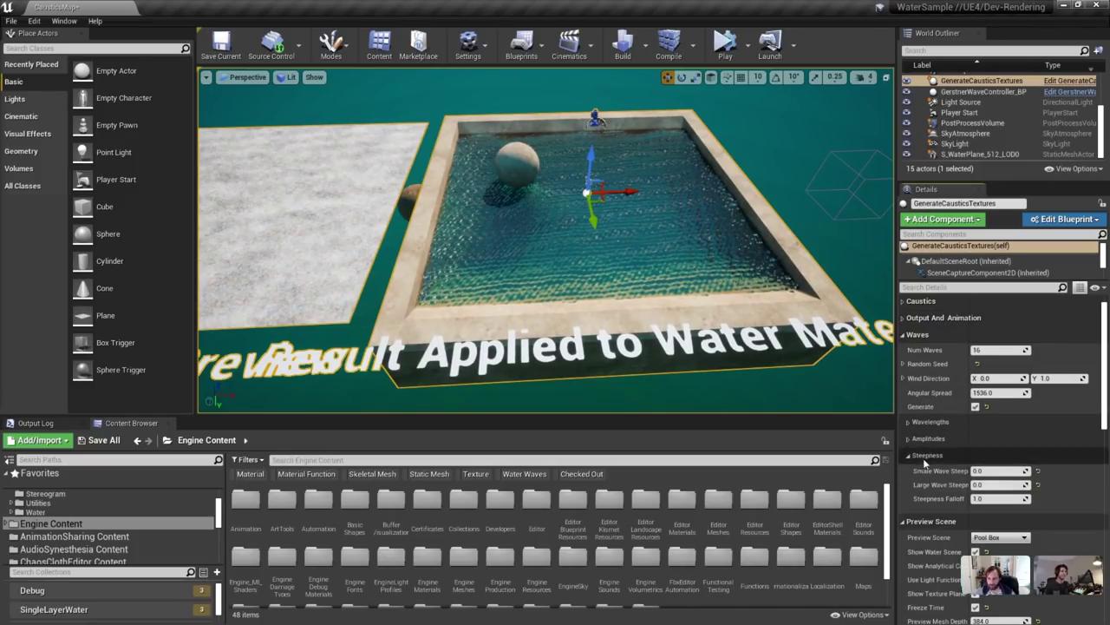
pyautogui.click(925, 460)
# Set the wave Min Amplitude to 0.1 and the Max Amplitude to 1.
pyautogui.click(935, 437)
pyautogui.click(1007, 455)
pyautogui.write('0.')
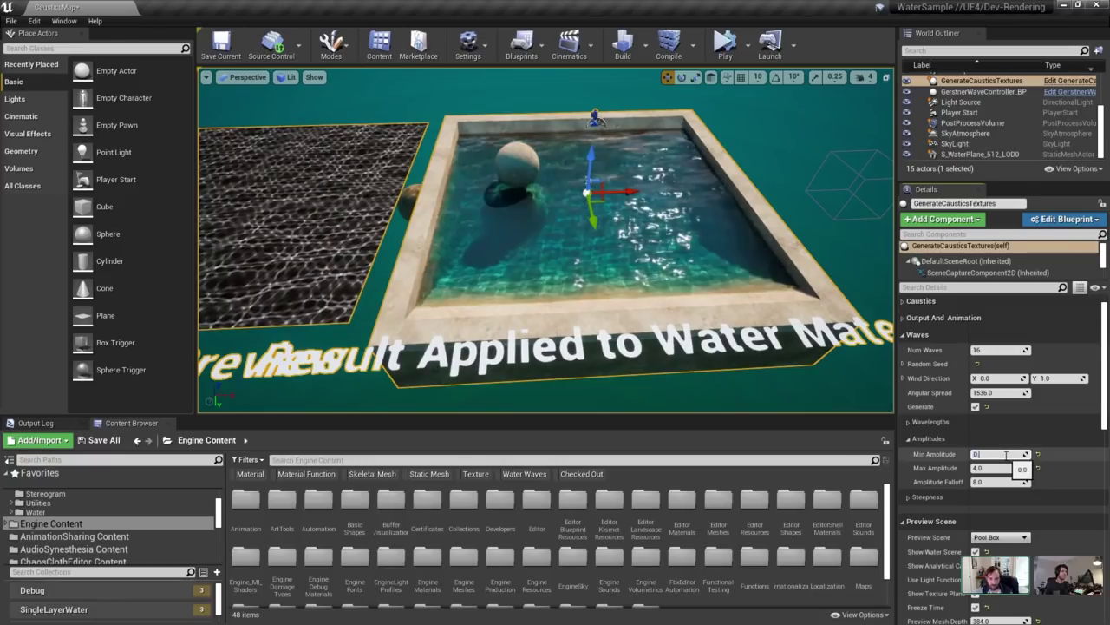
pyautogui.write('1')
pyautogui.click(1005, 468)
pyautogui.write('1')
# Try a Caustic Mesh Resolution of 2048 for the pool caustics and set it back to 1024.
pyautogui.moveTo(858, 367)
pyautogui.mouseDown(button='right')
pyautogui.moveTo(871, 378)
pyautogui.moveTo(860, 378)
pyautogui.moveTo(868, 366)
pyautogui.mouseUp(button='right')
pyautogui.press('w')
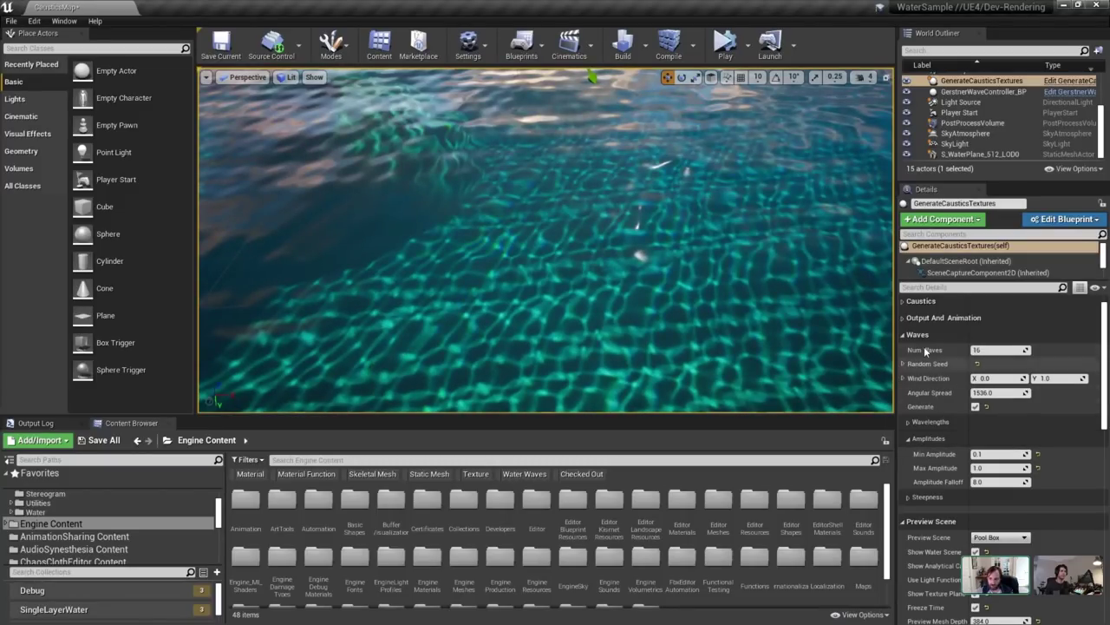
pyautogui.click(949, 317)
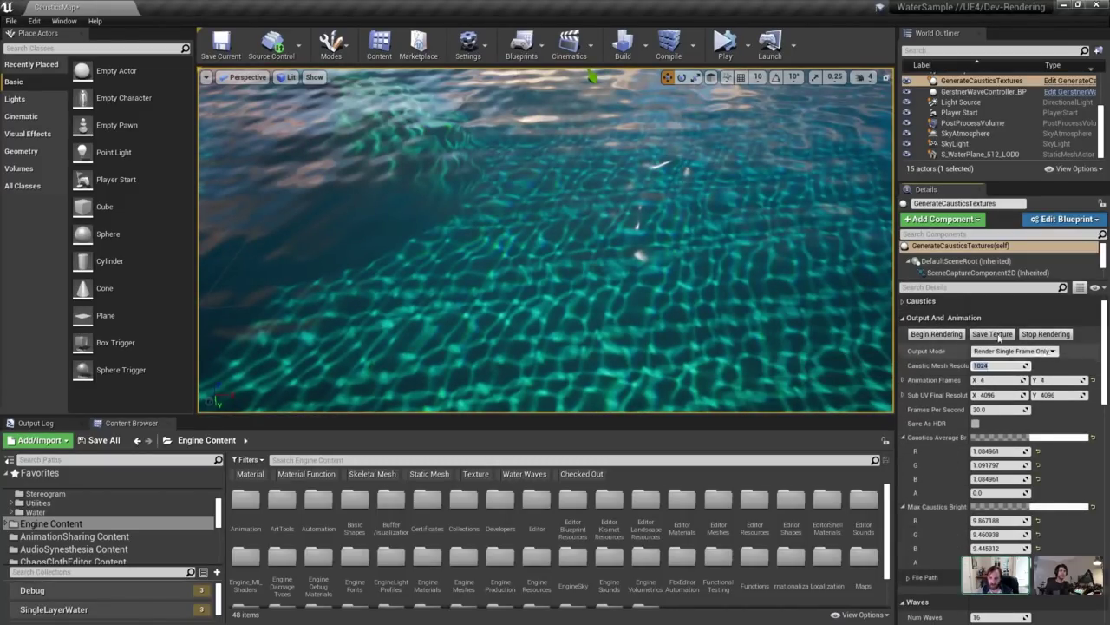
pyautogui.write('8')
pyautogui.press('Return')
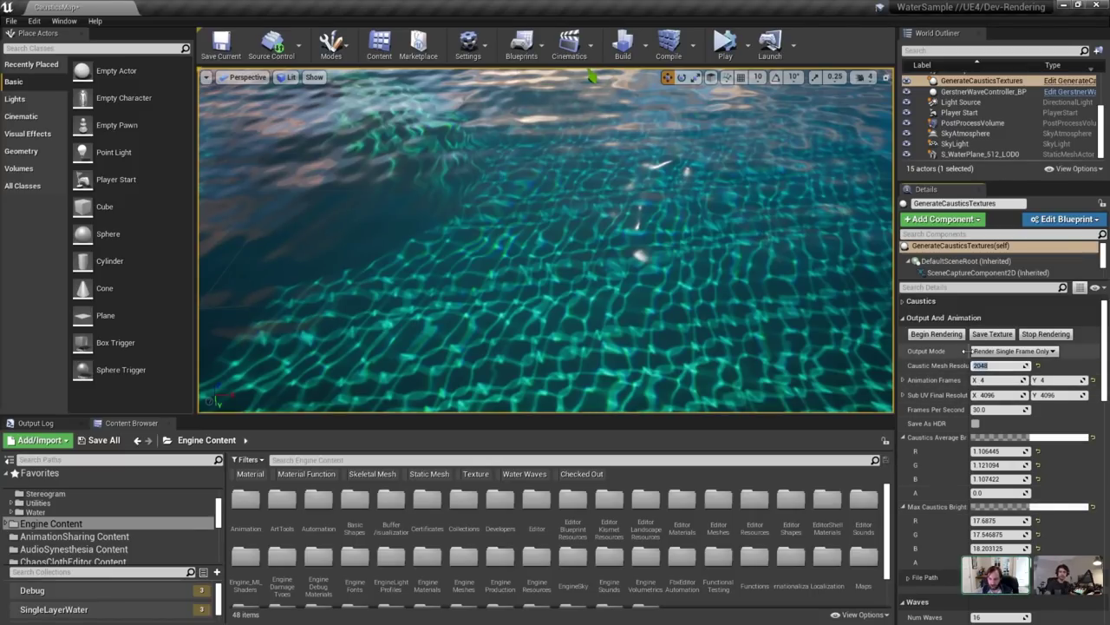
pyautogui.write('1024')
pyautogui.press('Return')
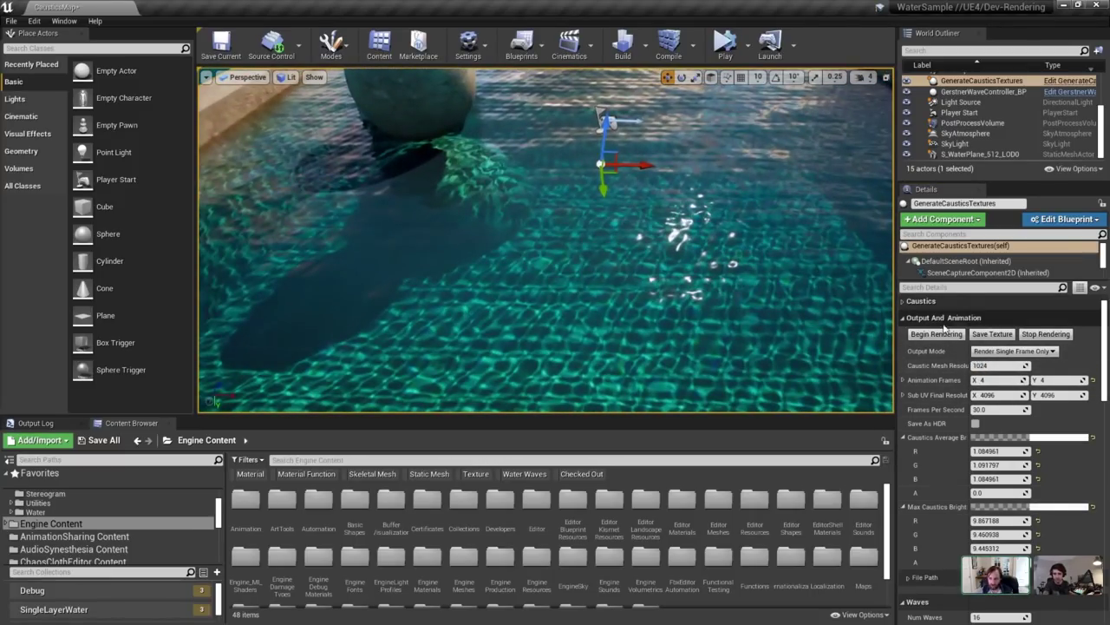
# Set the Min Wavelength of the waves to 32.
pyautogui.click(943, 317)
pyautogui.click(994, 437)
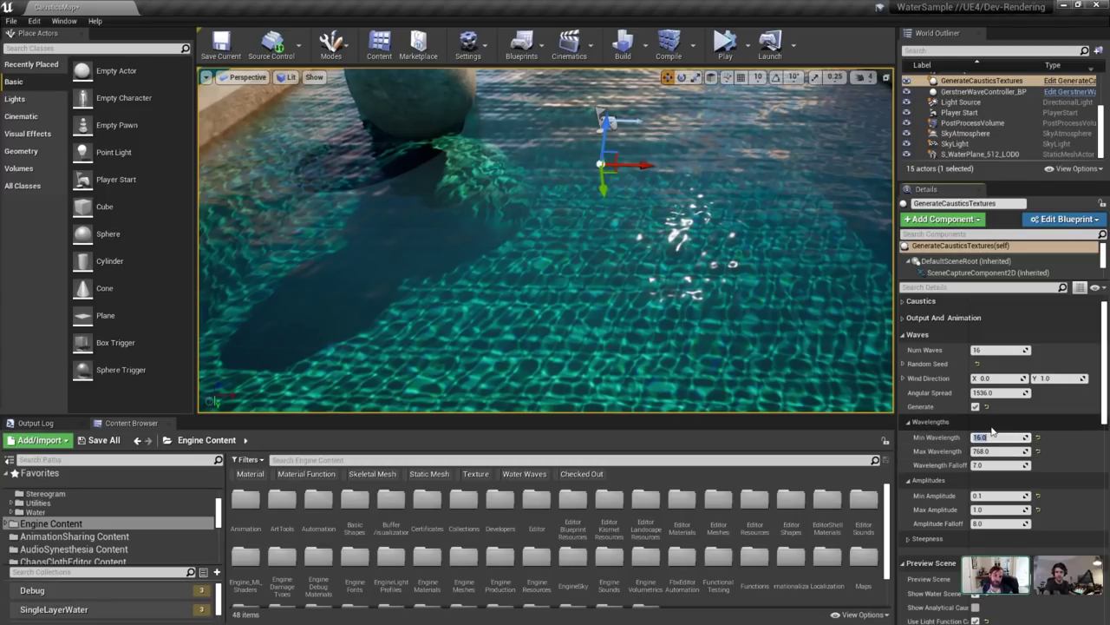
pyautogui.write('32')
pyautogui.press('Return')
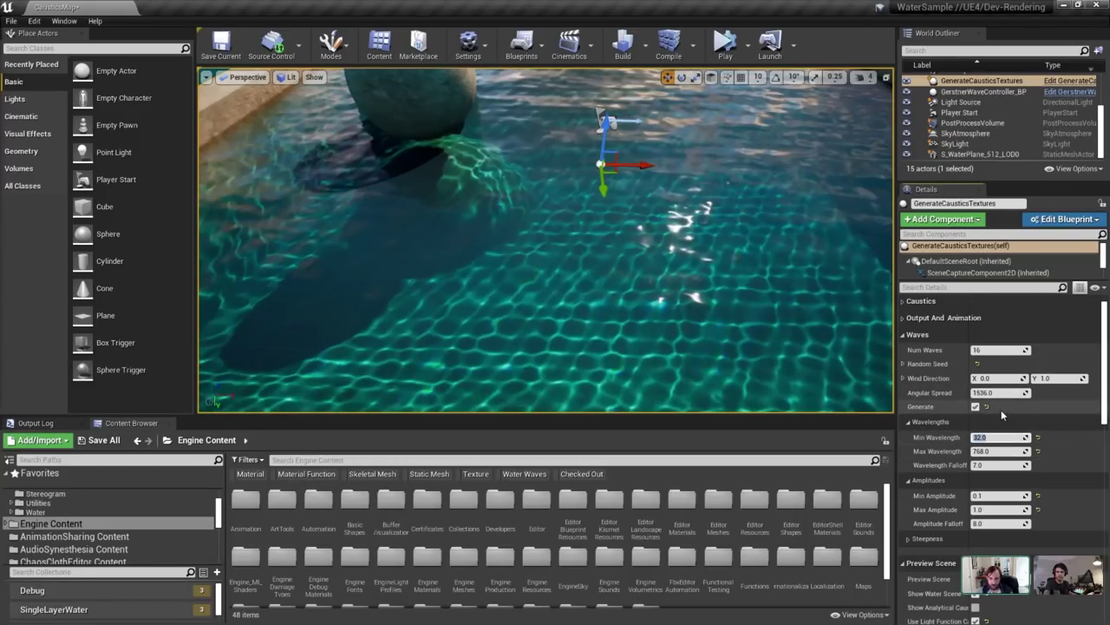
# Try caustics Water Depth values of 56, 512 and 768, and settle on 512.
pyautogui.click(934, 334)
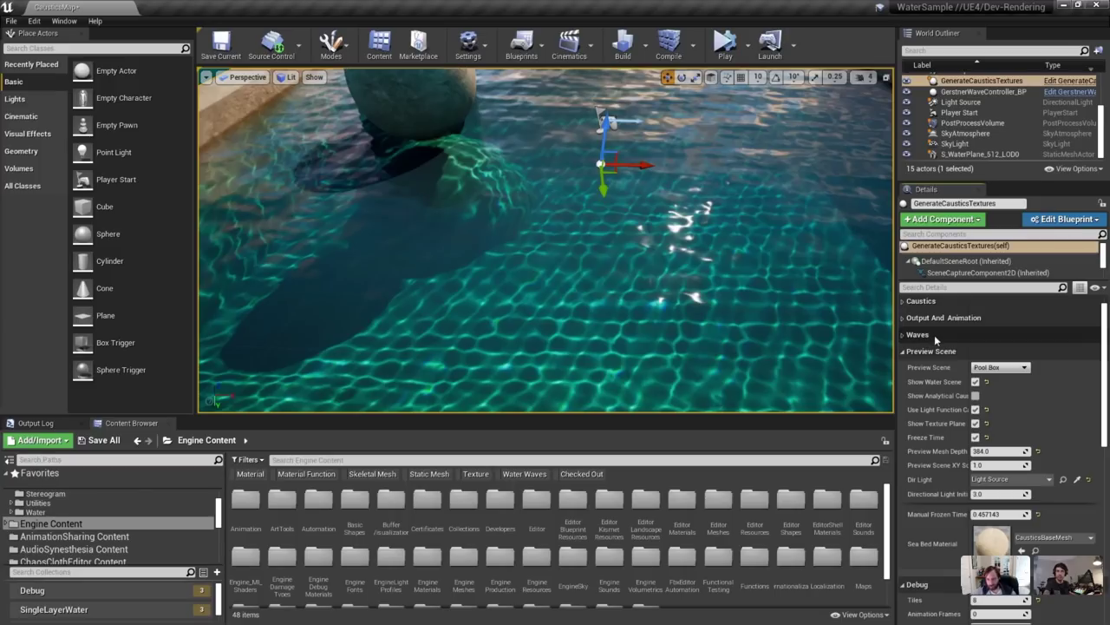
pyautogui.click(934, 335)
pyautogui.click(917, 336)
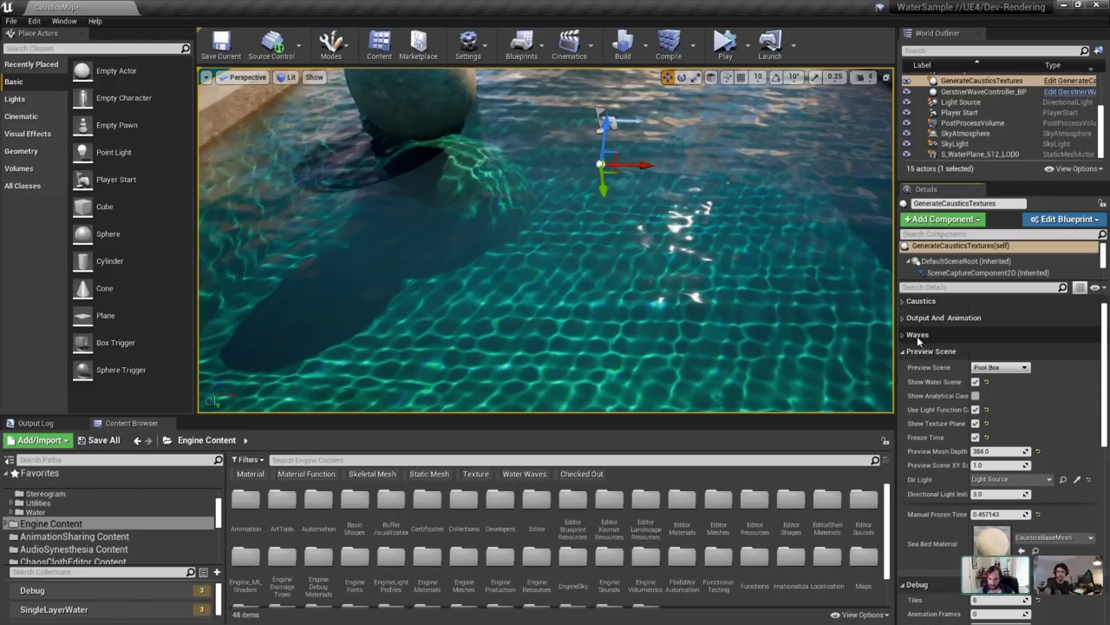
pyautogui.click(928, 350)
pyautogui.scroll(2, 954, 343)
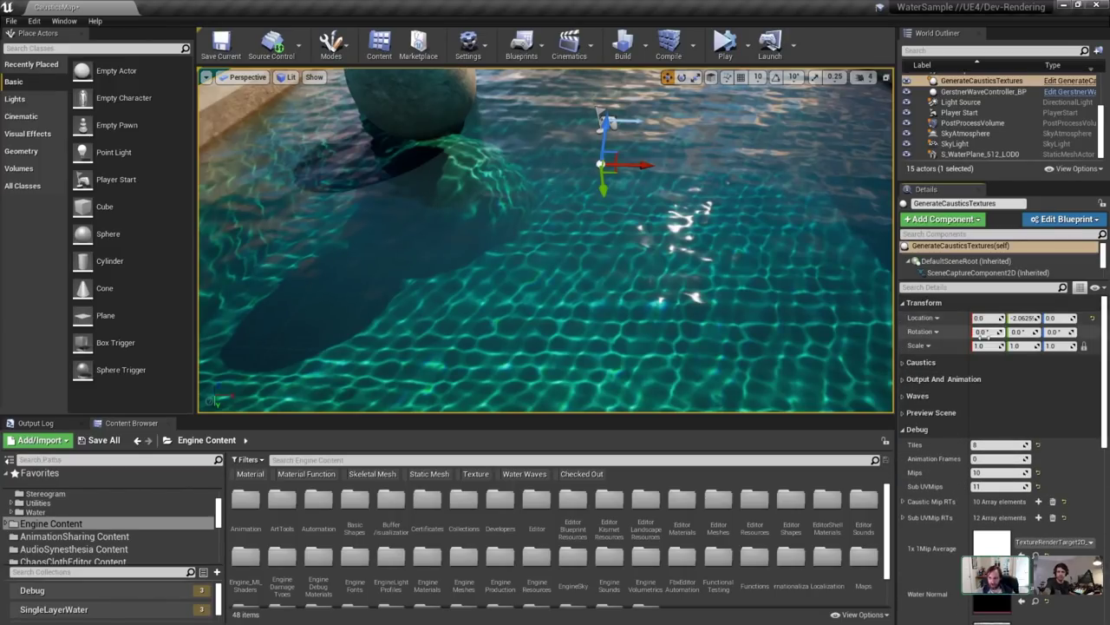
pyautogui.click(980, 362)
pyautogui.write('64')
pyautogui.press('Return')
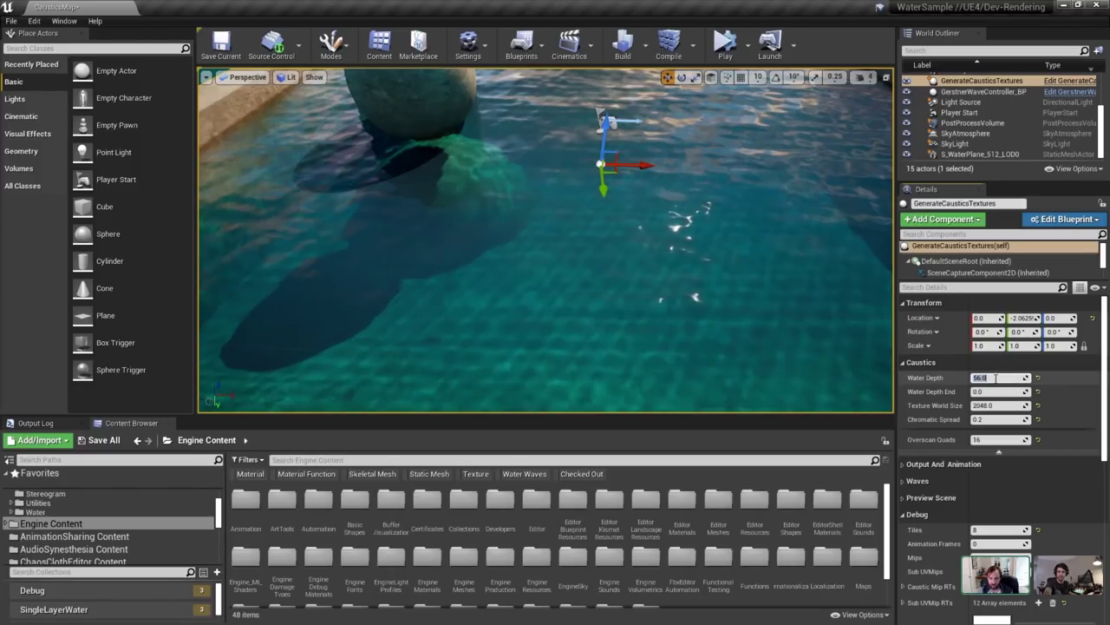
pyautogui.write('512')
pyautogui.press('Return')
pyautogui.write('768')
pyautogui.press('Return')
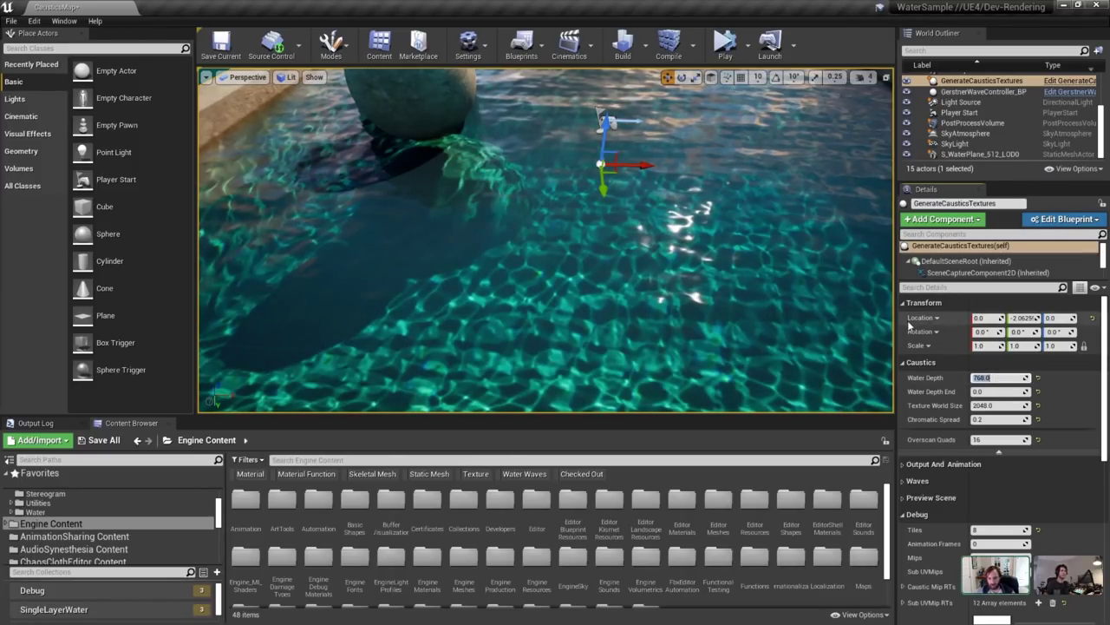
pyautogui.write('512')
pyautogui.press('Return')
# Collapse the Caustics and Debug settings and look through the Output And Animation, Waves and Preview Scene settings.
pyautogui.click(937, 464)
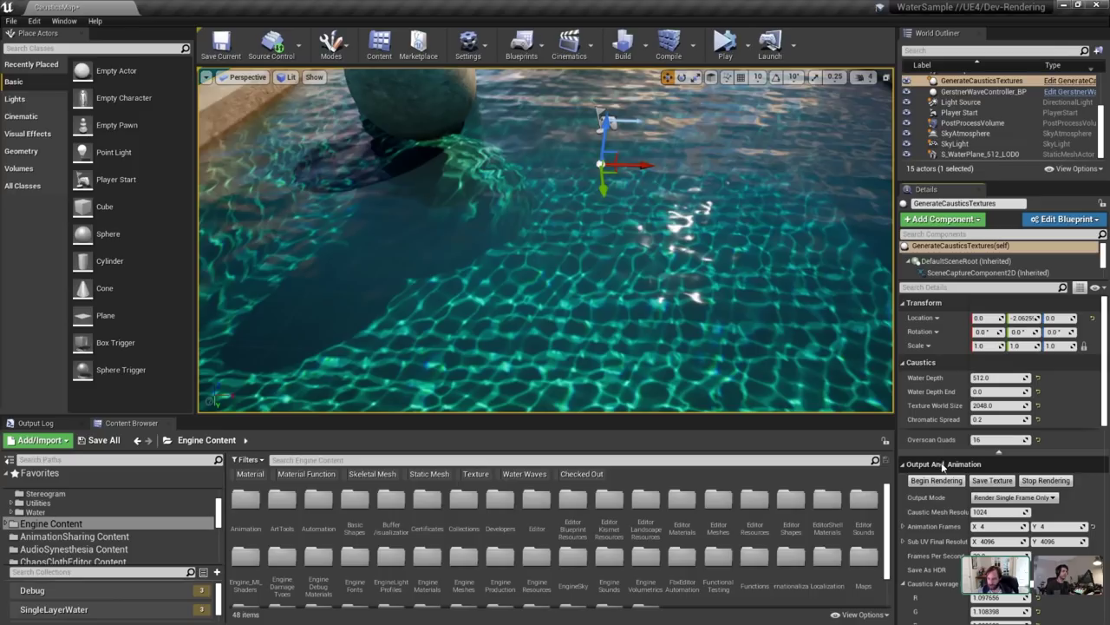
pyautogui.click(942, 464)
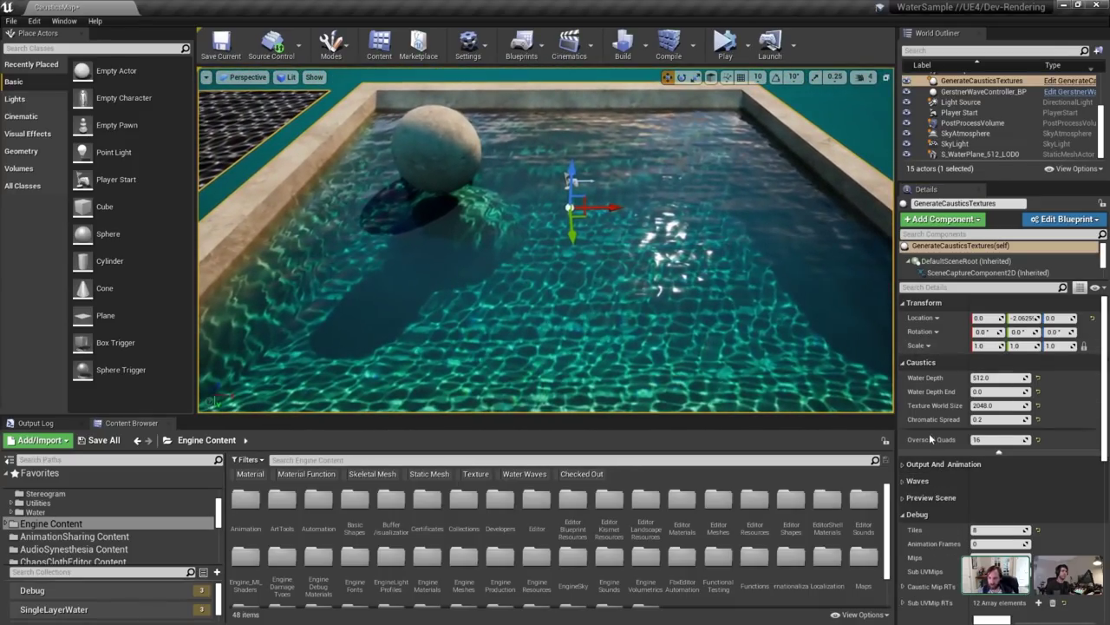
pyautogui.click(919, 363)
pyautogui.click(927, 429)
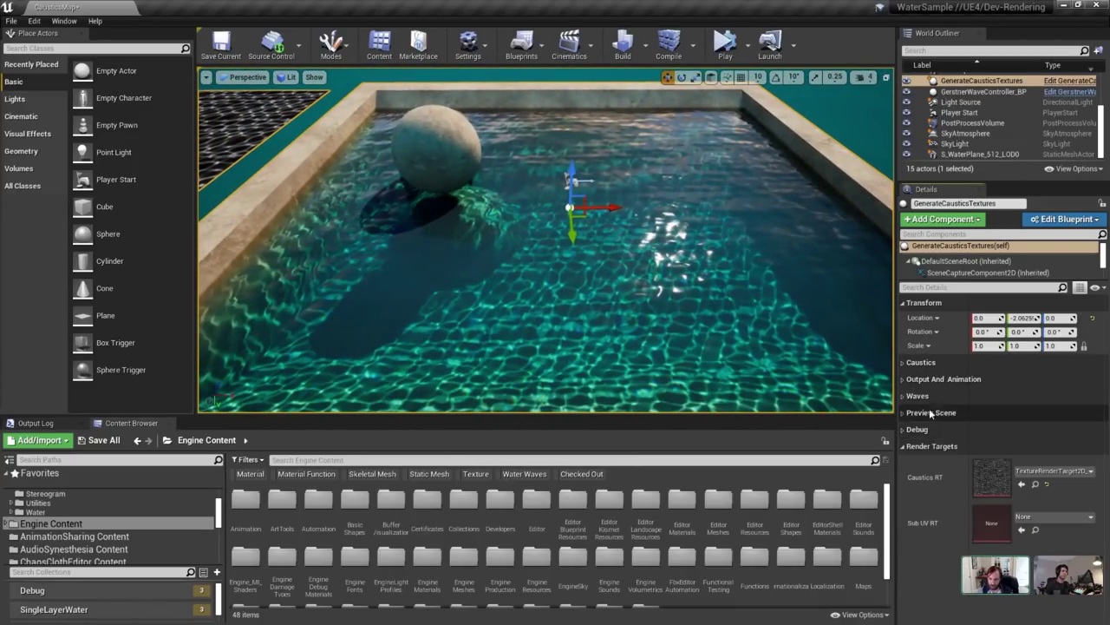
pyautogui.click(936, 381)
pyautogui.click(936, 382)
pyautogui.click(922, 398)
pyautogui.click(922, 397)
pyautogui.click(932, 413)
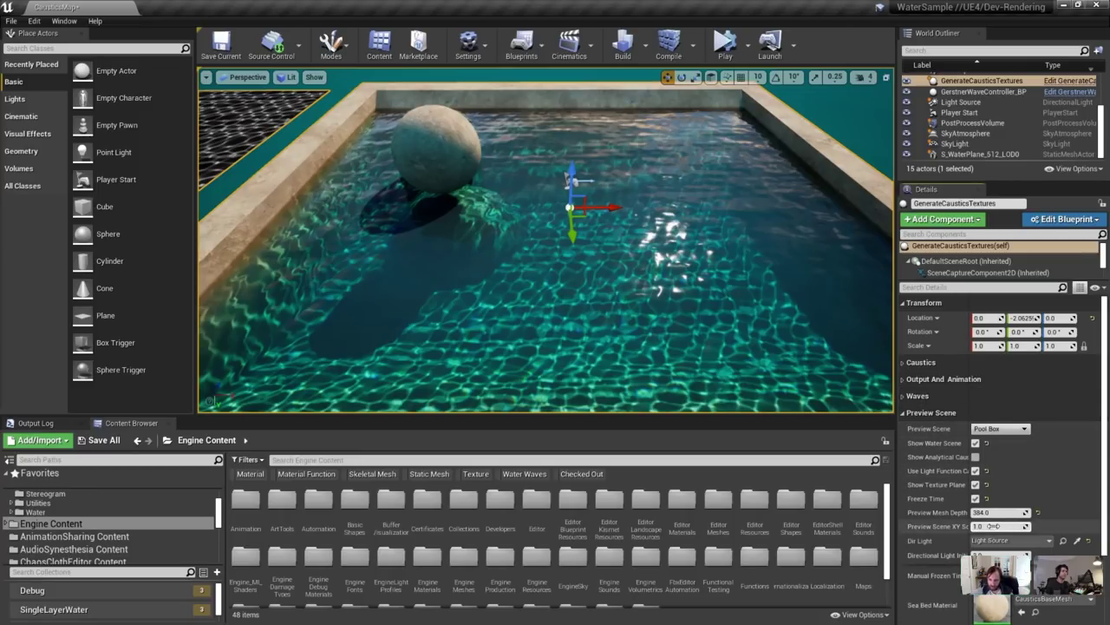
# Set the wave Min Wavelength to 48 and the Max Amplitude to 3.
pyautogui.click(921, 396)
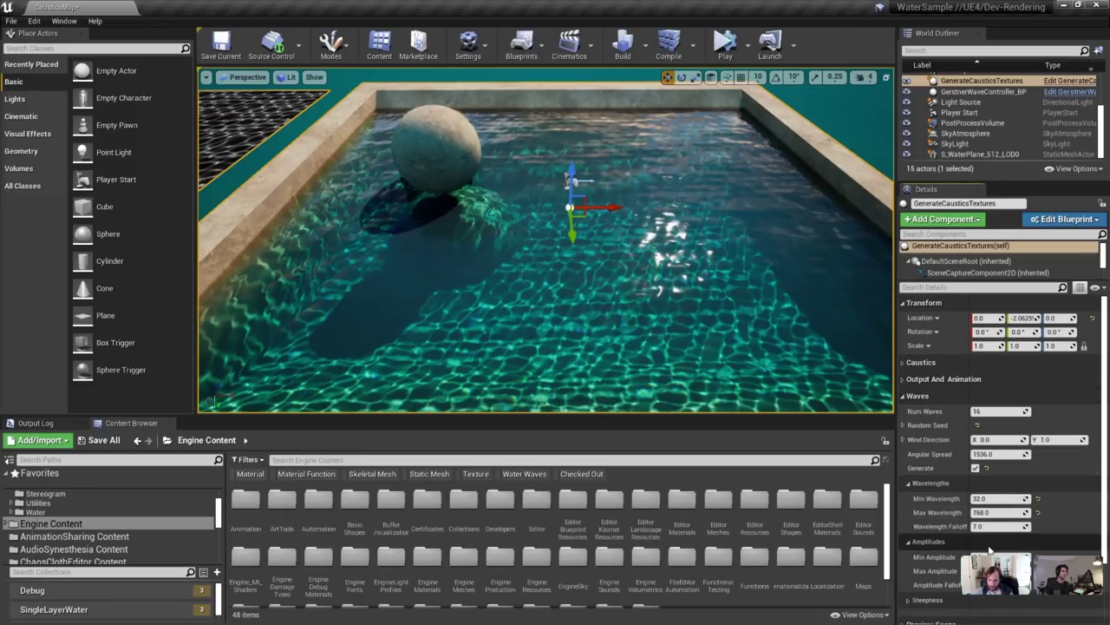
pyautogui.click(991, 498)
pyautogui.write('48')
pyautogui.press('Return')
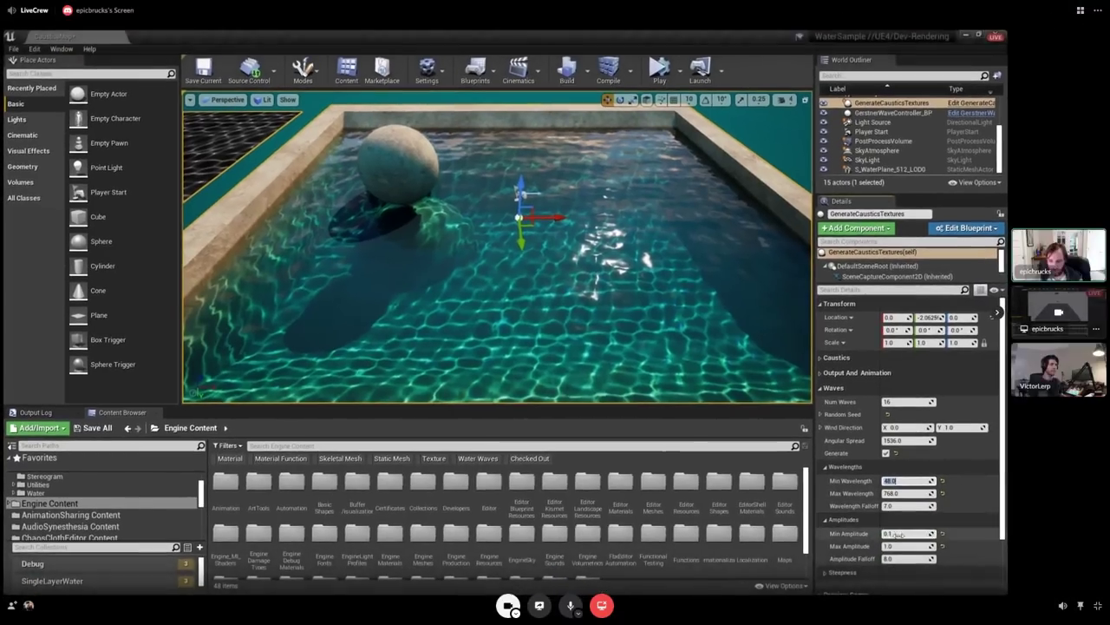
pyautogui.click(899, 547)
pyautogui.write('3')
pyautogui.press('Return')
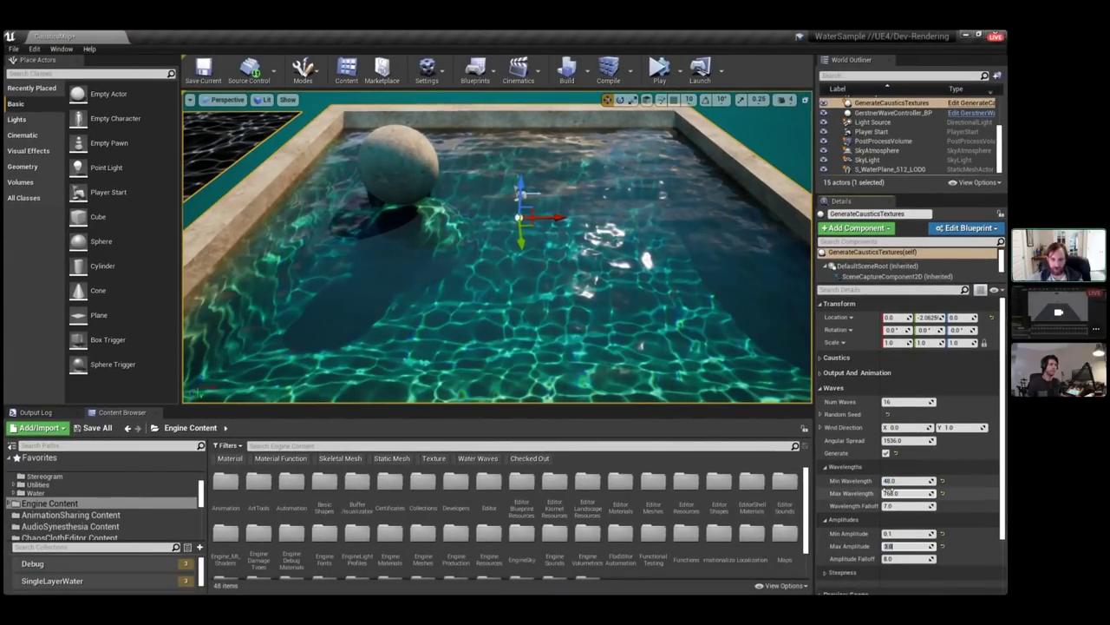
# Set the Output Mode of the caustics generator to Render Animation using Time.
pyautogui.scroll(-3, 729, 347)
pyautogui.click(839, 393)
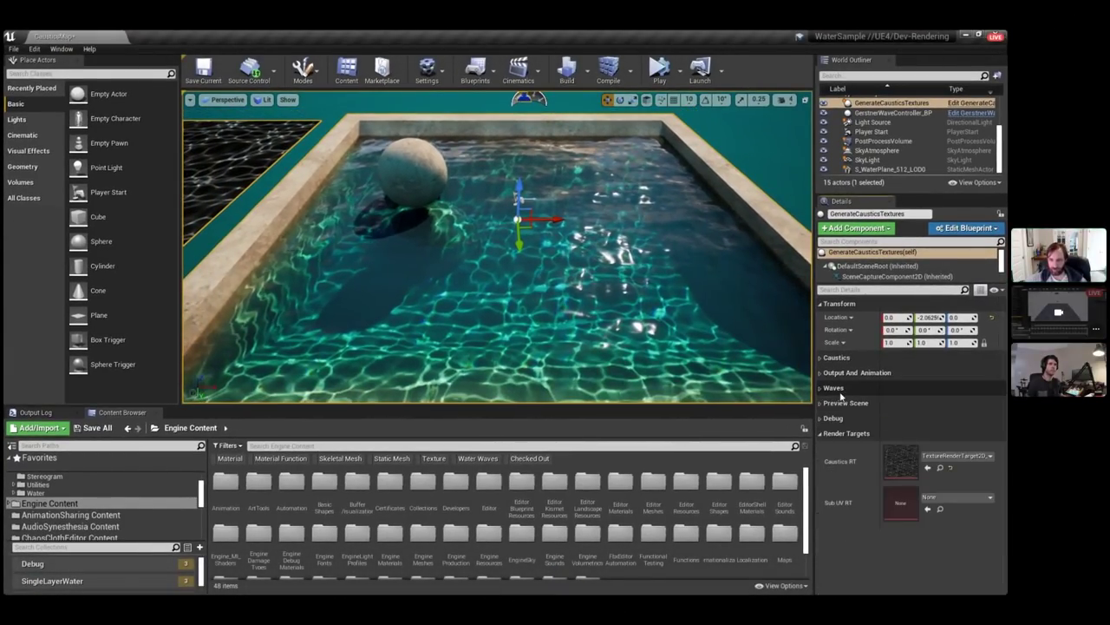
pyautogui.click(846, 372)
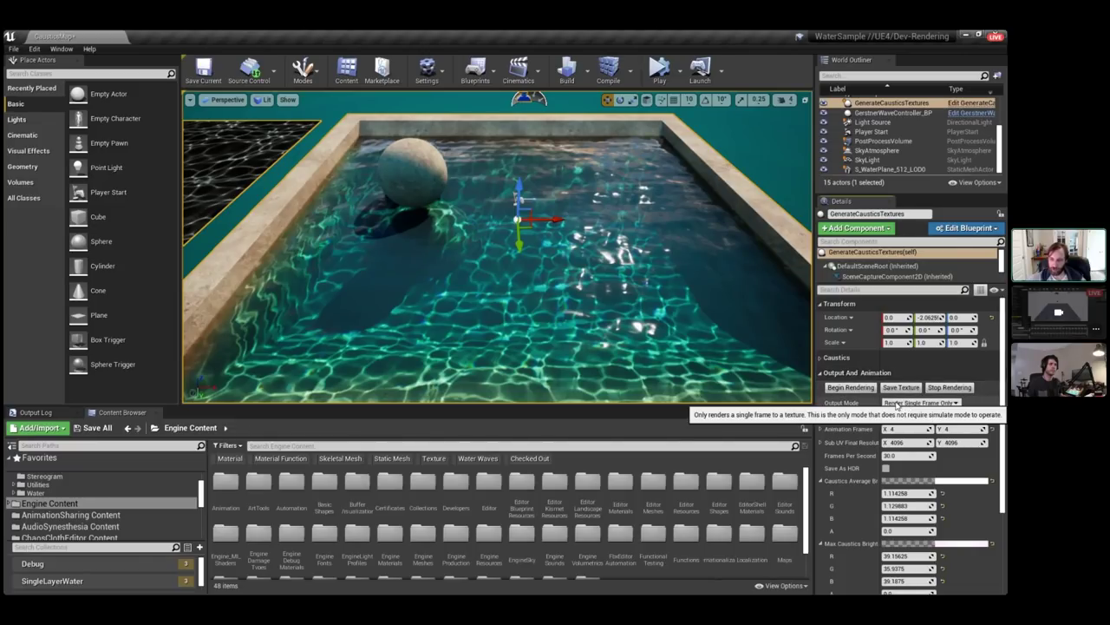
pyautogui.click(852, 385)
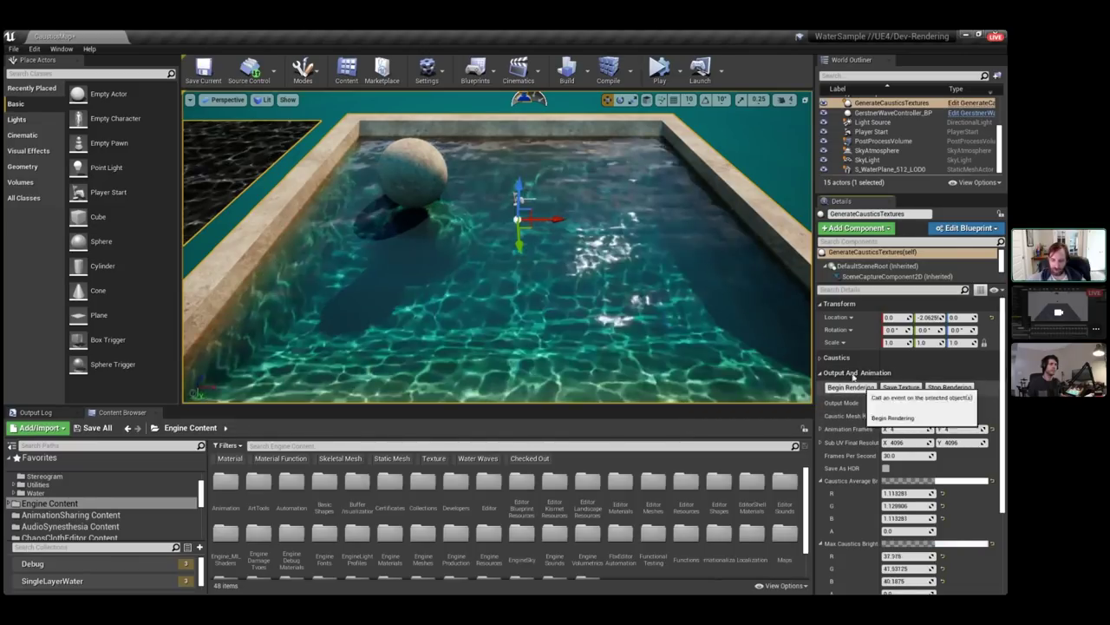
pyautogui.moveTo(631, 254)
pyautogui.mouseDown(button='right')
pyautogui.moveTo(618, 253)
pyautogui.moveTo(633, 237)
pyautogui.mouseUp(button='right')
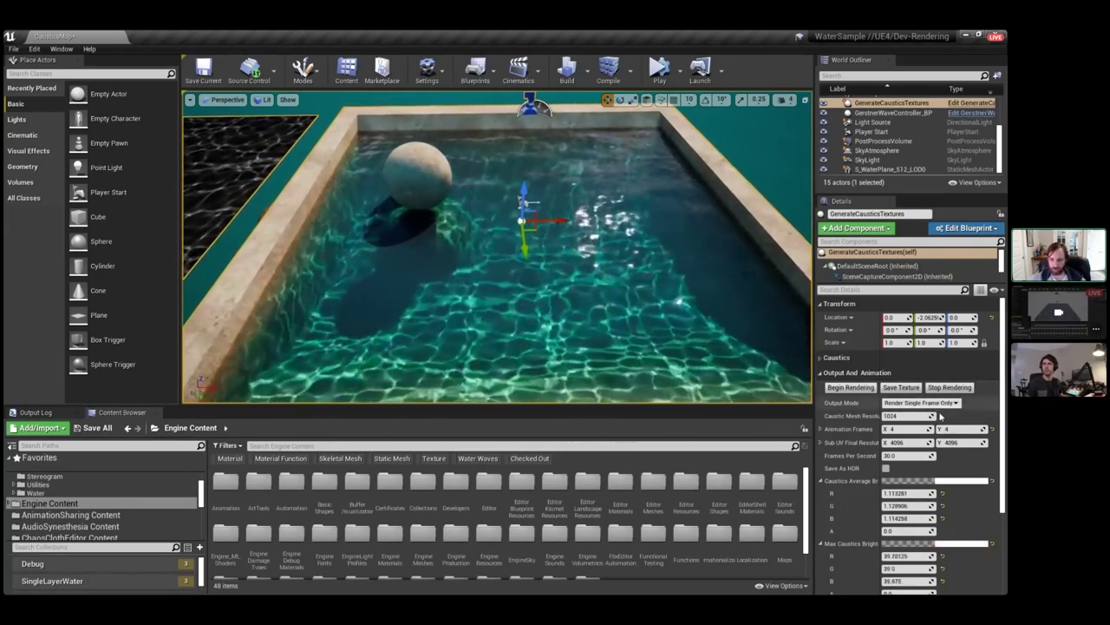
pyautogui.click(920, 402)
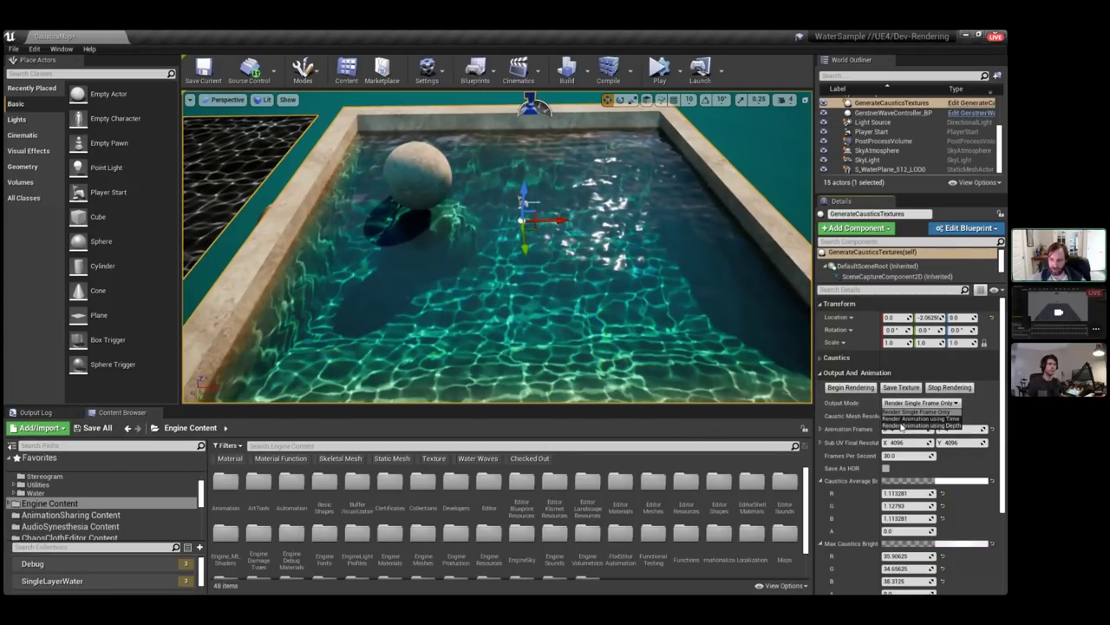
pyautogui.click(903, 418)
pyautogui.moveTo(632, 243); pyautogui.dragTo(609, 231, button='right')
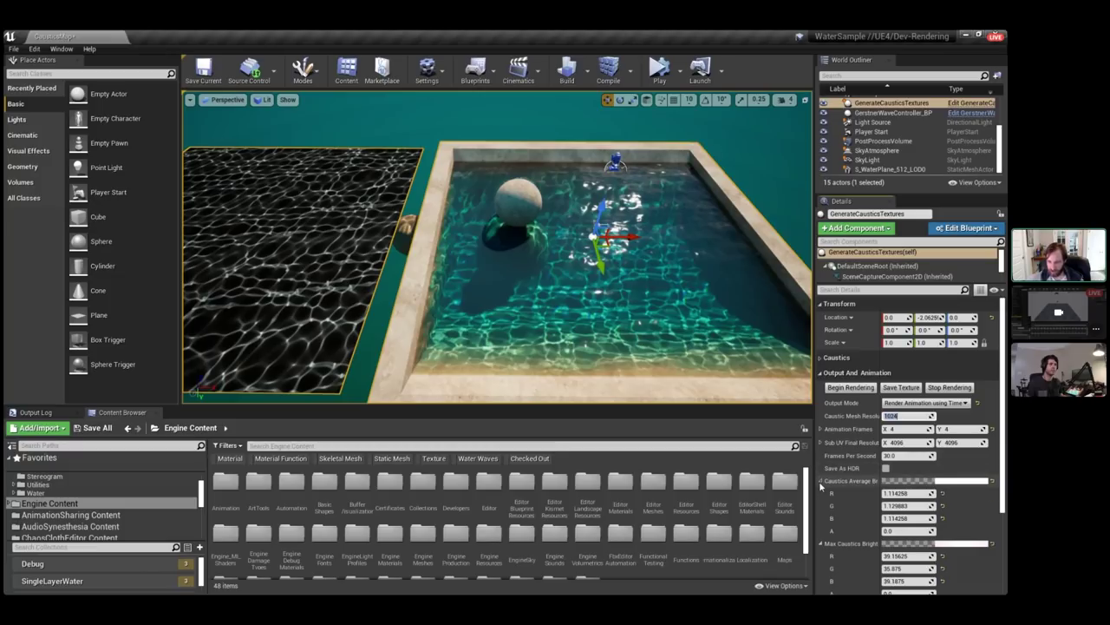
# Collapse the two caustics brightness colour groups, set the Animation Frames to 8 by 8, and render the caustics animation.
pyautogui.click(821, 479)
pyautogui.click(821, 493)
pyautogui.click(904, 415)
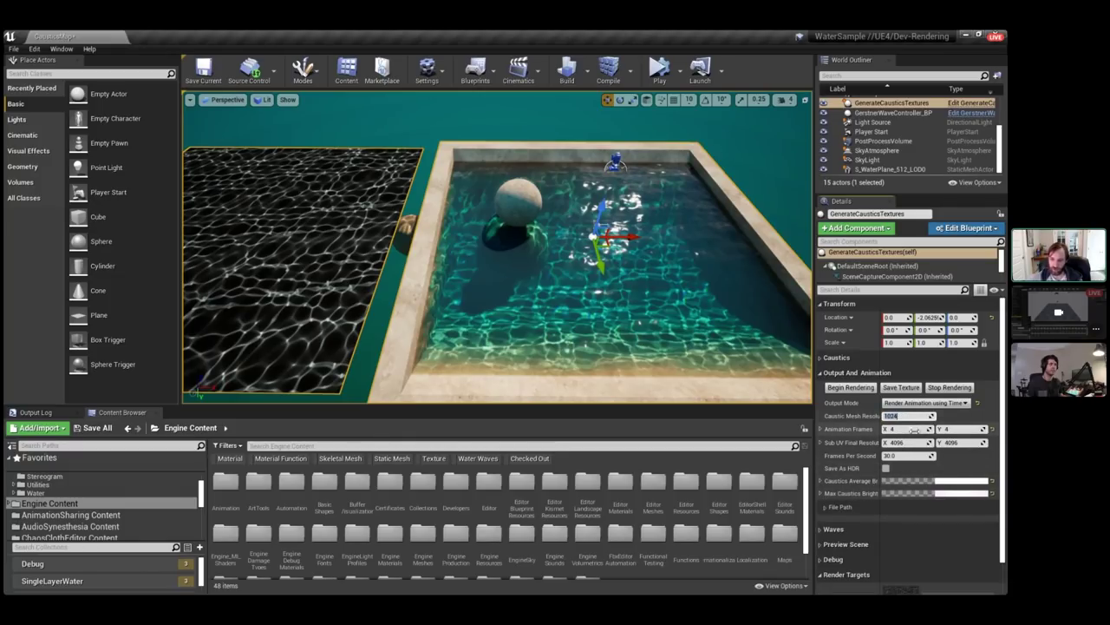
pyautogui.click(904, 442)
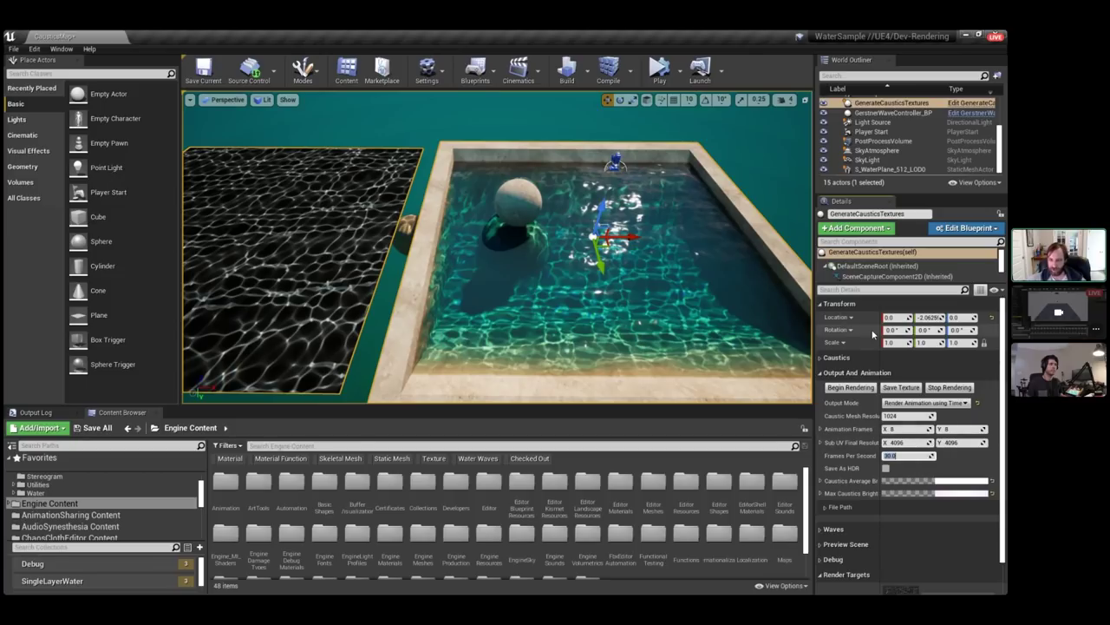
pyautogui.press('a')
pyautogui.moveTo(672, 320); pyautogui.dragTo(682, 319, button='right')
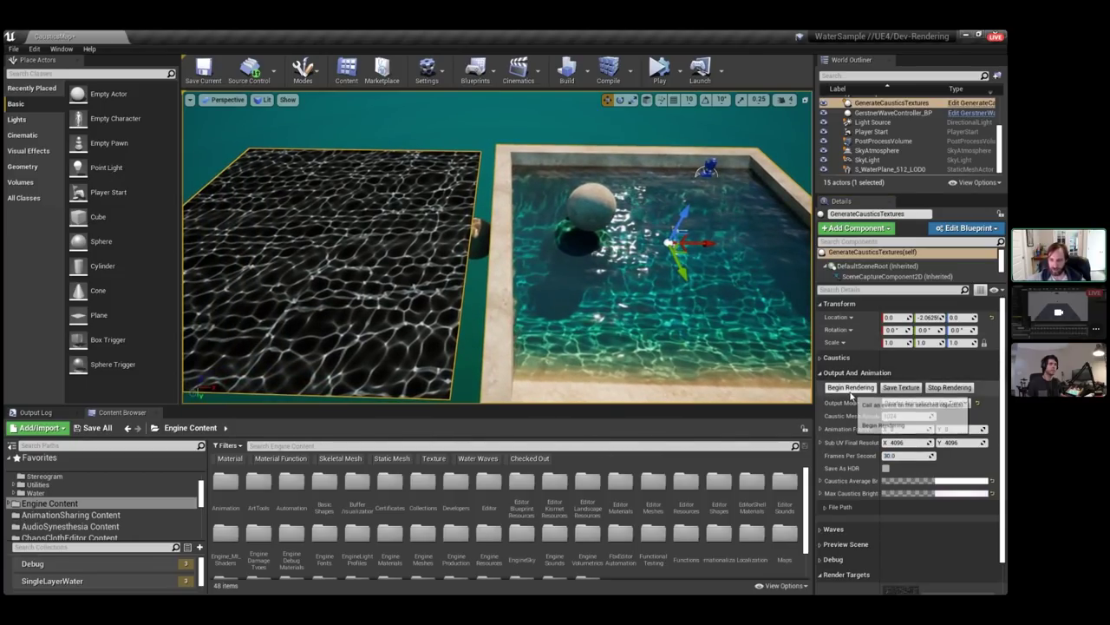
pyautogui.moveTo(746, 339); pyautogui.dragTo(753, 339, button='right')
pyautogui.press('a')
pyautogui.click(851, 387)
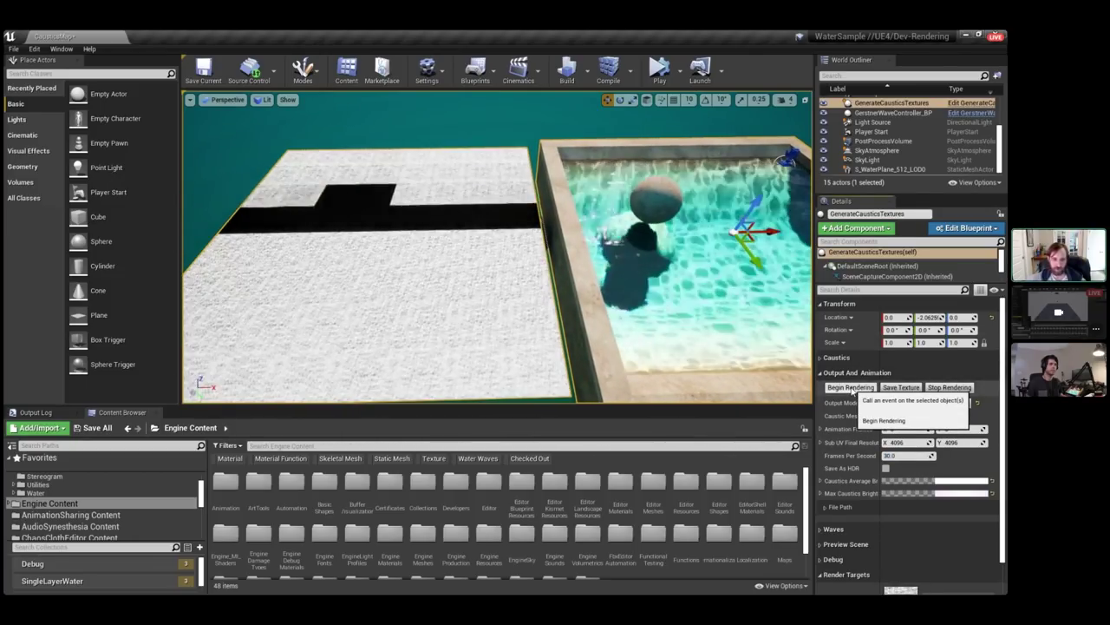
pyautogui.press('a')
pyautogui.moveTo(642, 299); pyautogui.dragTo(668, 336, button='right')
pyautogui.click(853, 388)
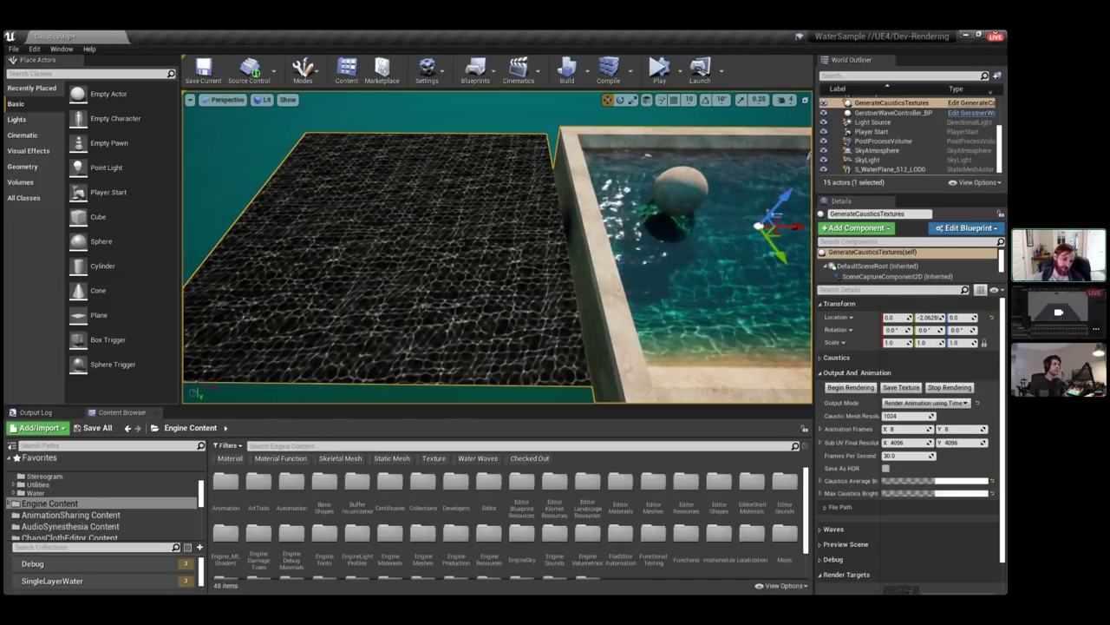
# Try rendering the caustics animation at 5 Frames Per Second and inspect the RenderTarget preview plane.
pyautogui.moveTo(497, 247); pyautogui.dragTo(496, 276, button='right')
pyautogui.press('w')
pyautogui.press('s')
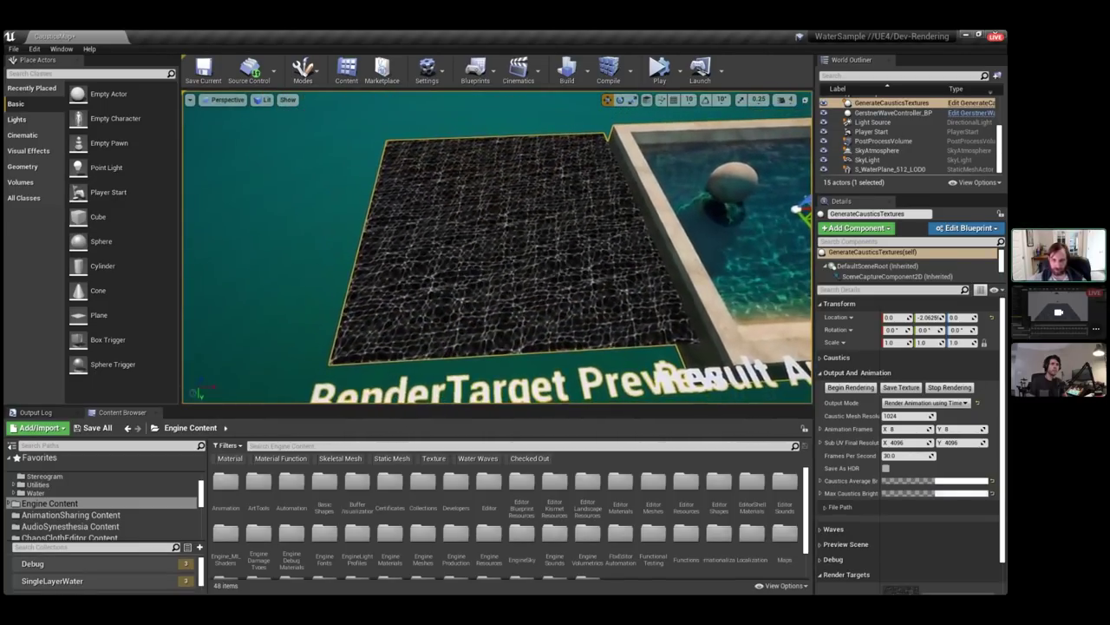
pyautogui.click(909, 455)
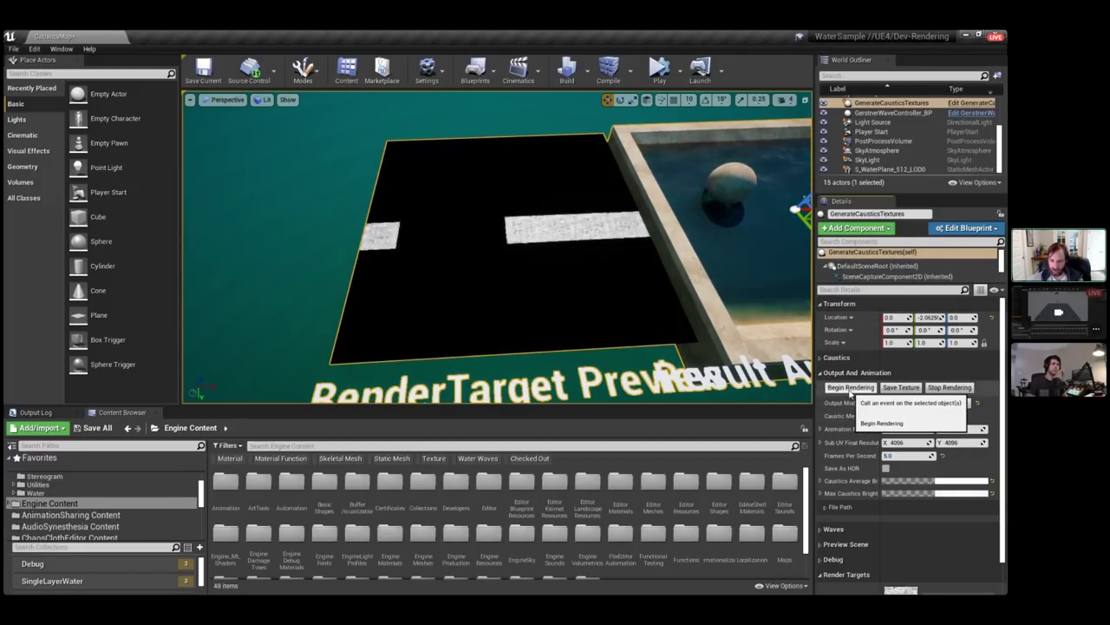
pyautogui.press('w')
pyautogui.moveTo(538, 261); pyautogui.dragTo(543, 261, button='right')
pyautogui.press('s')
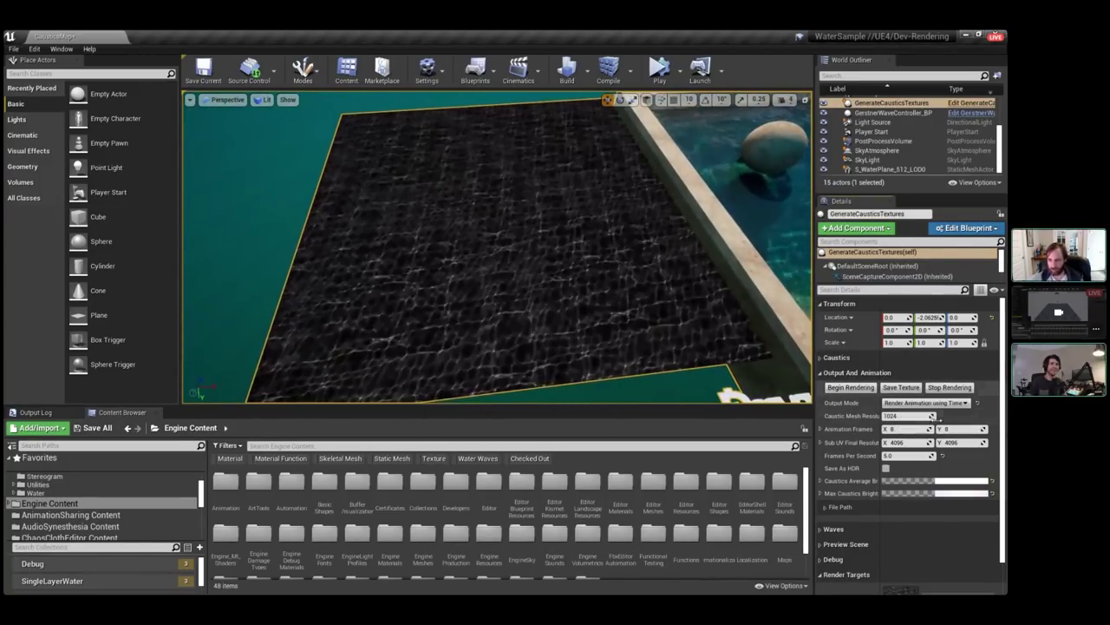
# Try rendering the caustics animation at 60 Frames Per Second and inspect the preview plane up close.
pyautogui.click(904, 455)
pyautogui.write('60')
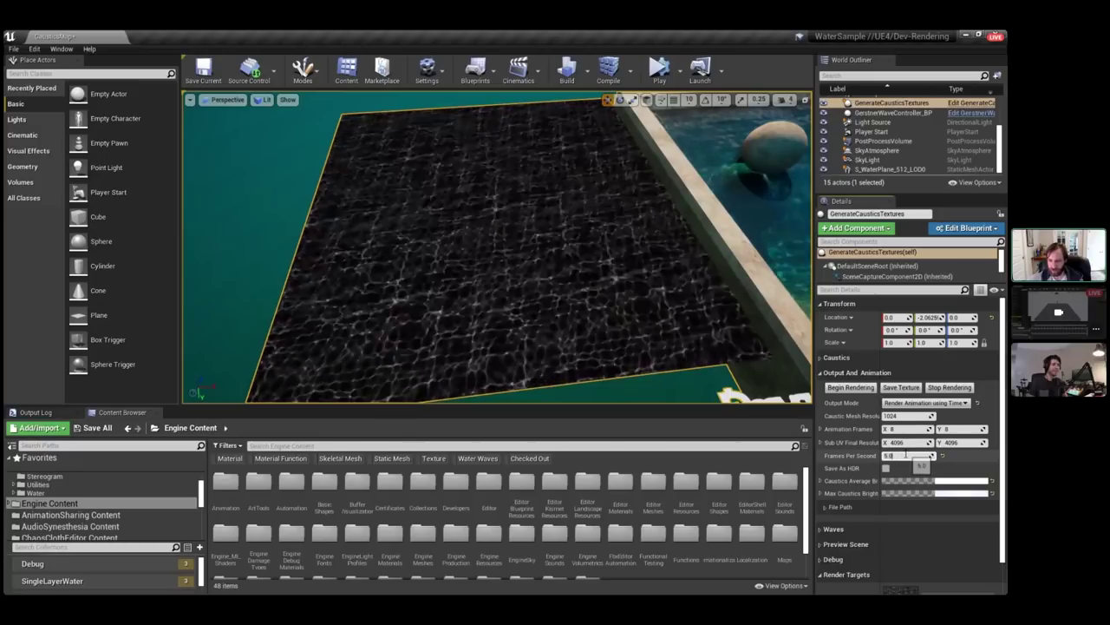
pyautogui.click(870, 391)
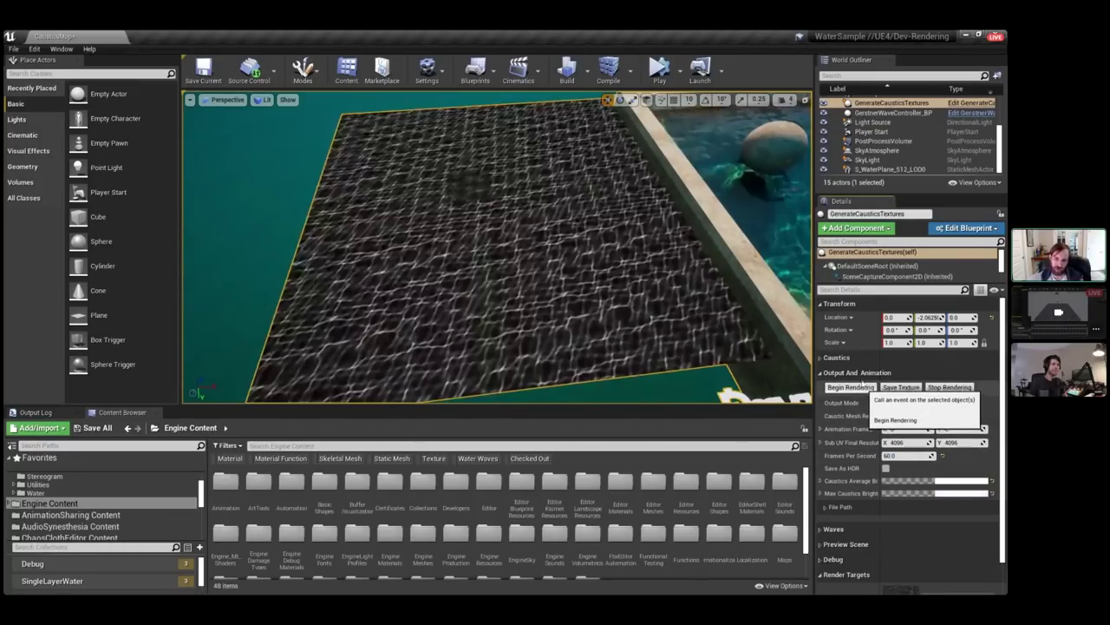
pyautogui.press('w')
pyautogui.moveTo(555, 269); pyautogui.dragTo(555, 269, button='right')
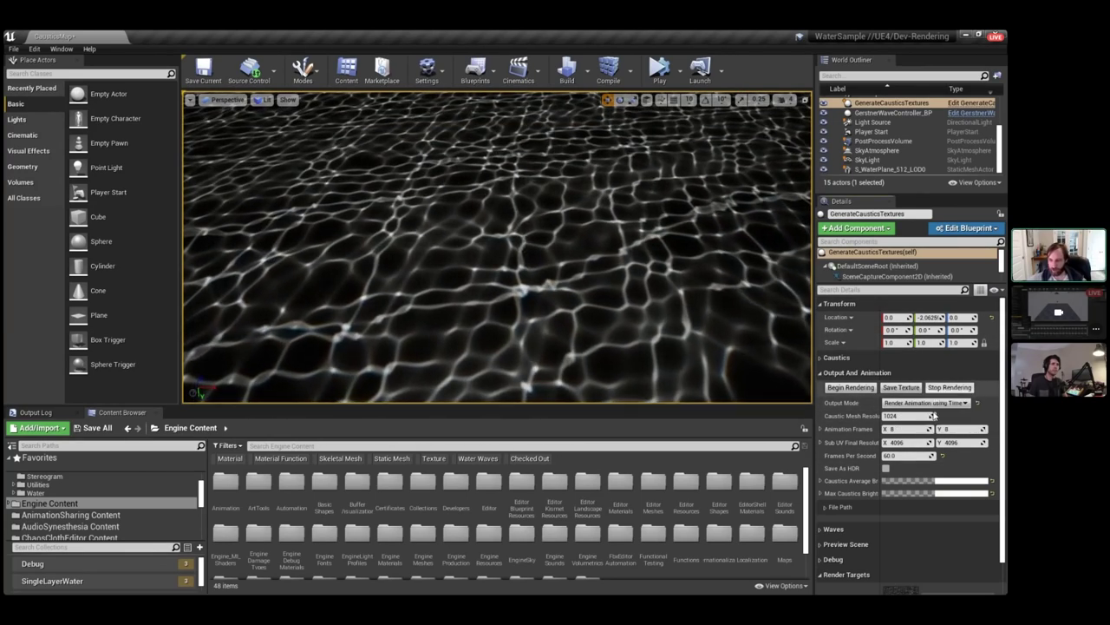
# Try rendering the caustics animation at 150 Frames Per Second.
pyautogui.click(906, 456)
pyautogui.write('150')
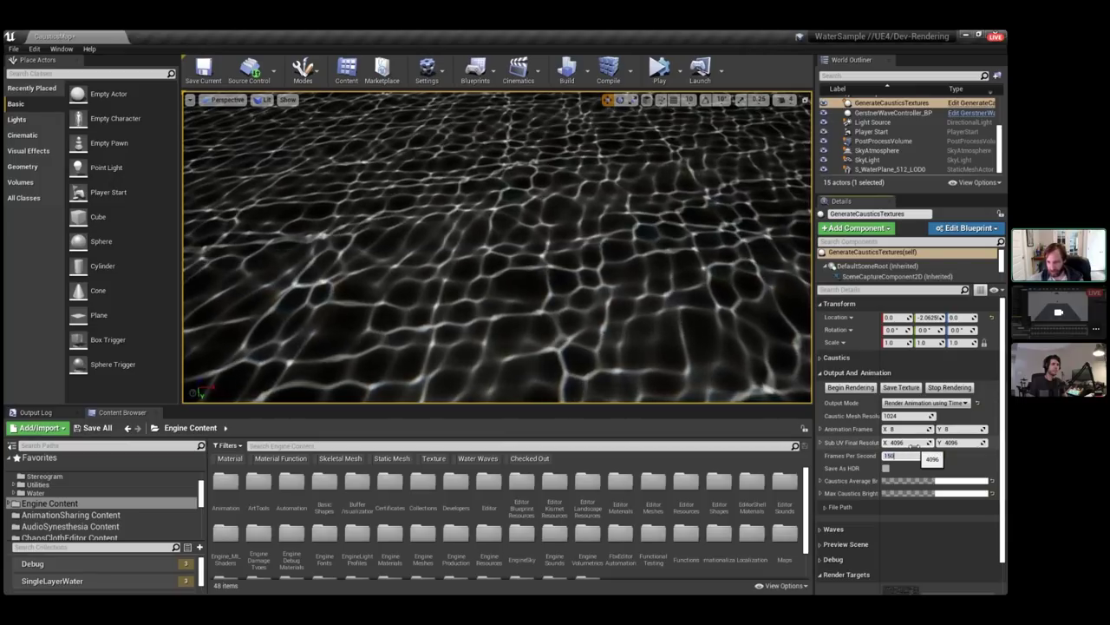
pyautogui.press('Return')
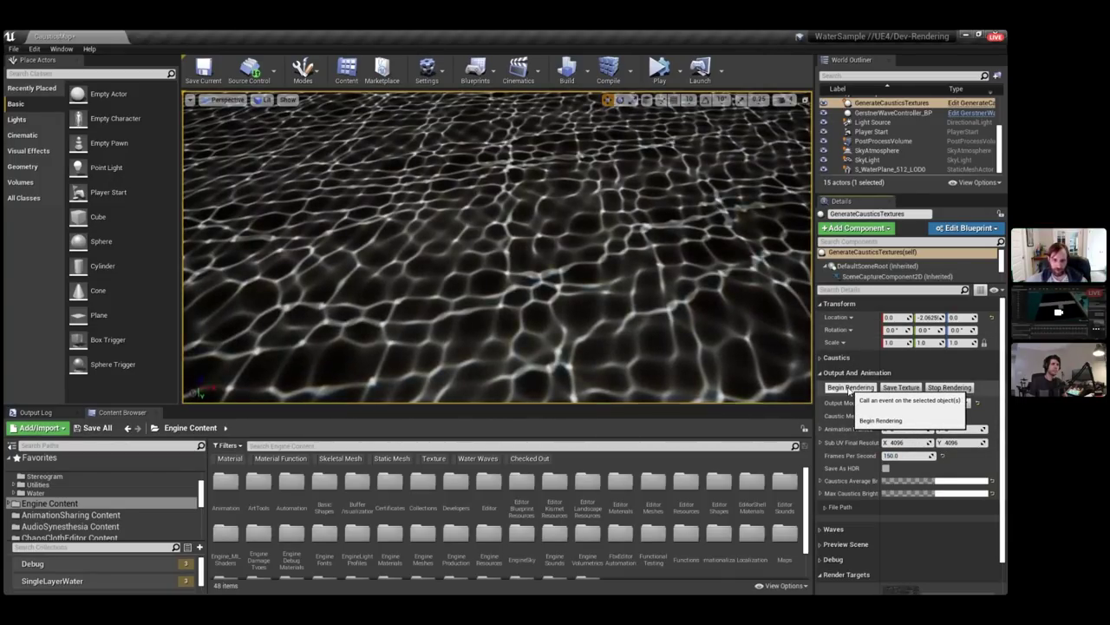
pyautogui.click(851, 388)
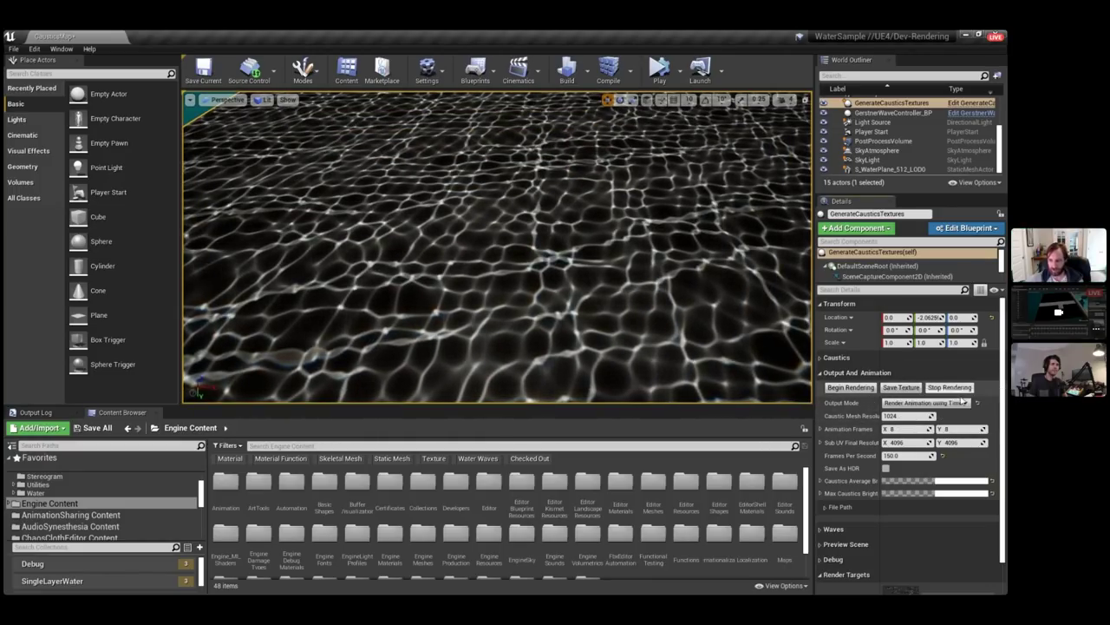
# Set the Animation Frames to 6 by 6 and the Frames Per Second to 30, and render the caustics animation again.
pyautogui.click(846, 389)
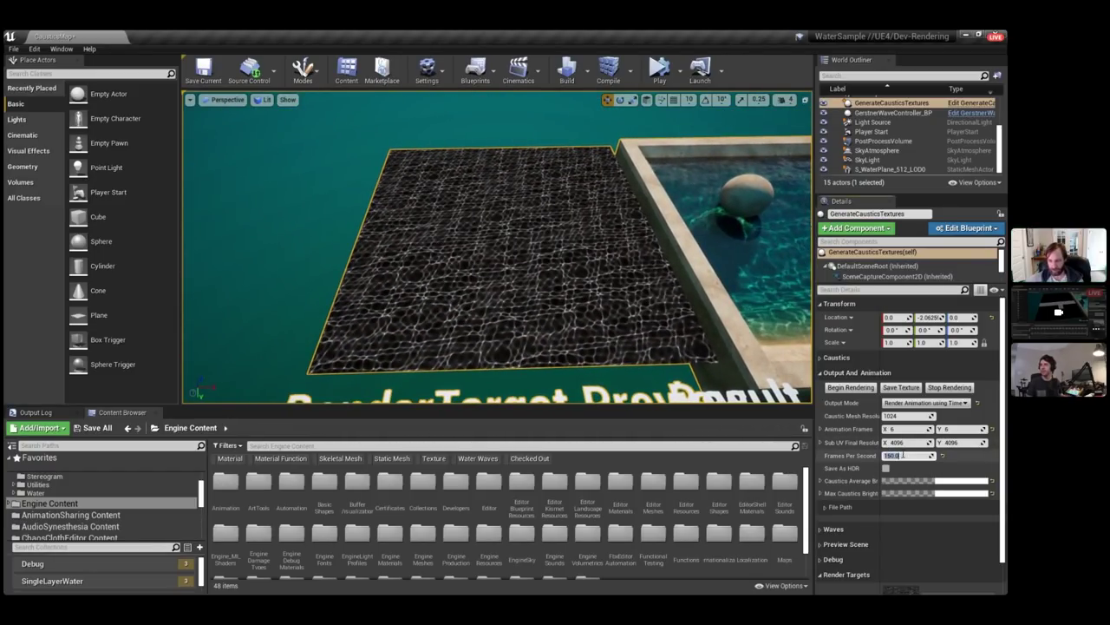
pyautogui.click(864, 391)
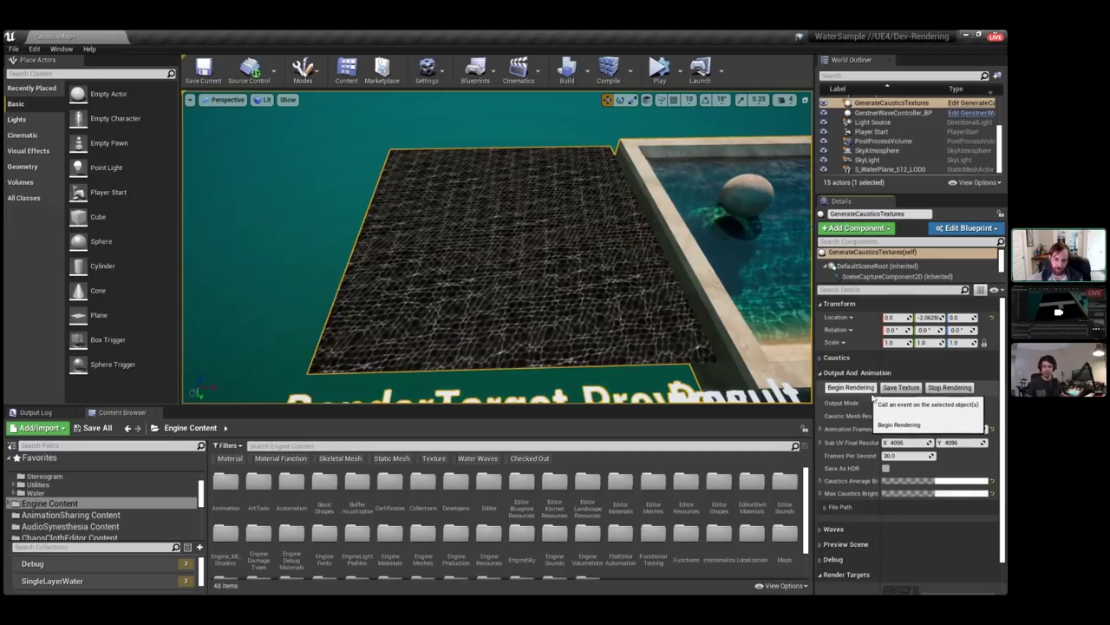
# Show the texture's save path settings and locate Caustics_Texture_2 in the Water/Caustics content folder.
pyautogui.click(837, 506)
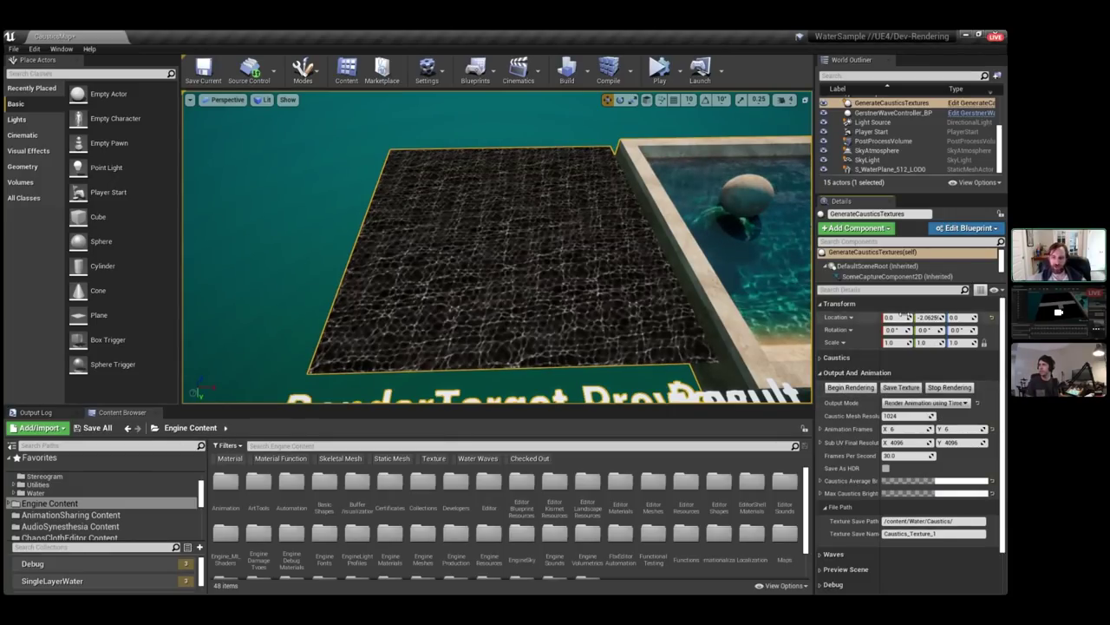
pyautogui.scroll(3, 106, 490)
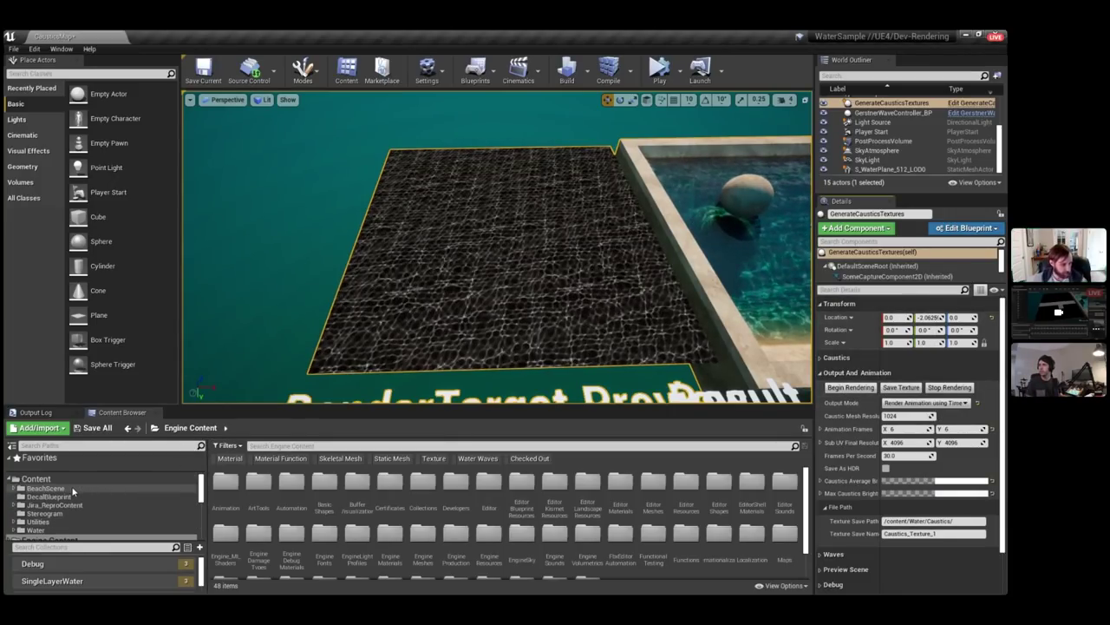
pyautogui.click(48, 536)
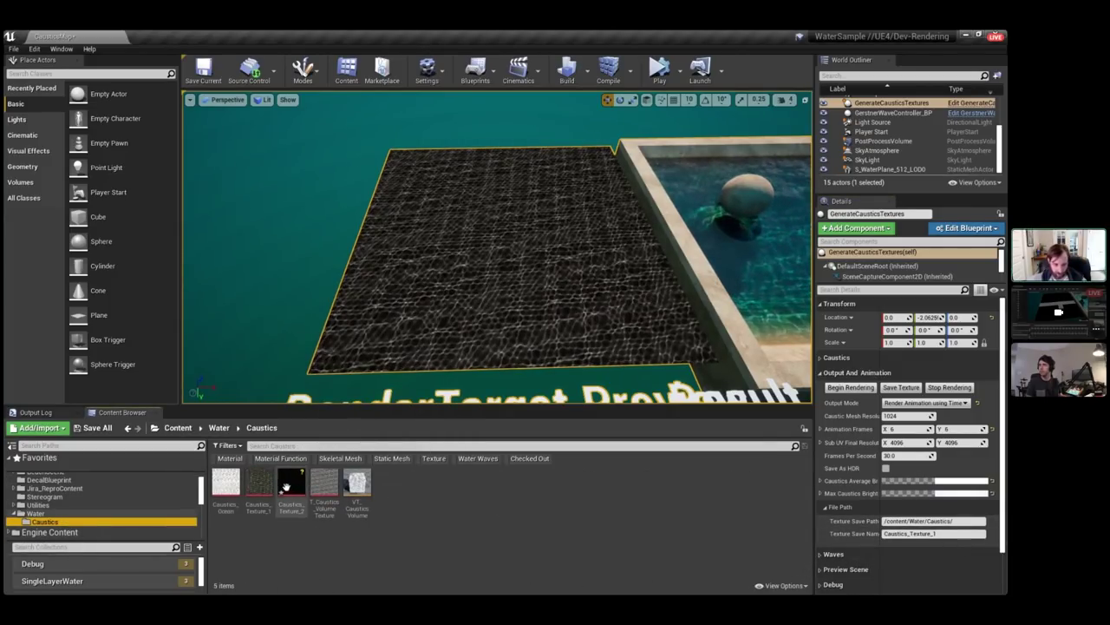
pyautogui.click(286, 486)
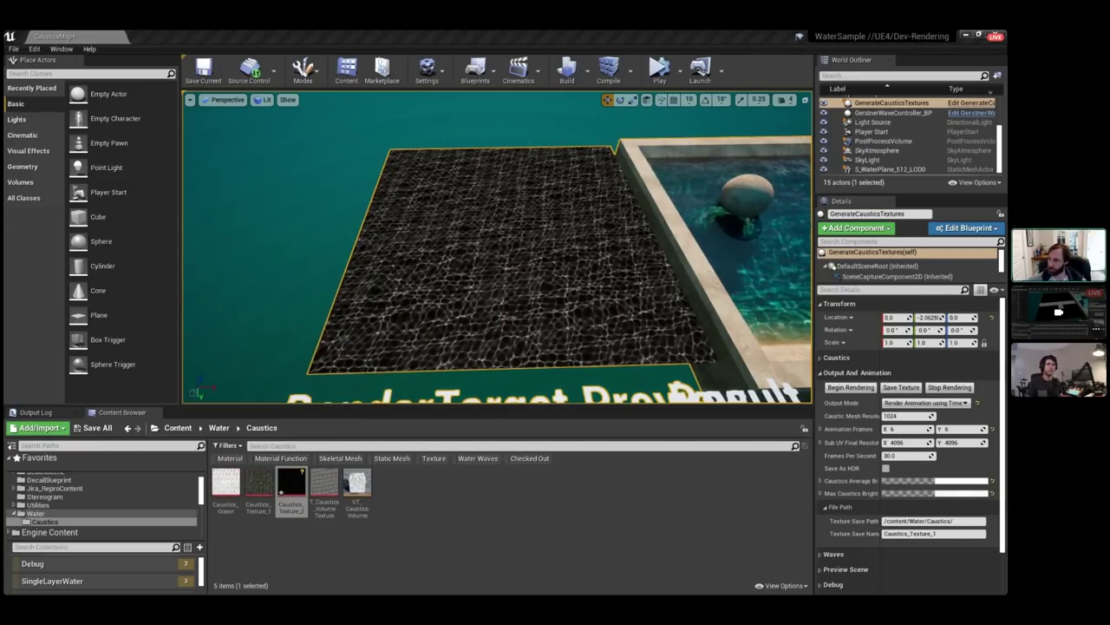
# Collapse the Output And Animation and Render Targets settings, and review the Preview Scene settings alongside the pool.
pyautogui.press('d')
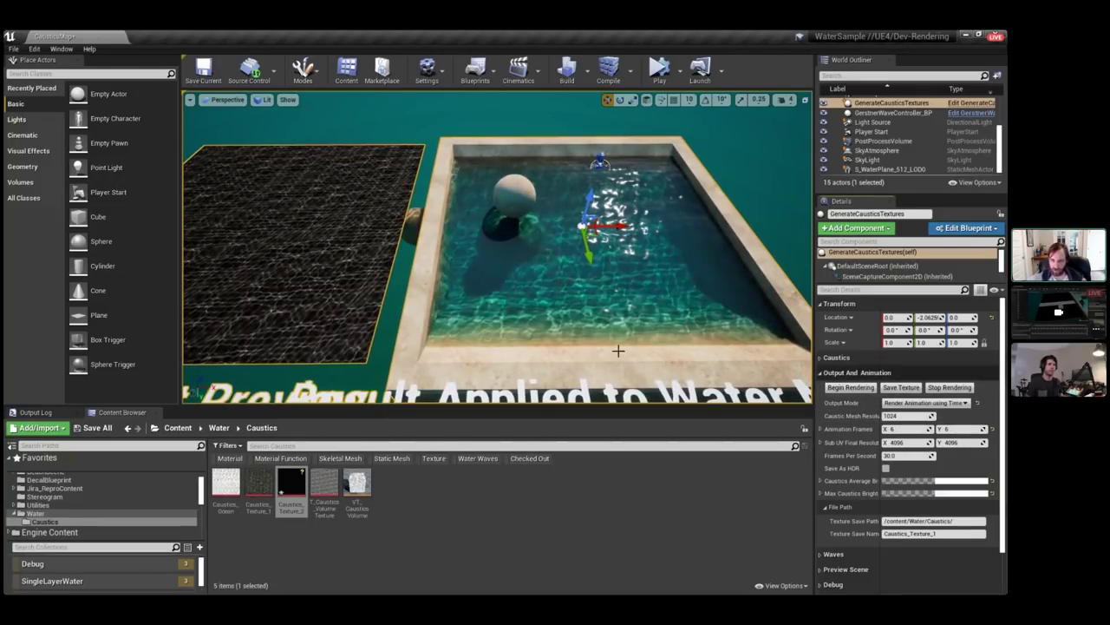
pyautogui.click(868, 373)
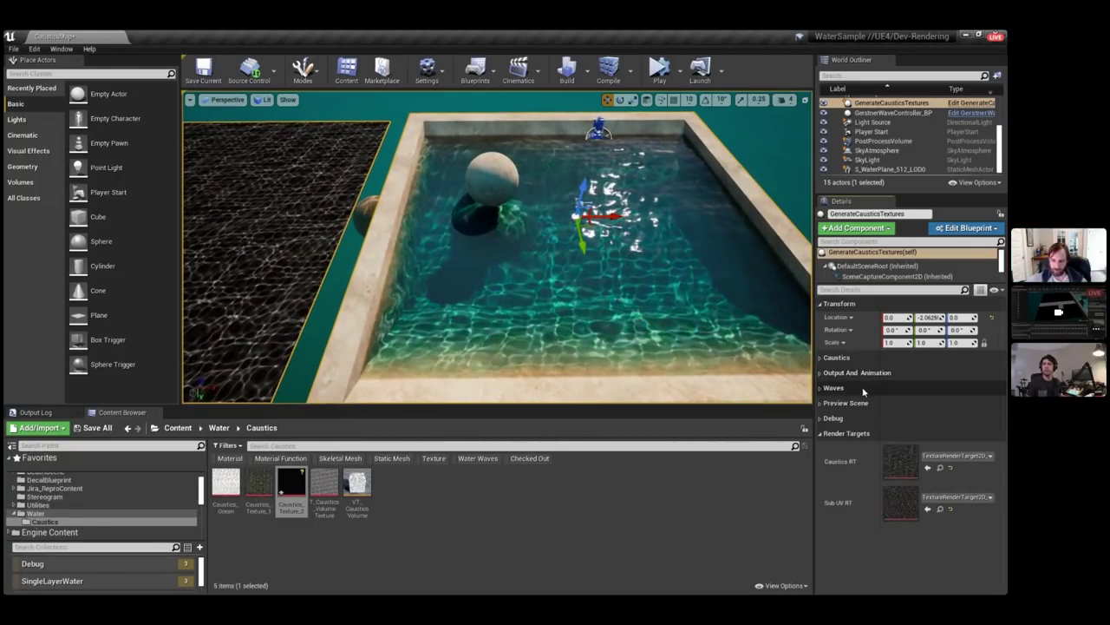
pyautogui.click(846, 433)
pyautogui.click(848, 404)
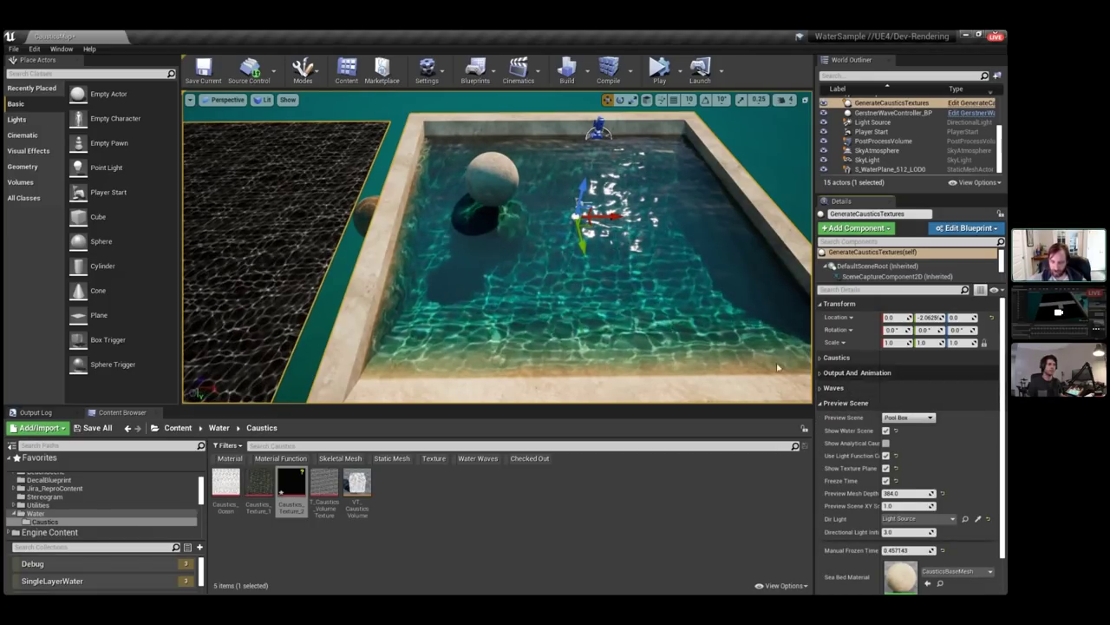
pyautogui.moveTo(778, 367); pyautogui.dragTo(845, 364, button='middle')
pyautogui.moveTo(778, 367)
pyautogui.mouseDown(button='right')
pyautogui.moveTo(776, 382)
pyautogui.moveTo(776, 355)
pyautogui.mouseUp(button='right')
pyautogui.moveTo(557, 243); pyautogui.dragTo(557, 237, button='right')
# Select the Light Source and open its Light Function material instance in a maximized window.
pyautogui.click(885, 123)
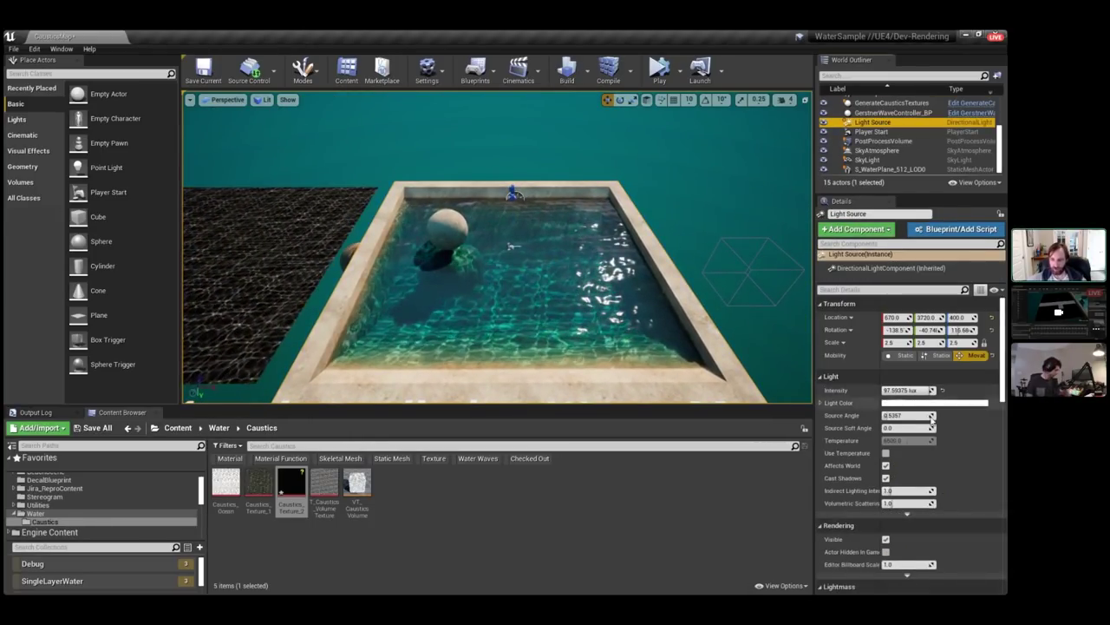
pyautogui.scroll(-10, 847, 404)
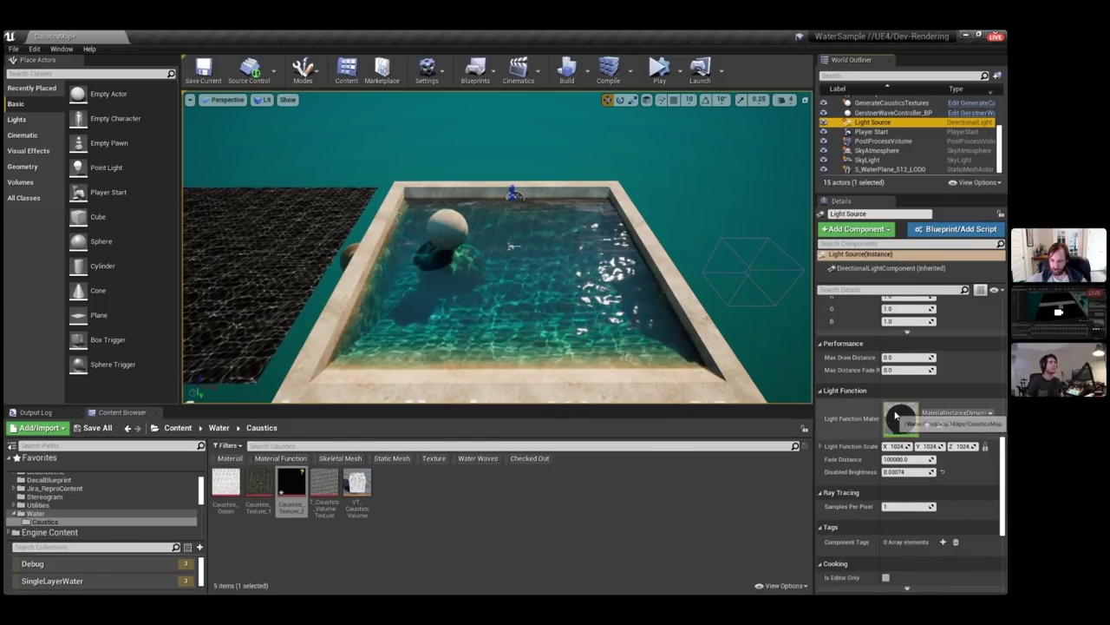
pyautogui.doubleClick(901, 451)
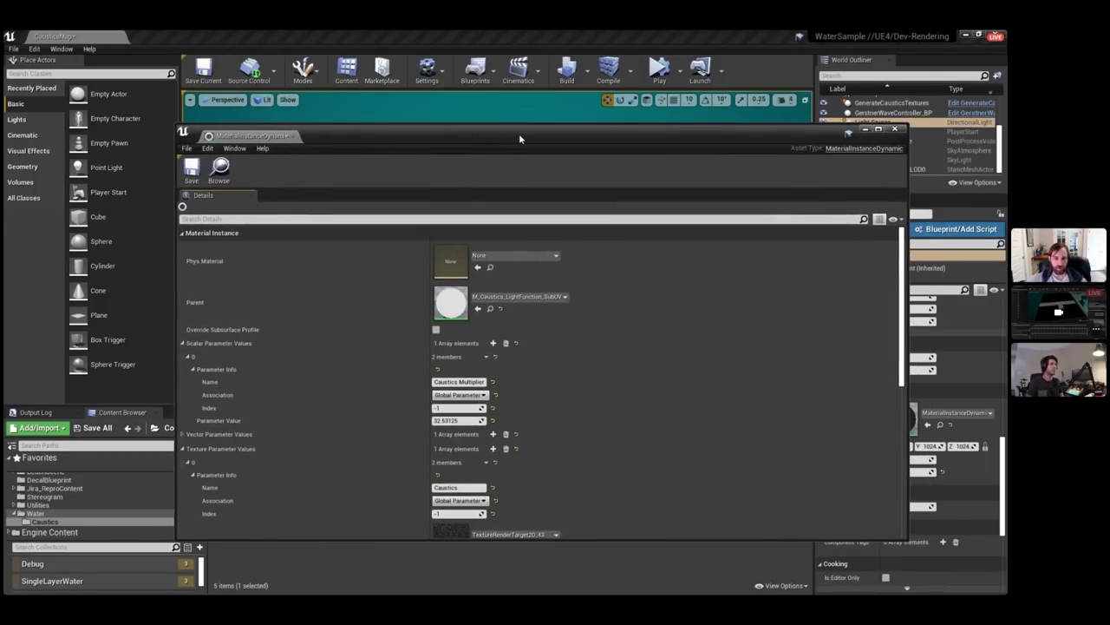
pyautogui.doubleClick(519, 137)
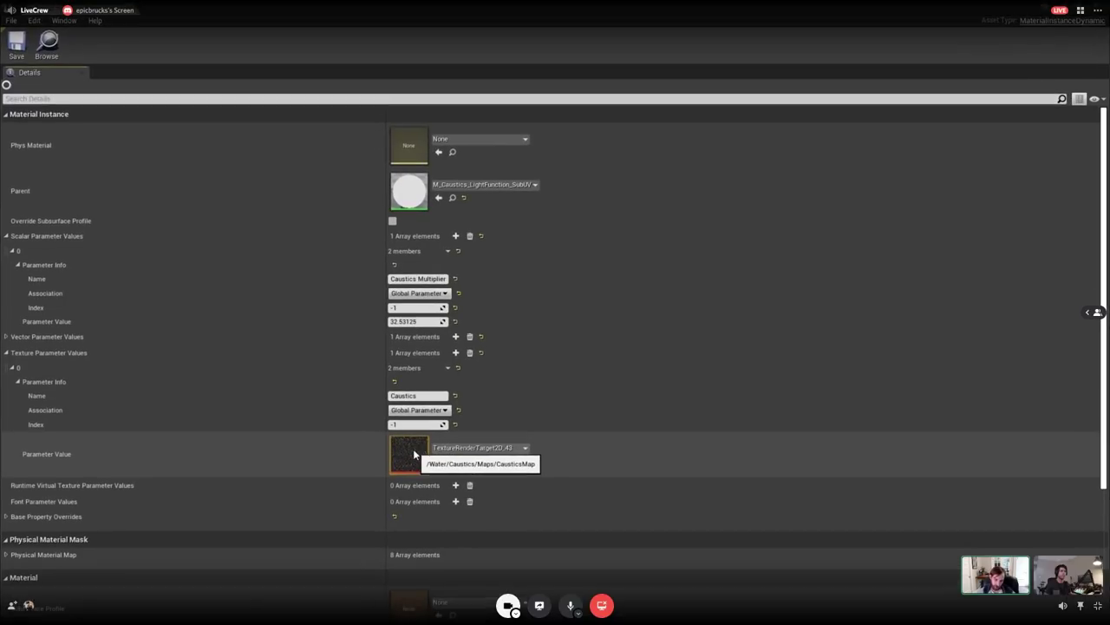
# View the render target assigned to the Caustics texture parameter without its alpha channel, and close it.
pyautogui.doubleClick(368, 450)
pyautogui.click(19, 88)
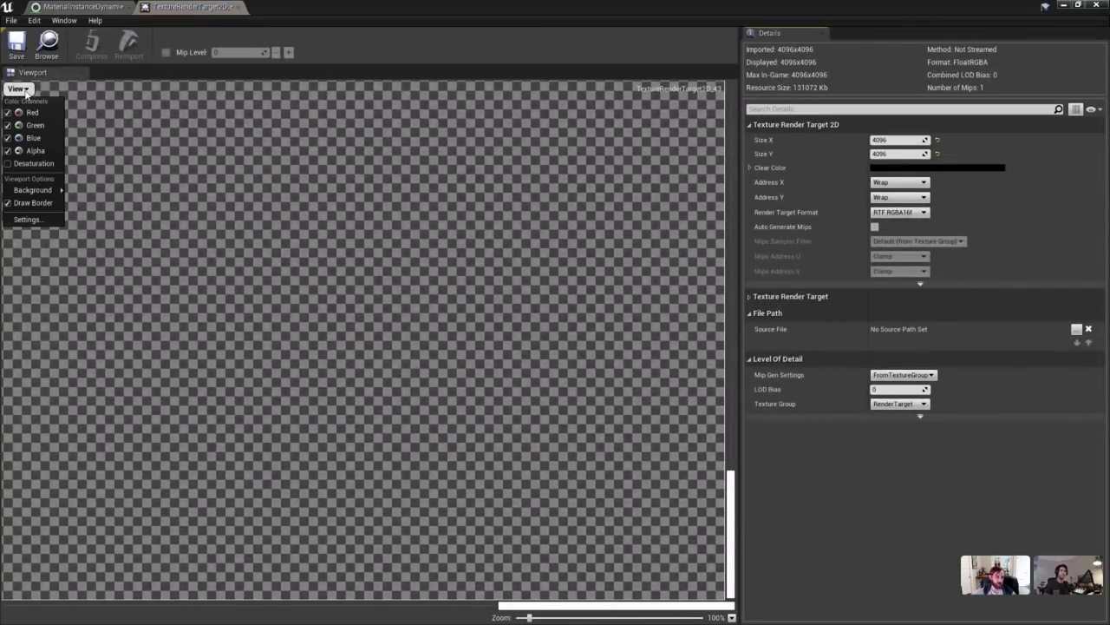
pyautogui.click(8, 152)
pyautogui.click(238, 8)
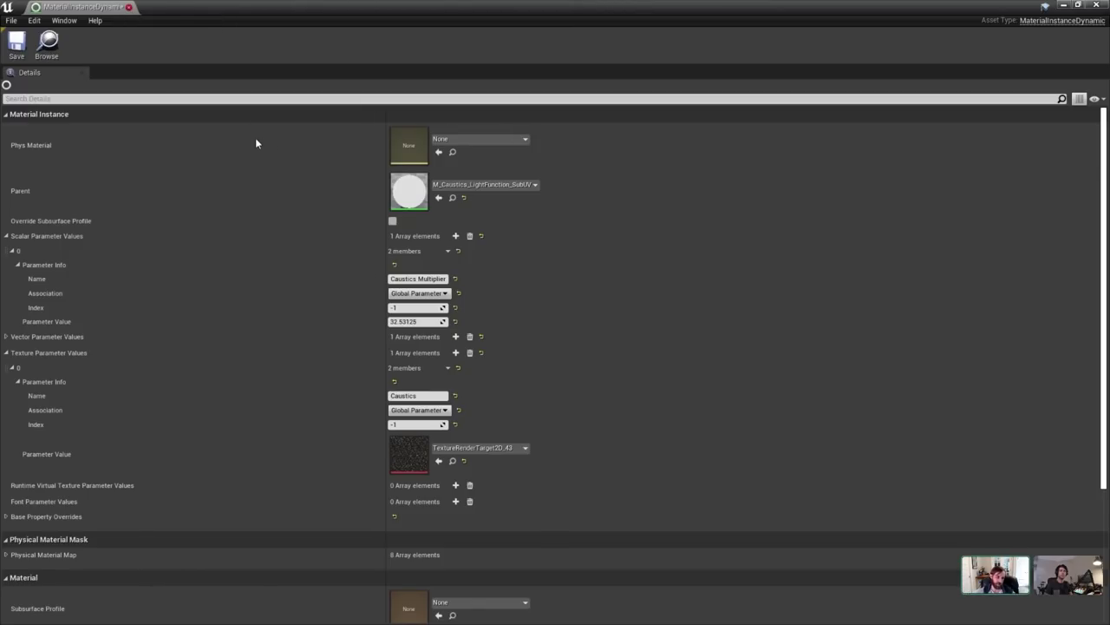
# Reopen the Caustics render target, hide its alpha channel, examine the pattern at 60% zoom, and close the texture.
pyautogui.doubleClick(412, 458)
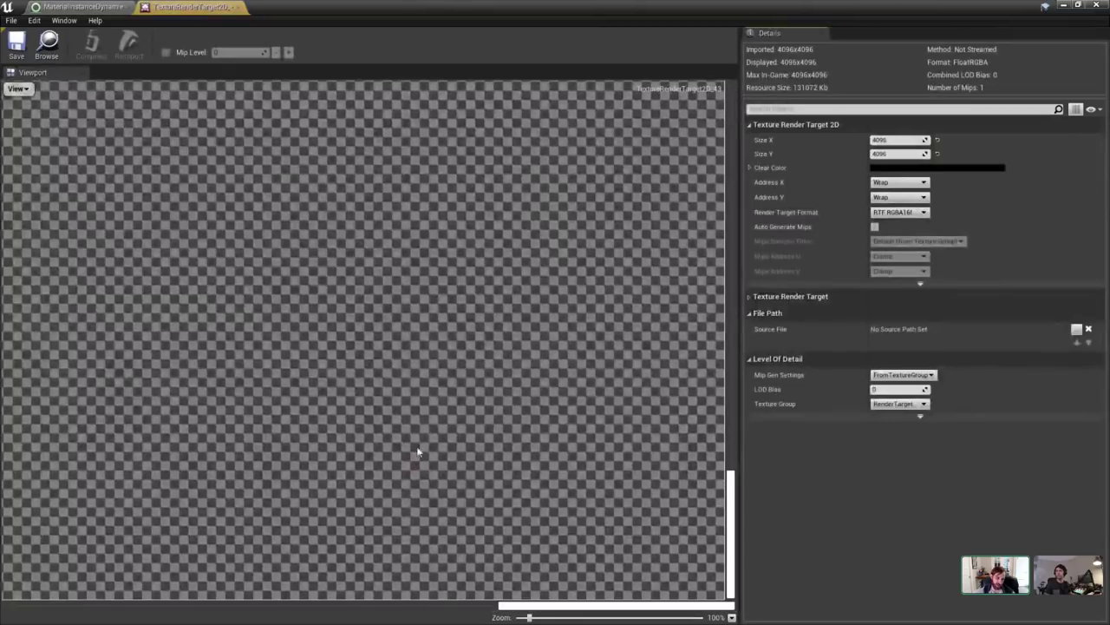
pyautogui.click(18, 90)
pyautogui.click(34, 152)
pyautogui.scroll(-5, 217, 198)
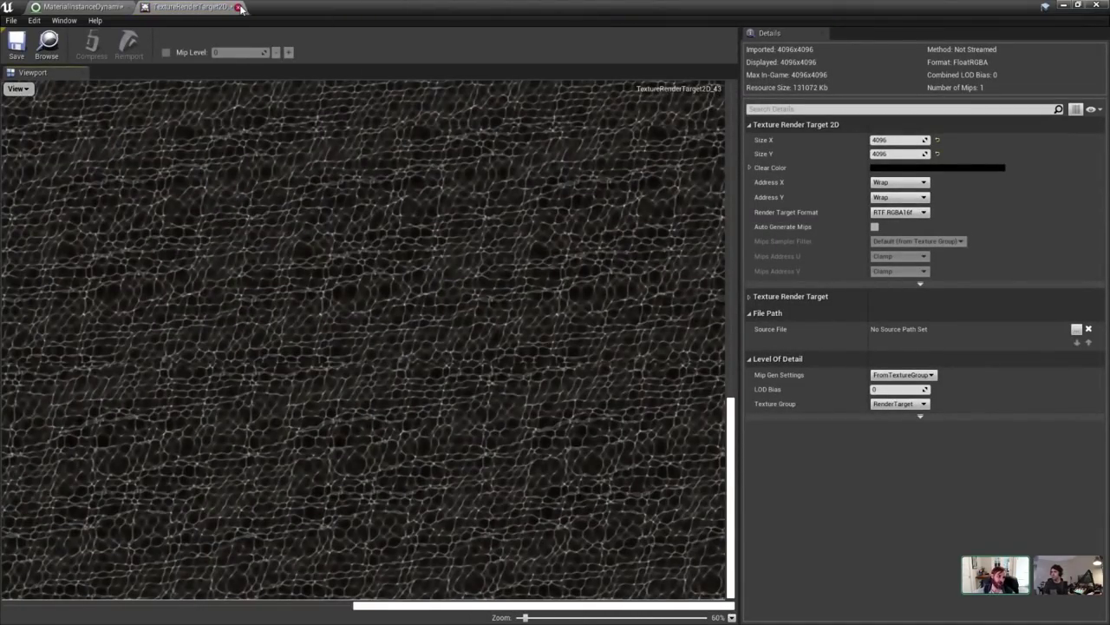
pyautogui.click(244, 7)
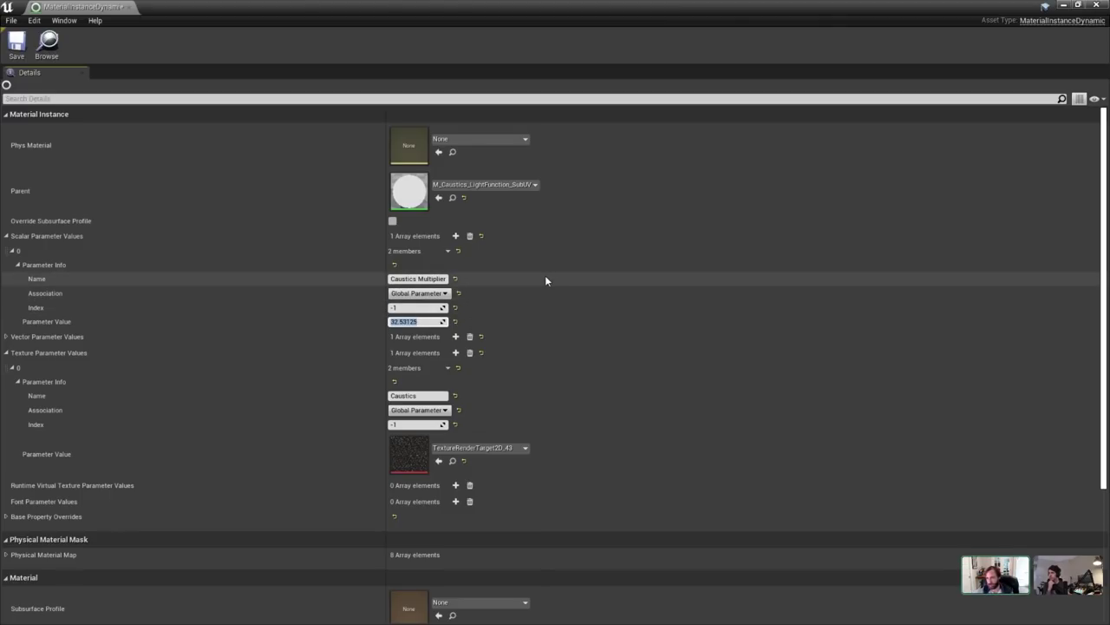
# Close the dynamic material instance and look through the Light Source's detail settings.
pyautogui.click(130, 8)
pyautogui.scroll(3, 1022, 363)
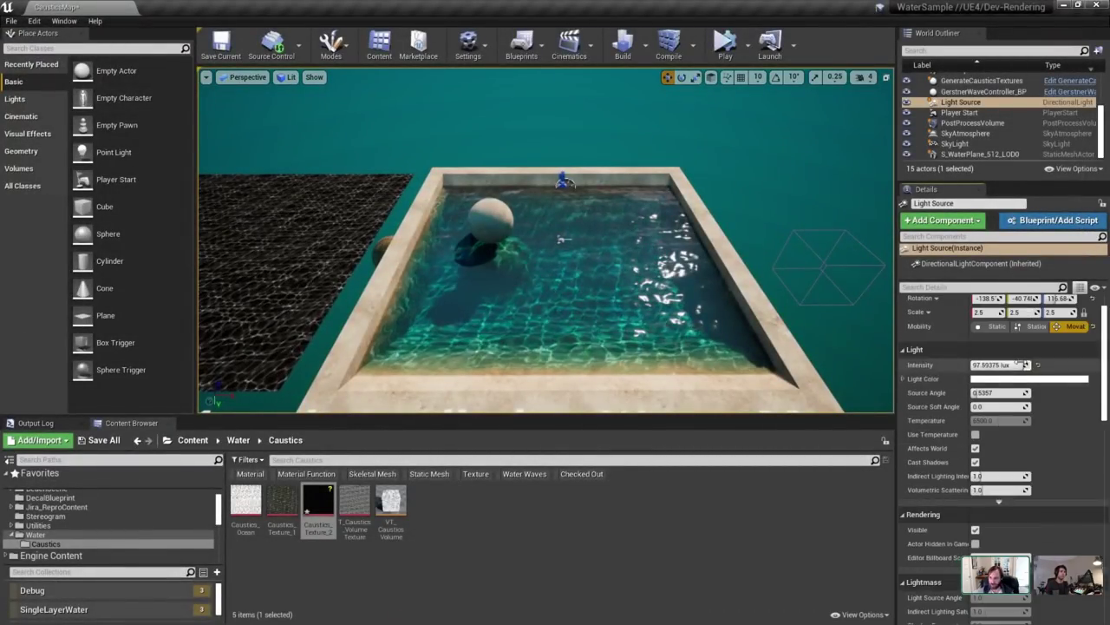
pyautogui.scroll(1, 1016, 361)
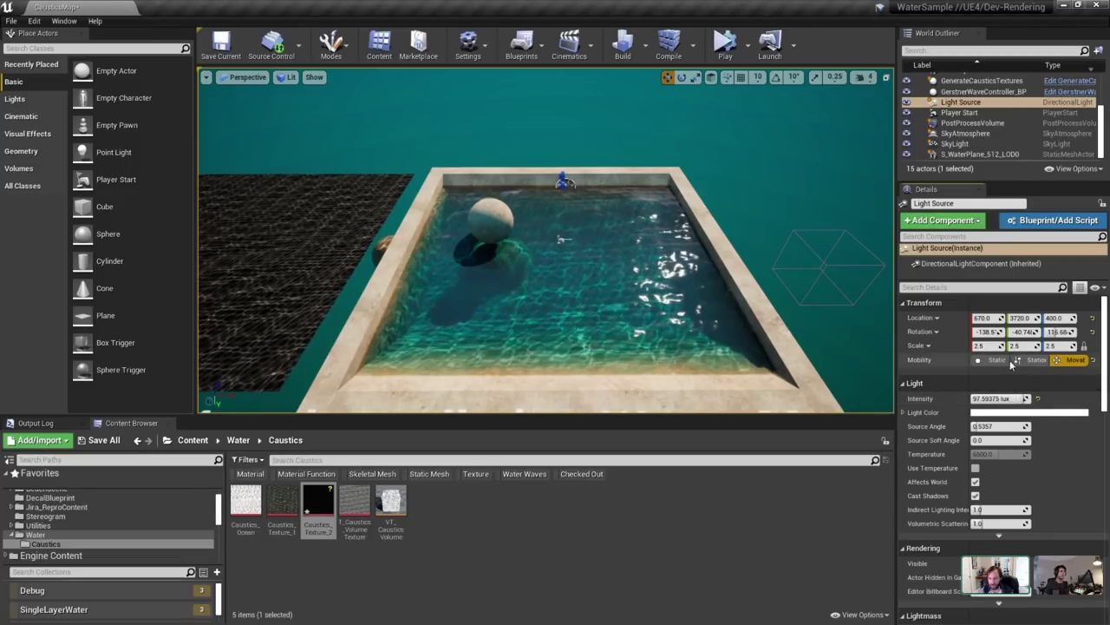
pyautogui.scroll(-8, 1010, 364)
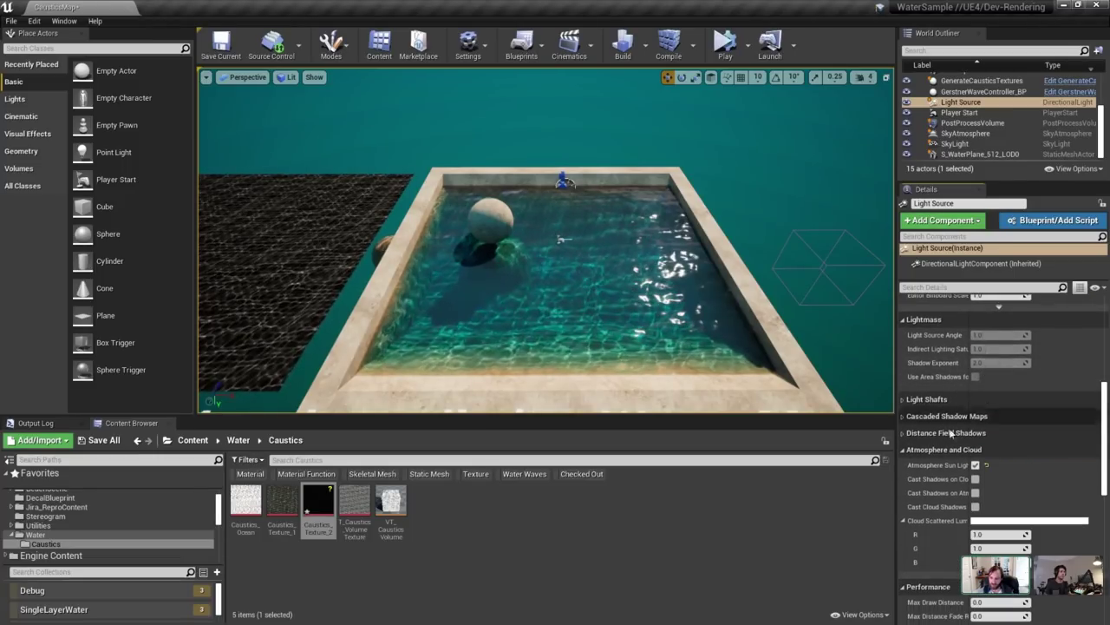
# Examine the Light Source's Light Function settings, including Disabled Brightness, alongside the caustics in the pool.
pyautogui.click(934, 450)
pyautogui.scroll(-3, 934, 453)
pyautogui.click(998, 497)
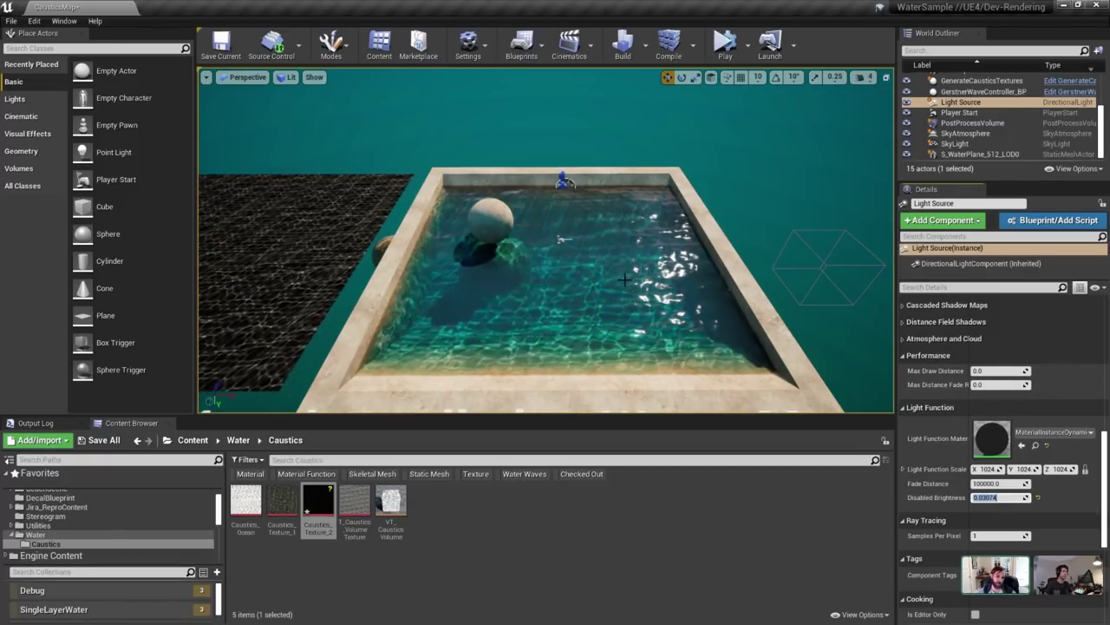
pyautogui.moveTo(602, 281)
pyautogui.mouseDown(button='right')
pyautogui.moveTo(685, 276)
pyautogui.moveTo(629, 279)
pyautogui.moveTo(597, 264)
pyautogui.moveTo(602, 288)
pyautogui.moveTo(599, 280)
pyautogui.mouseUp(button='right')
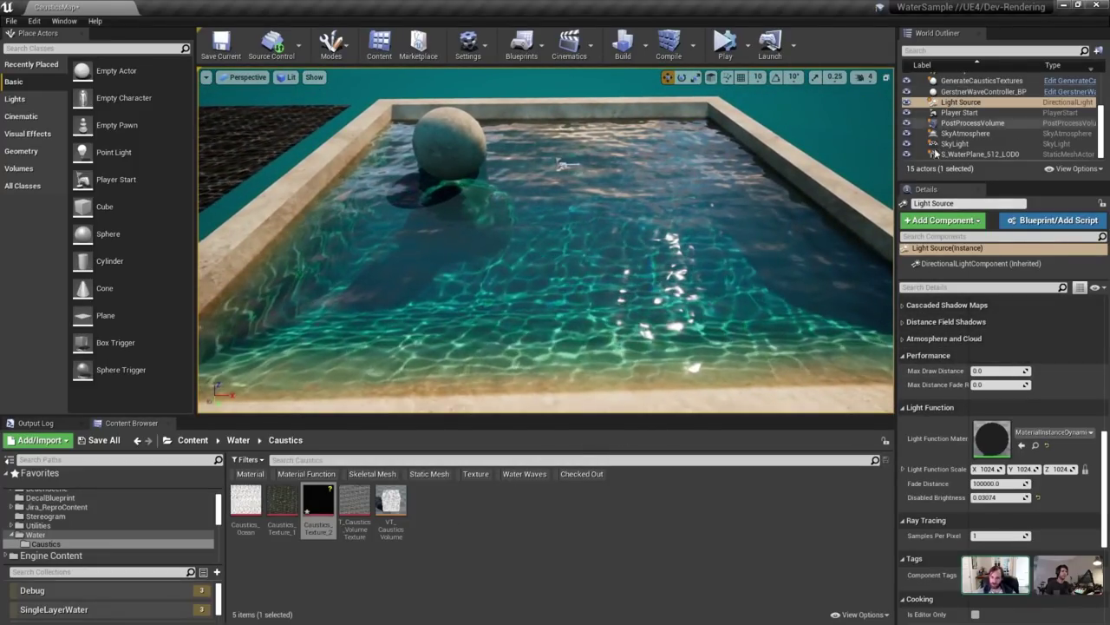
# Check the S_WaterPlane_512_LOD0 mesh, reselect the GenerateCausticsTextures actor, and turn off its light function caustics option.
pyautogui.click(980, 80)
pyautogui.scroll(3, 978, 103)
pyautogui.scroll(-3, 978, 103)
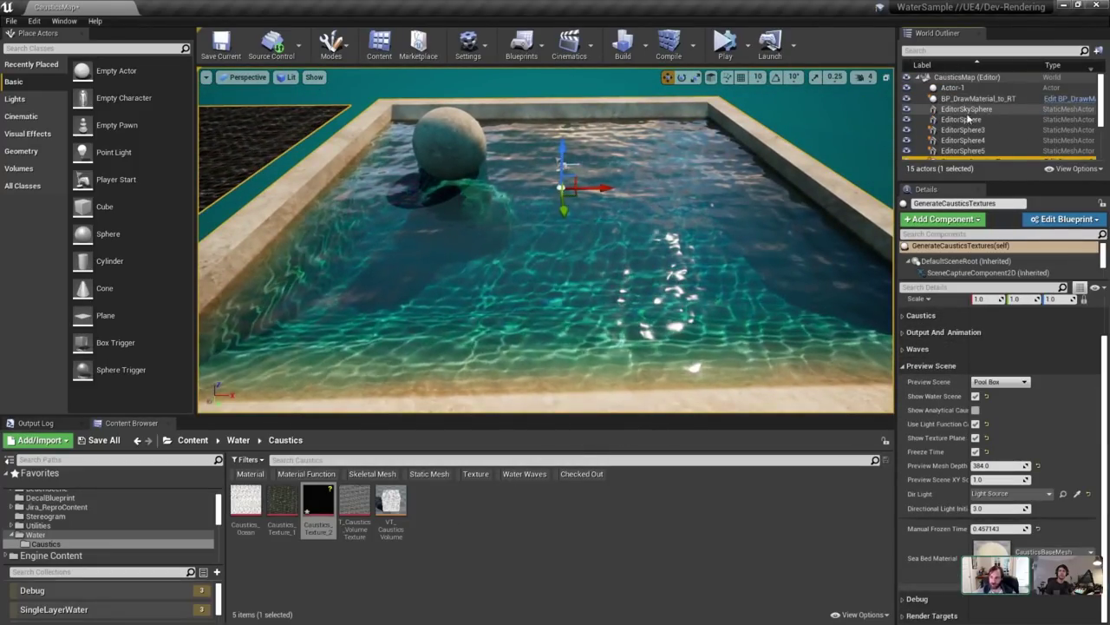
pyautogui.click(981, 154)
pyautogui.click(921, 338)
pyautogui.click(921, 354)
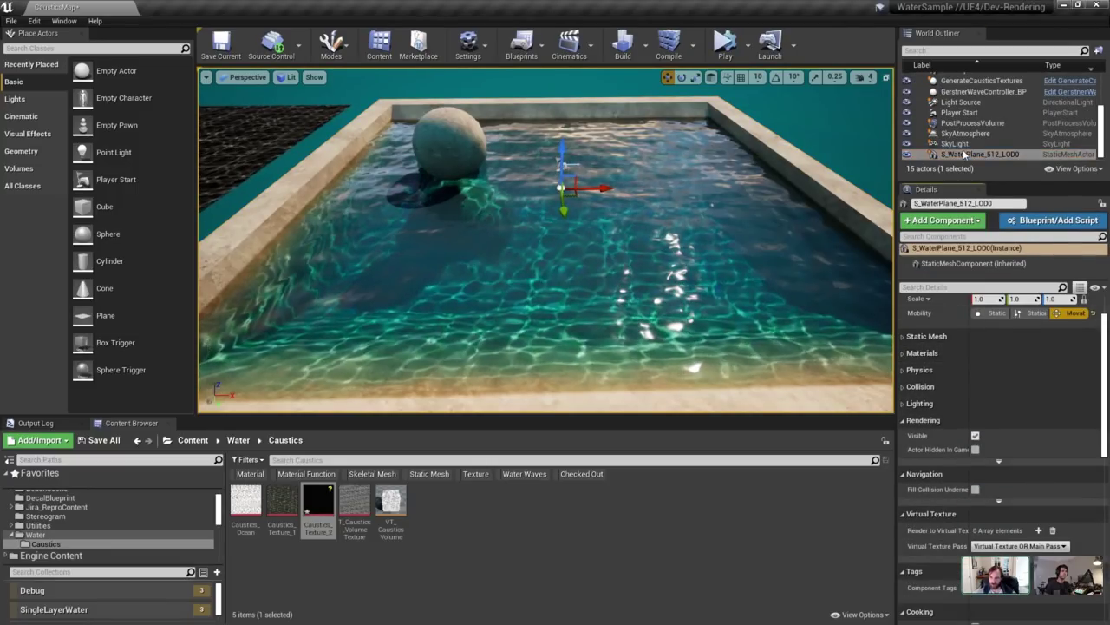
pyautogui.click(980, 80)
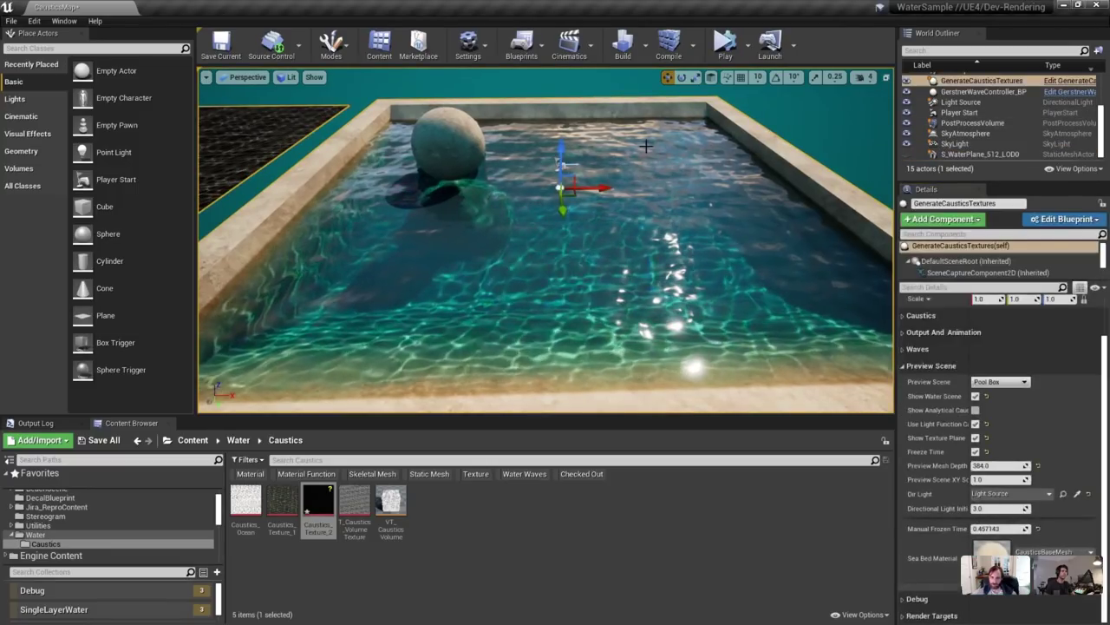
pyautogui.click(976, 425)
pyautogui.scroll(8, 642, 206)
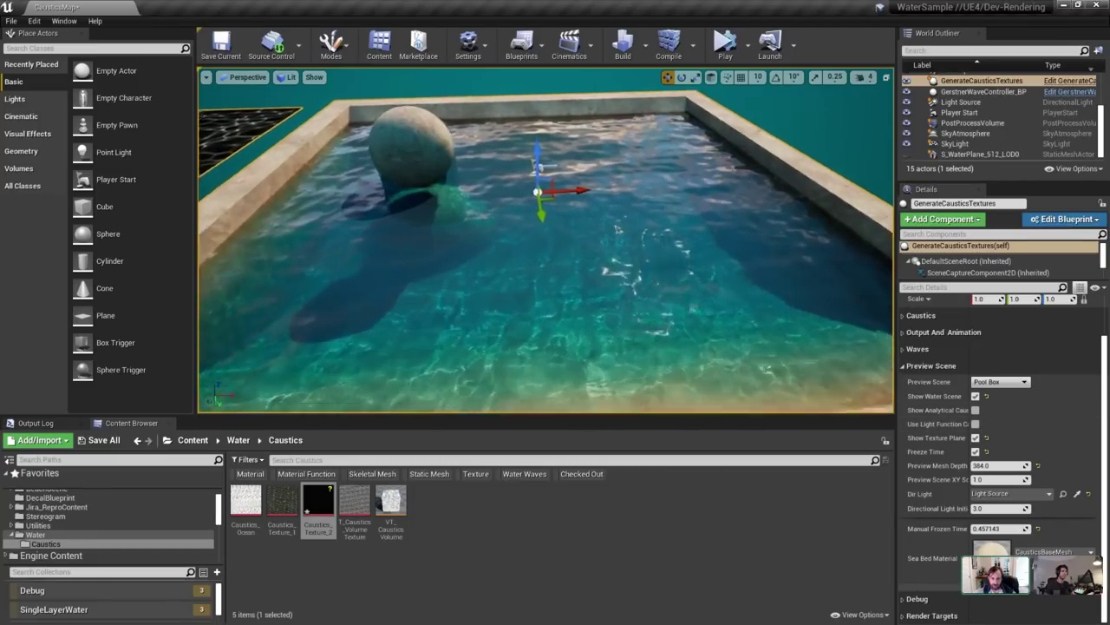
# Run the console command r.Water.SingleLayer.RefractionDownsampleFactor 1 while viewing the water surface up close.
pyautogui.scroll(-4, 642, 206)
pyautogui.moveTo(606, 345)
pyautogui.mouseDown(button='right')
pyautogui.moveTo(606, 329)
pyautogui.moveTo(607, 382)
pyautogui.moveTo(606, 347)
pyautogui.mouseUp(button='right')
pyautogui.moveTo(650, 302); pyautogui.dragTo(637, 325, button='right')
pyautogui.scroll(6, 650, 303)
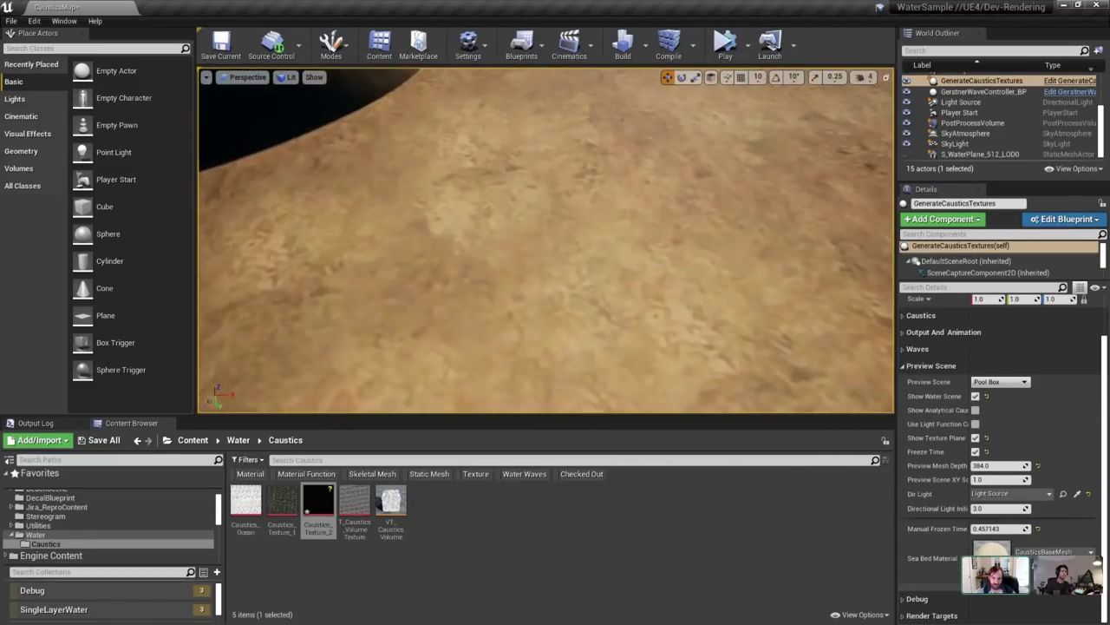
pyautogui.scroll(-5, 650, 303)
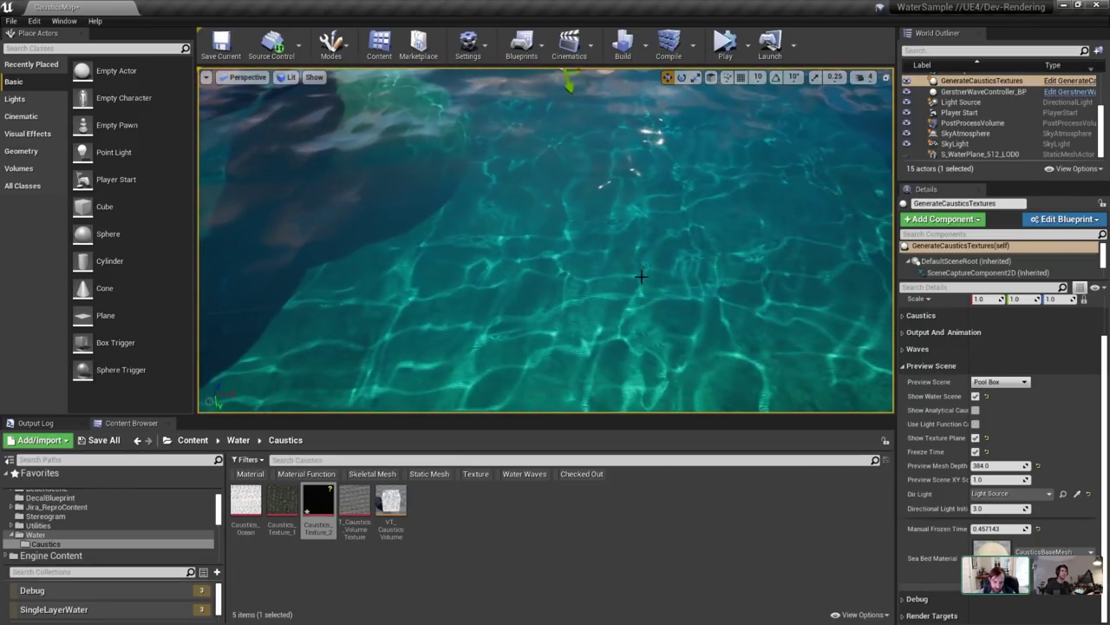
pyautogui.press('Up')
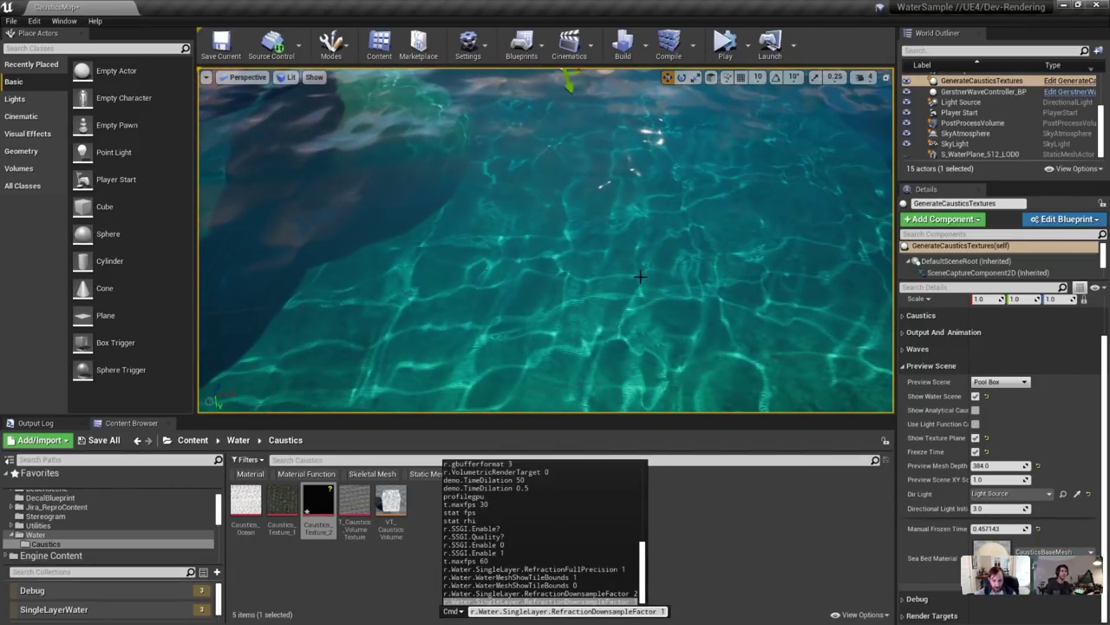
pyautogui.press('Return')
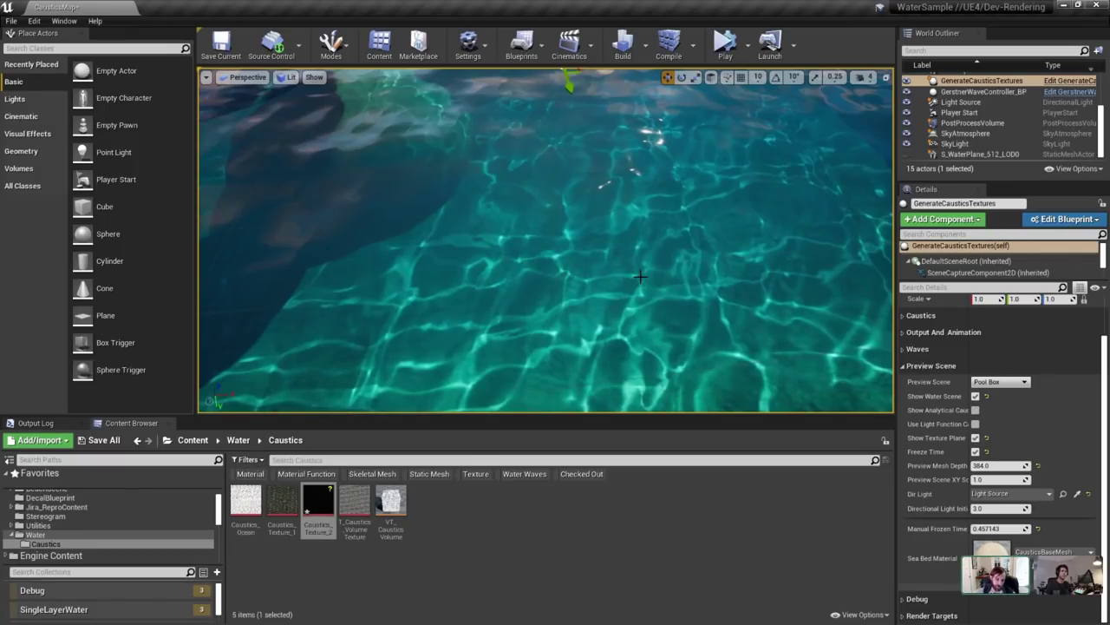
# Rotate the directional light over the pool and toggle the light function caustics to compare both looks, leaving the option enabled.
pyautogui.moveTo(750, 298); pyautogui.dragTo(753, 275, button='right')
pyautogui.press('s')
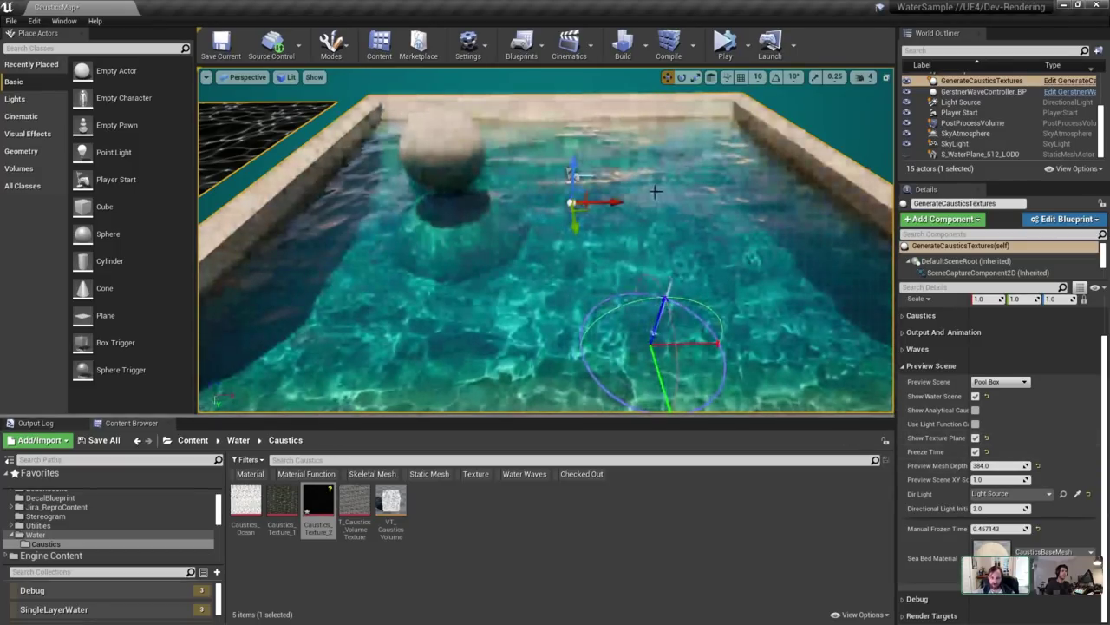
pyautogui.moveTo(655, 190); pyautogui.dragTo(655, 269, button='right')
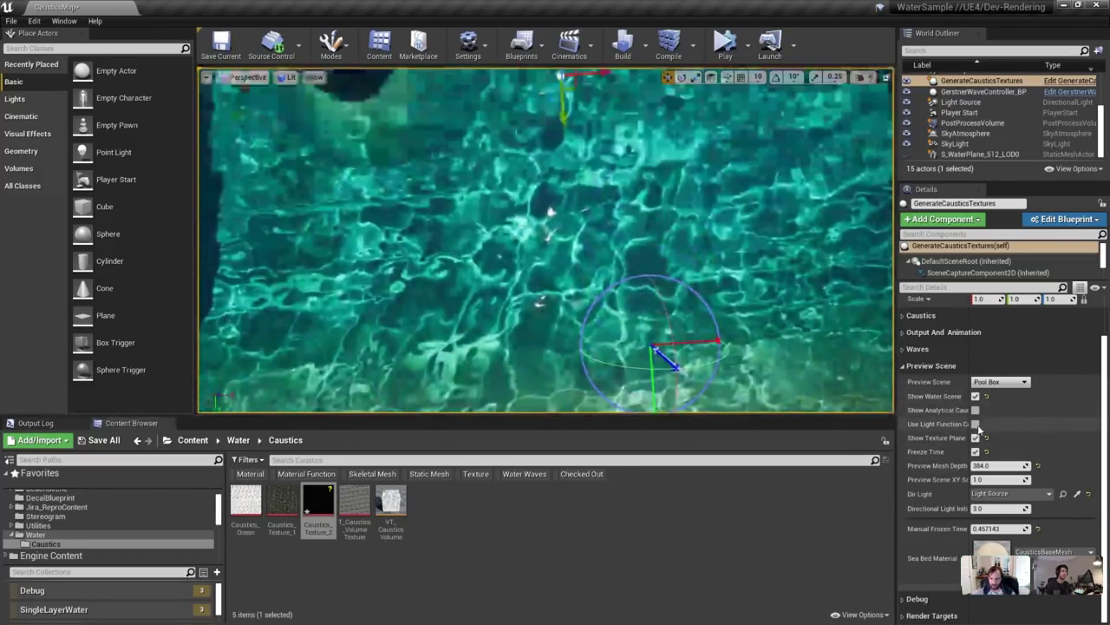
pyautogui.click(976, 424)
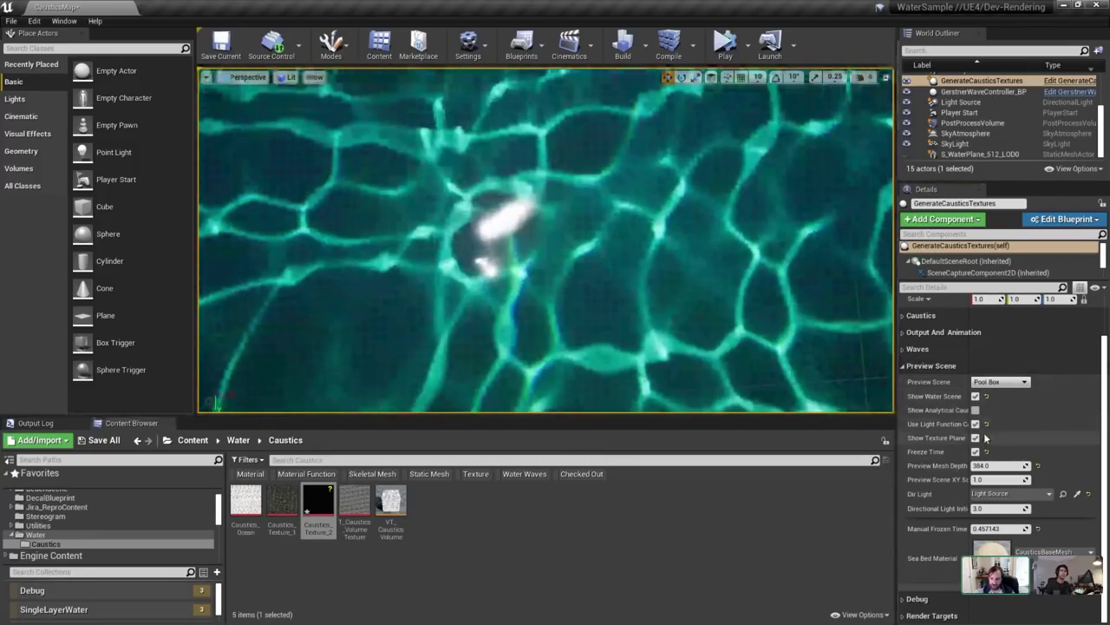
pyautogui.click(975, 424)
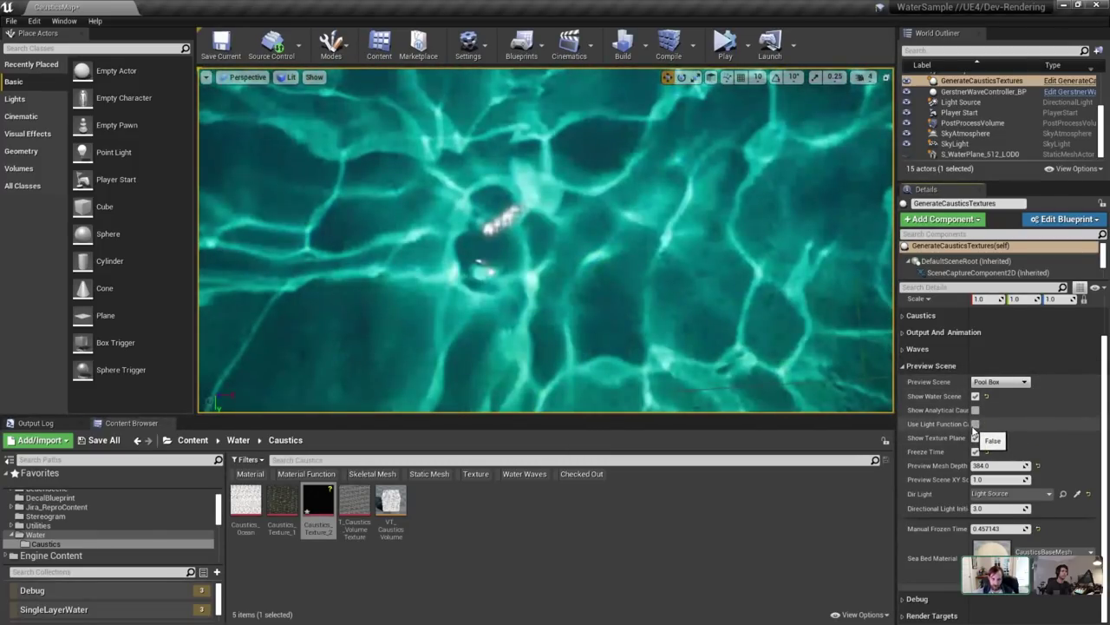
pyautogui.click(975, 424)
pyautogui.scroll(-5, 663, 86)
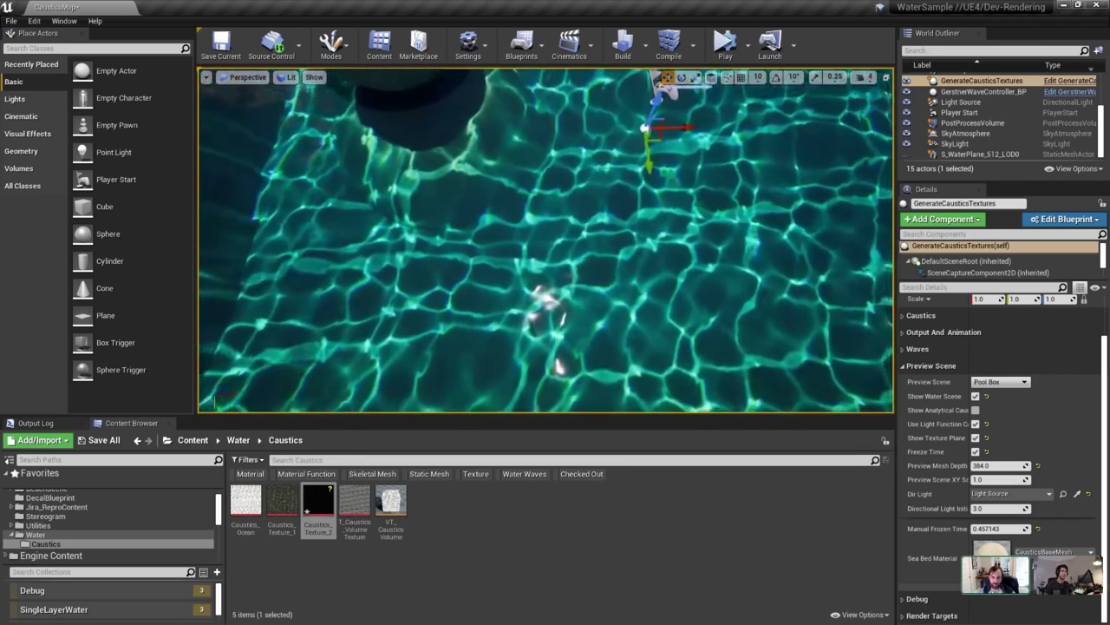
# Collapse the Preview Scene settings of GenerateCausticsTextures and expand its Caustics settings, with the caustics preview plane in close view.
pyautogui.press('s')
pyautogui.moveTo(547, 241); pyautogui.dragTo(531, 236, button='right')
pyautogui.press('a')
pyautogui.press('w')
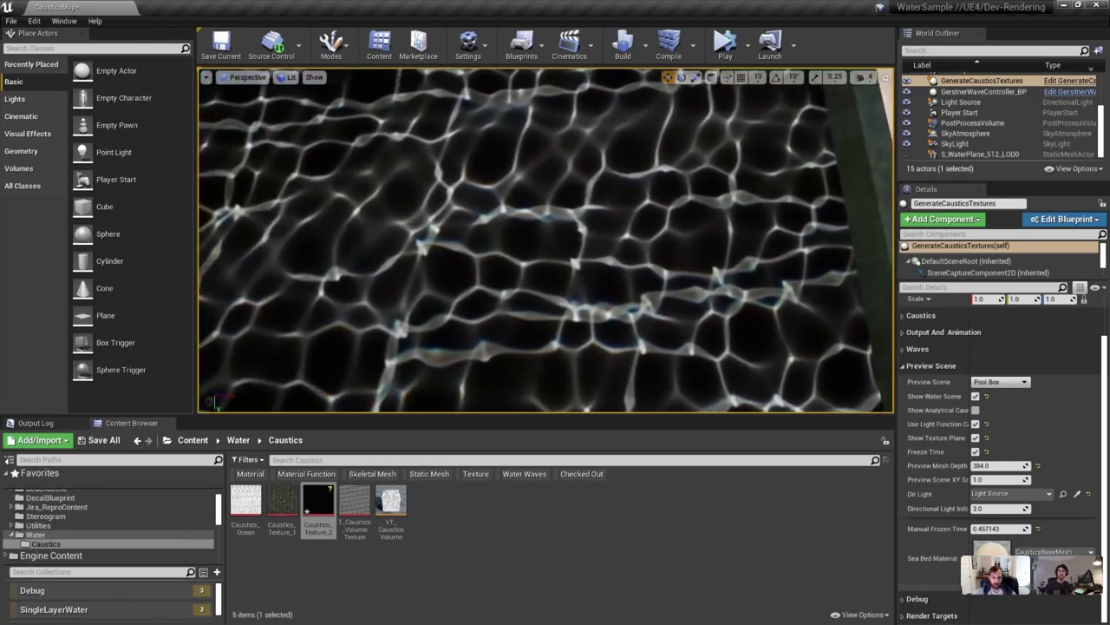
pyautogui.moveTo(528, 146); pyautogui.dragTo(520, 145, button='right')
pyautogui.press('w')
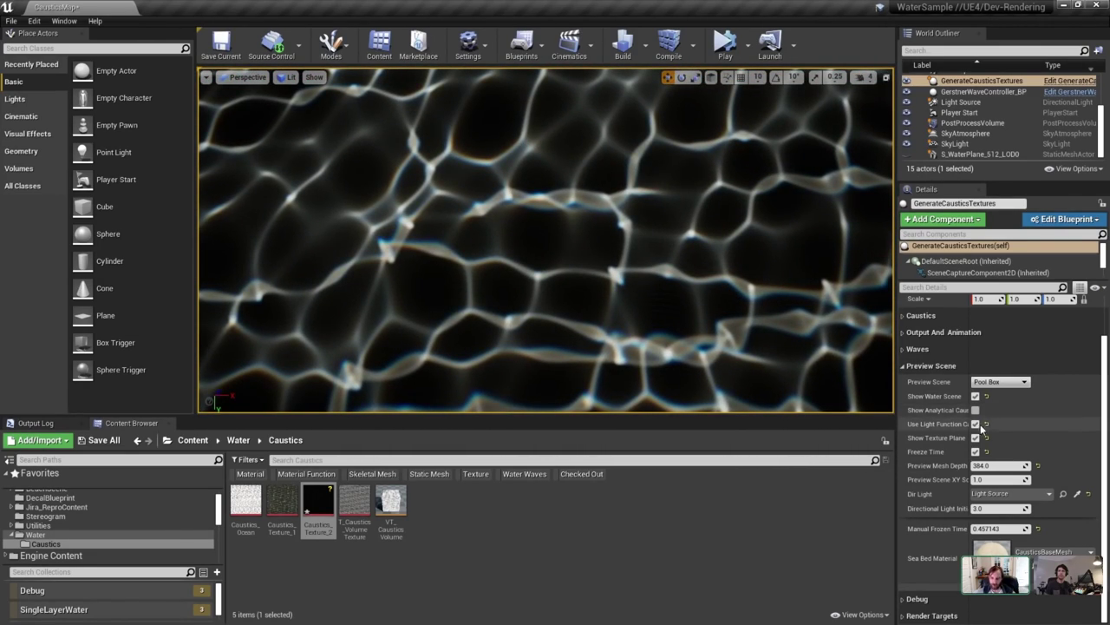
pyautogui.scroll(2, 996, 429)
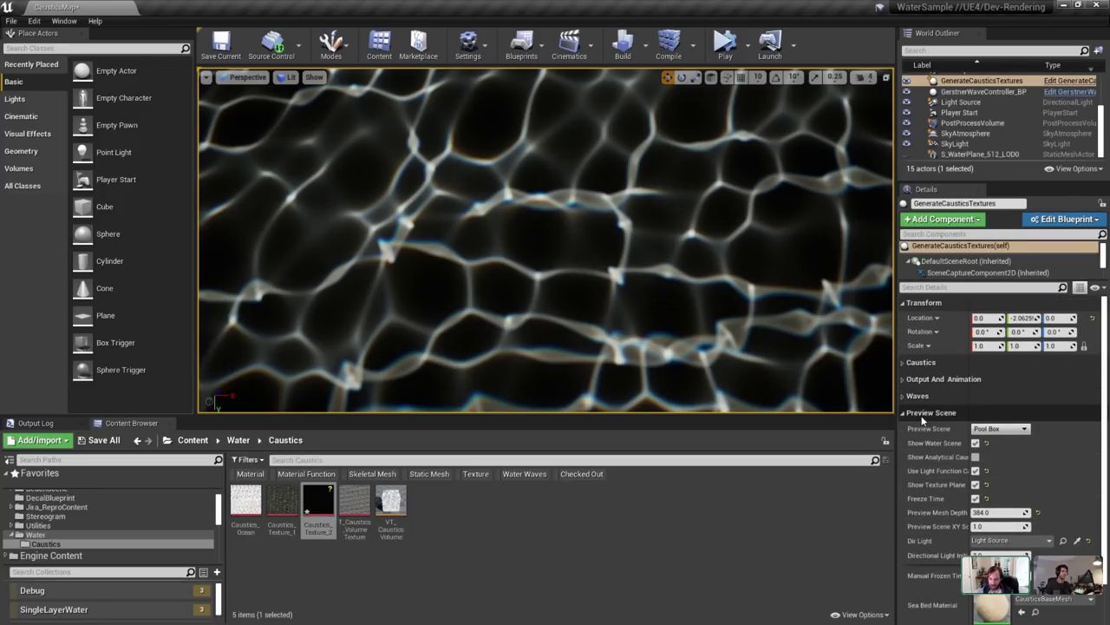
pyautogui.click(925, 413)
pyautogui.click(956, 380)
pyautogui.click(956, 379)
pyautogui.click(934, 361)
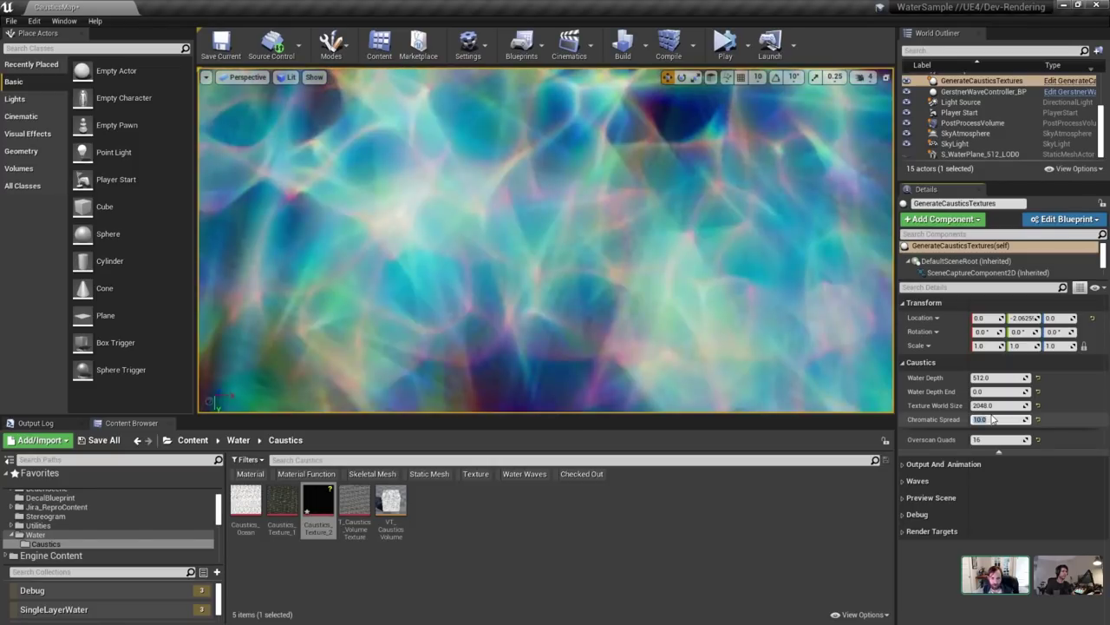
# Set the Chromatic Spread to 0.5 after trying values of 10 and 1.
pyautogui.write('1')
pyautogui.press('Return')
pyautogui.write('0.5')
pyautogui.press('Return')
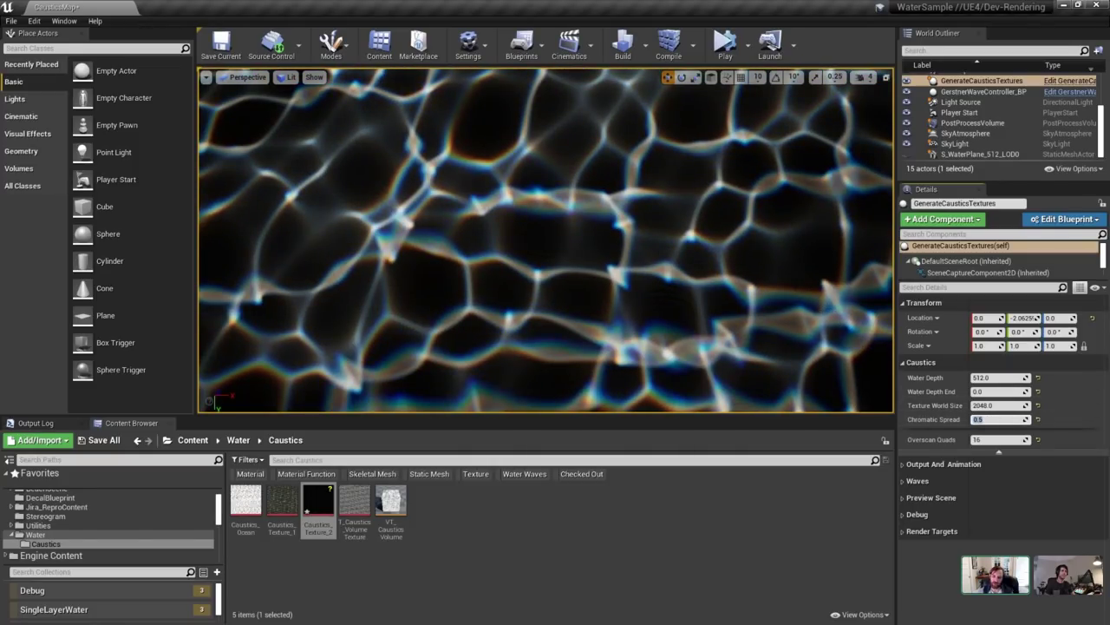
# Expand the Preview Scene settings and examine the caustics across the whole pool from several distances and angles.
pyautogui.press('s')
pyautogui.moveTo(689, 245); pyautogui.dragTo(687, 245, button='right')
pyautogui.press('d')
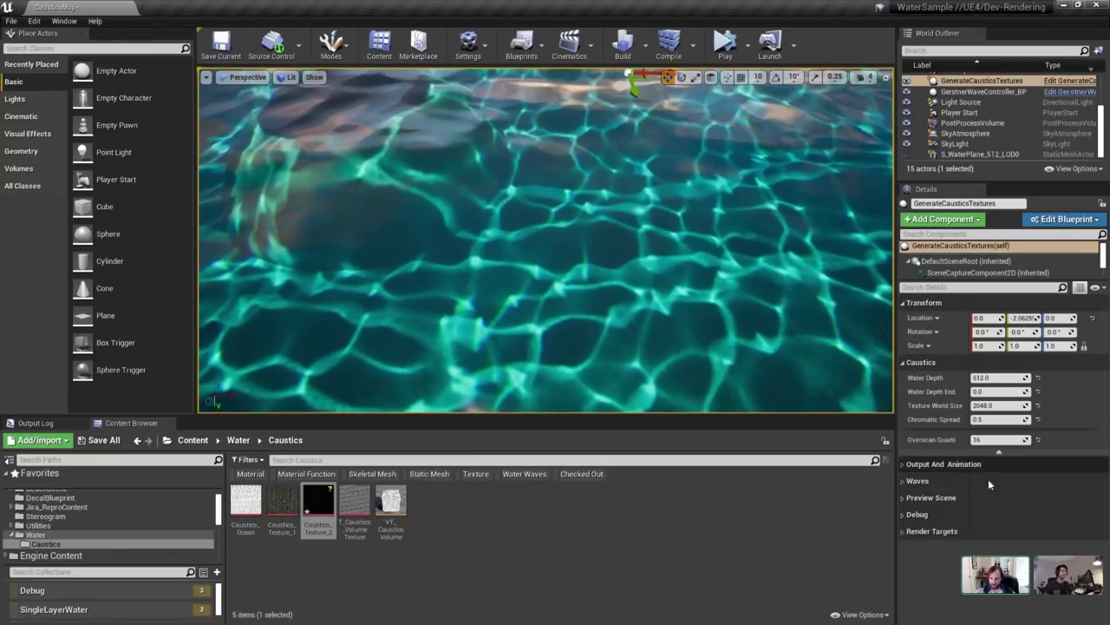
pyautogui.click(932, 498)
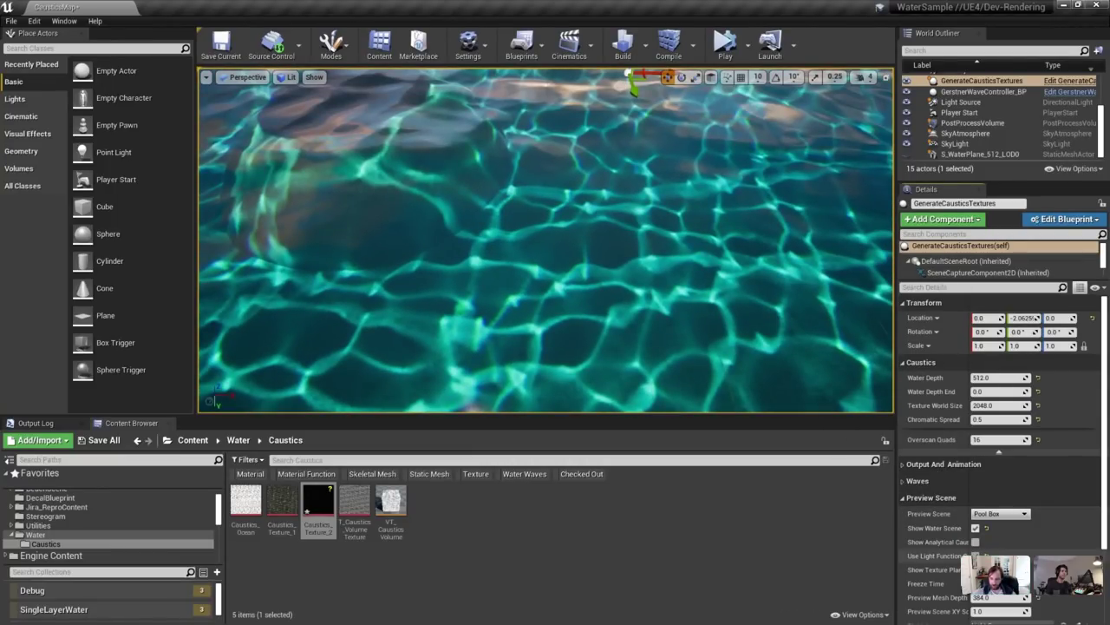
pyautogui.moveTo(688, 245); pyautogui.dragTo(688, 246, button='right')
pyautogui.moveTo(685, 289); pyautogui.dragTo(685, 289, button='right')
pyautogui.moveTo(640, 226); pyautogui.dragTo(638, 225, button='right')
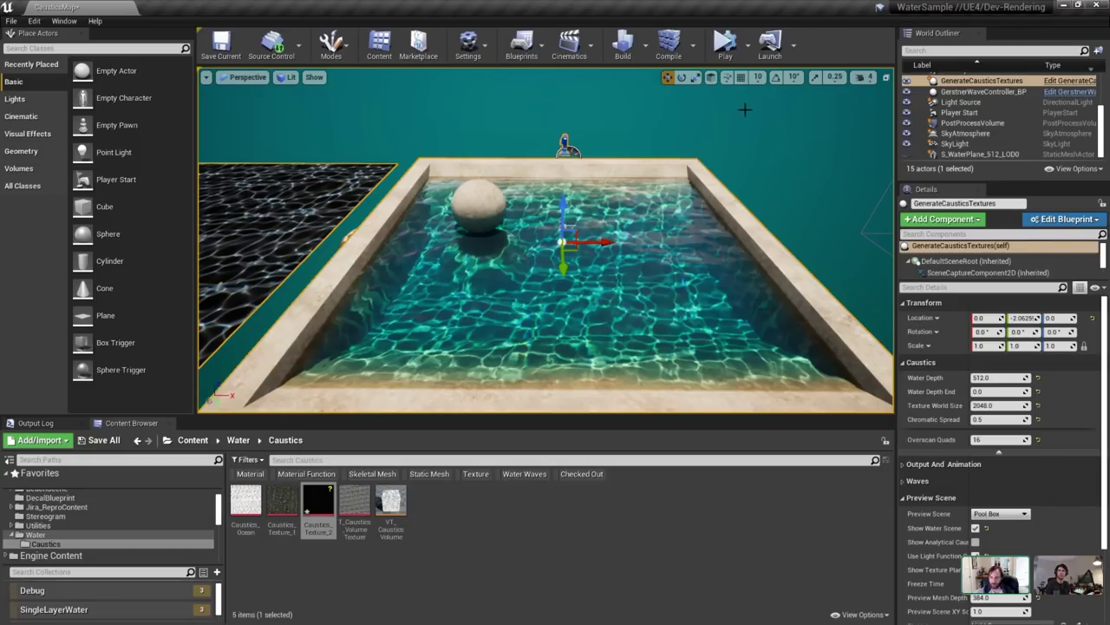
pyautogui.moveTo(647, 197); pyautogui.dragTo(702, 139, button='right')
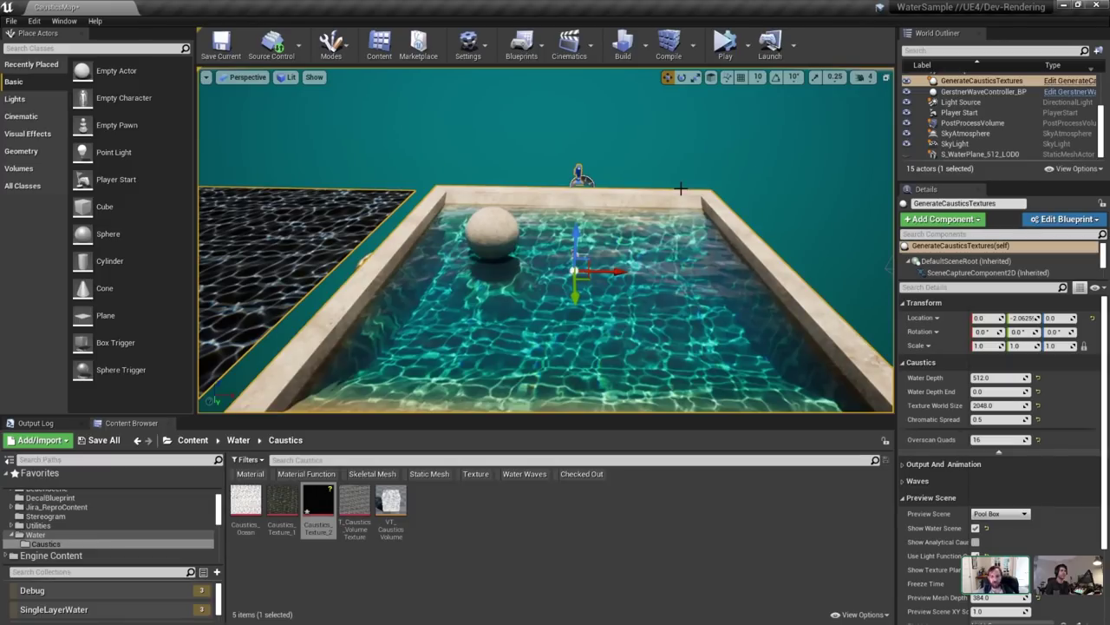
pyautogui.moveTo(707, 190); pyautogui.dragTo(671, 171, button='right')
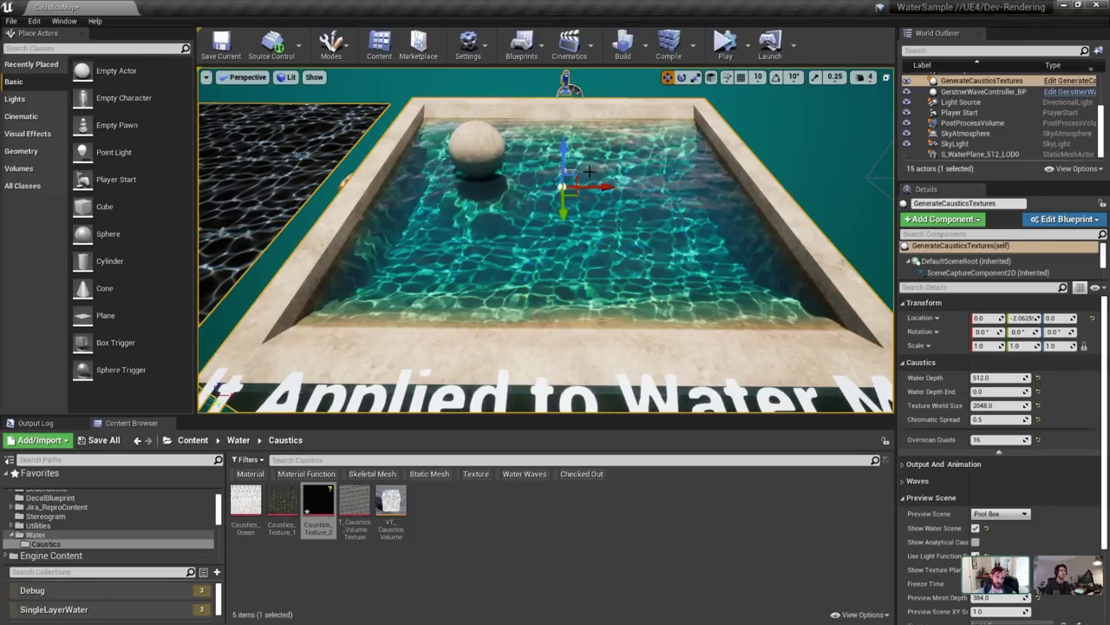
pyautogui.press('s')
pyautogui.moveTo(619, 222)
pyautogui.mouseDown(button='right')
pyautogui.moveTo(619, 201)
pyautogui.moveTo(619, 213)
pyautogui.mouseUp(button='right')
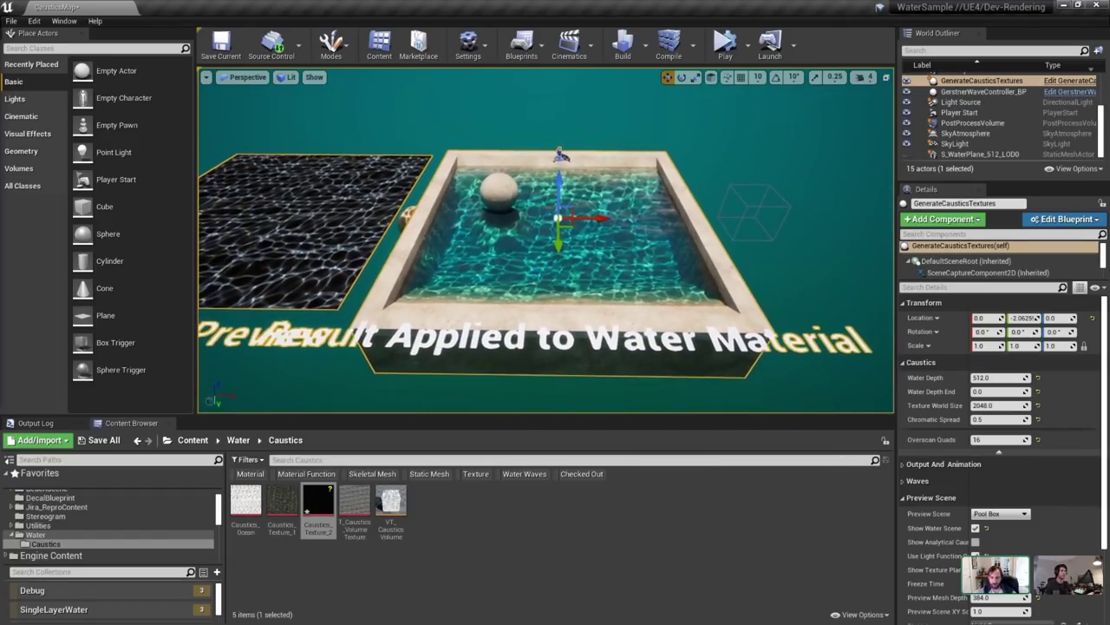
pyautogui.press('w')
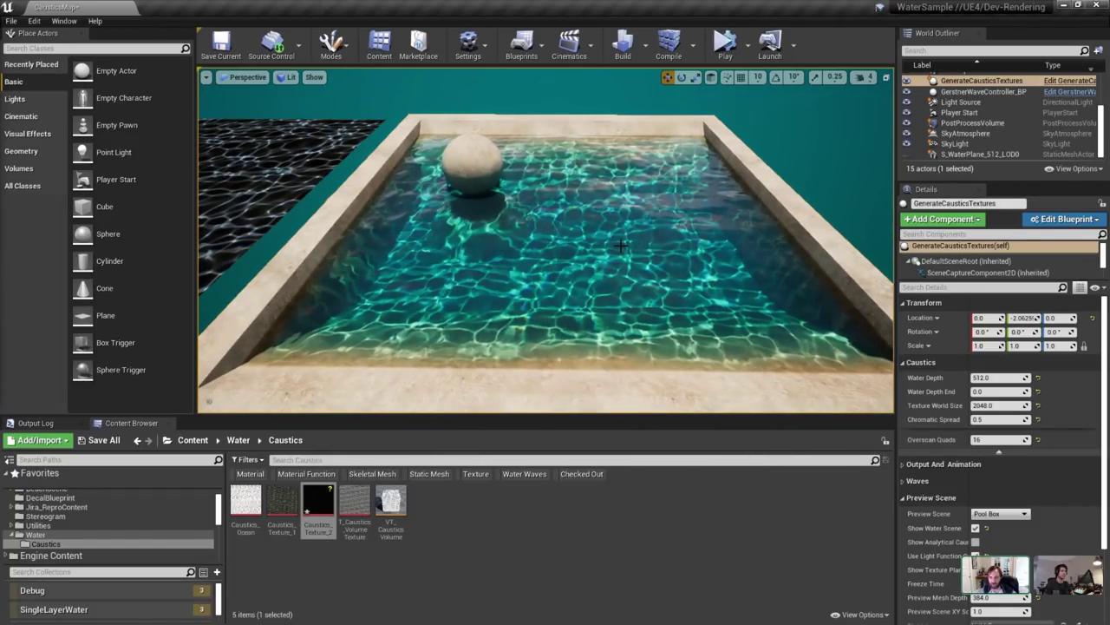
pyautogui.moveTo(624, 244); pyautogui.dragTo(624, 225, button='right')
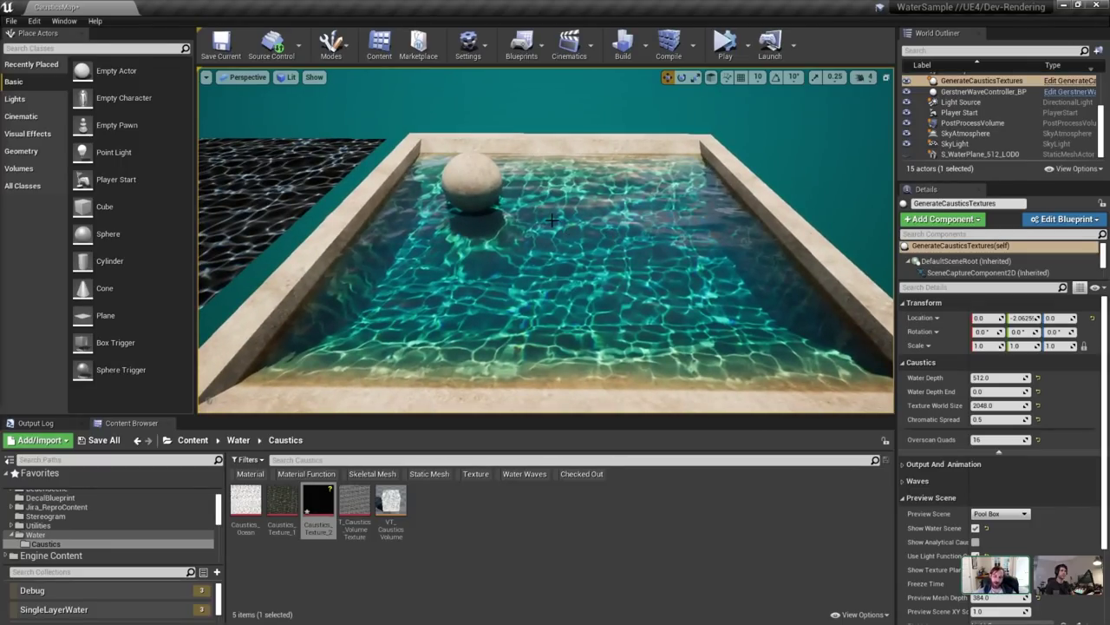
pyautogui.press('w')
pyautogui.moveTo(544, 222); pyautogui.dragTo(544, 233, button='right')
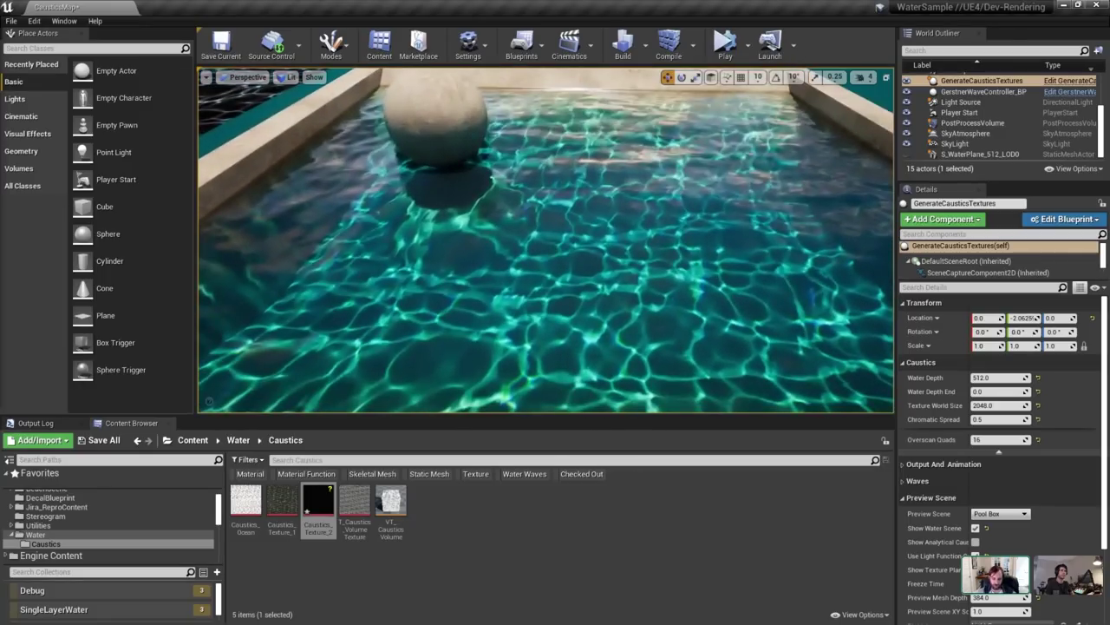
# Rotate the directional light over the pool and inspect the caustics along the shadow edge above and below the water.
pyautogui.press('g')
pyautogui.hotkey('ctrl', 'l')
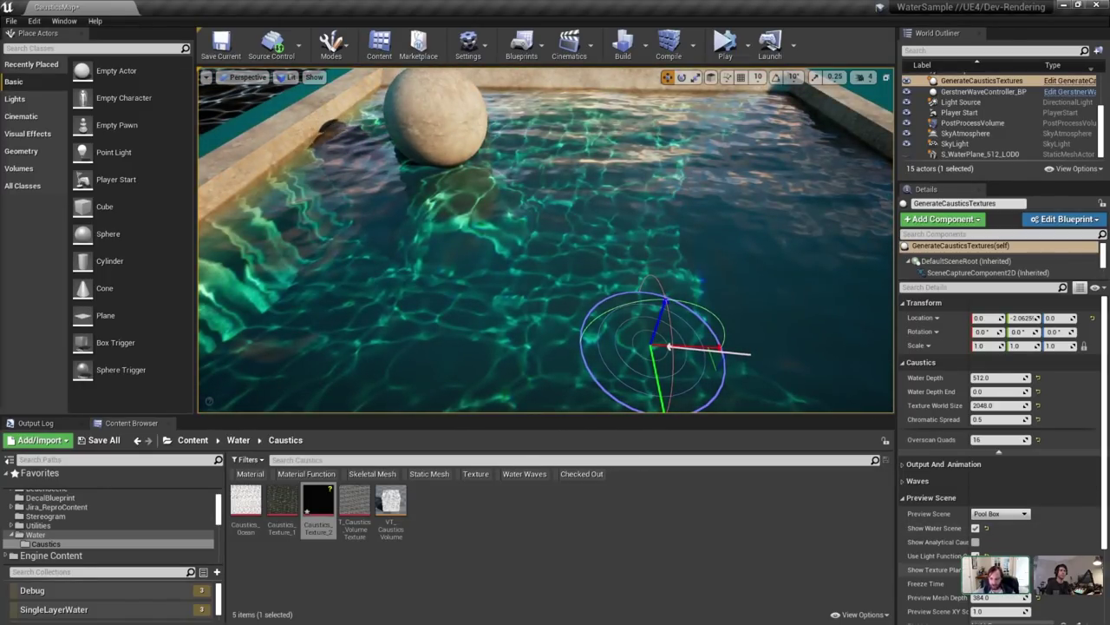
pyautogui.press('w')
pyautogui.moveTo(654, 222)
pyautogui.mouseDown(button='right')
pyautogui.moveTo(657, 237)
pyautogui.moveTo(662, 223)
pyautogui.mouseUp(button='right')
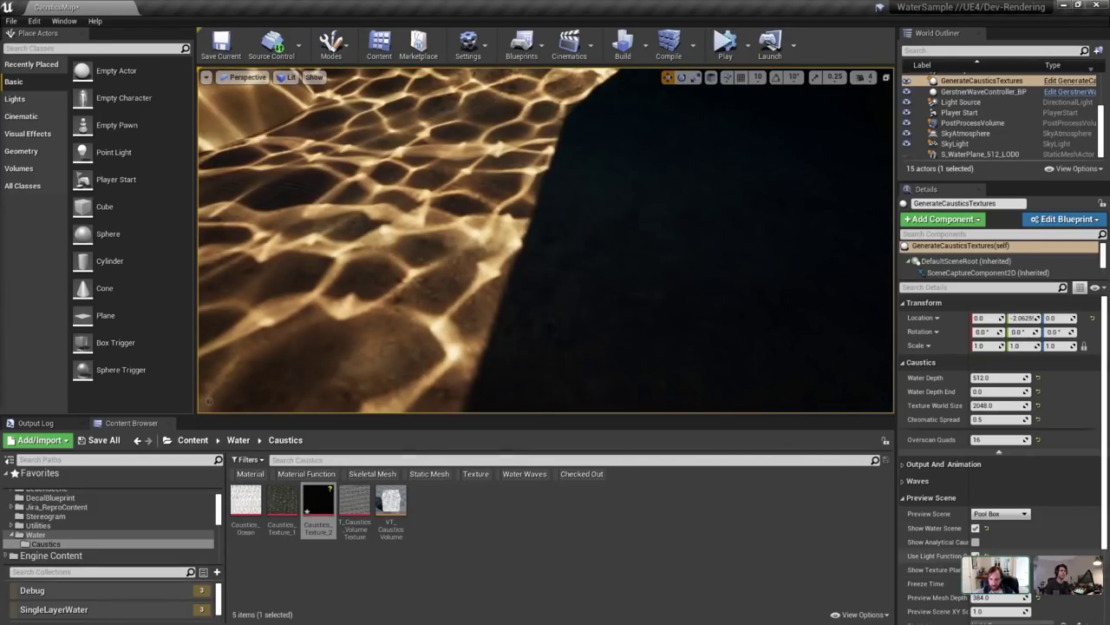
pyautogui.scroll(-3, 546, 240)
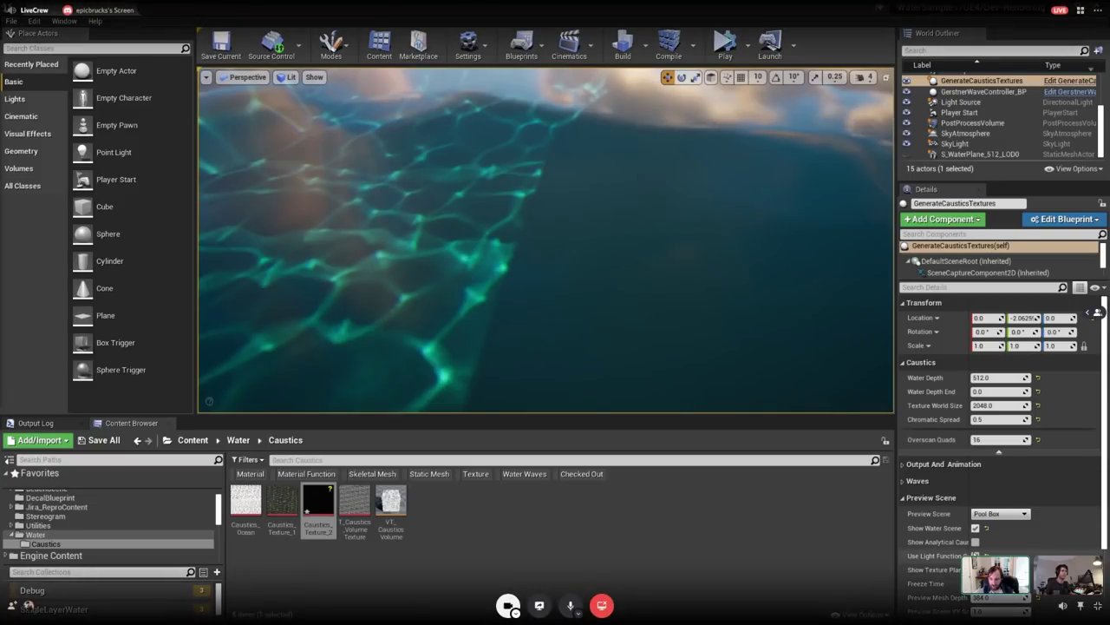
# Turn off the light function caustics and run the console command r.Water.SingleLayer.RefractionDownsampleFactor 1 with the shadow edge in view.
pyautogui.click(1095, 312)
pyautogui.press('w')
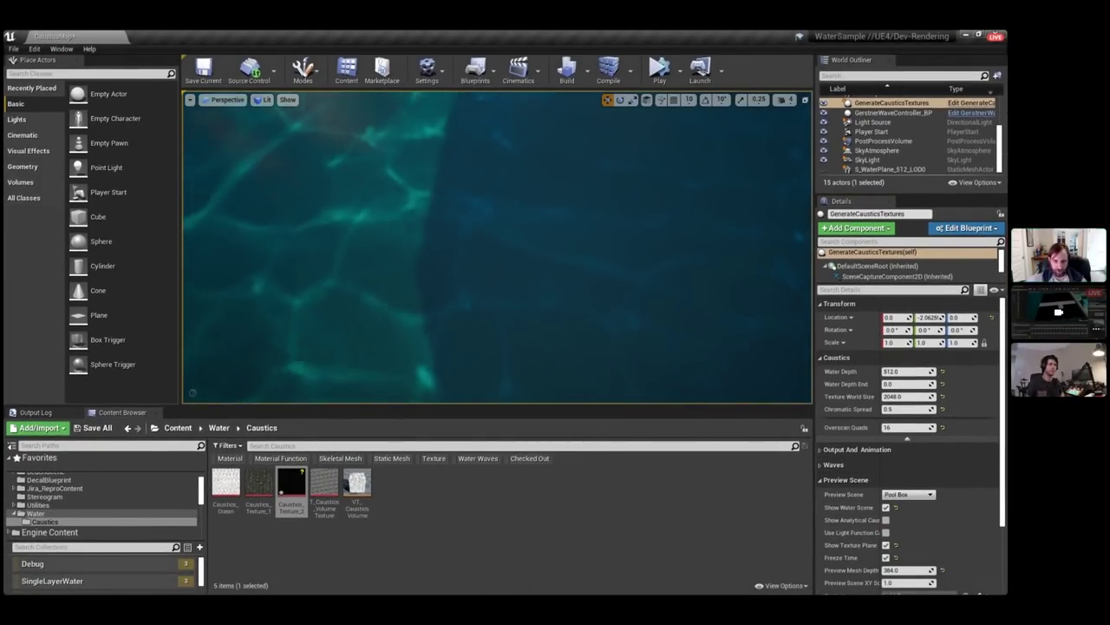
pyautogui.moveTo(573, 213); pyautogui.dragTo(573, 165, button='right')
pyautogui.press('`')
pyautogui.press('Up')
pyautogui.press('Up')
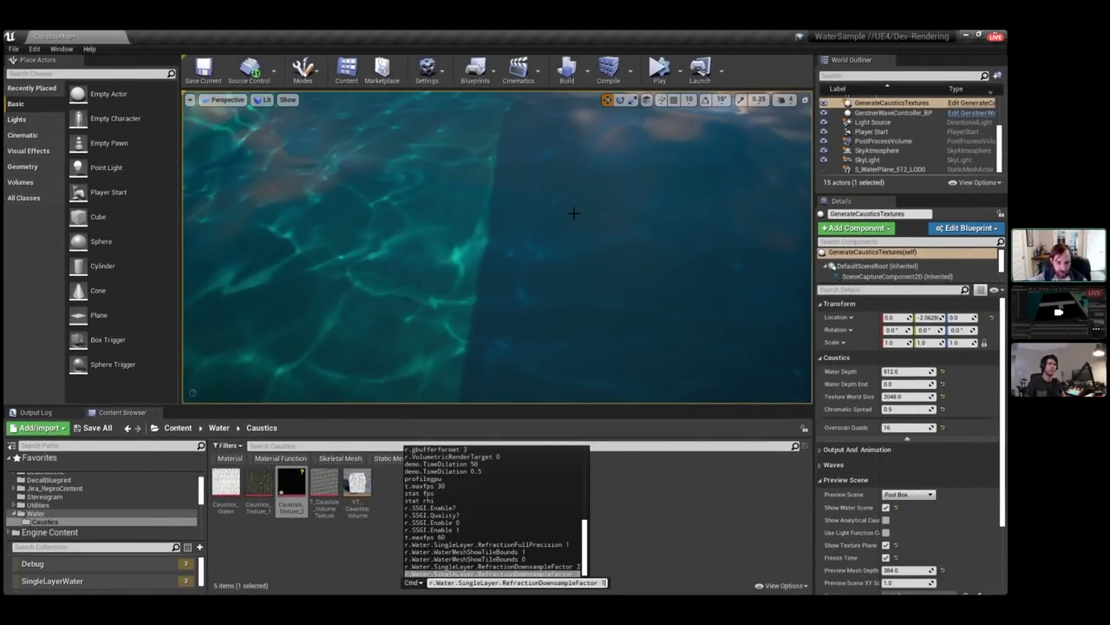
pyautogui.press('Return')
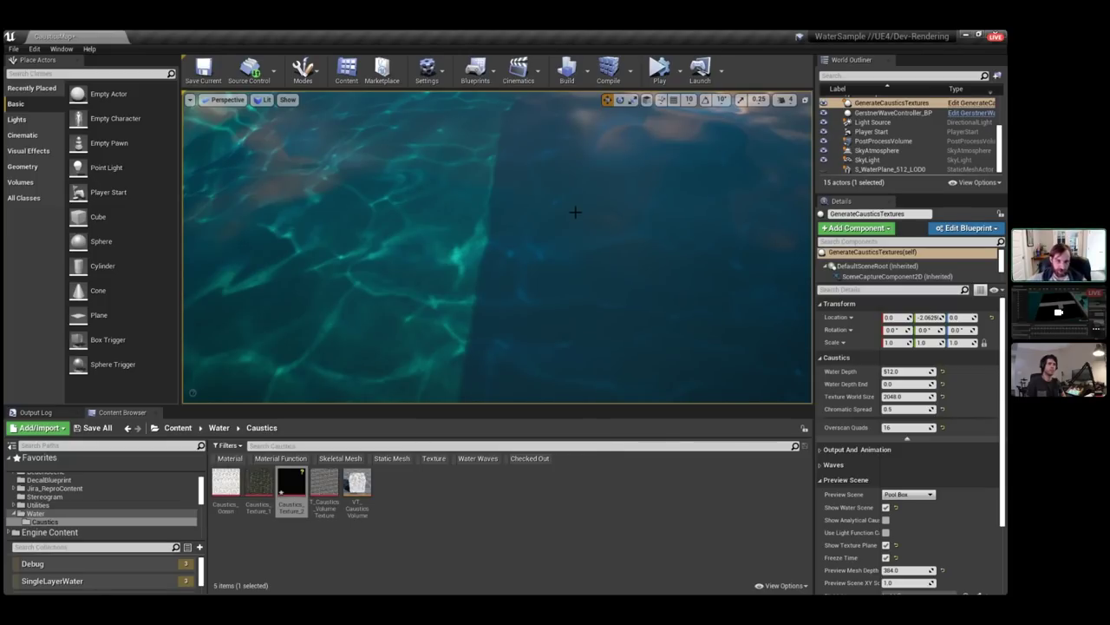
# Turn the light function caustics on and off again to compare the pool's caustics around the ball and the shadow edge.
pyautogui.moveTo(575, 212)
pyautogui.mouseDown(button='right')
pyautogui.moveTo(555, 227)
pyautogui.moveTo(586, 208)
pyautogui.moveTo(634, 247)
pyautogui.moveTo(603, 209)
pyautogui.moveTo(529, 230)
pyautogui.moveTo(503, 221)
pyautogui.moveTo(538, 186)
pyautogui.moveTo(550, 204)
pyautogui.moveTo(599, 178)
pyautogui.moveTo(581, 203)
pyautogui.moveTo(595, 203)
pyautogui.mouseUp(button='right')
pyautogui.click(885, 533)
pyautogui.moveTo(642, 287); pyautogui.dragTo(626, 238, button='right')
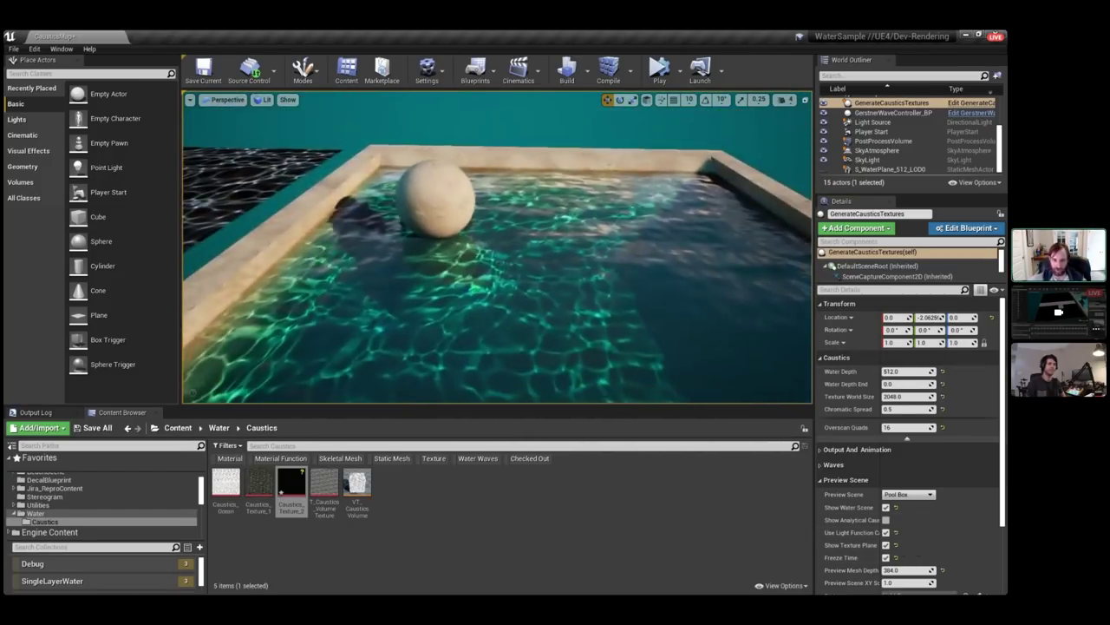
pyautogui.click(886, 532)
pyautogui.moveTo(611, 276); pyautogui.dragTo(622, 270, button='right')
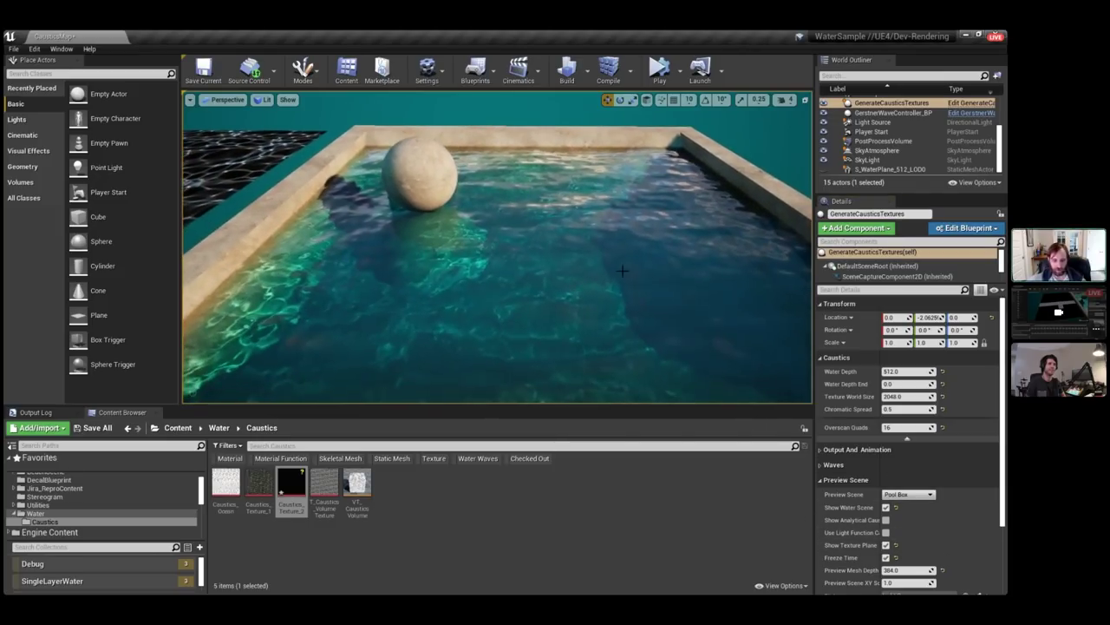
# Rotate the directional light to illuminate most of the pool and inspect the caustics around the ball's shadow.
pyautogui.hotkey('ctrl', 'l')
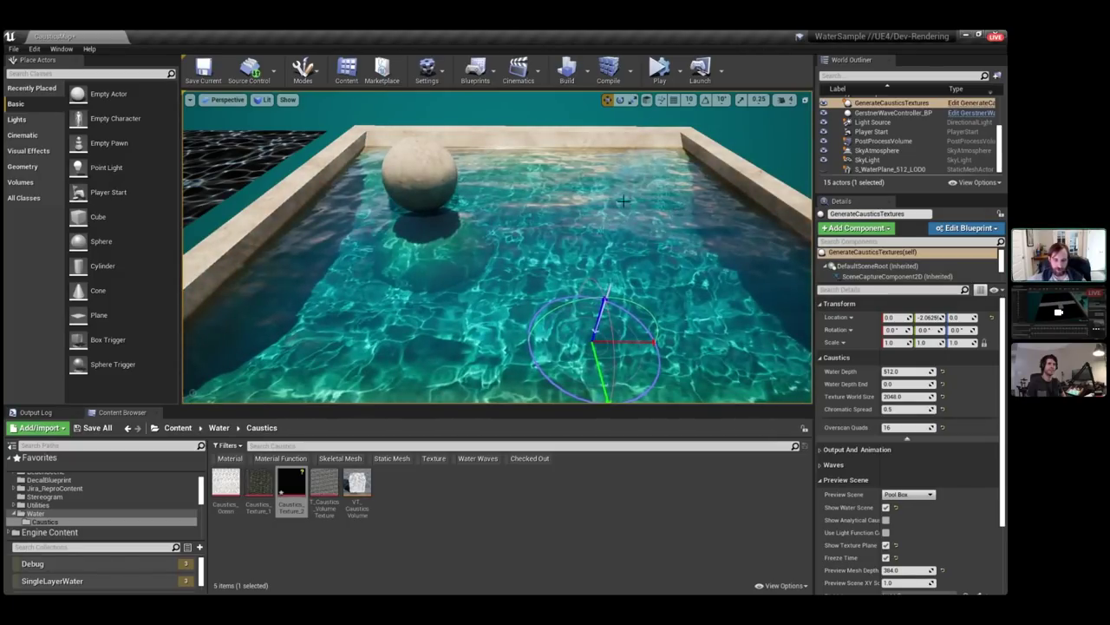
pyautogui.moveTo(624, 201); pyautogui.dragTo(632, 217, button='right')
pyautogui.hotkey('ctrl', 'l')
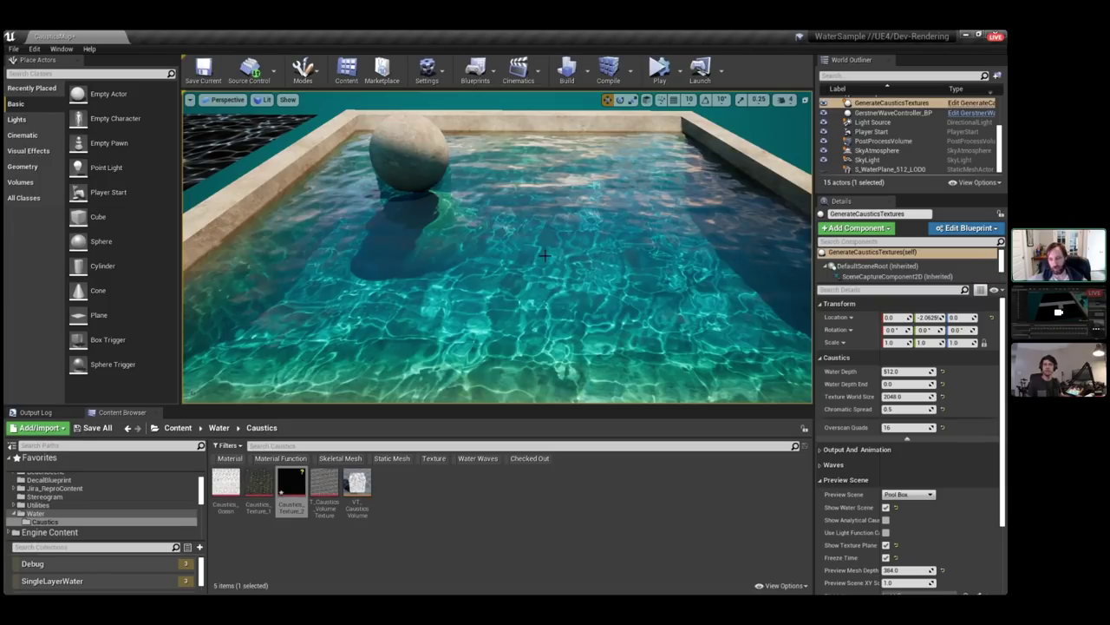
pyautogui.moveTo(545, 255)
pyautogui.mouseDown(button='right')
pyautogui.moveTo(548, 317)
pyautogui.moveTo(547, 259)
pyautogui.moveTo(555, 261)
pyautogui.mouseUp(button='right')
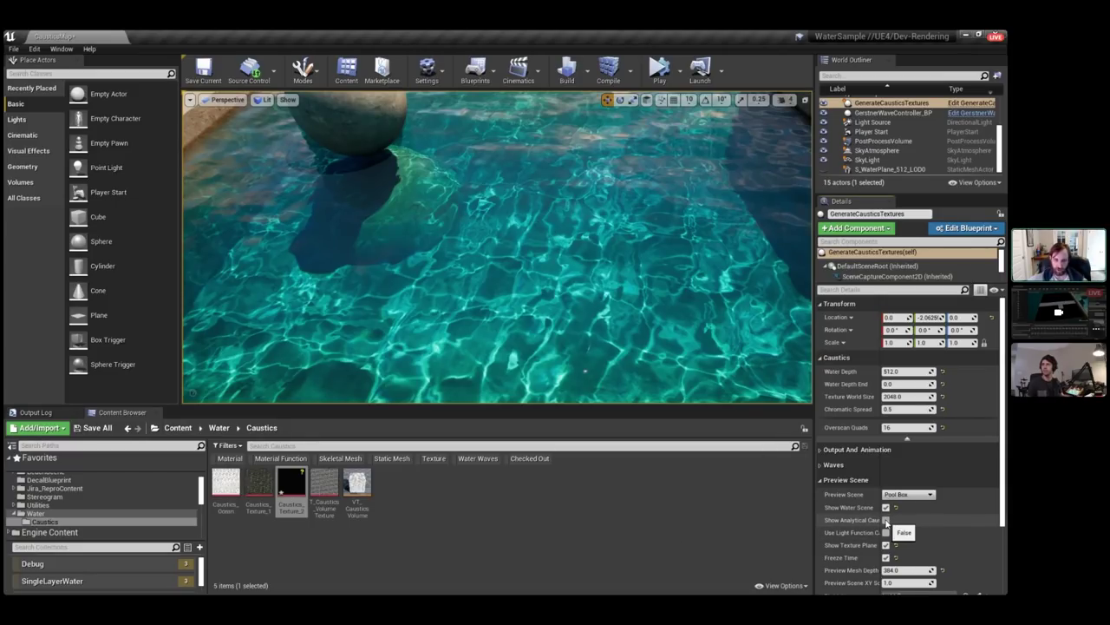
# Turn on Show Analytical Caustics for the preview scene and view the whole pool.
pyautogui.click(885, 520)
pyautogui.click(885, 519)
pyautogui.click(885, 520)
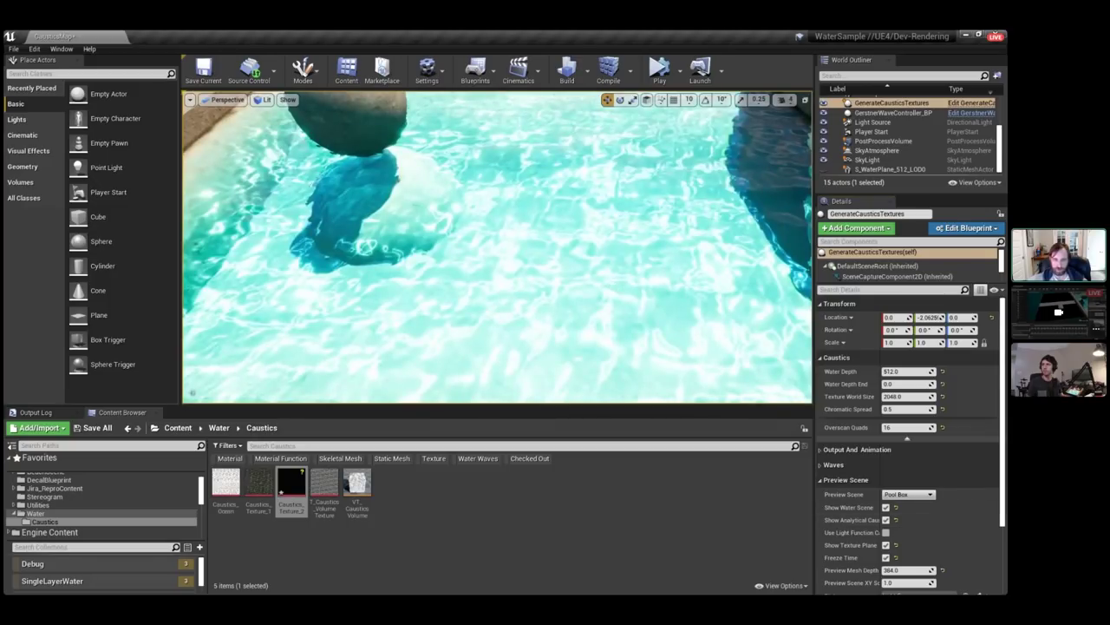
pyautogui.moveTo(619, 293); pyautogui.dragTo(619, 292, button='right')
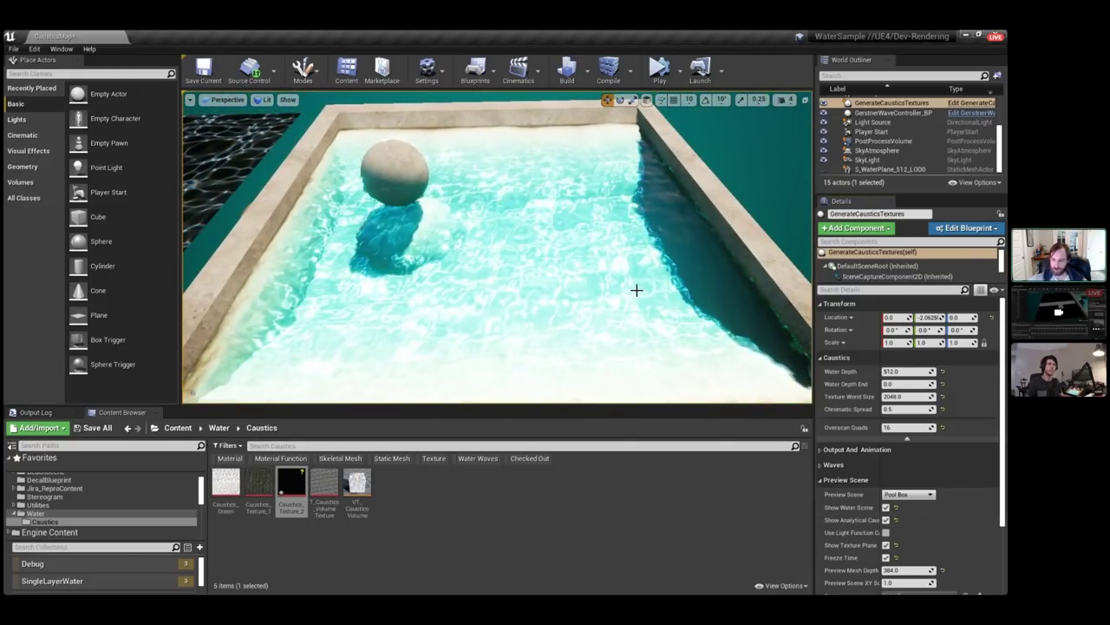
# Toggle the light function and analytical caustics to compare them, leaving only the analytical caustics enabled.
pyautogui.click(885, 532)
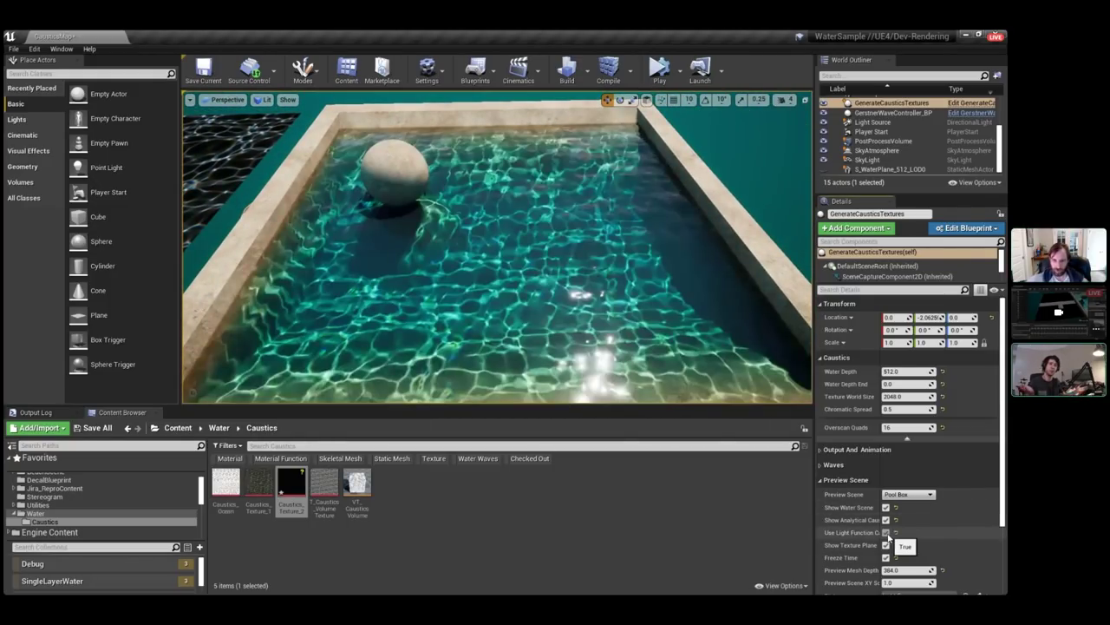
pyautogui.click(886, 532)
pyautogui.click(886, 532)
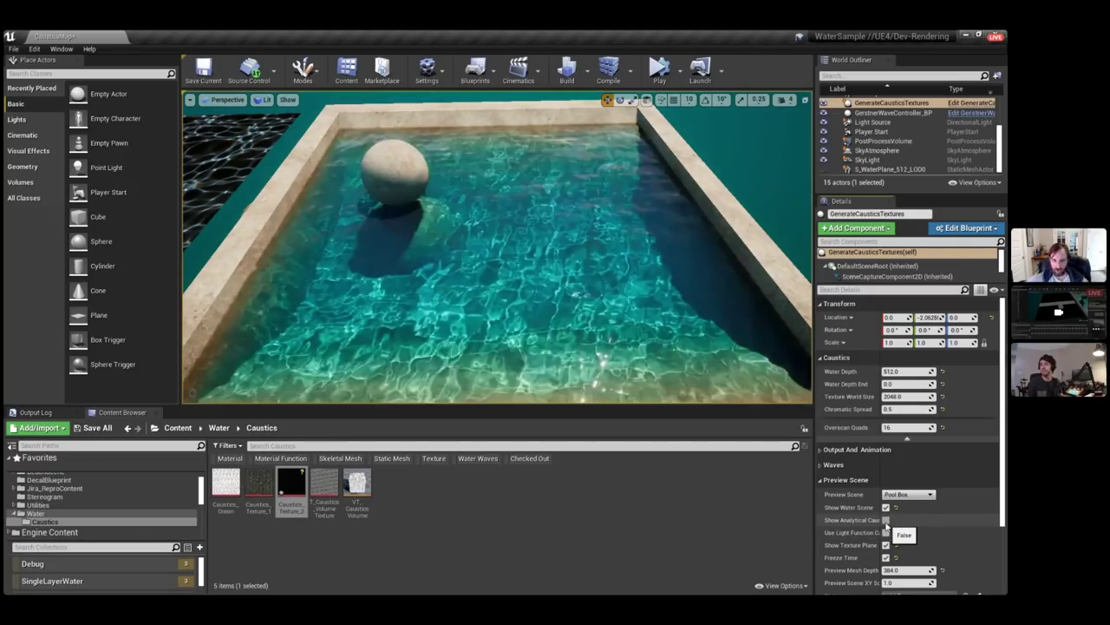
pyautogui.click(886, 532)
# Begin rendering from the Output And Animation settings, collapse them and inspect the animated caustics around the ball.
pyautogui.click(863, 451)
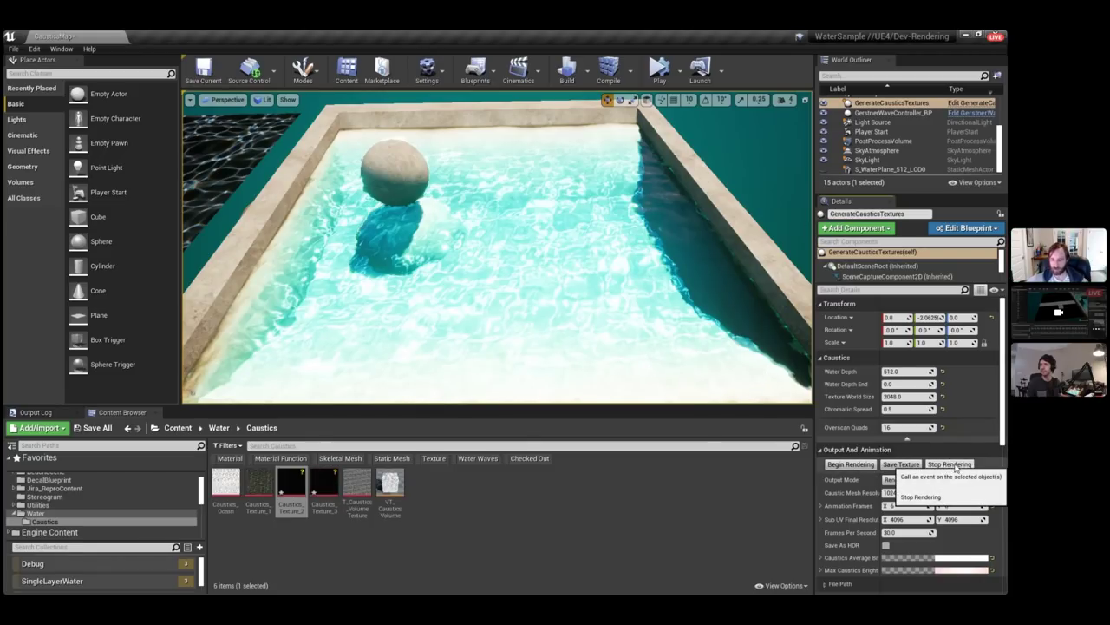
pyautogui.click(850, 464)
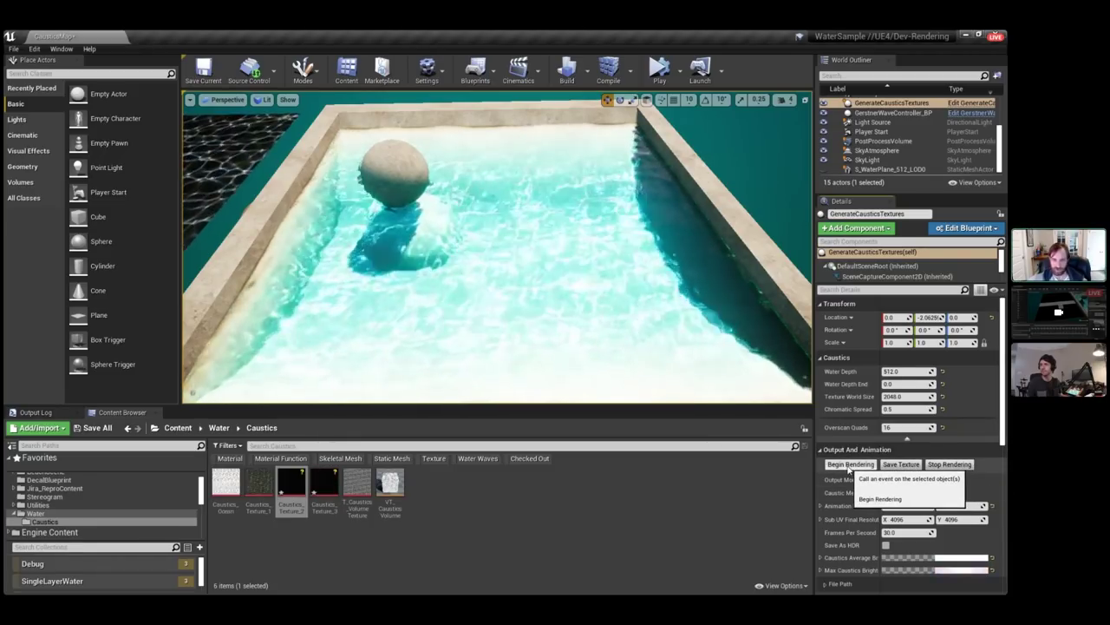
pyautogui.click(855, 450)
pyautogui.moveTo(516, 199); pyautogui.dragTo(540, 154, button='right')
pyautogui.press('s')
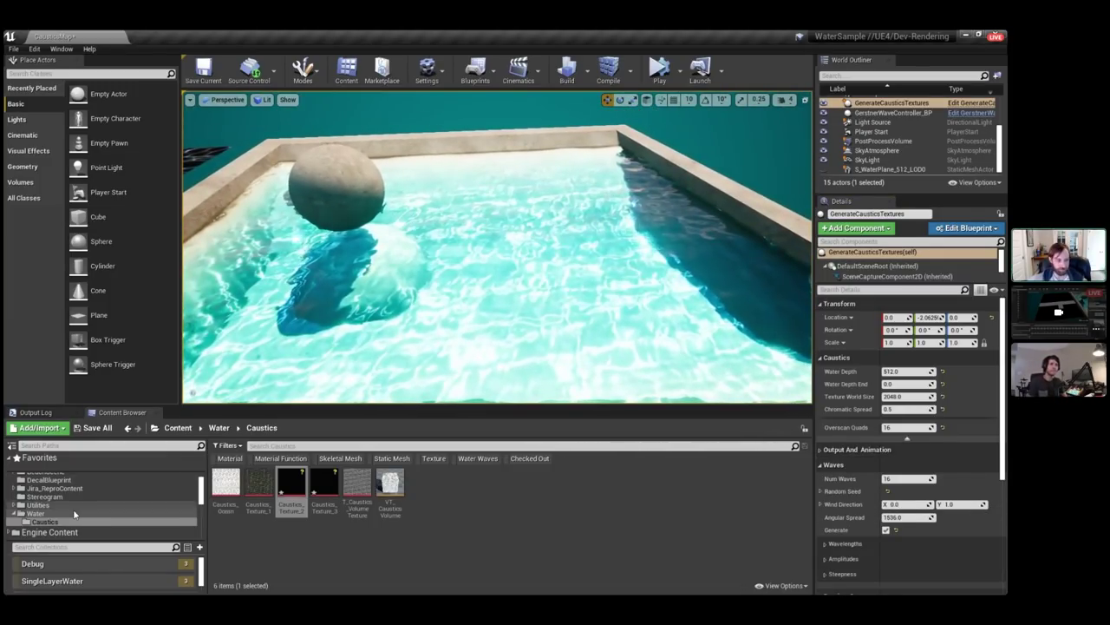
# Browse to Water Content > Caustics > Materials > Preview and open the WaterCausticsPreview material.
pyautogui.scroll(-8, 89, 512)
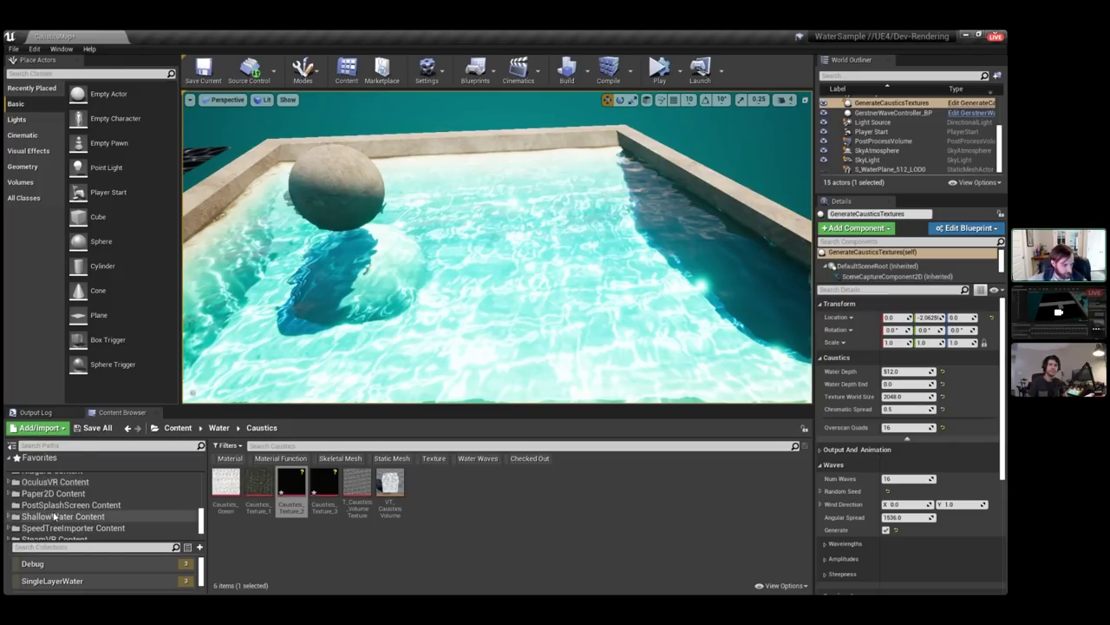
pyautogui.click(12, 535)
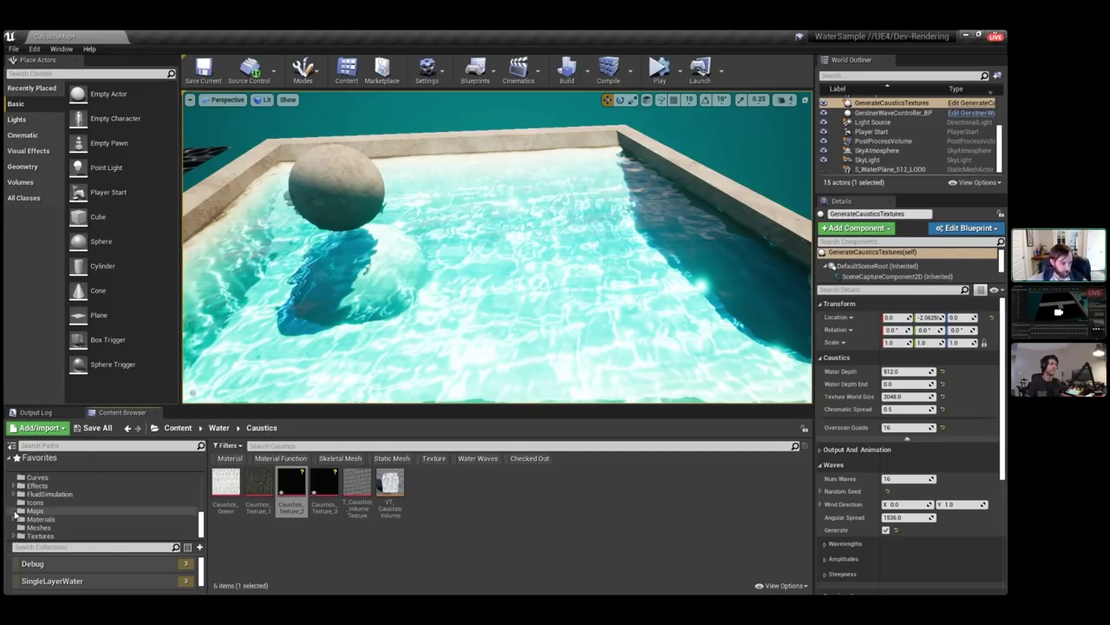
pyautogui.doubleClick(19, 520)
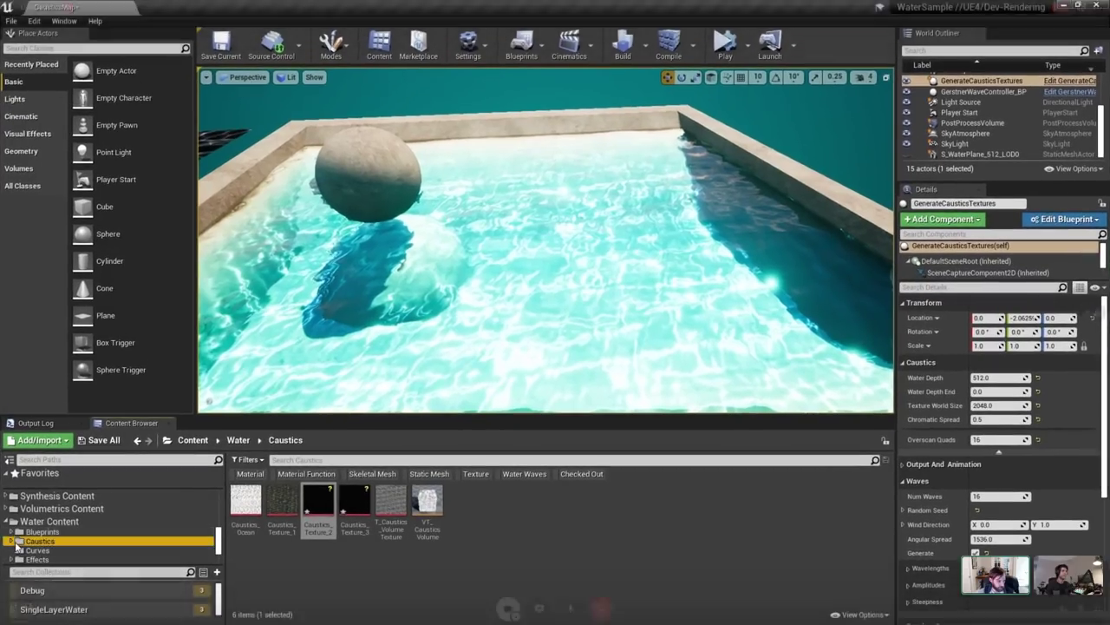
pyautogui.scroll(-2, 62, 519)
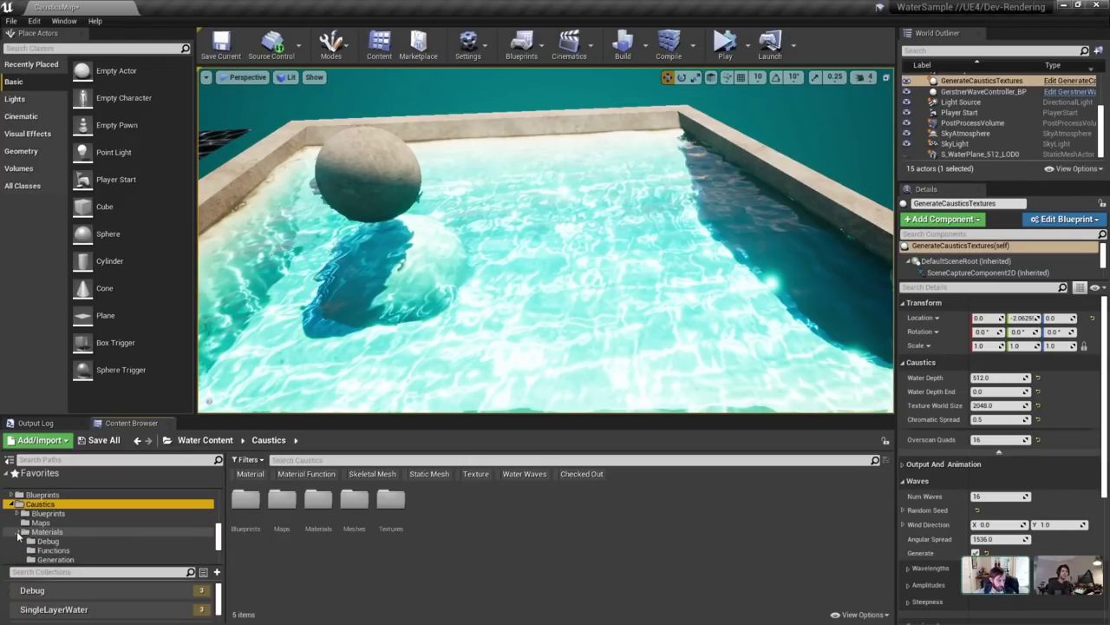
pyautogui.click(48, 532)
pyautogui.scroll(-3, 69, 540)
pyautogui.click(59, 523)
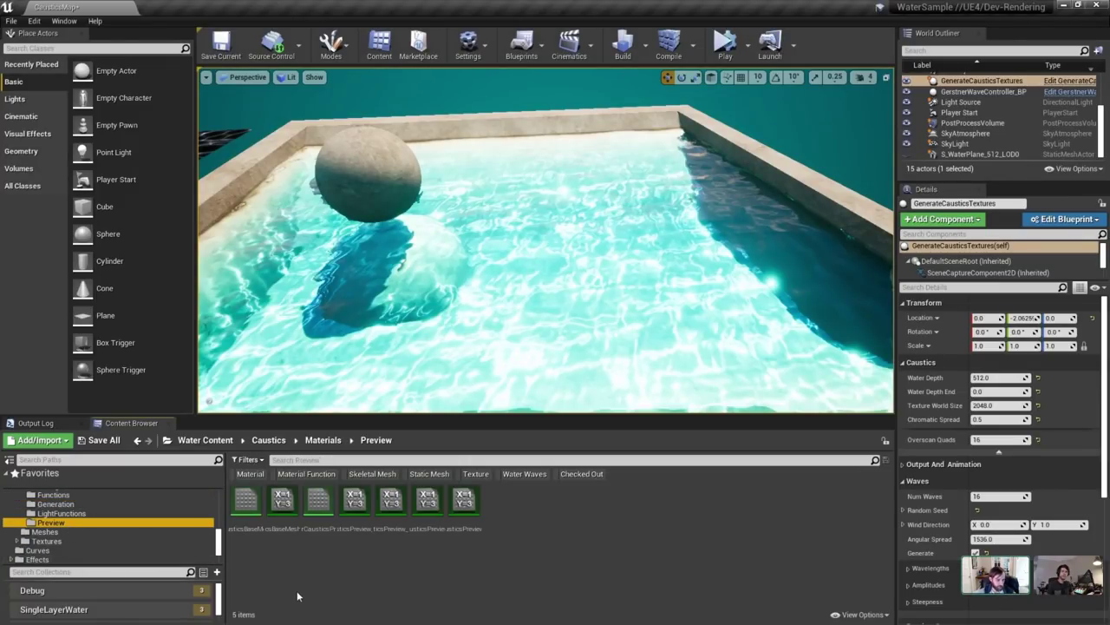
pyautogui.click(318, 503)
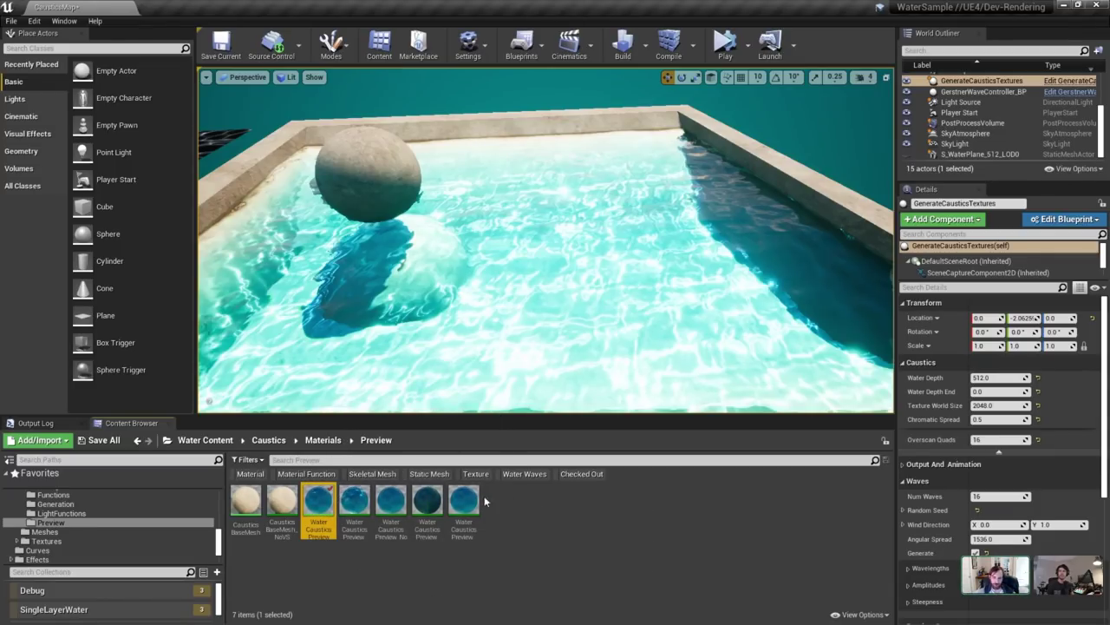
pyautogui.doubleClick(318, 502)
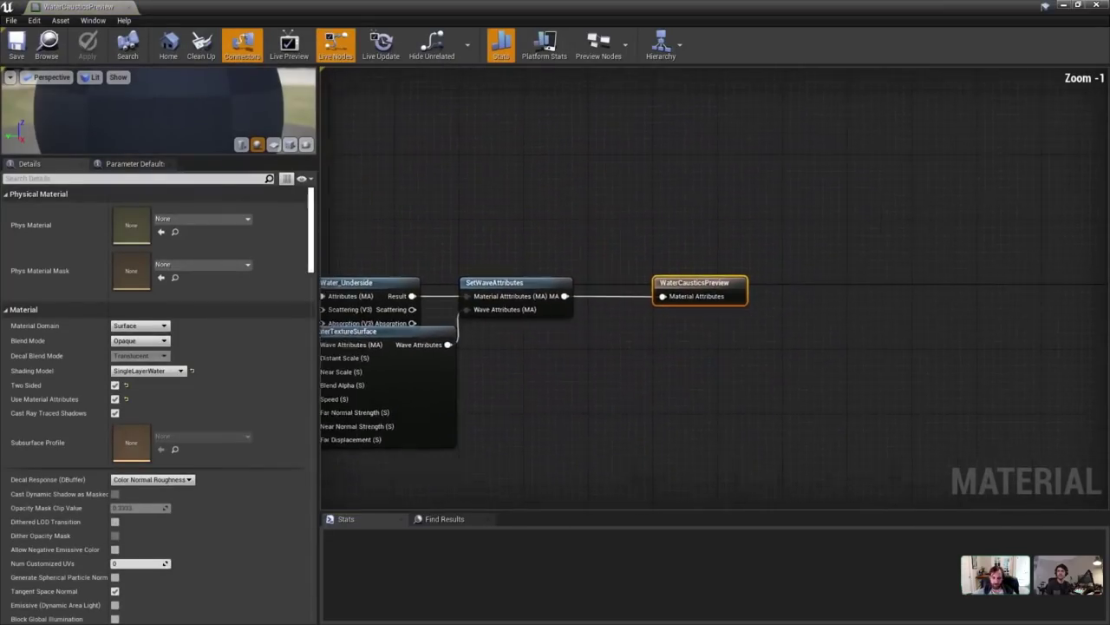
# Examine the material's wave nodes, including GetGerstnerWaves, WaterTextureSurface and the WaterCausticsPreview output.
pyautogui.scroll(-5, 679, 316)
pyautogui.moveTo(652, 331); pyautogui.dragTo(608, 410, button='right')
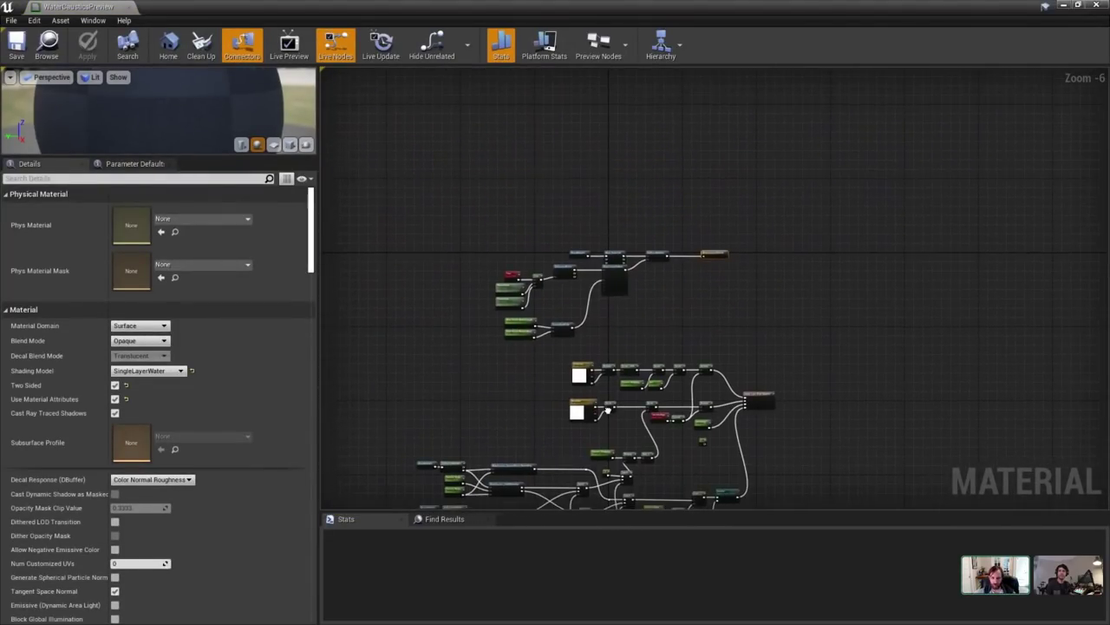
pyautogui.scroll(4, 590, 274)
pyautogui.scroll(1, 581, 260)
pyautogui.scroll(-2, 579, 248)
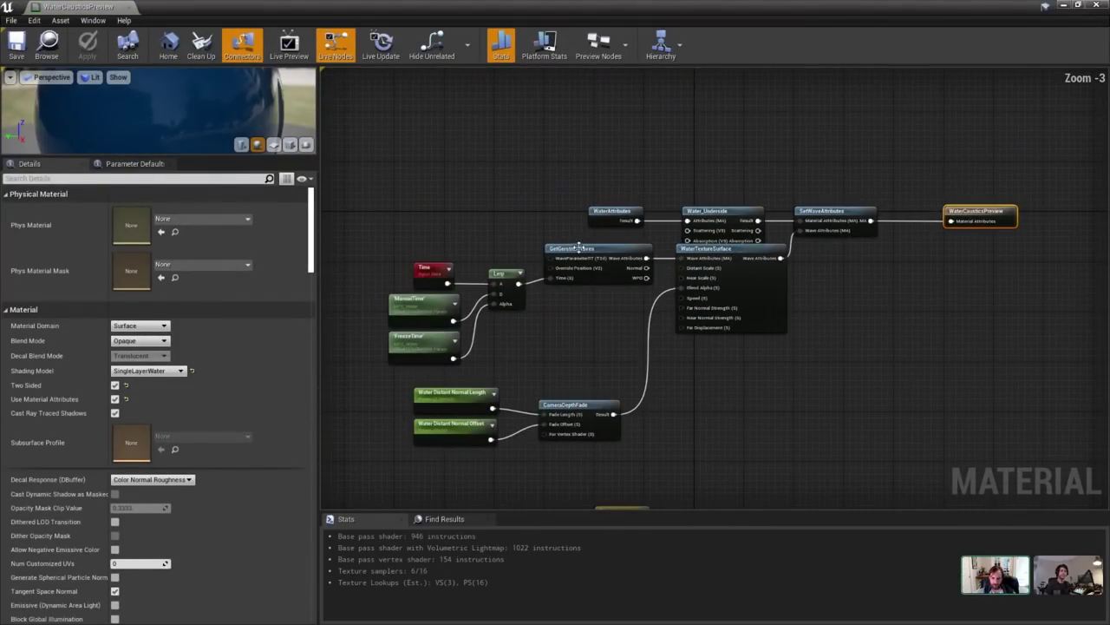
pyautogui.moveTo(408, 171); pyautogui.dragTo(982, 436)
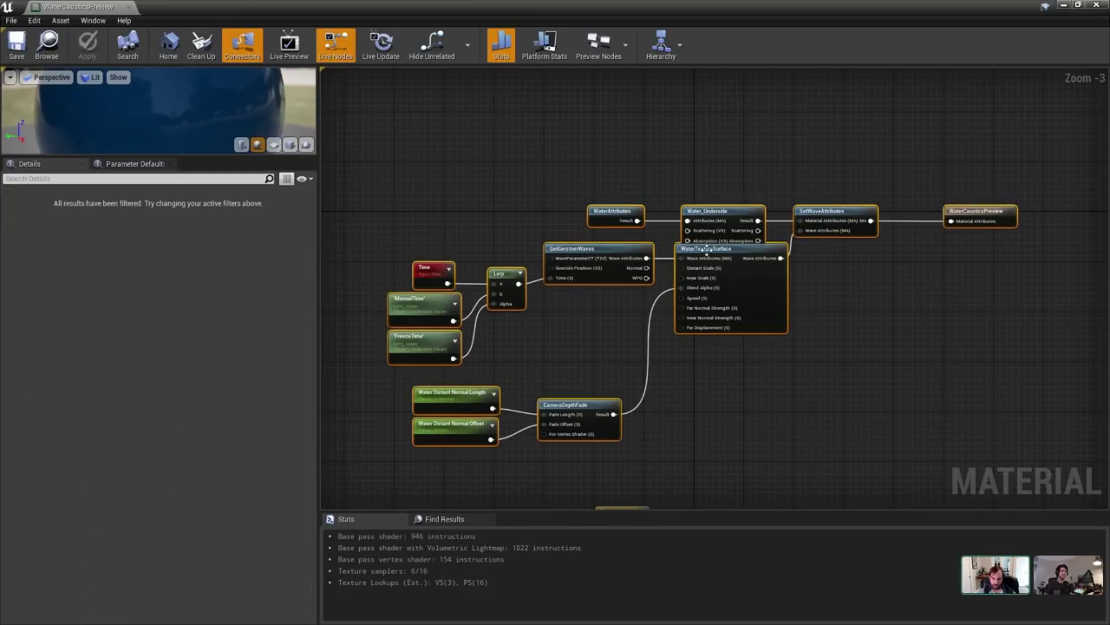
pyautogui.click(733, 273)
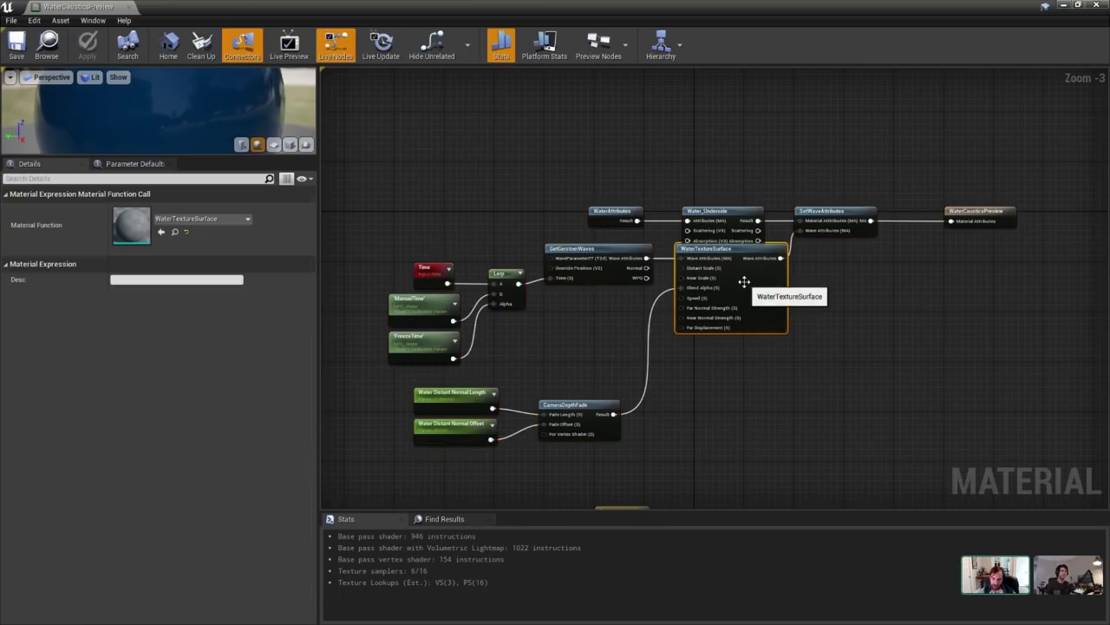
pyautogui.click(998, 221)
# Examine the Scattering and Absorption nodes that feed the Single Layer Water Material output.
pyautogui.moveTo(786, 385); pyautogui.dragTo(763, 69, button='right')
pyautogui.moveTo(1015, 237); pyautogui.dragTo(748, 217, button='right')
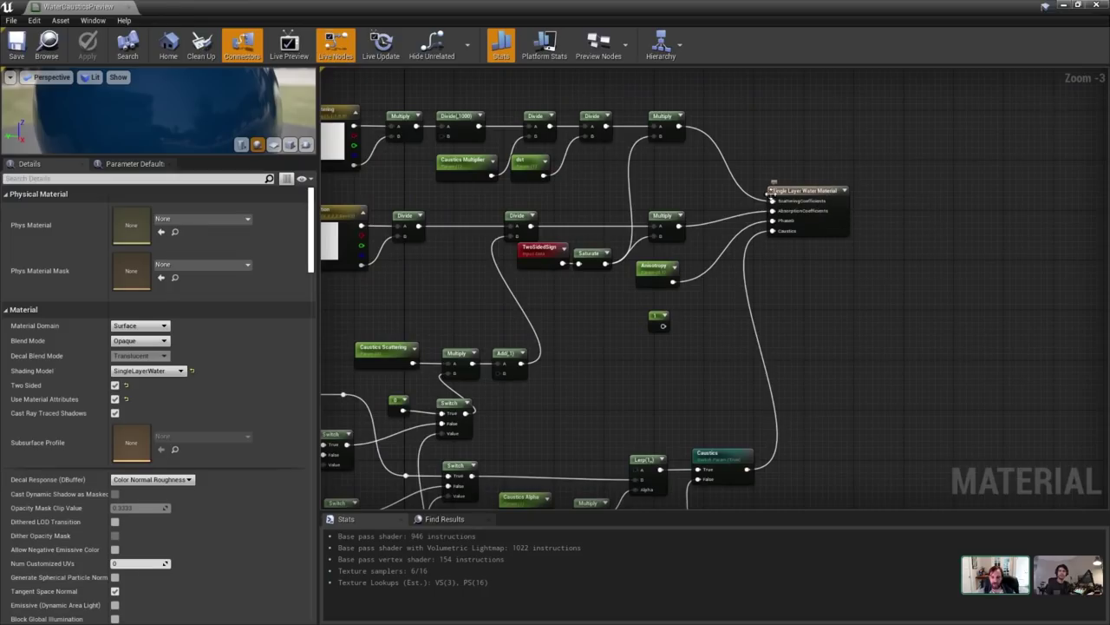
pyautogui.moveTo(578, 249); pyautogui.dragTo(724, 279, button='right')
pyautogui.moveTo(395, 105); pyautogui.dragTo(817, 285)
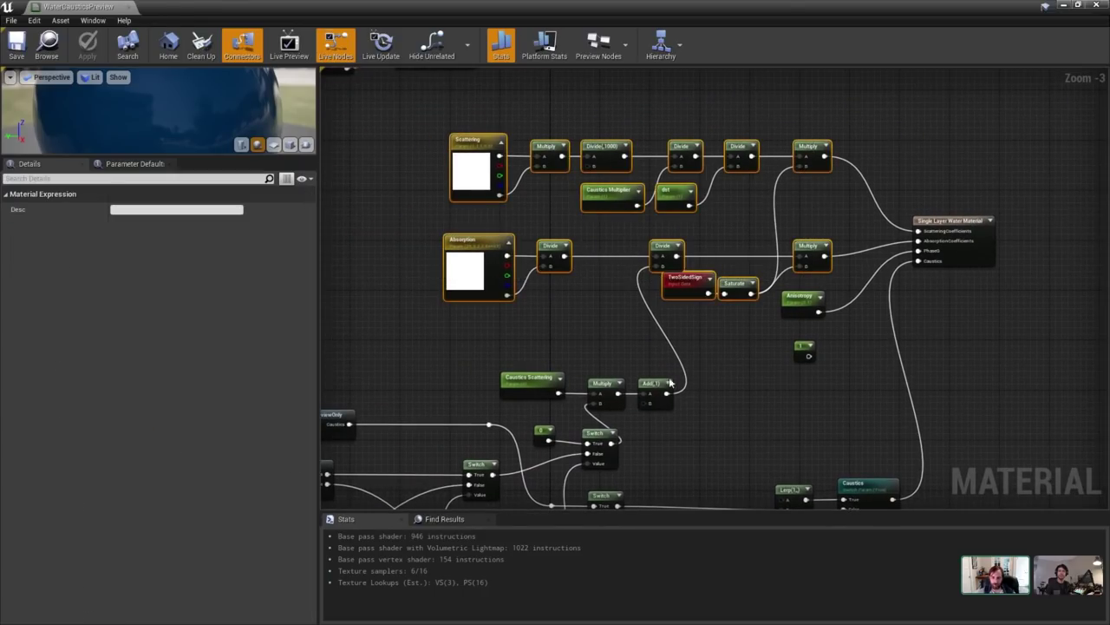
pyautogui.moveTo(917, 324); pyautogui.dragTo(939, 208, button='right')
# Examine the three WaterCaustics functions and the switches for Use SubUV Animation and Use Analytical Caustics.
pyautogui.moveTo(718, 293); pyautogui.dragTo(990, 178, button='right')
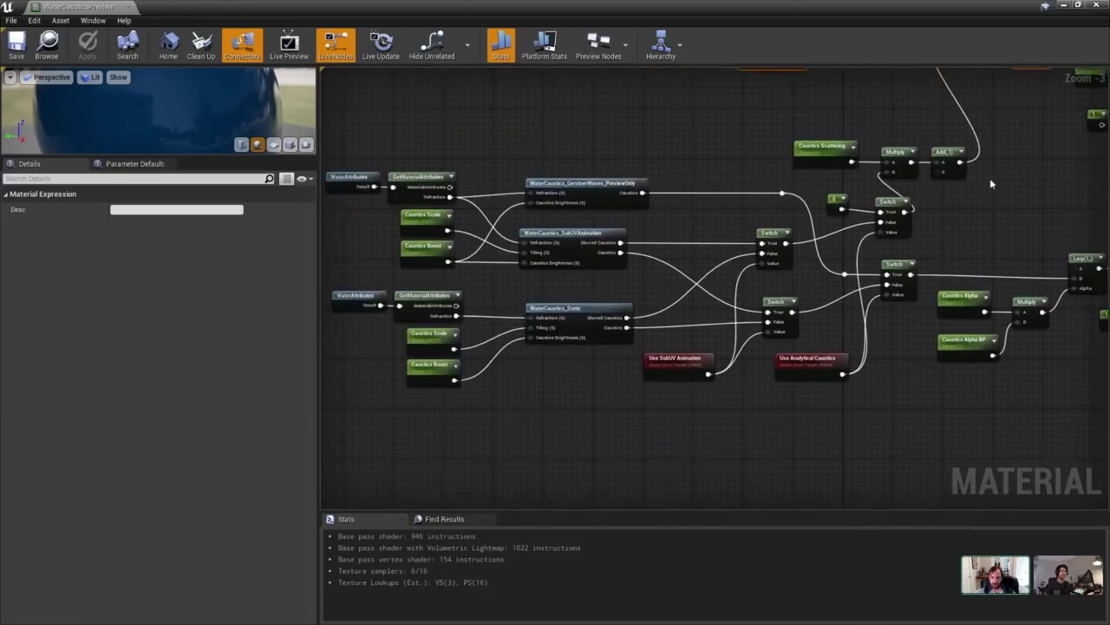
pyautogui.moveTo(589, 228); pyautogui.dragTo(591, 268, button='right')
pyautogui.scroll(-2, 591, 268)
pyautogui.moveTo(386, 248); pyautogui.dragTo(935, 403)
pyautogui.scroll(5, 619, 304)
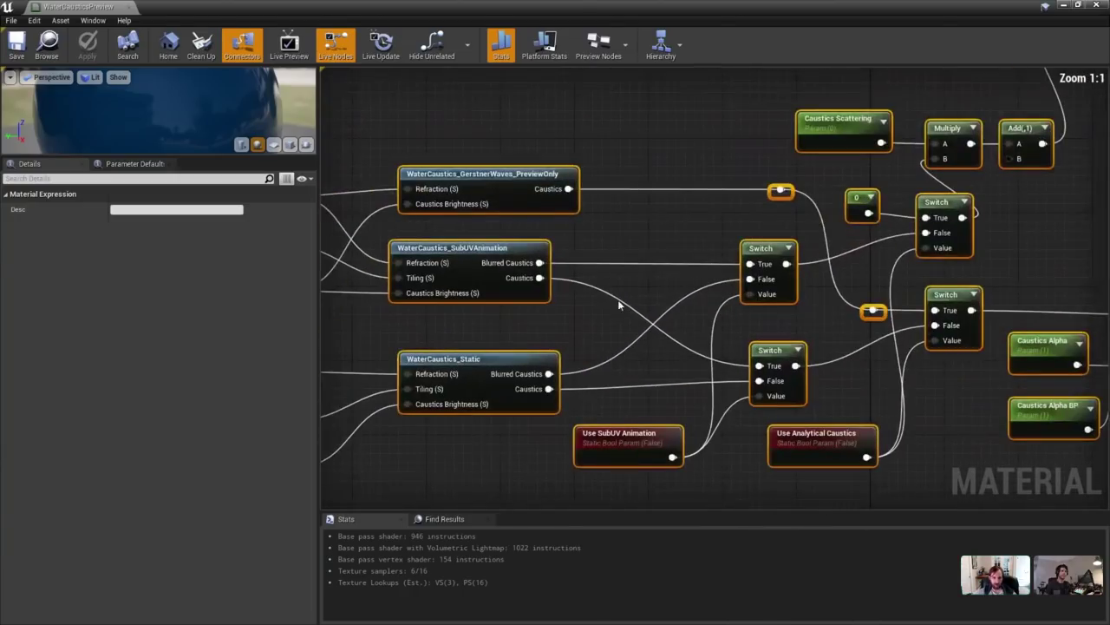
pyautogui.click(494, 197)
pyautogui.moveTo(852, 378); pyautogui.dragTo(605, 367, button='right')
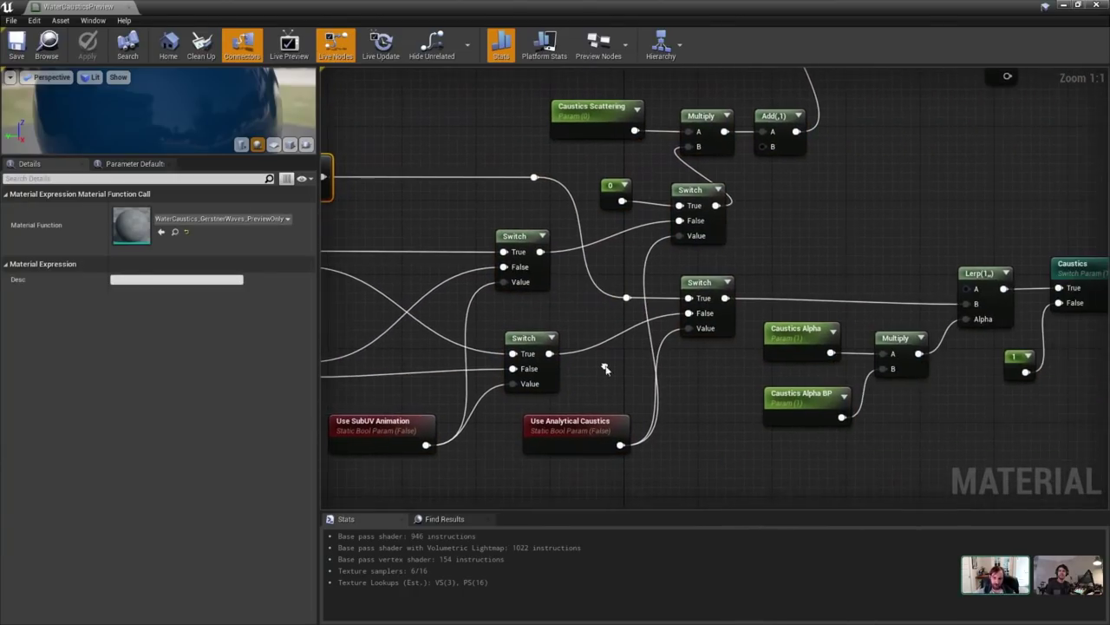
# Move the material editor window aside to check the Preview Scene choices in the level editor, keeping Pool Box.
pyautogui.moveTo(538, 7); pyautogui.dragTo(548, 27)
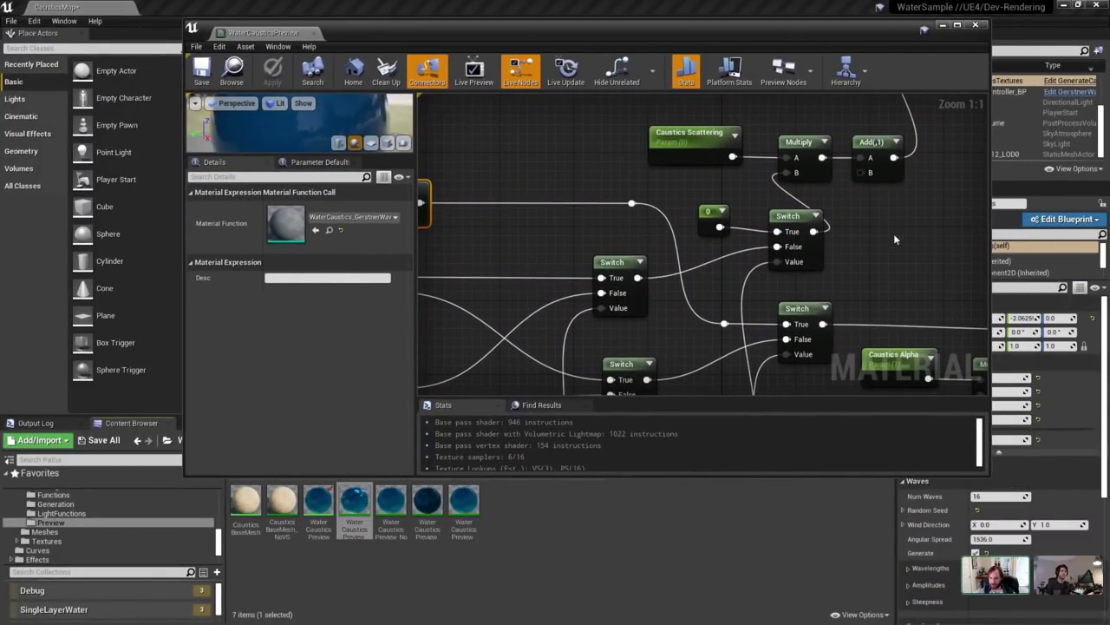
pyautogui.moveTo(871, 39); pyautogui.dragTo(633, 56)
pyautogui.click(917, 480)
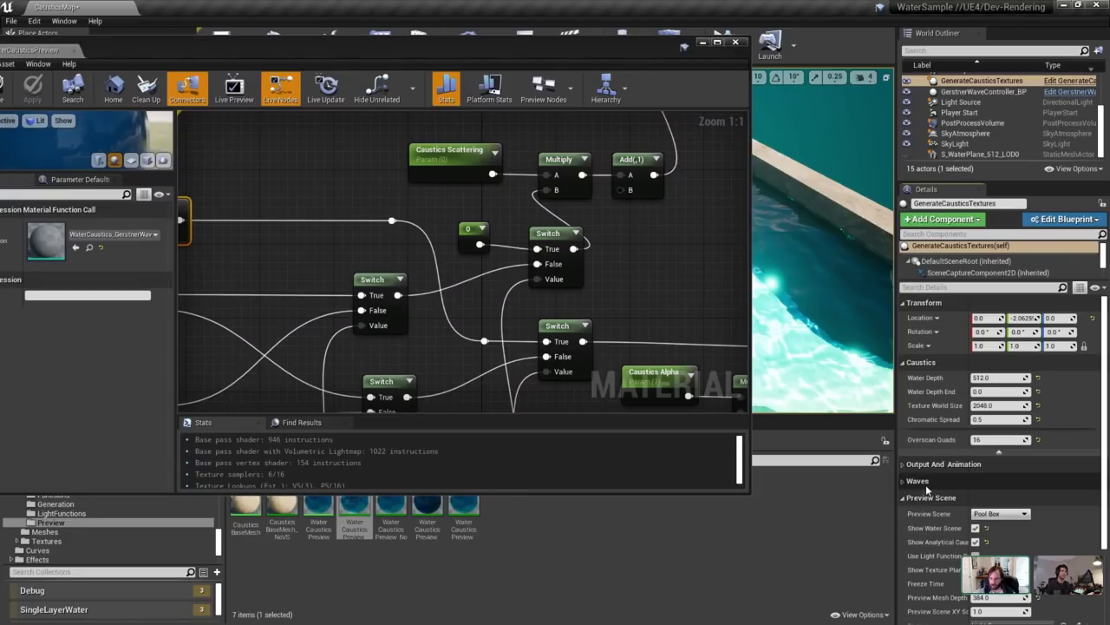
pyautogui.click(998, 513)
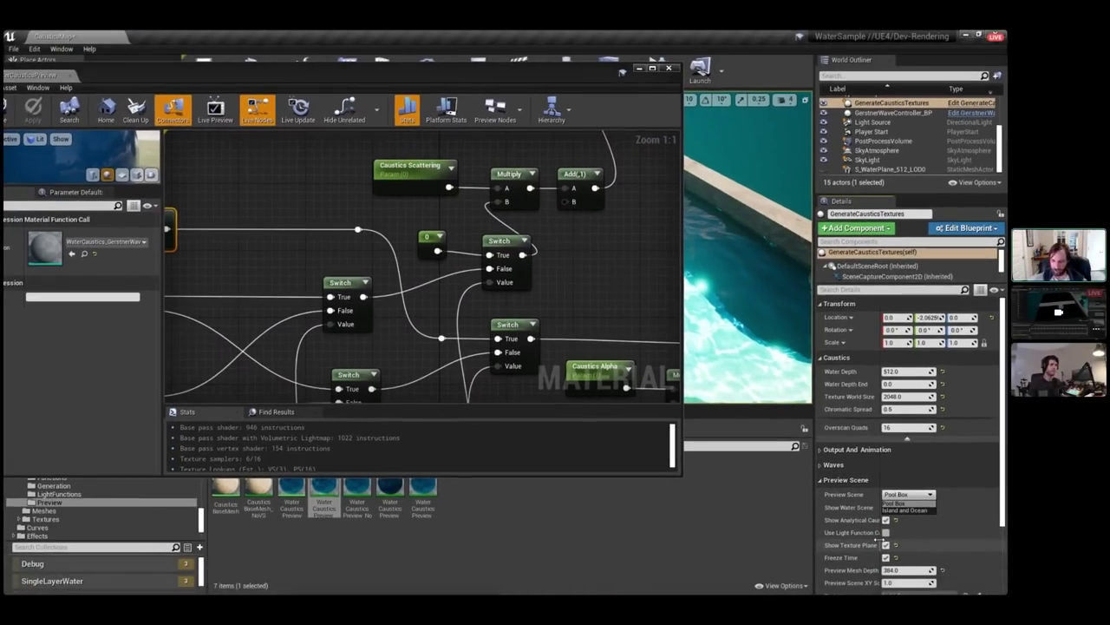
pyautogui.click(894, 503)
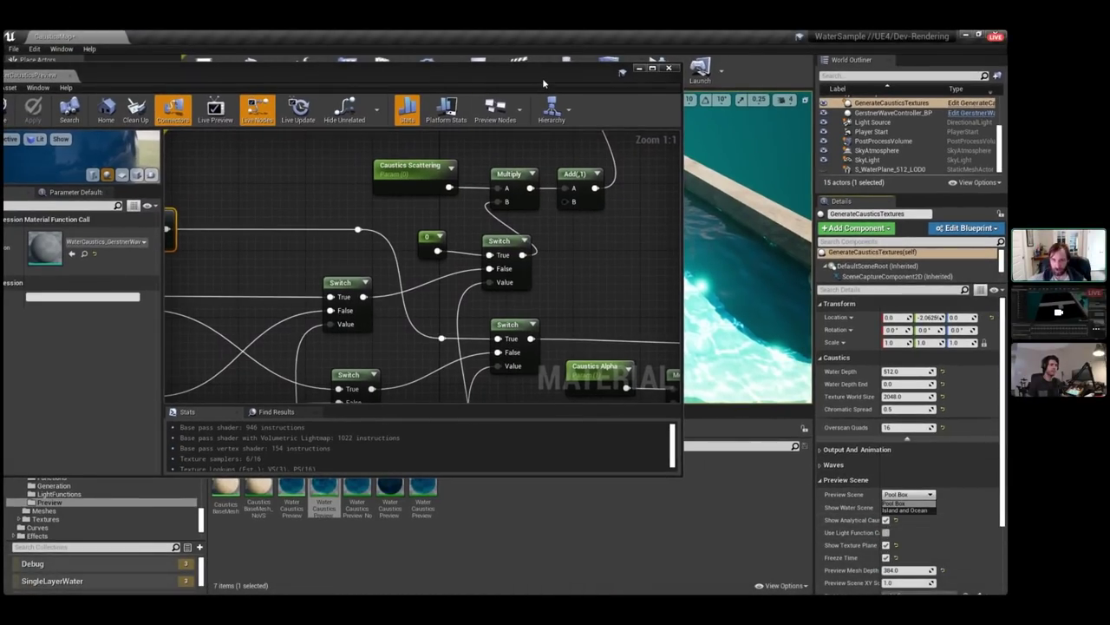
pyautogui.moveTo(542, 77); pyautogui.dragTo(684, 83)
pyautogui.click(701, 158)
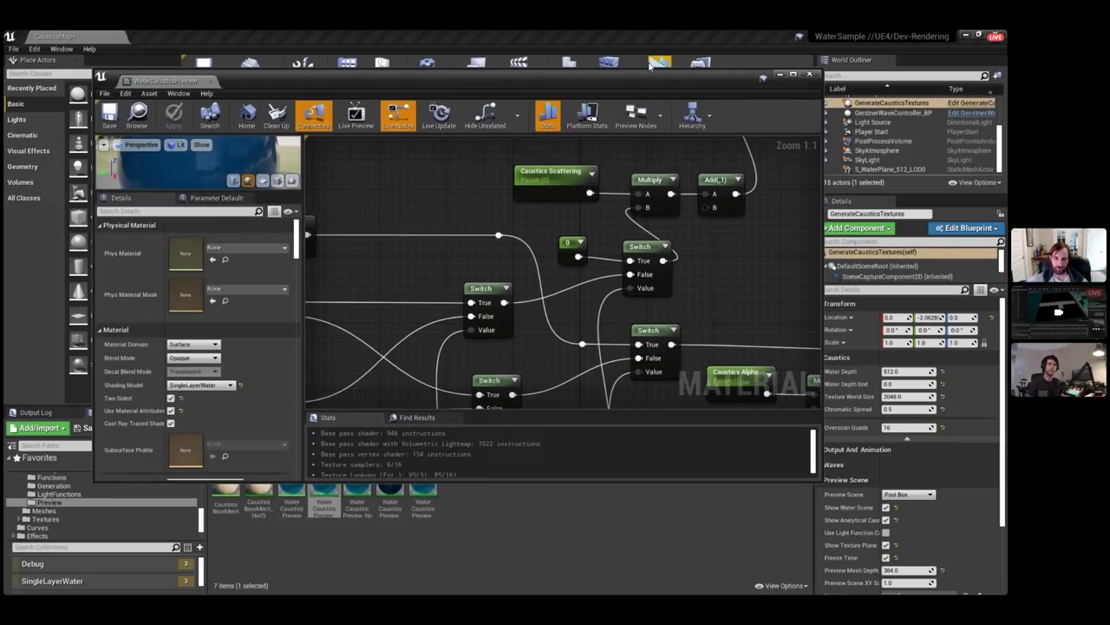
# Maximize the material editor and select the WaterCaustics_GerstnerWaves_PreviewOnly function node in the graph.
pyautogui.doubleClick(650, 78)
pyautogui.scroll(-5, 775, 256)
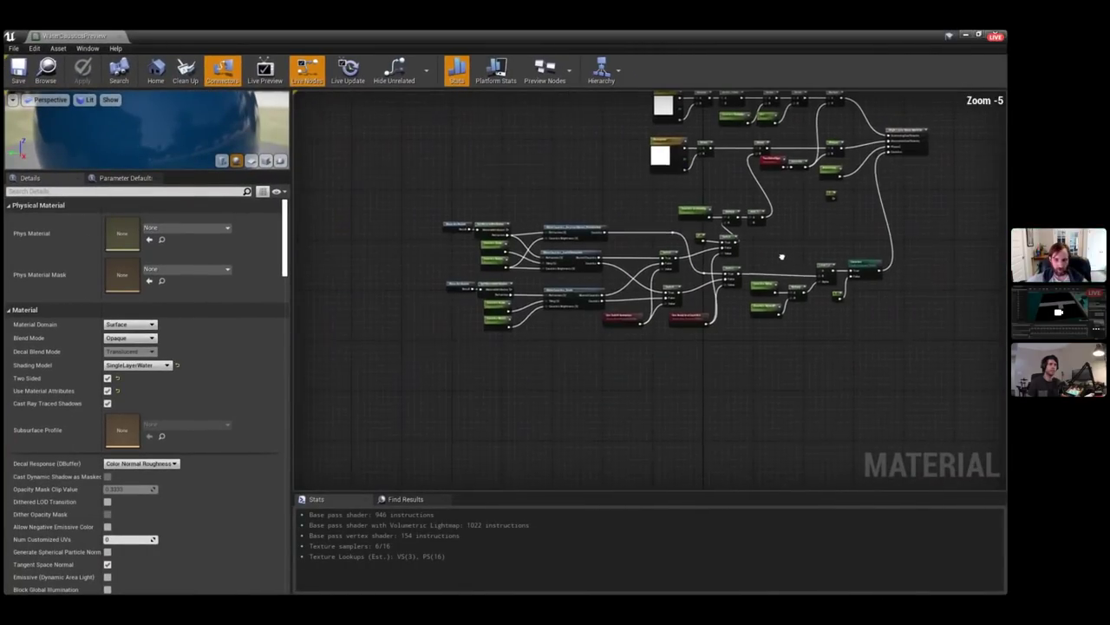
pyautogui.scroll(5, 511, 276)
pyautogui.click(708, 161)
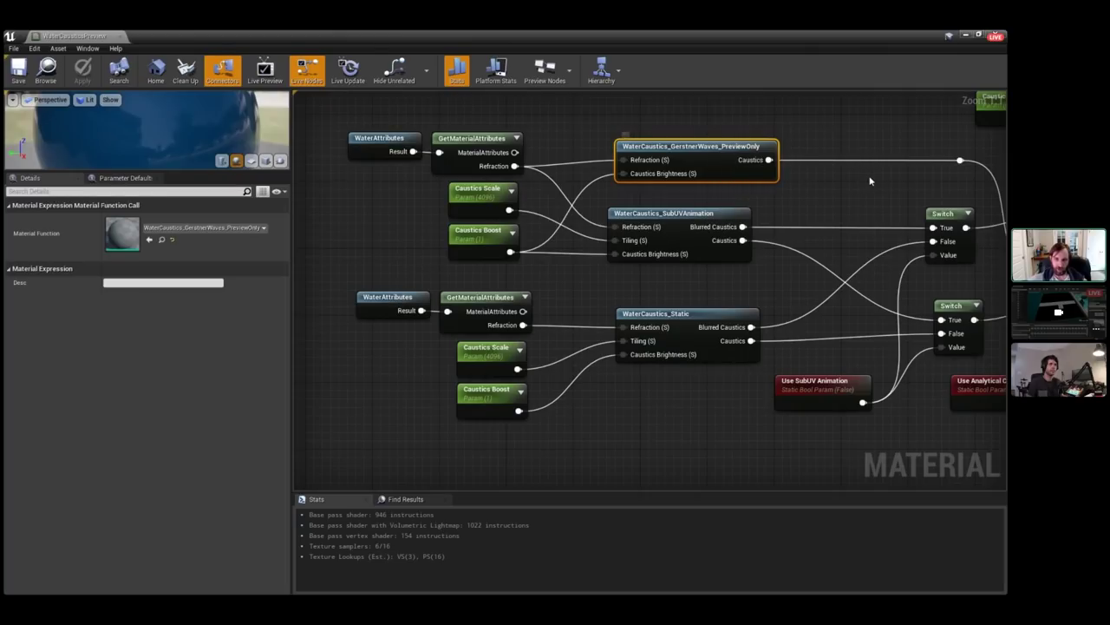
# Open the WaterCaustics_GerstnerWaves_PreviewOnly function, examine its graph, and return to the WaterCausticsPreview material graph.
pyautogui.doubleClick(717, 172)
pyautogui.scroll(-3, 616, 231)
pyautogui.moveTo(607, 227); pyautogui.dragTo(880, 319, button='right')
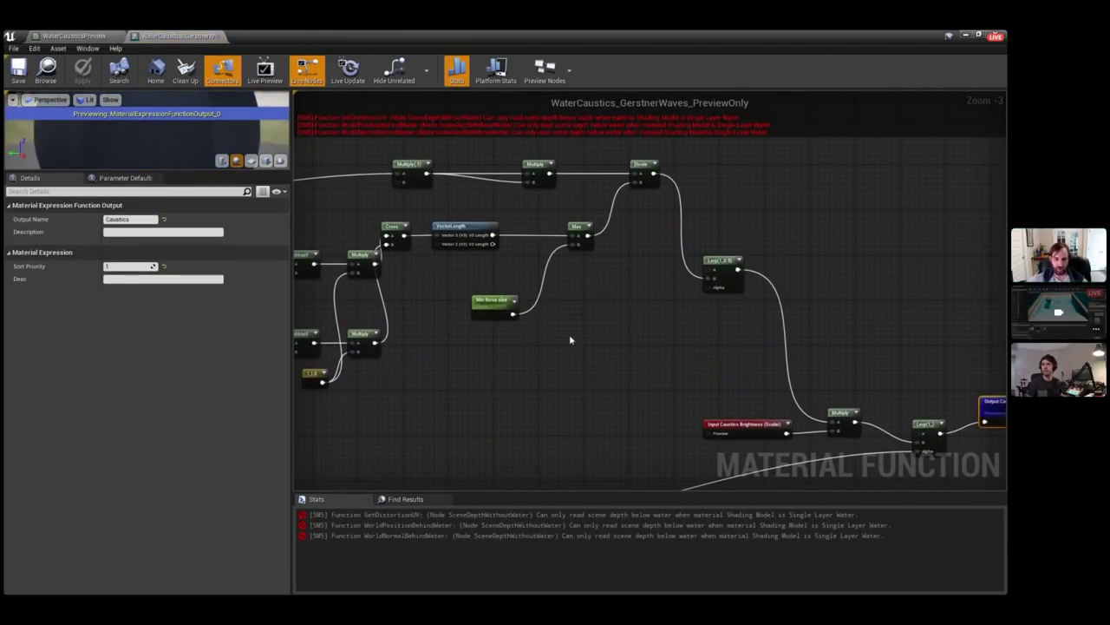
pyautogui.scroll(-3, 569, 340)
pyautogui.click(84, 35)
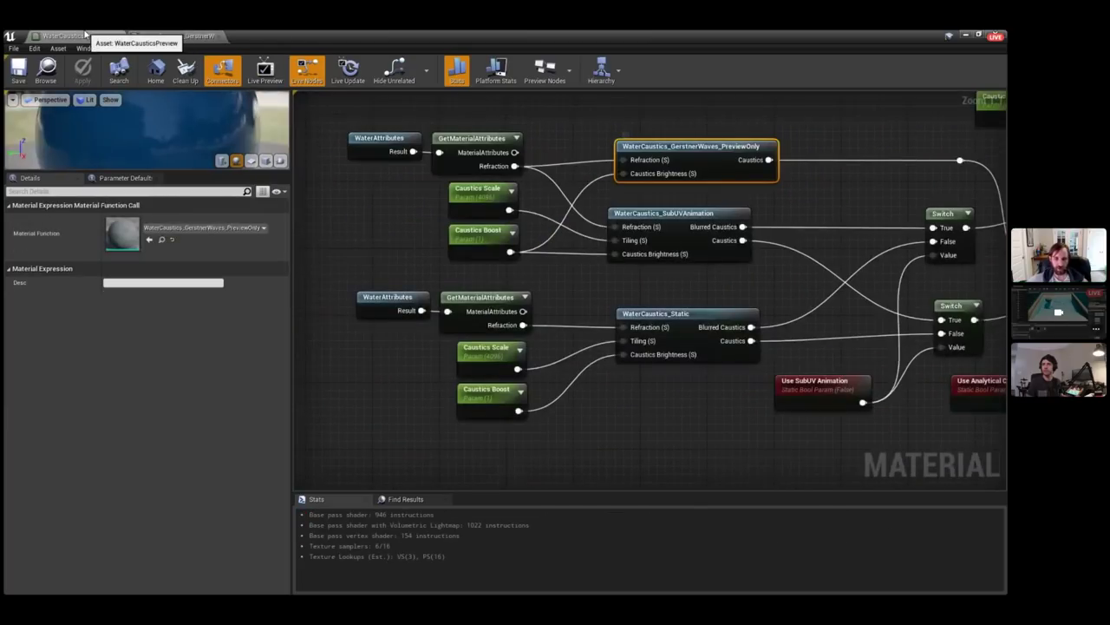
# Check the Caustics Boost scalar parameter's settings and move the material editor window out of the level editor's way.
pyautogui.click(478, 235)
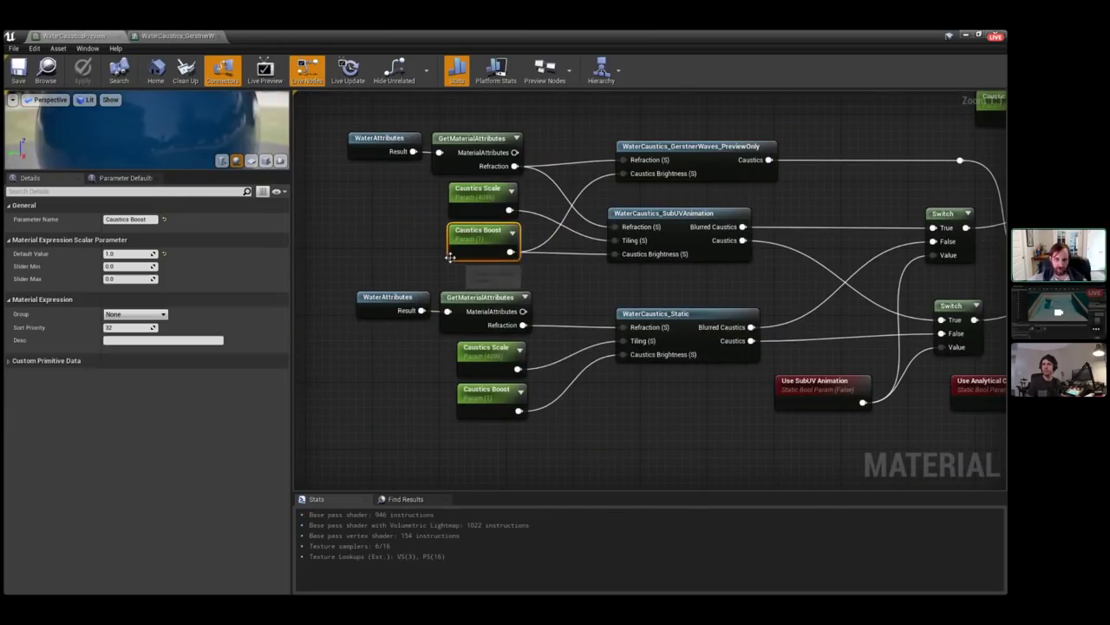
pyautogui.doubleClick(362, 38)
pyautogui.moveTo(366, 52); pyautogui.dragTo(1109, 193)
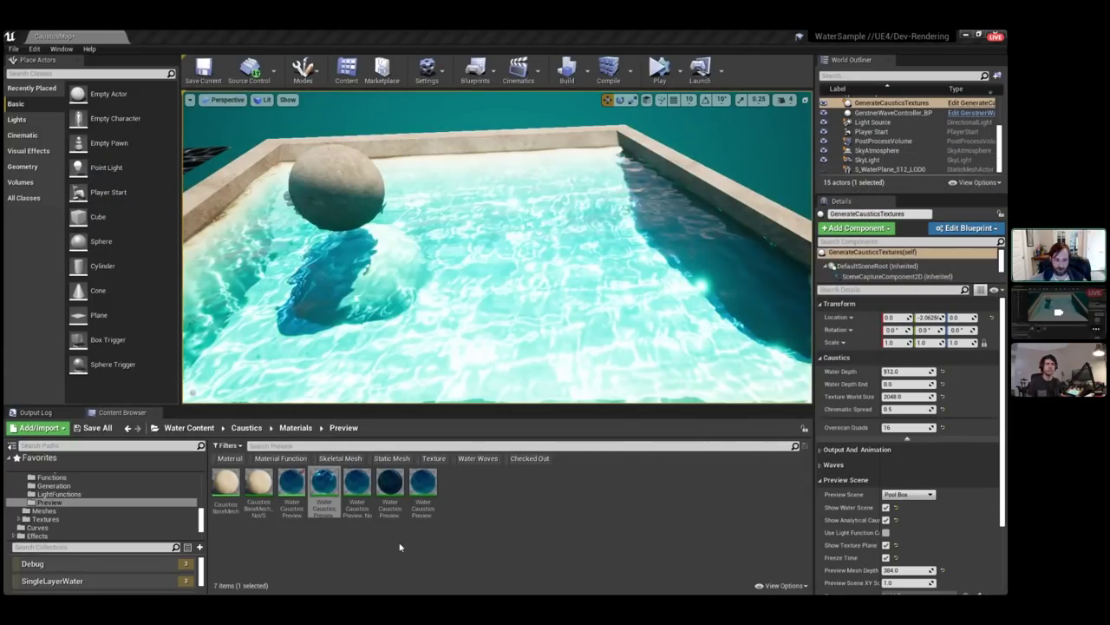
# Open the selected WaterCausticsPreview material instance and place its window below the pool view, with the global scalar parameters in sight.
pyautogui.click(320, 482)
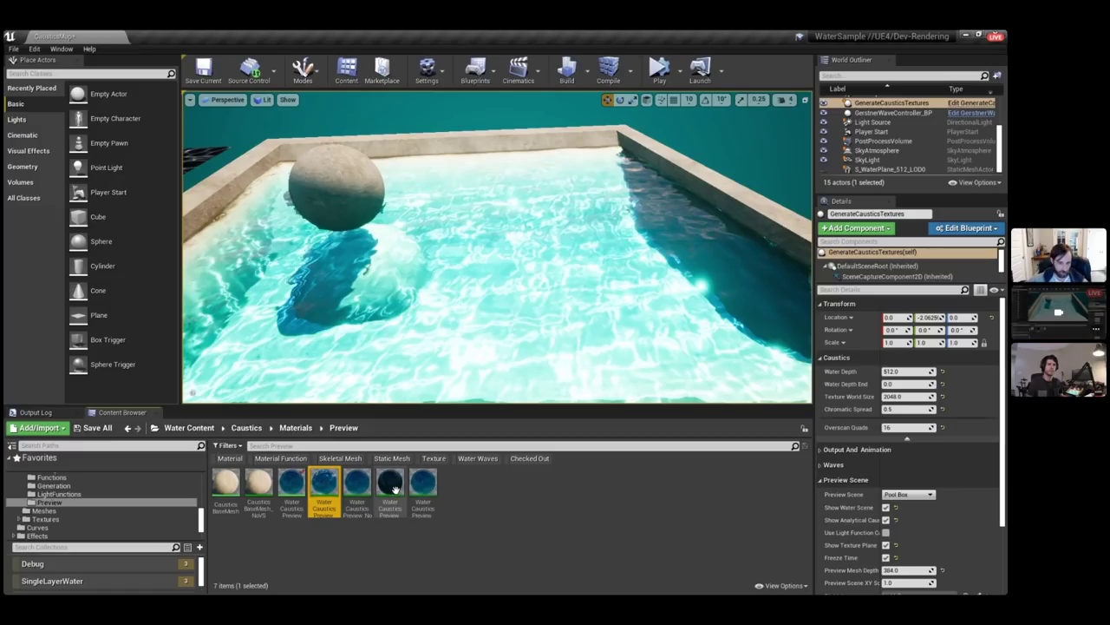
pyautogui.doubleClick(321, 485)
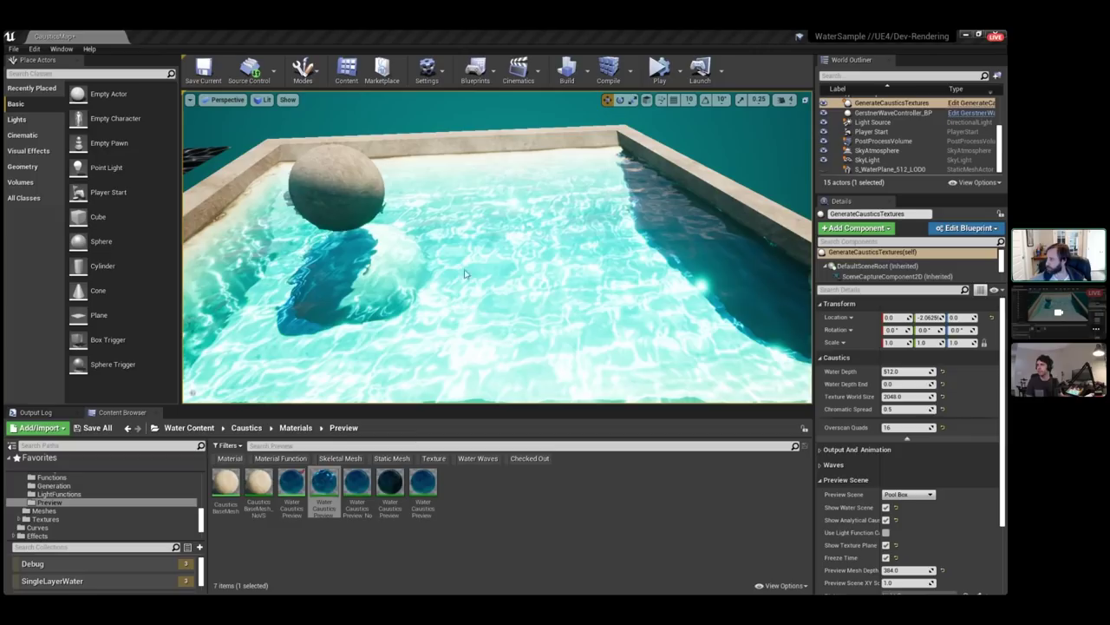
pyautogui.moveTo(615, 497); pyautogui.dragTo(905, 593)
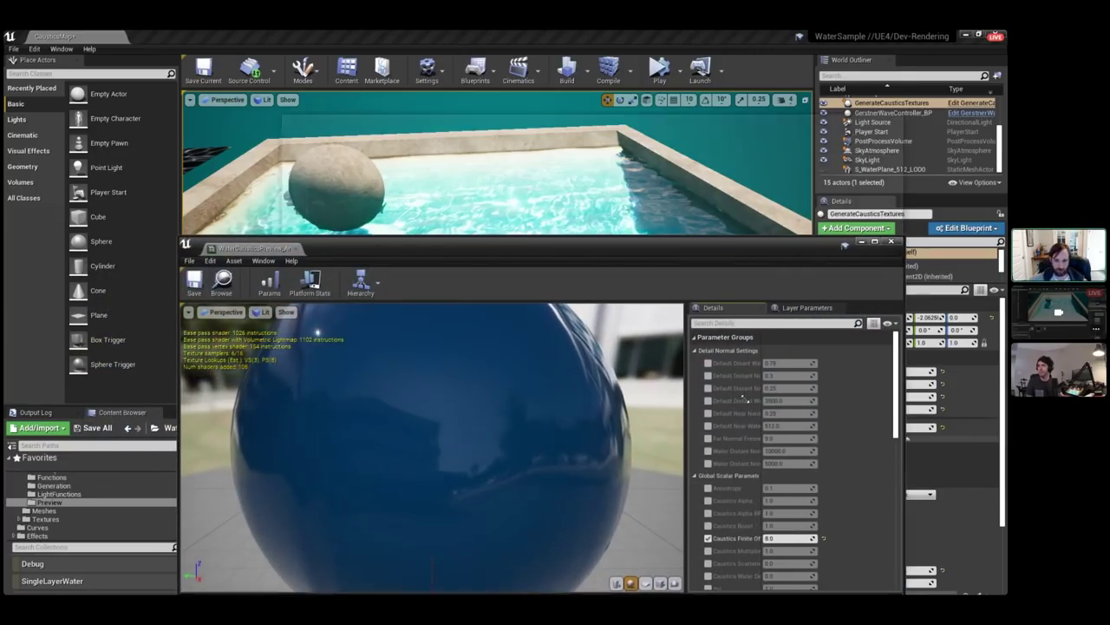
pyautogui.moveTo(697, 237); pyautogui.dragTo(587, 258)
pyautogui.moveTo(655, 184); pyautogui.dragTo(649, 226, button='right')
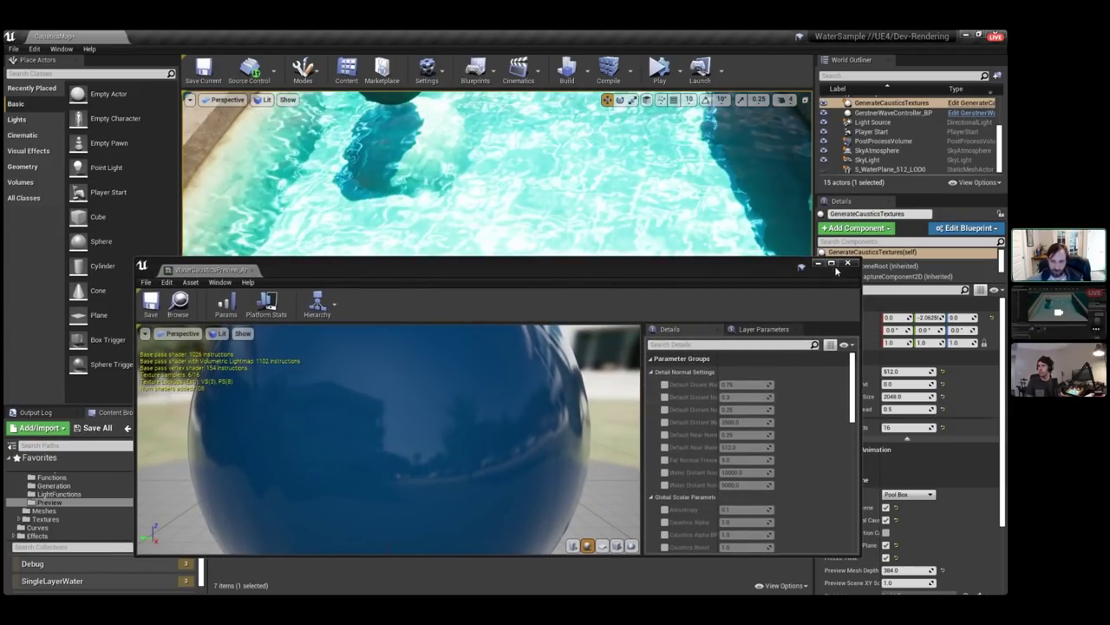
pyautogui.moveTo(655, 260); pyautogui.dragTo(546, 311)
pyautogui.scroll(-2, 639, 486)
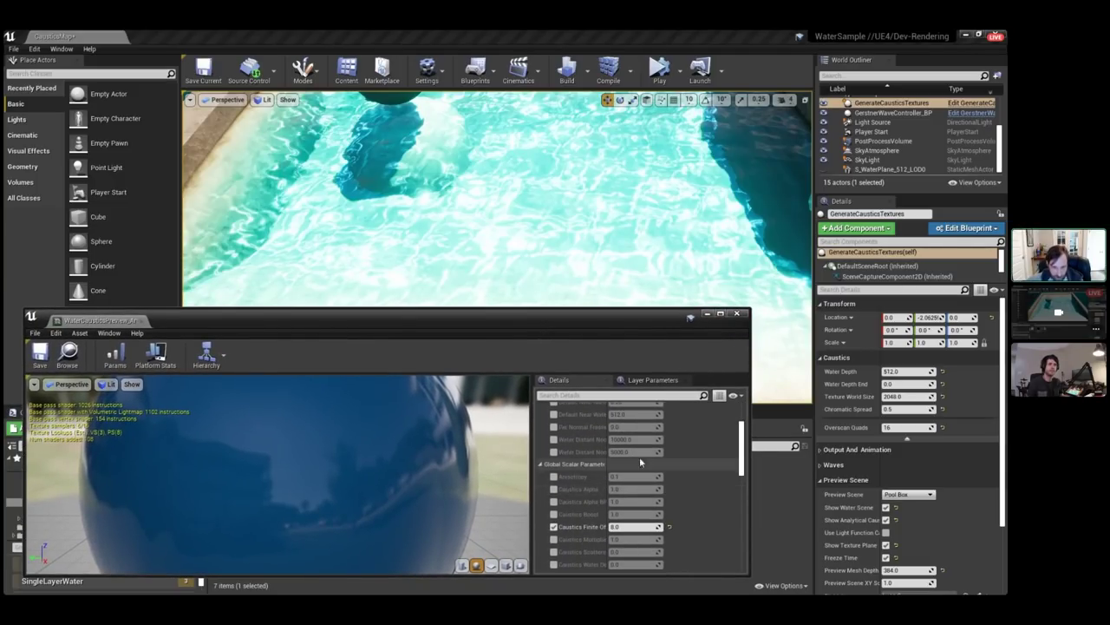
# Try 1.0 for the instance's Caustics Finite Offset parameter, and settle on 0.1.
pyautogui.click(553, 527)
pyautogui.click(632, 526)
pyautogui.write('64')
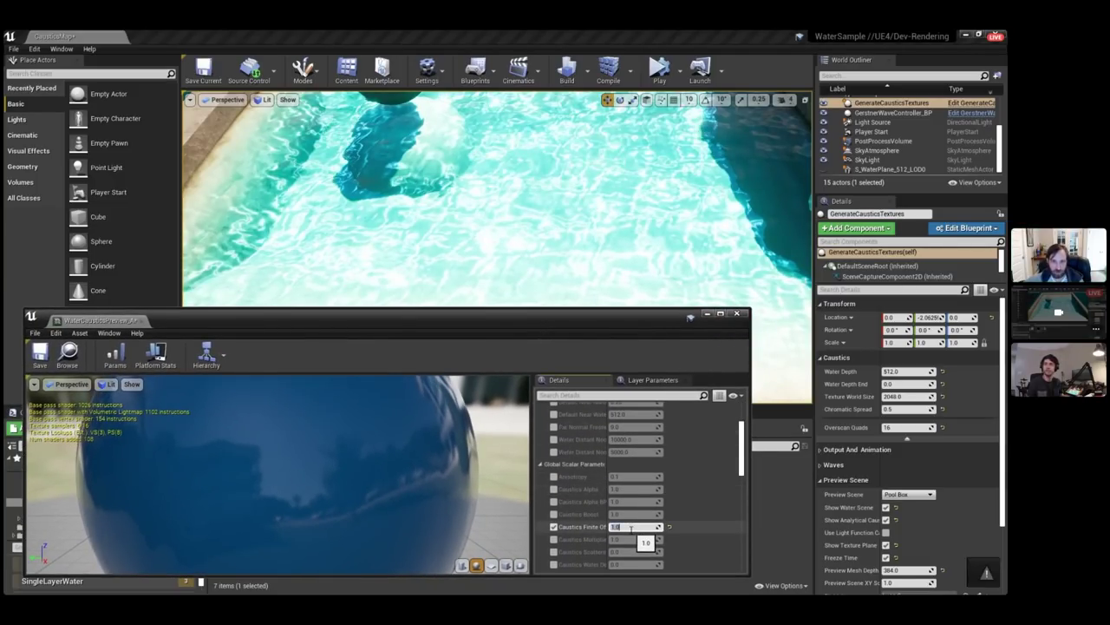
pyautogui.press('Return')
pyautogui.write('0.3')
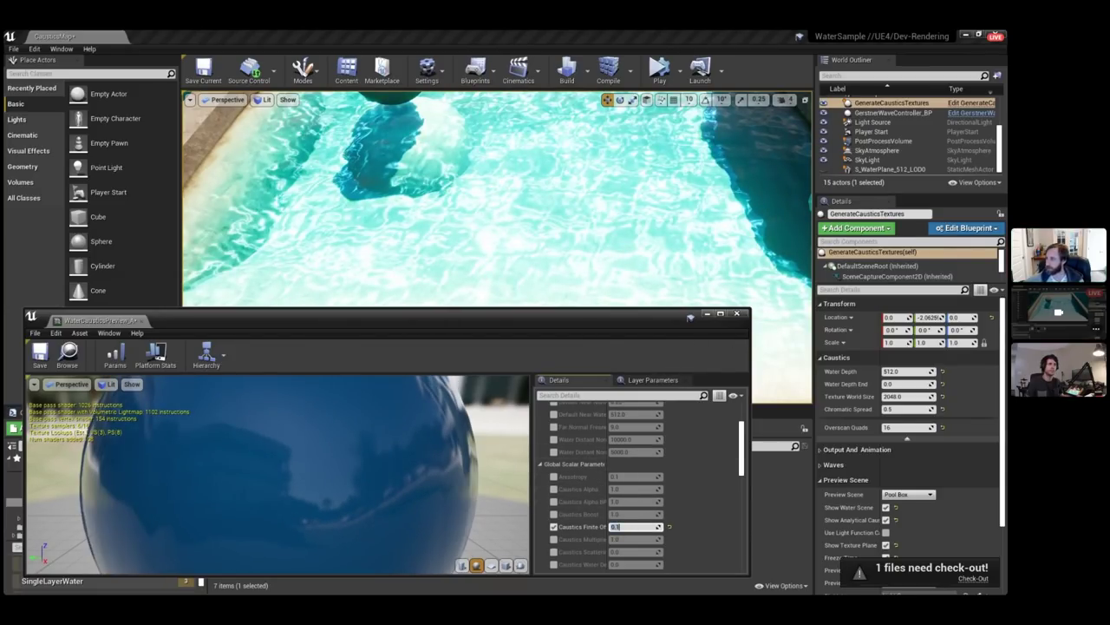
pyautogui.press('Return')
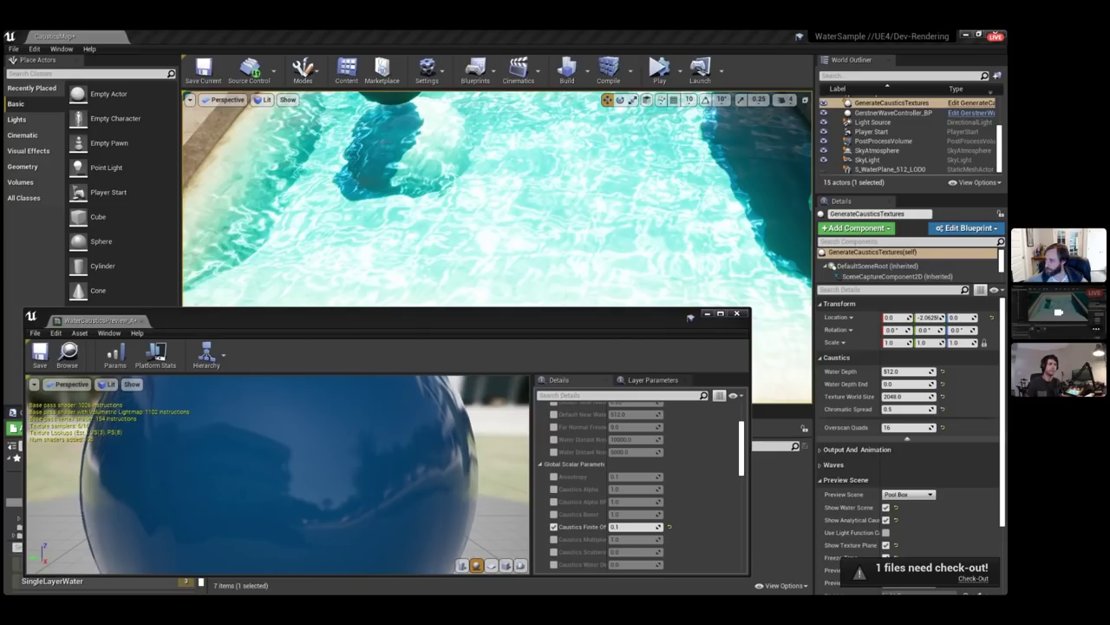
# Filter the instance parameters for "boost", override Caustics Boost with 1.0, and close the material instance editor.
pyautogui.click(545, 395)
pyautogui.write('boost')
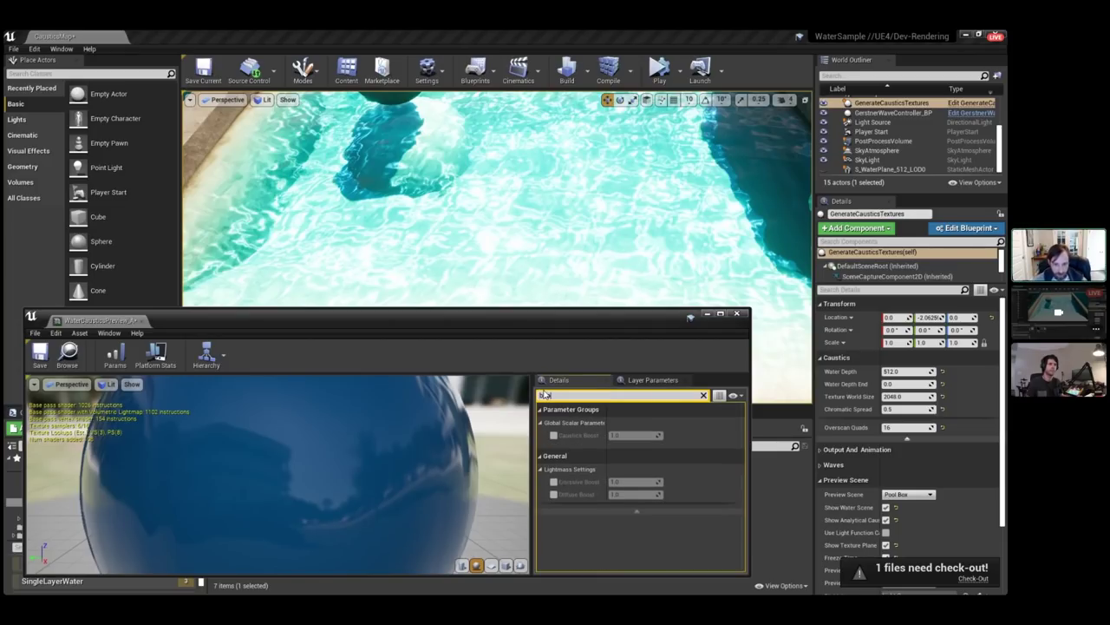
pyautogui.click(554, 434)
pyautogui.click(633, 435)
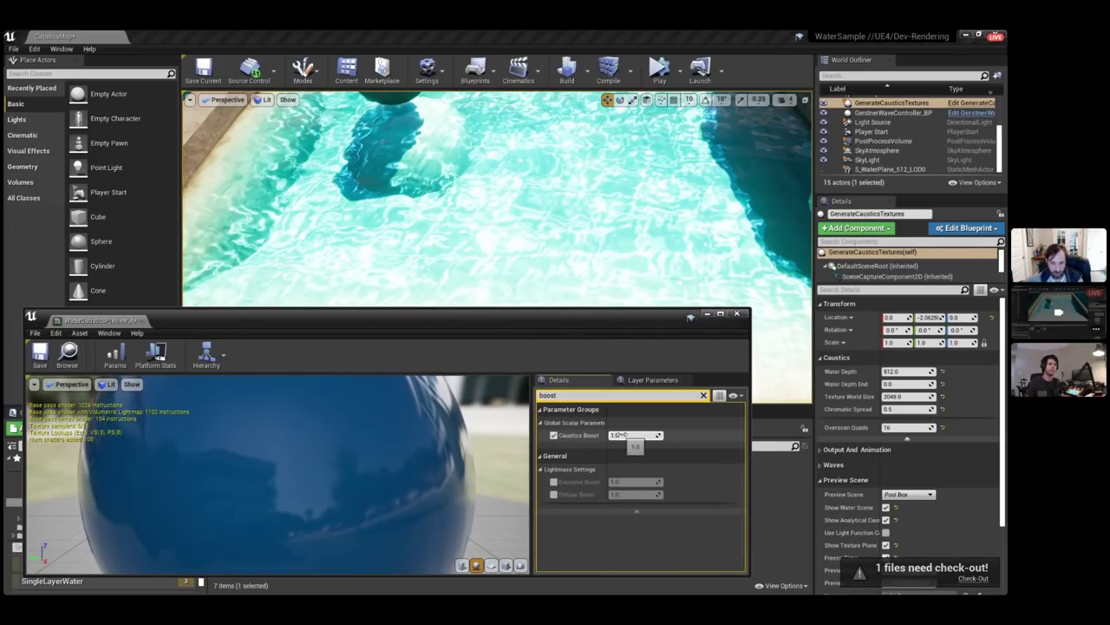
pyautogui.write('1')
pyautogui.press('Return')
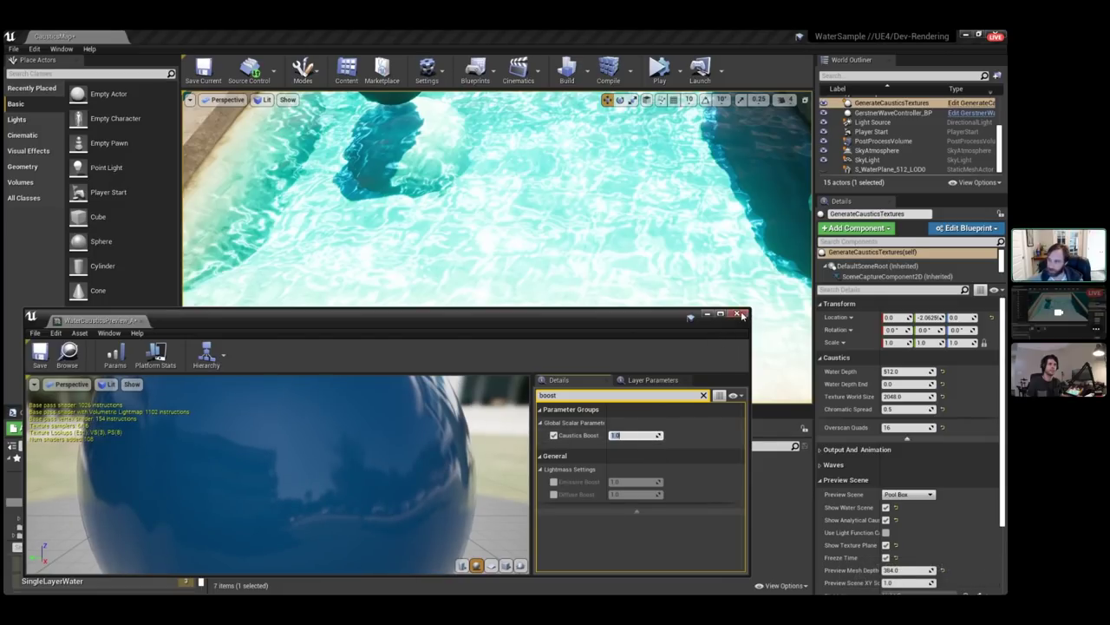
pyautogui.click(739, 314)
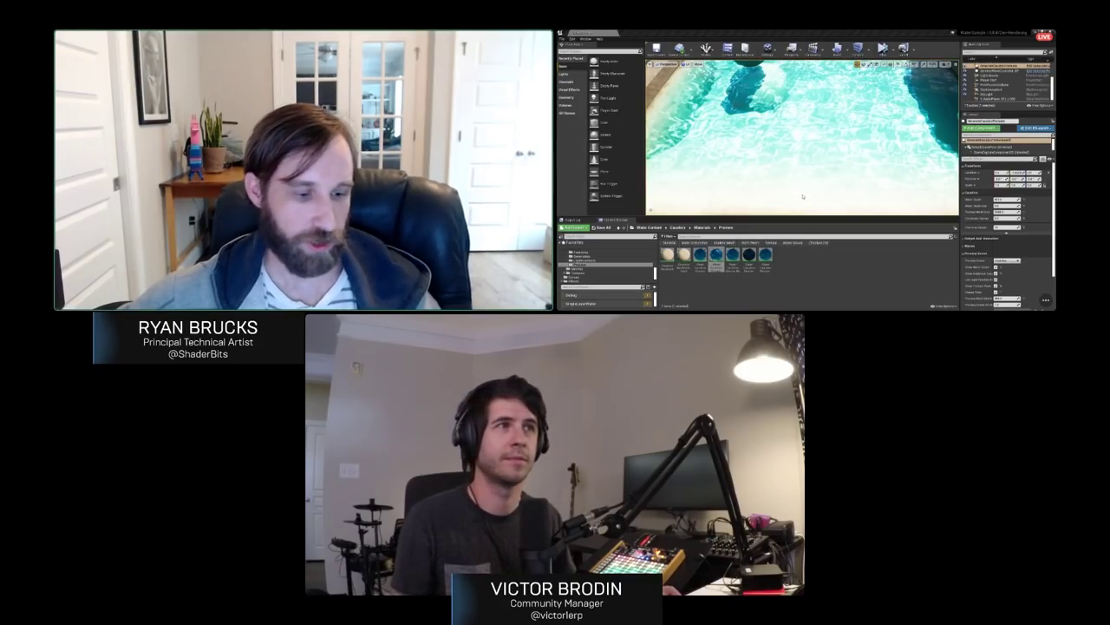
# Apply the selected WaterCausticsPreview material instance to the pool's water surface.
pyautogui.scroll(5, 802, 196)
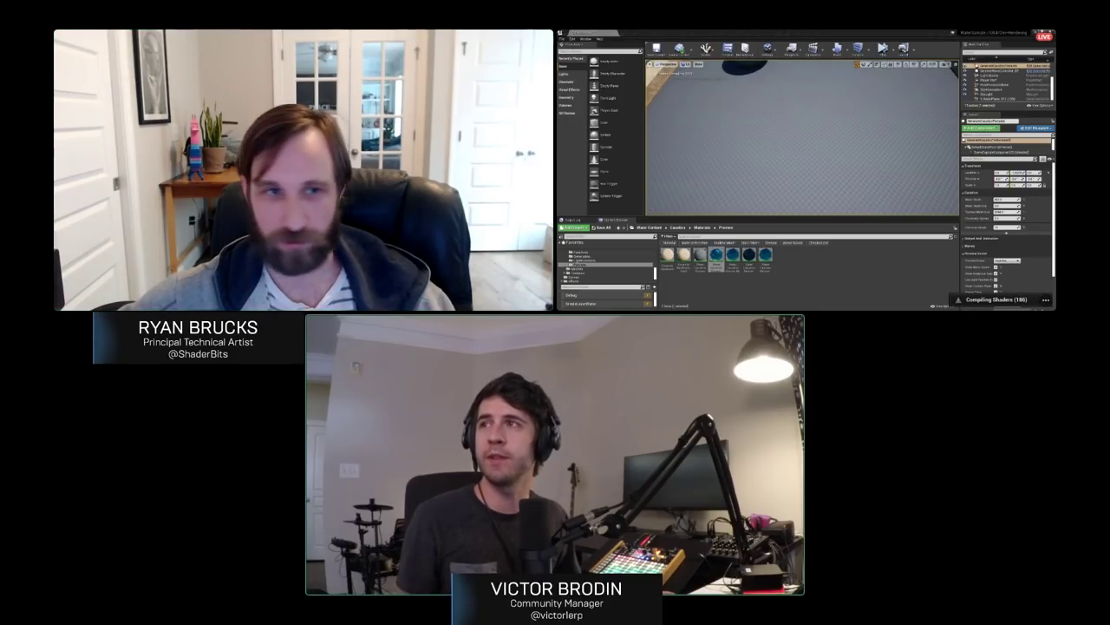
pyautogui.moveTo(825, 203); pyautogui.dragTo(826, 198, button='right')
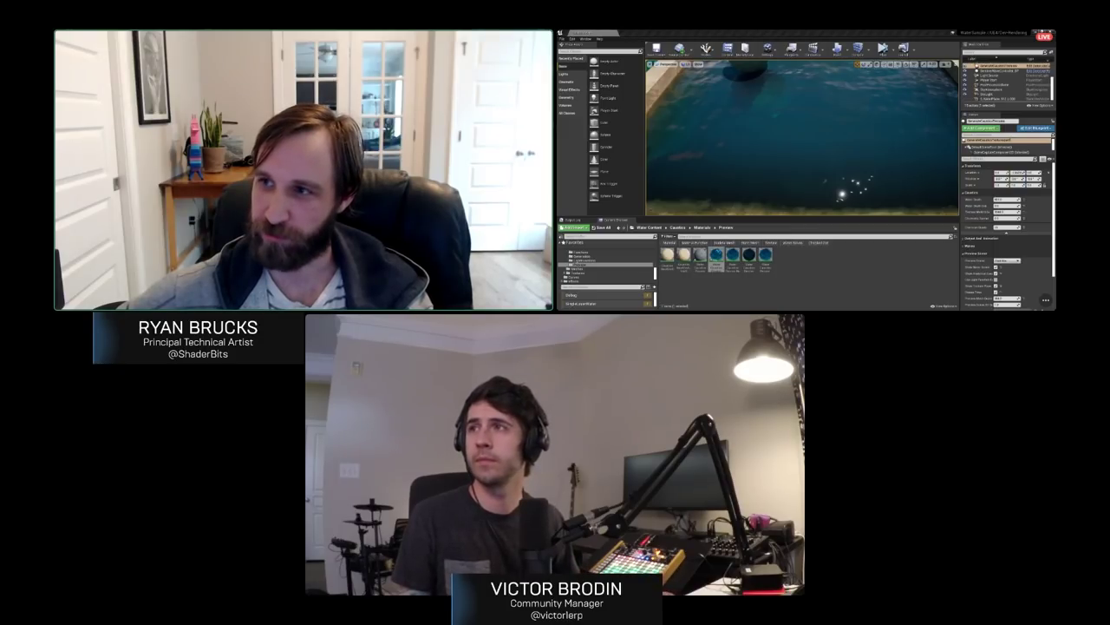
pyautogui.moveTo(802, 148); pyautogui.dragTo(802, 108, button='right')
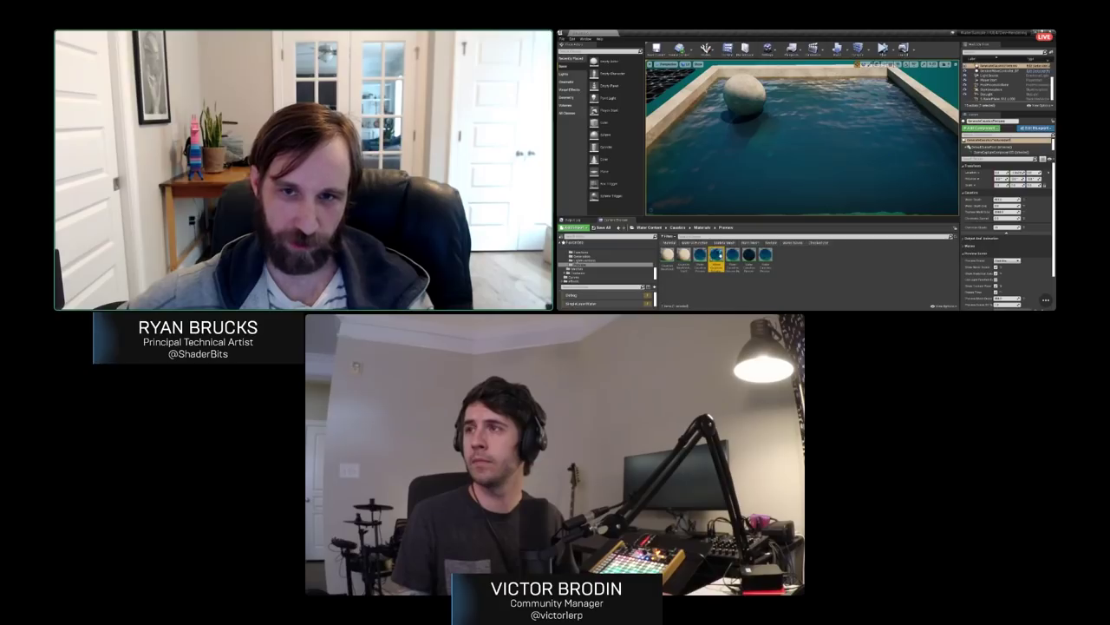
pyautogui.moveTo(717, 259); pyautogui.dragTo(787, 180)
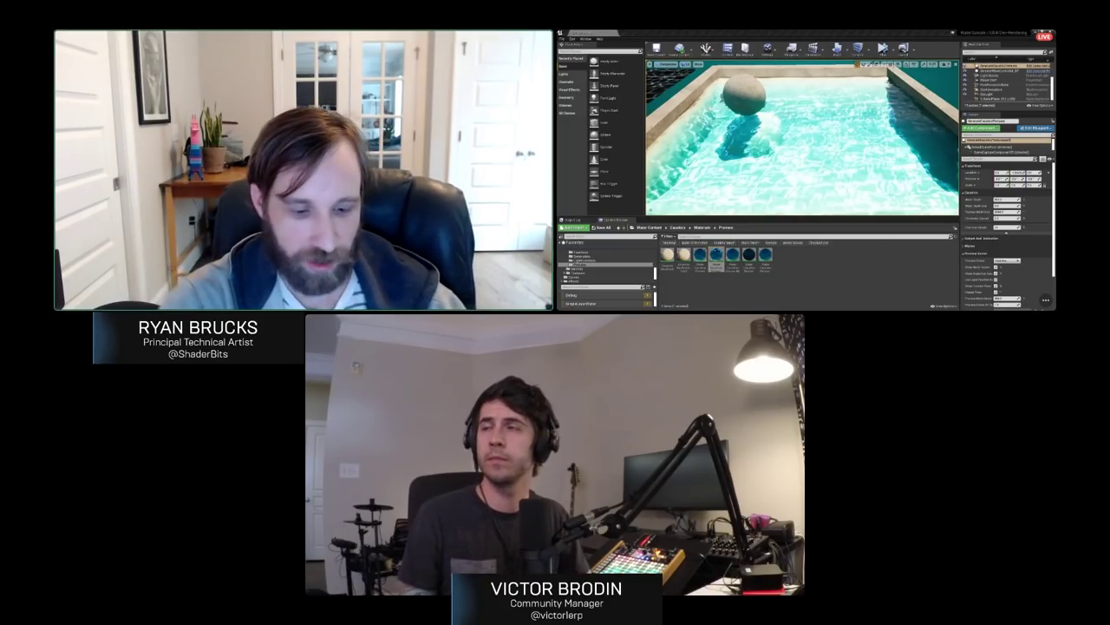
# Step back and forth through the last change with undo and redo to compare the water's look.
pyautogui.hotkey('ctrl', 'z')
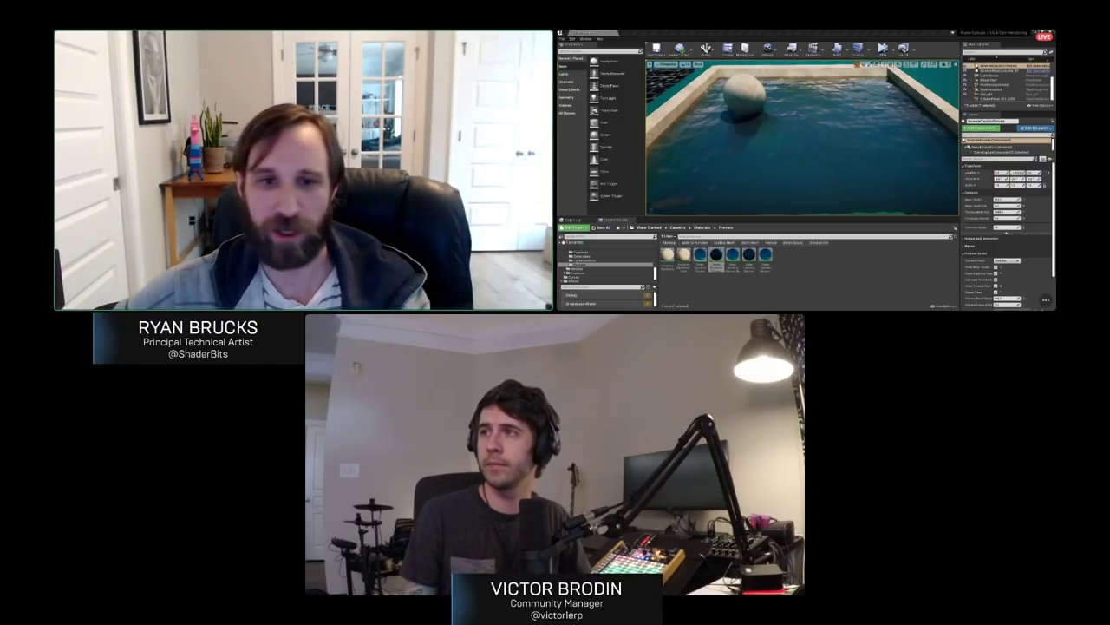
pyautogui.hotkey('ctrl', 'y')
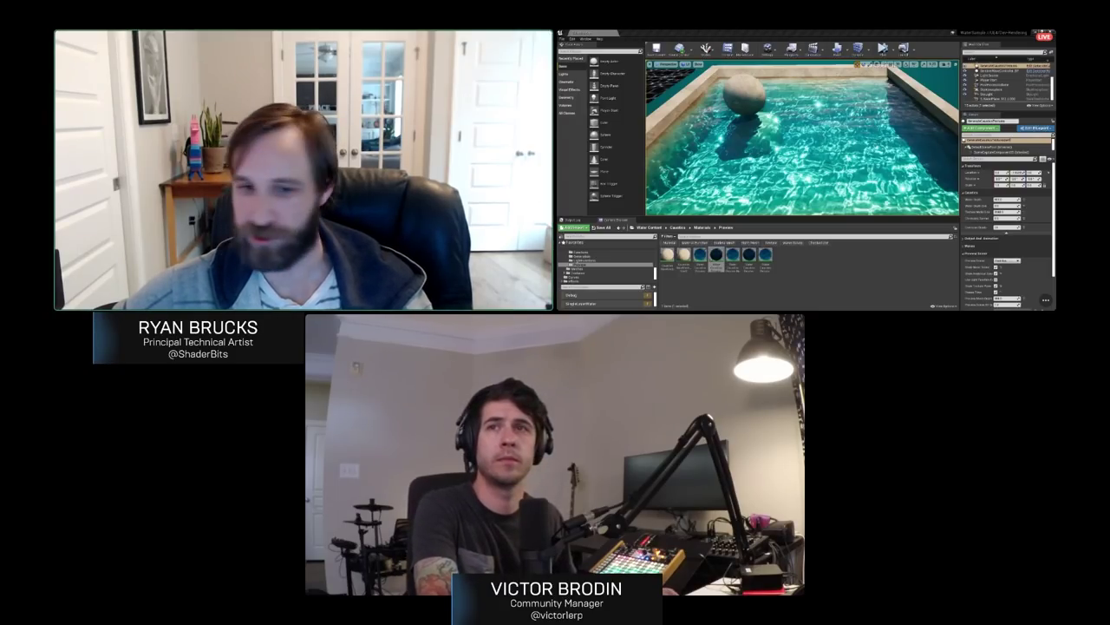
pyautogui.hotkey('ctrl', 'z')
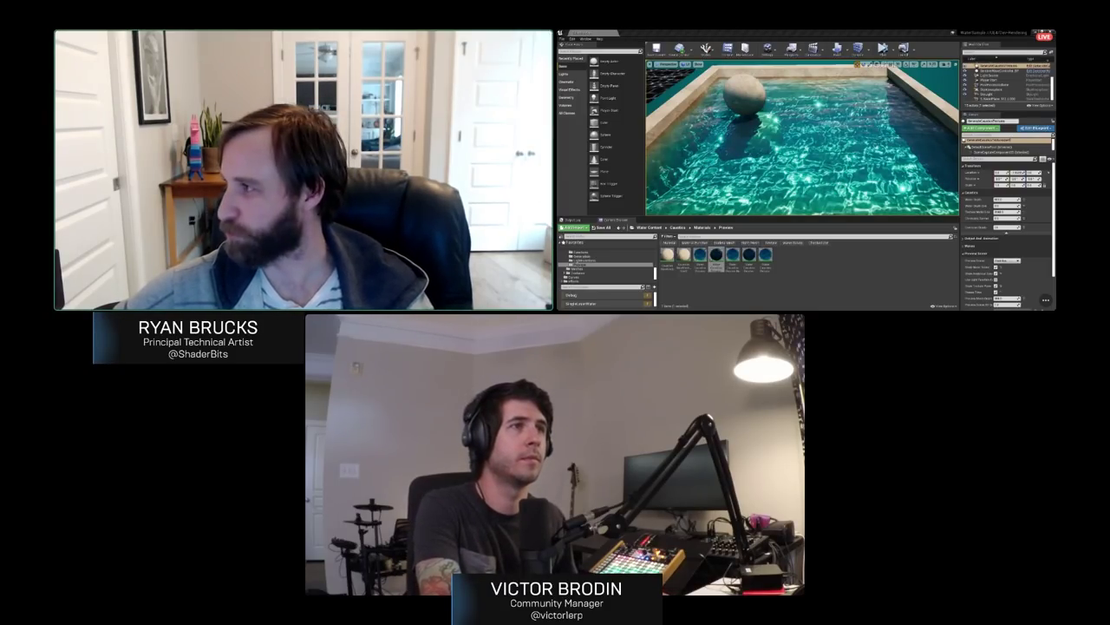
# Inspect the pool caustics up close while switching Show Analytical Caustics off and back on to compare.
pyautogui.moveTo(871, 139); pyautogui.dragTo(871, 142, button='right')
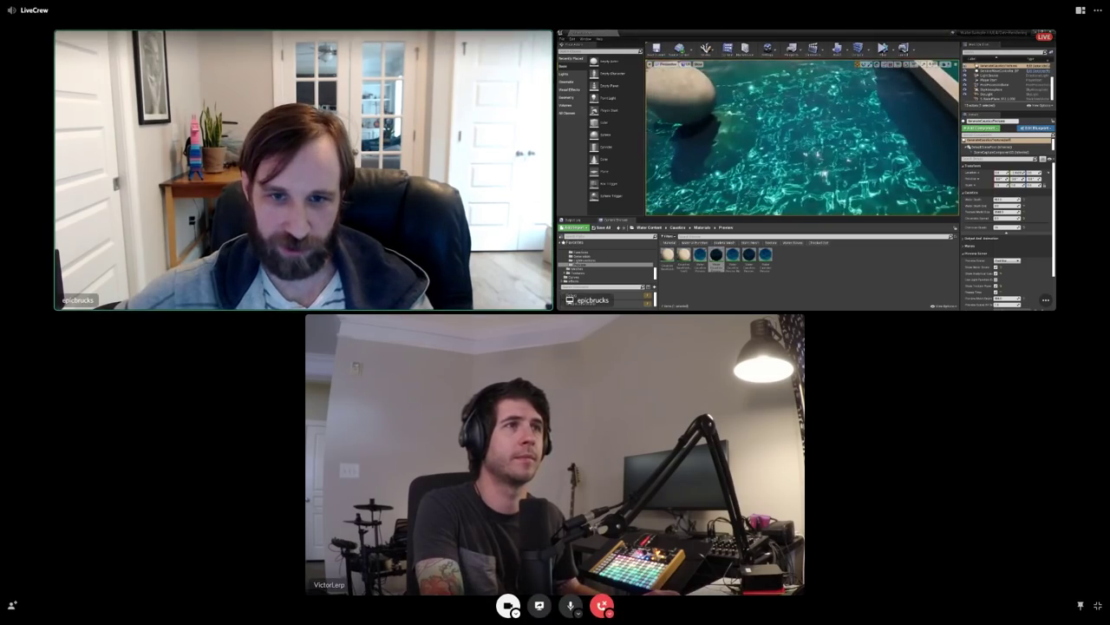
pyautogui.click(807, 170)
pyautogui.moveTo(699, 251); pyautogui.dragTo(663, 285, button='right')
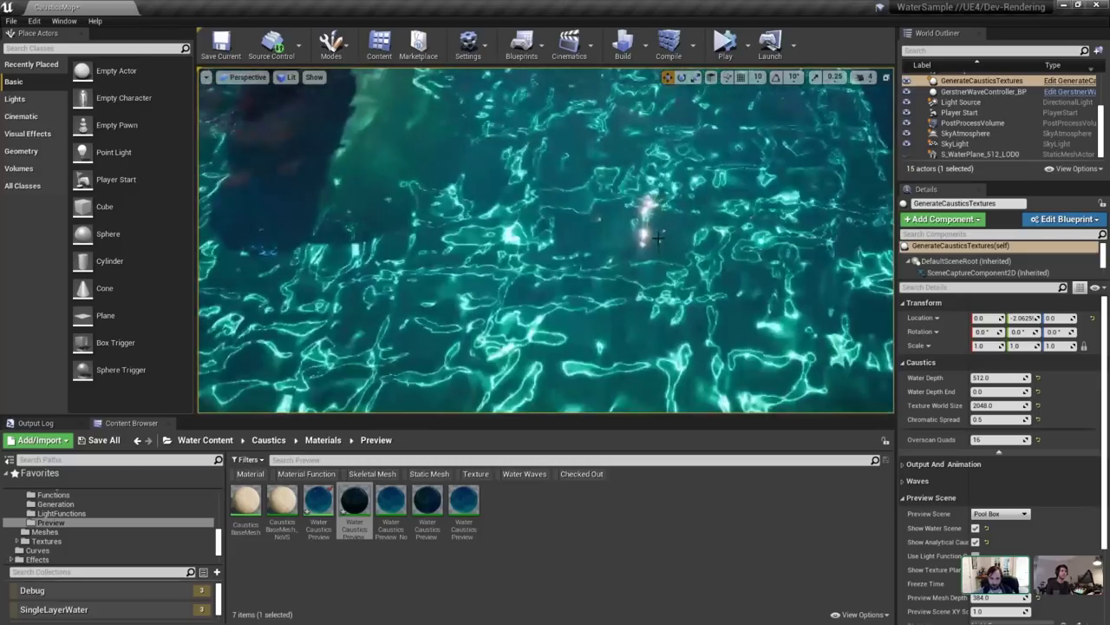
pyautogui.click(975, 543)
pyautogui.click(975, 544)
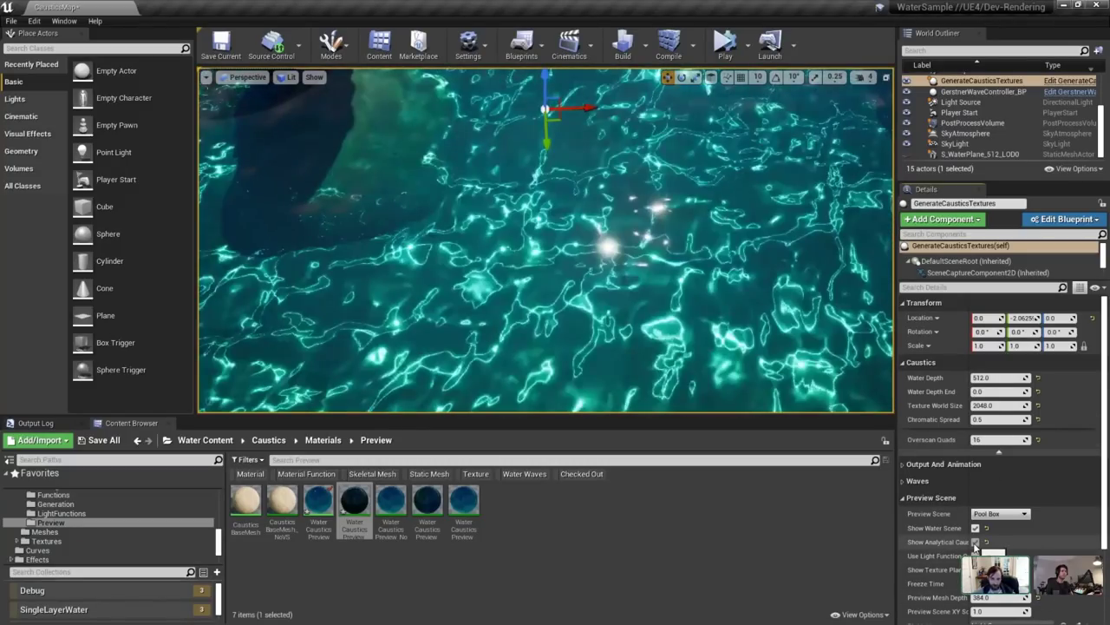
pyautogui.scroll(5, 664, 237)
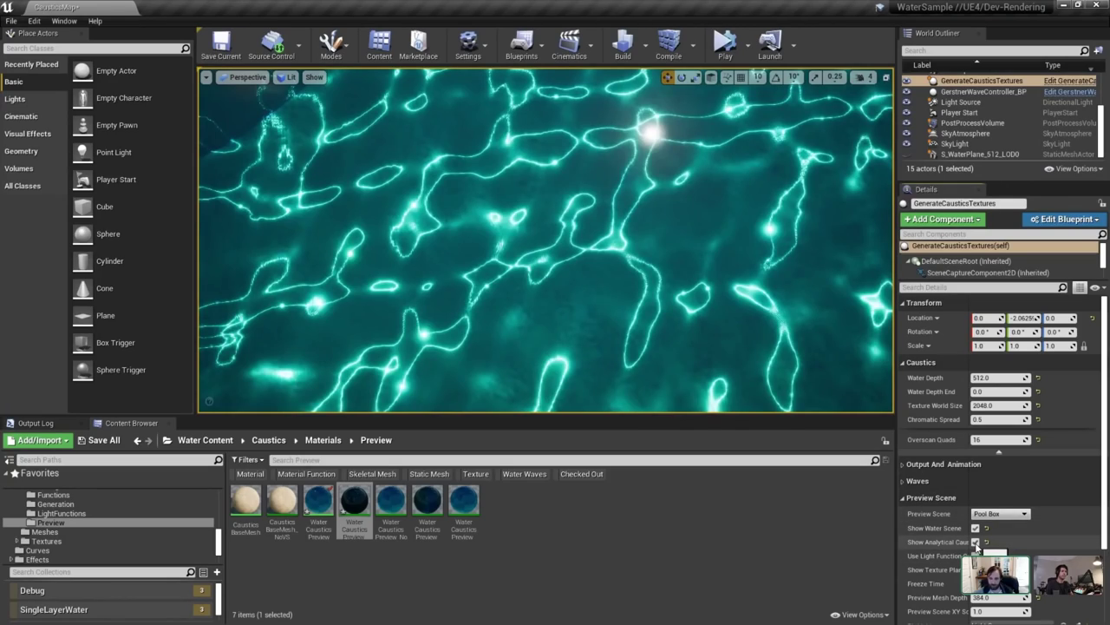
pyautogui.click(975, 542)
pyautogui.click(975, 541)
pyautogui.moveTo(607, 243)
pyautogui.mouseDown(button='right')
pyautogui.moveTo(598, 286)
pyautogui.moveTo(612, 247)
pyautogui.mouseUp(button='right')
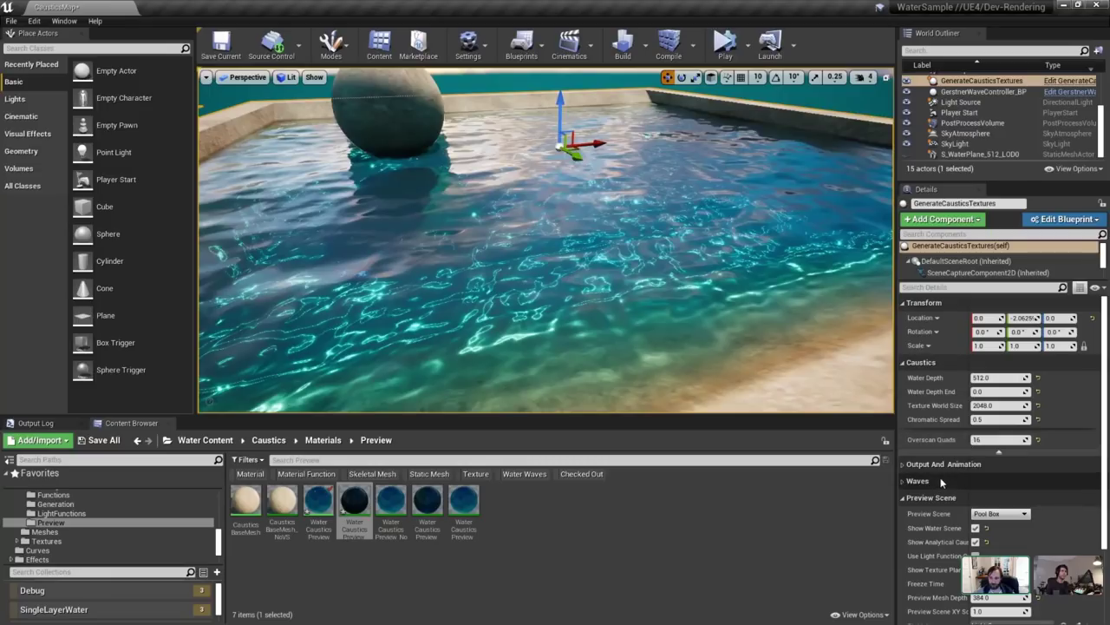
# Filter the actor details for "tim" and disable Freeze Time on GenerateCausticsTextures to animate the pool's waves.
pyautogui.click(989, 93)
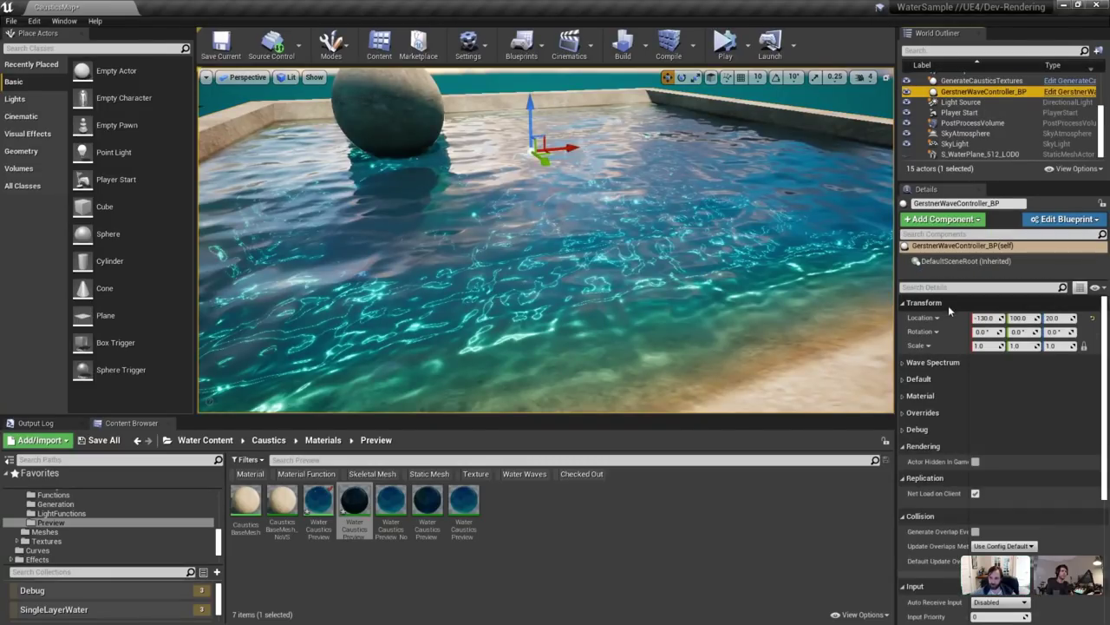
pyautogui.click(946, 287)
pyautogui.write('tim')
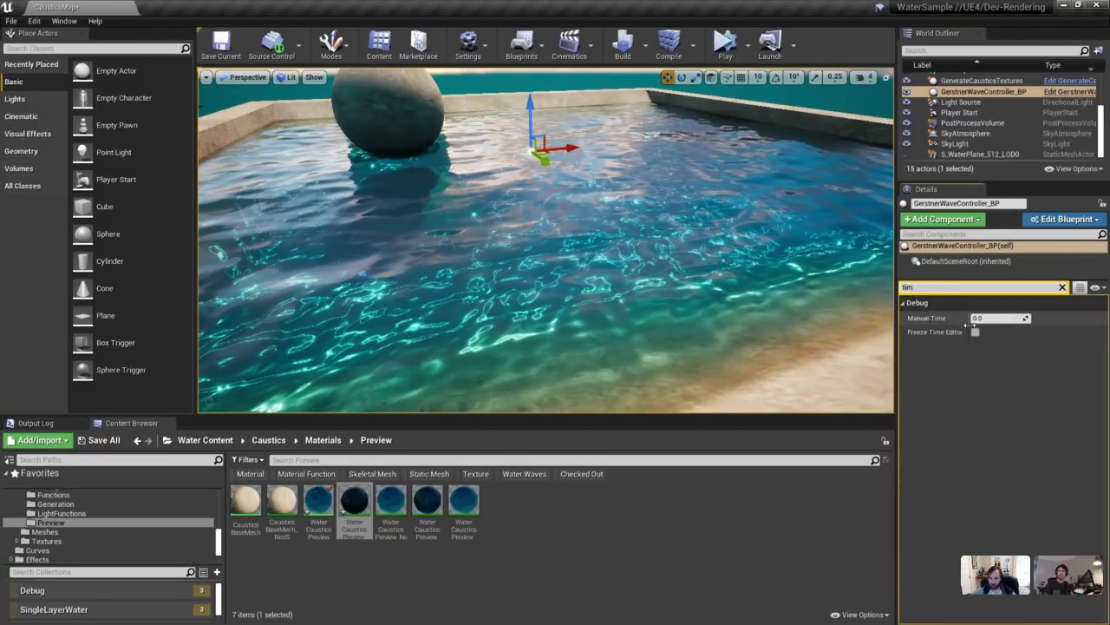
pyautogui.click(590, 116)
pyautogui.click(975, 318)
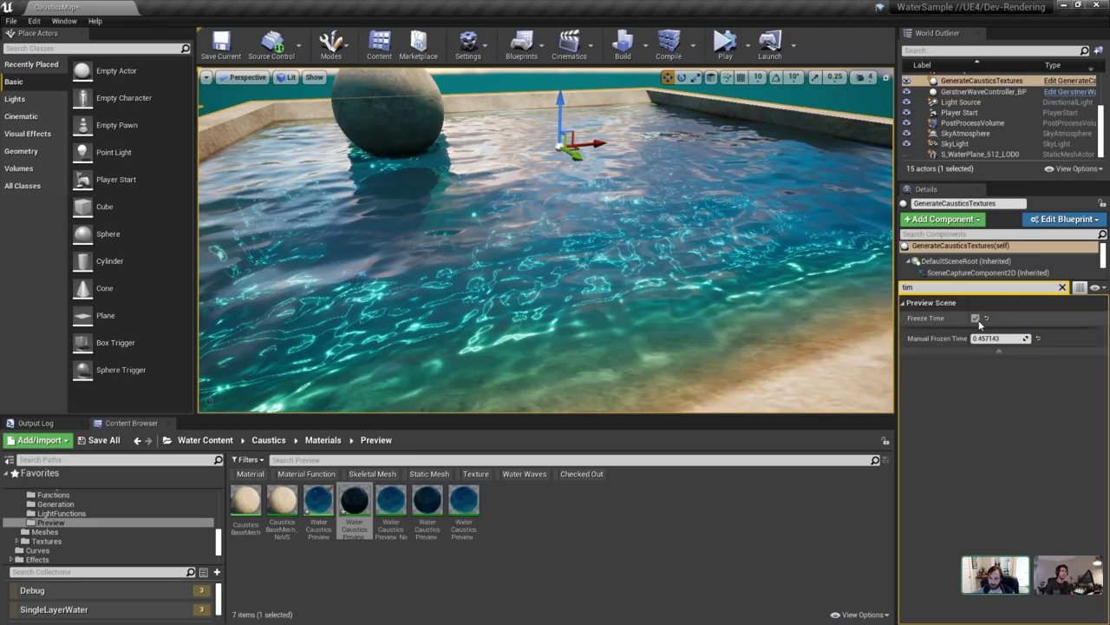
pyautogui.press('w')
pyautogui.moveTo(657, 218); pyautogui.dragTo(656, 218, button='right')
pyautogui.press('s')
pyautogui.moveTo(720, 165)
pyautogui.mouseDown(button='right')
pyautogui.moveTo(694, 184)
pyautogui.moveTo(704, 172)
pyautogui.mouseUp(button='right')
# Clear the details filter and set Min Wavelength to 64 in the Waves settings of GenerateCausticsTextures.
pyautogui.click(1062, 287)
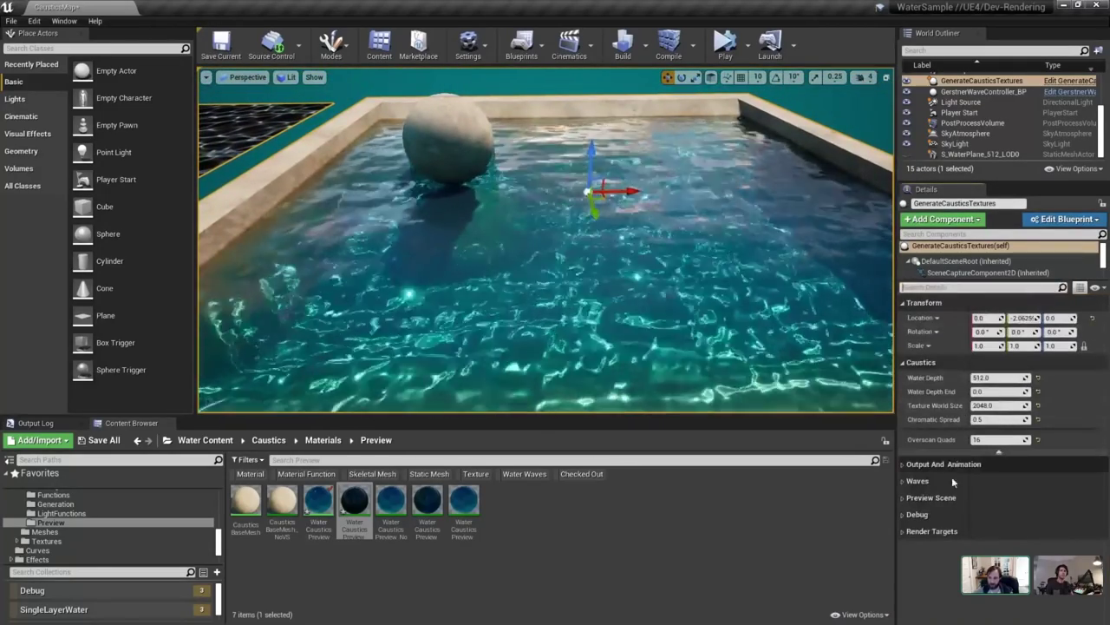
pyautogui.click(923, 500)
pyautogui.click(921, 502)
pyautogui.click(920, 483)
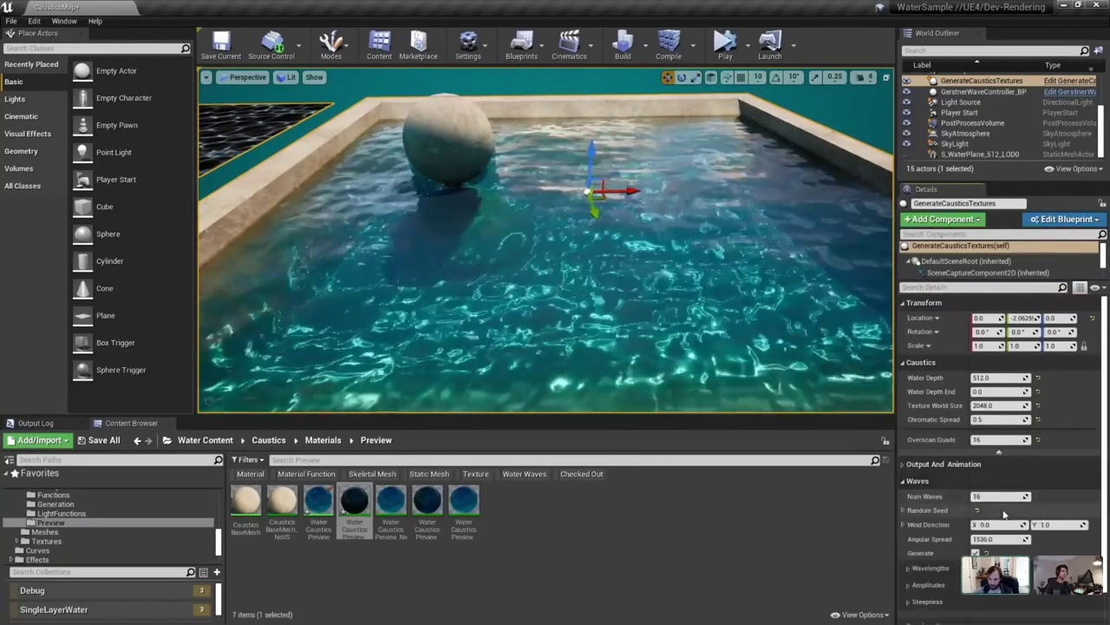
pyautogui.scroll(-2, 1003, 512)
pyautogui.click(922, 539)
pyautogui.click(933, 524)
pyautogui.click(996, 539)
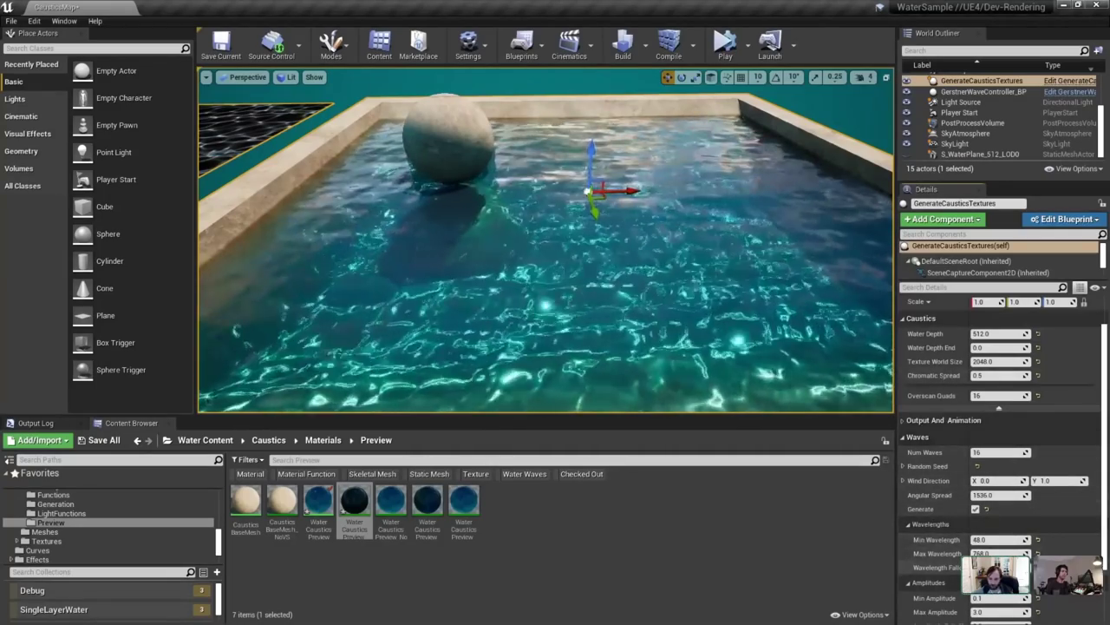
pyautogui.write('64')
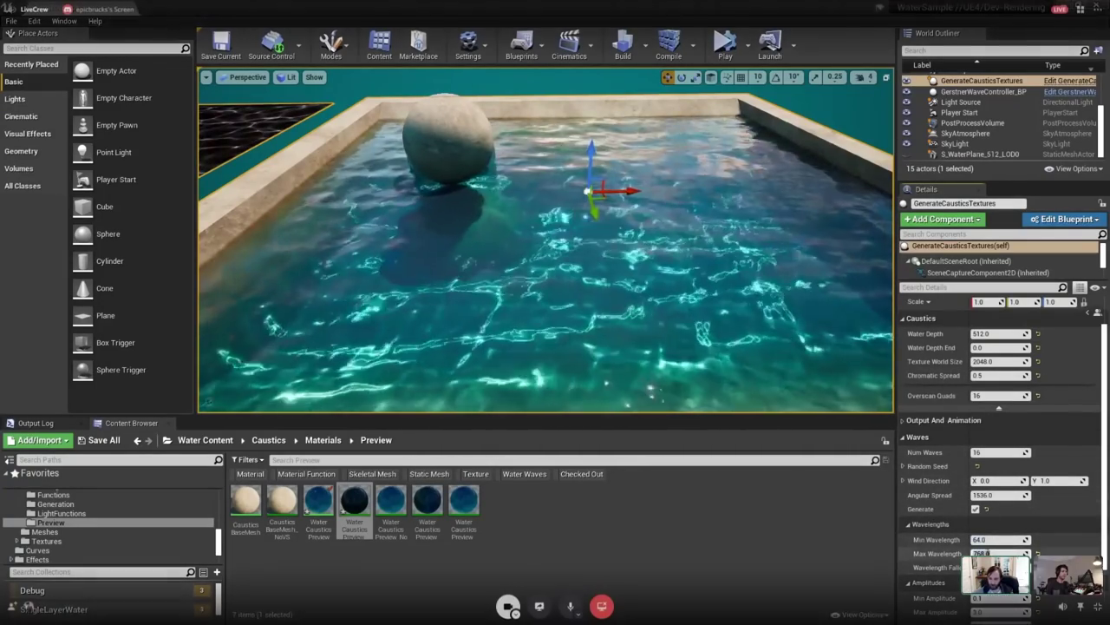
# Set Max Wavelength to 768 in the Wavelengths settings of GenerateCausticsTextures.
pyautogui.press('Tab')
pyautogui.write('768')
pyautogui.press('Return')
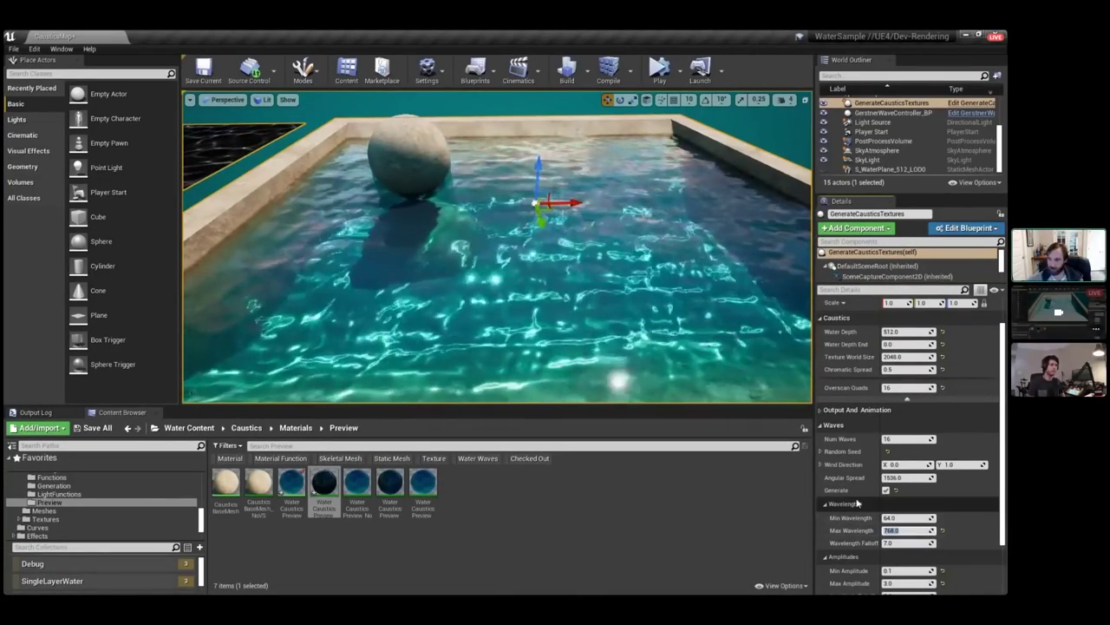
# Switch to the WaterCausticsPreview material instance, filter its parameters for "caus", and make the full parameter names readable beside the pool view.
pyautogui.hotkey('alt', 'Tab')
pyautogui.moveTo(488, 319); pyautogui.dragTo(383, 373)
pyautogui.moveTo(593, 459); pyautogui.dragTo(777, 460)
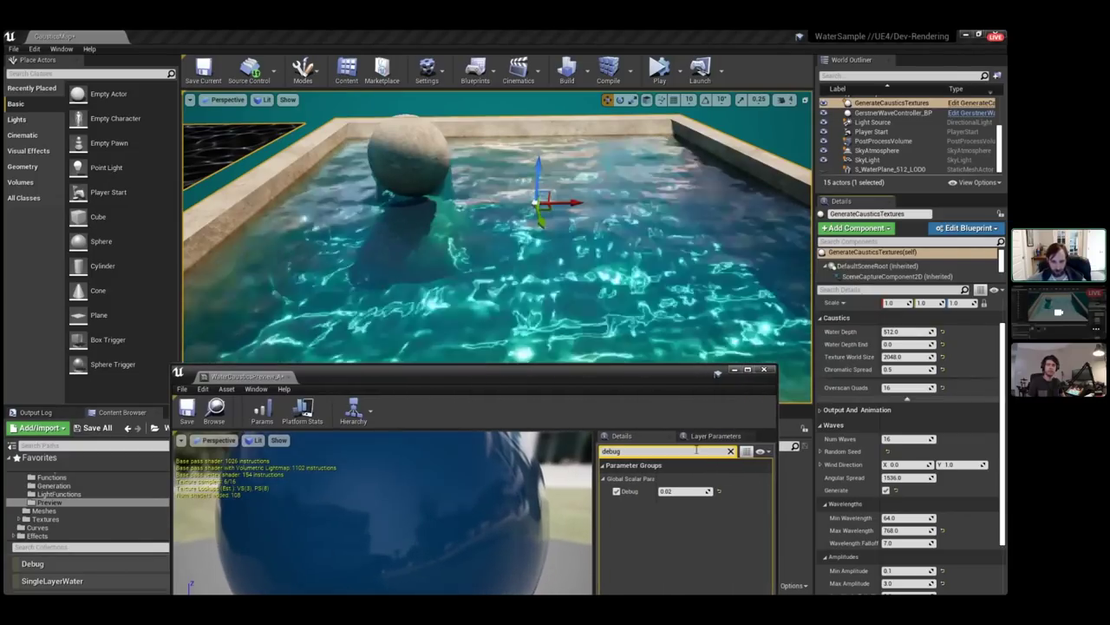
pyautogui.press('BackSpace')
pyautogui.press('BackSpace')
pyautogui.press('BackSpace')
pyautogui.press('BackSpace')
pyautogui.press('BackSpace')
pyautogui.write('caus')
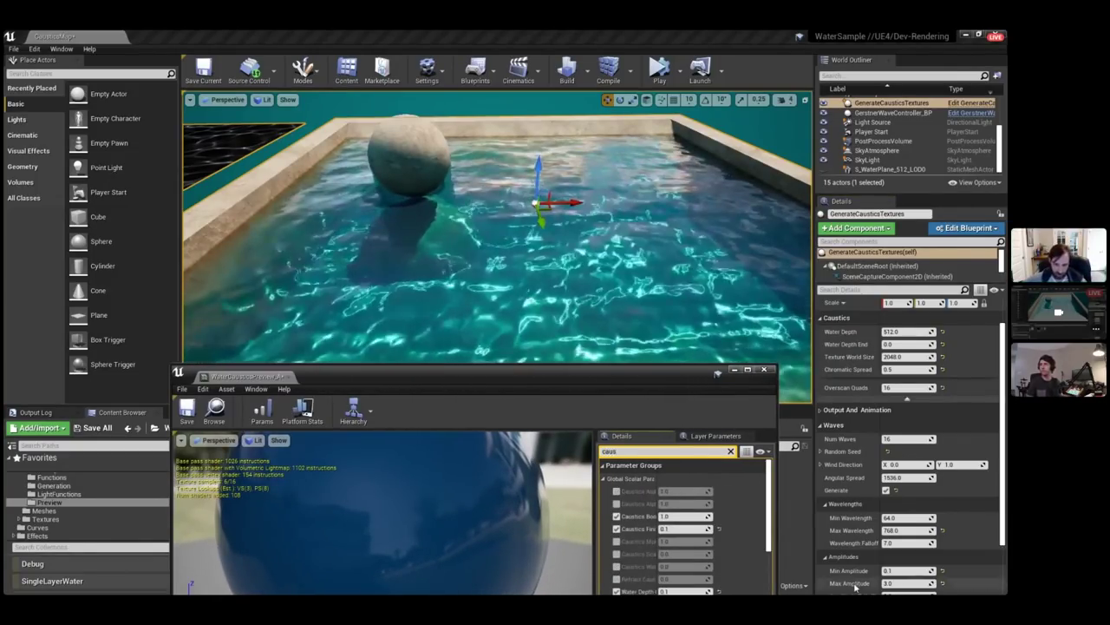
pyautogui.moveTo(595, 538); pyautogui.dragTo(465, 539)
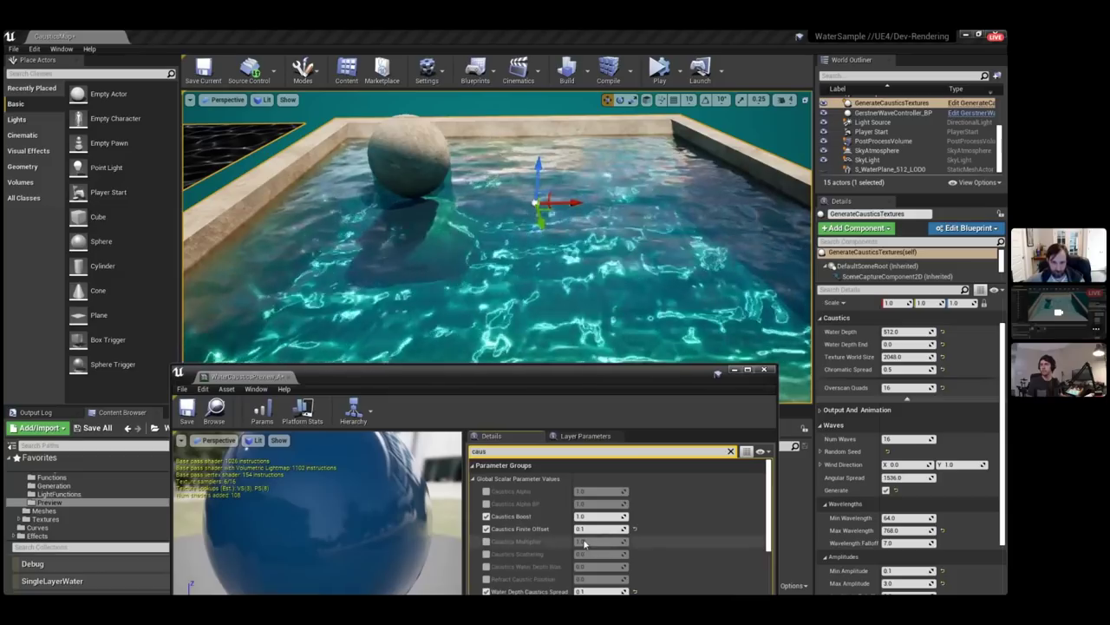
# Try Caustics Finite Offset at 64, then set it to 32 in the material instance.
pyautogui.click(592, 529)
pyautogui.write('10')
pyautogui.press('Return')
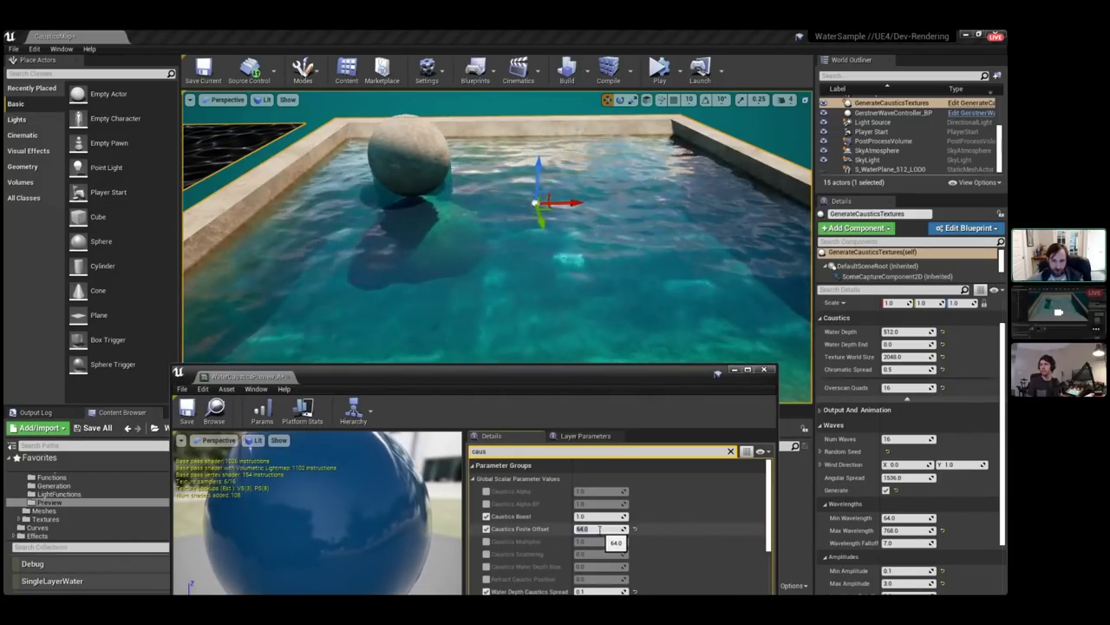
pyautogui.write('0')
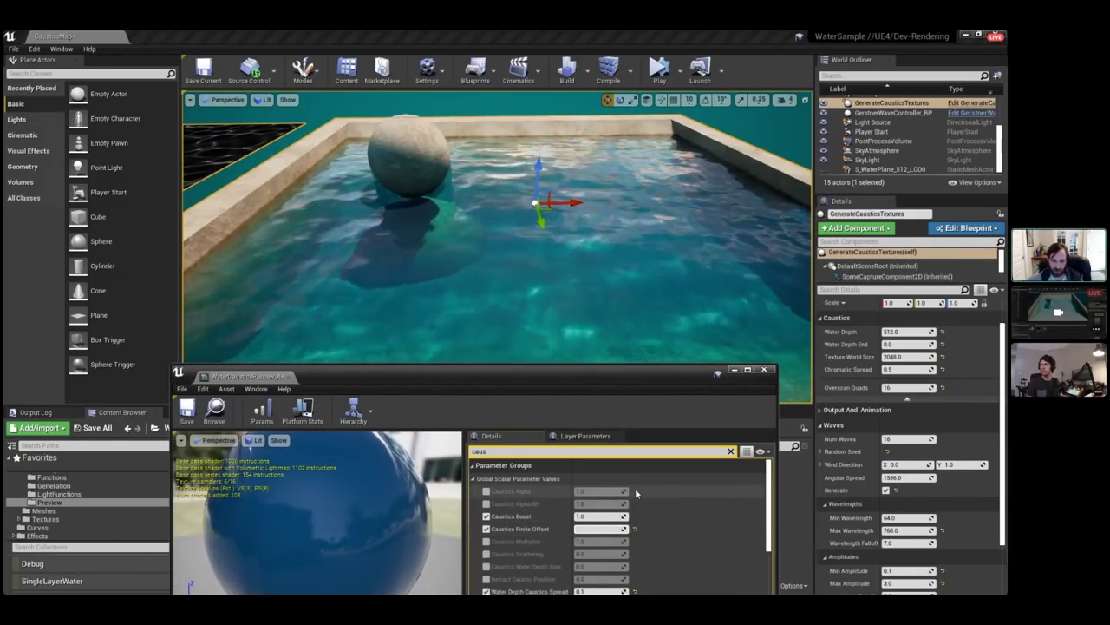
pyautogui.press('BackSpace')
pyautogui.write('5')
pyautogui.press('Return')
pyautogui.write('4')
pyautogui.press('Return')
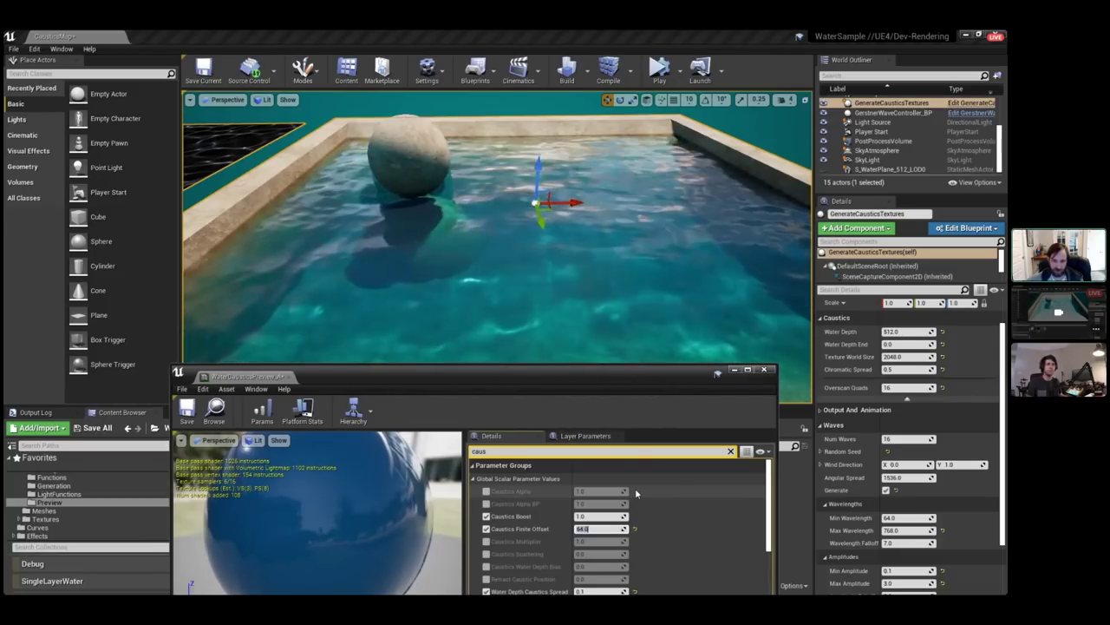
pyautogui.write('32')
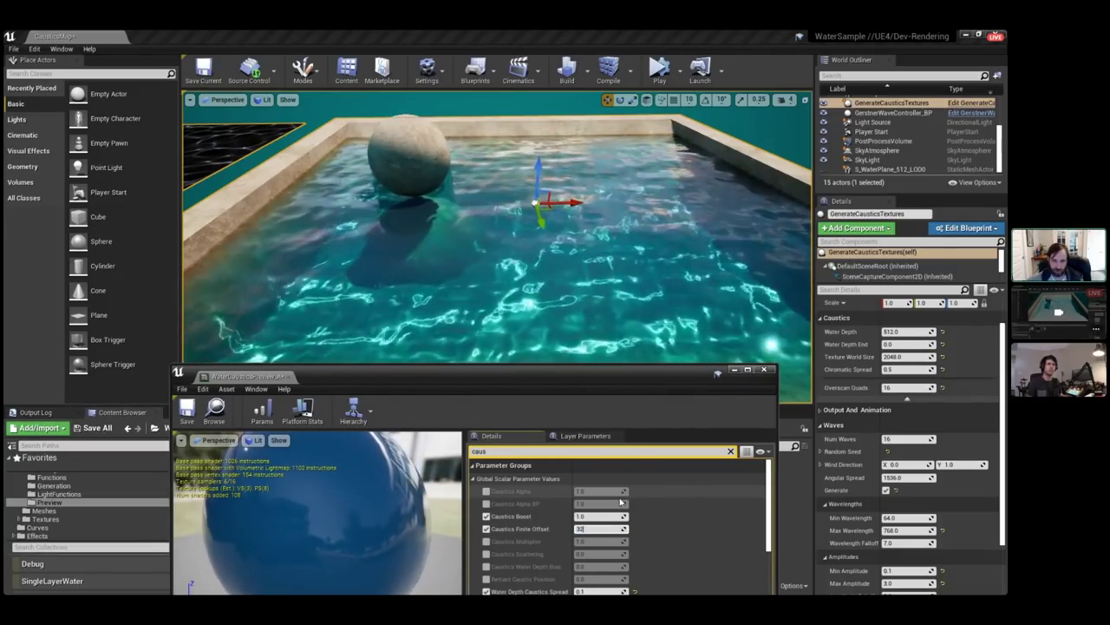
pyautogui.press('Return')
# Test the Water Depth Caustics Spread parameter, leave it at 0.1, and close the material instance editor.
pyautogui.scroll(-1, 552, 545)
pyautogui.click(598, 557)
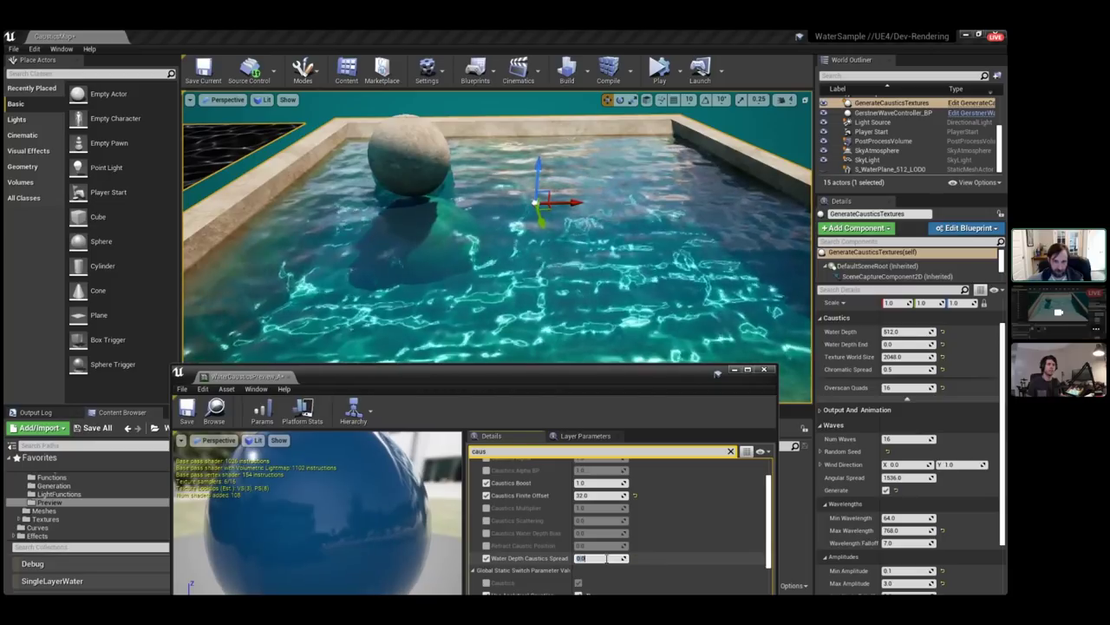
pyautogui.write('0.5')
pyautogui.press('Return')
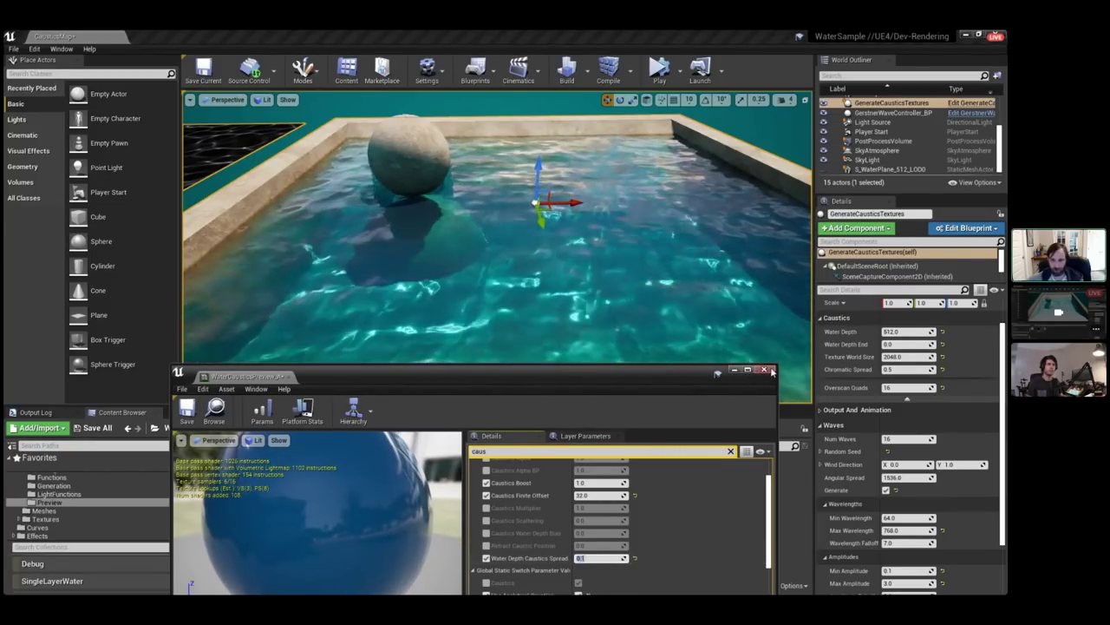
pyautogui.click(770, 371)
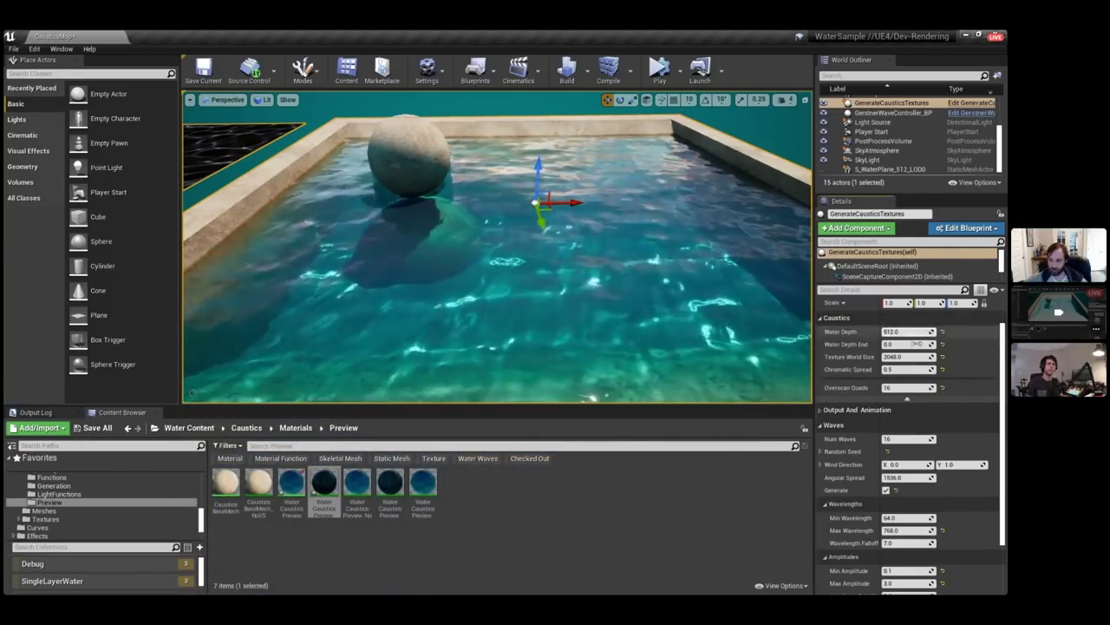
# Enable Freeze Time in the Preview Scene settings of GenerateCausticsTextures.
pyautogui.scroll(-3, 859, 486)
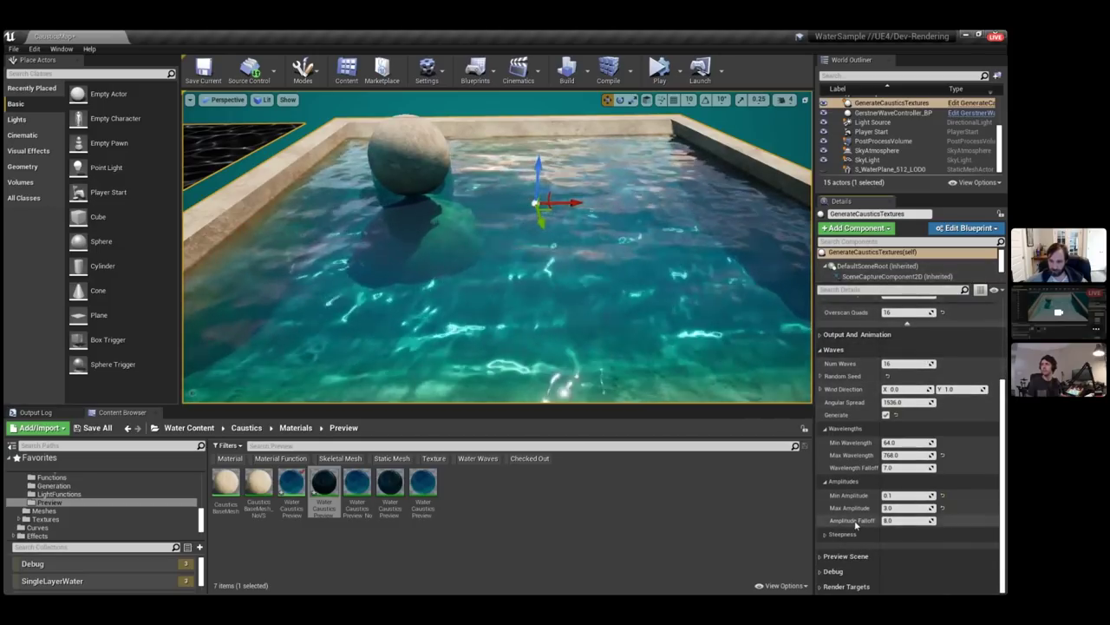
pyautogui.click(846, 555)
pyautogui.scroll(-4, 876, 538)
pyautogui.click(886, 534)
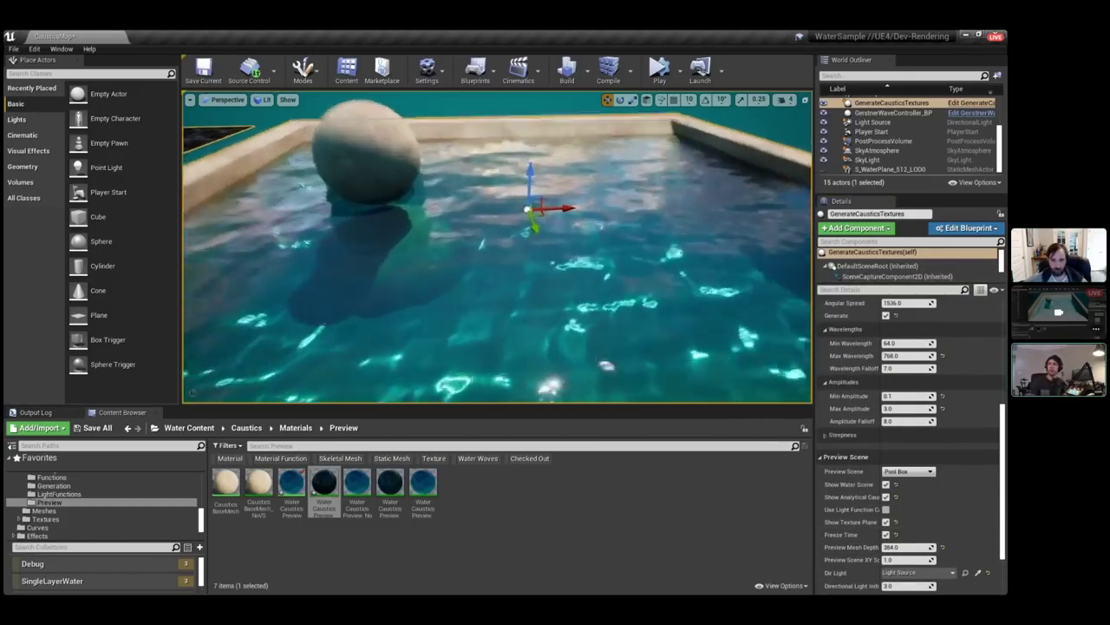
# Switch Show Analytical Caustics off and on repeatedly to compare the frozen caustics on the pool floor, leaving it enabled.
pyautogui.click(886, 497)
pyautogui.click(886, 498)
pyautogui.click(886, 498)
pyautogui.click(885, 498)
pyautogui.click(885, 498)
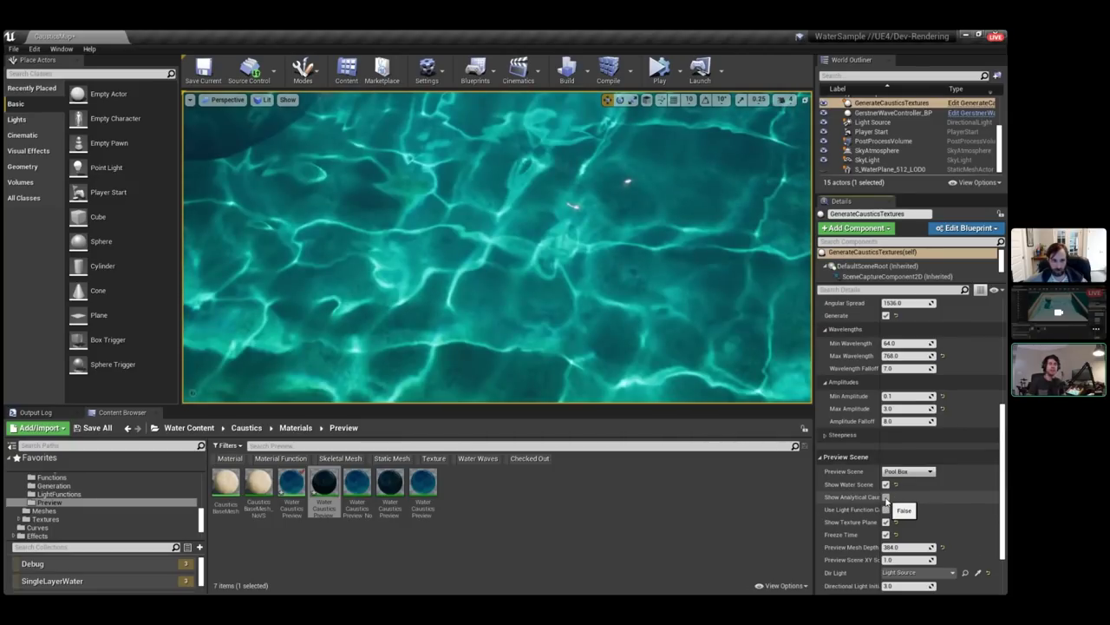
pyautogui.click(885, 498)
pyautogui.click(886, 498)
pyautogui.click(886, 498)
# Enable Use Light Function Caustics on GenerateCausticsTextures, then deselect the actor to view the whole pool.
pyautogui.moveTo(635, 364); pyautogui.dragTo(634, 359, button='right')
pyautogui.press('s')
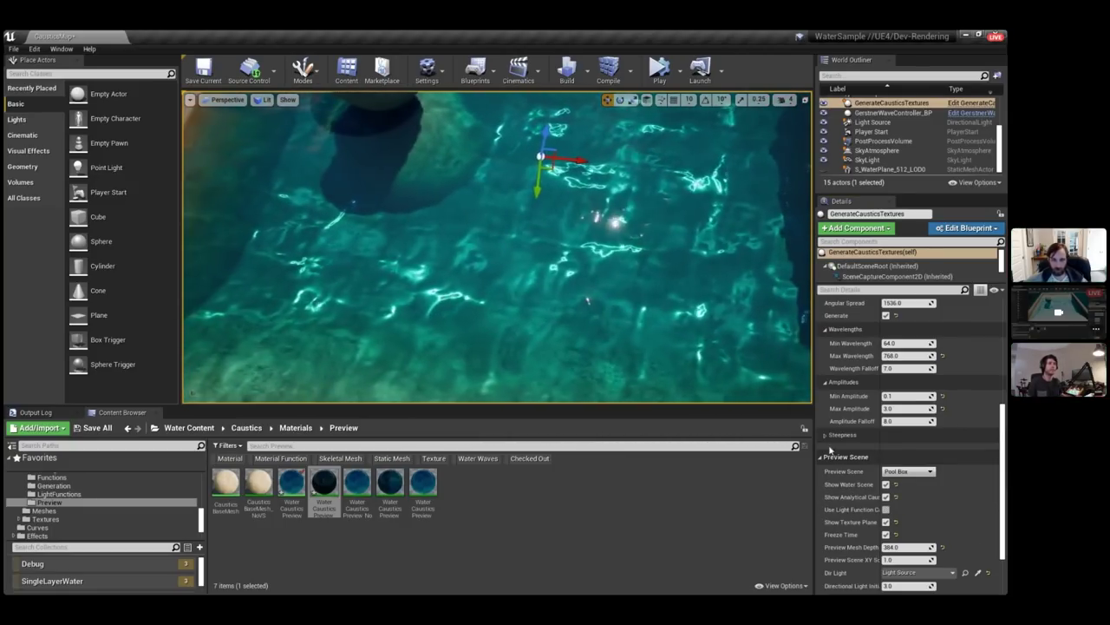
pyautogui.click(885, 510)
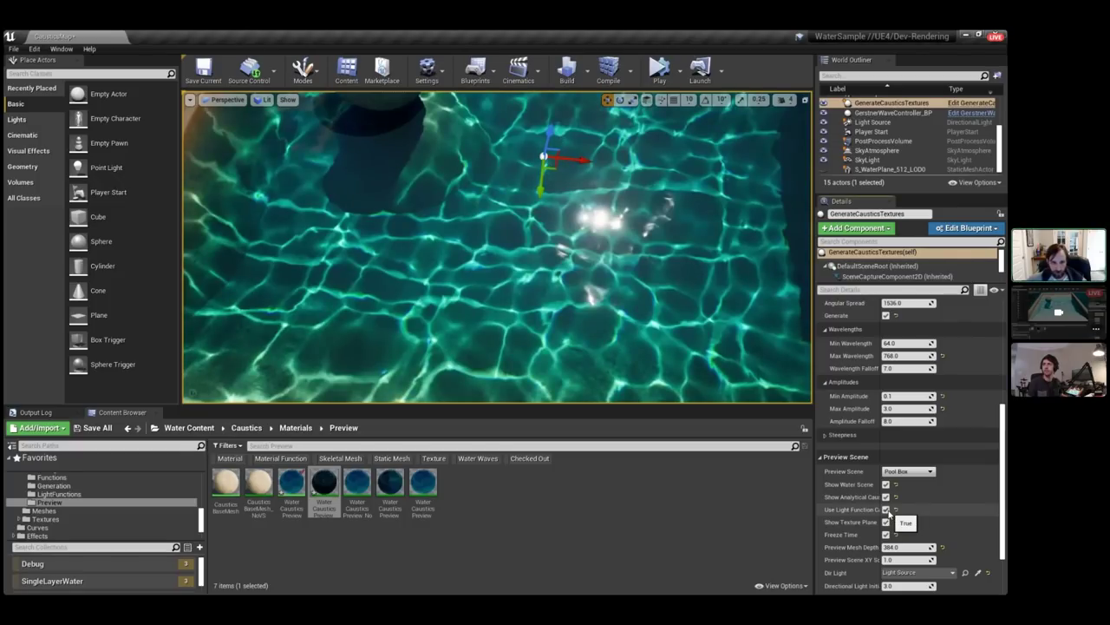
pyautogui.moveTo(571, 281); pyautogui.dragTo(564, 201, button='right')
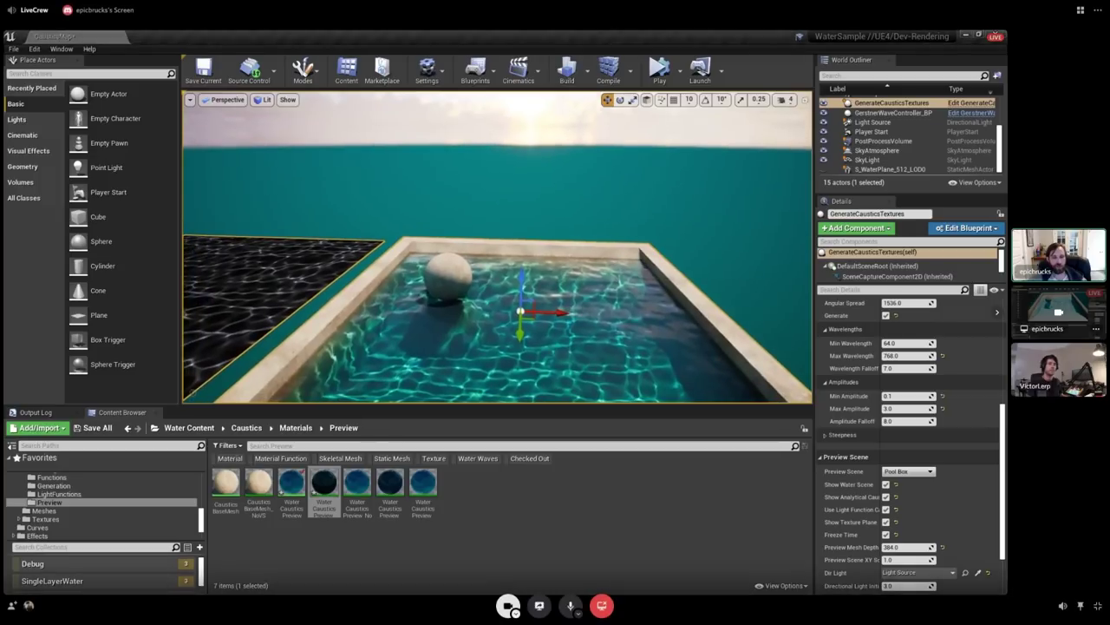
pyautogui.press('Escape')
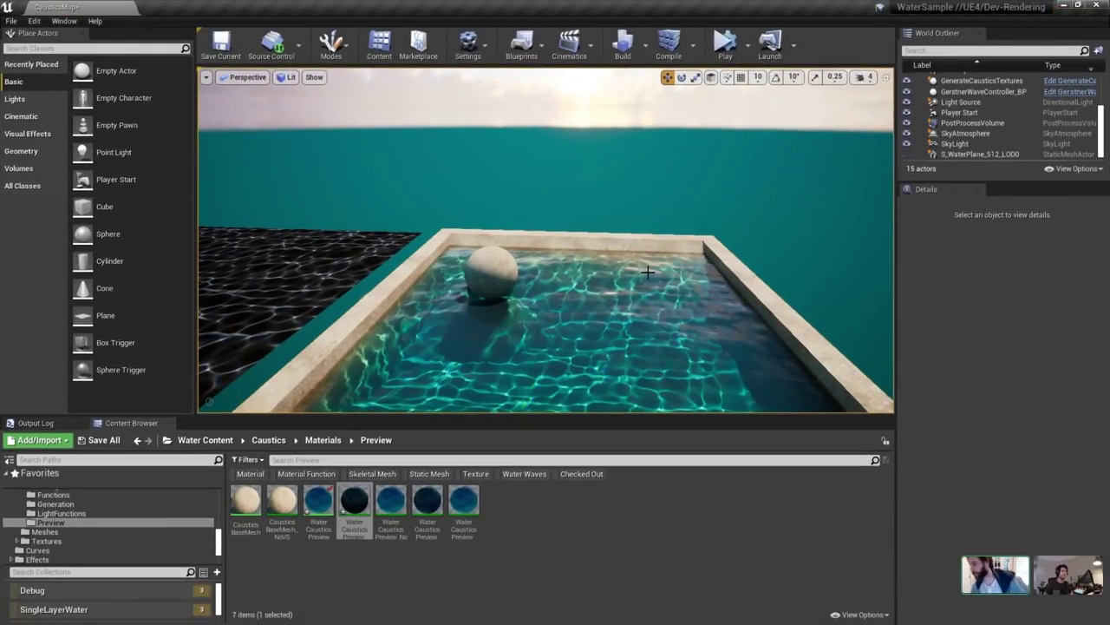
pyautogui.moveTo(558, 210); pyautogui.dragTo(589, 206, button='right')
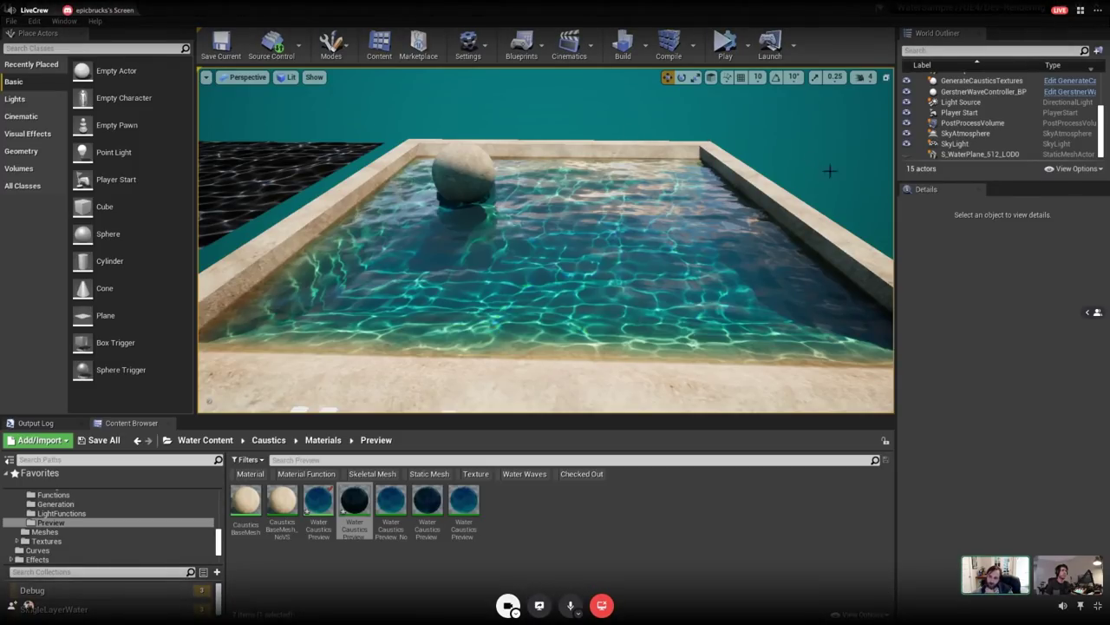
# Open the NiagaraSplash_SubUV_System_ShallowWaterMap system from BeachScene/Effects/Niagara/FoamSpray in a maximized editor window.
pyautogui.click(1080, 11)
pyautogui.moveTo(1011, 110); pyautogui.dragTo(1011, 161)
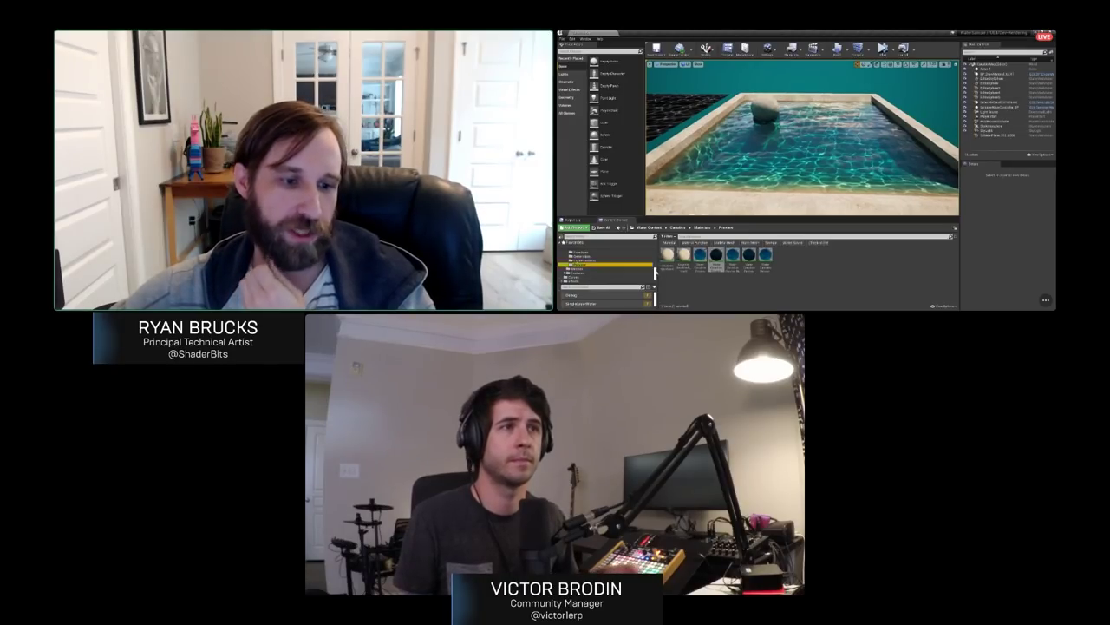
pyautogui.moveTo(655, 273); pyautogui.dragTo(655, 244)
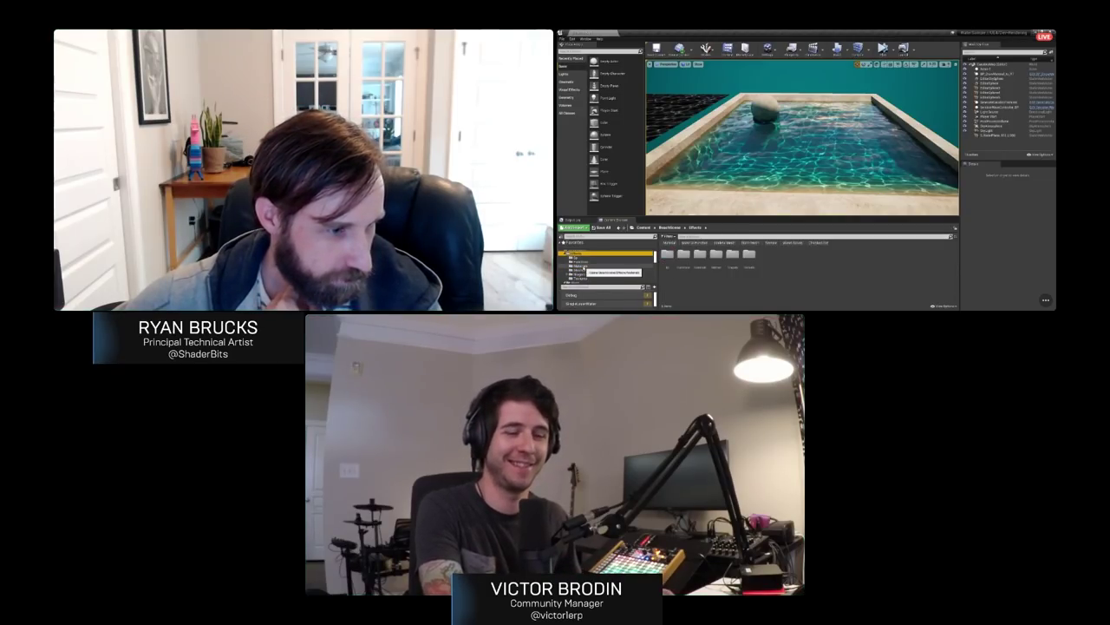
pyautogui.click(588, 269)
pyautogui.click(26, 544)
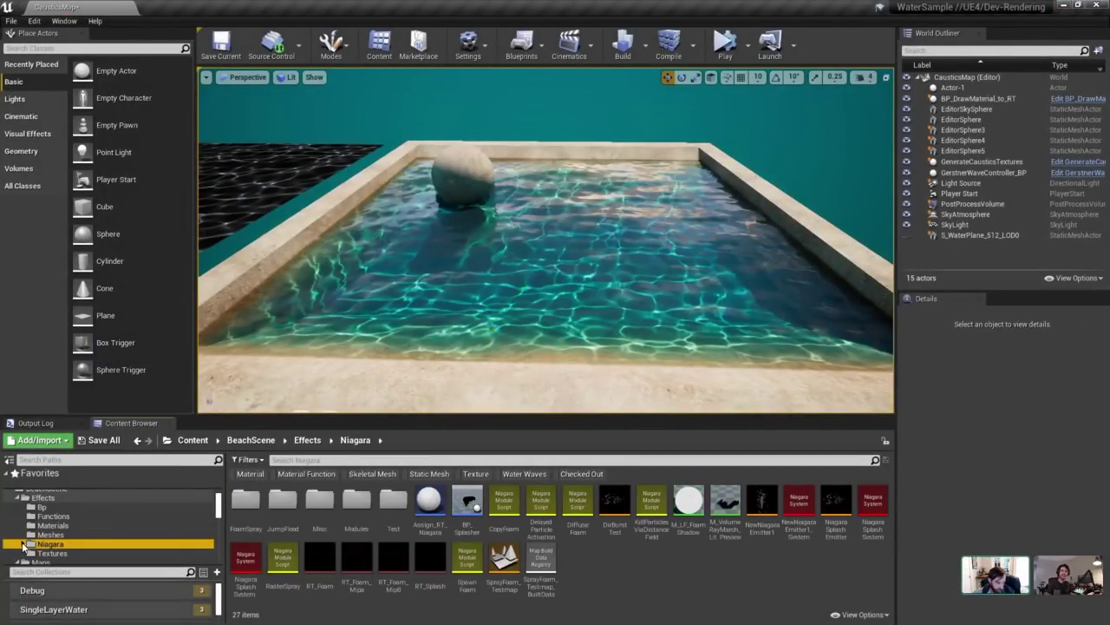
pyautogui.click(57, 552)
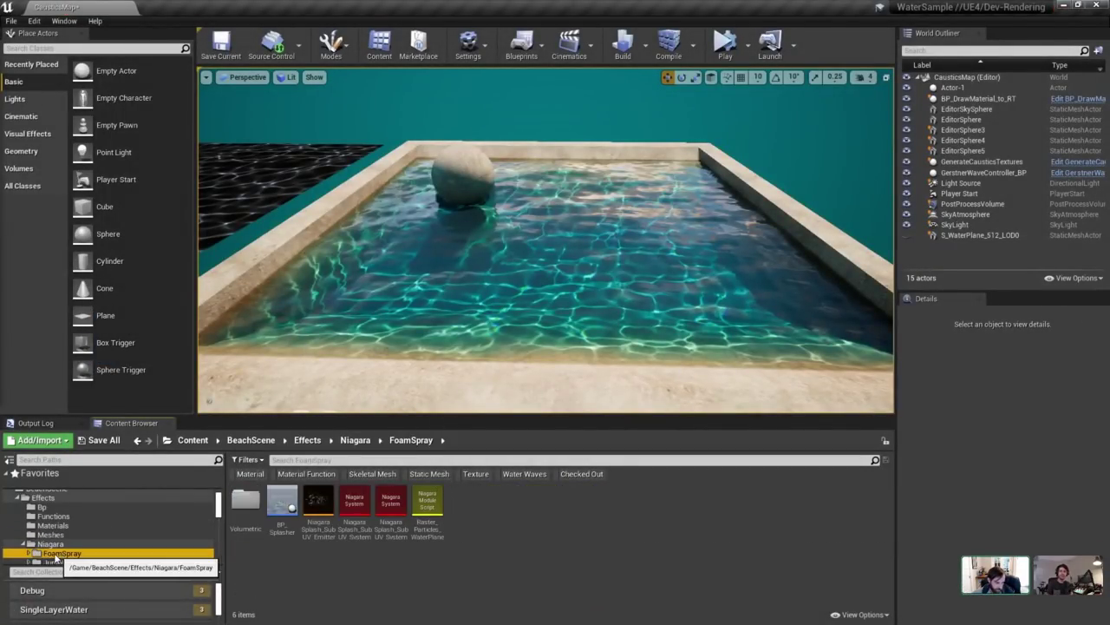
pyautogui.click(391, 503)
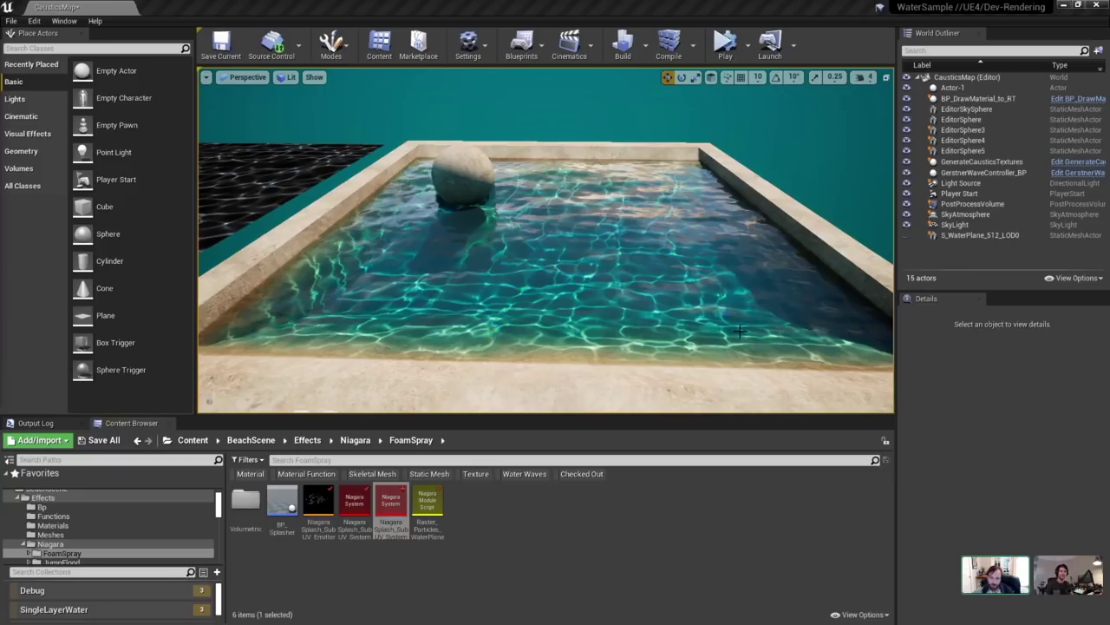
pyautogui.doubleClick(636, 90)
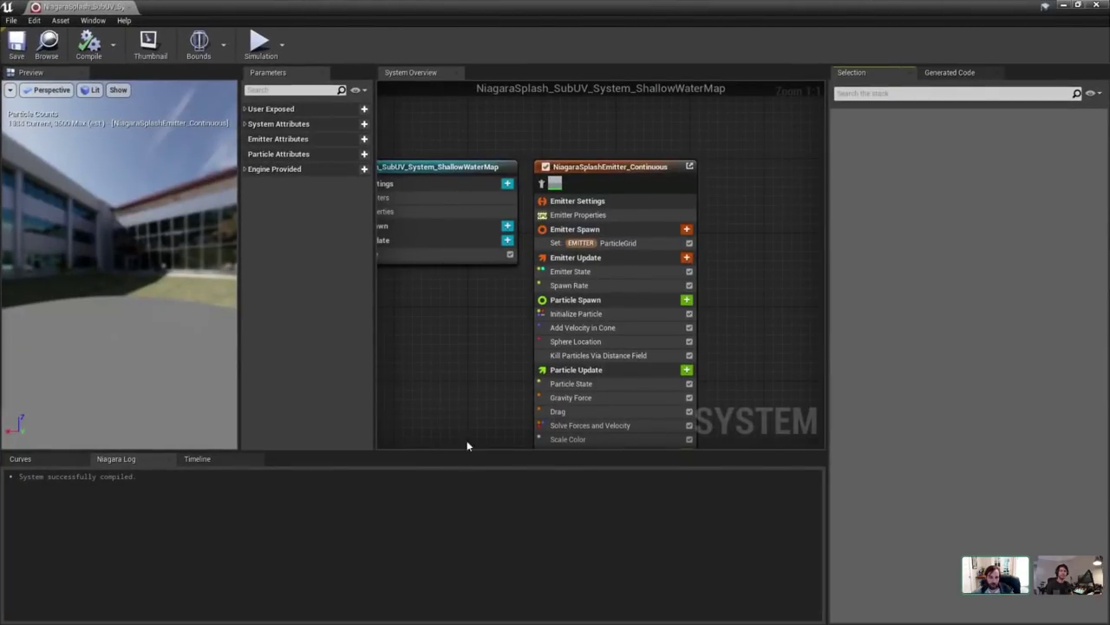
# Inspect the emitter spawn's Set ParticleGrid settings and select the ParticleGrid variable among the emitter attributes.
pyautogui.moveTo(425, 274); pyautogui.dragTo(461, 272, button='right')
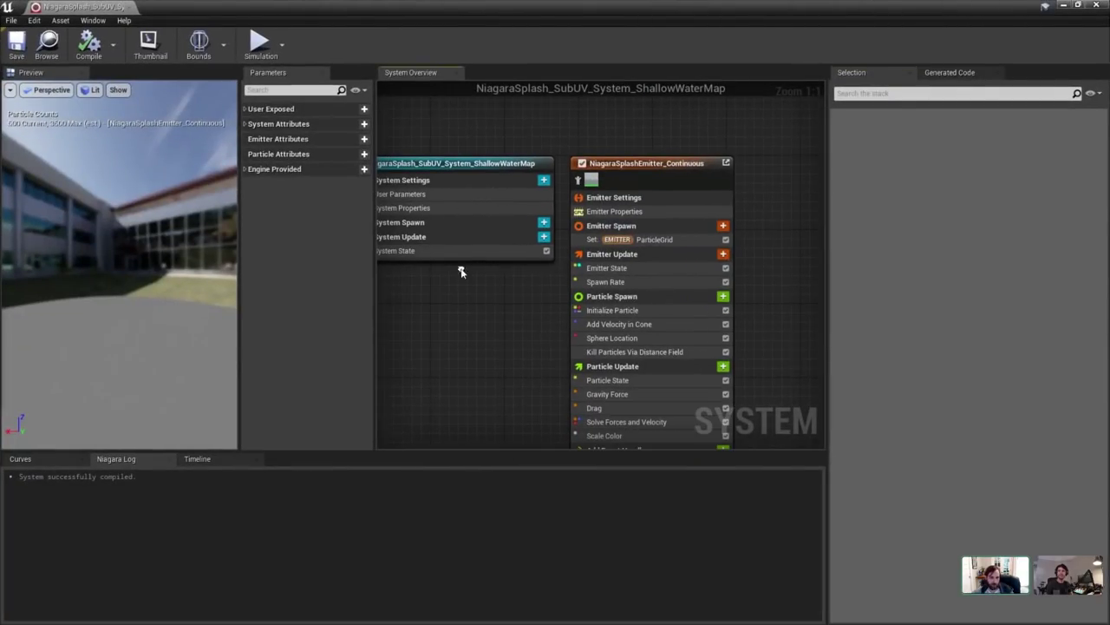
pyautogui.click(633, 222)
pyautogui.click(245, 139)
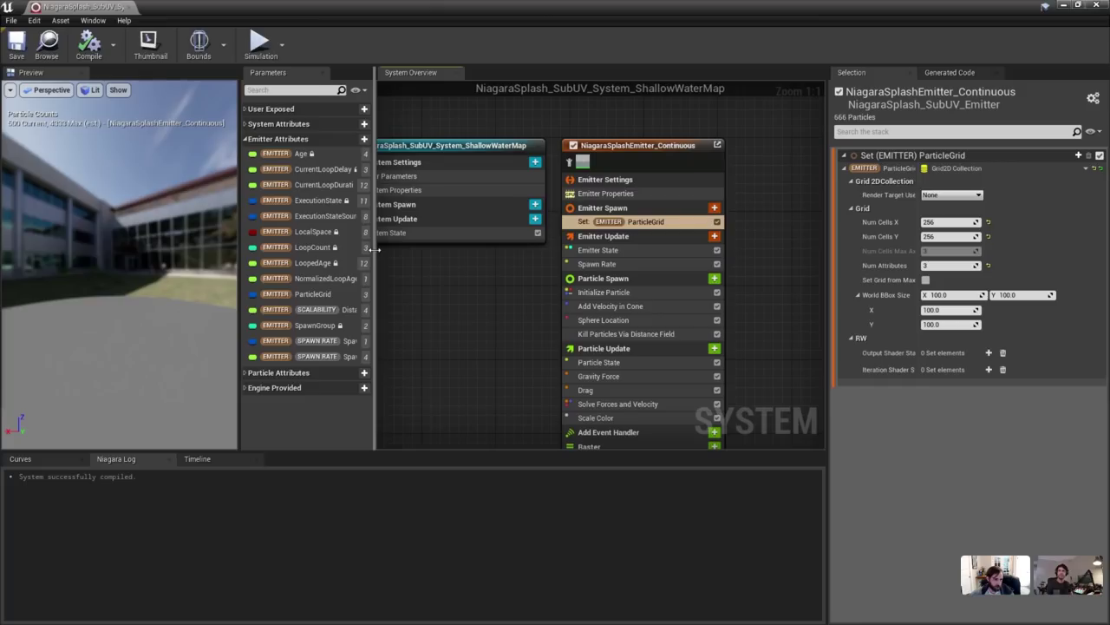
pyautogui.moveTo(375, 250); pyautogui.dragTo(406, 252)
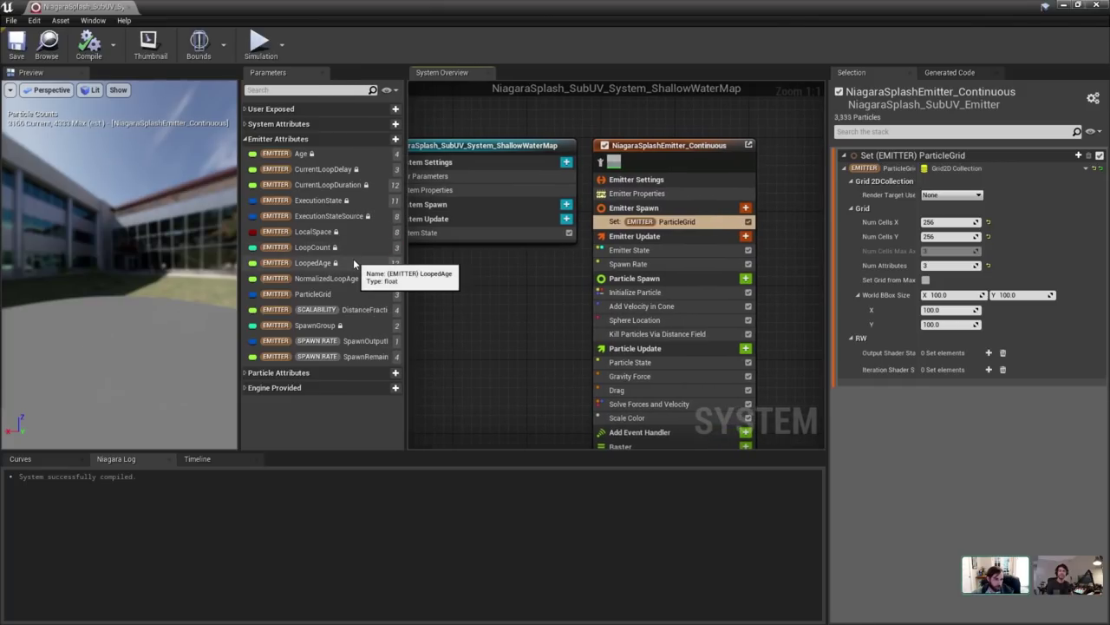
pyautogui.click(300, 294)
# Filter the types available for a new emitter attribute for "grid", then return to the Set ParticleGrid module without adding one.
pyautogui.click(394, 139)
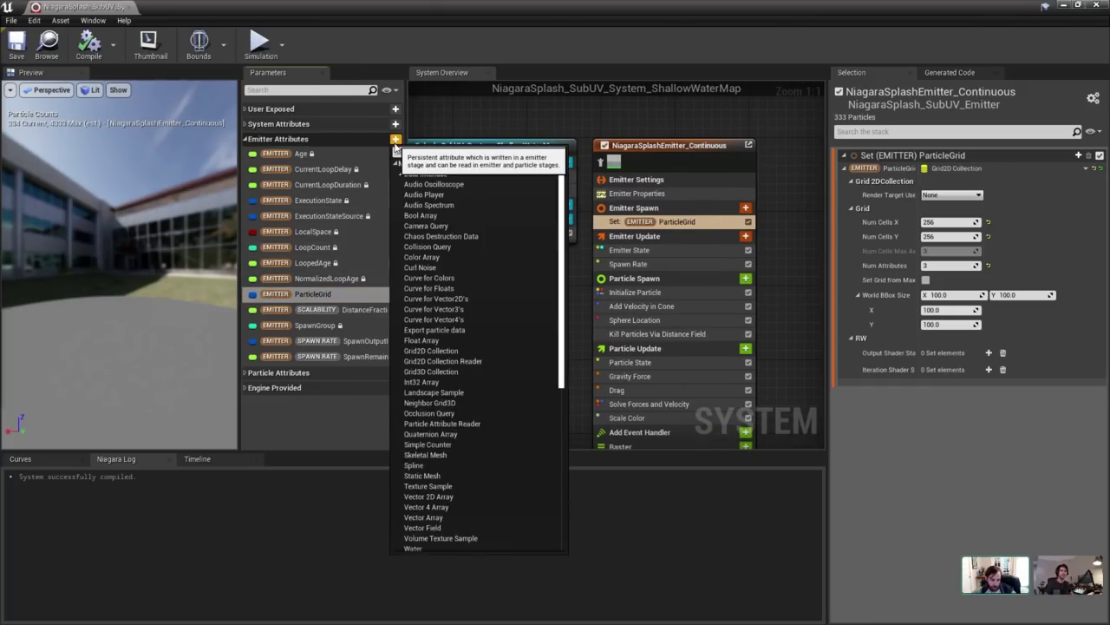
pyautogui.write('gri')
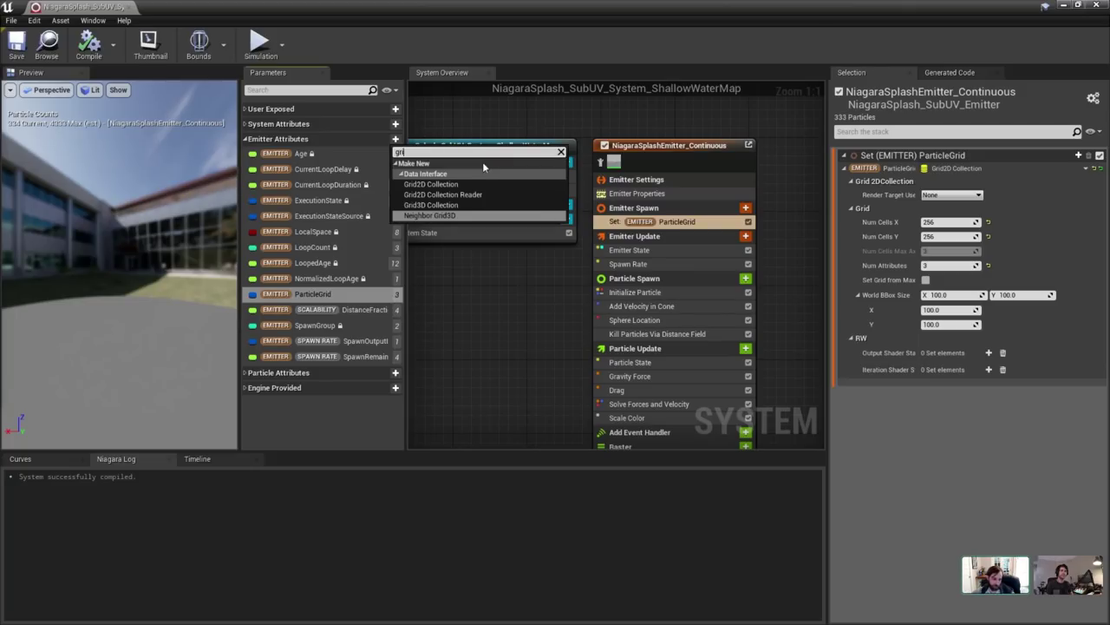
pyautogui.write('d')
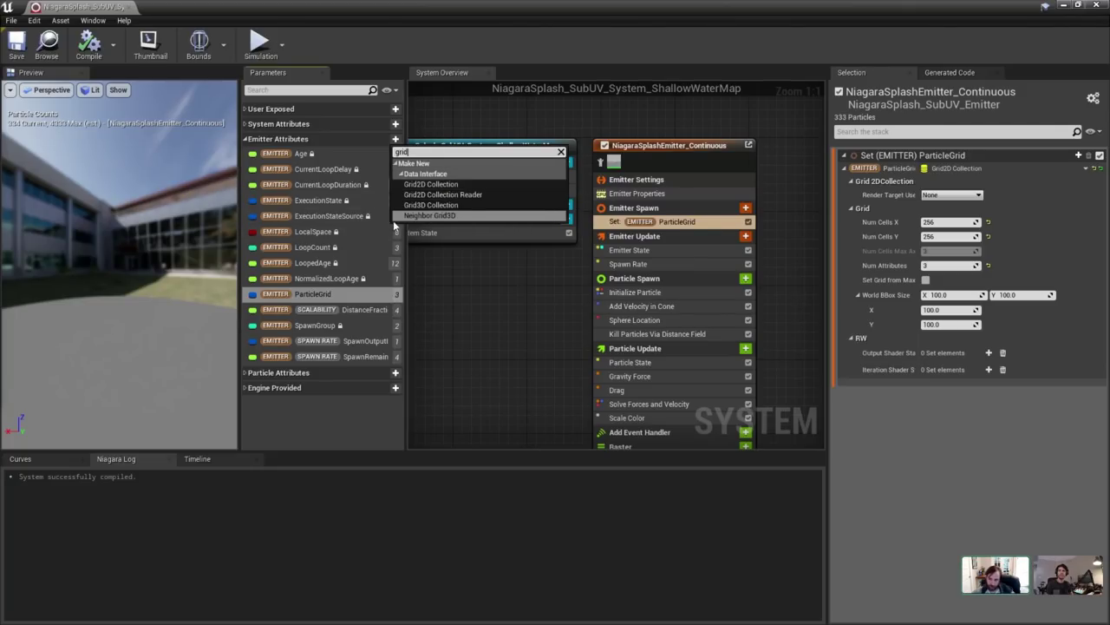
pyautogui.click(520, 277)
pyautogui.click(668, 210)
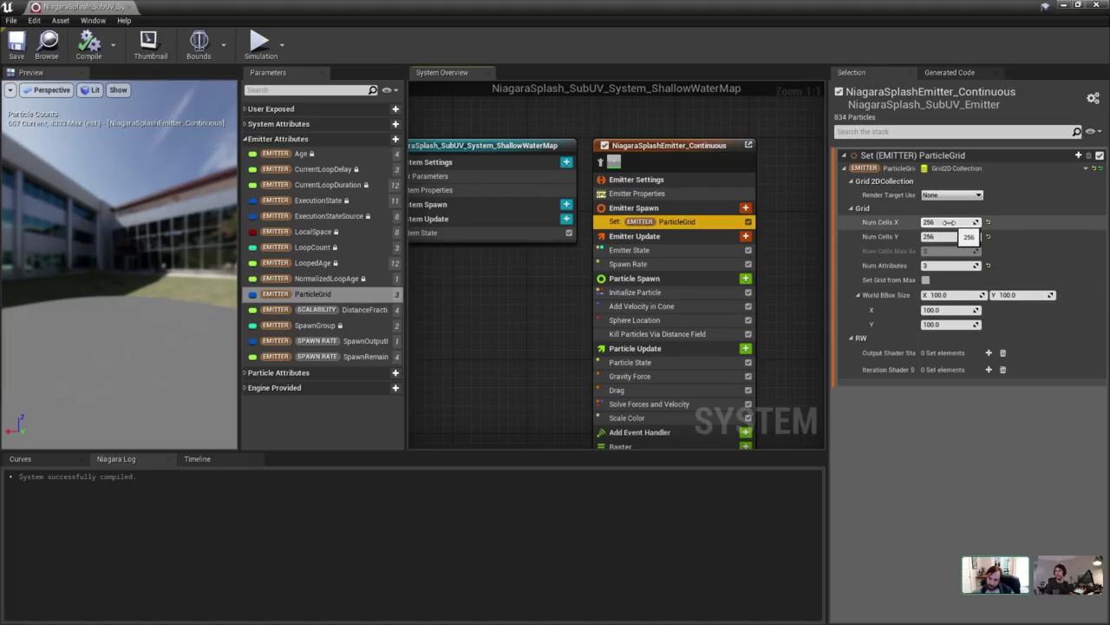
# Show the settings of the Raster Particles Water Plane Intersect module in the emitter's Raster stage.
pyautogui.moveTo(564, 335); pyautogui.dragTo(471, 280, button='right')
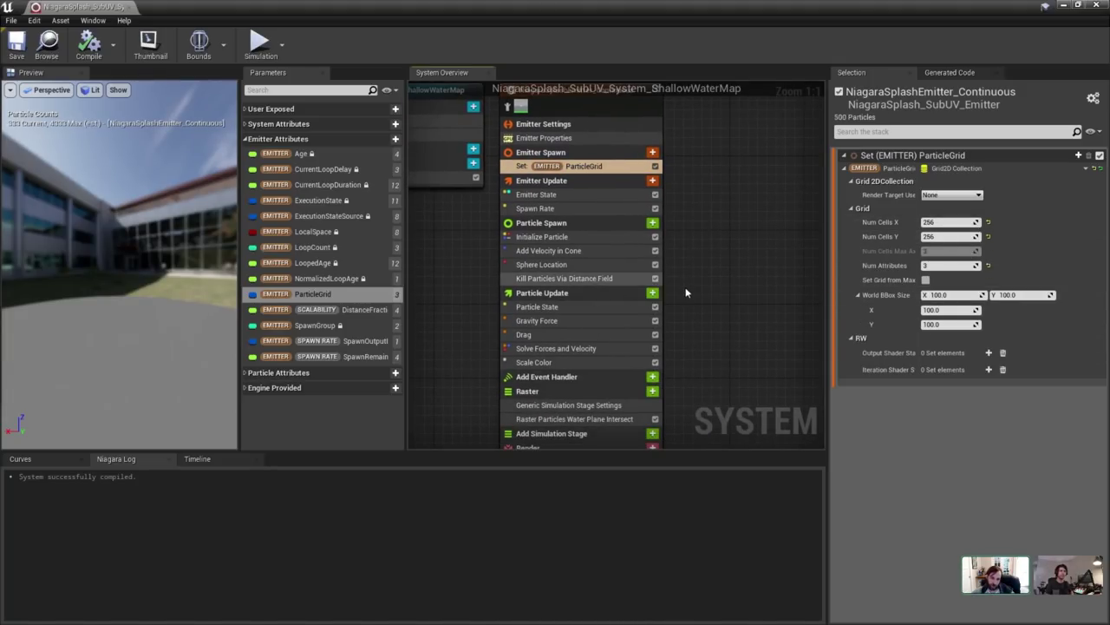
pyautogui.moveTo(685, 292); pyautogui.dragTo(671, 241, button='right')
pyautogui.click(539, 372)
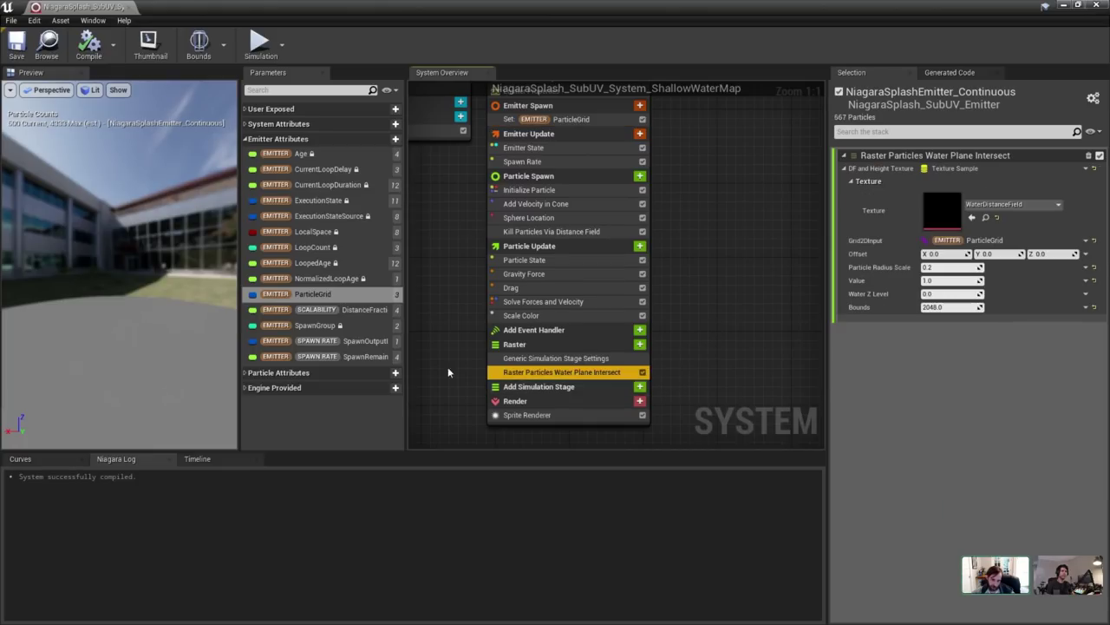
pyautogui.moveTo(449, 374); pyautogui.dragTo(433, 307, button='right')
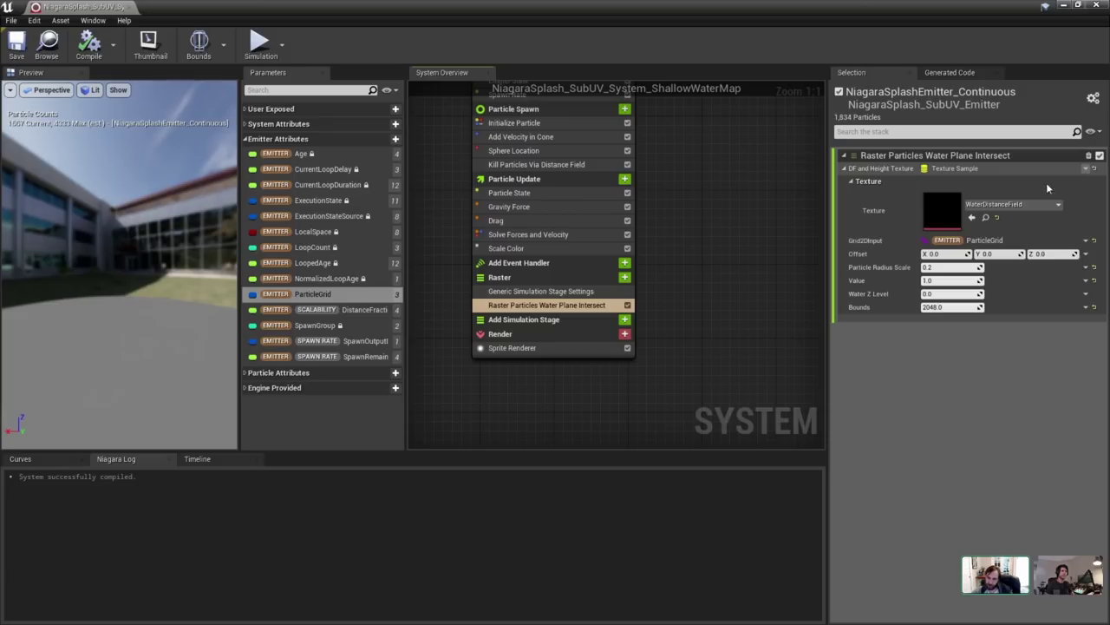
# Check the Raster stage's generic simulation stage settings and return to the Raster Particles Water Plane Intersect module's settings.
pyautogui.click(541, 292)
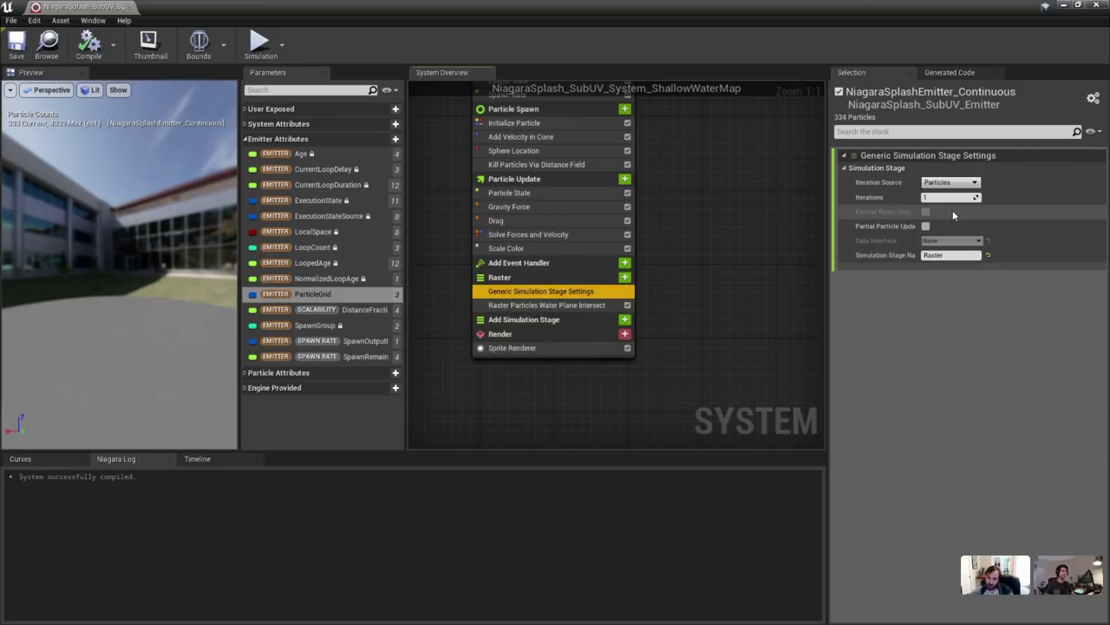
pyautogui.click(547, 304)
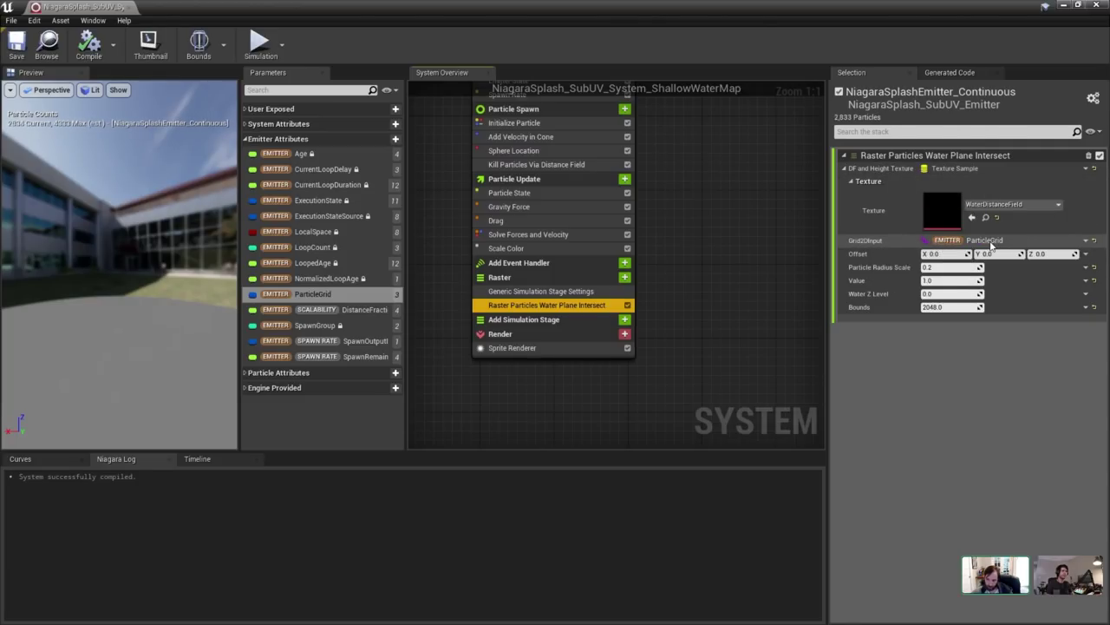
pyautogui.click(583, 294)
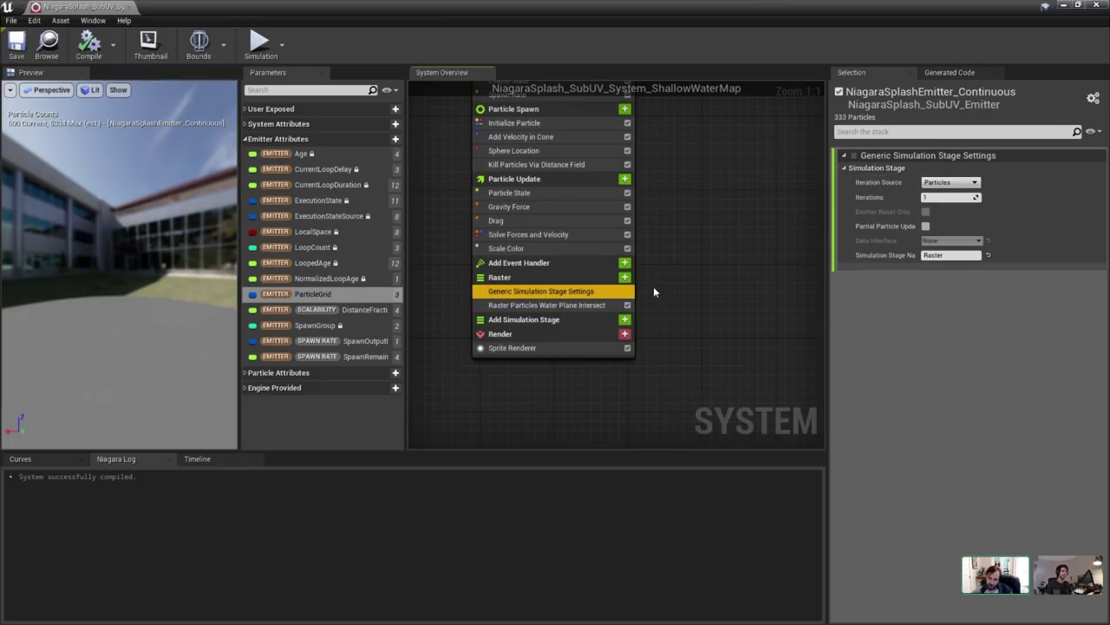
pyautogui.click(586, 303)
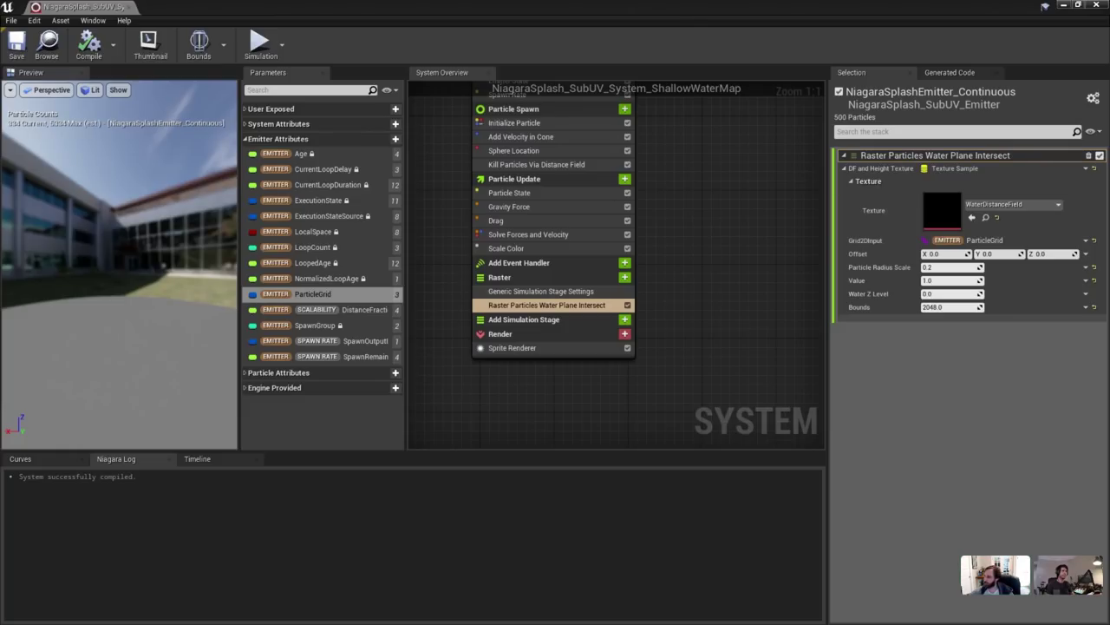
# Open the Raster Particles Water Plane Intersect module script and select the nodes from the water texture sample through the Clamp.
pyautogui.doubleClick(555, 305)
pyautogui.doubleClick(534, 148)
pyautogui.moveTo(435, 289); pyautogui.dragTo(430, 215, button='right')
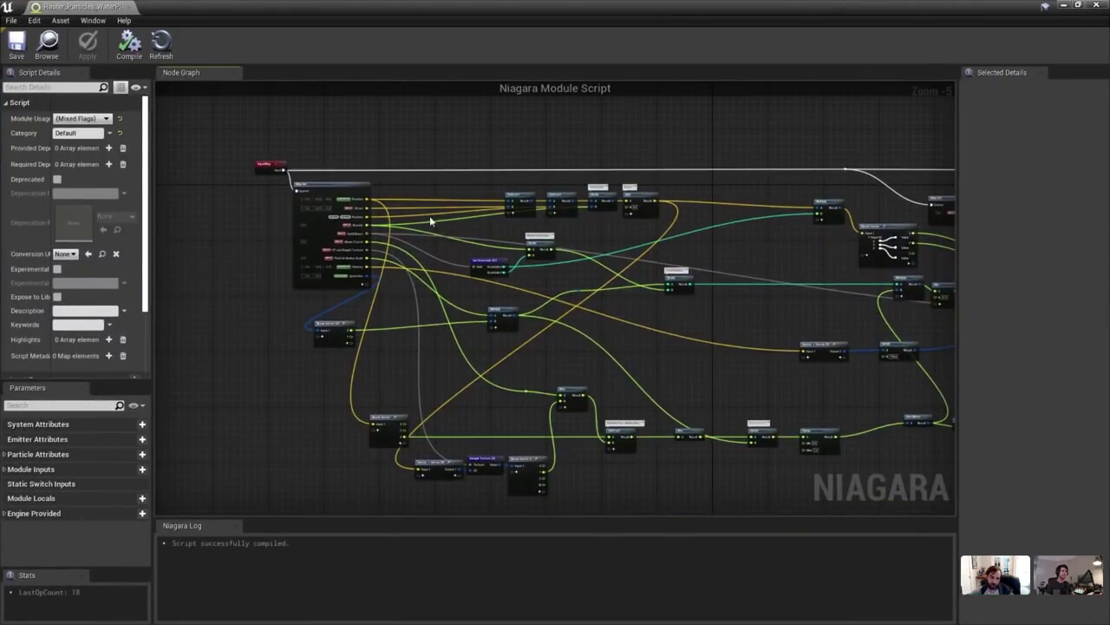
pyautogui.scroll(2, 429, 215)
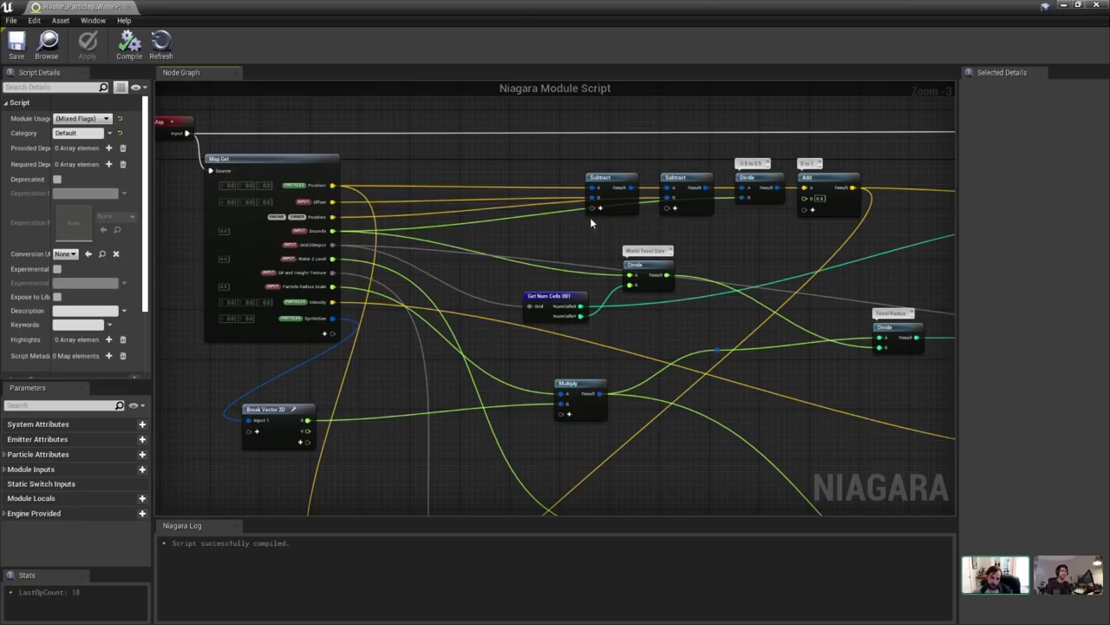
pyautogui.moveTo(821, 162); pyautogui.dragTo(704, 225, button='right')
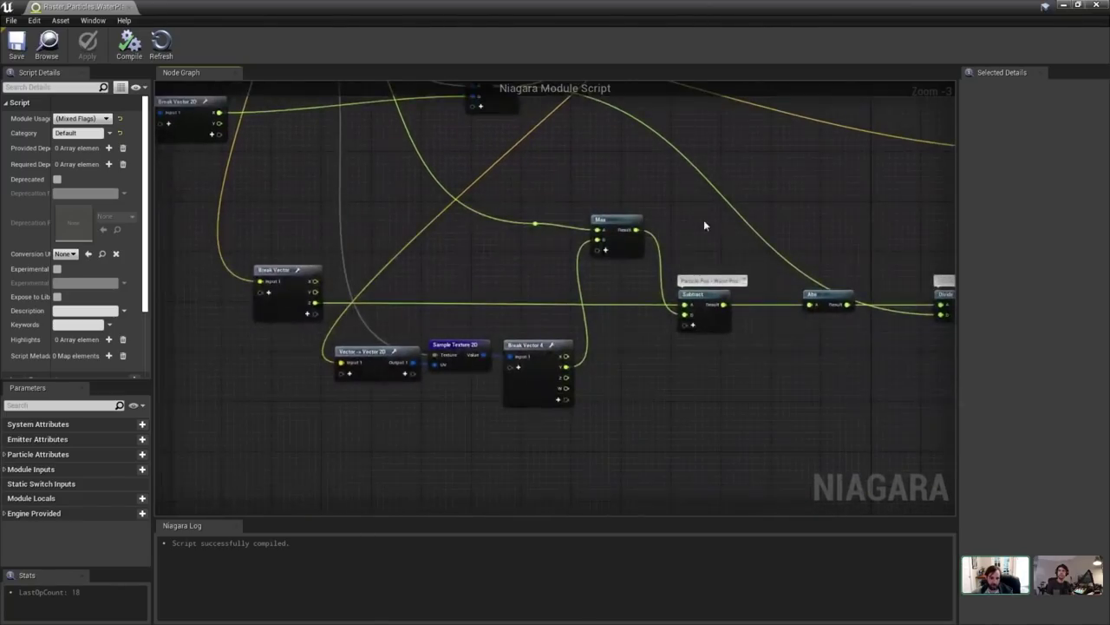
pyautogui.moveTo(1022, 228); pyautogui.dragTo(818, 247, button='right')
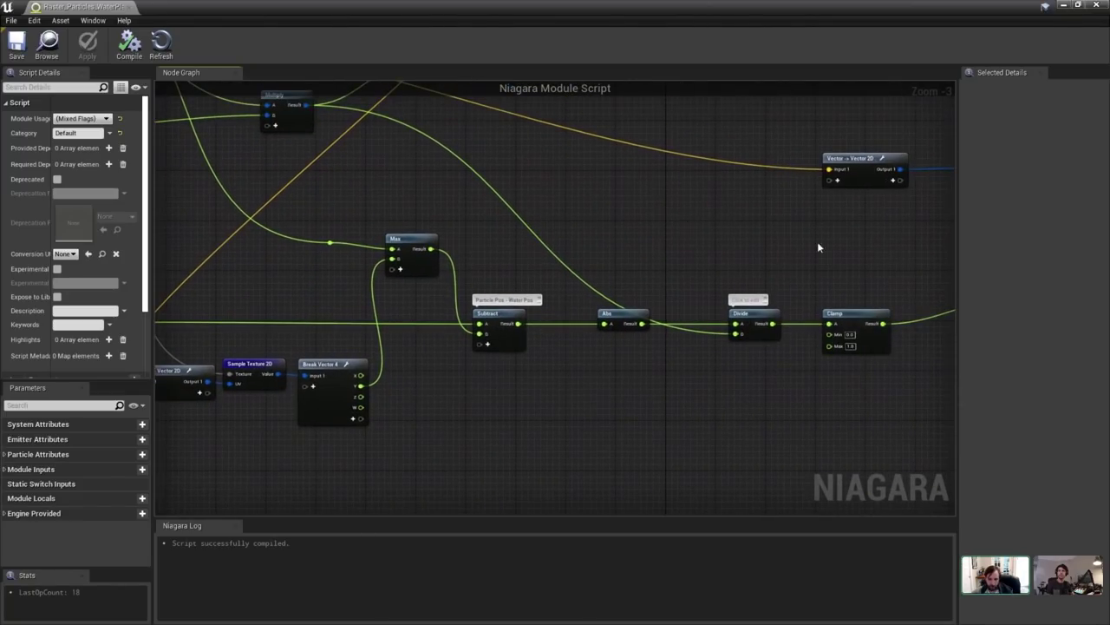
pyautogui.moveTo(860, 247); pyautogui.dragTo(208, 460)
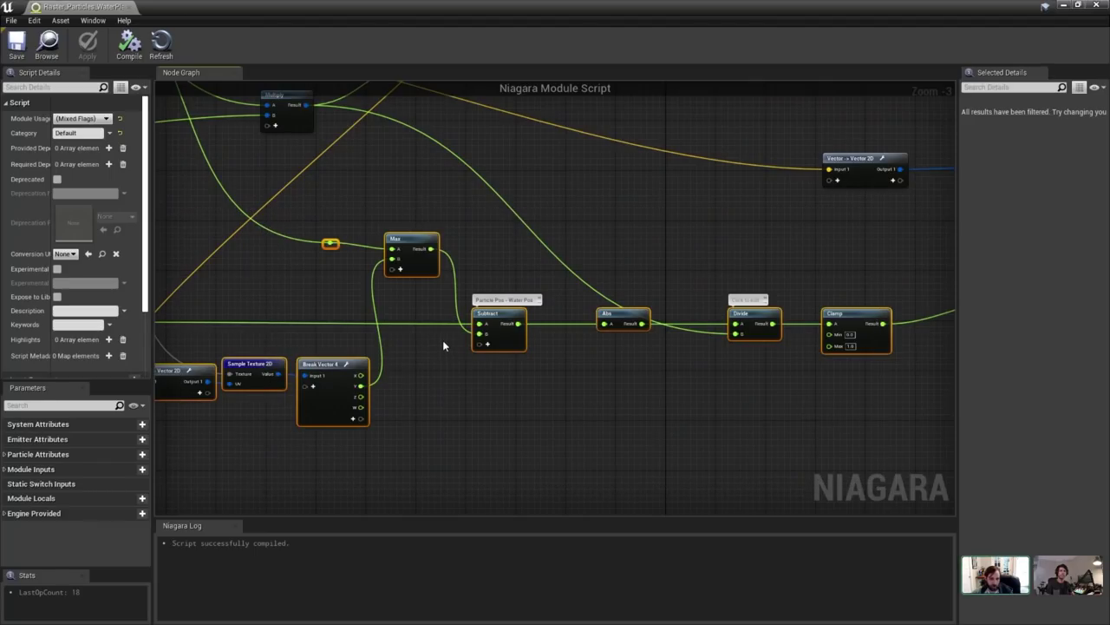
# Examine the Custom Hlsl node and highlight its nested for loops that write values into the Grid2D.
pyautogui.scroll(-4, 664, 223)
pyautogui.scroll(7, 540, 295)
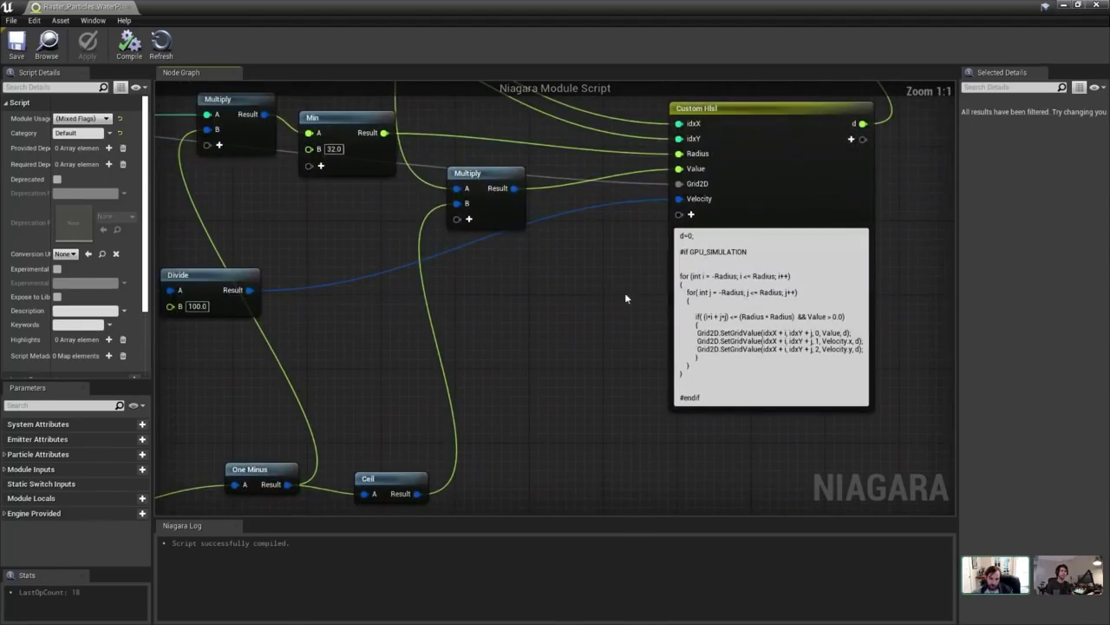
pyautogui.moveTo(678, 276); pyautogui.dragTo(720, 377)
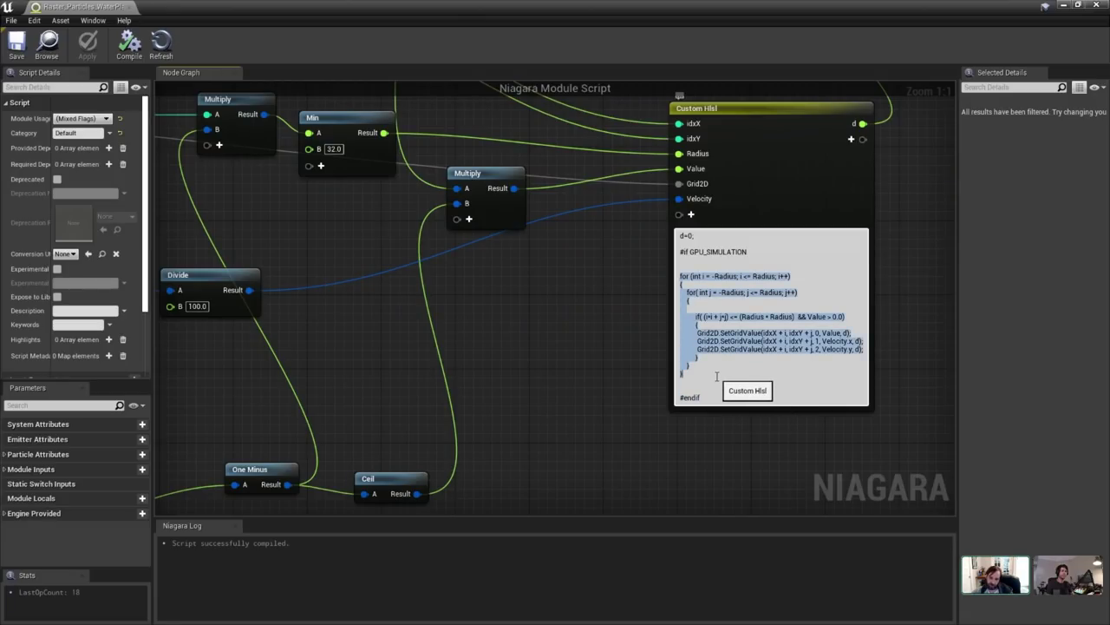
pyautogui.click(725, 343)
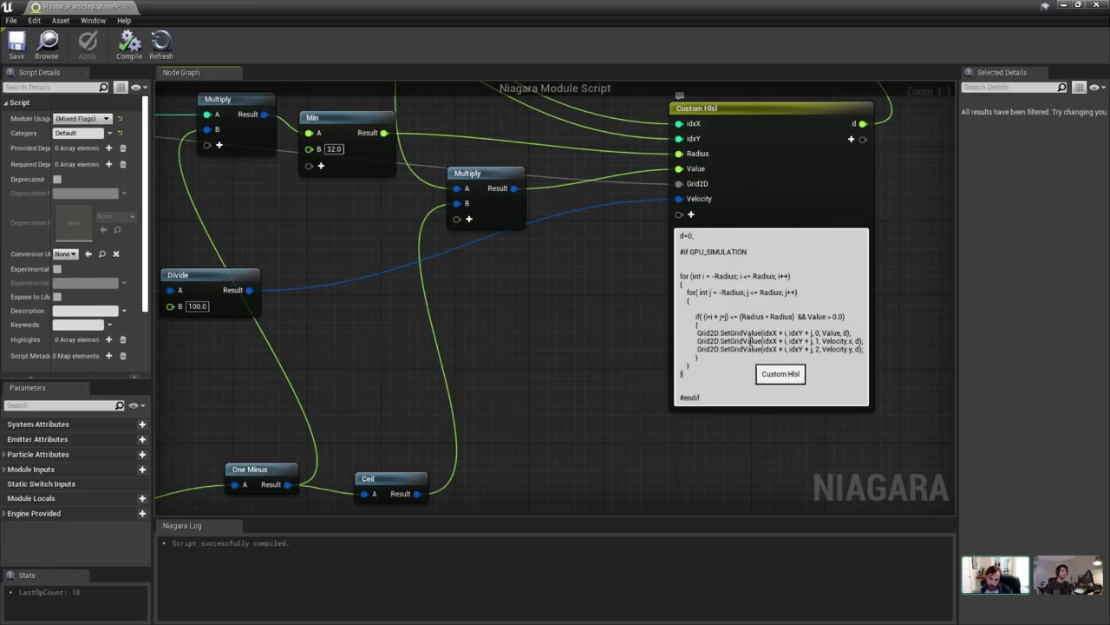
# Trace how the Subtract, Abs, Divide, Clamp, One Minus and Ceil nodes feed the radius and value inputs of the Custom Hlsl node.
pyautogui.moveTo(512, 213); pyautogui.dragTo(619, 312, button='right')
pyautogui.scroll(-1, 618, 312)
pyautogui.moveTo(460, 344); pyautogui.dragTo(339, 202, button='right')
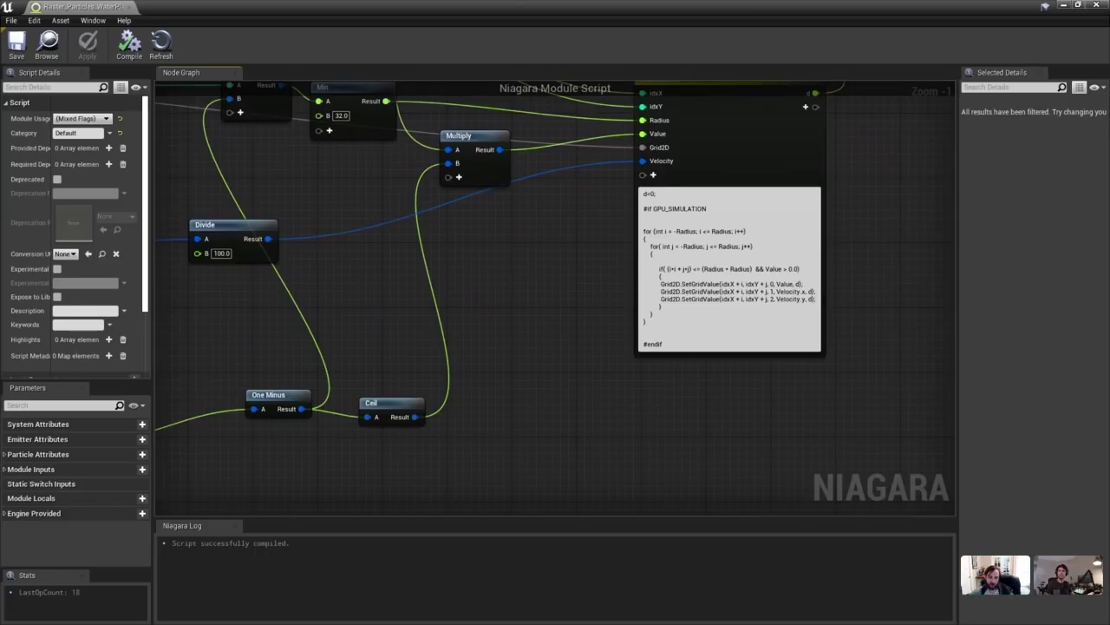
pyautogui.scroll(-2, 340, 226)
pyautogui.moveTo(343, 252); pyautogui.dragTo(558, 333, button='right')
pyautogui.moveTo(302, 404); pyautogui.dragTo(561, 296, button='right')
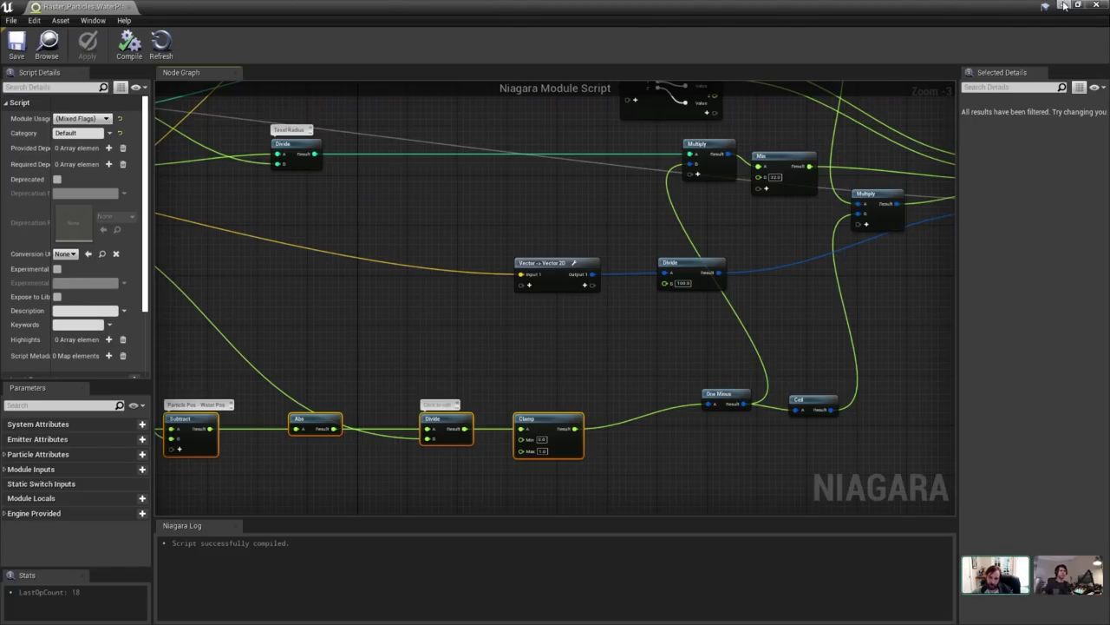
pyautogui.moveTo(478, 250); pyautogui.dragTo(739, 213, button='right')
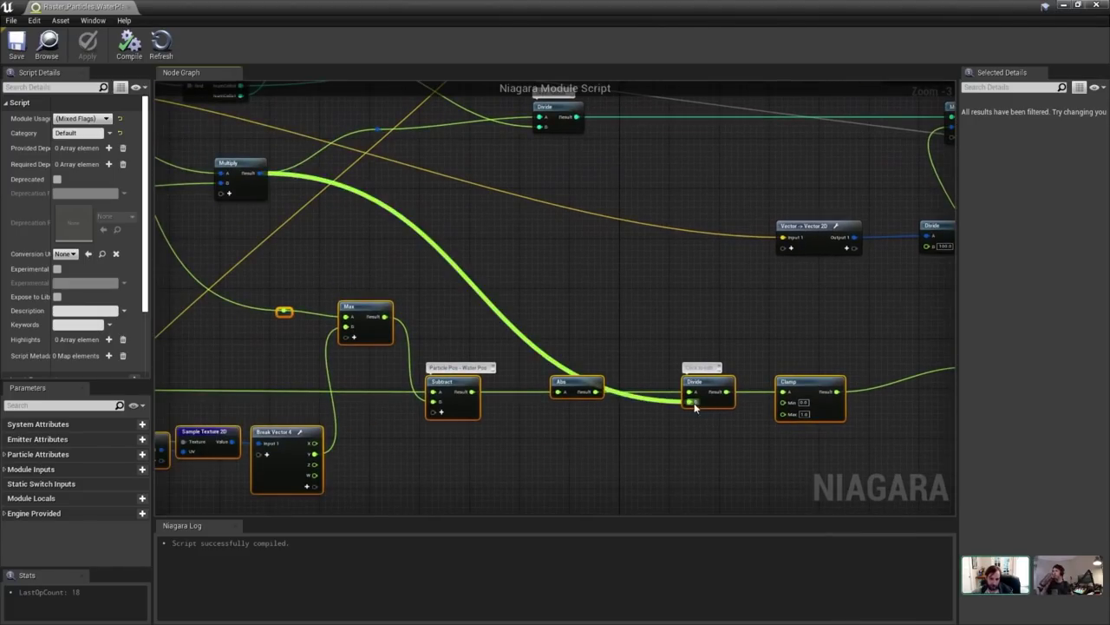
pyautogui.moveTo(783, 399); pyautogui.dragTo(678, 399, button='right')
pyautogui.scroll(4, 678, 400)
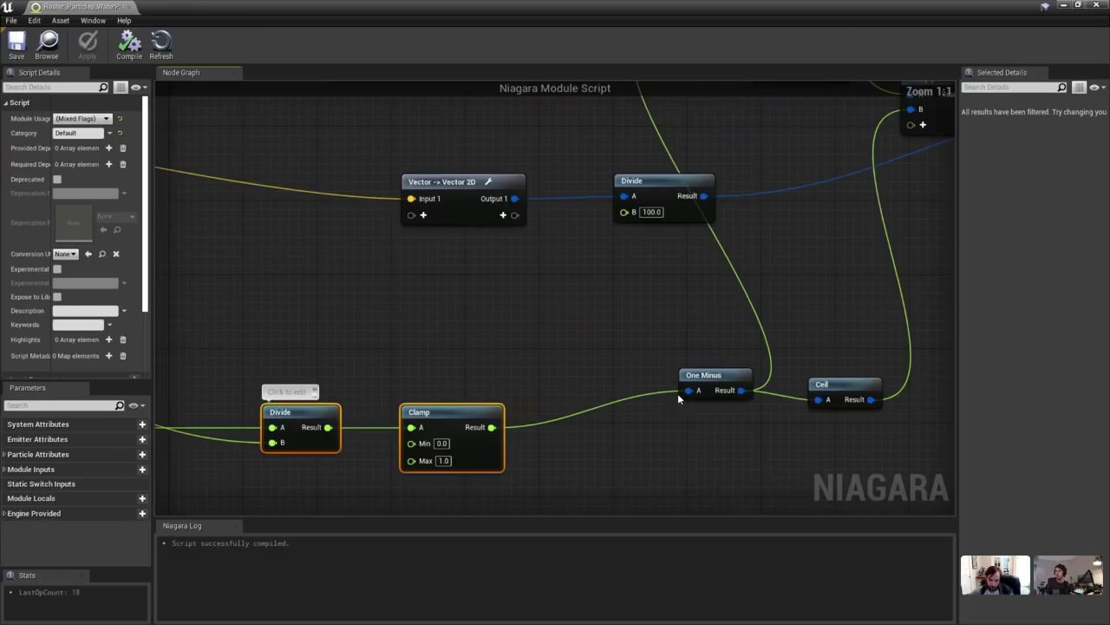
pyautogui.moveTo(718, 376); pyautogui.dragTo(569, 423)
pyautogui.moveTo(617, 353); pyautogui.dragTo(642, 493, button='right')
pyautogui.scroll(-1, 642, 493)
pyautogui.moveTo(626, 499); pyautogui.dragTo(885, 332, button='right')
pyautogui.moveTo(914, 288); pyautogui.dragTo(254, 455)
pyautogui.scroll(-3, 560, 315)
pyautogui.moveTo(560, 313); pyautogui.dragTo(518, 393, button='right')
# Close the raster module script and the Niagara splash system editor to return to the CausticsMap level with the pool in view.
pyautogui.click(128, 7)
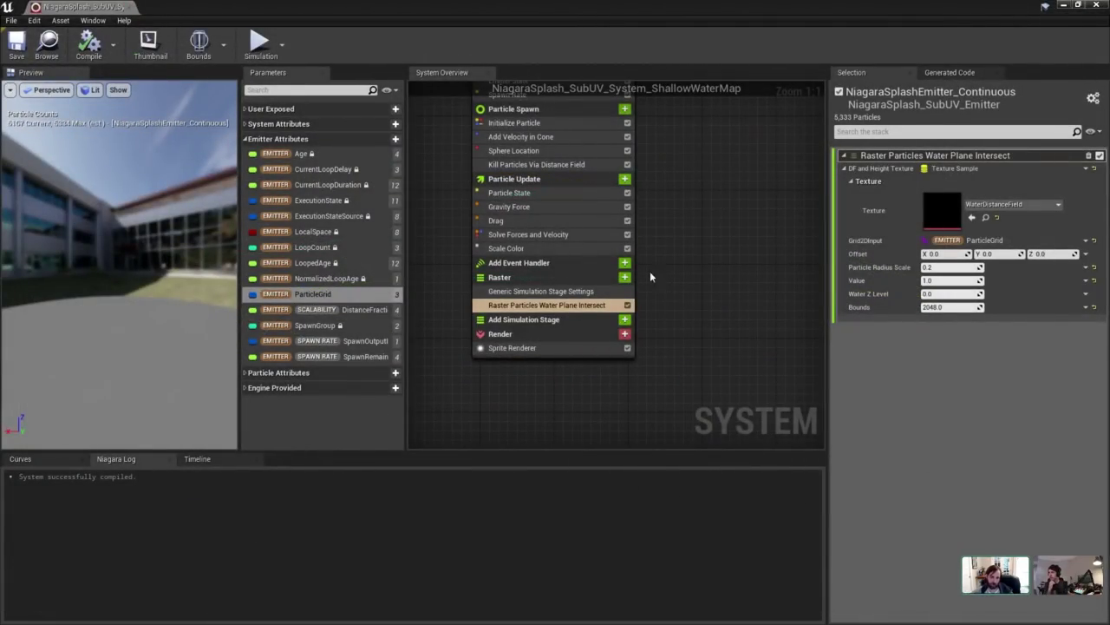
pyautogui.moveTo(664, 139); pyautogui.dragTo(655, 207, button='right')
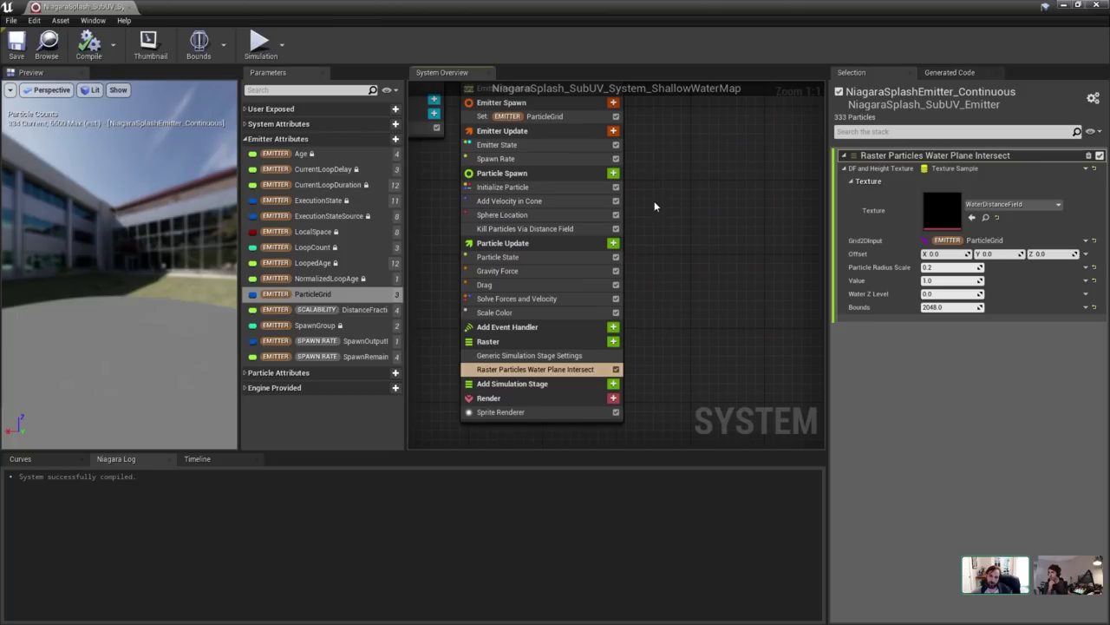
pyautogui.scroll(-3, 655, 205)
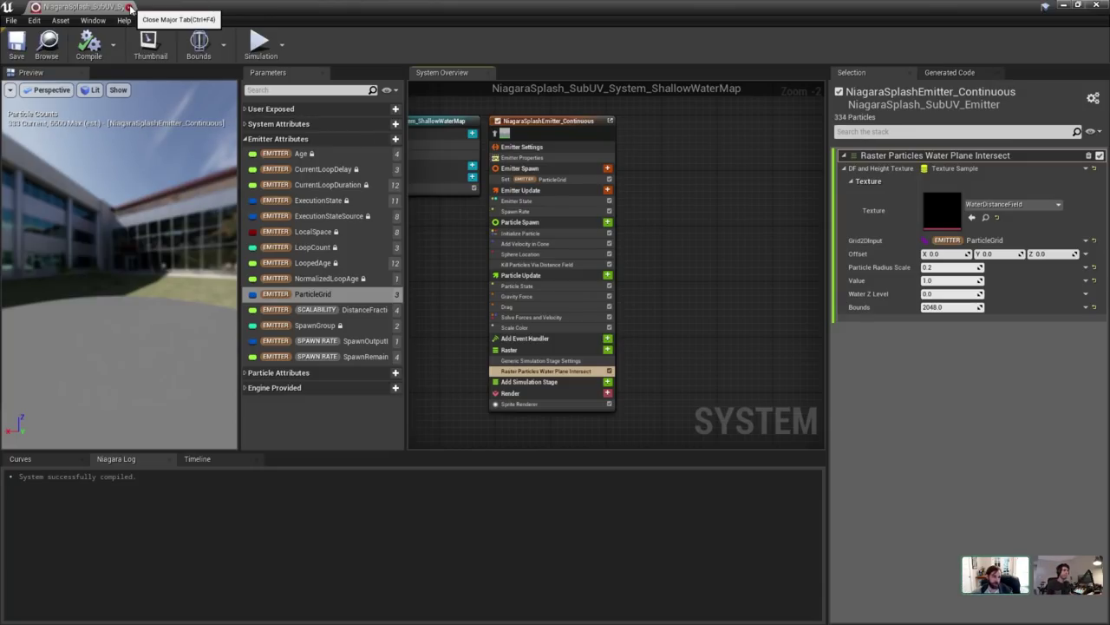
pyautogui.click(130, 7)
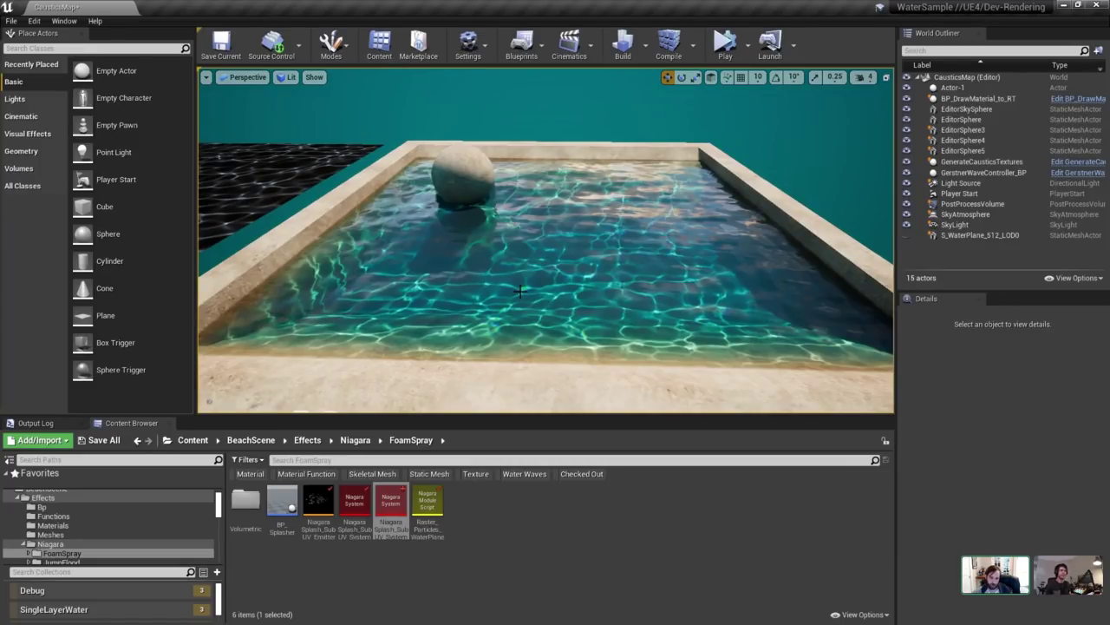
pyautogui.moveTo(619, 291); pyautogui.dragTo(619, 307, button='right')
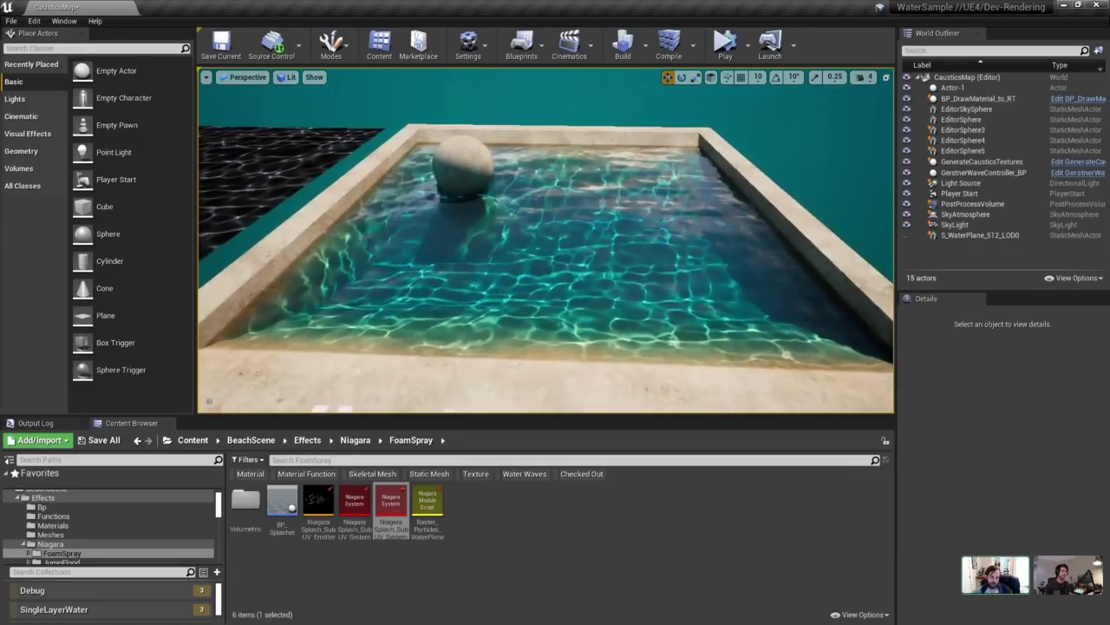
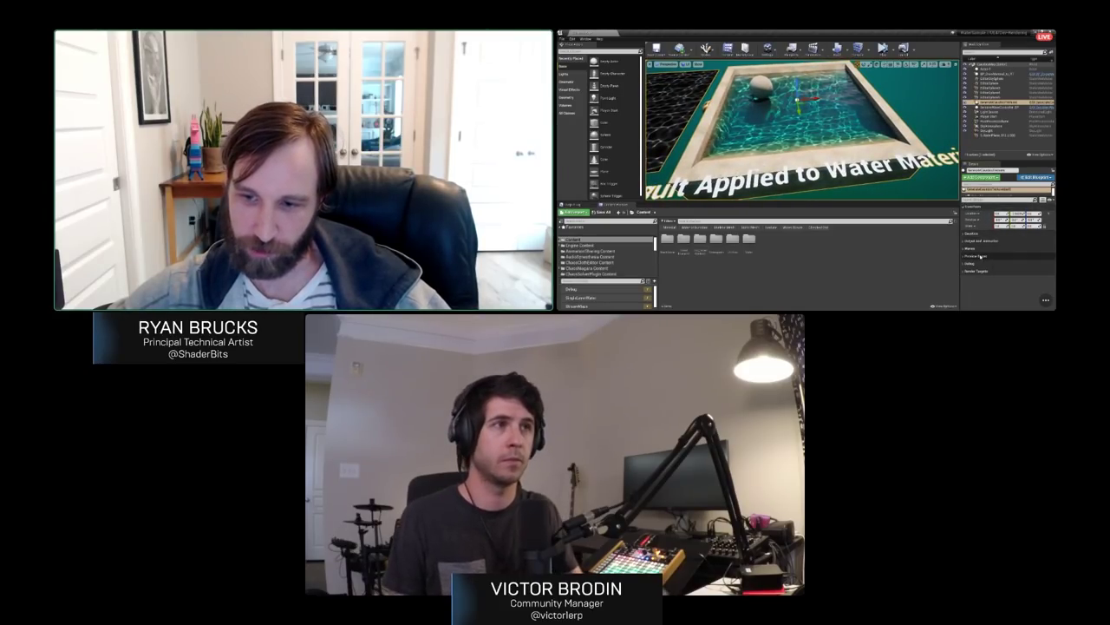
# Turn off Show Water Scene in the Preview Scene settings of GenerateCausticsTextures.
pyautogui.click(806, 170)
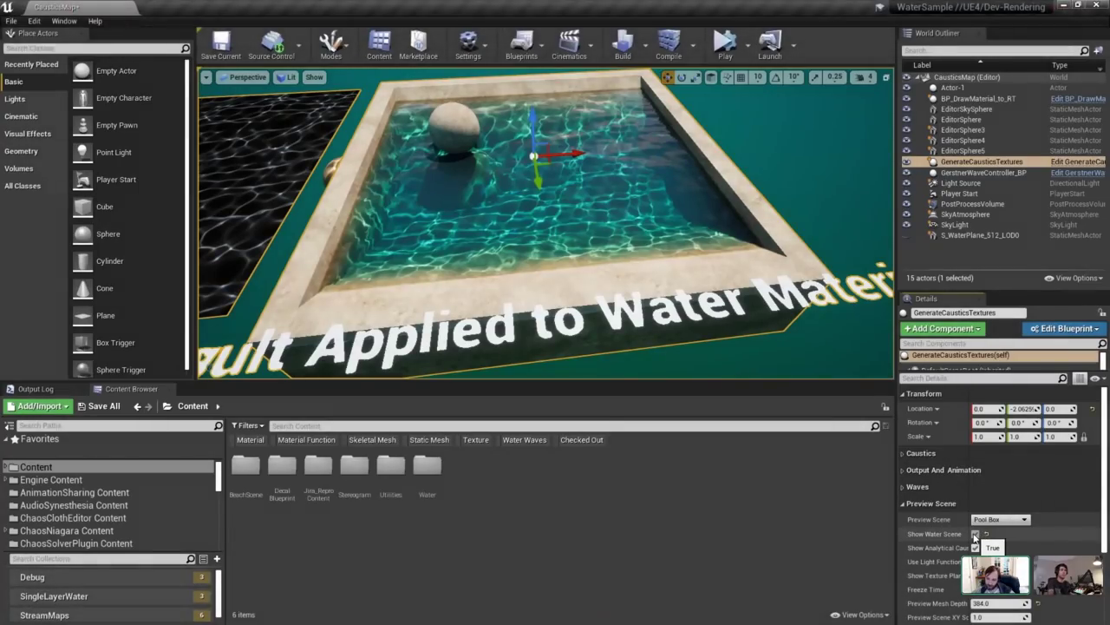
pyautogui.click(975, 533)
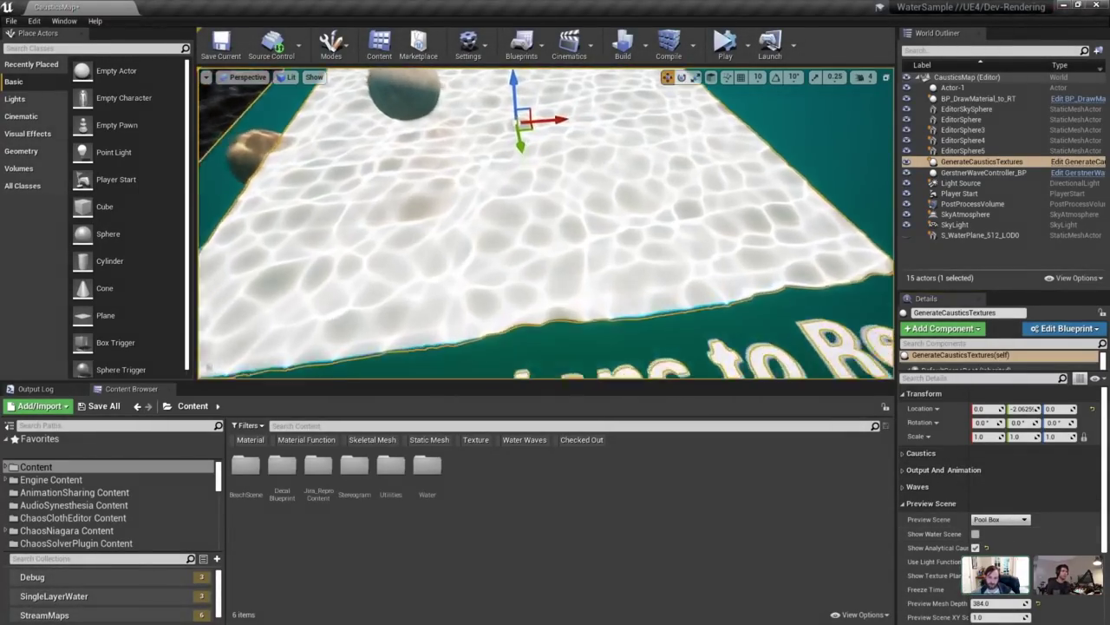
# Inspect the caustic photon mesh up close in Brush Wireframe view, then restore Lit view and frame both preview planes.
pyautogui.press('w')
pyautogui.click(289, 78)
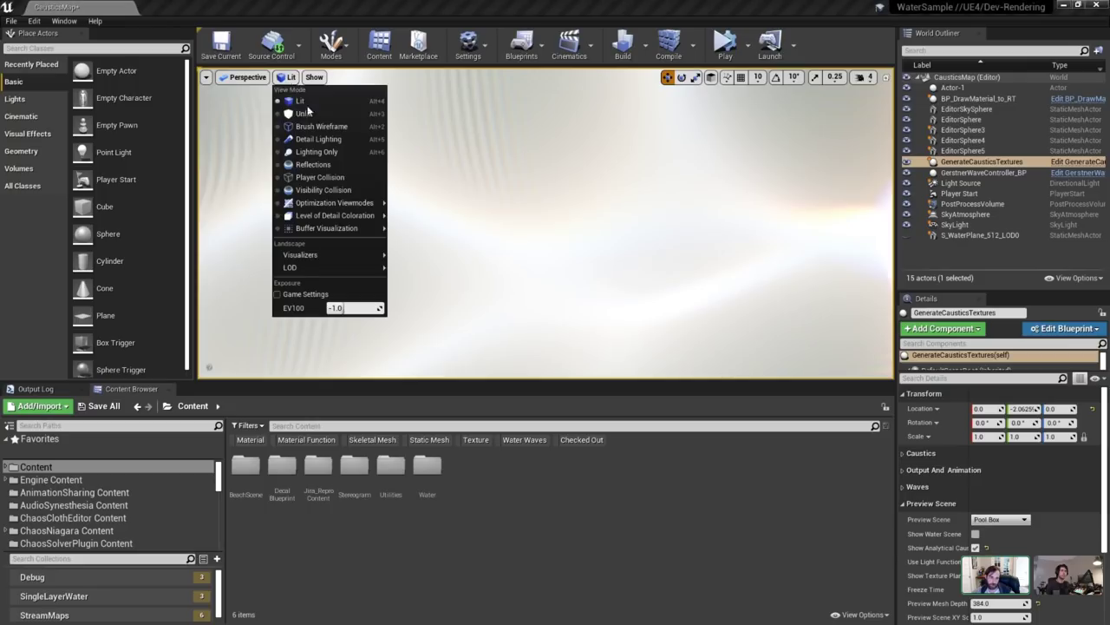
pyautogui.click(321, 124)
pyautogui.click(303, 77)
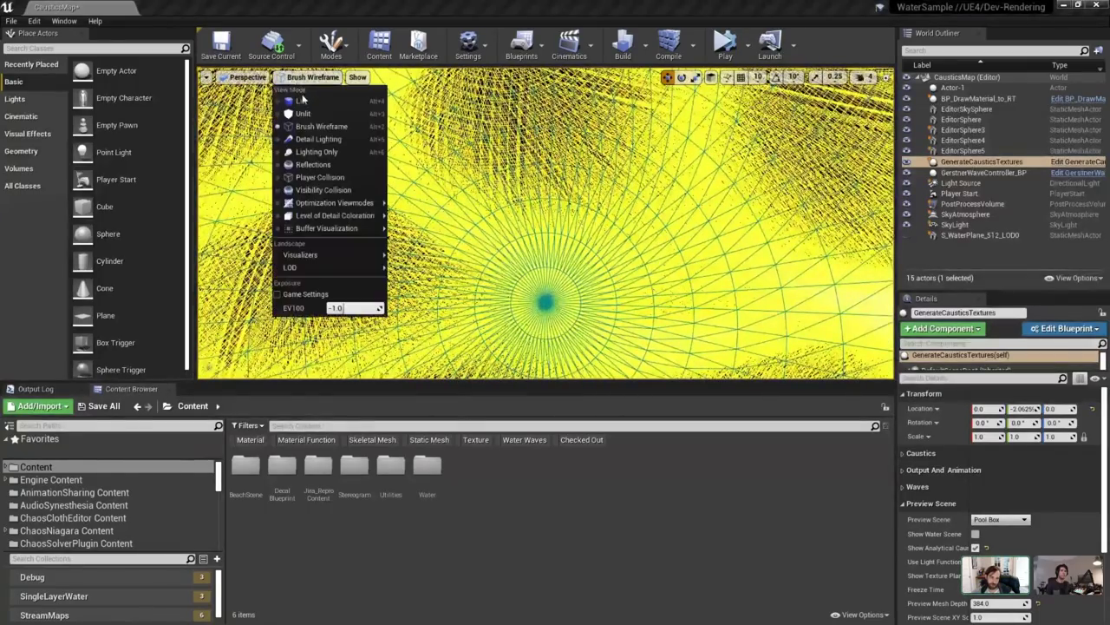
pyautogui.click(303, 100)
pyautogui.press('s')
pyautogui.press('s')
pyautogui.moveTo(547, 223); pyautogui.dragTo(616, 282, button='right')
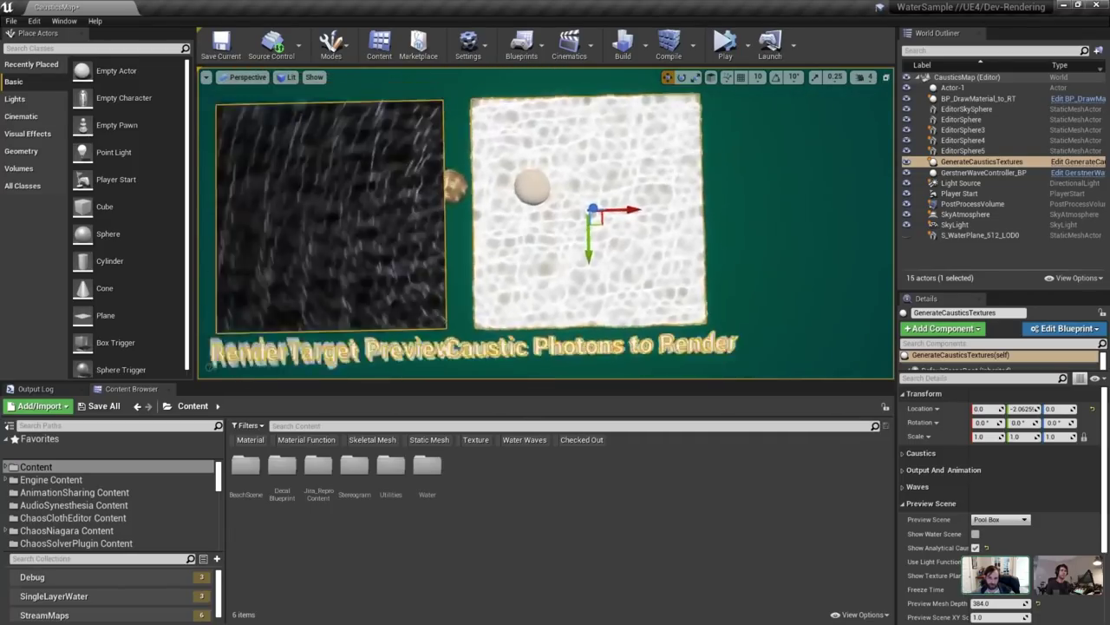
# Select EditorSkySphere in the level and locate its mesh asset in the Content Browser.
pyautogui.click(657, 154)
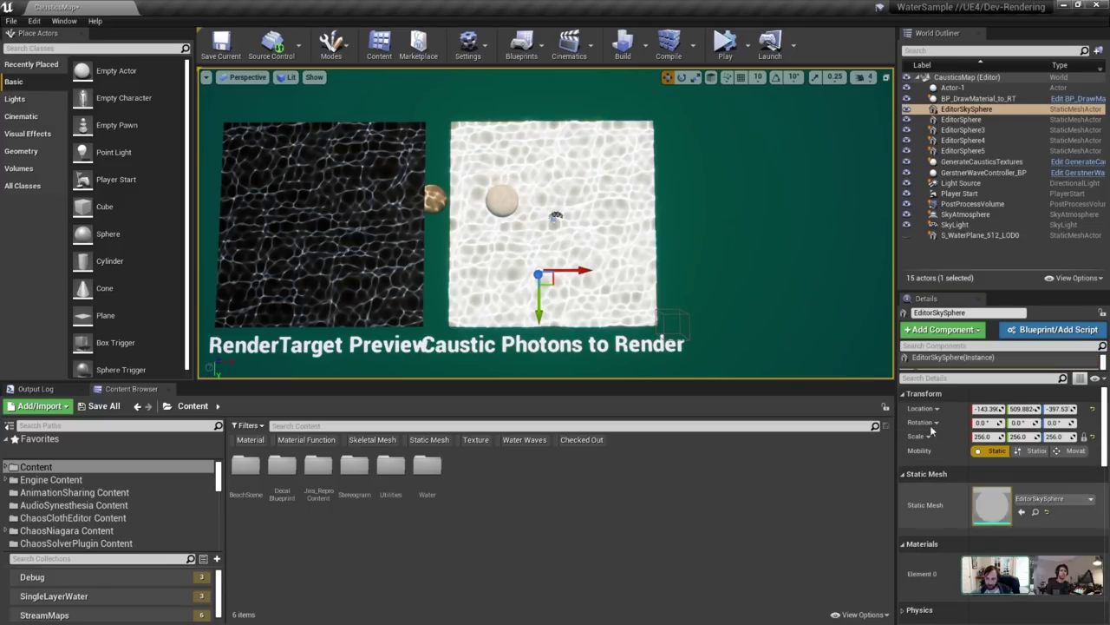
pyautogui.click(978, 98)
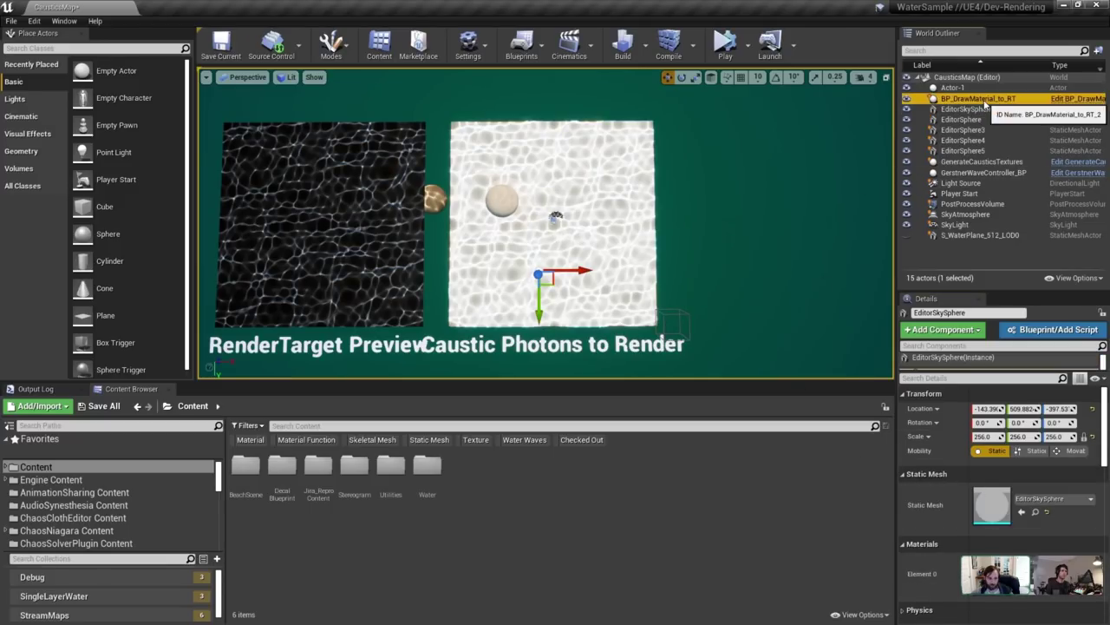
pyautogui.click(632, 171)
pyautogui.hotkey('ctrl', 'b')
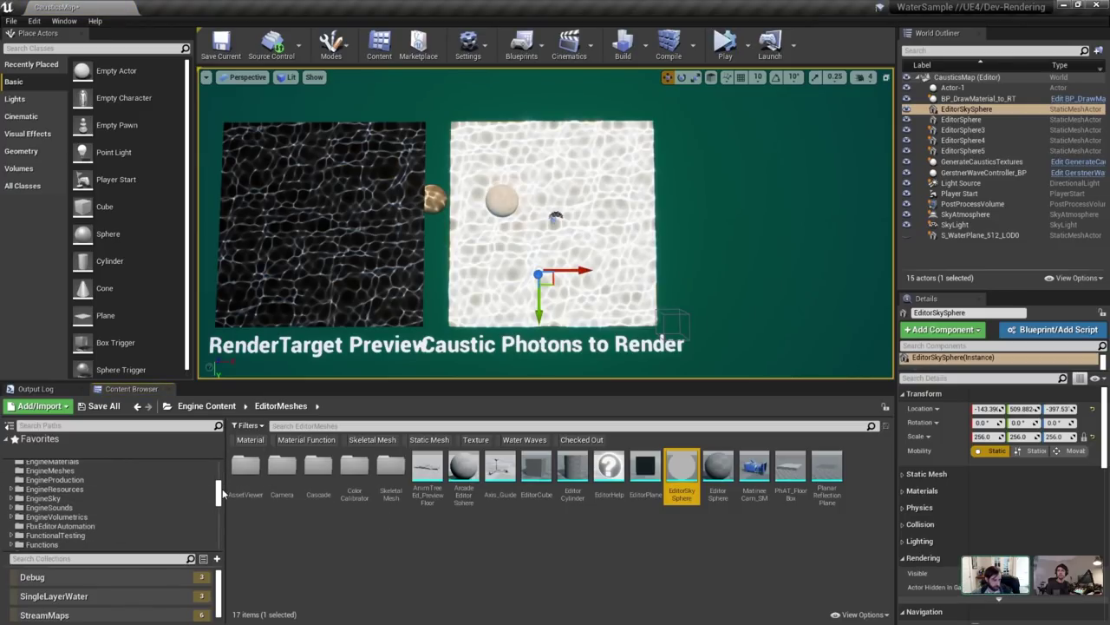
# Open the CausticsMeshScatter material from Water Content/Caustics/Materials/Generation in a maximized editor window.
pyautogui.moveTo(222, 494); pyautogui.dragTo(221, 528)
pyautogui.click(17, 519)
pyautogui.scroll(-2, 32, 520)
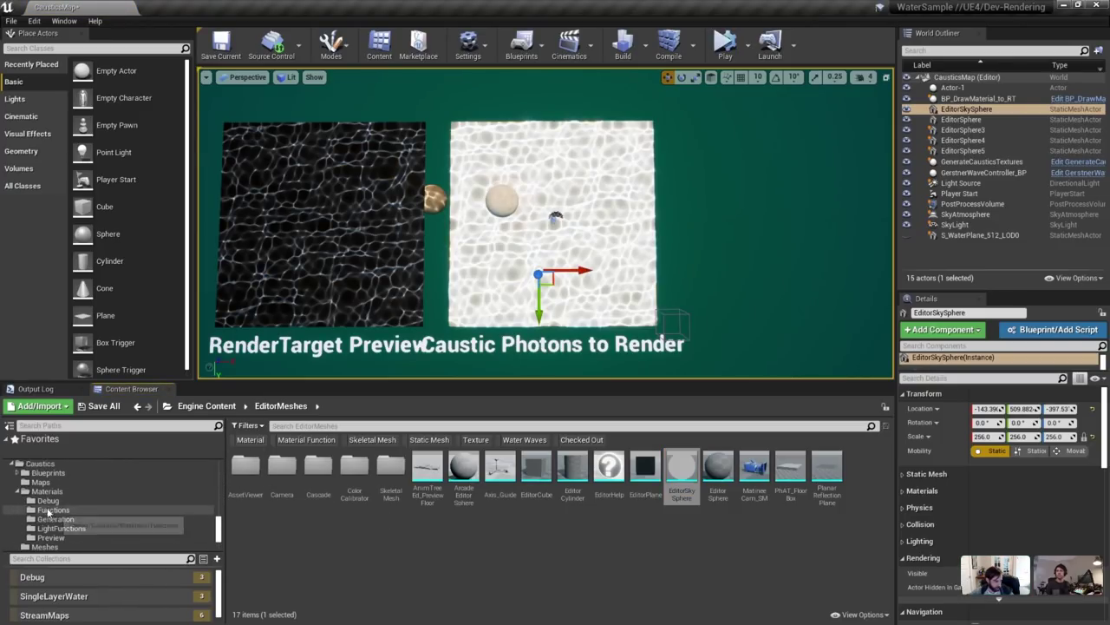
pyautogui.click(92, 519)
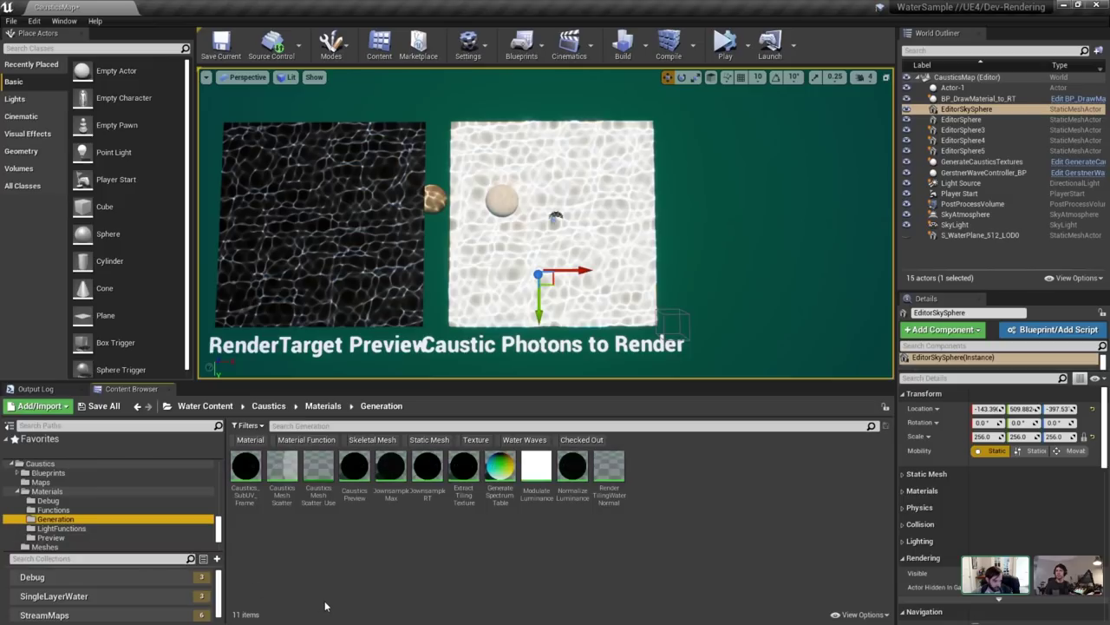
pyautogui.click(283, 469)
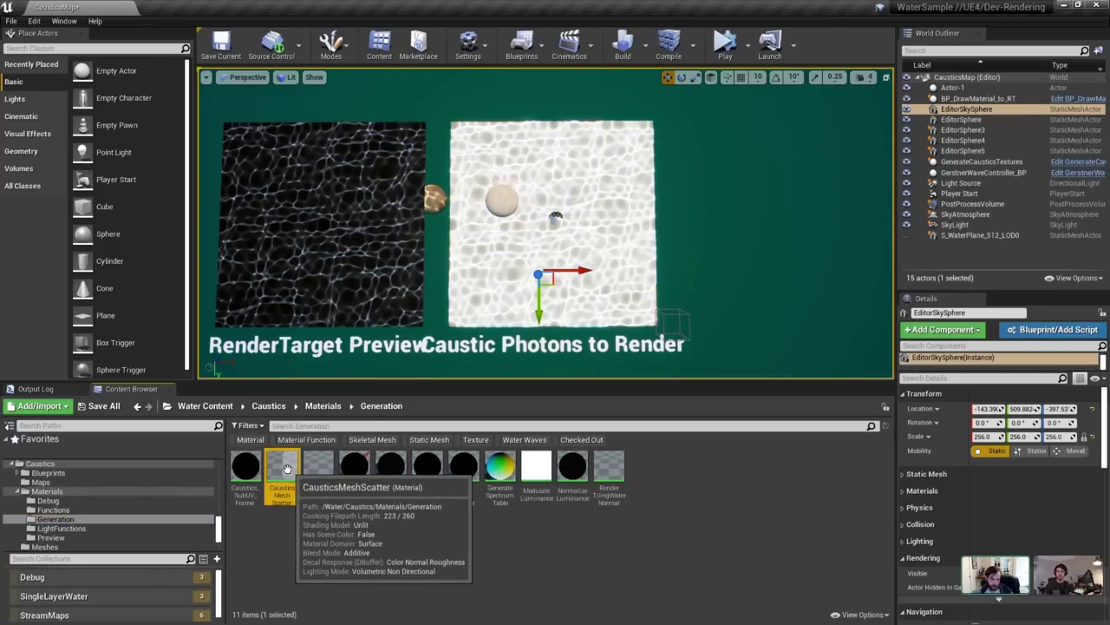
pyautogui.doubleClick(286, 470)
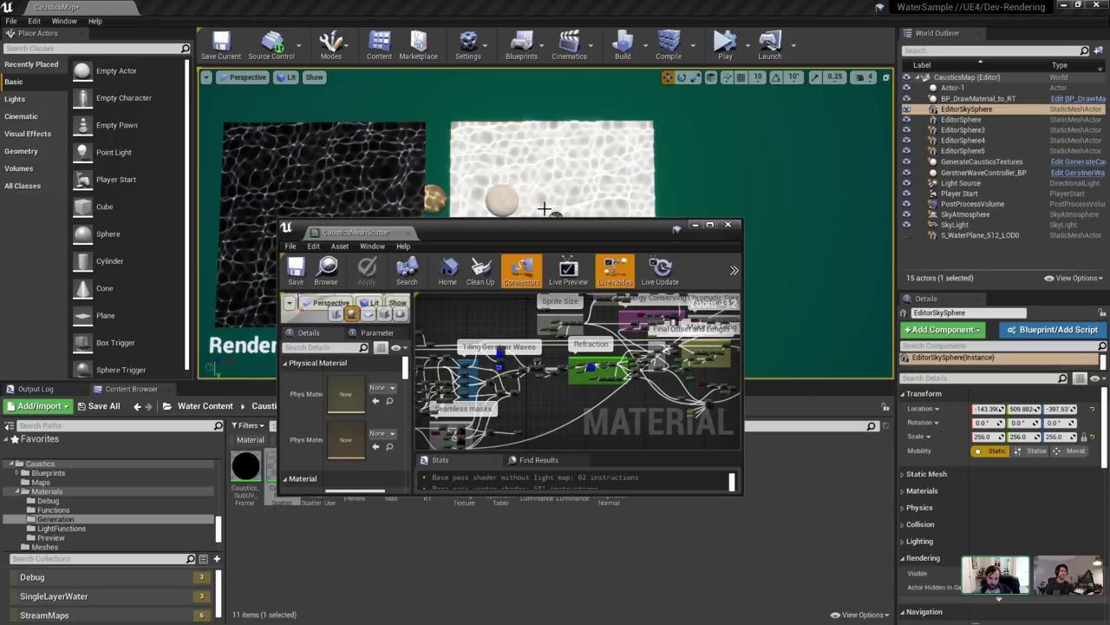
pyautogui.doubleClick(560, 224)
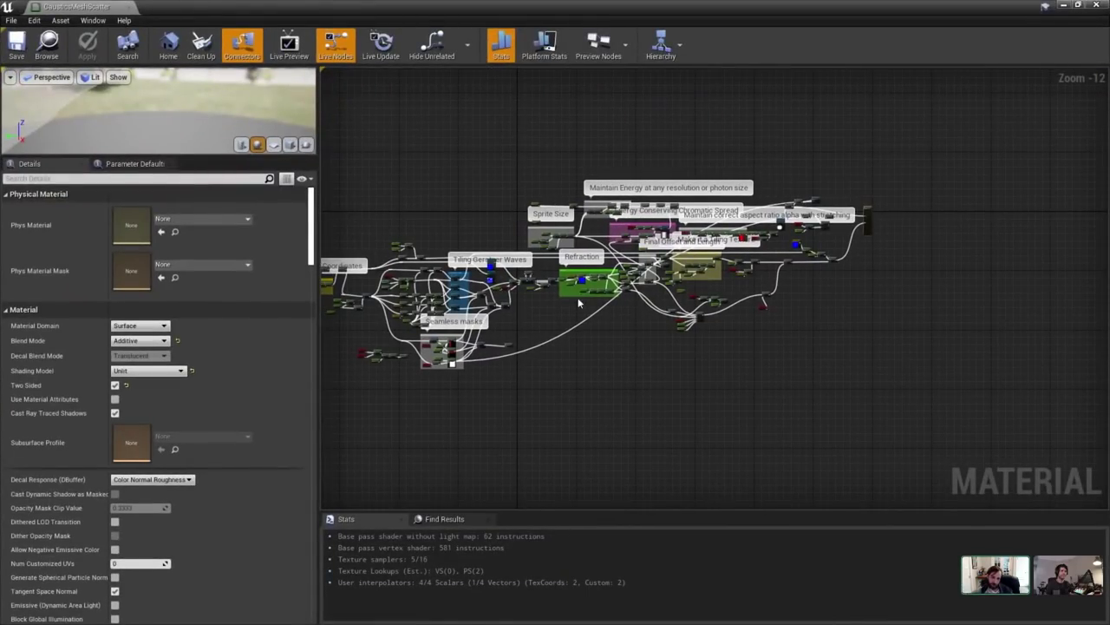
# Examine the falloff texture sample and the chromatic spread, refraction and tiling node groups in the CausticsMeshScatter graph.
pyautogui.scroll(7, 580, 302)
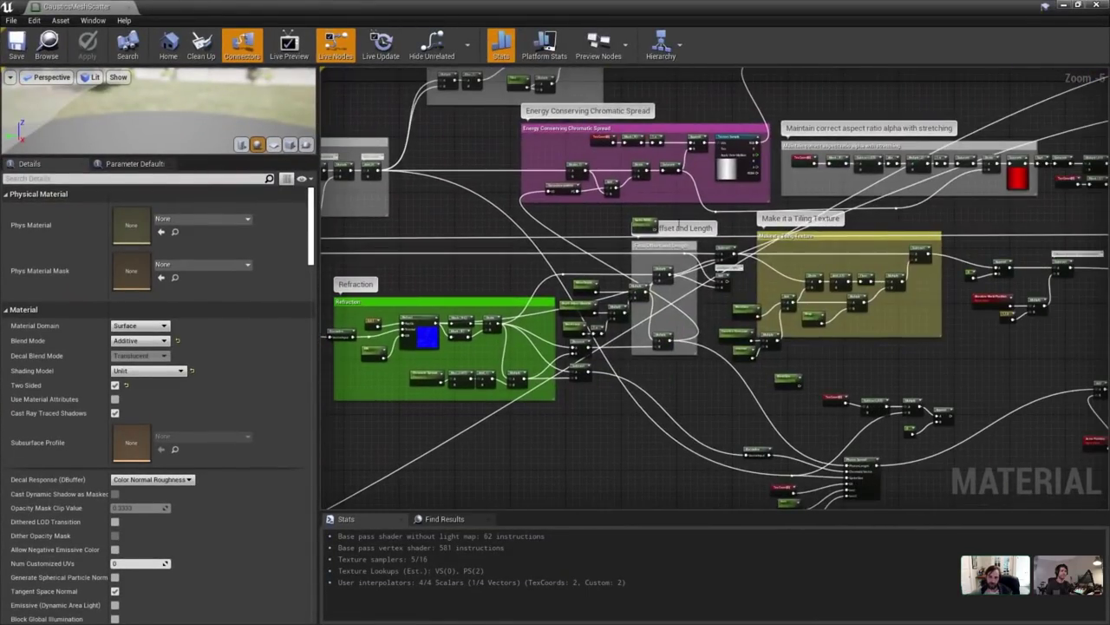
pyautogui.moveTo(679, 225); pyautogui.dragTo(578, 318, button='right')
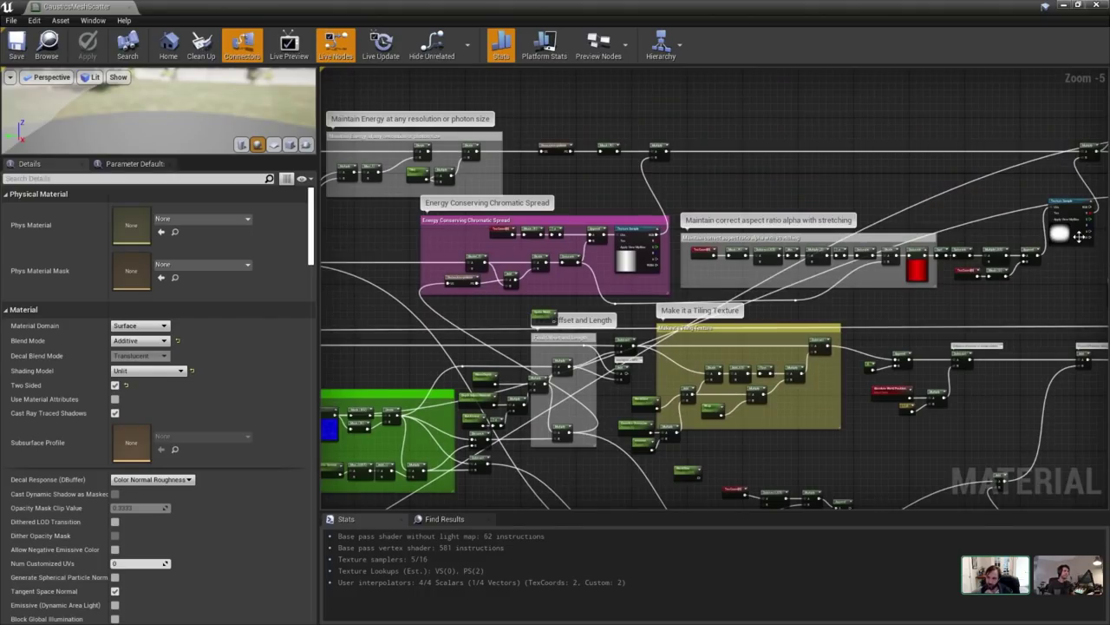
pyautogui.click(1079, 236)
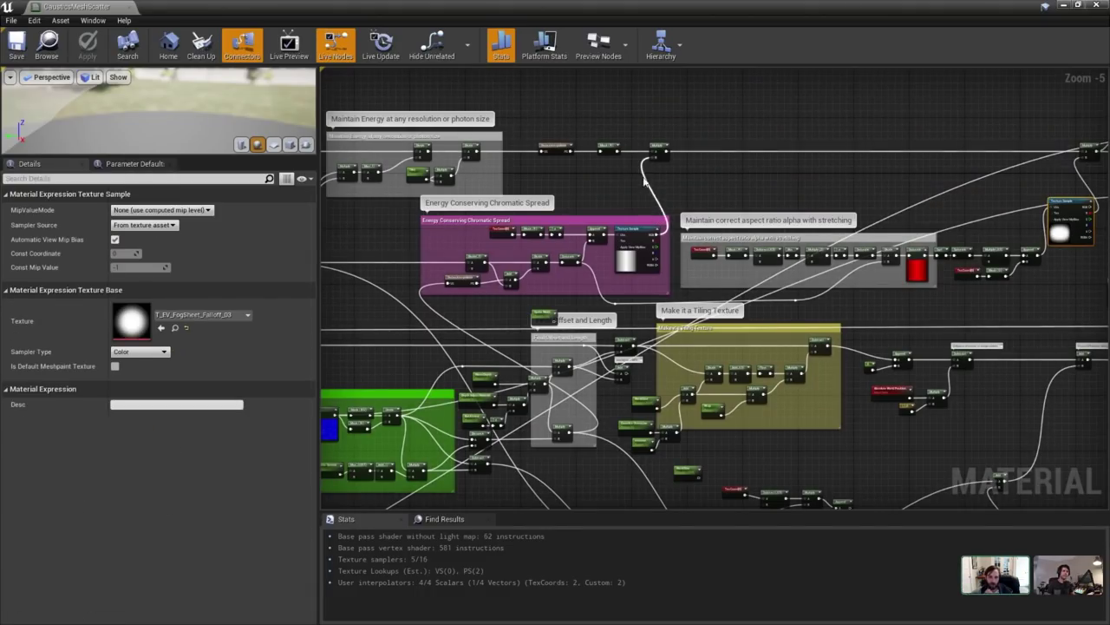
pyautogui.moveTo(825, 413); pyautogui.dragTo(727, 195, button='right')
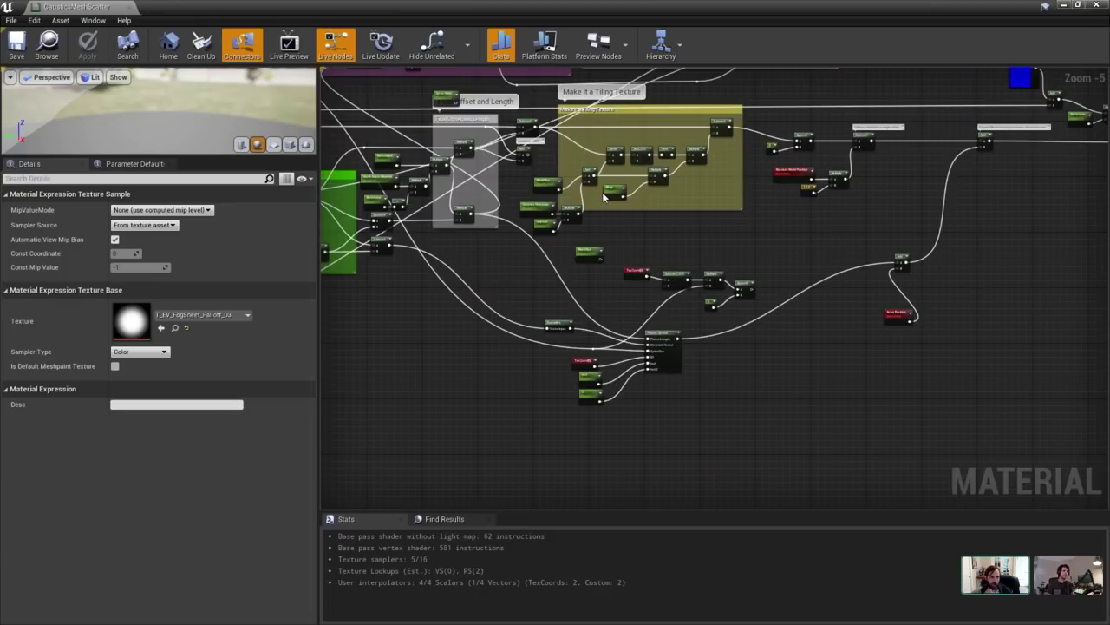
pyautogui.moveTo(638, 160); pyautogui.dragTo(773, 336, button='right')
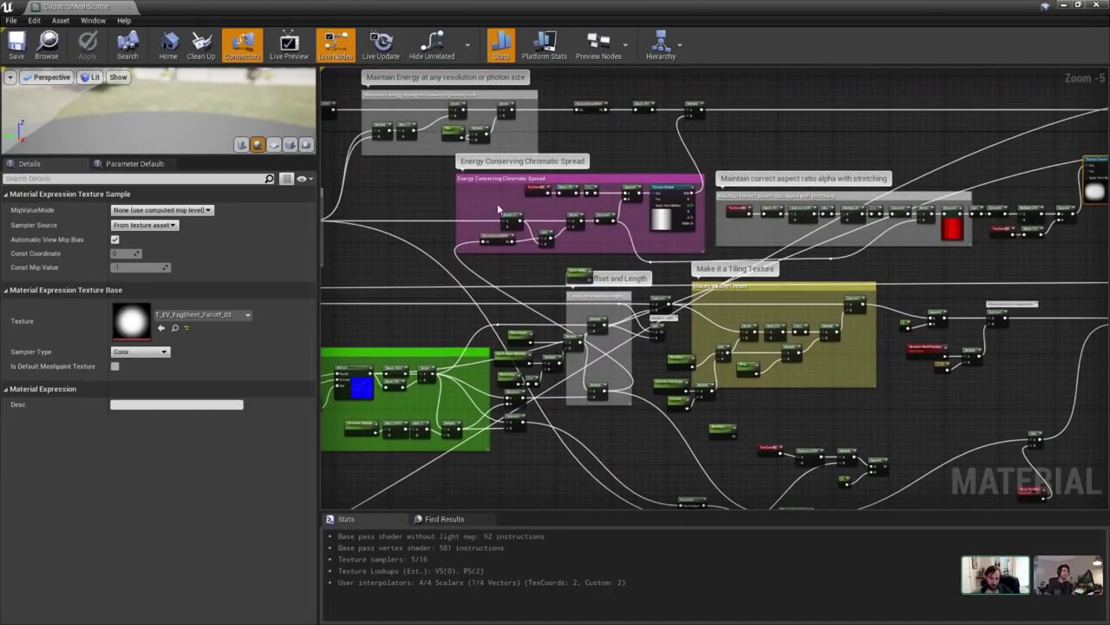
# Select the Photon Scale parameter in the Sprite Size group and place the reduced material window below the level viewport.
pyautogui.moveTo(494, 204); pyautogui.dragTo(740, 311, button='right')
pyautogui.scroll(4, 511, 393)
pyautogui.click(399, 328)
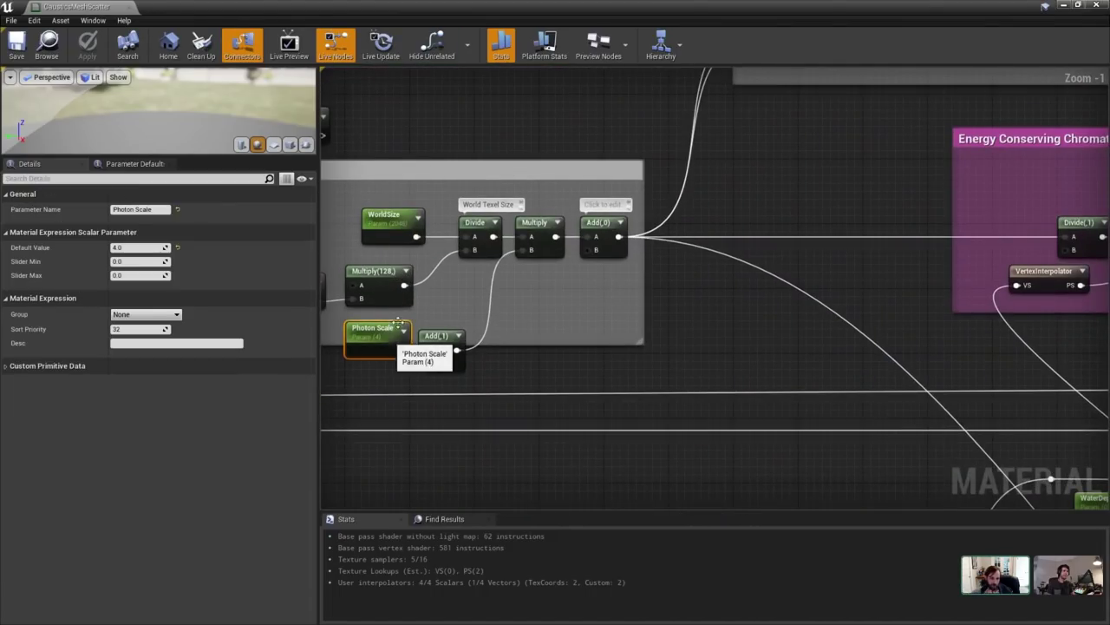
pyautogui.moveTo(380, 5); pyautogui.dragTo(877, 144)
pyautogui.moveTo(909, 364); pyautogui.dragTo(921, 260, button='right')
pyautogui.press('w')
pyautogui.moveTo(545, 208); pyautogui.dragTo(536, 207, button='right')
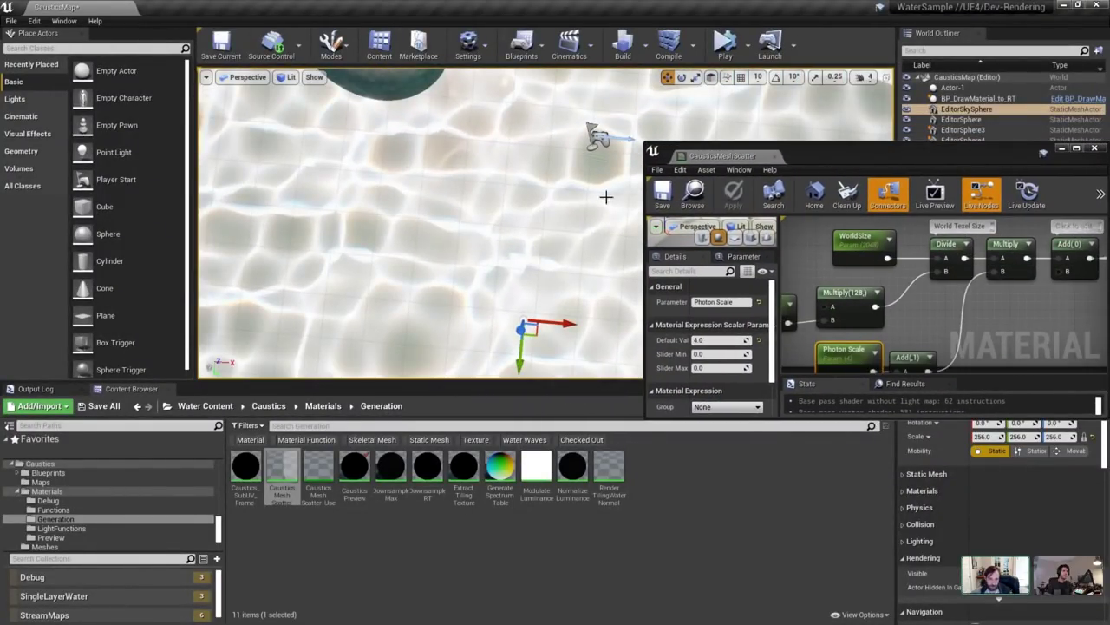
pyautogui.moveTo(445, 187); pyautogui.dragTo(445, 181, button='right')
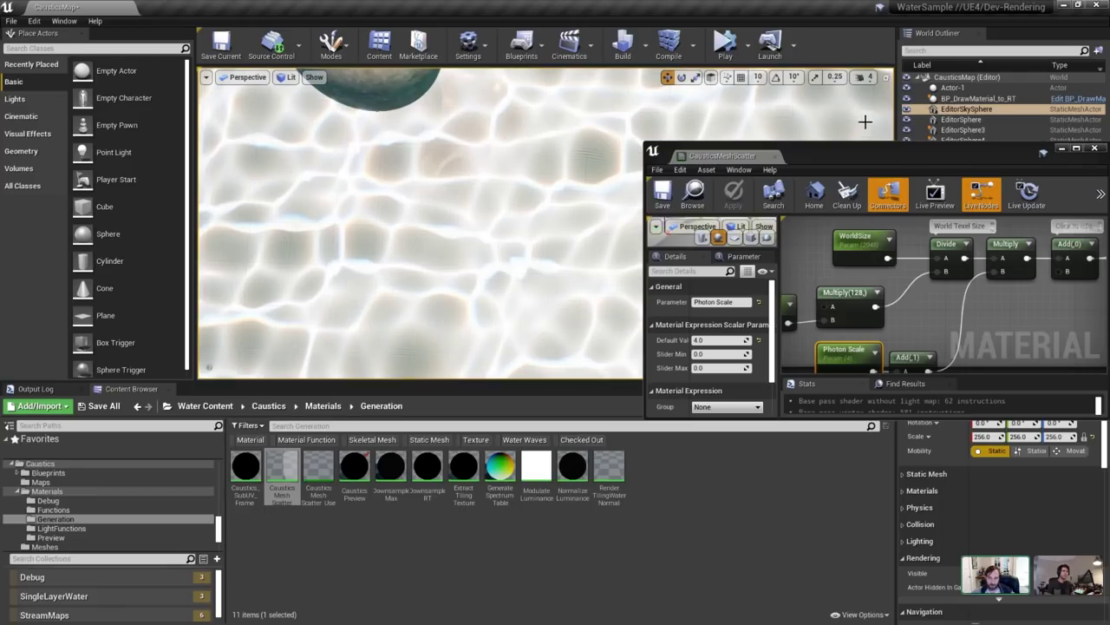
pyautogui.moveTo(824, 155); pyautogui.dragTo(484, 433)
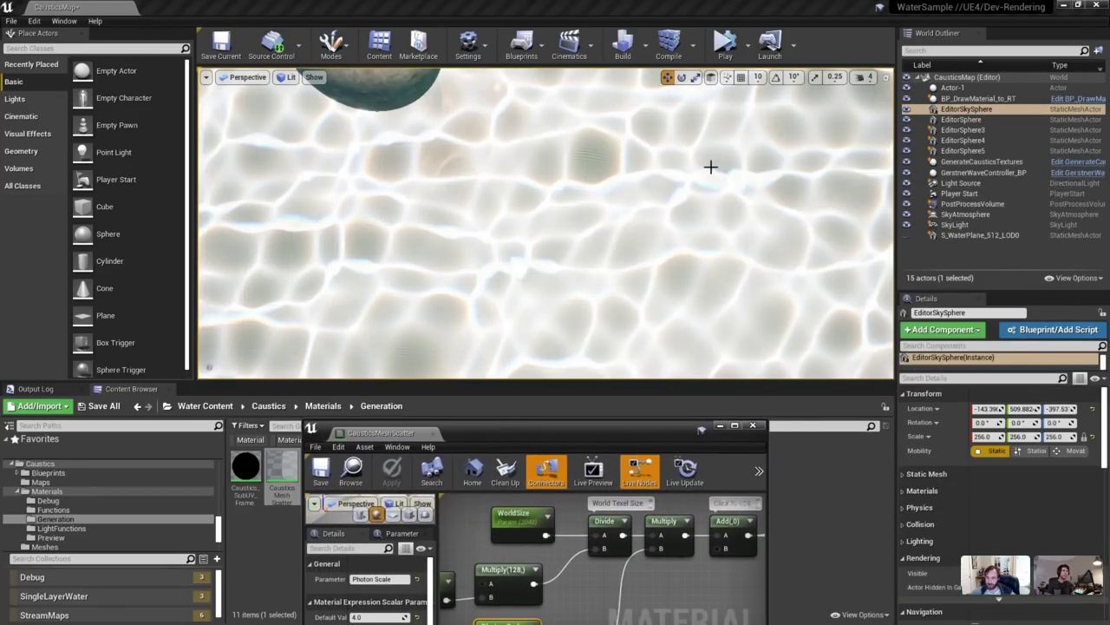
pyautogui.click(710, 167)
pyautogui.press('Escape')
pyautogui.click(665, 168)
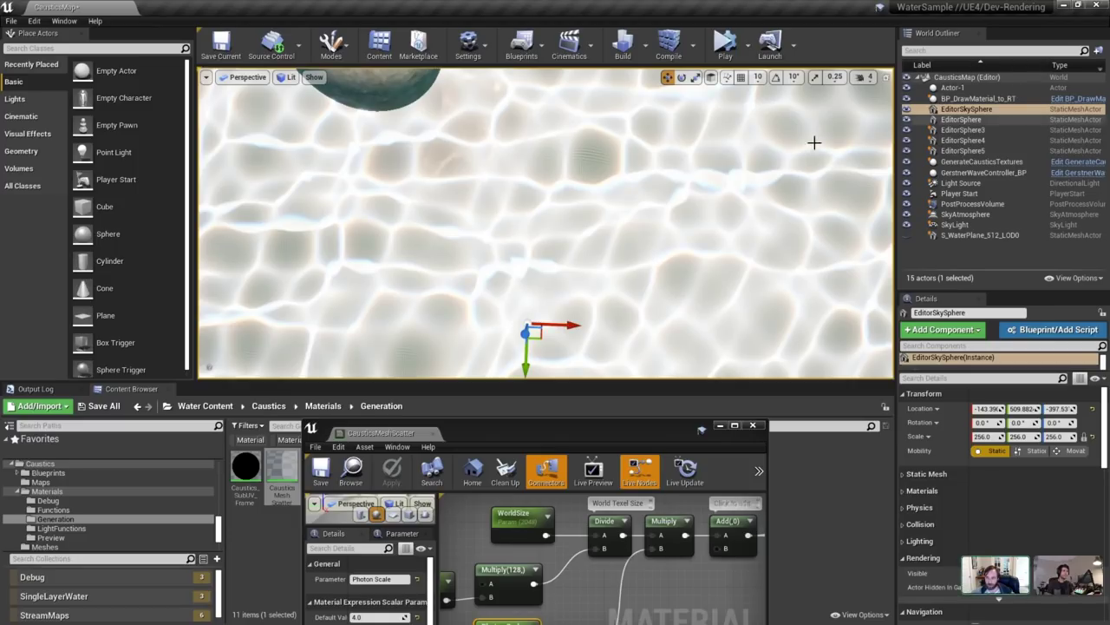
# Select GenerateCausticsTextures and set its Caustic Mesh Resolution to 512 in the Output And Animation settings.
pyautogui.moveTo(813, 141); pyautogui.dragTo(813, 113, button='right')
pyautogui.click(1004, 163)
pyautogui.scroll(-2, 1025, 493)
pyautogui.scroll(-2, 1024, 495)
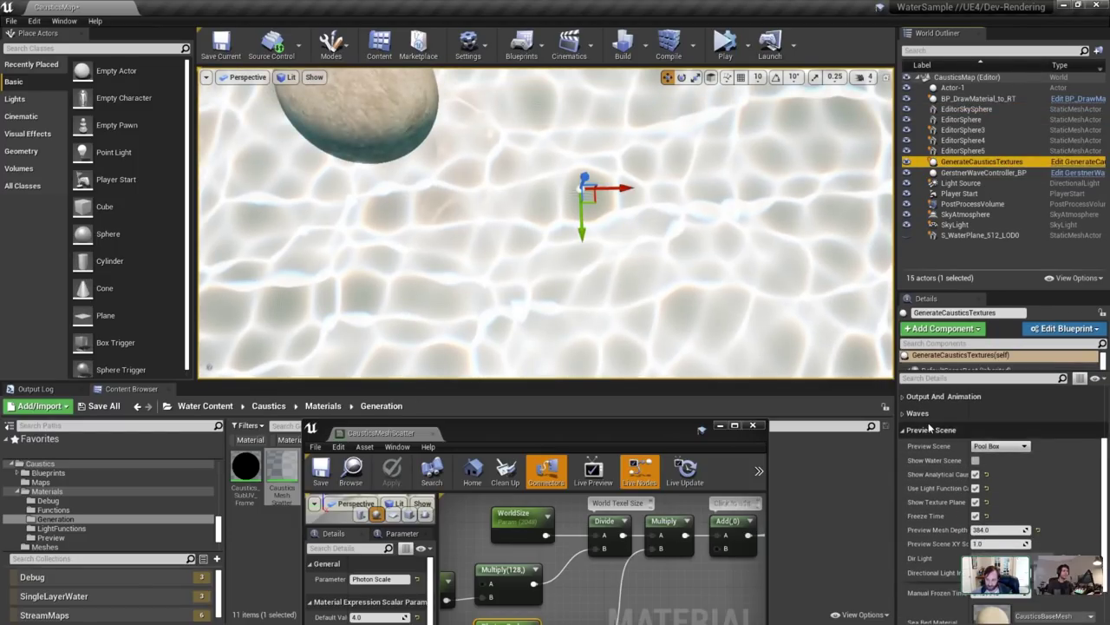
pyautogui.click(930, 430)
pyautogui.click(952, 469)
pyautogui.click(1005, 517)
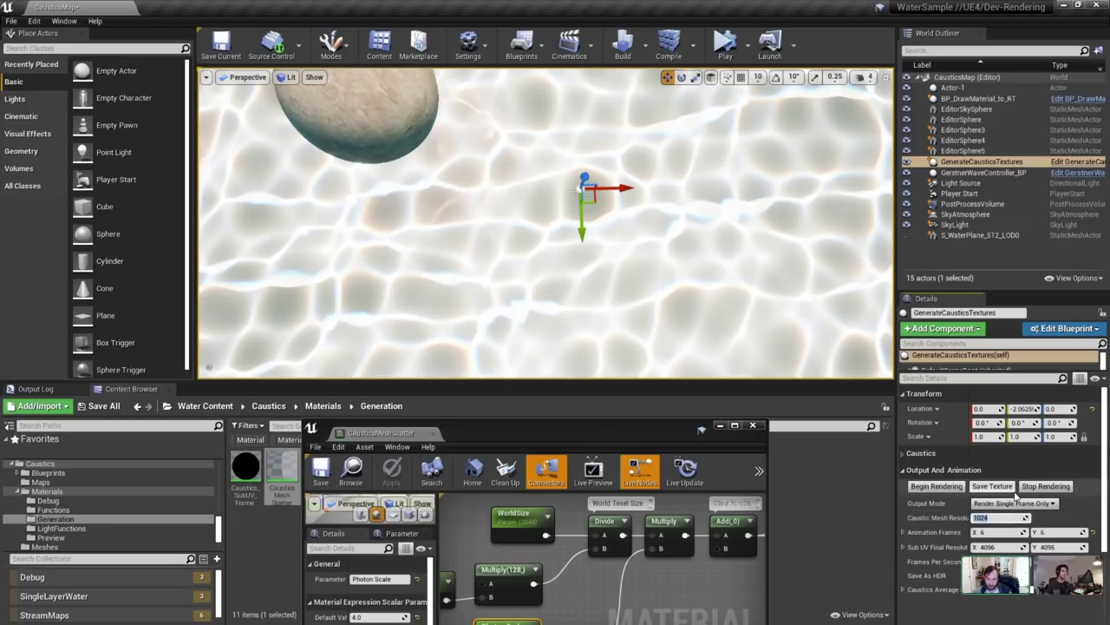
pyautogui.write('512')
pyautogui.press('Return')
# Set the Photon Scale parameter's default value to 1 and move in closer on the photon mesh.
pyautogui.moveTo(508, 611); pyautogui.dragTo(550, 560, button='right')
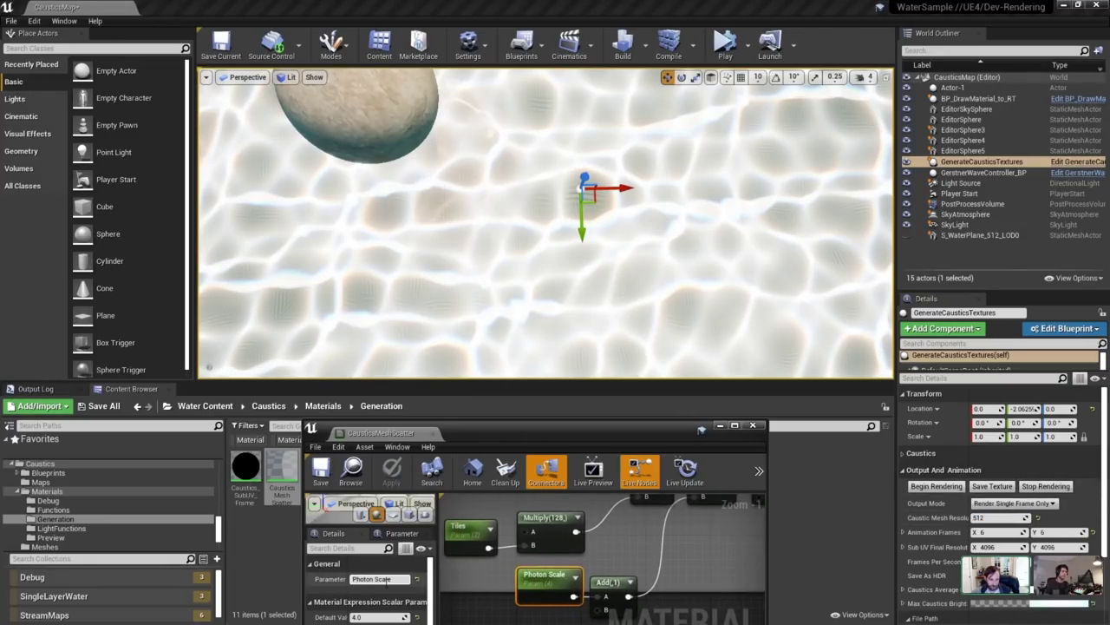
pyautogui.press('Return')
pyautogui.moveTo(662, 190); pyautogui.dragTo(646, 155, button='right')
pyautogui.moveTo(599, 195); pyautogui.dragTo(596, 194, button='right')
# Compare a Caustic Mesh Resolution of 1024 on GenerateCausticsTextures with 512, leaving it at 512.
pyautogui.write('024')
pyautogui.press('Return')
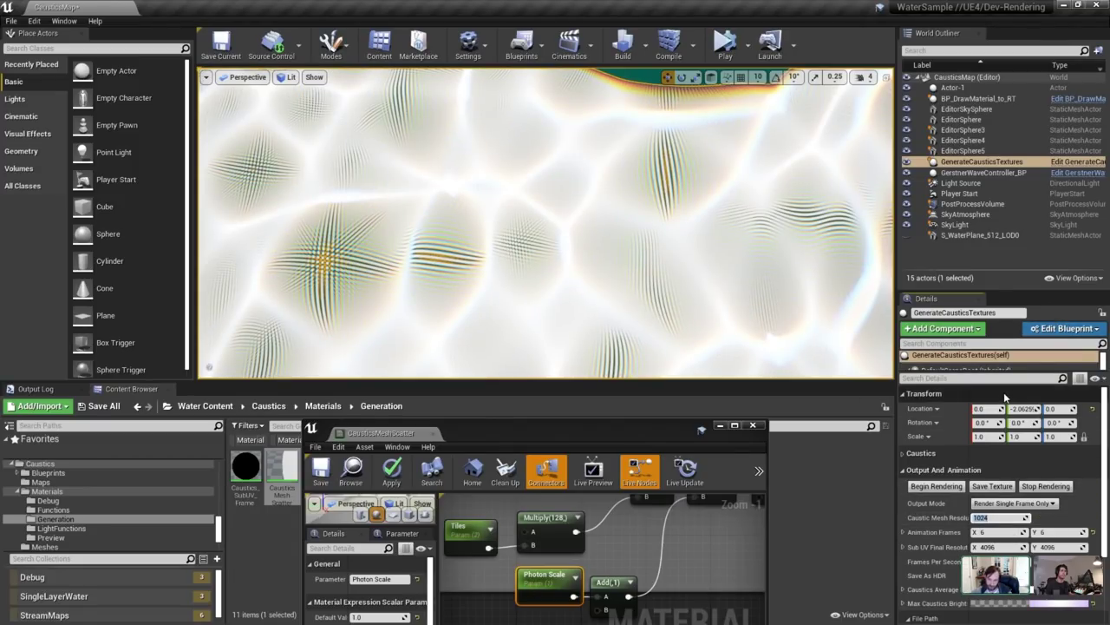
pyautogui.write('512')
pyautogui.press('Return')
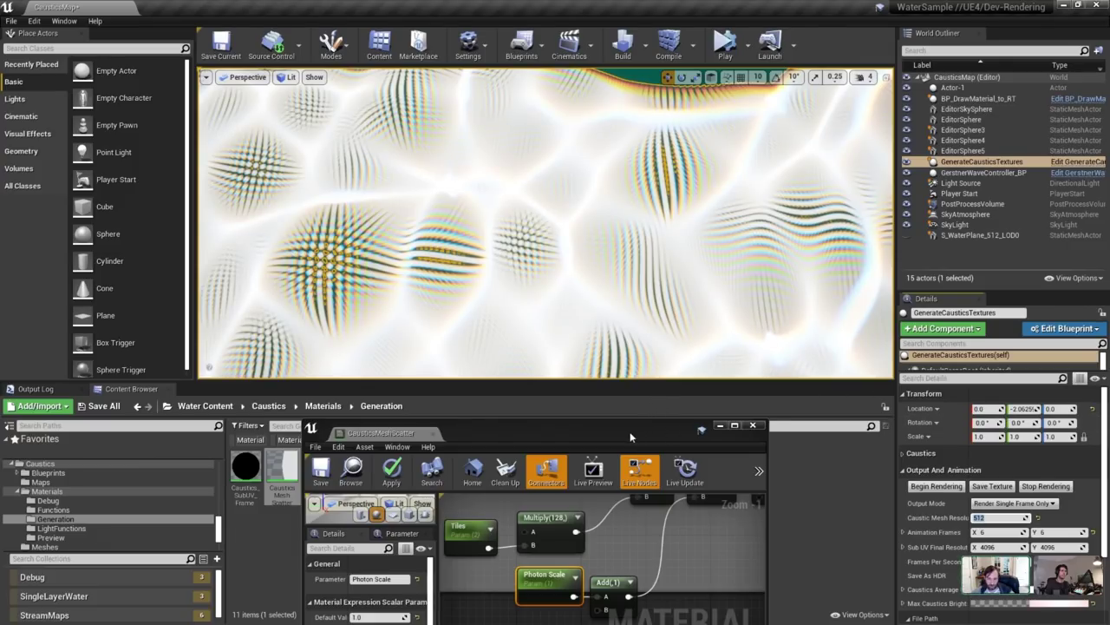
# View the RenderTarget Preview and Caustic Photons planes together, keeping the material window below the viewport.
pyautogui.moveTo(631, 436); pyautogui.dragTo(1109, 413)
pyautogui.press('s')
pyautogui.moveTo(651, 319); pyautogui.dragTo(651, 319, button='right')
pyautogui.click(651, 319)
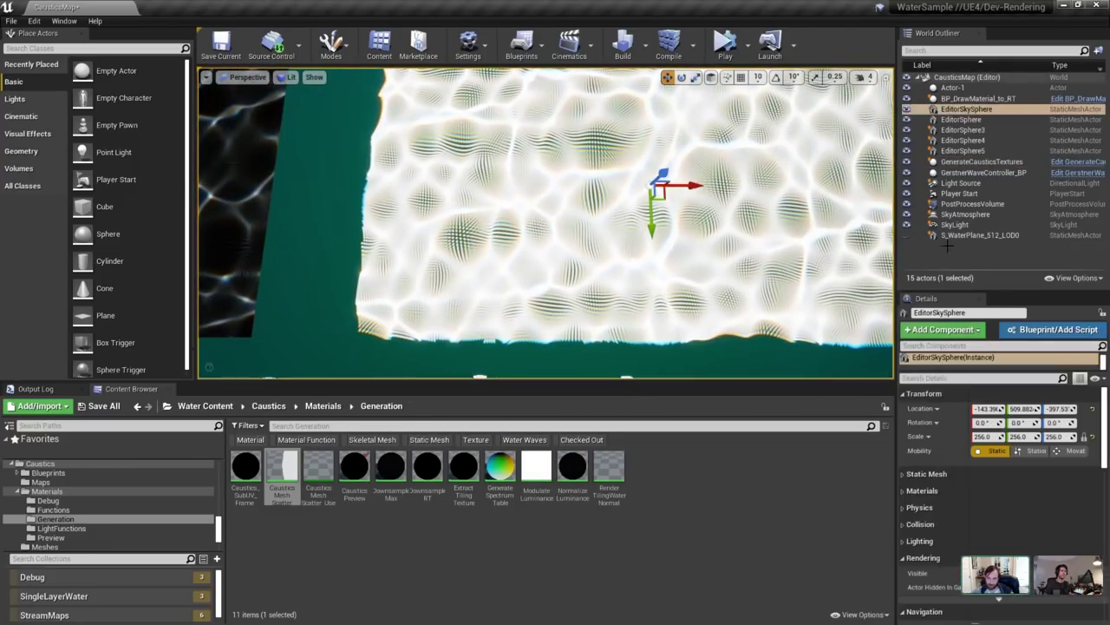
pyautogui.moveTo(1109, 407); pyautogui.dragTo(369, 396)
pyautogui.press('s')
pyautogui.moveTo(547, 261); pyautogui.dragTo(547, 260, button='right')
pyautogui.press('s')
# Set the default value of the Wrap parameter in the Make it a Tiling Texture group to 0.
pyautogui.scroll(-6, 454, 526)
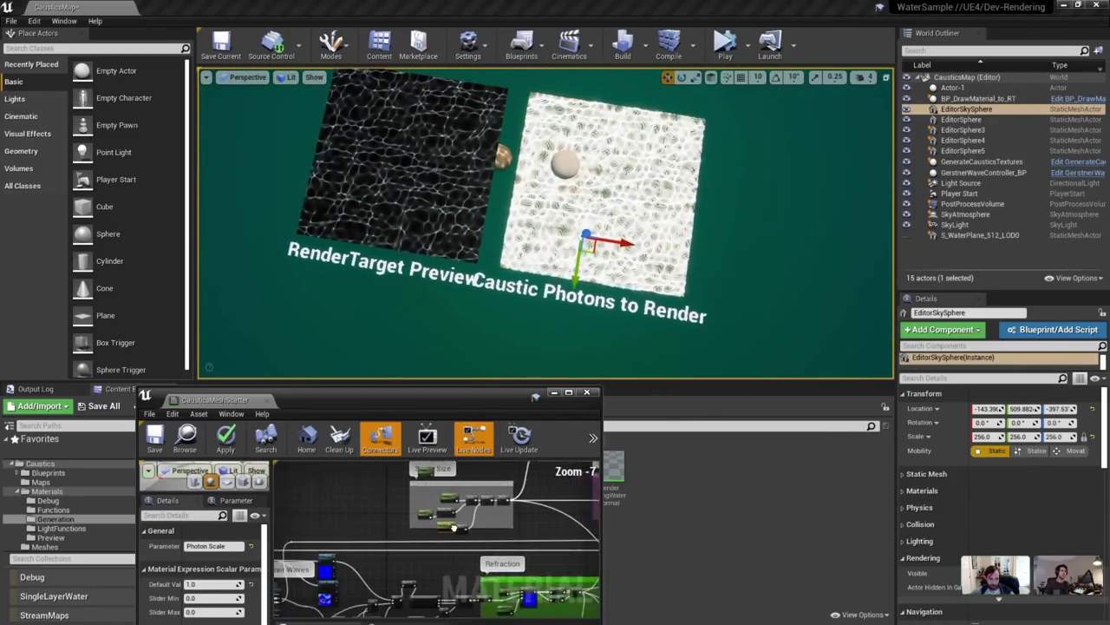
pyautogui.moveTo(454, 525); pyautogui.dragTo(295, 517, button='right')
pyautogui.moveTo(453, 544); pyautogui.dragTo(461, 538, button='right')
pyautogui.scroll(7, 461, 540)
pyautogui.moveTo(564, 552); pyautogui.dragTo(375, 460, button='right')
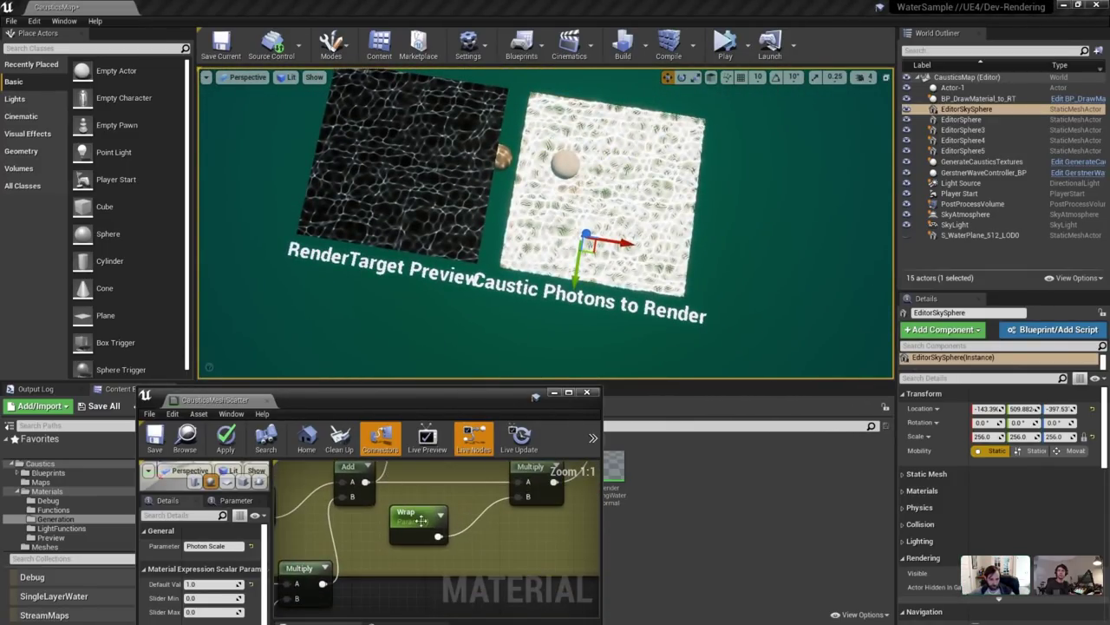
pyautogui.click(413, 516)
pyautogui.click(211, 584)
pyautogui.write('0')
pyautogui.press('Return')
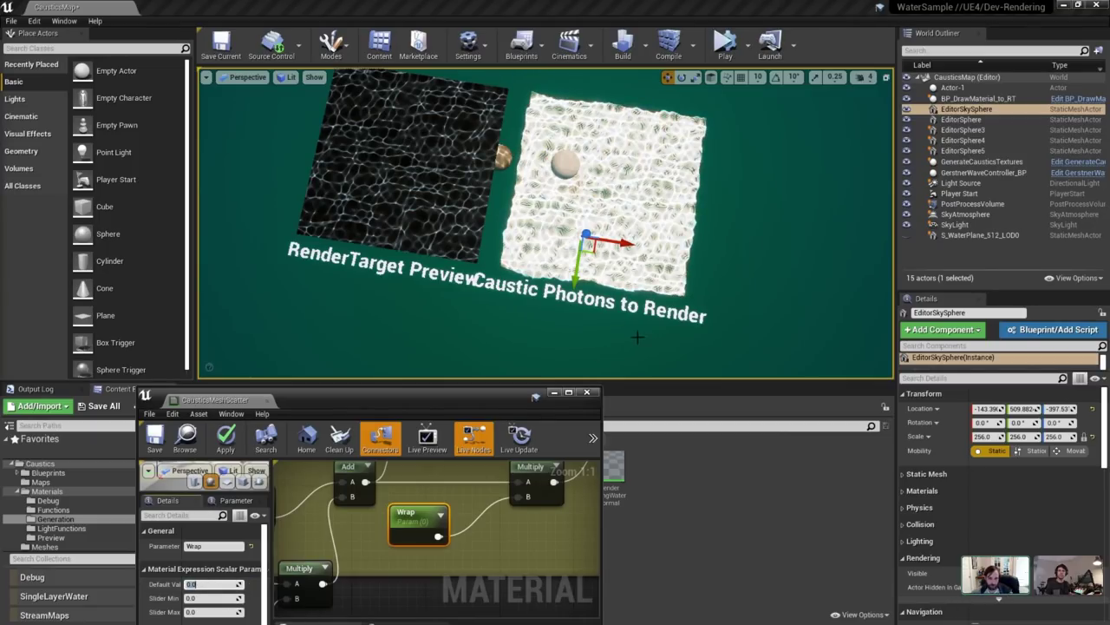
# Select GenerateCausticsTextures and inspect the edge of its caustic photon mesh up close.
pyautogui.click(586, 392)
pyautogui.click(672, 362)
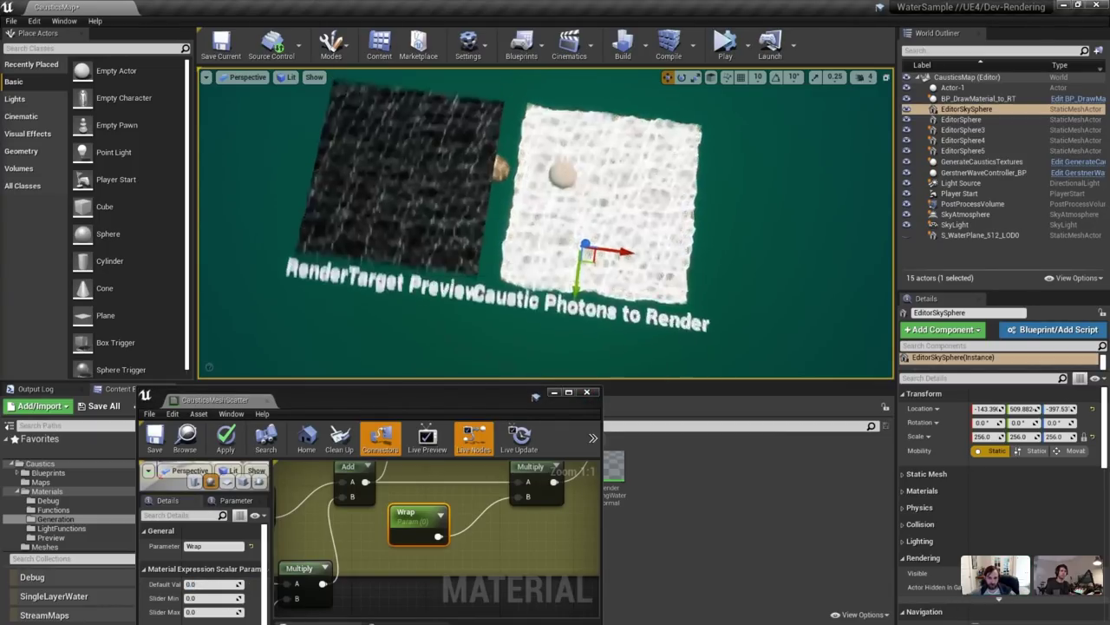
pyautogui.moveTo(542, 158)
pyautogui.mouseDown(button='right')
pyautogui.moveTo(556, 158)
pyautogui.moveTo(543, 158)
pyautogui.mouseUp(button='right')
pyautogui.click(980, 161)
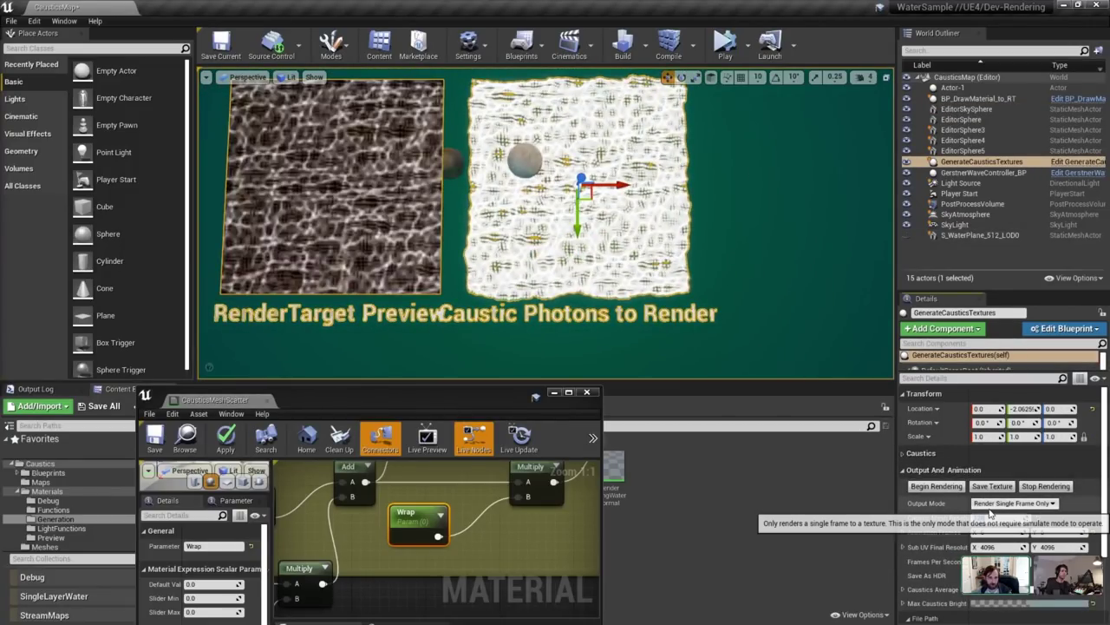
pyautogui.moveTo(764, 208); pyautogui.dragTo(737, 227, button='right')
pyautogui.press('w')
pyautogui.press('s')
pyautogui.press('w')
# Set Chromatic Spread to 0 in the Caustics settings of GenerateCausticsTextures.
pyautogui.click(944, 470)
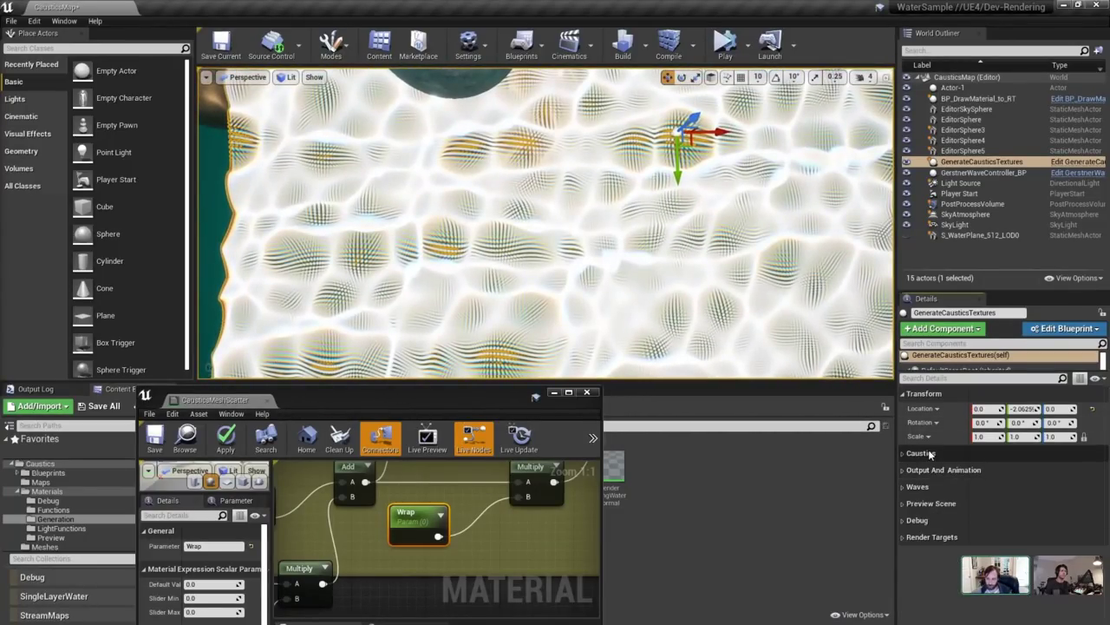
pyautogui.click(921, 453)
pyautogui.click(995, 509)
pyautogui.write('0')
pyautogui.press('Return')
# Inspect the individual photon sprites along the mesh edge without selection outlines, then reselect GenerateCausticsTextures.
pyautogui.moveTo(486, 252); pyautogui.dragTo(404, 434, button='right')
pyautogui.press('Escape')
pyautogui.moveTo(590, 292)
pyautogui.mouseDown(button='right')
pyautogui.moveTo(594, 319)
pyautogui.moveTo(590, 292)
pyautogui.mouseUp(button='right')
pyautogui.press('w')
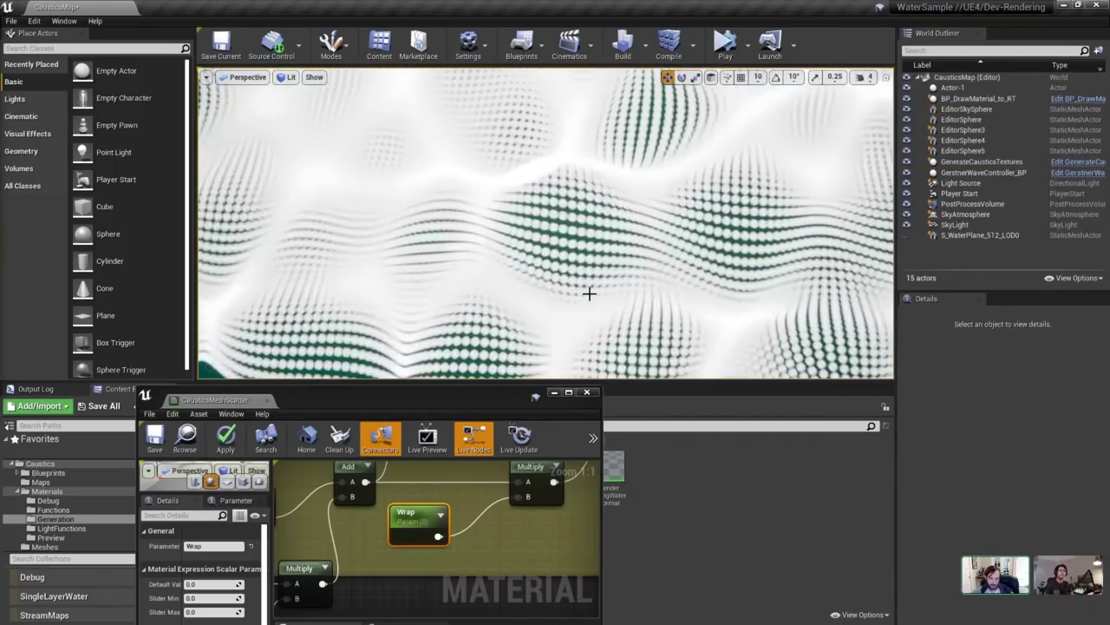
pyautogui.click(978, 98)
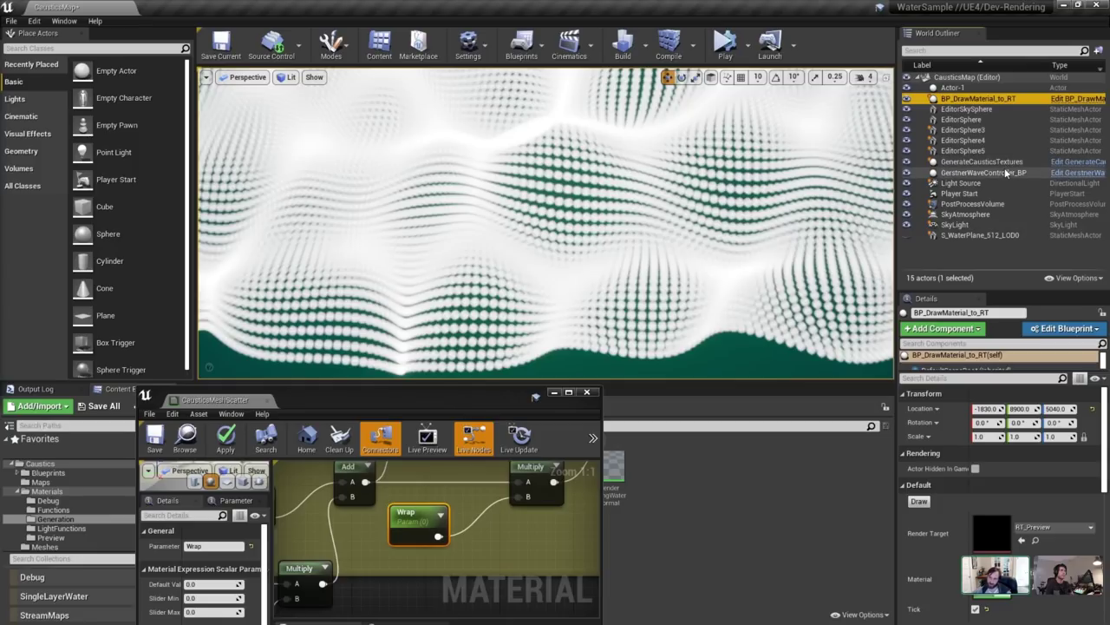
pyautogui.click(975, 162)
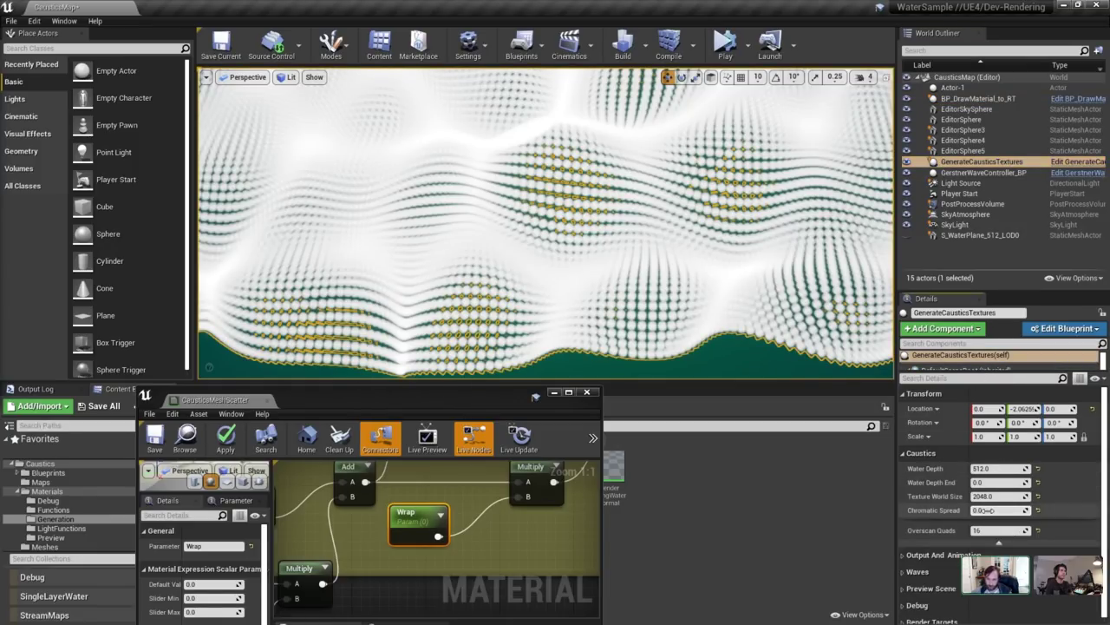
pyautogui.moveTo(630, 304); pyautogui.dragTo(628, 371, button='right')
pyautogui.press('w')
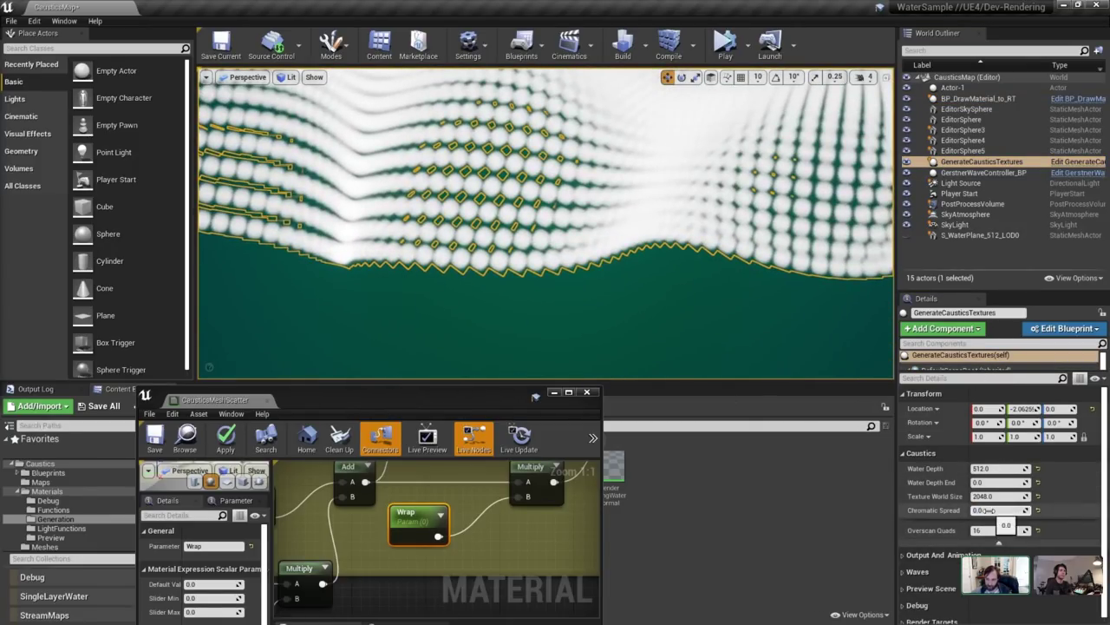
# Try Chromatic Spread values of 1 and 0.2 on the photon mesh, then set it to 0.5.
pyautogui.click(997, 512)
pyautogui.write('1')
pyautogui.press('Return')
pyautogui.write('0.2')
pyautogui.press('Return')
pyautogui.write('0')
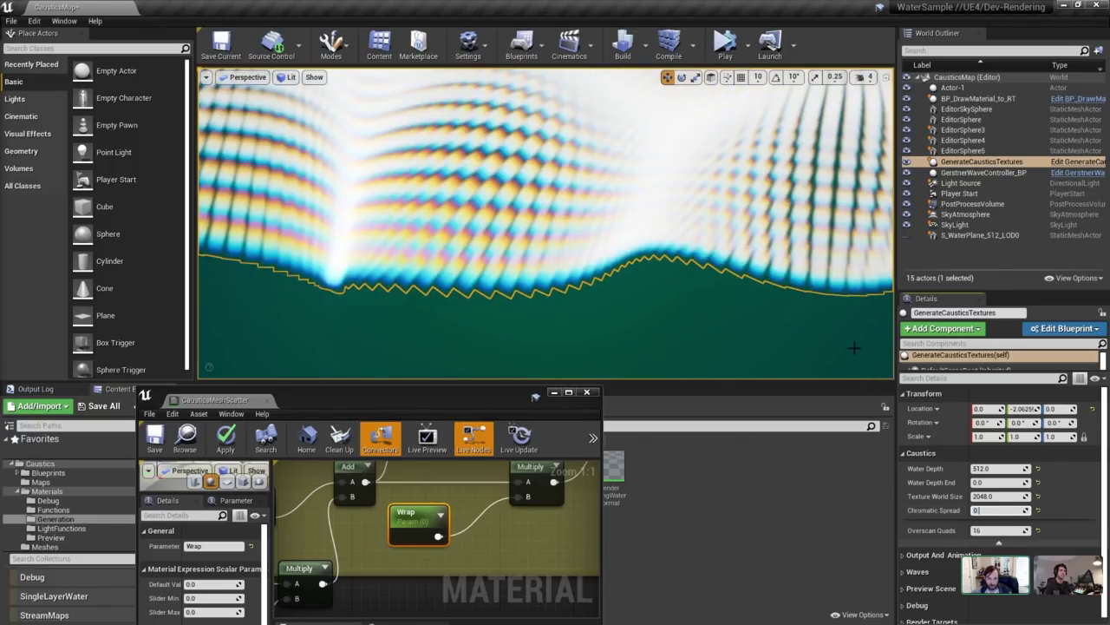
pyautogui.write('.5')
pyautogui.press('Return')
# Set the Photon Scale parameter's default value to 0 in CausticsMeshScatter and view the separated photons.
pyautogui.scroll(-7, 473, 498)
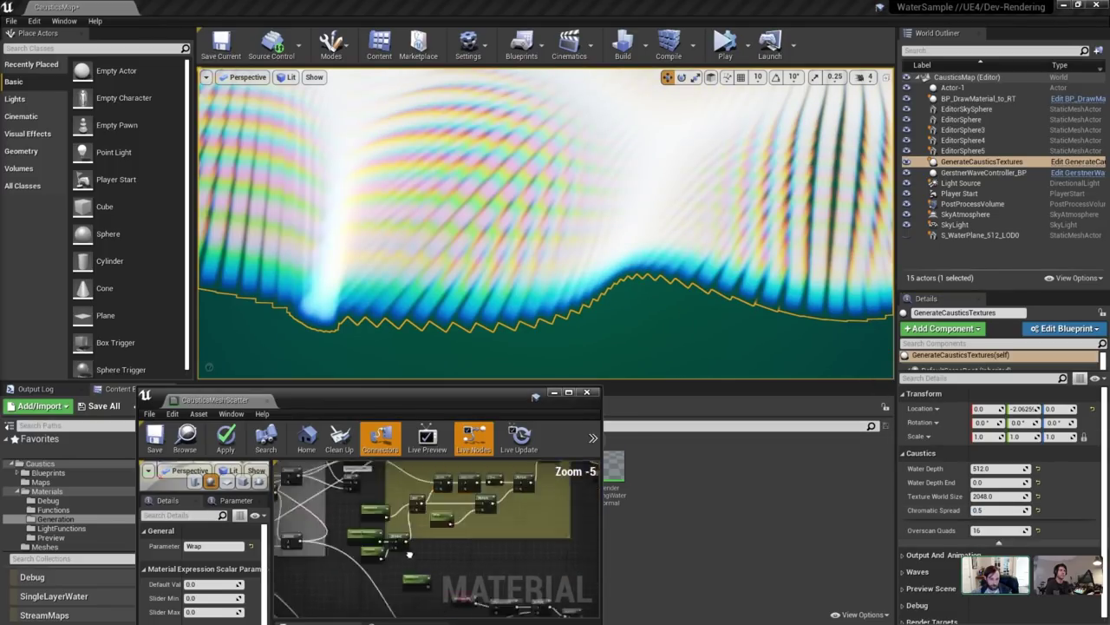
pyautogui.moveTo(410, 550)
pyautogui.mouseDown(button='right')
pyautogui.moveTo(468, 520)
pyautogui.moveTo(356, 515)
pyautogui.moveTo(418, 564)
pyautogui.mouseUp(button='right')
pyautogui.scroll(2, 471, 490)
pyautogui.scroll(-1, 356, 515)
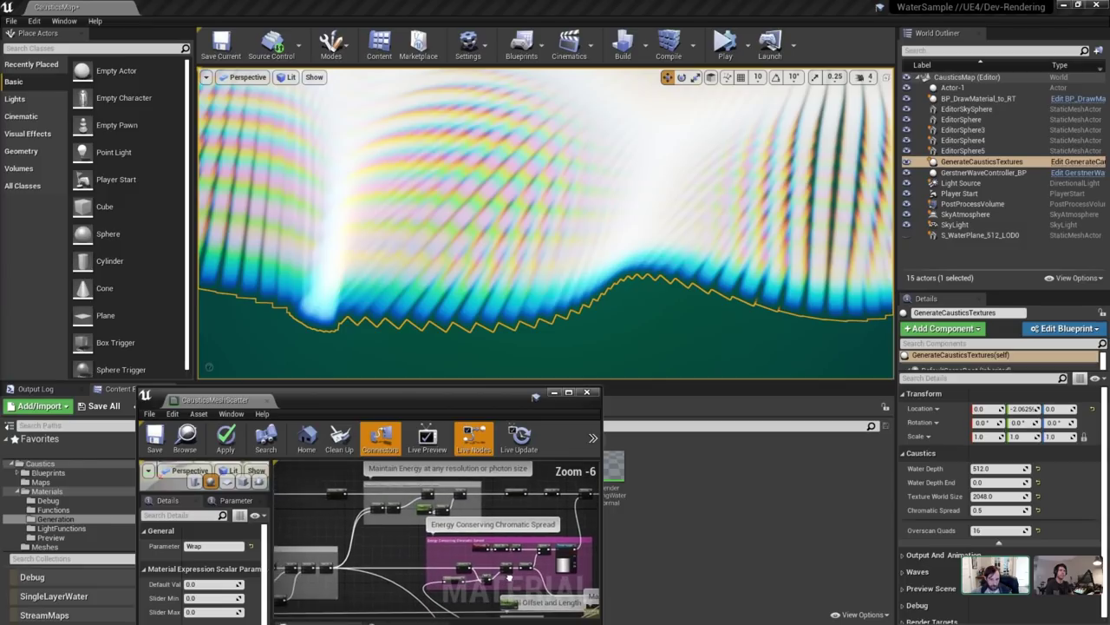
pyautogui.scroll(-3, 418, 568)
pyautogui.scroll(6, 418, 568)
pyautogui.click(344, 553)
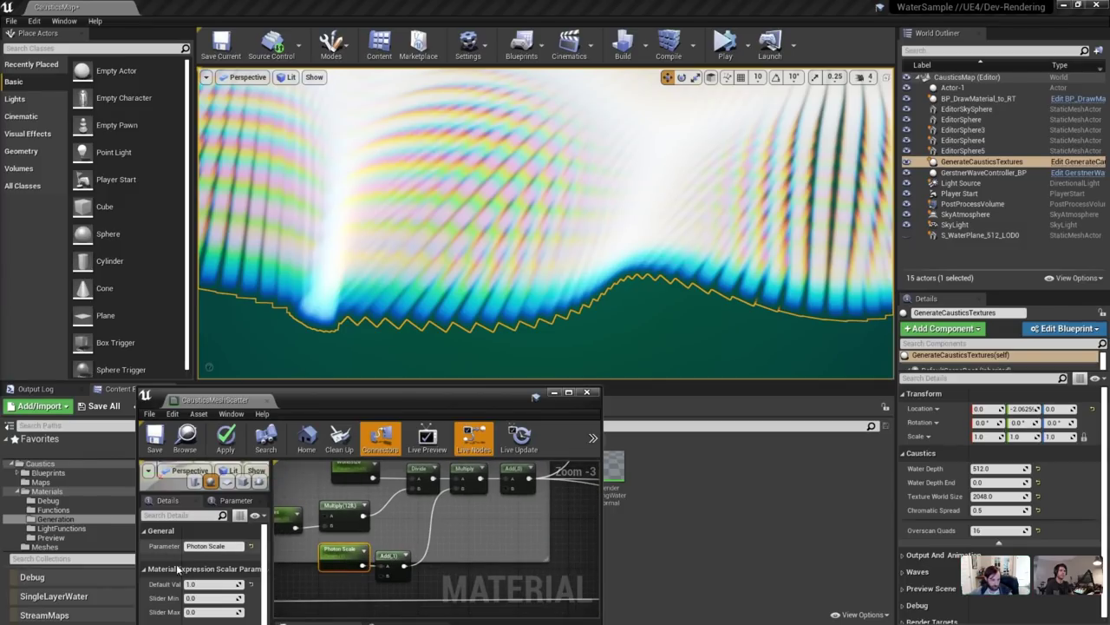
pyautogui.write('0')
pyautogui.press('Return')
pyautogui.moveTo(630, 264); pyautogui.dragTo(631, 191, button='right')
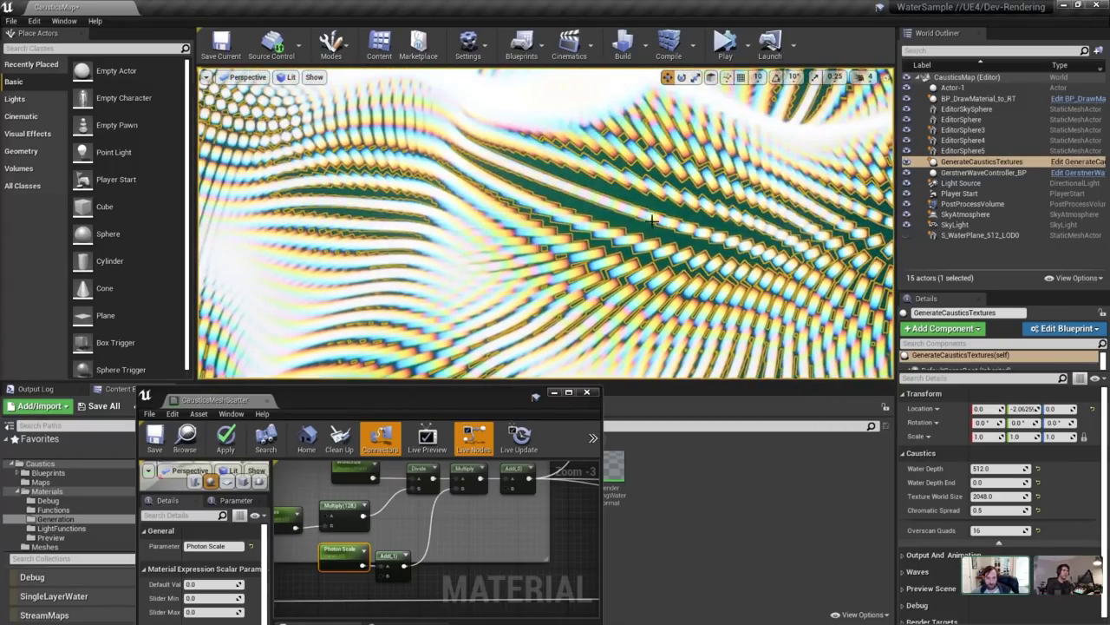
# Darken the viewport with a fixed exposure of EV100 2.0 and view the photons without the mesh outline.
pyautogui.click(287, 76)
pyautogui.moveTo(335, 215)
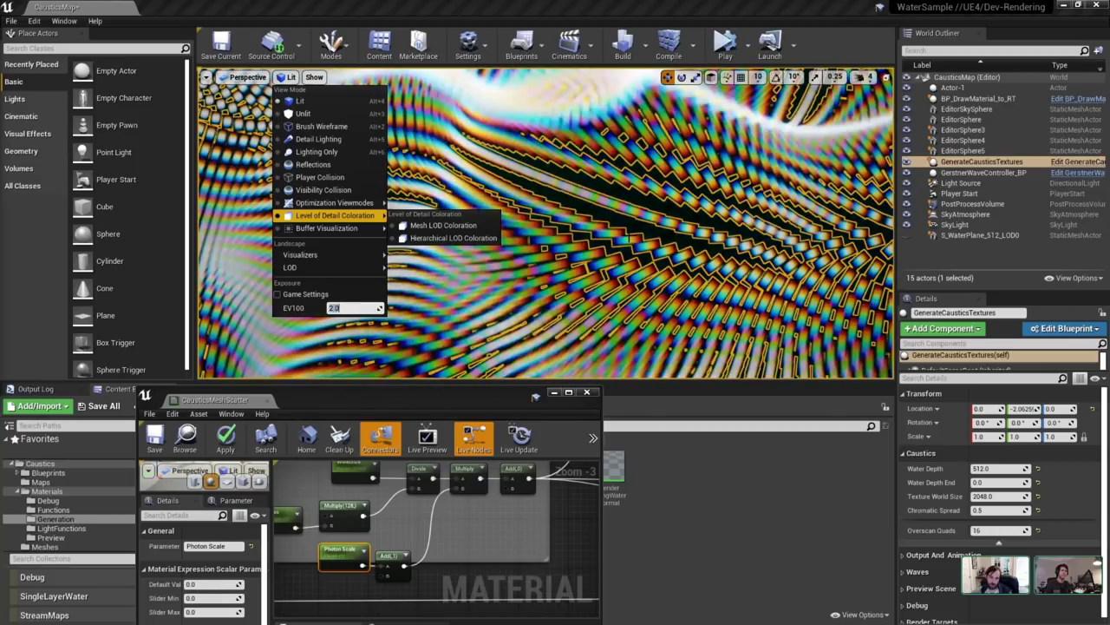
pyautogui.click(561, 252)
pyautogui.click(611, 224)
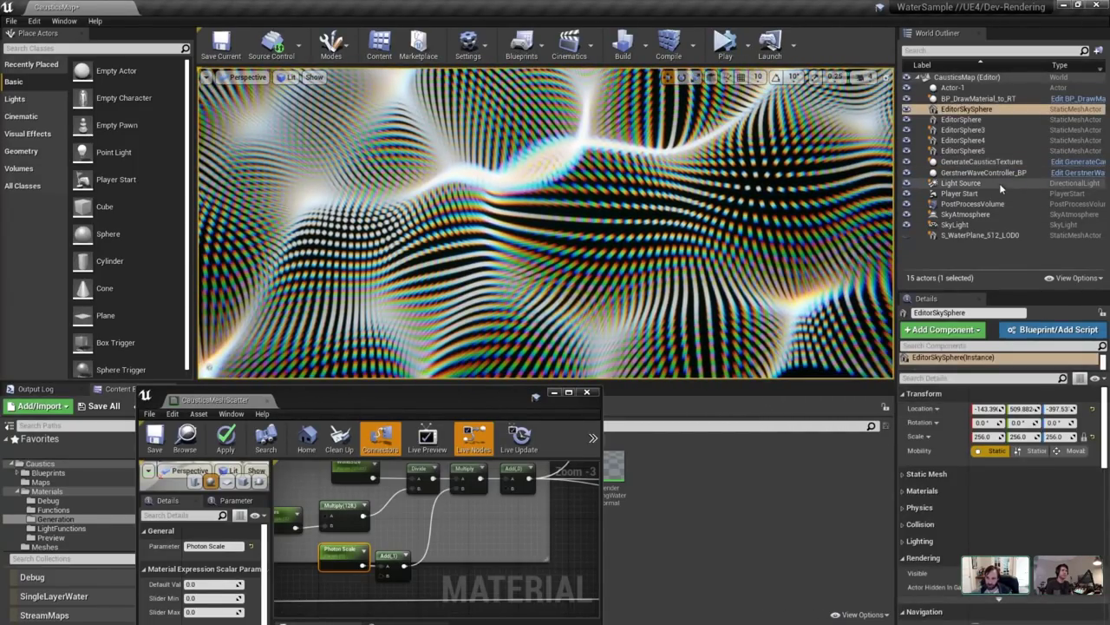
# Set the Chromatic Spread of GenerateCausticsTextures to 2 and view the photon mesh down to its edge.
pyautogui.click(980, 161)
pyautogui.click(992, 510)
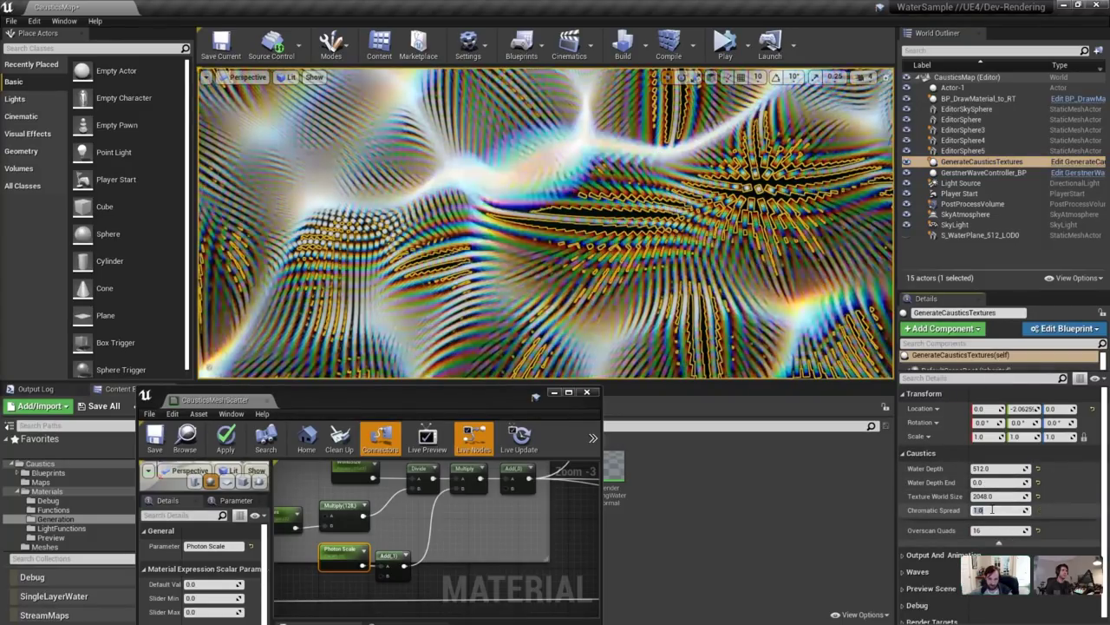
pyautogui.write('2')
pyautogui.press('Return')
pyautogui.moveTo(798, 295); pyautogui.dragTo(798, 368, button='right')
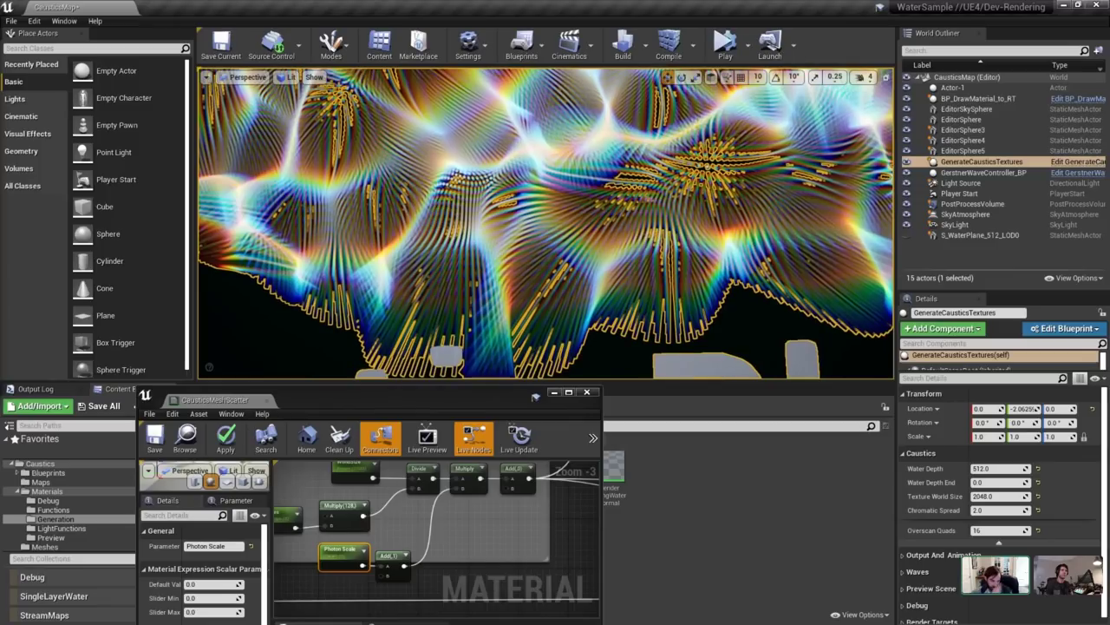
# Clear the selection outline from the photon mesh and open the Generation folder under Caustics/Textures.
pyautogui.moveTo(557, 181); pyautogui.dragTo(501, 169, button='right')
pyautogui.click(557, 179)
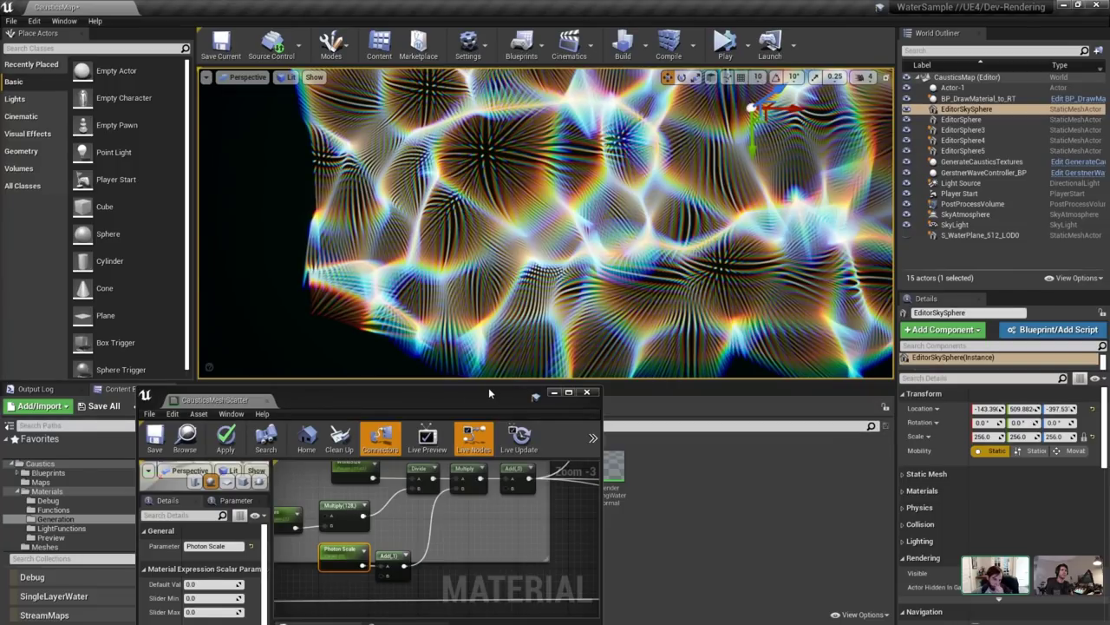
pyautogui.moveTo(489, 387); pyautogui.dragTo(753, 175)
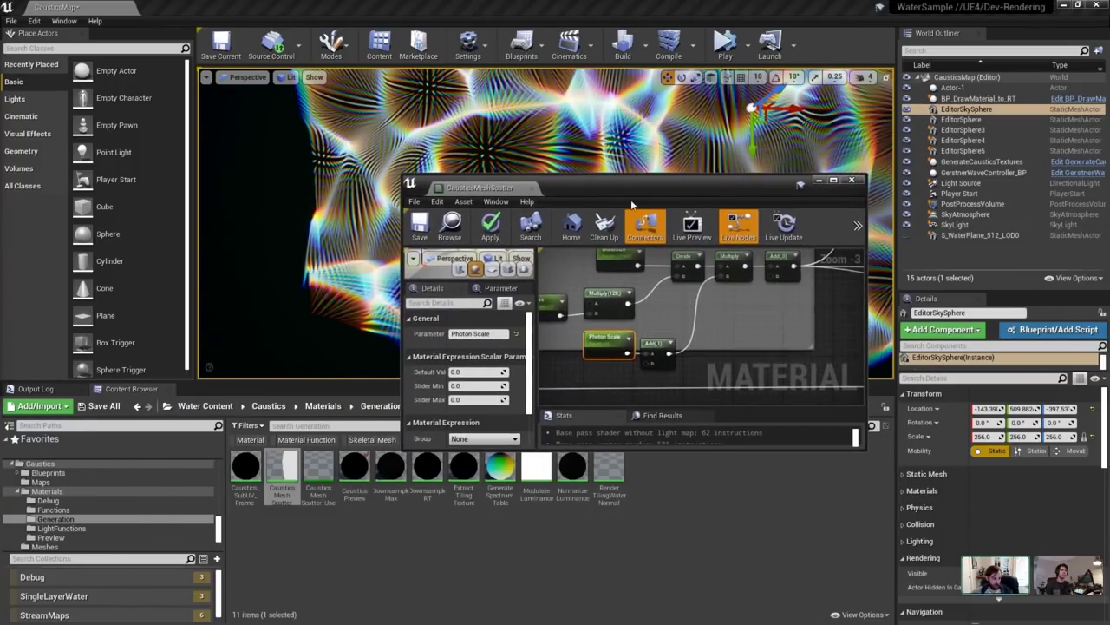
pyautogui.scroll(-2, 61, 536)
pyautogui.click(56, 538)
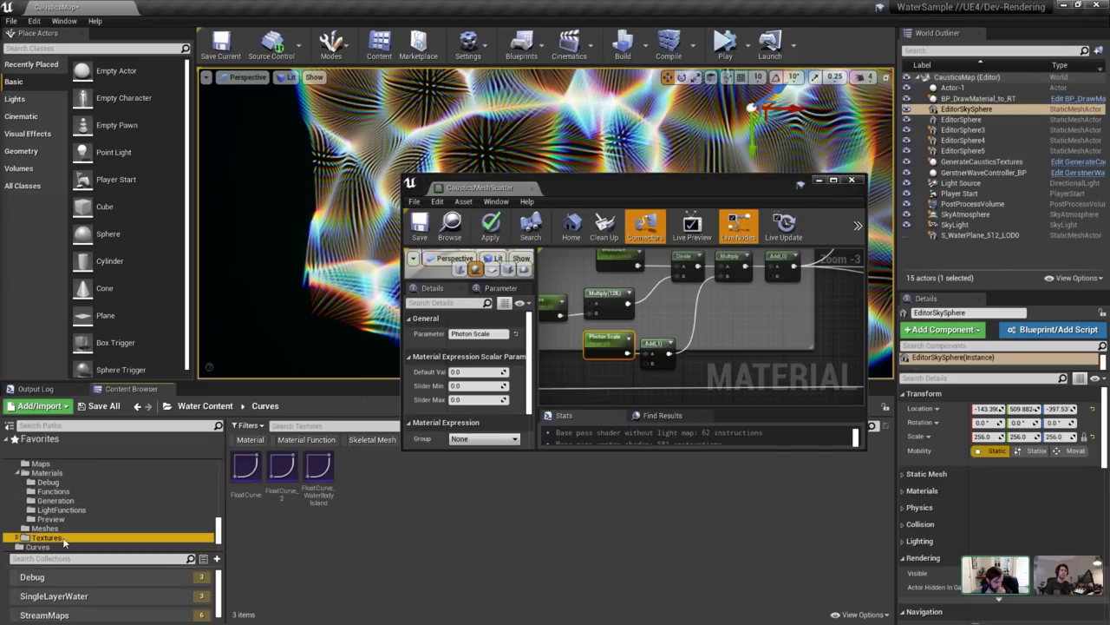
pyautogui.click(53, 546)
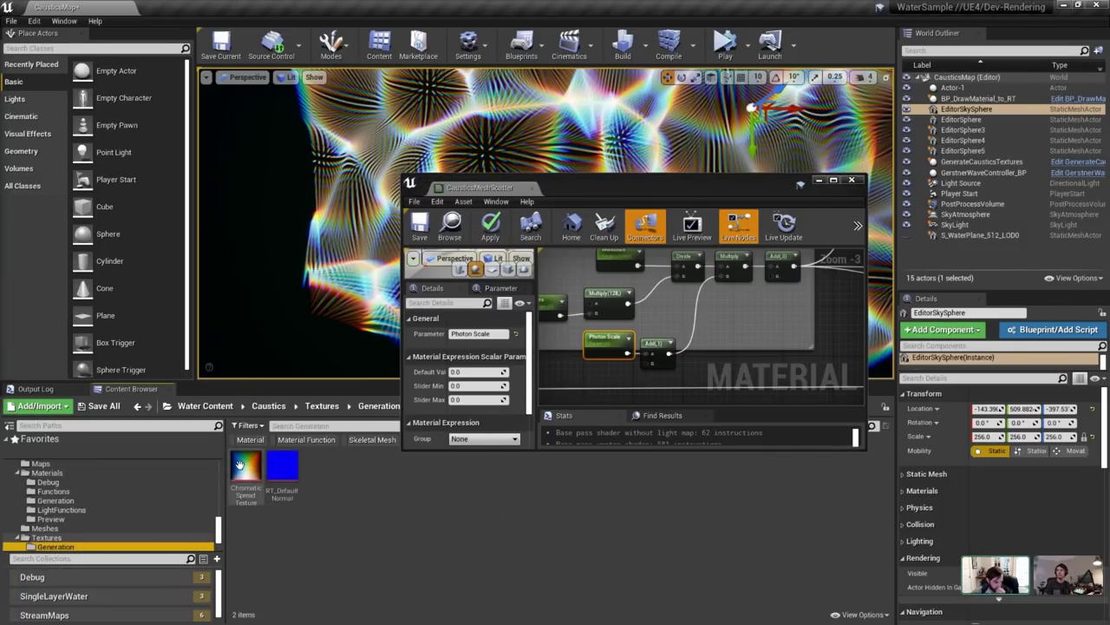
# Open ChromaticSpreadTexture, hide its alpha channel, examine the colour gradient enlarged and close the texture.
pyautogui.doubleClick(246, 469)
pyautogui.moveTo(497, 186); pyautogui.dragTo(576, 192)
pyautogui.click(498, 275)
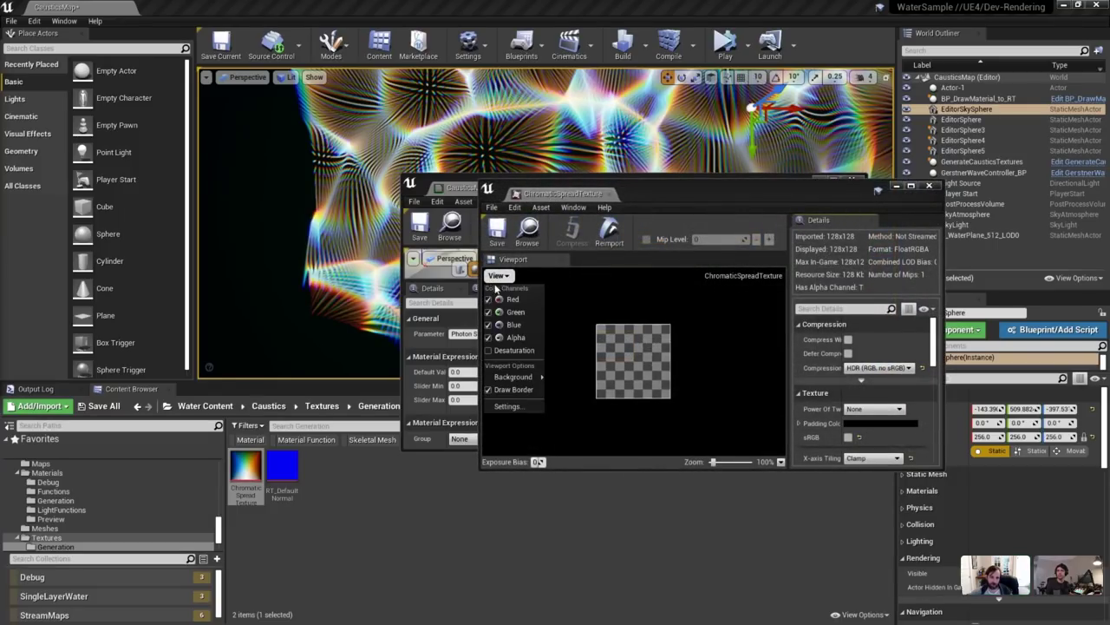
pyautogui.click(489, 338)
pyautogui.click(660, 190)
pyautogui.doubleClick(667, 184)
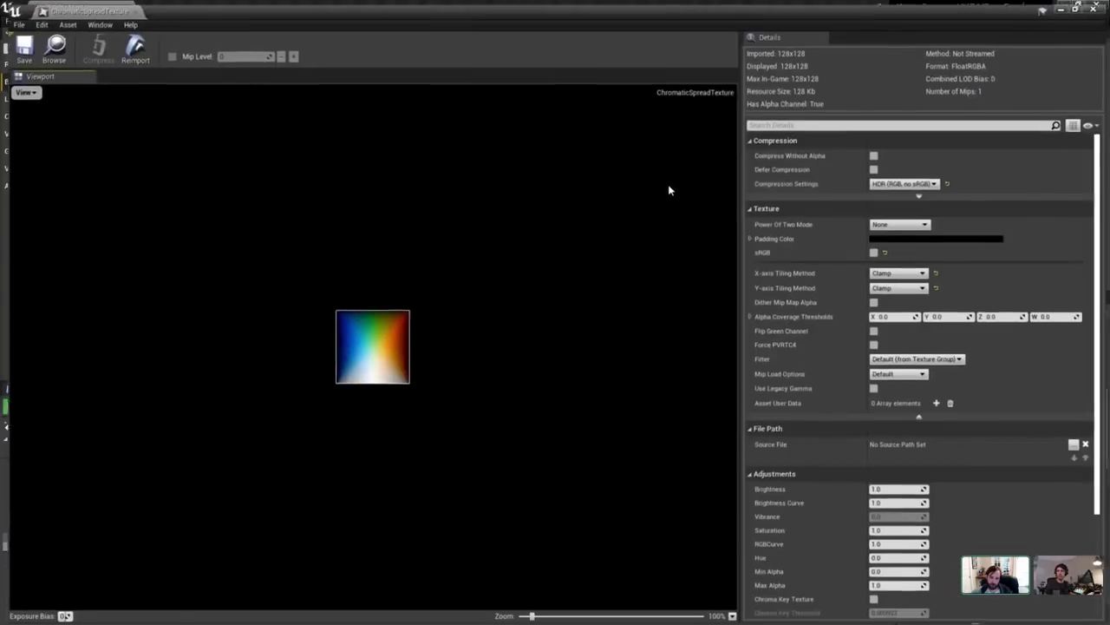
pyautogui.scroll(10, 390, 278)
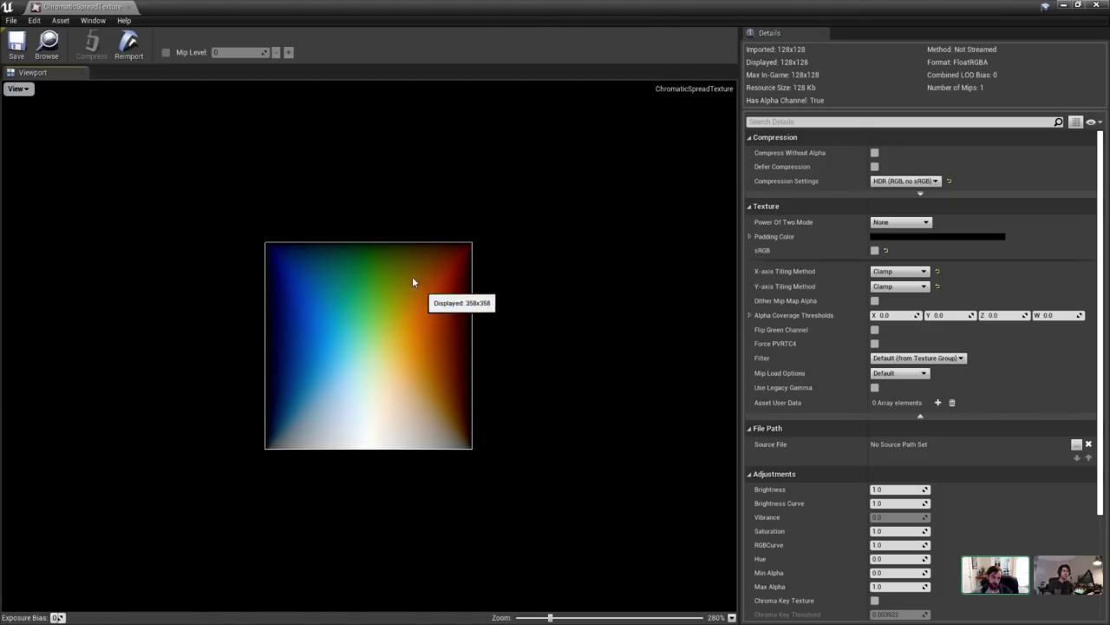
pyautogui.click(1097, 5)
# Move the CausticsMeshScatter editor clear of the viewport and examine the photon mesh's colour fringes up close and from a distance.
pyautogui.moveTo(622, 193); pyautogui.dragTo(531, 374)
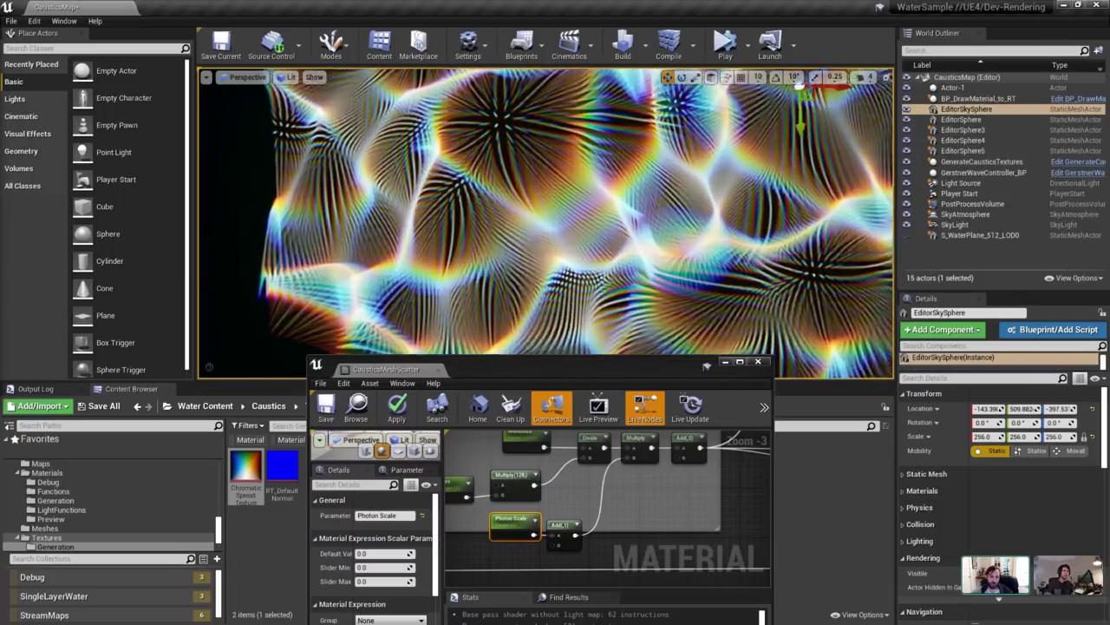
pyautogui.scroll(-8, 555, 230)
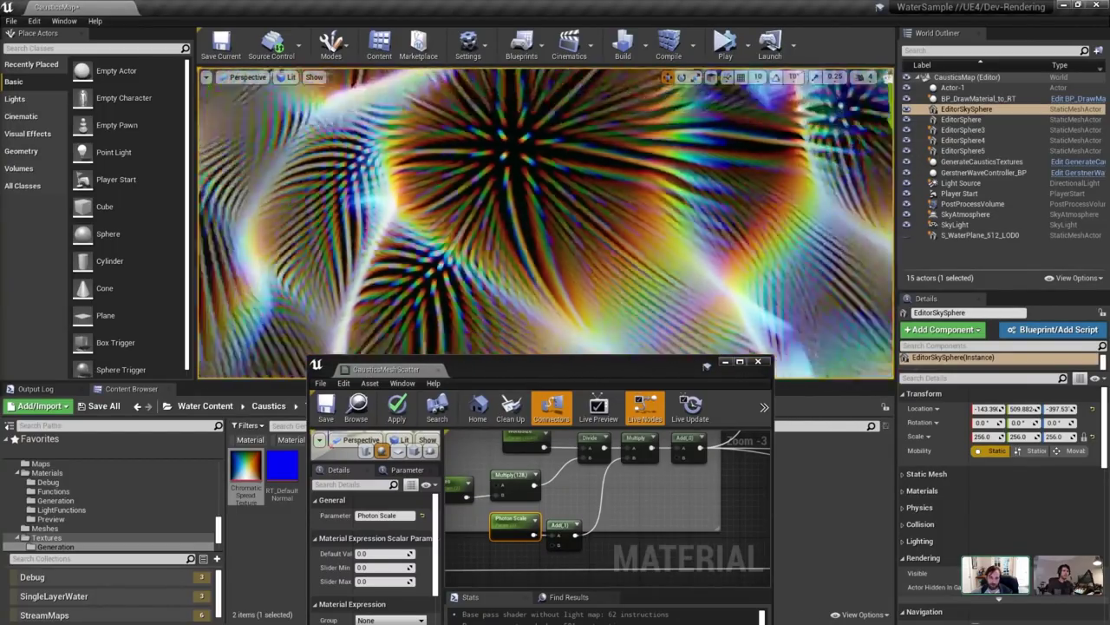
pyautogui.scroll(-1, 555, 230)
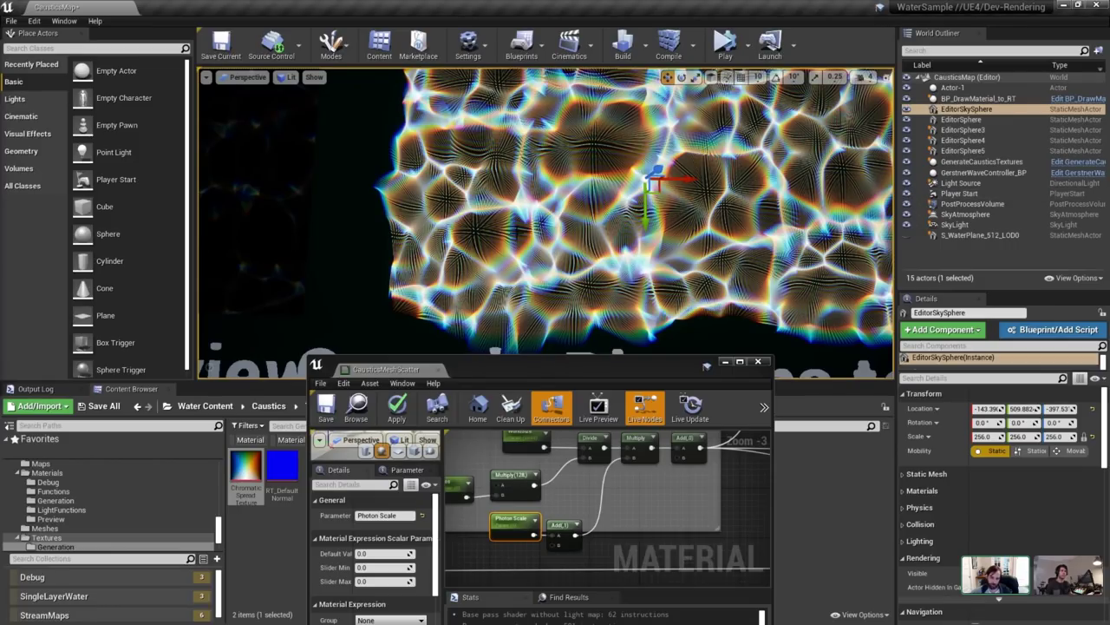
pyautogui.scroll(5, 541, 241)
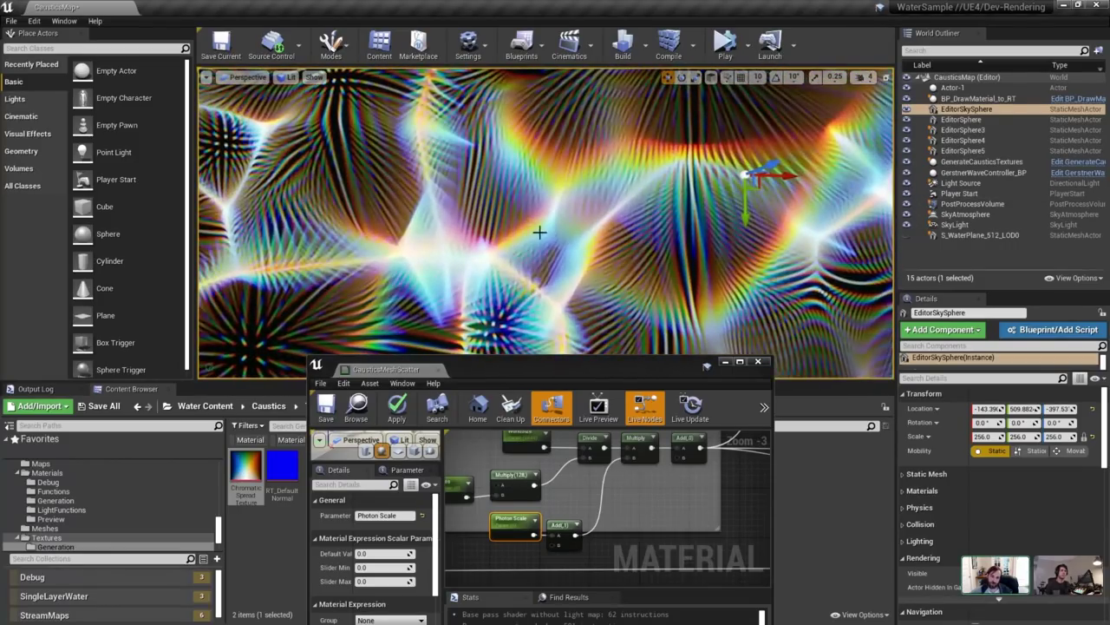
pyautogui.scroll(-6, 529, 184)
pyautogui.moveTo(529, 184); pyautogui.dragTo(540, 320, button='right')
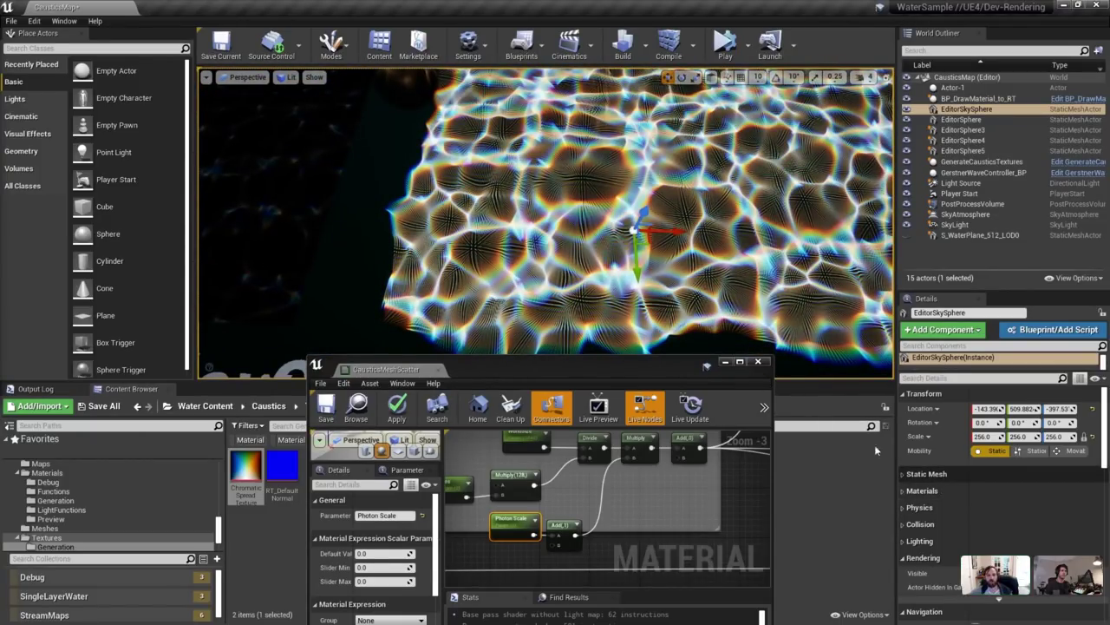
# Set the Photon Scale parameter's default value to 5 and view the whole photon mesh.
pyautogui.scroll(-3, 620, 288)
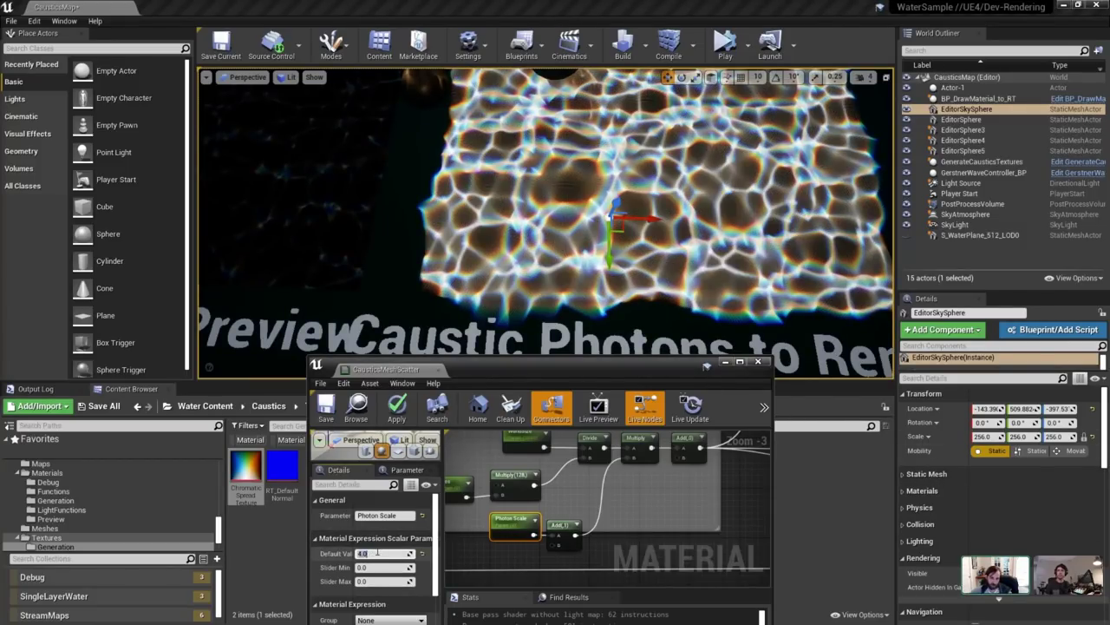
pyautogui.click(375, 553)
pyautogui.write('5')
pyautogui.press('Return')
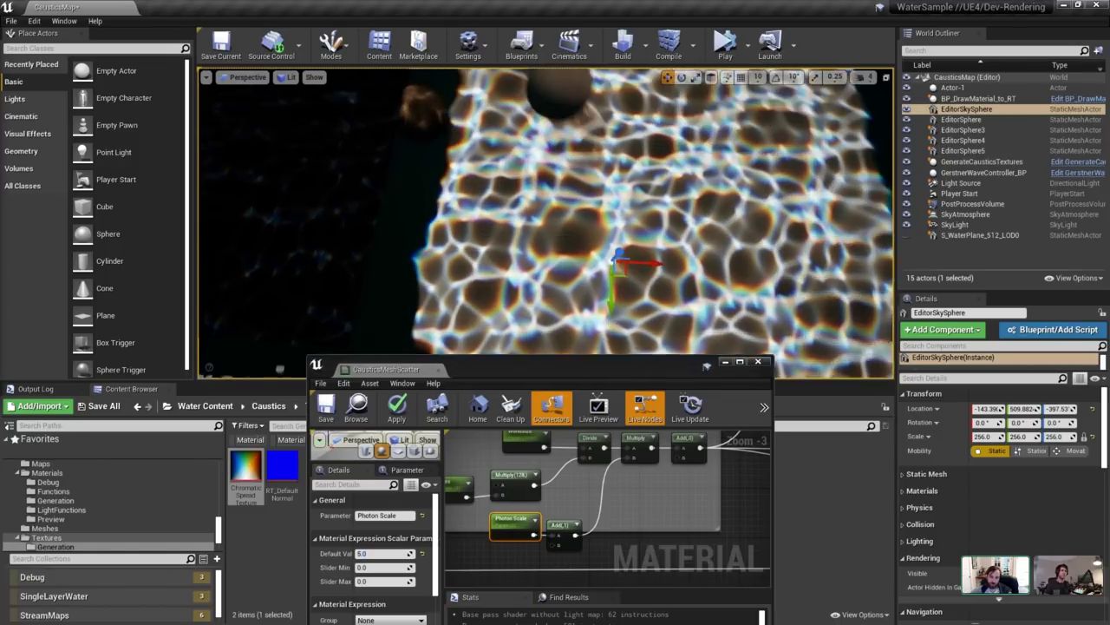
pyautogui.moveTo(546, 217); pyautogui.dragTo(577, 220, button='right')
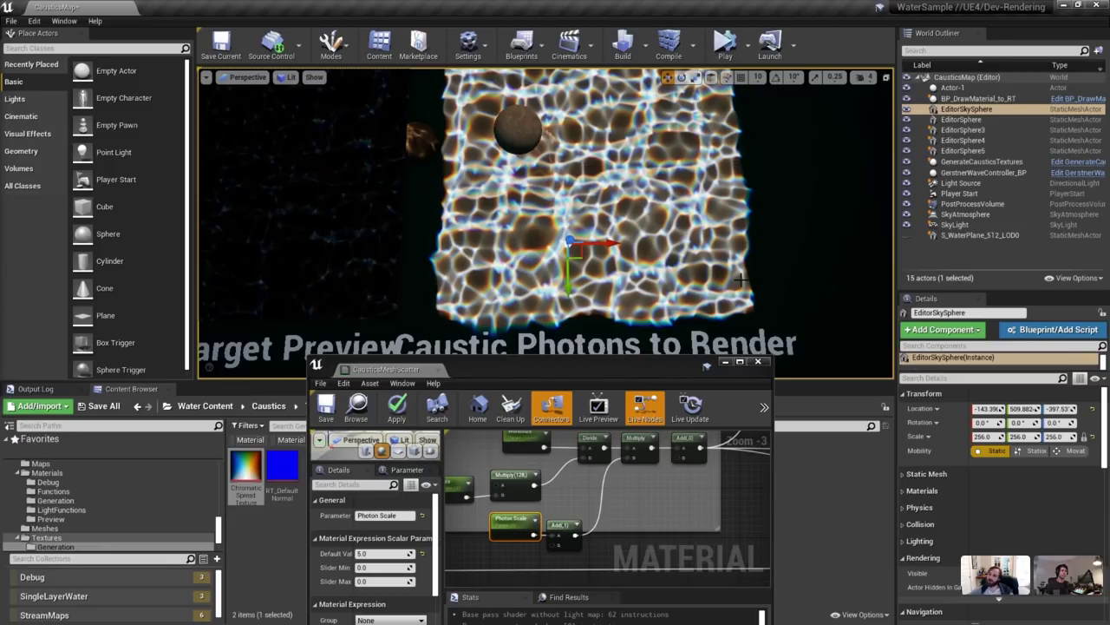
# Select BP_DrawMaterial_to_RT, minimize the CausticsMeshScatter editor and view the RenderTarget Preview beside the photon mesh.
pyautogui.click(979, 99)
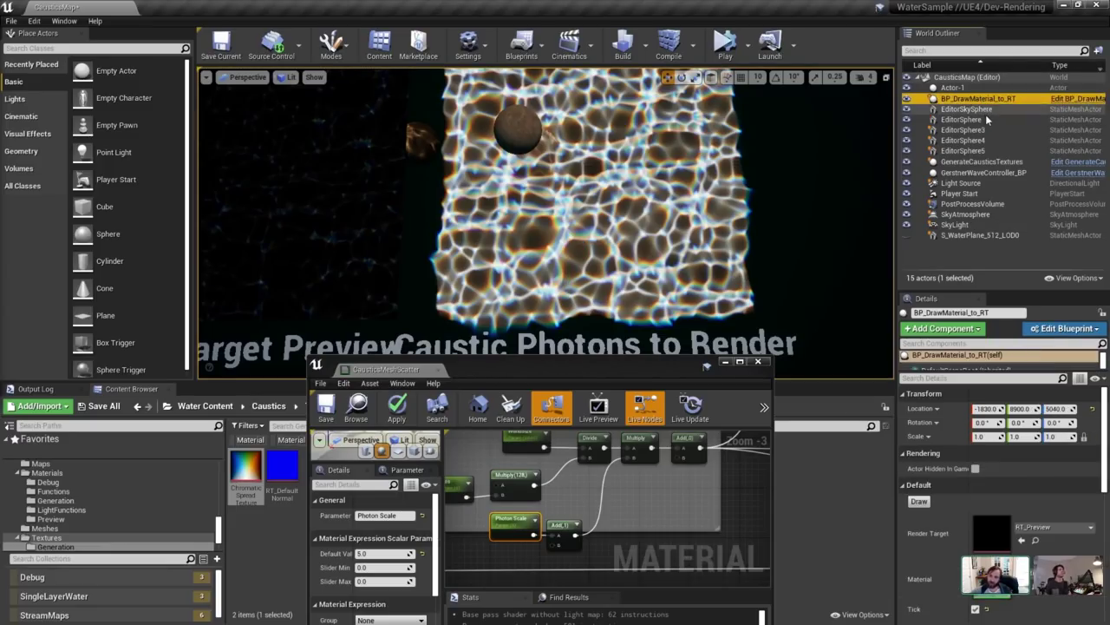
pyautogui.click(985, 112)
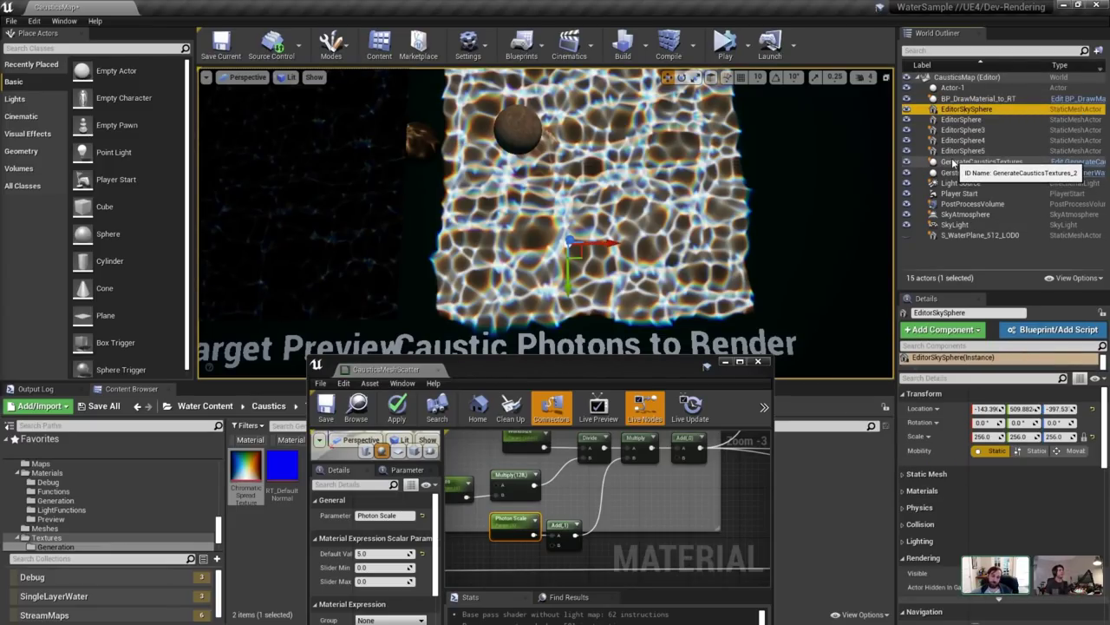
pyautogui.click(989, 99)
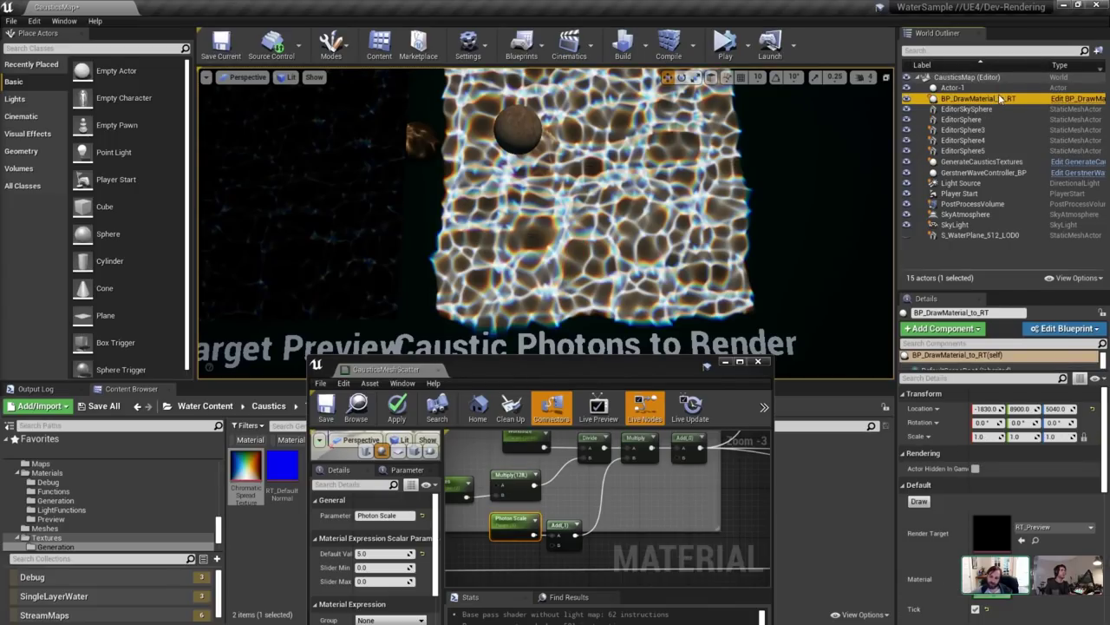
pyautogui.click(725, 362)
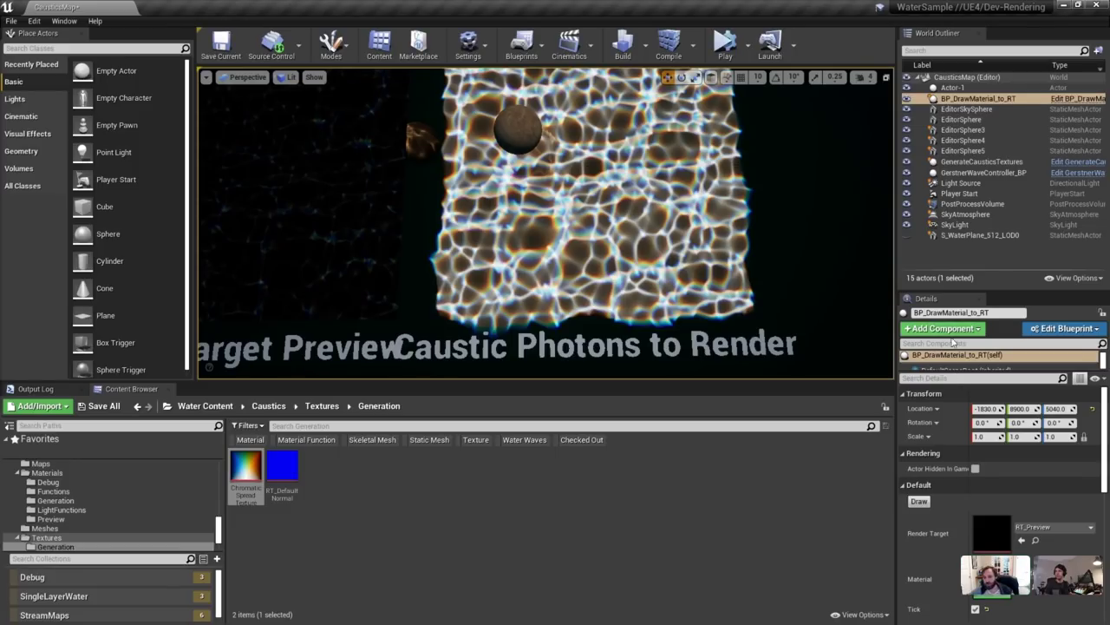
pyautogui.moveTo(547, 237); pyautogui.dragTo(226, 79, button='right')
pyautogui.click(287, 77)
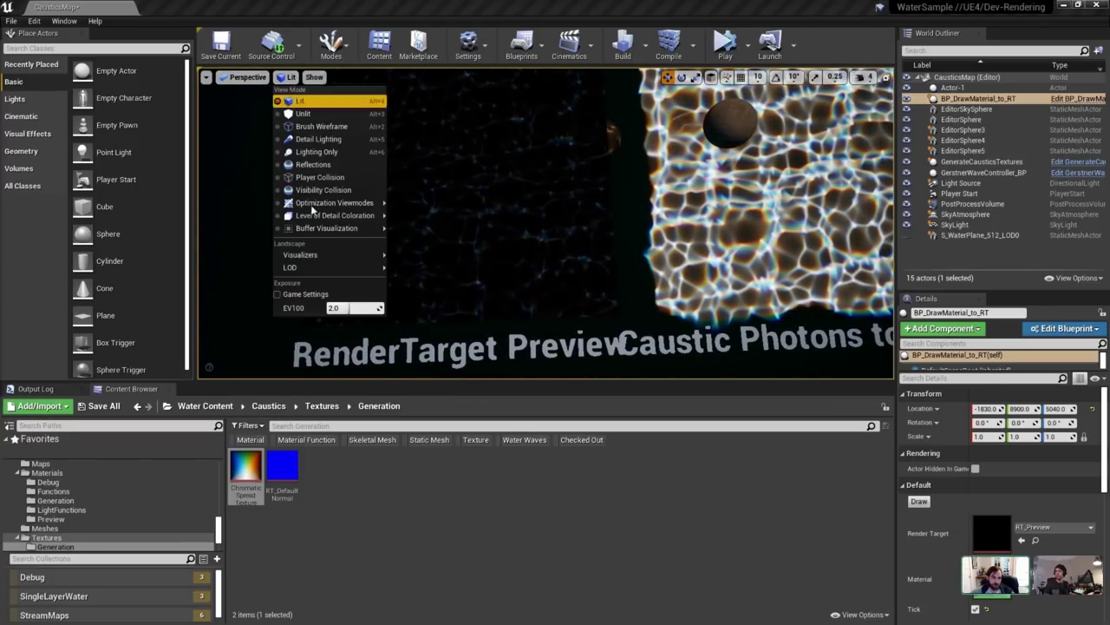
# Select GenerateCausticsTextures and set its Output Mode to Render Animation using Depth.
pyautogui.click(981, 164)
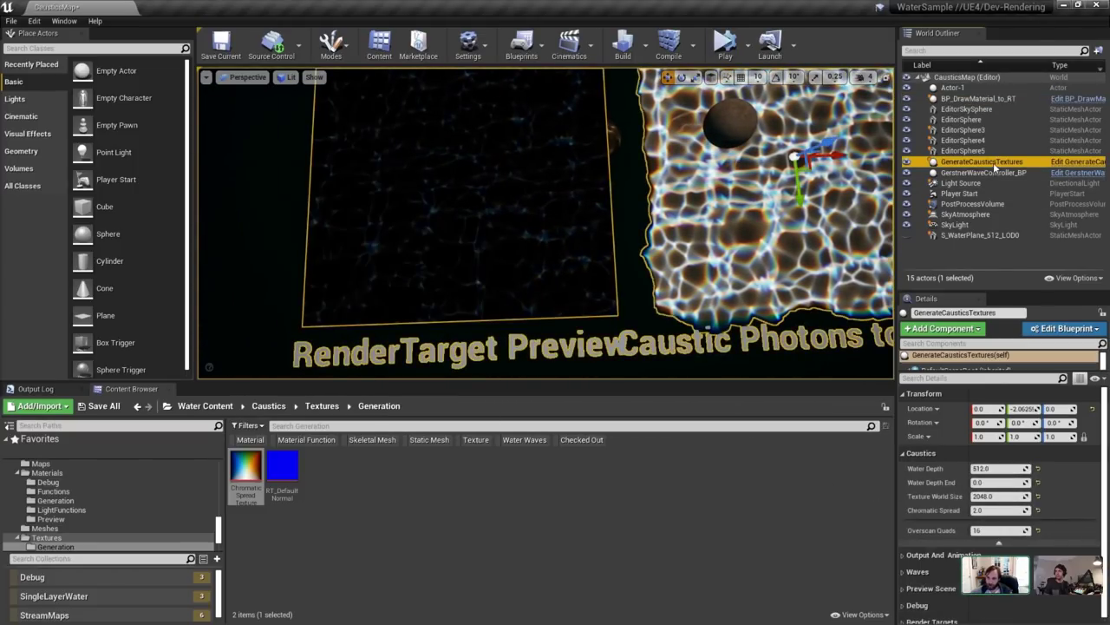
pyautogui.click(943, 452)
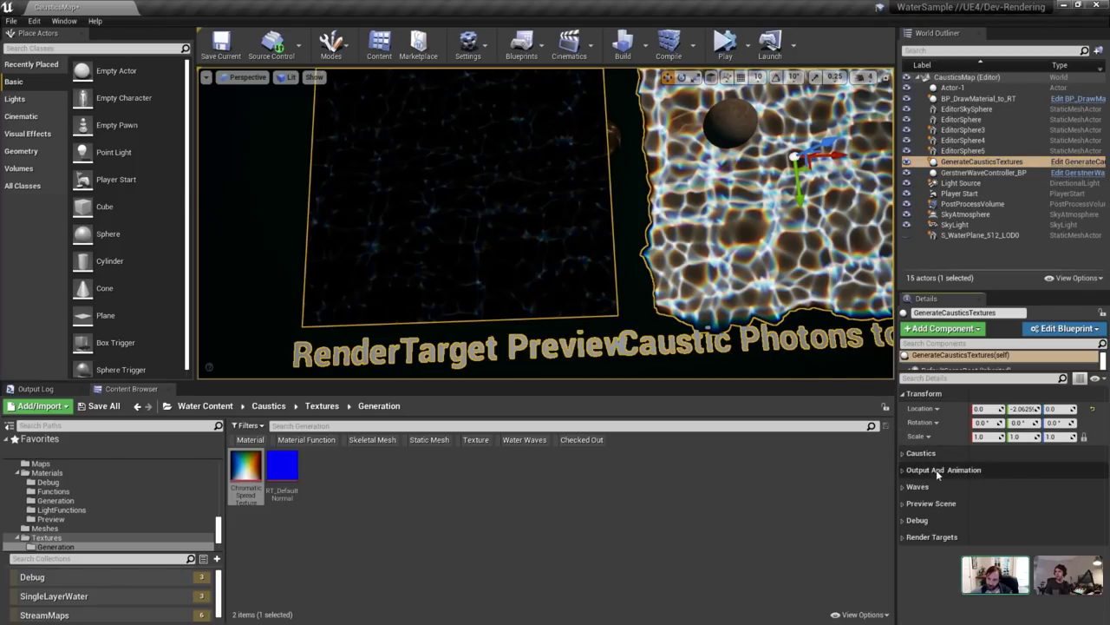
pyautogui.click(936, 469)
pyautogui.click(1011, 503)
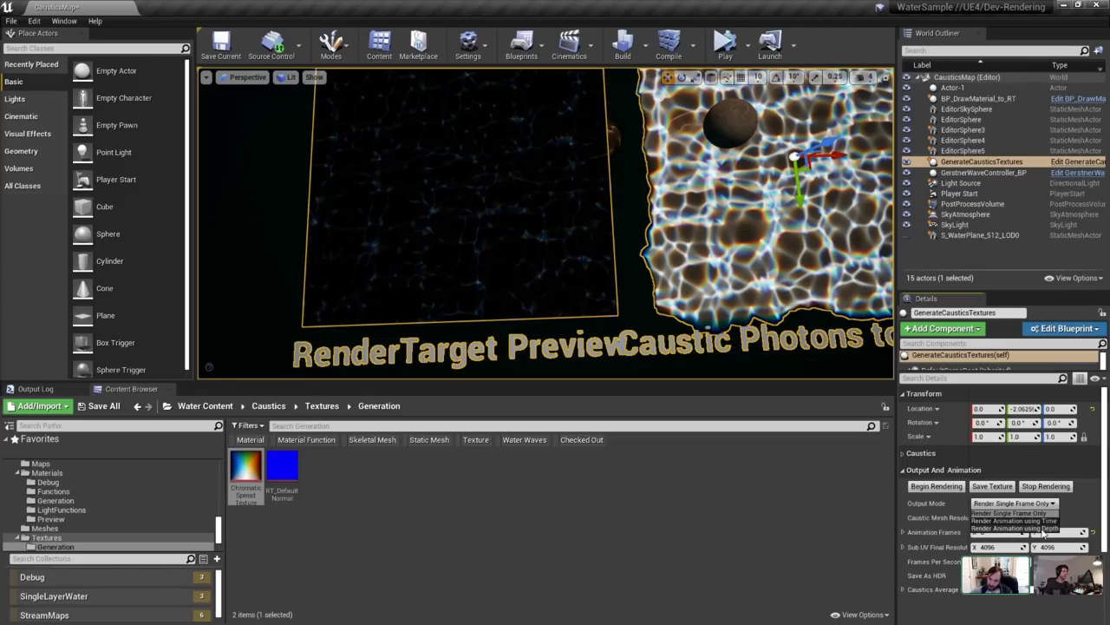
pyautogui.click(1041, 528)
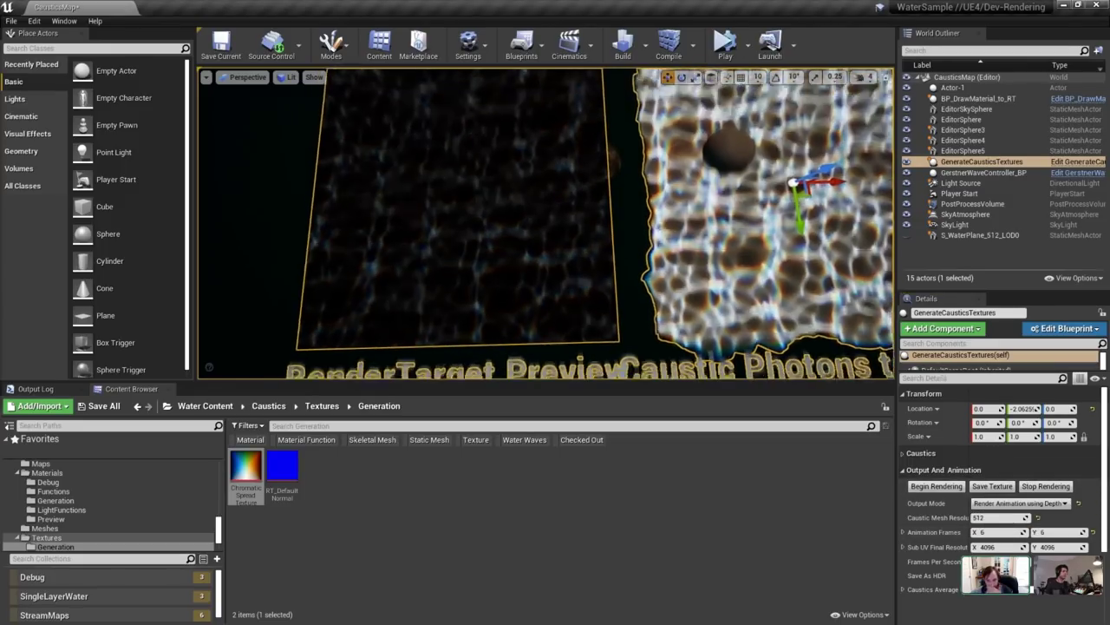
# Set the Water Depth End of GenerateCausticsTextures to 2048 and its Water Depth to 0.
pyautogui.scroll(-4, 964, 556)
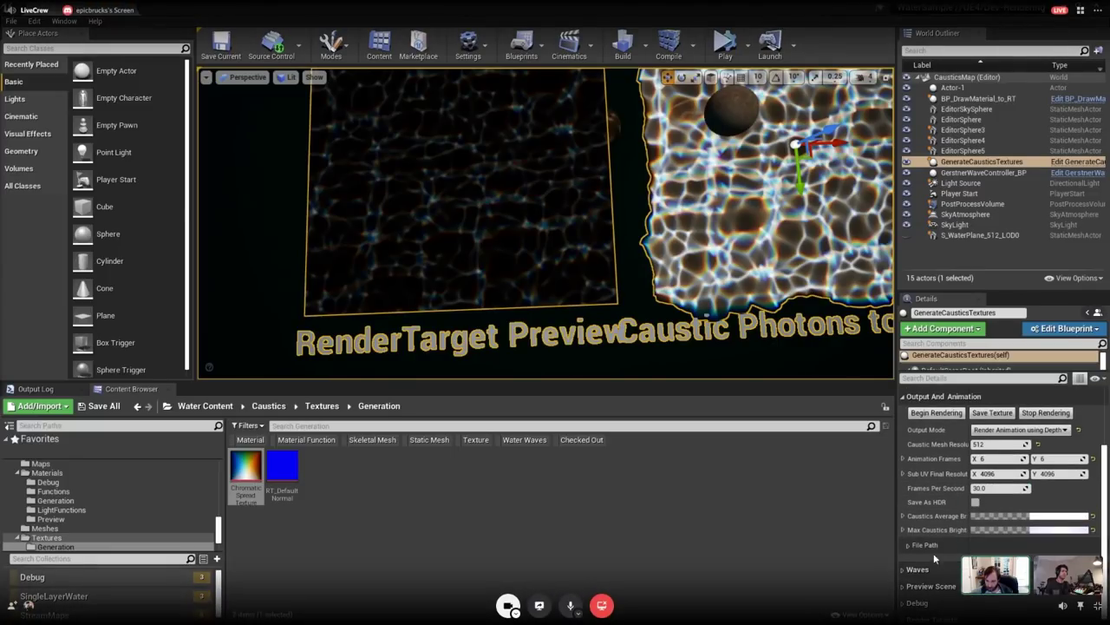
pyautogui.scroll(1, 974, 551)
pyautogui.scroll(3, 897, 531)
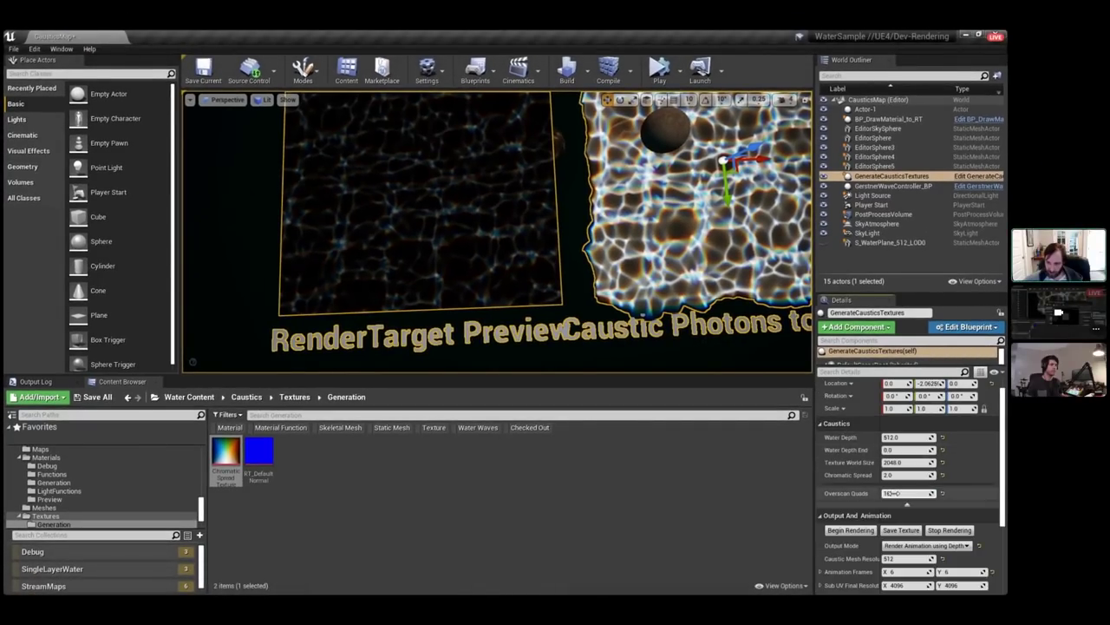
pyautogui.click(898, 484)
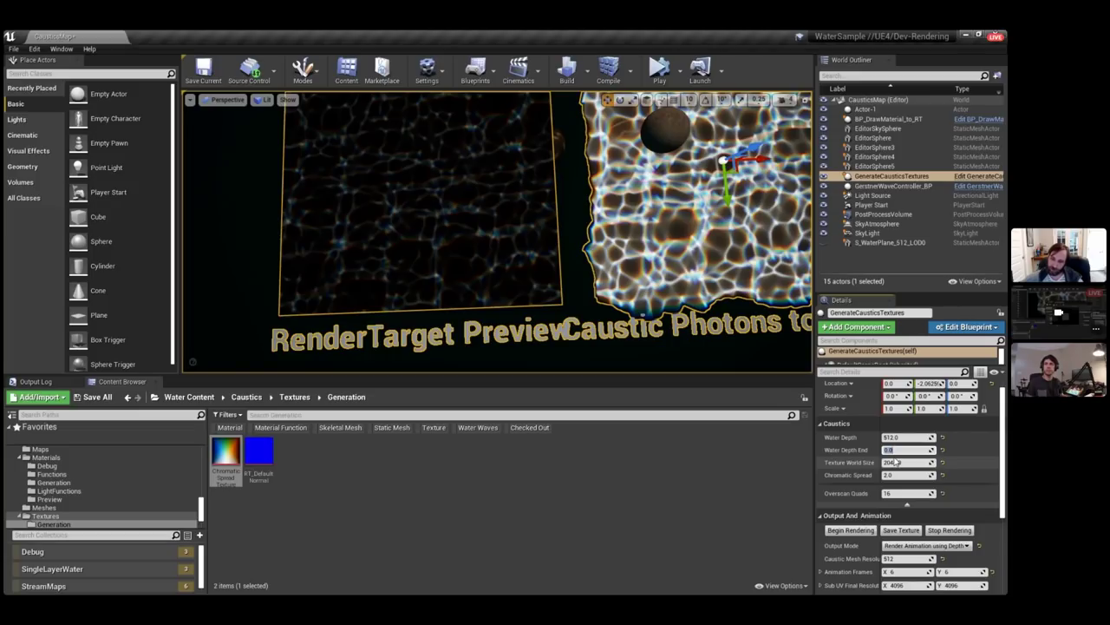
pyautogui.scroll(-2, 902, 453)
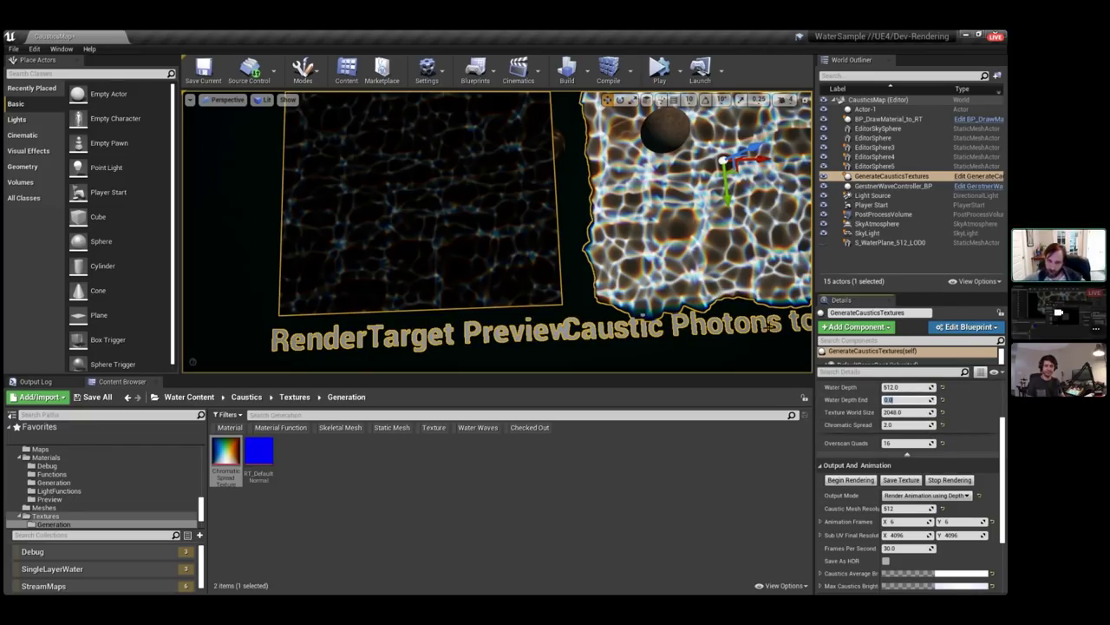
pyautogui.moveTo(733, 288)
pyautogui.mouseDown(button='right')
pyautogui.moveTo(747, 292)
pyautogui.moveTo(721, 288)
pyautogui.mouseUp(button='right')
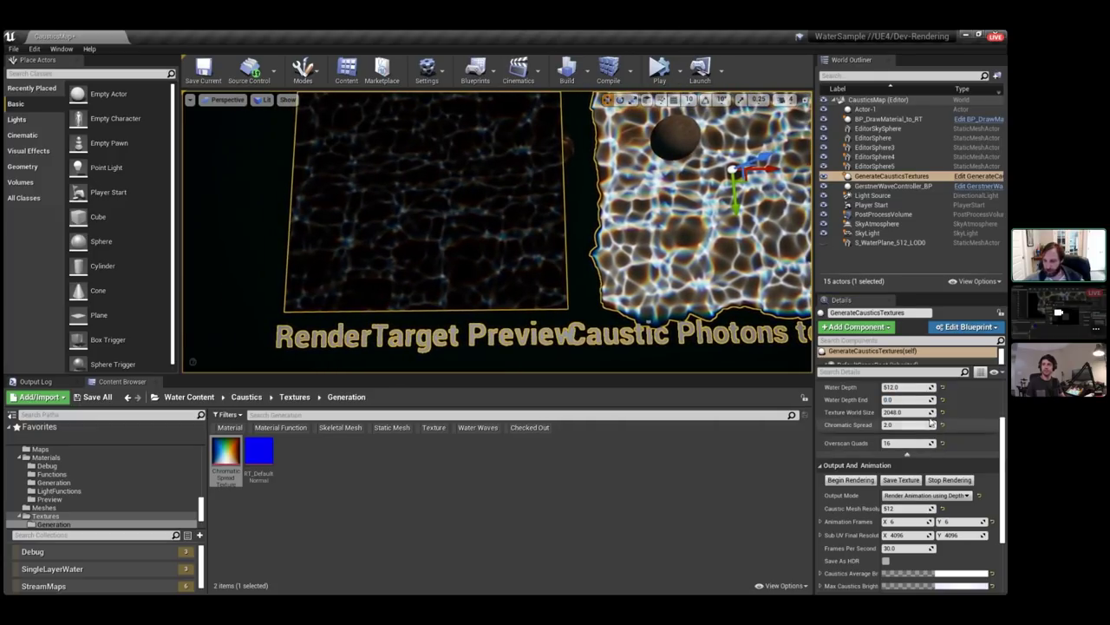
pyautogui.click(907, 399)
pyautogui.write('2048')
pyautogui.press('Return')
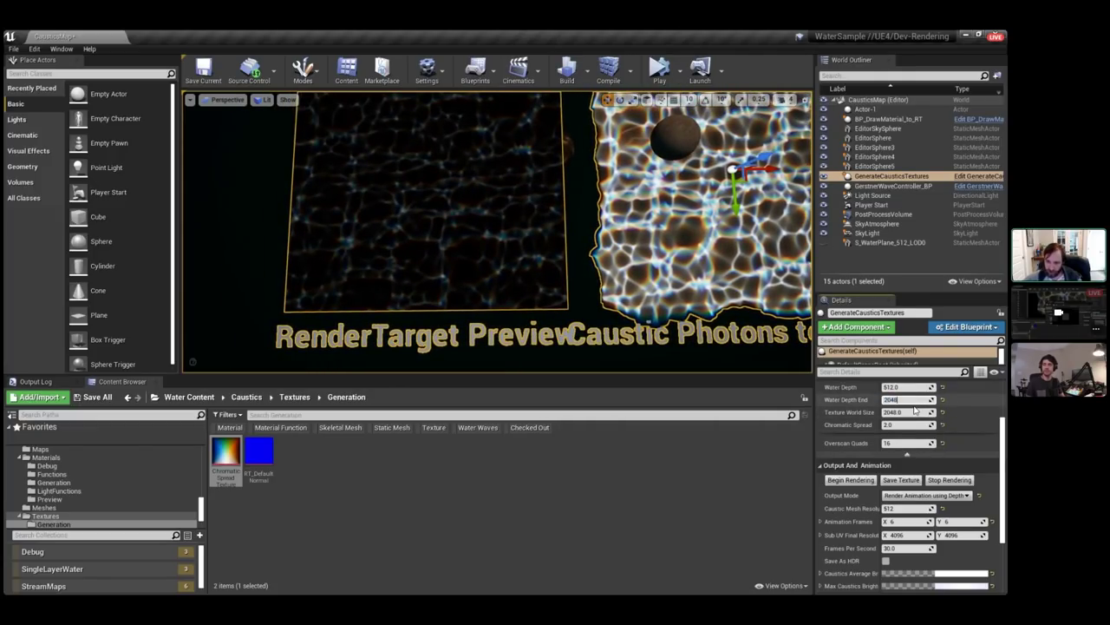
pyautogui.write('0')
pyautogui.press('Return')
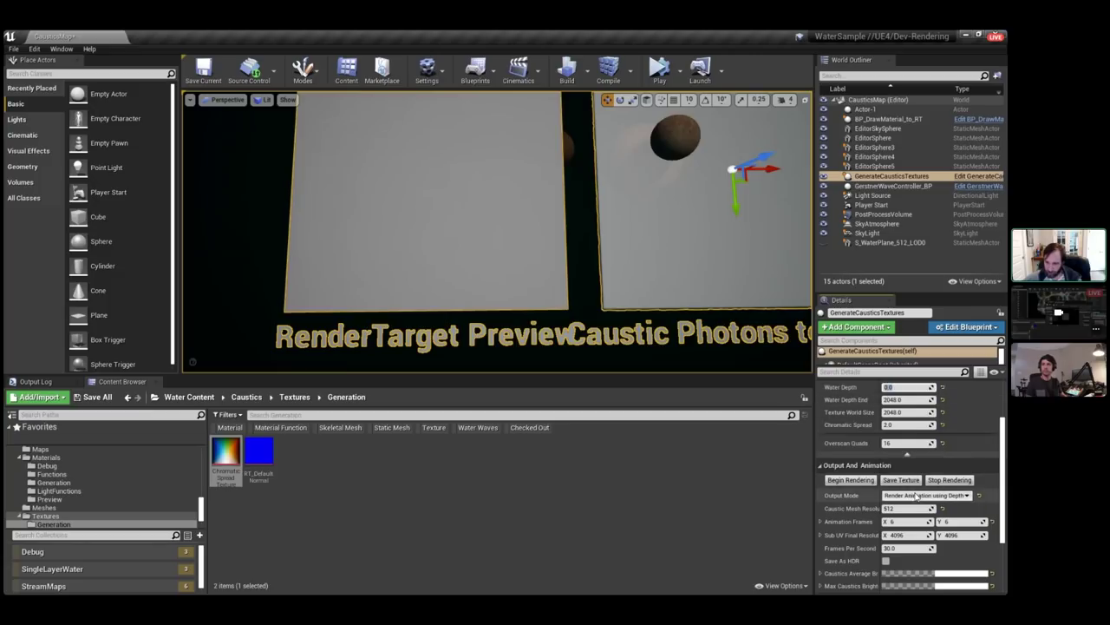
# Set the Output Mode to Render Animation using Time, and start and stop the rendering.
pyautogui.click(927, 496)
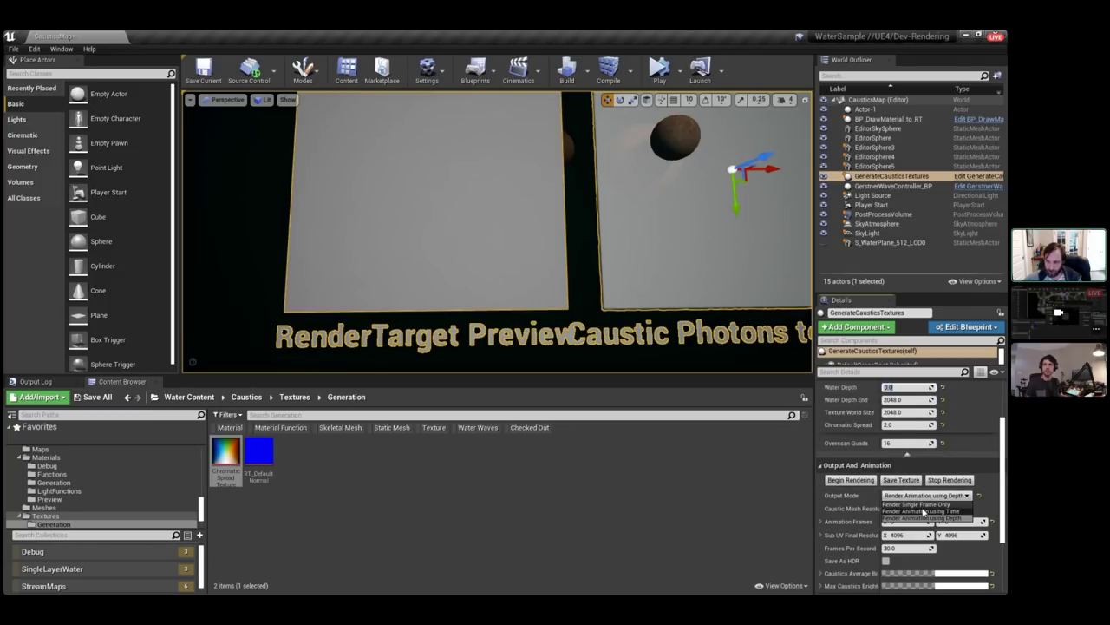
pyautogui.click(925, 504)
pyautogui.click(928, 496)
pyautogui.click(923, 511)
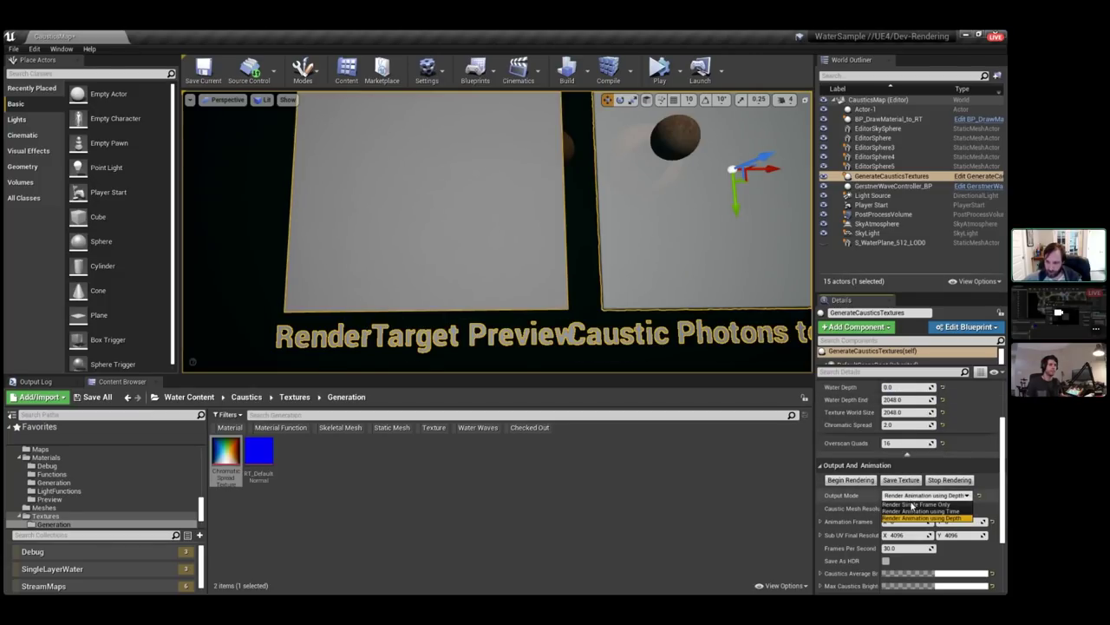
pyautogui.click(850, 480)
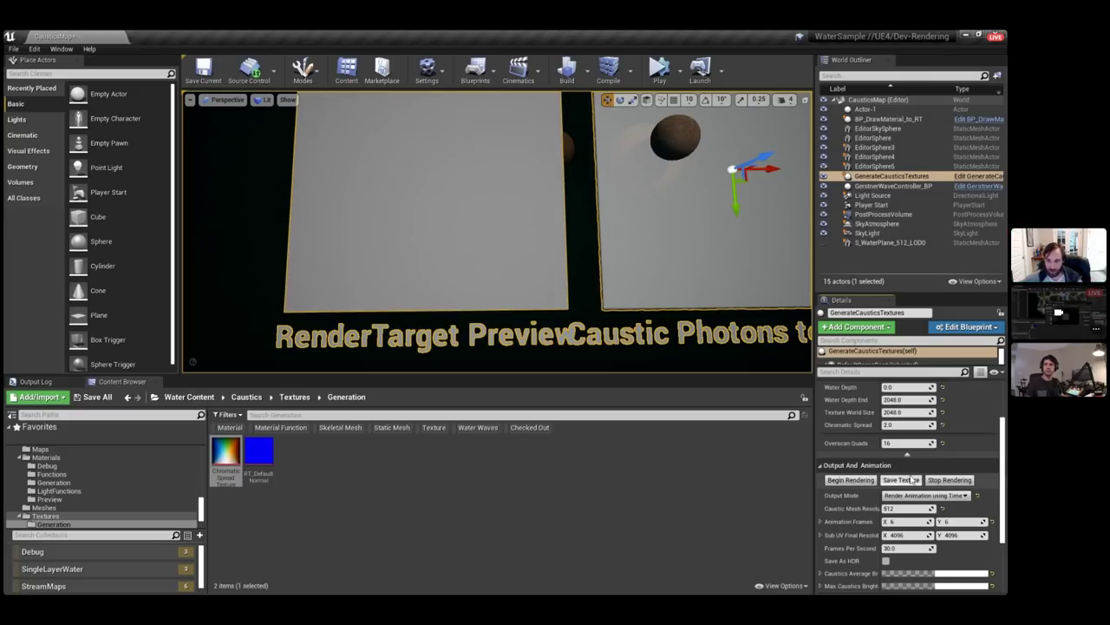
pyautogui.click(951, 480)
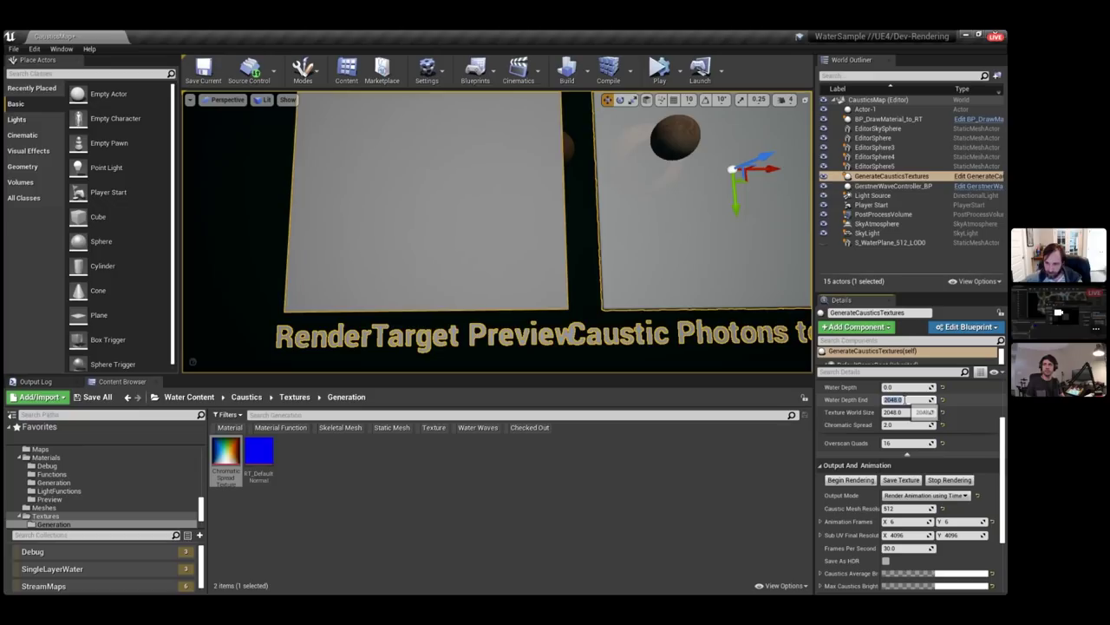
# Set the Water Depth End to 4096, start and stop the rendering, and set the Water Depth to 64.
pyautogui.write('4096')
pyautogui.press('Return')
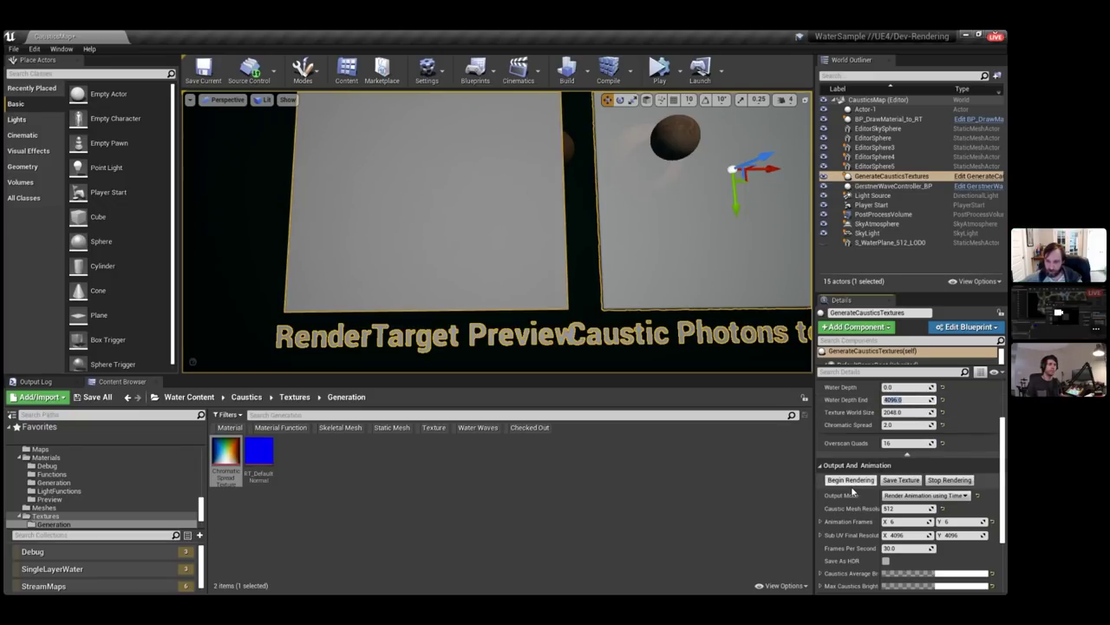
pyautogui.click(850, 480)
pyautogui.click(948, 481)
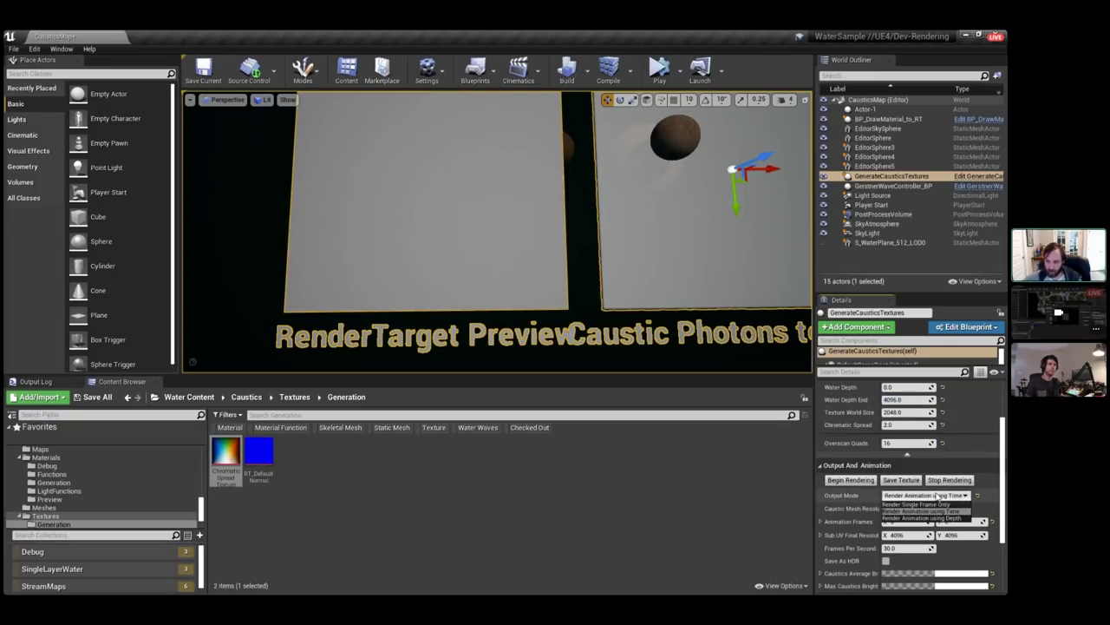
pyautogui.click(898, 388)
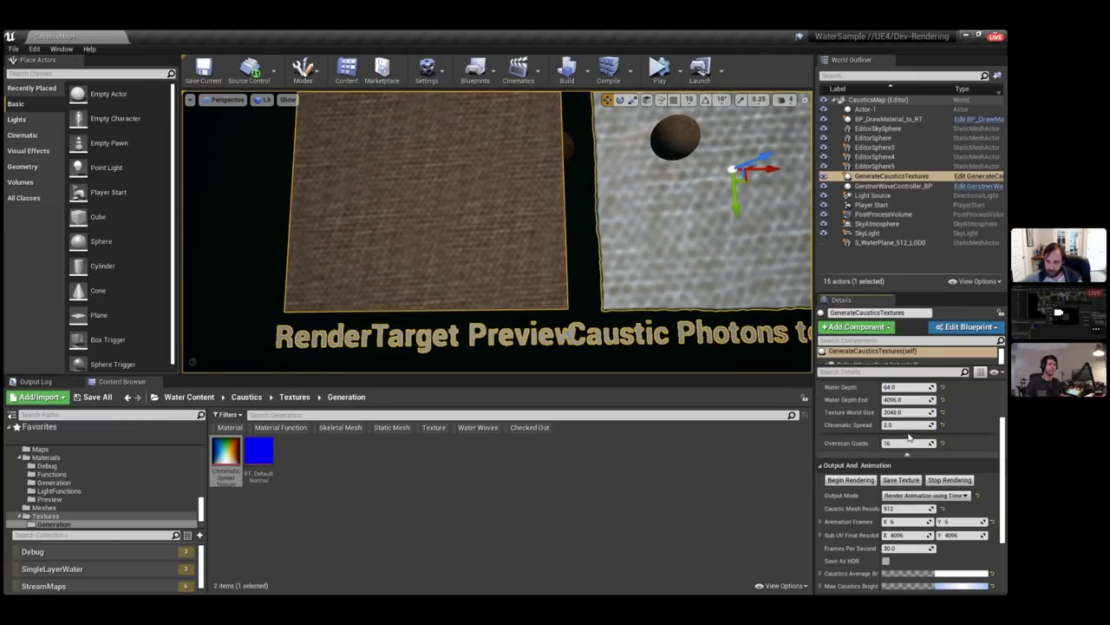
# Set the Output Mode to Render Animation using Depth, begin rendering, and examine the RenderTarget Preview plane beside the photon mesh.
pyautogui.click(946, 495)
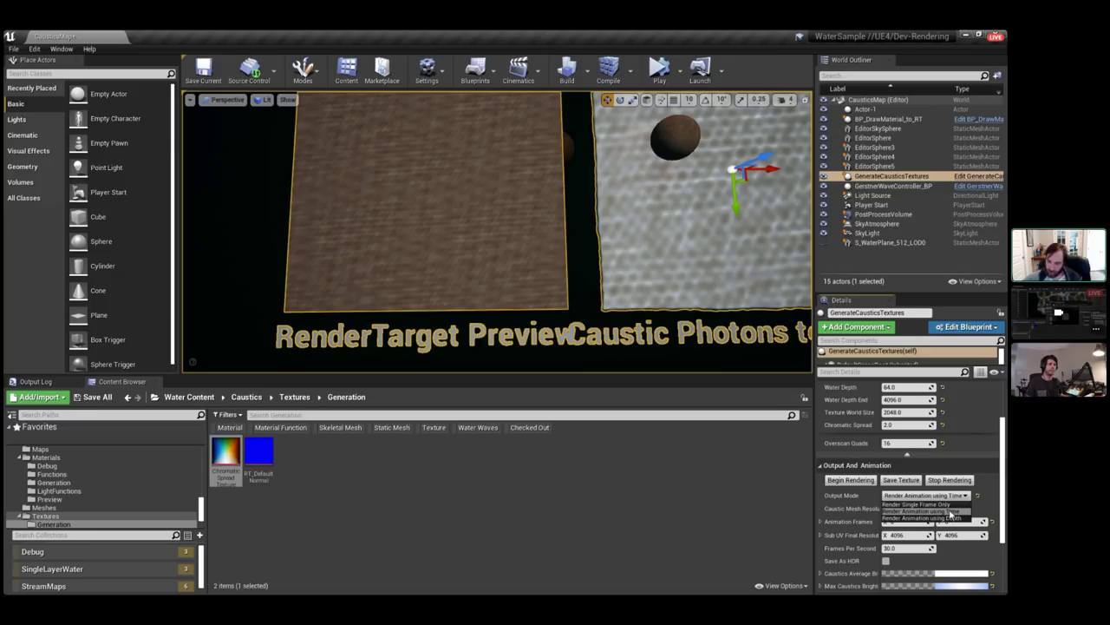
pyautogui.click(952, 517)
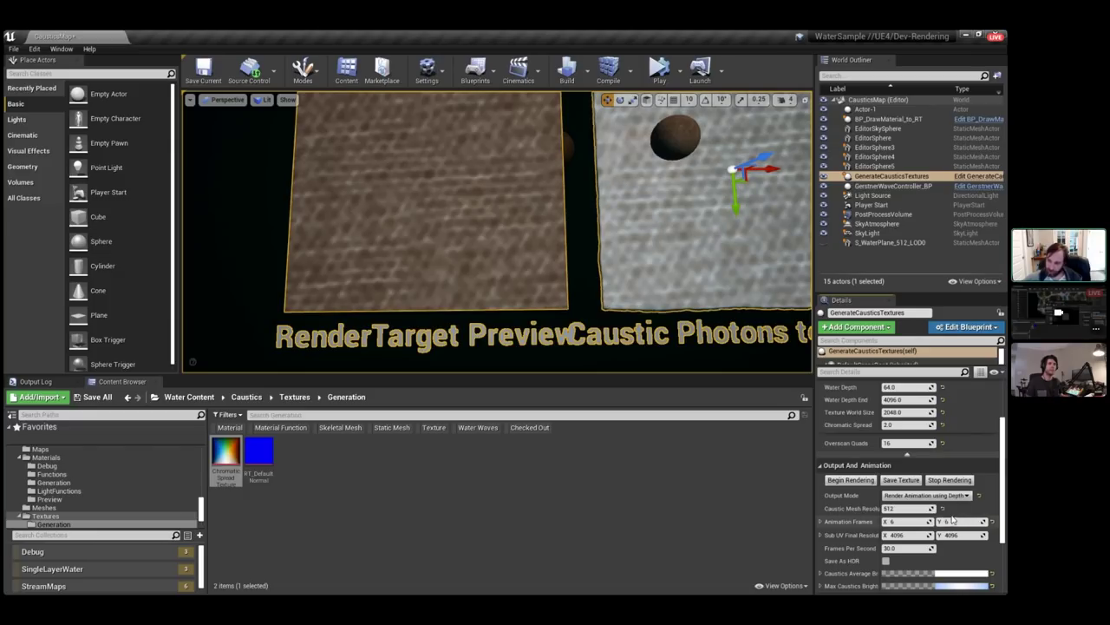
pyautogui.click(851, 479)
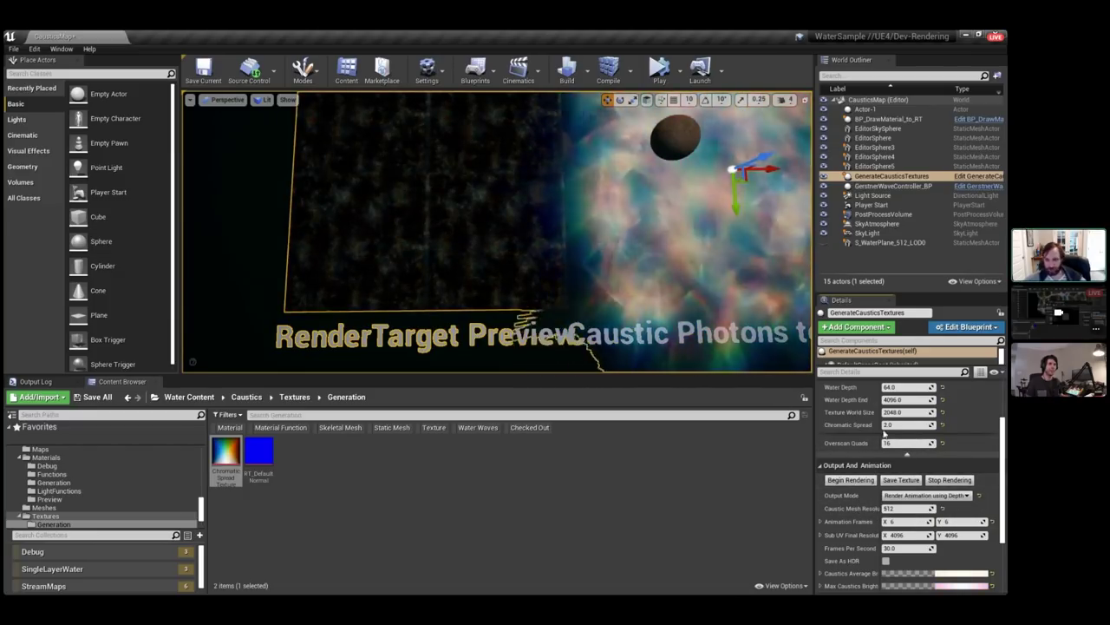
pyautogui.moveTo(682, 275); pyautogui.dragTo(612, 234, button='right')
pyautogui.press('s')
pyautogui.press('w')
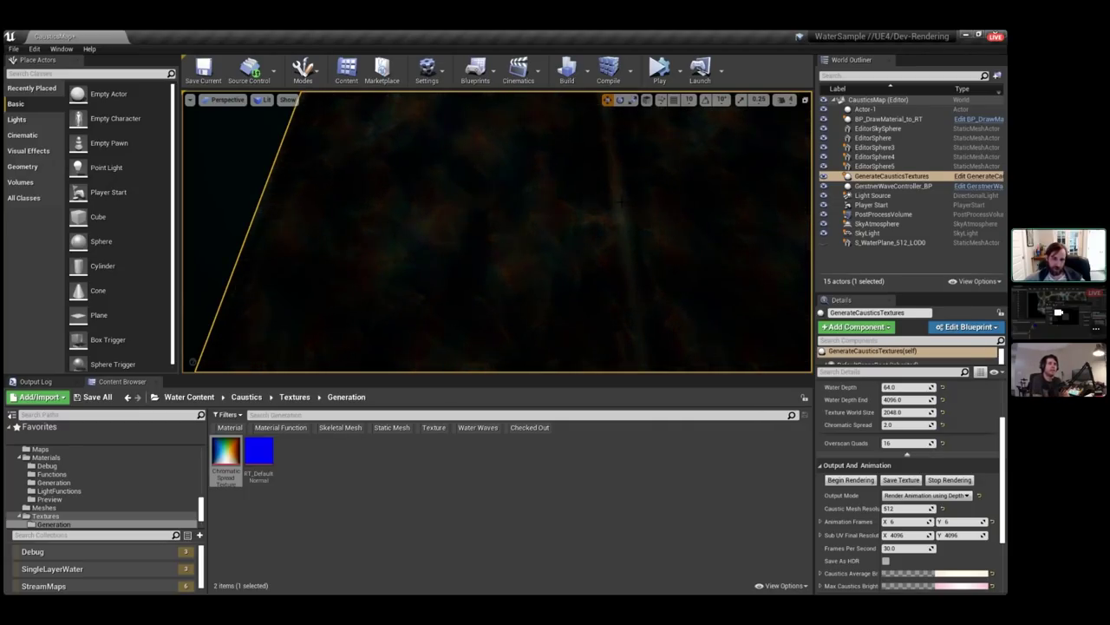
pyautogui.moveTo(651, 292); pyautogui.dragTo(643, 295, button='right')
pyautogui.moveTo(583, 205); pyautogui.dragTo(577, 208, button='right')
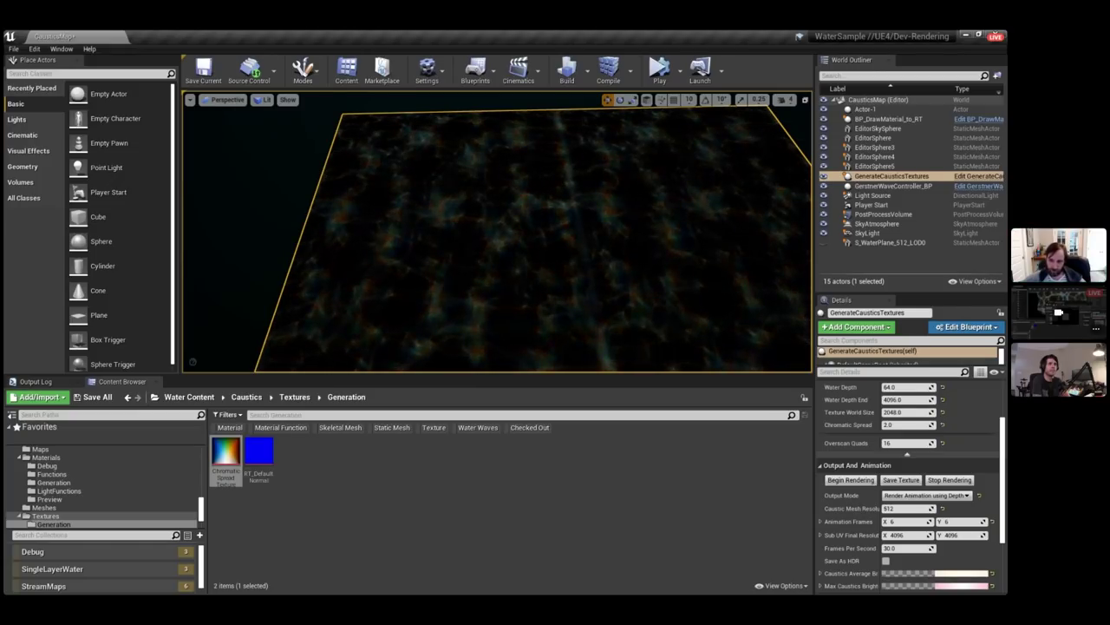
pyautogui.moveTo(577, 207); pyautogui.dragTo(559, 208, button='right')
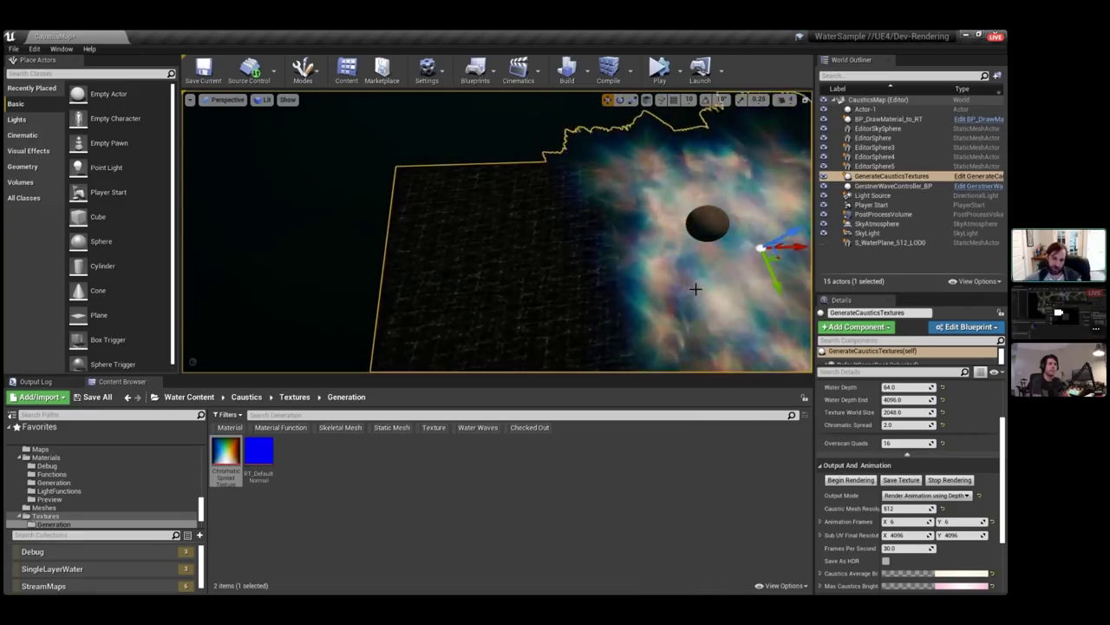
# Set the Output Mode to Render Animation using Time and the Water Depth End to 0.
pyautogui.click(908, 425)
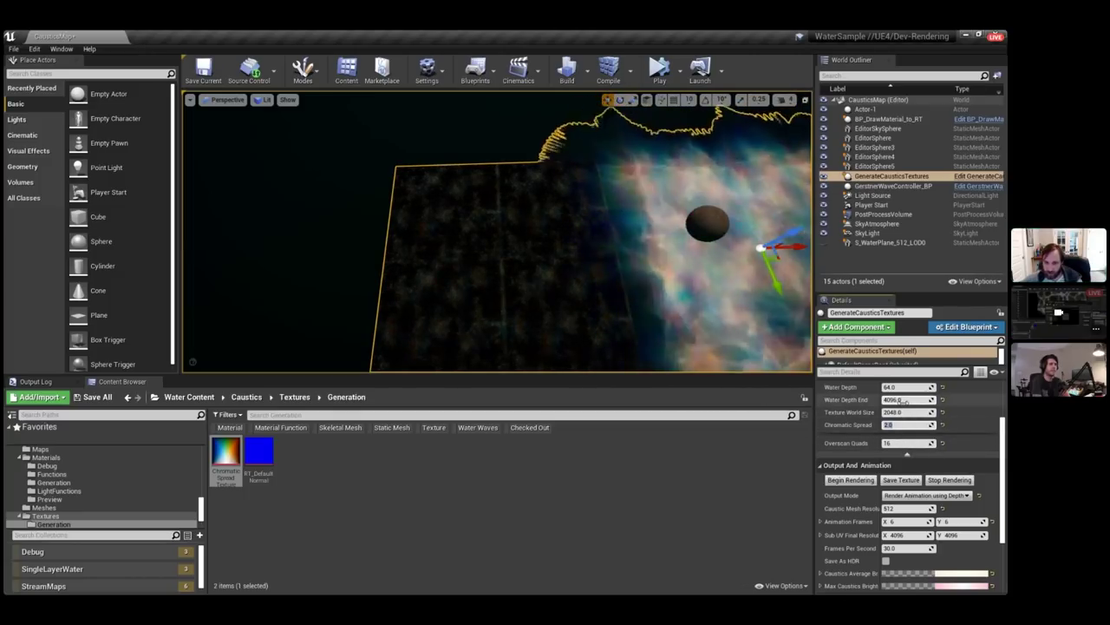
pyautogui.click(926, 495)
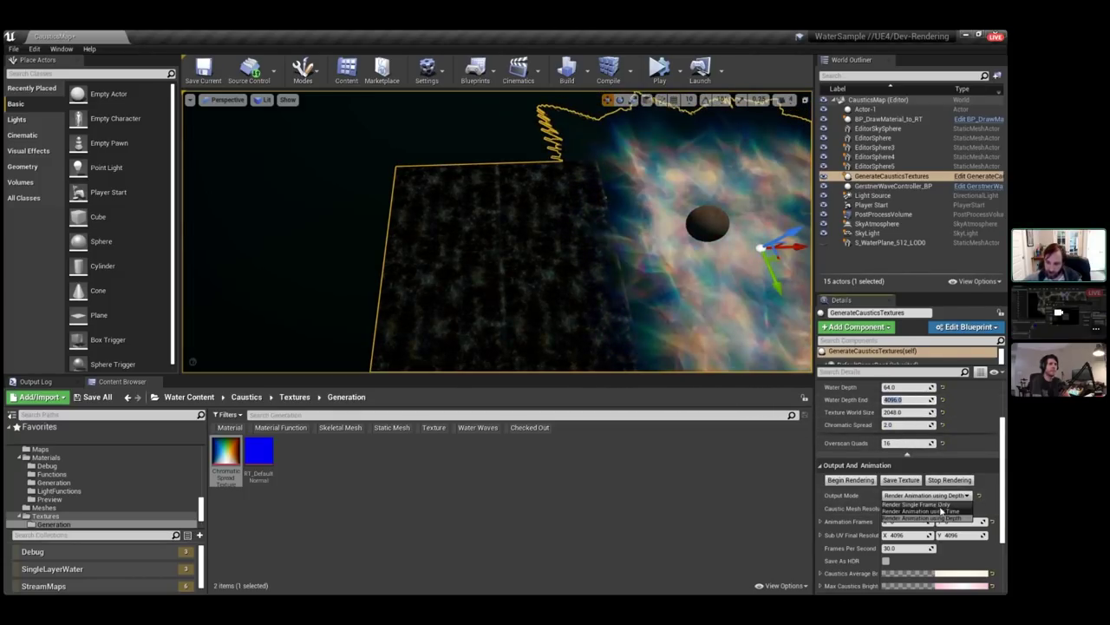
pyautogui.click(942, 511)
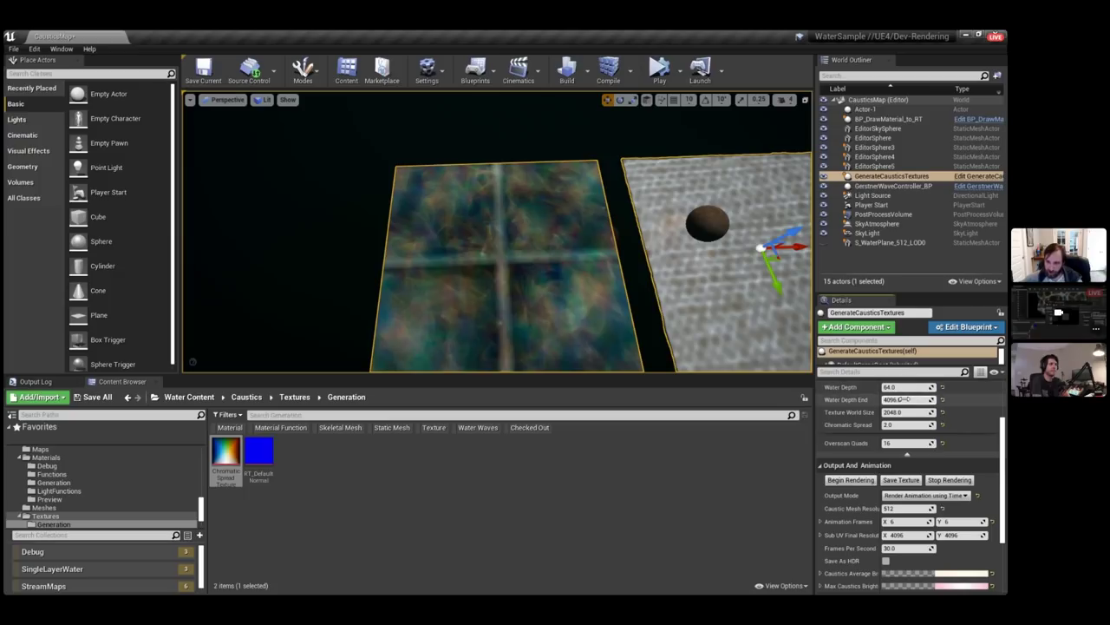
pyautogui.click(912, 400)
pyautogui.write('0')
pyautogui.press('Return')
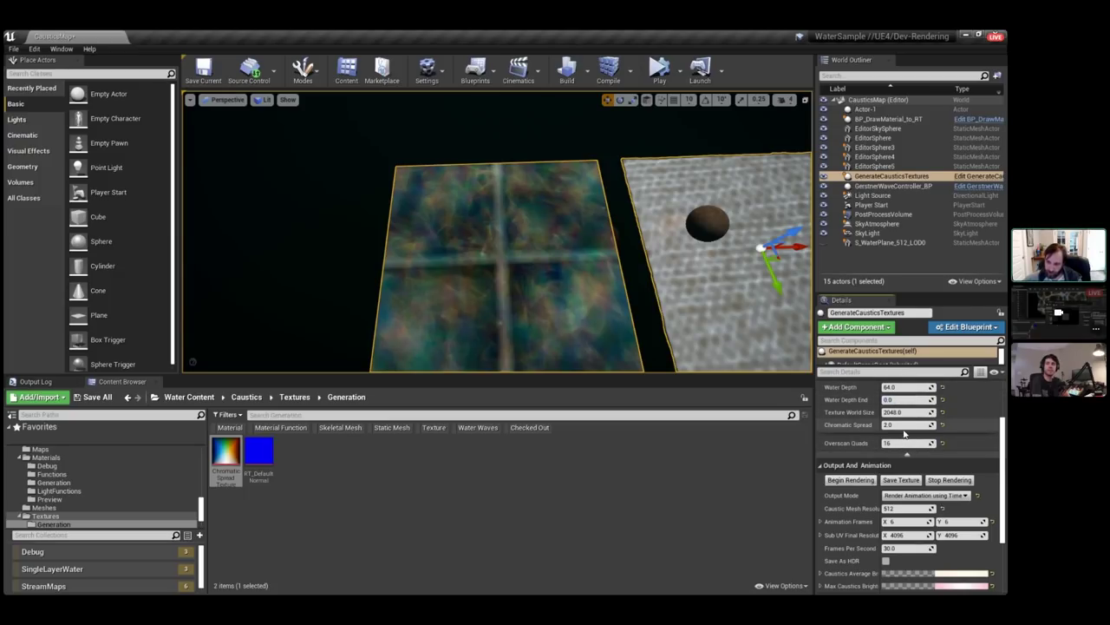
# Render the animation with a Chromatic Spread of 10 and again with a Chromatic Spread of 5.
pyautogui.write('10')
pyautogui.press('Return')
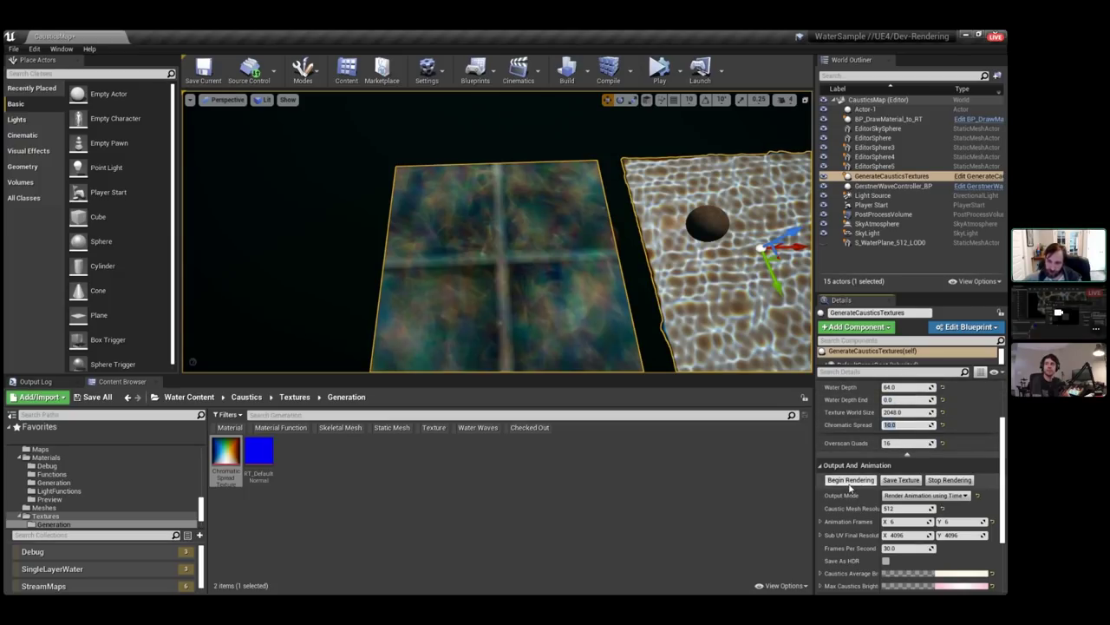
pyautogui.click(850, 482)
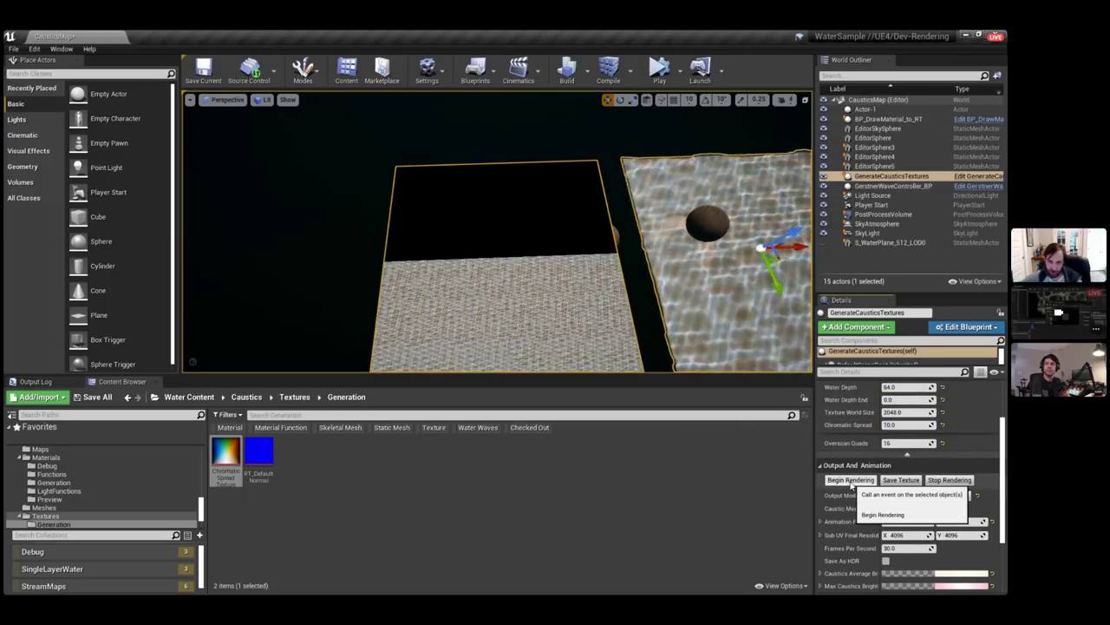
pyautogui.click(903, 442)
pyautogui.write('5')
pyautogui.click(850, 482)
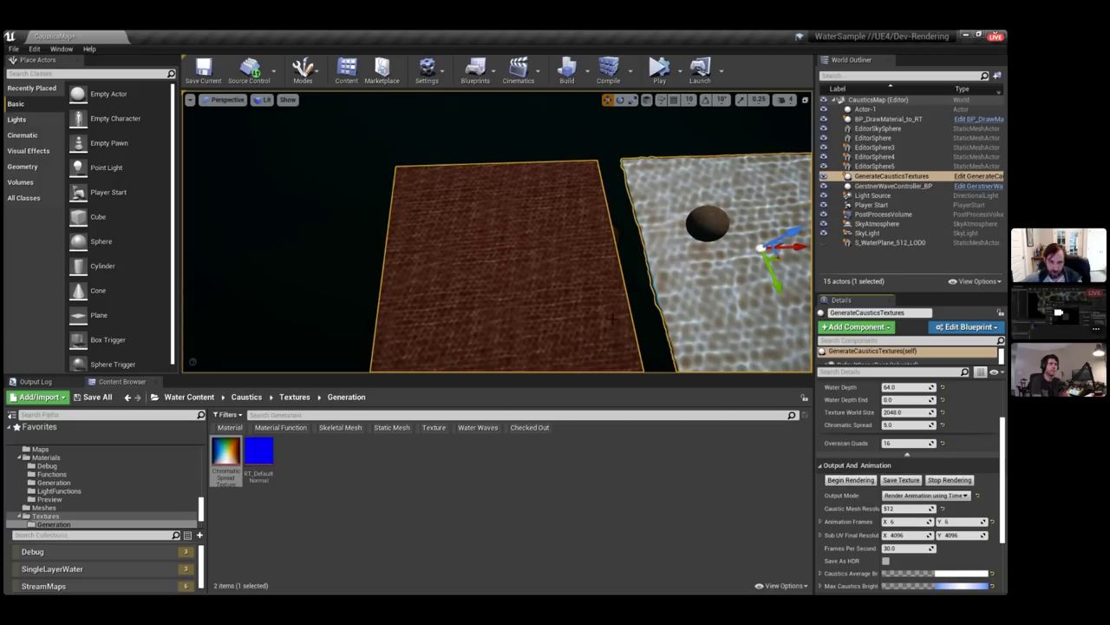
# Open the render target texture of the preview plane, hide its alpha and red channels, and enlarge the texture editor window.
pyautogui.click(573, 268)
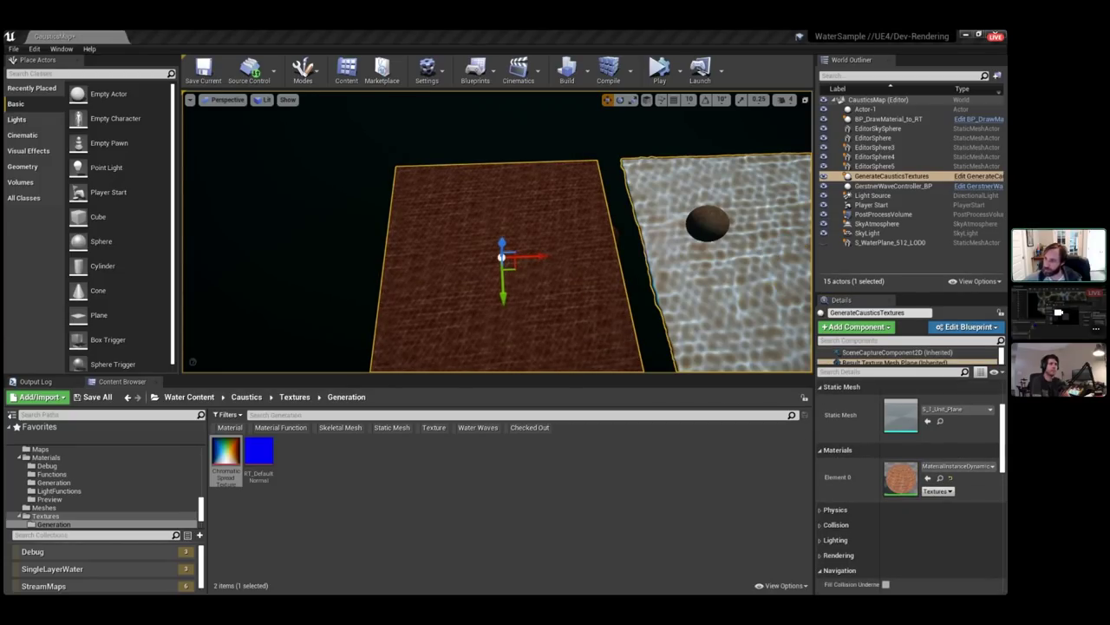
pyautogui.moveTo(1005, 130); pyautogui.dragTo(411, 127)
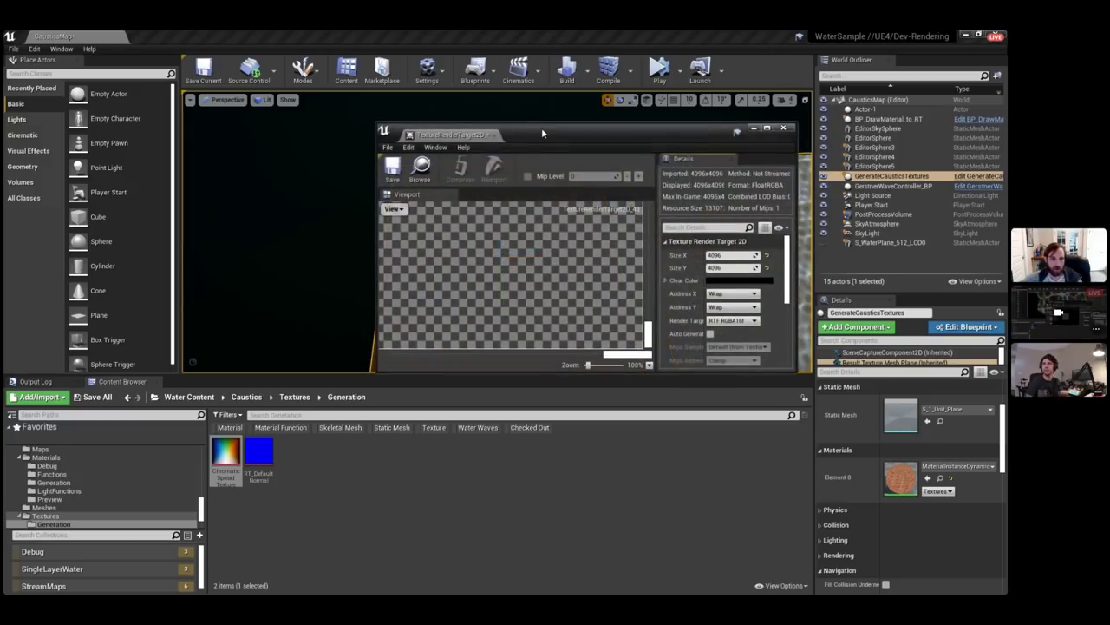
pyautogui.click(395, 209)
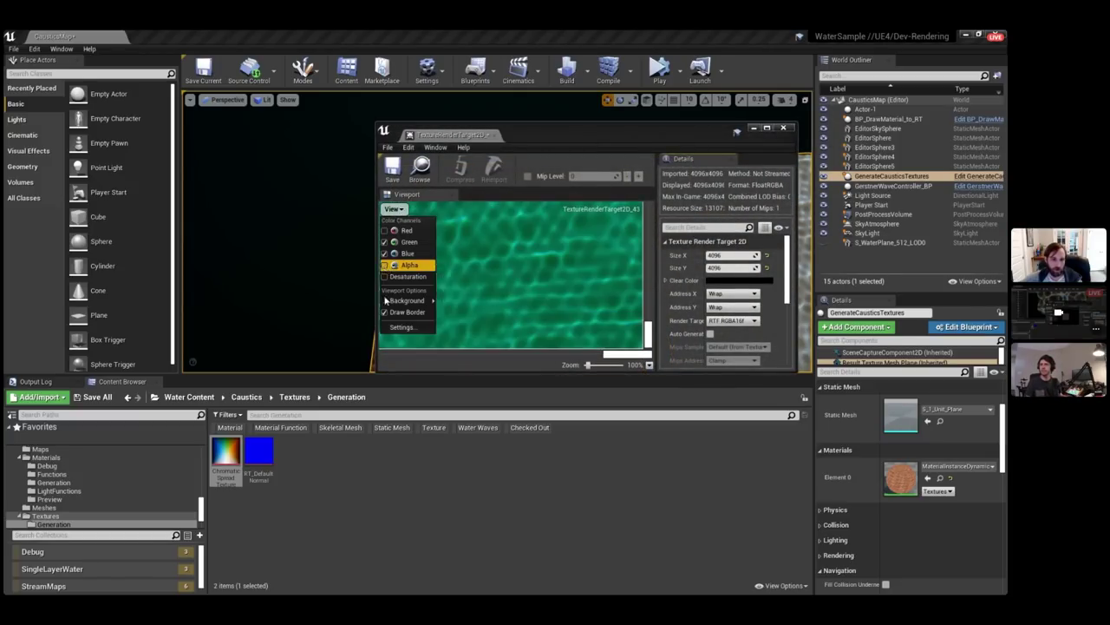
pyautogui.click(380, 373)
pyautogui.moveTo(380, 373); pyautogui.dragTo(217, 517)
# Toggle the color channels of the render target texture to isolate the red channel.
pyautogui.click(218, 208)
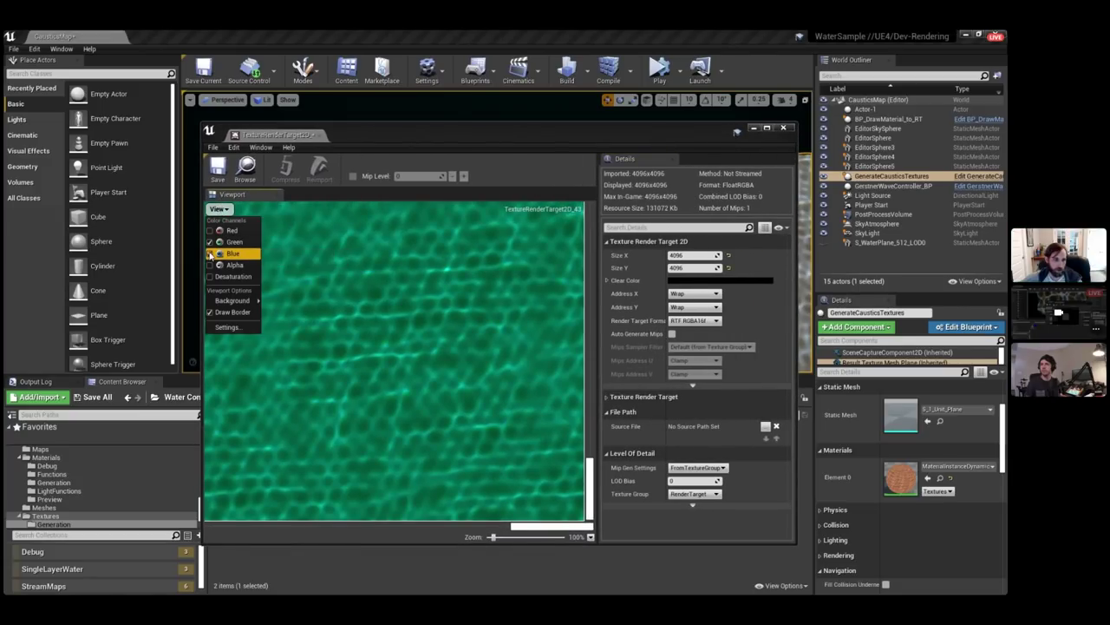
pyautogui.click(210, 242)
pyautogui.click(210, 242)
pyautogui.click(210, 231)
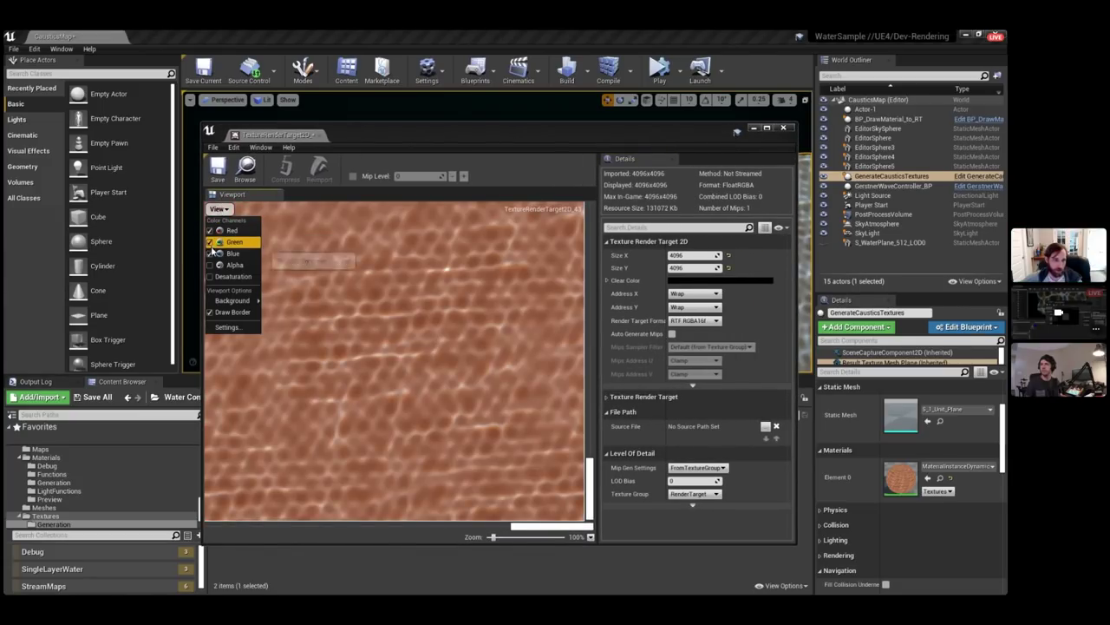
pyautogui.click(209, 254)
pyautogui.click(210, 244)
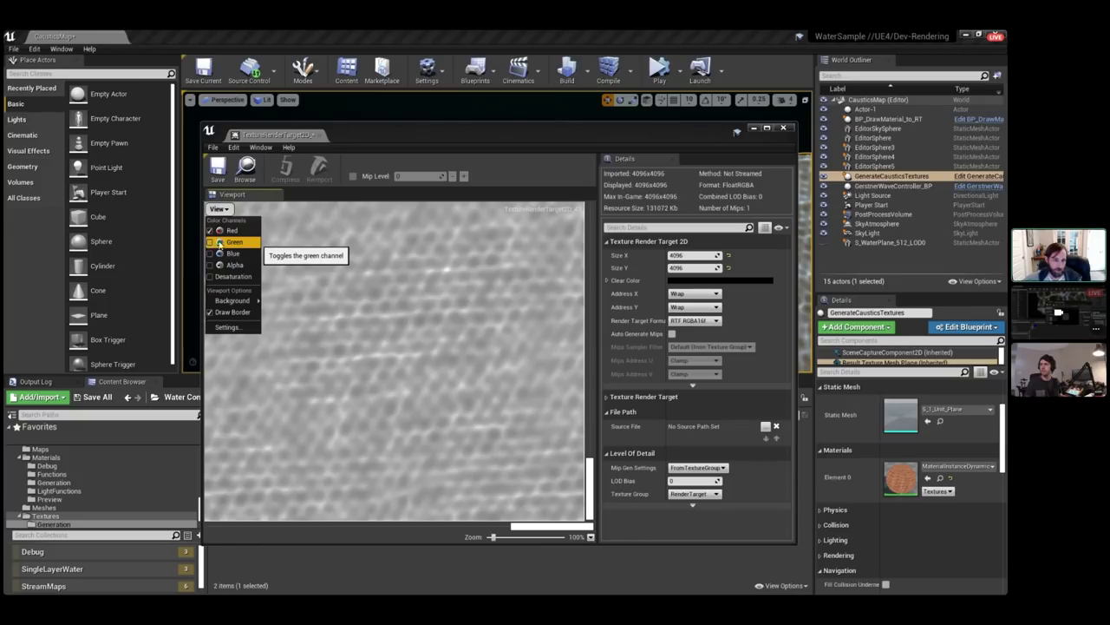
# Add the green and blue channels to the texture view, isolate the blue channel, and inspect its caustic lines.
pyautogui.moveTo(490, 138); pyautogui.dragTo(614, 142)
pyautogui.scroll(-3, 564, 252)
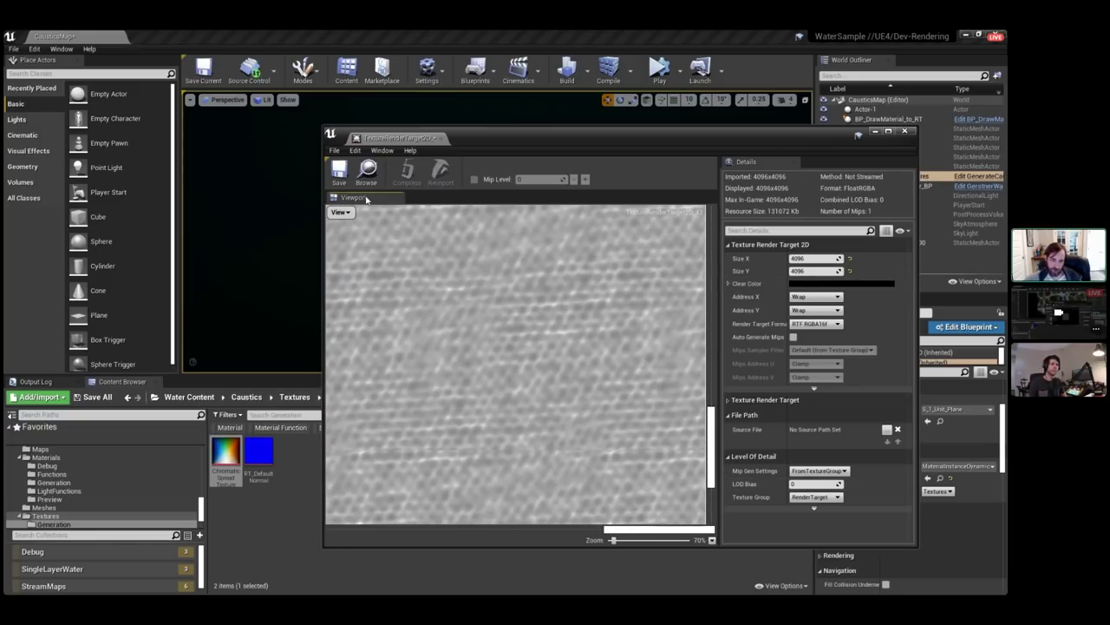
pyautogui.click(339, 211)
pyautogui.click(331, 245)
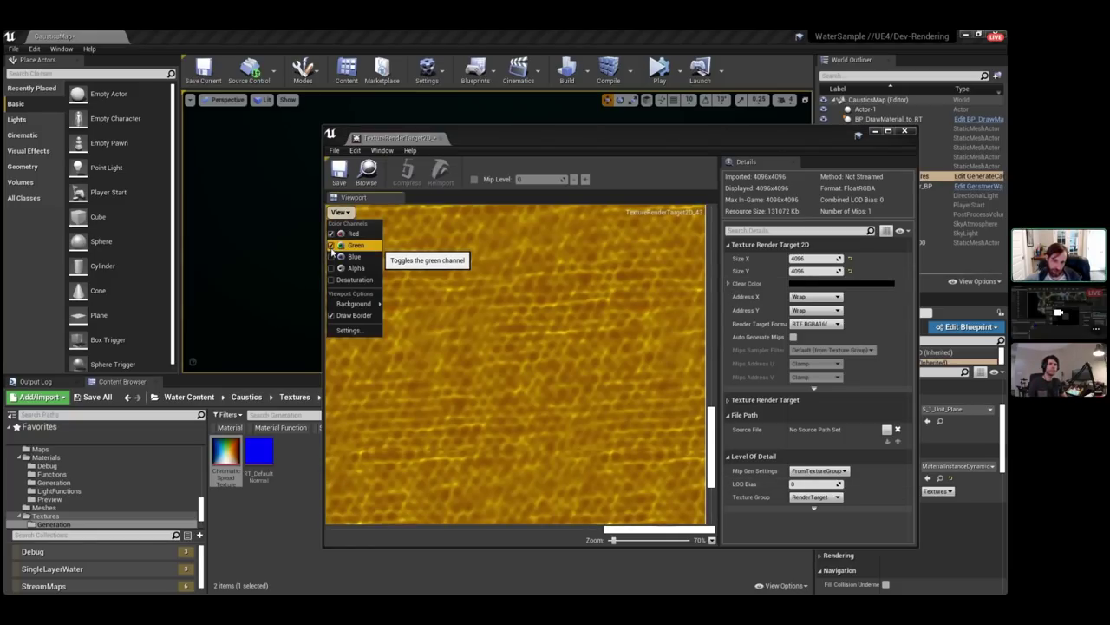
pyautogui.click(332, 256)
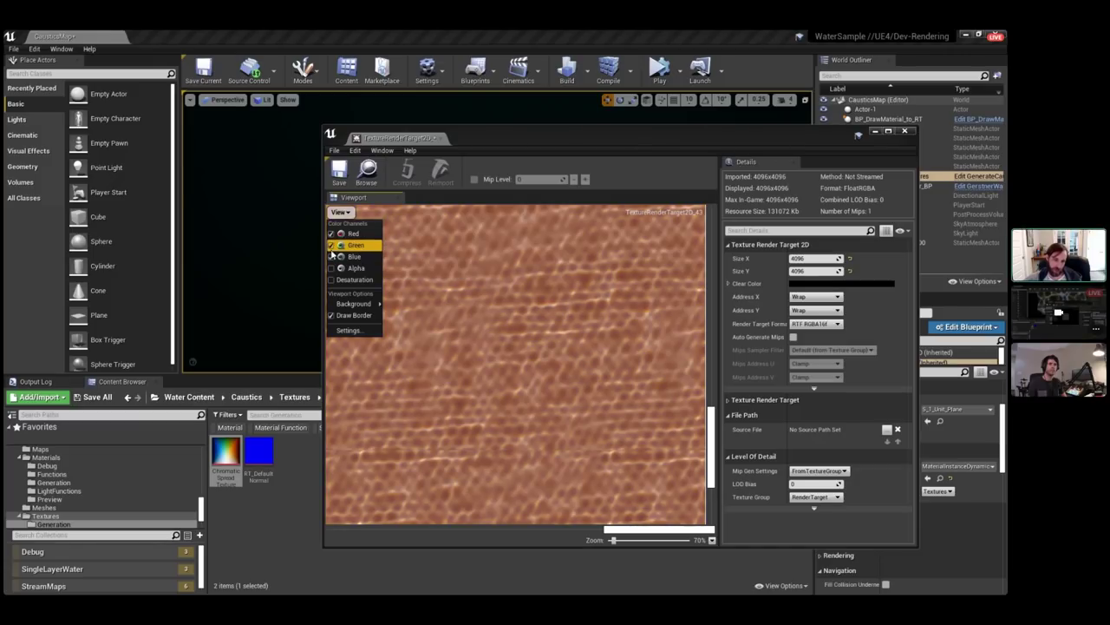
pyautogui.click(332, 246)
pyautogui.click(331, 234)
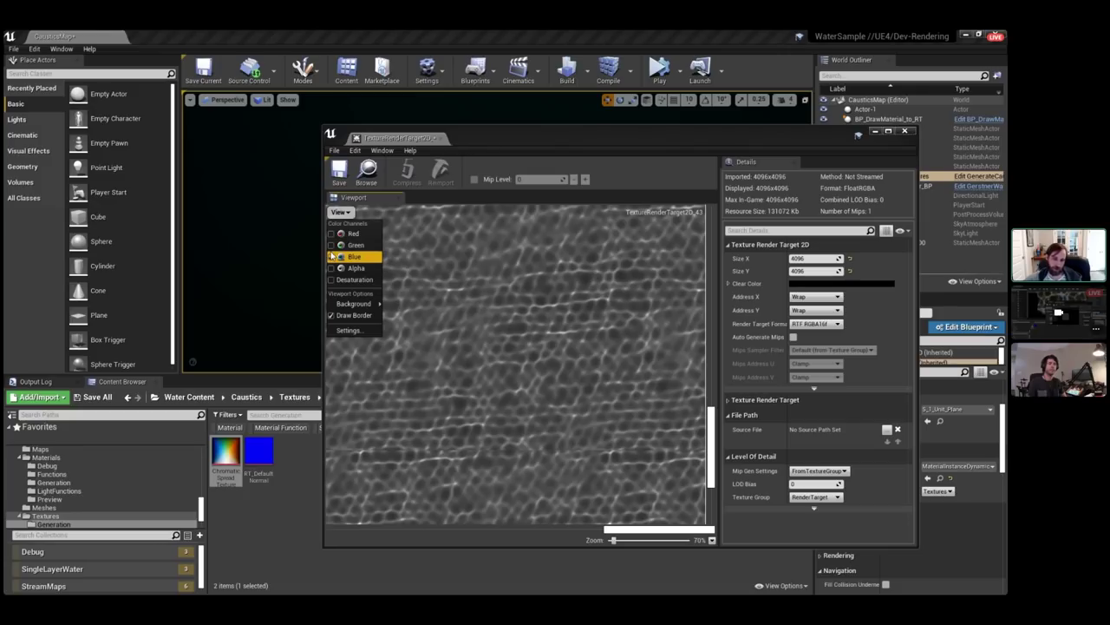
pyautogui.scroll(5, 512, 300)
pyautogui.scroll(-2, 512, 301)
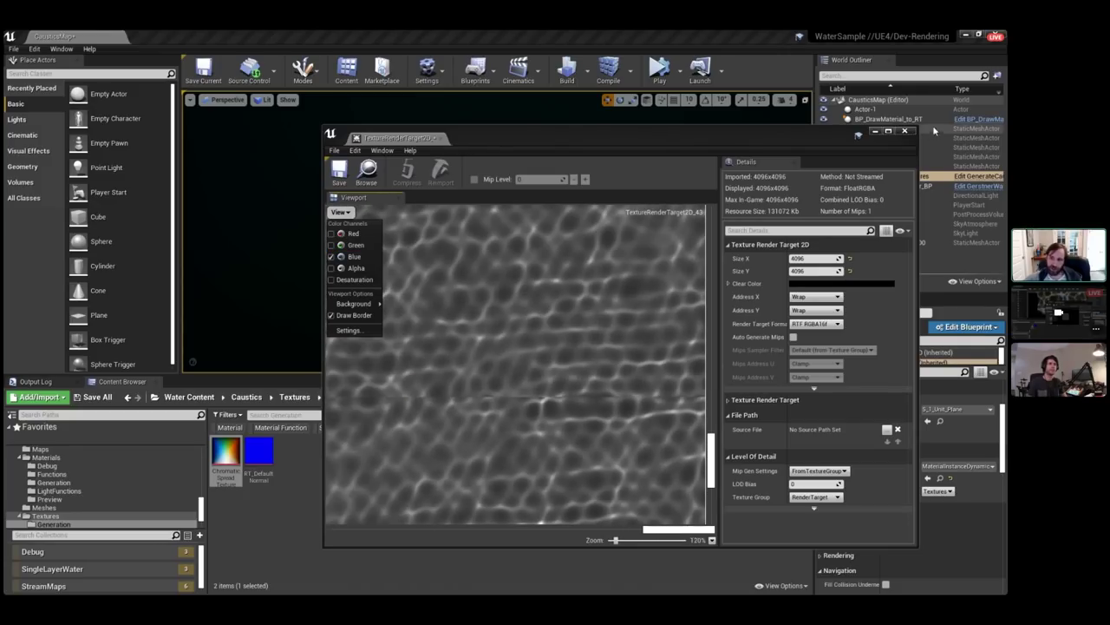
# Show the red and green channels together with blue again, inspect the color fringes up close, and close the texture editor.
pyautogui.moveTo(803, 137); pyautogui.dragTo(795, 145)
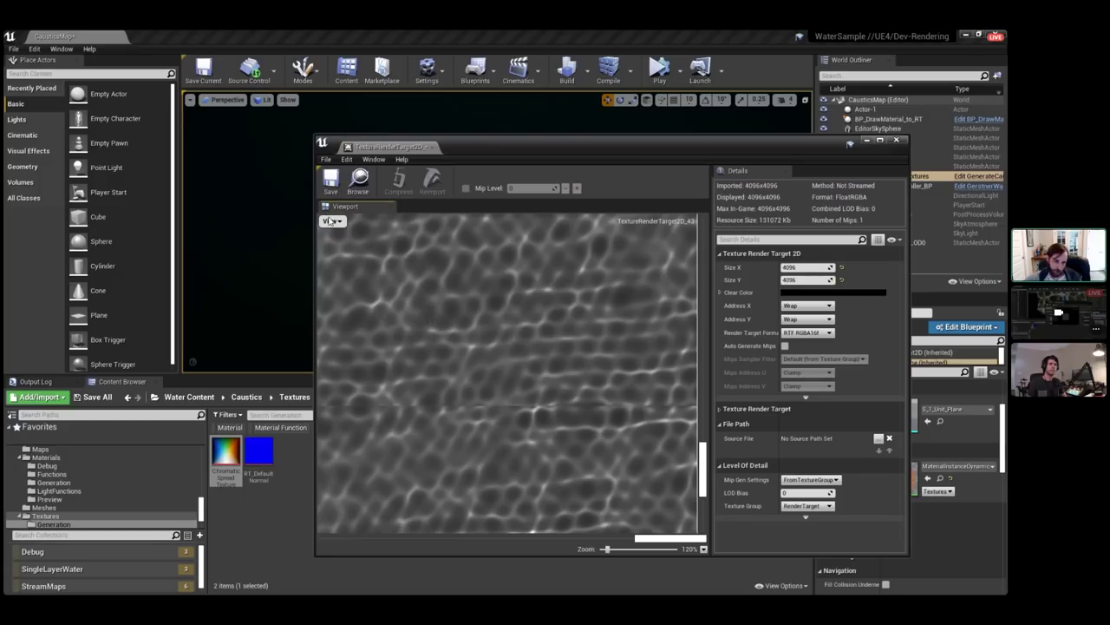
pyautogui.click(330, 221)
pyautogui.click(347, 253)
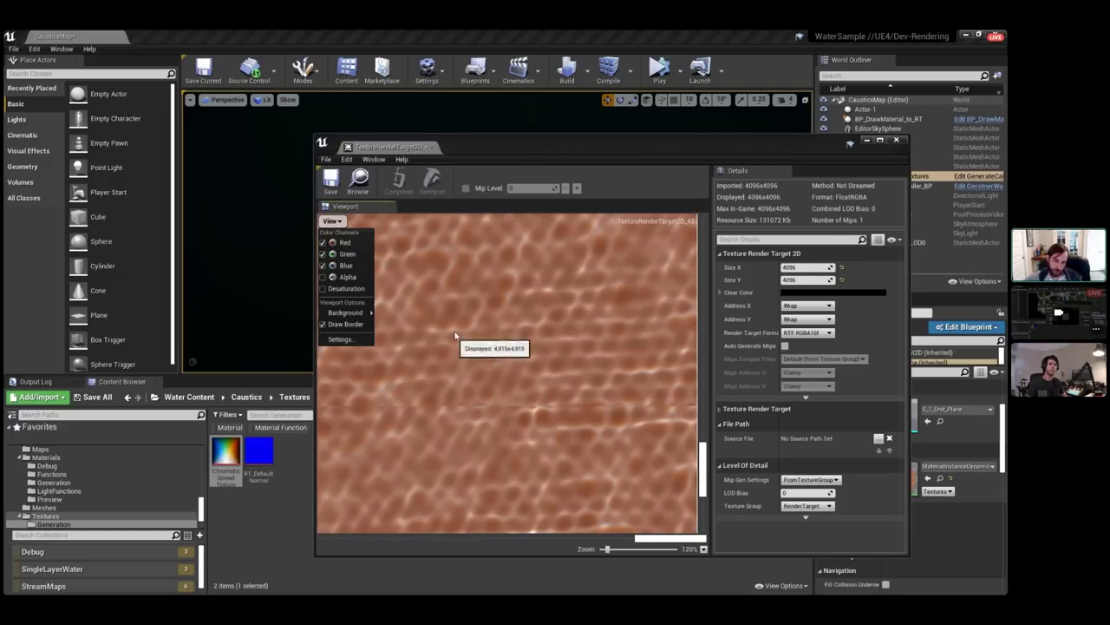
pyautogui.scroll(5, 455, 334)
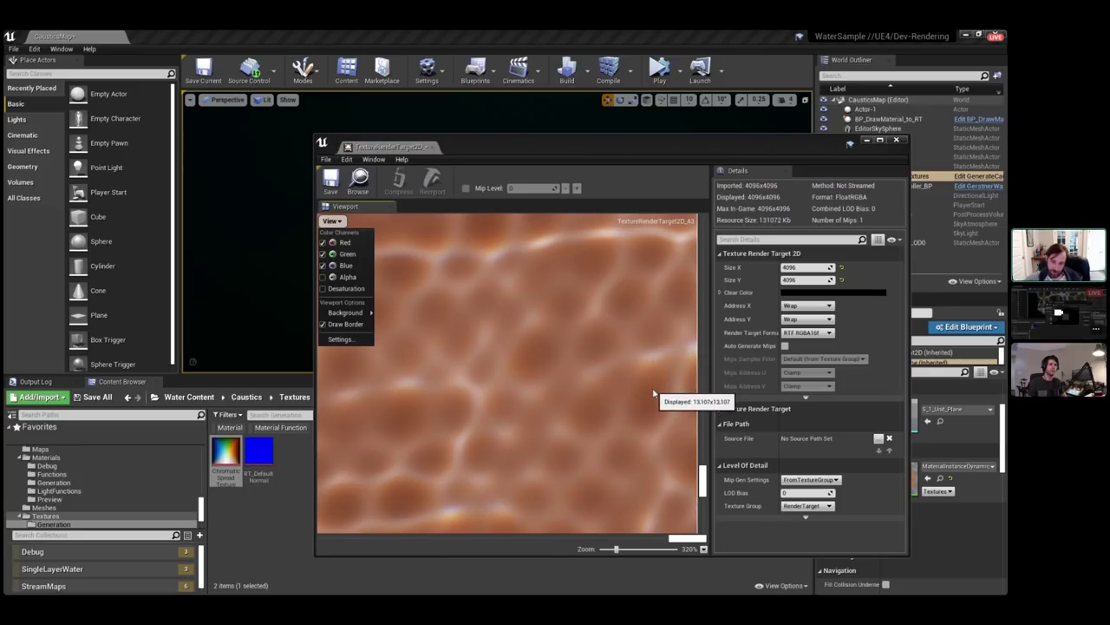
pyautogui.click(433, 147)
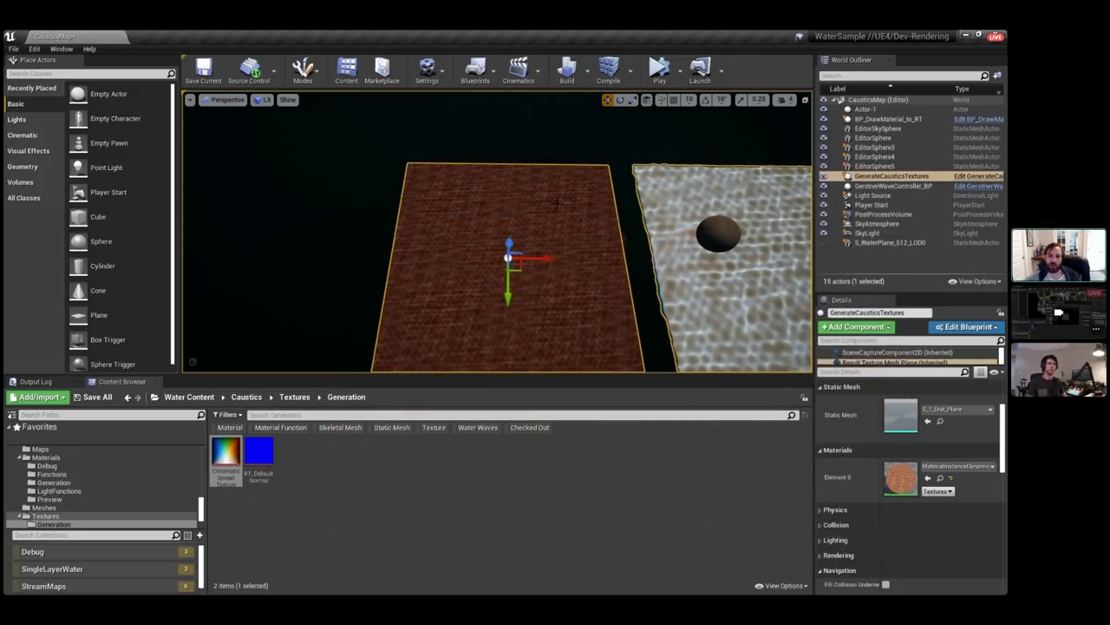
# View the preview plane and photon mesh together, select BP_DrawMaterial_to_RT, and reselect GenerateCausticsTextures.
pyautogui.moveTo(558, 200); pyautogui.dragTo(551, 177, button='right')
pyautogui.moveTo(539, 177); pyautogui.dragTo(538, 176, button='right')
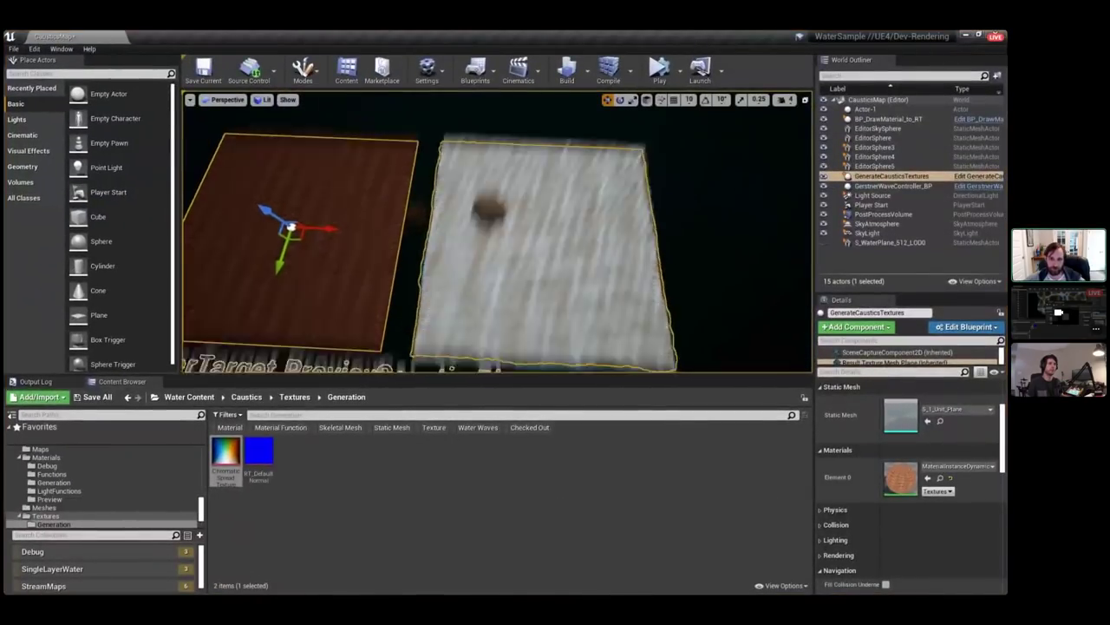
pyautogui.moveTo(538, 176)
pyautogui.mouseDown(button='right')
pyautogui.moveTo(548, 184)
pyautogui.moveTo(538, 174)
pyautogui.mouseUp(button='right')
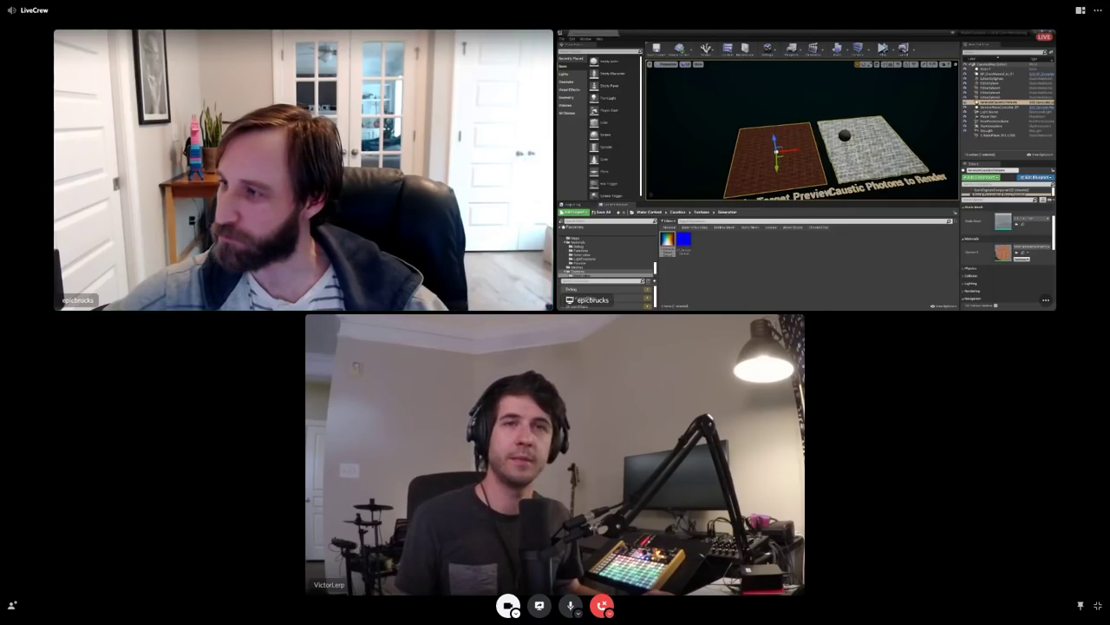
pyautogui.click(1016, 74)
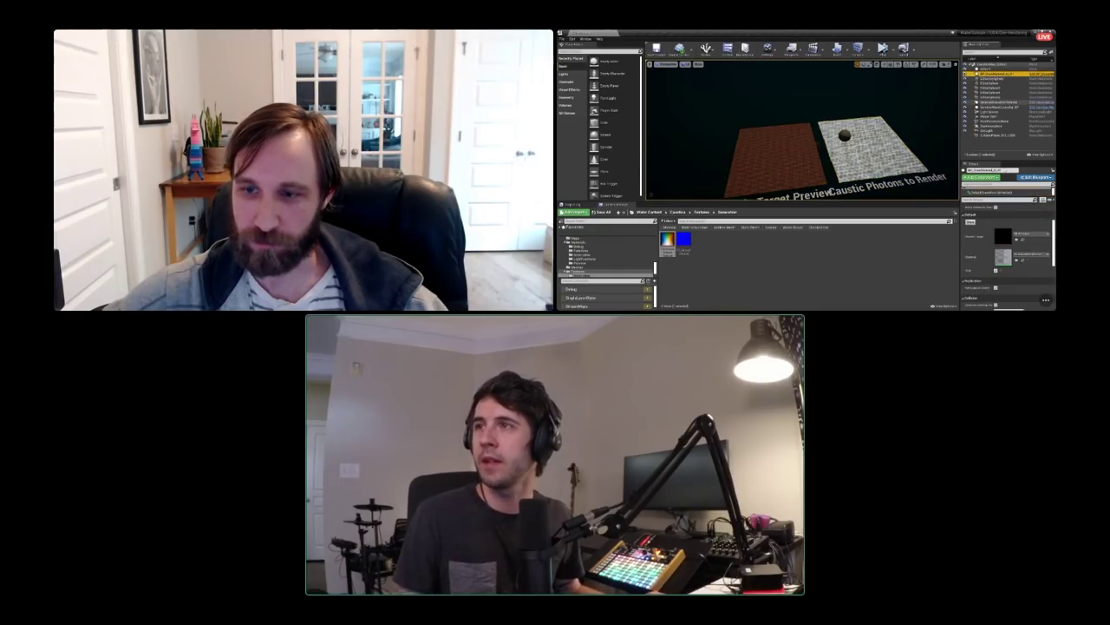
pyautogui.click(1014, 104)
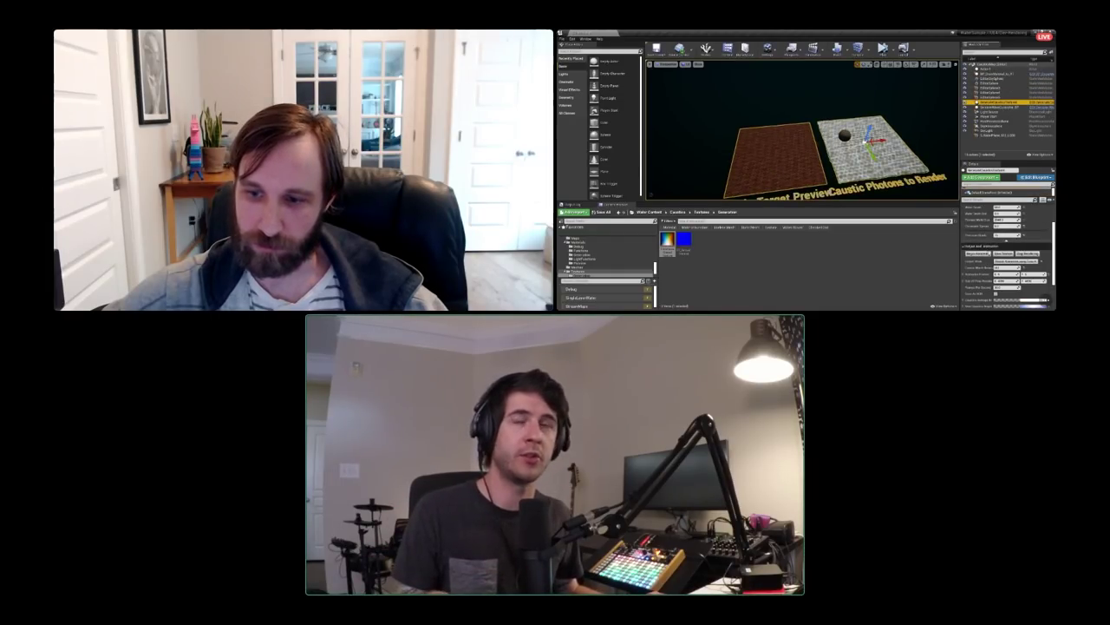
pyautogui.click(1016, 261)
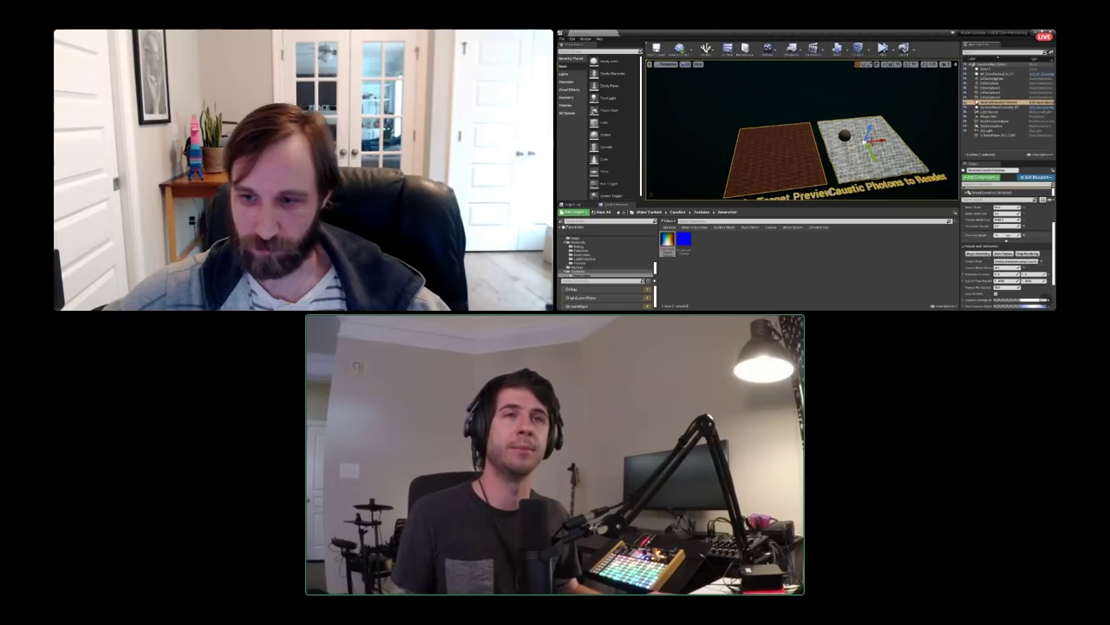
pyautogui.click(981, 255)
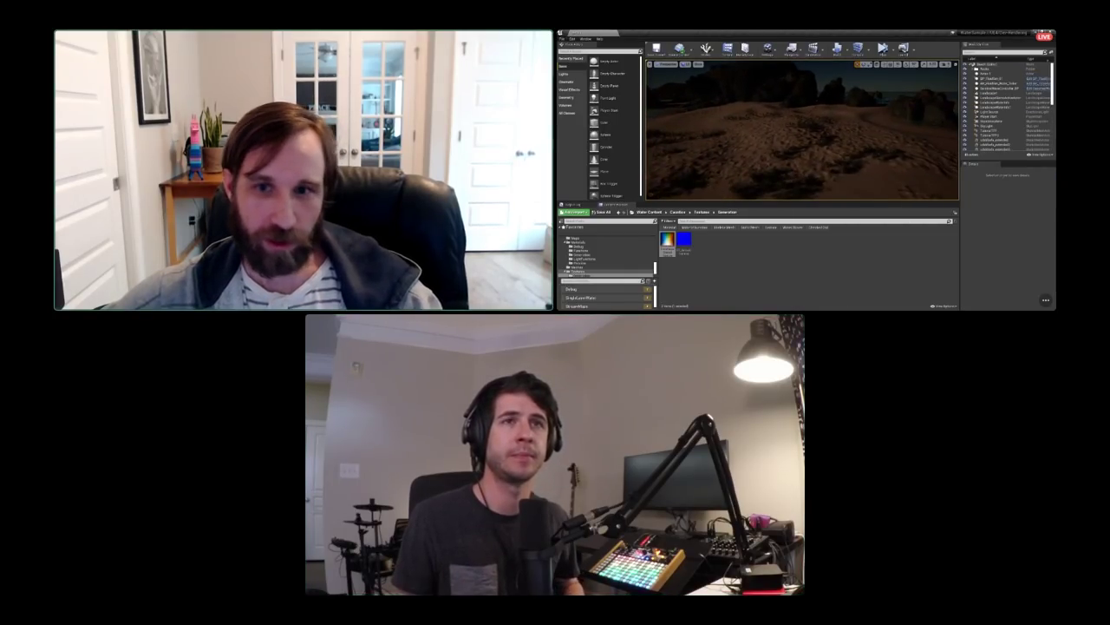
# Brighten the Beach level's dark viewport by setting its exposure value to -1.
pyautogui.click(686, 64)
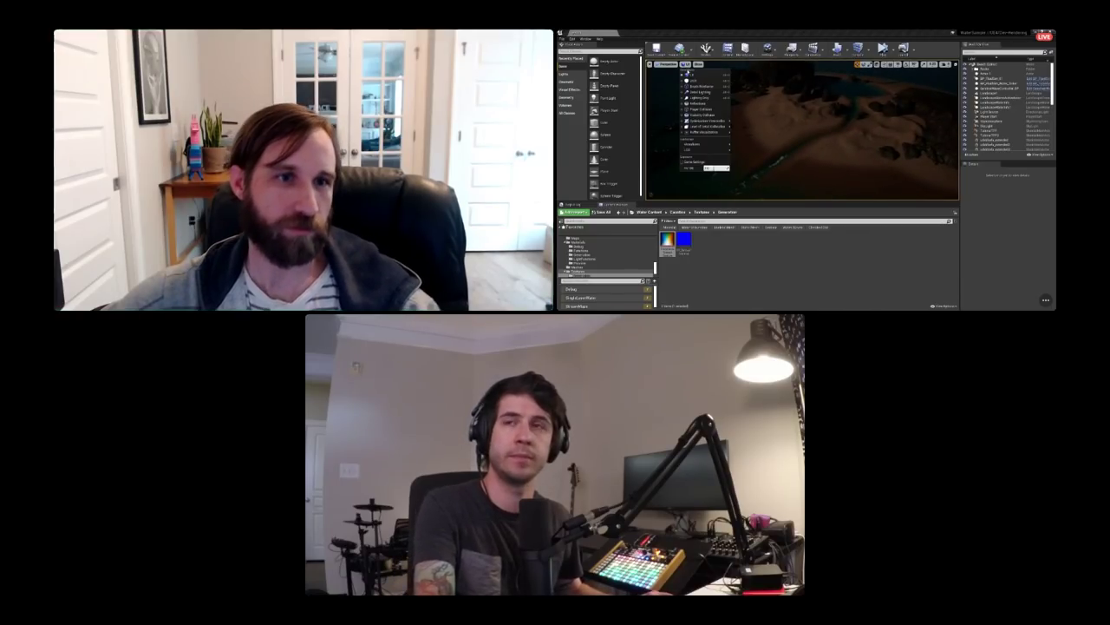
pyautogui.click(715, 168)
pyautogui.write('-1')
pyautogui.press('Return')
pyautogui.click(807, 170)
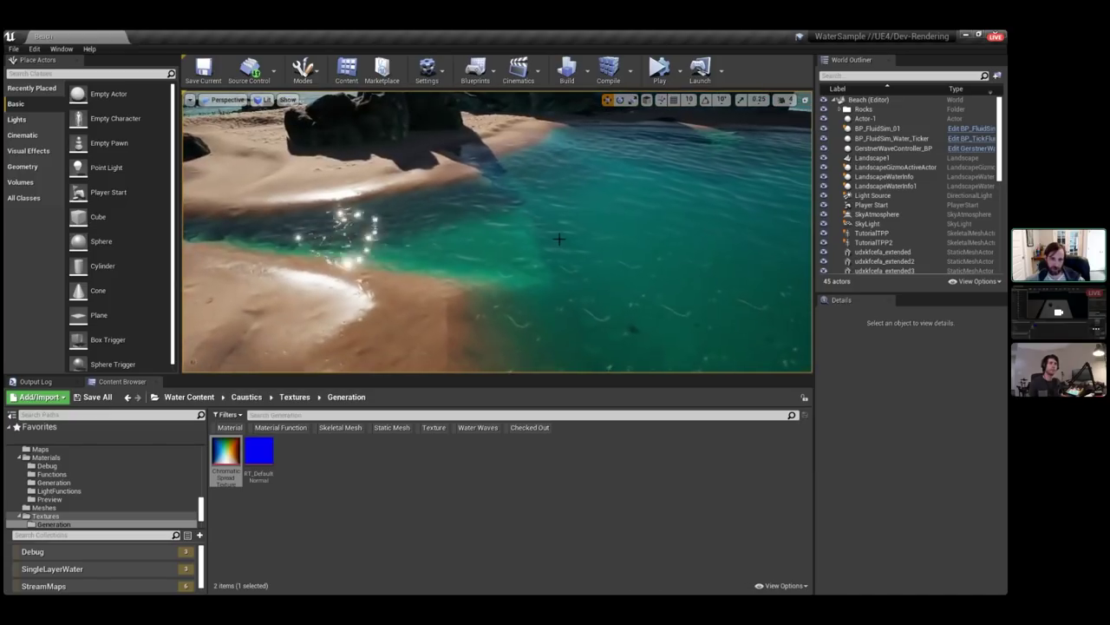
# Select WaterBodyRiver2's spline point in the lagoon and examine the water surface around the river mouth.
pyautogui.click(606, 205)
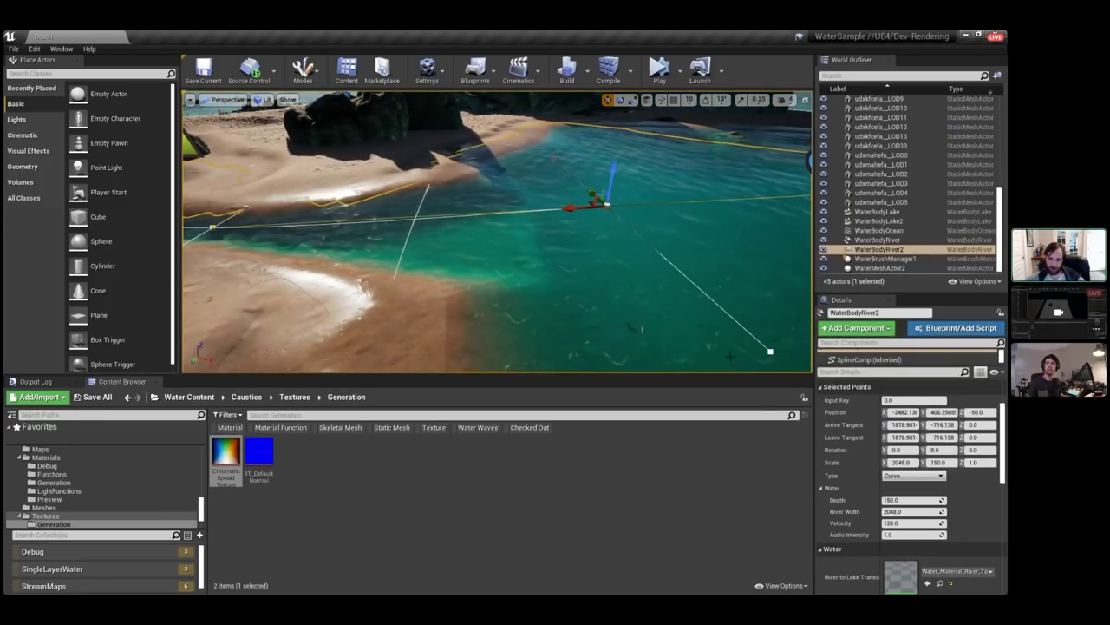
pyautogui.moveTo(694, 295); pyautogui.dragTo(537, 278, button='right')
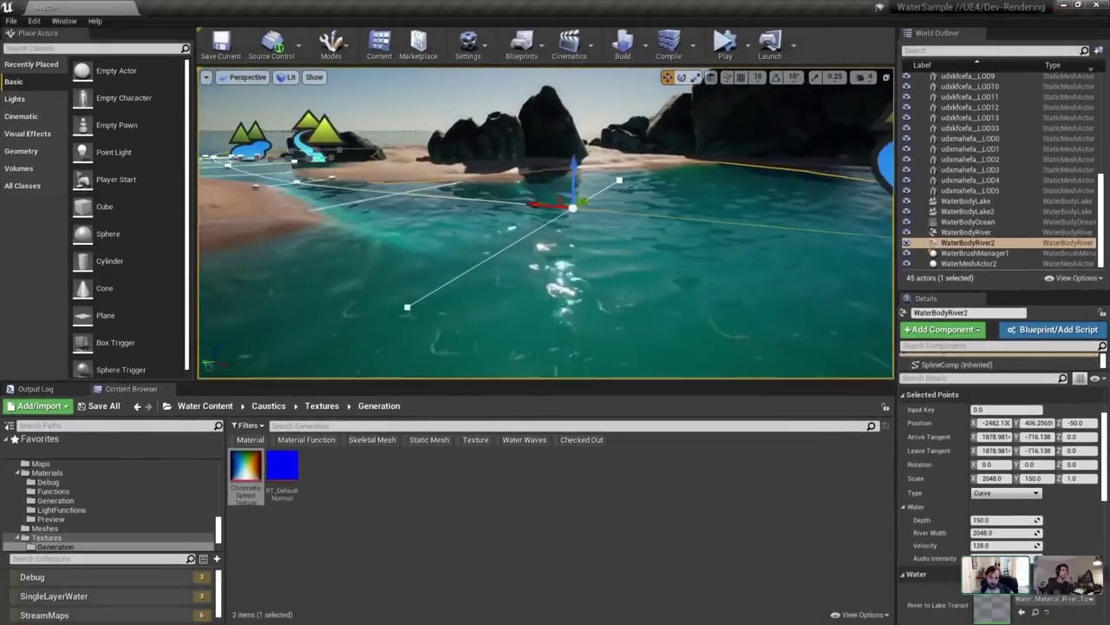
pyautogui.moveTo(784, 338)
pyautogui.mouseDown(button='right')
pyautogui.moveTo(772, 360)
pyautogui.moveTo(768, 347)
pyautogui.moveTo(784, 338)
pyautogui.mouseUp(button='right')
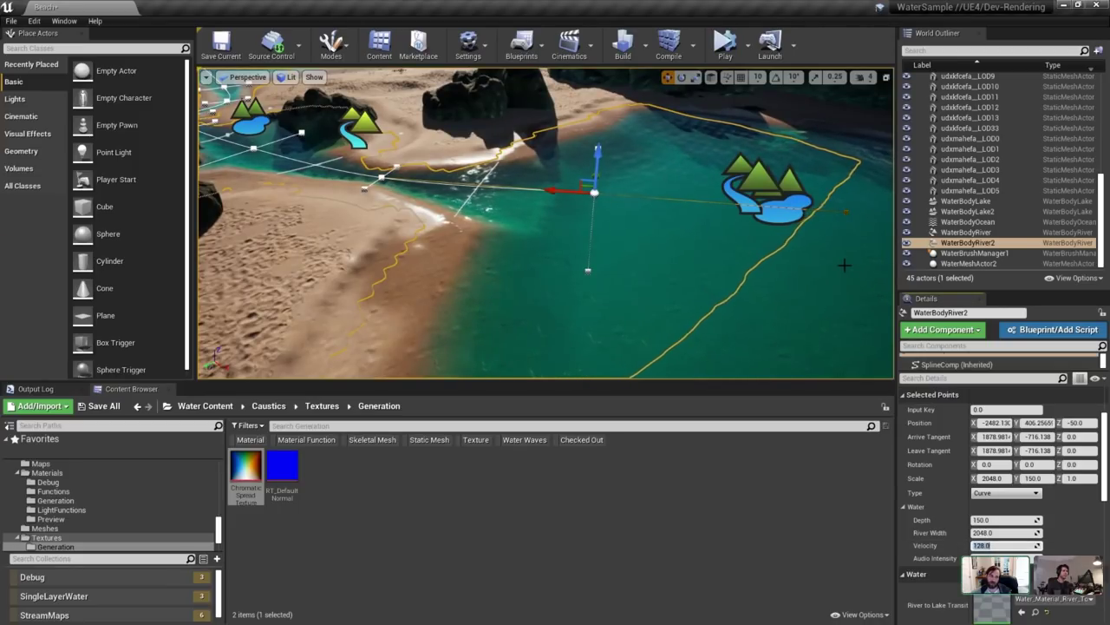
pyautogui.moveTo(694, 214); pyautogui.dragTo(669, 212, button='right')
# Show the water mesh tile bounds across the island by running the console command r.Water.WaterMeshShowTileBounds 1.
pyautogui.press('`')
pyautogui.press('Up')
pyautogui.press('Up')
pyautogui.press('Up')
pyautogui.press('Up')
pyautogui.press('Up')
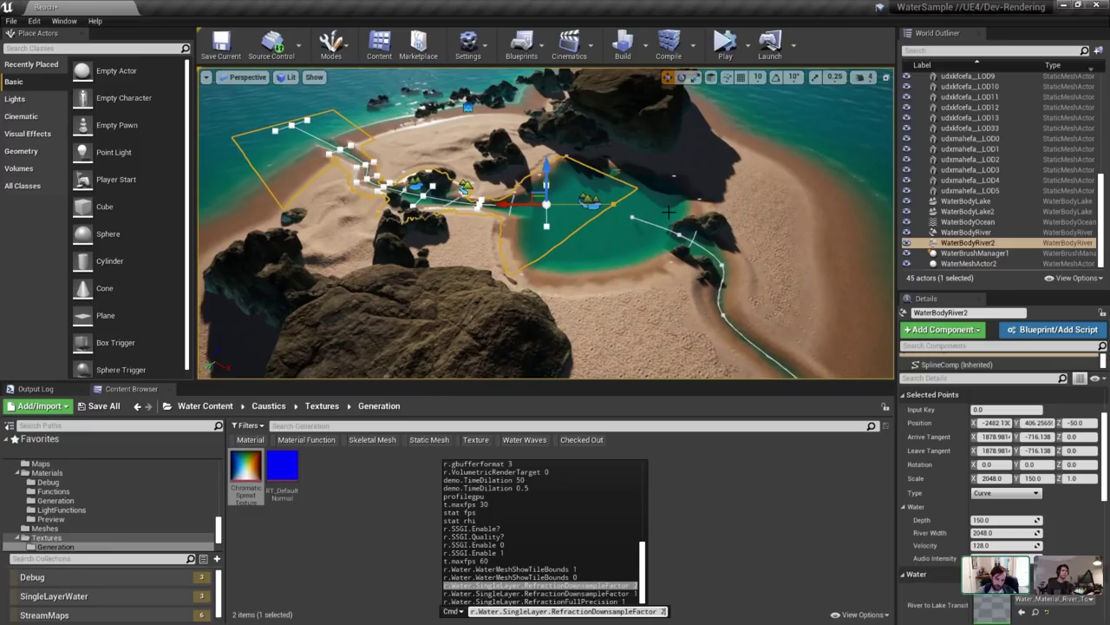
pyautogui.press('Return')
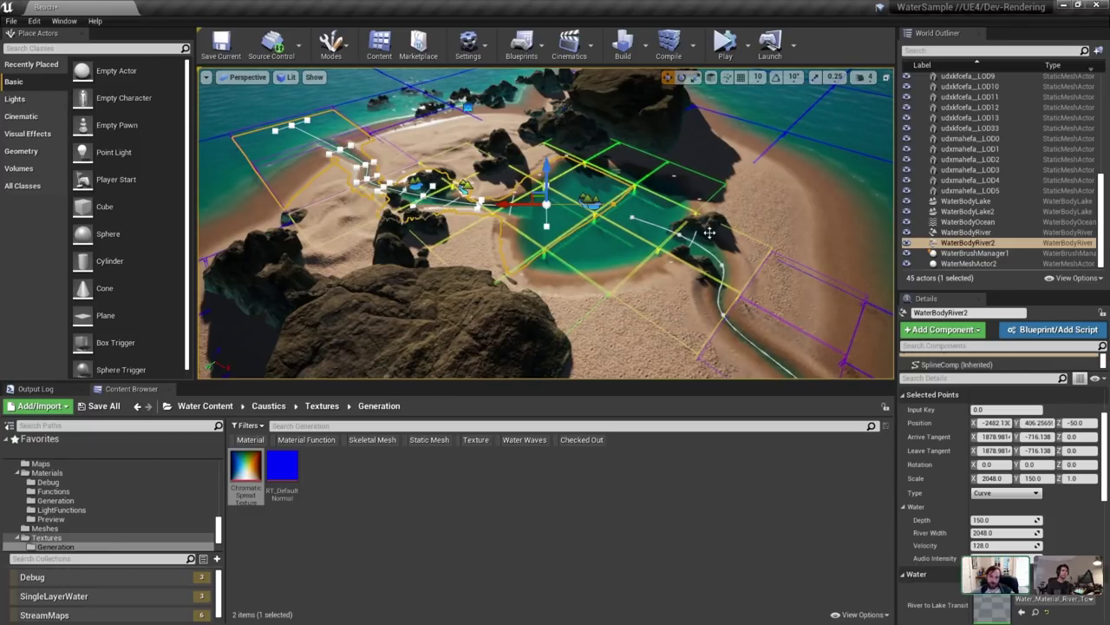
# Examine up close the water mesh tiles where the river meets the lagoon.
pyautogui.click(710, 233)
pyautogui.moveTo(710, 233); pyautogui.dragTo(701, 276, button='right')
pyautogui.moveTo(564, 165); pyautogui.dragTo(469, 147, button='right')
pyautogui.press('w')
pyautogui.press('s')
pyautogui.press('w')
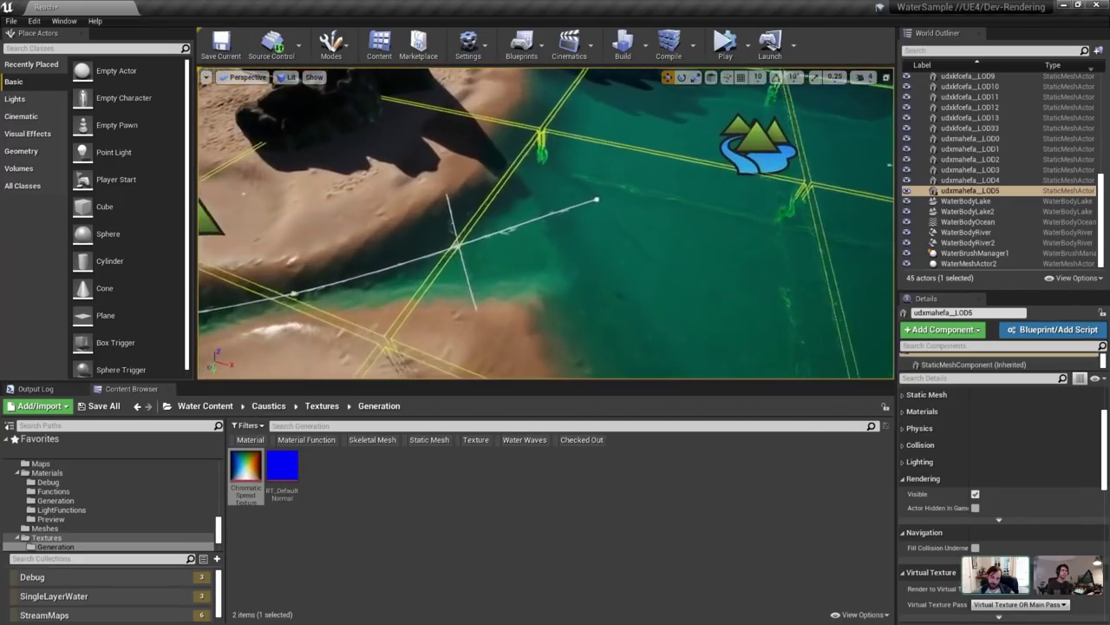
# Set the velocity of WaterBodyRiver2's spline point in the lagoon to 0.
pyautogui.click(601, 197)
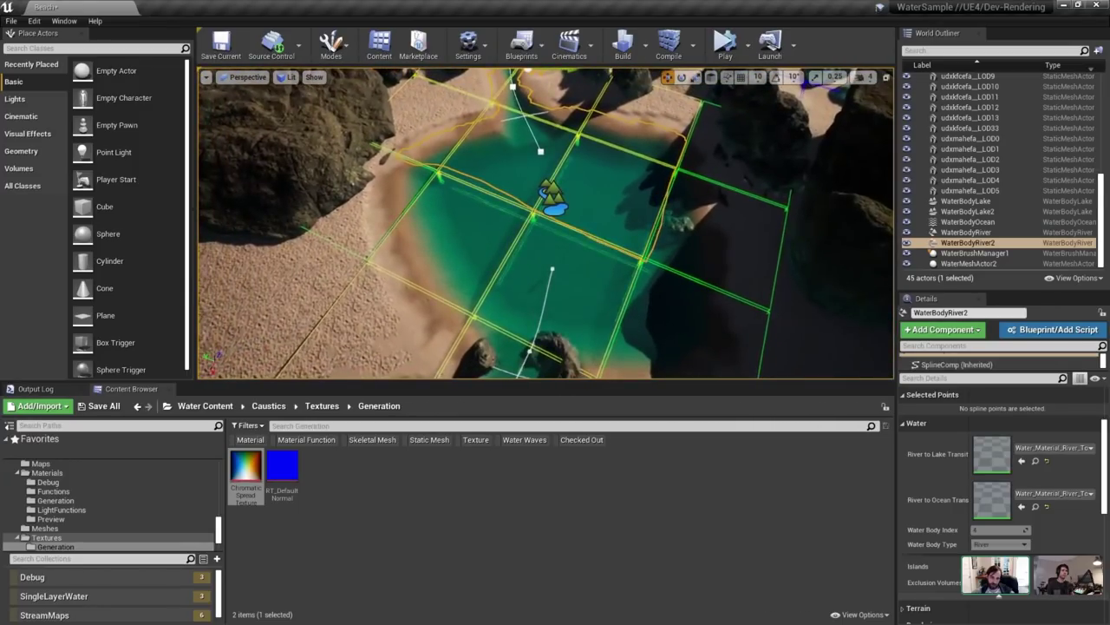
pyautogui.click(542, 78)
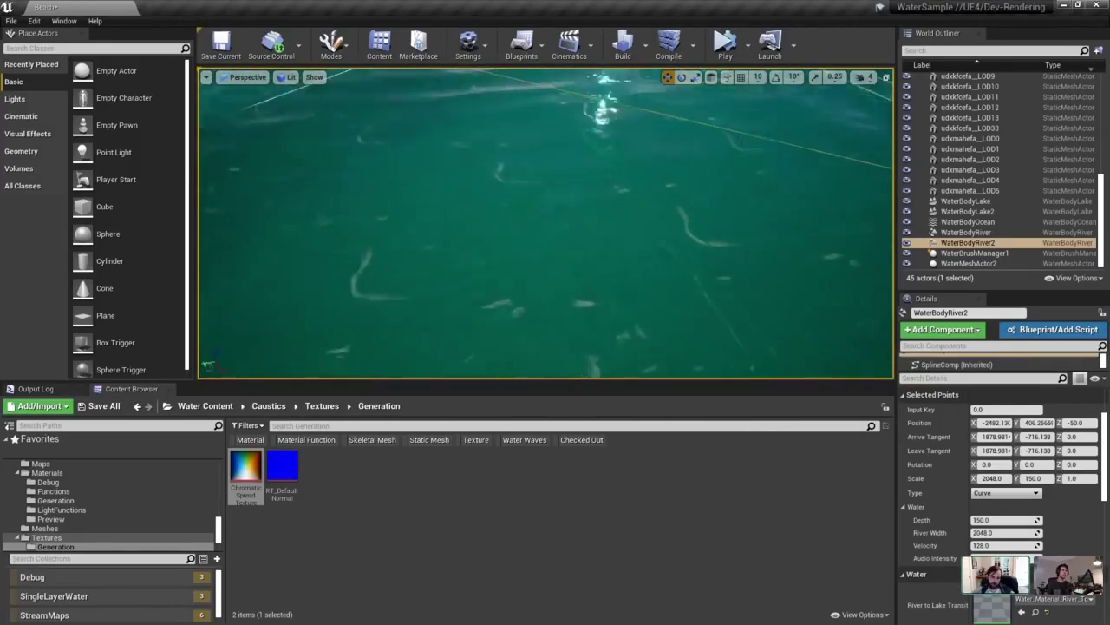
pyautogui.press('f')
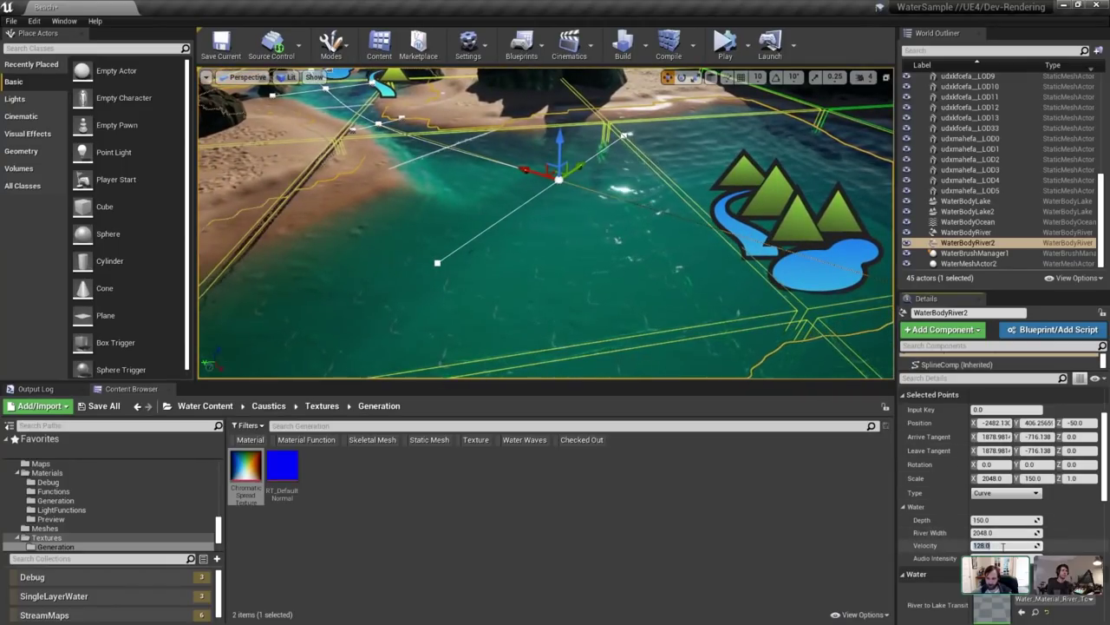
pyautogui.write('0')
pyautogui.press('Return')
pyautogui.moveTo(659, 260); pyautogui.dragTo(686, 243, button='right')
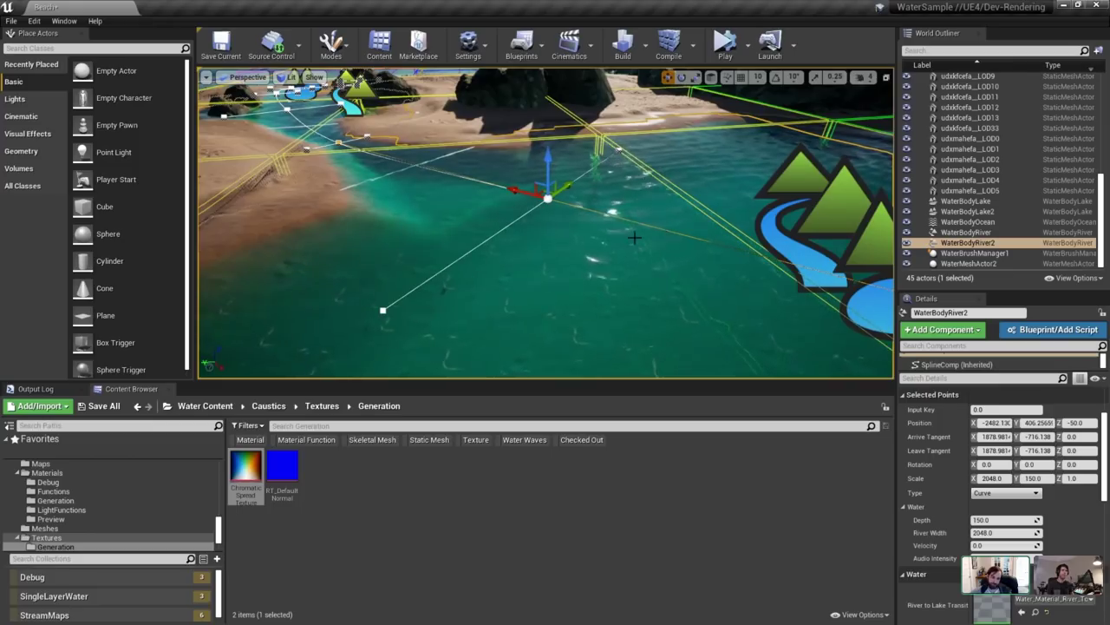
# Clear the selection and inspect the lagoon with the editor icons and splines hidden, then shown again.
pyautogui.moveTo(627, 262); pyautogui.dragTo(653, 224, button='right')
pyautogui.press('Escape')
pyautogui.press('g')
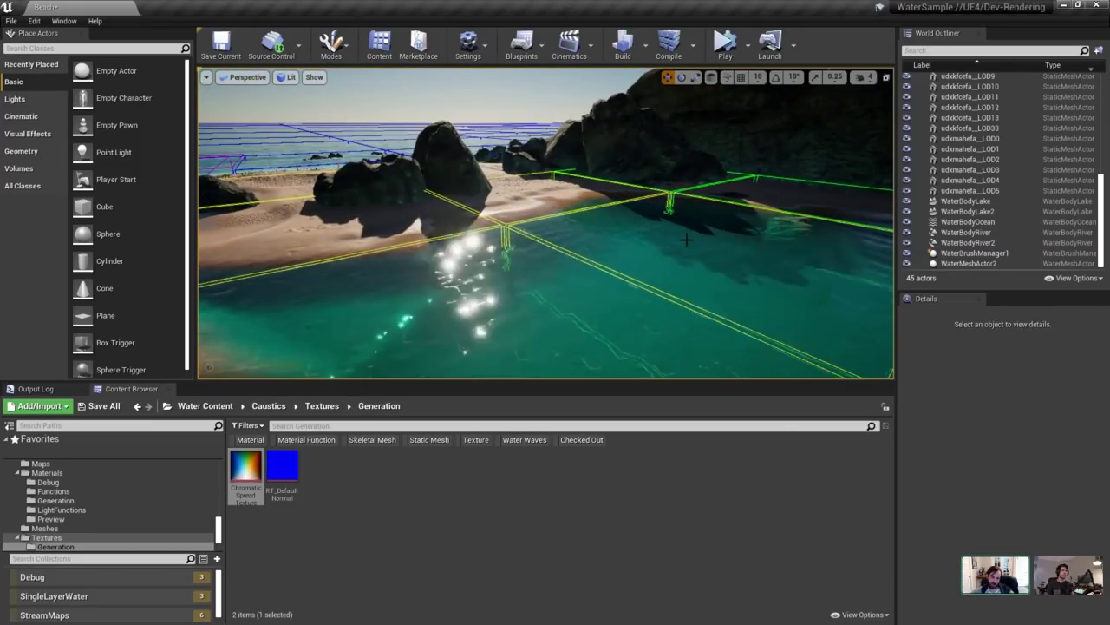
pyautogui.press('g')
pyautogui.moveTo(620, 266); pyautogui.dragTo(626, 287, button='right')
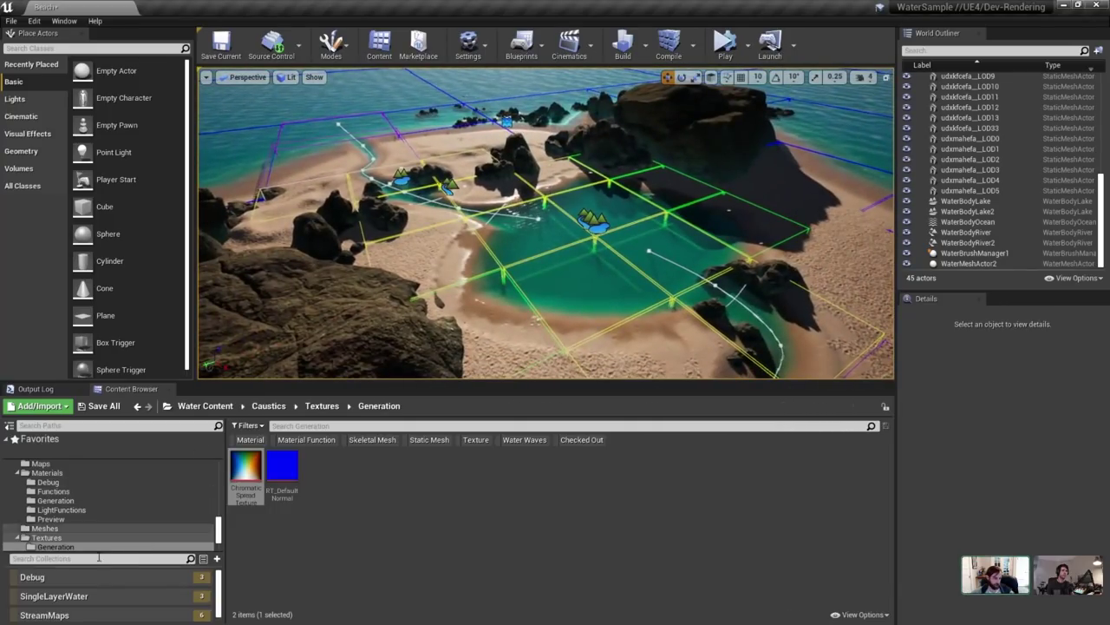
# Place a Water Body River actor at the lagoon's edge, and delete it again after checking its shape.
pyautogui.click(114, 50)
pyautogui.click(95, 44)
pyautogui.write('river')
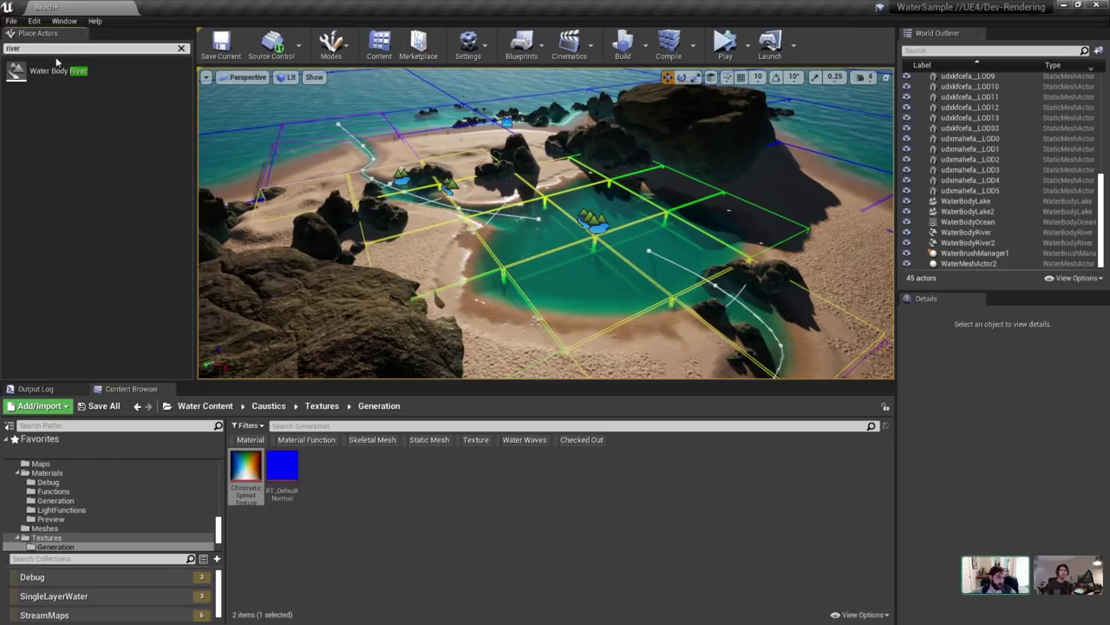
pyautogui.moveTo(56, 70); pyautogui.dragTo(529, 199)
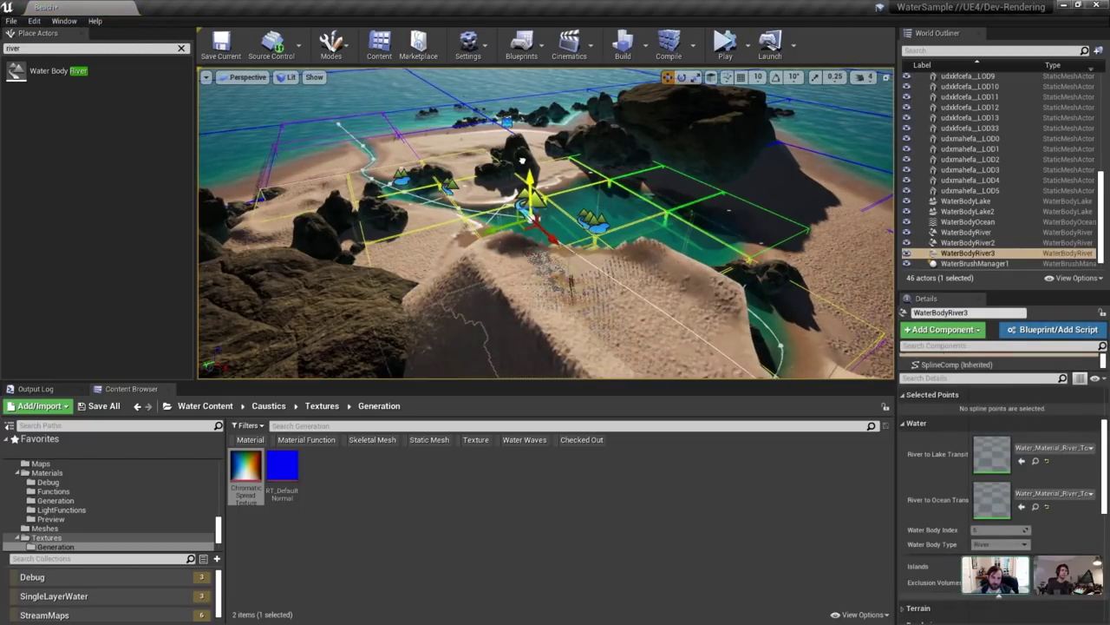
pyautogui.moveTo(643, 322); pyautogui.dragTo(658, 357, button='right')
pyautogui.click(658, 358)
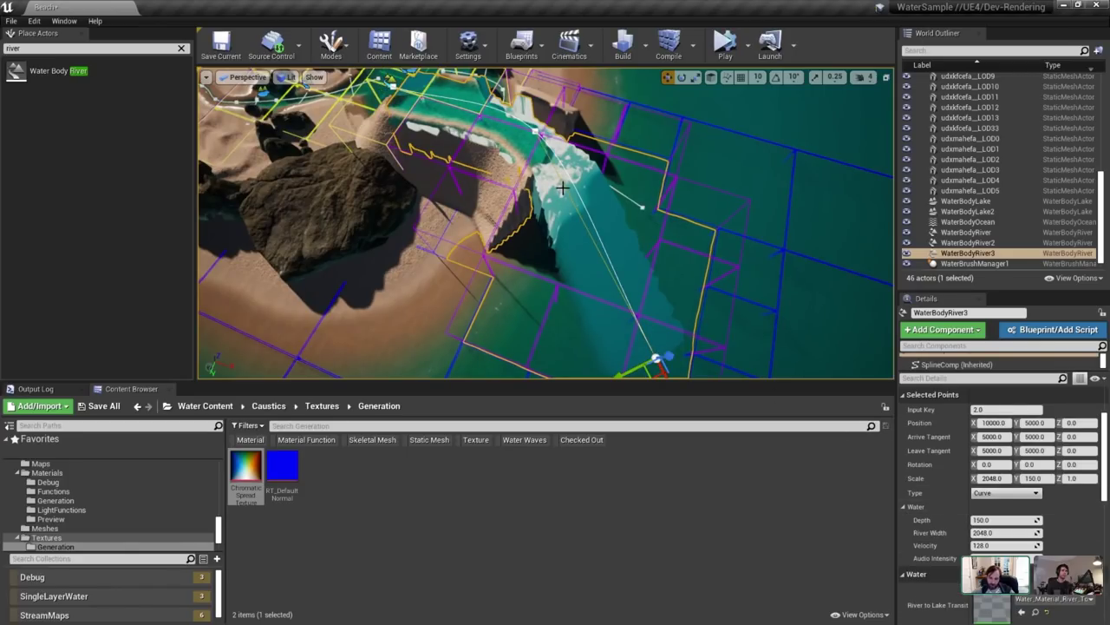
pyautogui.click(961, 252)
pyautogui.press('Delete')
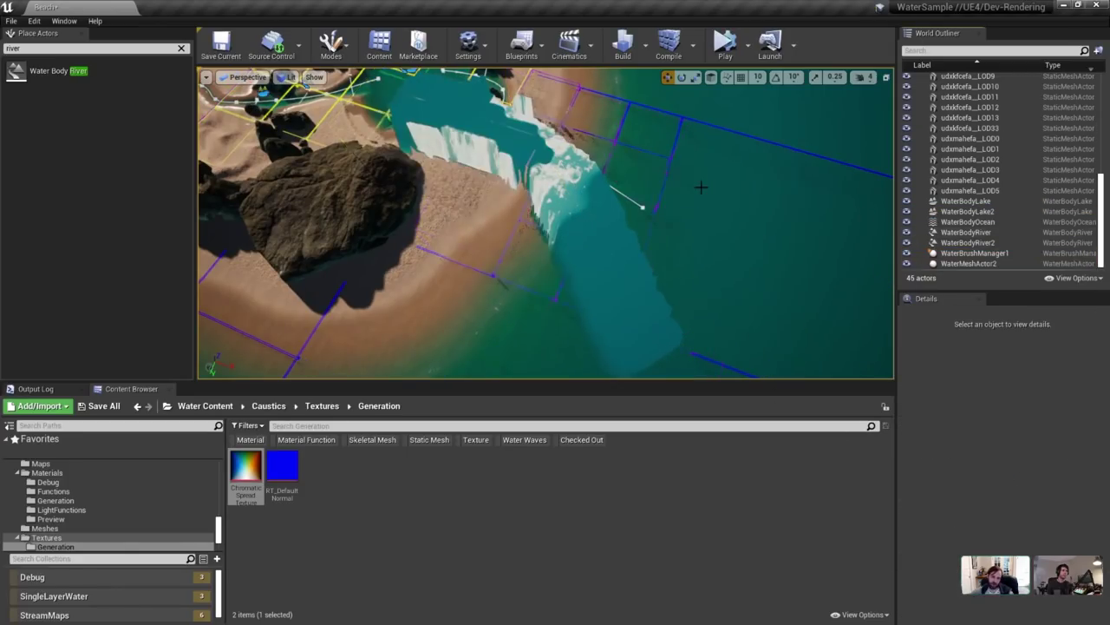
# Return to the beach viewpoint and hide the water tile bounds with r.Water.WaterMeshShowTileBounds 0.
pyautogui.moveTo(458, 119); pyautogui.dragTo(457, 119, button='right')
pyautogui.press('1')
pyautogui.press('`')
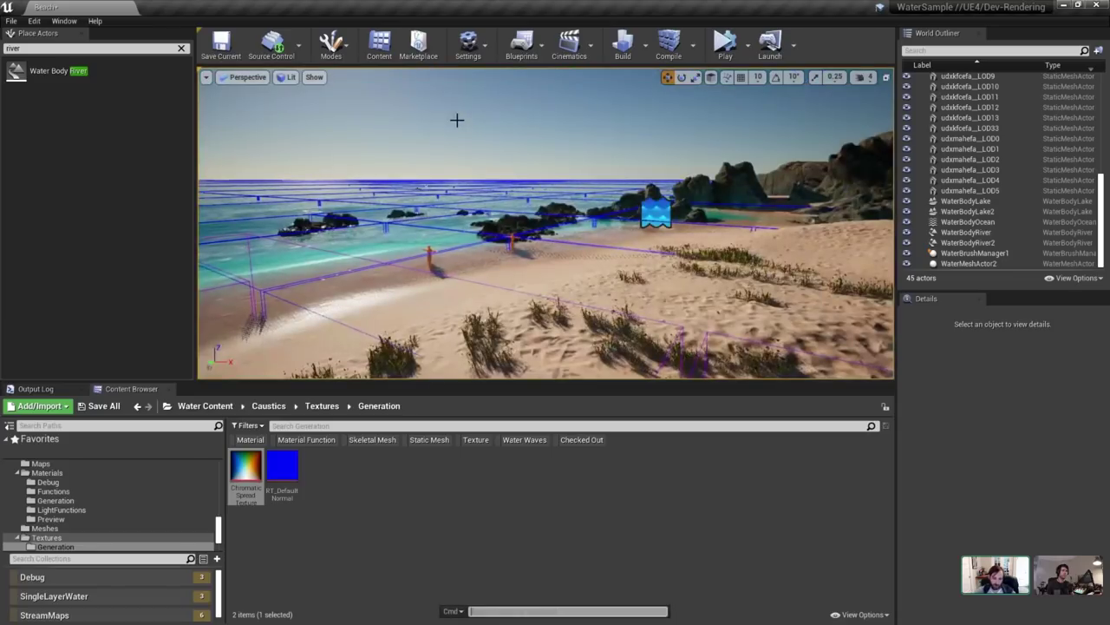
pyautogui.press('Up')
pyautogui.press('BackSpace')
pyautogui.write('0')
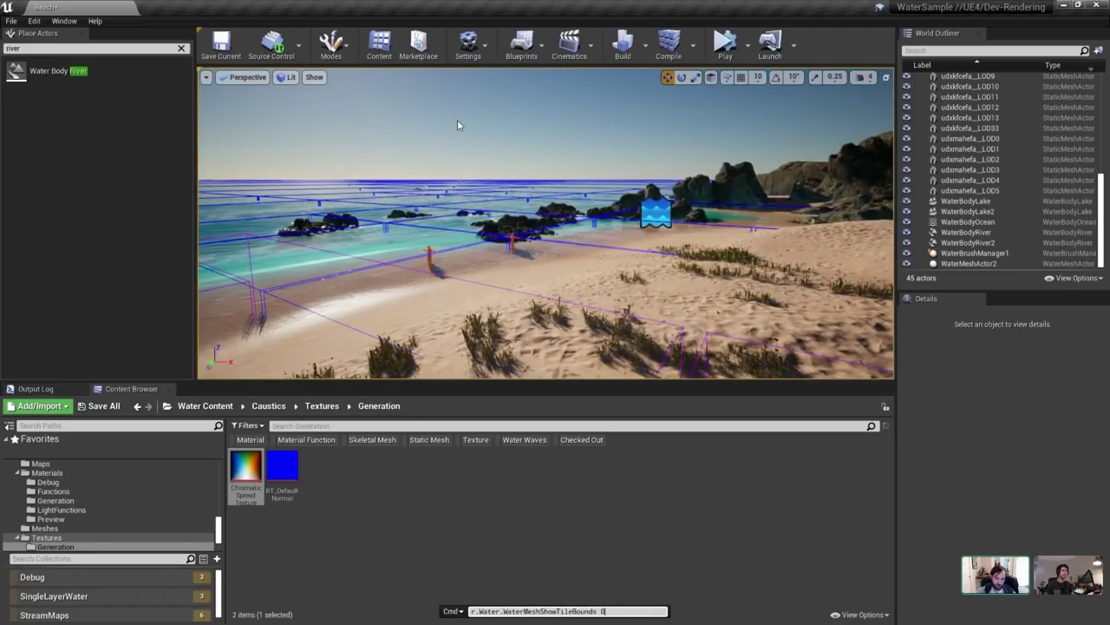
pyautogui.press('Return')
# Hide the editor icons and splines, and look over the shoreline, rivers and lagoon from across the island.
pyautogui.moveTo(593, 246); pyautogui.dragTo(594, 246, button='right')
pyautogui.press('g')
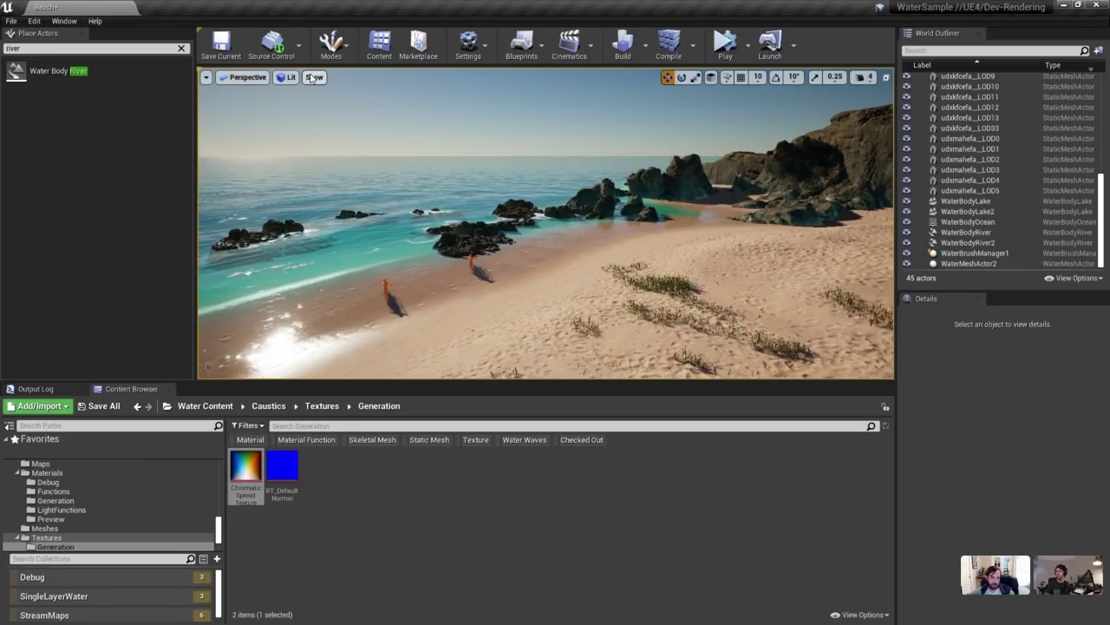
pyautogui.click(314, 77)
pyautogui.click(336, 113)
pyautogui.moveTo(417, 174); pyautogui.dragTo(469, 191, button='right')
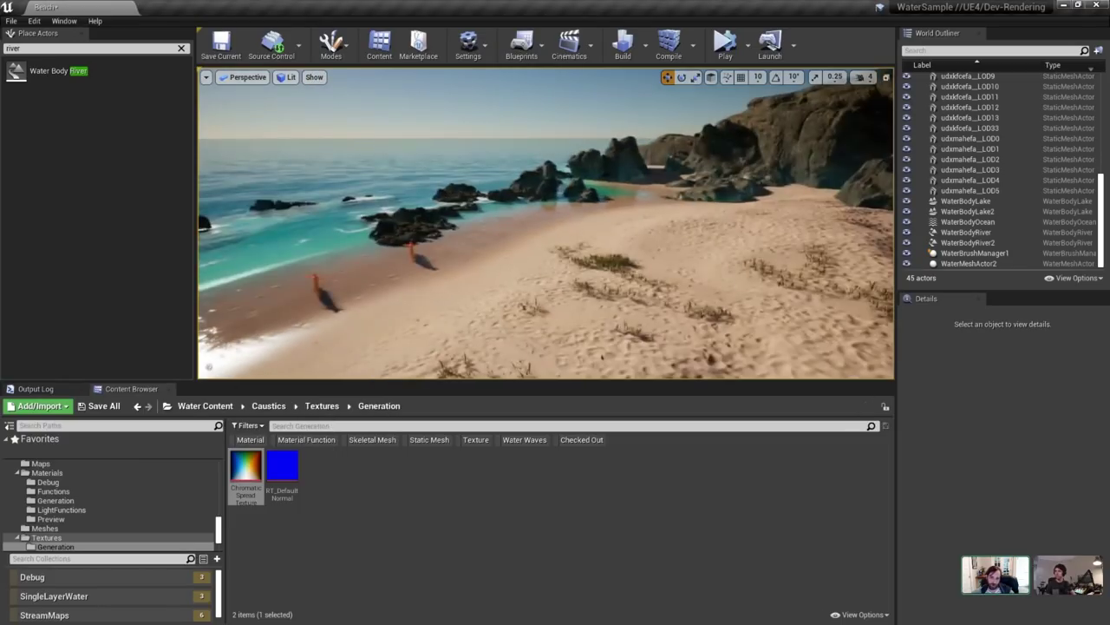
pyautogui.press('w')
pyautogui.moveTo(632, 211)
pyautogui.mouseDown(button='right')
pyautogui.moveTo(672, 236)
pyautogui.moveTo(607, 236)
pyautogui.moveTo(626, 217)
pyautogui.moveTo(672, 215)
pyautogui.moveTo(664, 224)
pyautogui.moveTo(651, 213)
pyautogui.mouseUp(button='right')
pyautogui.press('s')
pyautogui.press('w')
pyautogui.press('s')
pyautogui.press('w')
pyautogui.press('w')
pyautogui.press('g')
pyautogui.press('w')
pyautogui.press('g')
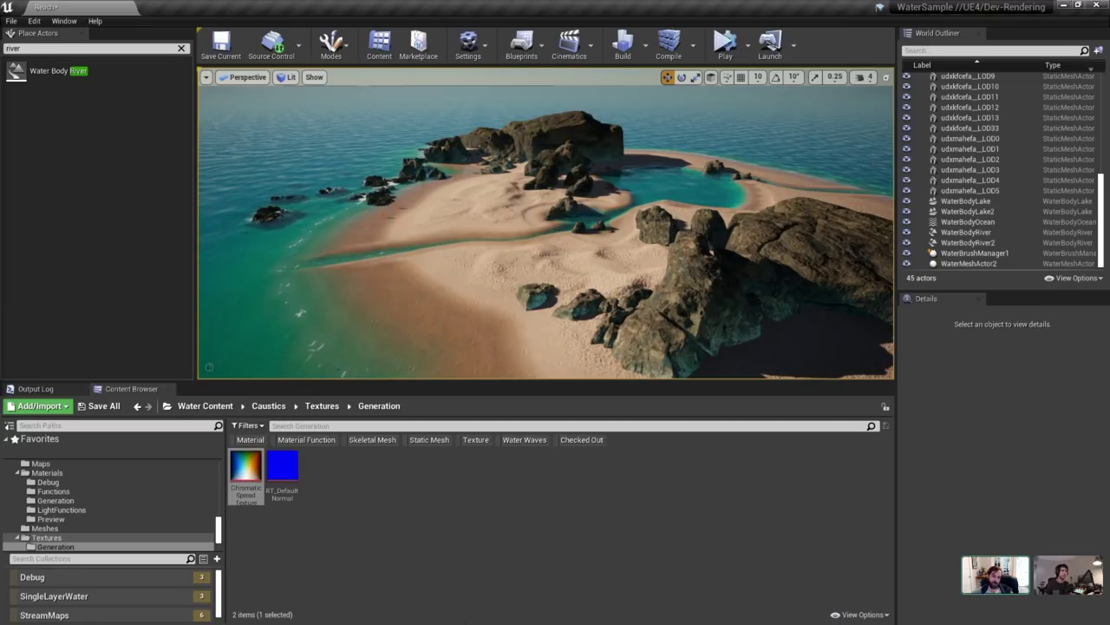
pyautogui.click(1081, 10)
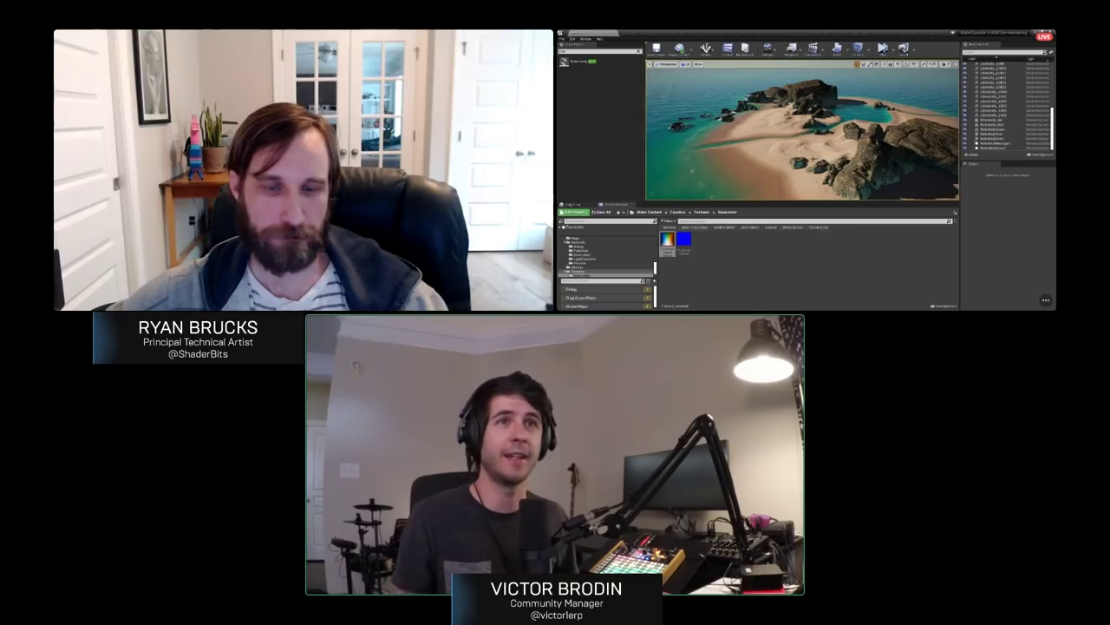
# Delete the rock formation standing beside the stream in front of the lagoon.
pyautogui.moveTo(813, 159); pyautogui.dragTo(793, 152, button='right')
pyautogui.click(838, 122)
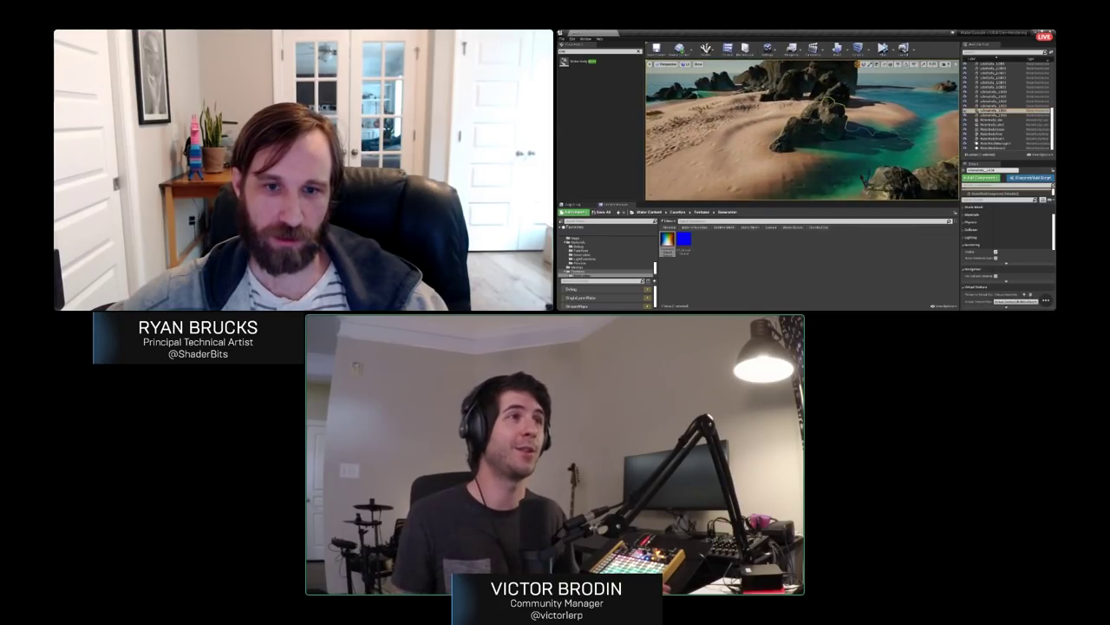
pyautogui.press('Delete')
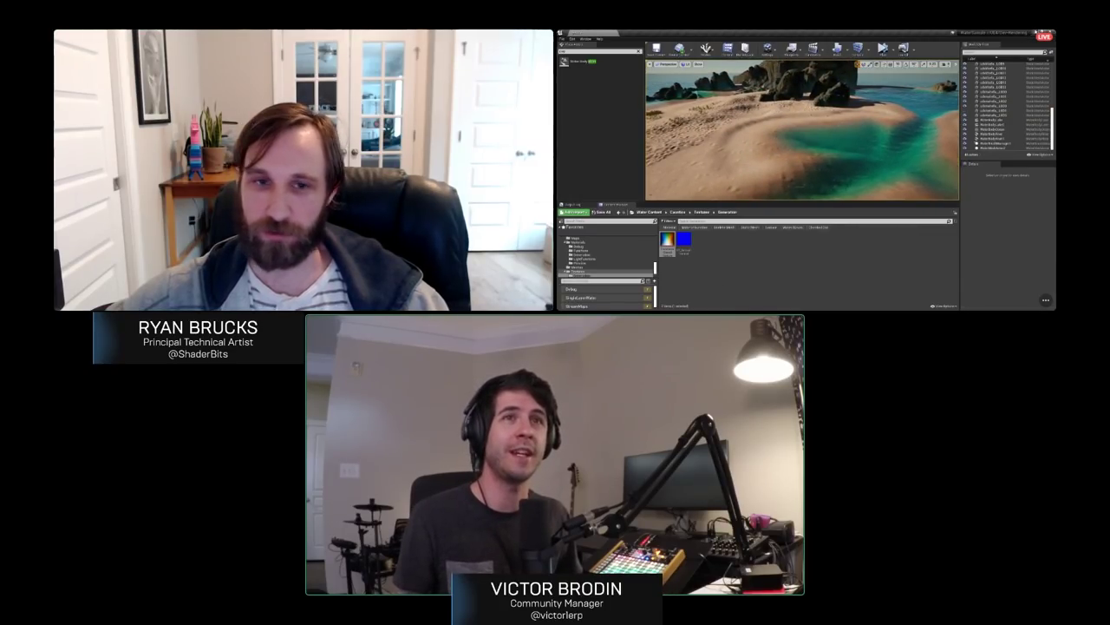
# Minimize Unreal Editor, move the other open window off the shared desktop, and return to Unreal Editor.
pyautogui.click(1036, 32)
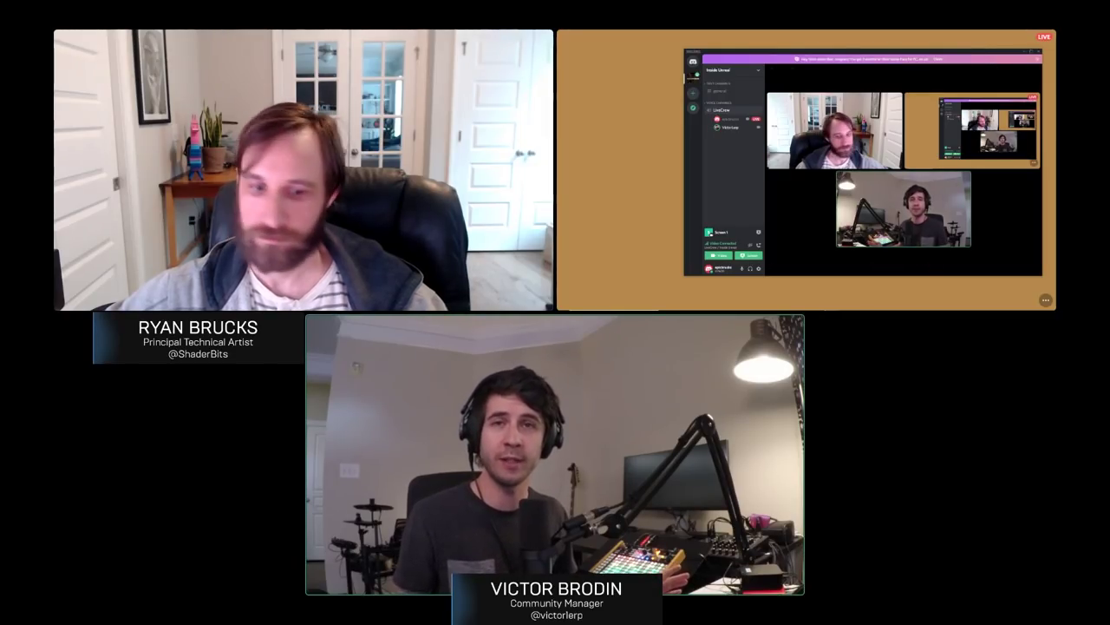
pyautogui.click(831, 305)
pyautogui.click(693, 306)
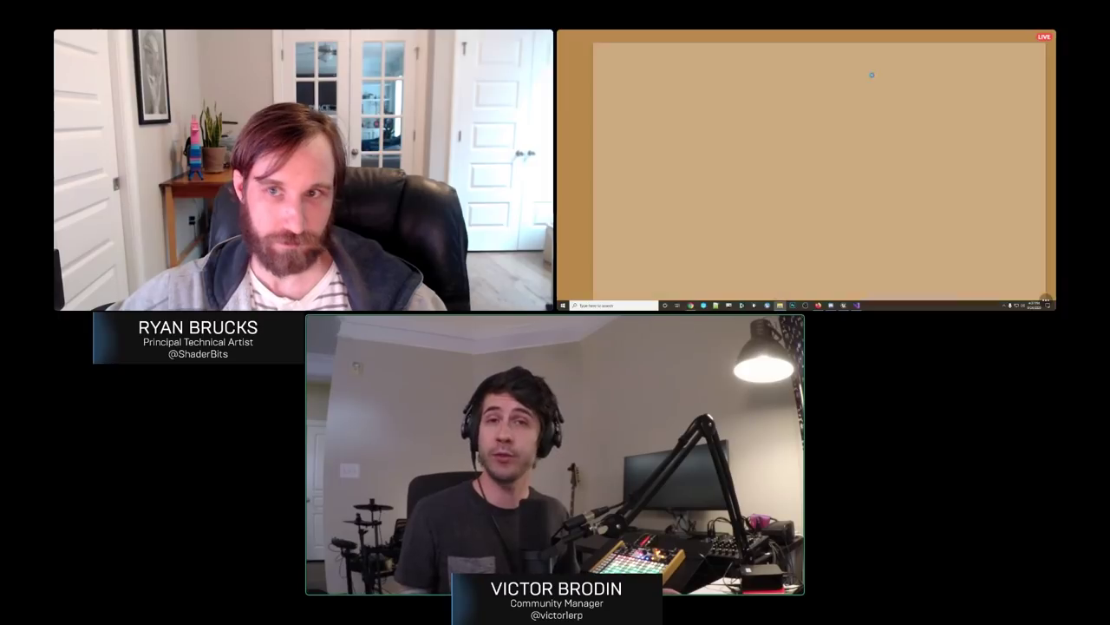
pyautogui.moveTo(872, 40); pyautogui.dragTo(1056, 40)
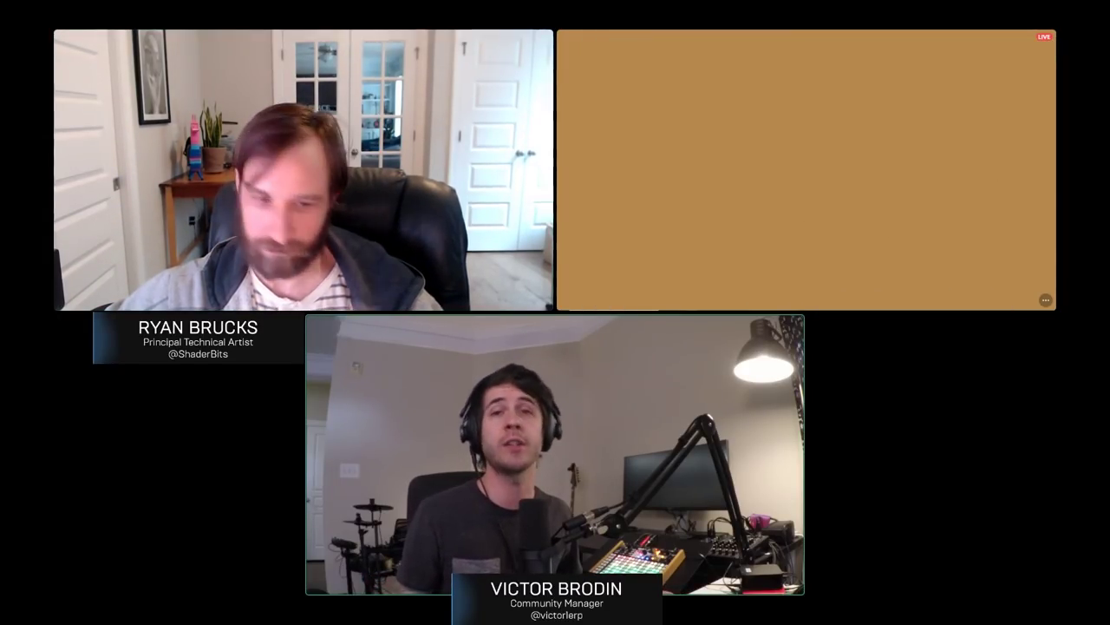
pyautogui.click(843, 305)
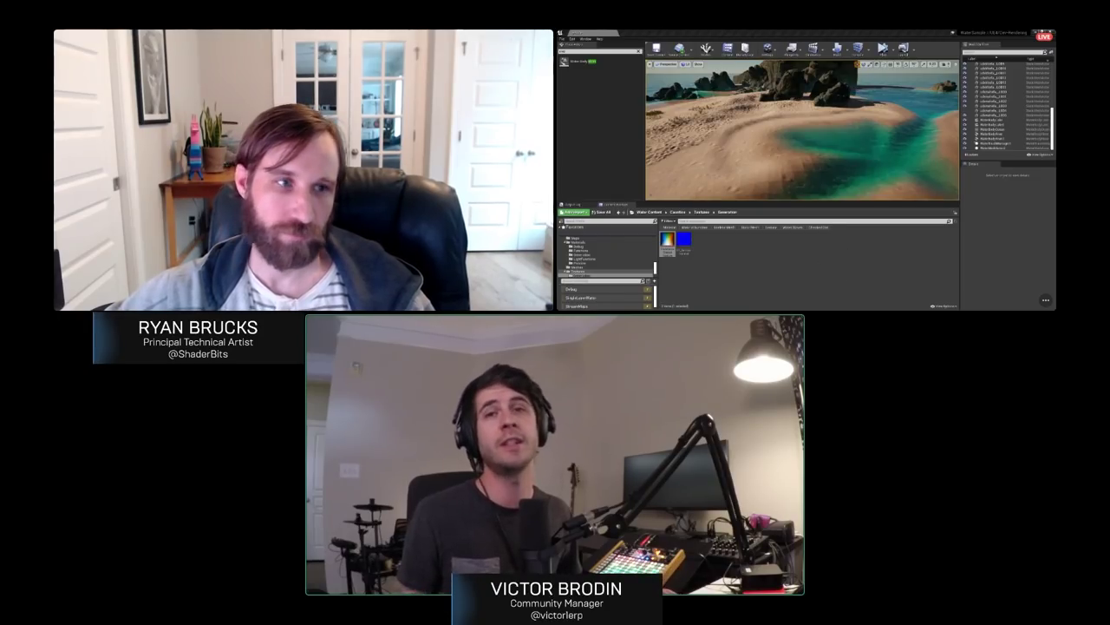
pyautogui.click(561, 38)
pyautogui.moveTo(599, 191)
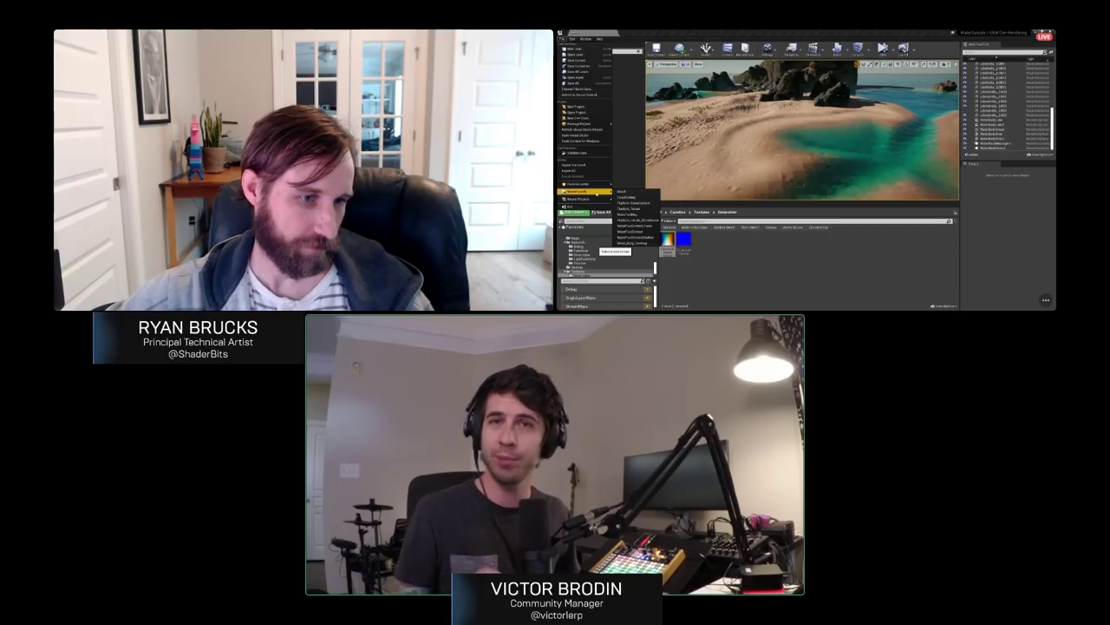
pyautogui.click(662, 269)
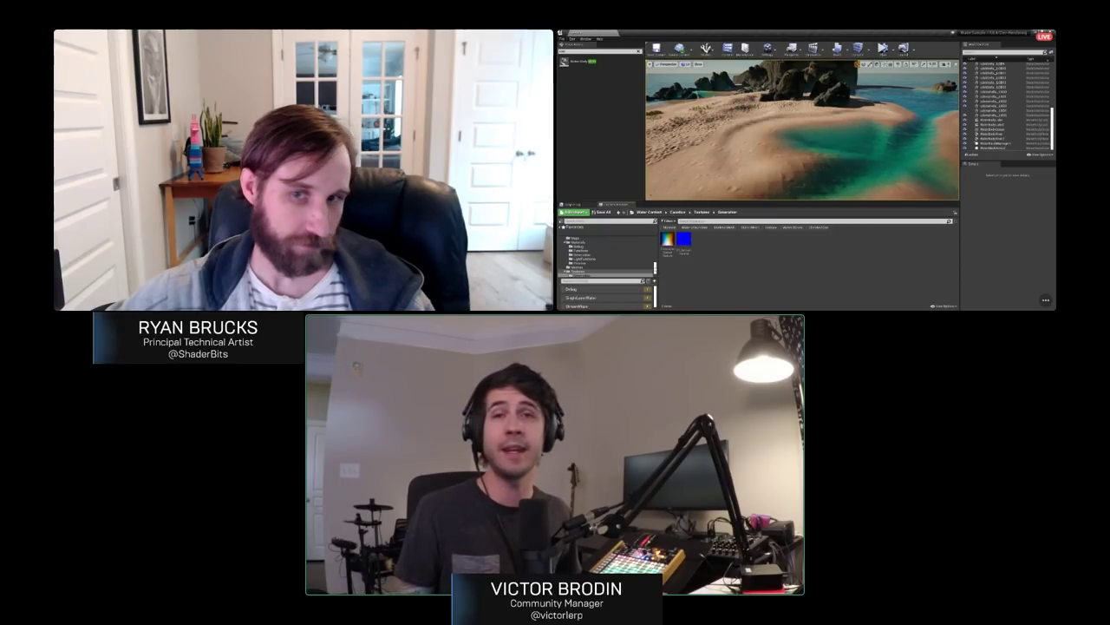
# Select the lagoon's WaterBodyLake and bring its Terrain settings into view.
pyautogui.moveTo(803, 130)
pyautogui.mouseDown(button='right')
pyautogui.moveTo(815, 152)
pyautogui.moveTo(825, 96)
pyautogui.moveTo(805, 149)
pyautogui.mouseUp(button='right')
pyautogui.click(830, 108)
pyautogui.click(816, 130)
pyautogui.click(811, 143)
pyautogui.press('g')
pyautogui.scroll(-5, 999, 255)
pyautogui.scroll(4, 972, 236)
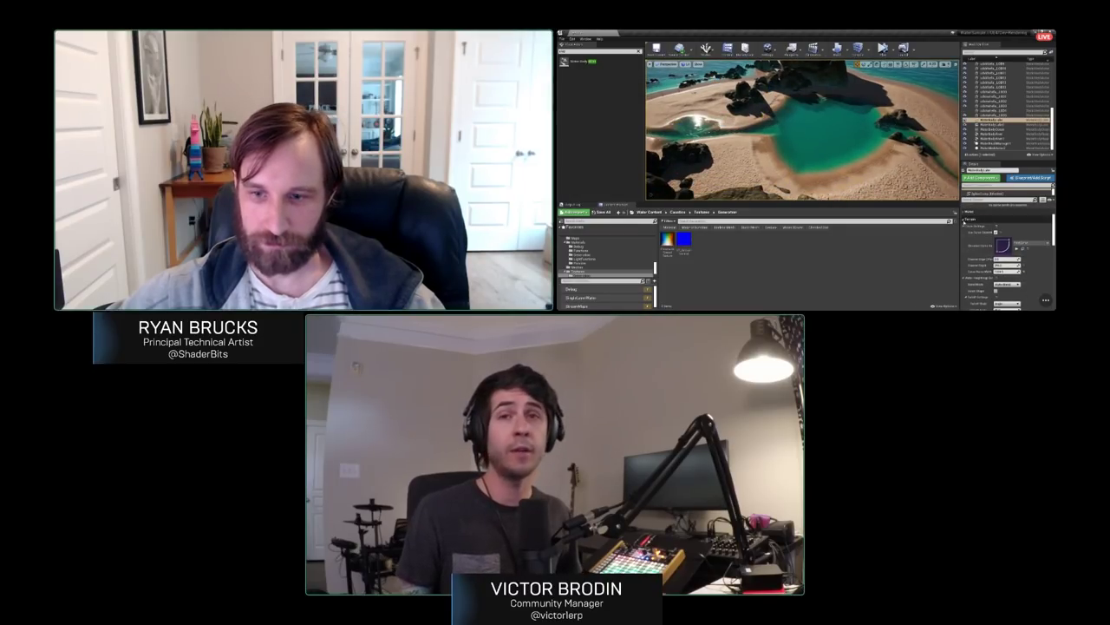
# Collapse the lake's curve and heightmap settings and expand the first layer weightmap entry.
pyautogui.click(964, 225)
pyautogui.click(964, 232)
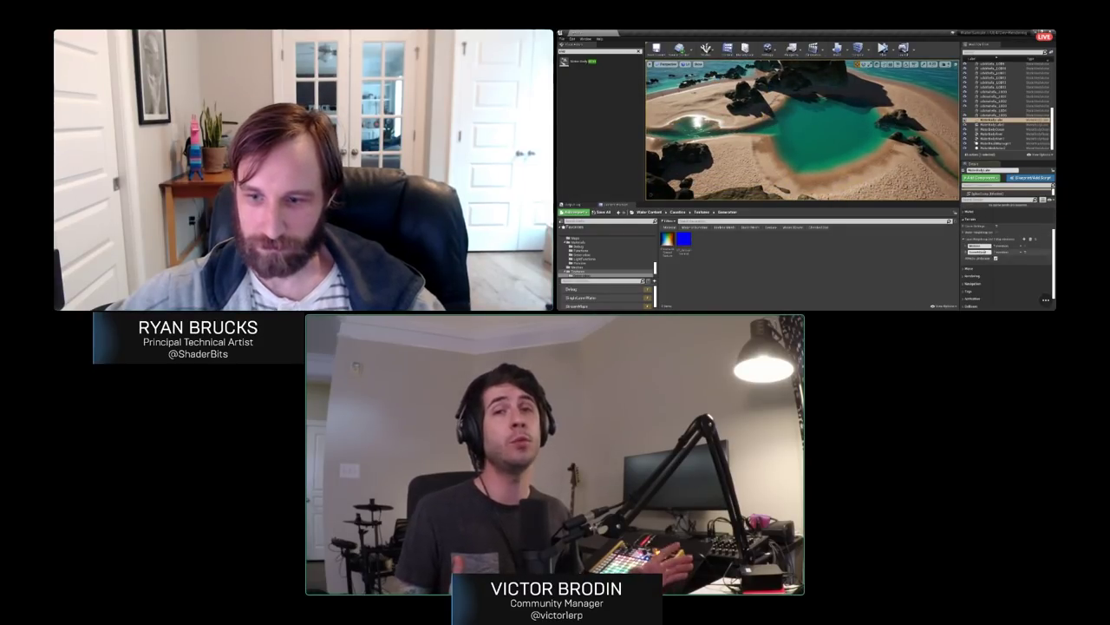
pyautogui.click(966, 245)
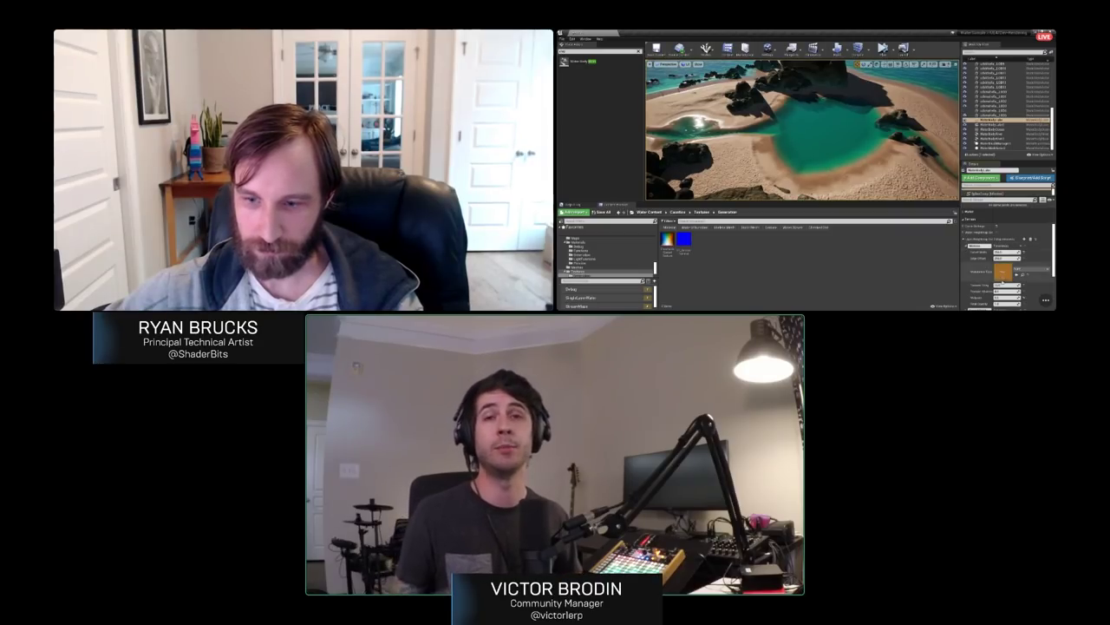